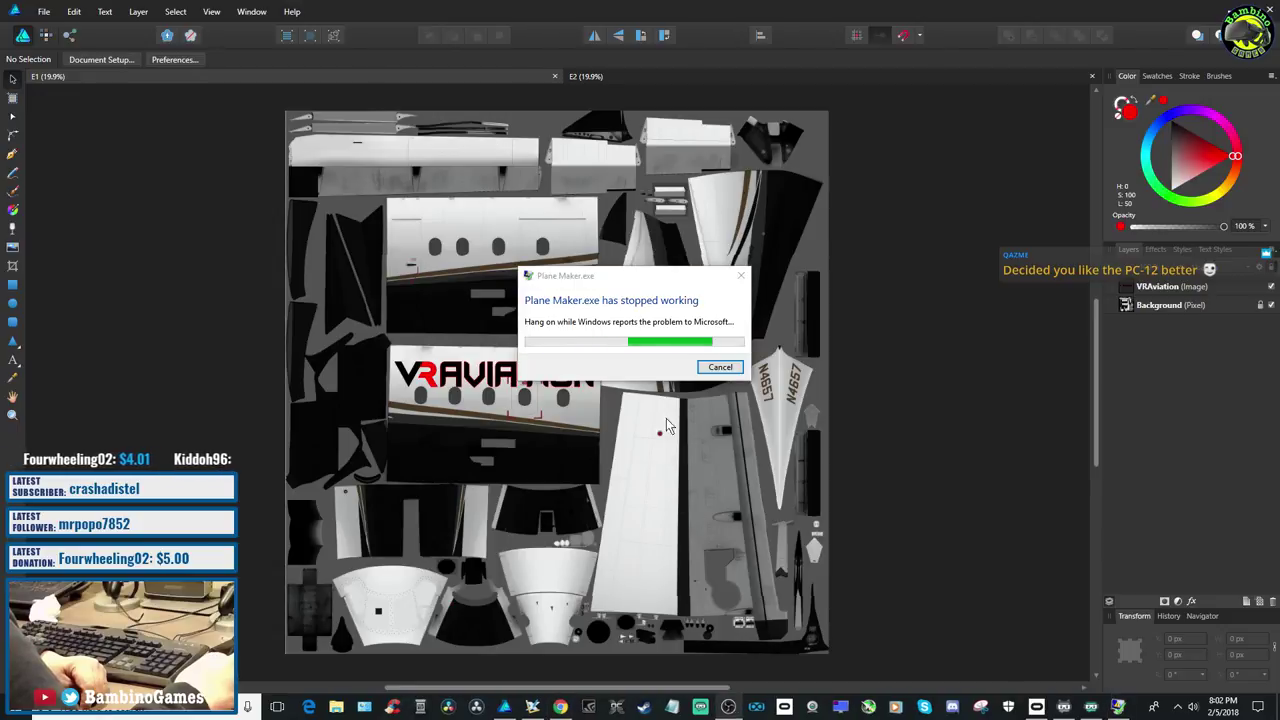
Close the crashed Plane Maker program and check the loading progress of its restarted window
{"action": "left_click", "coordinate": [720, 367]}
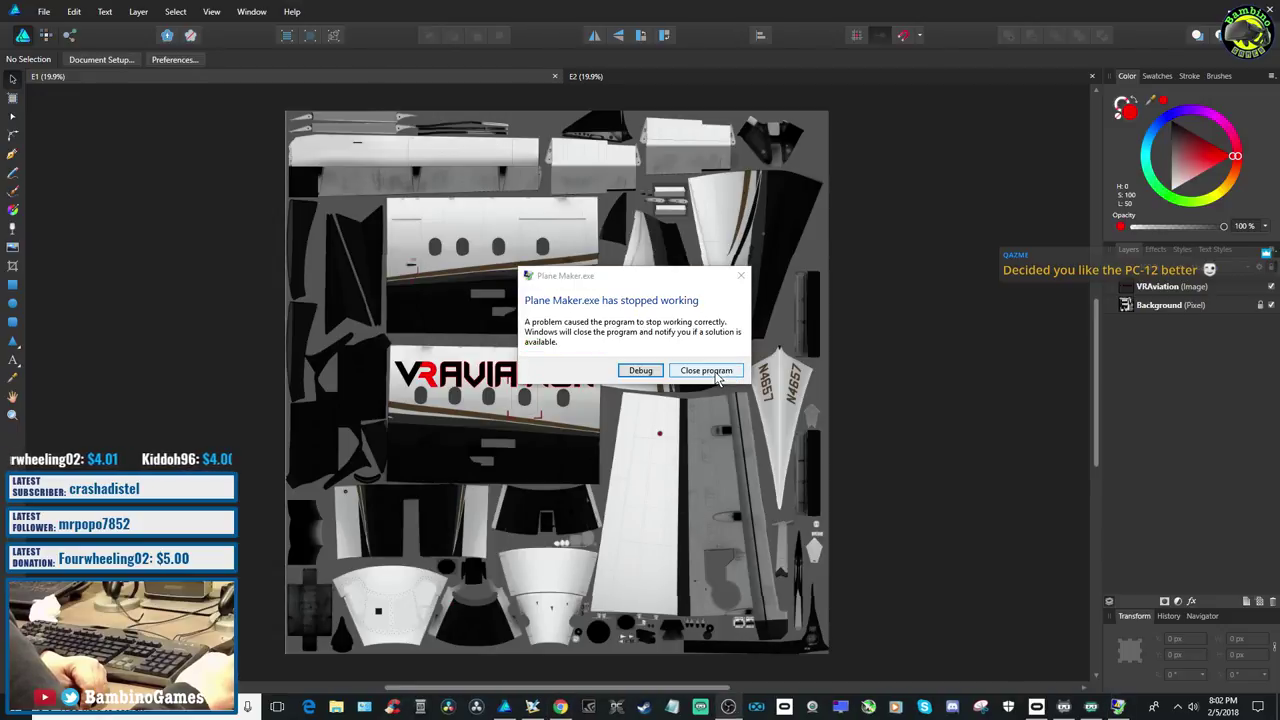
{"action": "left_click", "coordinate": [707, 371]}
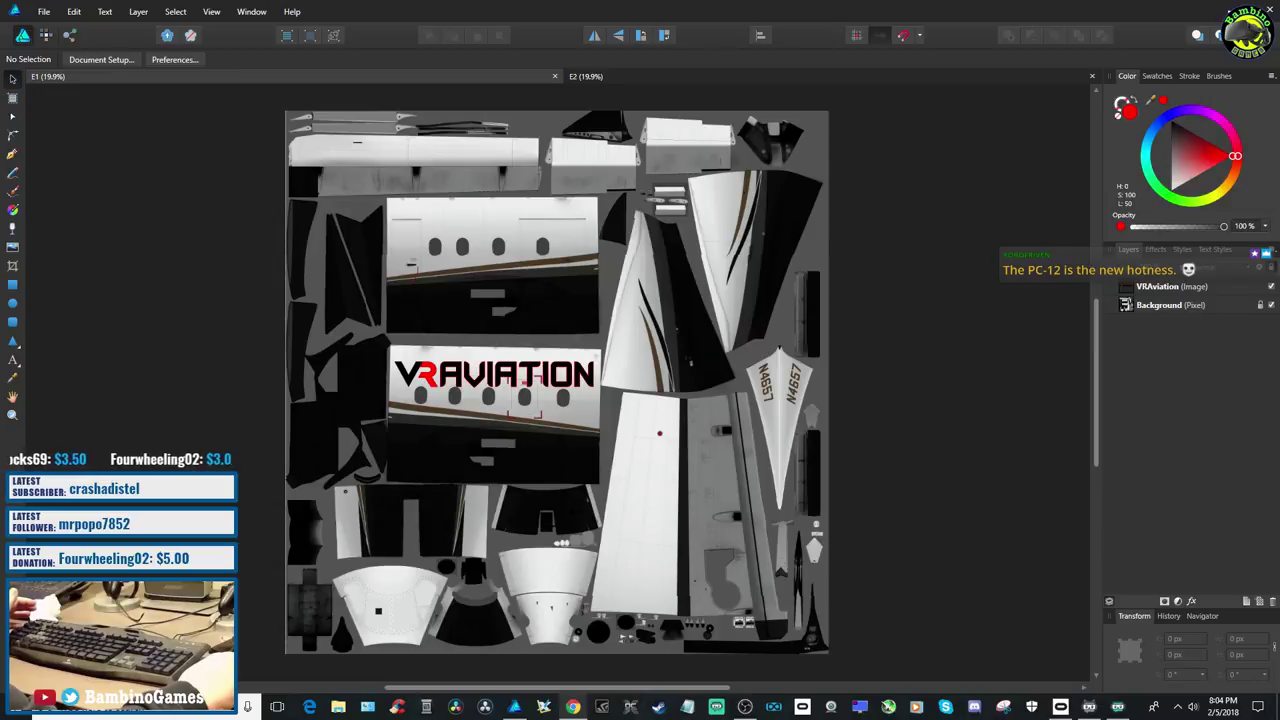
{"action": "left_click", "coordinate": [544, 707]}
{"action": "mouse_move", "coordinate": [543, 709]}
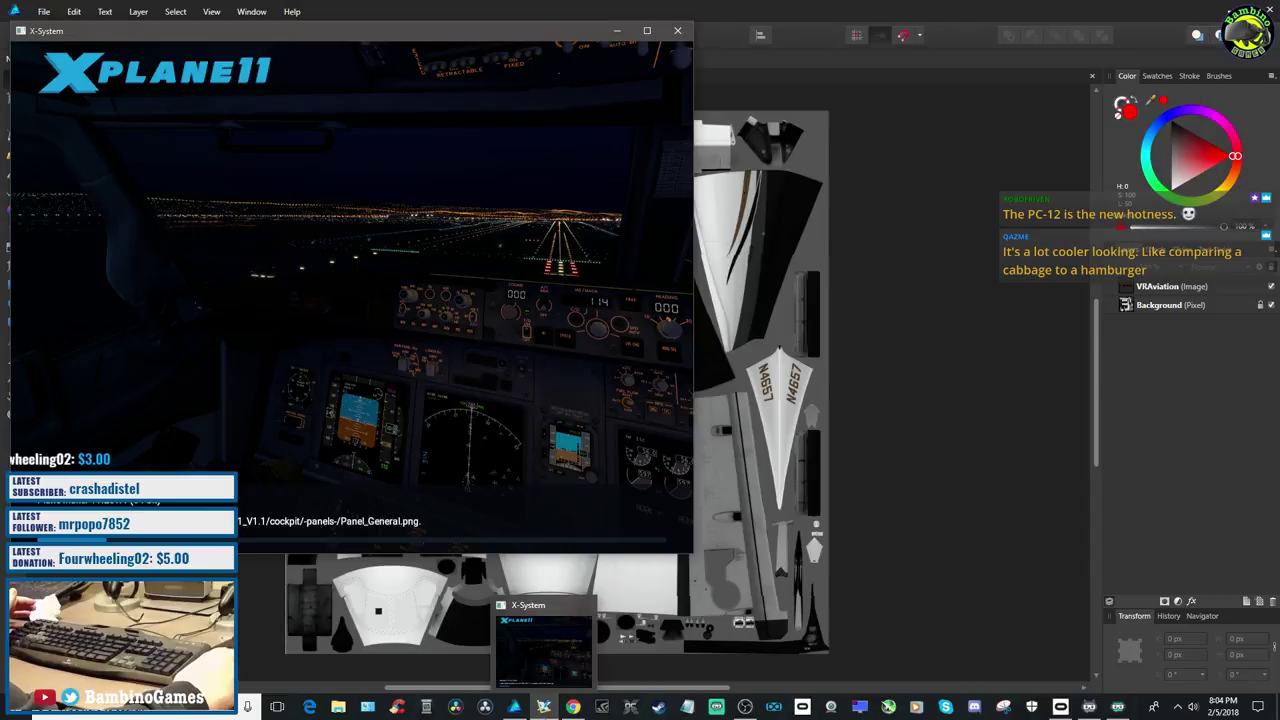
{"action": "left_click", "coordinate": [905, 584]}
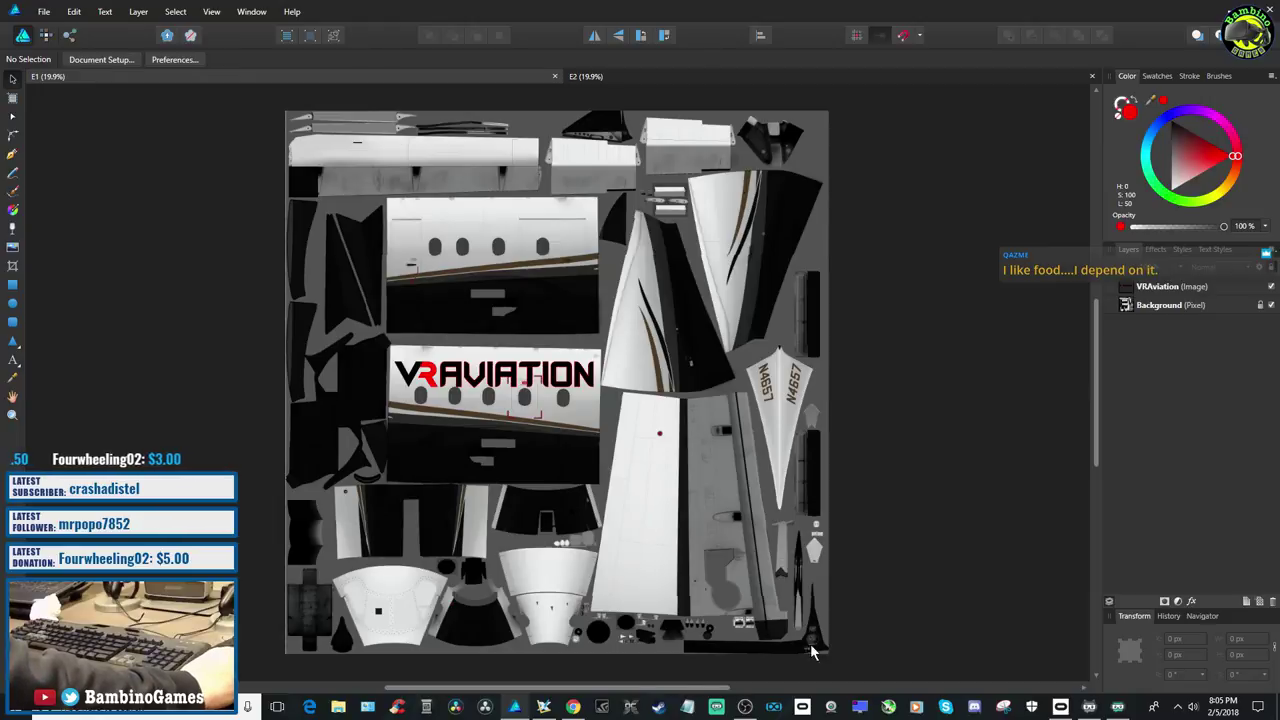
Switch to Plane Maker and open the aircraft from the Carenado PC12_v1.2 folder
{"action": "left_click", "coordinate": [543, 707]}
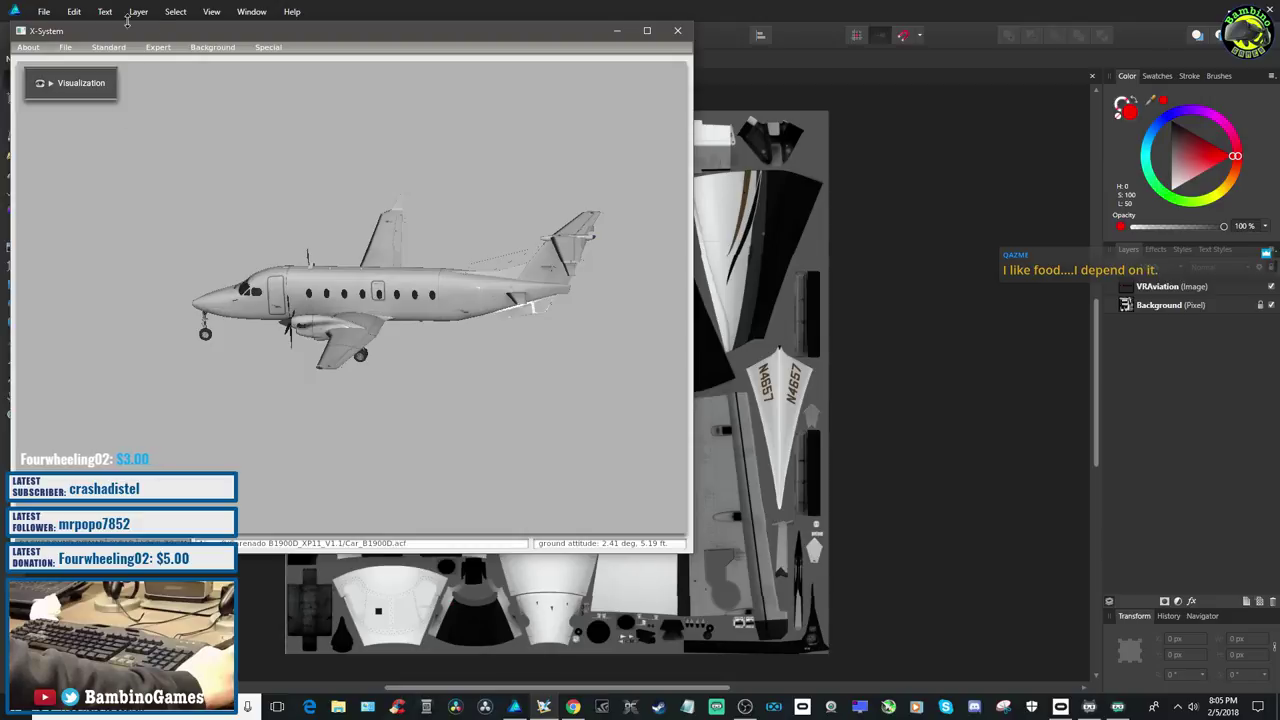
{"action": "left_click", "coordinate": [65, 47]}
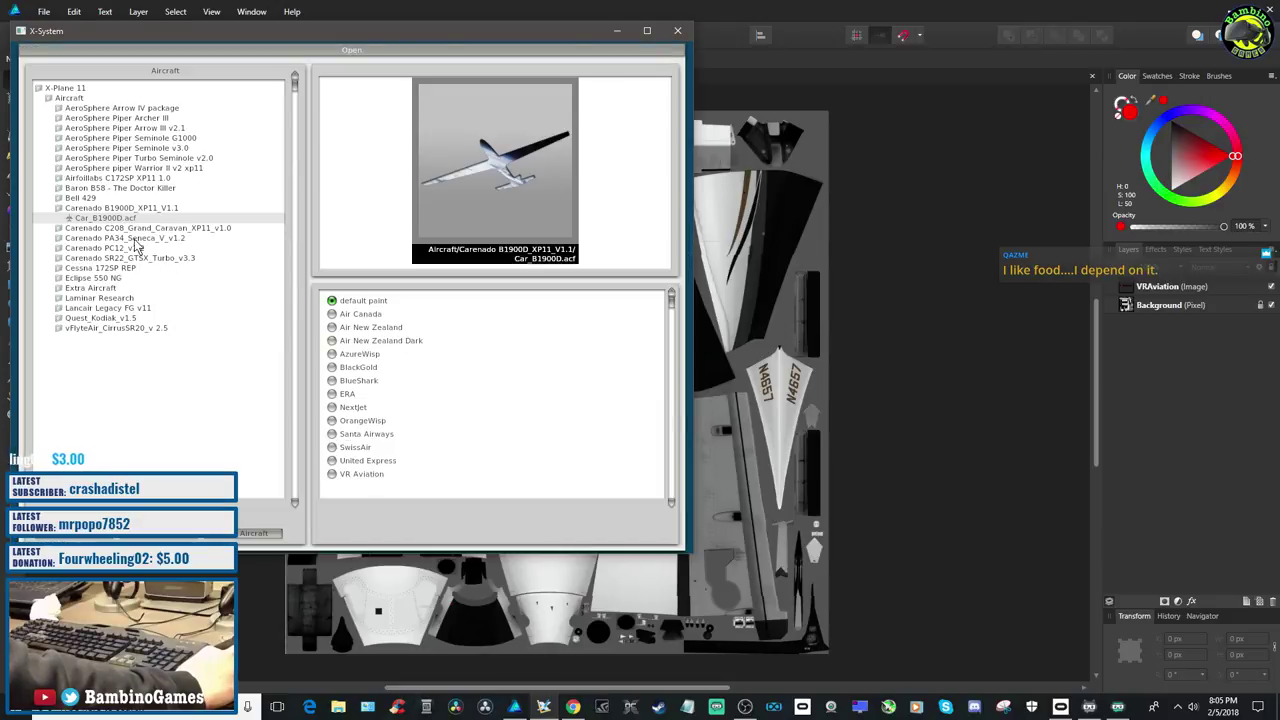
{"action": "left_click", "coordinate": [112, 248]}
{"action": "left_click", "coordinate": [331, 414]}
{"action": "left_click", "coordinate": [253, 531]}
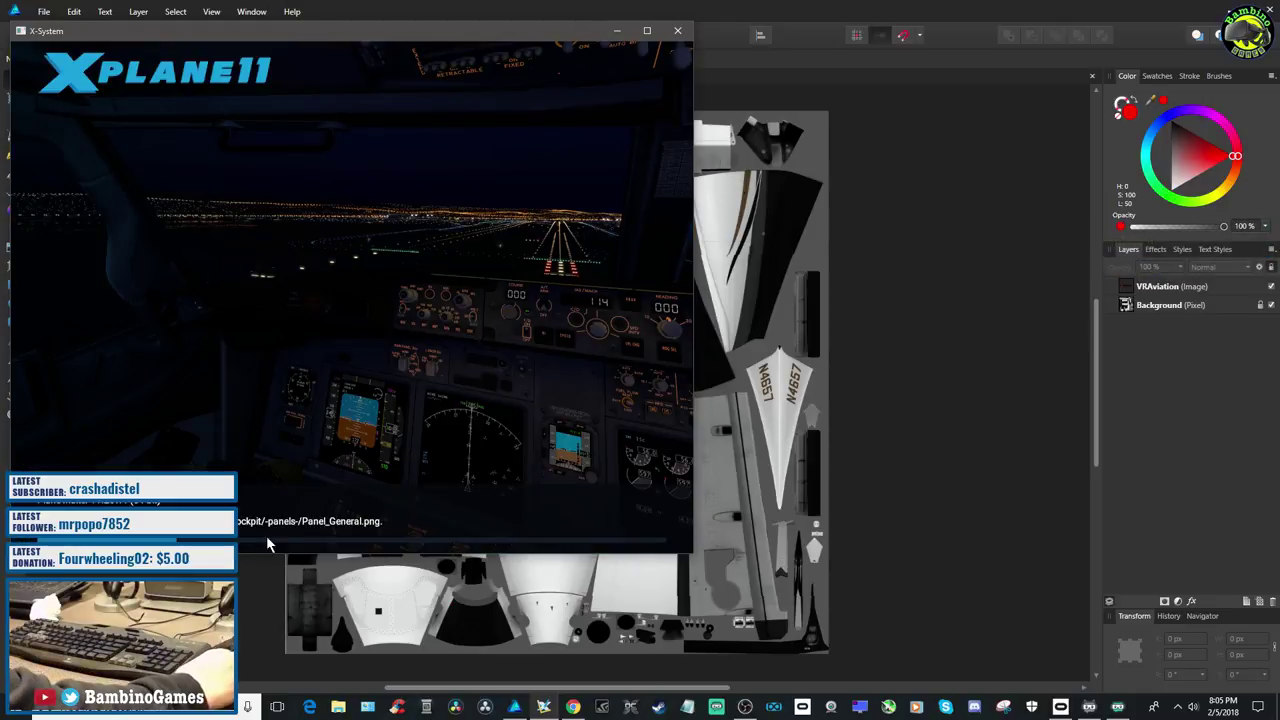
{"action": "left_click", "coordinate": [254, 578]}
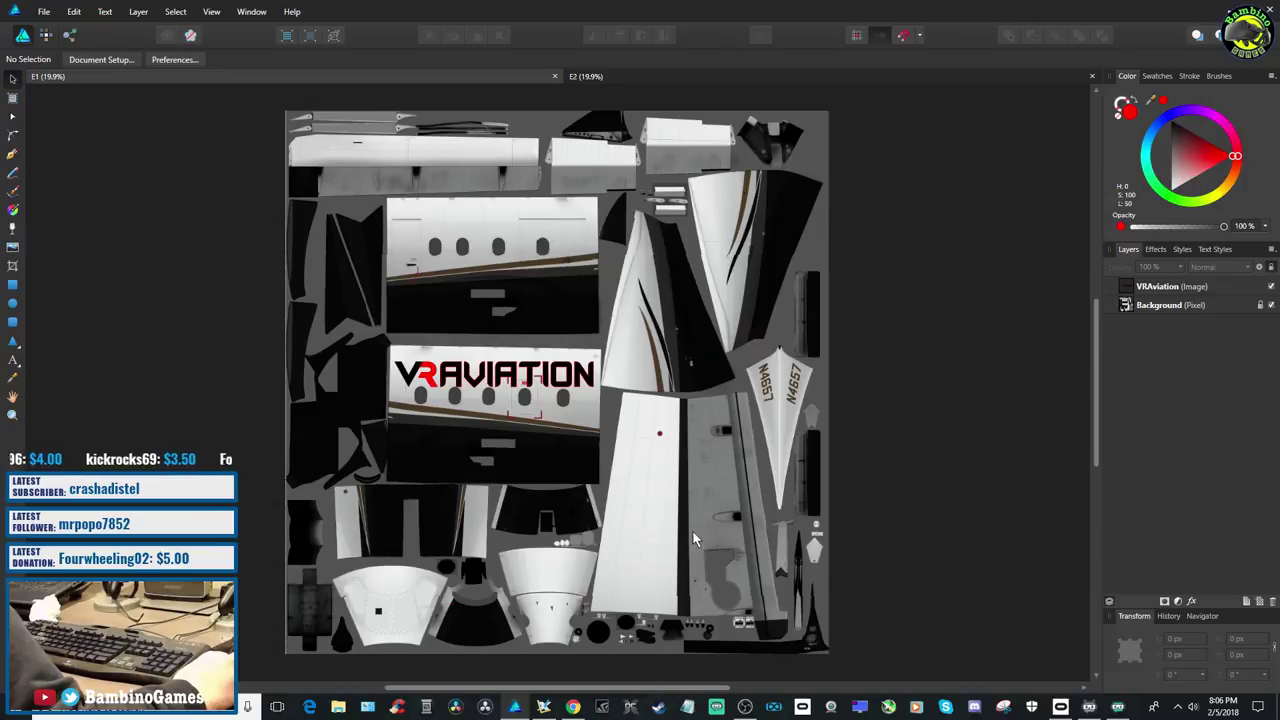
Look over the parts on the E2 texture sheet and return to the E1 sheet
{"action": "left_click", "coordinate": [657, 70]}
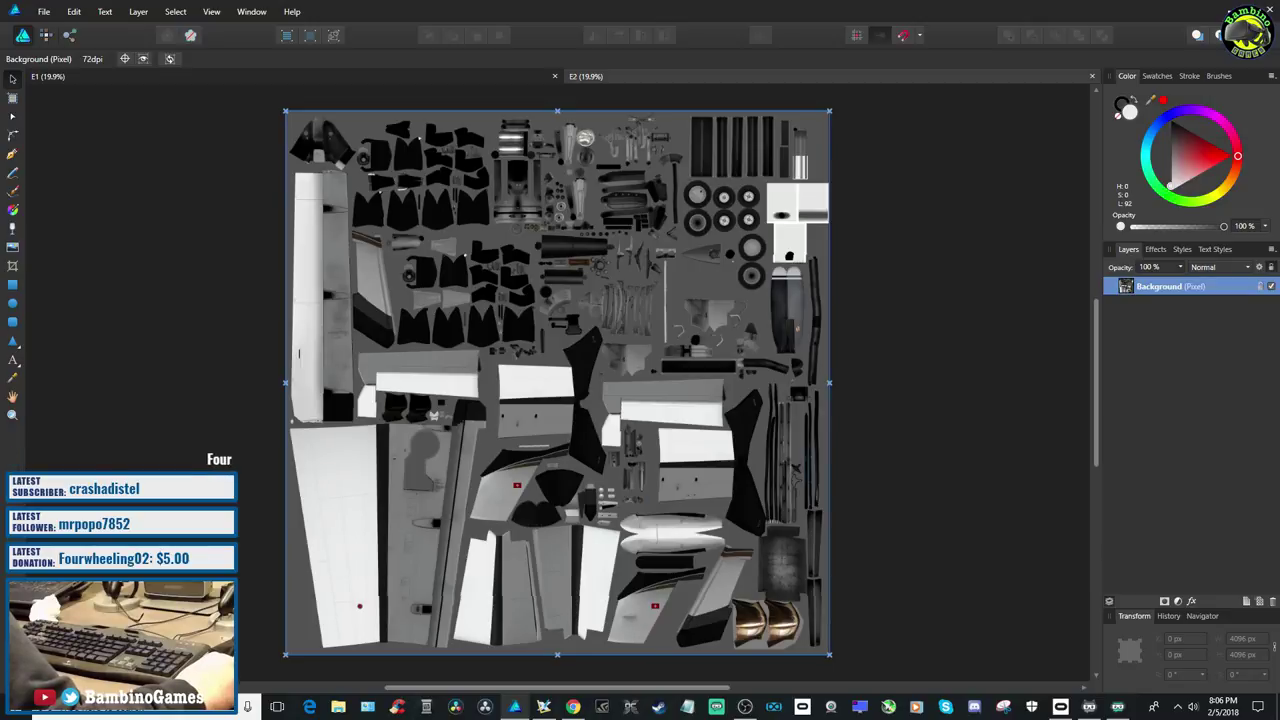
{"action": "key", "text": "alt+Tab"}
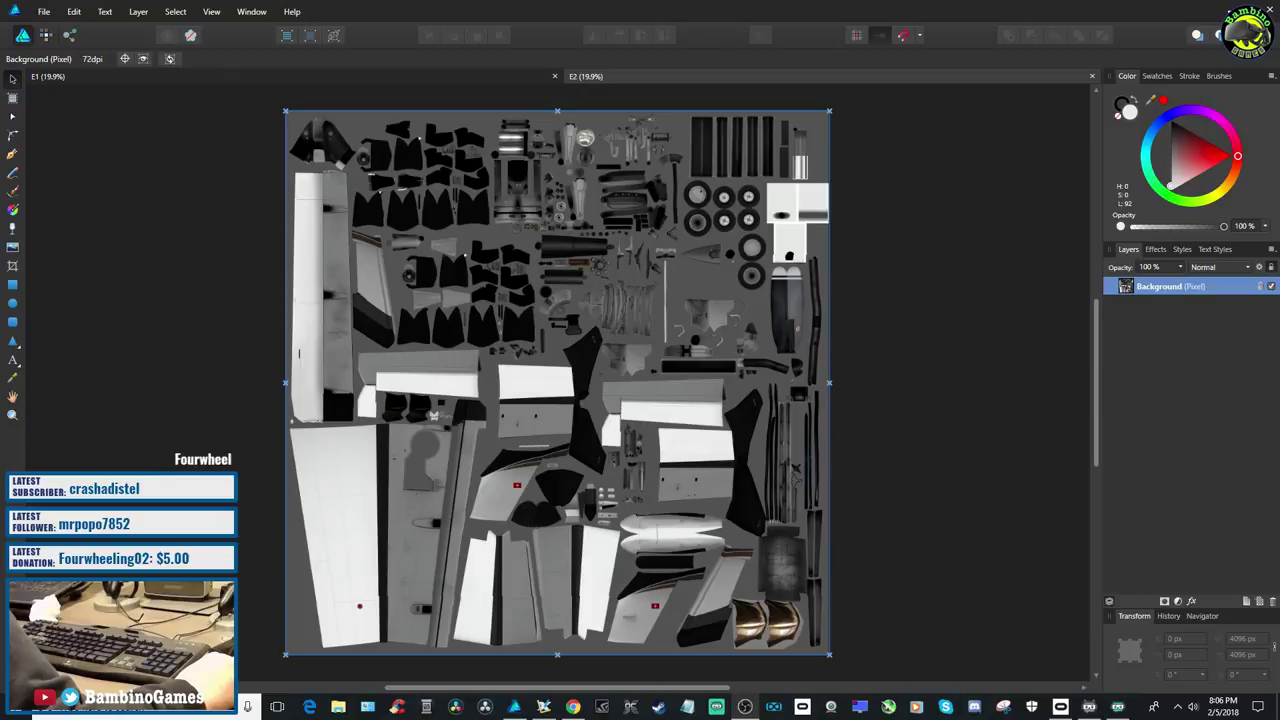
{"action": "key", "text": "alt+Tab"}
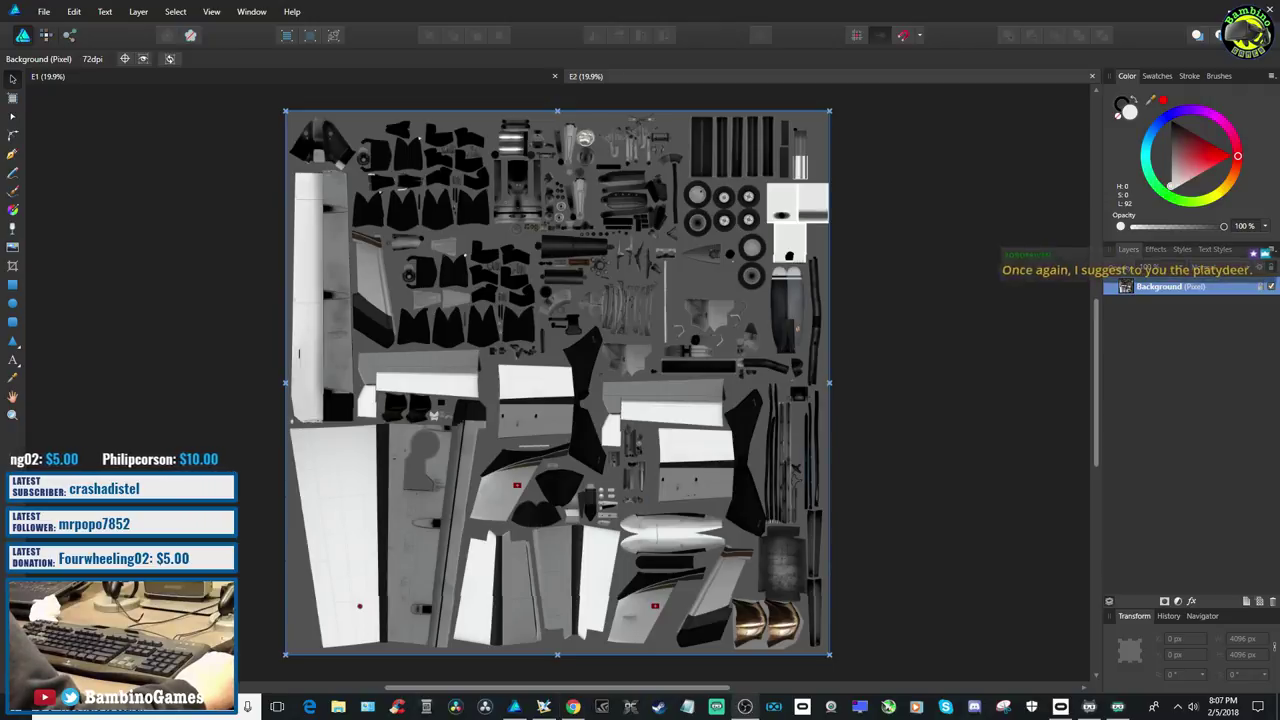
{"action": "left_click", "coordinate": [353, 80]}
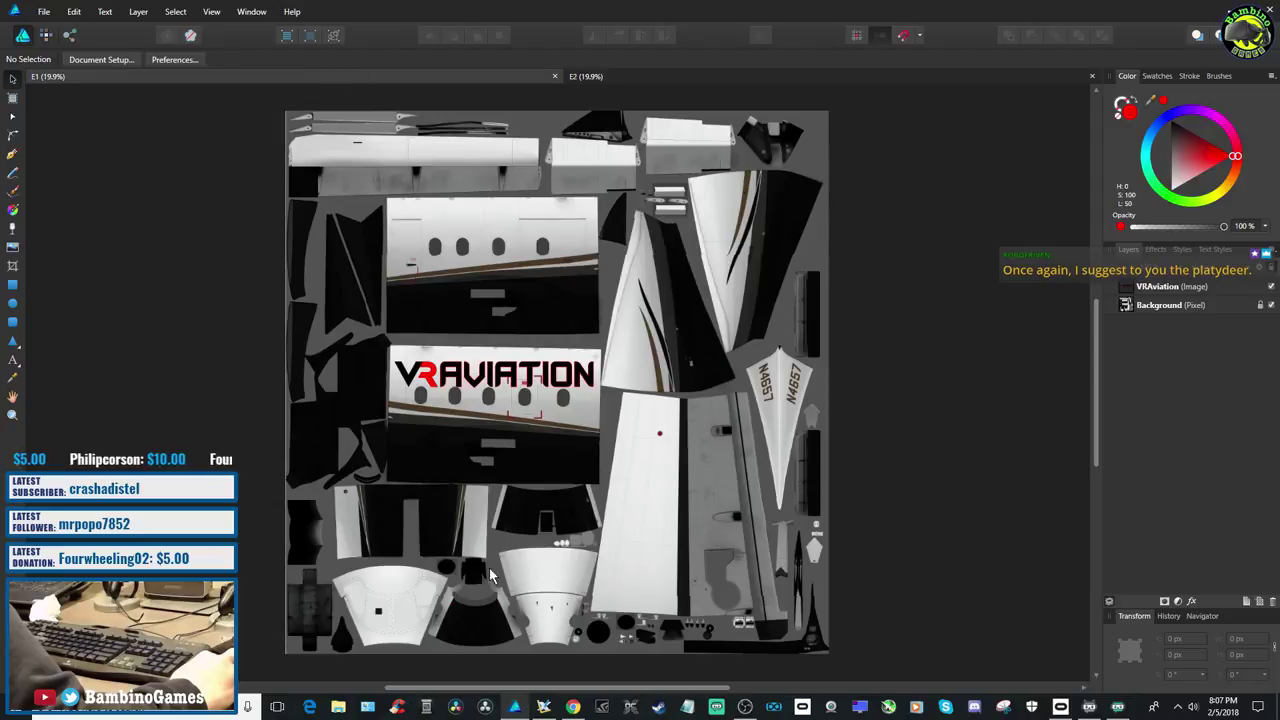
Switch to Plane Maker, maximize its window and view the PC-12 from its right side before returning to Affinity Designer
{"action": "left_click", "coordinate": [543, 706]}
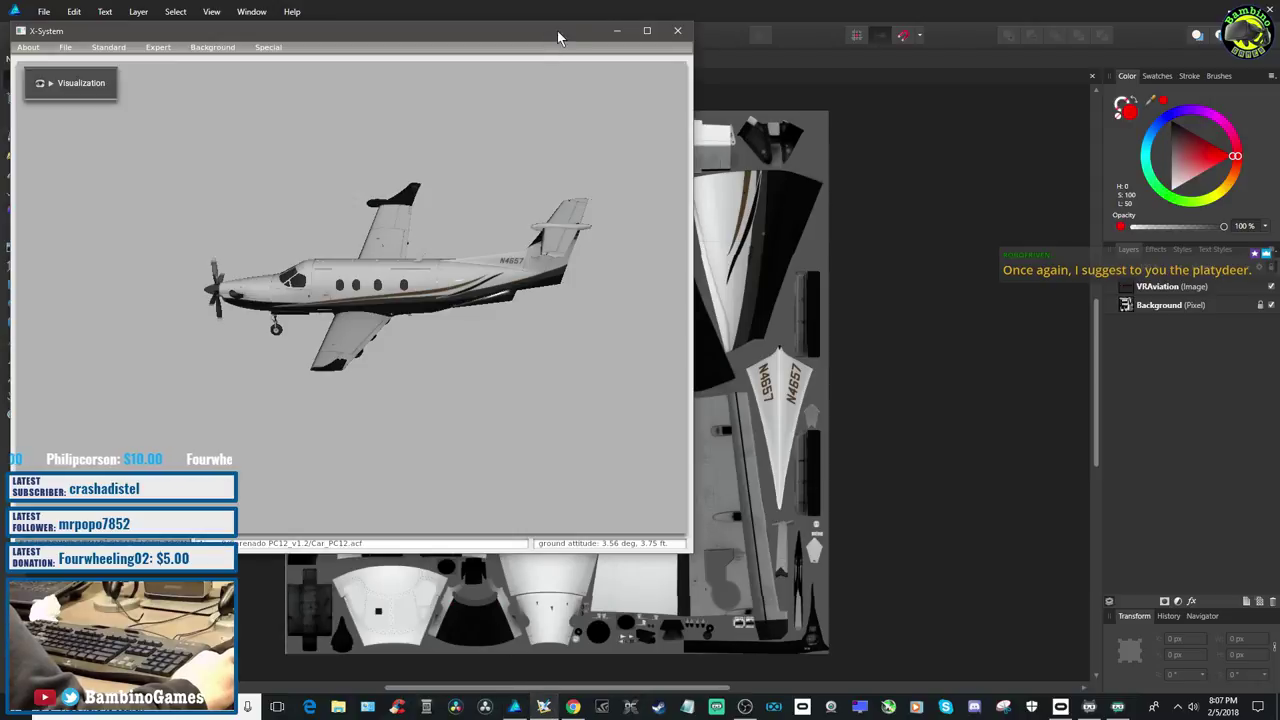
{"action": "left_click", "coordinate": [647, 30]}
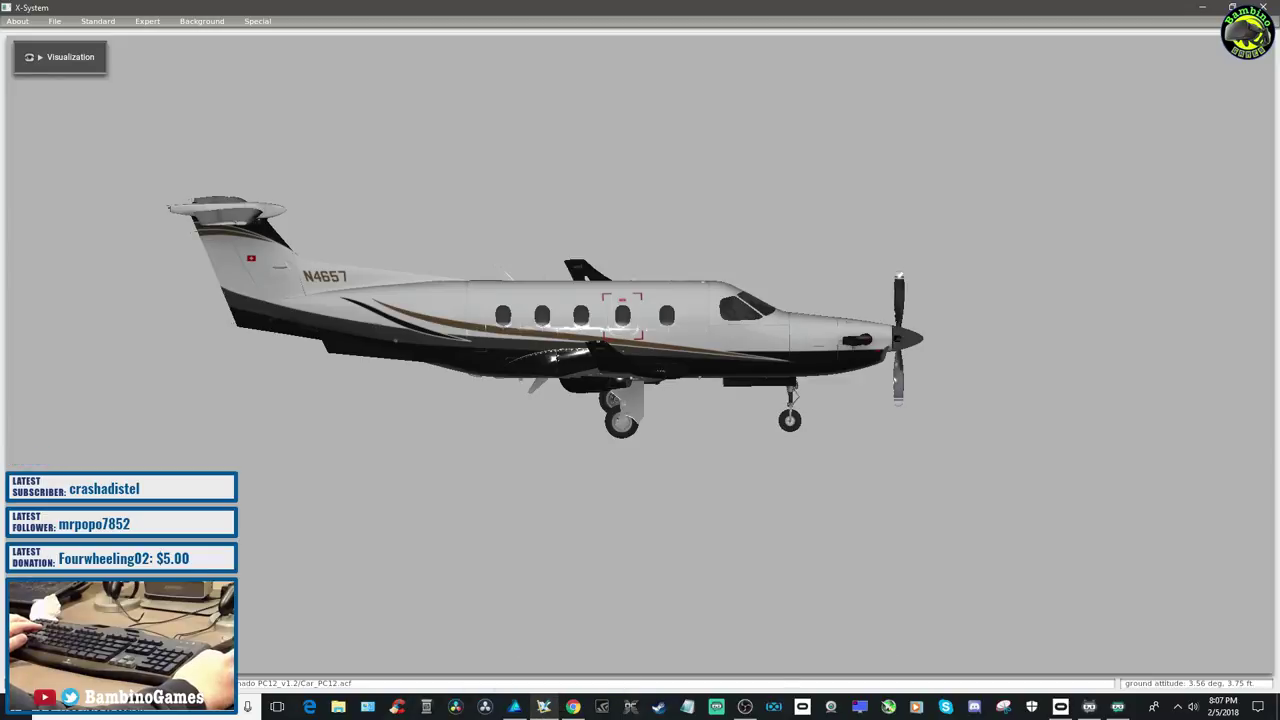
{"action": "key", "text": "alt+Tab"}
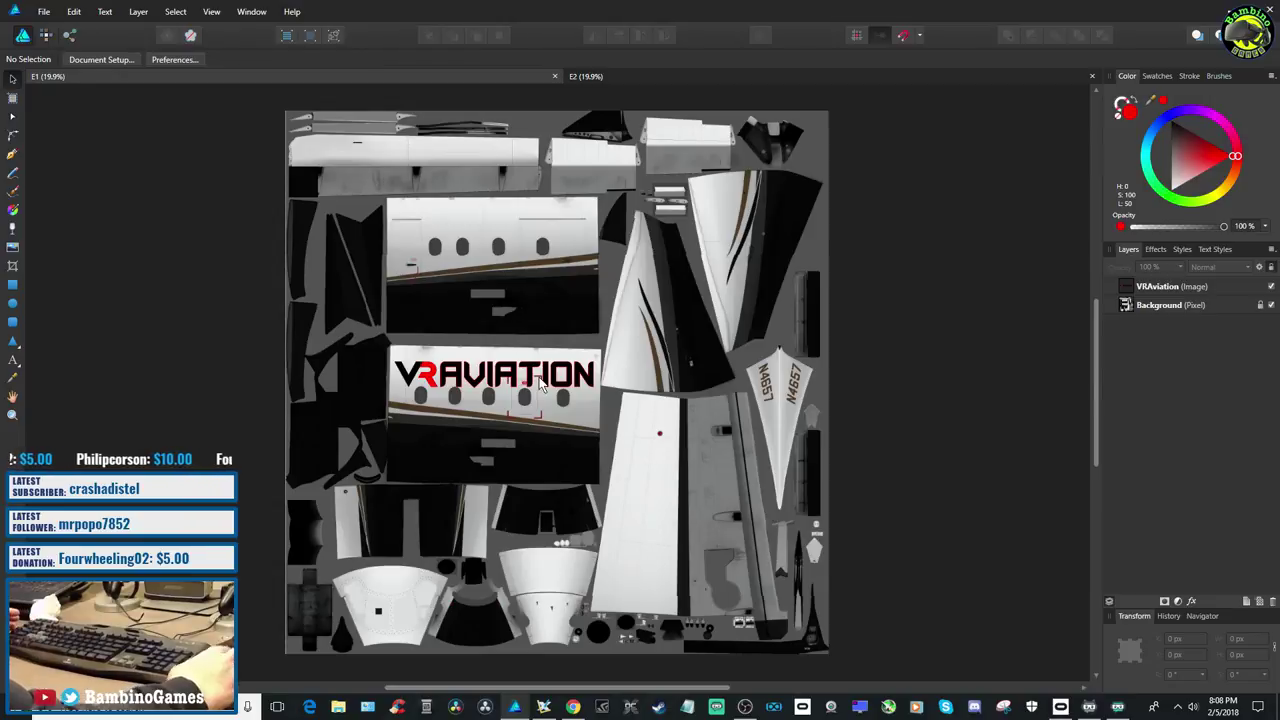
Move the VRAviation logo slightly toward the right on the lower fuselage panel, to about X 801 px, Y 1560 px
{"action": "left_click", "coordinate": [822, 253]}
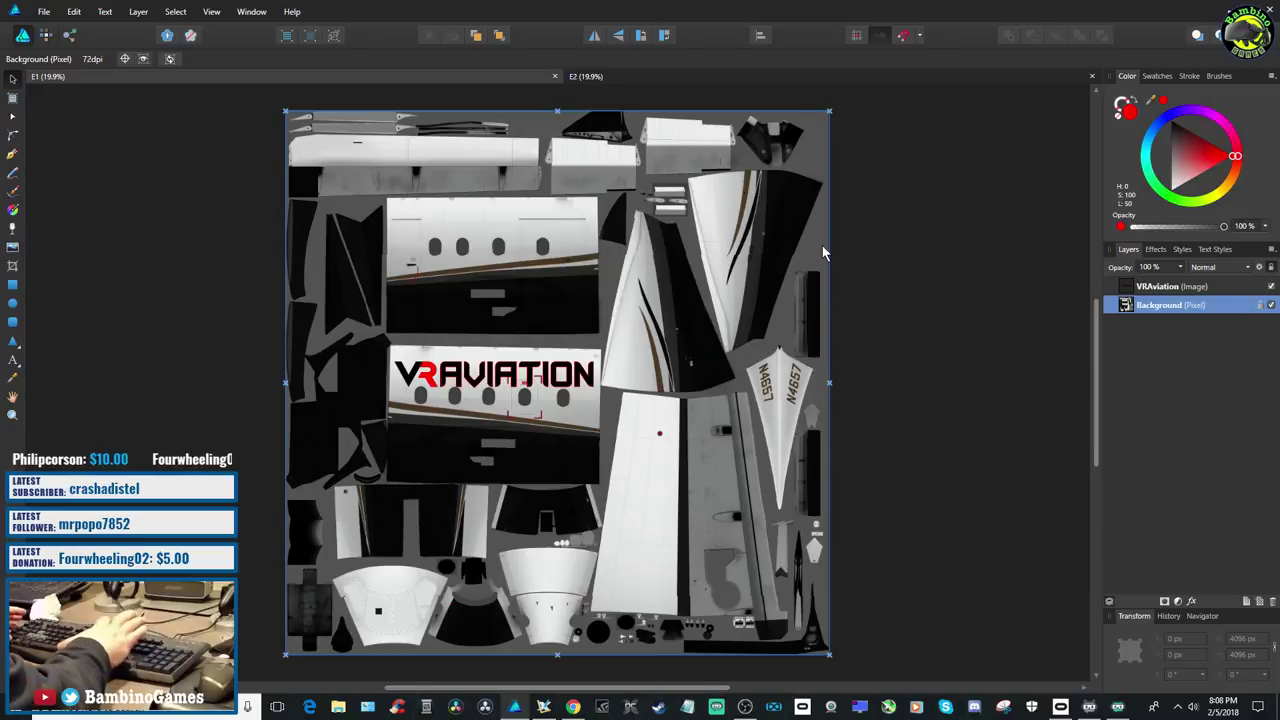
{"action": "key", "text": "ctrl+plus"}
{"action": "key", "text": "ctrl+plus"}
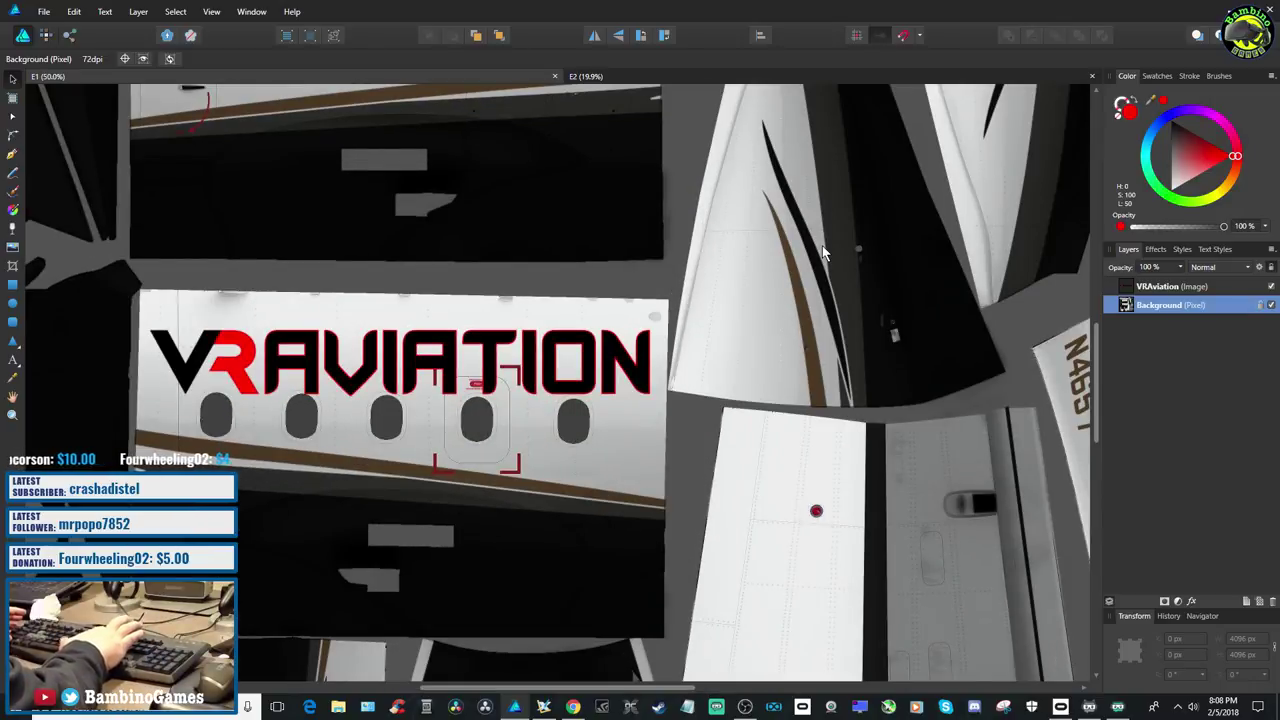
{"action": "key", "text": "ctrl+plus"}
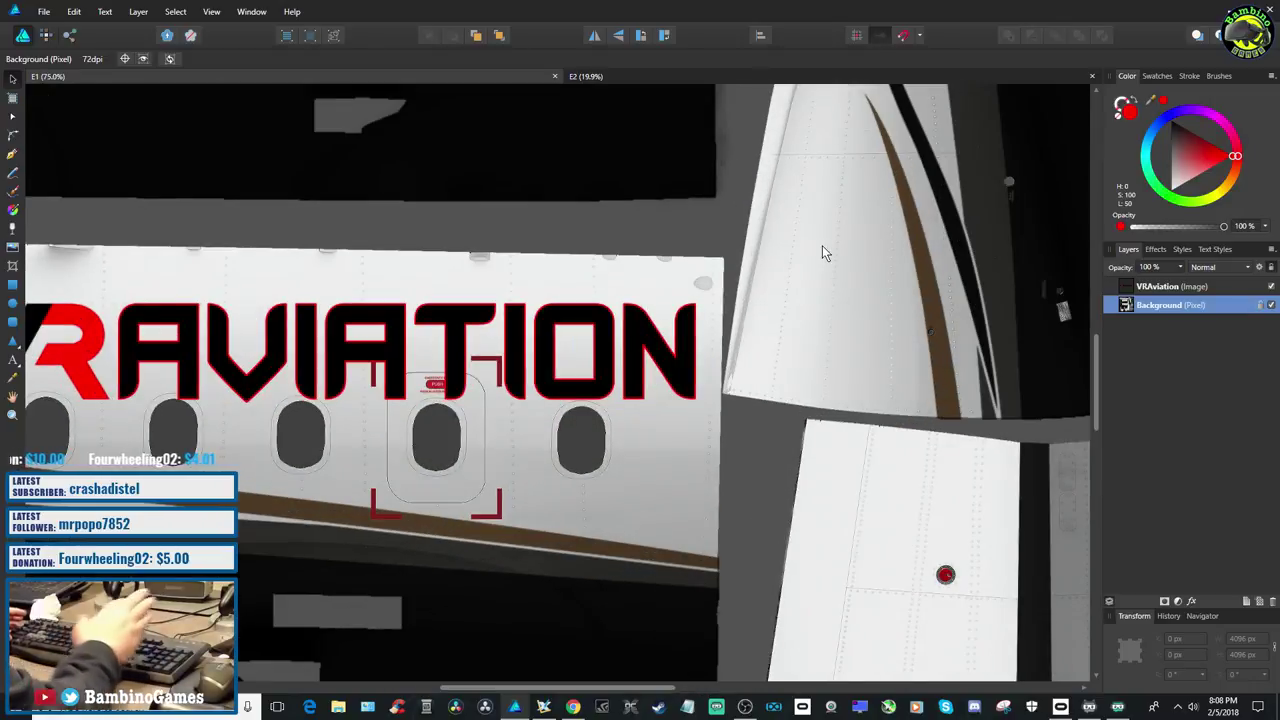
{"action": "left_click_drag", "start_coordinate": [622, 688], "coordinate": [582, 688]}
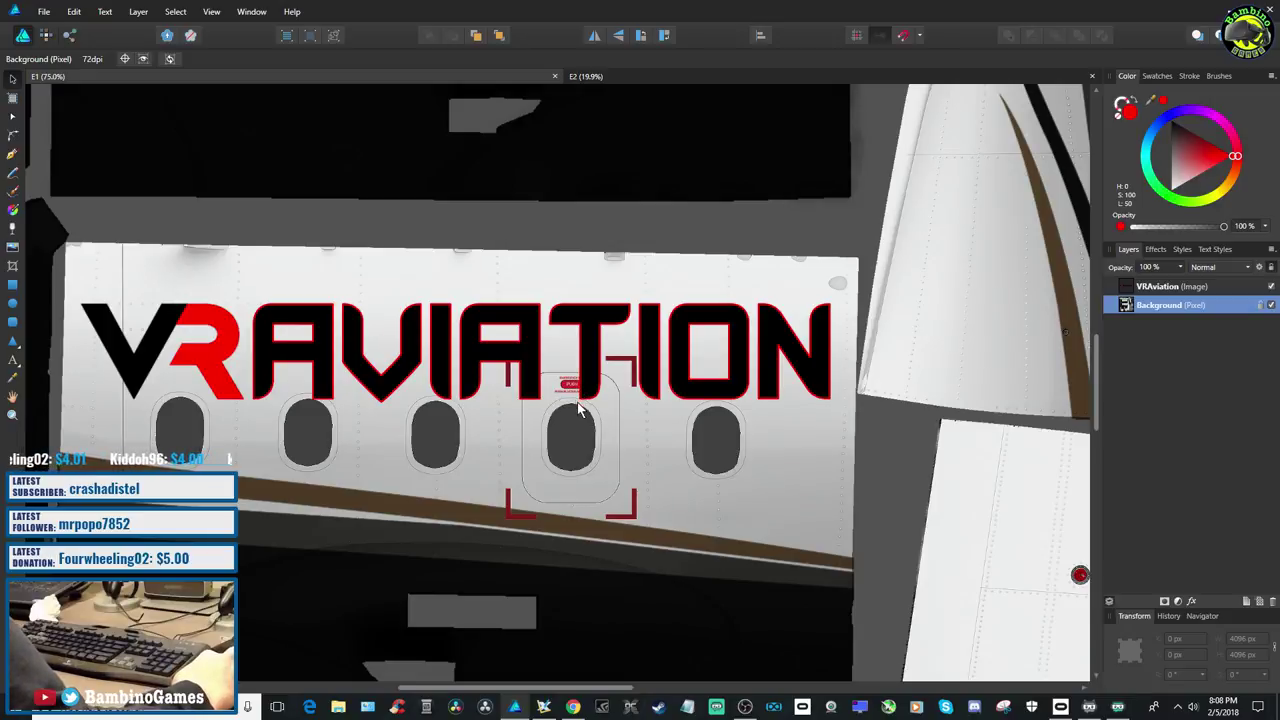
{"action": "left_click", "coordinate": [526, 372]}
{"action": "left_click_drag", "start_coordinate": [526, 372], "coordinate": [539, 372]}
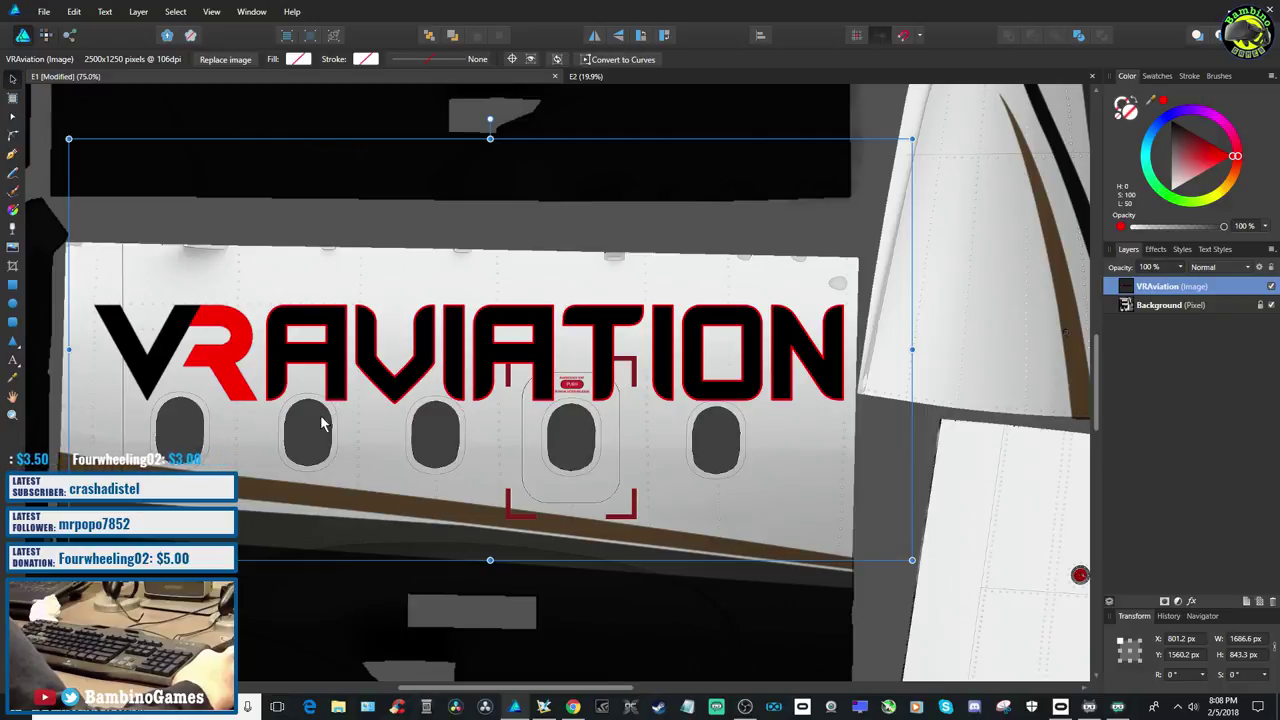
Compare the logo placement with the PC-12's right side in Plane Maker and look over the E1 and E2 texture sheets
{"action": "left_click", "coordinate": [543, 707]}
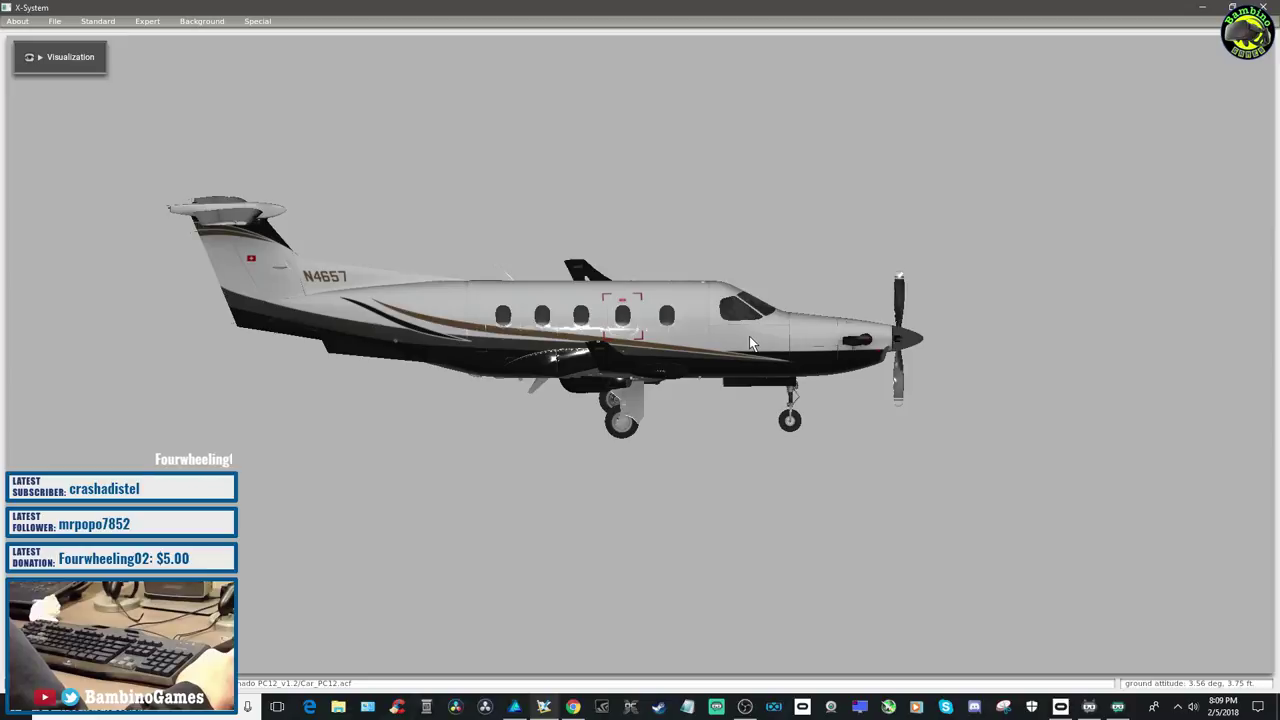
{"action": "left_click", "coordinate": [514, 707]}
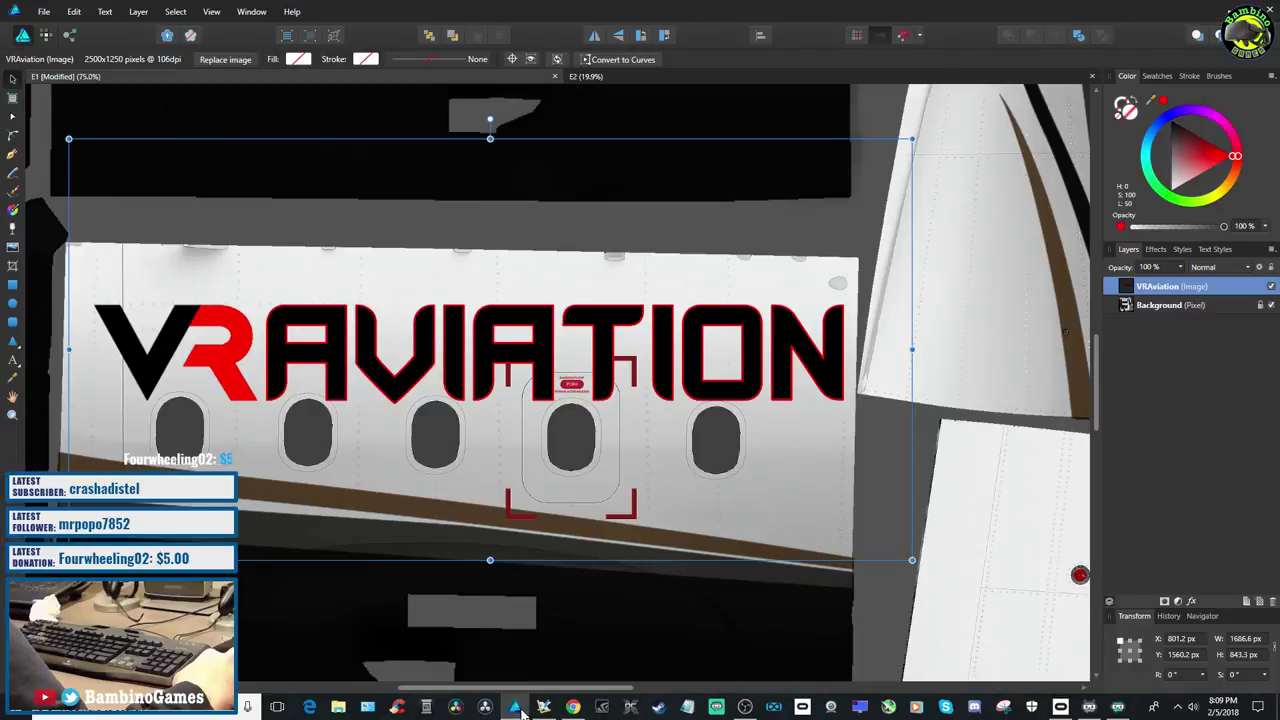
{"action": "scroll", "coordinate": [754, 548], "scroll_direction": "down", "scroll_amount": 1}
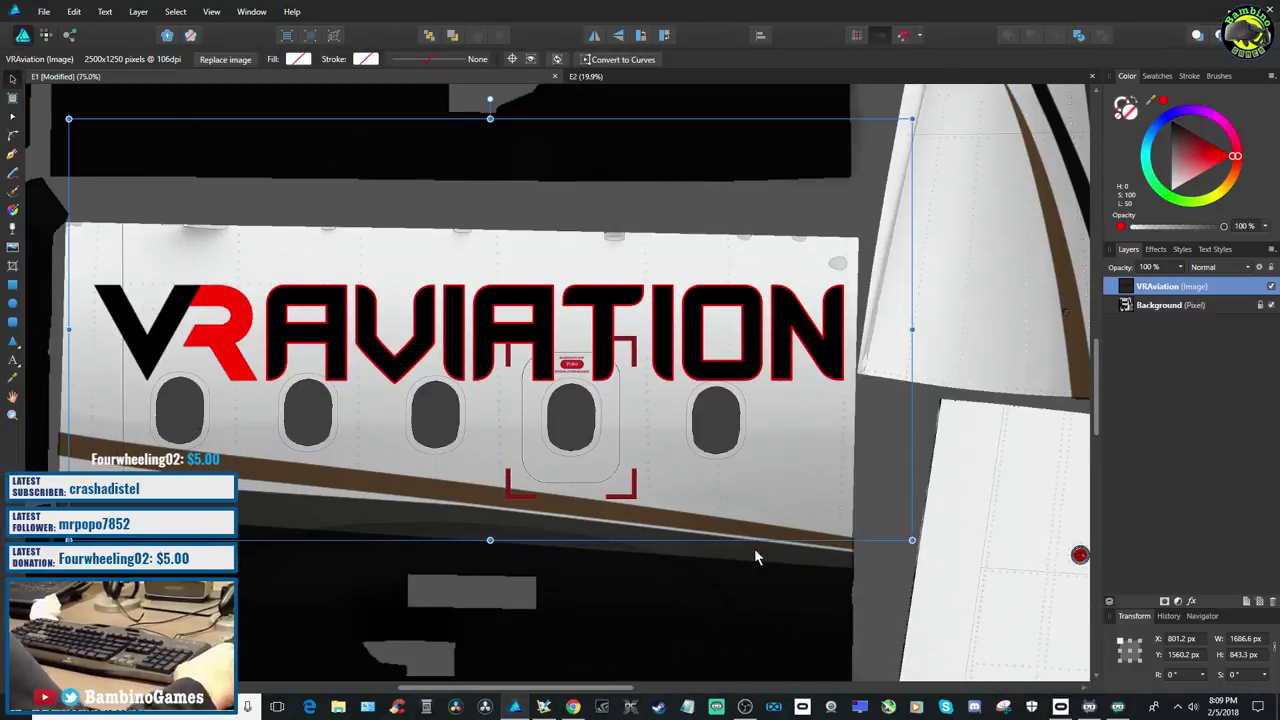
{"action": "key", "text": "ctrl+0"}
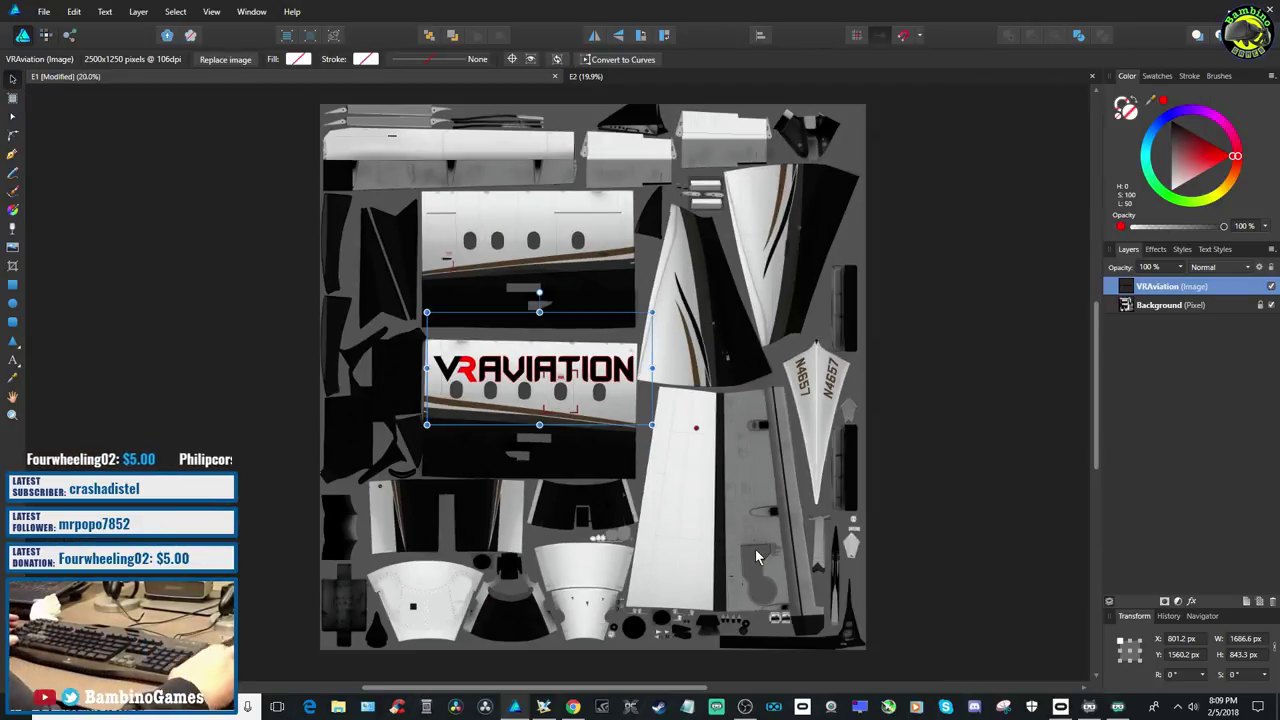
{"action": "left_click", "coordinate": [686, 78]}
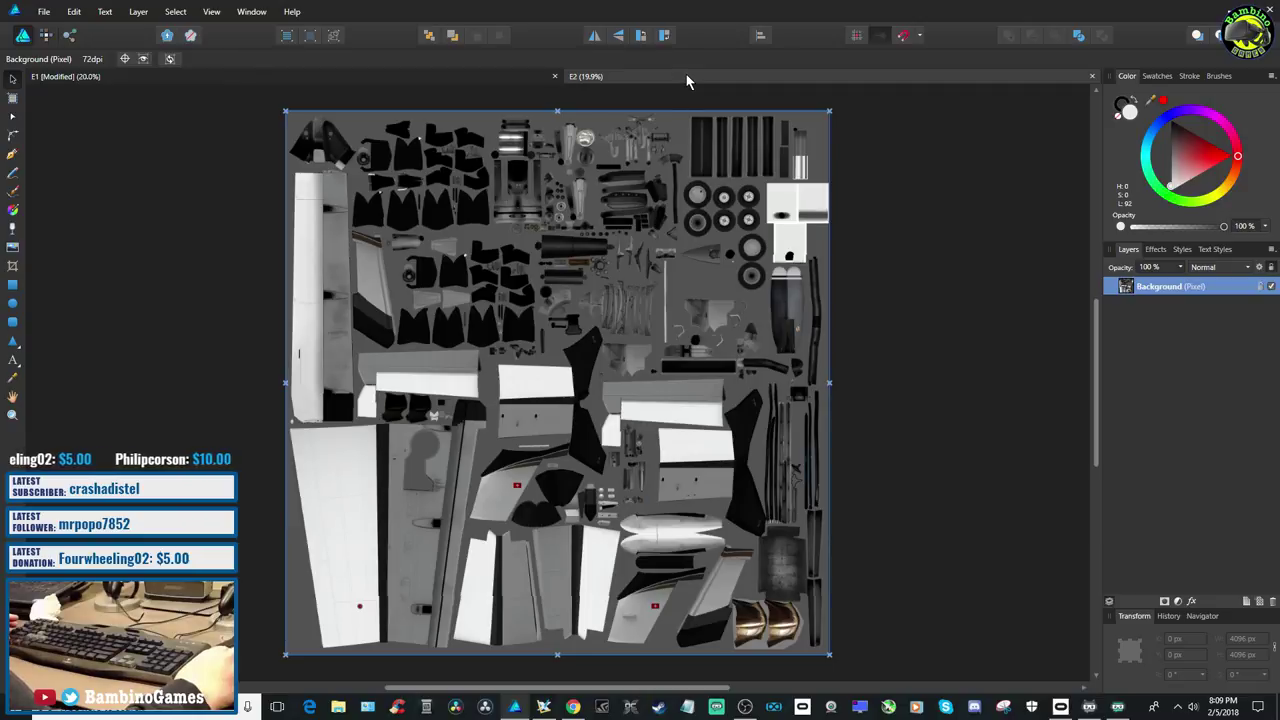
{"action": "left_click", "coordinate": [520, 78]}
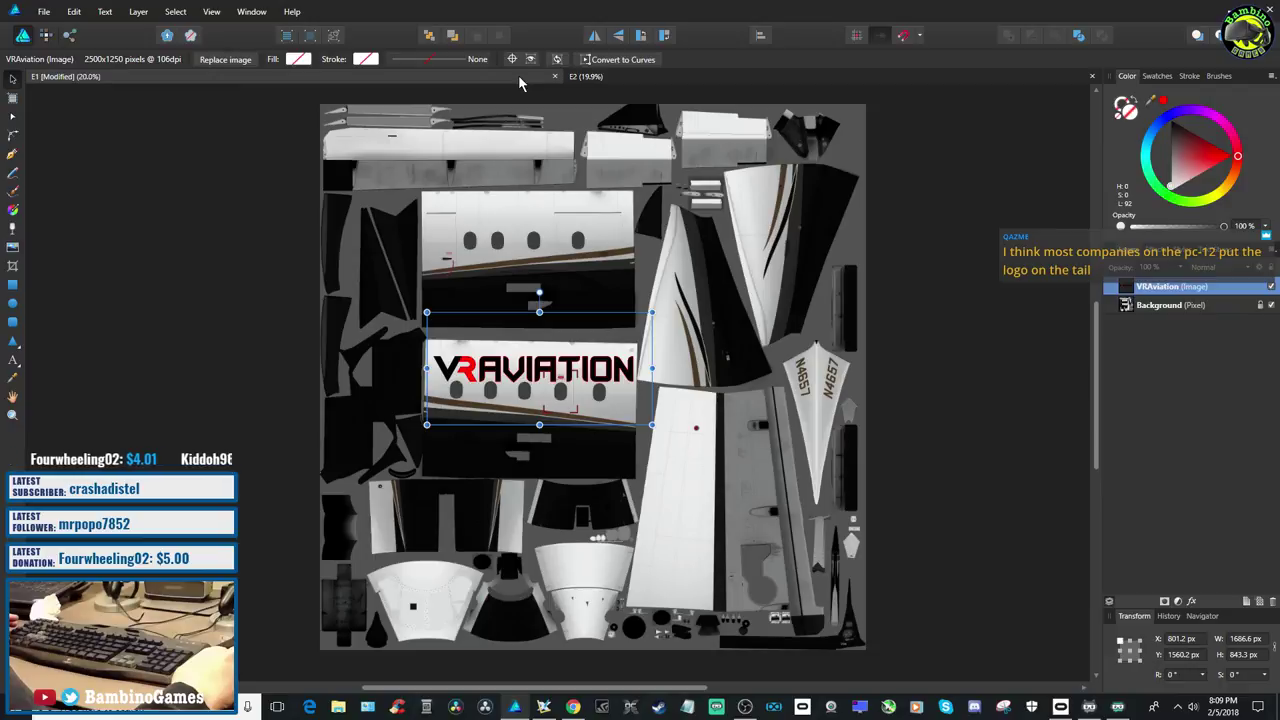
Switch to Plane Maker and rotate the PC-12 to examine its left fuselage side, windows, stripes and tail
{"action": "left_click", "coordinate": [546, 708]}
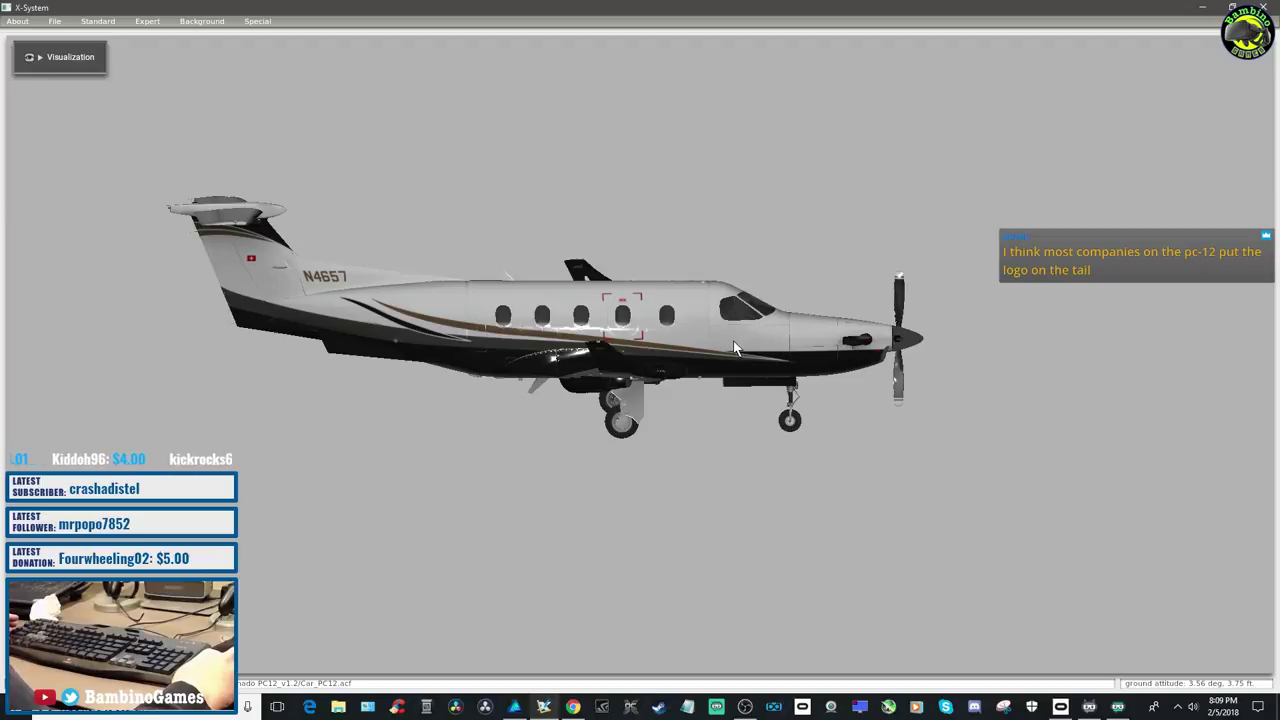
{"action": "key", "text": "Left"}
{"action": "key", "text": "Left"}
{"action": "key", "text": "Left"}
{"action": "key", "text": "Left"}
{"action": "key", "text": "Left"}
{"action": "key", "text": "Left"}
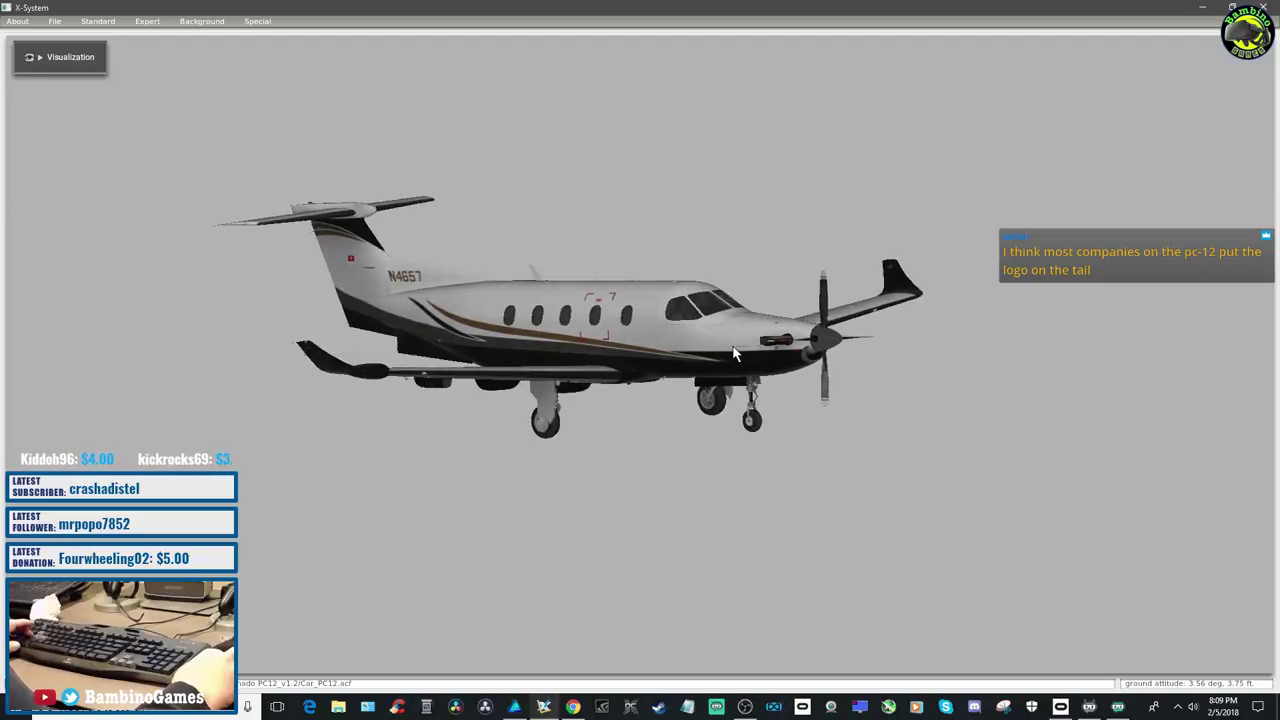
{"action": "key", "text": "Left"}
{"action": "key", "text": "Left"}
{"action": "key", "text": "Left"}
{"action": "key", "text": "Left"}
{"action": "key", "text": "Left"}
{"action": "key", "text": "Left"}
{"action": "key", "text": "Left"}
{"action": "key", "text": "Left"}
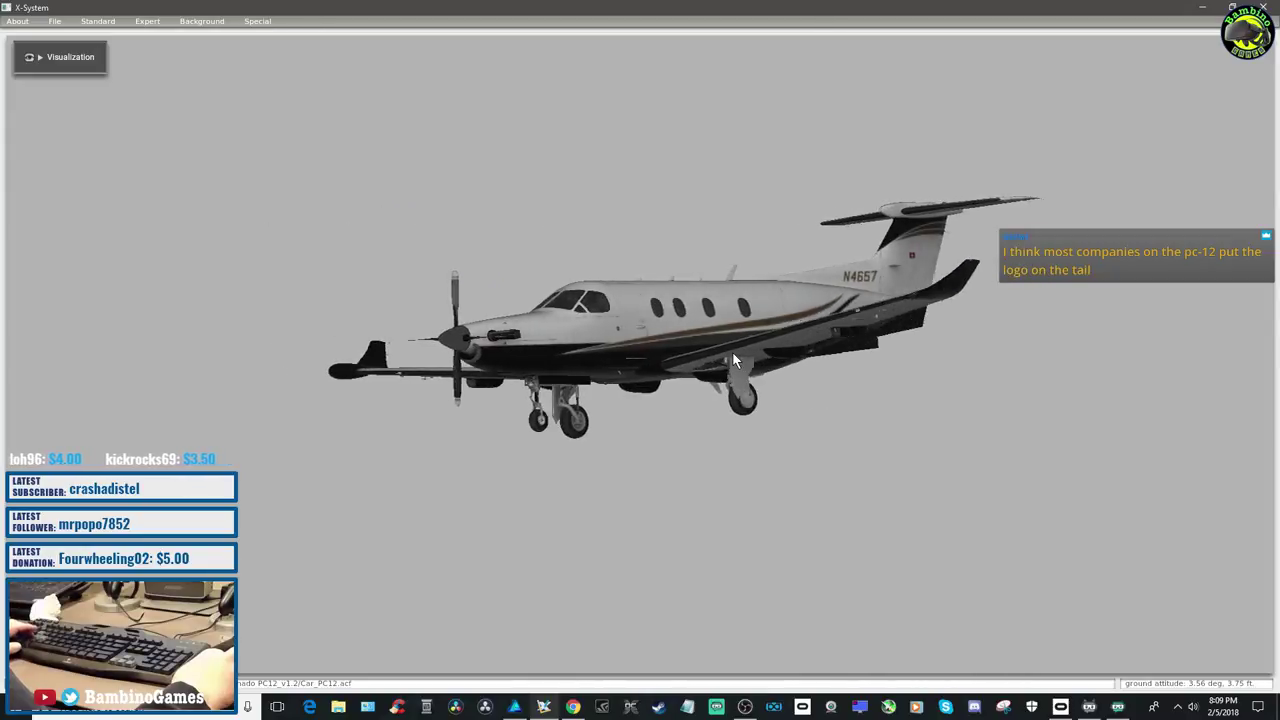
{"action": "key", "text": "Left"}
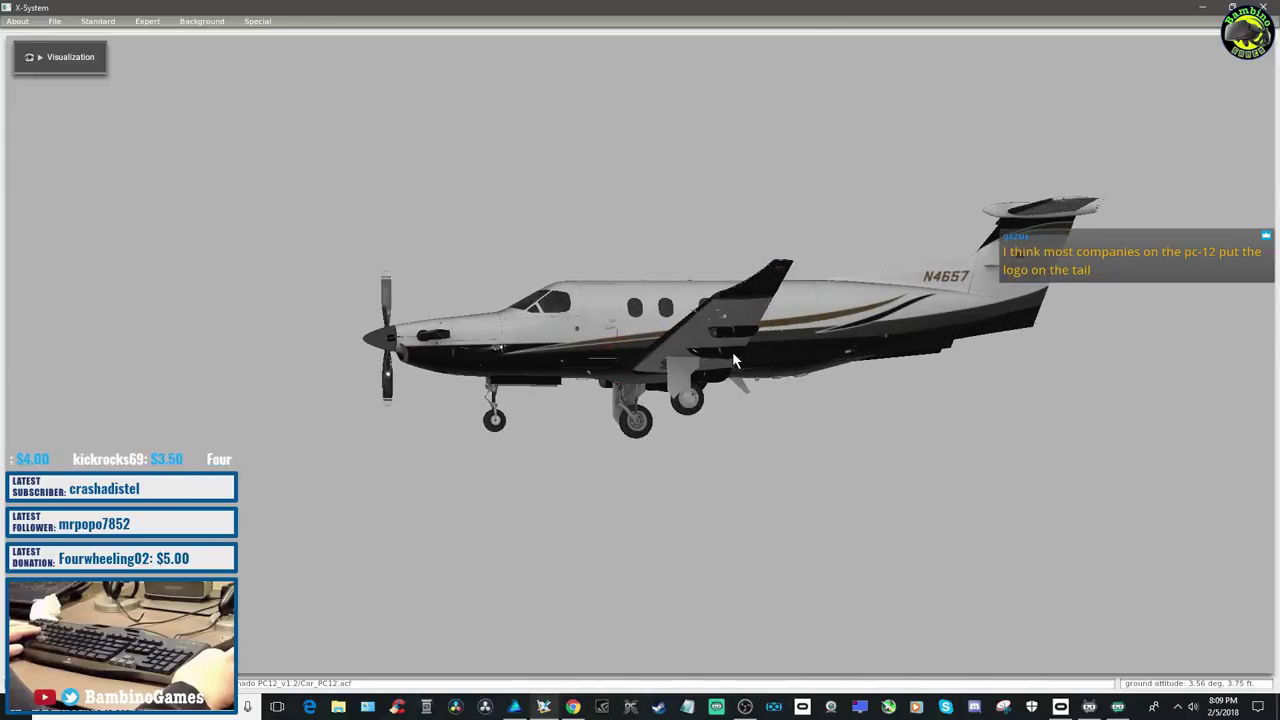
{"action": "key", "text": "Up"}
{"action": "key", "text": "Up"}
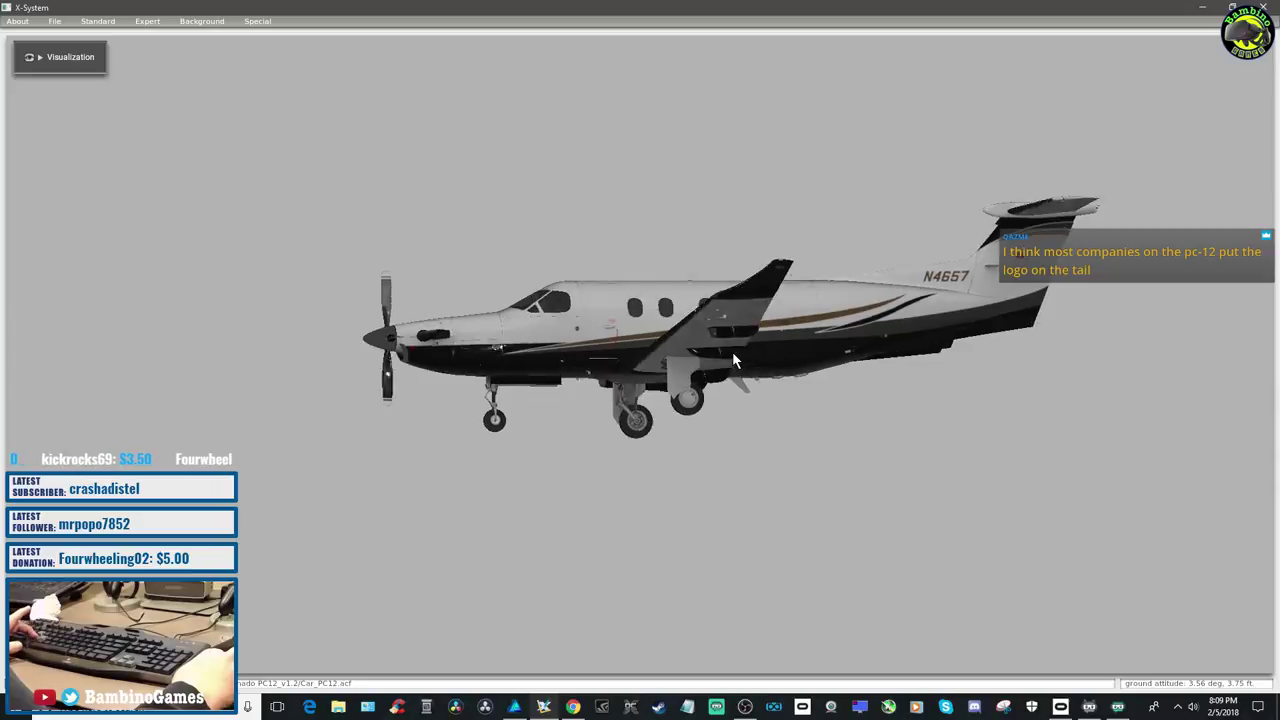
{"action": "key", "text": "Down"}
{"action": "key", "text": "Down"}
{"action": "key", "text": "Down"}
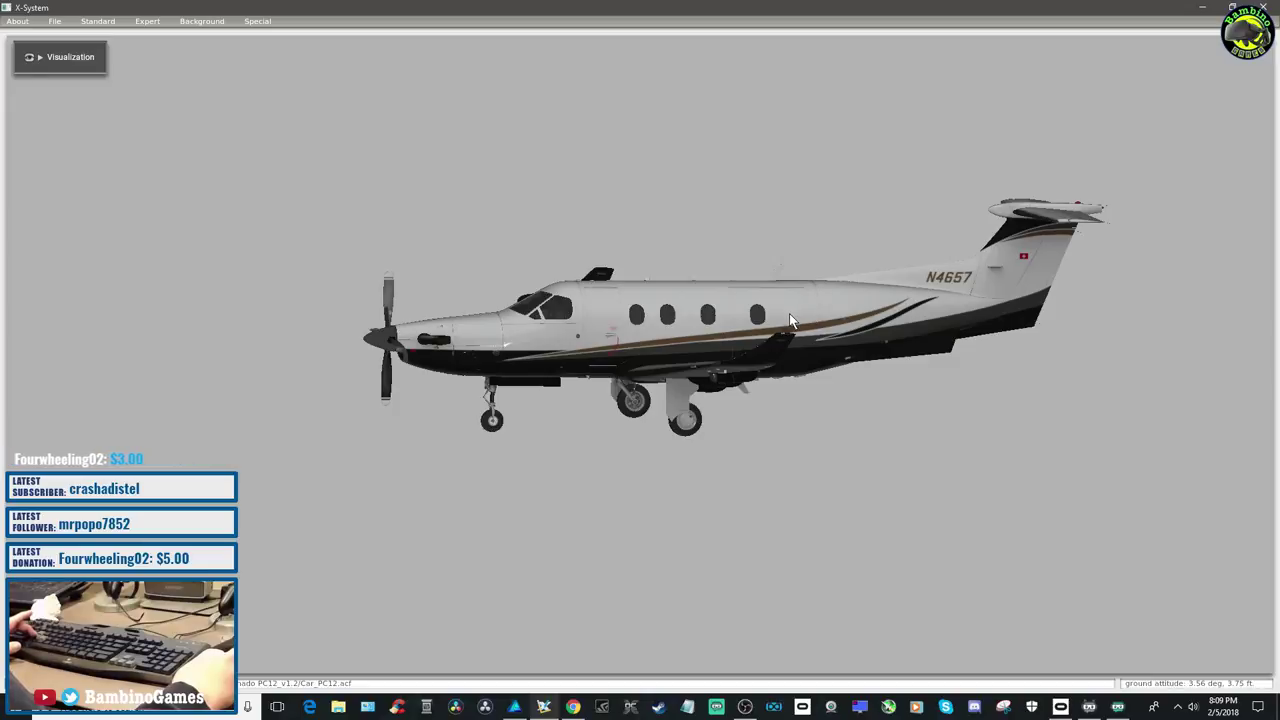
{"action": "key", "text": "Right"}
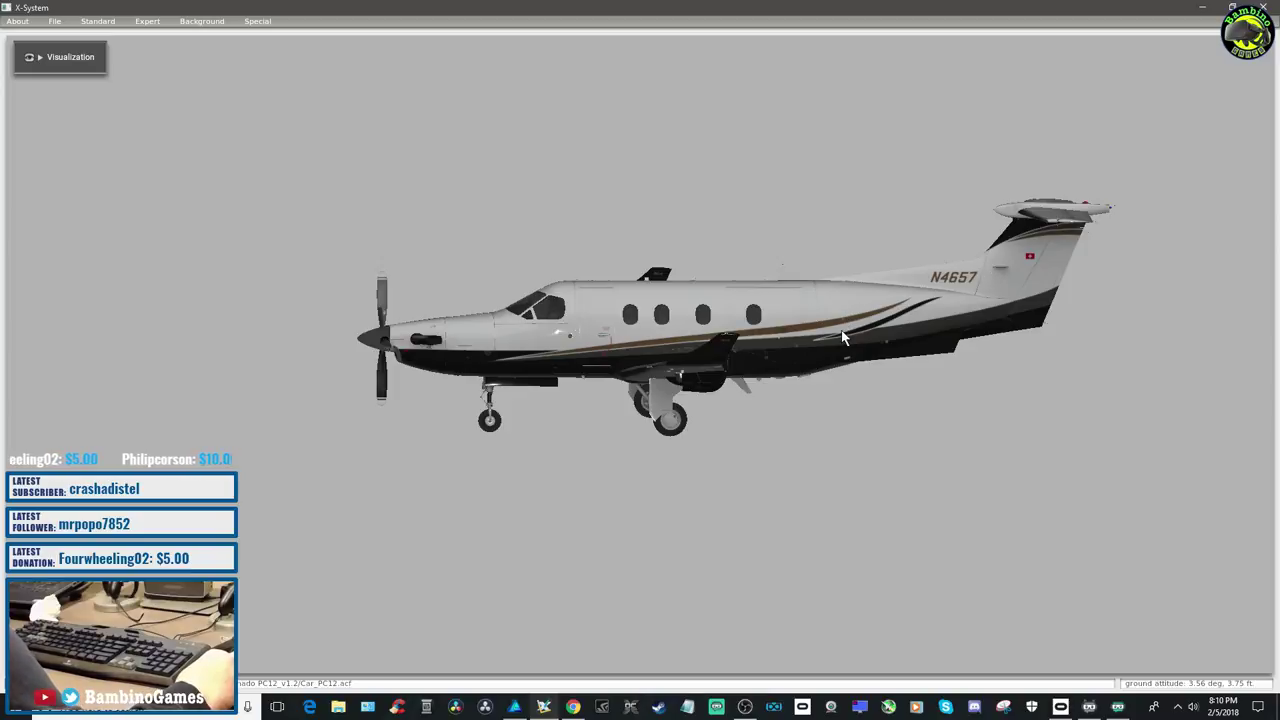
Switch to Affinity Designer and examine the logo on the lower fuselage panel and the texture parts below it
{"action": "left_click", "coordinate": [514, 707]}
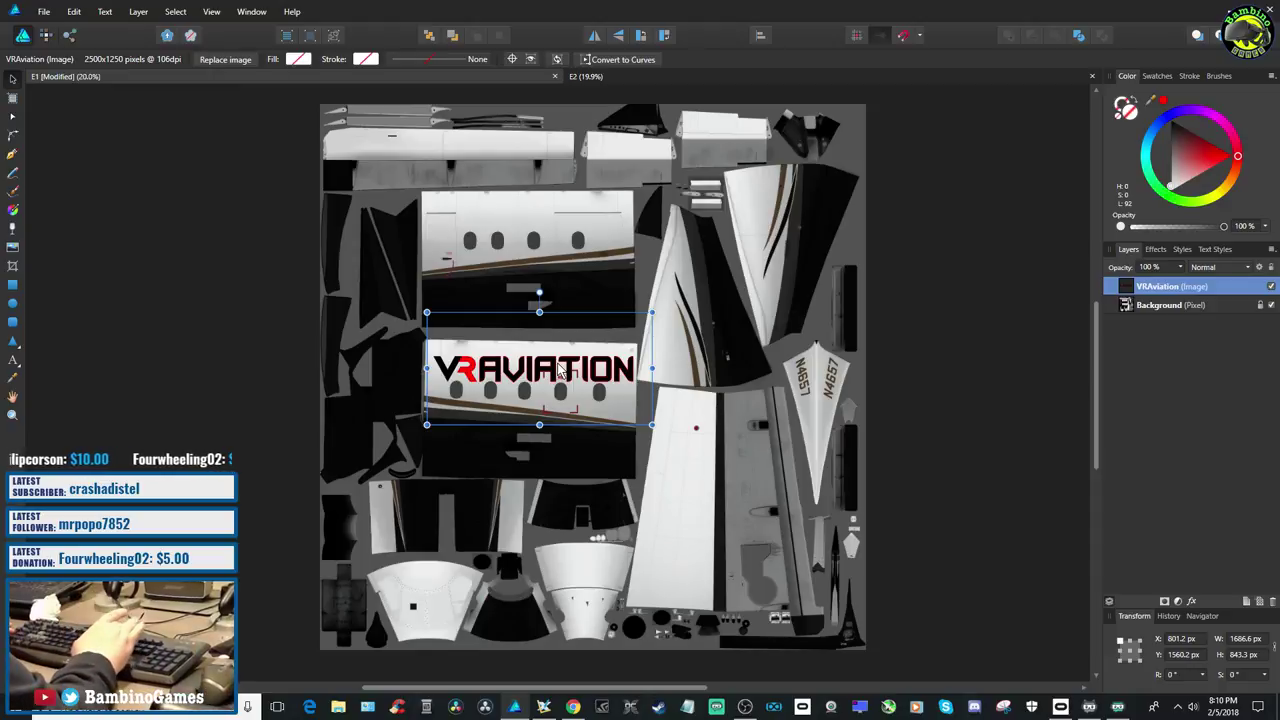
{"action": "scroll", "coordinate": [558, 375], "scroll_direction": "up", "scroll_amount": 3}
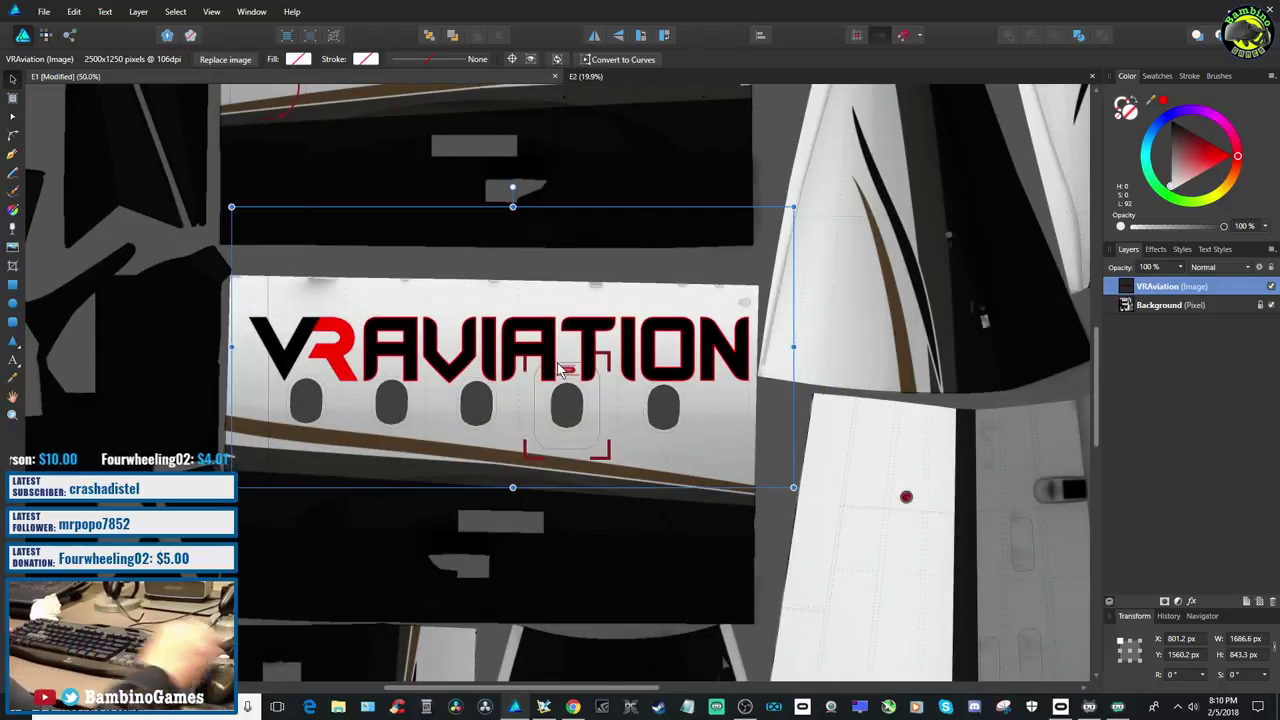
{"action": "scroll", "coordinate": [494, 530], "scroll_direction": "down", "scroll_amount": 5}
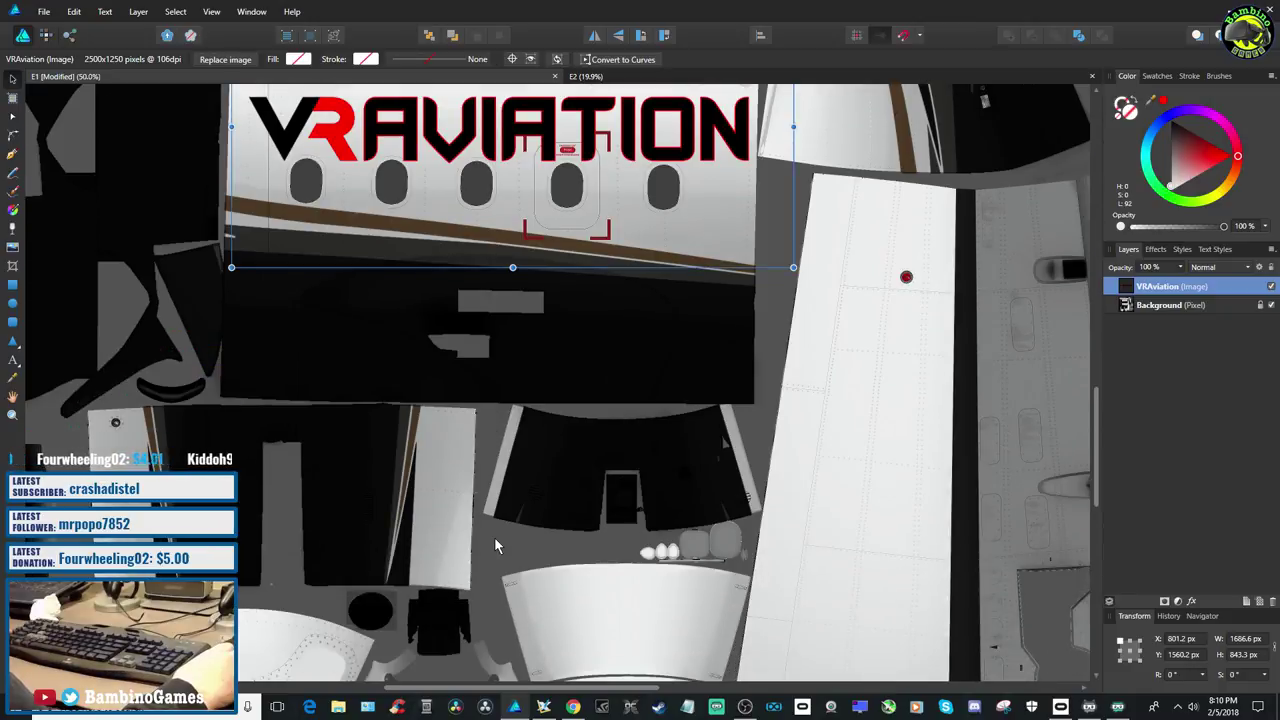
Switch to Plane Maker and rotate the PC-12 to inspect its right side, including the nose area, from slightly above
{"action": "left_click", "coordinate": [543, 707]}
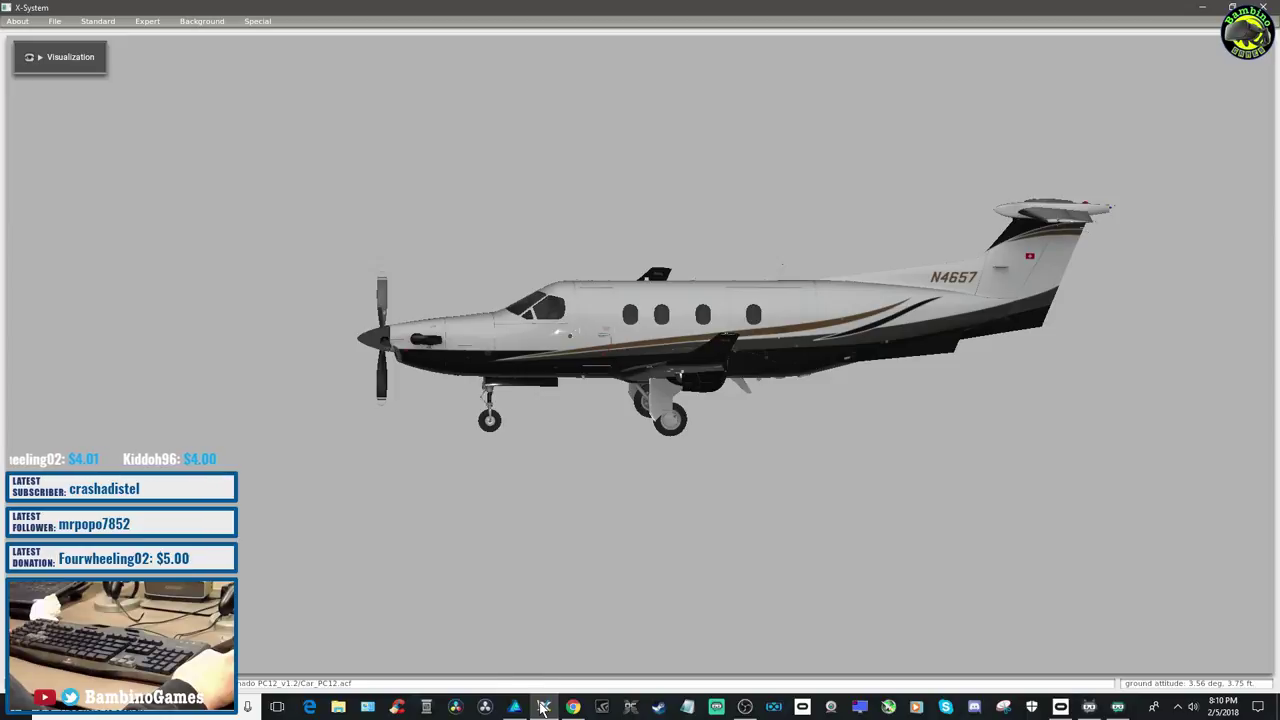
{"action": "key", "text": "Left"}
{"action": "key", "text": "Left"}
{"action": "key", "text": "Left"}
{"action": "key", "text": "Left"}
{"action": "key", "text": "Left"}
{"action": "key", "text": "Left"}
{"action": "key", "text": "Left"}
{"action": "key", "text": "Left"}
{"action": "key", "text": "Left"}
{"action": "key", "text": "Left"}
{"action": "key", "text": "Left"}
{"action": "key", "text": "Left"}
{"action": "key", "text": "Left"}
{"action": "key", "text": "Left"}
{"action": "key", "text": "Left"}
{"action": "key", "text": "Left"}
{"action": "key", "text": "Left"}
{"action": "key", "text": "Left"}
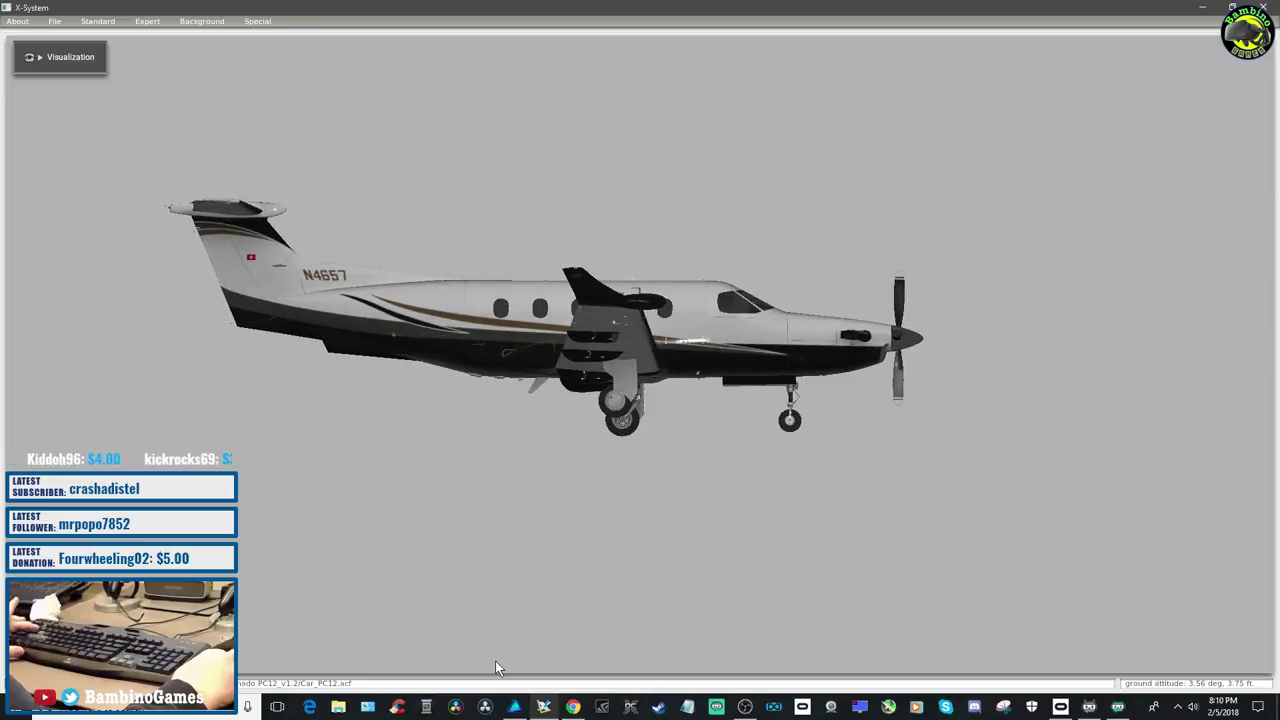
{"action": "key", "text": "Up"}
{"action": "key", "text": "Up"}
{"action": "key", "text": "Up"}
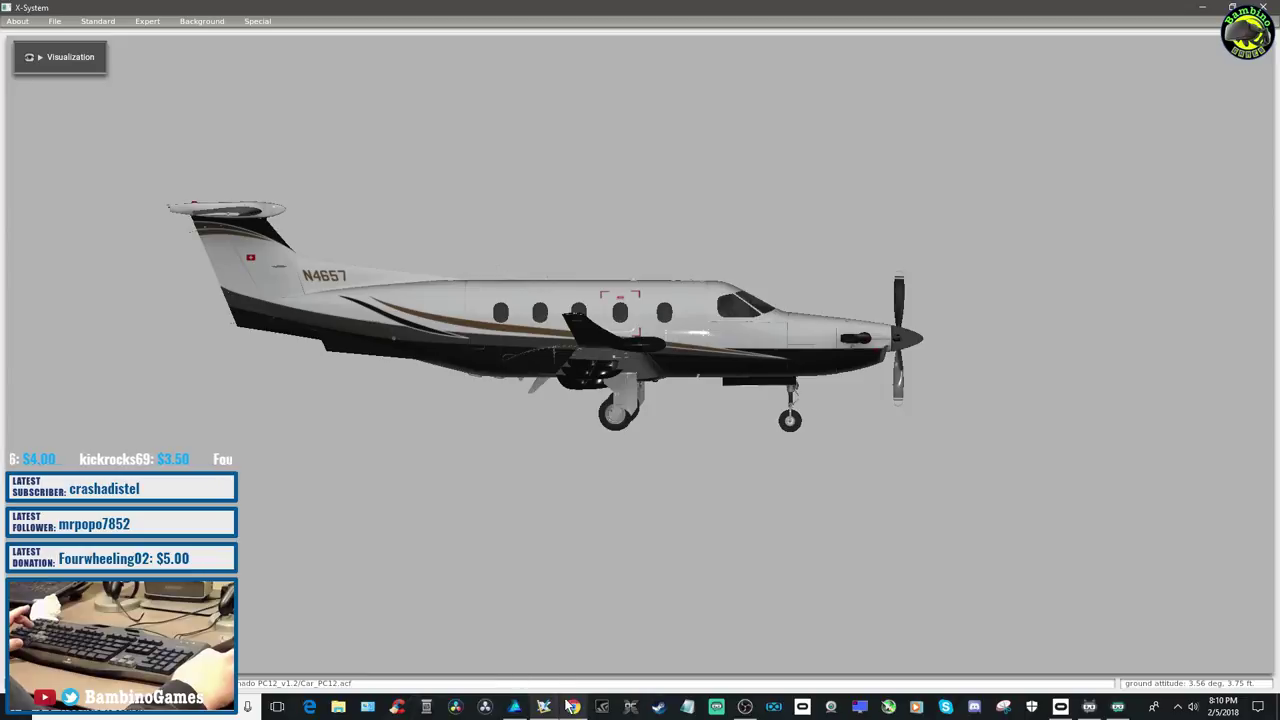
In Affinity Designer, move the VRAviation logo down off the windowed fuselage panel and rotate it to -90°
{"action": "left_click", "coordinate": [515, 707]}
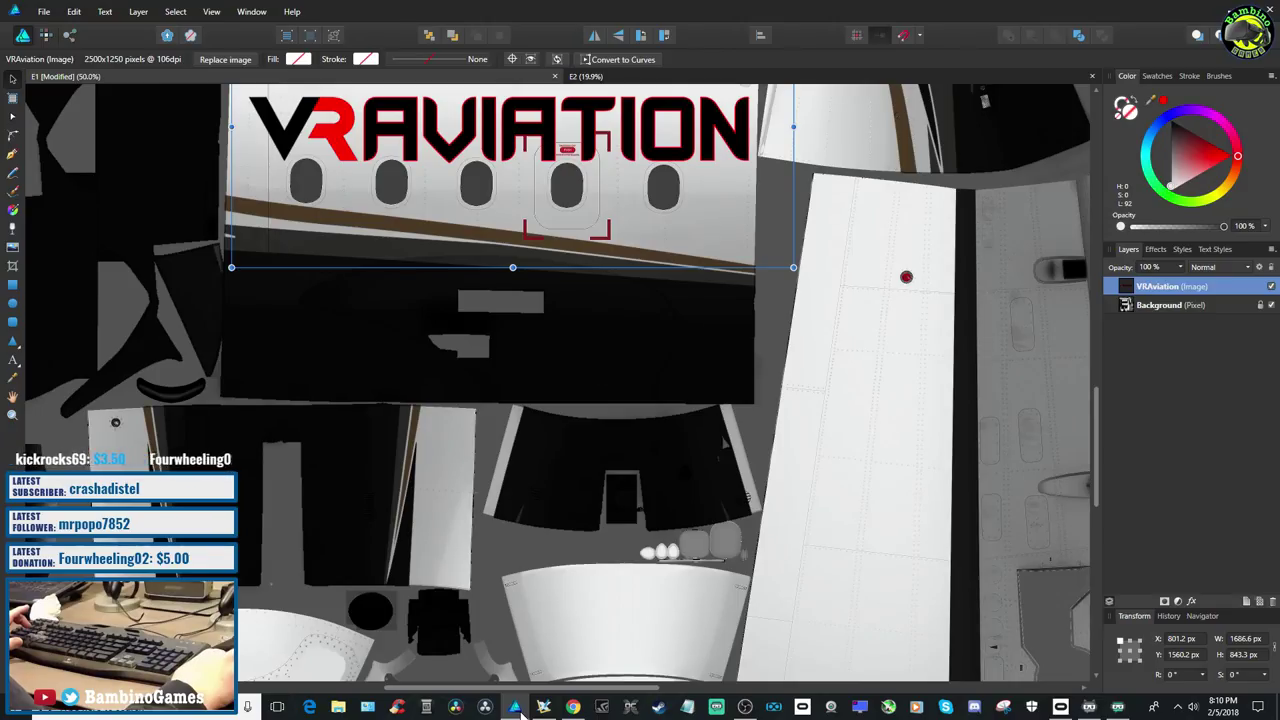
{"action": "left_click_drag", "start_coordinate": [613, 140], "coordinate": [578, 393]}
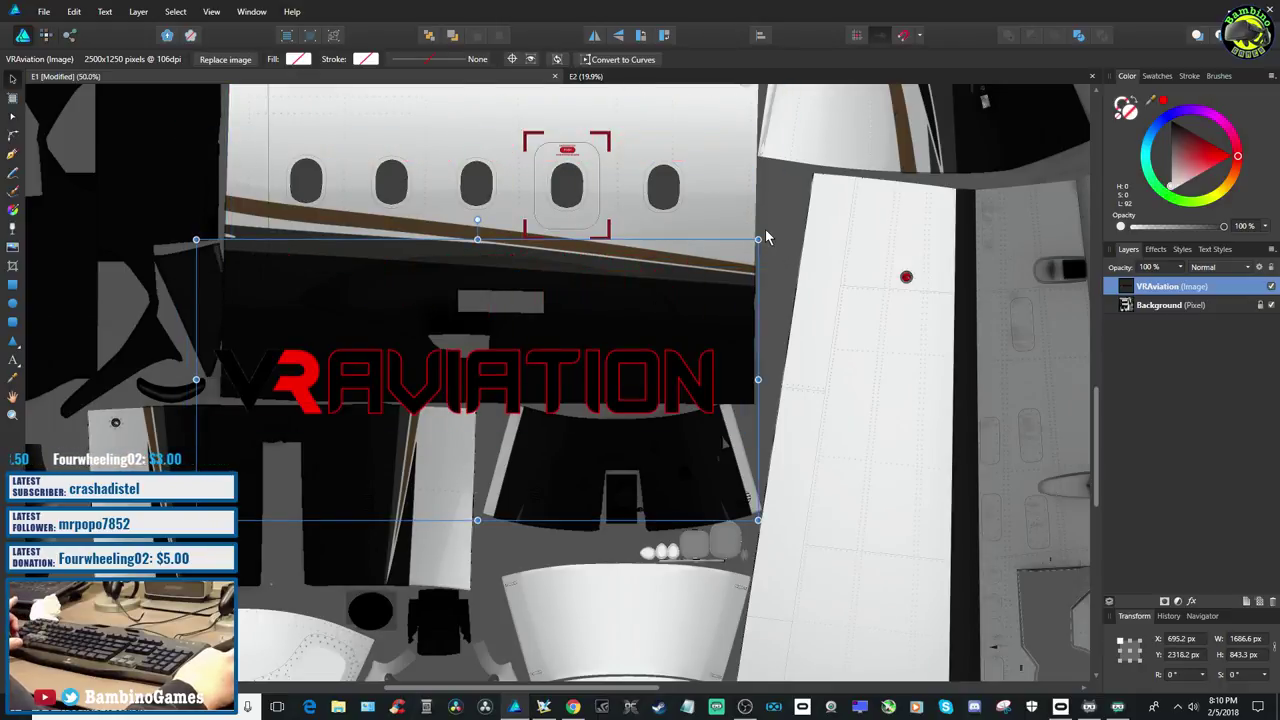
{"action": "left_click_drag", "start_coordinate": [764, 236], "coordinate": [565, 545]}
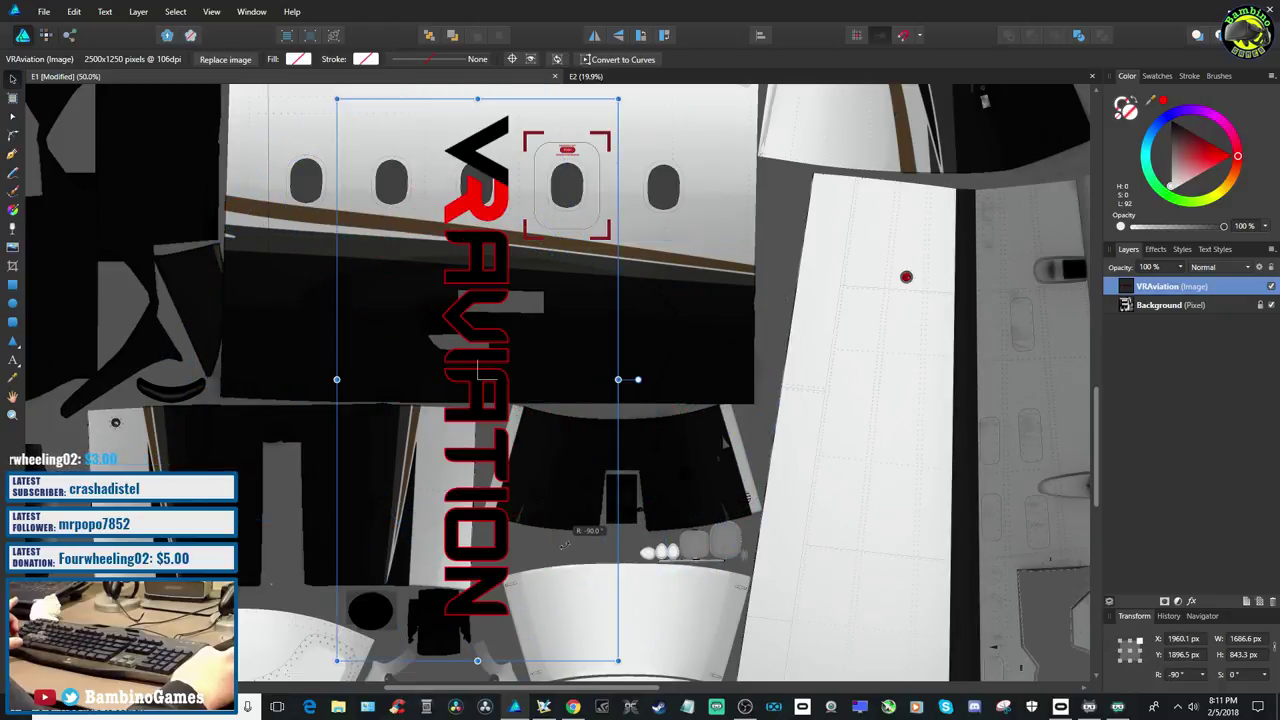
Shrink the logo to about 516 × 258 px and fit it on the narrow white strip, around X 1557, Y 2847 px
{"action": "left_click_drag", "start_coordinate": [613, 112], "coordinate": [430, 473]}
{"action": "left_click_drag", "start_coordinate": [365, 562], "coordinate": [424, 496]}
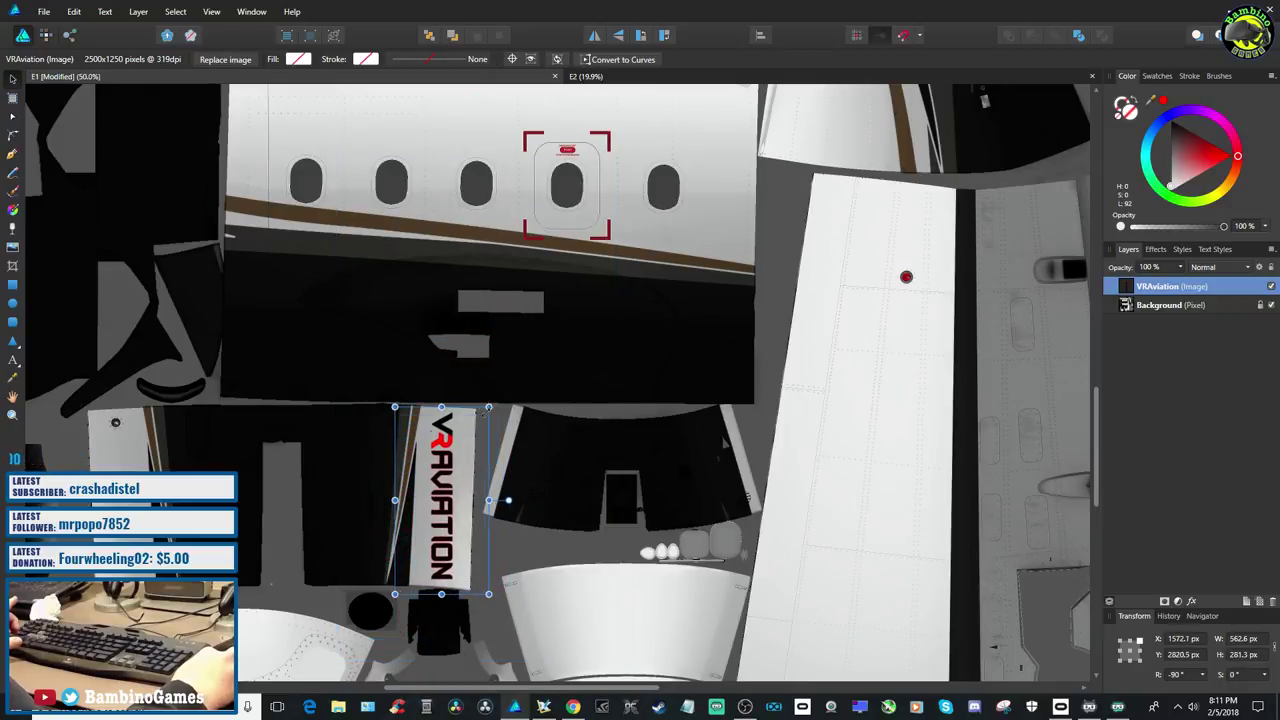
{"action": "left_click_drag", "start_coordinate": [488, 407], "coordinate": [480, 422]}
{"action": "left_click_drag", "start_coordinate": [418, 519], "coordinate": [433, 524]}
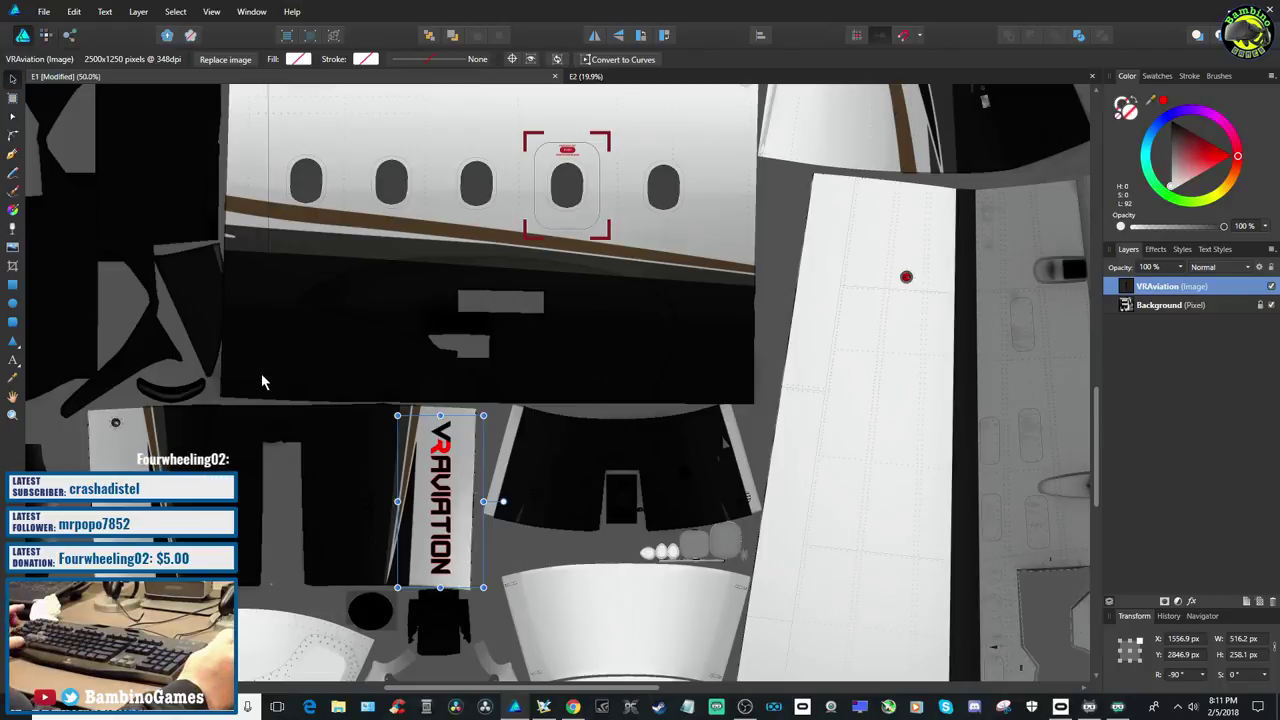
Save the E1 document and start its export as a 4096 × 4096 px PNG with the PNG-24 preset
{"action": "left_click", "coordinate": [75, 18]}
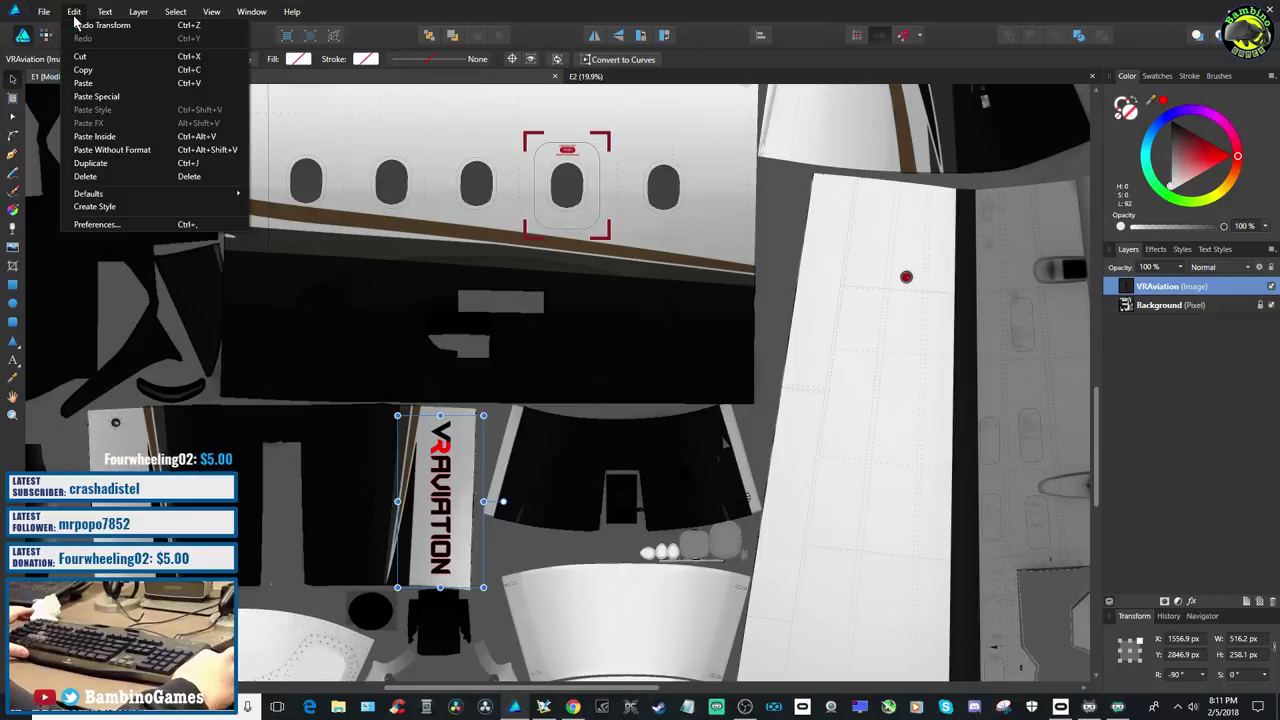
{"action": "mouse_move", "coordinate": [46, 18]}
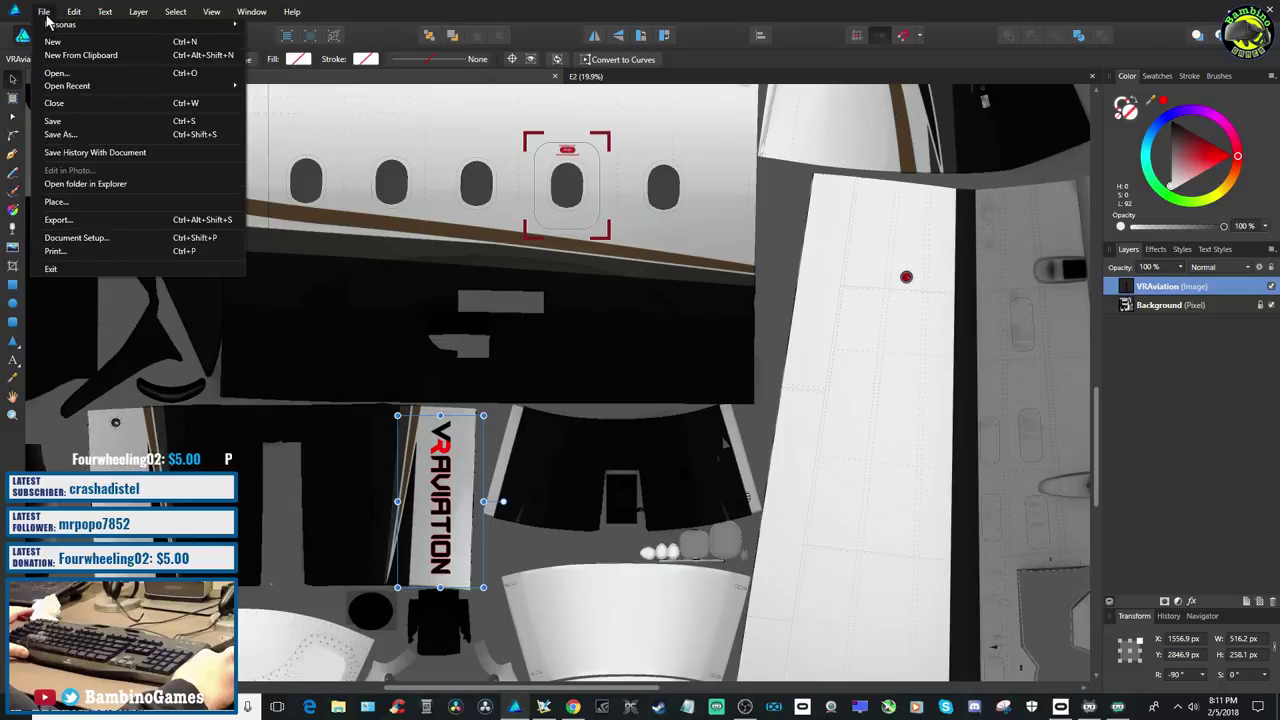
{"action": "left_click", "coordinate": [55, 121]}
{"action": "left_click", "coordinate": [44, 11]}
{"action": "left_click", "coordinate": [58, 219]}
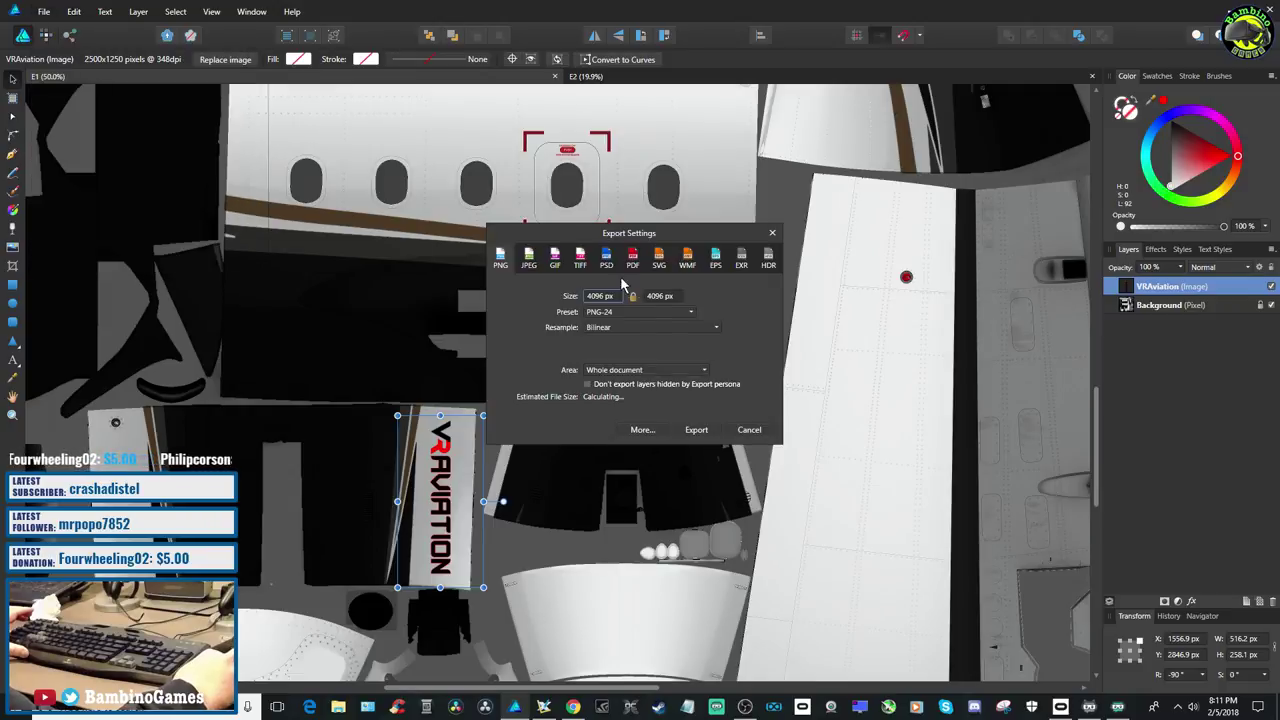
{"action": "left_click", "coordinate": [695, 431]}
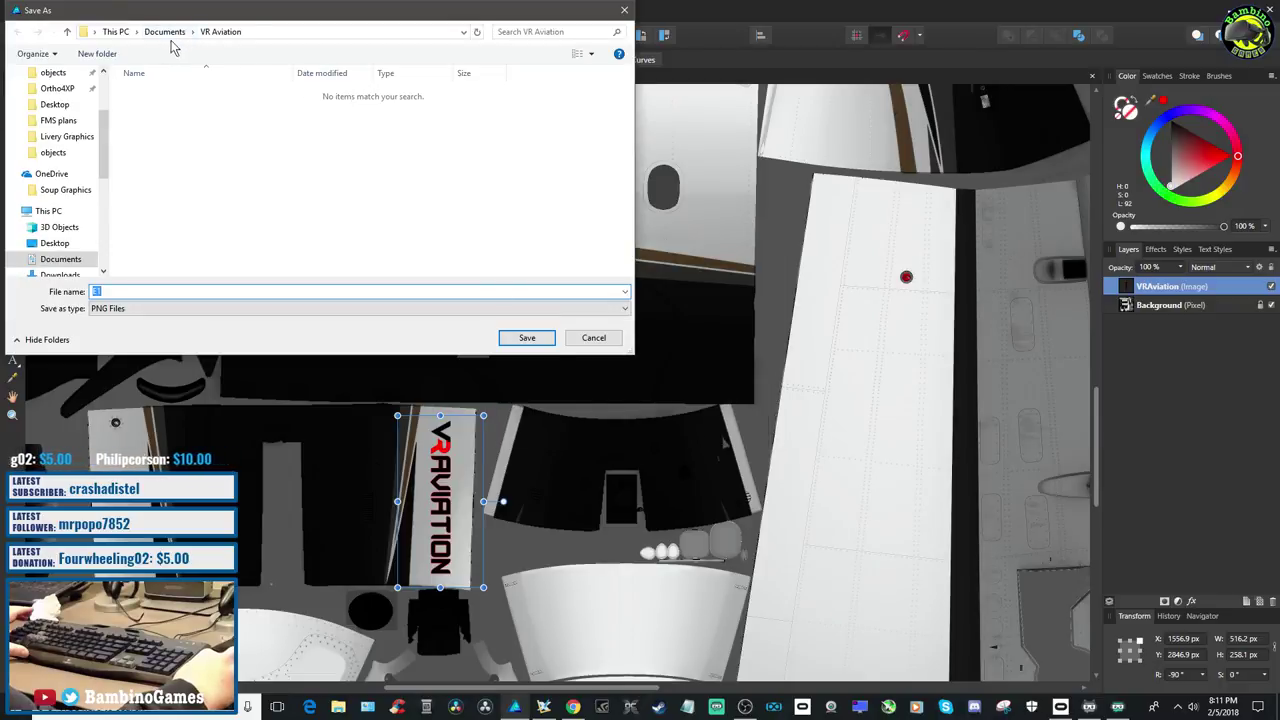
Set the export location to the AuxSSD (G:) folder Program Files\X-Plane 11\Aircraft\Carenado PC12_v1.2
{"action": "scroll", "coordinate": [110, 165], "scroll_direction": "down", "scroll_amount": 1}
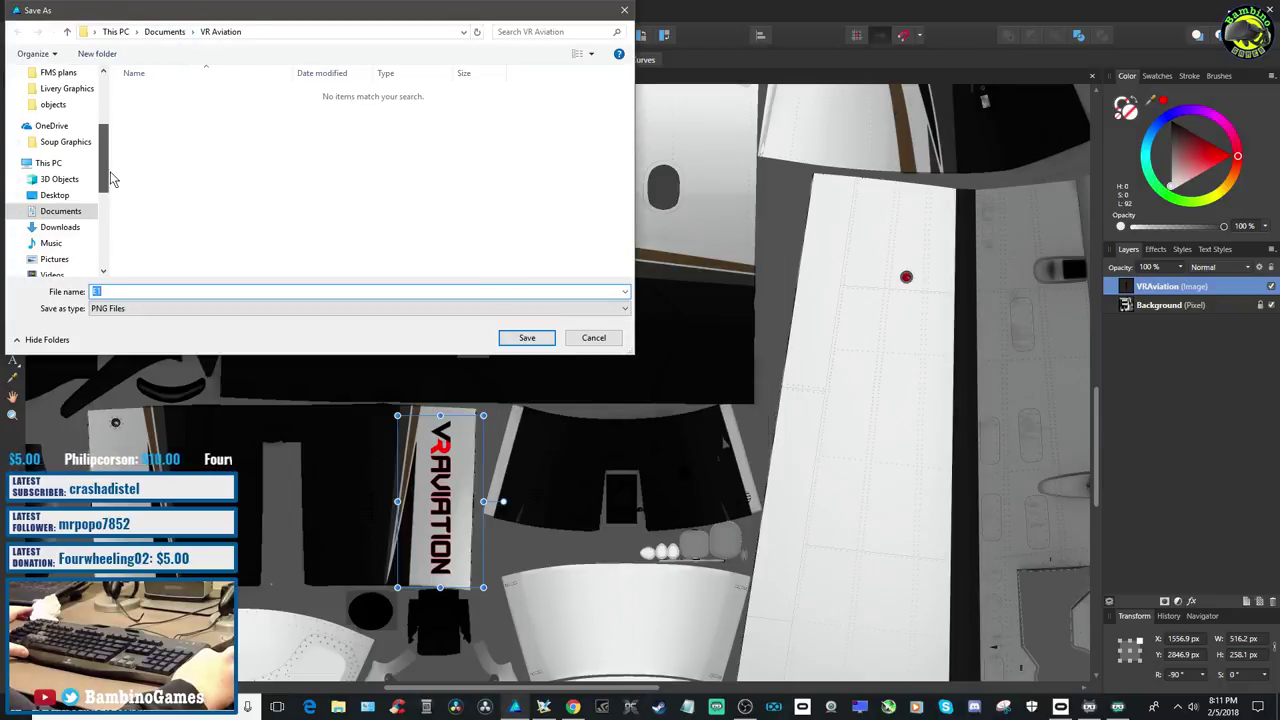
{"action": "scroll", "coordinate": [110, 180], "scroll_direction": "down", "scroll_amount": 2}
{"action": "left_click", "coordinate": [60, 218]}
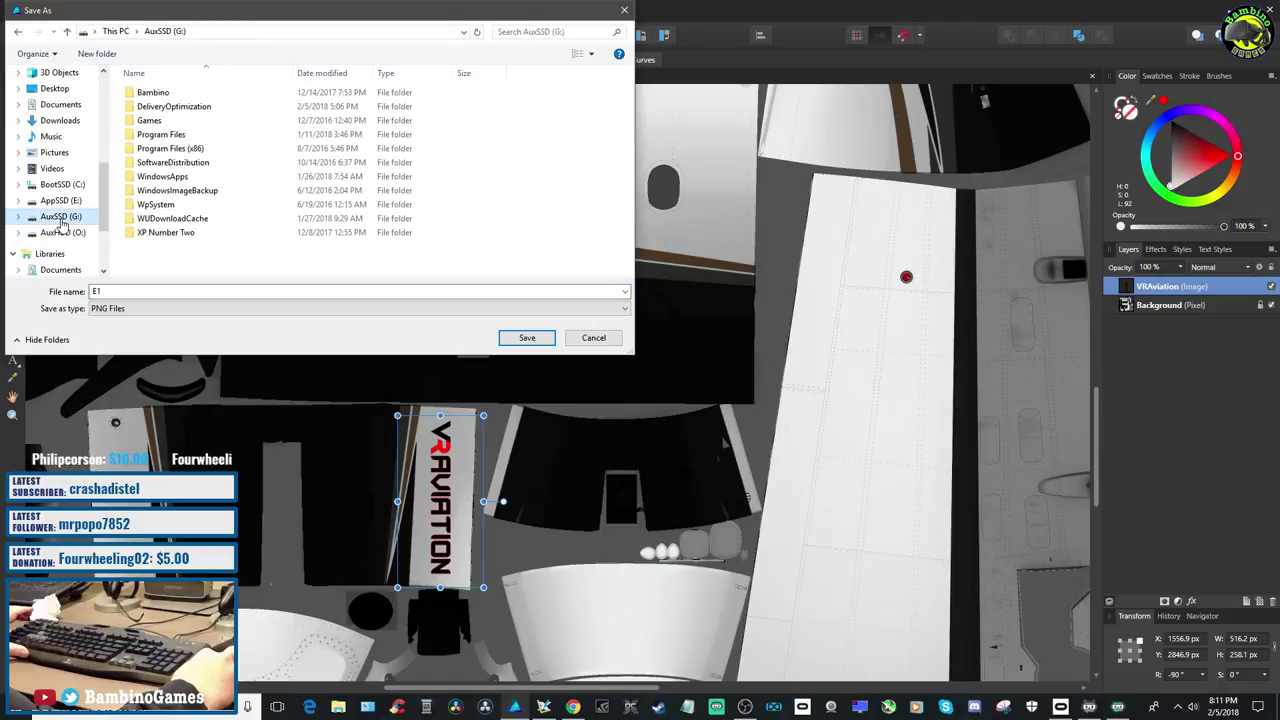
{"action": "double_click", "coordinate": [173, 134]}
{"action": "double_click", "coordinate": [177, 134]}
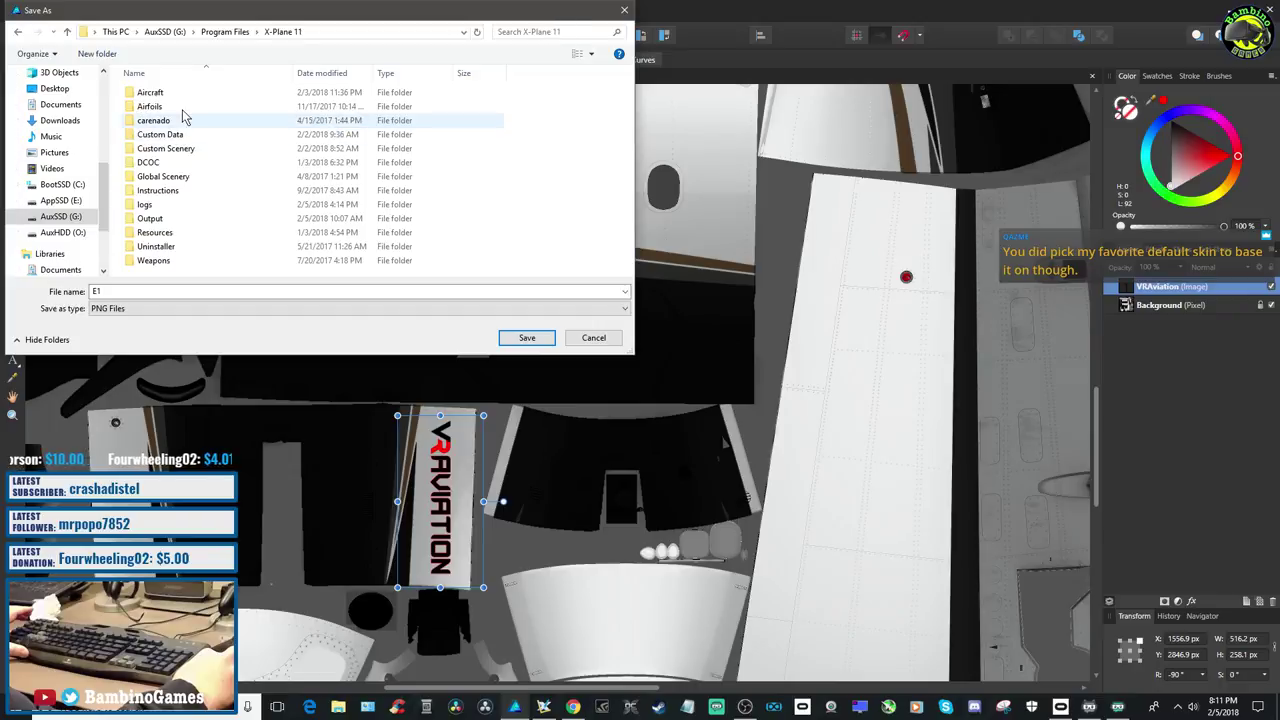
{"action": "double_click", "coordinate": [179, 95]}
{"action": "scroll", "coordinate": [232, 212], "scroll_direction": "down", "scroll_amount": 2}
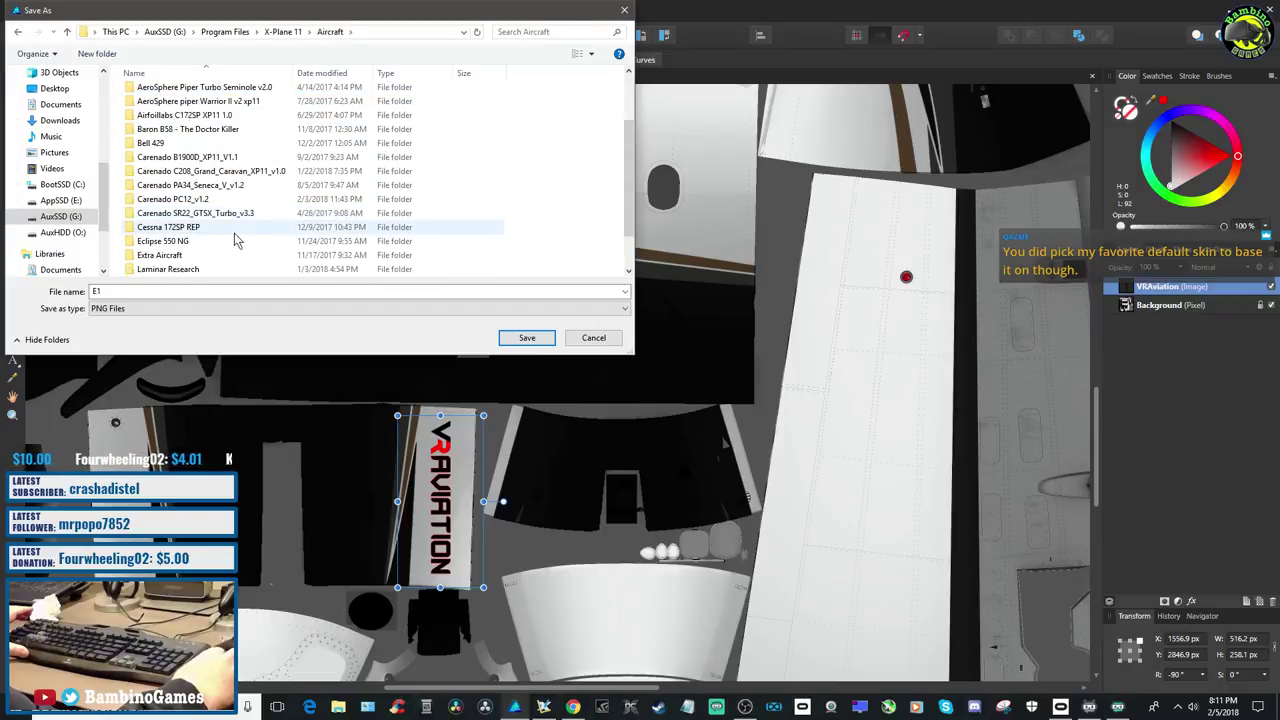
{"action": "double_click", "coordinate": [220, 208]}
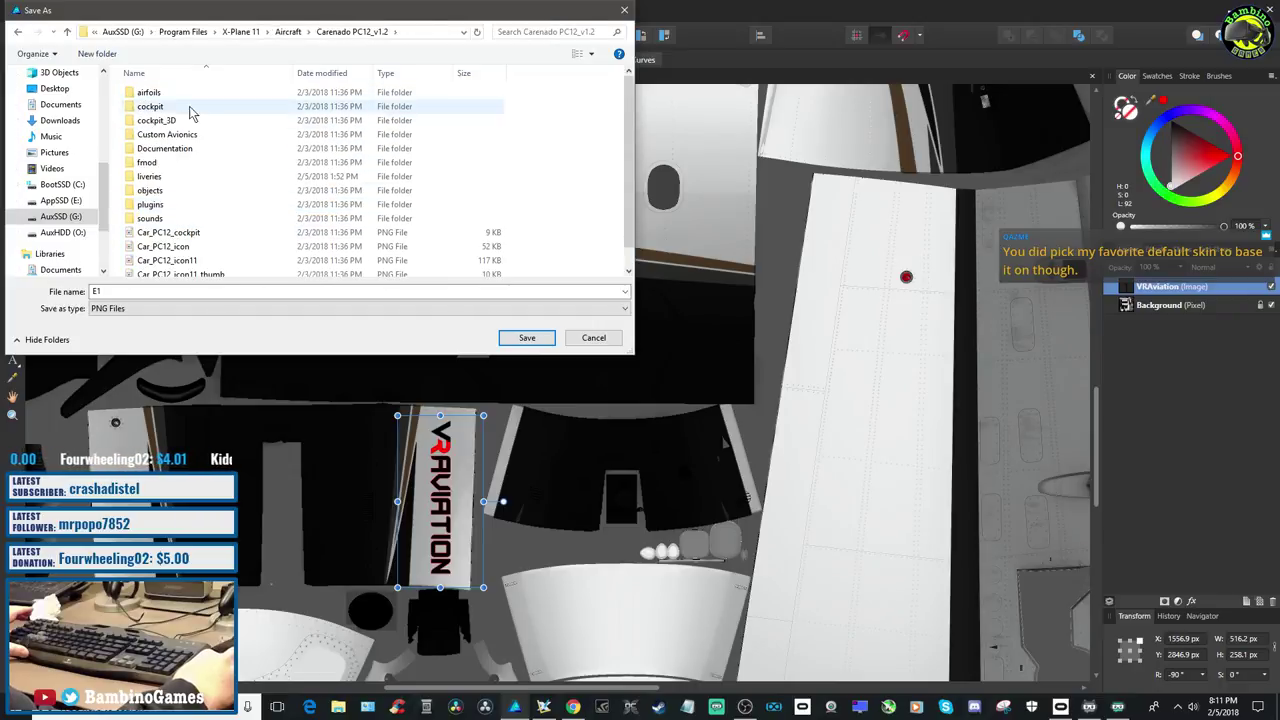
Save the exported texture as E1 in liveries\VR Aviation\objects, overwriting the existing PNG
{"action": "double_click", "coordinate": [177, 175]}
{"action": "left_click", "coordinate": [208, 193]}
{"action": "double_click", "coordinate": [208, 192]}
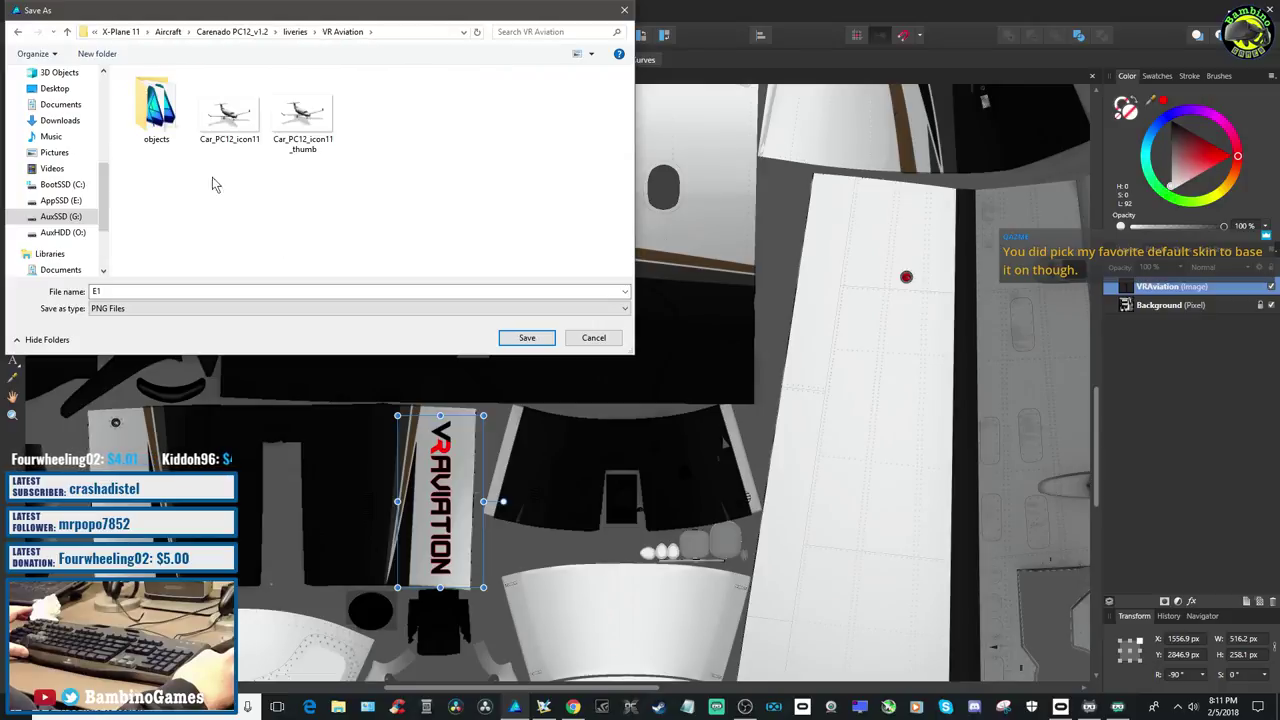
{"action": "double_click", "coordinate": [157, 105]}
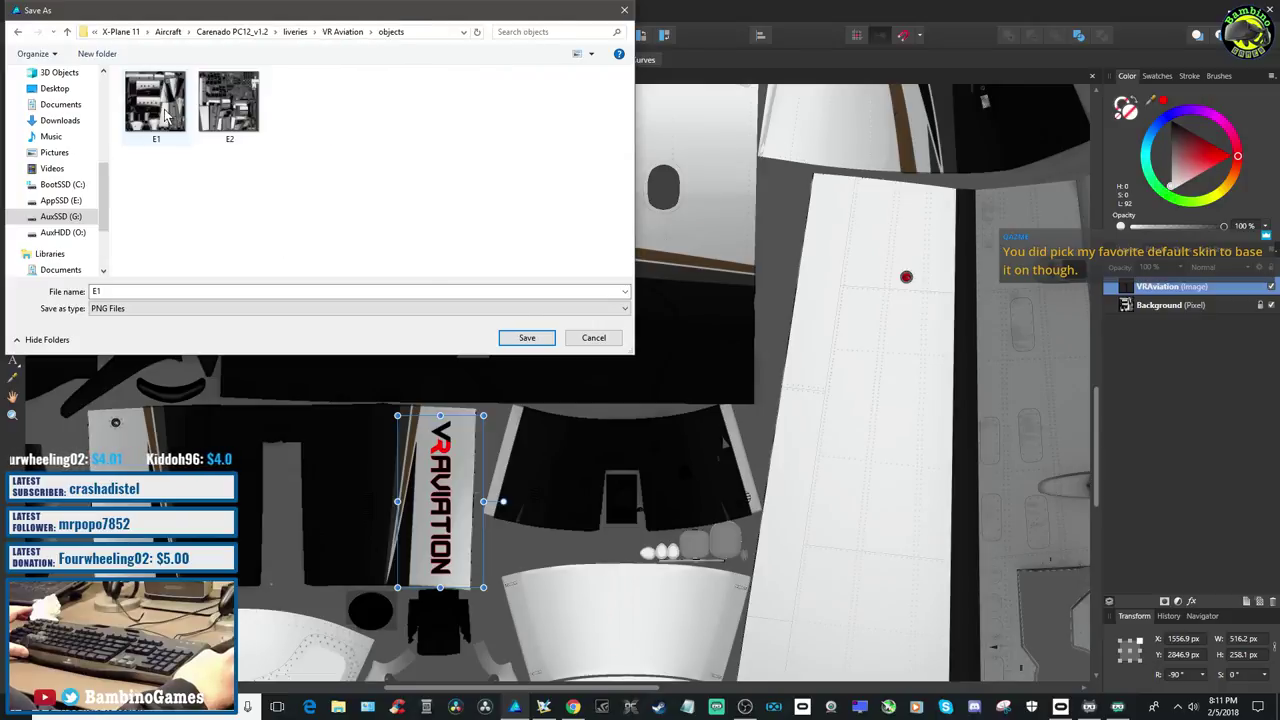
{"action": "left_click", "coordinate": [516, 341]}
{"action": "left_click", "coordinate": [691, 404]}
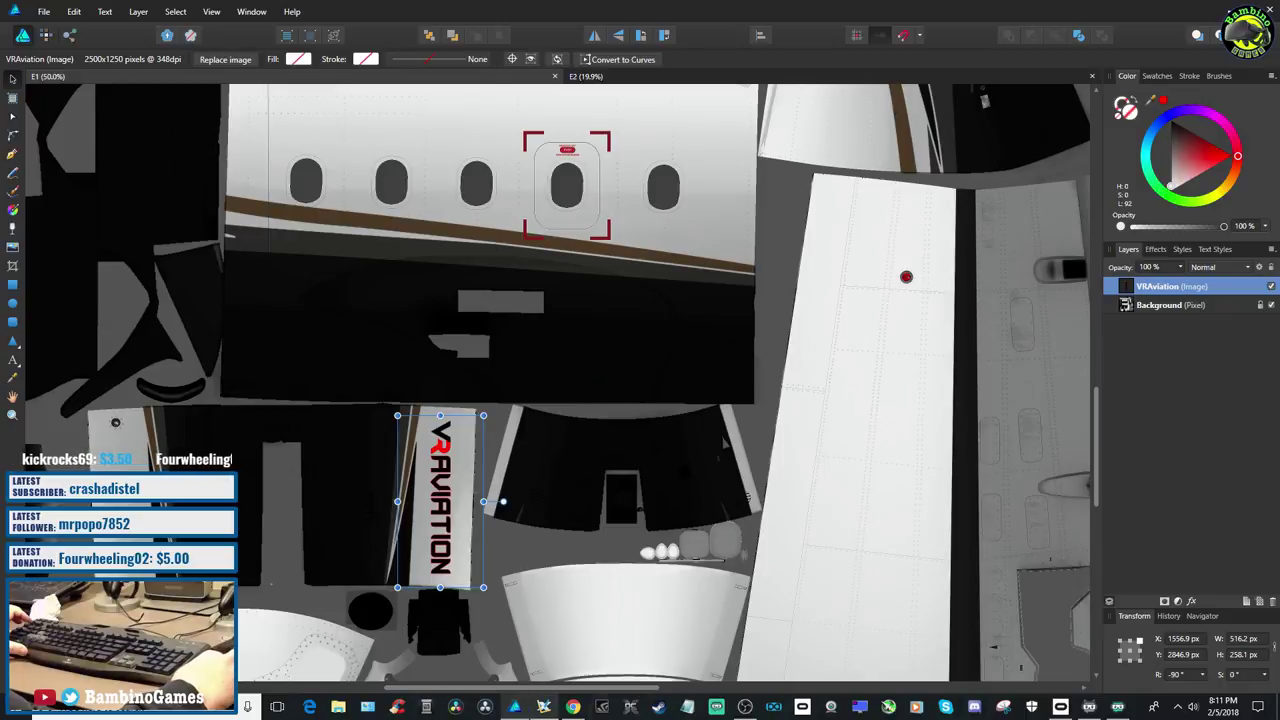
Switch to Plane Maker and reopen the Carenado PC12_v1.2 aircraft with the VR Aviation livery
{"action": "left_click", "coordinate": [541, 707]}
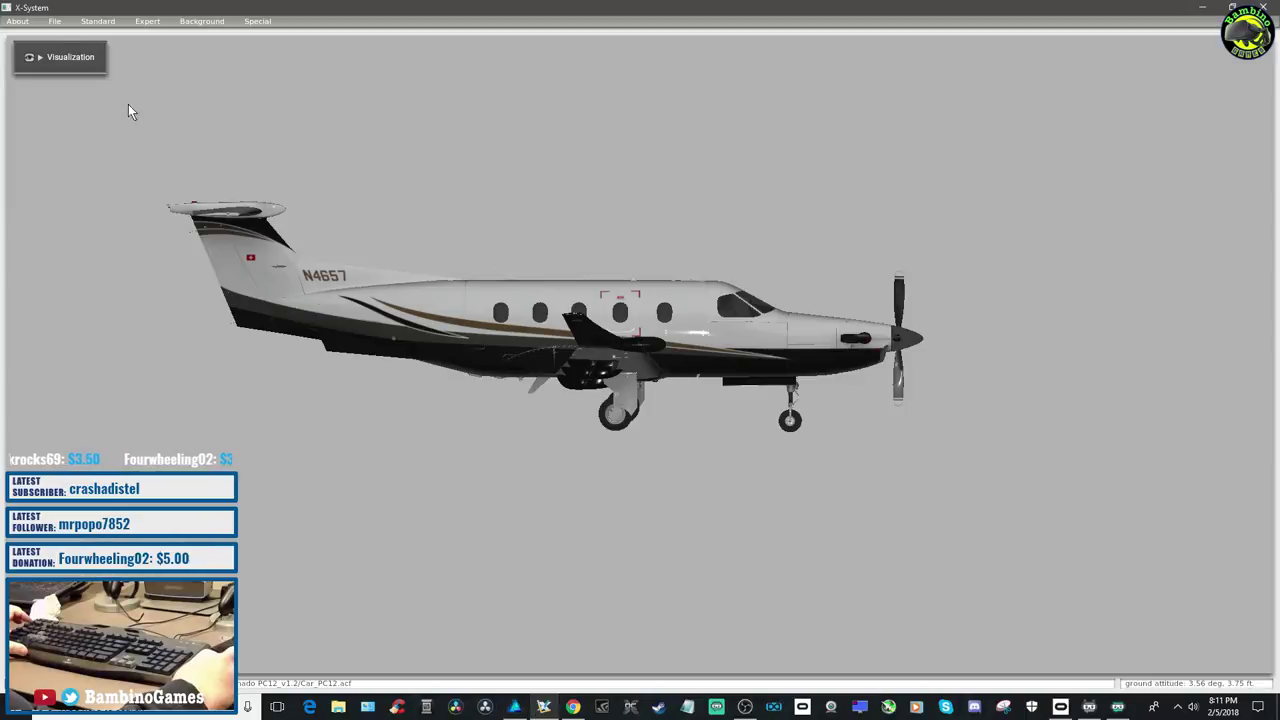
{"action": "left_click", "coordinate": [55, 21]}
{"action": "left_click", "coordinate": [58, 38]}
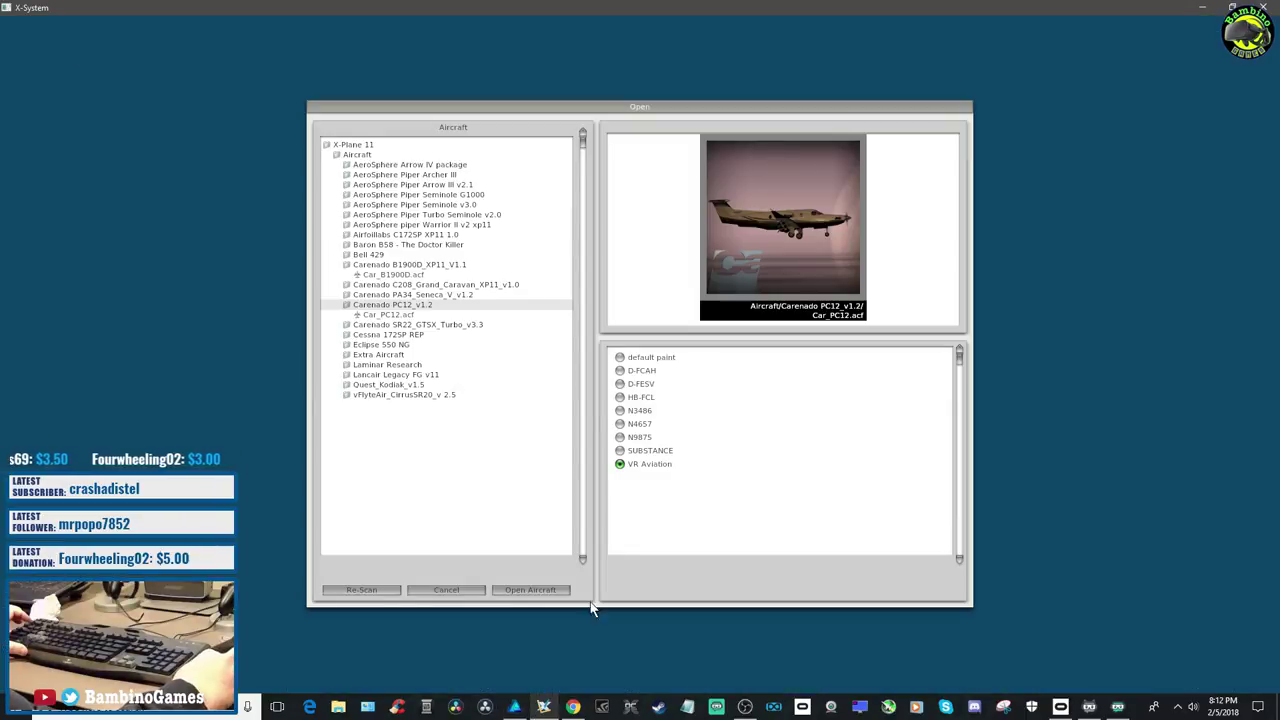
{"action": "left_click", "coordinate": [527, 590]}
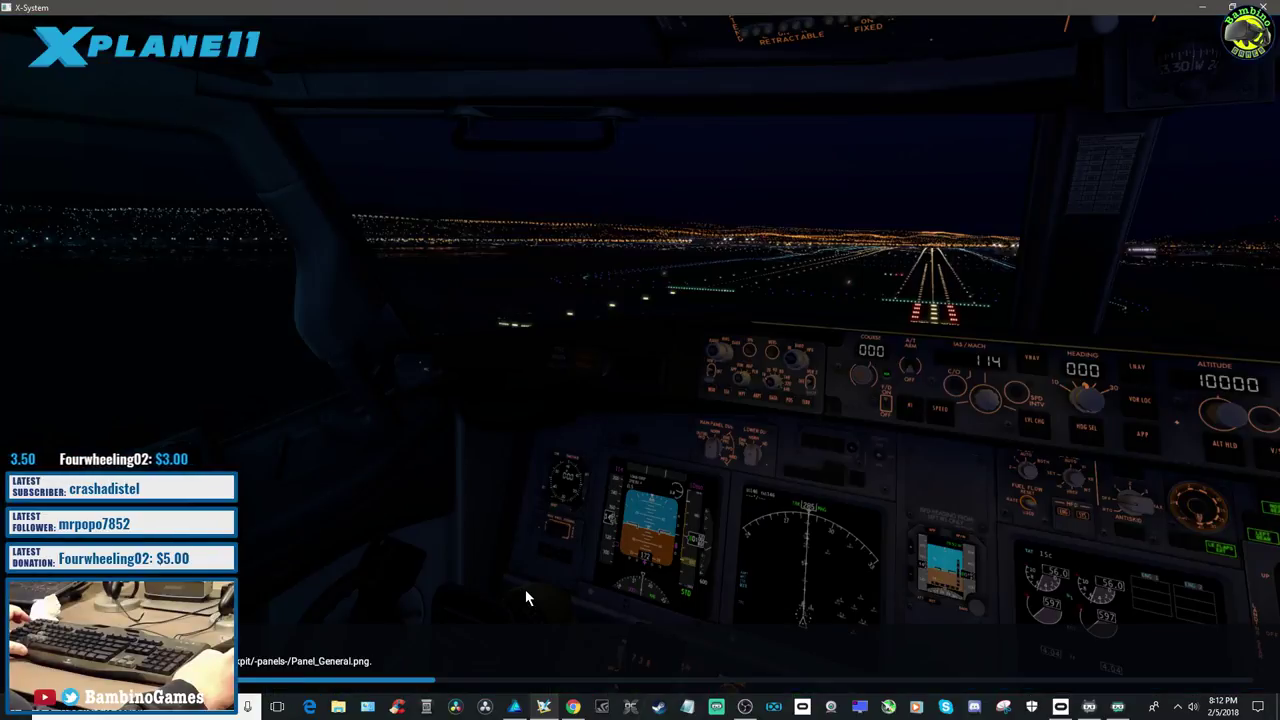
In Affinity Designer, tilt the logo to about -91.4°, recentre it on the white strip near X 1571, Y 2850 px, and save E1
{"action": "left_click", "coordinate": [514, 707]}
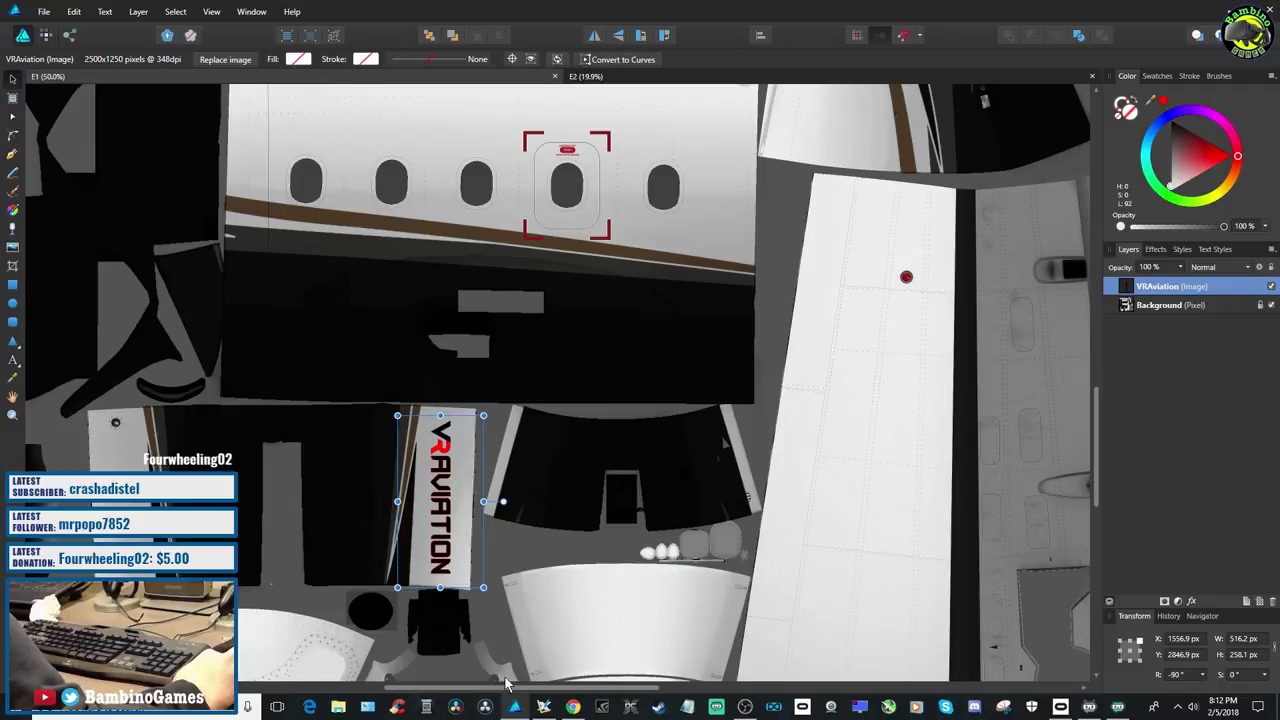
{"action": "left_click", "coordinate": [518, 710]}
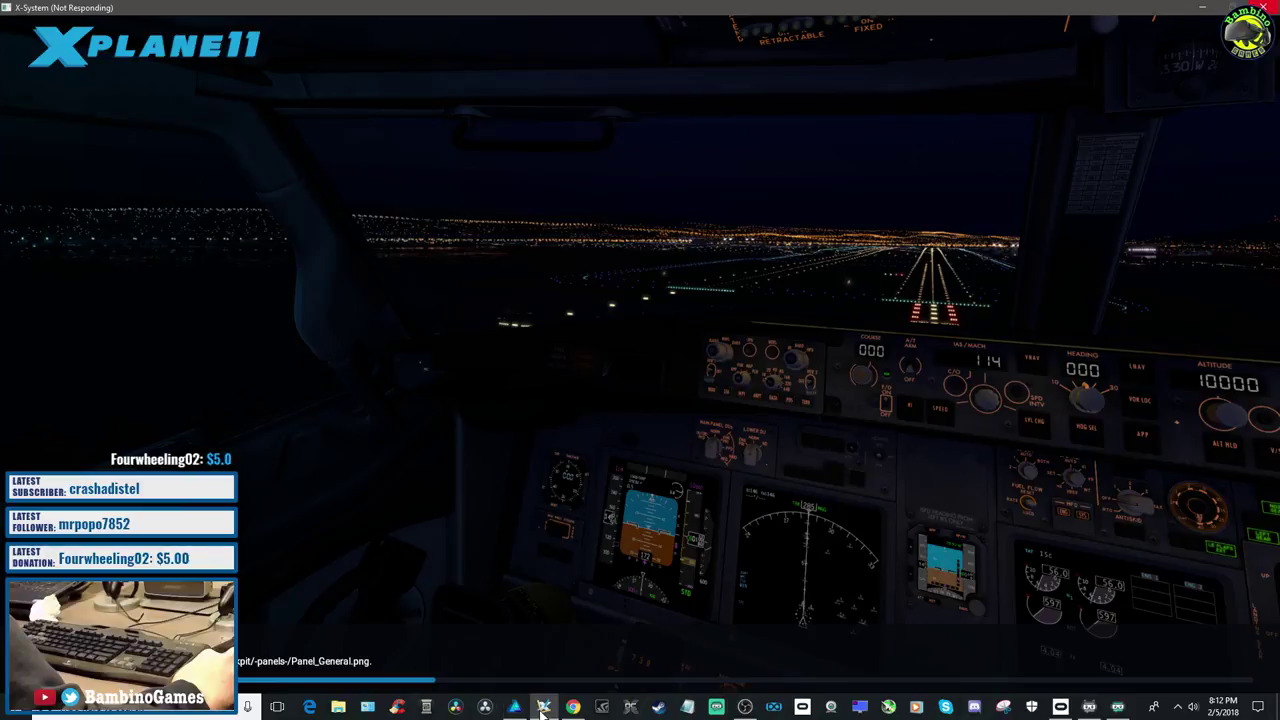
{"action": "left_click", "coordinate": [515, 708]}
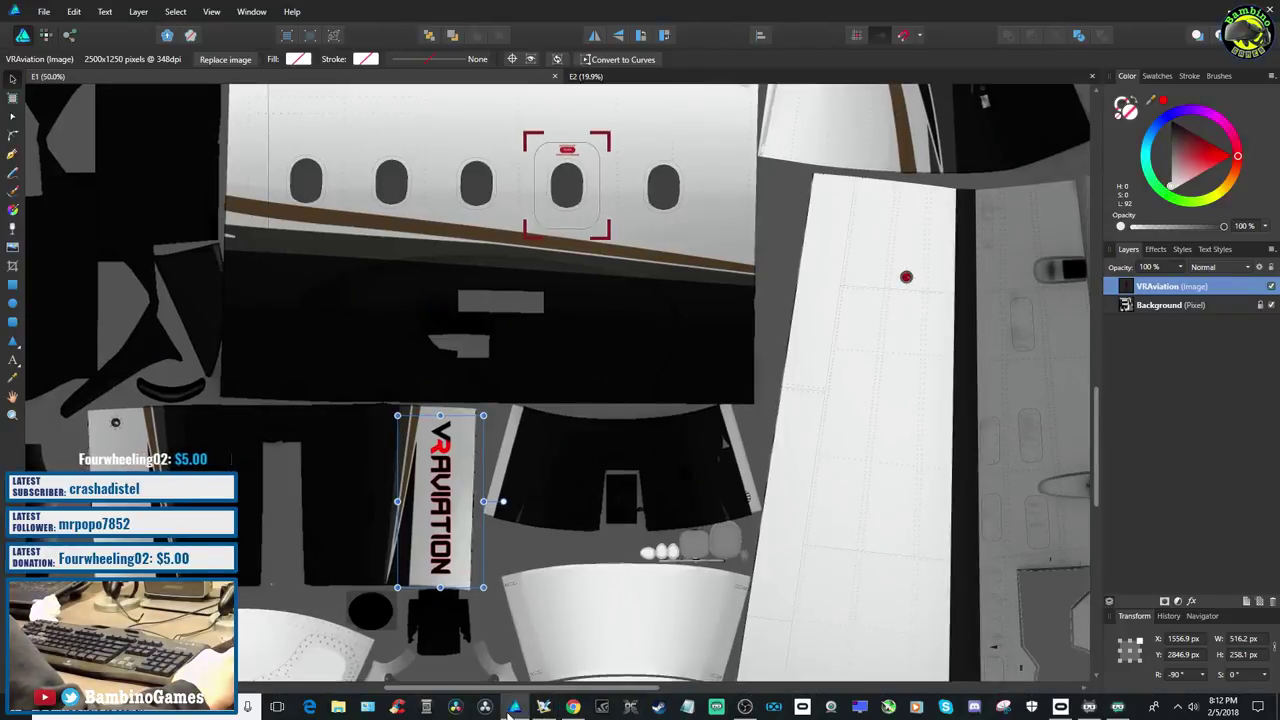
{"action": "left_click_drag", "start_coordinate": [464, 495], "coordinate": [463, 487]}
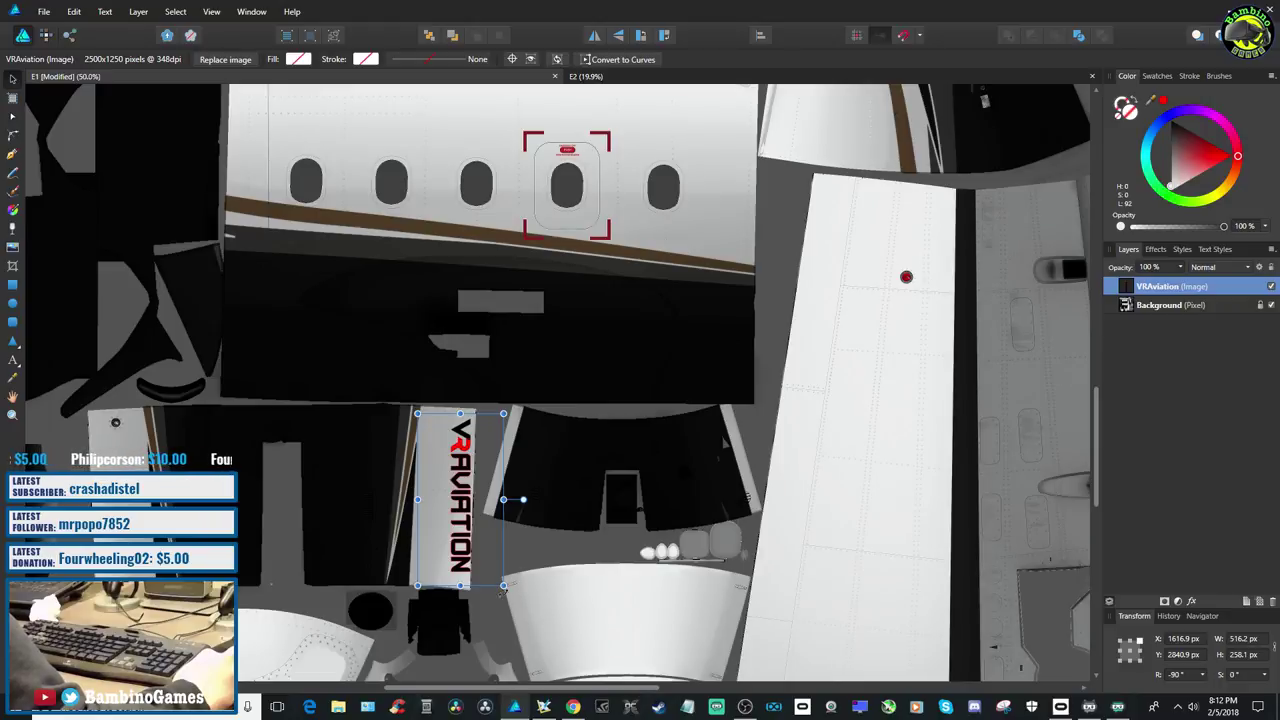
{"action": "left_click_drag", "start_coordinate": [501, 589], "coordinate": [499, 590]}
{"action": "left_click_drag", "start_coordinate": [467, 537], "coordinate": [452, 538]}
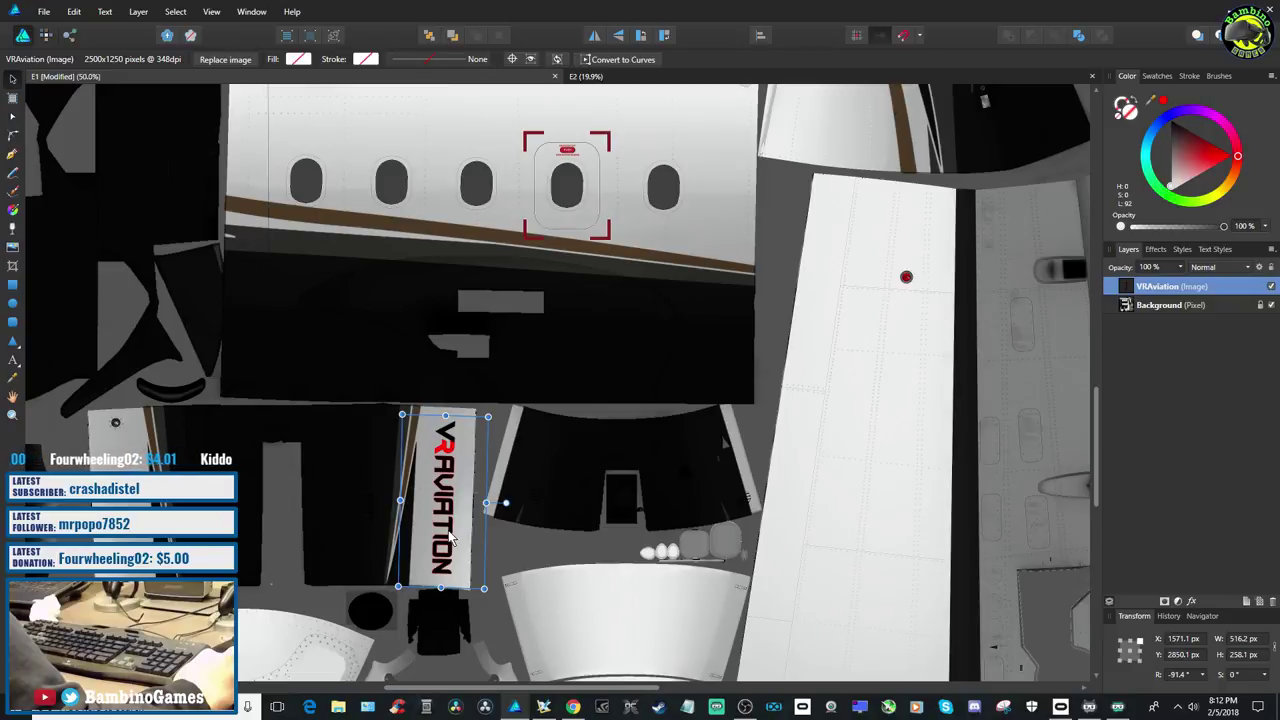
{"action": "left_click", "coordinate": [44, 11]}
{"action": "left_click", "coordinate": [52, 120]}
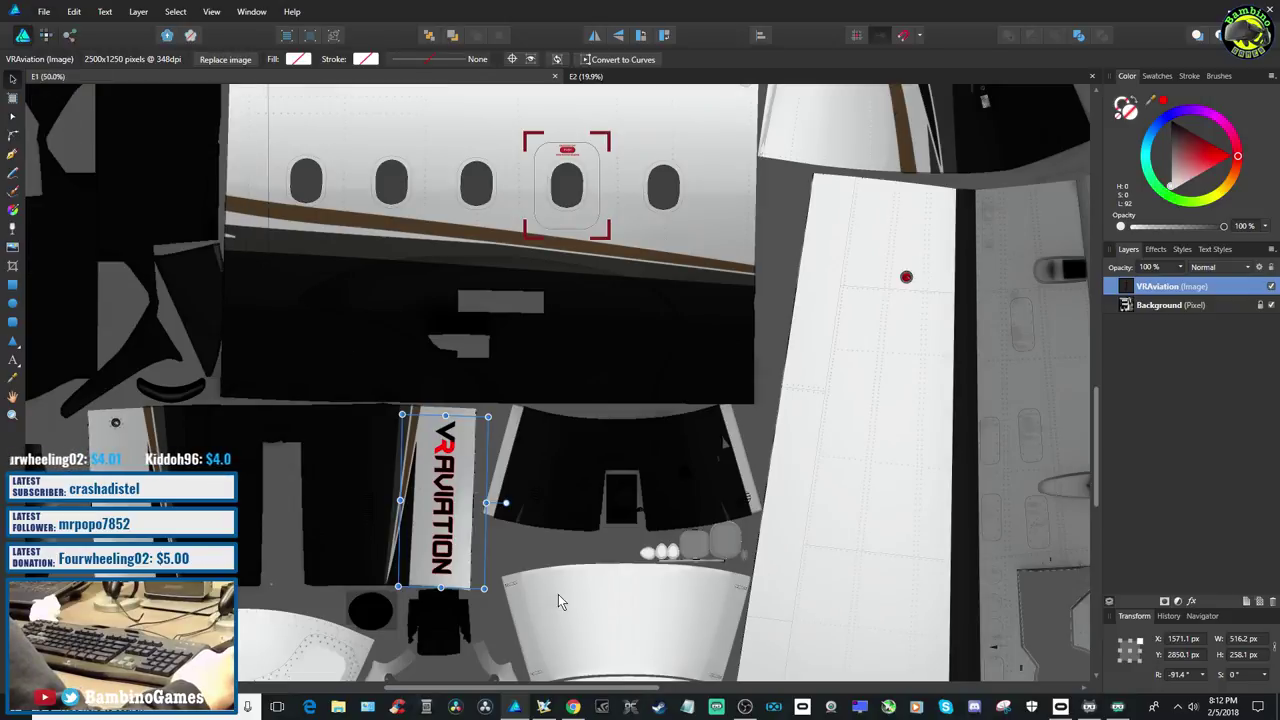
In Affinity Designer, shrink the logo to about 422 × 211 px, tilt it to -92°, recentre it on the white strip and save E1
{"action": "left_click", "coordinate": [543, 707]}
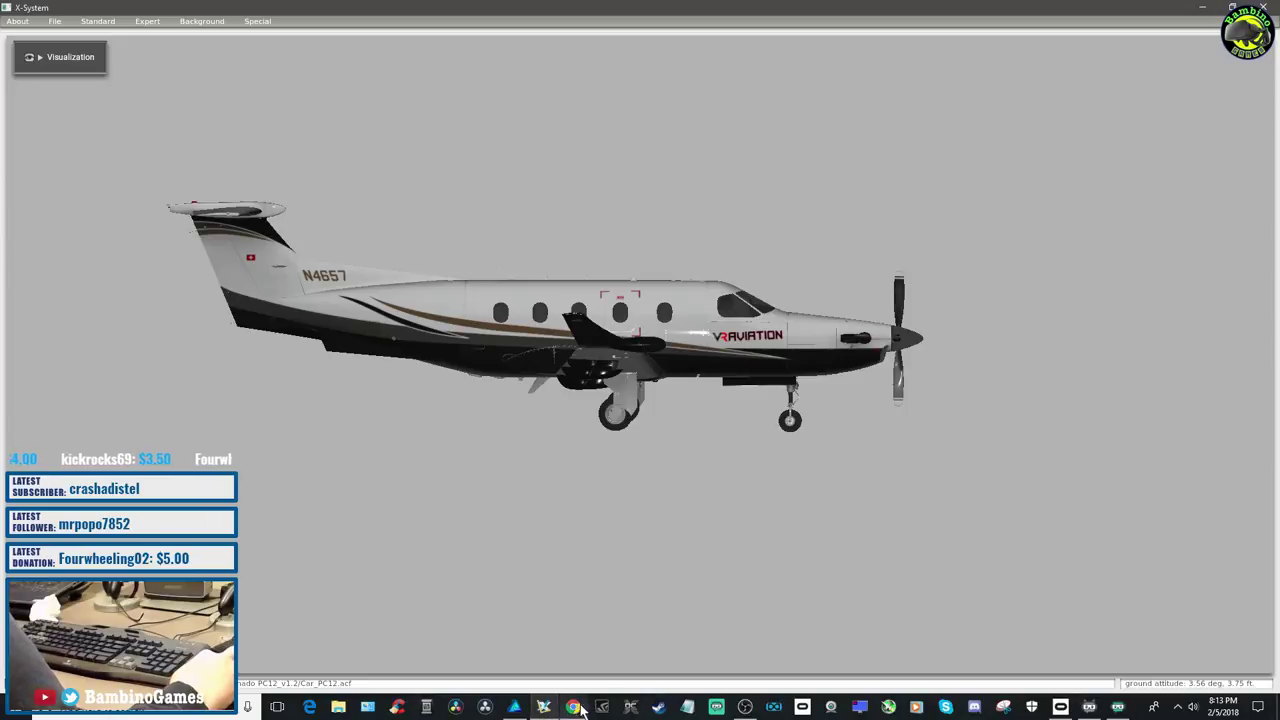
{"action": "left_click", "coordinate": [517, 708]}
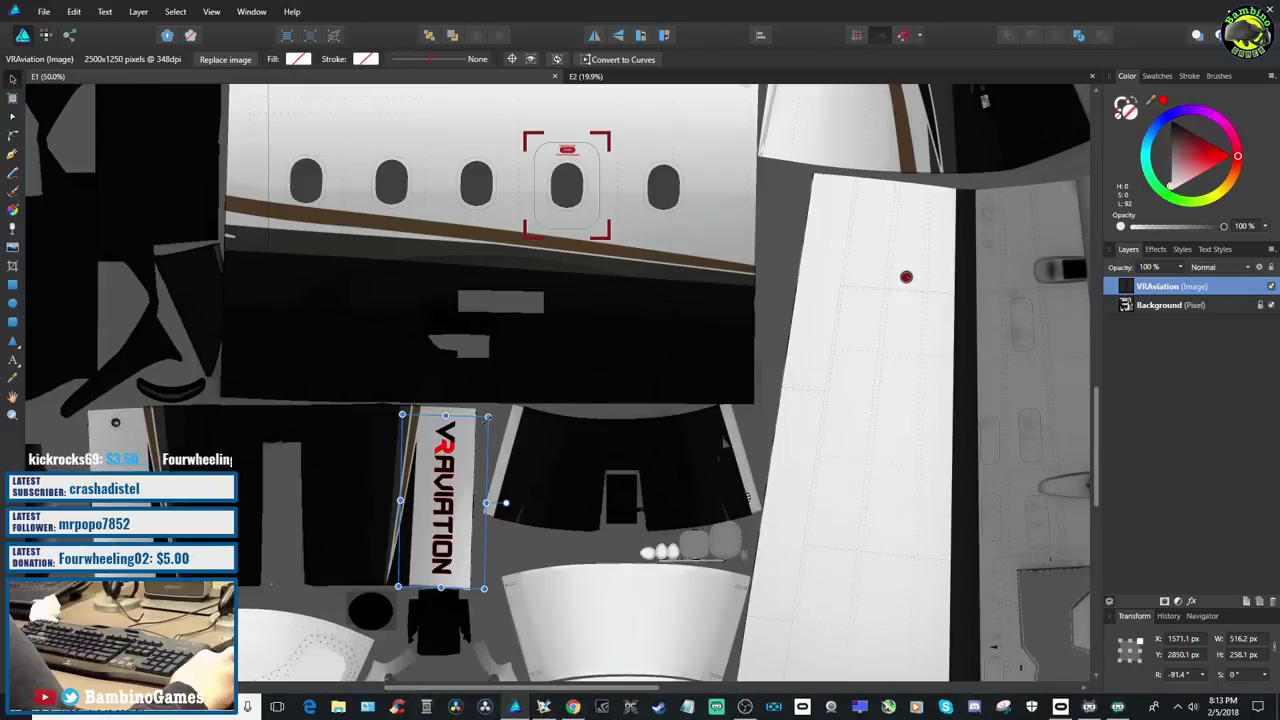
{"action": "left_click_drag", "start_coordinate": [487, 502], "coordinate": [456, 526]}
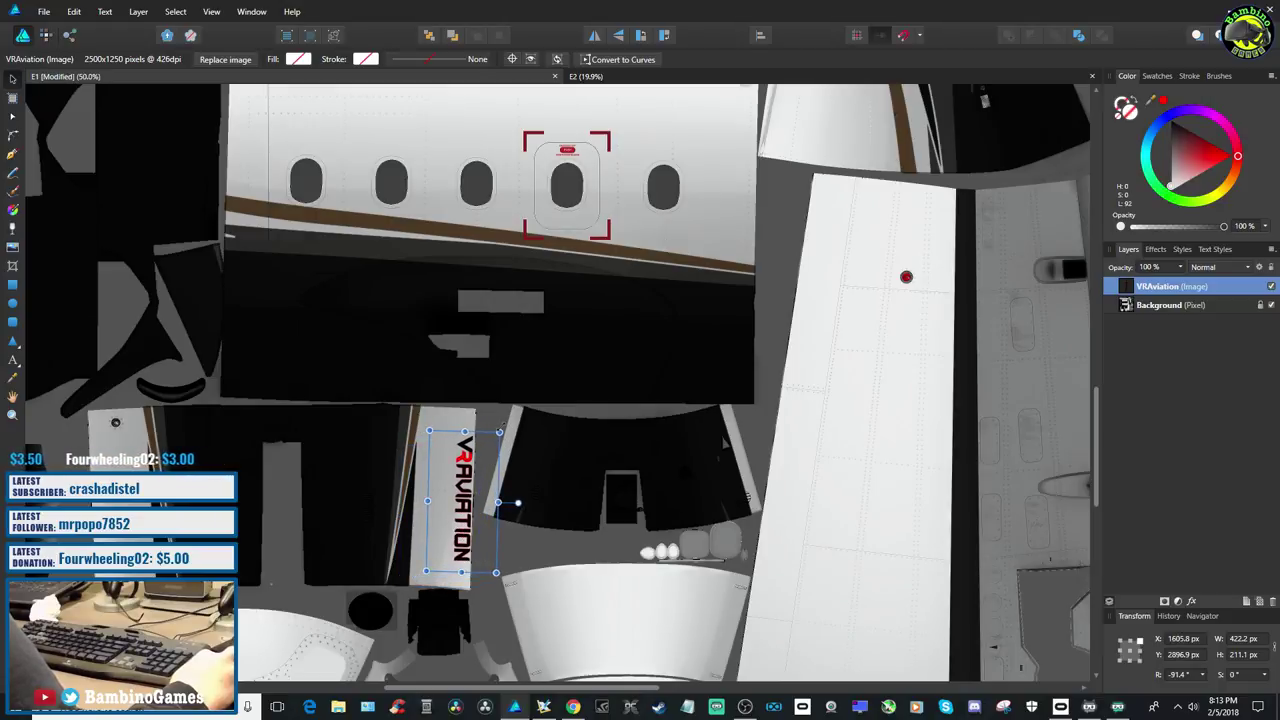
{"action": "left_click_drag", "start_coordinate": [503, 428], "coordinate": [507, 424]}
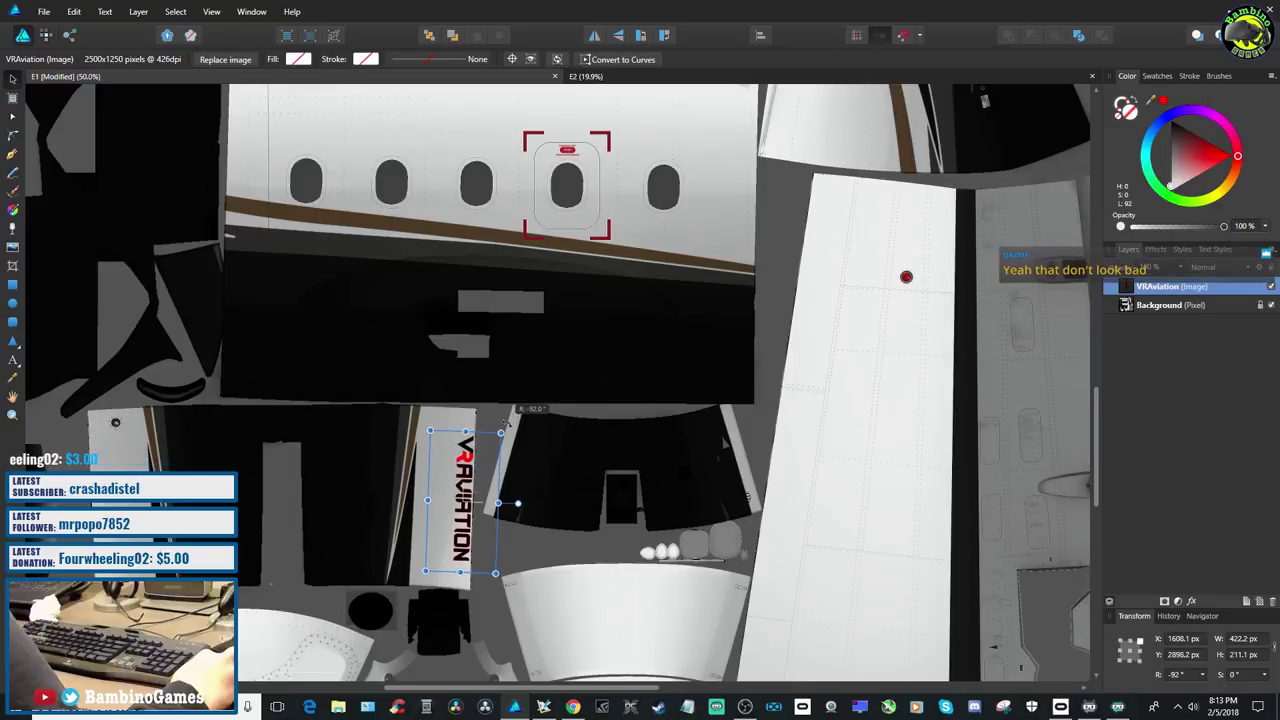
{"action": "left_click_drag", "start_coordinate": [465, 505], "coordinate": [446, 503]}
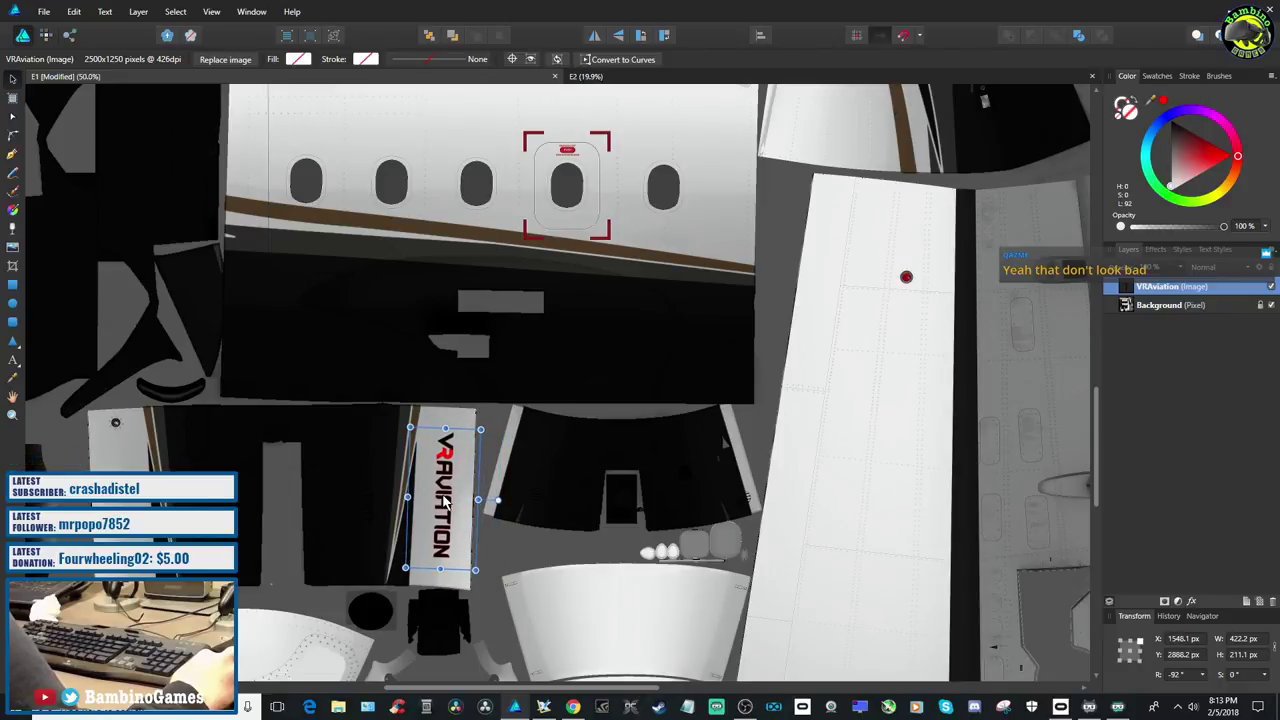
{"action": "left_click", "coordinate": [44, 11]}
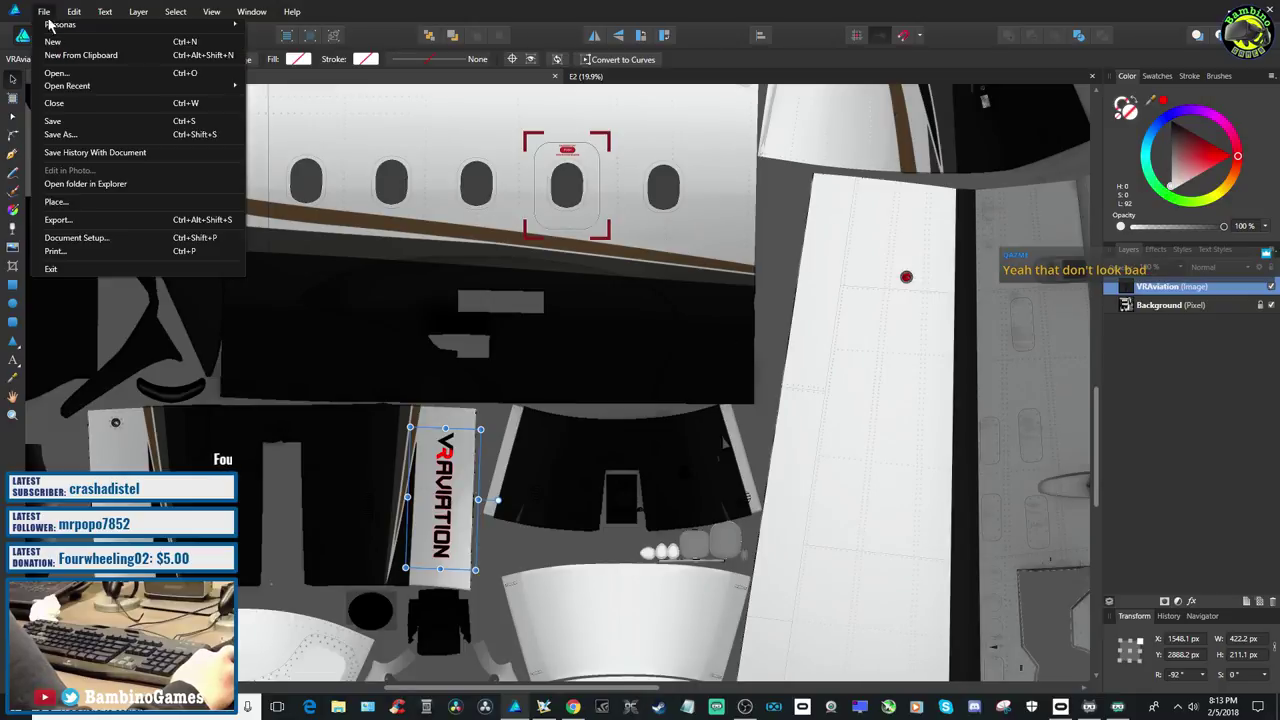
{"action": "left_click", "coordinate": [54, 122]}
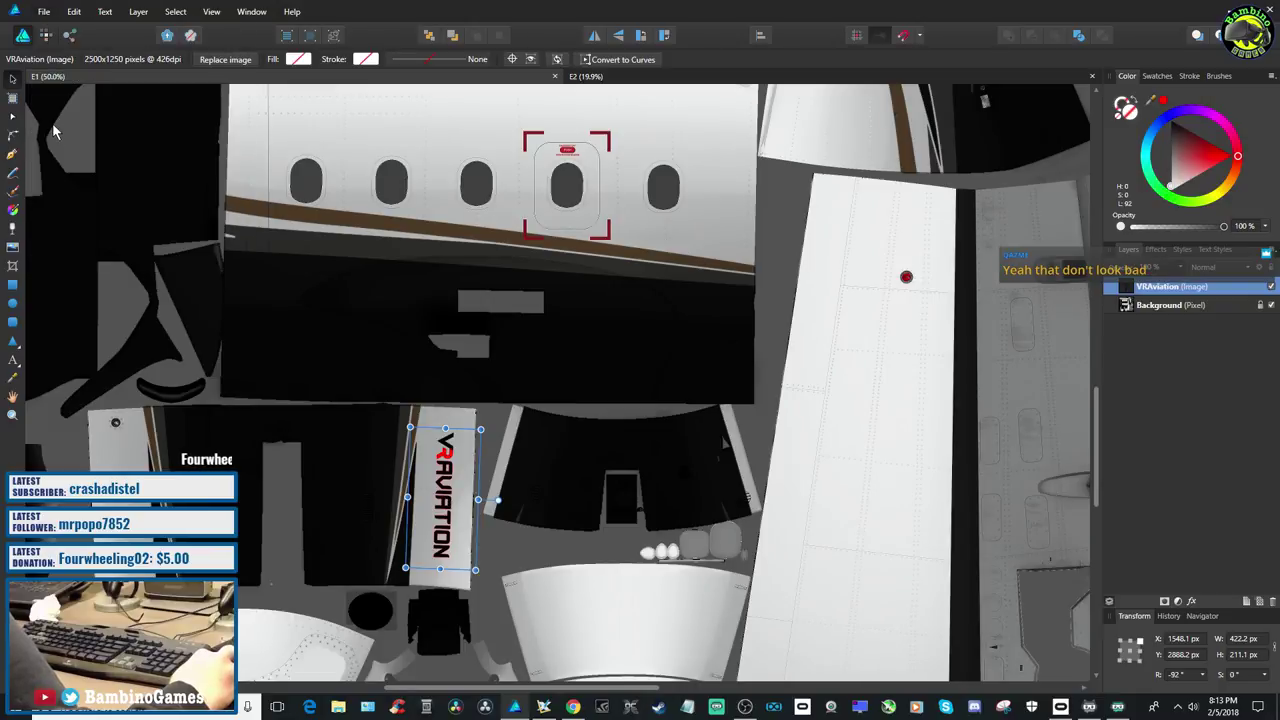
Export the E1 texture as E1 PNG into liveries\VR Aviation\objects, overwriting the existing file
{"action": "left_click", "coordinate": [44, 11]}
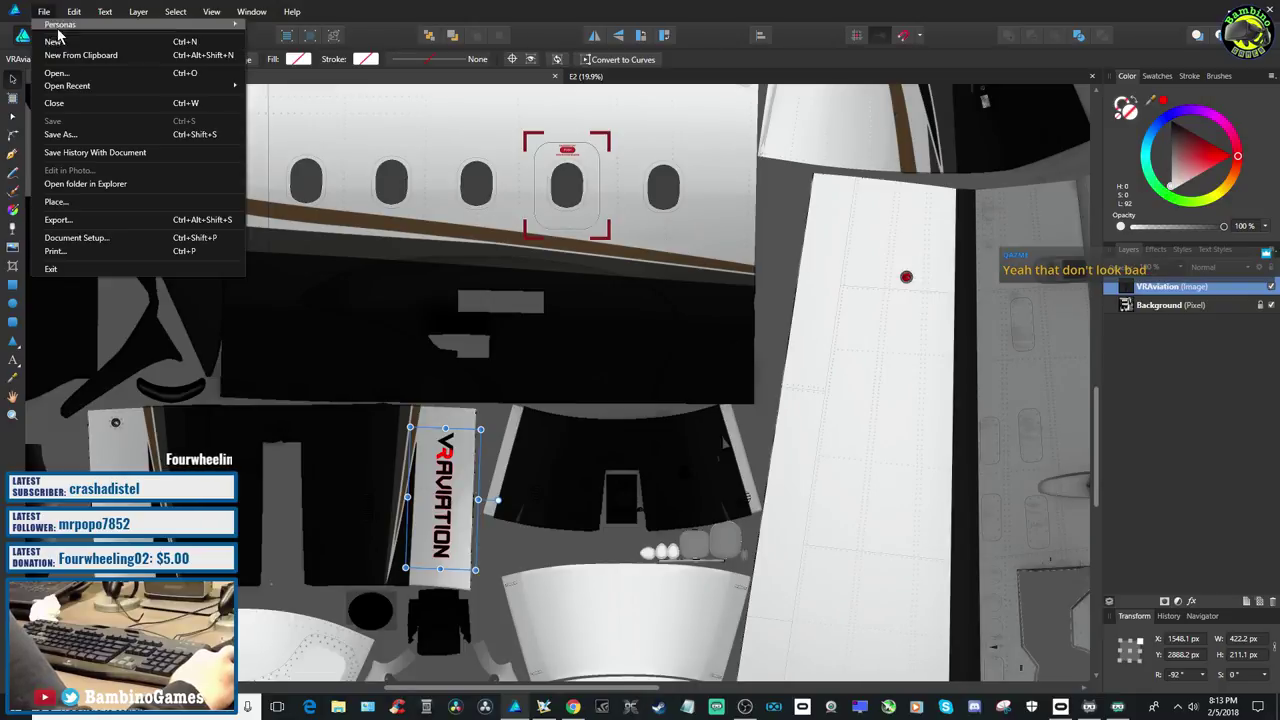
{"action": "left_click", "coordinate": [56, 220]}
{"action": "left_click", "coordinate": [700, 430]}
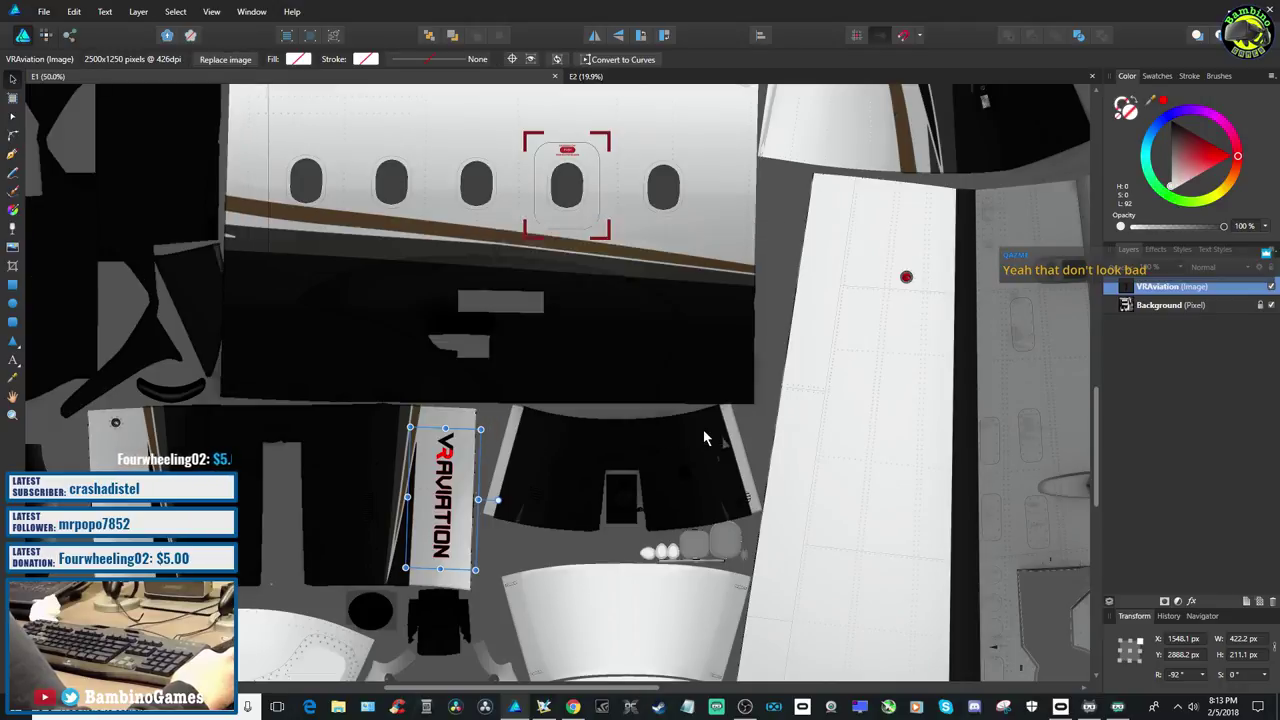
{"action": "left_click", "coordinate": [527, 340]}
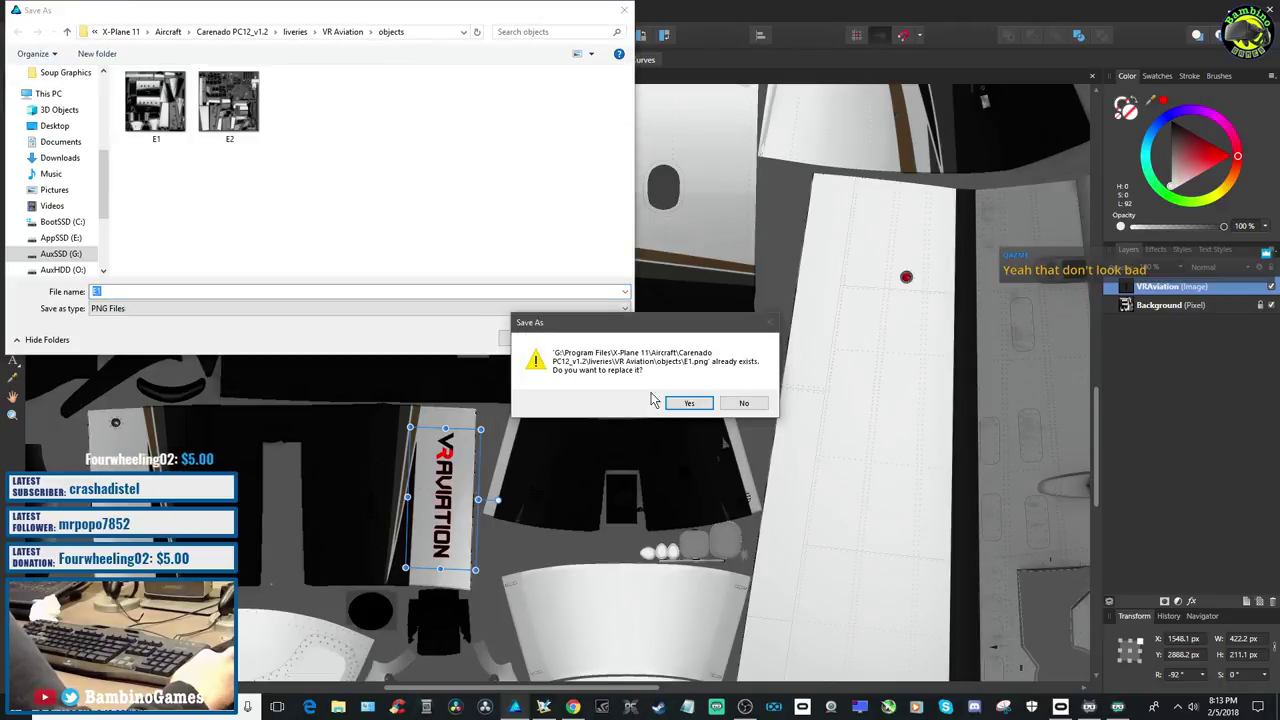
{"action": "left_click", "coordinate": [683, 401]}
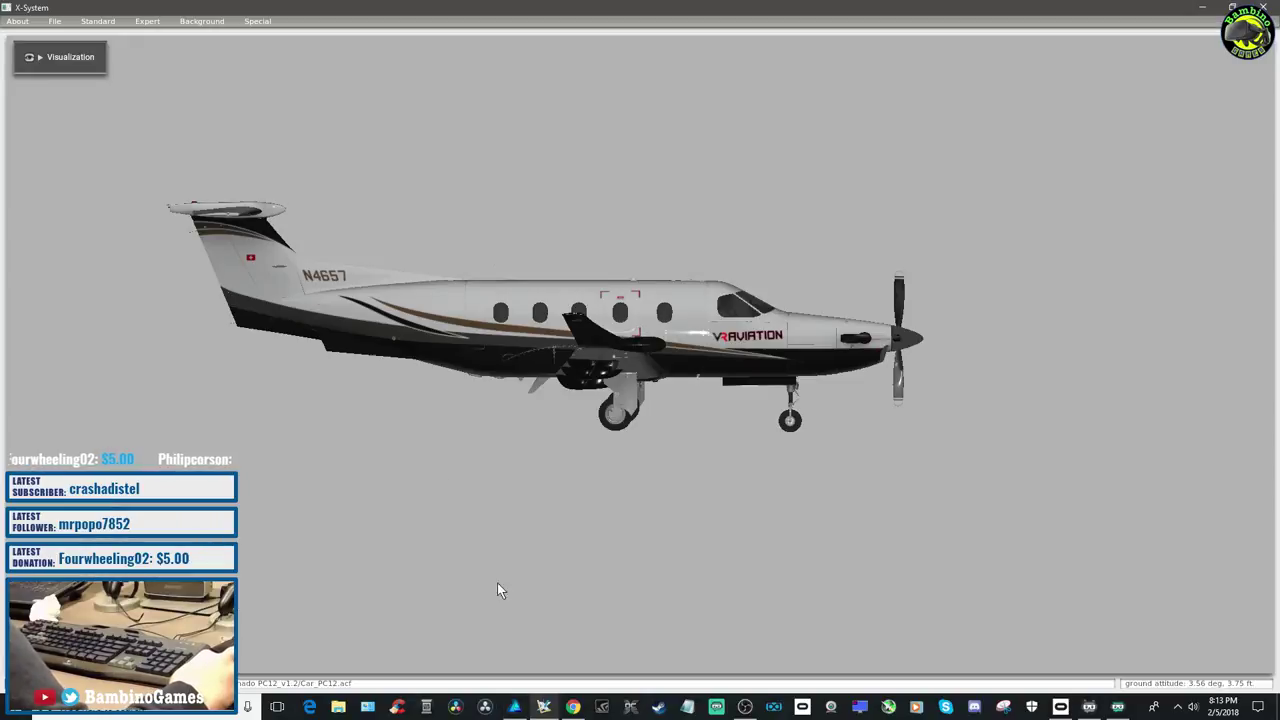
Switch to Plane Maker and reload the Carenado PC12_v1.2 aircraft with the VR Aviation livery
{"action": "left_click", "coordinate": [543, 707]}
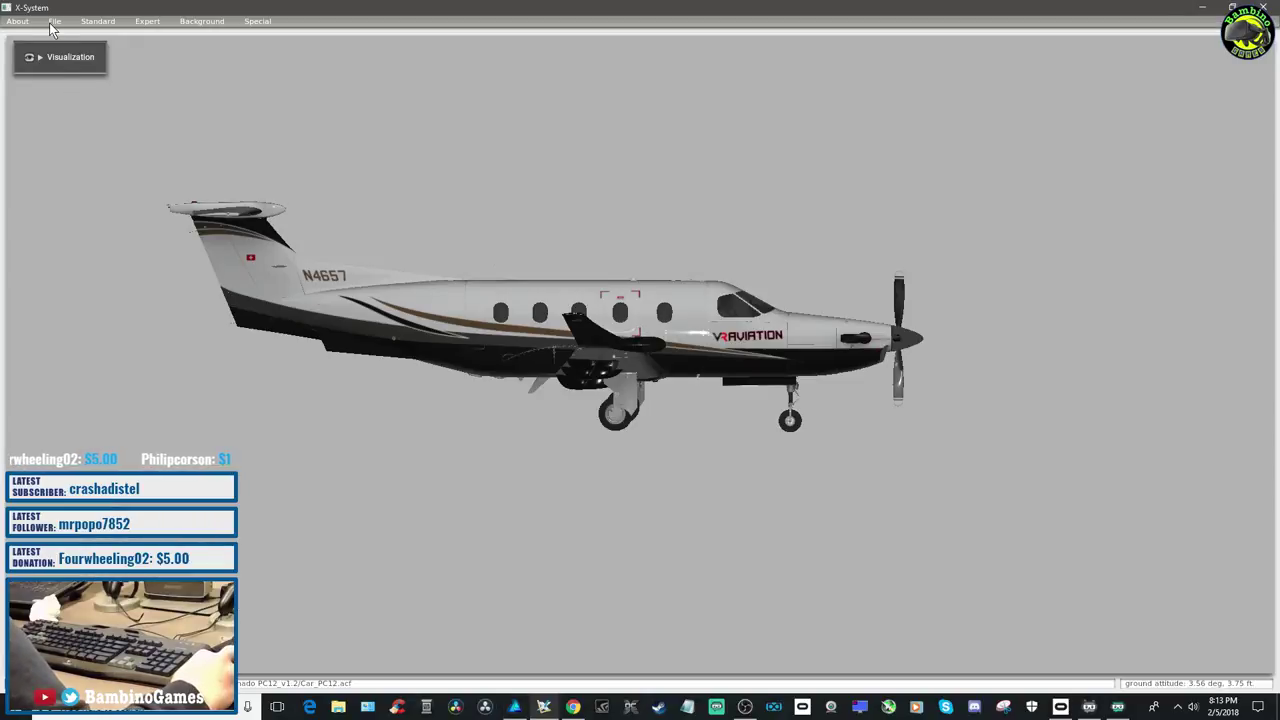
{"action": "left_click", "coordinate": [50, 24]}
{"action": "left_click", "coordinate": [72, 50]}
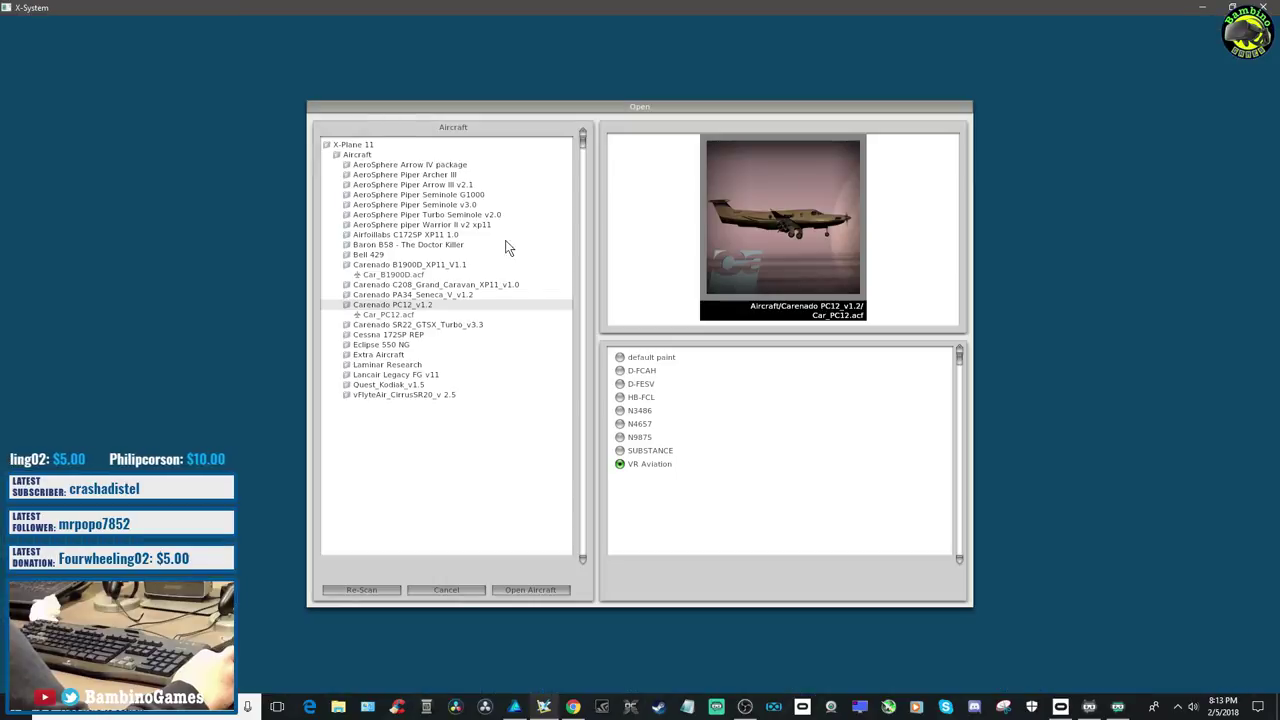
{"action": "left_click", "coordinate": [535, 592]}
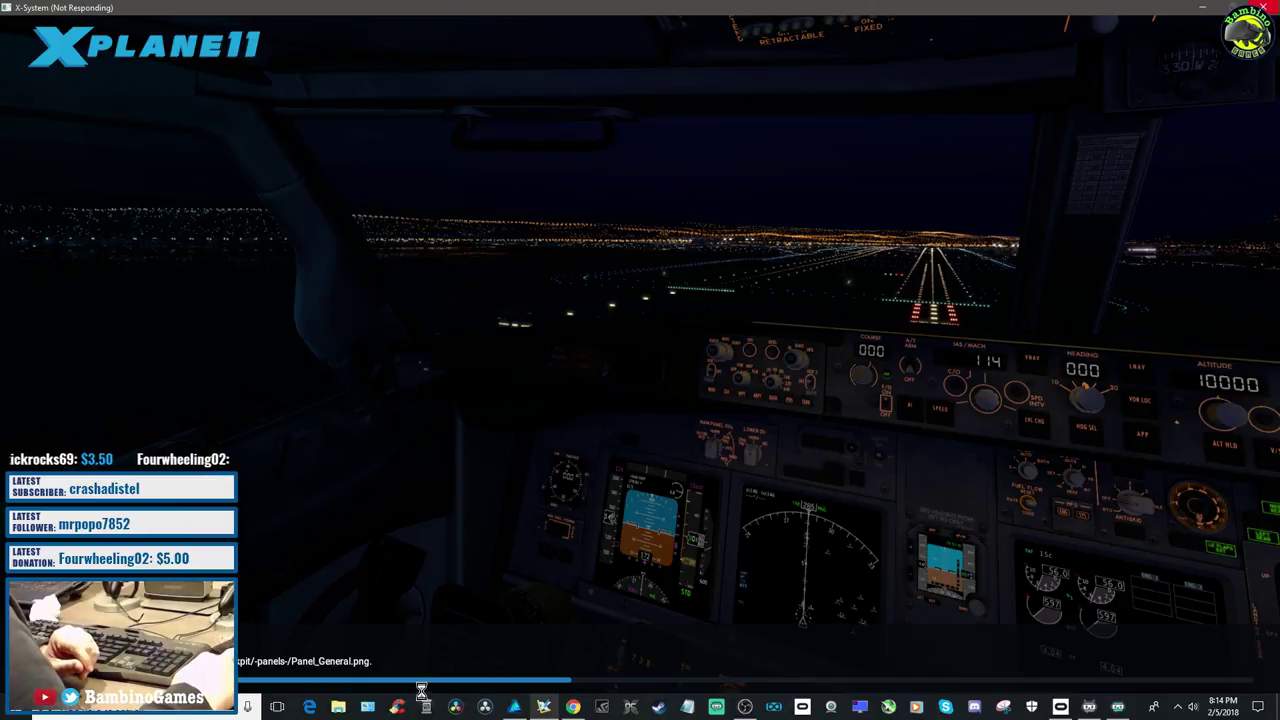
Examine the logo's size and placement below the cockpit from several angles around the aircraft
{"action": "mouse_move", "coordinate": [507, 710]}
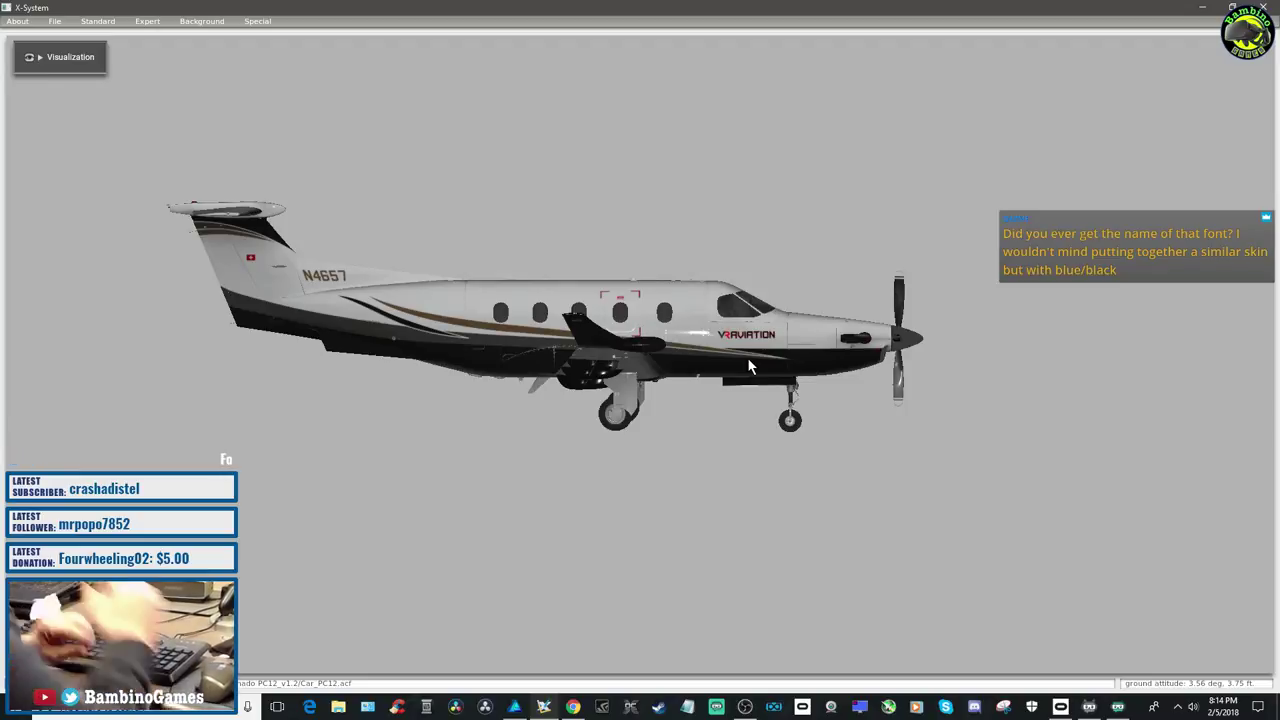
{"action": "key", "text": "Left"}
{"action": "key", "text": "Left"}
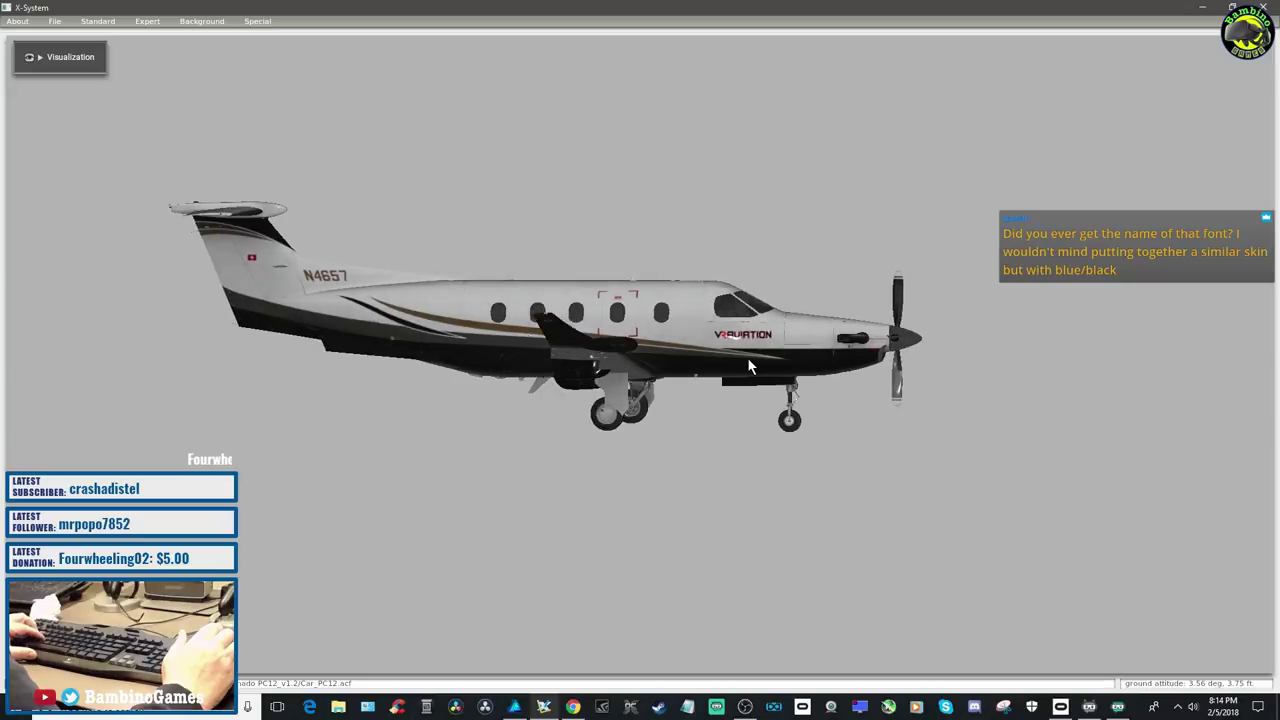
{"action": "key", "text": "Left"}
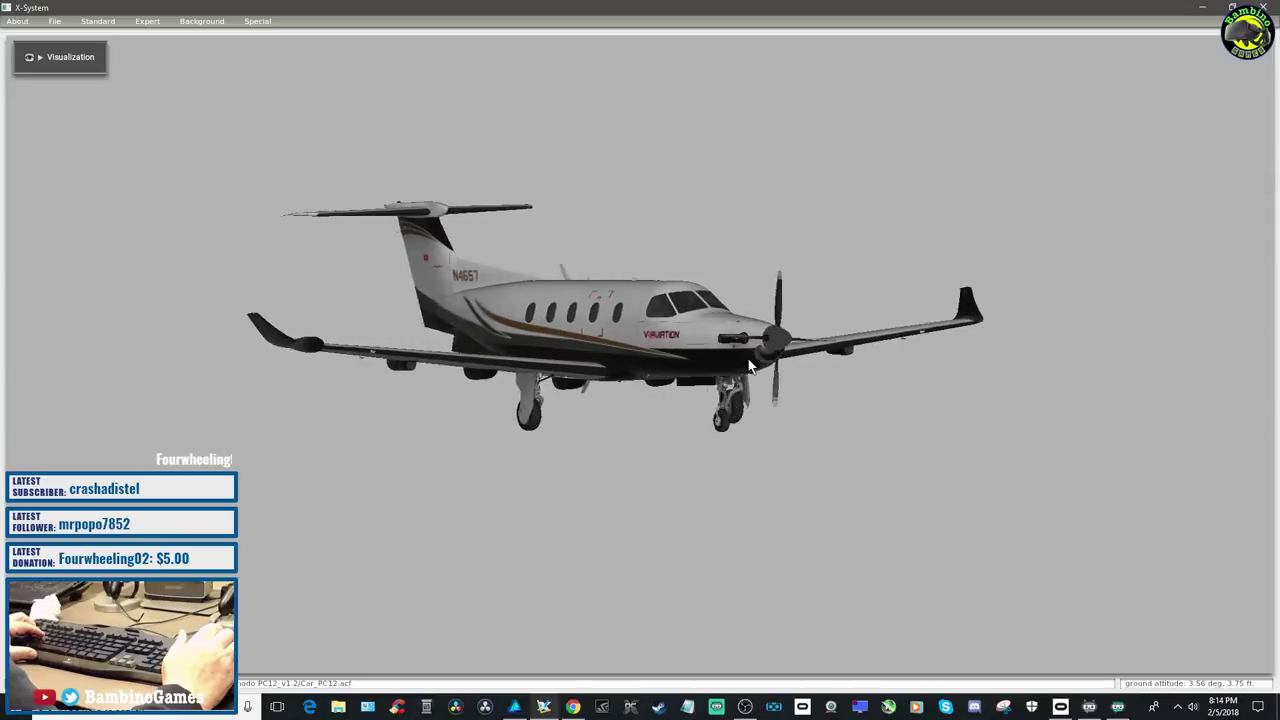
{"action": "key", "text": "Right"}
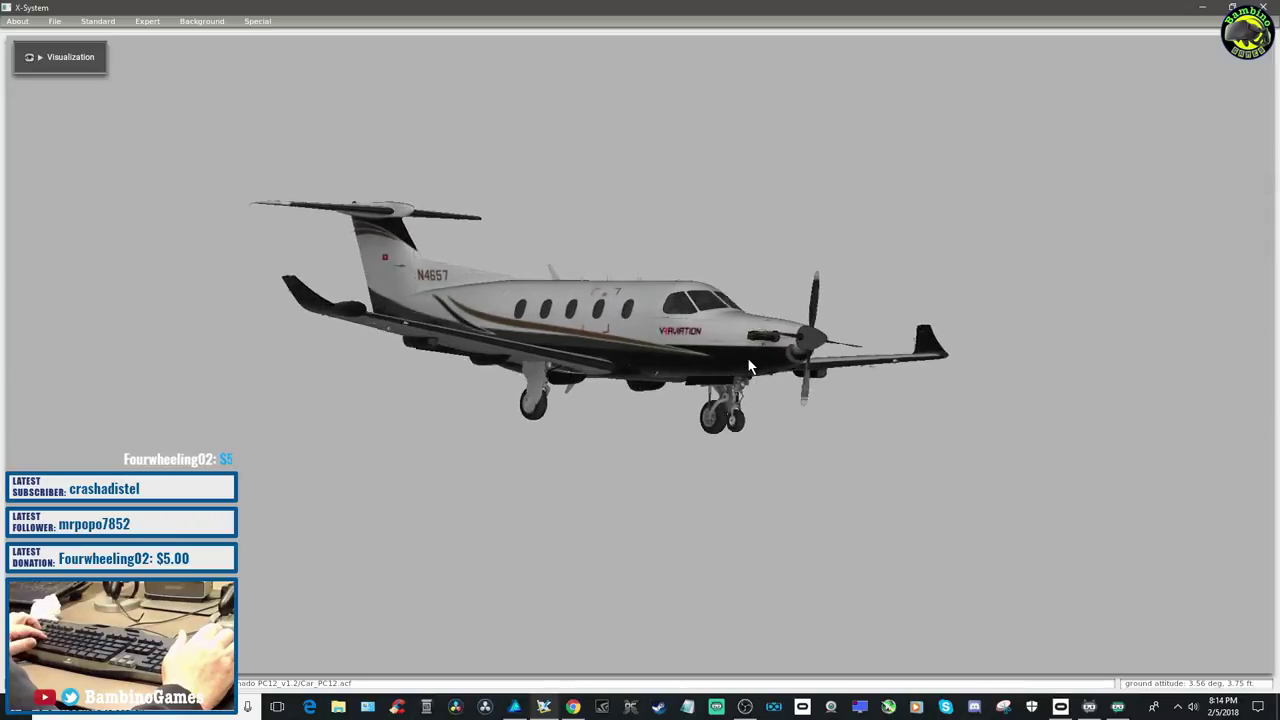
{"action": "key", "text": "Right"}
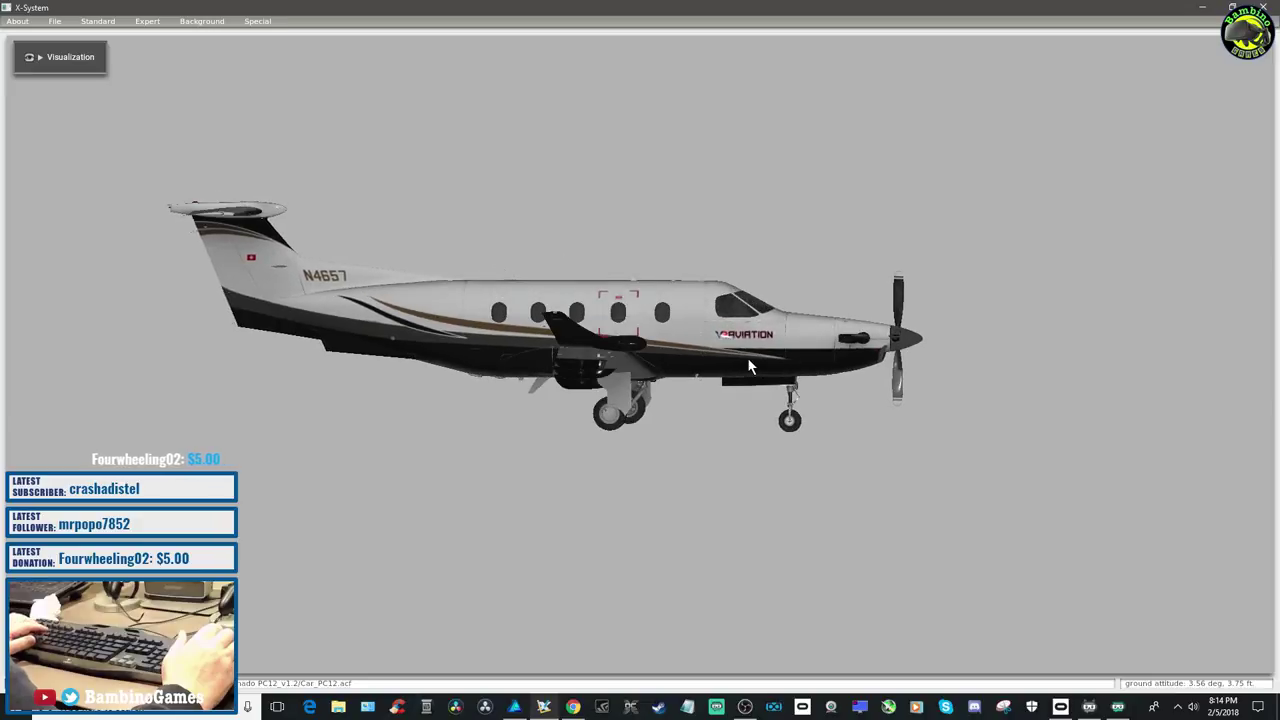
{"action": "key", "text": "Right"}
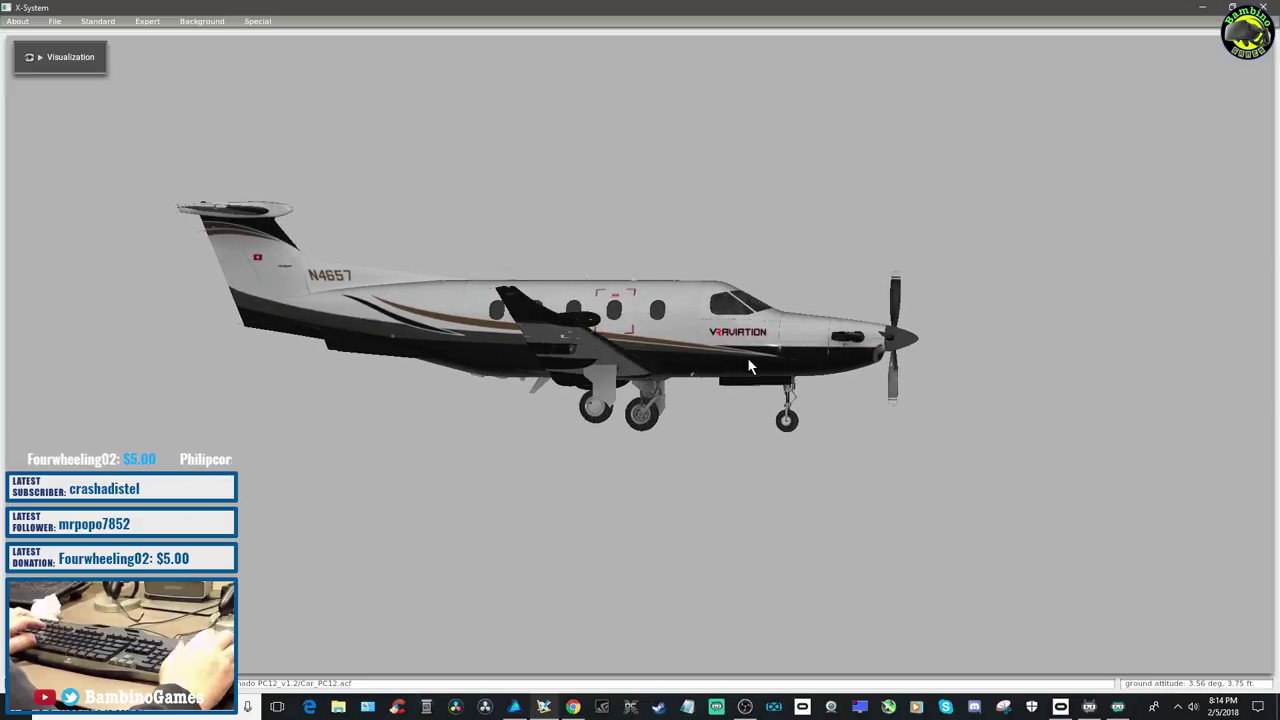
In Affinity Designer, shift the logo further up the white strip to about X 1552, Y 2828 px
{"action": "left_click", "coordinate": [542, 708]}
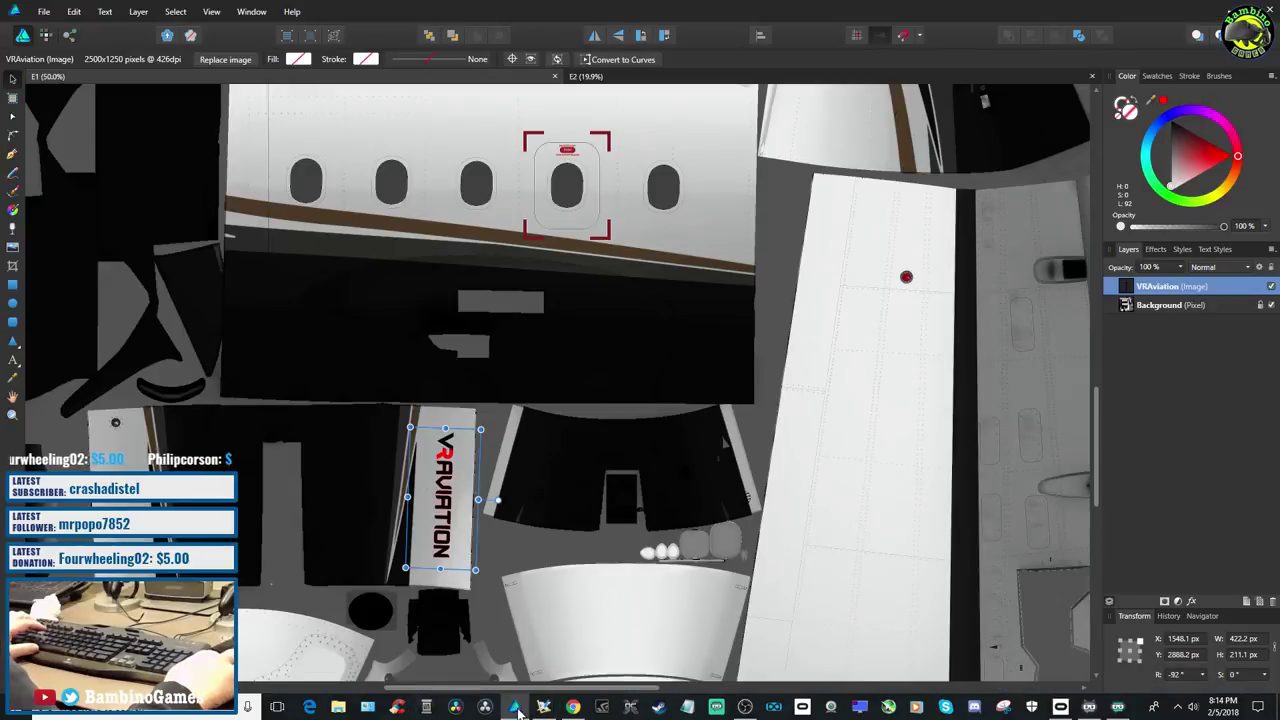
{"action": "left_click", "coordinate": [512, 708]}
{"action": "left_click", "coordinate": [512, 708]}
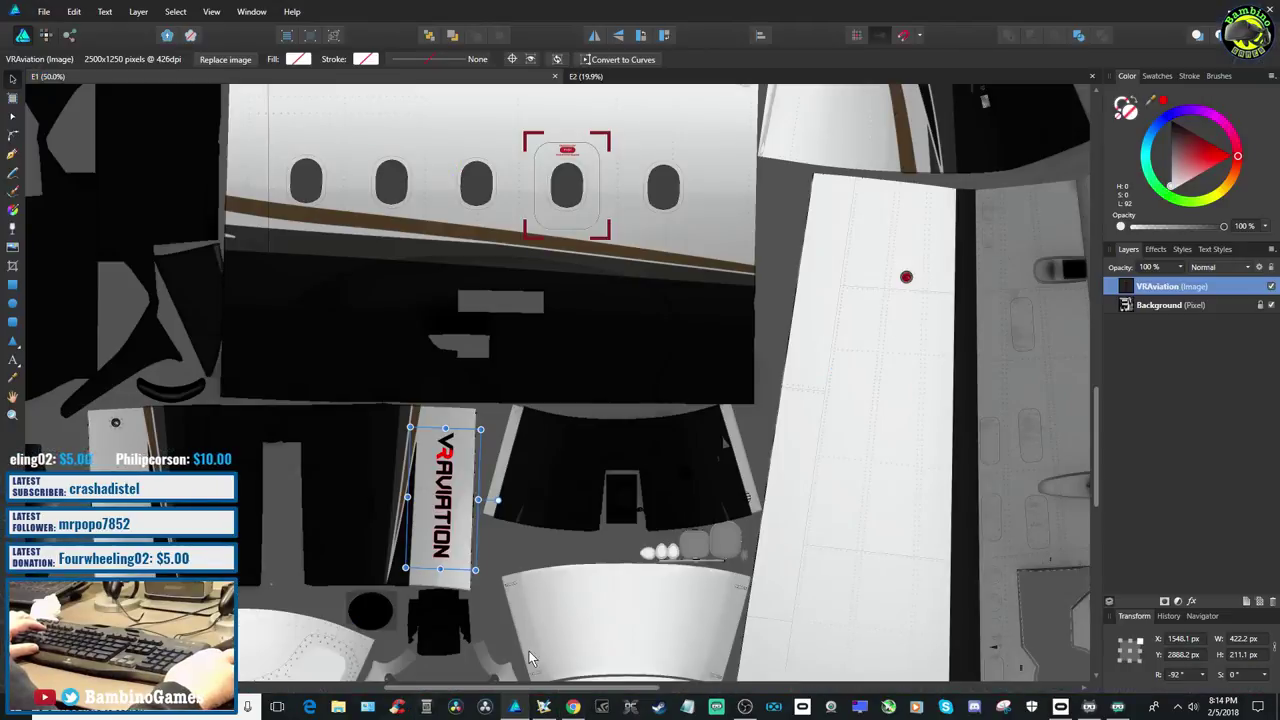
{"action": "left_click_drag", "start_coordinate": [447, 493], "coordinate": [446, 491]}
{"action": "key", "text": "Up"}
{"action": "key", "text": "Up"}
{"action": "key", "text": "Up"}
{"action": "left_click_drag", "start_coordinate": [446, 491], "coordinate": [465, 500]}
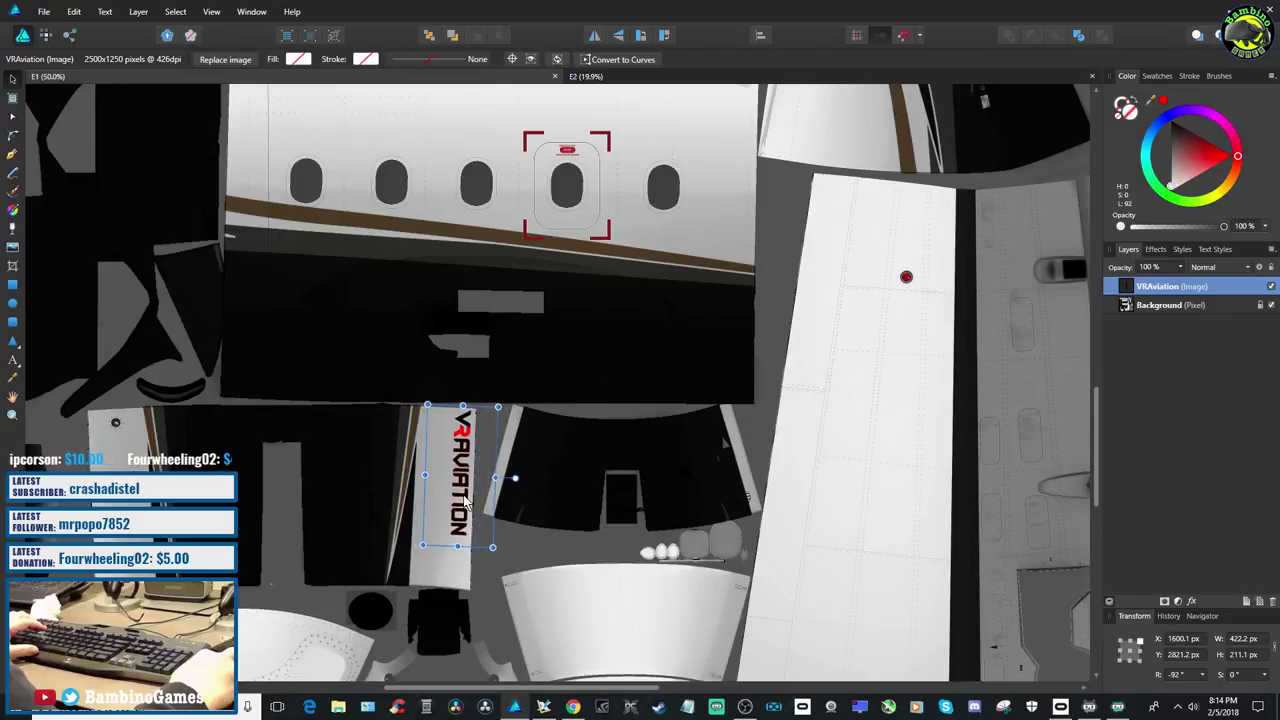
{"action": "left_click_drag", "start_coordinate": [471, 498], "coordinate": [451, 506]}
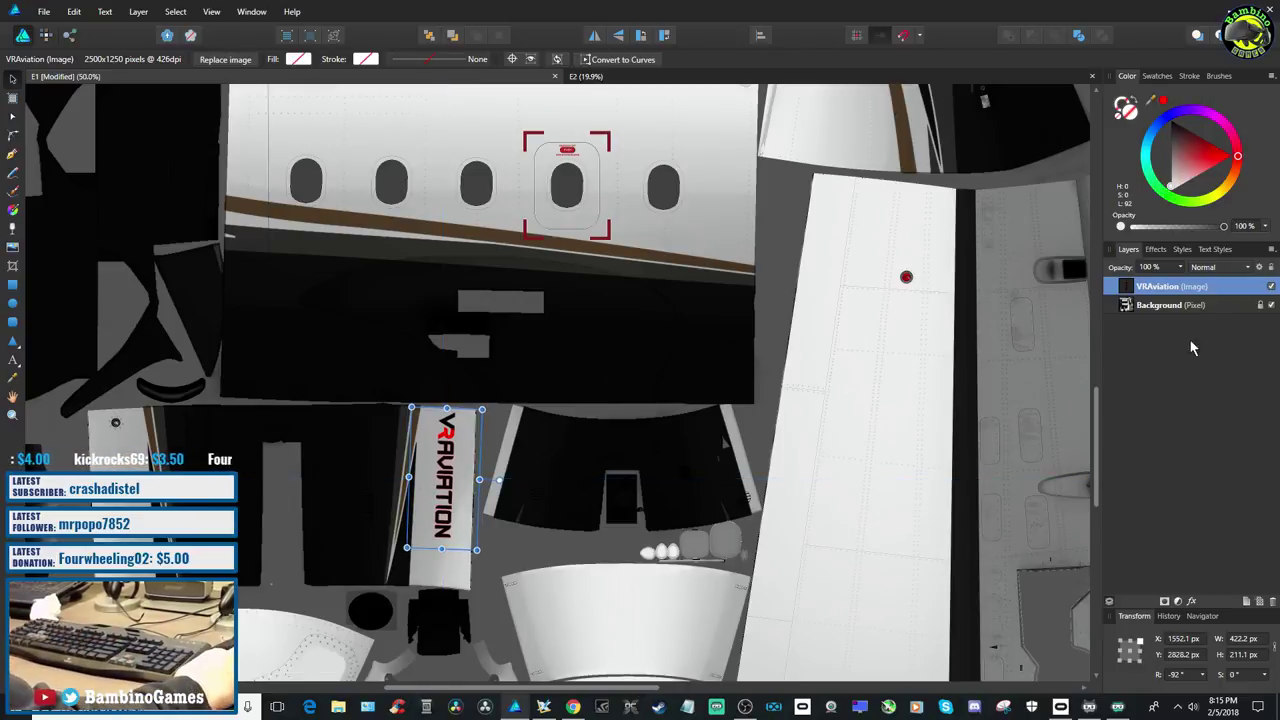
Rename the VRAviation logo layer as c_VRAviation
{"action": "double_click", "coordinate": [1150, 288]}
{"action": "left_click", "coordinate": [1138, 288]}
{"action": "type", "text": "c"}
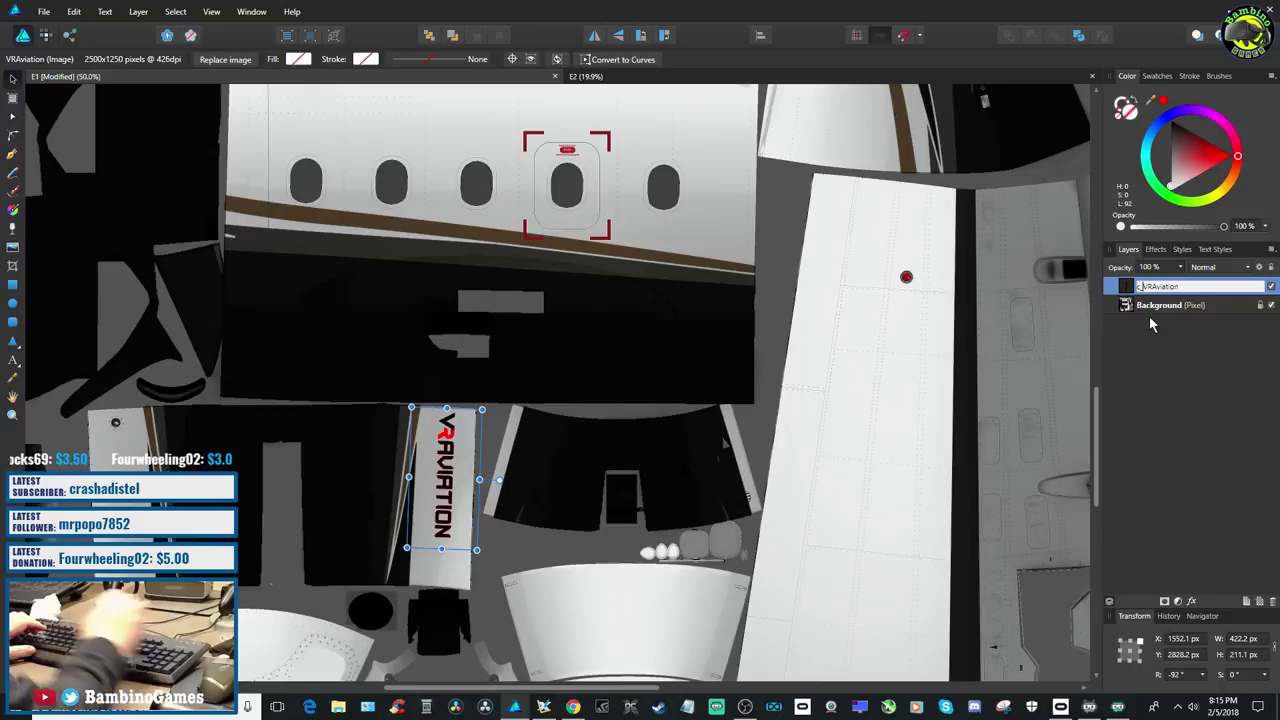
{"action": "type", "text": "_"}
{"action": "key", "text": "Return"}
Duplicate the c_VRAviation layer and rename the copy p_VRAviation
{"action": "right_click", "coordinate": [1155, 292]}
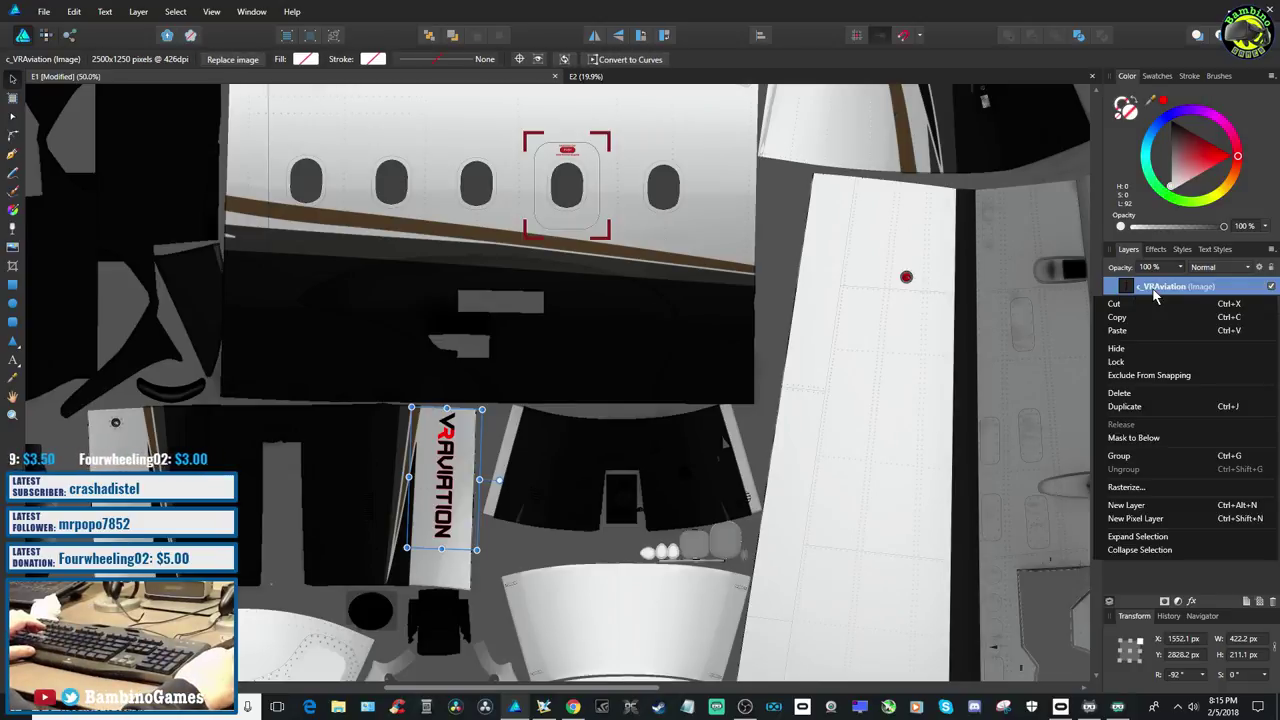
{"action": "left_click", "coordinate": [1128, 409]}
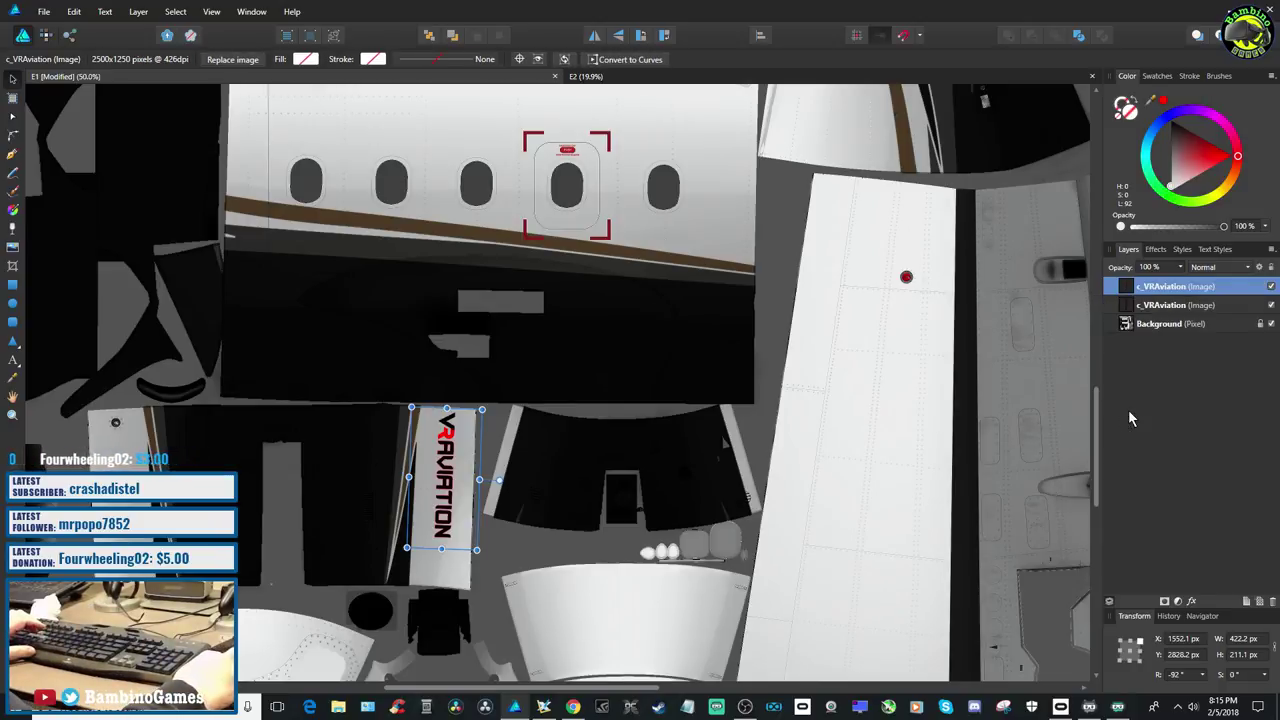
{"action": "double_click", "coordinate": [1150, 287]}
{"action": "left_click", "coordinate": [1139, 287]}
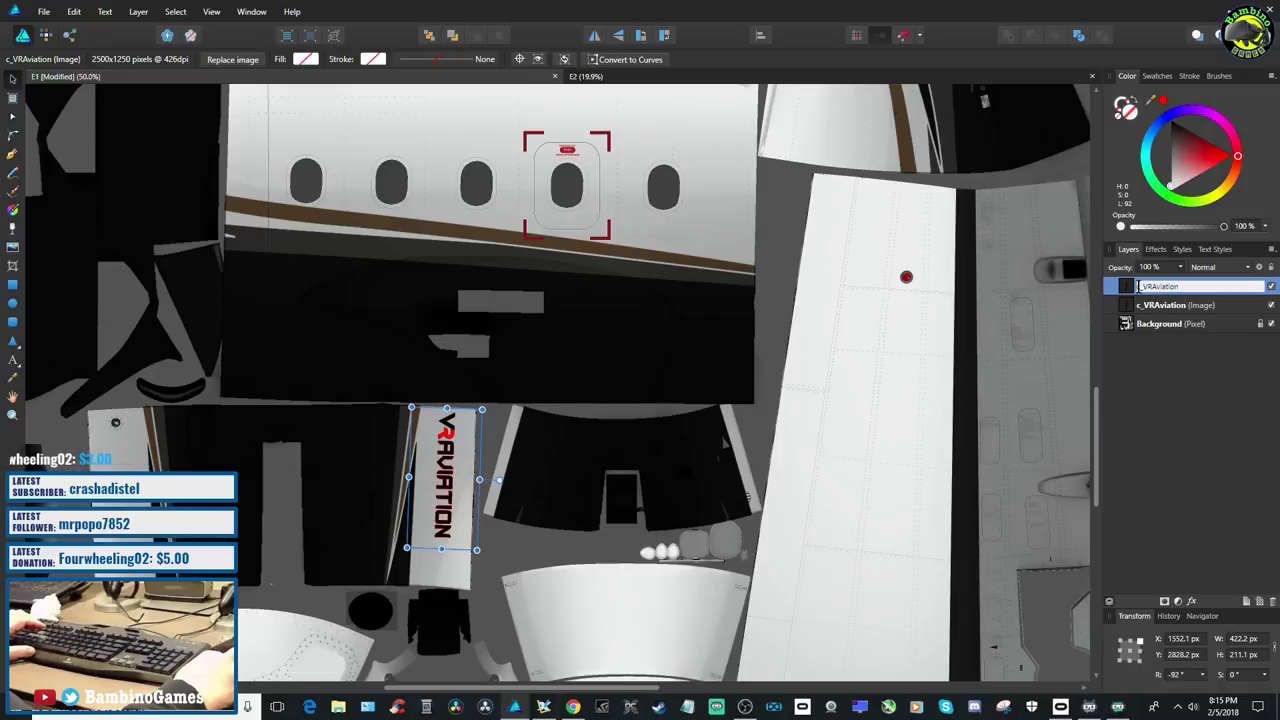
{"action": "key", "text": "Delete"}
{"action": "type", "text": "p"}
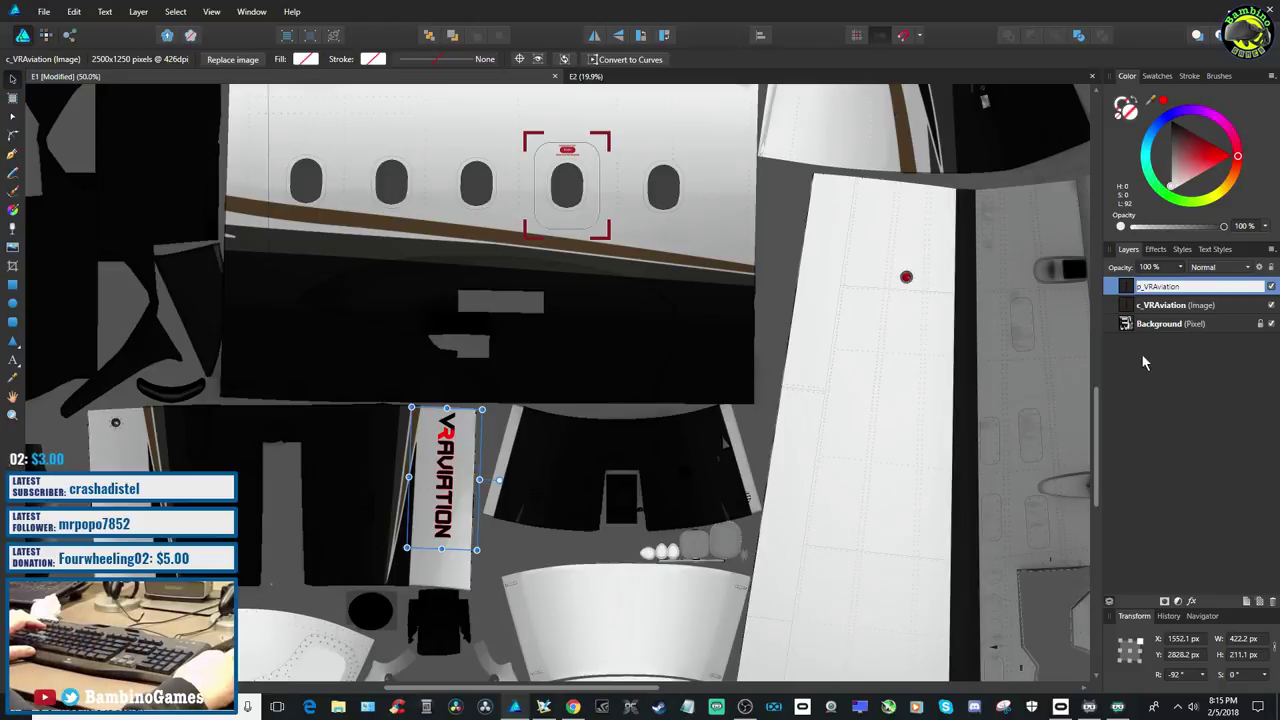
{"action": "key", "text": "Return"}
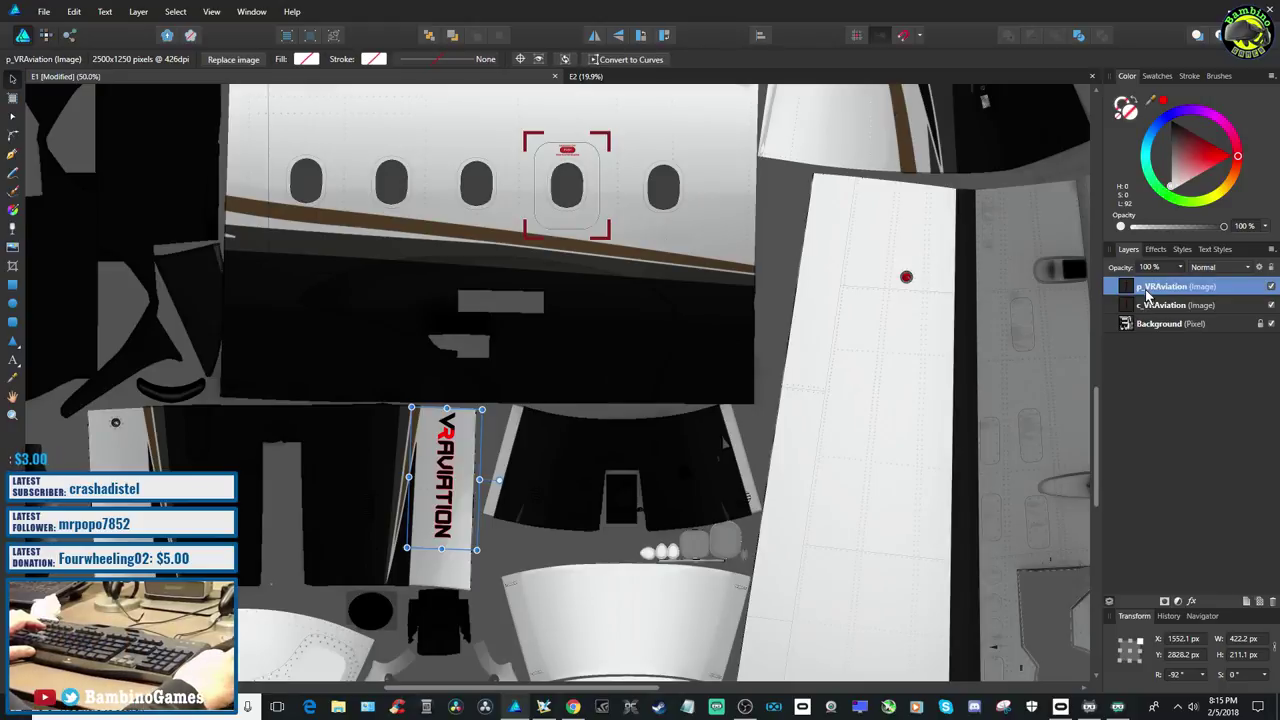
Move the p_VRAviation logo onto the opposite white strip of the sheet, and examine the aircraft's other side in Plane Maker
{"action": "left_click_drag", "start_coordinate": [452, 500], "coordinate": [116, 523]}
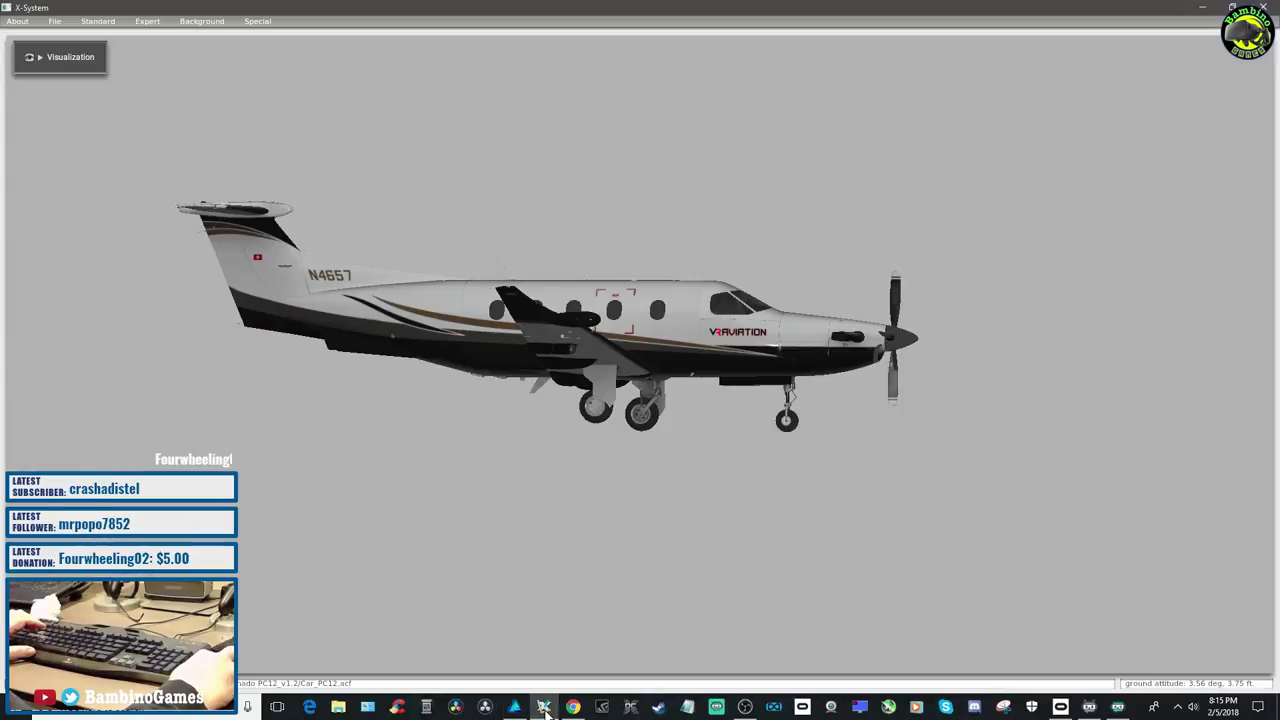
{"action": "left_click", "coordinate": [543, 707]}
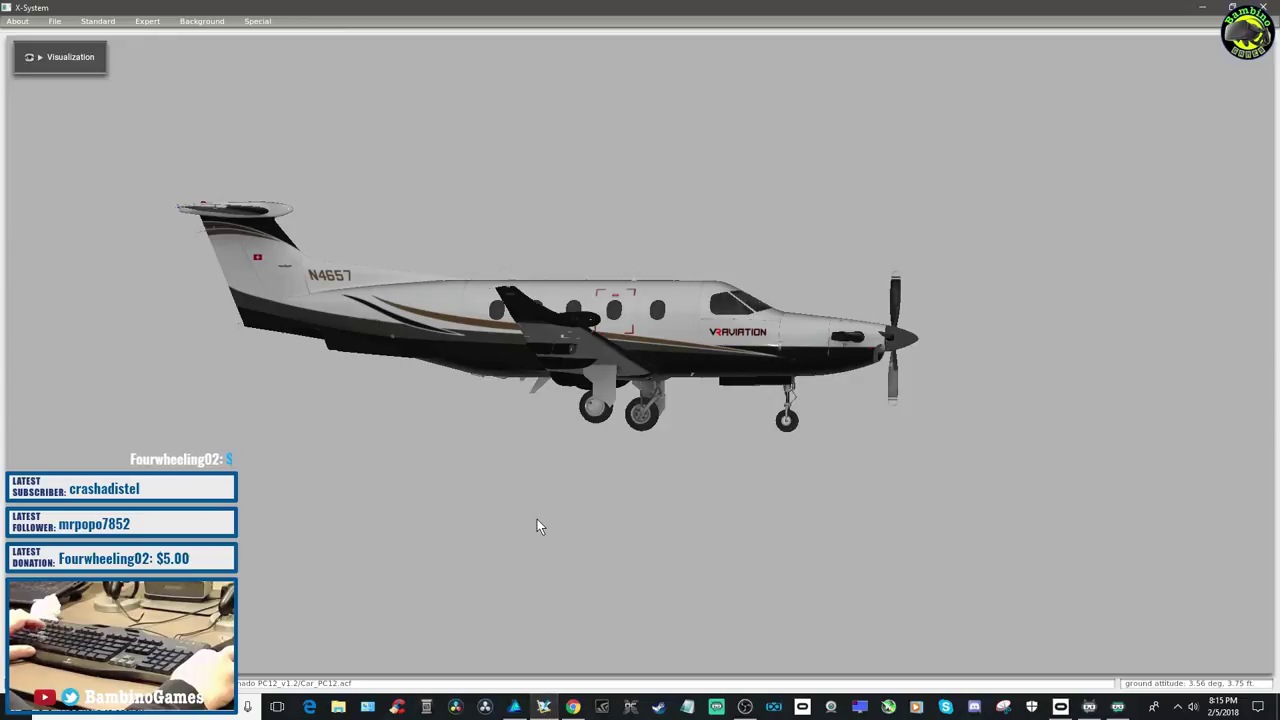
{"action": "key", "text": "Left"}
{"action": "key", "text": "Left"}
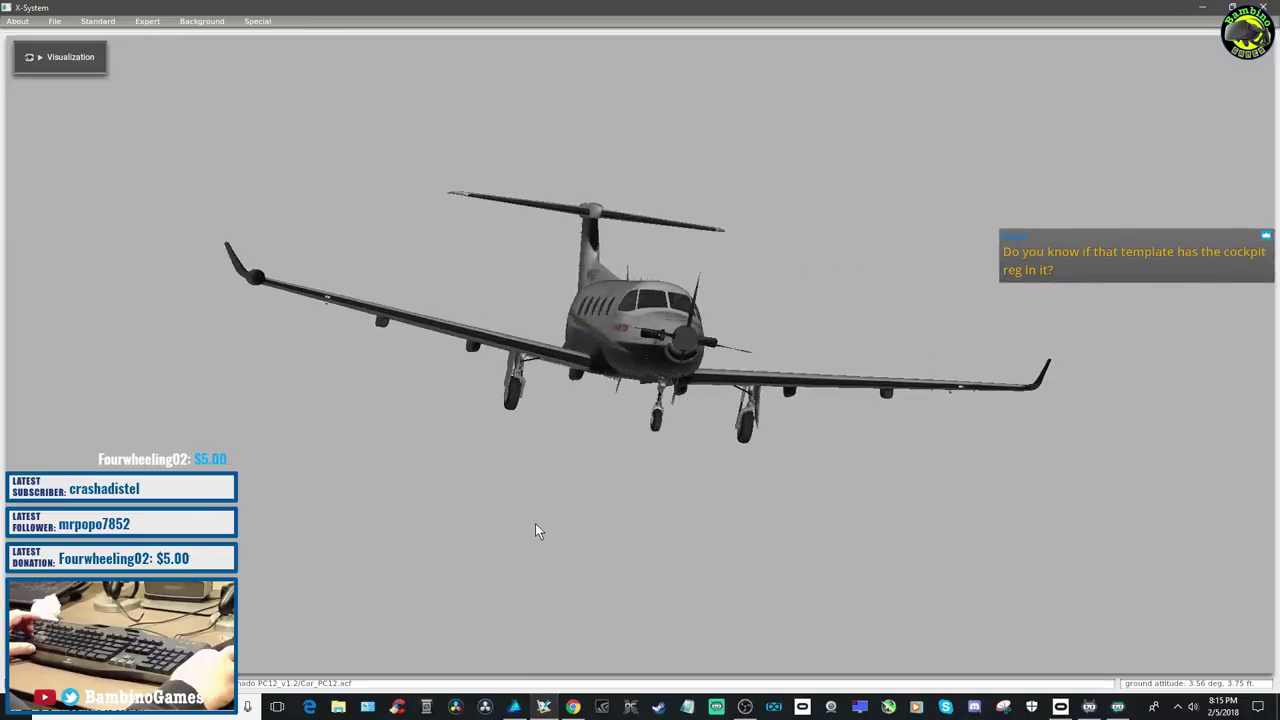
{"action": "key", "text": "Left"}
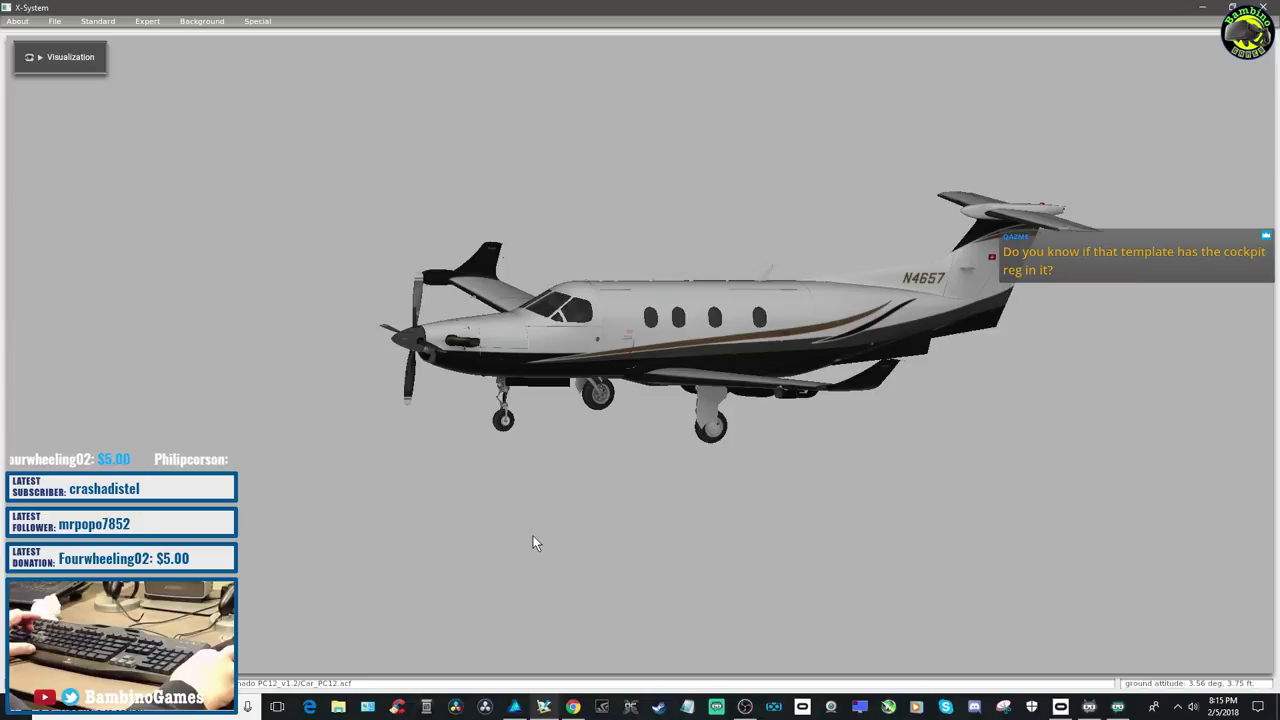
{"action": "key", "text": "Left"}
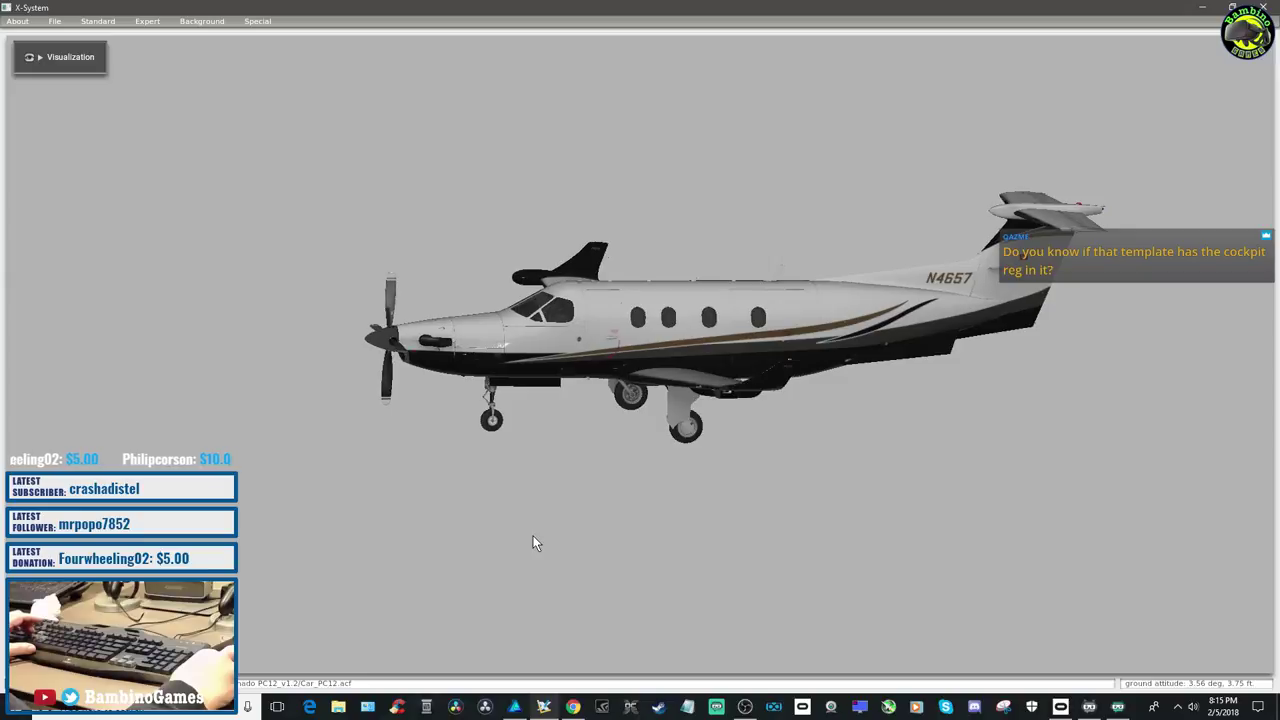
Examine the PC-12's nose and cabin side from several angles in Plane Maker for where the second logo belongs
{"action": "key", "text": "Left"}
{"action": "key", "text": "Left"}
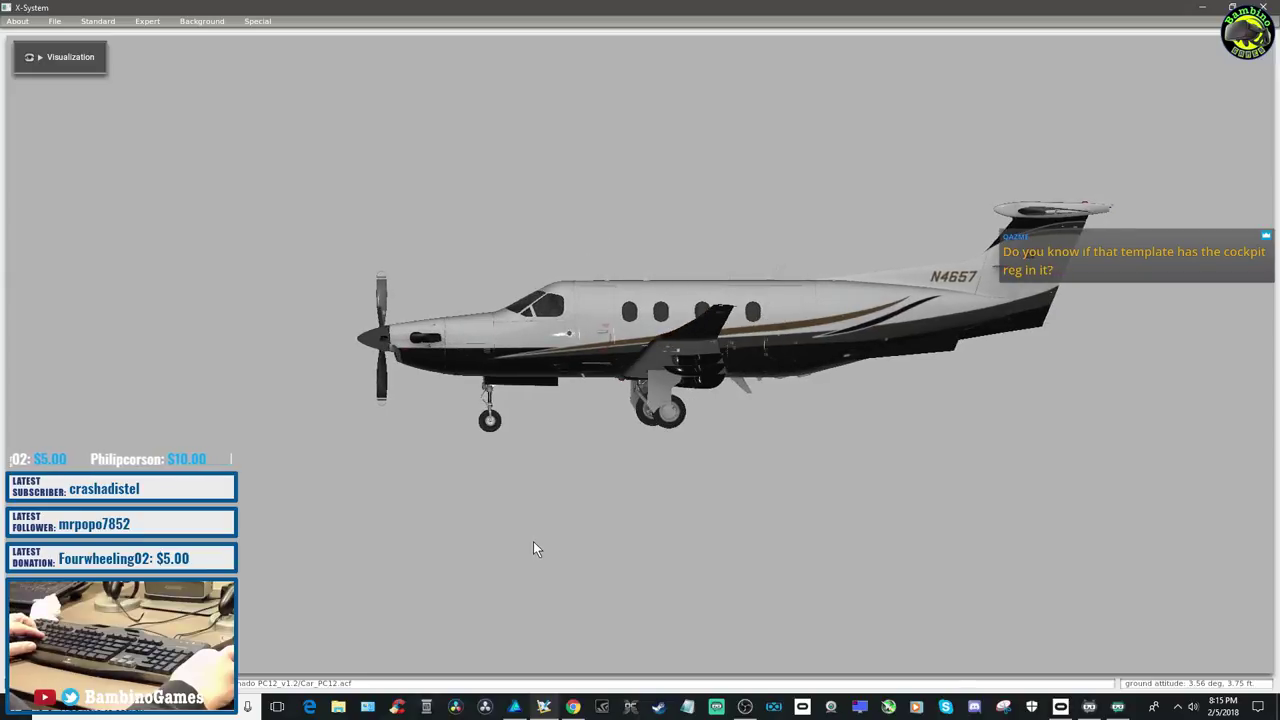
{"action": "key", "text": "Left"}
{"action": "key", "text": "Left"}
{"action": "key", "text": "Left"}
{"action": "key", "text": "Left"}
{"action": "key", "text": "Left"}
{"action": "key", "text": "Left"}
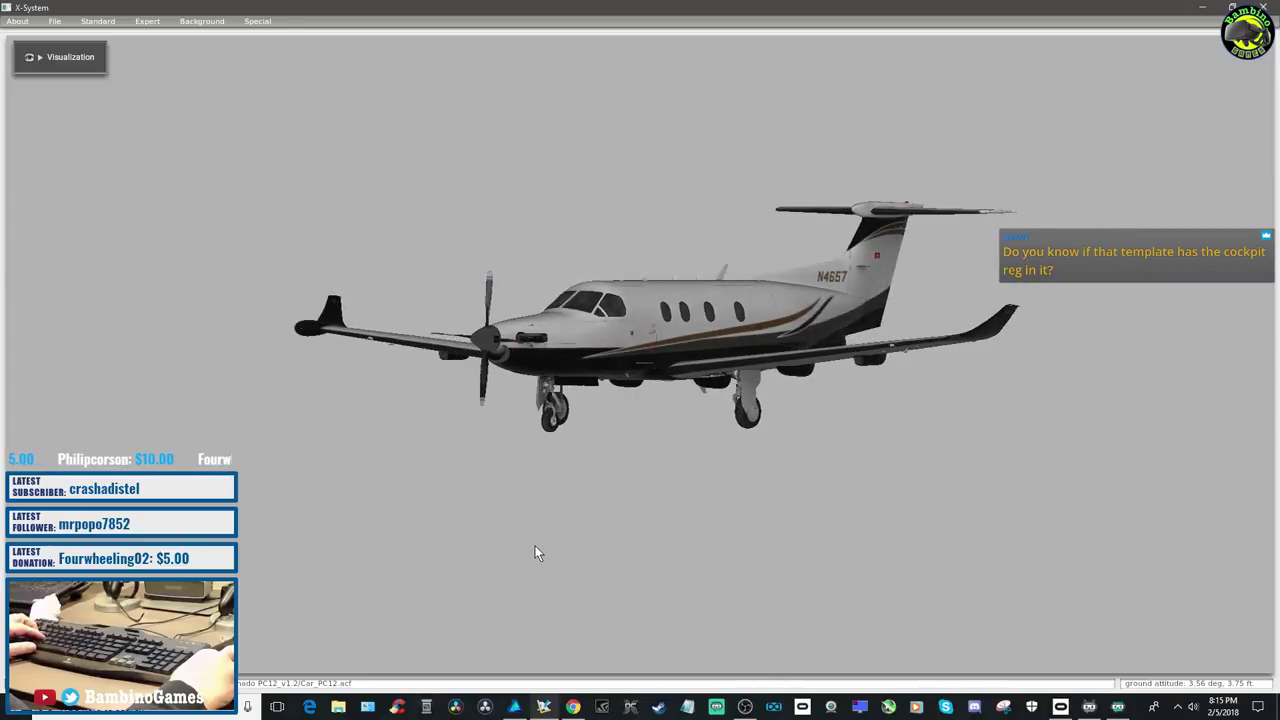
{"action": "key", "text": "Right"}
{"action": "key", "text": "Right"}
{"action": "key", "text": "Right"}
{"action": "key", "text": "Right"}
{"action": "key", "text": "Right"}
{"action": "key", "text": "Right"}
{"action": "key", "text": "Right"}
{"action": "key", "text": "Right"}
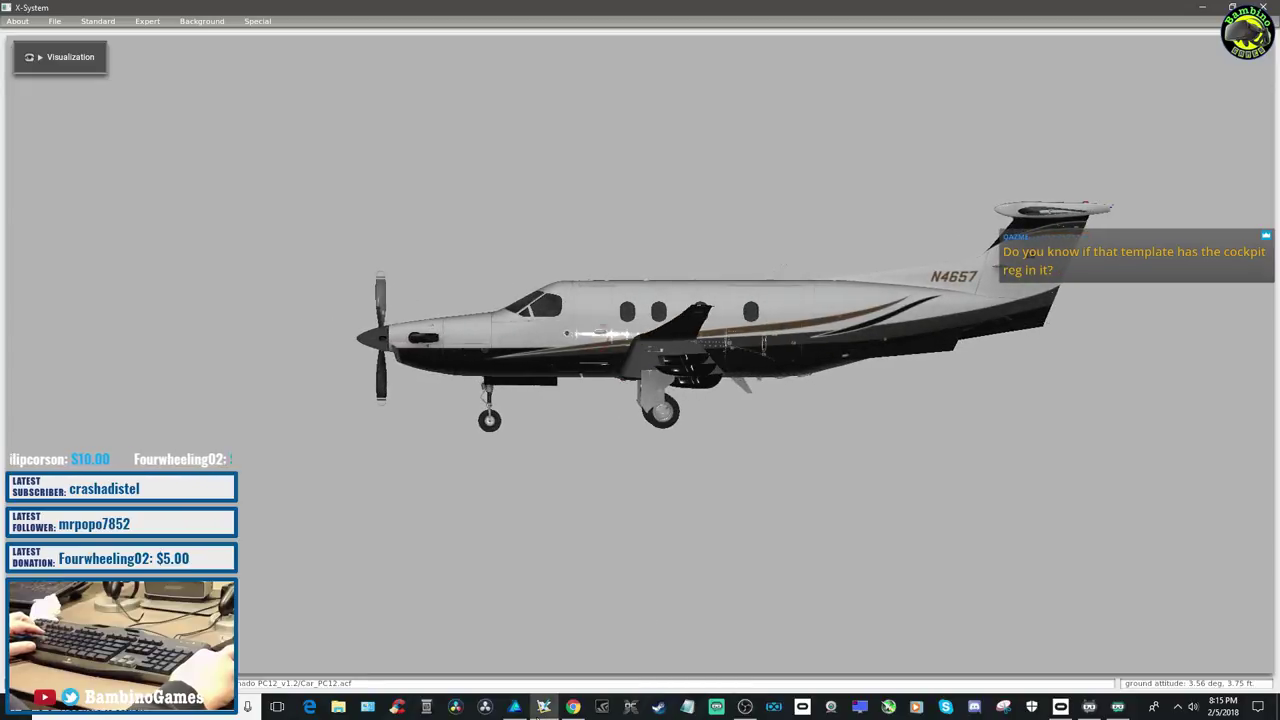
In Affinity Designer, rotate the p_VRAviation logo to 92.2° and place it on its white strip at about X 368, Y 3288 px
{"action": "mouse_move", "coordinate": [546, 712]}
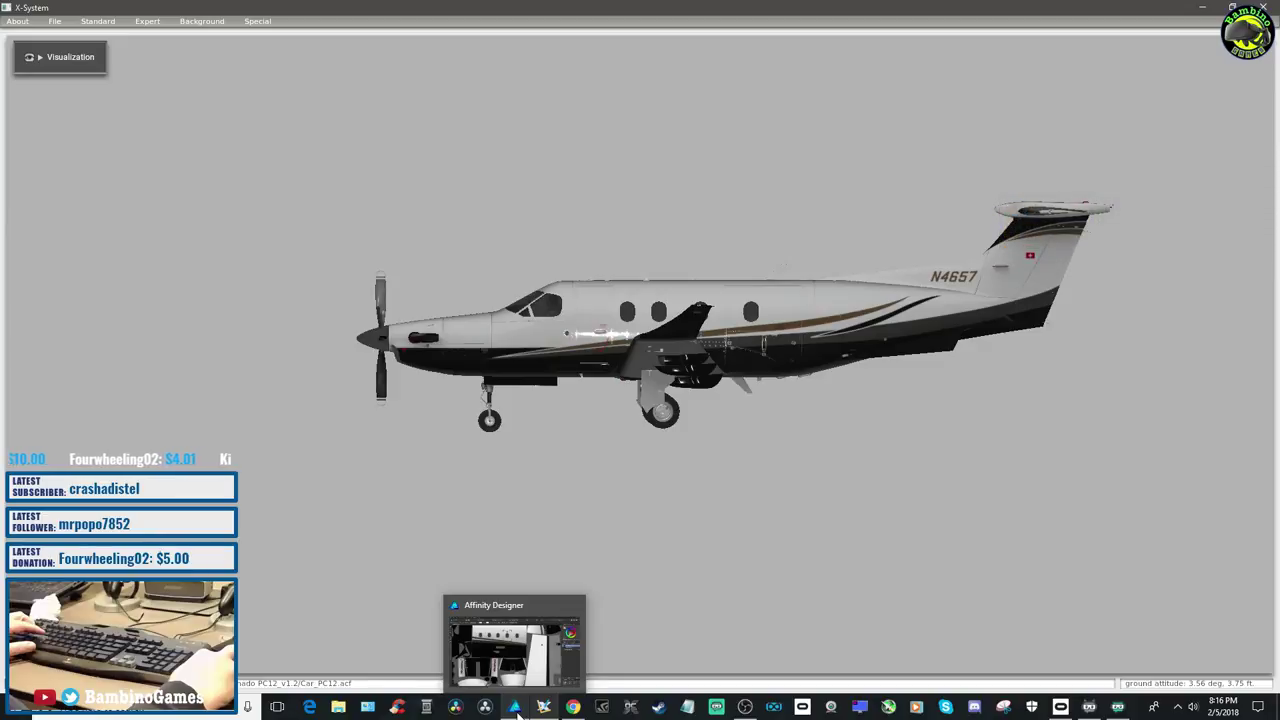
{"action": "left_click", "coordinate": [516, 710]}
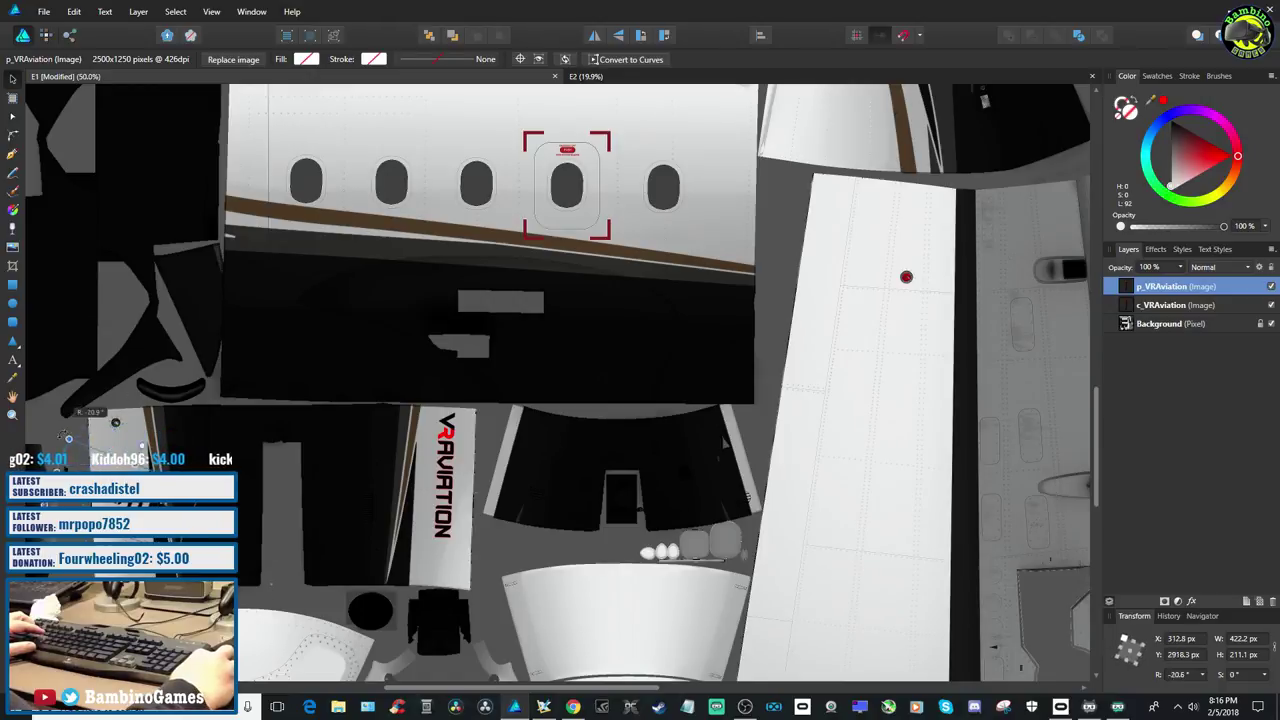
{"action": "scroll", "coordinate": [284, 567], "scroll_direction": "left", "scroll_amount": 3}
{"action": "left_click_drag", "start_coordinate": [284, 567], "coordinate": [197, 505]}
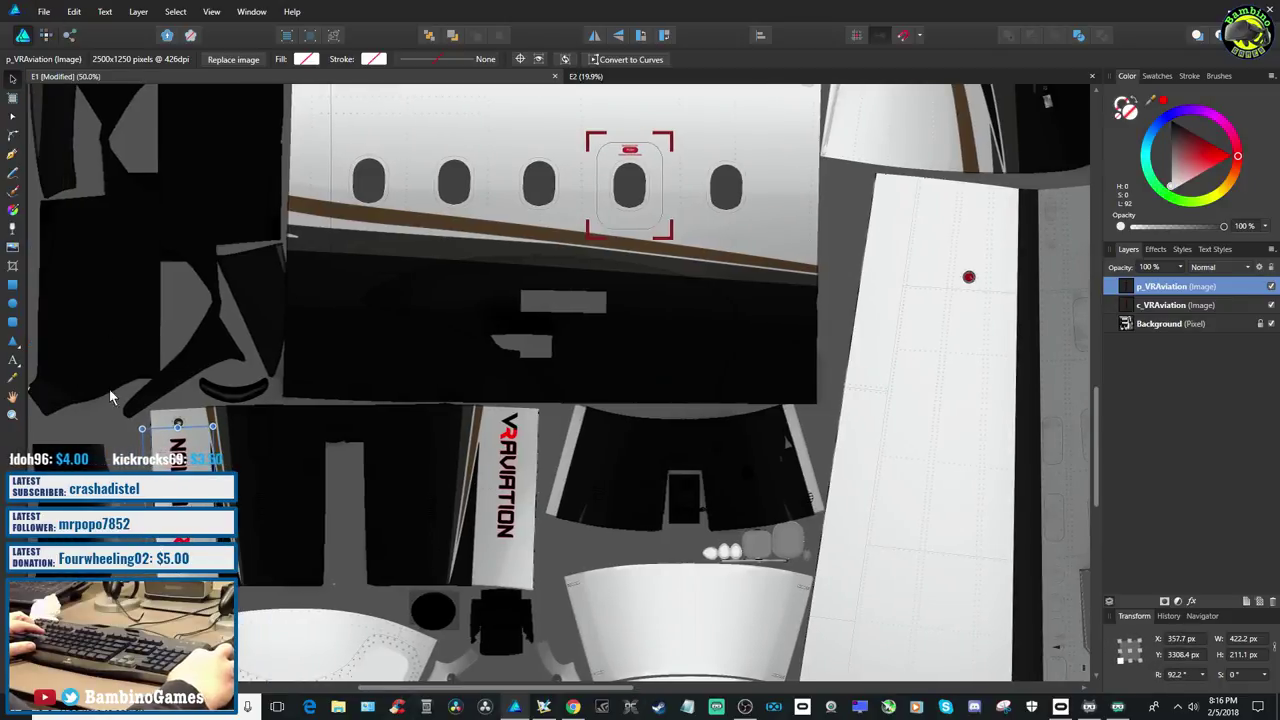
{"action": "left_click_drag", "start_coordinate": [197, 505], "coordinate": [200, 496]}
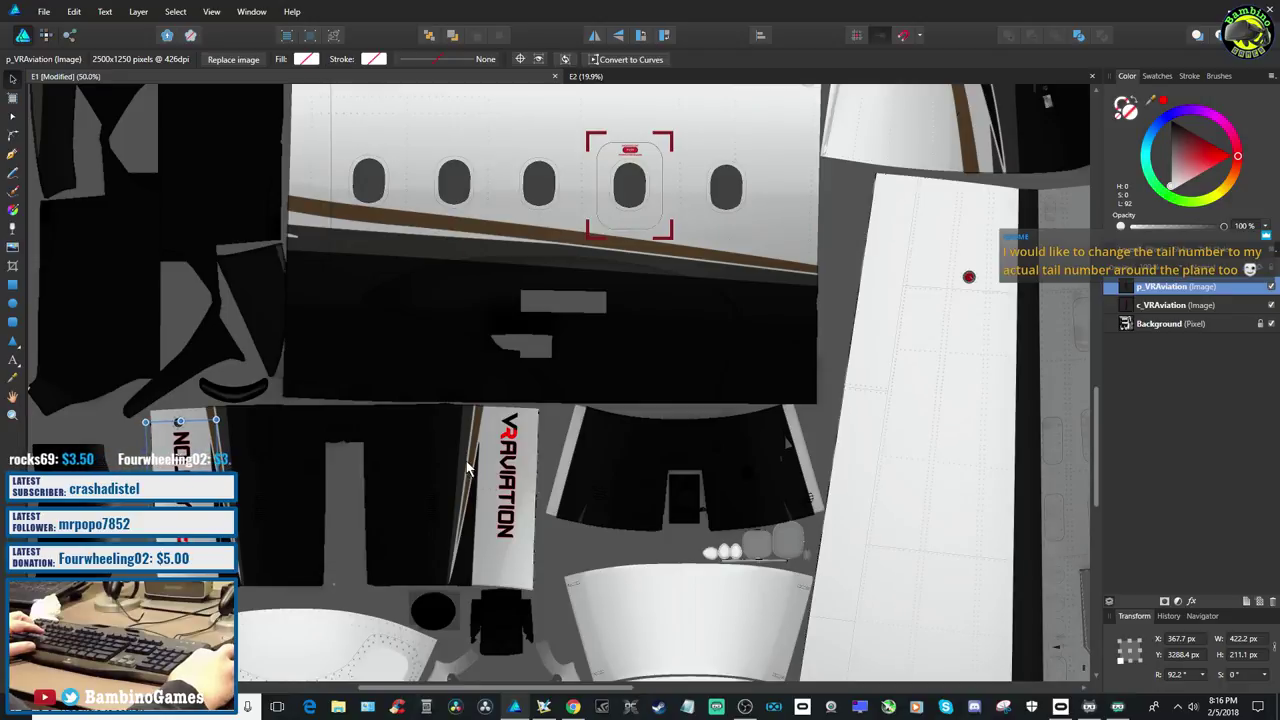
Shift the c_VRAviation logo along its white strip to about X 1552, Y 2862 px
{"action": "left_click", "coordinate": [507, 466]}
{"action": "left_click_drag", "start_coordinate": [507, 466], "coordinate": [509, 477]}
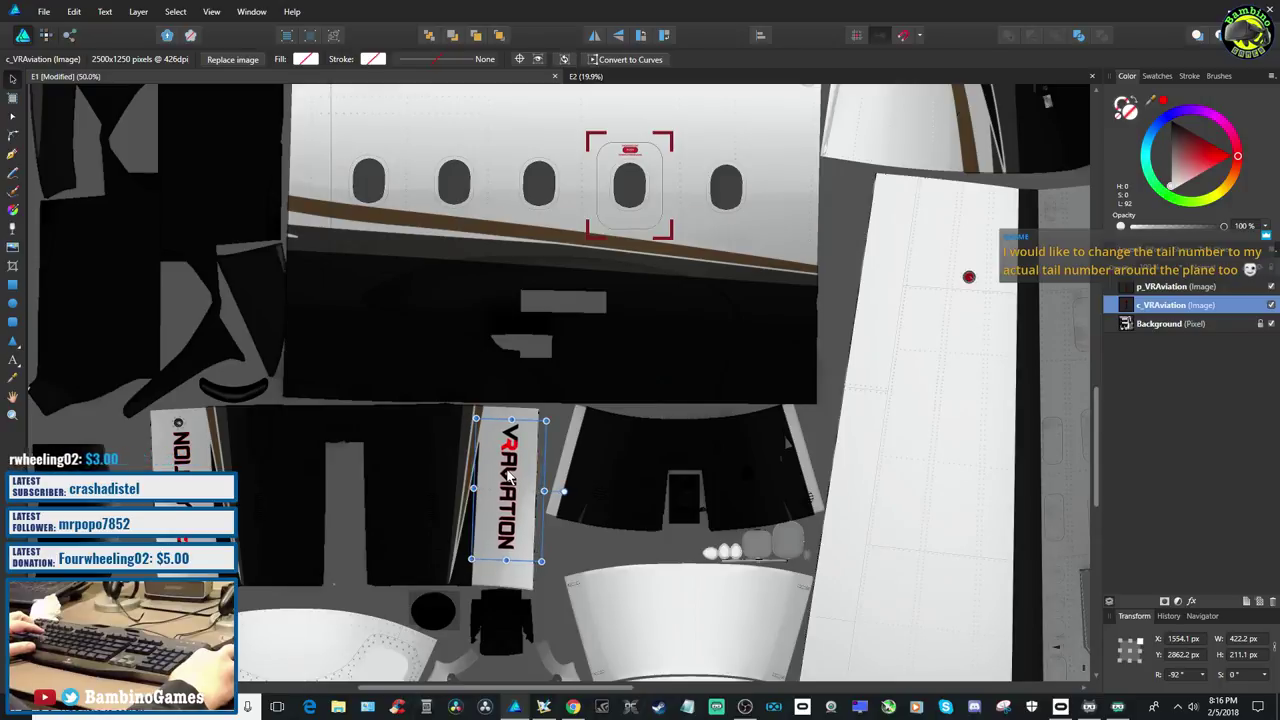
{"action": "left_click_drag", "start_coordinate": [509, 477], "coordinate": [508, 477]}
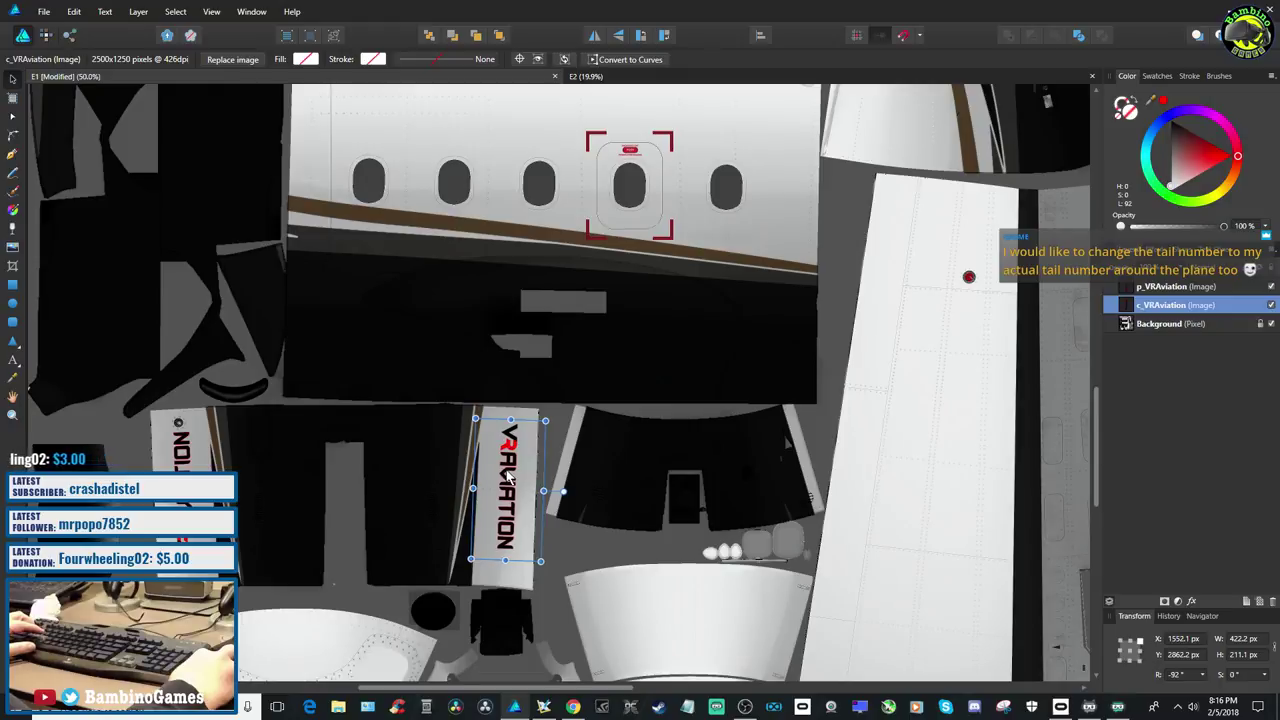
Save the E1 document and export it as PNG over E1 in the VR Aviation livery's objects folder
{"action": "left_click", "coordinate": [44, 11]}
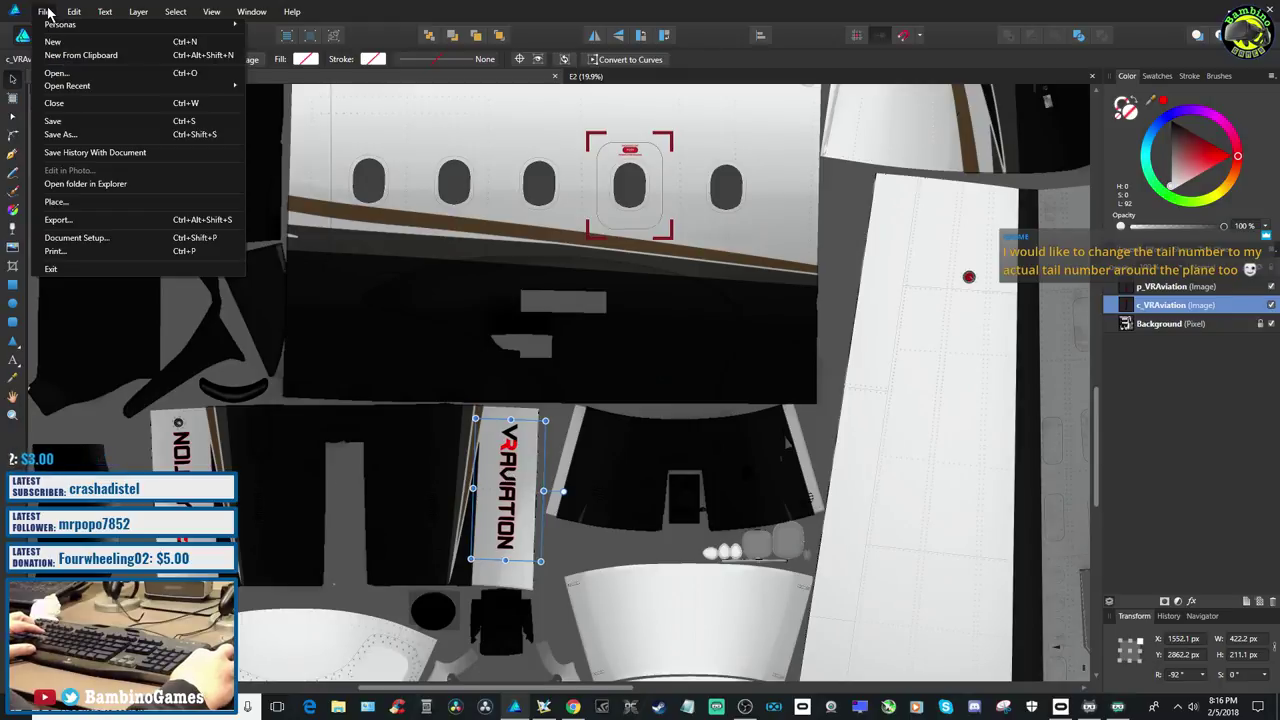
{"action": "left_click", "coordinate": [71, 122]}
{"action": "left_click", "coordinate": [44, 11]}
{"action": "left_click", "coordinate": [58, 219]}
{"action": "left_click", "coordinate": [689, 430]}
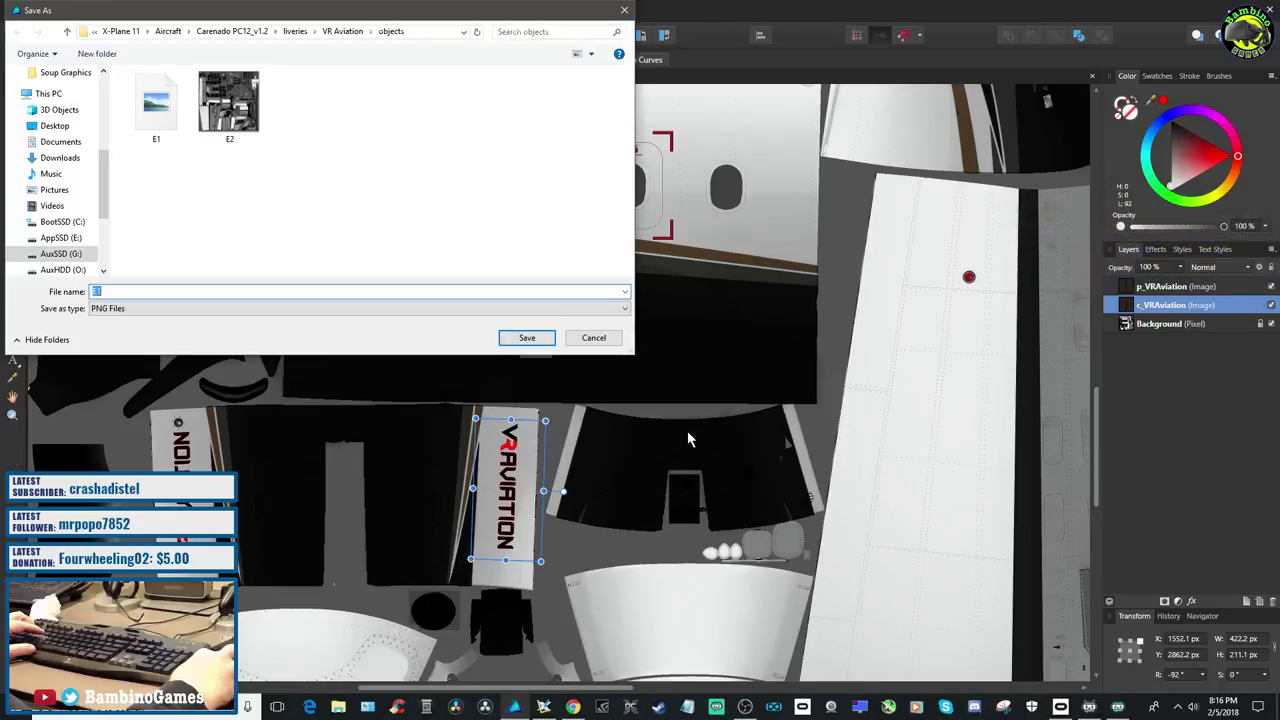
{"action": "left_click", "coordinate": [525, 340]}
{"action": "left_click", "coordinate": [684, 404]}
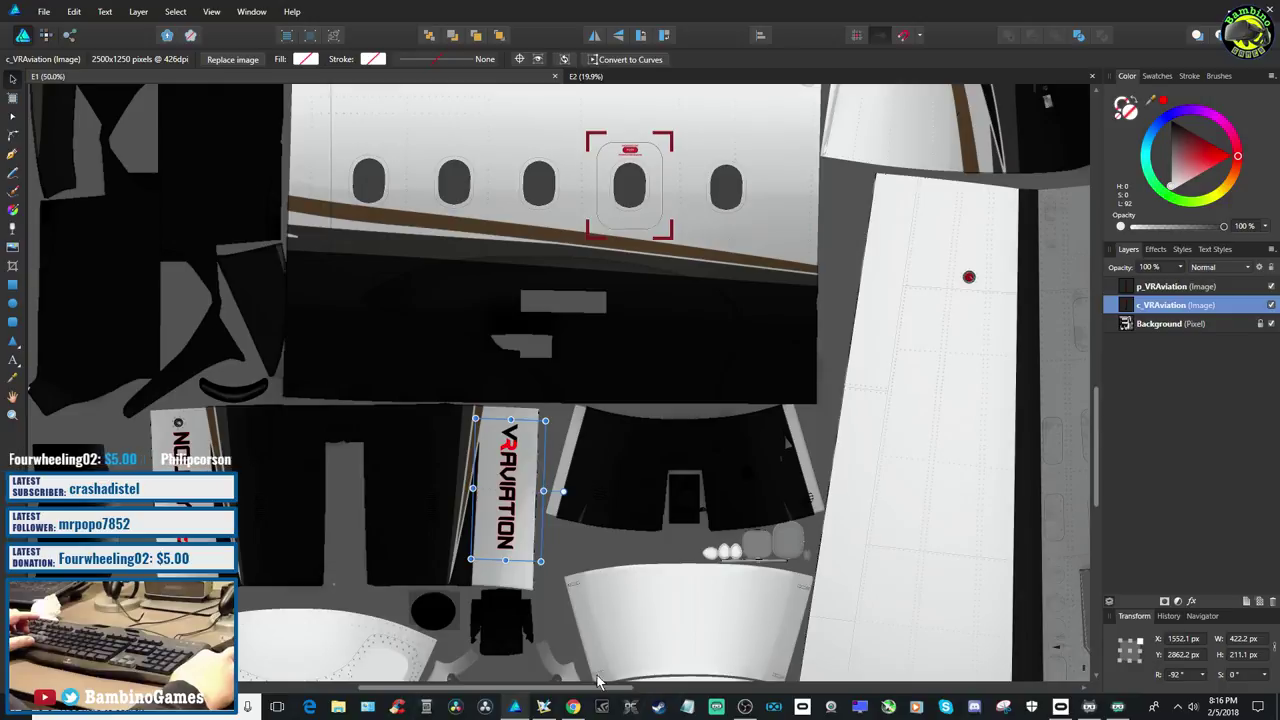
Switch to Plane Maker and reopen the Carenado PC12_v1.2 with the VR Aviation livery
{"action": "left_click", "coordinate": [543, 707]}
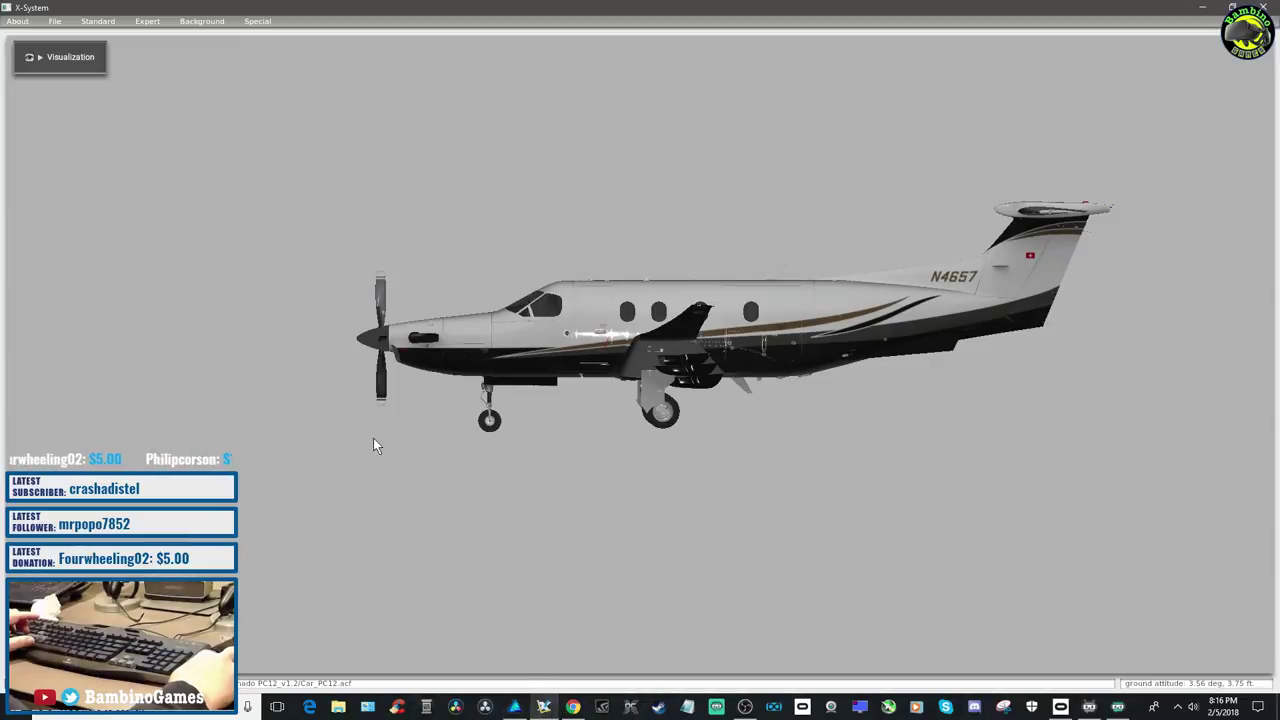
{"action": "left_click", "coordinate": [56, 22]}
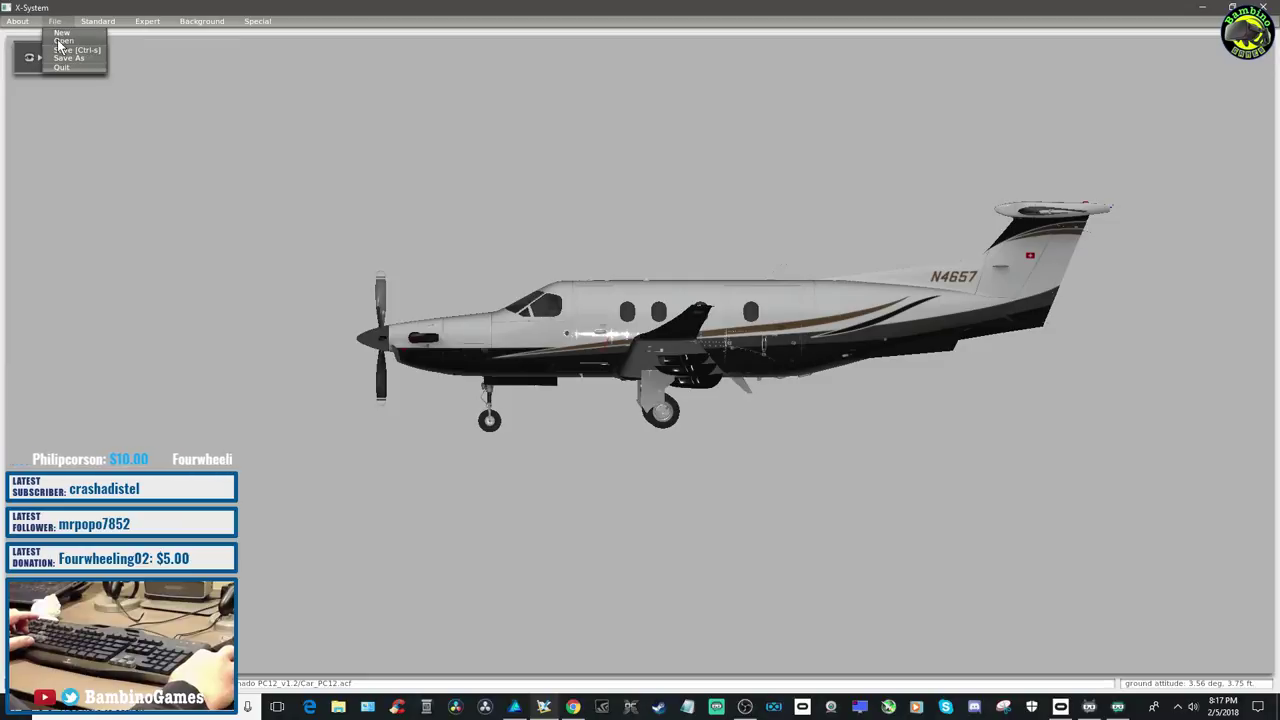
{"action": "left_click", "coordinate": [62, 41]}
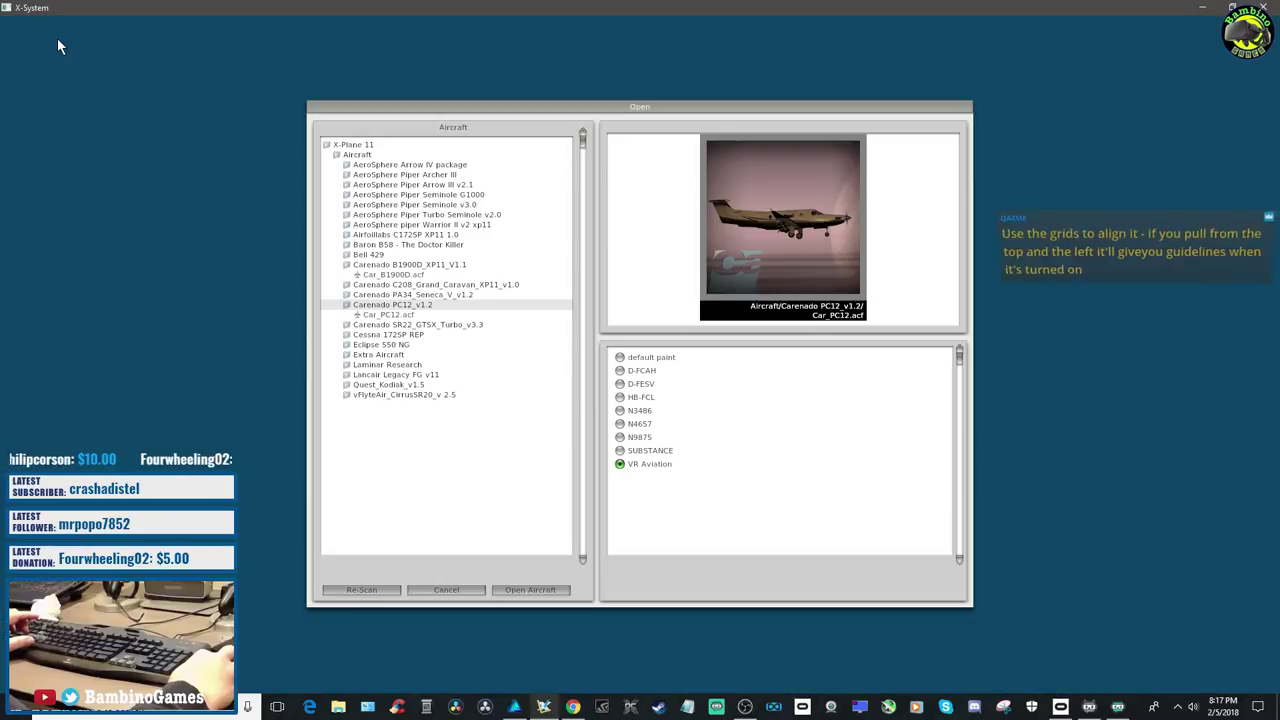
{"action": "left_click", "coordinate": [548, 591]}
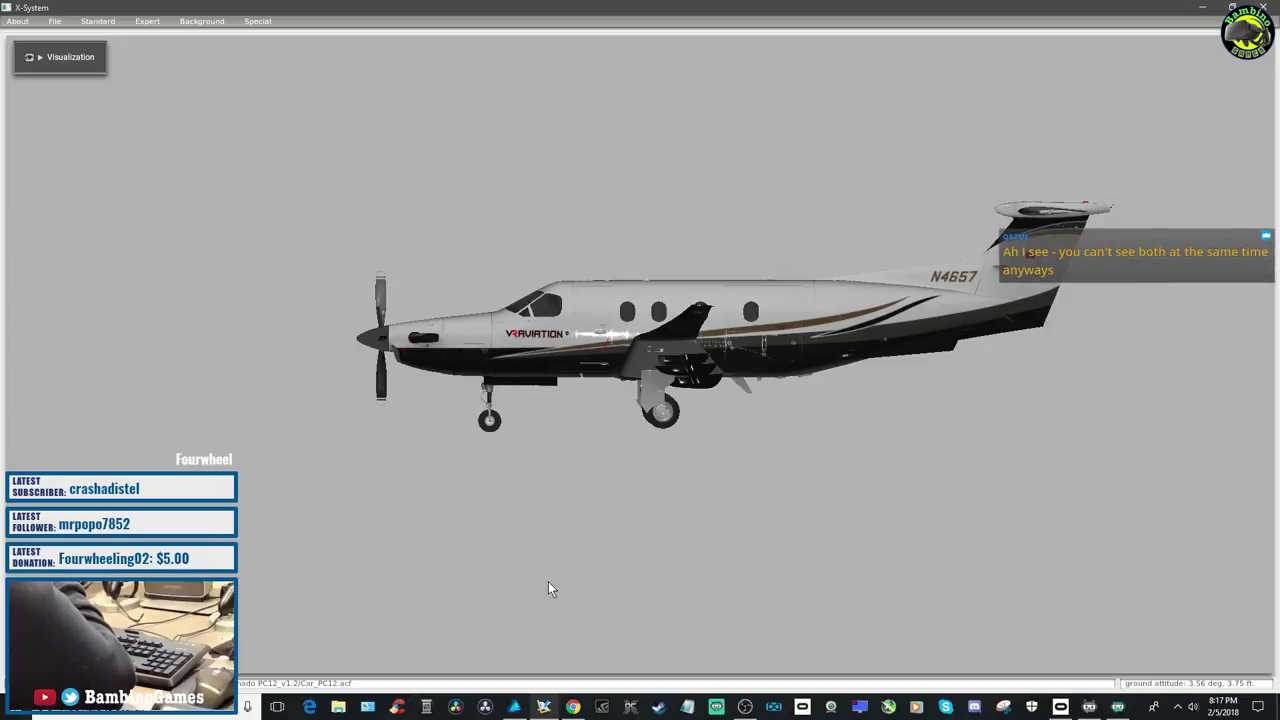
Compare the VRAviation logo's position on both sides of the aircraft's nose
{"action": "key", "text": "Left"}
{"action": "key", "text": "Left"}
{"action": "key", "text": "Left"}
{"action": "key", "text": "Left"}
{"action": "key", "text": "Left"}
{"action": "key", "text": "Left"}
{"action": "key", "text": "Left"}
{"action": "key", "text": "Left"}
{"action": "key", "text": "Left"}
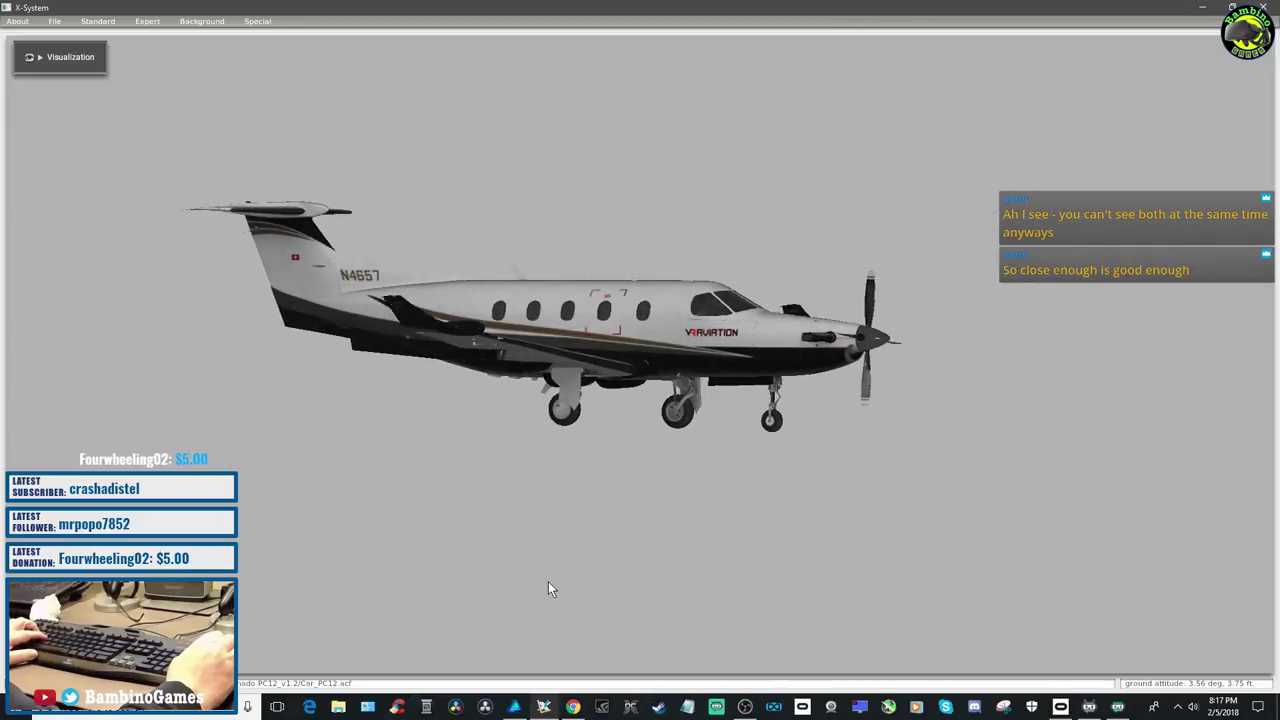
{"action": "key", "text": "Left"}
{"action": "key", "text": "Left"}
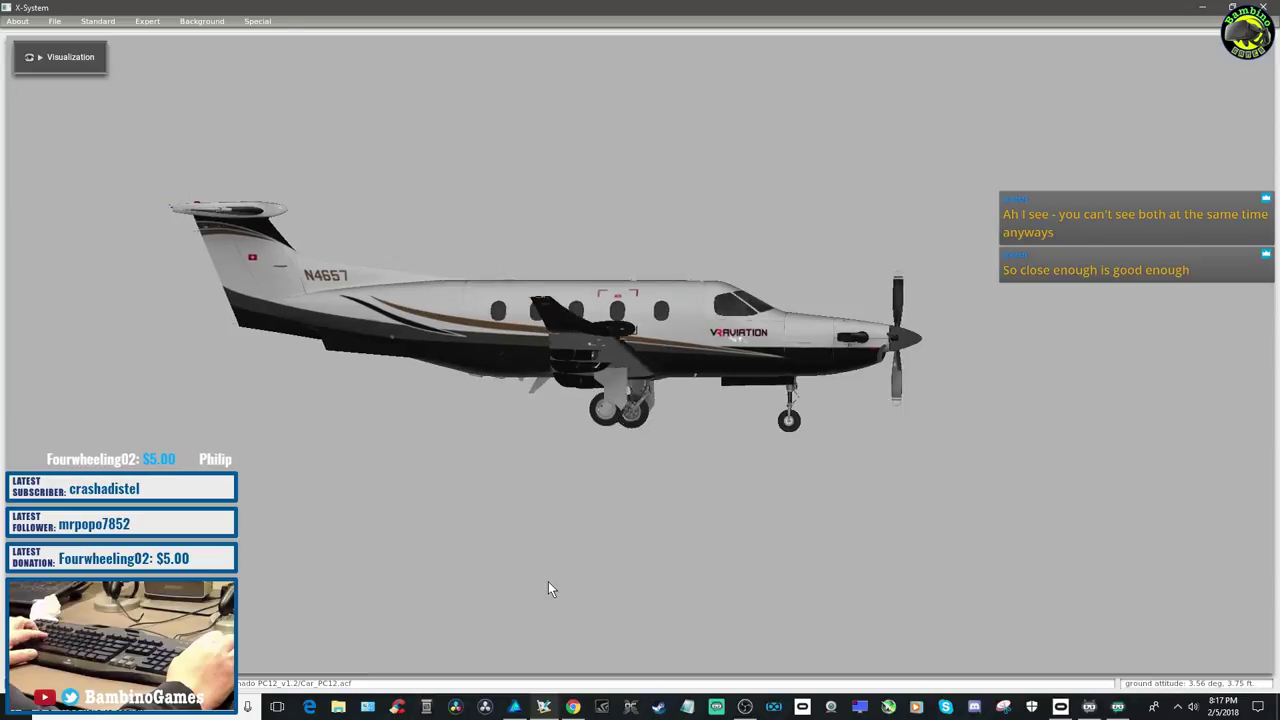
{"action": "key", "text": "Left"}
{"action": "key", "text": "Right"}
{"action": "key", "text": "Right"}
{"action": "key", "text": "Right"}
{"action": "key", "text": "Right"}
{"action": "key", "text": "Right"}
{"action": "key", "text": "Right"}
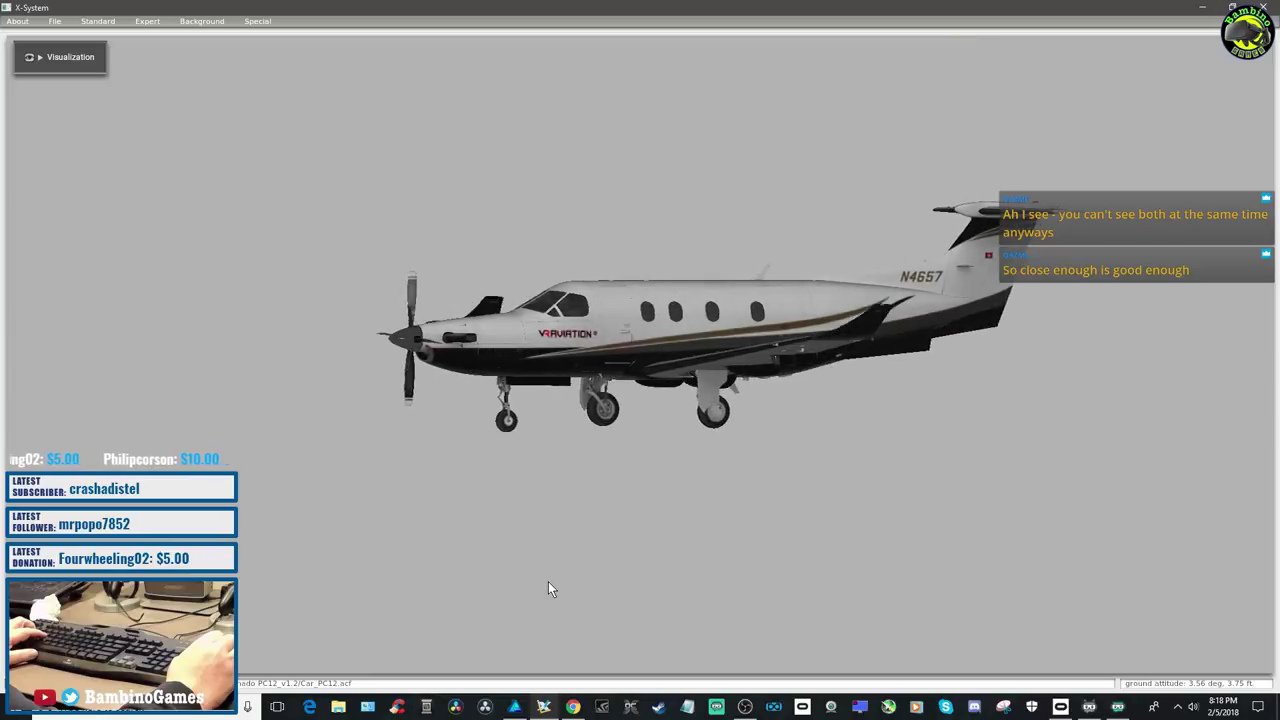
{"action": "key", "text": "Right"}
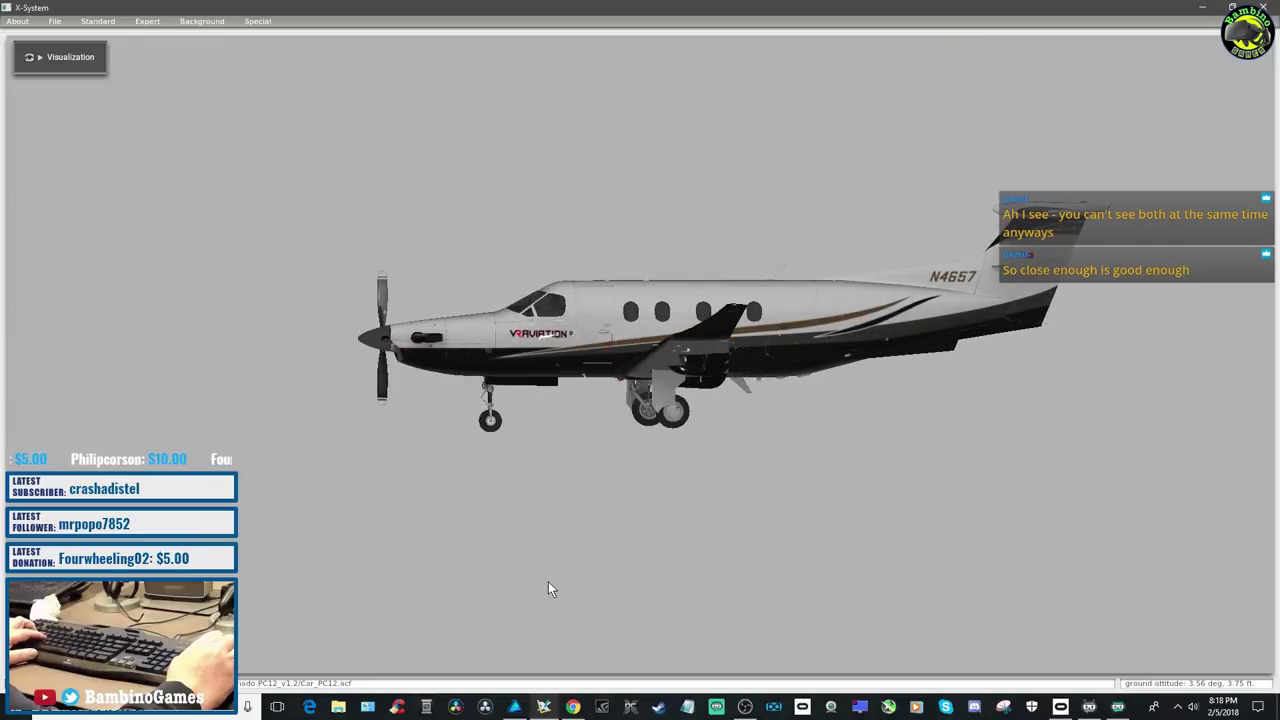
In Affinity Designer, adjust the p_VRAviation logo to a 92° rotation at about X 371, Y 3294 px
{"action": "left_click", "coordinate": [515, 708]}
{"action": "left_click", "coordinate": [1175, 286]}
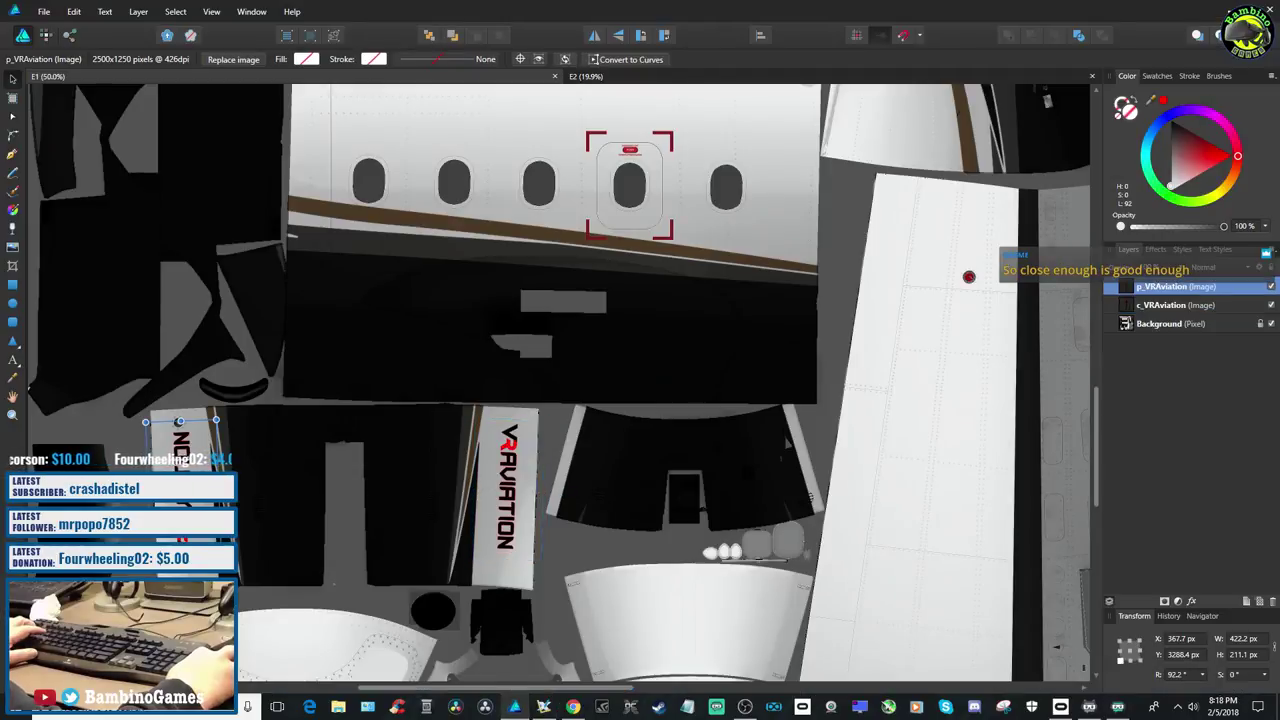
{"action": "left_click_drag", "start_coordinate": [200, 414], "coordinate": [178, 422]}
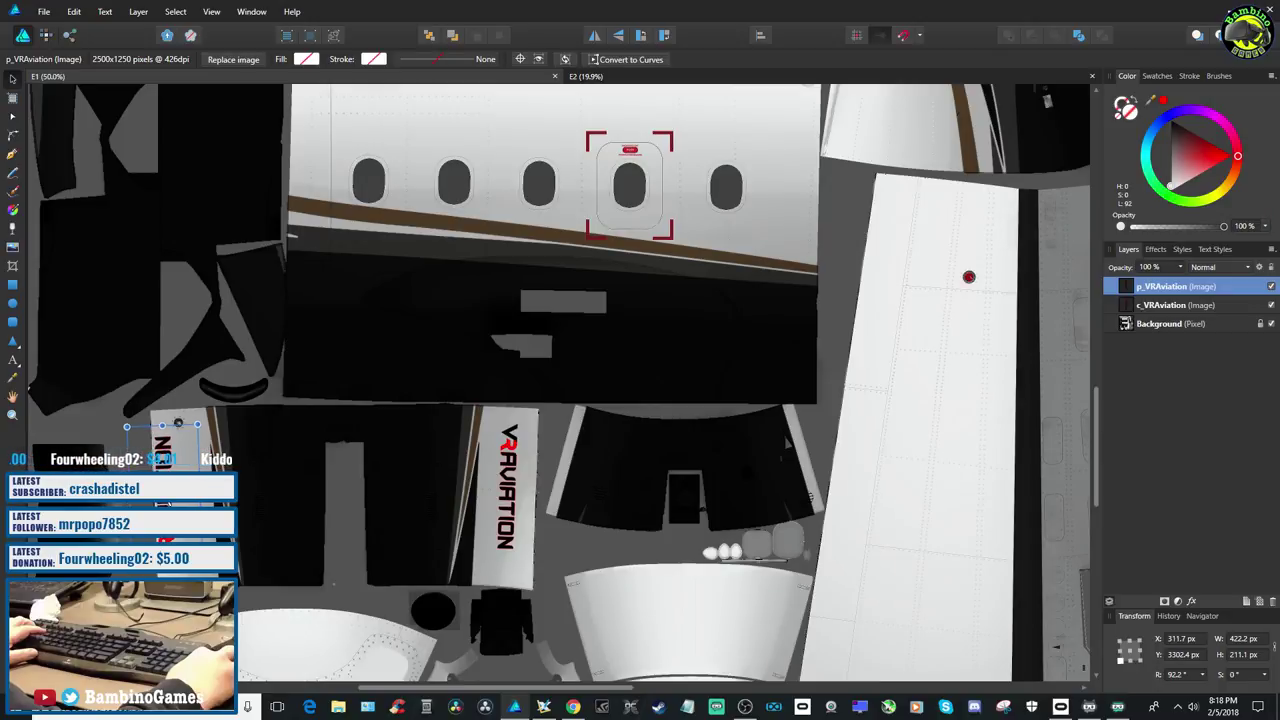
{"action": "left_click_drag", "start_coordinate": [205, 420], "coordinate": [203, 424]}
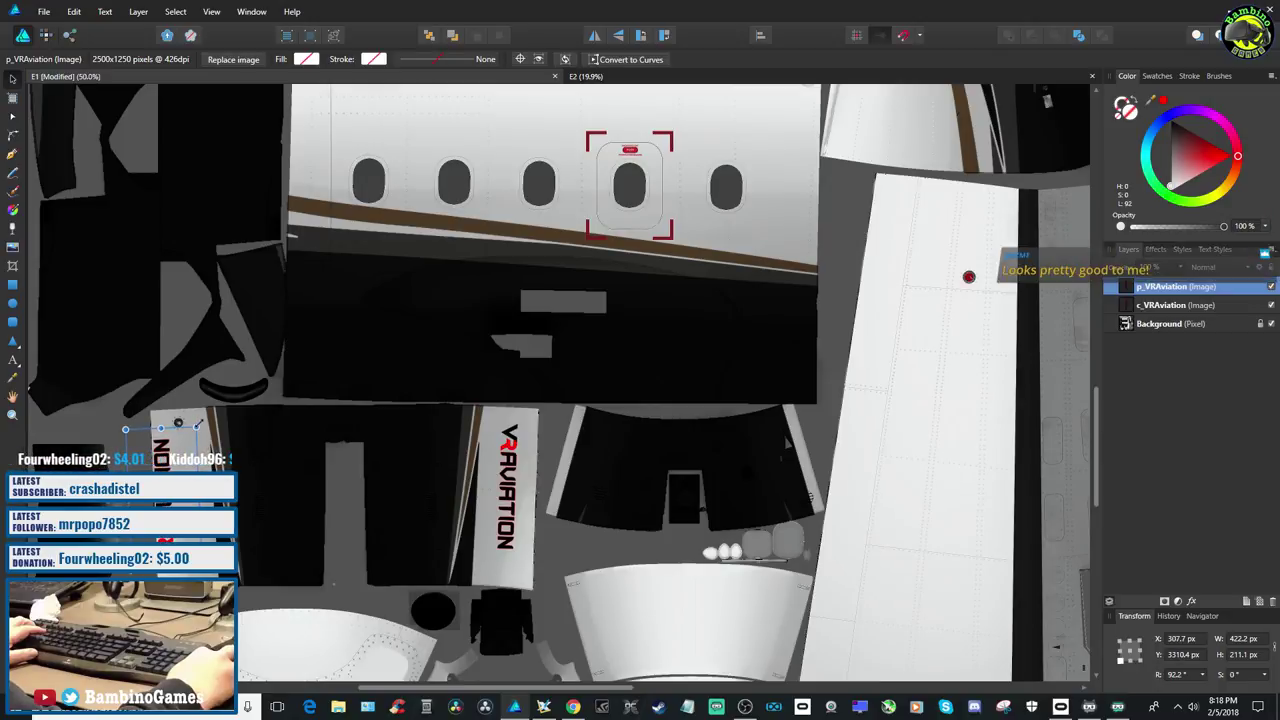
{"action": "left_click_drag", "start_coordinate": [200, 422], "coordinate": [182, 436]}
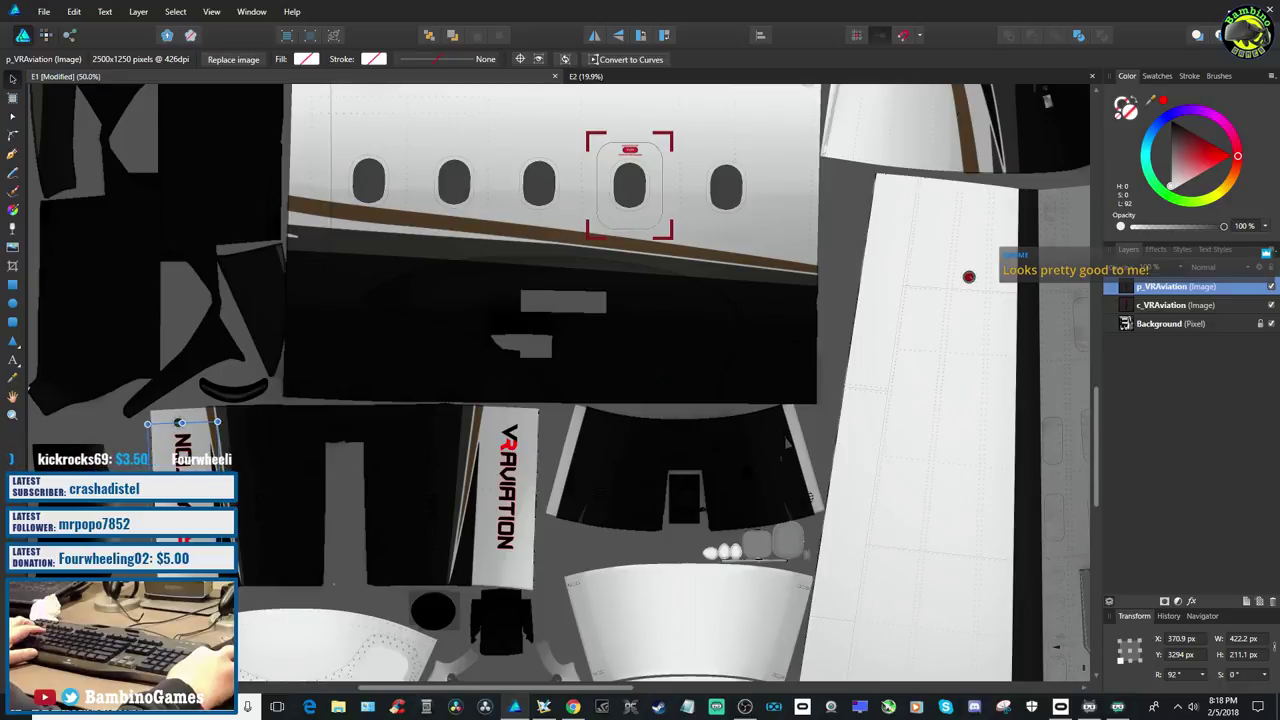
Move the c_VRAviation logo to about X 1545, Y 2882 px and nudge the p_VRAviation logo to X 369.9 px
{"action": "left_click", "coordinate": [510, 483]}
{"action": "left_click_drag", "start_coordinate": [510, 483], "coordinate": [510, 490]}
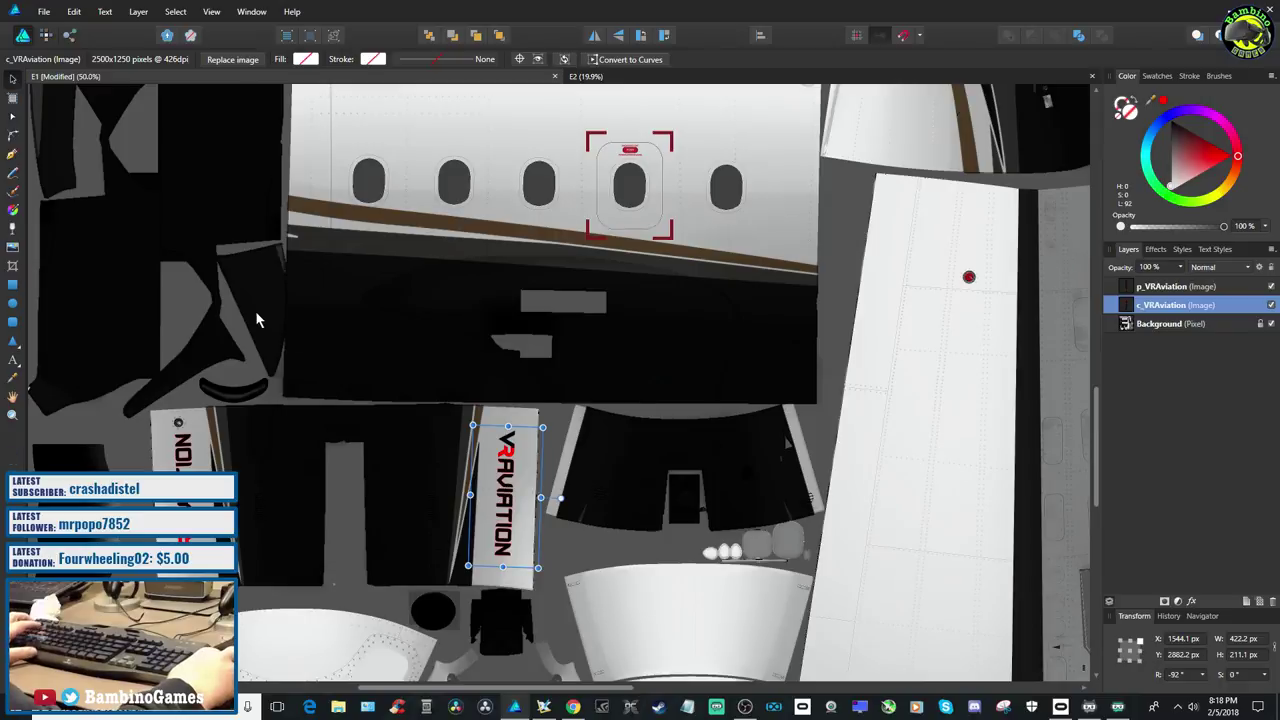
{"action": "key", "text": "Right"}
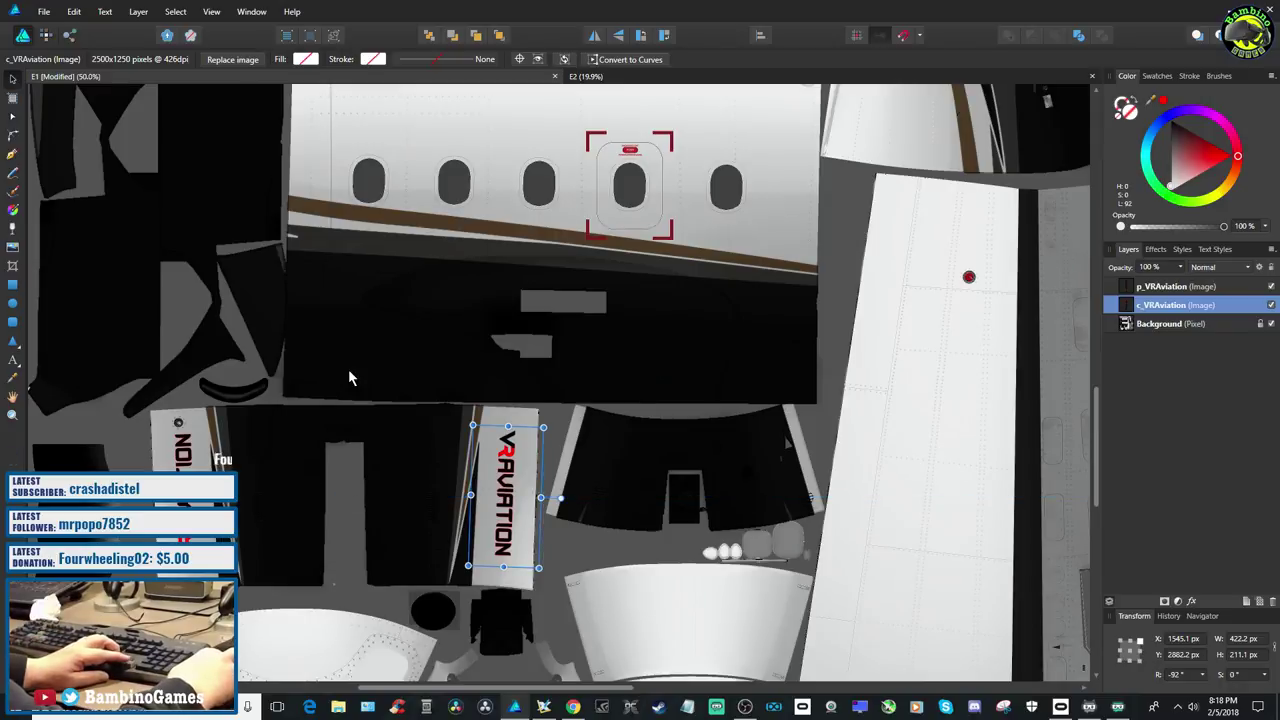
{"action": "left_click", "coordinate": [183, 445]}
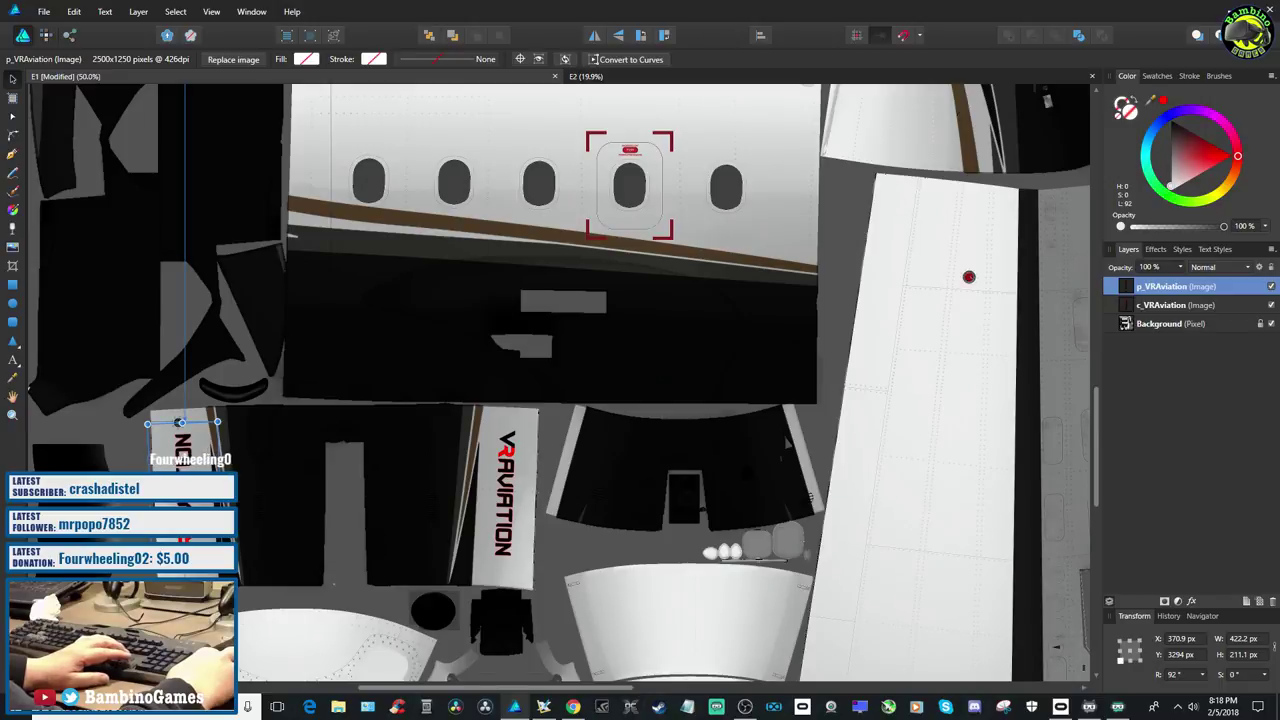
{"action": "key", "text": "Left"}
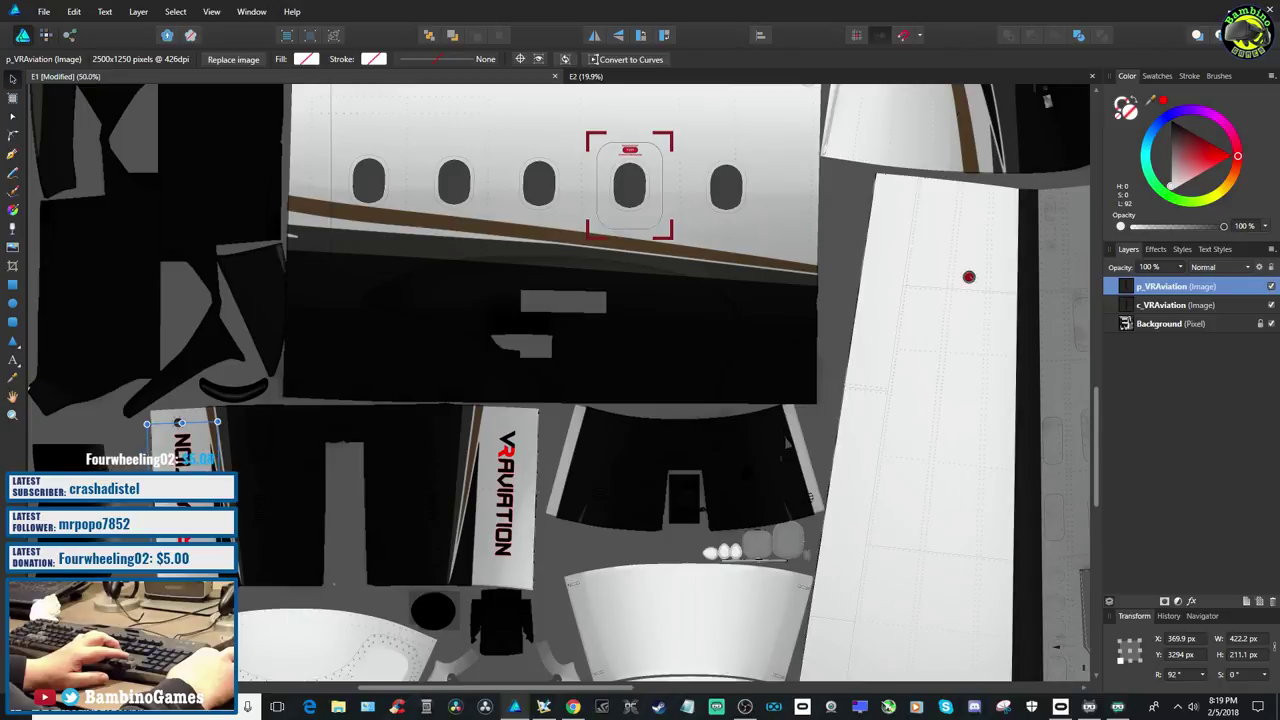
Save the E1 document and export the whole sheet as a 4096 × 4096 px PNG-24, replacing the existing texture
{"action": "left_click", "coordinate": [44, 11]}
{"action": "left_click", "coordinate": [77, 124]}
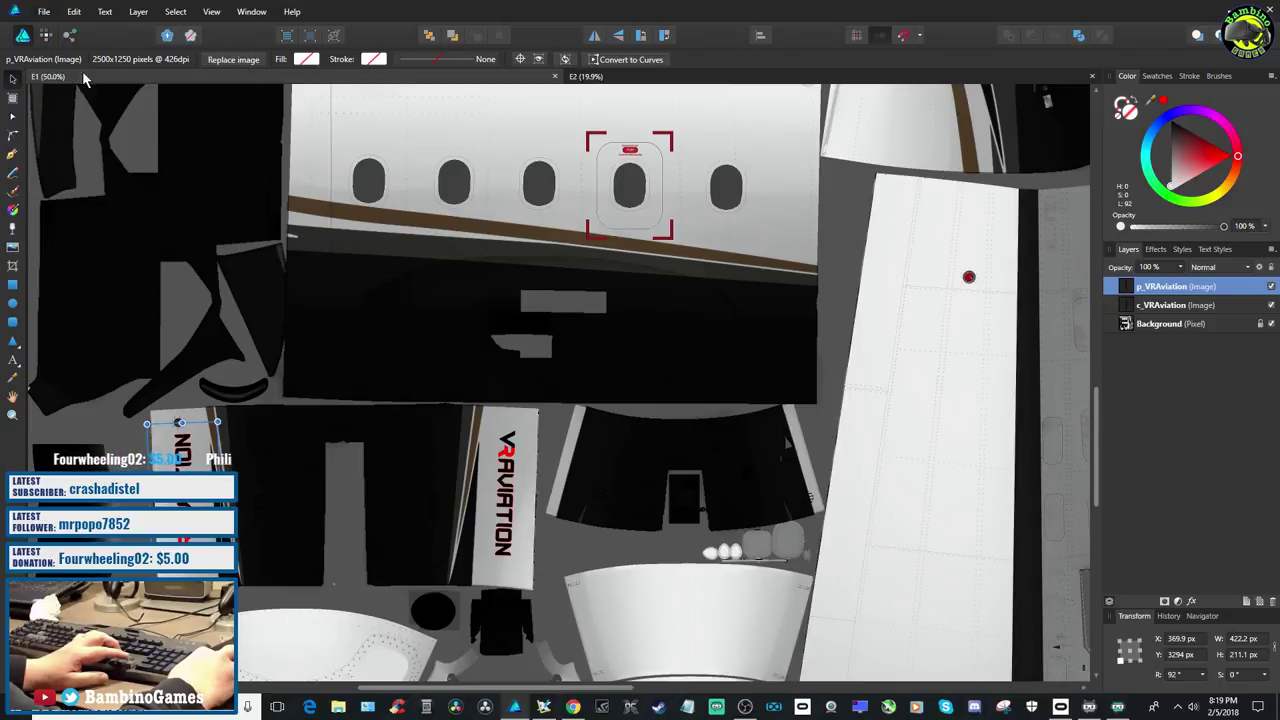
{"action": "left_click", "coordinate": [44, 11]}
{"action": "left_click", "coordinate": [86, 219]}
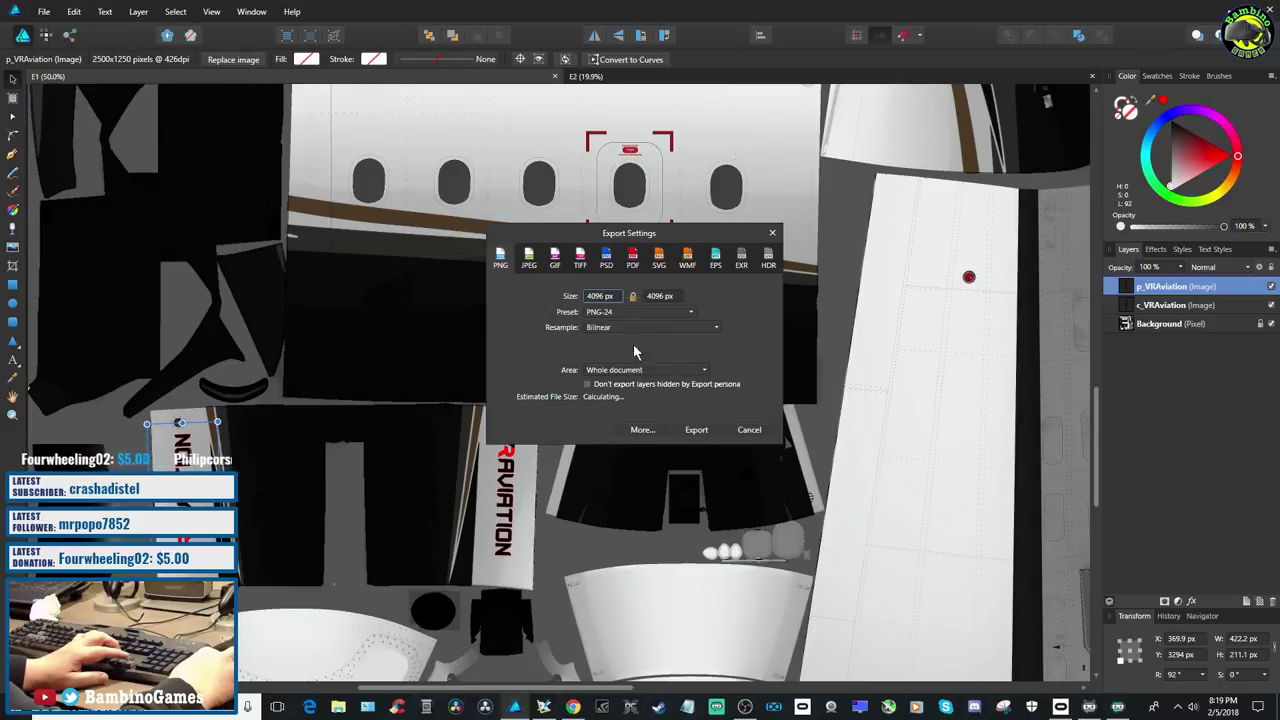
{"action": "left_click", "coordinate": [697, 429]}
{"action": "left_click", "coordinate": [528, 339]}
{"action": "left_click", "coordinate": [688, 402]}
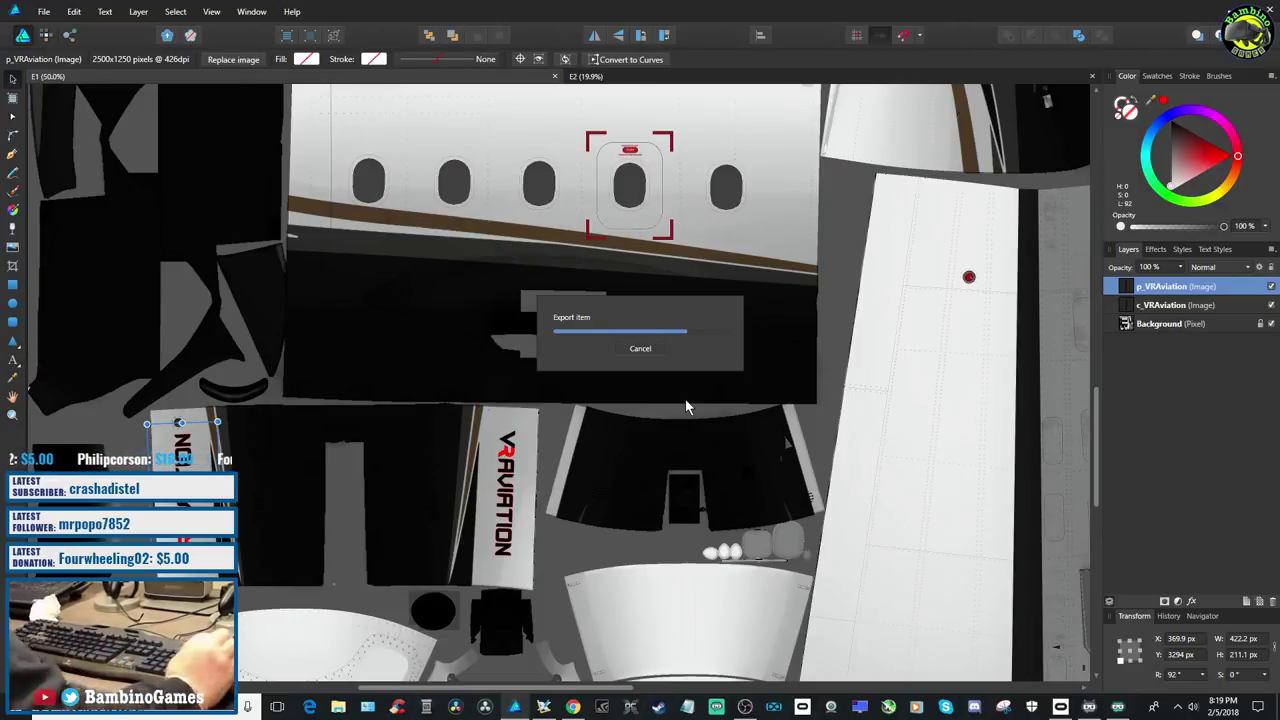
Switch to Plane Maker and reopen Car_PC12.acf from Carenado PC12_v1.2 with the VR Aviation livery
{"action": "left_click", "coordinate": [543, 706]}
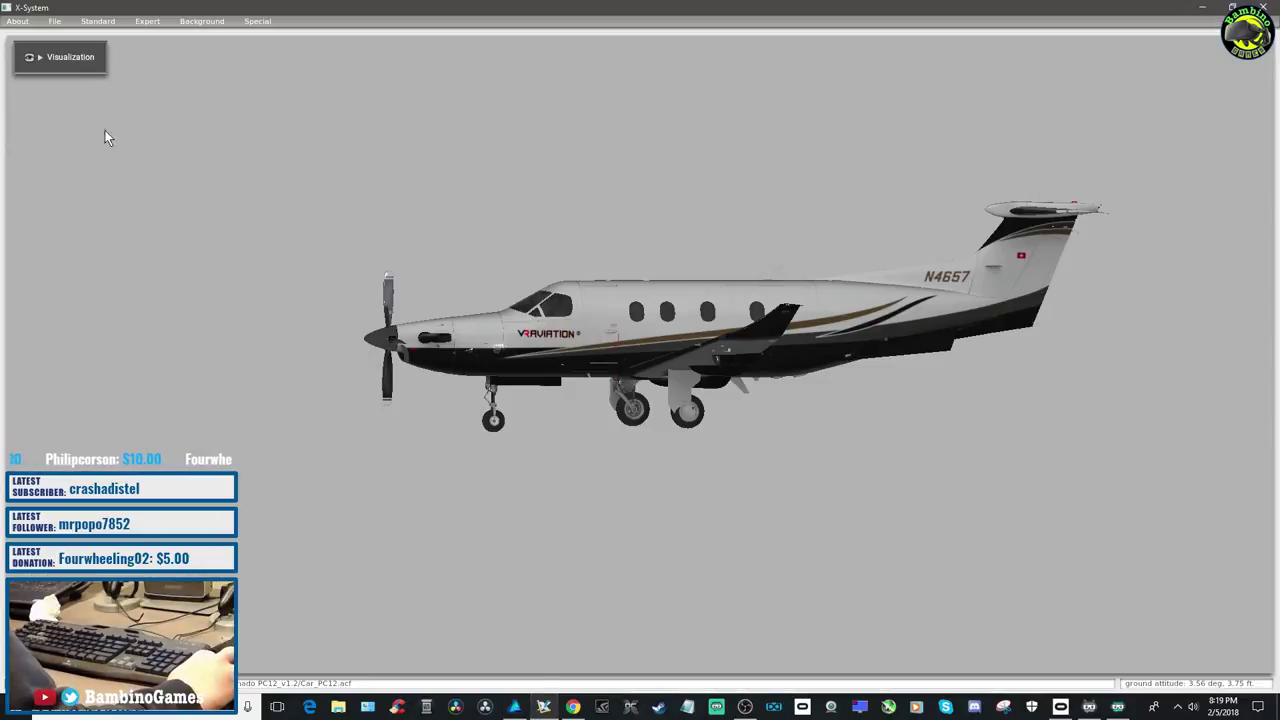
{"action": "left_click", "coordinate": [55, 21]}
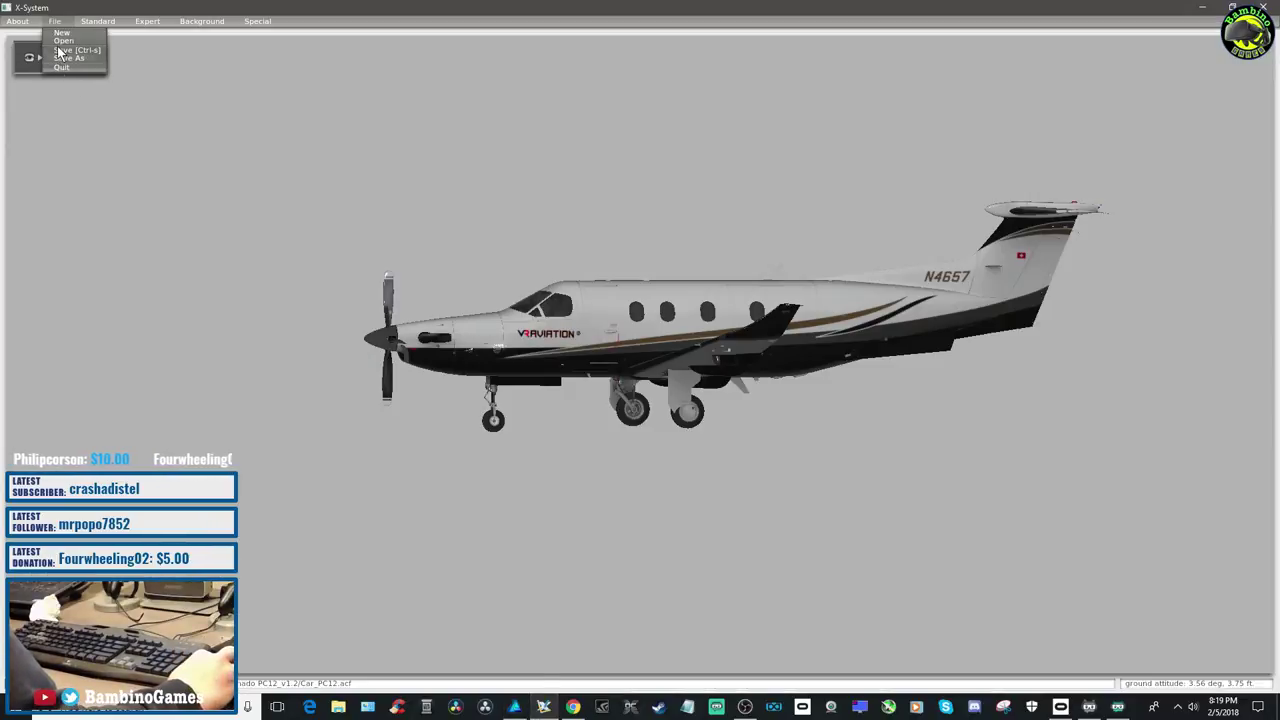
{"action": "left_click", "coordinate": [58, 50]}
{"action": "left_click", "coordinate": [55, 21]}
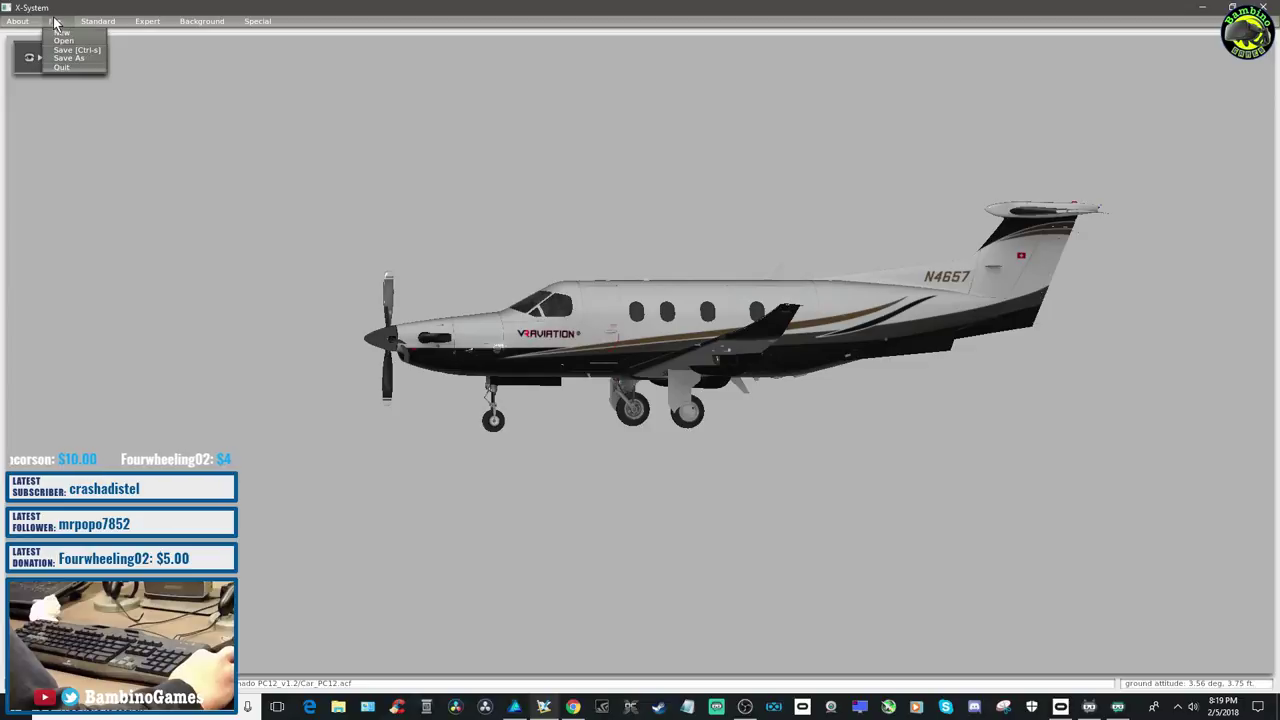
{"action": "left_click", "coordinate": [64, 41]}
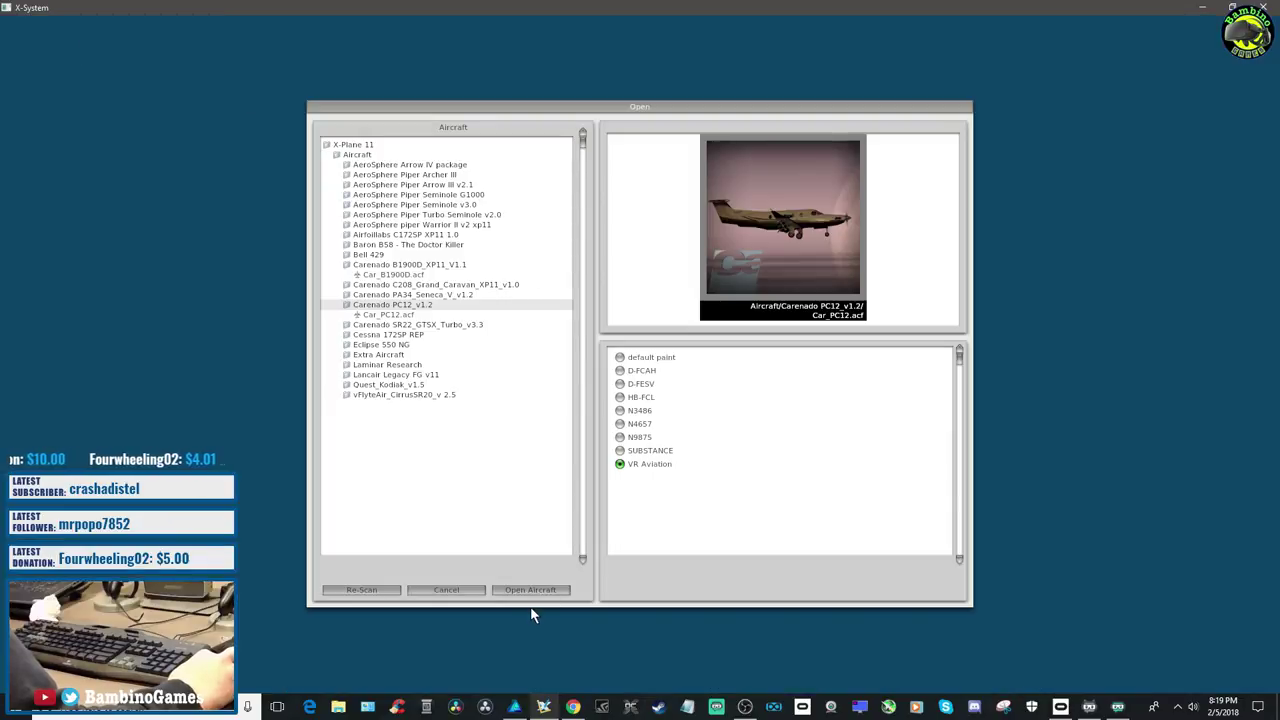
{"action": "left_click", "coordinate": [529, 590]}
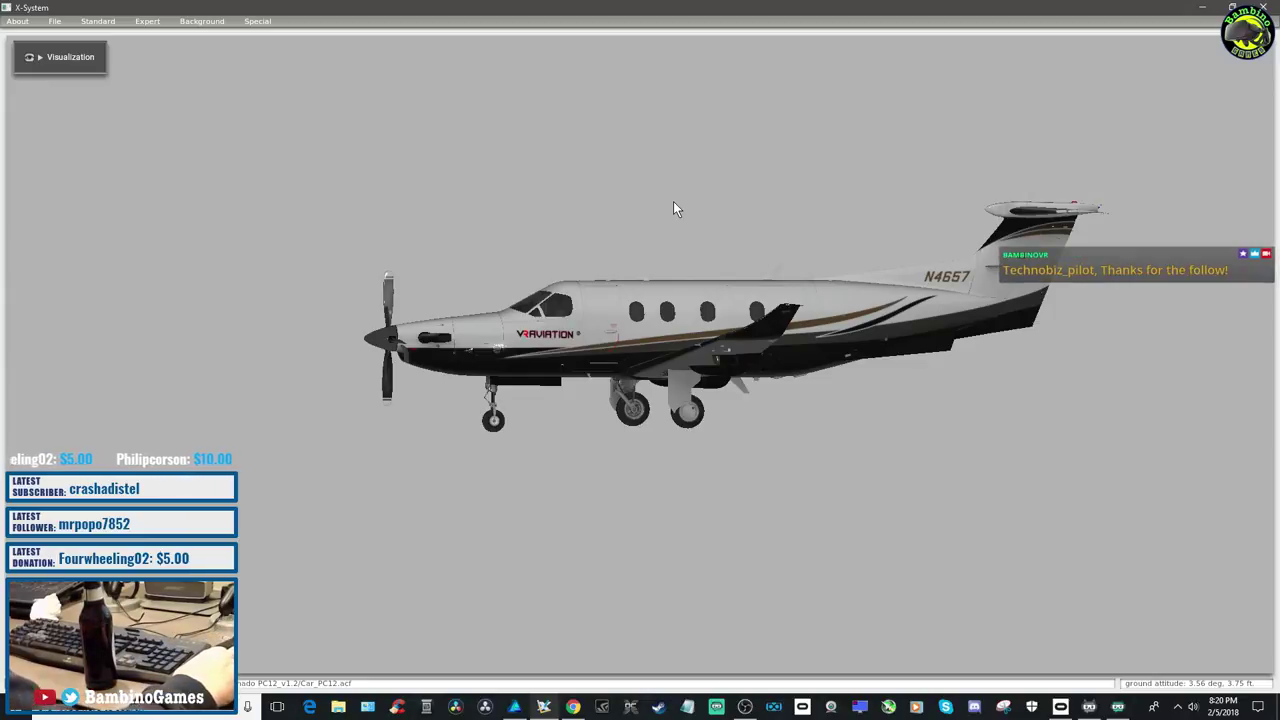
Rotate the aircraft model to compare the VRAviation logo's angle and position on both sides of the nose
{"action": "key", "text": "g"}
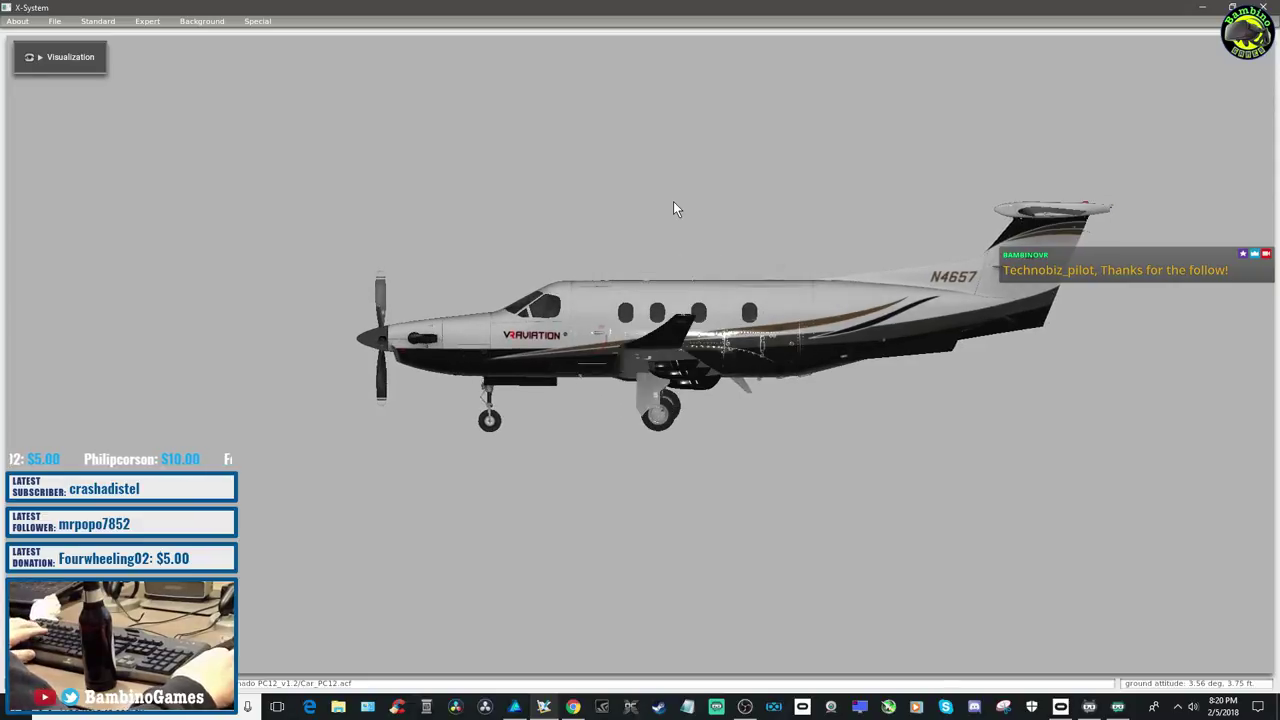
{"action": "key", "text": "Left"}
{"action": "key", "text": "Left"}
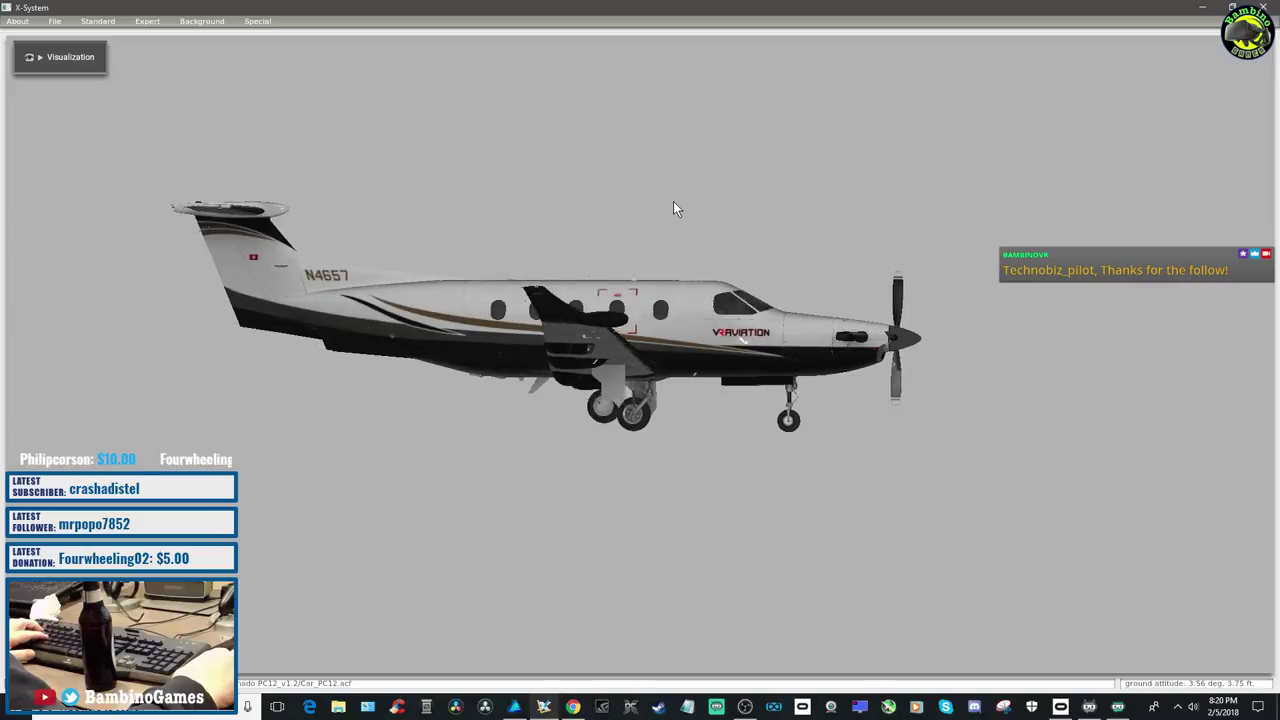
{"action": "key", "text": "Up"}
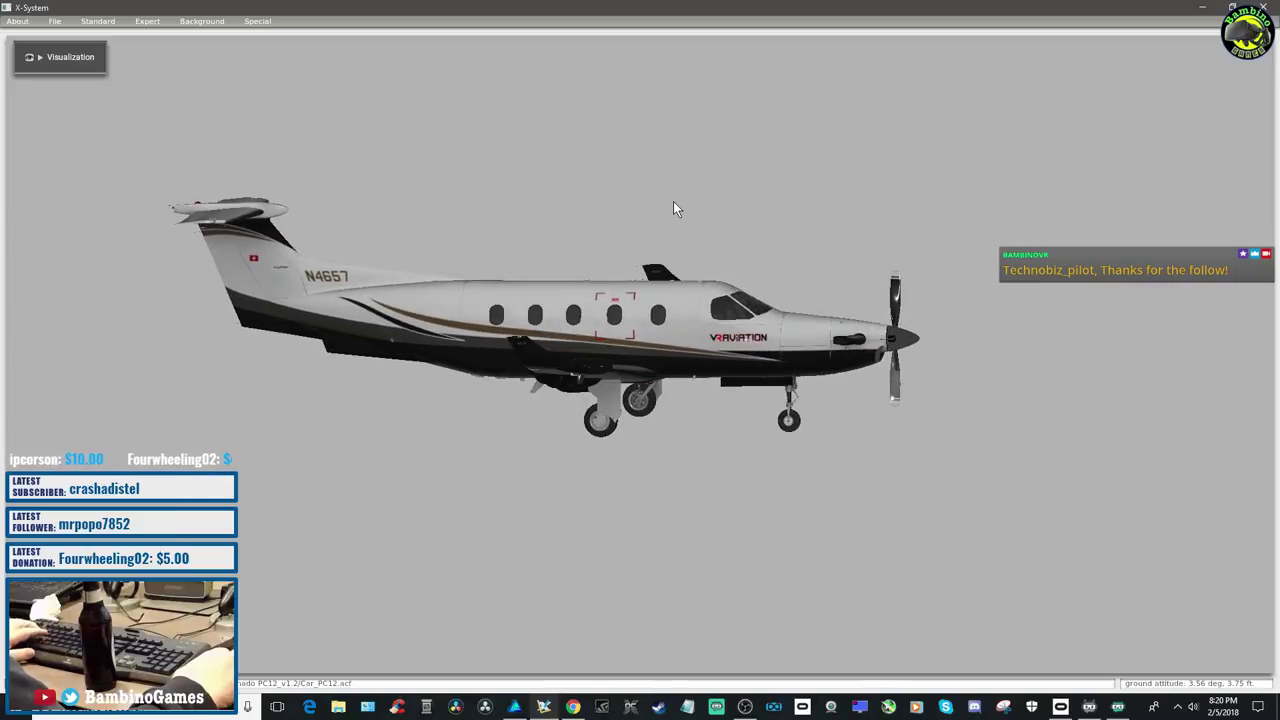
{"action": "key", "text": "Left"}
{"action": "key", "text": "Right"}
{"action": "key", "text": "Left"}
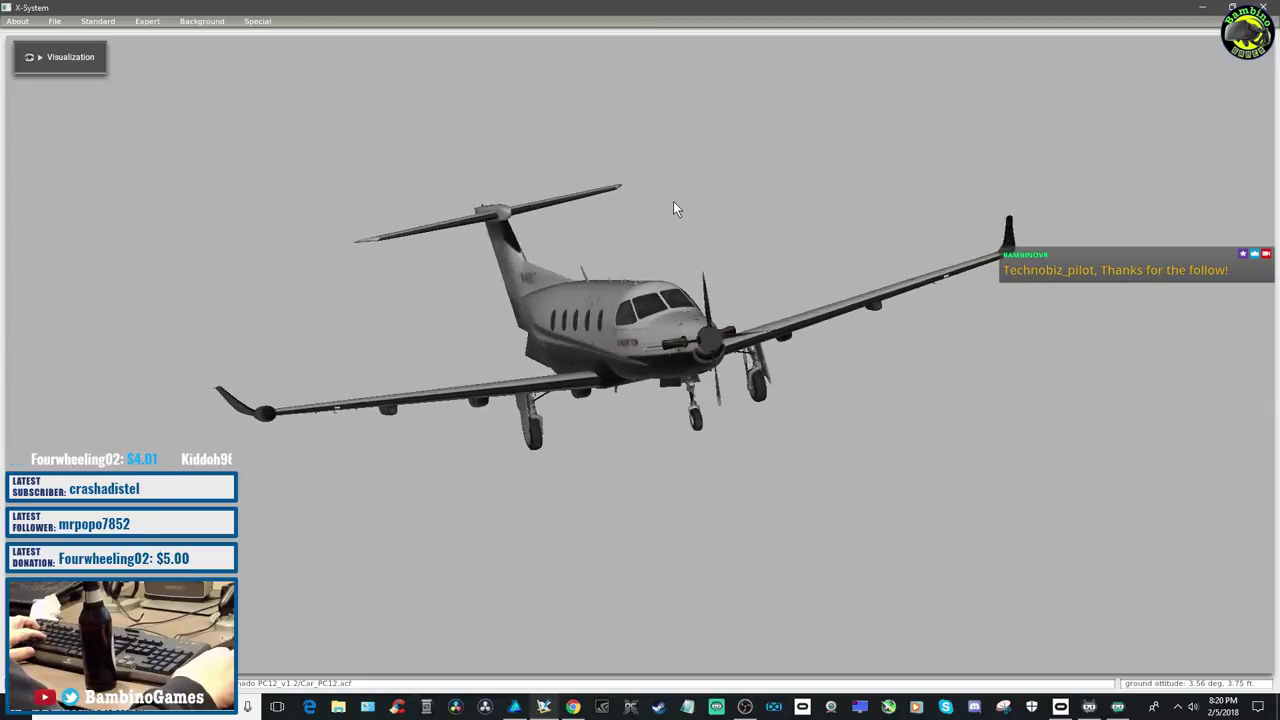
{"action": "key", "text": "Right"}
{"action": "key", "text": "Right"}
{"action": "key", "text": "Right"}
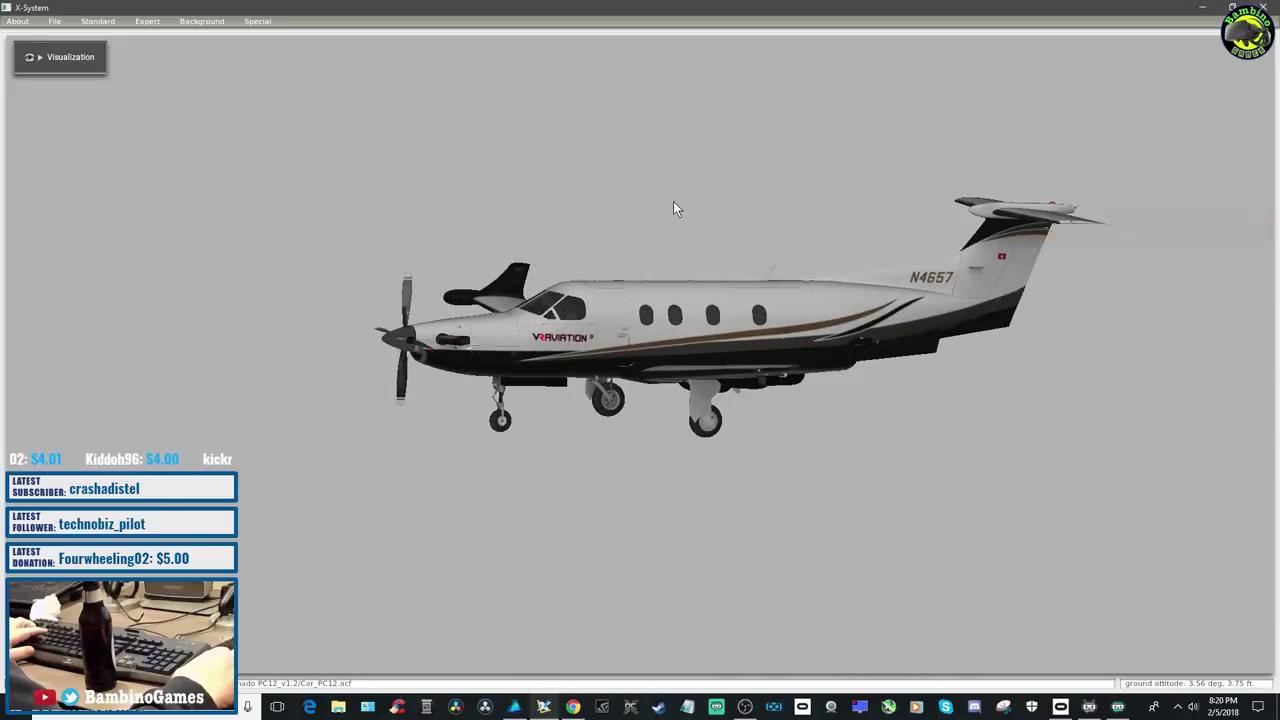
{"action": "key", "text": "Right"}
{"action": "key", "text": "Right"}
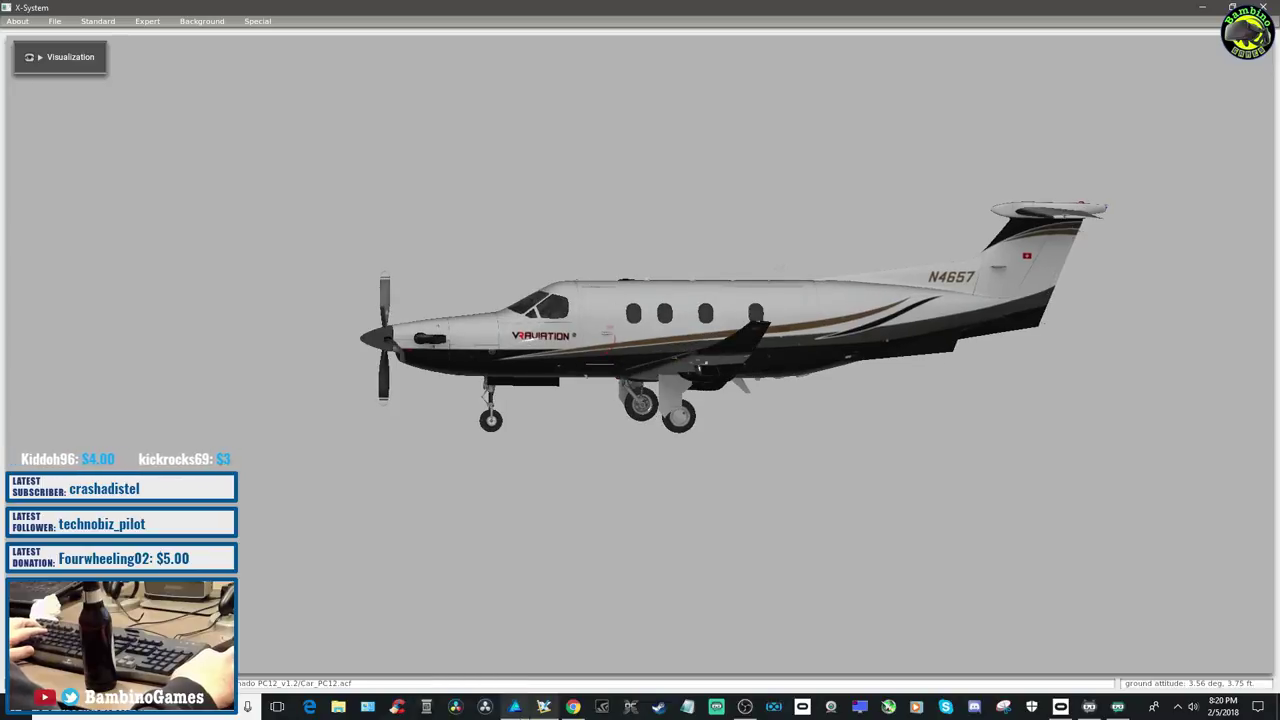
In Affinity Designer, rotate the p_VRAviation logo to 93.9° and move it to about X 387, Y 3297 px
{"action": "left_click", "coordinate": [514, 710]}
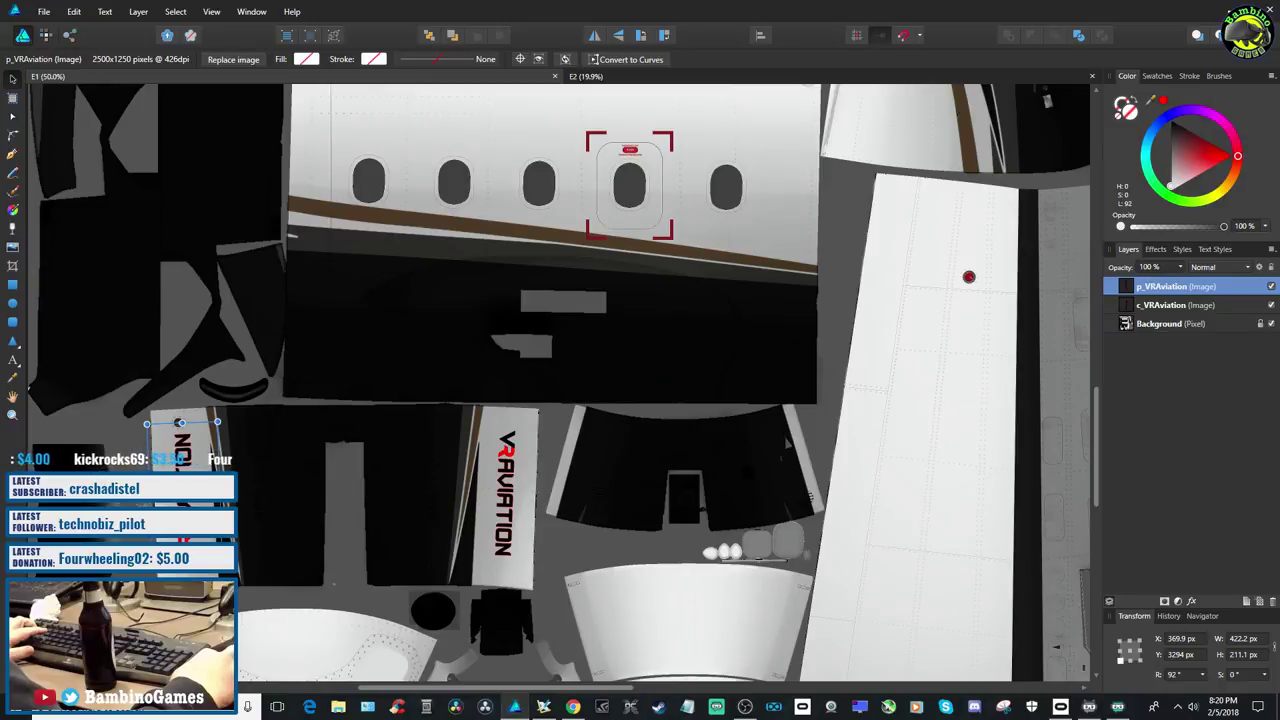
{"action": "left_click_drag", "start_coordinate": [161, 424], "coordinate": [178, 423]}
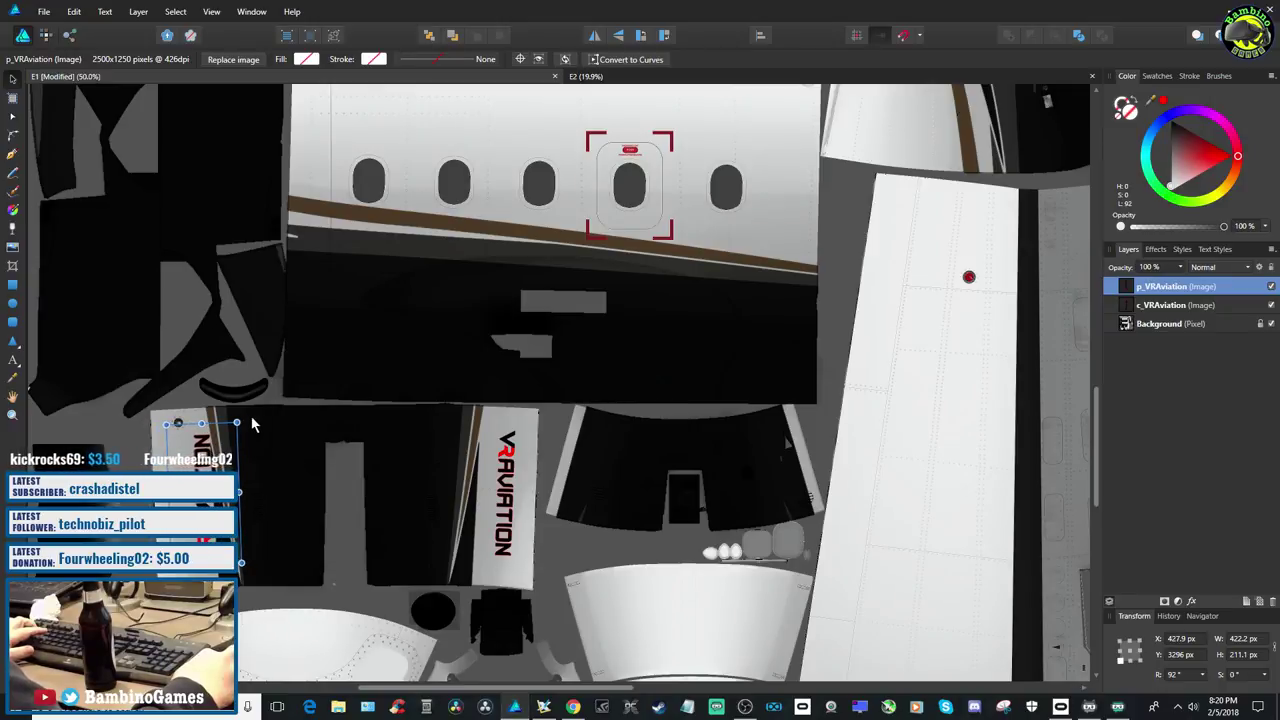
{"action": "left_click_drag", "start_coordinate": [242, 423], "coordinate": [244, 418]}
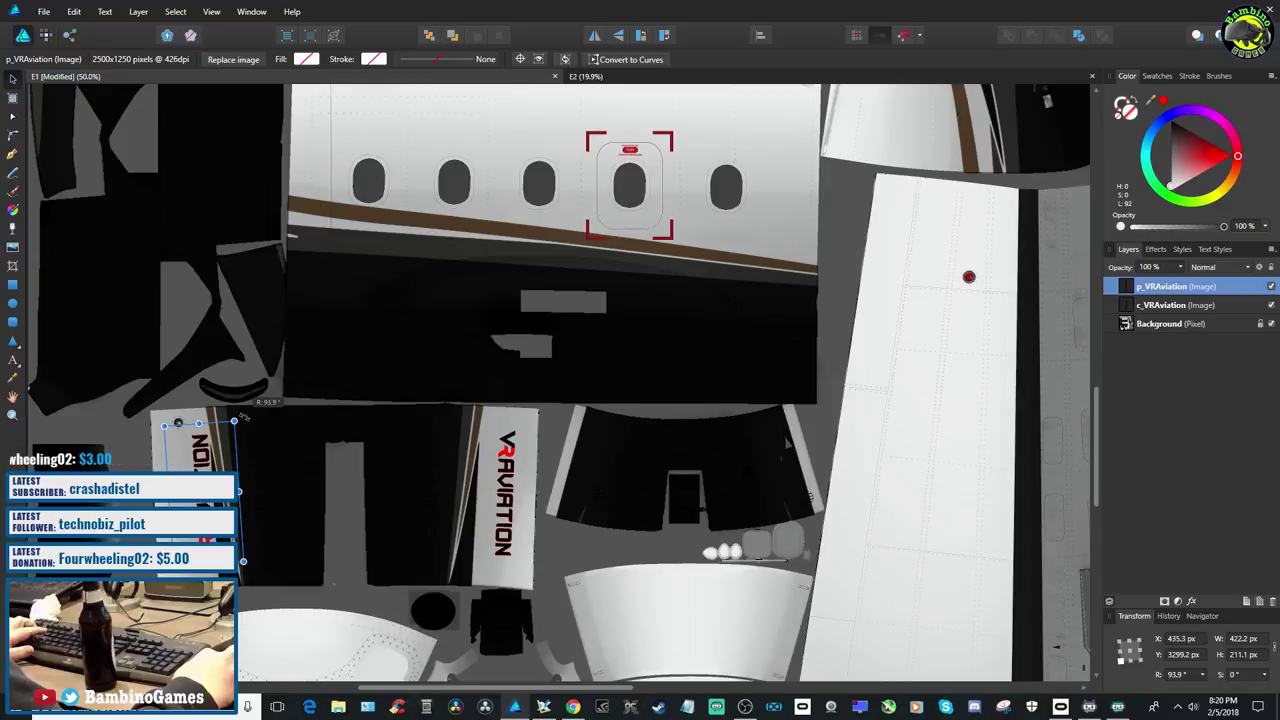
{"action": "left_click_drag", "start_coordinate": [244, 418], "coordinate": [244, 418]}
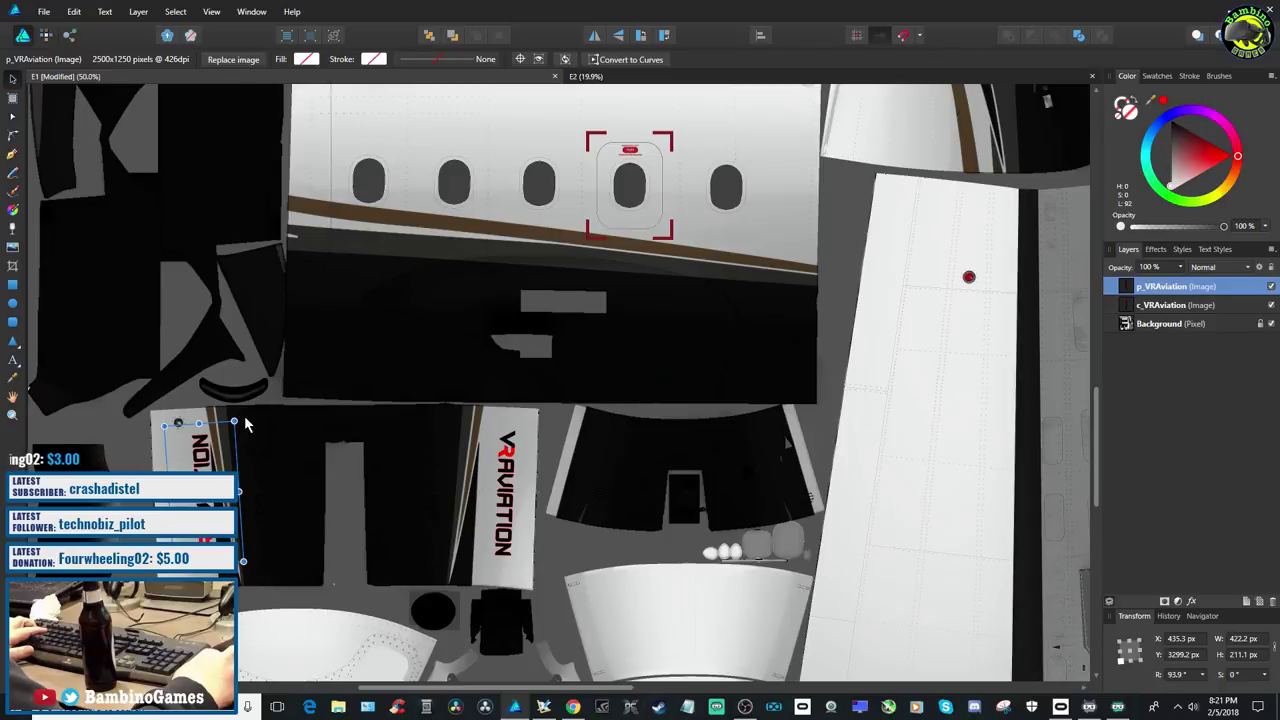
{"action": "left_click_drag", "start_coordinate": [200, 500], "coordinate": [191, 500]}
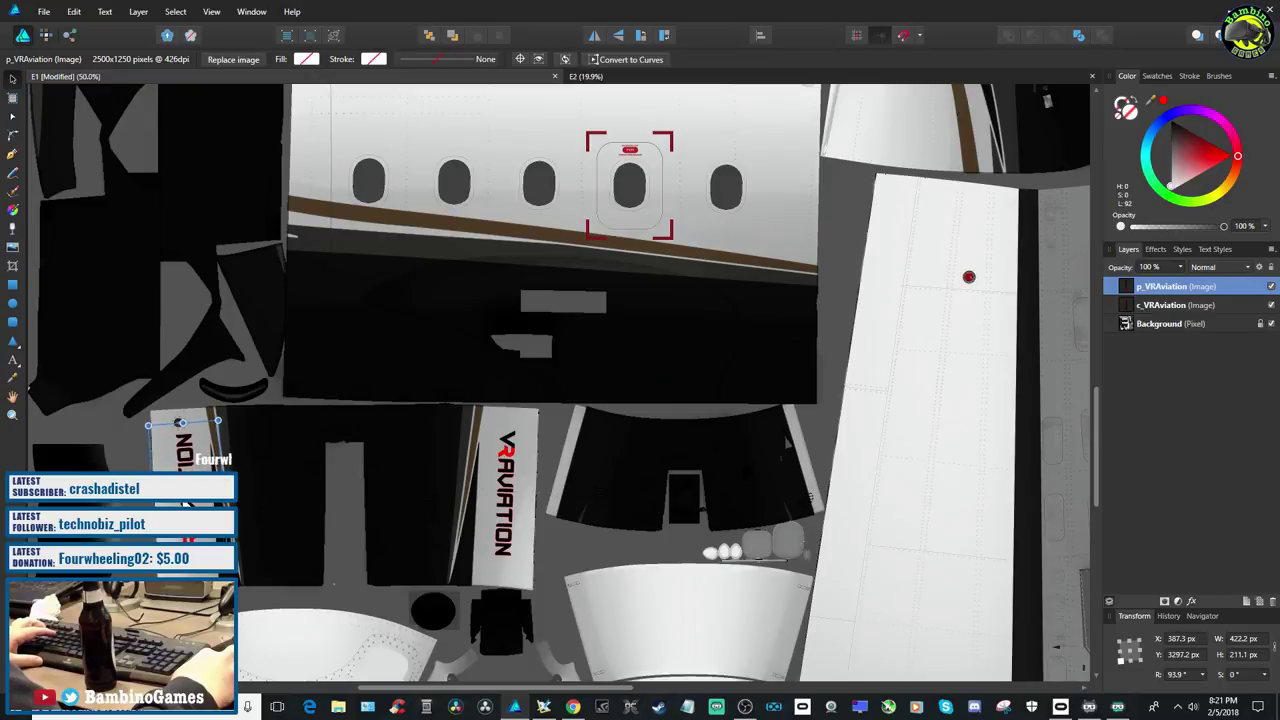
{"action": "key", "text": "Left"}
{"action": "key", "text": "Left"}
Rotate the c_VRAviation logo to -92.8° and move it to about X 1546, Y 2886 px
{"action": "left_click", "coordinate": [505, 500]}
{"action": "left_click_drag", "start_coordinate": [505, 500], "coordinate": [487, 505]}
{"action": "key", "text": "Down"}
{"action": "key", "text": "Down"}
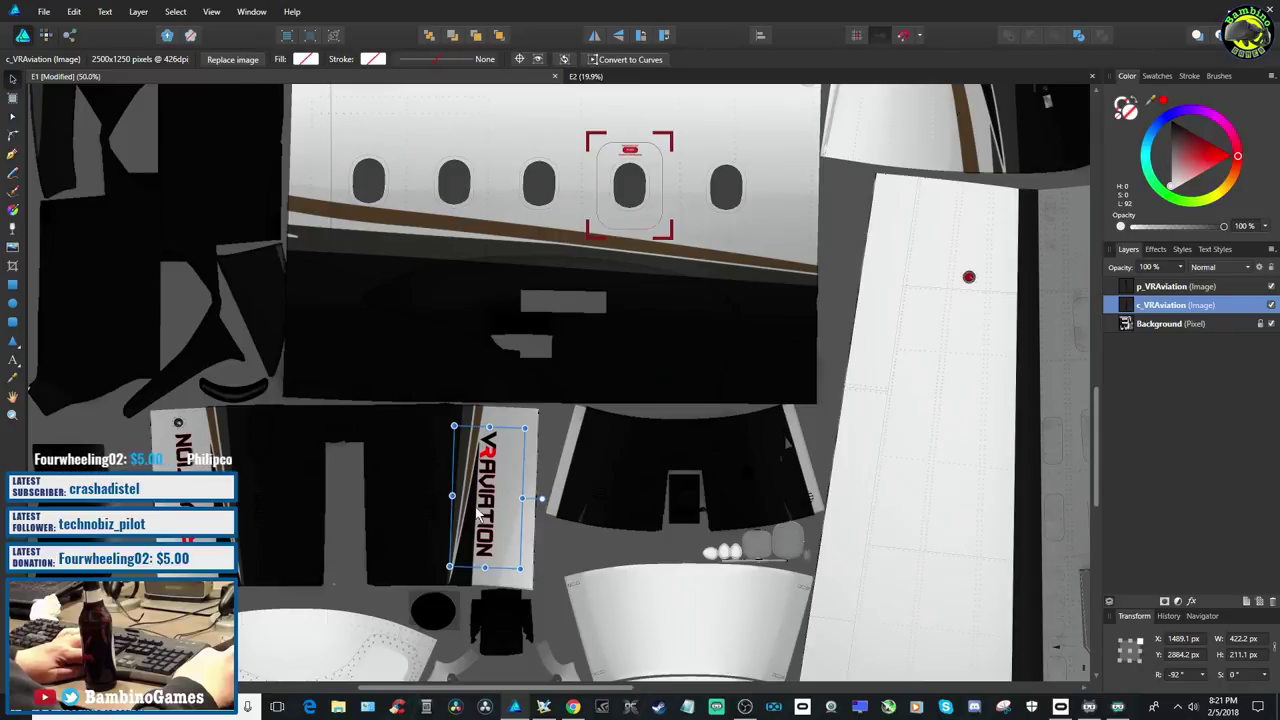
{"action": "left_click_drag", "start_coordinate": [447, 567], "coordinate": [509, 535]}
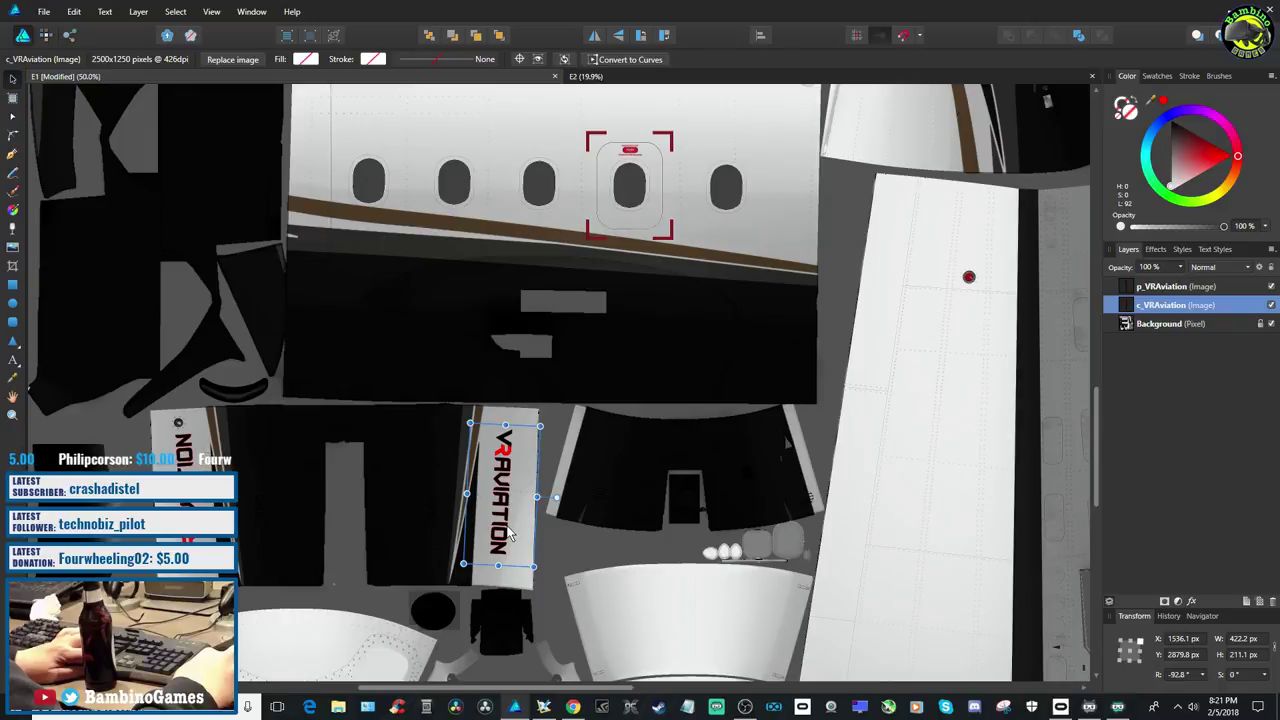
{"action": "left_click_drag", "start_coordinate": [510, 535], "coordinate": [511, 535]}
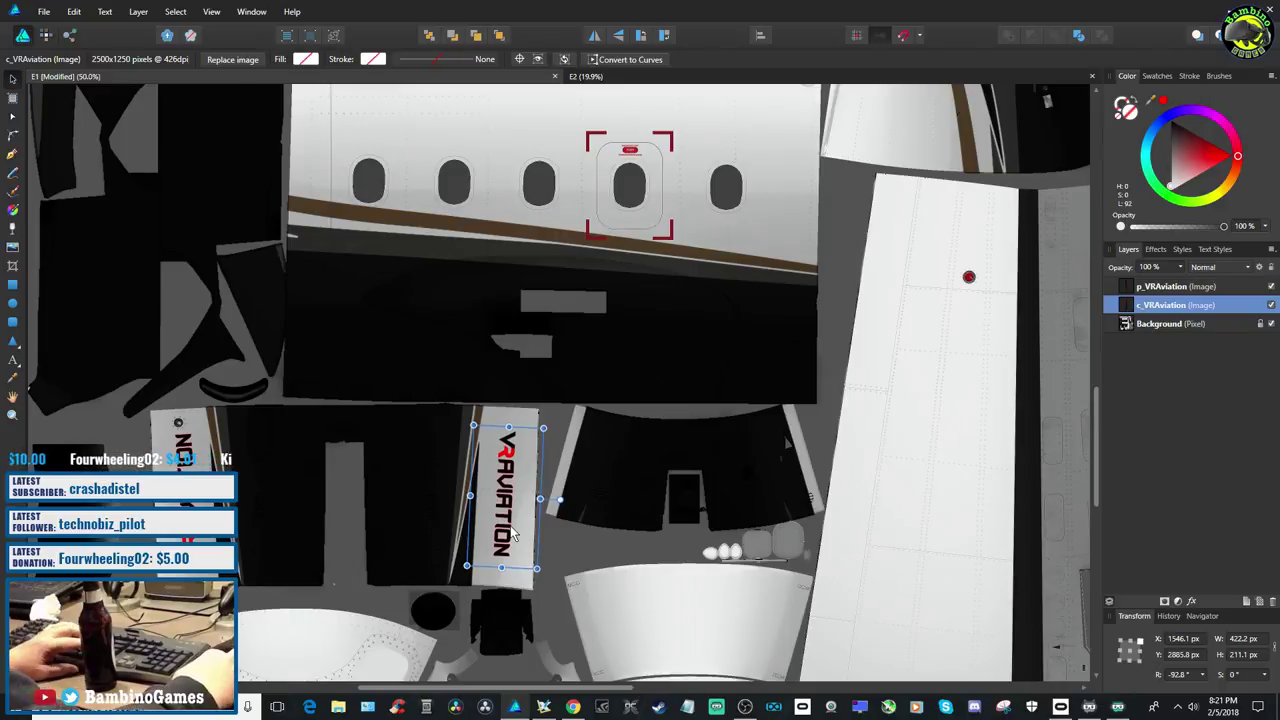
Save the E1 document and export it whole as a 4096 × 4096 px PNG-24, replacing E1.png in the VR Aviation objects folder
{"action": "left_click", "coordinate": [44, 11]}
{"action": "left_click", "coordinate": [62, 124]}
{"action": "left_click", "coordinate": [44, 11]}
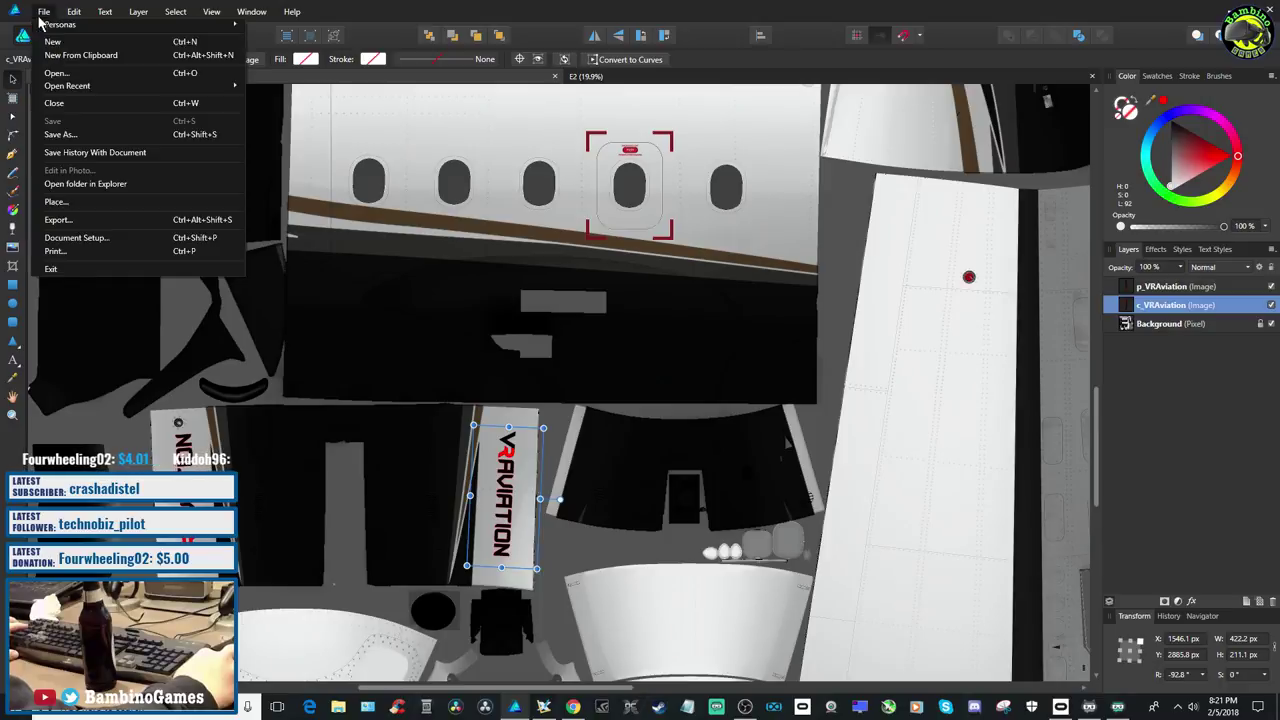
{"action": "left_click", "coordinate": [82, 228]}
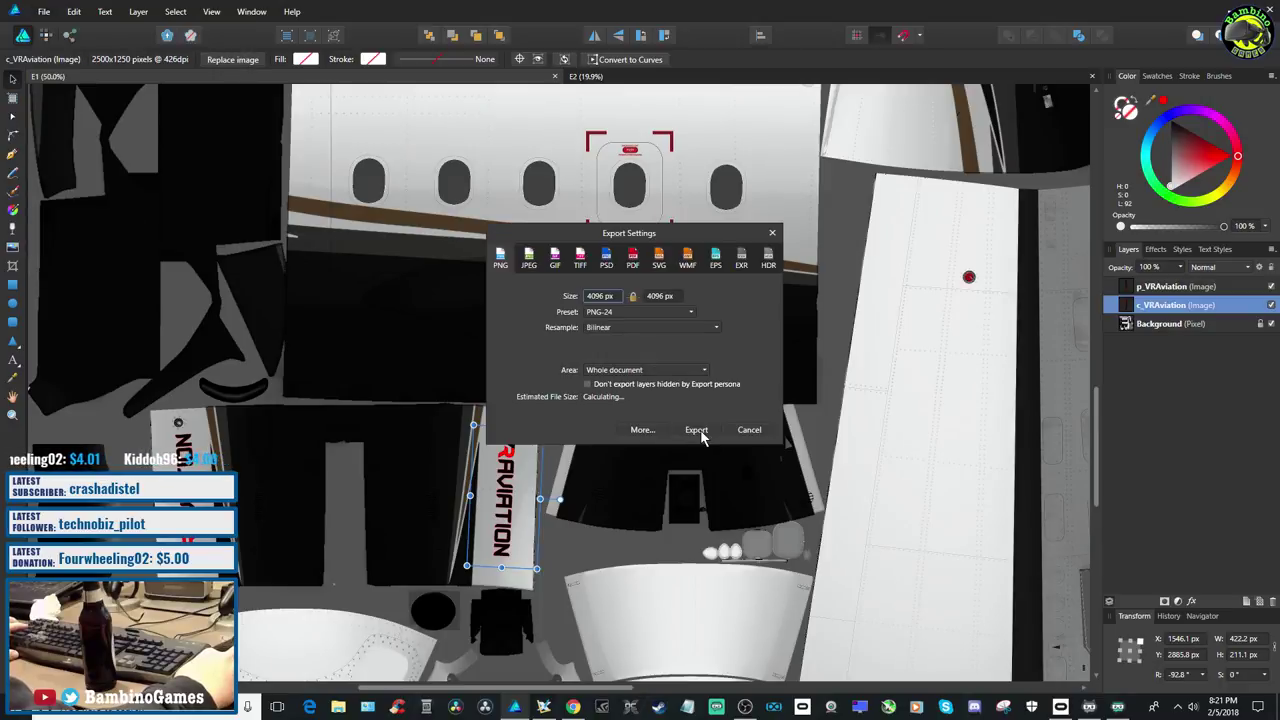
{"action": "left_click", "coordinate": [697, 429]}
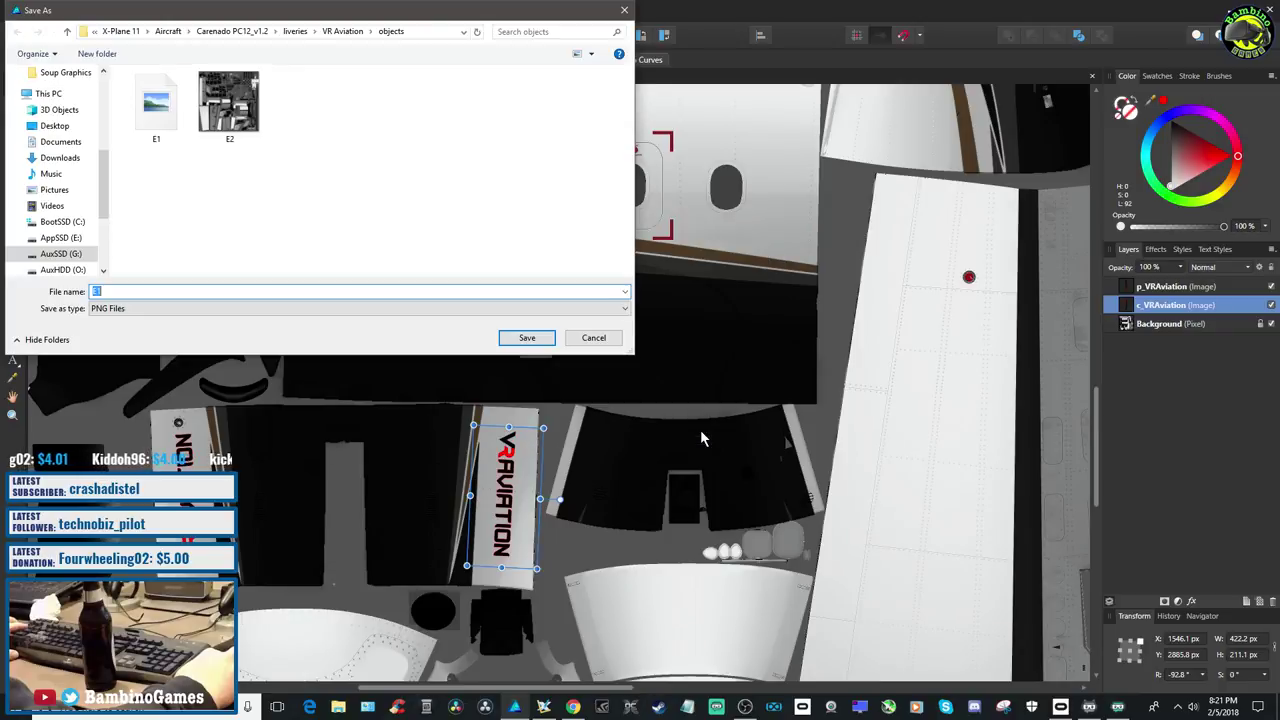
{"action": "left_click", "coordinate": [545, 347]}
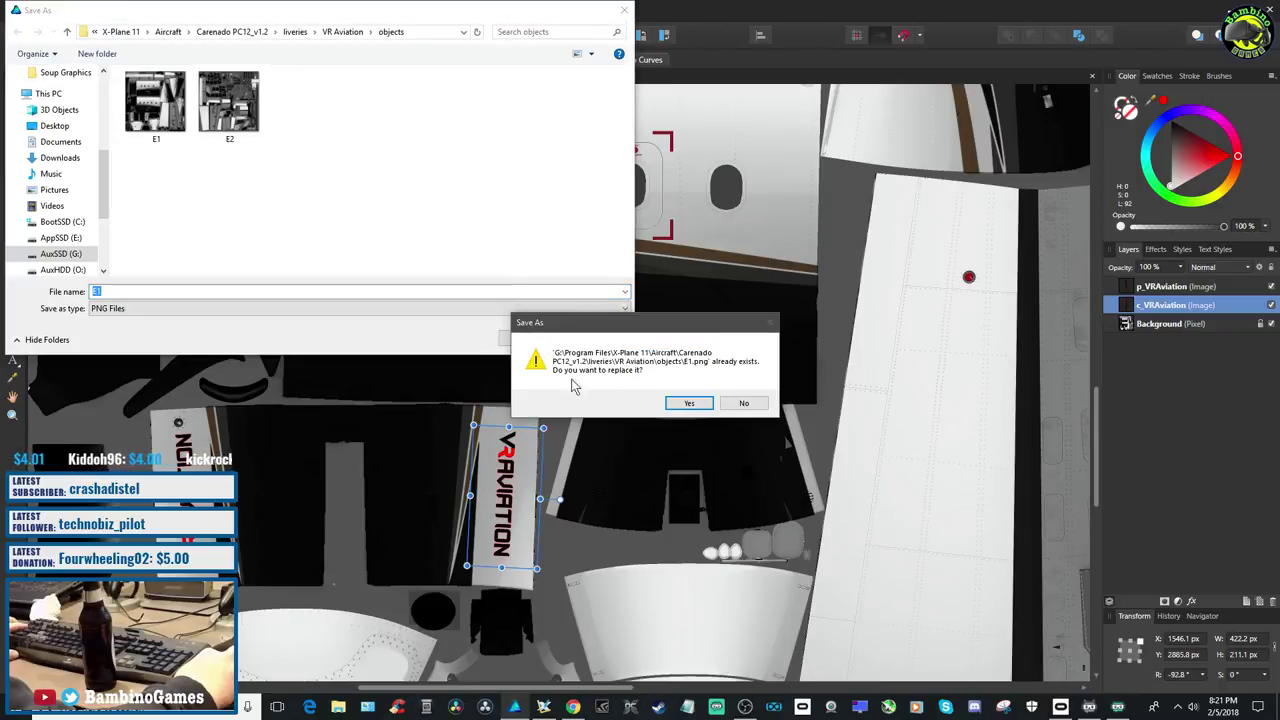
{"action": "left_click", "coordinate": [684, 403]}
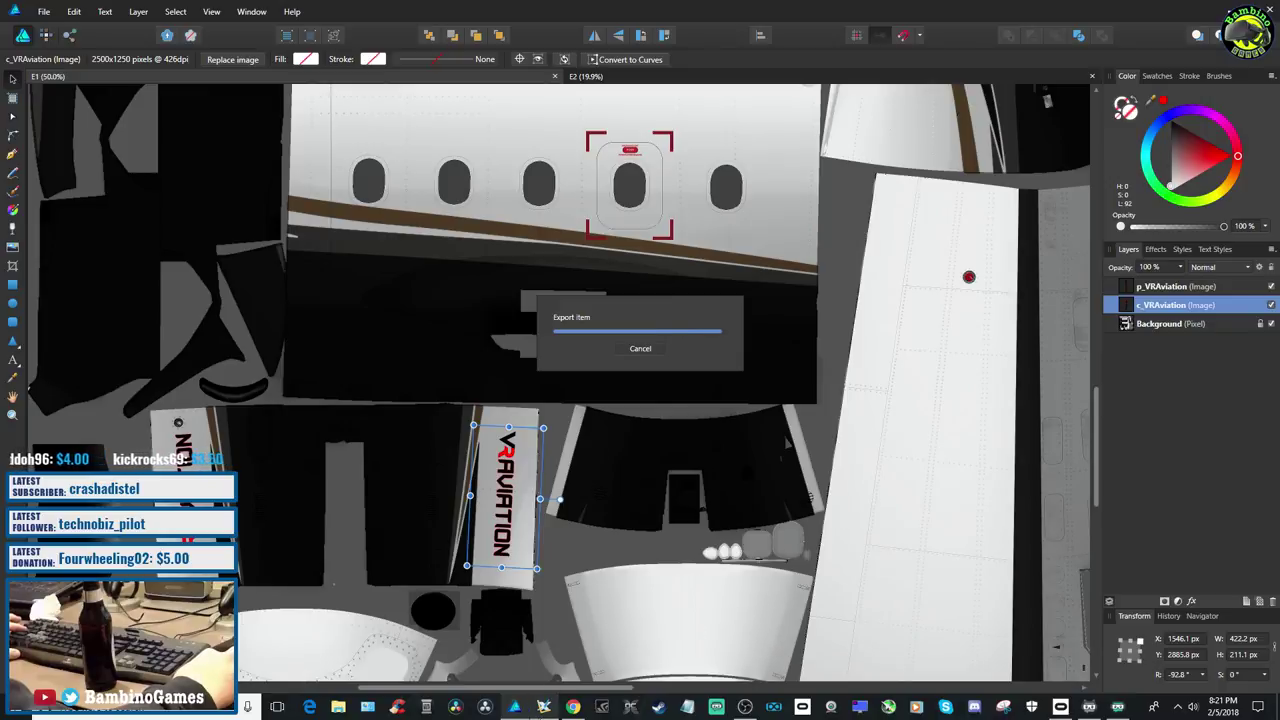
In Plane Maker, reopen the Carenado PC12 aircraft to reload the re-exported VR Aviation texture
{"action": "mouse_move", "coordinate": [543, 707]}
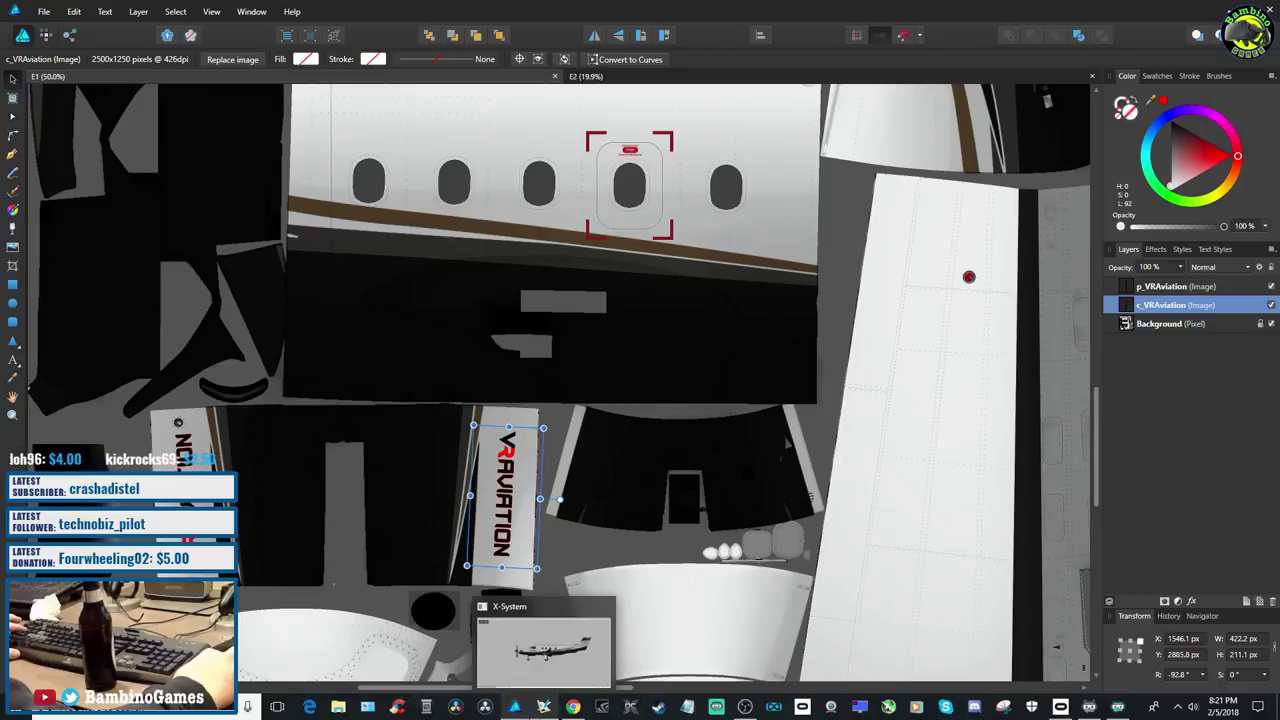
{"action": "left_click", "coordinate": [543, 707]}
{"action": "left_click", "coordinate": [54, 21]}
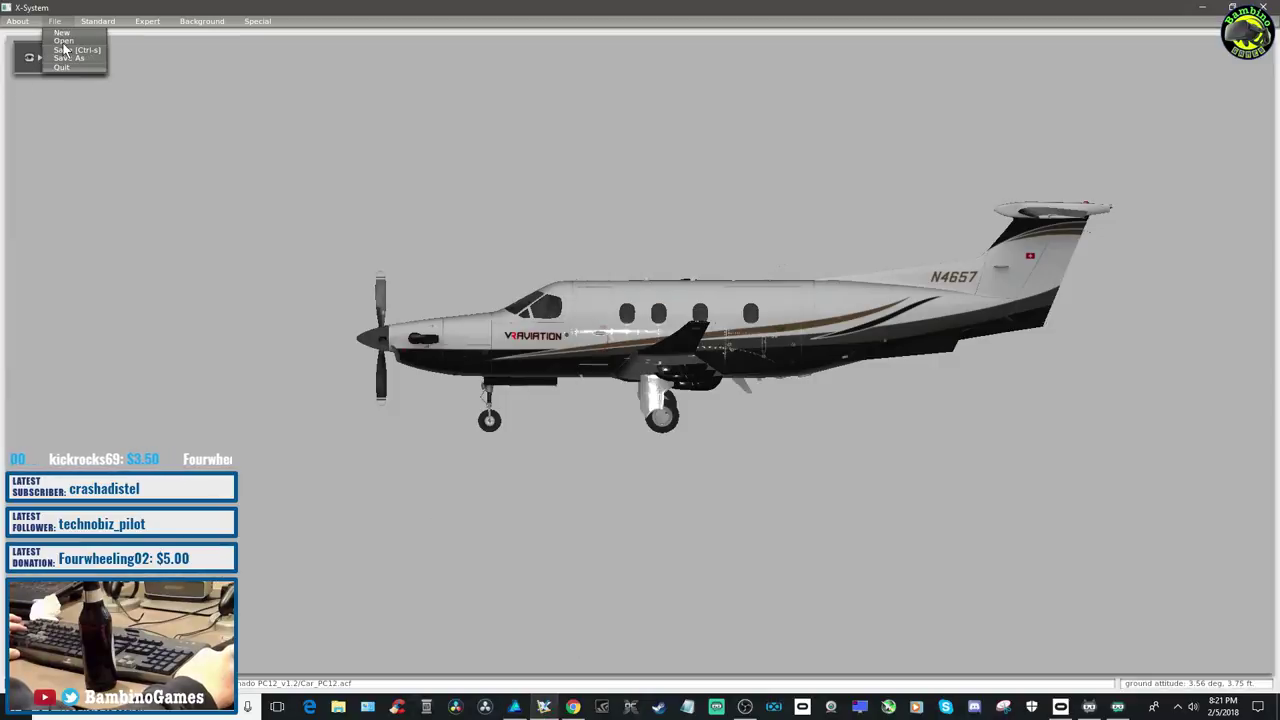
{"action": "left_click", "coordinate": [62, 42]}
{"action": "left_click", "coordinate": [533, 590]}
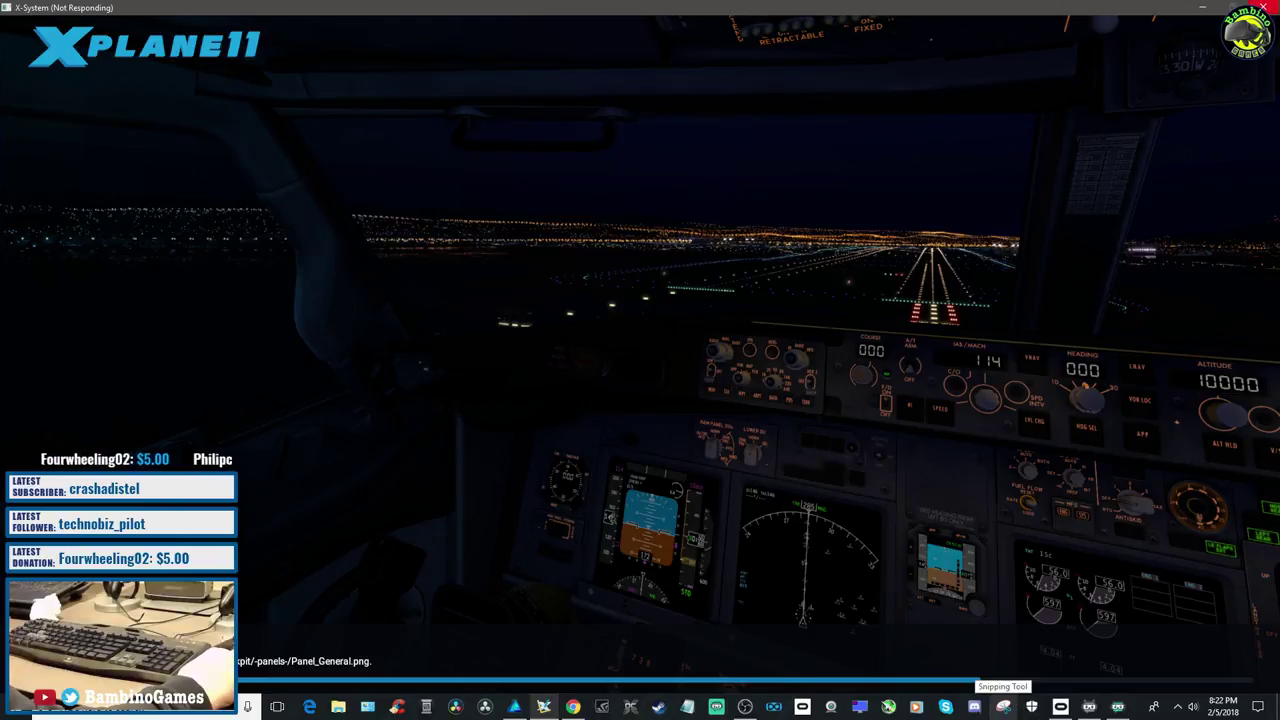
{"action": "left_click", "coordinate": [517, 708]}
{"action": "scroll", "coordinate": [701, 450], "scroll_direction": "up", "scroll_amount": 1}
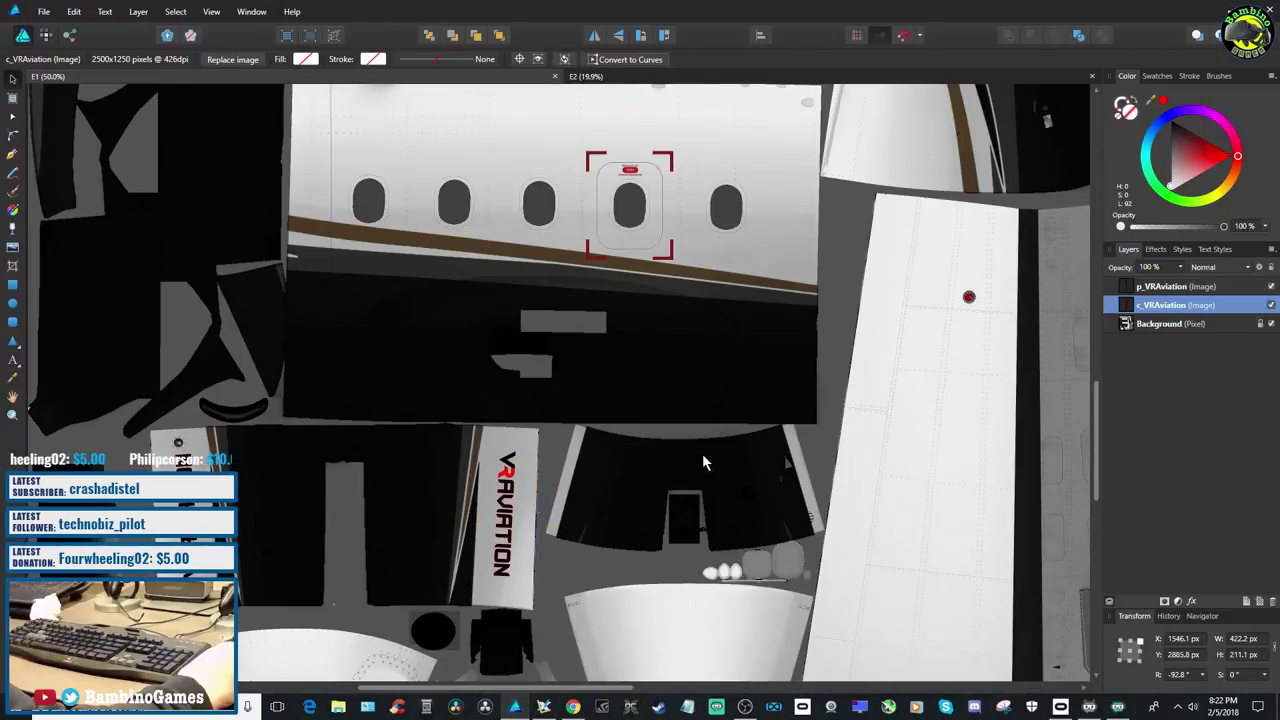
{"action": "left_click", "coordinate": [644, 559]}
{"action": "scroll", "coordinate": [644, 559], "scroll_direction": "down", "scroll_amount": 1}
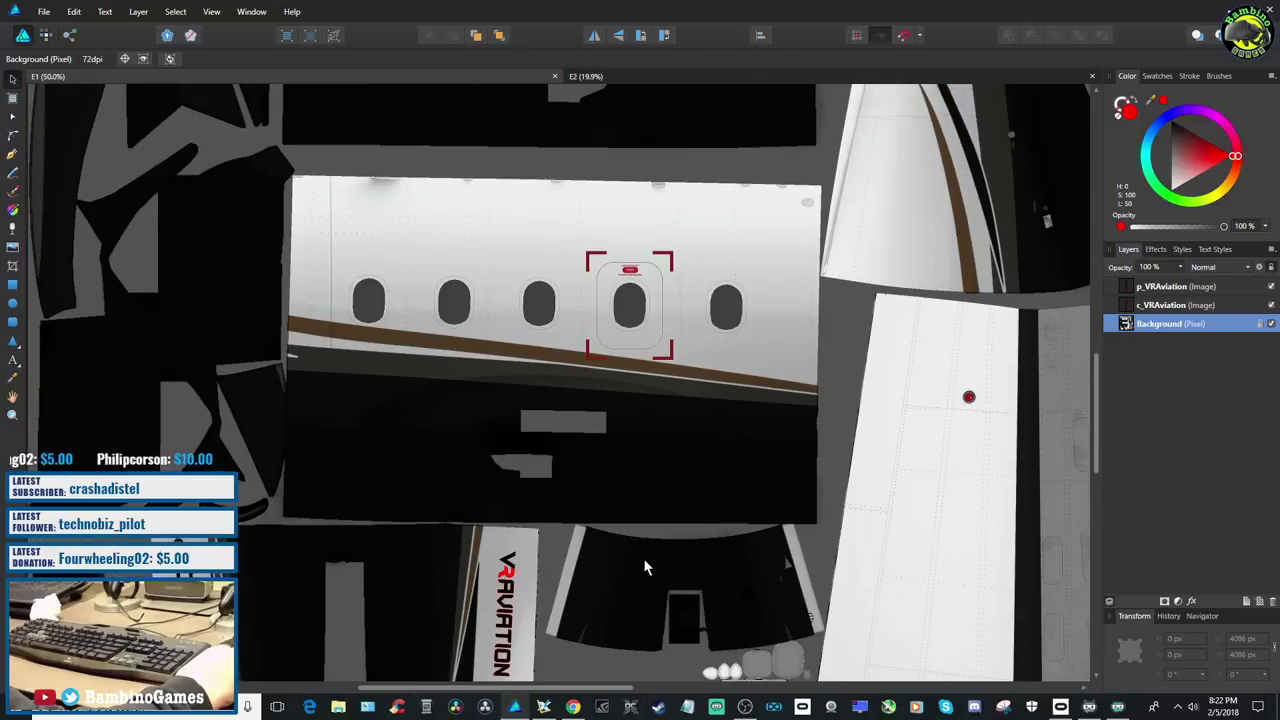
{"action": "scroll", "coordinate": [645, 563], "scroll_direction": "down", "scroll_amount": 3}
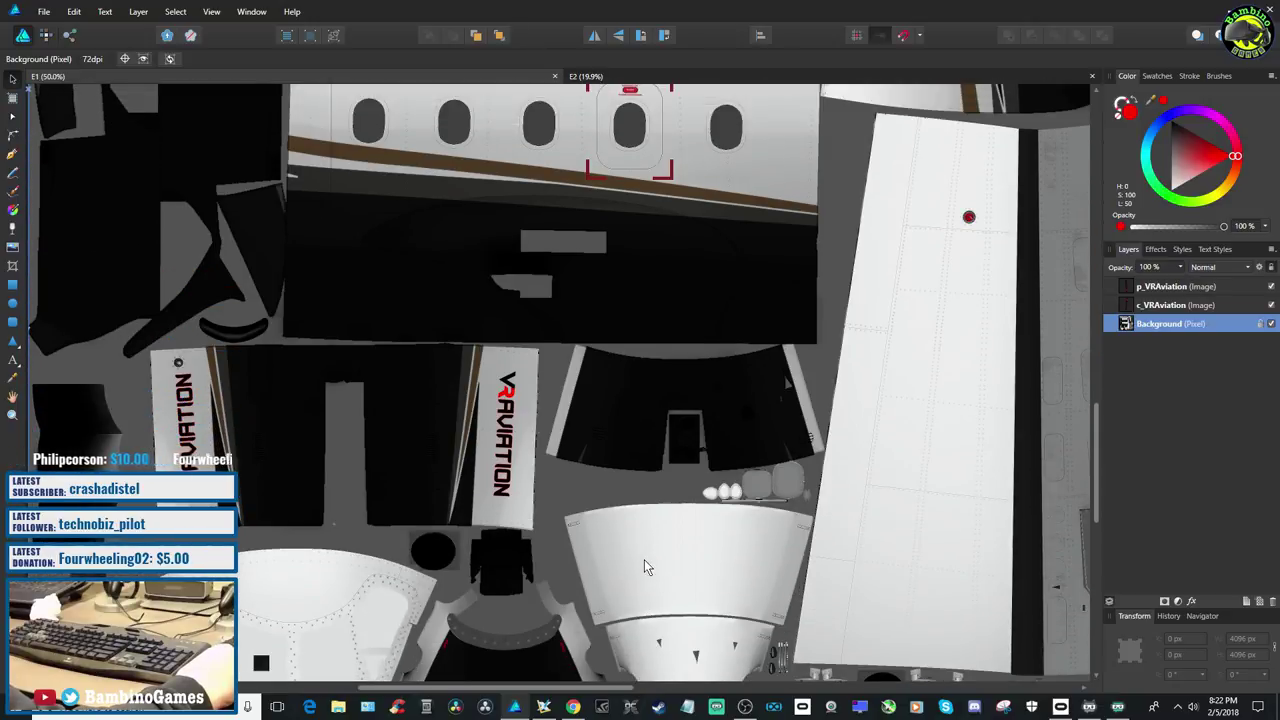
Return to Plane Maker and turn the aircraft around to examine the adjusted VRAviation logos on both sides
{"action": "left_click", "coordinate": [543, 707]}
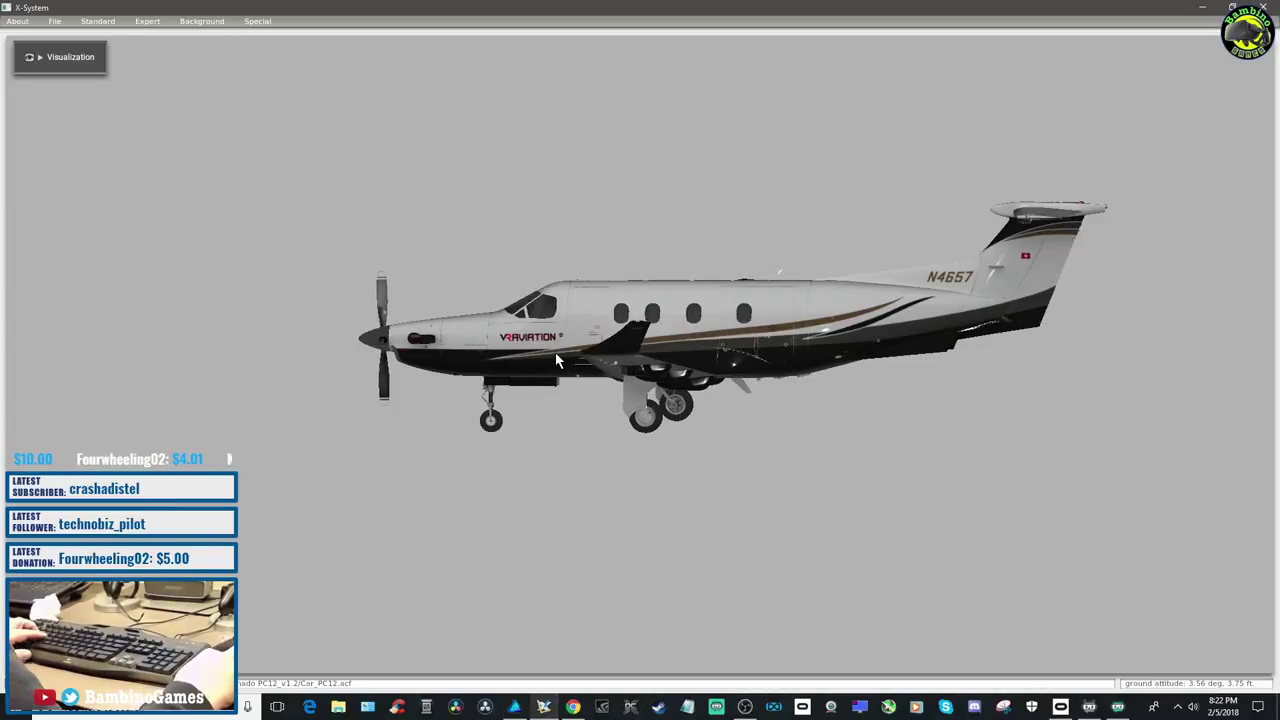
{"action": "key", "text": "Left"}
{"action": "key", "text": "Left"}
{"action": "key", "text": "Left"}
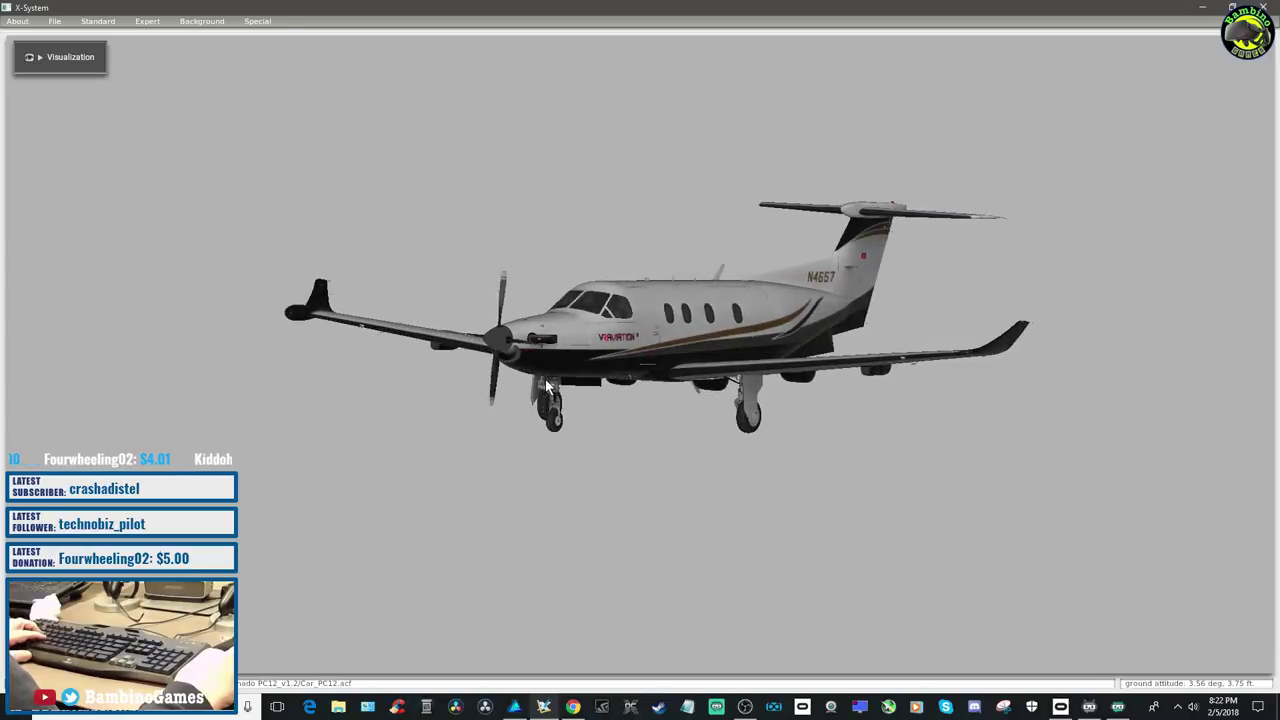
{"action": "key", "text": "Left"}
{"action": "key", "text": "Left"}
{"action": "key", "text": "Left"}
{"action": "key", "text": "Left"}
{"action": "key", "text": "Left"}
{"action": "key", "text": "Left"}
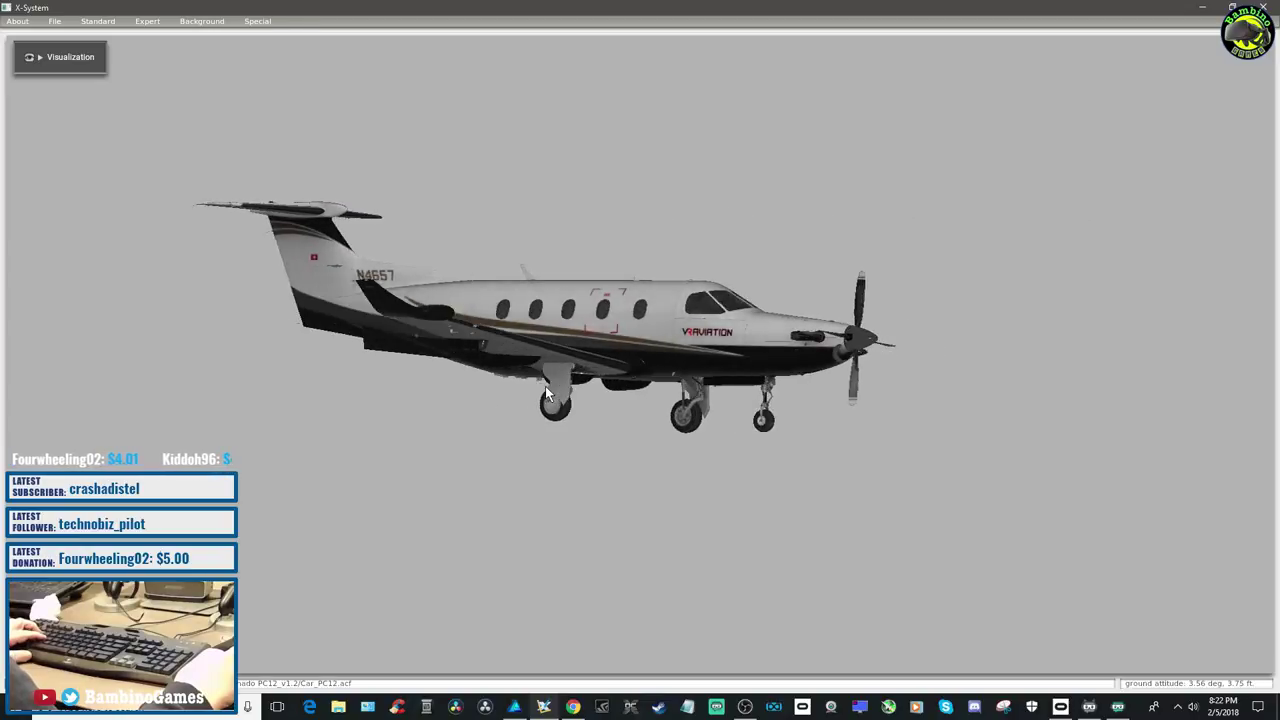
{"action": "key", "text": "Left"}
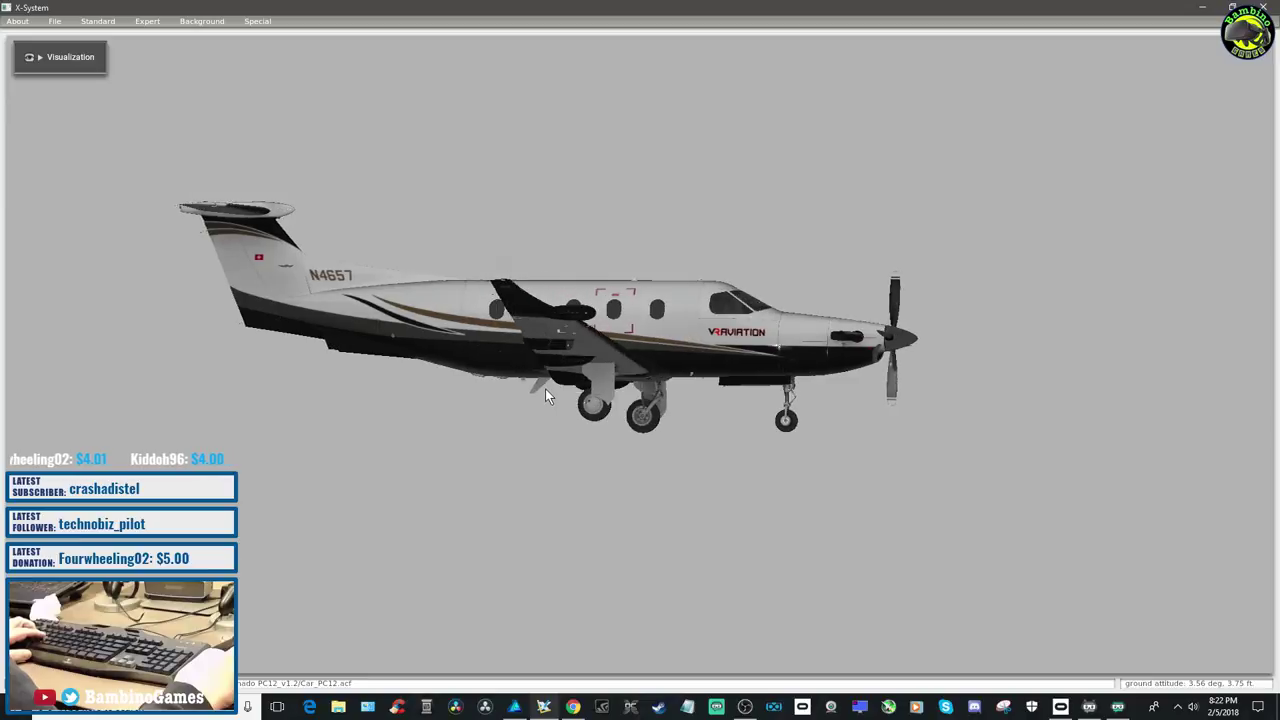
{"action": "key", "text": "Left"}
{"action": "key", "text": "Left"}
{"action": "key", "text": "Left"}
{"action": "key", "text": "Right"}
{"action": "key", "text": "Right"}
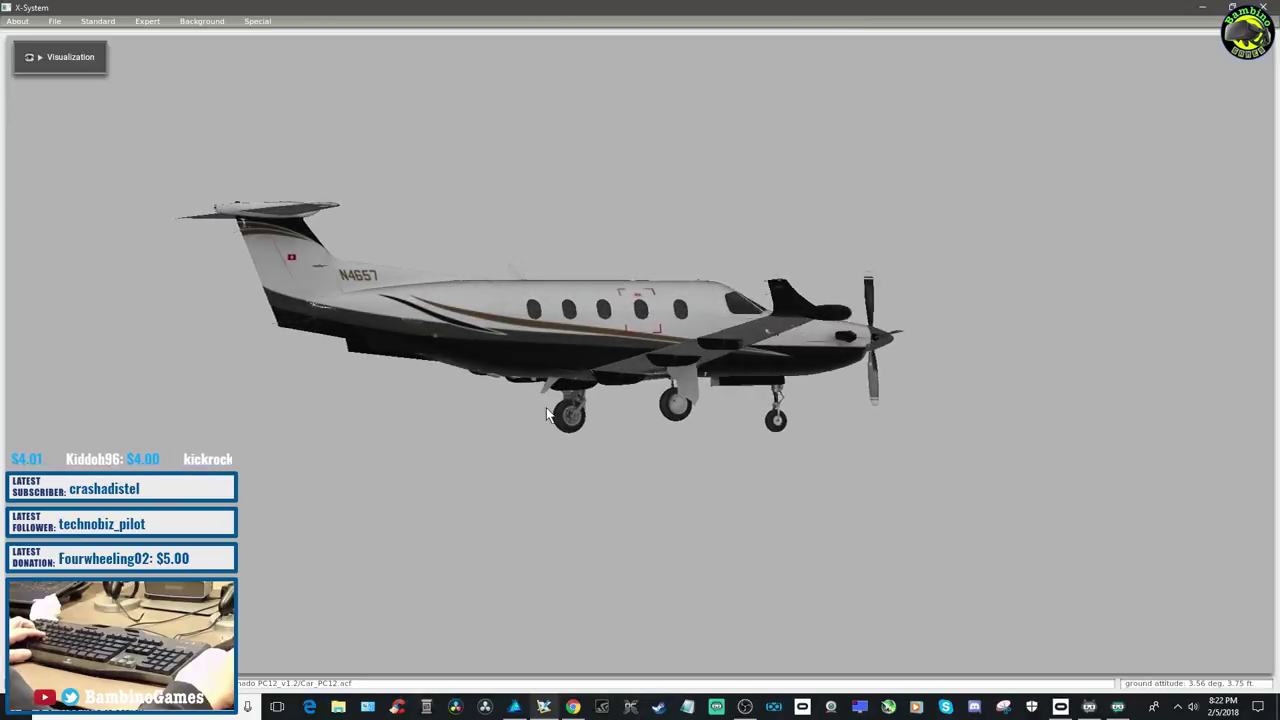
Turn and tilt the aircraft model to examine the VRAviation logo and the stripes along its fuselage from several angles
{"action": "key", "text": "Right"}
{"action": "key", "text": "Right"}
{"action": "key", "text": "Left"}
{"action": "key", "text": "Left"}
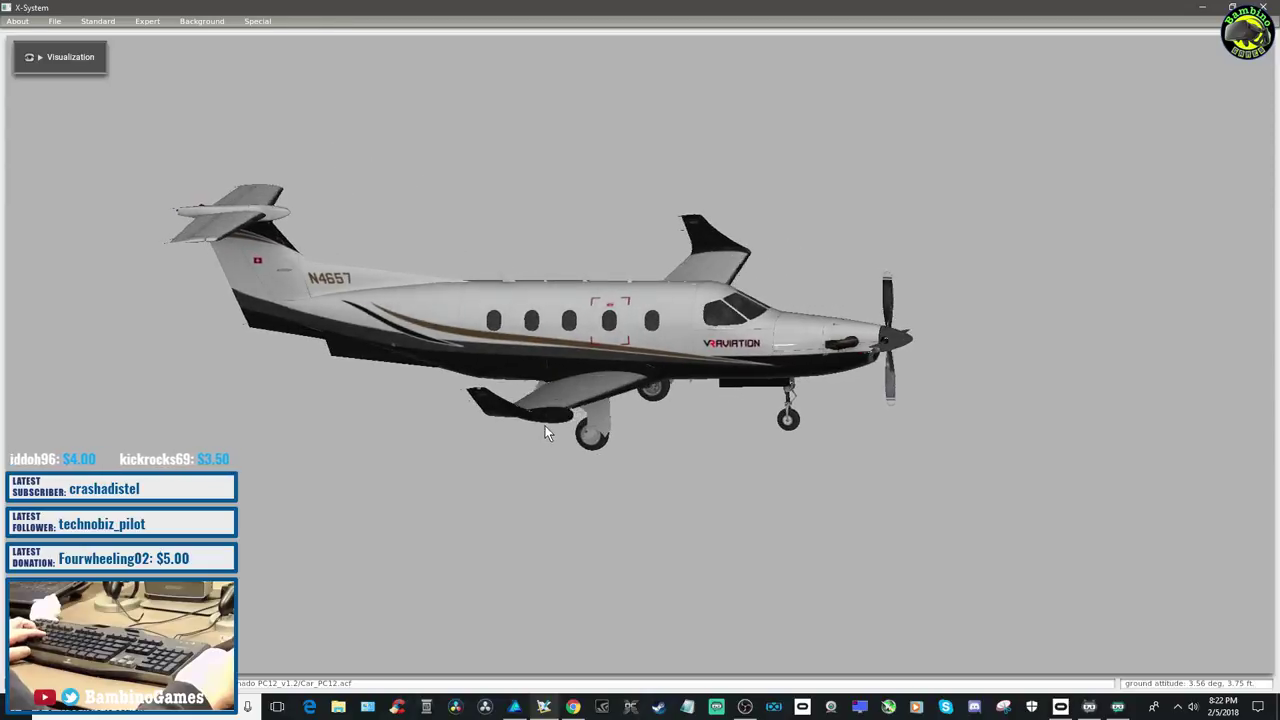
{"action": "key", "text": "Up"}
{"action": "key", "text": "Up"}
{"action": "key", "text": "Left"}
{"action": "key", "text": "Left"}
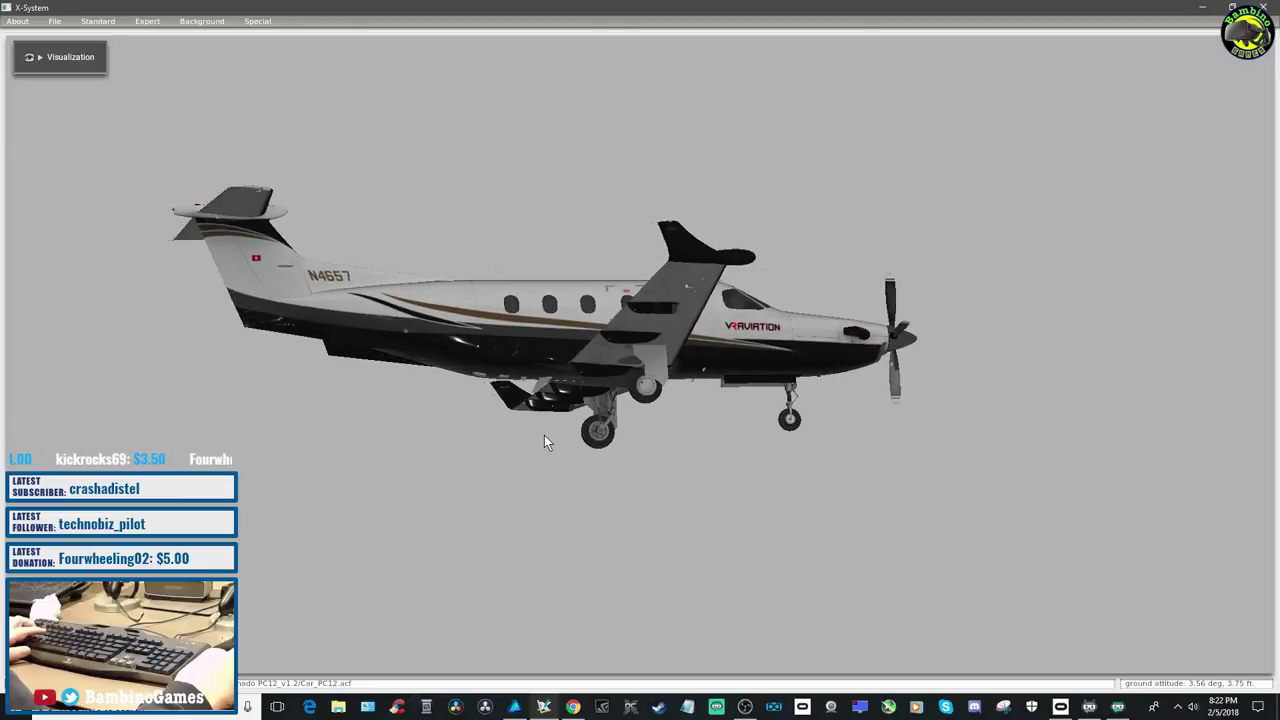
{"action": "key", "text": "Right"}
{"action": "key", "text": "Right"}
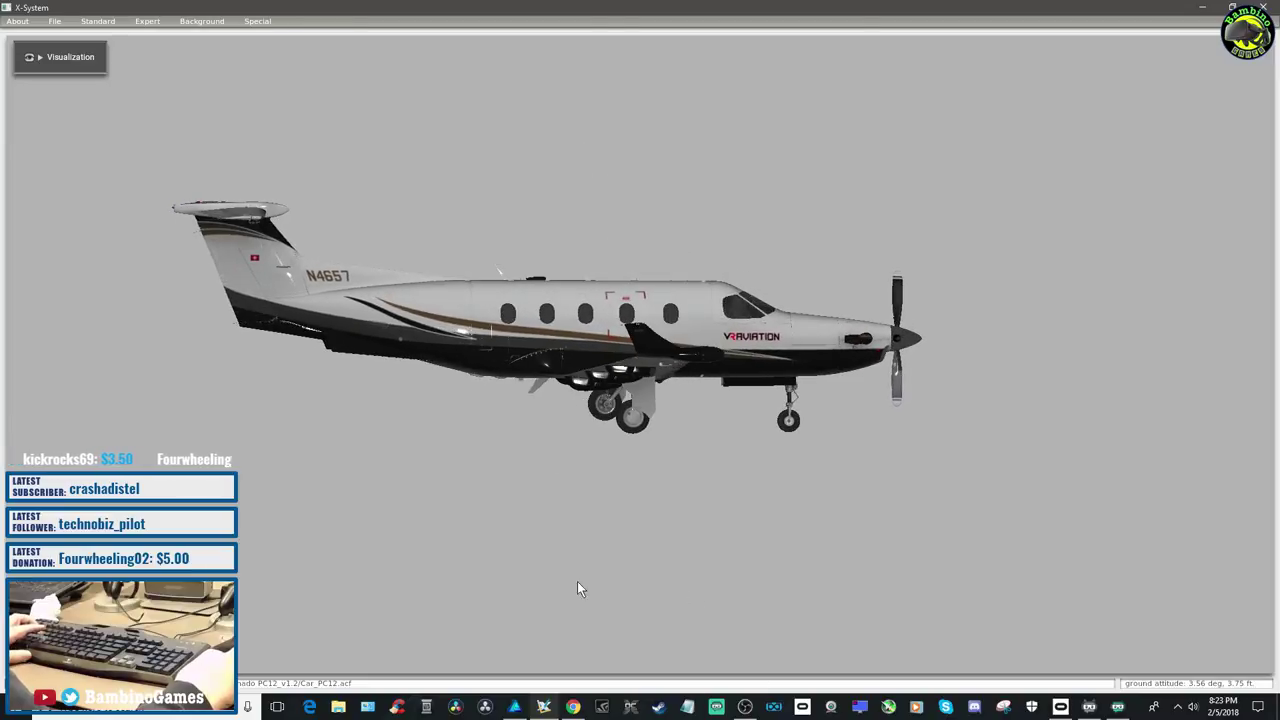
Switch to Affinity Designer and start a Pen curve at the lower left corner of the brown stripe on E1's tapered fuselage section
{"action": "left_click", "coordinate": [514, 707]}
{"action": "scroll", "coordinate": [791, 449], "scroll_direction": "up", "scroll_amount": 5}
{"action": "scroll", "coordinate": [930, 426], "scroll_direction": "up", "scroll_amount": 1}
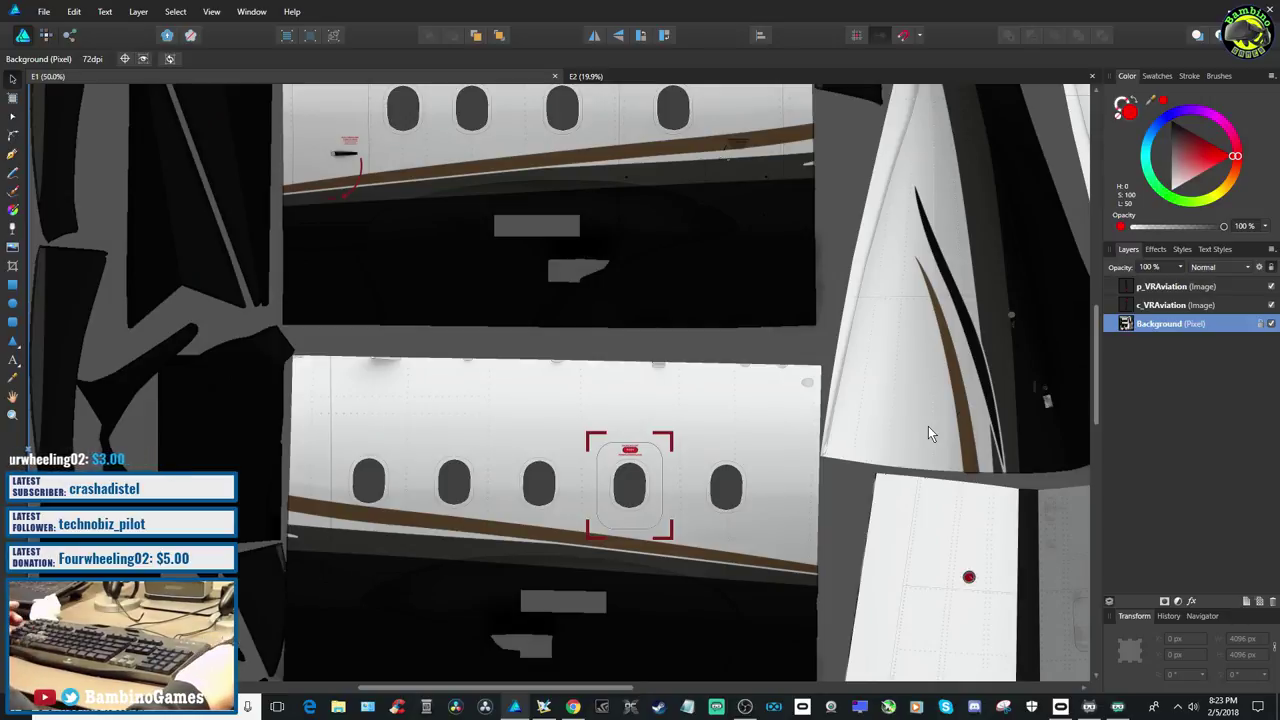
{"action": "key", "text": "ctrl+1"}
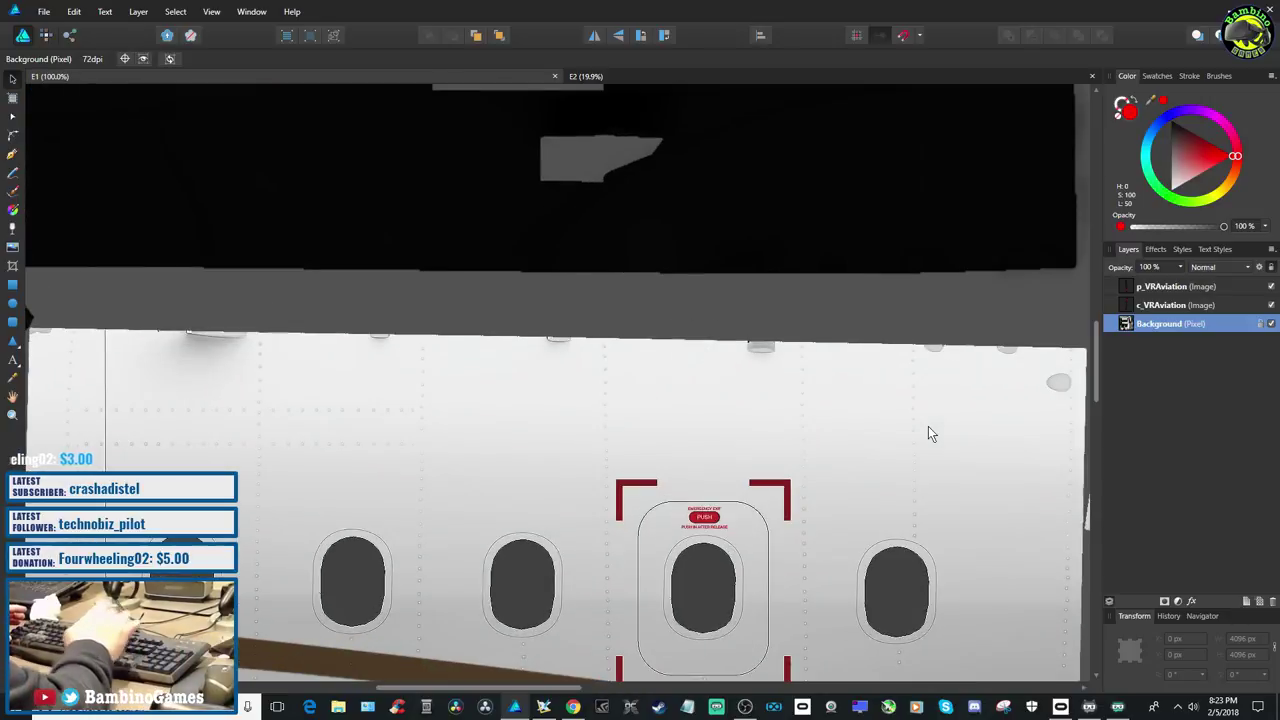
{"action": "left_click_drag", "start_coordinate": [490, 695], "coordinate": [668, 690]}
{"action": "scroll", "coordinate": [740, 553], "scroll_direction": "up", "scroll_amount": 2}
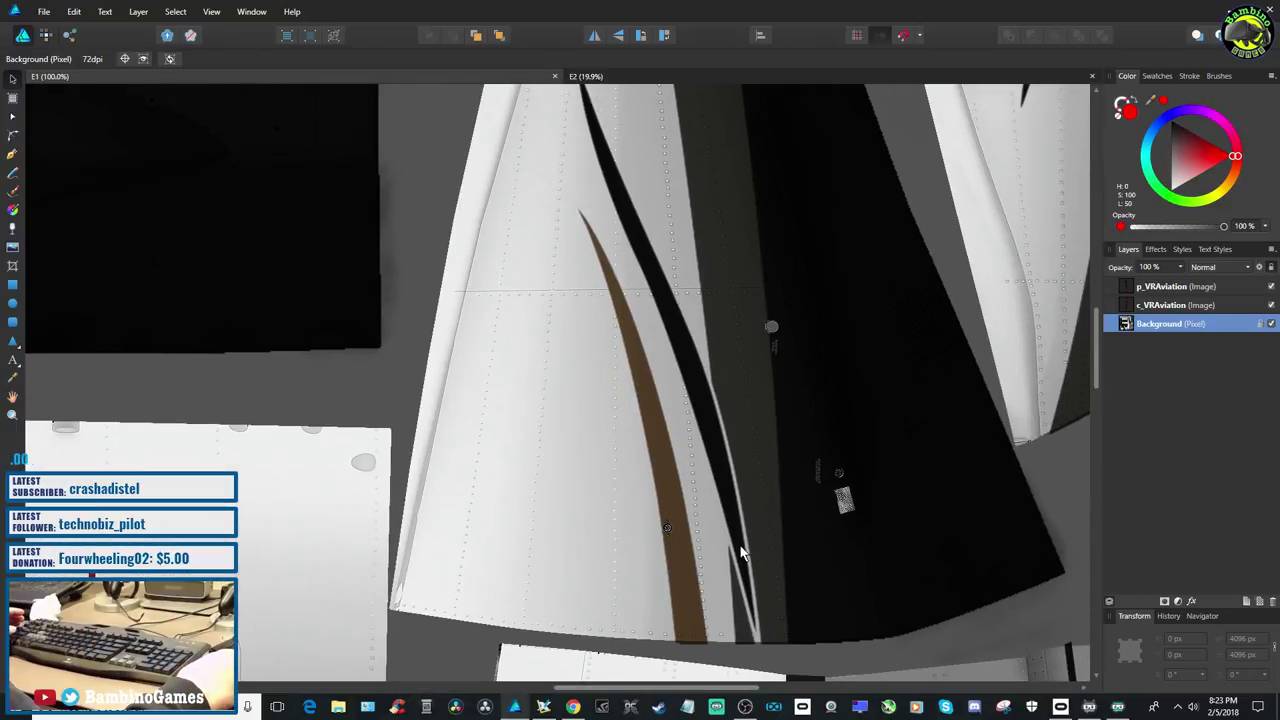
{"action": "scroll", "coordinate": [740, 553], "scroll_direction": "down", "scroll_amount": 1}
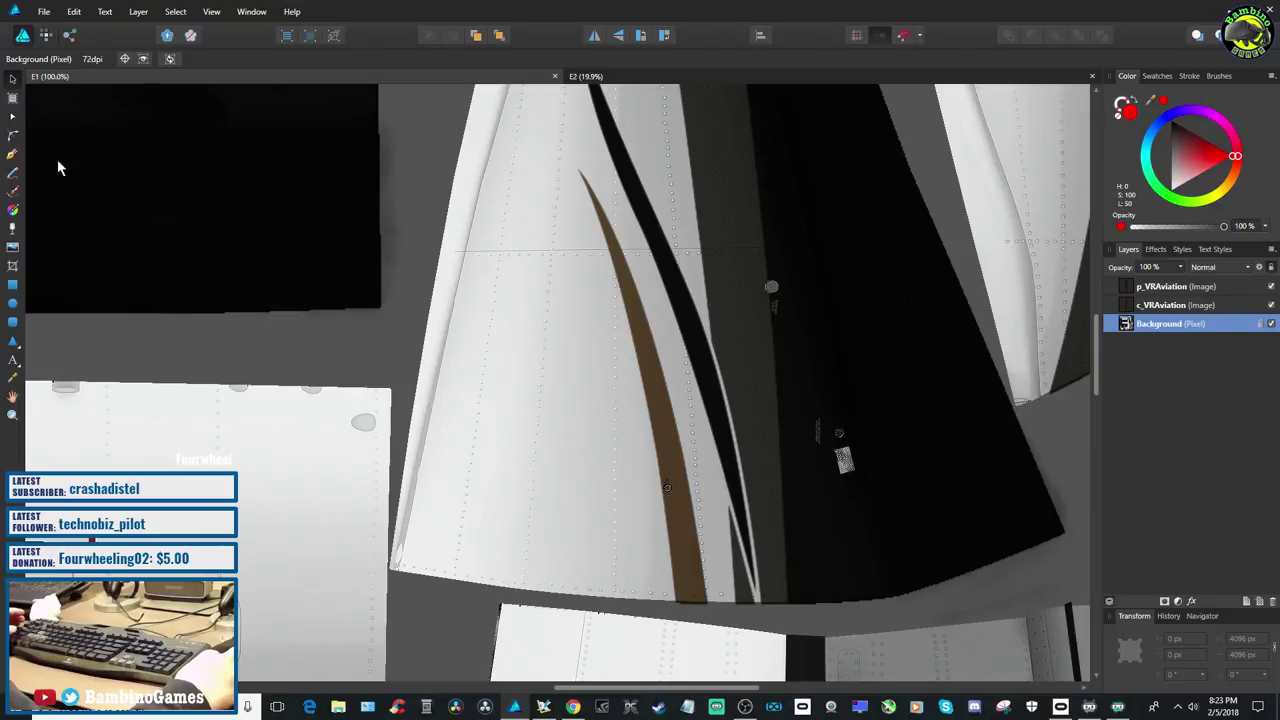
{"action": "left_click", "coordinate": [13, 155]}
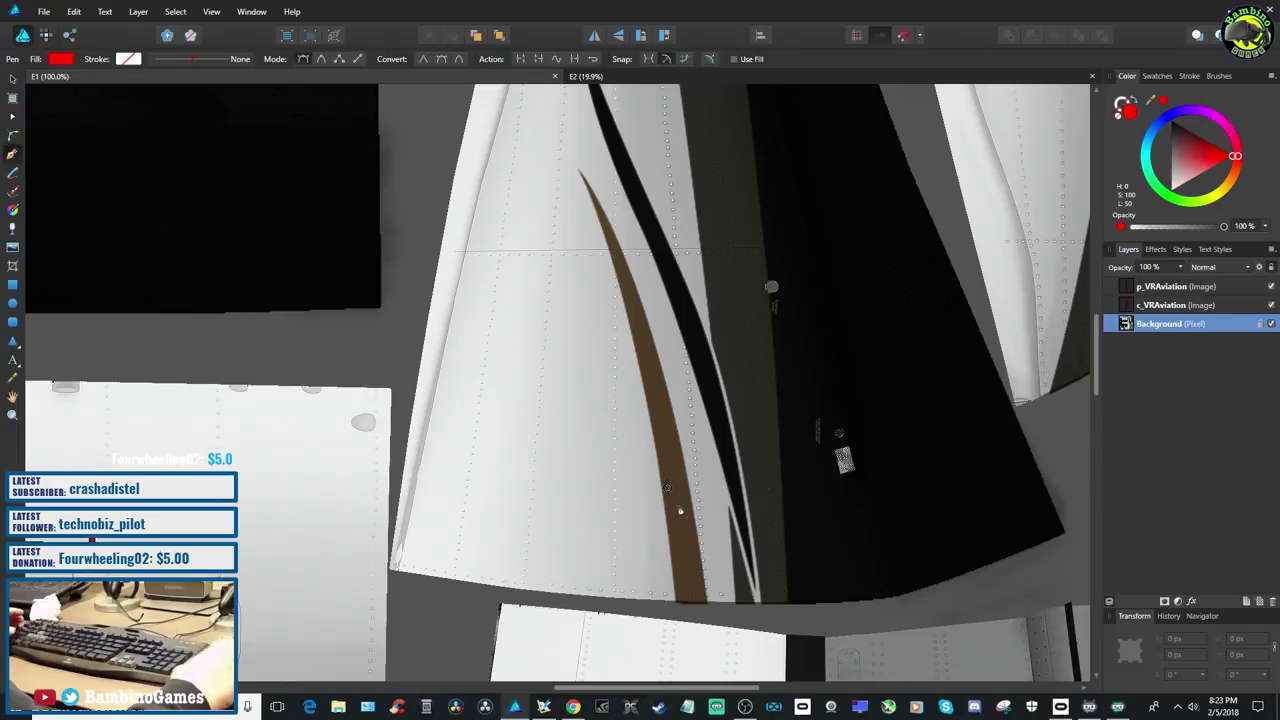
{"action": "scroll", "coordinate": [679, 511], "scroll_direction": "up", "scroll_amount": 1}
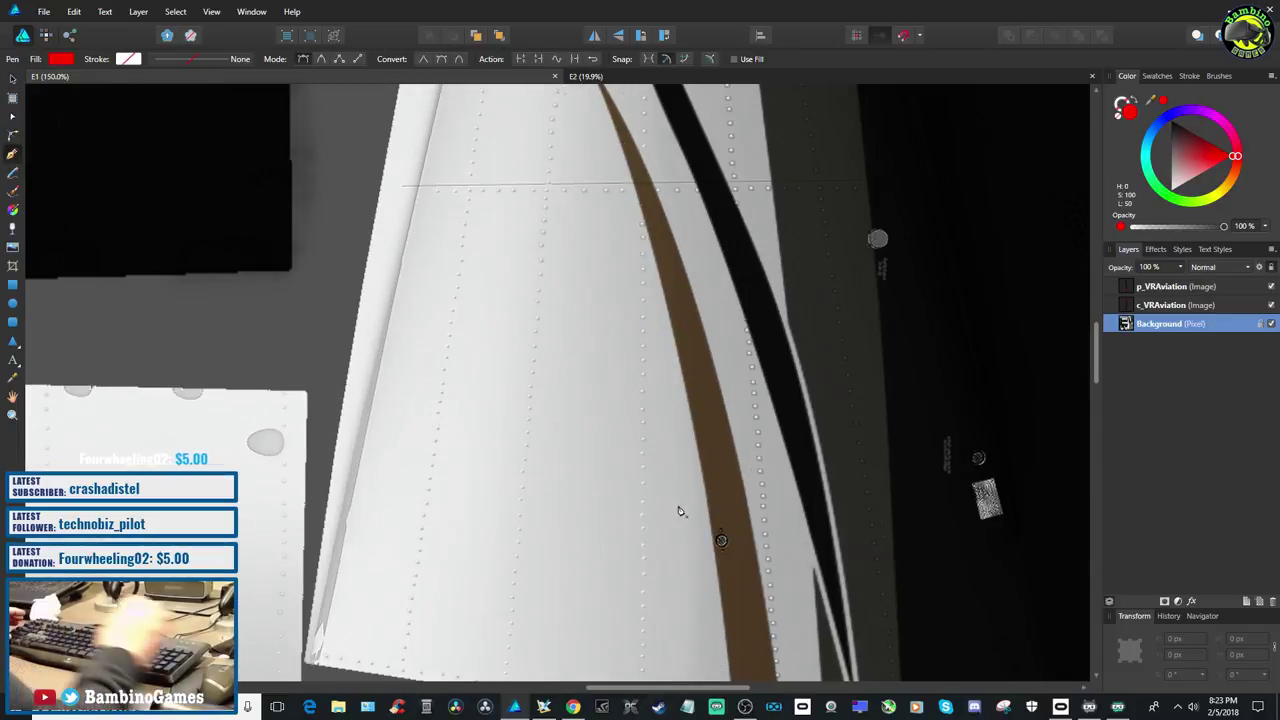
{"action": "scroll", "coordinate": [677, 514], "scroll_direction": "down", "scroll_amount": 3}
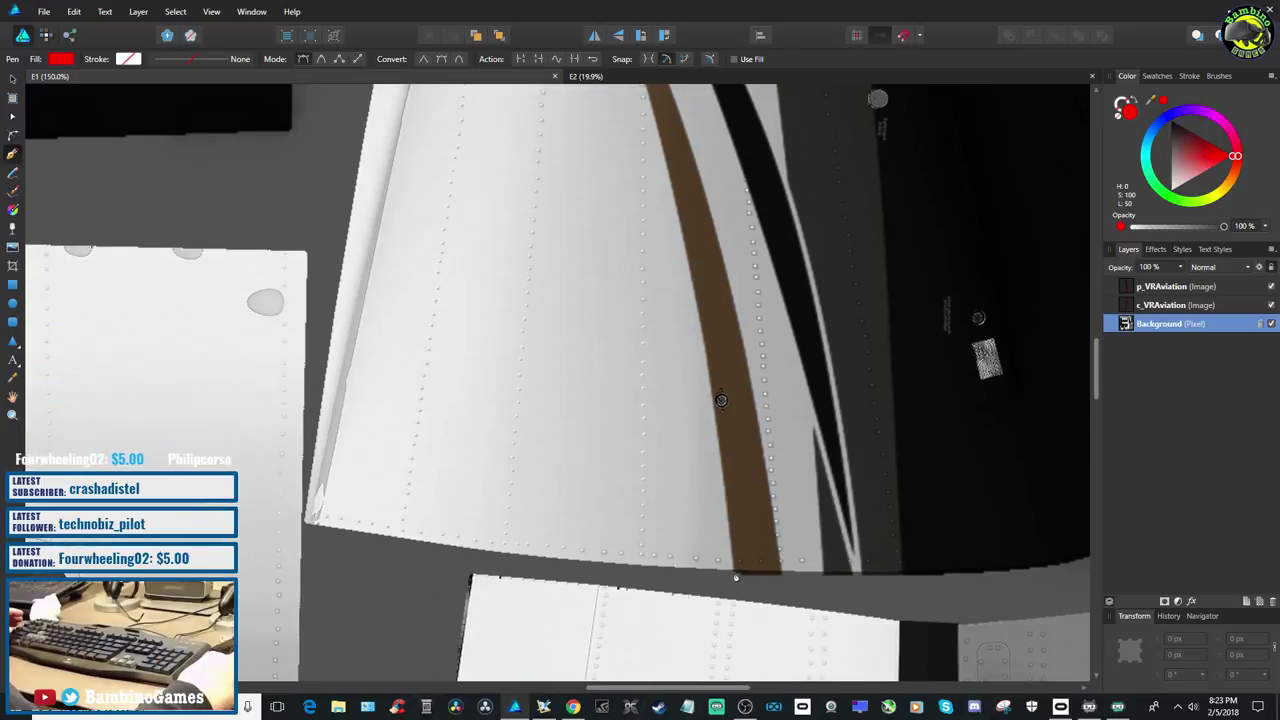
{"action": "scroll", "coordinate": [735, 578], "scroll_direction": "up", "scroll_amount": 1}
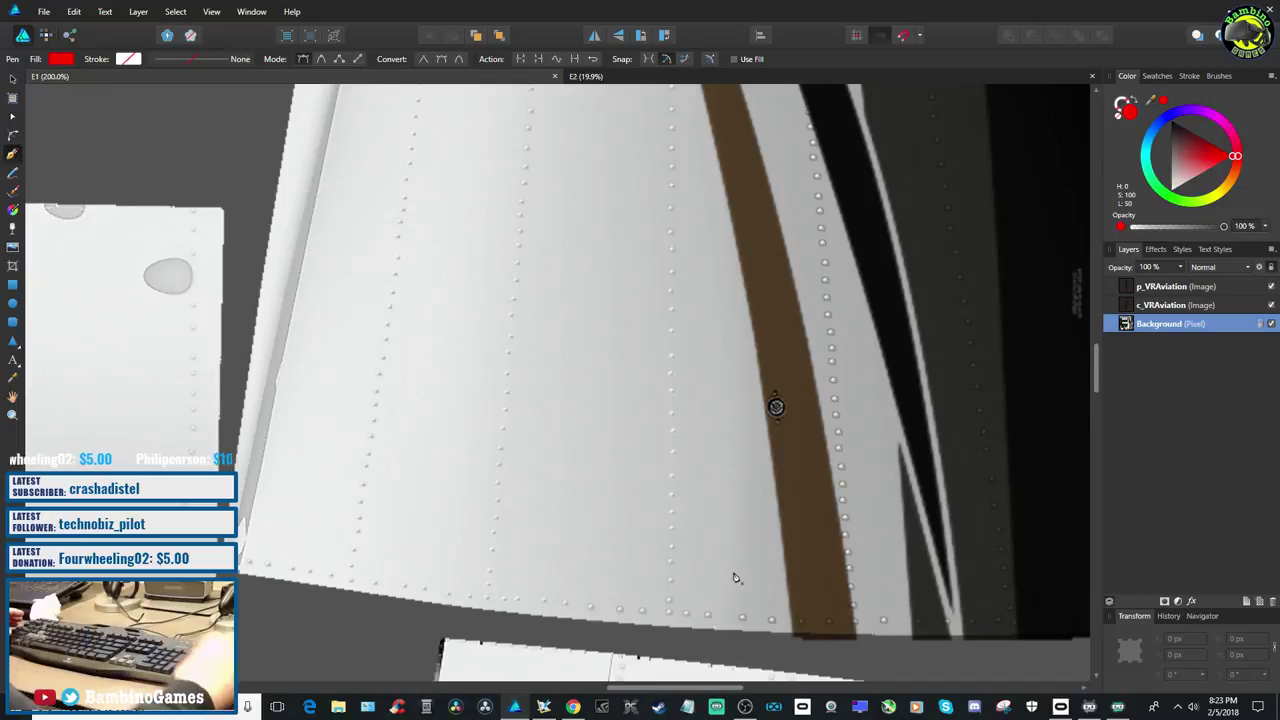
{"action": "scroll", "coordinate": [735, 578], "scroll_direction": "down", "scroll_amount": 1}
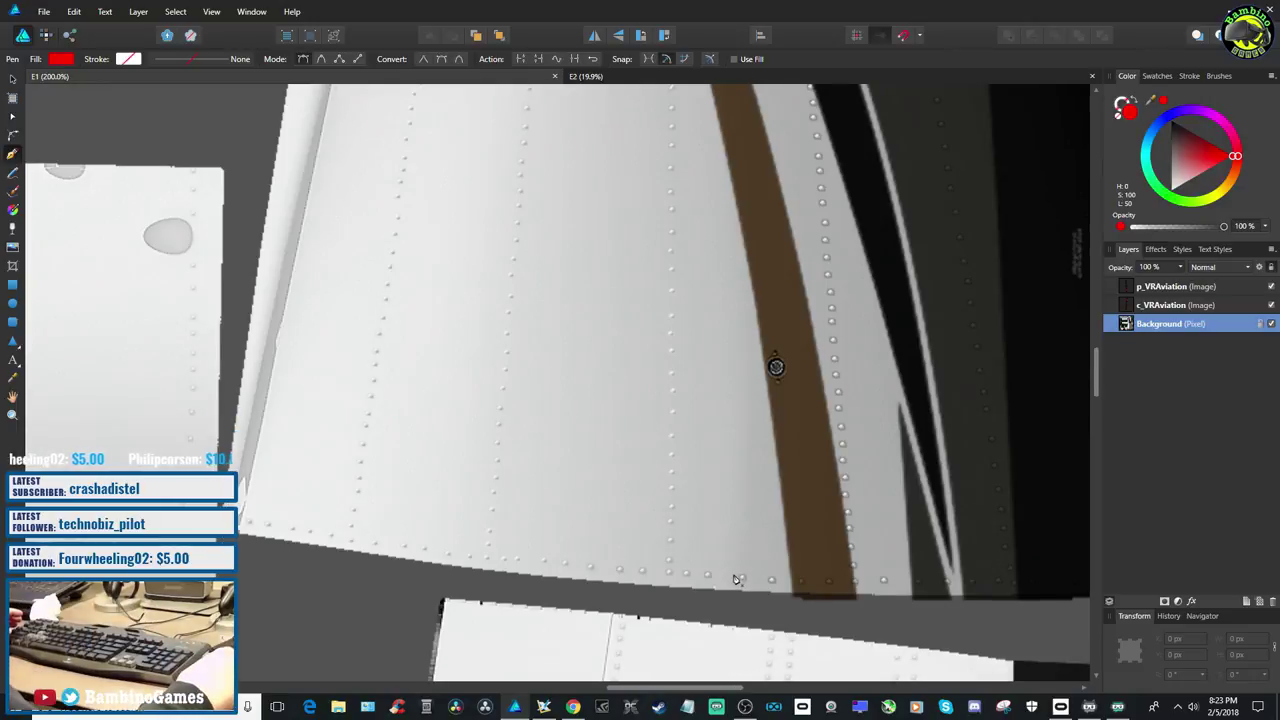
{"action": "left_click", "coordinate": [791, 595]}
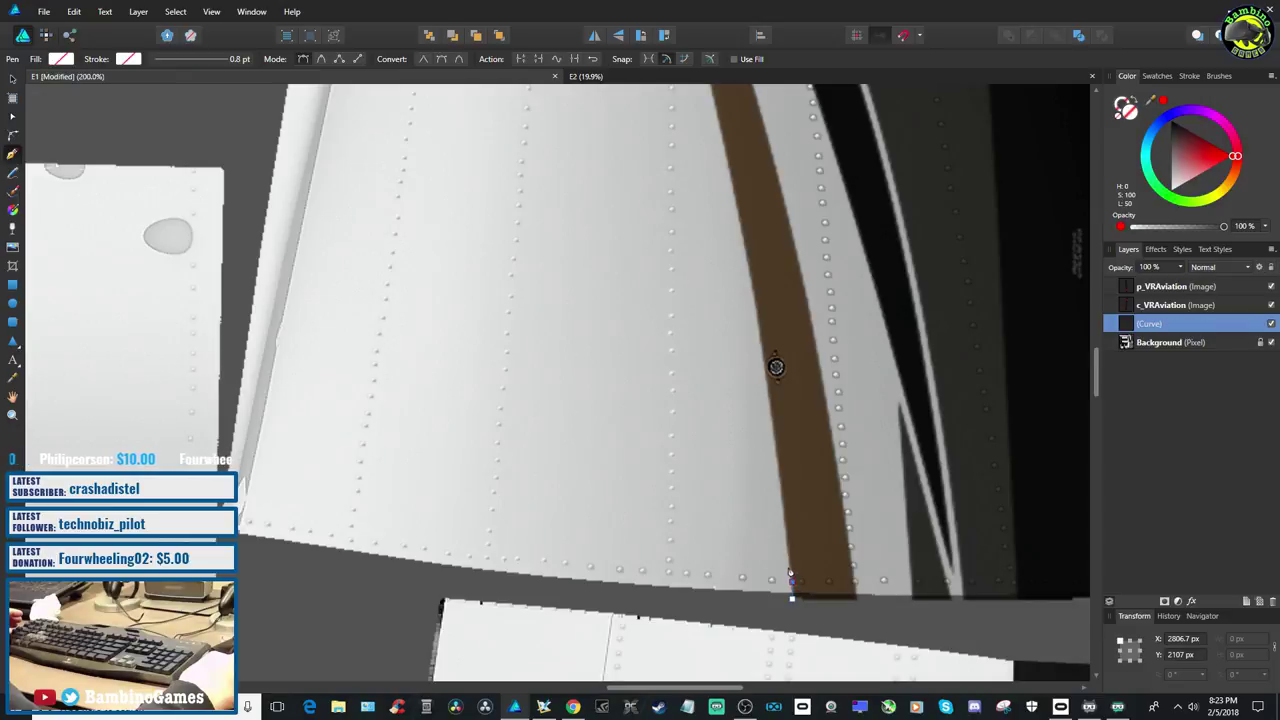
Extend the Pen curve up the brown stripe's left edge with closely spaced nodes to about X 2767, Y 1832 px
{"action": "left_click_drag", "start_coordinate": [790, 567], "coordinate": [784, 509]}
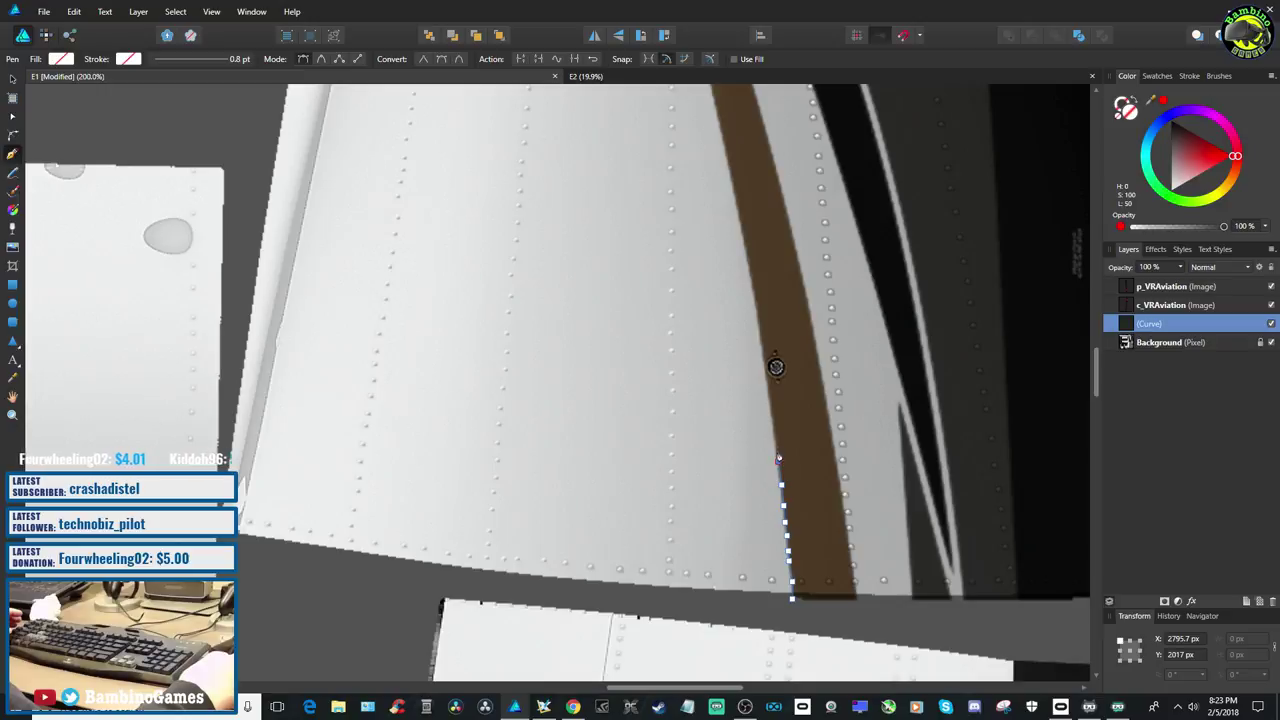
{"action": "left_click_drag", "start_coordinate": [778, 450], "coordinate": [766, 372]}
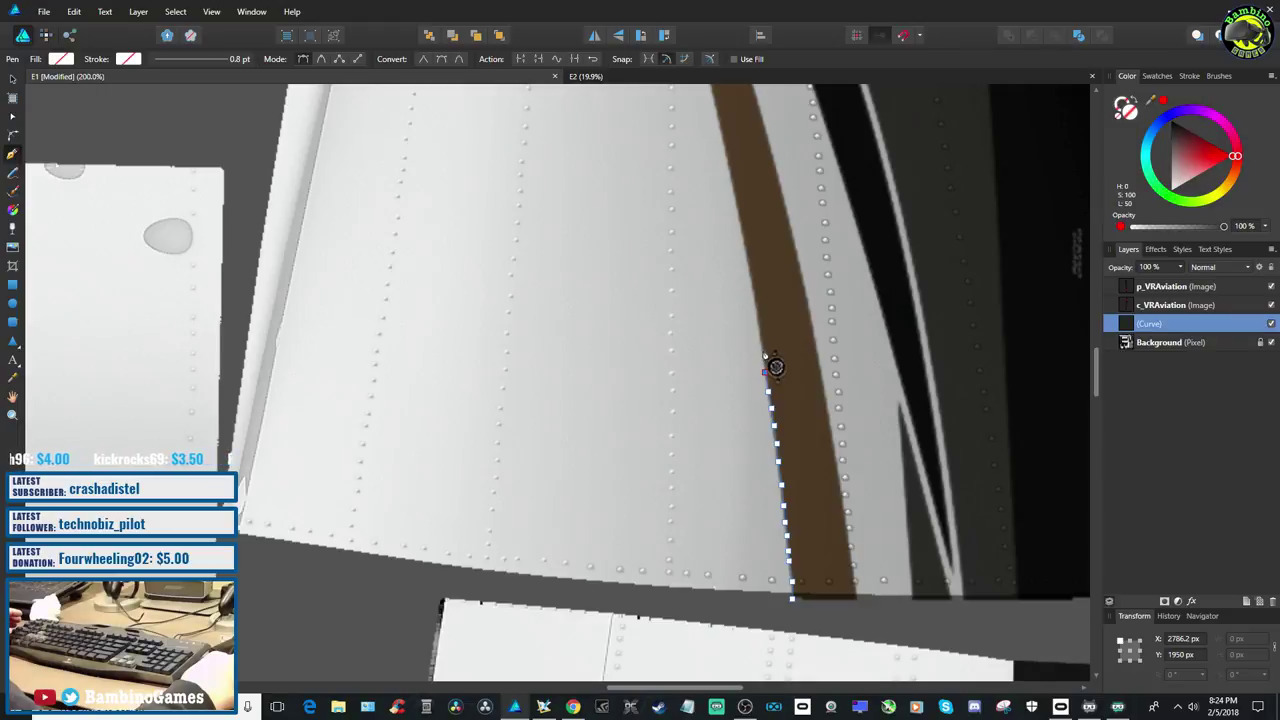
{"action": "left_click_drag", "start_coordinate": [766, 370], "coordinate": [759, 328]}
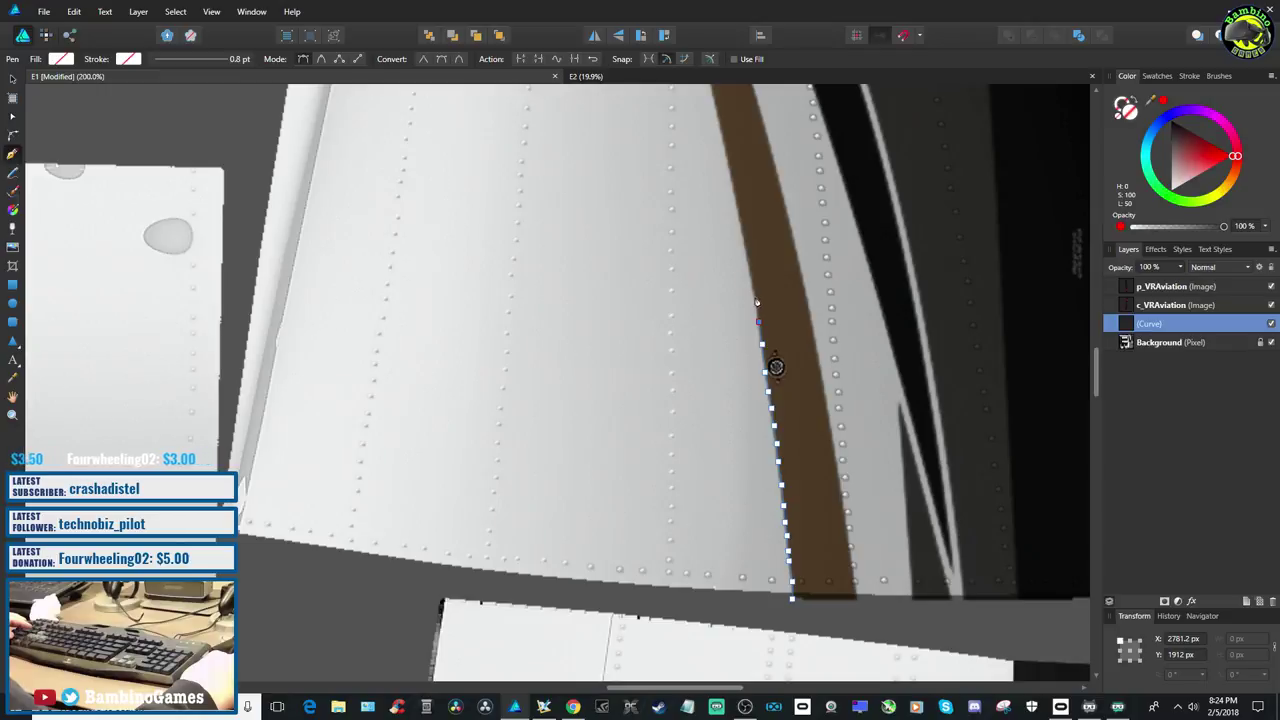
{"action": "left_click_drag", "start_coordinate": [757, 302], "coordinate": [752, 279]}
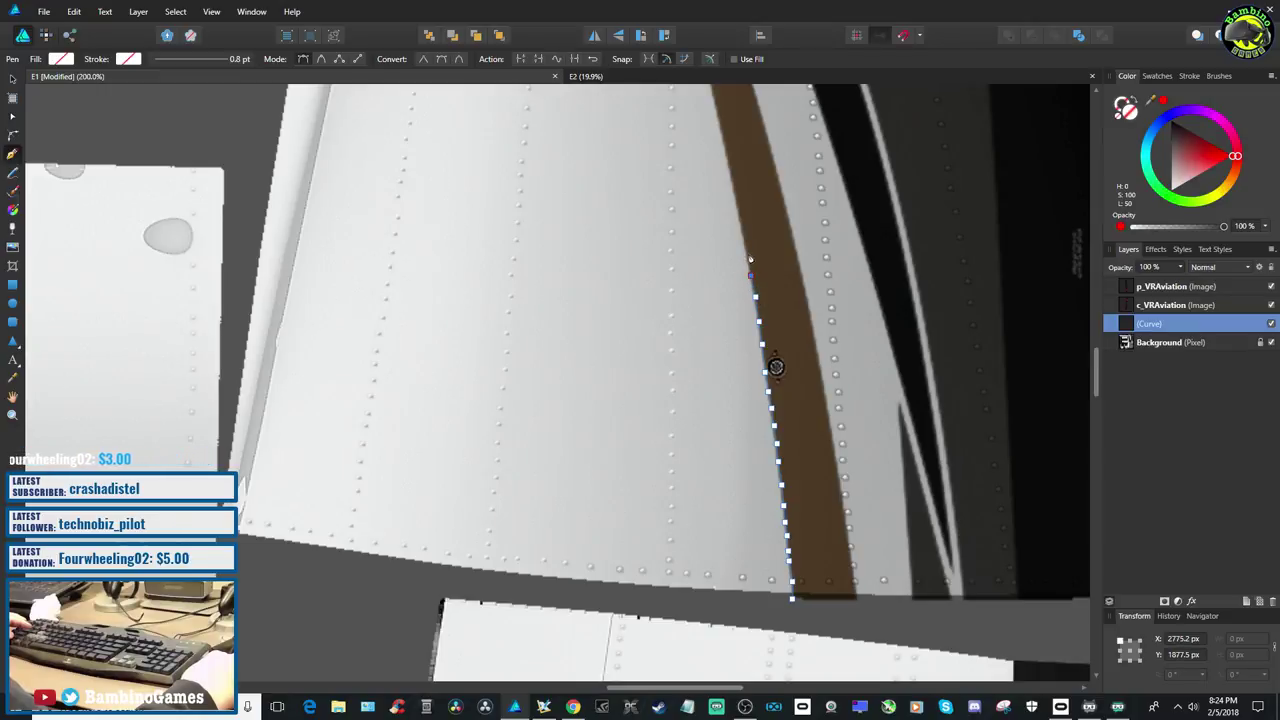
{"action": "left_click_drag", "start_coordinate": [748, 261], "coordinate": [740, 215]}
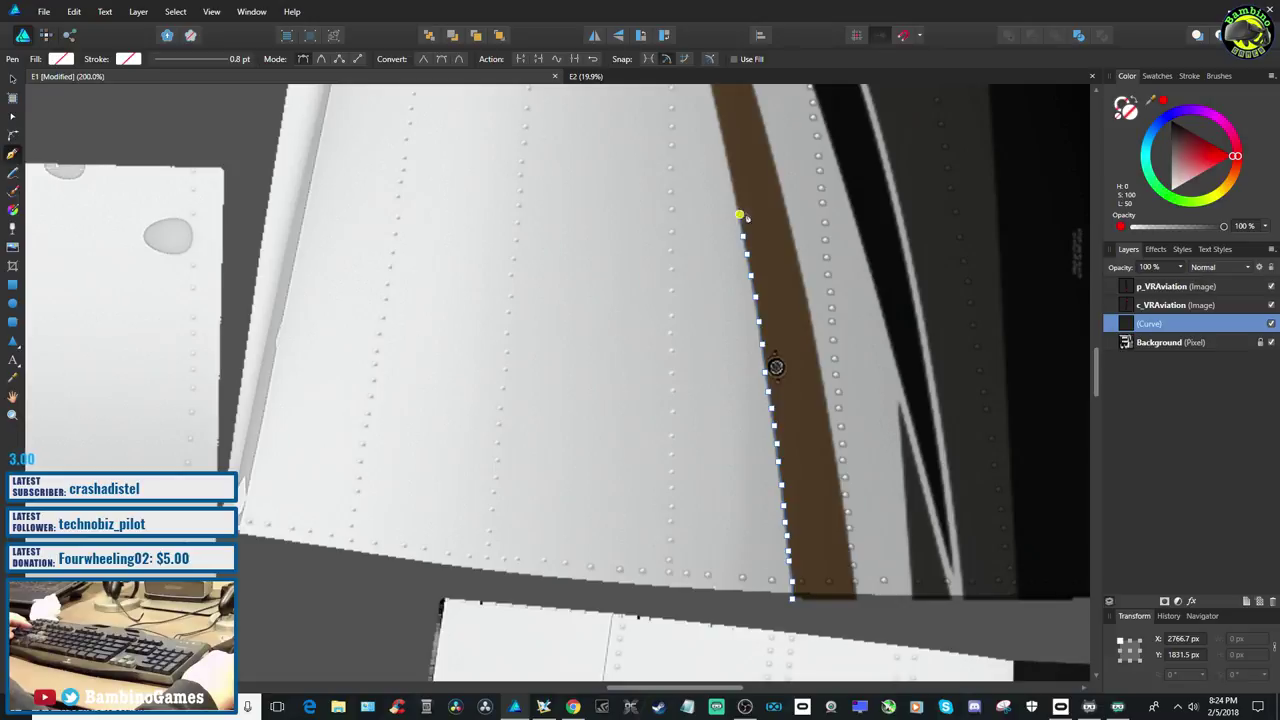
Continue tracing the brown stripe's left edge past the horizontal panel line, to about X 2699, Y 1563 px
{"action": "scroll", "coordinate": [740, 213], "scroll_direction": "up", "scroll_amount": 3}
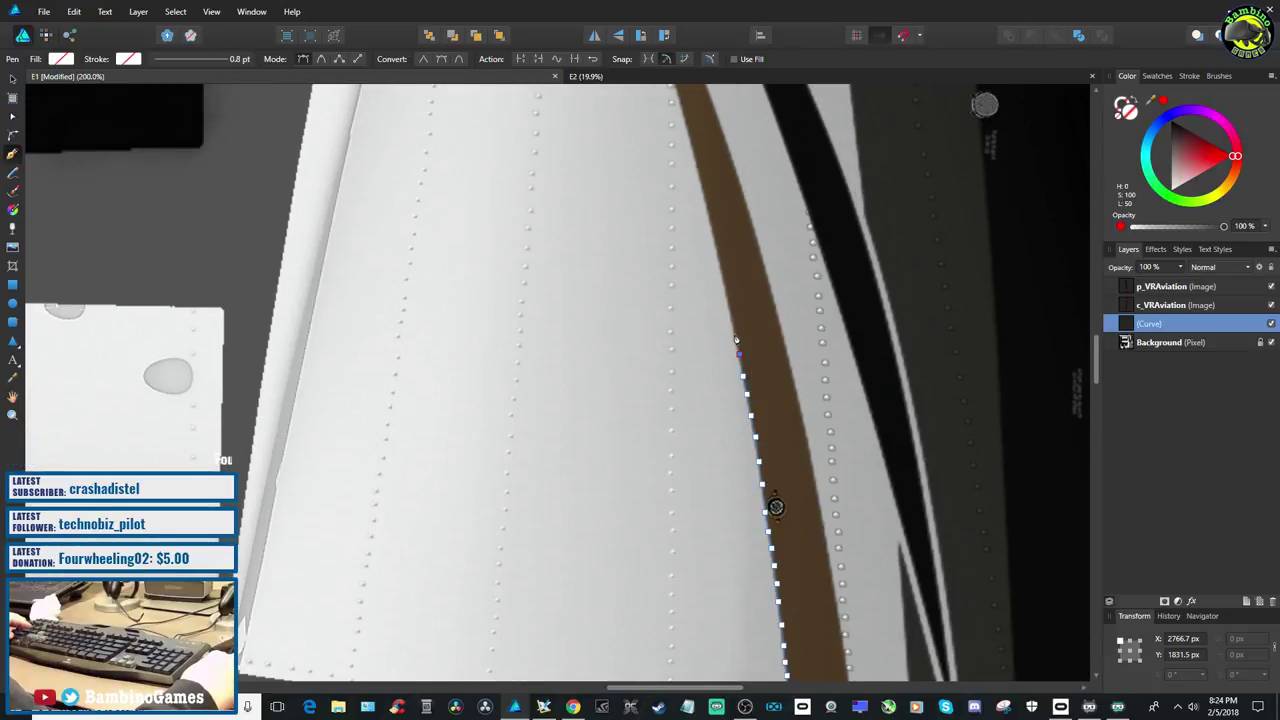
{"action": "left_click_drag", "start_coordinate": [736, 340], "coordinate": [706, 203]}
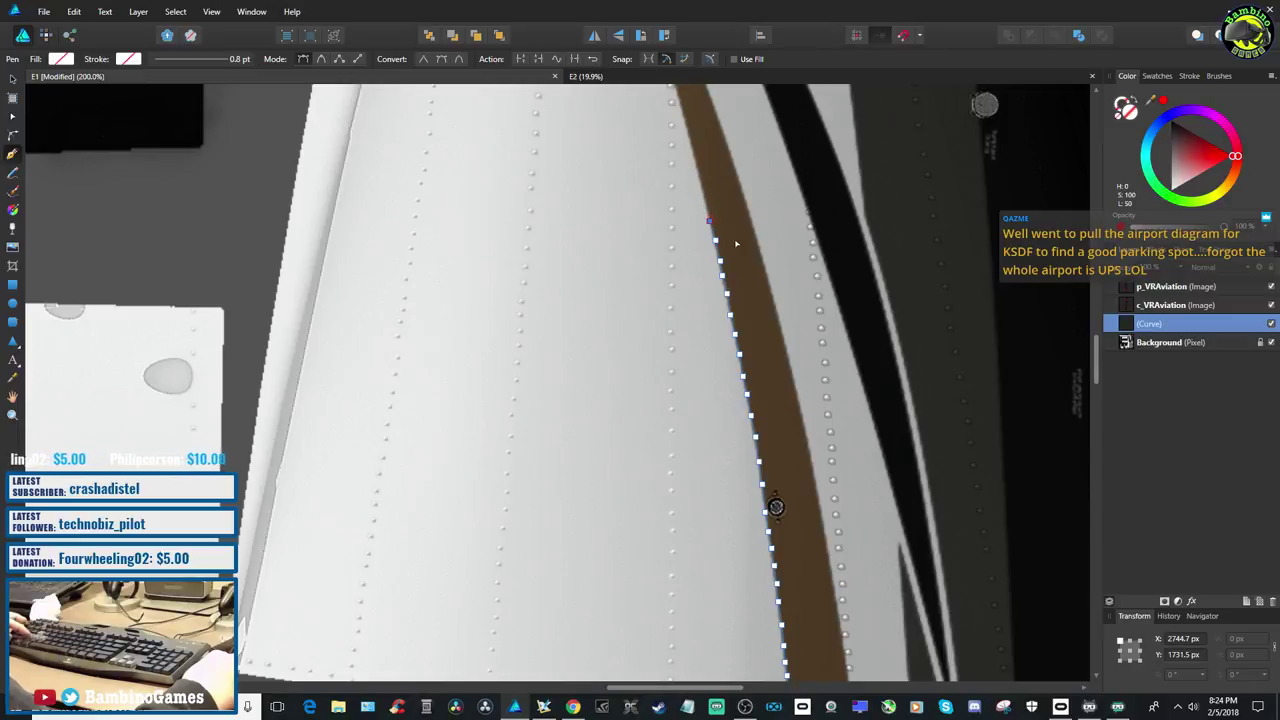
{"action": "left_click_drag", "start_coordinate": [709, 219], "coordinate": [712, 223]}
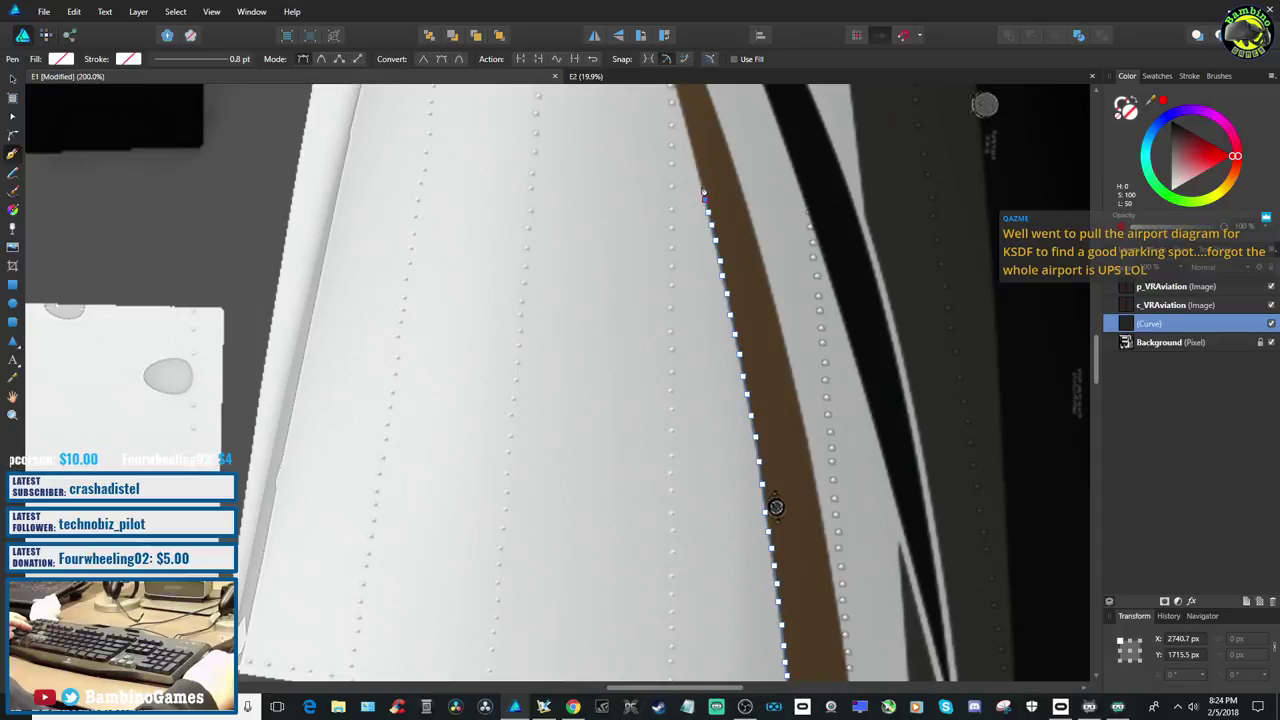
{"action": "scroll", "coordinate": [704, 190], "scroll_direction": "up", "scroll_amount": 3}
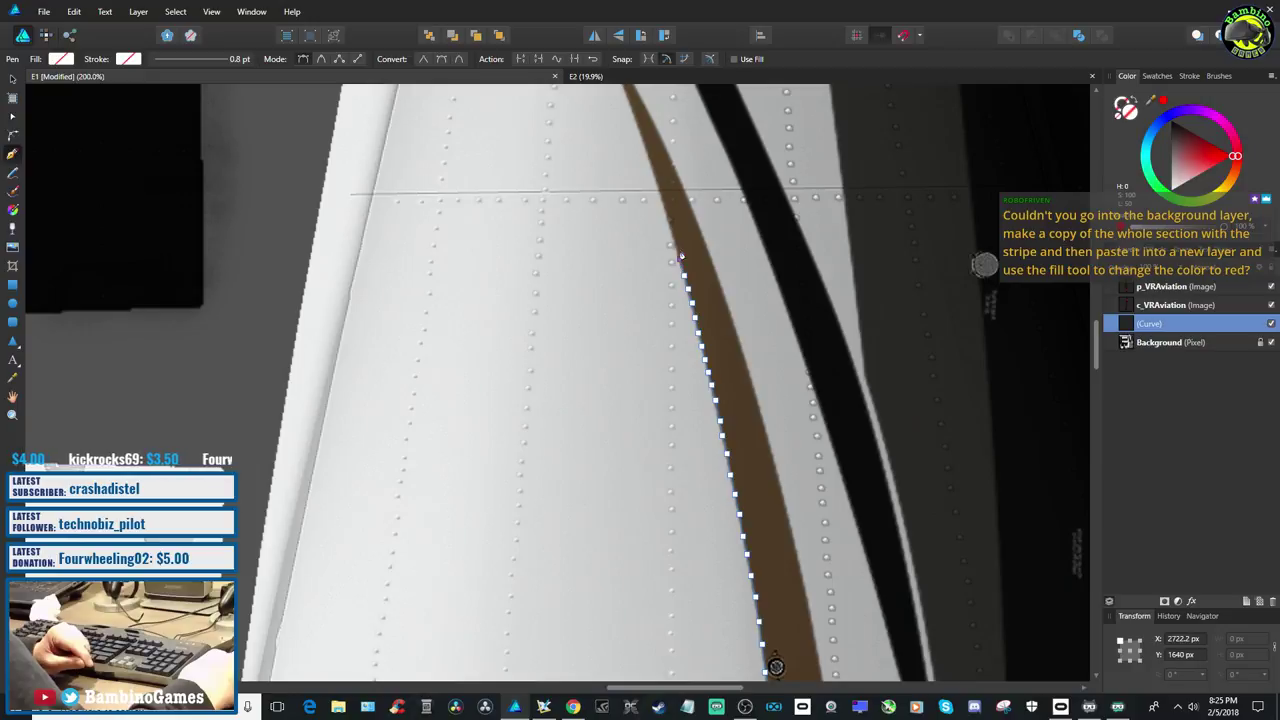
{"action": "left_click", "coordinate": [658, 187]}
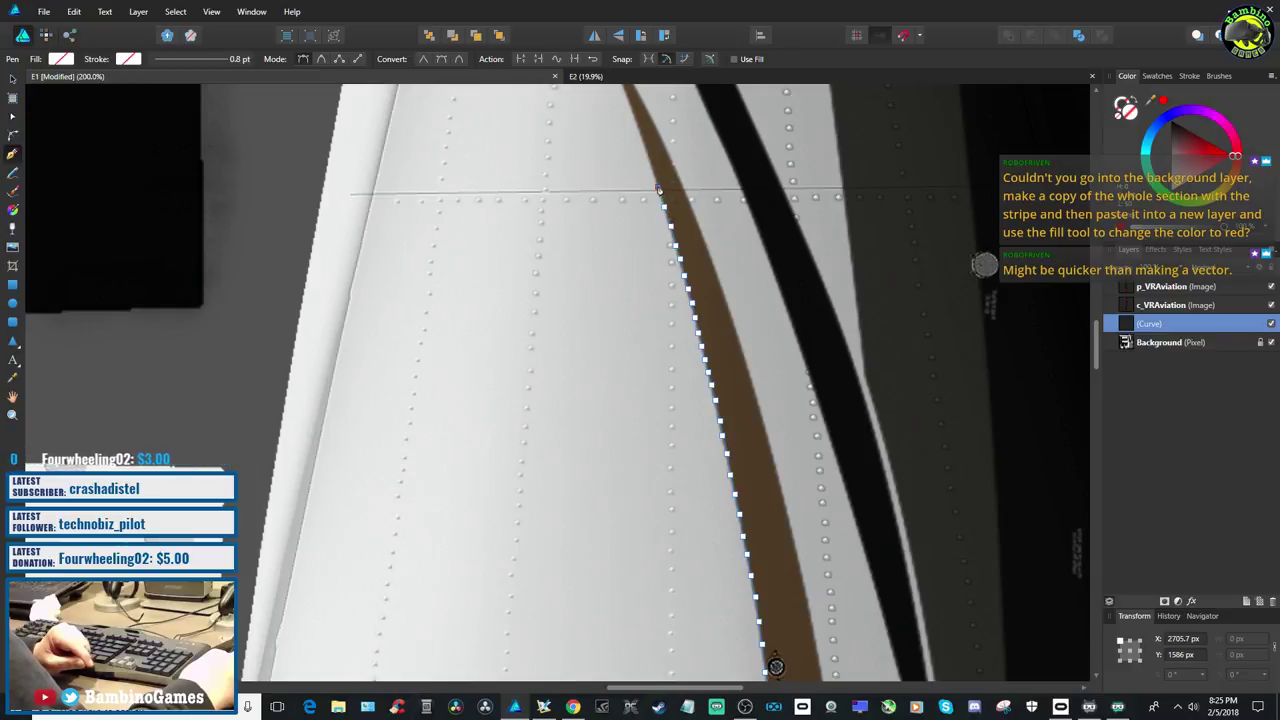
{"action": "left_click", "coordinate": [654, 171]}
{"action": "left_click", "coordinate": [650, 159]}
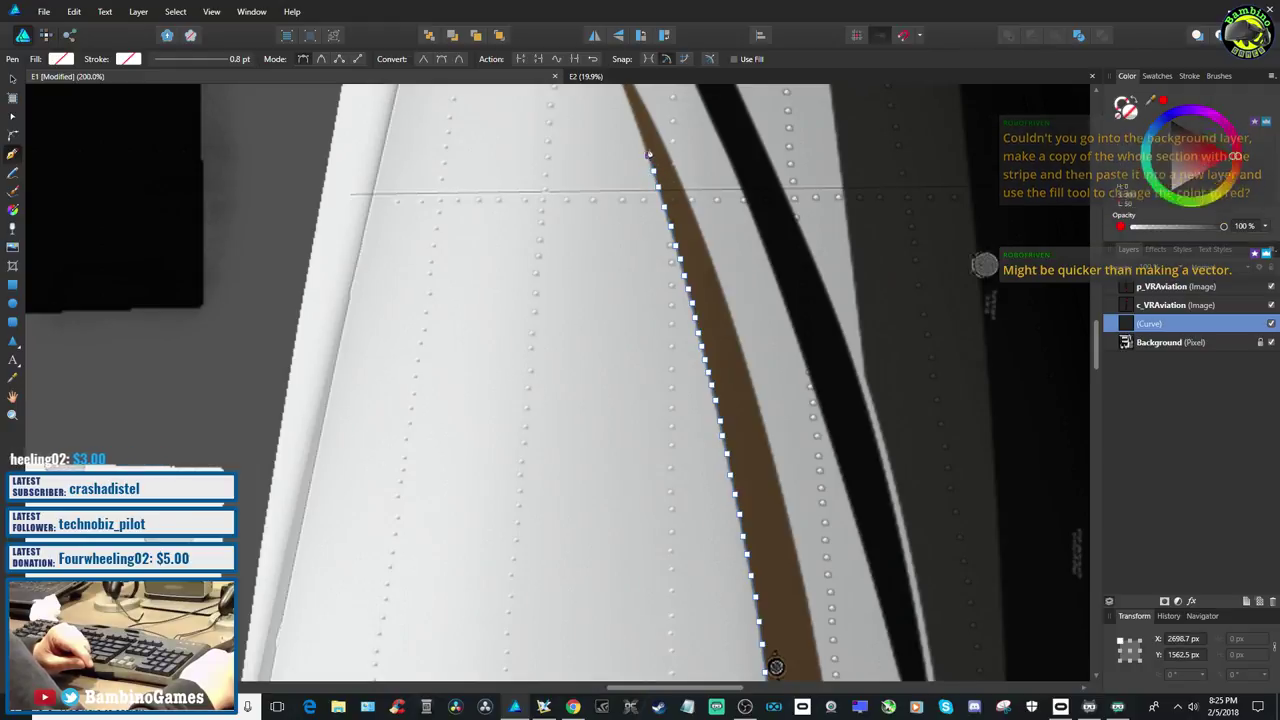
Finish tracing the brown stripe's left edge up to its pointed tip at about X 2660, Y 1468 px
{"action": "scroll", "coordinate": [643, 140], "scroll_direction": "up", "scroll_amount": 2}
{"action": "scroll", "coordinate": [643, 138], "scroll_direction": "up", "scroll_amount": 2}
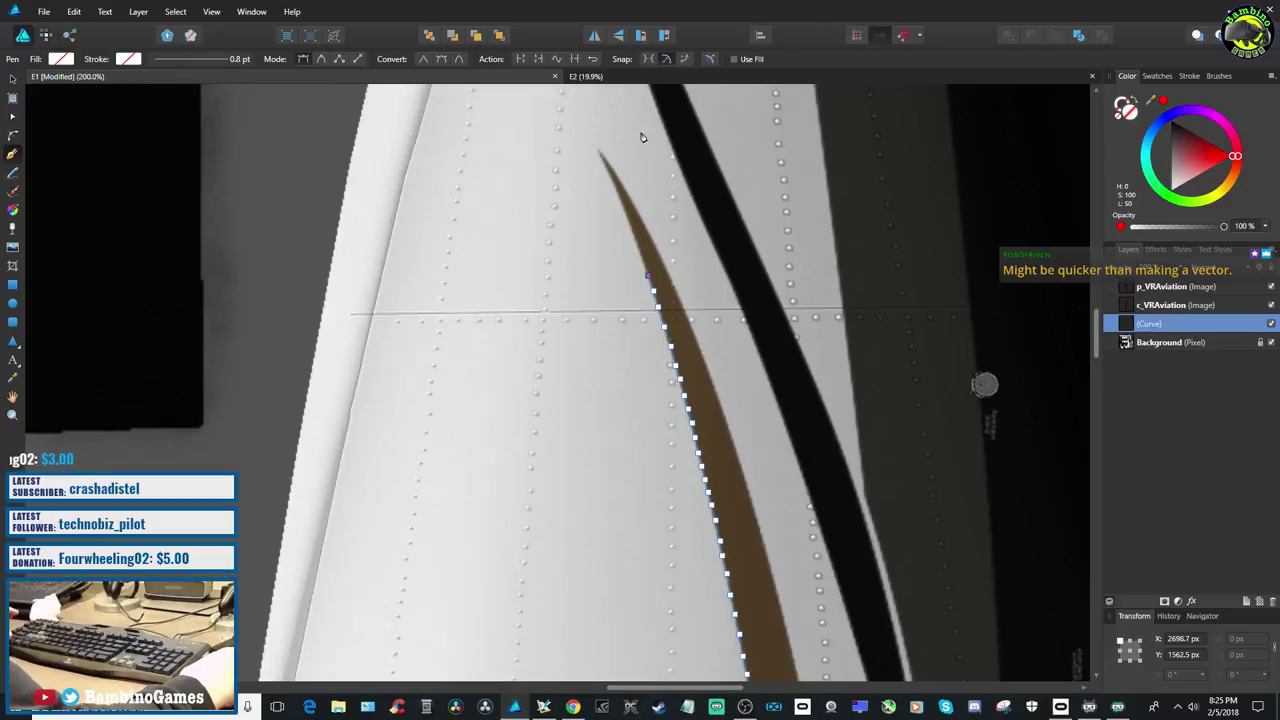
{"action": "left_click", "coordinate": [638, 254]}
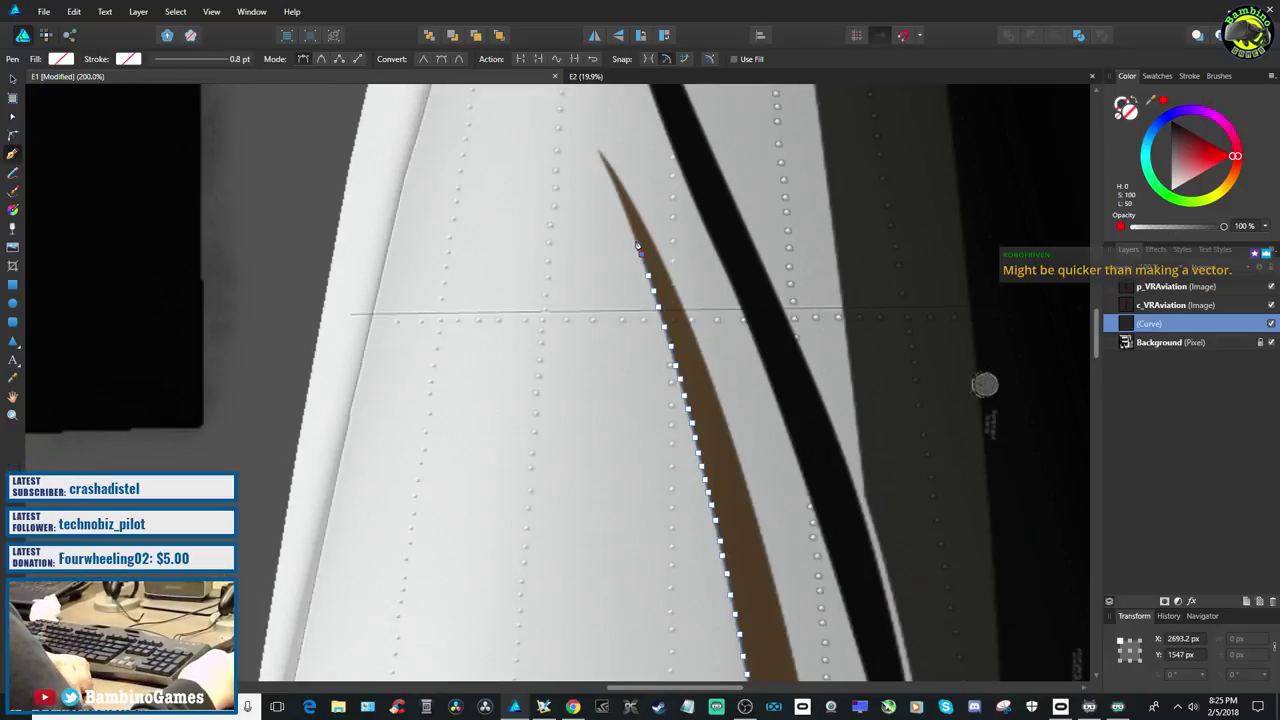
{"action": "left_click", "coordinate": [630, 231]}
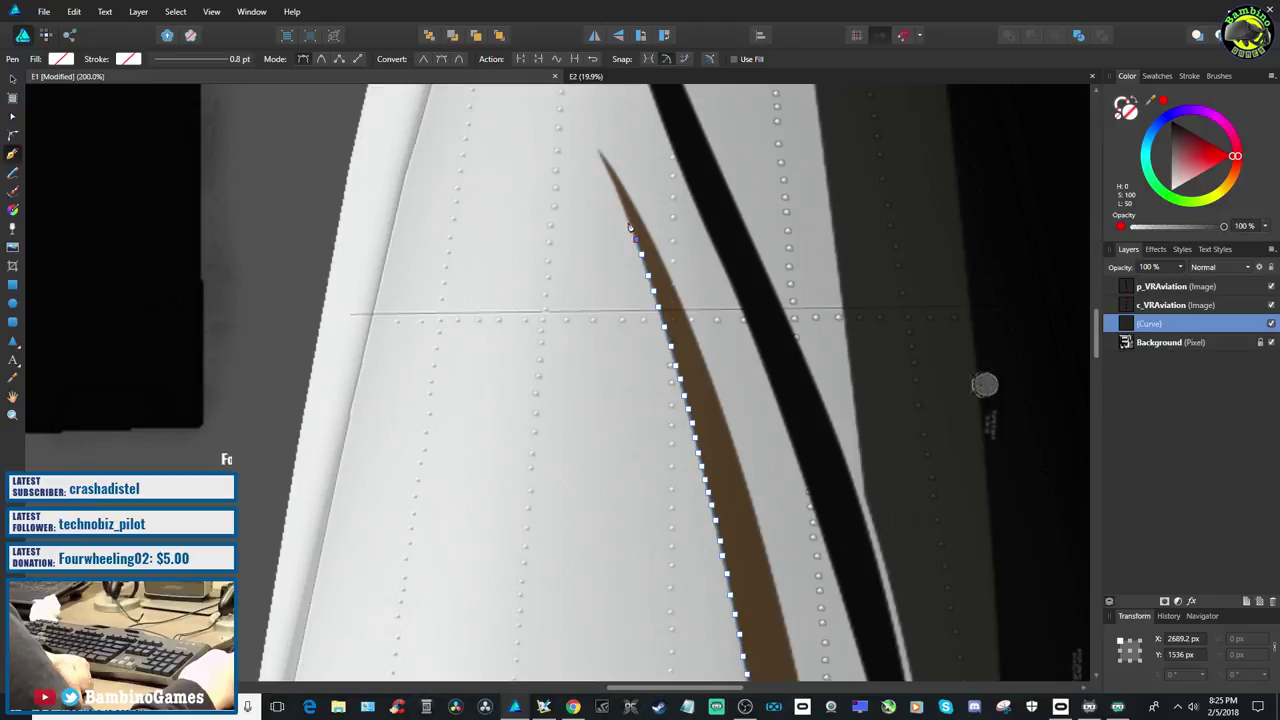
{"action": "left_click", "coordinate": [626, 213]}
{"action": "left_click", "coordinate": [620, 198]}
{"action": "left_click", "coordinate": [614, 185]}
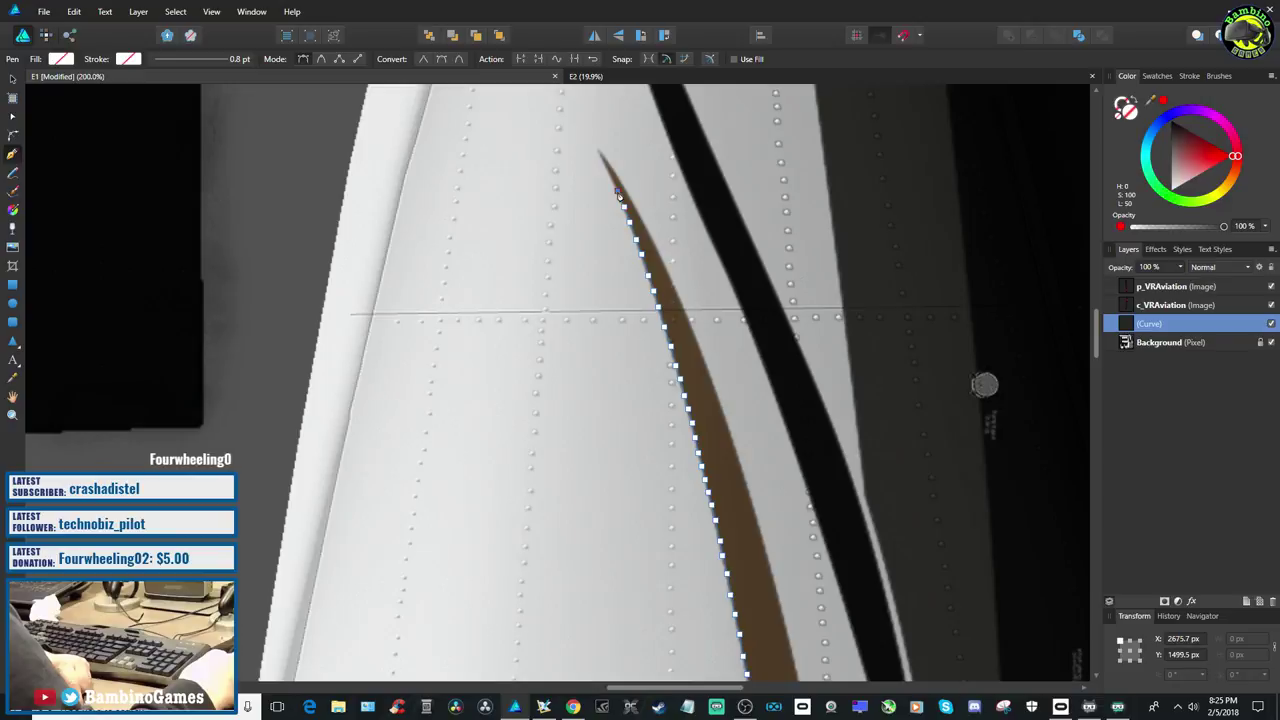
{"action": "left_click", "coordinate": [609, 175]}
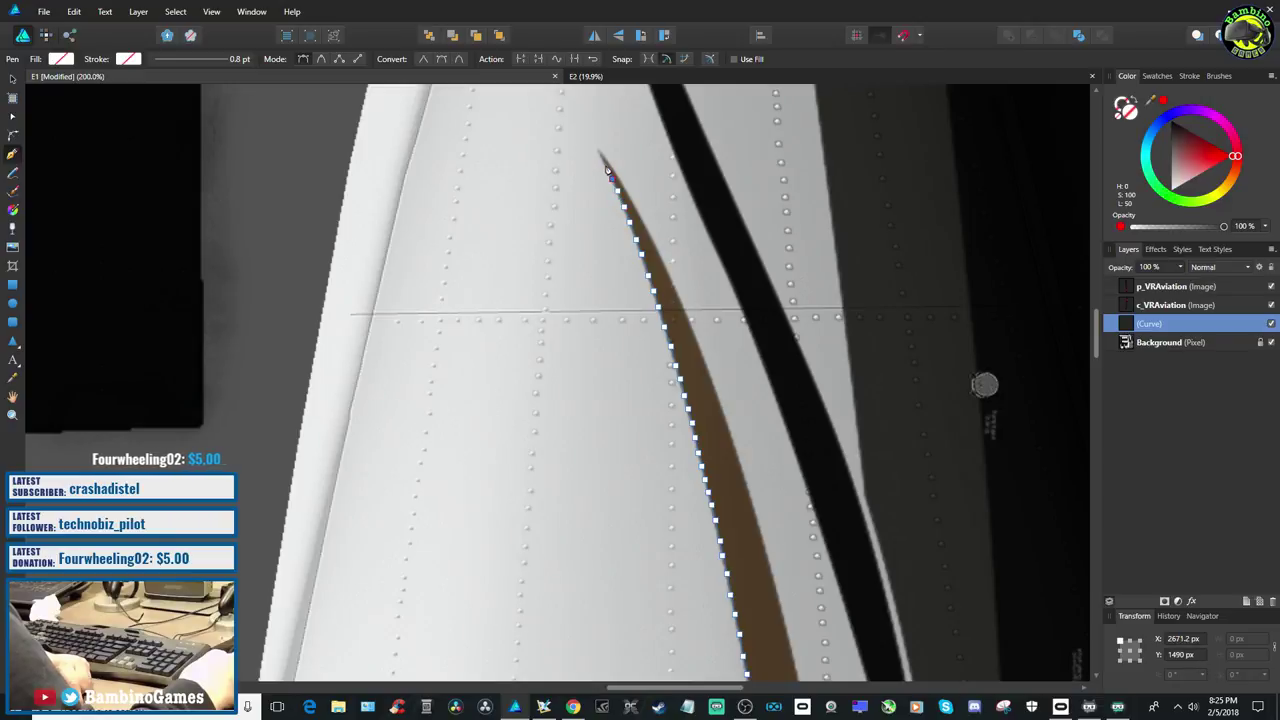
{"action": "left_click", "coordinate": [603, 162]}
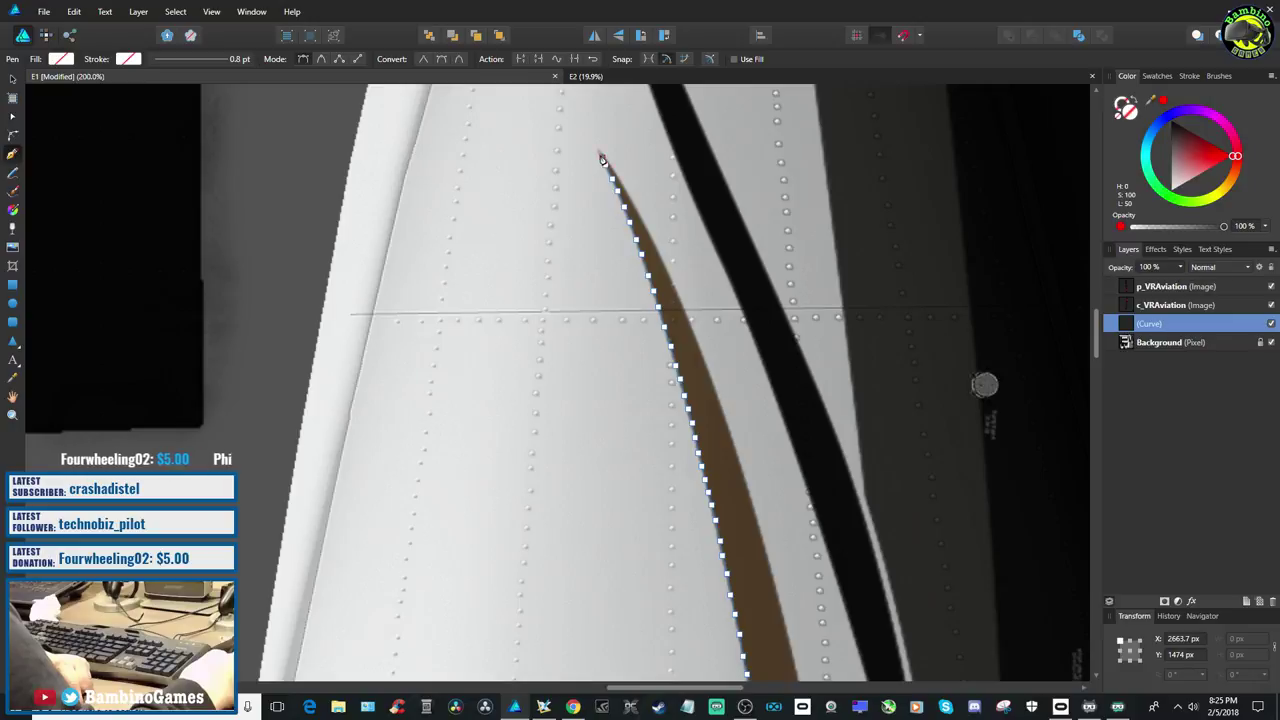
{"action": "left_click", "coordinate": [598, 150]}
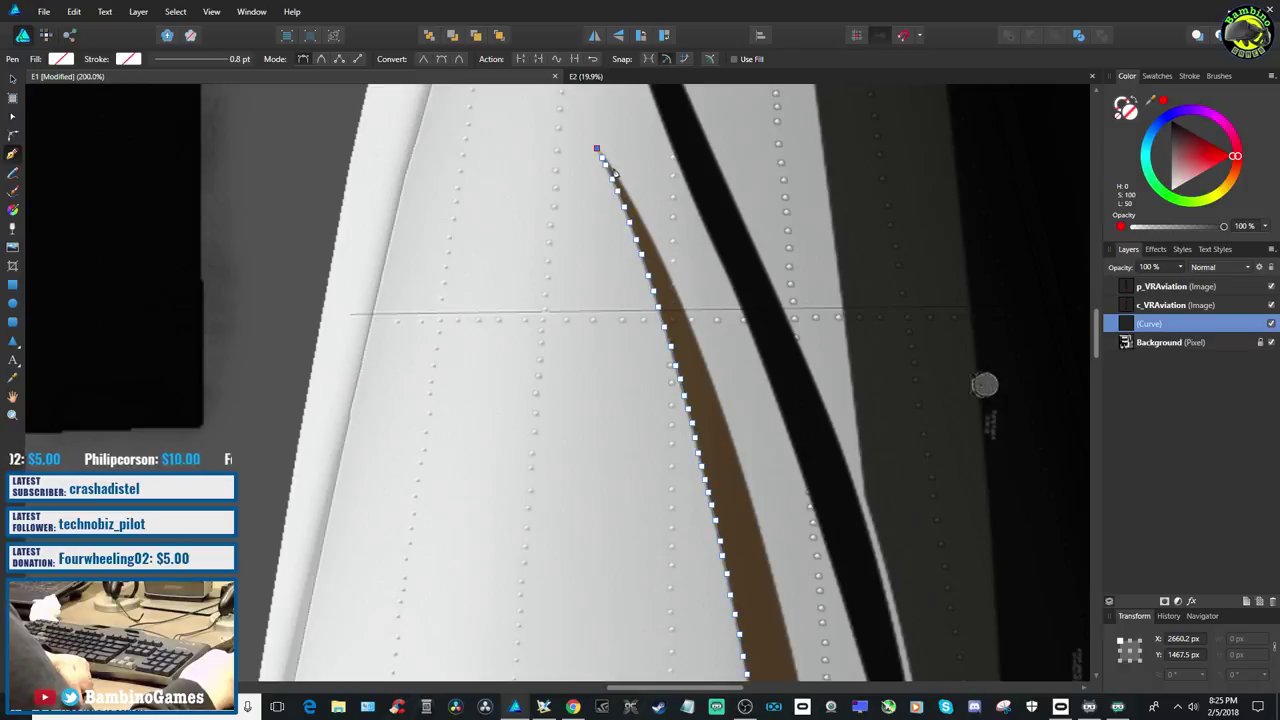
Trace the brown stripe's right edge from its pointed tip down past the horizontal panel line, to about X 2734, Y 1609 px
{"action": "left_click", "coordinate": [613, 170]}
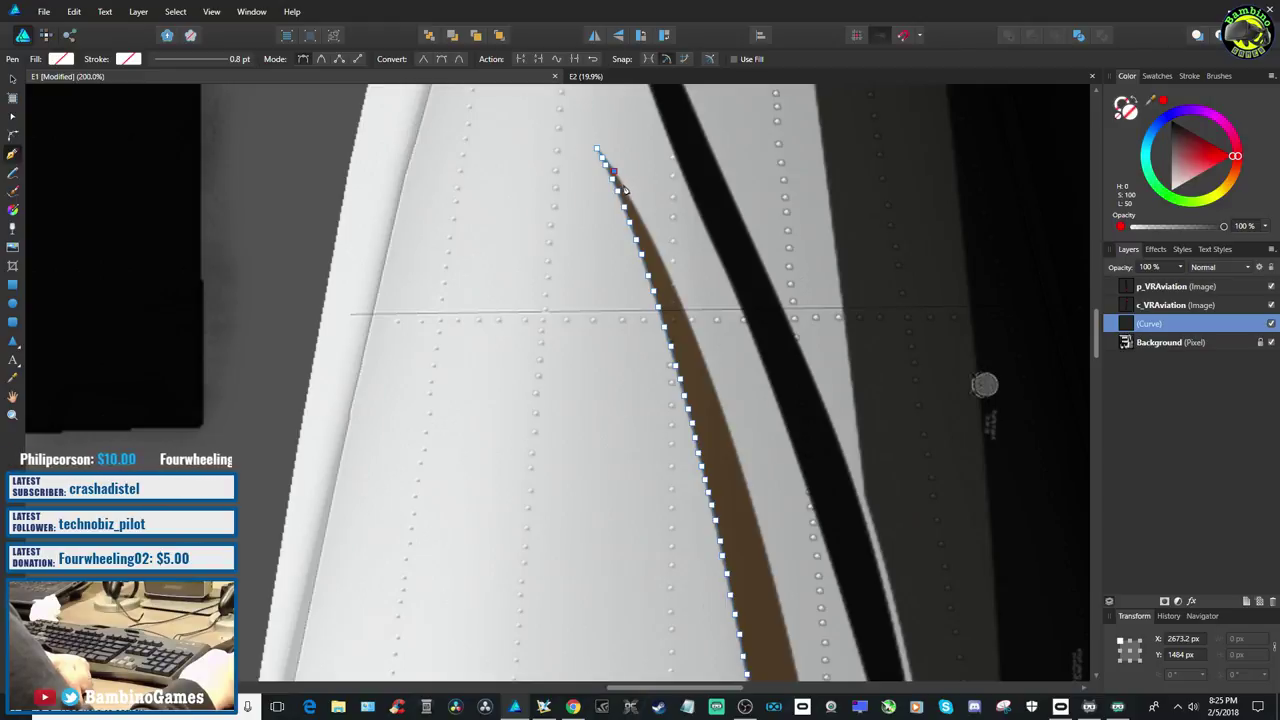
{"action": "left_click", "coordinate": [621, 185]}
{"action": "left_click", "coordinate": [630, 200]}
{"action": "left_click", "coordinate": [640, 216]}
{"action": "left_click", "coordinate": [649, 236]}
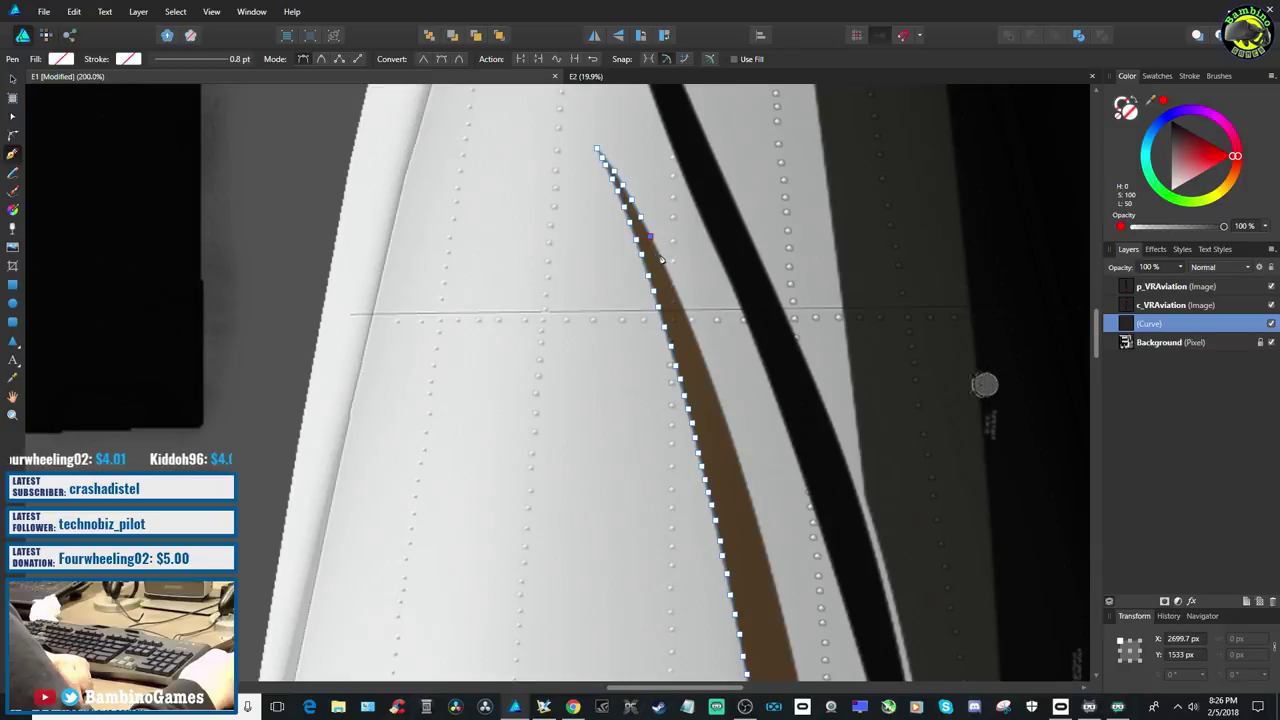
{"action": "left_click", "coordinate": [660, 257]}
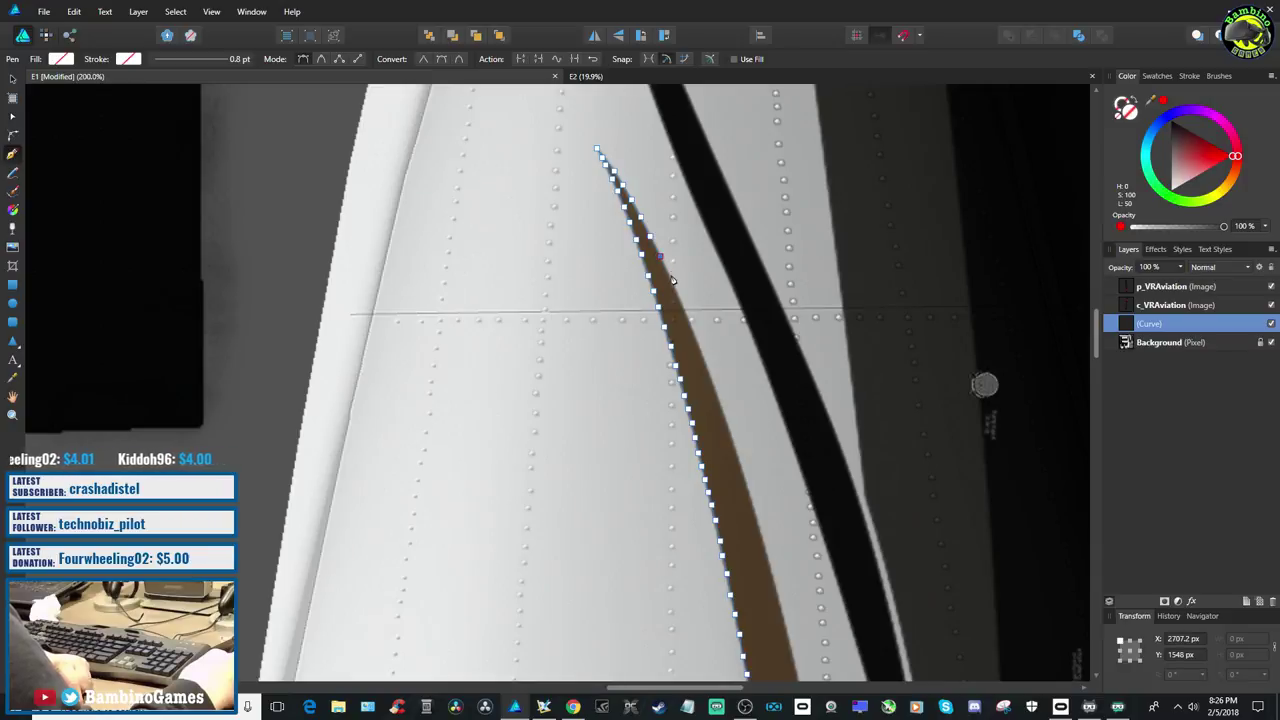
{"action": "left_click", "coordinate": [669, 277]}
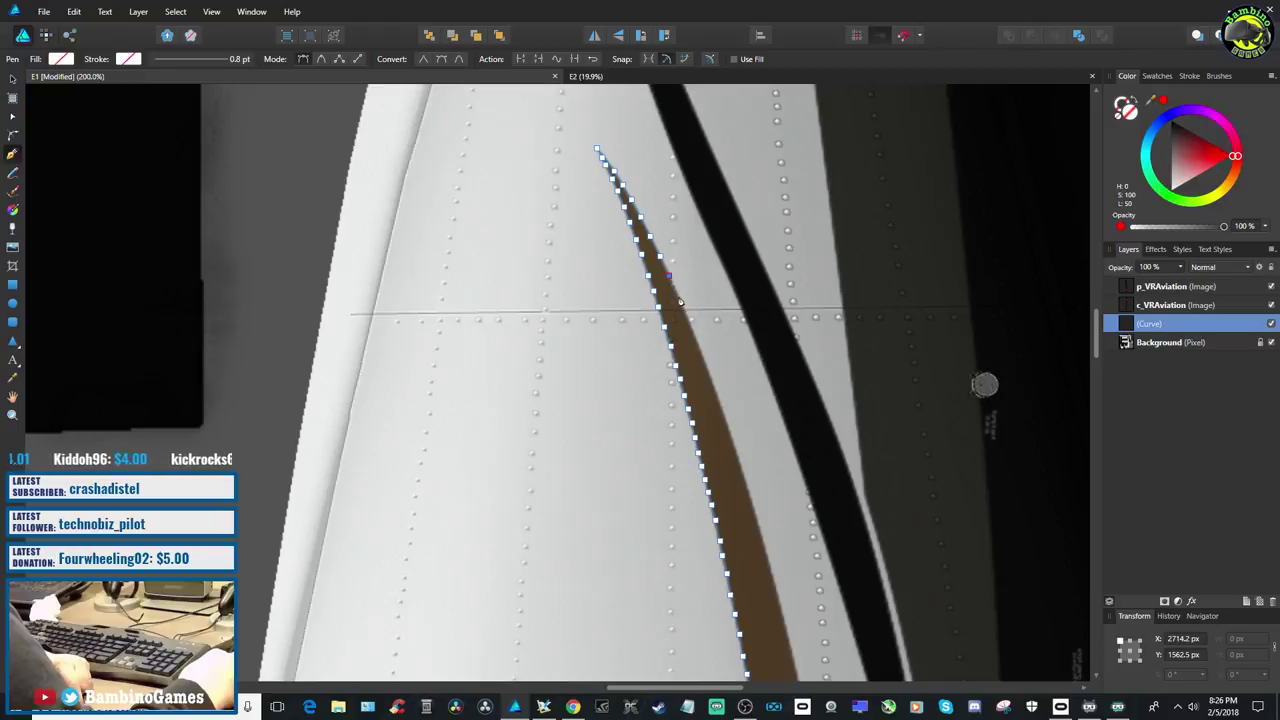
{"action": "left_click", "coordinate": [679, 297]}
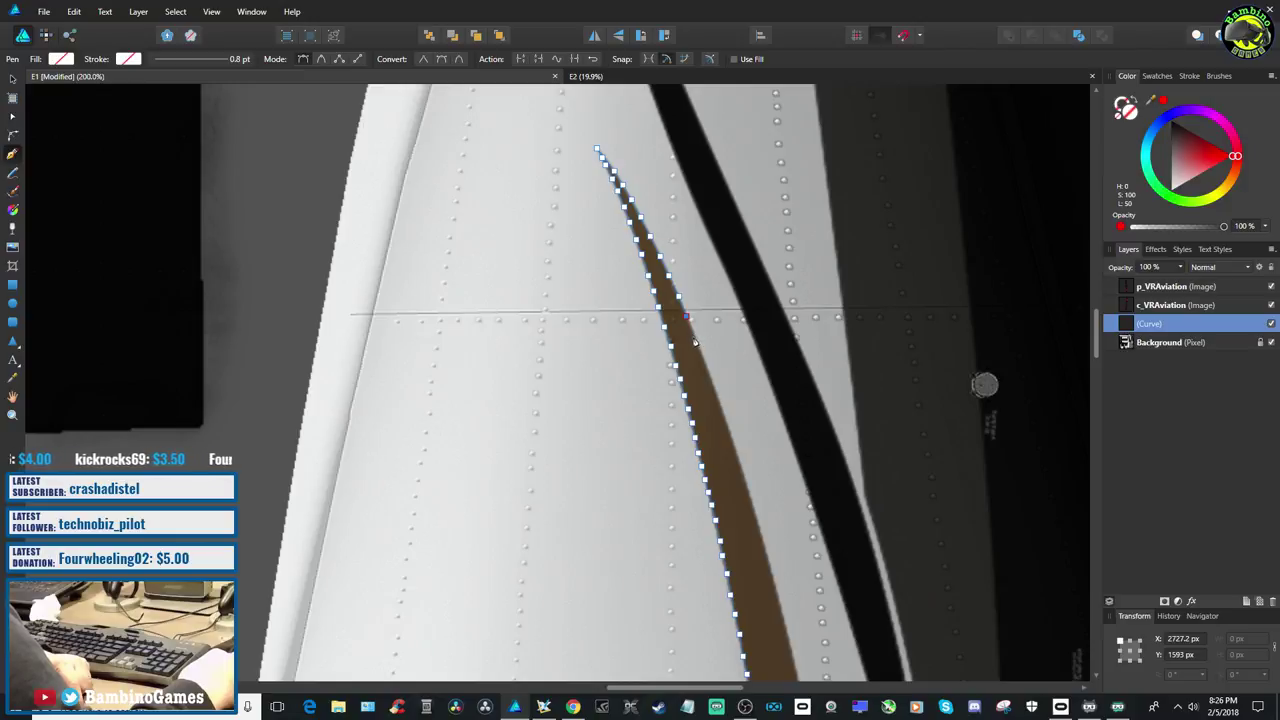
{"action": "left_click", "coordinate": [697, 341]}
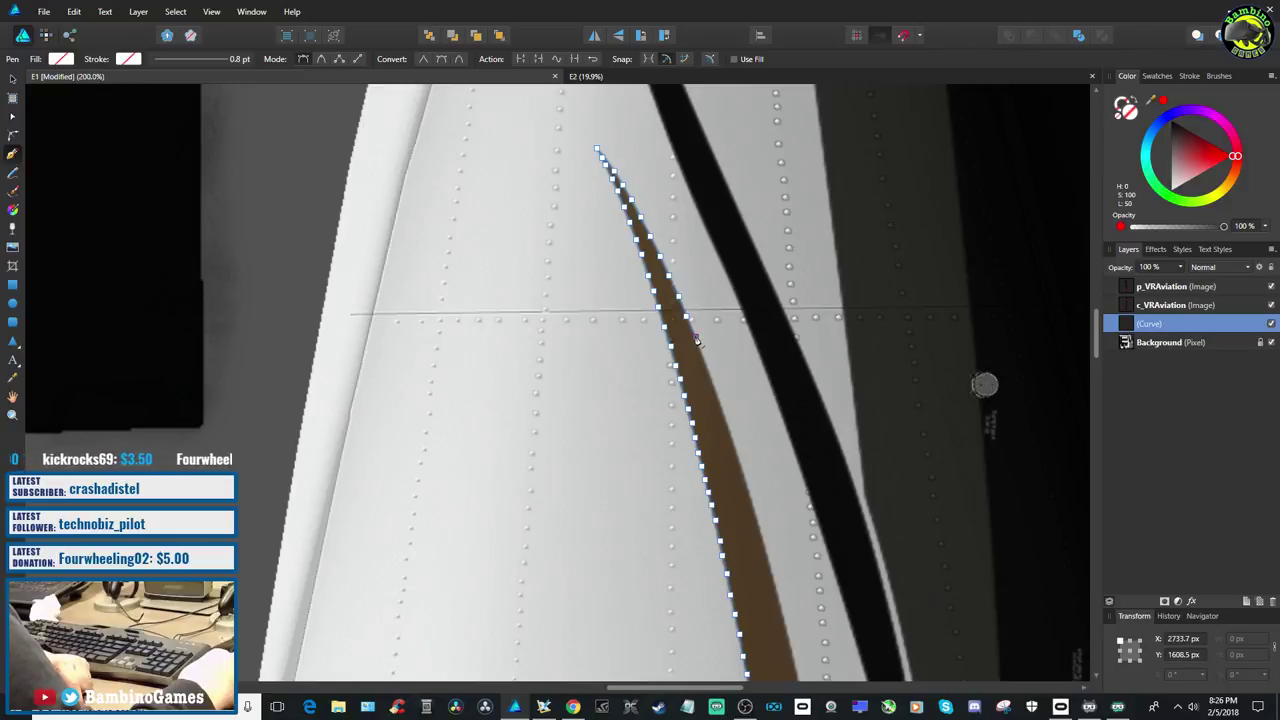
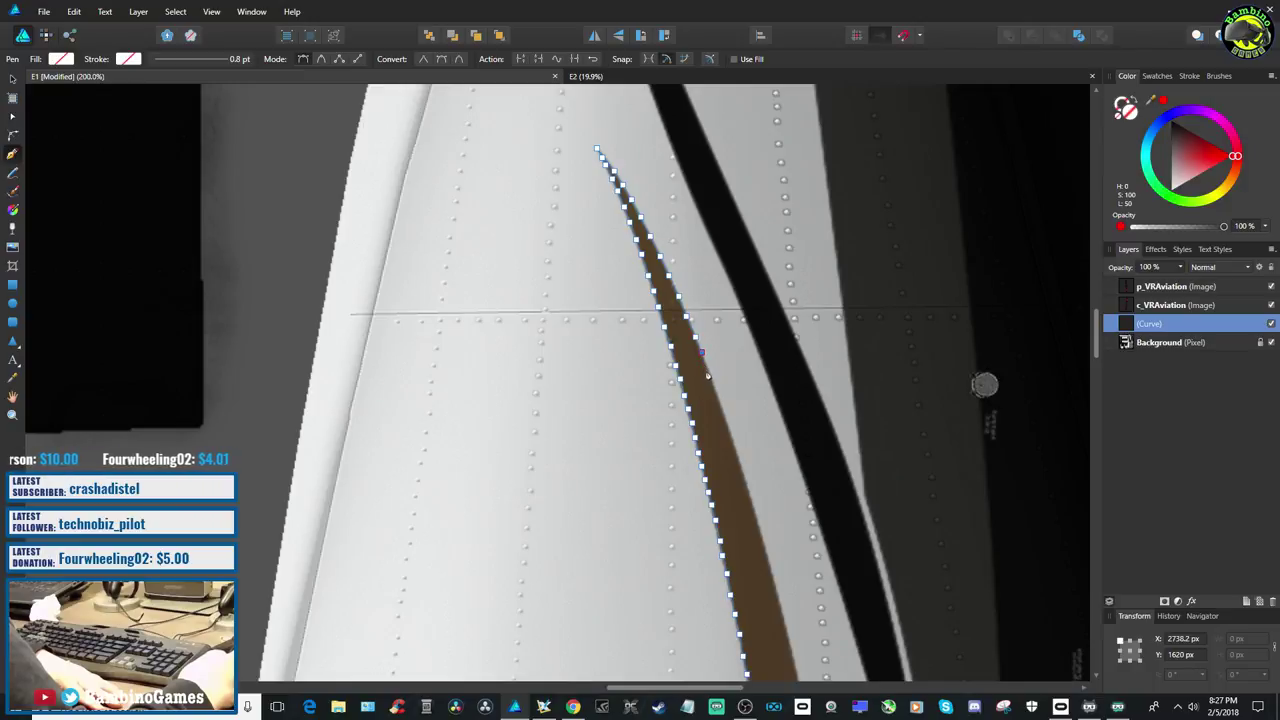
Continue the Pen curve down the stripe's right edge with closely spaced nodes to about X 2790, Y 1783 px
{"action": "left_click", "coordinate": [707, 368]}
{"action": "left_click", "coordinate": [713, 385]}
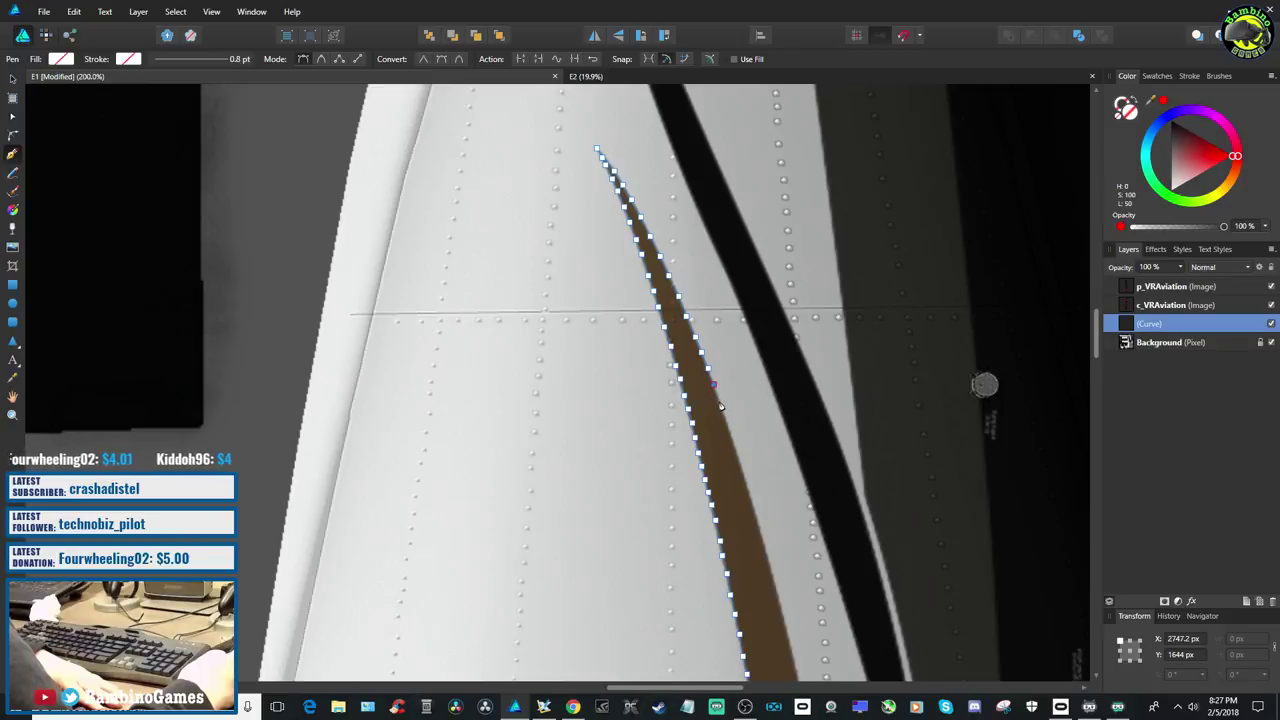
{"action": "left_click", "coordinate": [719, 401]}
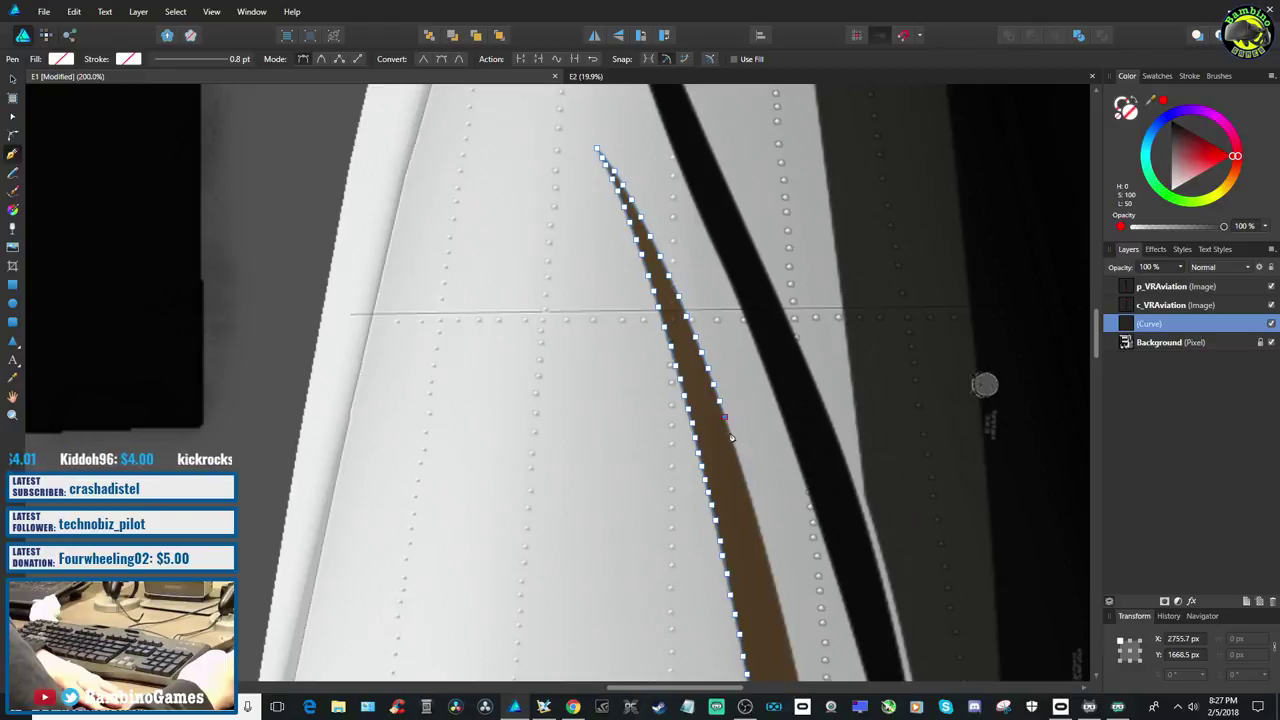
{"action": "left_click", "coordinate": [730, 434]}
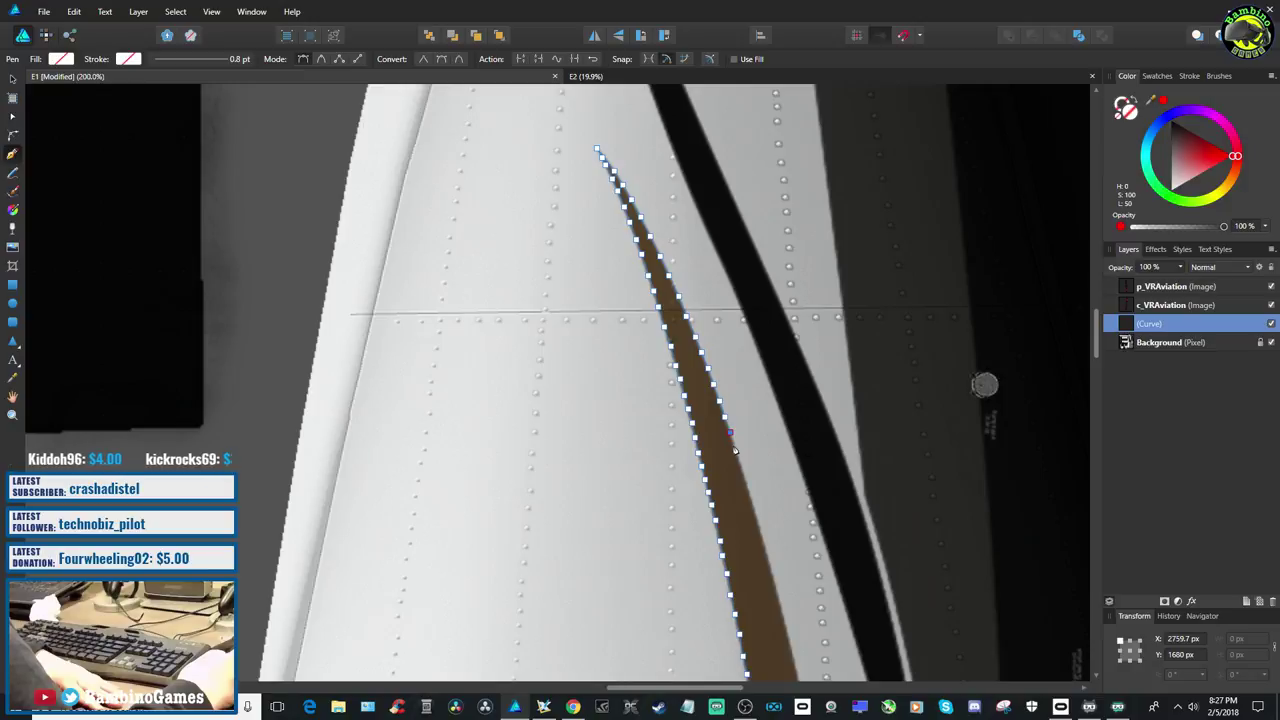
{"action": "left_click", "coordinate": [736, 452]}
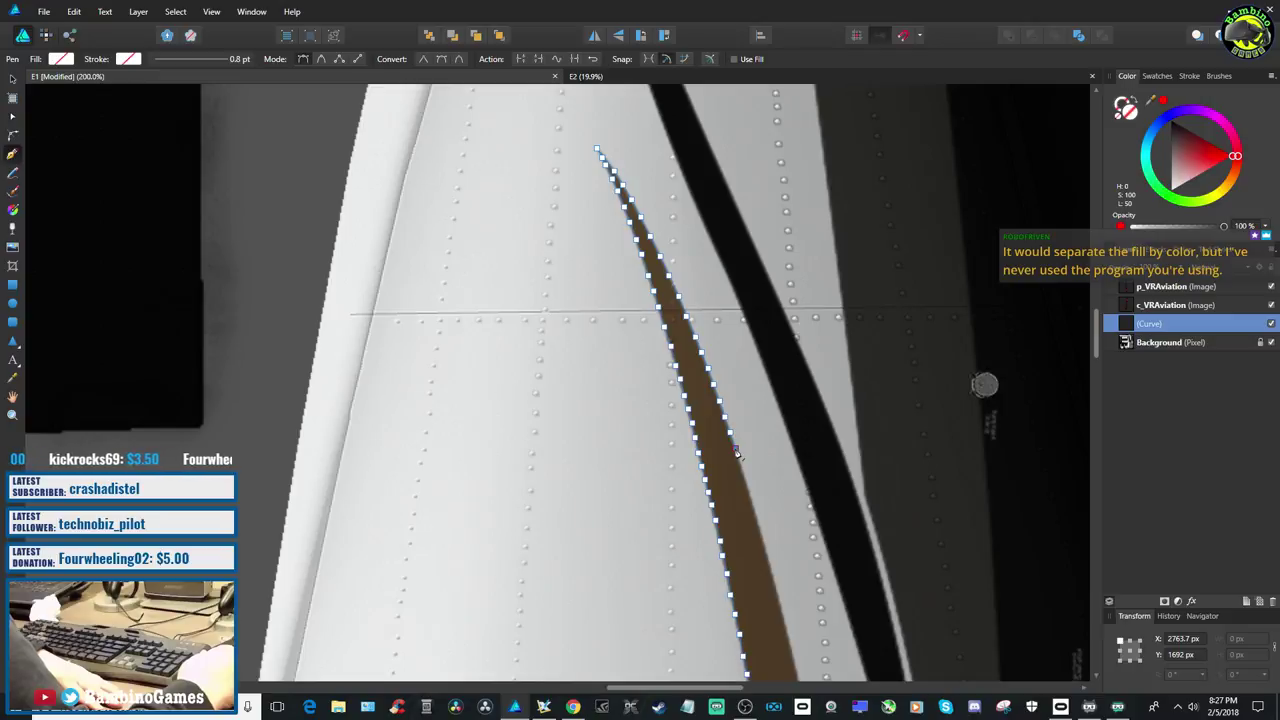
{"action": "scroll", "coordinate": [742, 460], "scroll_direction": "down", "scroll_amount": 2}
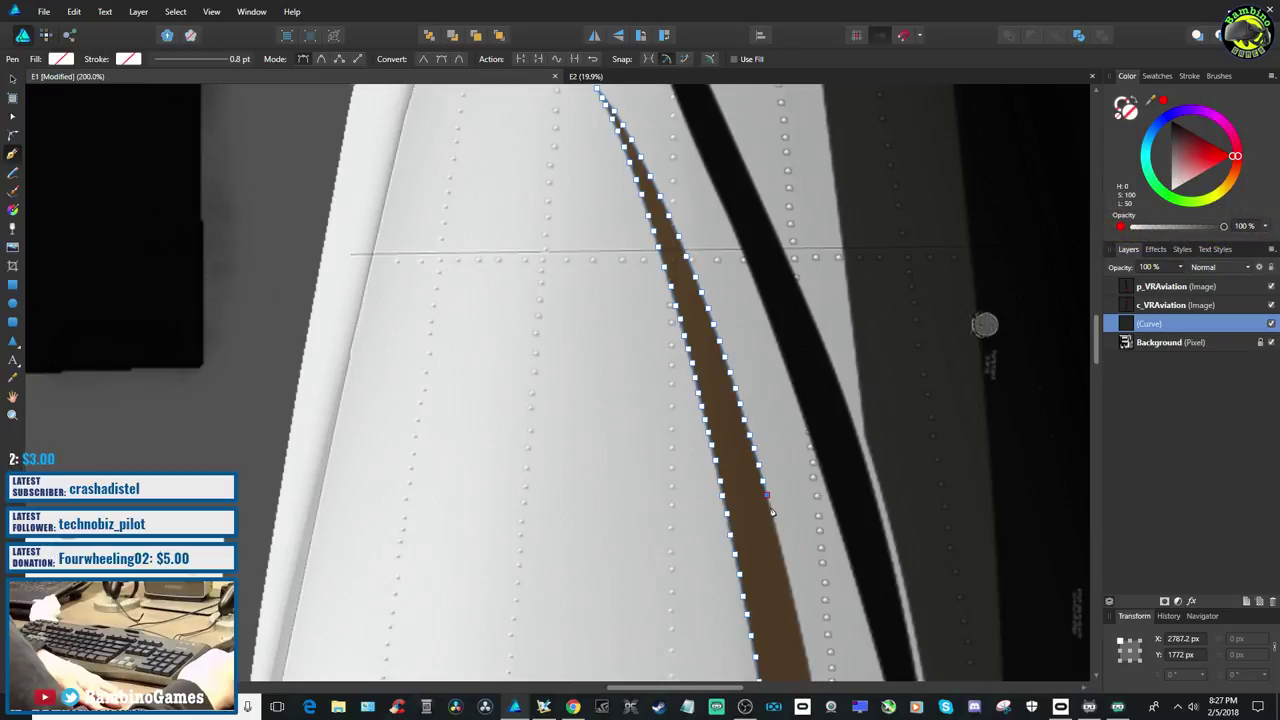
{"action": "scroll", "coordinate": [774, 516], "scroll_direction": "down", "scroll_amount": 2}
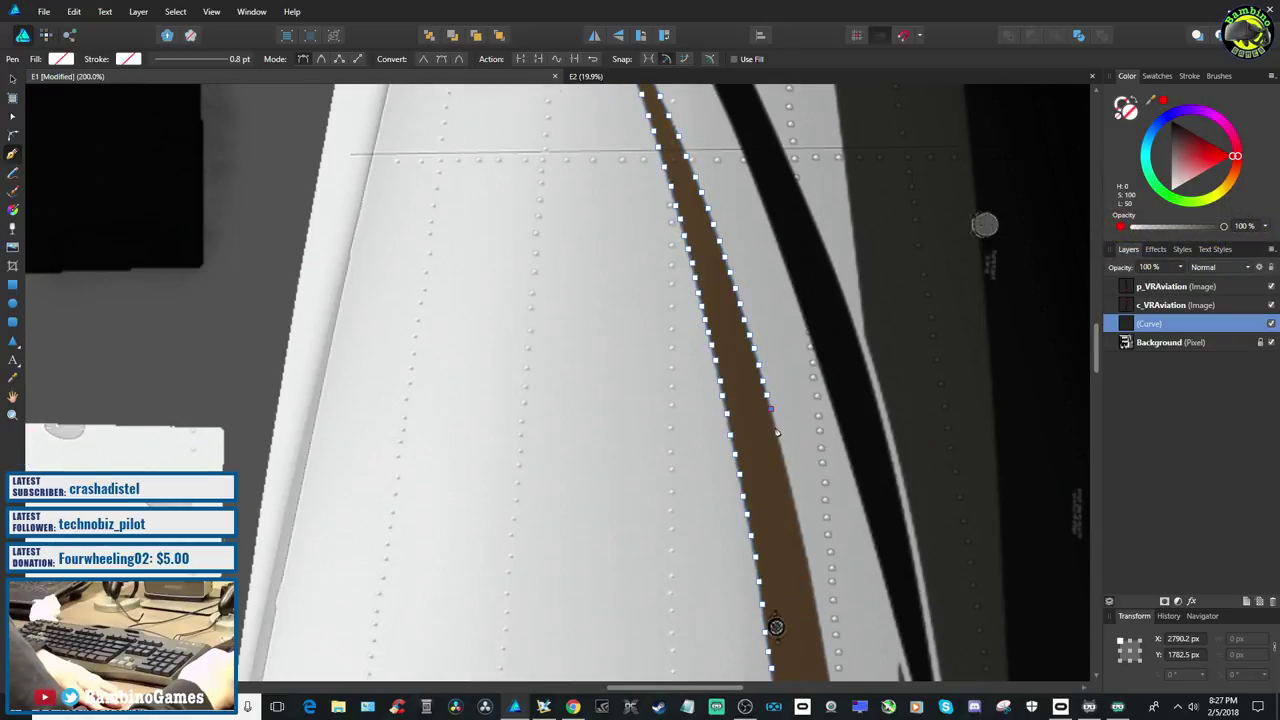
Extend the curve along the lower part of the stripe's right edge to about X 2849, Y 2076 px
{"action": "left_click", "coordinate": [780, 445]}
{"action": "left_click", "coordinate": [785, 464]}
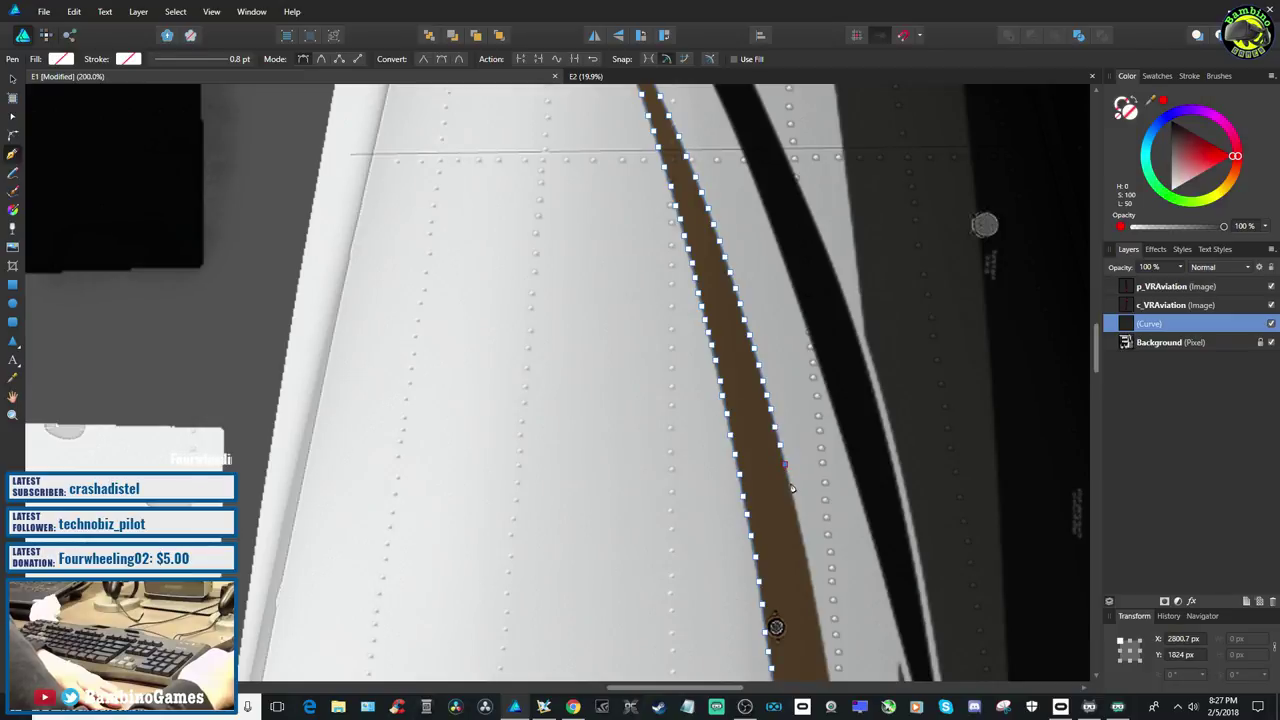
{"action": "left_click", "coordinate": [789, 482]}
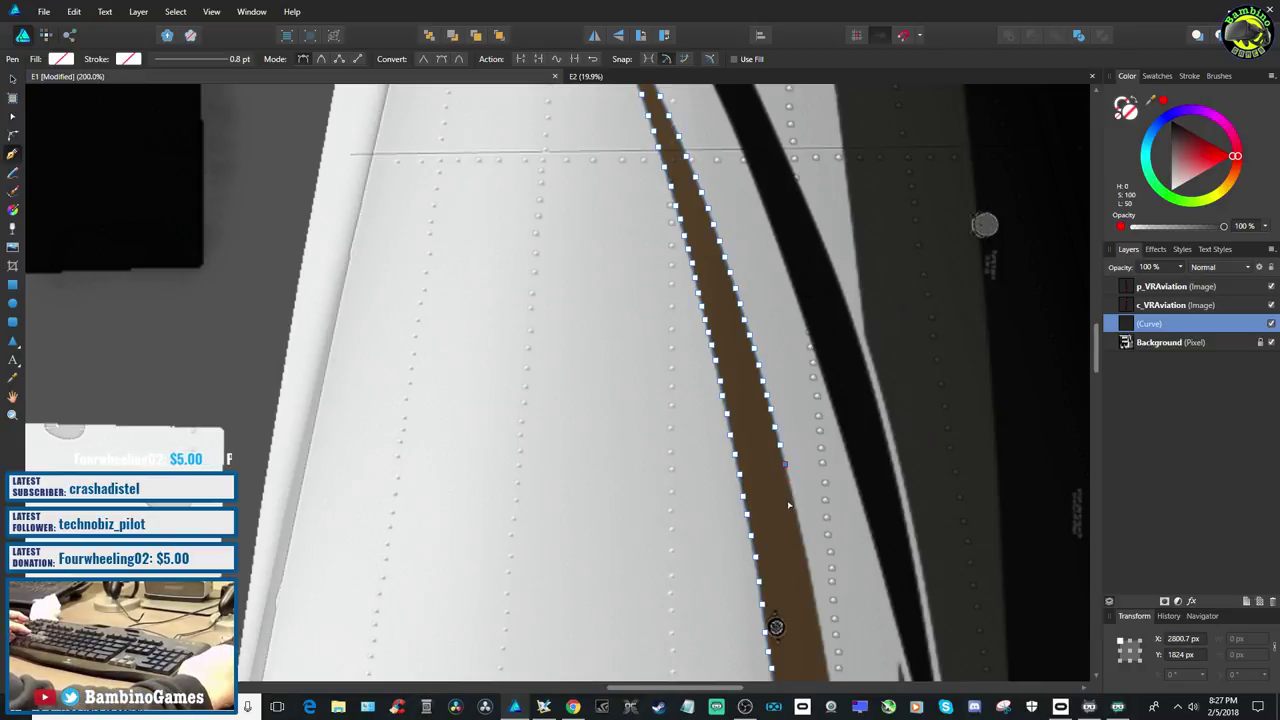
{"action": "scroll", "coordinate": [790, 490], "scroll_direction": "down", "scroll_amount": 2}
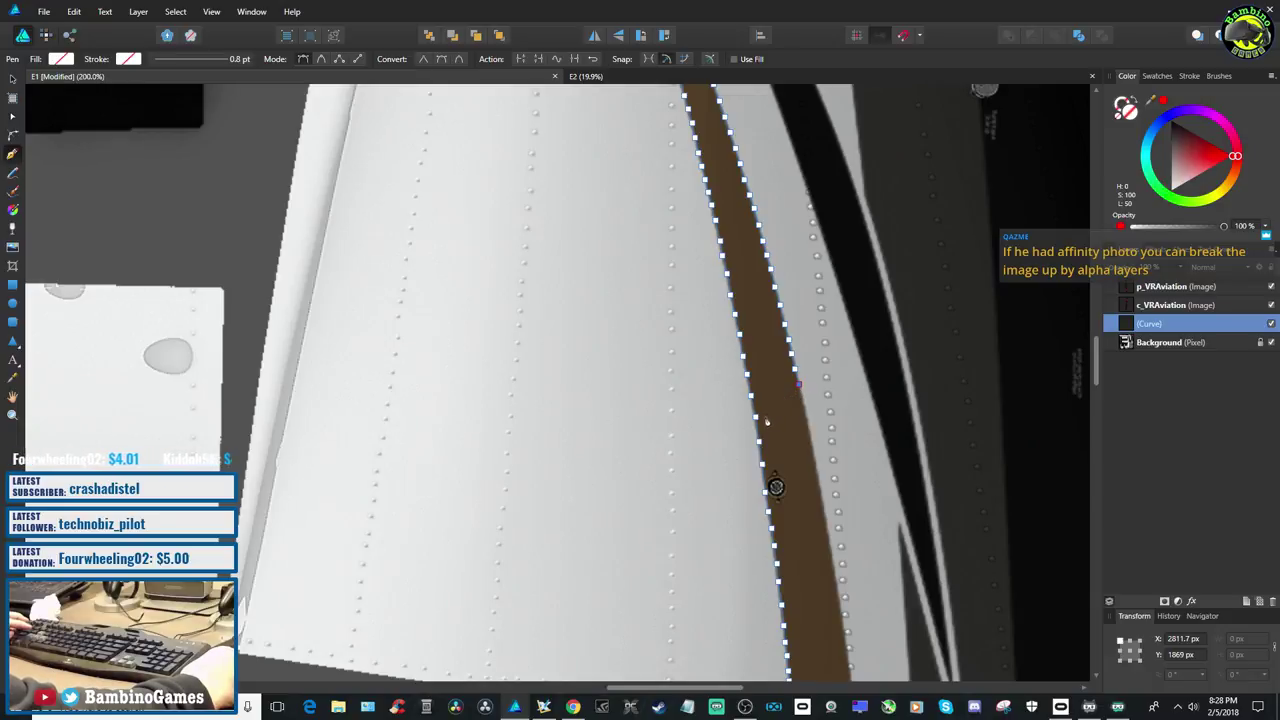
{"action": "scroll", "coordinate": [770, 430], "scroll_direction": "down", "scroll_amount": 2}
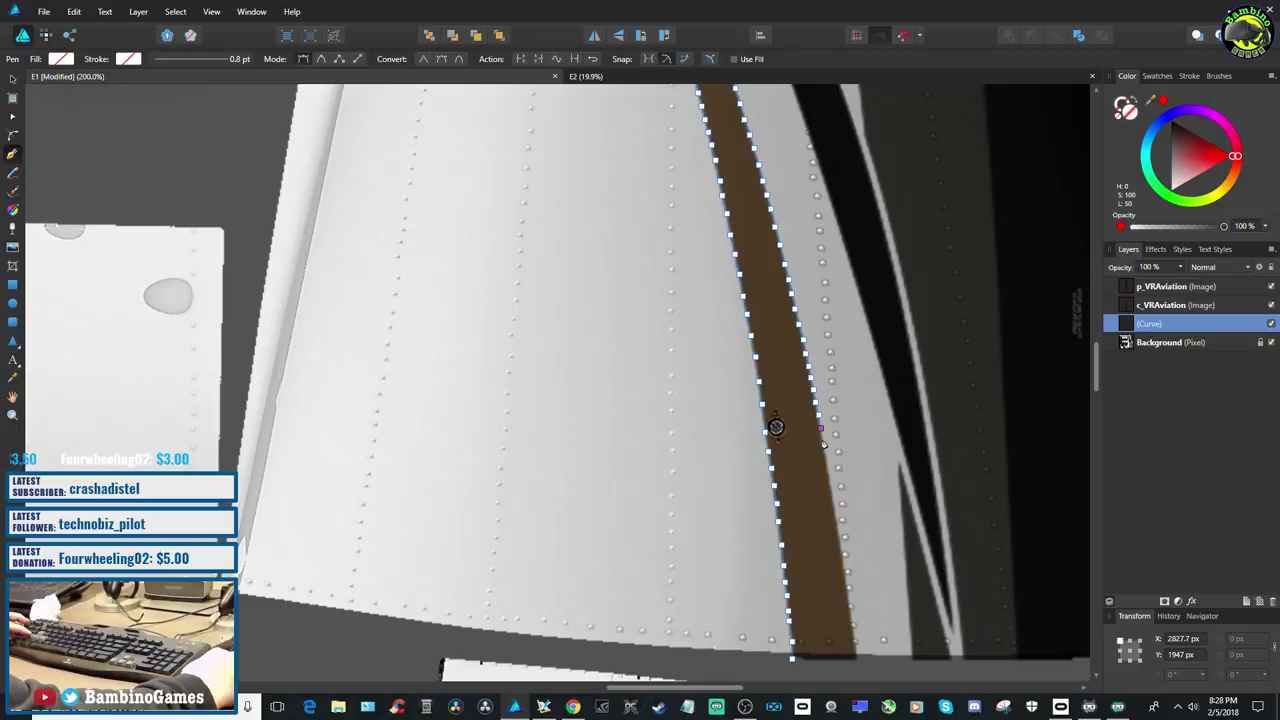
{"action": "scroll", "coordinate": [776, 427], "scroll_direction": "down", "scroll_amount": 2}
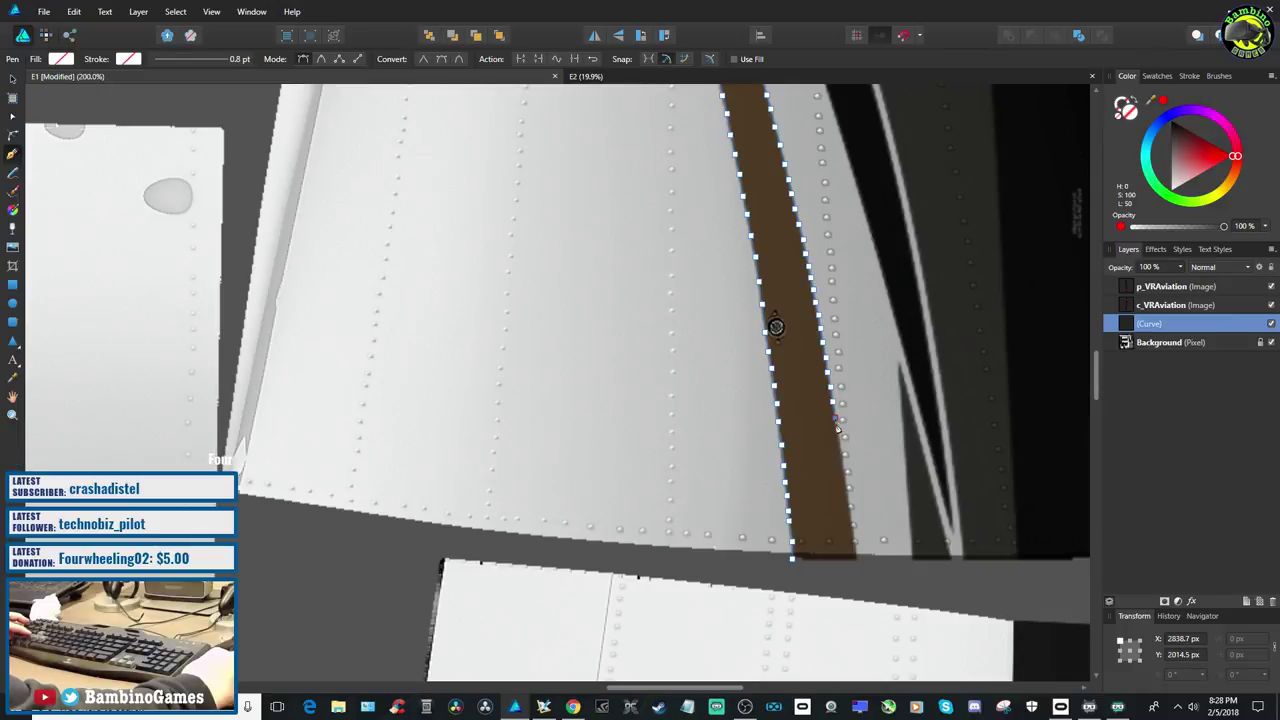
{"action": "scroll", "coordinate": [840, 445], "scroll_direction": "down", "scroll_amount": 2}
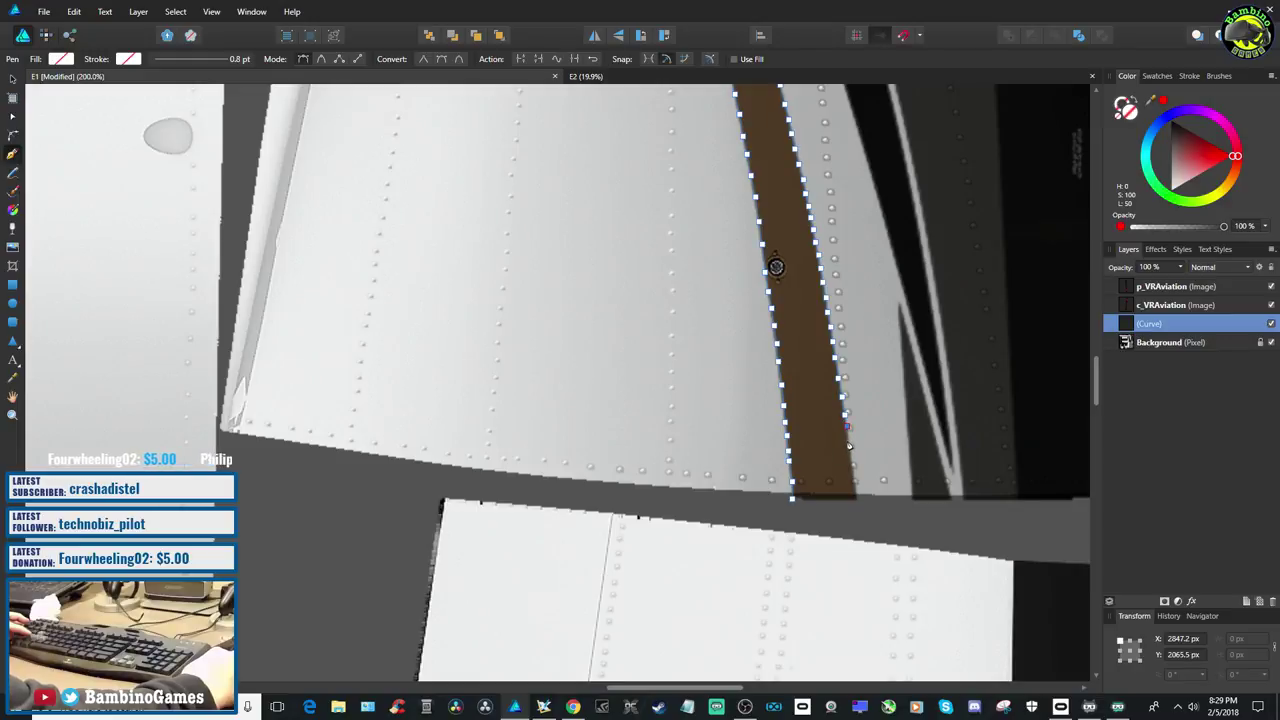
{"action": "scroll", "coordinate": [850, 443], "scroll_direction": "down", "scroll_amount": 2}
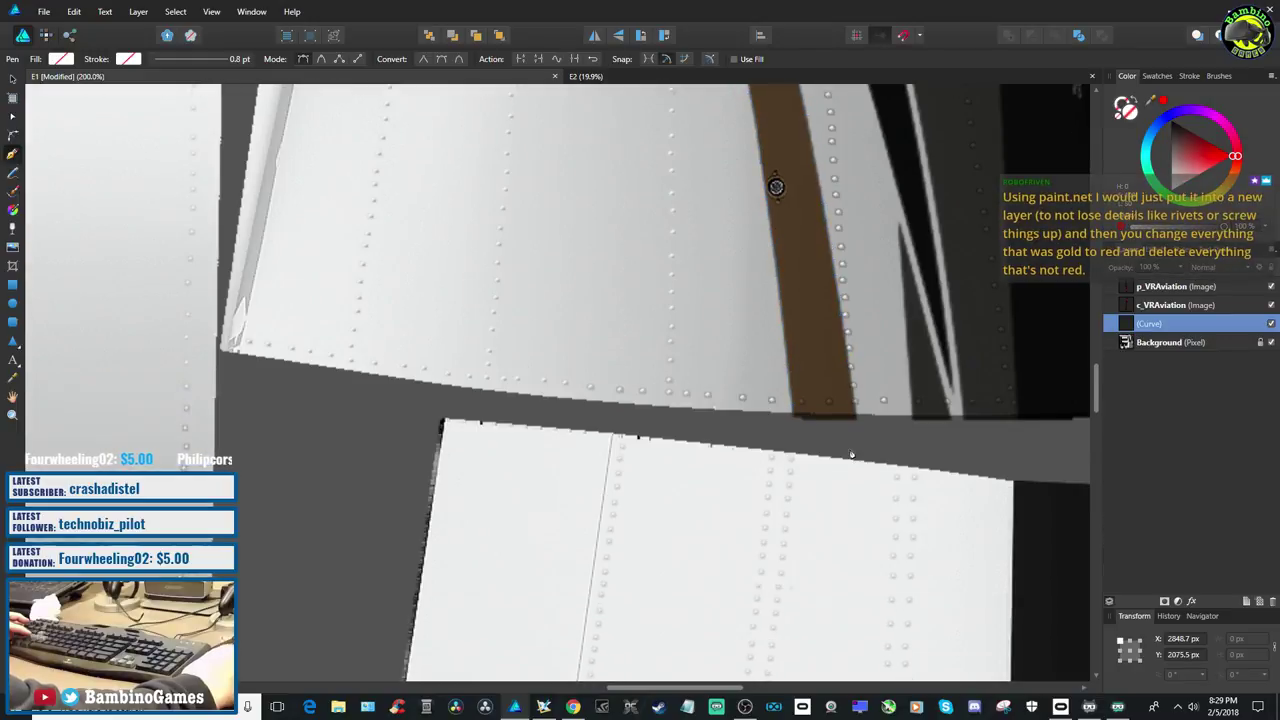
Finish the right edge at the stripe's lower corner, about X 2855, Y 2121 px, and close the curve along its bottom edge
{"action": "left_click", "coordinate": [851, 378]}
{"action": "left_click", "coordinate": [855, 397]}
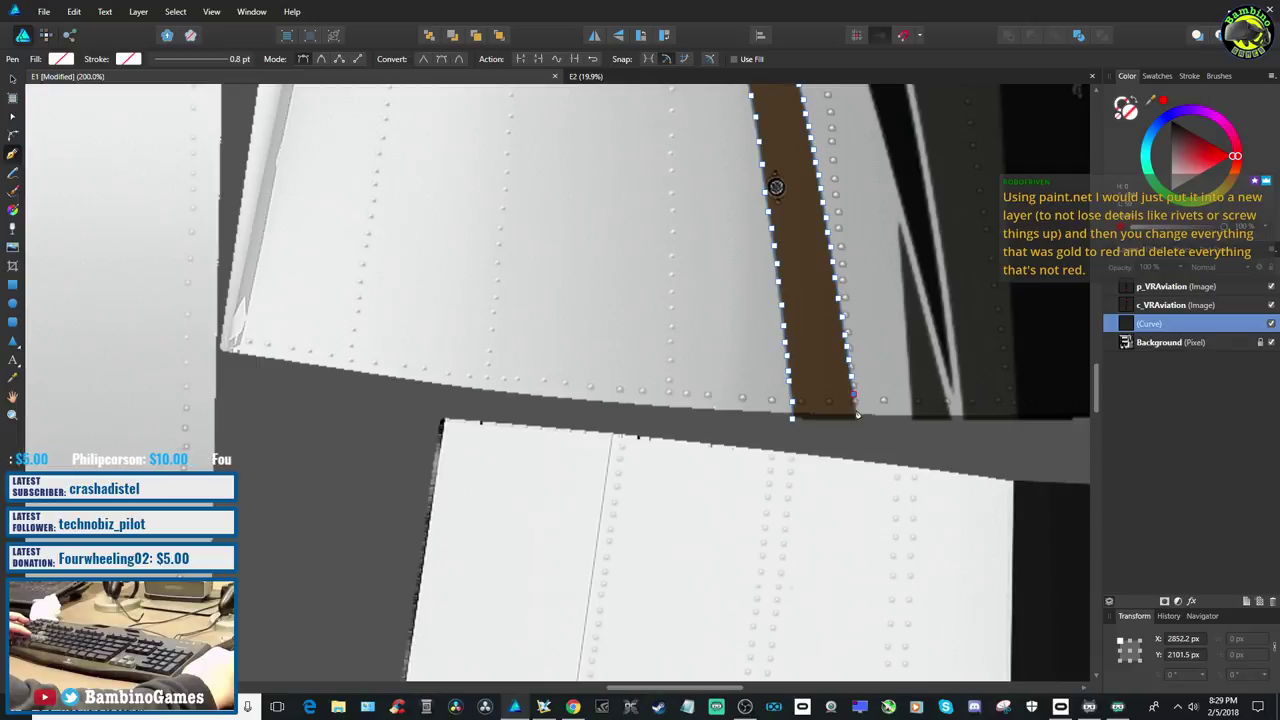
{"action": "left_click", "coordinate": [857, 413]}
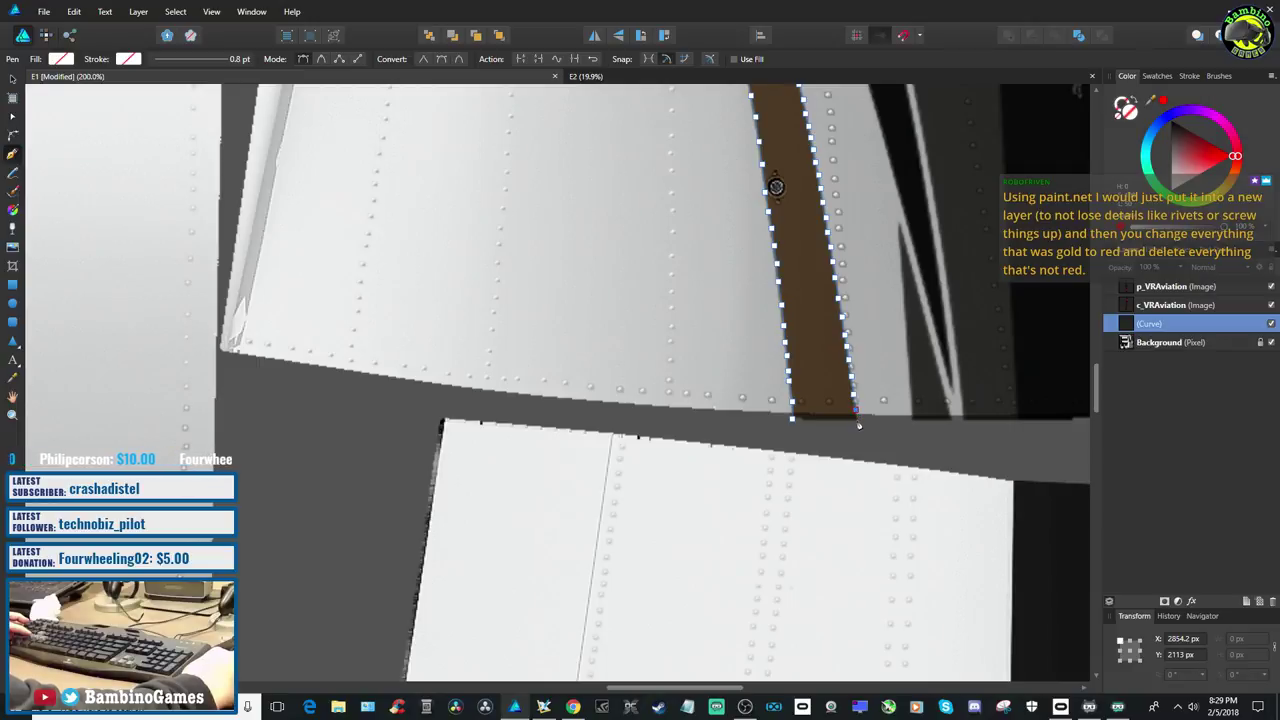
{"action": "left_click", "coordinate": [858, 422]}
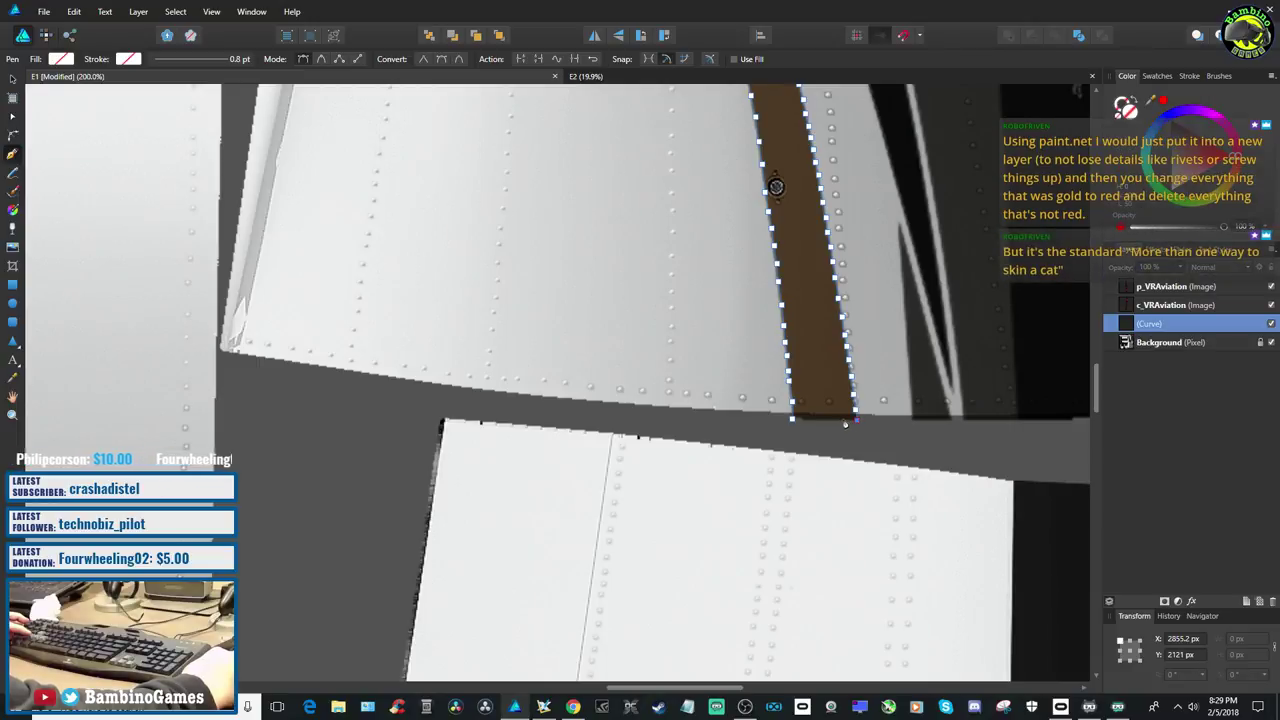
{"action": "left_click", "coordinate": [793, 421]}
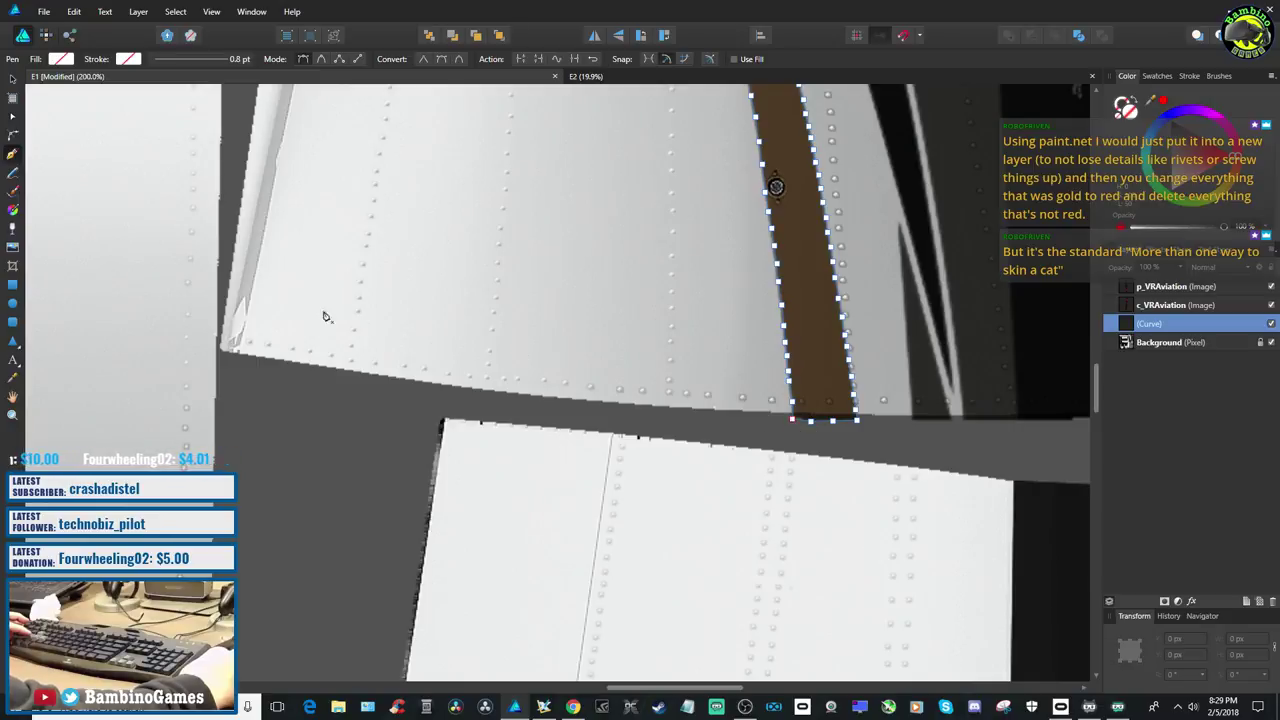
Fill the closed stripe curve with the recently used red and deselect it
{"action": "left_click", "coordinate": [13, 80]}
{"action": "left_click", "coordinate": [64, 62]}
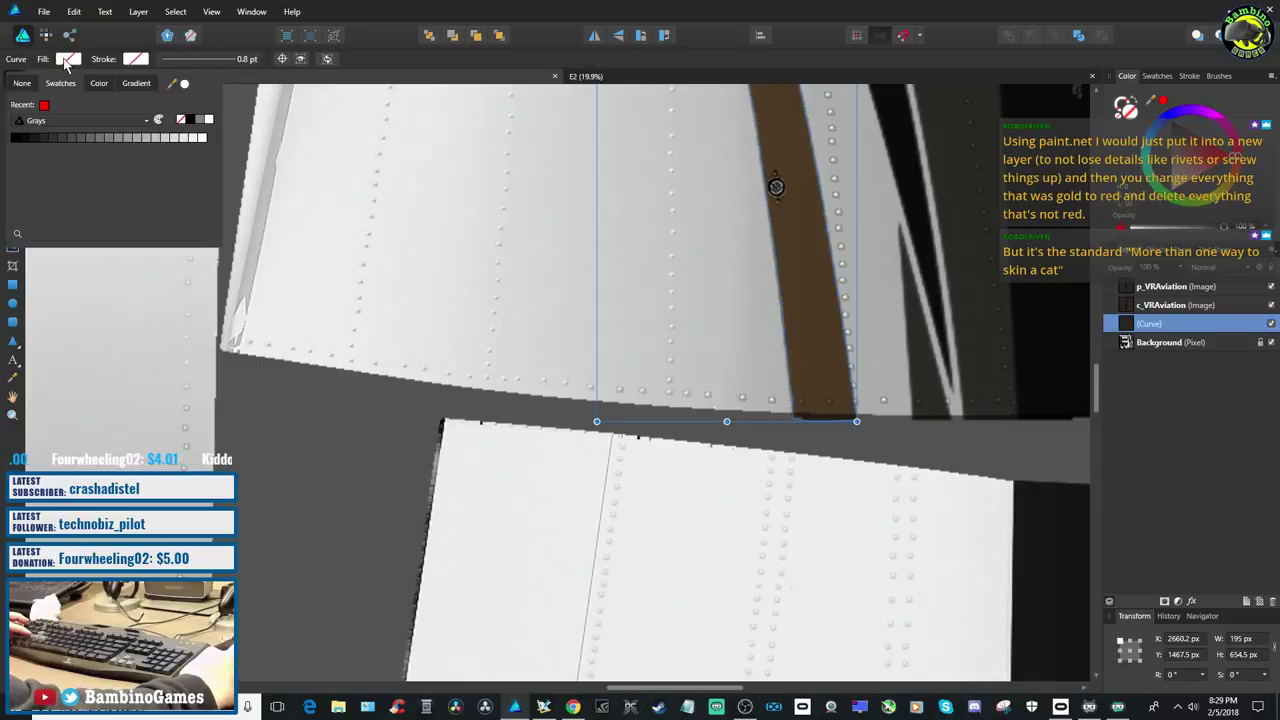
{"action": "left_click", "coordinate": [44, 104]}
{"action": "scroll", "coordinate": [784, 437], "scroll_direction": "down", "scroll_amount": 6}
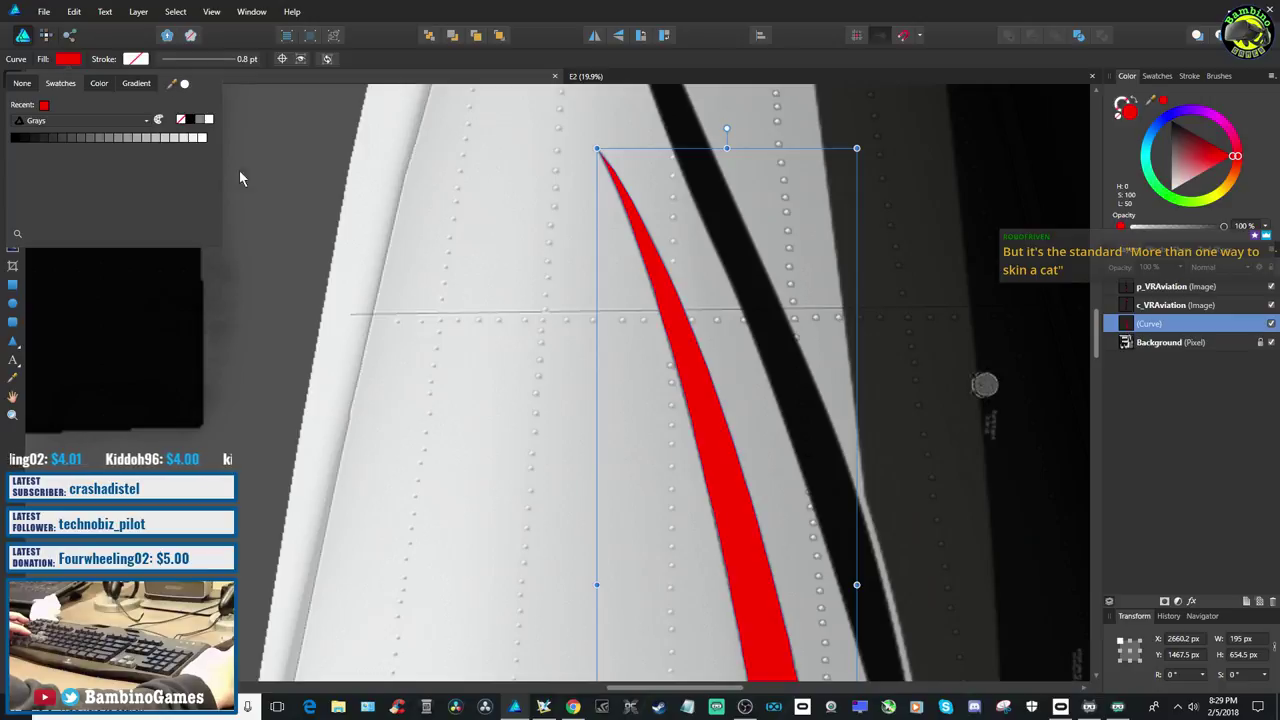
{"action": "scroll", "coordinate": [479, 396], "scroll_direction": "down", "scroll_amount": 1}
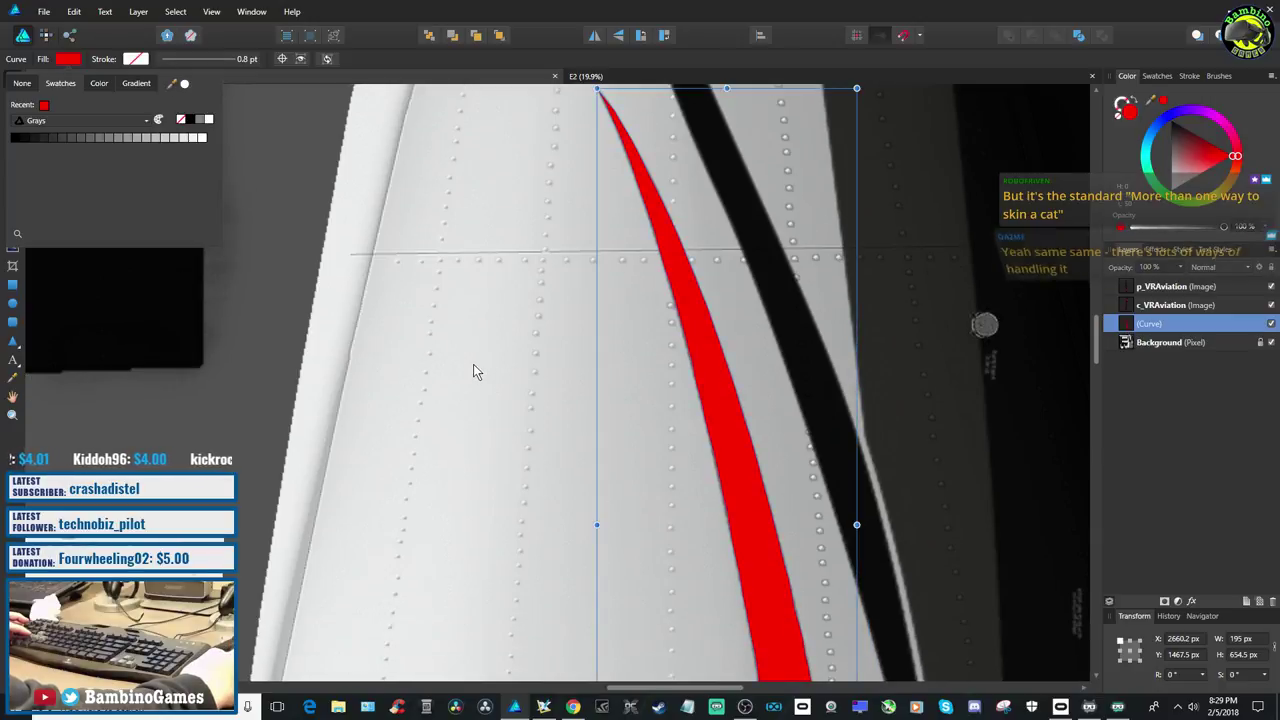
{"action": "left_click", "coordinate": [473, 364]}
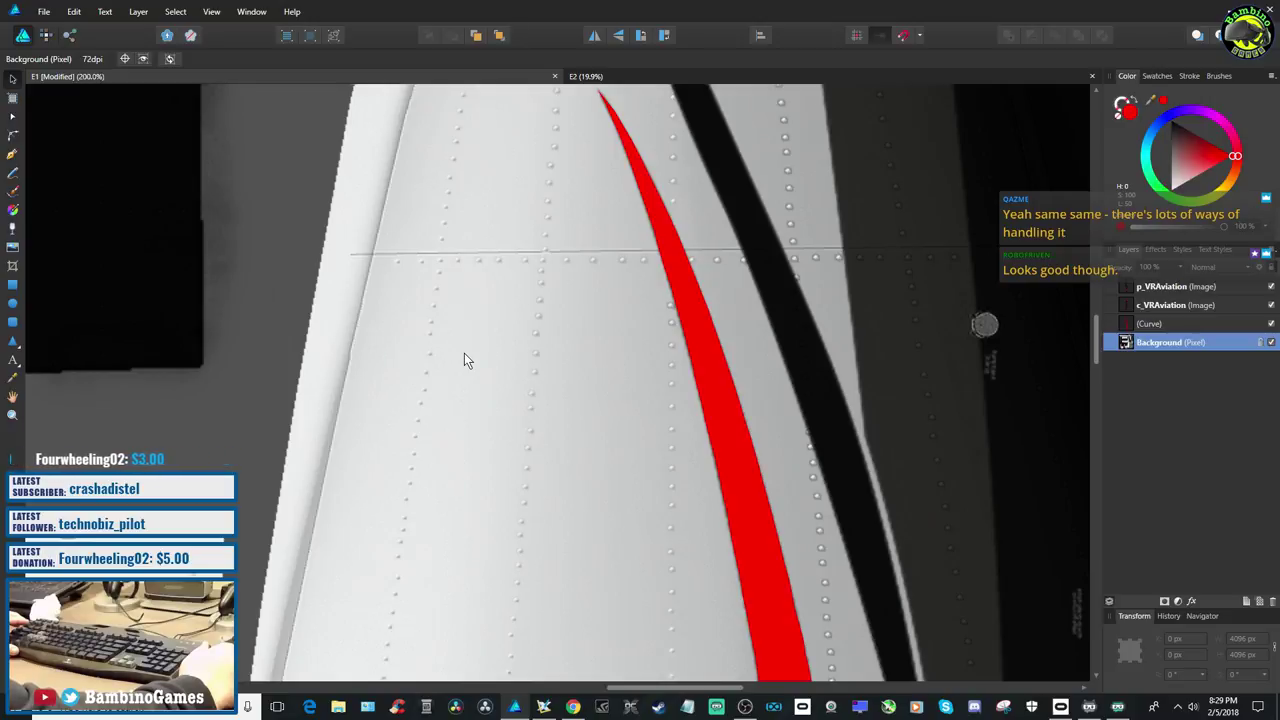
Save the E1 document and export it as a PNG, replacing E1.png in the VR Aviation livery's objects folder
{"action": "left_click", "coordinate": [61, 14]}
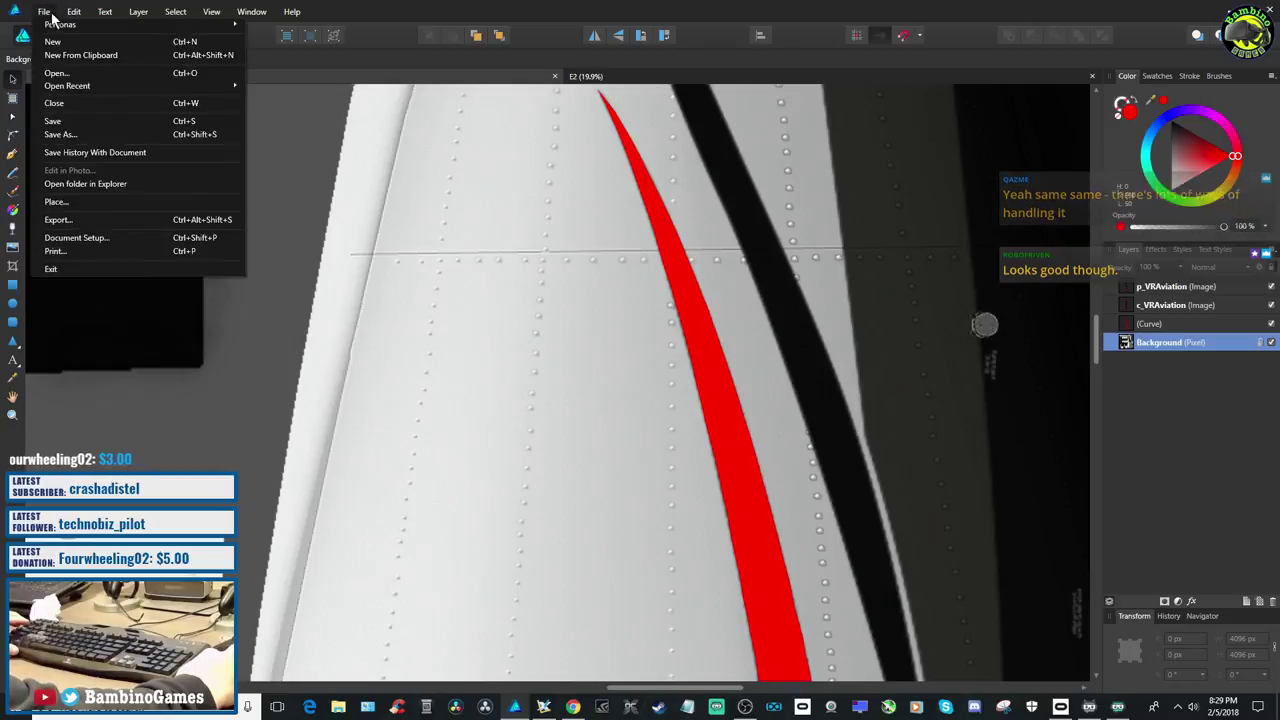
{"action": "left_click", "coordinate": [48, 120]}
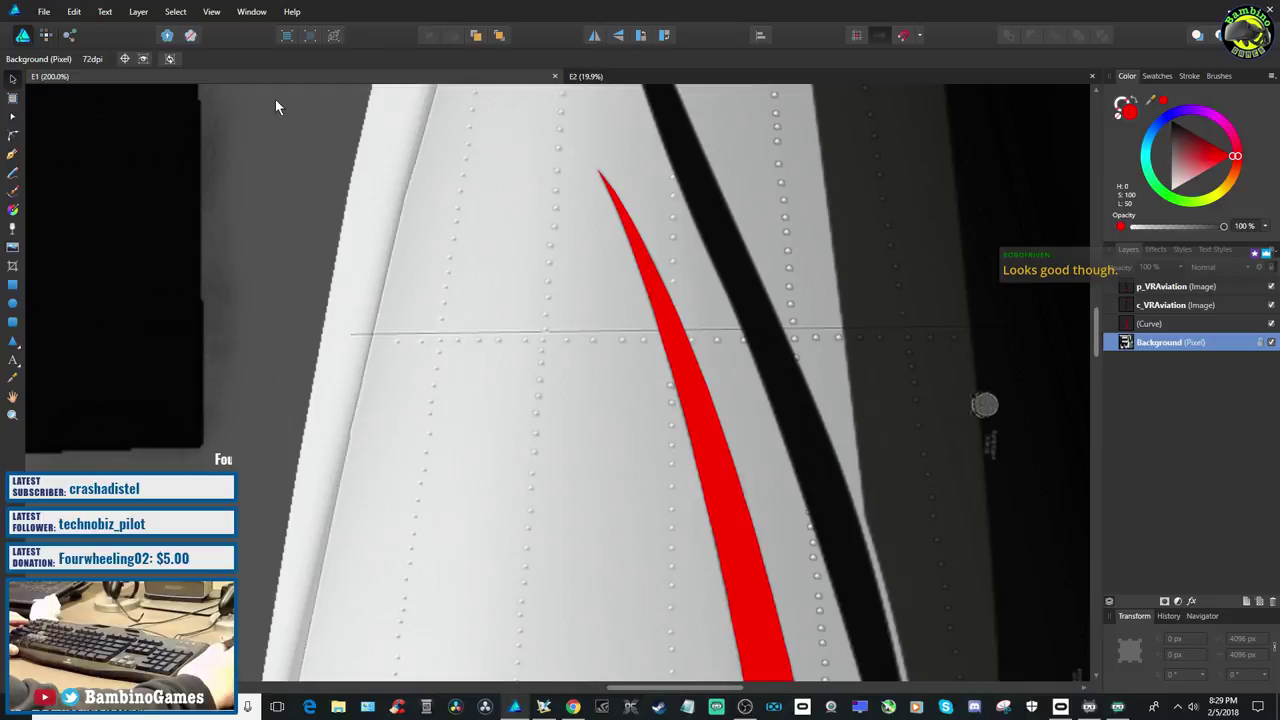
{"action": "left_click", "coordinate": [72, 14]}
{"action": "mouse_move", "coordinate": [45, 12]}
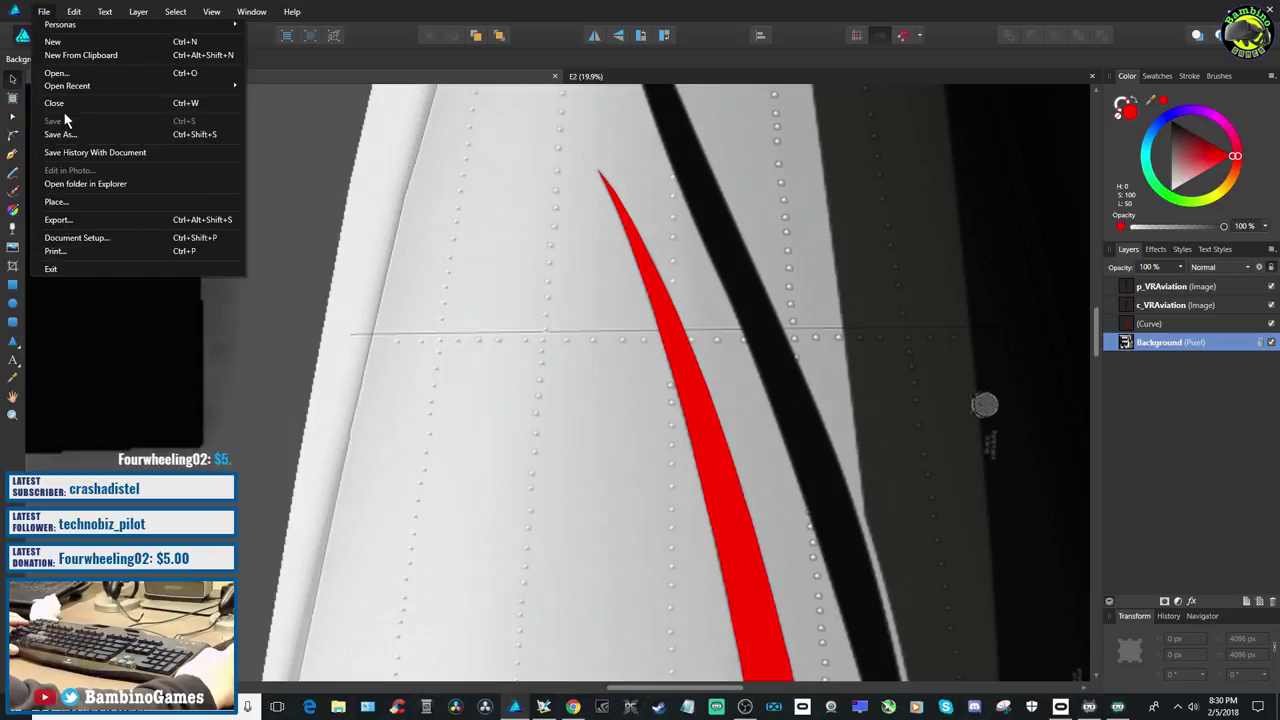
{"action": "left_click", "coordinate": [58, 222]}
{"action": "left_click", "coordinate": [689, 433]}
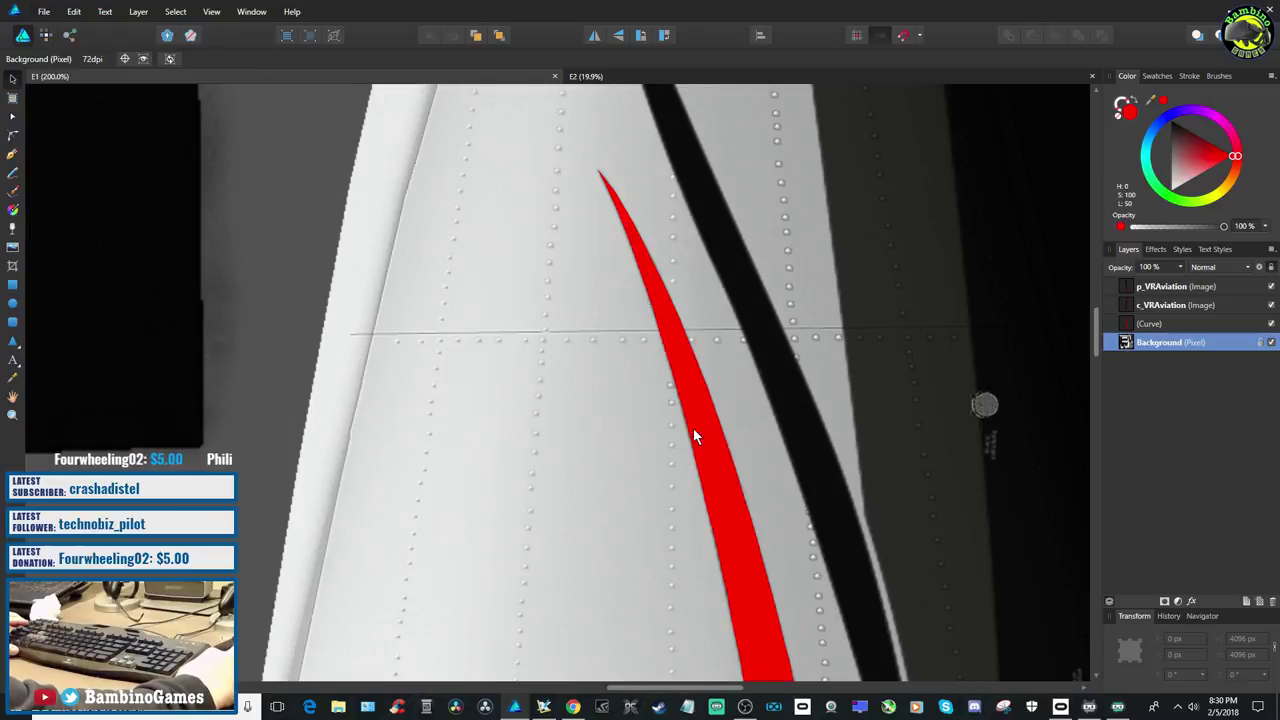
{"action": "left_click", "coordinate": [537, 339]}
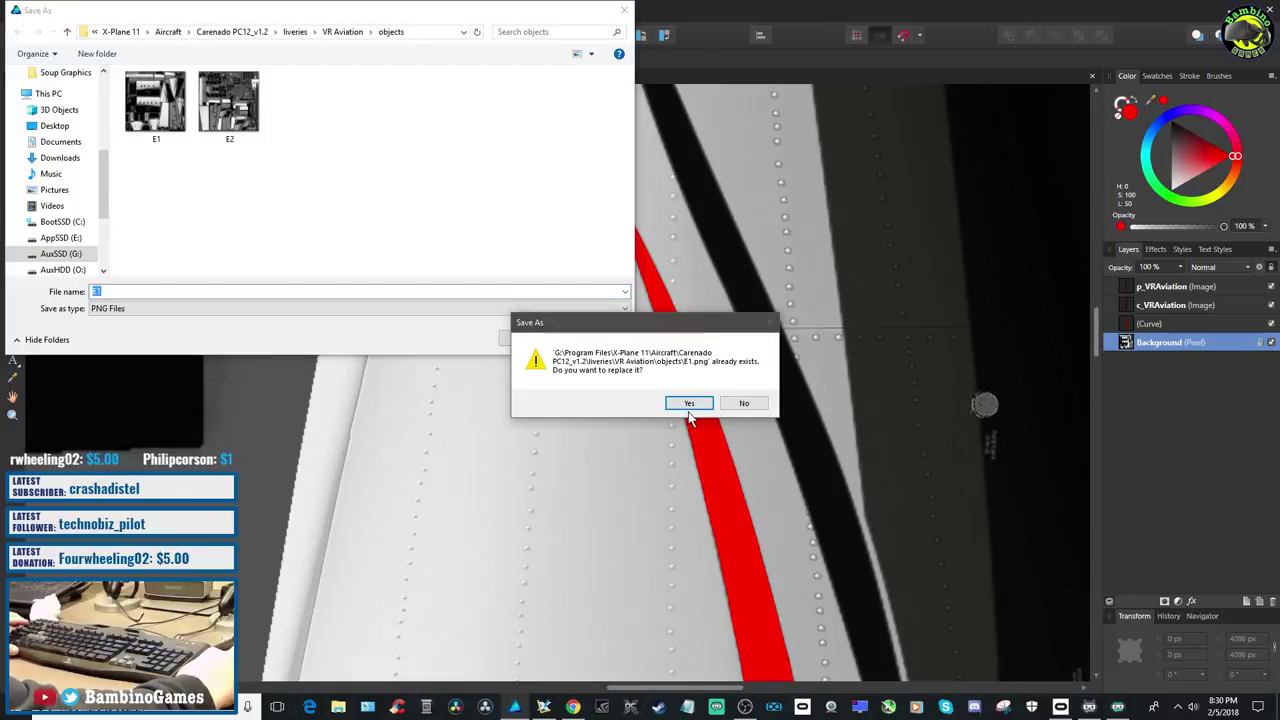
{"action": "left_click", "coordinate": [689, 404]}
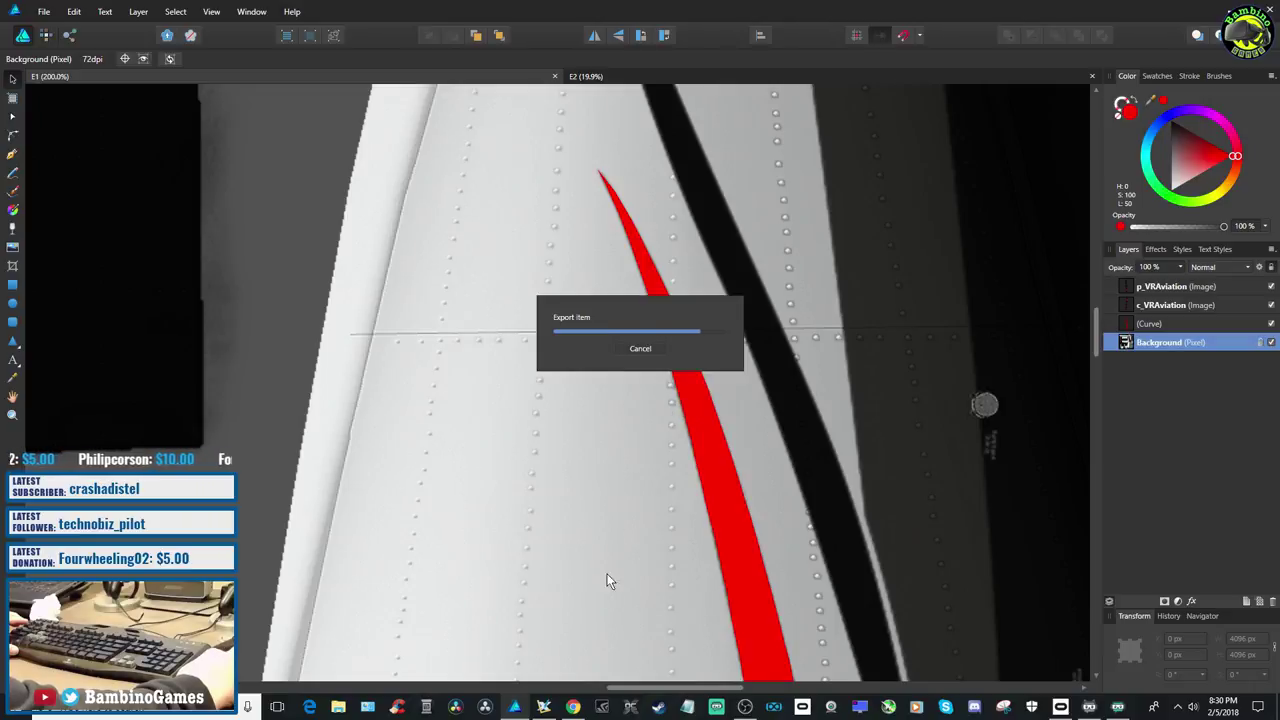
Switch to Plane Maker and reopen Car_PC12.acf from the Carenado PC12_v1.2 folder with the VR Aviation livery
{"action": "left_click", "coordinate": [543, 706]}
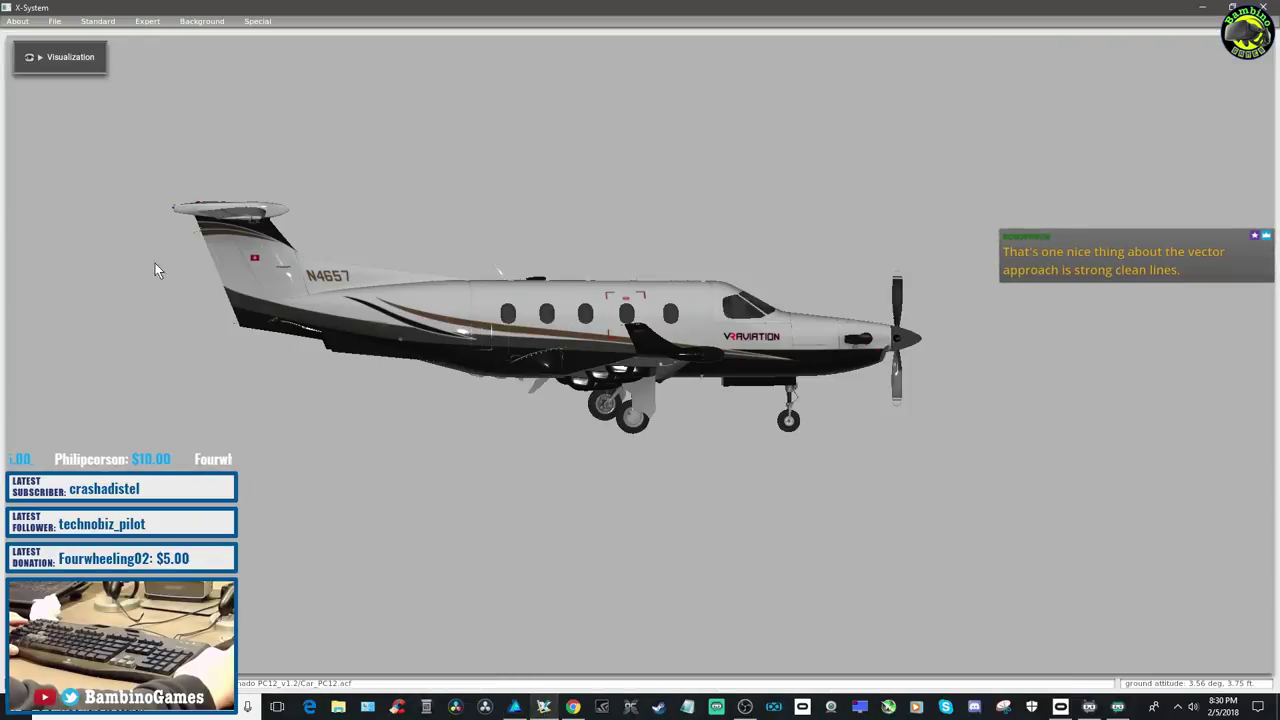
{"action": "left_click", "coordinate": [55, 22]}
{"action": "left_click", "coordinate": [59, 46]}
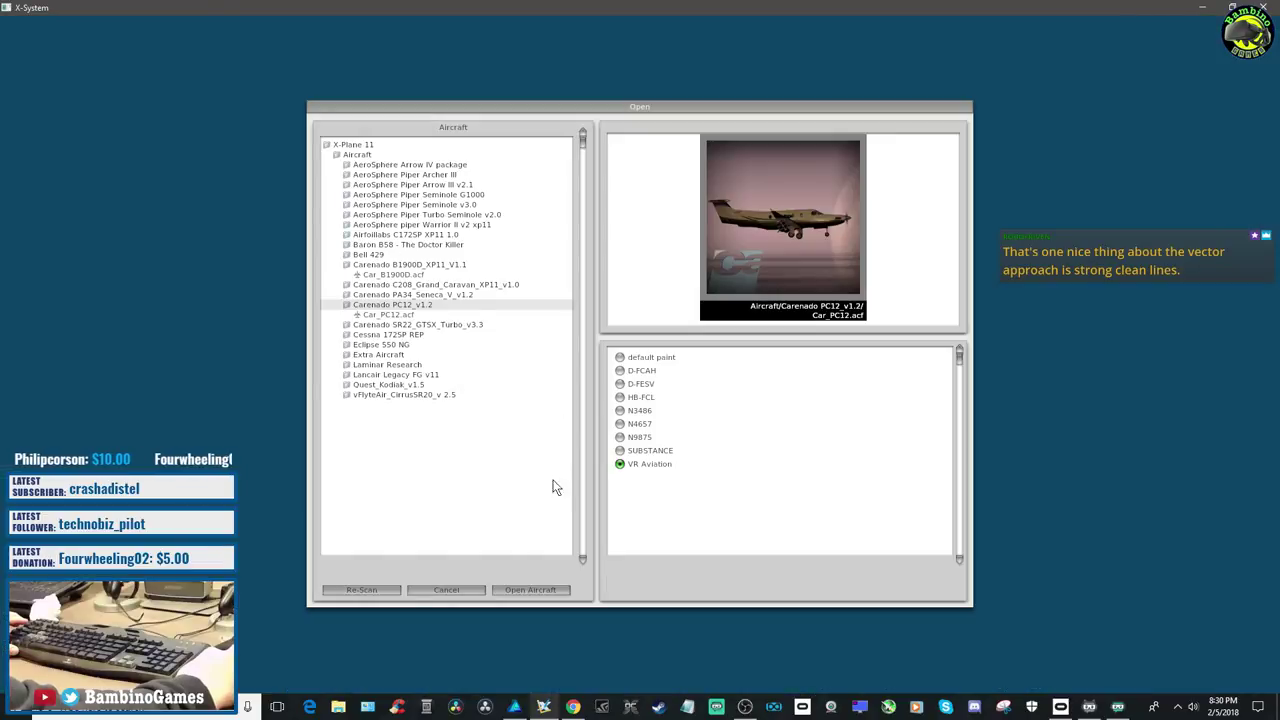
{"action": "left_click", "coordinate": [522, 590]}
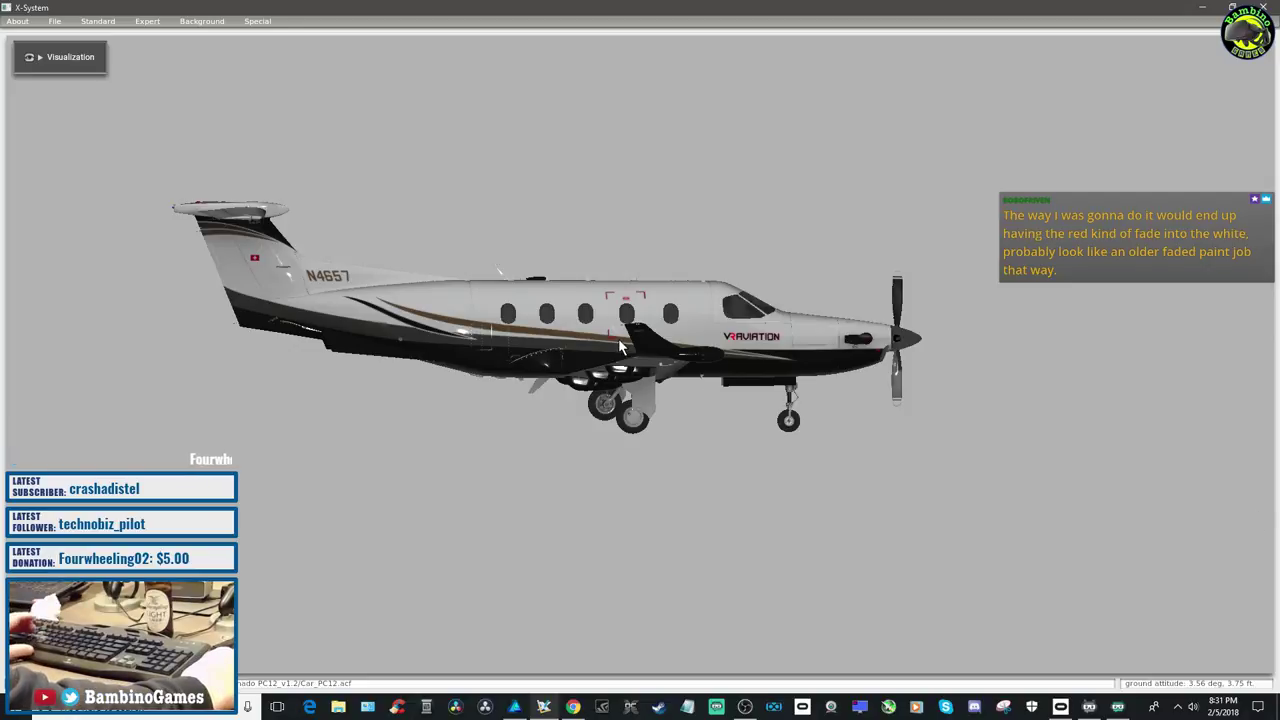
Examine the opposite side of the aircraft, where the red section of the fuselage stripe is applied
{"action": "key", "text": "Right"}
{"action": "key", "text": "Right"}
{"action": "key", "text": "Right"}
{"action": "key", "text": "Right"}
{"action": "key", "text": "Right"}
{"action": "key", "text": "Right"}
{"action": "key", "text": "Right"}
{"action": "key", "text": "Right"}
{"action": "key", "text": "Right"}
{"action": "key", "text": "Right"}
{"action": "key", "text": "Right"}
{"action": "key", "text": "Right"}
{"action": "key", "text": "Right"}
{"action": "key", "text": "Right"}
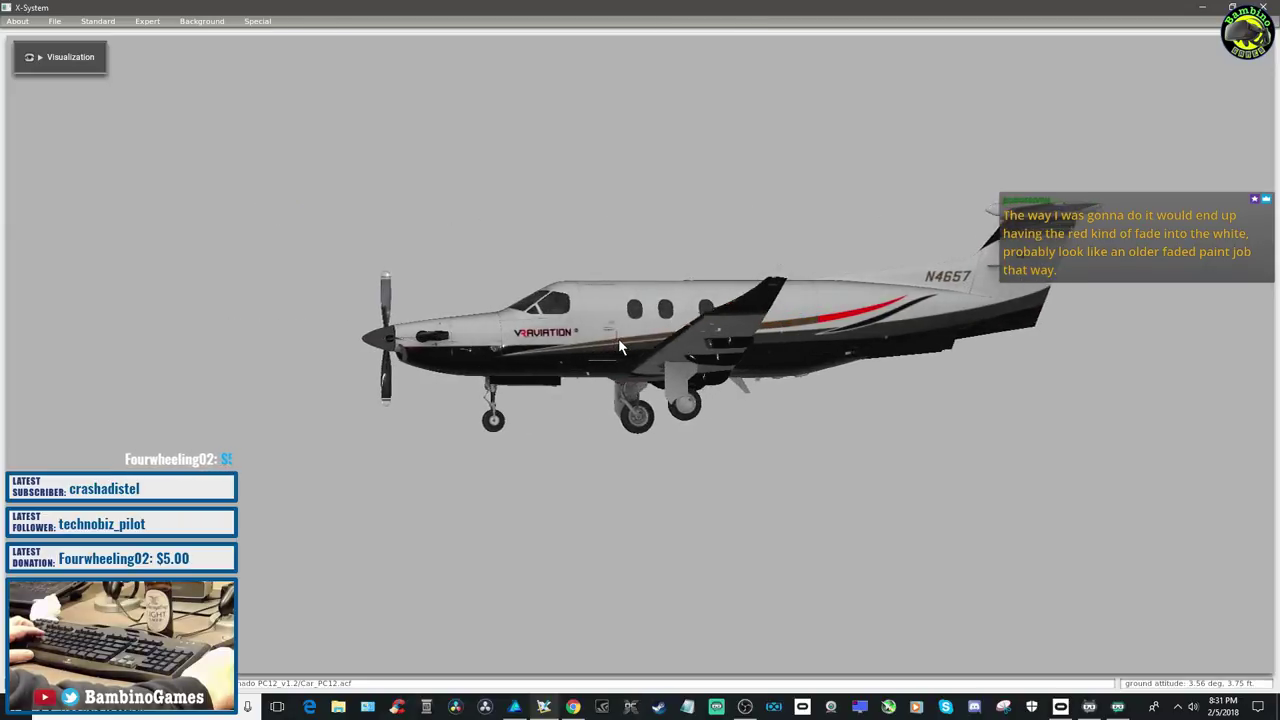
{"action": "key", "text": "Right"}
{"action": "key", "text": "Right"}
{"action": "key", "text": "Right"}
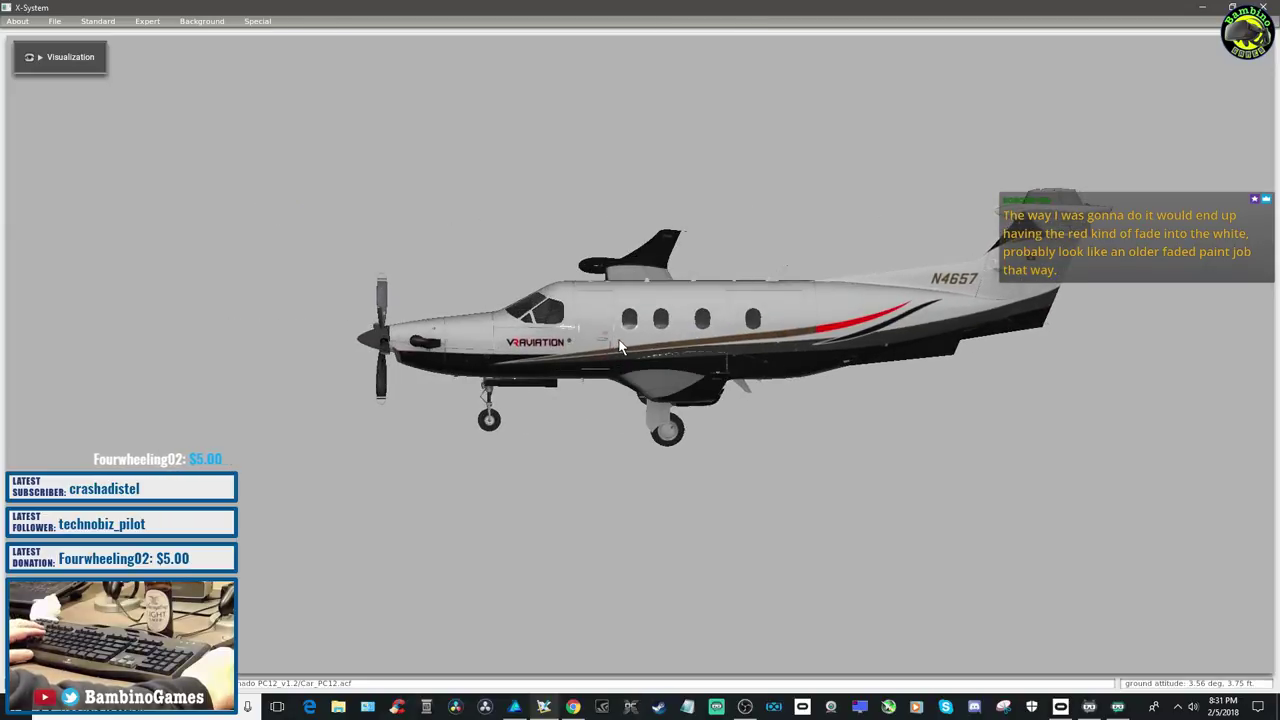
{"action": "key", "text": "Down"}
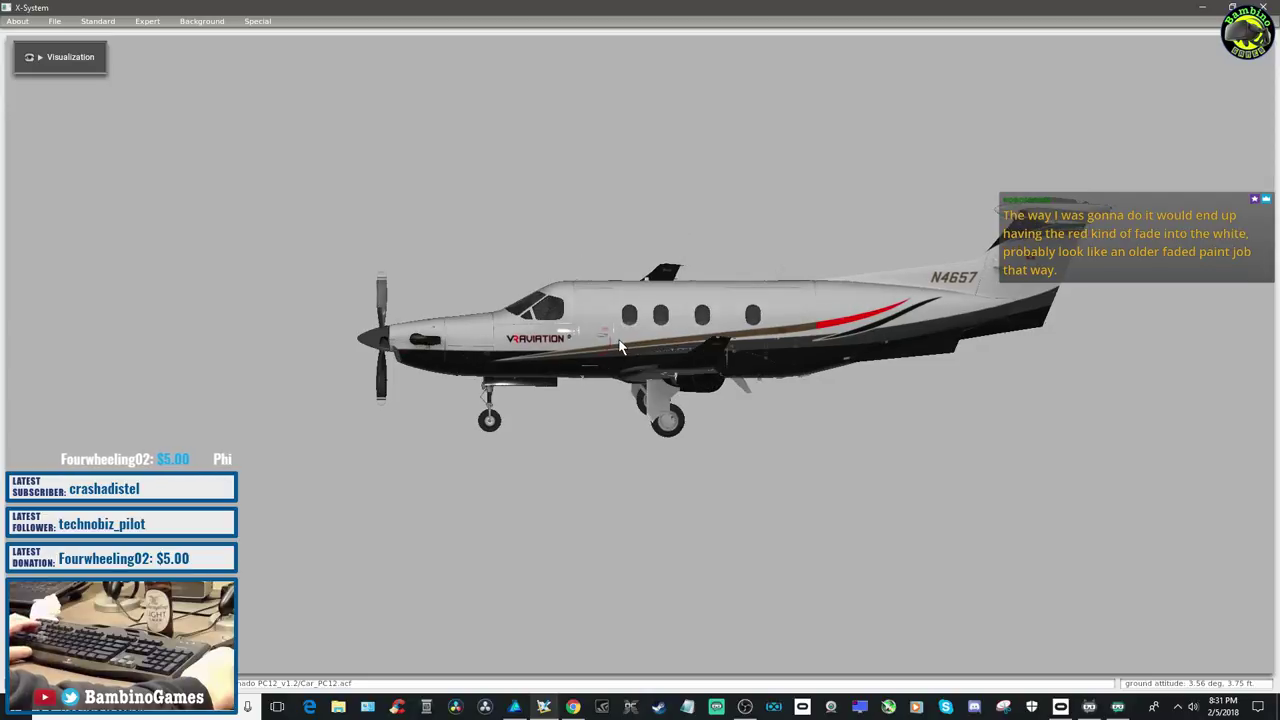
Inspect the fuselage close up from the VRAviation logo back to the junction of the brown and red stripe sections
{"action": "scroll", "coordinate": [620, 346], "scroll_direction": "up", "scroll_amount": 1}
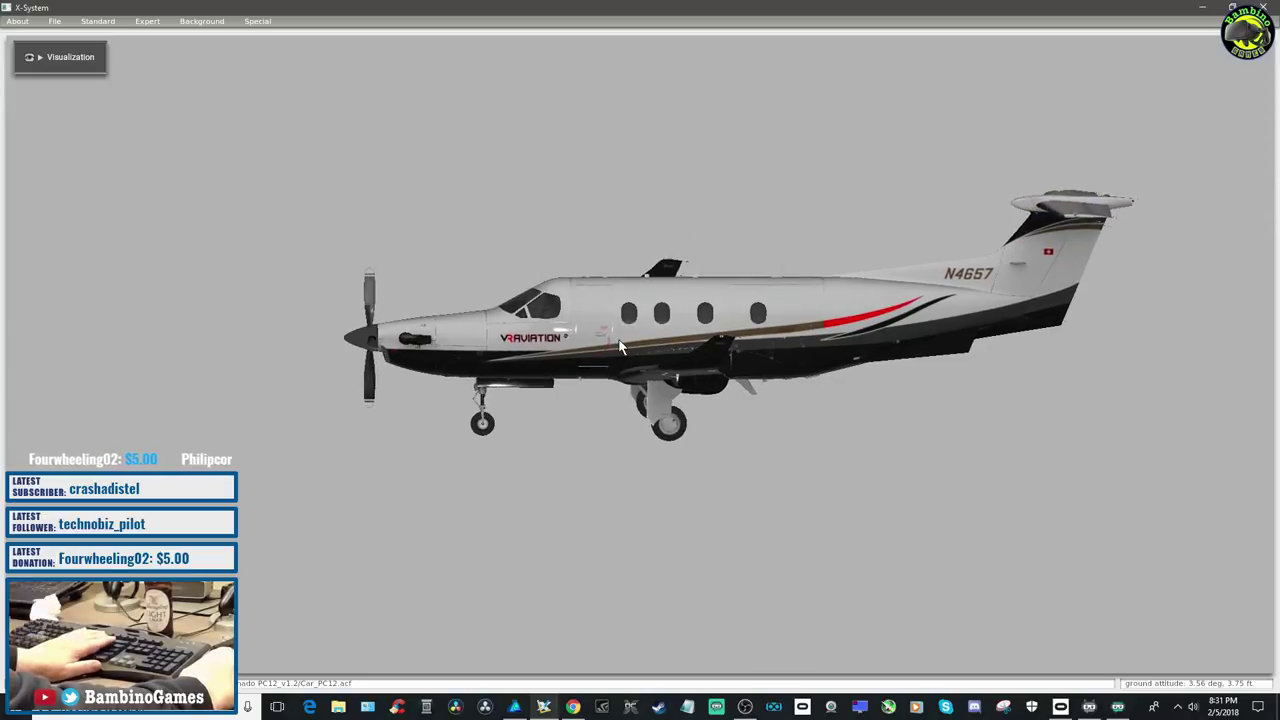
{"action": "scroll", "coordinate": [620, 346], "scroll_direction": "up", "scroll_amount": 4}
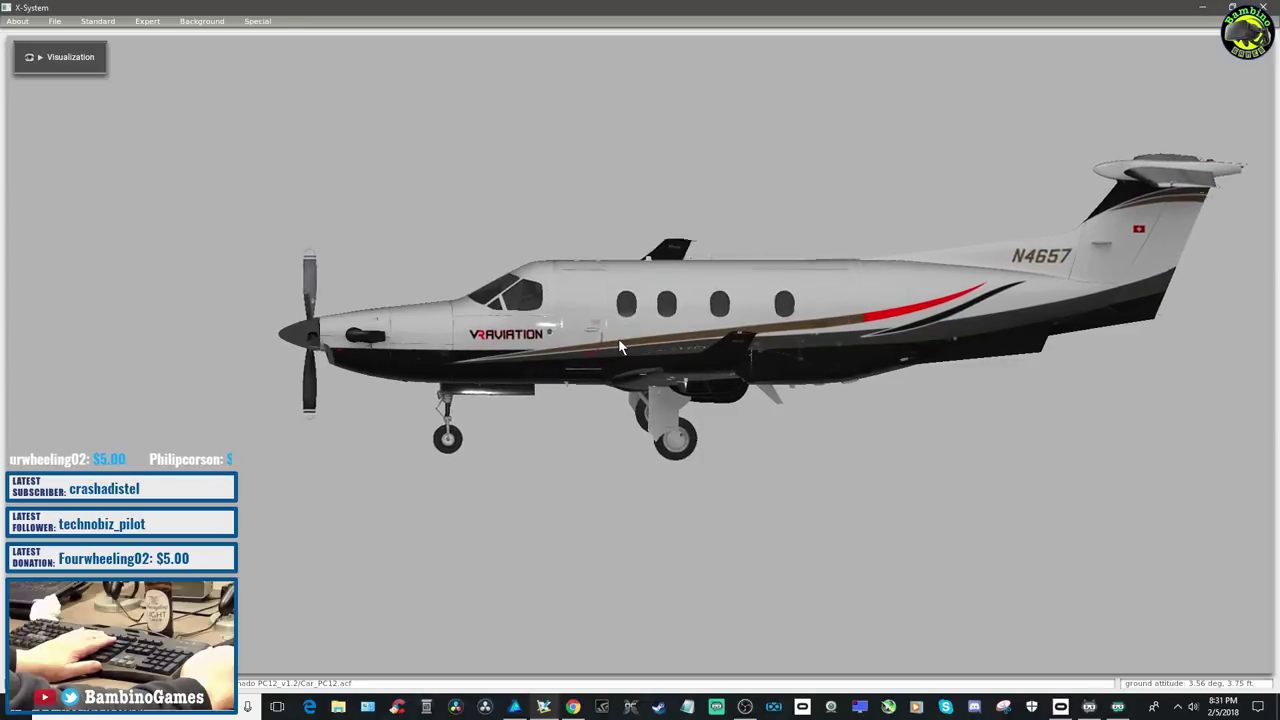
{"action": "scroll", "coordinate": [620, 346], "scroll_direction": "up", "scroll_amount": 4}
{"action": "scroll", "coordinate": [619, 341], "scroll_direction": "up", "scroll_amount": 4}
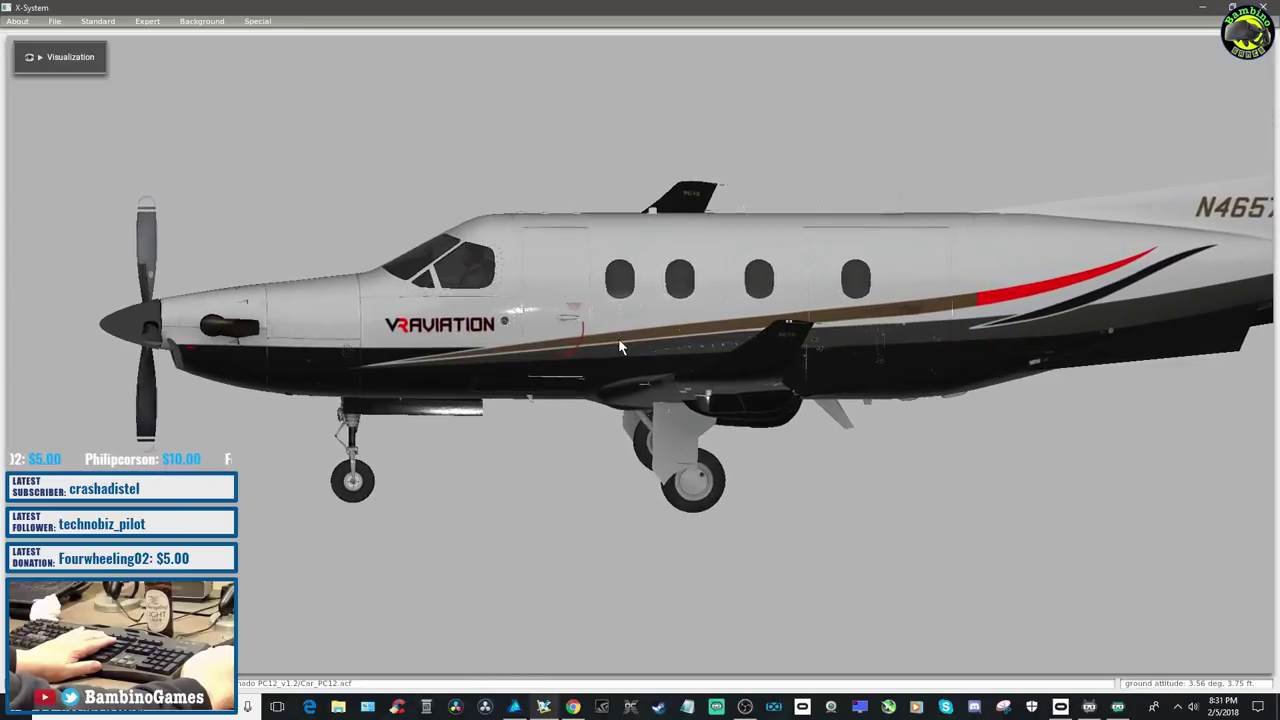
{"action": "scroll", "coordinate": [619, 346], "scroll_direction": "up", "scroll_amount": 4}
{"action": "key", "text": "Right"}
{"action": "key", "text": "Right"}
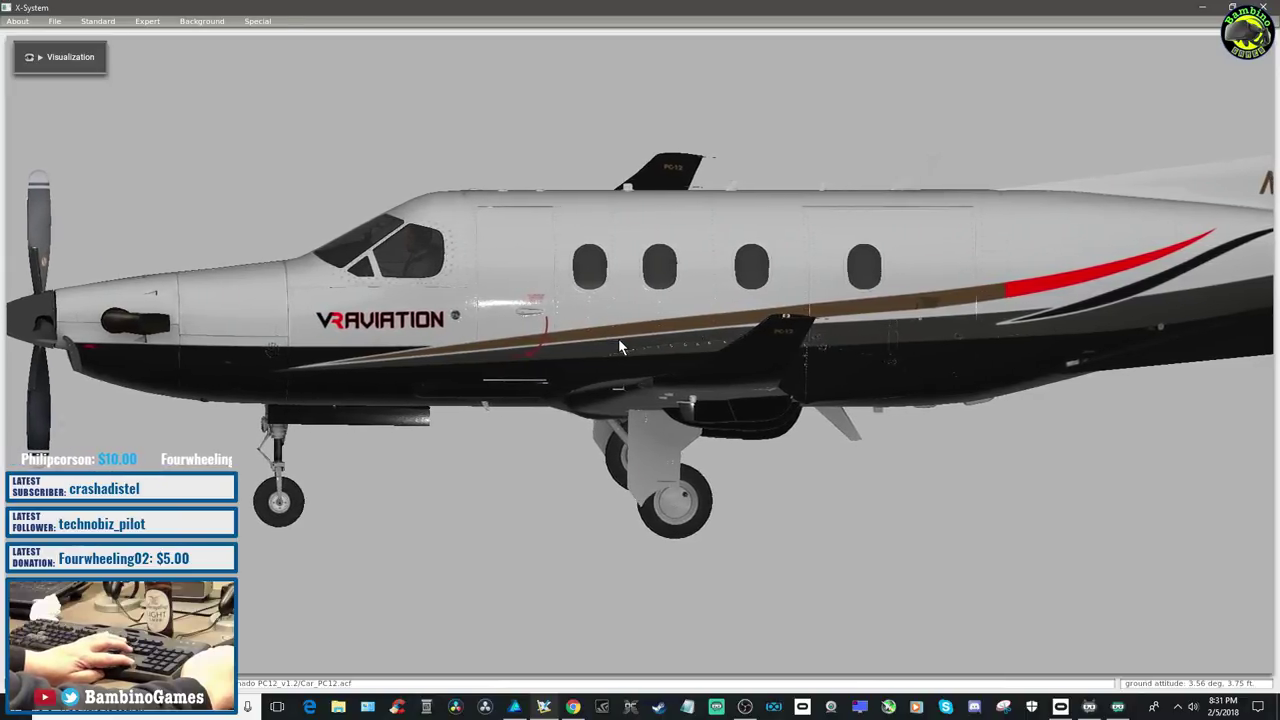
{"action": "key", "text": "Right"}
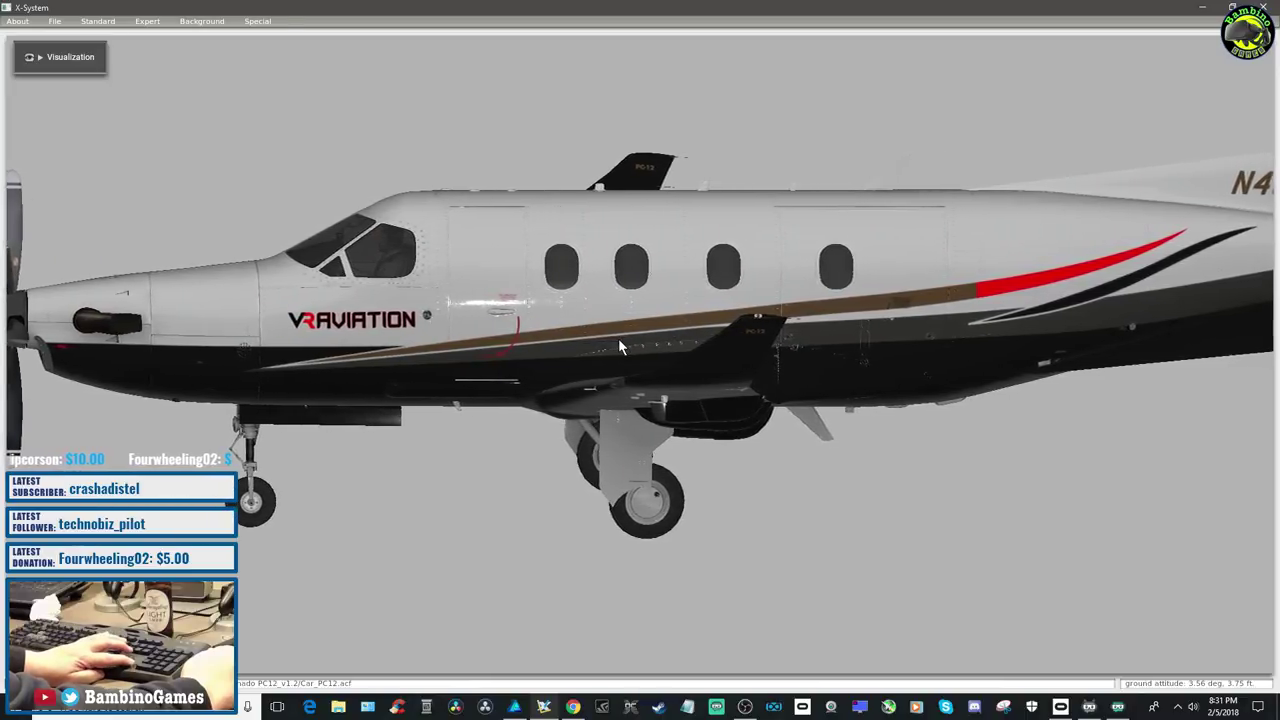
{"action": "key", "text": "Right"}
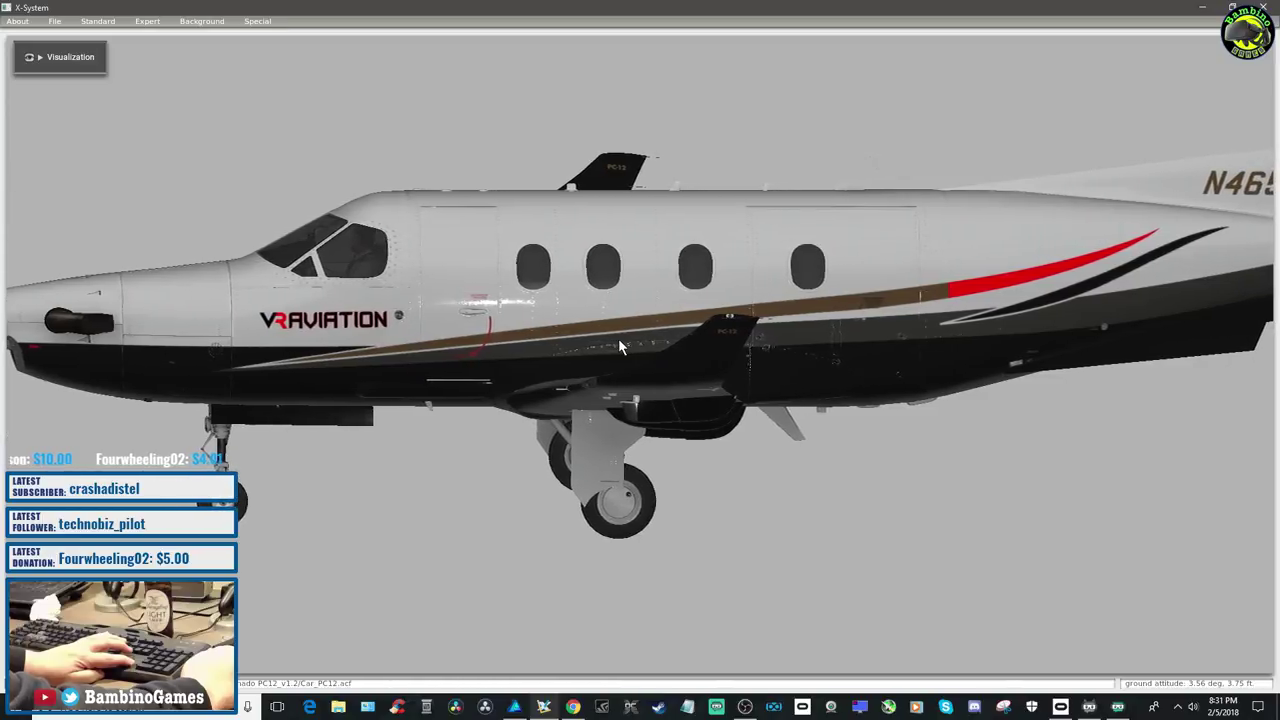
{"action": "key", "text": "Right"}
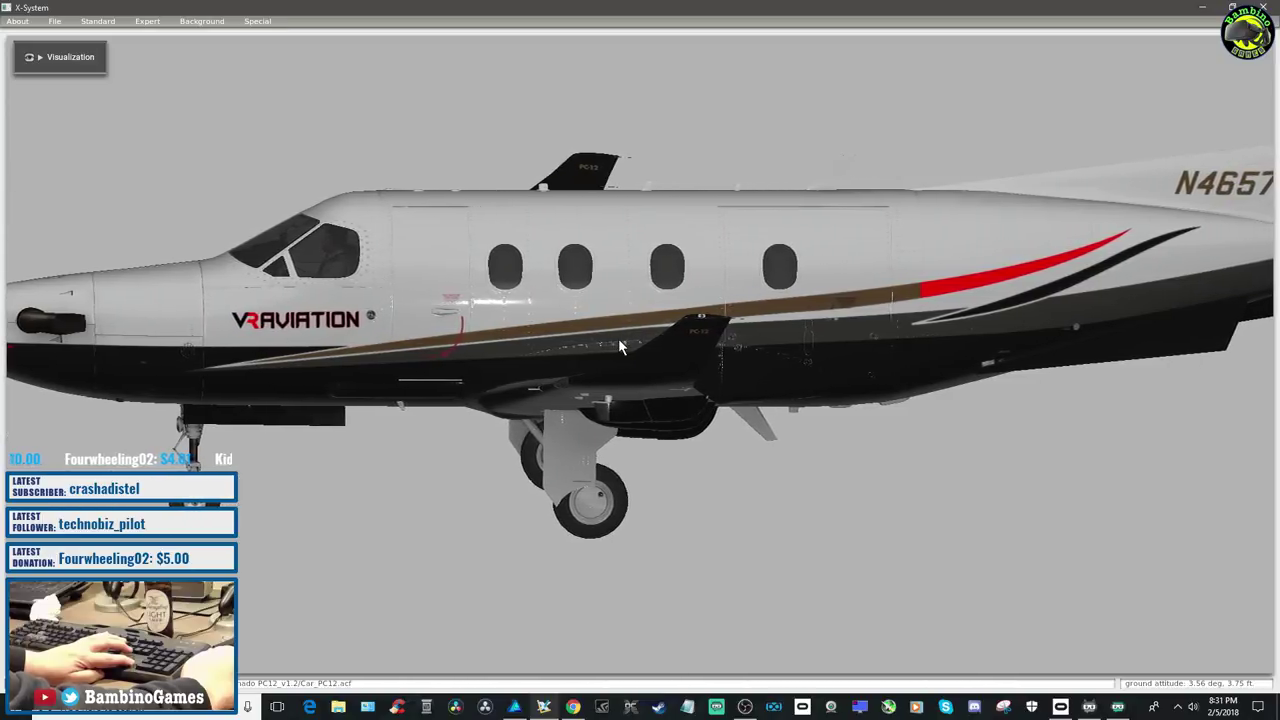
{"action": "key", "text": "Right"}
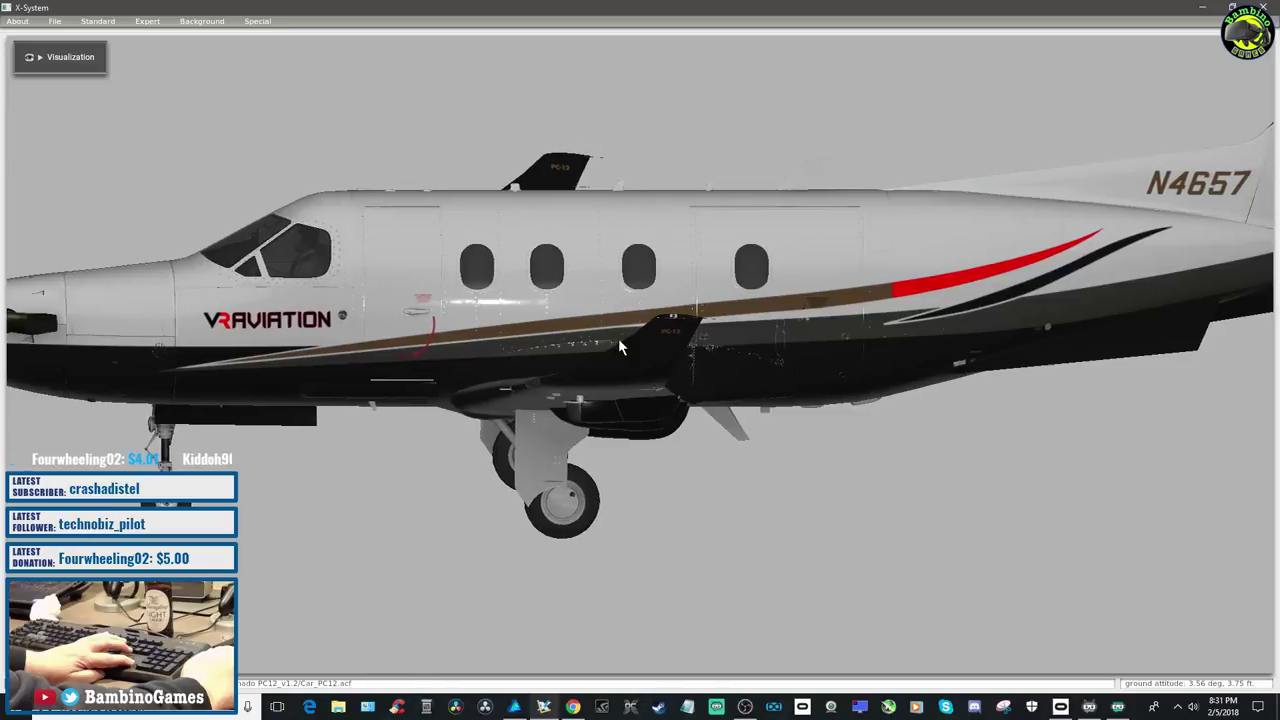
{"action": "key", "text": "Right"}
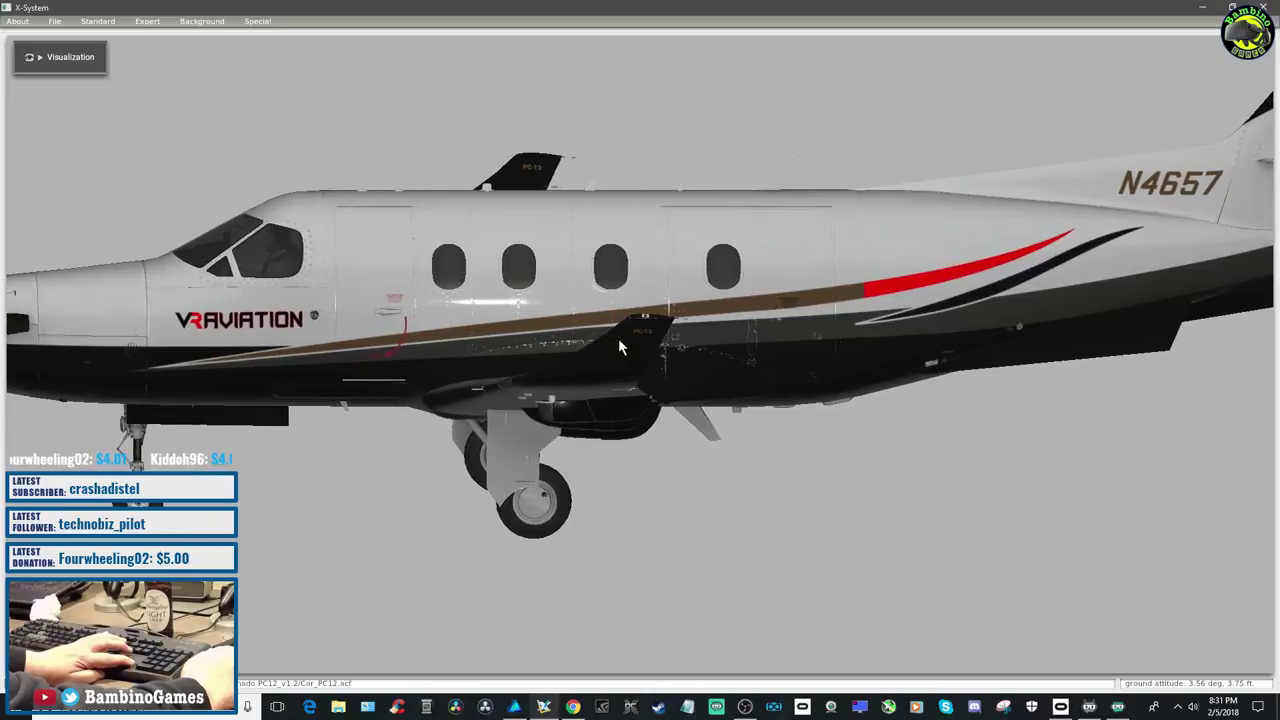
{"action": "scroll", "coordinate": [618, 347], "scroll_direction": "up", "scroll_amount": 3}
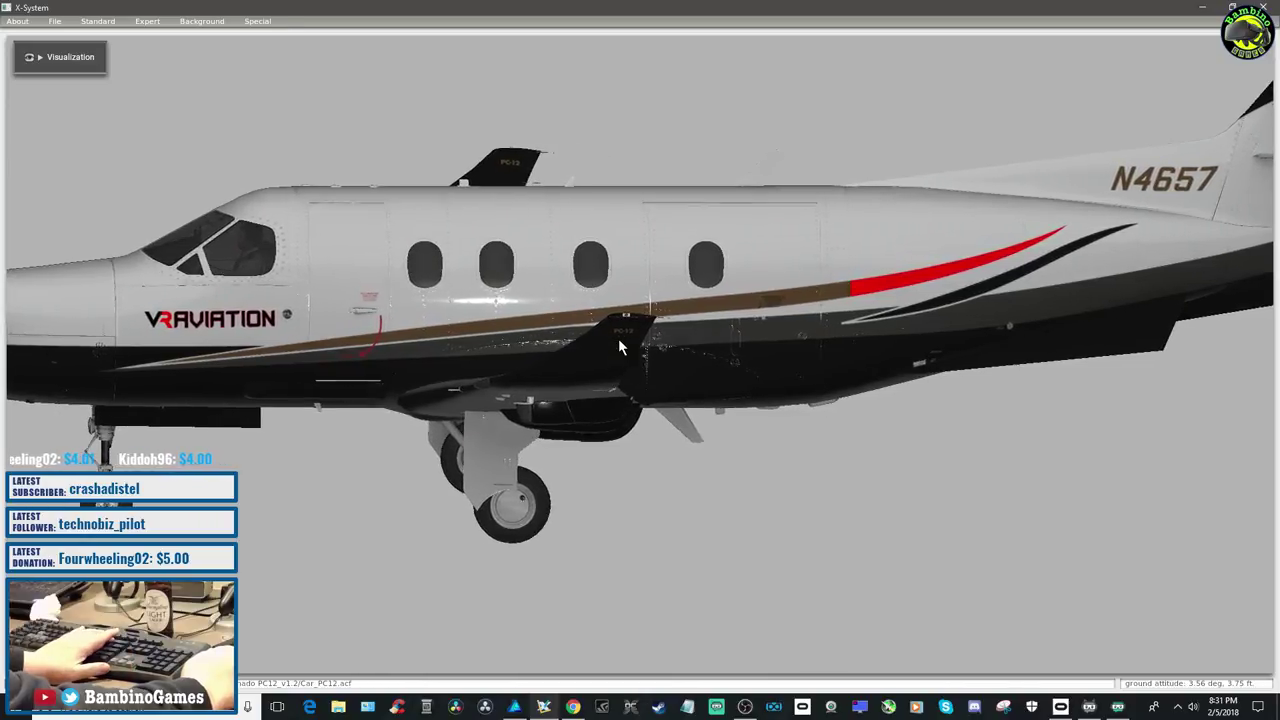
{"action": "scroll", "coordinate": [618, 347], "scroll_direction": "up", "scroll_amount": 3}
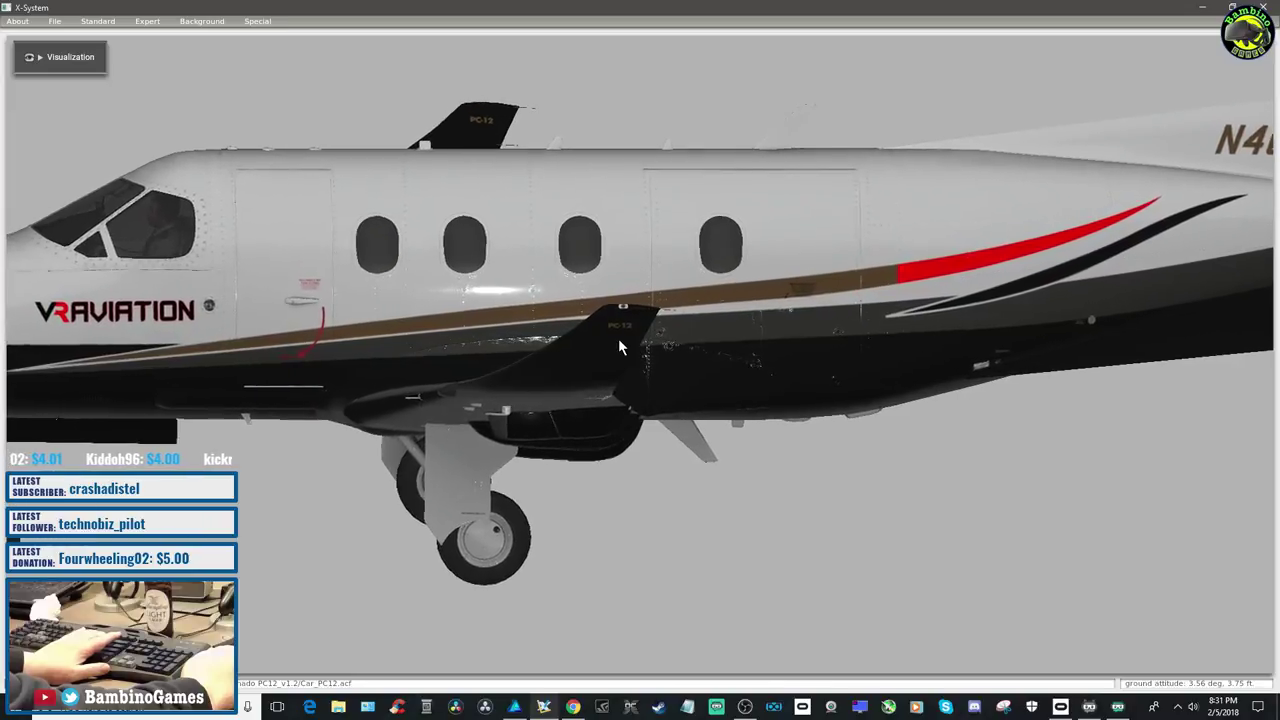
{"action": "key", "text": "Right"}
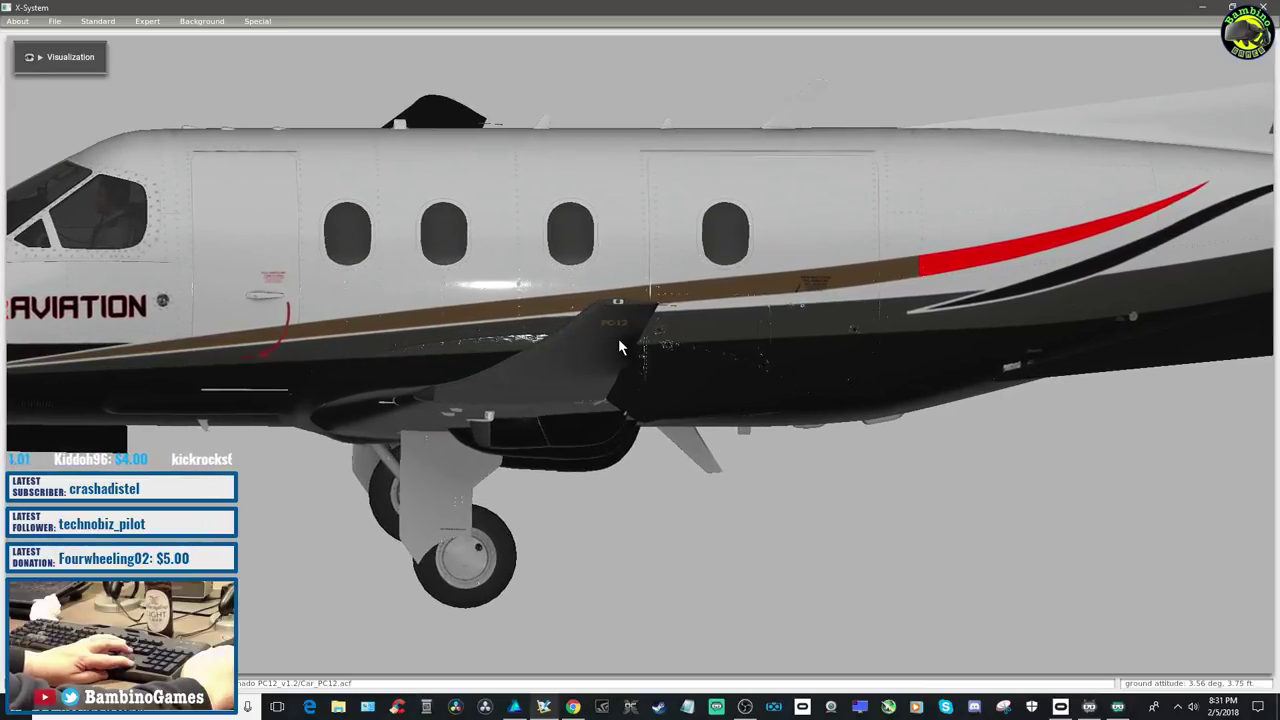
{"action": "key", "text": "Right"}
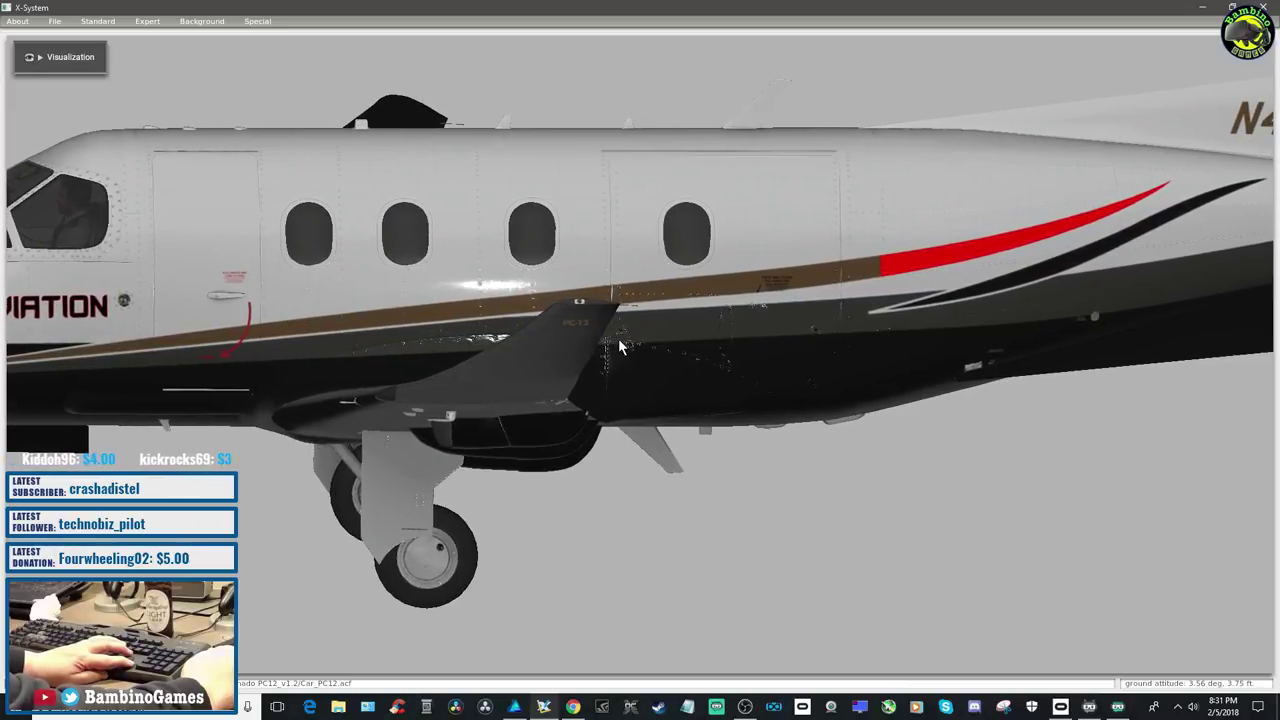
{"action": "key", "text": "Right"}
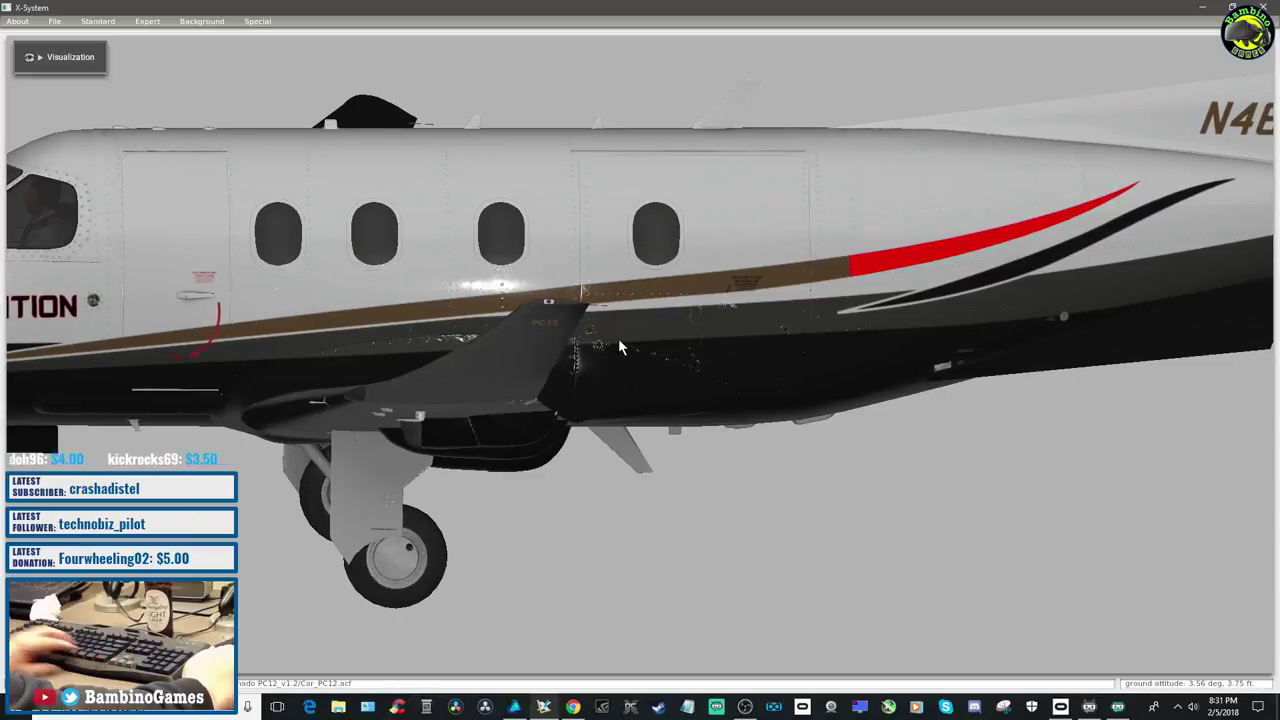
Examine the red stripe's brightness and reflections on the rear fuselage from several side and raised angles
{"action": "key", "text": "Right"}
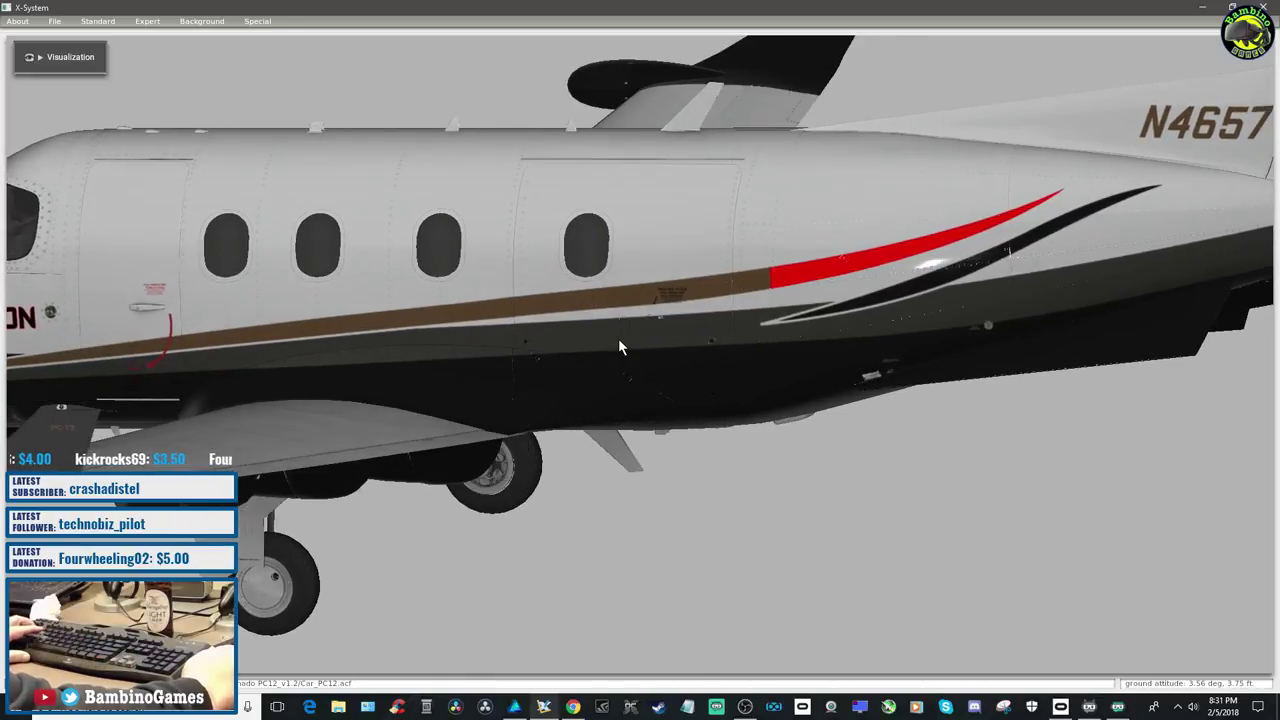
{"action": "key", "text": "Right"}
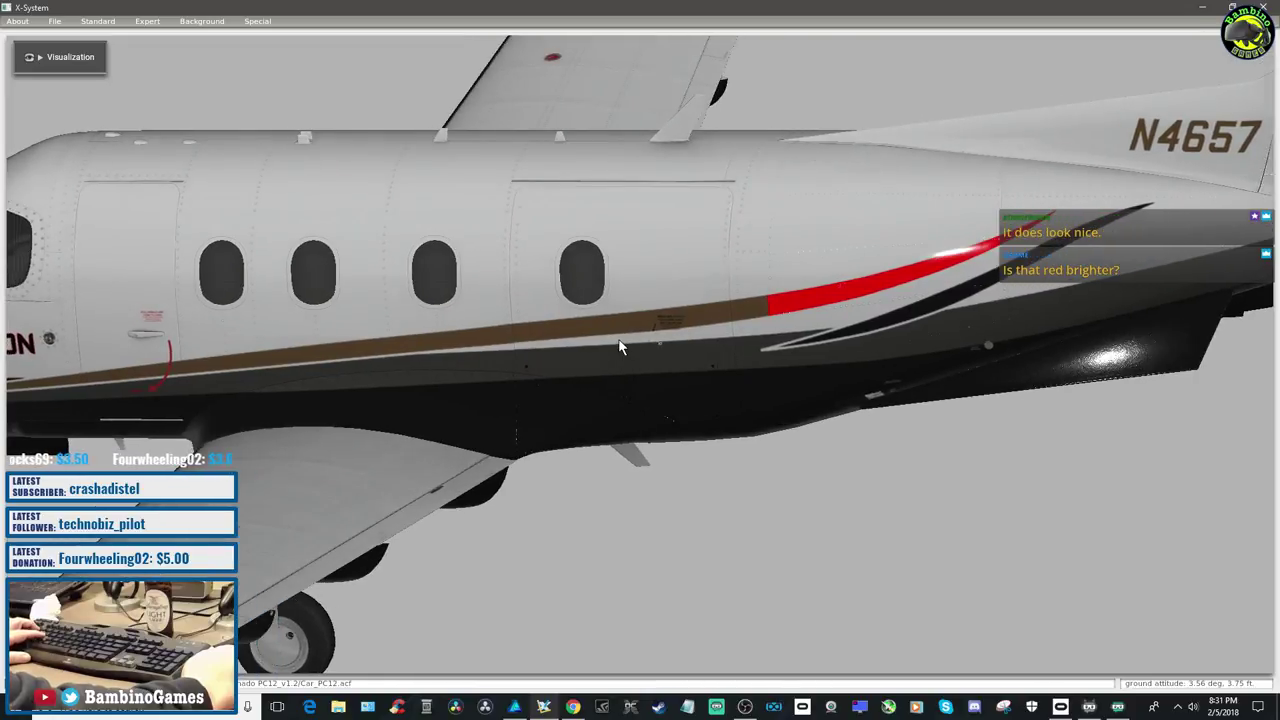
{"action": "key", "text": "Left"}
{"action": "key", "text": "Right"}
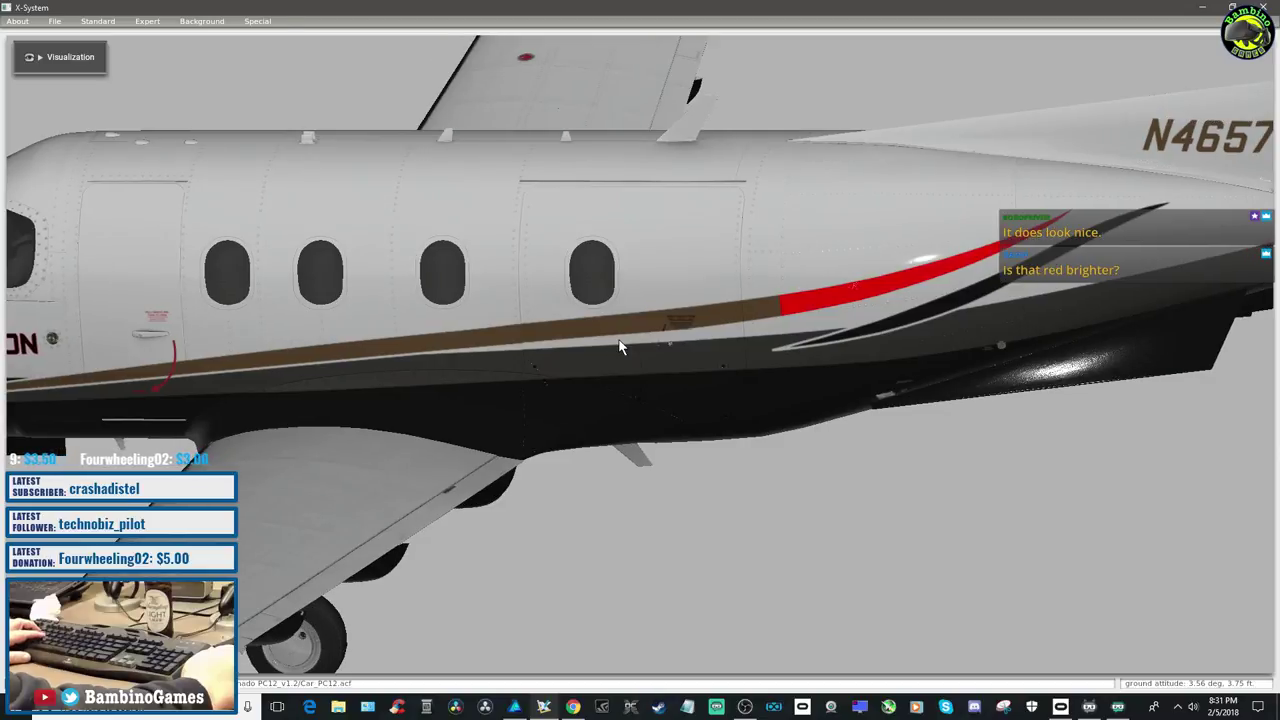
{"action": "key", "text": "Down"}
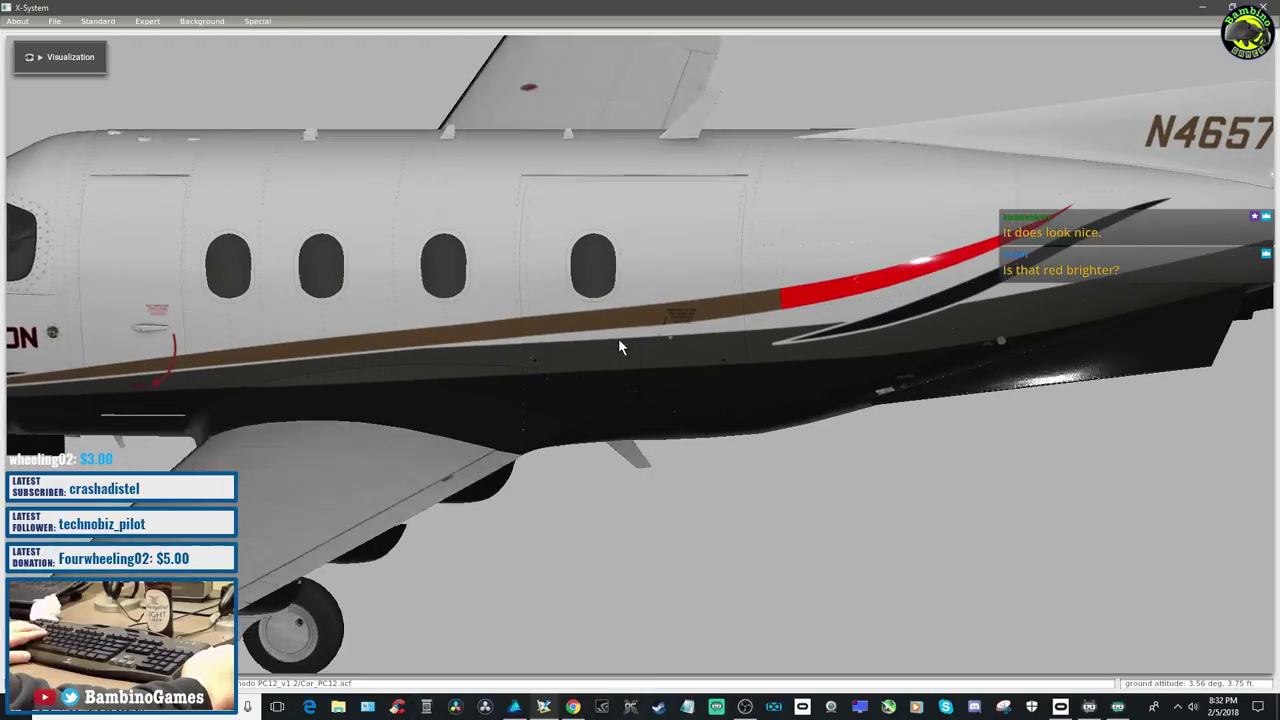
{"action": "key", "text": "Right"}
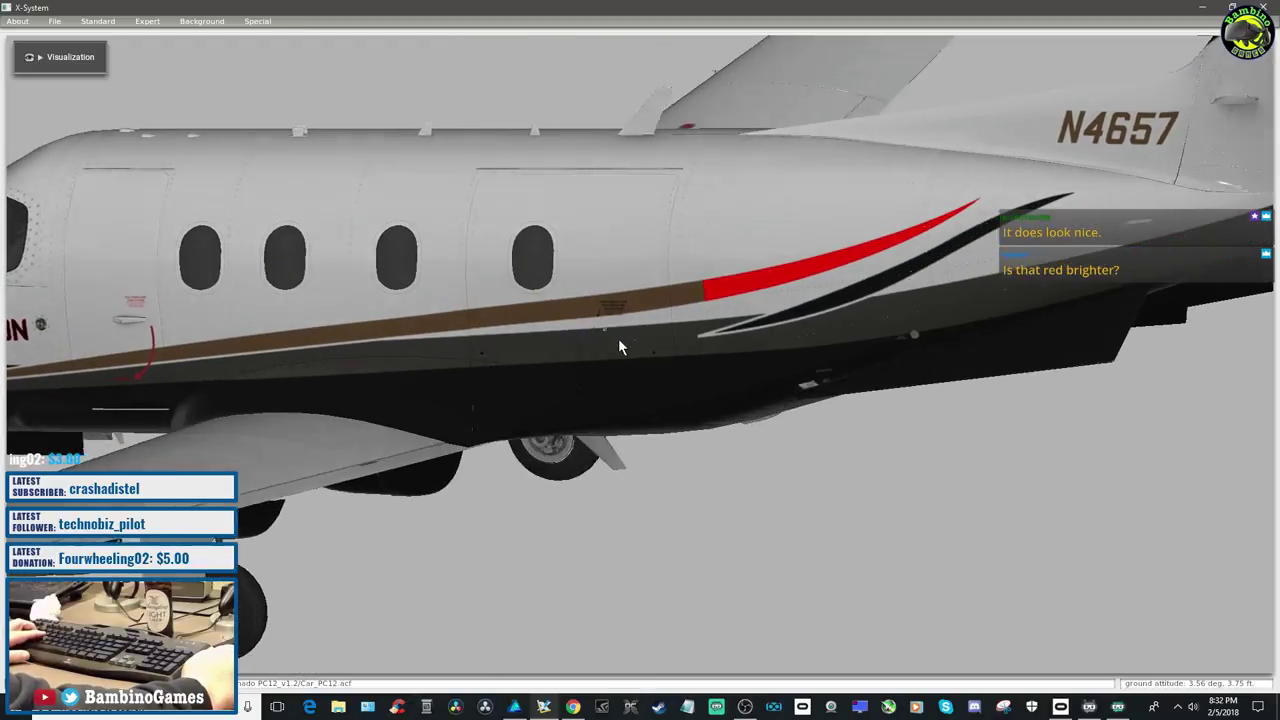
{"action": "key", "text": "Left"}
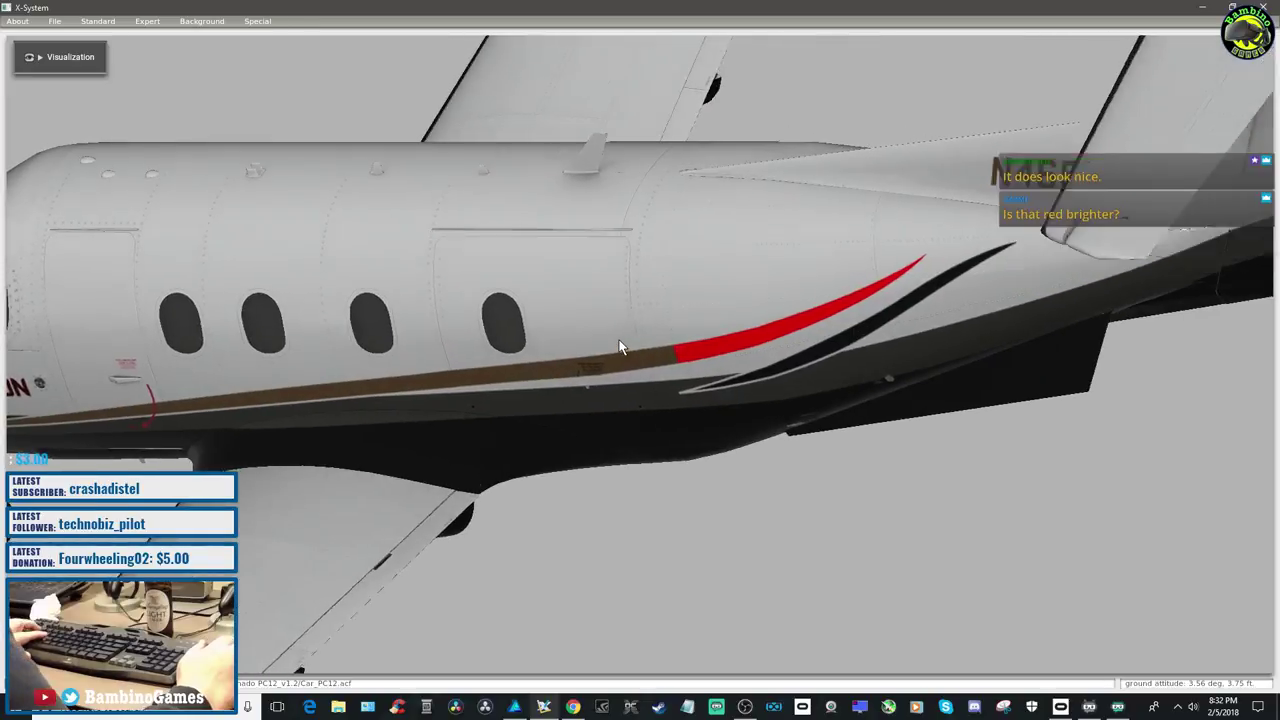
{"action": "key", "text": "Up"}
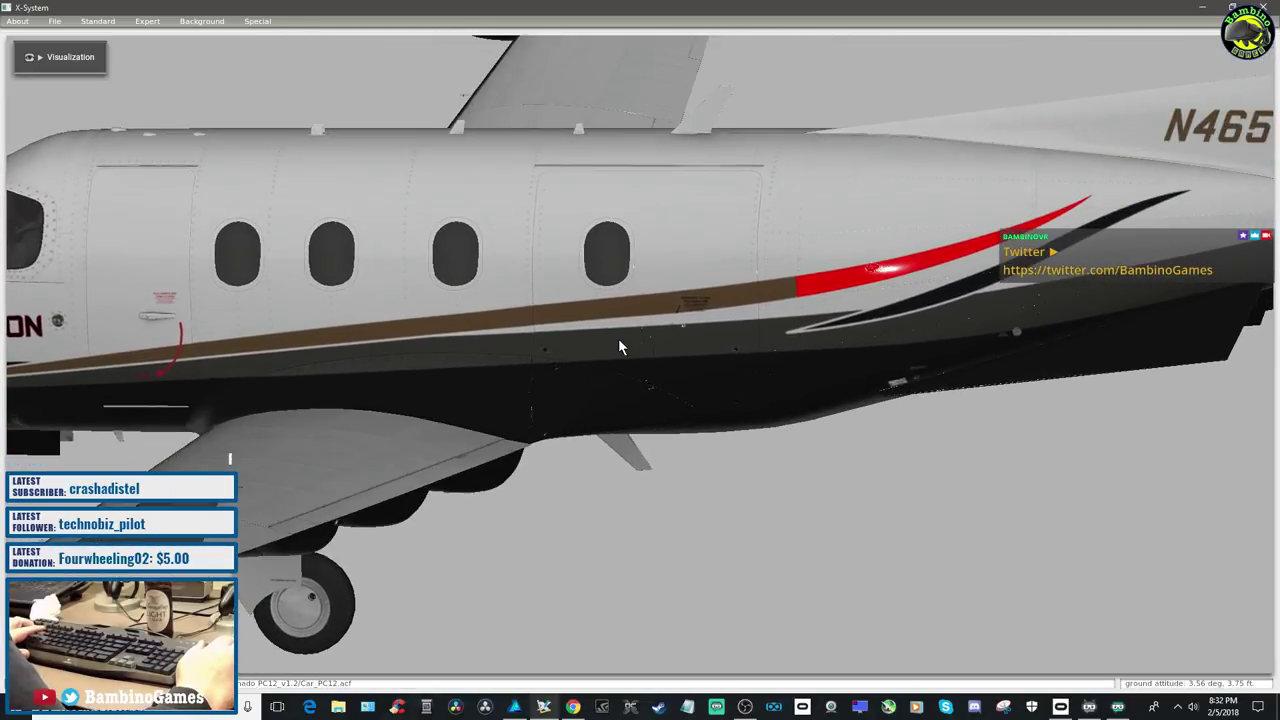
{"action": "key", "text": "Left"}
{"action": "key", "text": "Left"}
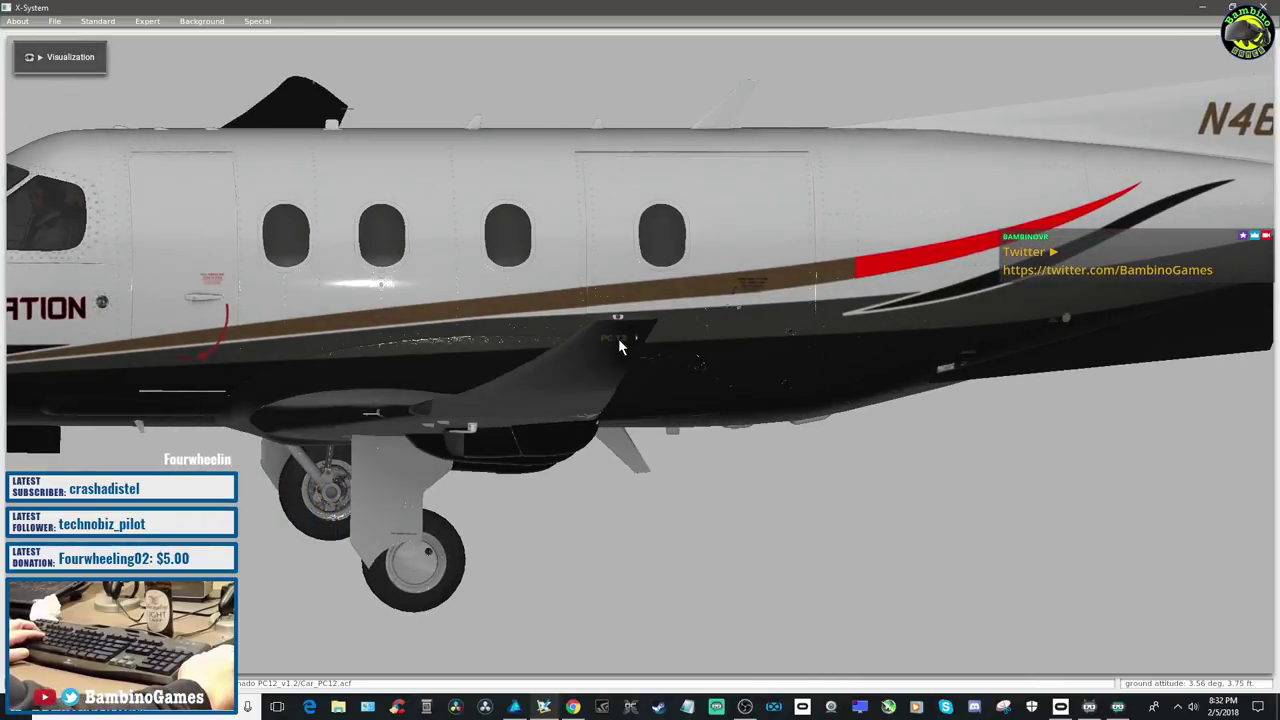
{"action": "key", "text": "Left"}
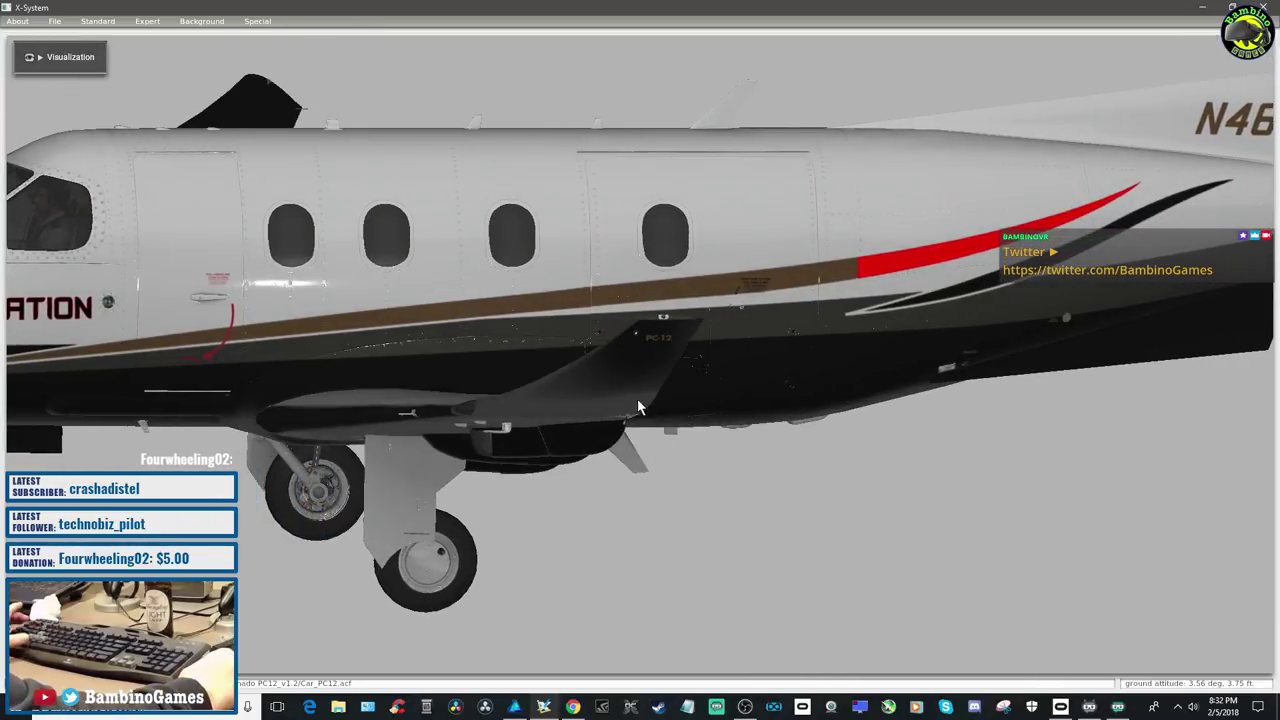
Switch to Affinity Designer, select the red stripe curve in E1 and lower its fill colour opacity to 39 %
{"action": "left_click", "coordinate": [514, 707]}
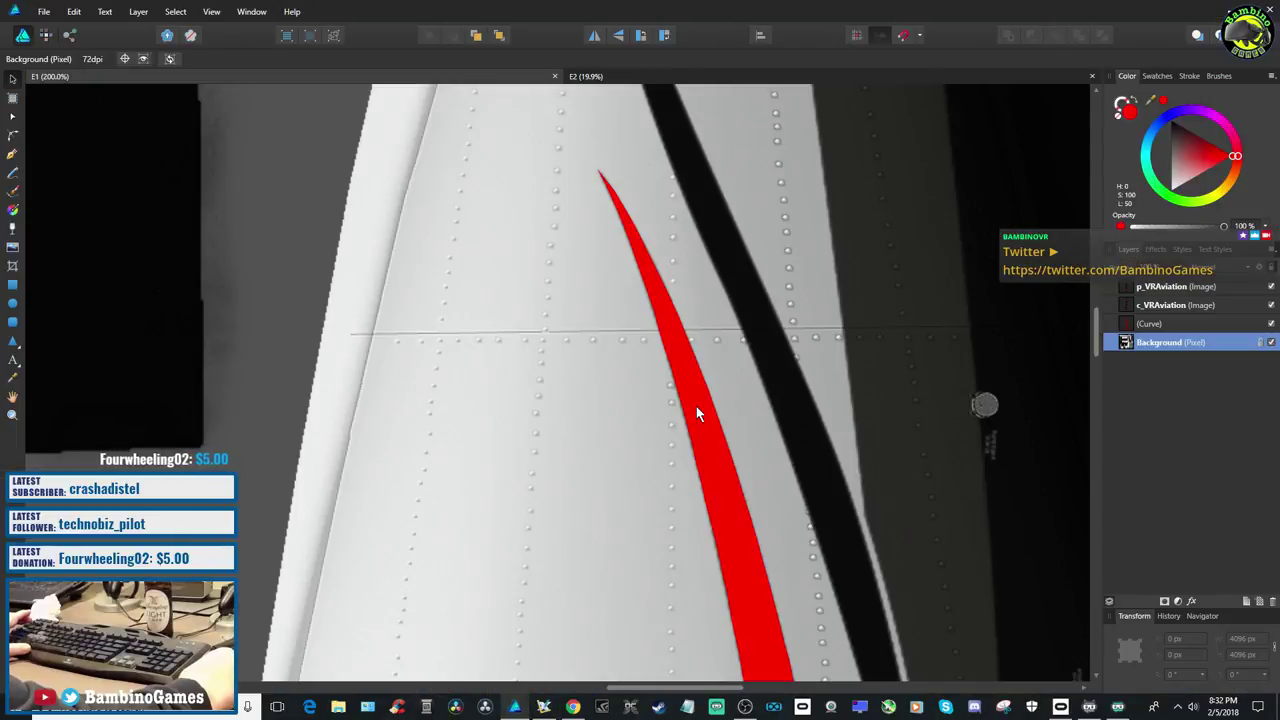
{"action": "left_click", "coordinate": [44, 11]}
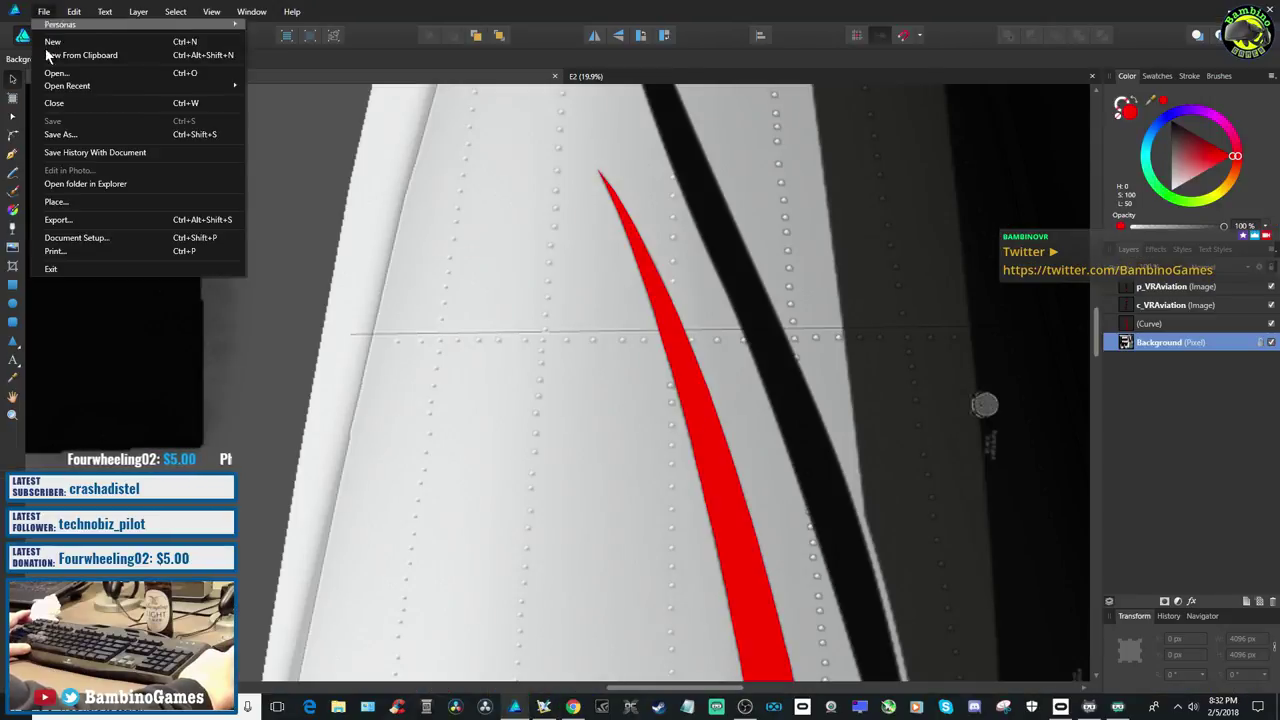
{"action": "left_click", "coordinate": [676, 337]}
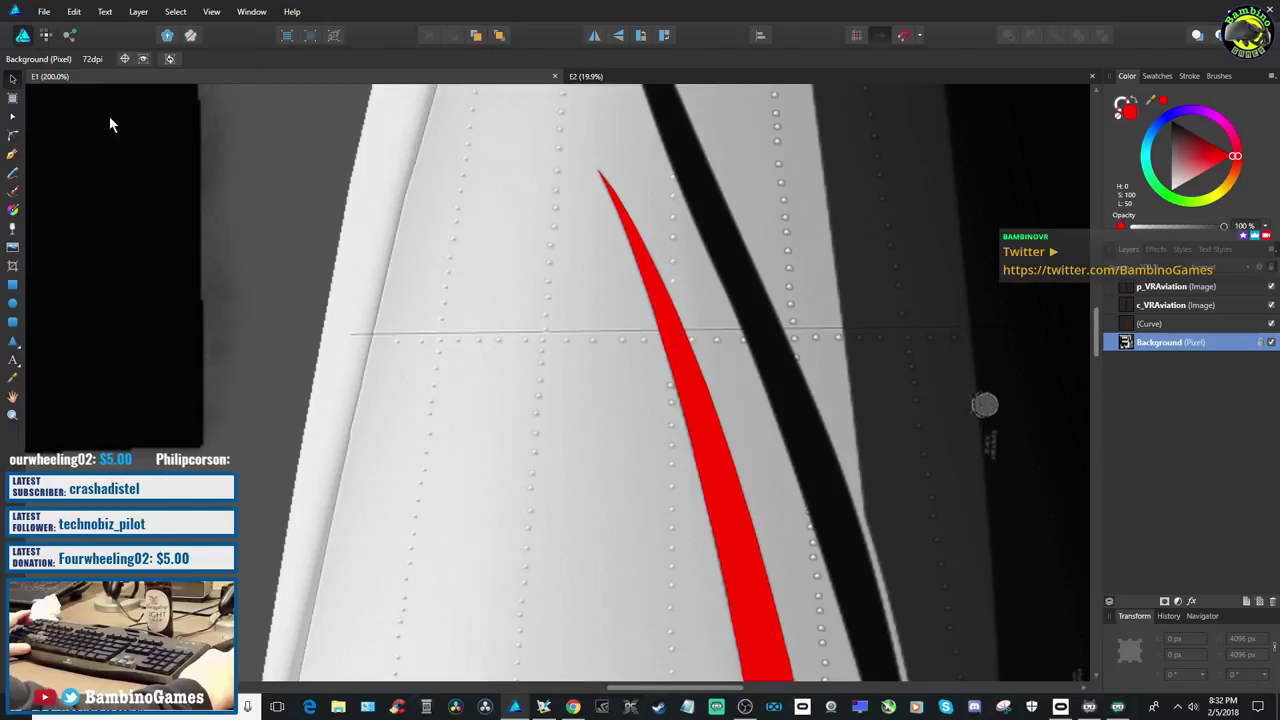
{"action": "left_click", "coordinate": [689, 370]}
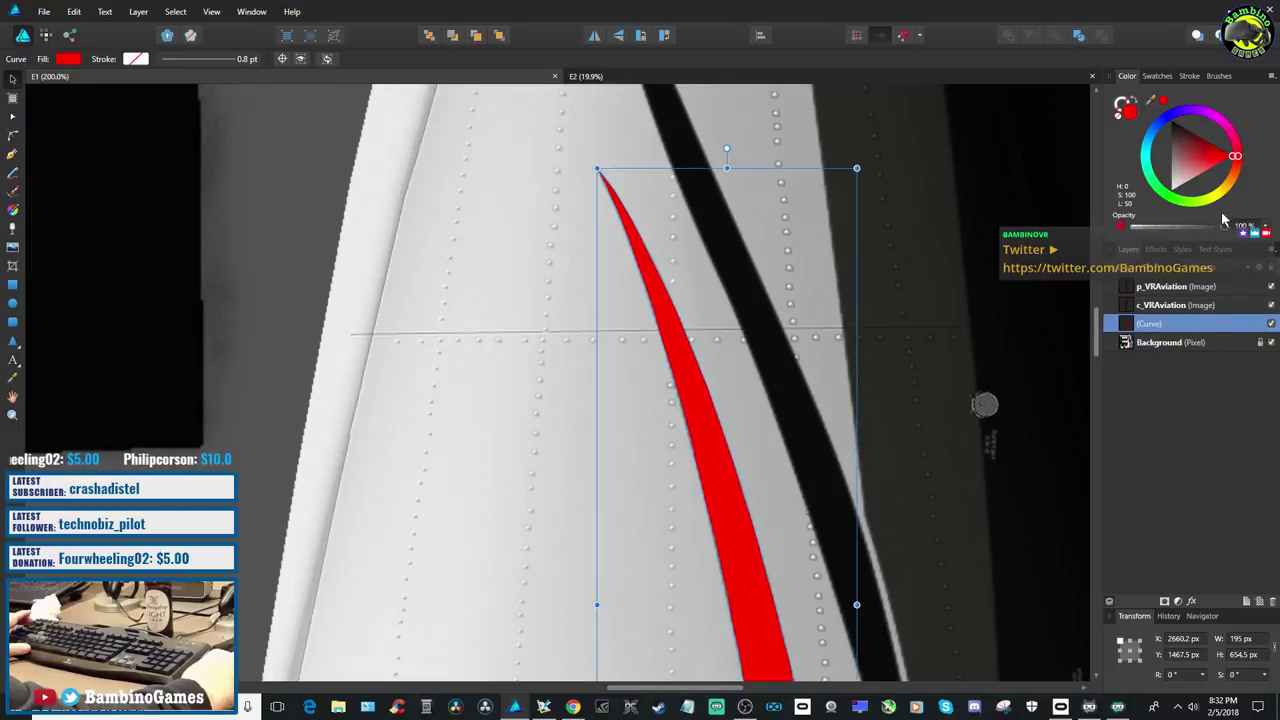
{"action": "left_click_drag", "start_coordinate": [1224, 226], "coordinate": [1170, 228]}
{"action": "scroll", "coordinate": [932, 384], "scroll_direction": "down", "scroll_amount": 10}
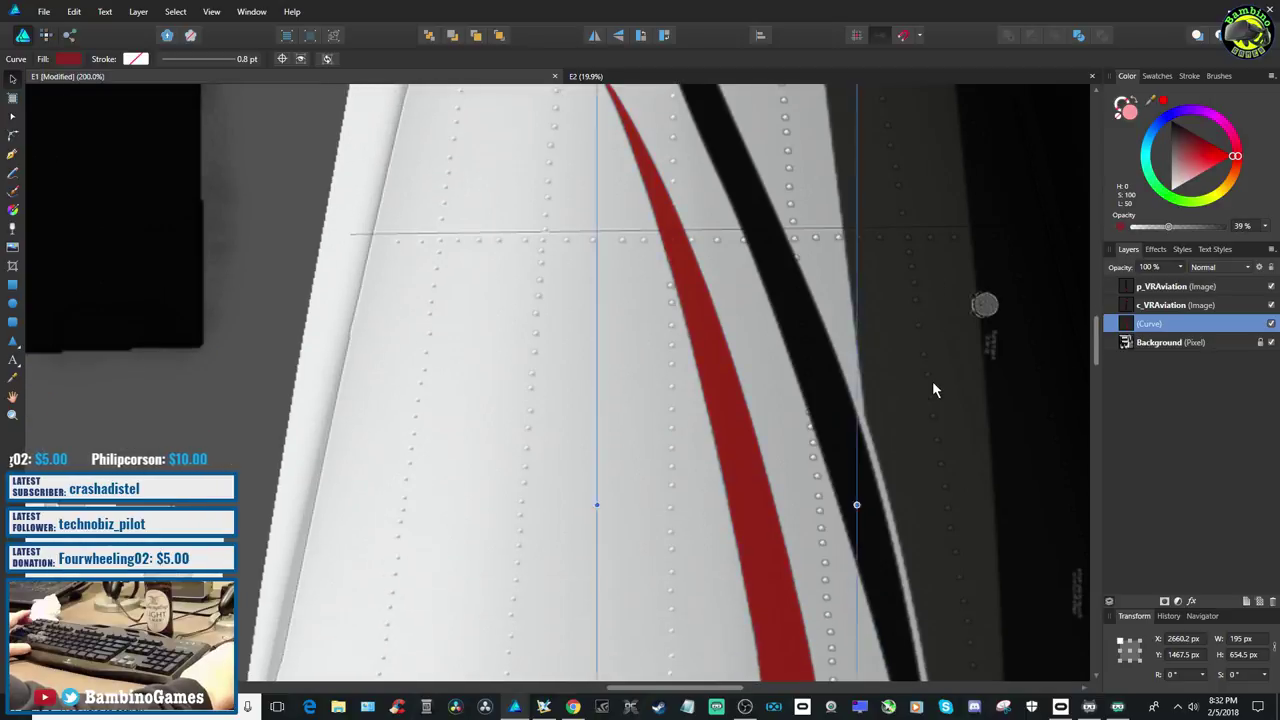
{"action": "scroll", "coordinate": [957, 400], "scroll_direction": "down", "scroll_amount": 4}
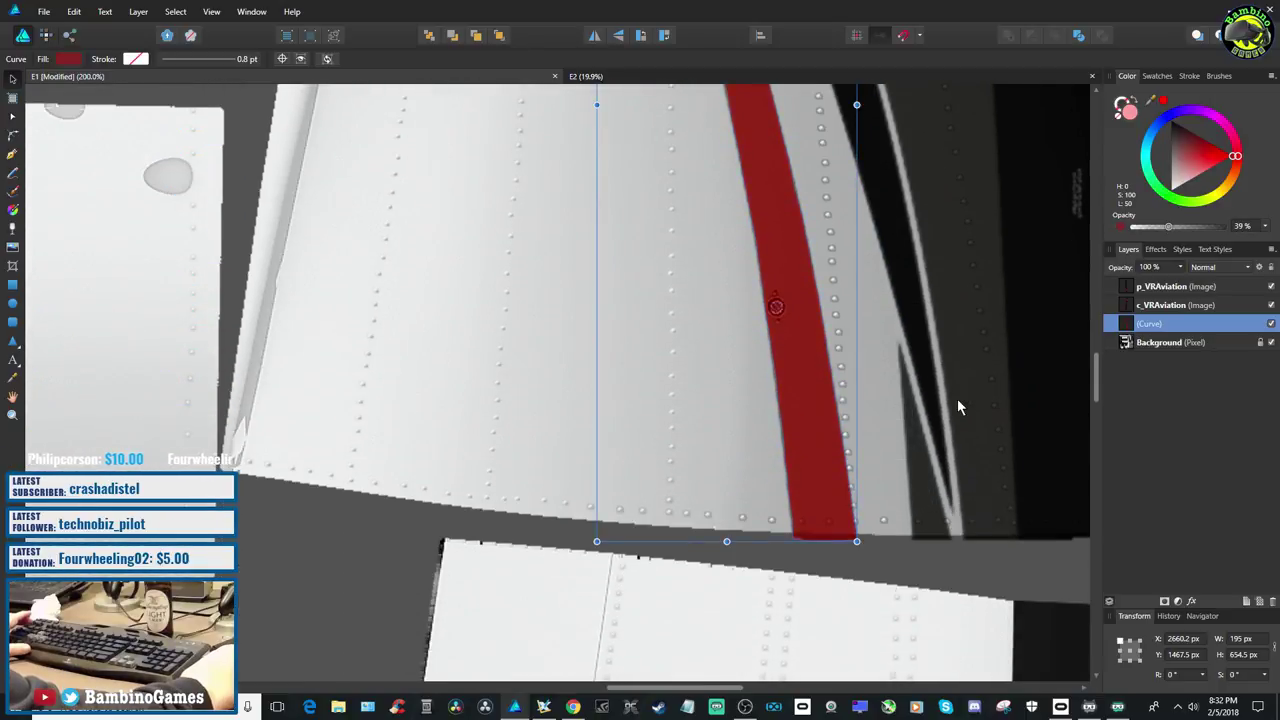
In the Pixel Persona, erase a spot about 14 × 15 px from the red stripe curve over the small round fitting
{"action": "left_click", "coordinate": [47, 37]}
{"action": "left_click", "coordinate": [13, 233]}
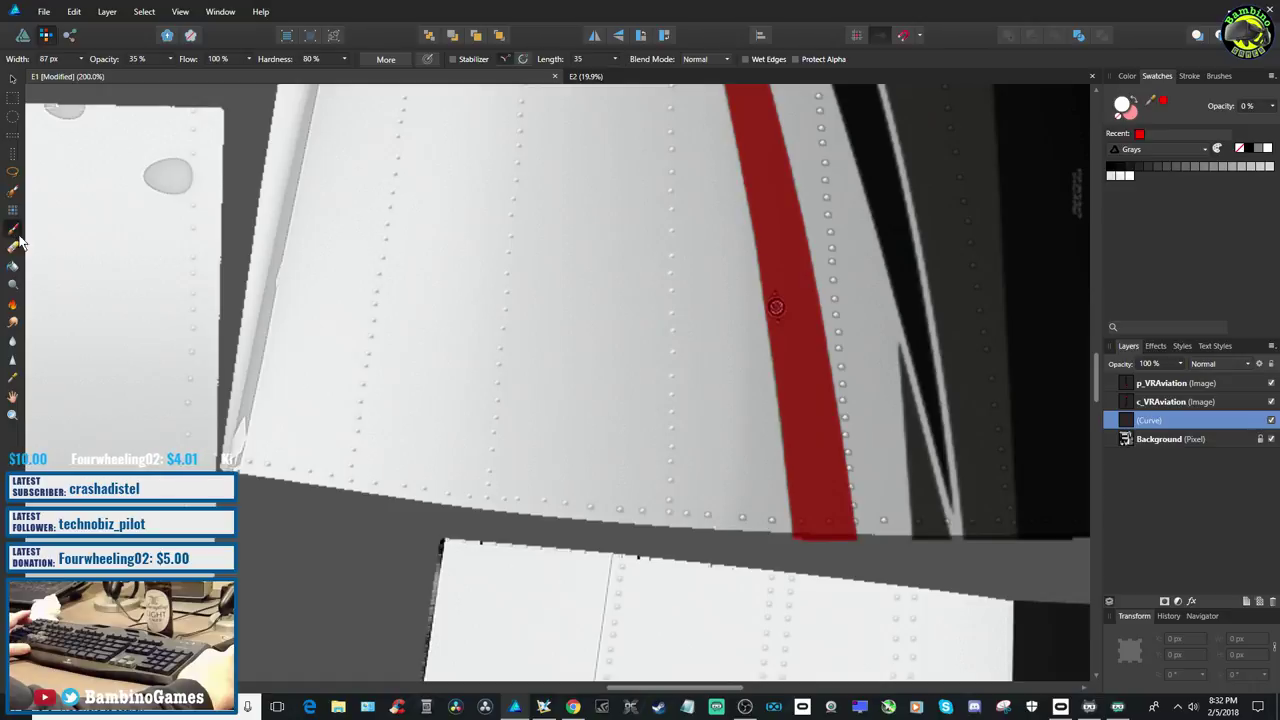
{"action": "left_click", "coordinate": [13, 246]}
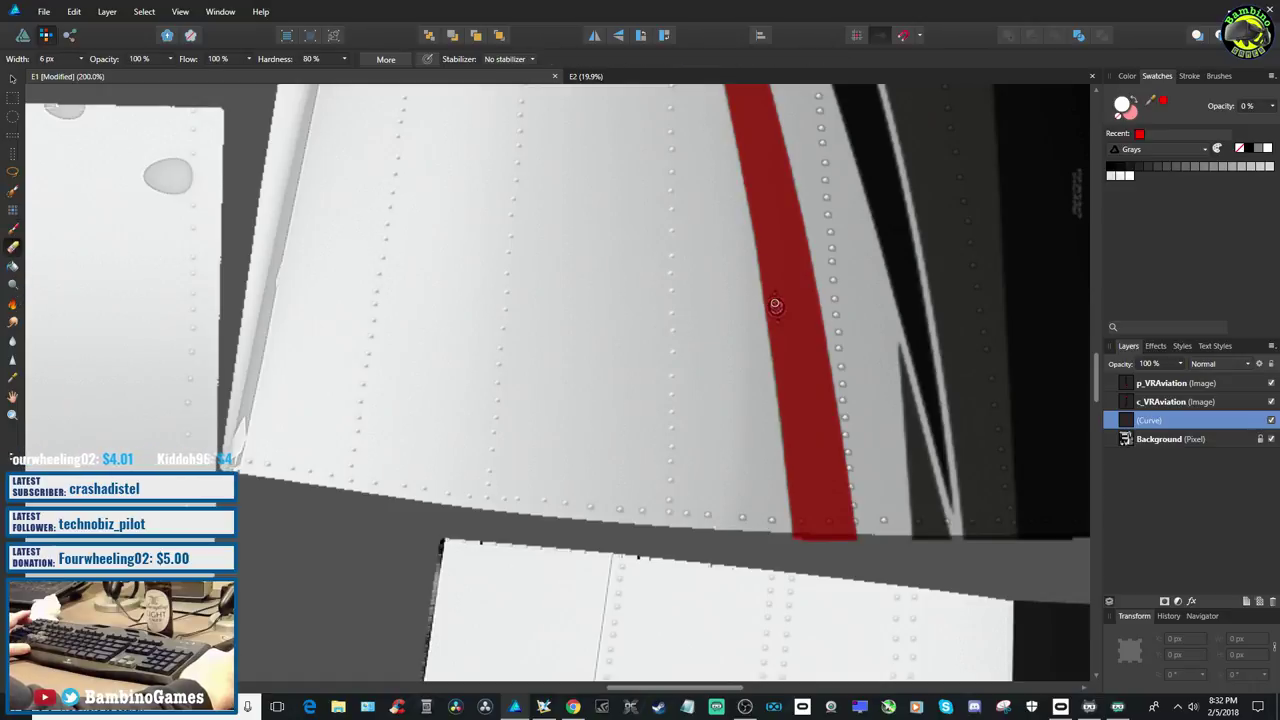
{"action": "left_click", "coordinate": [775, 304]}
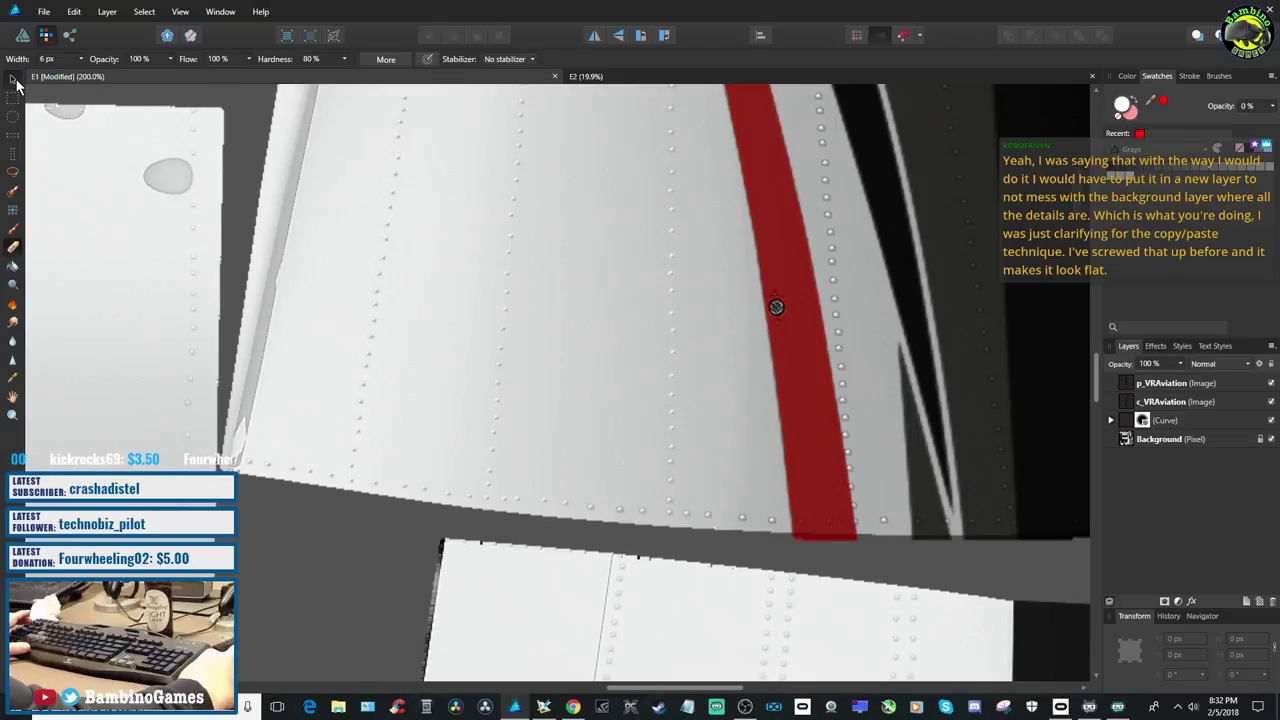
Return to the Designer Persona, select the red stripe curve and raise its fill colour opacity to 100 %
{"action": "key", "text": "v"}
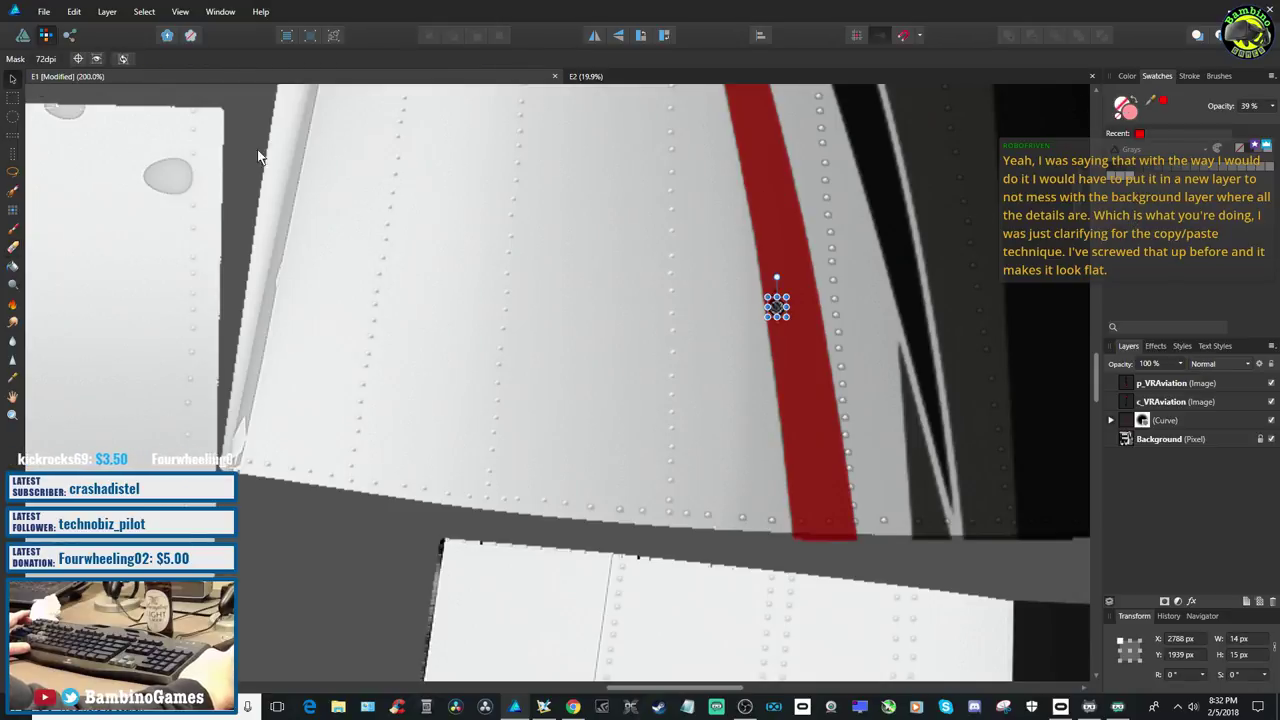
{"action": "left_click", "coordinate": [22, 35]}
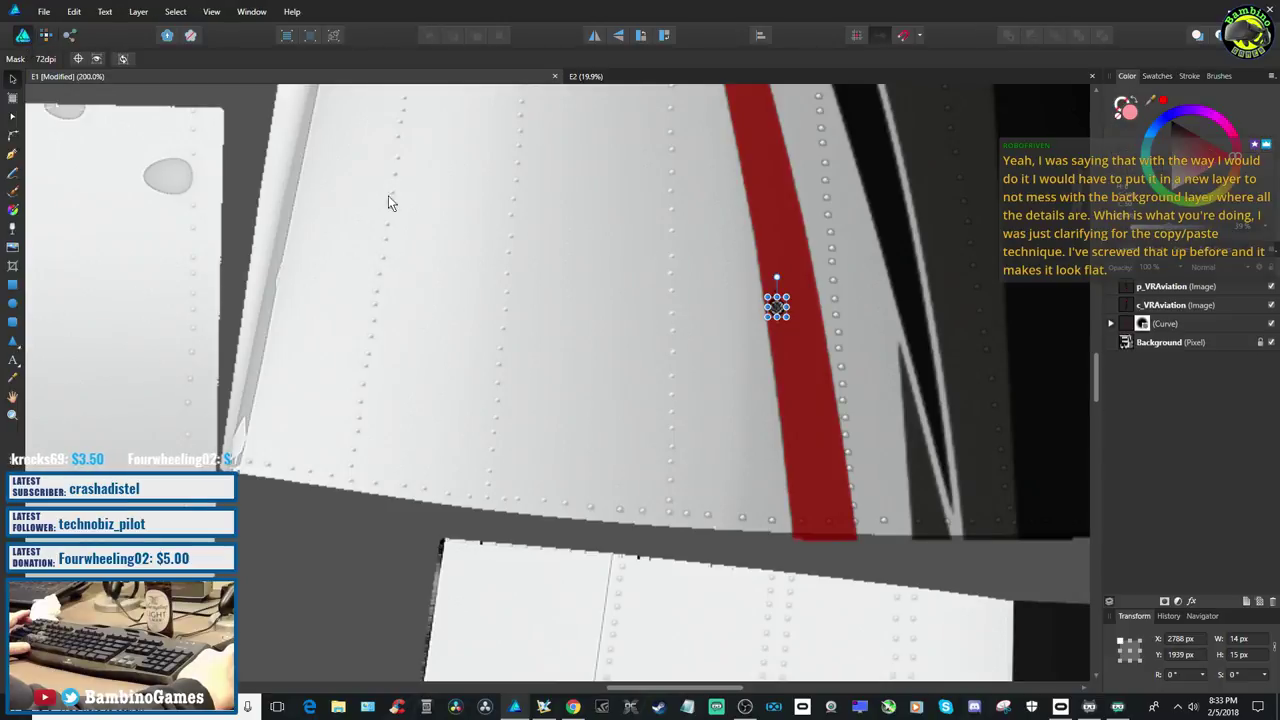
{"action": "left_click", "coordinate": [782, 249]}
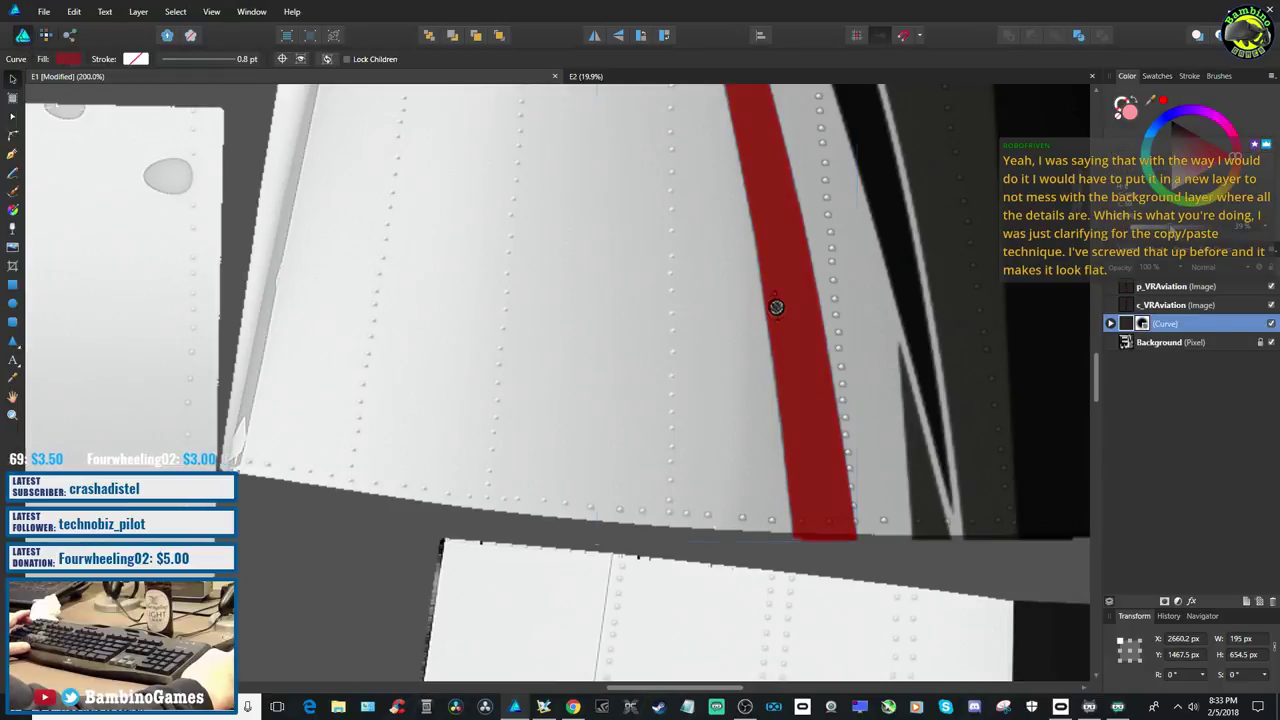
{"action": "left_click_drag", "start_coordinate": [1176, 237], "coordinate": [1253, 239]}
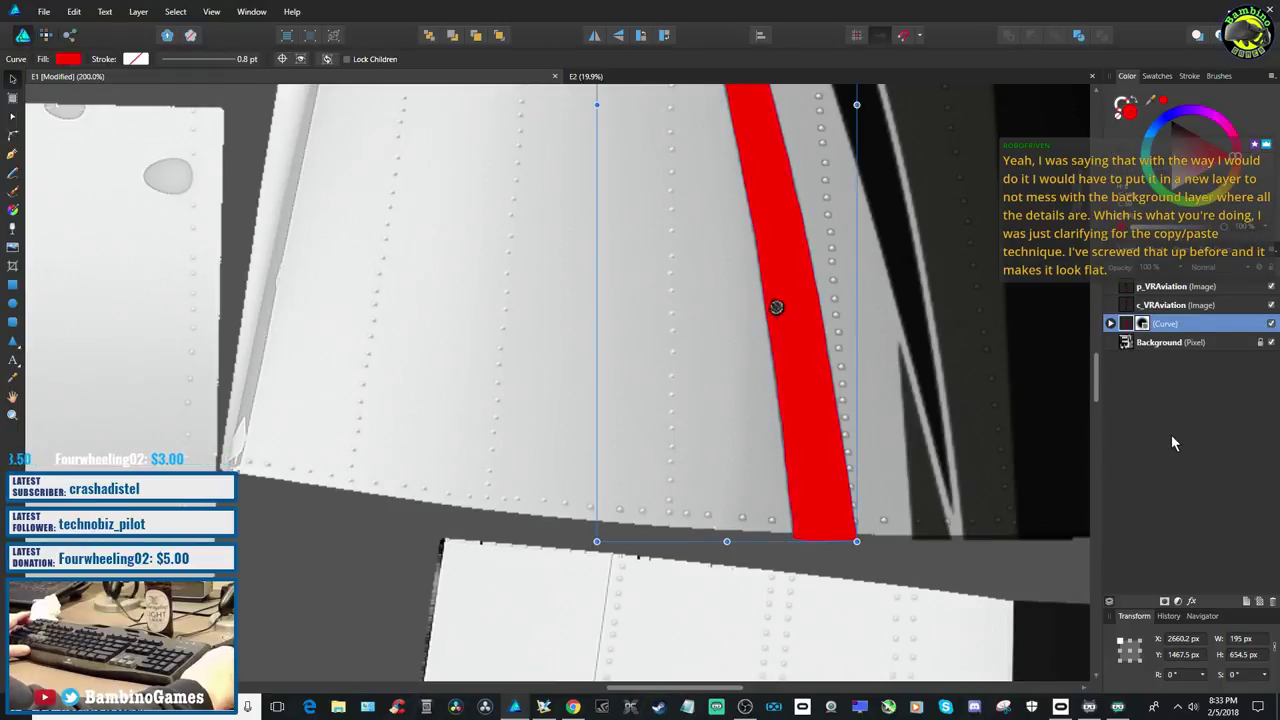
Save the E1 document and deselect the red stripe curve
{"action": "left_click", "coordinate": [43, 14]}
{"action": "left_click", "coordinate": [57, 122]}
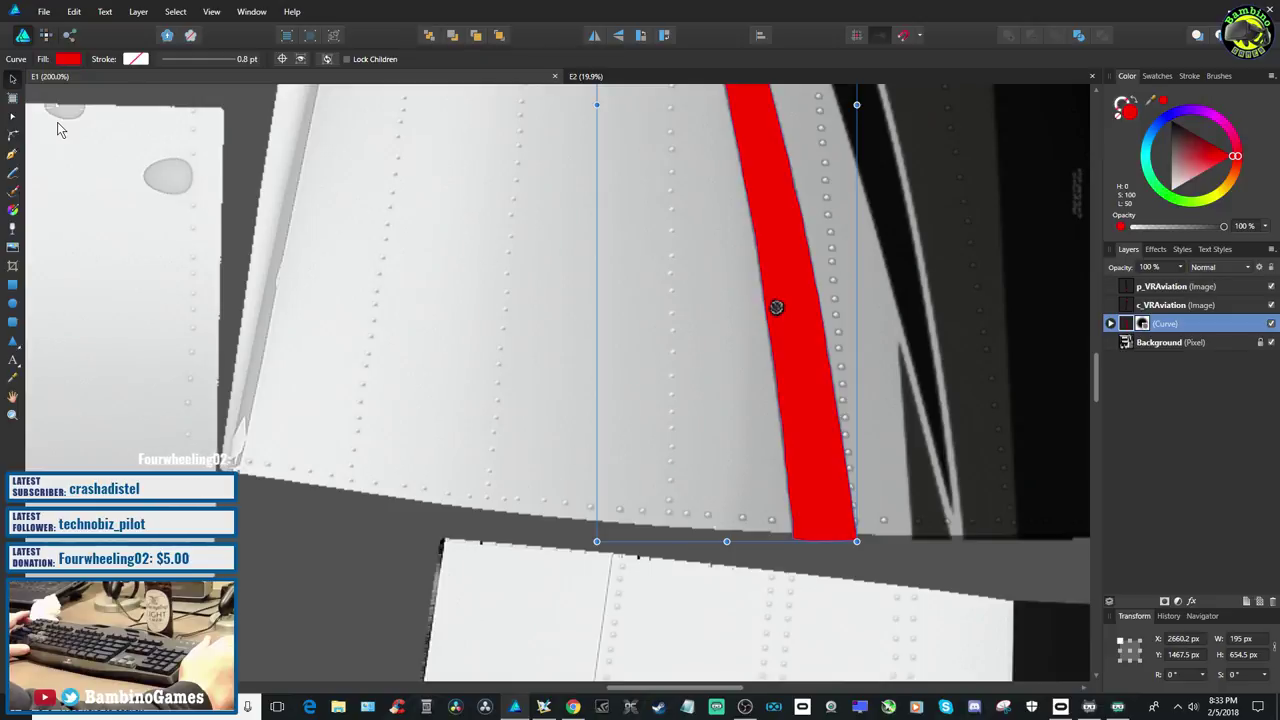
{"action": "left_click", "coordinate": [42, 13]}
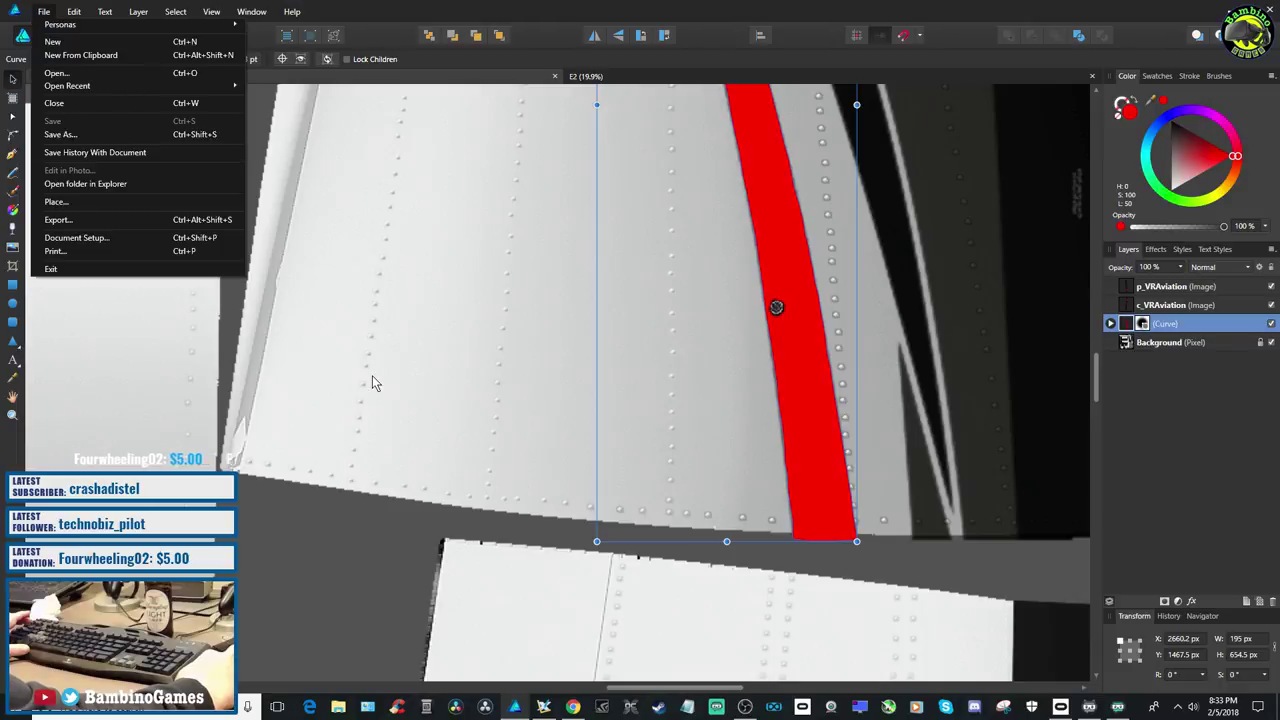
{"action": "left_click", "coordinate": [222, 307]}
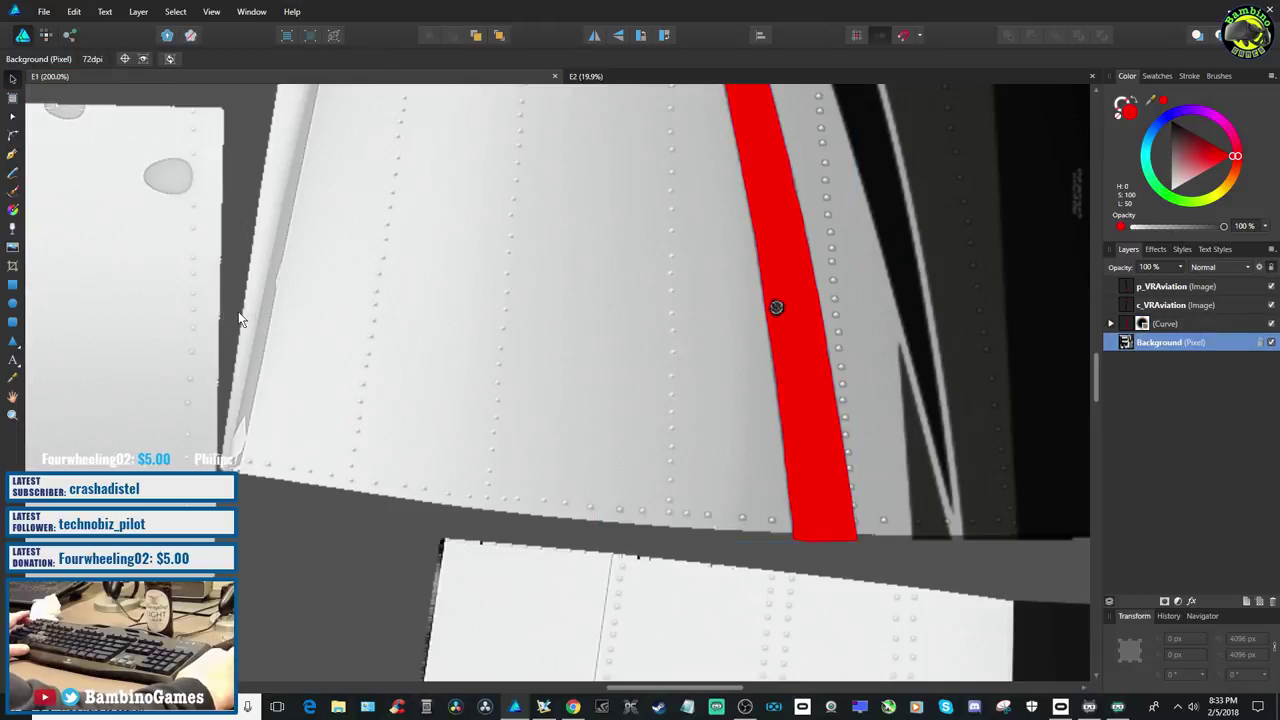
Look over the E1 texture sheet for the remaining brown stripe sections, ending close up on the stripe at the cabin door
{"action": "scroll", "coordinate": [366, 437], "scroll_direction": "down", "scroll_amount": 3}
{"action": "scroll", "coordinate": [366, 437], "scroll_direction": "up", "scroll_amount": 10}
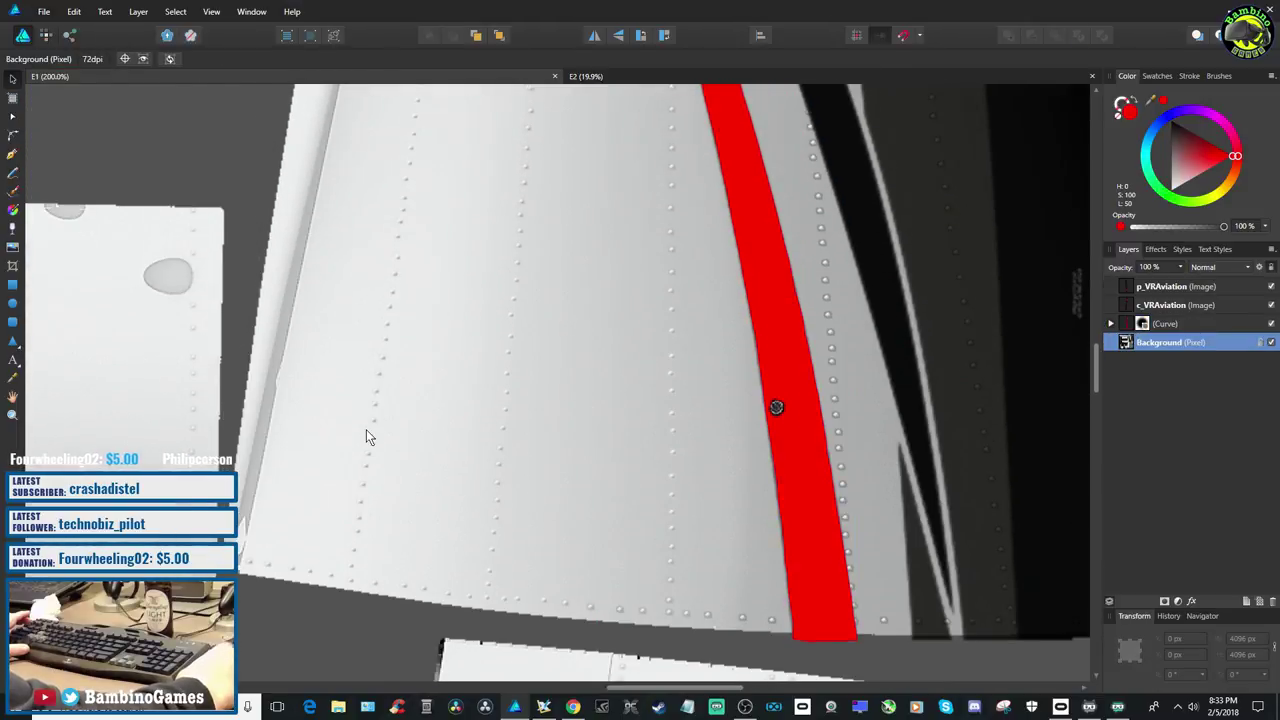
{"action": "scroll", "coordinate": [366, 437], "scroll_direction": "up", "scroll_amount": 9}
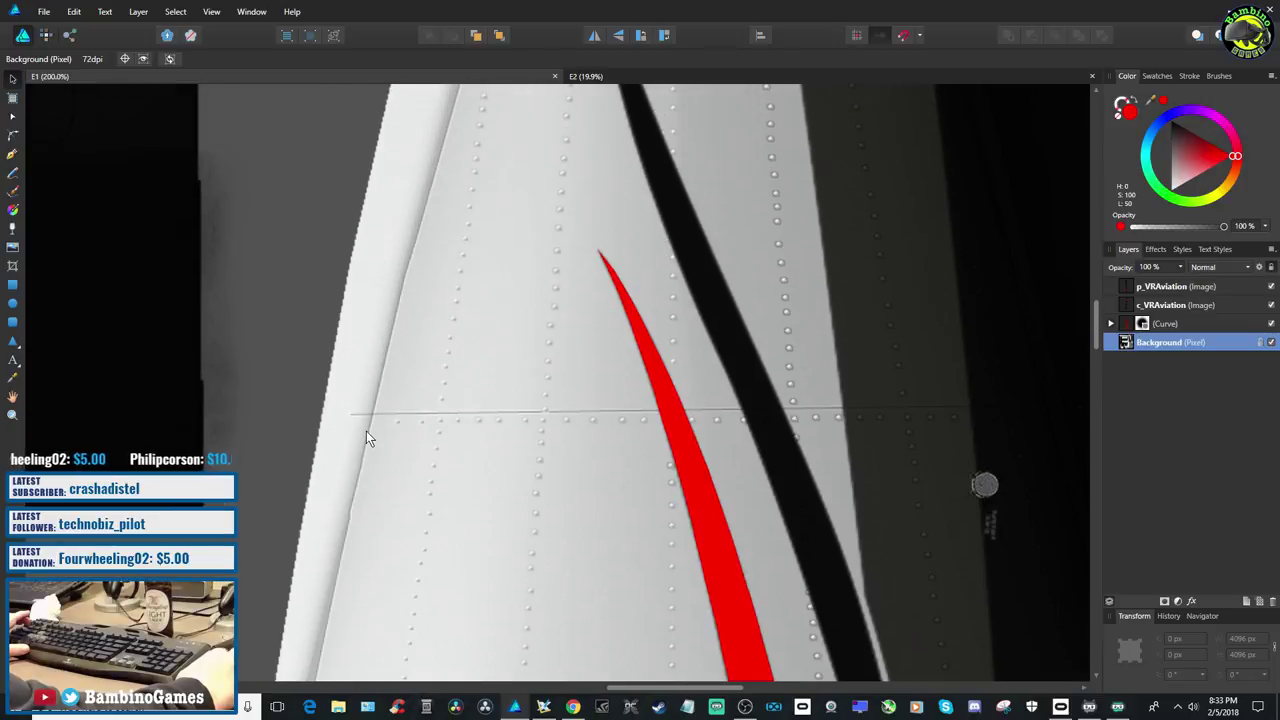
{"action": "scroll", "coordinate": [366, 437], "scroll_direction": "up", "scroll_amount": 2}
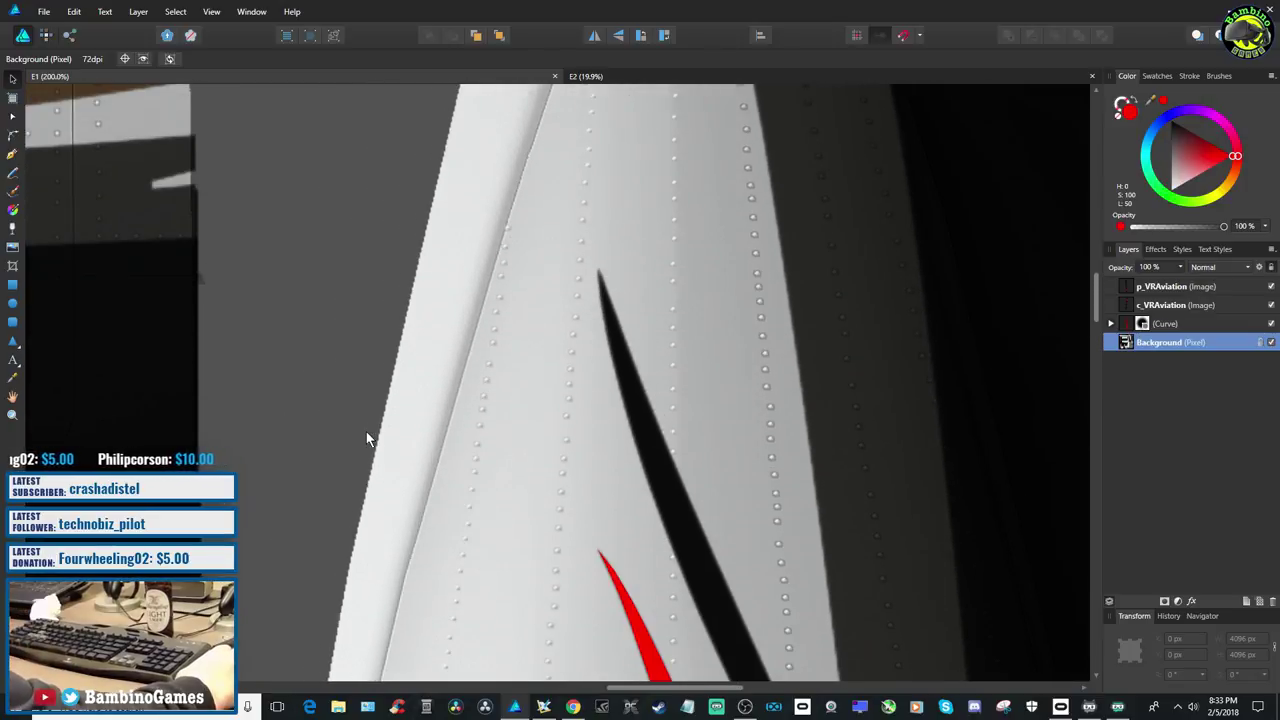
{"action": "scroll", "coordinate": [366, 438], "scroll_direction": "up", "scroll_amount": 4}
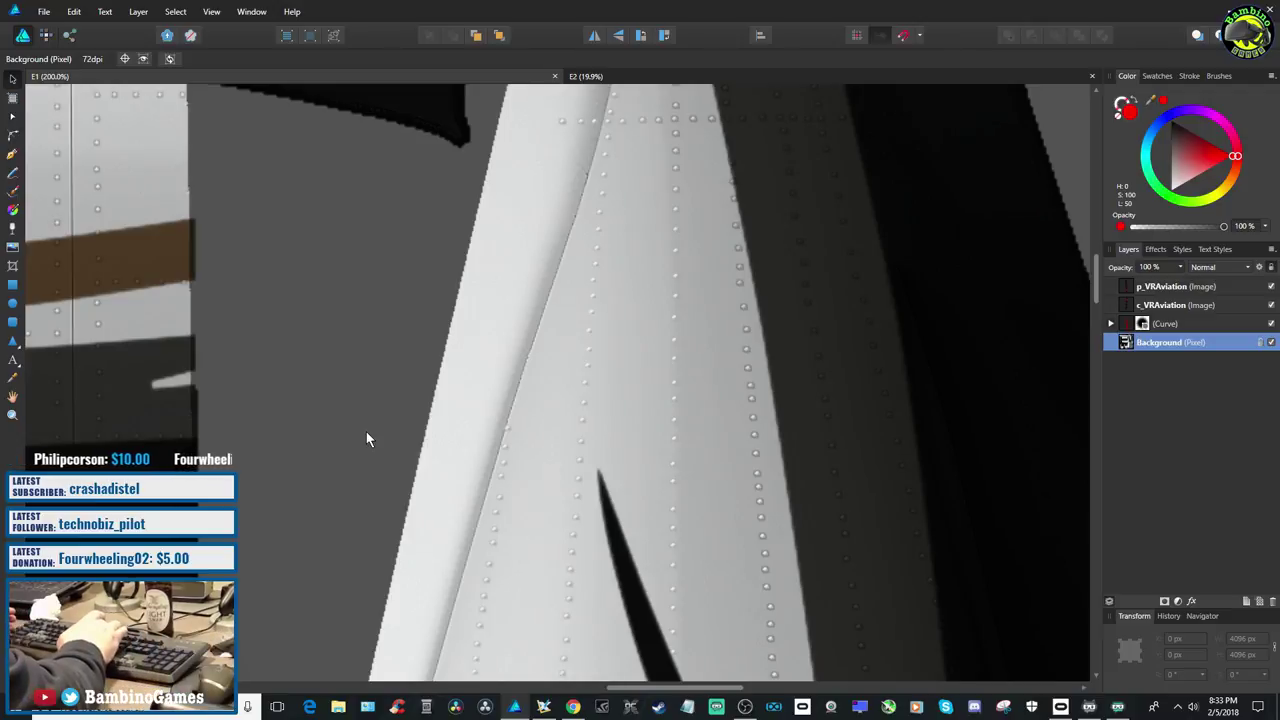
{"action": "key", "text": "ctrl+minus"}
{"action": "key", "text": "ctrl+minus"}
{"action": "key", "text": "ctrl+minus"}
{"action": "key", "text": "ctrl+minus"}
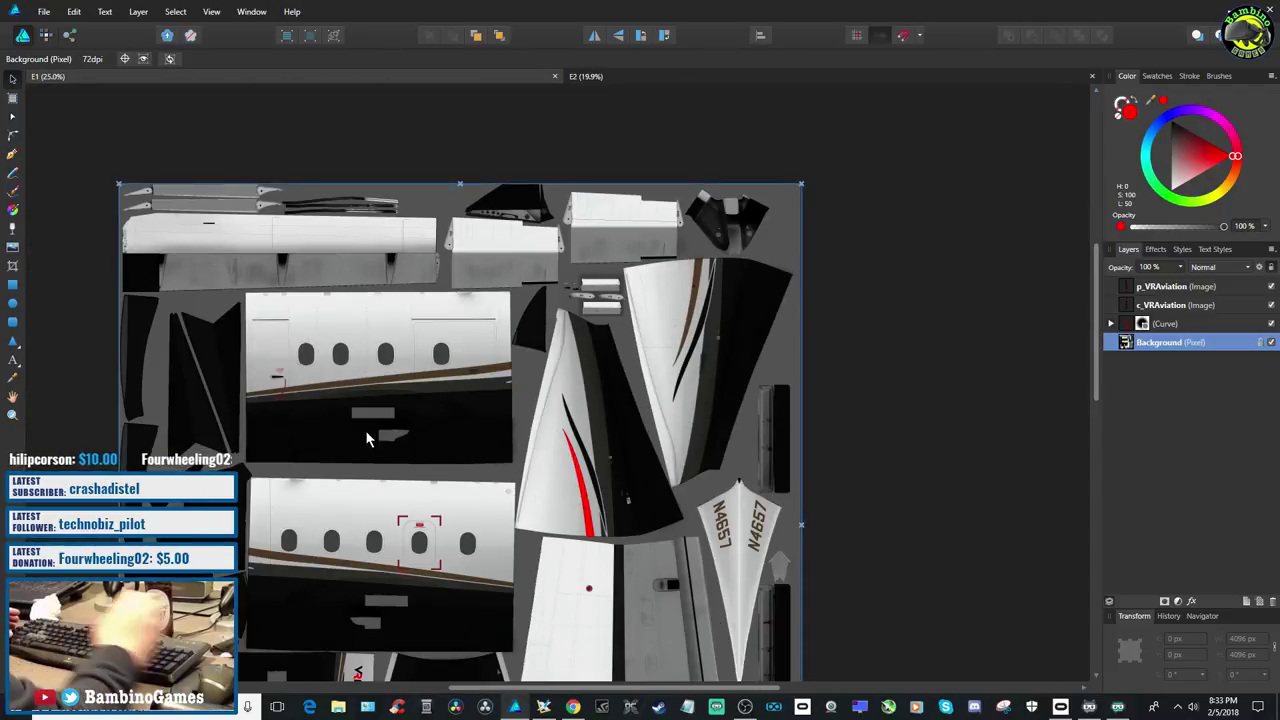
{"action": "scroll", "coordinate": [366, 443], "scroll_direction": "down", "scroll_amount": 3}
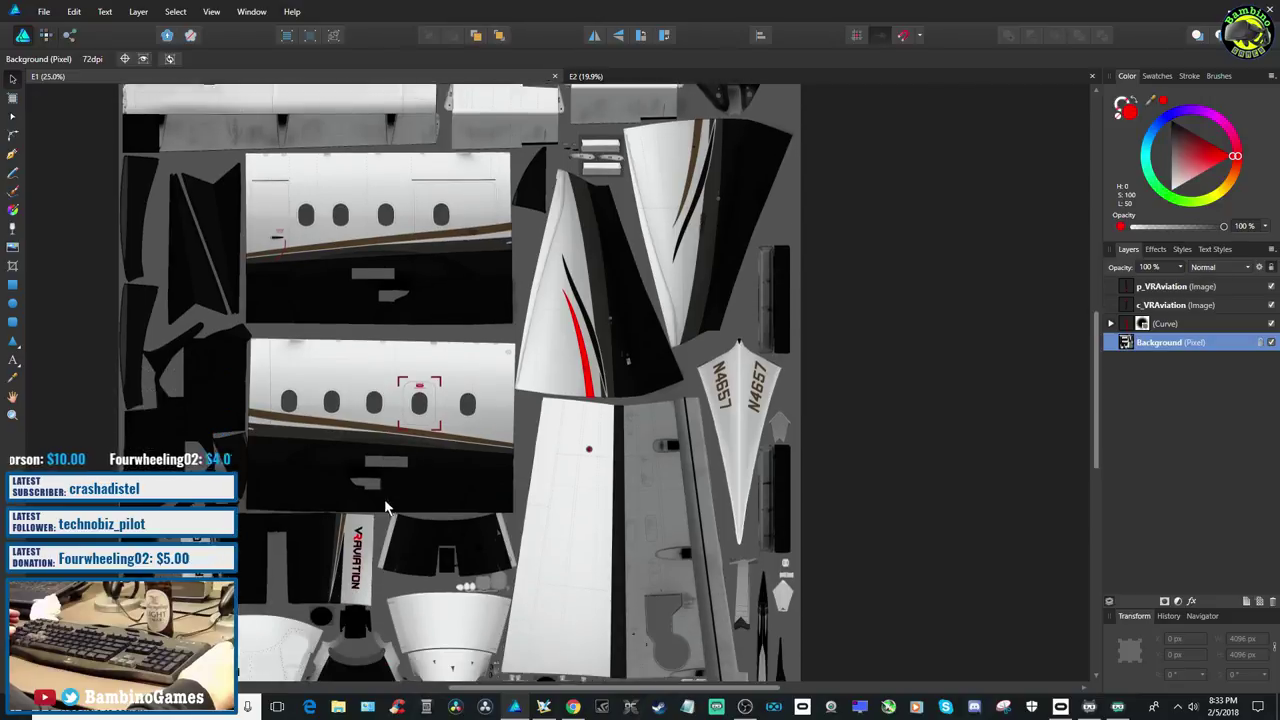
{"action": "scroll", "coordinate": [388, 513], "scroll_direction": "up", "scroll_amount": 1}
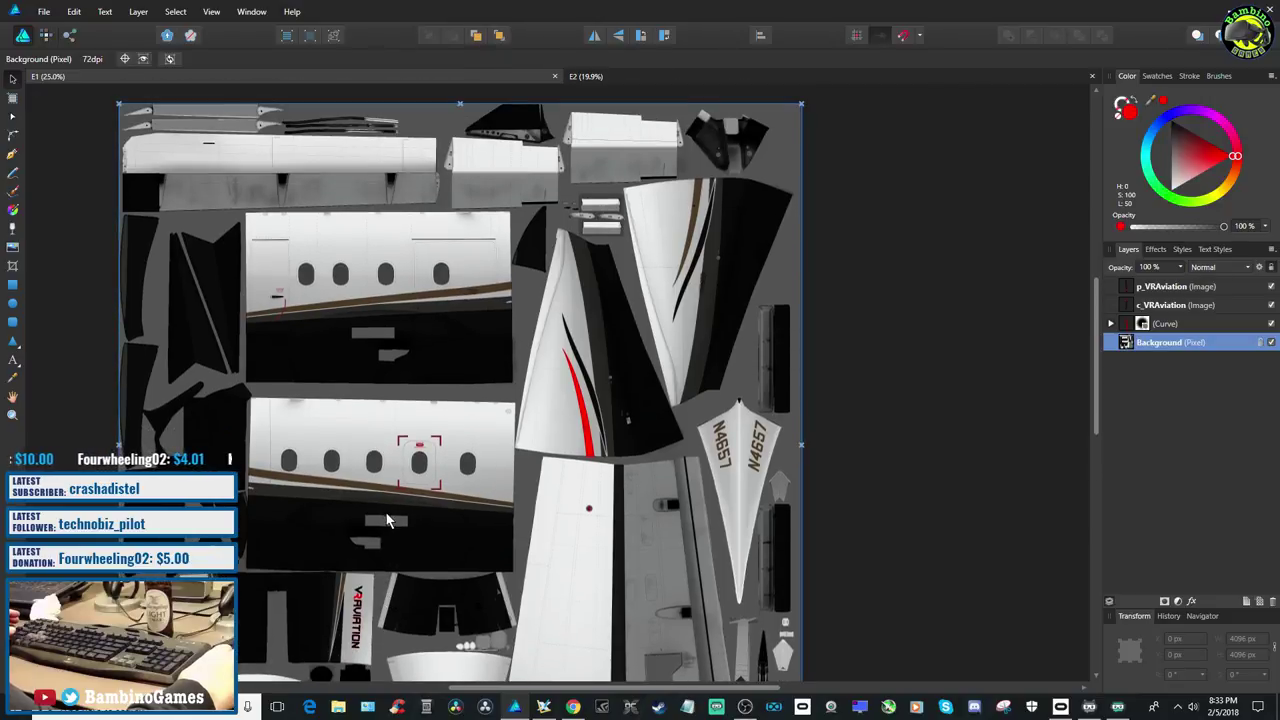
{"action": "key", "text": "ctrl+plus"}
{"action": "key", "text": "ctrl+plus"}
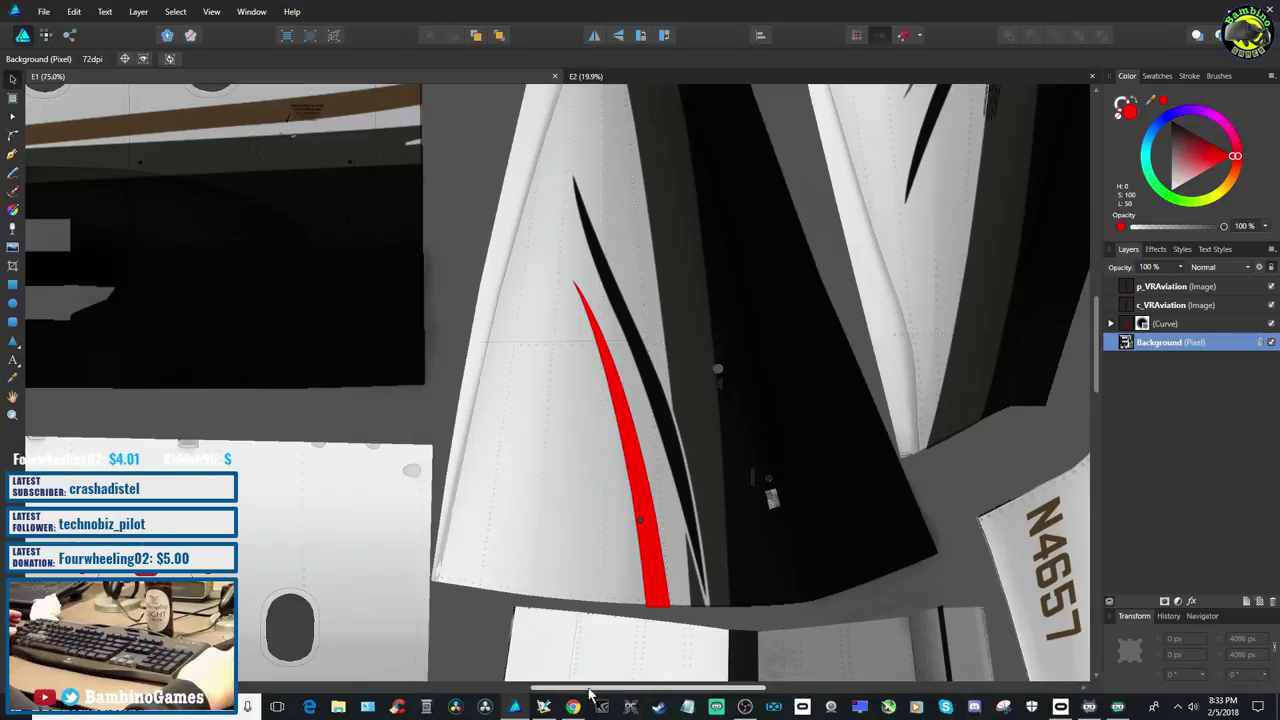
{"action": "left_click_drag", "start_coordinate": [597, 693], "coordinate": [368, 693]}
{"action": "scroll", "coordinate": [774, 393], "scroll_direction": "up", "scroll_amount": 2}
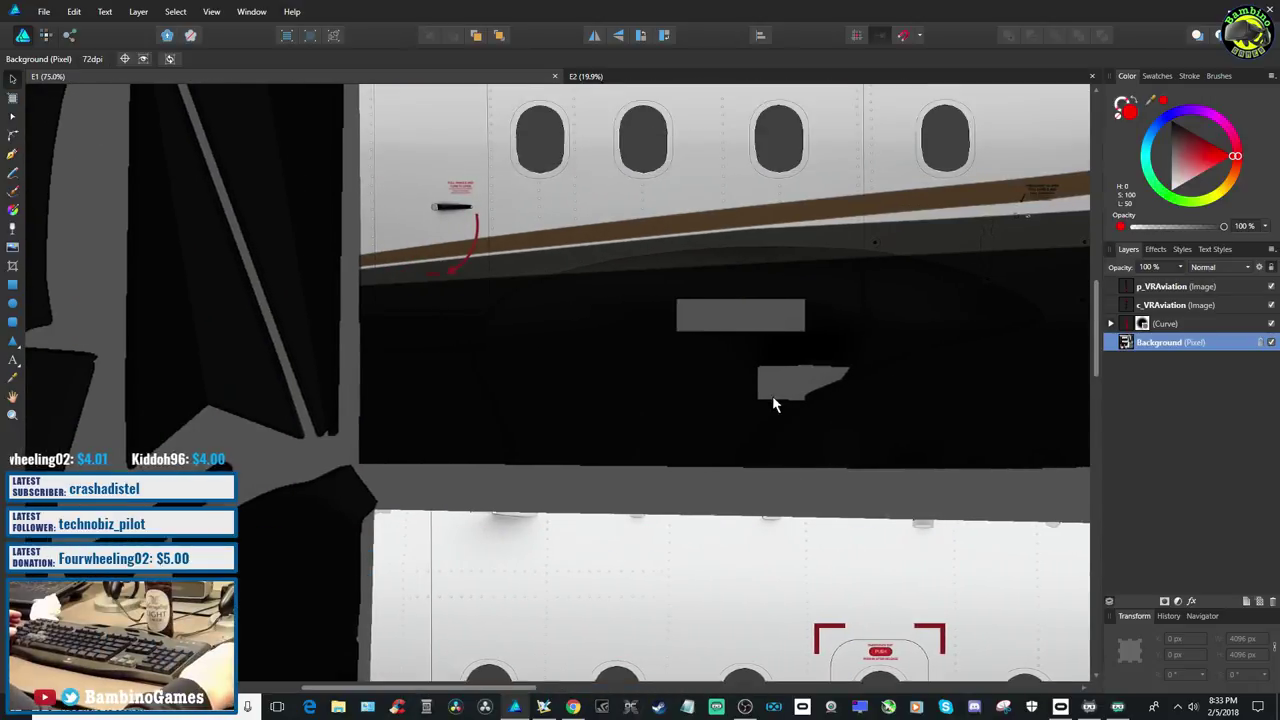
{"action": "left_click_drag", "start_coordinate": [507, 690], "coordinate": [607, 690]}
{"action": "scroll", "coordinate": [842, 420], "scroll_direction": "up", "scroll_amount": 1}
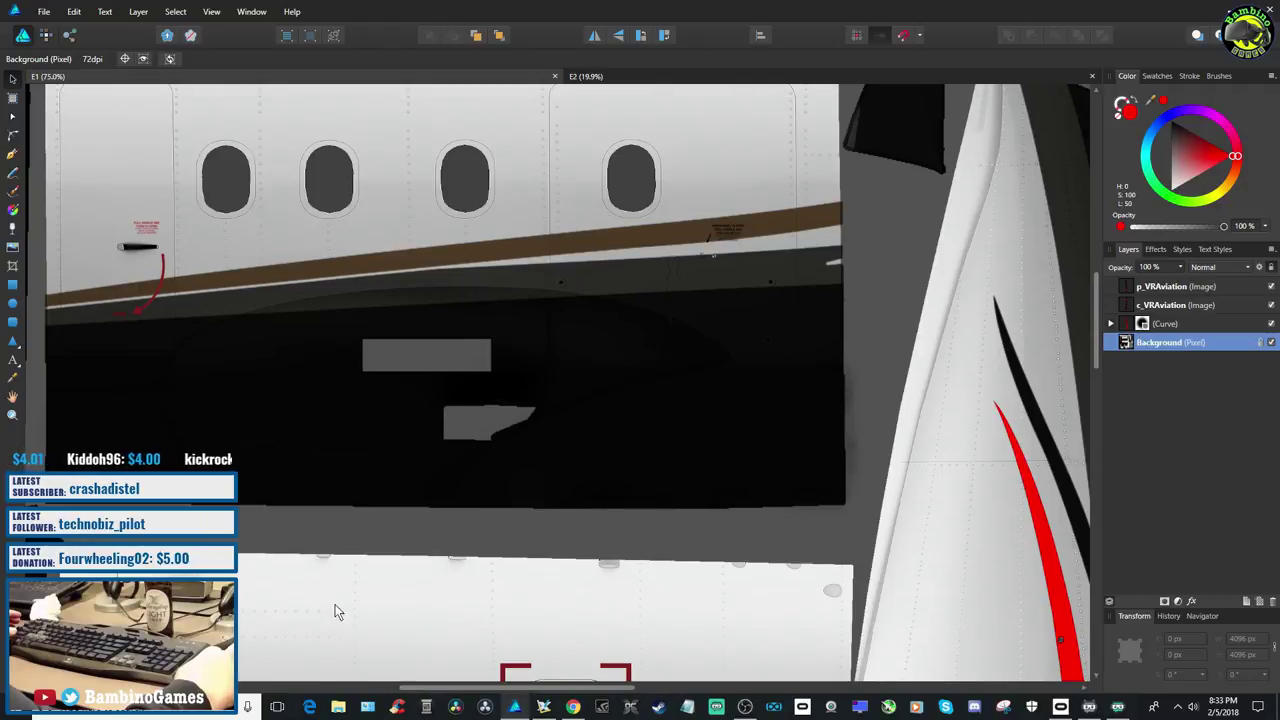
{"action": "left_click_drag", "start_coordinate": [450, 690], "coordinate": [305, 692]}
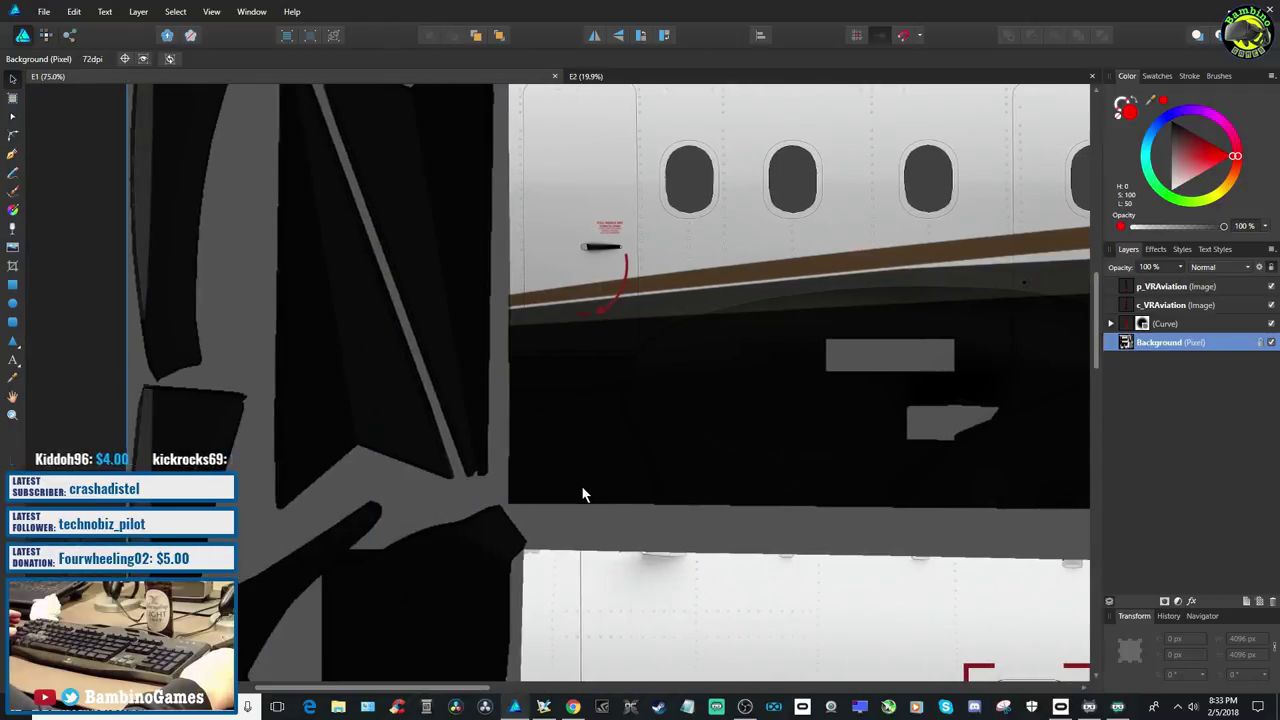
{"action": "scroll", "coordinate": [581, 496], "scroll_direction": "up", "scroll_amount": 4}
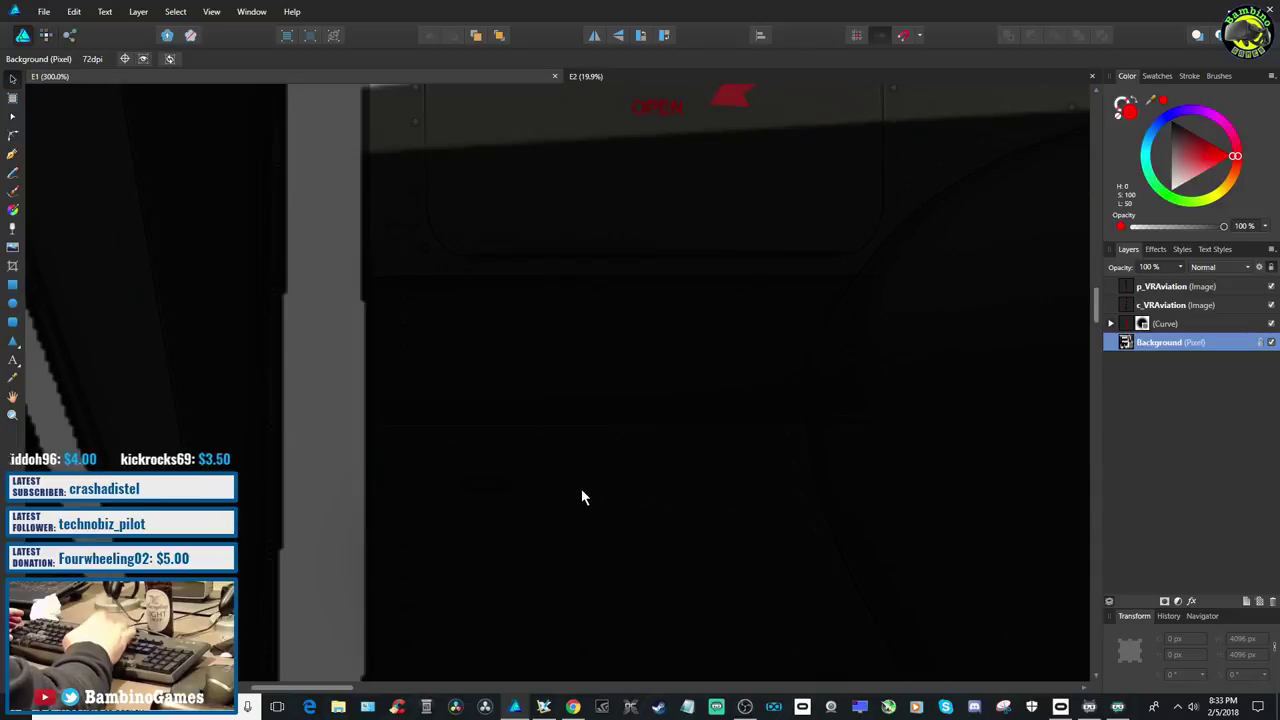
{"action": "scroll", "coordinate": [582, 491], "scroll_direction": "up", "scroll_amount": 5}
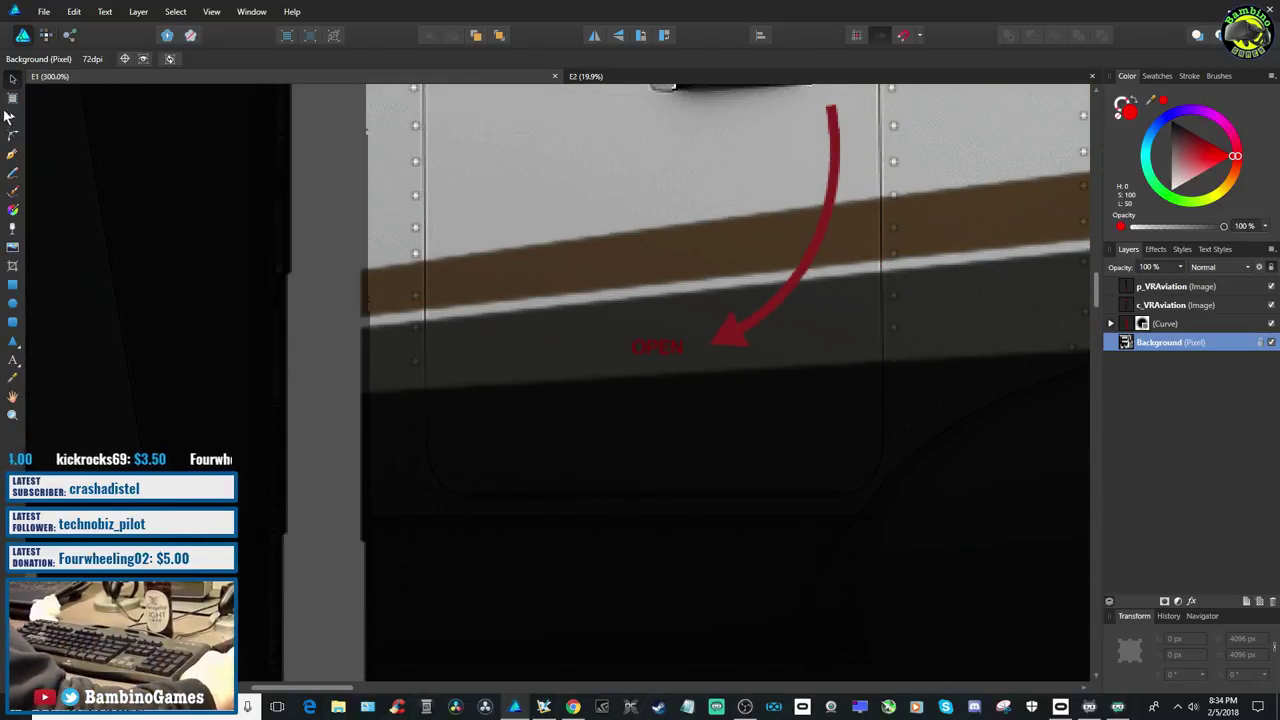
{"action": "left_click_drag", "start_coordinate": [326, 690], "coordinate": [346, 692]}
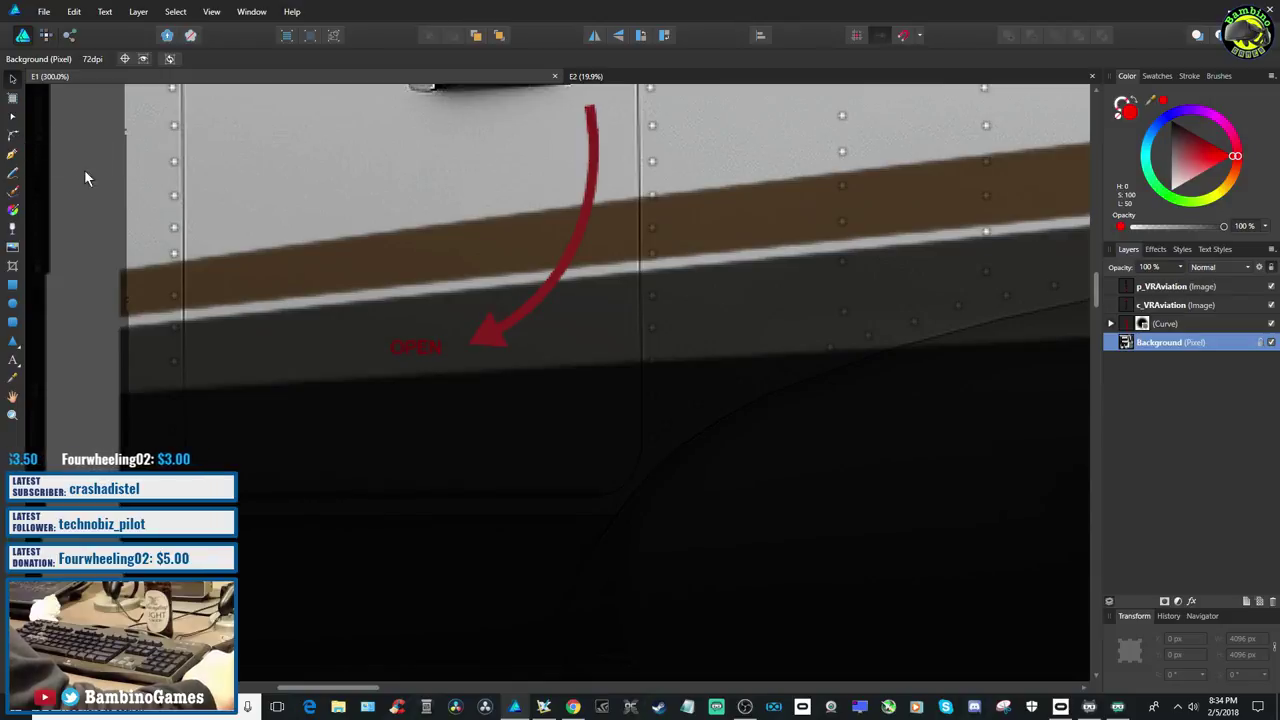
With the Pen tool, start a new curve at the brown stripe's forward end and trace its upper edge across the cabin door to about X 915 px
{"action": "left_click", "coordinate": [13, 156]}
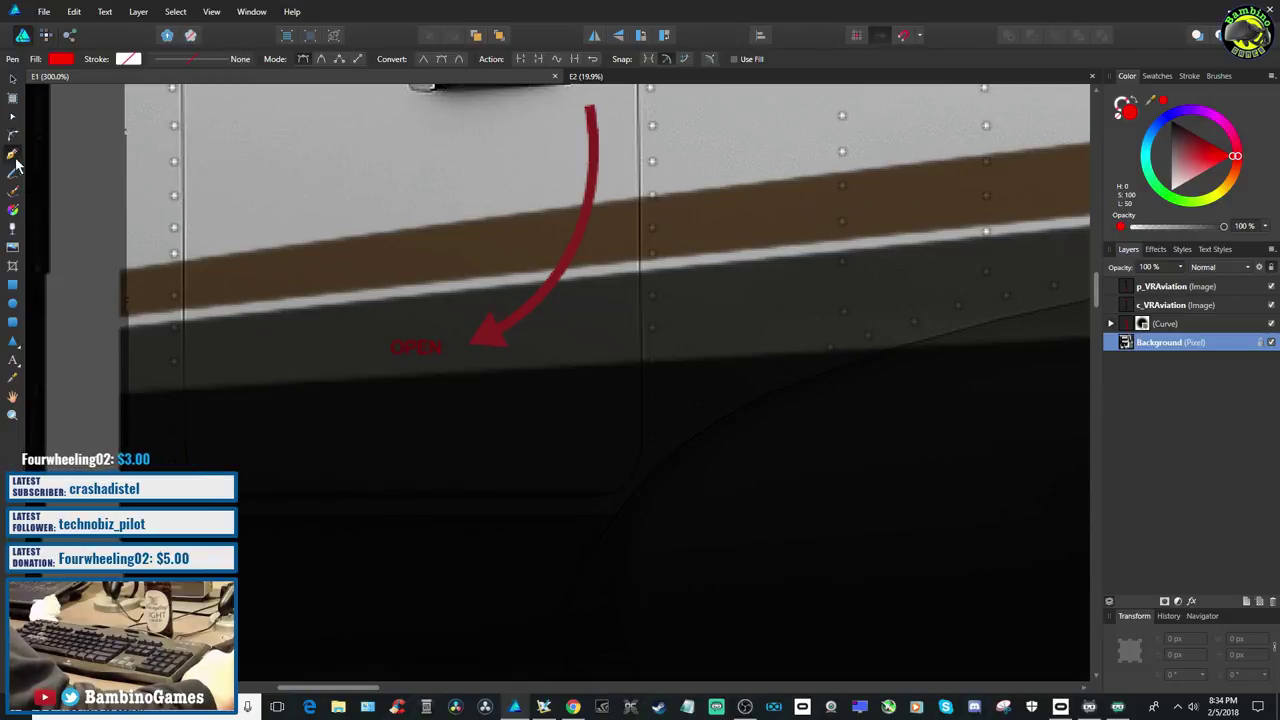
{"action": "left_click", "coordinate": [120, 270]}
{"action": "left_click", "coordinate": [153, 269]}
{"action": "left_click", "coordinate": [171, 266]}
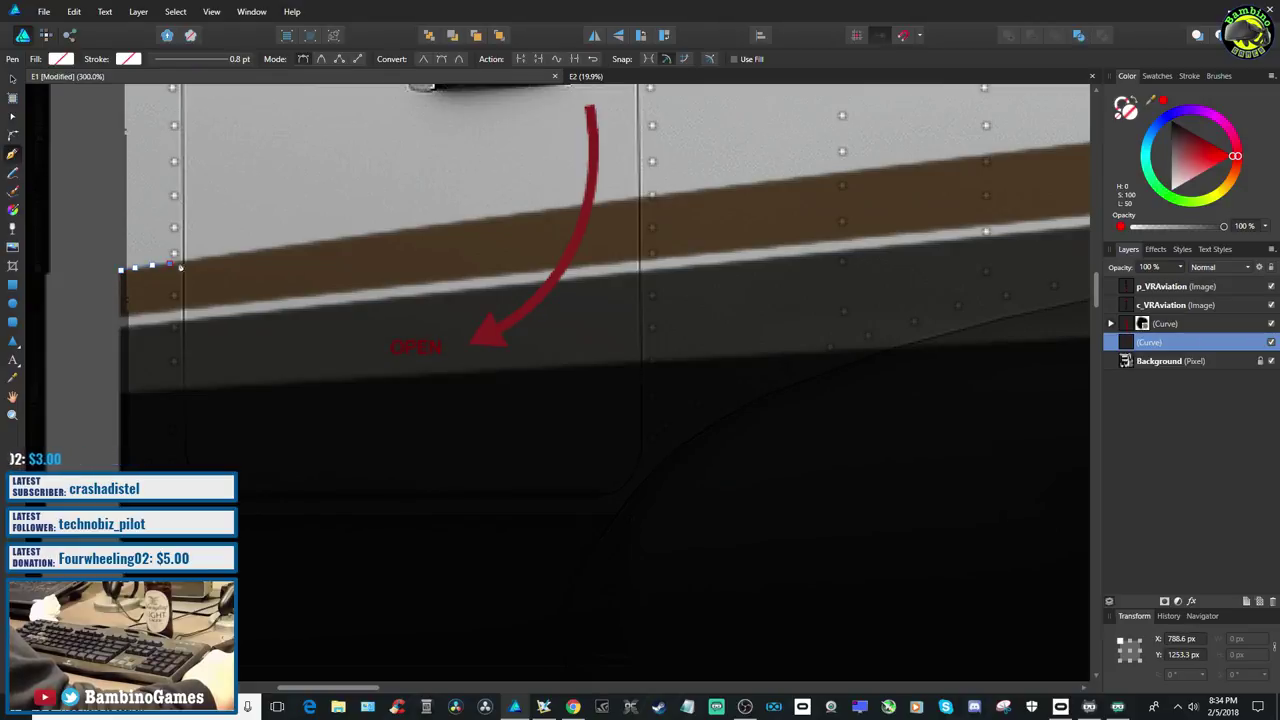
{"action": "left_click", "coordinate": [188, 264]}
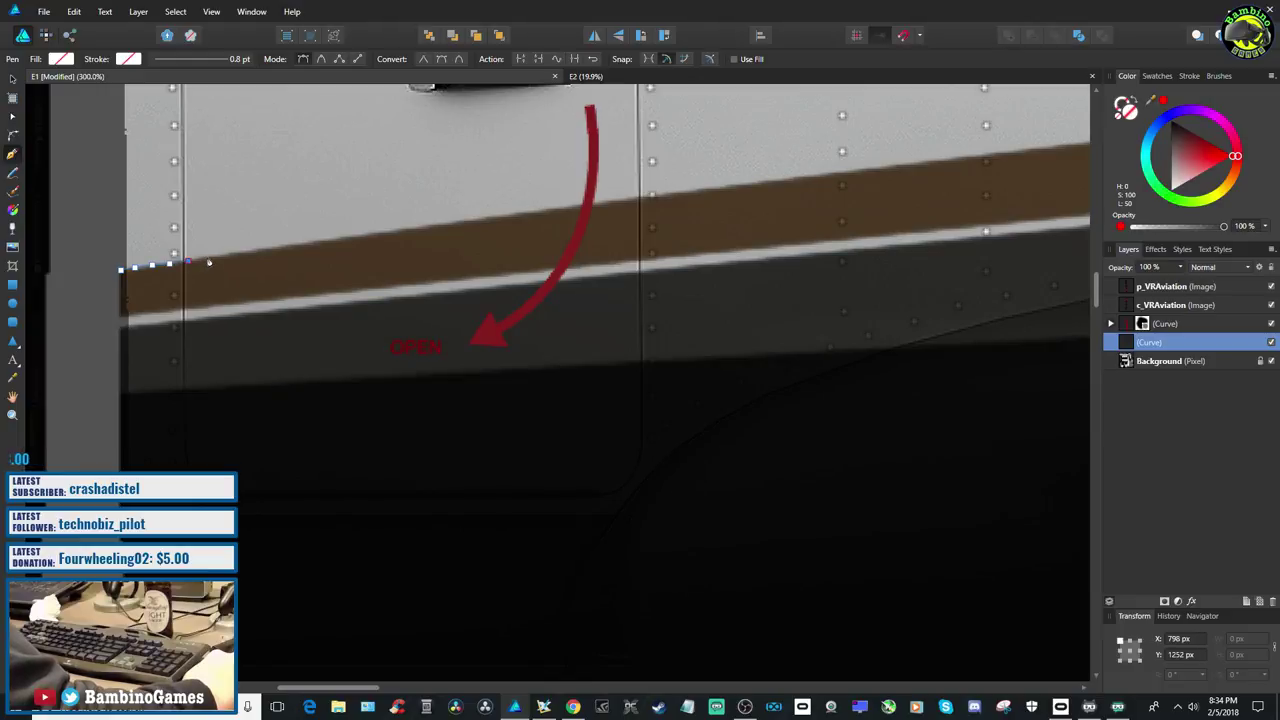
{"action": "left_click", "coordinate": [203, 261]}
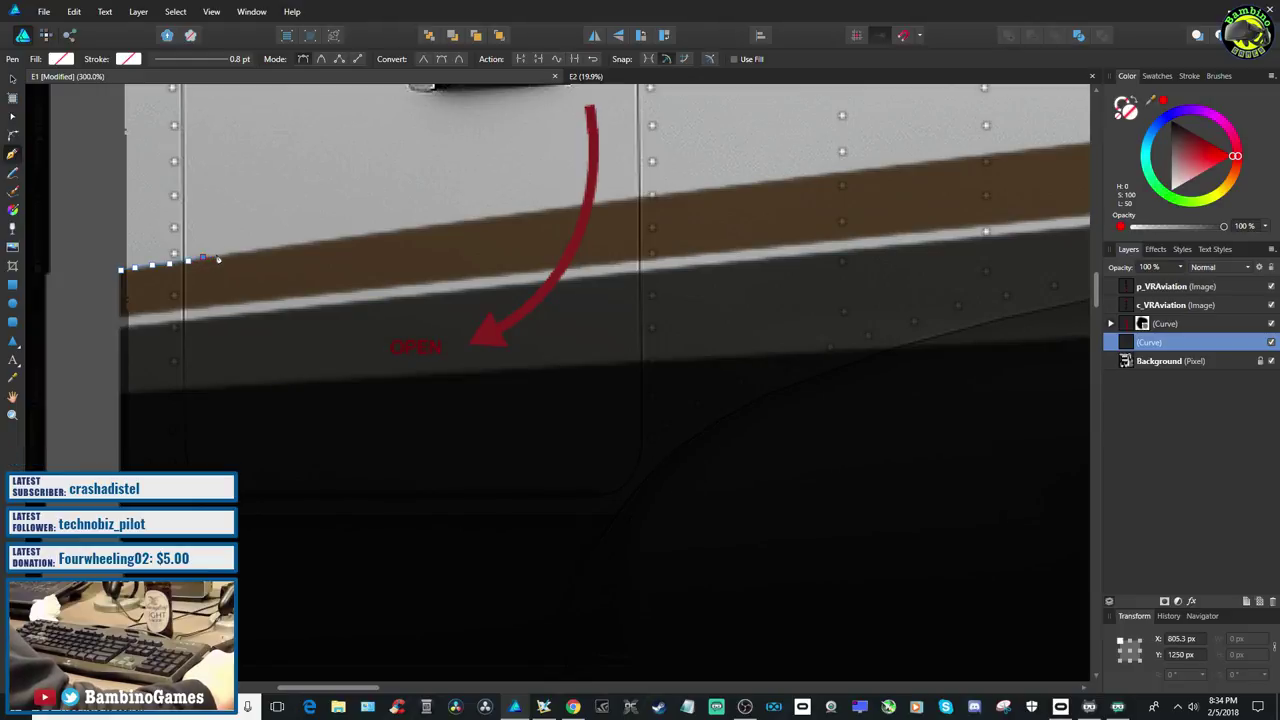
{"action": "left_click", "coordinate": [219, 261]}
{"action": "left_click", "coordinate": [258, 251]}
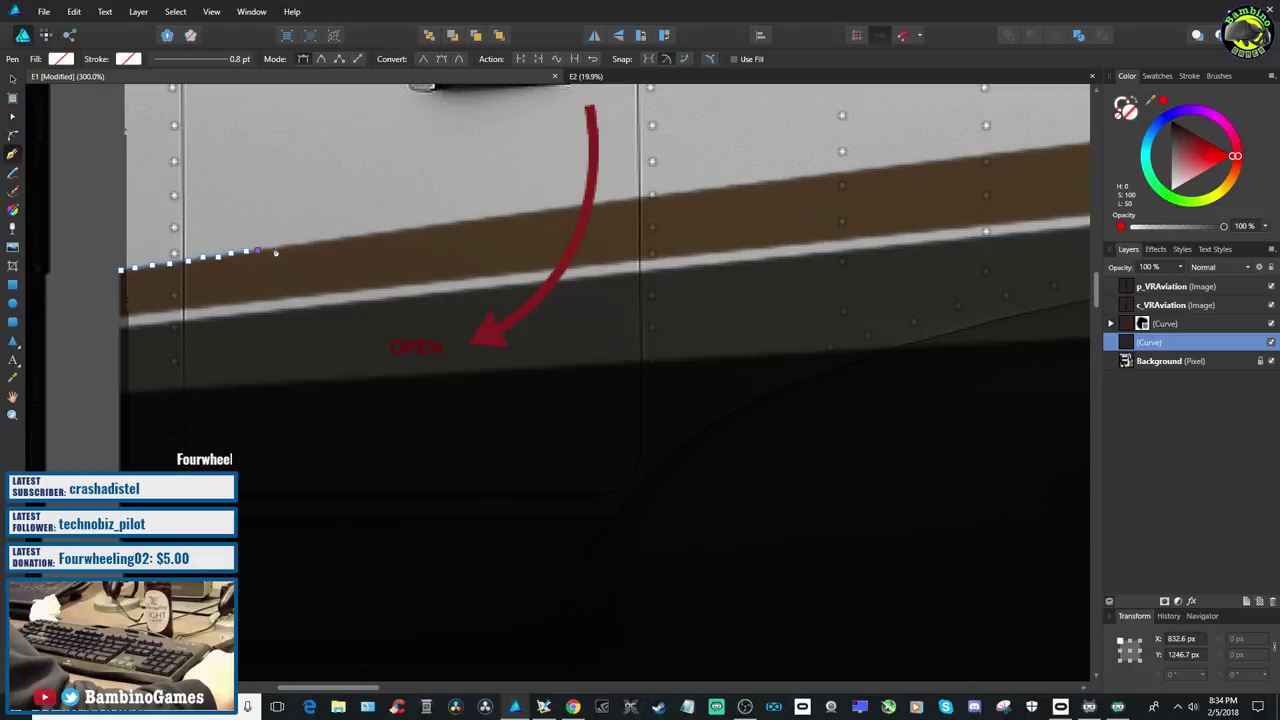
{"action": "left_click", "coordinate": [275, 249]}
{"action": "left_click", "coordinate": [307, 248]}
{"action": "left_click", "coordinate": [322, 244]}
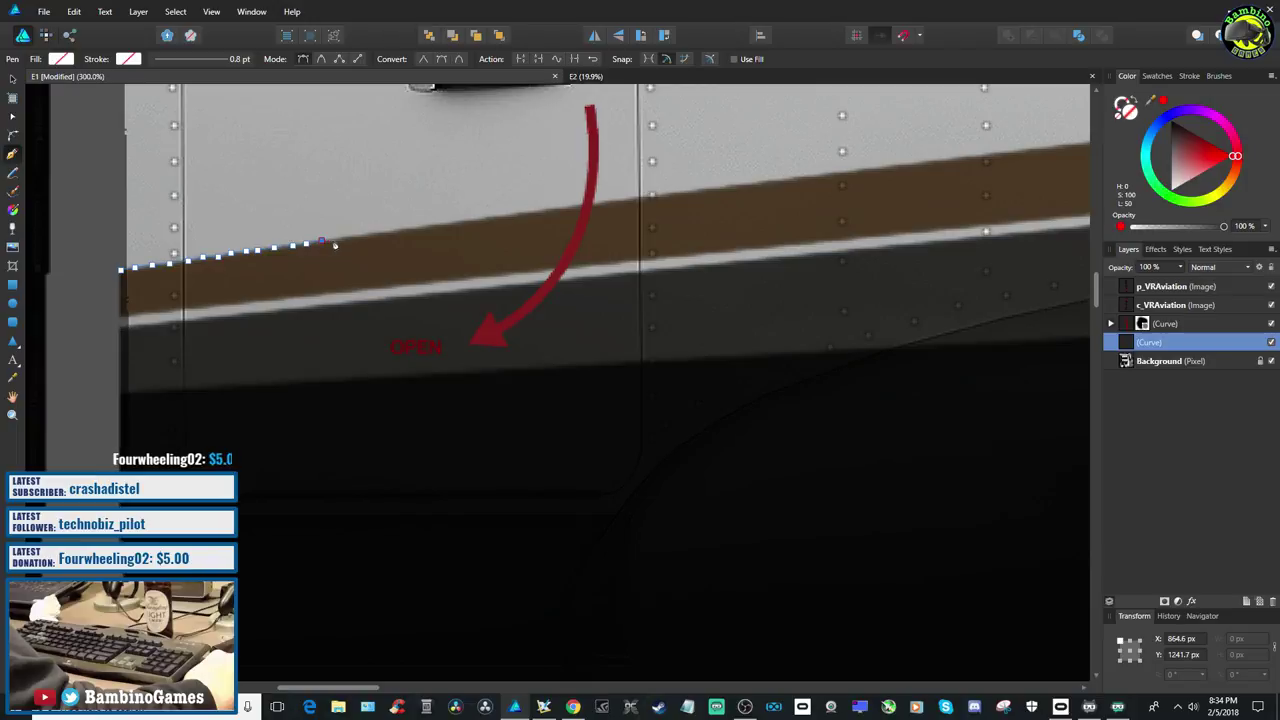
{"action": "left_click", "coordinate": [337, 241]}
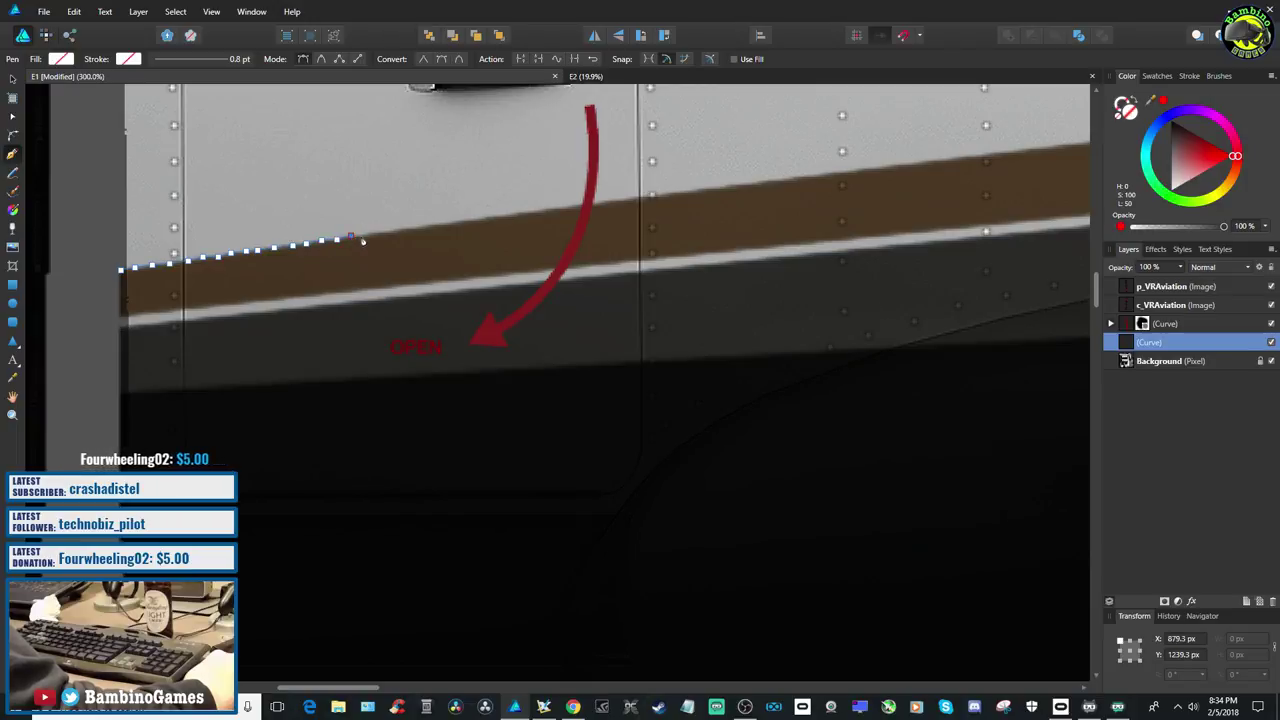
{"action": "left_click", "coordinate": [367, 238]}
{"action": "left_click", "coordinate": [387, 237]}
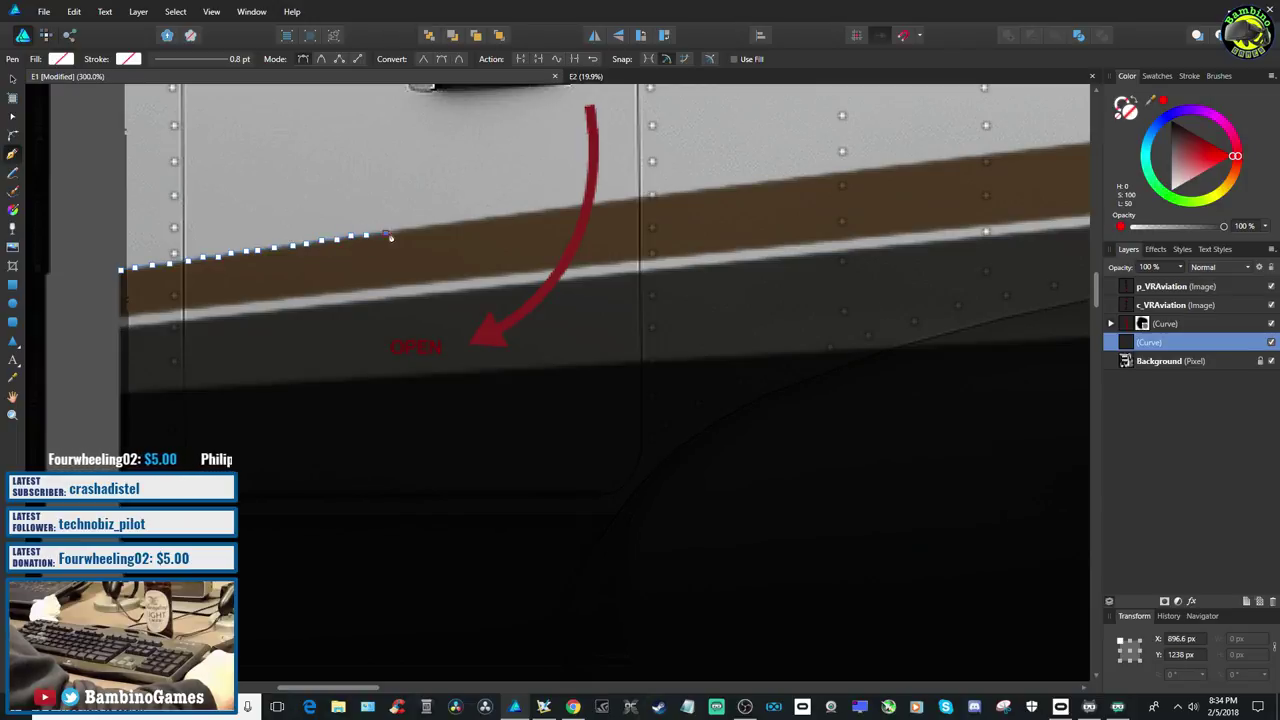
{"action": "left_click", "coordinate": [401, 232]}
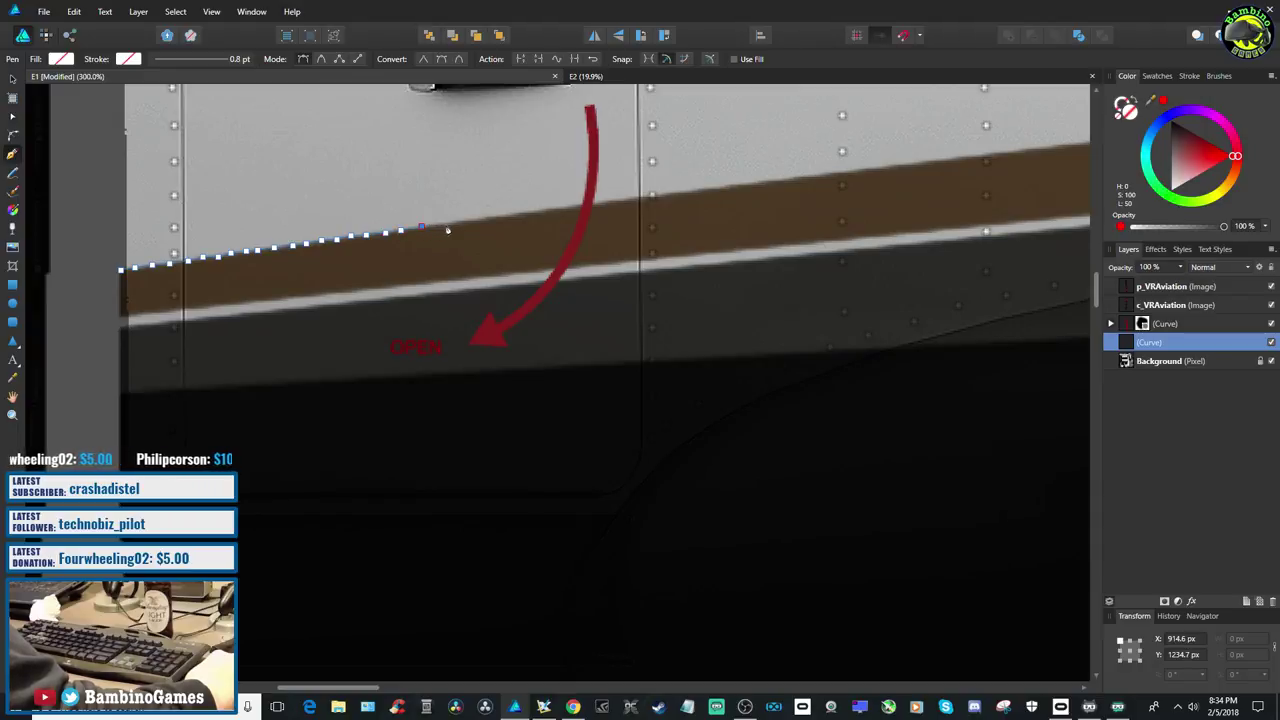
{"action": "left_click", "coordinate": [457, 221]}
{"action": "left_click", "coordinate": [481, 220]}
{"action": "key", "text": "ctrl+z"}
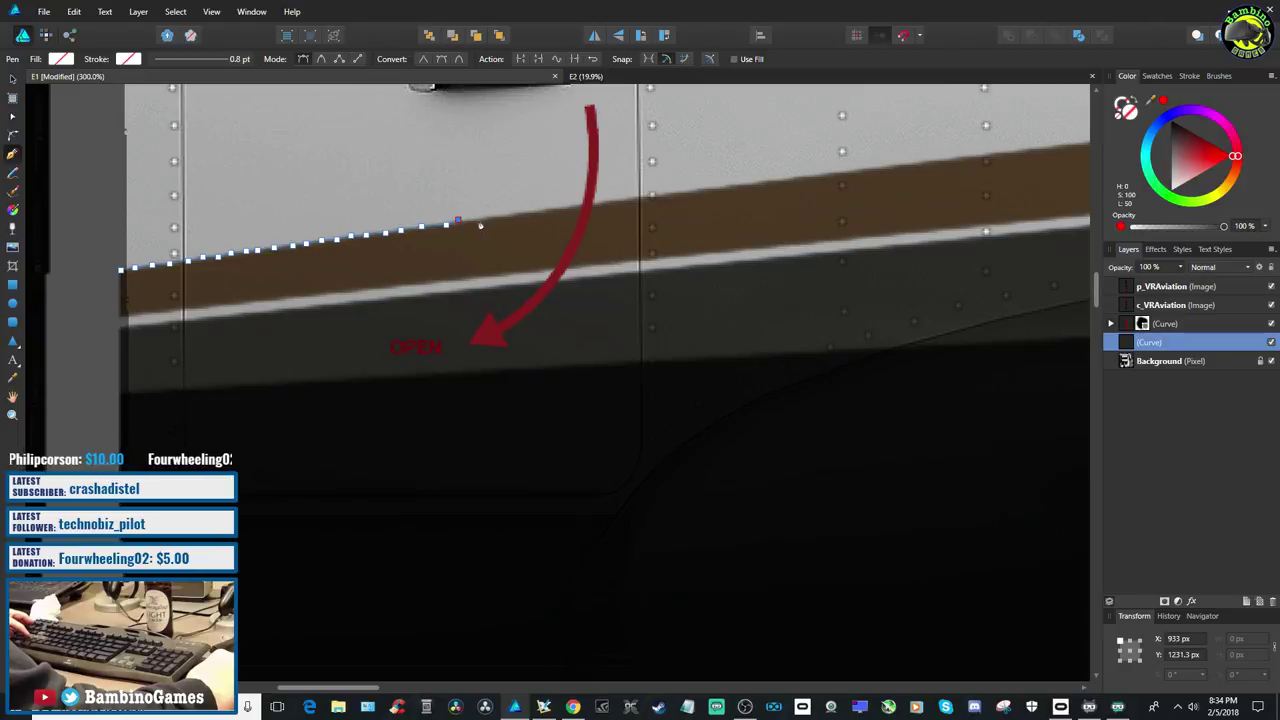
{"action": "left_click", "coordinate": [483, 219]}
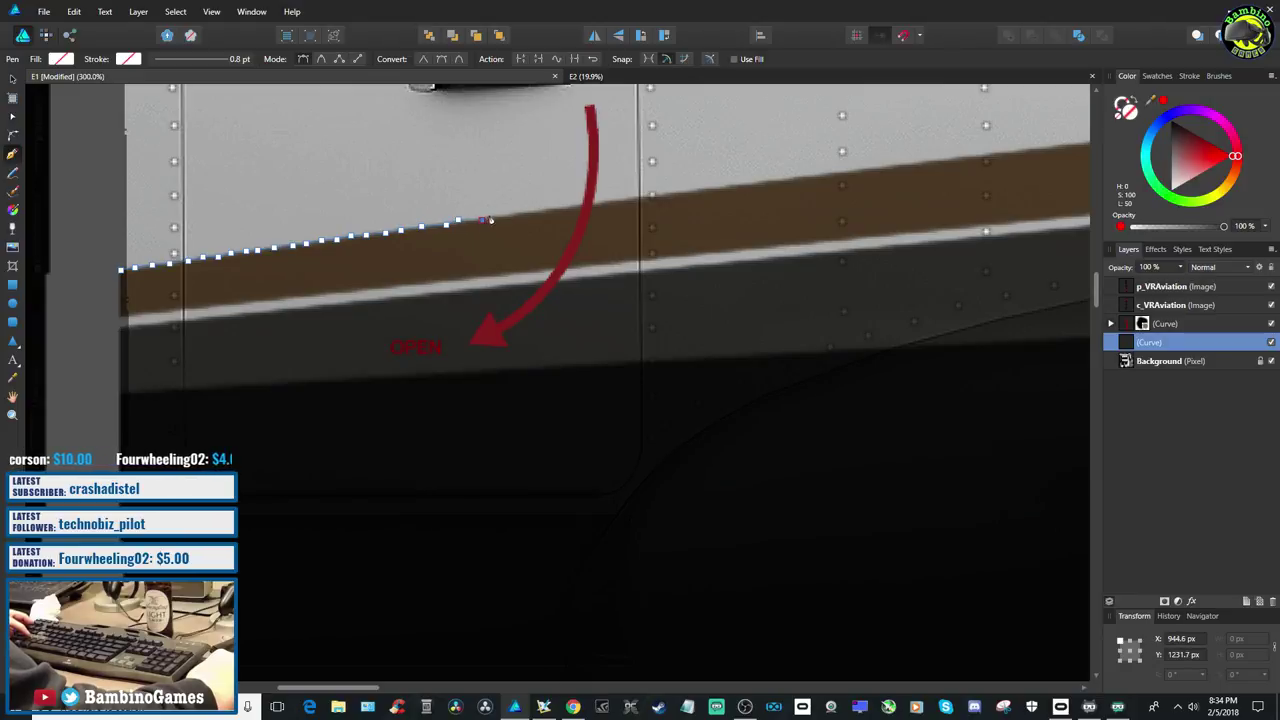
{"action": "key", "text": "ctrl+z"}
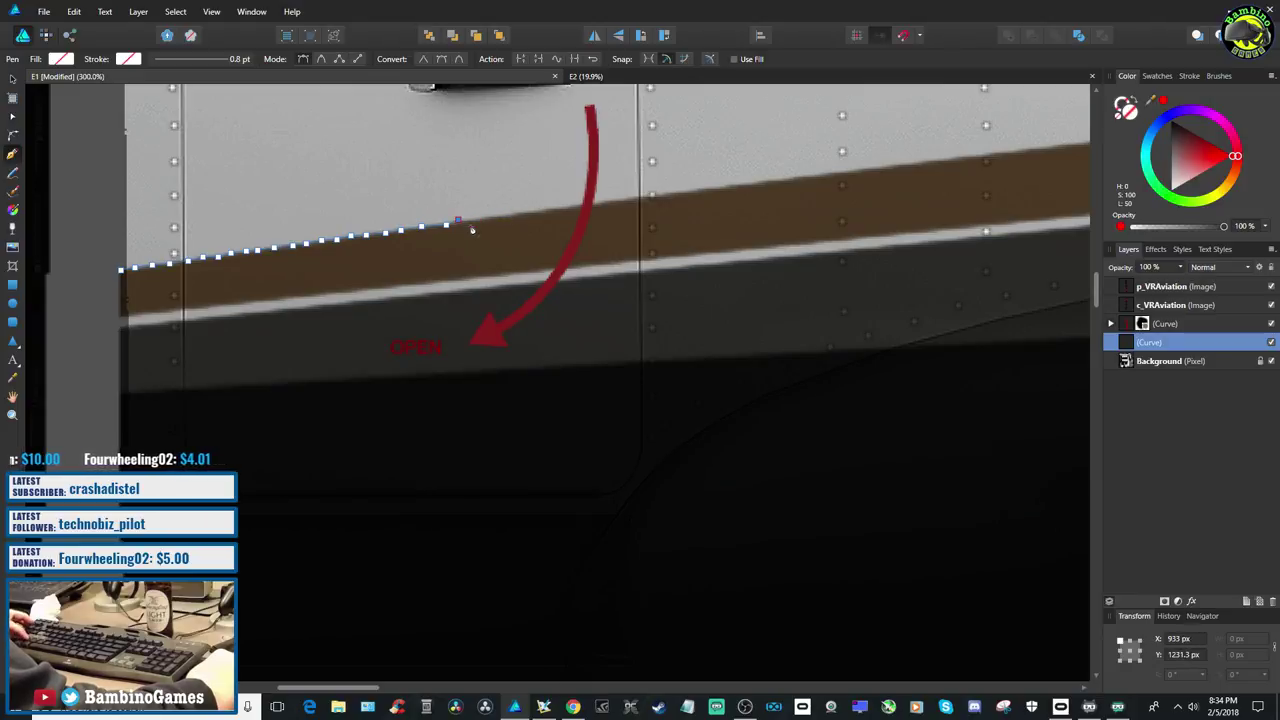
{"action": "key", "text": "ctrl+z"}
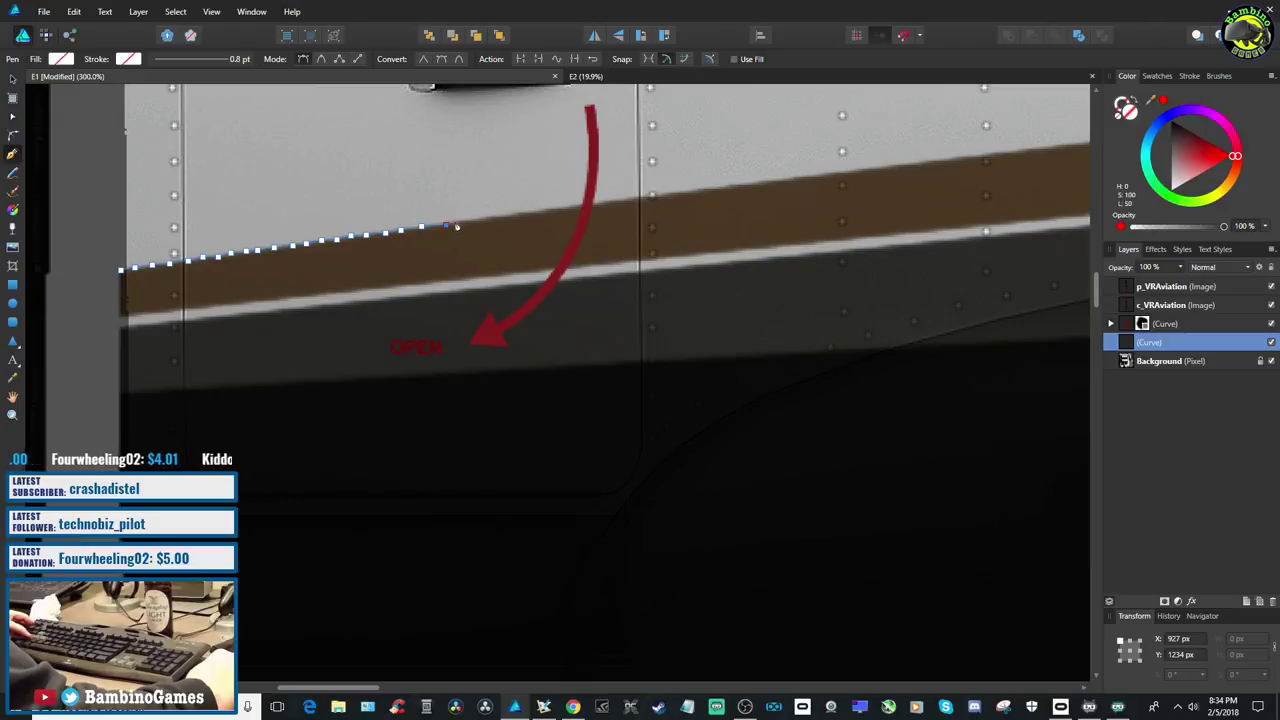
Continue the curve with closely spaced points along the stripe's upper edge, across the red OPEN arrow to just past the door's rear seam
{"action": "left_click", "coordinate": [457, 221]}
{"action": "left_click", "coordinate": [469, 219]}
{"action": "left_click", "coordinate": [480, 217]}
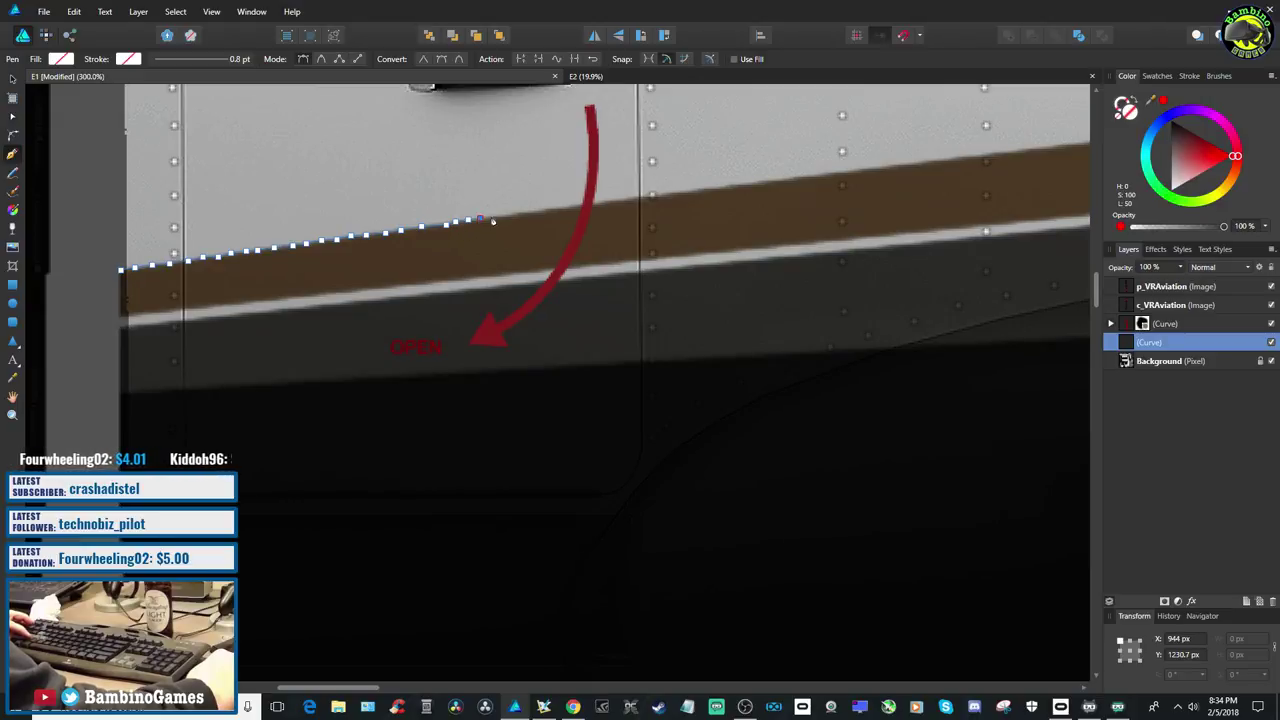
{"action": "left_click", "coordinate": [489, 216]}
{"action": "left_click", "coordinate": [498, 215]}
{"action": "left_click", "coordinate": [508, 216]}
{"action": "left_click", "coordinate": [519, 217]}
{"action": "left_click", "coordinate": [529, 215]}
{"action": "left_click", "coordinate": [537, 214]}
{"action": "left_click", "coordinate": [548, 214]}
{"action": "left_click", "coordinate": [558, 212]}
{"action": "left_click", "coordinate": [566, 213]}
{"action": "left_click", "coordinate": [576, 209]}
{"action": "left_click", "coordinate": [584, 208]}
{"action": "left_click", "coordinate": [596, 205]}
{"action": "left_click", "coordinate": [602, 209]}
{"action": "left_click", "coordinate": [614, 202]}
{"action": "left_click", "coordinate": [630, 203]}
{"action": "left_click", "coordinate": [646, 200]}
Extend the curve along the stripe's upper edge from the door seam past the next rivet column, ending at about X 1167 px, Y 1202 px
{"action": "left_click", "coordinate": [671, 195]}
{"action": "left_click", "coordinate": [688, 192]}
{"action": "left_click", "coordinate": [702, 192]}
{"action": "left_click", "coordinate": [717, 192]}
{"action": "left_click", "coordinate": [733, 190]}
{"action": "left_click", "coordinate": [744, 188]}
{"action": "left_click", "coordinate": [765, 187]}
{"action": "left_click", "coordinate": [771, 184]}
{"action": "left_click", "coordinate": [781, 184]}
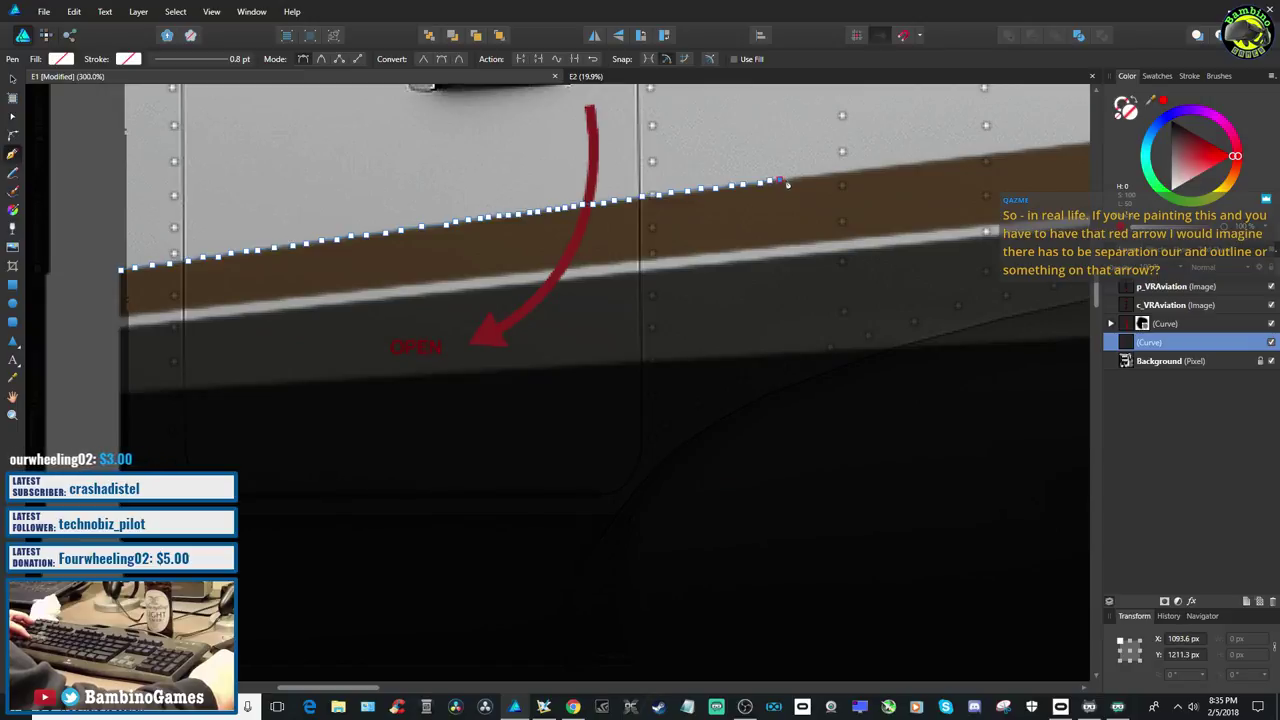
{"action": "left_click", "coordinate": [794, 182]}
{"action": "left_click", "coordinate": [807, 181]}
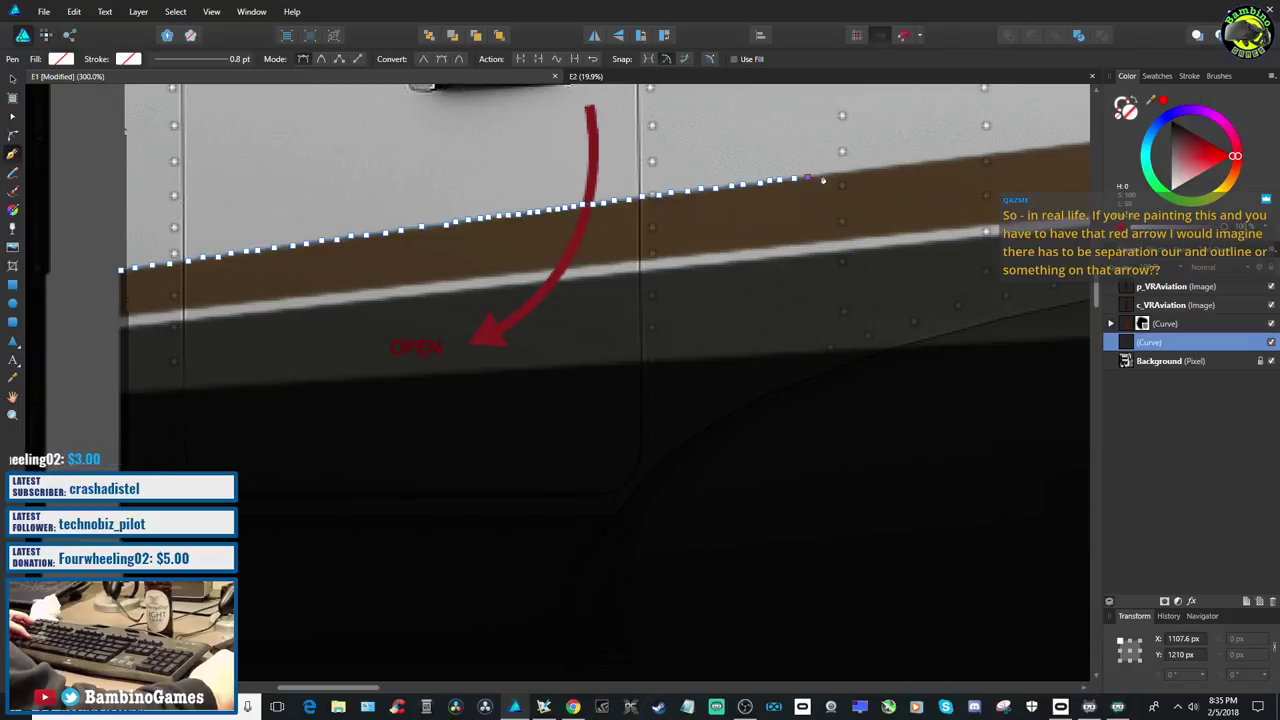
{"action": "left_click", "coordinate": [836, 178]}
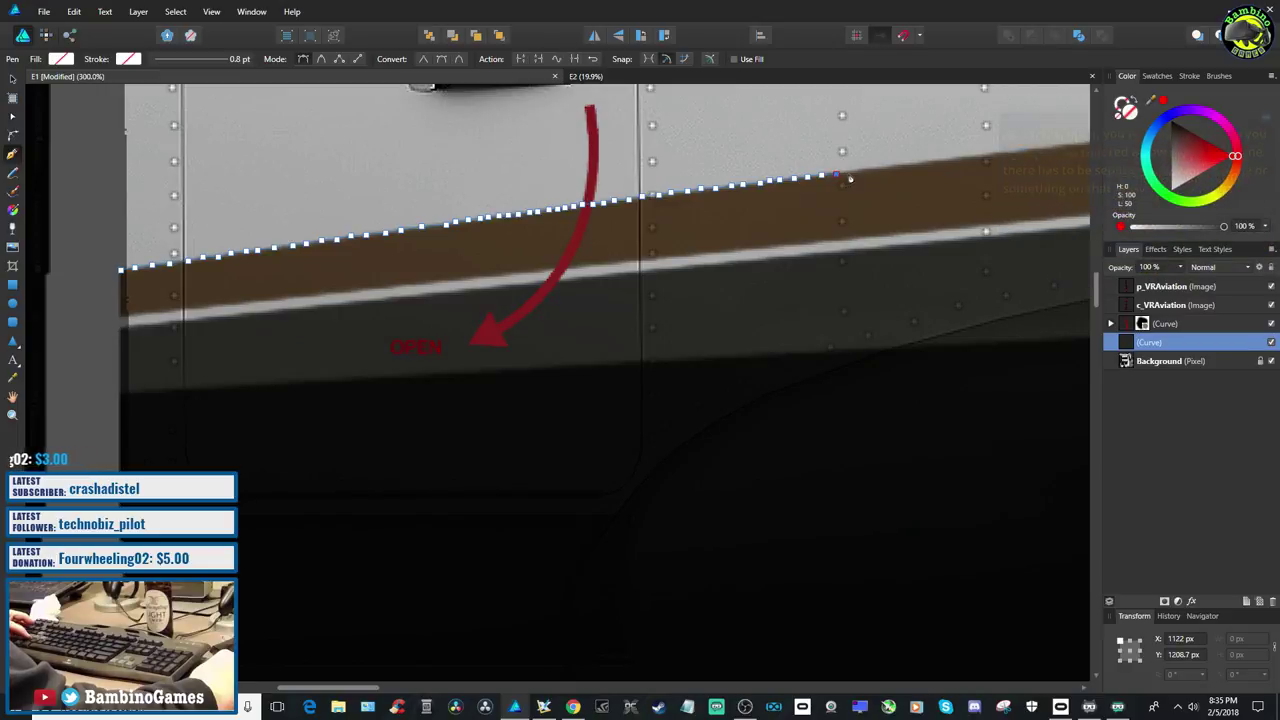
{"action": "left_click", "coordinate": [851, 177]}
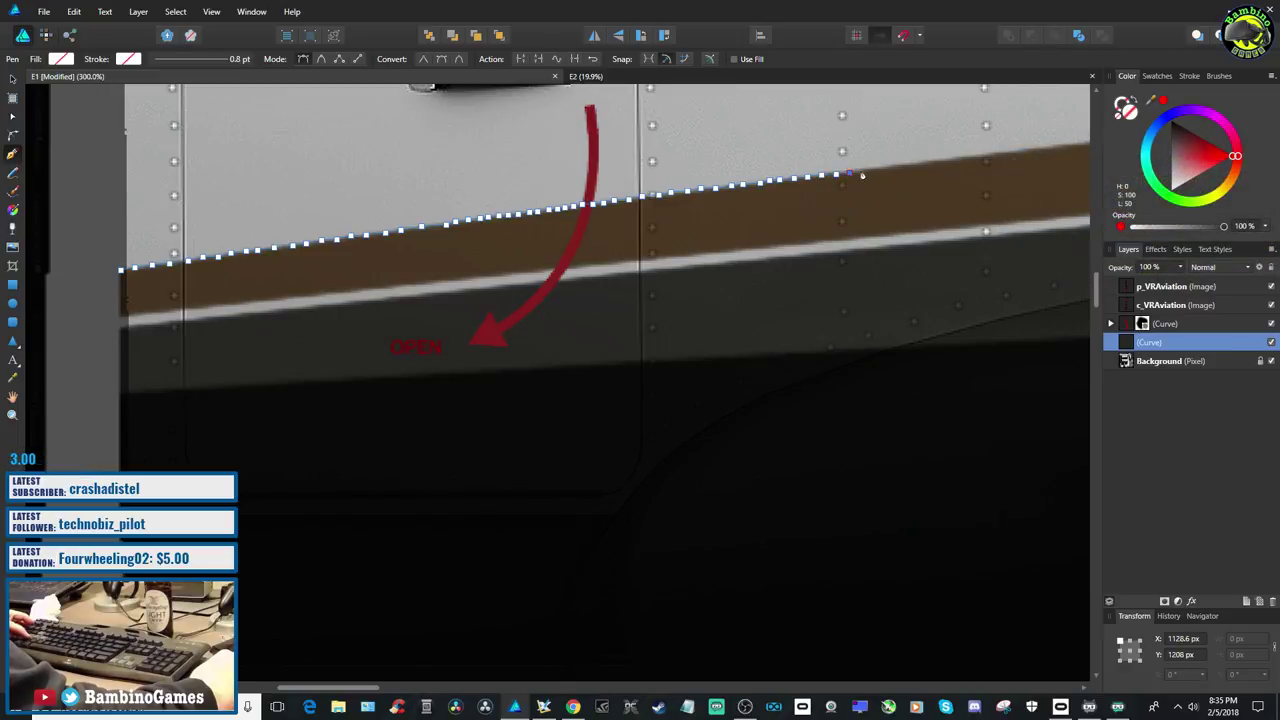
{"action": "left_click", "coordinate": [859, 175]}
{"action": "left_click", "coordinate": [891, 171]}
{"action": "left_click", "coordinate": [896, 169]}
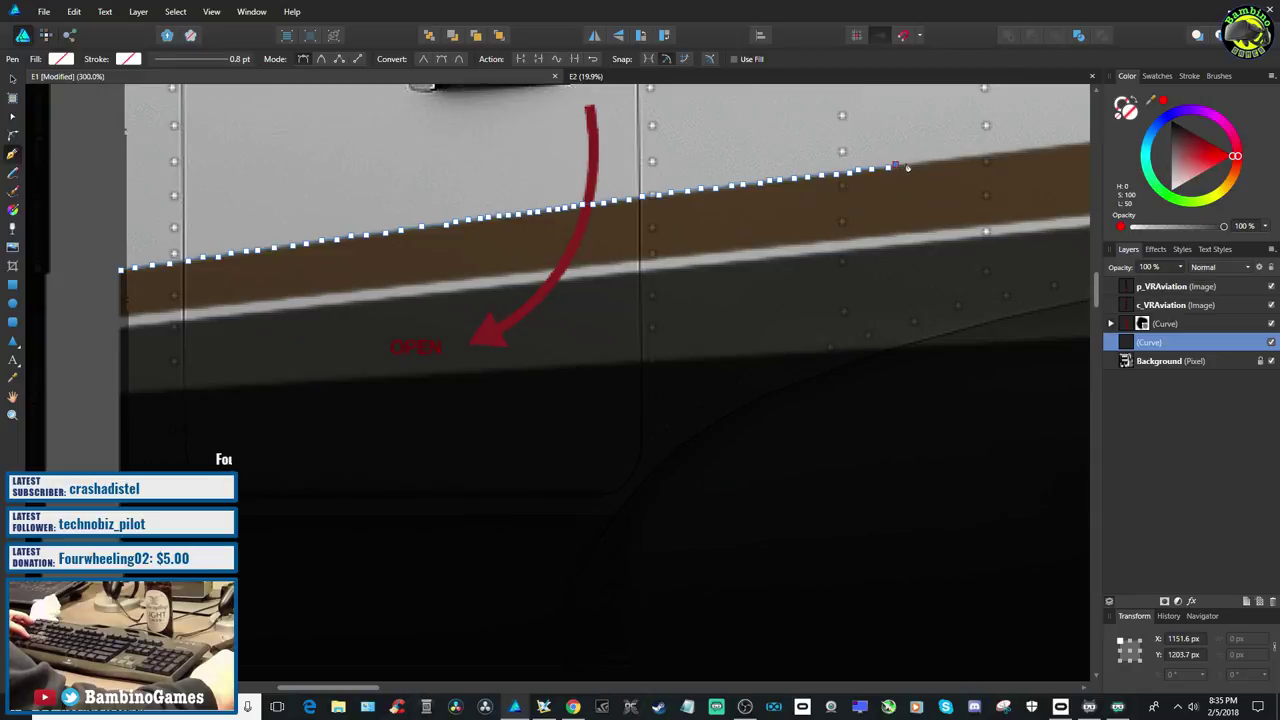
{"action": "left_click", "coordinate": [912, 166]}
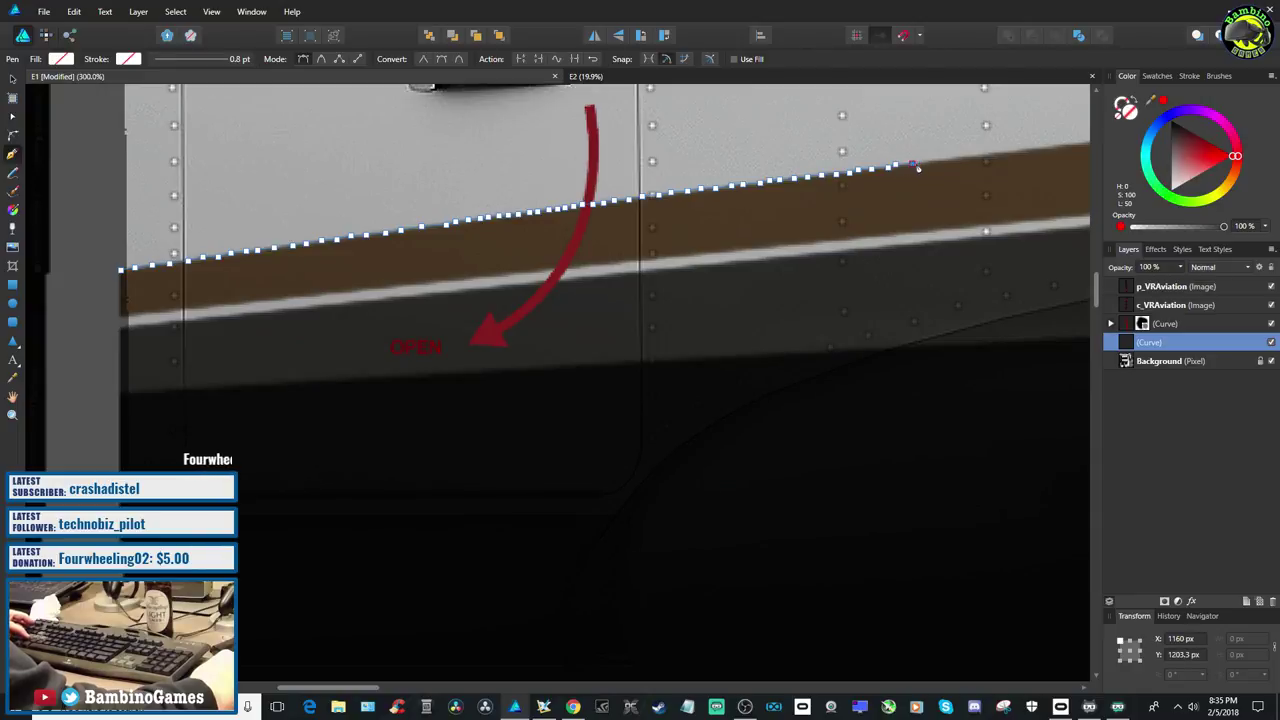
{"action": "left_click", "coordinate": [940, 165]}
{"action": "left_click", "coordinate": [953, 163]}
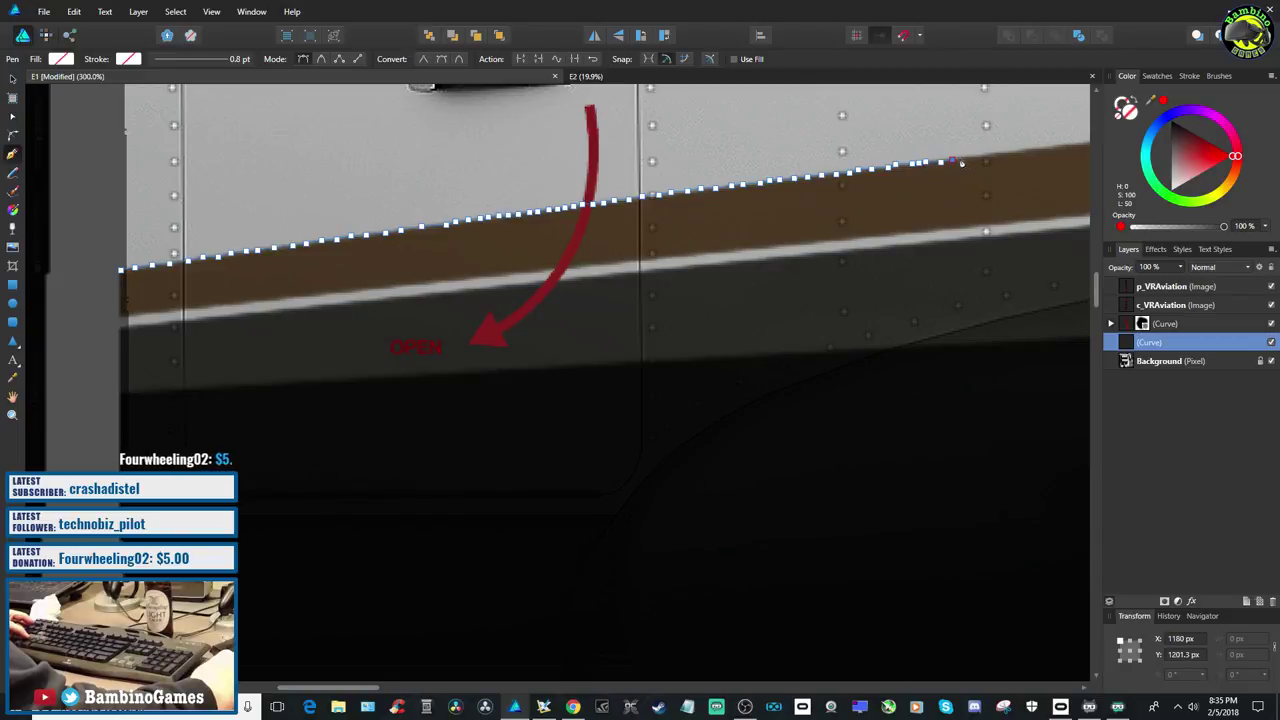
{"action": "key", "text": "ctrl+z"}
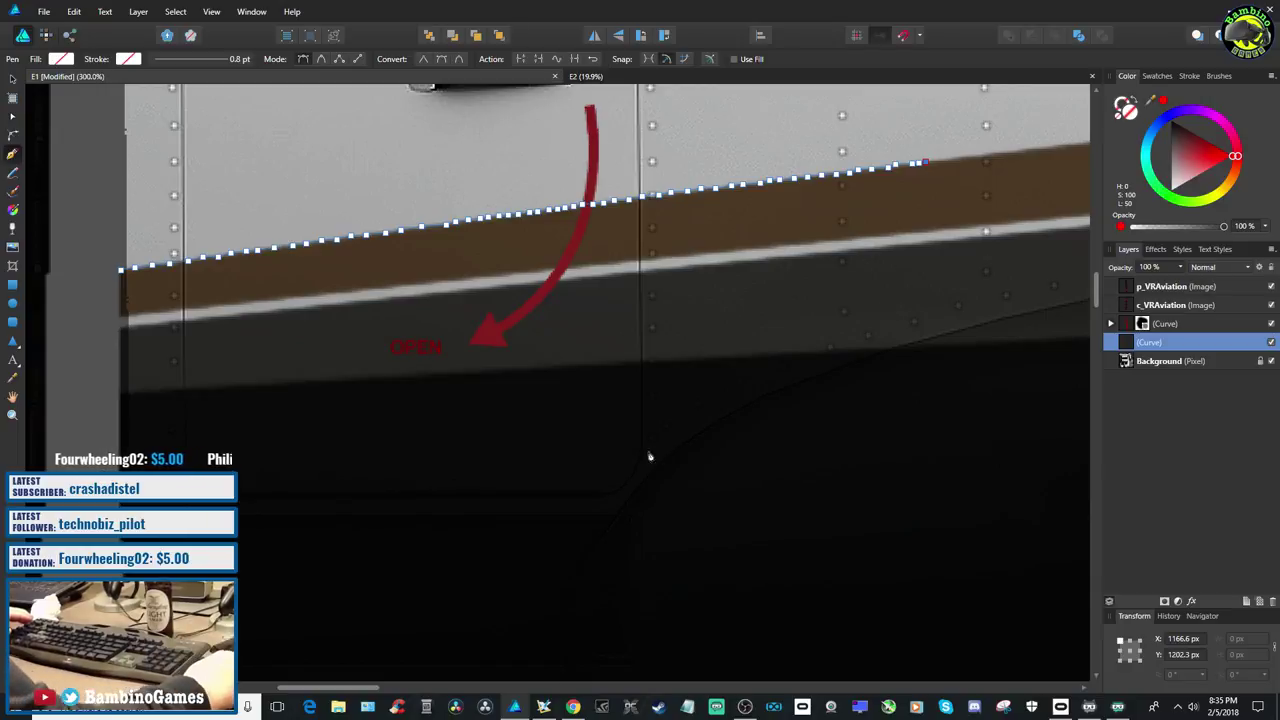
Extend the curve along the brown stripe's upper edge past the next rivet column, to about X 1228 px, Y 1196 px
{"action": "left_click_drag", "start_coordinate": [360, 687], "coordinate": [397, 686]}
{"action": "scroll", "coordinate": [471, 529], "scroll_direction": "up", "scroll_amount": 3}
{"action": "left_click", "coordinate": [548, 281]}
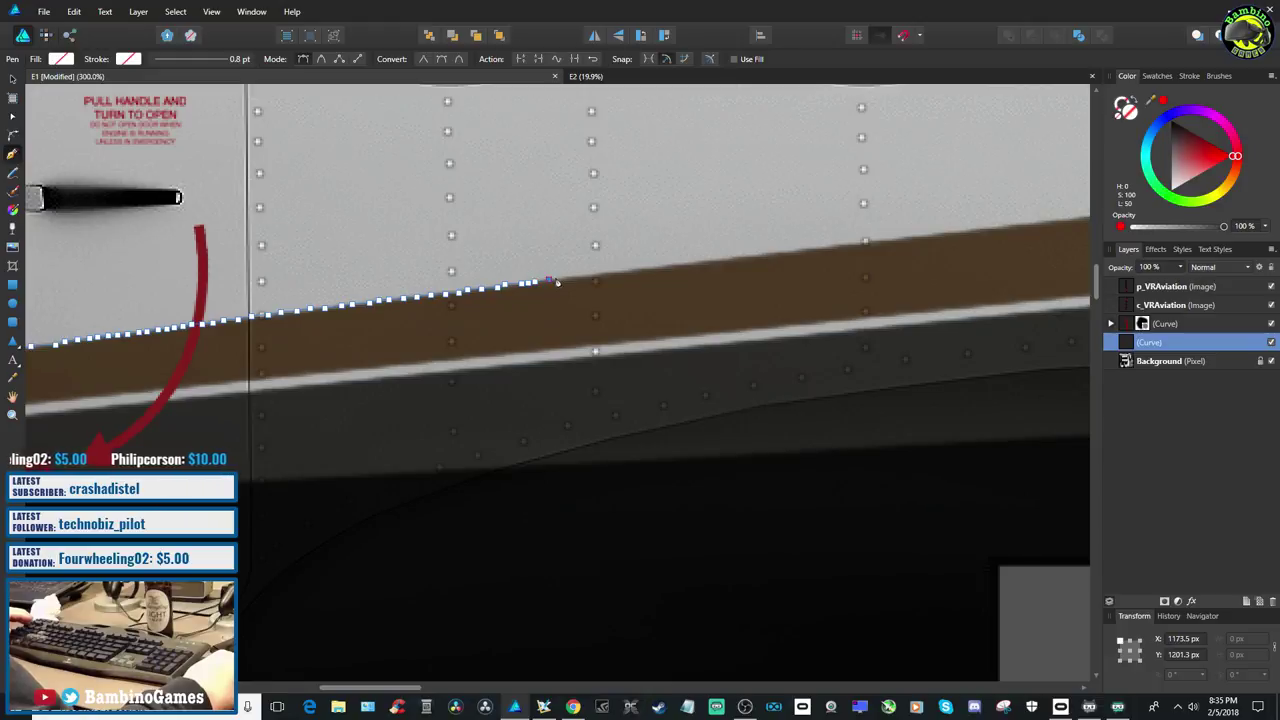
{"action": "left_click", "coordinate": [566, 279]}
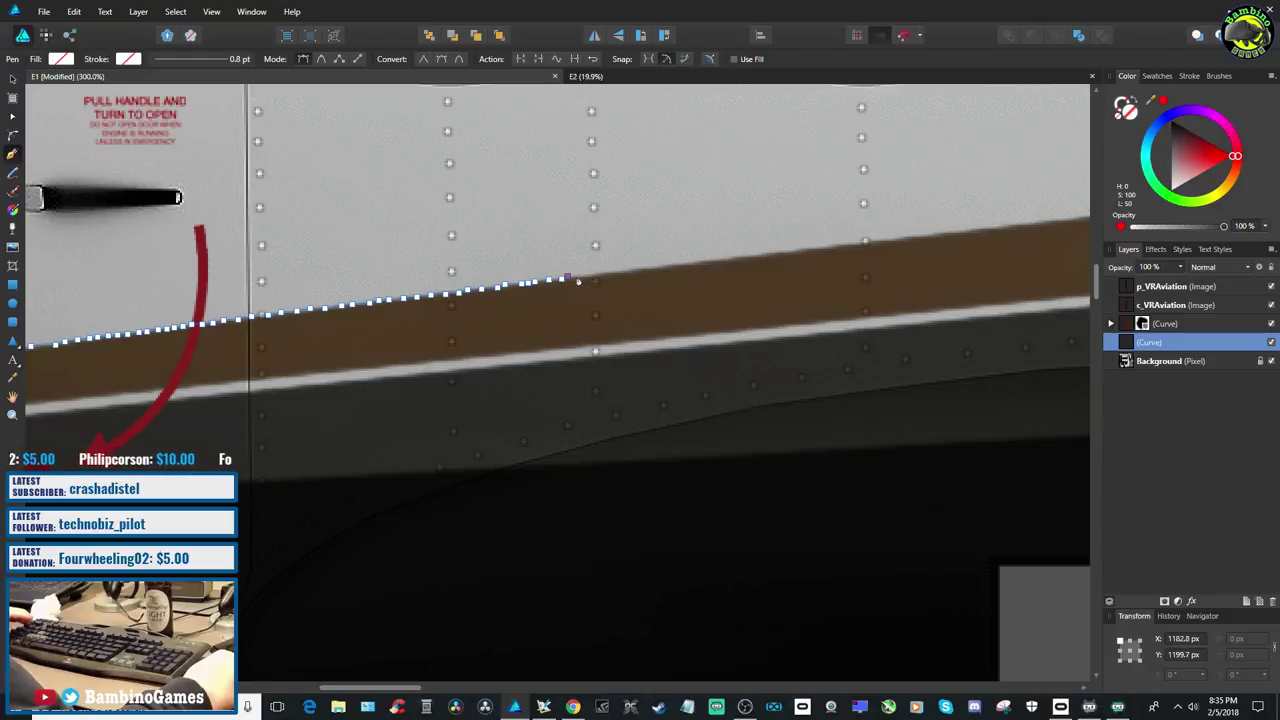
{"action": "left_click", "coordinate": [577, 278]}
{"action": "left_click", "coordinate": [591, 280]}
{"action": "left_click", "coordinate": [607, 276]}
{"action": "left_click", "coordinate": [619, 276]}
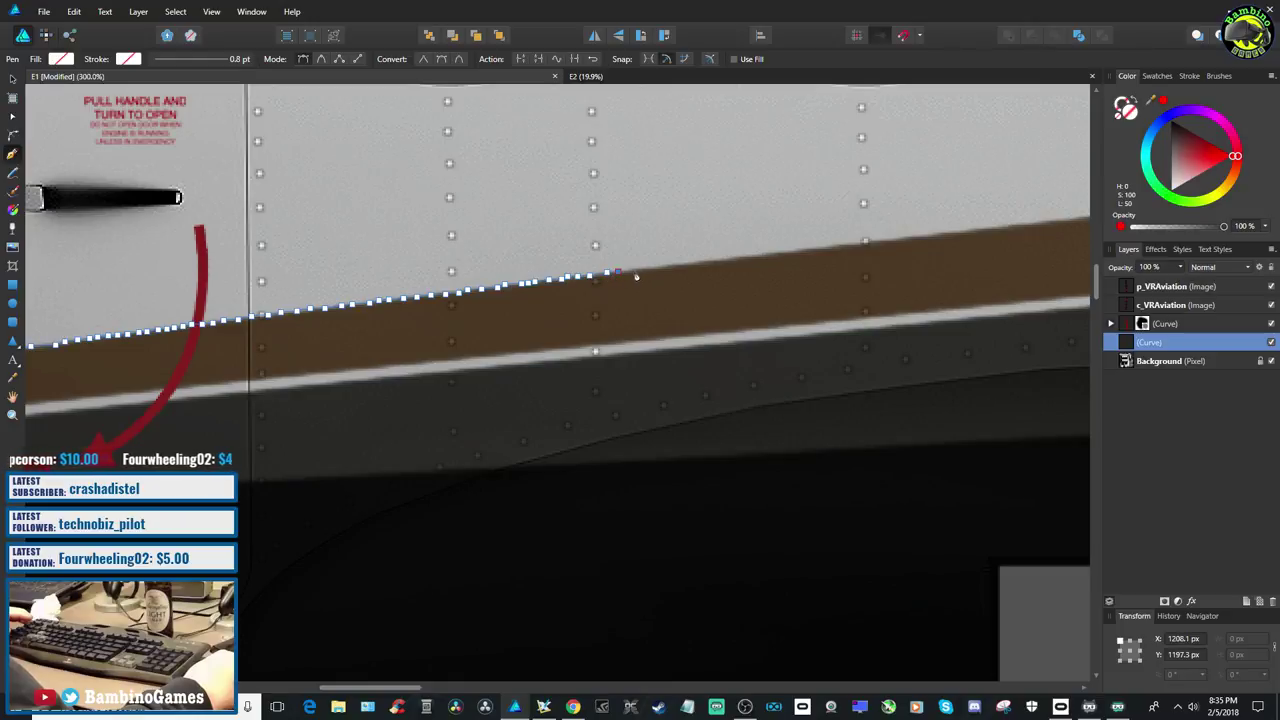
{"action": "left_click", "coordinate": [641, 272]}
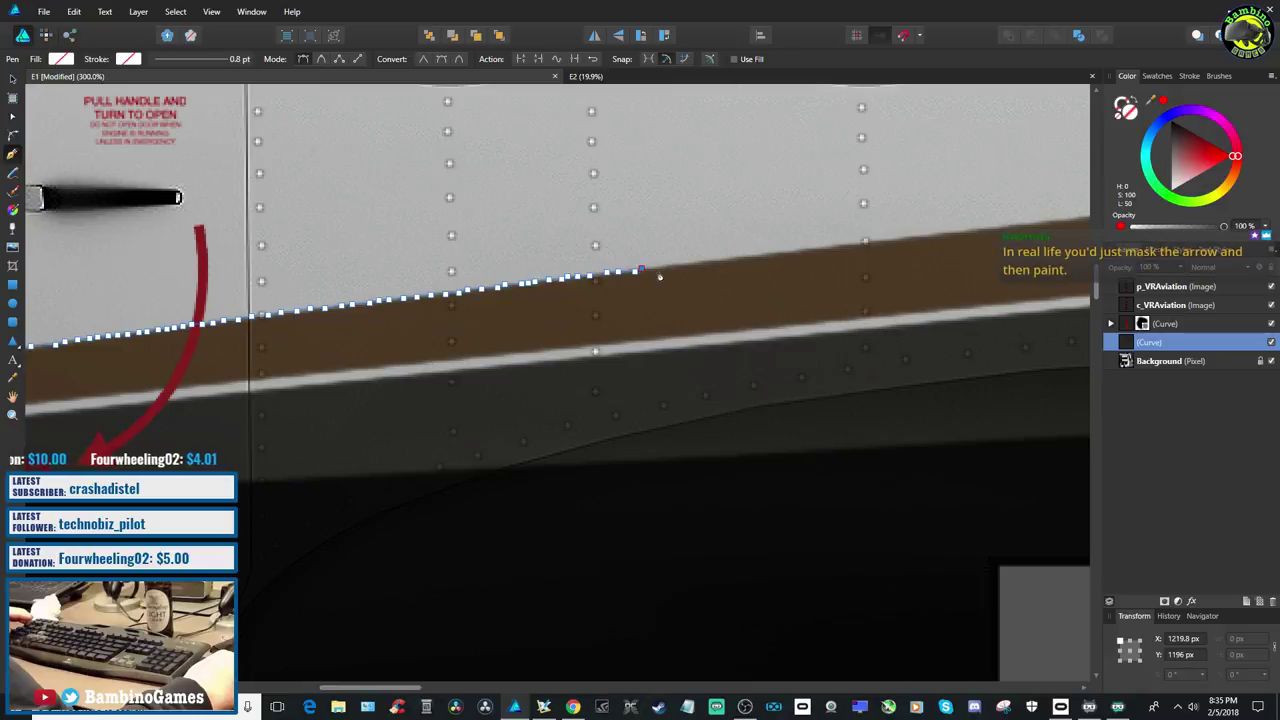
{"action": "left_click", "coordinate": [667, 270]}
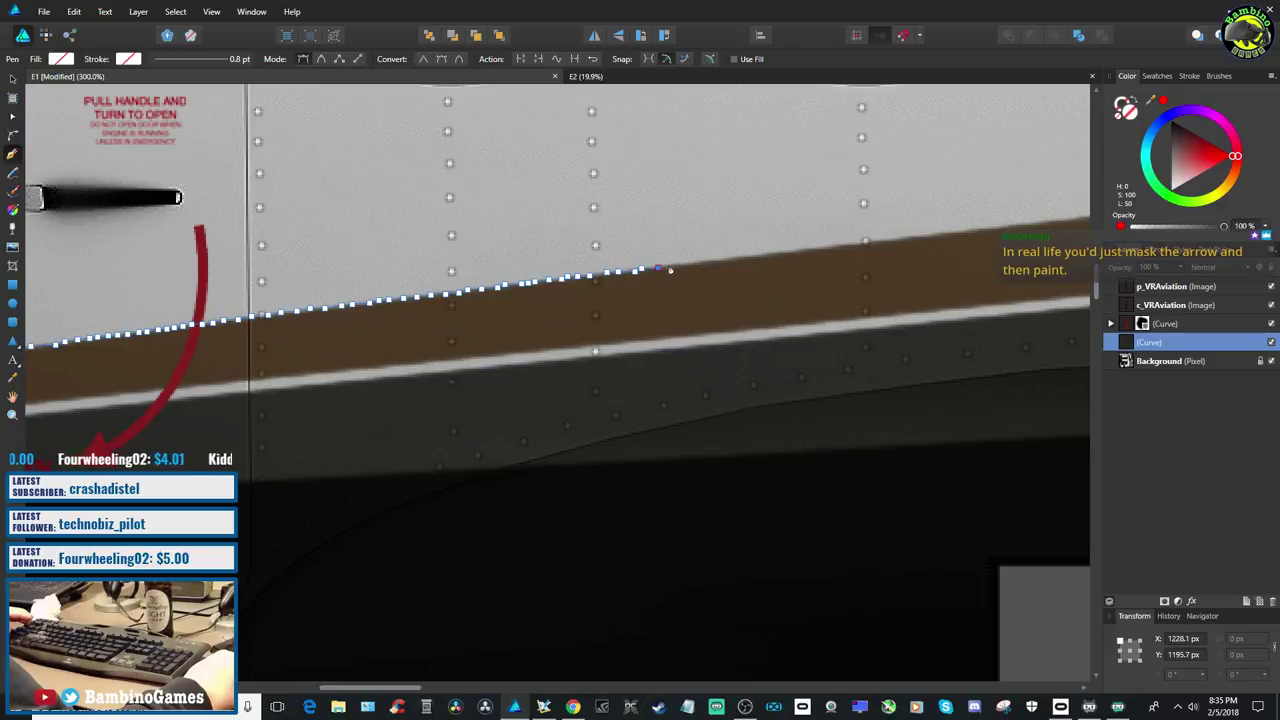
Continue tracing the stripe's upper edge between the two rivet columns, replacing the misplaced point, to about X 1300 px, Y 1187 px
{"action": "left_click", "coordinate": [686, 268]}
{"action": "left_click", "coordinate": [711, 264]}
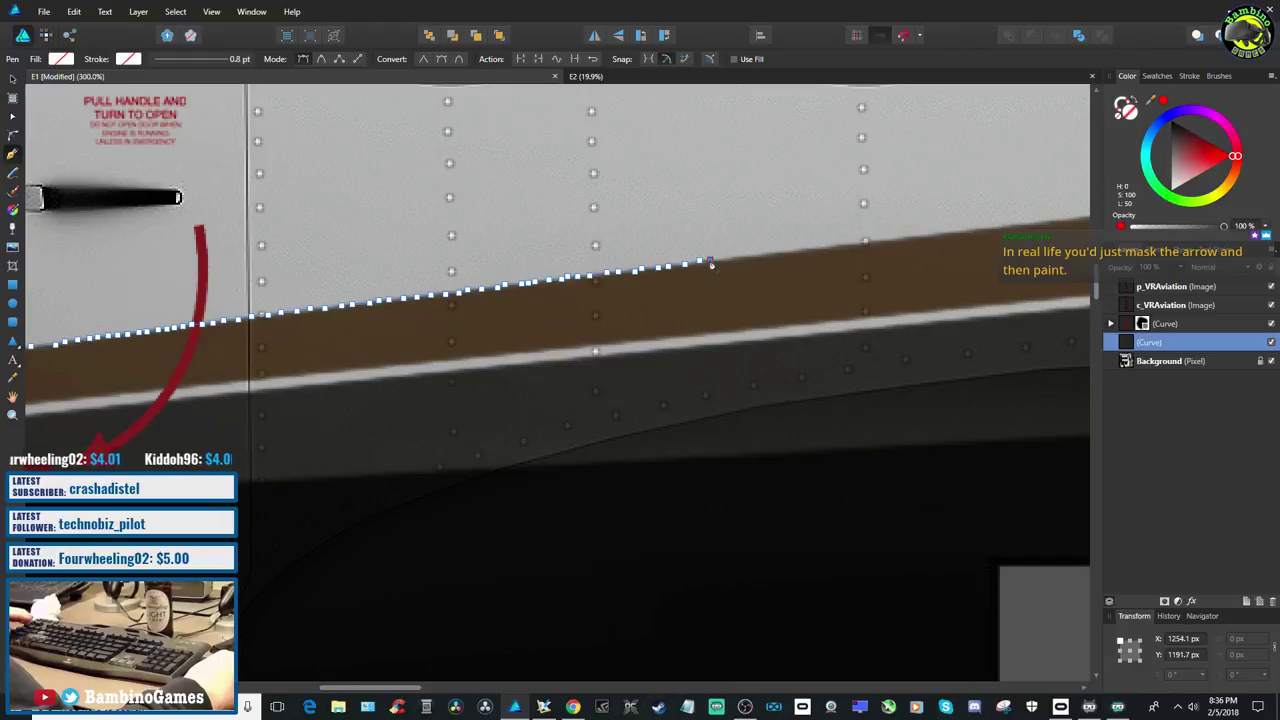
{"action": "key", "text": "ctrl+z"}
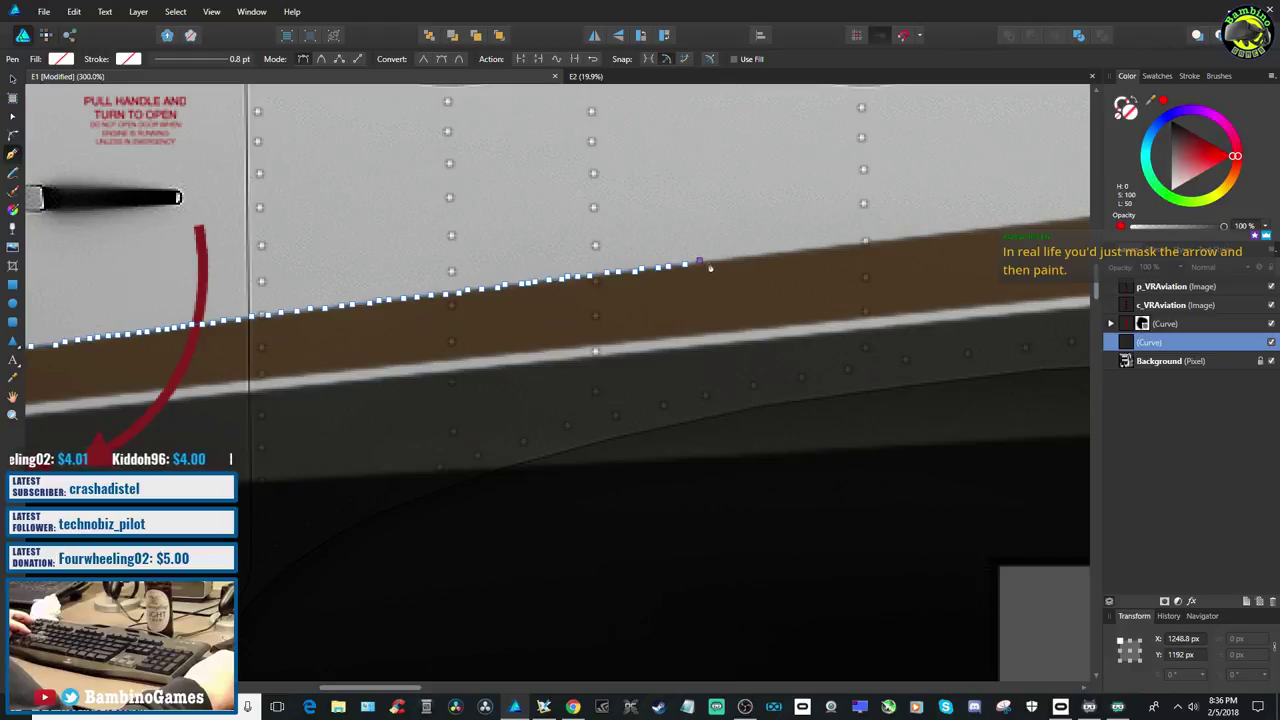
{"action": "left_click", "coordinate": [727, 261]}
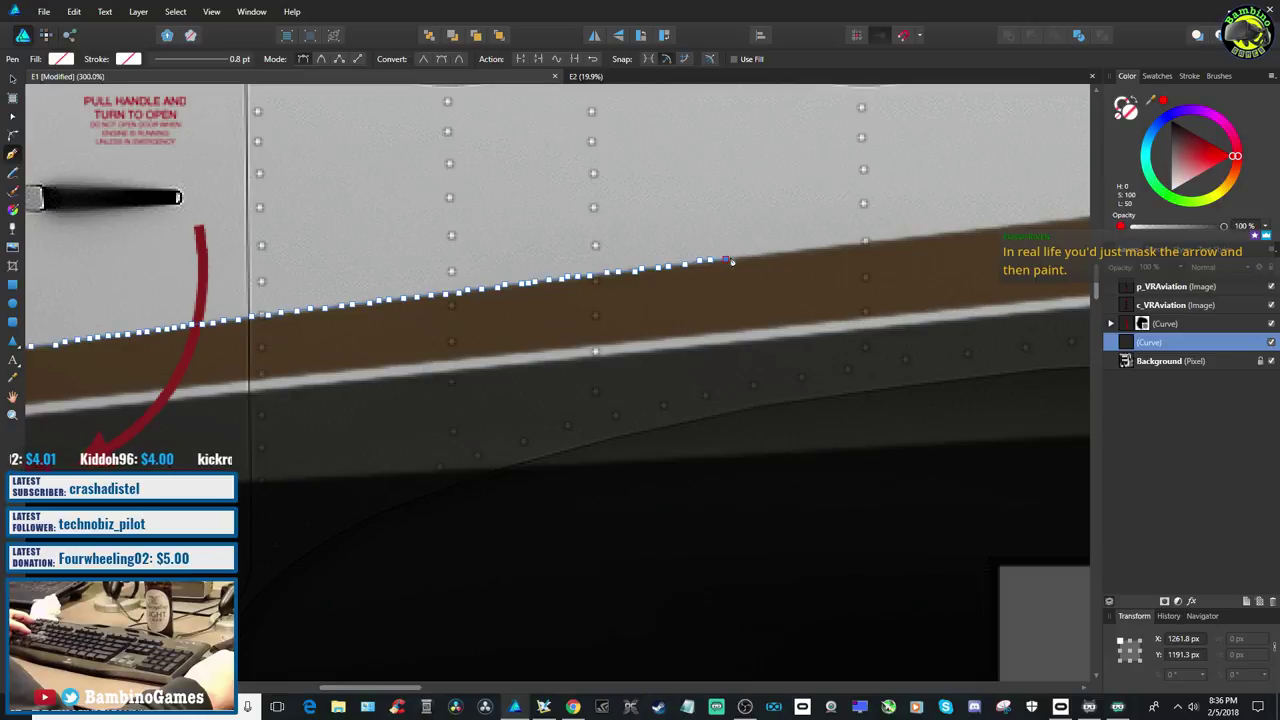
{"action": "left_click", "coordinate": [736, 261]}
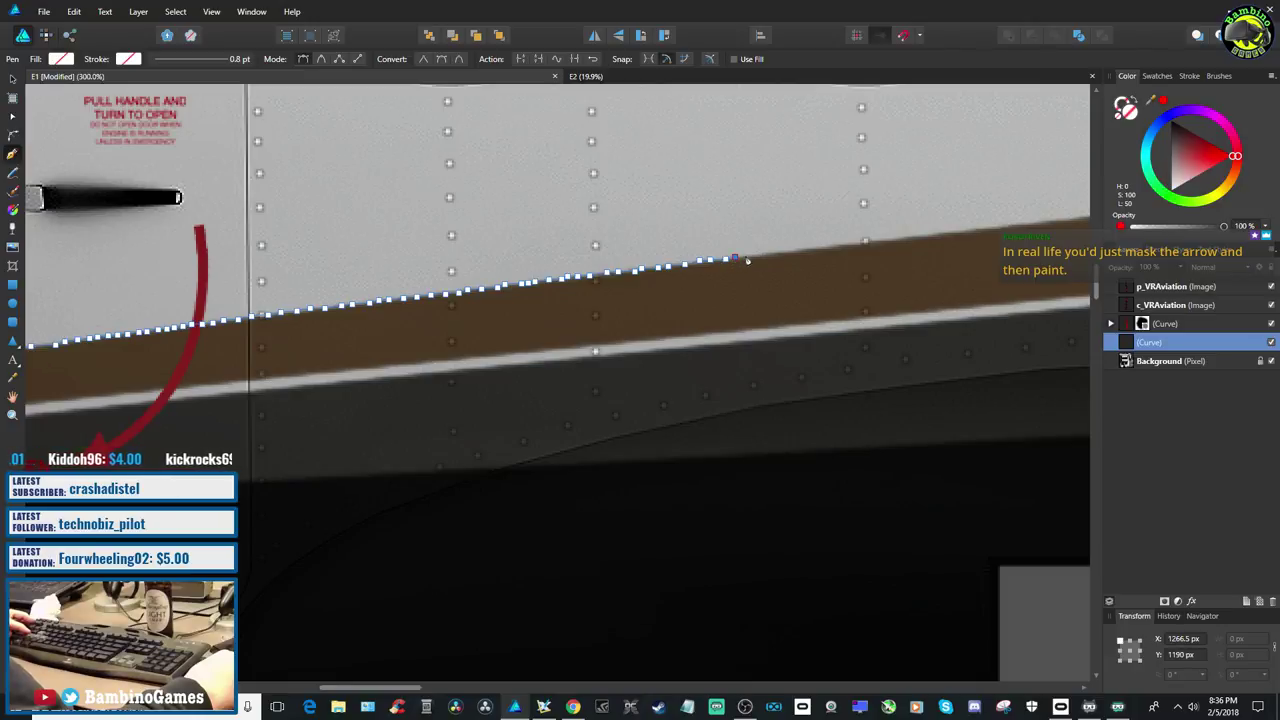
{"action": "left_click", "coordinate": [749, 259]}
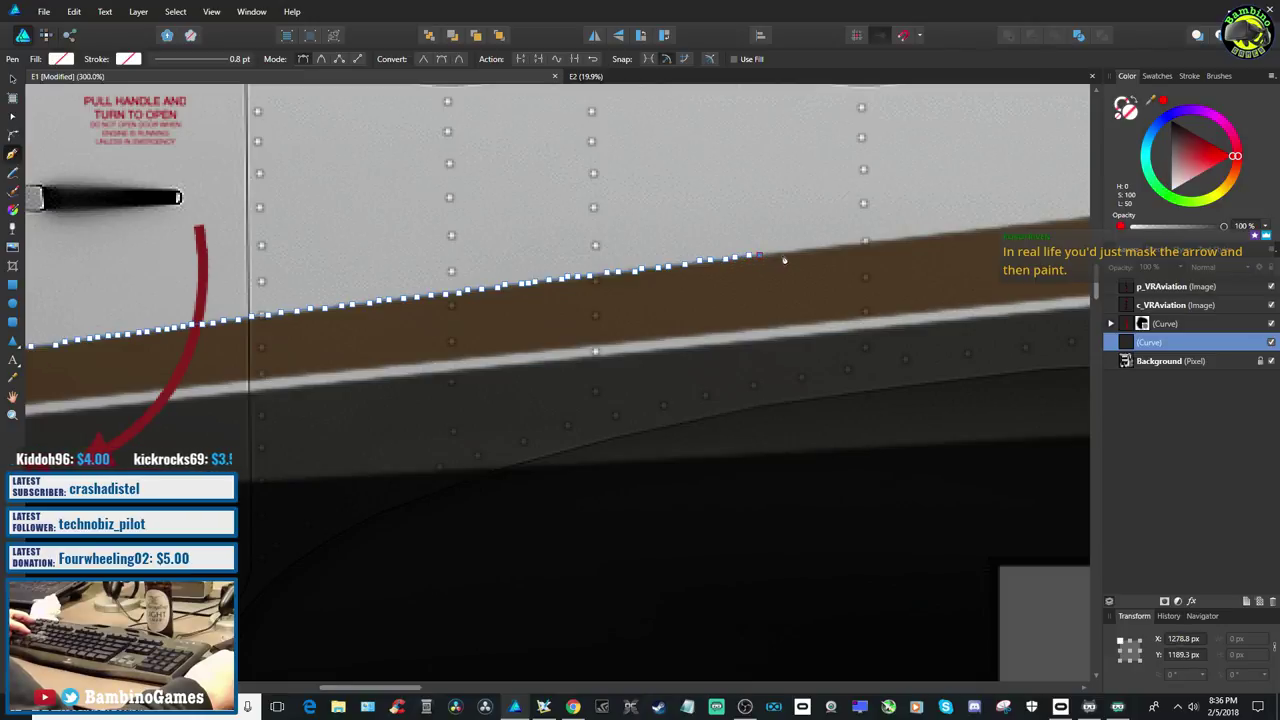
{"action": "left_click", "coordinate": [783, 258]}
{"action": "left_click", "coordinate": [791, 256]}
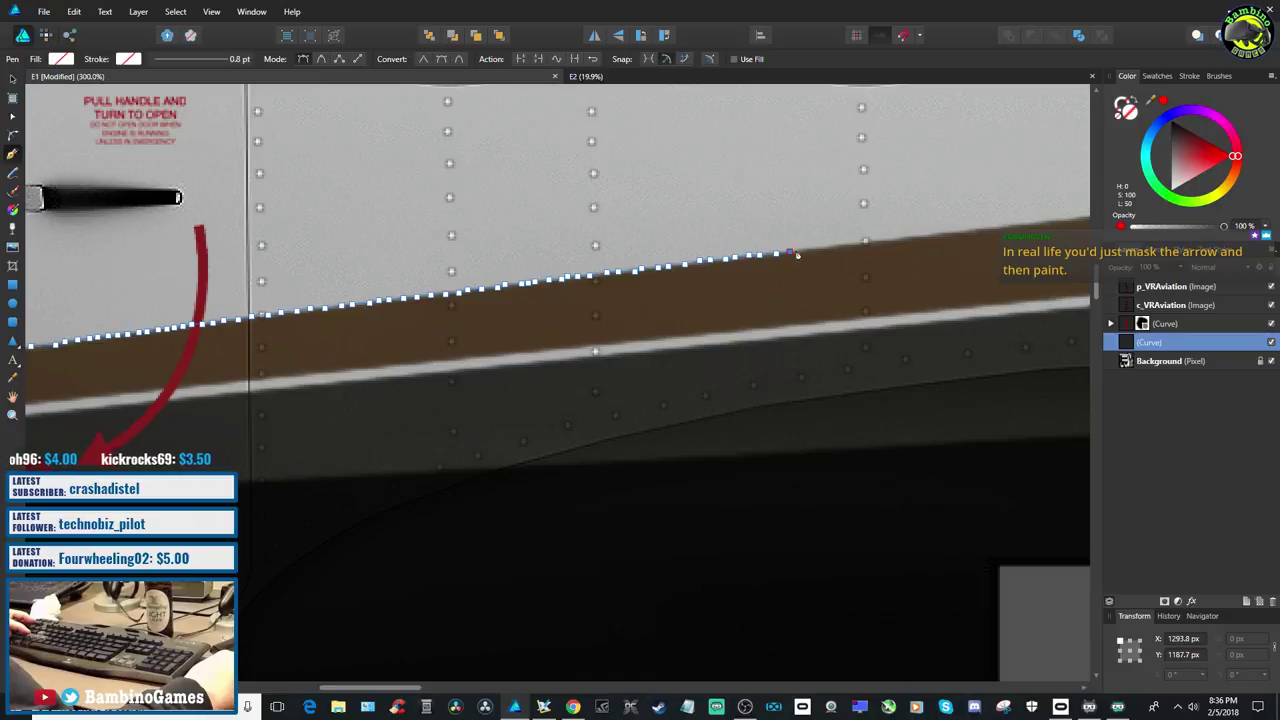
{"action": "left_click", "coordinate": [804, 253]}
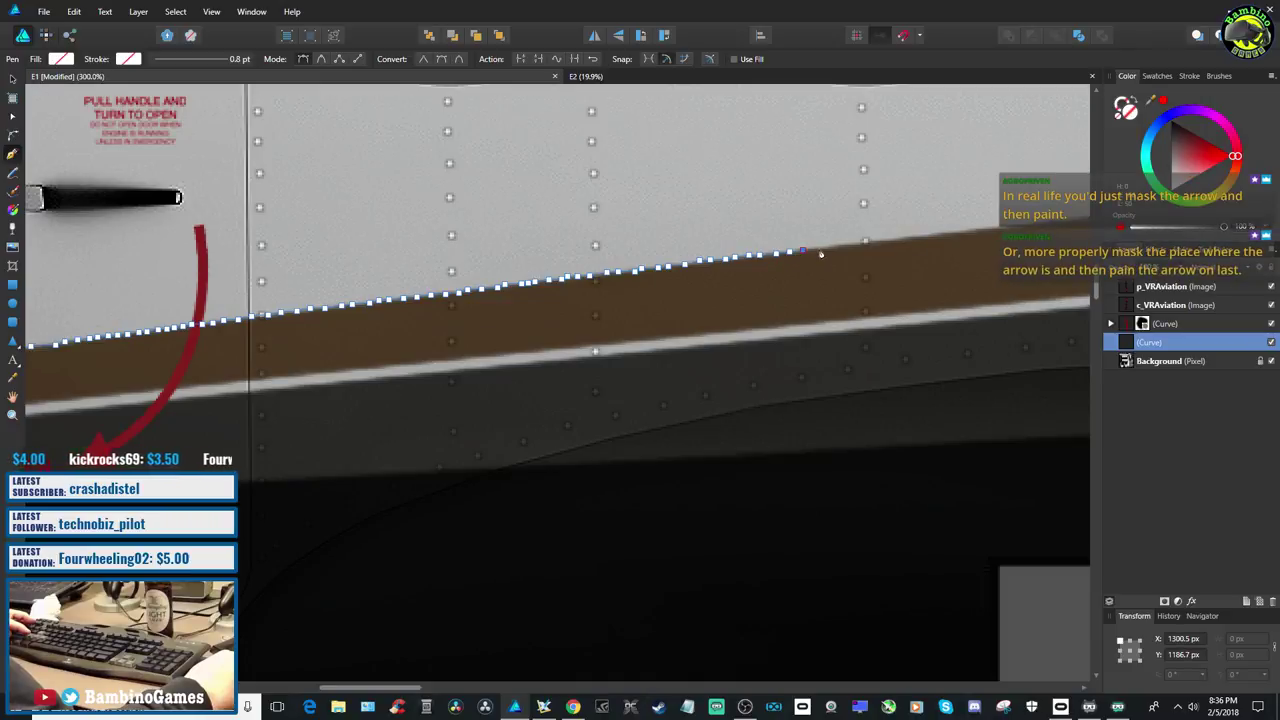
Carry the curve along the stripe's upper edge to just past the following rivet column, at about X 1341 px, Y 1181 px
{"action": "left_click", "coordinate": [834, 250]}
{"action": "left_click", "coordinate": [849, 247]}
{"action": "left_click", "coordinate": [852, 245]}
{"action": "left_click", "coordinate": [868, 245]}
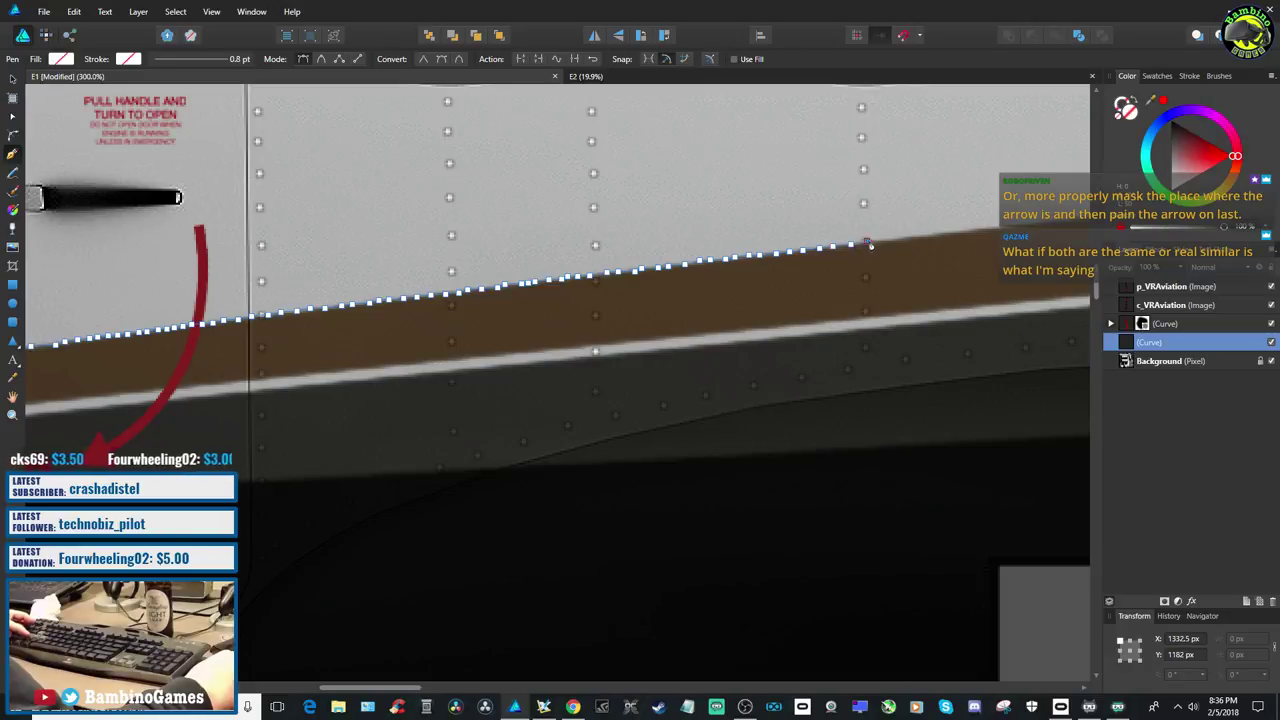
{"action": "left_click", "coordinate": [884, 242]}
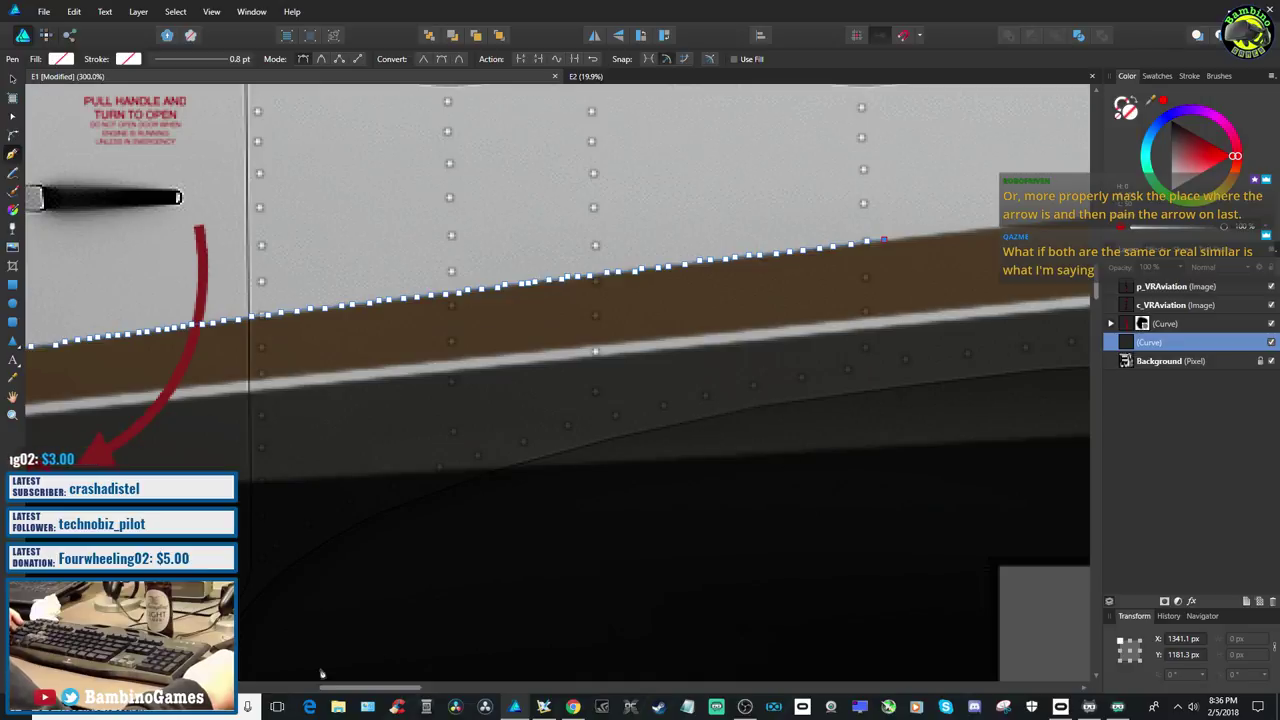
Extend the curve aft of that rivet column along the stripe's upper edge, redoing the first point, to about X 1375 px, Y 1177 px
{"action": "mouse_move", "coordinate": [362, 688]}
{"action": "left_mouse_down"}
{"action": "mouse_move", "coordinate": [410, 688]}
{"action": "mouse_move", "coordinate": [370, 690]}
{"action": "left_mouse_up"}
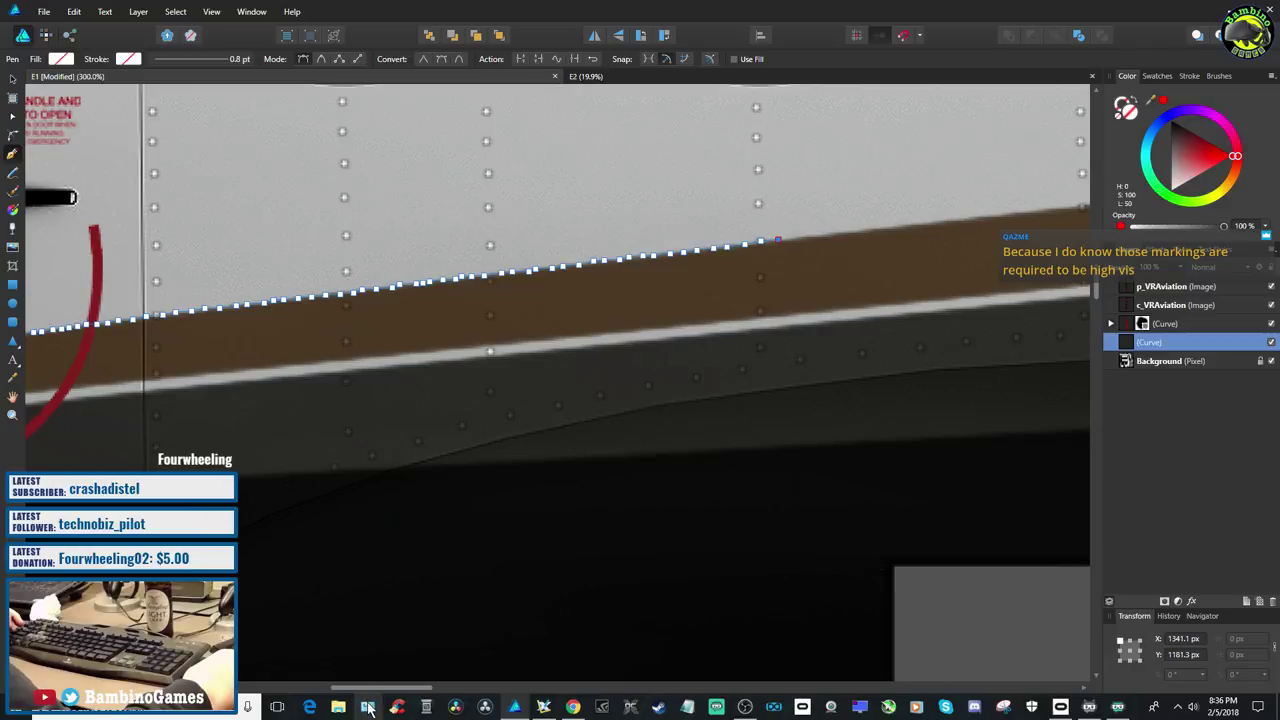
{"action": "scroll", "coordinate": [577, 600], "scroll_direction": "up", "scroll_amount": 1}
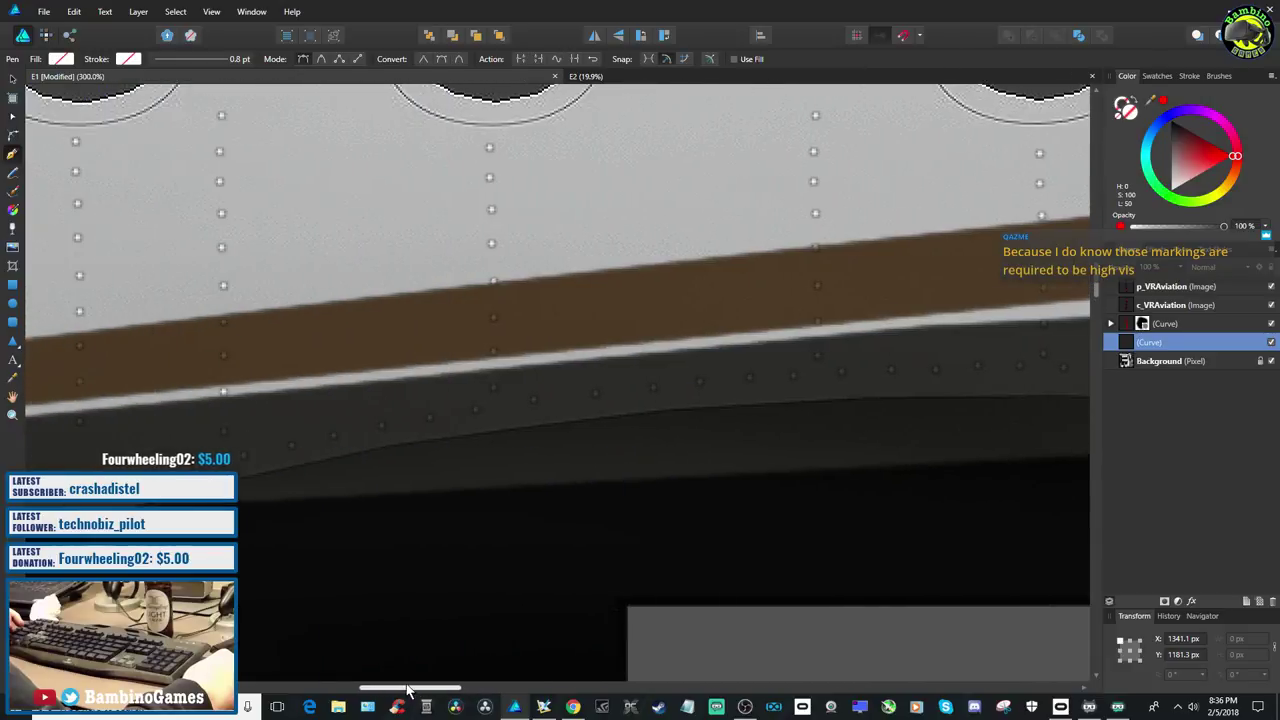
{"action": "left_click_drag", "start_coordinate": [379, 689], "coordinate": [383, 690]}
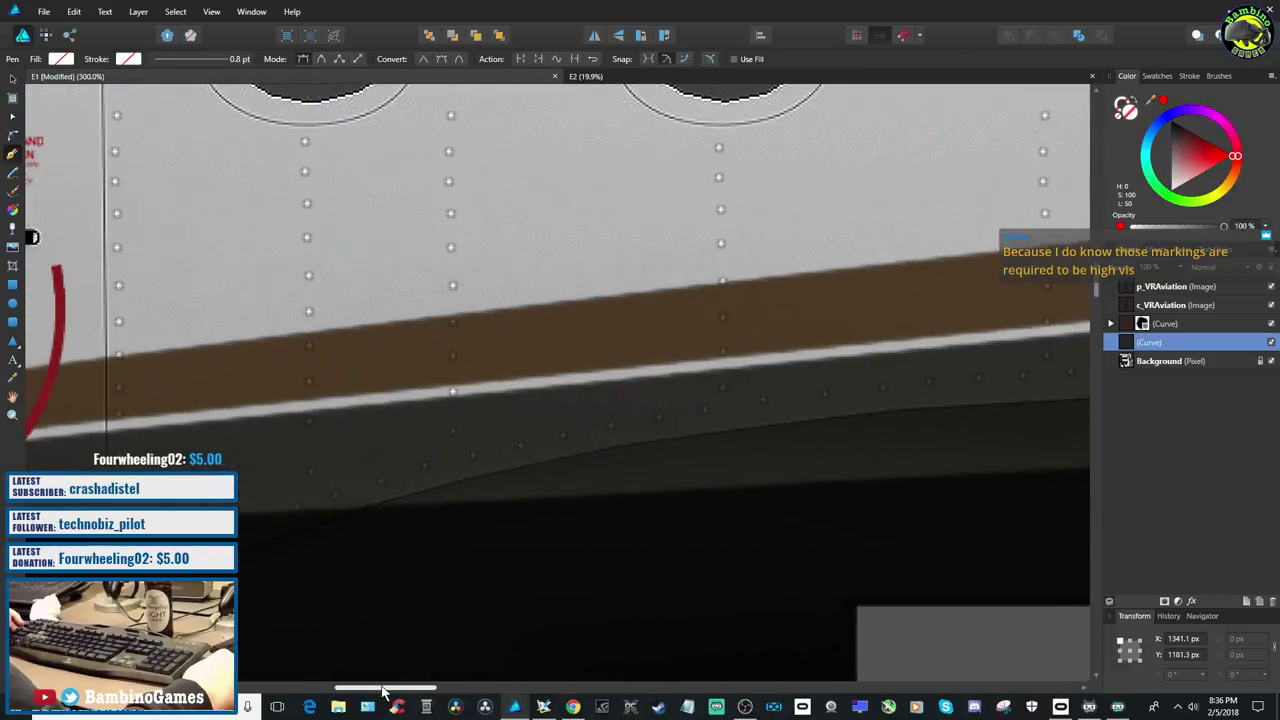
{"action": "scroll", "coordinate": [766, 457], "scroll_direction": "up", "scroll_amount": 2}
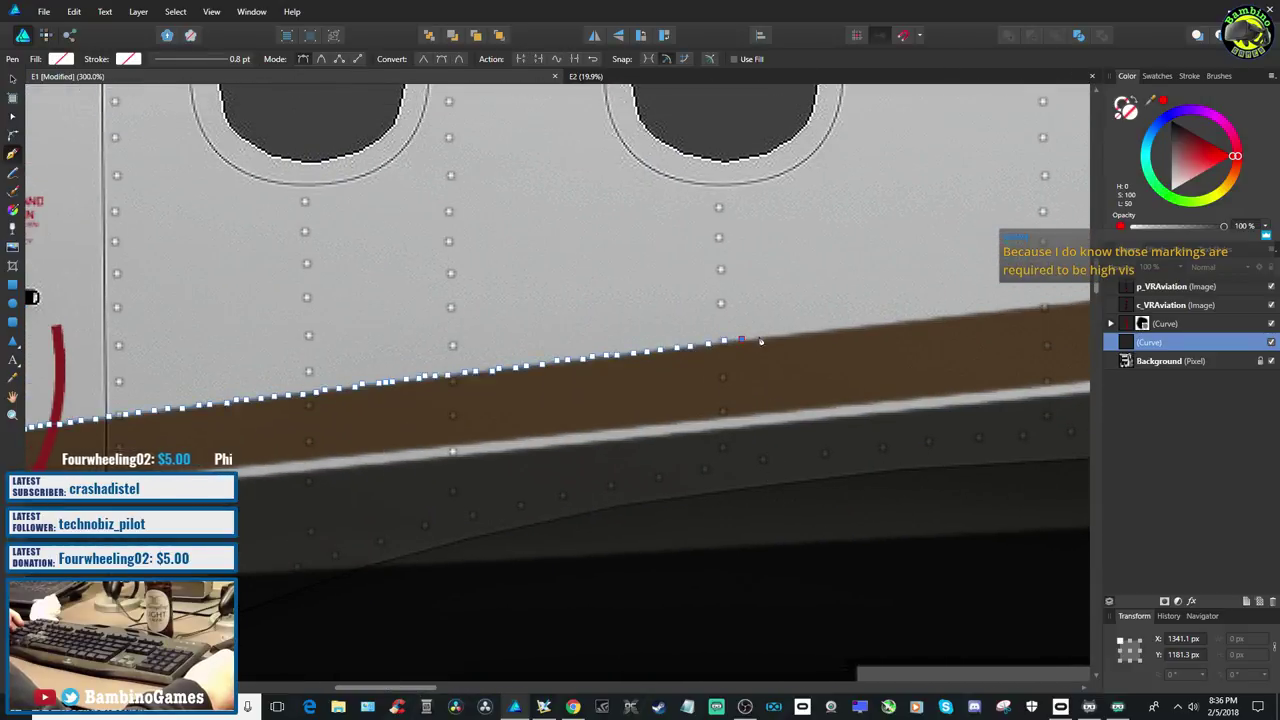
{"action": "left_click", "coordinate": [761, 341]}
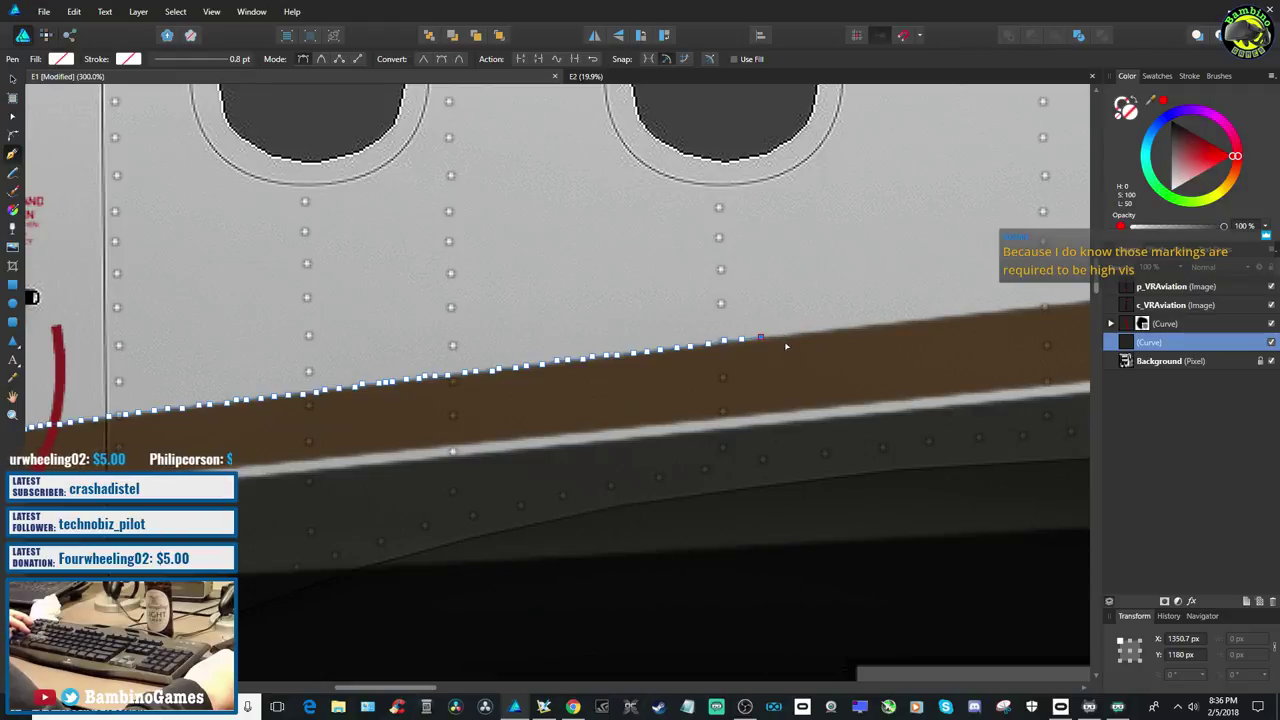
{"action": "key", "text": "ctrl+z"}
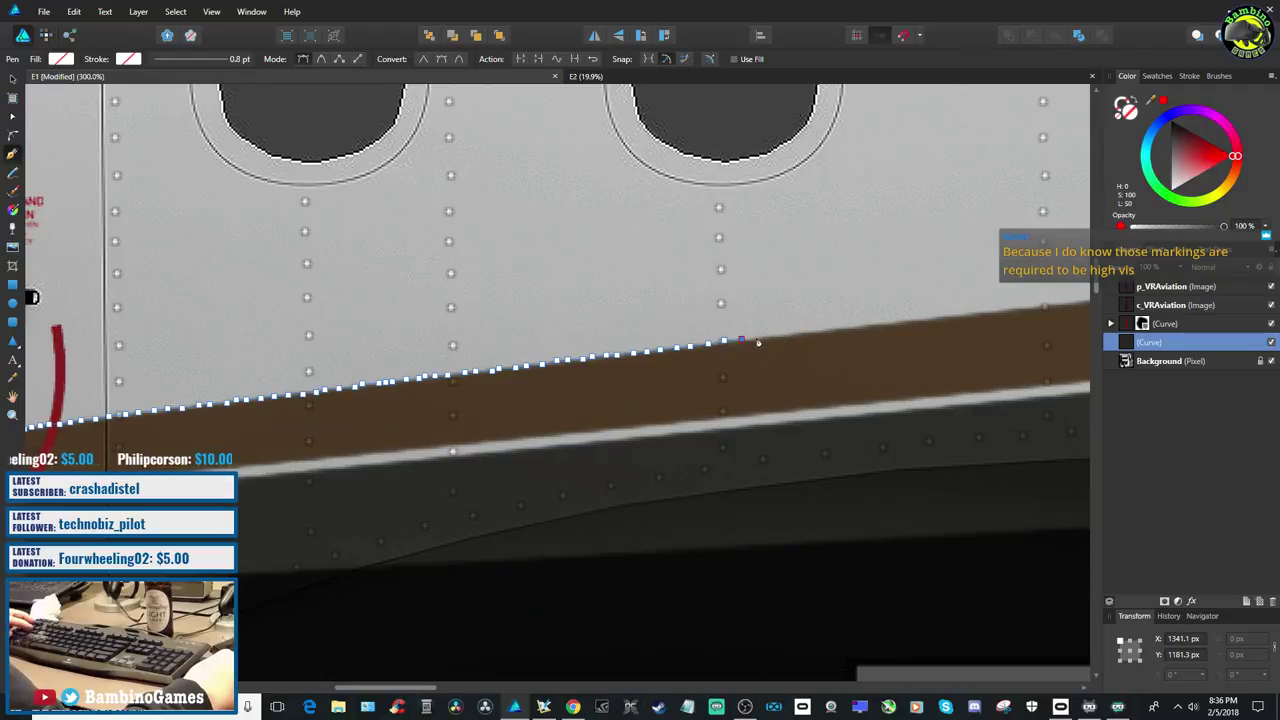
{"action": "left_click", "coordinate": [759, 340]}
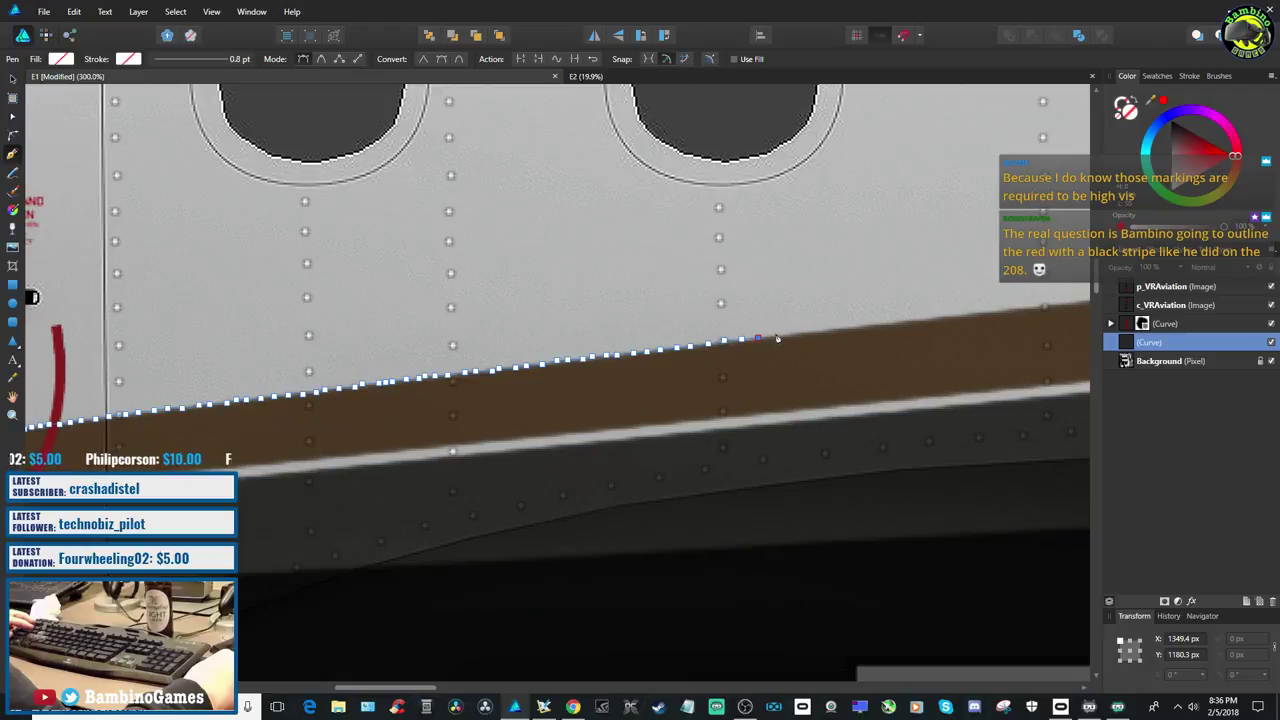
{"action": "left_click", "coordinate": [779, 338]}
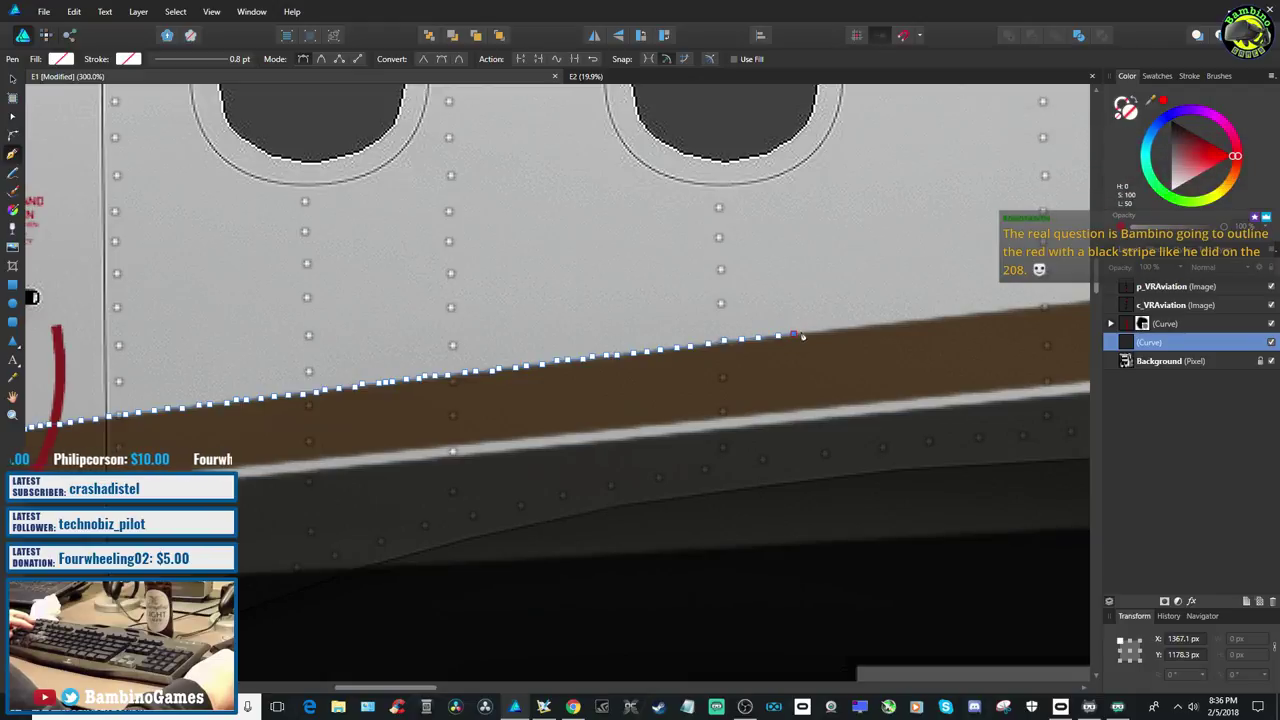
{"action": "left_click", "coordinate": [810, 336]}
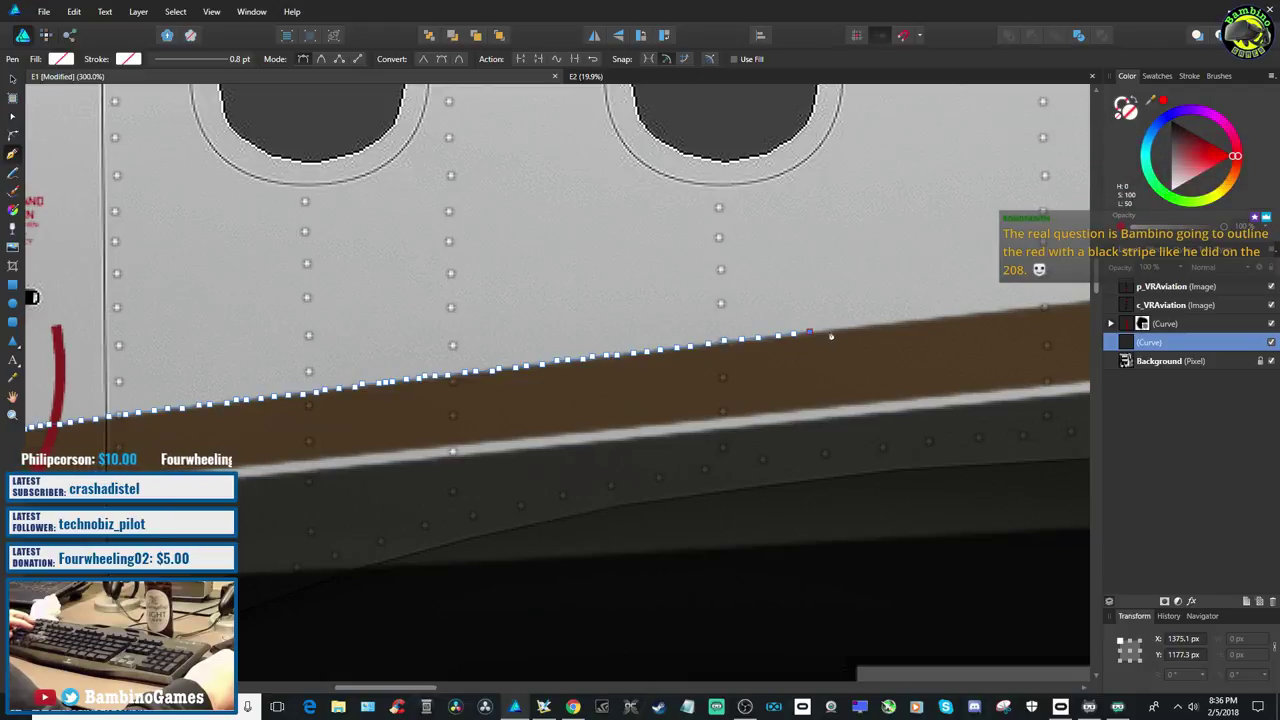
Add closely spaced points along the stripe's upper edge up to about X 1431 px, Y 1171 px
{"action": "left_click", "coordinate": [830, 334]}
{"action": "left_click", "coordinate": [852, 333]}
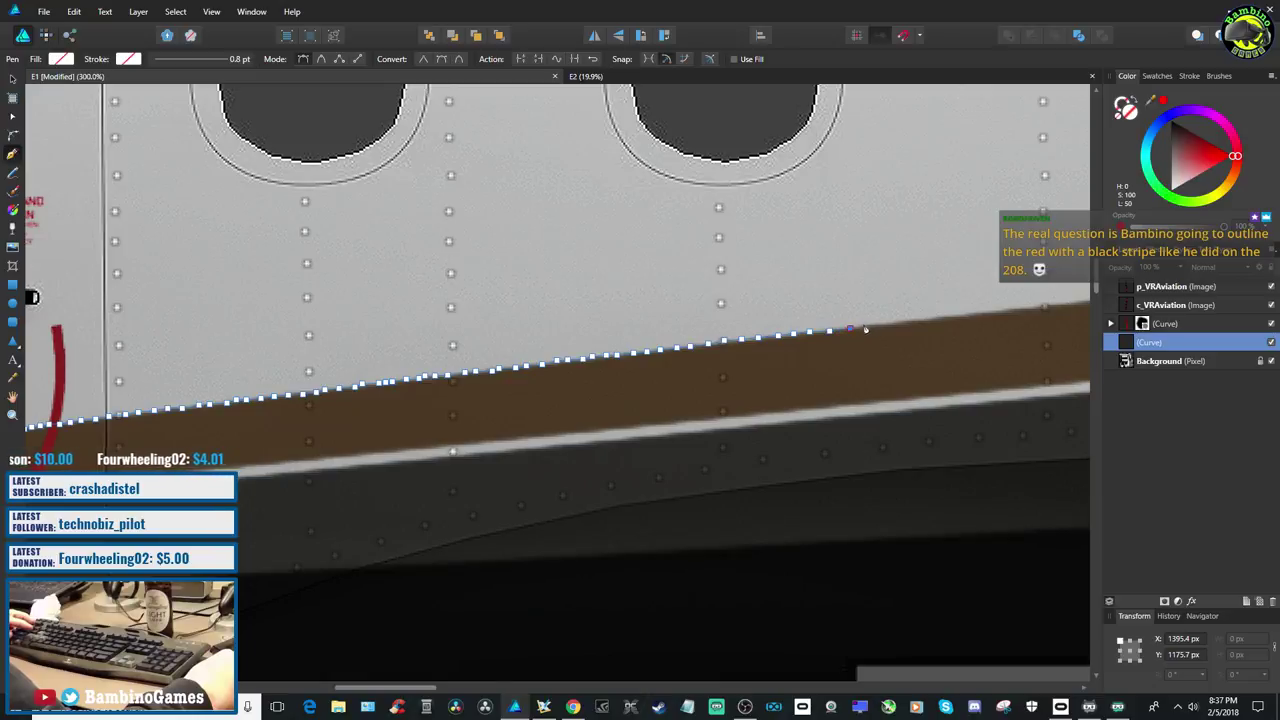
{"action": "left_click", "coordinate": [868, 330]}
{"action": "left_click", "coordinate": [884, 329]}
{"action": "left_click", "coordinate": [902, 326]}
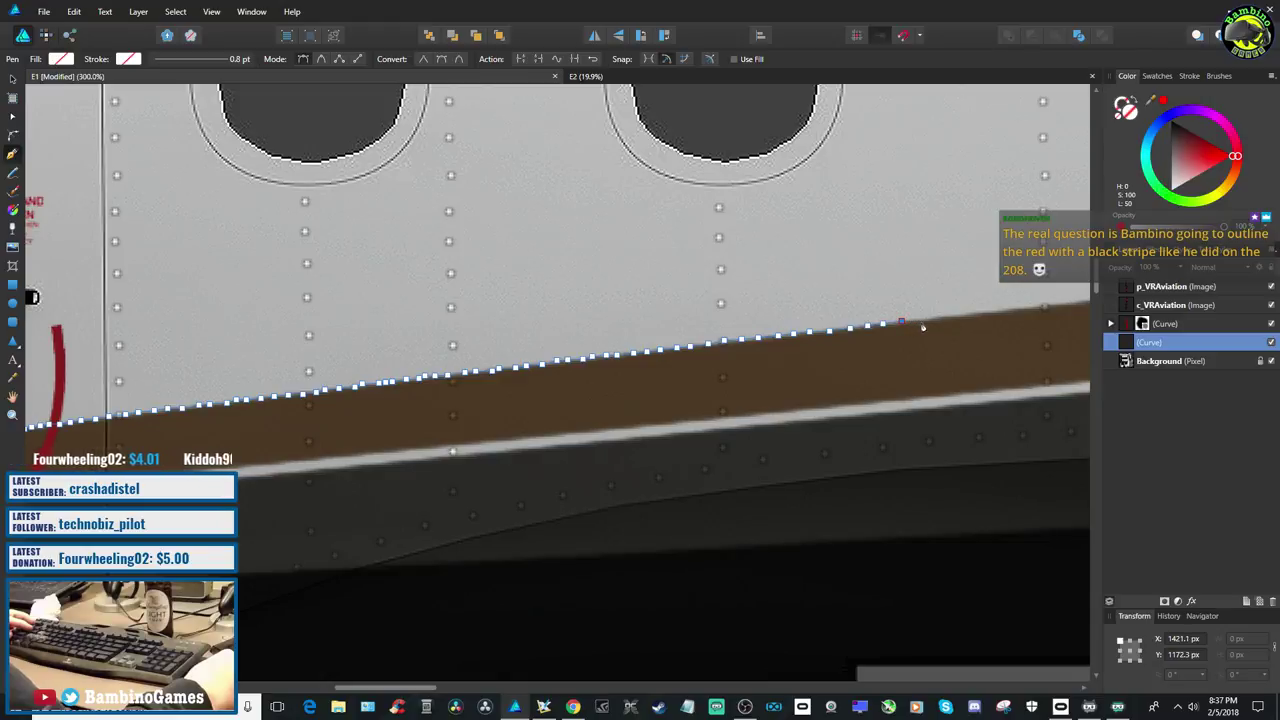
{"action": "left_click", "coordinate": [920, 323]}
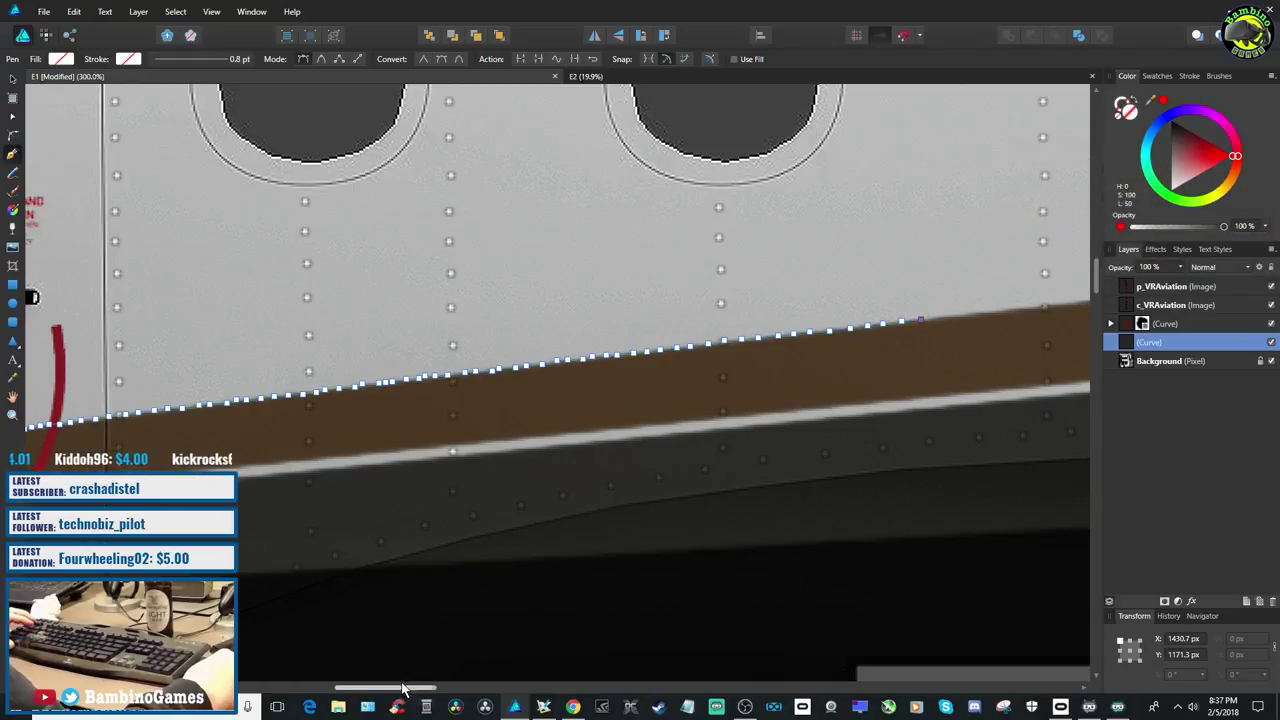
Trace the stripe's upper edge across the rivet column between the two cabin windows, to about X 1507 px, Y 1164 px
{"action": "left_click_drag", "start_coordinate": [418, 688], "coordinate": [480, 688]}
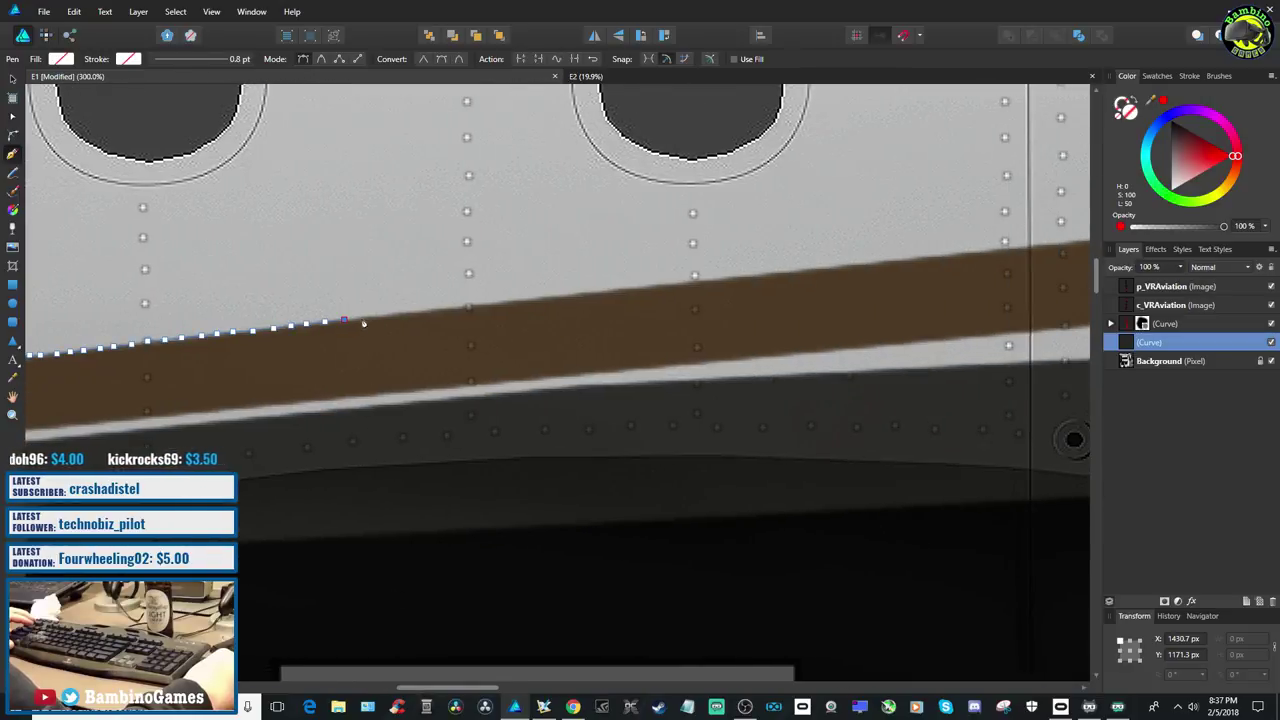
{"action": "left_click", "coordinate": [362, 320]}
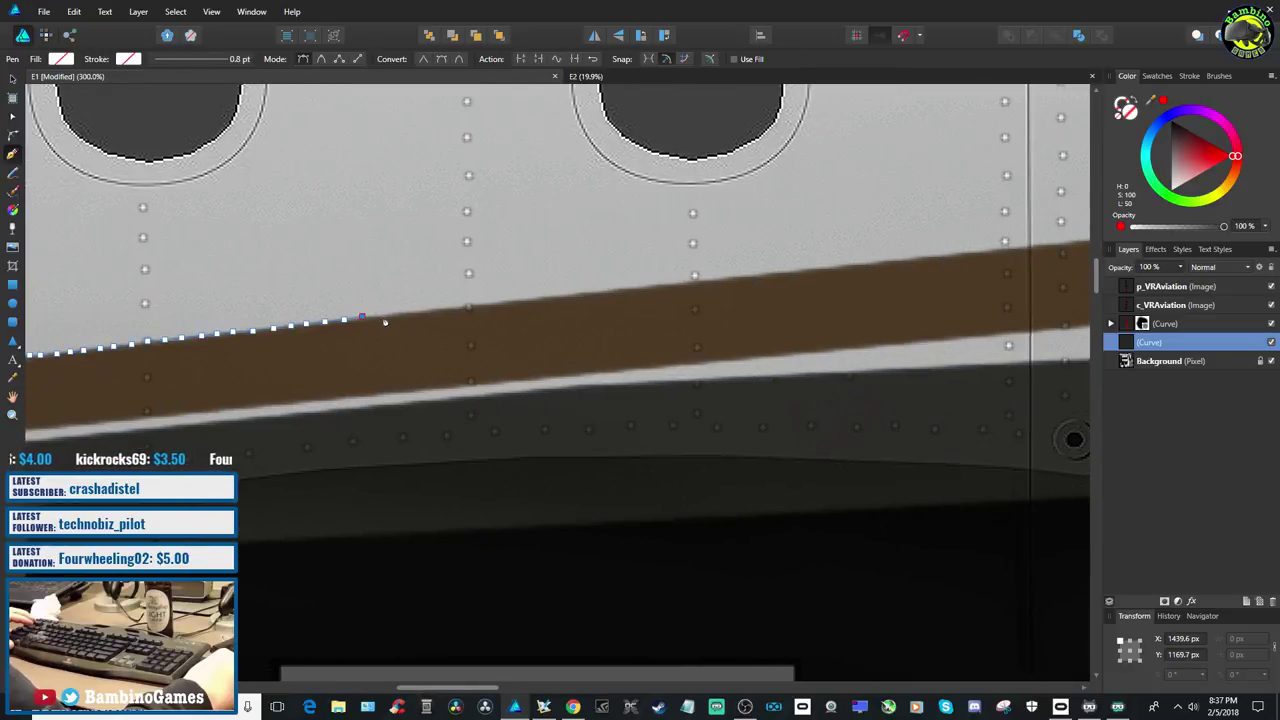
{"action": "left_click", "coordinate": [396, 315]}
{"action": "left_click", "coordinate": [418, 316]}
{"action": "left_click", "coordinate": [433, 312]}
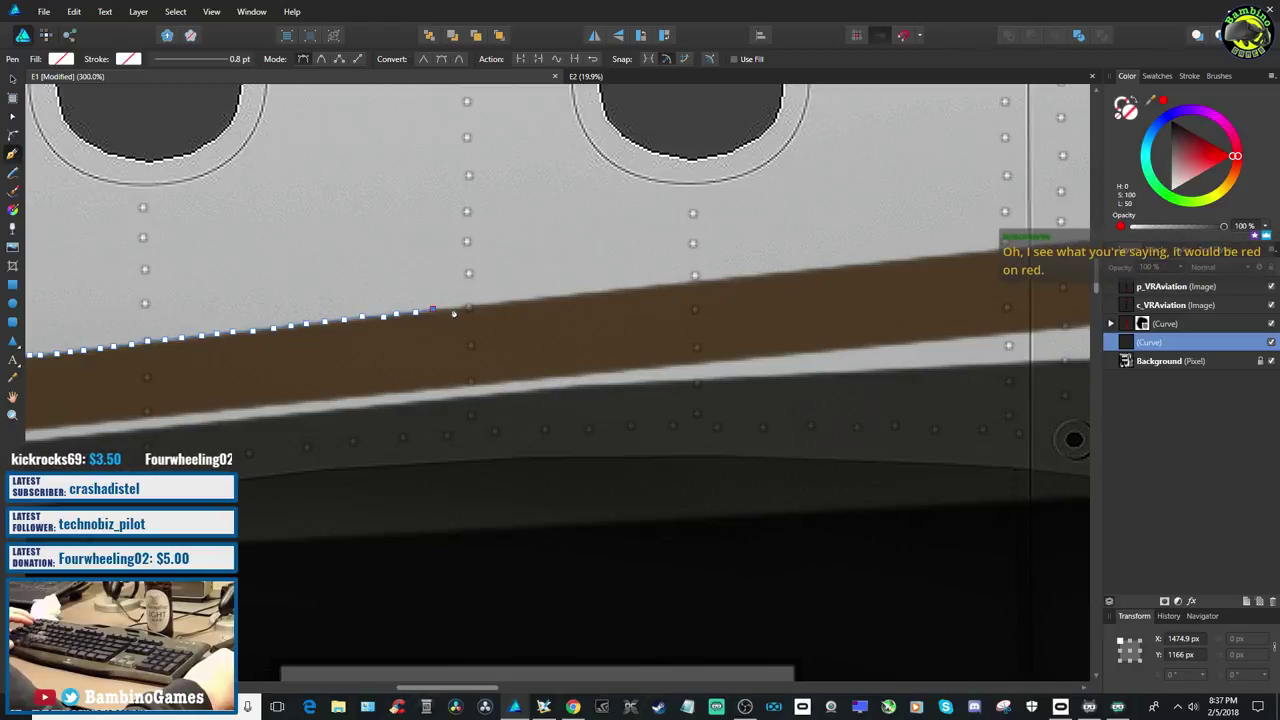
{"action": "left_click", "coordinate": [456, 309]}
{"action": "left_click", "coordinate": [469, 305]}
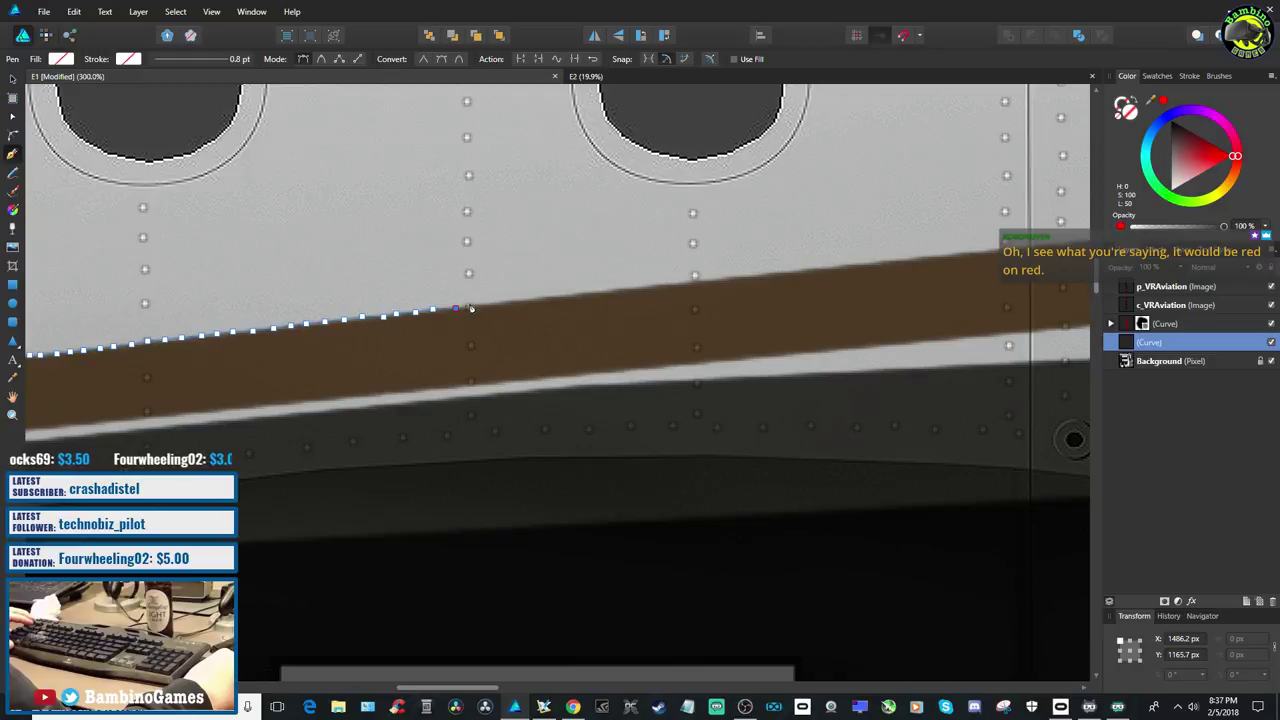
{"action": "left_click", "coordinate": [500, 305]}
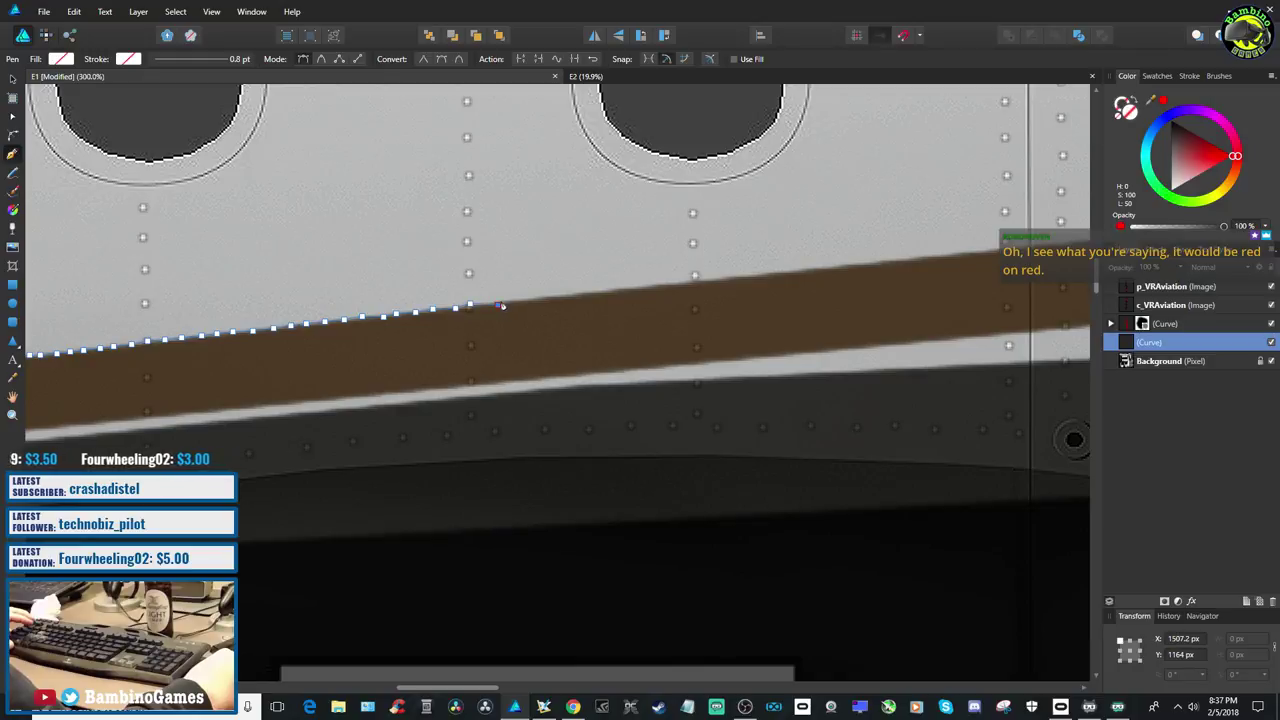
Extend the curve aft along the stripe's upper edge, redoing misplaced points, to about X 1551 px, Y 1158 px
{"action": "left_click", "coordinate": [505, 302]}
{"action": "left_click", "coordinate": [540, 299]}
{"action": "key", "text": "ctrl+z"}
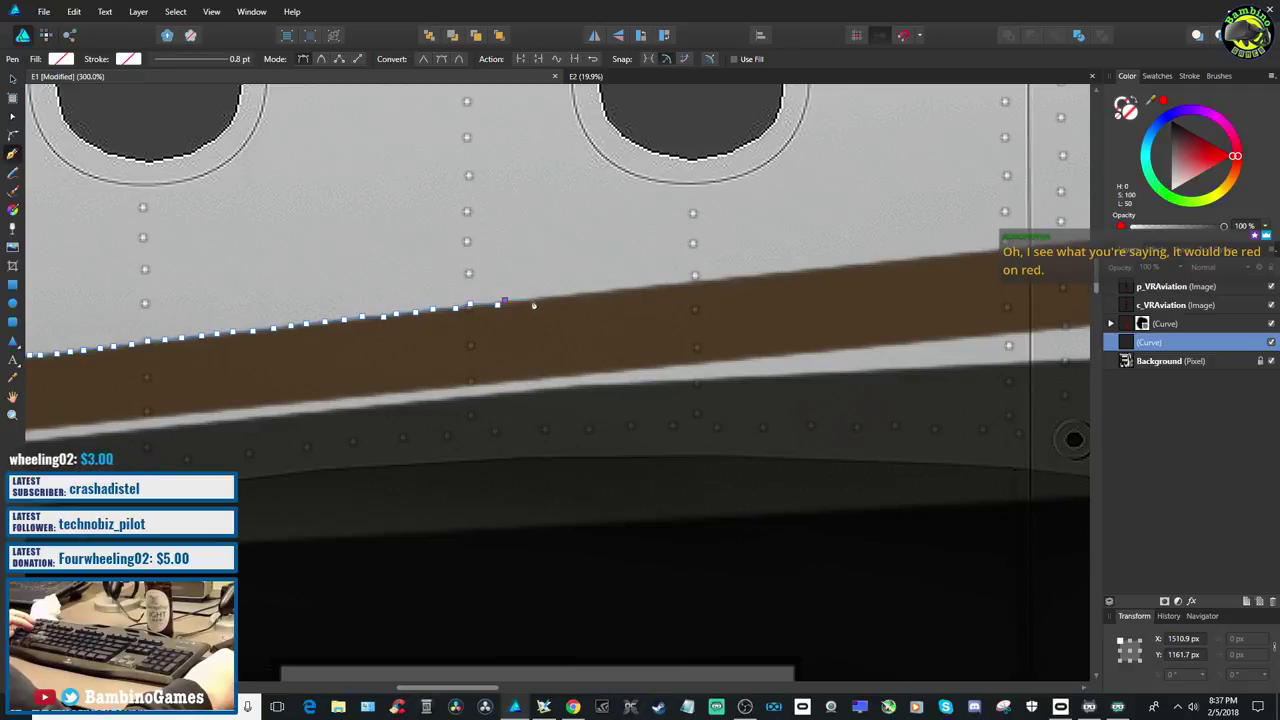
{"action": "left_click", "coordinate": [535, 300]}
{"action": "left_click", "coordinate": [540, 298]}
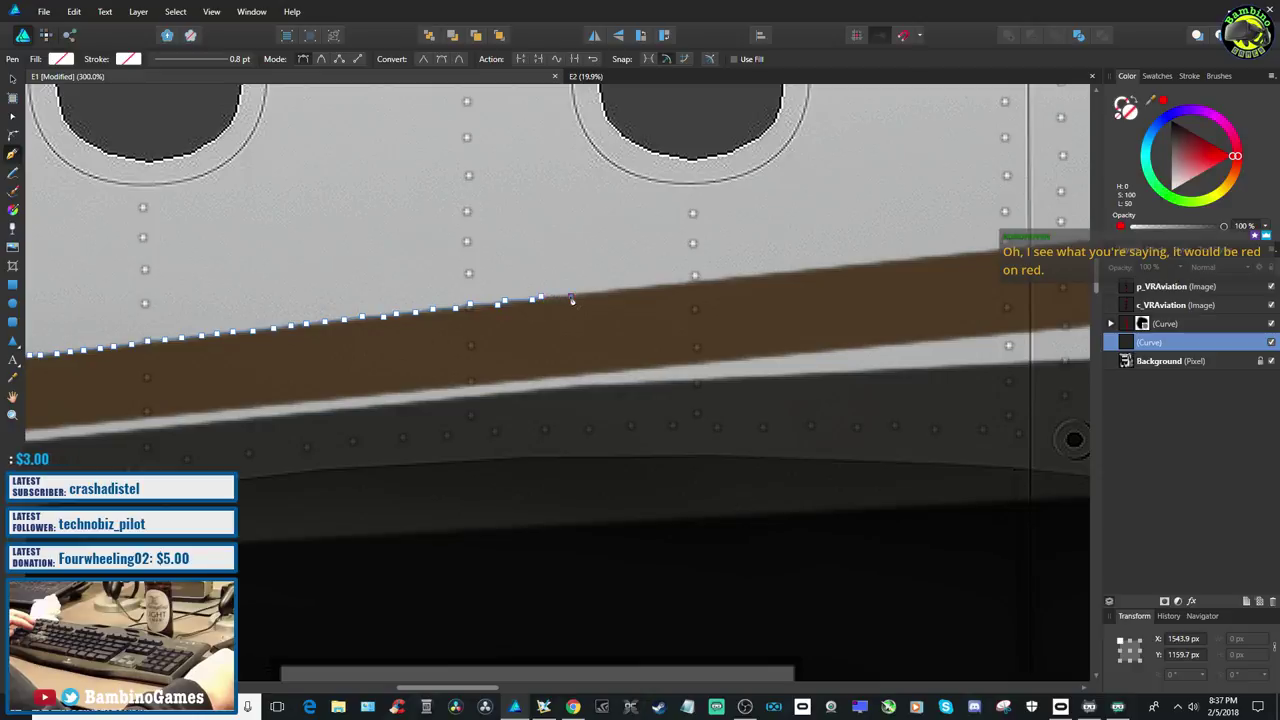
{"action": "left_click", "coordinate": [578, 295]}
{"action": "key", "text": "ctrl+z"}
{"action": "left_click", "coordinate": [584, 294]}
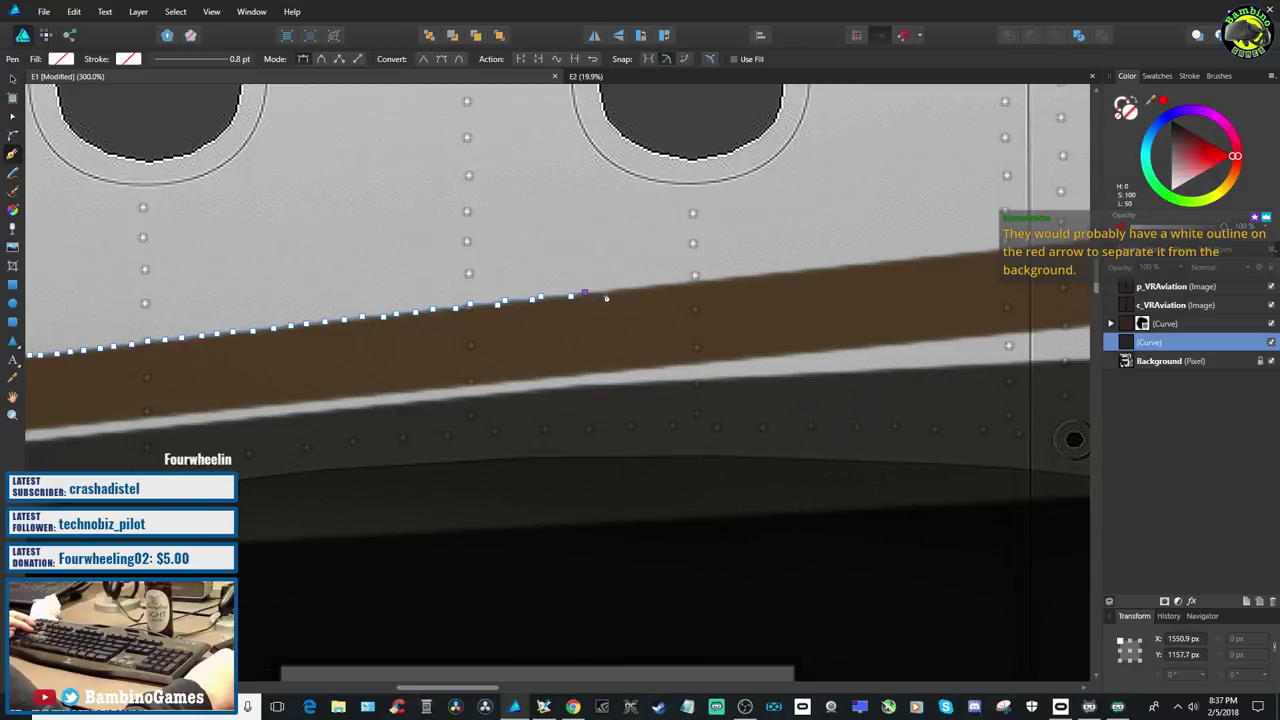
Trace the stripe's upper edge up to just before the rivet column below the second cabin window, to about X 1590 px, Y 1154 px
{"action": "left_click", "coordinate": [605, 292]}
{"action": "left_click", "coordinate": [617, 292]}
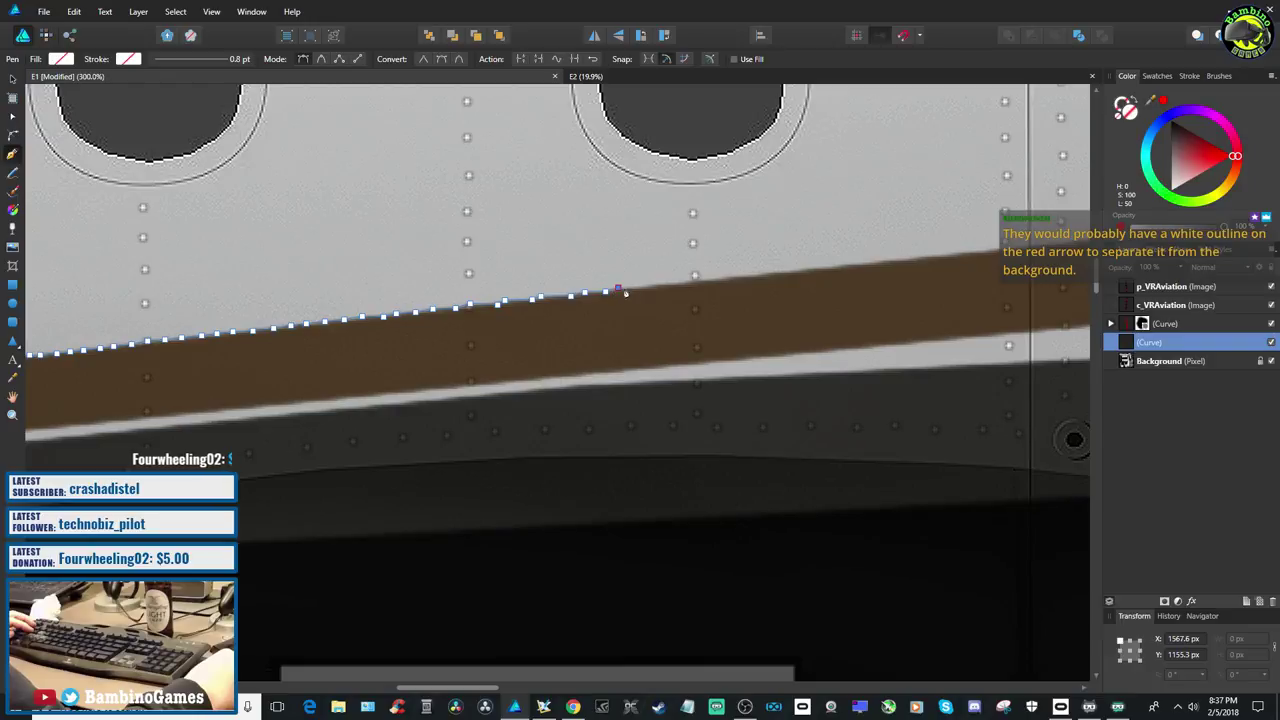
{"action": "key", "text": "ctrl+z"}
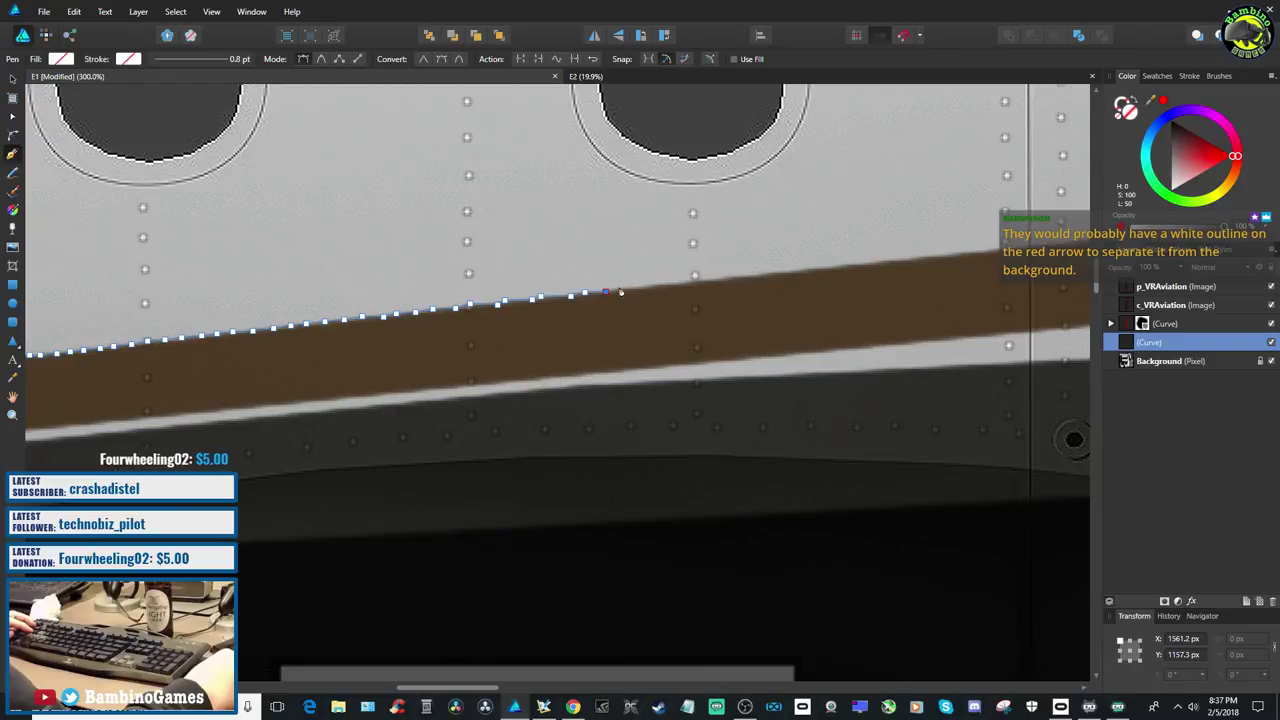
{"action": "left_click", "coordinate": [624, 292]}
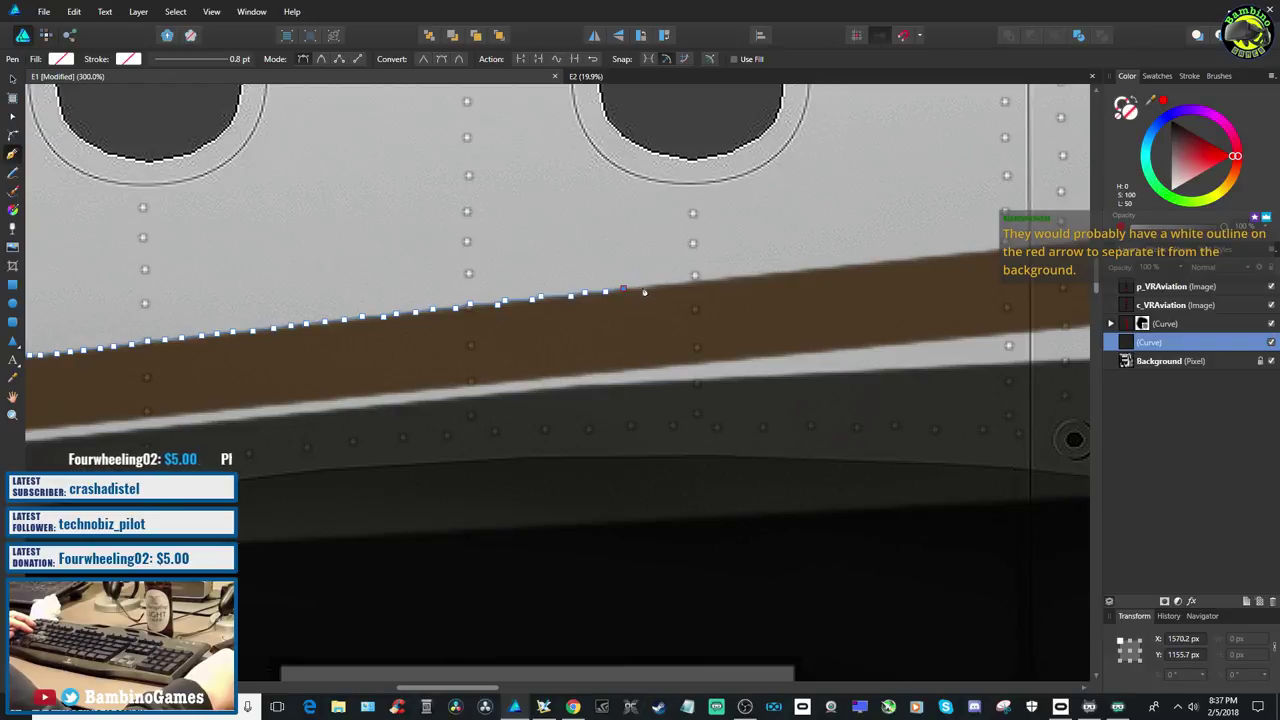
{"action": "left_click", "coordinate": [643, 288]}
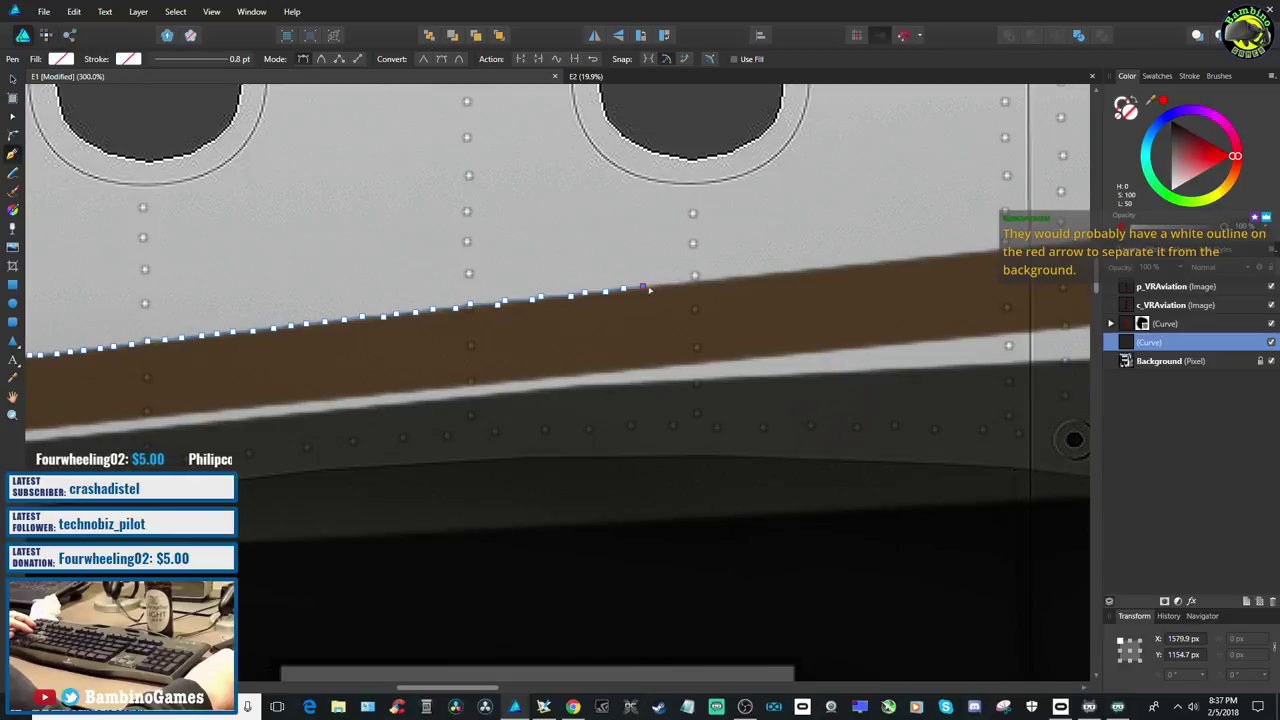
{"action": "key", "text": "ctrl+z"}
{"action": "left_click", "coordinate": [647, 289]}
{"action": "left_click", "coordinate": [663, 288]}
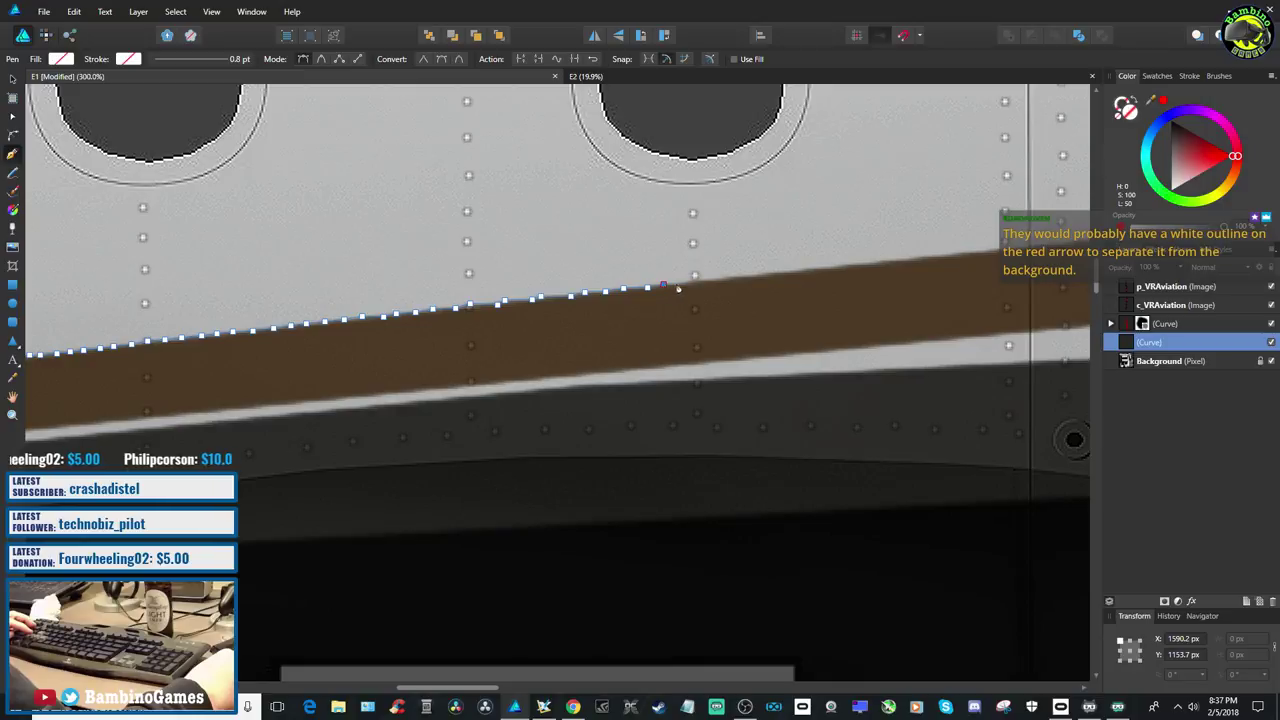
Carry the curve across that rivet column and along the stripe's upper edge, replacing the last point, to about X 1677 px, Y 1145 px
{"action": "left_click", "coordinate": [683, 287]}
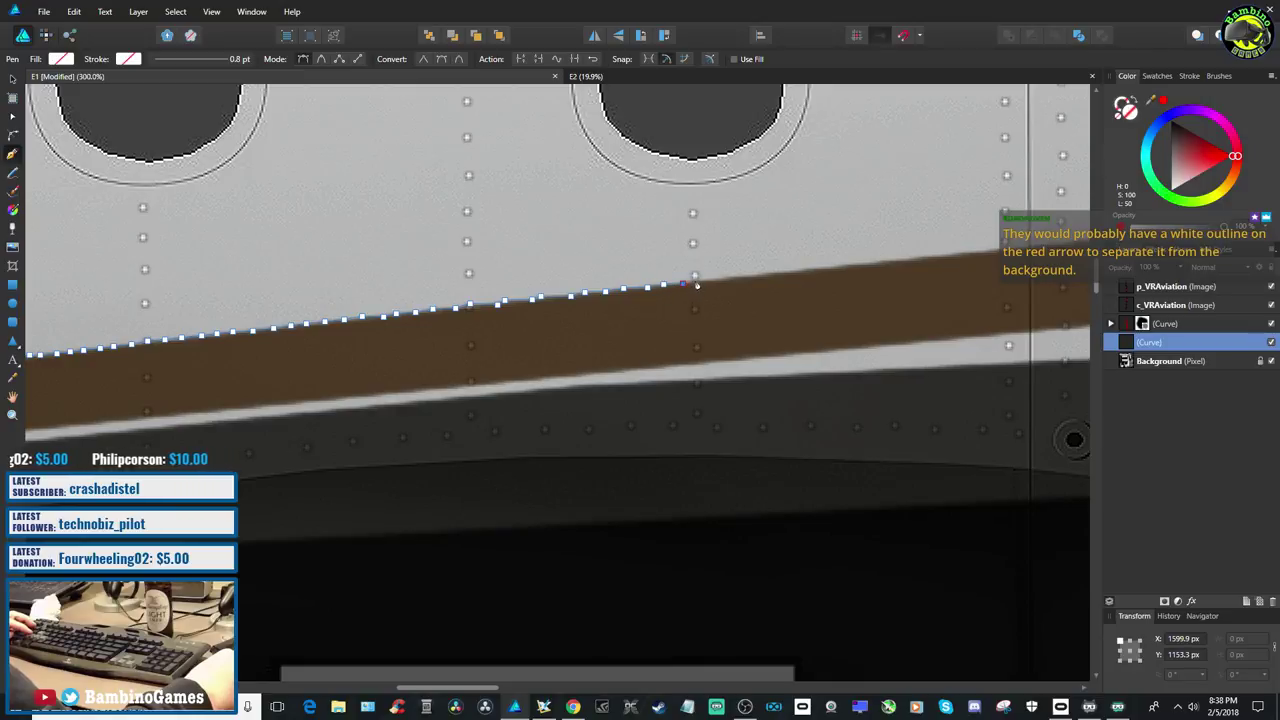
{"action": "left_click", "coordinate": [716, 281]}
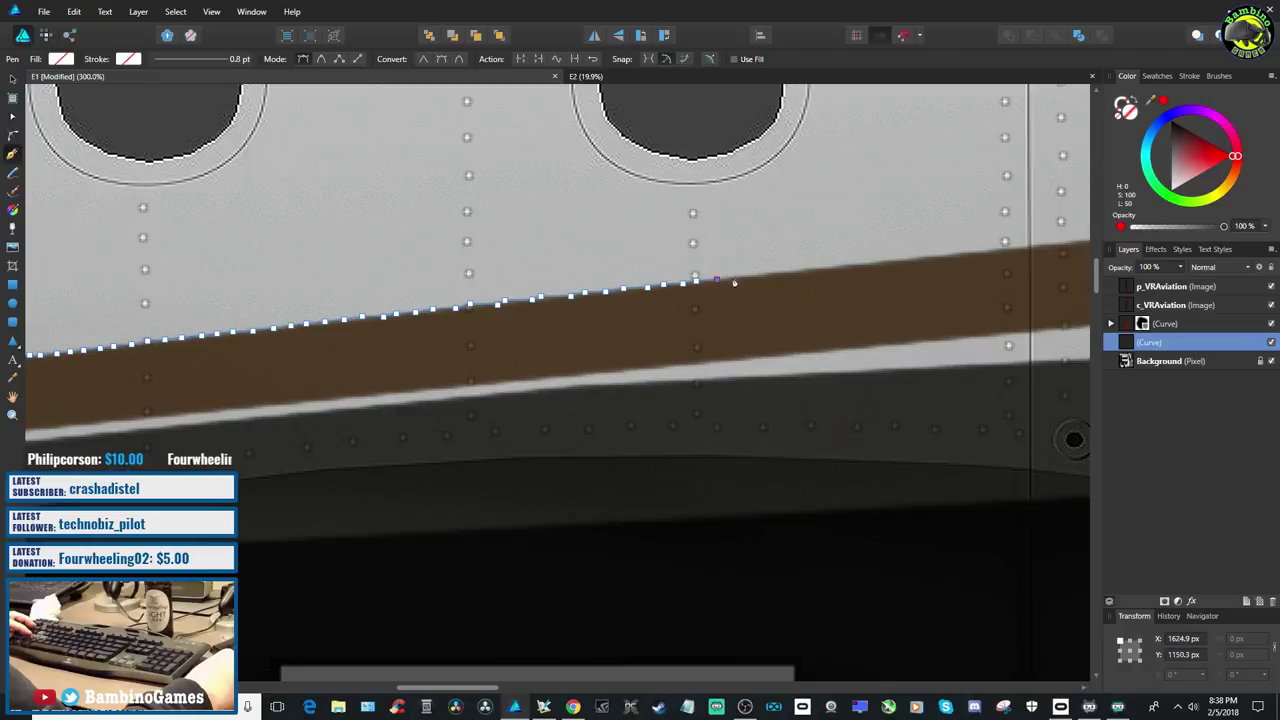
{"action": "left_click", "coordinate": [760, 279]}
{"action": "left_click", "coordinate": [776, 274]}
{"action": "left_click", "coordinate": [797, 271]}
{"action": "left_click", "coordinate": [816, 272]}
{"action": "left_click", "coordinate": [835, 268]}
{"action": "key", "text": "ctrl+z"}
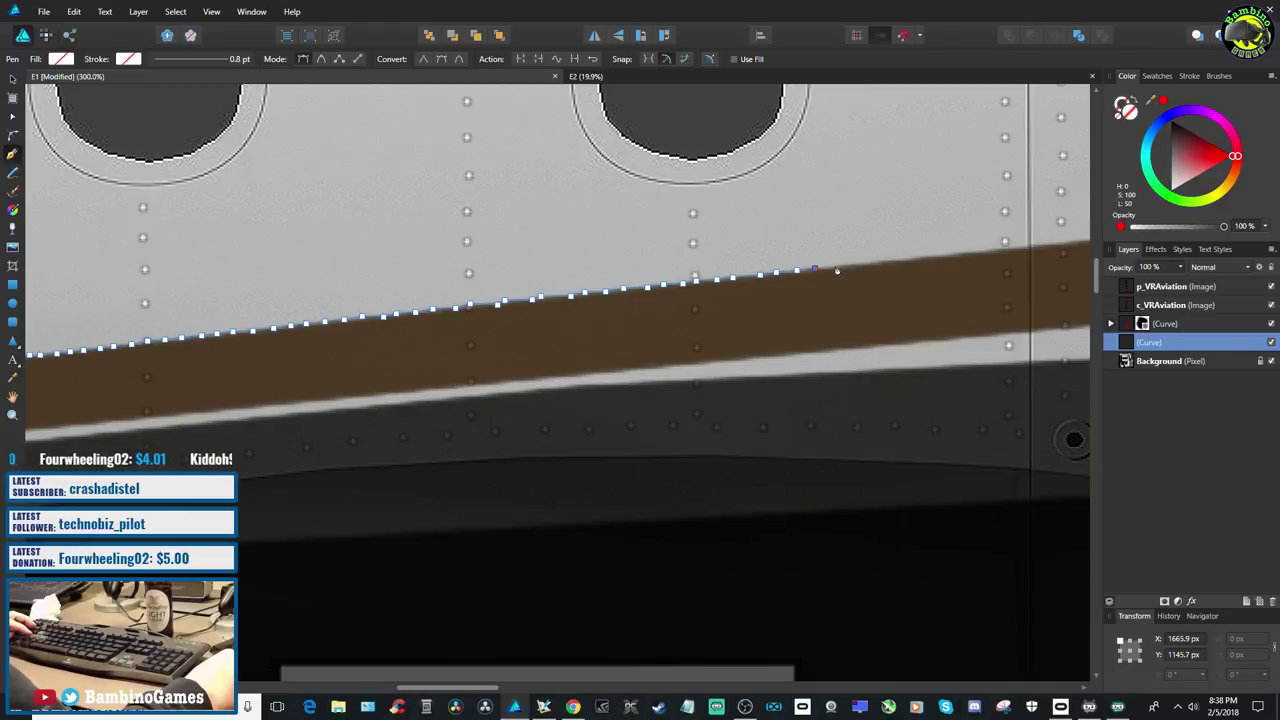
{"action": "left_click", "coordinate": [836, 269]}
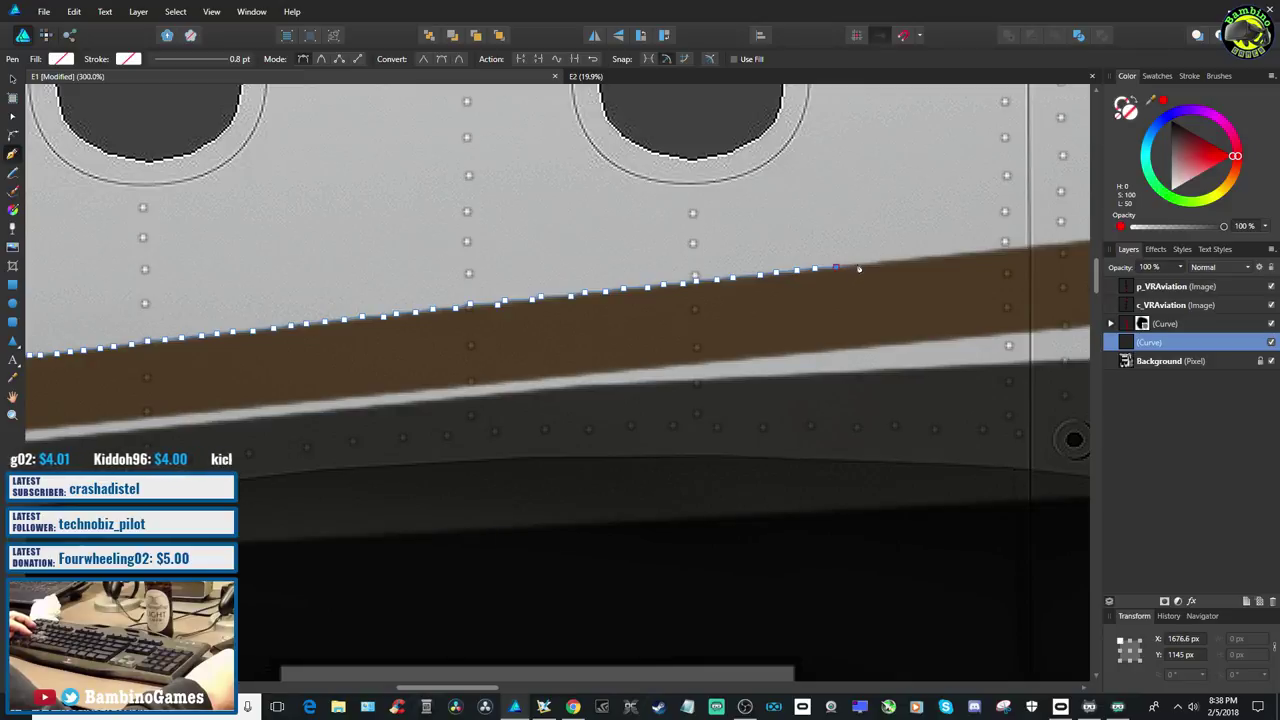
Add closely spaced points along the stripe's upper edge up to about X 1693 px, Y 1143 px
{"action": "left_click", "coordinate": [851, 266]}
{"action": "left_click", "coordinate": [866, 263]}
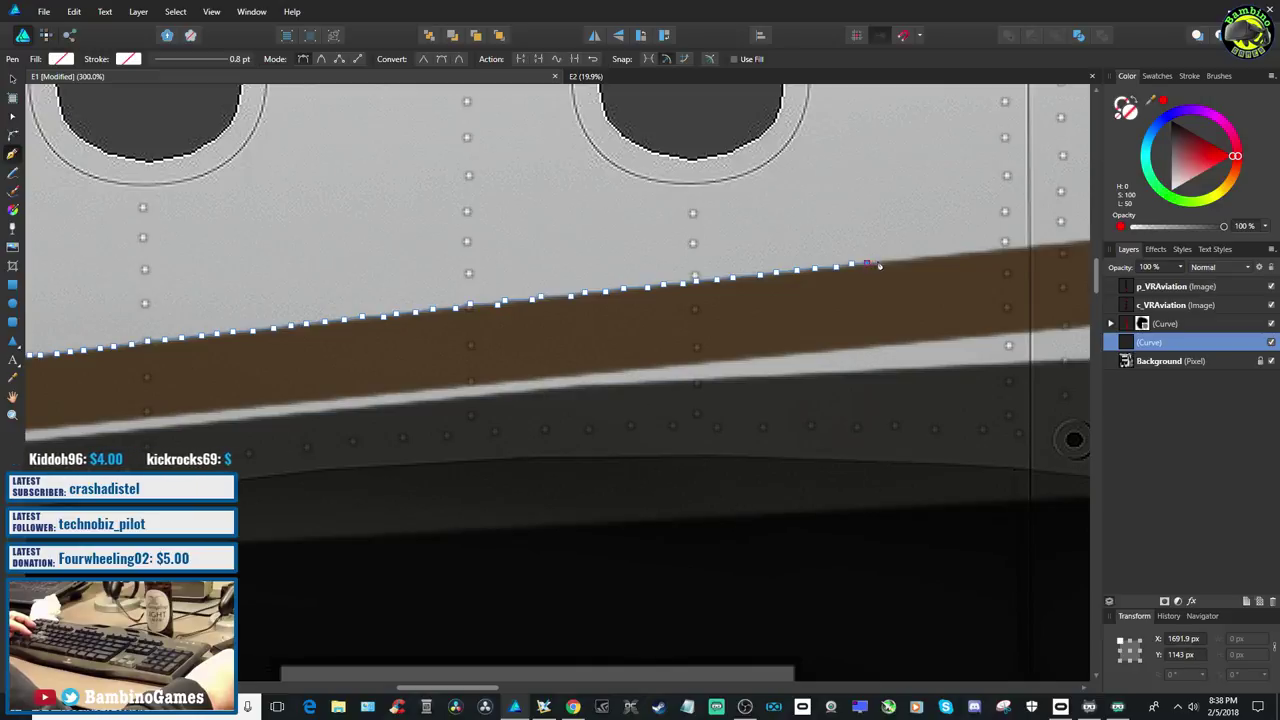
{"action": "left_click", "coordinate": [869, 263]}
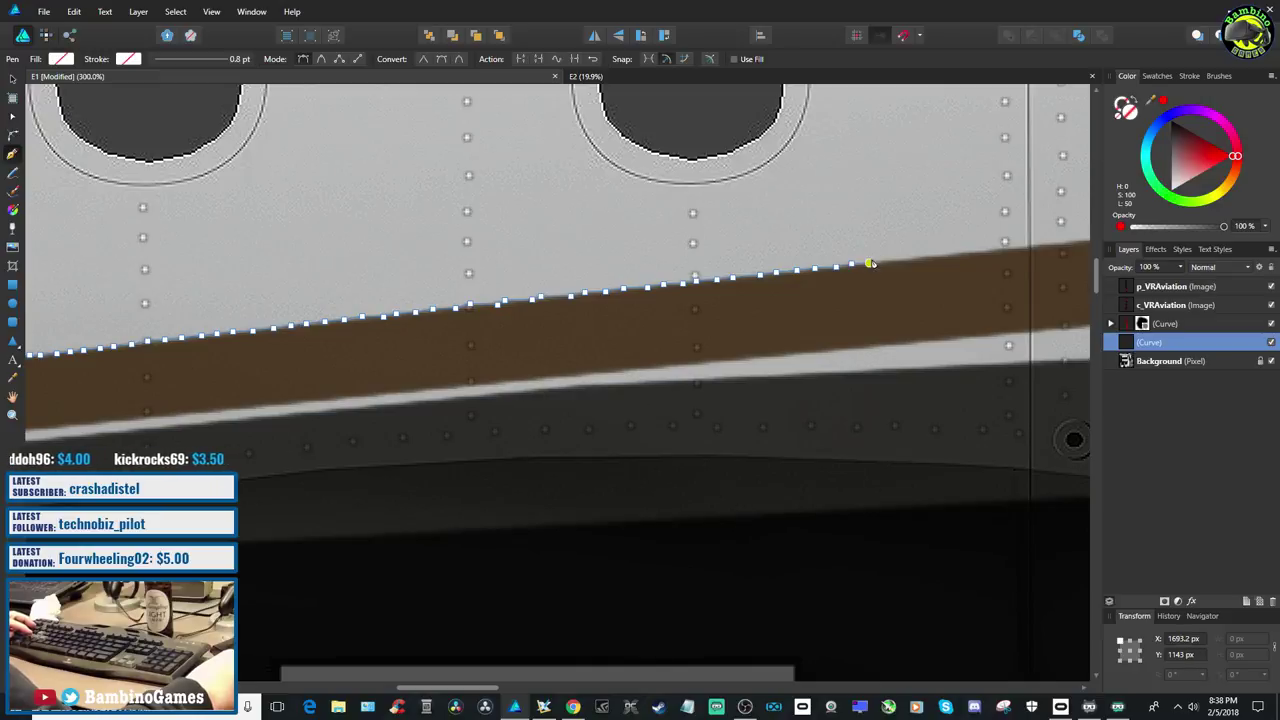
Continue the curve along the stripe's upper edge toward the vertical panel seam, to about X 1734 px, Y 1139 px
{"action": "left_click_drag", "start_coordinate": [478, 688], "coordinate": [531, 688]}
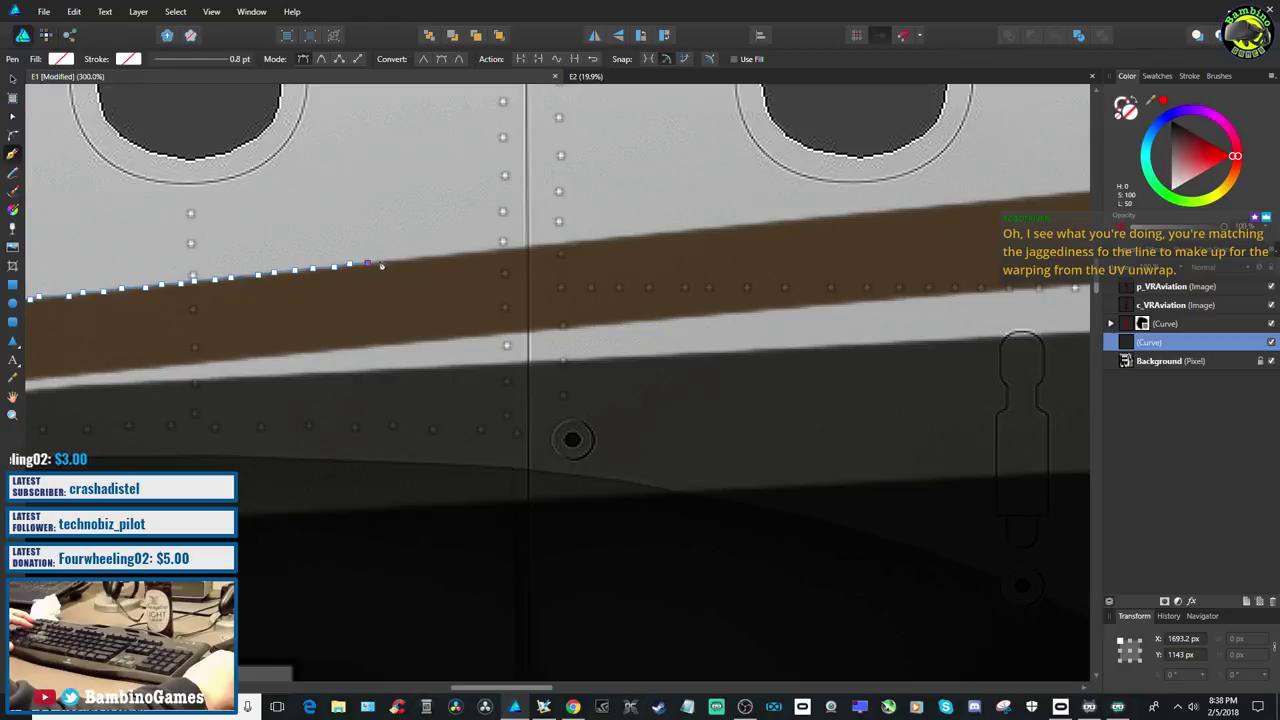
{"action": "left_click", "coordinate": [380, 263]}
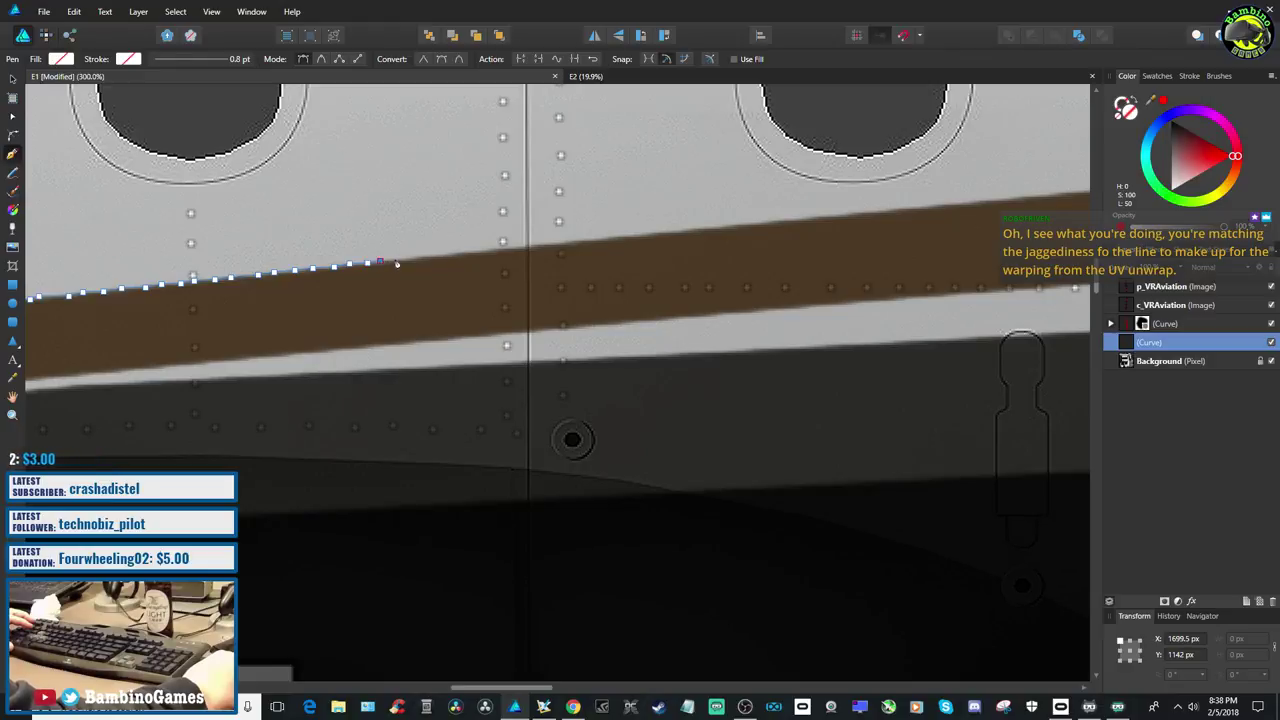
{"action": "left_click", "coordinate": [397, 261]}
{"action": "left_click", "coordinate": [414, 259]}
{"action": "left_click", "coordinate": [431, 258]}
{"action": "left_click", "coordinate": [449, 255]}
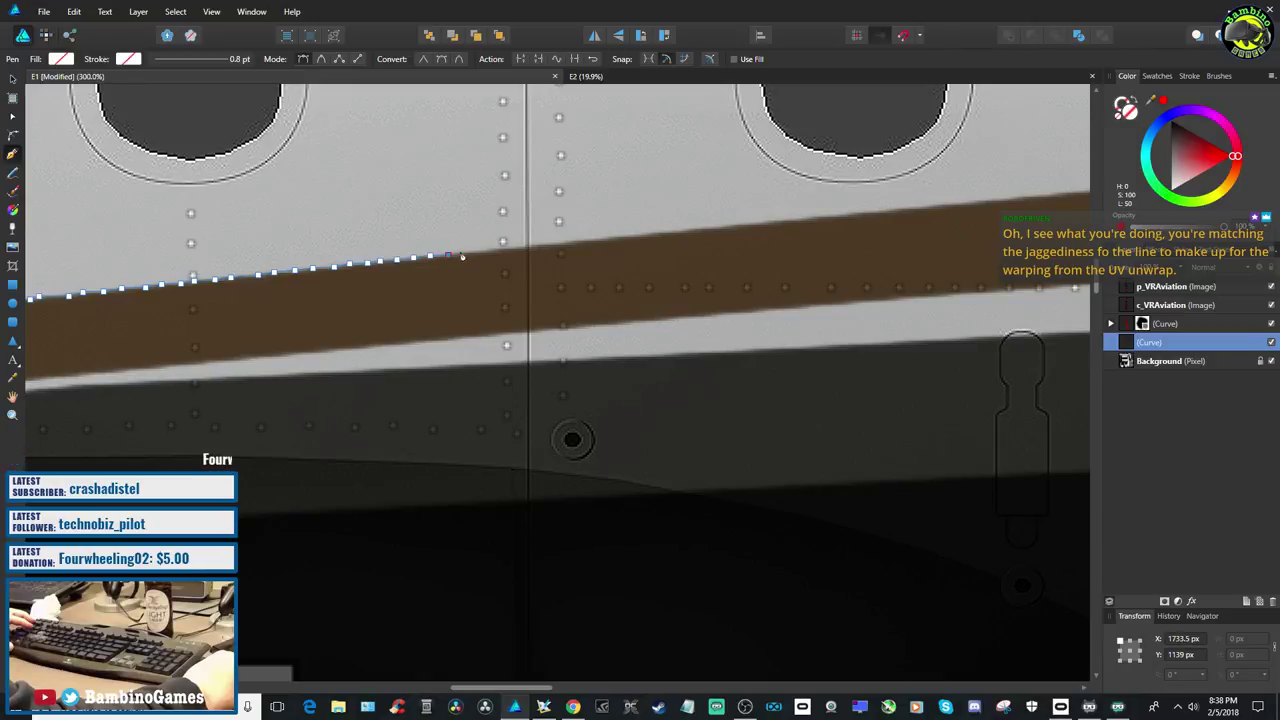
Continue the Pen curve along the brown stripe's upper edge with closely spaced nodes, across the panel seam to about X 1868, Y 1125 px
{"action": "left_click", "coordinate": [464, 256]}
{"action": "left_click", "coordinate": [485, 255]}
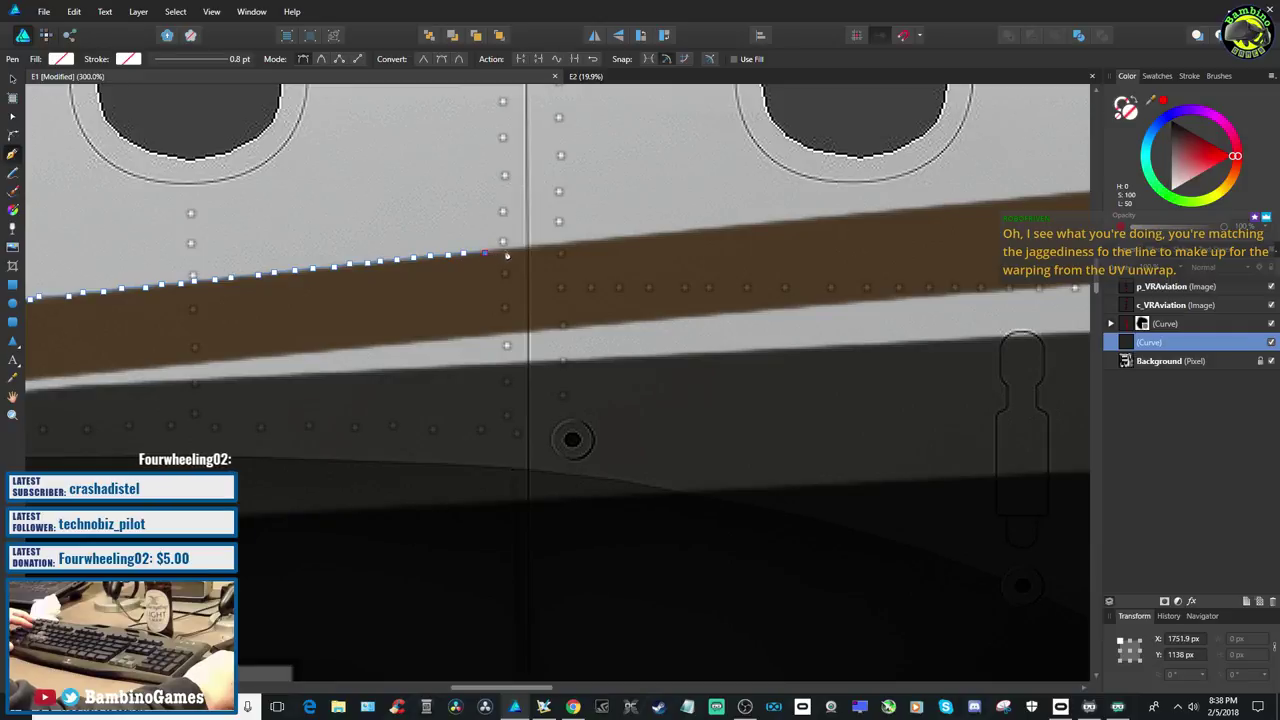
{"action": "left_click", "coordinate": [498, 251]}
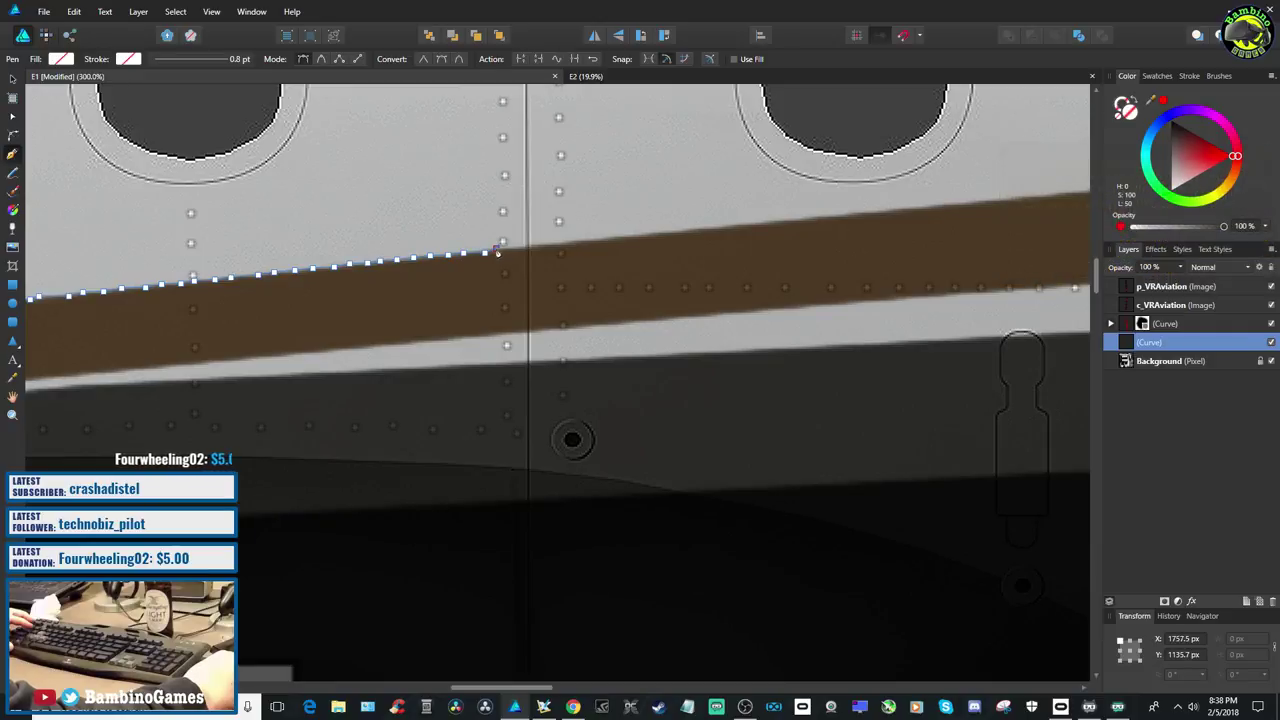
{"action": "left_click", "coordinate": [558, 245]}
{"action": "left_click", "coordinate": [572, 242]}
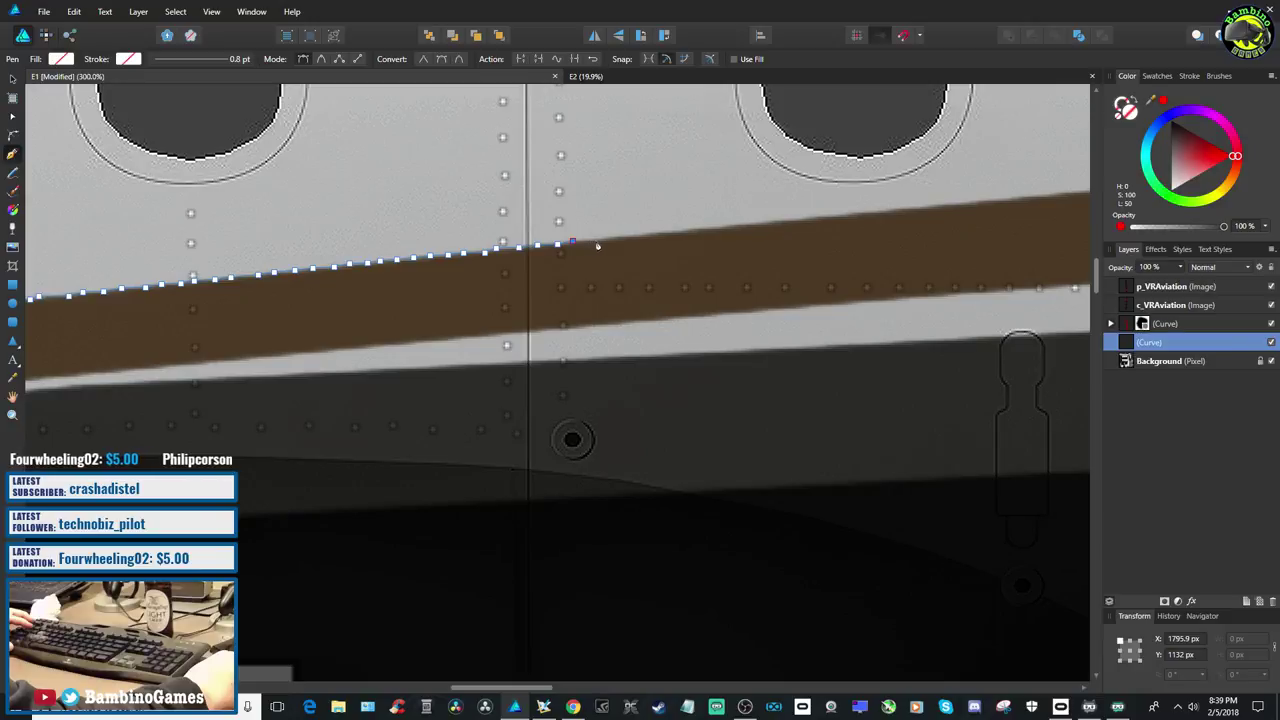
{"action": "left_click", "coordinate": [597, 242]}
{"action": "left_click", "coordinate": [613, 240]}
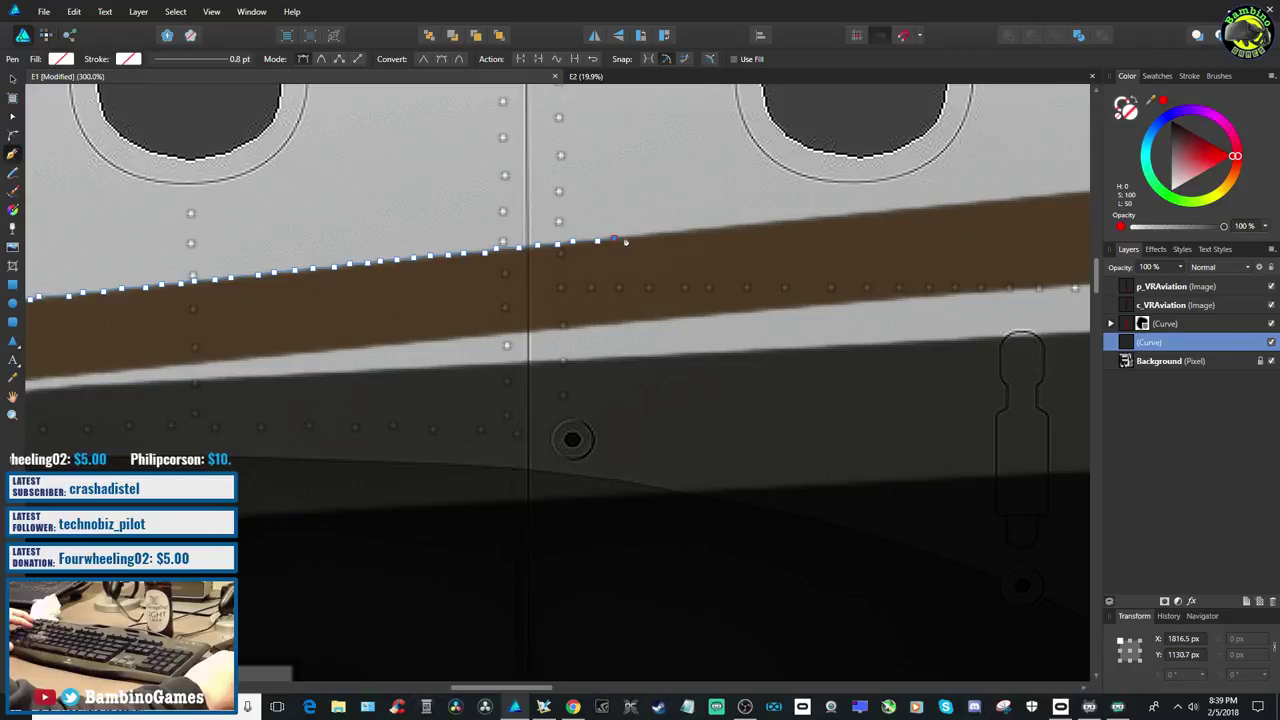
{"action": "left_click", "coordinate": [637, 238]}
{"action": "left_click", "coordinate": [651, 234]}
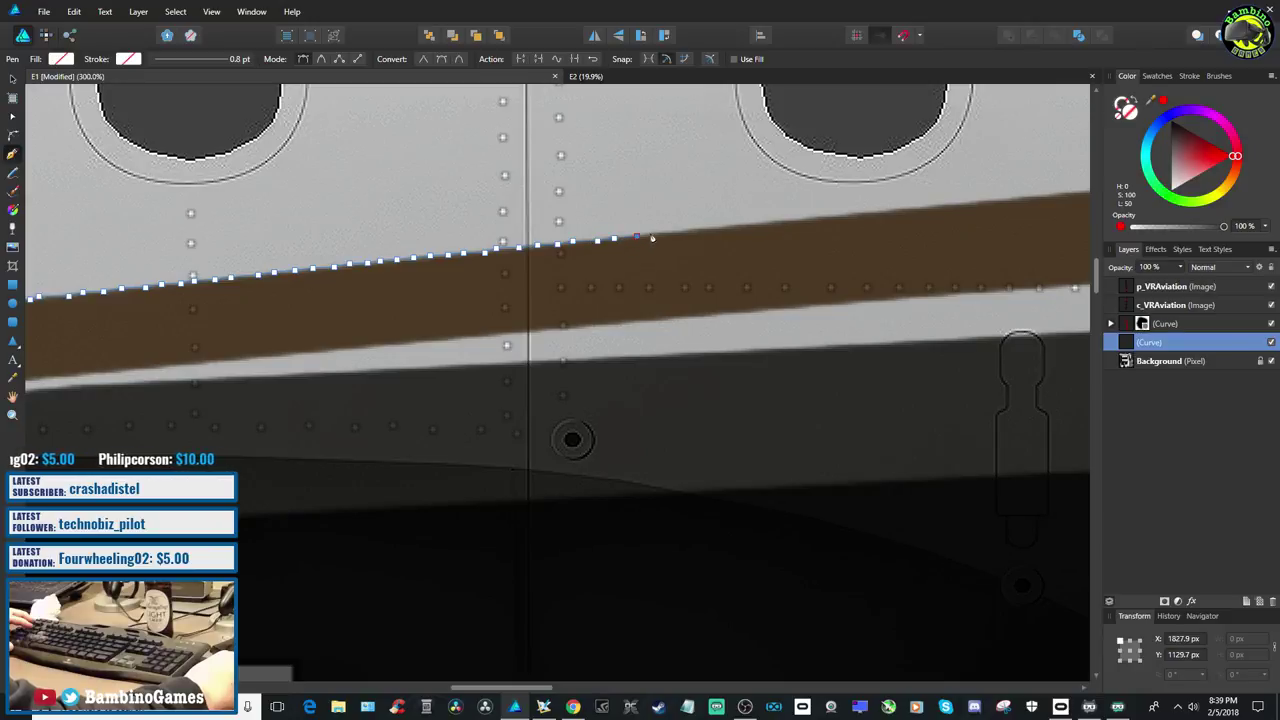
{"action": "left_click", "coordinate": [674, 232]}
{"action": "left_click", "coordinate": [688, 230]}
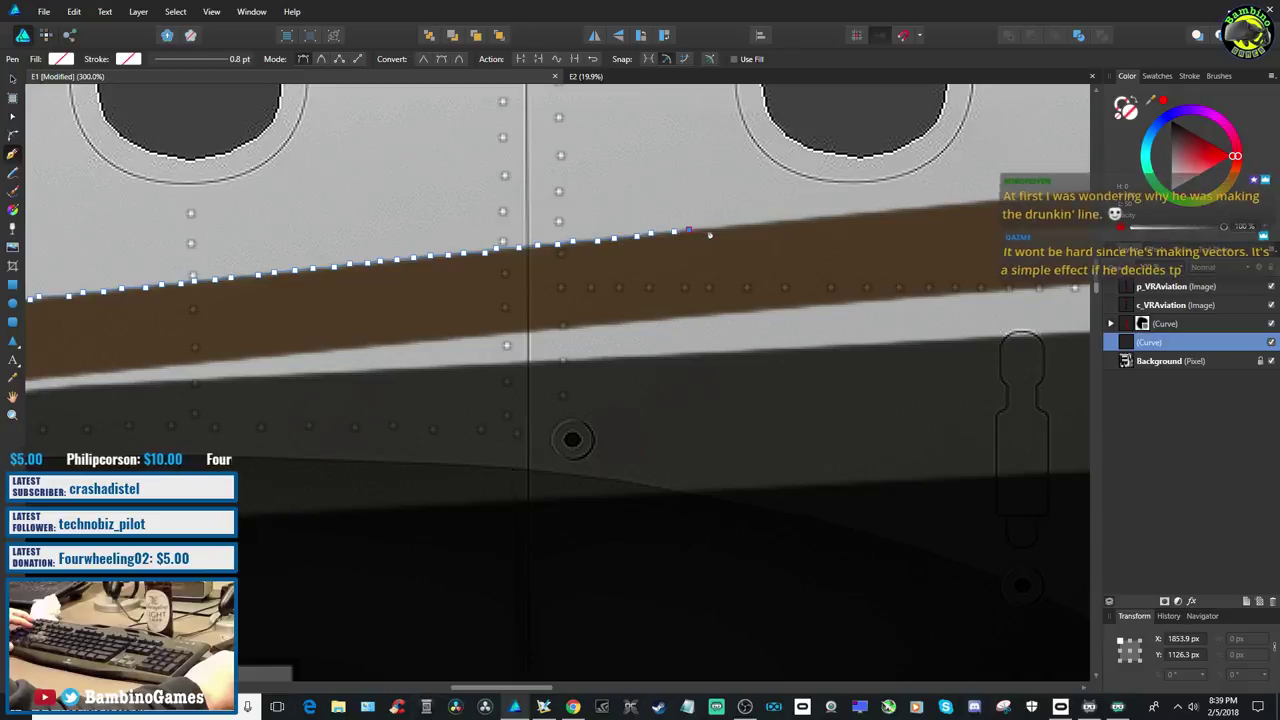
{"action": "left_click", "coordinate": [717, 230]}
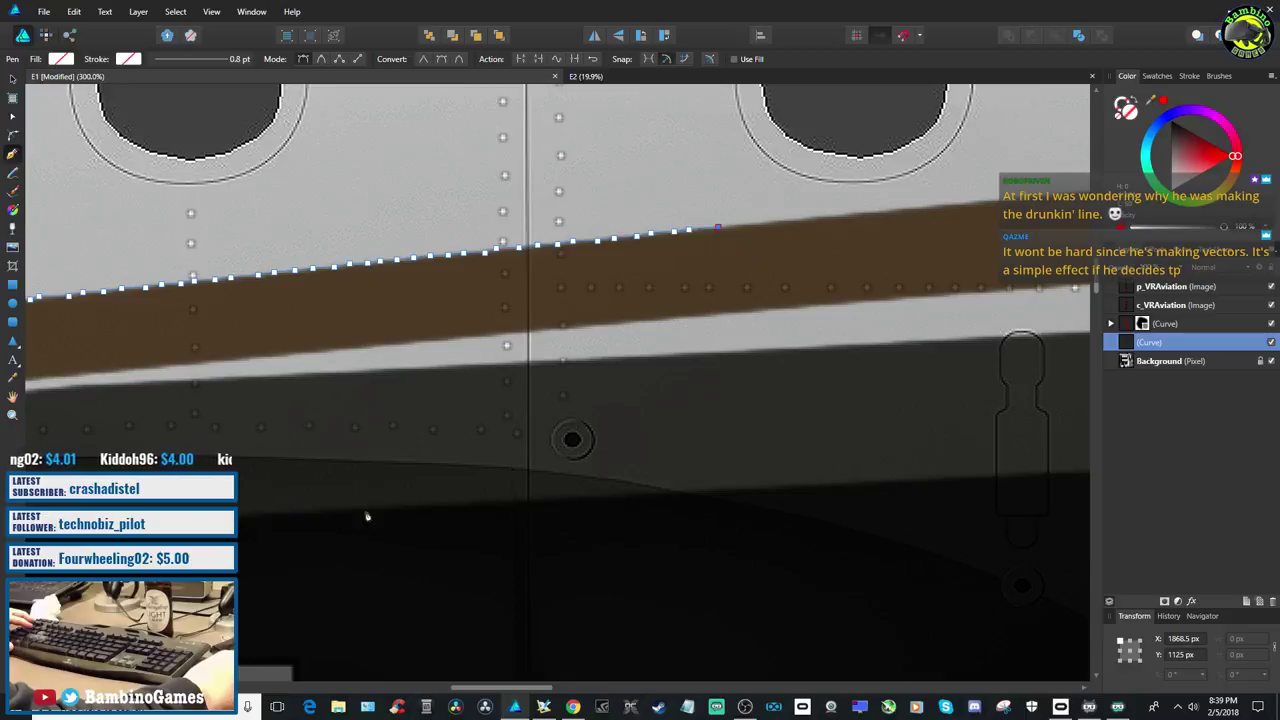
Extend the curve along the stripe's upper edge beneath the next window with closely spaced nodes, to about X 1977, Y 1114 px
{"action": "scroll", "coordinate": [500, 690], "scroll_direction": "right", "scroll_amount": 5}
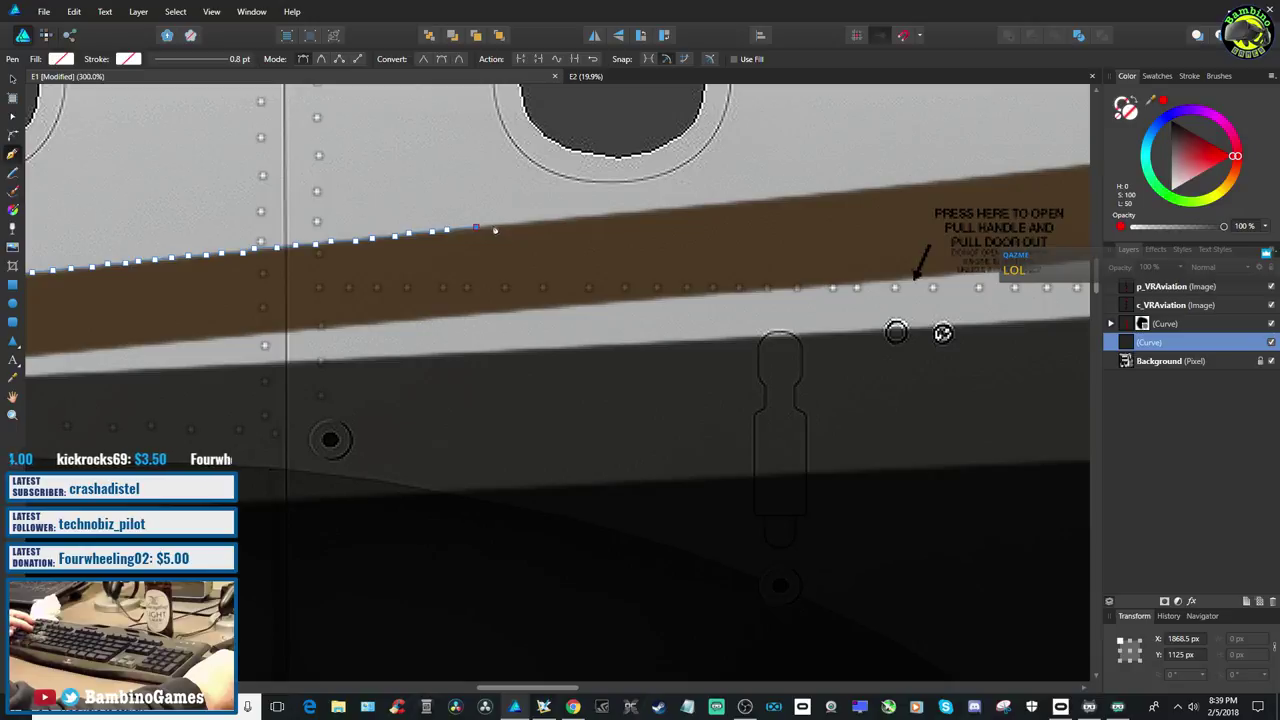
{"action": "left_click", "coordinate": [498, 227]}
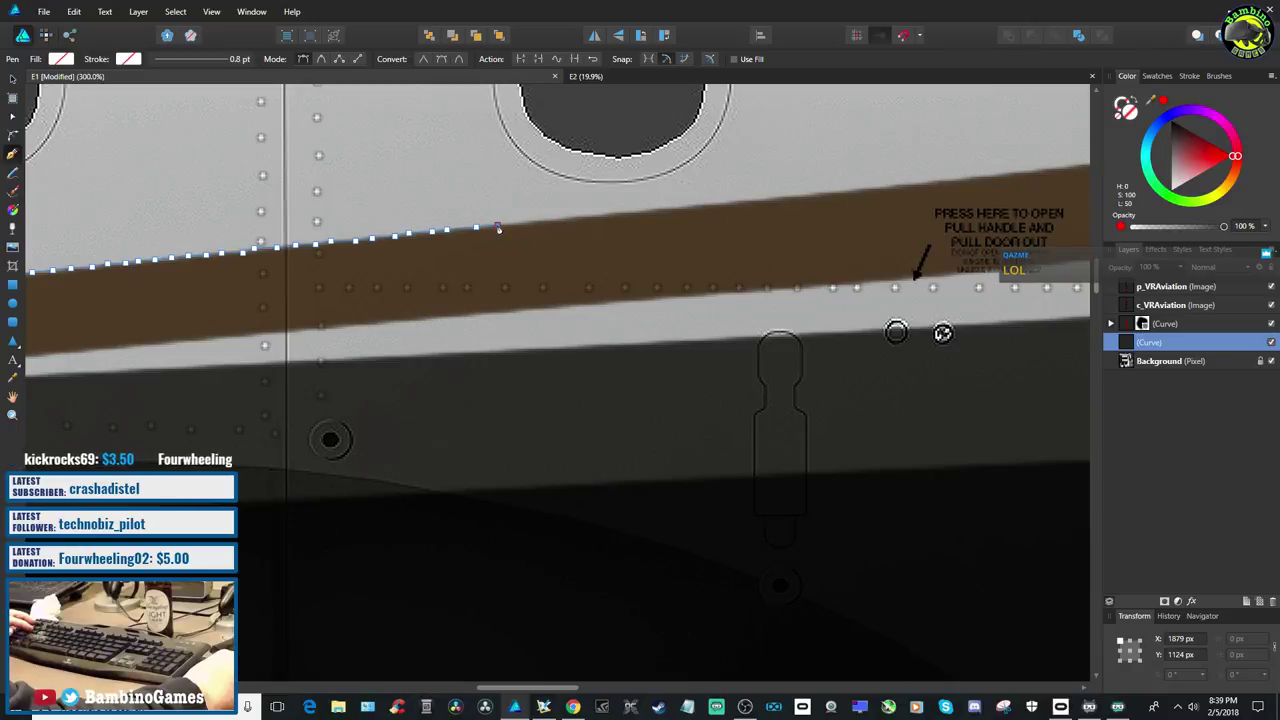
{"action": "left_click", "coordinate": [519, 226]}
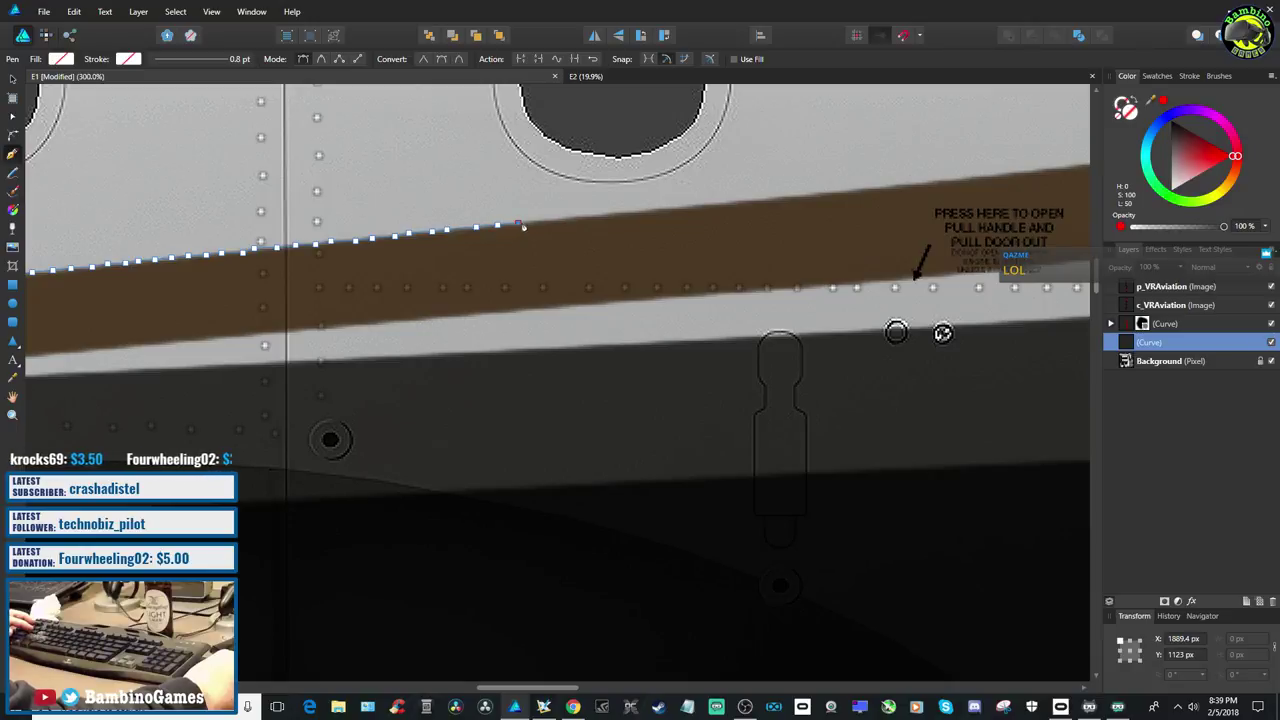
{"action": "left_click", "coordinate": [538, 223]}
{"action": "left_click", "coordinate": [557, 222]}
{"action": "left_click", "coordinate": [572, 218]}
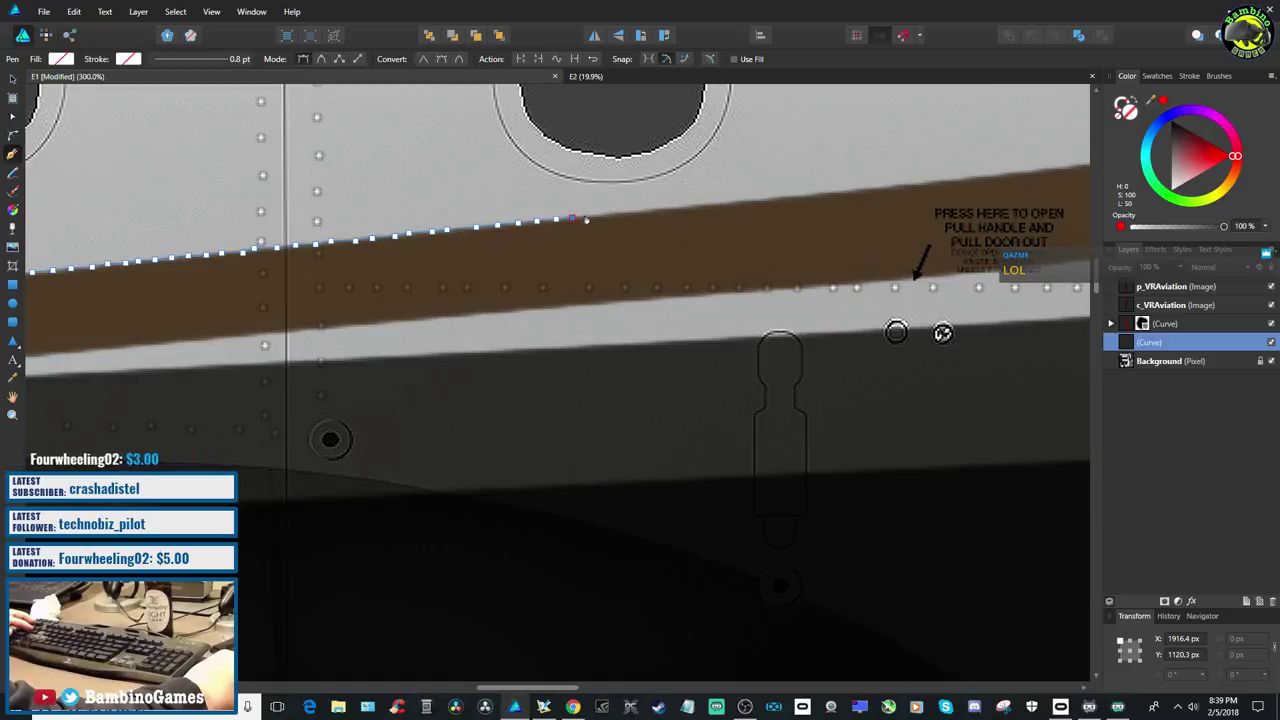
{"action": "left_click", "coordinate": [589, 217]}
{"action": "left_click", "coordinate": [601, 216]}
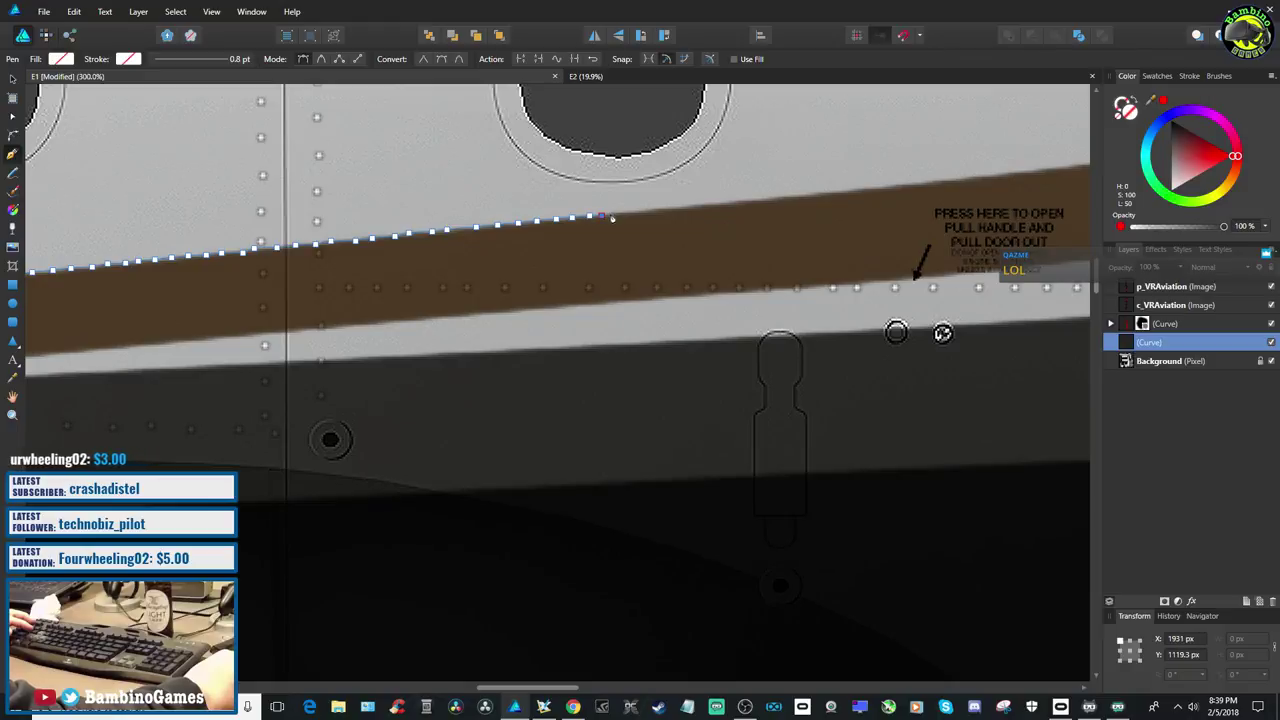
{"action": "left_click", "coordinate": [611, 216]}
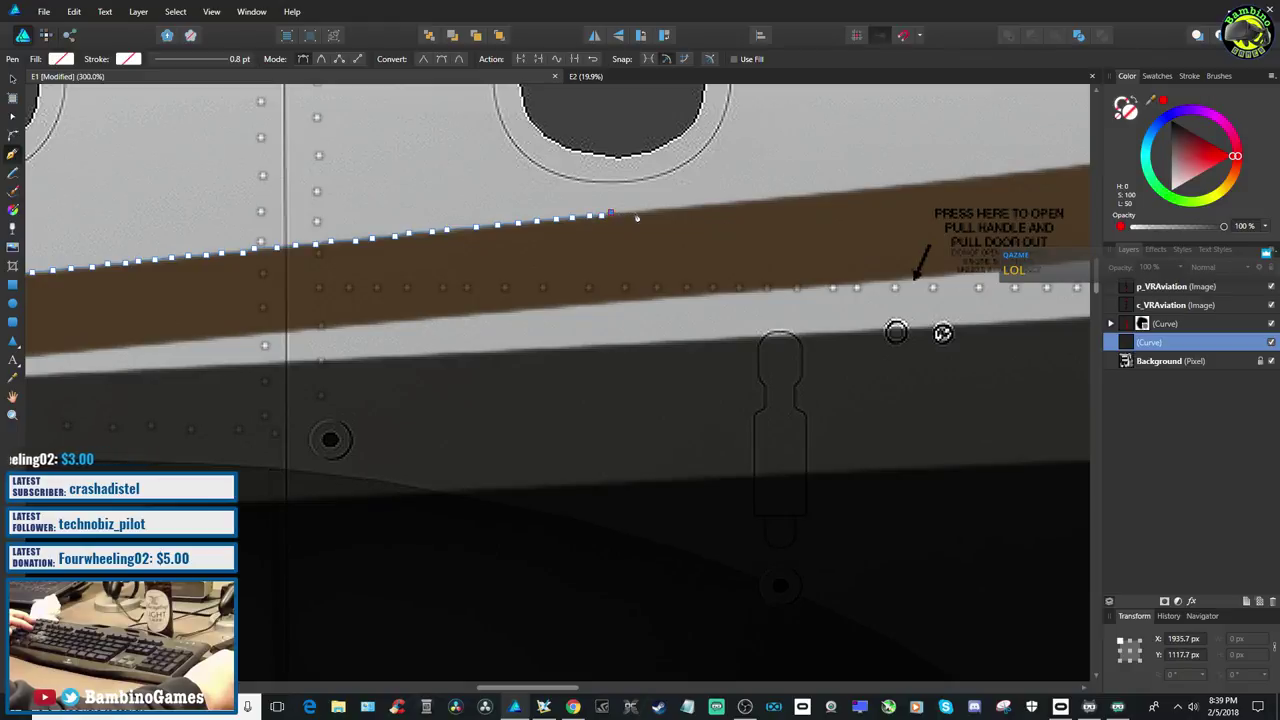
{"action": "left_click", "coordinate": [636, 213]}
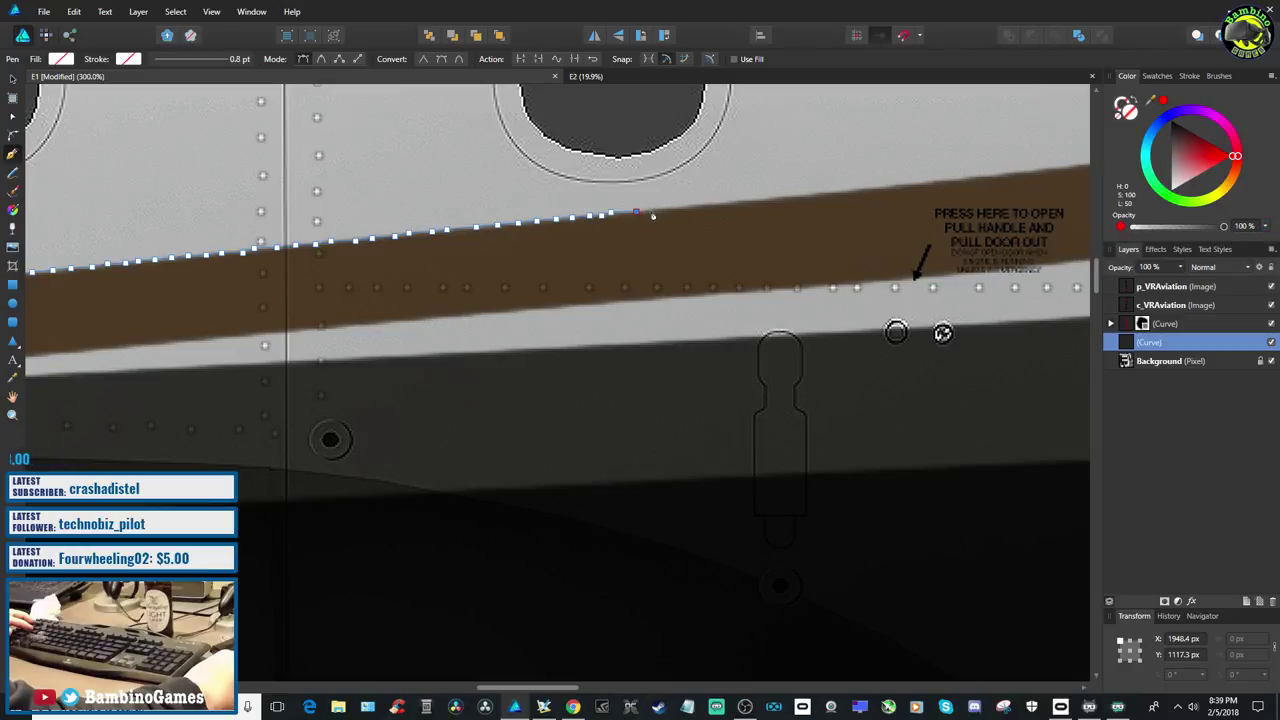
{"action": "left_click", "coordinate": [653, 213]}
{"action": "left_click", "coordinate": [682, 212]}
{"action": "left_click", "coordinate": [693, 208]}
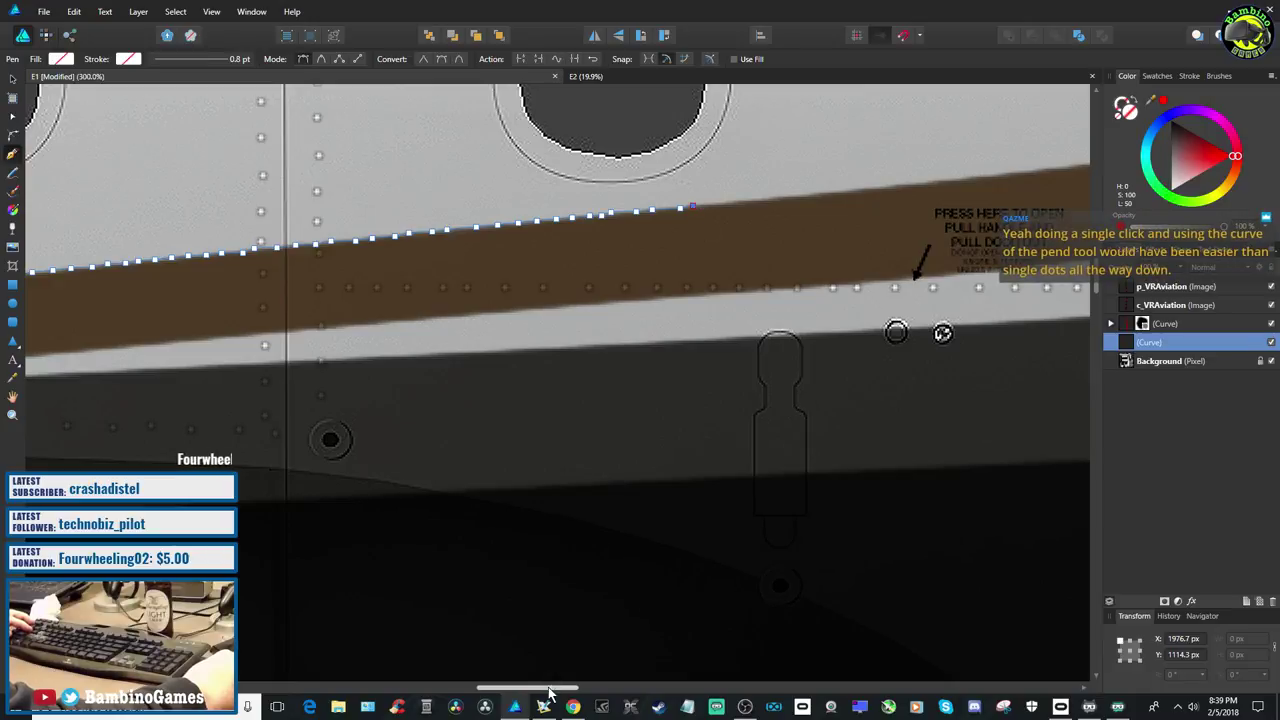
Trace the stripe's upper edge from the window toward the "PRESS HERE TO OPEN" text, ending at about X 2063, Y 1106 px
{"action": "left_click_drag", "start_coordinate": [549, 688], "coordinate": [579, 688]}
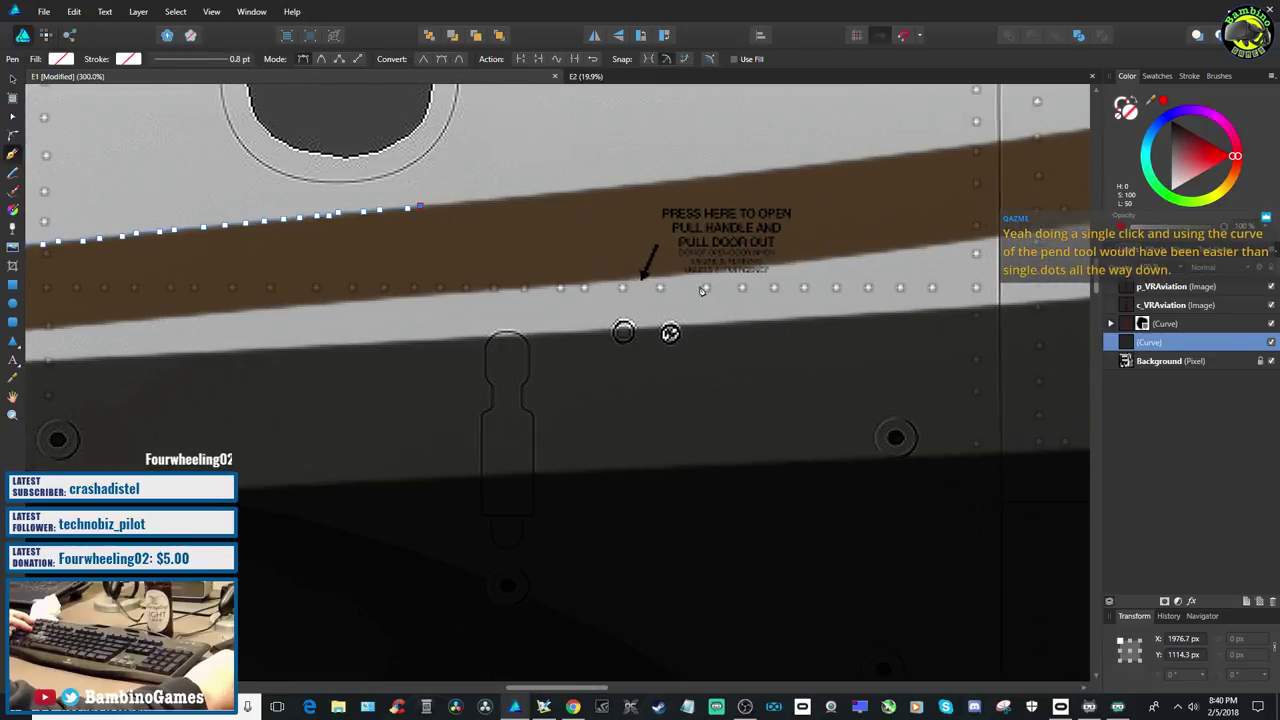
{"action": "left_click", "coordinate": [446, 206]}
{"action": "left_click", "coordinate": [464, 202]}
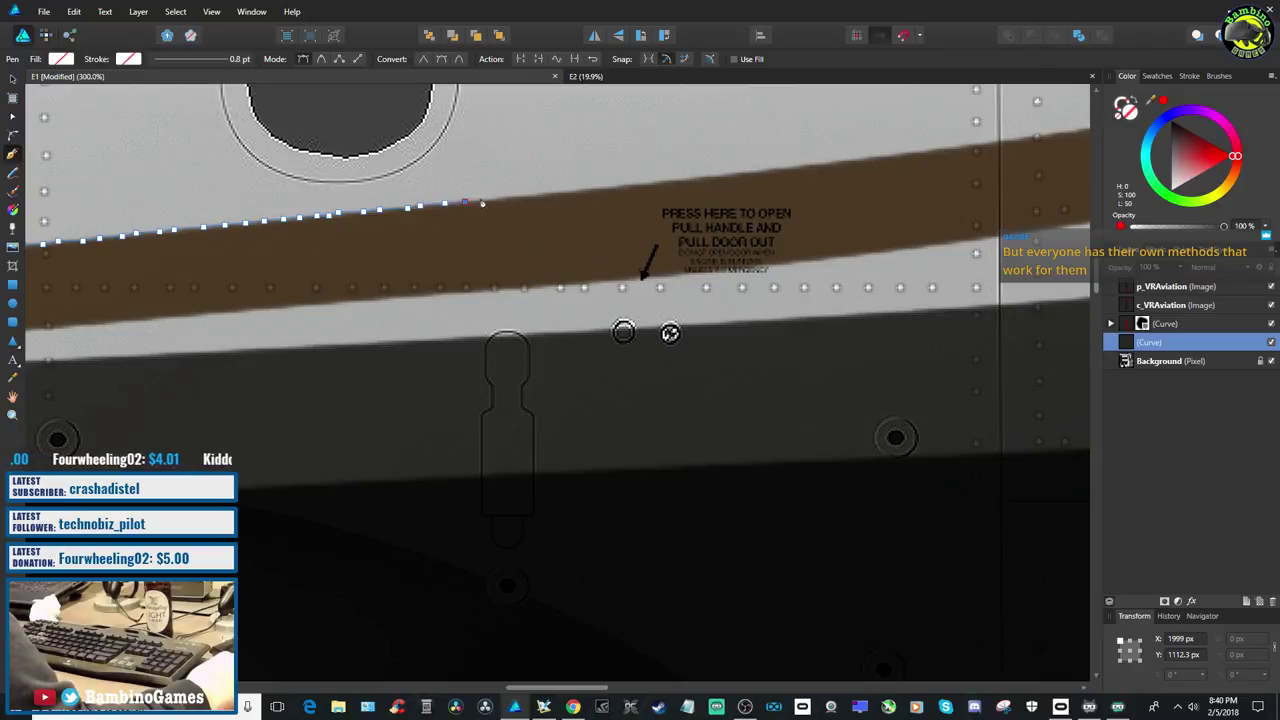
{"action": "left_click", "coordinate": [488, 199]}
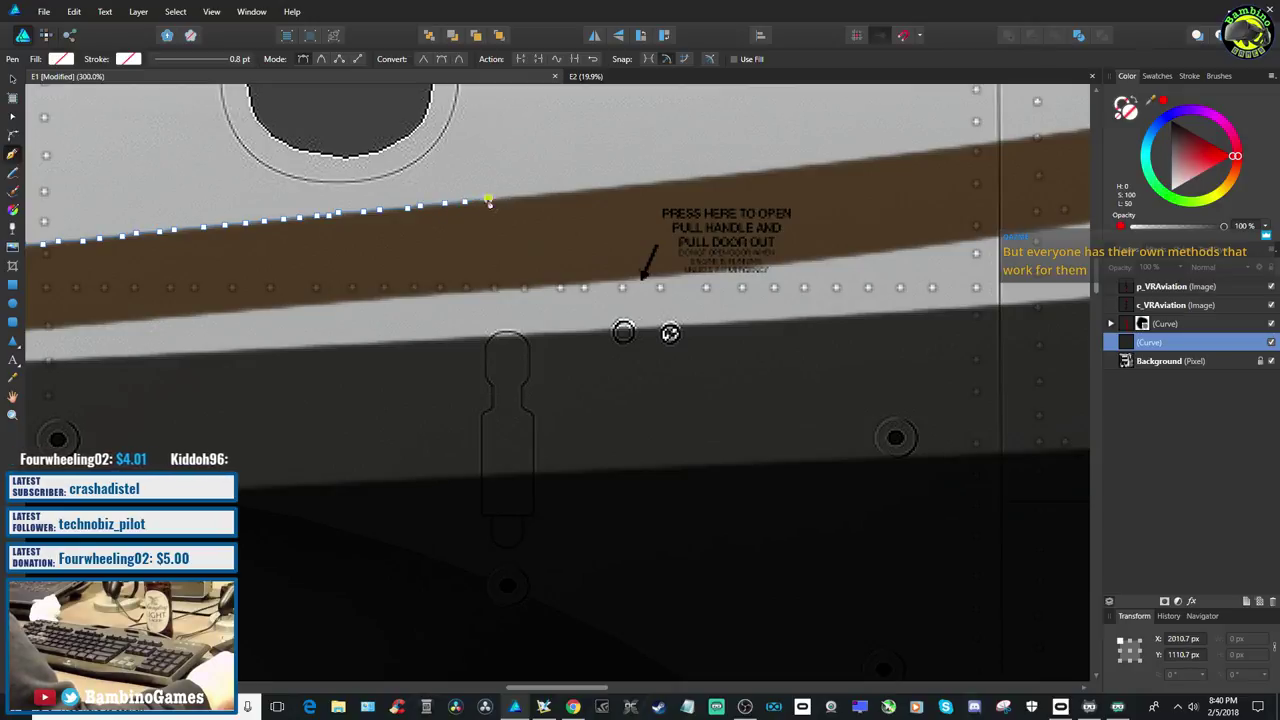
{"action": "key", "text": "ctrl+z"}
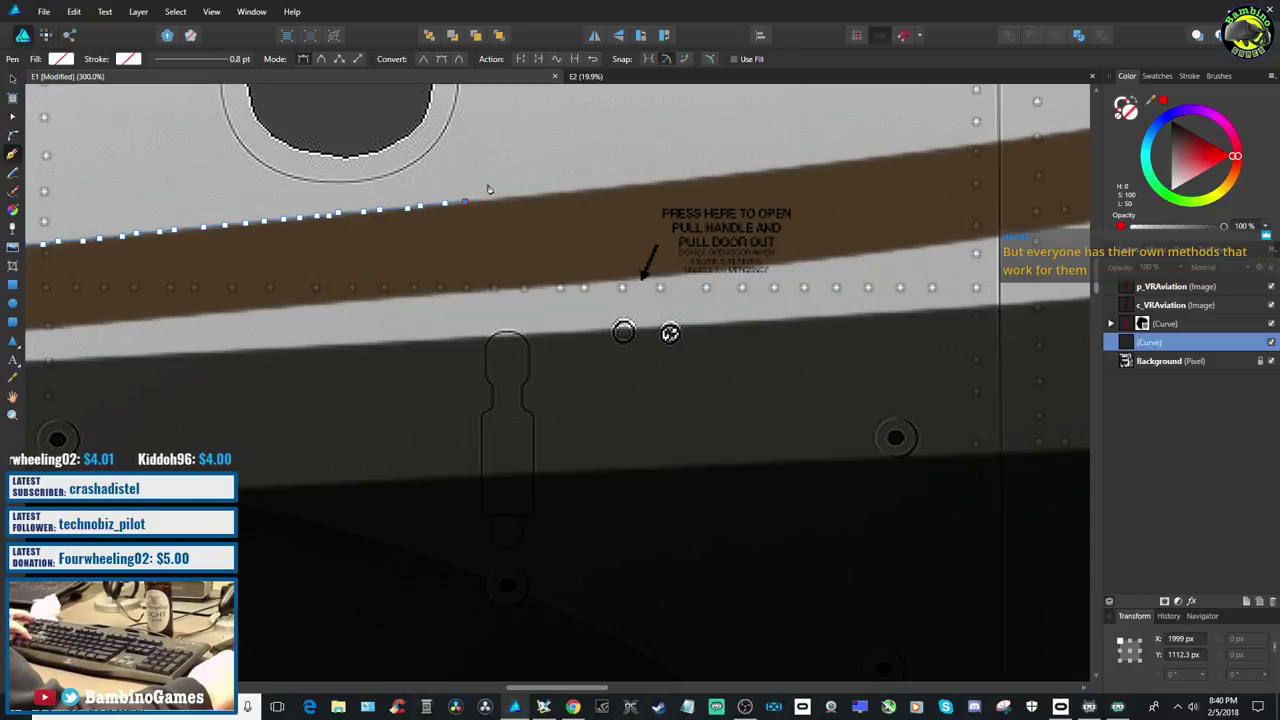
{"action": "left_click", "coordinate": [487, 201]}
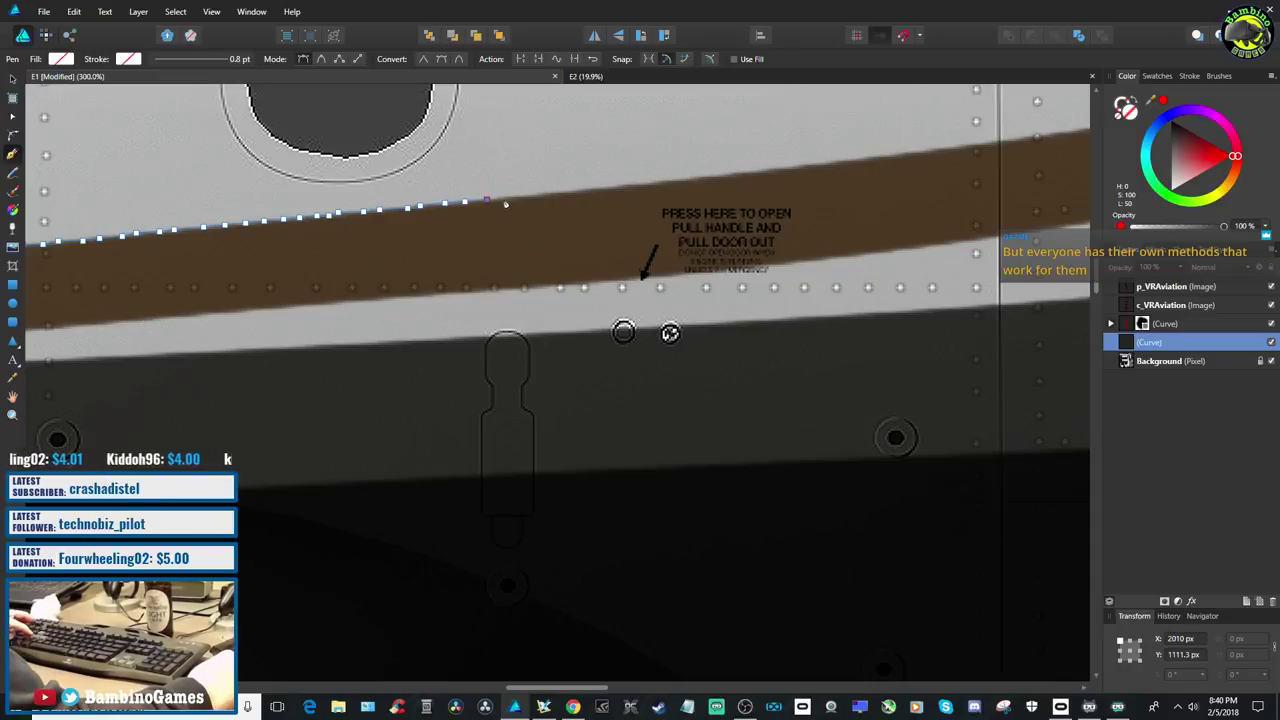
{"action": "left_click", "coordinate": [506, 201]}
{"action": "left_click", "coordinate": [524, 197]}
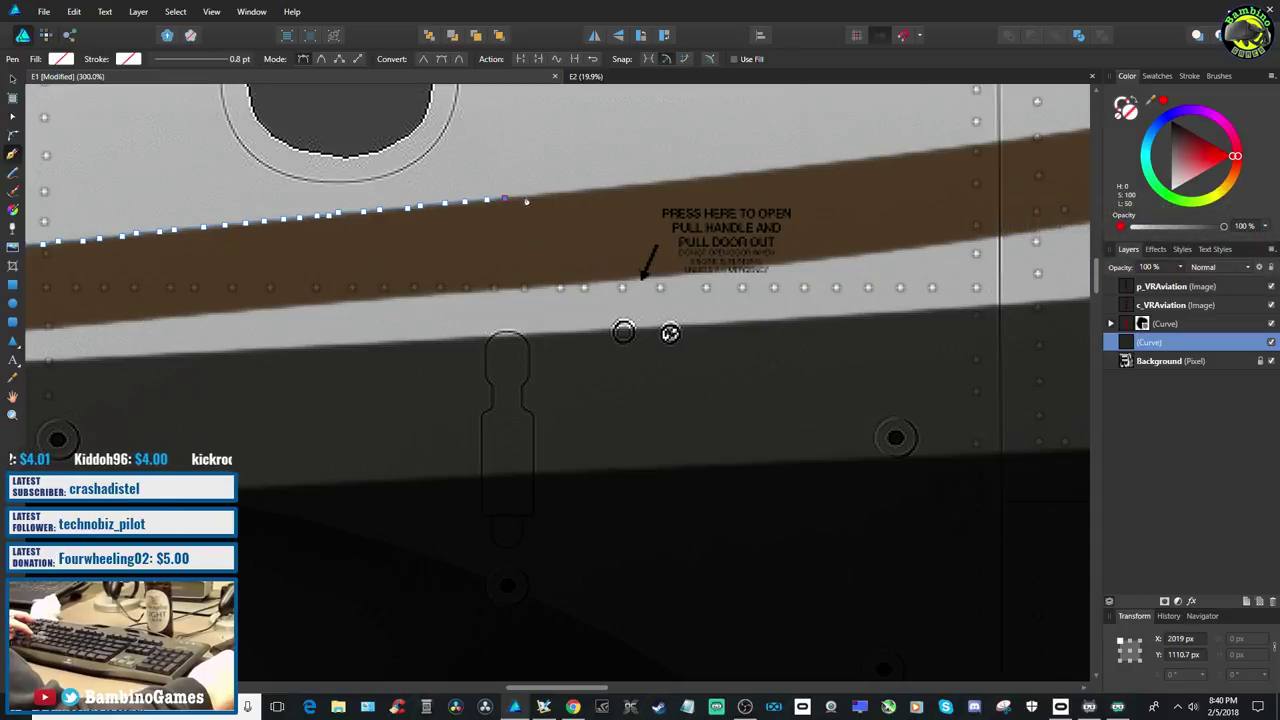
{"action": "left_click", "coordinate": [538, 196]}
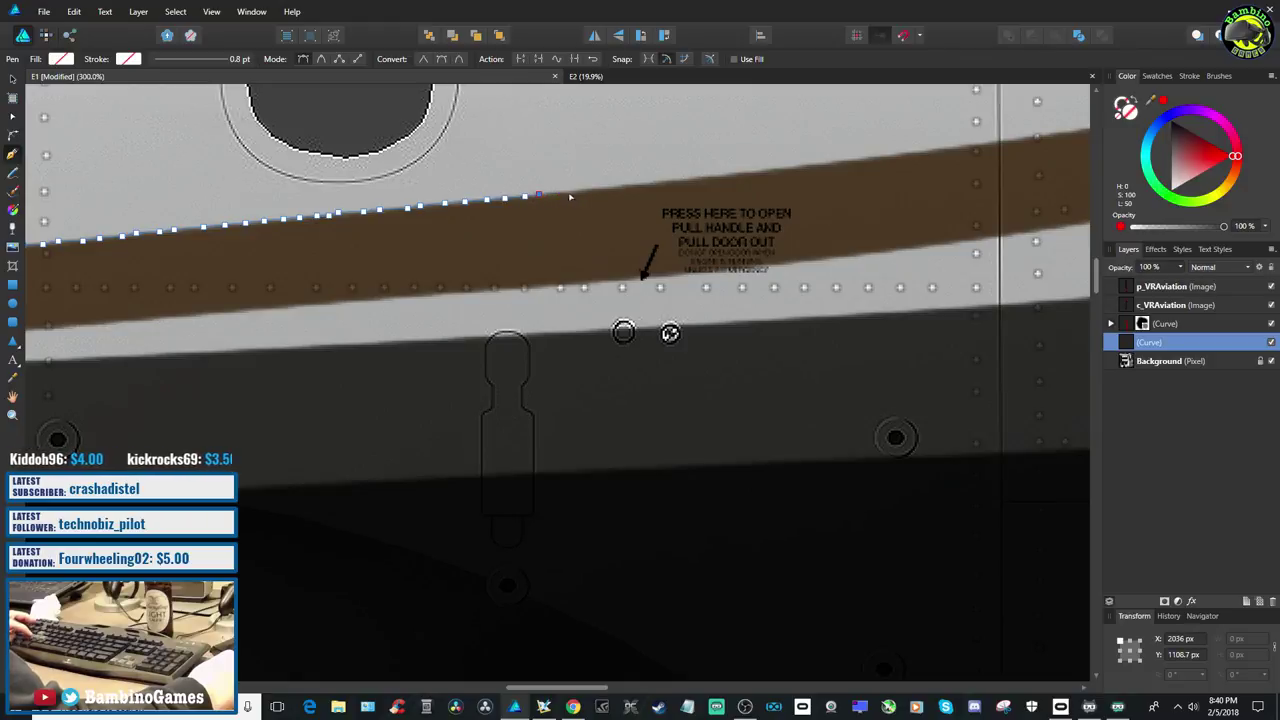
{"action": "left_click", "coordinate": [557, 194]}
{"action": "left_click", "coordinate": [576, 195]}
{"action": "left_click", "coordinate": [594, 190]}
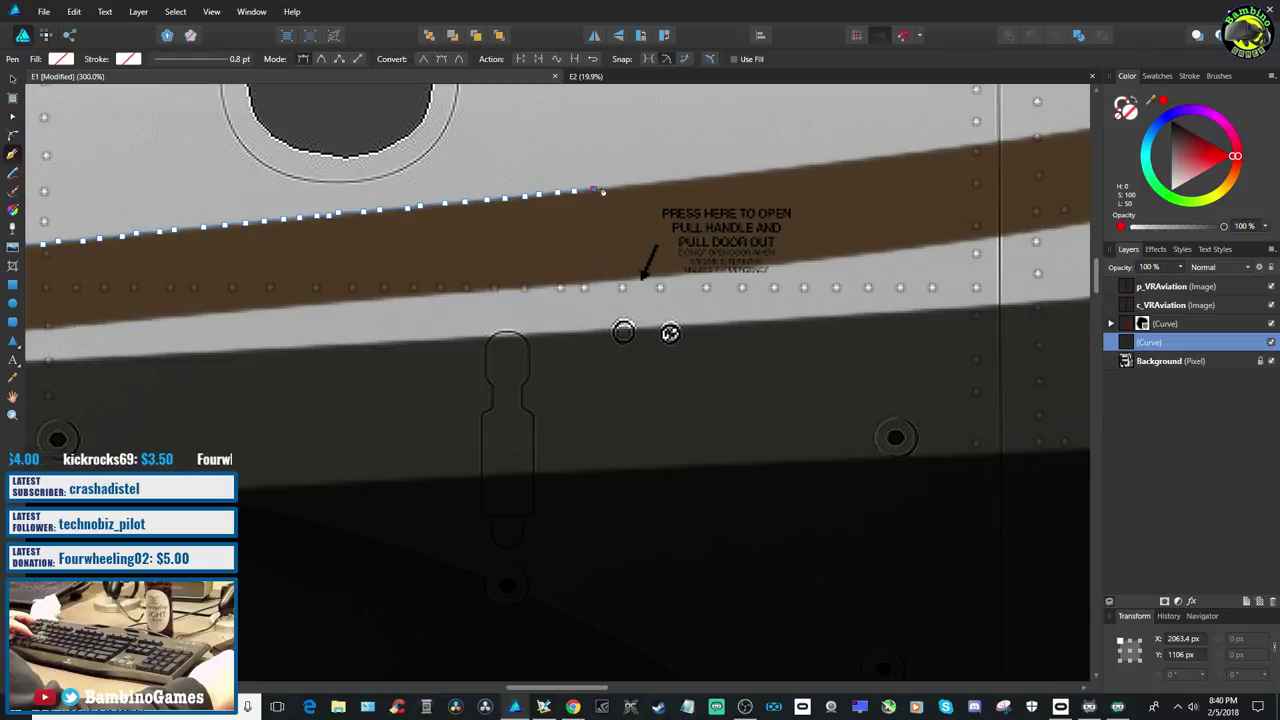
Add nodes along the stripe's edge above and past the "PRESS HERE TO OPEN" text, to about X 2181, Y 1094 px
{"action": "left_click", "coordinate": [618, 187]}
{"action": "left_click", "coordinate": [639, 185]}
{"action": "left_click", "coordinate": [661, 186]}
{"action": "left_click", "coordinate": [684, 183]}
{"action": "left_click", "coordinate": [703, 181]}
{"action": "left_click", "coordinate": [725, 179]}
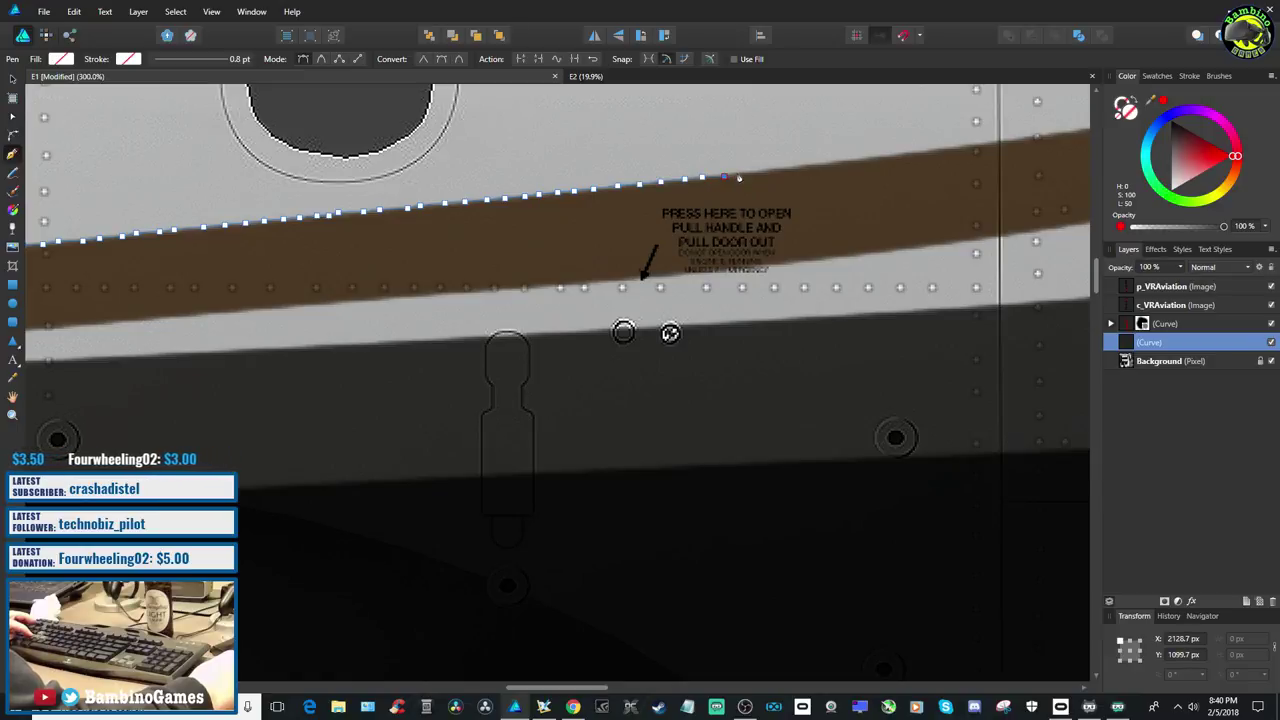
{"action": "left_click", "coordinate": [737, 177]}
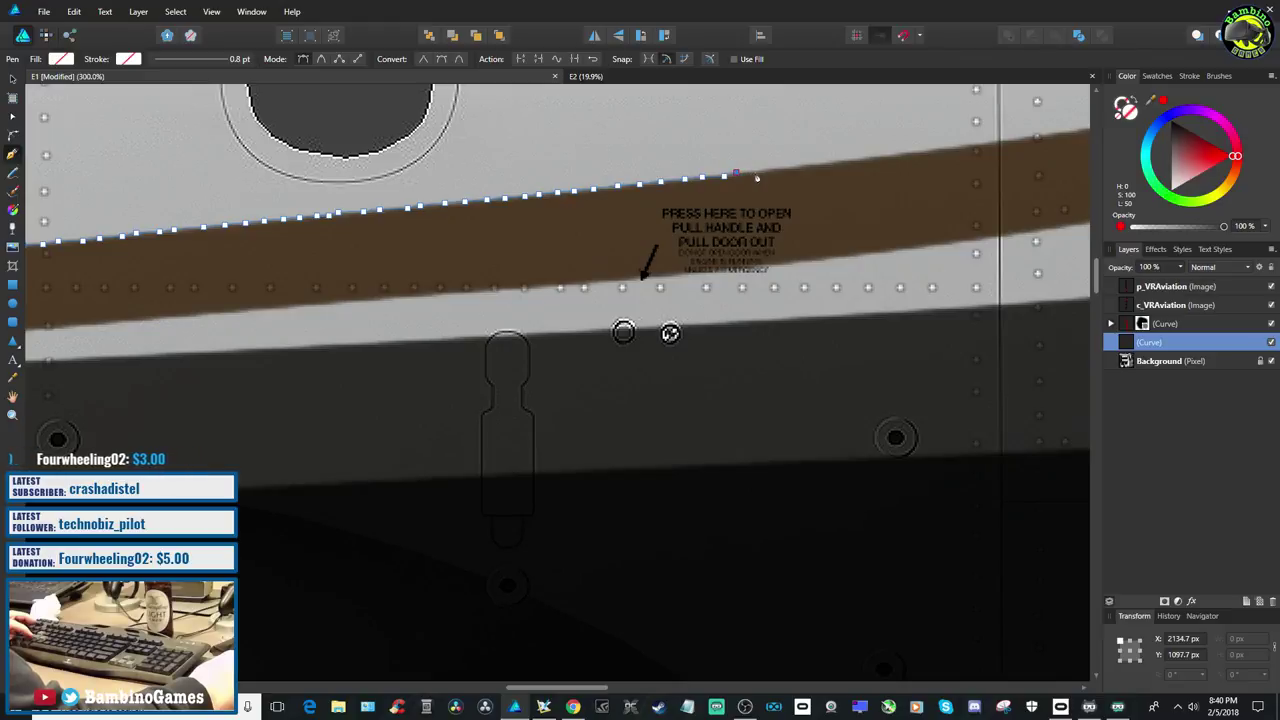
{"action": "left_click", "coordinate": [757, 177]}
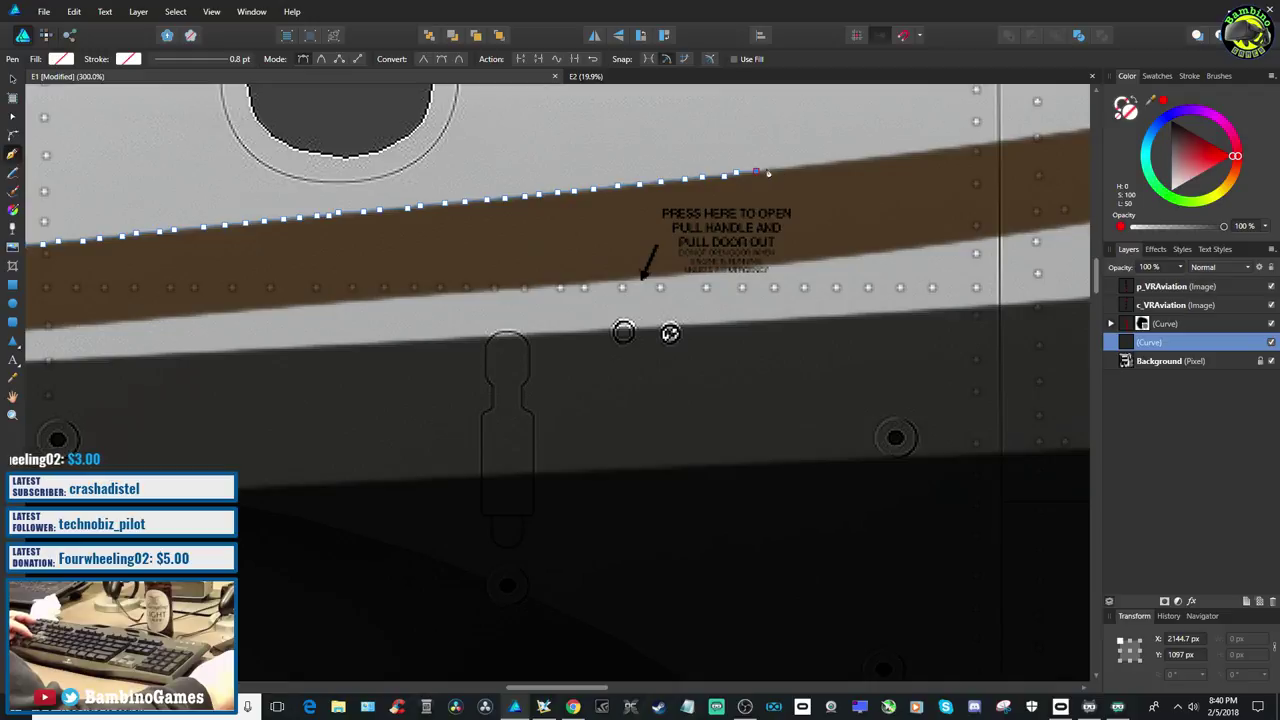
{"action": "key", "text": "ctrl+z"}
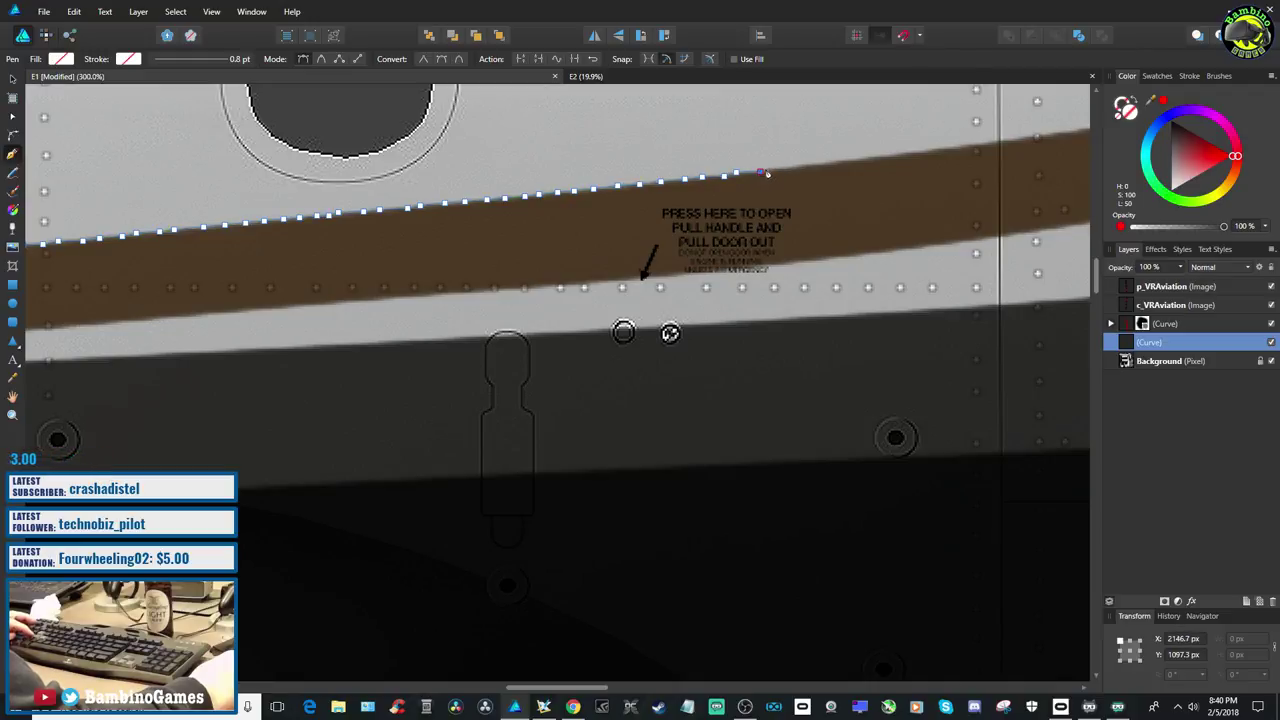
{"action": "left_click", "coordinate": [770, 171]}
{"action": "left_click", "coordinate": [790, 168]}
{"action": "left_click", "coordinate": [803, 168]}
{"action": "left_click", "coordinate": [828, 164]}
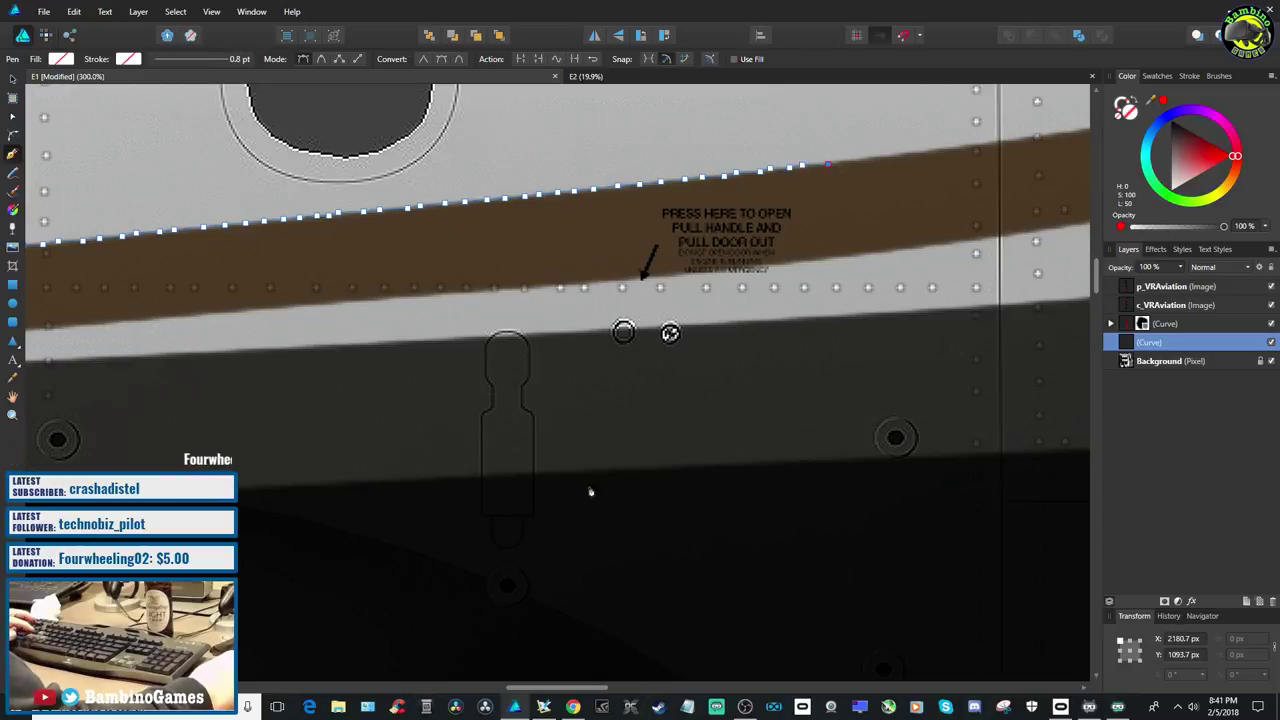
Replace the last node past the "PRESS HERE TO OPEN" text and trace the stripe's upper edge to about X 2203, Y 1090 px
{"action": "mouse_move", "coordinate": [580, 690]}
{"action": "left_mouse_down"}
{"action": "mouse_move", "coordinate": [648, 690]}
{"action": "mouse_move", "coordinate": [600, 690]}
{"action": "left_mouse_up"}
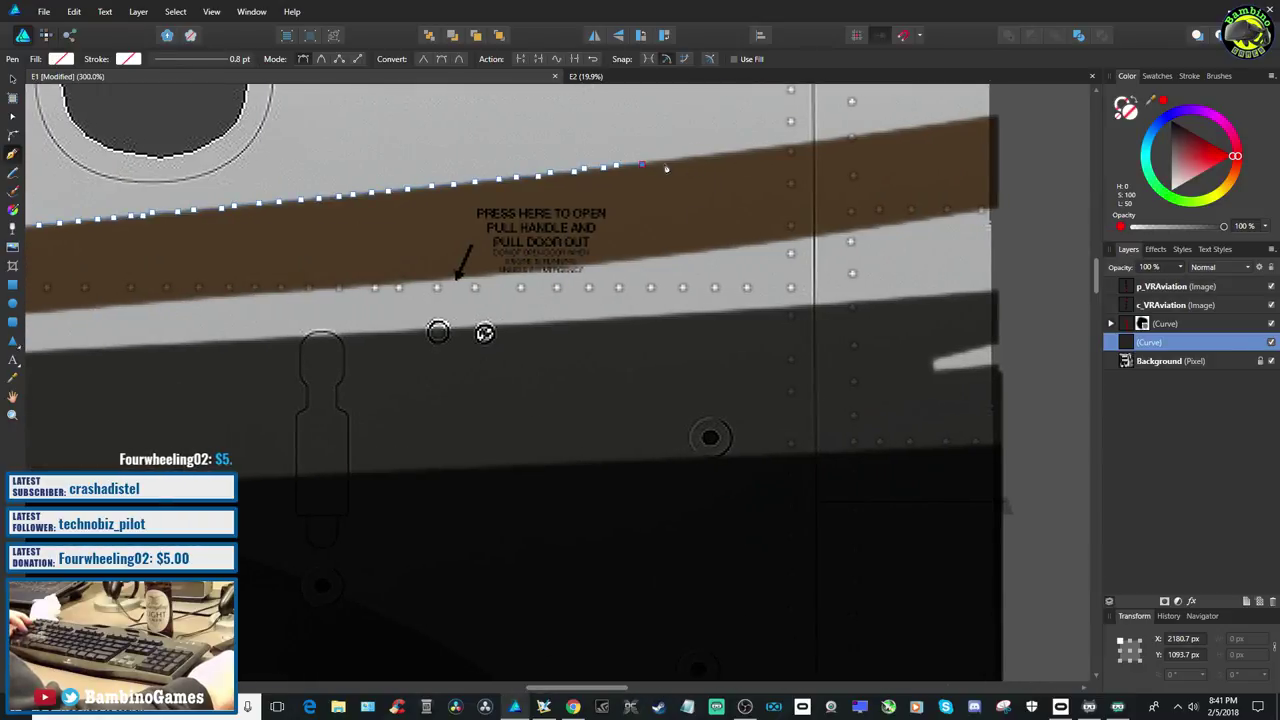
{"action": "key", "text": "ctrl+z"}
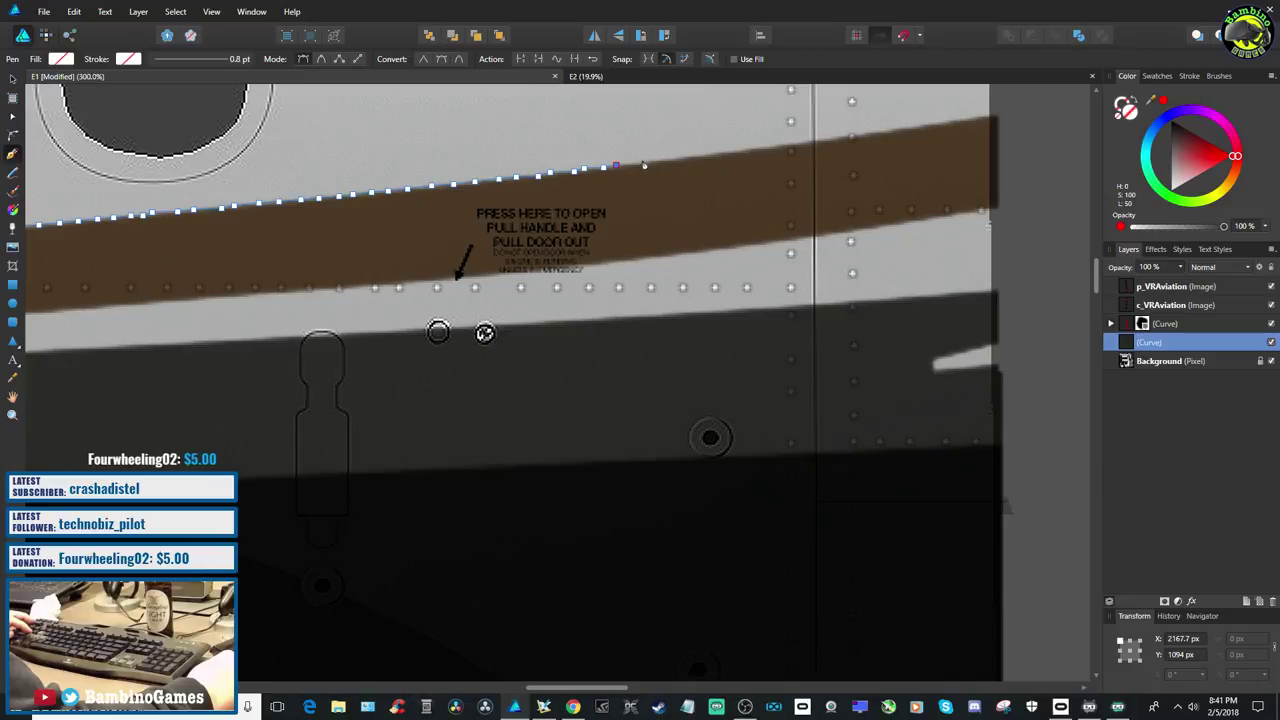
{"action": "left_click", "coordinate": [647, 165]}
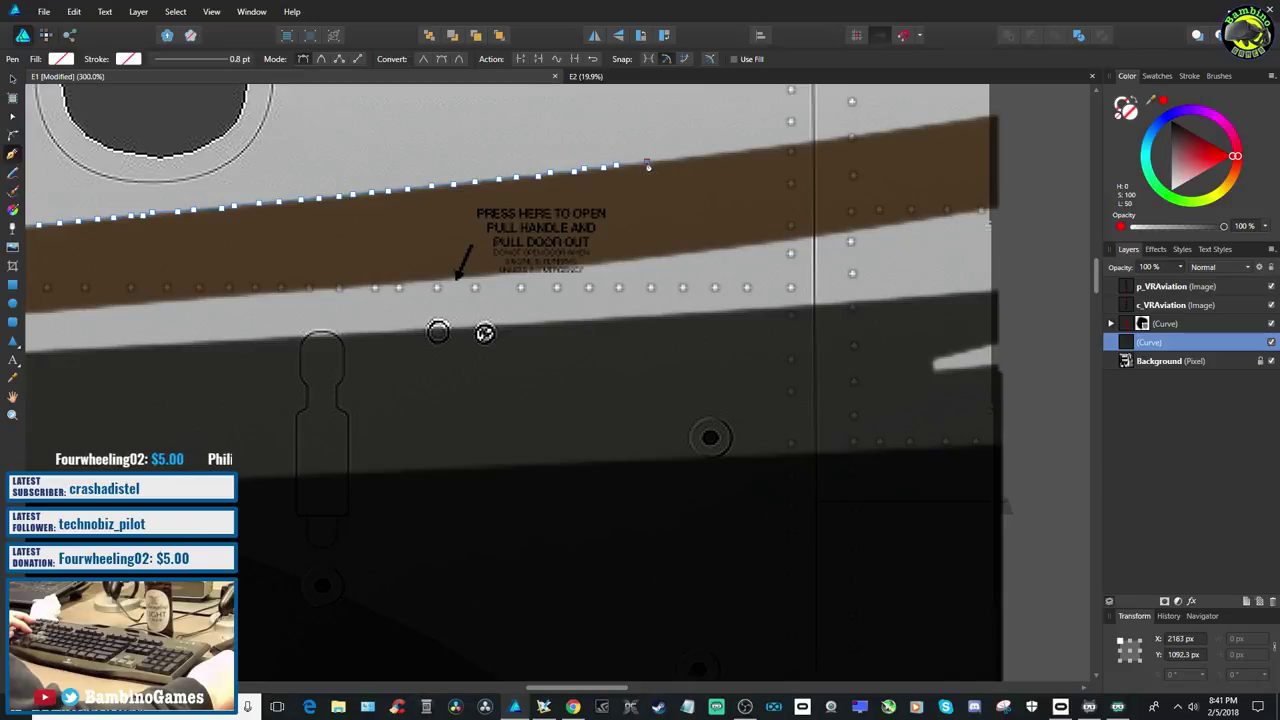
{"action": "key", "text": "ctrl+z"}
{"action": "left_click", "coordinate": [646, 165]}
{"action": "left_click_drag", "start_coordinate": [645, 163], "coordinate": [661, 163]}
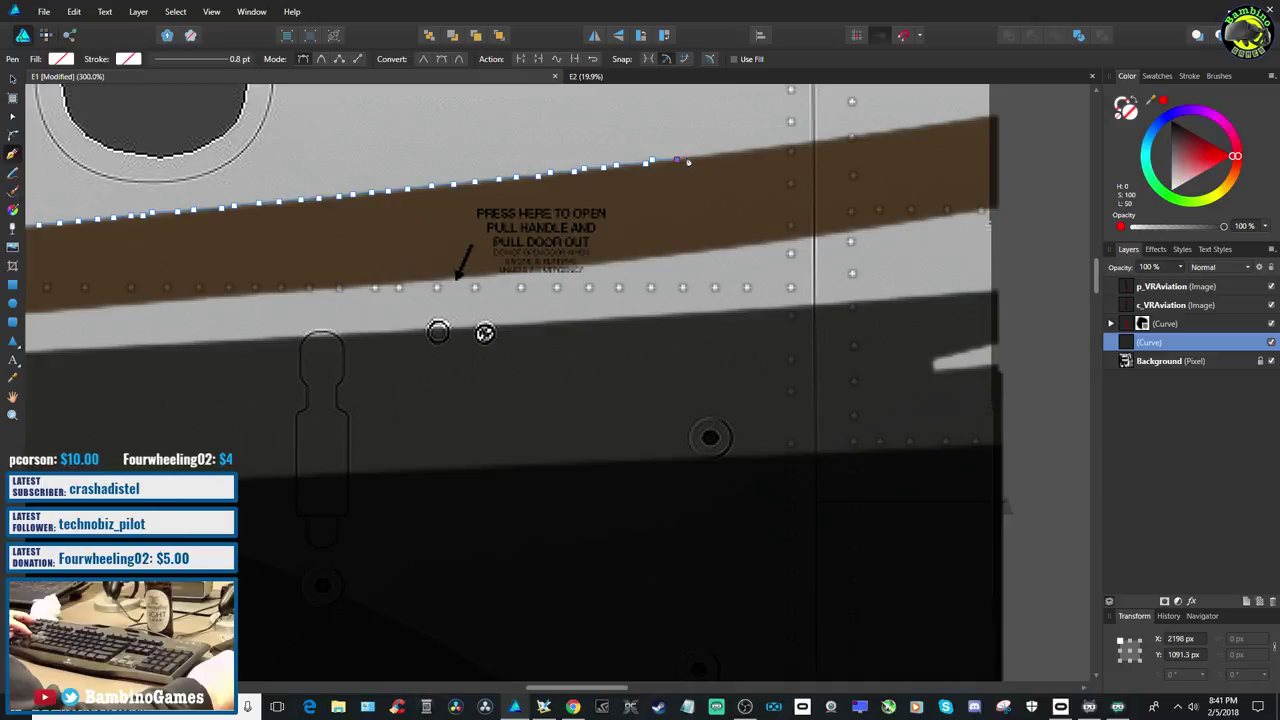
{"action": "left_click", "coordinate": [688, 159]}
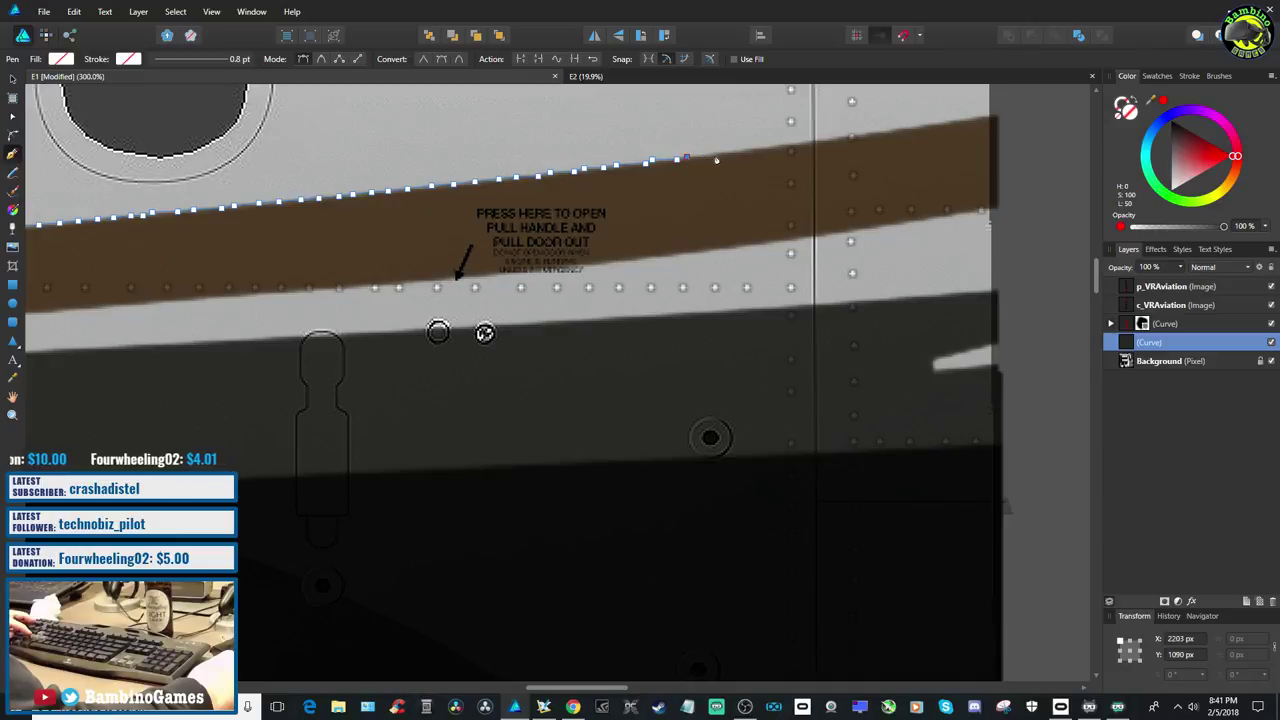
Add carefully placed nodes along the stripe's upper edge toward the next panel seam, to about X 2233, Y 1086 px
{"action": "left_click", "coordinate": [716, 158]}
{"action": "key", "text": "ctrl+z"}
{"action": "left_click", "coordinate": [717, 156]}
{"action": "left_click", "coordinate": [747, 152]}
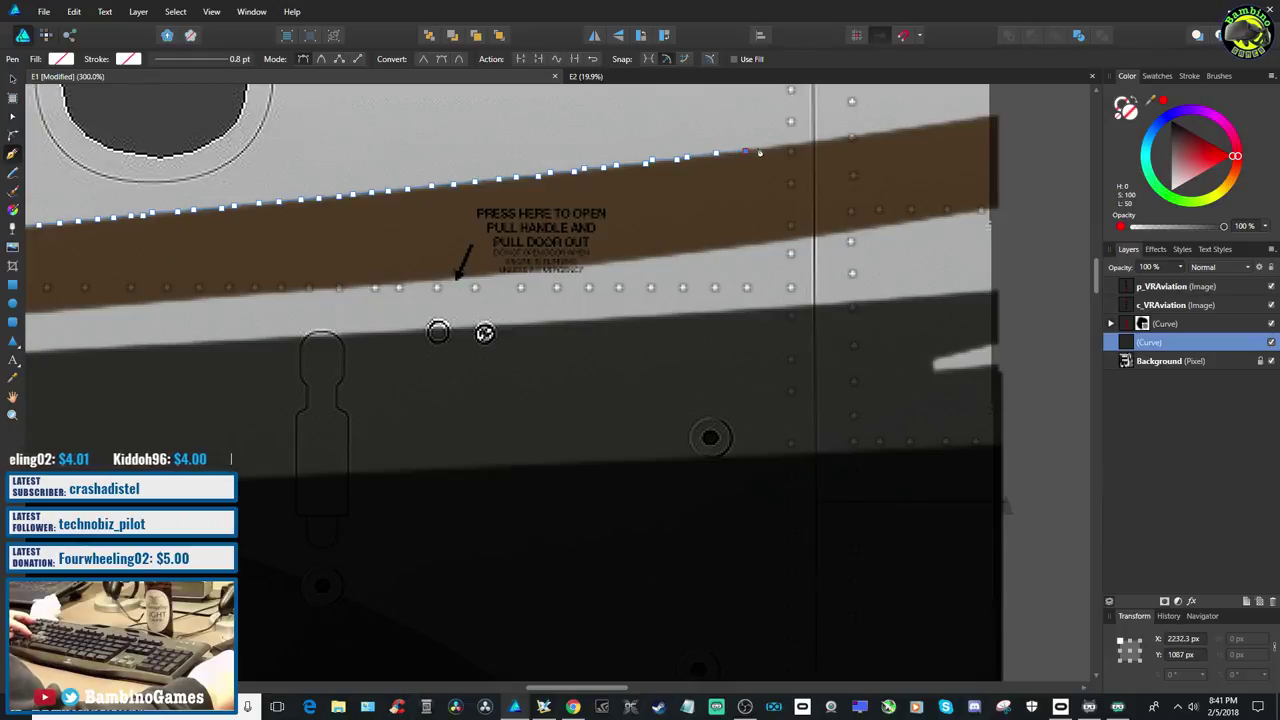
{"action": "key", "text": "ctrl+z"}
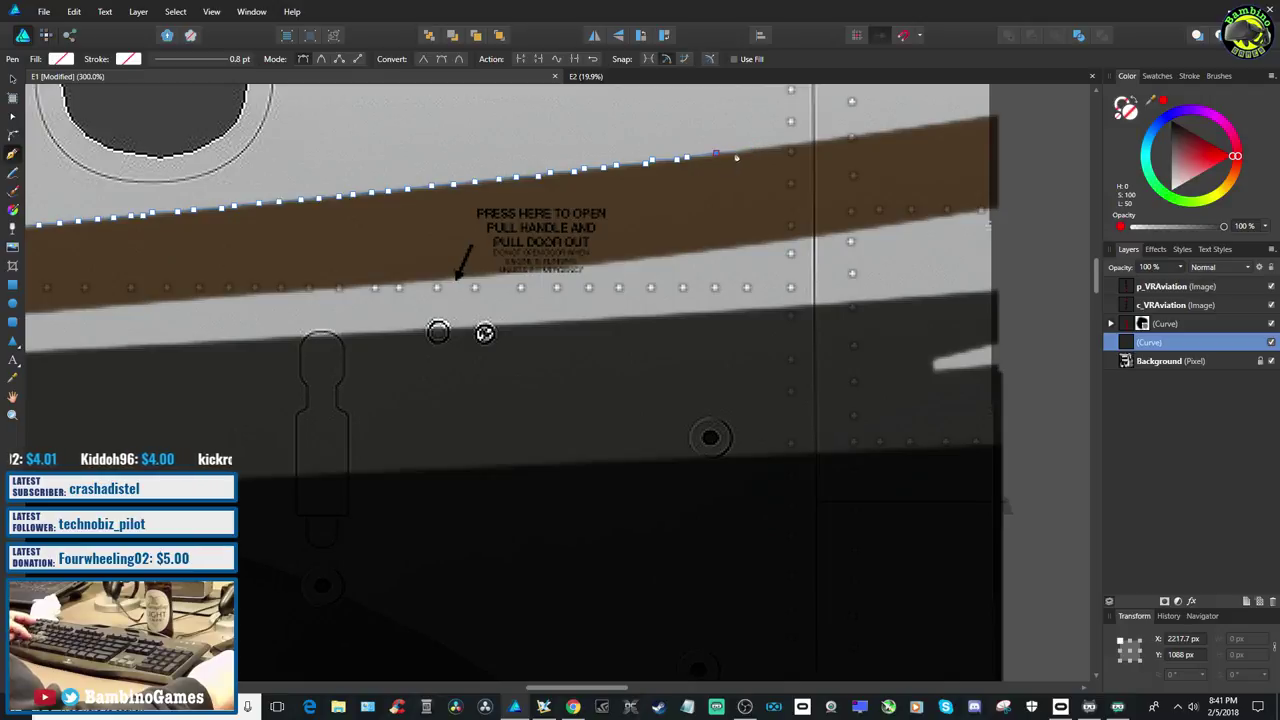
{"action": "left_click", "coordinate": [746, 151]}
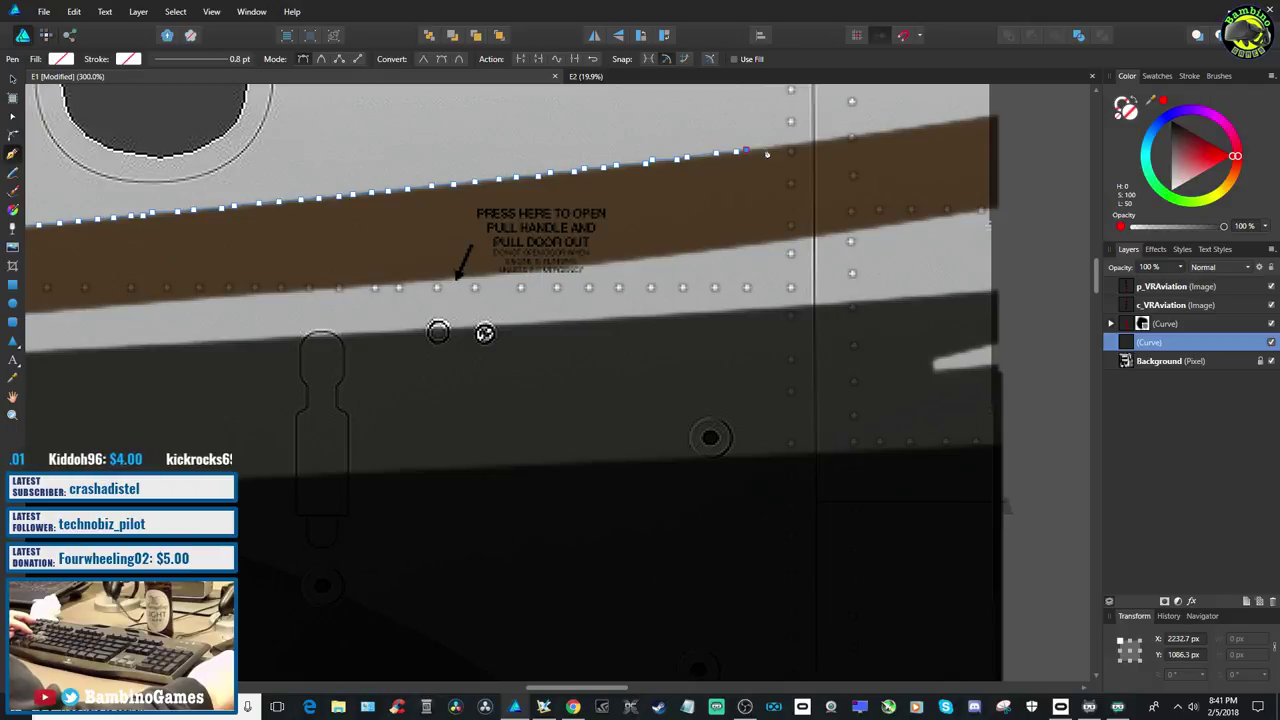
Continue the curve along the stripe's upper edge across the vertical panel seam, to about X 2282, Y 1080 px
{"action": "left_click", "coordinate": [779, 148]}
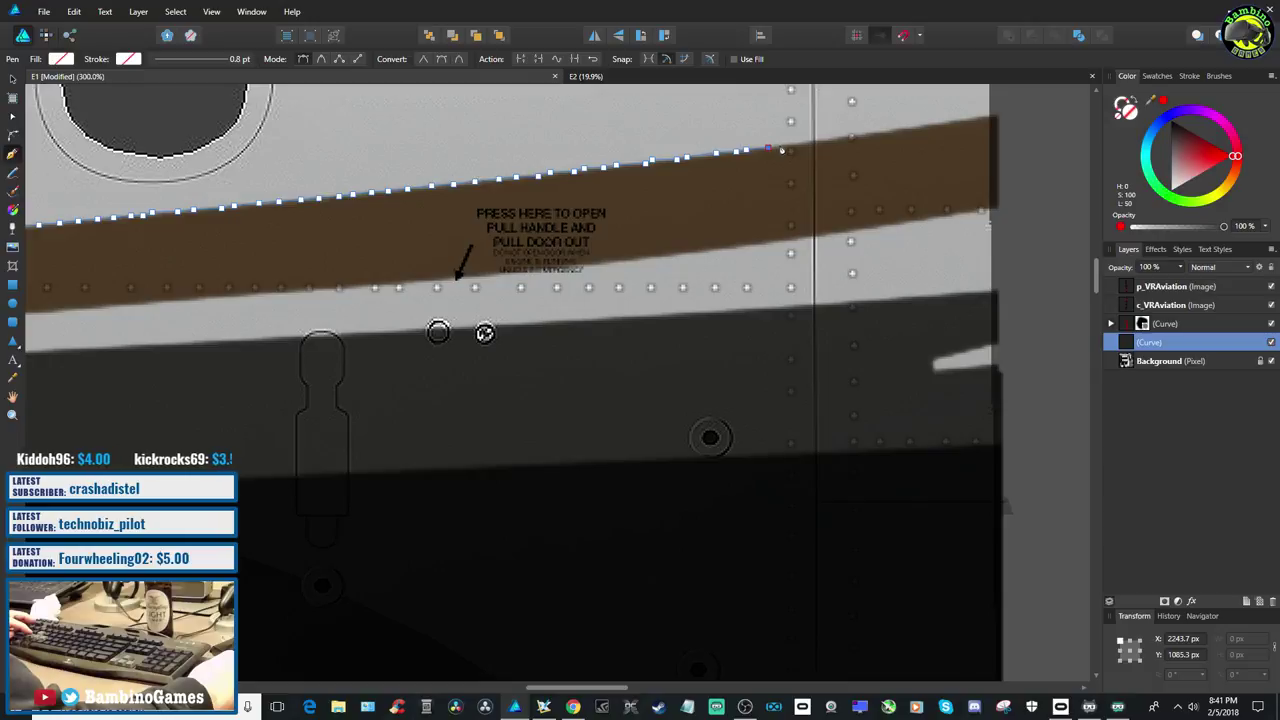
{"action": "left_click", "coordinate": [804, 145]}
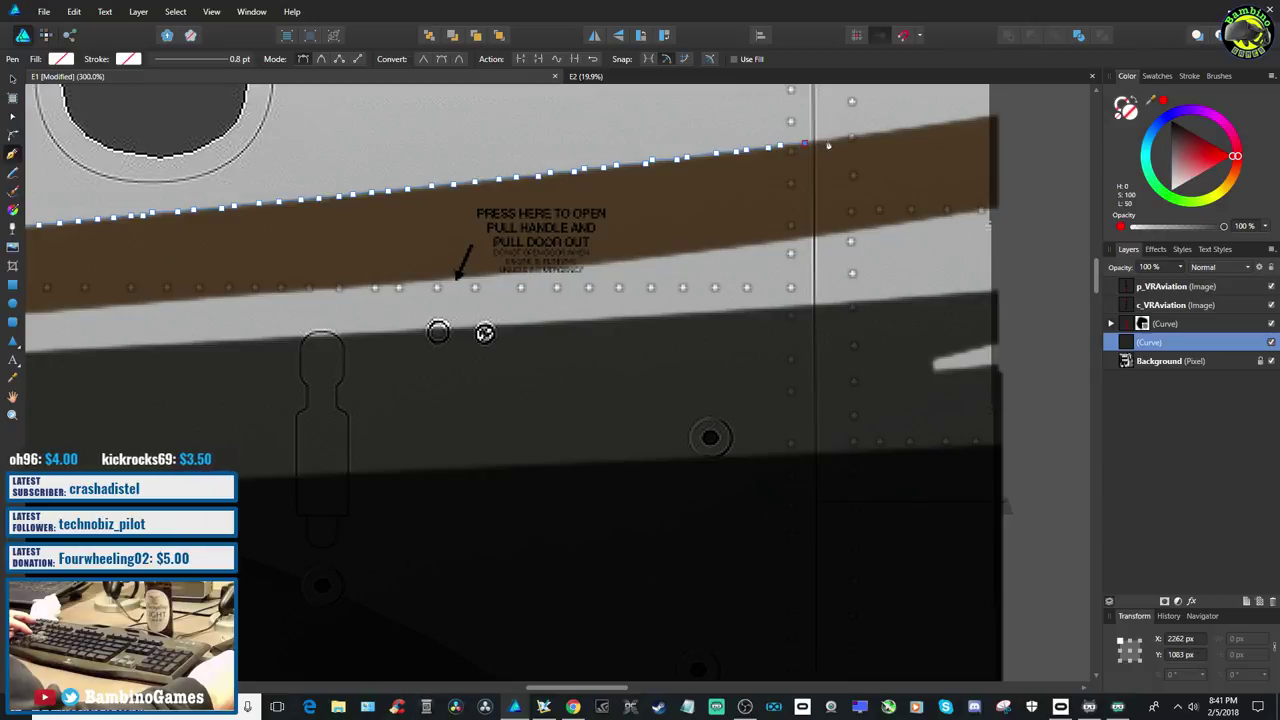
{"action": "left_click", "coordinate": [828, 144]}
{"action": "left_click", "coordinate": [829, 145]}
{"action": "left_click", "coordinate": [845, 140]}
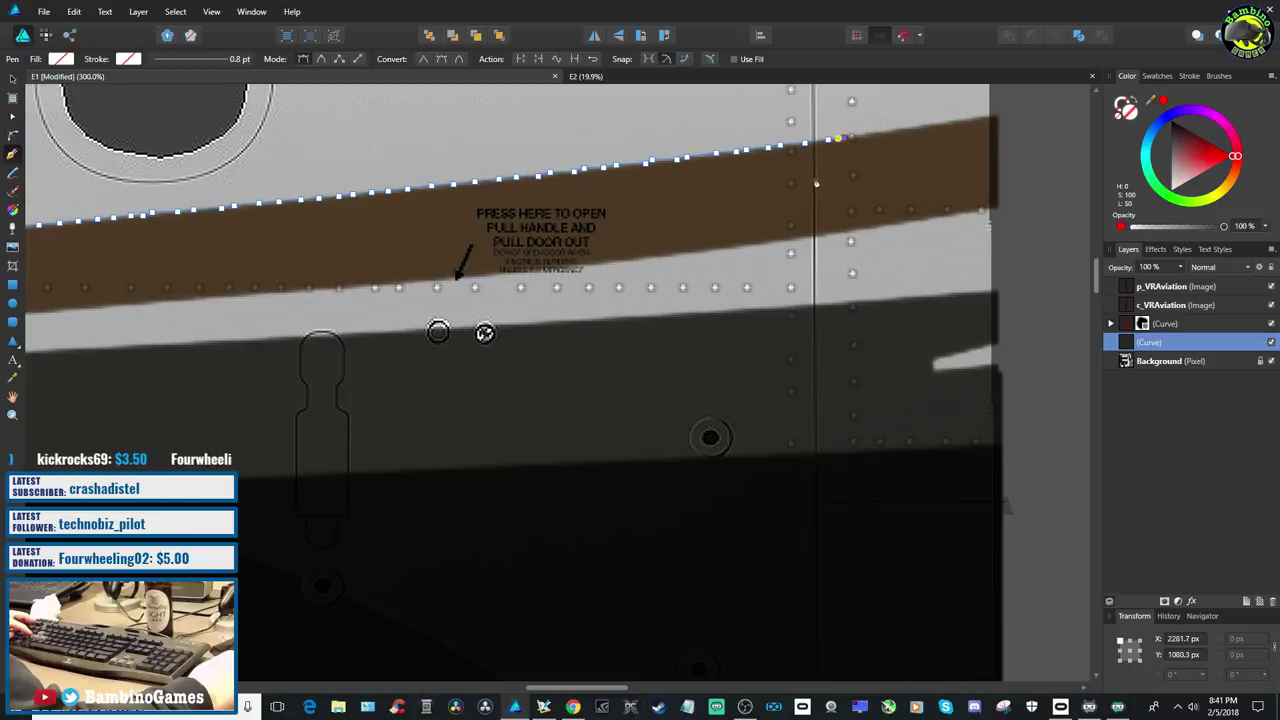
Trace the upper edge to the fuselage texture's end, then turn the curve down to the stripe's lower edge at about X 2350, Y 1116 px
{"action": "left_click_drag", "start_coordinate": [570, 690], "coordinate": [608, 637]}
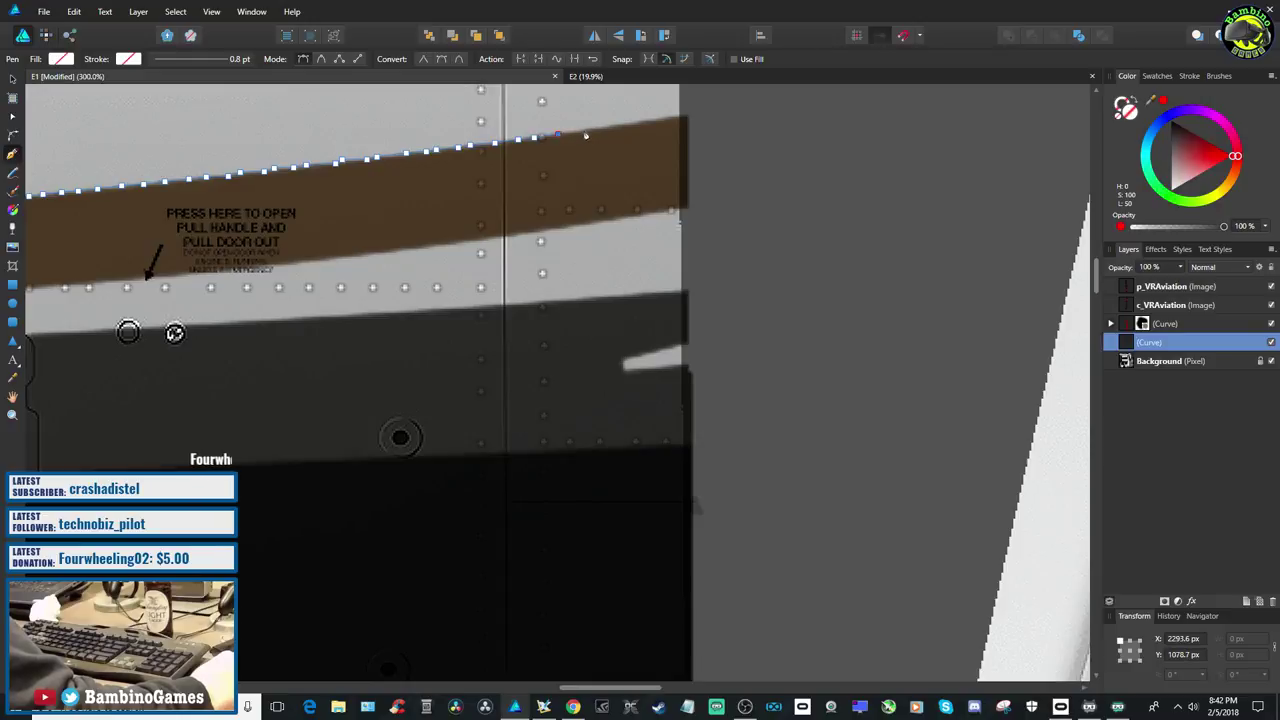
{"action": "left_click", "coordinate": [584, 131]}
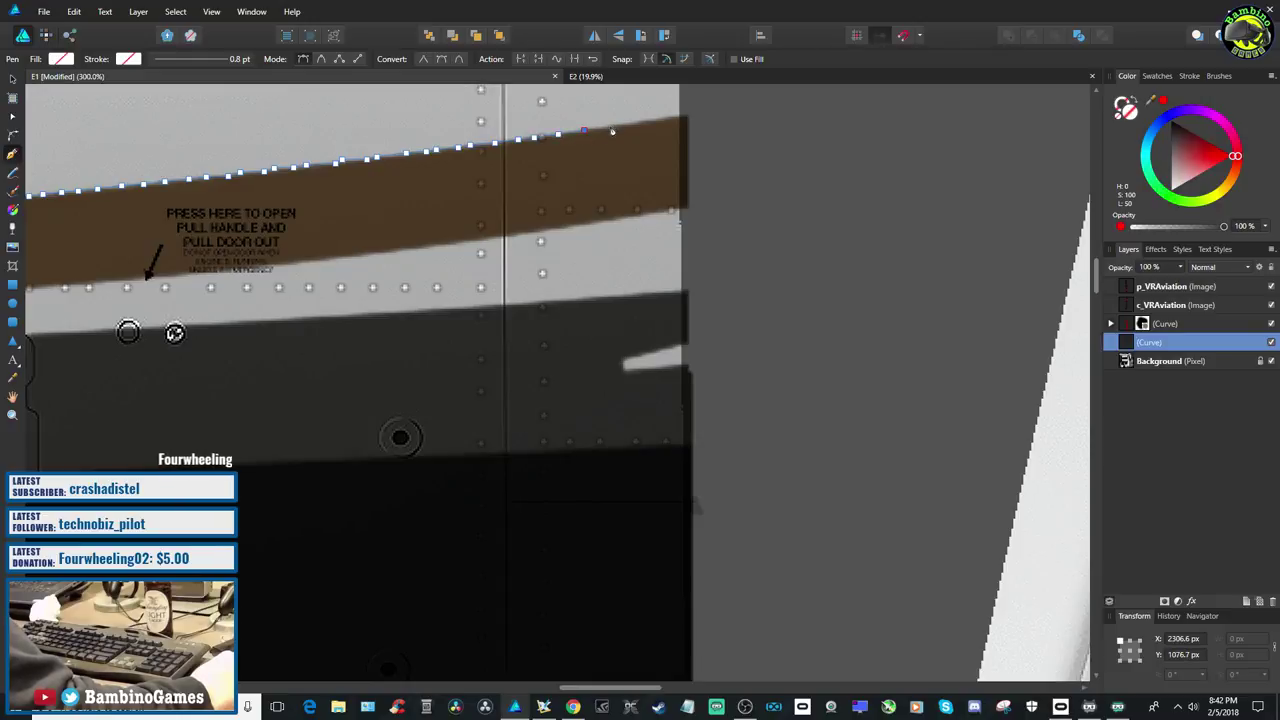
{"action": "left_click", "coordinate": [611, 127]}
{"action": "left_click", "coordinate": [630, 125]}
{"action": "left_click", "coordinate": [647, 122]}
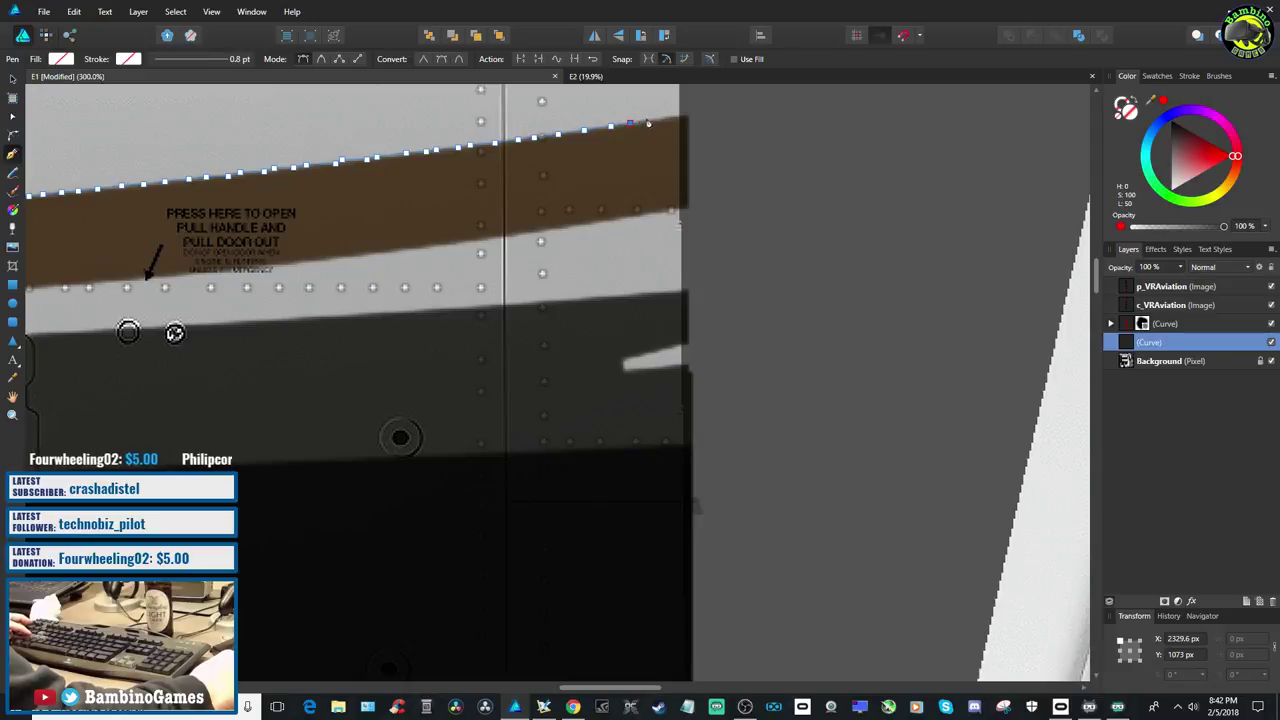
{"action": "left_click_drag", "start_coordinate": [646, 121], "coordinate": [646, 124]}
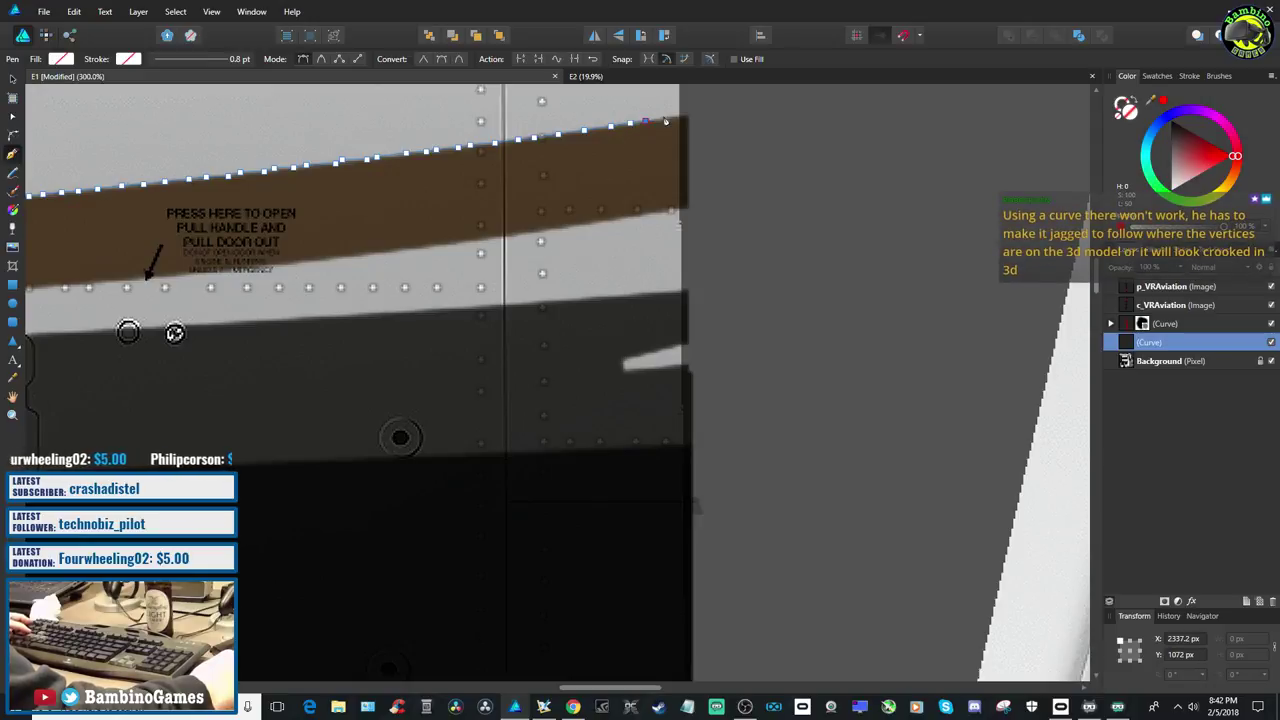
{"action": "left_click", "coordinate": [665, 120]}
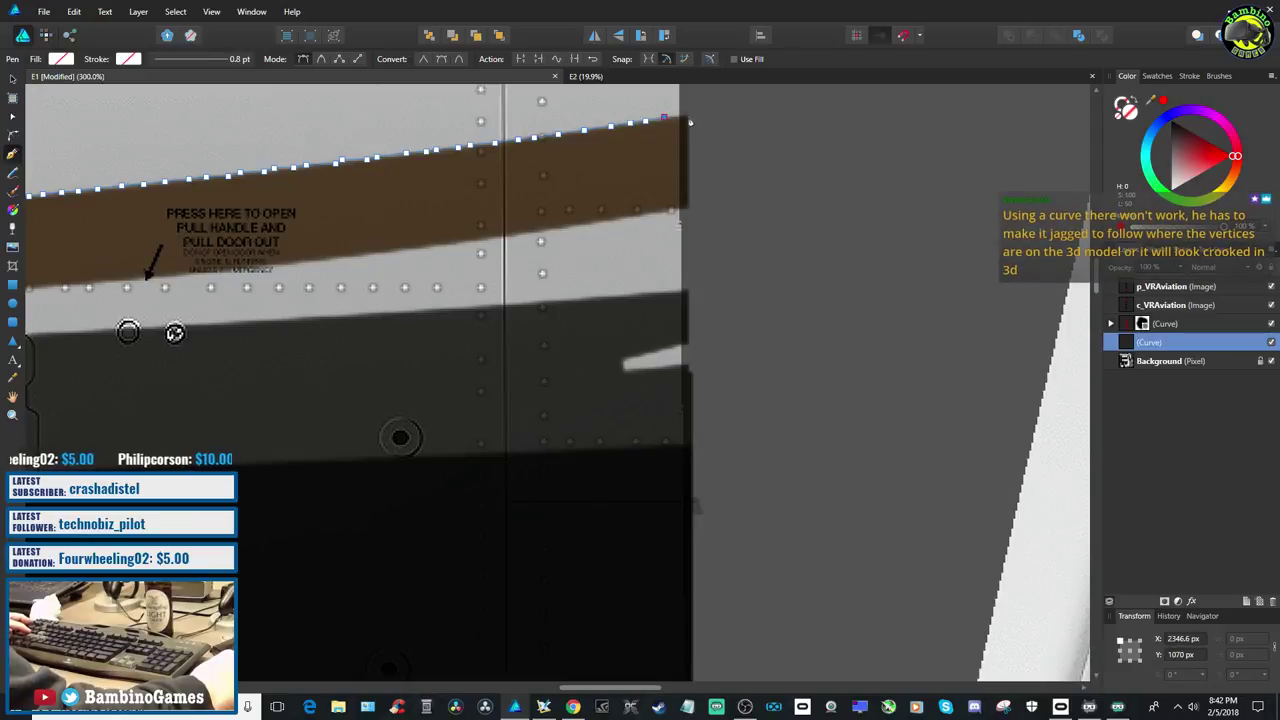
{"action": "left_click", "coordinate": [690, 213]}
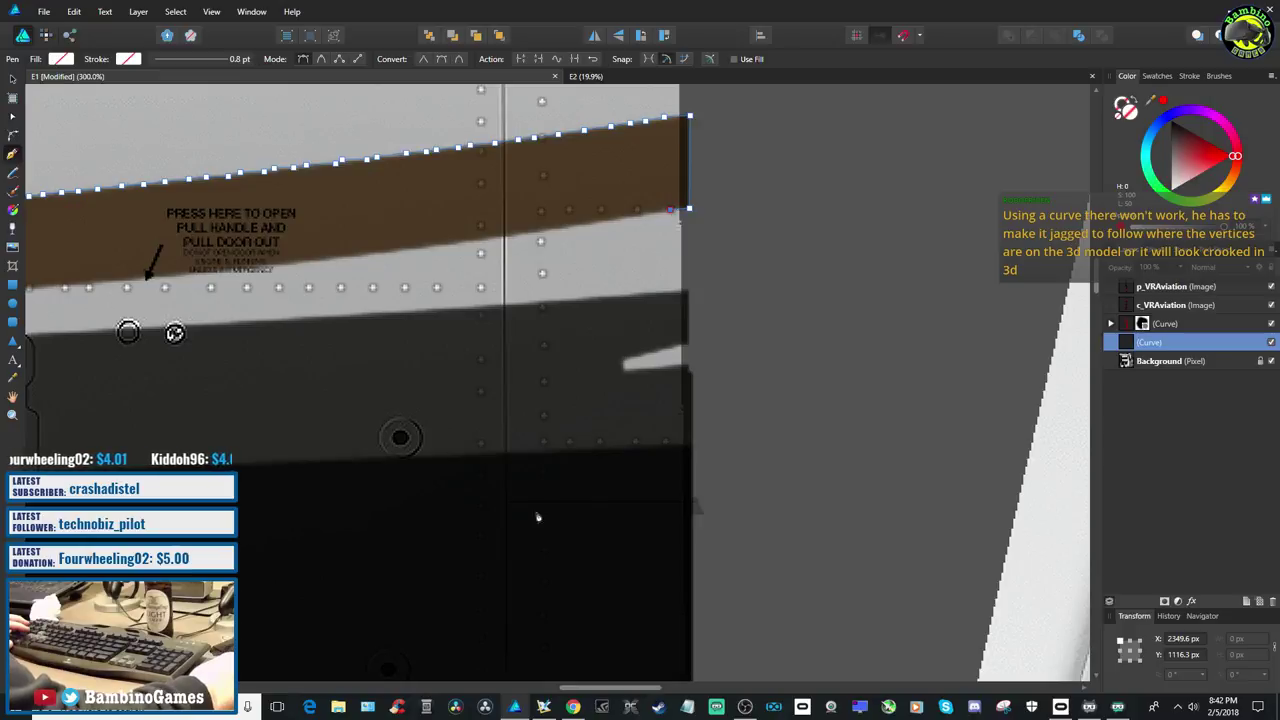
{"action": "left_click_drag", "start_coordinate": [591, 689], "coordinate": [494, 690]}
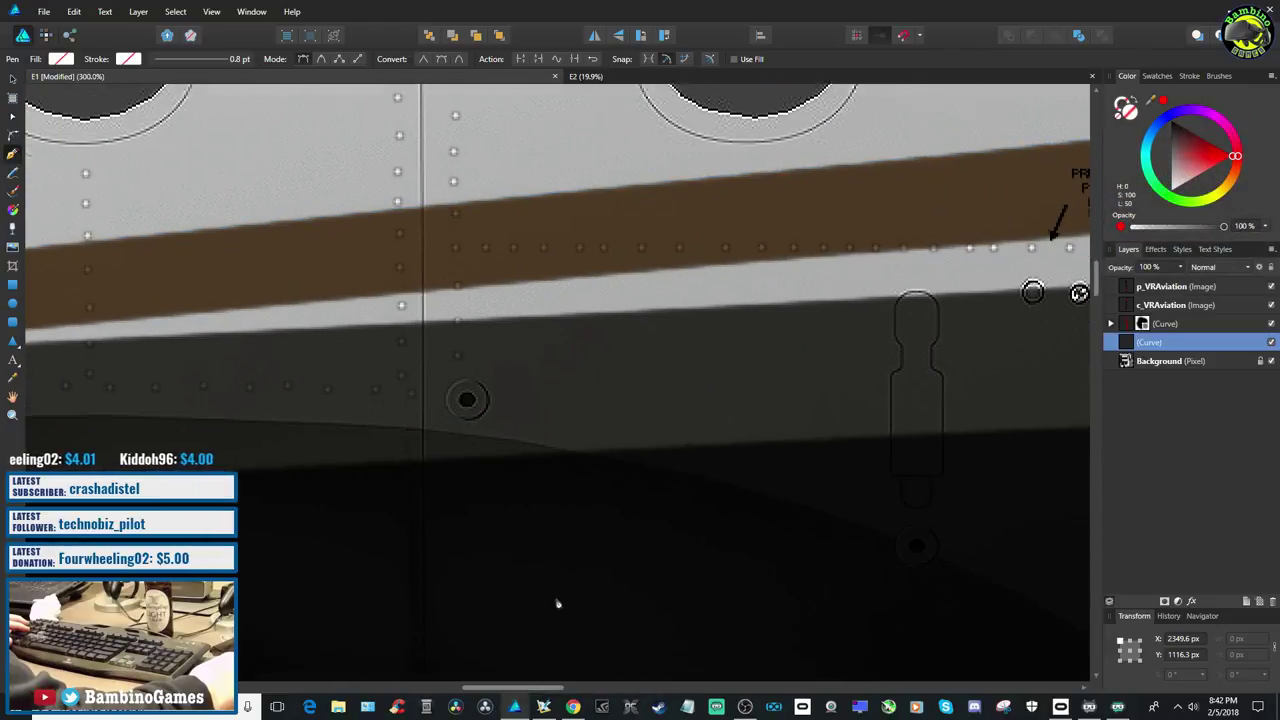
{"action": "scroll", "coordinate": [557, 603], "scroll_direction": "down", "scroll_amount": 2}
{"action": "scroll", "coordinate": [610, 651], "scroll_direction": "up", "scroll_amount": 1}
{"action": "left_click_drag", "start_coordinate": [526, 689], "coordinate": [572, 690]}
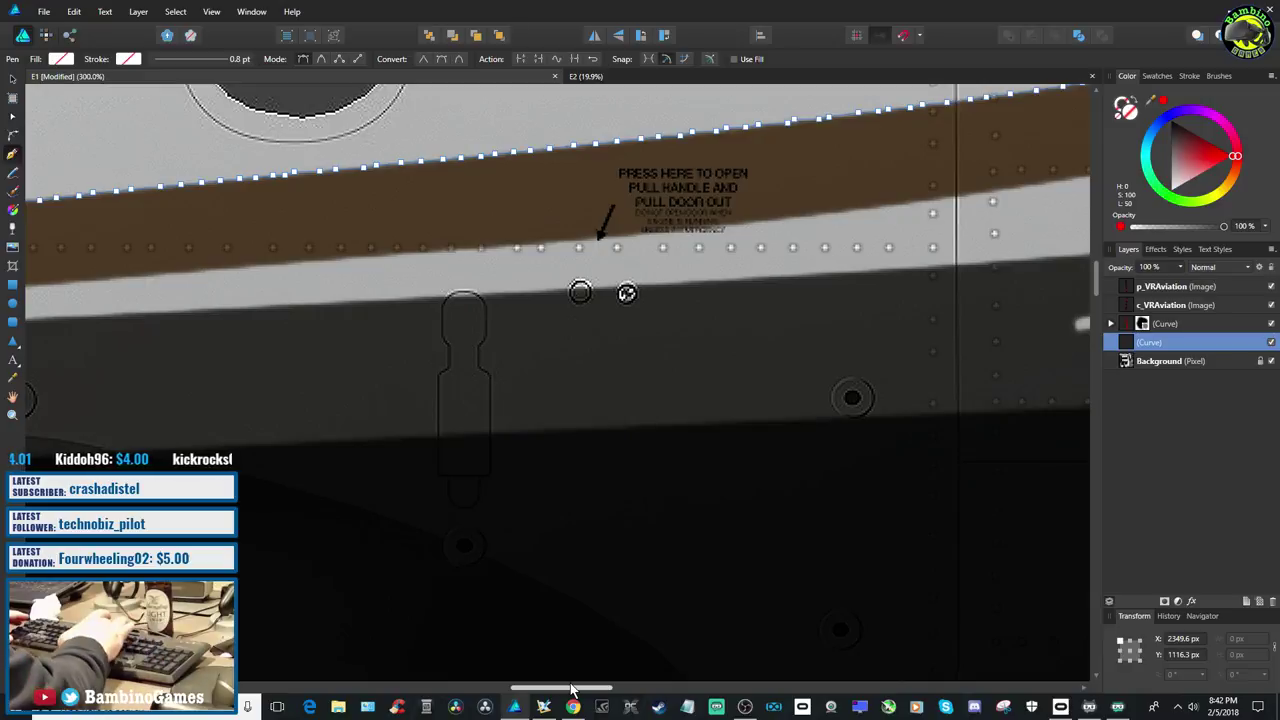
{"action": "key", "text": "ctrl+minus"}
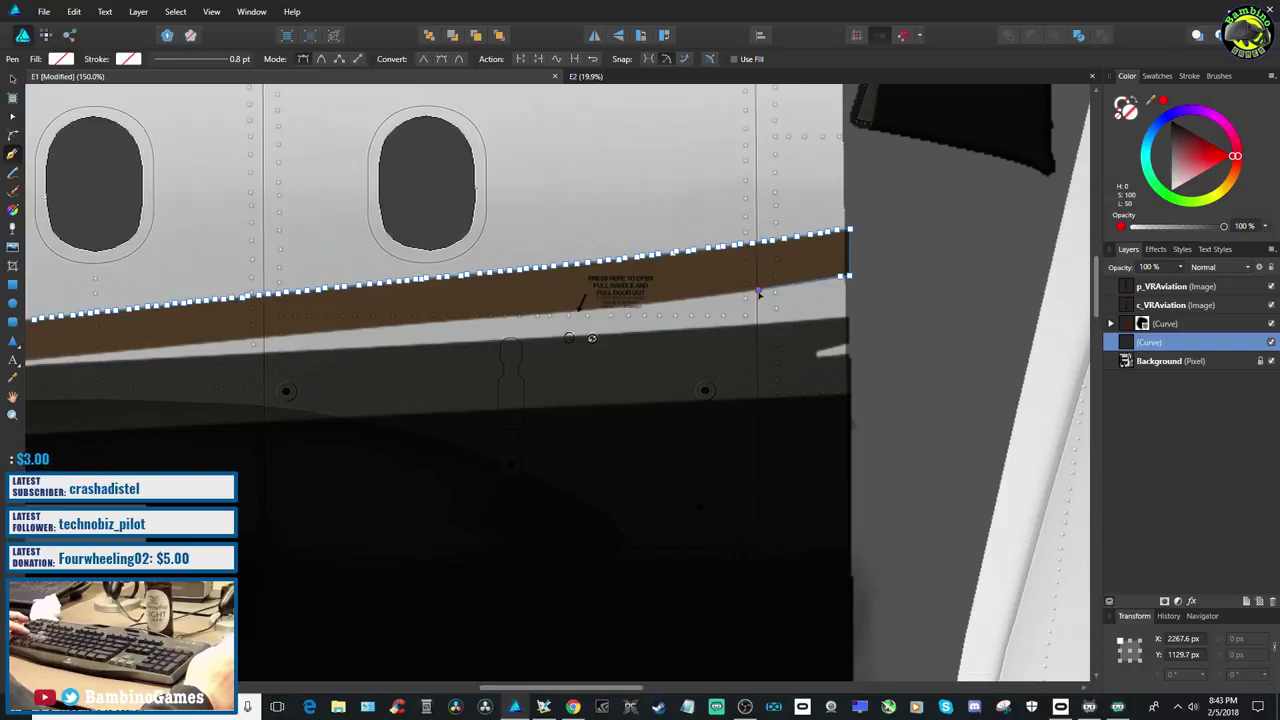
{"action": "key", "text": "BackSpace"}
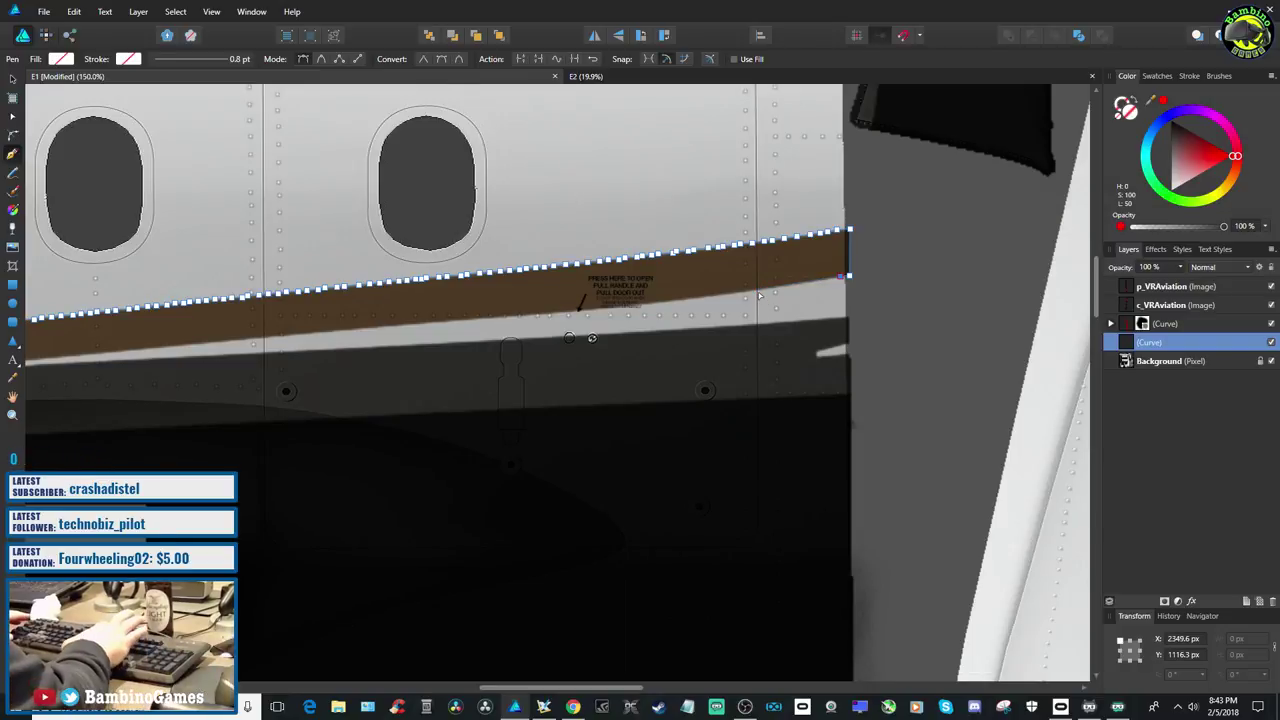
Trace the stripe's lower edge back from the texture's end with closely spaced nodes, to about X 2284, Y 1128 px
{"action": "key", "text": "ctrl+plus"}
{"action": "key", "text": "ctrl+plus"}
{"action": "left_click_drag", "start_coordinate": [578, 688], "coordinate": [625, 688]}
{"action": "scroll", "coordinate": [602, 416], "scroll_direction": "up", "scroll_amount": 1}
{"action": "scroll", "coordinate": [602, 416], "scroll_direction": "up", "scroll_amount": 1}
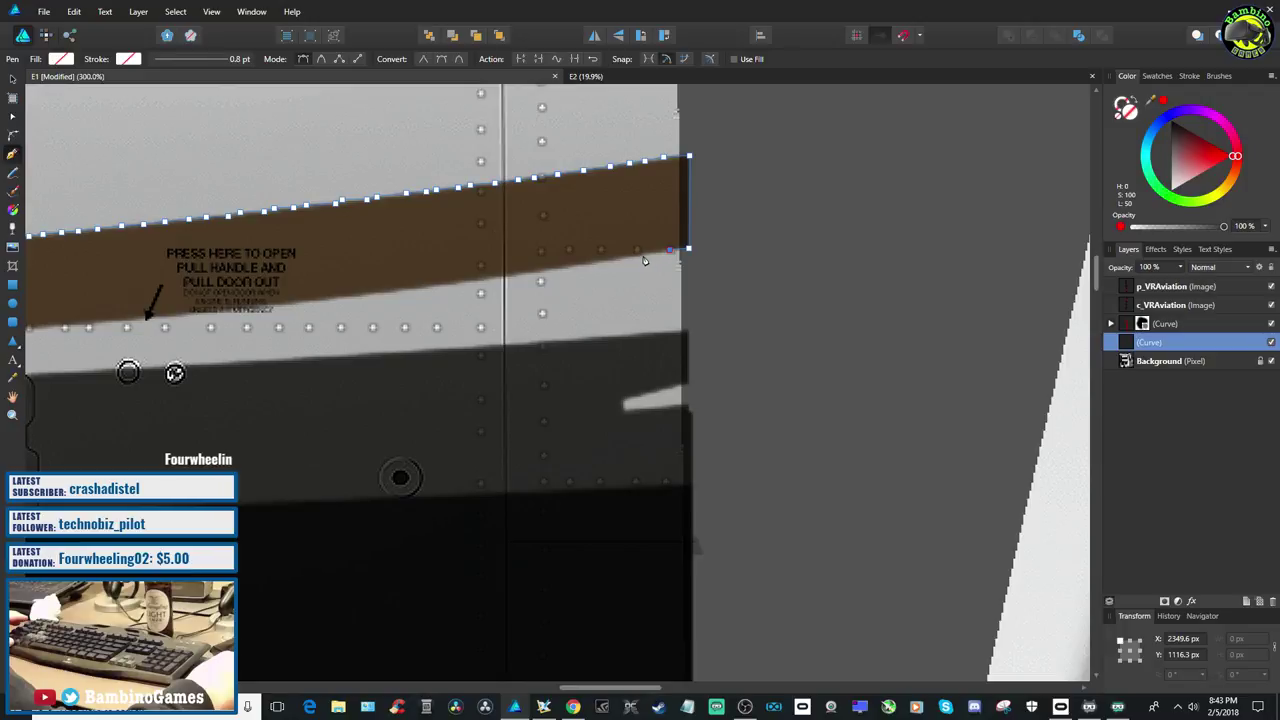
{"action": "left_click", "coordinate": [623, 258]}
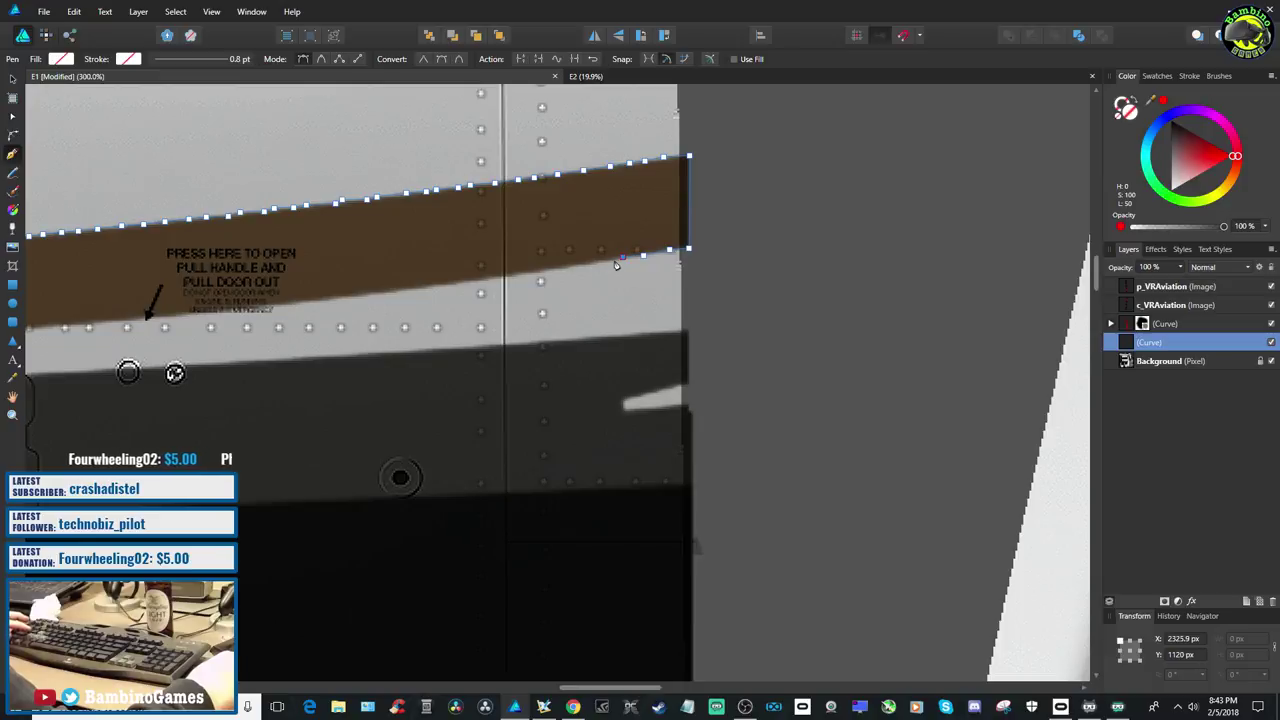
{"action": "key", "text": "ctrl+z"}
{"action": "left_click", "coordinate": [622, 260]}
{"action": "left_click", "coordinate": [596, 266]}
{"action": "left_click", "coordinate": [566, 270]}
{"action": "left_click", "coordinate": [540, 275]}
Continue the lower-edge trace across the panel seam and rivet column, to about X 2228, Y 1135 px
{"action": "left_click", "coordinate": [512, 276]}
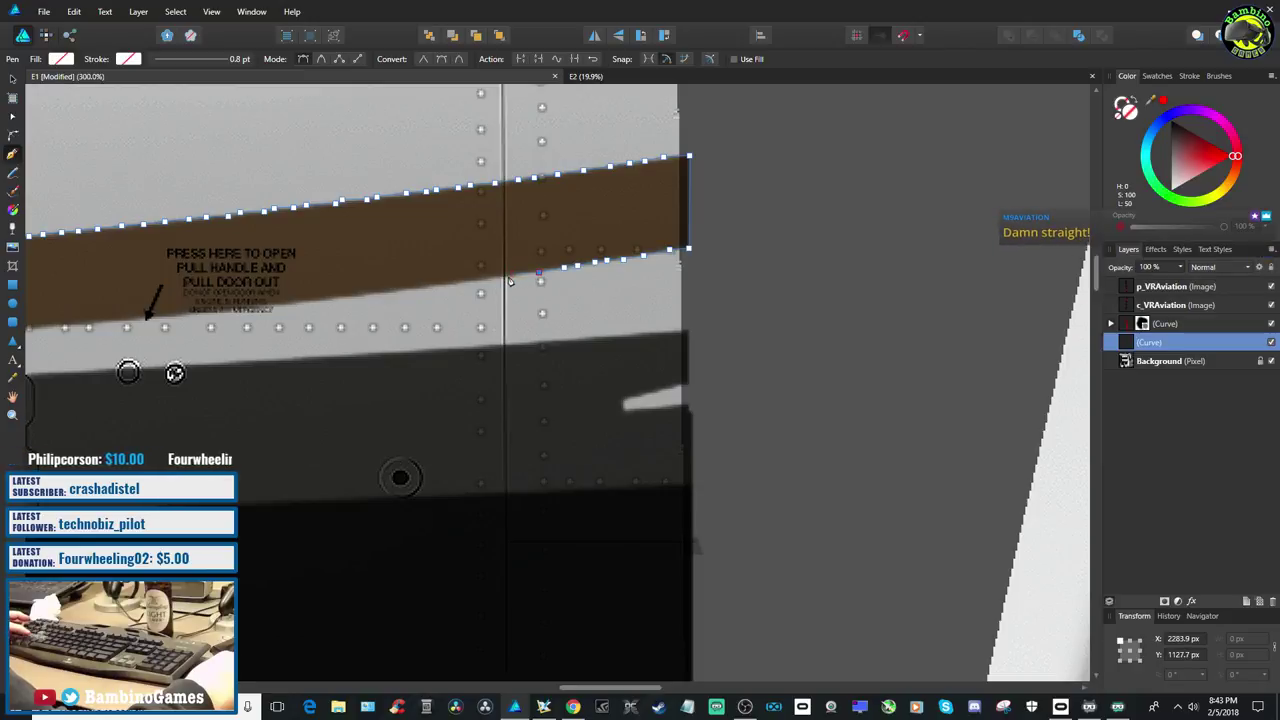
{"action": "left_click", "coordinate": [513, 278]}
{"action": "left_click", "coordinate": [484, 285]}
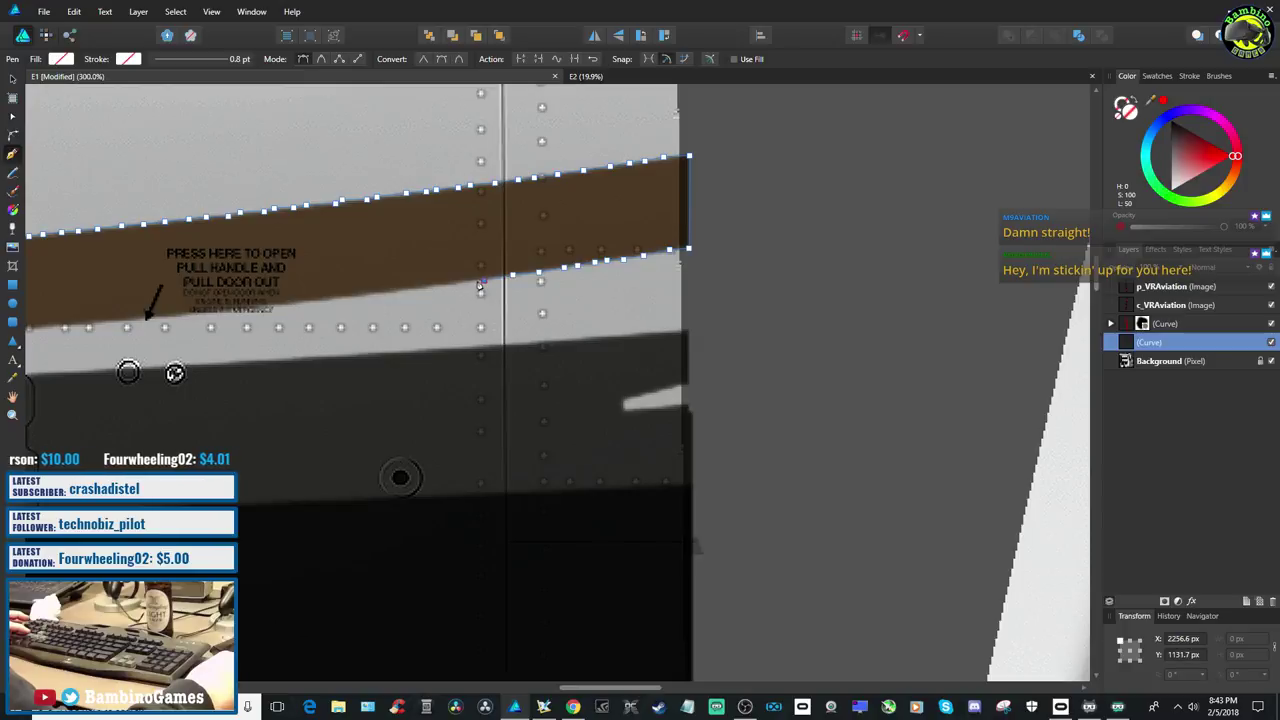
{"action": "left_click", "coordinate": [456, 287]}
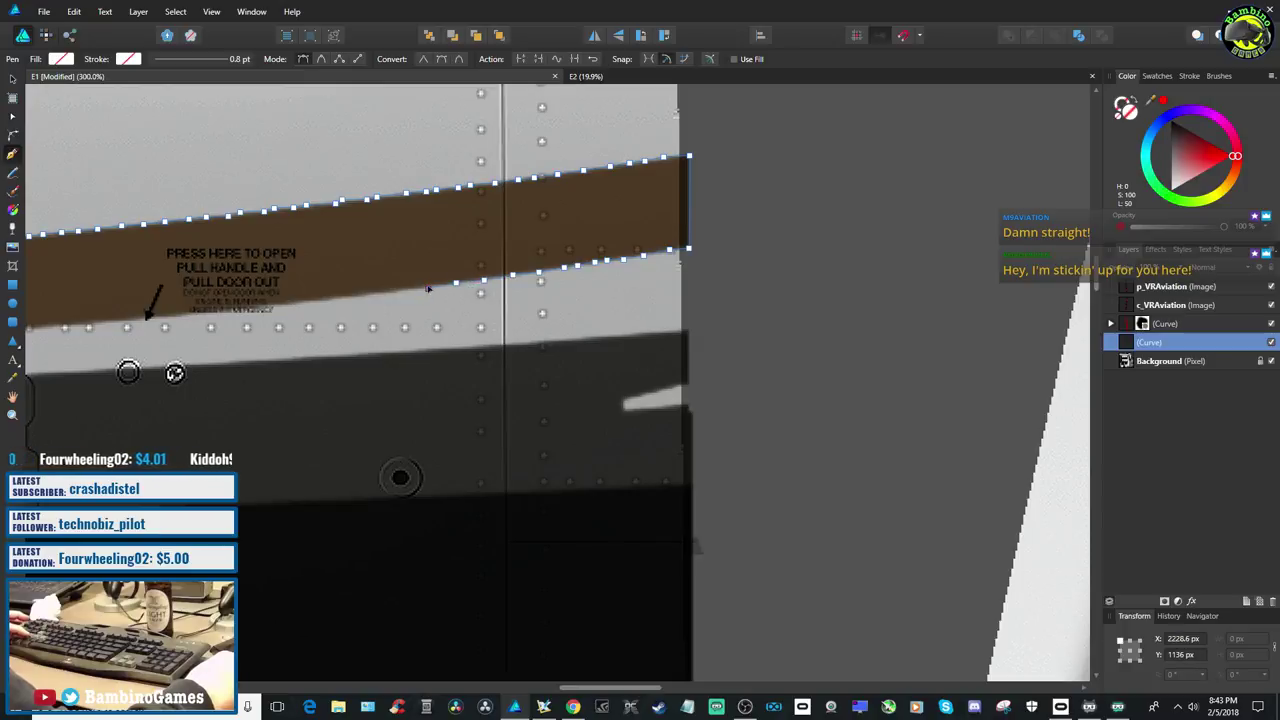
{"action": "left_click", "coordinate": [428, 290]}
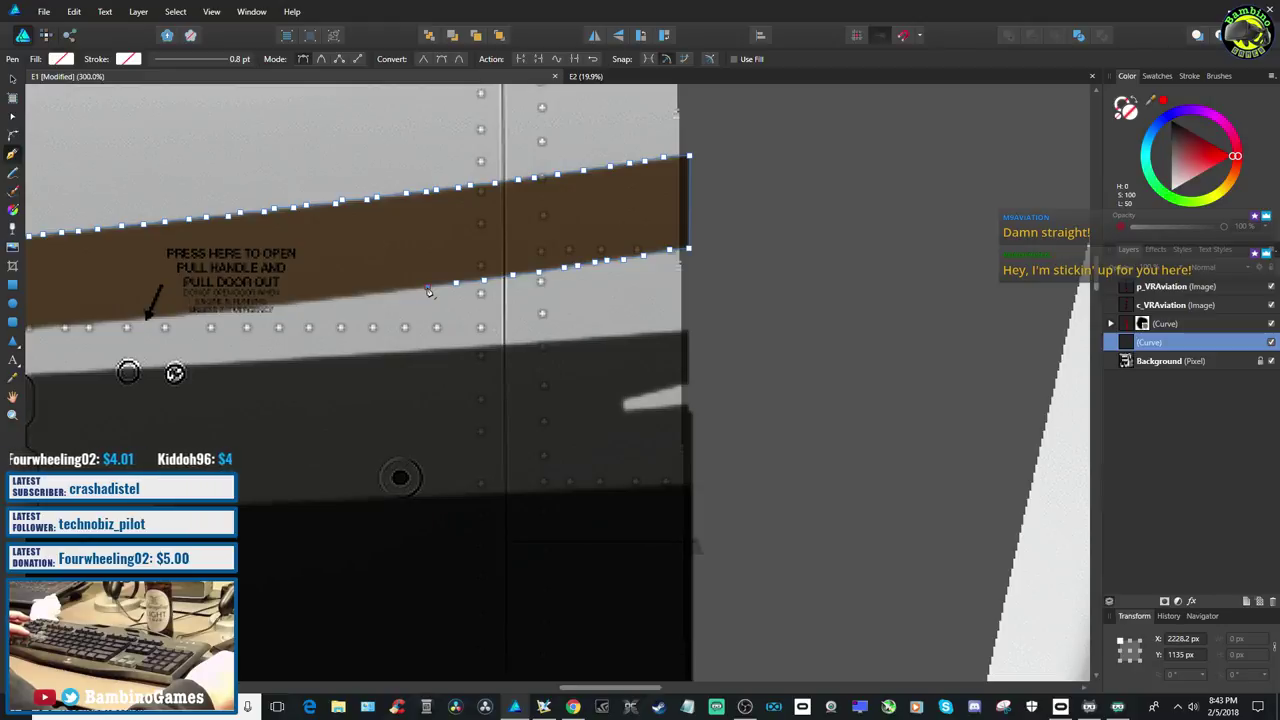
Extend the lower-edge curve toward the "PRESS HERE TO OPEN" text, redoing one misplaced node, to about X 2196, Y 1139 px
{"action": "left_click", "coordinate": [396, 294]}
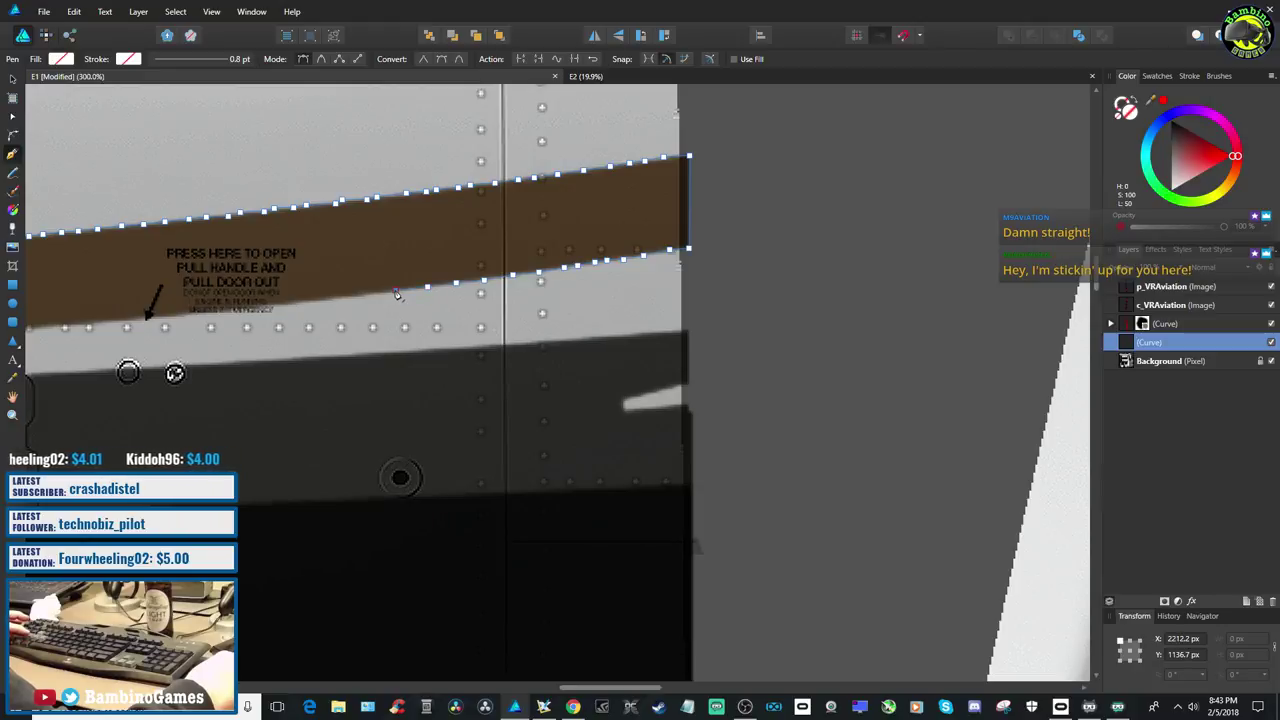
{"action": "key", "text": "ctrl+z"}
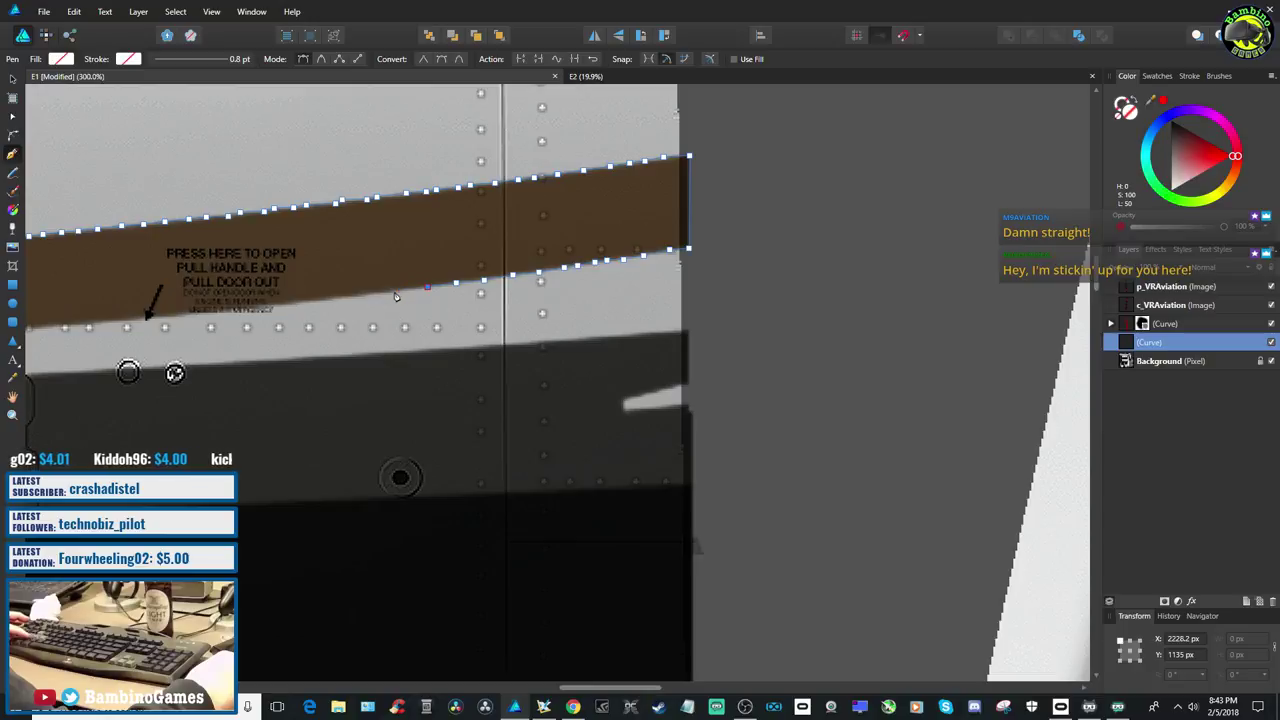
{"action": "left_click", "coordinate": [396, 294]}
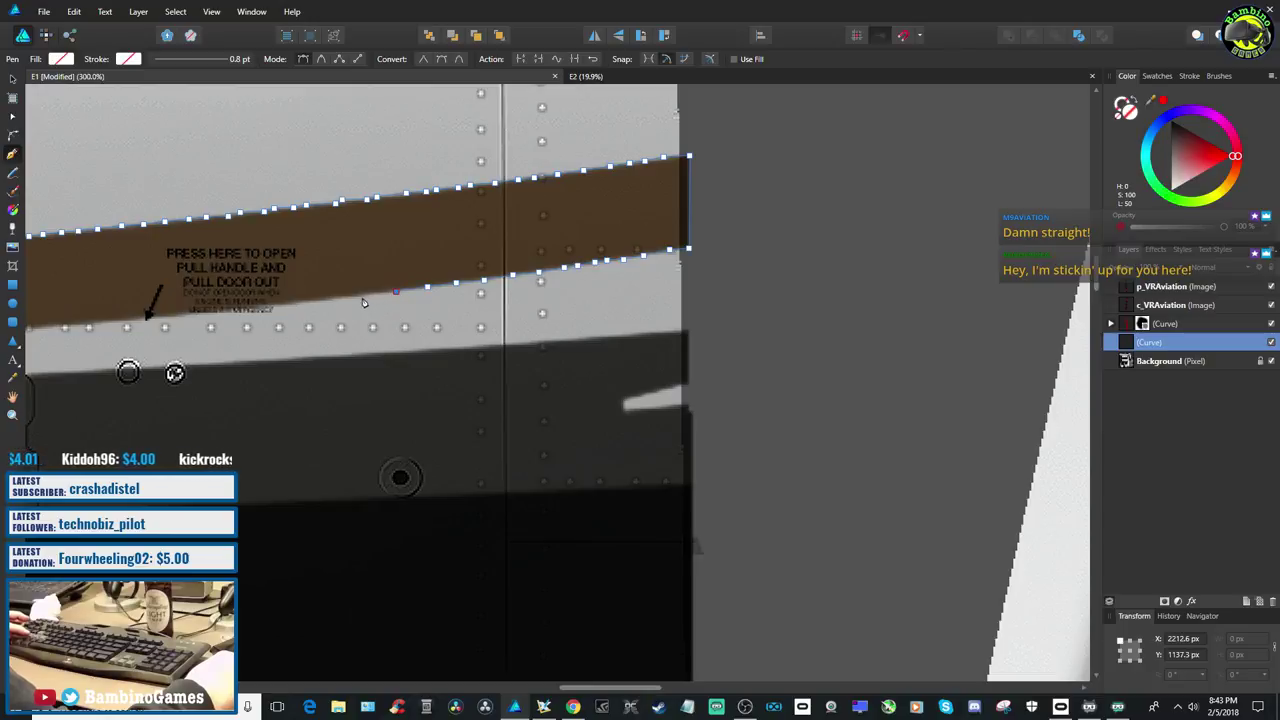
{"action": "left_click", "coordinate": [363, 299]}
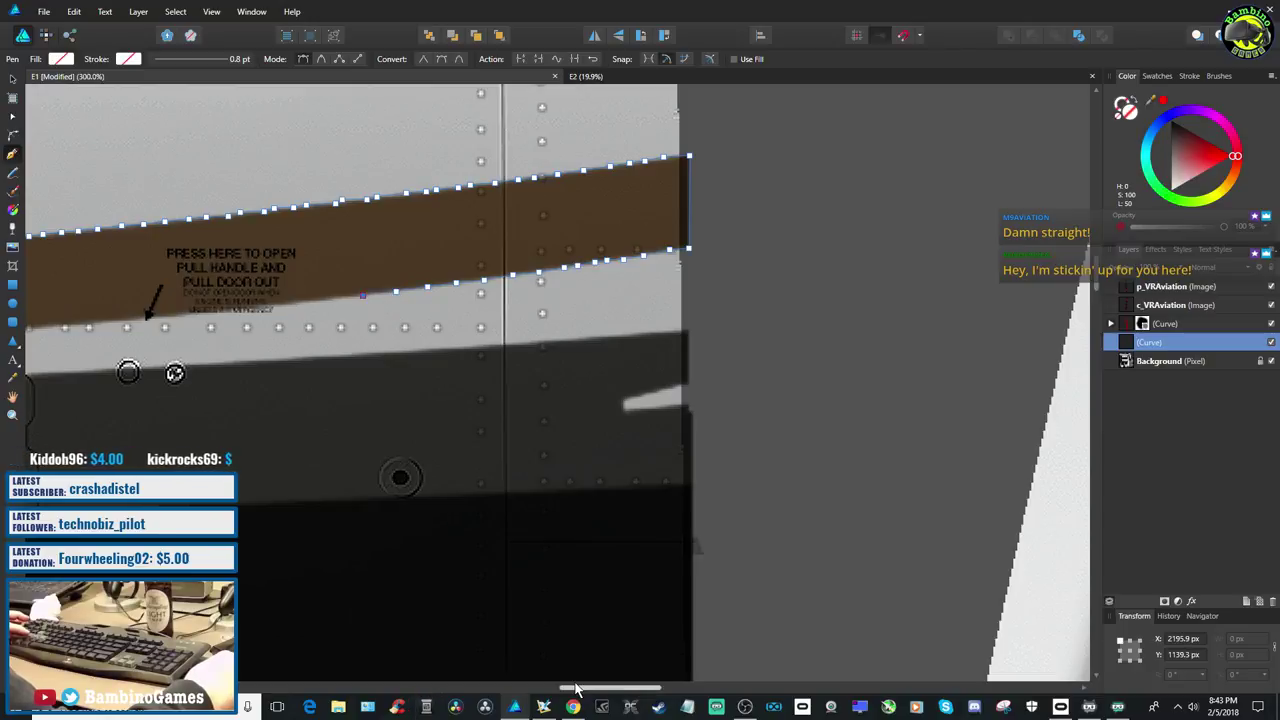
Add nodes along the stripe's lower edge up to the small print of the door-opening text, ending at about X 2156, Y 1144 px
{"action": "left_click_drag", "start_coordinate": [576, 693], "coordinate": [516, 693]}
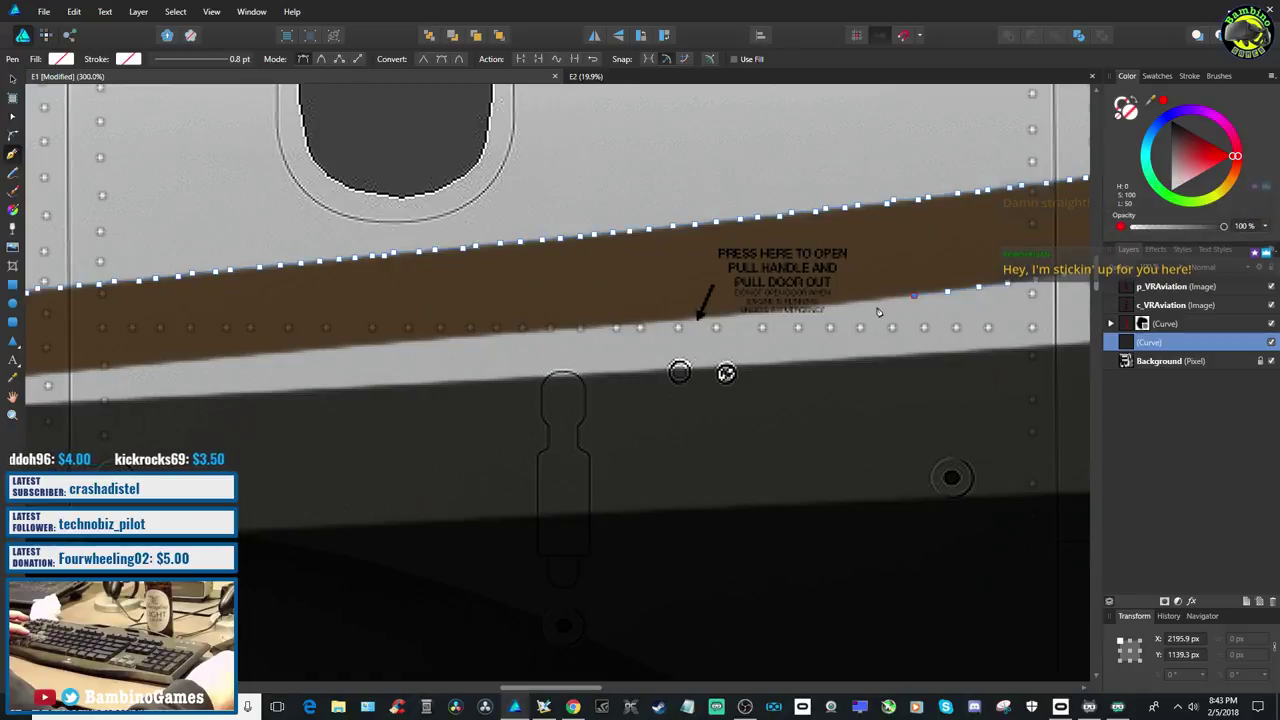
{"action": "left_click", "coordinate": [878, 299]}
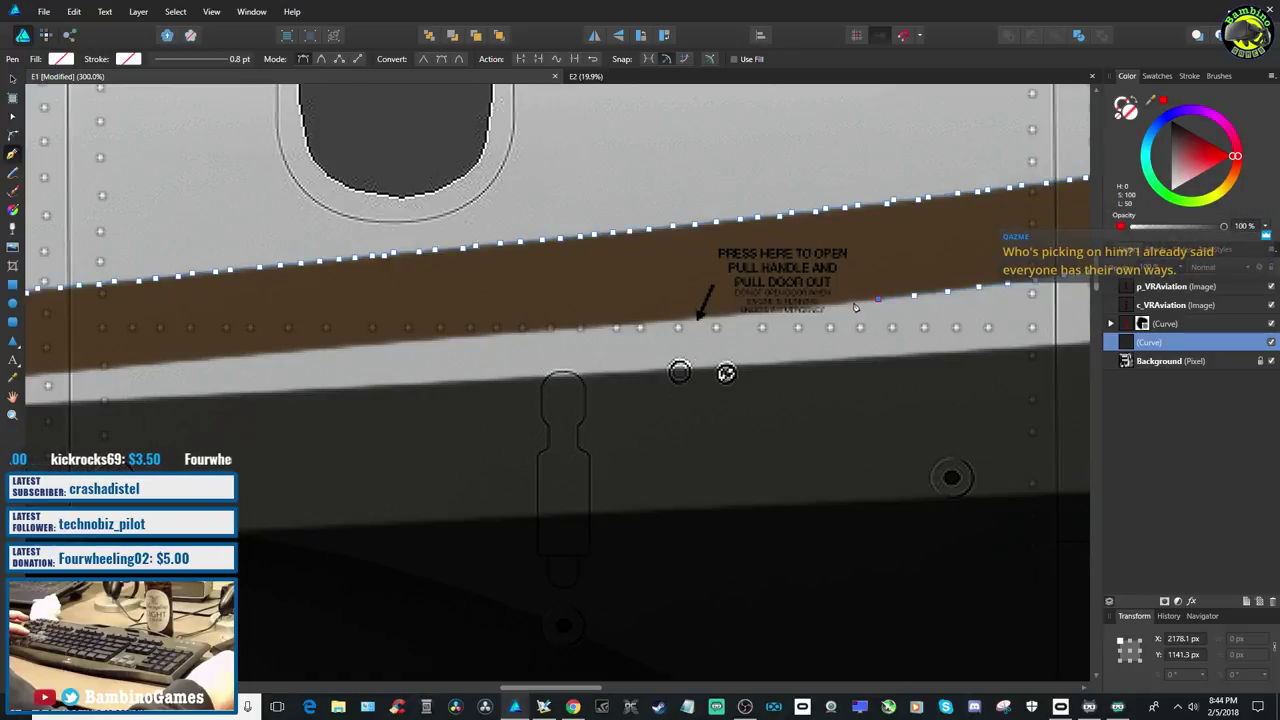
{"action": "left_click", "coordinate": [854, 302]}
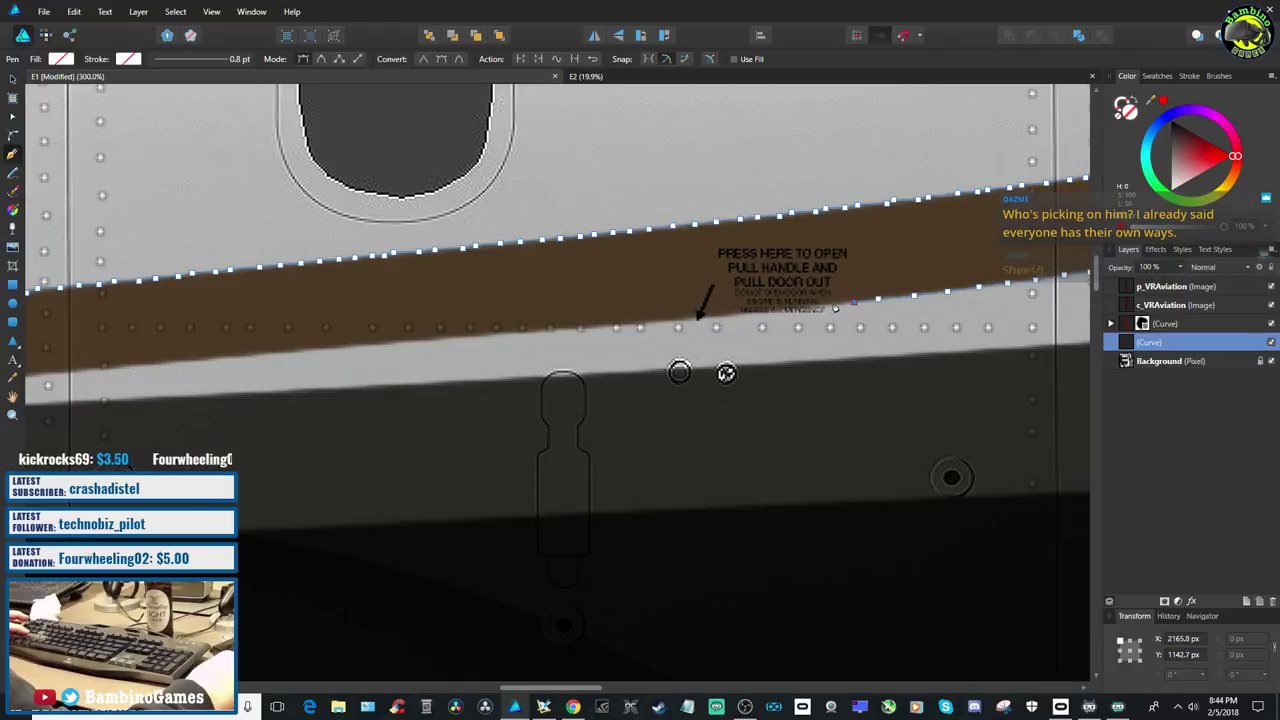
{"action": "left_click", "coordinate": [834, 306]}
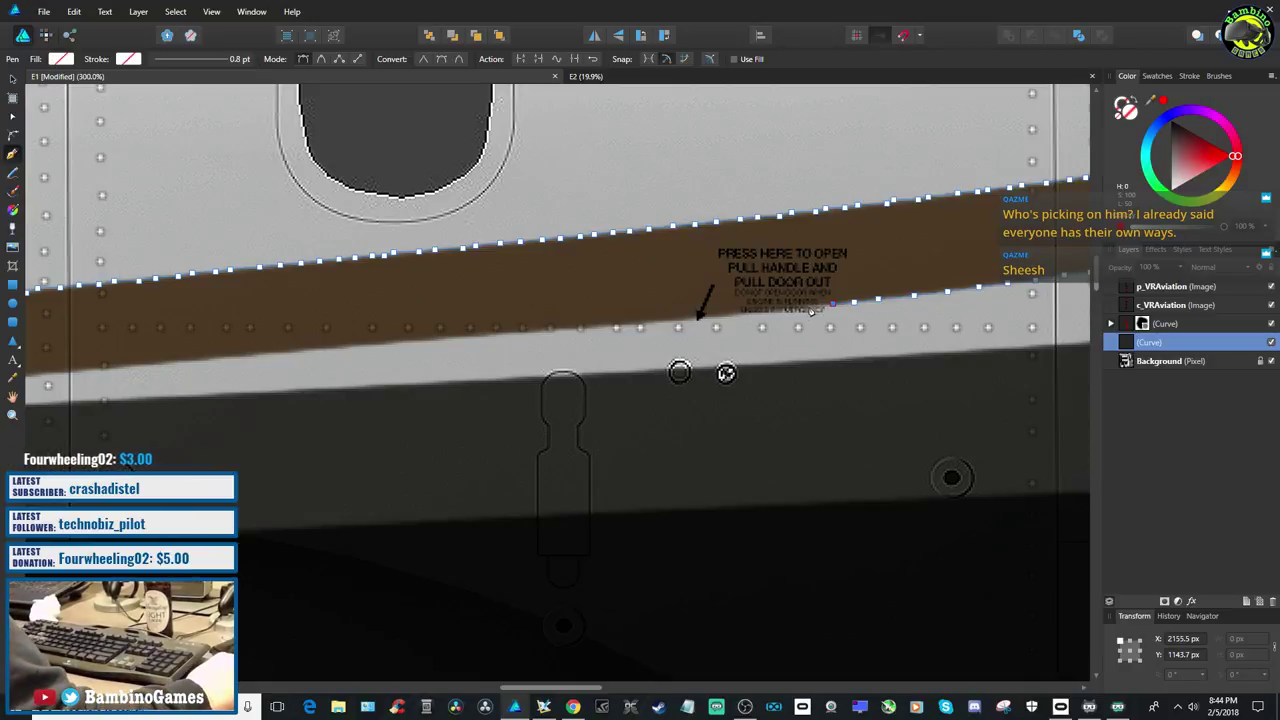
Continue tracing the stripe's lower edge past the door-opening text with closely spaced nodes, to about X 2030, Y 1156 px
{"action": "left_click", "coordinate": [810, 309]}
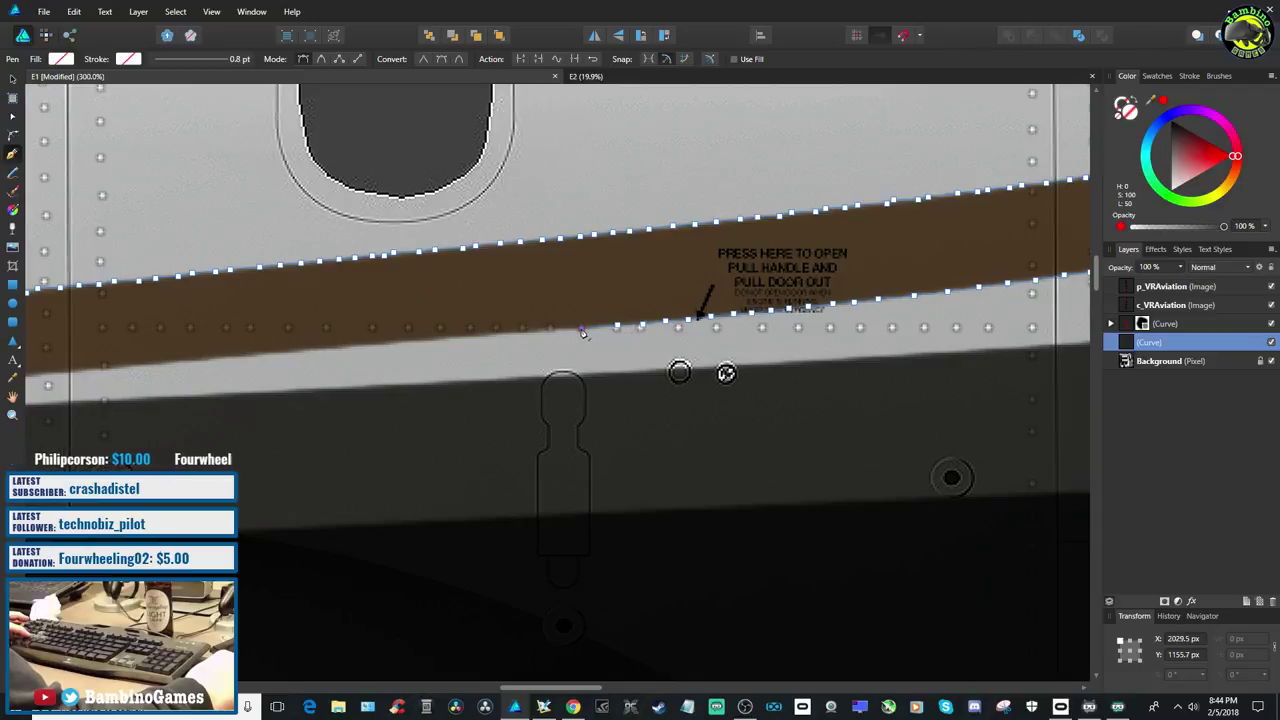
{"action": "key", "text": "z"}
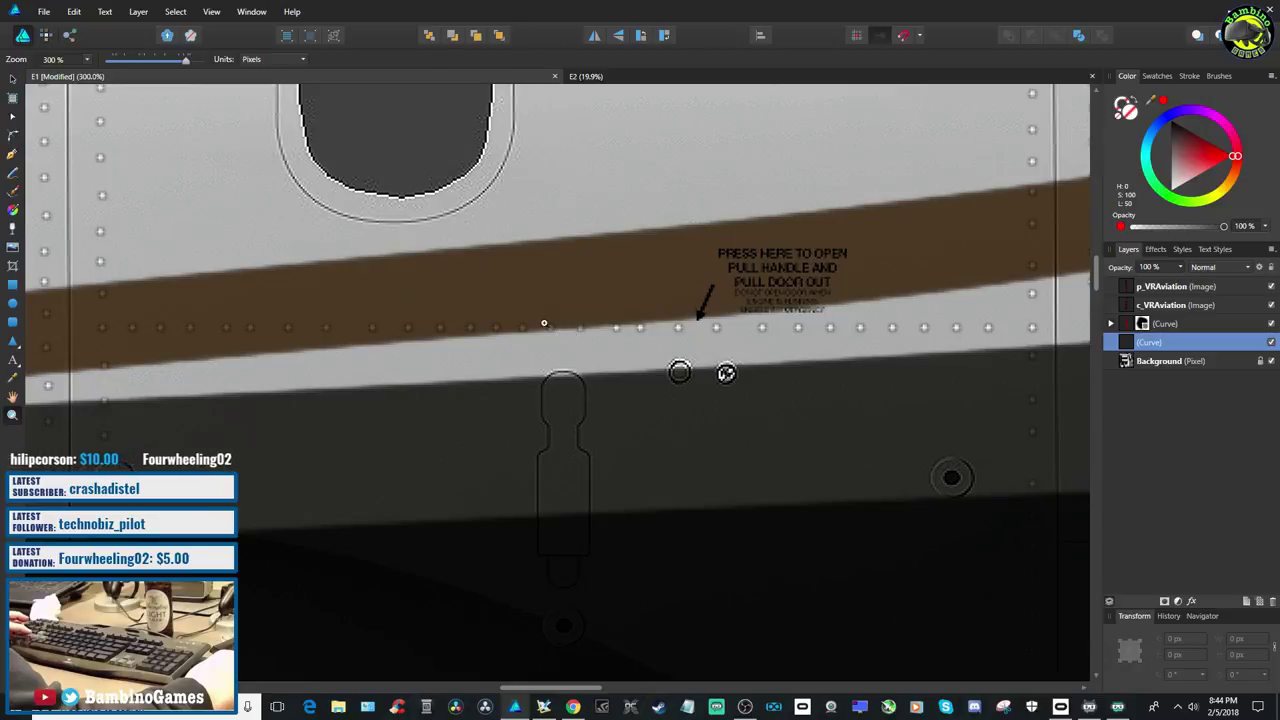
Undo and redo the last extension of the stripe curve
{"action": "left_click", "coordinate": [68, 12]}
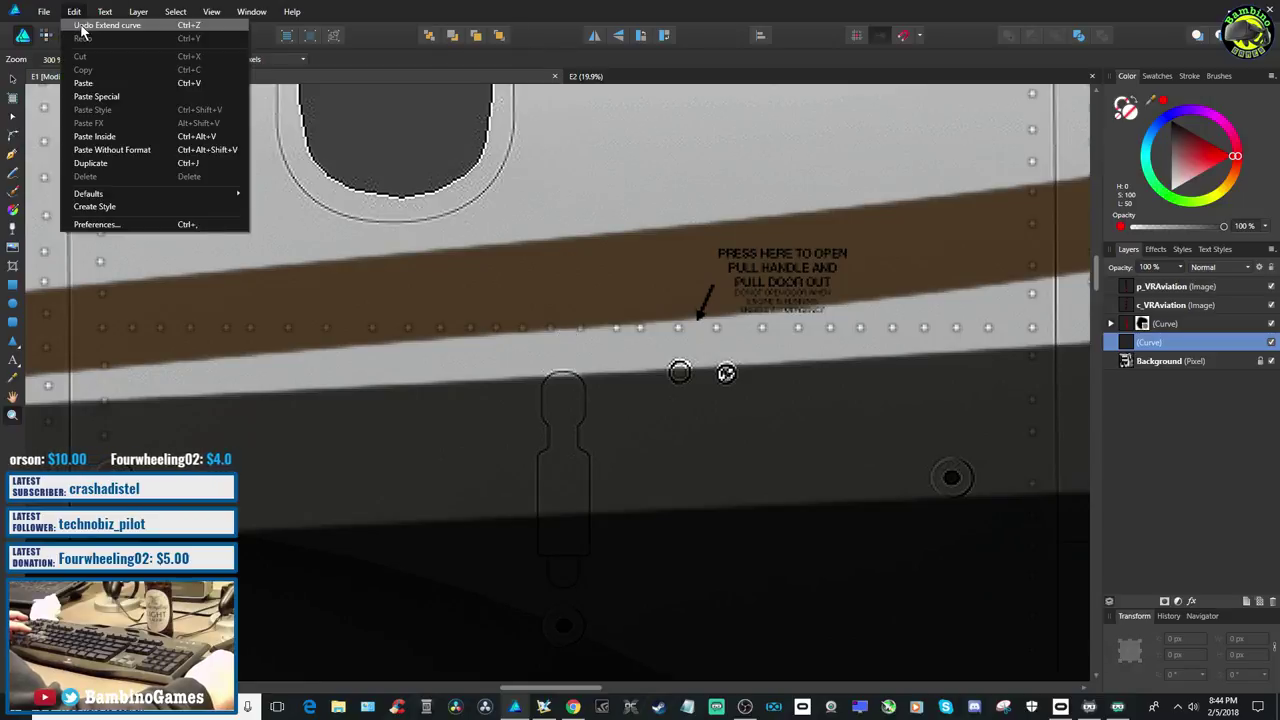
{"action": "left_click", "coordinate": [82, 27]}
{"action": "left_click", "coordinate": [75, 12]}
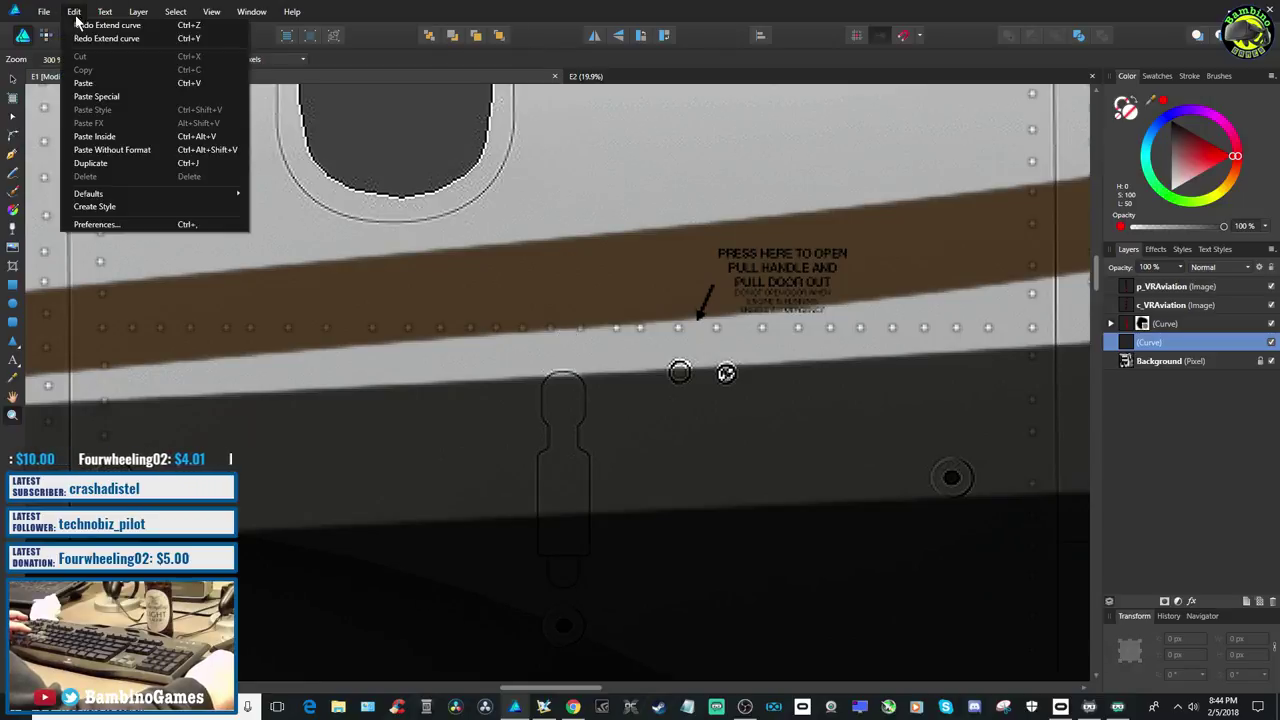
{"action": "left_click", "coordinate": [82, 38]}
{"action": "left_click", "coordinate": [69, 12]}
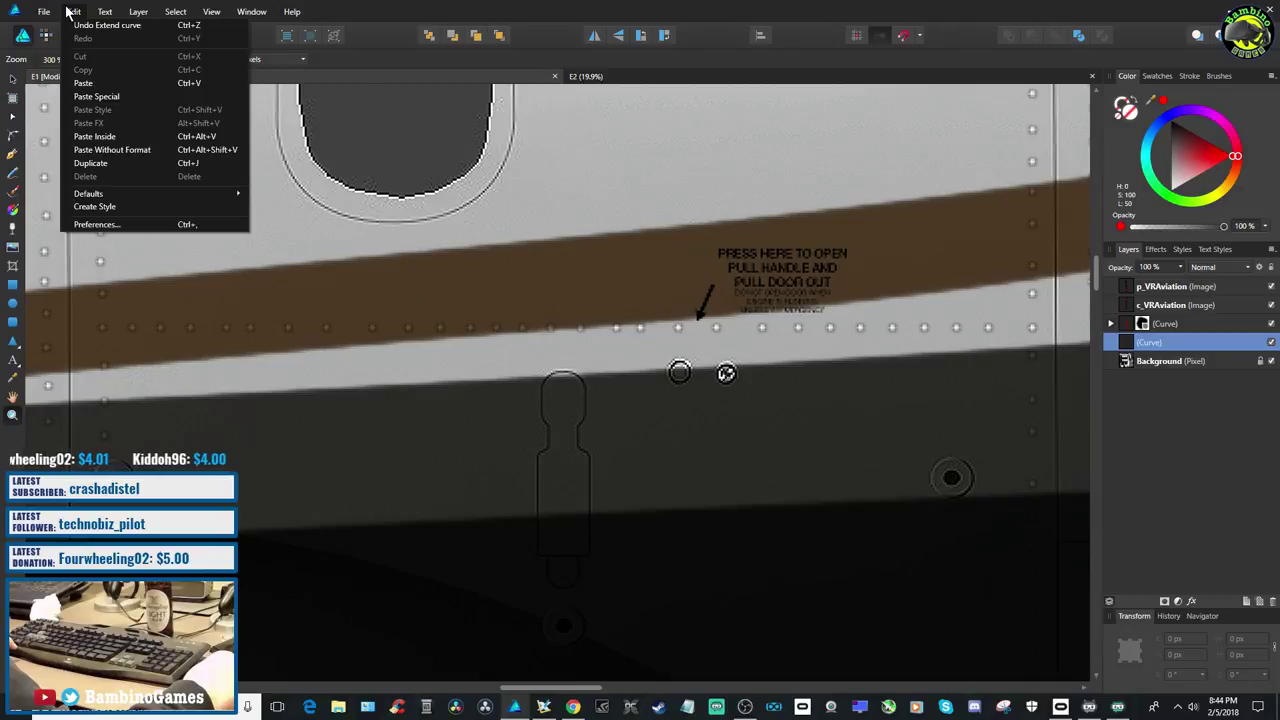
Zoom out until the whole texture sheet fits in the view
{"action": "scroll", "coordinate": [669, 552], "scroll_direction": "up", "scroll_amount": 2}
{"action": "scroll", "coordinate": [669, 552], "scroll_direction": "up", "scroll_amount": 1}
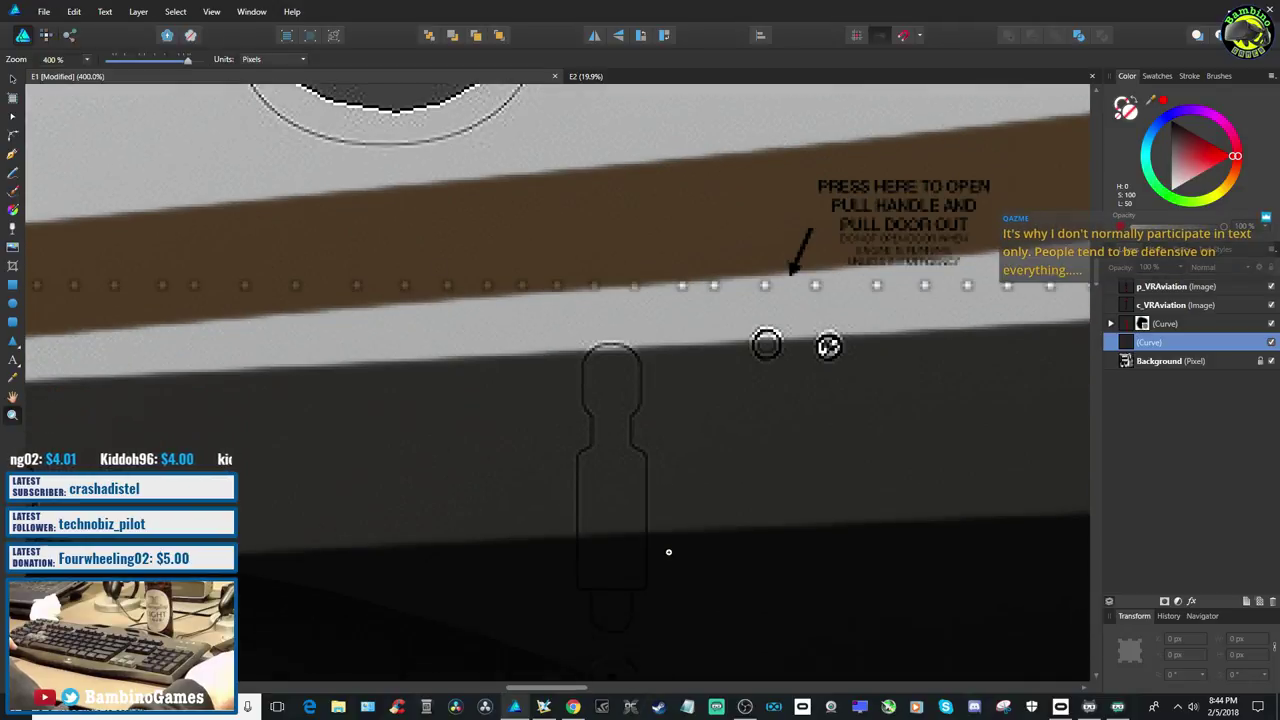
{"action": "scroll", "coordinate": [669, 552], "scroll_direction": "down", "scroll_amount": 3}
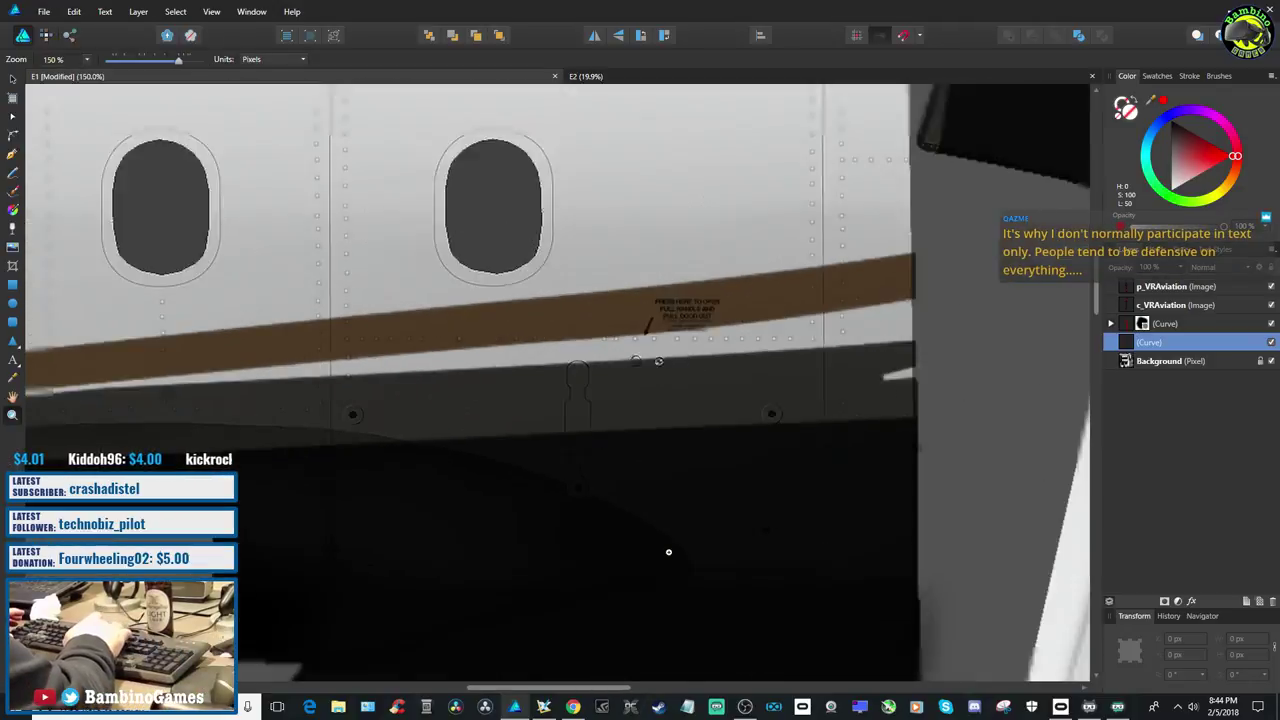
{"action": "scroll", "coordinate": [669, 552], "scroll_direction": "down", "scroll_amount": 2}
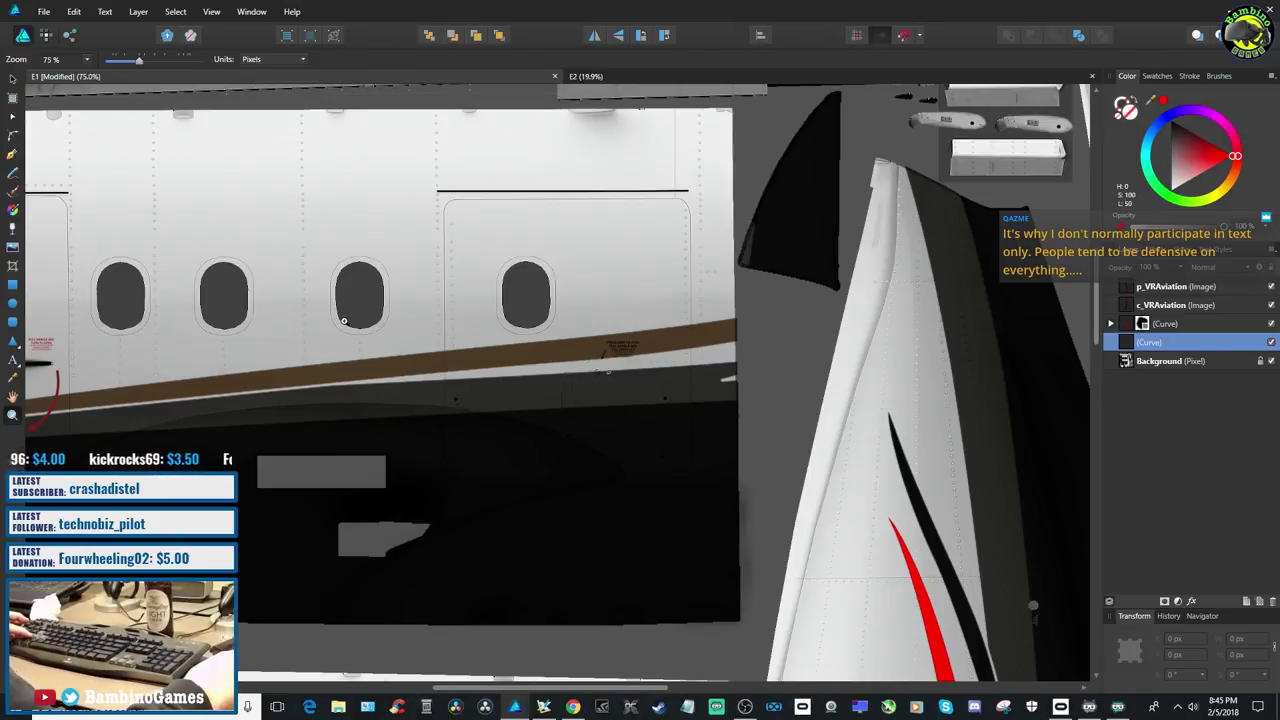
{"action": "left_click", "coordinate": [75, 12]}
{"action": "left_click", "coordinate": [105, 12]}
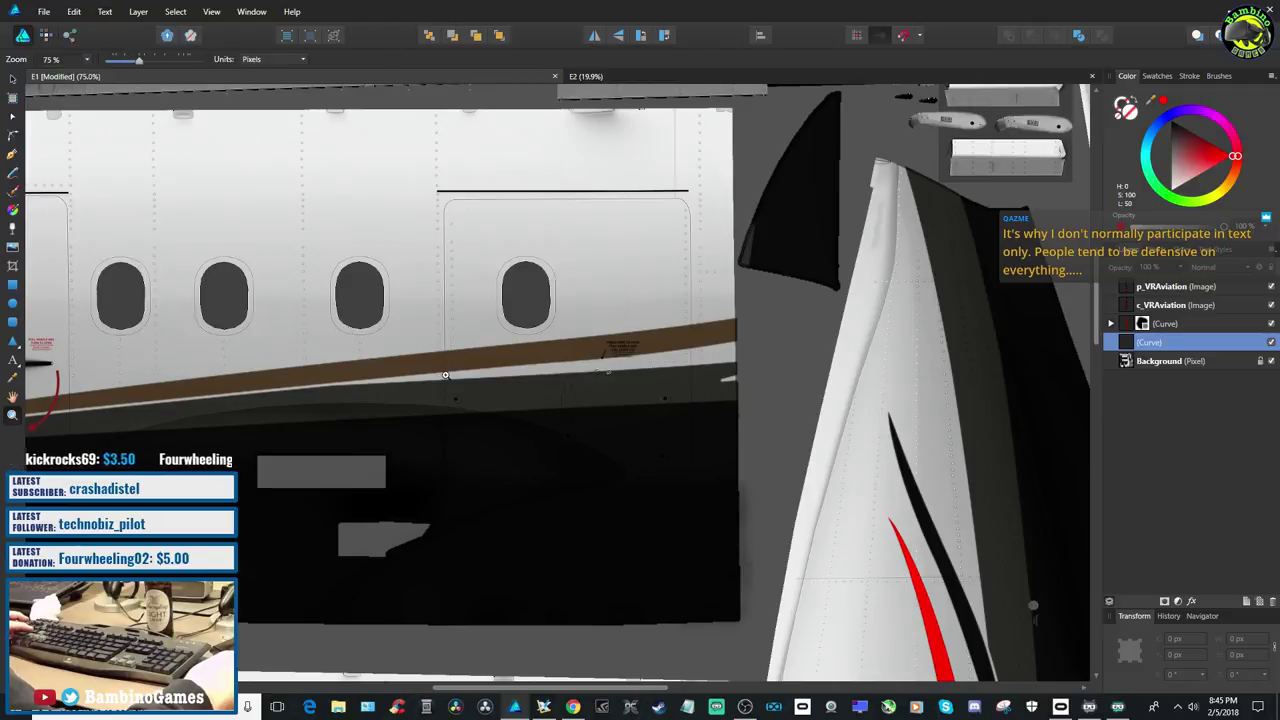
{"action": "left_click", "coordinate": [446, 372]}
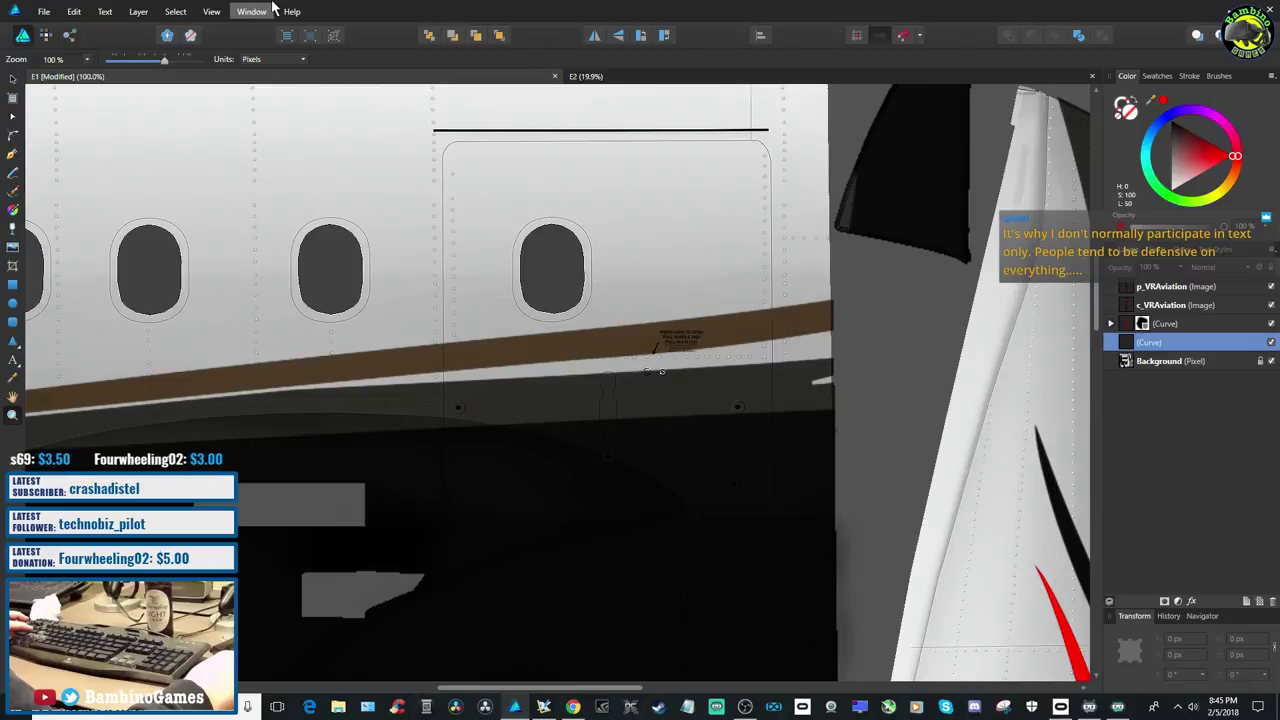
{"action": "left_click", "coordinate": [211, 12]}
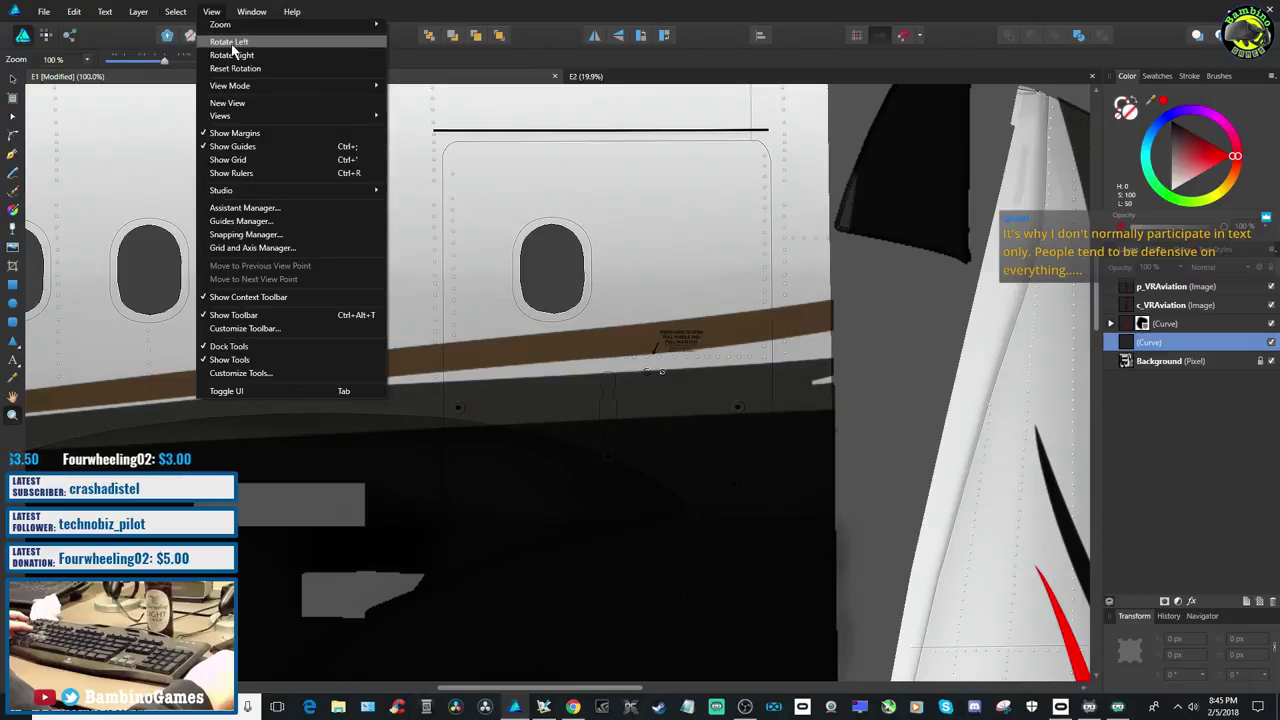
{"action": "mouse_move", "coordinate": [240, 88]}
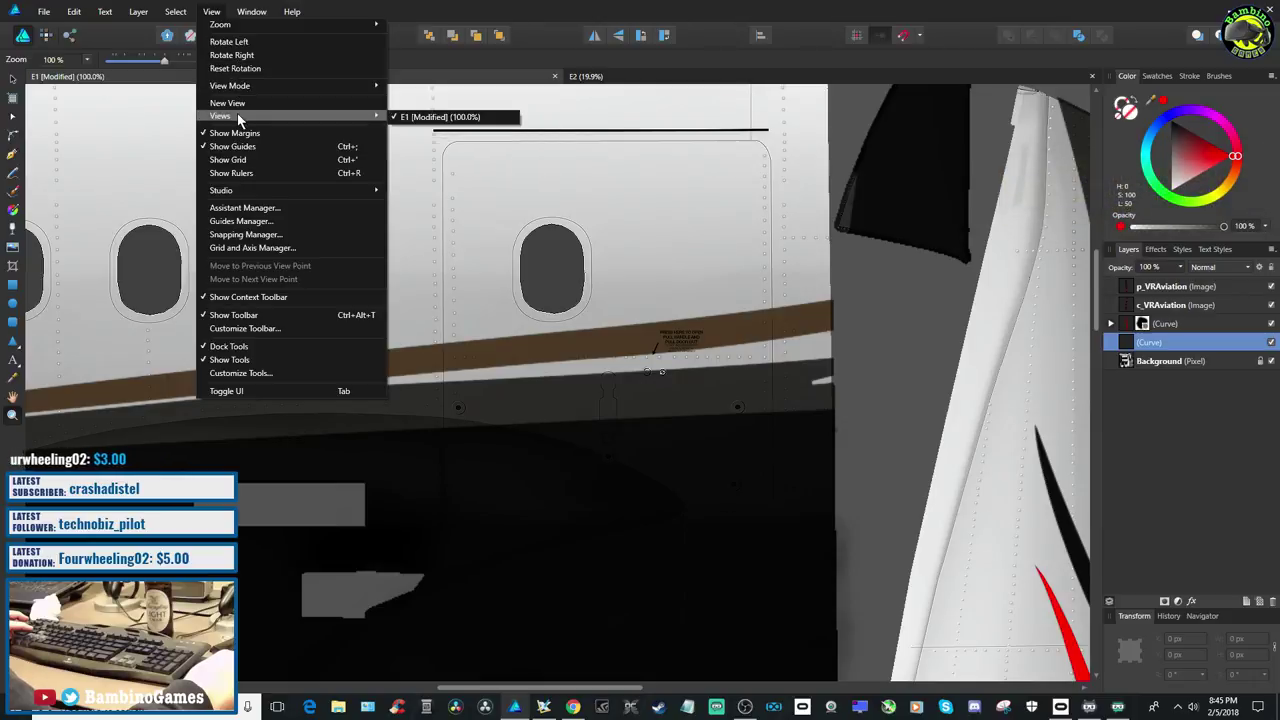
{"action": "mouse_move", "coordinate": [292, 12]}
{"action": "mouse_move", "coordinate": [211, 12]}
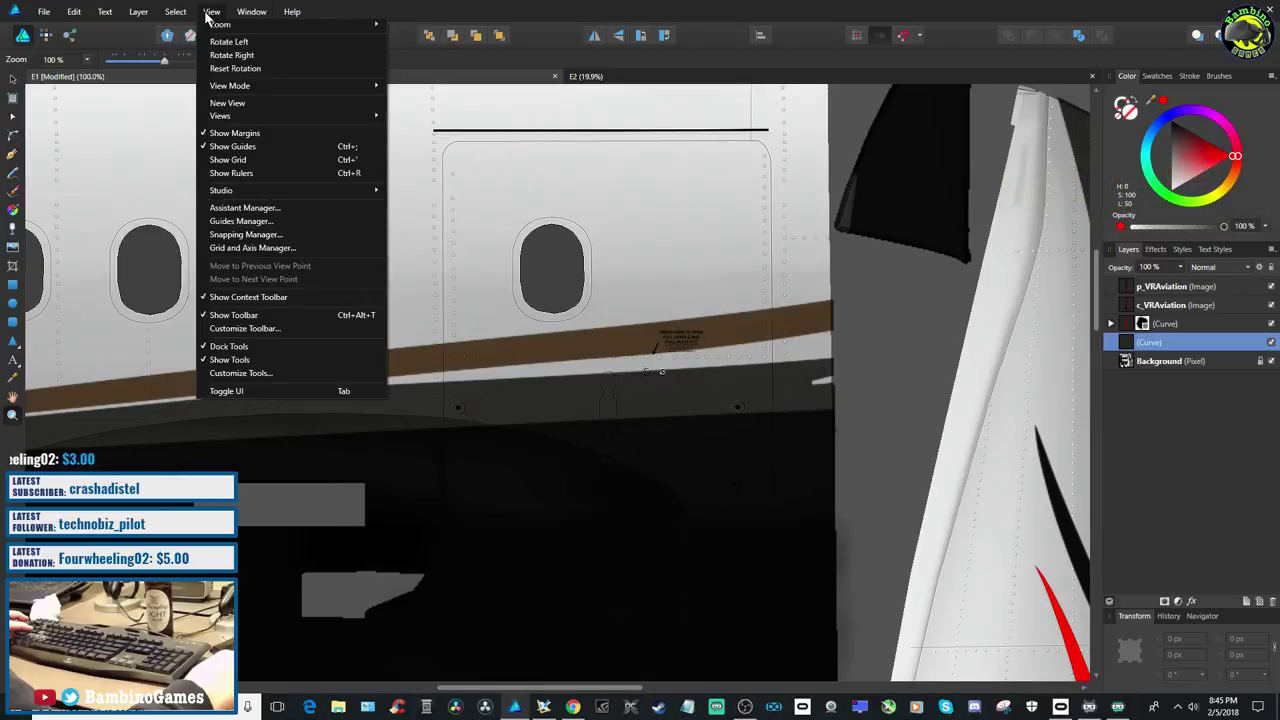
{"action": "mouse_move", "coordinate": [370, 24]}
{"action": "left_click", "coordinate": [424, 52]}
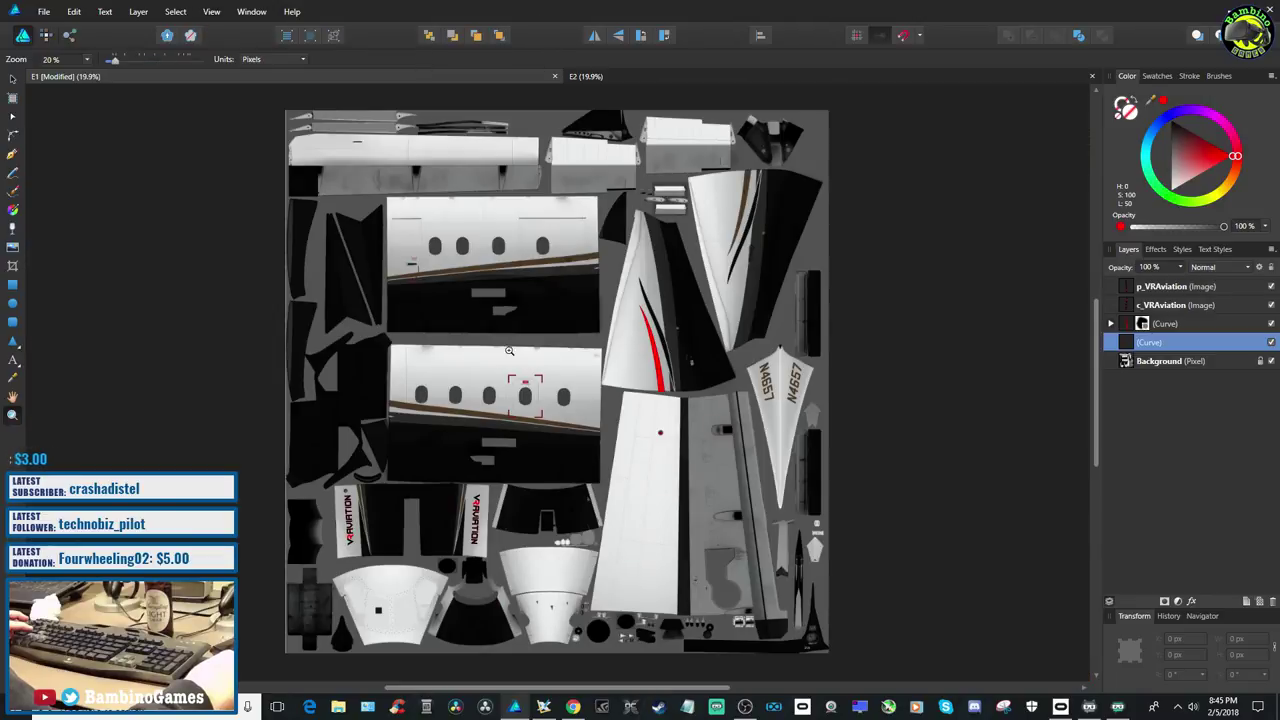
Reselect the unfinished stripe curve and reactivate the Pen tool, with its lower-edge end near the door-opening text at 300% zoom
{"action": "left_click", "coordinate": [13, 79]}
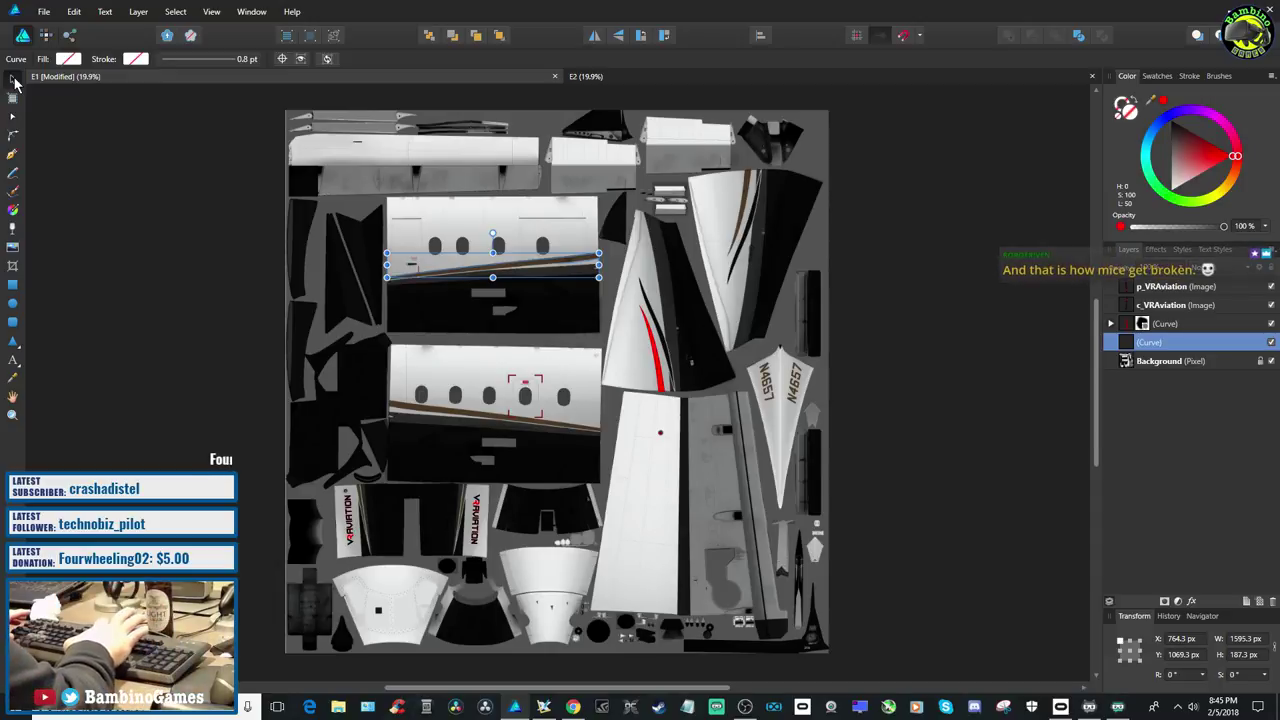
{"action": "key", "text": "ctrl+equal"}
{"action": "key", "text": "ctrl+equal"}
{"action": "key", "text": "ctrl+equal"}
{"action": "key", "text": "ctrl+equal"}
{"action": "key", "text": "ctrl+equal"}
{"action": "key", "text": "ctrl+equal"}
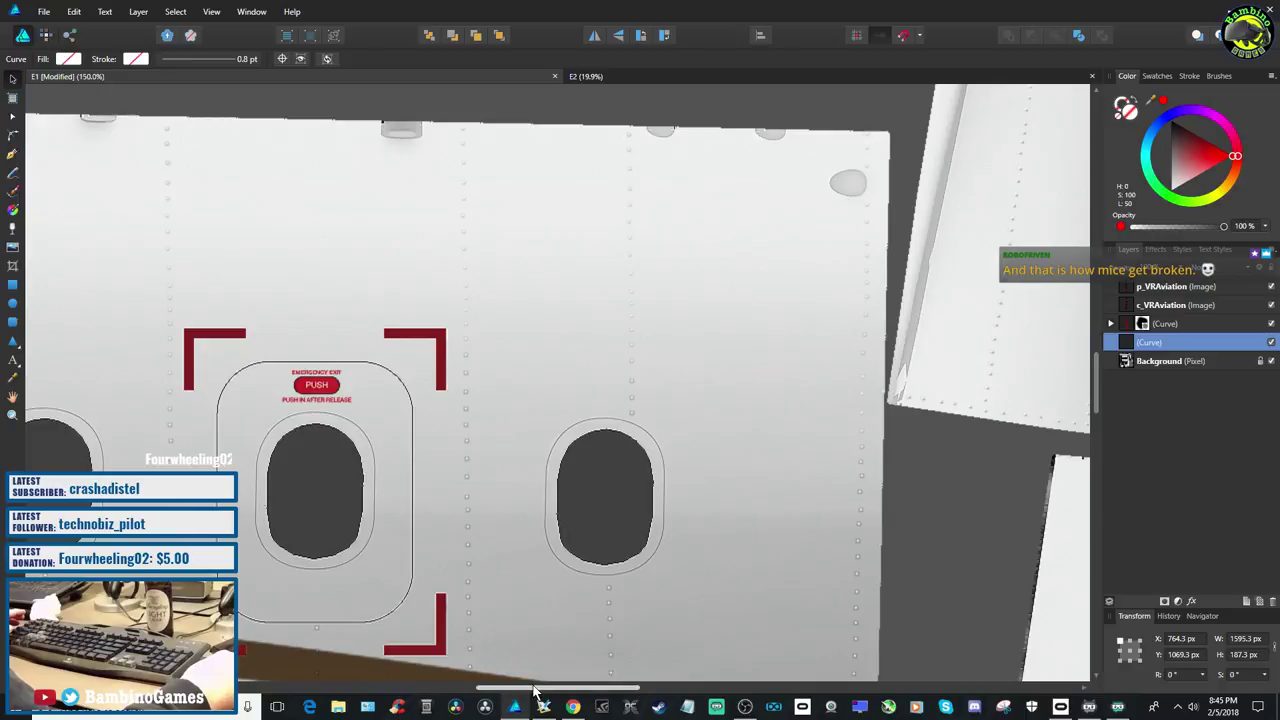
{"action": "scroll", "coordinate": [568, 519], "scroll_direction": "up", "scroll_amount": 5}
{"action": "scroll", "coordinate": [550, 507], "scroll_direction": "up", "scroll_amount": 5}
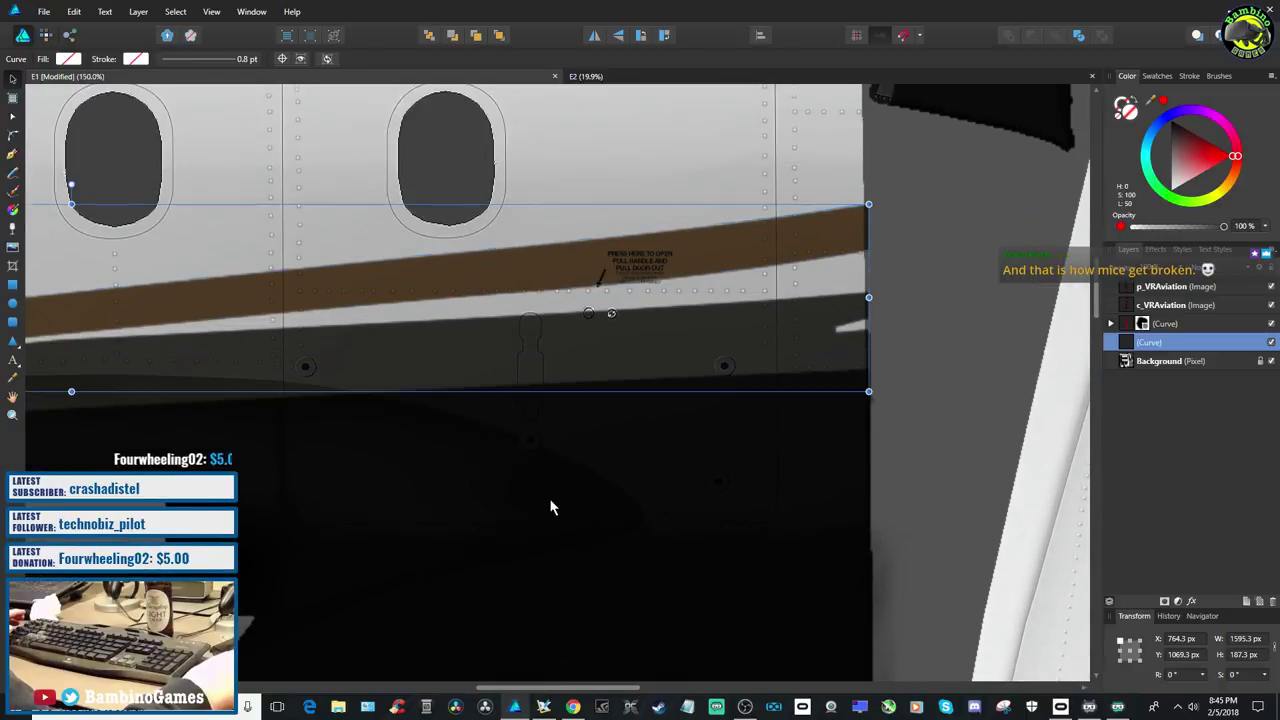
{"action": "left_click", "coordinate": [592, 307]}
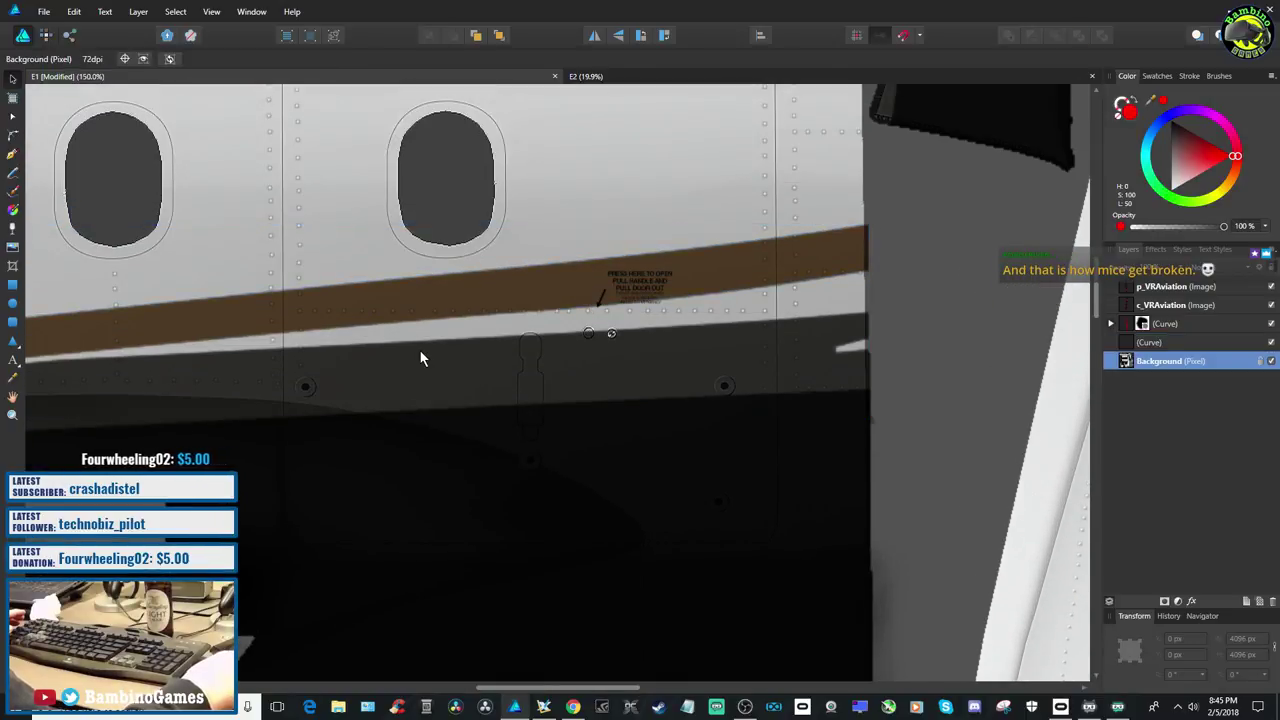
{"action": "left_click", "coordinate": [1166, 343]}
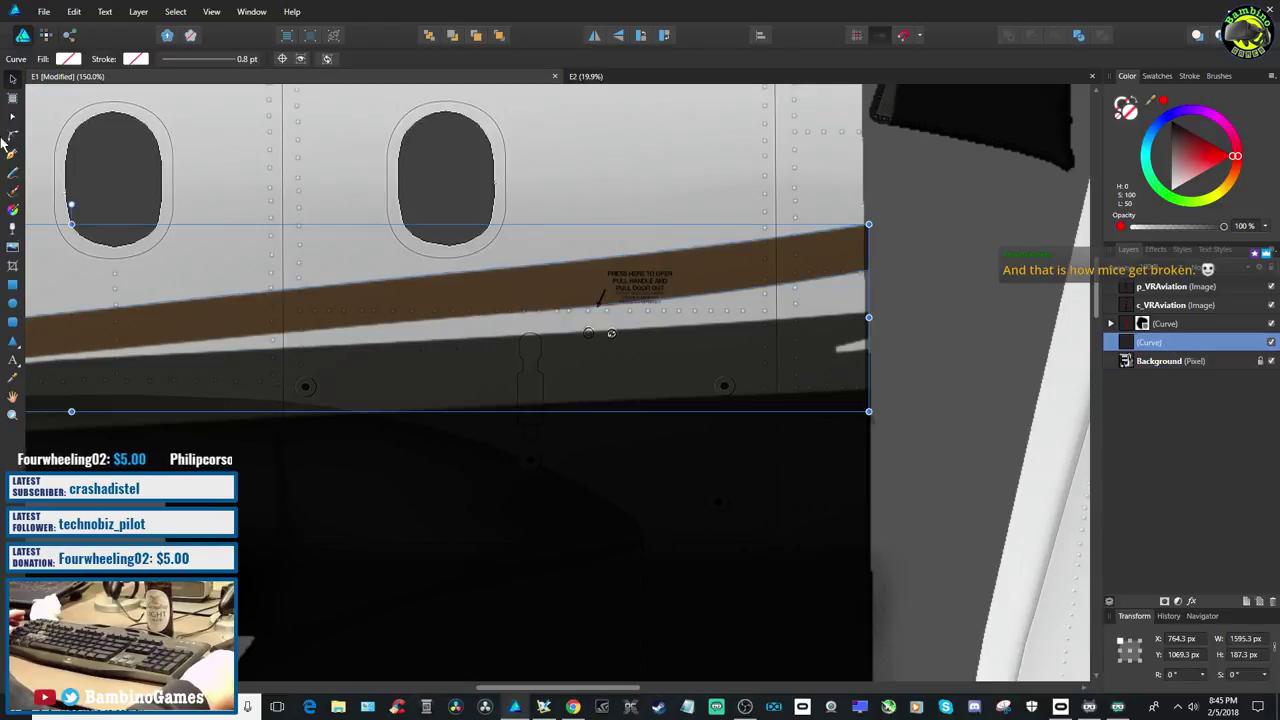
{"action": "left_click", "coordinate": [12, 155]}
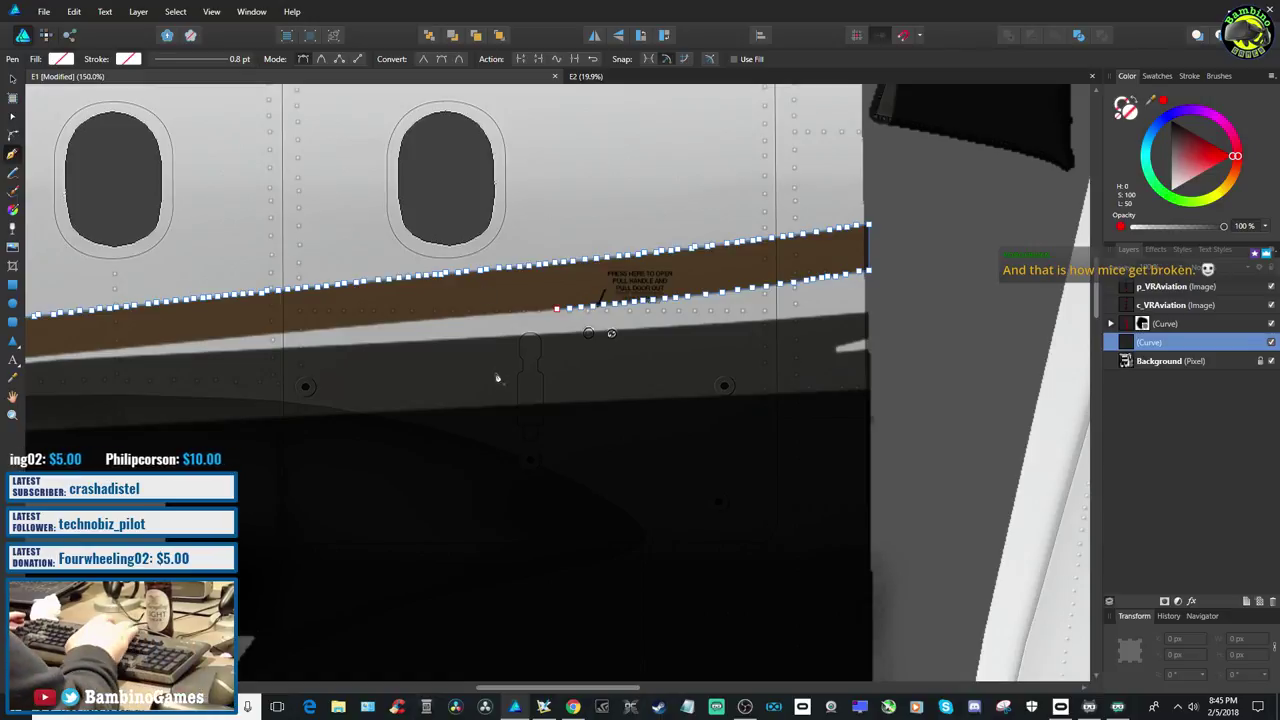
{"action": "scroll", "coordinate": [497, 378], "scroll_direction": "up", "scroll_amount": 1}
{"action": "scroll", "coordinate": [497, 378], "scroll_direction": "up", "scroll_amount": 1}
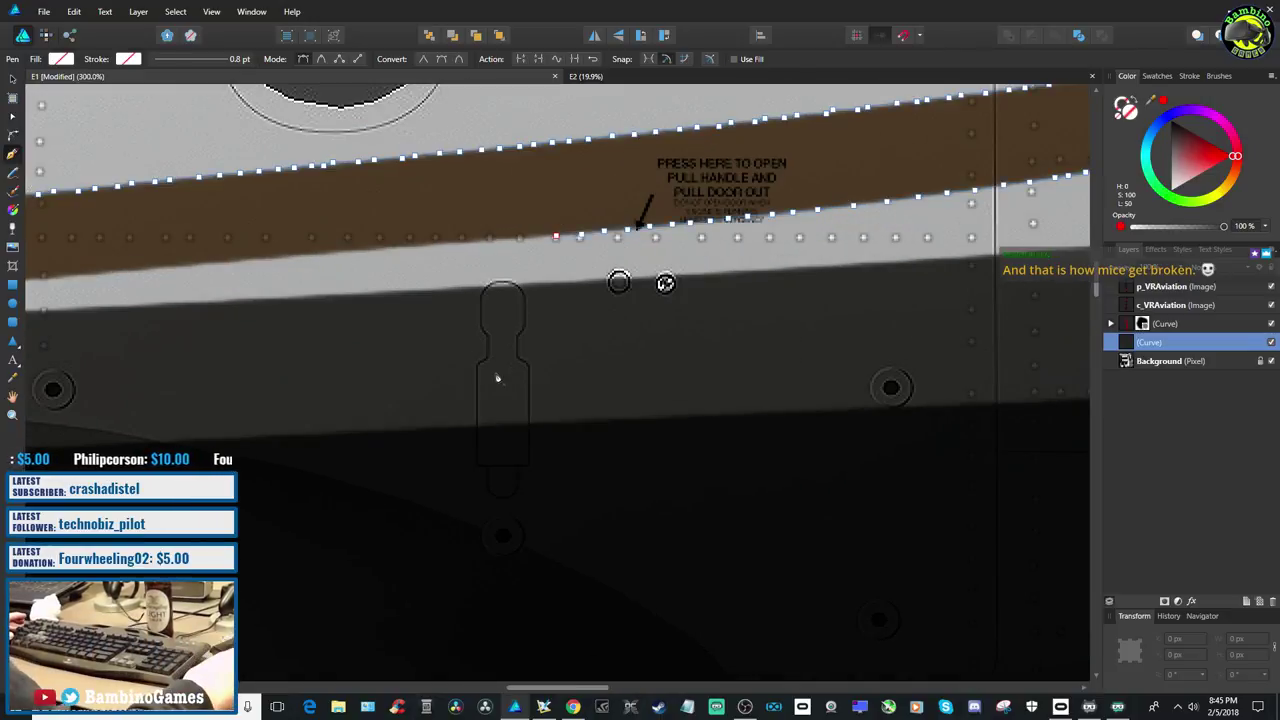
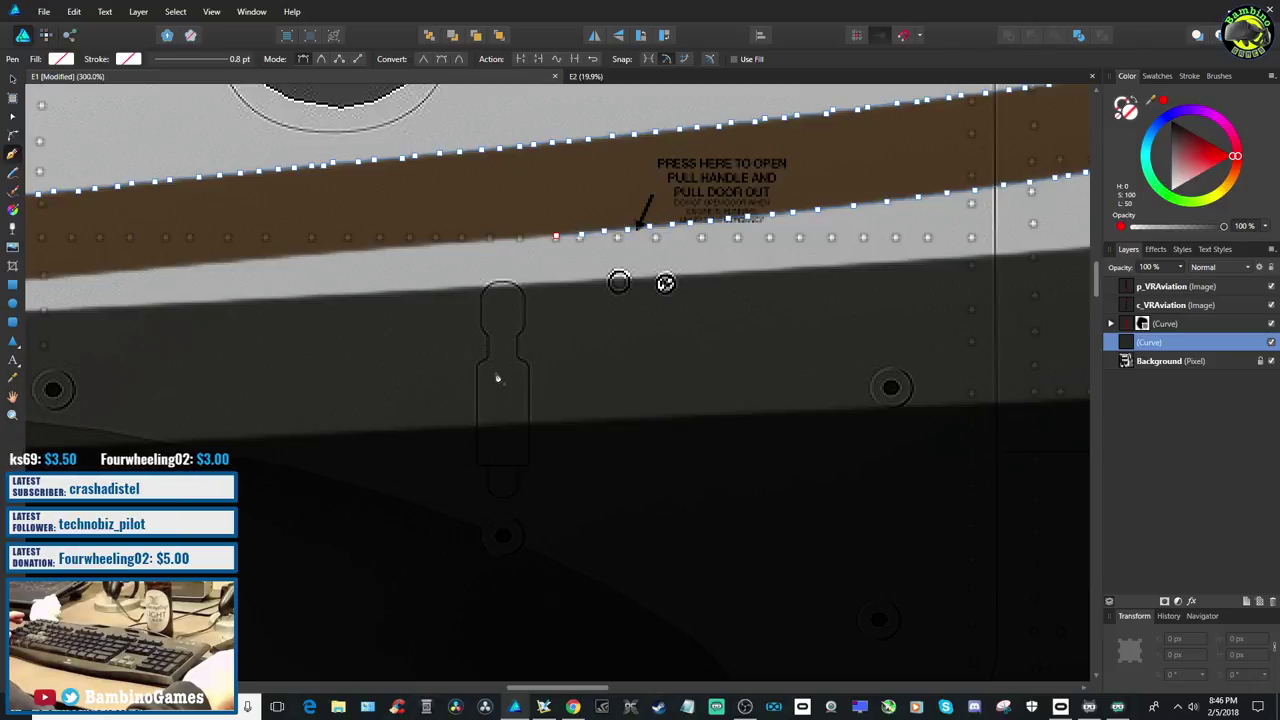
Try to continue the lower-edge trace with new nodes beyond the curve's last node, undoing each attempt
{"action": "left_click_drag", "start_coordinate": [563, 689], "coordinate": [532, 690]}
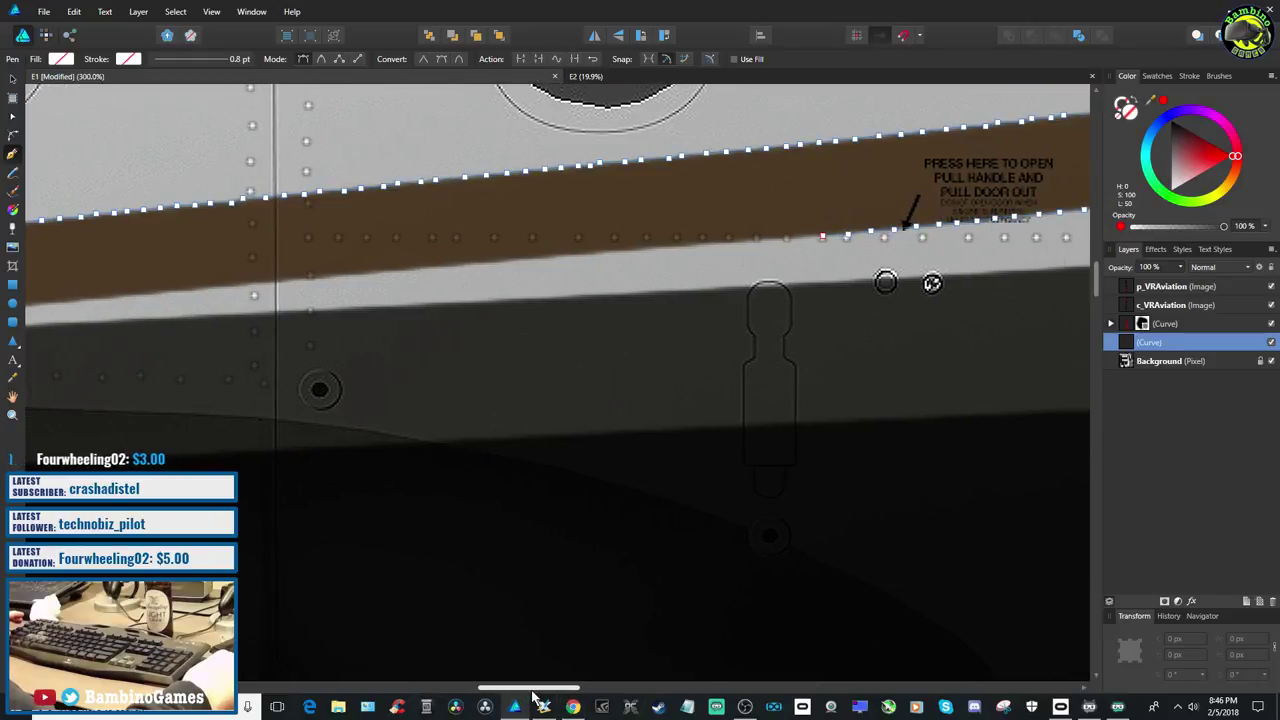
{"action": "left_click", "coordinate": [804, 240]}
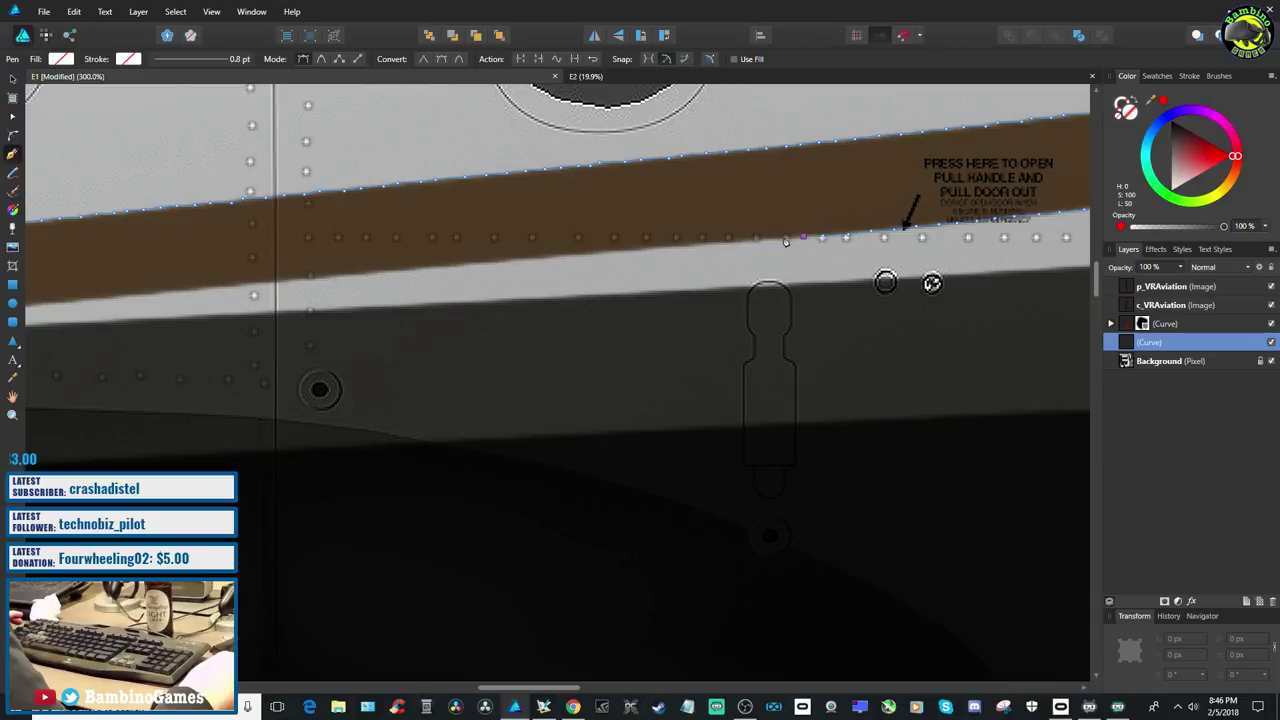
{"action": "left_click", "coordinate": [781, 240]}
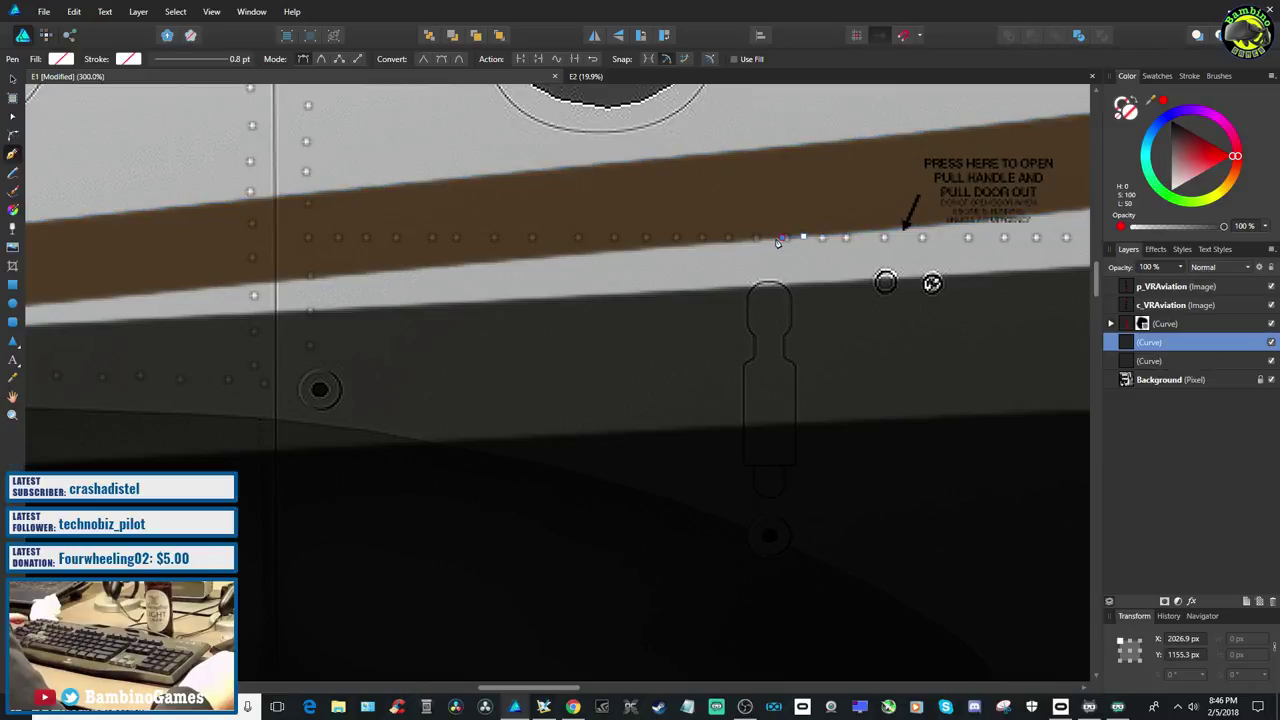
{"action": "key", "text": "ctrl+z"}
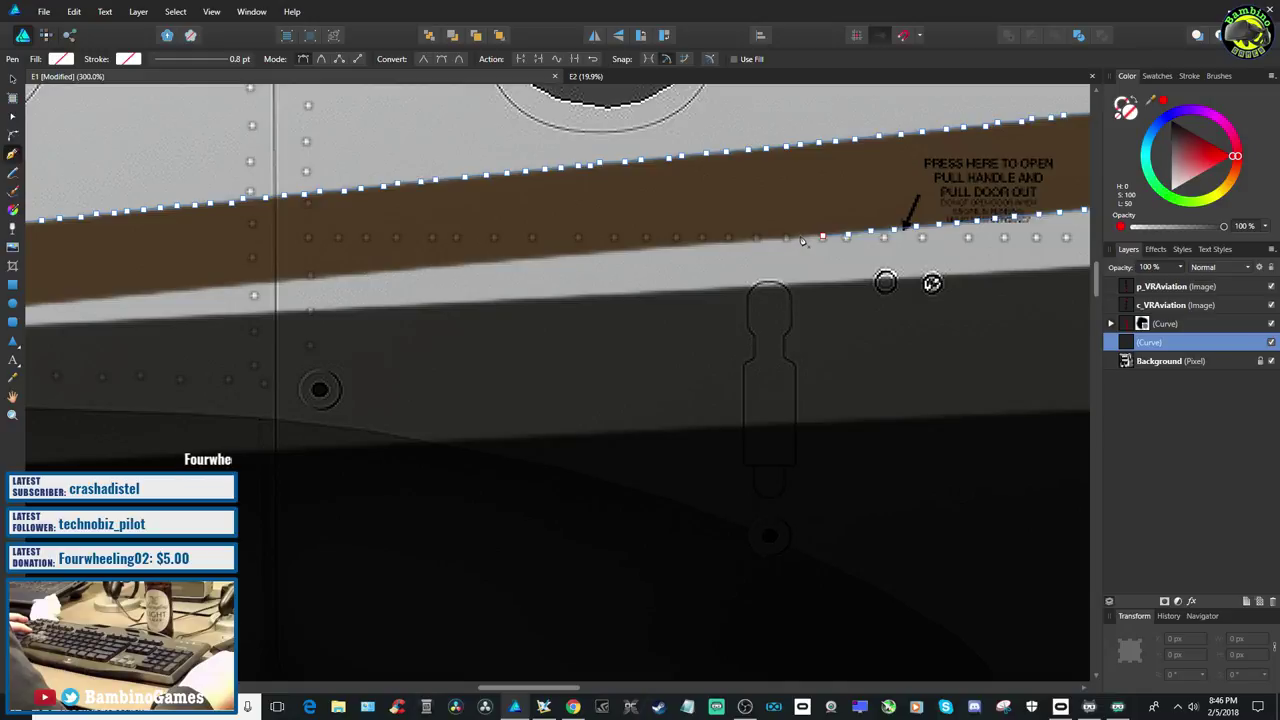
{"action": "key", "text": "Escape"}
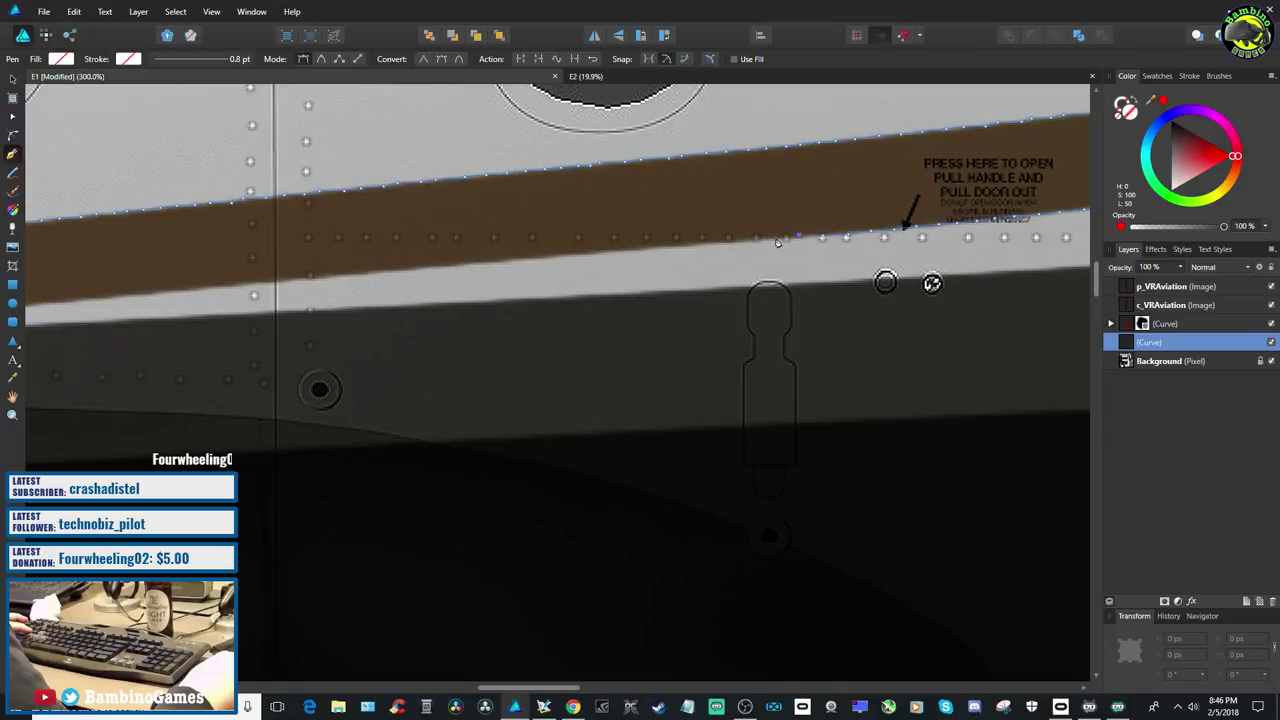
{"action": "left_click", "coordinate": [789, 238]}
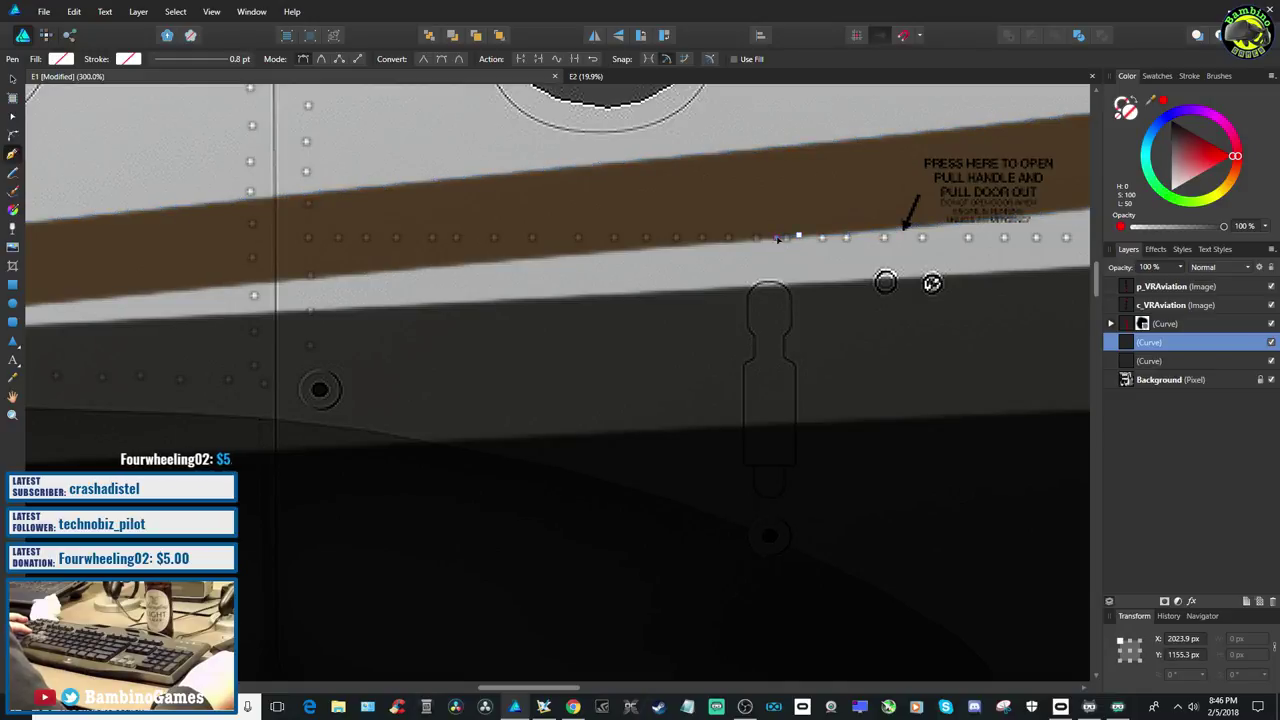
{"action": "key", "text": "ctrl+z"}
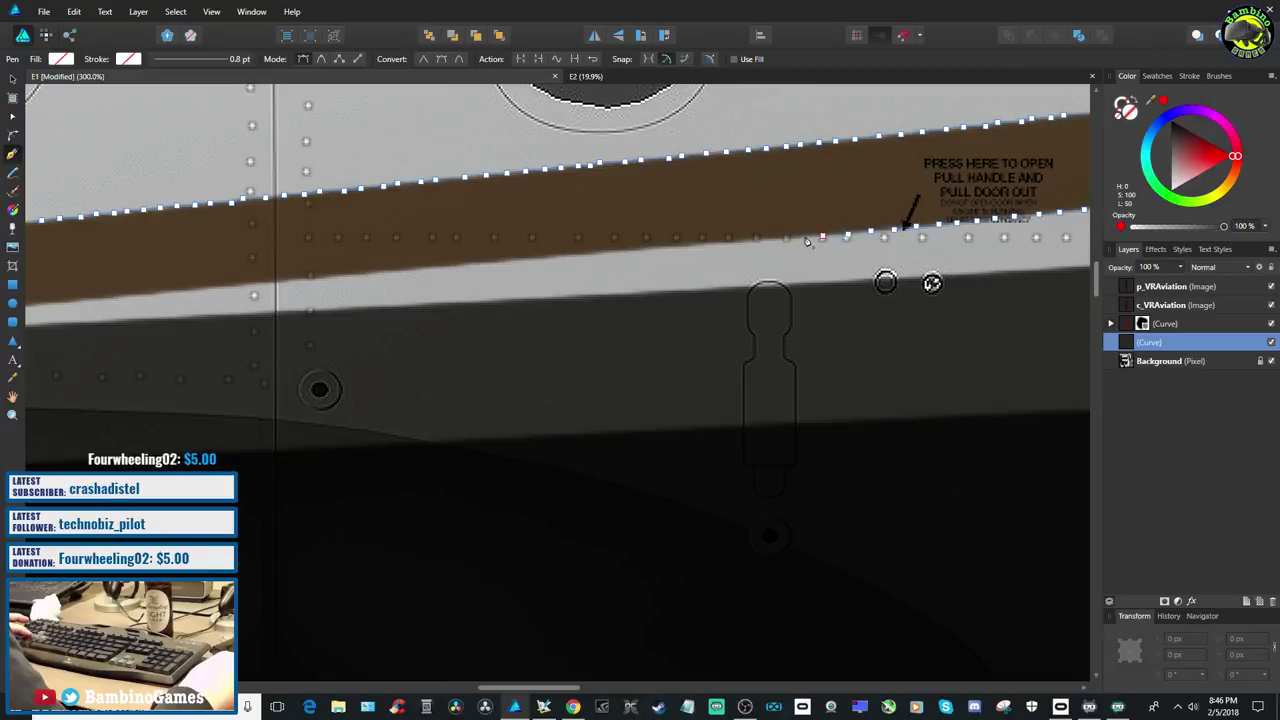
Start a separate curve beside the previous trace's end and follow the stripe's lower edge to about X 1978, Y 1159 px
{"action": "key", "text": "Escape"}
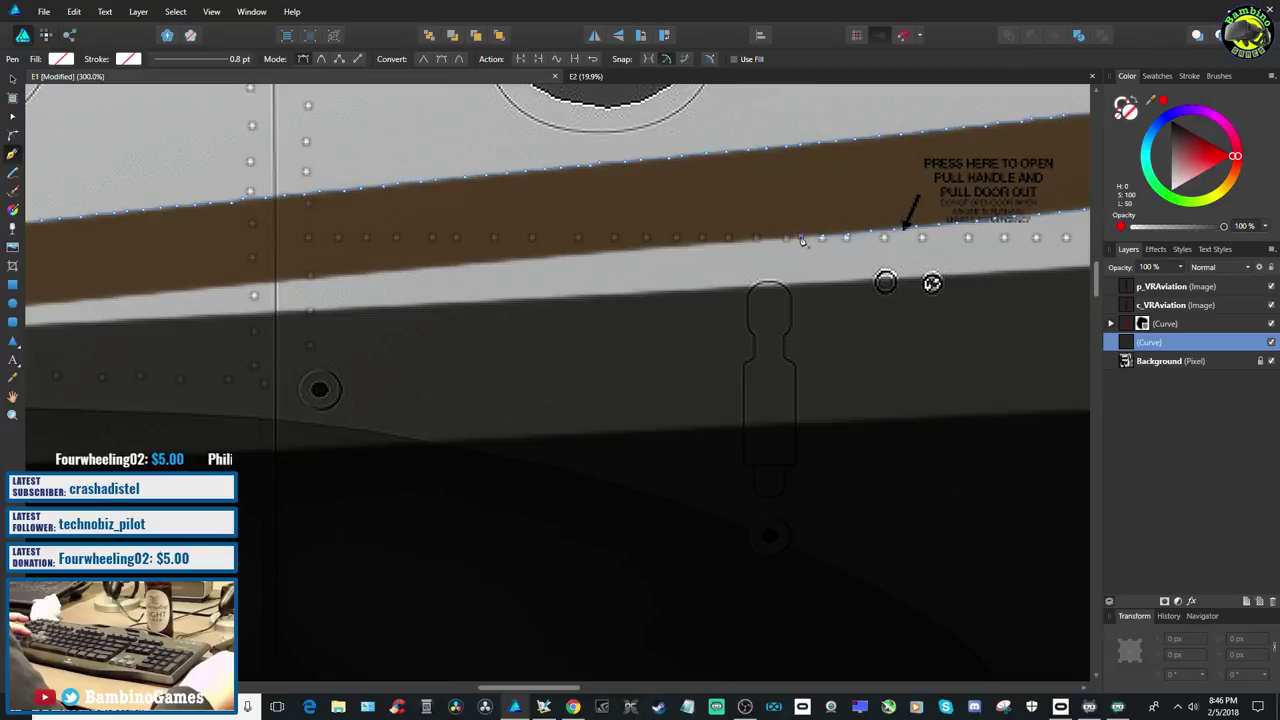
{"action": "left_click", "coordinate": [786, 240]}
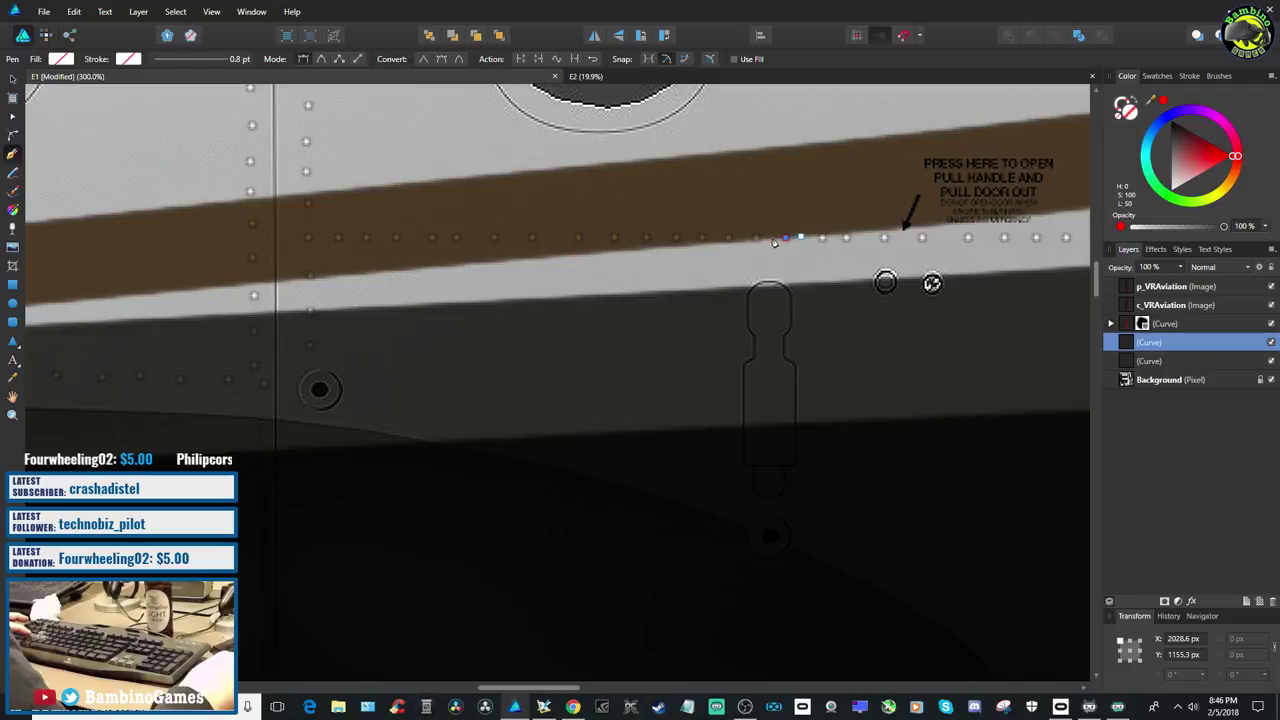
{"action": "left_click", "coordinate": [770, 240]}
{"action": "left_click", "coordinate": [752, 242]}
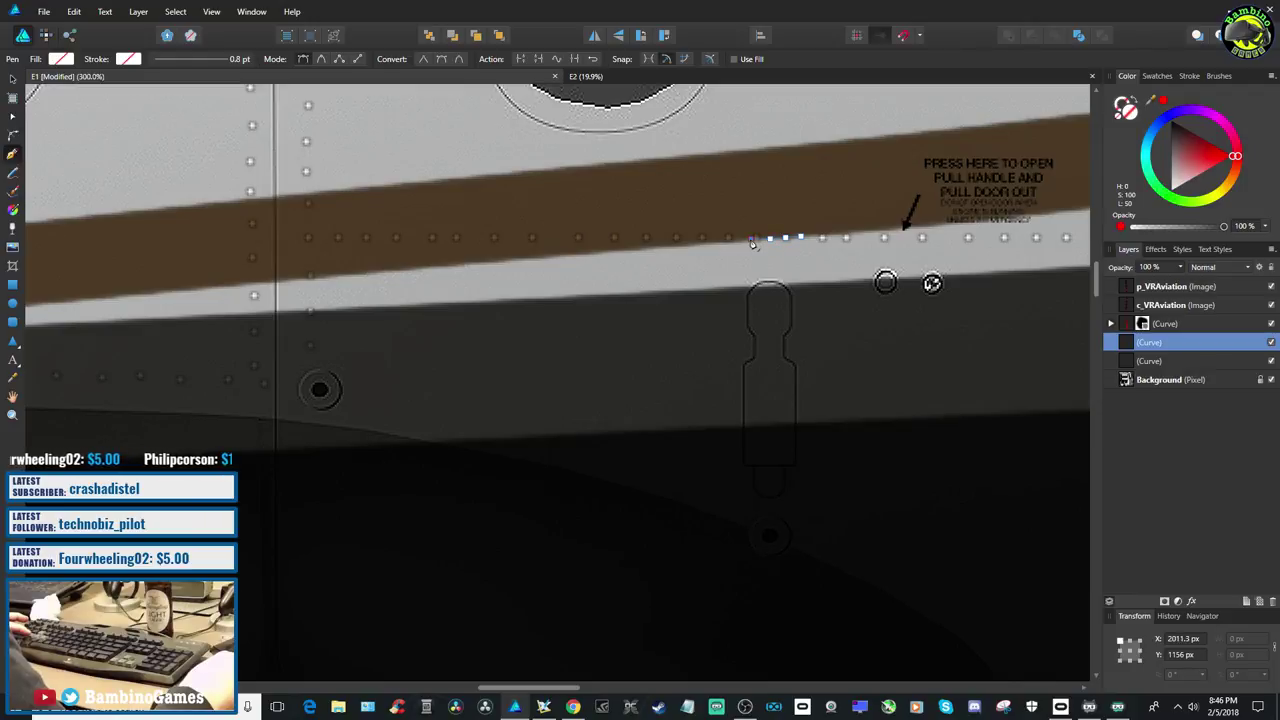
{"action": "left_click", "coordinate": [749, 246]}
{"action": "left_click", "coordinate": [726, 243]}
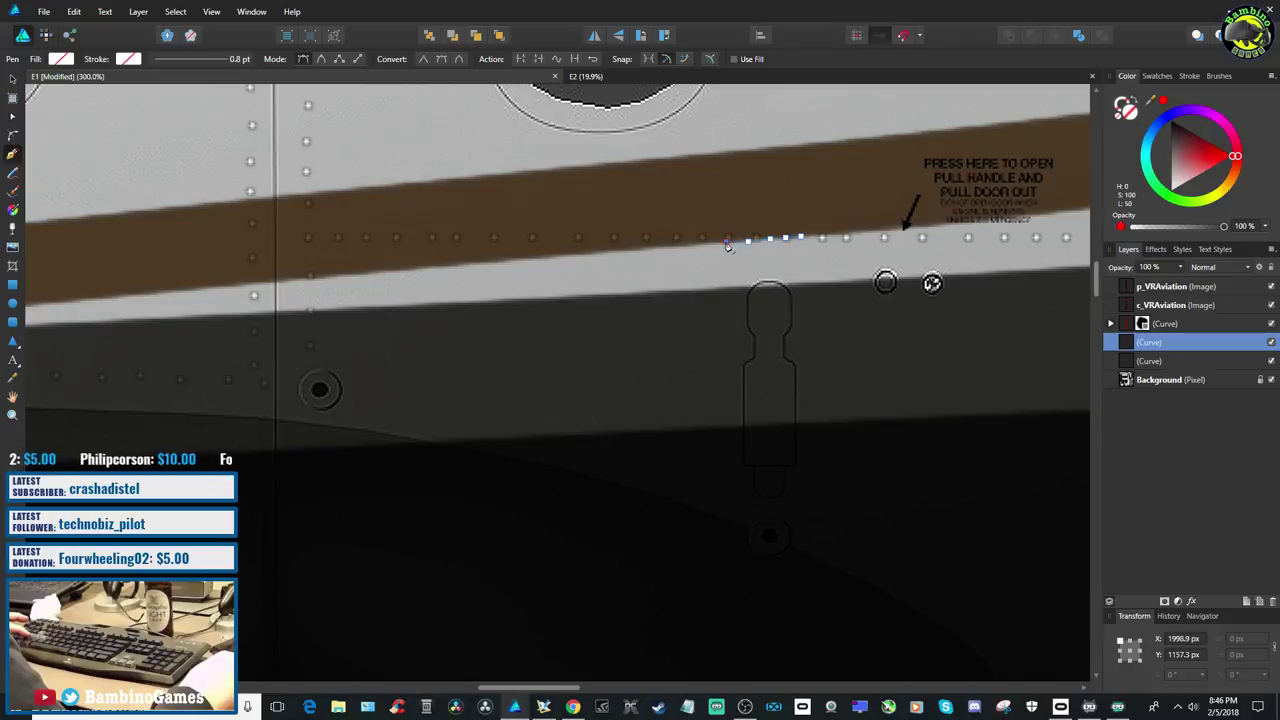
{"action": "left_click", "coordinate": [705, 246]}
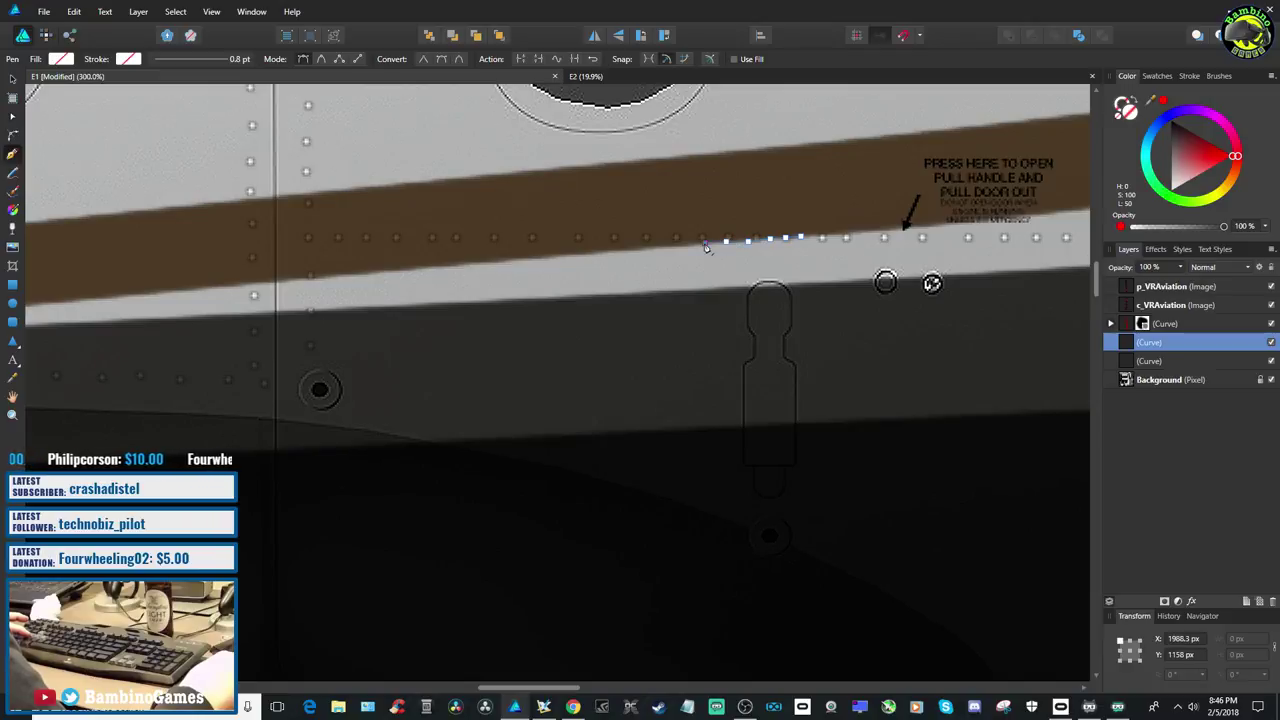
{"action": "left_click", "coordinate": [682, 248]}
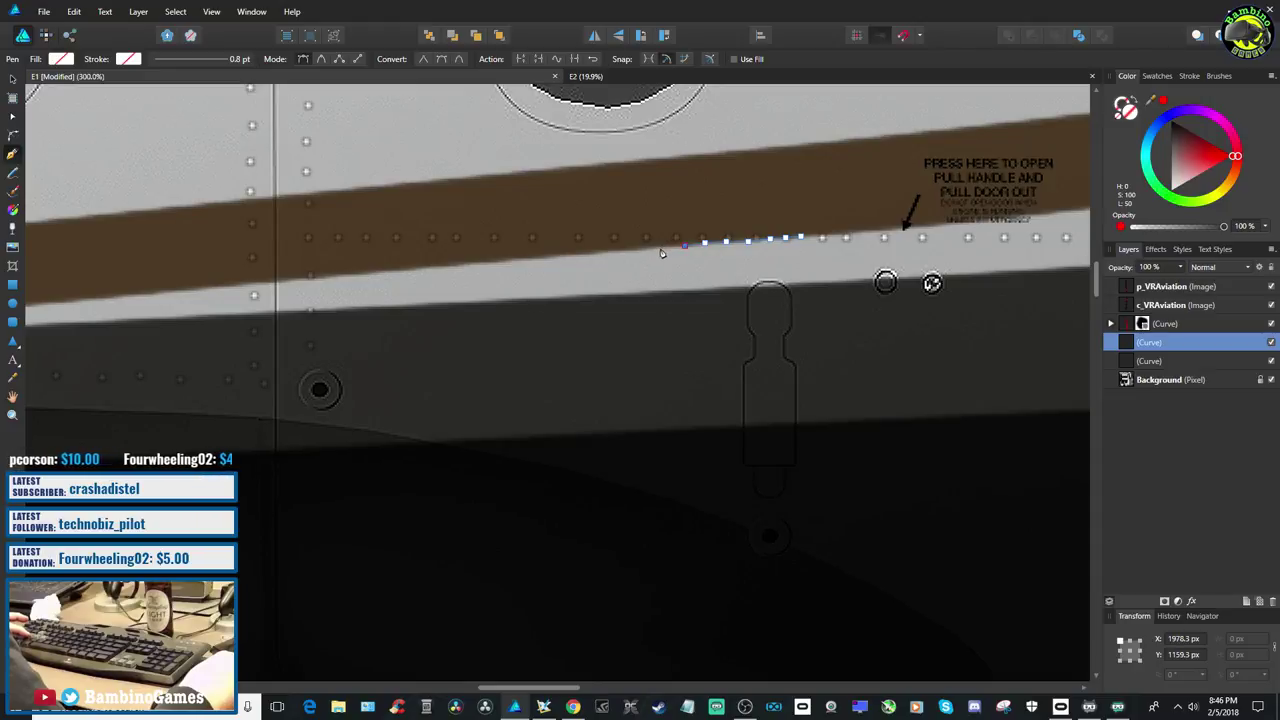
Extend the new curve along the brown stripe's lower edge with closely spaced nodes to about X 1865, Y 1169 px
{"action": "left_click", "coordinate": [661, 252]}
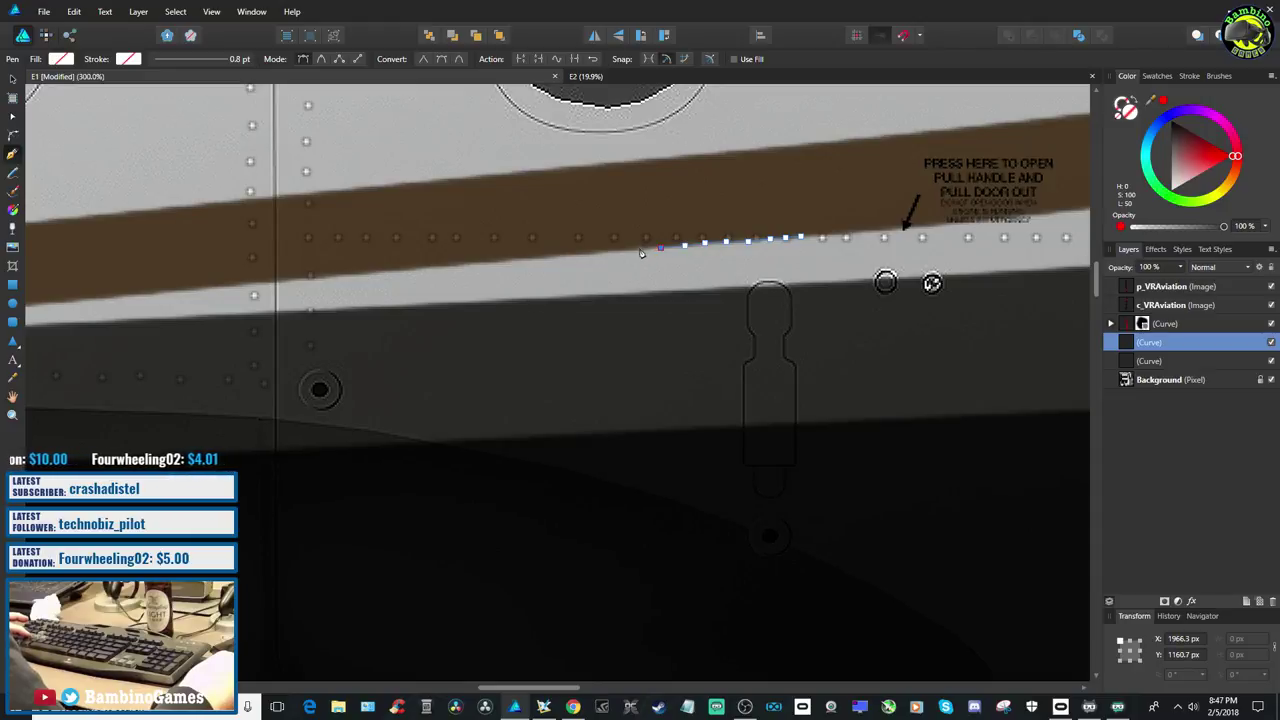
{"action": "left_click", "coordinate": [641, 253]}
{"action": "left_click", "coordinate": [625, 255]}
{"action": "left_click", "coordinate": [609, 256]}
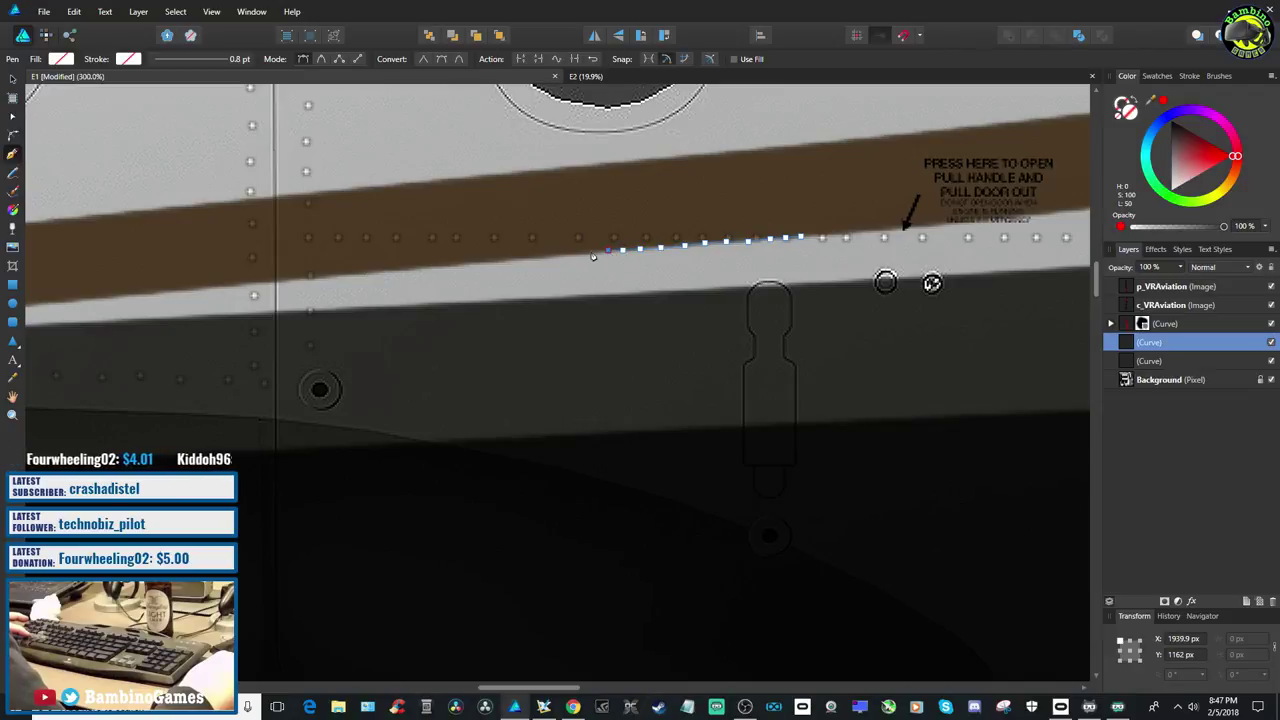
{"action": "left_click", "coordinate": [592, 258]}
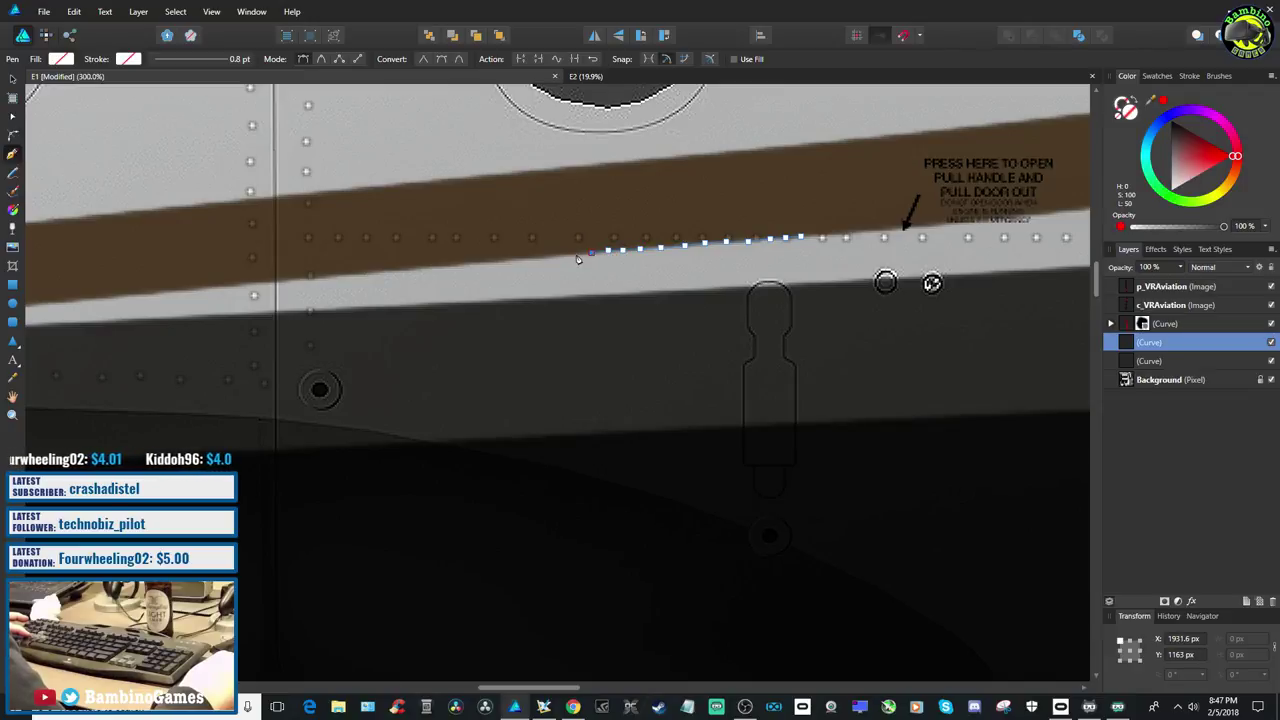
{"action": "left_click", "coordinate": [577, 258]}
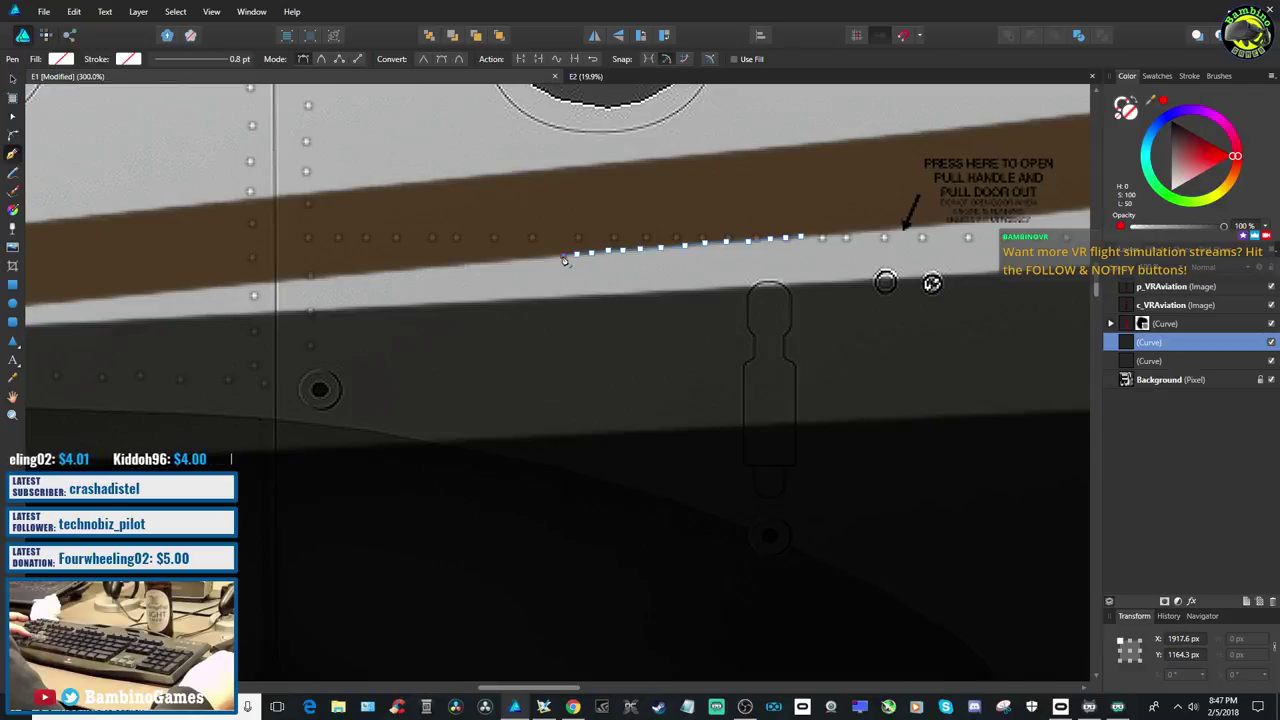
{"action": "left_click", "coordinate": [547, 262]}
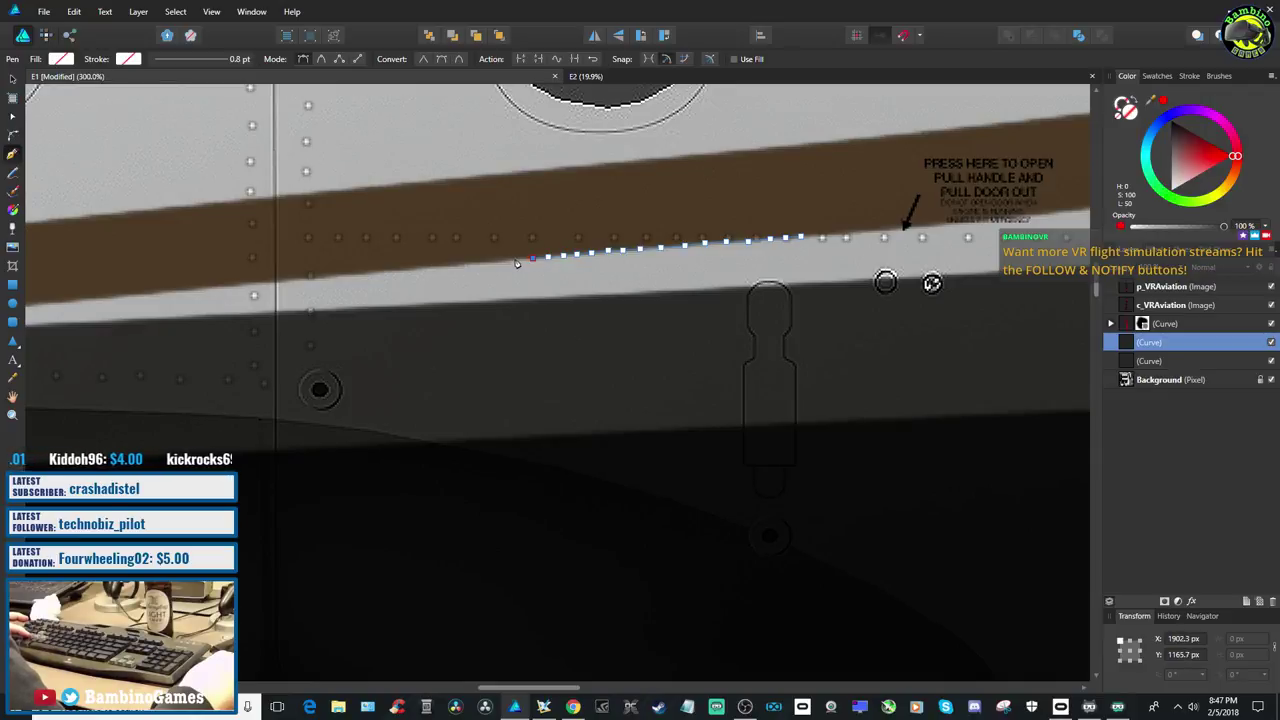
{"action": "left_click", "coordinate": [517, 262]}
{"action": "left_click", "coordinate": [498, 263]}
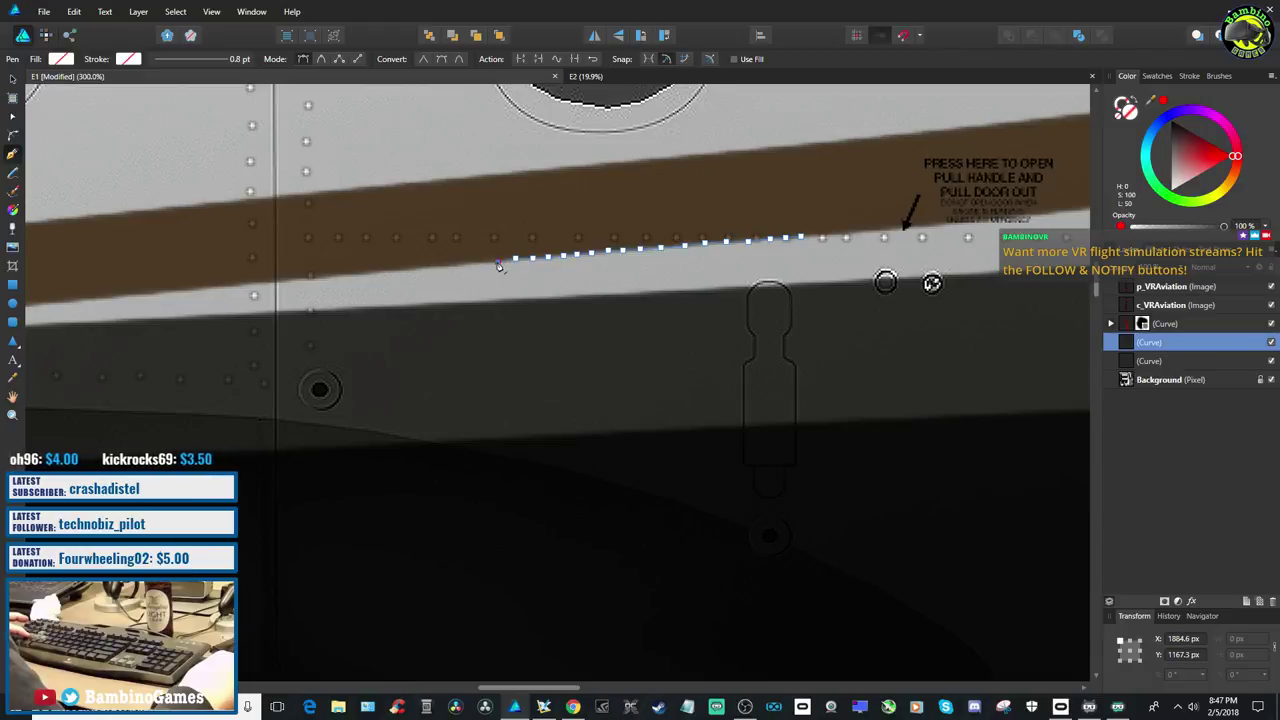
{"action": "left_click", "coordinate": [476, 265]}
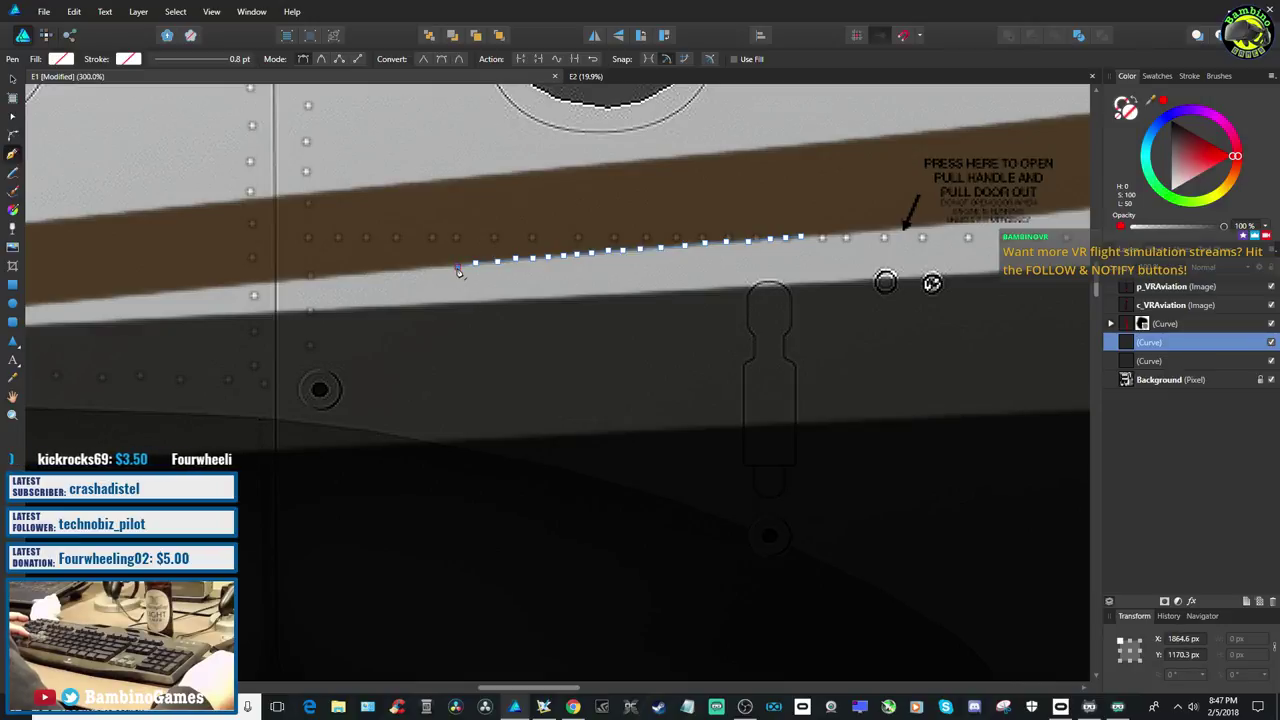
{"action": "left_click", "coordinate": [458, 267]}
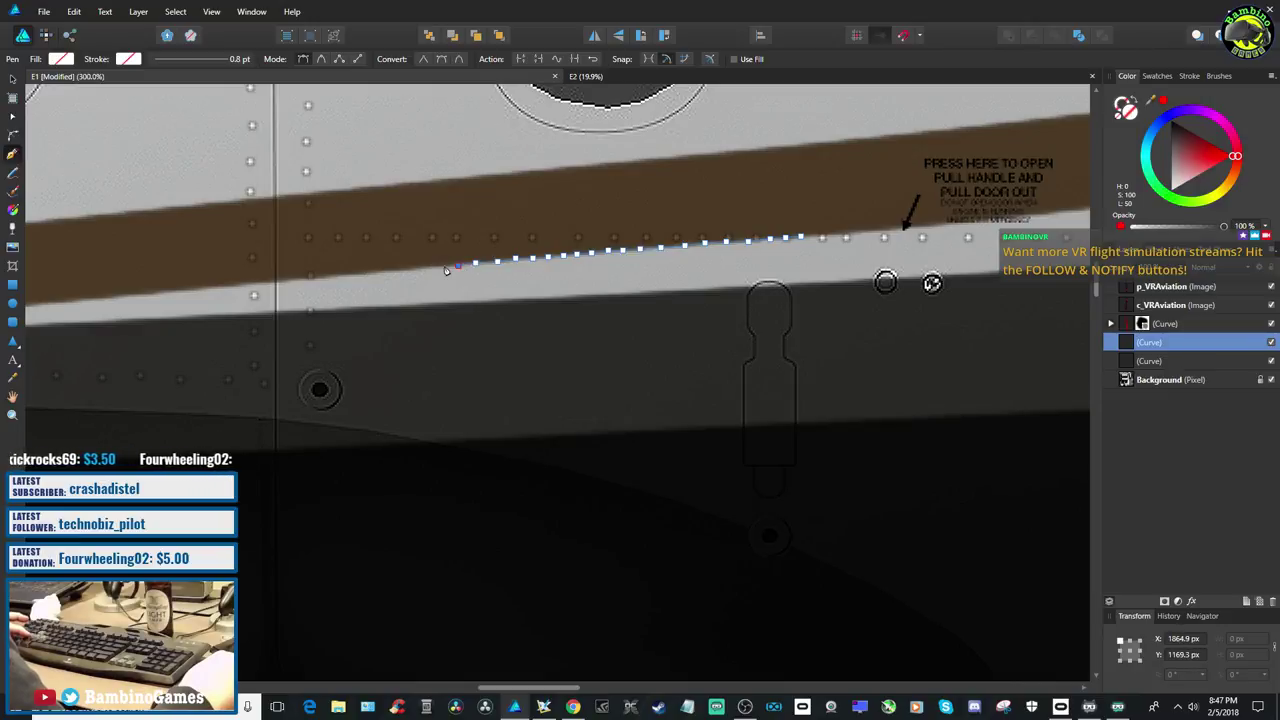
Continue tracing the stripe's lower edge across the vertical panel line to about X 1738, Y 1180 px, redoing one misplaced node
{"action": "left_click", "coordinate": [439, 267]}
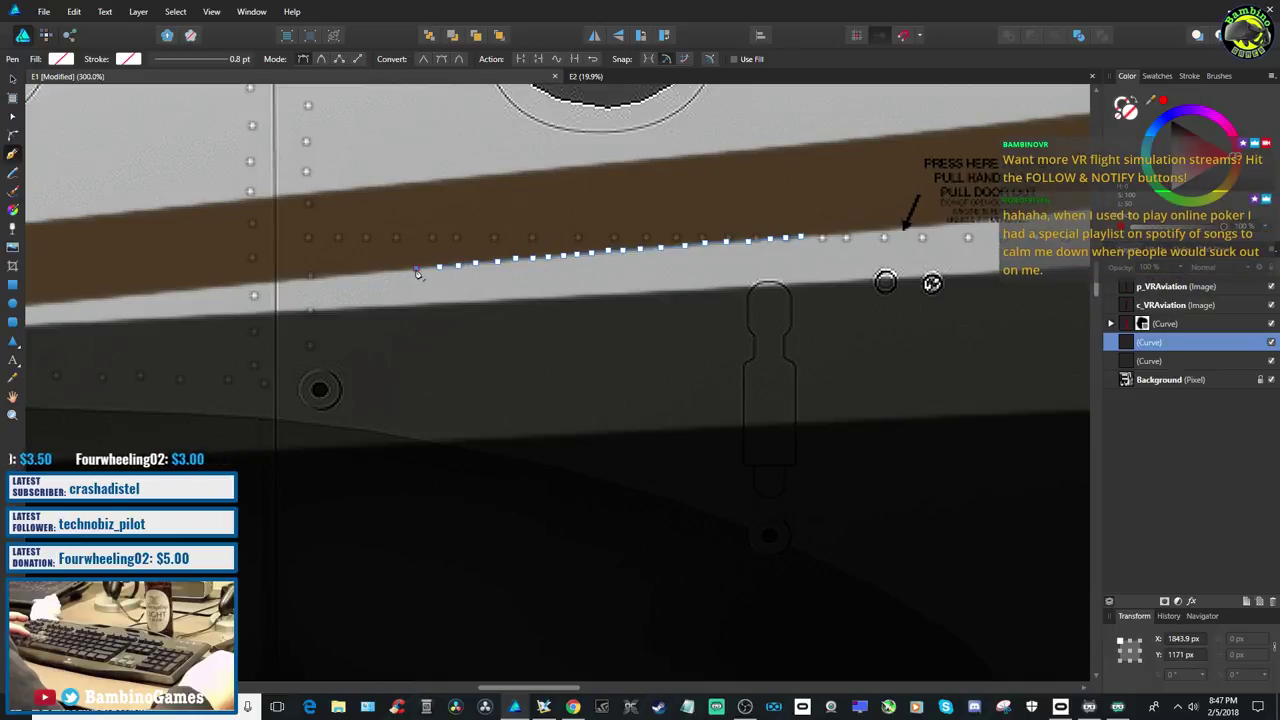
{"action": "left_click", "coordinate": [397, 271]}
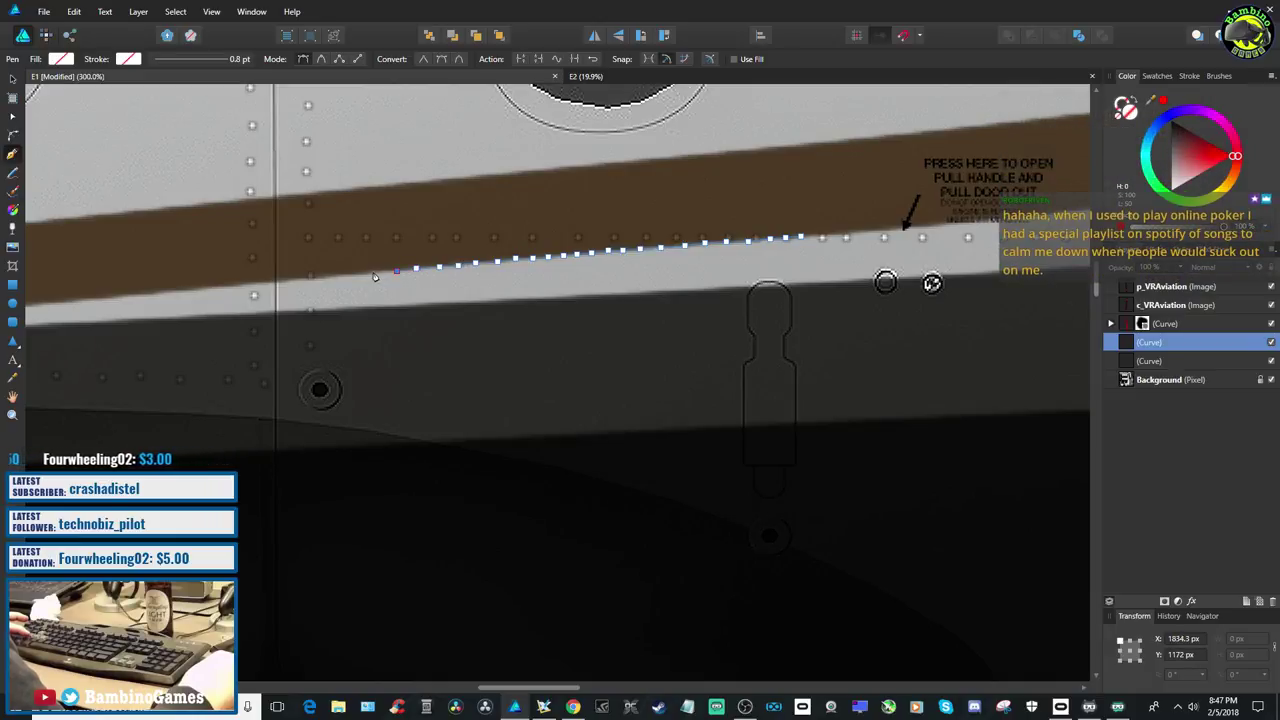
{"action": "left_click", "coordinate": [374, 273]}
{"action": "key", "text": "ctrl+z"}
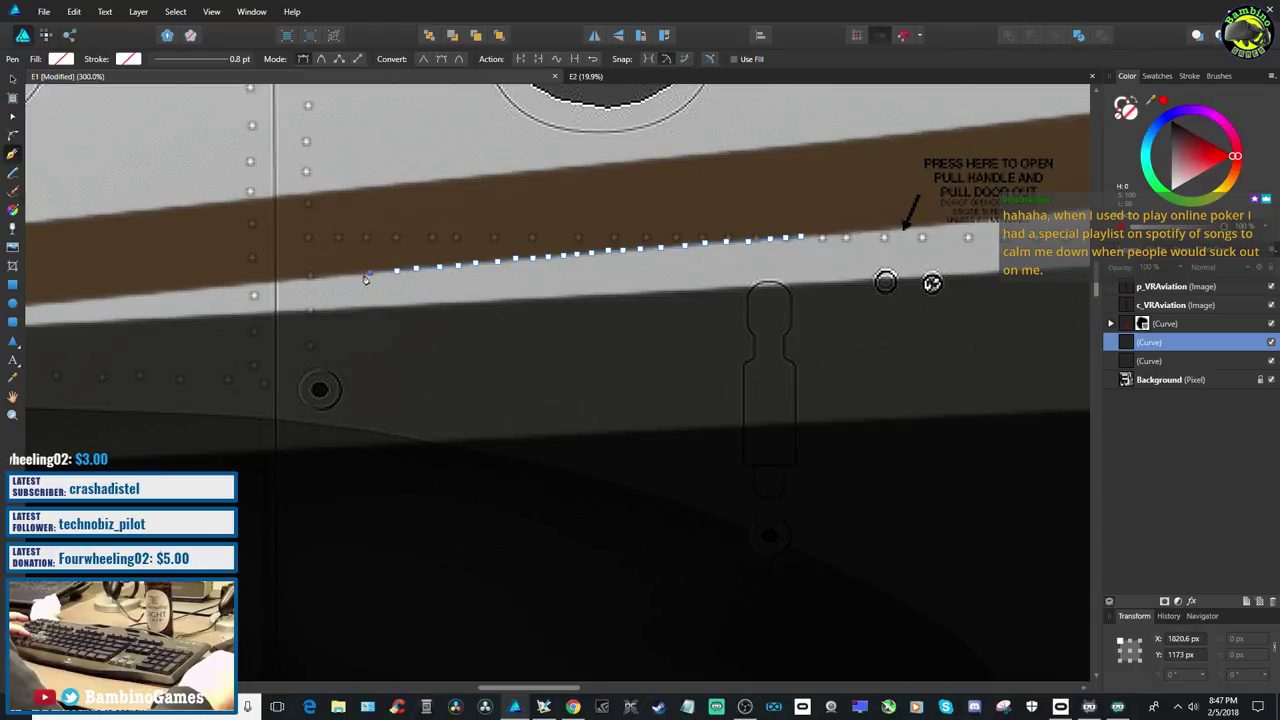
{"action": "left_click", "coordinate": [348, 276]}
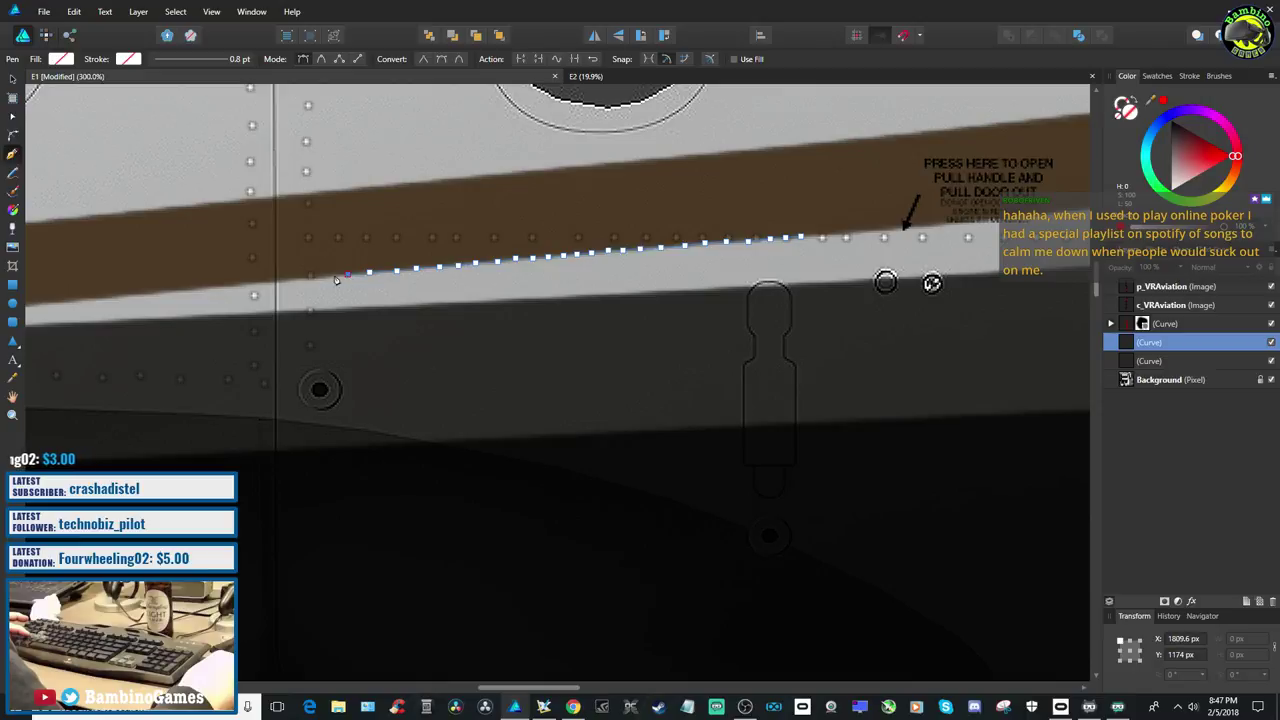
{"action": "left_click", "coordinate": [327, 279]}
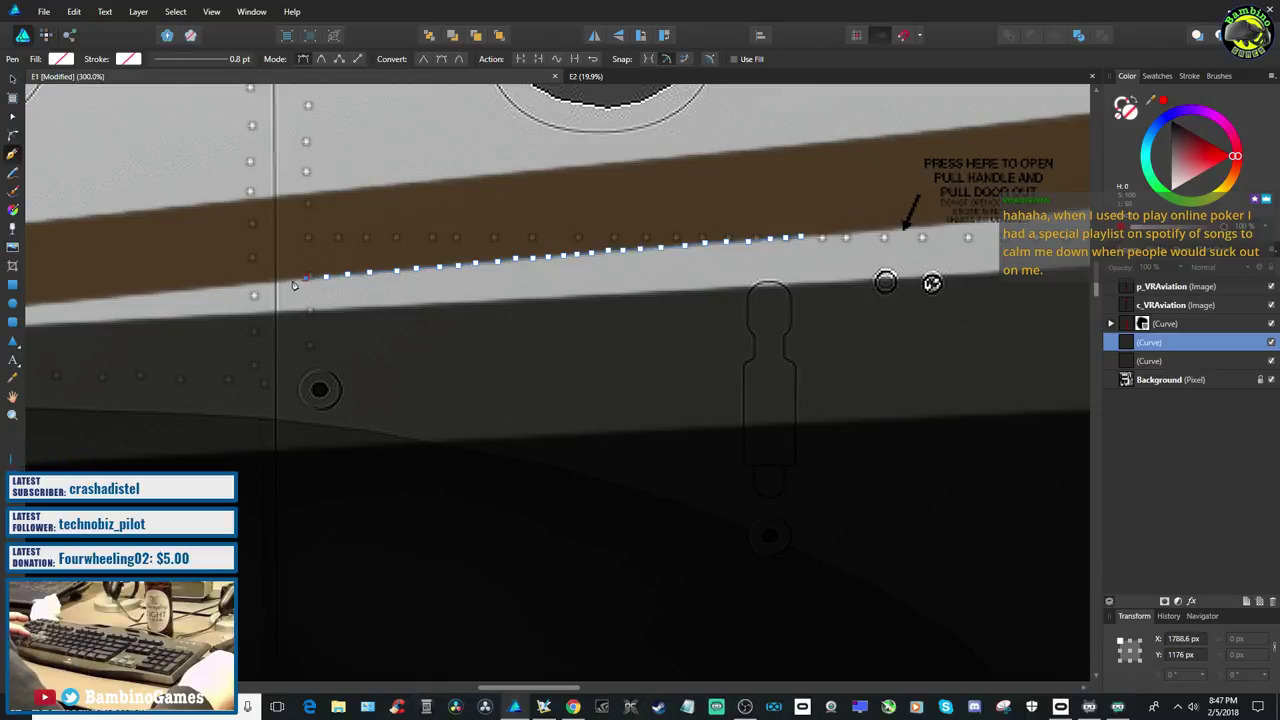
{"action": "left_click", "coordinate": [308, 280]}
{"action": "left_click", "coordinate": [297, 282]}
{"action": "left_click", "coordinate": [282, 284]}
{"action": "left_click", "coordinate": [265, 285]}
{"action": "left_click", "coordinate": [248, 285]}
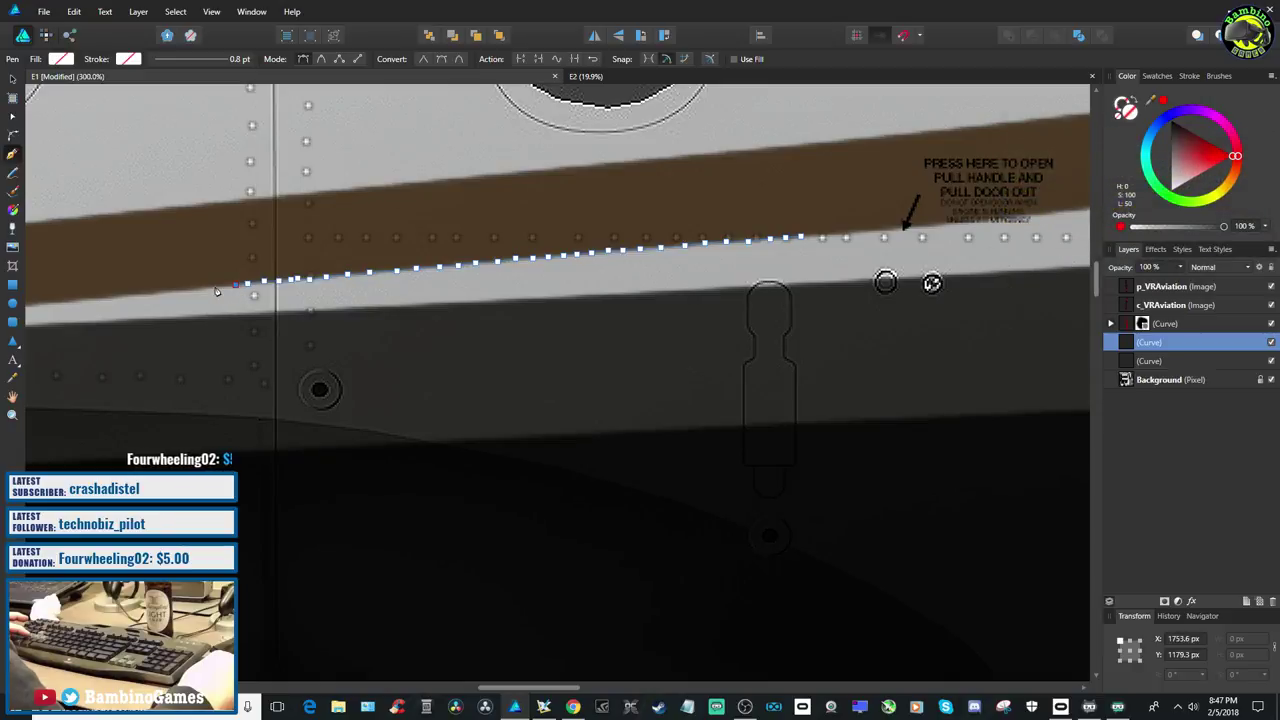
{"action": "left_click", "coordinate": [204, 287]}
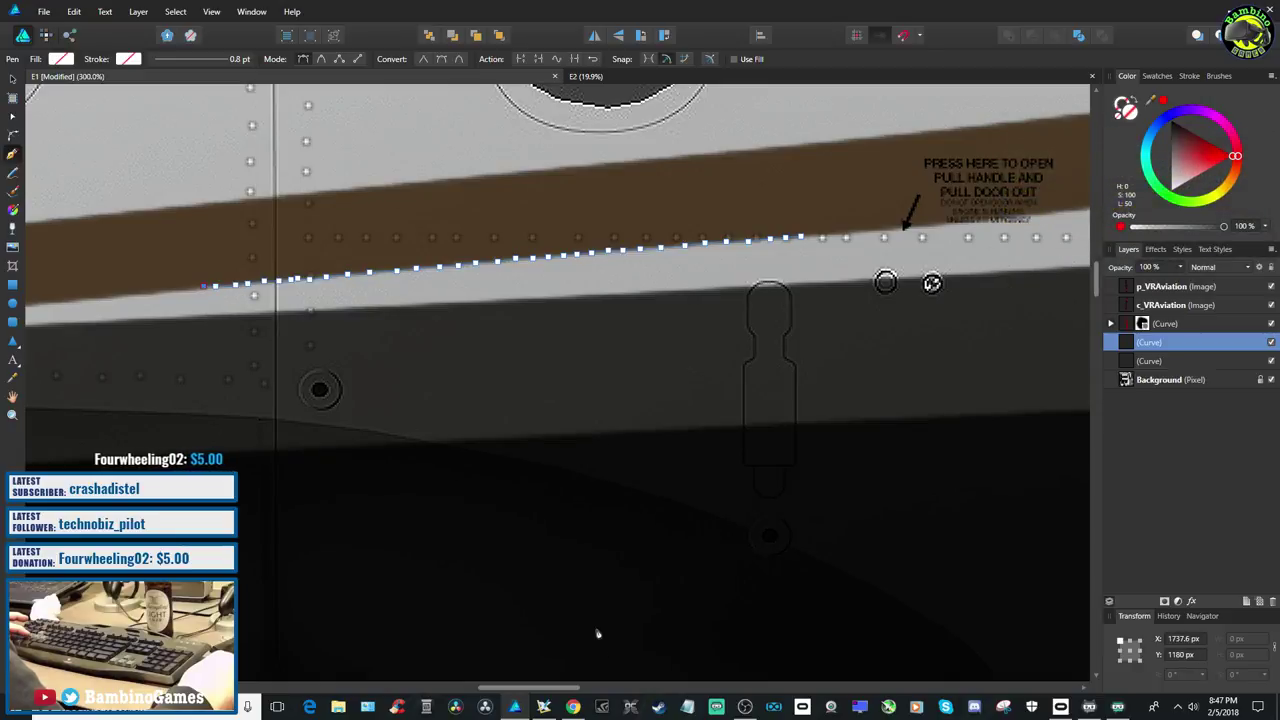
Carry the lower-edge trace beyond the panel line toward the tapering white band, to about X 1706, Y 1184 px
{"action": "left_click_drag", "start_coordinate": [558, 689], "coordinate": [488, 689]}
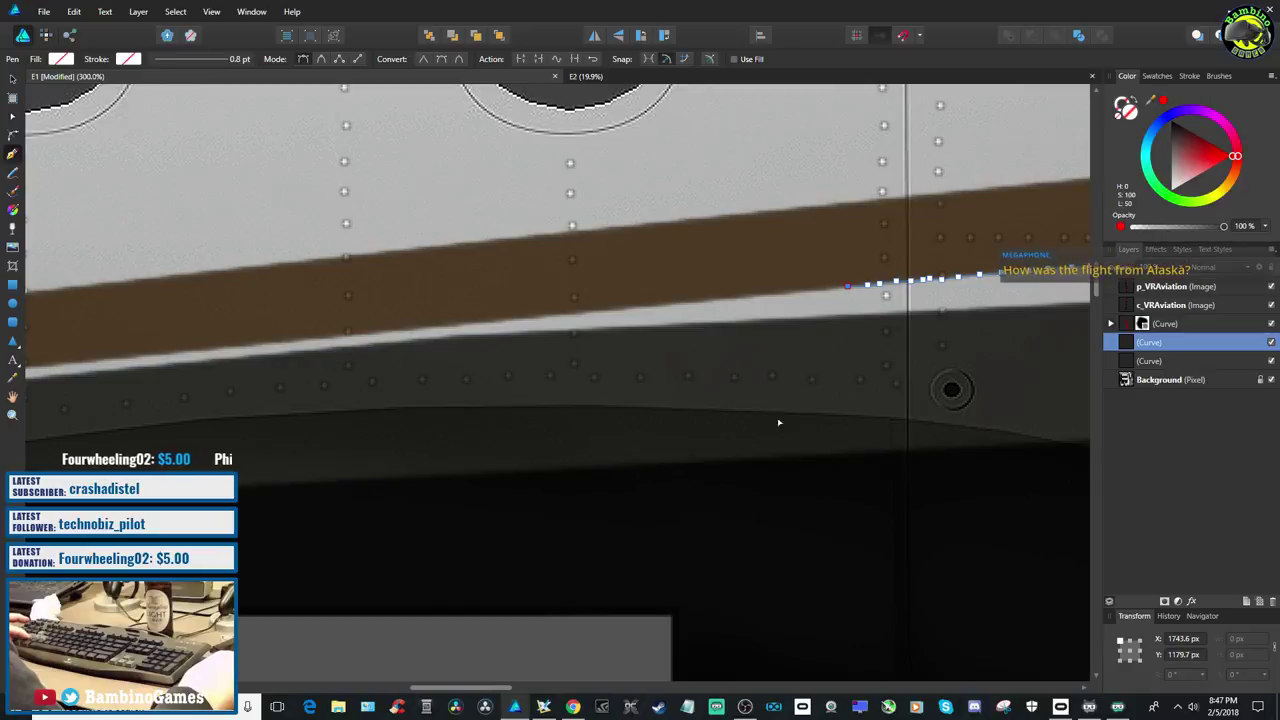
{"action": "left_click", "coordinate": [845, 287]}
{"action": "left_click", "coordinate": [829, 290]}
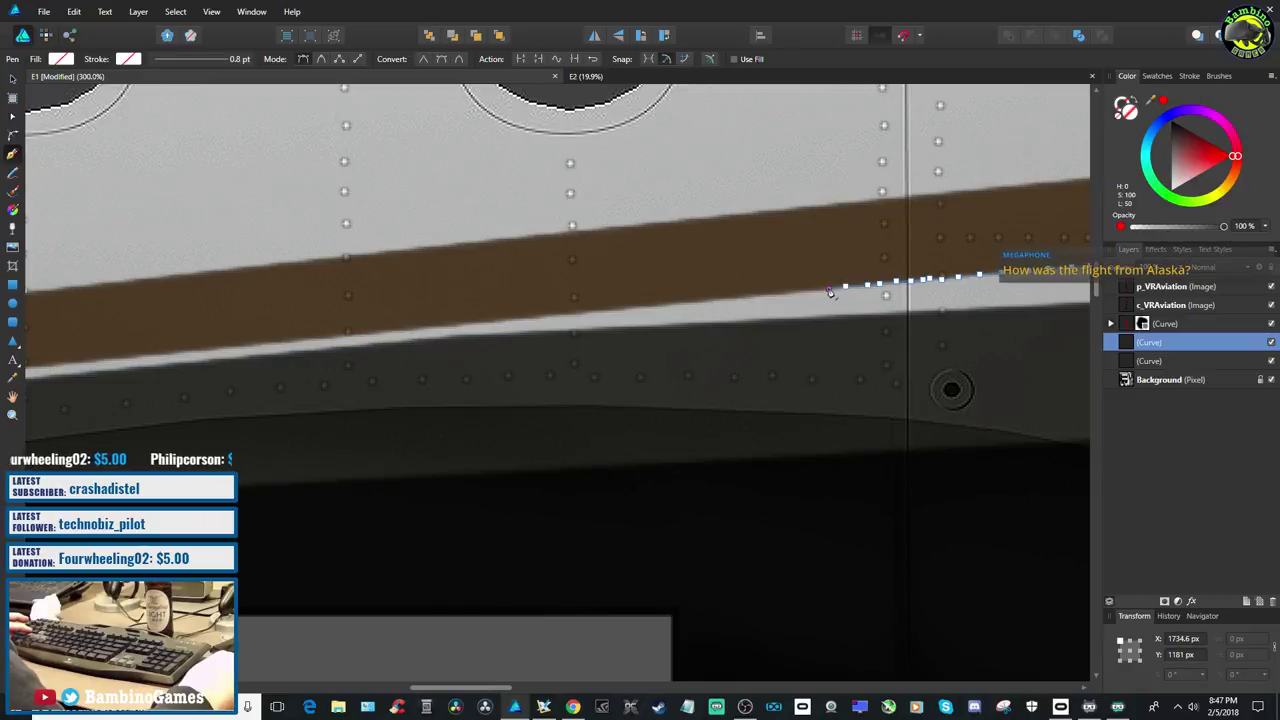
{"action": "left_click", "coordinate": [811, 293]}
{"action": "left_click", "coordinate": [793, 295]}
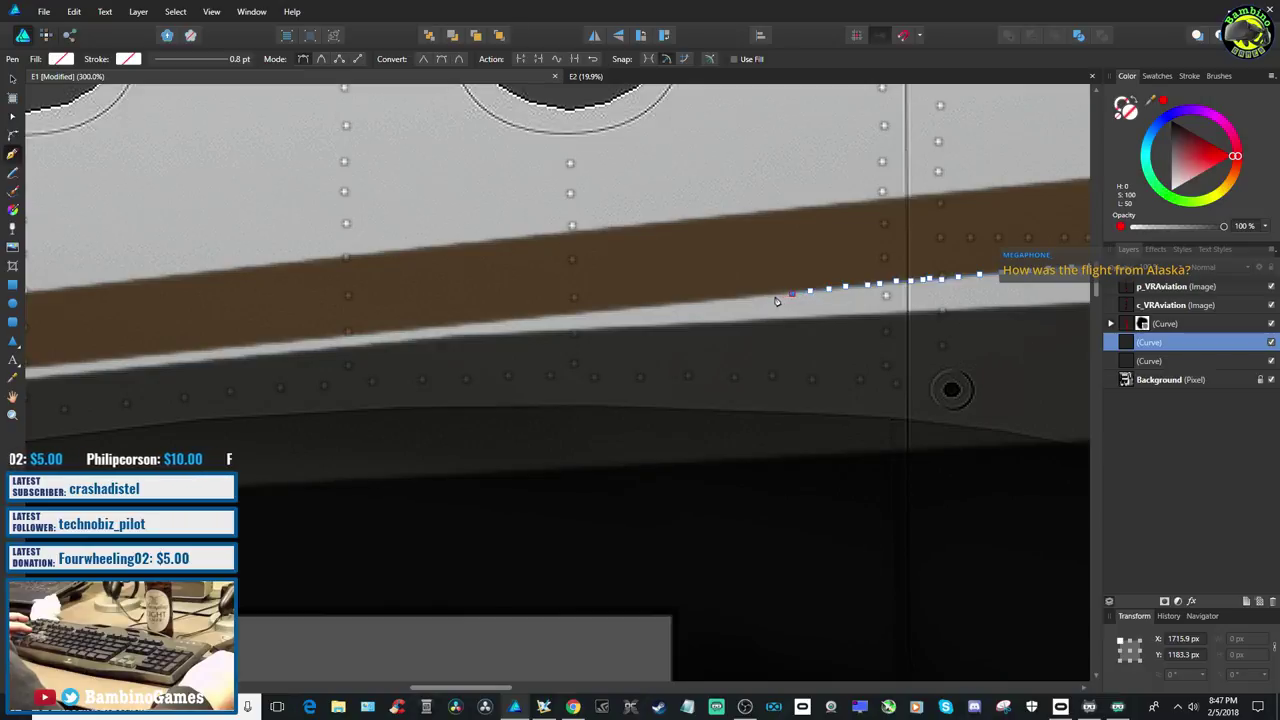
{"action": "left_click", "coordinate": [773, 296]}
{"action": "left_click", "coordinate": [747, 297]}
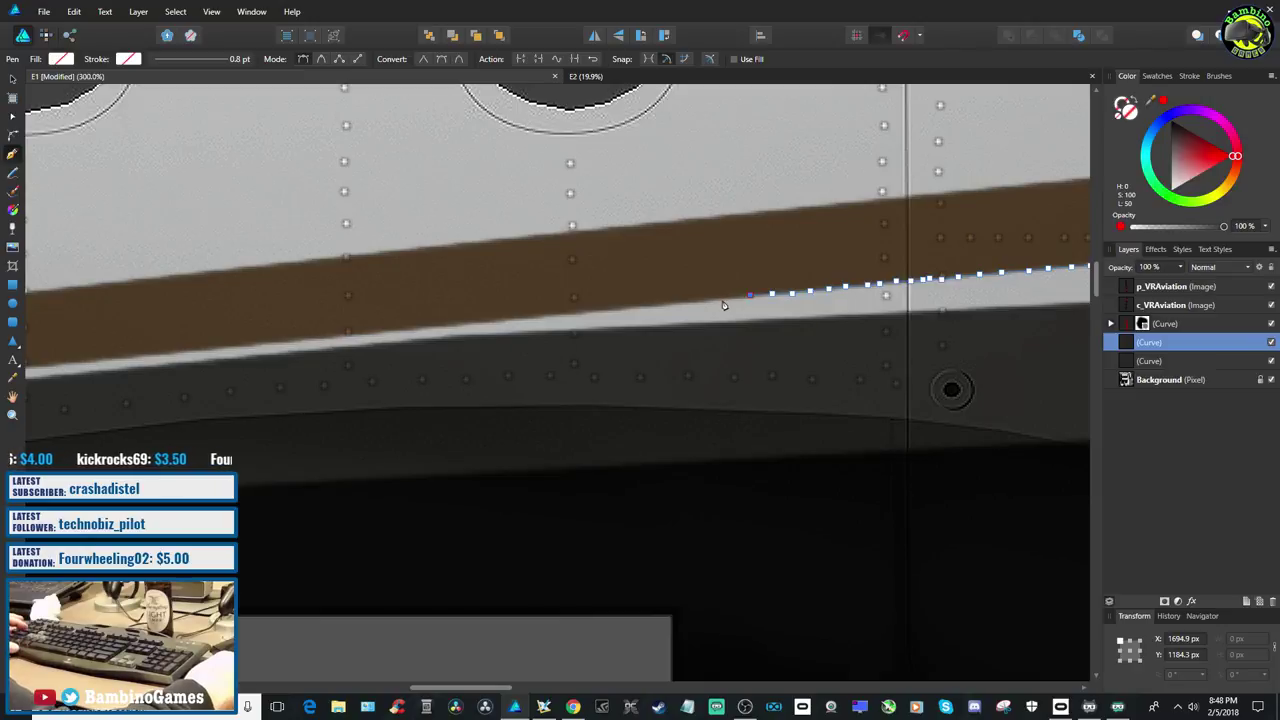
{"action": "left_click", "coordinate": [723, 299]}
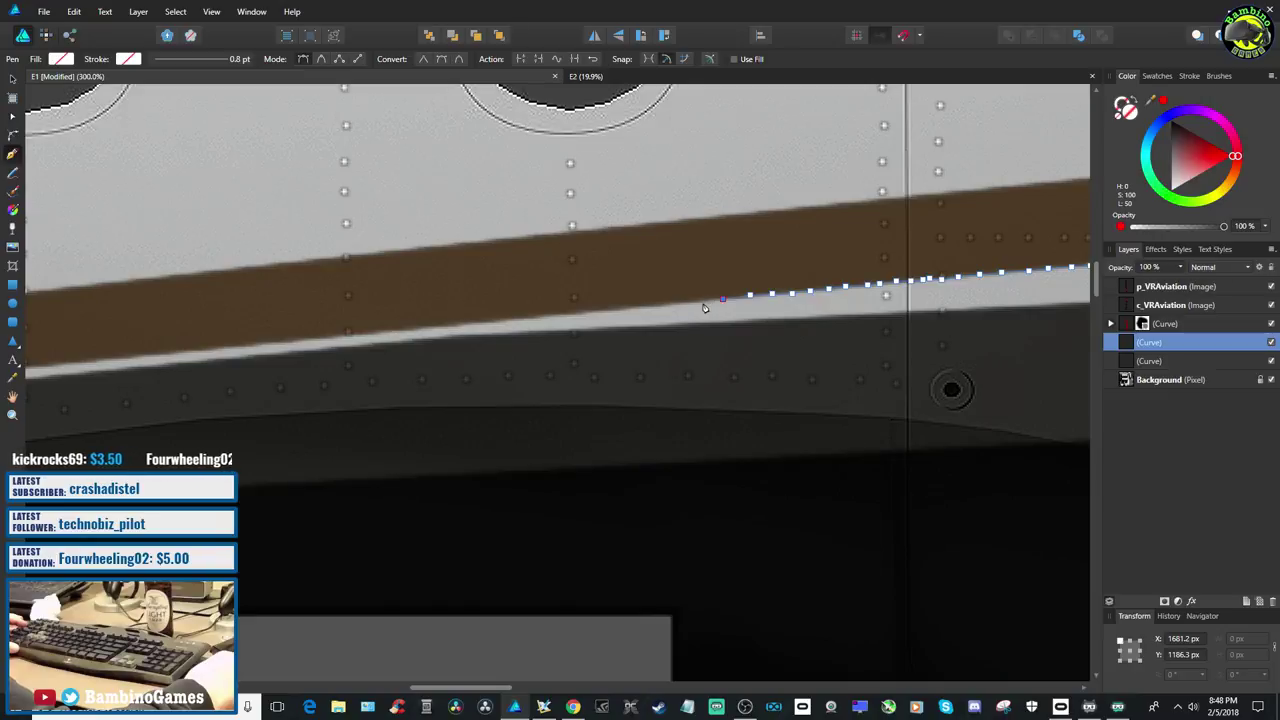
{"action": "key", "text": "ctrl+z"}
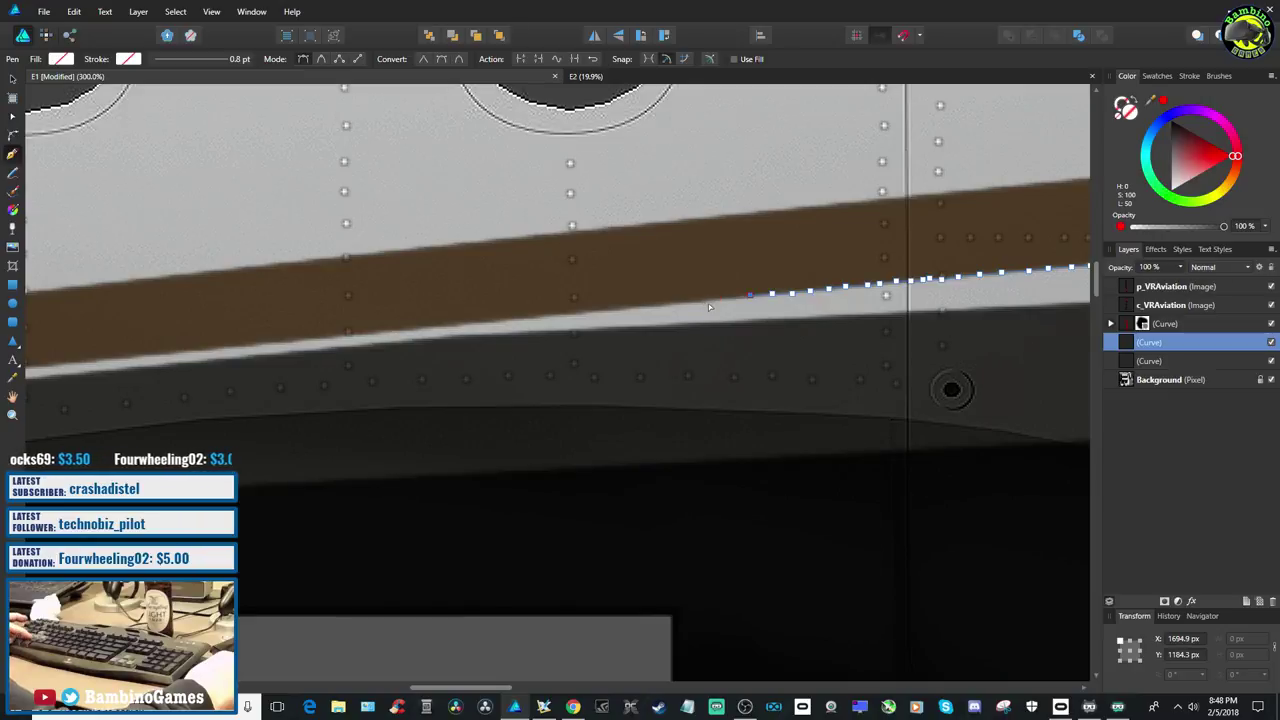
{"action": "key", "text": "ctrl+z"}
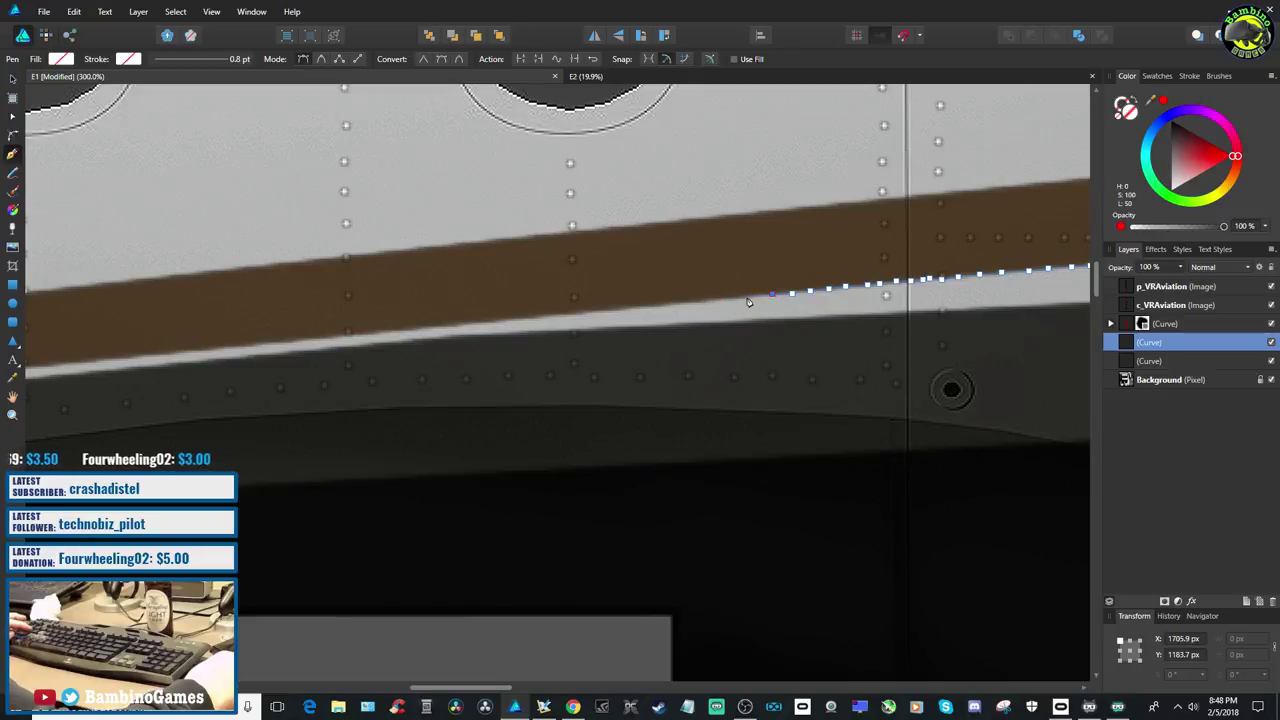
Add nodes along the stripe's lower edge past the next vertical rivet row, to about X 1599, Y 1194 px
{"action": "left_click", "coordinate": [747, 299]}
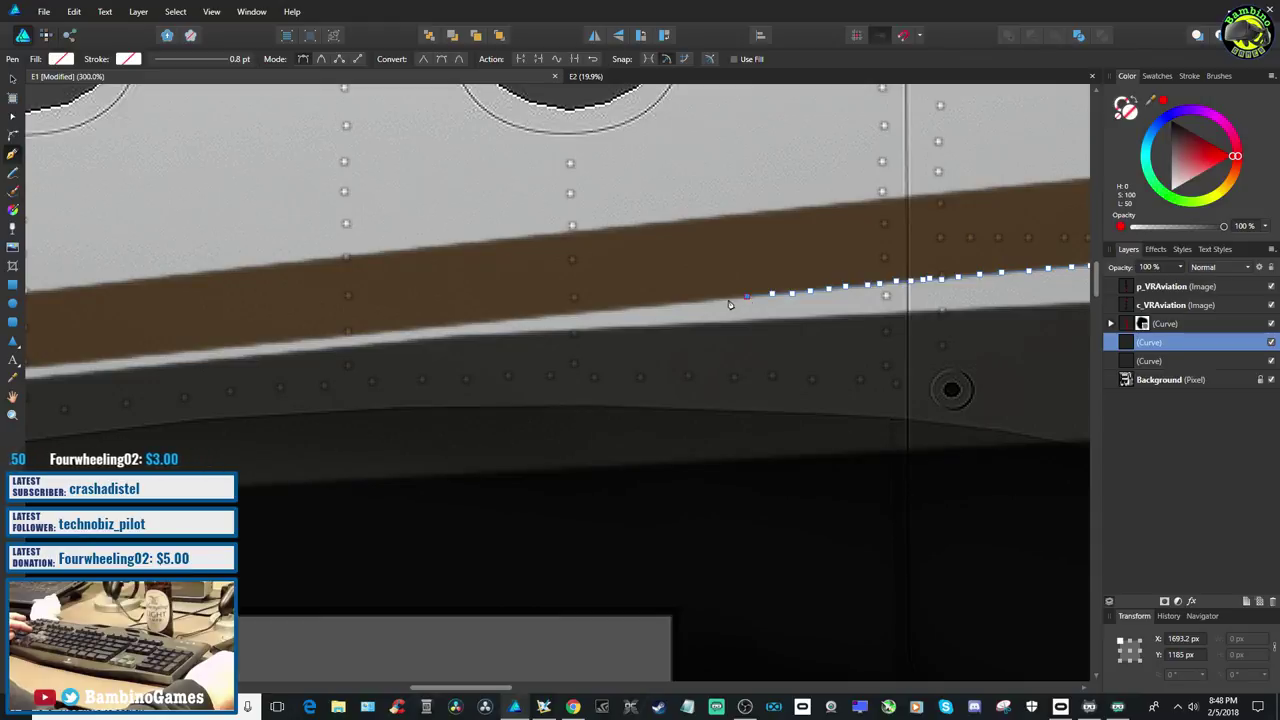
{"action": "left_click", "coordinate": [729, 301]}
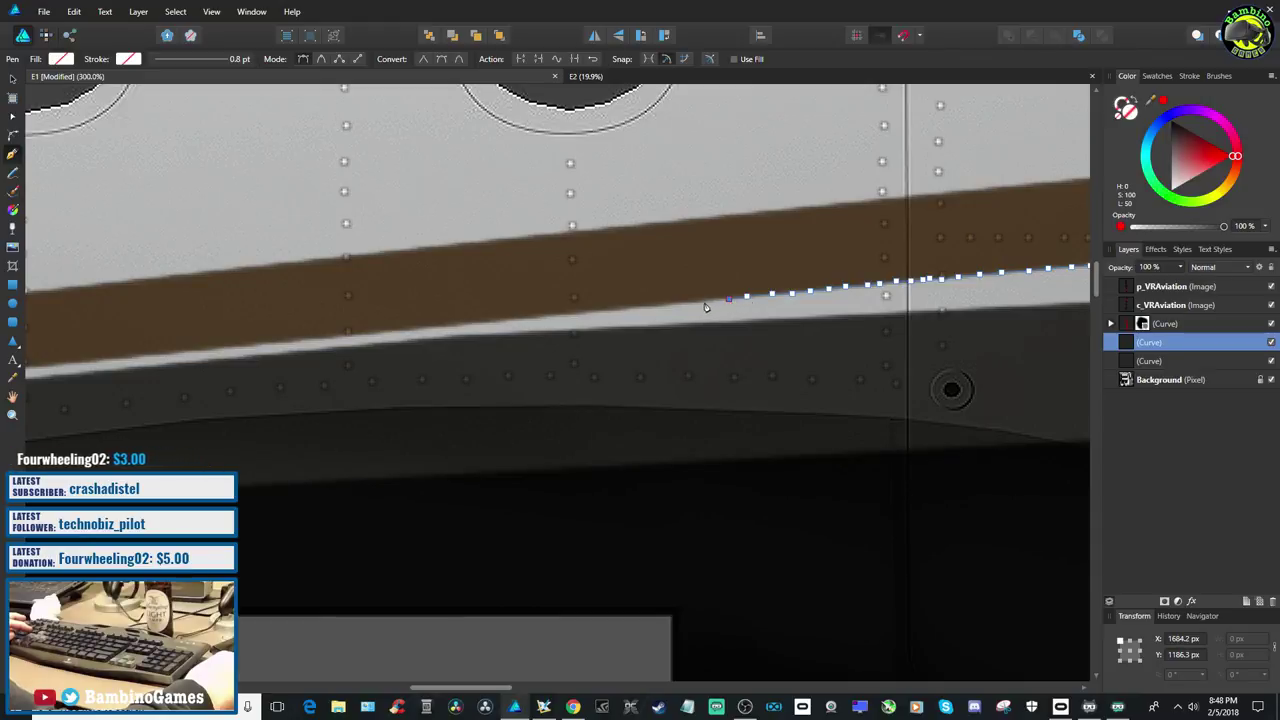
{"action": "left_click", "coordinate": [686, 304]}
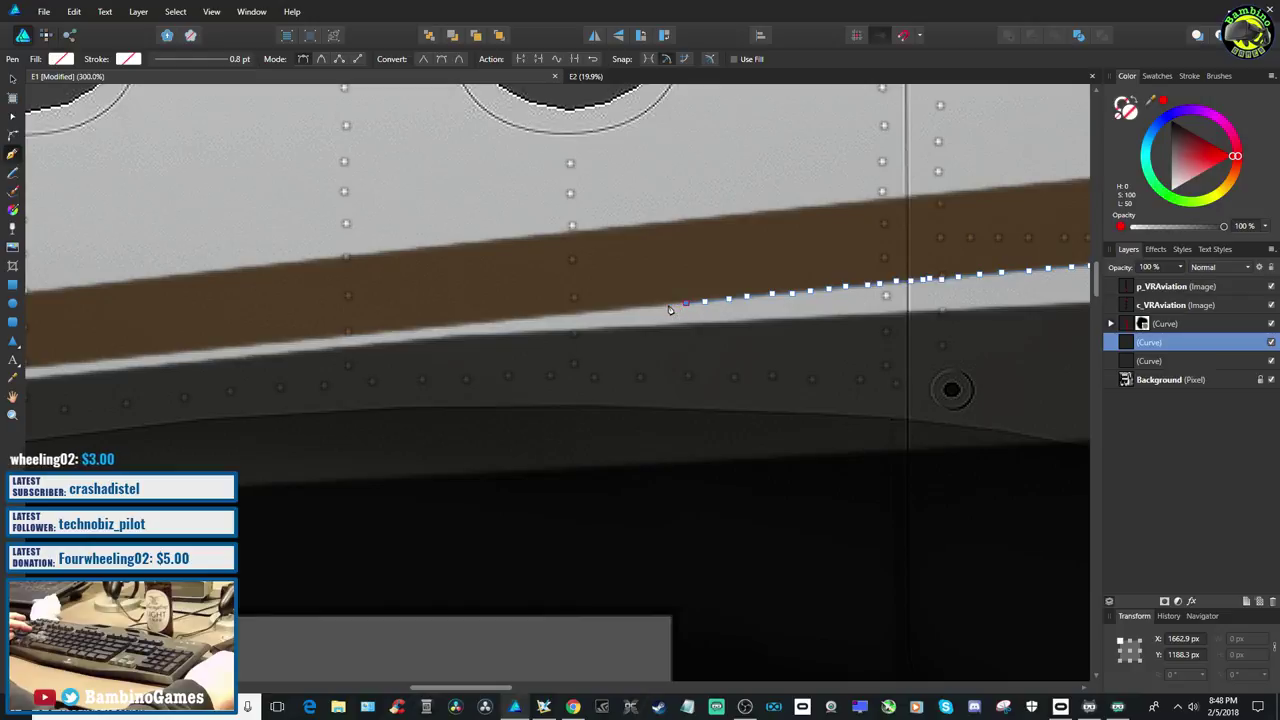
{"action": "left_click", "coordinate": [666, 306]}
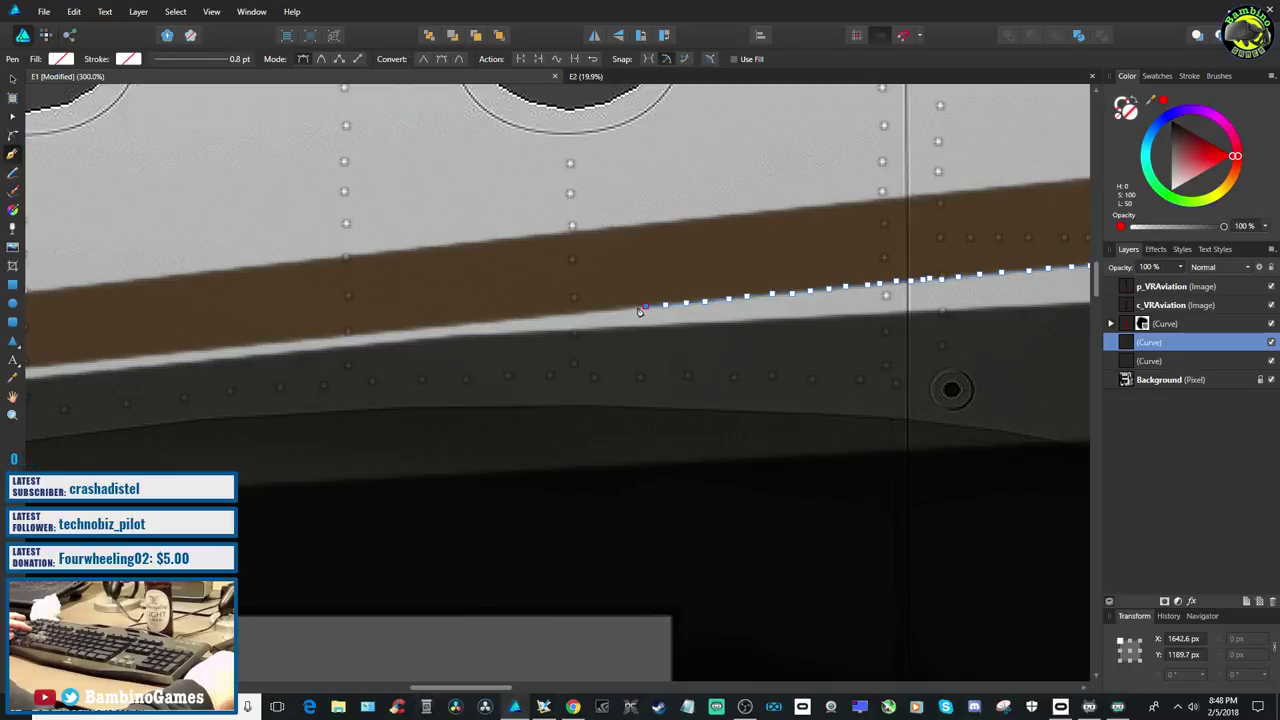
{"action": "left_click", "coordinate": [621, 310]}
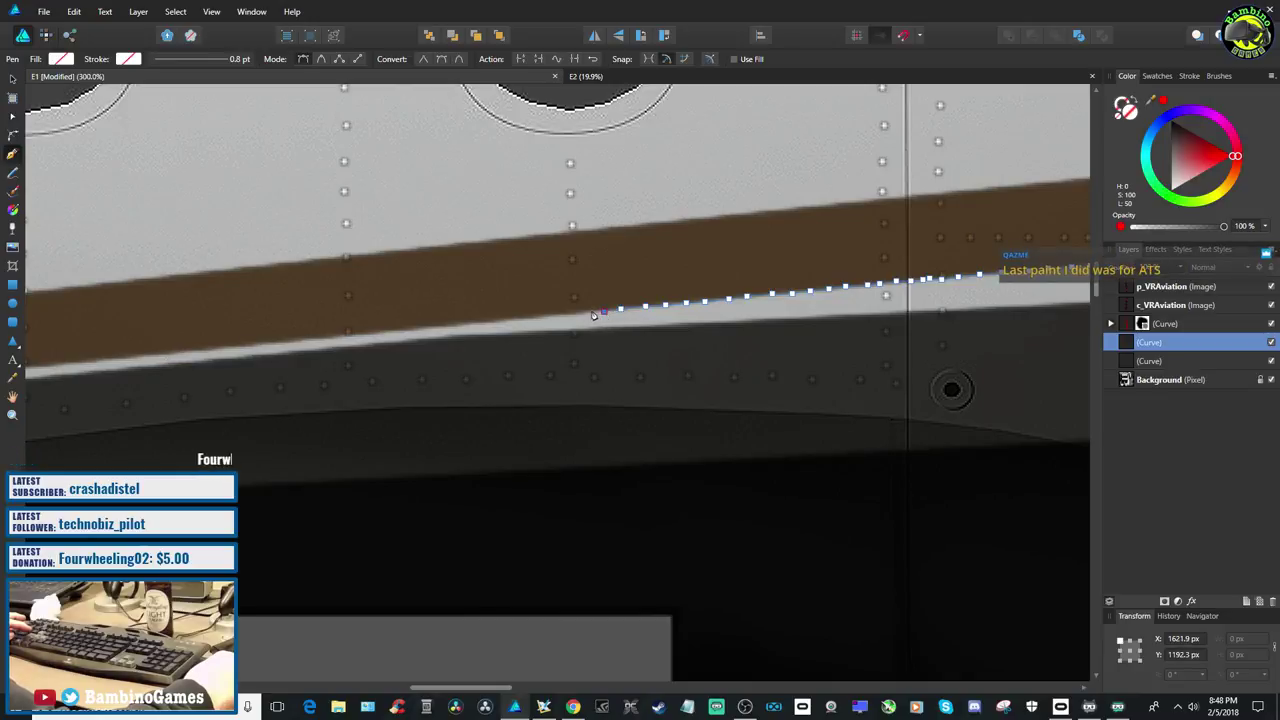
{"action": "left_click", "coordinate": [581, 314]}
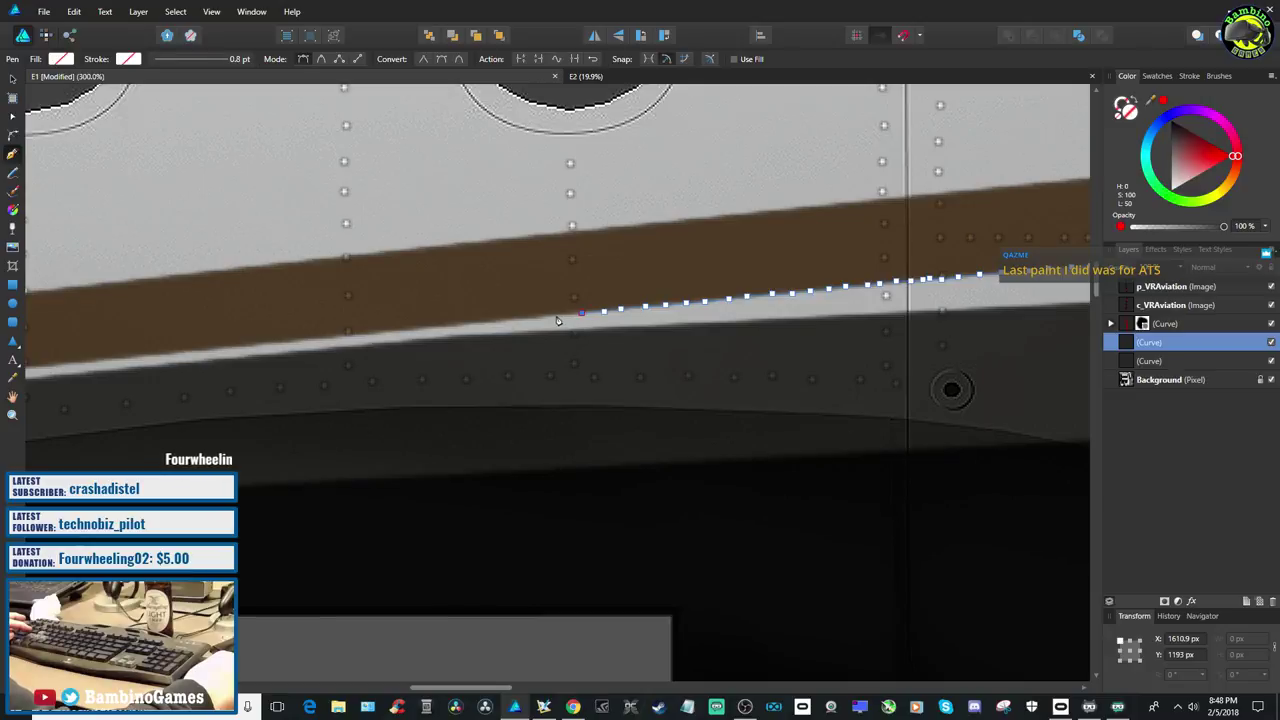
{"action": "left_click", "coordinate": [558, 316]}
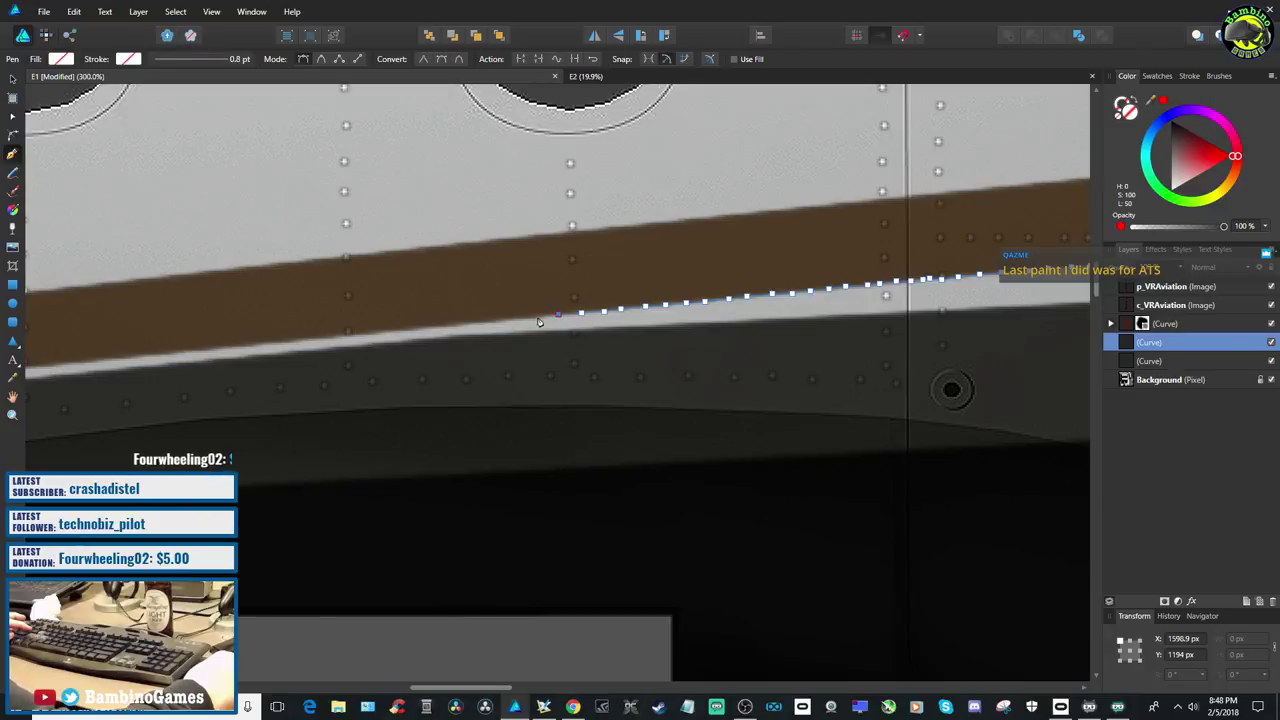
Follow the narrowing white band's upper edge to about X 1550, Y 1198 px, replacing the node near X 1579 at Y 1196 px
{"action": "left_click", "coordinate": [517, 318]}
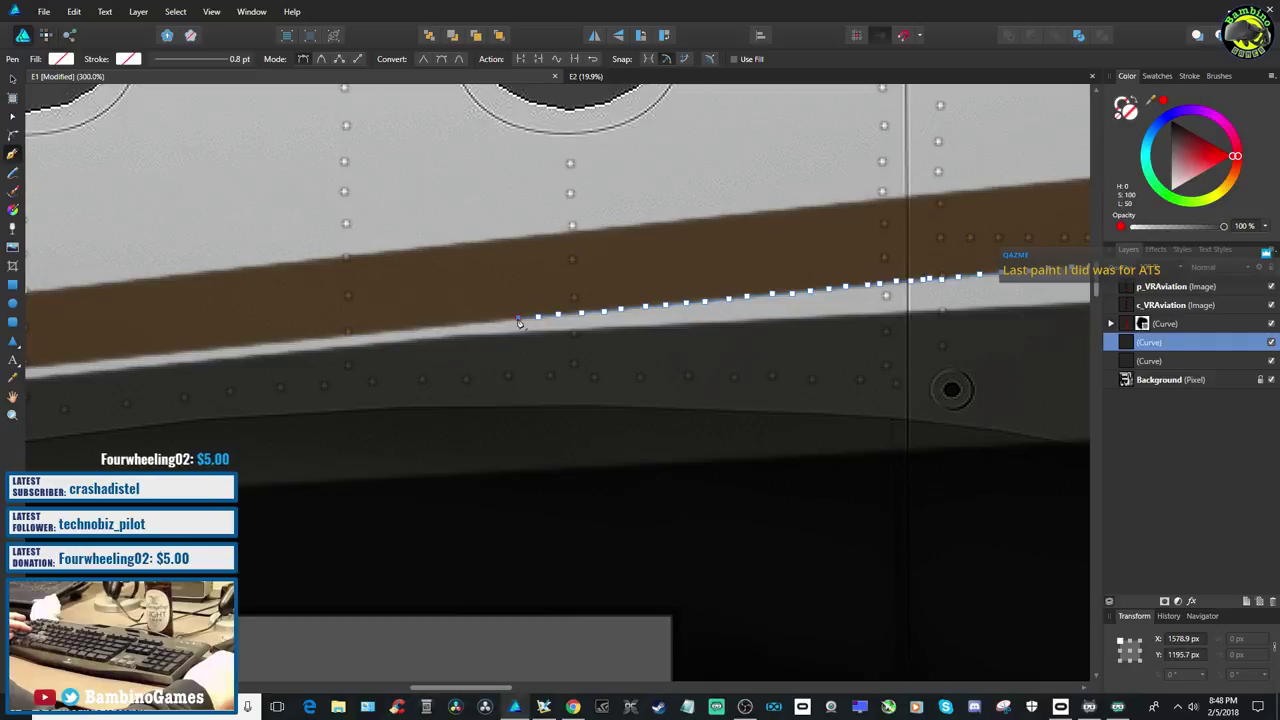
{"action": "key", "text": "ctrl+z"}
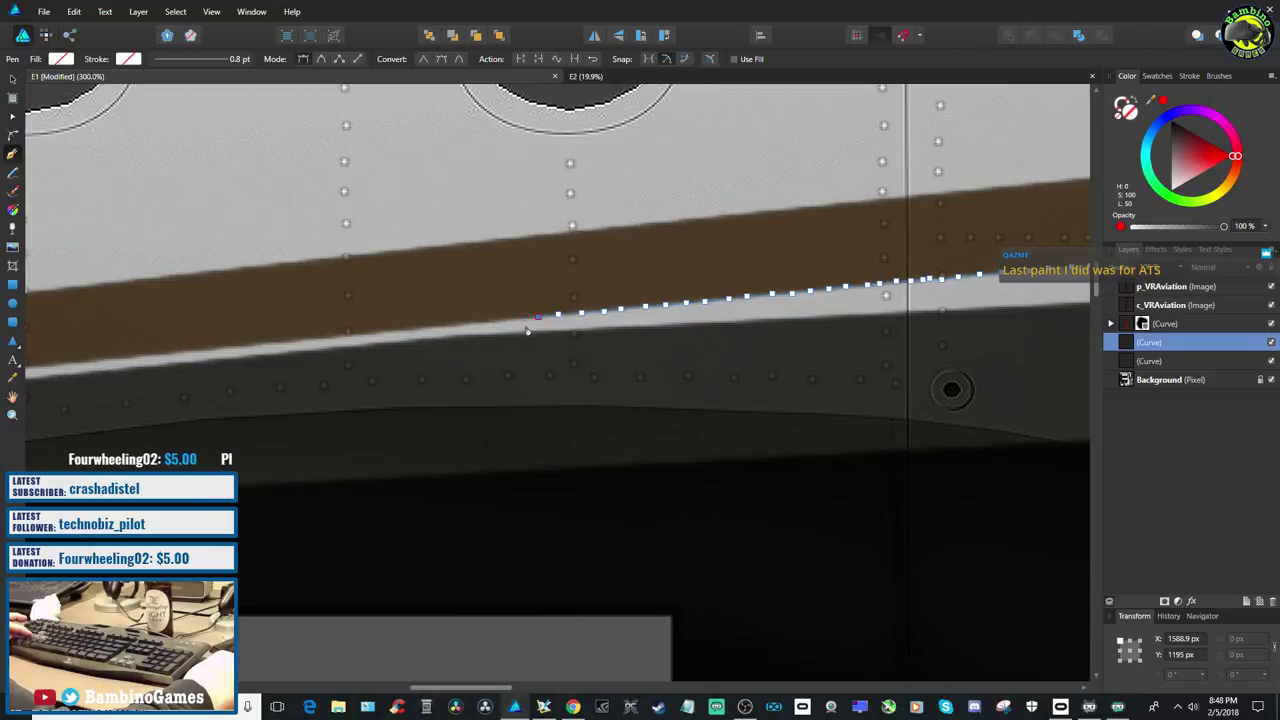
{"action": "left_click", "coordinate": [517, 319]}
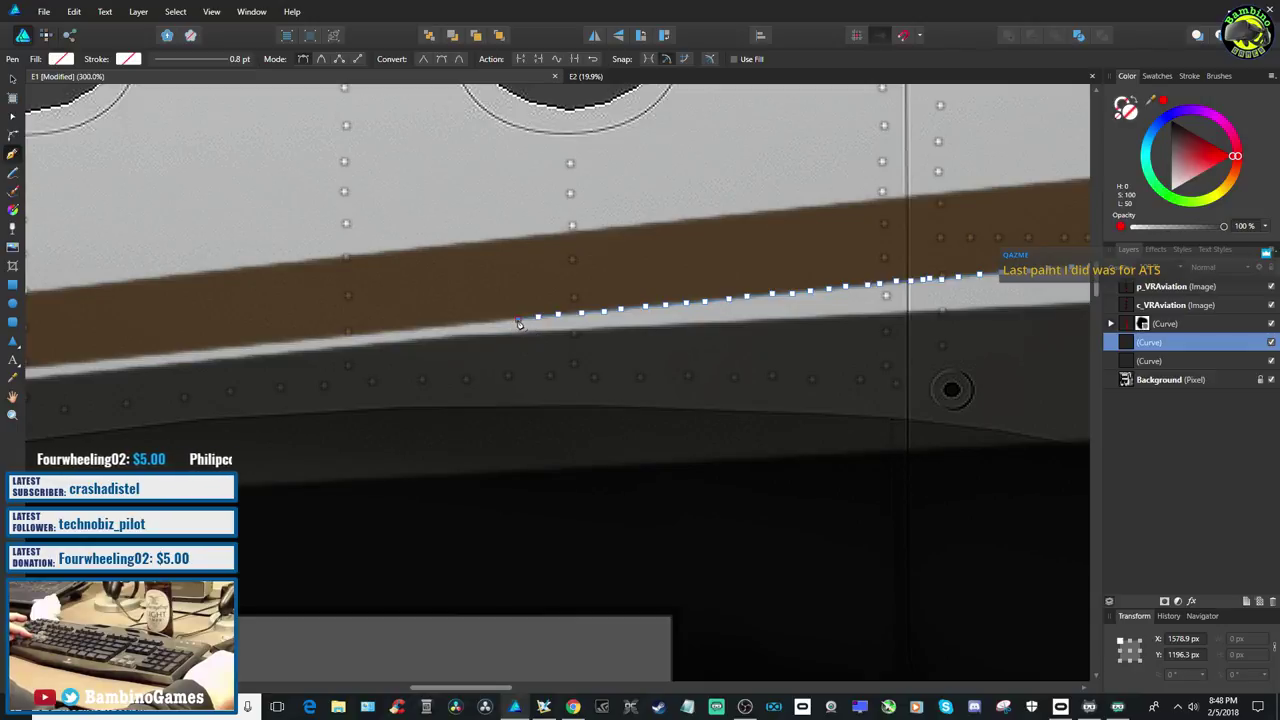
{"action": "left_click", "coordinate": [495, 322]}
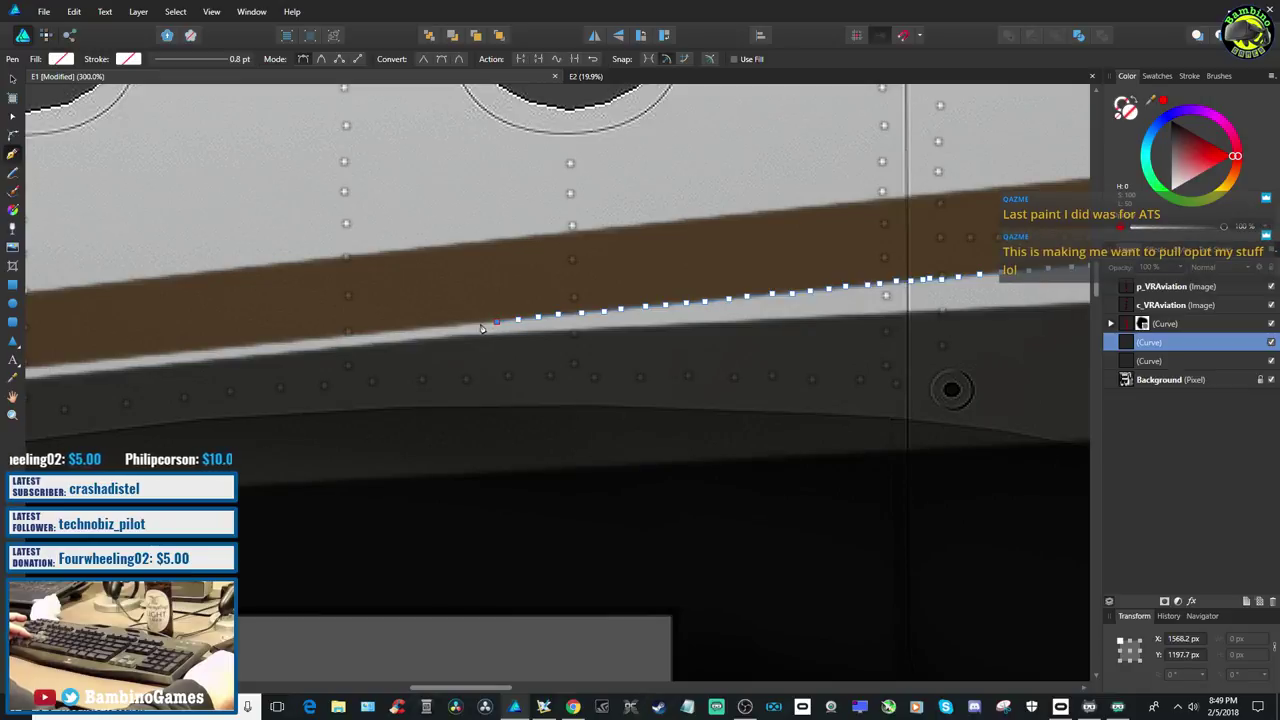
{"action": "left_click", "coordinate": [477, 323]}
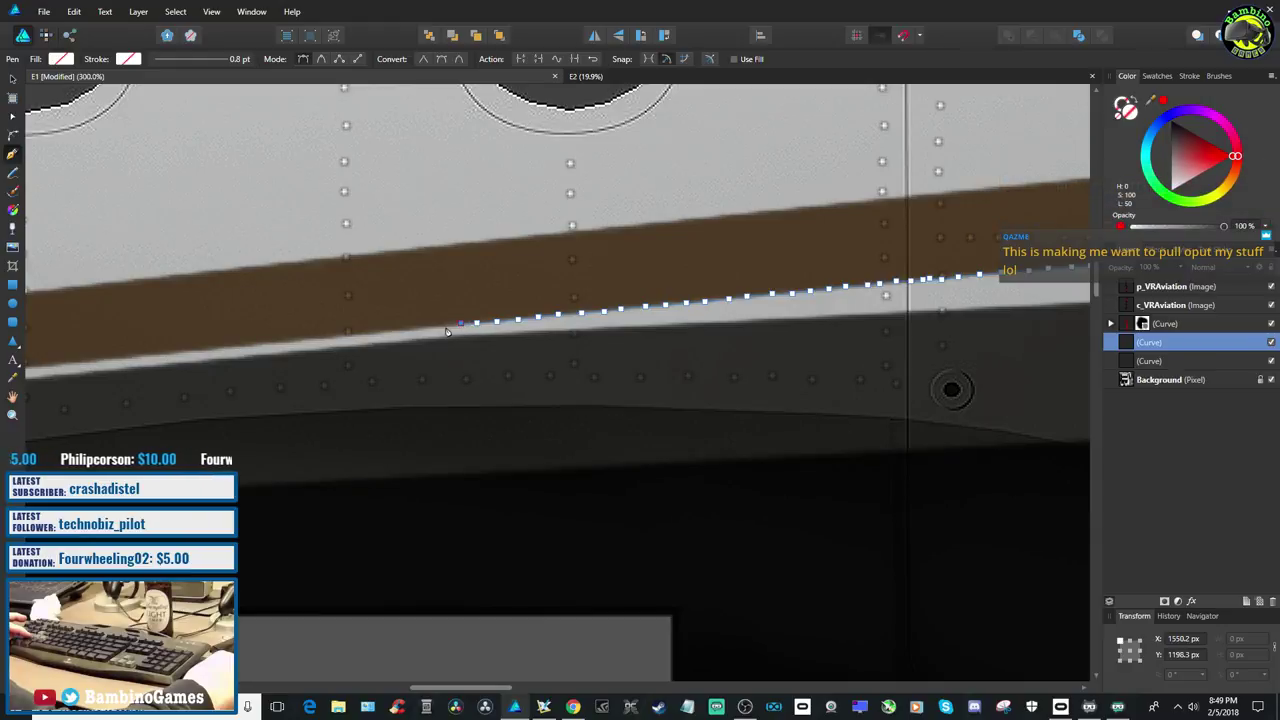
{"action": "key", "text": "z"}
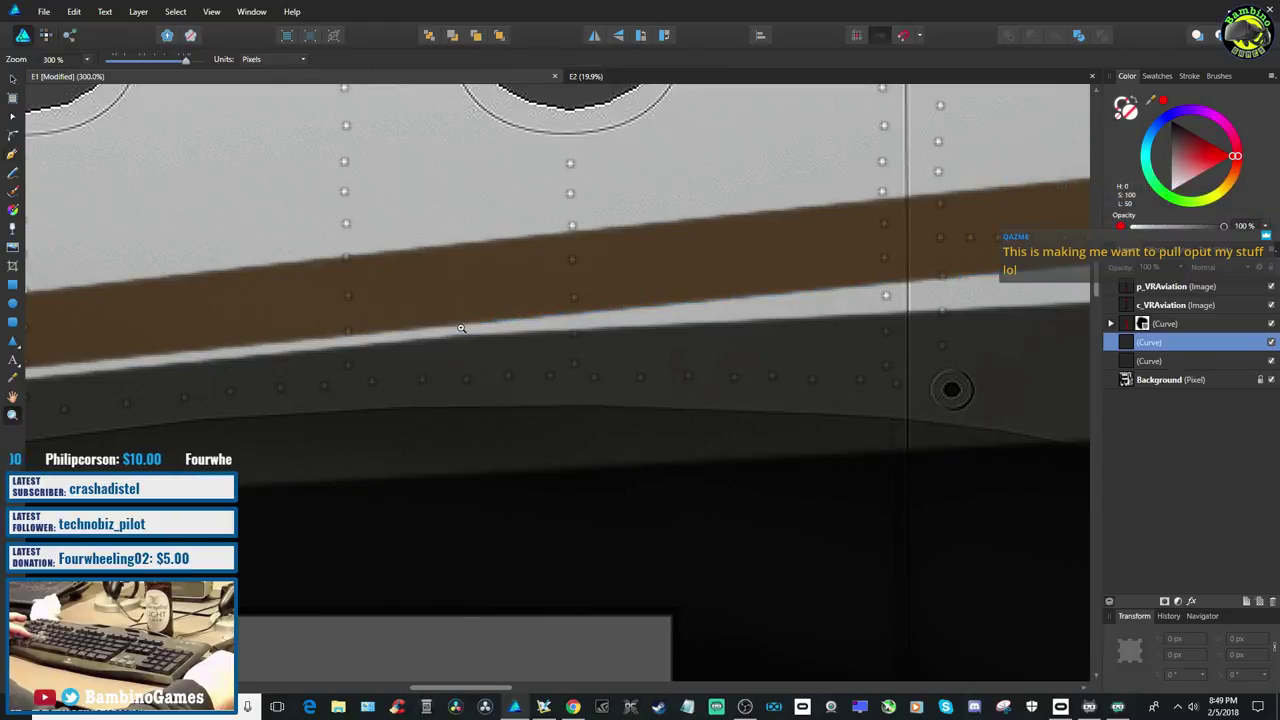
Resume the Pen curve from its last node and trace the stripe's lower edge to about X 1506, Y 1204 px
{"action": "left_click", "coordinate": [74, 11]}
{"action": "left_click", "coordinate": [86, 27]}
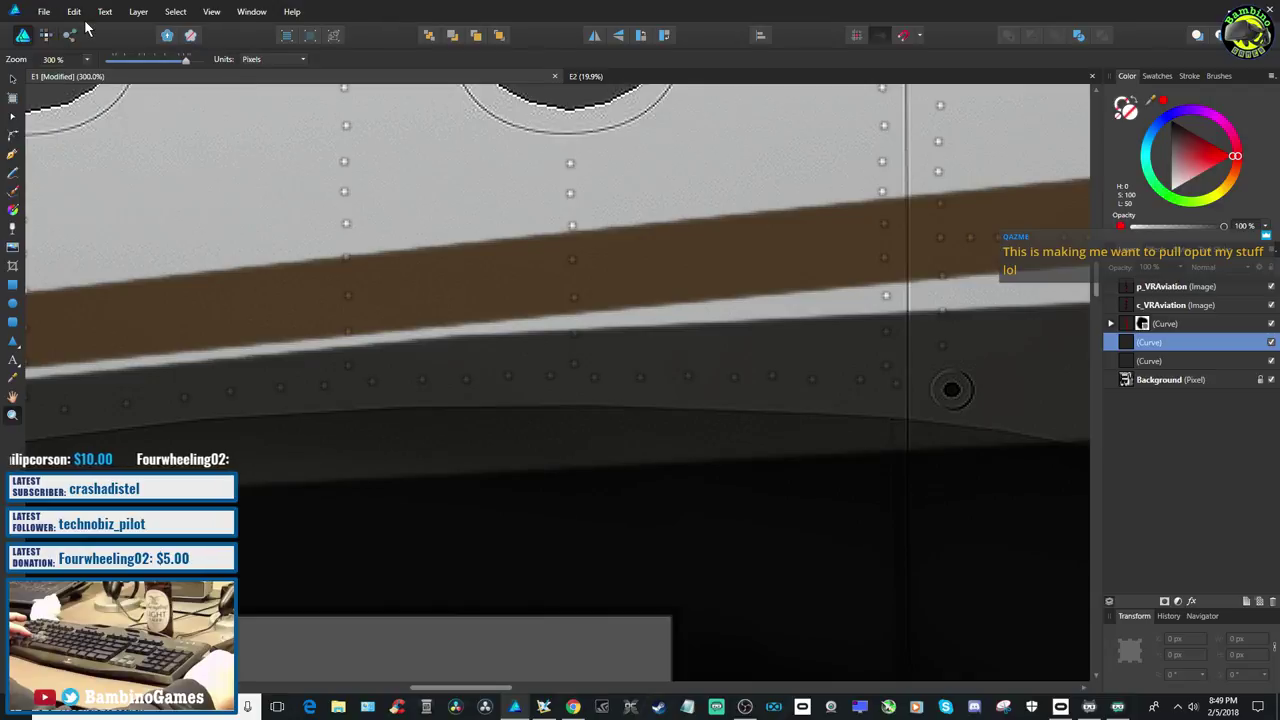
{"action": "left_click", "coordinate": [12, 153]}
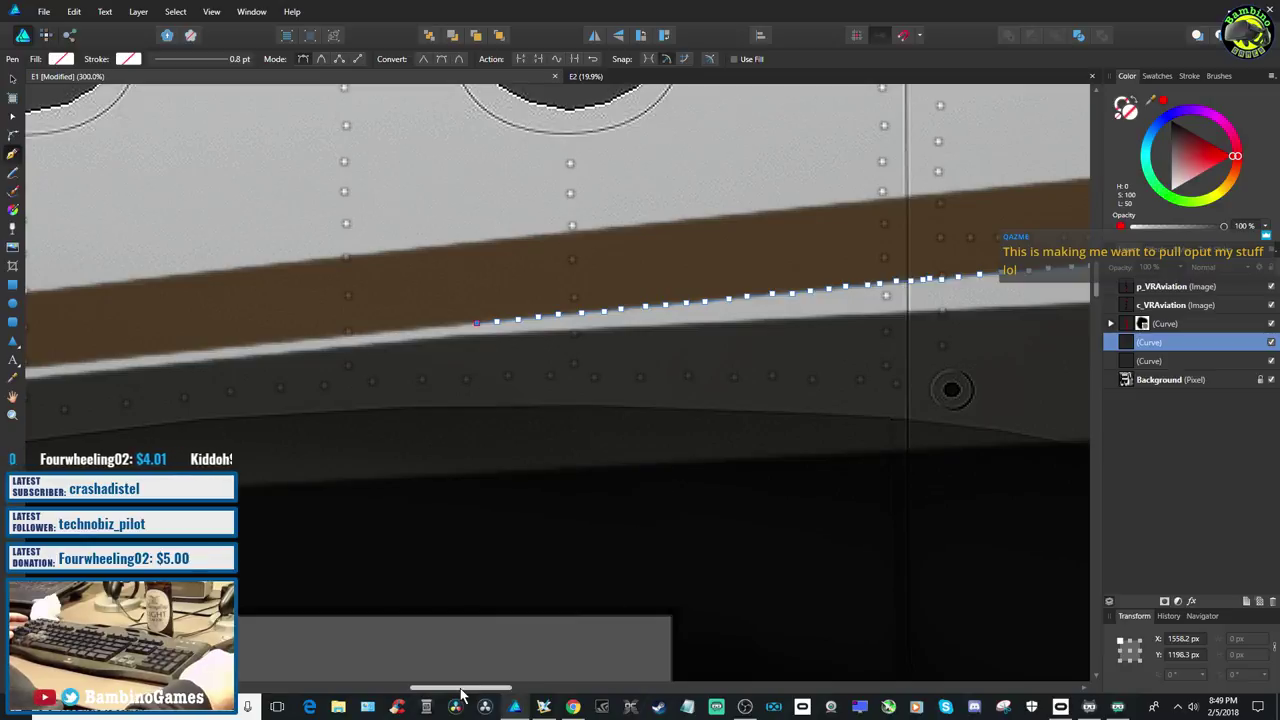
{"action": "key", "text": "ctrl+equal"}
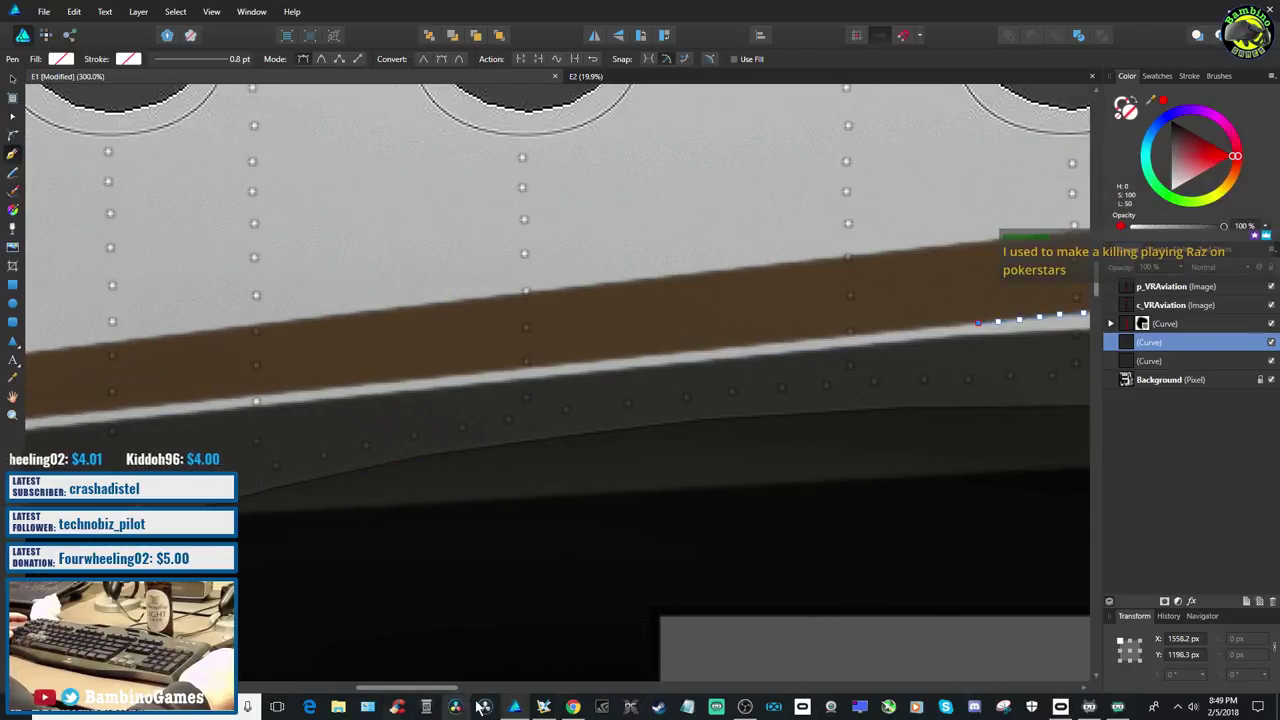
{"action": "scroll", "coordinate": [700, 400], "scroll_direction": "right", "scroll_amount": 2}
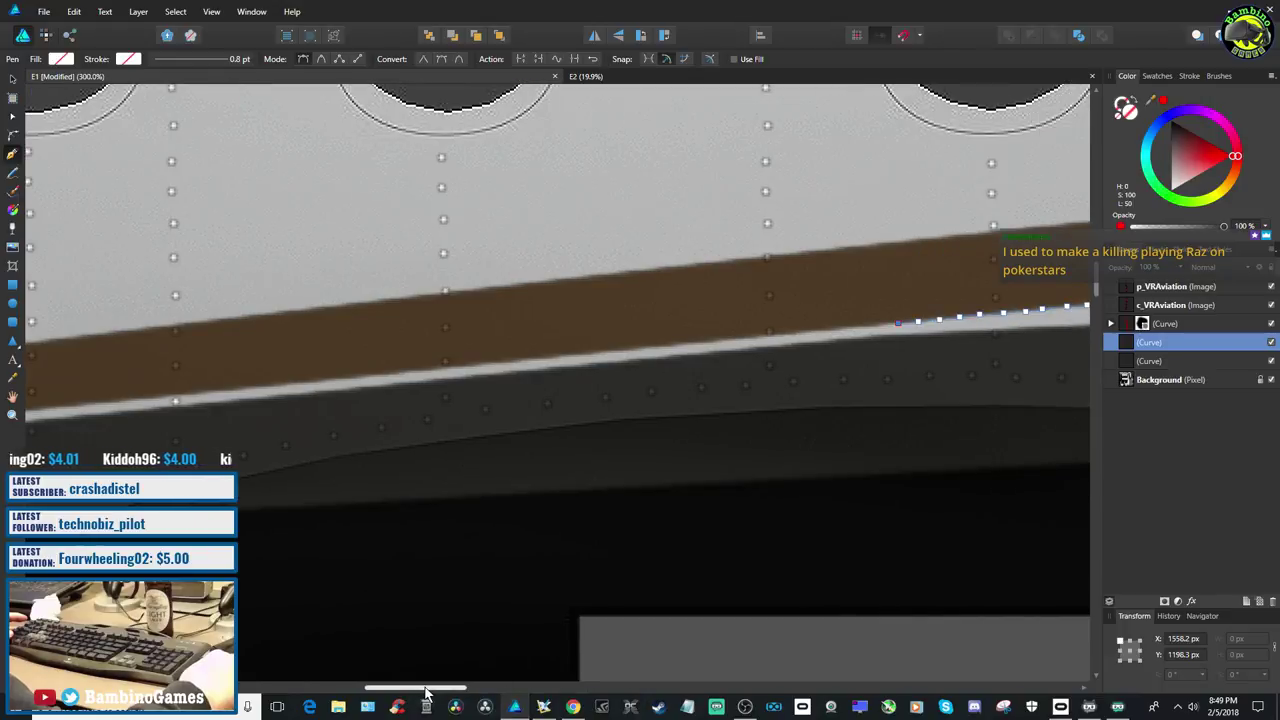
{"action": "left_click", "coordinate": [879, 325]}
{"action": "left_click", "coordinate": [863, 326]}
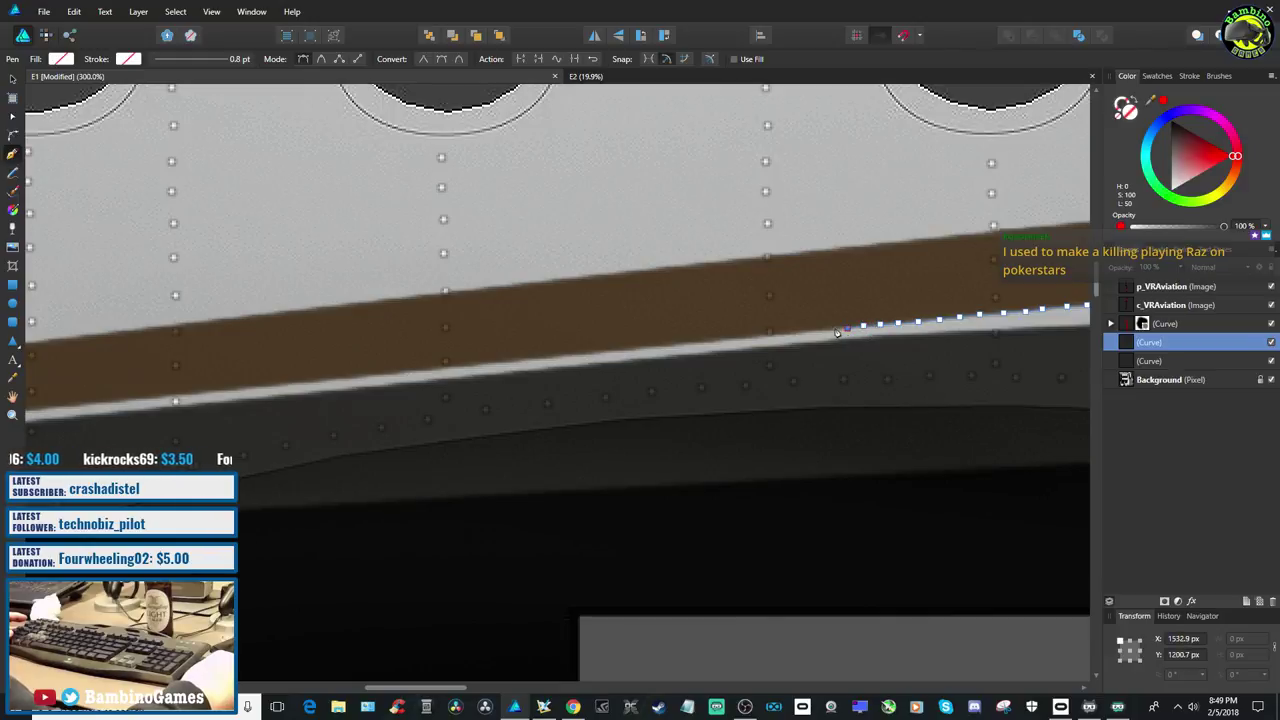
{"action": "left_click", "coordinate": [846, 328]}
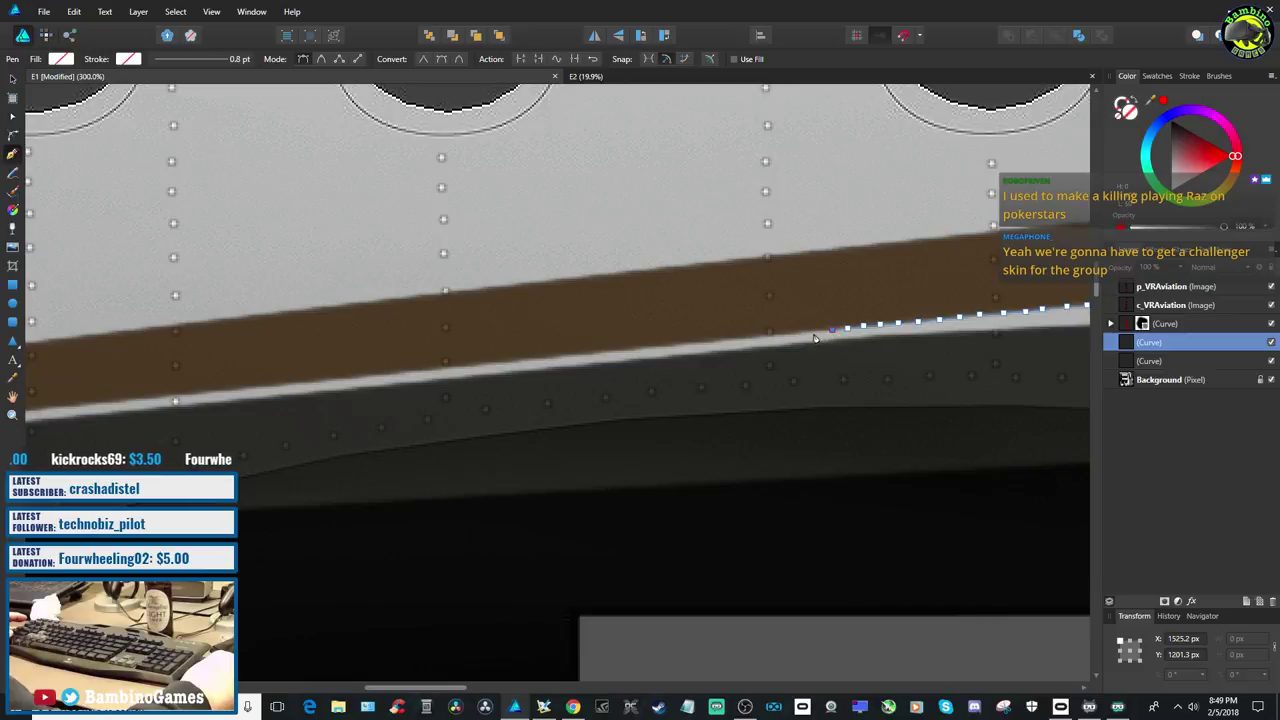
{"action": "left_click", "coordinate": [814, 333]}
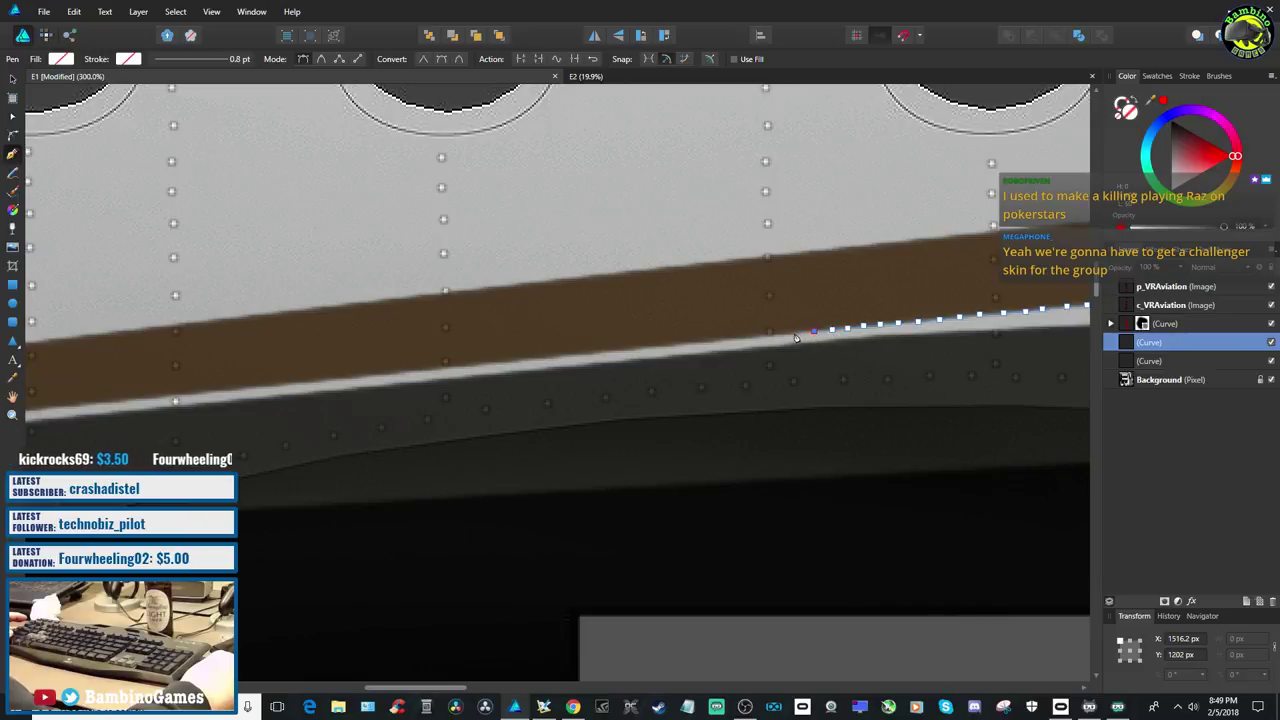
{"action": "key", "text": "ctrl+z"}
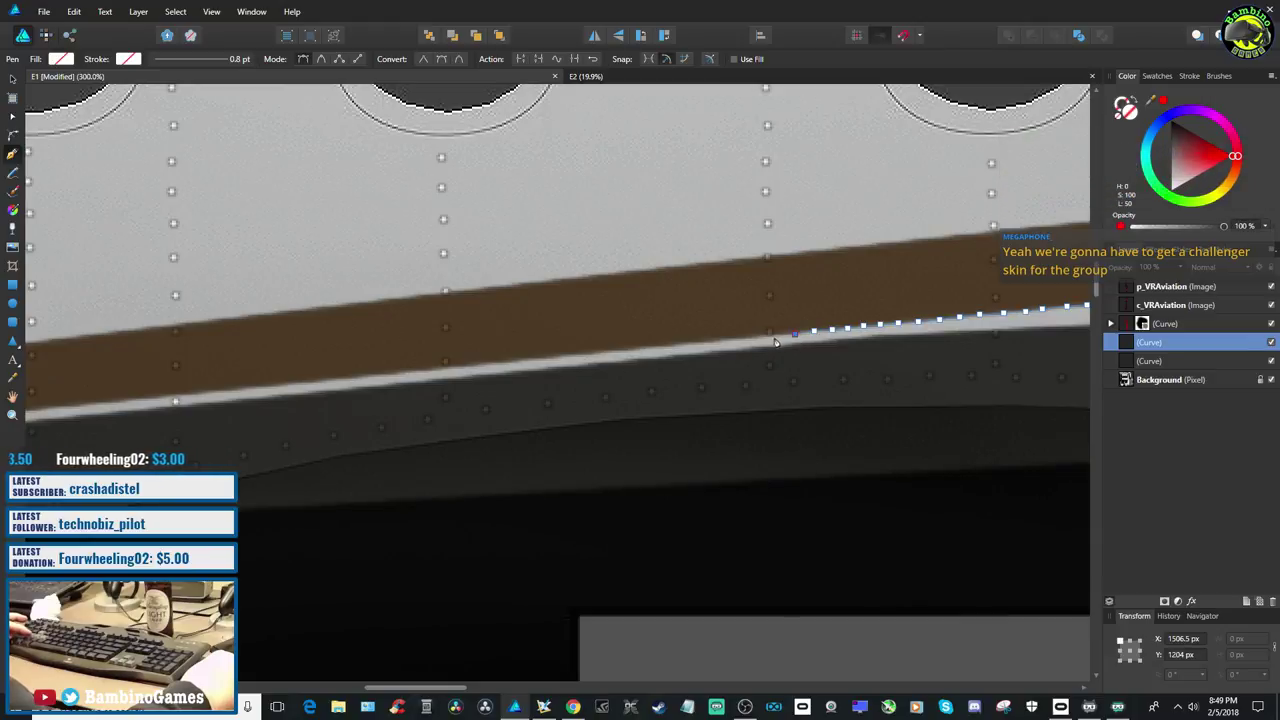
Continue the lower-edge trace past the rivet row to about X 1421, Y 1211 px, redoing the node near X 1463 px
{"action": "left_click", "coordinate": [770, 338]}
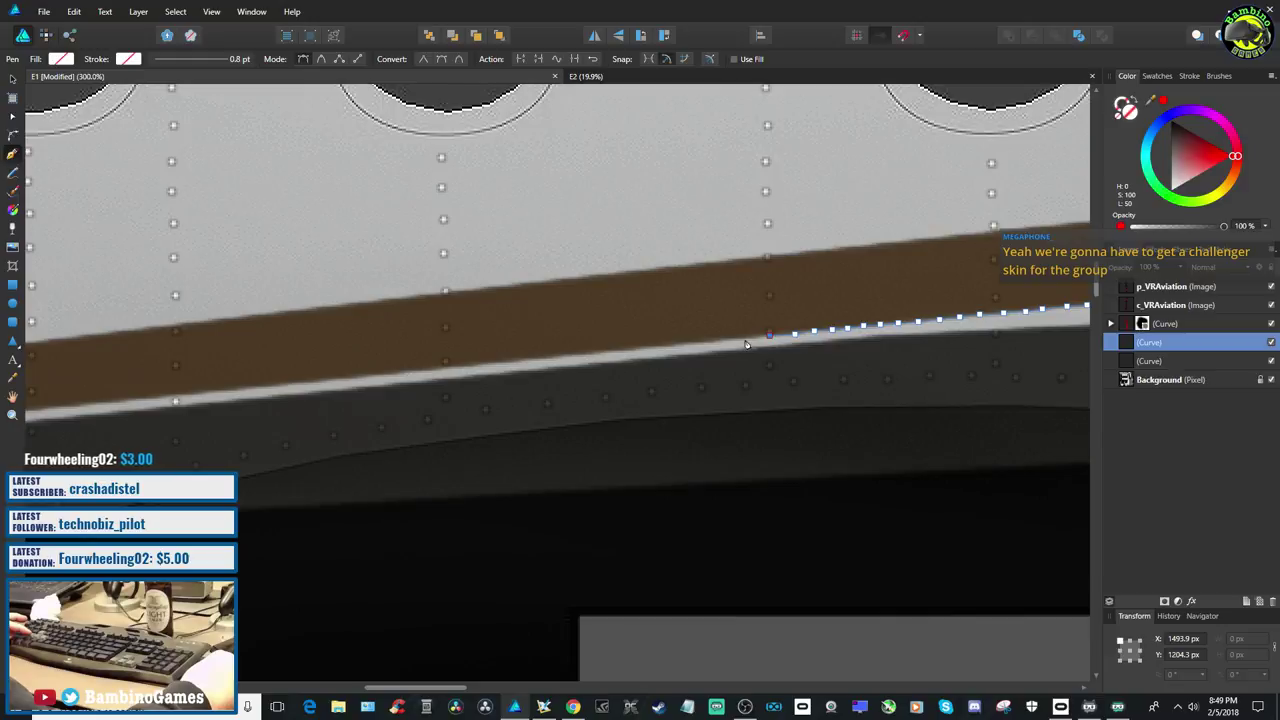
{"action": "left_click", "coordinate": [742, 340]}
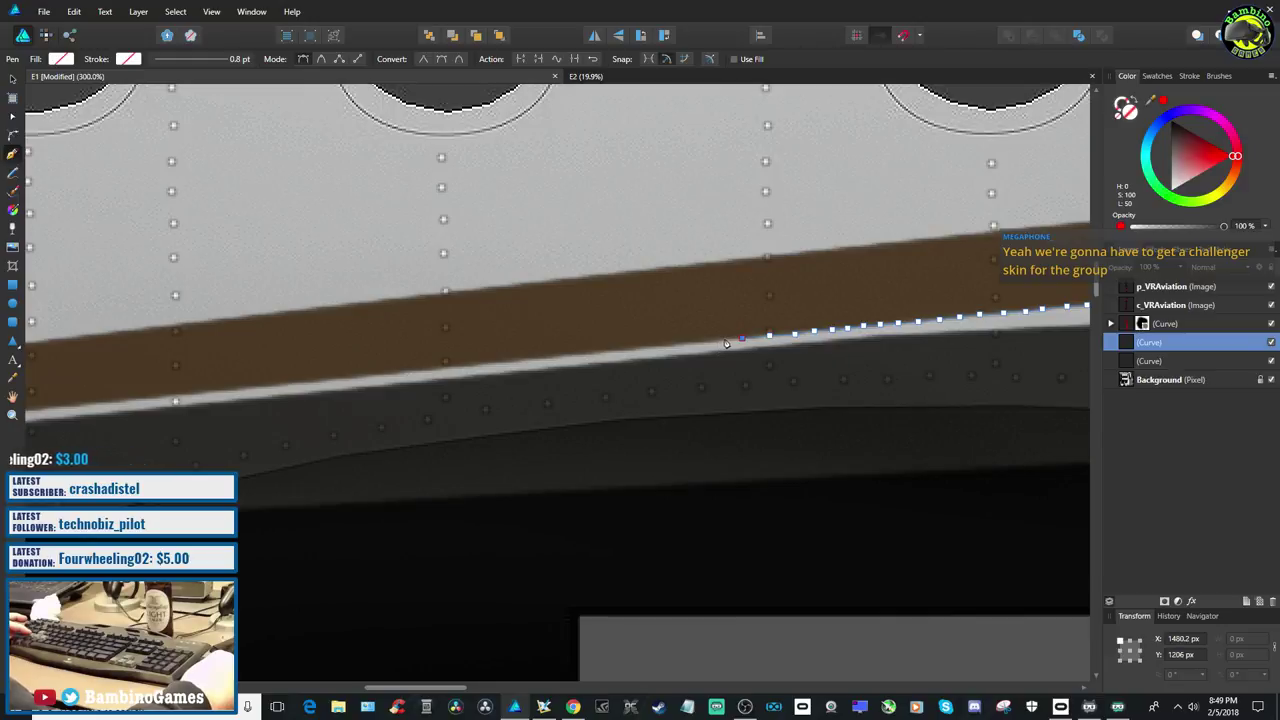
{"action": "left_click", "coordinate": [723, 340]}
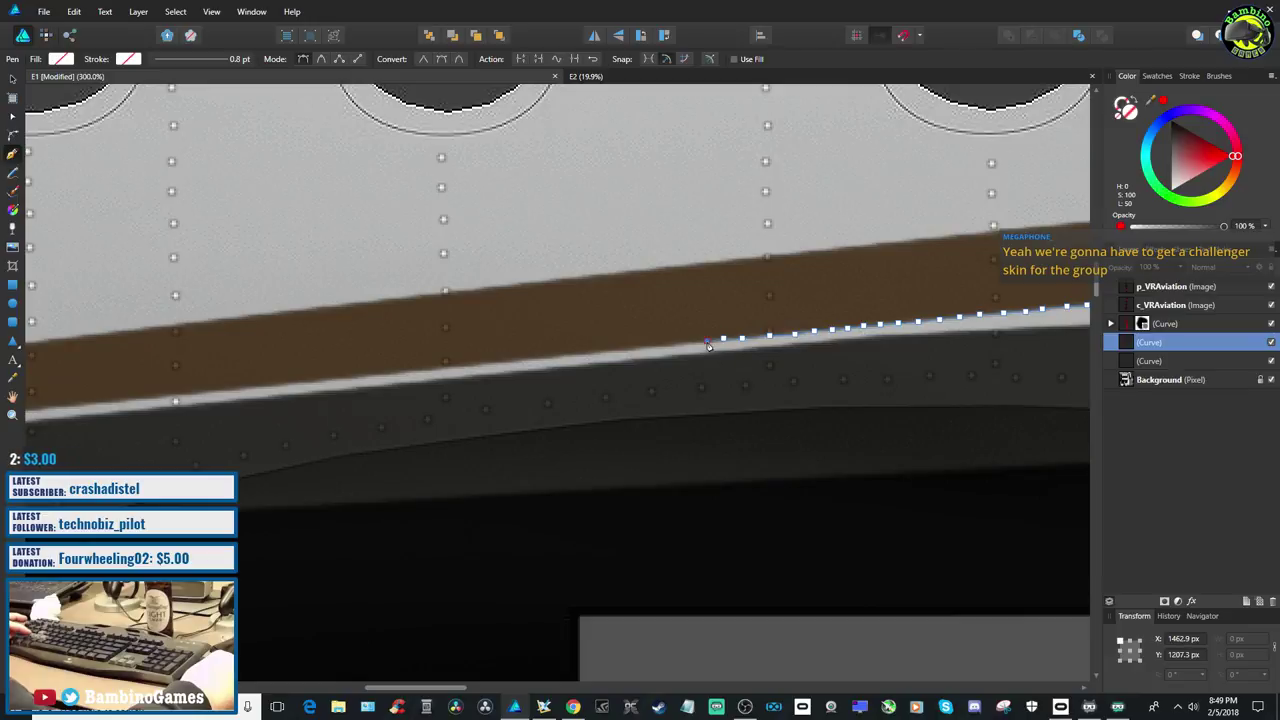
{"action": "left_click", "coordinate": [719, 342]}
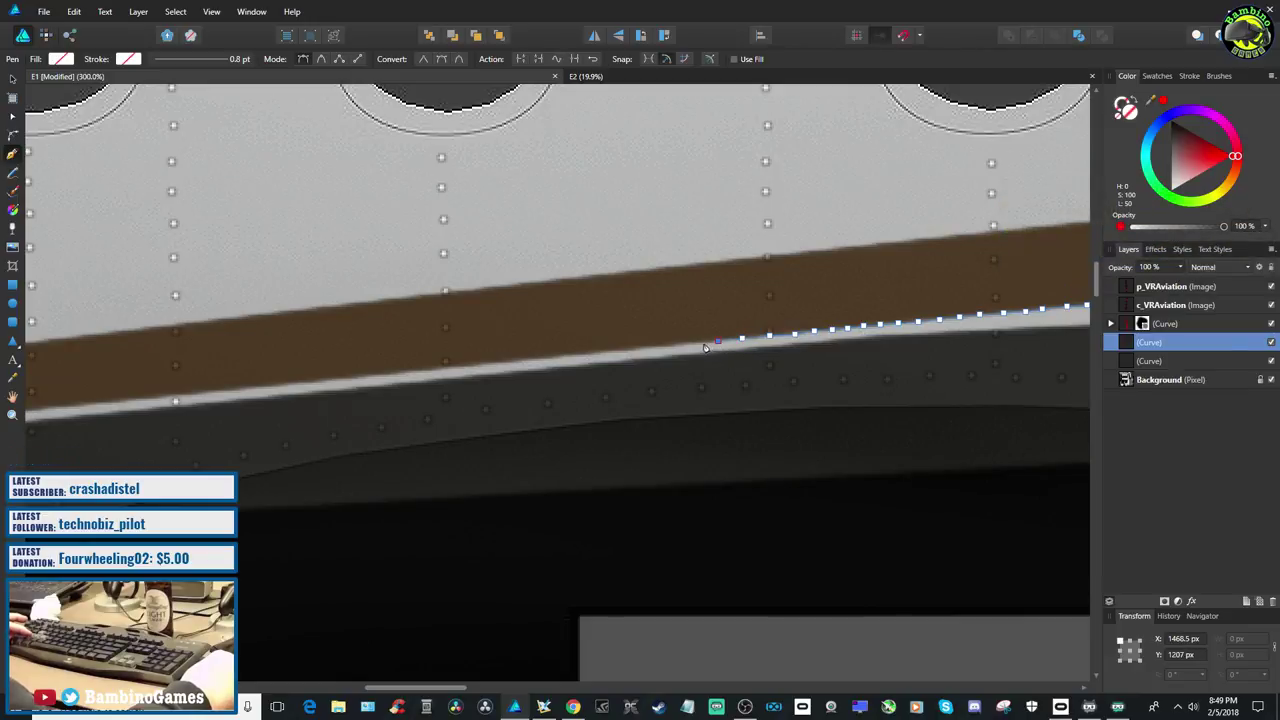
{"action": "left_click", "coordinate": [698, 343]}
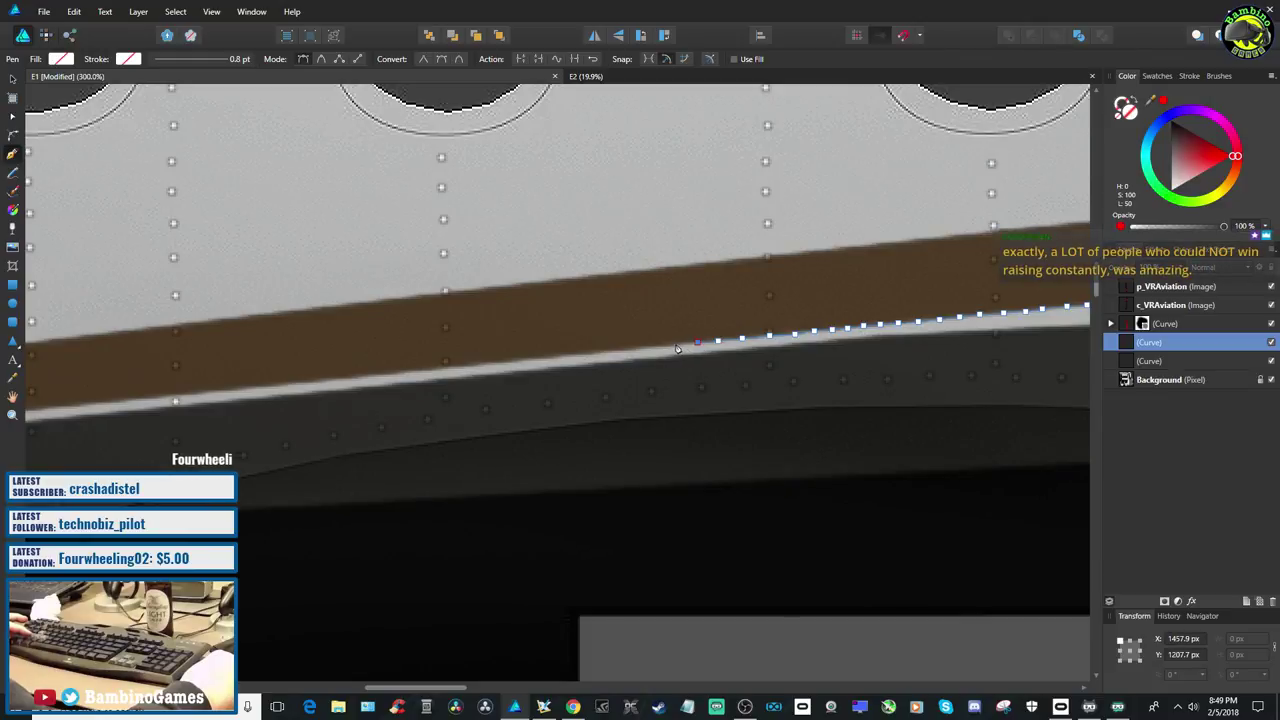
{"action": "left_click", "coordinate": [670, 346]}
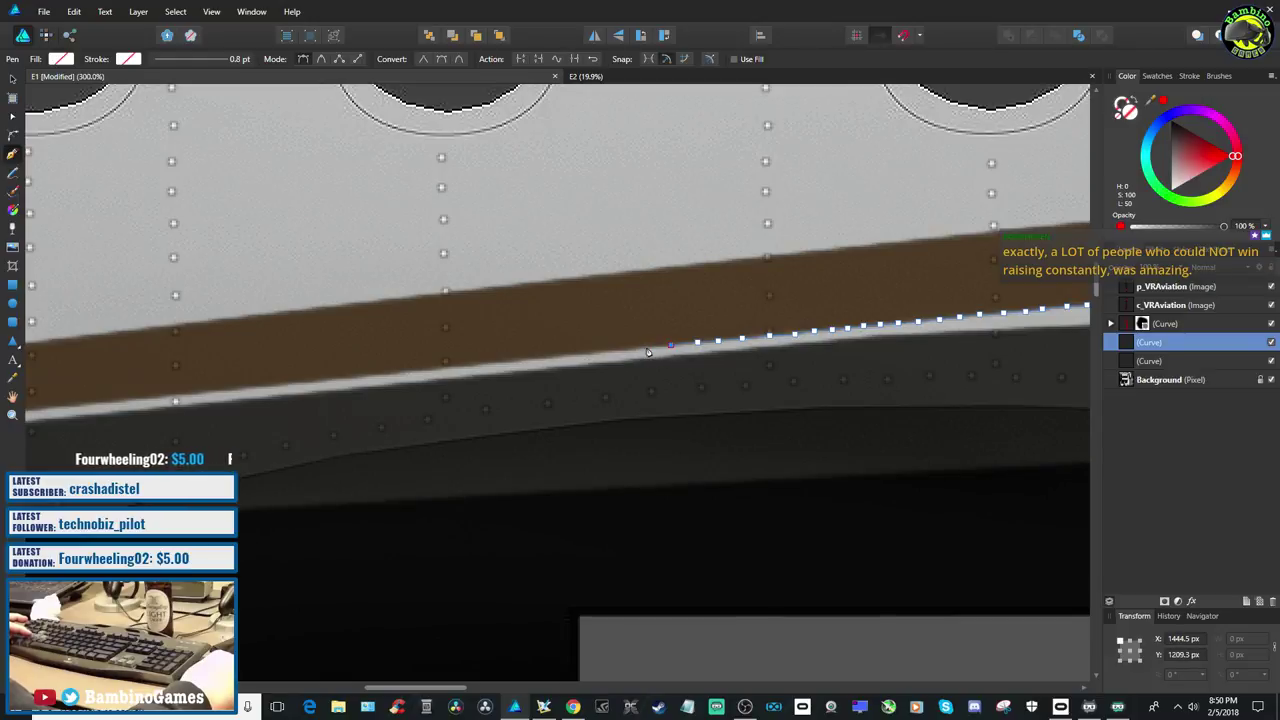
{"action": "left_click", "coordinate": [647, 349]}
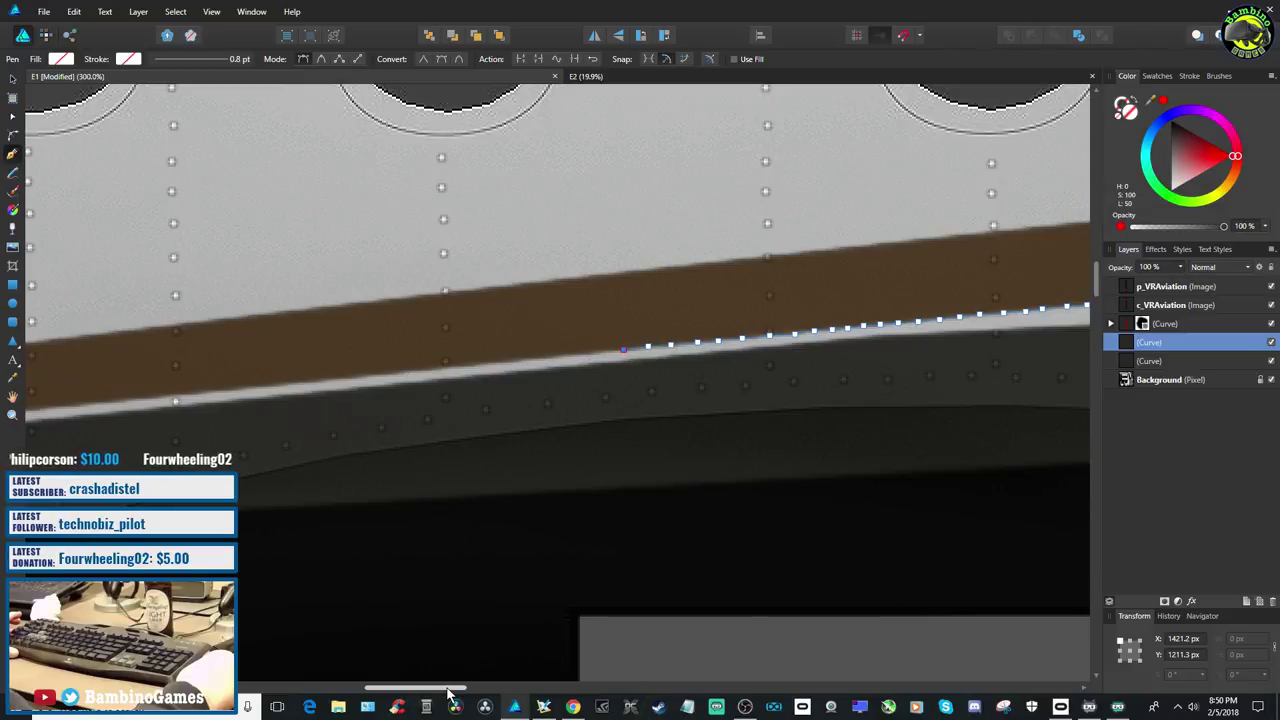
Extend the trace along the thin white band's upper edge to about X 1389, Y 1215 px, replacing the node near X 1407 px
{"action": "left_click_drag", "start_coordinate": [449, 690], "coordinate": [439, 690]}
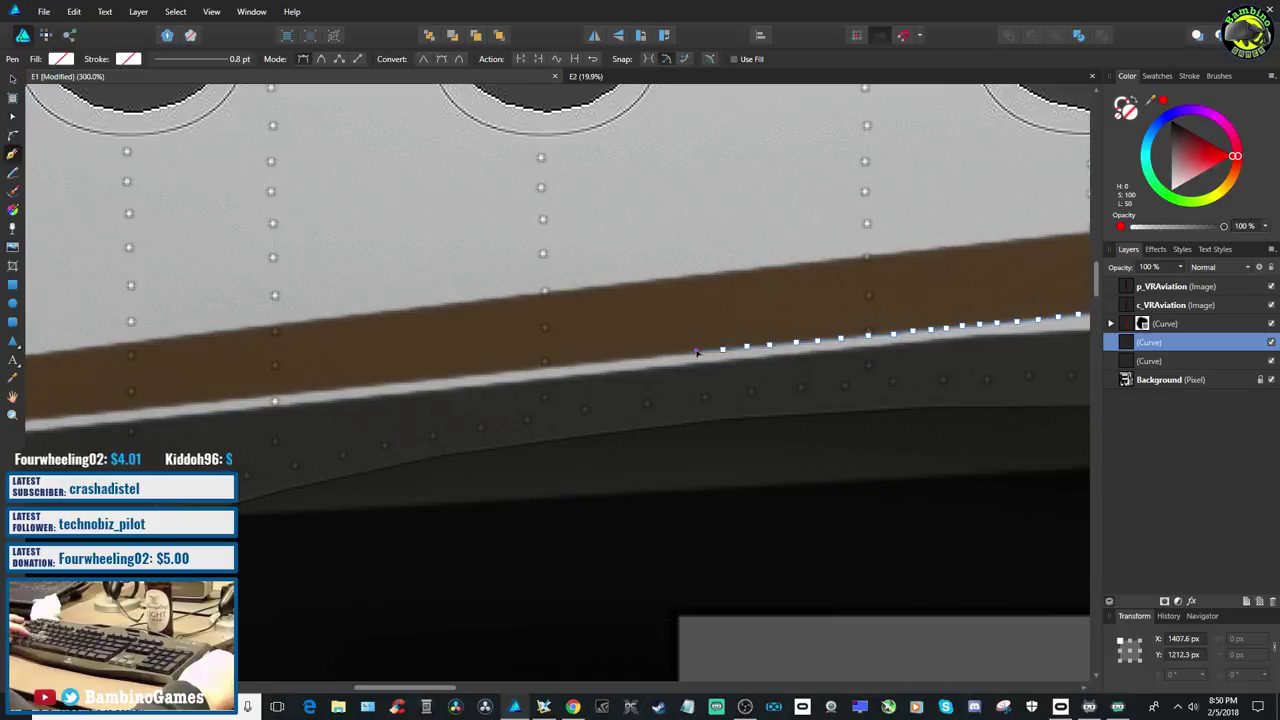
{"action": "left_click", "coordinate": [695, 353]}
{"action": "key", "text": "ctrl+z"}
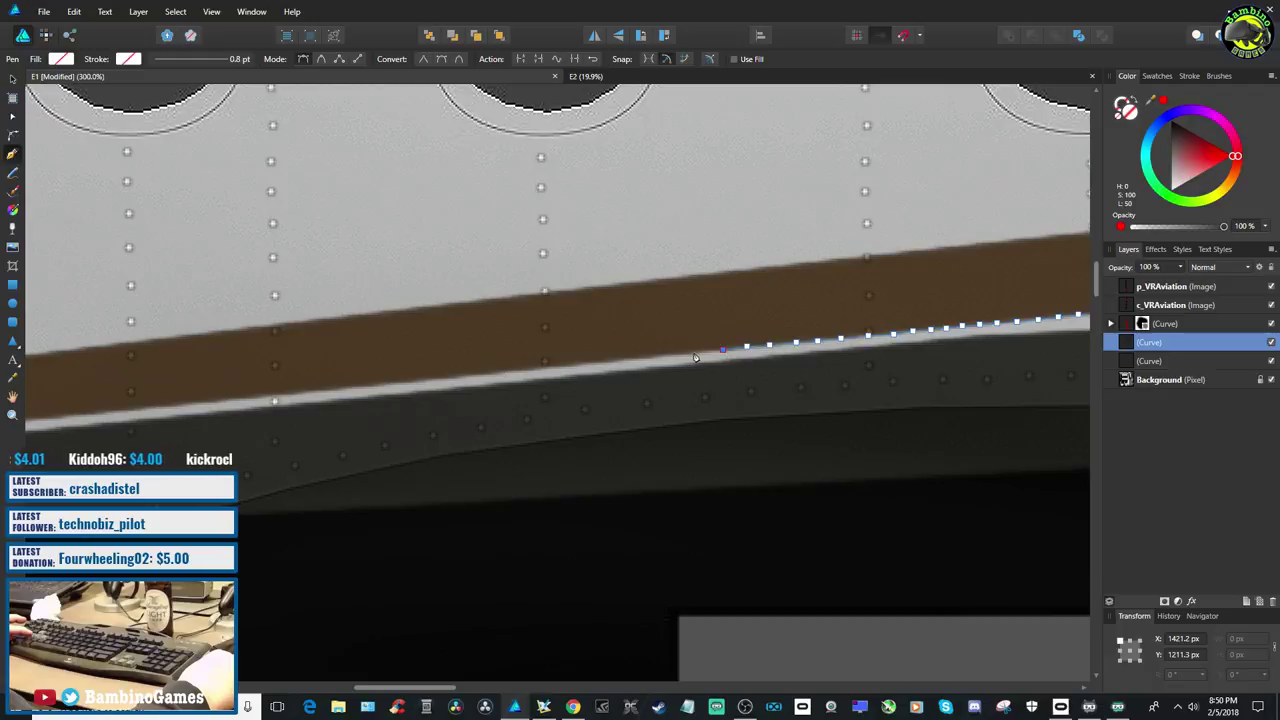
{"action": "left_click", "coordinate": [695, 354]}
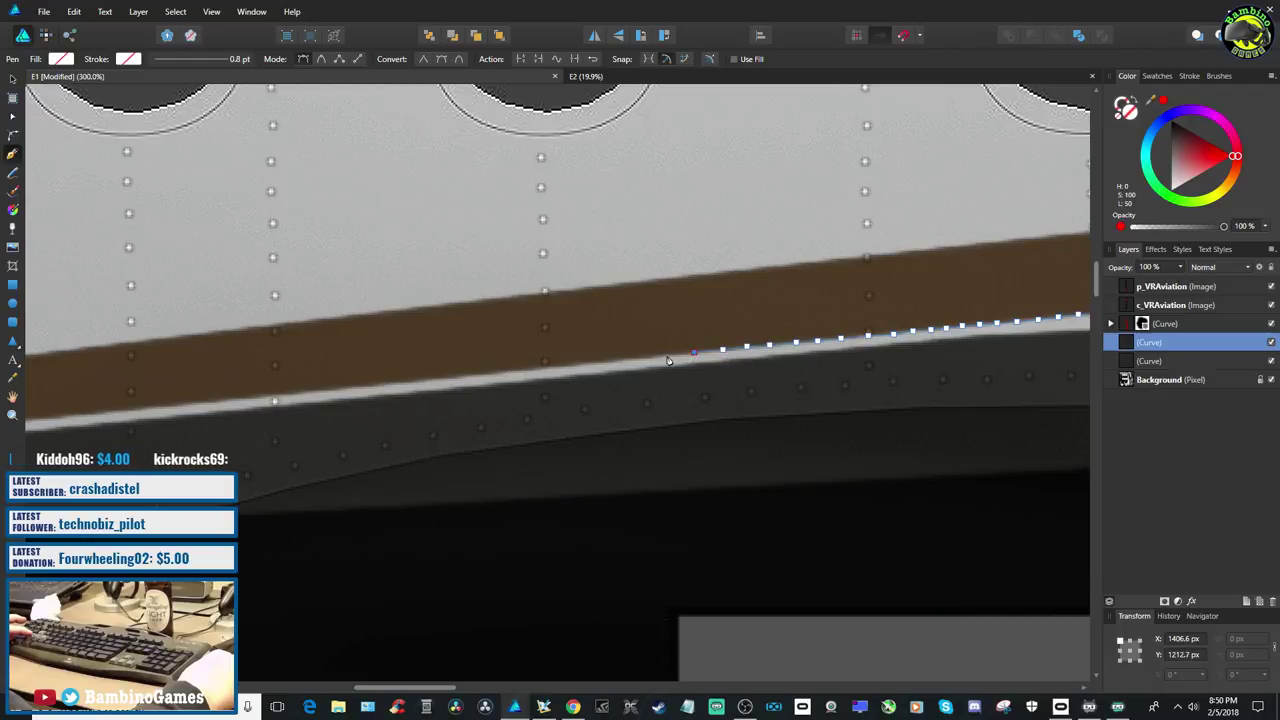
{"action": "left_click", "coordinate": [680, 357]}
{"action": "left_click", "coordinate": [659, 358]}
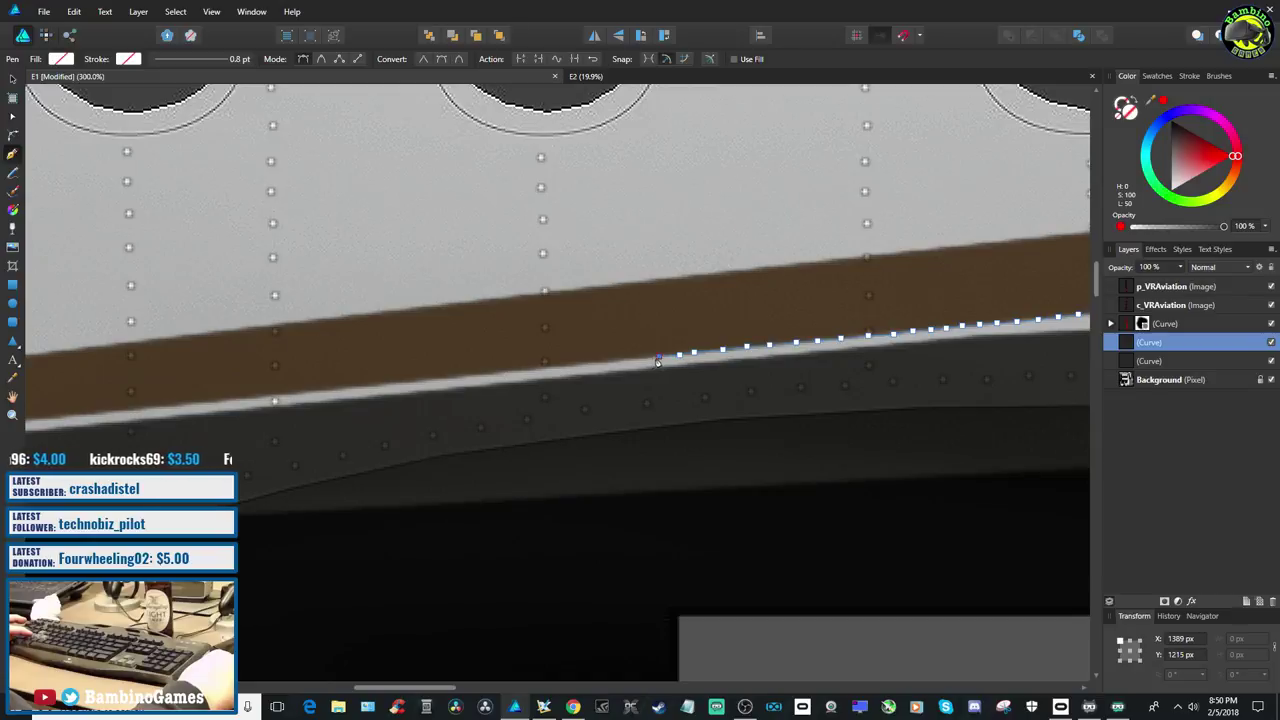
Add nodes along the stripe's lower edge across the next rivet row, to about X 1327, Y 1221 px
{"action": "left_click", "coordinate": [634, 361]}
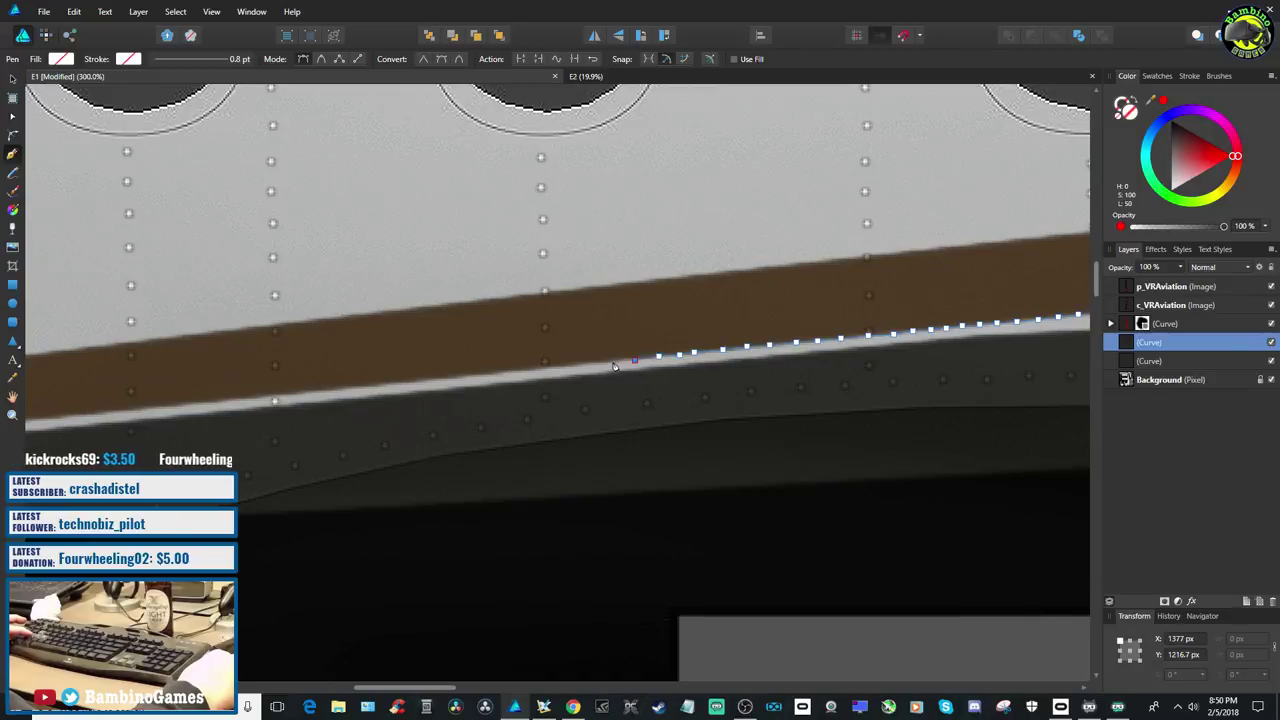
{"action": "left_click", "coordinate": [613, 362]}
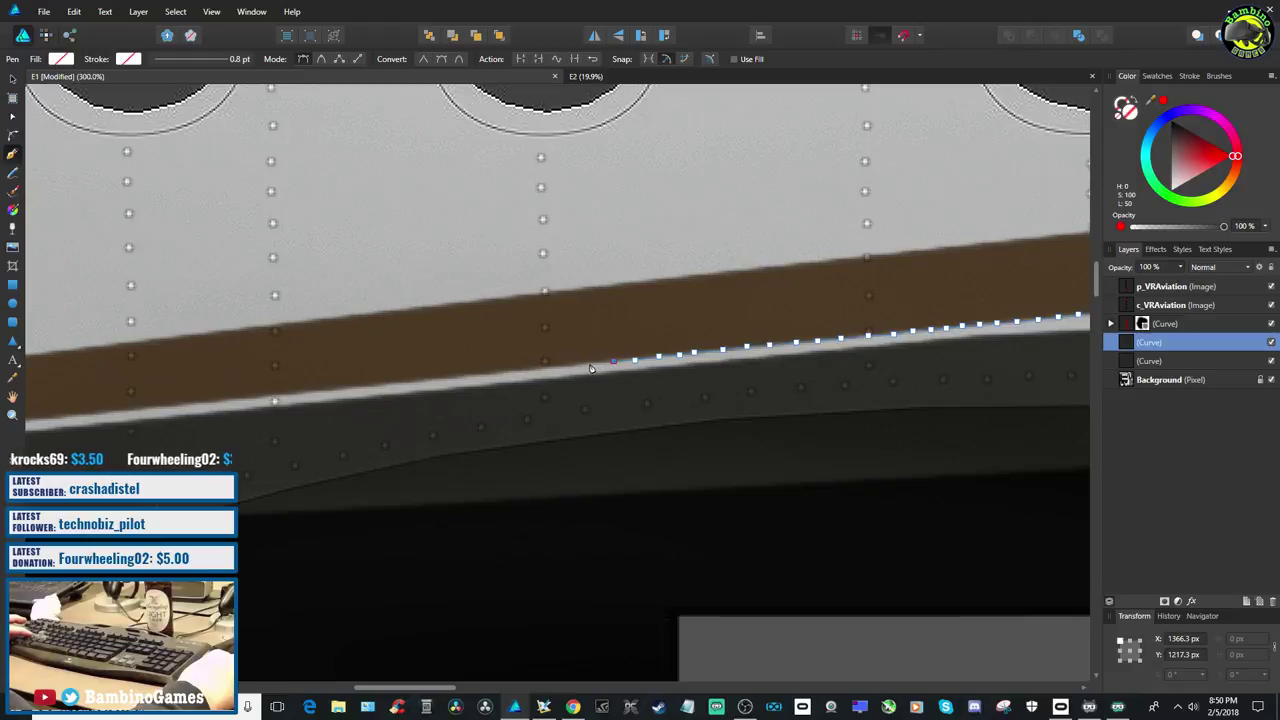
{"action": "left_click", "coordinate": [590, 366]}
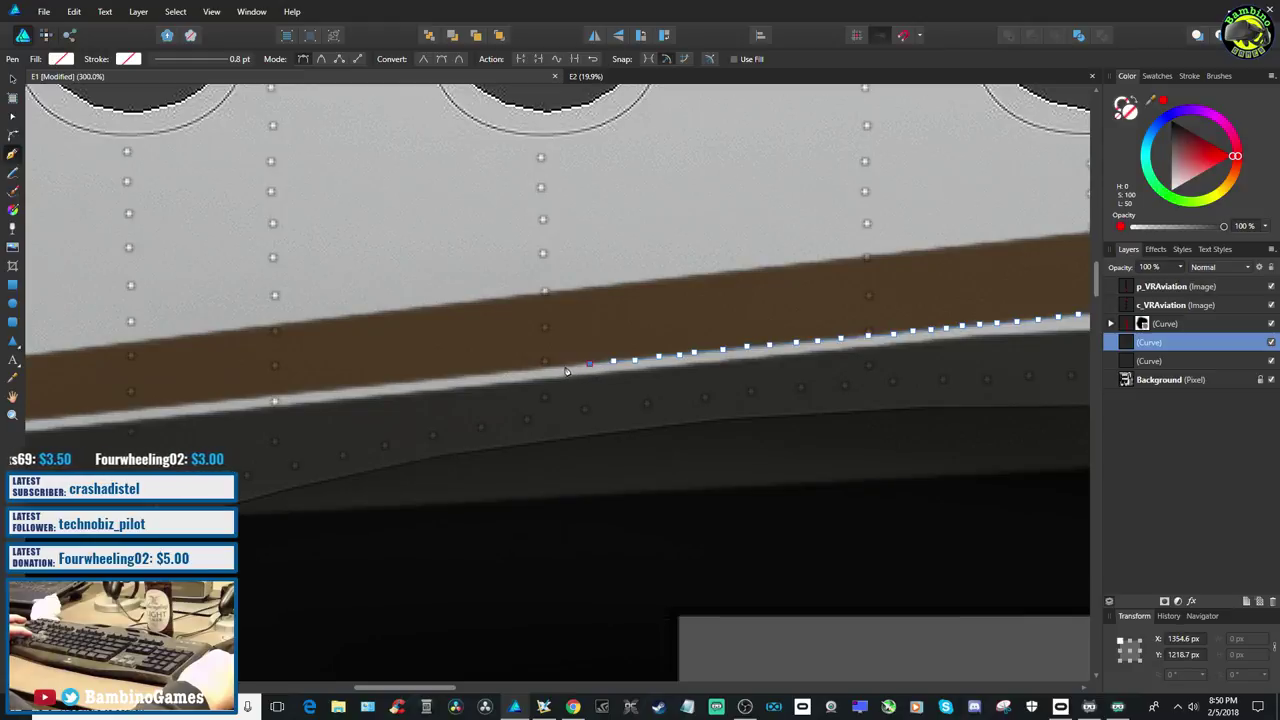
{"action": "left_click", "coordinate": [565, 368]}
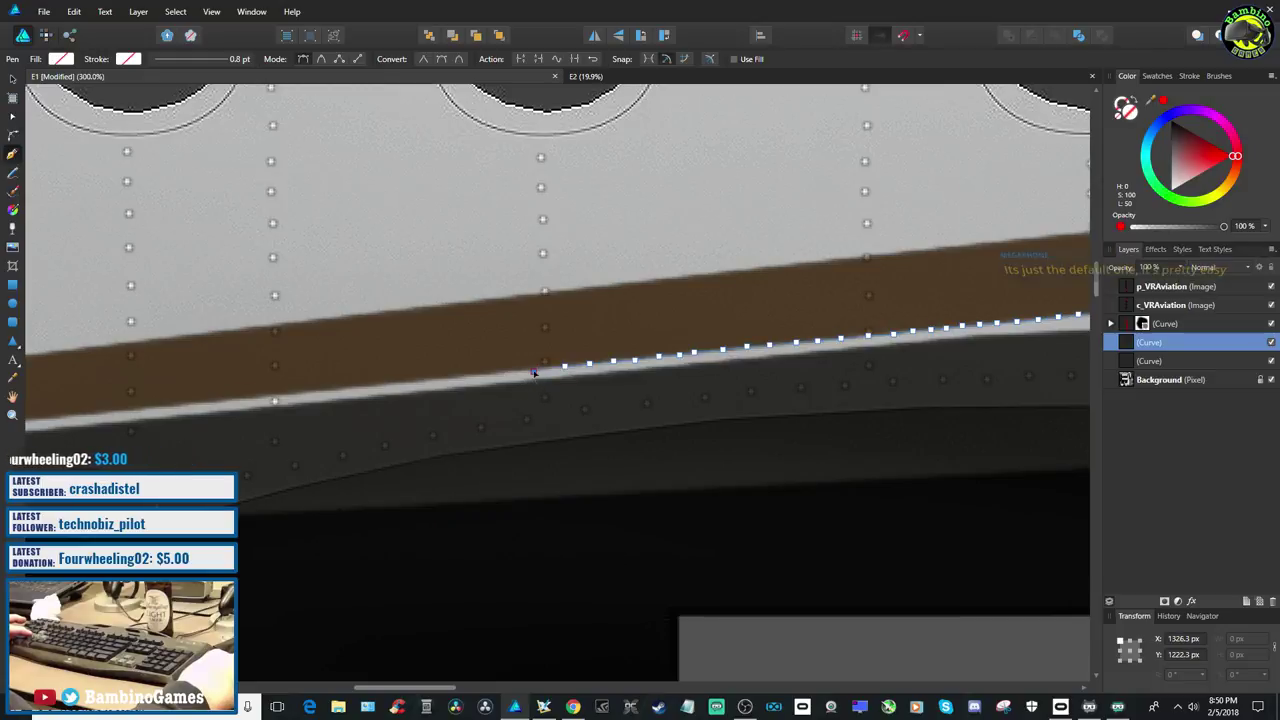
{"action": "left_click", "coordinate": [533, 371]}
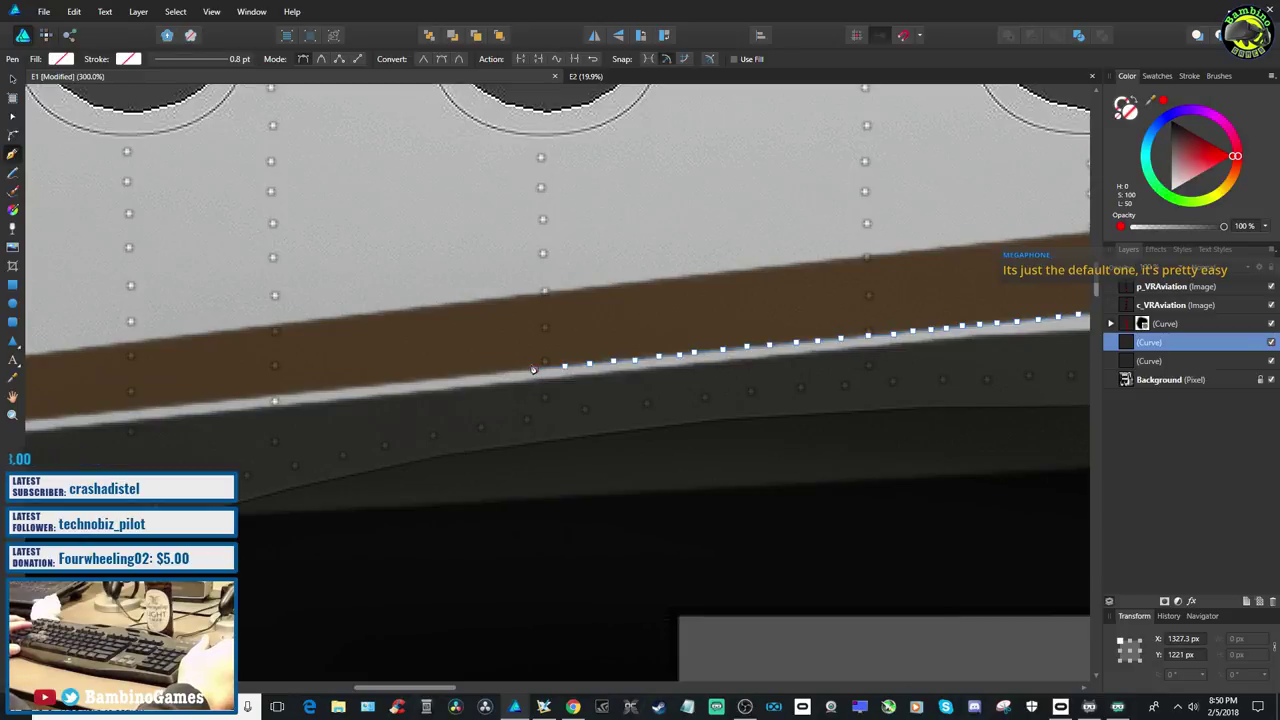
Carry the lower-edge trace toward the cabin door, with closely spaced nodes to about X 1221, Y 1232 px
{"action": "left_click_drag", "start_coordinate": [445, 690], "coordinate": [405, 692]}
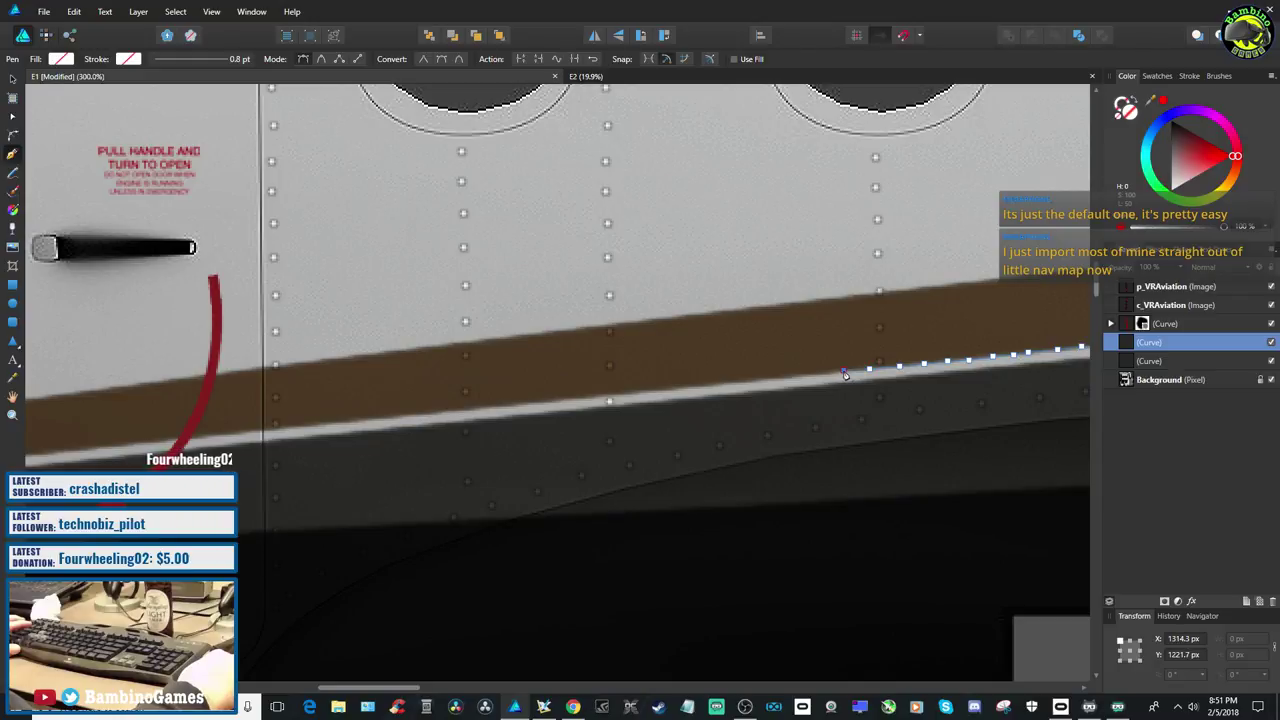
{"action": "left_click", "coordinate": [845, 373]}
{"action": "left_click", "coordinate": [821, 377]}
{"action": "left_click", "coordinate": [799, 380]}
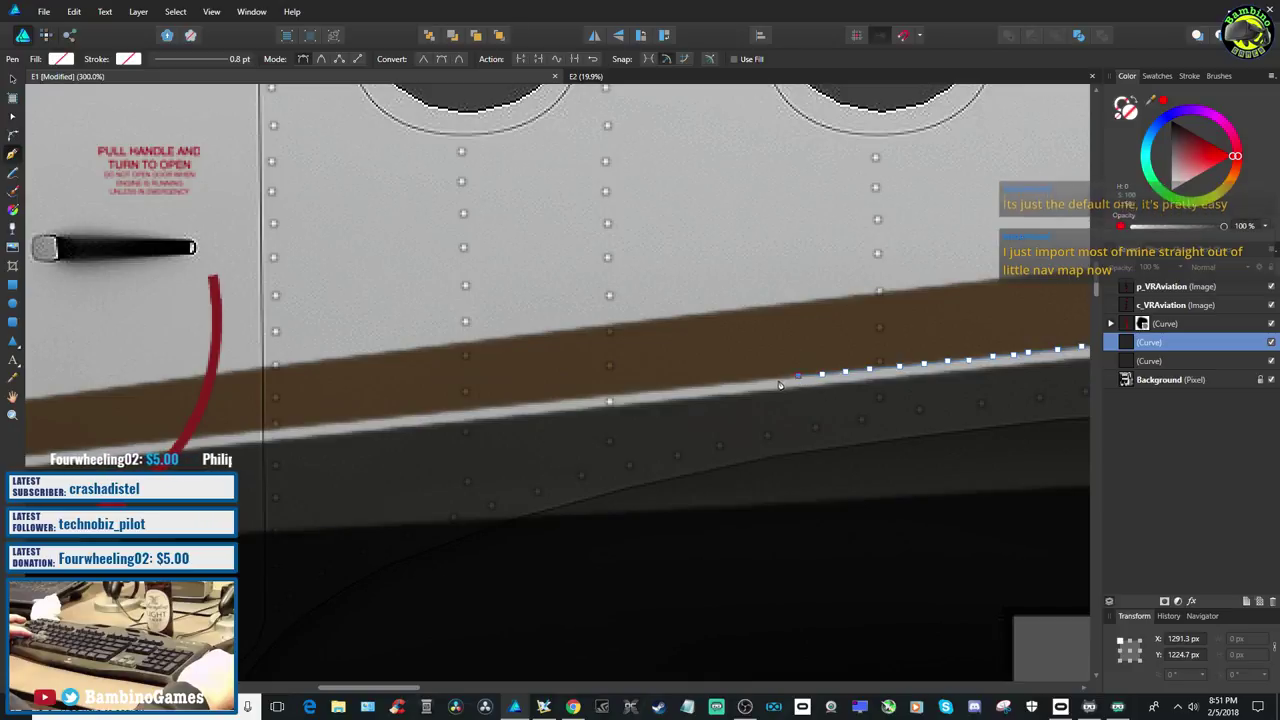
{"action": "left_click", "coordinate": [778, 381]}
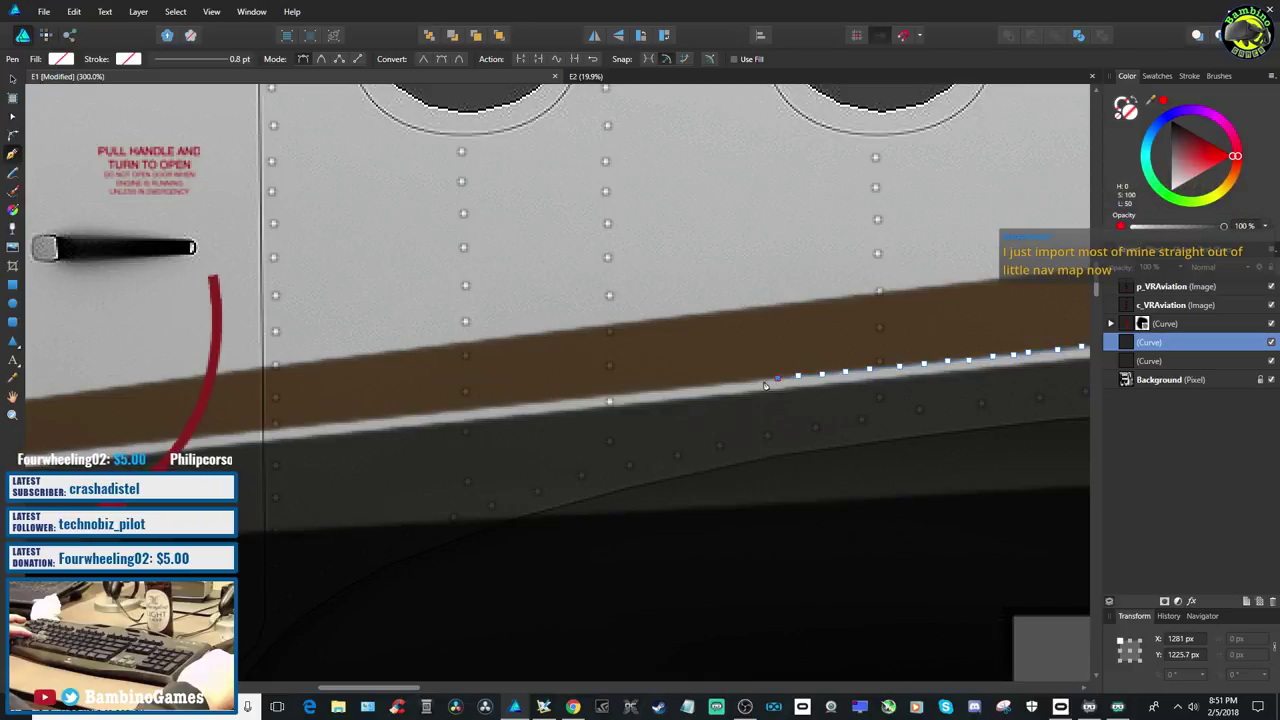
{"action": "left_click", "coordinate": [755, 384]}
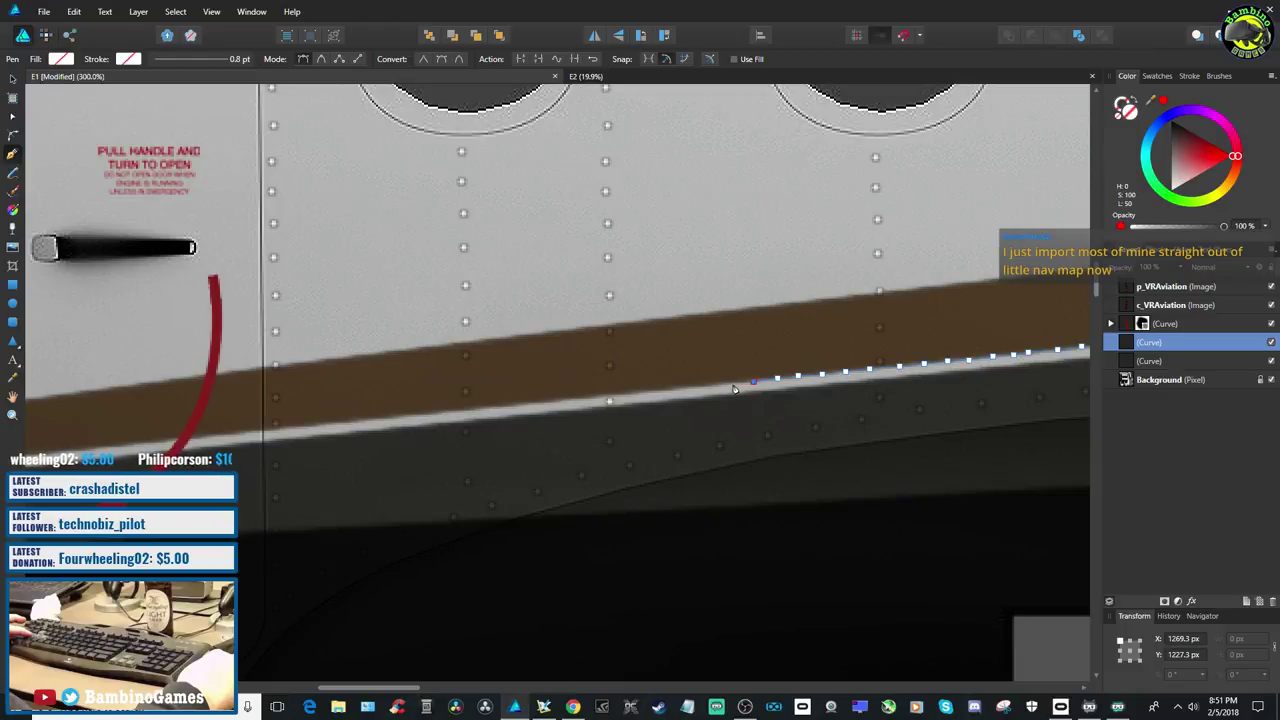
{"action": "left_click", "coordinate": [728, 386]}
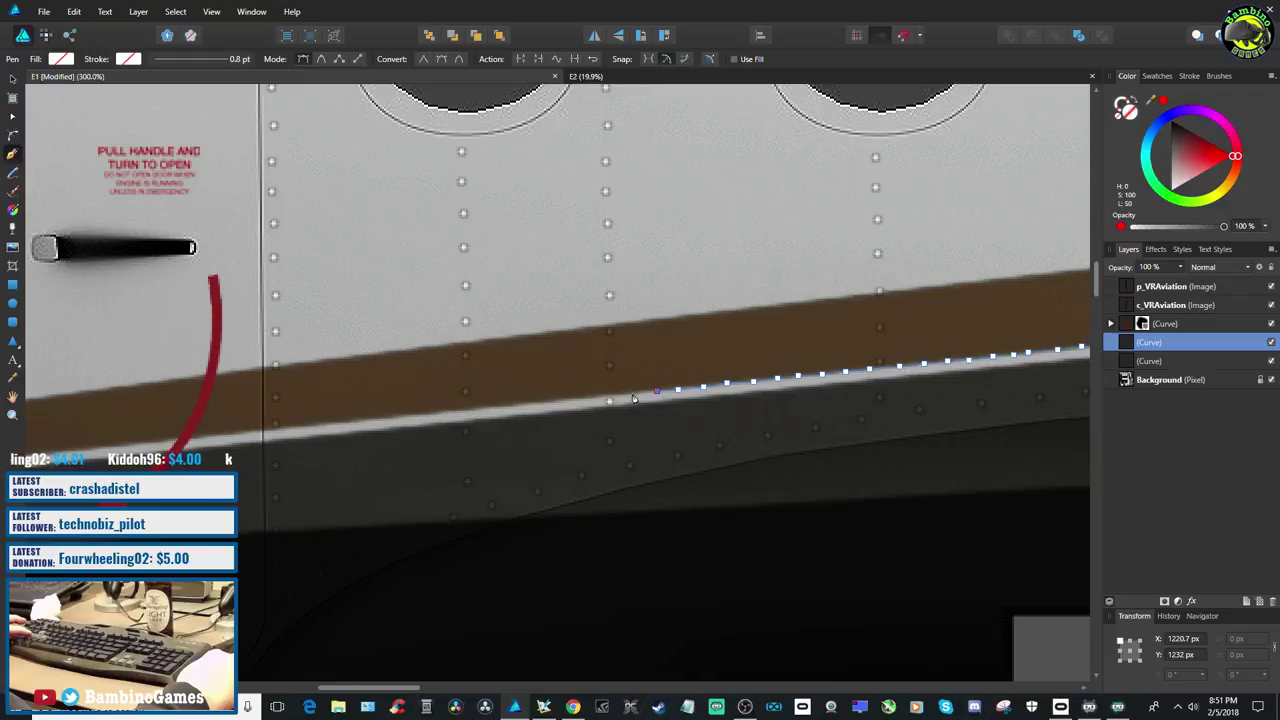
Trace the stripe's lower edge across the following rivet row to about X 1140, Y 1241 px
{"action": "left_click", "coordinate": [633, 397]}
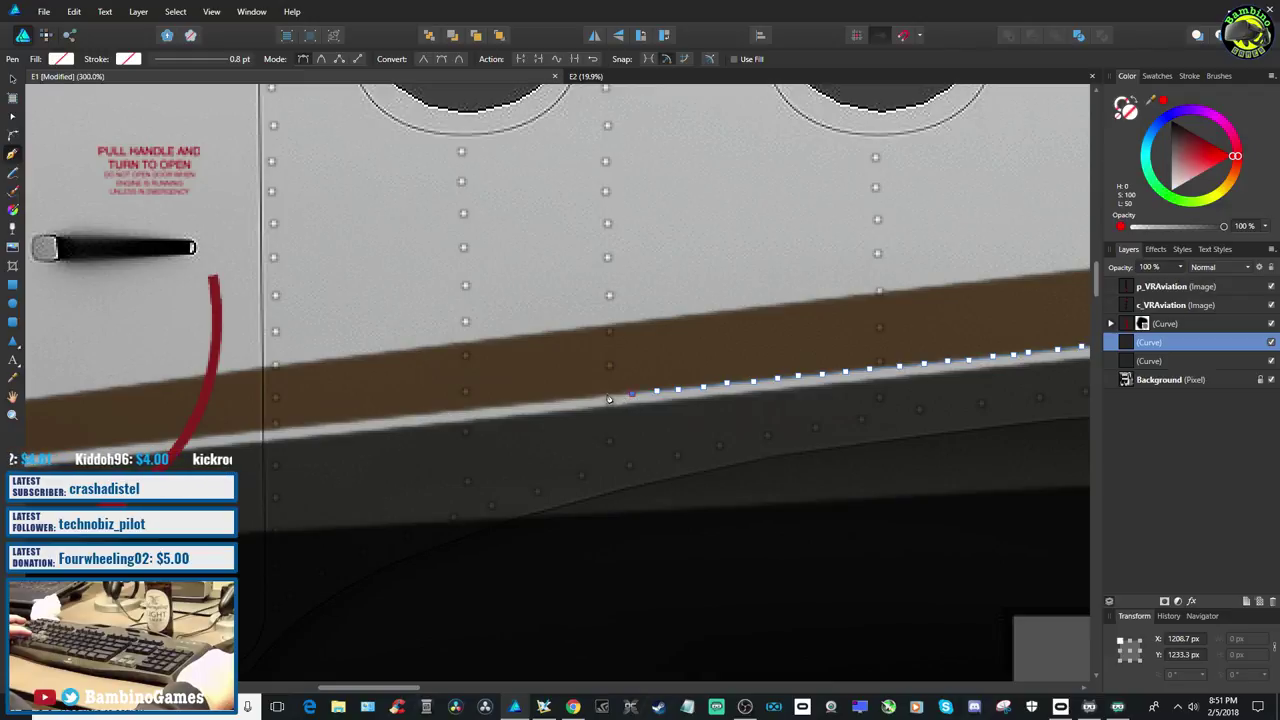
{"action": "left_click", "coordinate": [609, 397]}
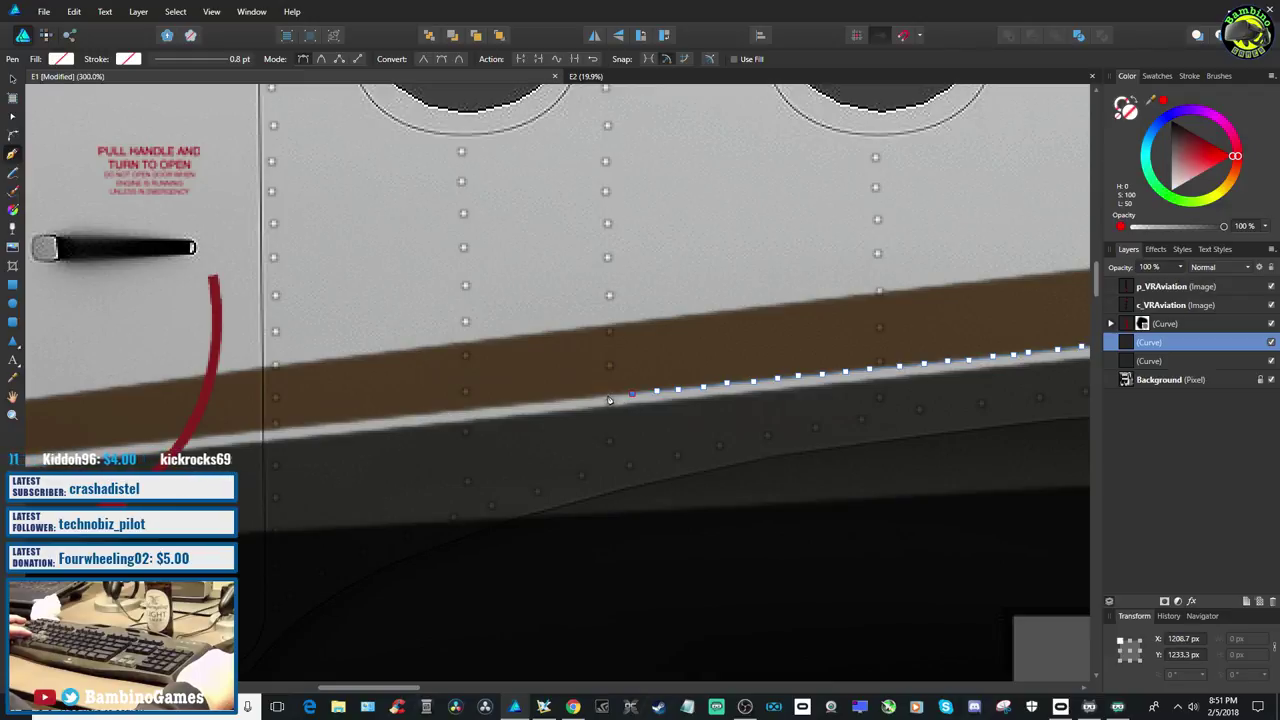
{"action": "left_click", "coordinate": [592, 398]}
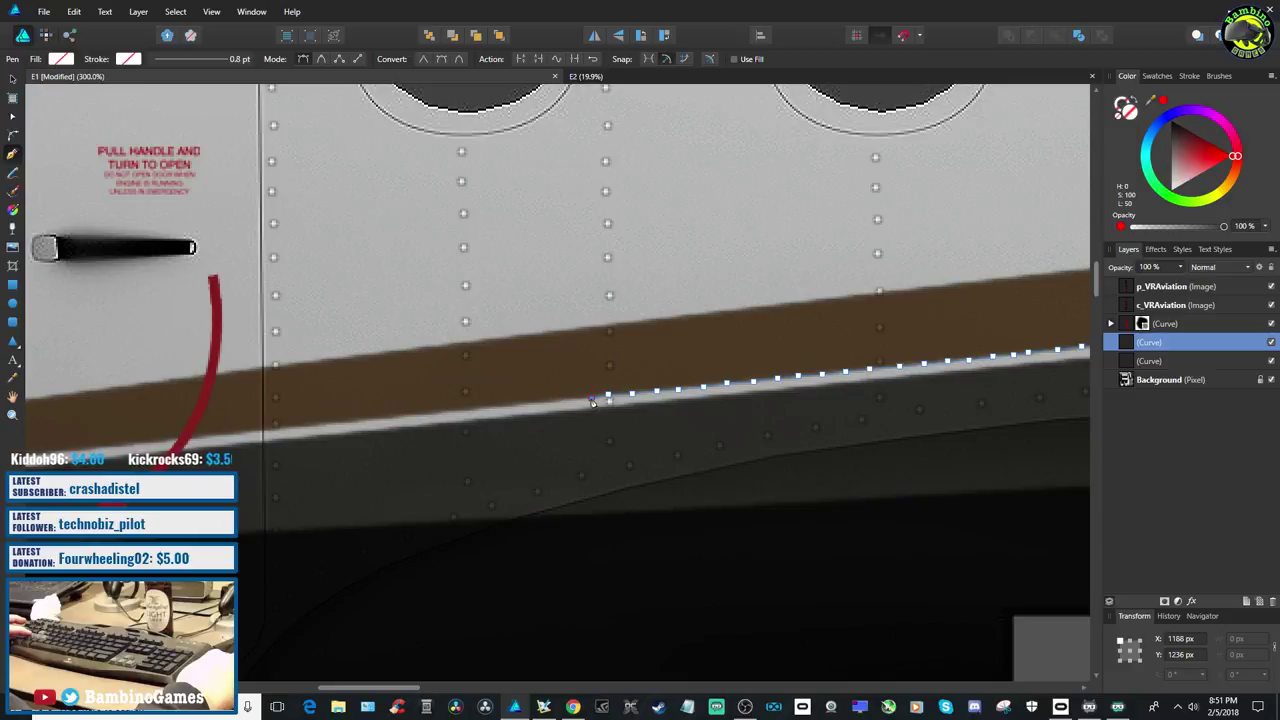
{"action": "left_click", "coordinate": [570, 399]}
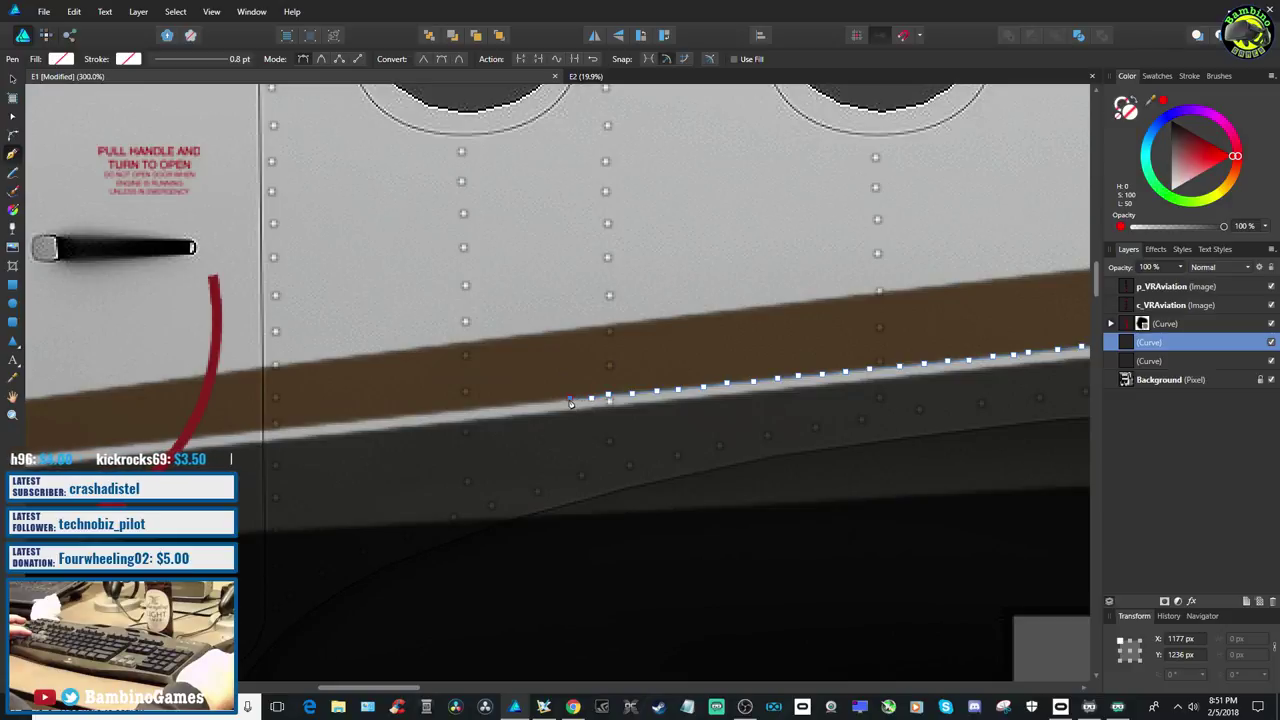
{"action": "left_click", "coordinate": [557, 402]}
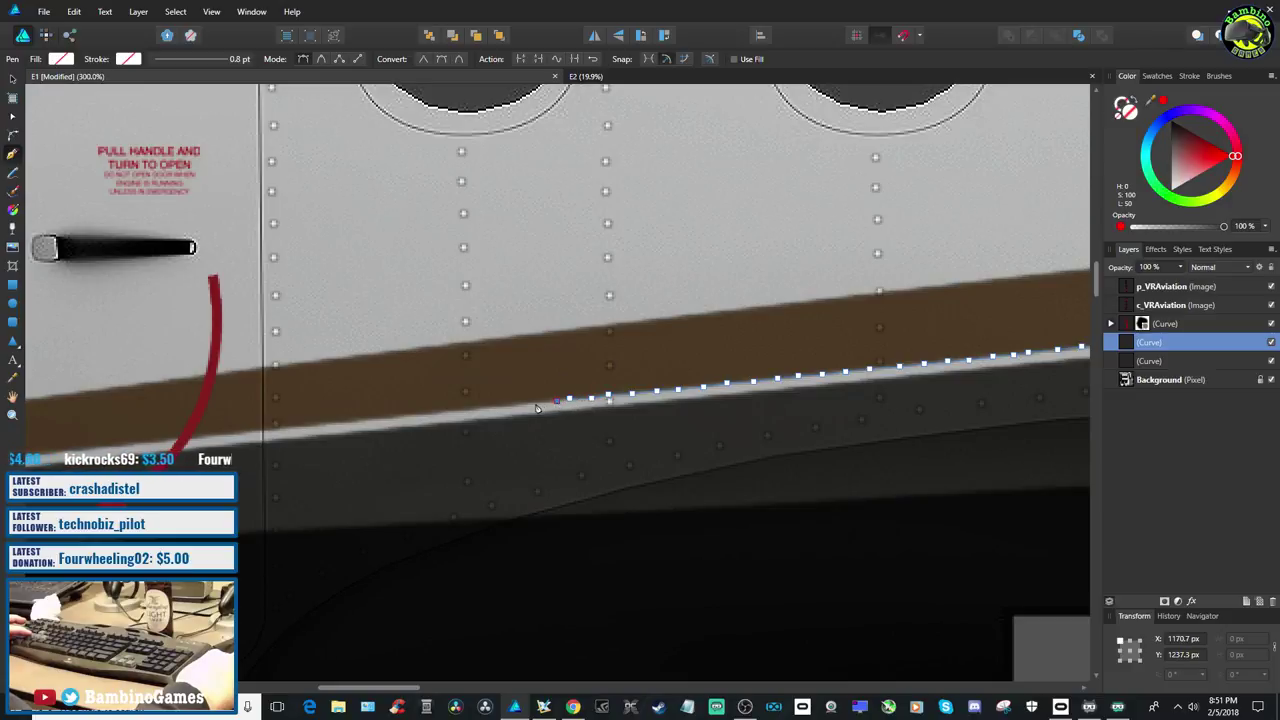
{"action": "left_click", "coordinate": [536, 405]}
{"action": "left_click", "coordinate": [519, 406]}
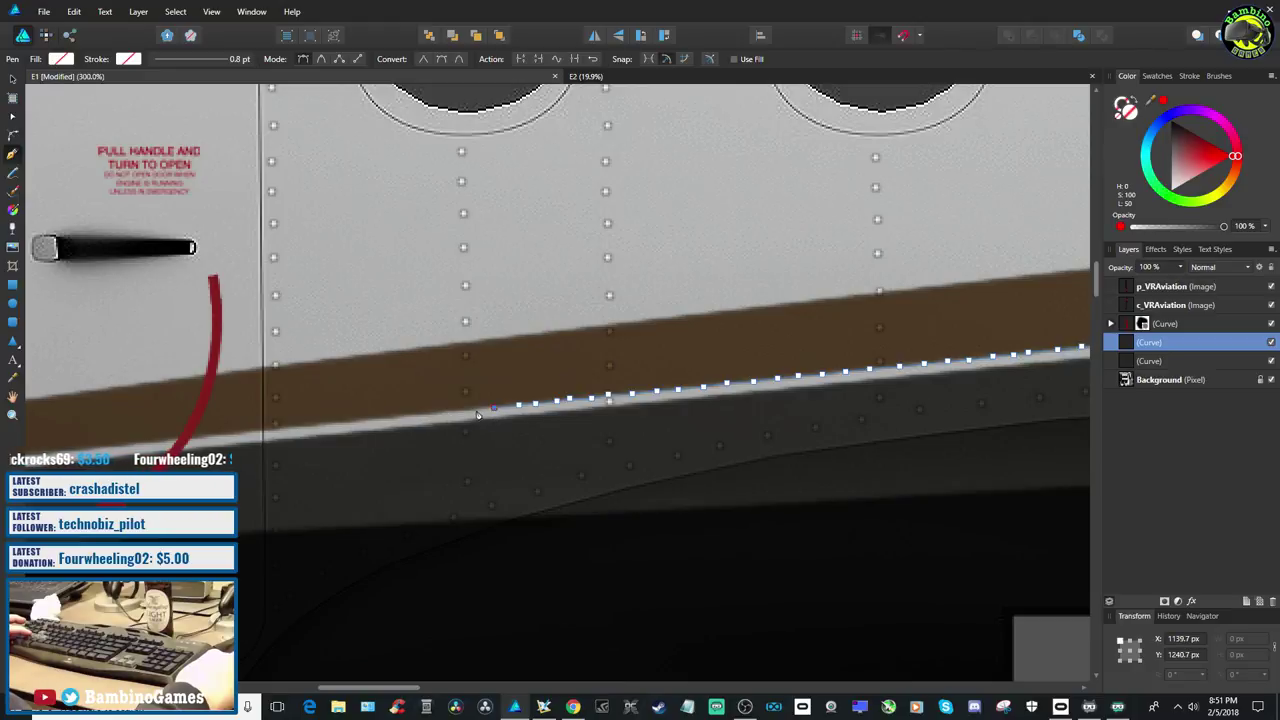
Extend the trace along the brown stripe's lower edge past the rivet row near the door to about X 1090, Y 1245 px
{"action": "left_click", "coordinate": [476, 411]}
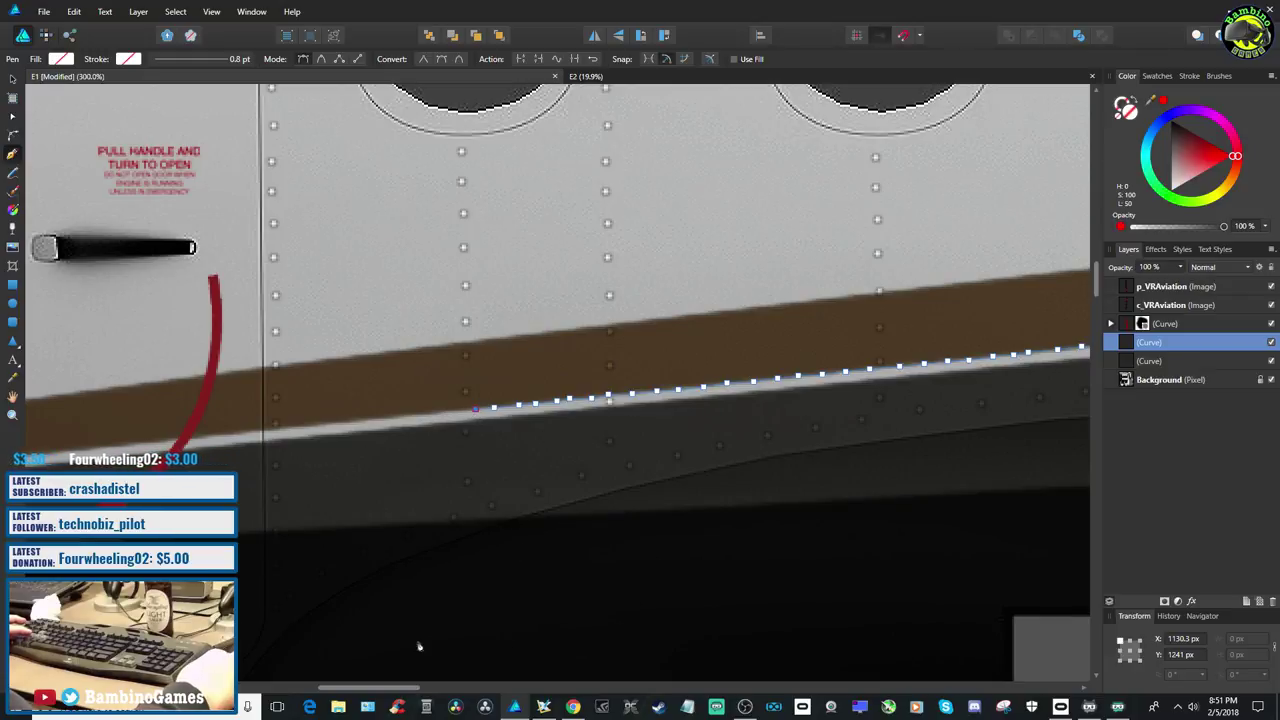
{"action": "left_click_drag", "start_coordinate": [380, 695], "coordinate": [350, 695]}
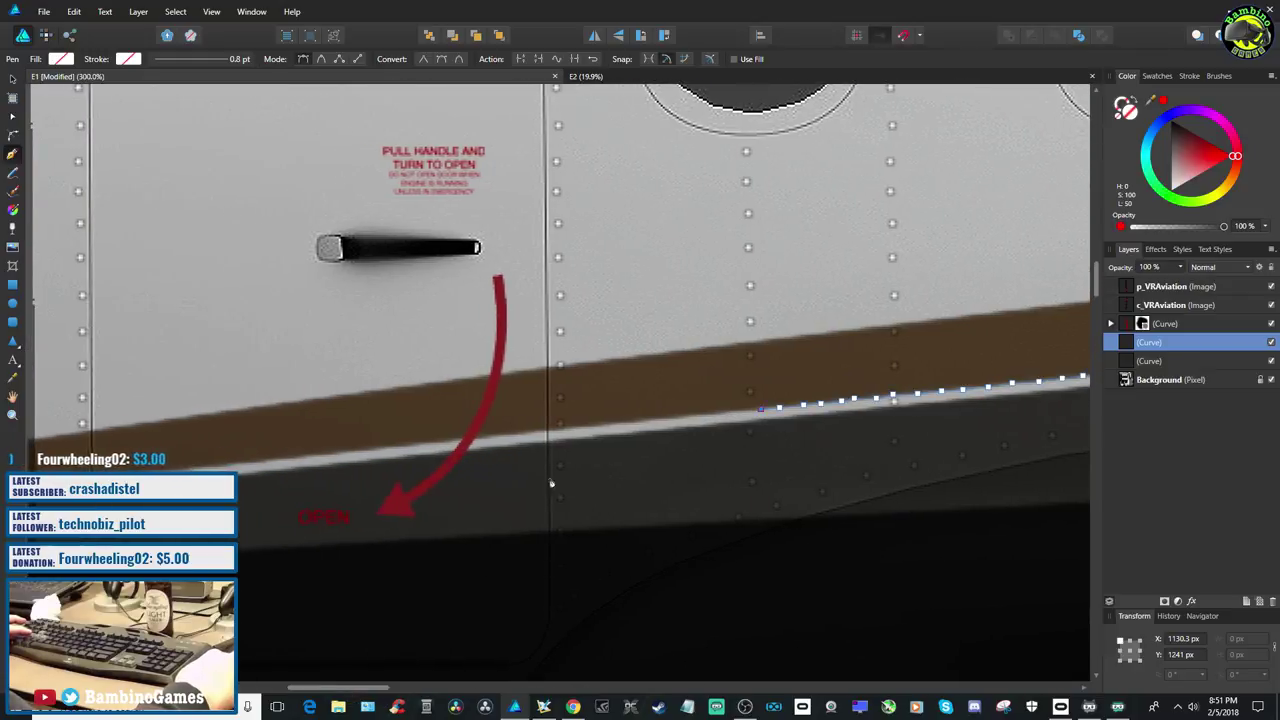
{"action": "left_click", "coordinate": [734, 411]}
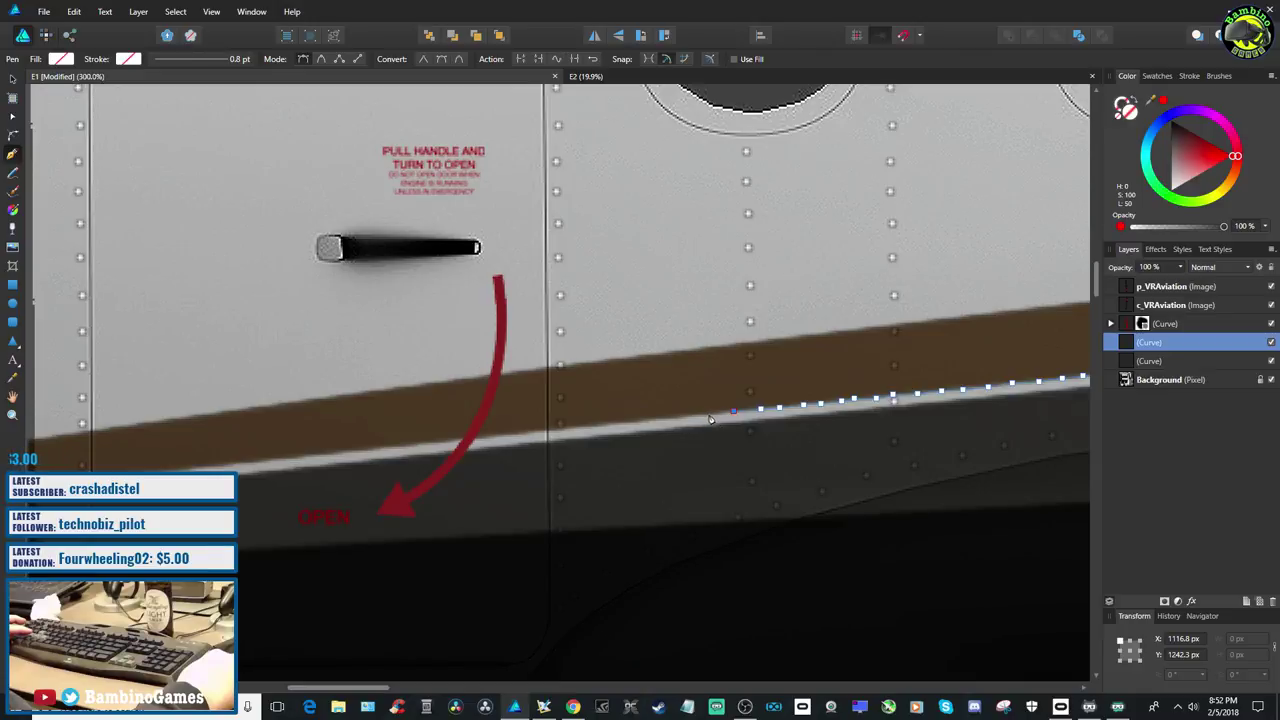
{"action": "left_click", "coordinate": [709, 413]}
{"action": "left_click", "coordinate": [680, 417]}
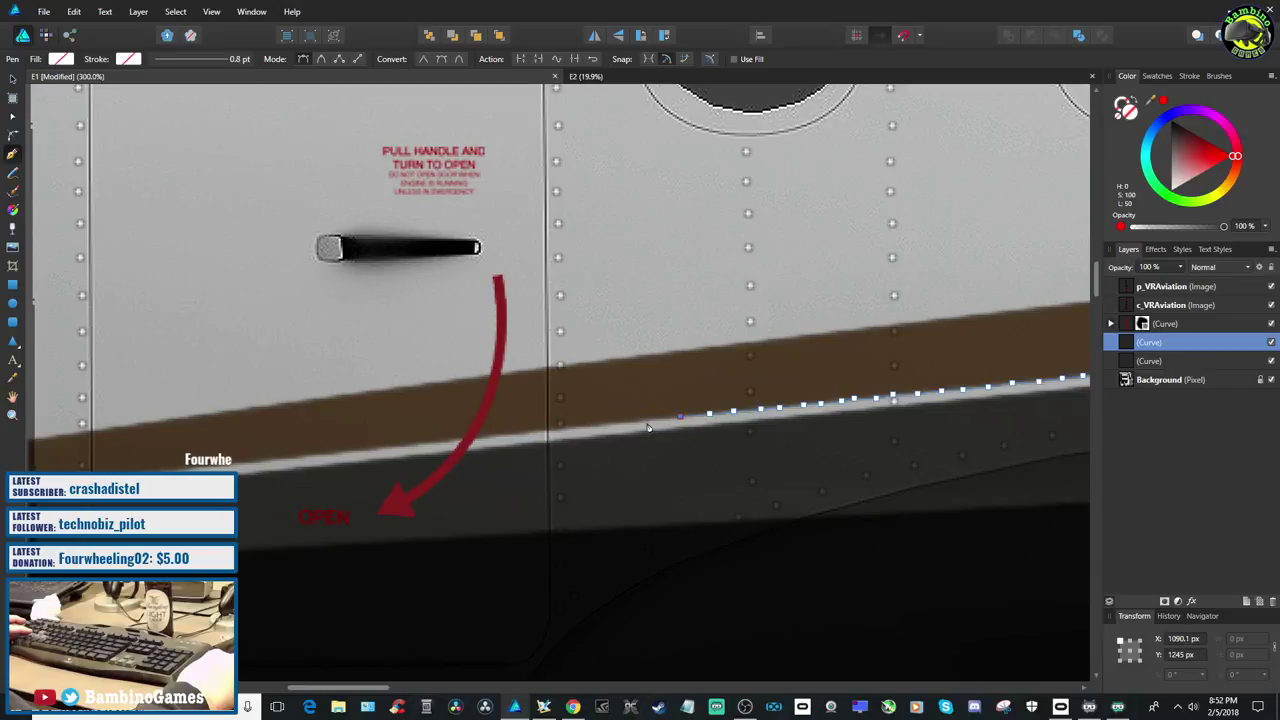
Continue the lower-edge trace to the rivets beside the door, replacing the node near X 1074 px and reaching about X 1045, Y 1250 px
{"action": "left_click", "coordinate": [647, 421]}
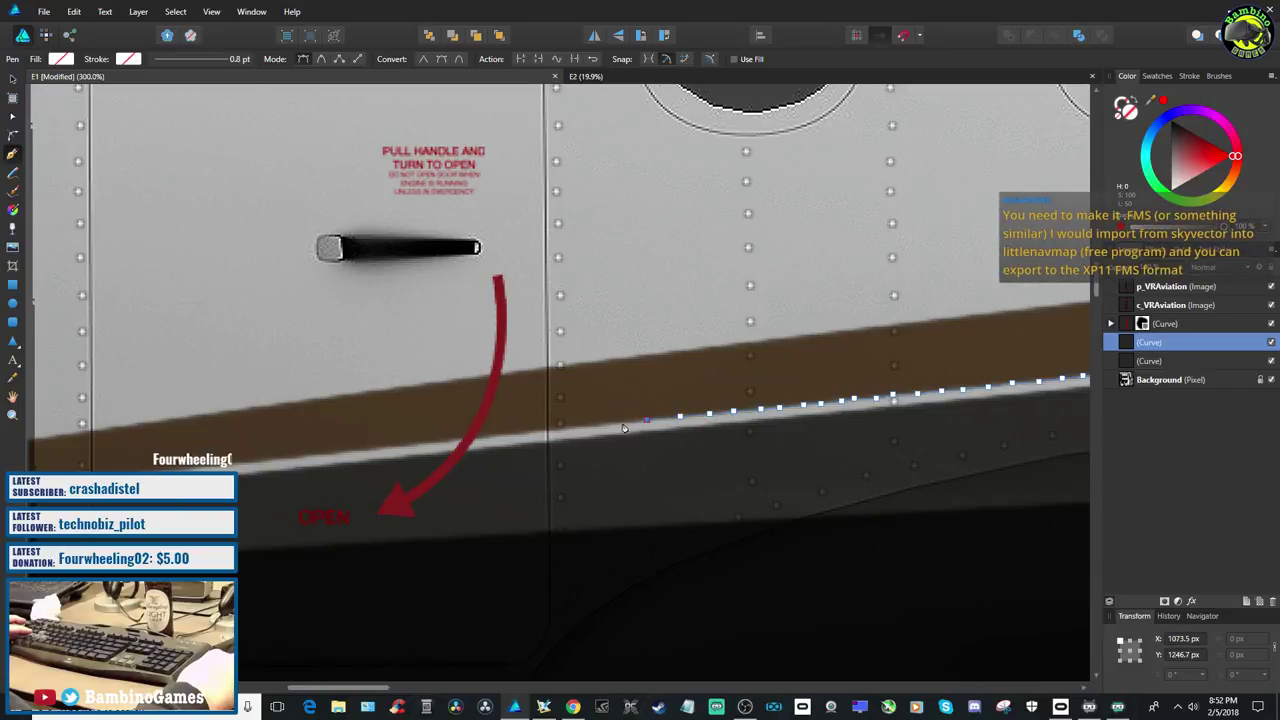
{"action": "left_click", "coordinate": [619, 426]}
{"action": "key", "text": "ctrl+z"}
{"action": "key", "text": "ctrl+z"}
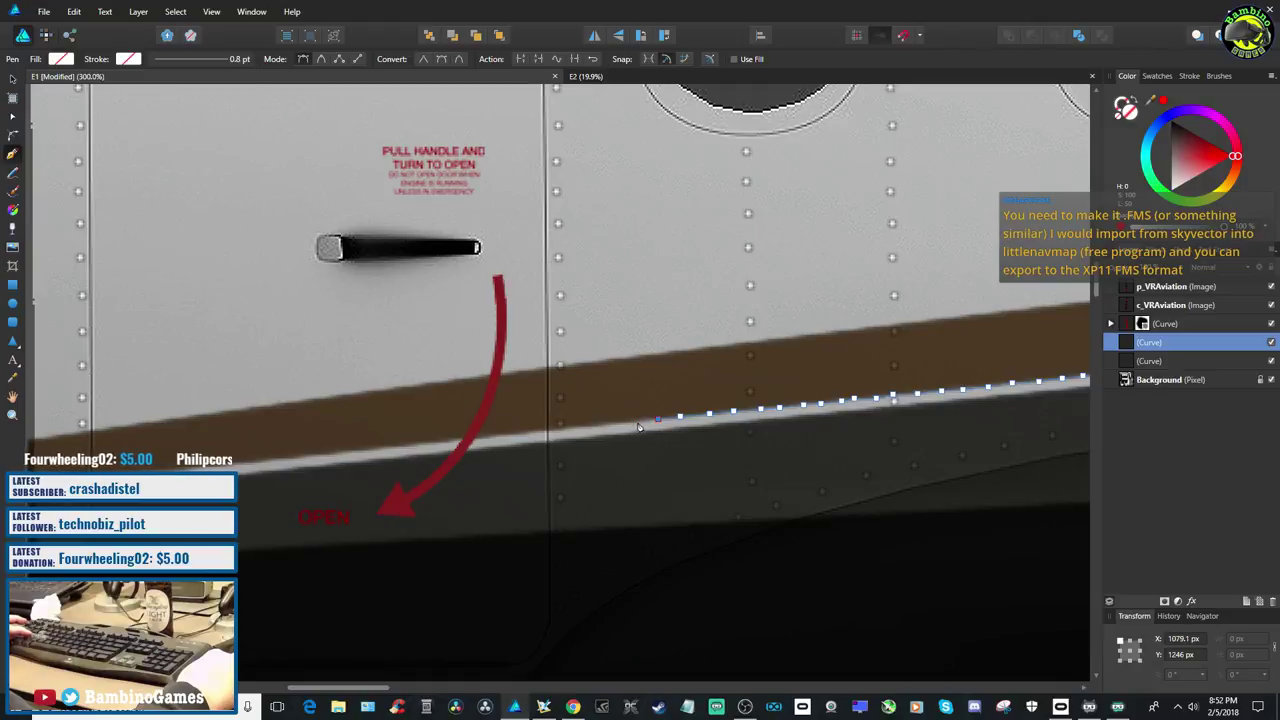
{"action": "left_click", "coordinate": [613, 424]}
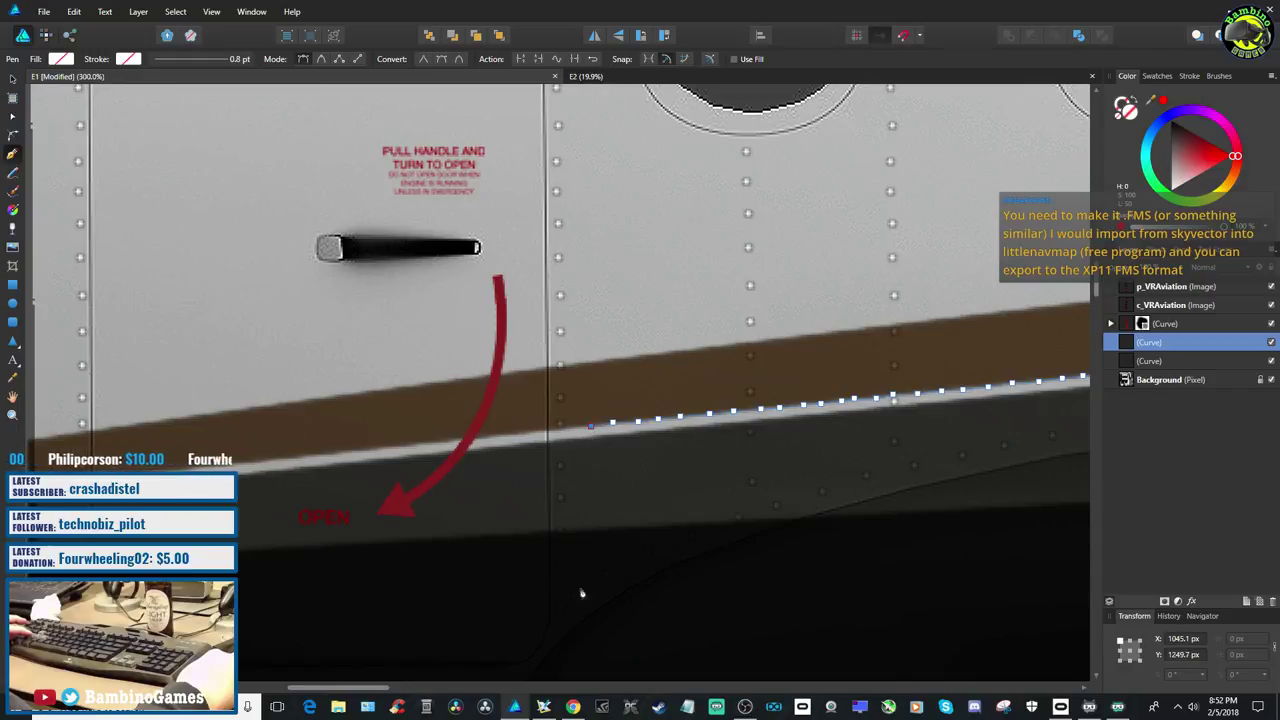
Carry the Pen trace over the cabin door's edge line to about X 1004, Y 1254 px
{"action": "left_click_drag", "start_coordinate": [367, 689], "coordinate": [318, 690]}
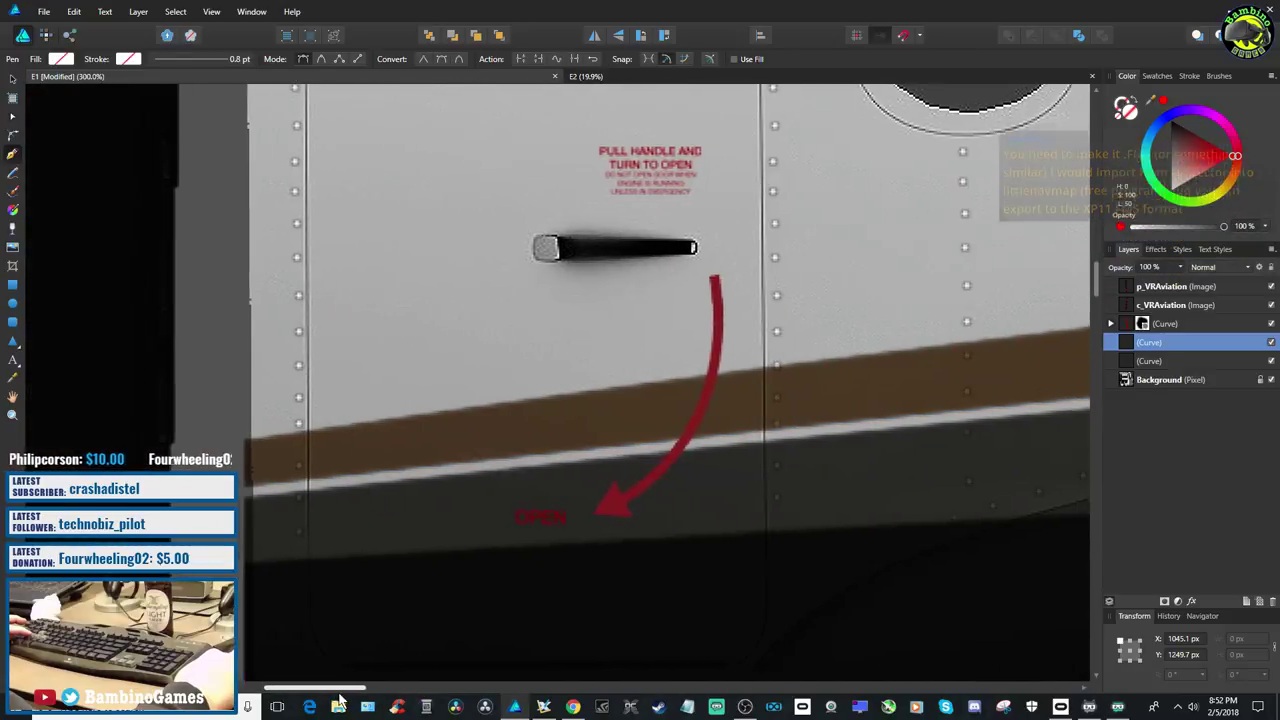
{"action": "left_click", "coordinate": [775, 432]}
{"action": "left_click", "coordinate": [748, 434]}
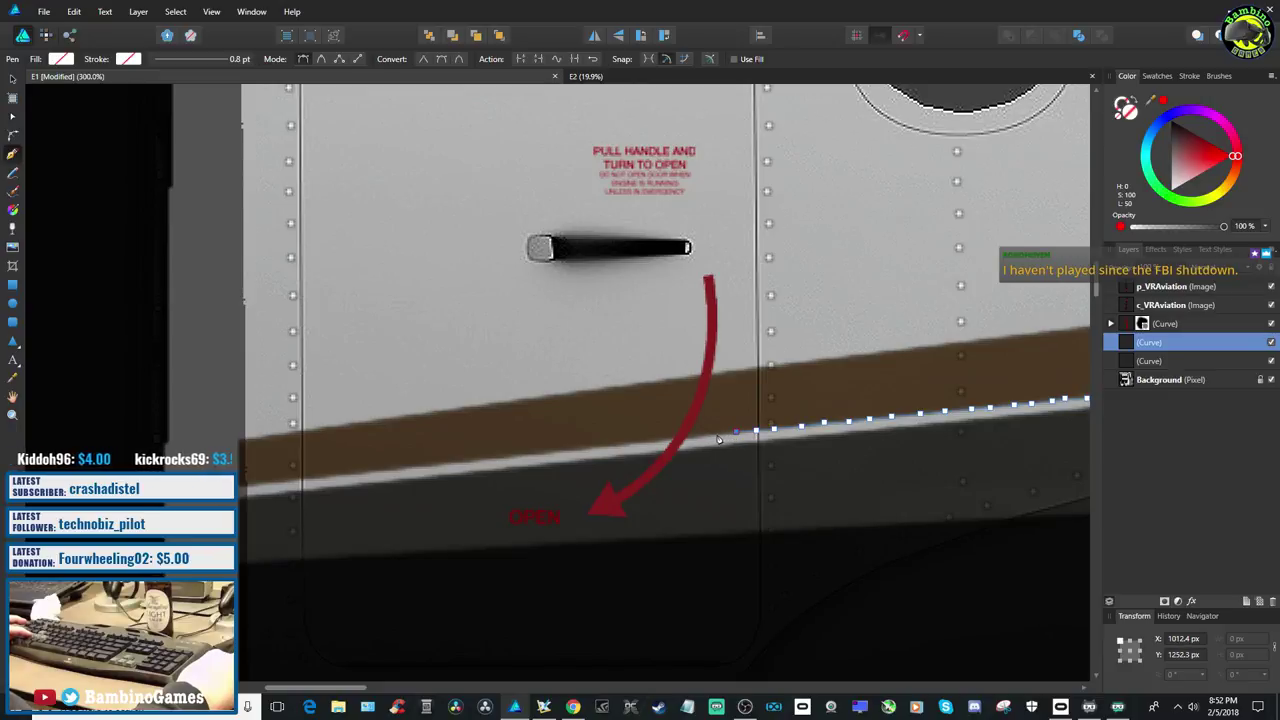
{"action": "key", "text": "z"}
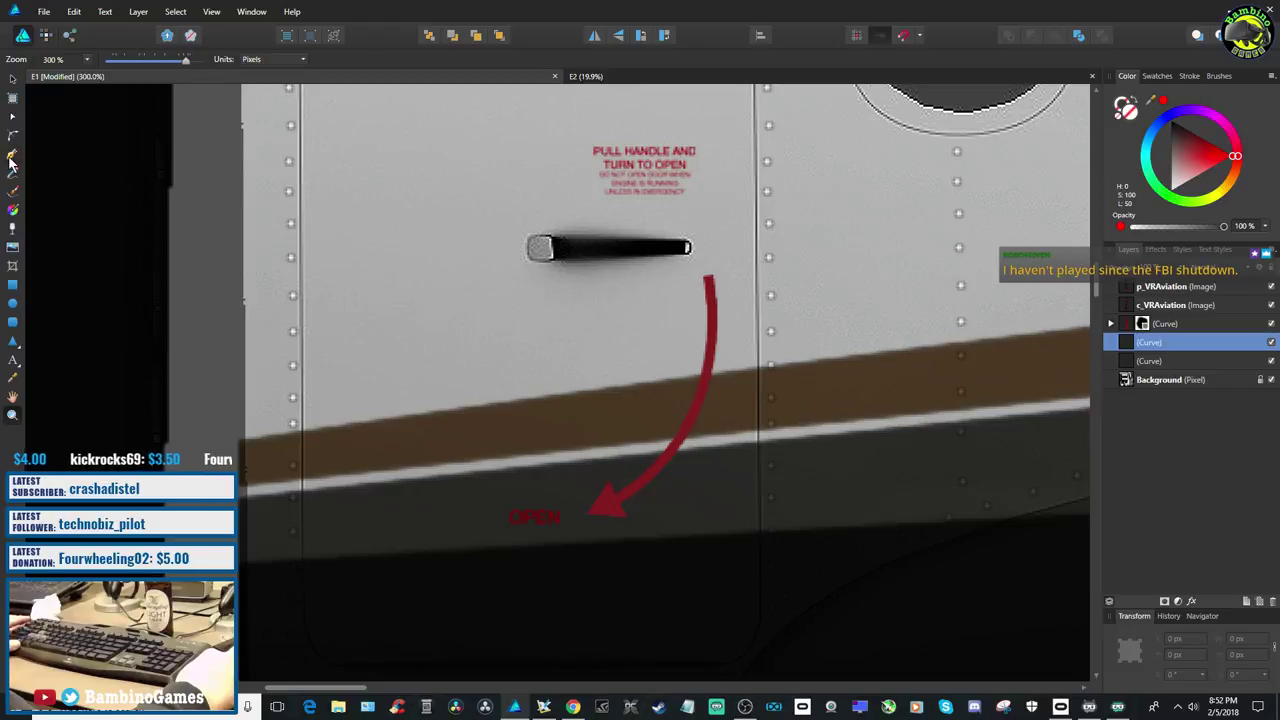
{"action": "key", "text": "p"}
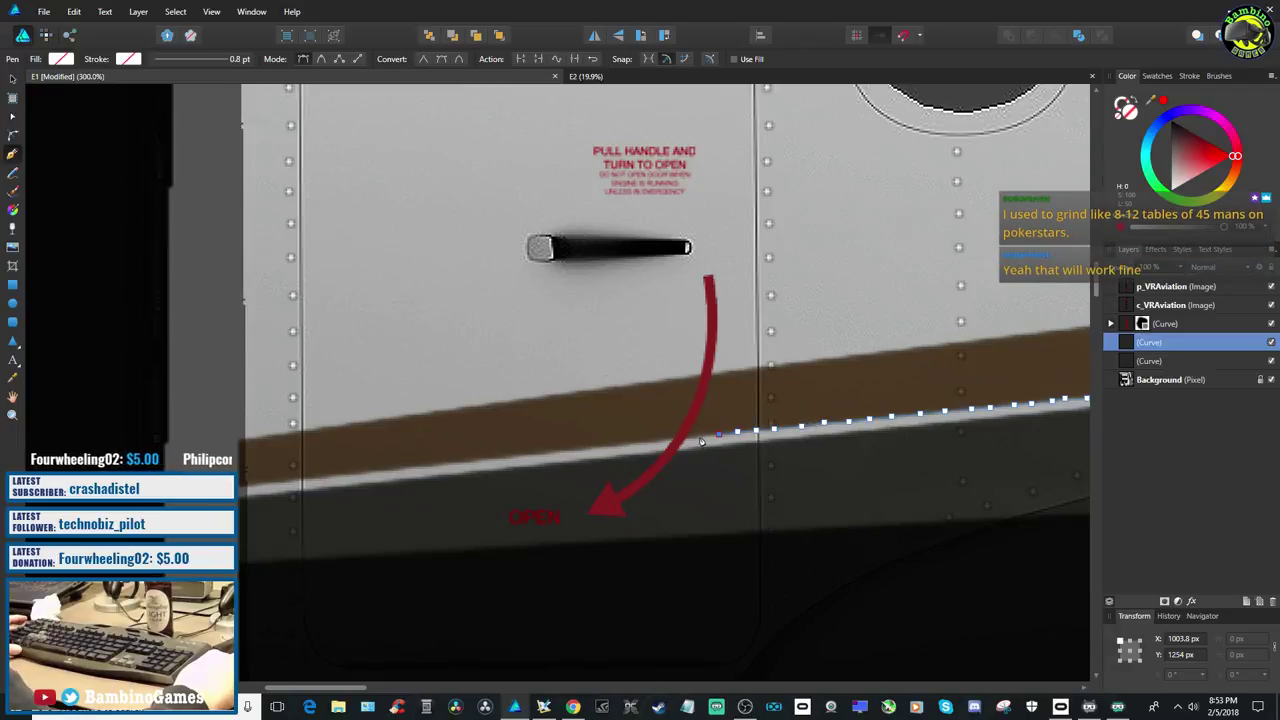
Trace the stripe's lower edge across the red door arrow with closely spaced nodes to about X 947, Y 1260 px
{"action": "left_click", "coordinate": [698, 437]}
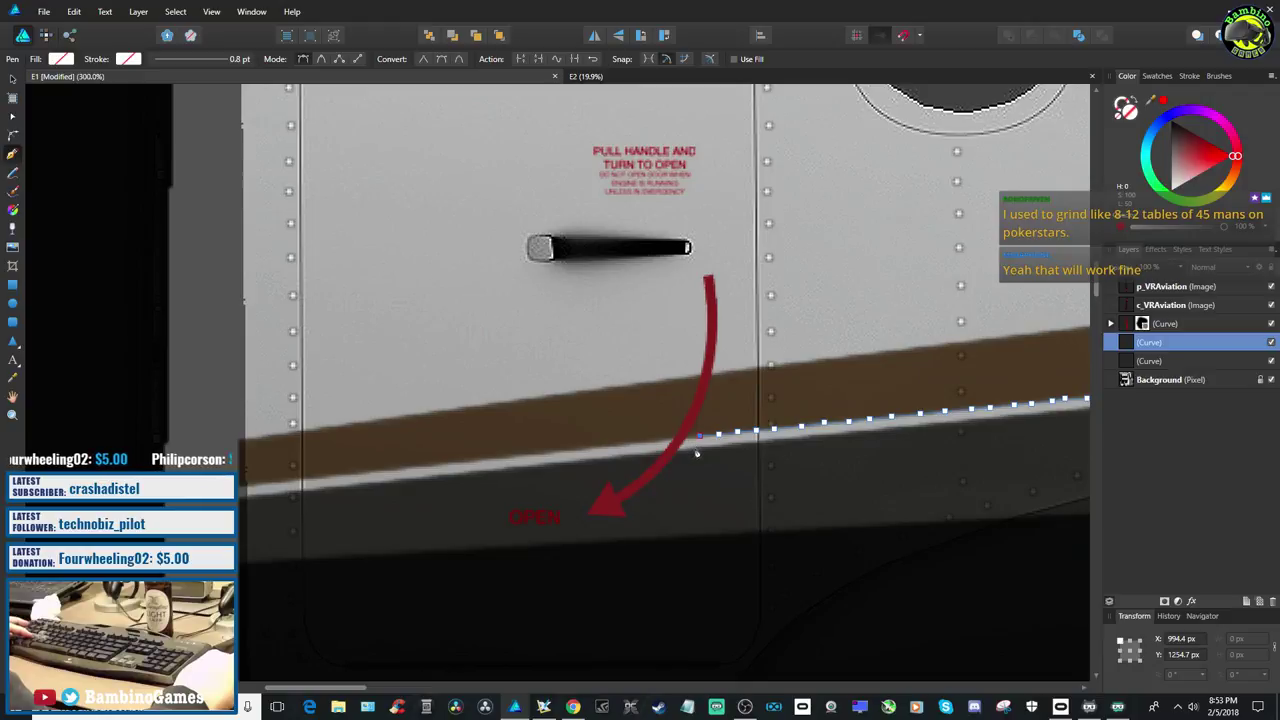
{"action": "left_click", "coordinate": [684, 442]}
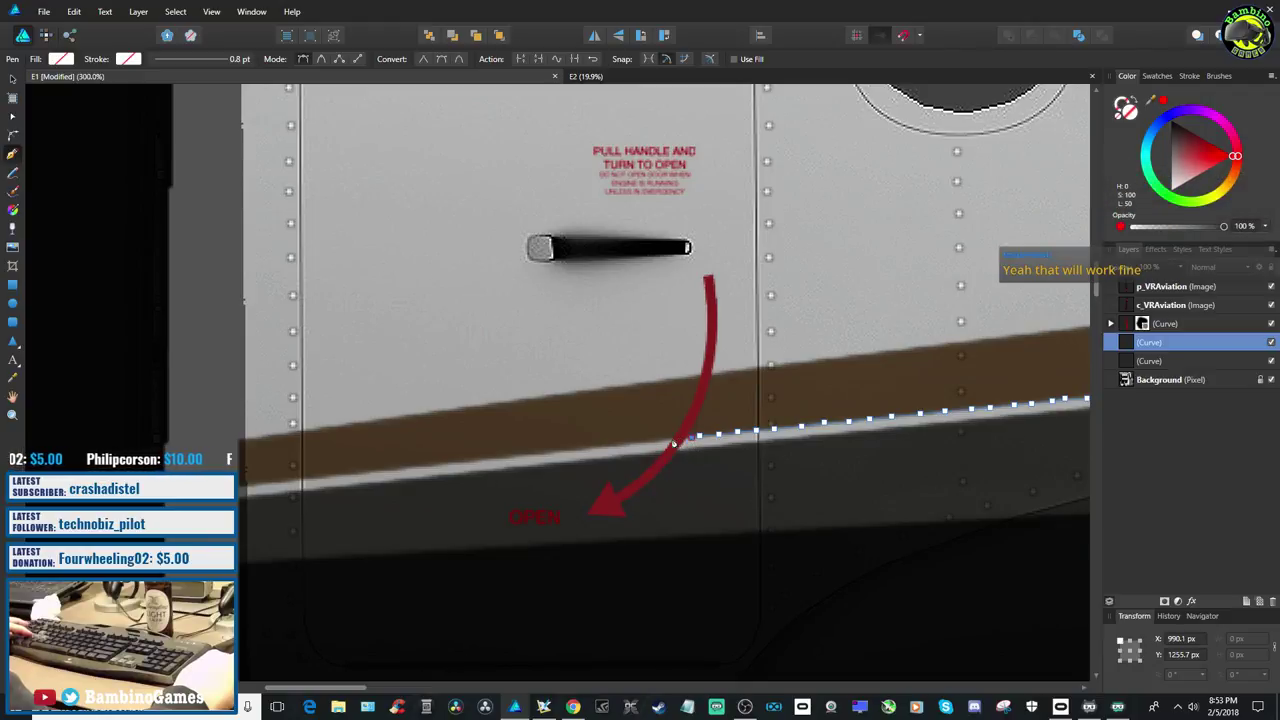
{"action": "left_click", "coordinate": [673, 443]}
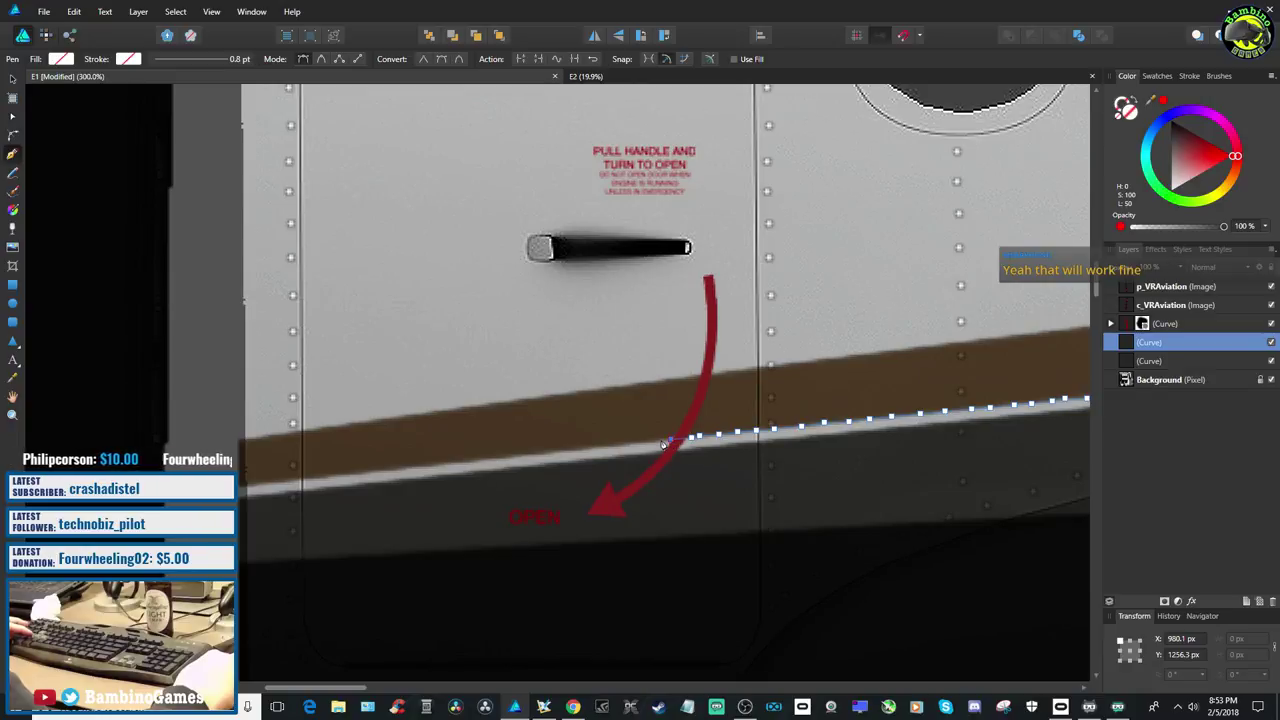
{"action": "left_click", "coordinate": [663, 444]}
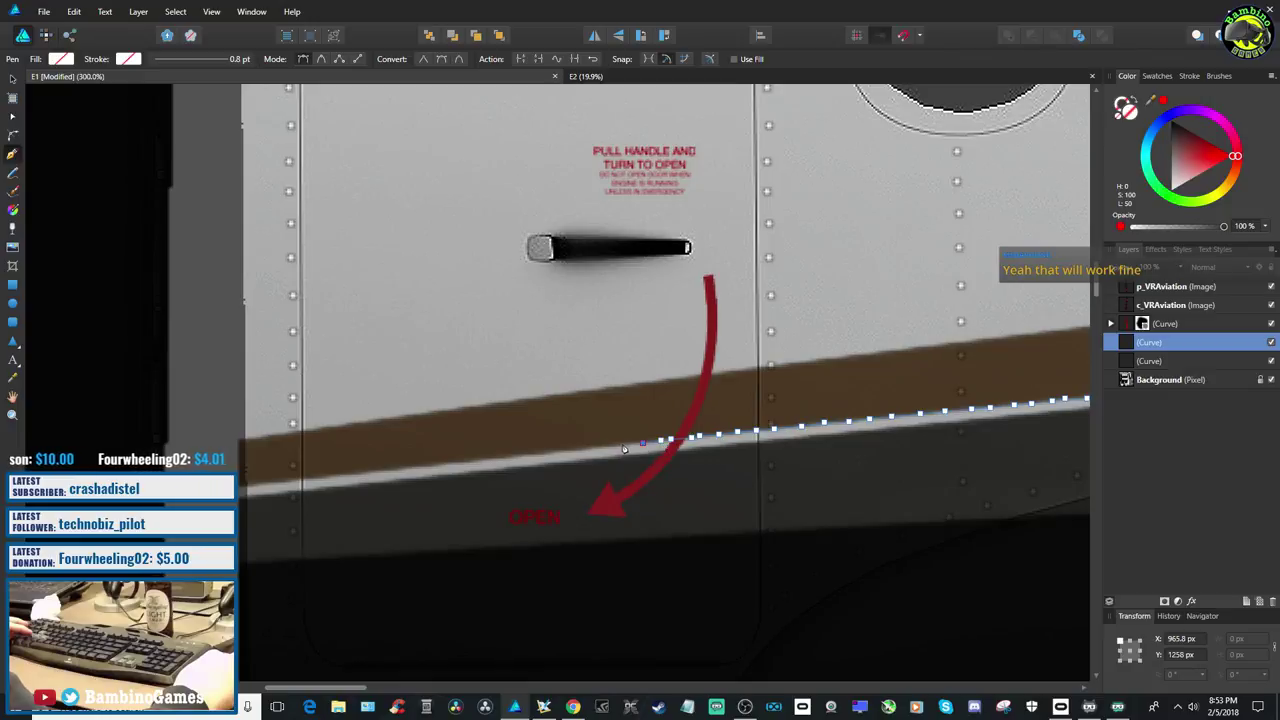
{"action": "left_click", "coordinate": [622, 449]}
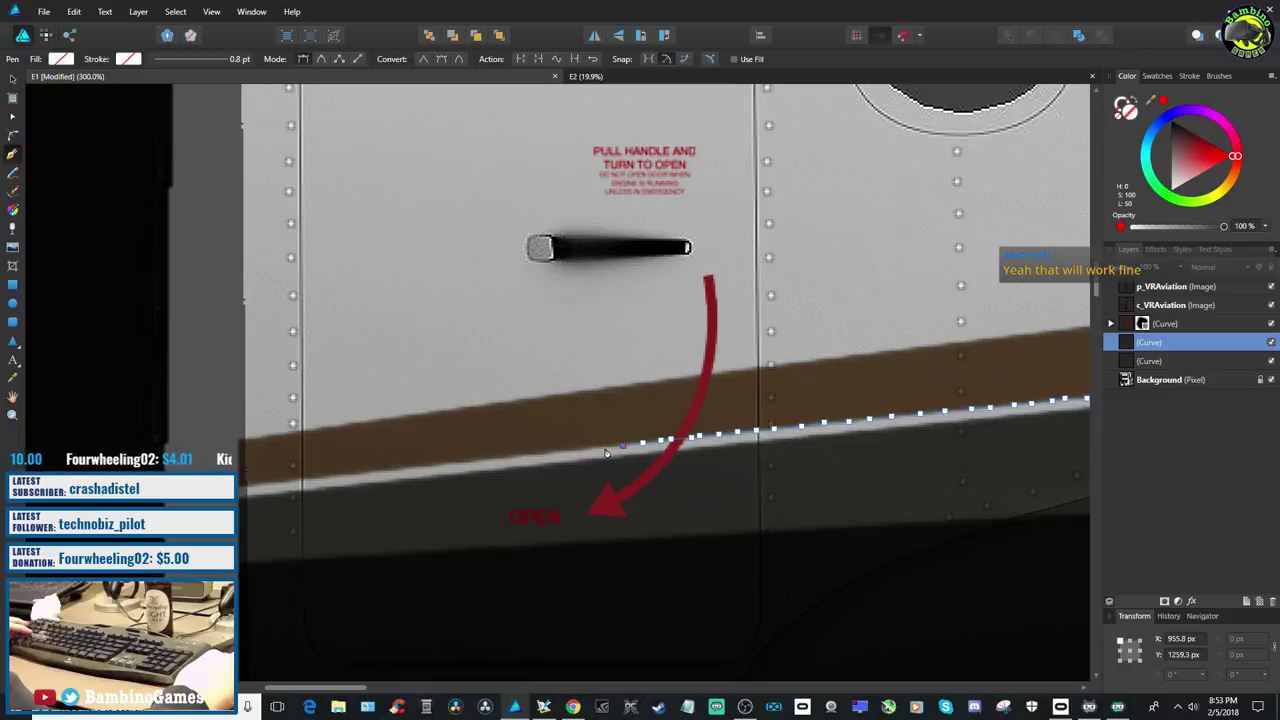
{"action": "left_click", "coordinate": [606, 451]}
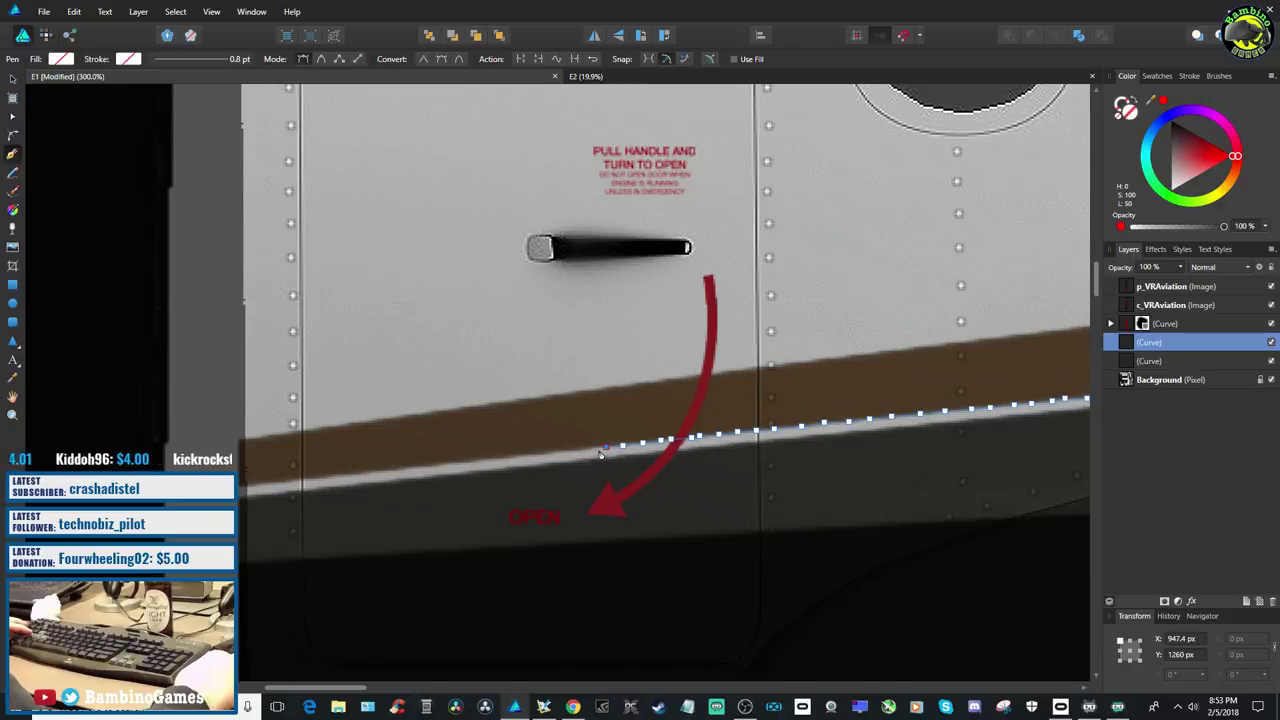
Add evenly spaced nodes along the stripe's lower edge above the OPEN label, to about X 880, Y 1267 px
{"action": "left_click", "coordinate": [546, 457]}
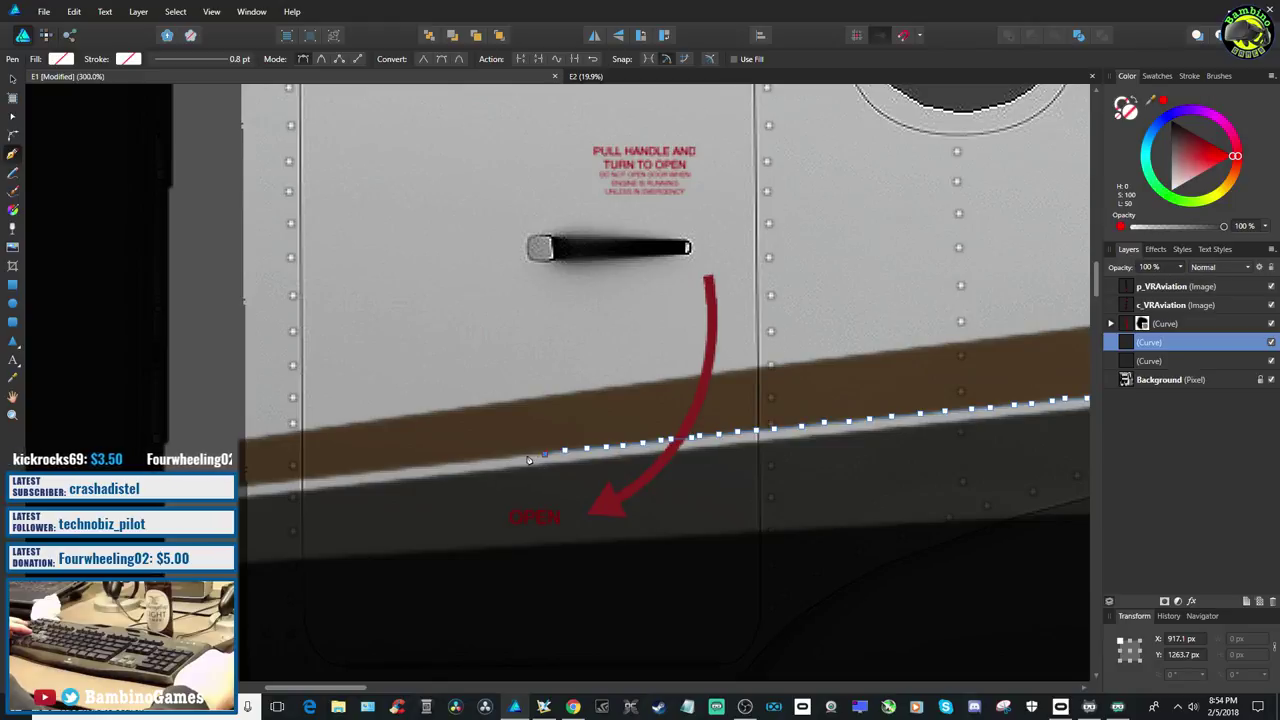
{"action": "left_click", "coordinate": [526, 457]}
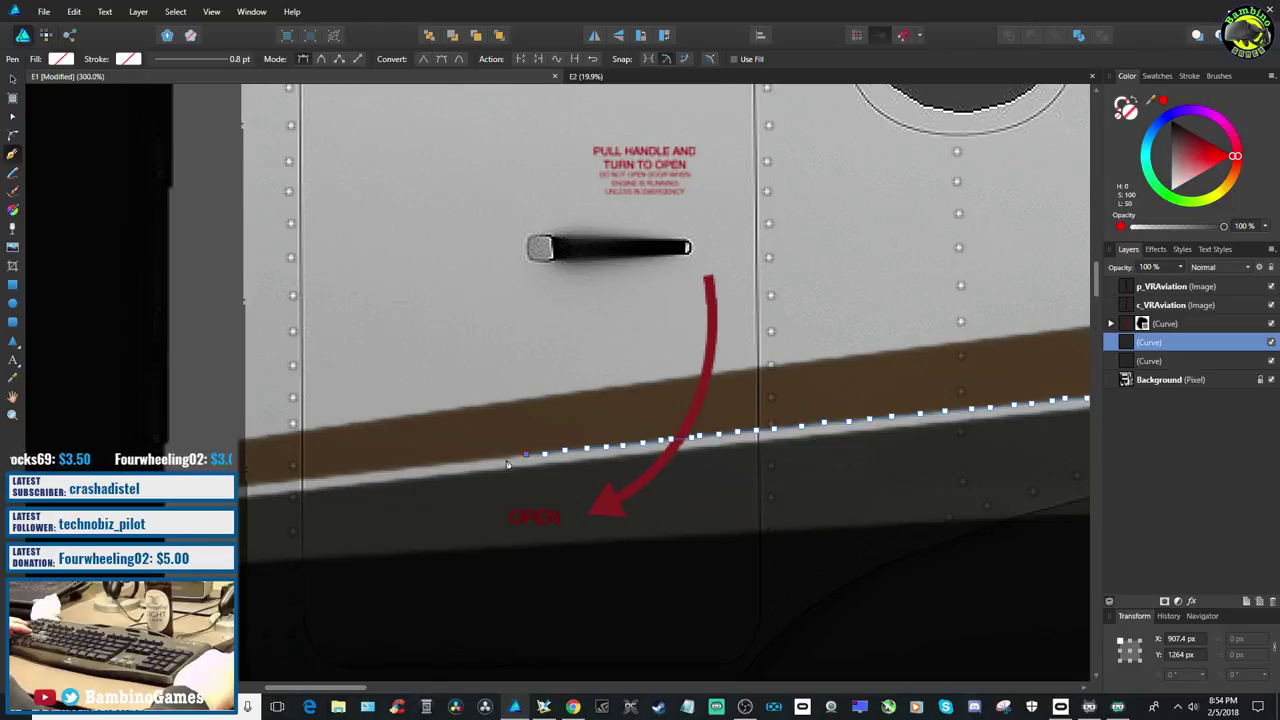
{"action": "left_click", "coordinate": [508, 458]}
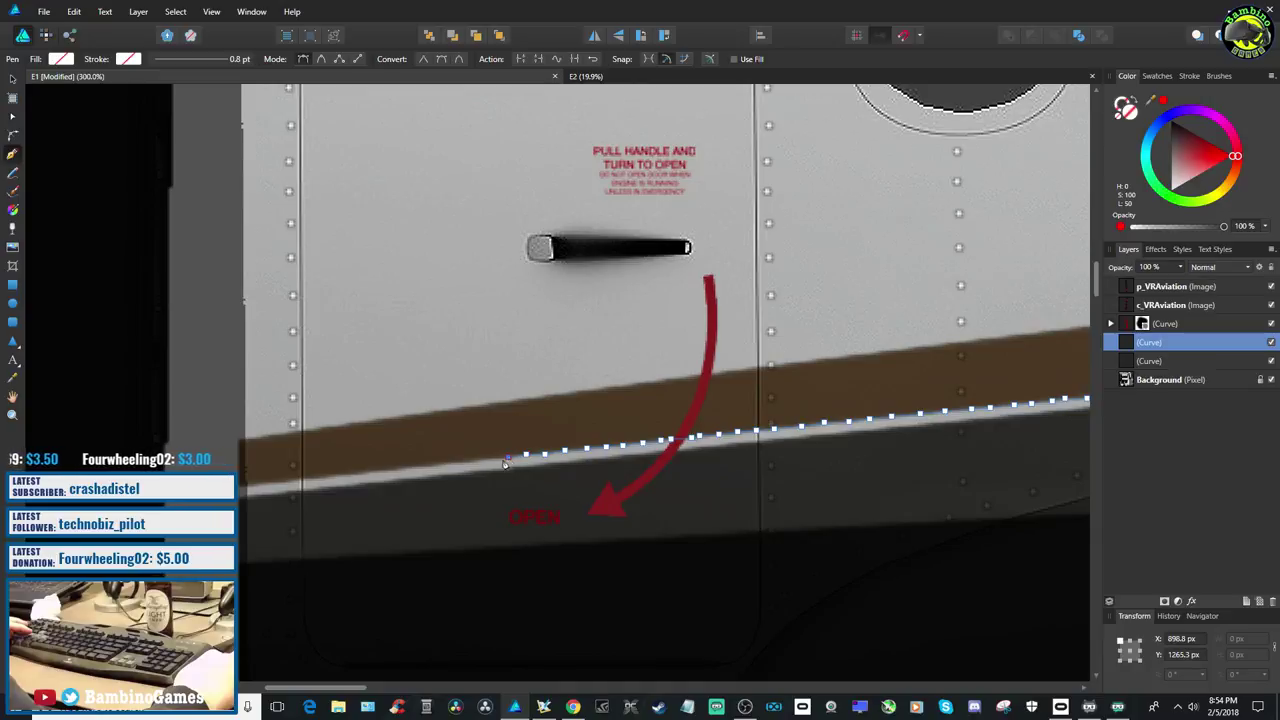
{"action": "left_click", "coordinate": [487, 460]}
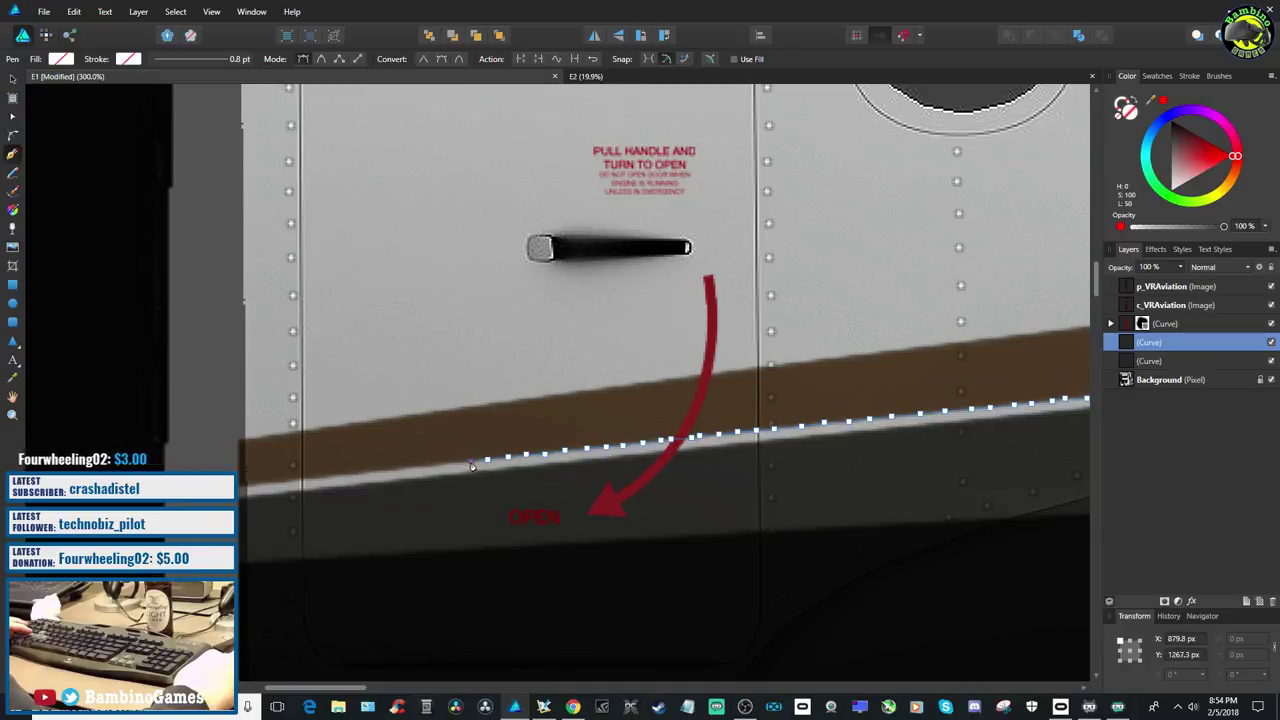
Continue the trace across the door to about X 824, Y 1273 px, replacing the node near X 842 px
{"action": "left_click_drag", "start_coordinate": [314, 690], "coordinate": [290, 692]}
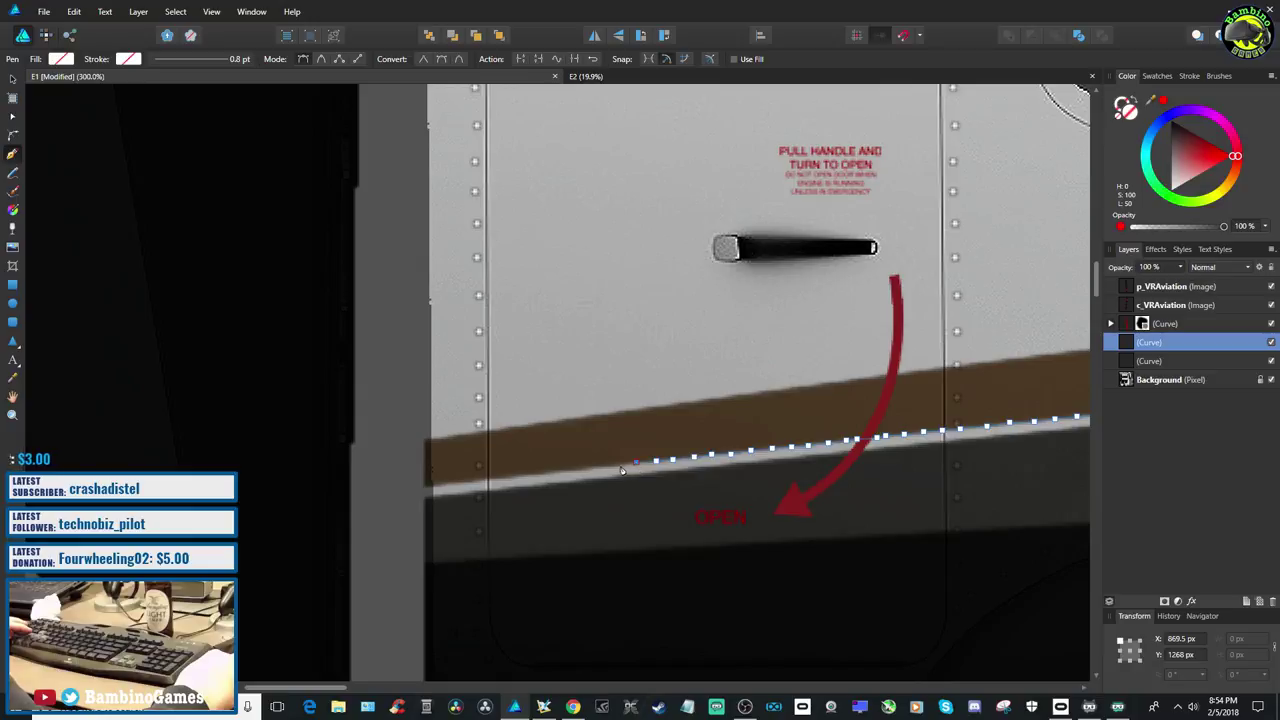
{"action": "left_click", "coordinate": [618, 467]}
{"action": "left_click", "coordinate": [580, 469]}
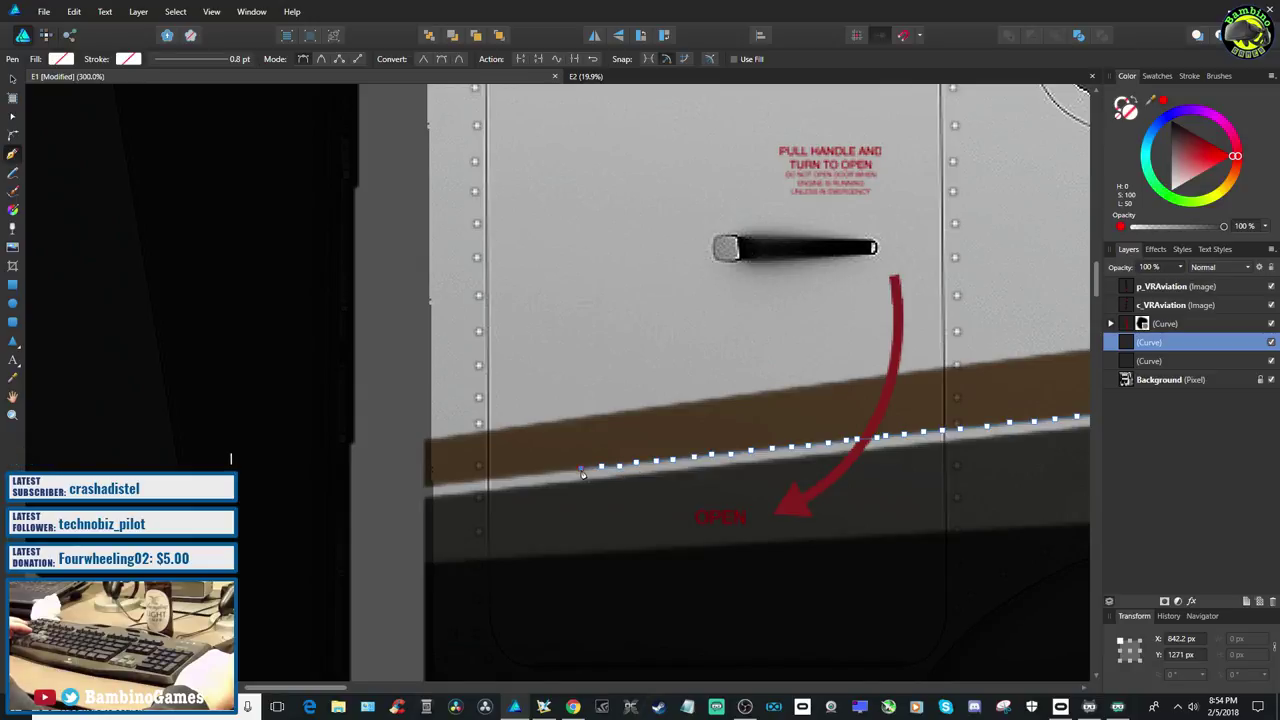
{"action": "key", "text": "ctrl+z"}
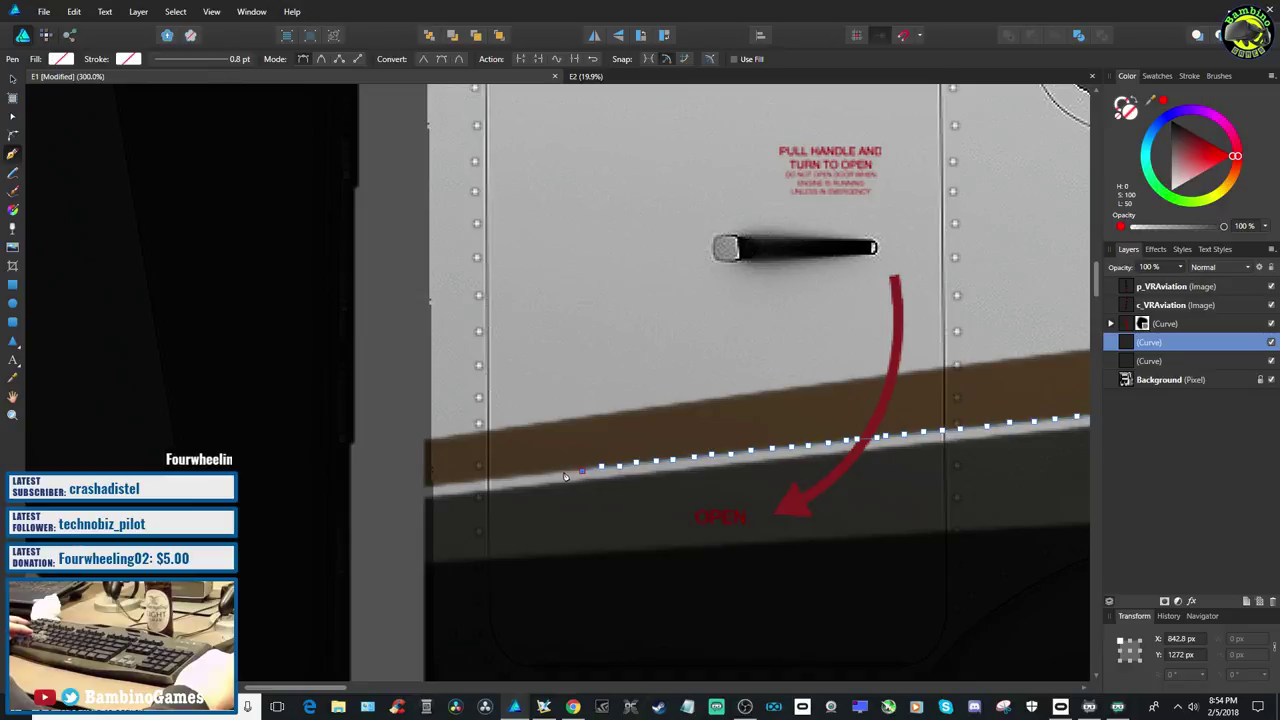
{"action": "left_click", "coordinate": [562, 471]}
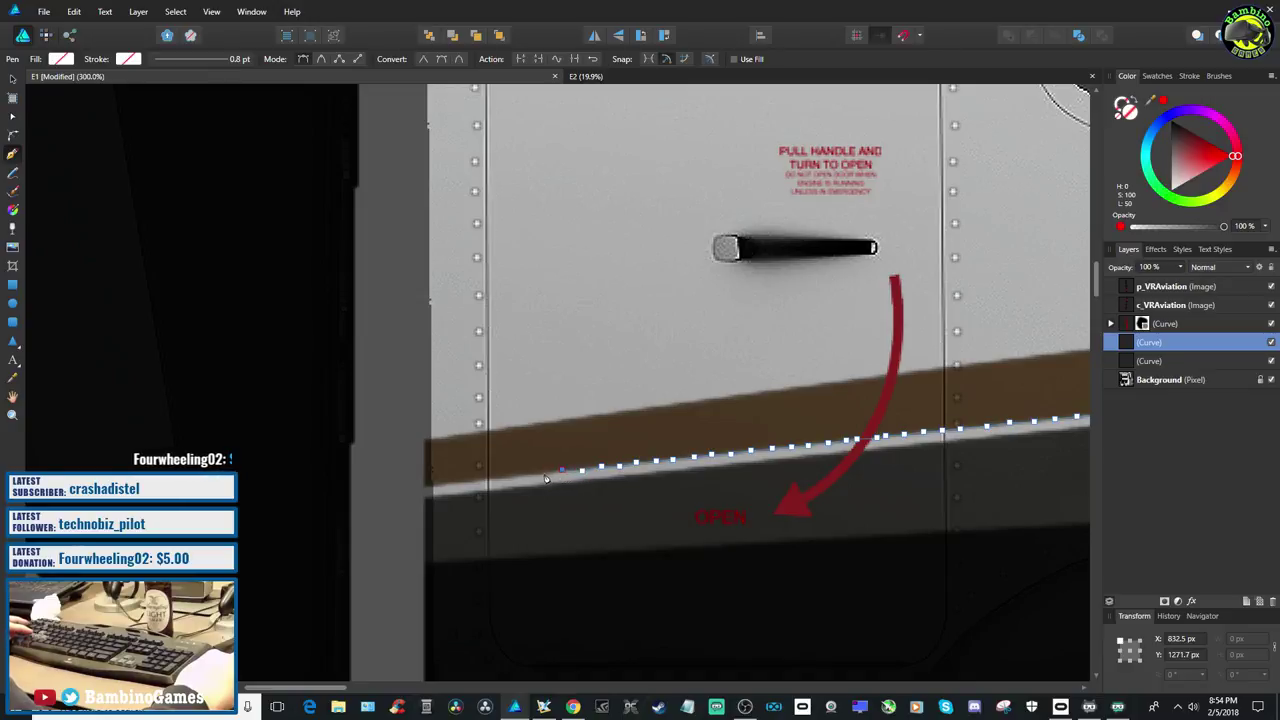
{"action": "left_click", "coordinate": [546, 477]}
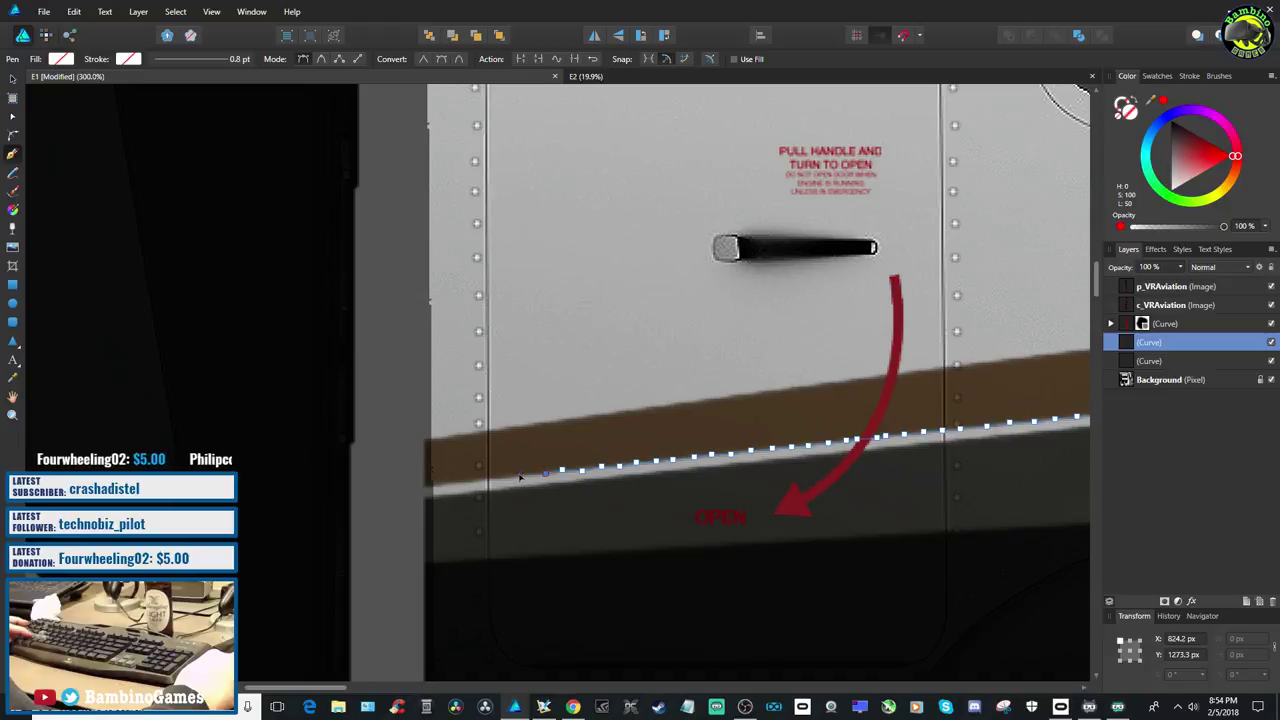
Finish the stripe's lower-edge trace past the door's far edge to the fuselage panel's end, at about X 764, Y 1281 px
{"action": "left_click", "coordinate": [519, 477]}
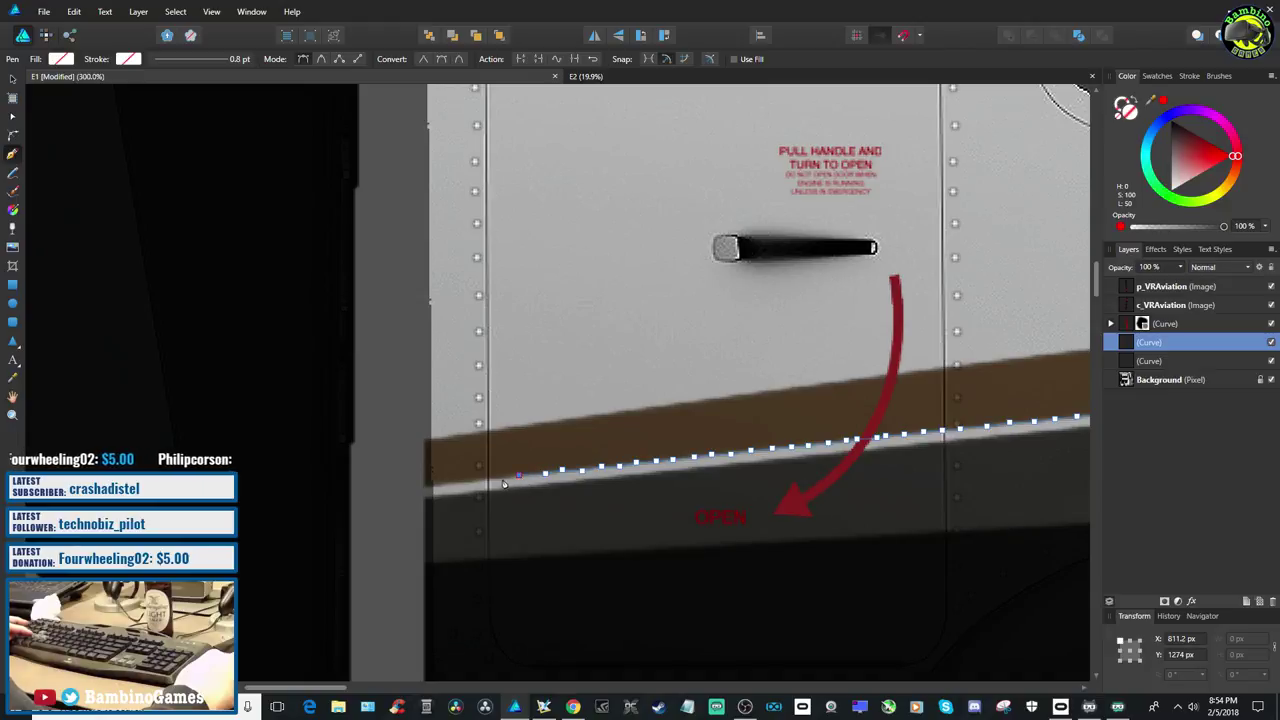
{"action": "left_click", "coordinate": [501, 478]}
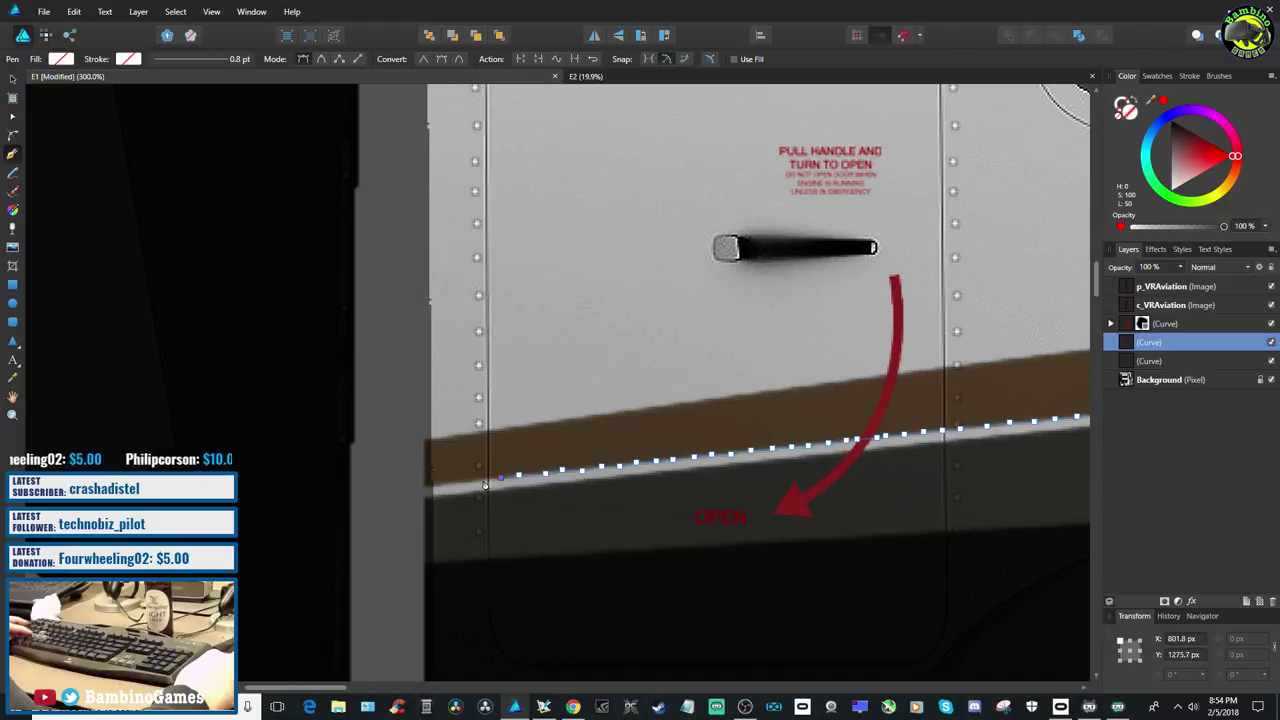
{"action": "left_click", "coordinate": [484, 481]}
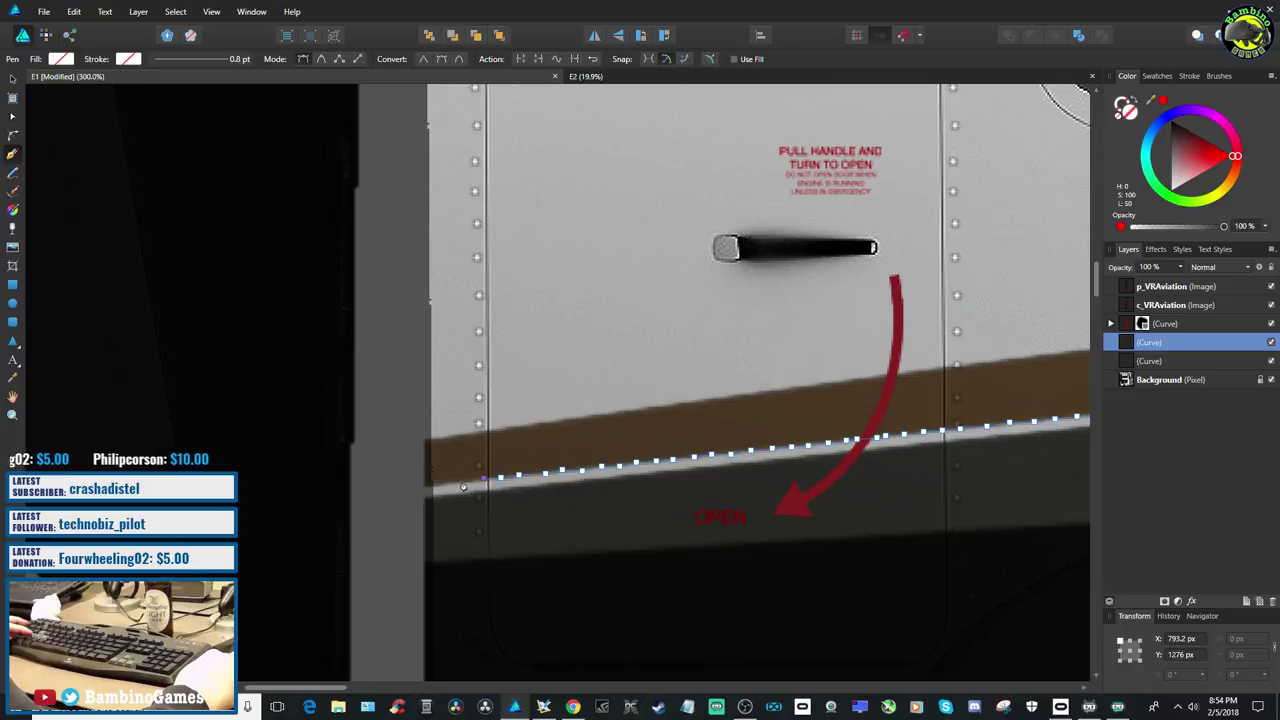
{"action": "left_click", "coordinate": [461, 486]}
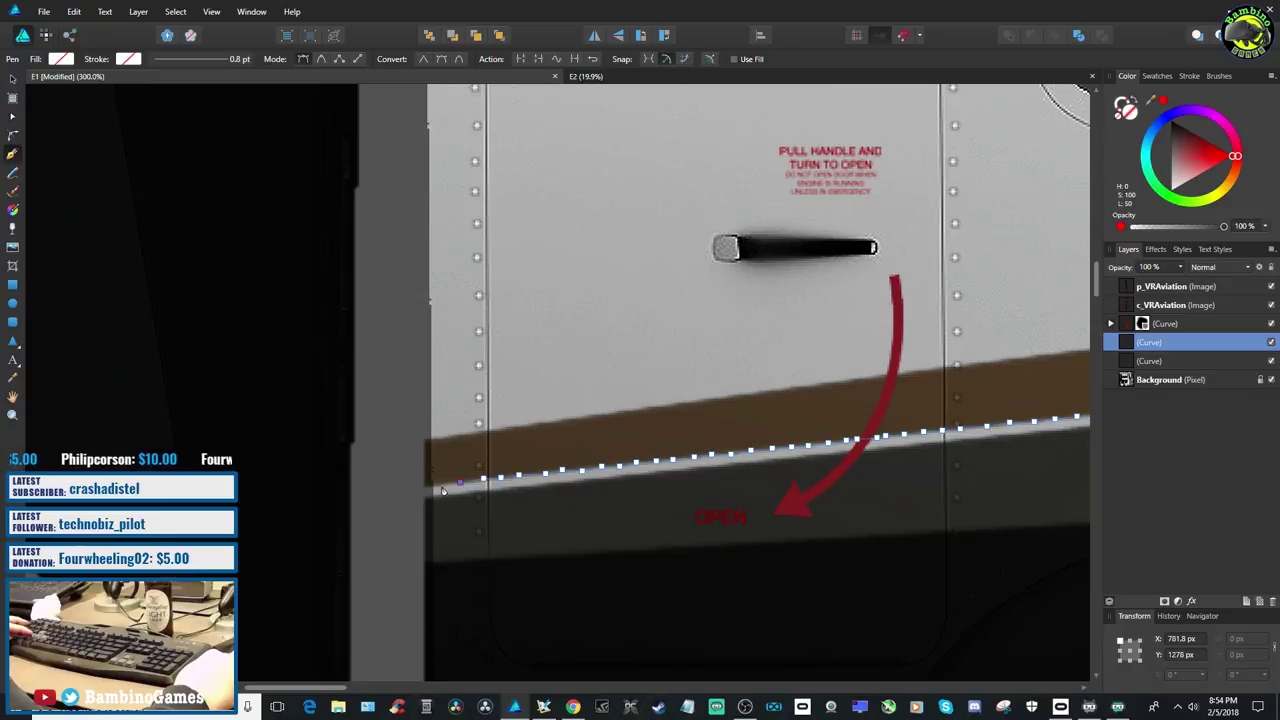
{"action": "left_click", "coordinate": [443, 487]}
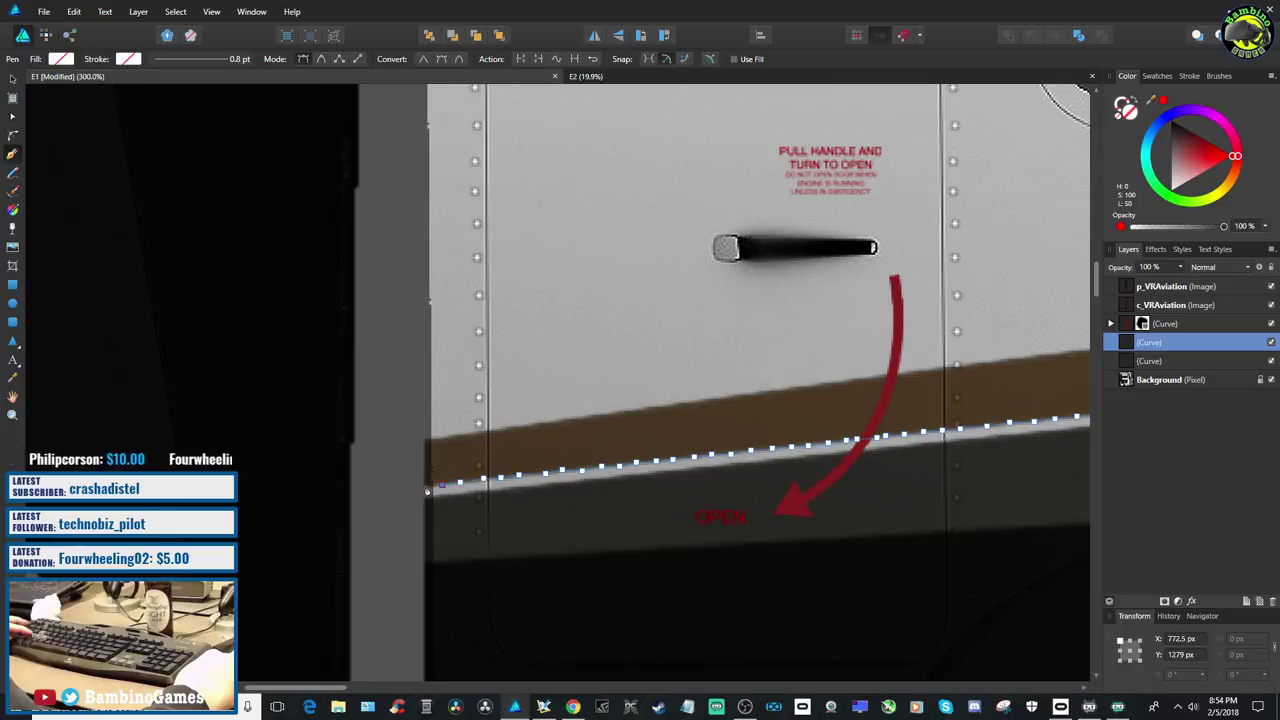
{"action": "left_click", "coordinate": [426, 491]}
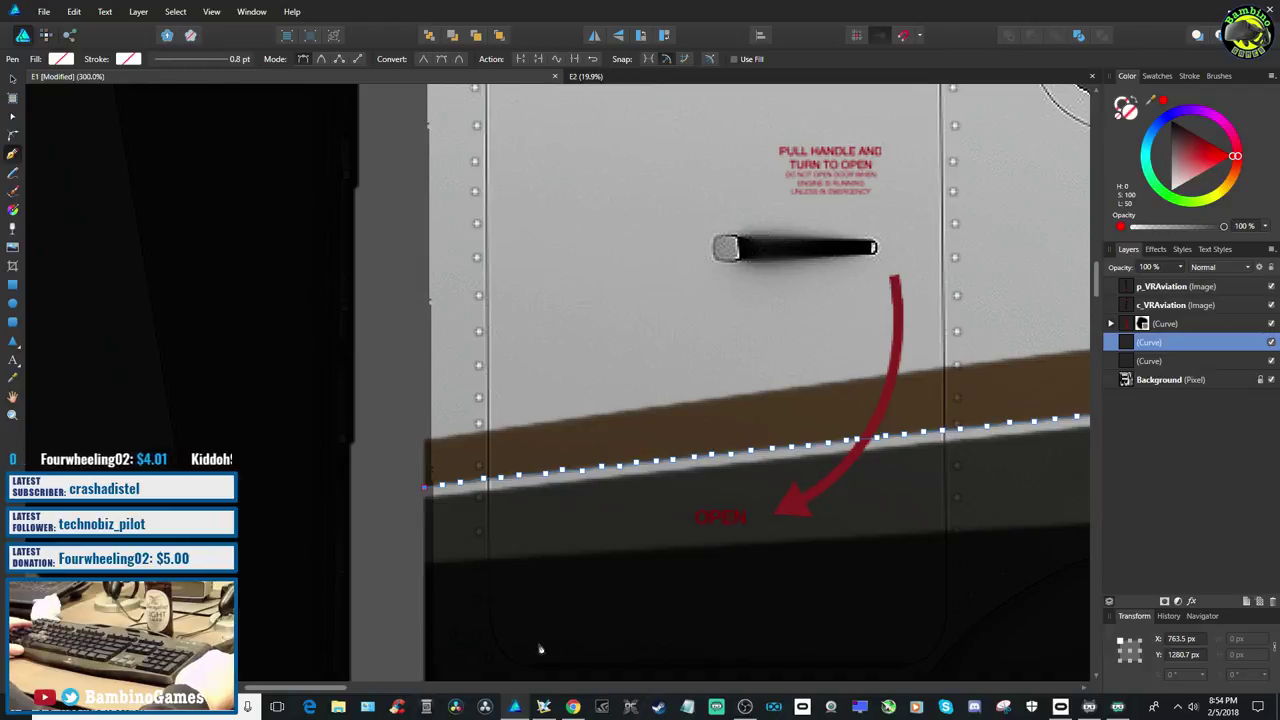
{"action": "left_click_drag", "start_coordinate": [313, 693], "coordinate": [588, 648]}
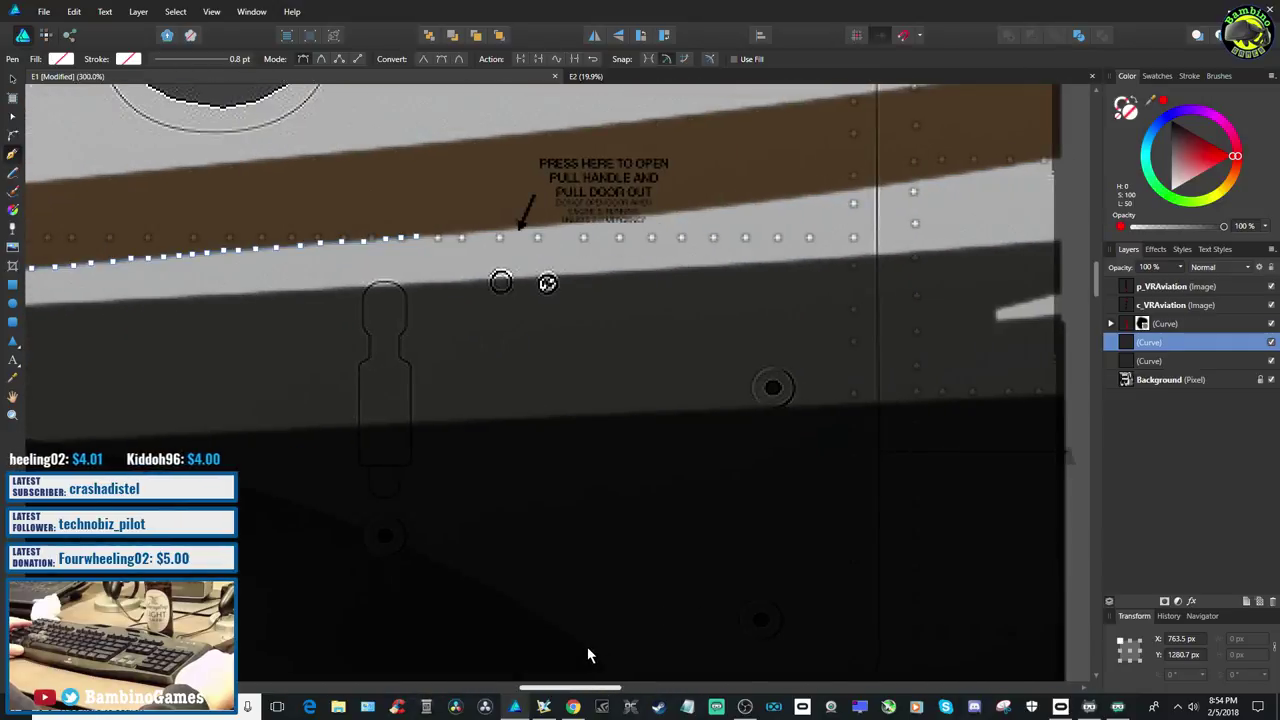
{"action": "left_click", "coordinate": [72, 11]}
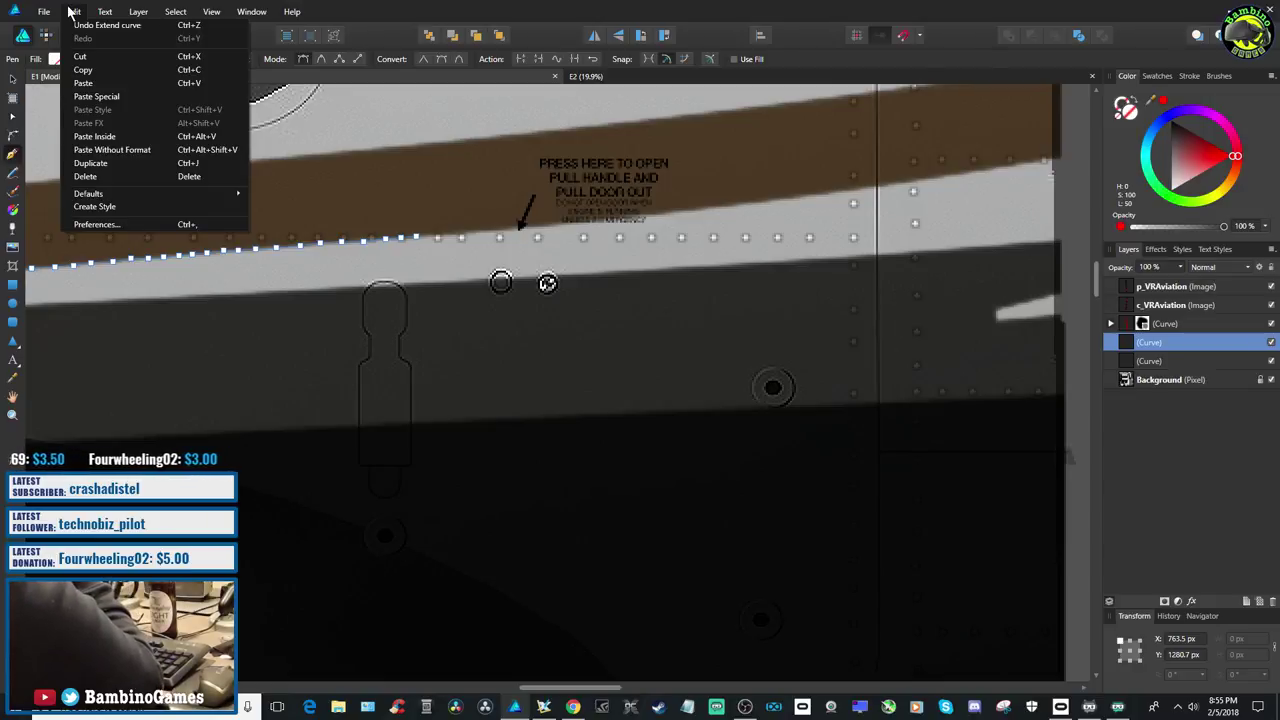
{"action": "mouse_move", "coordinate": [211, 11]}
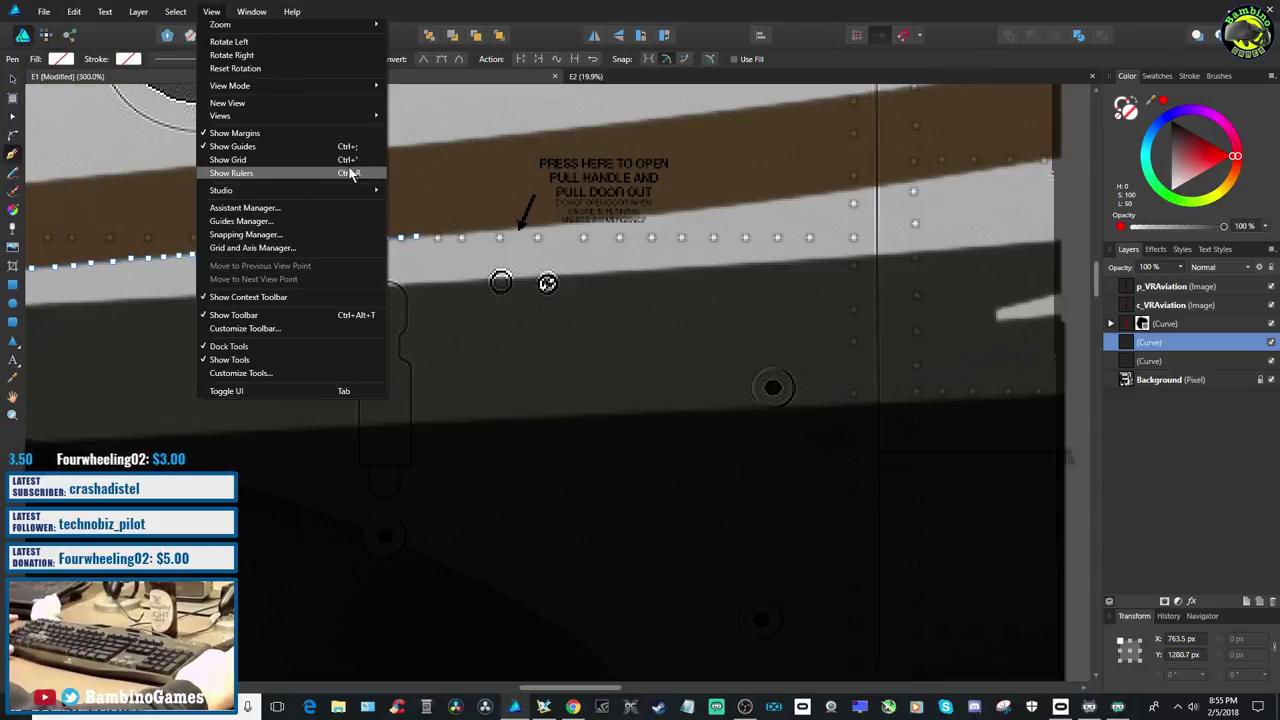
{"action": "key", "text": "Escape"}
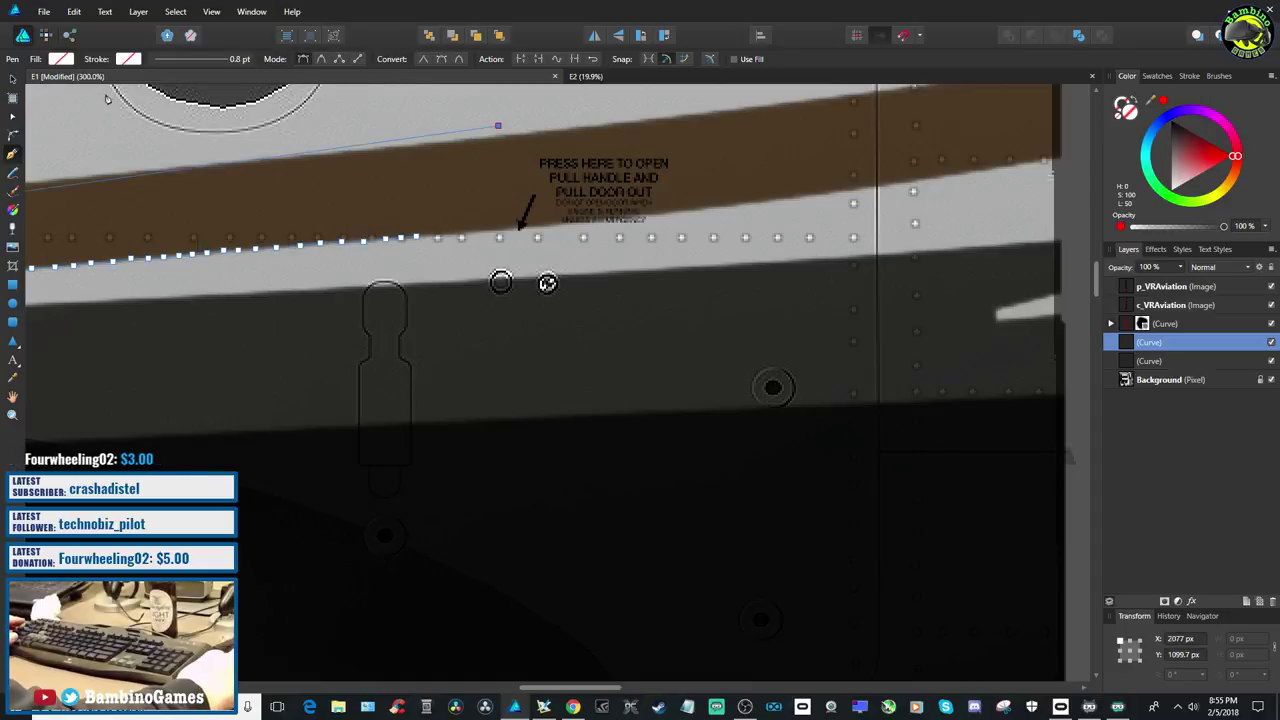
Undo the entire separate lower-edge curve, back to the original stripe outline that ends near the door-opening instructions
{"action": "left_click", "coordinate": [12, 80]}
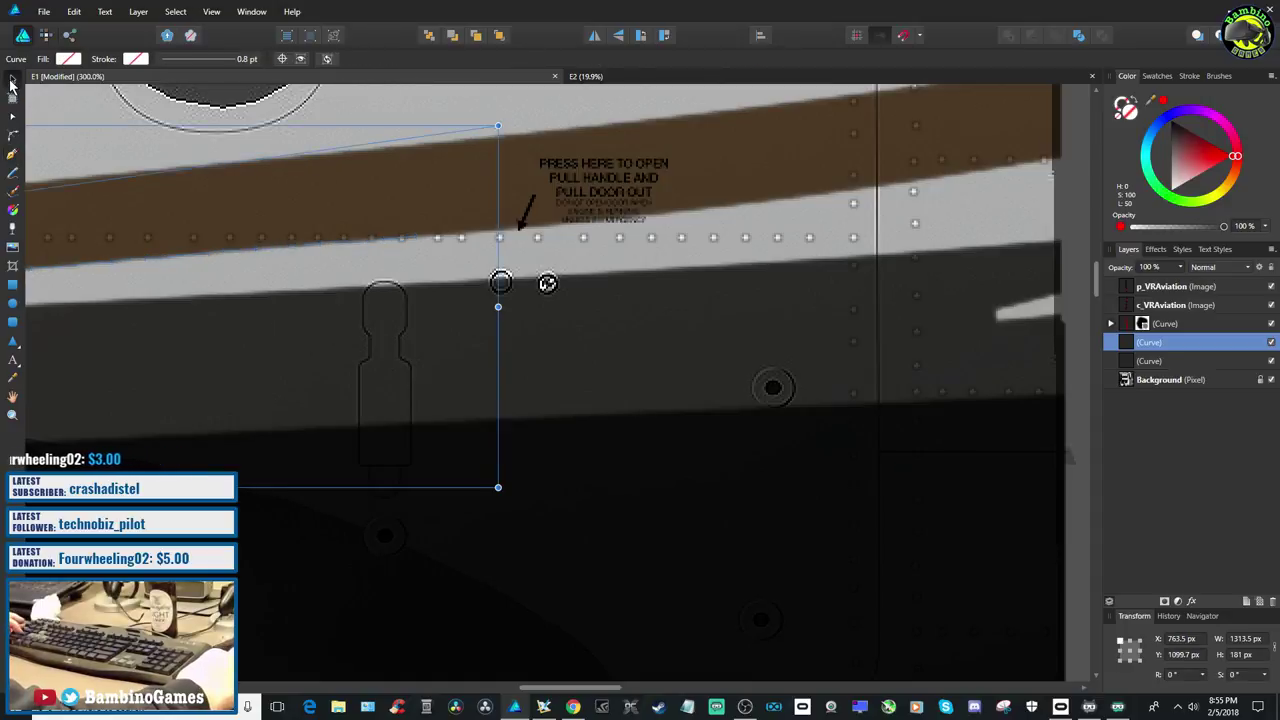
{"action": "key", "text": "ctrl+z"}
{"action": "key", "text": "ctrl+z"}
{"action": "key", "text": "ctrl+z"}
{"action": "key", "text": "ctrl+z"}
{"action": "key", "text": "ctrl+z"}
{"action": "key", "text": "ctrl+z"}
{"action": "key", "text": "ctrl+z"}
{"action": "key", "text": "ctrl+z"}
{"action": "key", "text": "ctrl+z"}
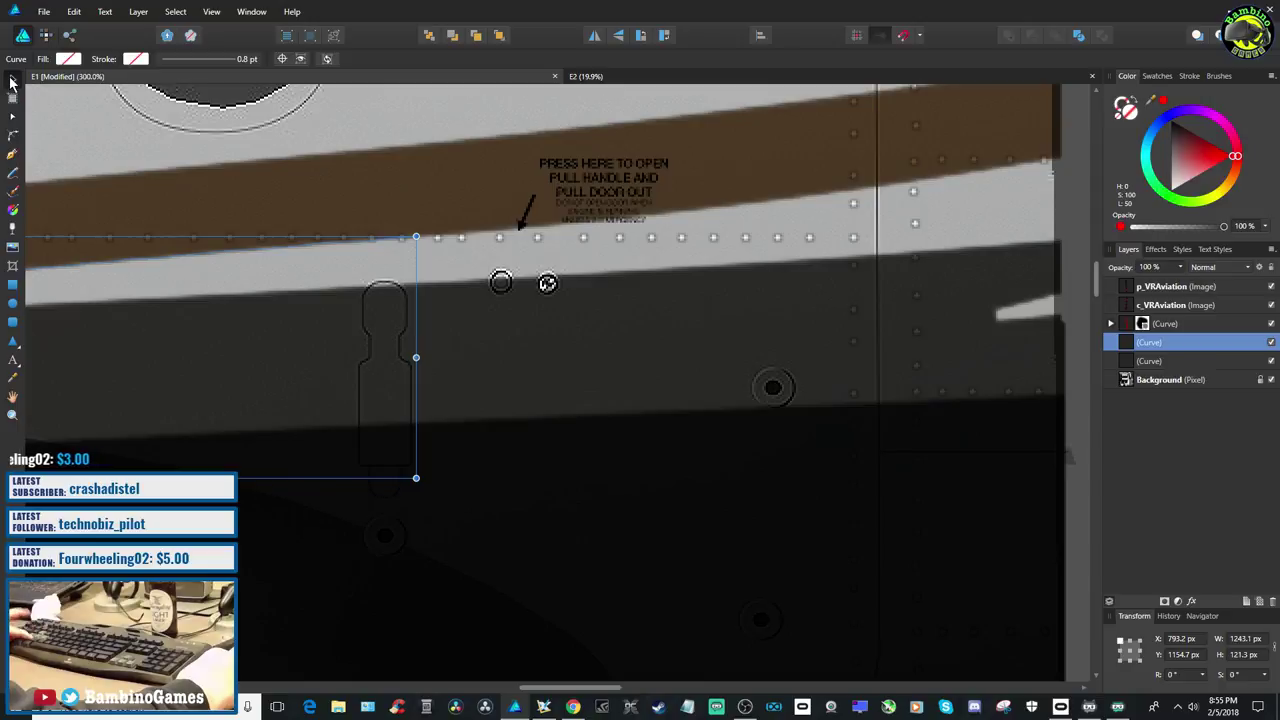
{"action": "key", "text": "ctrl+z"}
{"action": "key", "text": "ctrl+z"}
{"action": "key", "text": "ctrl+z"}
{"action": "key", "text": "ctrl+z"}
{"action": "key", "text": "ctrl+z"}
{"action": "key", "text": "ctrl+z"}
{"action": "key", "text": "ctrl+z"}
{"action": "key", "text": "ctrl+z"}
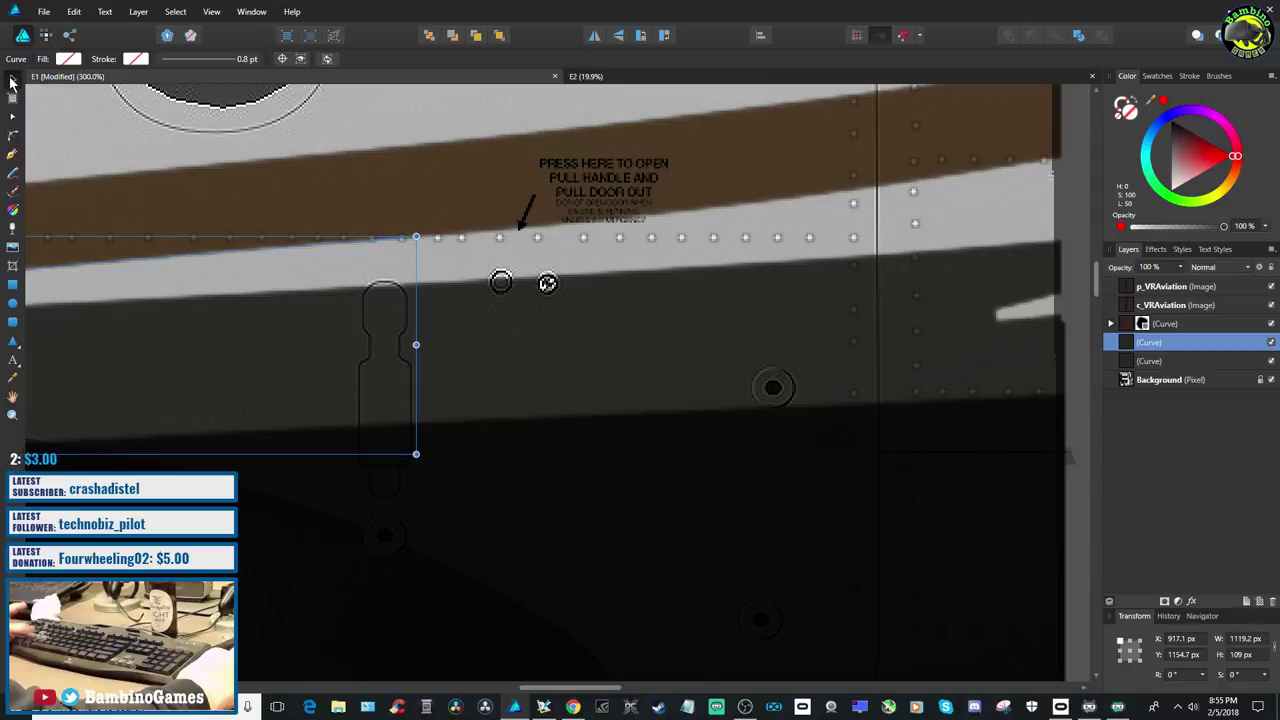
{"action": "key", "text": "ctrl+z"}
{"action": "key", "text": "ctrl+z"}
{"action": "key", "text": "ctrl+z"}
{"action": "key", "text": "ctrl+z"}
{"action": "key", "text": "ctrl+z"}
{"action": "key", "text": "ctrl+z"}
{"action": "key", "text": "ctrl+z"}
{"action": "key", "text": "ctrl+z"}
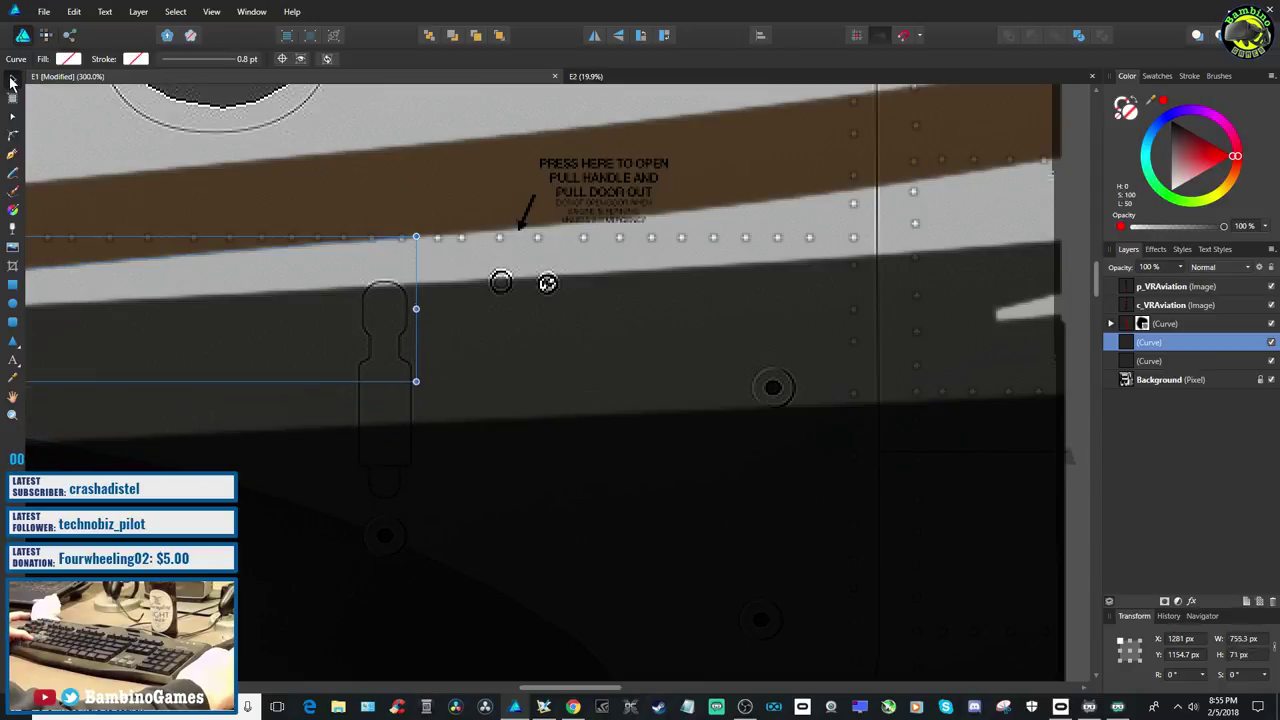
{"action": "key", "text": "ctrl+z"}
{"action": "key", "text": "ctrl+z"}
{"action": "key", "text": "ctrl+z"}
{"action": "key", "text": "ctrl+z"}
{"action": "key", "text": "ctrl+z"}
{"action": "key", "text": "ctrl+z"}
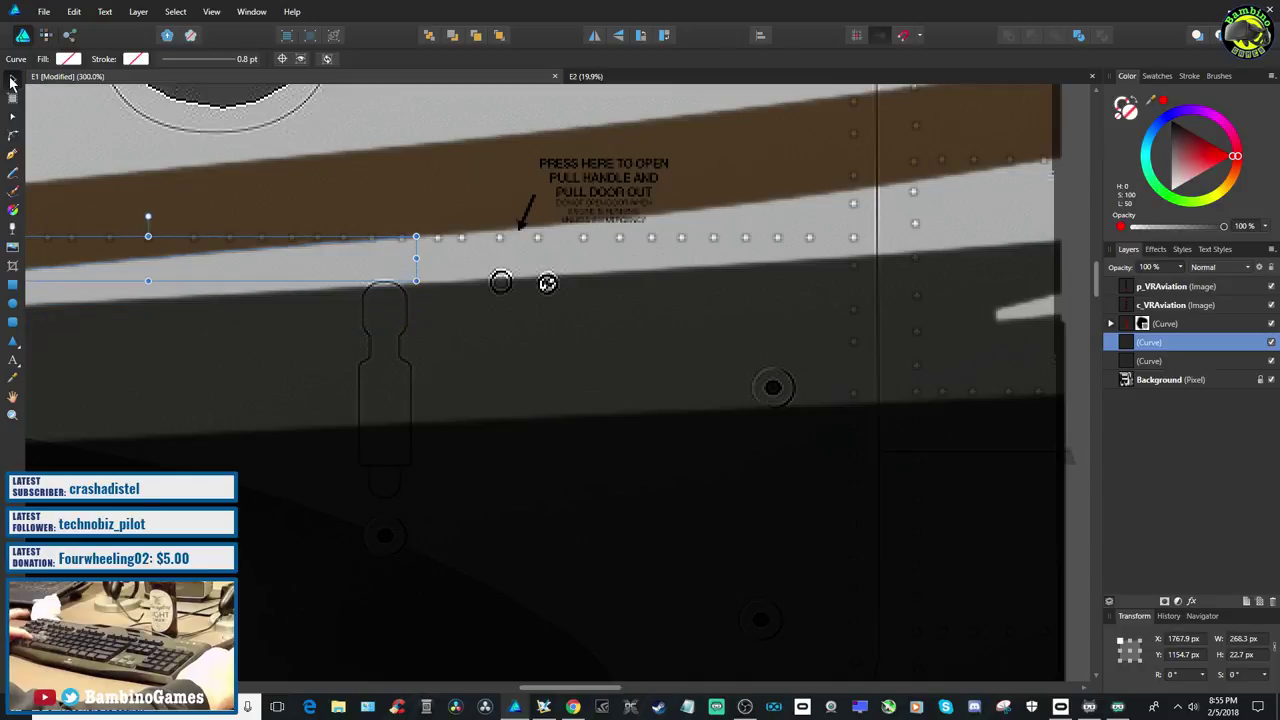
{"action": "key", "text": "ctrl+z"}
{"action": "key", "text": "ctrl+z"}
{"action": "key", "text": "ctrl+z"}
{"action": "key", "text": "ctrl+z"}
{"action": "key", "text": "ctrl+z"}
{"action": "key", "text": "ctrl+z"}
{"action": "key", "text": "ctrl+z"}
{"action": "key", "text": "ctrl+z"}
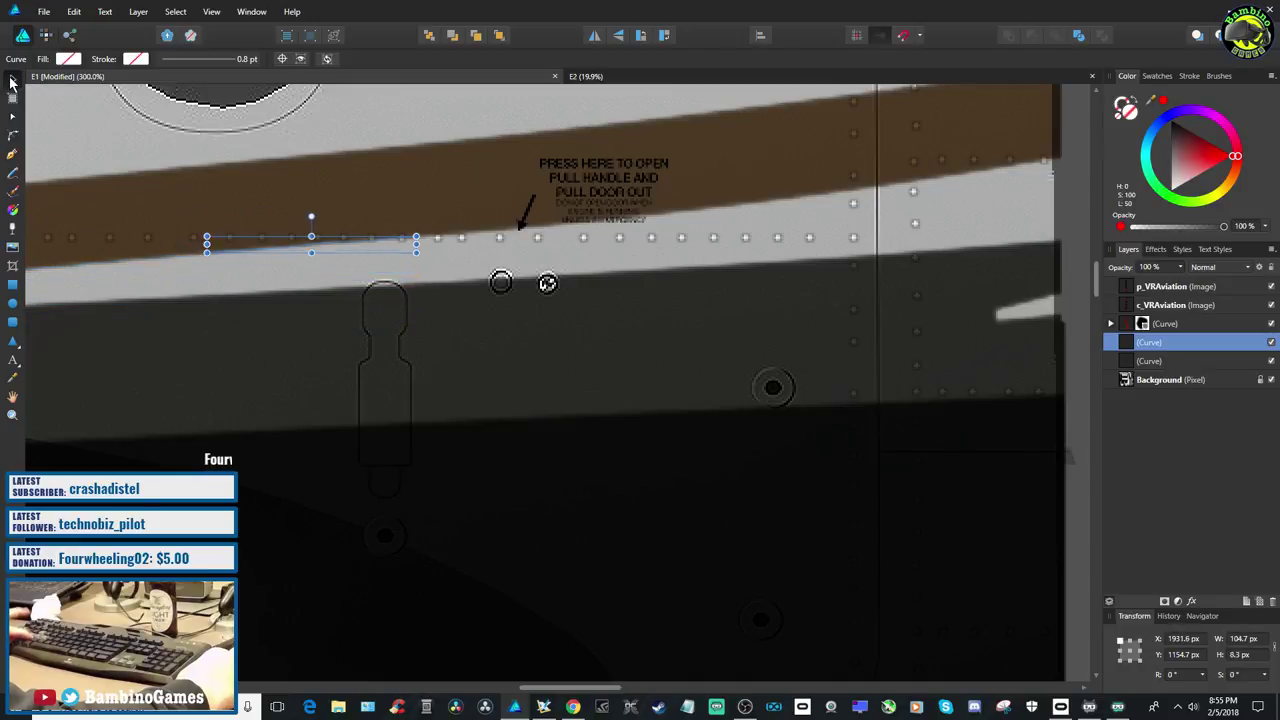
{"action": "key", "text": "ctrl+z"}
{"action": "key", "text": "ctrl+z"}
{"action": "key", "text": "ctrl+z"}
{"action": "key", "text": "ctrl+z"}
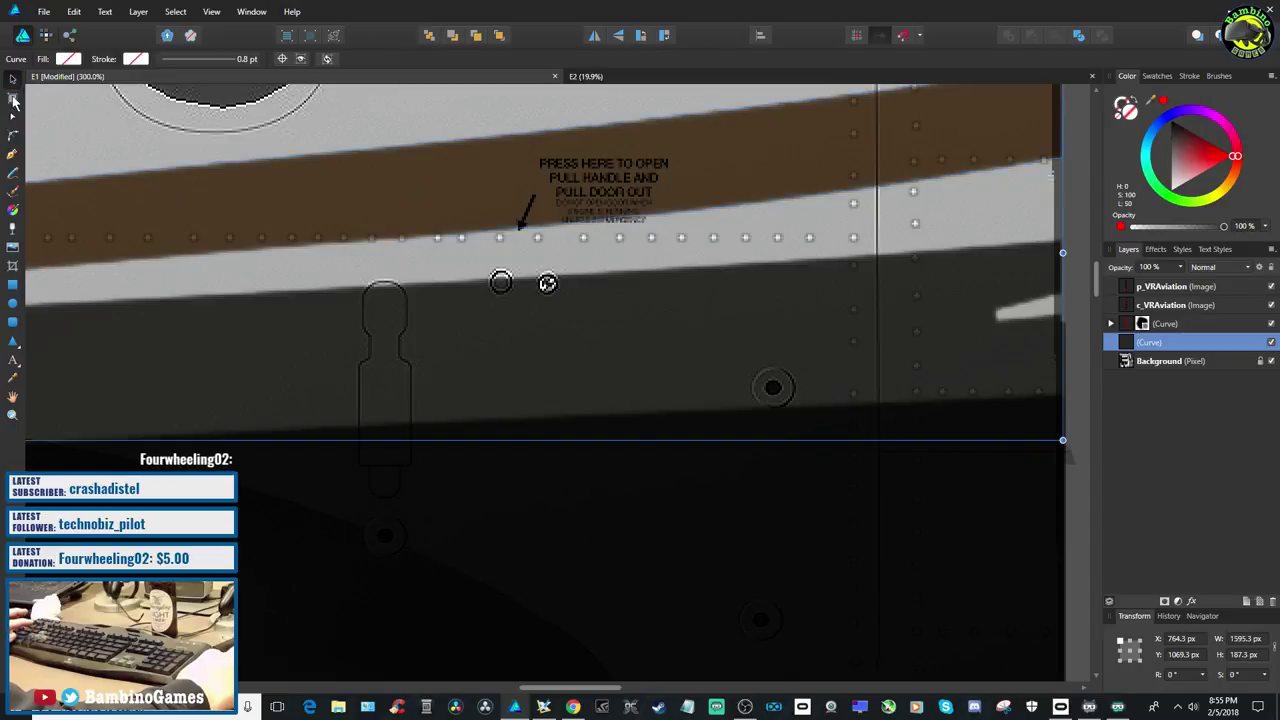
Show the stripe outline's nodes with the Pen tool and save the document
{"action": "left_click", "coordinate": [11, 156]}
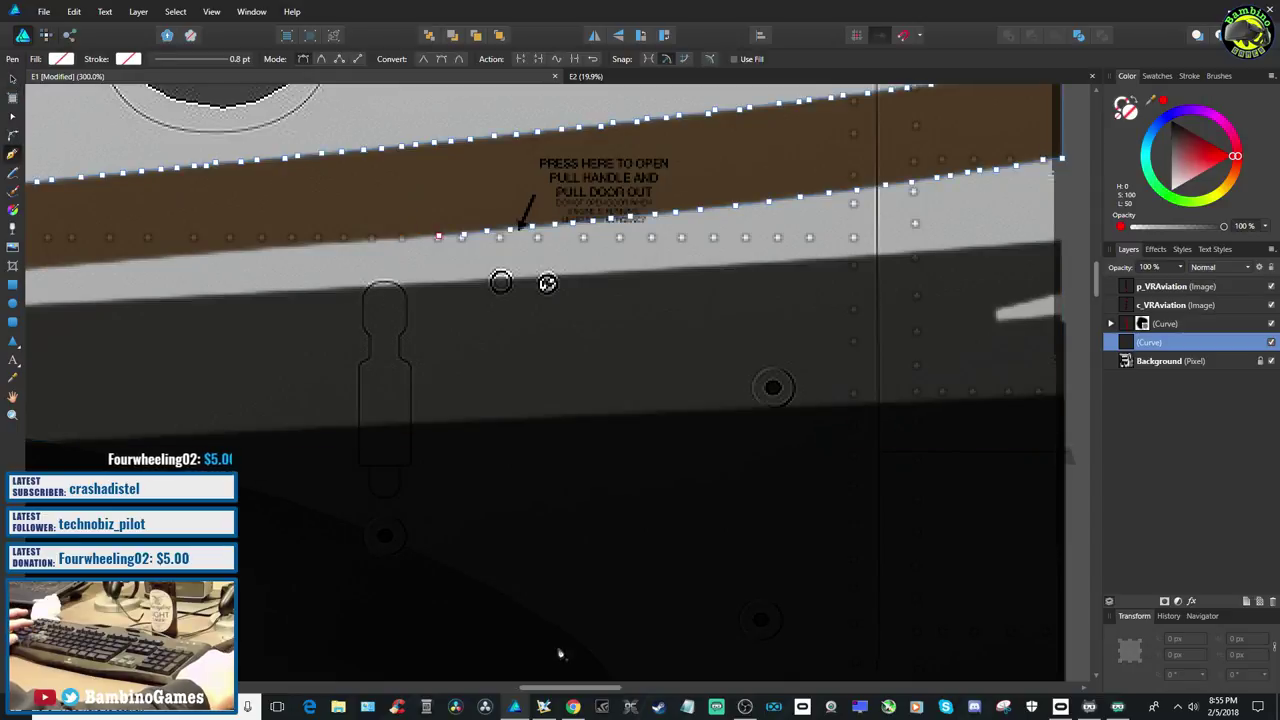
{"action": "mouse_move", "coordinate": [545, 695]}
{"action": "left_mouse_down"}
{"action": "mouse_move", "coordinate": [600, 690]}
{"action": "mouse_move", "coordinate": [388, 710]}
{"action": "mouse_move", "coordinate": [533, 698]}
{"action": "left_mouse_up"}
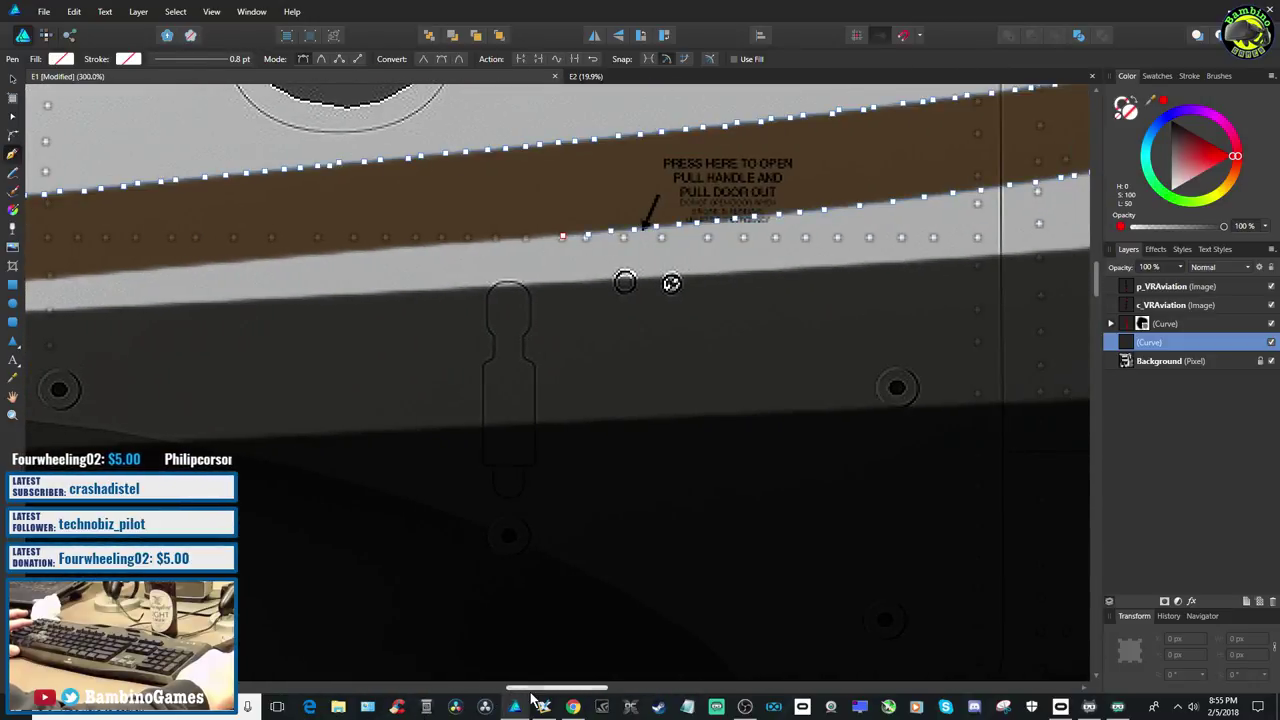
{"action": "left_click", "coordinate": [44, 11]}
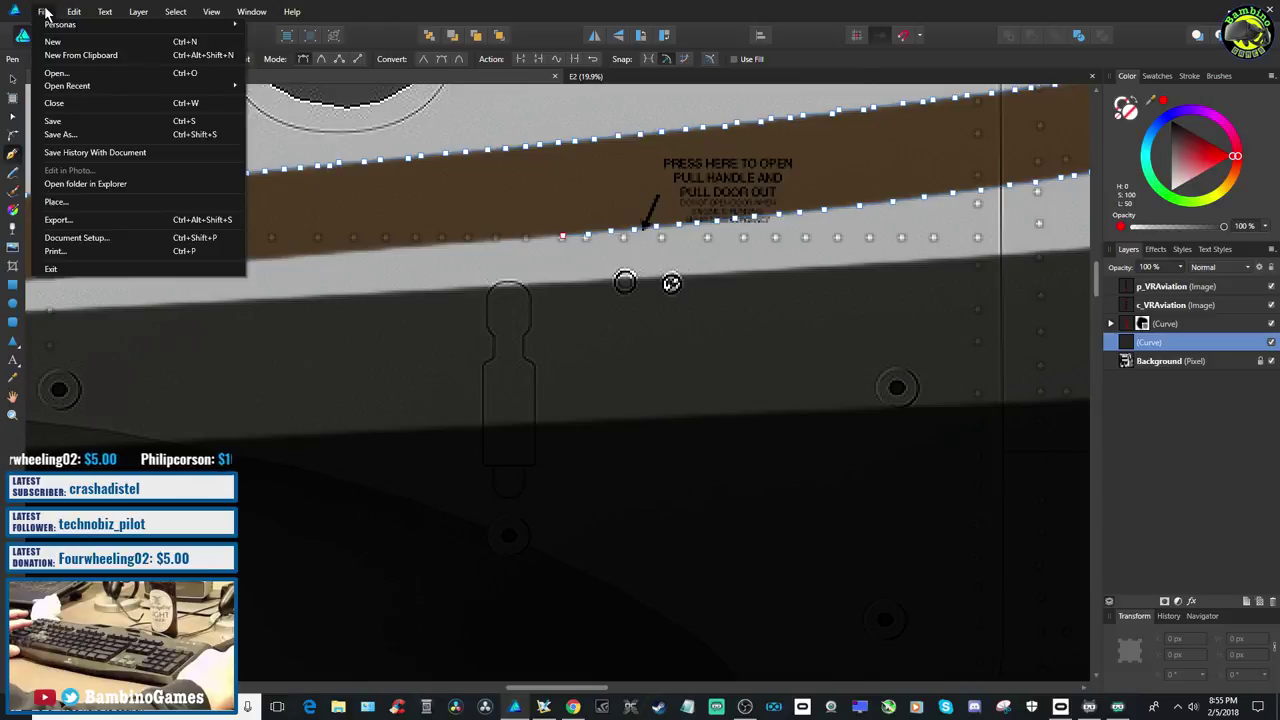
{"action": "left_click", "coordinate": [57, 110]}
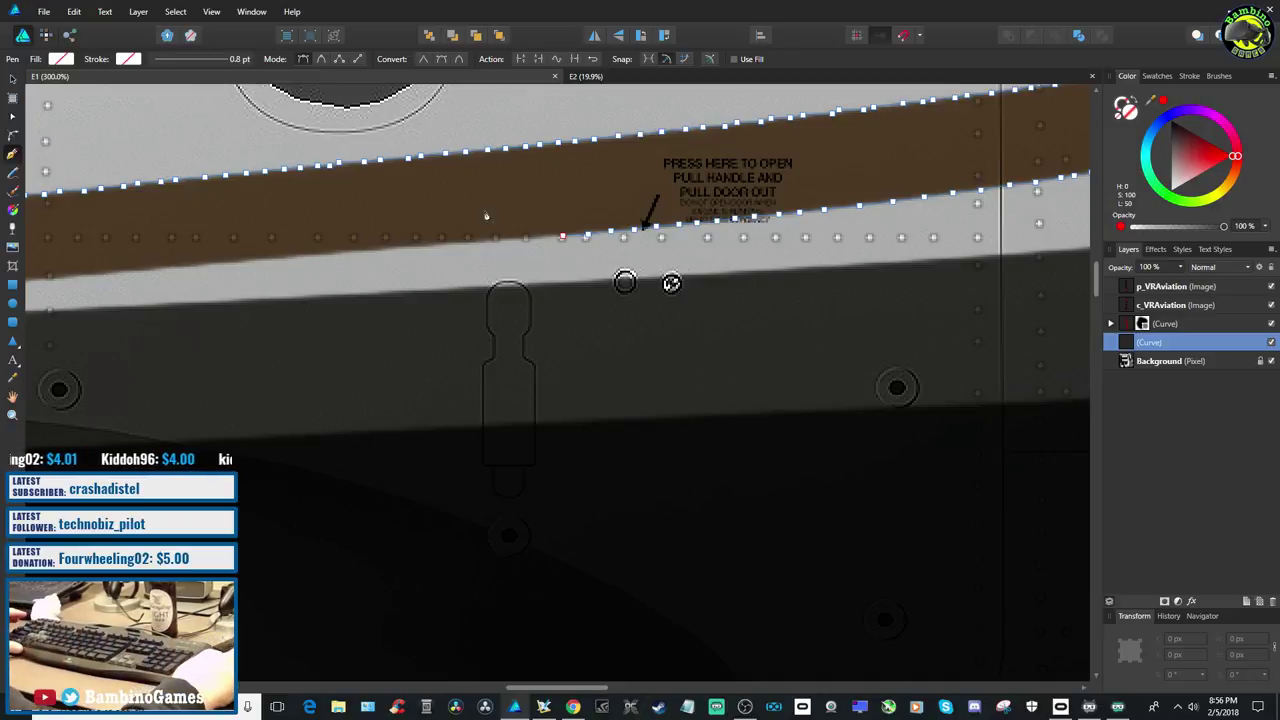
{"action": "left_click", "coordinate": [541, 241]}
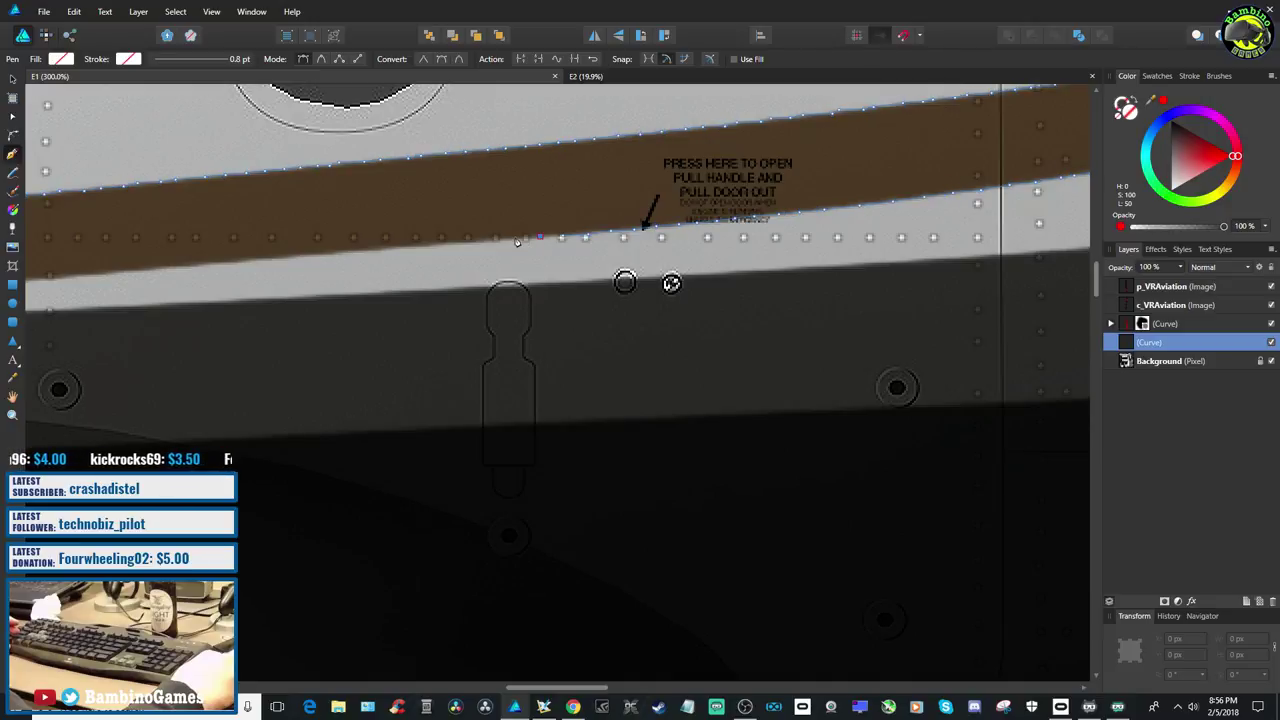
{"action": "left_click", "coordinate": [513, 243]}
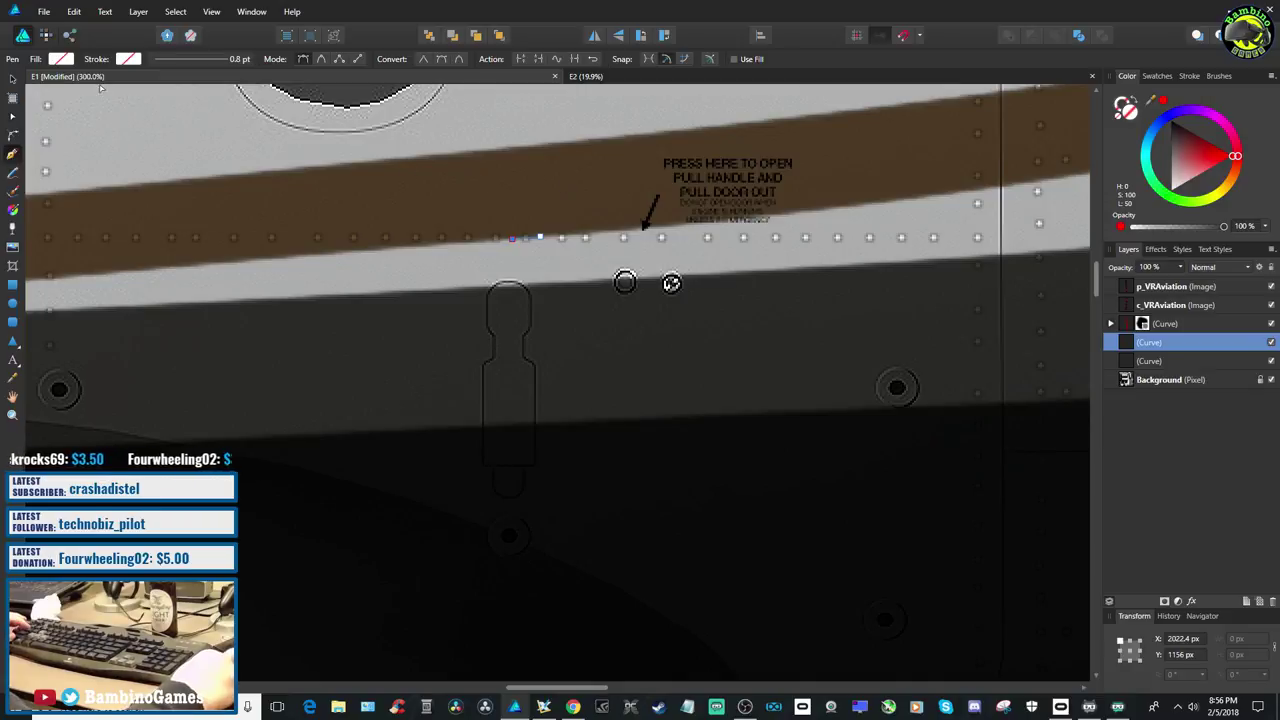
{"action": "key", "text": "ctrl+z"}
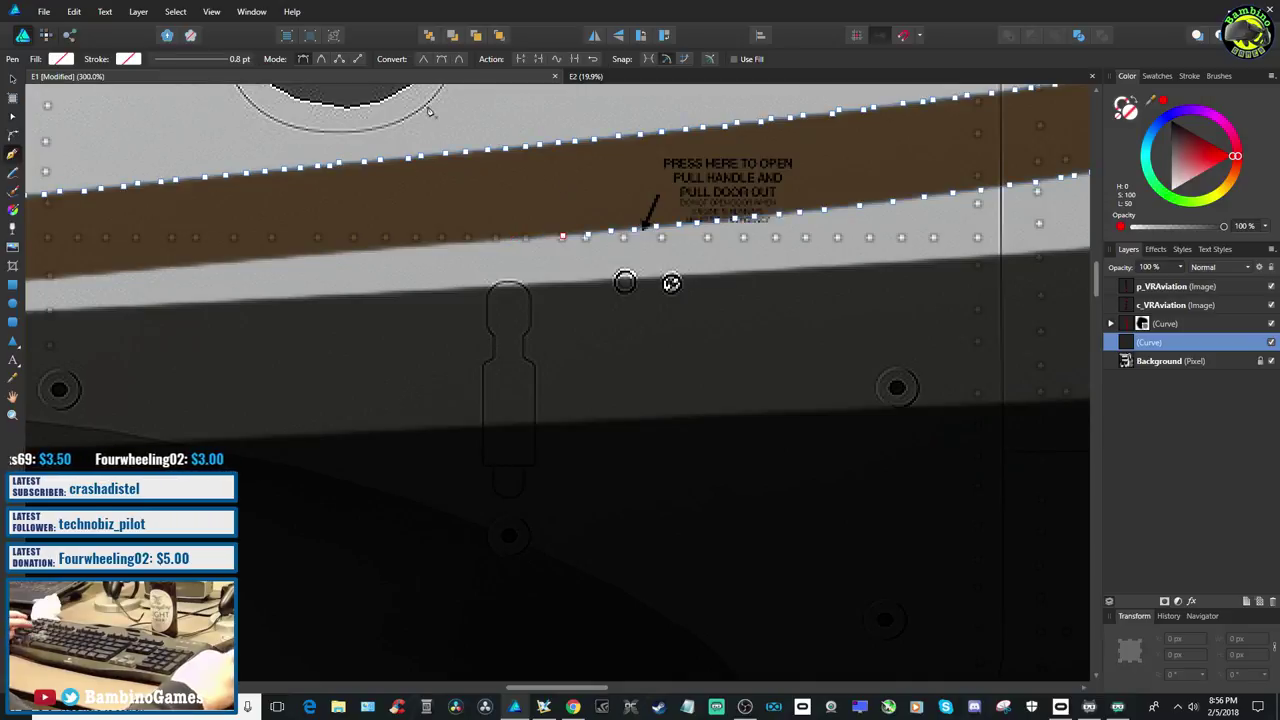
Resume the stripe outline from its open end node and trace the lower edge to about X 1888, Y 1166 px
{"action": "left_click", "coordinate": [564, 238]}
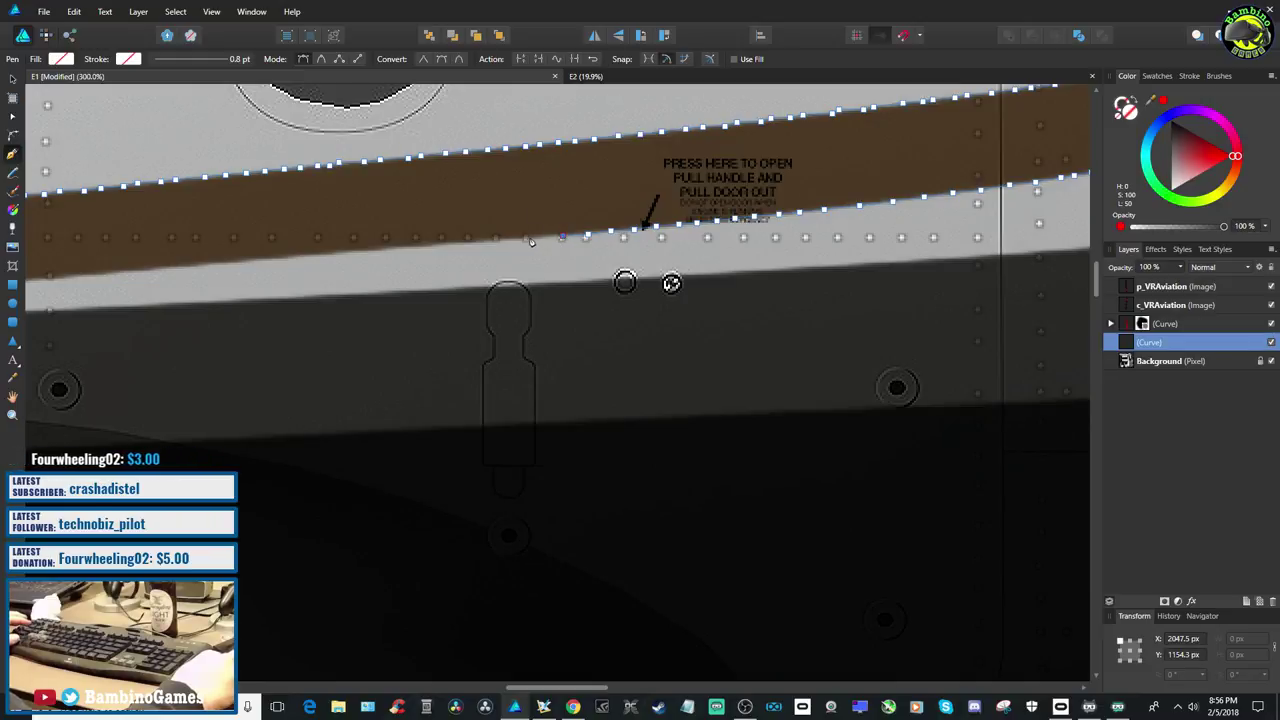
{"action": "left_click_drag", "start_coordinate": [545, 242], "coordinate": [380, 252]}
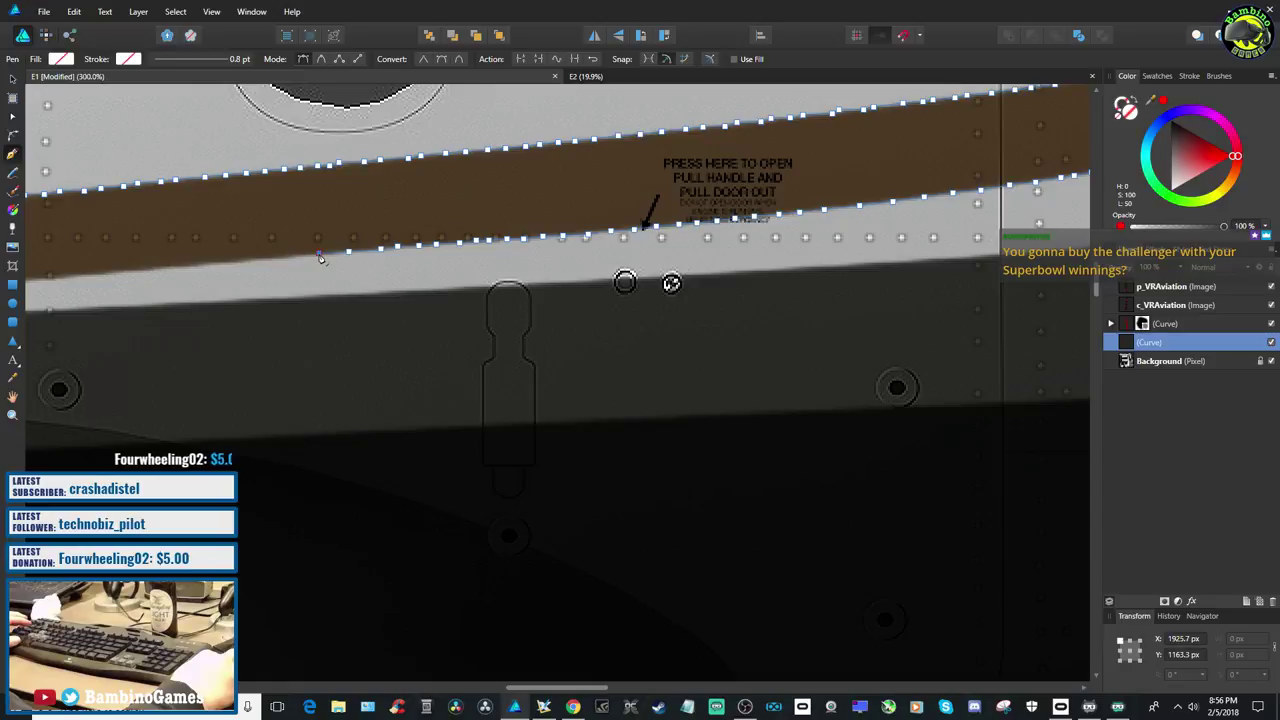
{"action": "left_click_drag", "start_coordinate": [319, 258], "coordinate": [247, 265]}
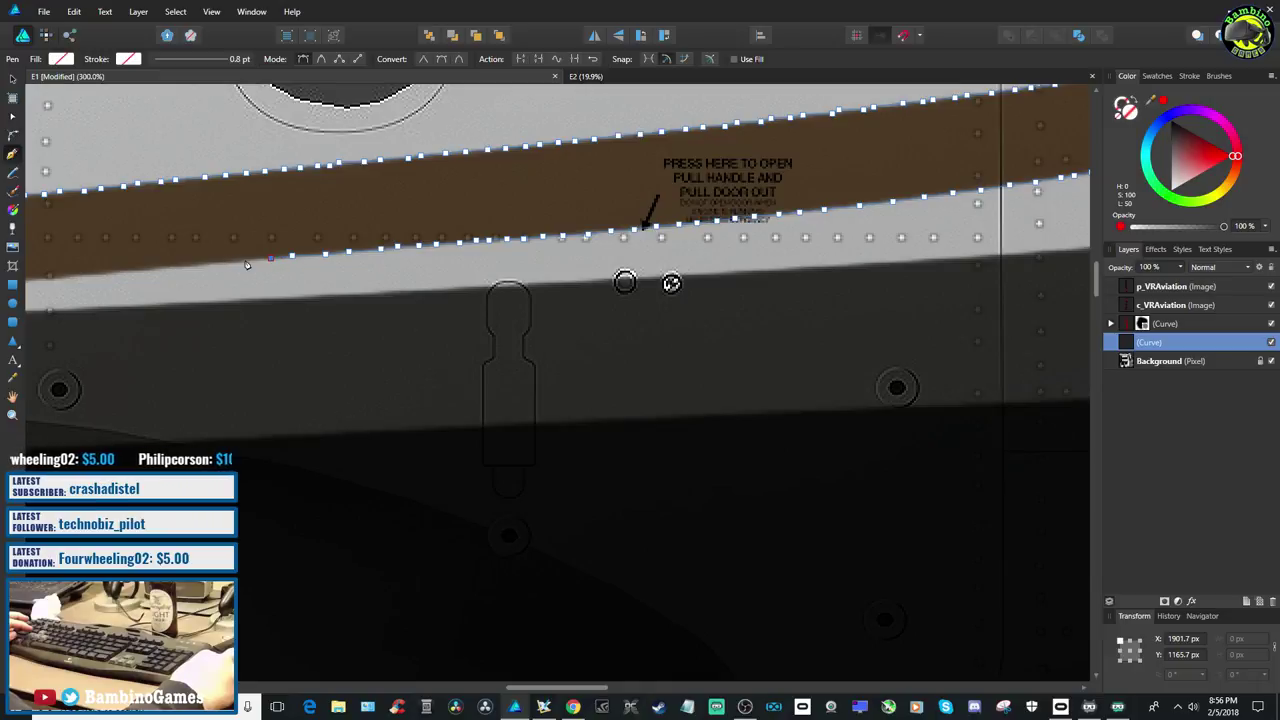
Continue tracing the brown stripe's lower edge across the vertical panel seam to about X 1765, Y 1178 px
{"action": "left_click_drag", "start_coordinate": [515, 690], "coordinate": [468, 690]}
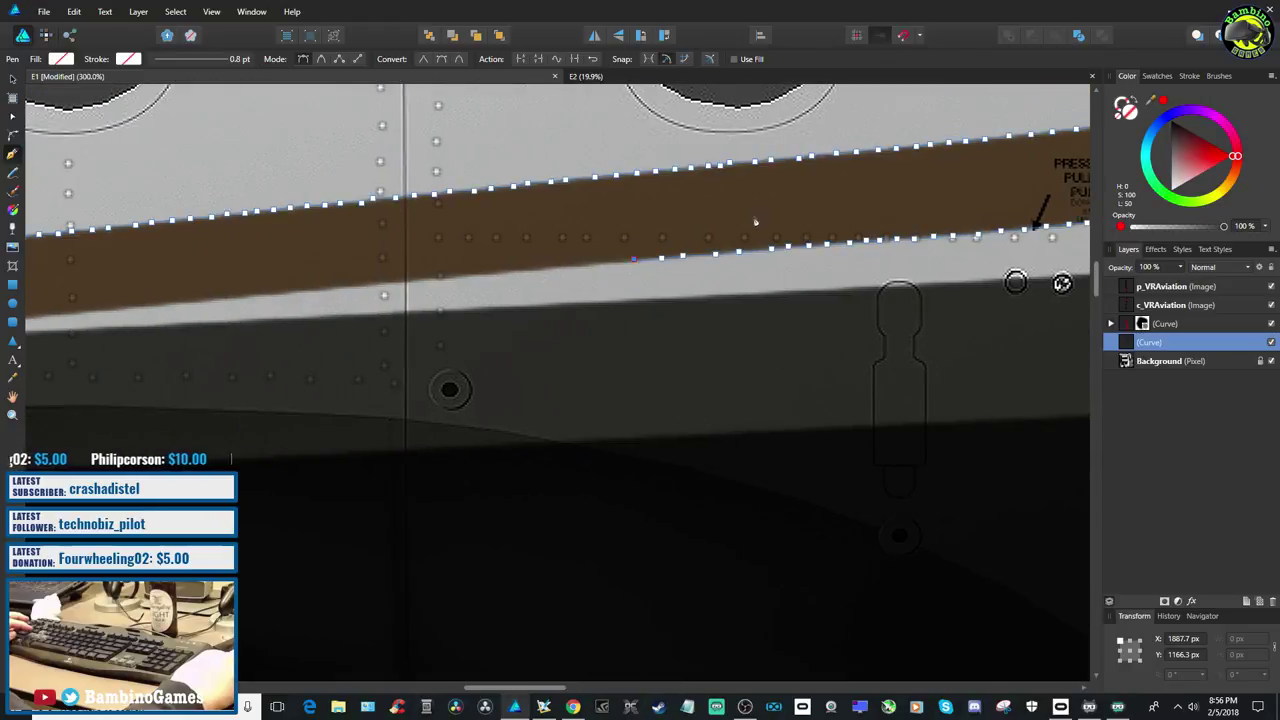
{"action": "left_click", "coordinate": [609, 265]}
{"action": "left_click", "coordinate": [563, 268]}
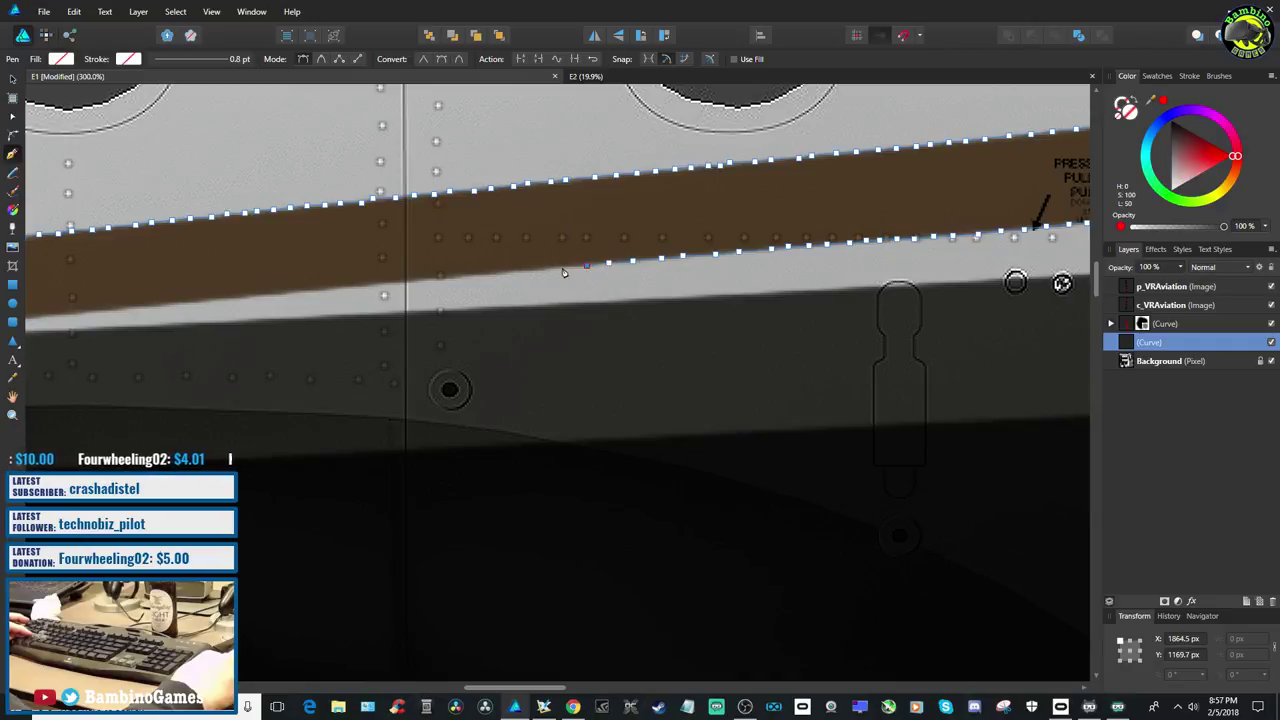
{"action": "left_click", "coordinate": [501, 273]}
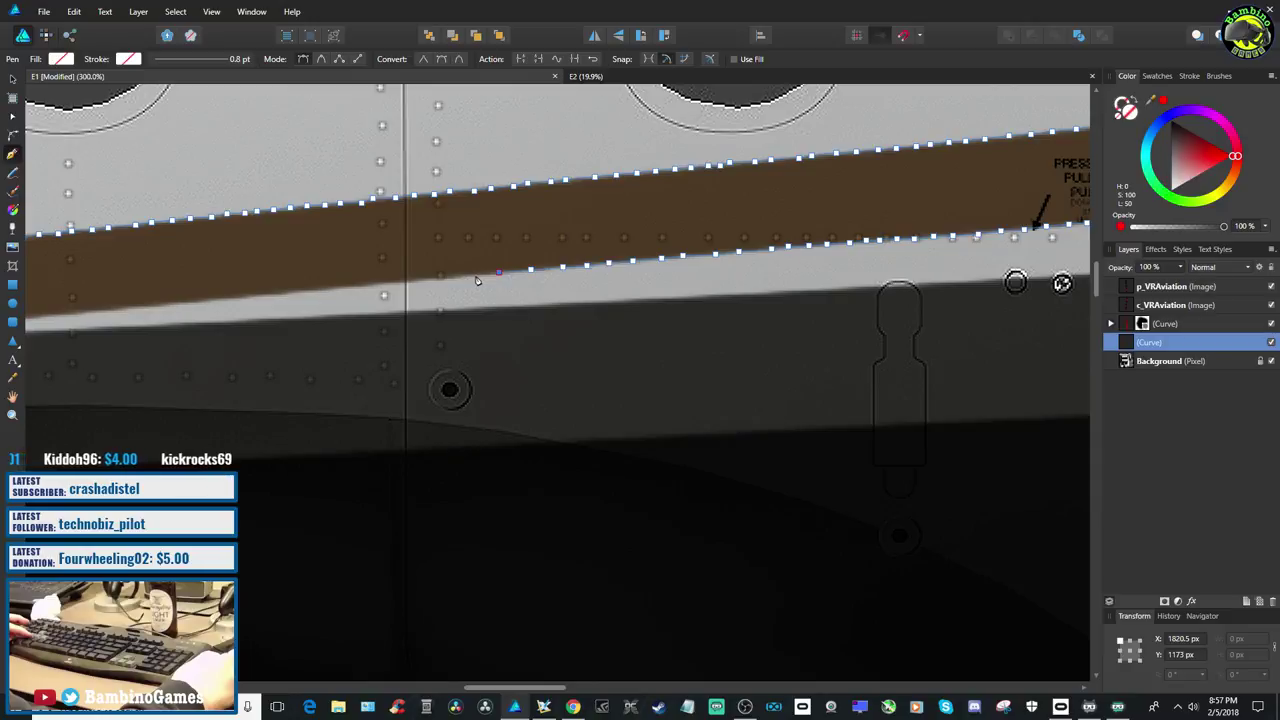
{"action": "left_click", "coordinate": [476, 276]}
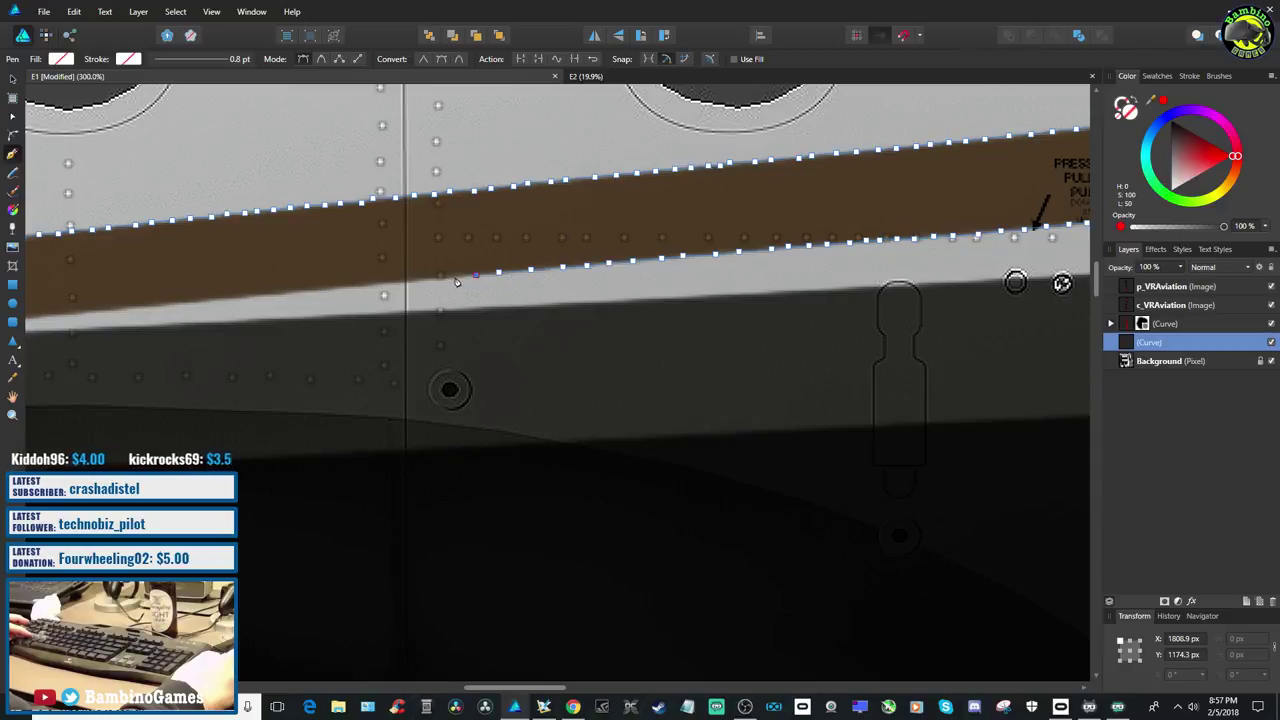
{"action": "left_click", "coordinate": [455, 276]}
{"action": "left_click", "coordinate": [410, 284]}
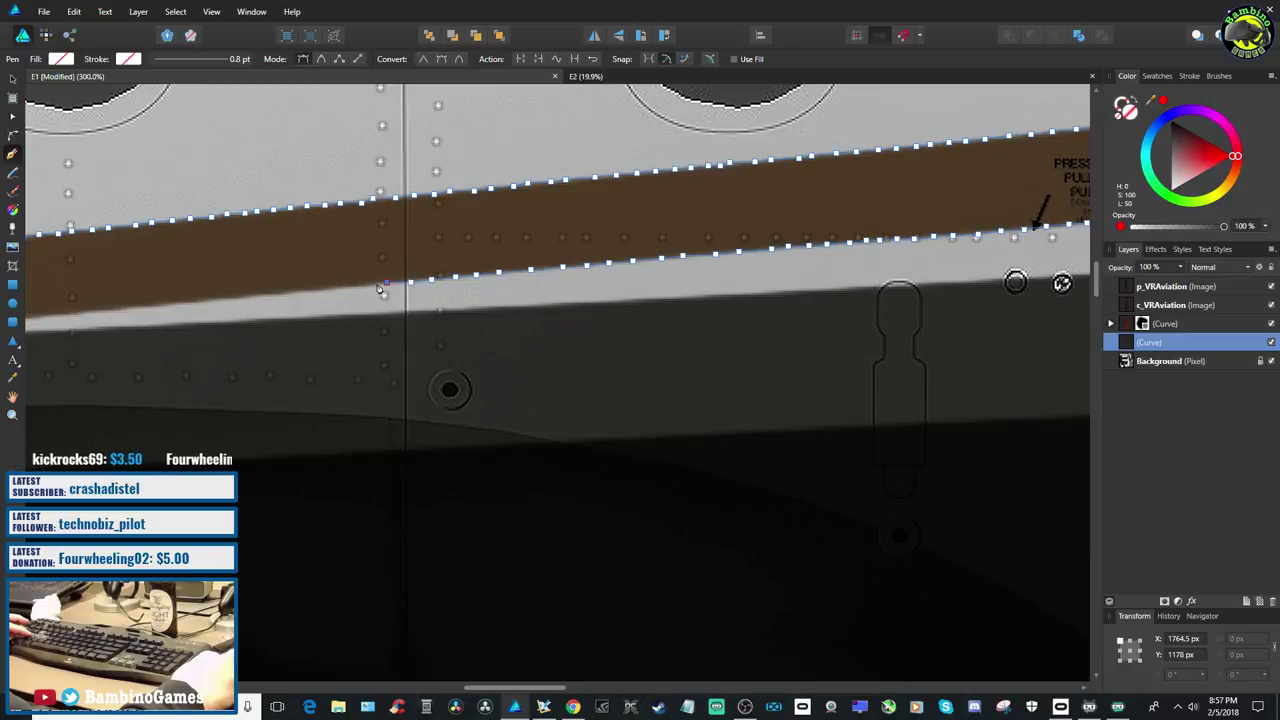
Add closely spaced nodes along the stripe's lower edge beyond the seam's rivet column, to about X 1717, Y 1183 px
{"action": "left_click", "coordinate": [363, 286]}
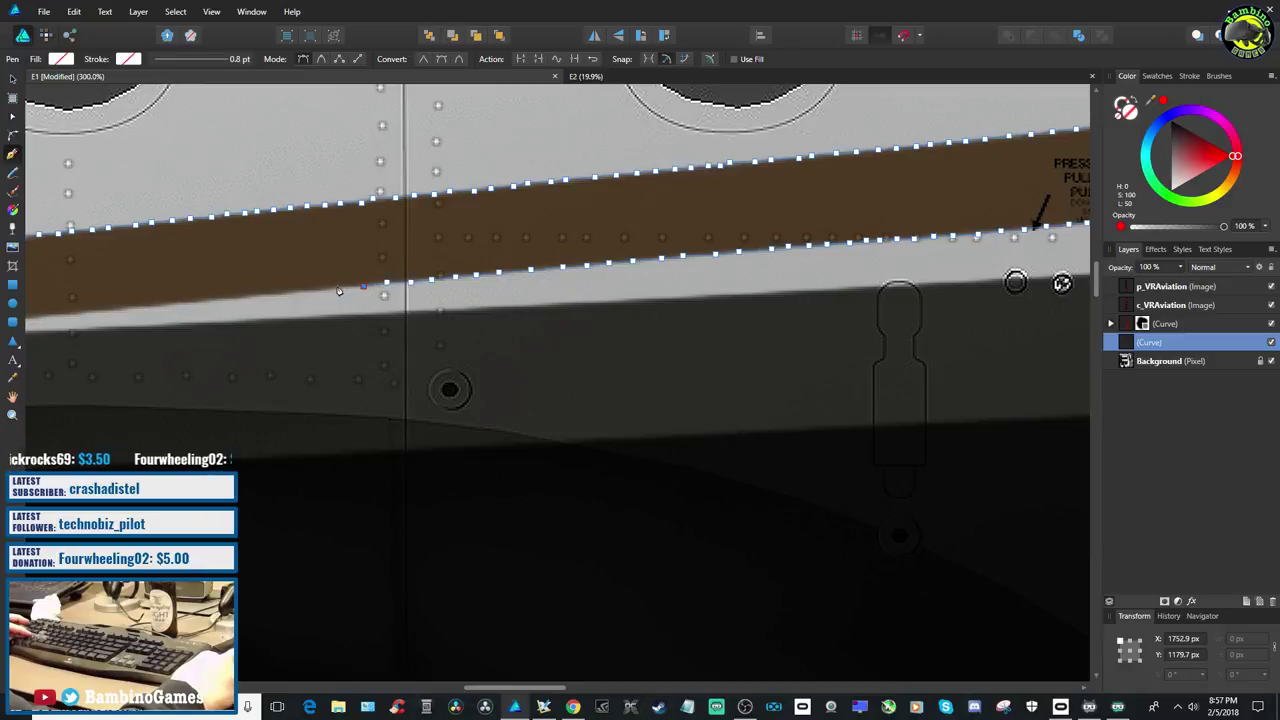
{"action": "left_click", "coordinate": [339, 288]}
{"action": "left_click", "coordinate": [311, 290]}
{"action": "left_click", "coordinate": [287, 294]}
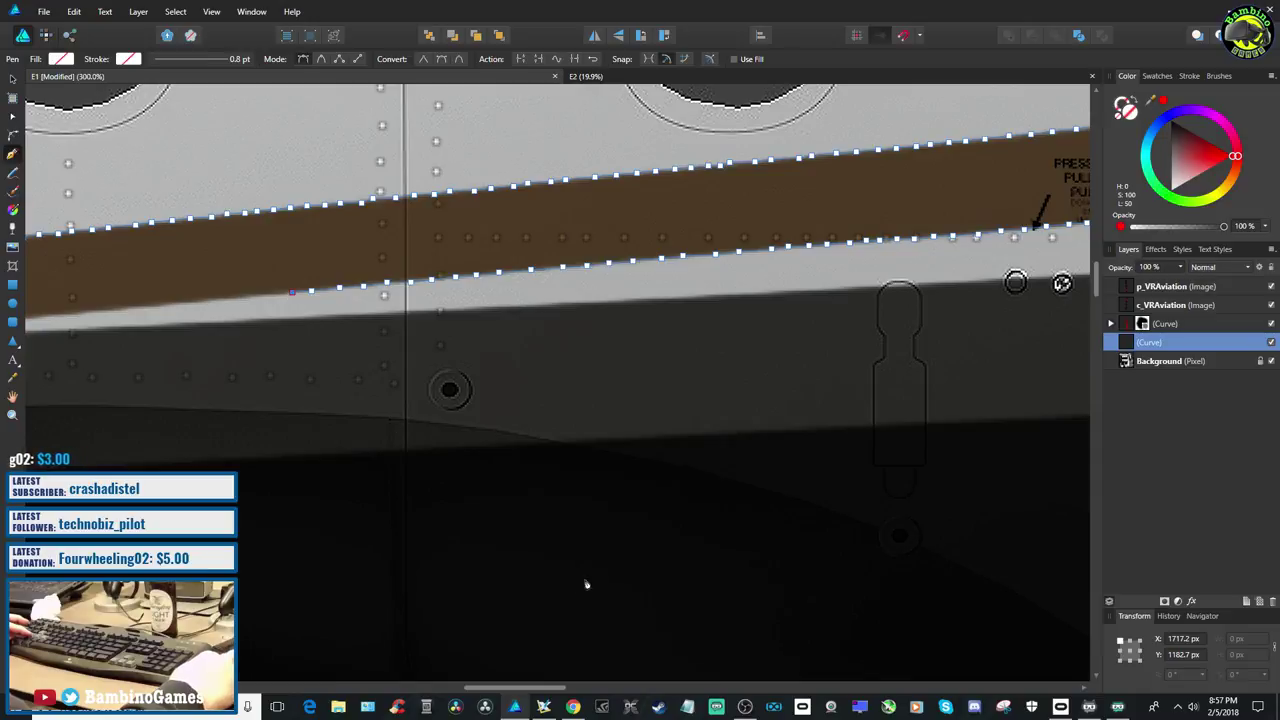
Extend the lower-edge trace past the next rivet column to about X 1559, Y 1198 px
{"action": "left_click_drag", "start_coordinate": [519, 692], "coordinate": [459, 692]}
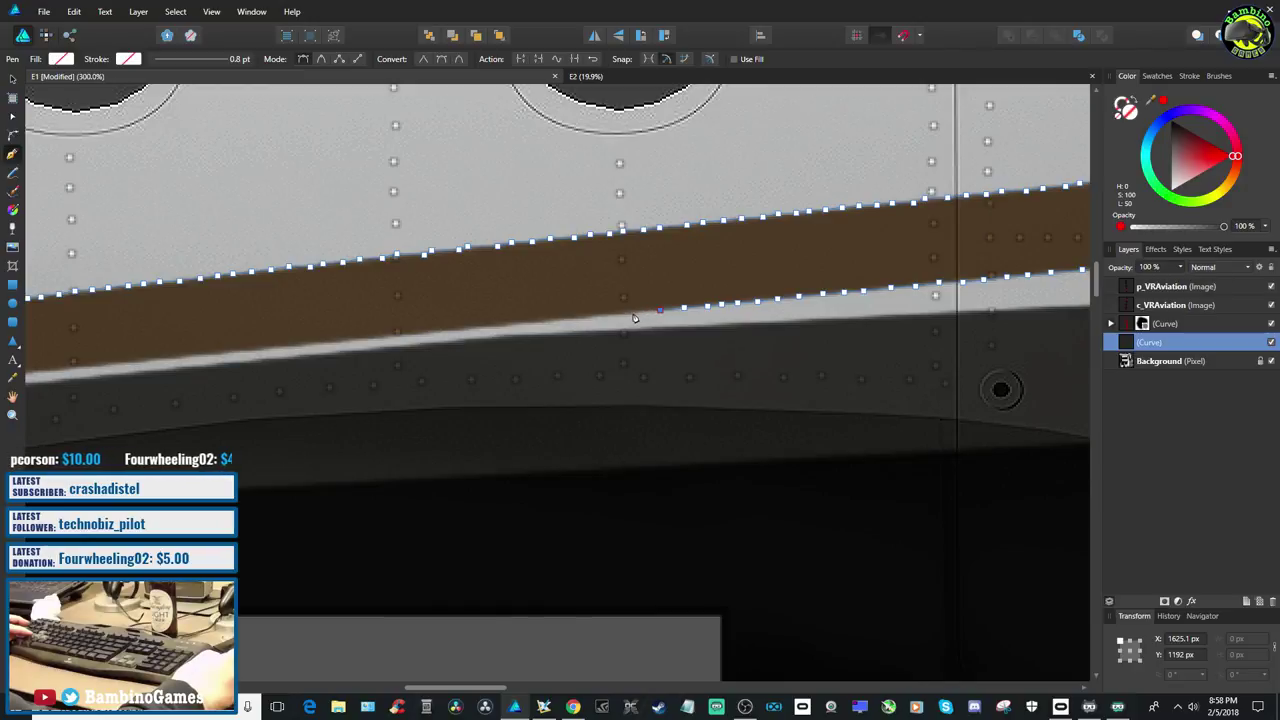
{"action": "left_click", "coordinate": [612, 318]}
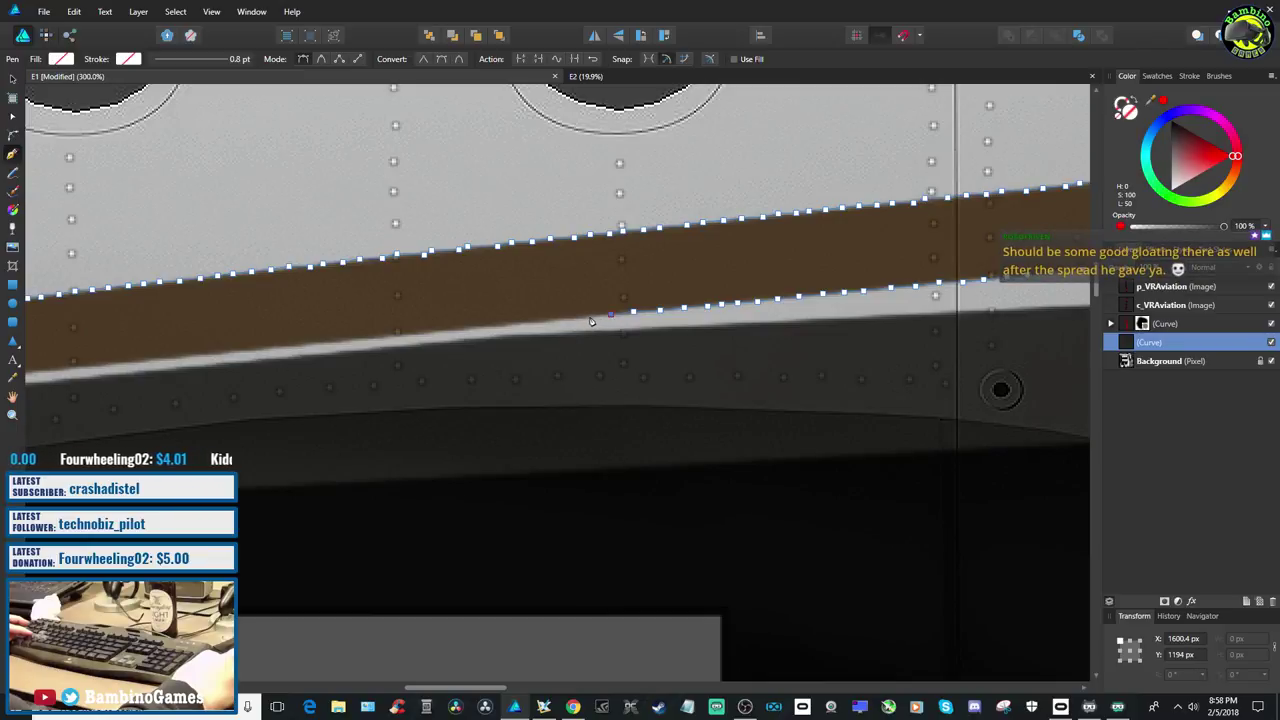
{"action": "left_click", "coordinate": [589, 317]}
{"action": "left_click", "coordinate": [569, 317]}
{"action": "left_click", "coordinate": [545, 322]}
{"action": "left_click", "coordinate": [527, 323]}
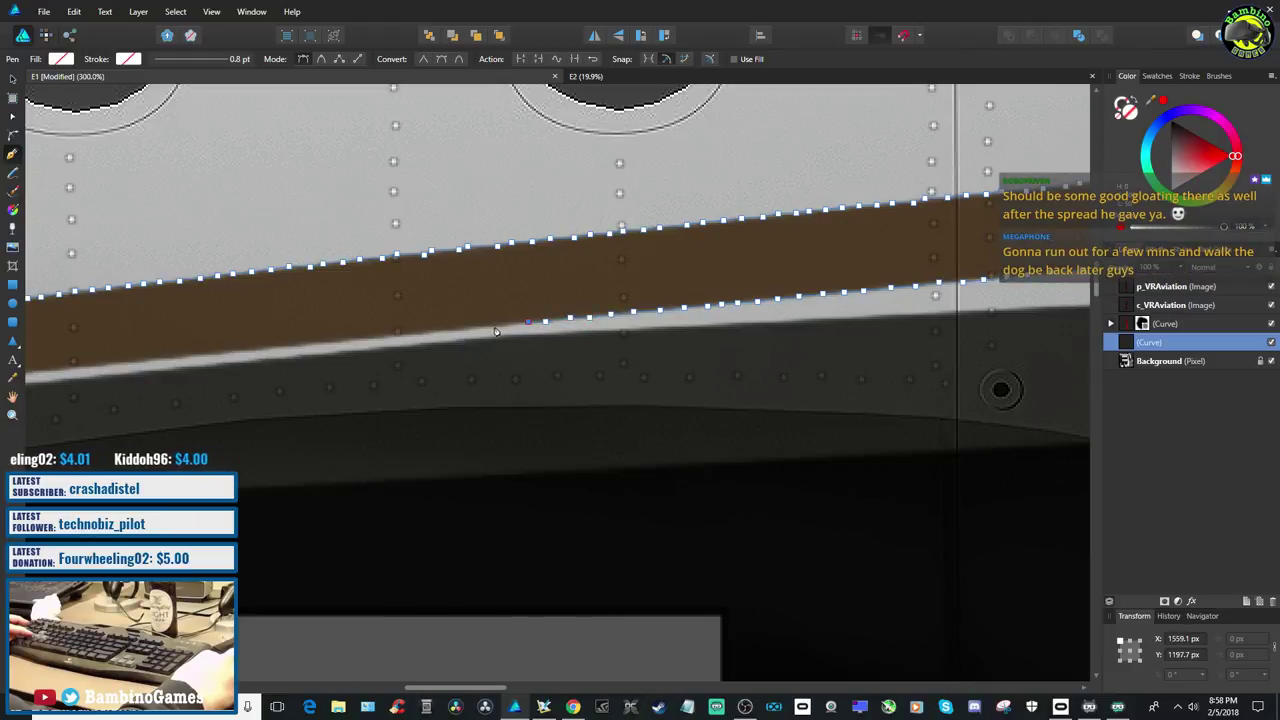
Trace the stripe's lower edge where the light band narrows, to about X 1520, Y 1202 px
{"action": "left_click", "coordinate": [507, 325]}
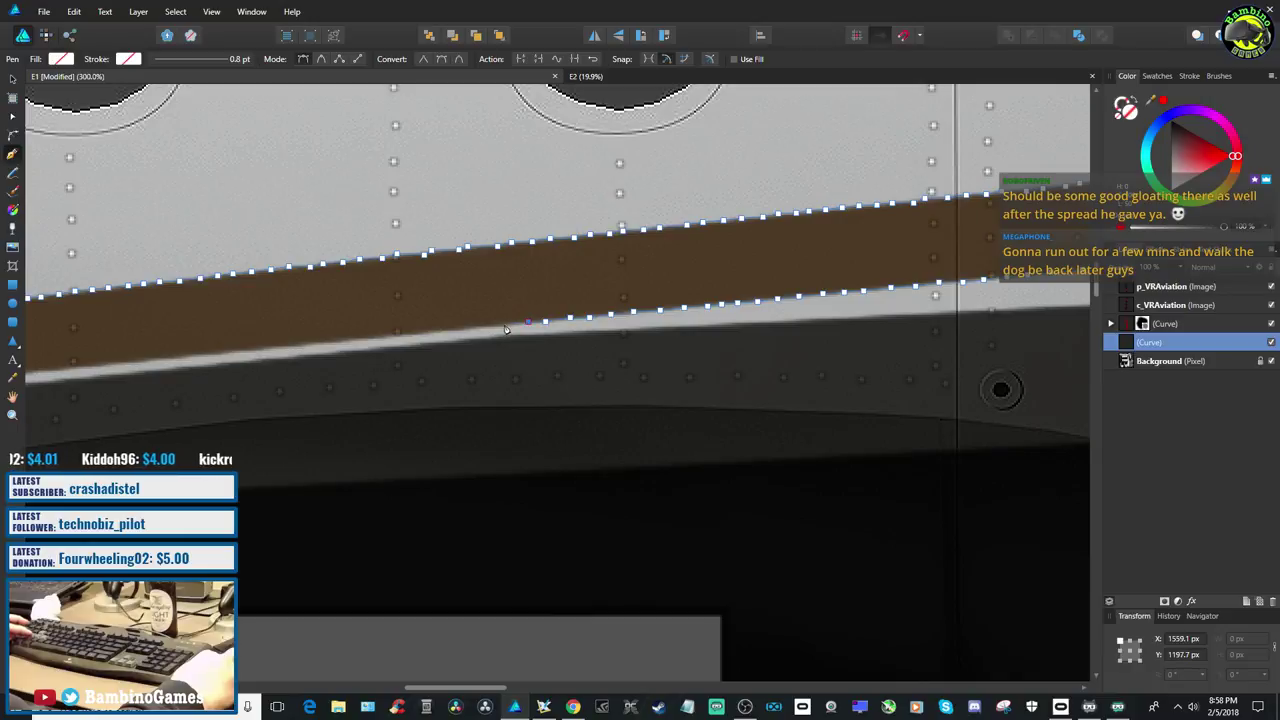
{"action": "left_click", "coordinate": [482, 329]}
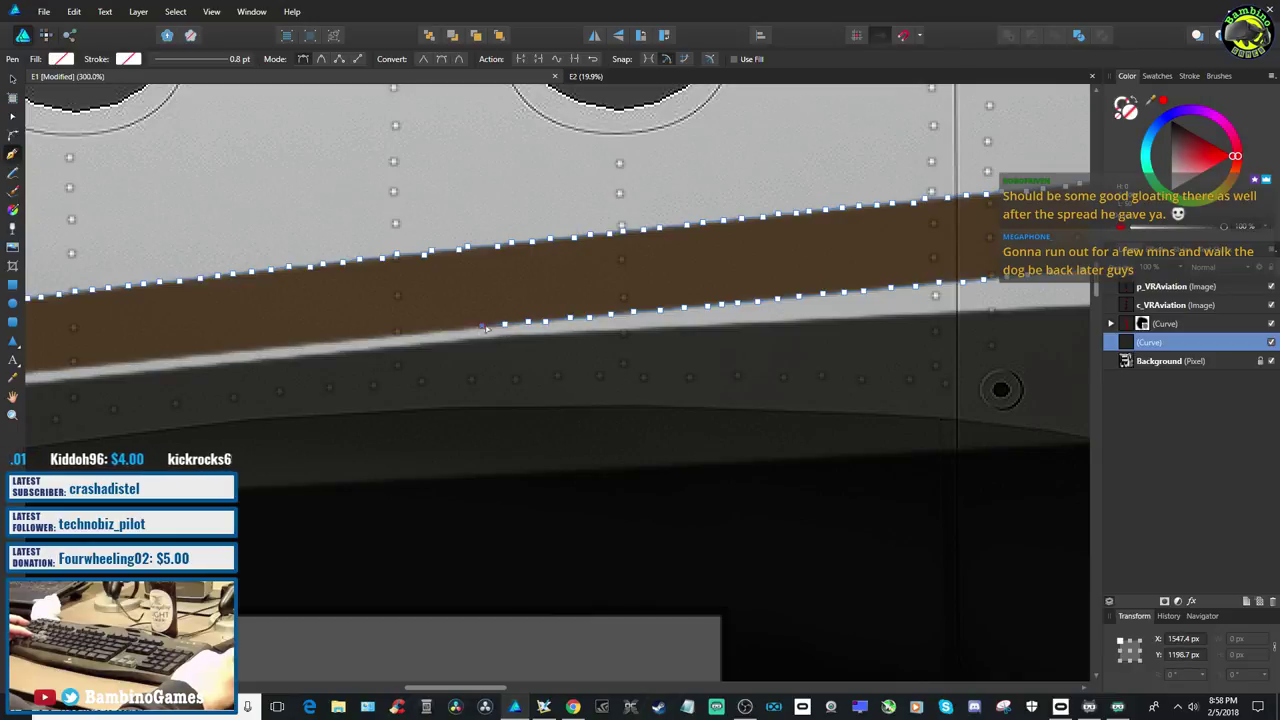
{"action": "left_click", "coordinate": [475, 331]}
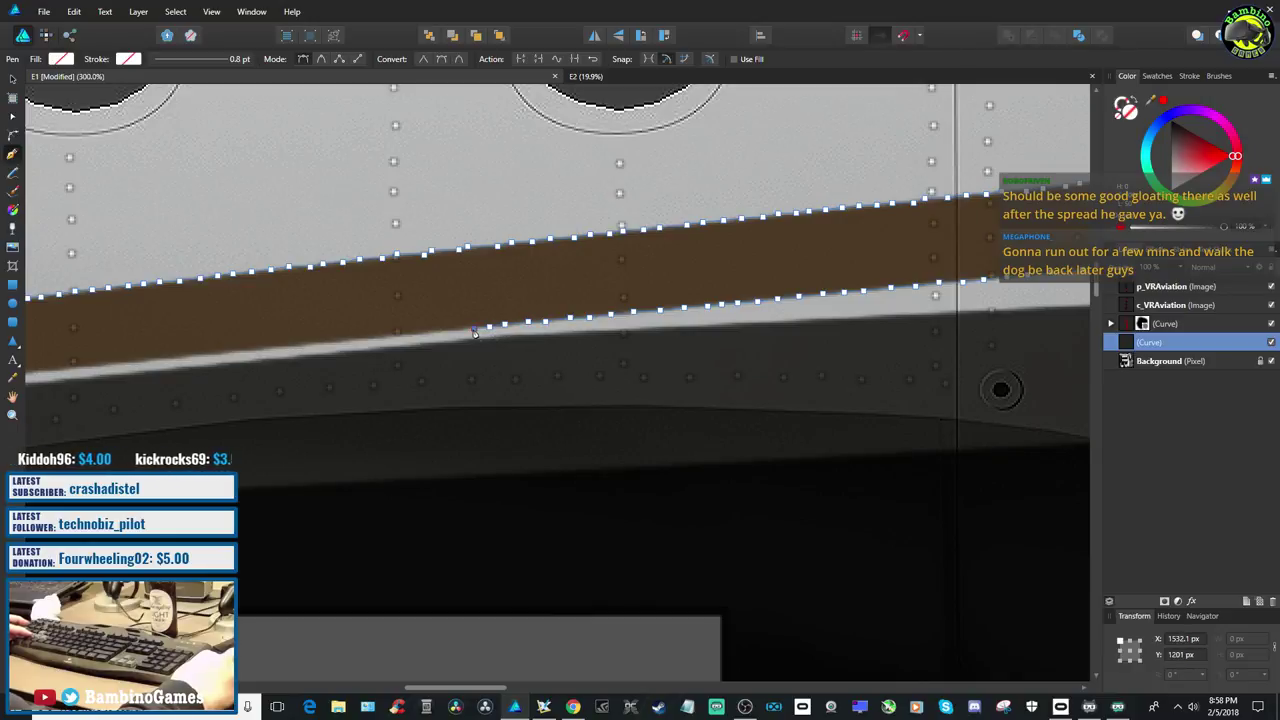
{"action": "left_click", "coordinate": [451, 330]}
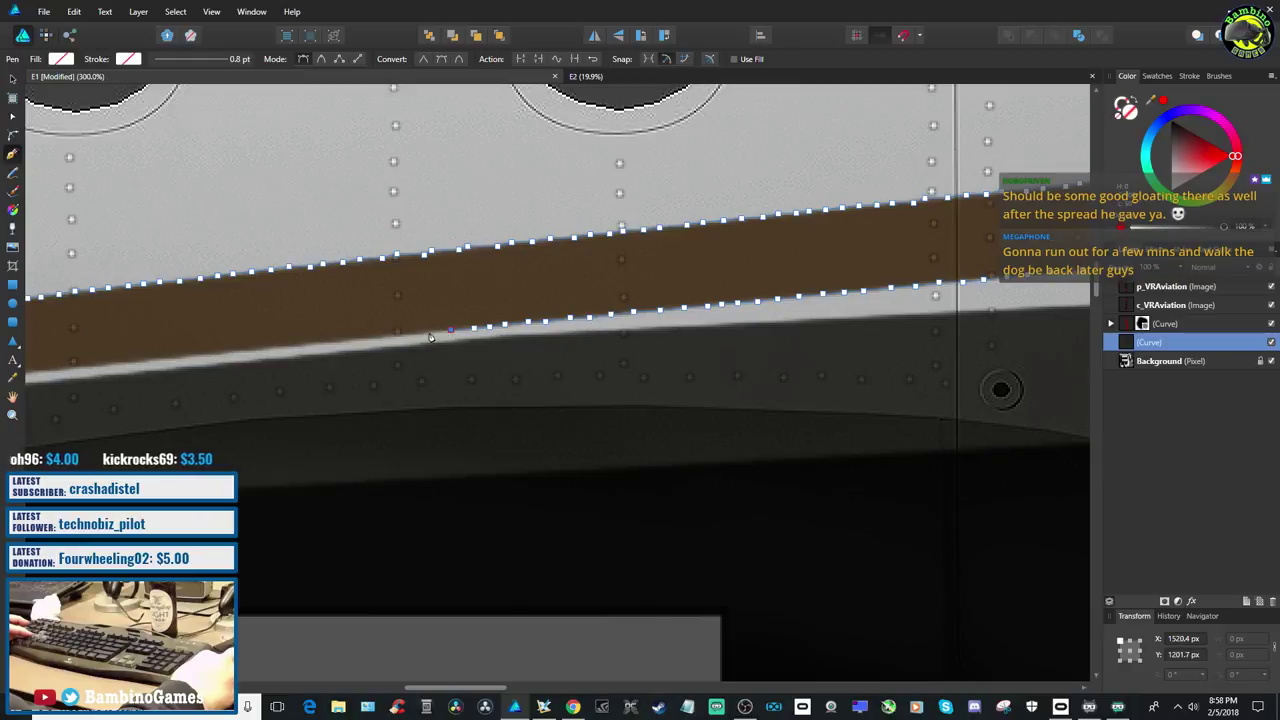
Trace the stripe's remaining lower edge past the cabin door to the fuselage panel's forward edge, and close the outline
{"action": "left_click", "coordinate": [407, 334]}
{"action": "left_click", "coordinate": [384, 337]}
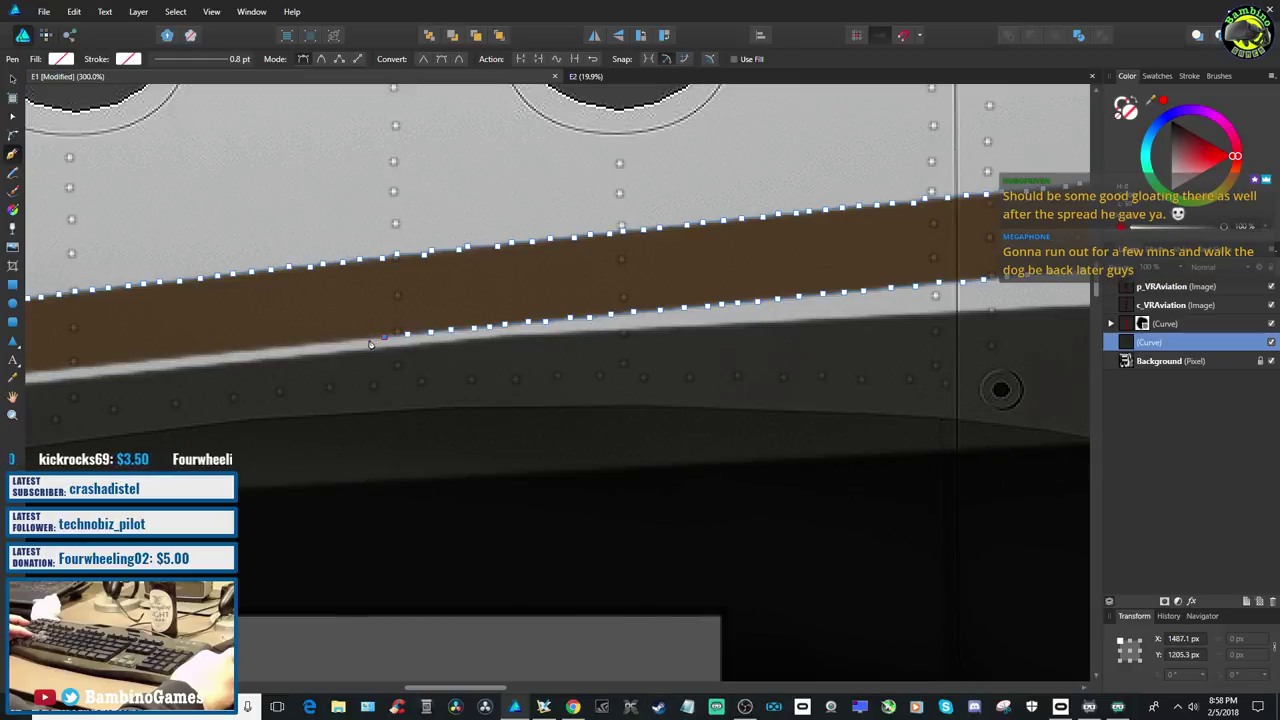
{"action": "left_click", "coordinate": [356, 339]}
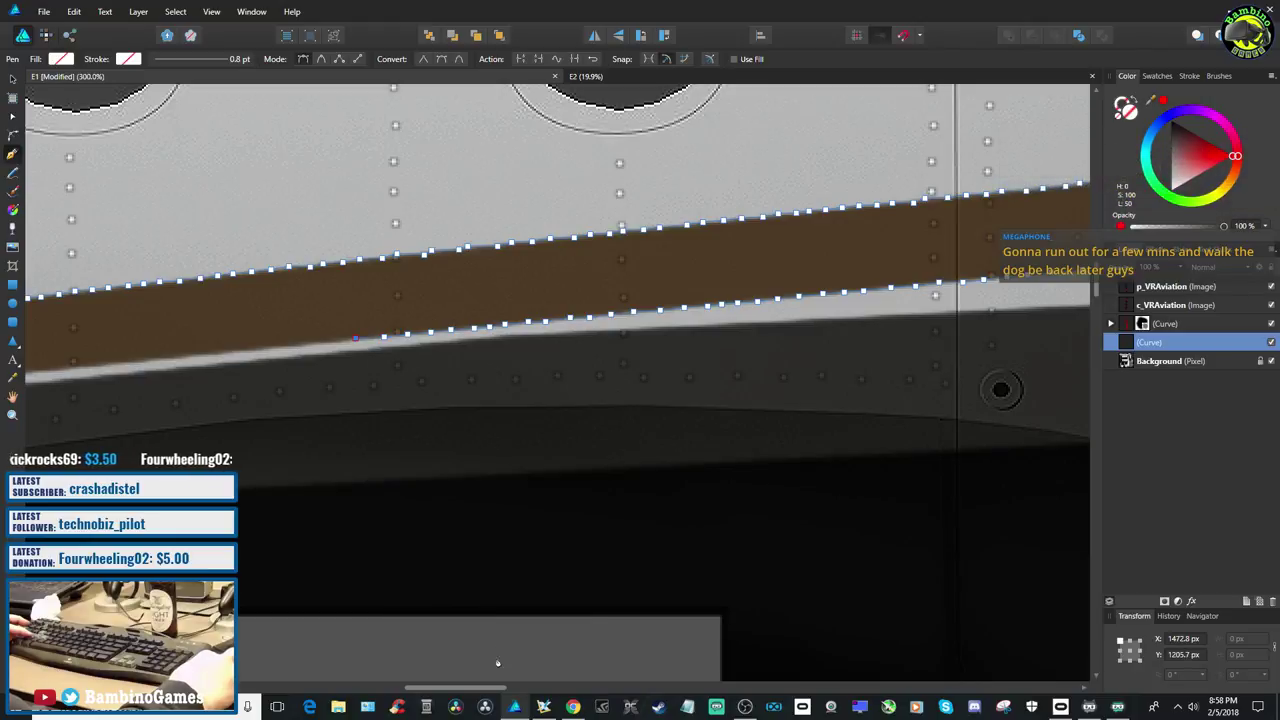
{"action": "left_click_drag", "start_coordinate": [457, 689], "coordinate": [384, 689]}
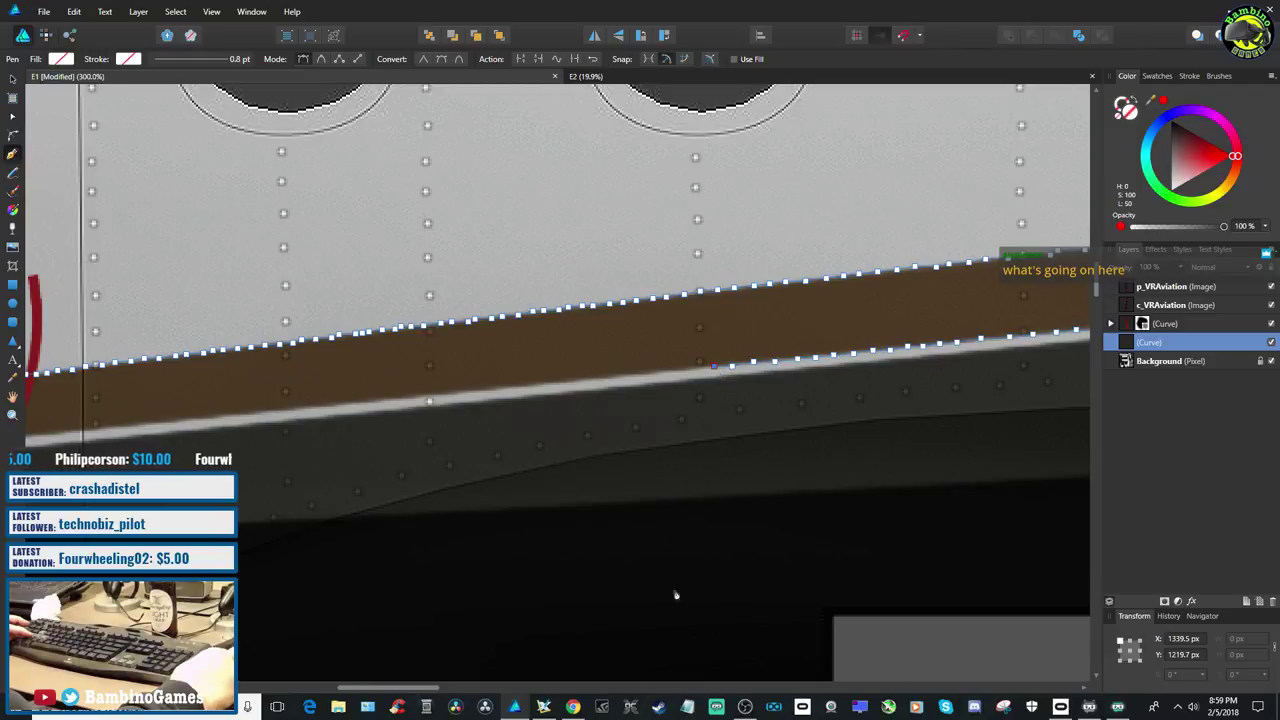
{"action": "left_click_drag", "start_coordinate": [425, 697], "coordinate": [400, 697]}
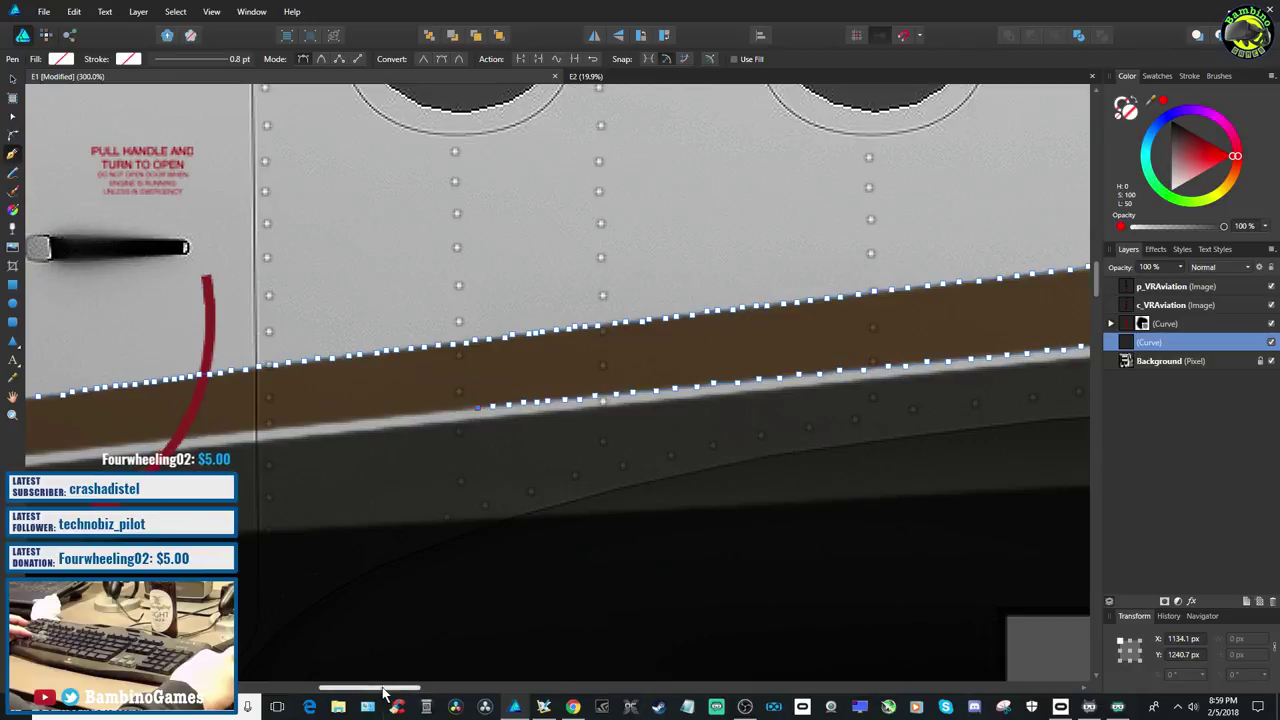
{"action": "left_click_drag", "start_coordinate": [388, 688], "coordinate": [332, 688]}
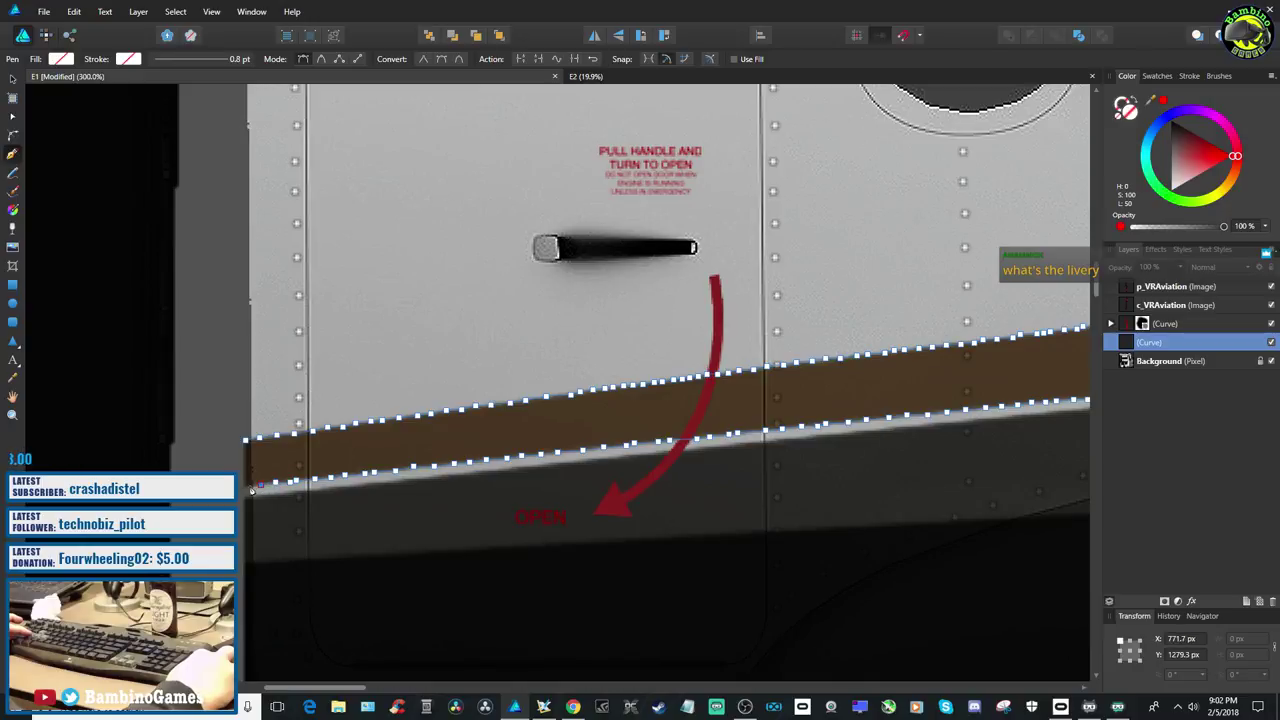
Save the document and fill the closed stripe outline with the recently used red
{"action": "left_click", "coordinate": [44, 11]}
{"action": "key", "text": "Escape"}
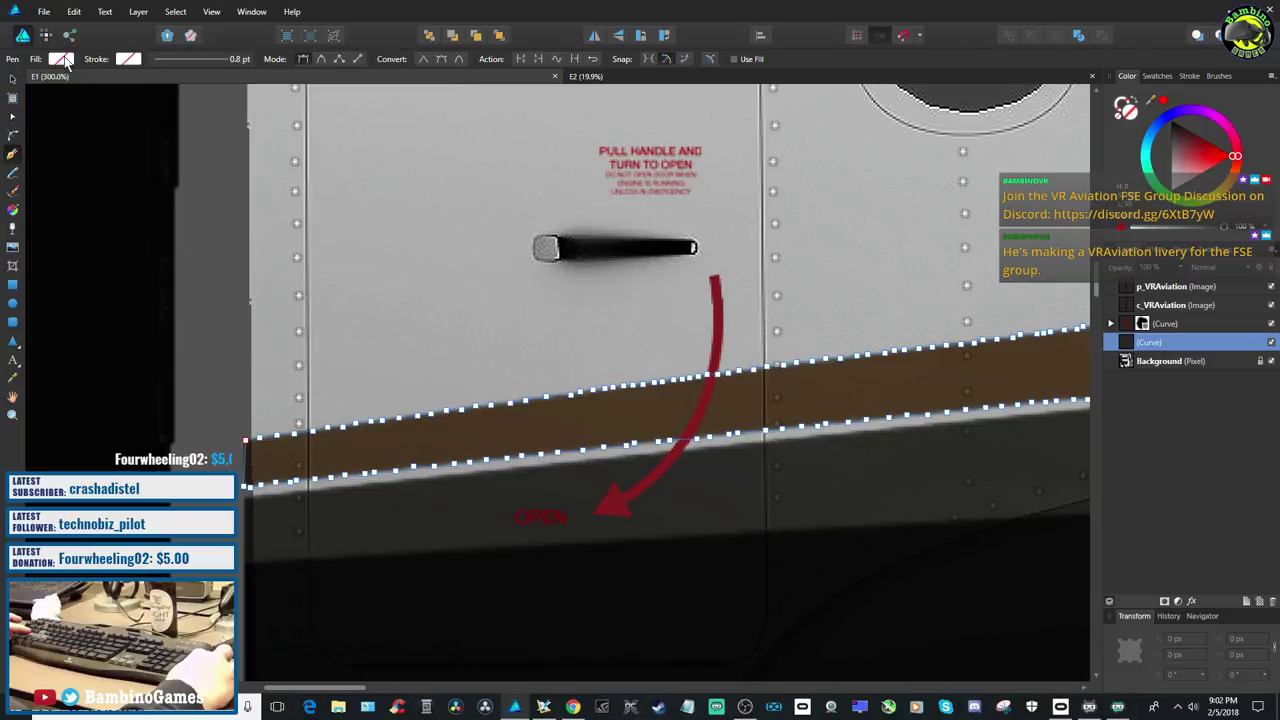
{"action": "left_click", "coordinate": [66, 62]}
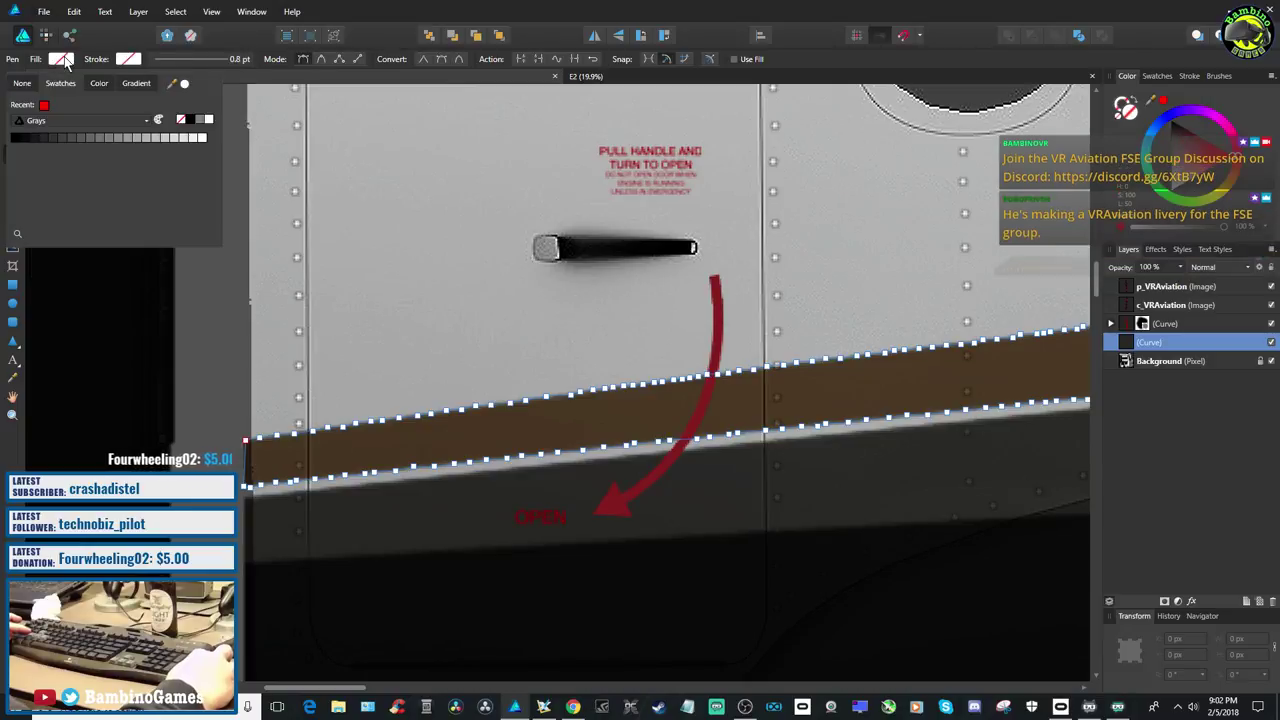
{"action": "left_click", "coordinate": [43, 105]}
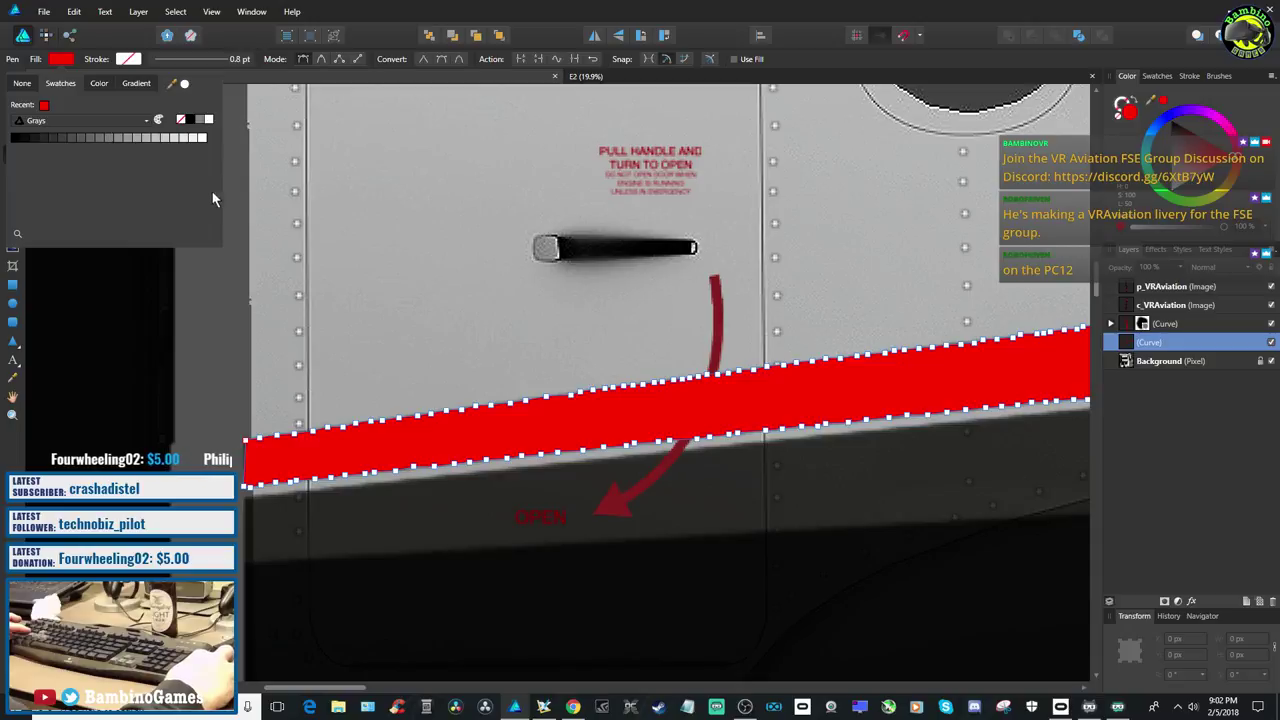
{"action": "left_click", "coordinate": [111, 267]}
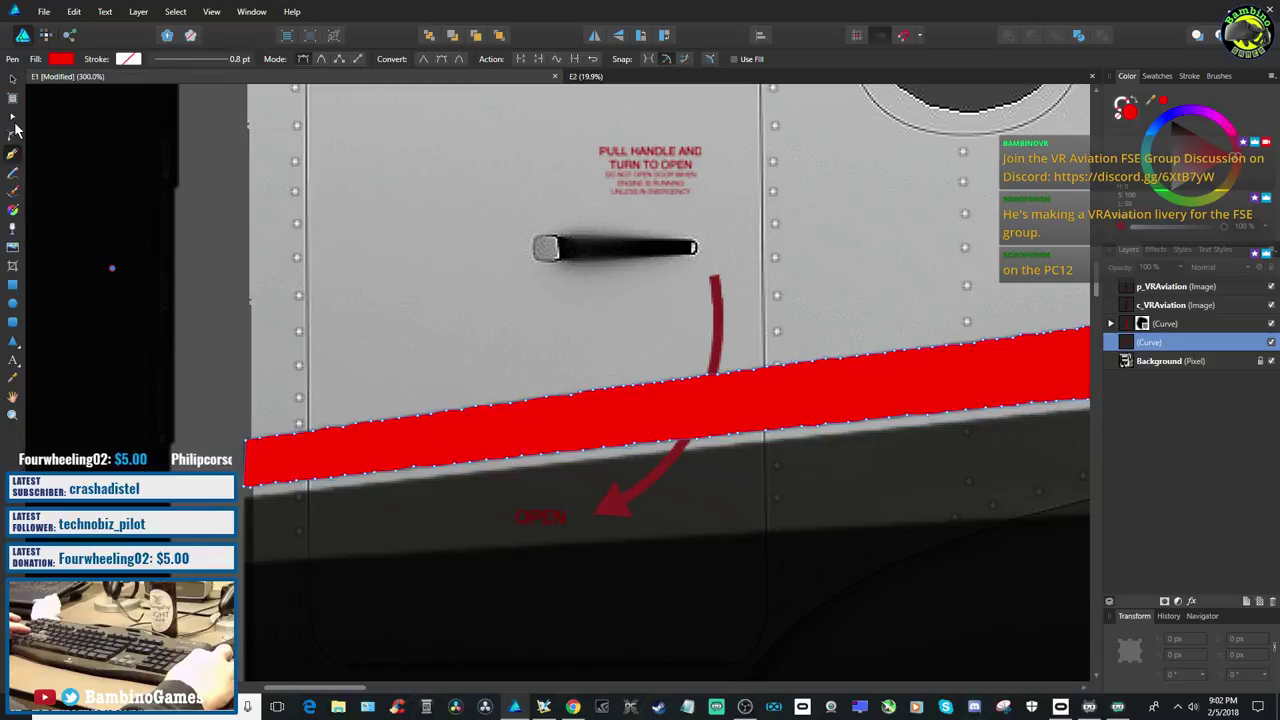
{"action": "left_click", "coordinate": [12, 80]}
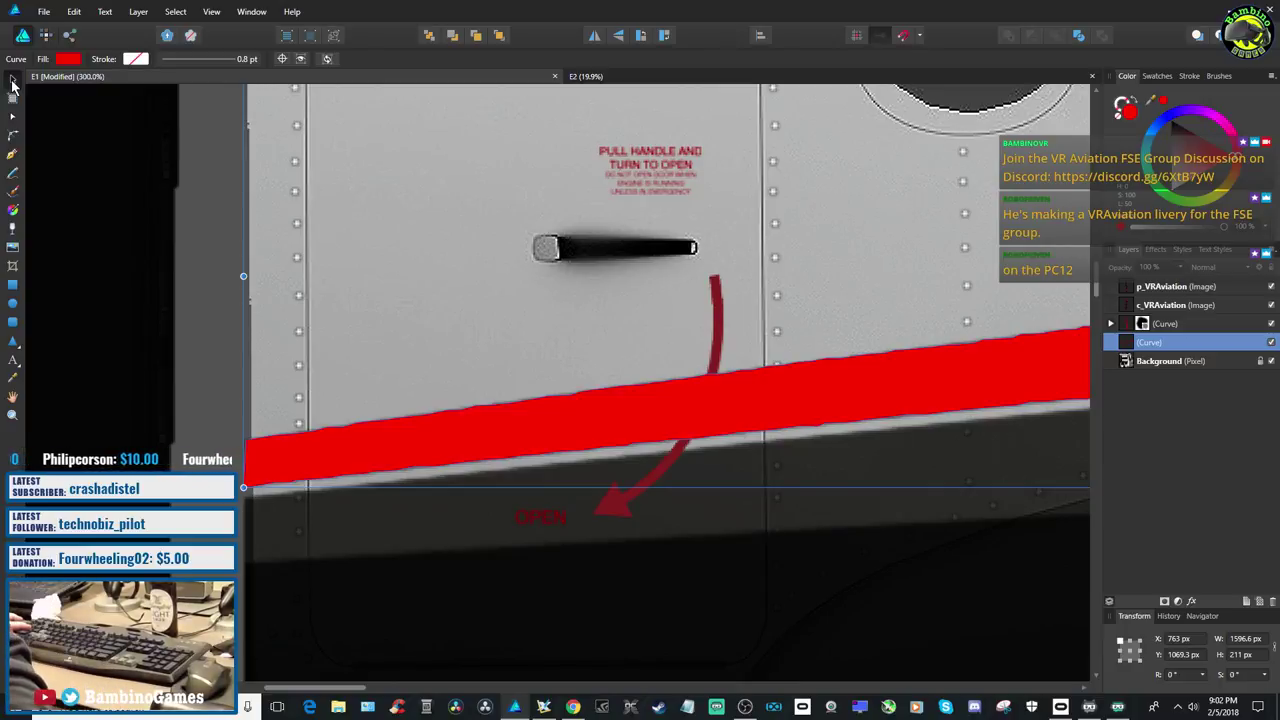
Save the document and export it as a 4096 × 4096 px PNG, overwriting E1 in the VR Aviation objects folder
{"action": "left_click", "coordinate": [45, 14]}
{"action": "left_click", "coordinate": [45, 14]}
{"action": "left_click", "coordinate": [44, 14]}
{"action": "left_click", "coordinate": [60, 219]}
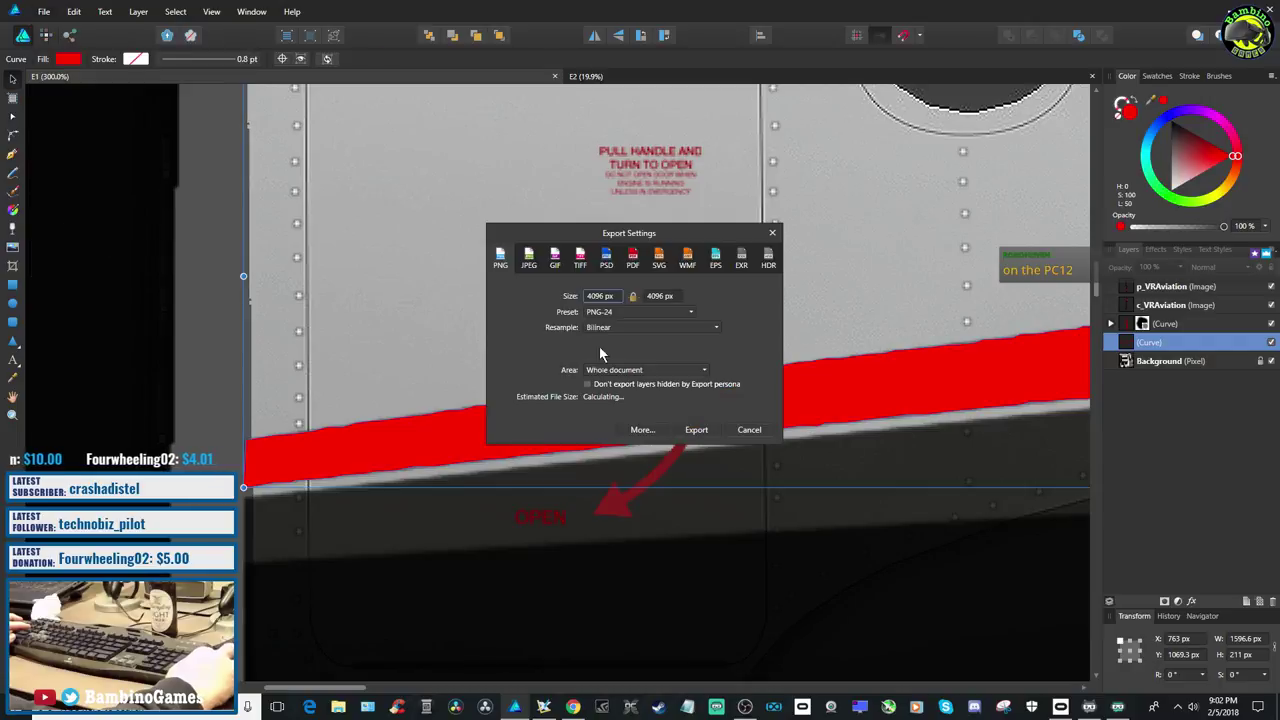
{"action": "left_click", "coordinate": [686, 431]}
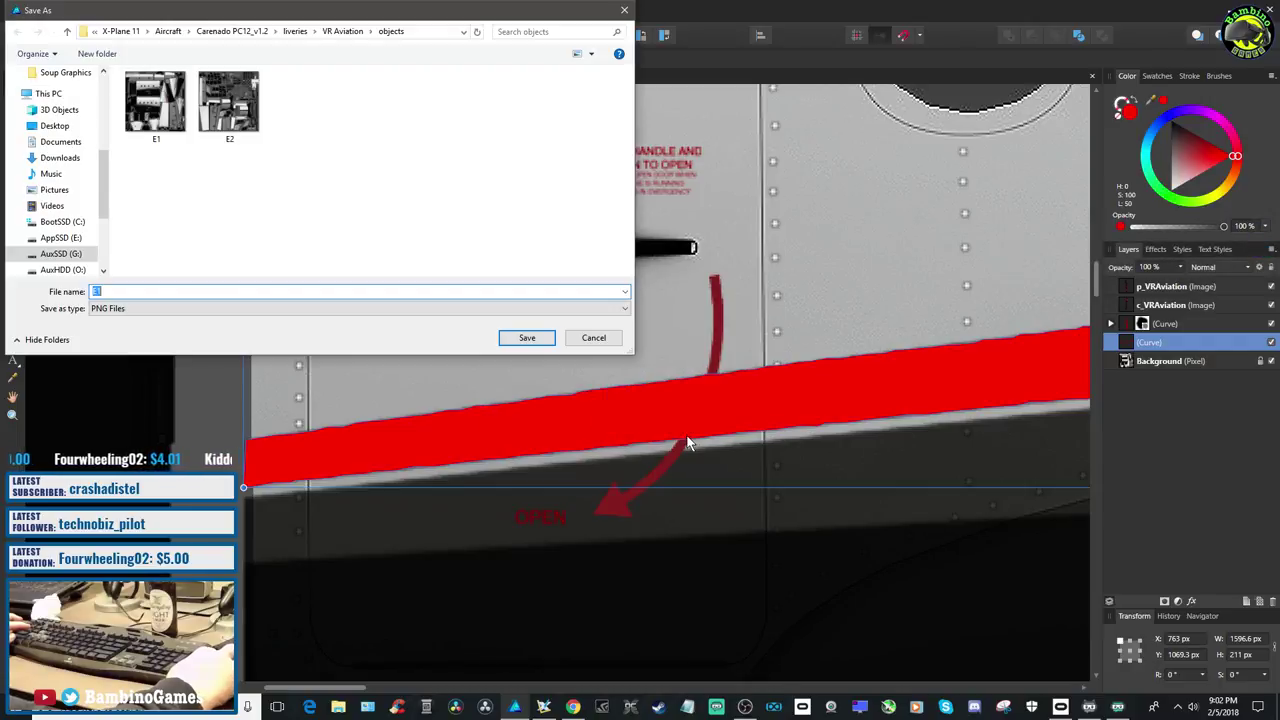
{"action": "left_click", "coordinate": [524, 337]}
{"action": "left_click", "coordinate": [684, 401]}
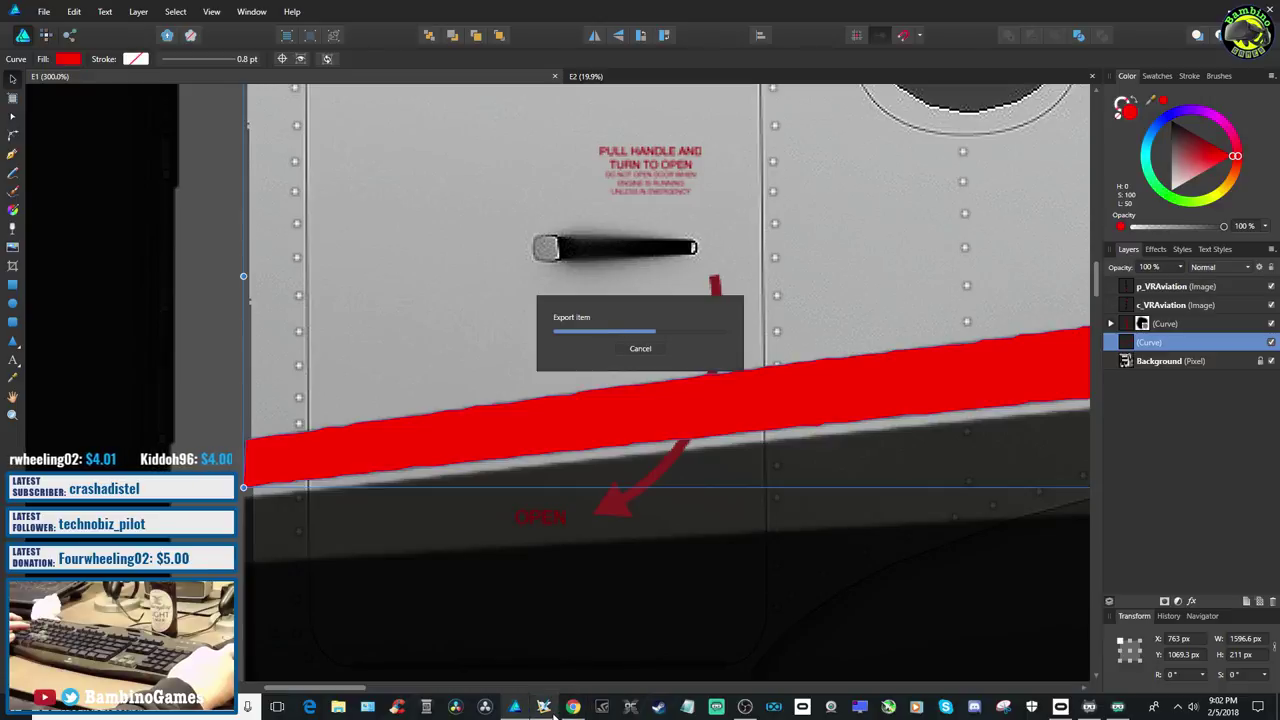
Switch to the X-System aircraft program, reopen Car_PC12.acf with the VR Aviation livery, and inspect the stripe along the fuselage
{"action": "mouse_move", "coordinate": [543, 708]}
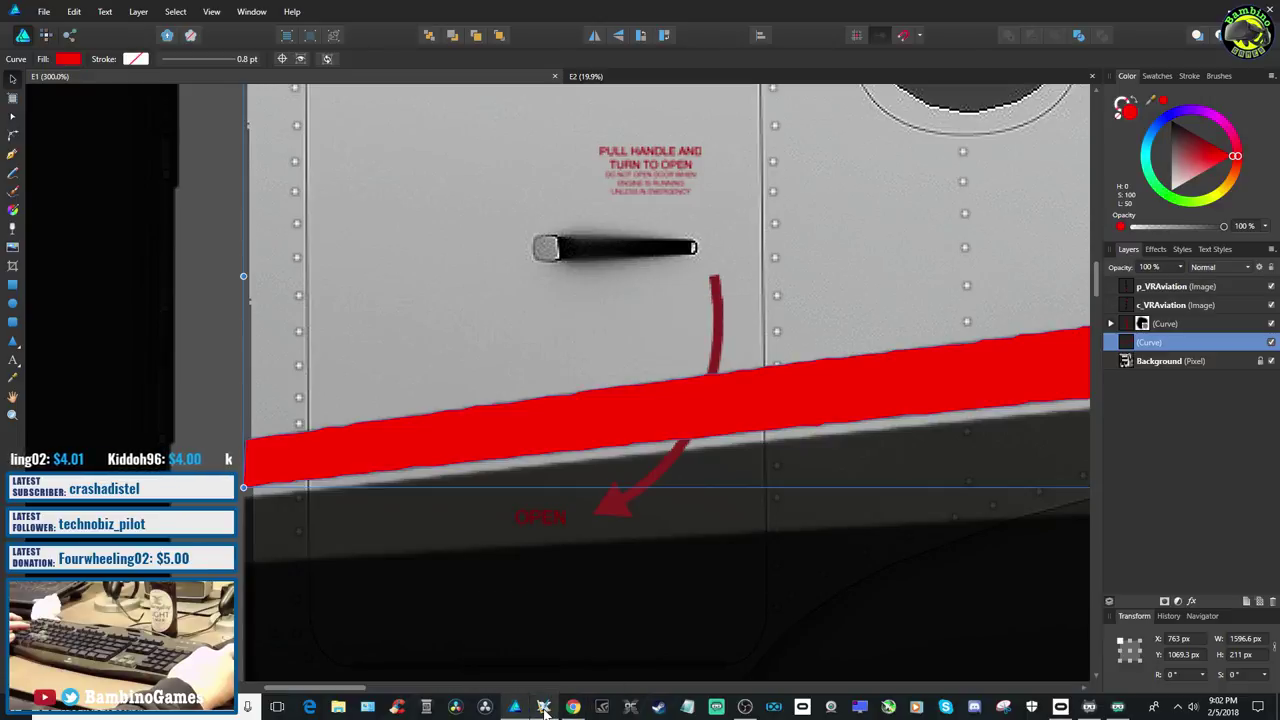
{"action": "left_click", "coordinate": [543, 708]}
{"action": "left_click", "coordinate": [57, 22]}
{"action": "left_click", "coordinate": [64, 40]}
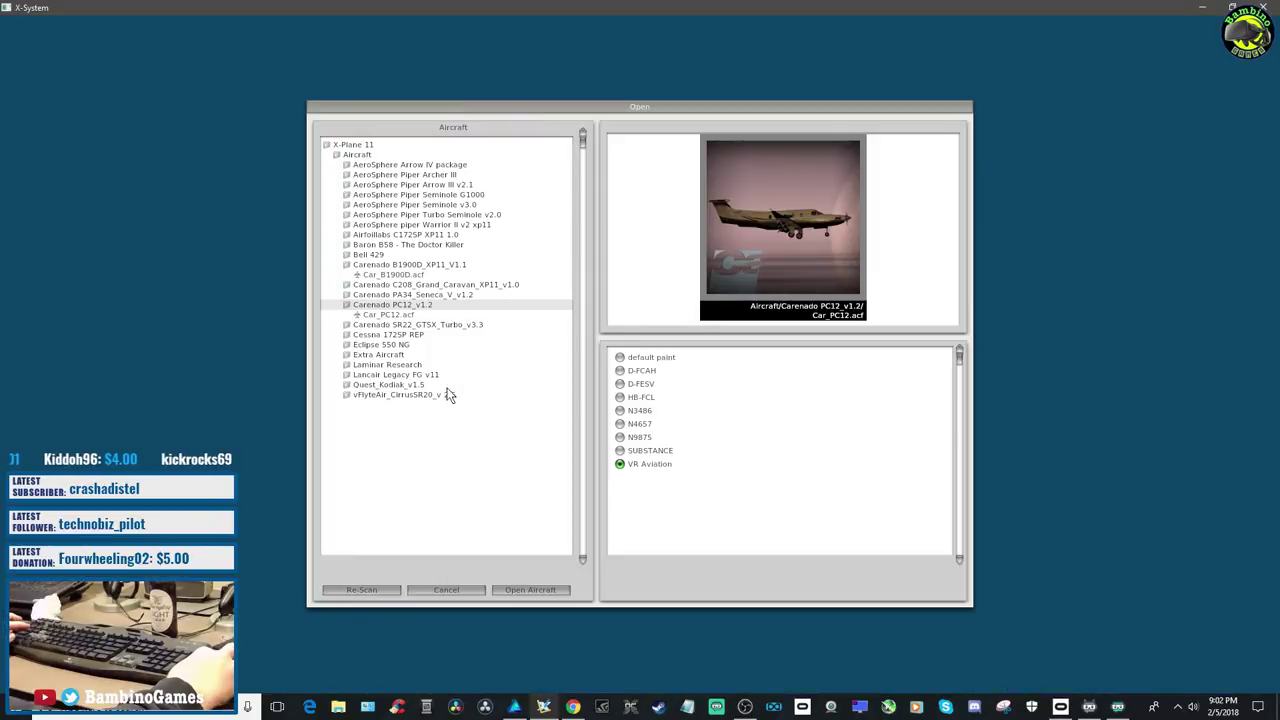
{"action": "left_click", "coordinate": [530, 591]}
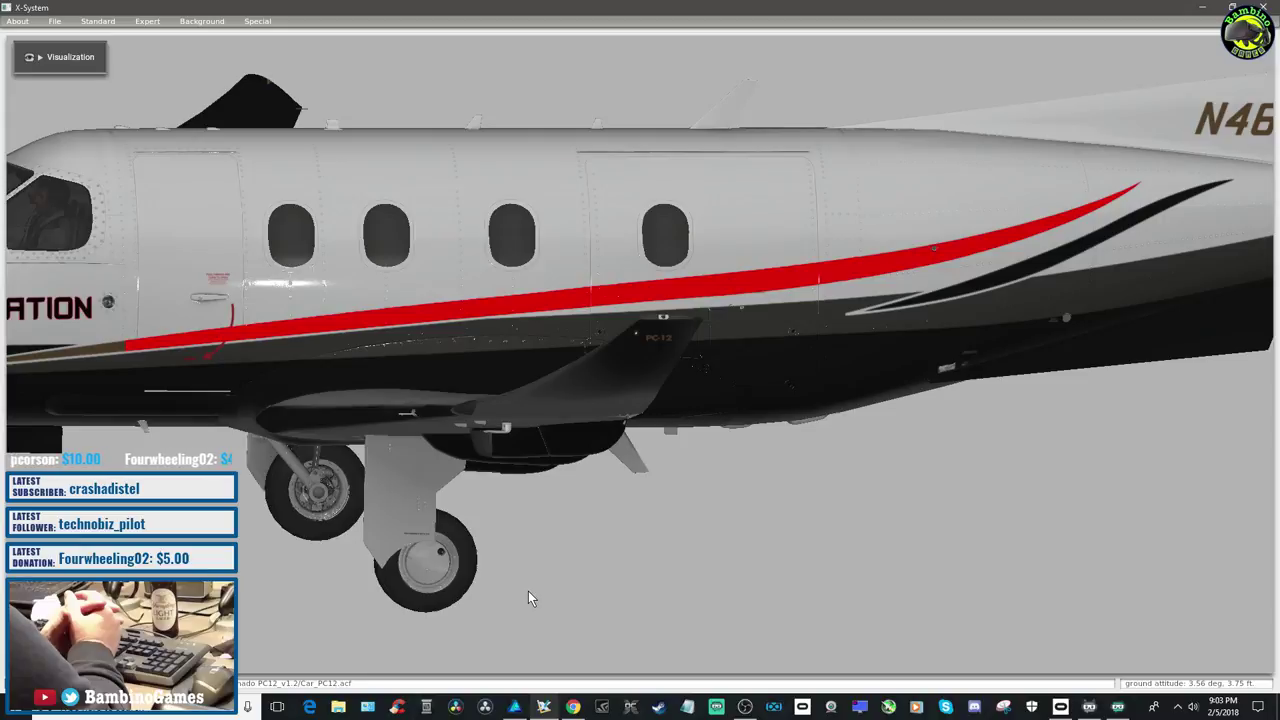
{"action": "key", "text": "Left"}
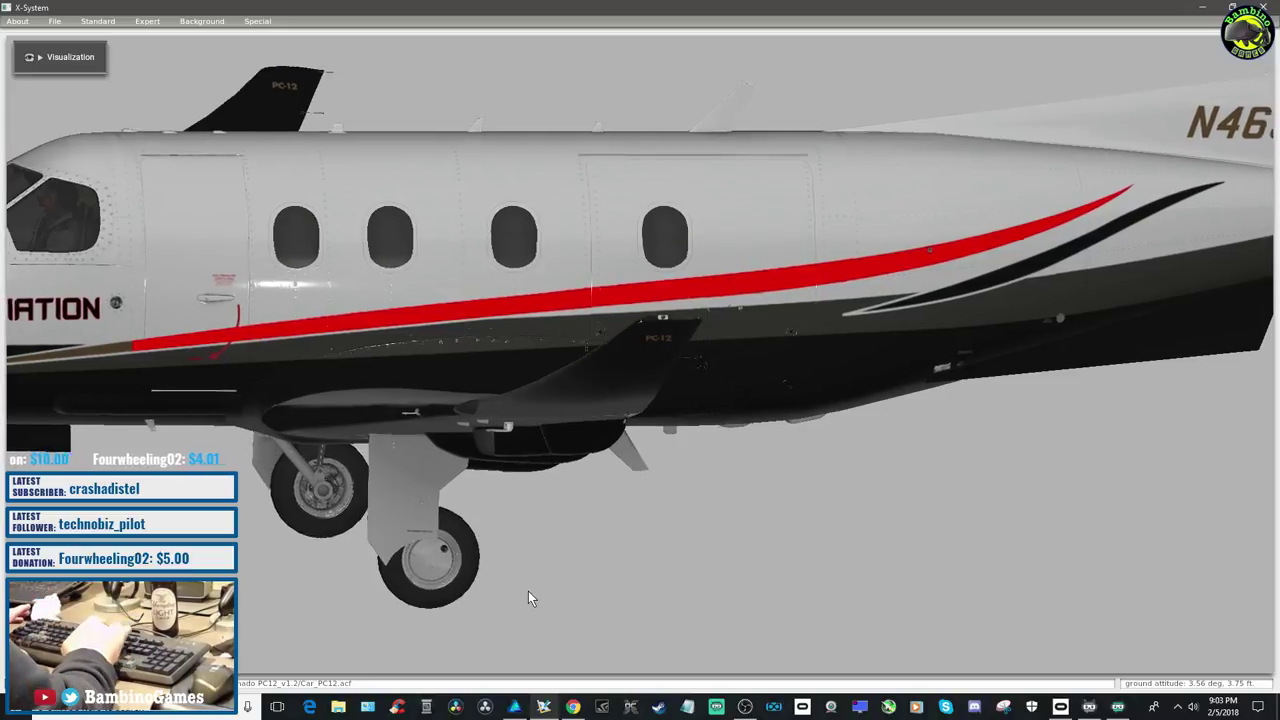
{"action": "key", "text": "minus"}
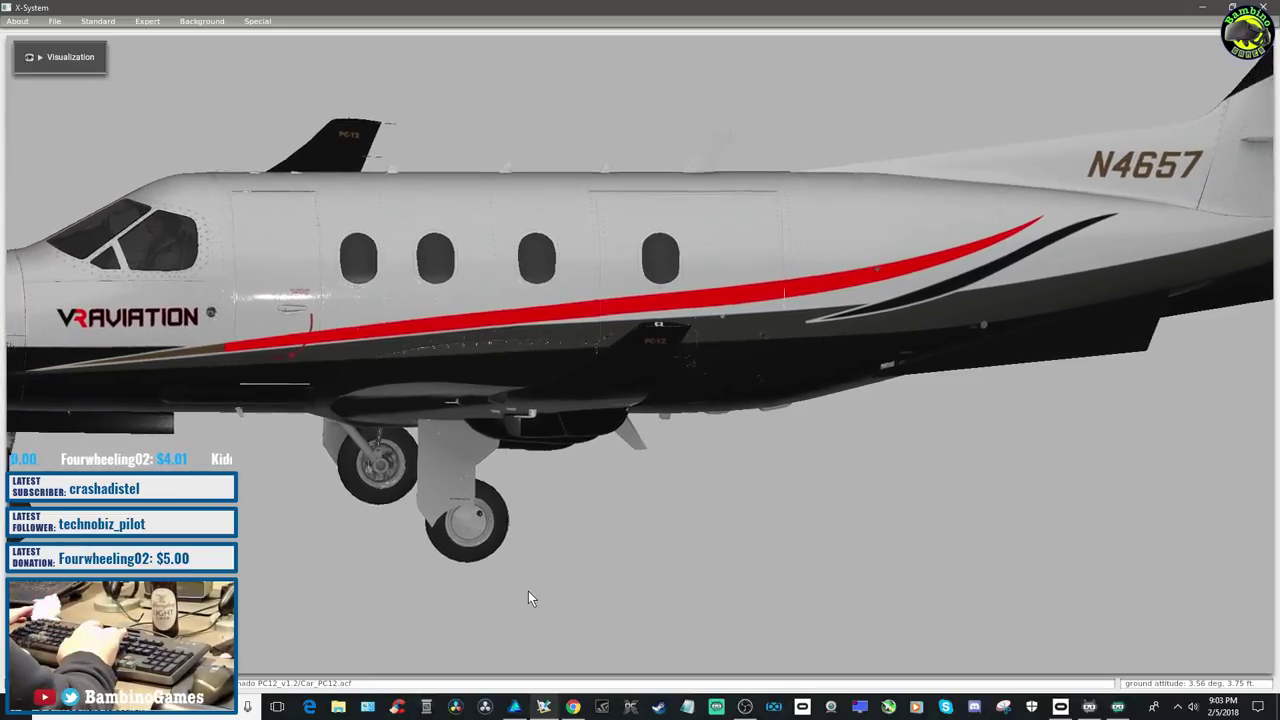
{"action": "key", "text": "minus"}
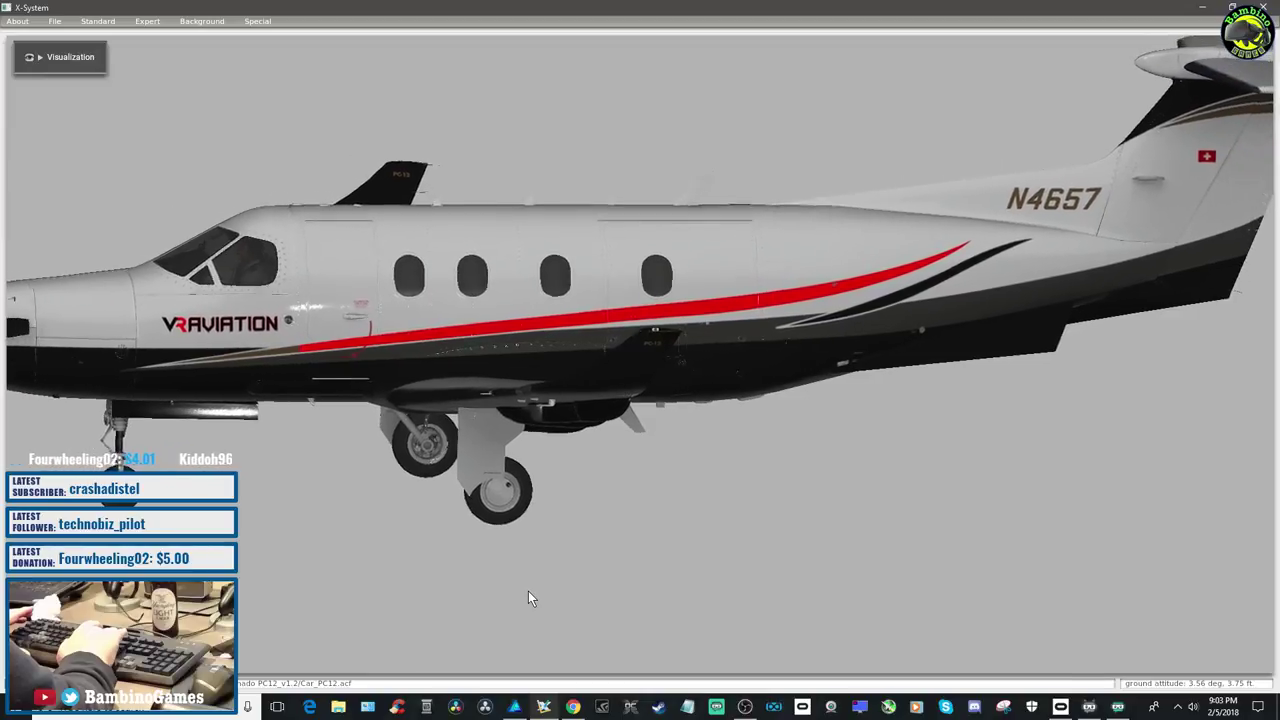
{"action": "key", "text": "minus"}
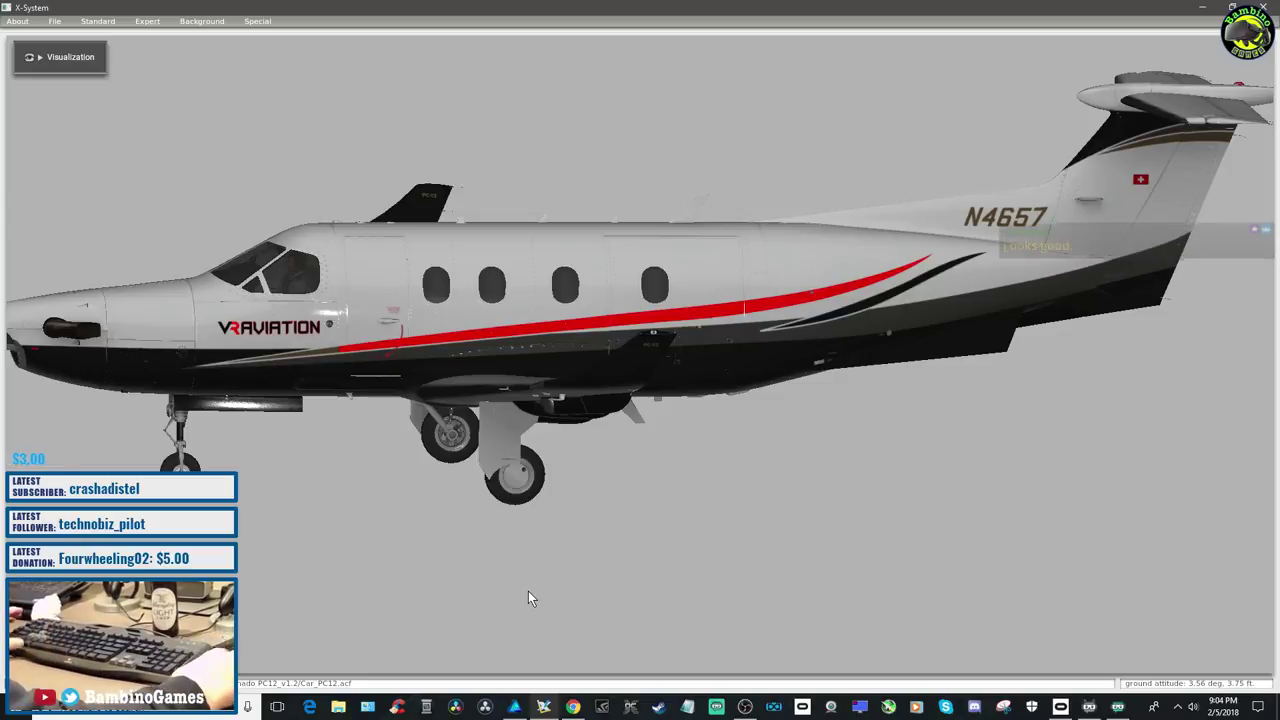
Switch back to Affinity Designer, enter the Pixel Persona and set the stripe fill's opacity to 50%
{"action": "left_click", "coordinate": [514, 707]}
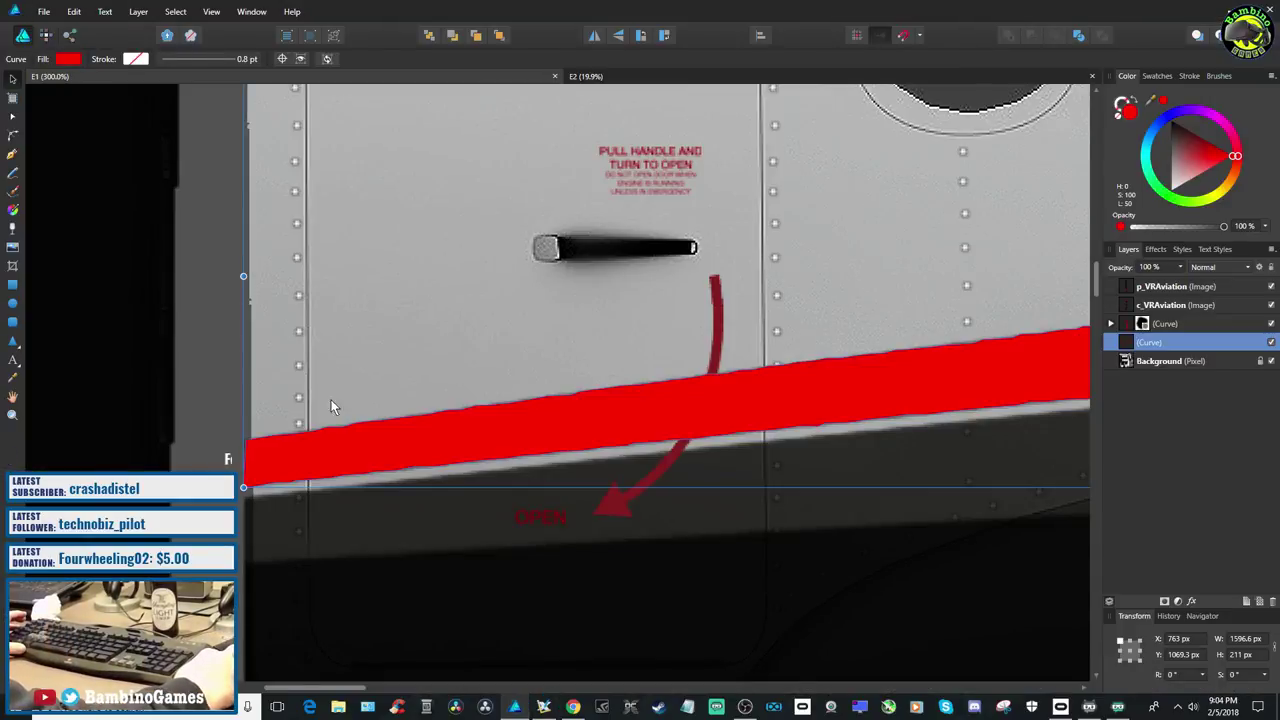
{"action": "left_click", "coordinate": [47, 36]}
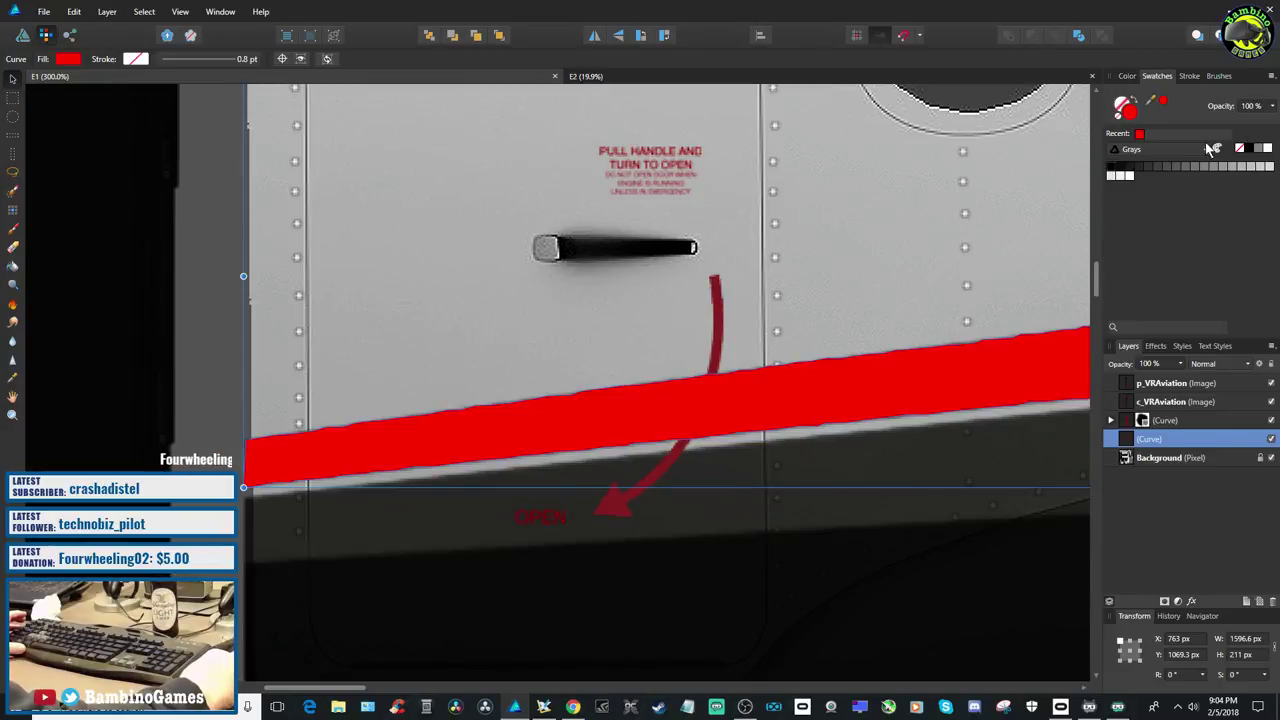
{"action": "left_click", "coordinate": [1272, 106]}
{"action": "left_click_drag", "start_coordinate": [1274, 120], "coordinate": [1227, 121]}
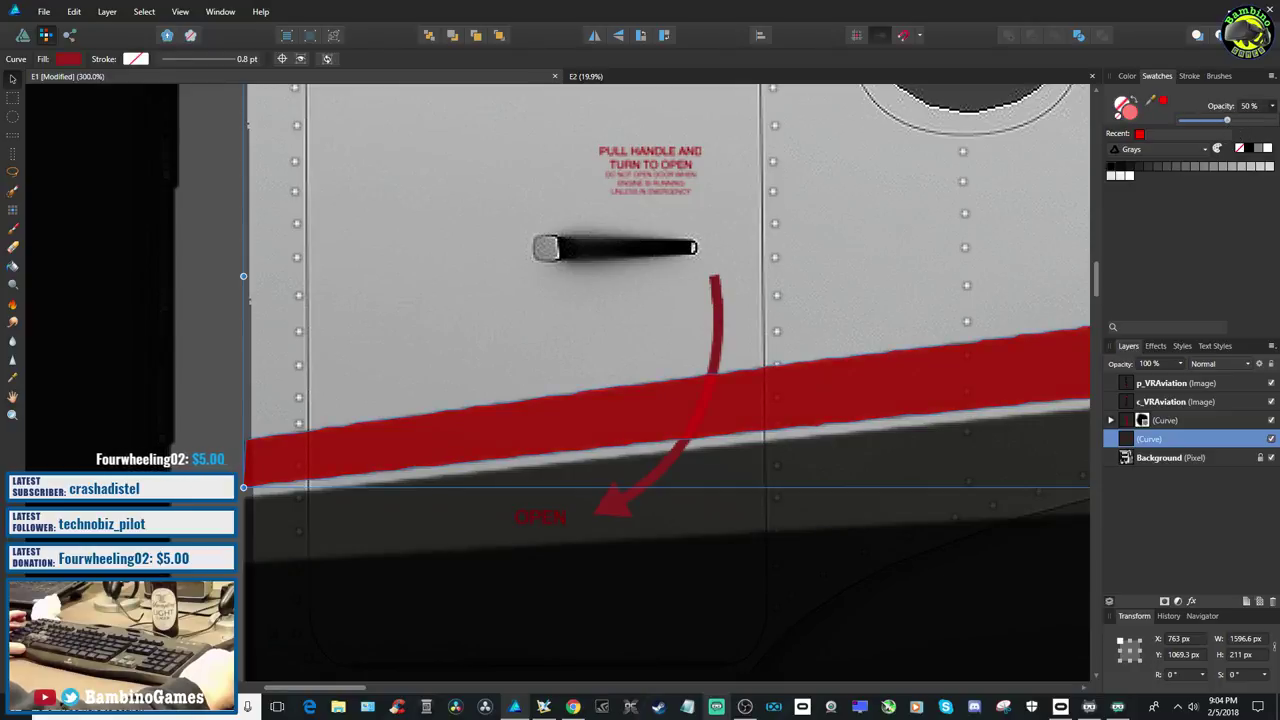
Erase the red stripe where it covers the door's curved opening arrow, using a 4 px wide eraser
{"action": "left_click_drag", "start_coordinate": [333, 690], "coordinate": [358, 710]}
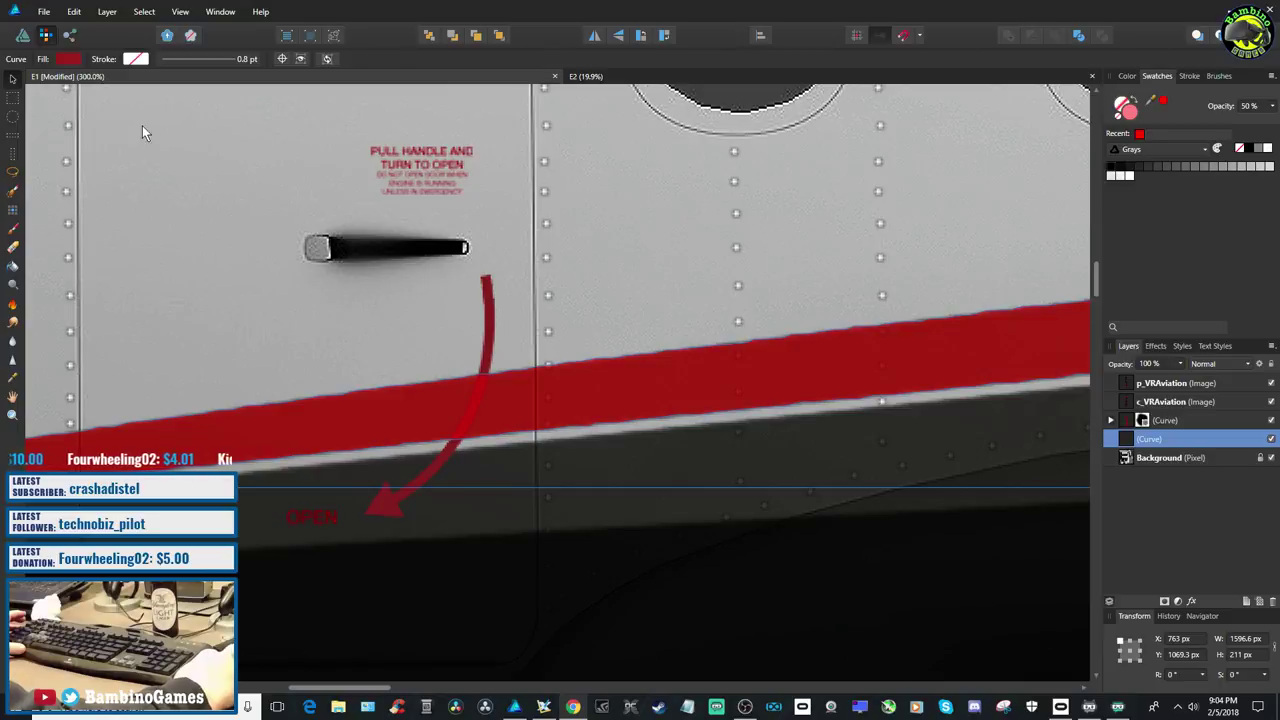
{"action": "left_click", "coordinate": [14, 250]}
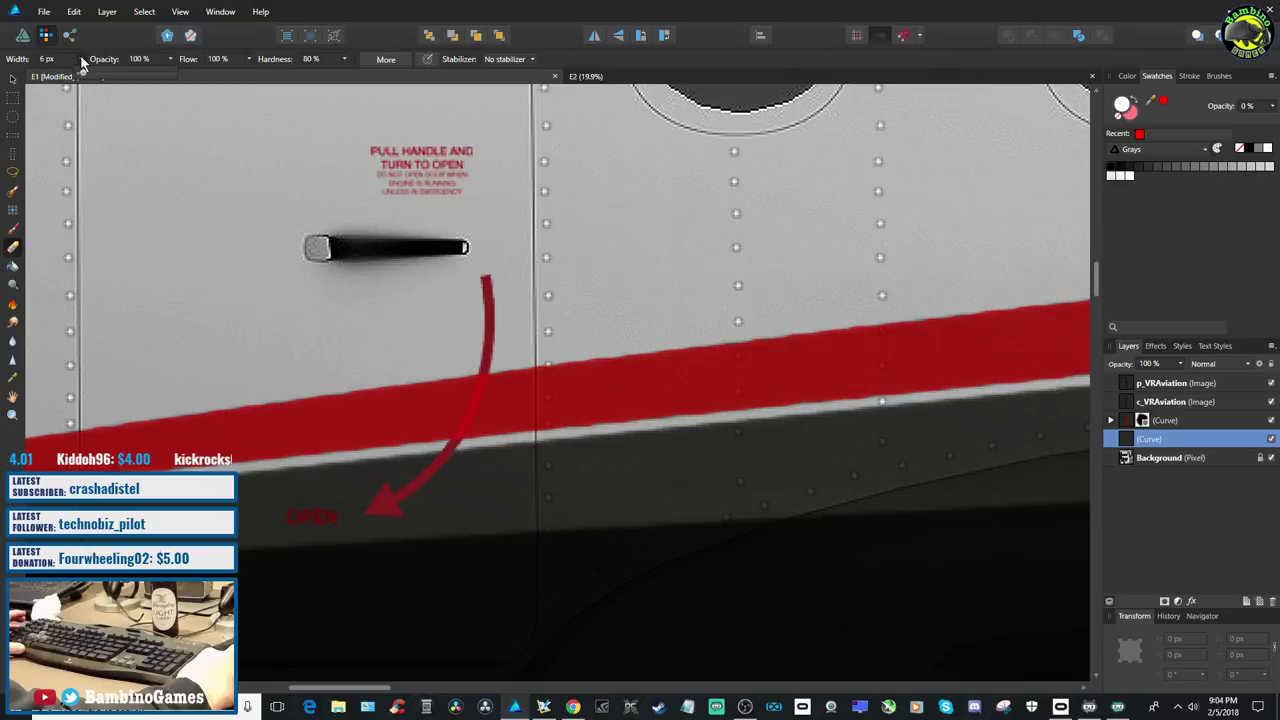
{"action": "left_click_drag", "start_coordinate": [83, 75], "coordinate": [81, 75]}
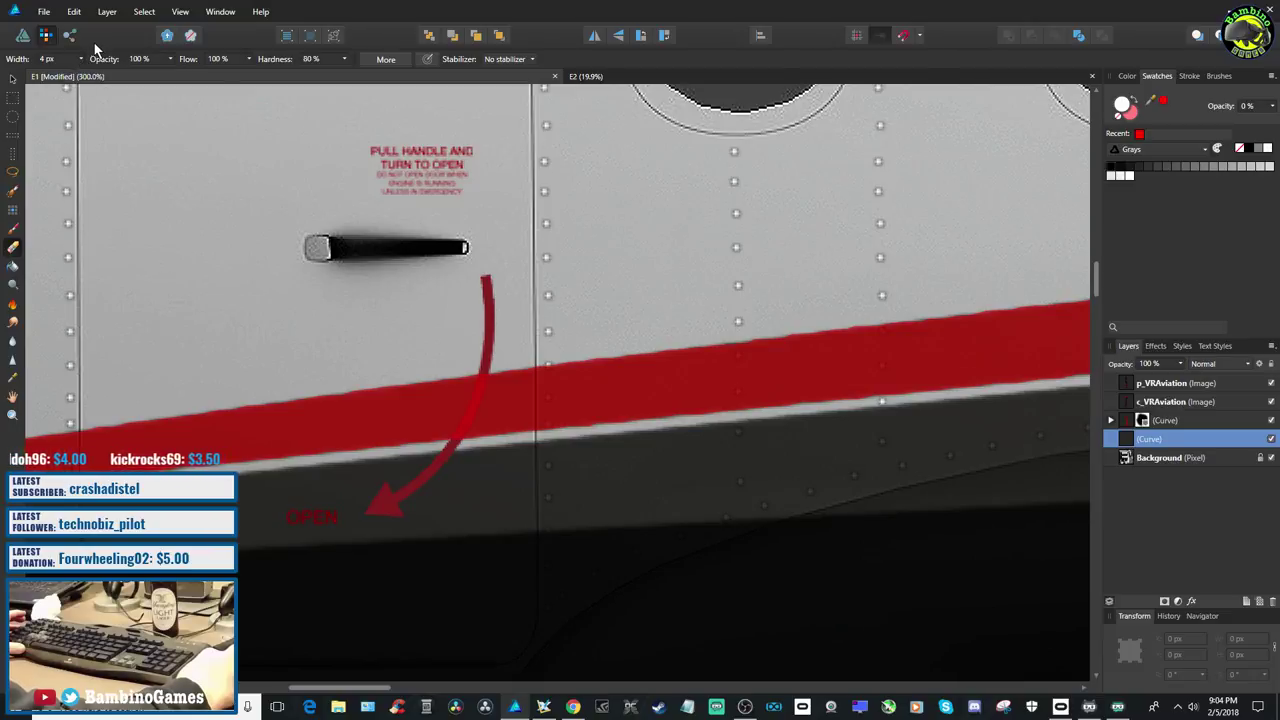
{"action": "key", "text": "ctrl+plus"}
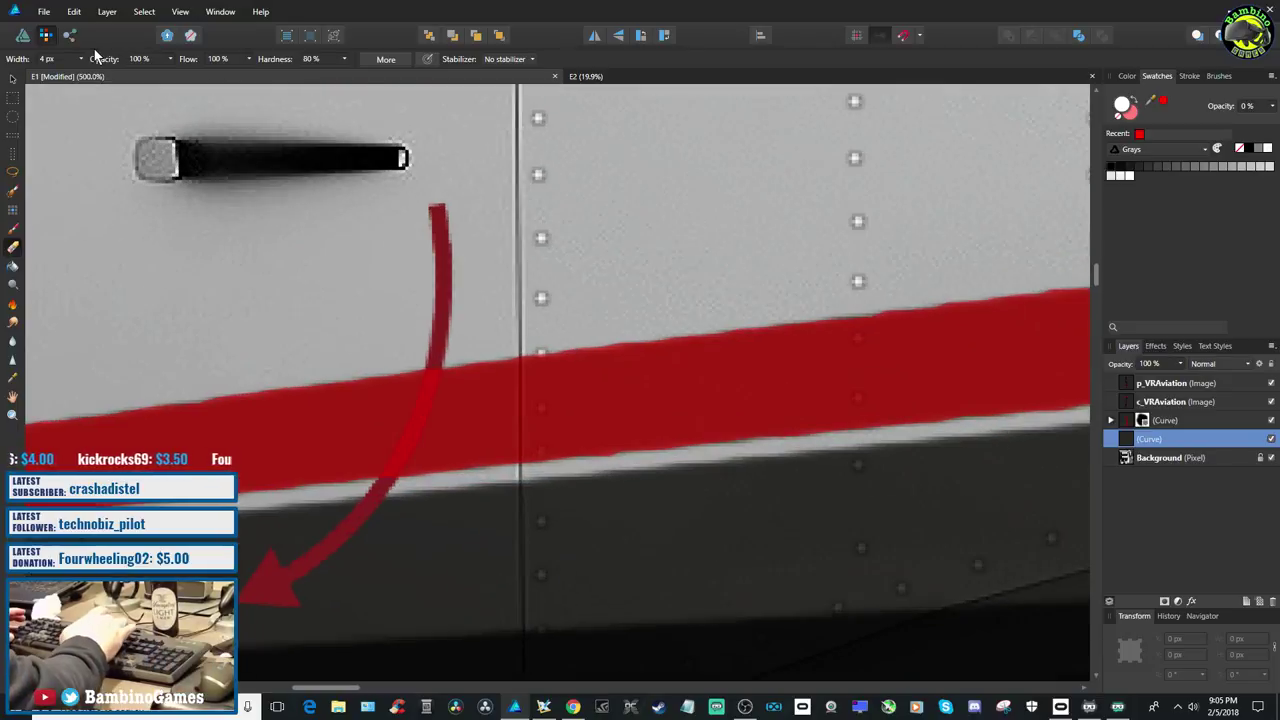
{"action": "key", "text": "ctrl+plus"}
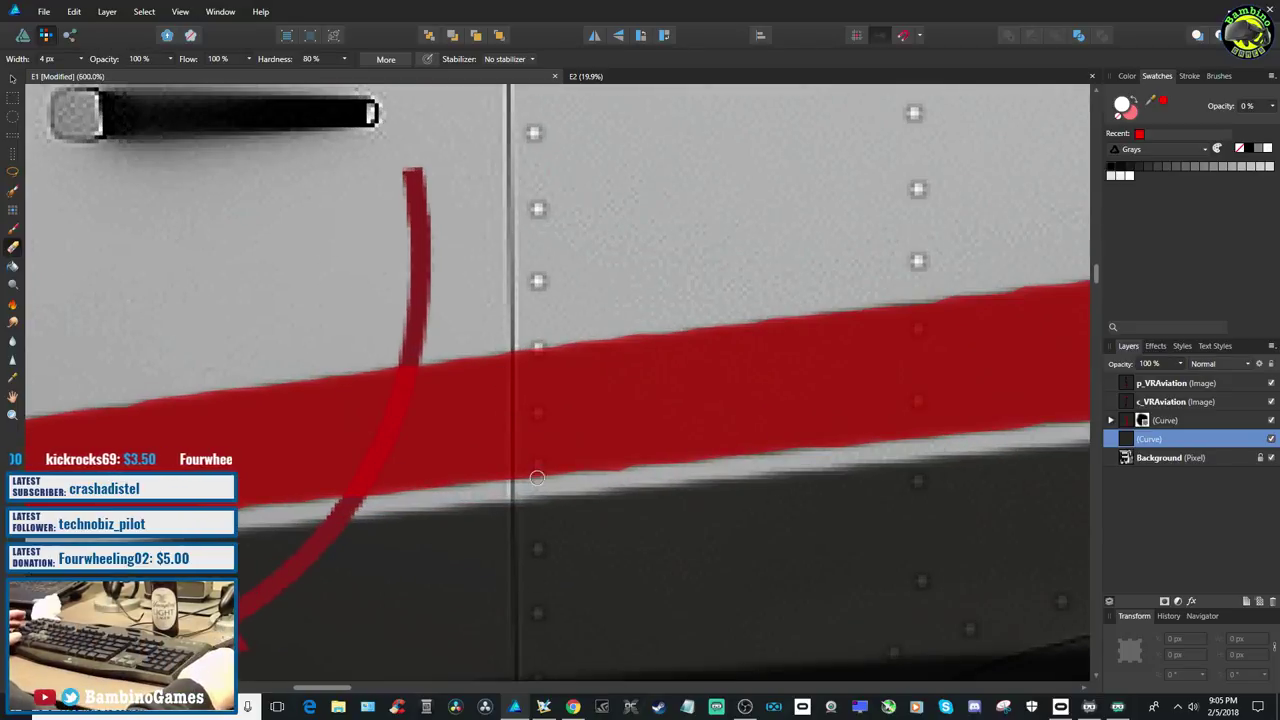
{"action": "scroll", "coordinate": [536, 467], "scroll_direction": "down", "scroll_amount": 3}
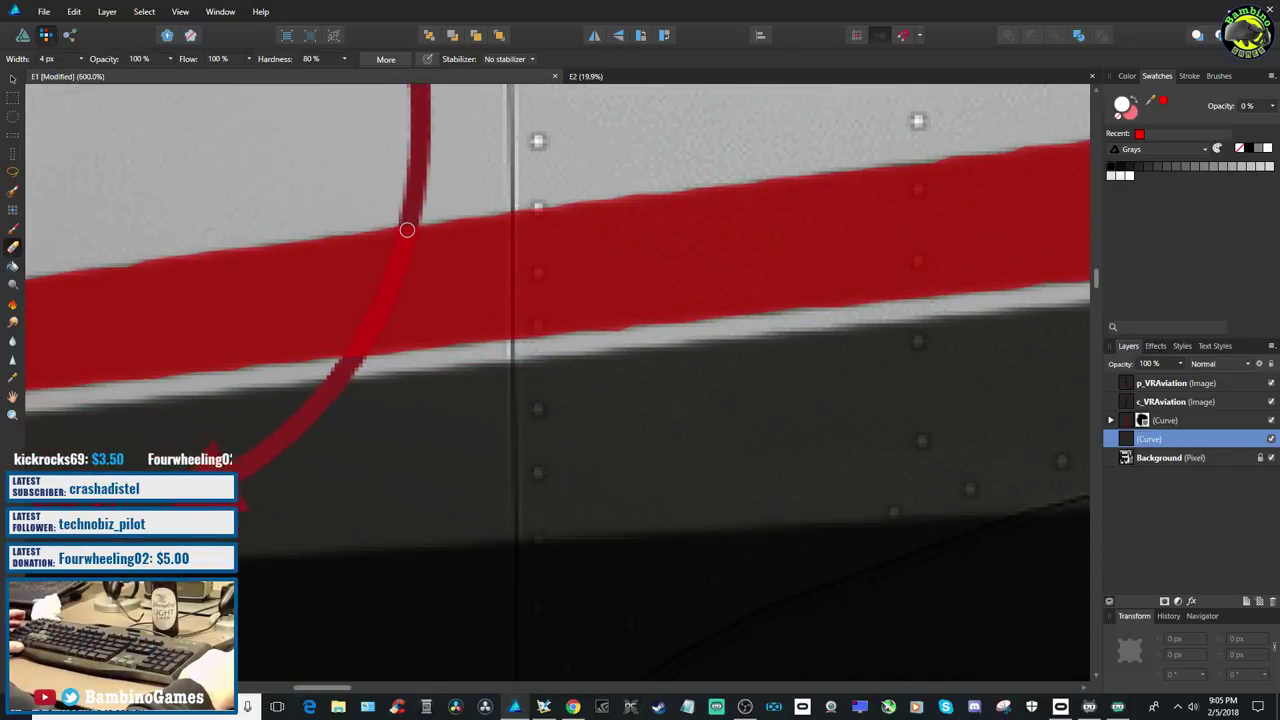
{"action": "left_click", "coordinate": [407, 230]}
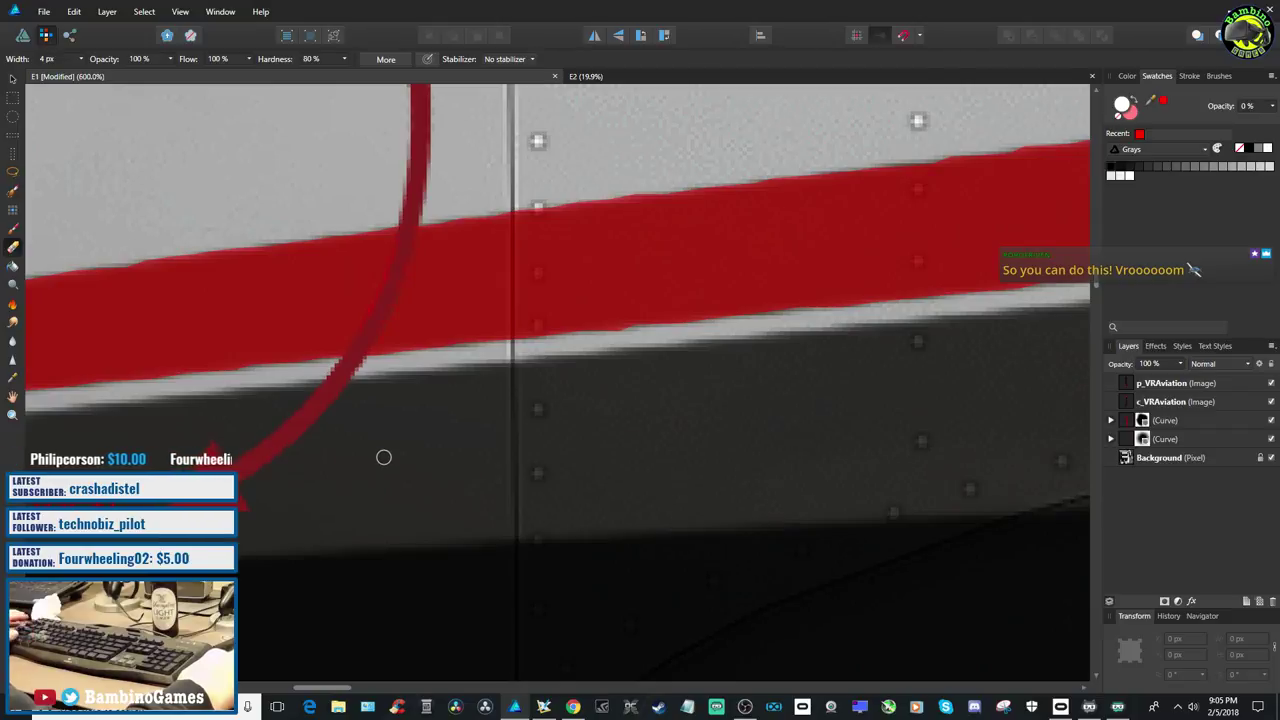
Clean up the remaining stripe overlap along both edges of the door arrow with the eraser, saving the document
{"action": "key", "text": "ctrl+plus"}
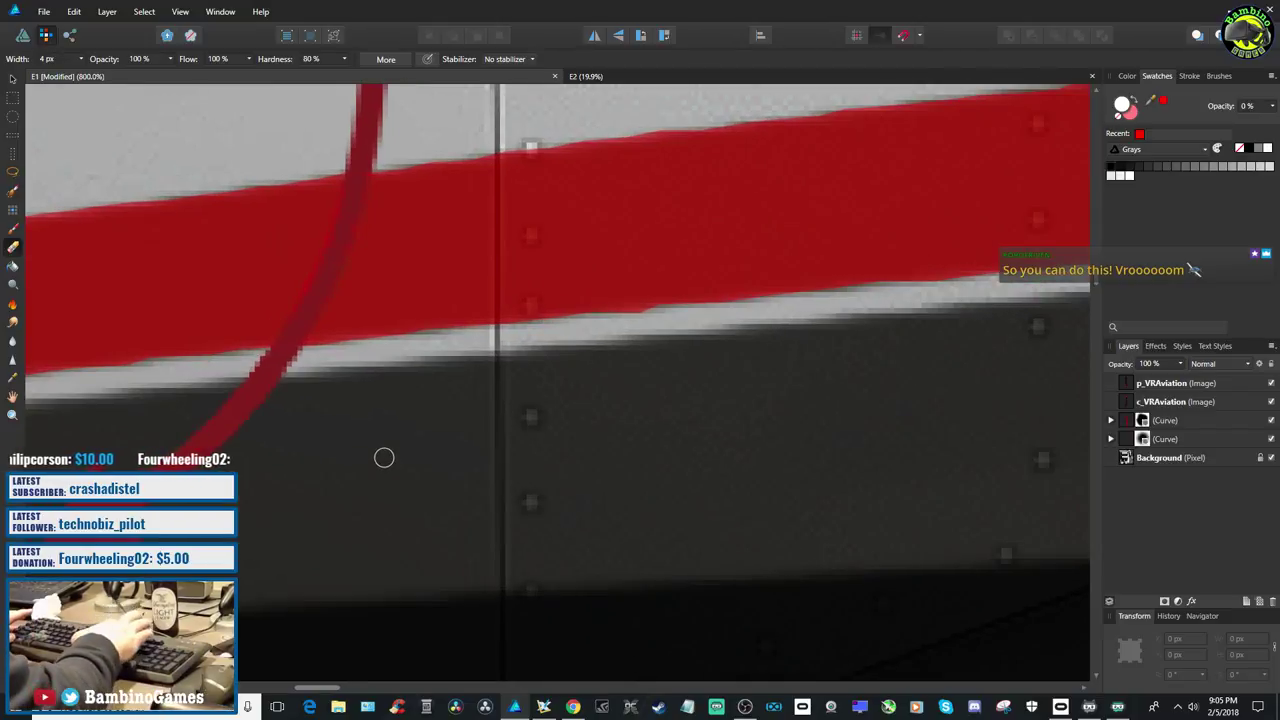
{"action": "key", "text": "ctrl+plus"}
{"action": "scroll", "coordinate": [384, 457], "scroll_direction": "up", "scroll_amount": 2}
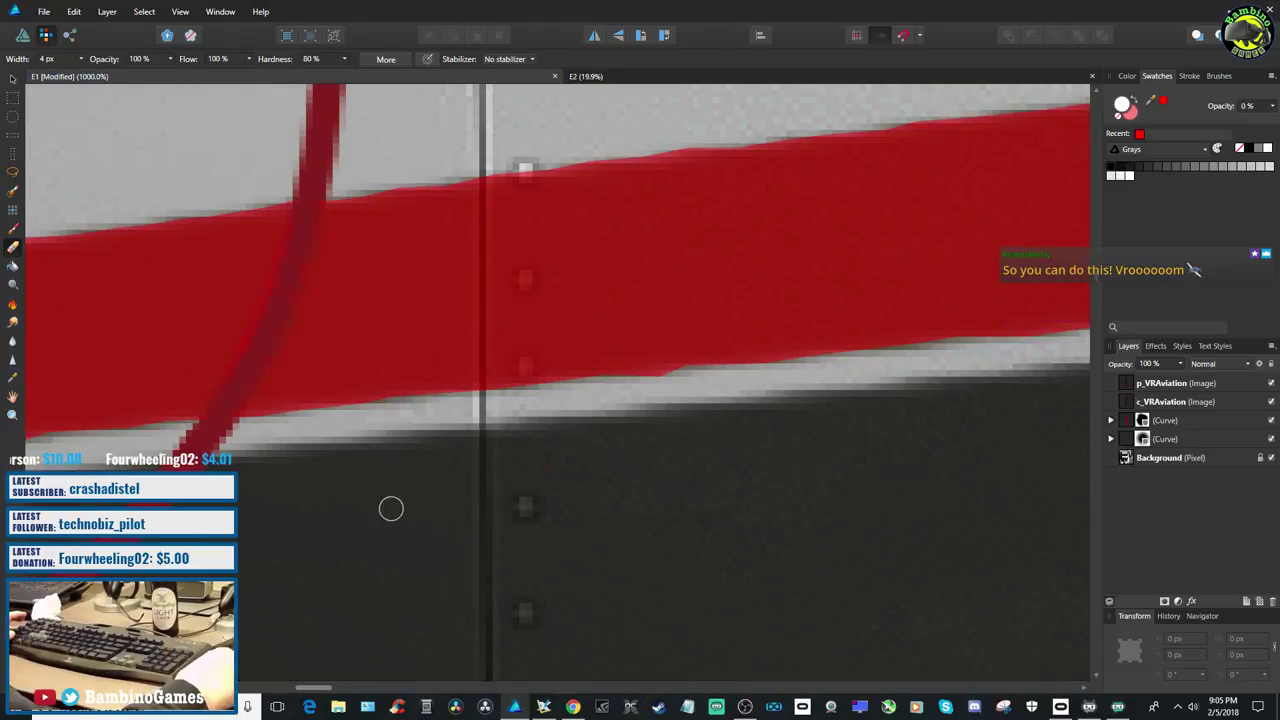
{"action": "left_click_drag", "start_coordinate": [306, 690], "coordinate": [298, 700]}
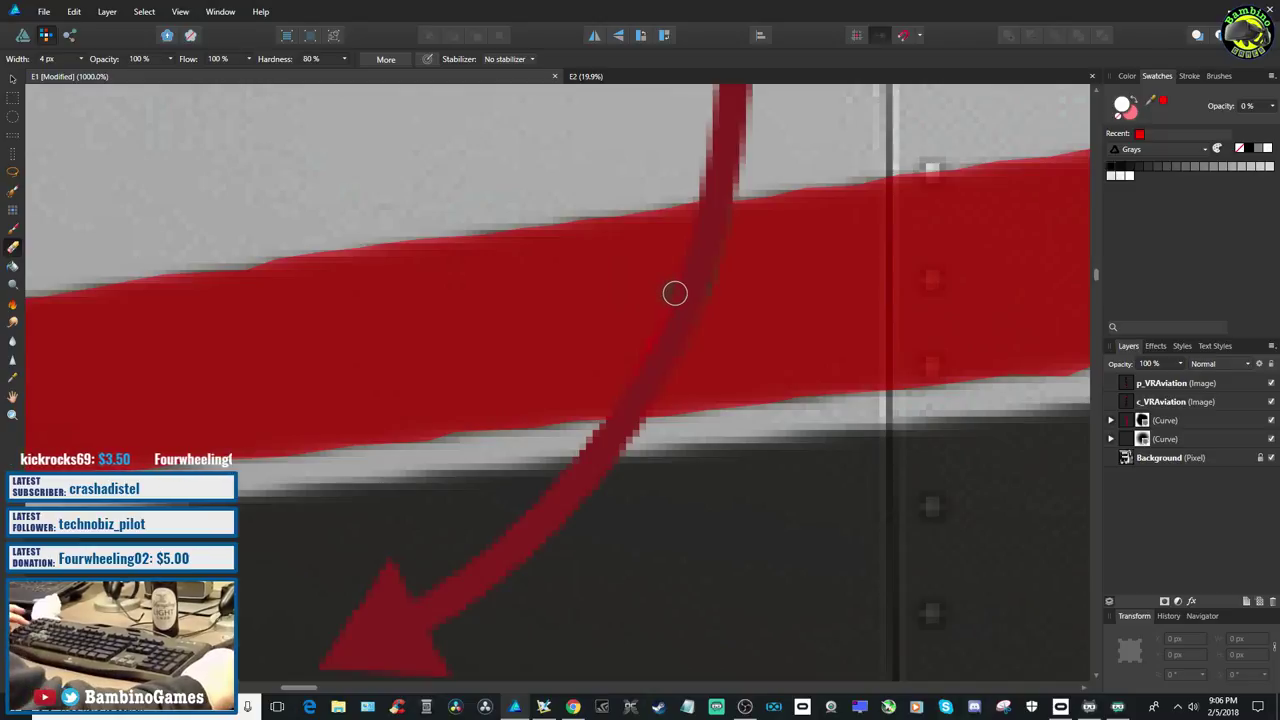
{"action": "key", "text": "ctrl+s"}
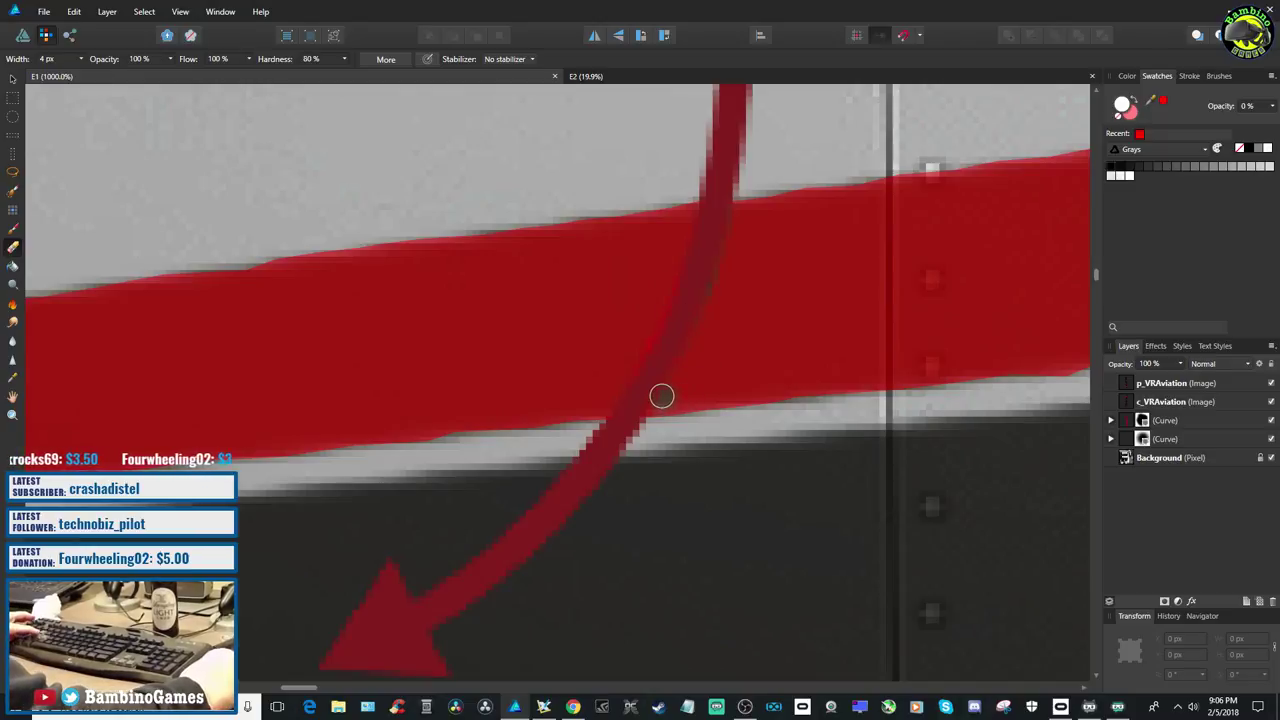
{"action": "left_click", "coordinate": [659, 396]}
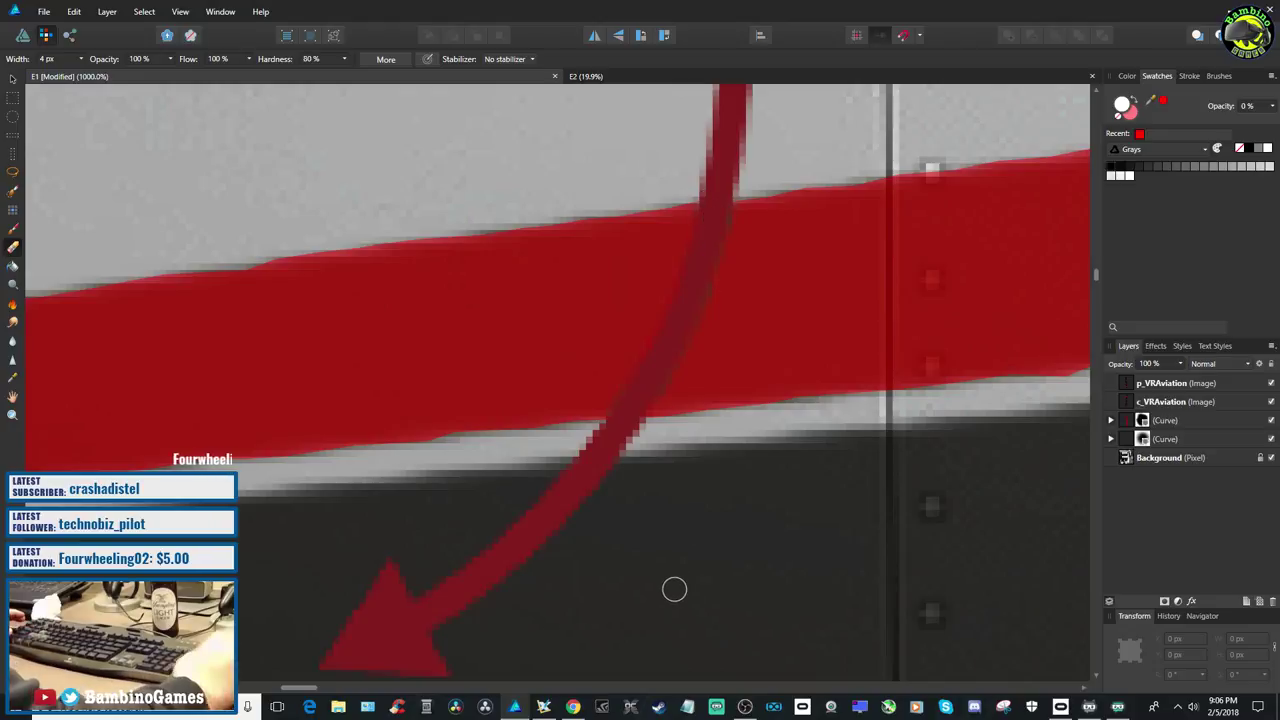
Try to erase the red stripe over the word PRESS in the rear door's opening instructions
{"action": "key", "text": "ctrl+minus"}
{"action": "key", "text": "ctrl+minus"}
{"action": "key", "text": "ctrl+minus"}
{"action": "key", "text": "ctrl+minus"}
{"action": "key", "text": "ctrl+minus"}
{"action": "key", "text": "ctrl+minus"}
{"action": "key", "text": "ctrl+minus"}
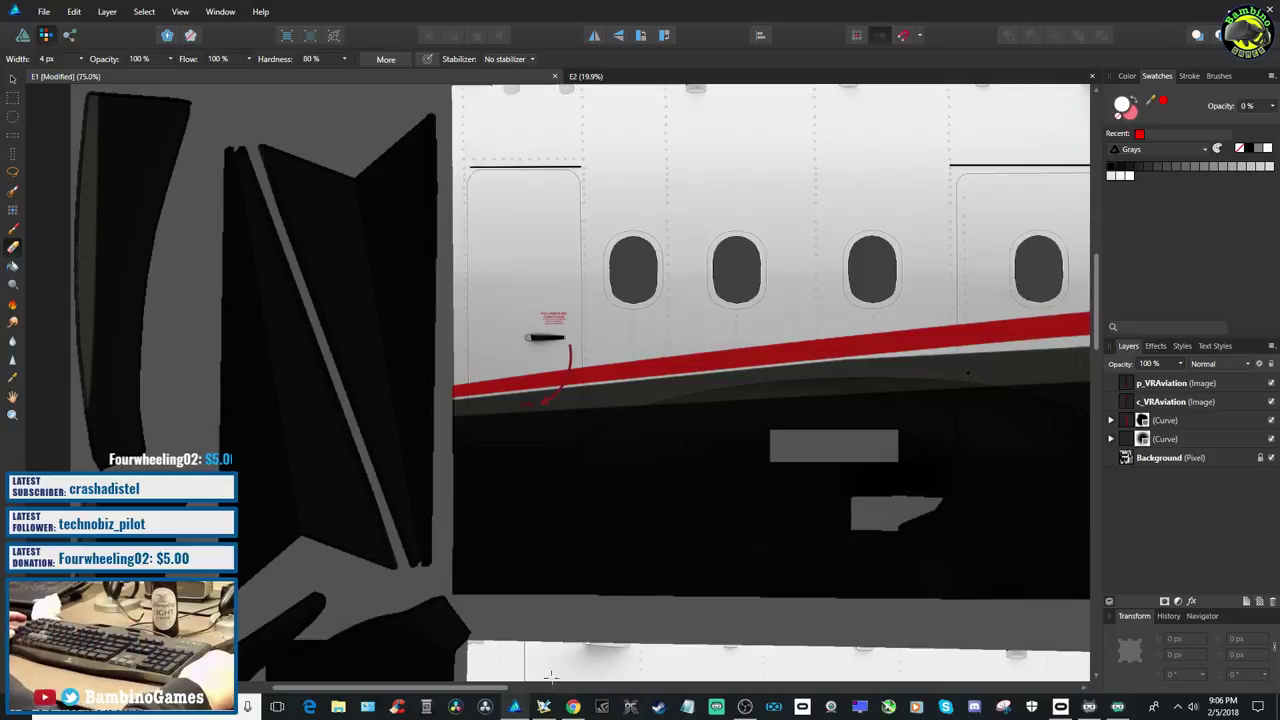
{"action": "left_click_drag", "start_coordinate": [443, 690], "coordinate": [587, 690]}
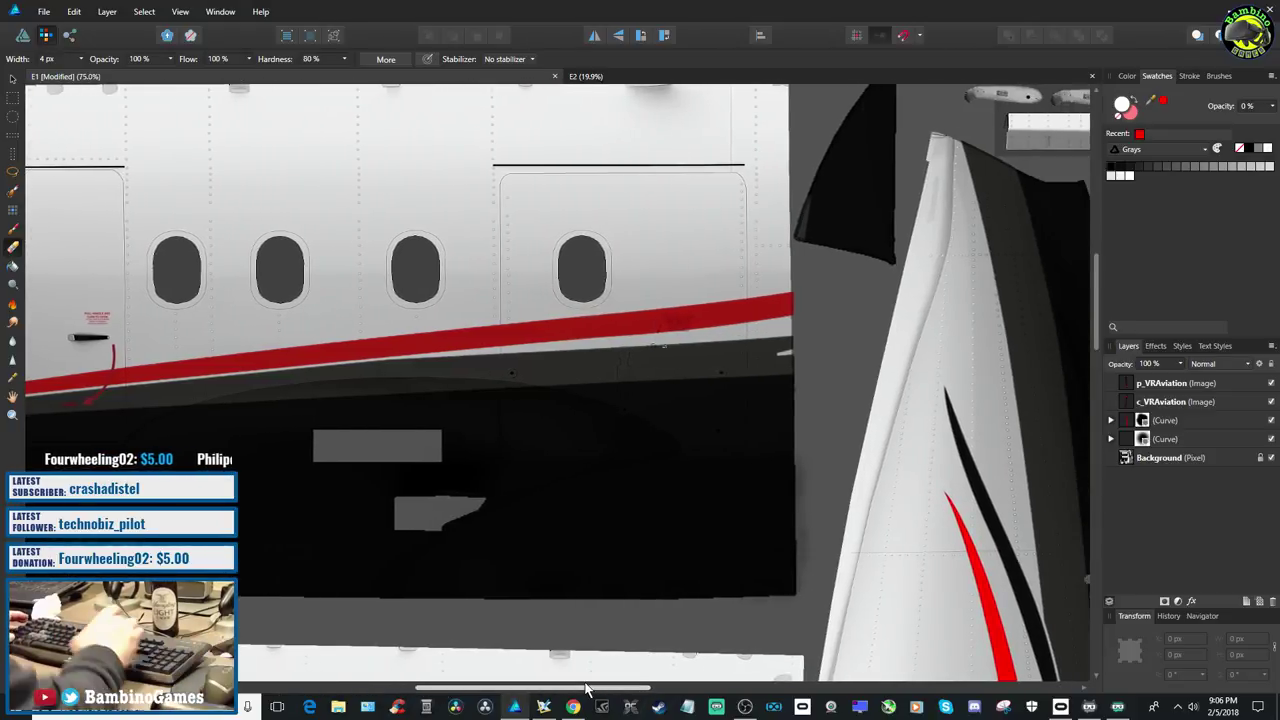
{"action": "key", "text": "ctrl+plus"}
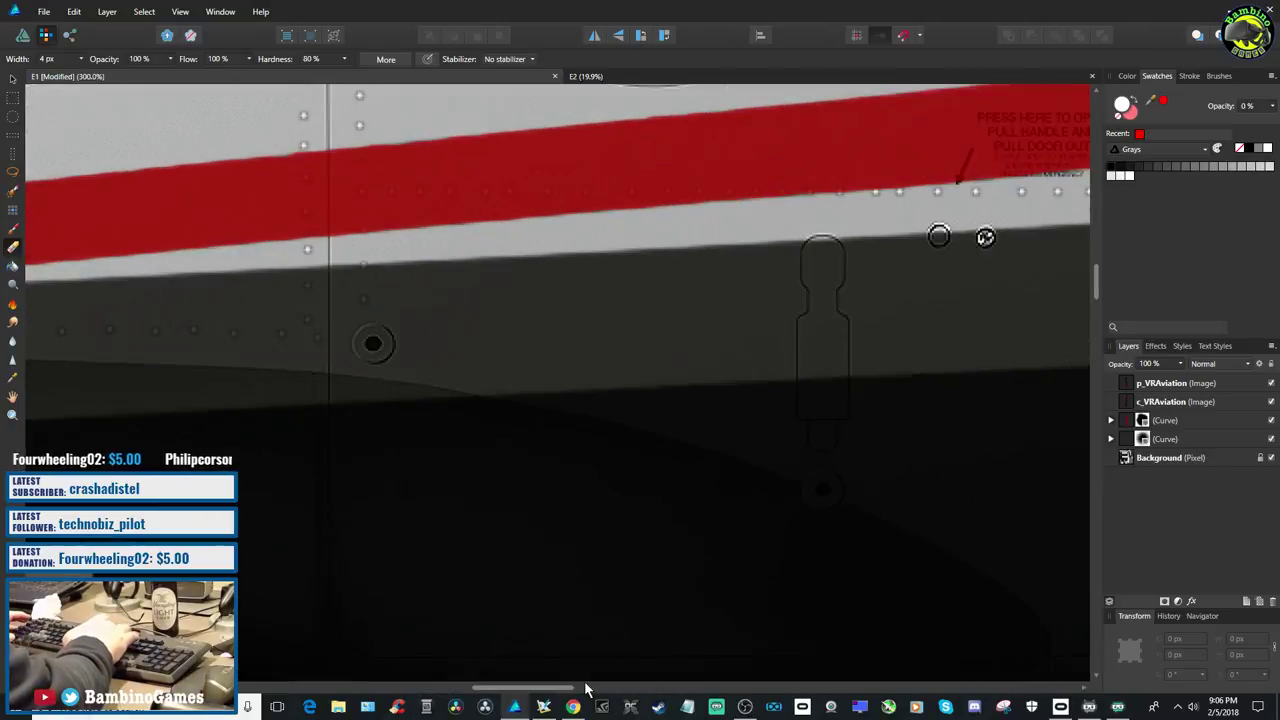
{"action": "mouse_move", "coordinate": [523, 690]}
{"action": "left_mouse_down"}
{"action": "mouse_move", "coordinate": [600, 690]}
{"action": "mouse_move", "coordinate": [557, 700]}
{"action": "left_mouse_up"}
{"action": "scroll", "coordinate": [647, 538], "scroll_direction": "up", "scroll_amount": 3}
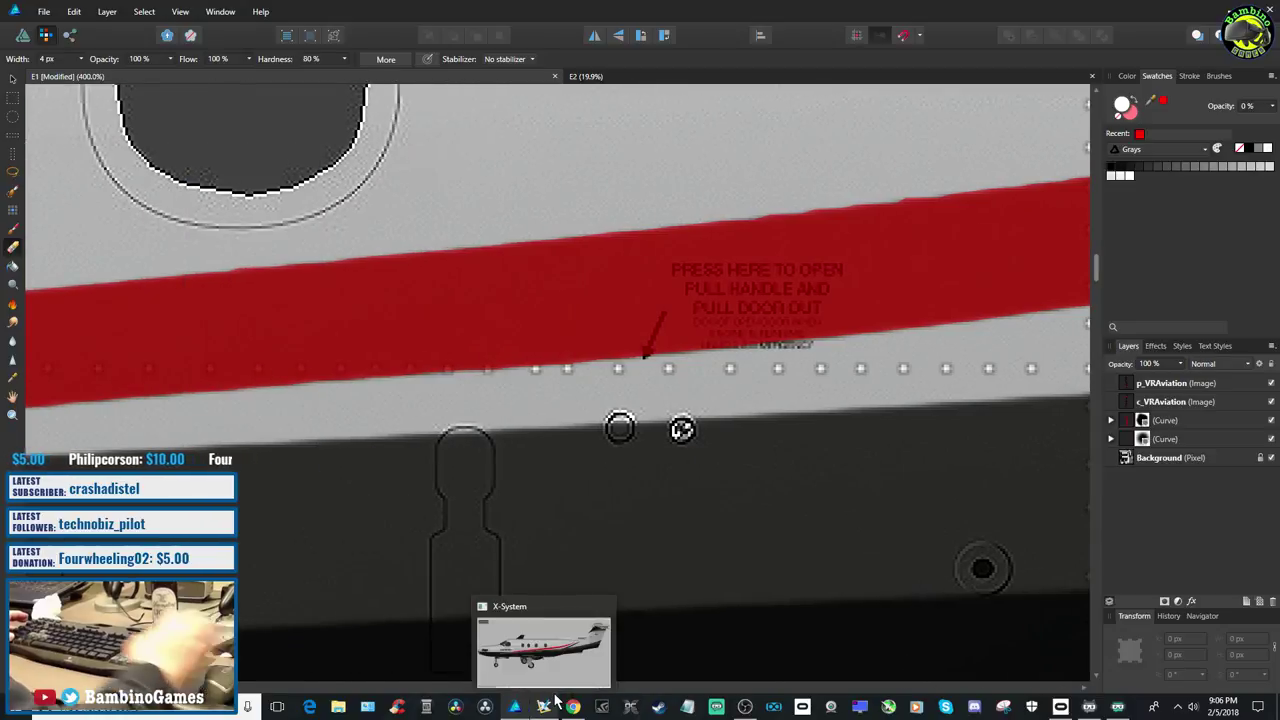
{"action": "key", "text": "ctrl+plus"}
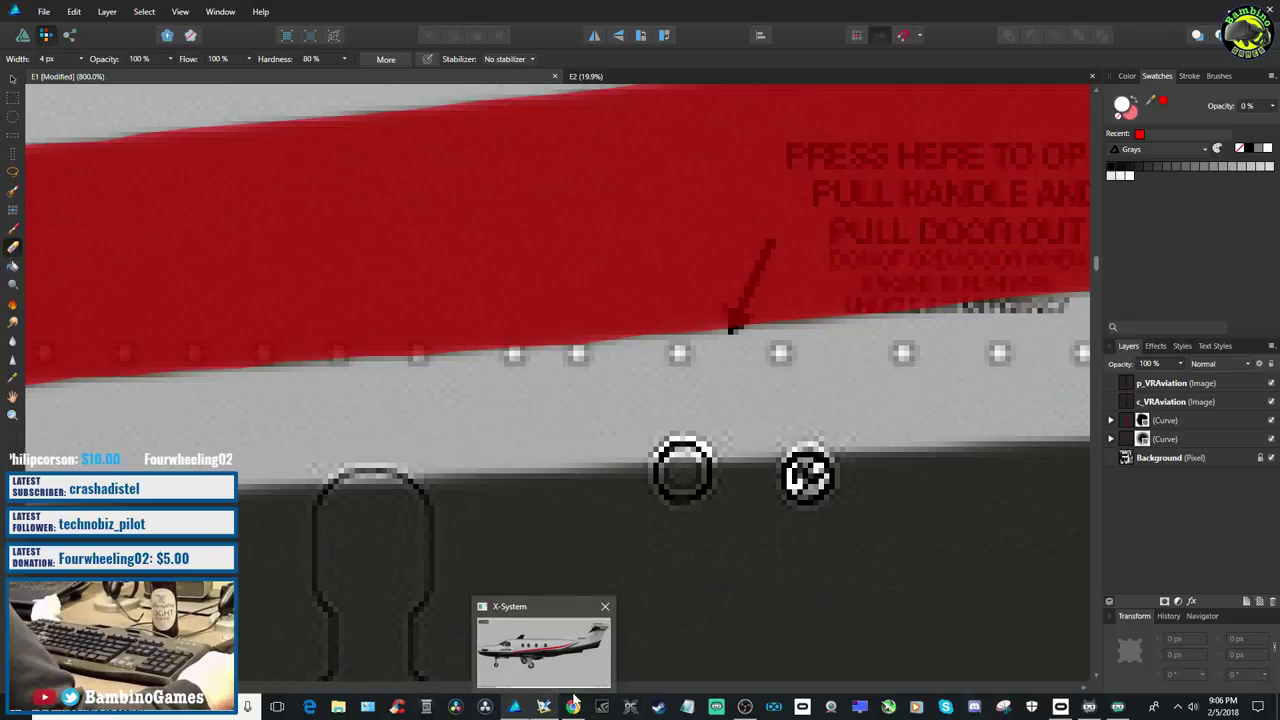
{"action": "mouse_move", "coordinate": [555, 692]}
{"action": "left_mouse_down"}
{"action": "mouse_move", "coordinate": [600, 688]}
{"action": "mouse_move", "coordinate": [543, 688]}
{"action": "mouse_move", "coordinate": [568, 688]}
{"action": "left_mouse_up"}
{"action": "scroll", "coordinate": [707, 456], "scroll_direction": "up", "scroll_amount": 3}
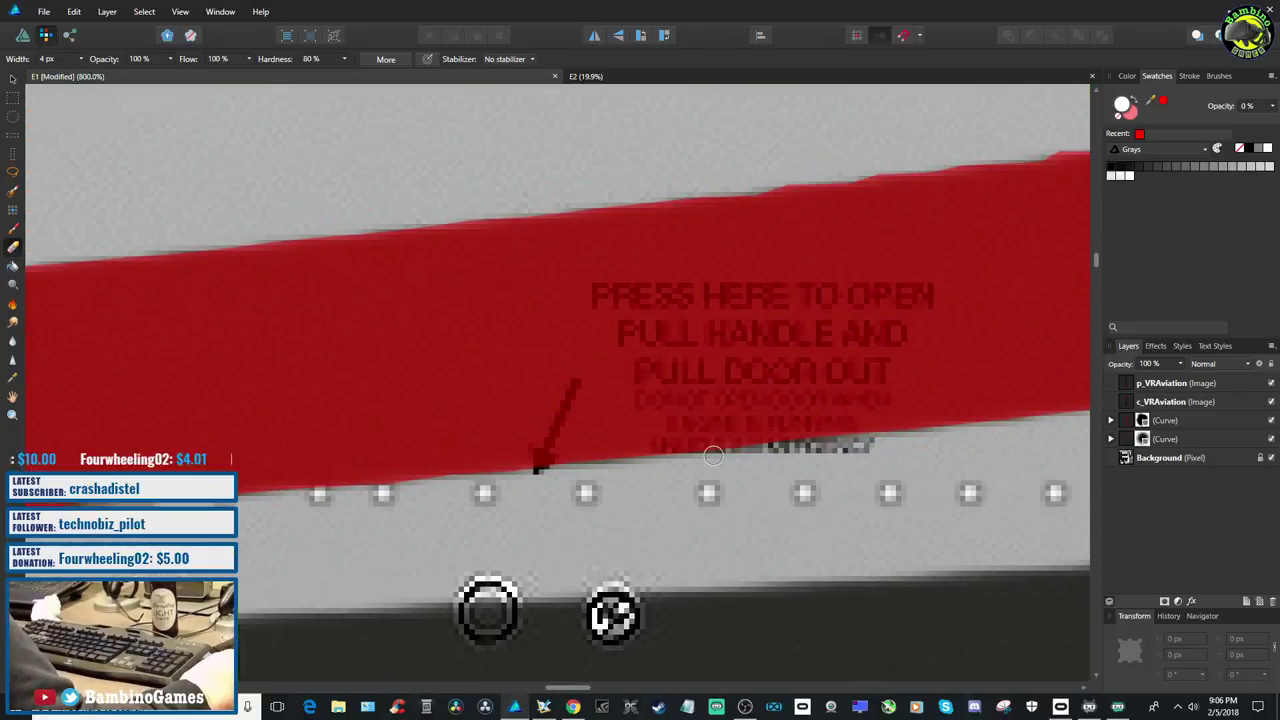
{"action": "mouse_move", "coordinate": [593, 294]}
{"action": "left_mouse_down"}
{"action": "mouse_move", "coordinate": [634, 292]}
{"action": "mouse_move", "coordinate": [598, 291]}
{"action": "mouse_move", "coordinate": [652, 292]}
{"action": "left_mouse_up"}
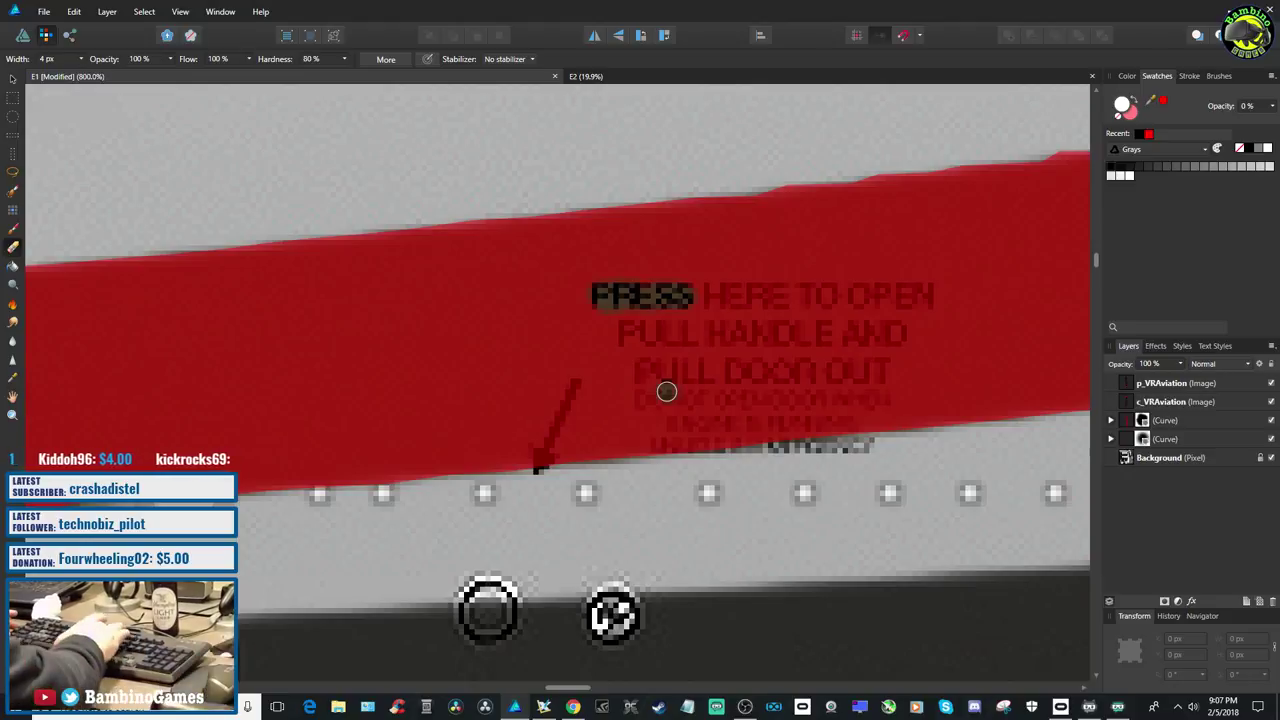
Select the red fuselage stripe curve with the Move tool and set its fill opacity to 100%
{"action": "key", "text": "ctrl+minus"}
{"action": "key", "text": "ctrl+minus"}
{"action": "key", "text": "ctrl+minus"}
{"action": "key", "text": "ctrl+minus"}
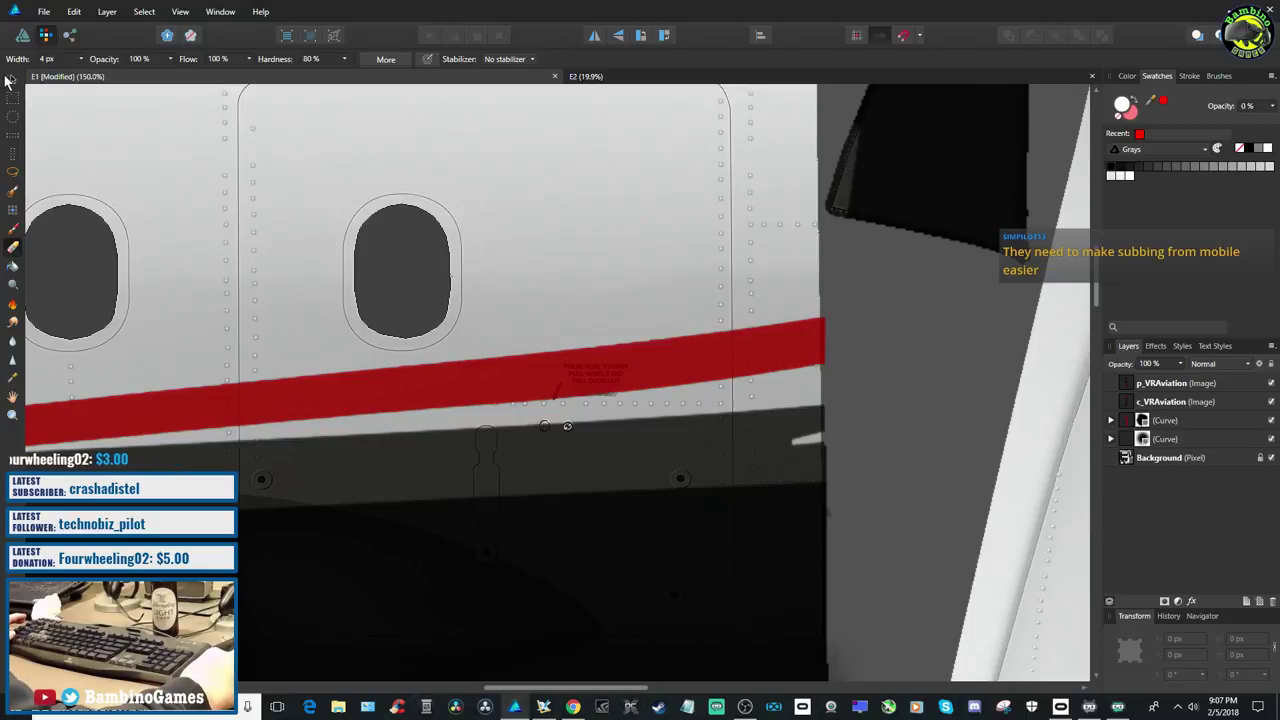
{"action": "left_click", "coordinate": [13, 81]}
{"action": "left_click", "coordinate": [434, 383]}
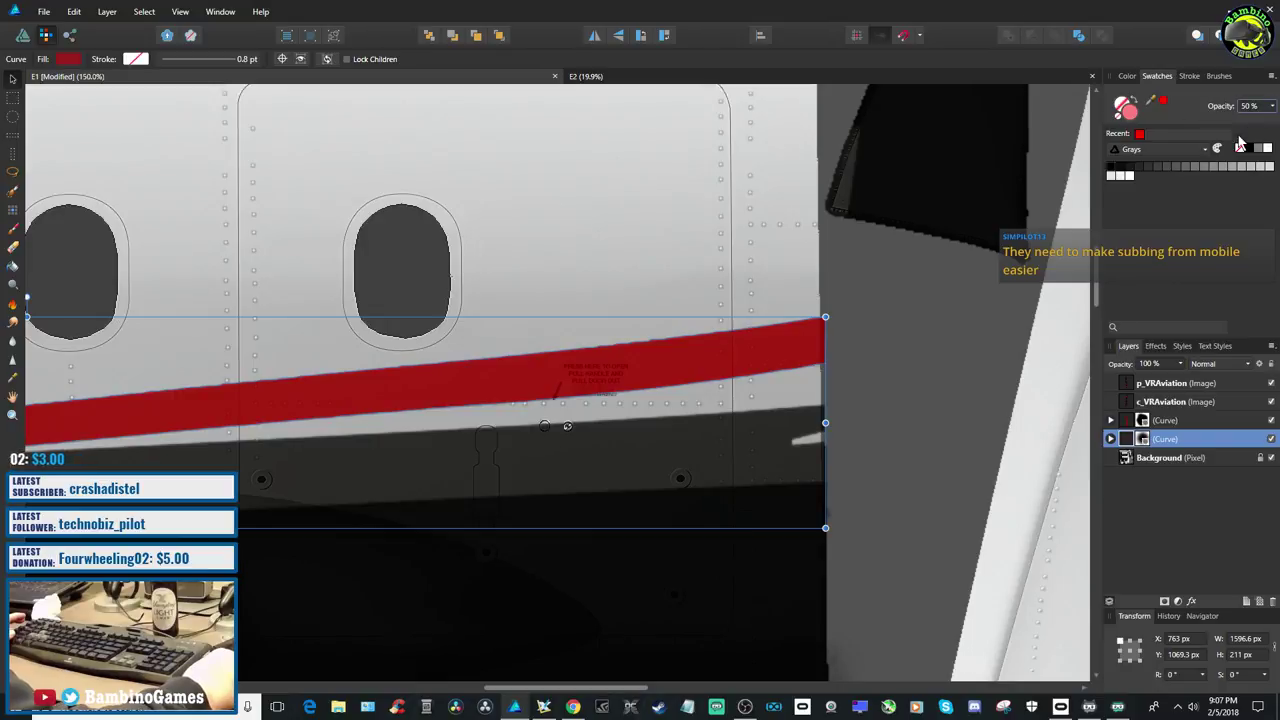
{"action": "left_click", "coordinate": [1272, 108]}
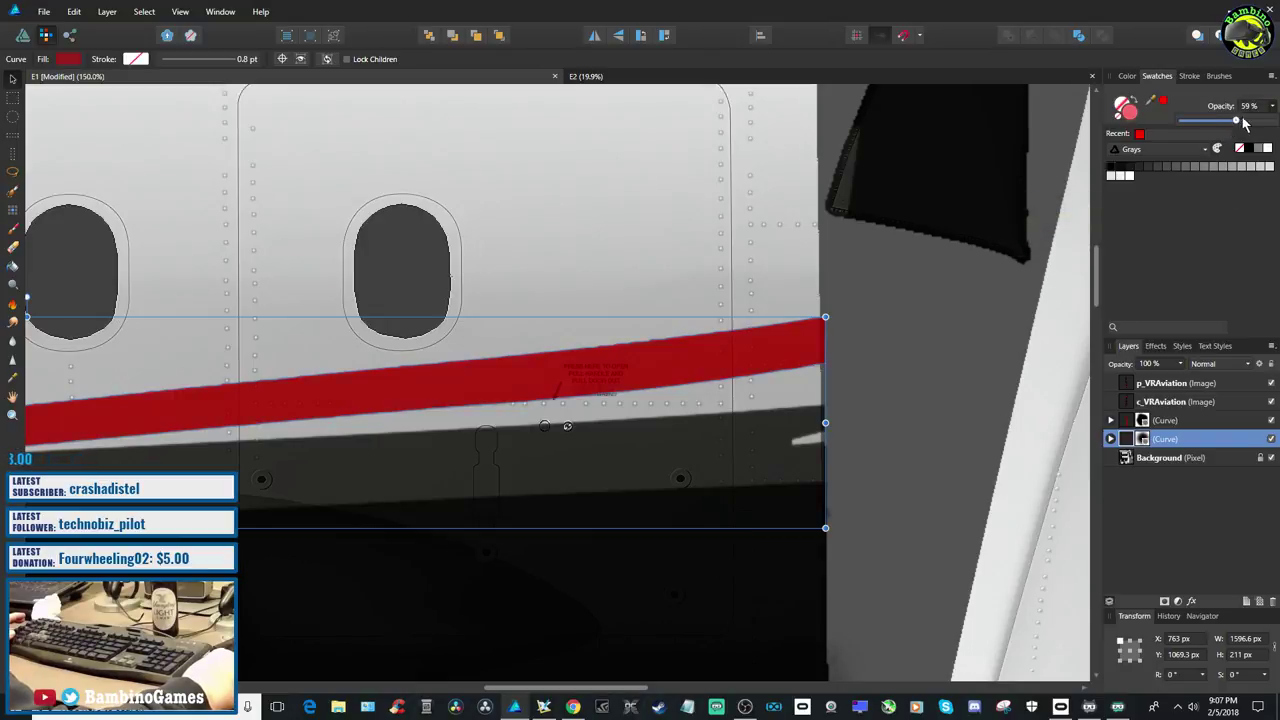
{"action": "left_click_drag", "start_coordinate": [1237, 122], "coordinate": [1273, 120]}
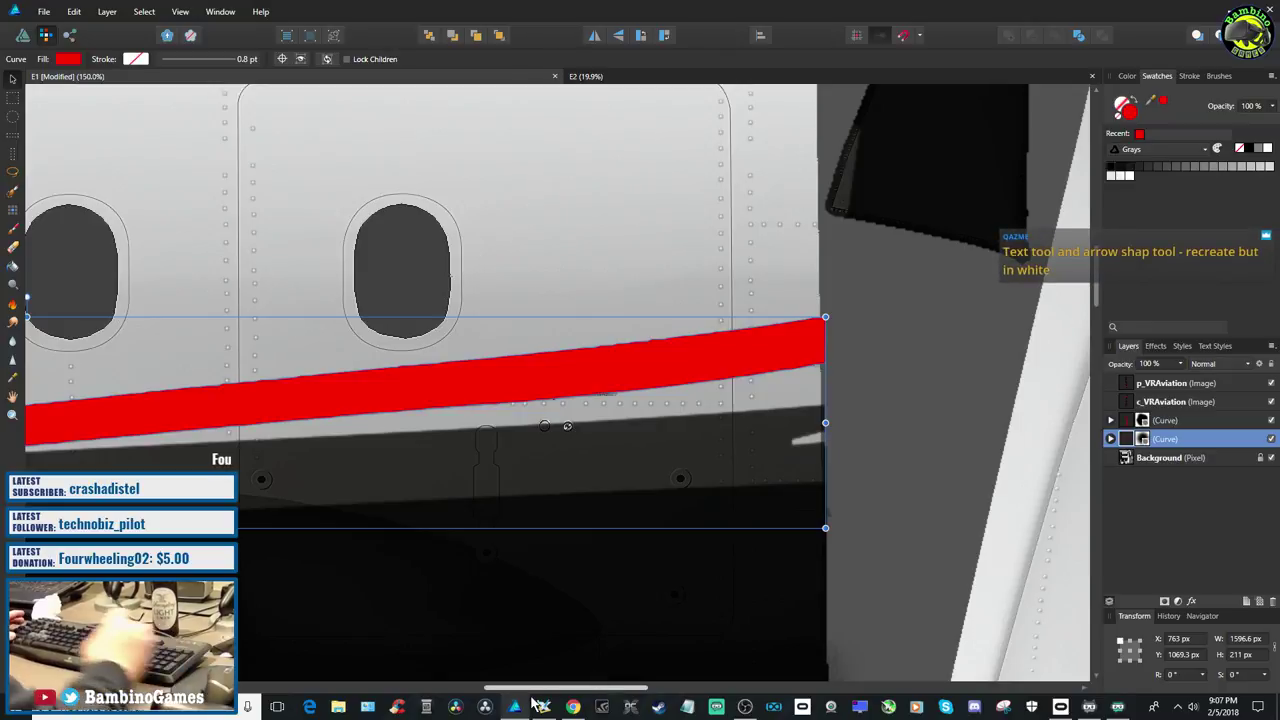
Check the solid red stripe along the fuselage side and around the door arrow, and save the E1 document
{"action": "key", "text": "ctrl+minus"}
{"action": "key", "text": "ctrl+minus"}
{"action": "key", "text": "ctrl+minus"}
{"action": "key", "text": "ctrl+minus"}
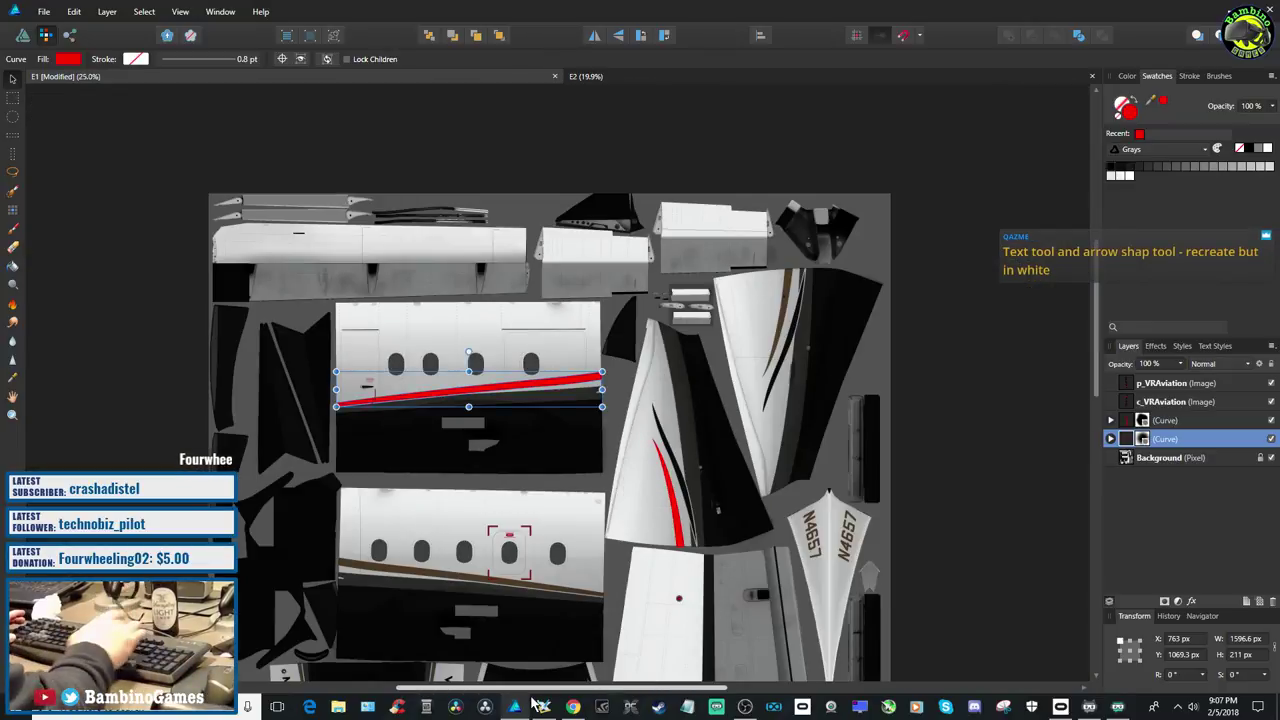
{"action": "key", "text": "ctrl+plus"}
{"action": "key", "text": "ctrl+plus"}
{"action": "key", "text": "ctrl+plus"}
{"action": "key", "text": "ctrl+plus"}
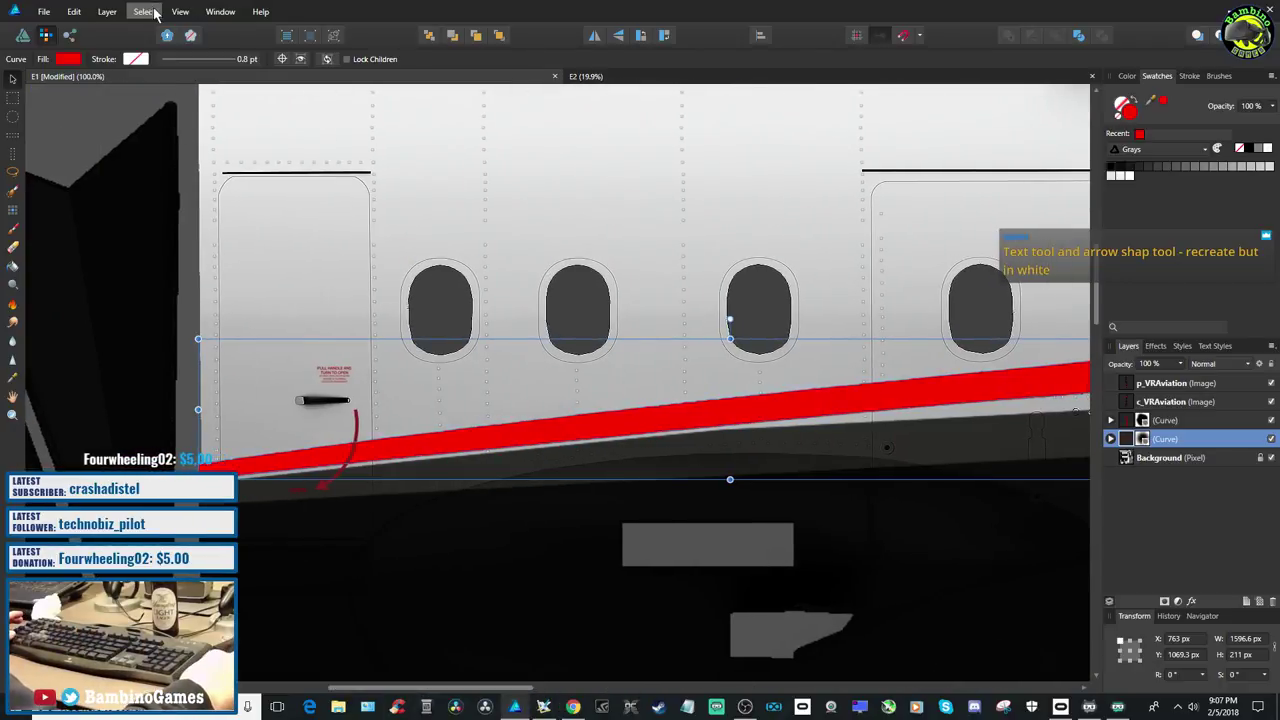
{"action": "left_click", "coordinate": [44, 11]}
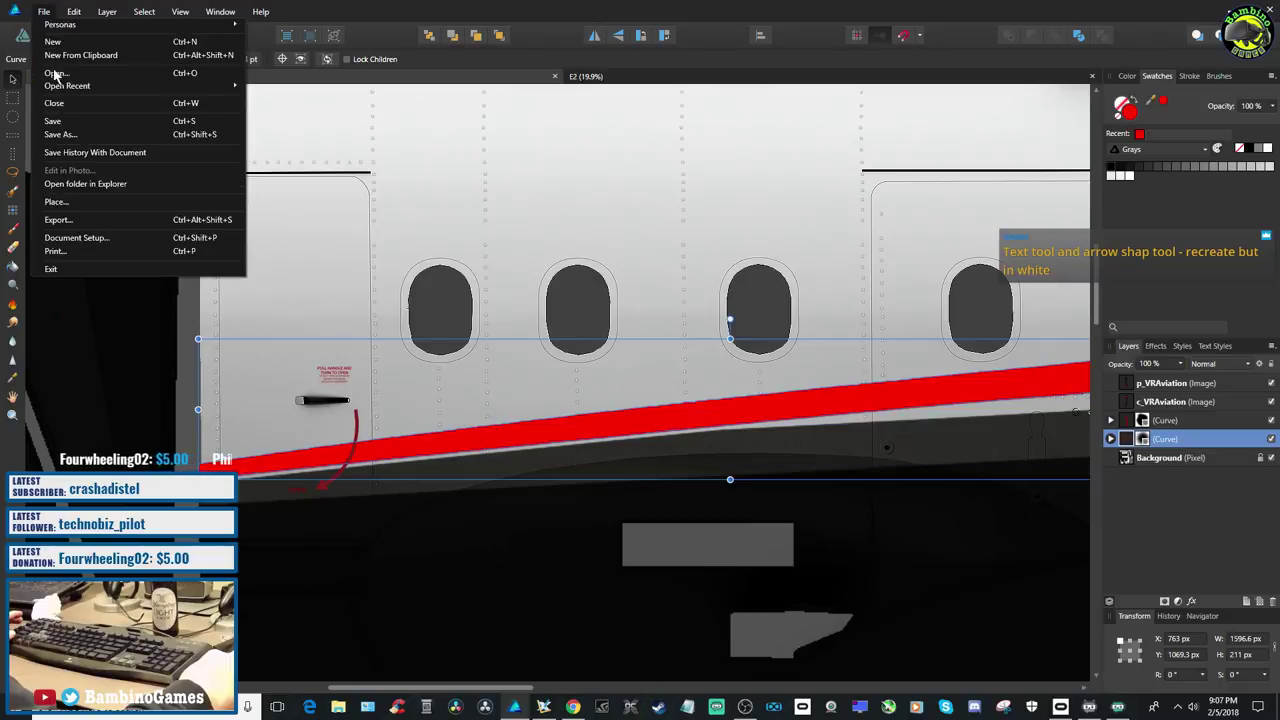
{"action": "left_click", "coordinate": [55, 120]}
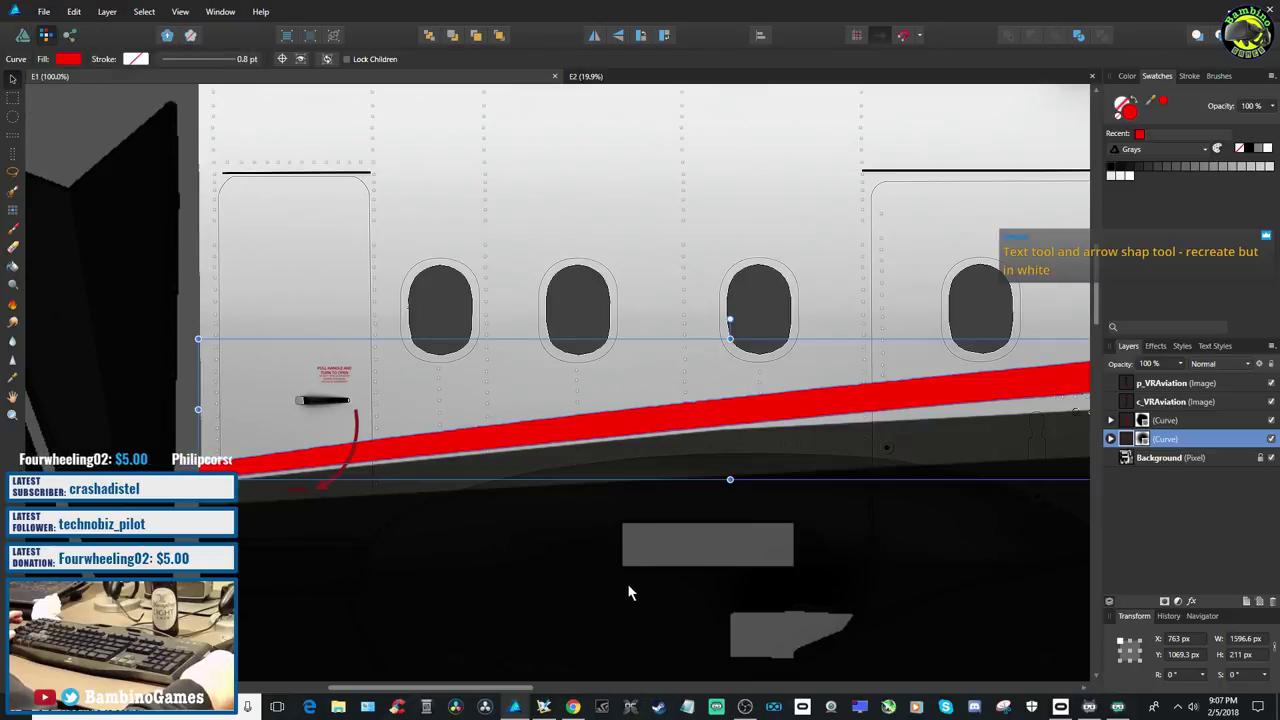
Look over the E1 texture sheet for stripe pieces that are still brown
{"action": "key", "text": "ctrl+minus"}
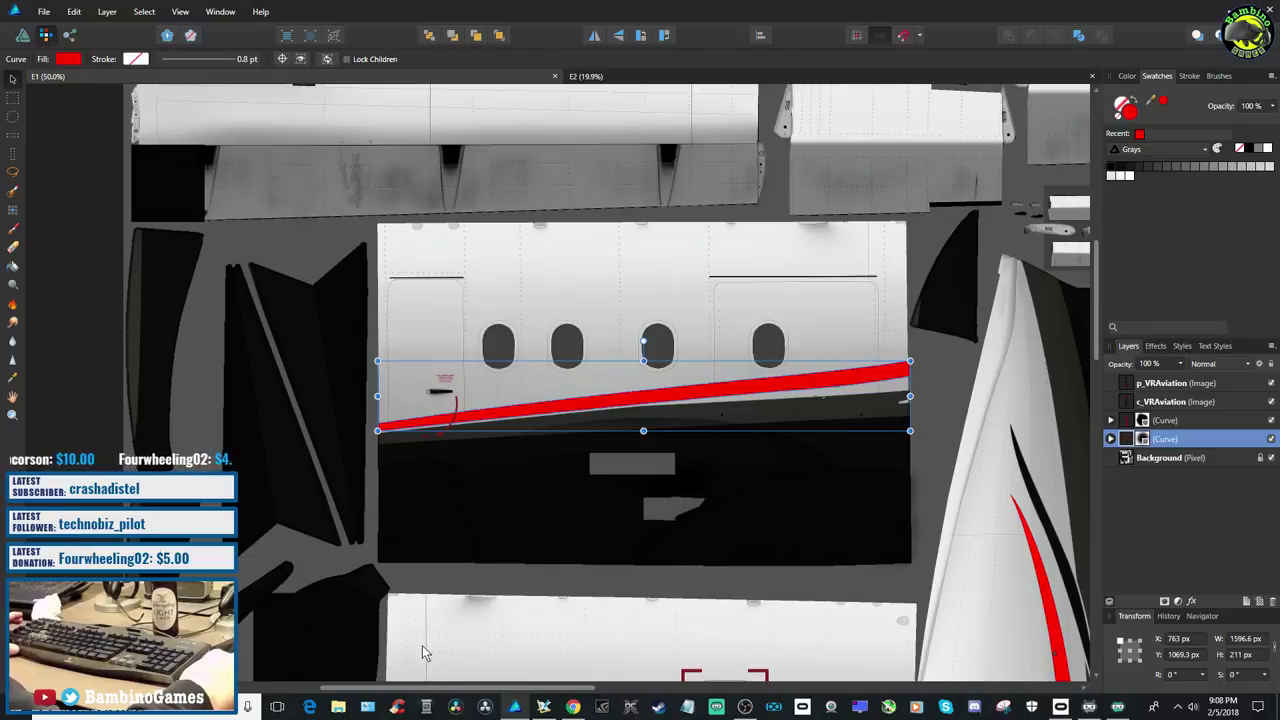
{"action": "left_click_drag", "start_coordinate": [449, 689], "coordinate": [517, 690]}
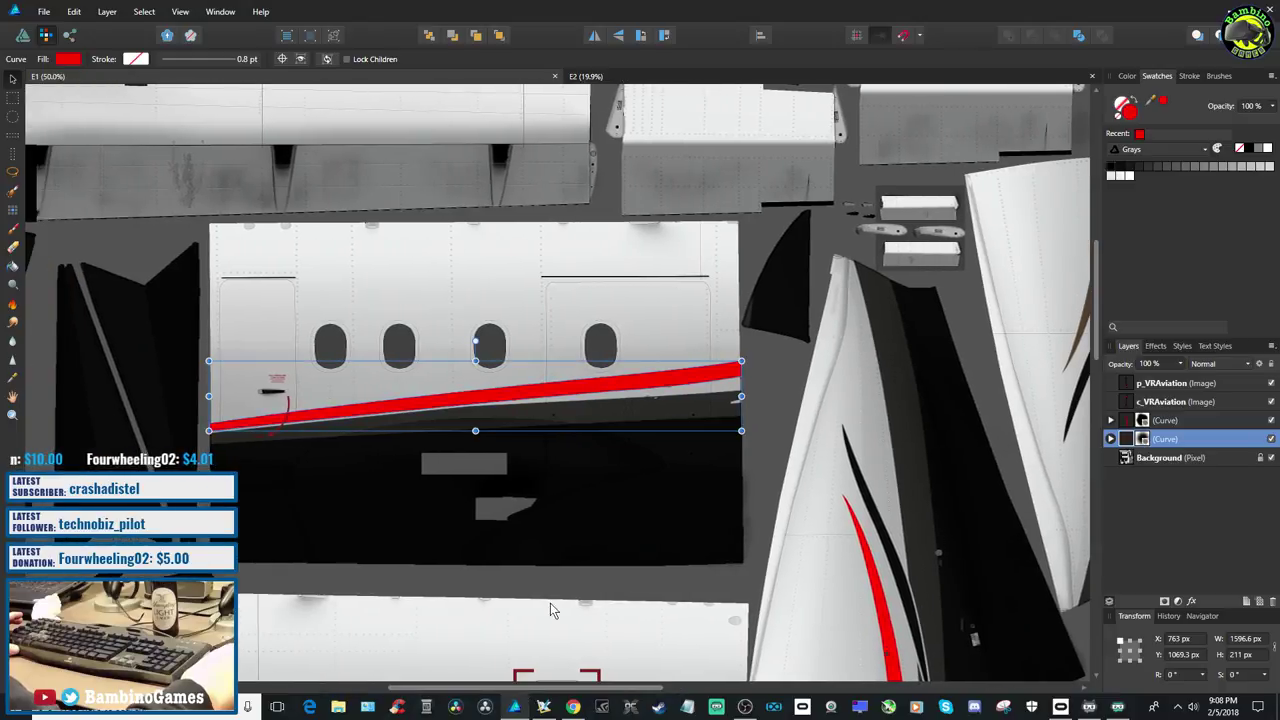
{"action": "scroll", "coordinate": [548, 605], "scroll_direction": "up", "scroll_amount": 2}
{"action": "scroll", "coordinate": [549, 600], "scroll_direction": "down", "scroll_amount": 5}
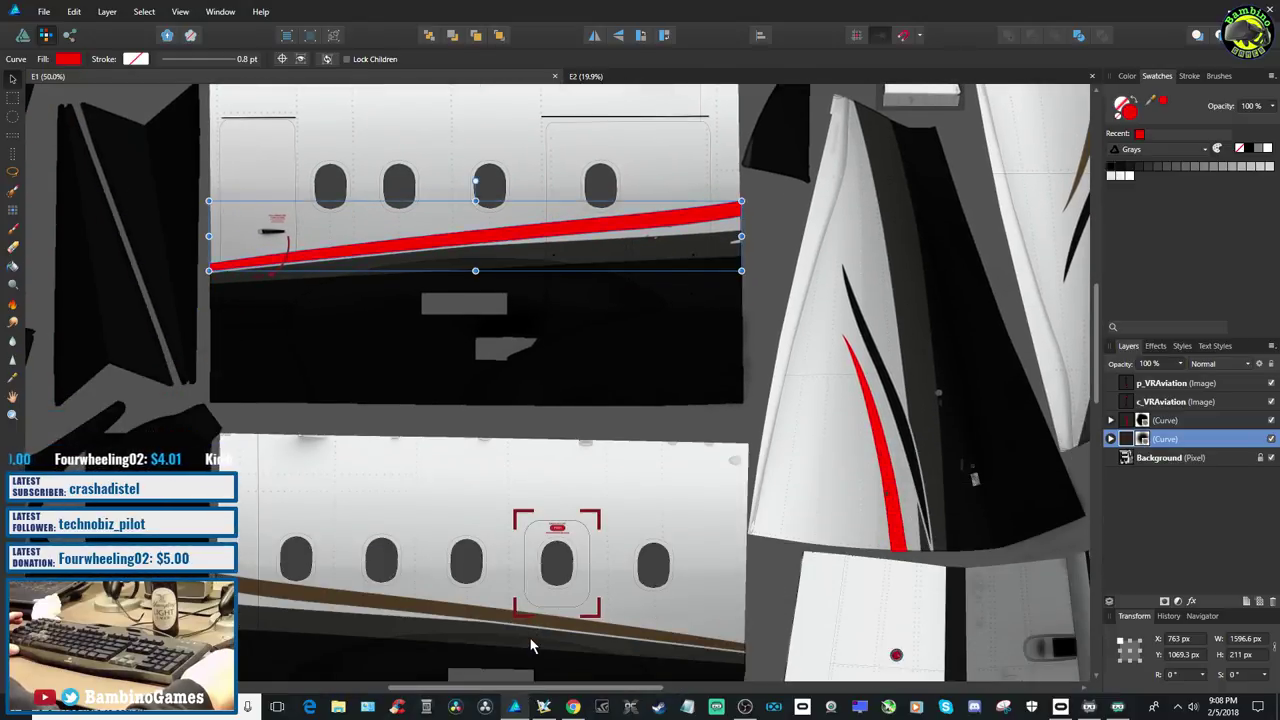
{"action": "scroll", "coordinate": [529, 636], "scroll_direction": "down", "scroll_amount": 3}
{"action": "scroll", "coordinate": [522, 650], "scroll_direction": "down", "scroll_amount": 6}
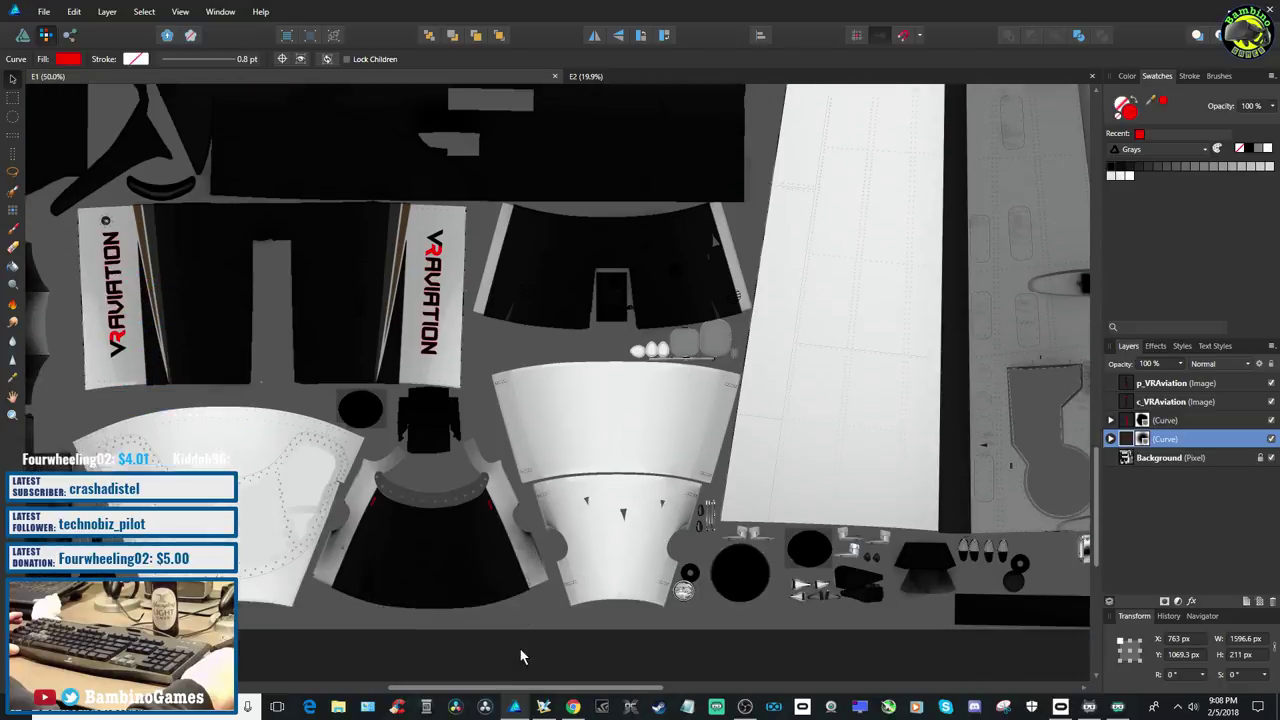
{"action": "scroll", "coordinate": [521, 650], "scroll_direction": "up", "scroll_amount": 3}
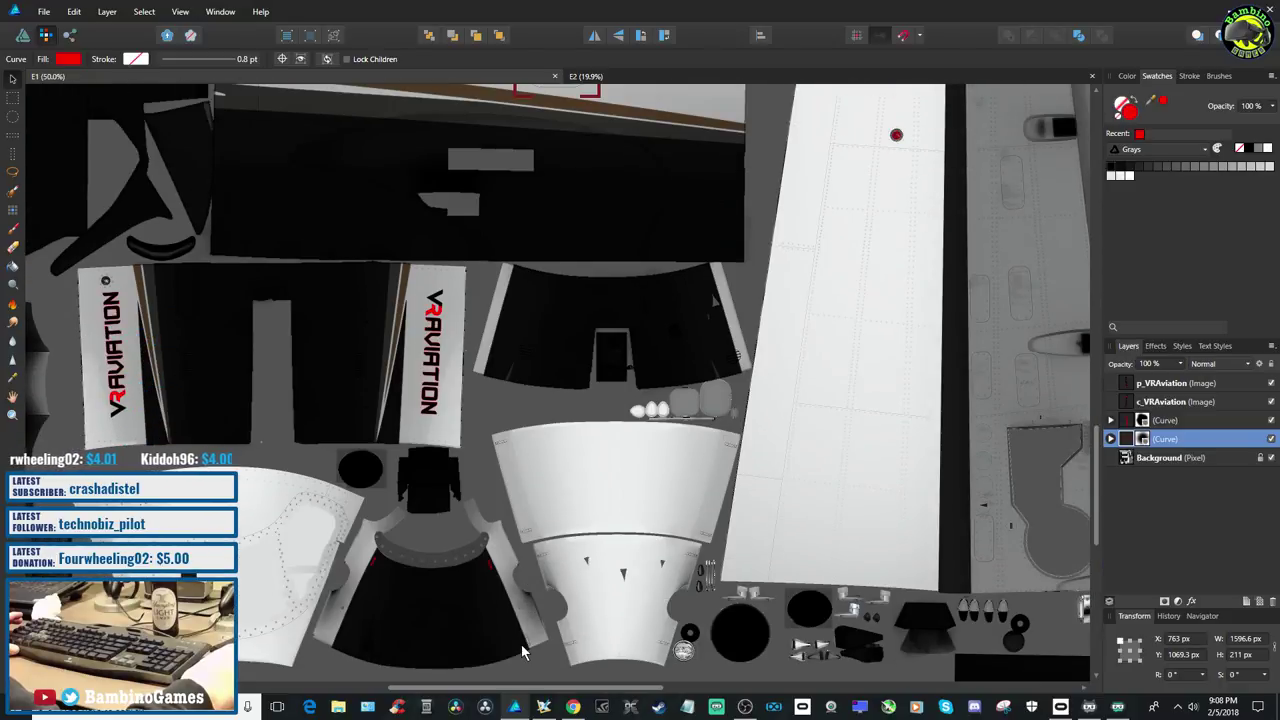
{"action": "scroll", "coordinate": [521, 644], "scroll_direction": "up", "scroll_amount": 10}
{"action": "scroll", "coordinate": [512, 643], "scroll_direction": "up", "scroll_amount": 8}
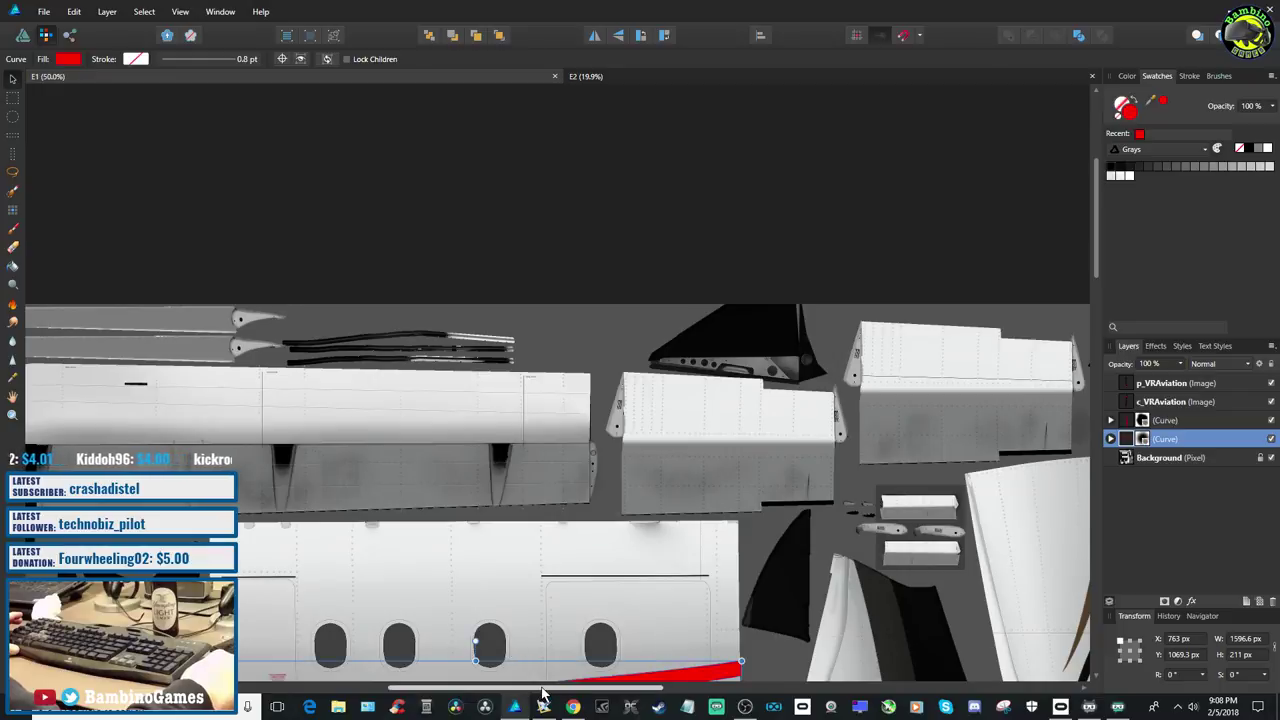
{"action": "scroll", "coordinate": [541, 690], "scroll_direction": "right", "scroll_amount": 3}
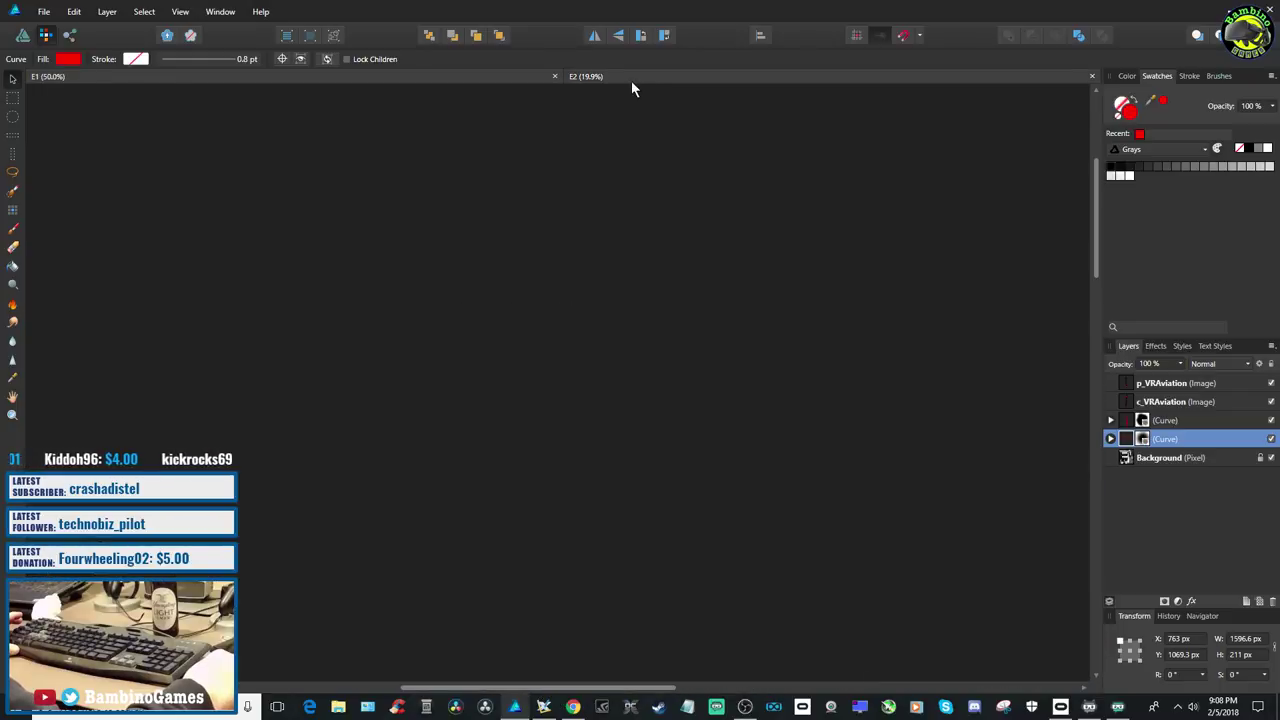
View the E2 texture sheet, and return to E1 to examine the brown stripes beside the VR Aviation logos
{"action": "left_click", "coordinate": [631, 80]}
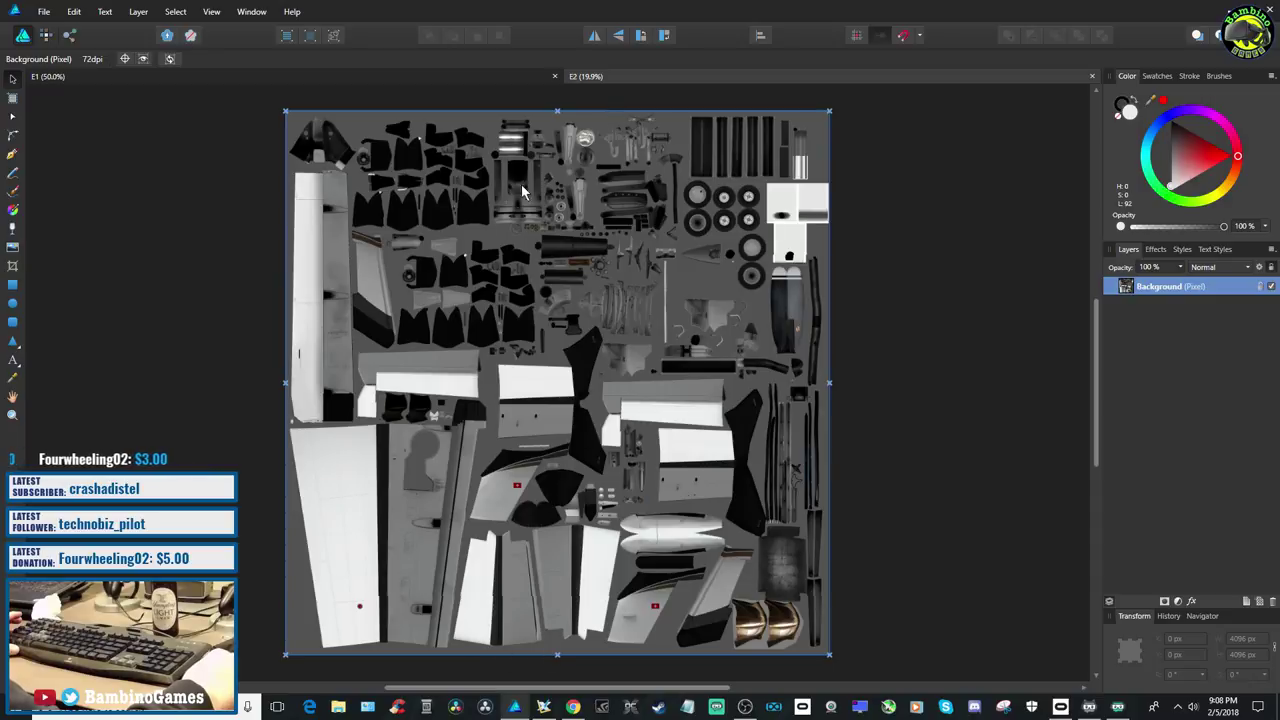
{"action": "left_click", "coordinate": [426, 80]}
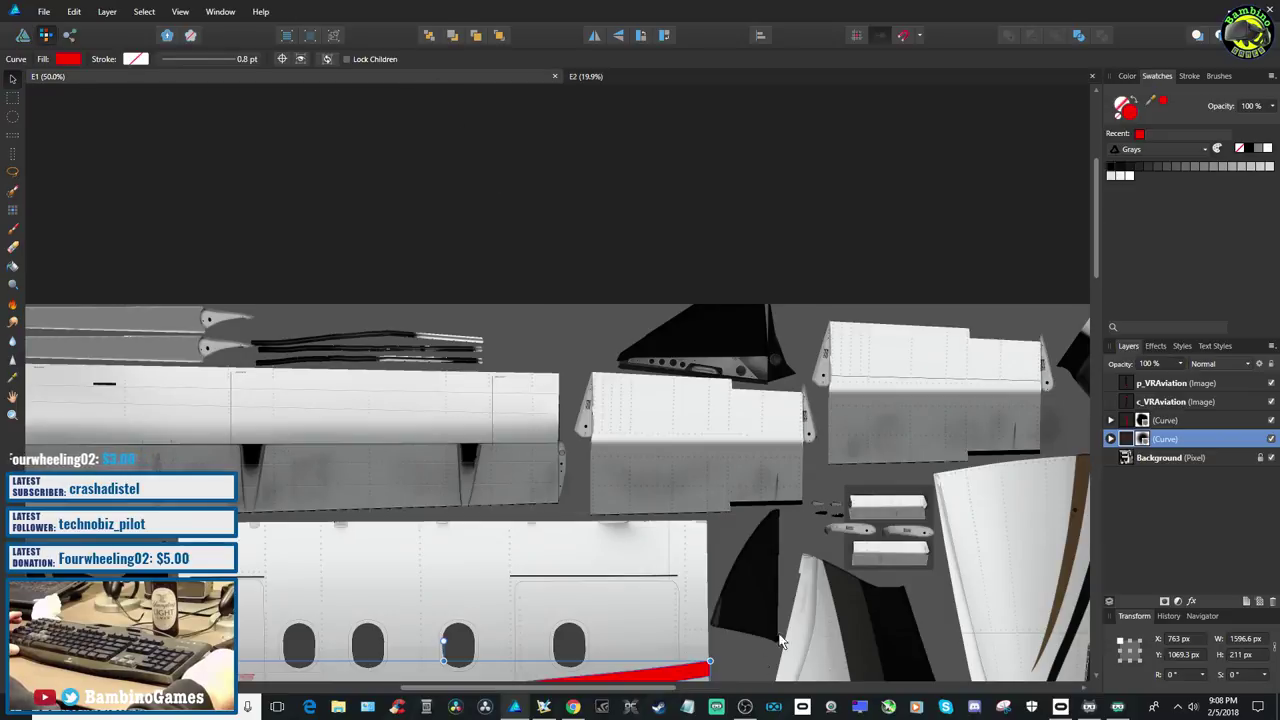
{"action": "left_click_drag", "start_coordinate": [697, 690], "coordinate": [590, 690]}
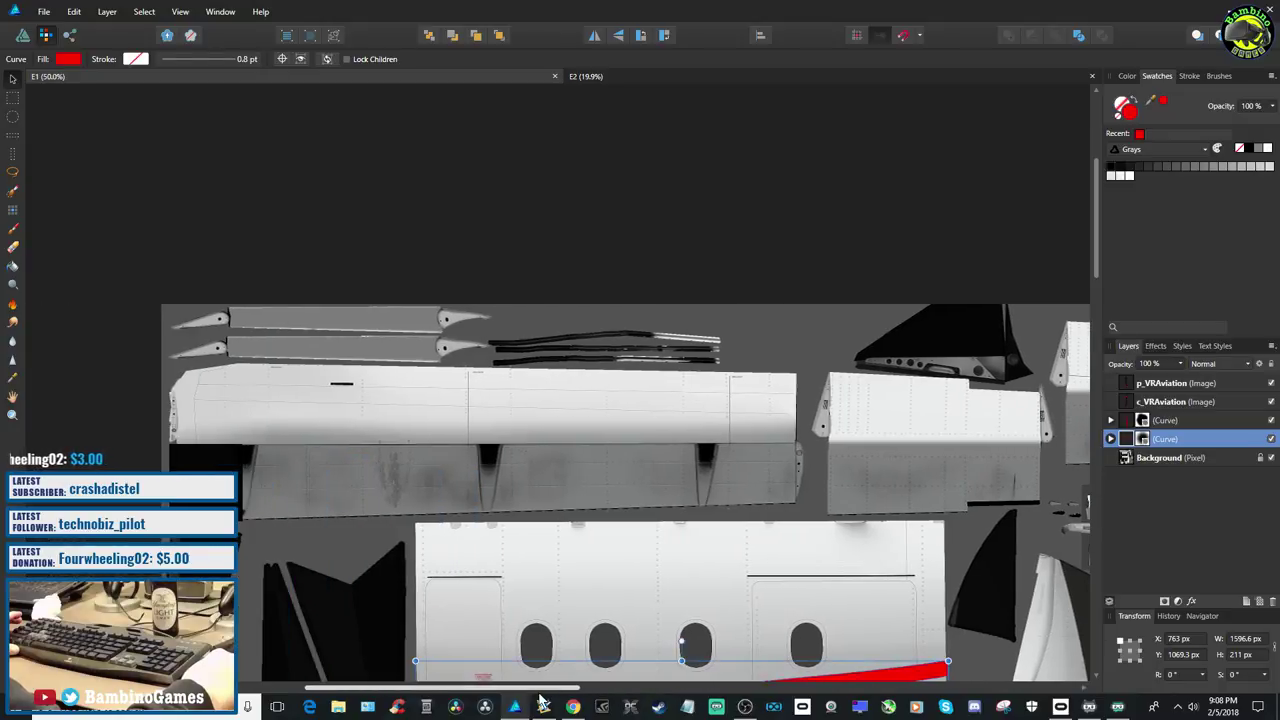
{"action": "scroll", "coordinate": [621, 647], "scroll_direction": "down", "scroll_amount": 3}
{"action": "scroll", "coordinate": [621, 647], "scroll_direction": "down", "scroll_amount": 8}
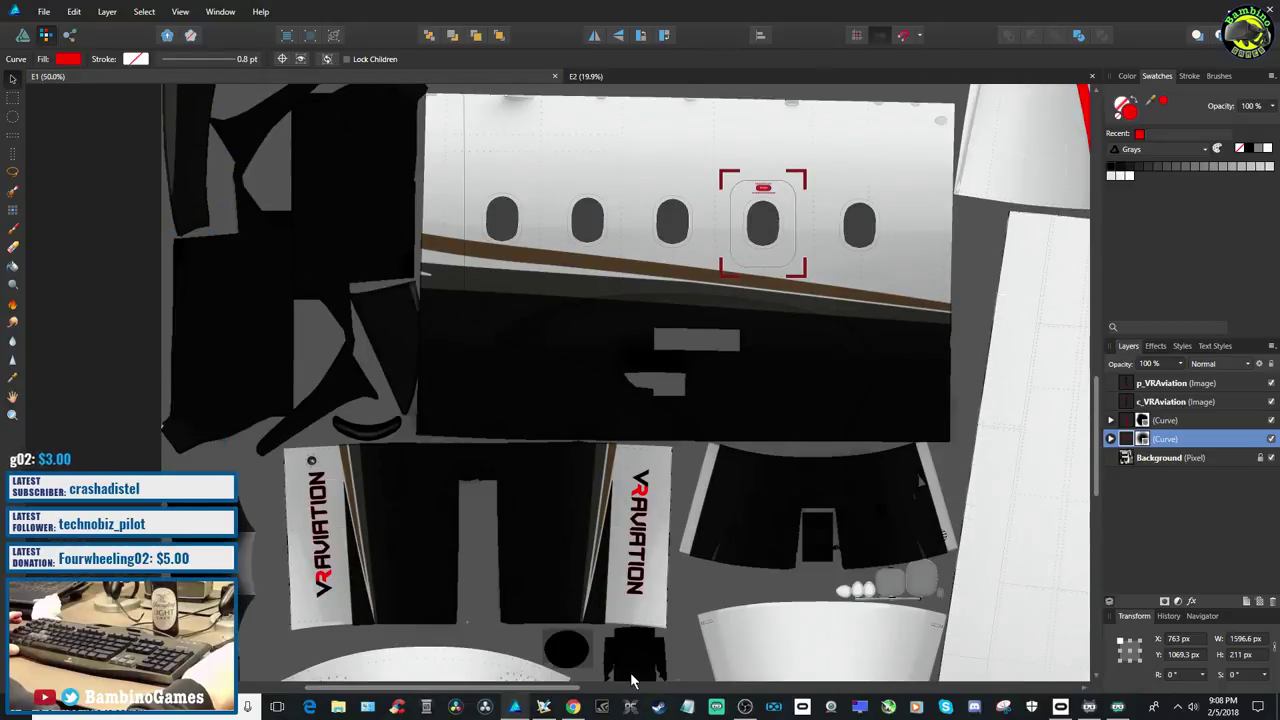
{"action": "scroll", "coordinate": [631, 681], "scroll_direction": "down", "scroll_amount": 4}
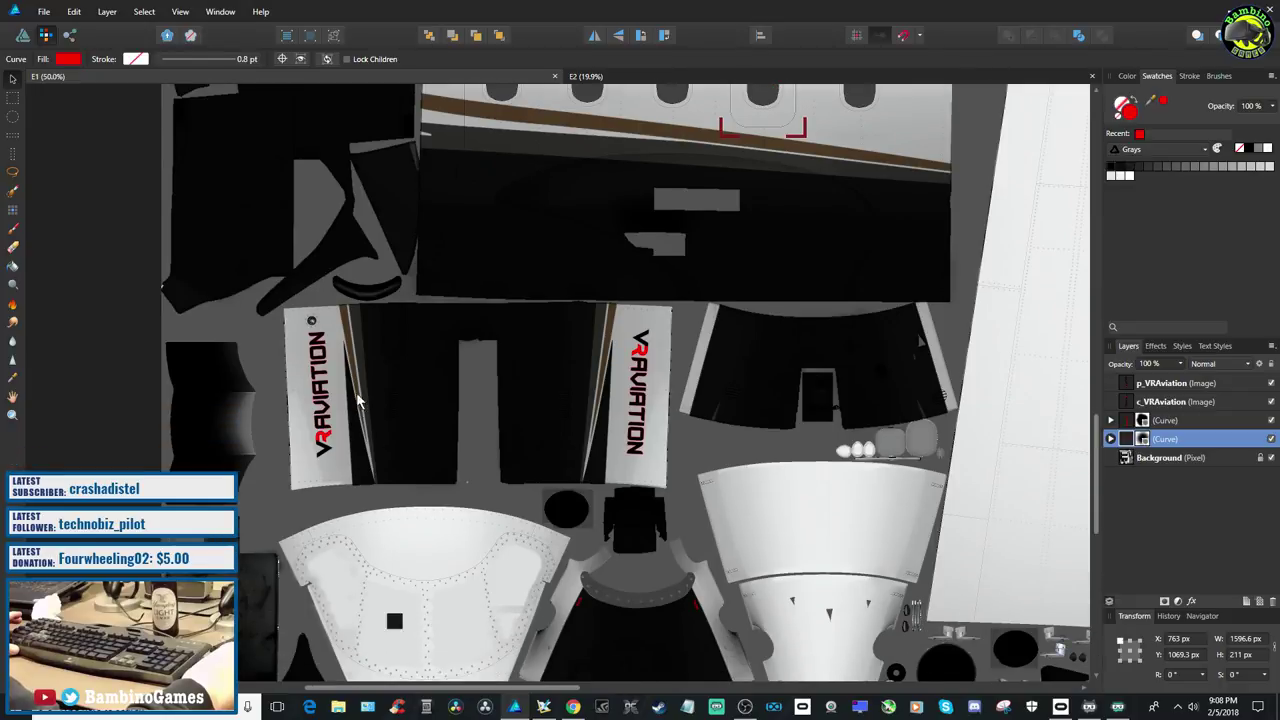
Inspect the nose stripe on the aircraft in X-System and compare it with the logo panel's texture in Affinity Designer
{"action": "left_click", "coordinate": [540, 707]}
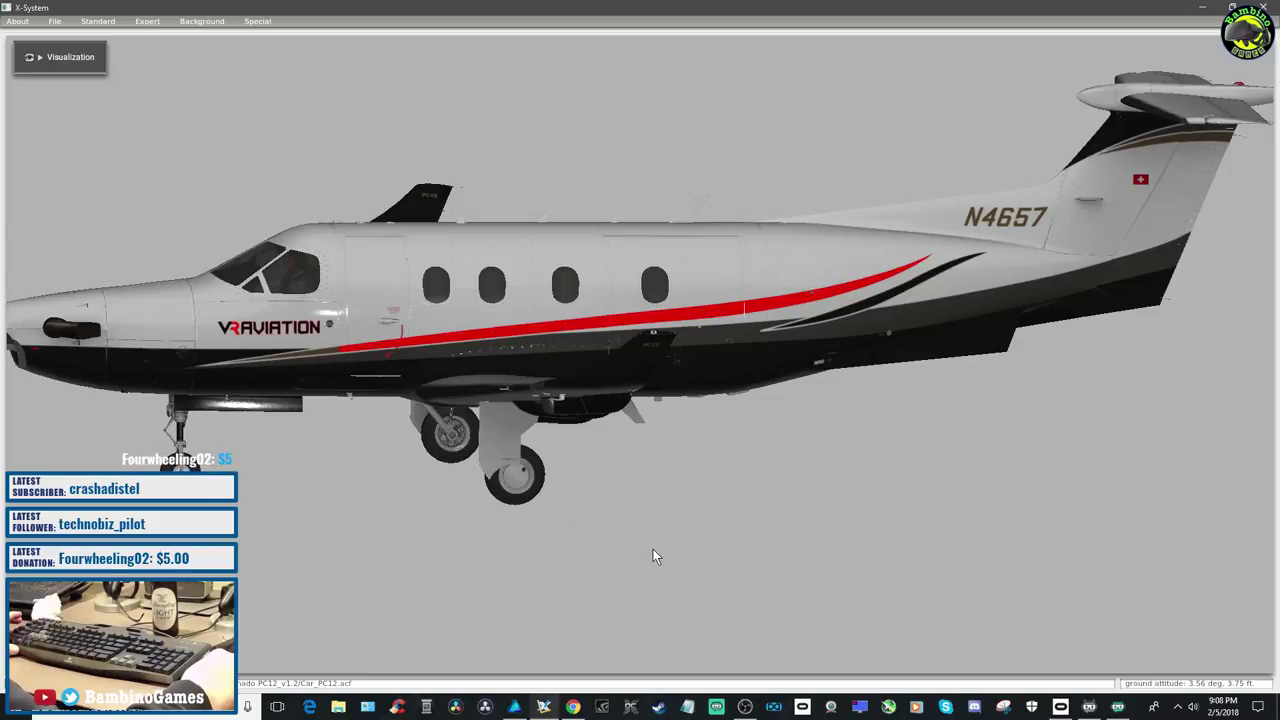
{"action": "left_click", "coordinate": [514, 707]}
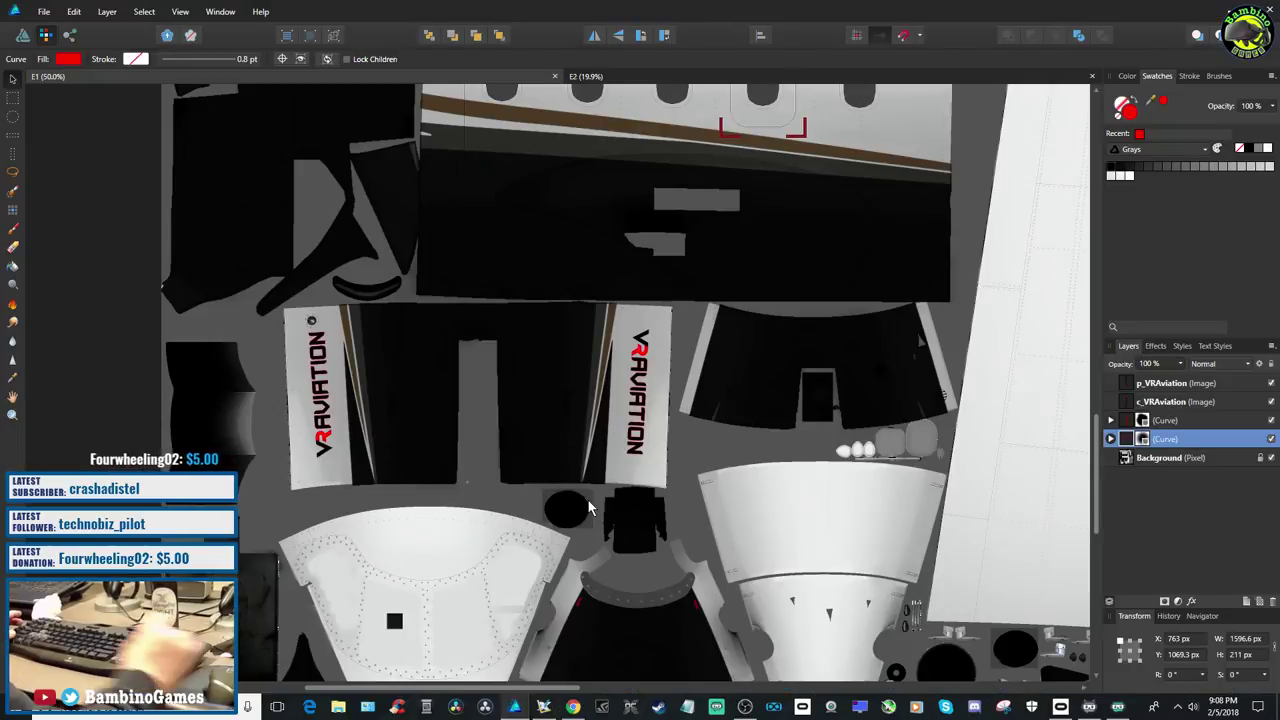
{"action": "key", "text": "ctrl+plus"}
{"action": "key", "text": "ctrl+plus"}
{"action": "key", "text": "ctrl+plus"}
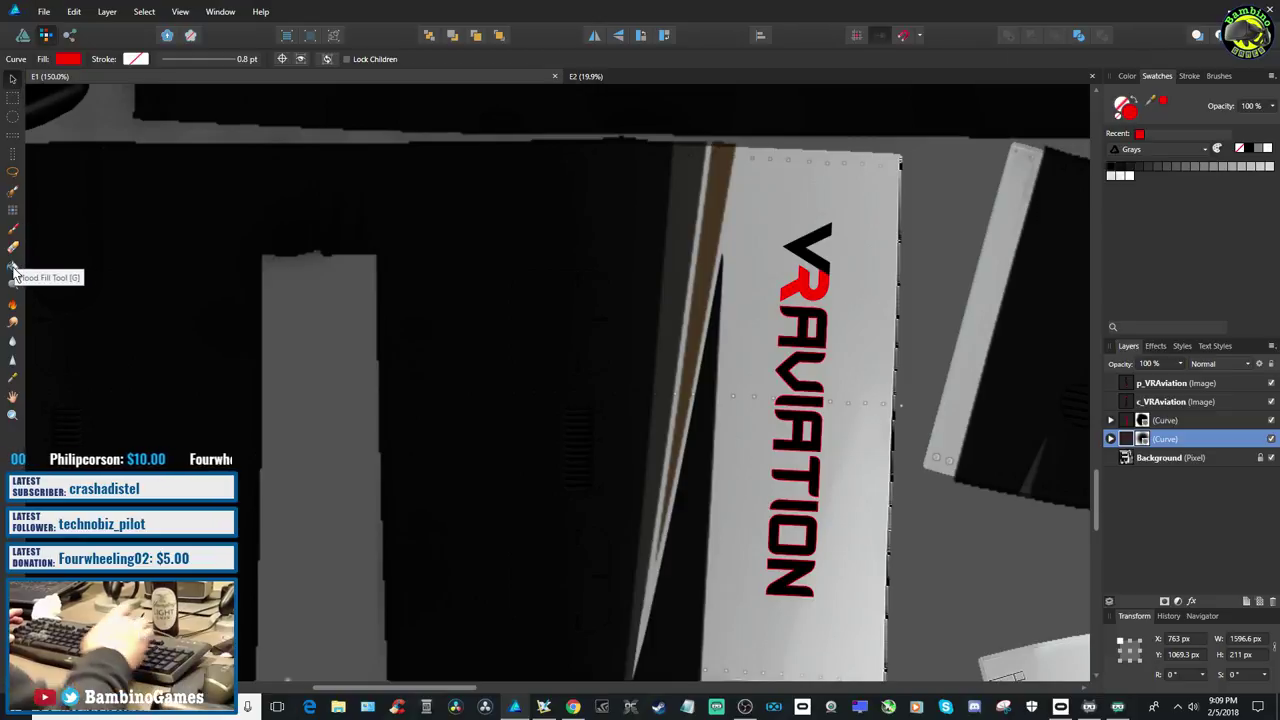
{"action": "key", "text": "ctrl+plus"}
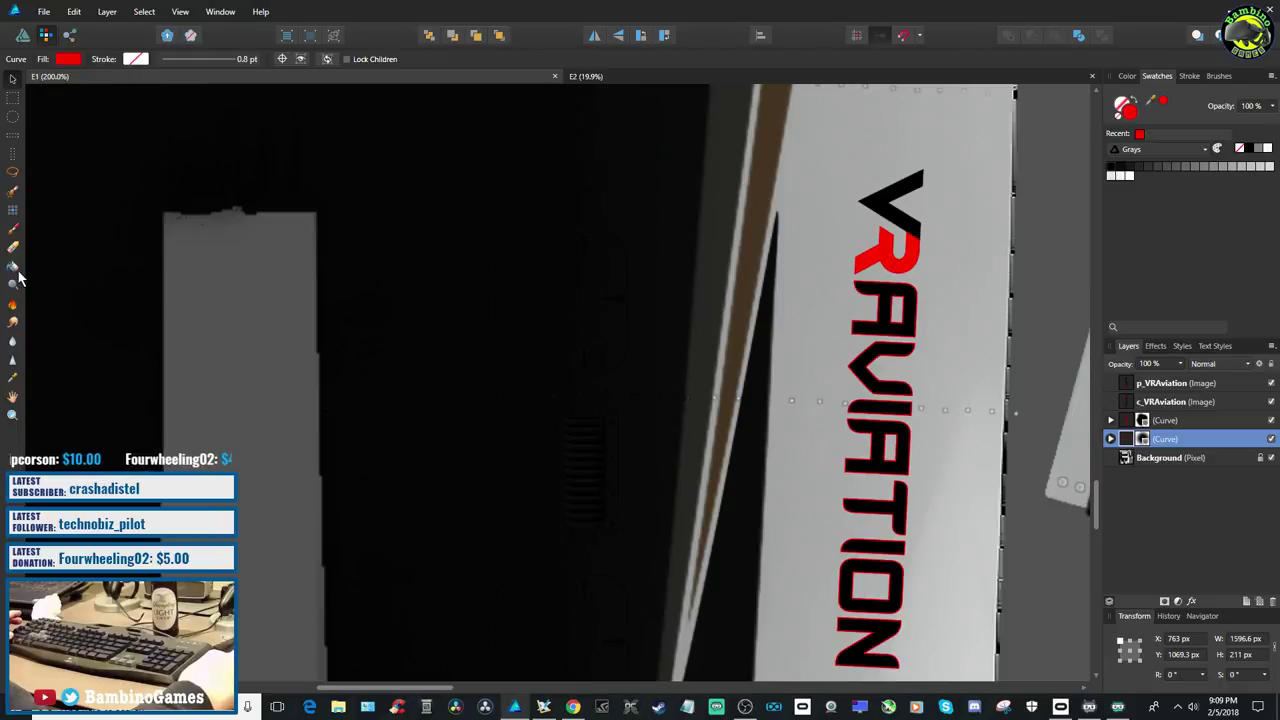
Start a Pen outline at the lower tip of the brown stripe beside the upright VR Aviation logo, tracing its inner edge and upper end
{"action": "left_click", "coordinate": [23, 37]}
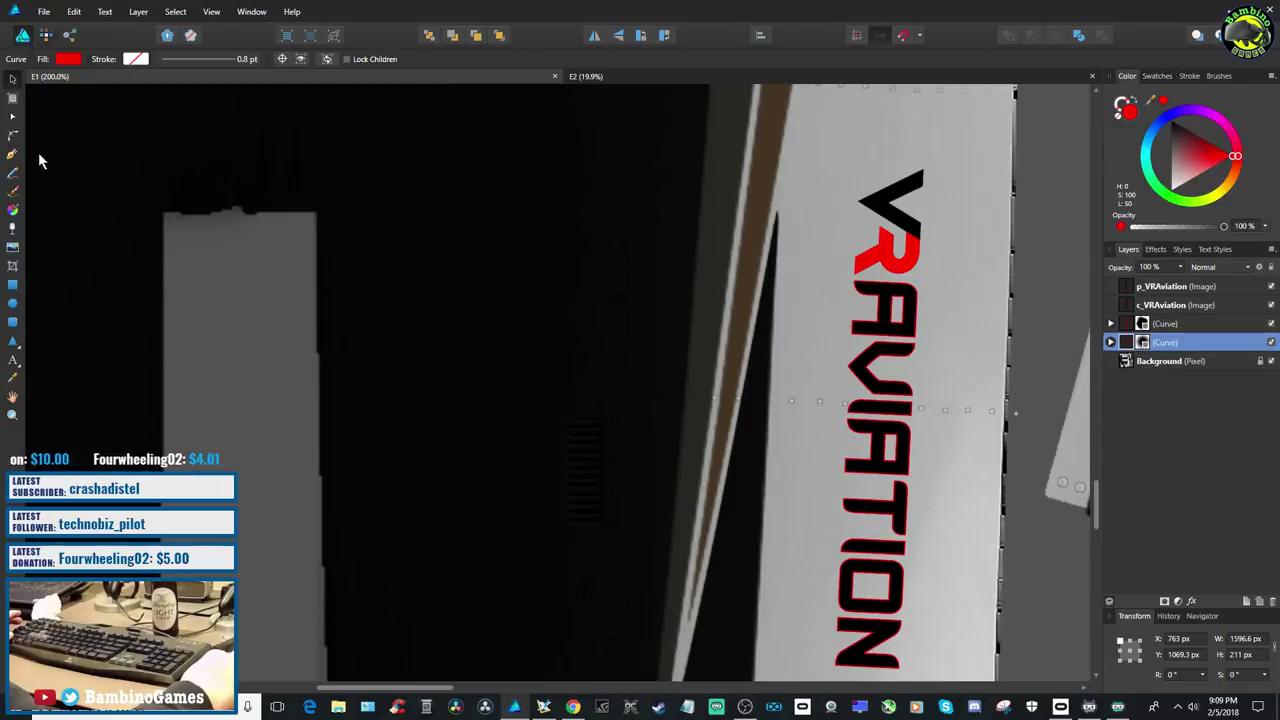
{"action": "left_click", "coordinate": [12, 156]}
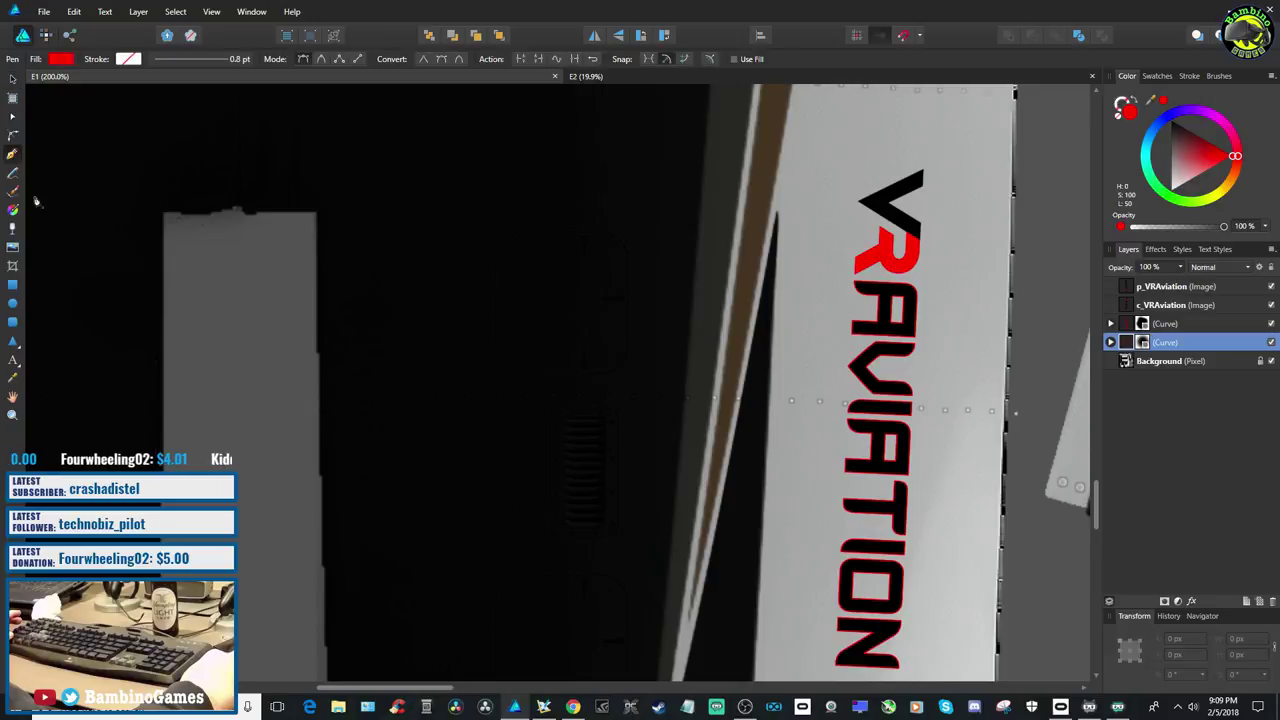
{"action": "left_click", "coordinate": [688, 620]}
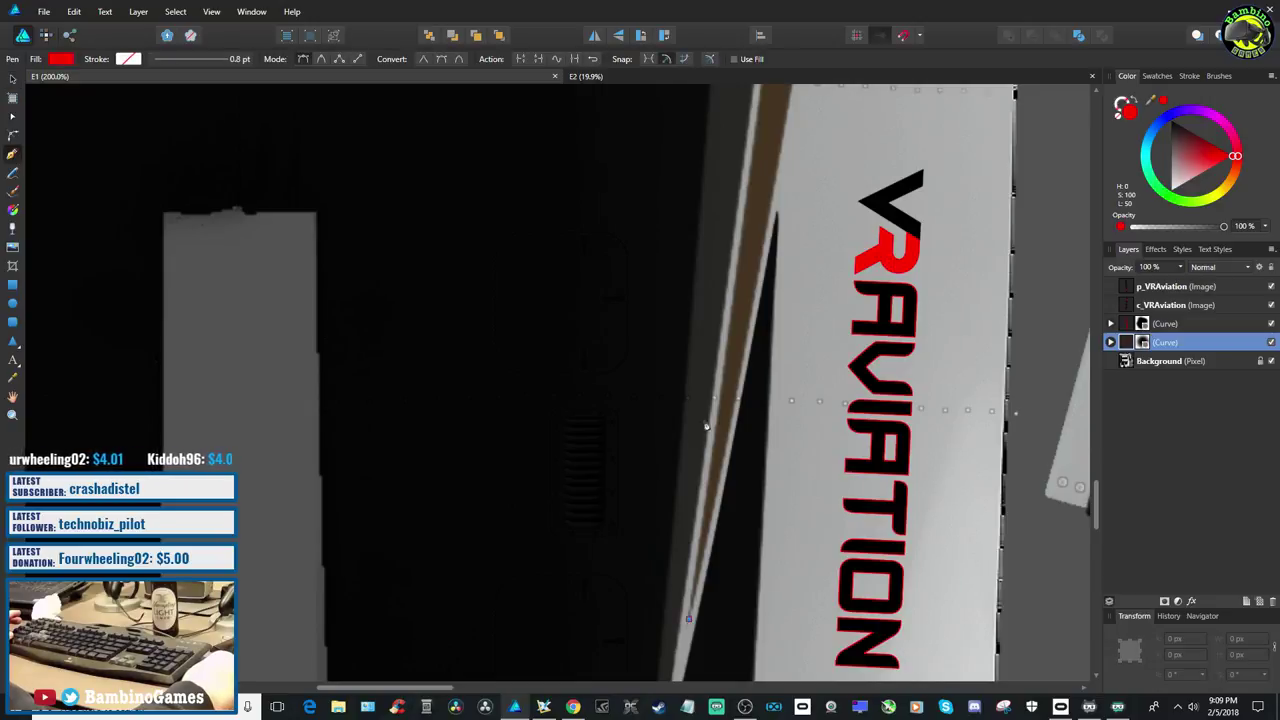
{"action": "left_click", "coordinate": [735, 293]}
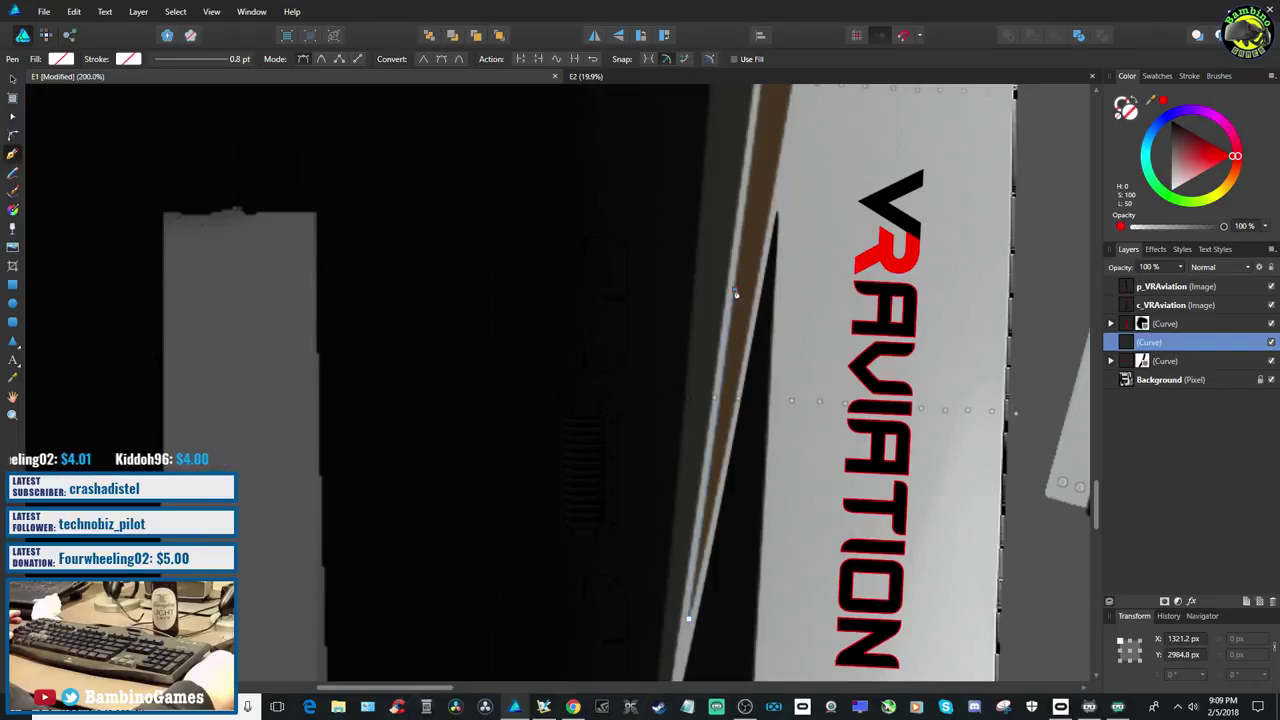
{"action": "scroll", "coordinate": [735, 293], "scroll_direction": "up", "scroll_amount": 3}
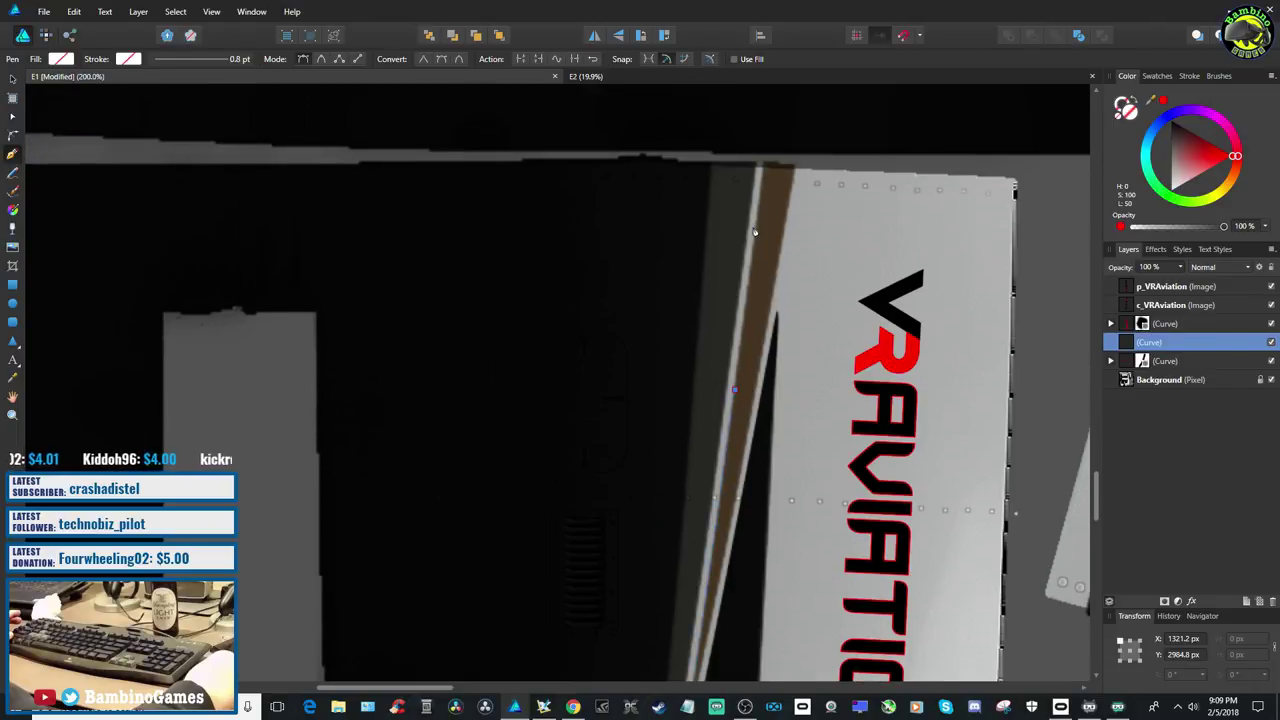
{"action": "left_click", "coordinate": [757, 222]}
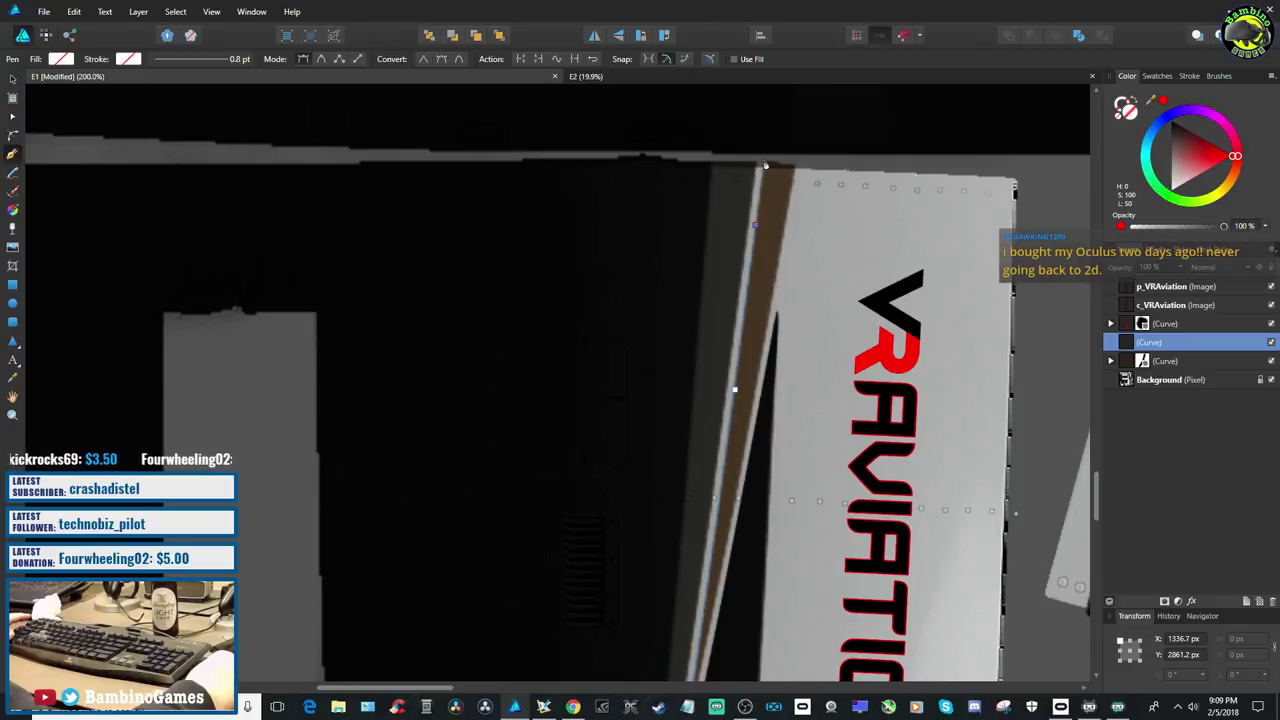
{"action": "left_click", "coordinate": [764, 165]}
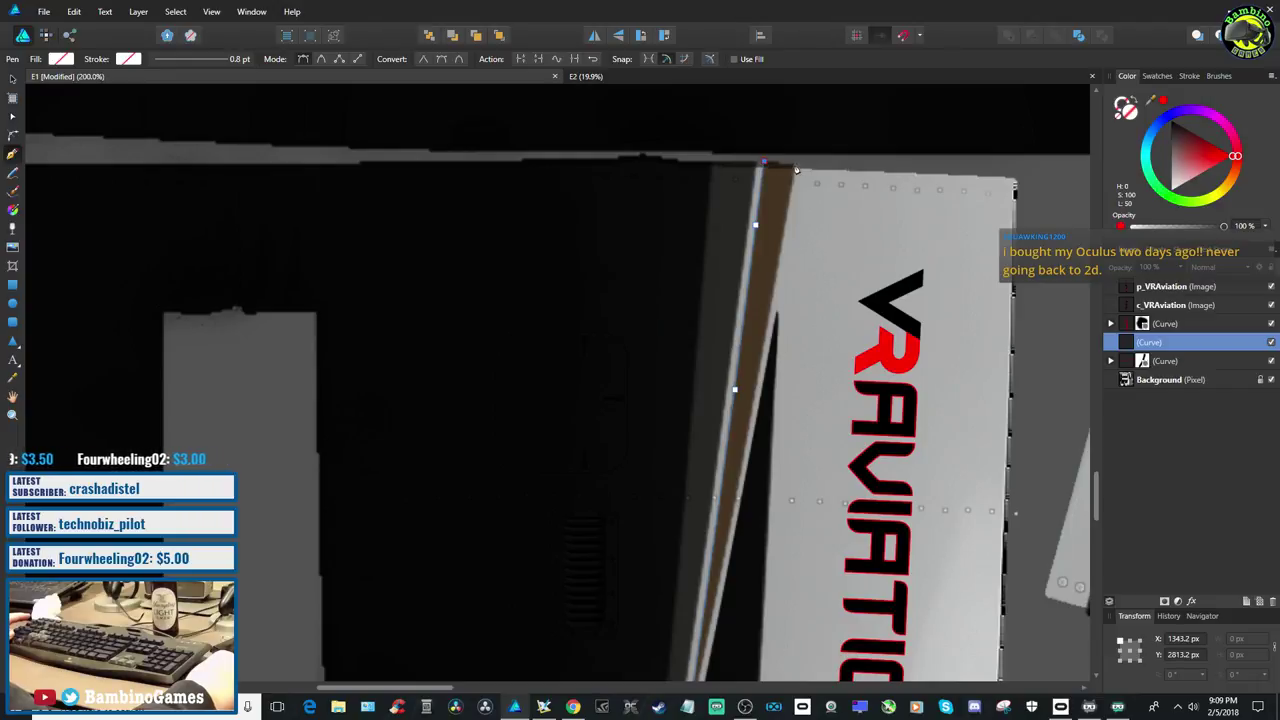
{"action": "left_click", "coordinate": [796, 166]}
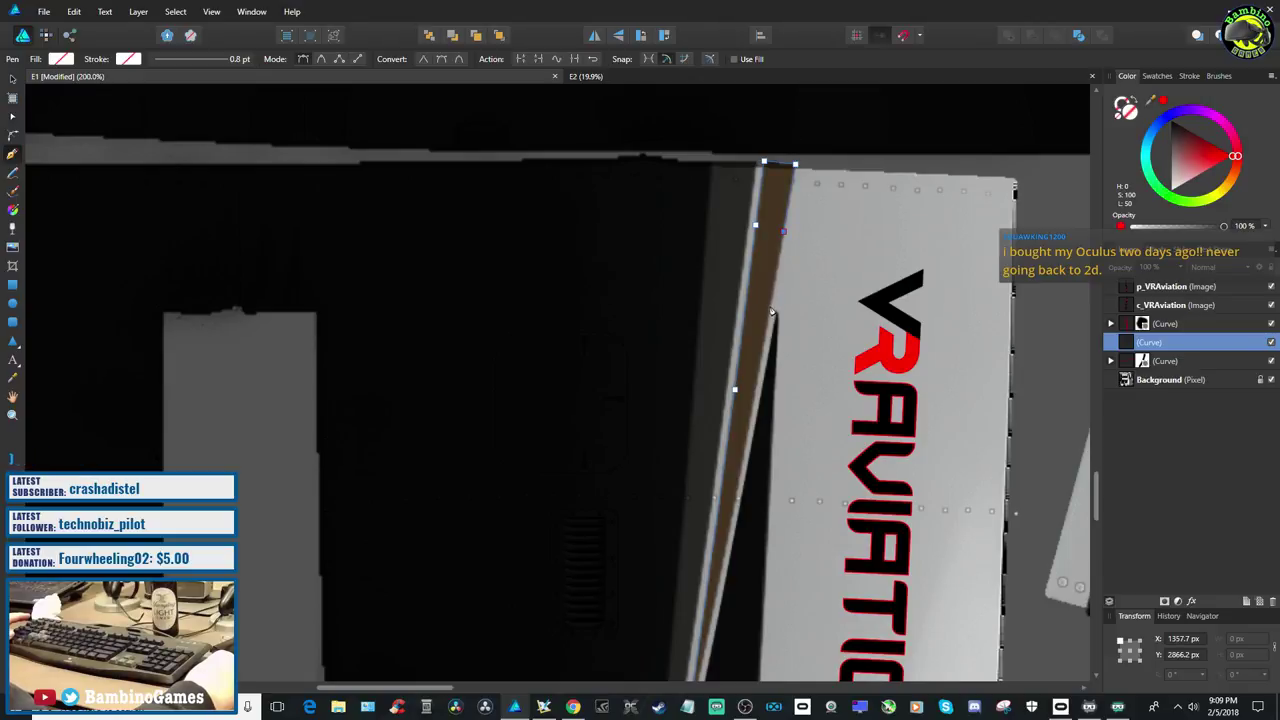
Continue the outline down the stripe's logo-side edge, placing nodes along the brown border towards the narrow tip
{"action": "scroll", "coordinate": [771, 300], "scroll_direction": "down", "scroll_amount": 3}
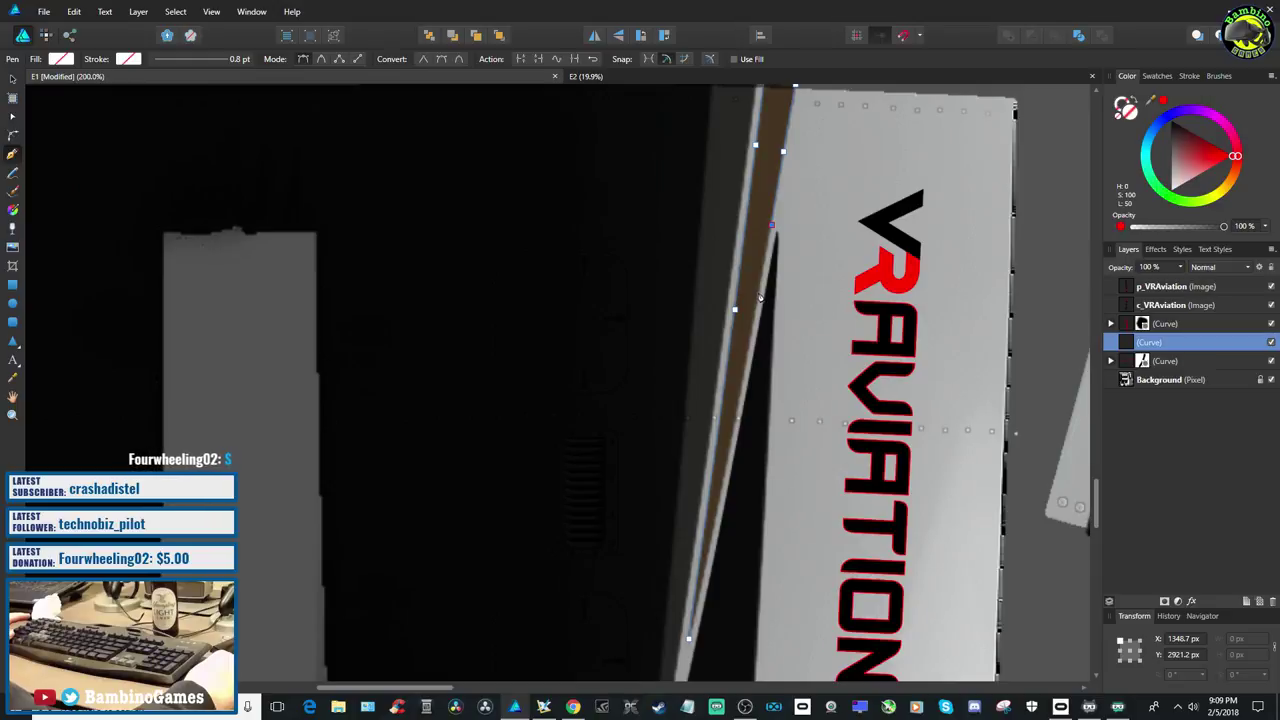
{"action": "scroll", "coordinate": [760, 296], "scroll_direction": "down", "scroll_amount": 3}
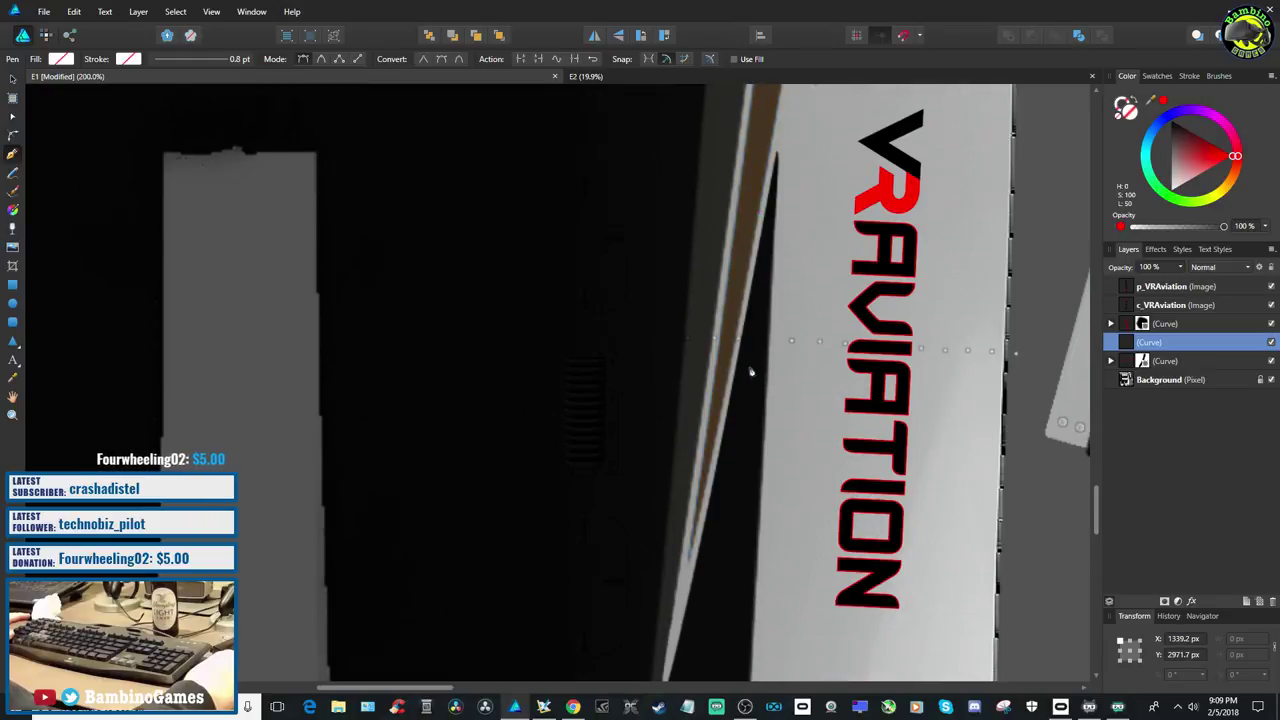
{"action": "left_click", "coordinate": [752, 260]}
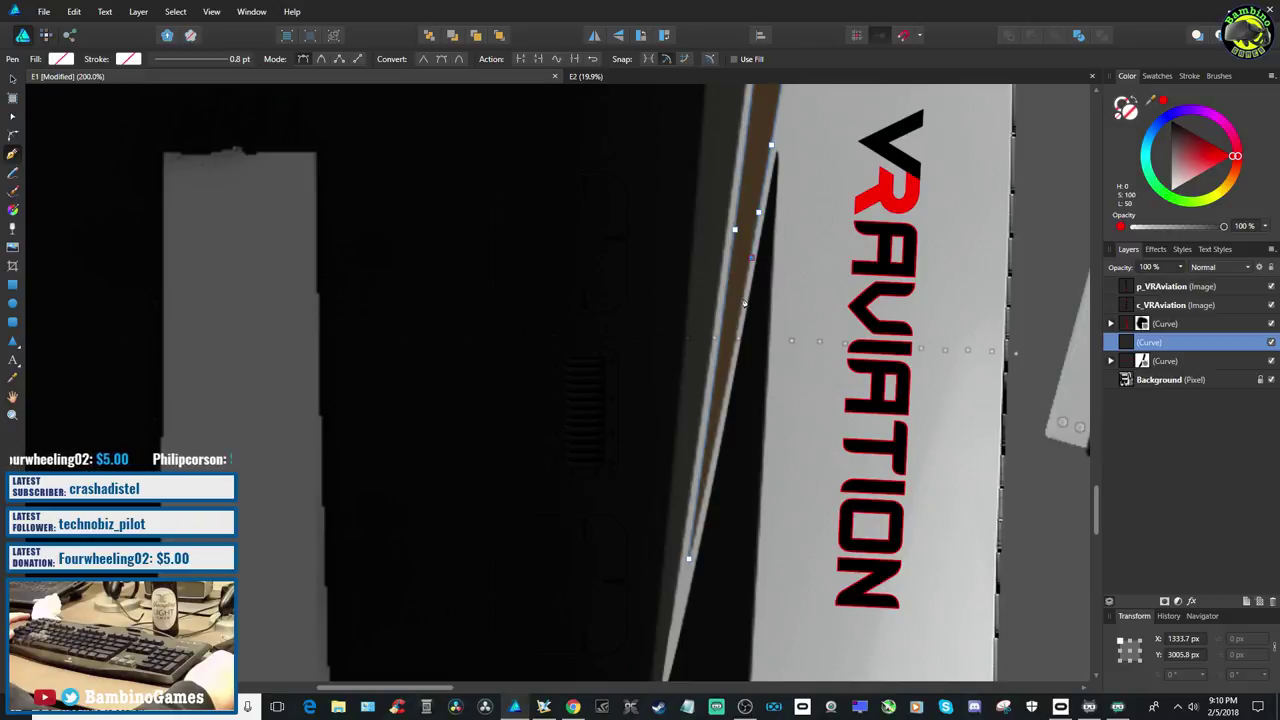
{"action": "left_click", "coordinate": [744, 300]}
{"action": "scroll", "coordinate": [743, 295], "scroll_direction": "down", "scroll_amount": 2}
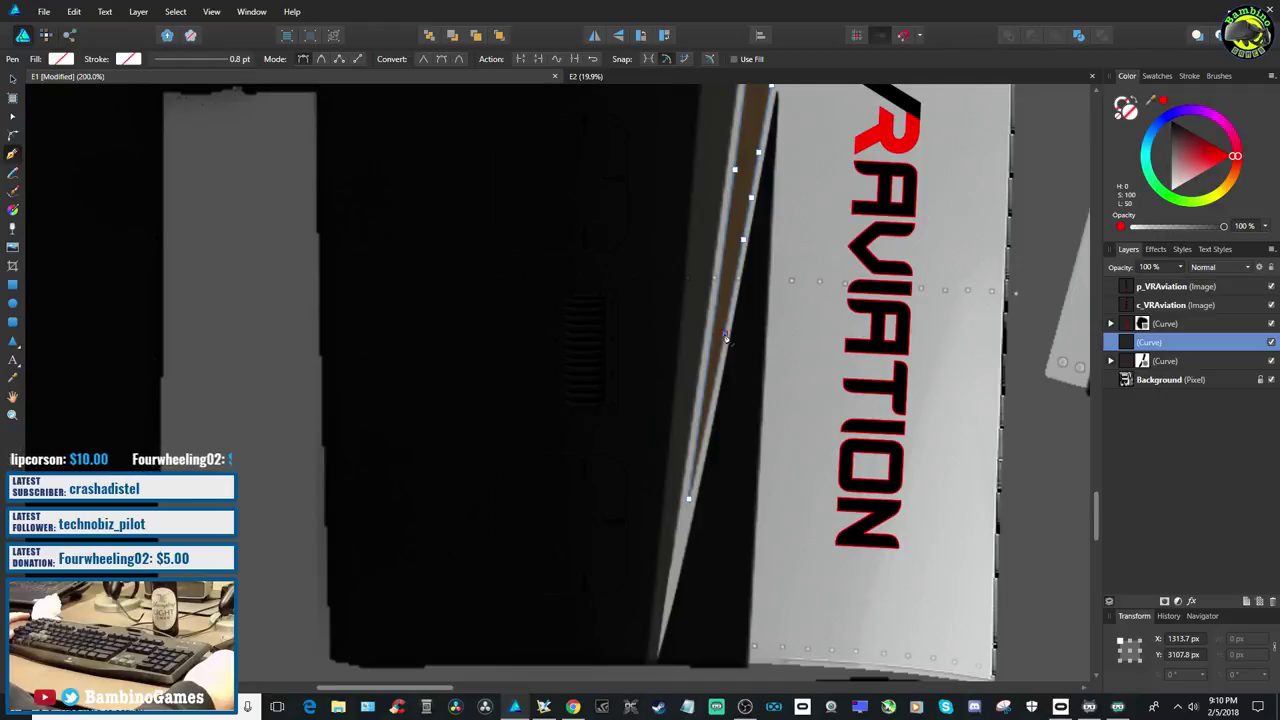
{"action": "scroll", "coordinate": [726, 340], "scroll_direction": "down", "scroll_amount": 3}
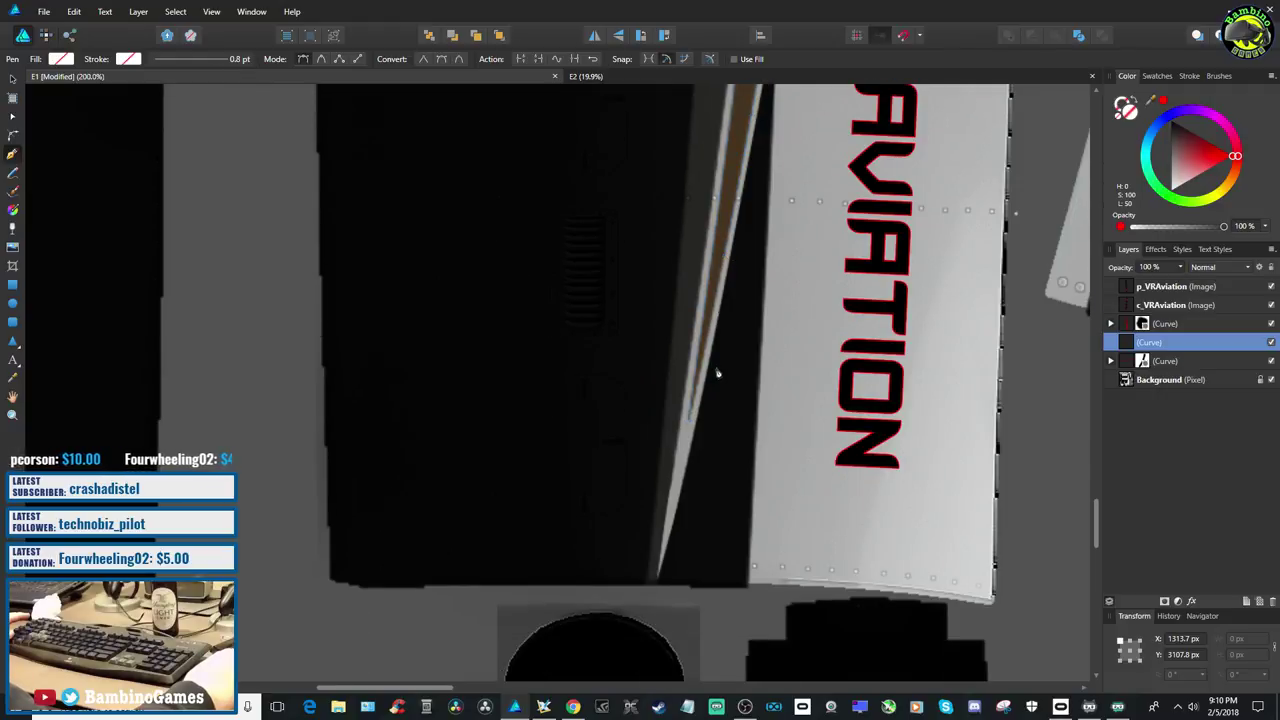
{"action": "key", "text": "Escape"}
{"action": "left_click", "coordinate": [688, 420]}
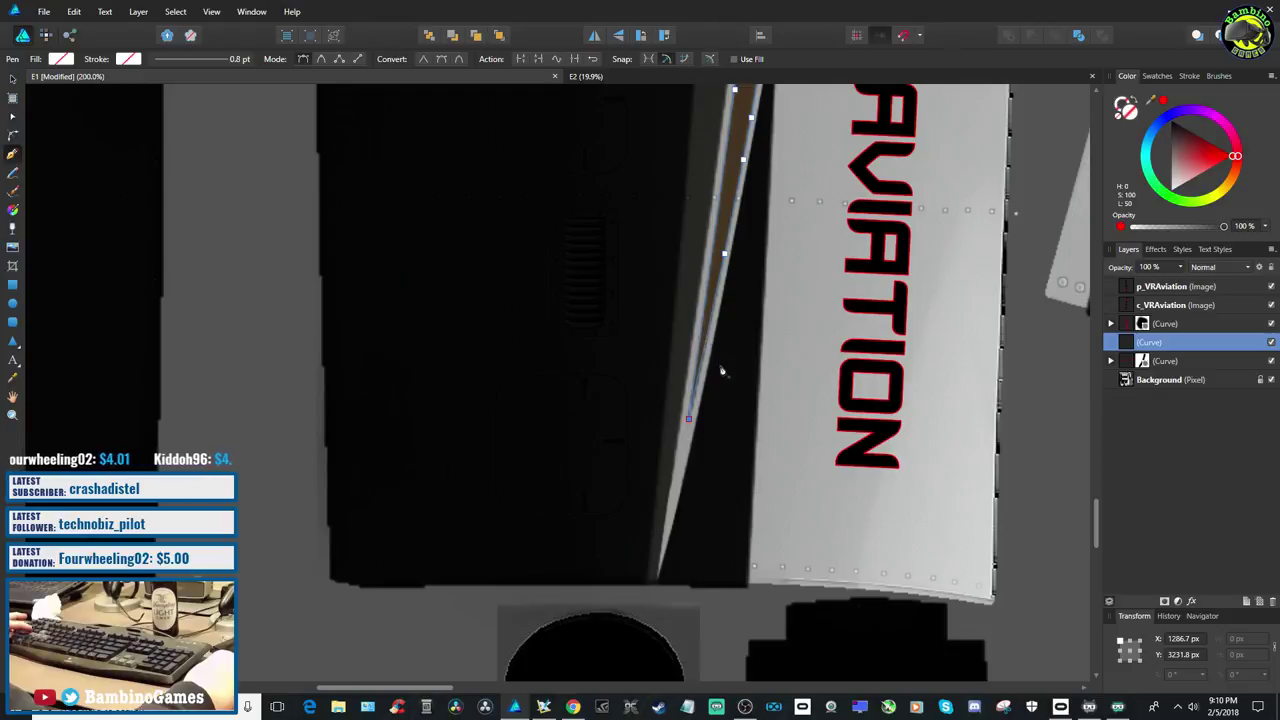
{"action": "left_click", "coordinate": [718, 355]}
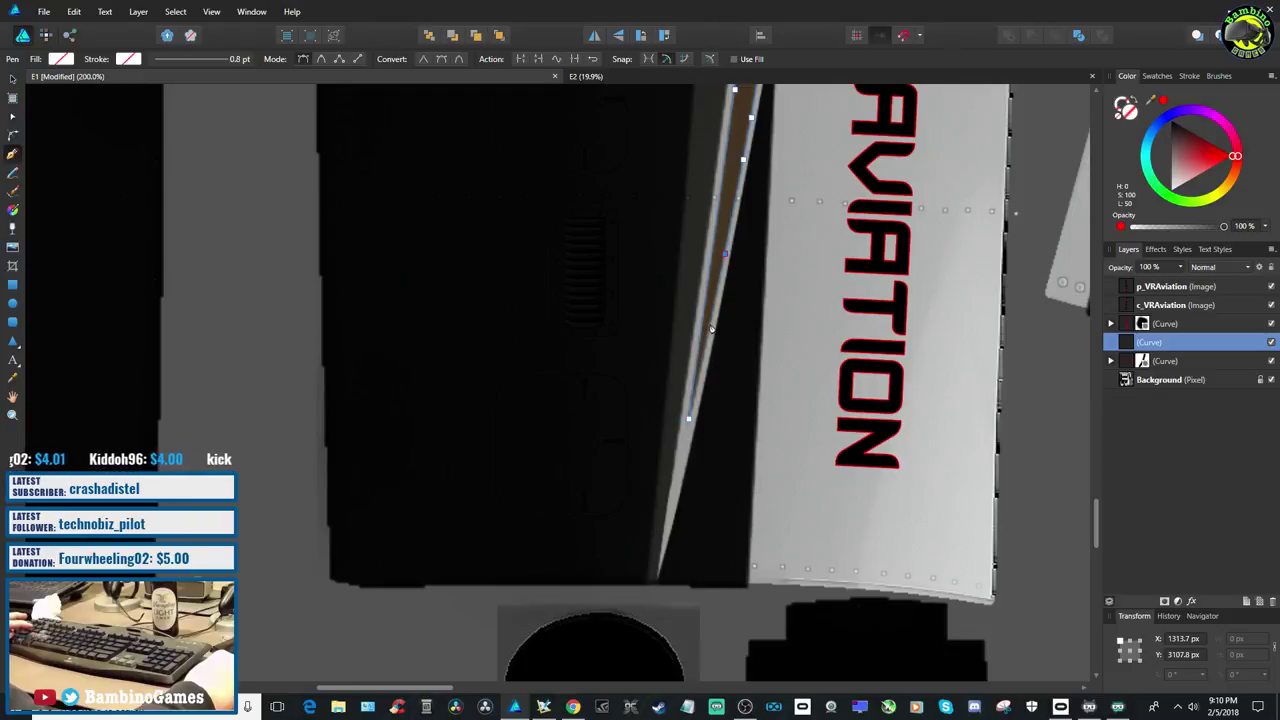
{"action": "left_click", "coordinate": [710, 327]}
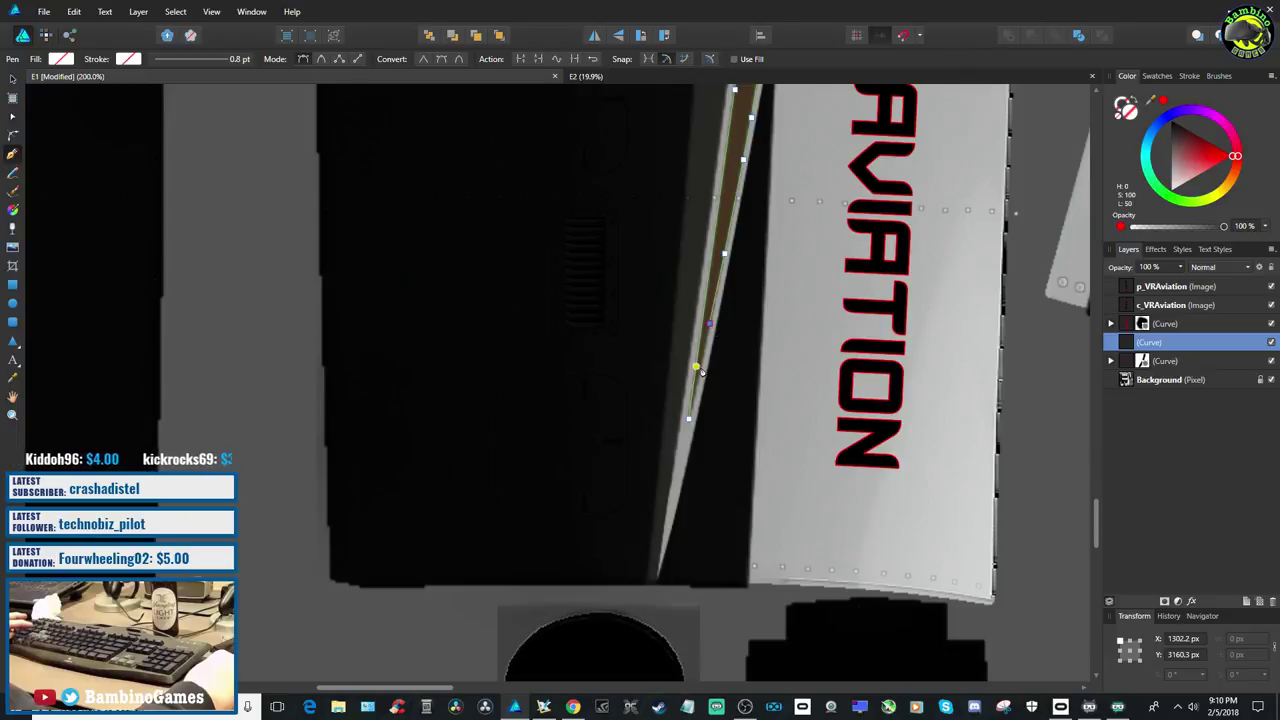
{"action": "left_click", "coordinate": [698, 369]}
{"action": "key", "text": "ctrl+z"}
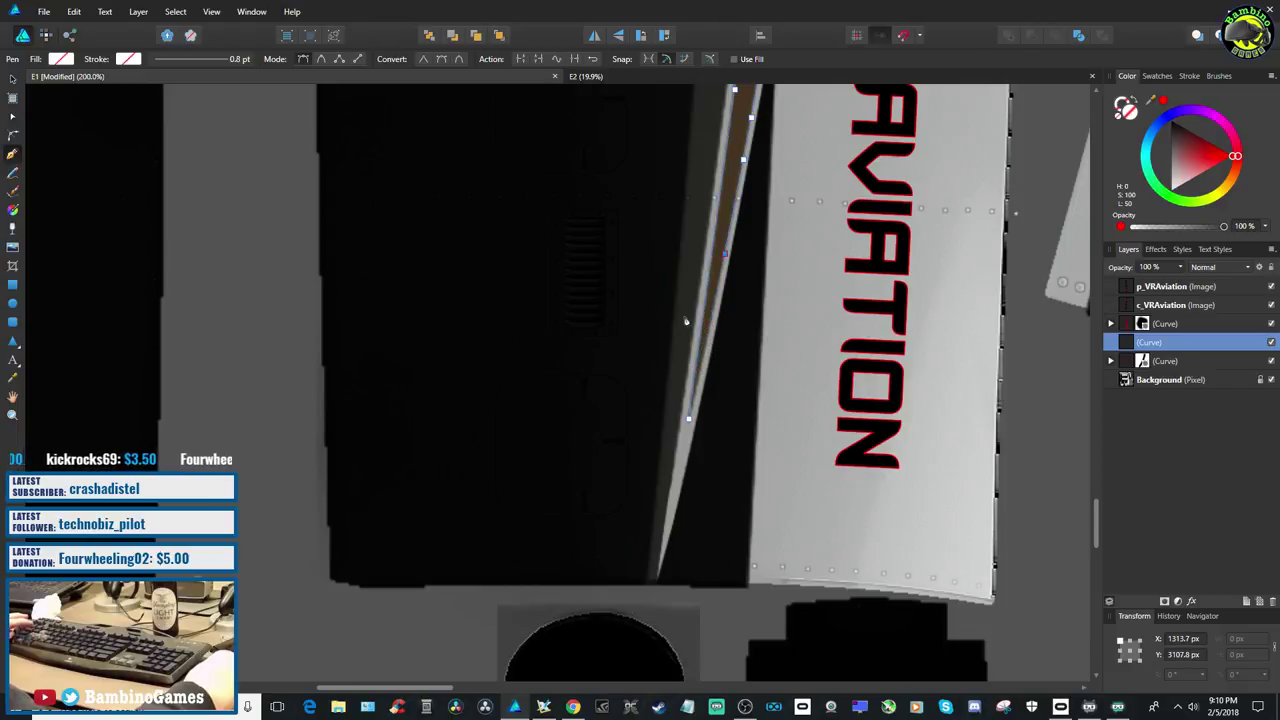
Trace the remaining narrow part of the stripe with closely spaced nodes and close the outline at its lower tip
{"action": "key", "text": "ctrl+plus"}
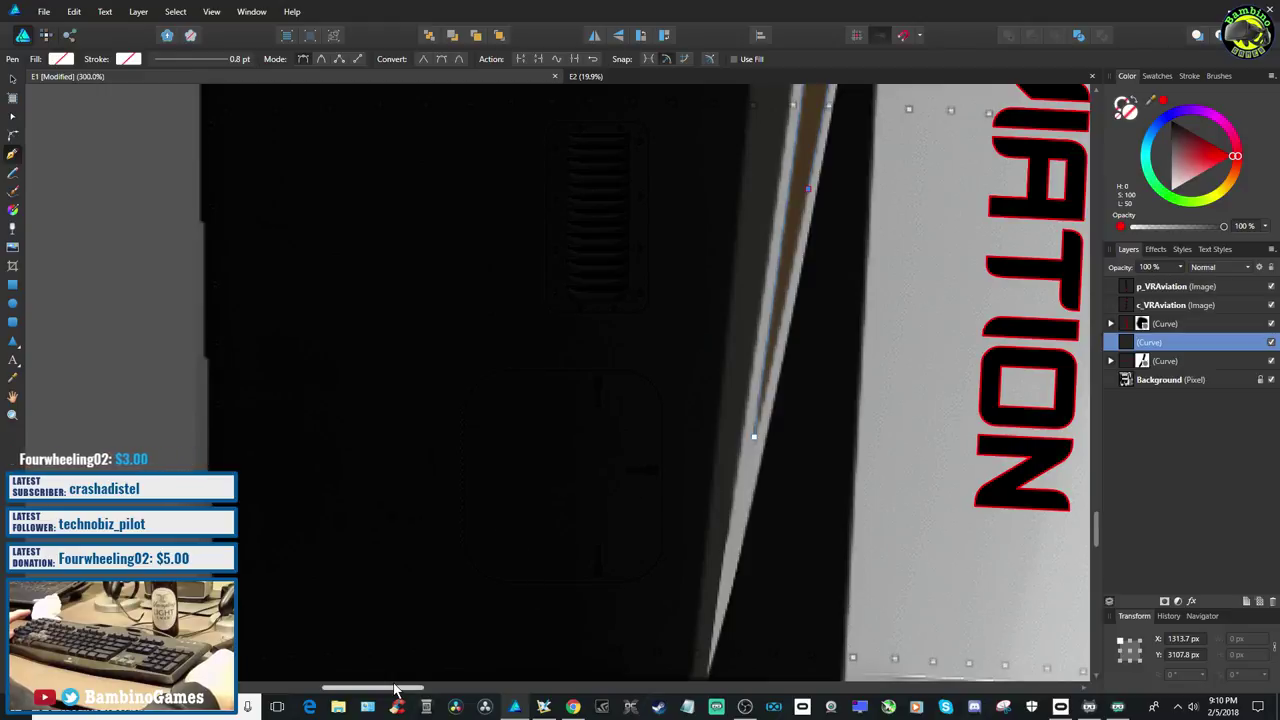
{"action": "left_click_drag", "start_coordinate": [395, 690], "coordinate": [420, 692]}
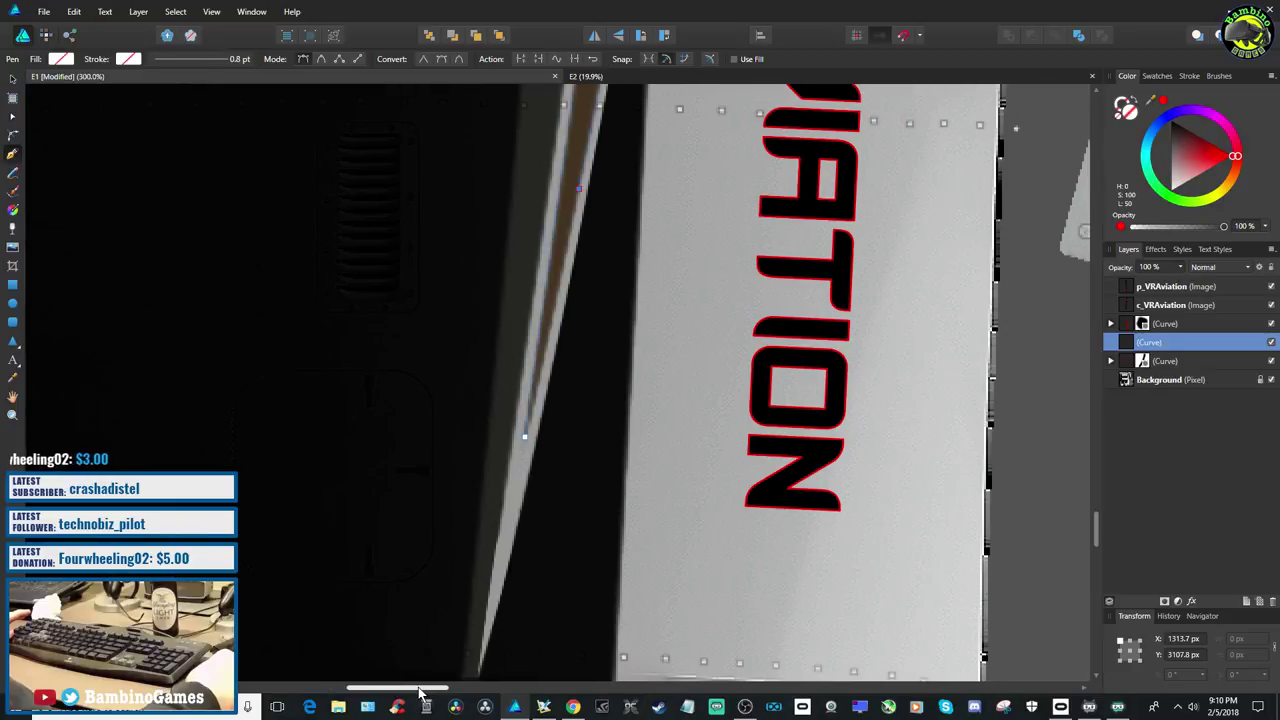
{"action": "left_click", "coordinate": [571, 233]}
{"action": "left_click", "coordinate": [562, 273]}
{"action": "left_click", "coordinate": [555, 313]}
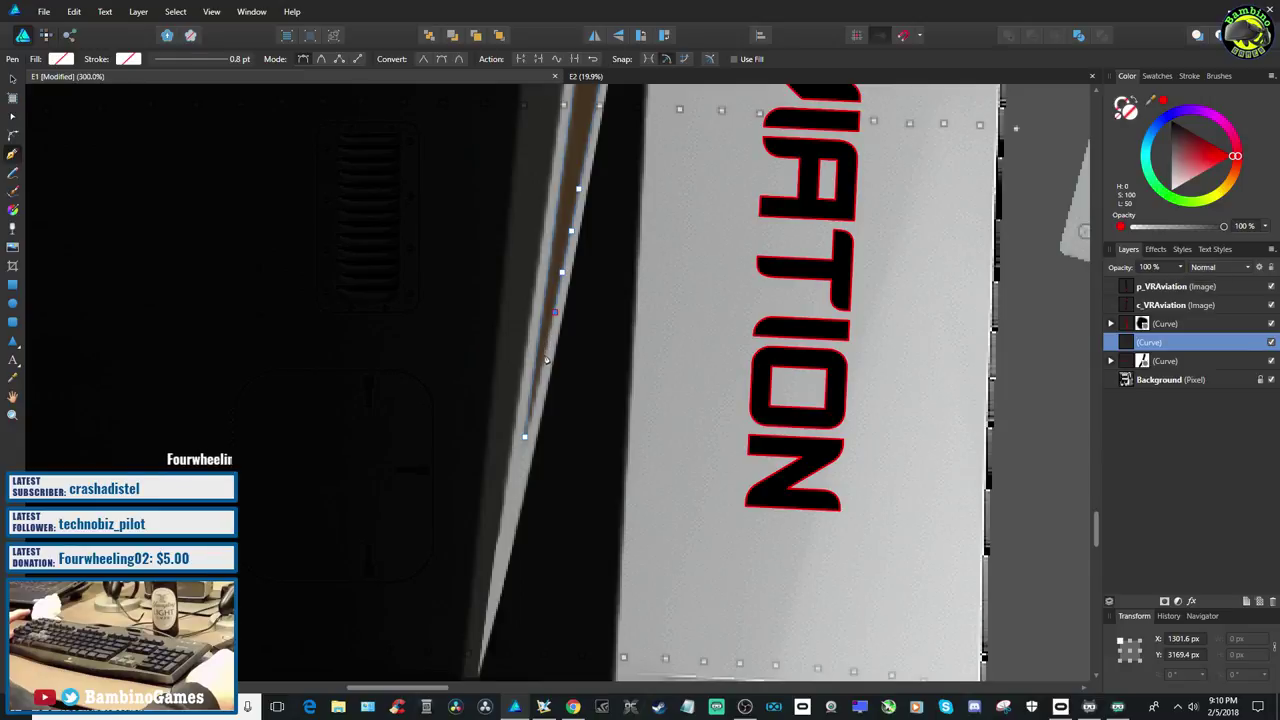
{"action": "left_click", "coordinate": [546, 356]}
{"action": "left_click", "coordinate": [530, 403]}
{"action": "left_click", "coordinate": [536, 399]}
{"action": "left_click", "coordinate": [525, 439]}
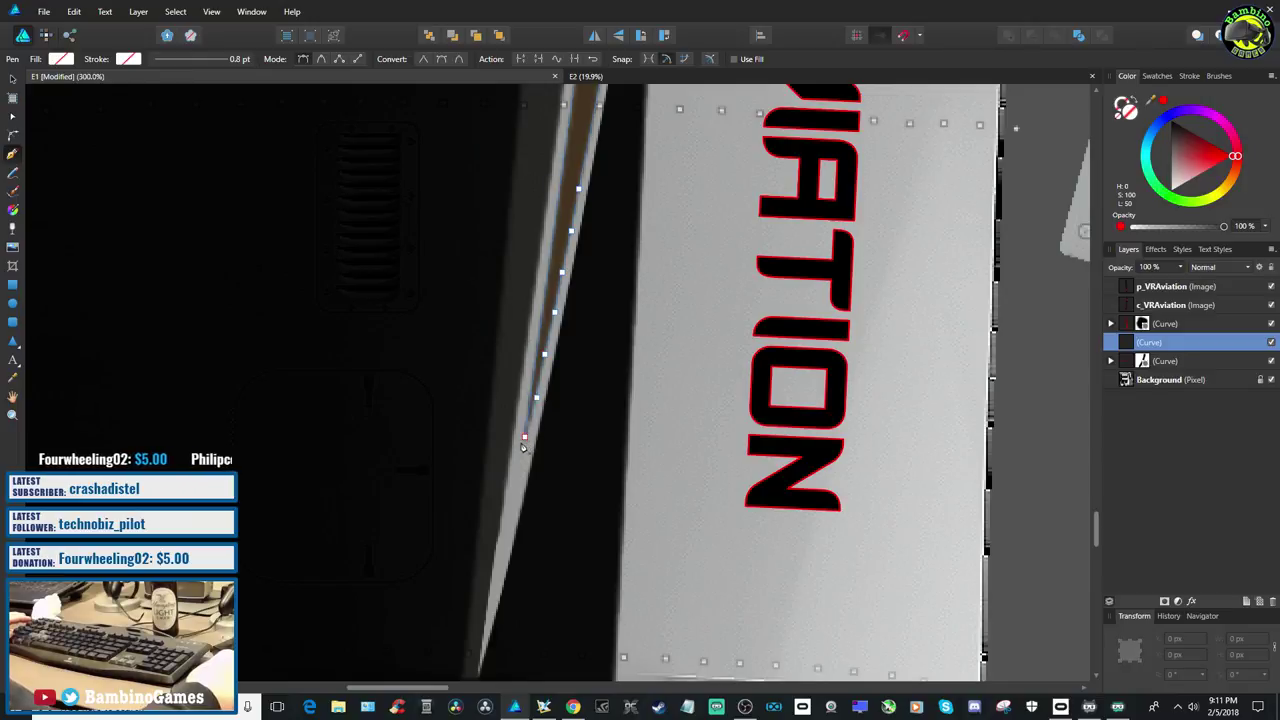
Fill the traced nose stripe shape with the recently used red and deselect it
{"action": "left_click", "coordinate": [56, 62]}
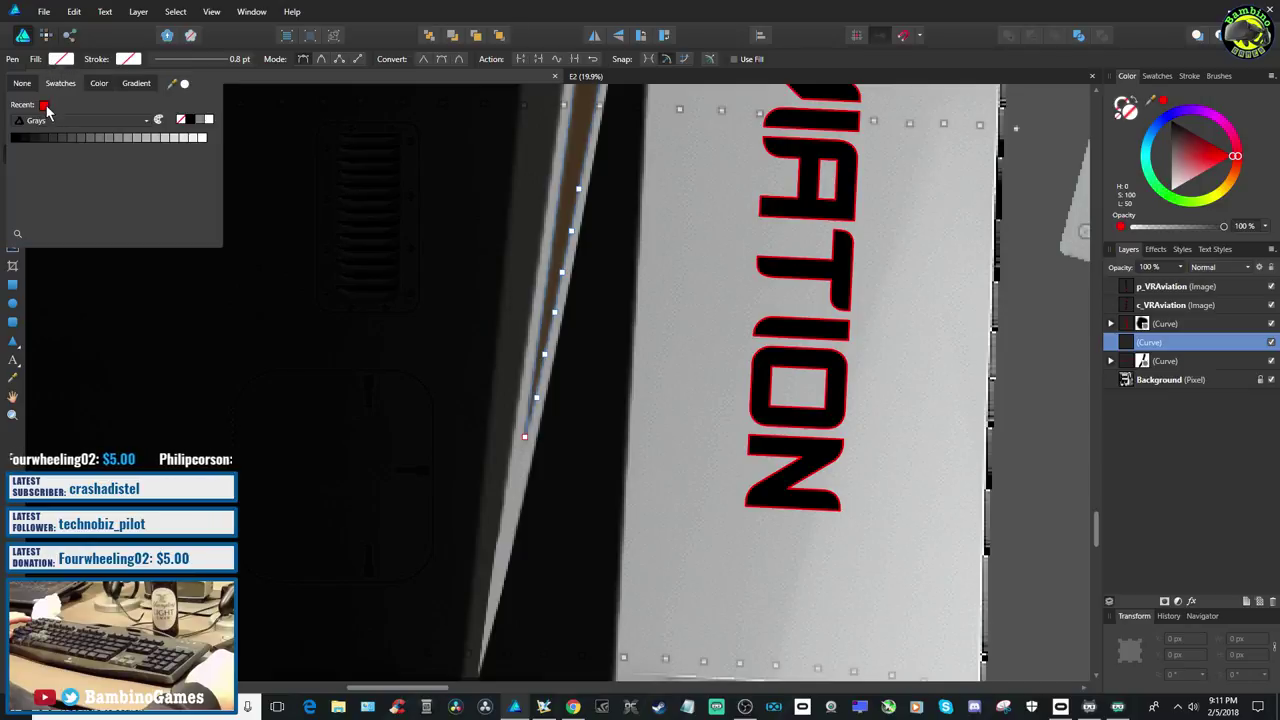
{"action": "left_click", "coordinate": [44, 105]}
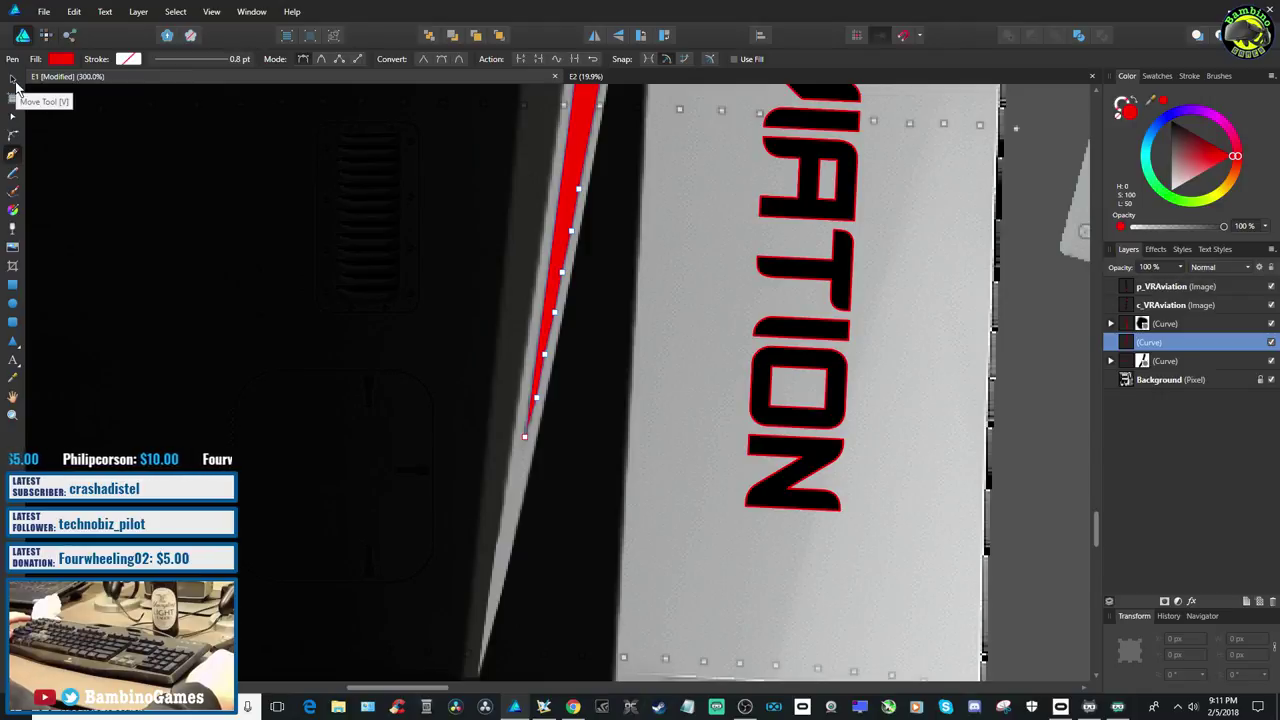
{"action": "key", "text": "ctrl+minus"}
{"action": "key", "text": "ctrl+minus"}
{"action": "key", "text": "ctrl+minus"}
{"action": "key", "text": "ctrl+minus"}
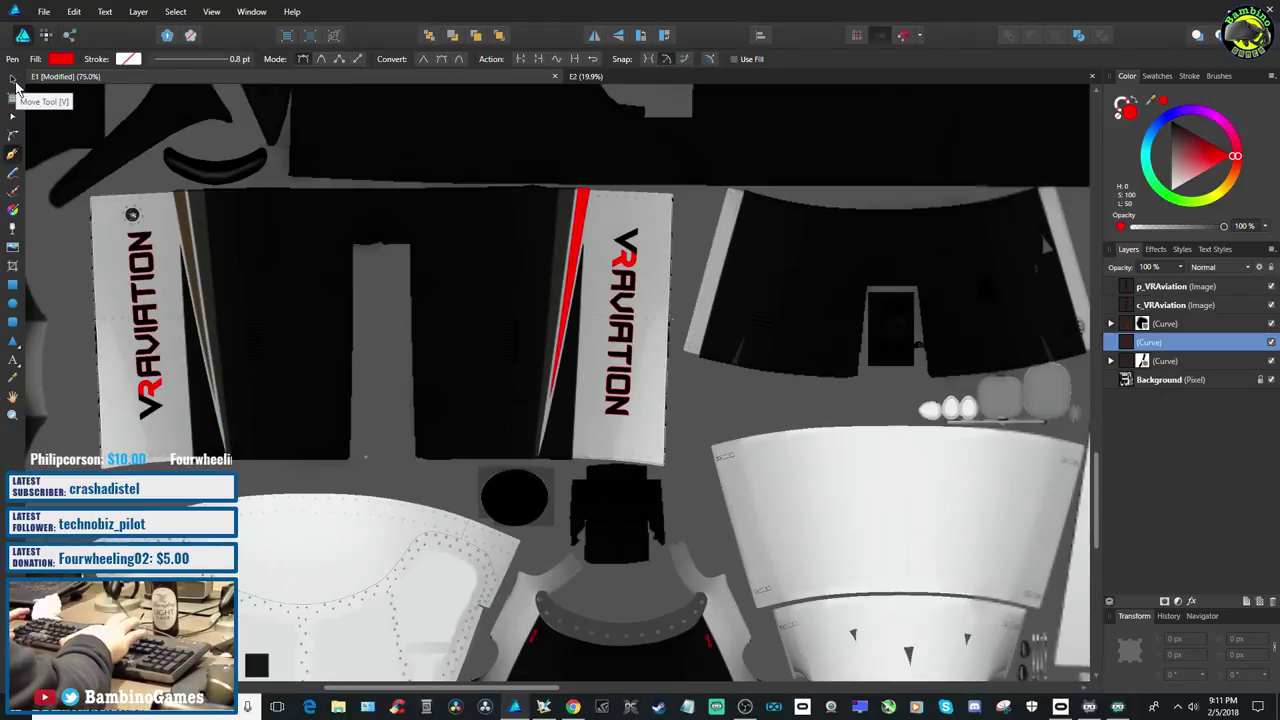
{"action": "left_click", "coordinate": [12, 79]}
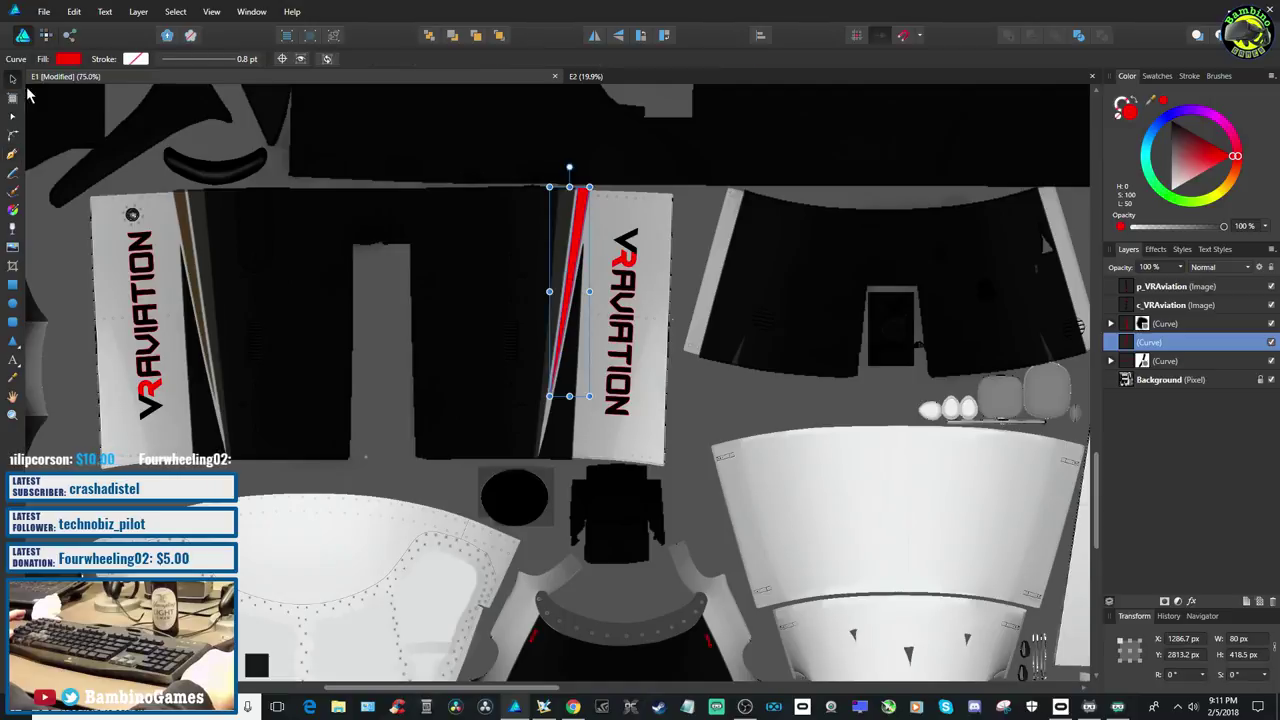
{"action": "left_click", "coordinate": [115, 108]}
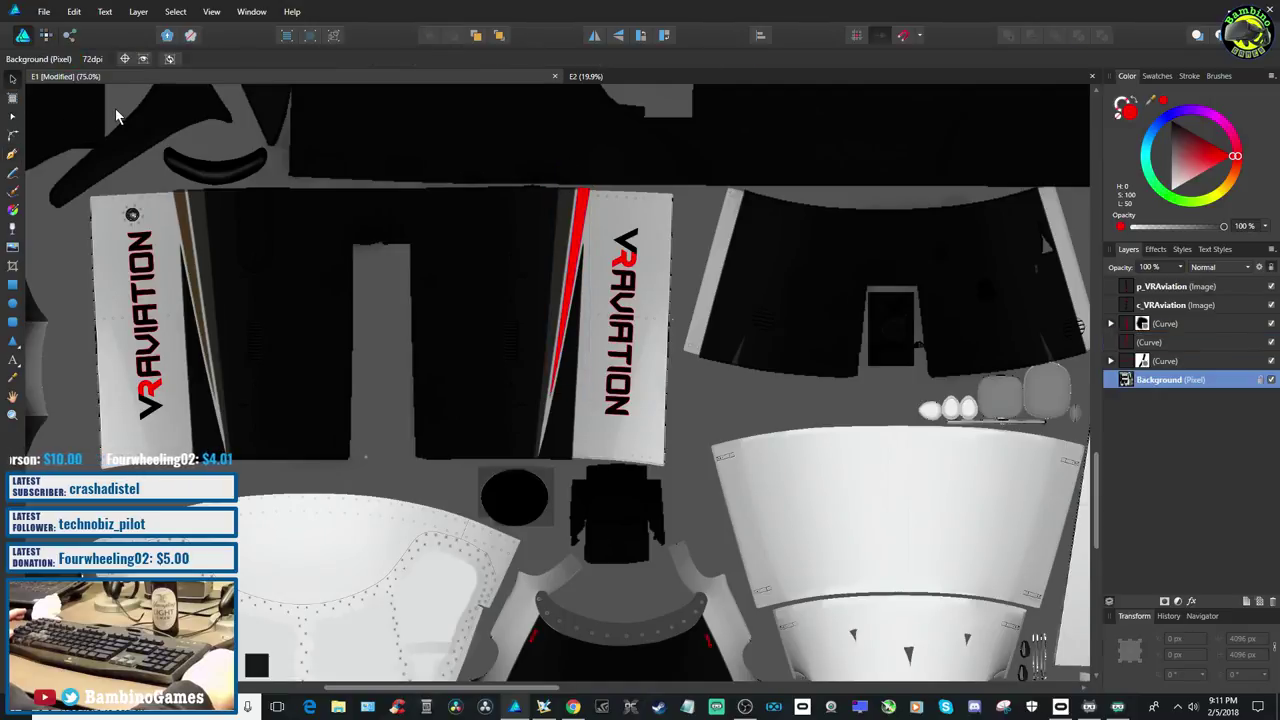
Save the E1 document and export it as the PNG file E1 in the VR Aviation objects folder, replacing the existing file
{"action": "left_click", "coordinate": [44, 11]}
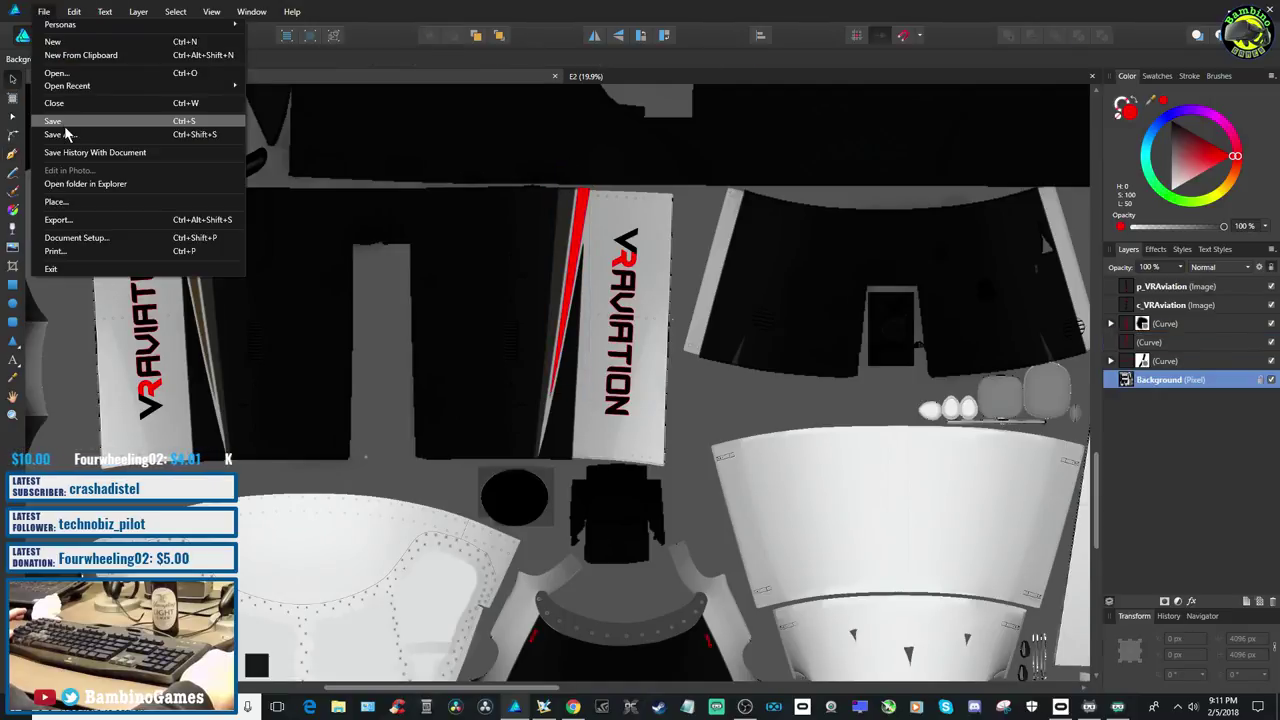
{"action": "left_click", "coordinate": [65, 127]}
{"action": "left_click", "coordinate": [44, 11]}
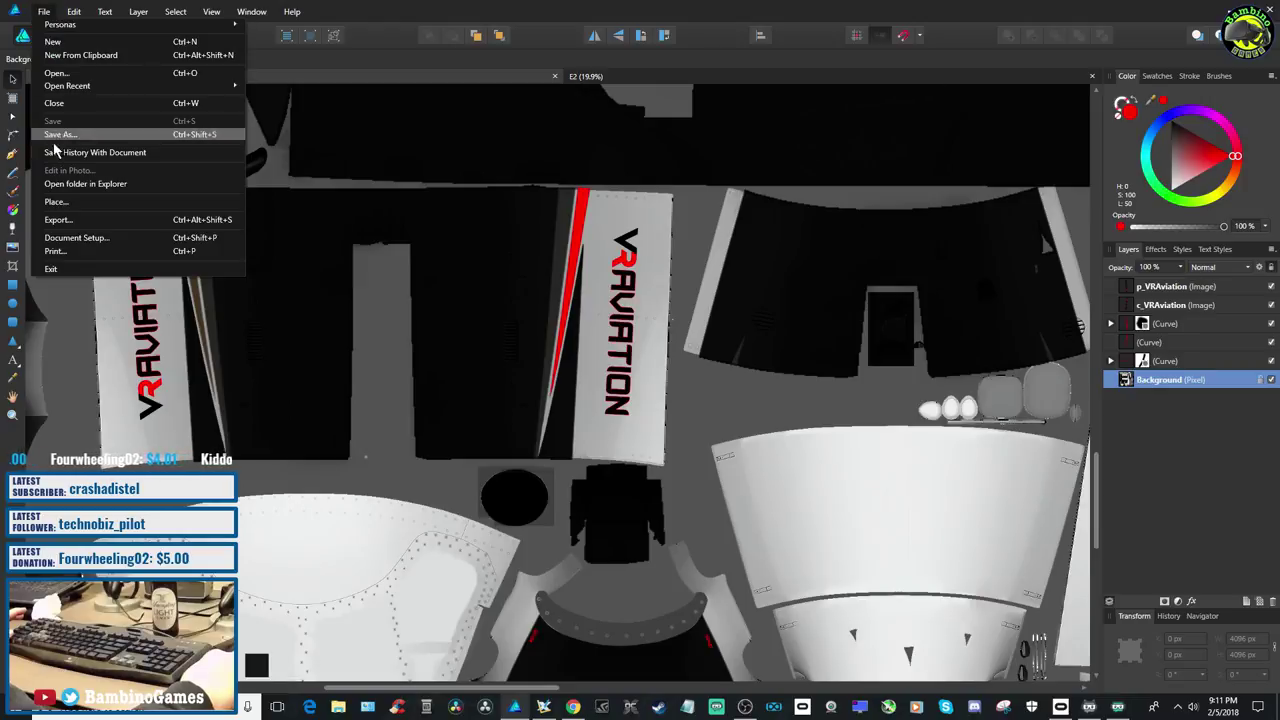
{"action": "left_click", "coordinate": [60, 220]}
{"action": "left_click", "coordinate": [697, 430]}
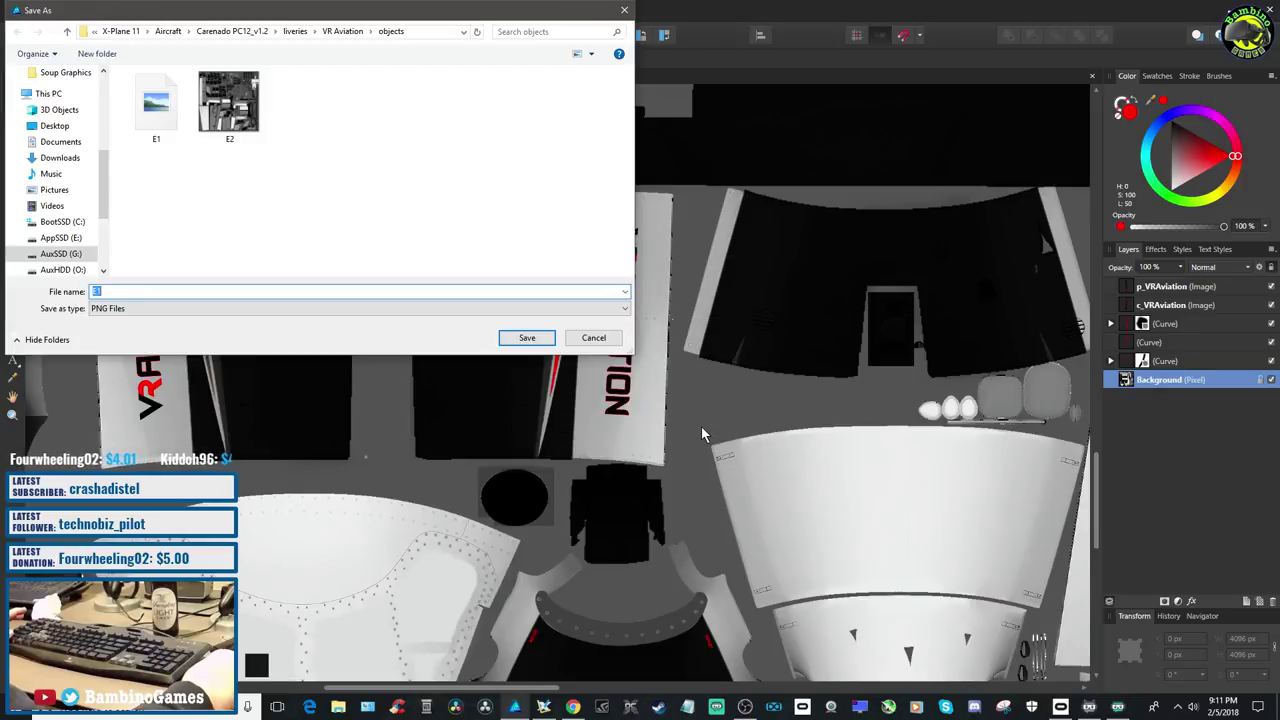
{"action": "left_click", "coordinate": [520, 338]}
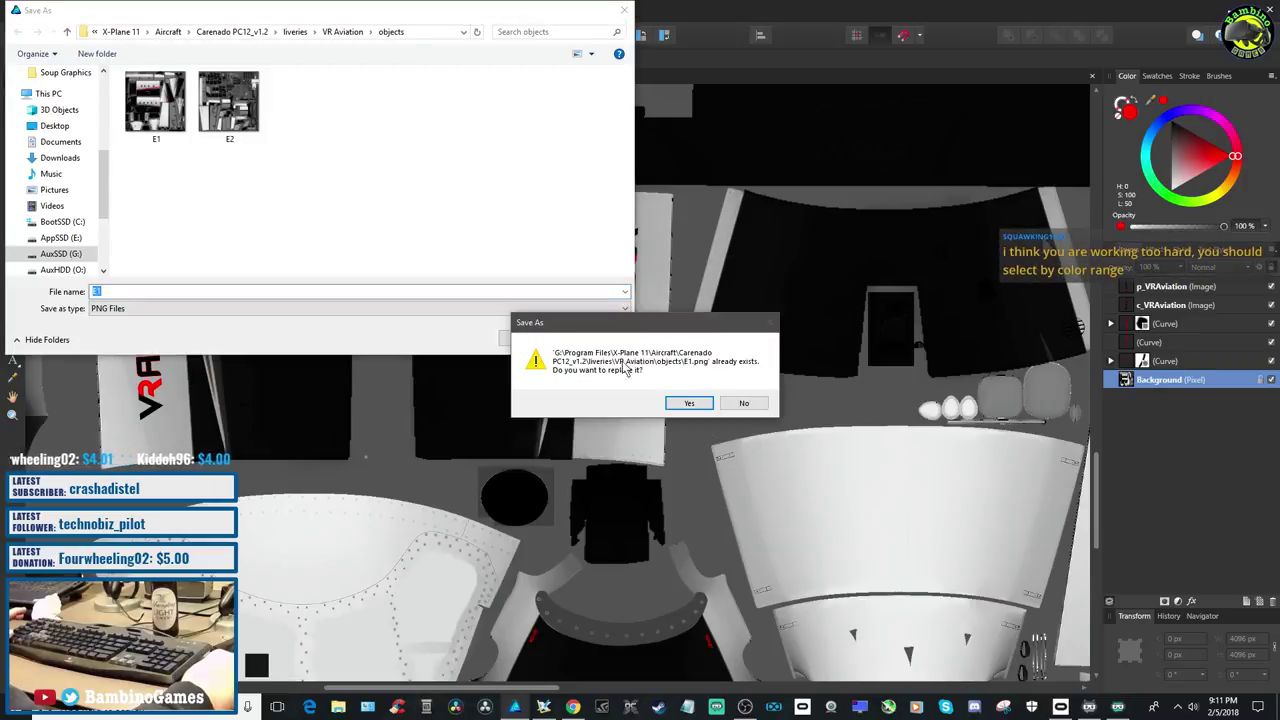
{"action": "left_click", "coordinate": [689, 402]}
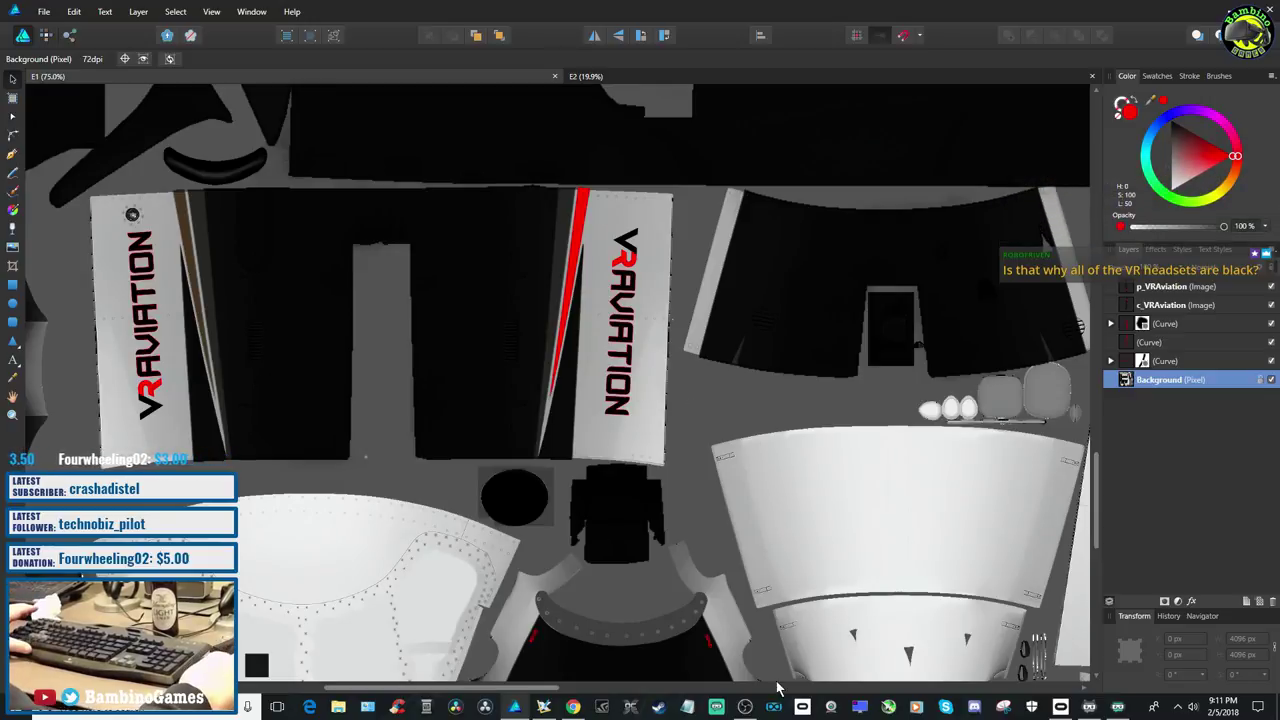
Switch to X-System, reload the Carenado PC12_v1.2 with the VR Aviation livery to check the nose stripe, and return to Affinity Designer
{"action": "left_click", "coordinate": [543, 707]}
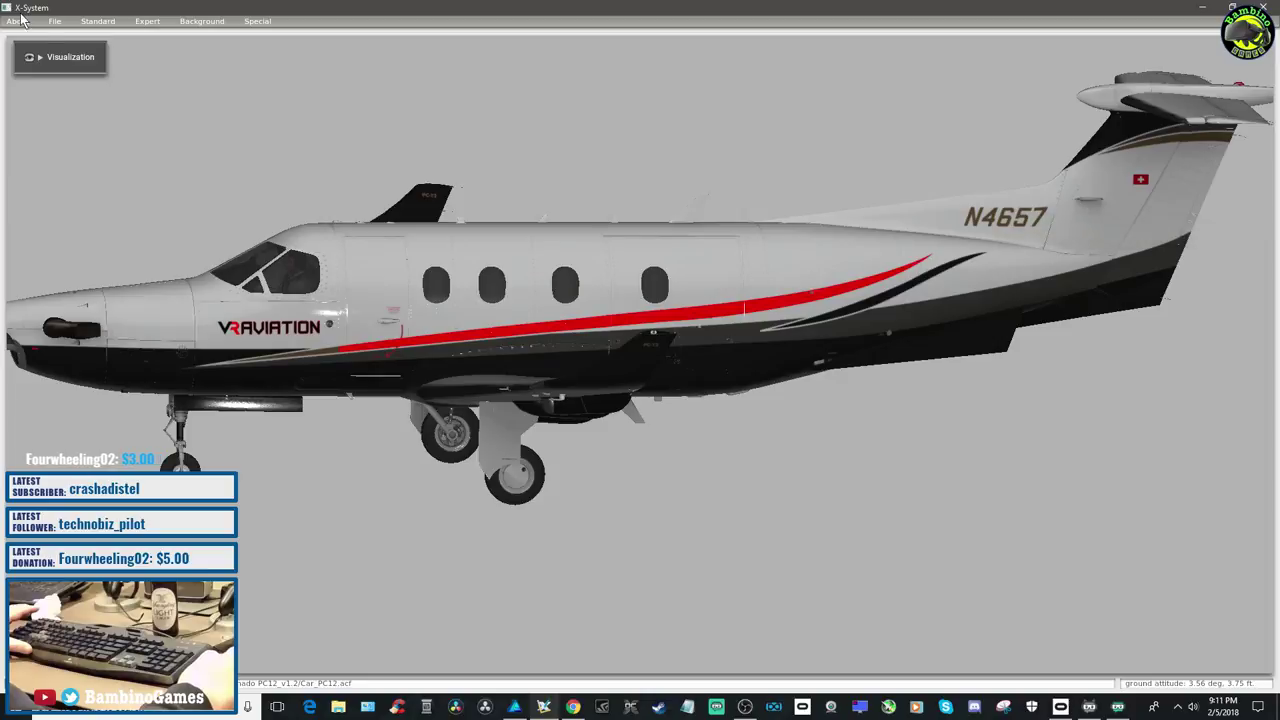
{"action": "left_click", "coordinate": [54, 22]}
{"action": "left_click", "coordinate": [62, 41]}
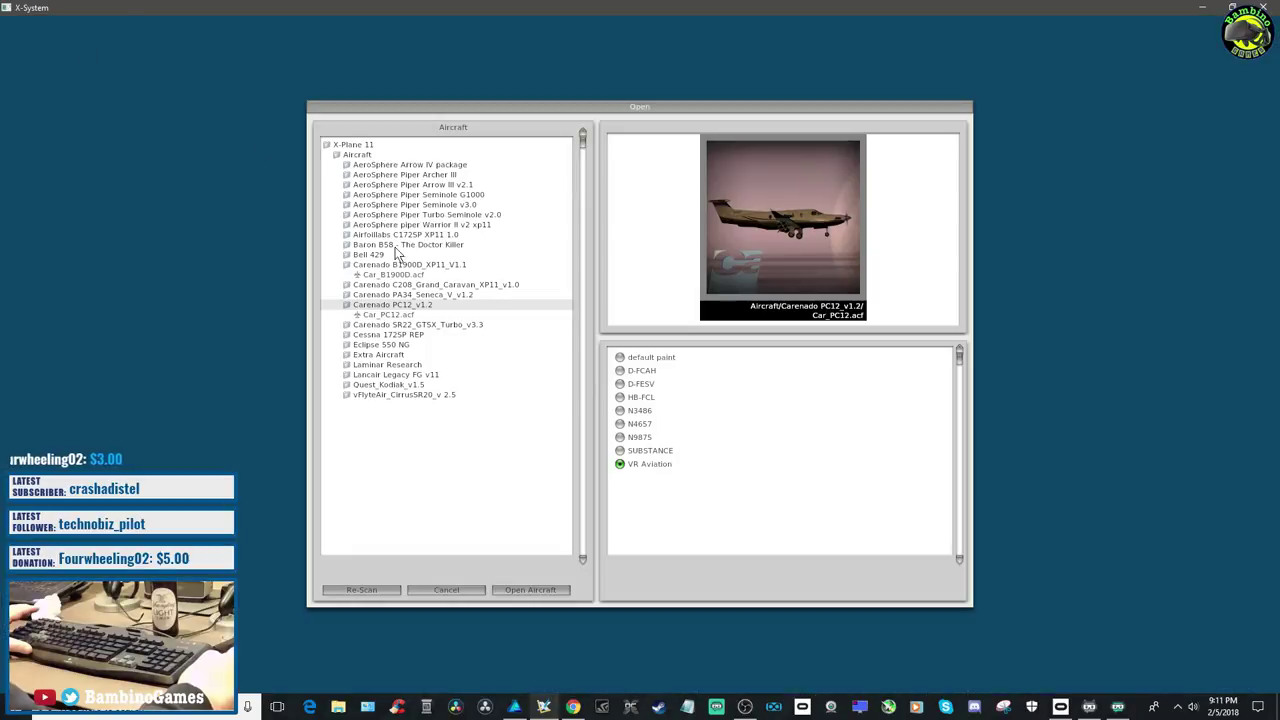
{"action": "left_click", "coordinate": [527, 591]}
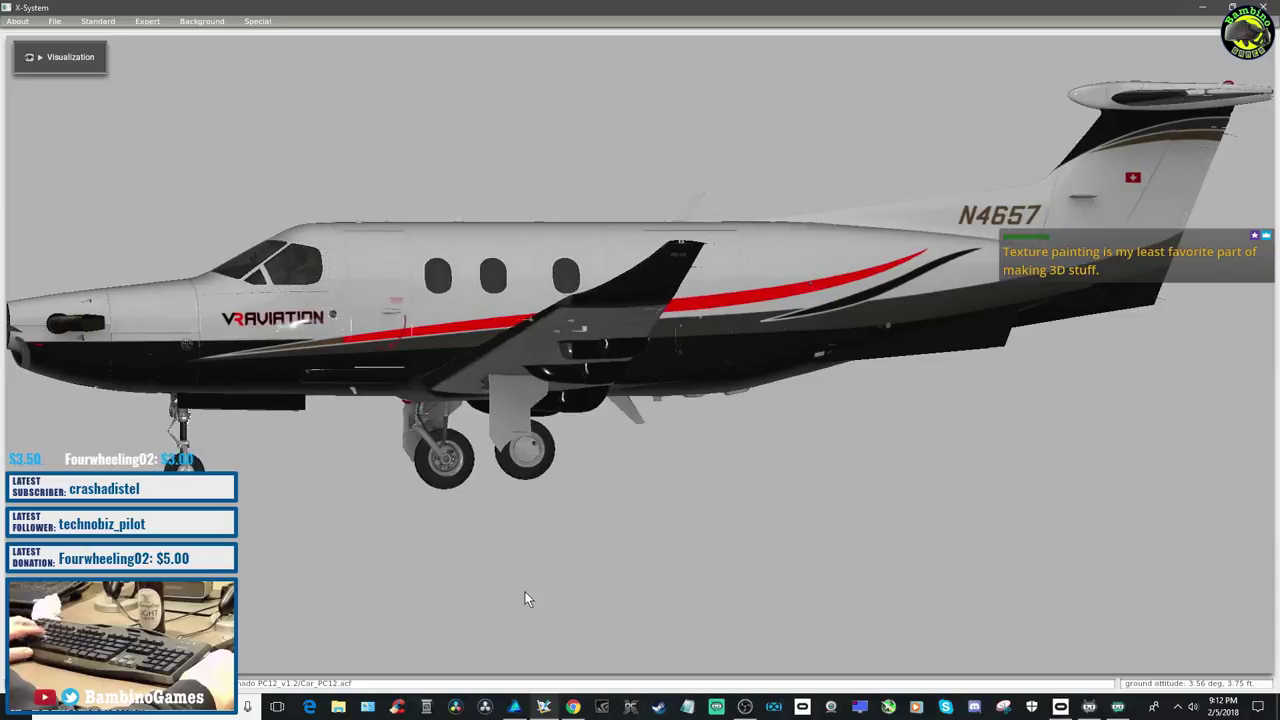
{"action": "left_click", "coordinate": [511, 708]}
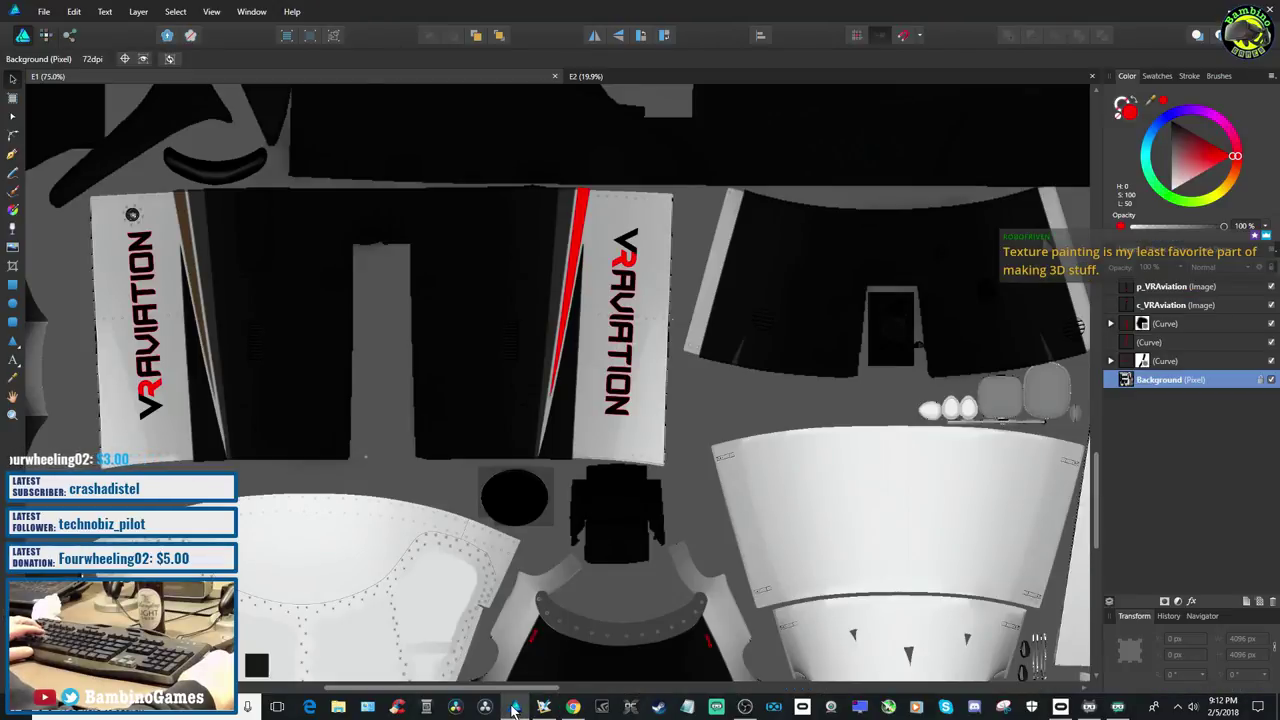
Duplicate the red nose stripe curve, move the copy over the brown stripe on the opposite nose side, and flip it horizontally
{"action": "left_click", "coordinate": [583, 211]}
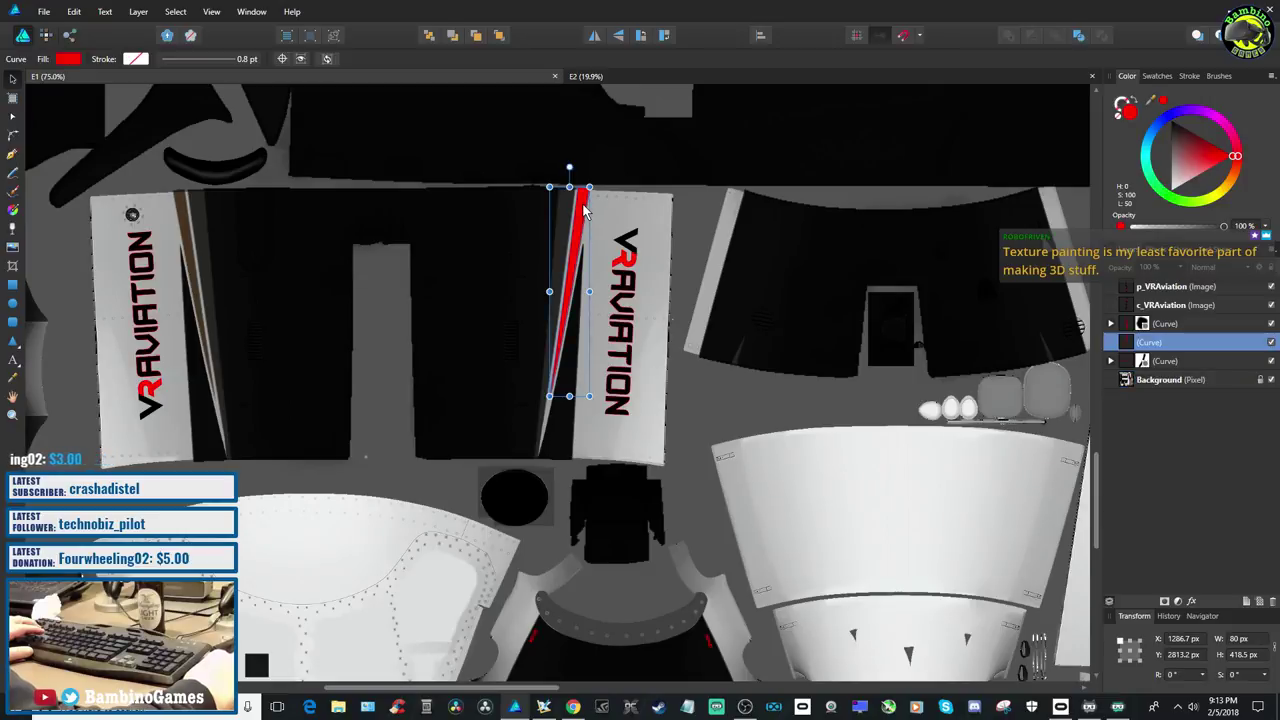
{"action": "right_click", "coordinate": [1208, 345]}
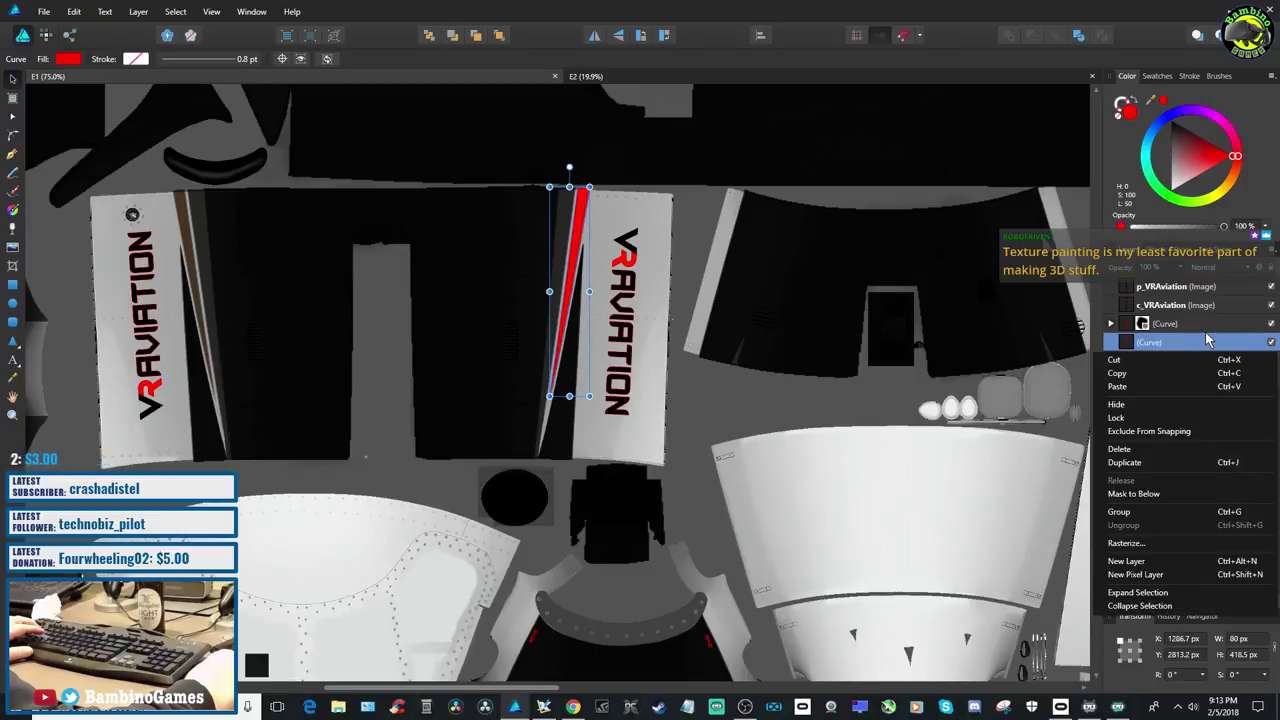
{"action": "left_click", "coordinate": [1148, 462]}
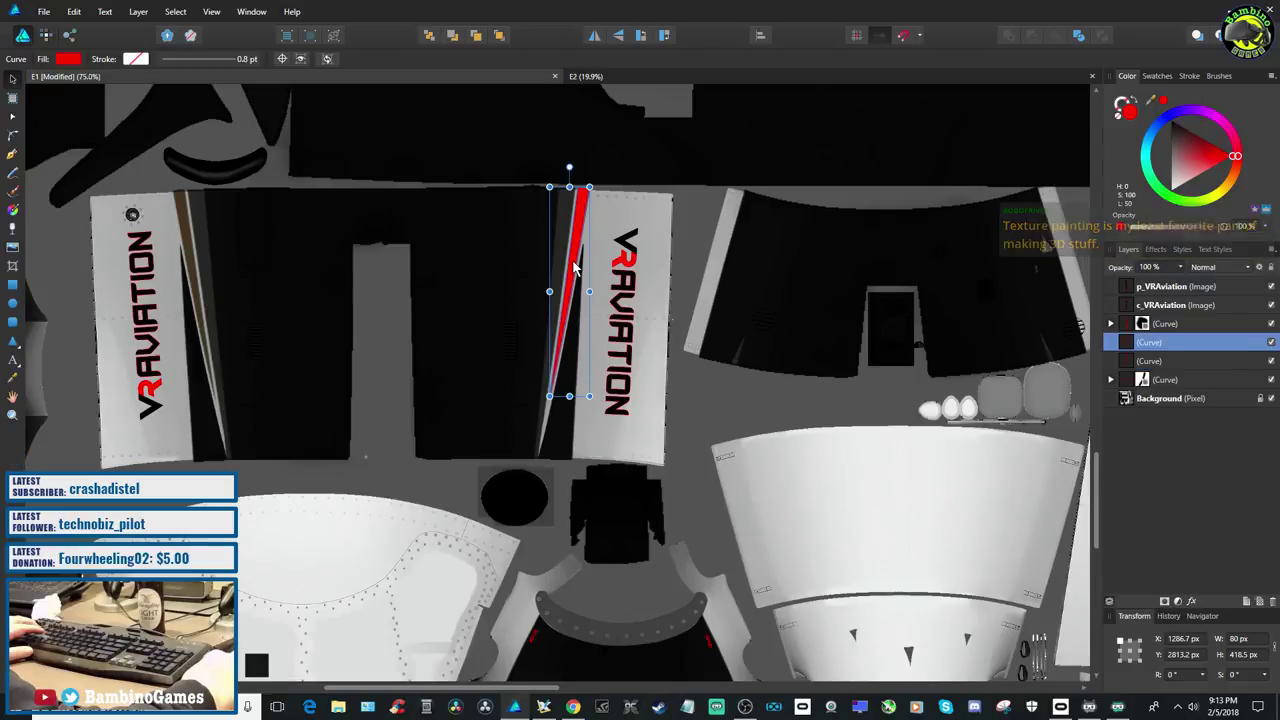
{"action": "left_click_drag", "start_coordinate": [575, 268], "coordinate": [203, 273]}
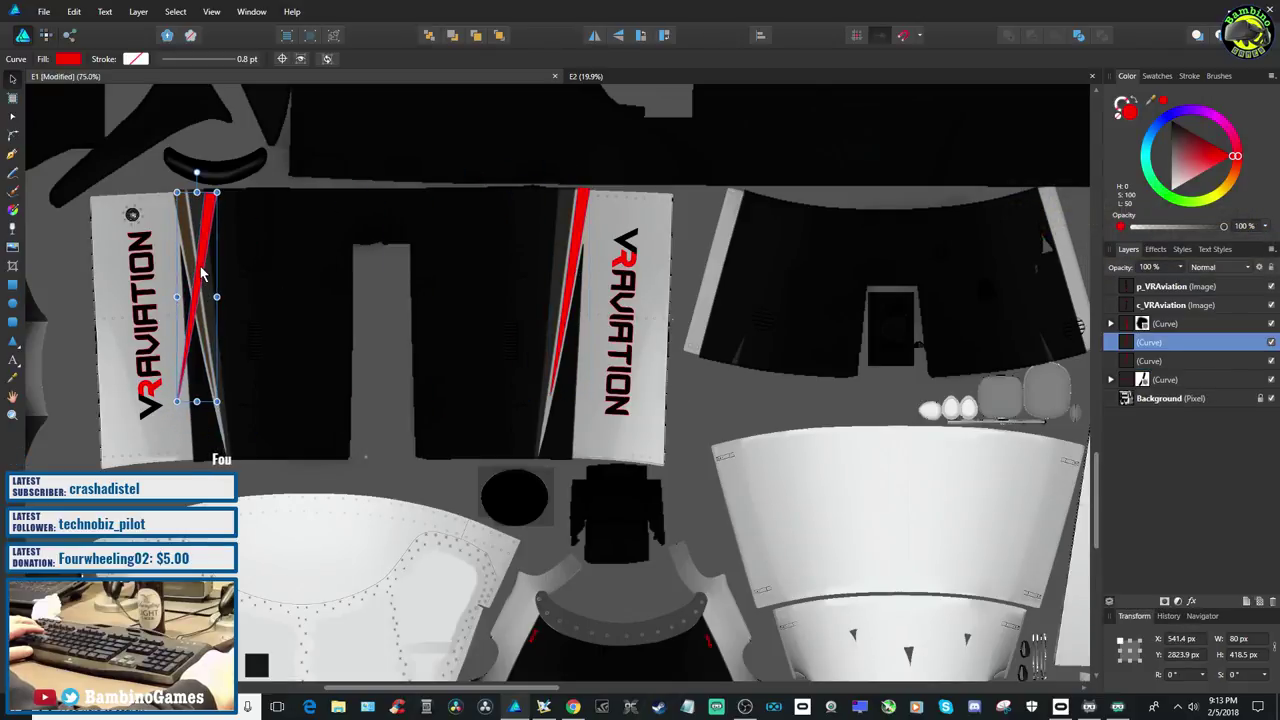
{"action": "right_click", "coordinate": [202, 268]}
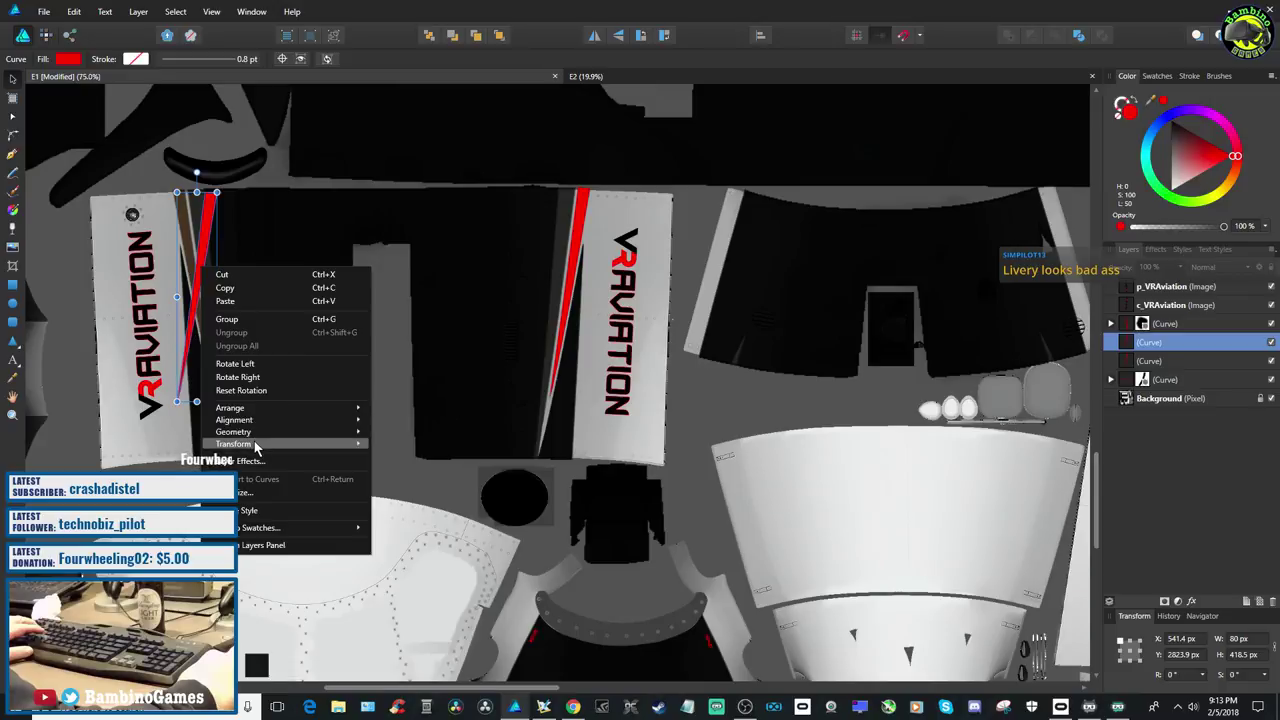
{"action": "mouse_move", "coordinate": [257, 444]}
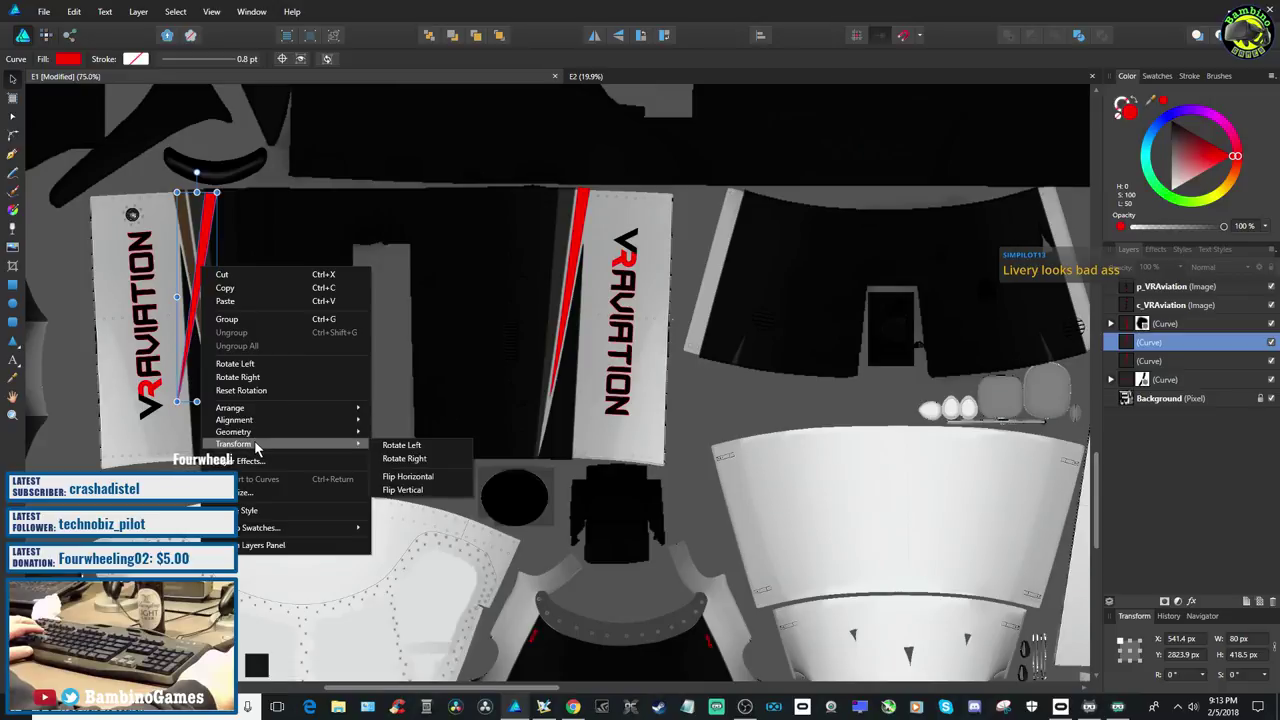
{"action": "left_click", "coordinate": [406, 477]}
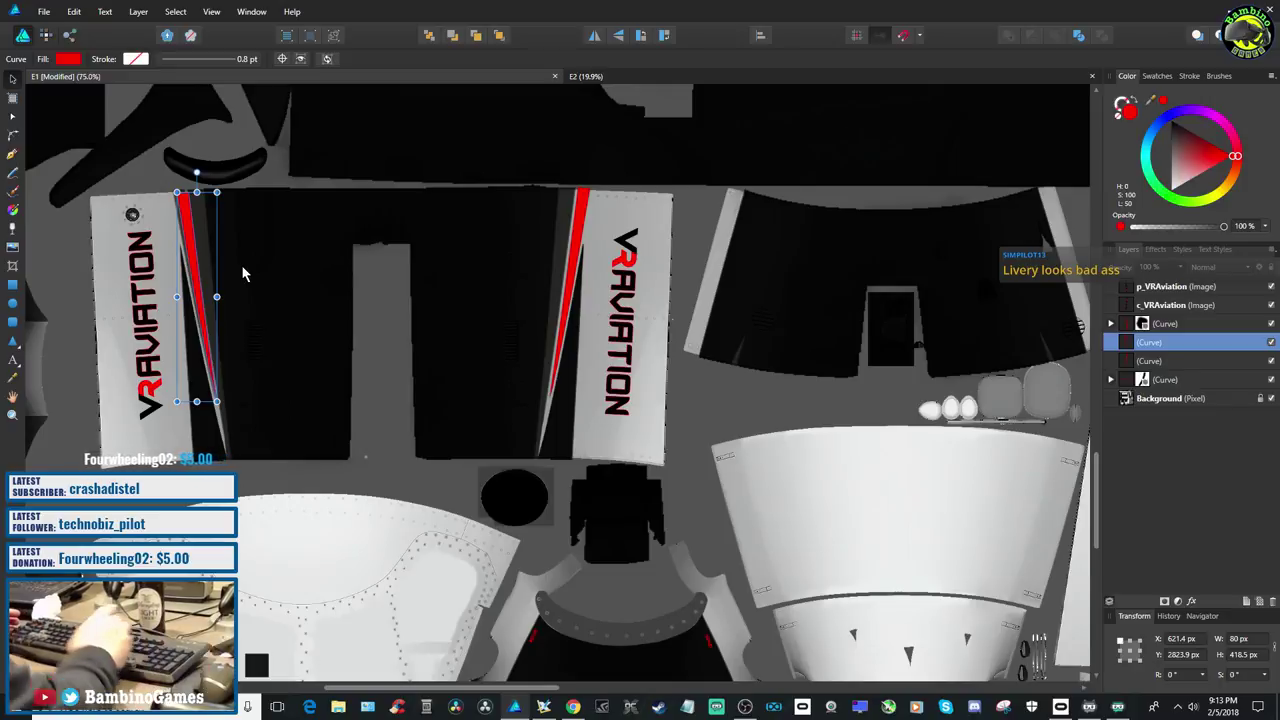
Nudge and slightly stretch the flipped red stripe so it covers the brown stripe down to its lower tip, and deselect it
{"action": "key", "text": "ctrl+plus"}
{"action": "key", "text": "ctrl+plus"}
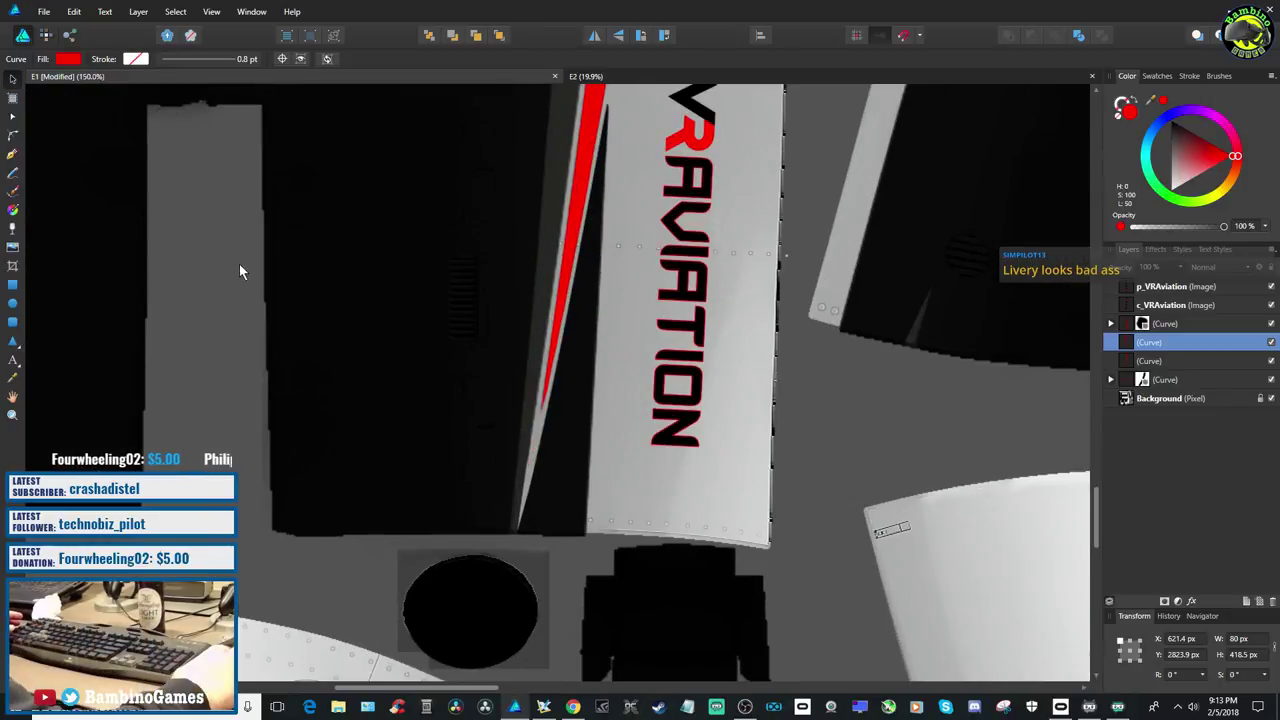
{"action": "left_click_drag", "start_coordinate": [440, 690], "coordinate": [347, 559]}
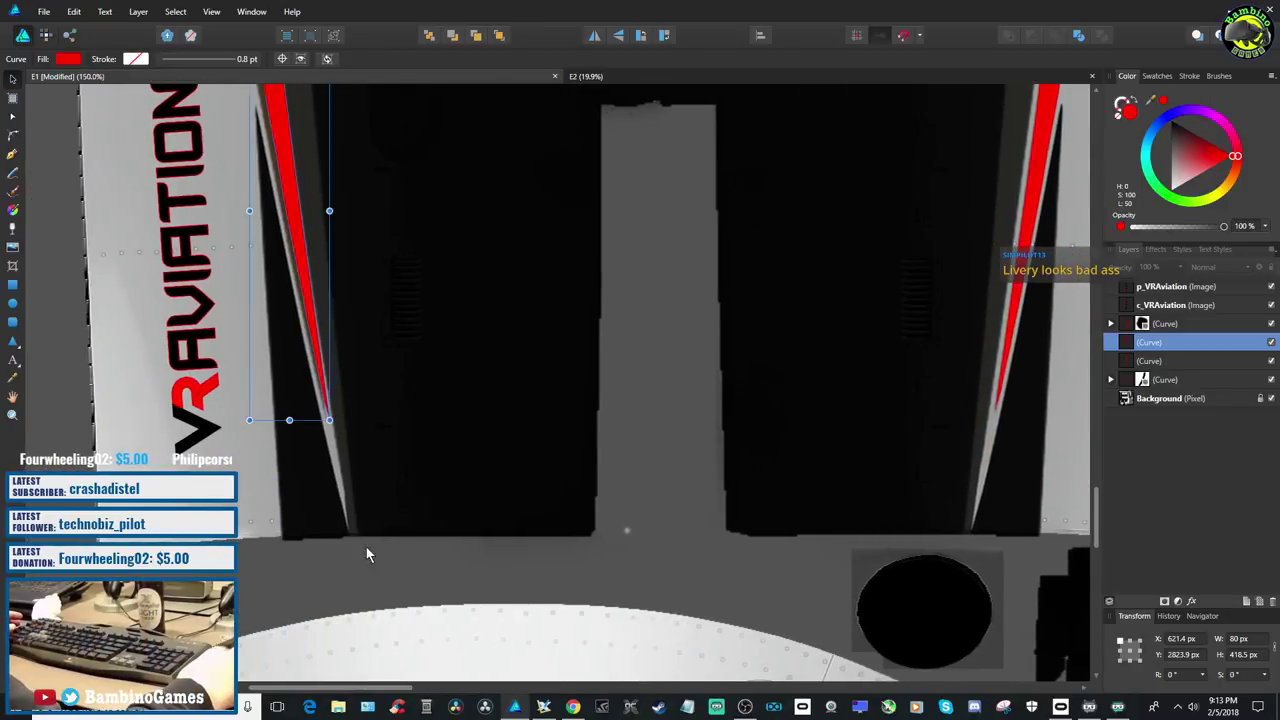
{"action": "scroll", "coordinate": [400, 526], "scroll_direction": "up", "scroll_amount": 5}
{"action": "left_click_drag", "start_coordinate": [287, 415], "coordinate": [276, 406]}
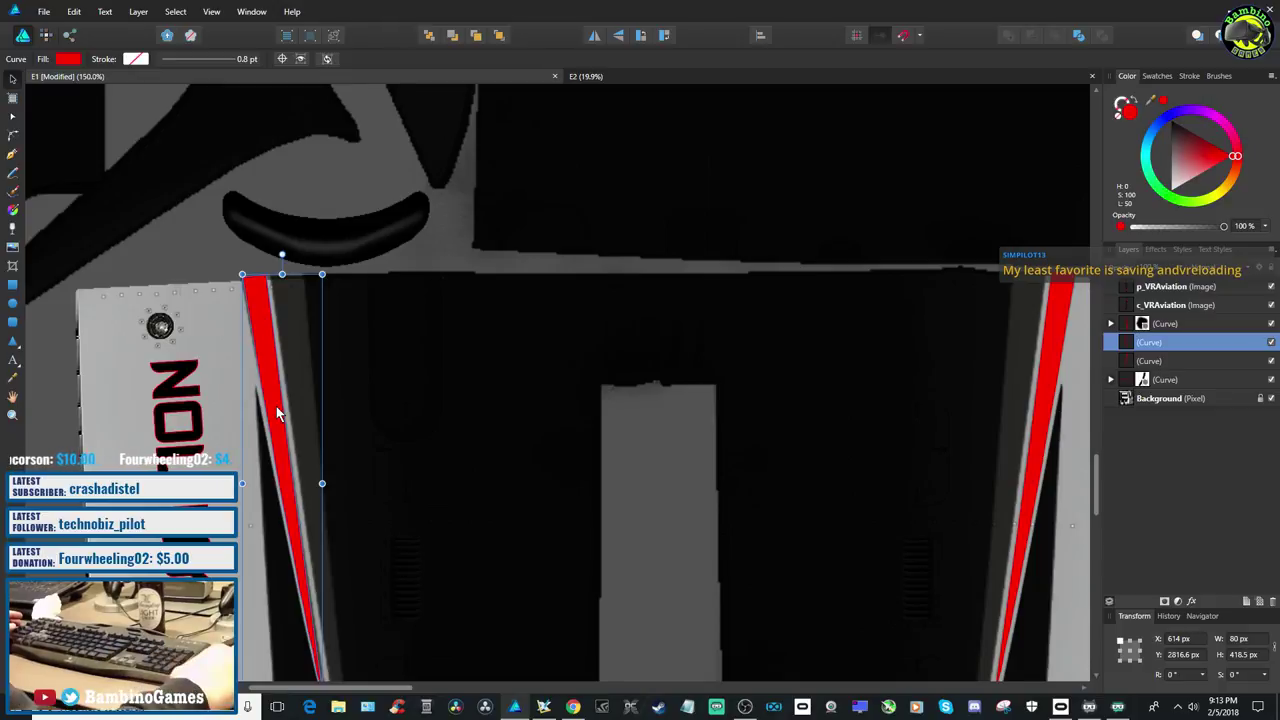
{"action": "scroll", "coordinate": [276, 406], "scroll_direction": "down", "scroll_amount": 2}
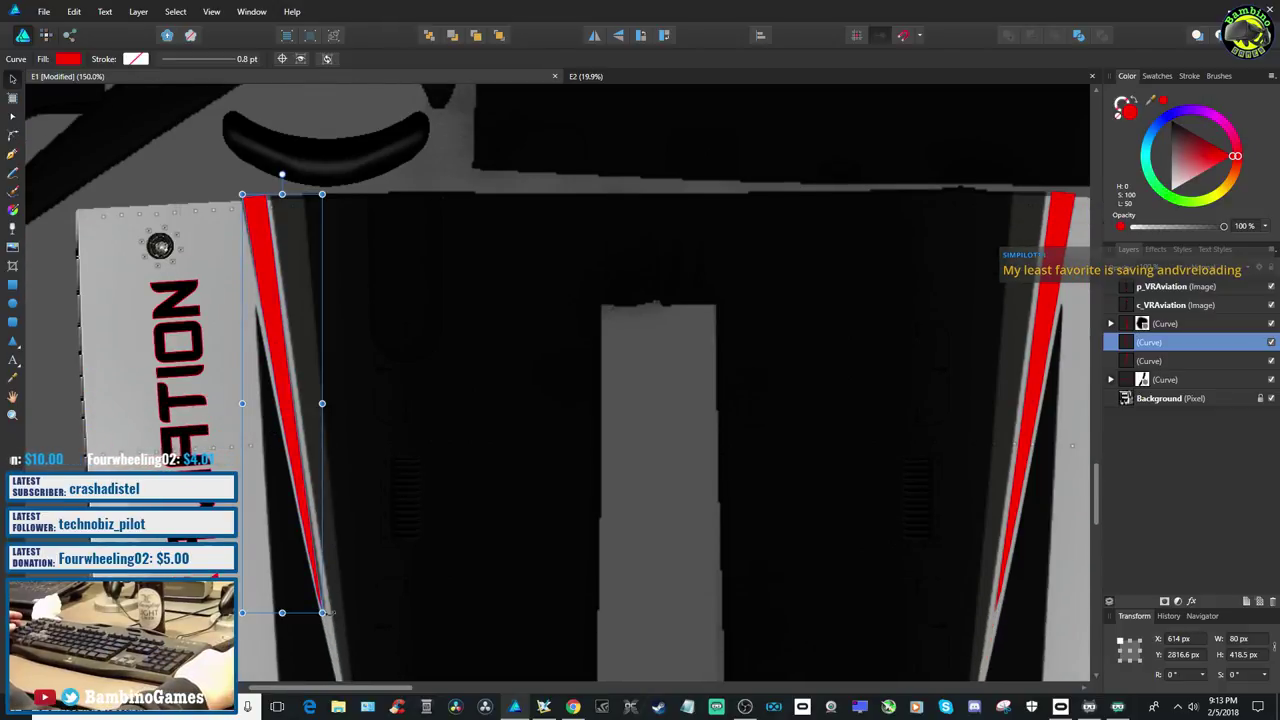
{"action": "left_click_drag", "start_coordinate": [324, 614], "coordinate": [334, 616]}
{"action": "left_click", "coordinate": [156, 178]}
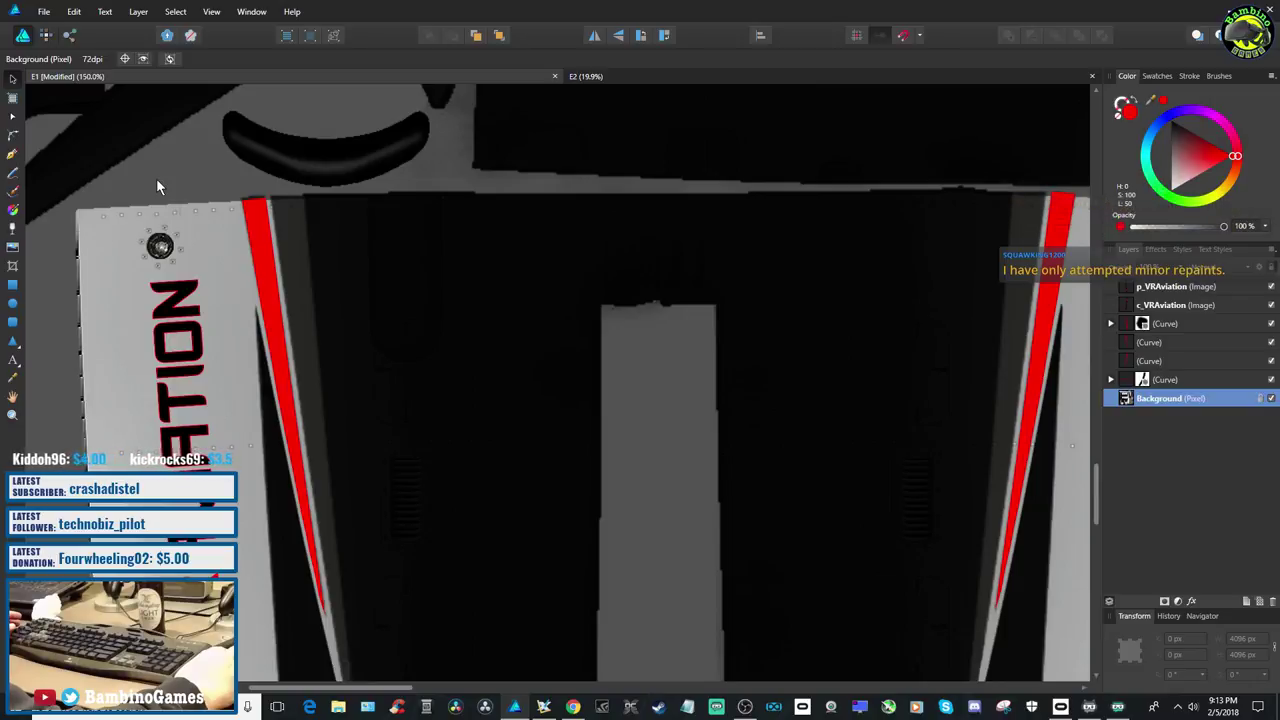
Save the E1 document and export it as PNG over the existing E1 file in the VR Aviation objects folder
{"action": "left_click", "coordinate": [45, 12]}
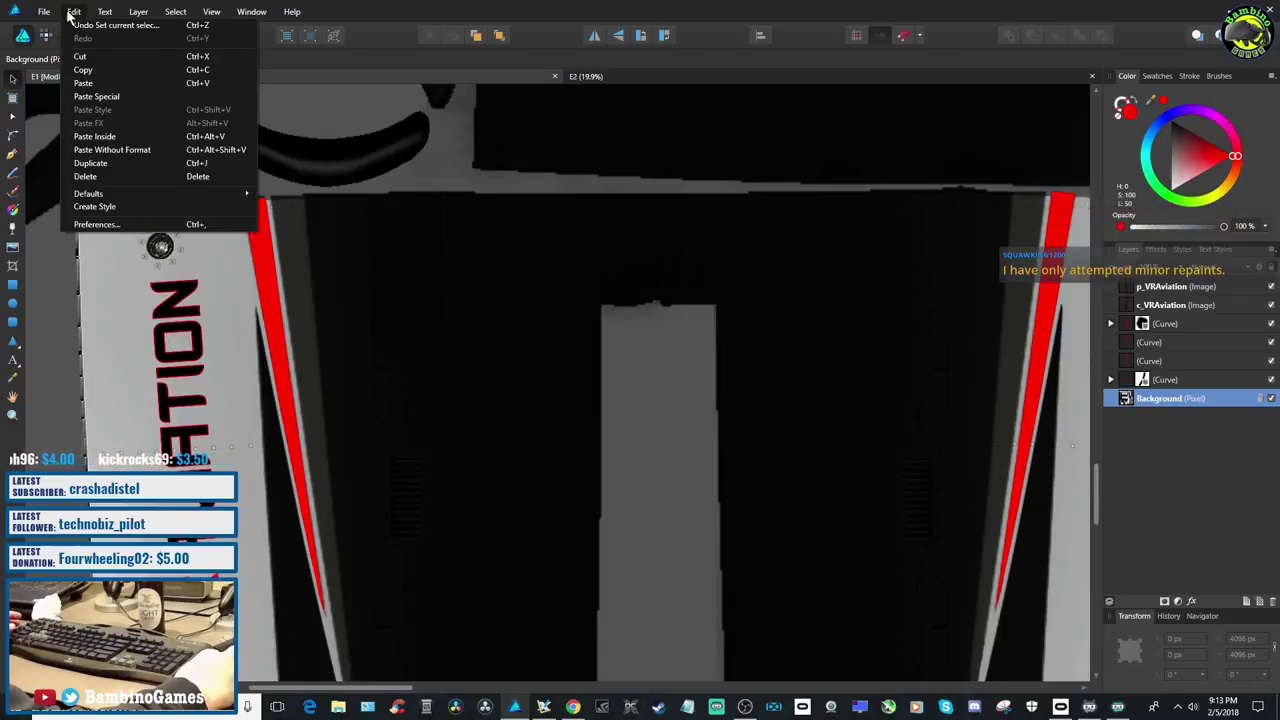
{"action": "left_click", "coordinate": [60, 121]}
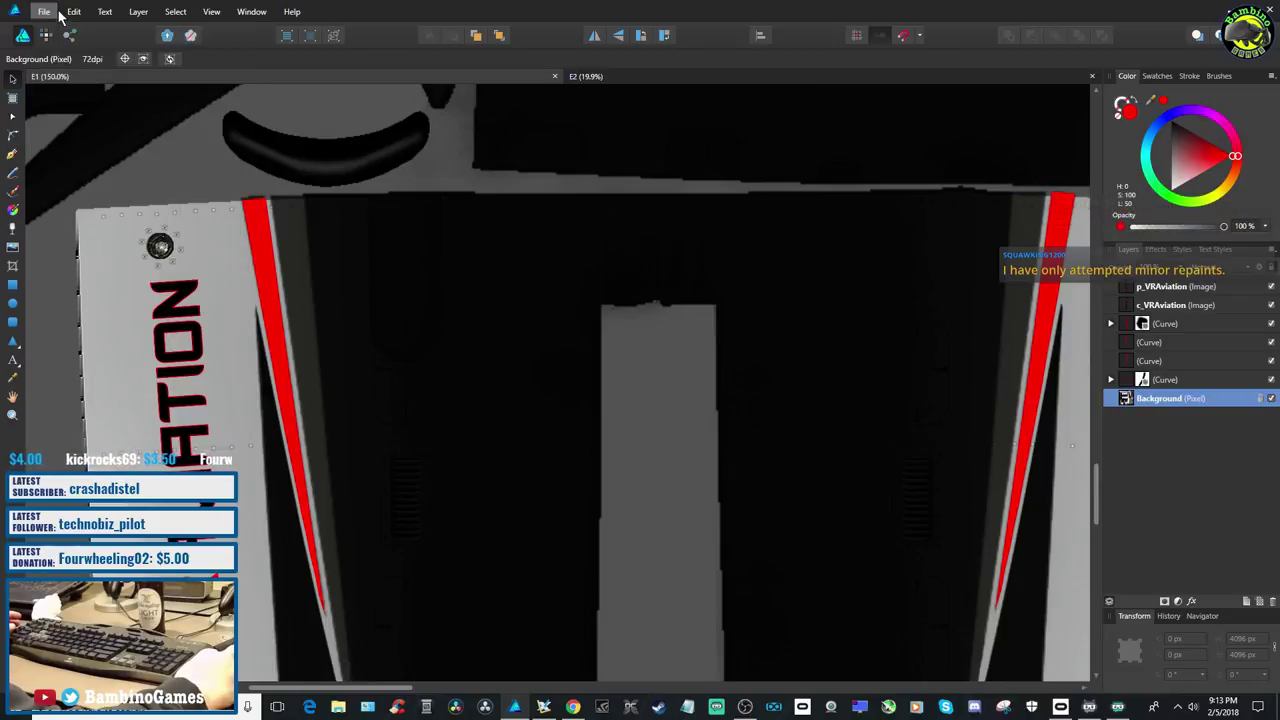
{"action": "left_click", "coordinate": [55, 13]}
{"action": "left_click", "coordinate": [50, 219]}
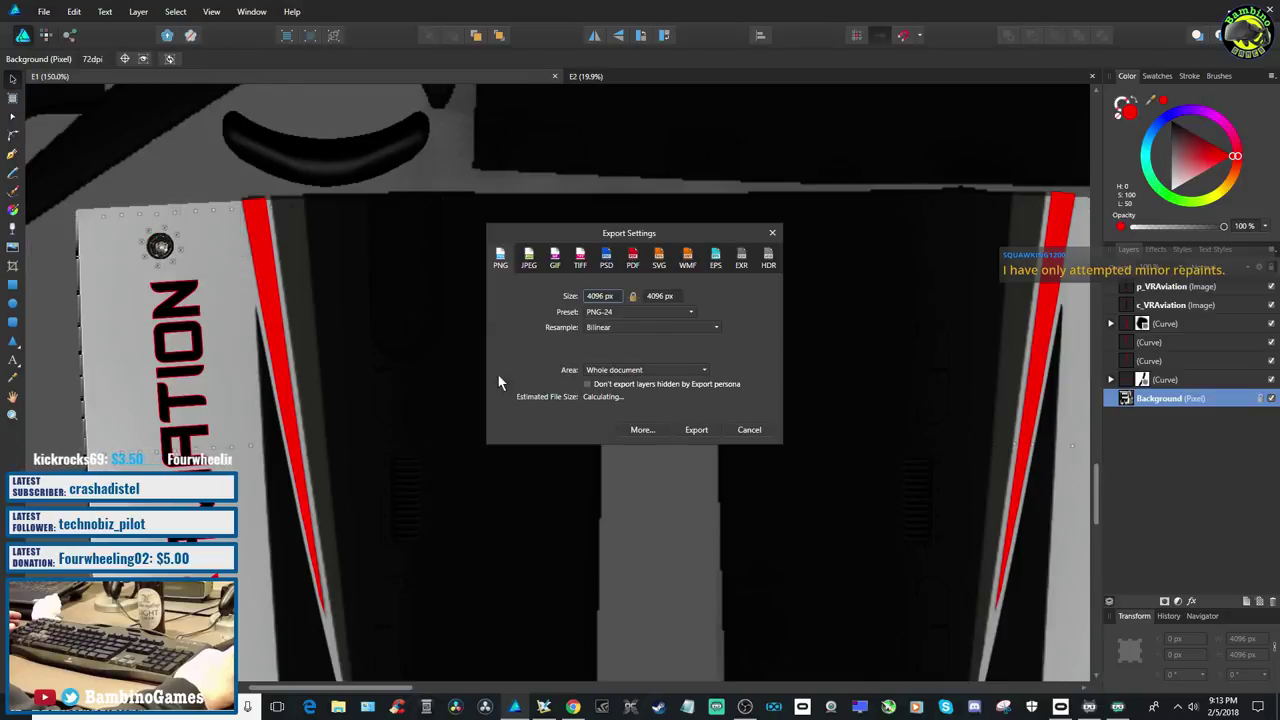
{"action": "left_click", "coordinate": [697, 431]}
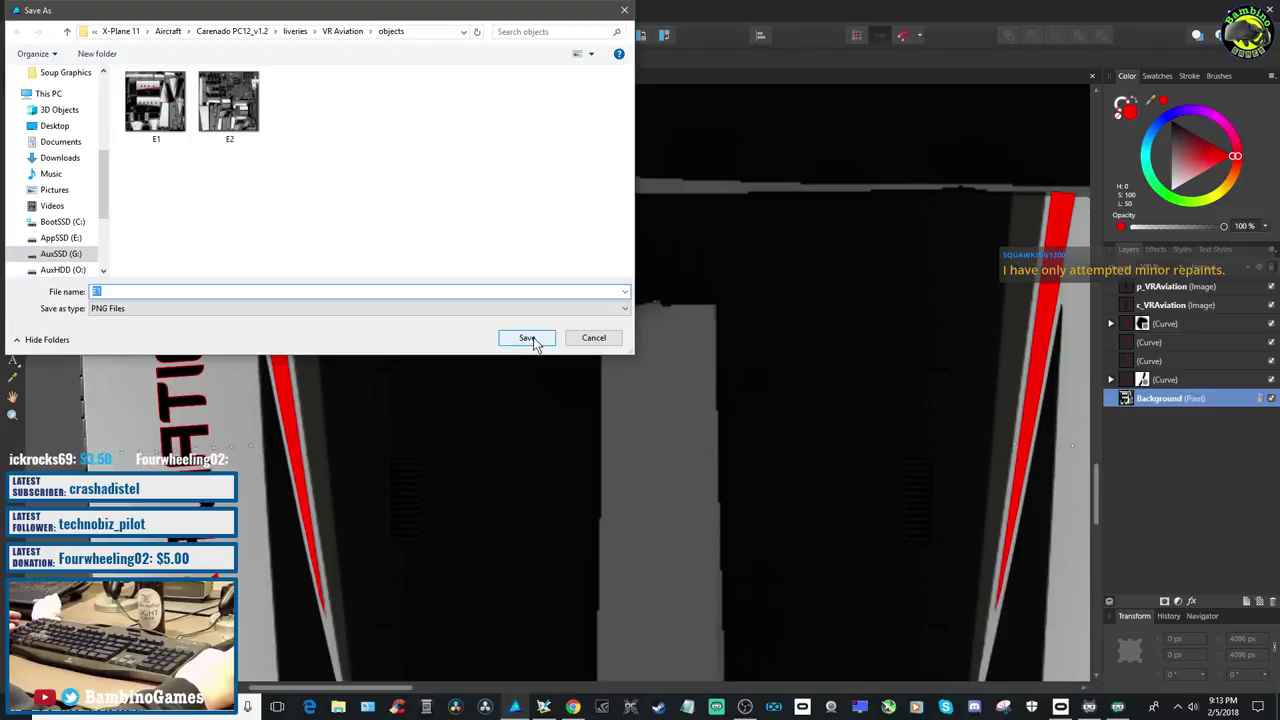
{"action": "left_click", "coordinate": [531, 341]}
{"action": "left_click", "coordinate": [699, 404]}
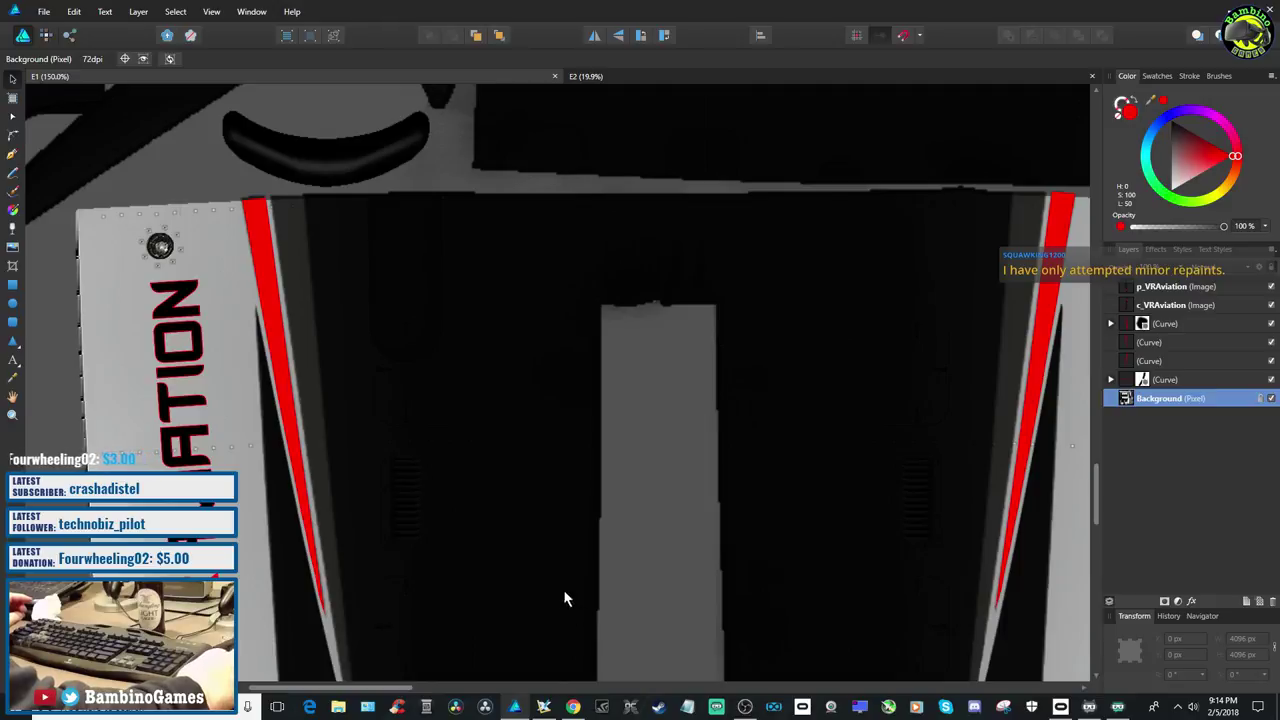
Switch to X-System and reload the Carenado PC12_v1.2 with the VR Aviation livery to check both nose stripes
{"action": "left_click", "coordinate": [543, 706]}
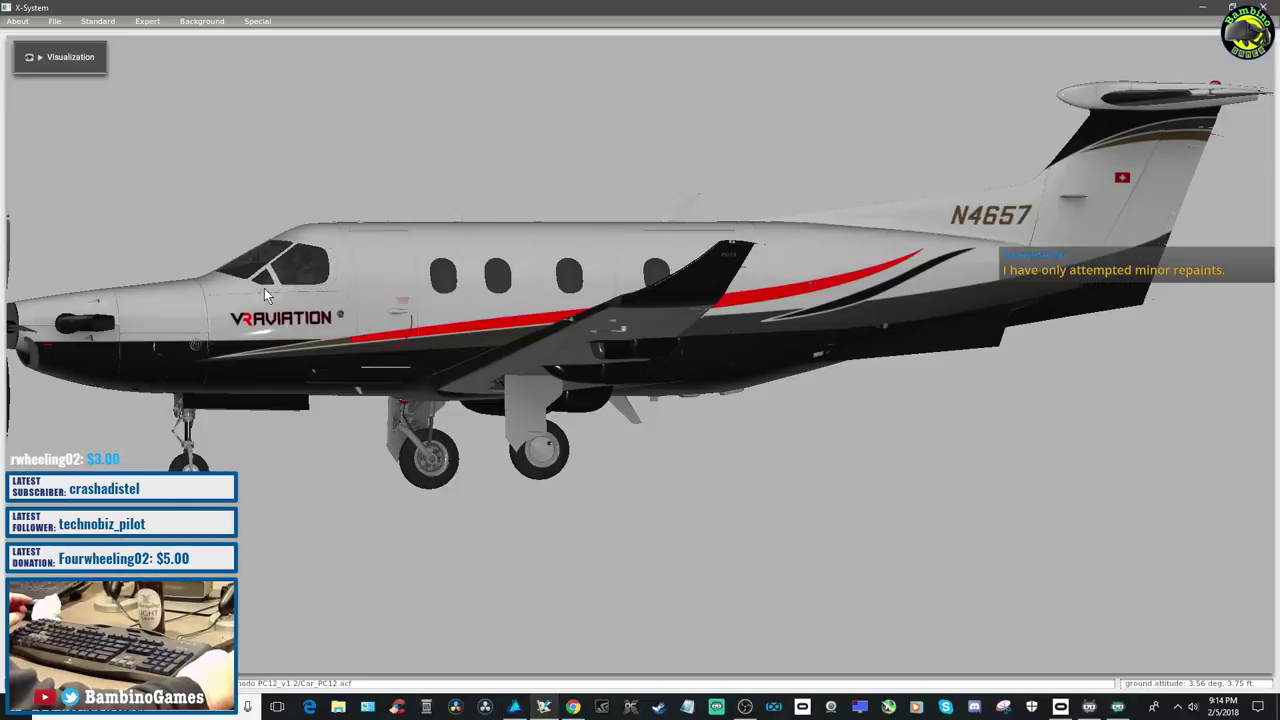
{"action": "left_click", "coordinate": [55, 23]}
{"action": "left_click", "coordinate": [65, 46]}
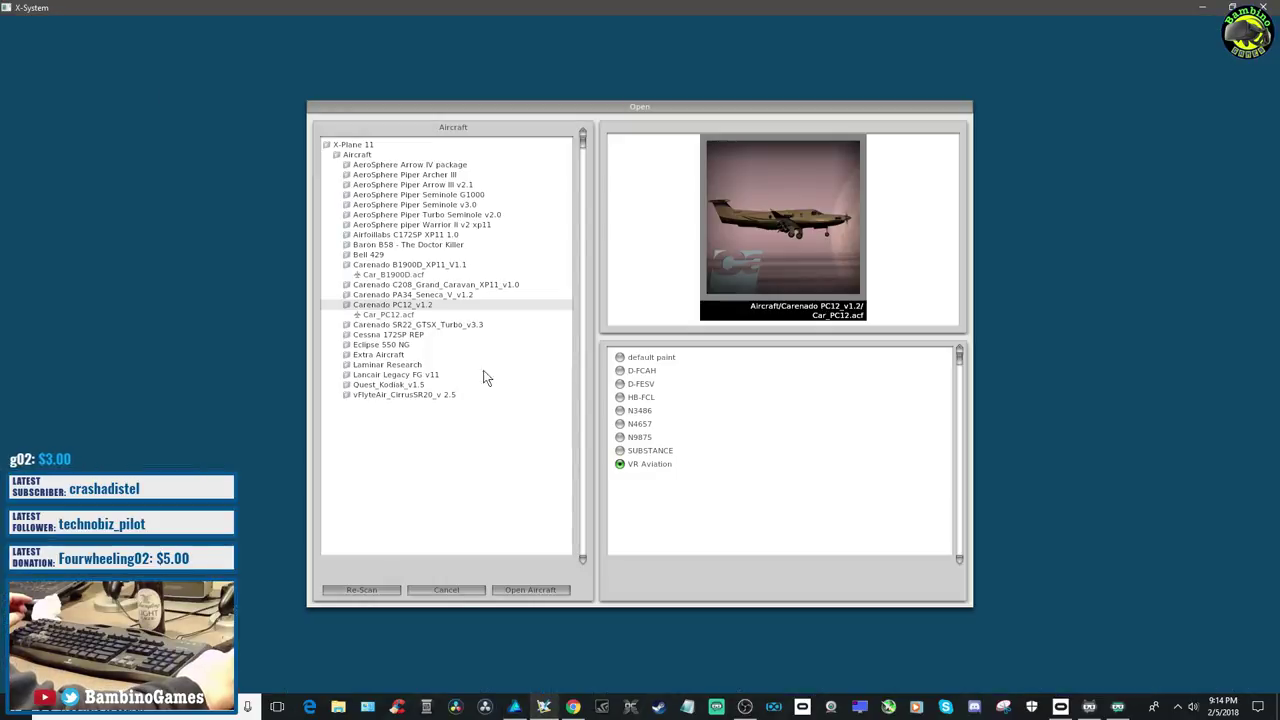
{"action": "left_click", "coordinate": [545, 592]}
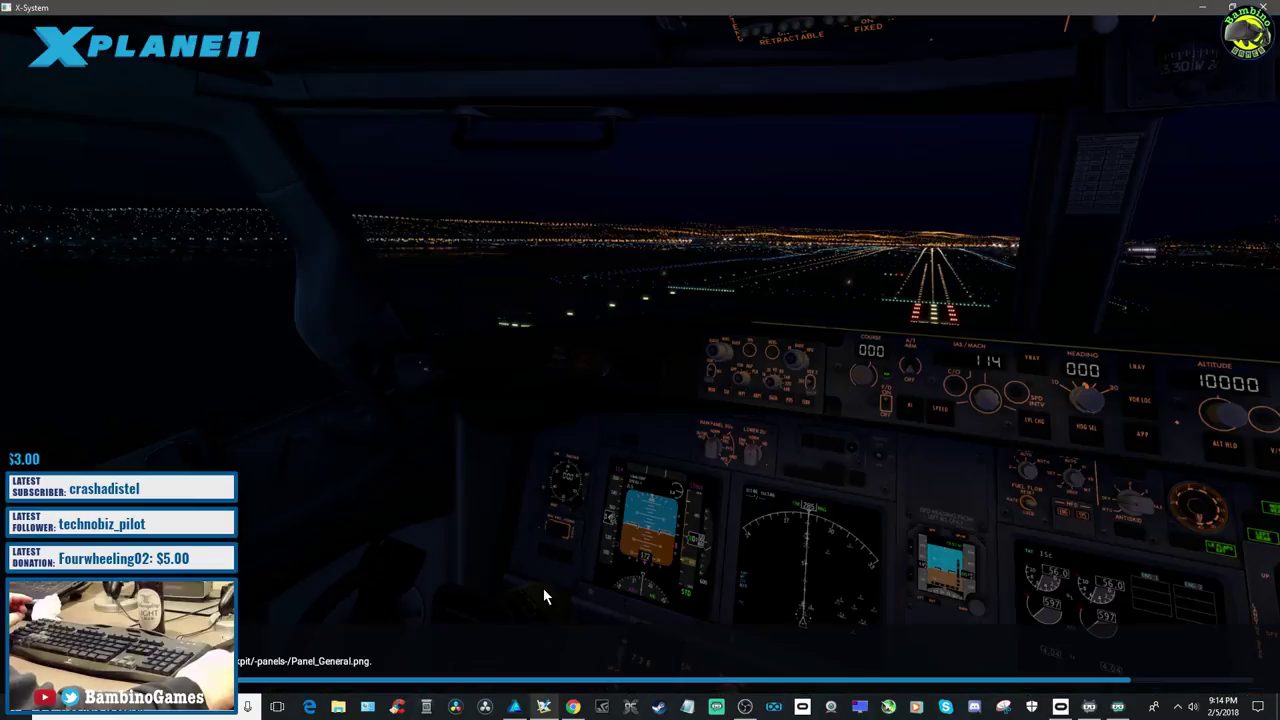
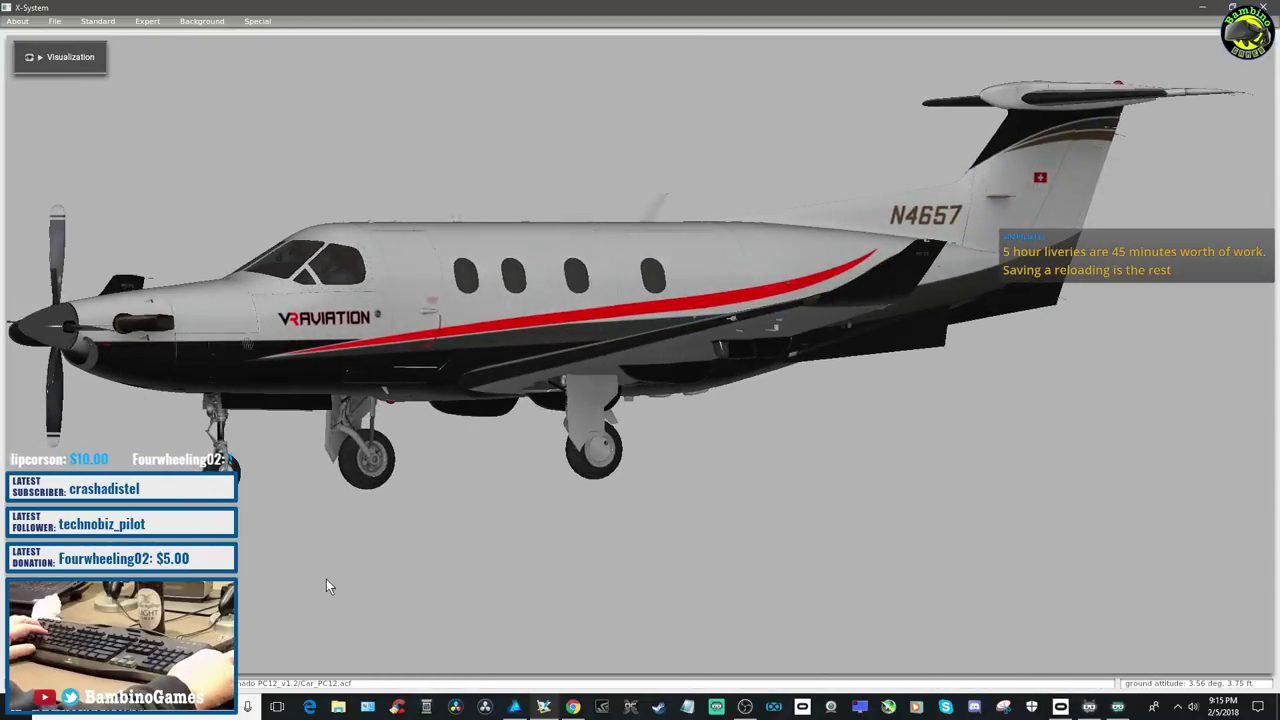
Switch back to Affinity Designer and look over the wider E1 texture sheet for remaining brown stripes
{"action": "left_click", "coordinate": [516, 708]}
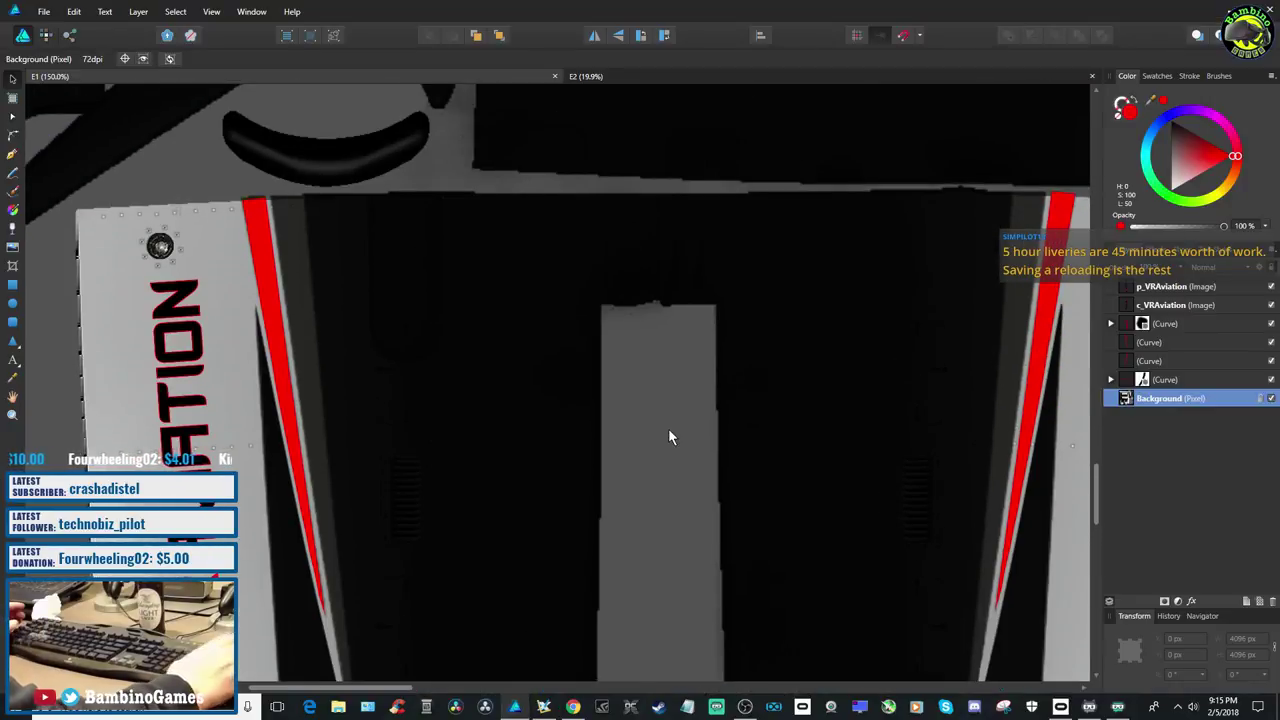
{"action": "key", "text": "ctrl+minus"}
{"action": "key", "text": "ctrl+minus"}
{"action": "key", "text": "ctrl+minus"}
{"action": "key", "text": "ctrl+minus"}
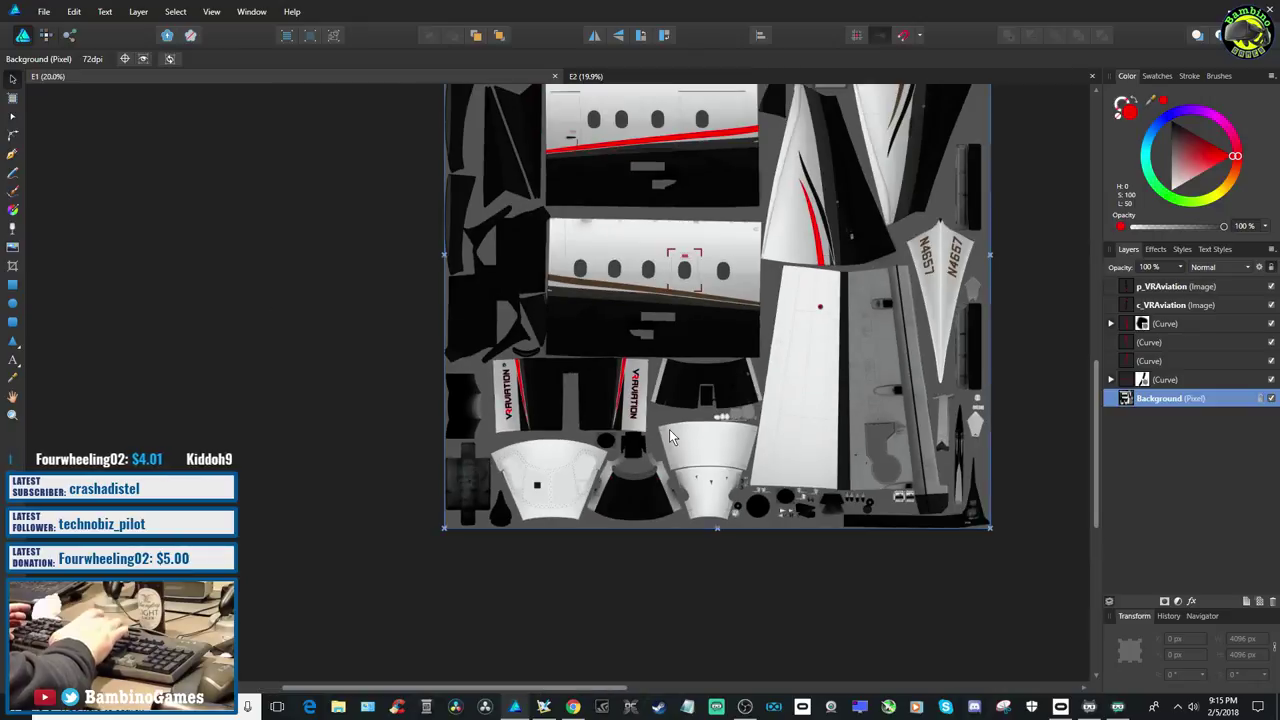
Duplicate the red curved stripe on the left-hand tail piece of the E1 texture
{"action": "scroll", "coordinate": [830, 450], "scroll_direction": "up", "scroll_amount": 2}
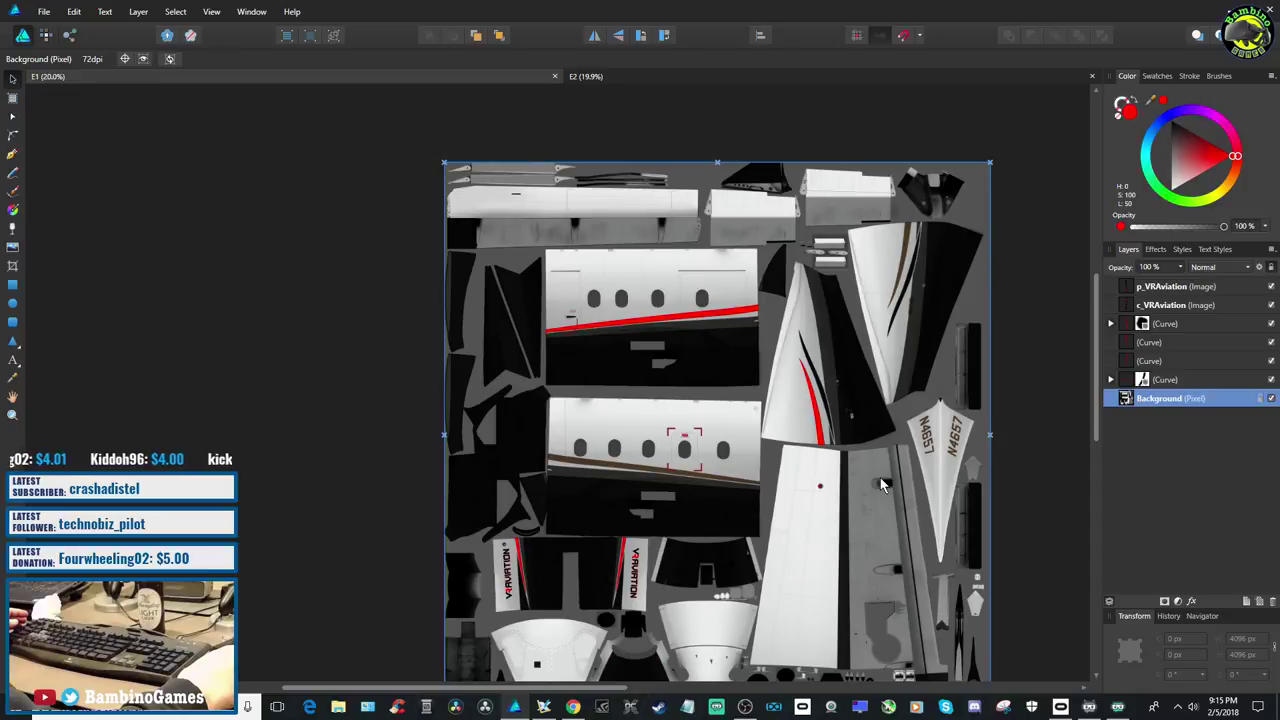
{"action": "key", "text": "ctrl+plus"}
{"action": "key", "text": "ctrl+plus"}
{"action": "key", "text": "ctrl+plus"}
{"action": "key", "text": "ctrl+plus"}
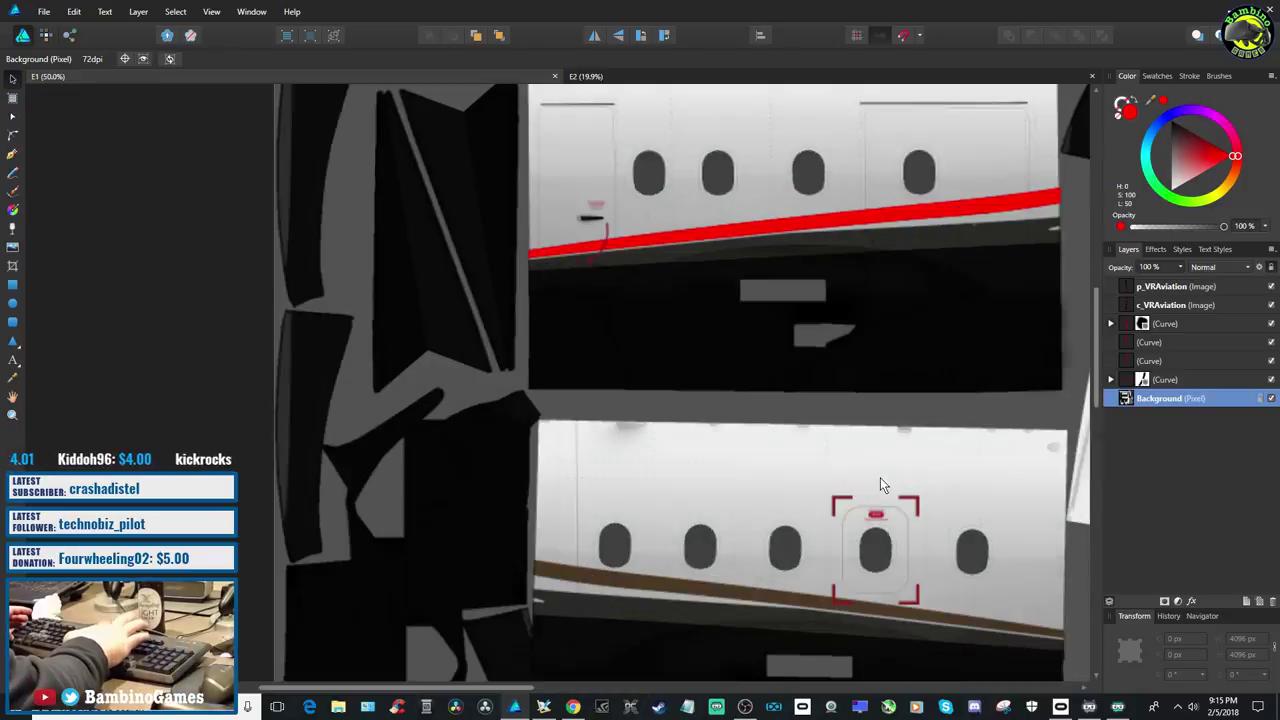
{"action": "left_click_drag", "start_coordinate": [430, 688], "coordinate": [650, 677]}
{"action": "left_click", "coordinate": [829, 505]}
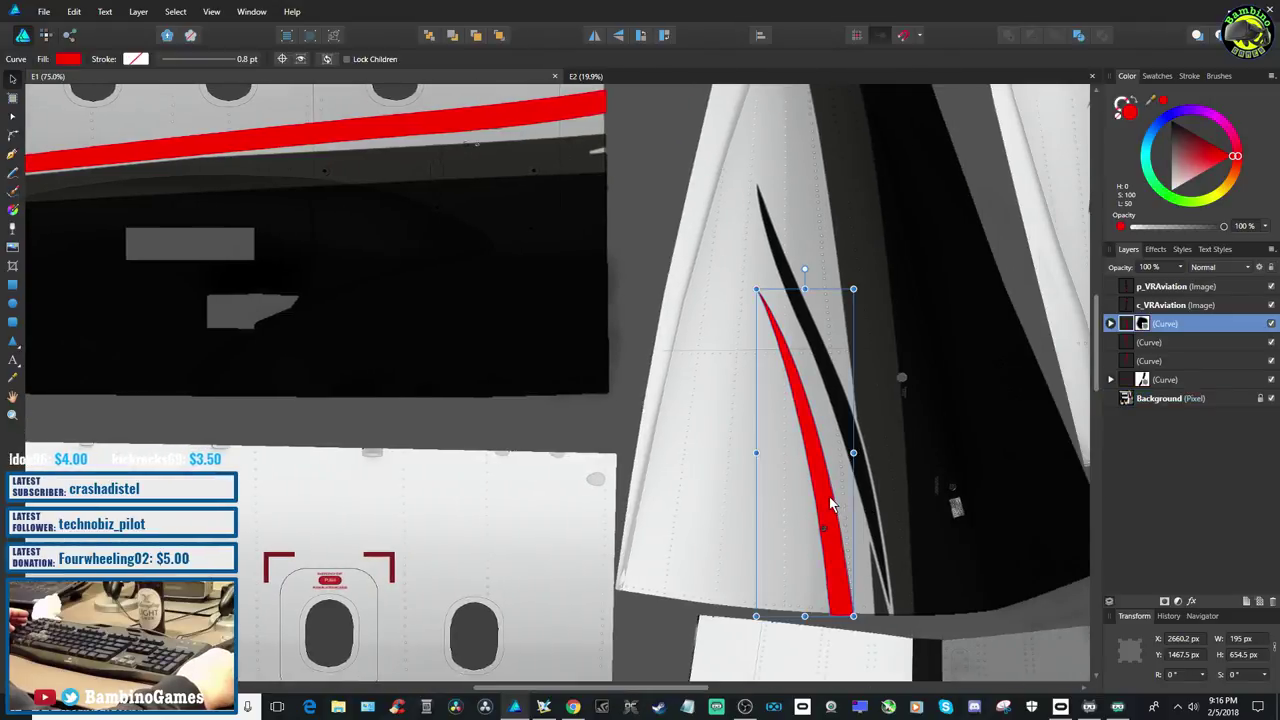
{"action": "right_click", "coordinate": [1180, 333]}
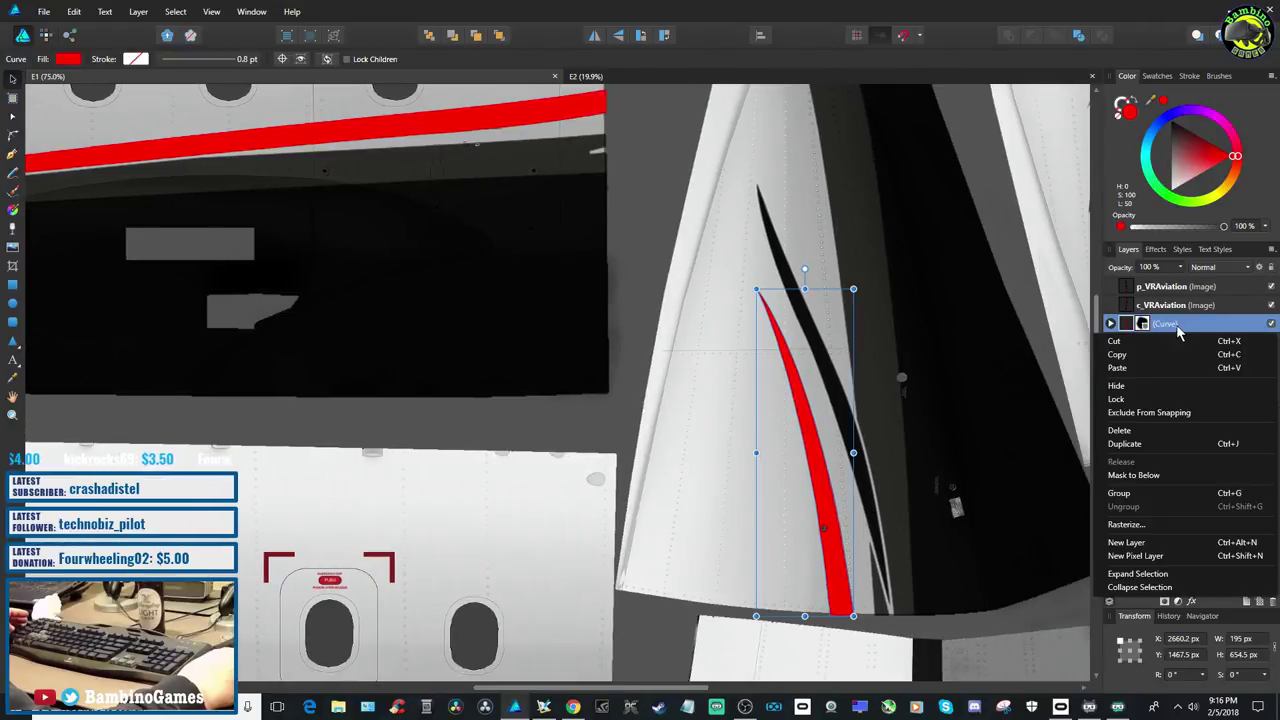
{"action": "left_click", "coordinate": [1148, 452]}
Move the duplicated red stripe over the brown stripe on the opposite tail piece
{"action": "left_click_drag", "start_coordinate": [828, 510], "coordinate": [1006, 301]}
{"action": "scroll", "coordinate": [831, 516], "scroll_direction": "right", "scroll_amount": 5}
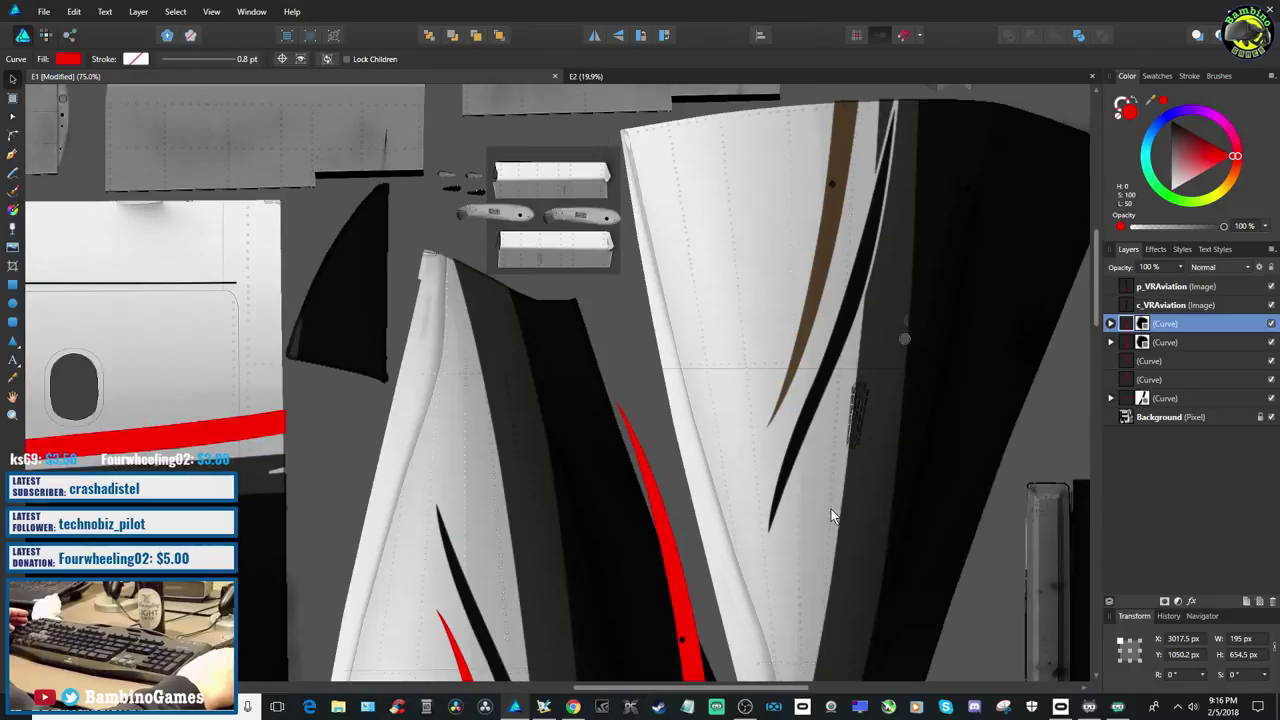
{"action": "scroll", "coordinate": [831, 516], "scroll_direction": "up", "scroll_amount": 2}
{"action": "left_click_drag", "start_coordinate": [654, 568], "coordinate": [810, 368]}
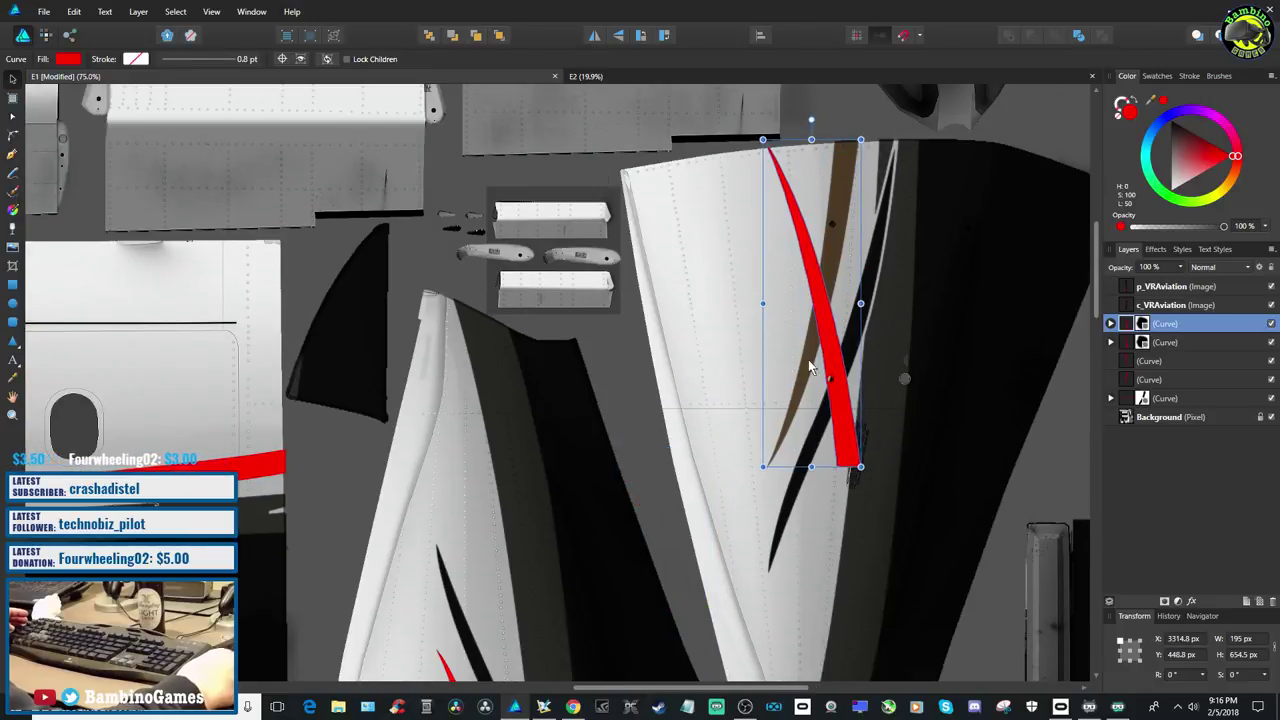
Flip the duplicated tail stripe vertically and rotate it by about 0.5° to line up with the brown stripe beneath
{"action": "right_click", "coordinate": [843, 441]}
{"action": "mouse_move", "coordinate": [943, 325]}
{"action": "left_click", "coordinate": [1044, 365]}
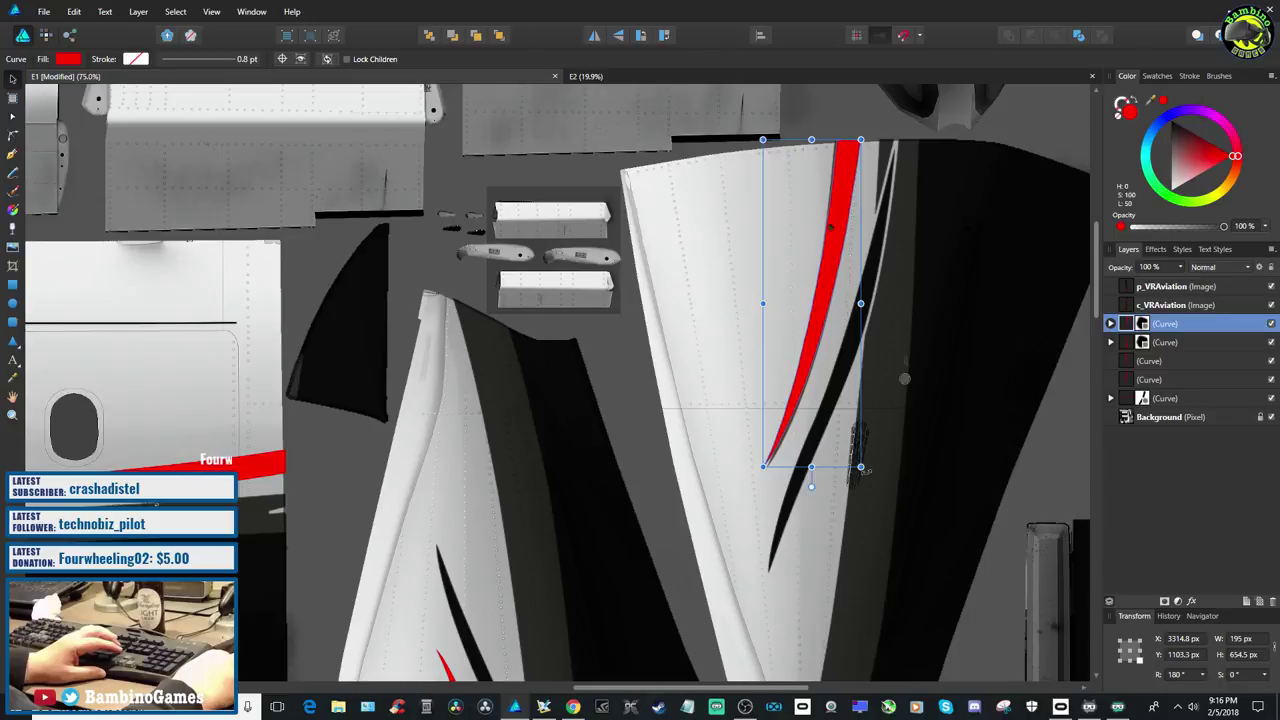
{"action": "left_click_drag", "start_coordinate": [862, 469], "coordinate": [867, 469]}
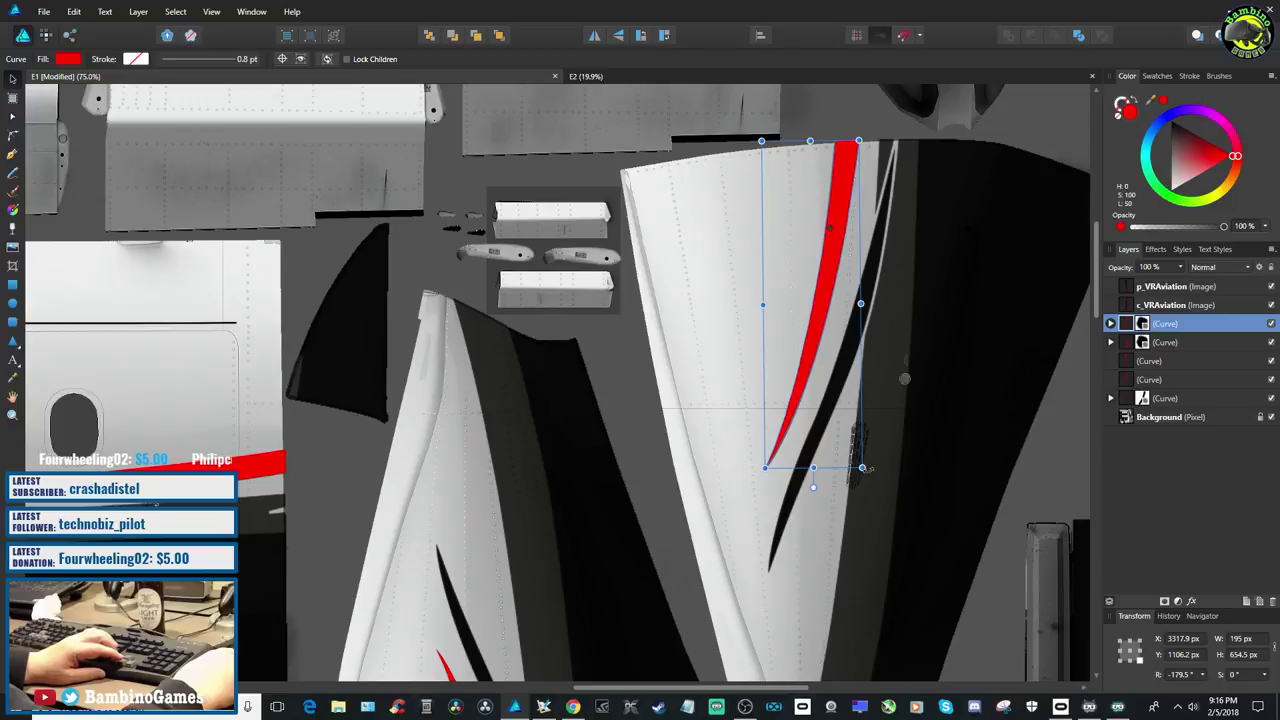
Save the E1 document and deselect the tail stripe
{"action": "left_click", "coordinate": [44, 11]}
{"action": "key", "text": "Escape"}
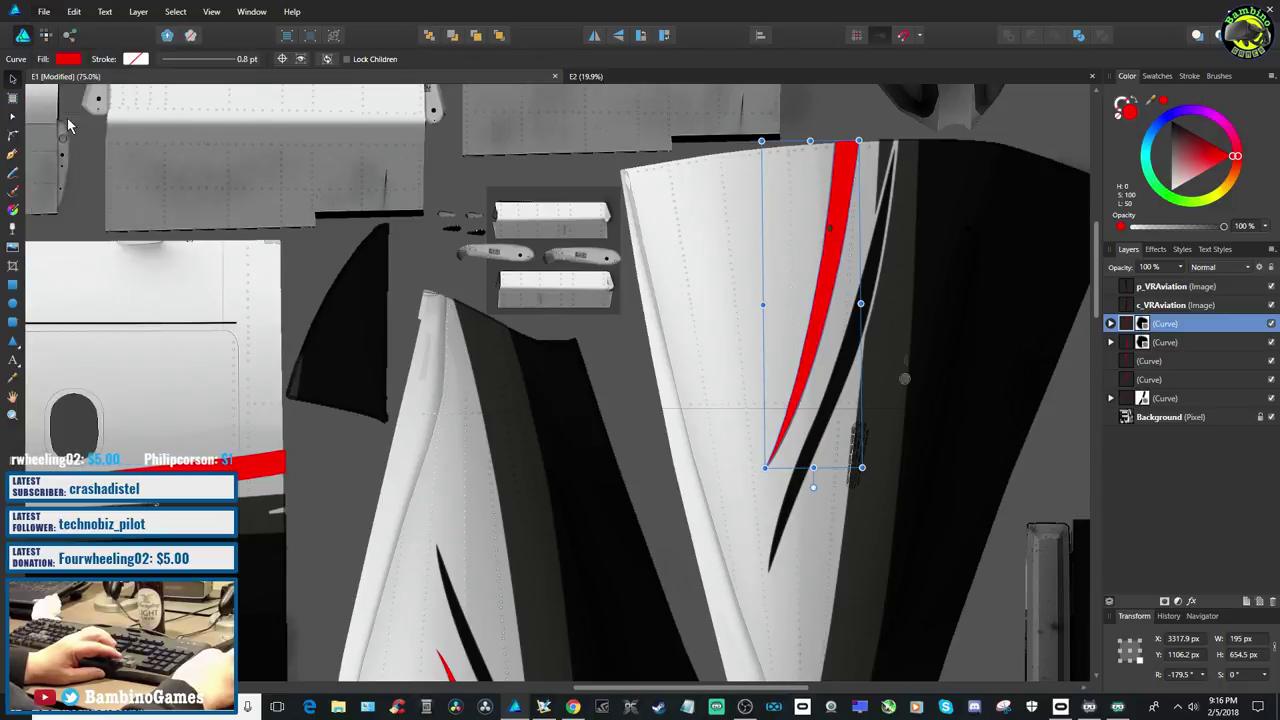
{"action": "left_click", "coordinate": [706, 330]}
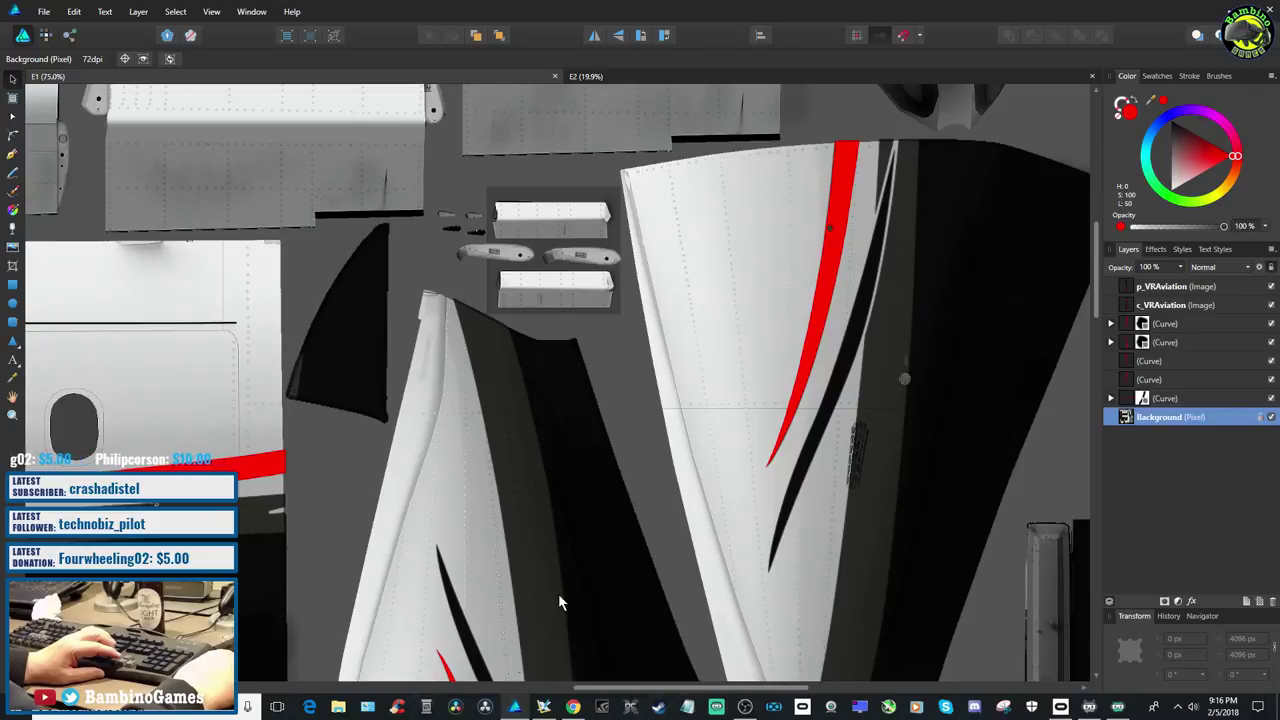
Duplicate the red stripe curve on the upper fuselage side panel
{"action": "left_click_drag", "start_coordinate": [613, 688], "coordinate": [368, 707]}
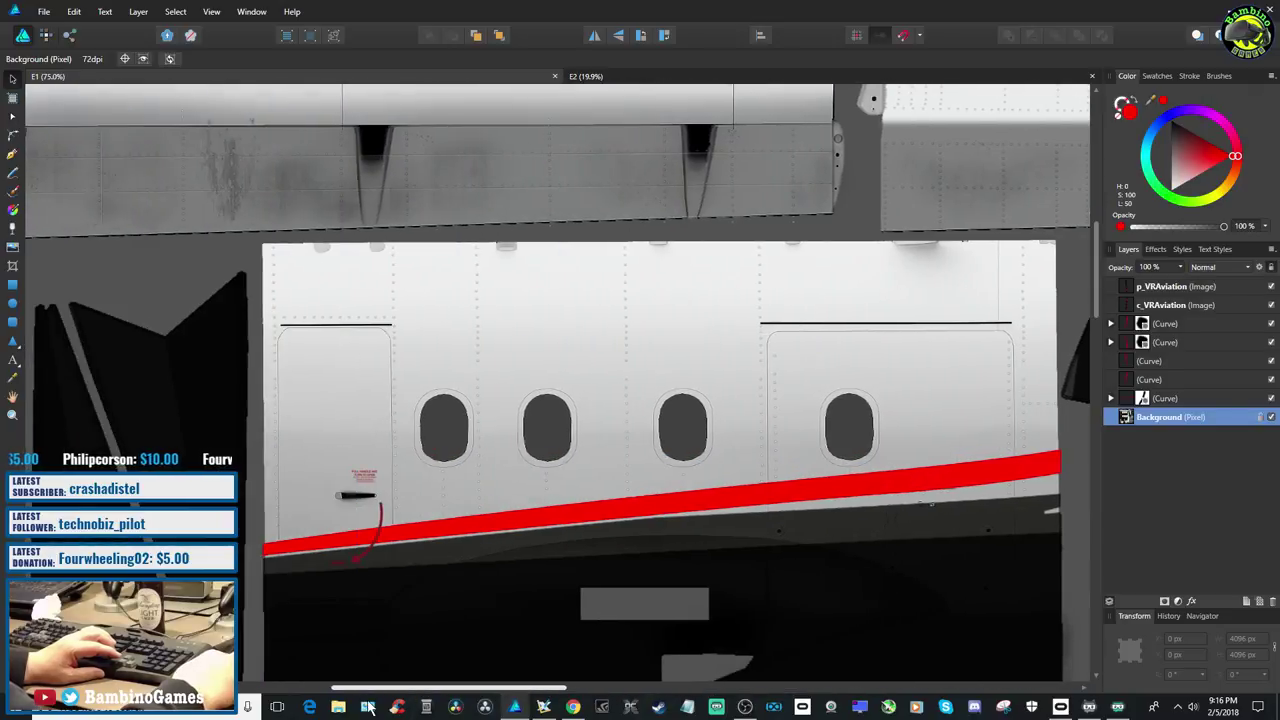
{"action": "left_click", "coordinate": [587, 521]}
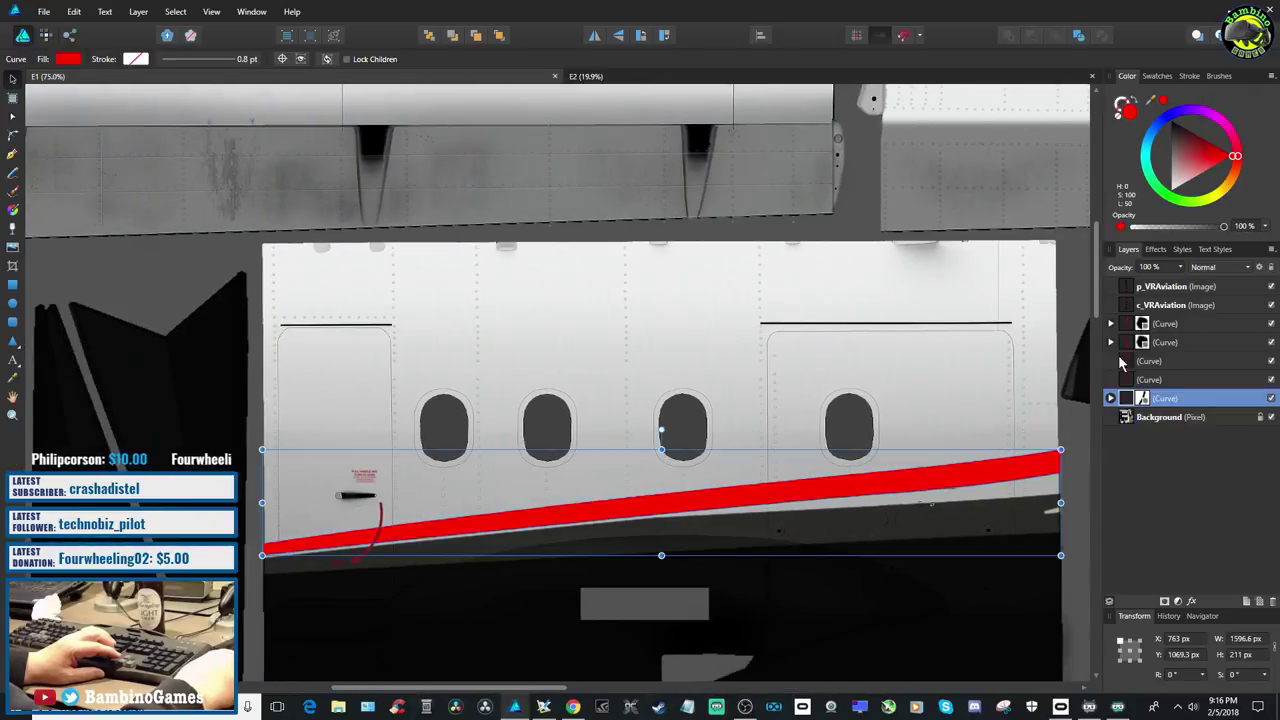
{"action": "right_click", "coordinate": [1178, 401]}
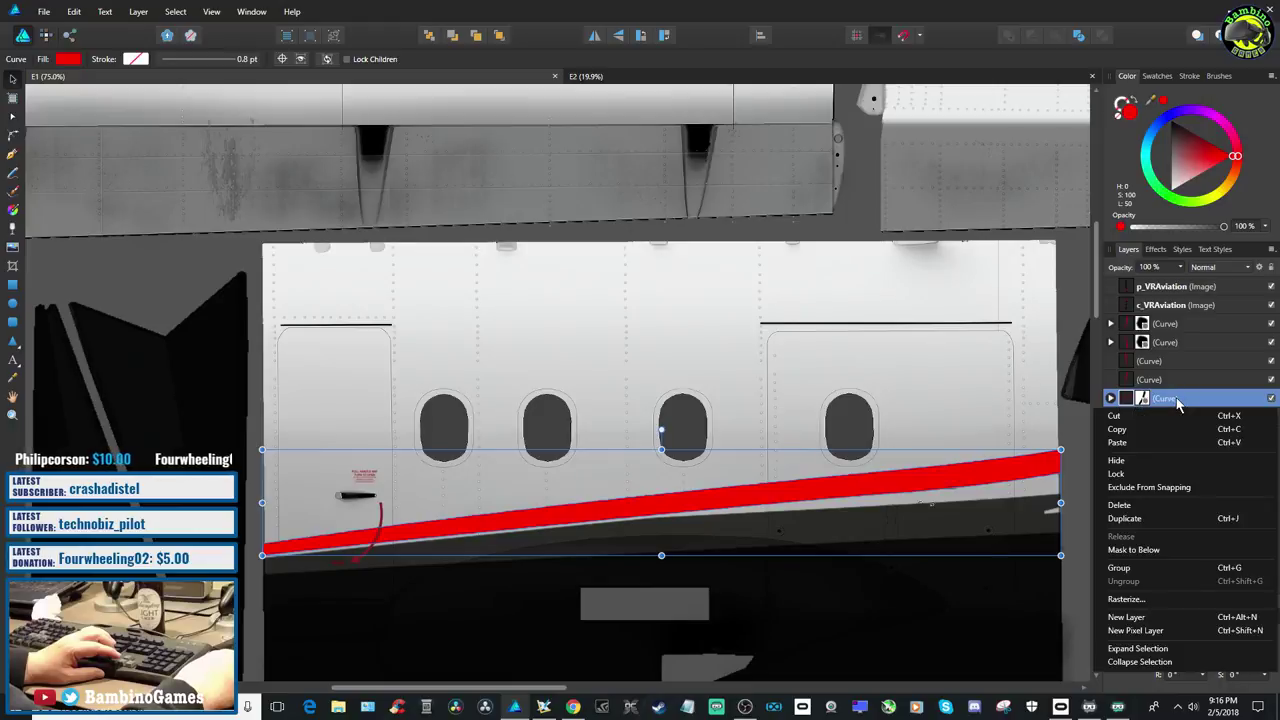
{"action": "left_click", "coordinate": [1147, 517]}
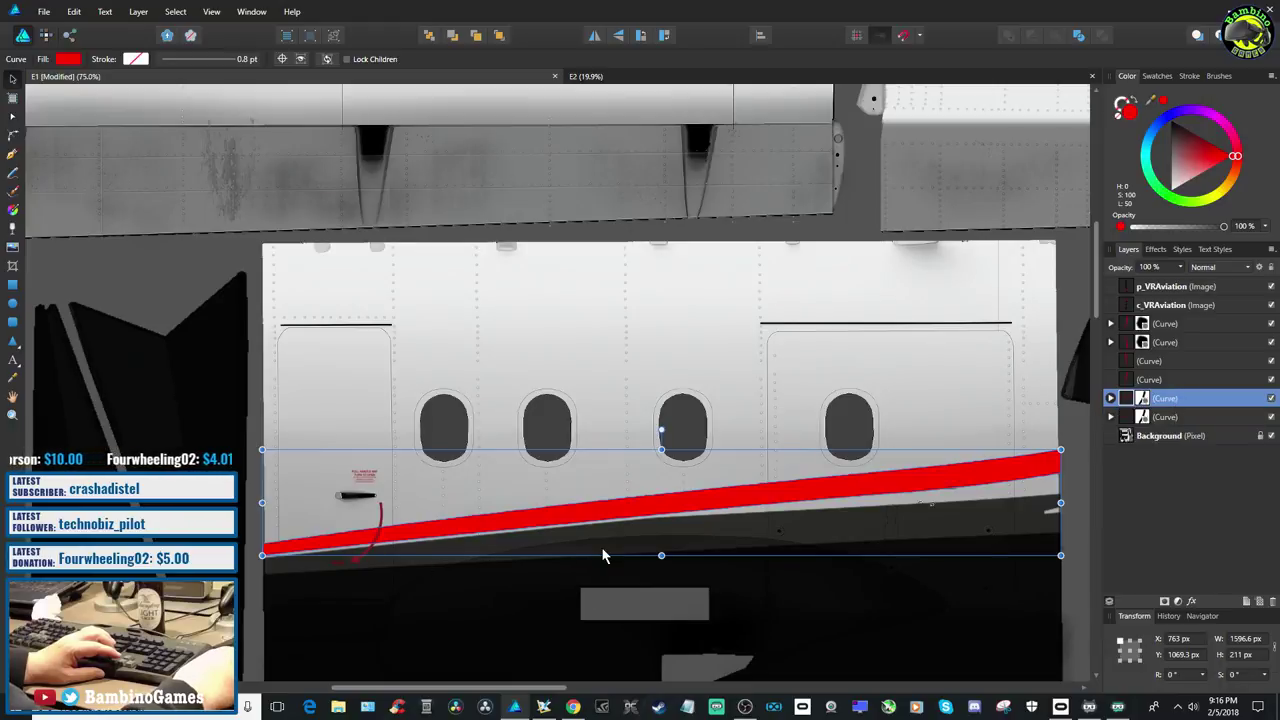
Move the duplicated fuselage stripe down onto the lower fuselage side panel with the brown stripe
{"action": "left_click_drag", "start_coordinate": [629, 523], "coordinate": [611, 364]}
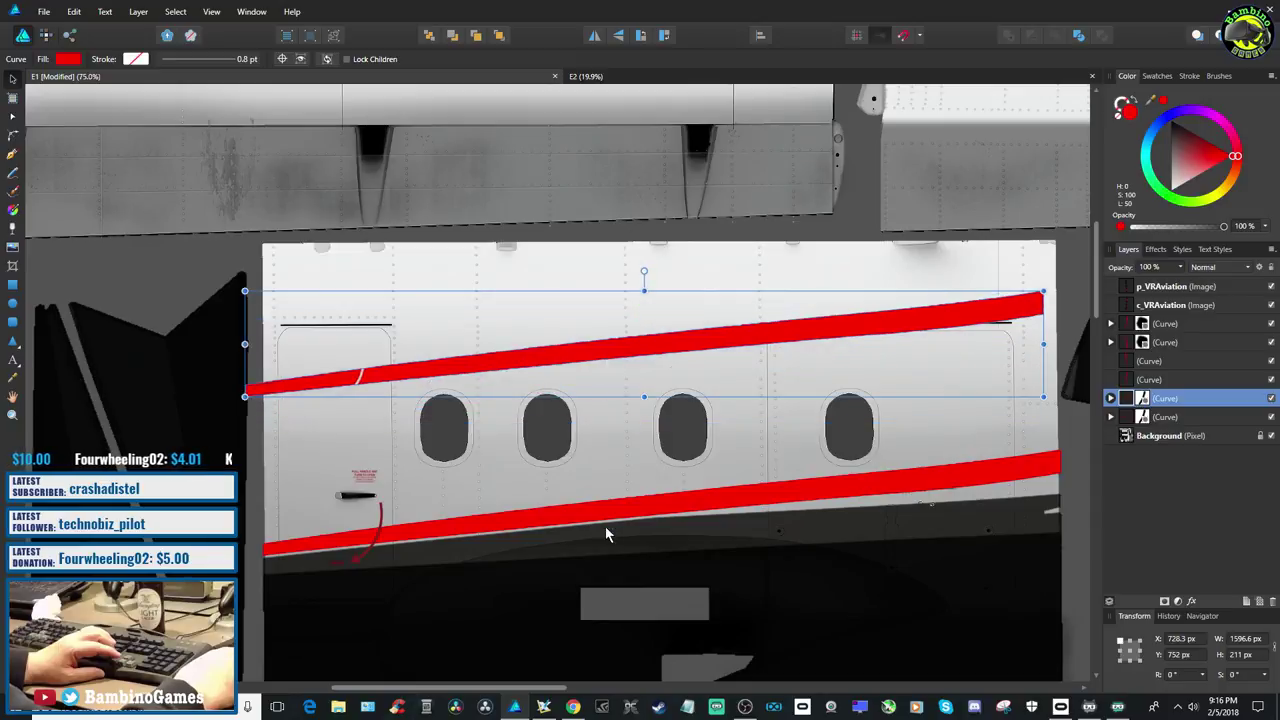
{"action": "scroll", "coordinate": [565, 390], "scroll_direction": "up", "scroll_amount": 3}
{"action": "scroll", "coordinate": [563, 397], "scroll_direction": "down", "scroll_amount": 6}
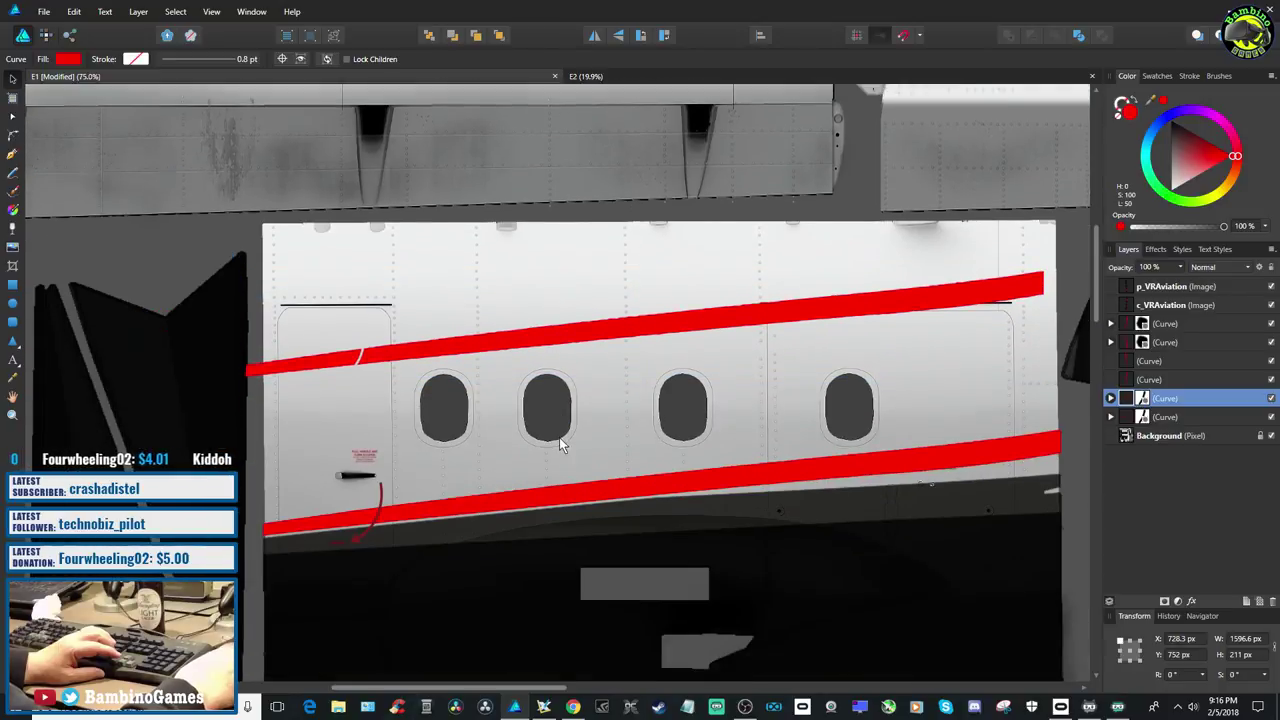
{"action": "scroll", "coordinate": [563, 446], "scroll_direction": "down", "scroll_amount": 3}
{"action": "scroll", "coordinate": [618, 307], "scroll_direction": "up", "scroll_amount": 3}
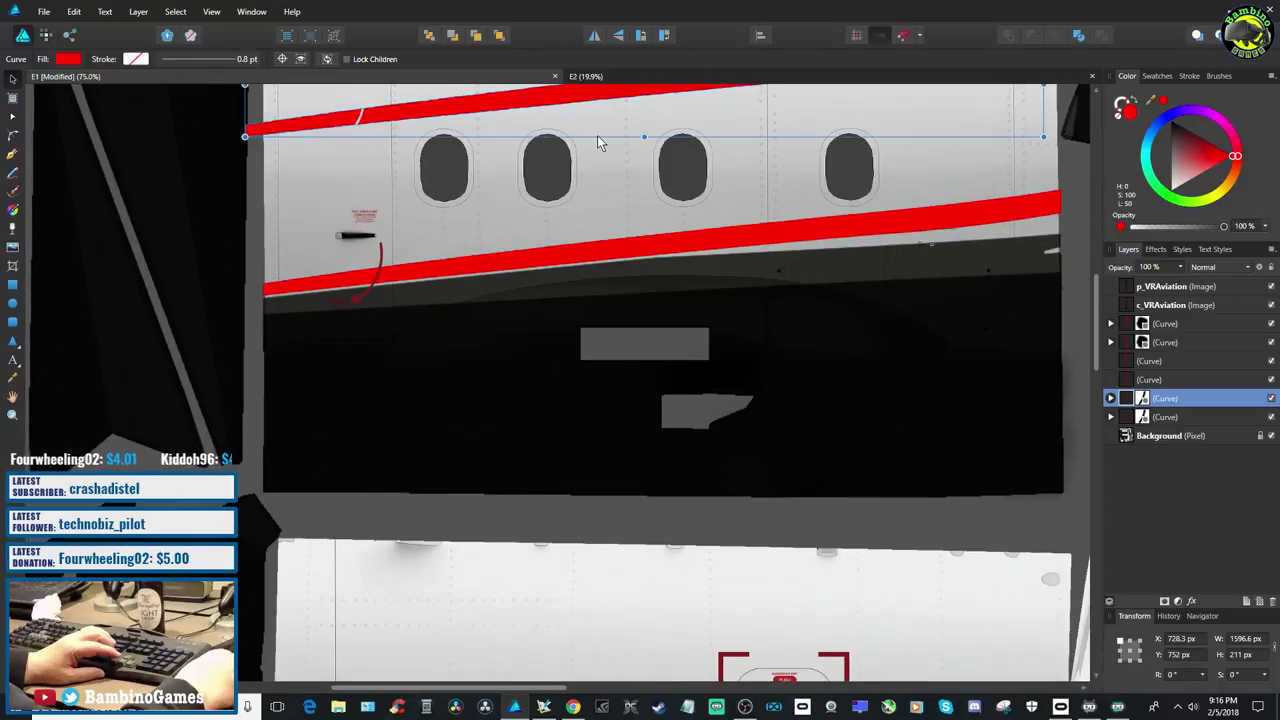
{"action": "left_click_drag", "start_coordinate": [565, 100], "coordinate": [605, 555]}
{"action": "scroll", "coordinate": [605, 555], "scroll_direction": "down", "scroll_amount": 5}
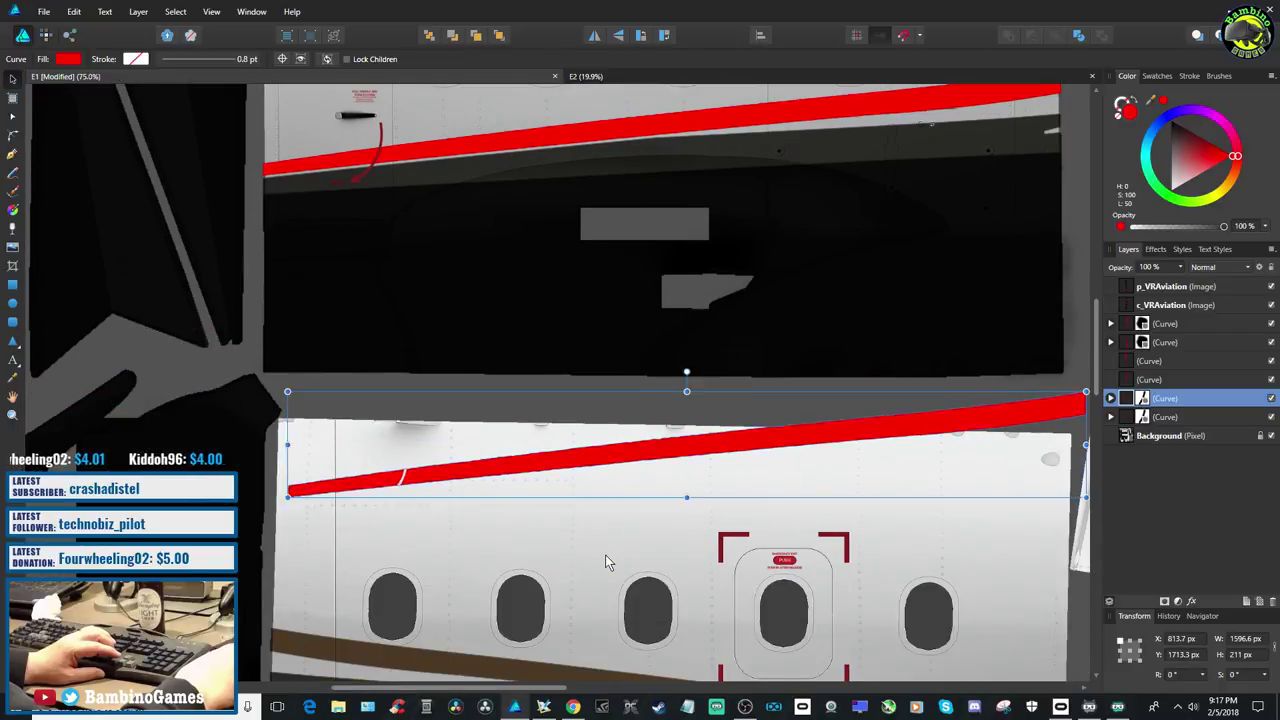
{"action": "left_click_drag", "start_coordinate": [629, 214], "coordinate": [583, 333]}
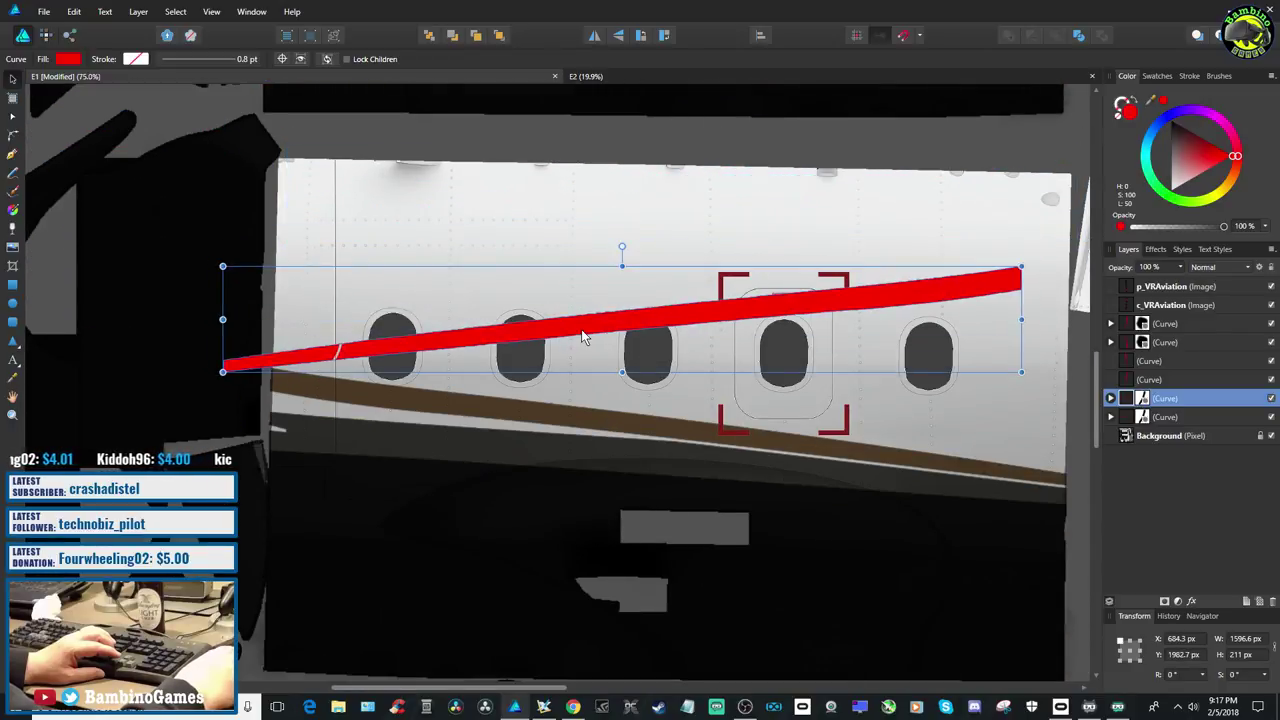
Flip the duplicated fuselage stripe horizontally and place it over the brown stripe
{"action": "right_click", "coordinate": [584, 334]}
{"action": "mouse_move", "coordinate": [645, 507]}
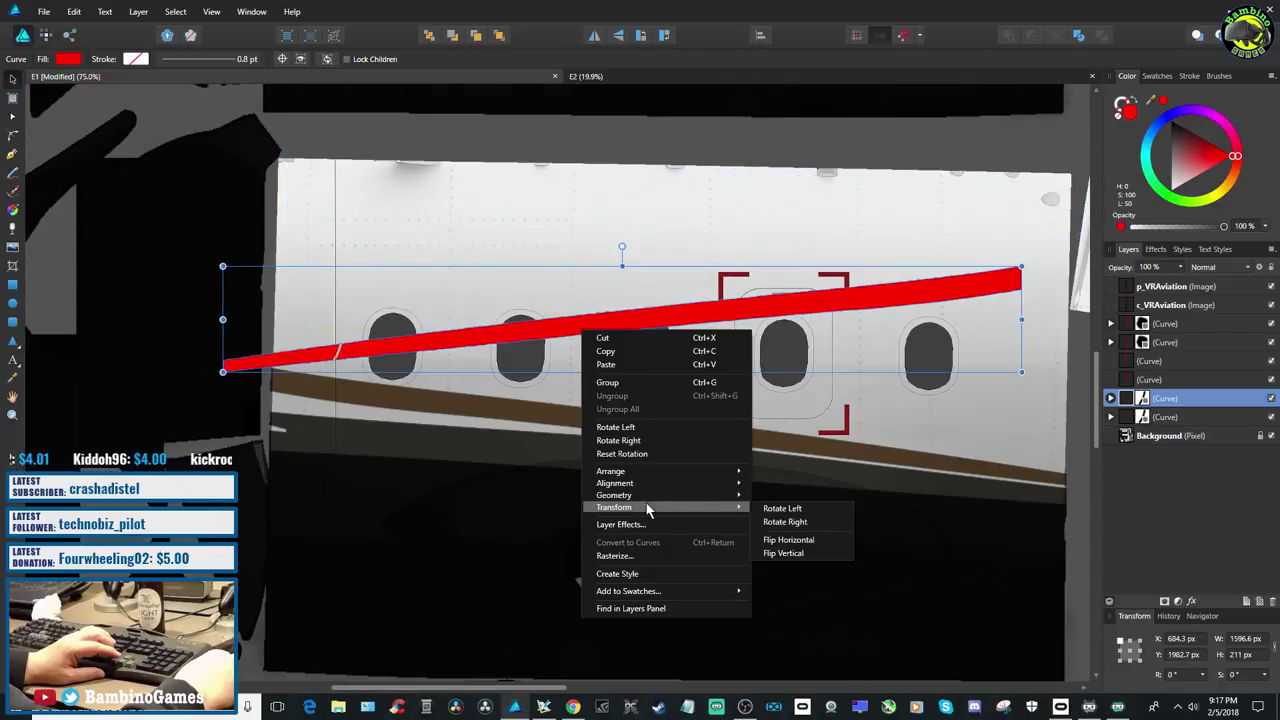
{"action": "left_click", "coordinate": [790, 540]}
{"action": "left_click_drag", "start_coordinate": [586, 321], "coordinate": [631, 422]}
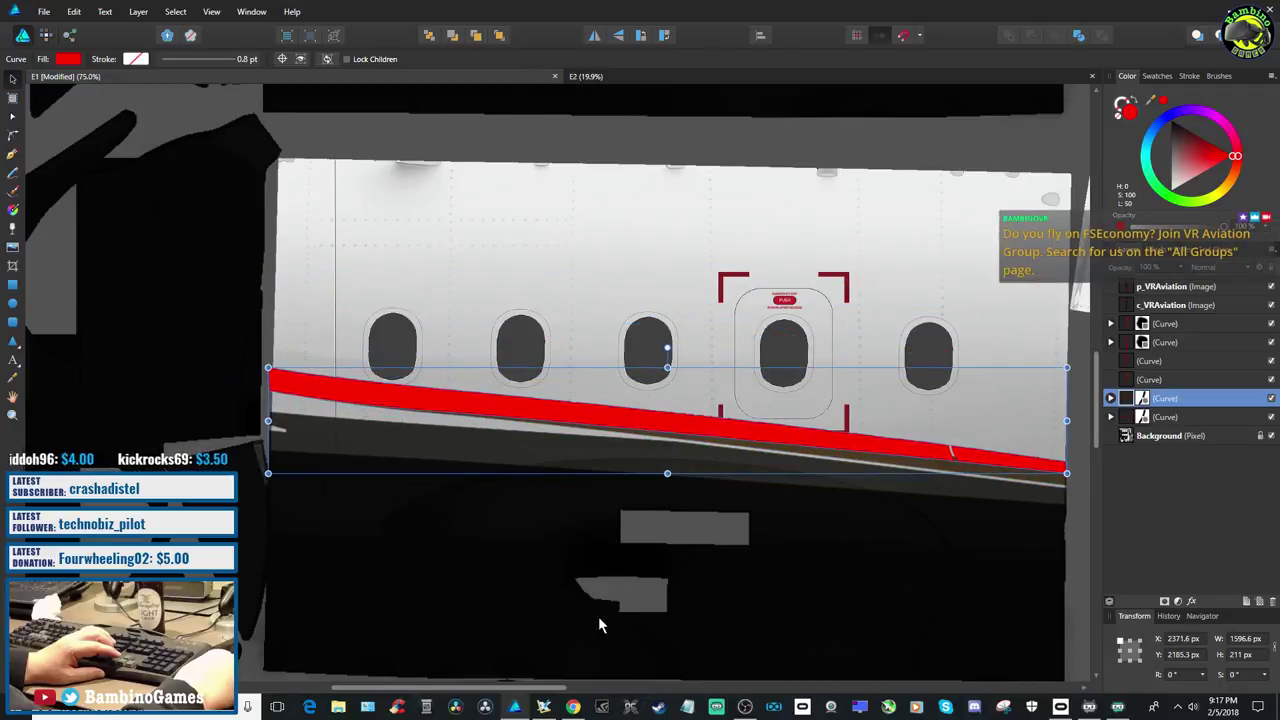
Rotate the flipped fuselage stripe to about -1° and adjust its position until it fully covers the brown stripe, then deselect it
{"action": "left_click_drag", "start_coordinate": [420, 686], "coordinate": [456, 686]}
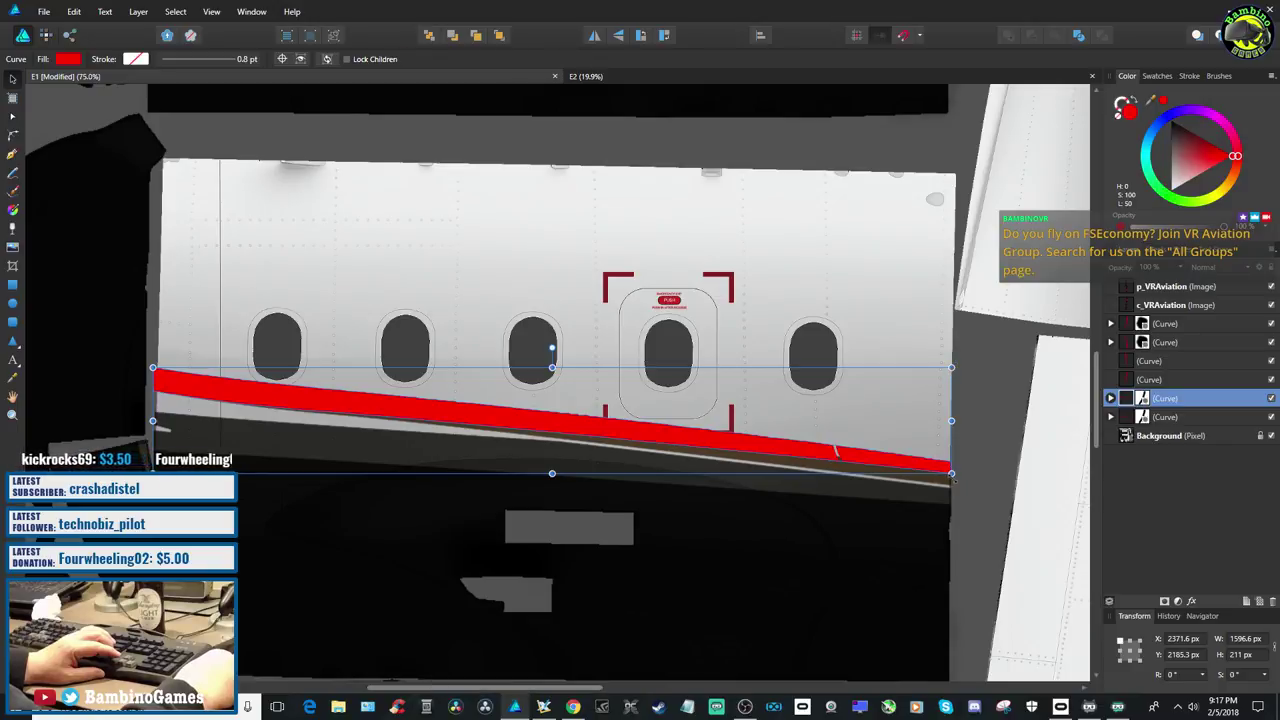
{"action": "left_click_drag", "start_coordinate": [705, 438], "coordinate": [708, 436]}
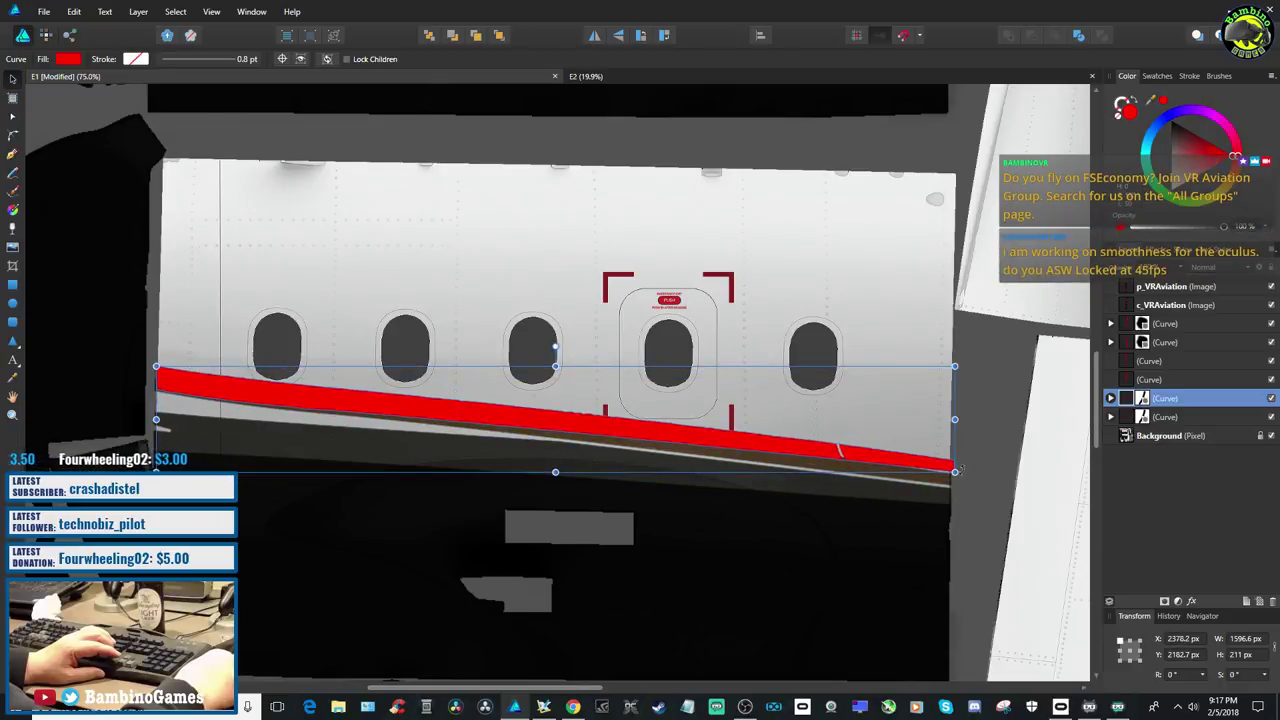
{"action": "left_click_drag", "start_coordinate": [958, 471], "coordinate": [958, 479]}
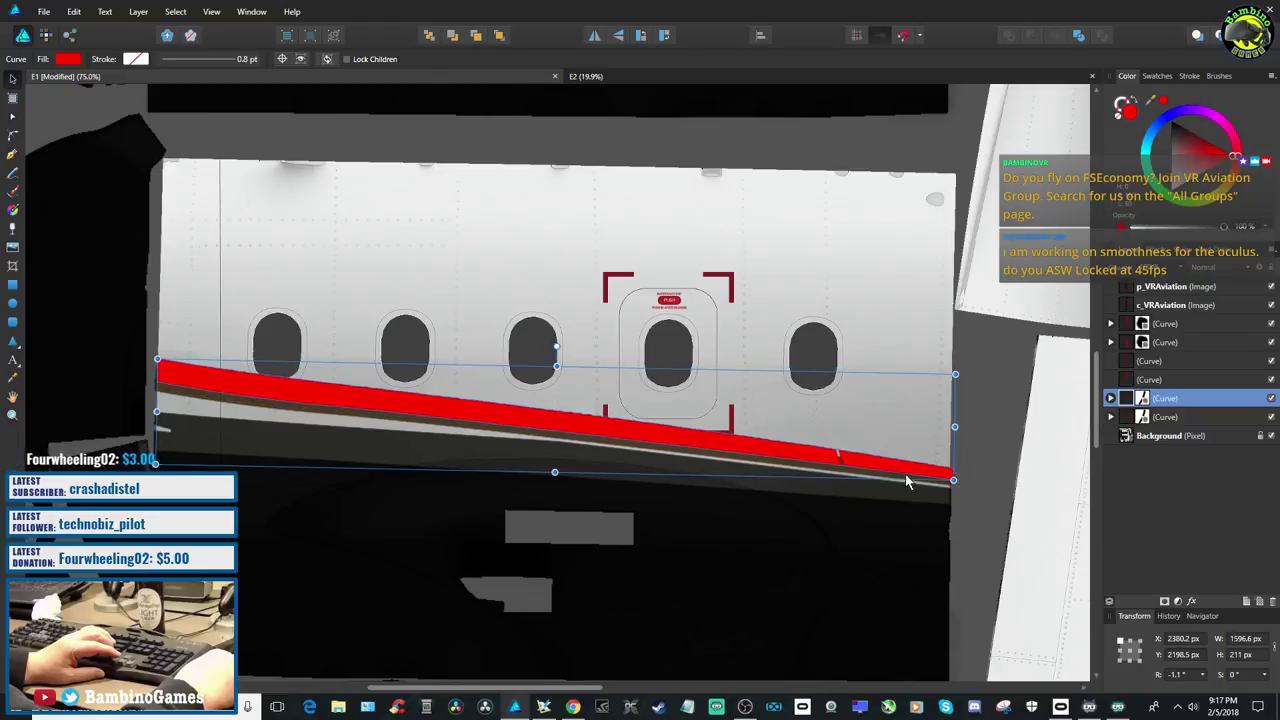
{"action": "left_click_drag", "start_coordinate": [609, 435], "coordinate": [599, 434]}
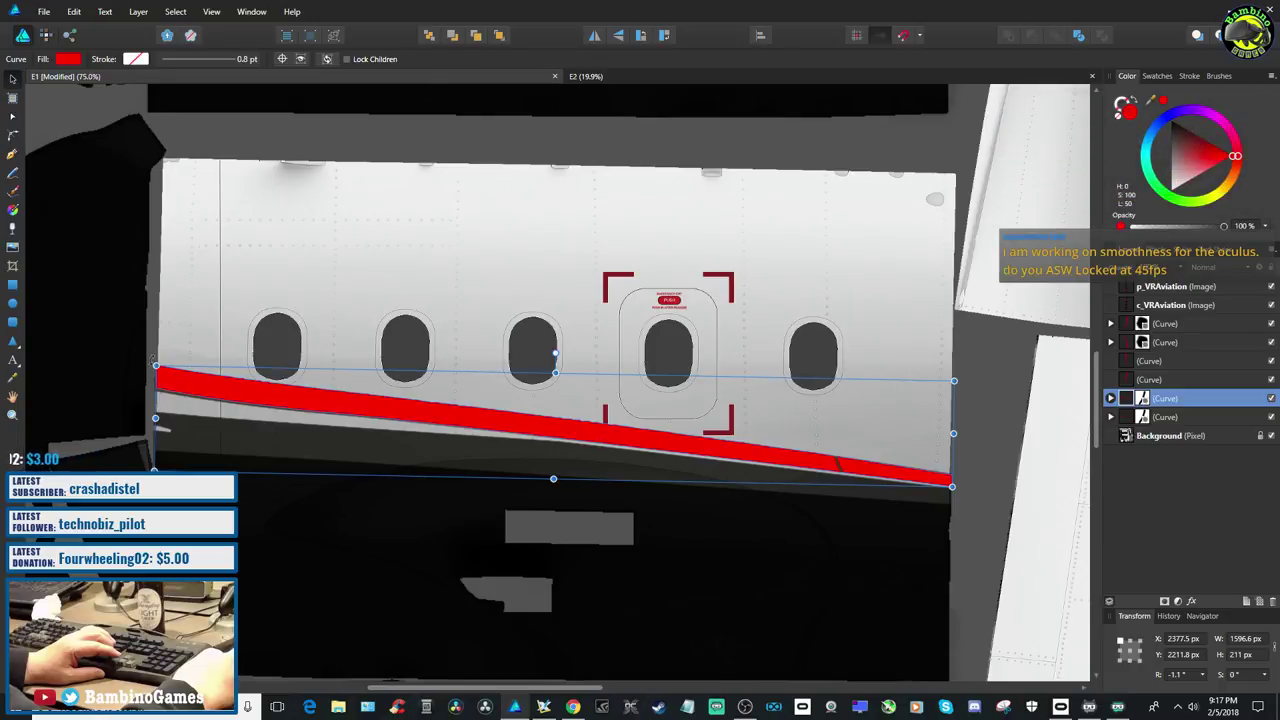
{"action": "left_click_drag", "start_coordinate": [153, 360], "coordinate": [150, 368]}
{"action": "key", "text": "Down"}
{"action": "key", "text": "Down"}
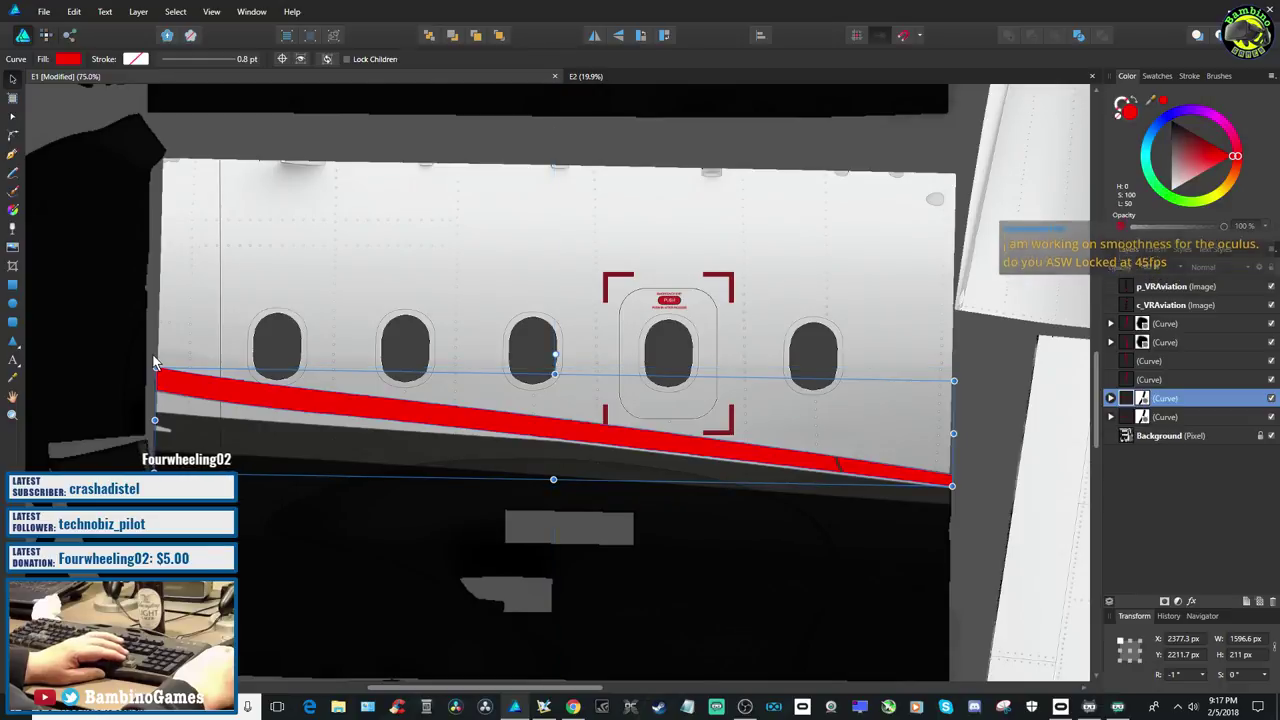
{"action": "left_click", "coordinate": [153, 338]}
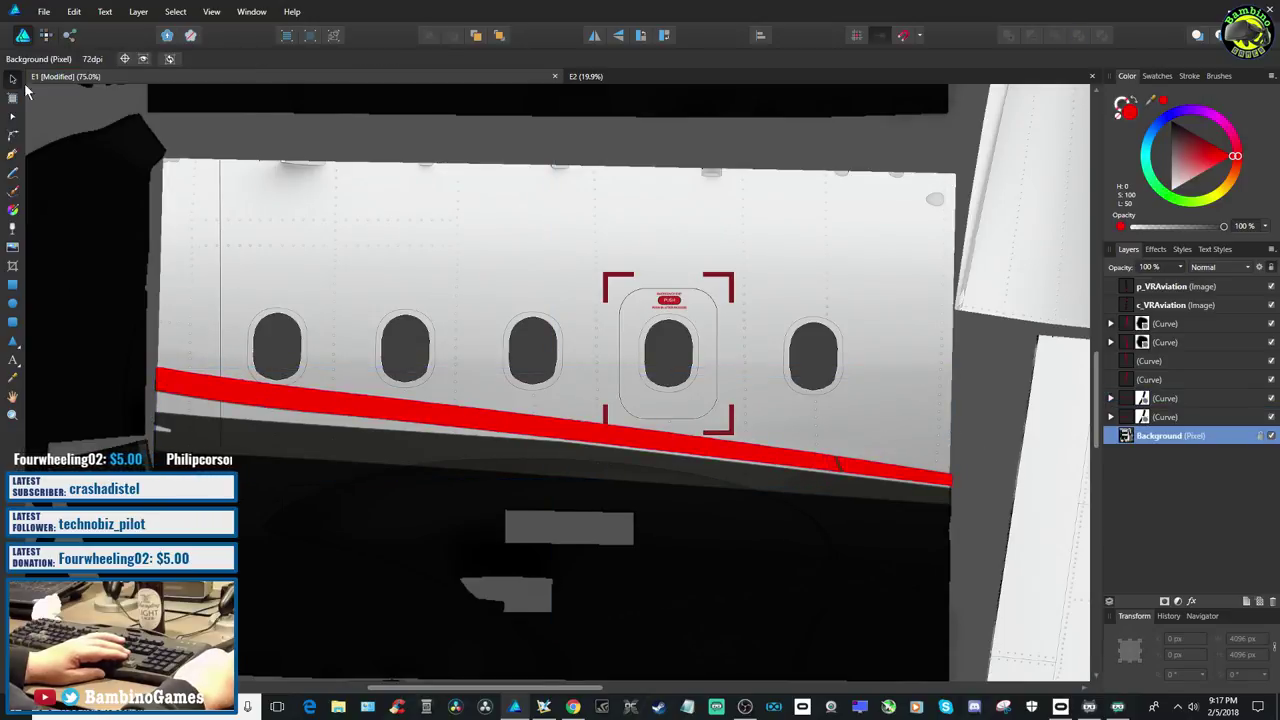
Save the document and export it whole as a 4096 px PNG-24 named E1, replacing the file in the VR Aviation objects folder
{"action": "left_click", "coordinate": [44, 11]}
{"action": "left_click", "coordinate": [79, 122]}
{"action": "left_click", "coordinate": [44, 11]}
{"action": "left_click", "coordinate": [58, 219]}
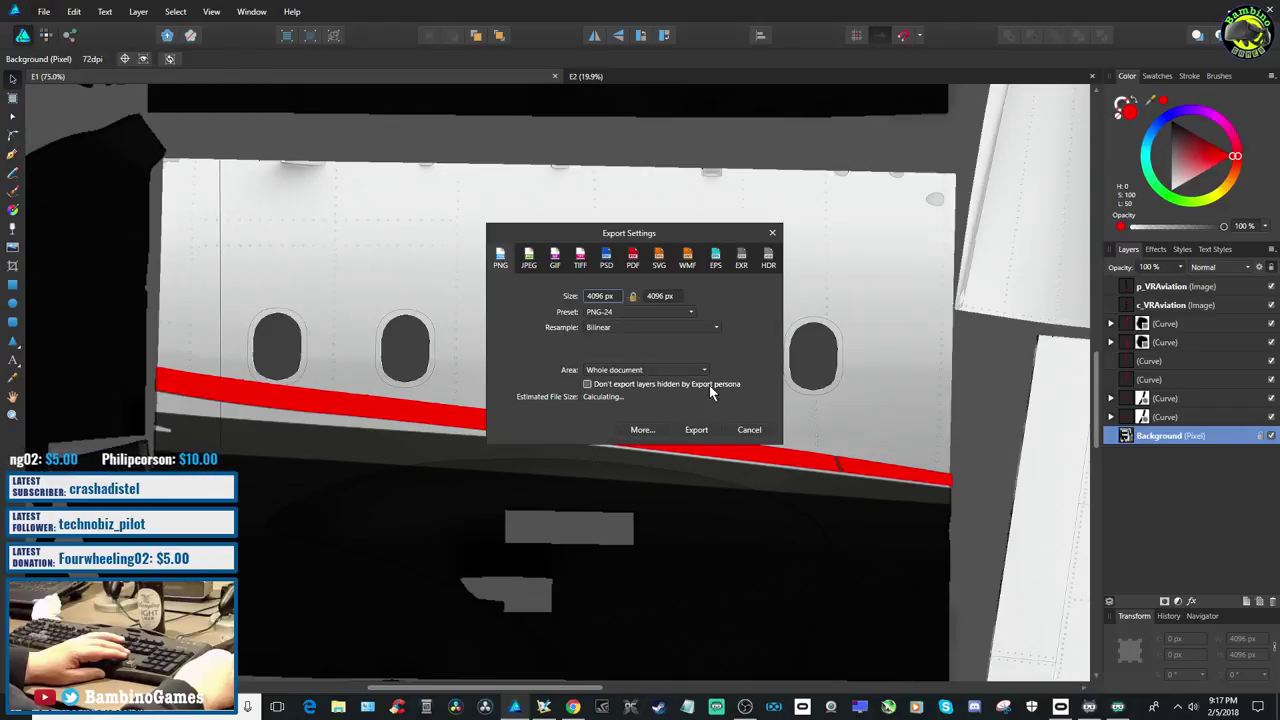
{"action": "left_click", "coordinate": [696, 430]}
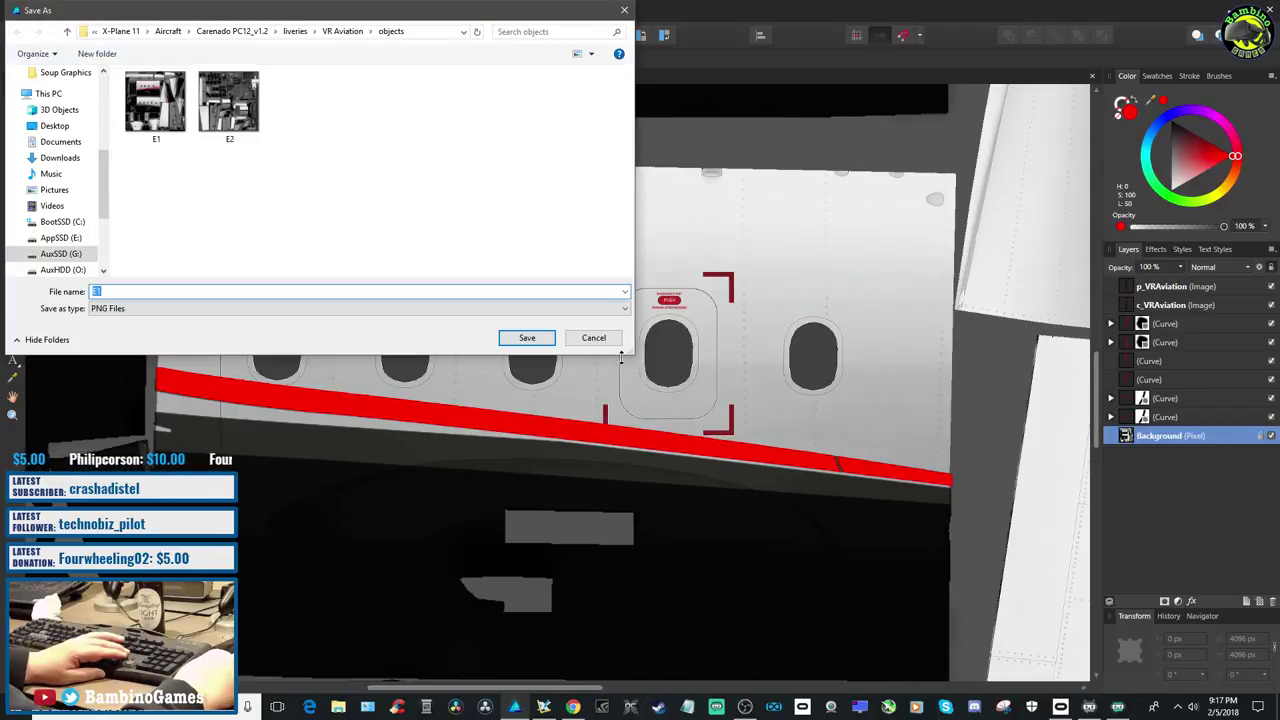
{"action": "left_click", "coordinate": [528, 337]}
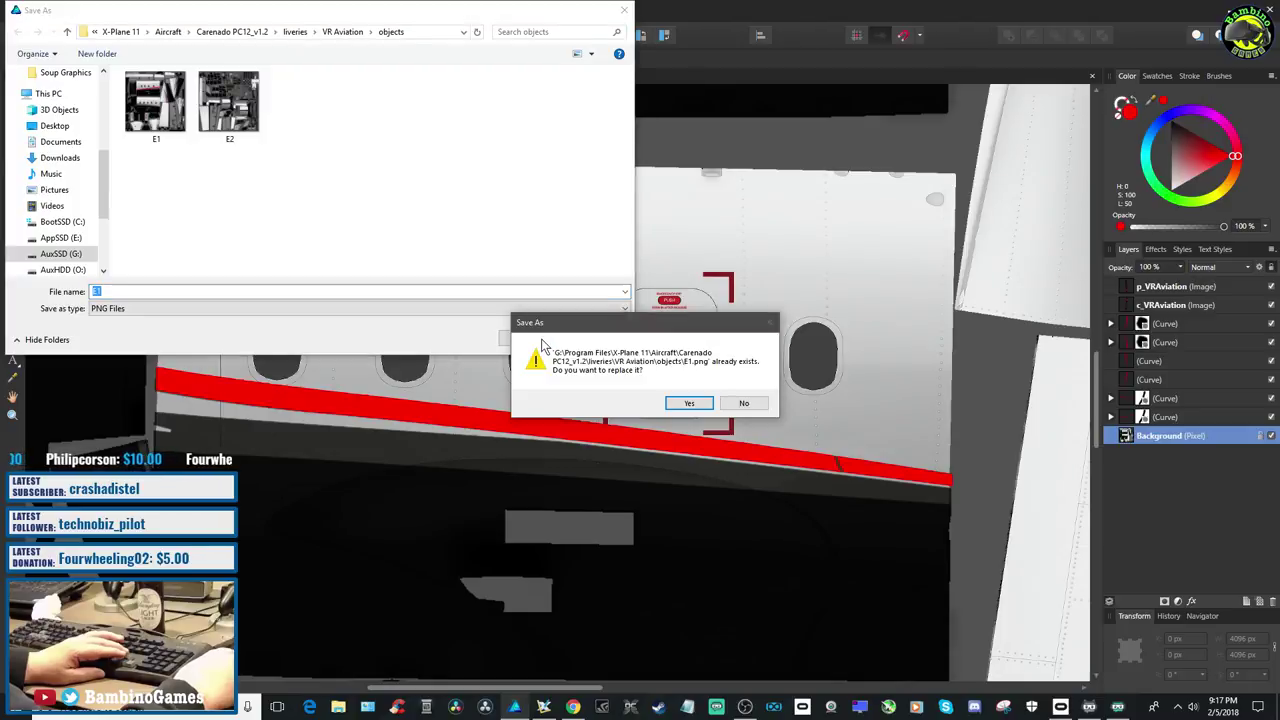
{"action": "left_click", "coordinate": [686, 403]}
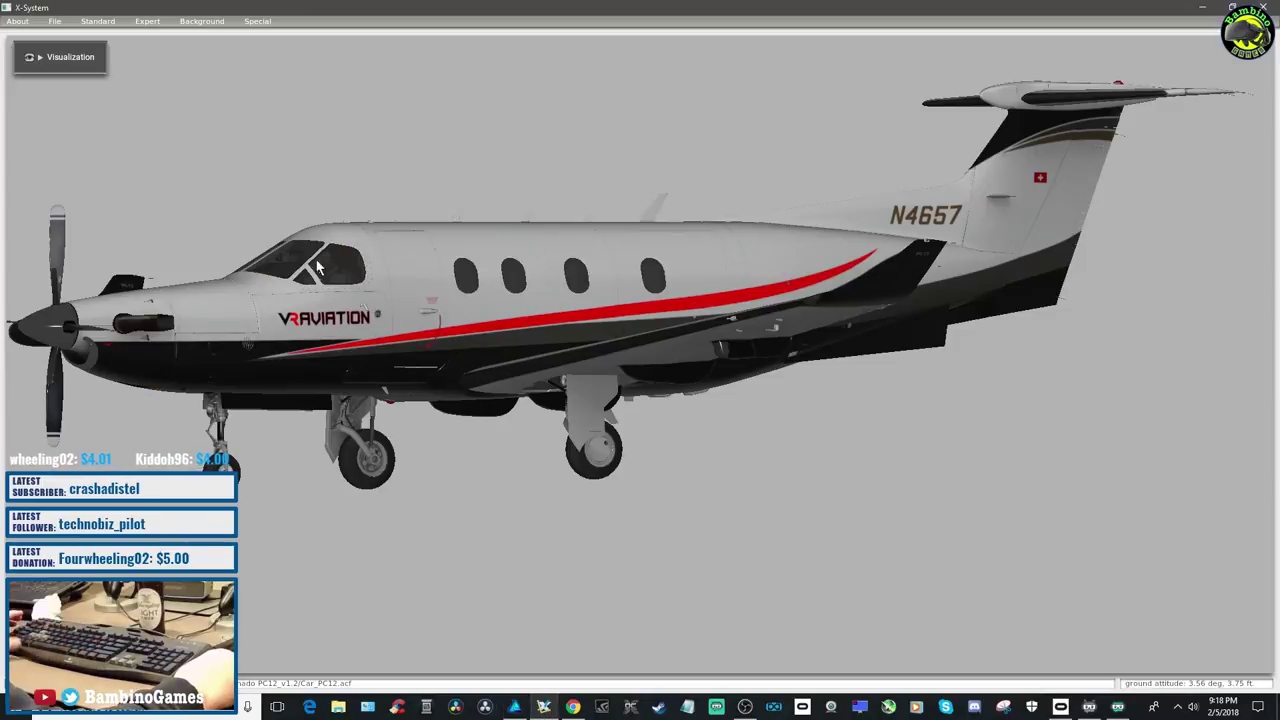
Switch to the X-System aircraft viewer, reopen Car_PC12.acf with the VR Aviation livery, and inspect the stripe on the fuselage side
{"action": "left_click", "coordinate": [56, 22]}
{"action": "left_click", "coordinate": [63, 40]}
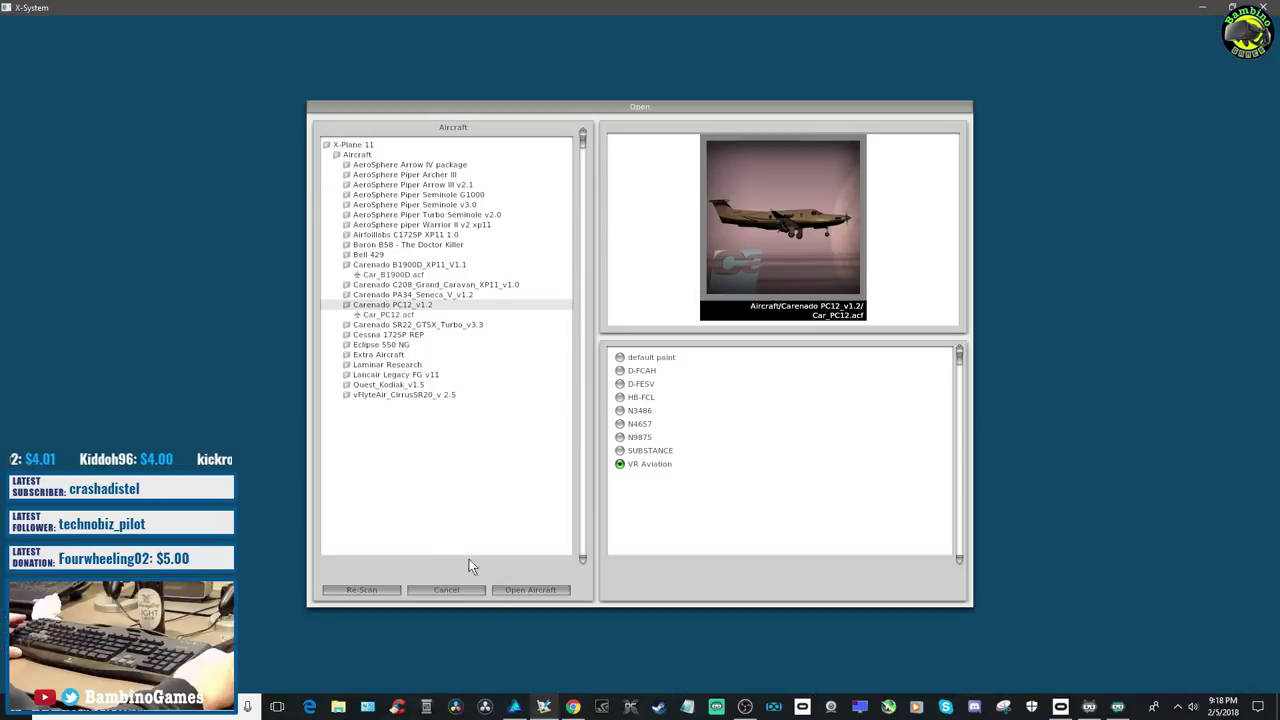
{"action": "left_click", "coordinate": [548, 590]}
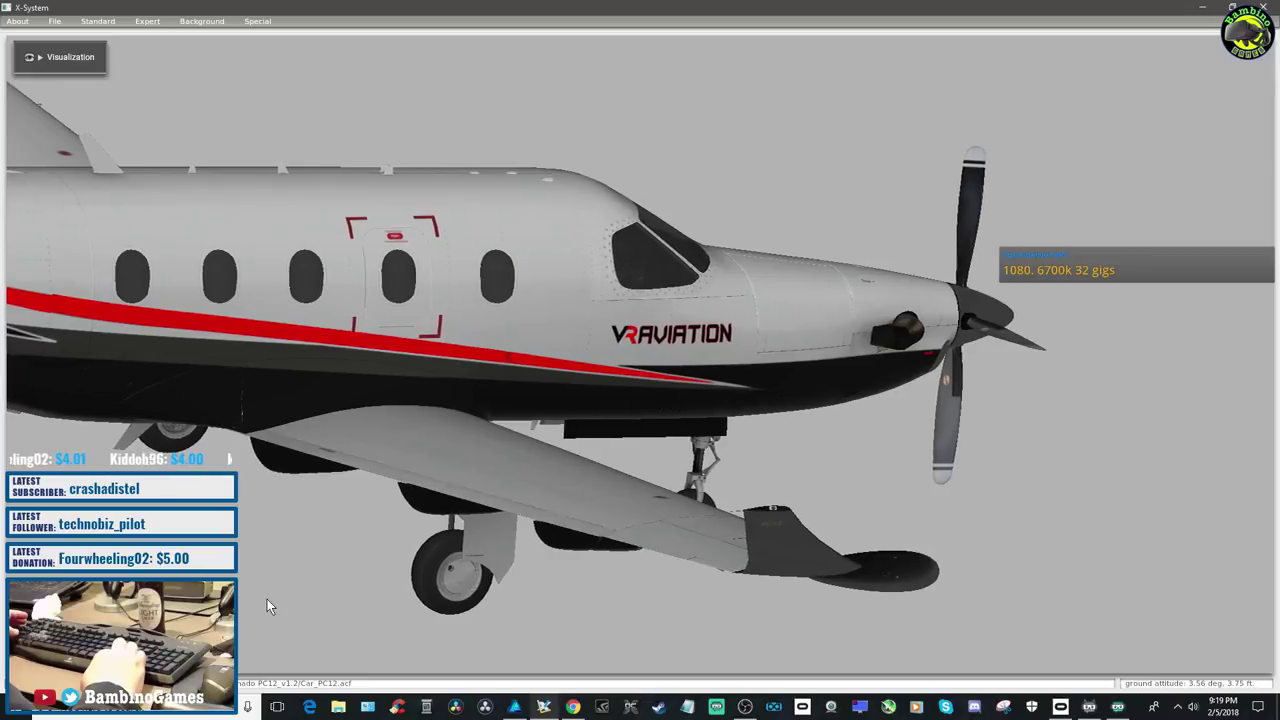
{"action": "key", "text": "Left"}
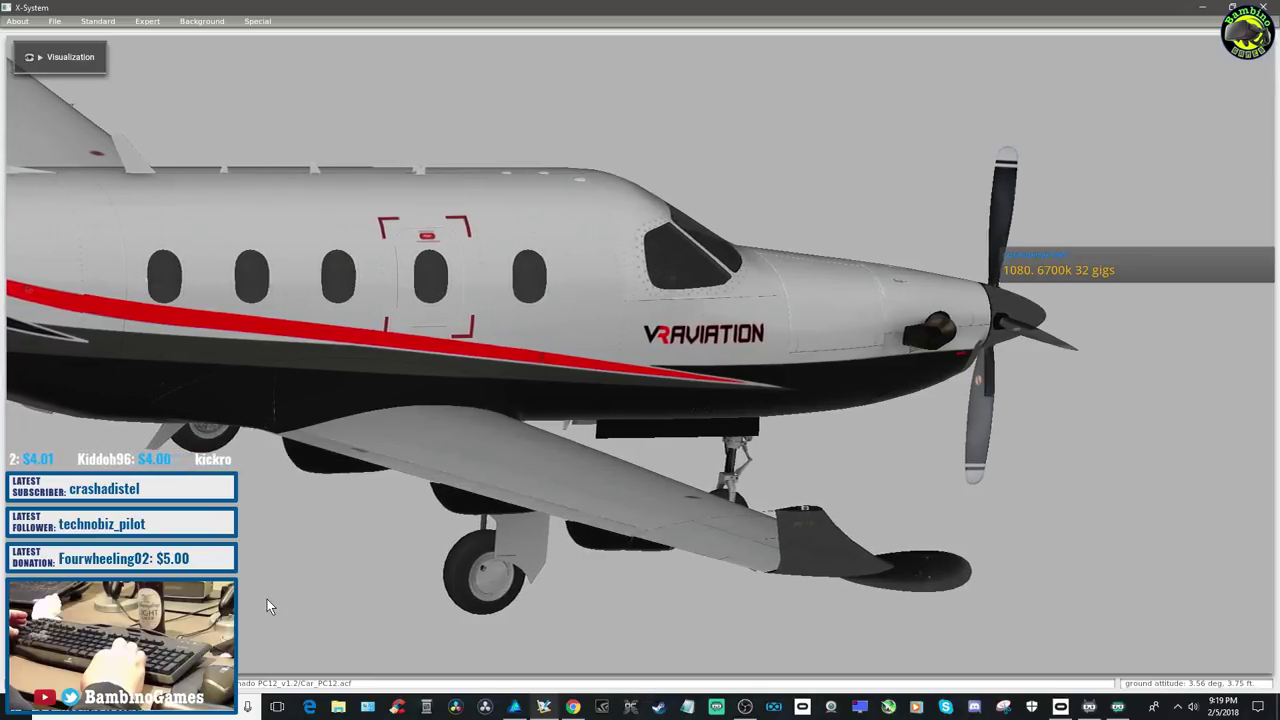
{"action": "key", "text": "Left"}
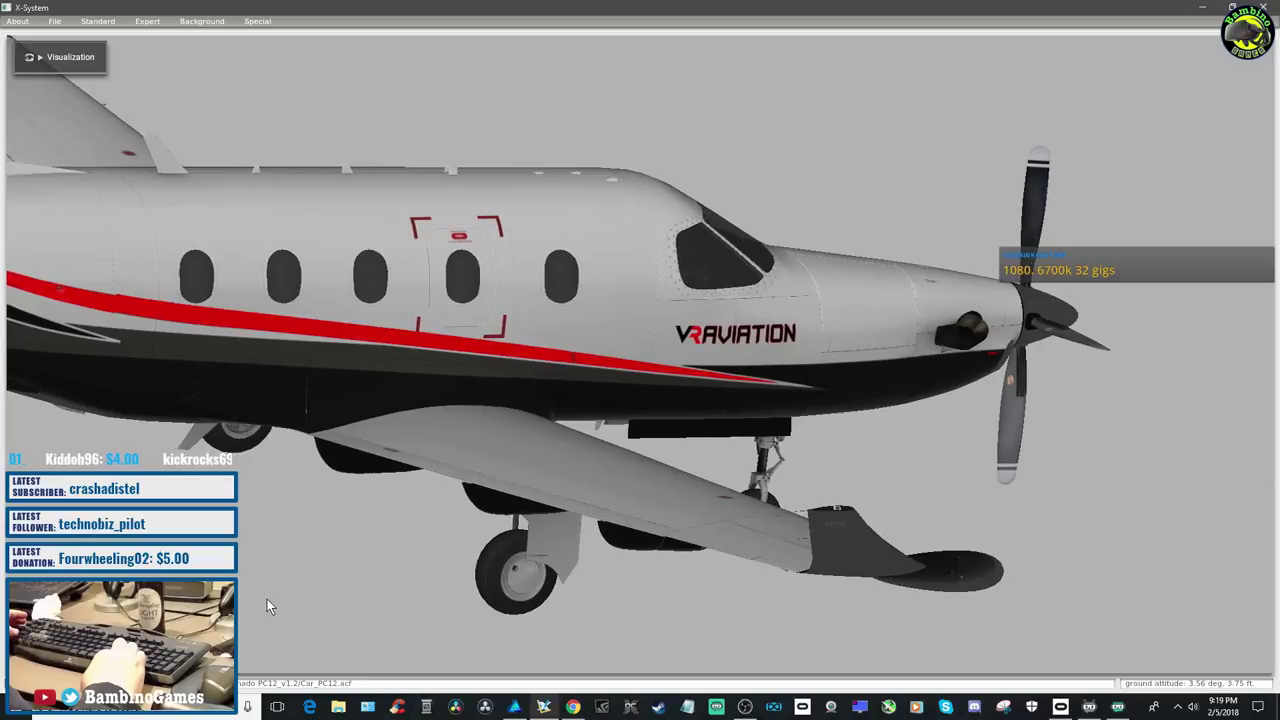
Examine the red stripe up close along the fuselage side, from the nose back towards the tail section
{"action": "key", "text": "Left"}
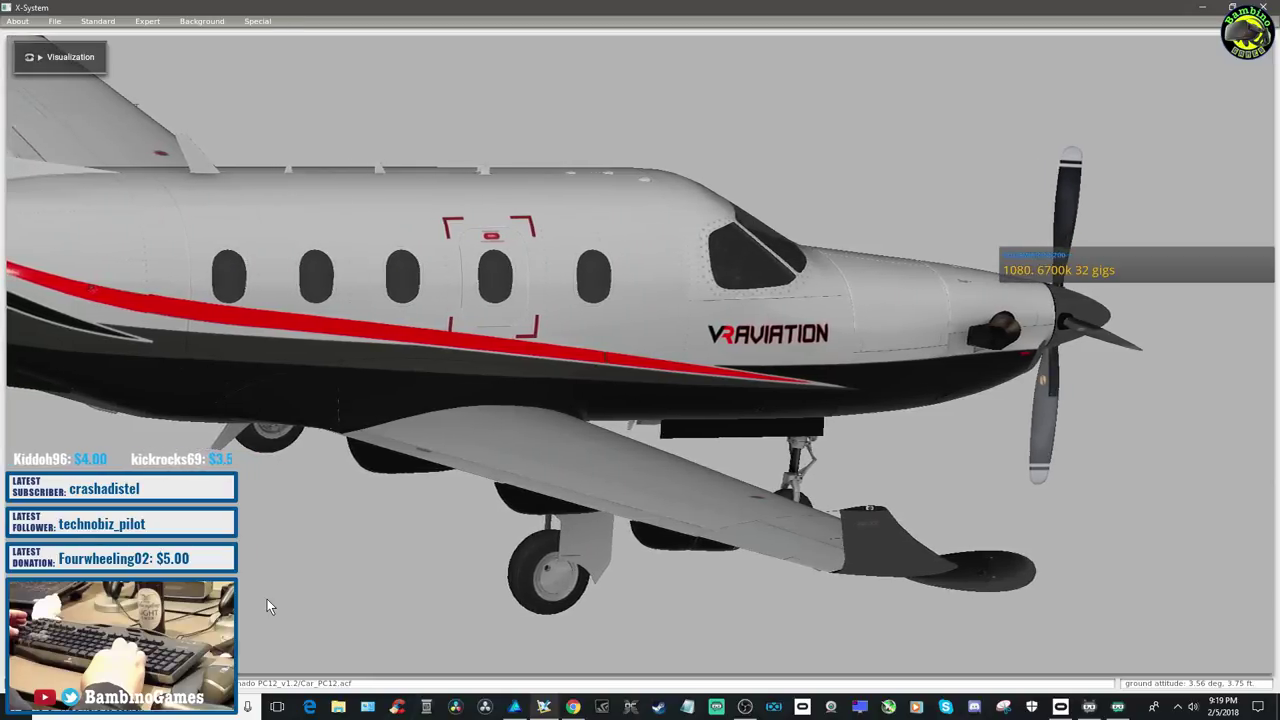
{"action": "key", "text": "Left"}
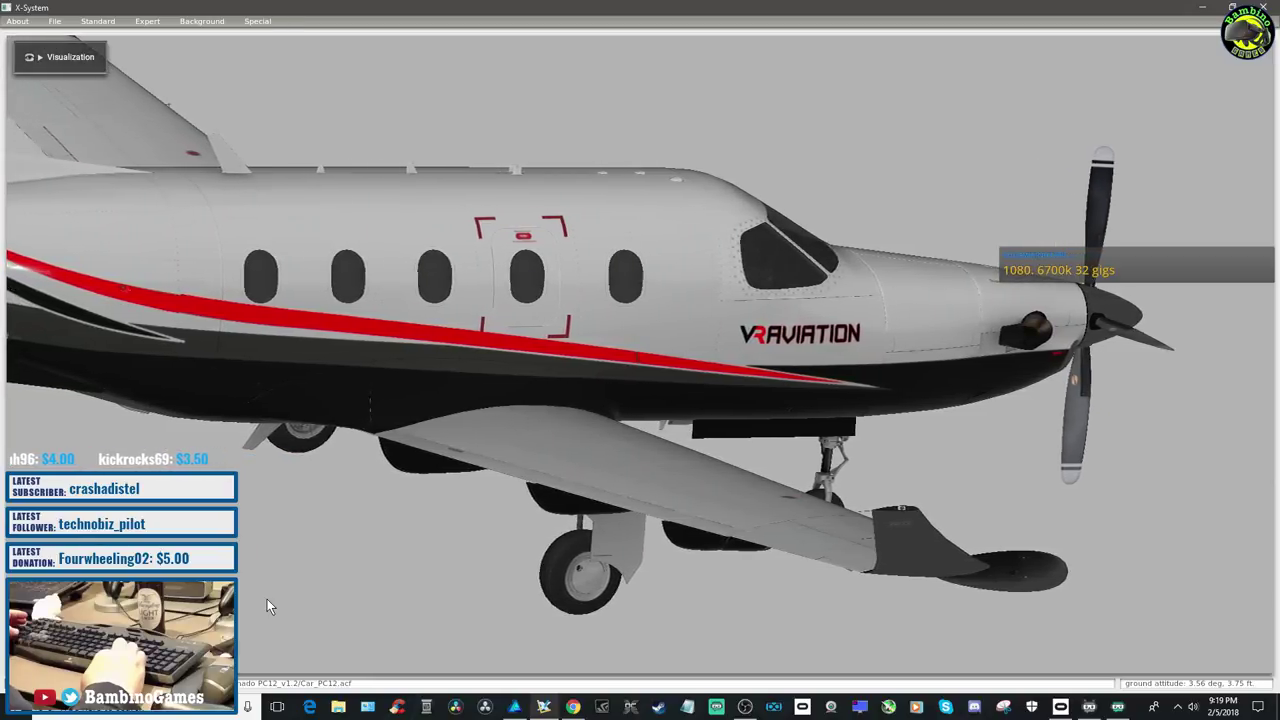
{"action": "key", "text": "Left"}
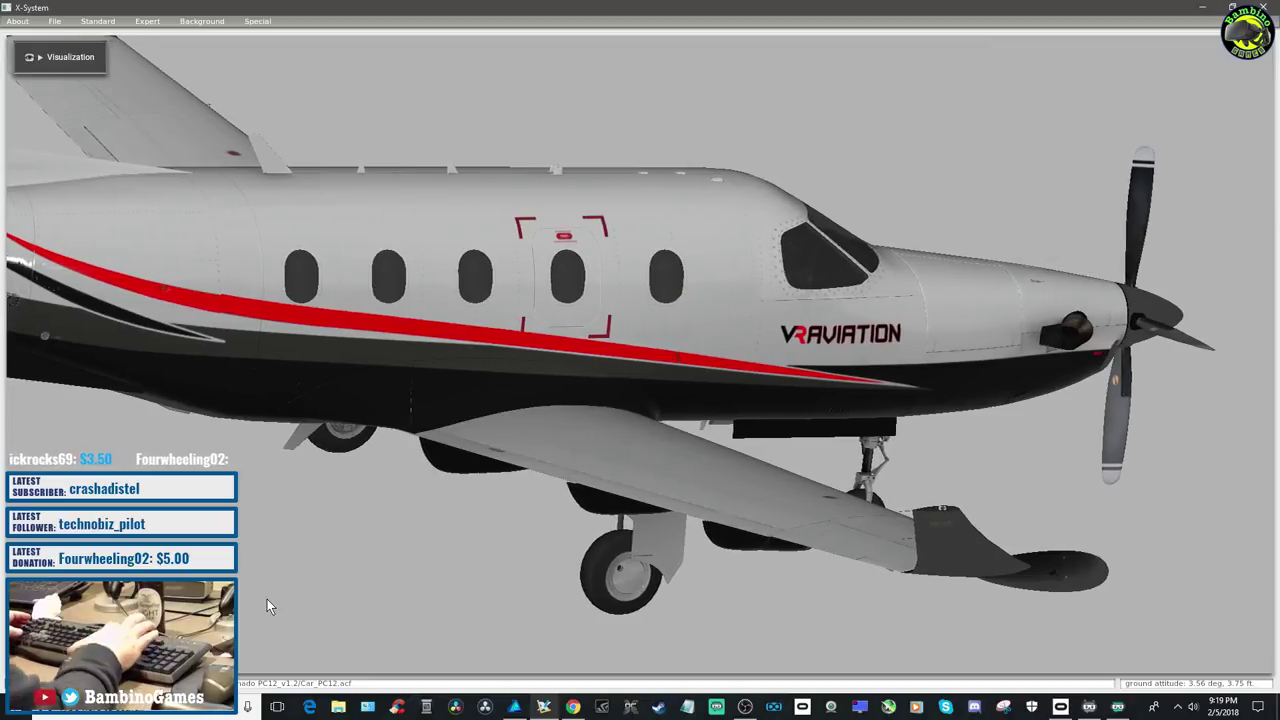
{"action": "key", "text": "equal"}
{"action": "key", "text": "equal"}
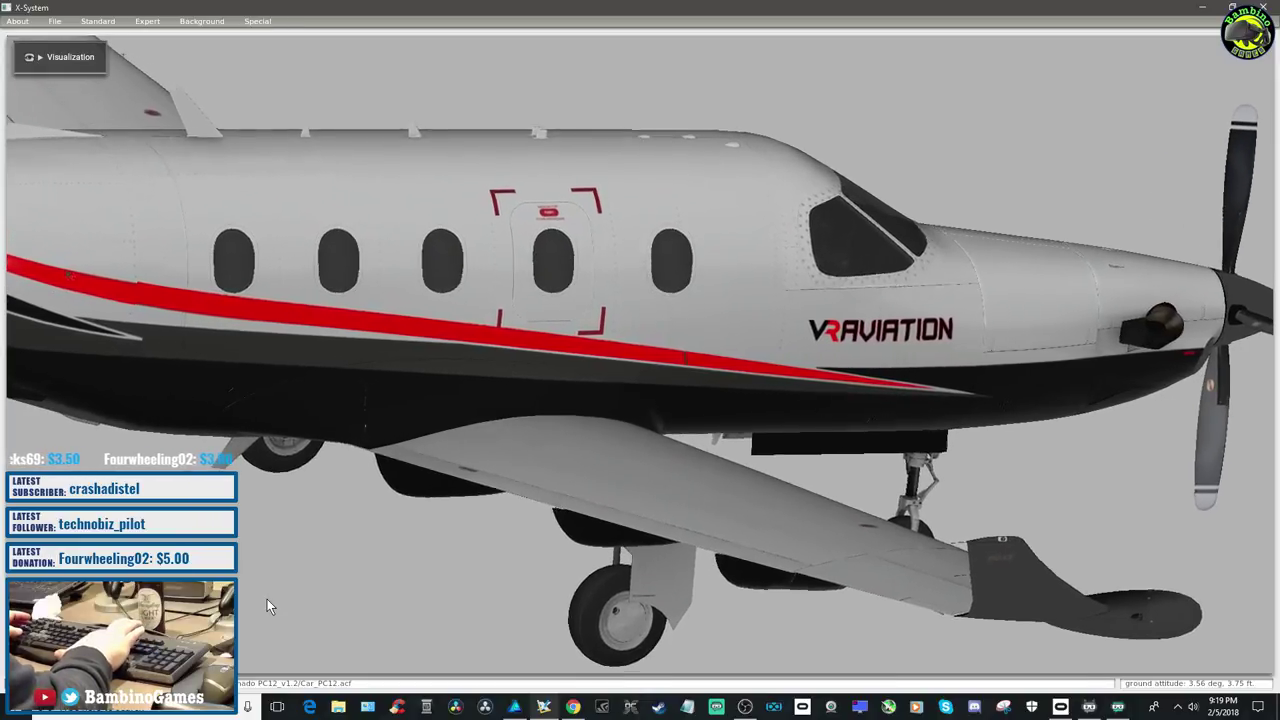
{"action": "key", "text": "equal"}
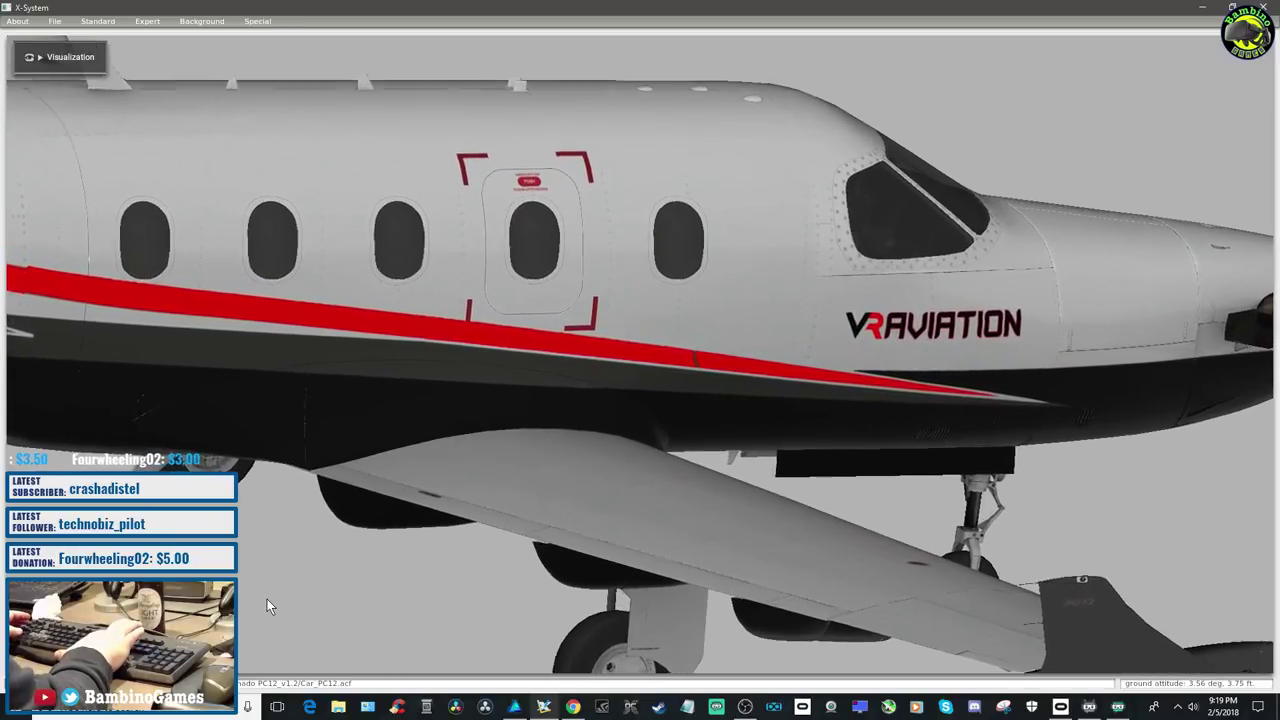
{"action": "key", "text": "Left"}
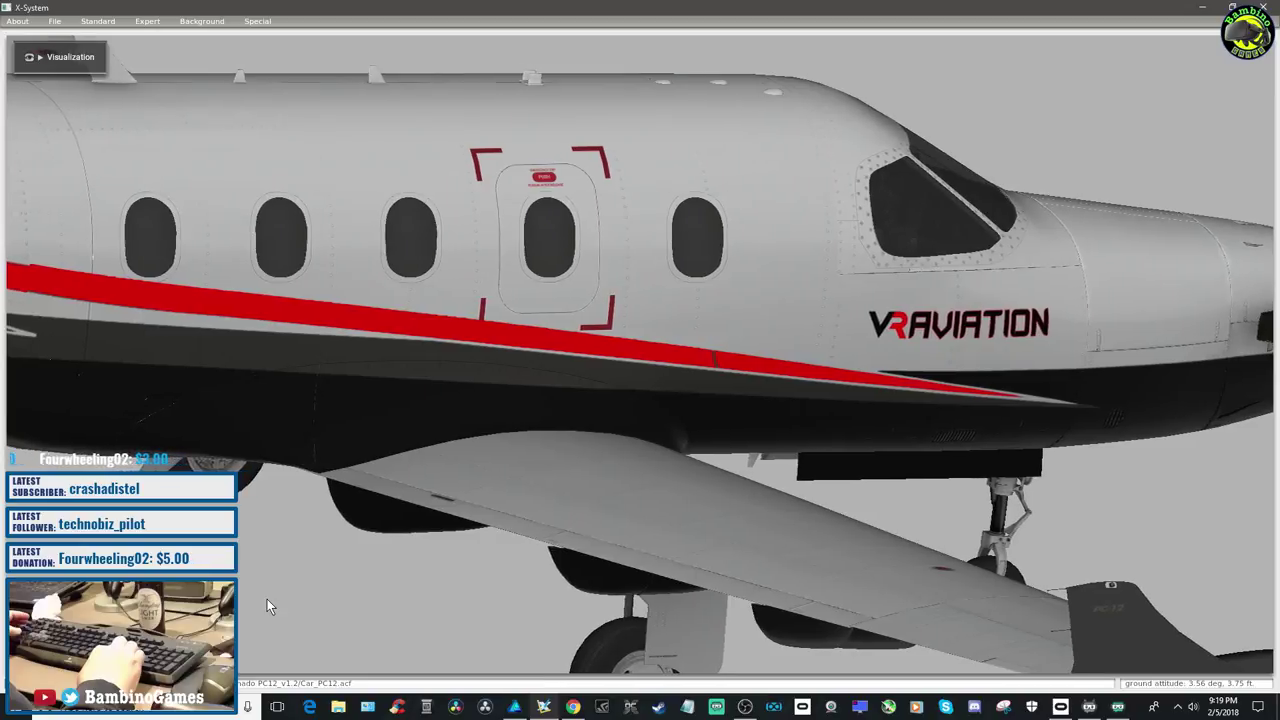
{"action": "key", "text": "Left"}
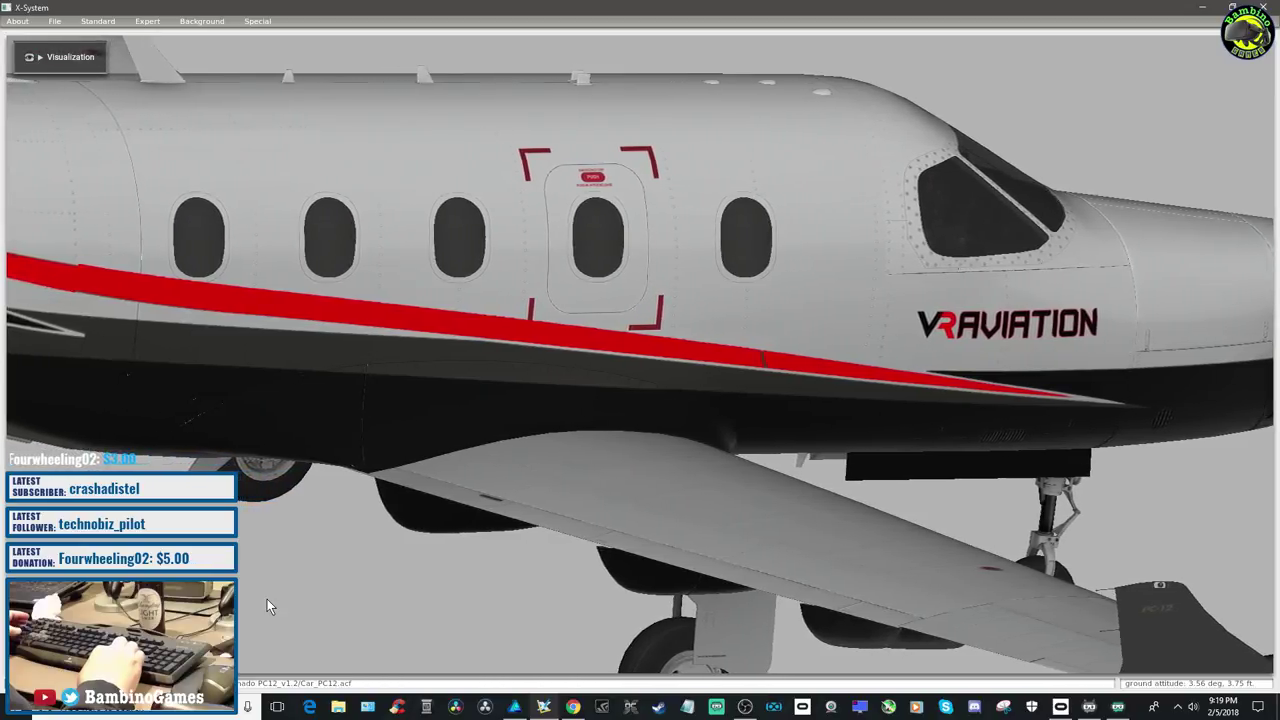
{"action": "key", "text": "Left"}
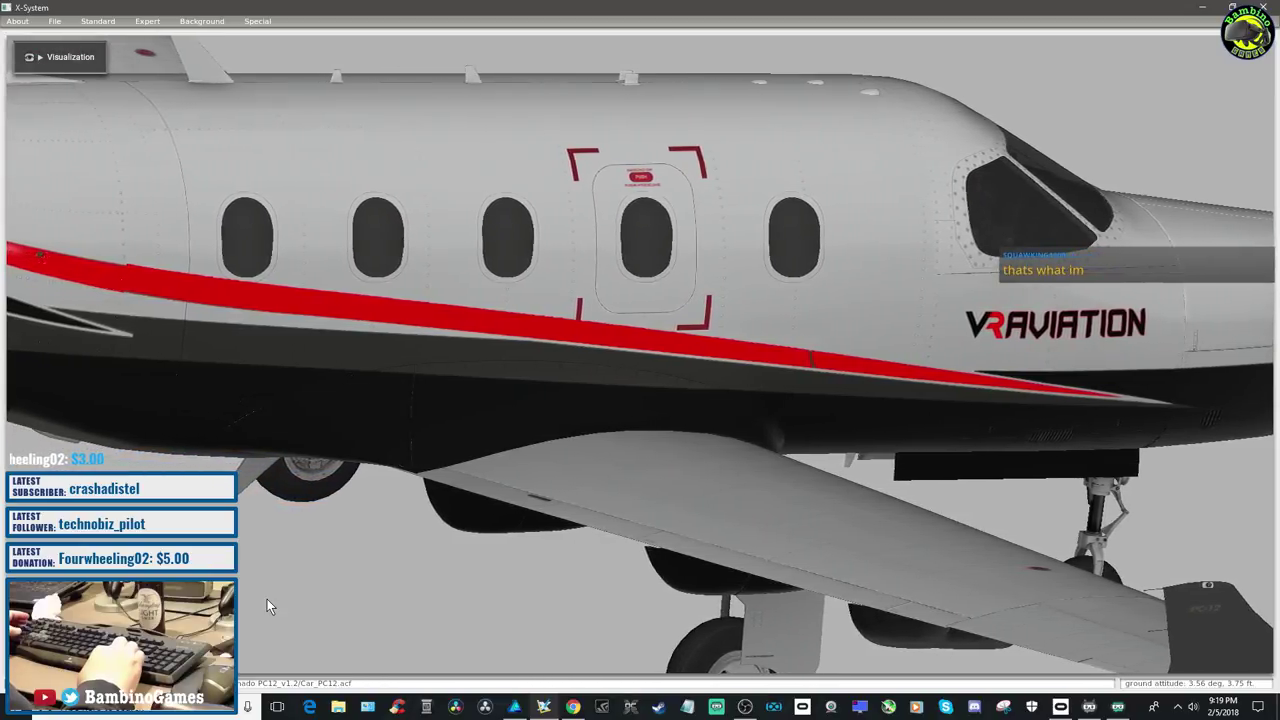
{"action": "key", "text": "Left"}
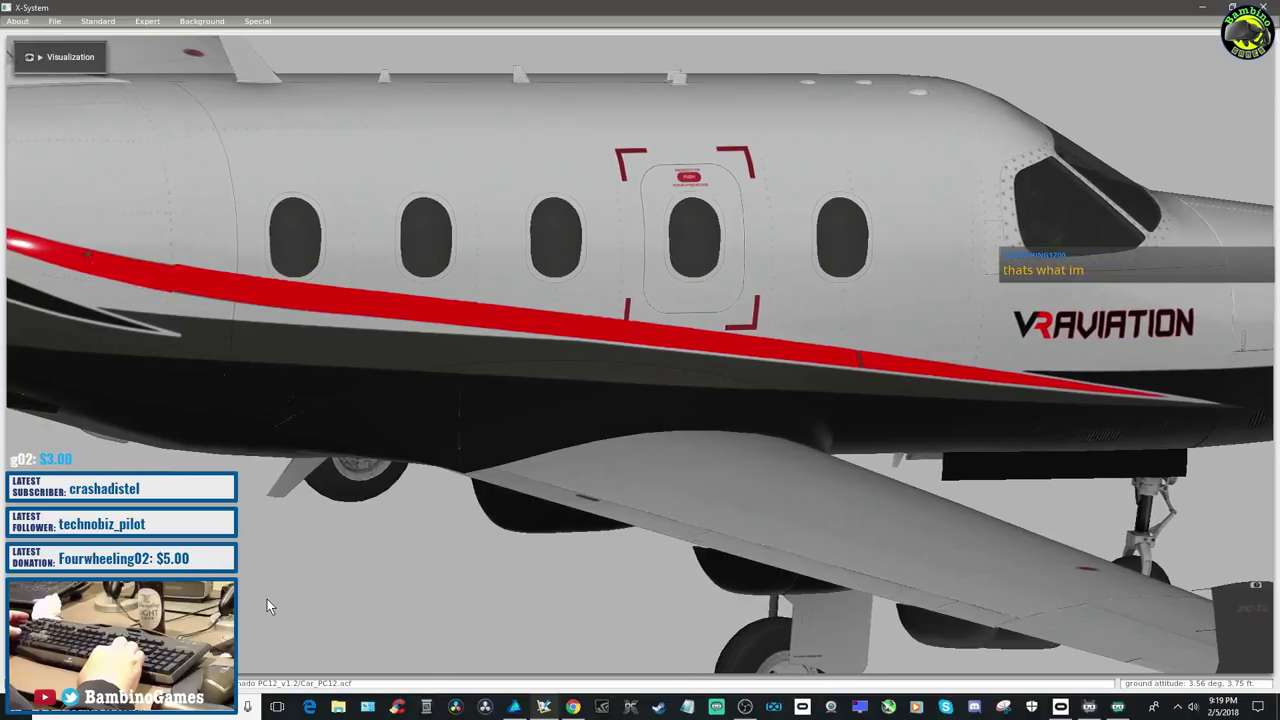
{"action": "key", "text": "Left"}
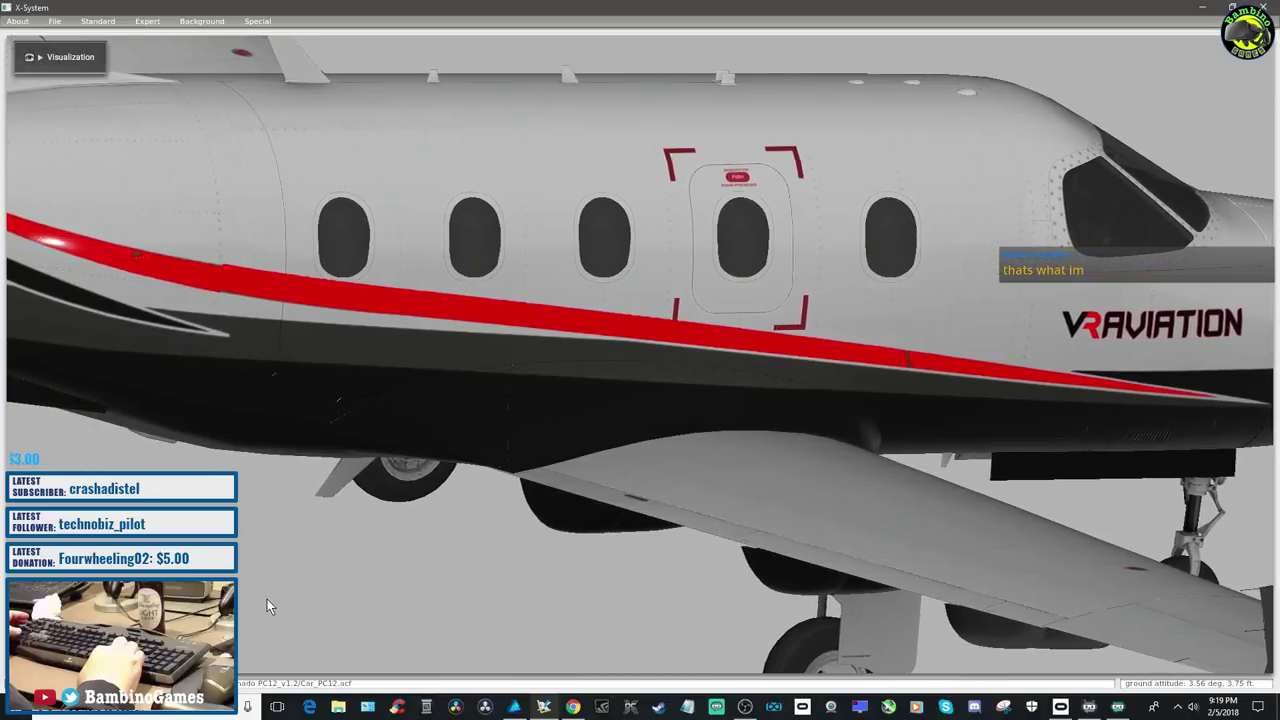
{"action": "key", "text": "Left"}
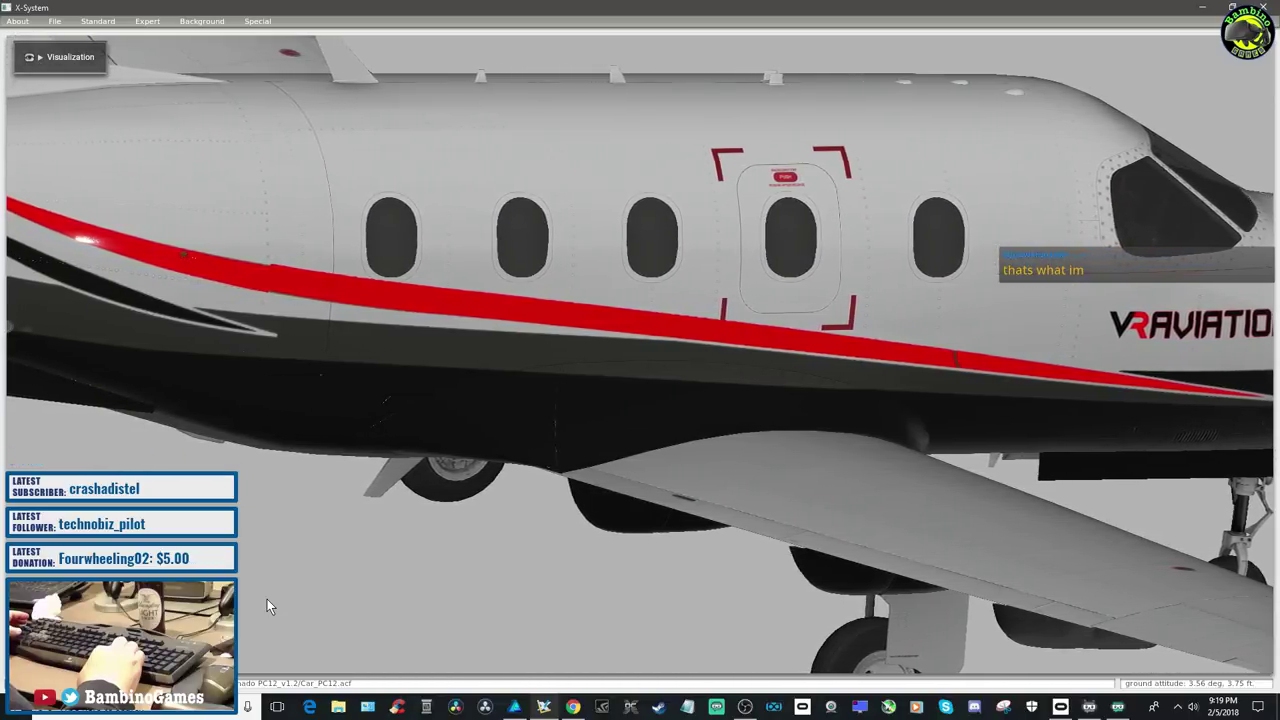
{"action": "key", "text": "Left"}
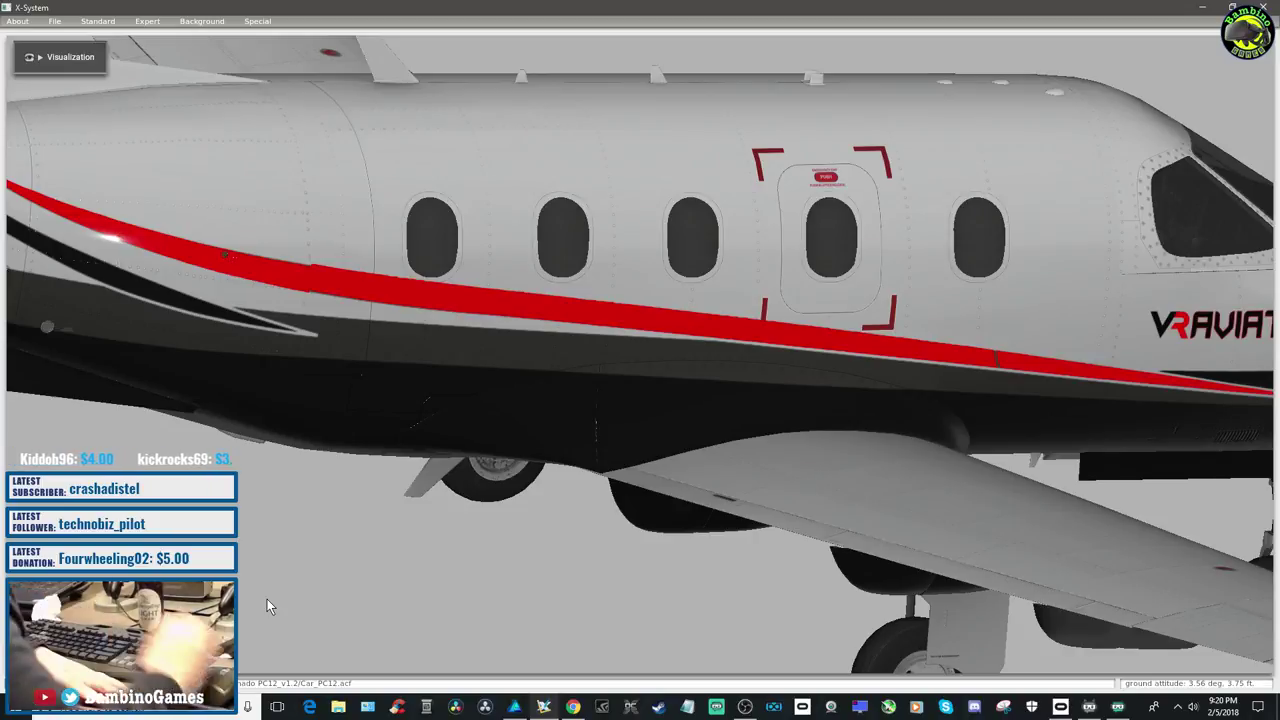
Switch to Affinity Designer, nudge the red stripe on the five-window fuselage panel down, rotate it to about -0.8°, and save the document
{"action": "left_click", "coordinate": [514, 707]}
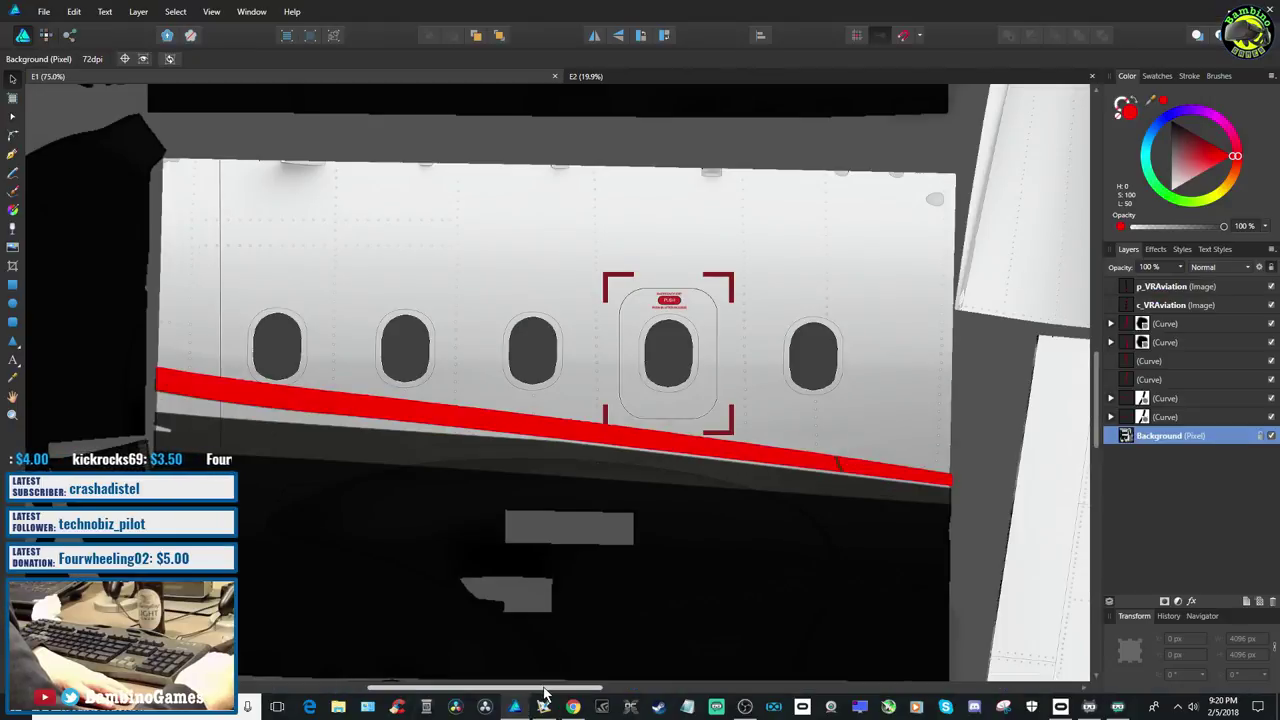
{"action": "left_click_drag", "start_coordinate": [545, 692], "coordinate": [518, 692]}
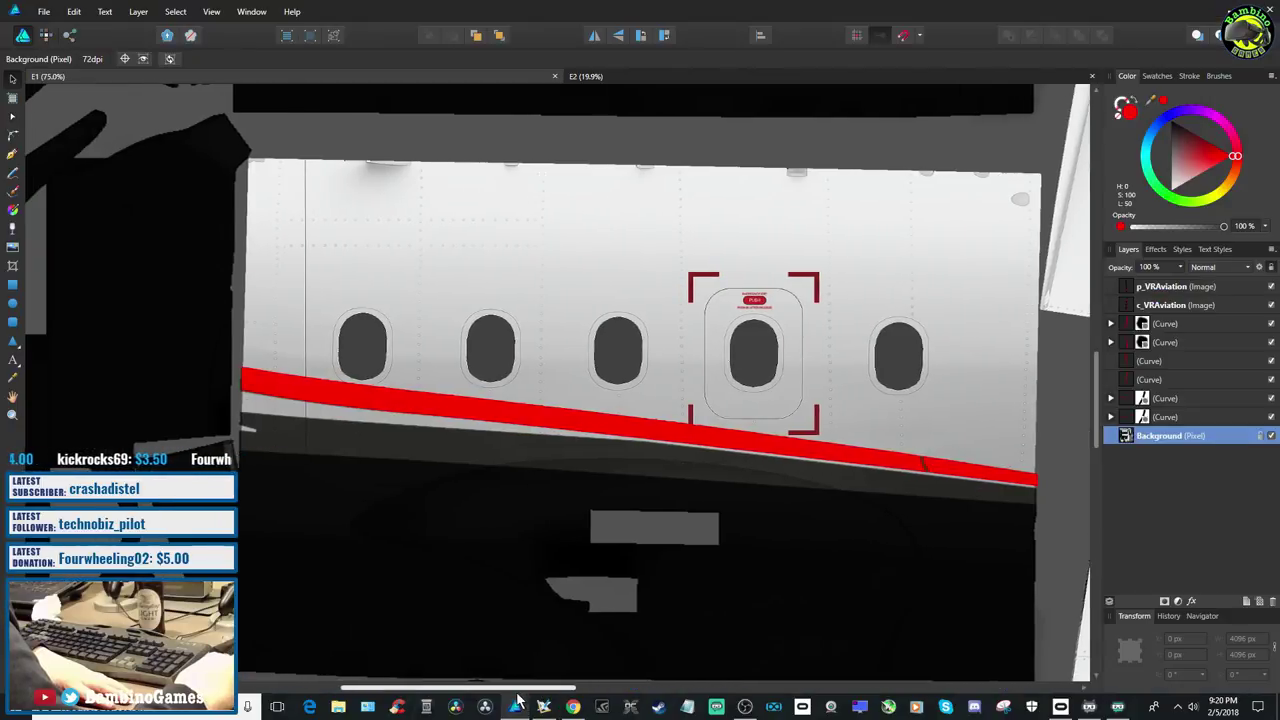
{"action": "left_click", "coordinate": [300, 400]}
{"action": "key", "text": "Down"}
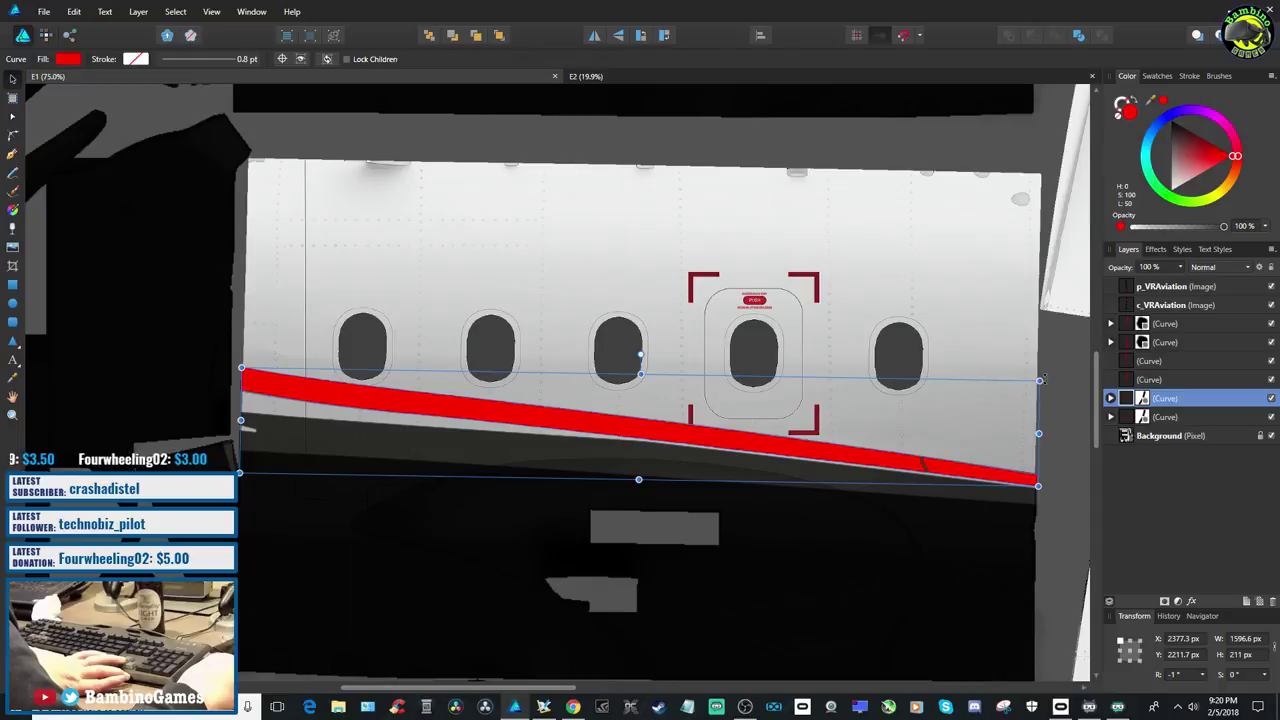
{"action": "left_click_drag", "start_coordinate": [1043, 377], "coordinate": [1043, 376]}
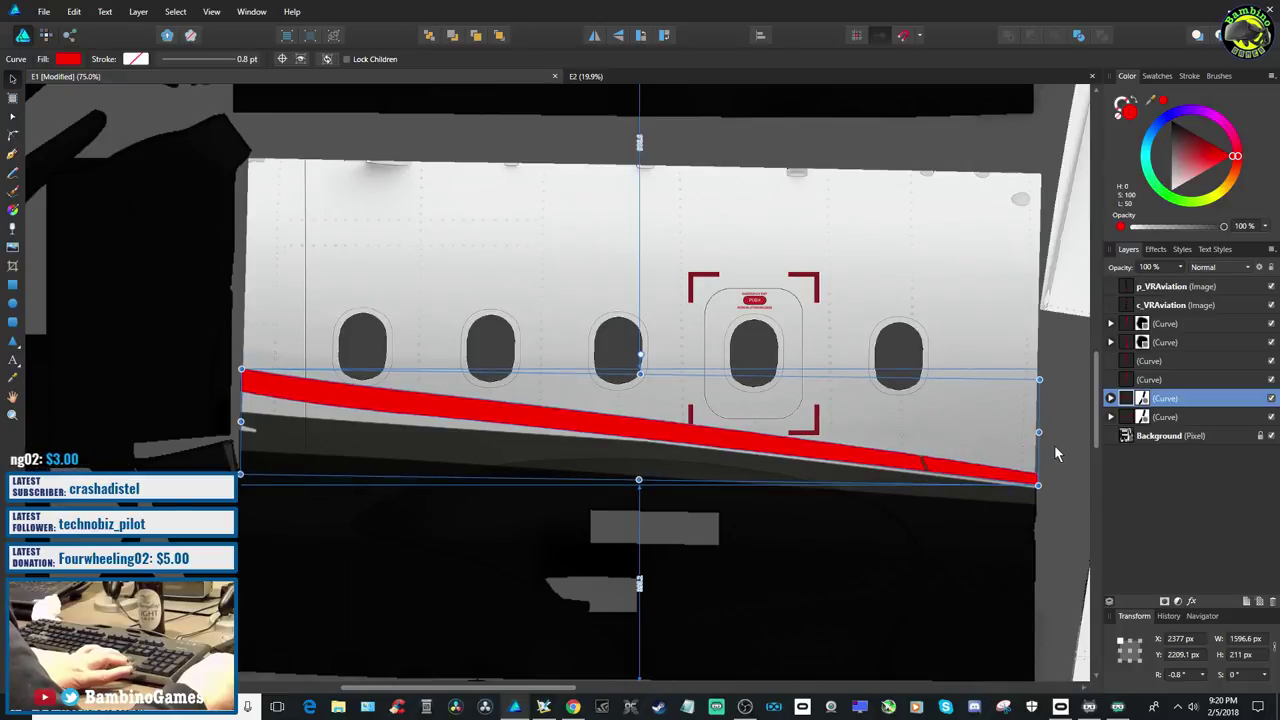
{"action": "left_click", "coordinate": [44, 11]}
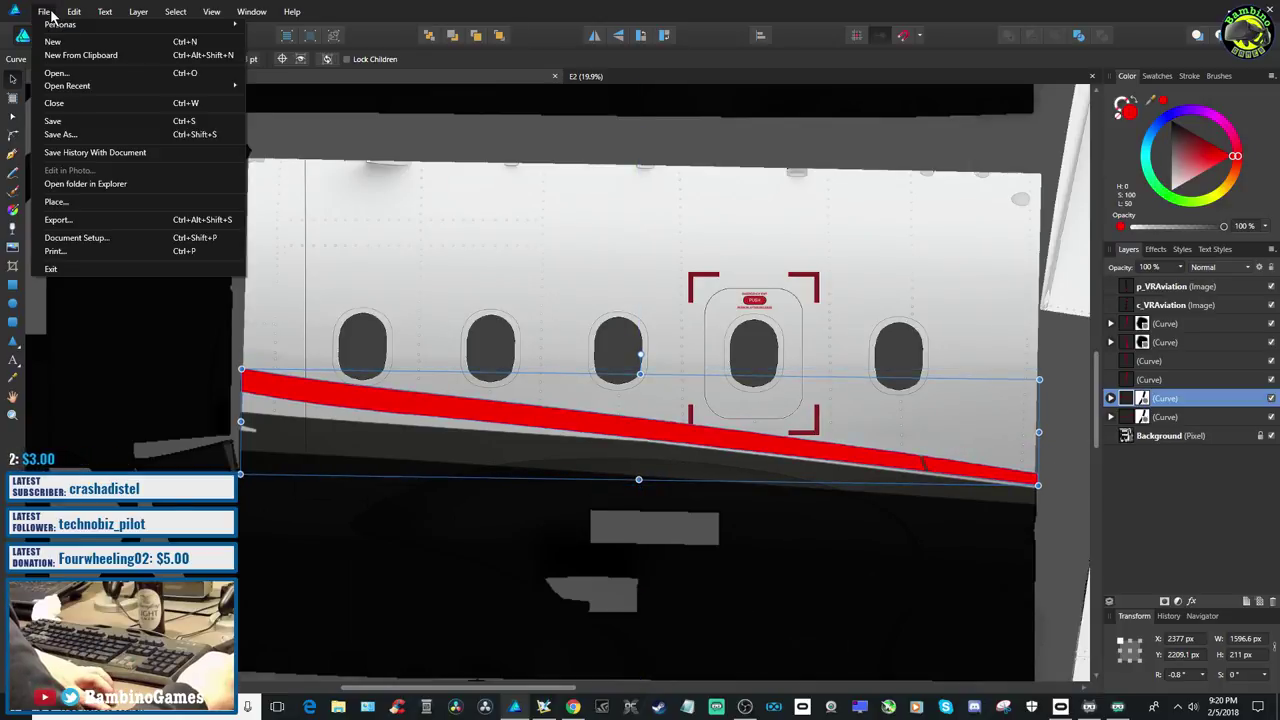
{"action": "left_click", "coordinate": [66, 124]}
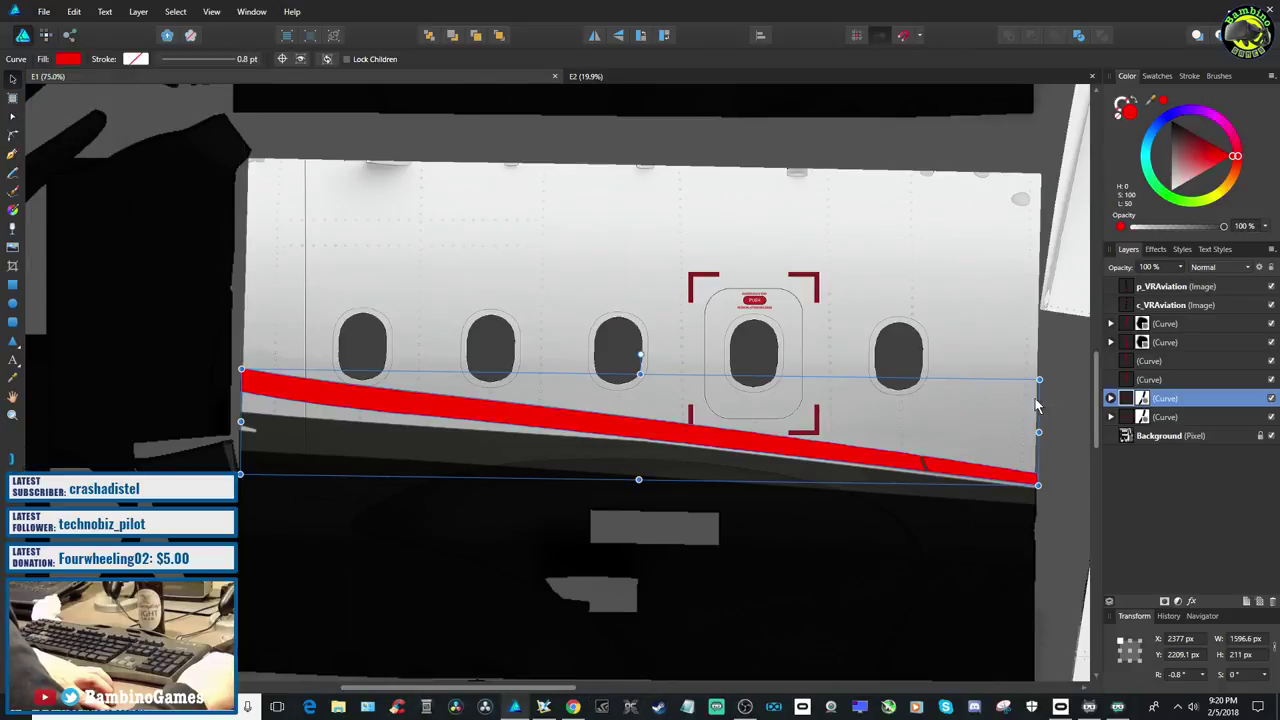
Rotate the red curved stripe on the tapered rear-fuselage panel to about -179.1° and adjust its position to about X 3320.9 px, Y 1109.8 px
{"action": "left_click_drag", "start_coordinate": [1097, 400], "coordinate": [1101, 234]}
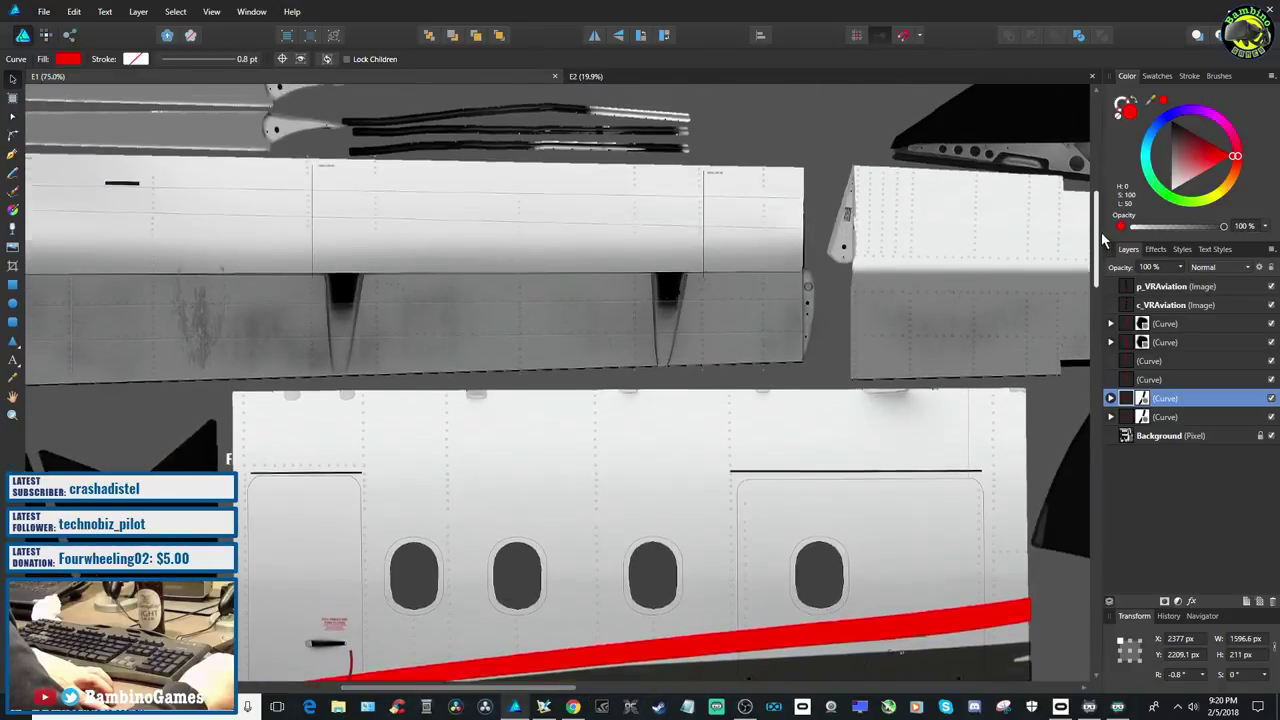
{"action": "left_click_drag", "start_coordinate": [556, 698], "coordinate": [814, 668]}
{"action": "scroll", "coordinate": [805, 600], "scroll_direction": "down", "scroll_amount": 5}
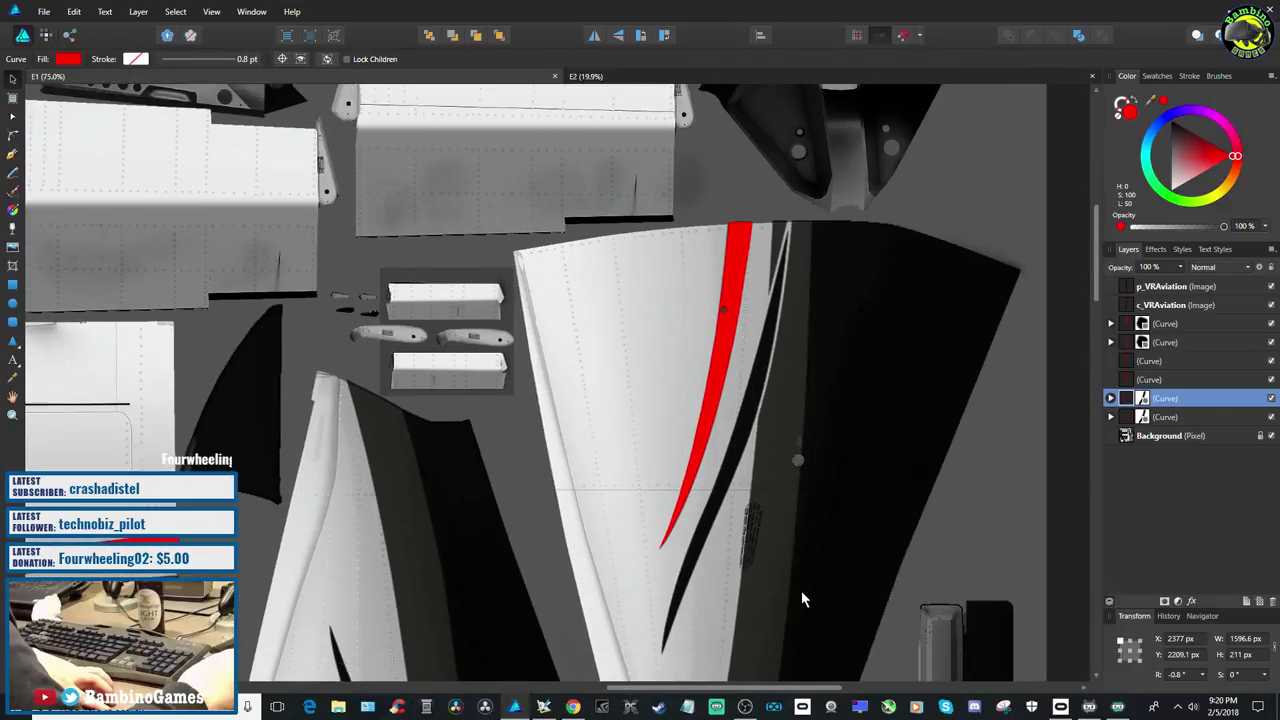
{"action": "scroll", "coordinate": [802, 592], "scroll_direction": "up", "scroll_amount": 3}
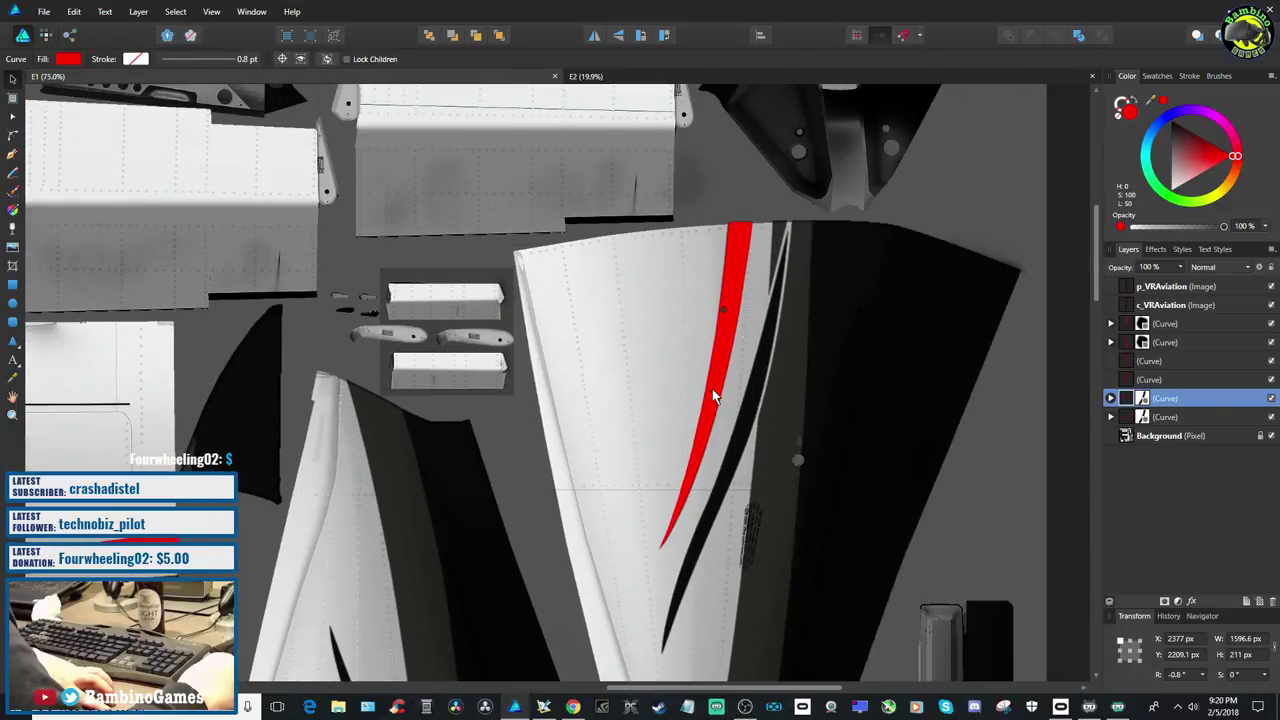
{"action": "left_click", "coordinate": [713, 388]}
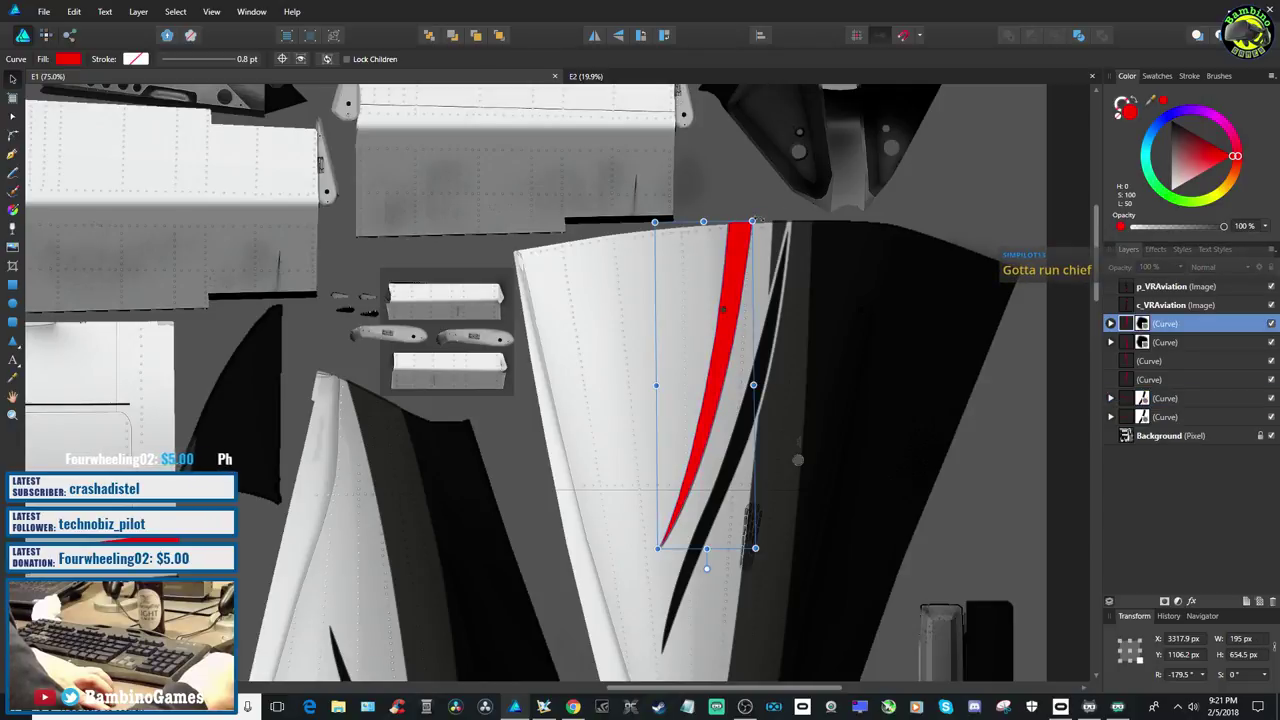
{"action": "left_click_drag", "start_coordinate": [752, 220], "coordinate": [760, 220]}
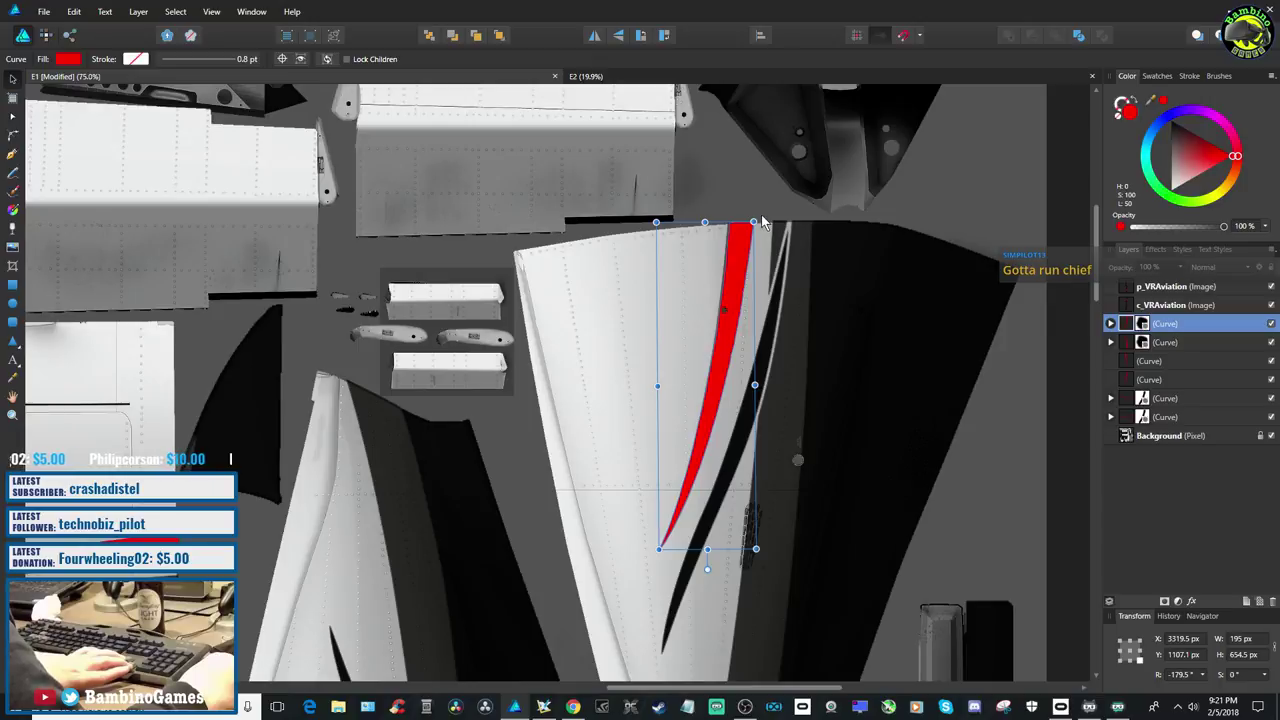
{"action": "left_click_drag", "start_coordinate": [754, 219], "coordinate": [753, 220]}
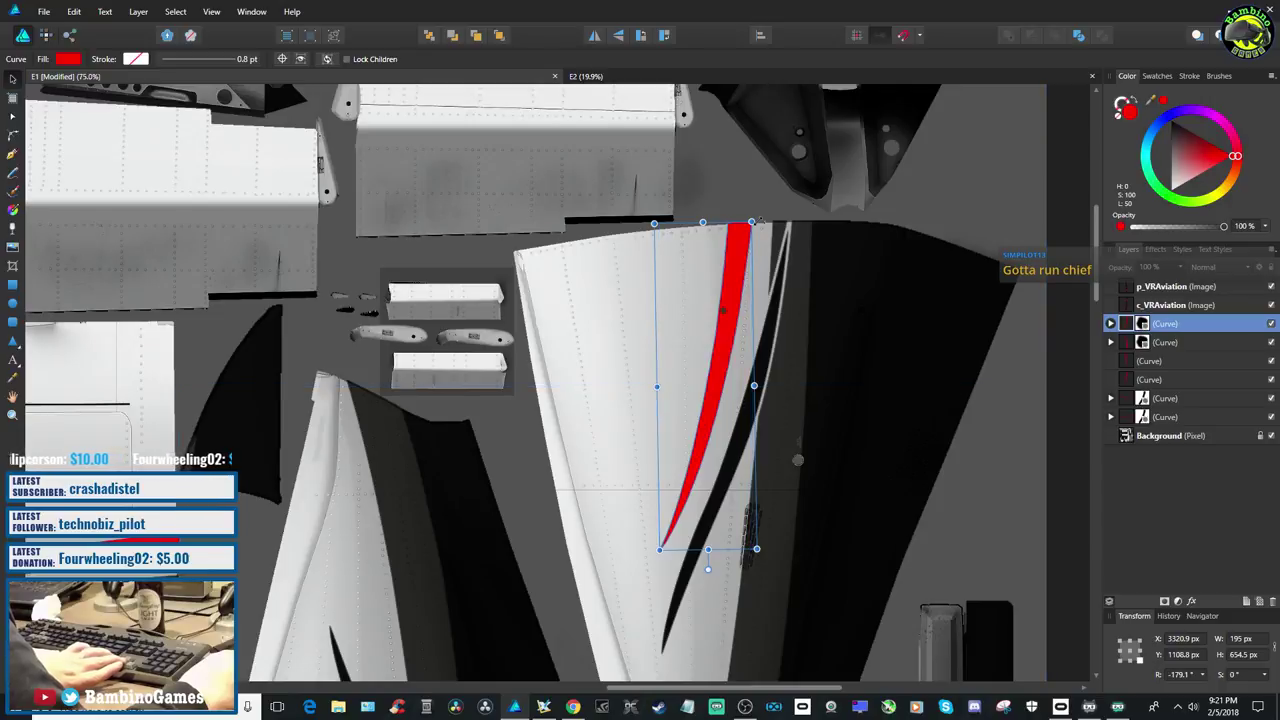
{"action": "left_click_drag", "start_coordinate": [760, 219], "coordinate": [756, 222]}
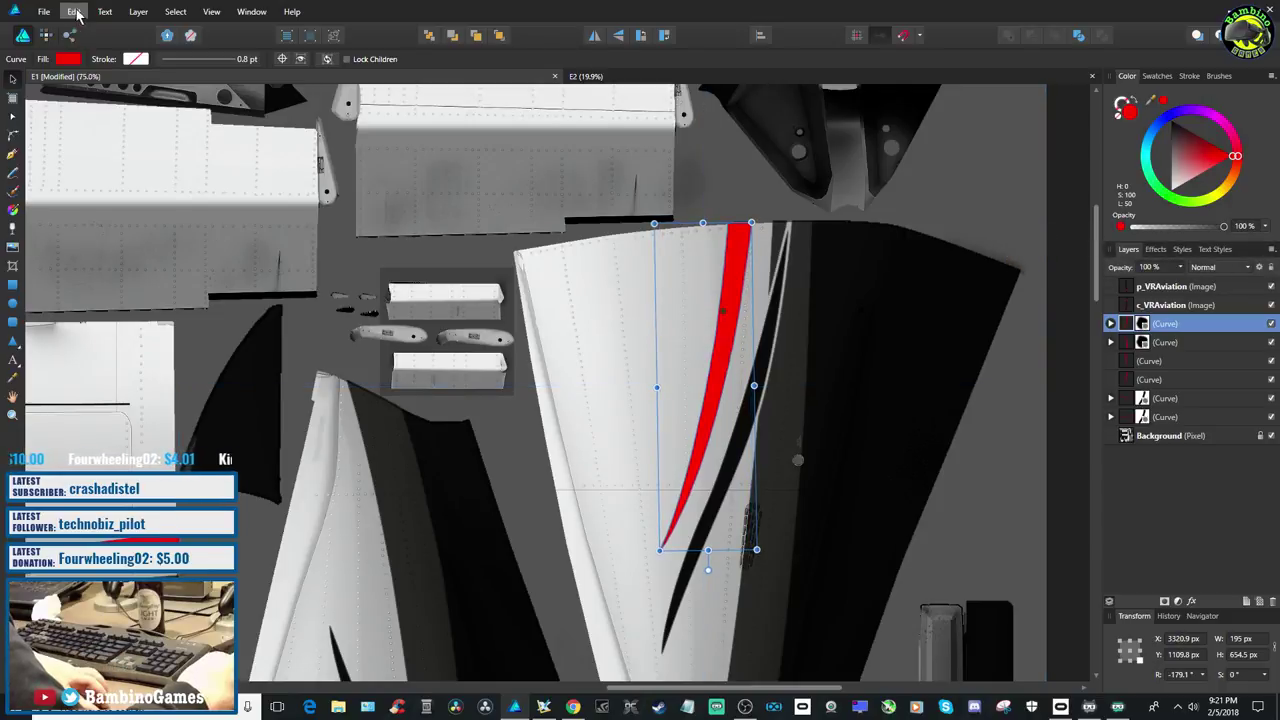
Save the document and export it whole as a 4096 px PNG-24, replacing E1 in the VR Aviation objects folder
{"action": "left_click", "coordinate": [50, 12]}
{"action": "left_click", "coordinate": [52, 121]}
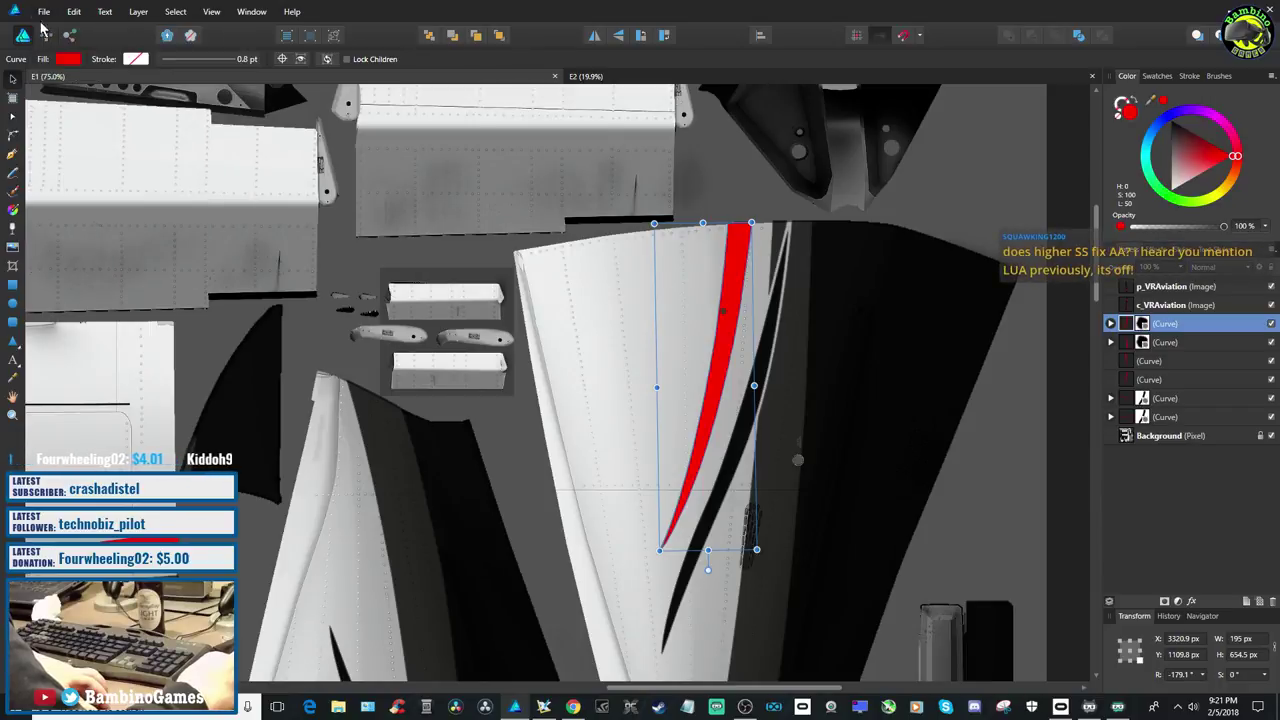
{"action": "left_click", "coordinate": [58, 219]}
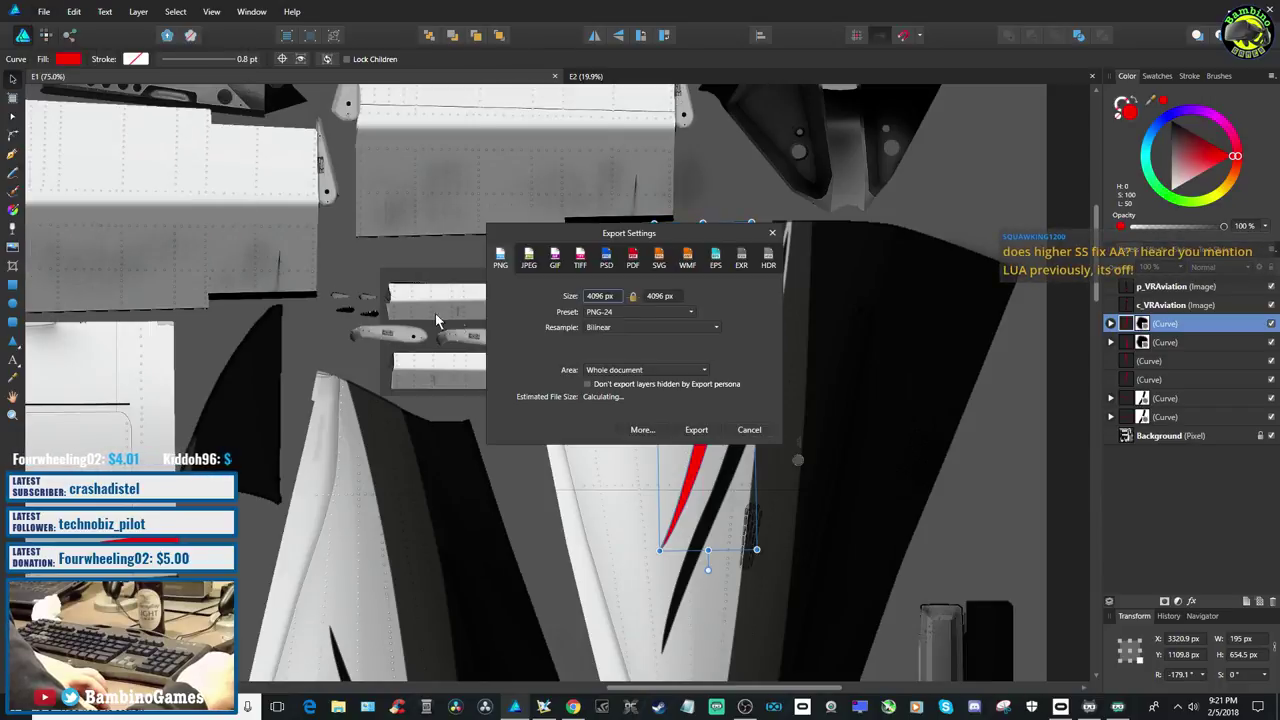
{"action": "left_click", "coordinate": [702, 438]}
{"action": "left_click", "coordinate": [550, 340]}
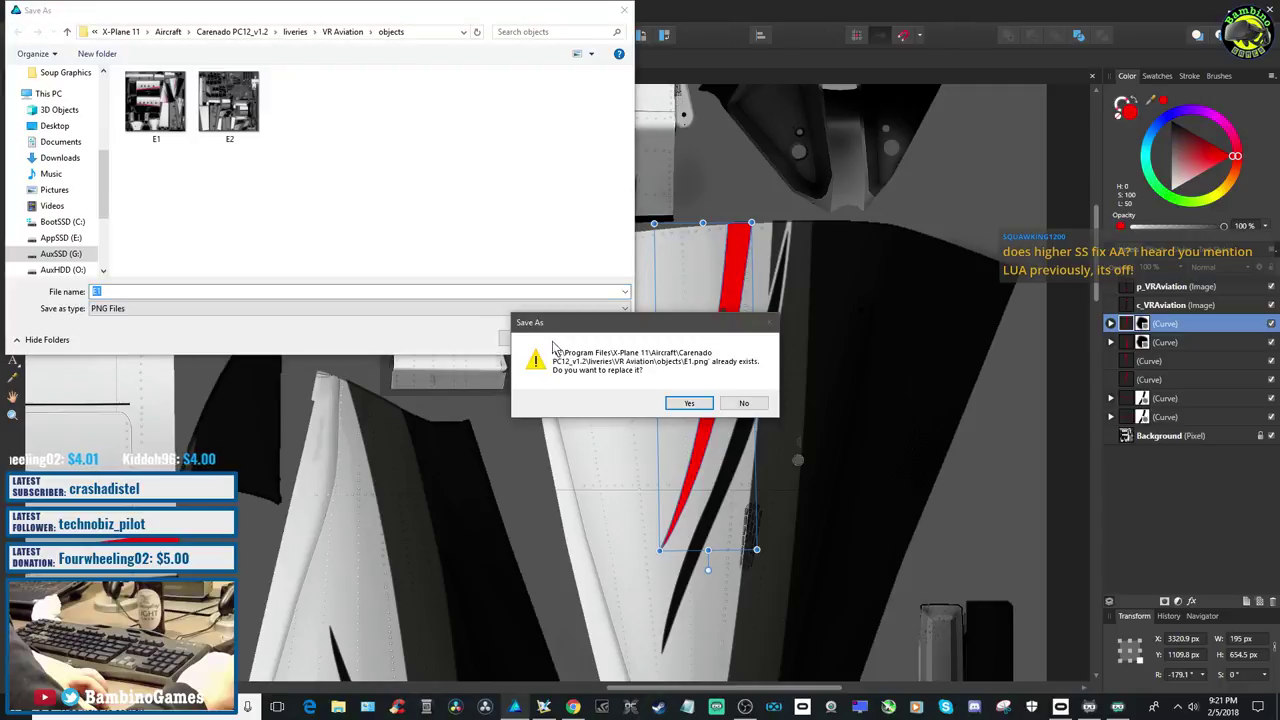
{"action": "left_click", "coordinate": [680, 405]}
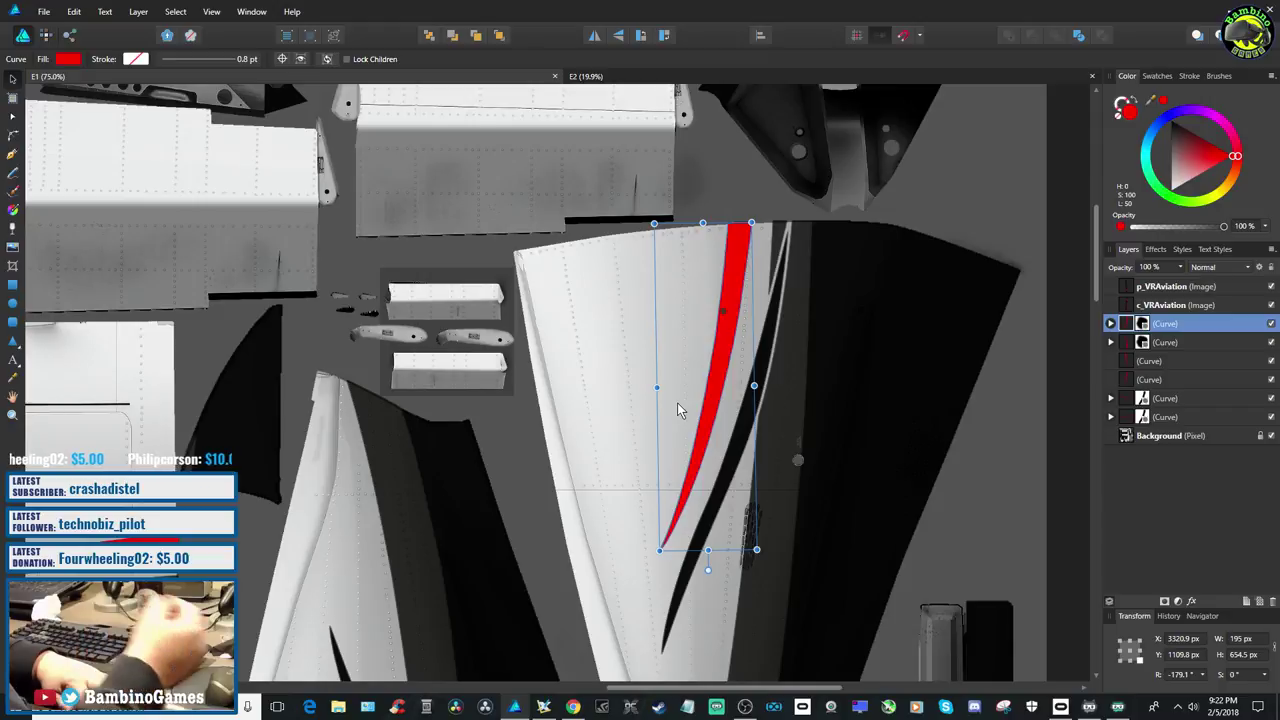
Repeat the PNG export of the saved document, overwriting E1 in the VR Aviation objects folder once more
{"action": "left_click", "coordinate": [44, 11]}
{"action": "left_click", "coordinate": [58, 219]}
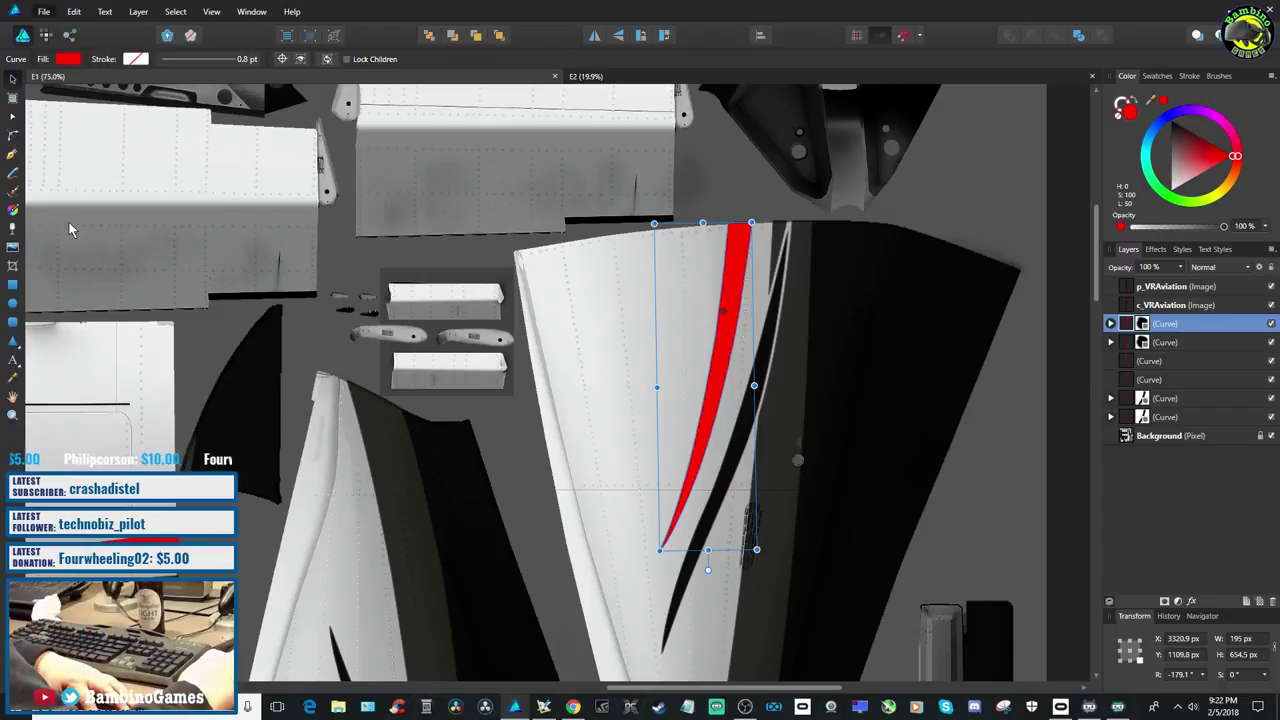
{"action": "left_click", "coordinate": [704, 430]}
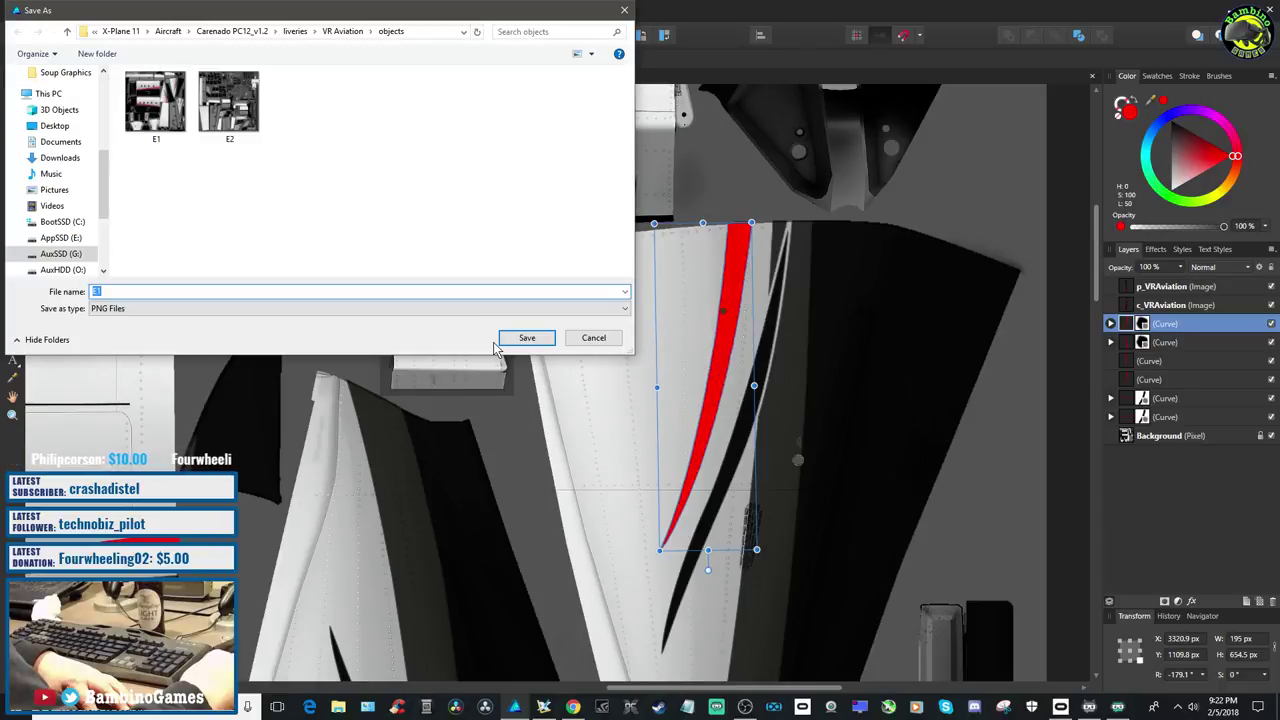
{"action": "left_click", "coordinate": [523, 339]}
{"action": "left_click", "coordinate": [689, 403]}
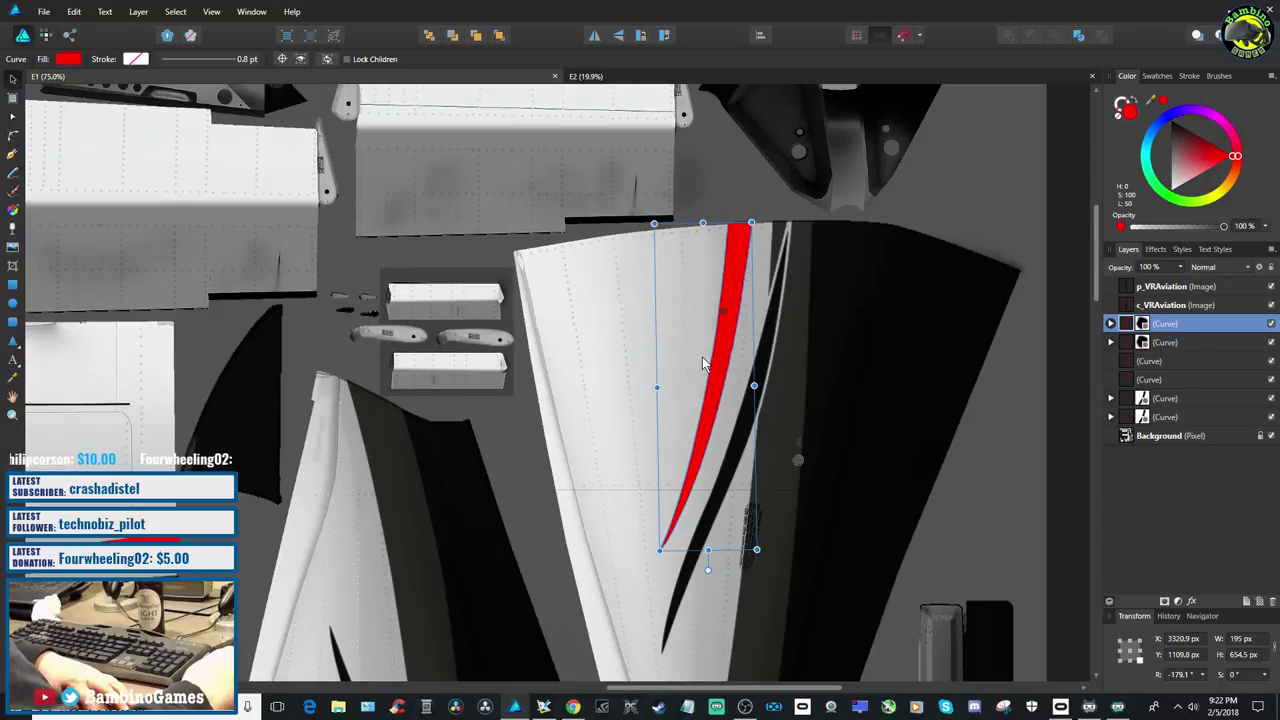
Switch to the X-System aircraft viewer and reopen Car_PC12.acf with the VR Aviation livery
{"action": "left_click", "coordinate": [545, 706]}
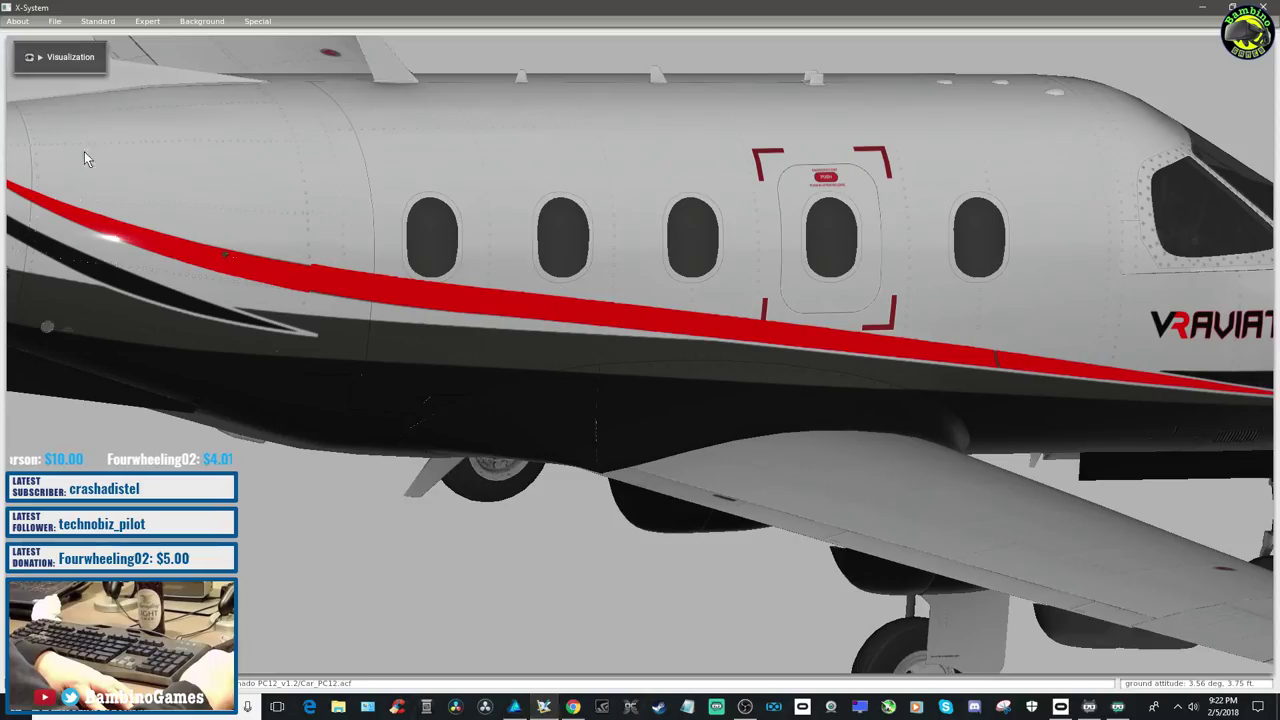
{"action": "key", "text": "ctrl+o"}
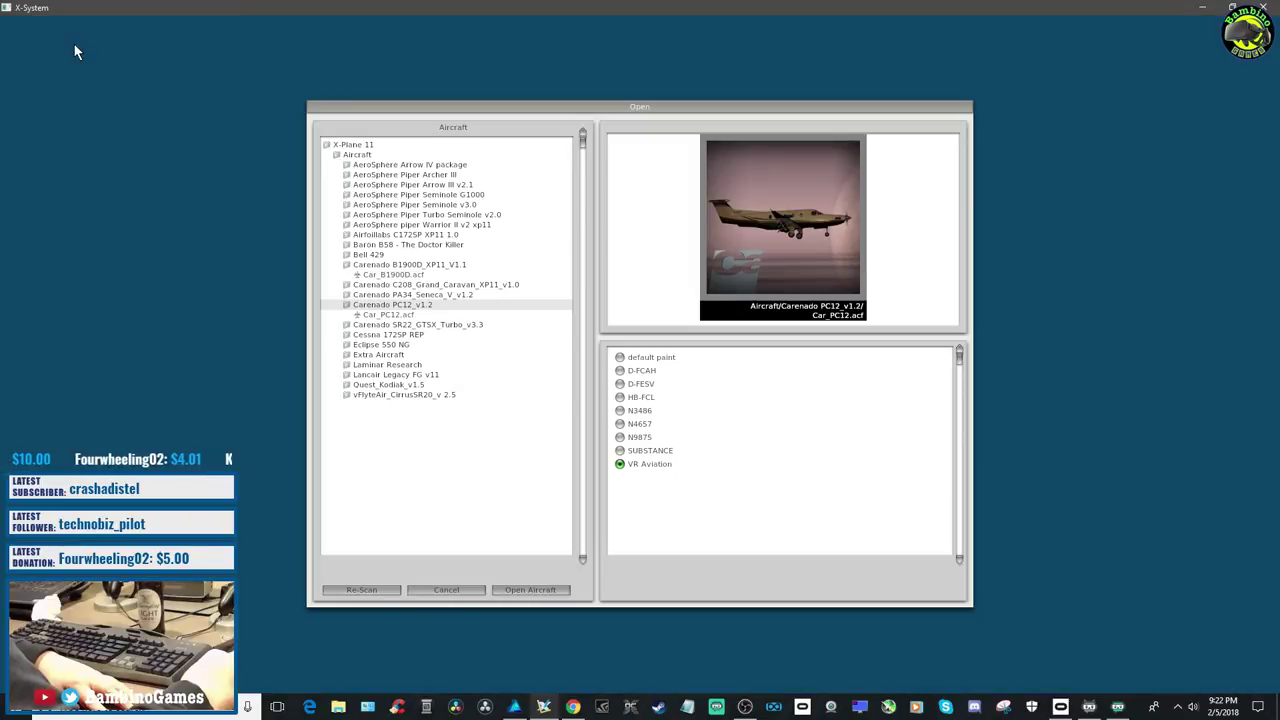
{"action": "left_click", "coordinate": [551, 590]}
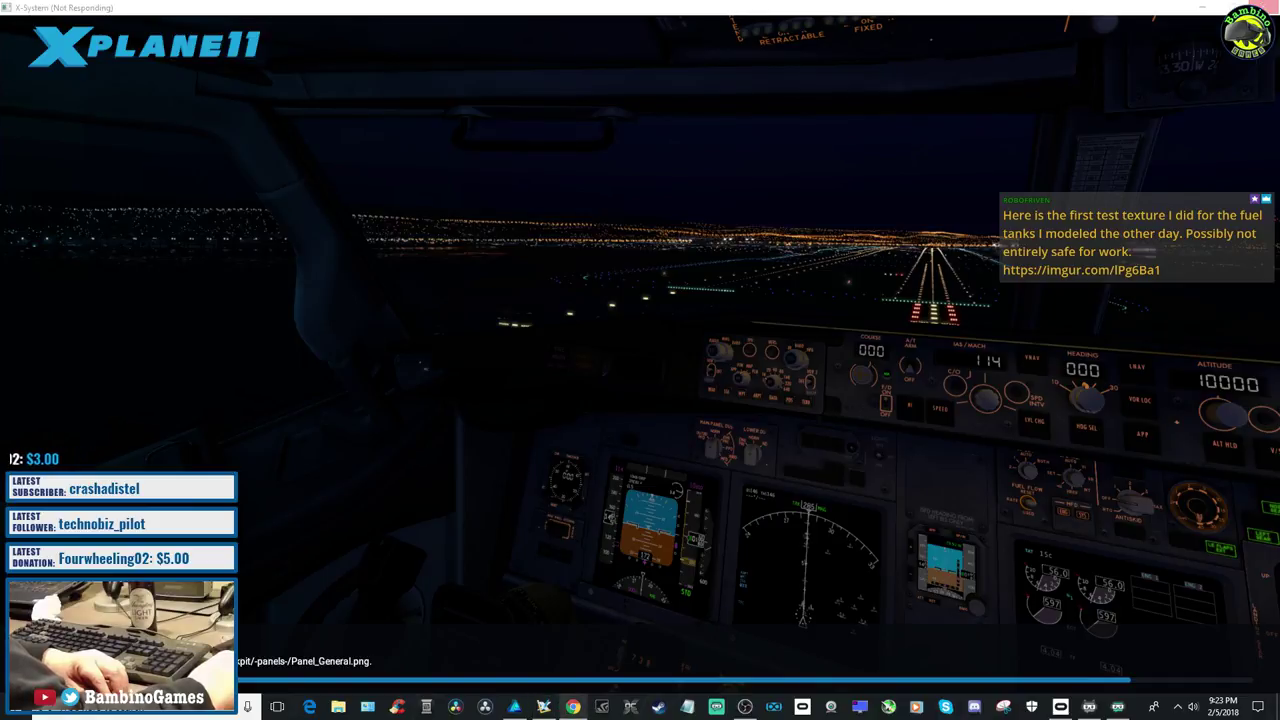
View the shared fuel-tank texture picture on Imgur and close the browser window
{"action": "left_click_drag", "start_coordinate": [1279, 110], "coordinate": [414, 97]}
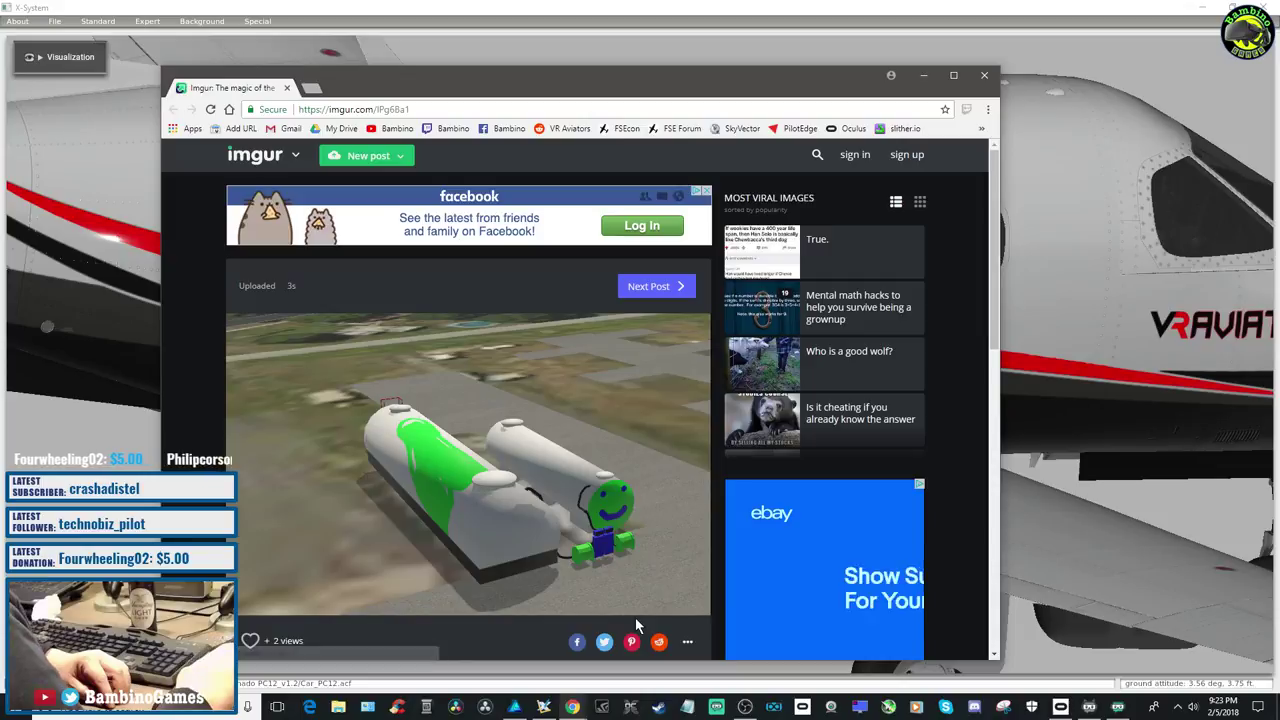
{"action": "left_click", "coordinate": [983, 77]}
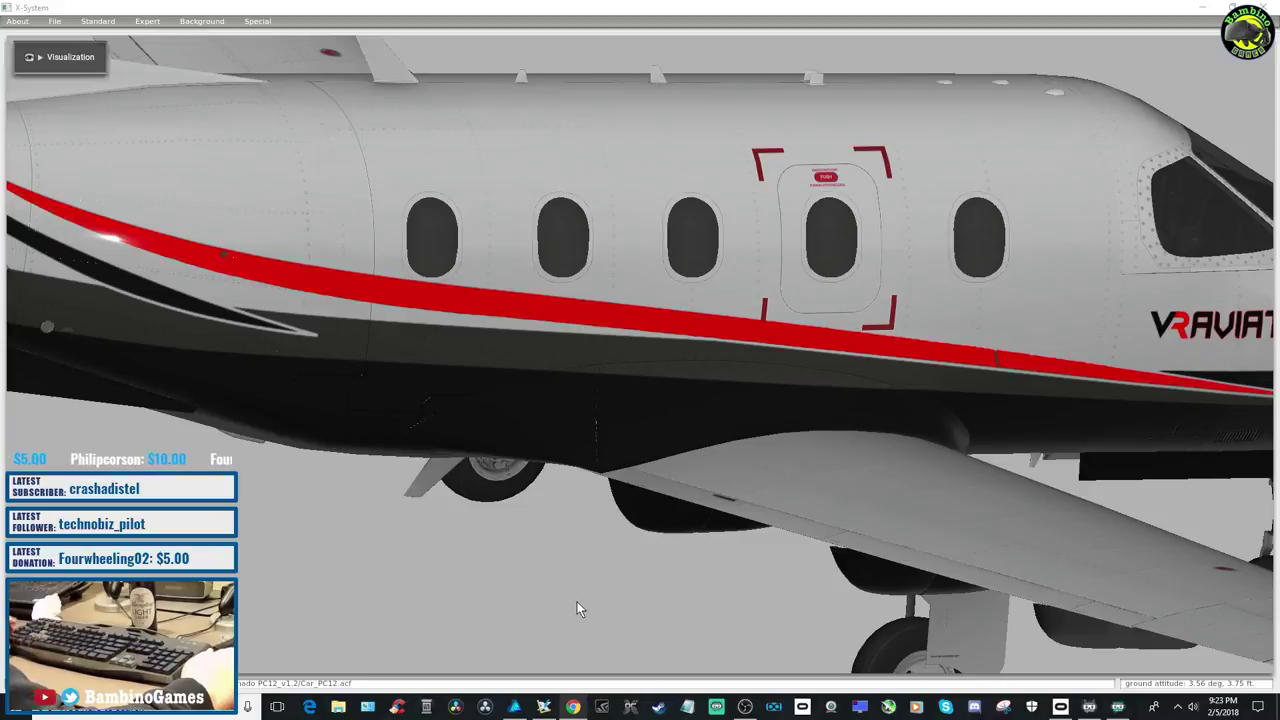
Examine the red stripe along the aircraft's fuselage side, checking panel joins, gaps and the emergency-exit markings from several angles
{"action": "left_click", "coordinate": [541, 509]}
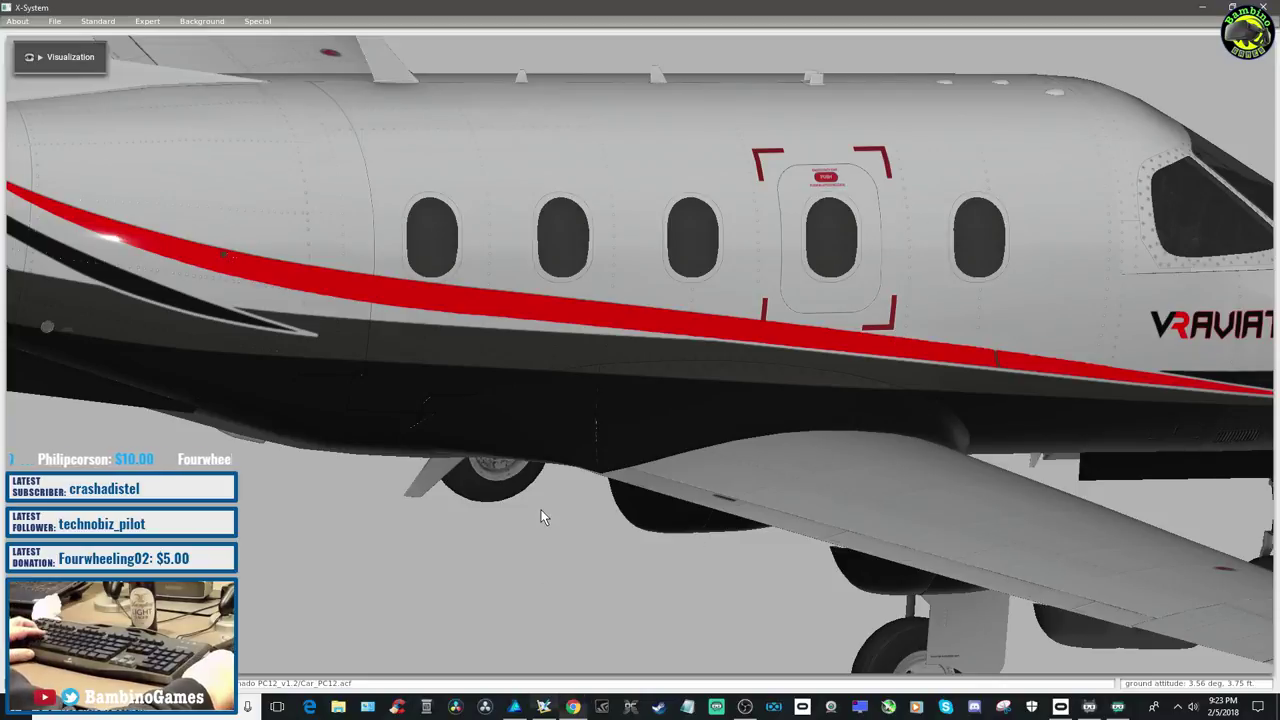
{"action": "left_click_drag", "start_coordinate": [541, 510], "coordinate": [540, 513]}
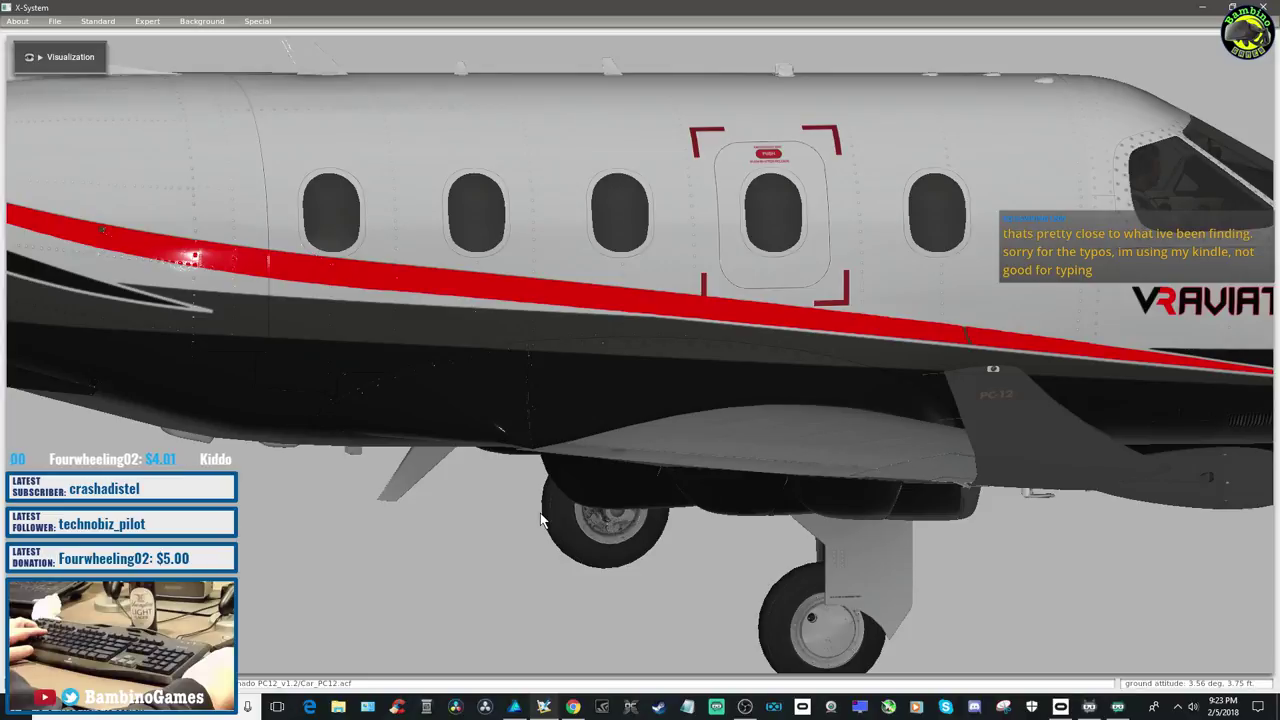
{"action": "left_click_drag", "start_coordinate": [540, 513], "coordinate": [540, 520]}
{"action": "key", "text": "Up"}
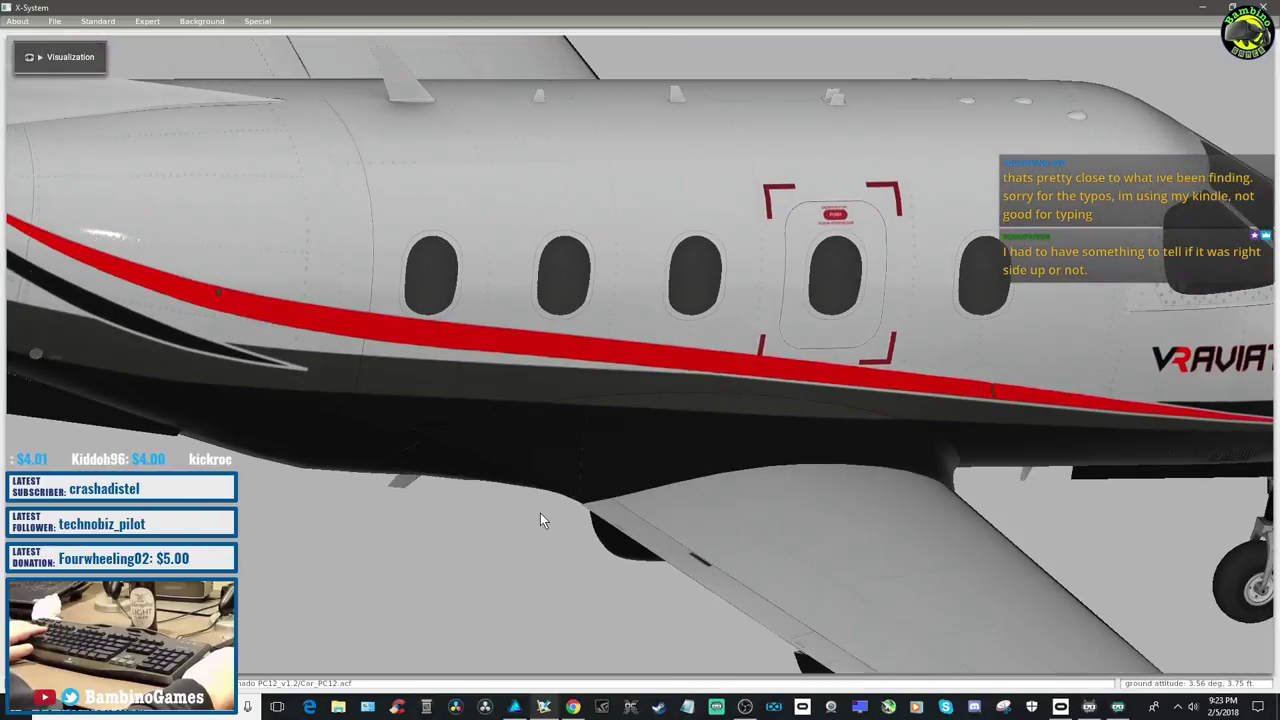
{"action": "key", "text": "Left"}
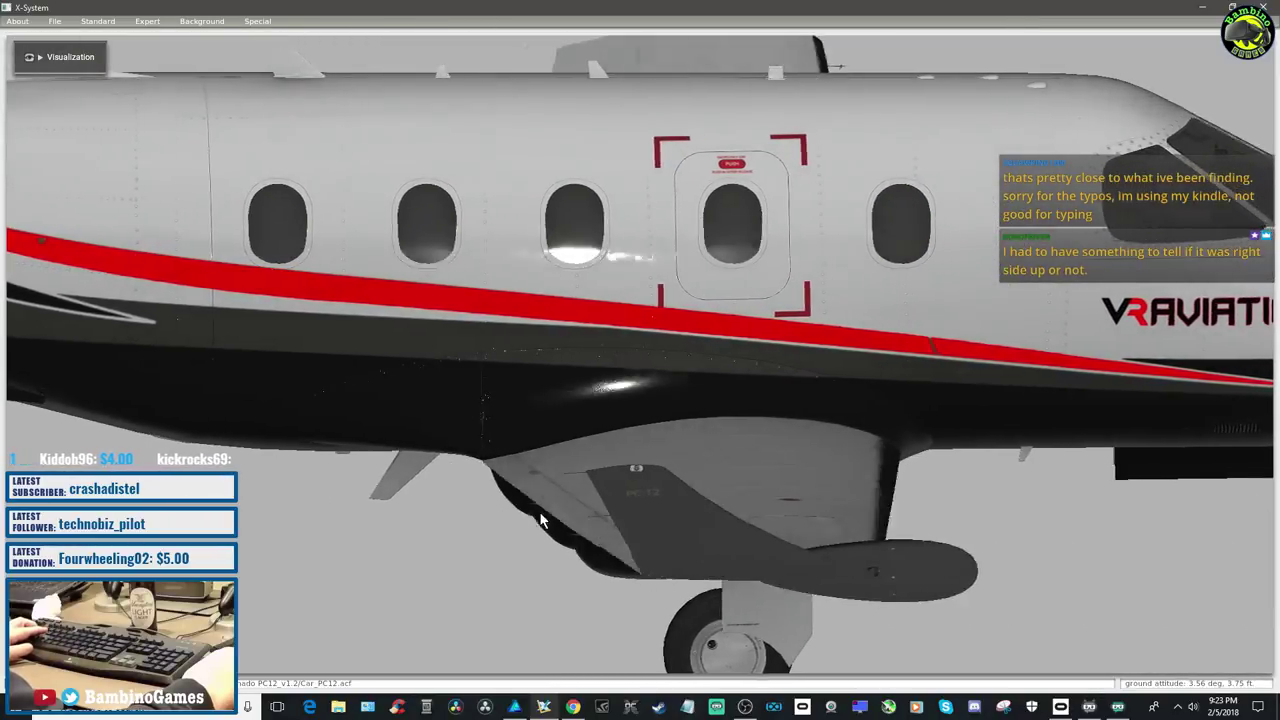
{"action": "key", "text": "Left"}
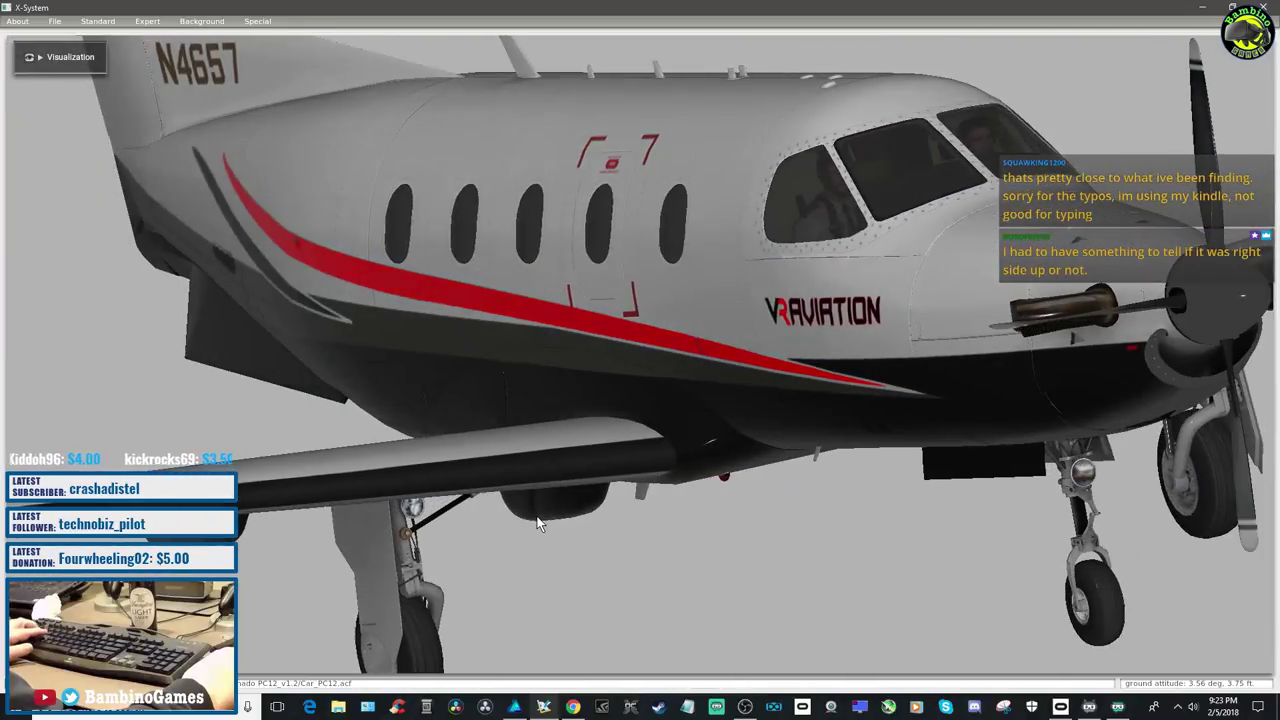
{"action": "key", "text": "Right"}
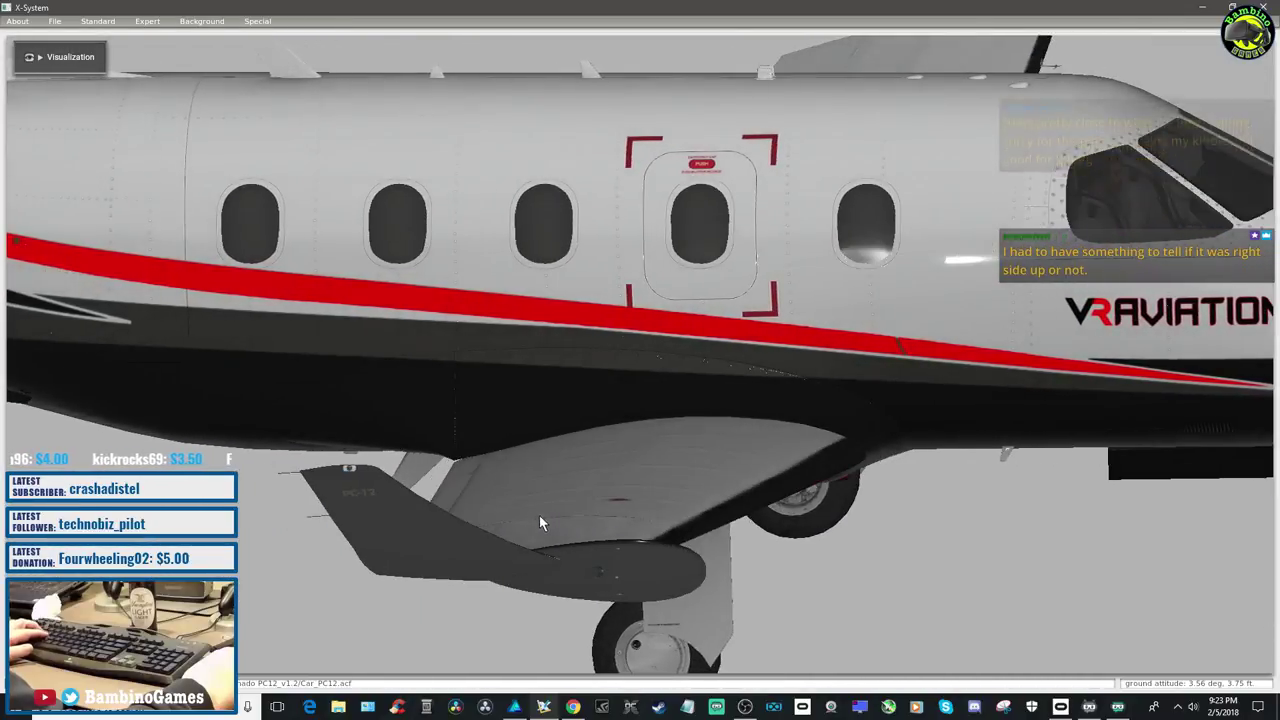
Switch to Affinity Designer and lower the fill opacity of the red stripe below the emergency exit to 33%
{"action": "left_click", "coordinate": [514, 707]}
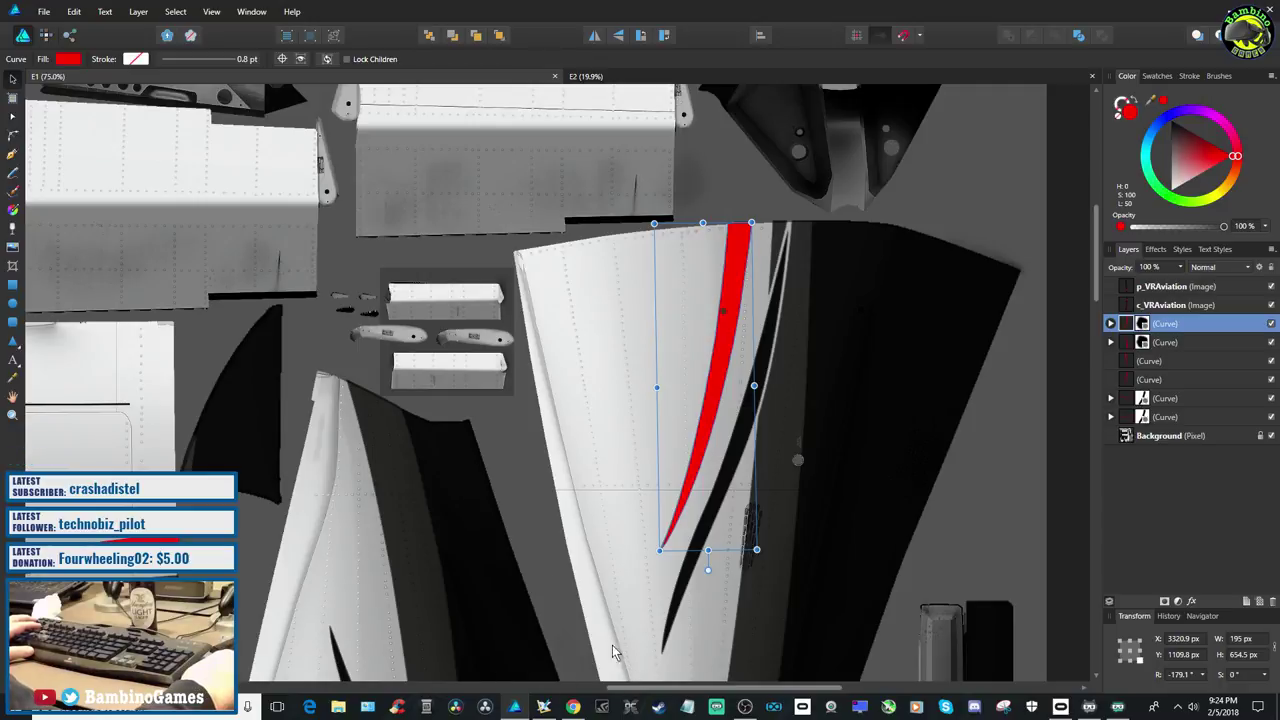
{"action": "left_click", "coordinate": [565, 580]}
{"action": "left_click_drag", "start_coordinate": [640, 688], "coordinate": [400, 700]}
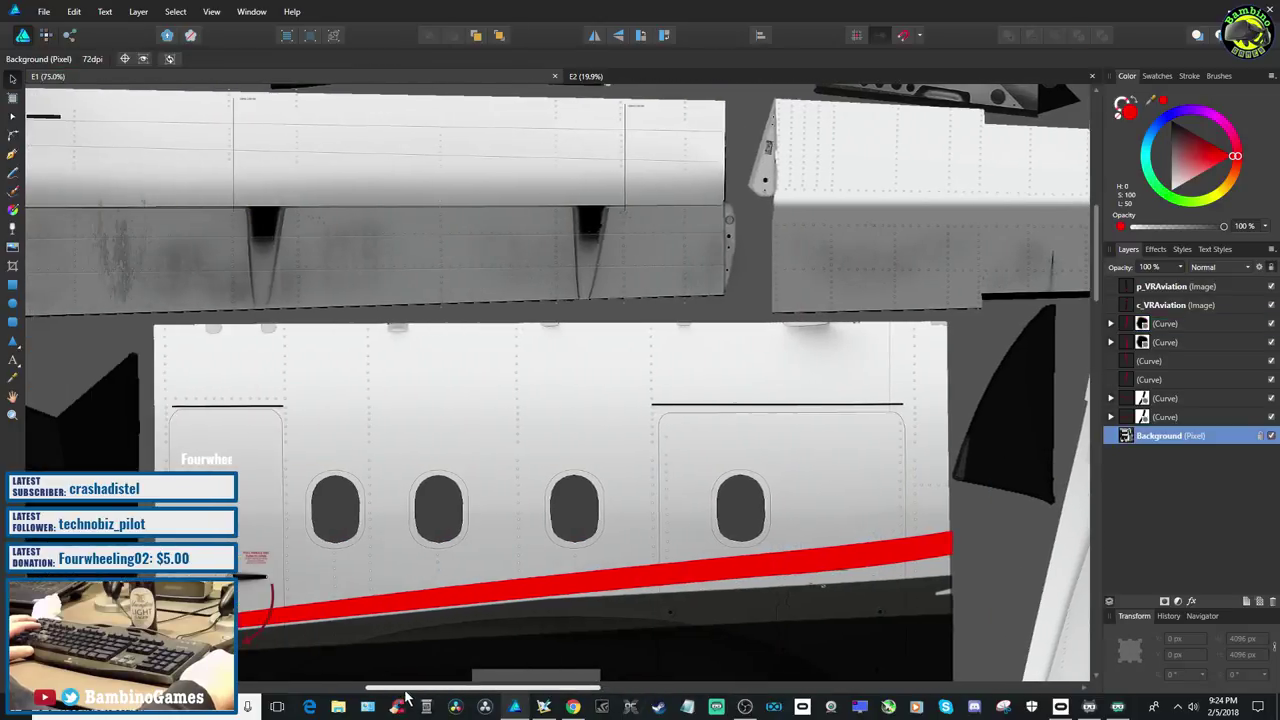
{"action": "scroll", "coordinate": [431, 654], "scroll_direction": "down", "scroll_amount": 5}
{"action": "scroll", "coordinate": [433, 648], "scroll_direction": "down", "scroll_amount": 3}
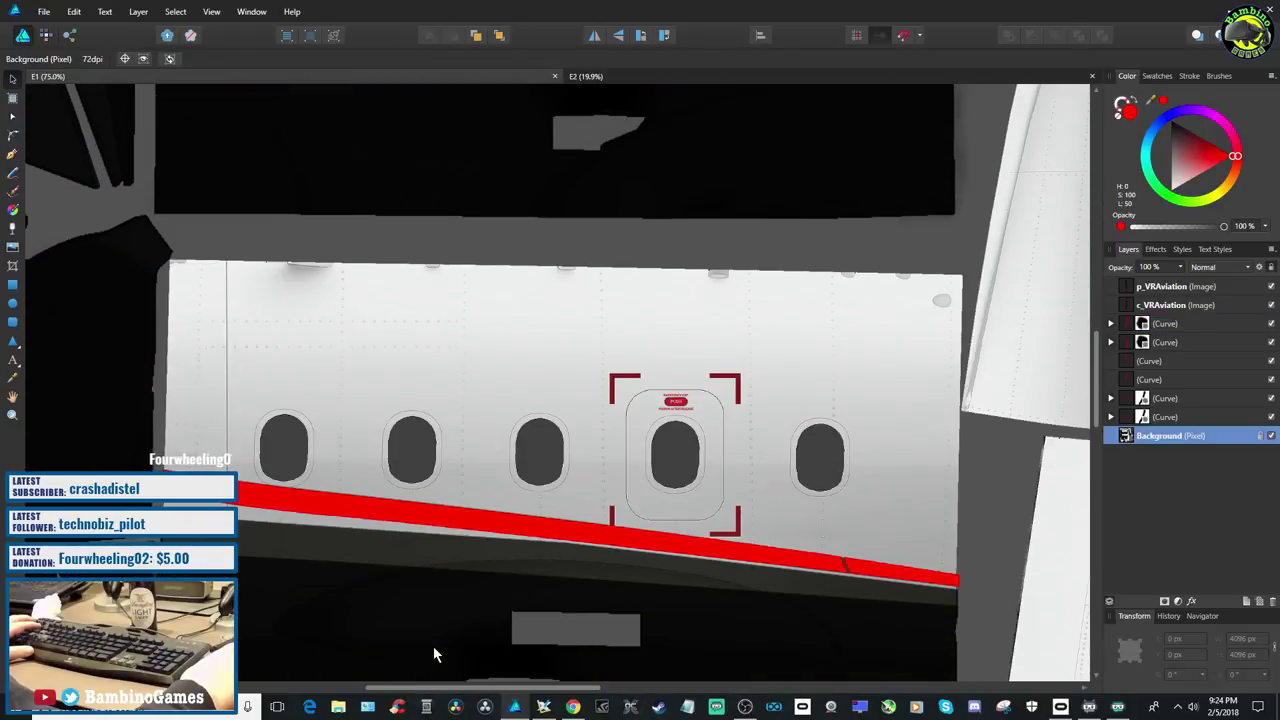
{"action": "key", "text": "ctrl+plus"}
{"action": "key", "text": "ctrl+plus"}
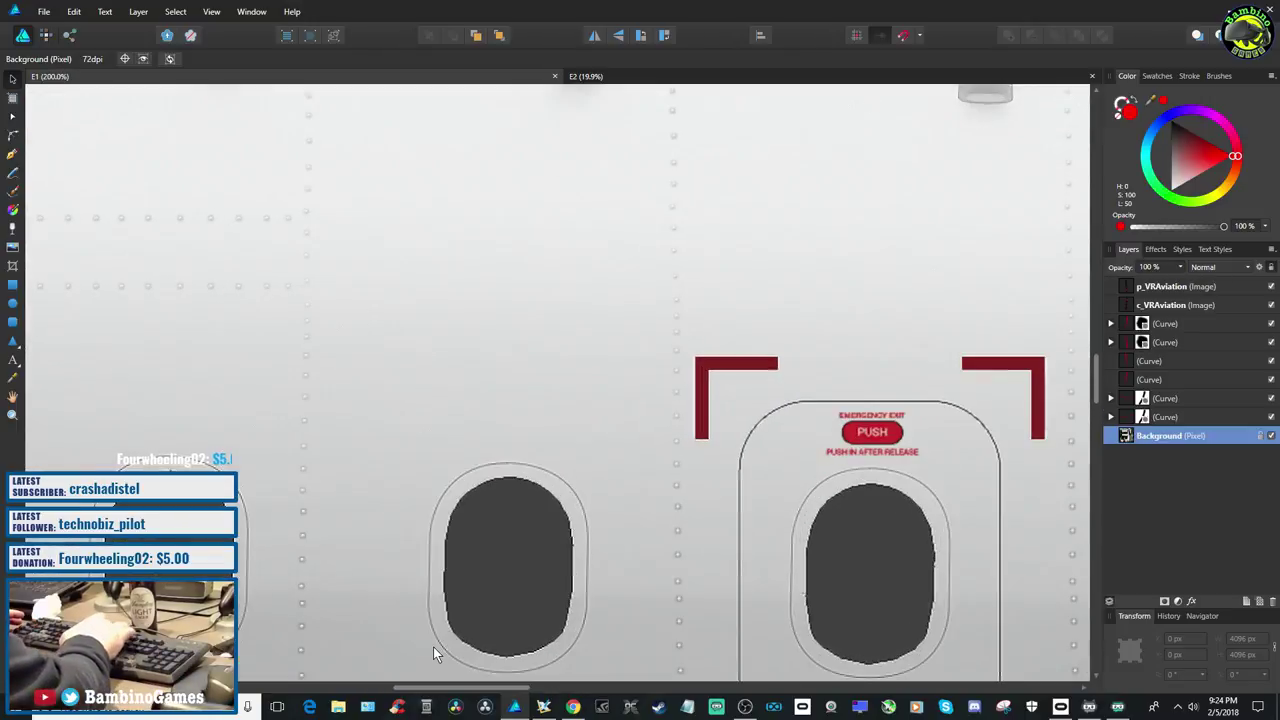
{"action": "scroll", "coordinate": [470, 640], "scroll_direction": "down", "scroll_amount": 3}
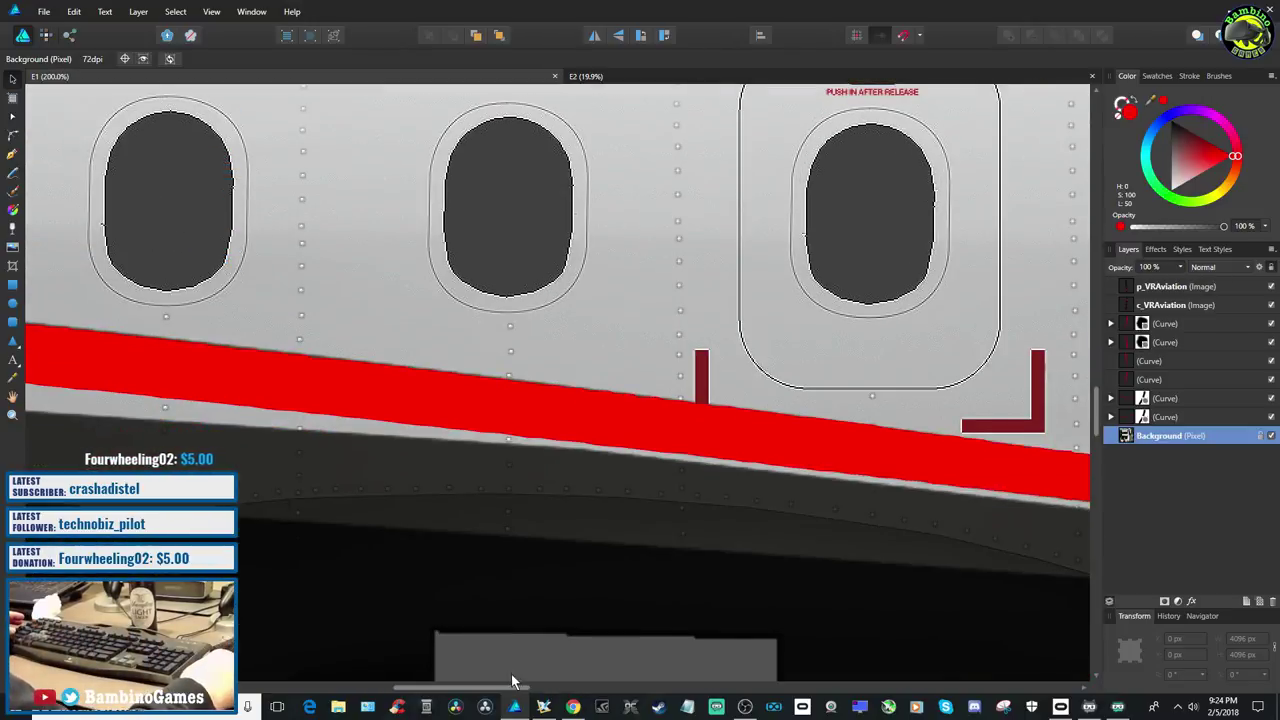
{"action": "left_click_drag", "start_coordinate": [488, 688], "coordinate": [574, 687]}
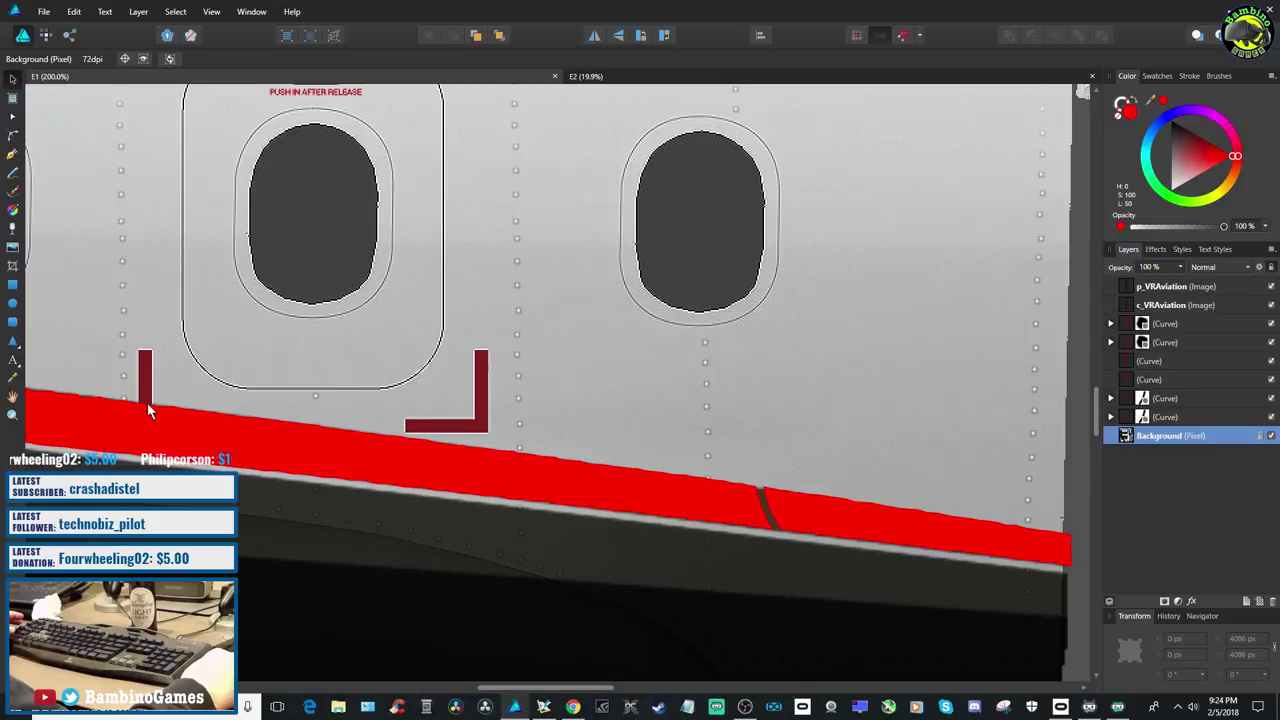
{"action": "left_click", "coordinate": [642, 491]}
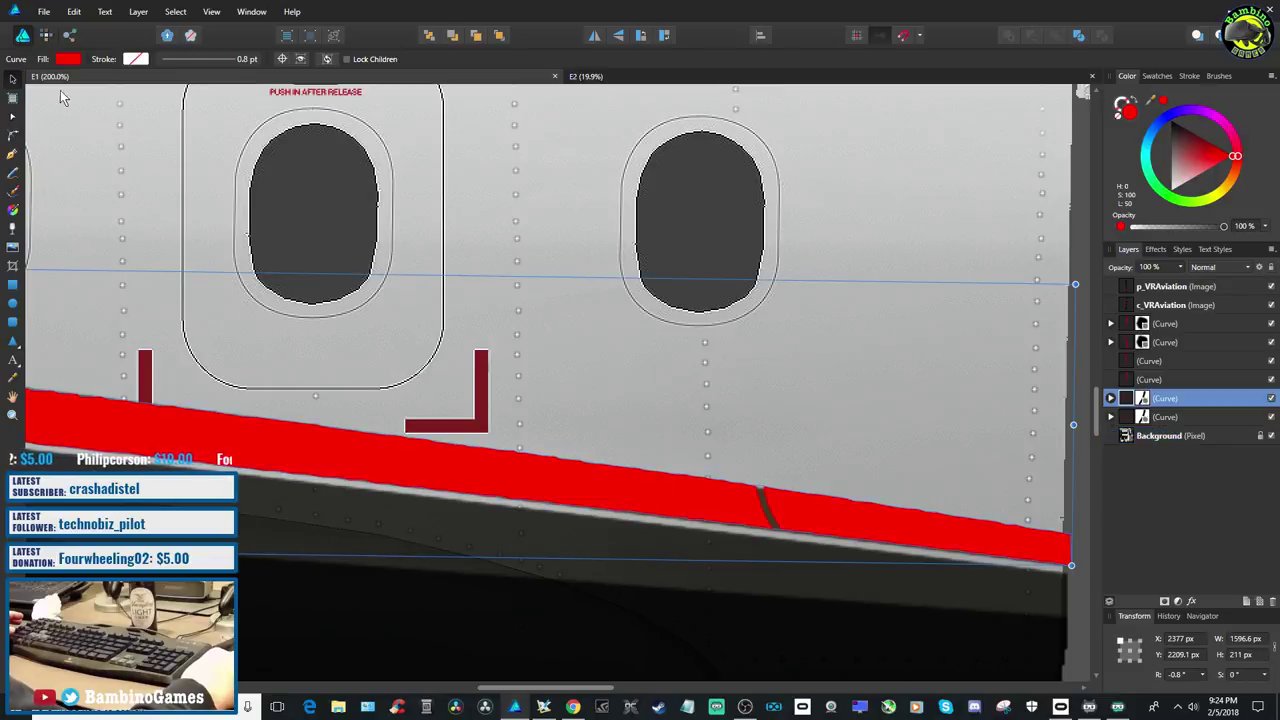
{"action": "left_click", "coordinate": [46, 36]}
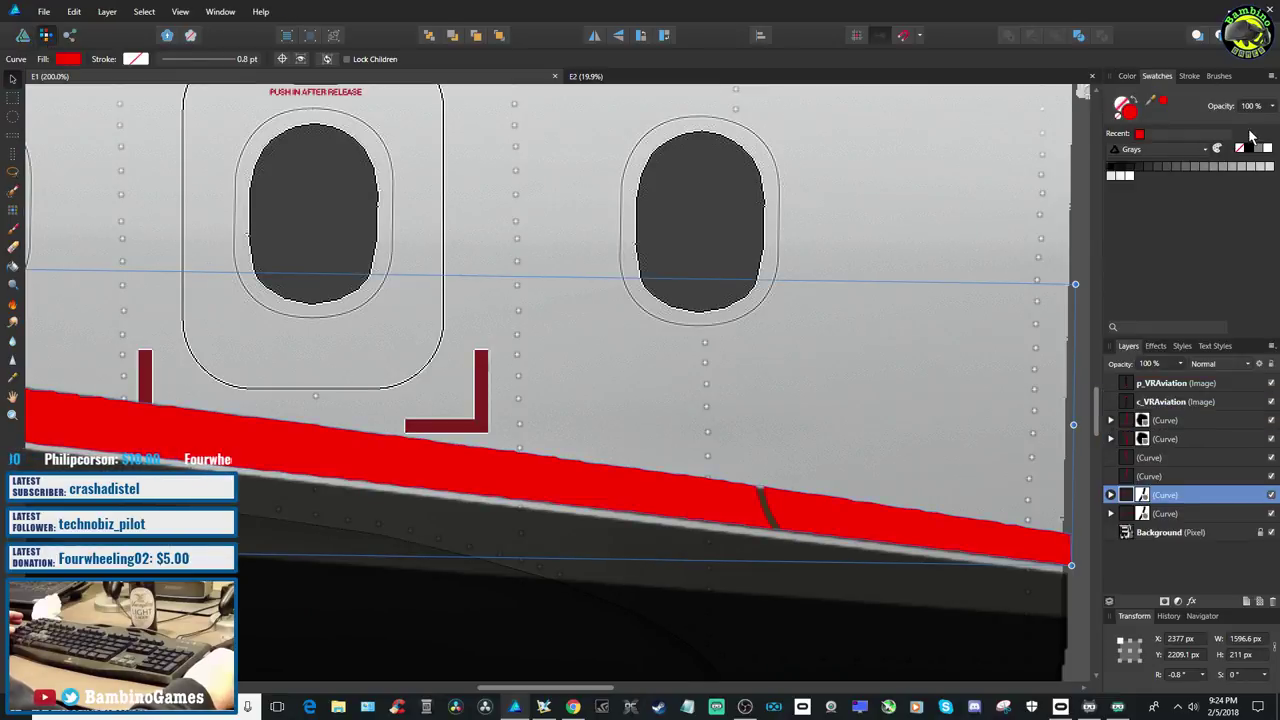
{"action": "left_click_drag", "start_coordinate": [1271, 106], "coordinate": [1213, 132]}
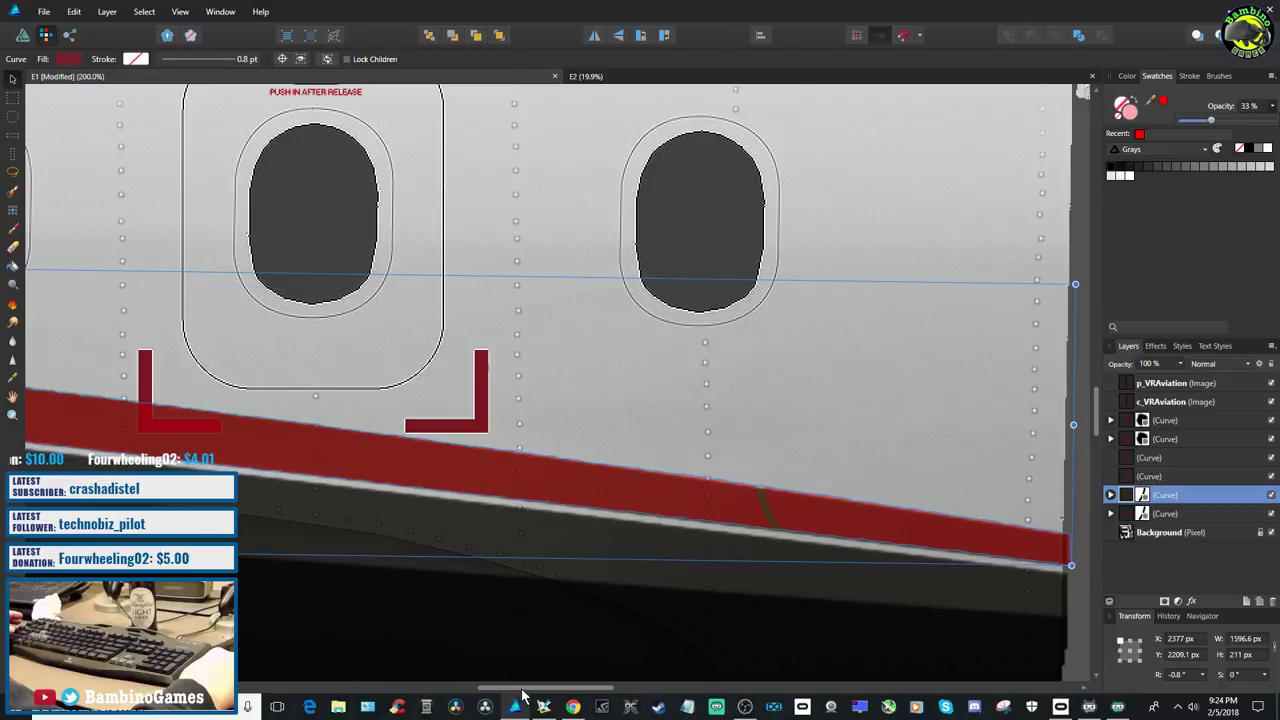
Erase the red stripe where it covers the emergency exit's lower corner bracket, using the 4 px Erase Brush
{"action": "scroll", "coordinate": [440, 692], "scroll_direction": "left", "scroll_amount": 5}
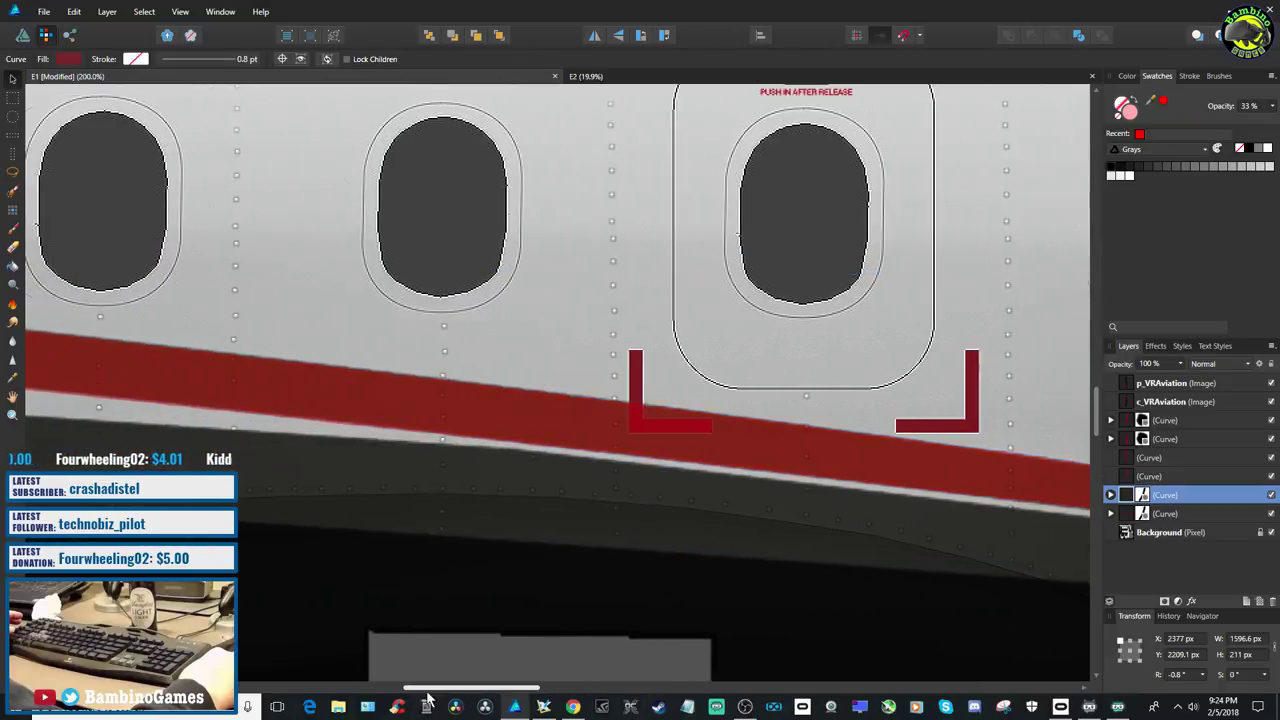
{"action": "left_click", "coordinate": [13, 247]}
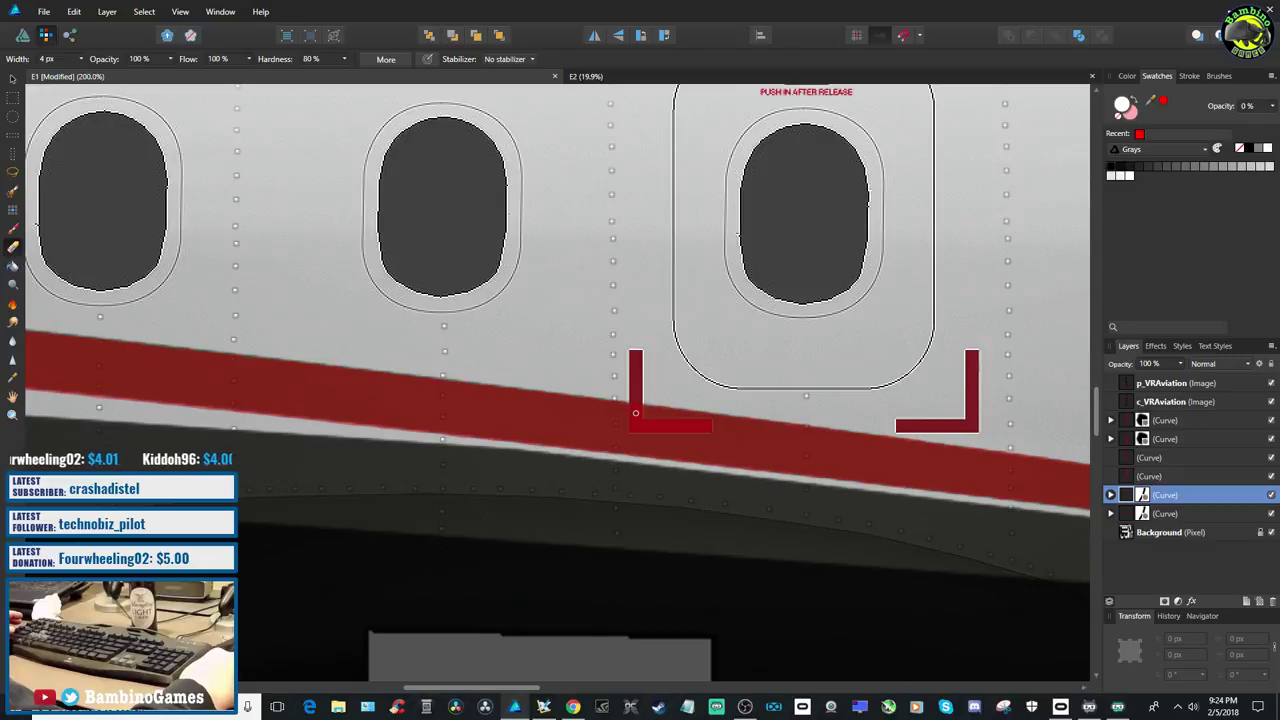
{"action": "scroll", "coordinate": [635, 412], "scroll_direction": "up", "scroll_amount": 2}
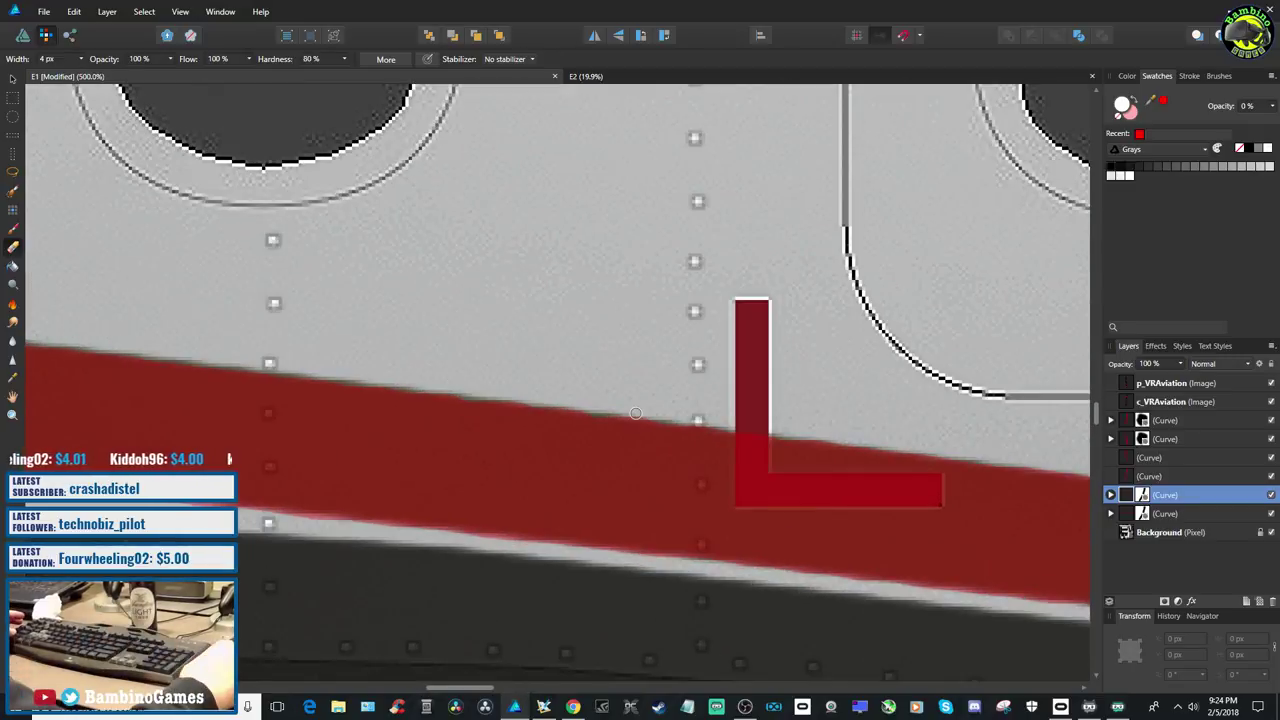
{"action": "key", "text": "ctrl+d"}
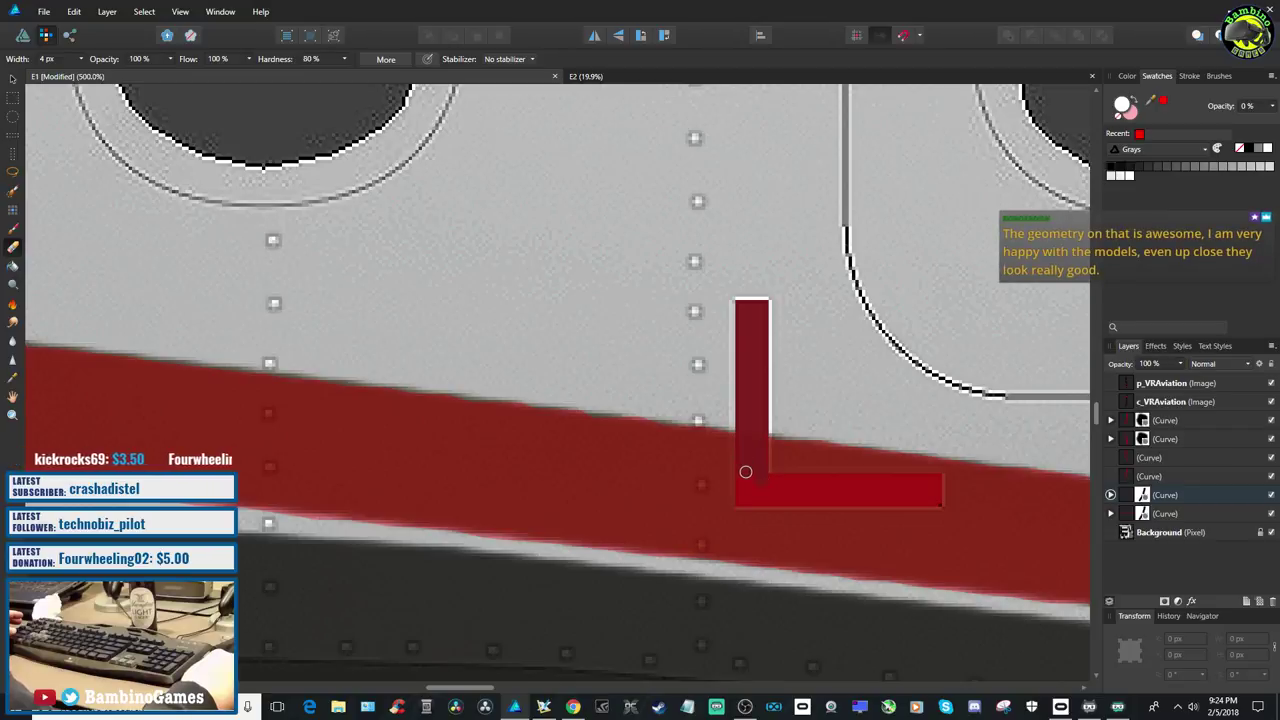
{"action": "mouse_move", "coordinate": [745, 477]}
{"action": "left_mouse_down"}
{"action": "mouse_move", "coordinate": [743, 466]}
{"action": "mouse_move", "coordinate": [745, 500]}
{"action": "left_mouse_up"}
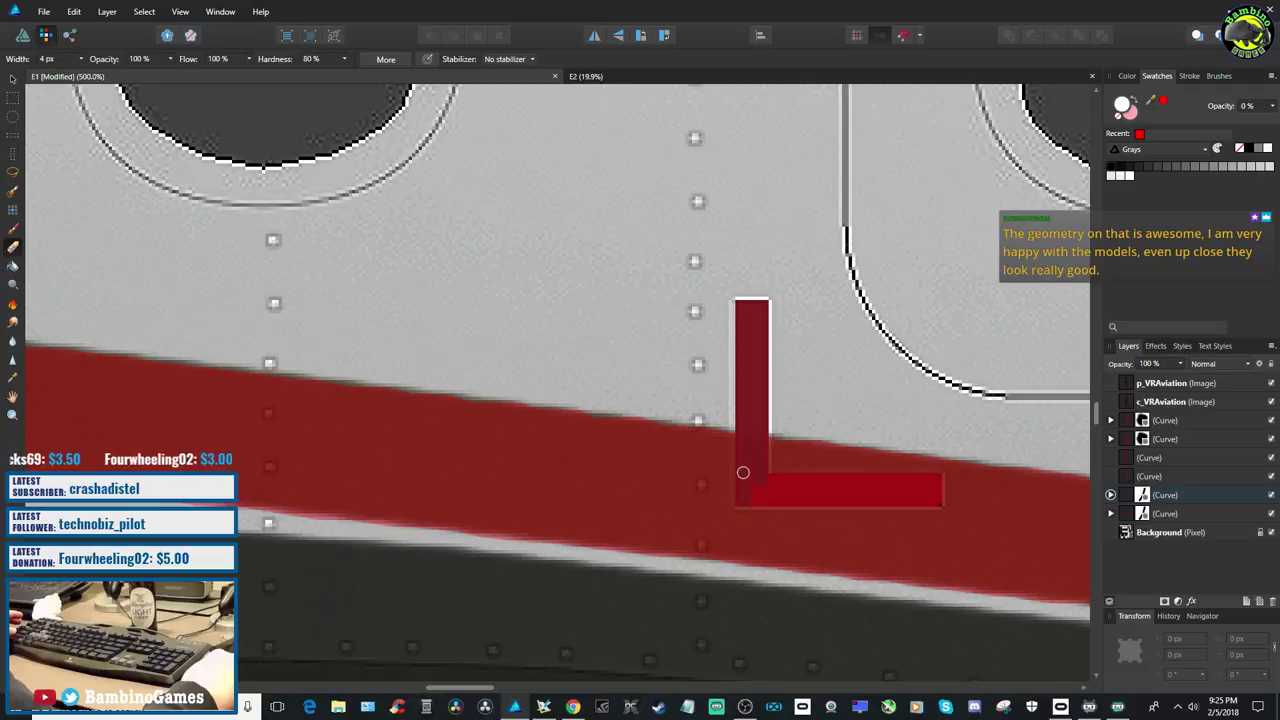
{"action": "left_click_drag", "start_coordinate": [754, 499], "coordinate": [749, 457]}
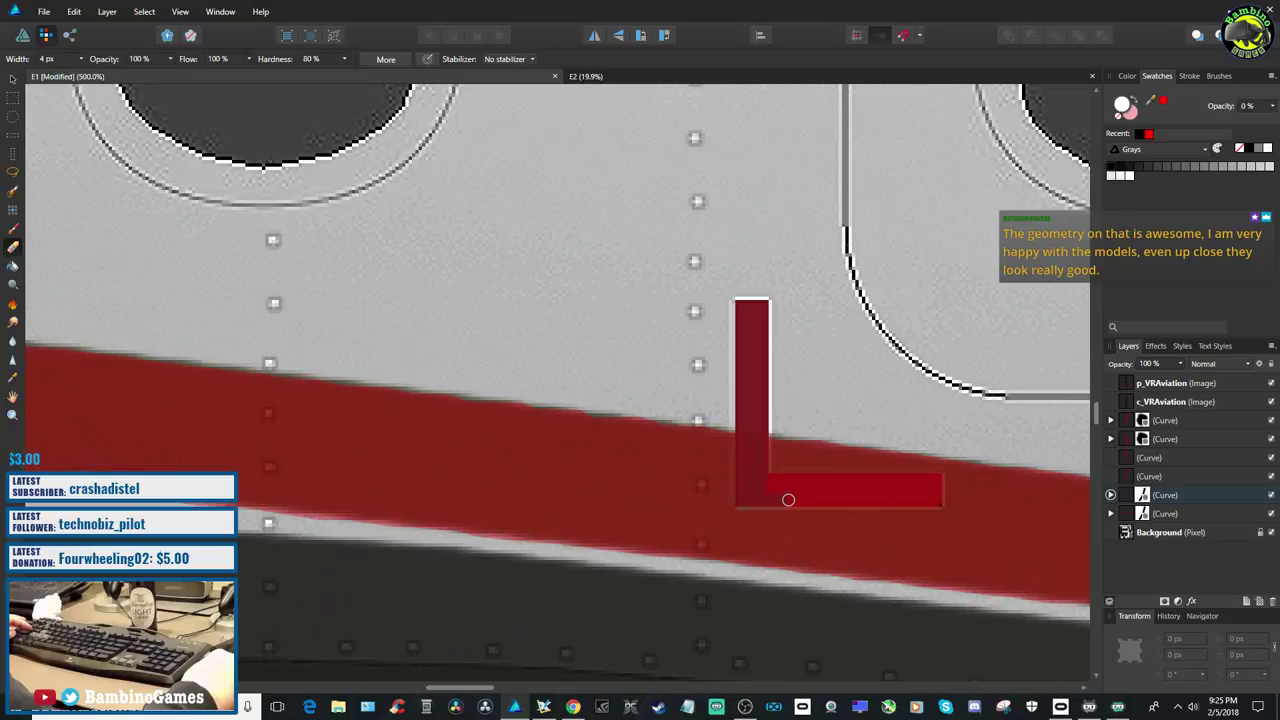
{"action": "mouse_move", "coordinate": [801, 500]}
{"action": "left_mouse_down"}
{"action": "mouse_move", "coordinate": [938, 492]}
{"action": "mouse_move", "coordinate": [936, 479]}
{"action": "mouse_move", "coordinate": [763, 486]}
{"action": "mouse_move", "coordinate": [930, 490]}
{"action": "mouse_move", "coordinate": [763, 466]}
{"action": "mouse_move", "coordinate": [762, 440]}
{"action": "mouse_move", "coordinate": [764, 466]}
{"action": "mouse_move", "coordinate": [746, 455]}
{"action": "mouse_move", "coordinate": [939, 502]}
{"action": "mouse_move", "coordinate": [829, 466]}
{"action": "left_mouse_up"}
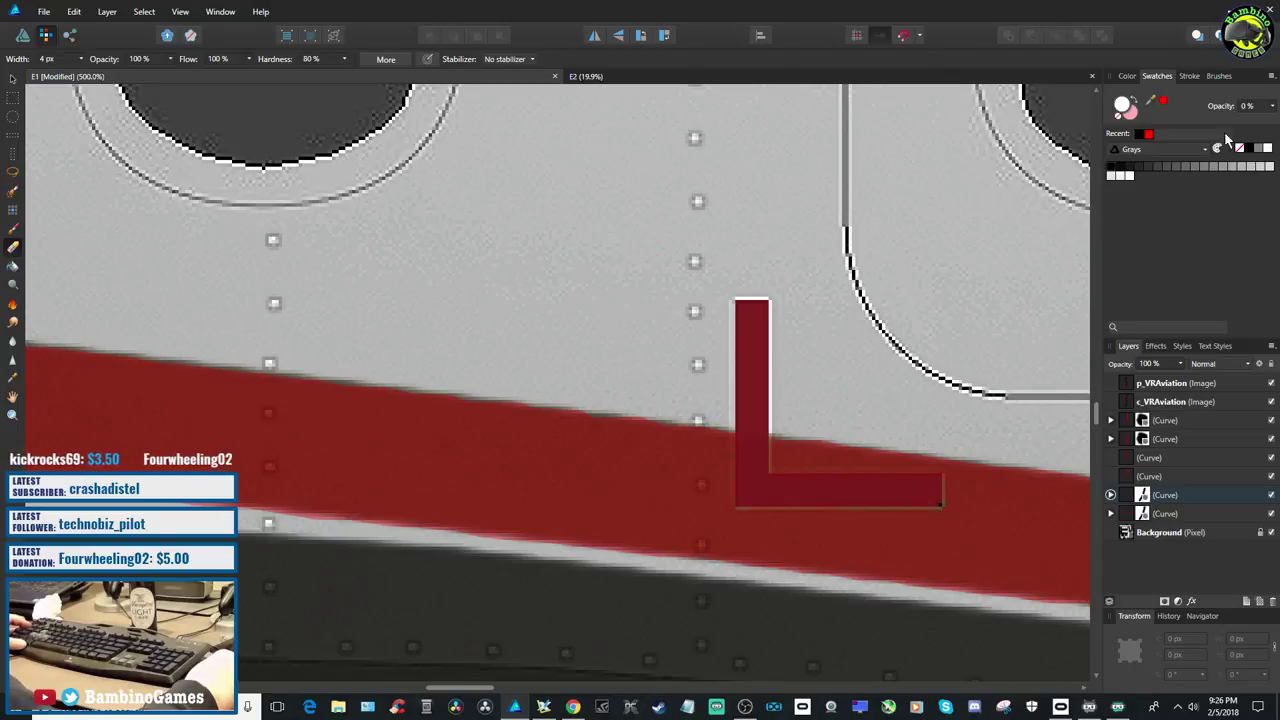
Set the fill opacity of the red stripe on the emergency-exit panel back to 100%
{"action": "left_click", "coordinate": [1272, 108]}
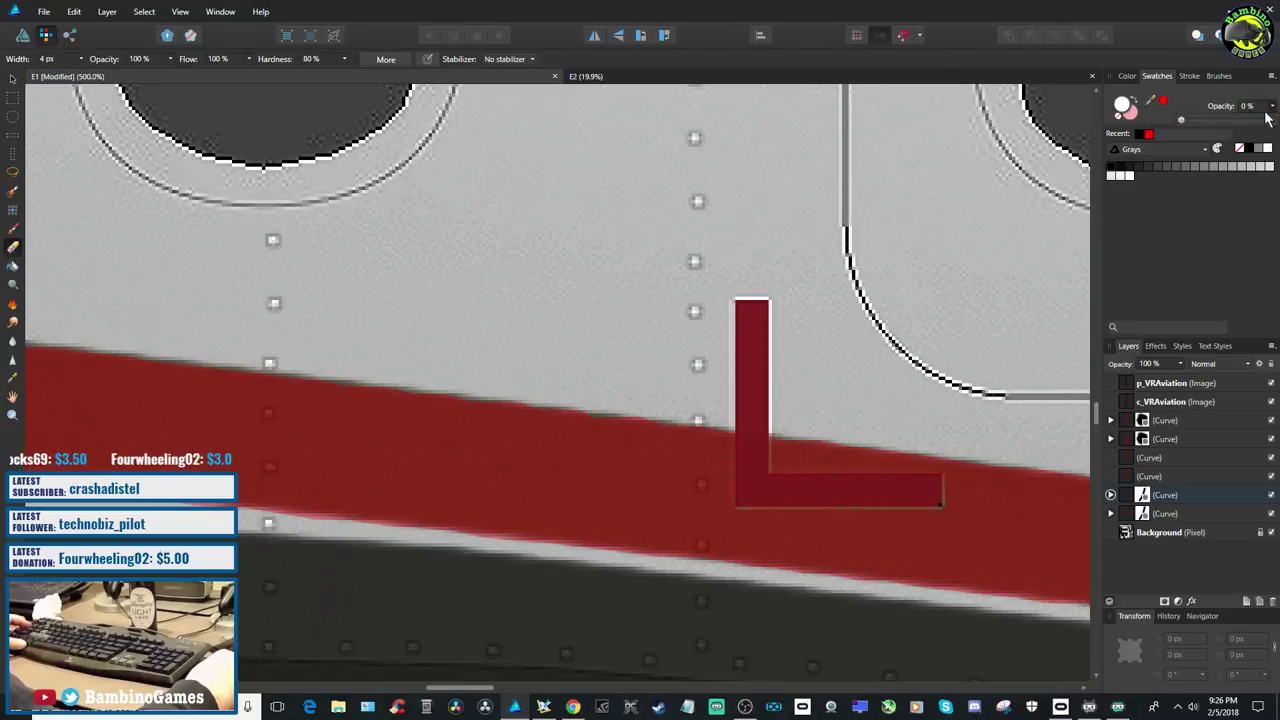
{"action": "left_click", "coordinate": [14, 80]}
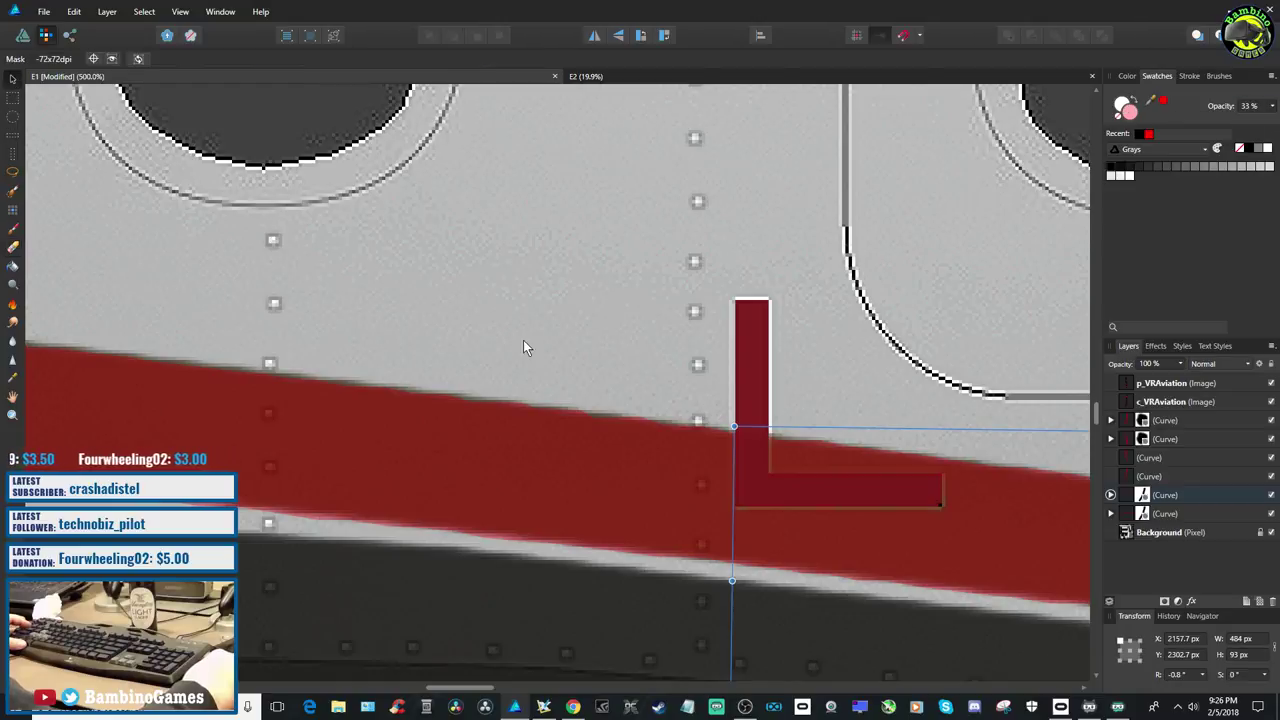
{"action": "left_click", "coordinate": [511, 456]}
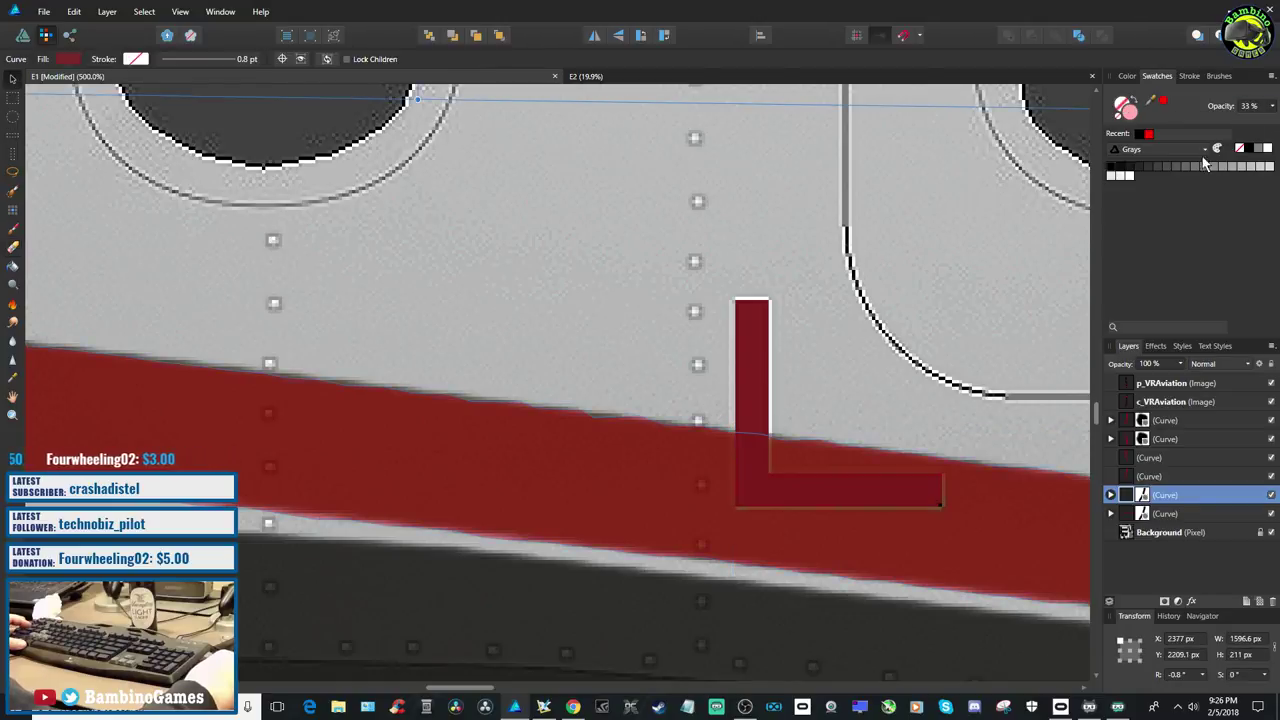
{"action": "left_click", "coordinate": [1272, 107]}
{"action": "left_click_drag", "start_coordinate": [1211, 122], "coordinate": [1274, 121]}
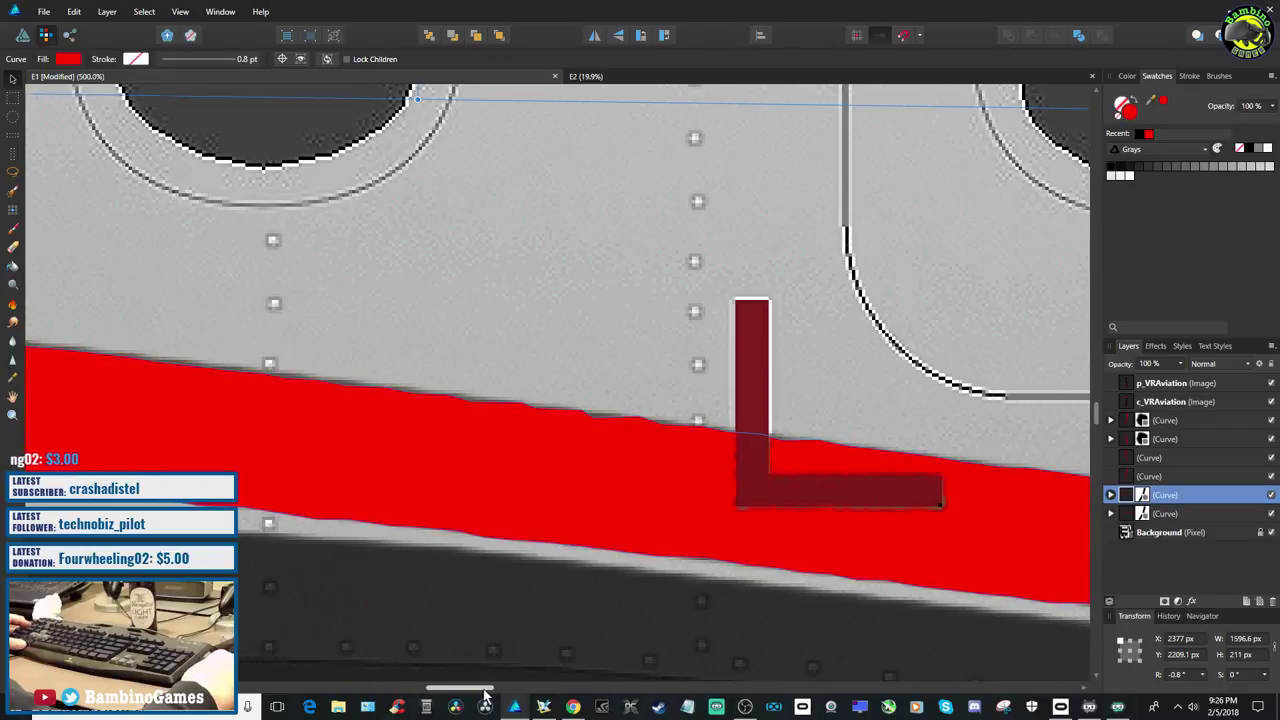
Paint over the narrow dark gap crossing the red fuselage stripe in red, using a 4 px Paint Brush
{"action": "left_click_drag", "start_coordinate": [462, 689], "coordinate": [602, 686]}
{"action": "scroll", "coordinate": [660, 575], "scroll_direction": "down", "scroll_amount": 5}
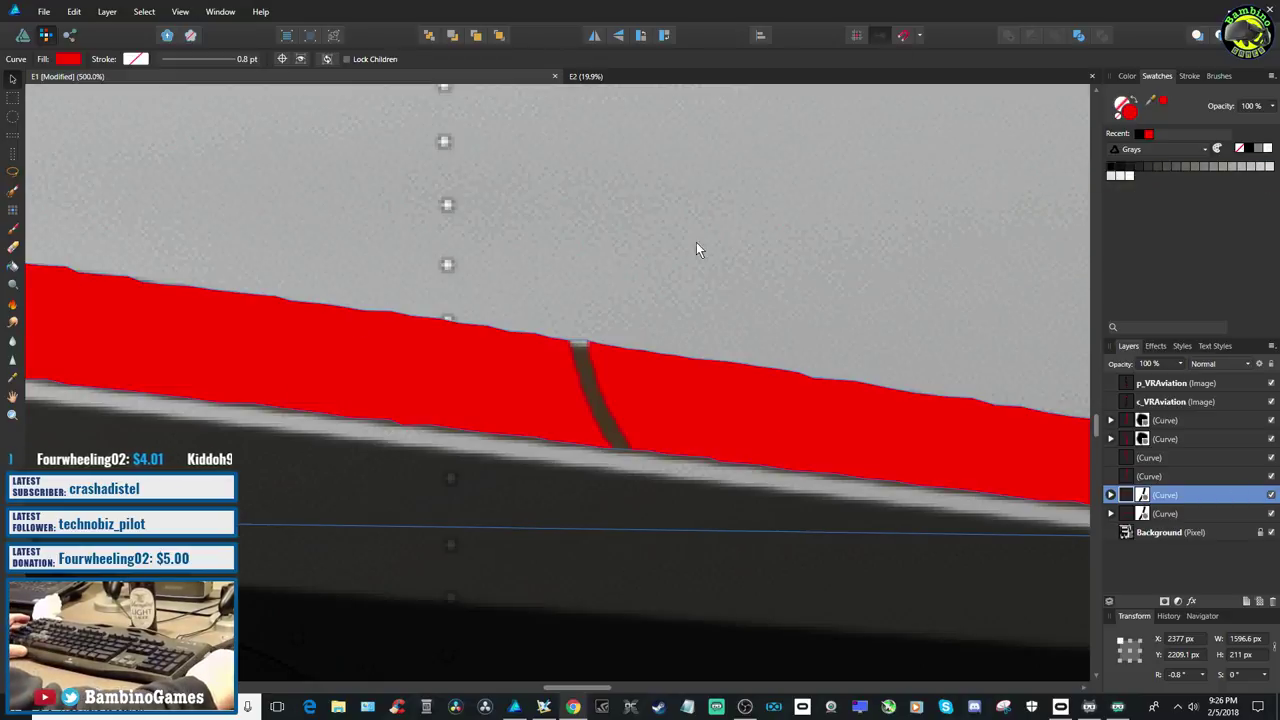
{"action": "left_click", "coordinate": [14, 236]}
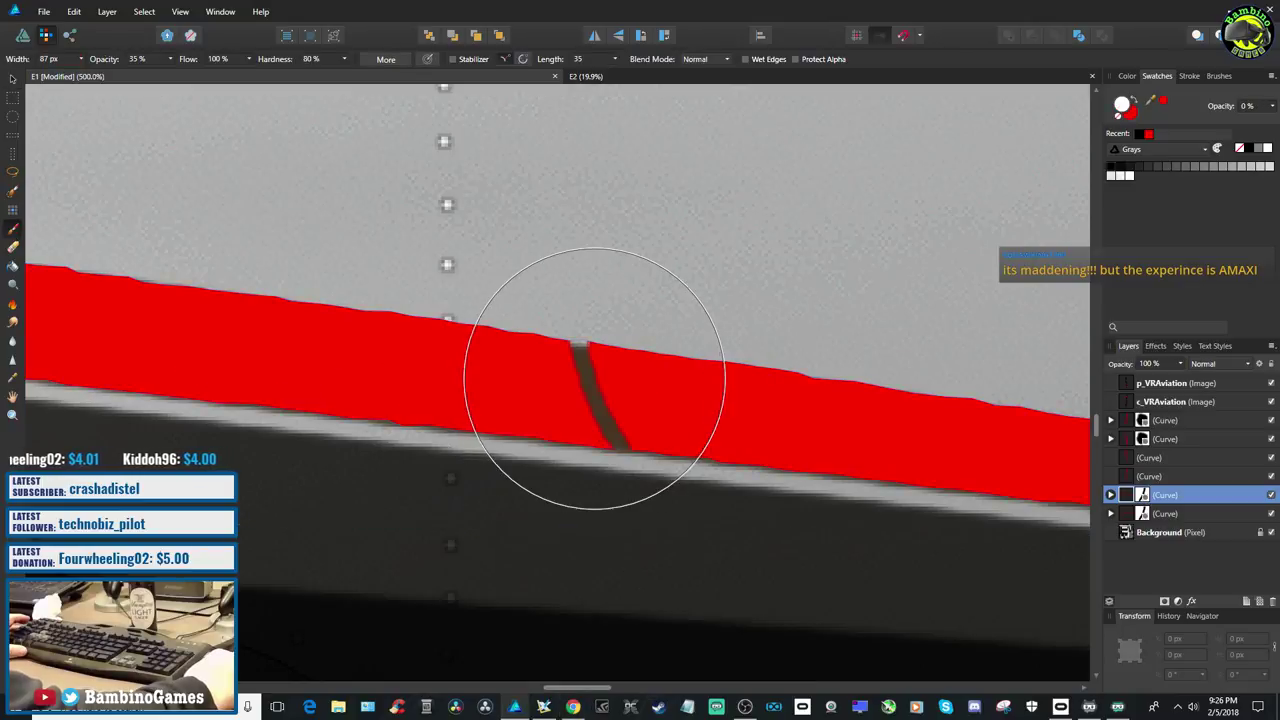
{"action": "left_click", "coordinate": [62, 59]}
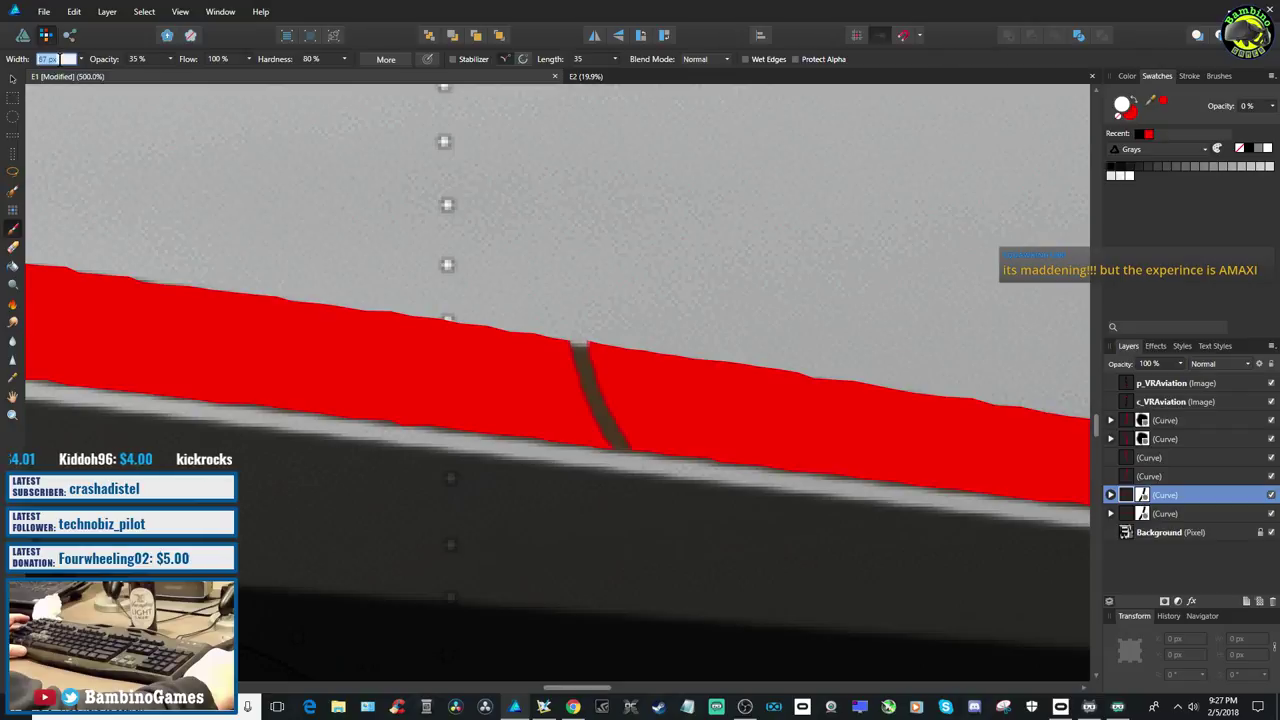
{"action": "type", "text": "4"}
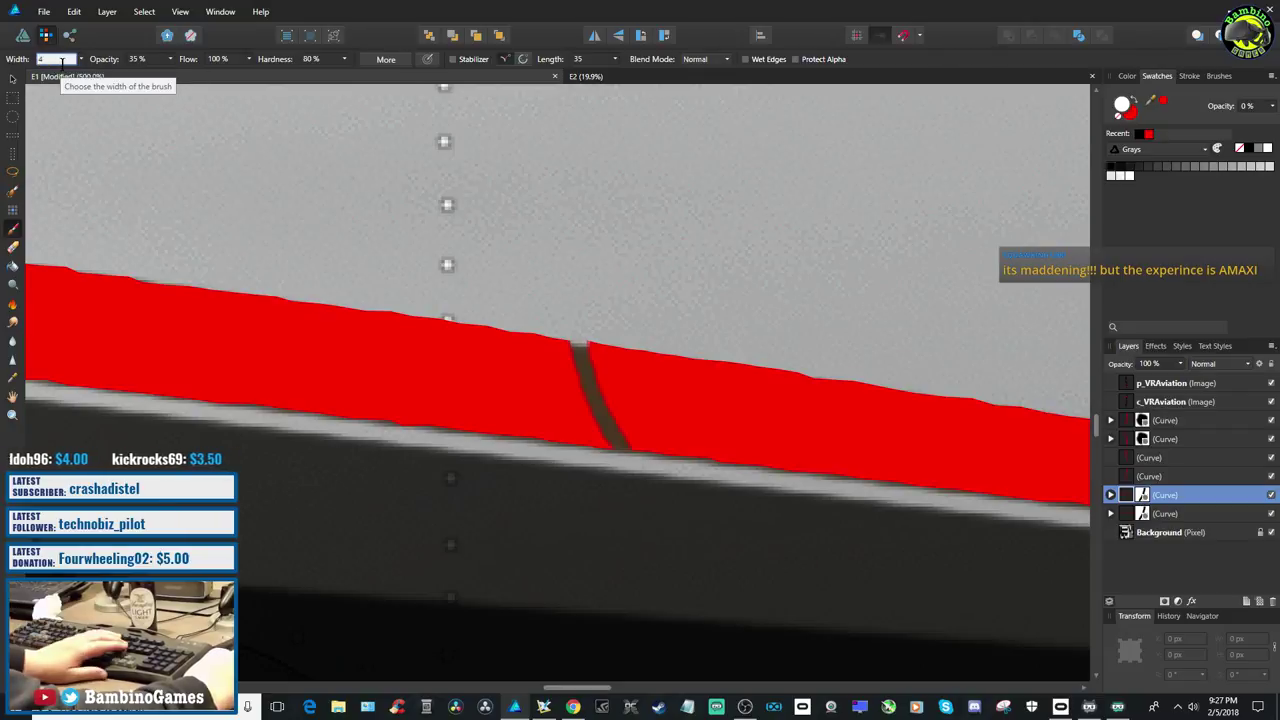
{"action": "key", "text": "Return"}
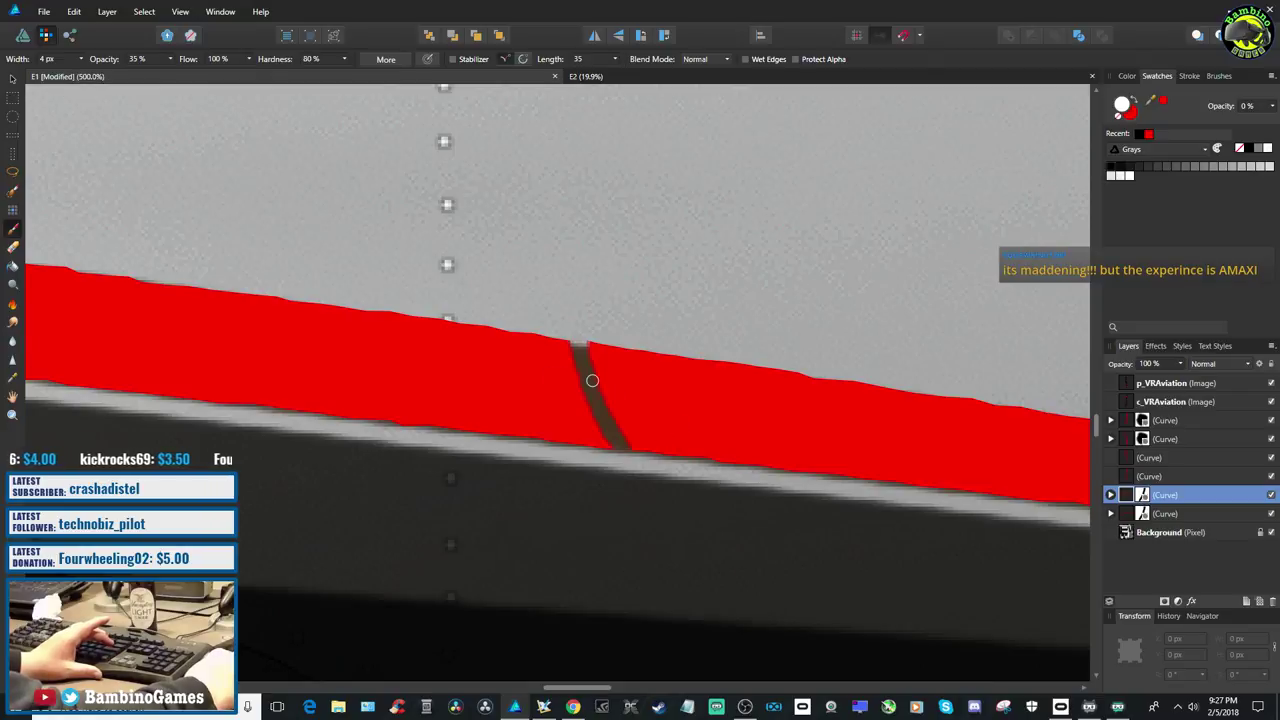
{"action": "key", "text": "x"}
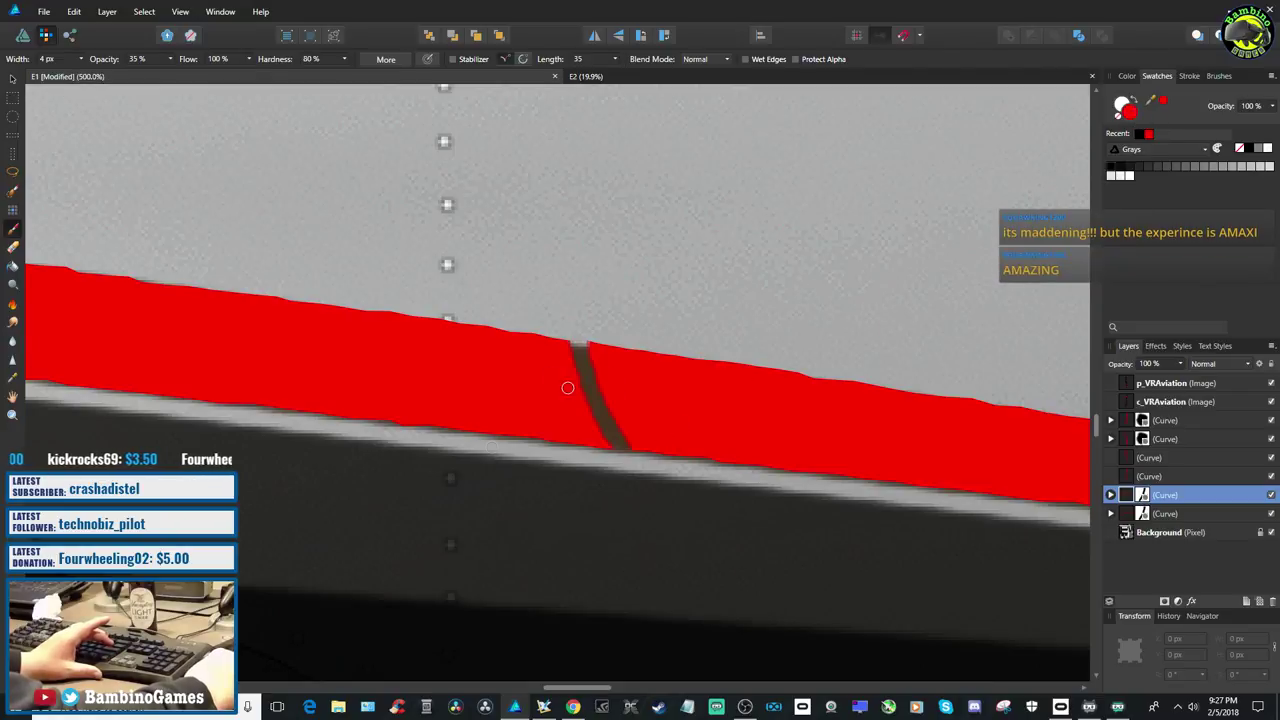
{"action": "left_click", "coordinate": [593, 381]}
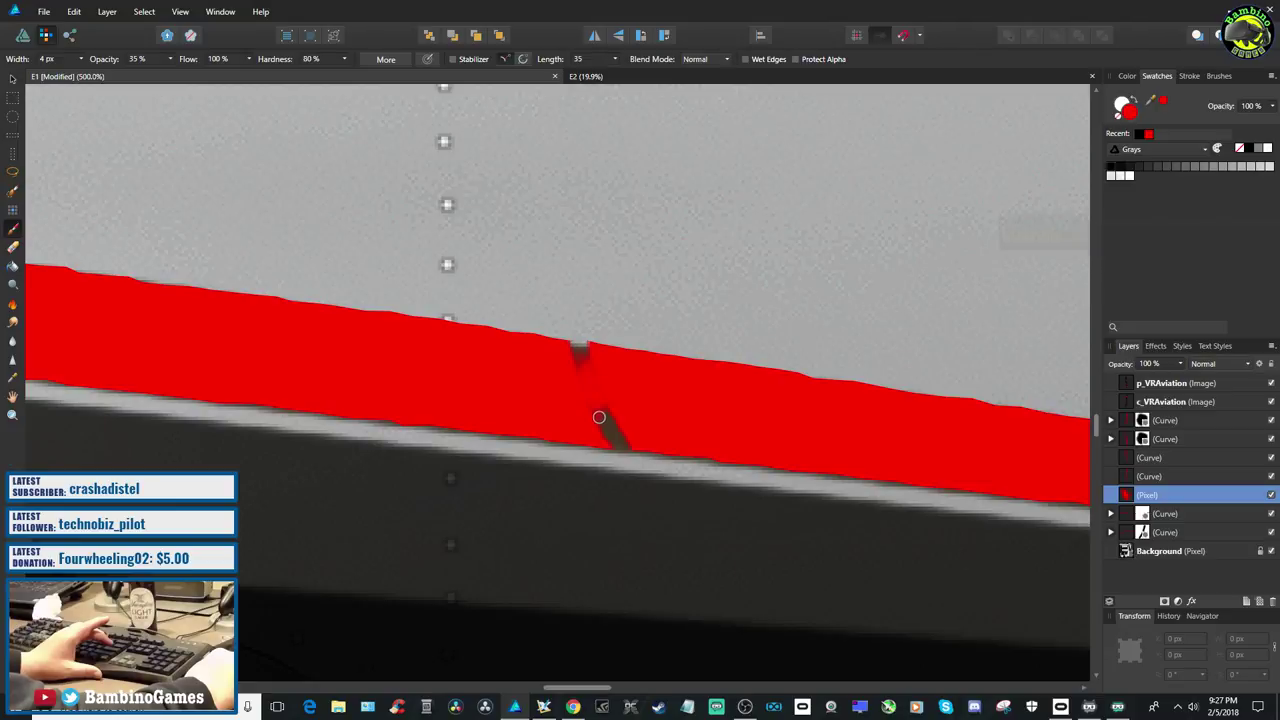
{"action": "left_click_drag", "start_coordinate": [602, 423], "coordinate": [607, 435]}
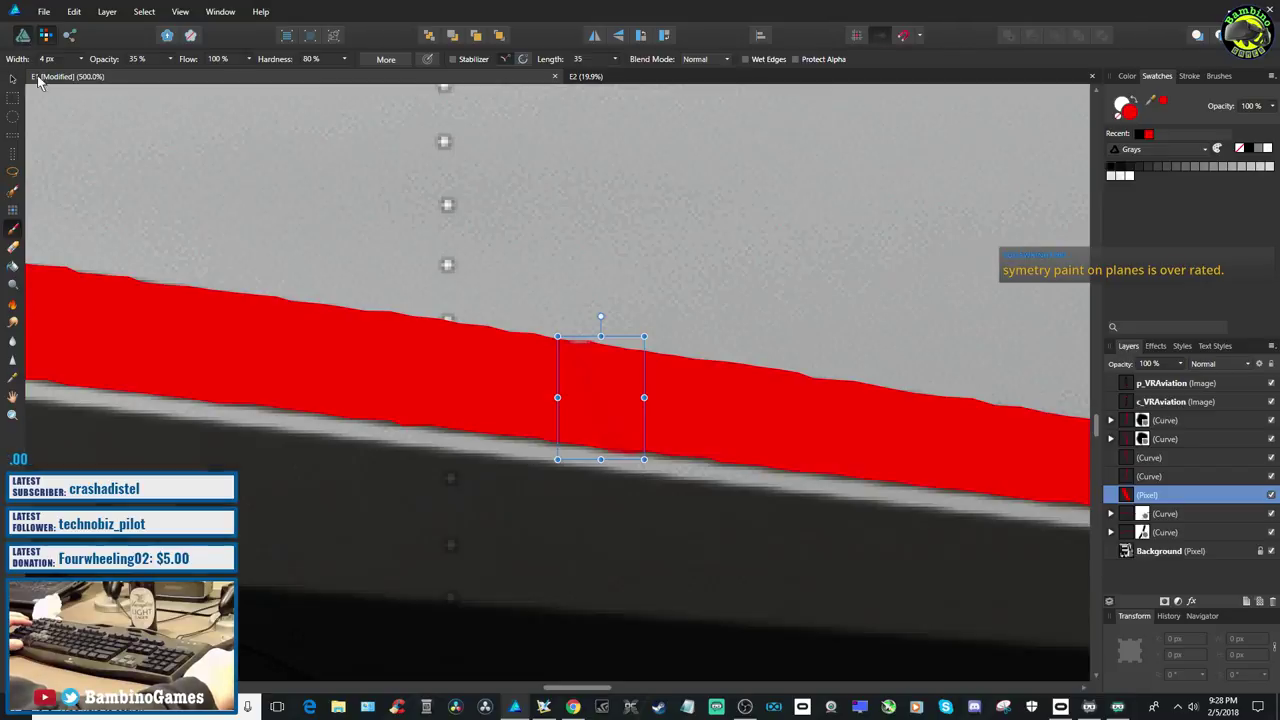
Return to the Draw Persona and save the E1 document
{"action": "left_click", "coordinate": [40, 80]}
{"action": "key", "text": "v"}
{"action": "left_click", "coordinate": [369, 242]}
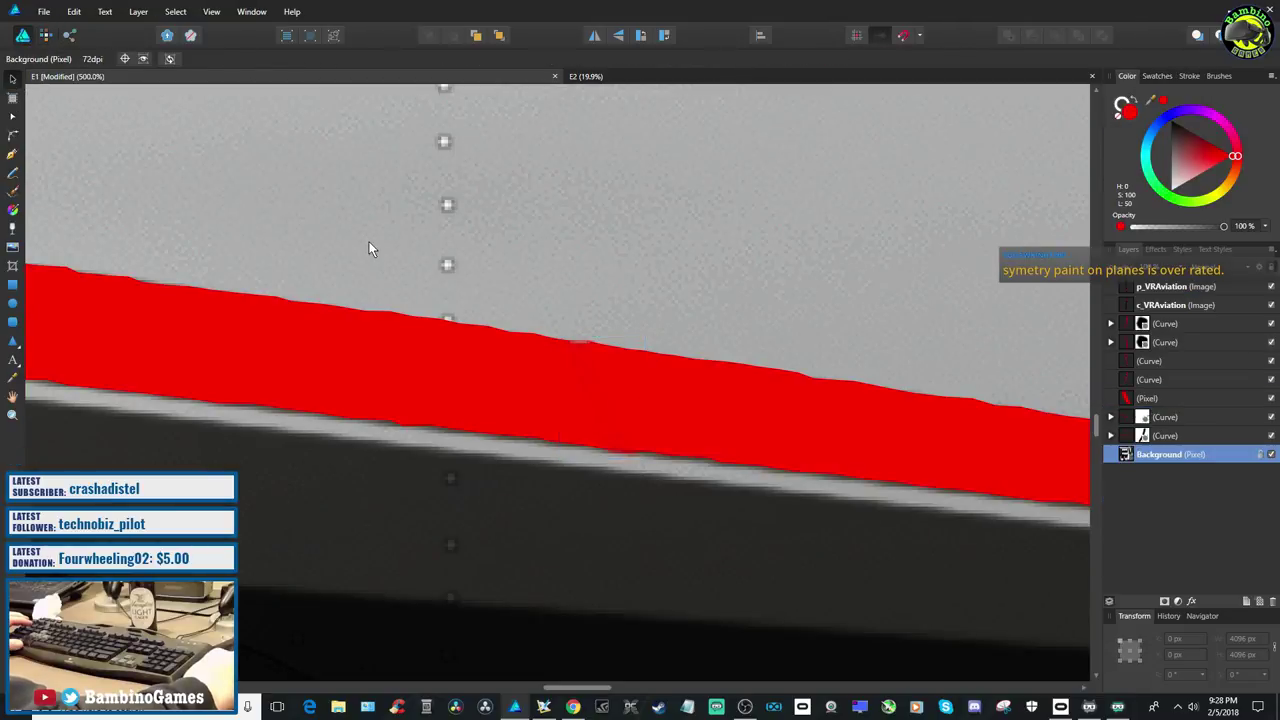
{"action": "left_click", "coordinate": [44, 11]}
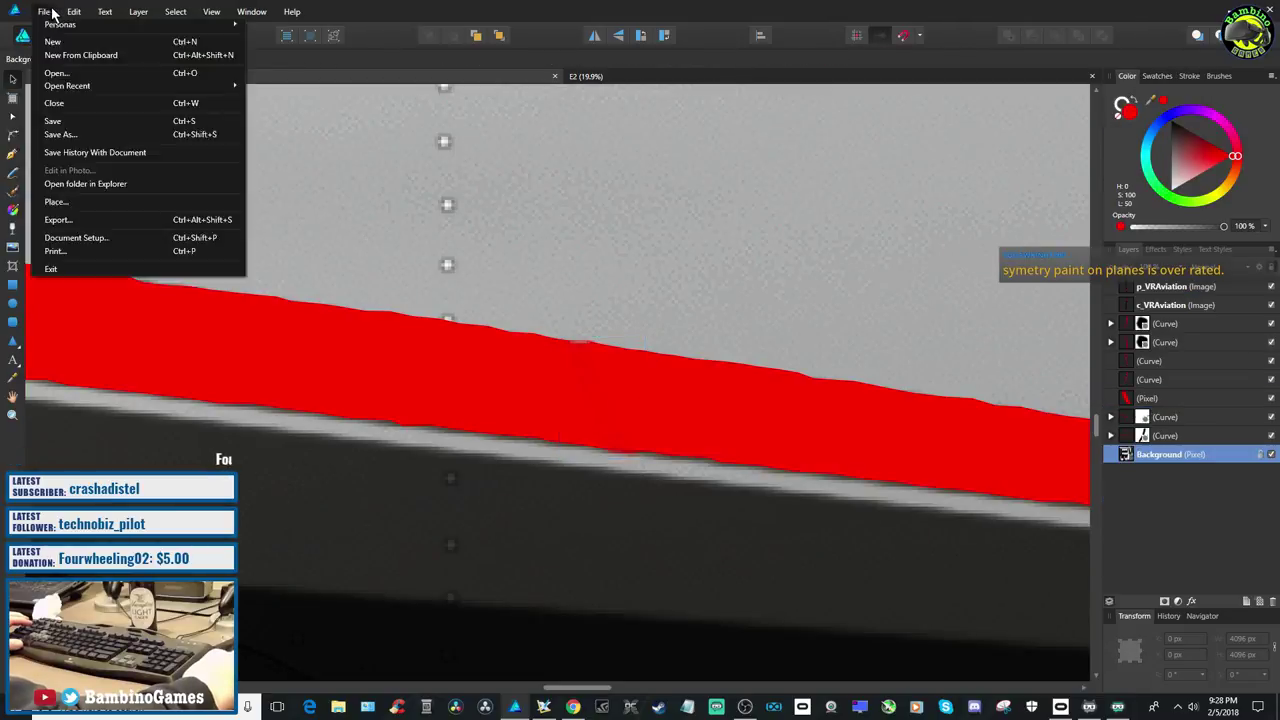
{"action": "left_click", "coordinate": [65, 128]}
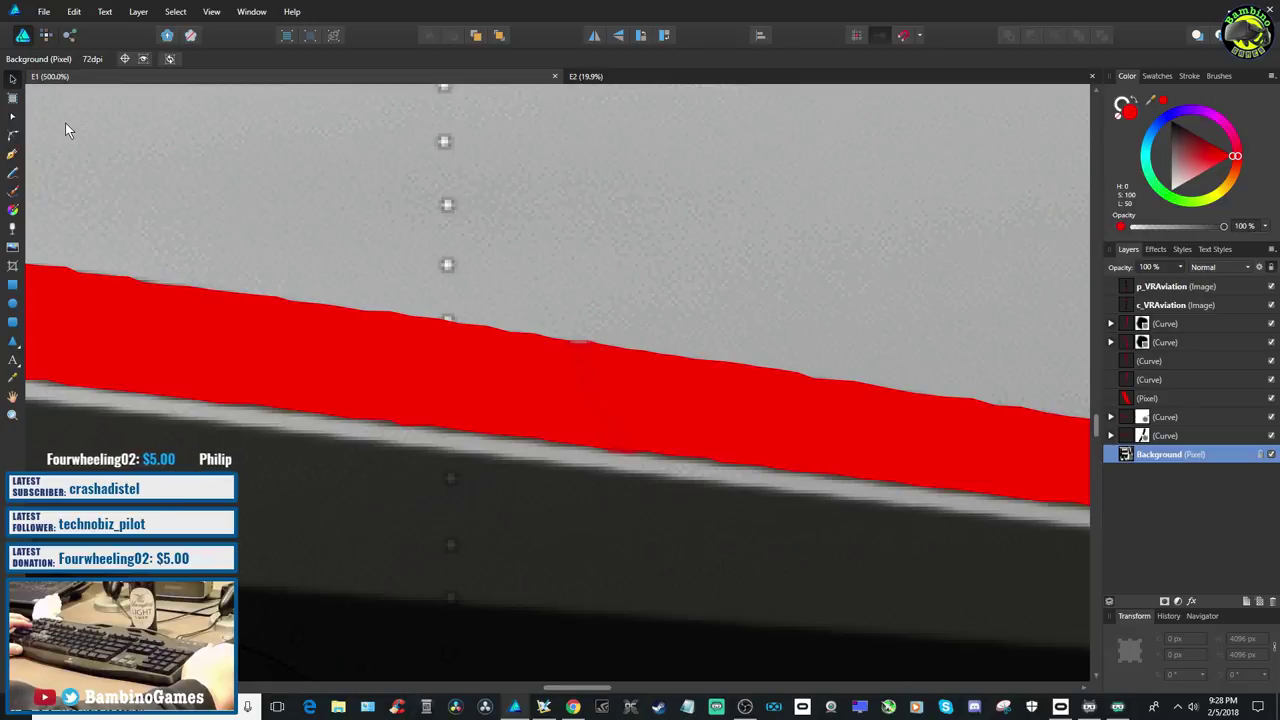
Export the whole document as a 4096 px PNG-24, replacing E1.png in the VR Aviation objects folder
{"action": "left_click", "coordinate": [45, 12]}
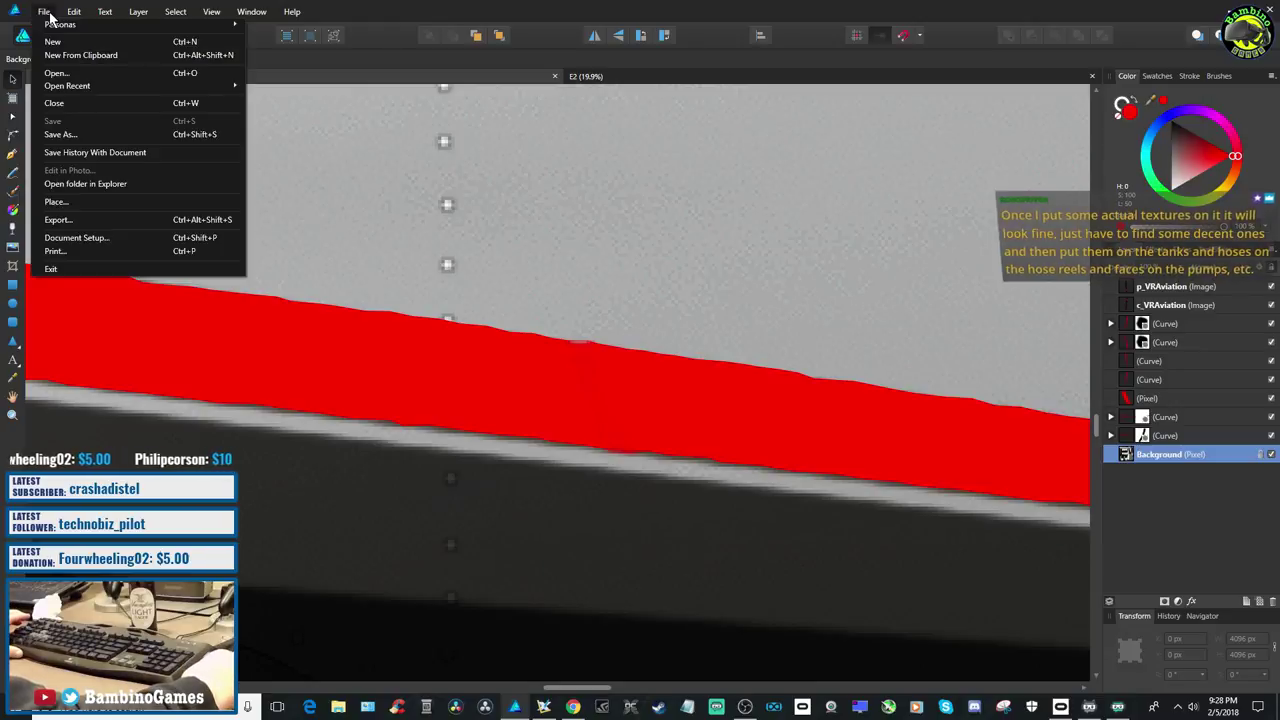
{"action": "left_click", "coordinate": [86, 220]}
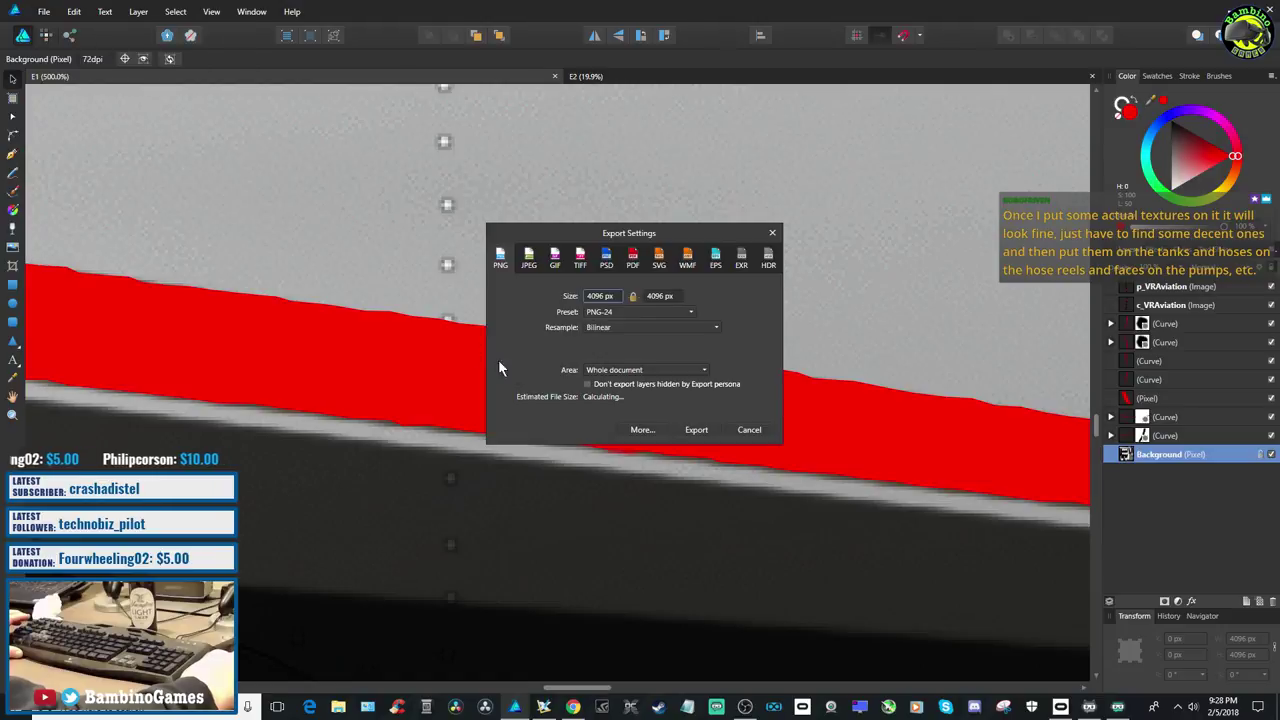
{"action": "left_click", "coordinate": [690, 432]}
{"action": "left_click", "coordinate": [546, 344]}
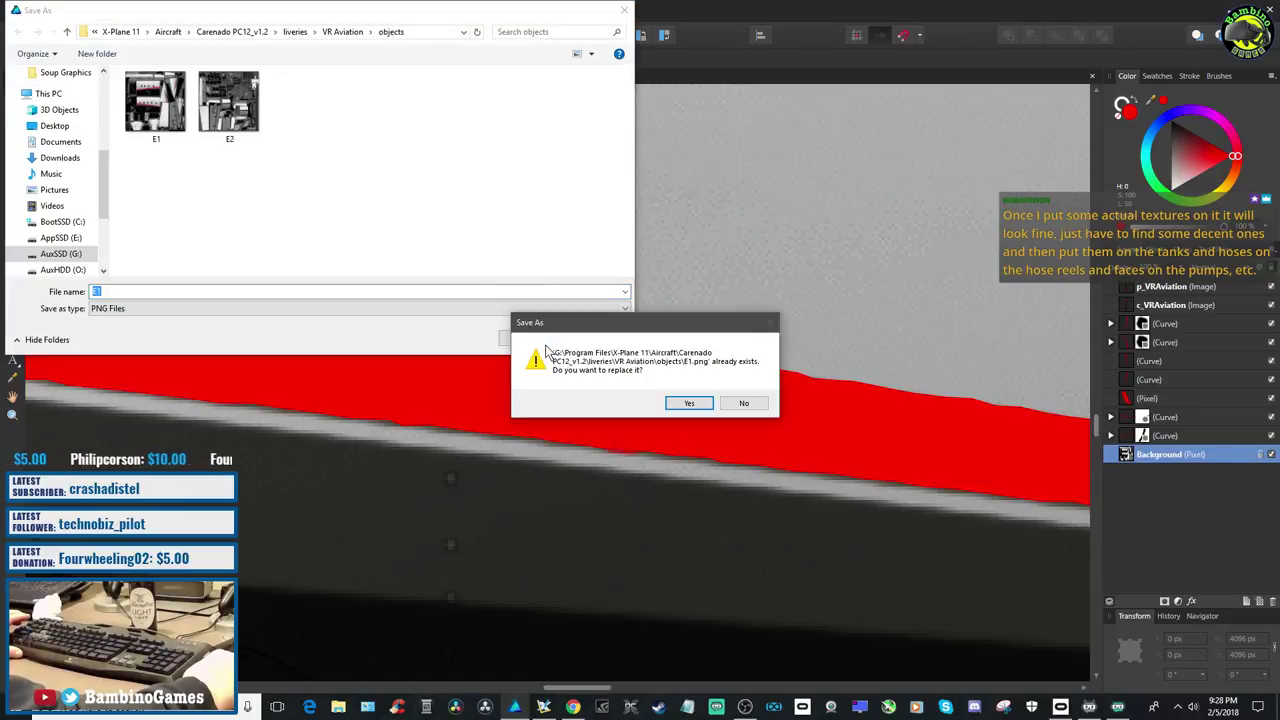
{"action": "left_click", "coordinate": [689, 403]}
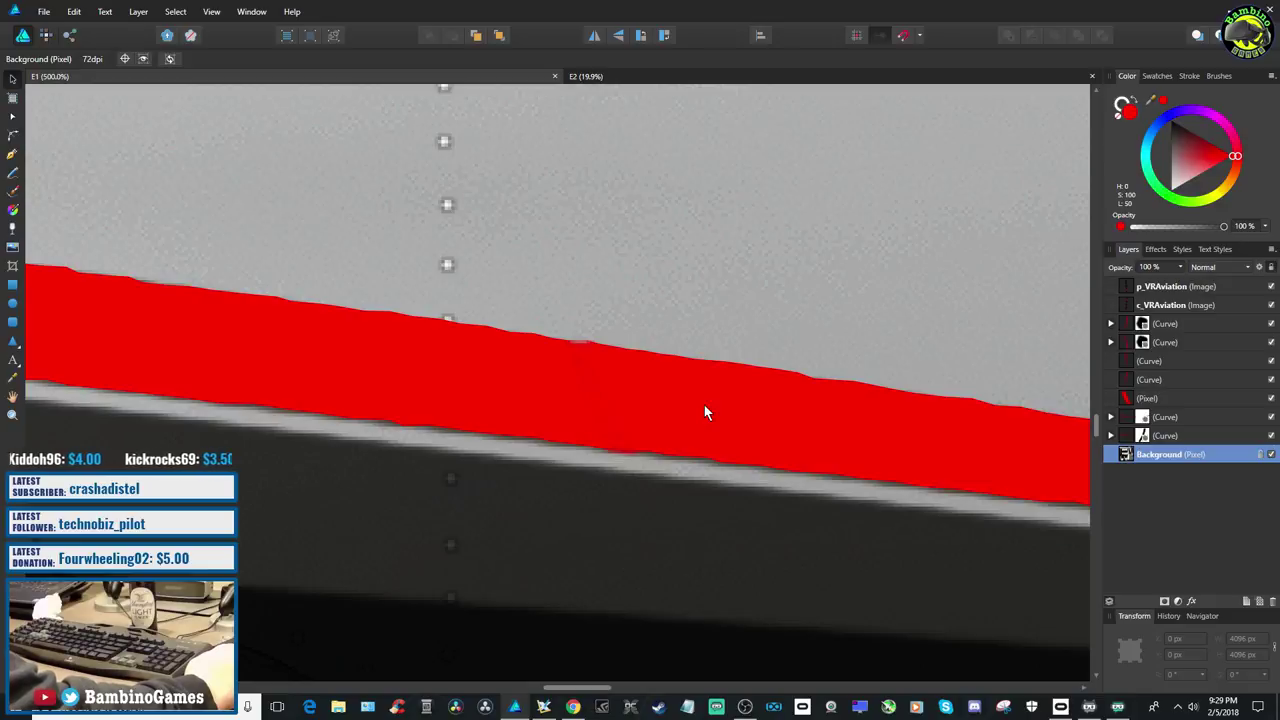
Switch to Plane Maker and reopen the Carenado PC12_v1.2 aircraft with the VR Aviation livery
{"action": "left_click", "coordinate": [543, 707]}
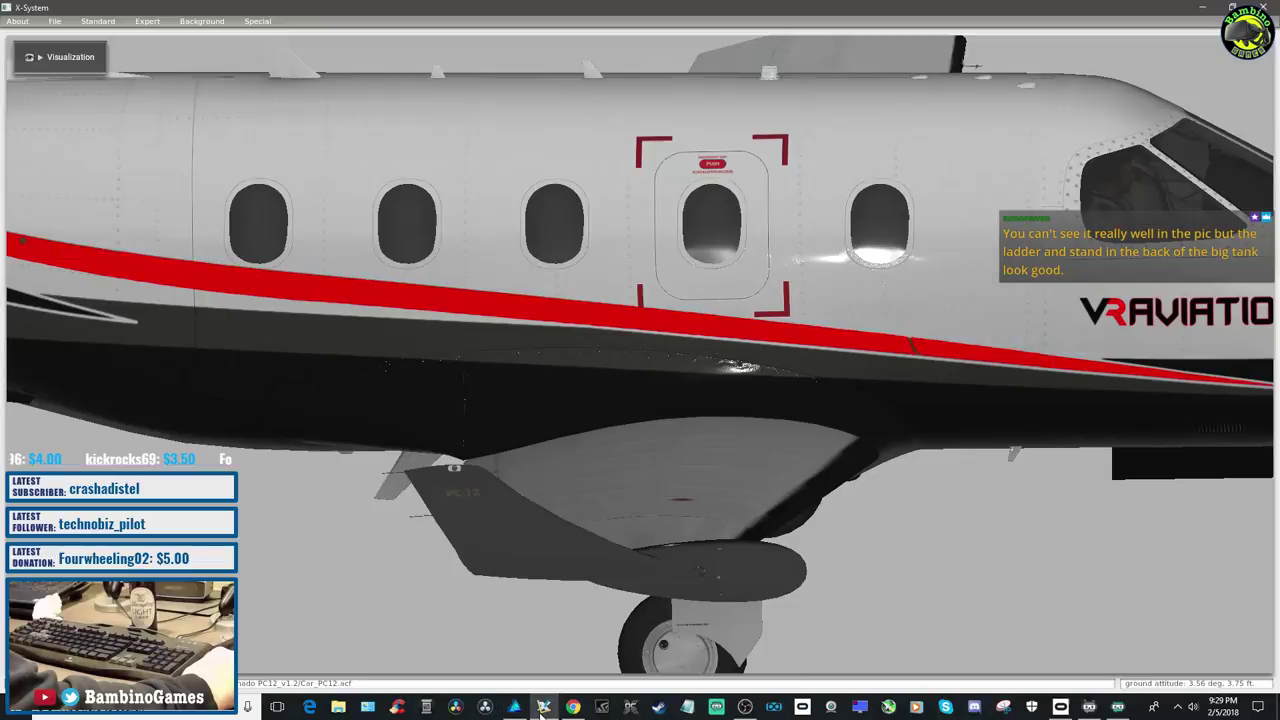
{"action": "left_click", "coordinate": [52, 22]}
{"action": "left_click", "coordinate": [62, 52]}
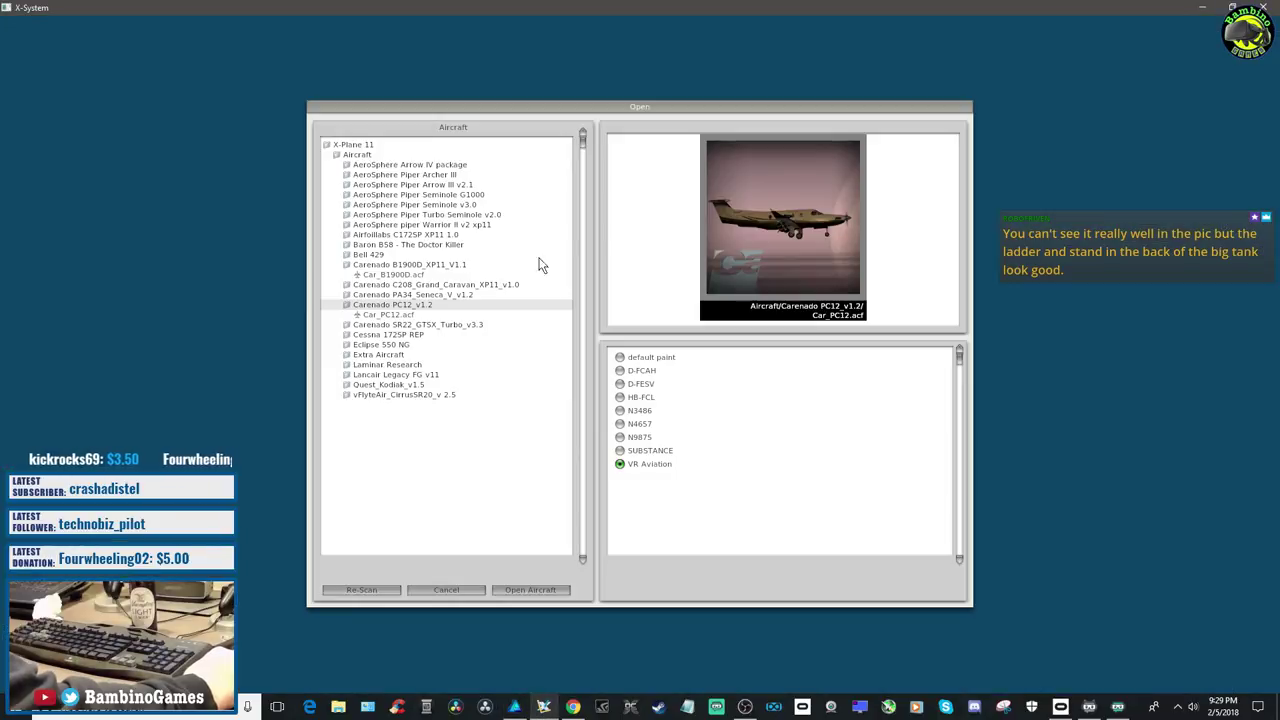
{"action": "left_click", "coordinate": [531, 590]}
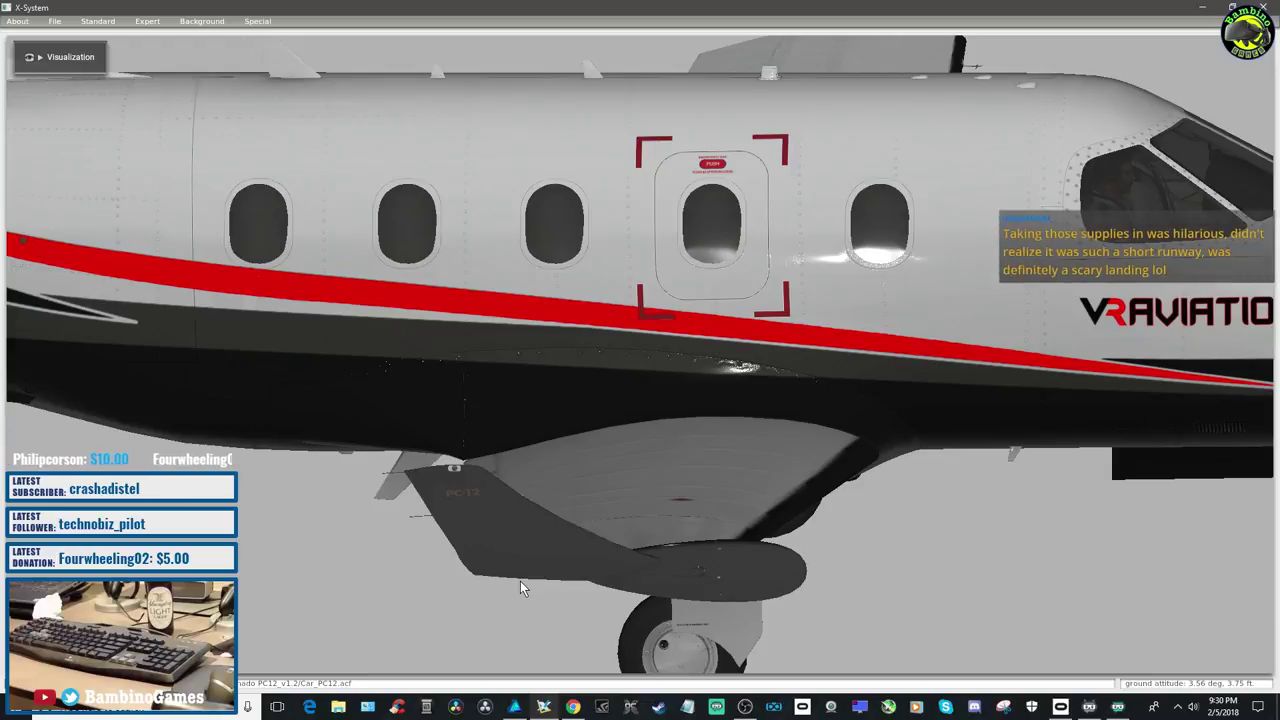
Examine the repaired red stripe, the emergency-exit brackets and the overall livery on the fuselage side from several angles and distances
{"action": "key", "text": "Left"}
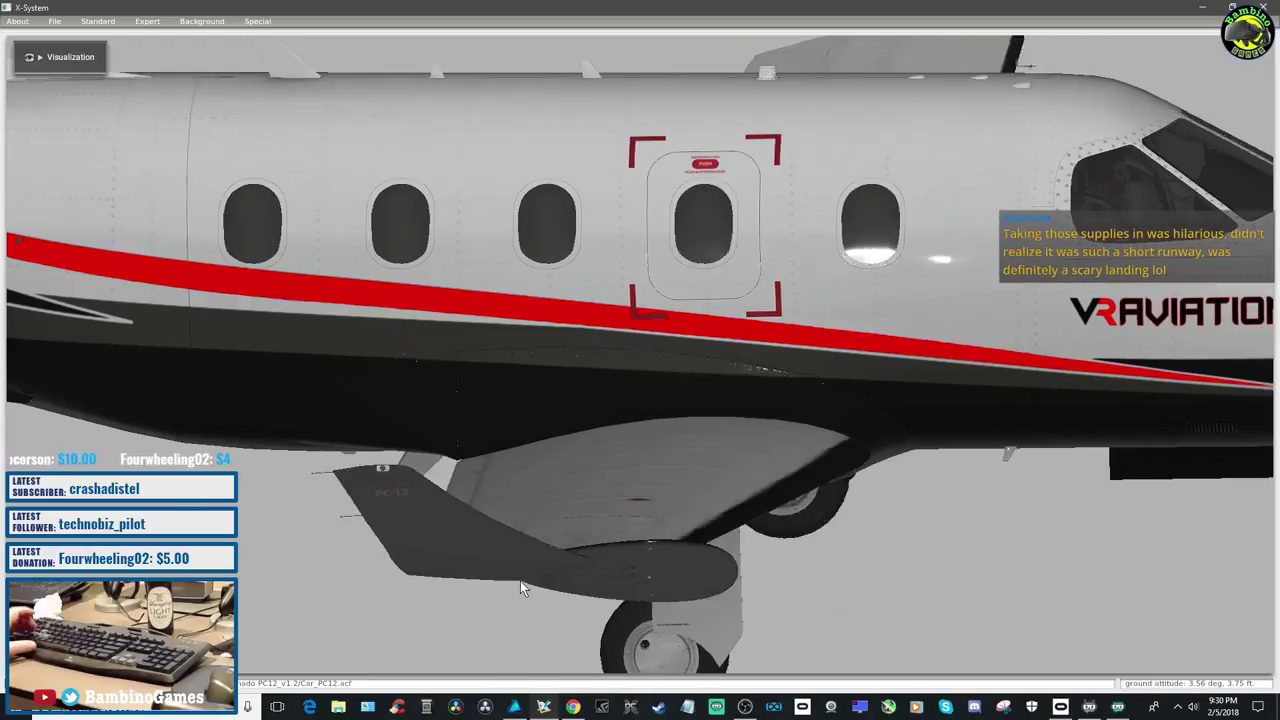
{"action": "key", "text": "Right"}
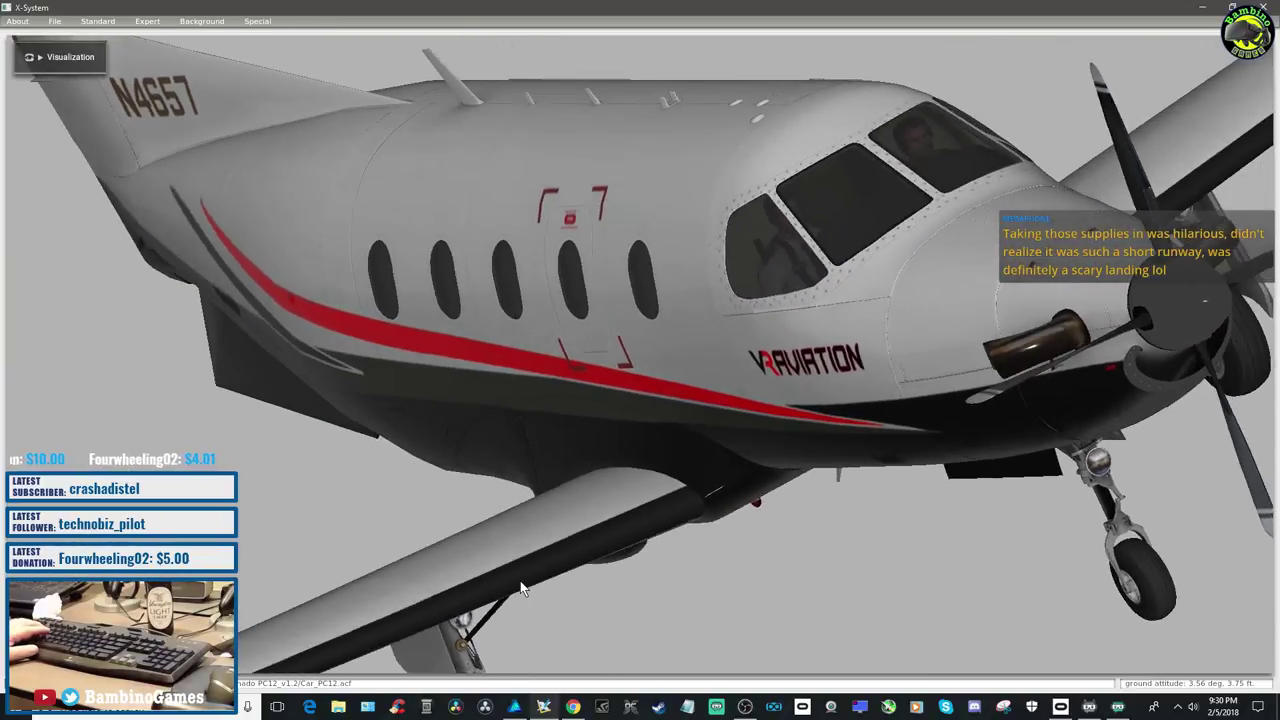
{"action": "key", "text": "Left"}
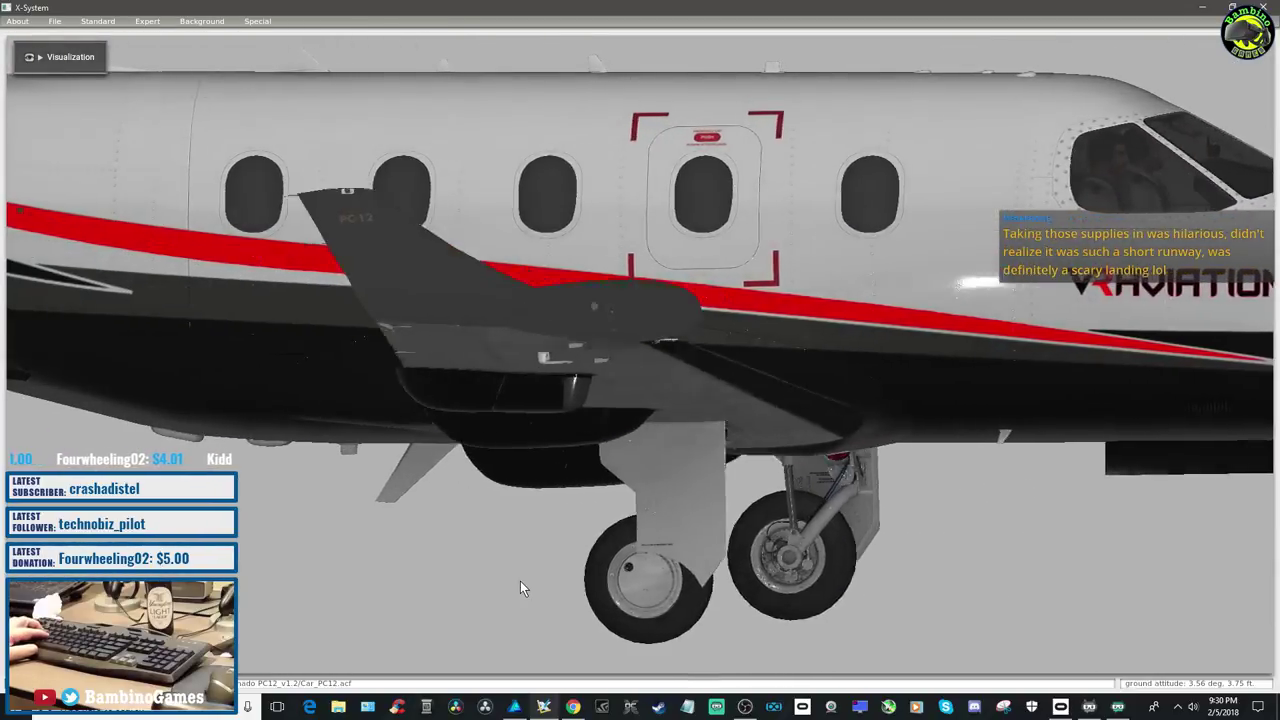
{"action": "key", "text": "Right"}
{"action": "key", "text": "Right"}
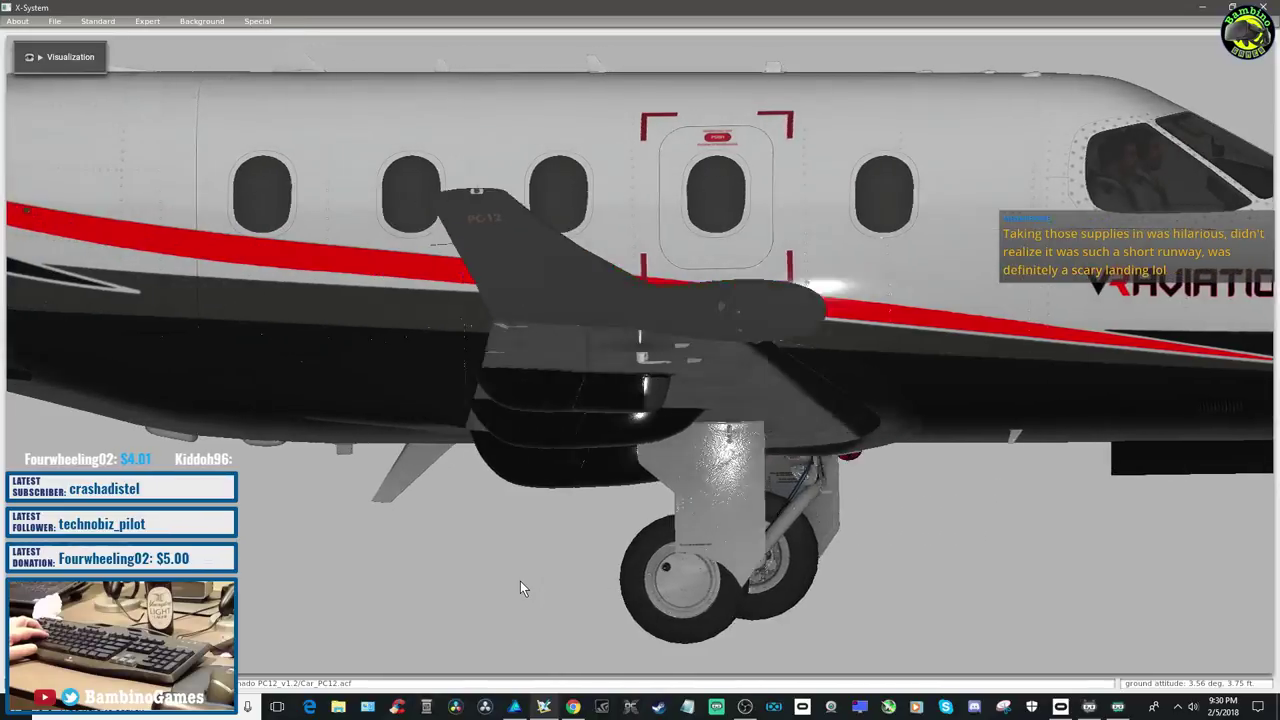
{"action": "key", "text": "Left"}
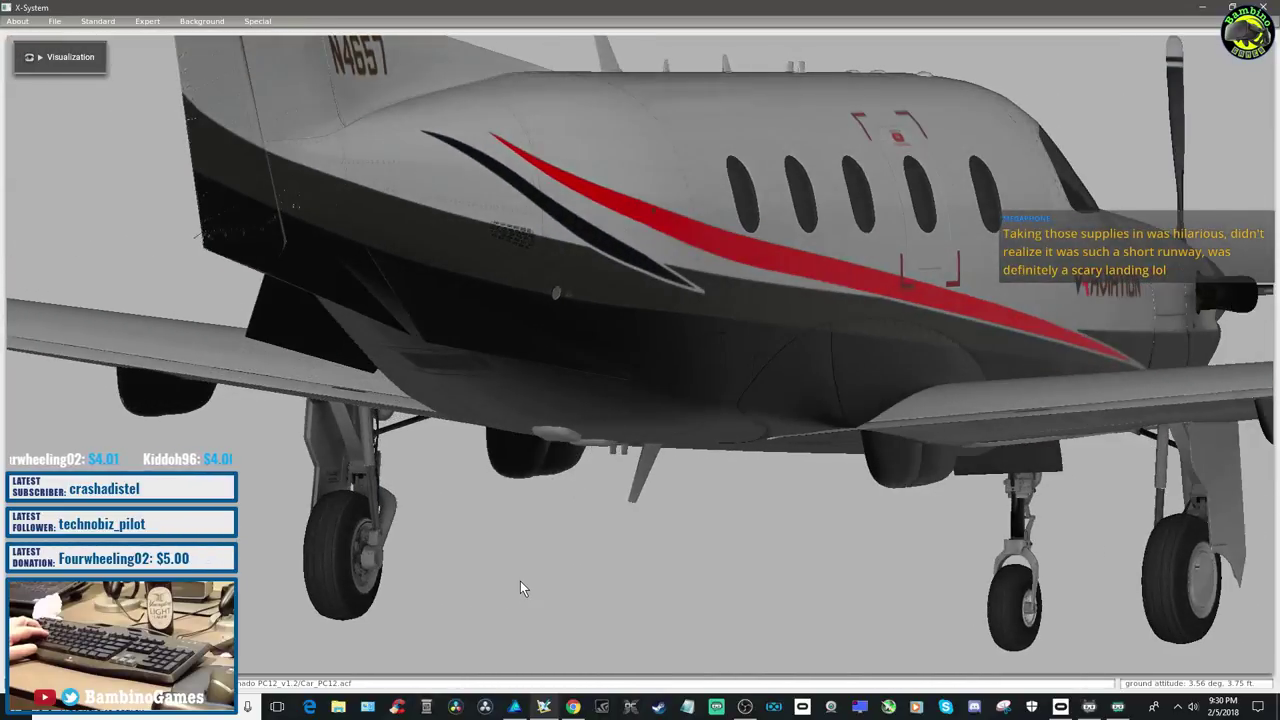
{"action": "key", "text": "Left"}
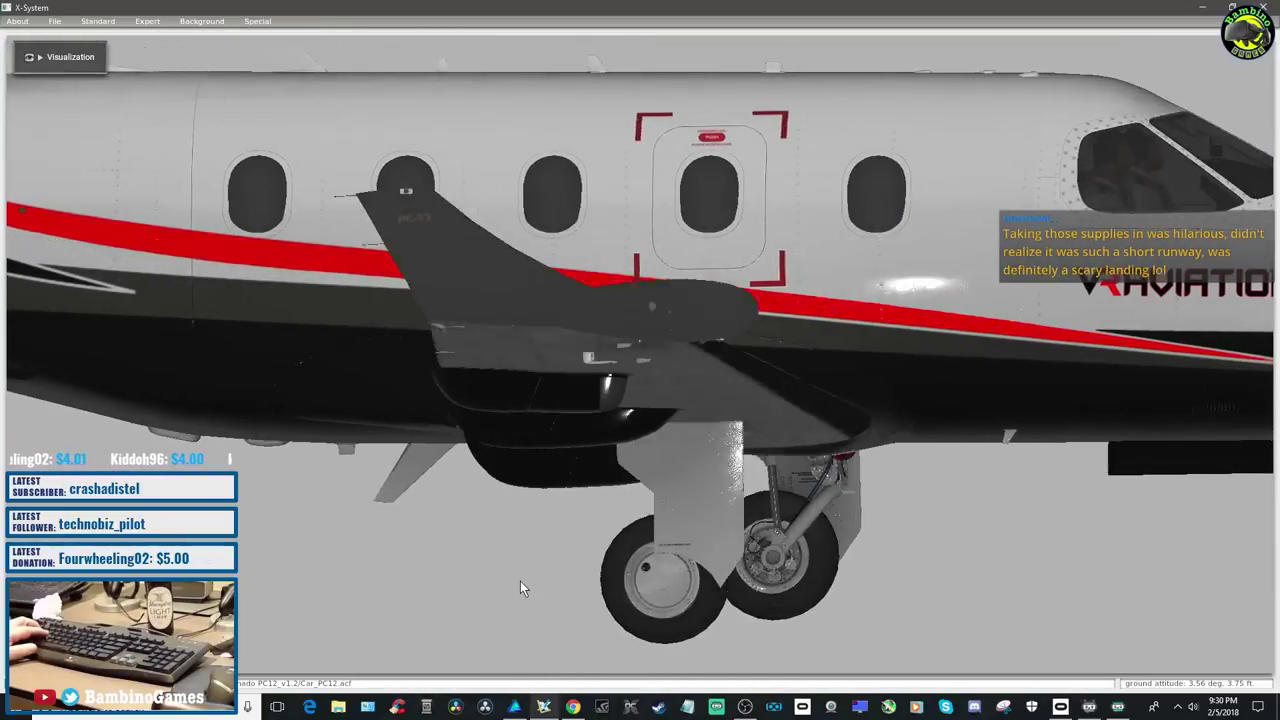
{"action": "key", "text": "Left"}
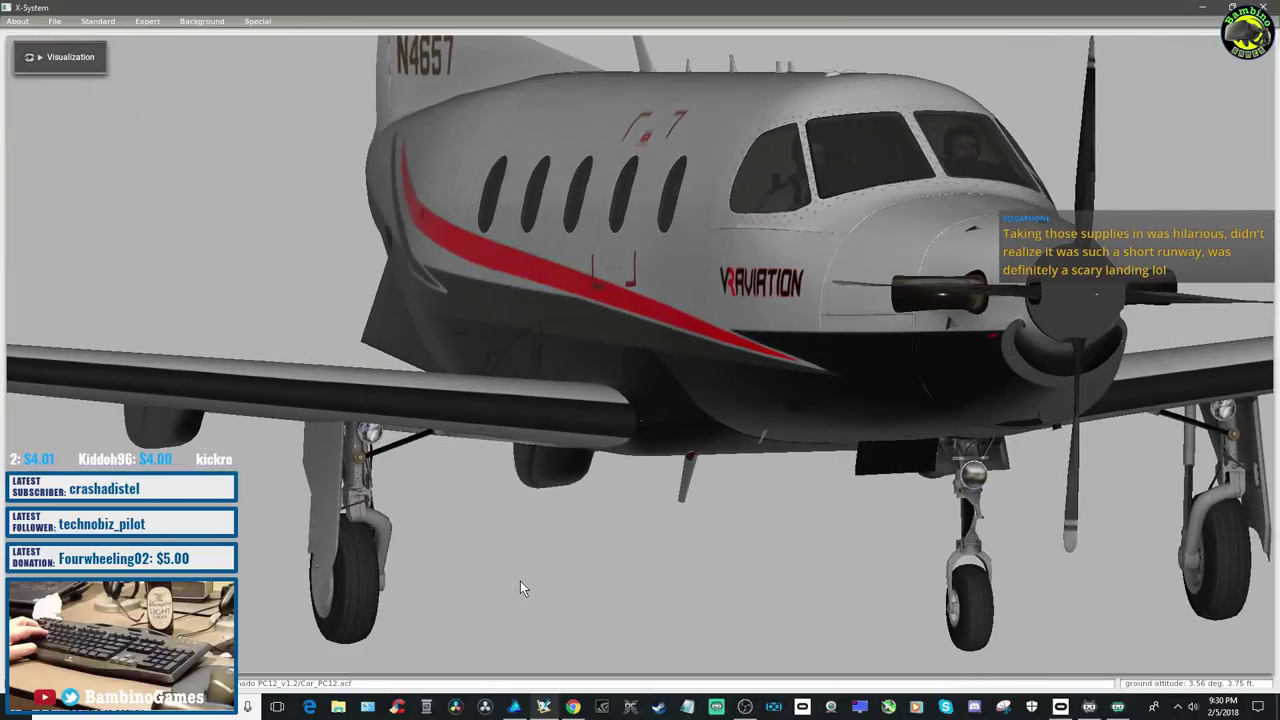
{"action": "key", "text": "Left"}
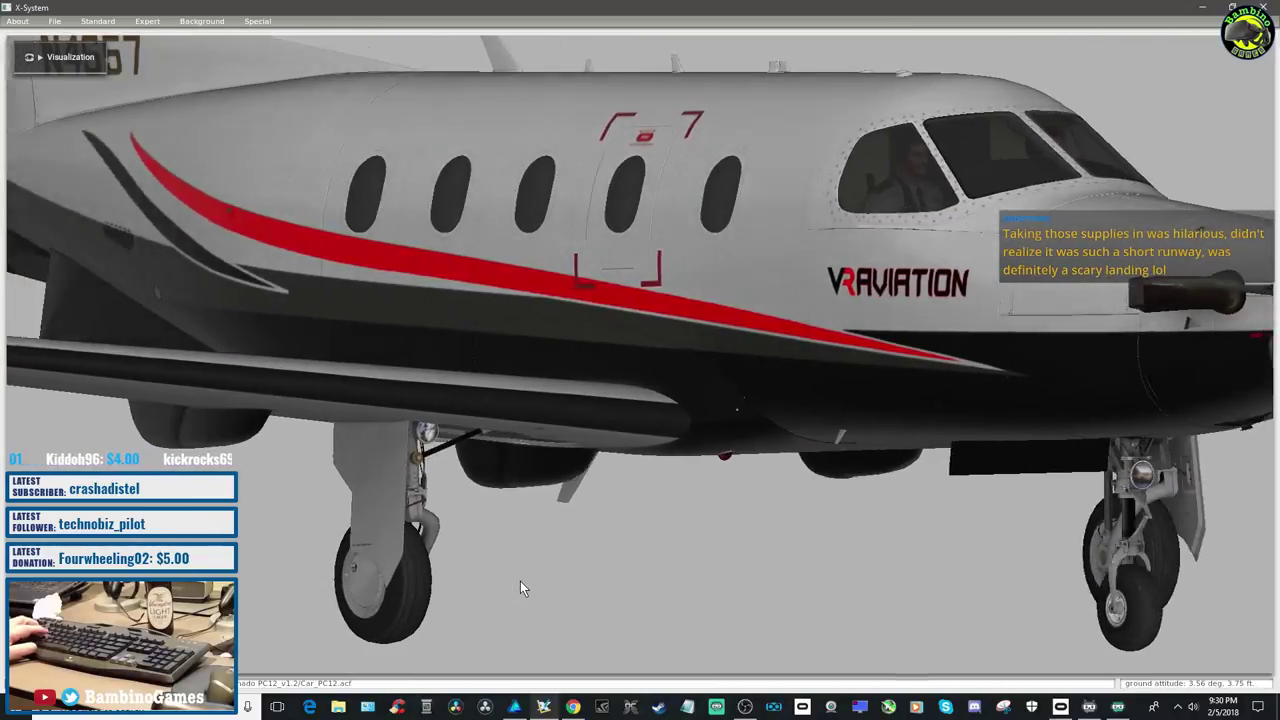
{"action": "key", "text": "Left"}
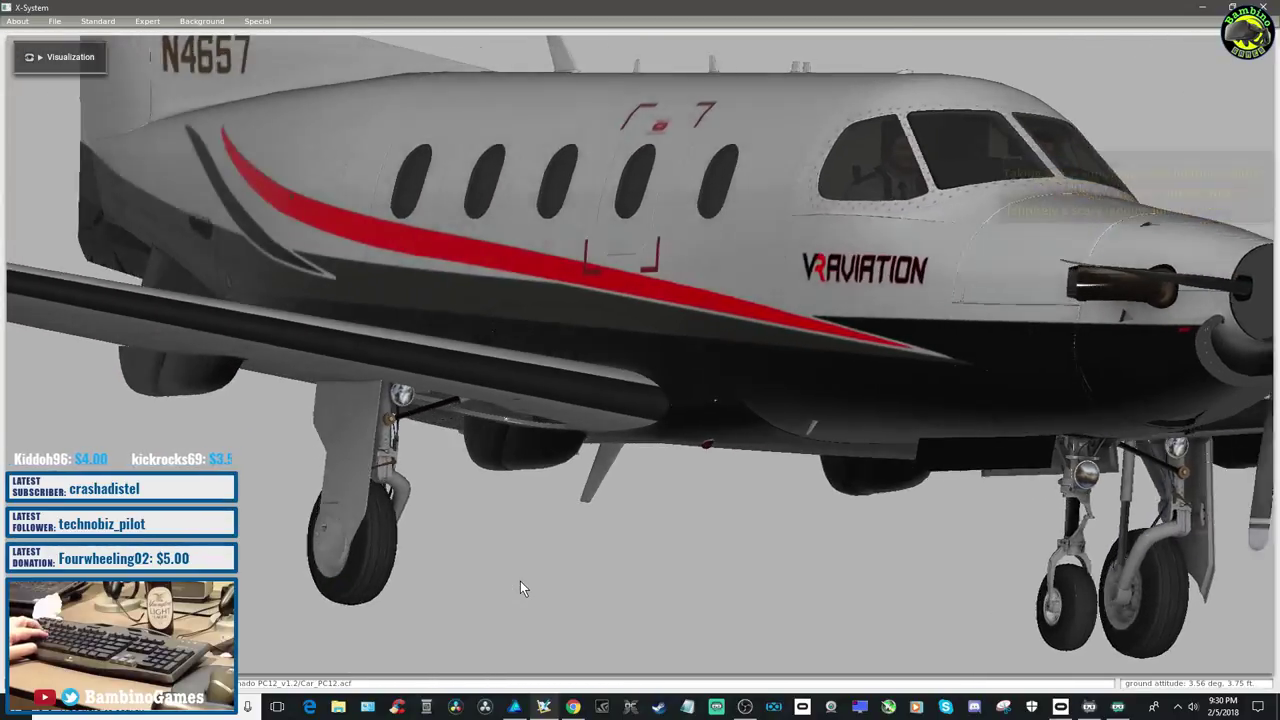
{"action": "key", "text": "Right"}
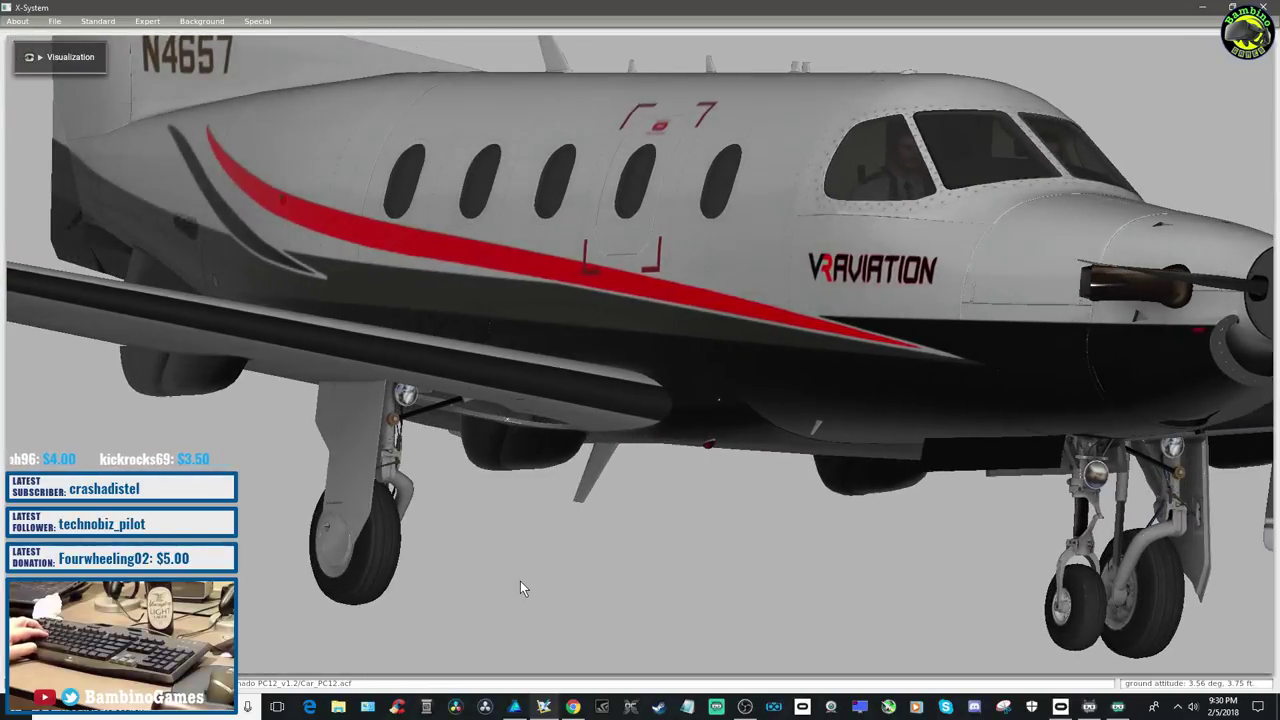
{"action": "key", "text": "Right"}
{"action": "key", "text": "Right"}
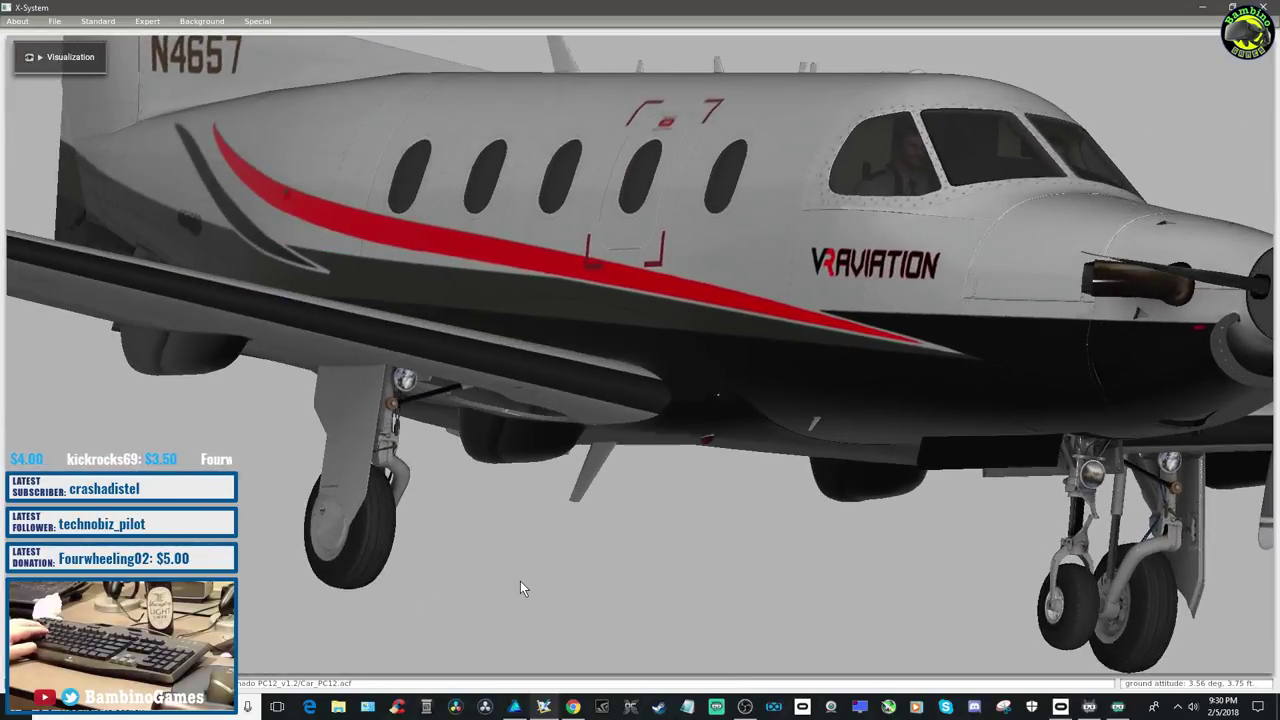
{"action": "key", "text": "Right"}
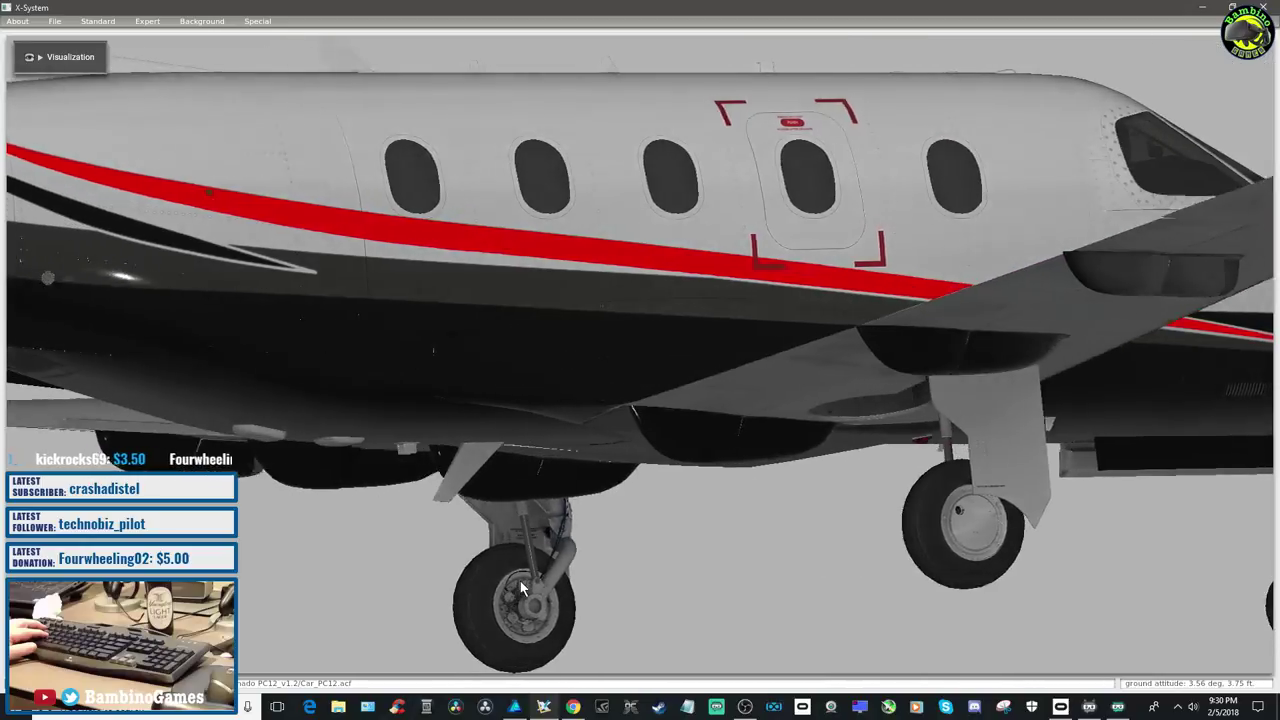
{"action": "key", "text": "Right"}
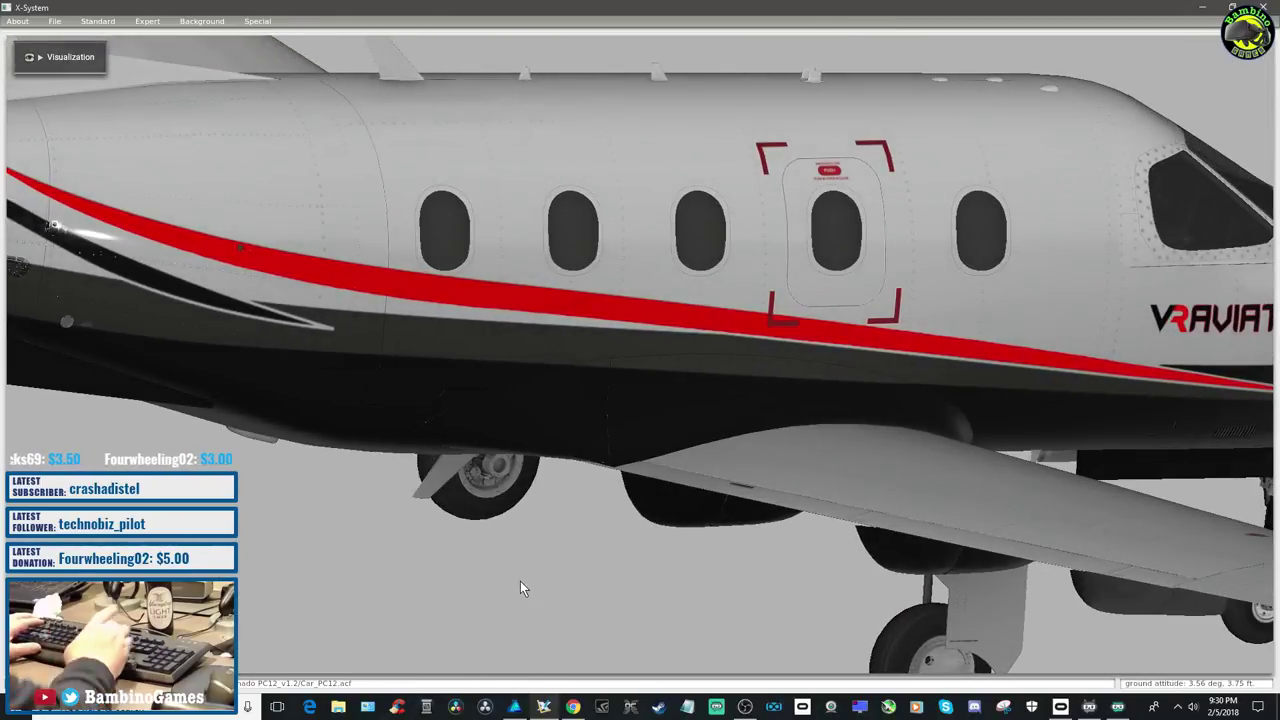
{"action": "key", "text": "Right"}
{"action": "key", "text": "Right"}
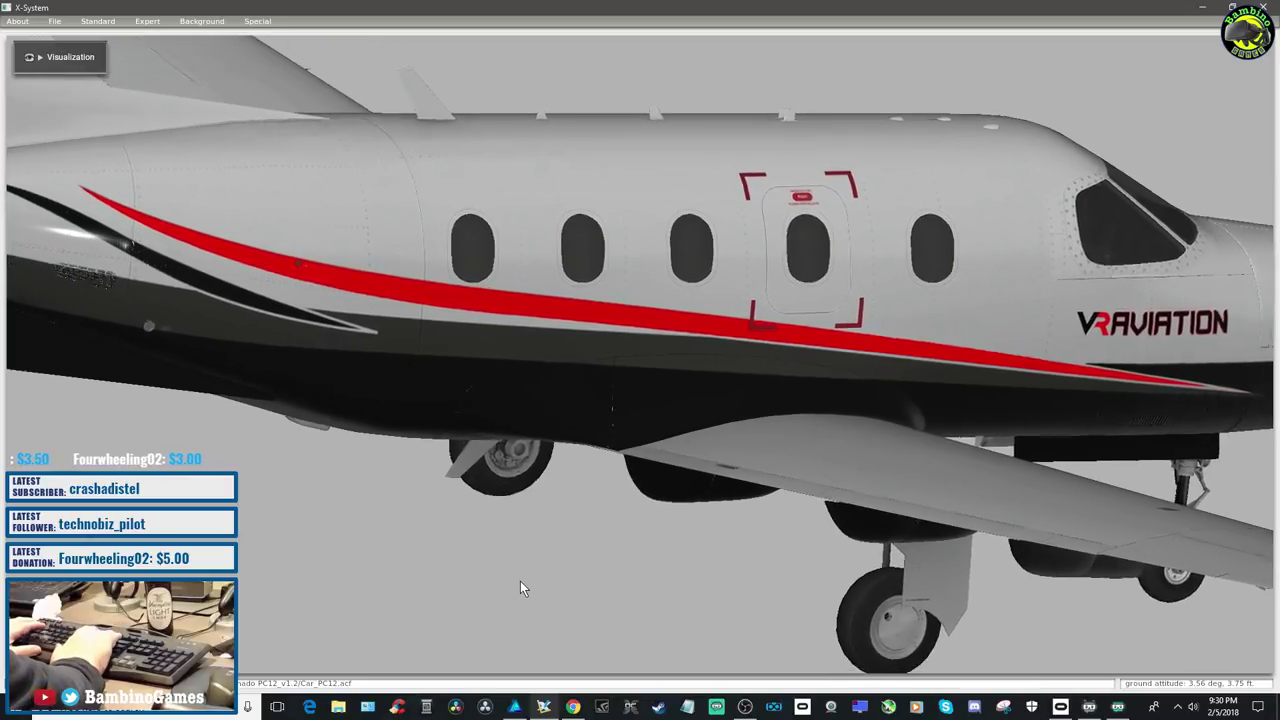
{"action": "key", "text": "Right"}
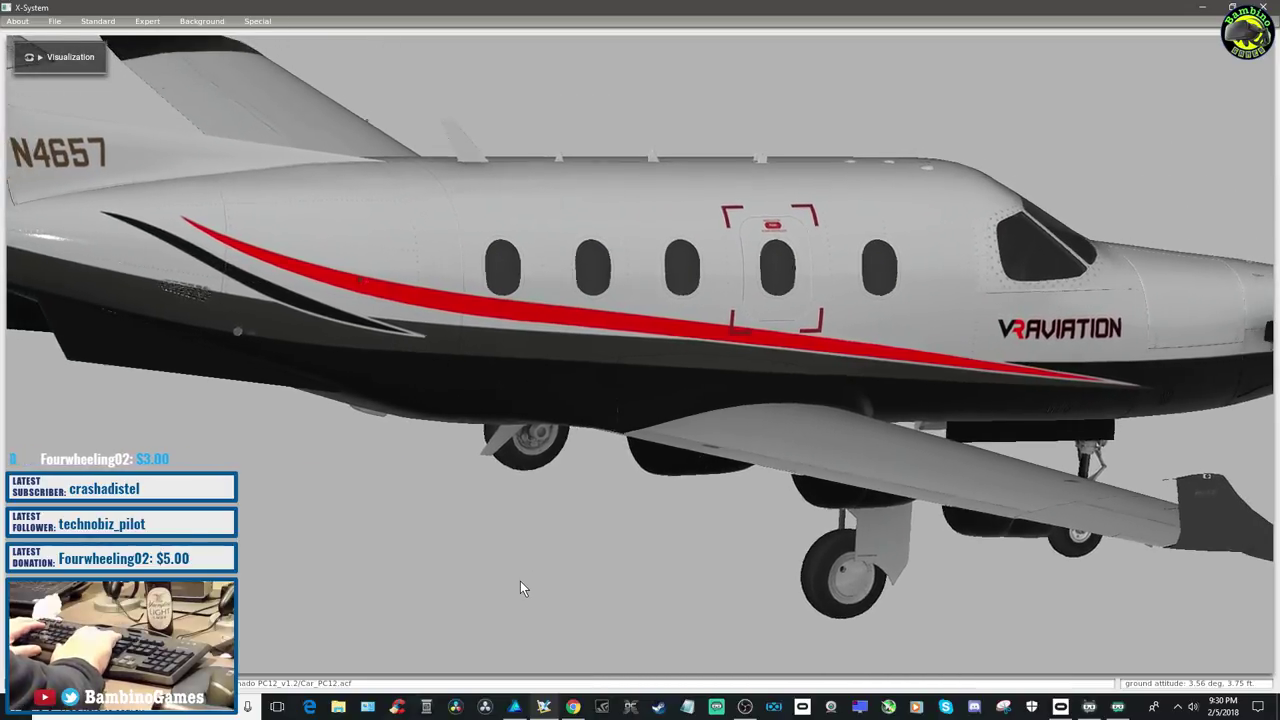
{"action": "key", "text": "Right"}
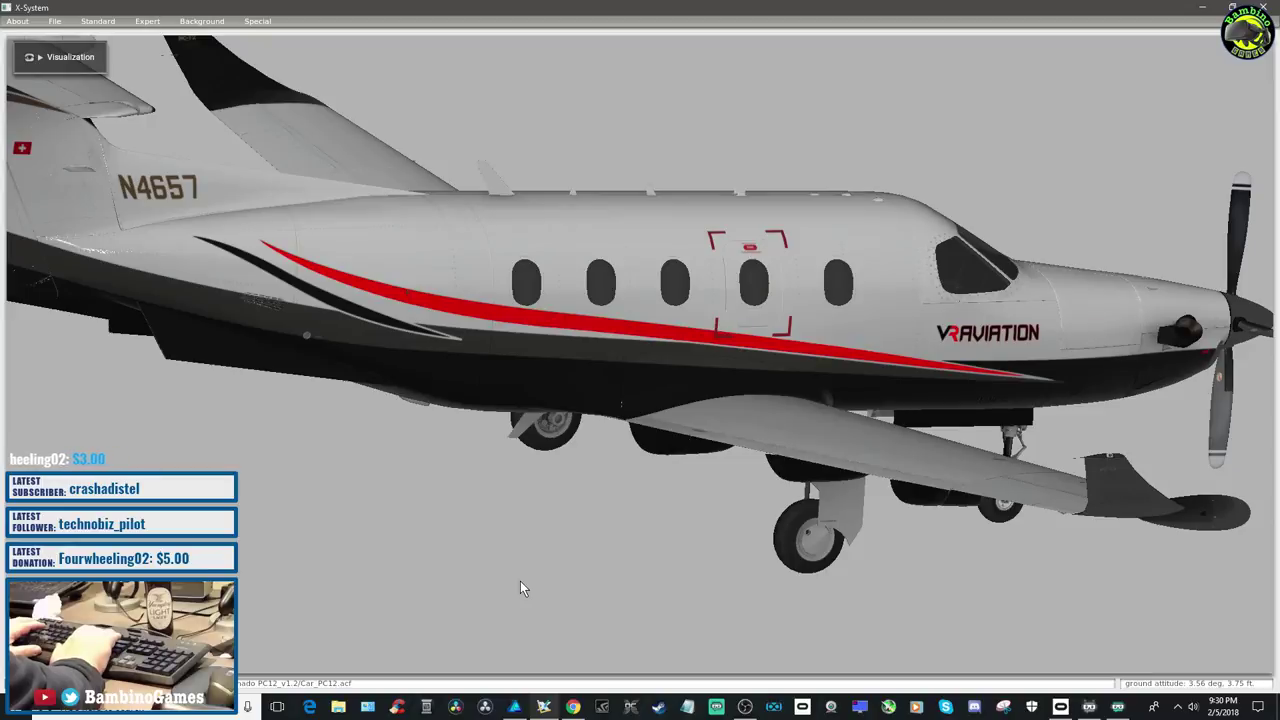
{"action": "key", "text": "Right"}
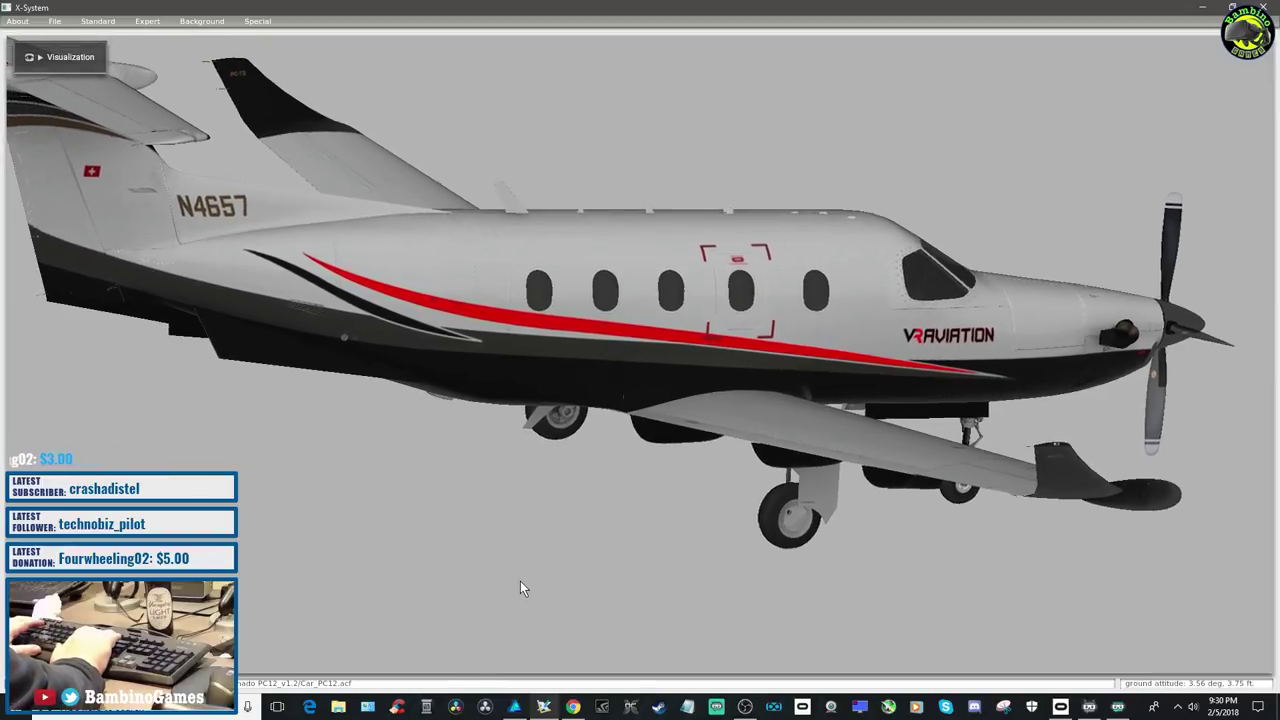
Examine the red stripes, logos and registration on both sides of the aircraft from above, level and front angles
{"action": "key", "text": "Up"}
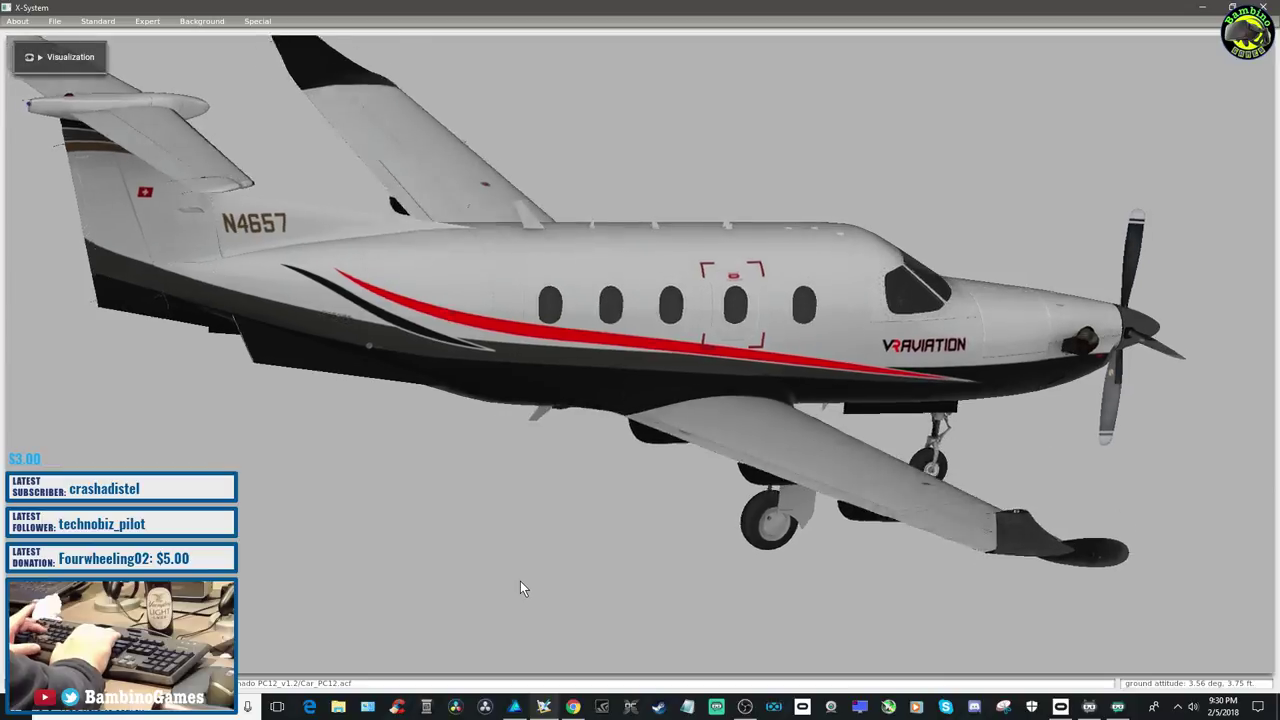
{"action": "key", "text": "Down"}
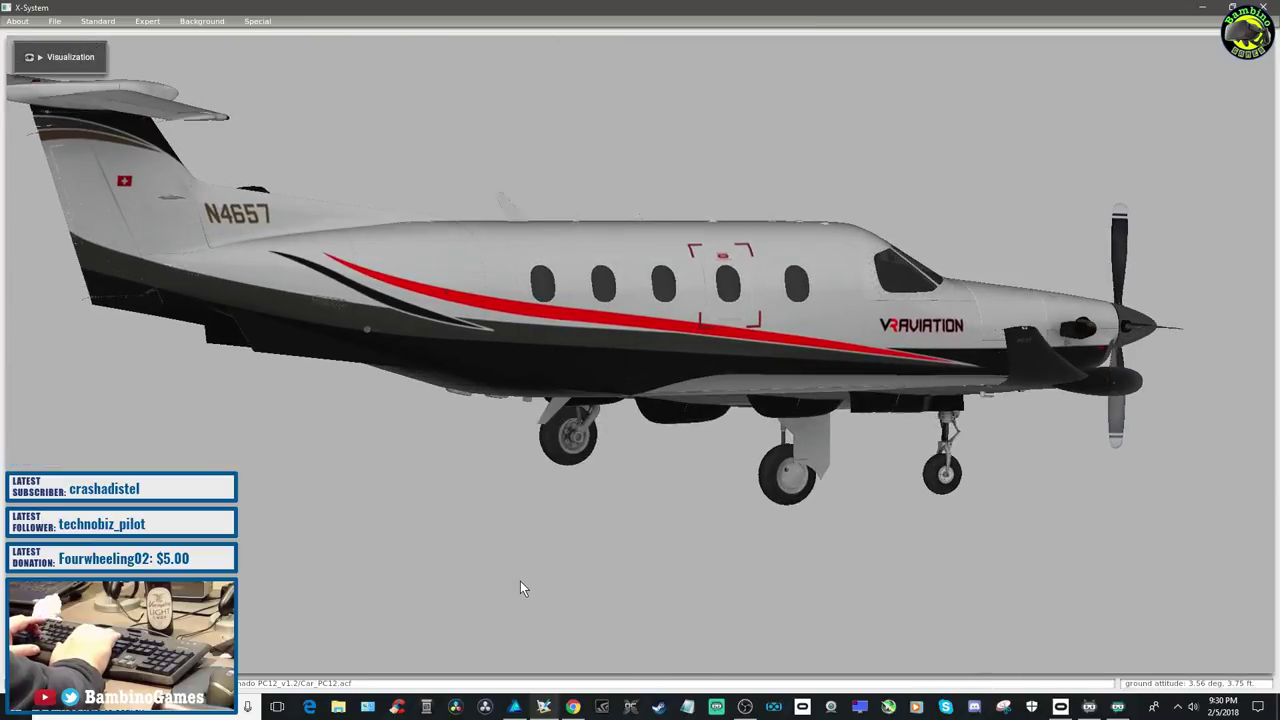
{"action": "key", "text": "Left"}
{"action": "key", "text": "Right"}
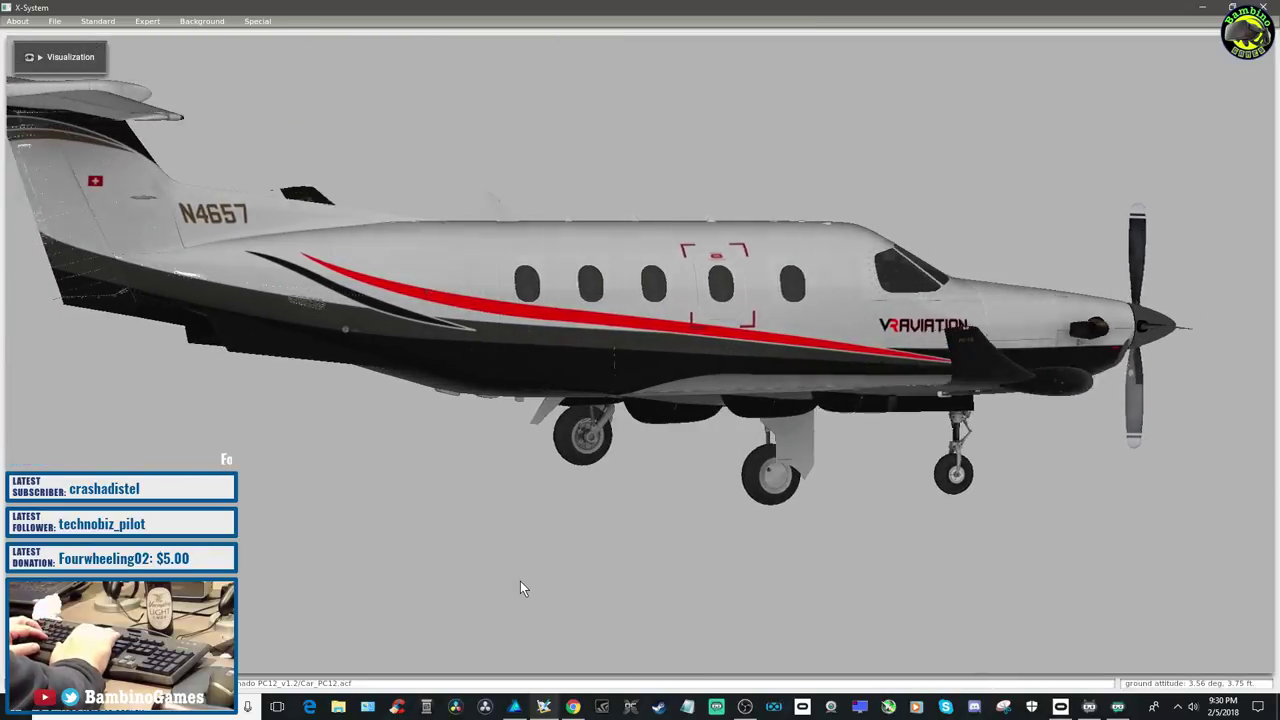
{"action": "key", "text": "Down"}
{"action": "key", "text": "Up"}
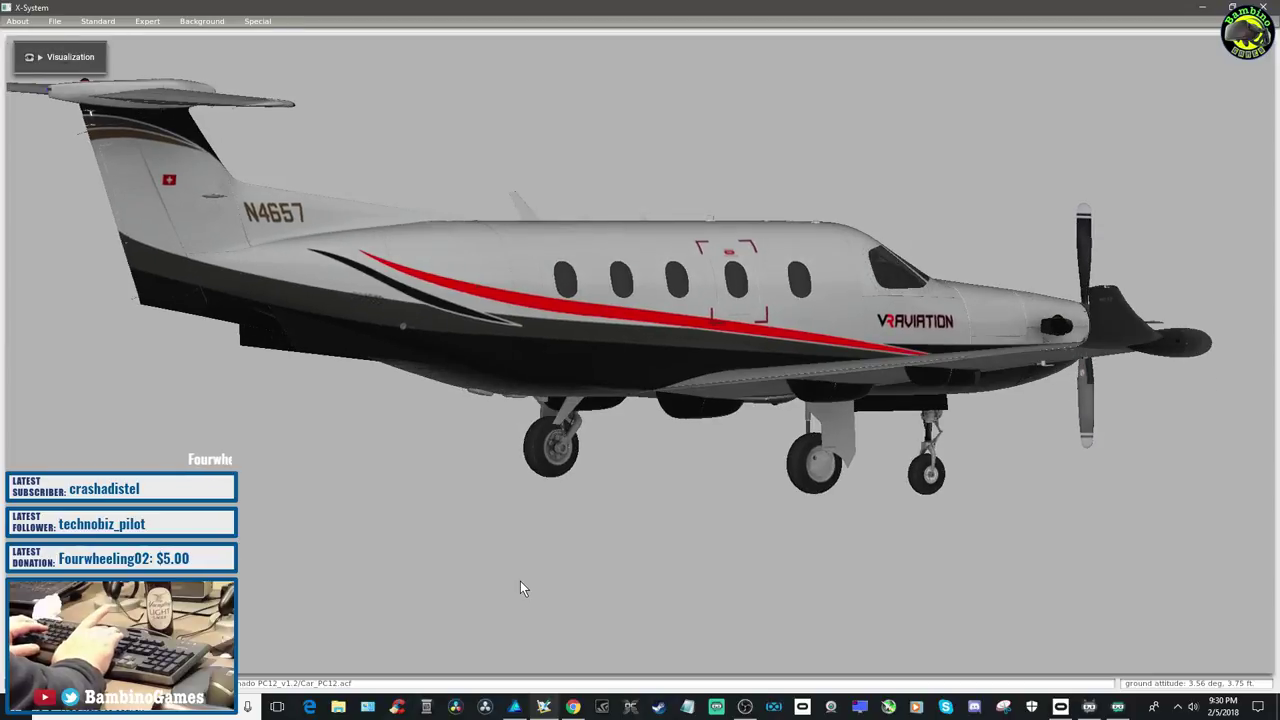
{"action": "key", "text": "Left"}
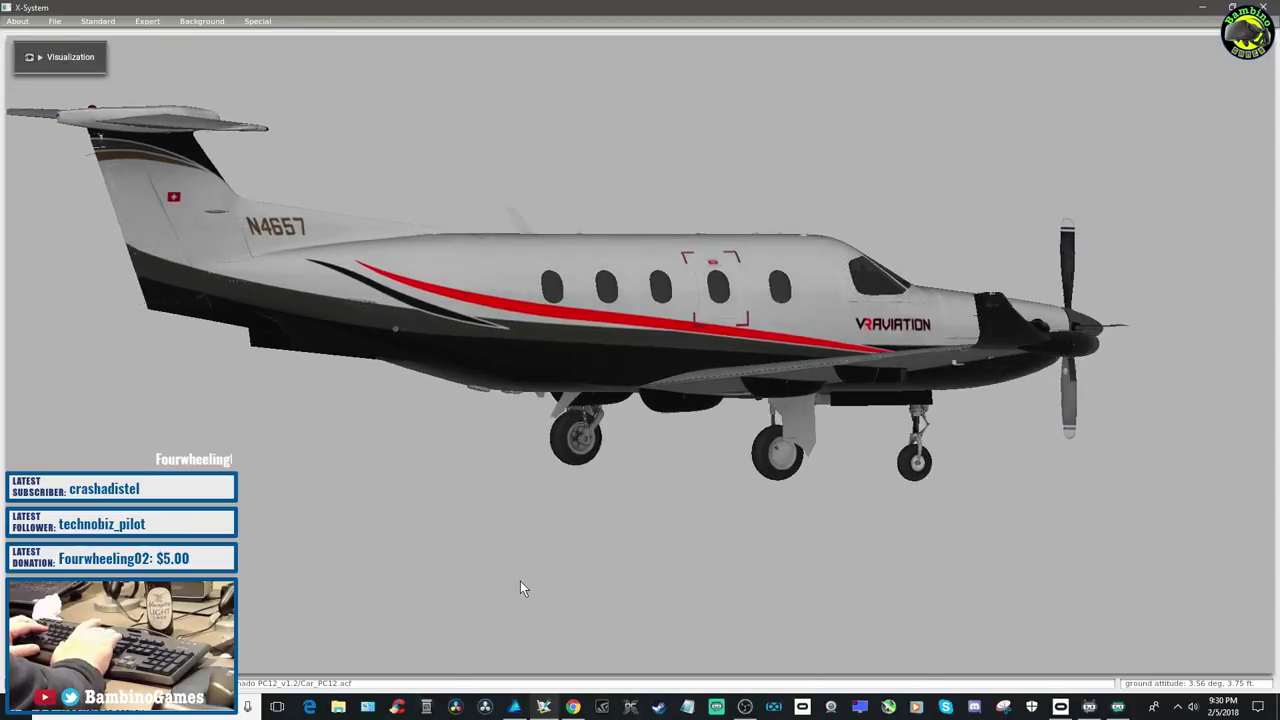
{"action": "key", "text": "Left"}
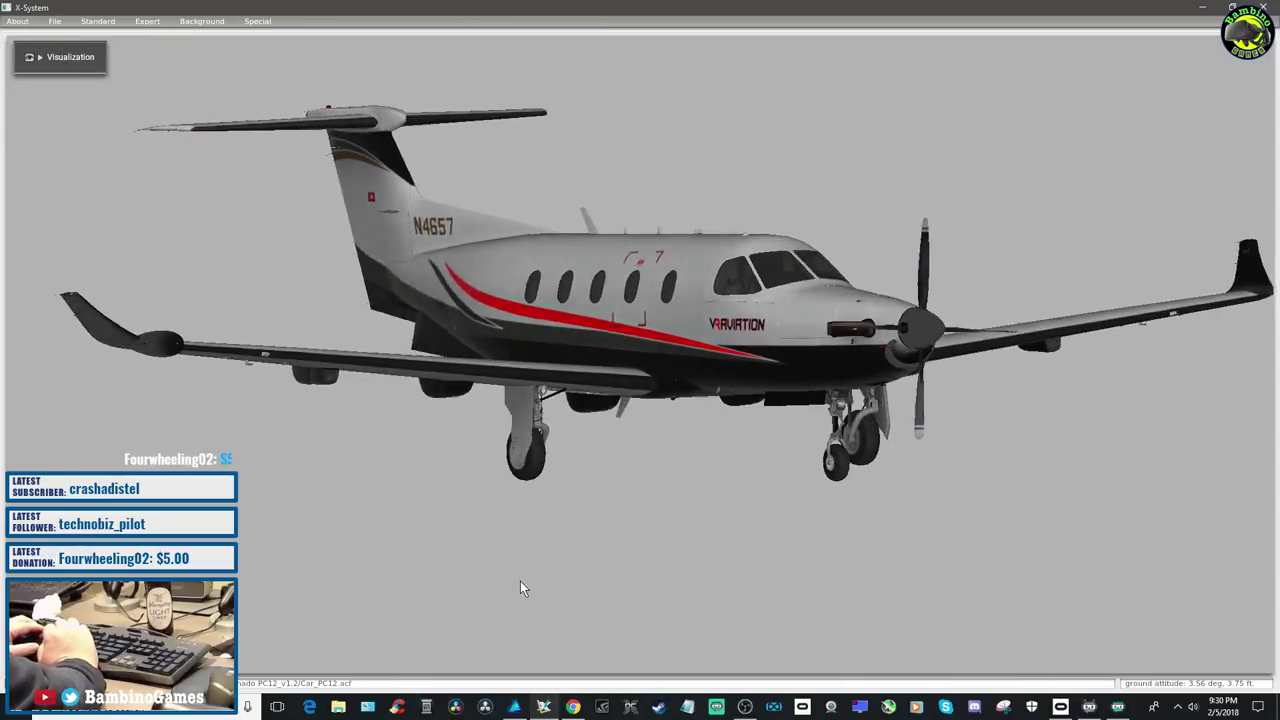
{"action": "key", "text": "Left"}
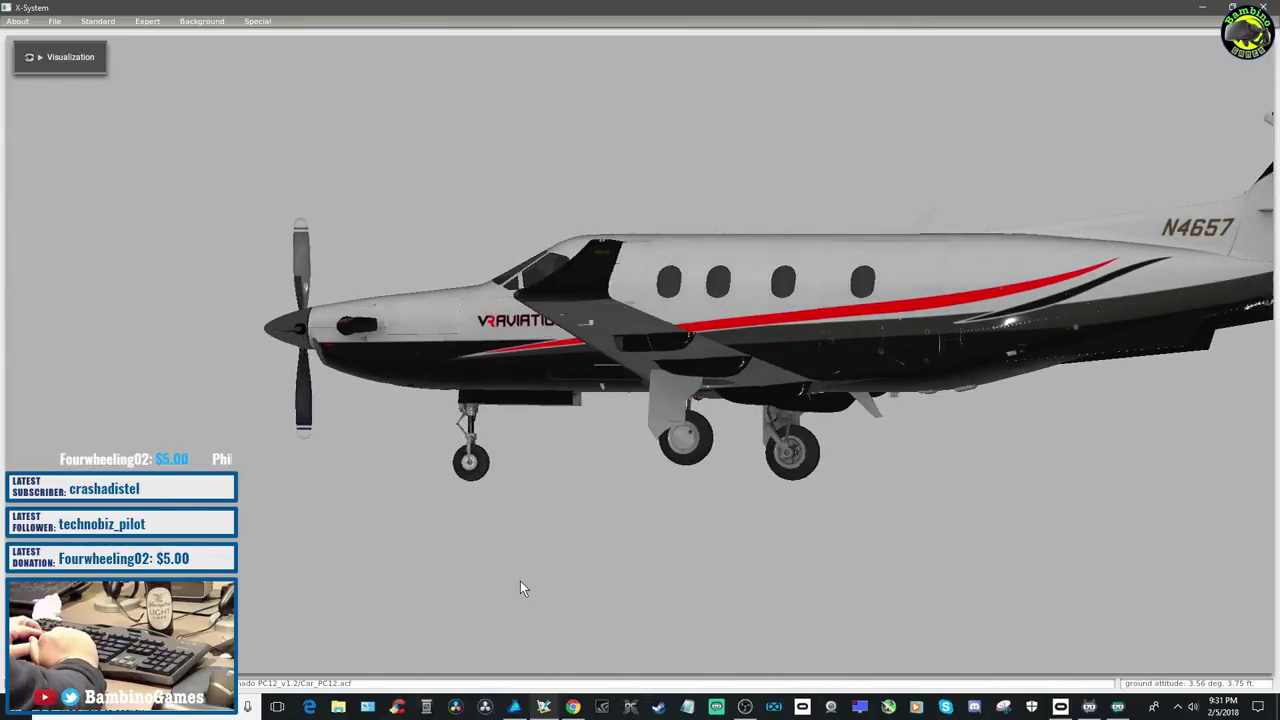
{"action": "key", "text": "Down"}
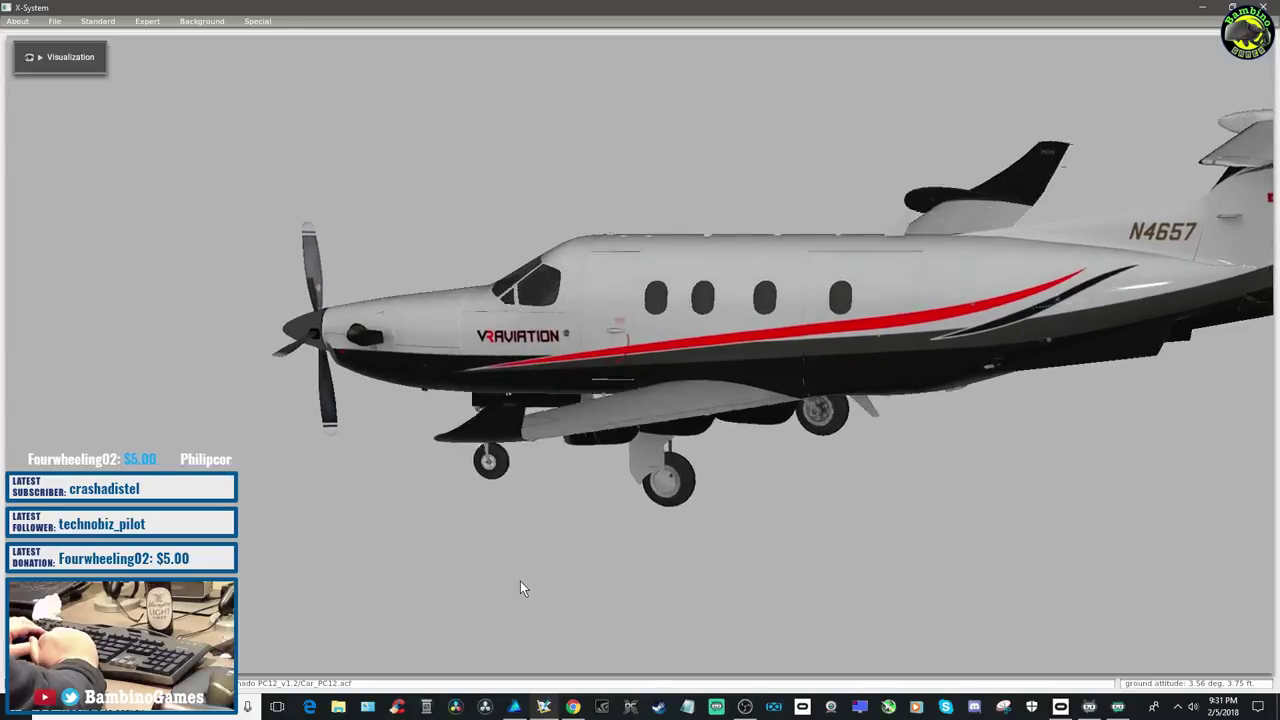
{"action": "key", "text": "Up"}
{"action": "key", "text": "Right"}
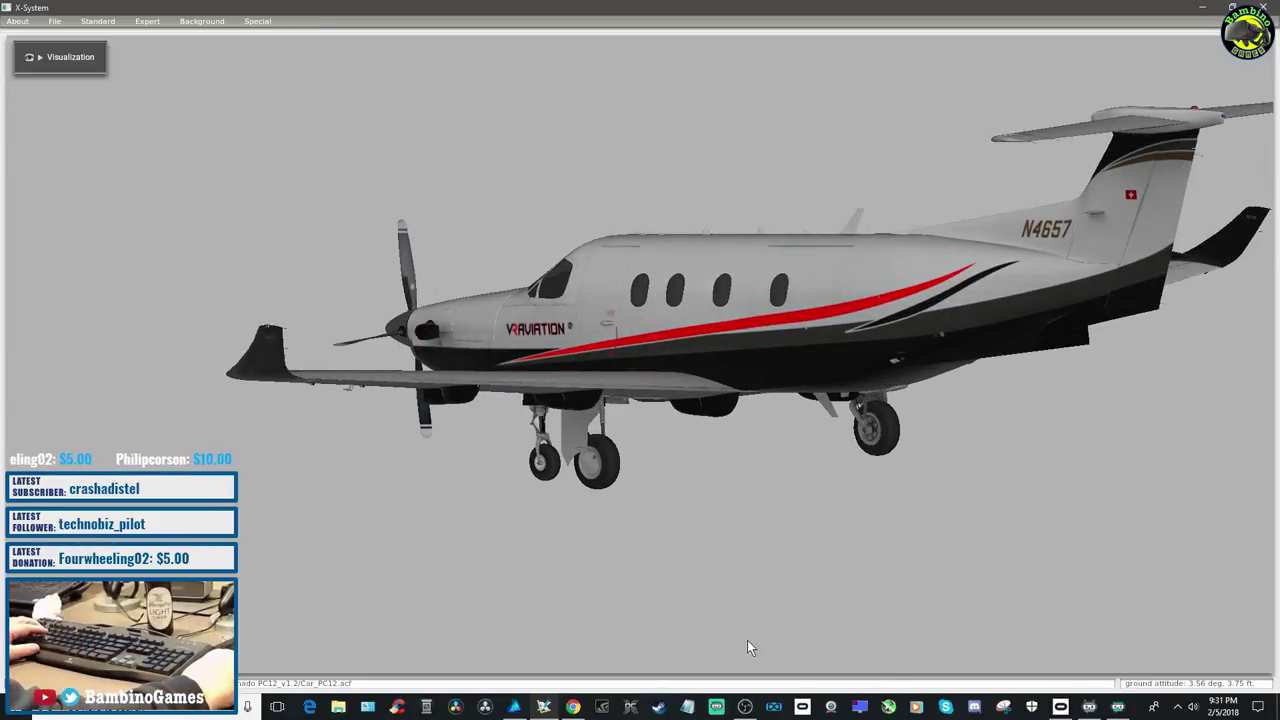
Switch to Affinity Designer, view the whole E1 texture and bring up the E2 document
{"action": "left_click", "coordinate": [514, 707]}
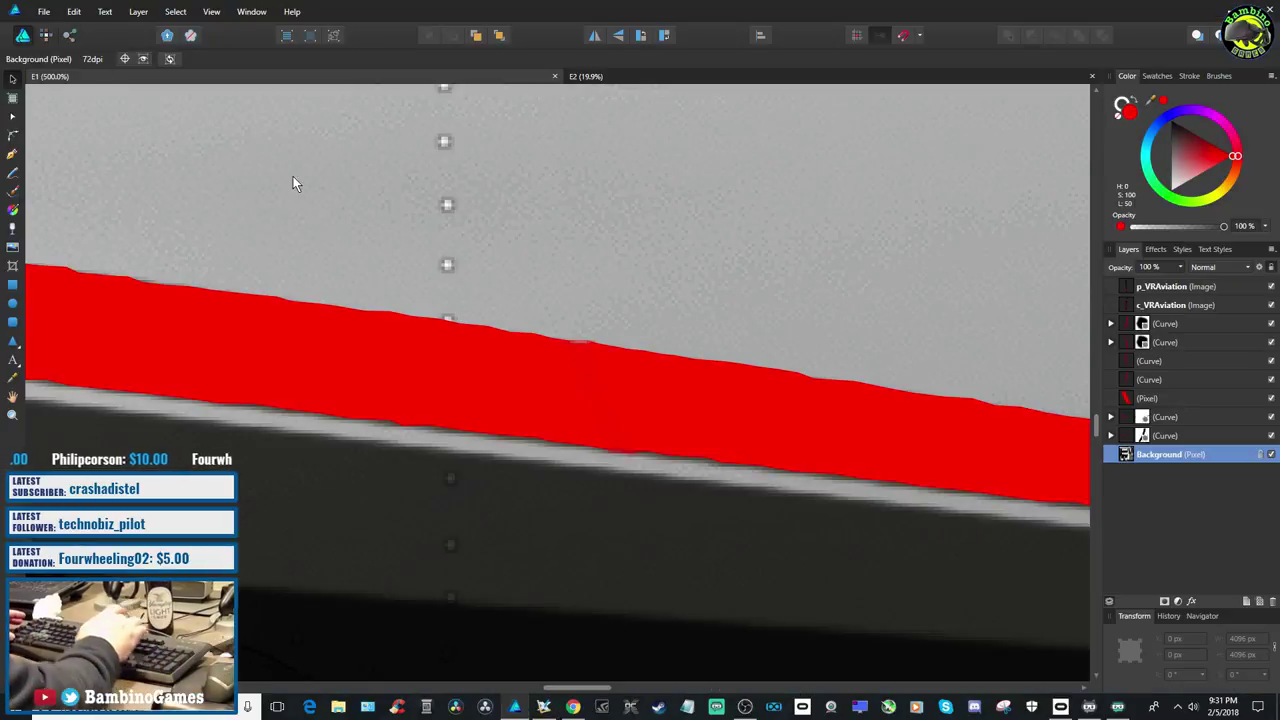
{"action": "key", "text": "ctrl+1"}
{"action": "key", "text": "ctrl+minus"}
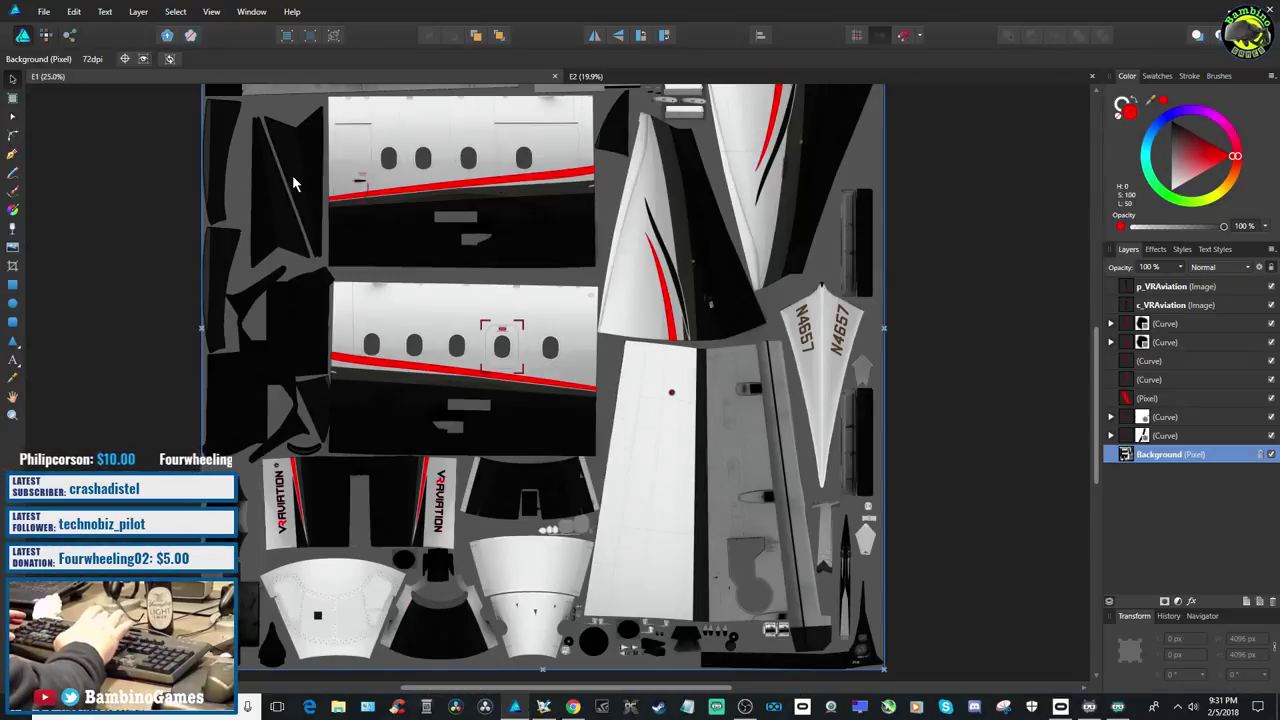
{"action": "key", "text": "ctrl+minus"}
{"action": "scroll", "coordinate": [295, 183], "scroll_direction": "up", "scroll_amount": 2}
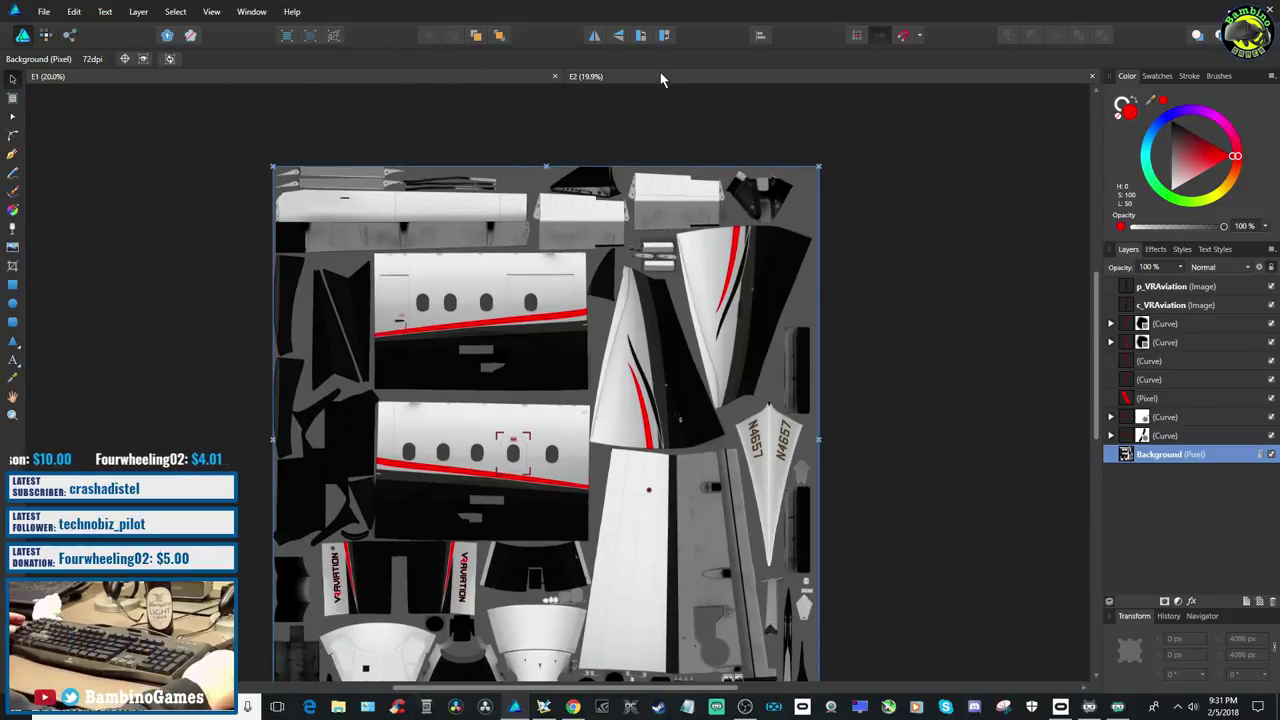
{"action": "left_click", "coordinate": [46, 13]}
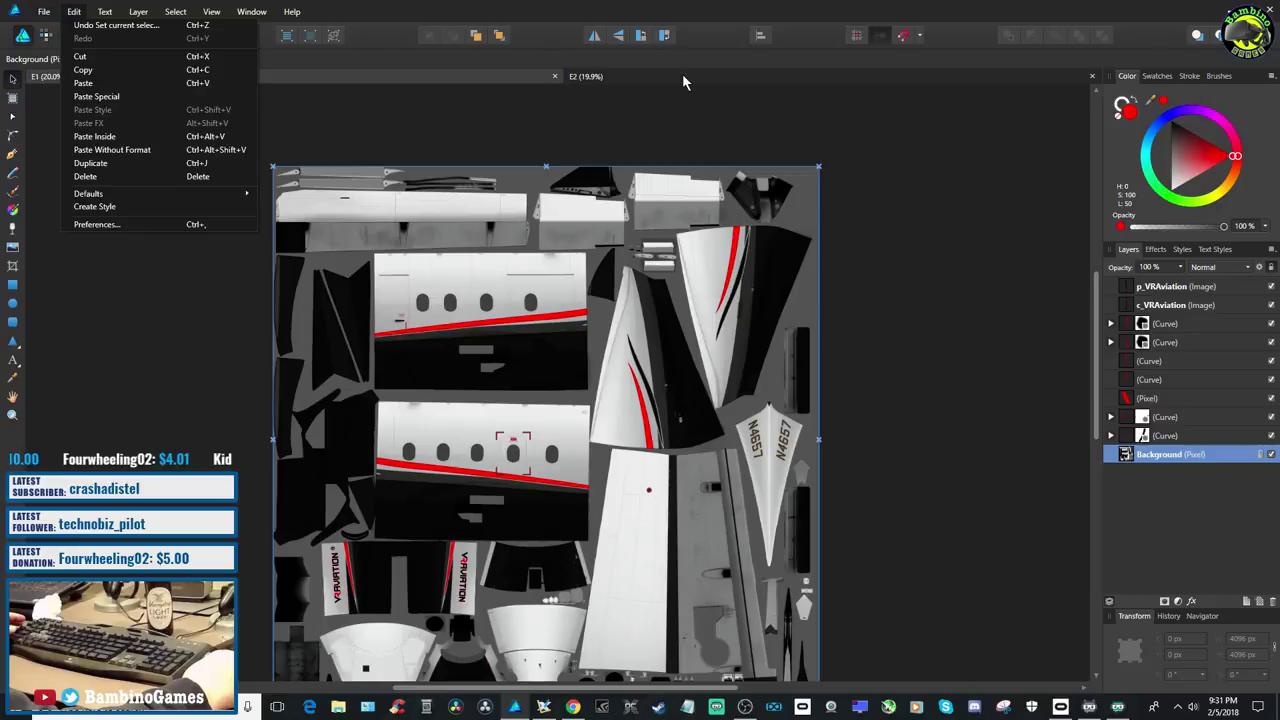
{"action": "left_click", "coordinate": [683, 76]}
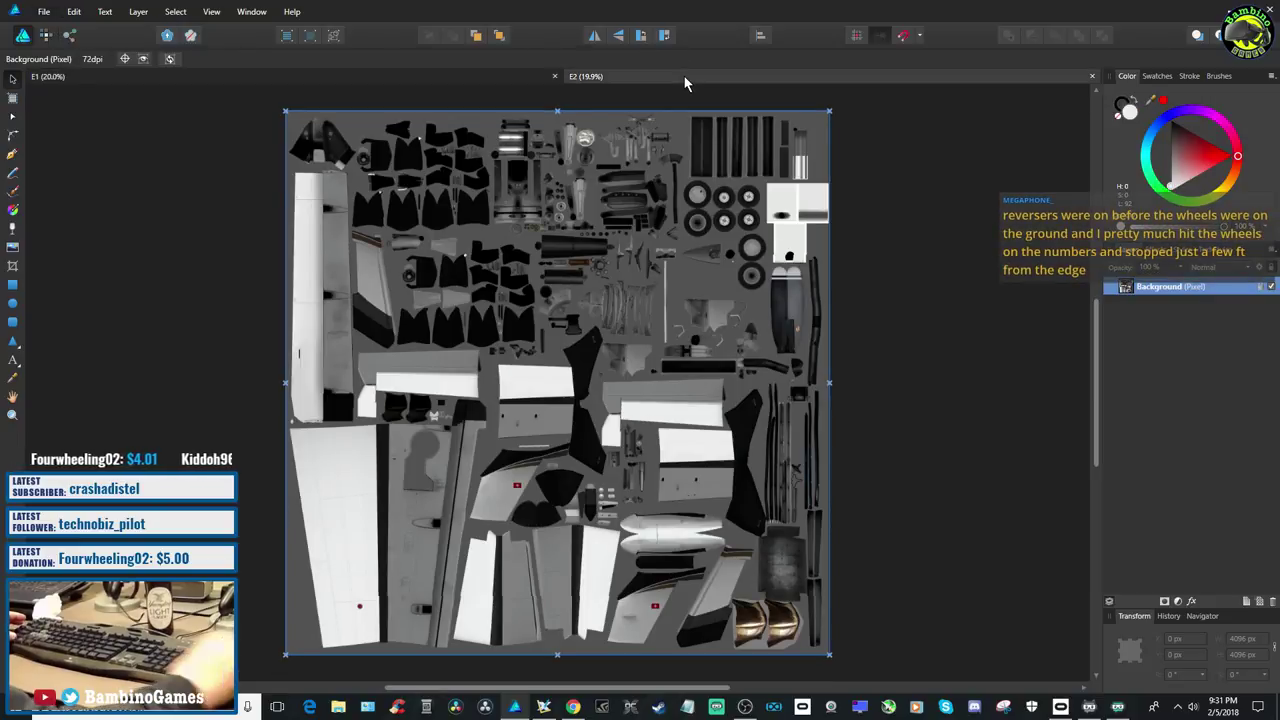
Locate the brown stripe above the Swiss flag on the tail fin in the E2 texture and view it up close
{"action": "key", "text": "ctrl+equal"}
{"action": "key", "text": "ctrl+equal"}
{"action": "key", "text": "ctrl+equal"}
{"action": "key", "text": "ctrl+equal"}
{"action": "key", "text": "ctrl+equal"}
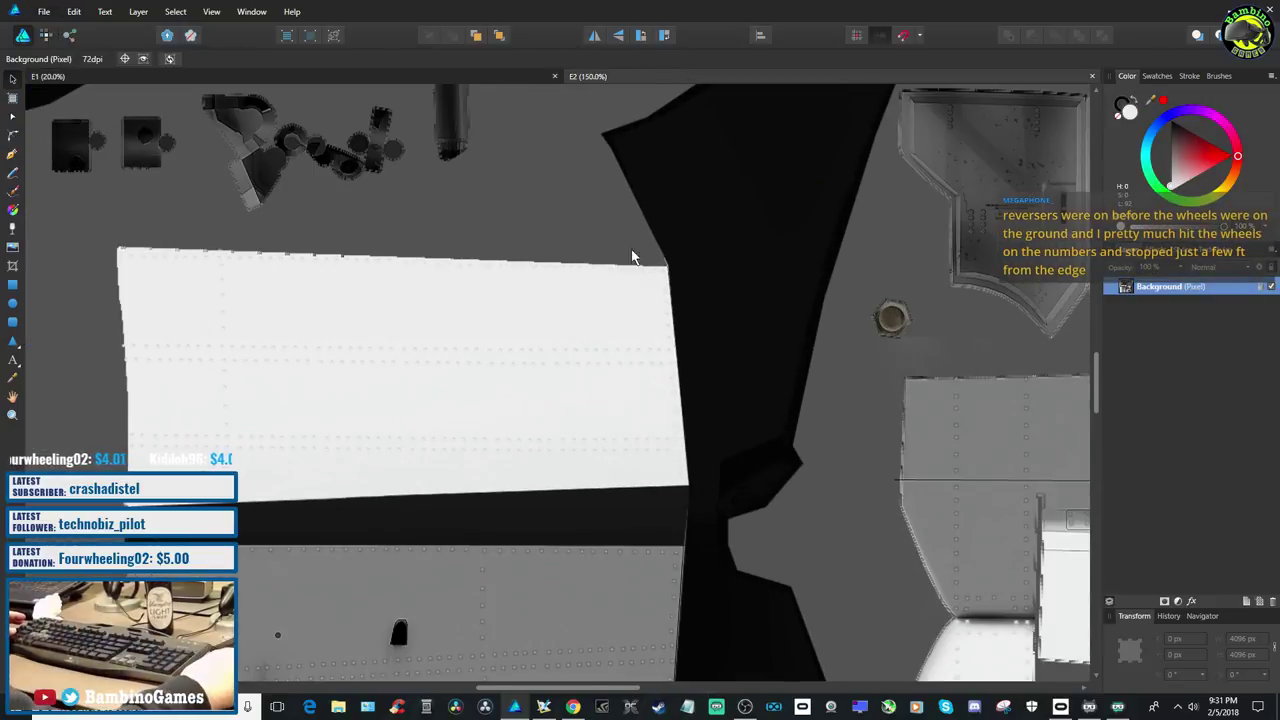
{"action": "scroll", "coordinate": [626, 369], "scroll_direction": "down", "scroll_amount": 5}
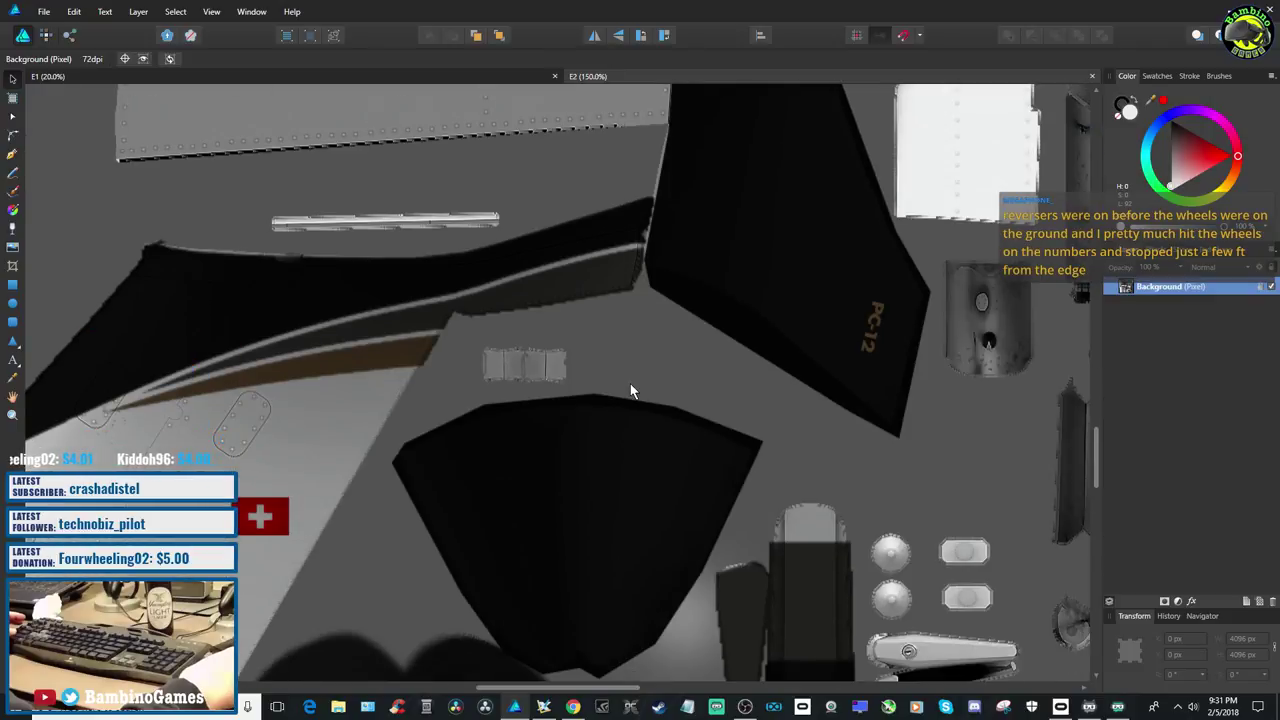
{"action": "scroll", "coordinate": [630, 390], "scroll_direction": "down", "scroll_amount": 2}
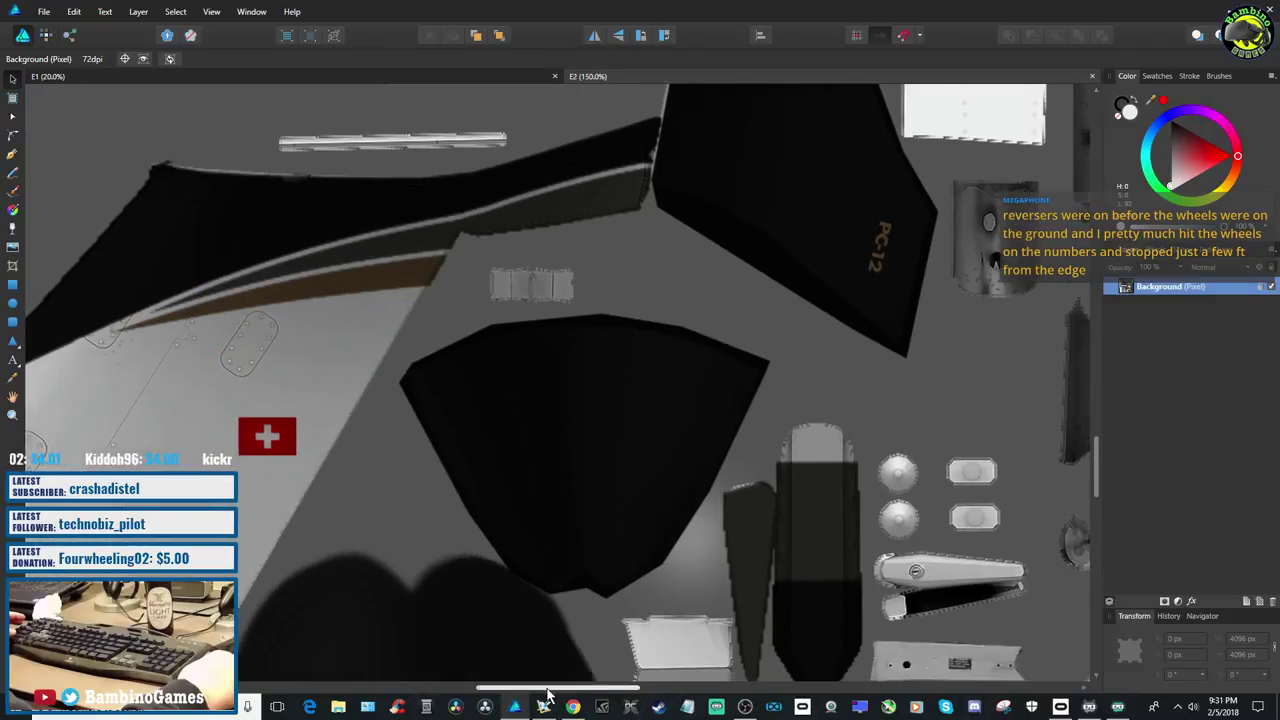
{"action": "scroll", "coordinate": [509, 656], "scroll_direction": "left", "scroll_amount": 4}
{"action": "scroll", "coordinate": [524, 639], "scroll_direction": "down", "scroll_amount": 1}
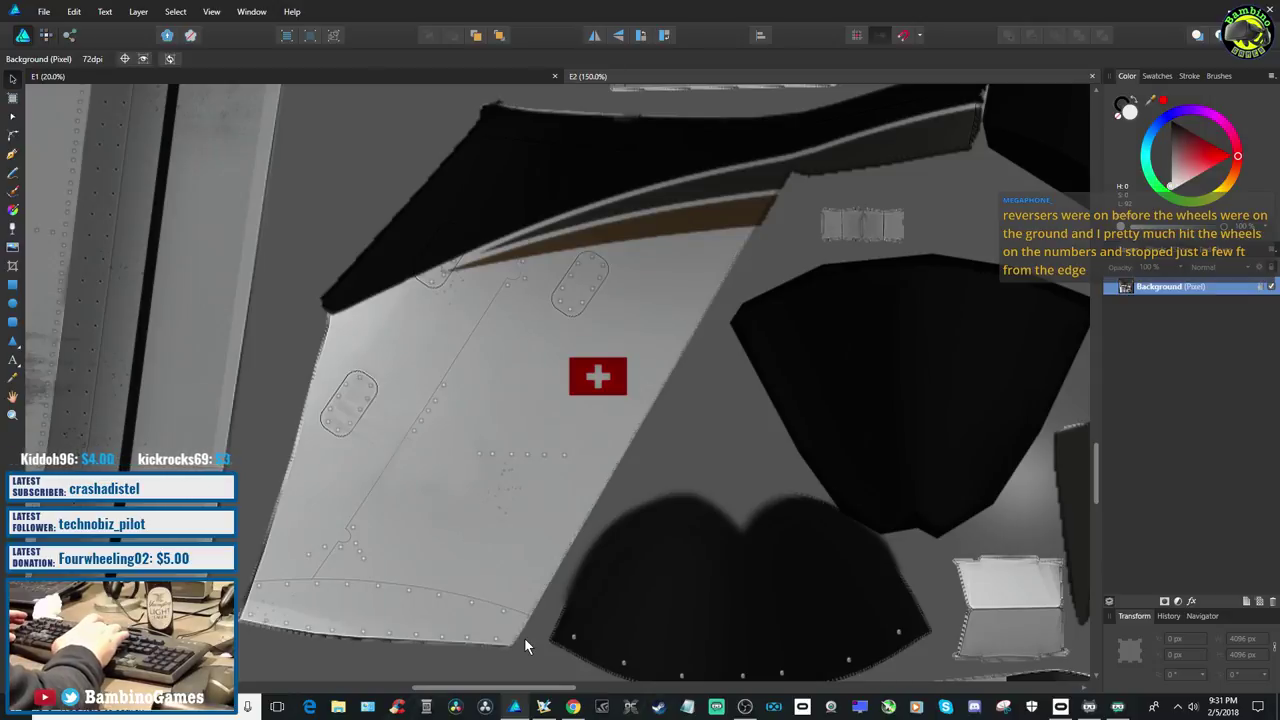
{"action": "key", "text": "ctrl+plus"}
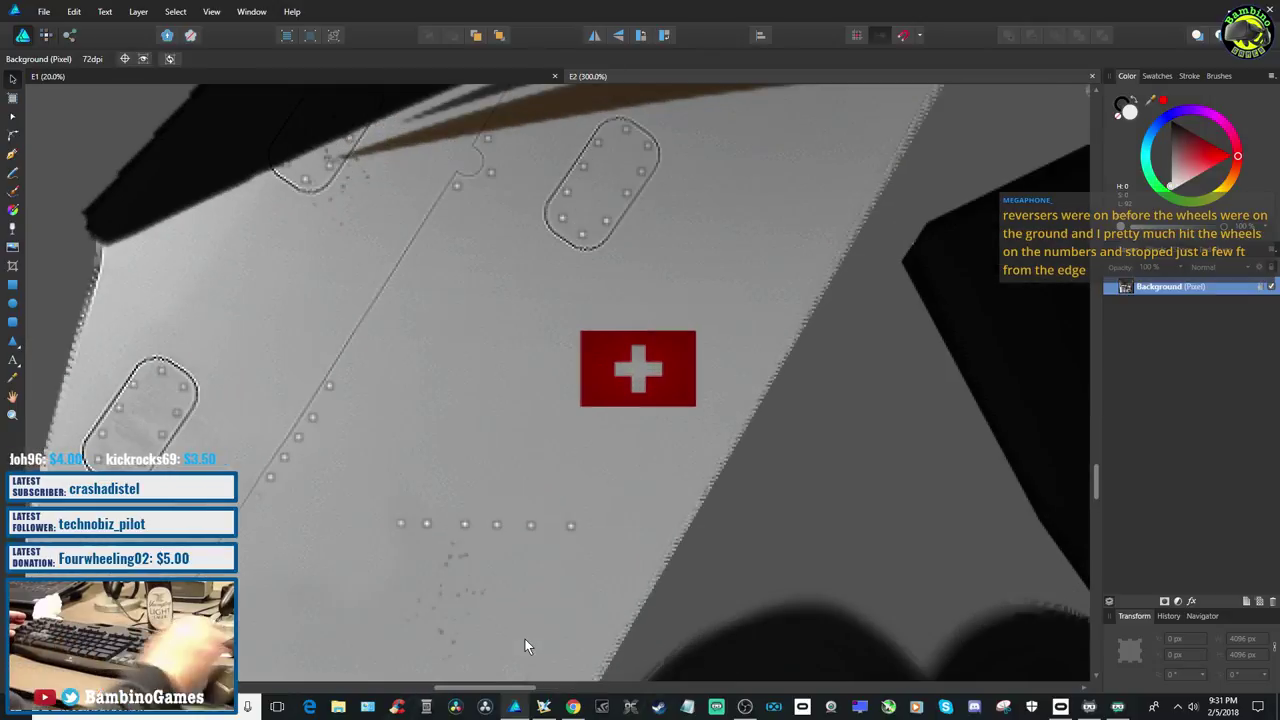
{"action": "scroll", "coordinate": [525, 639], "scroll_direction": "up", "scroll_amount": 3}
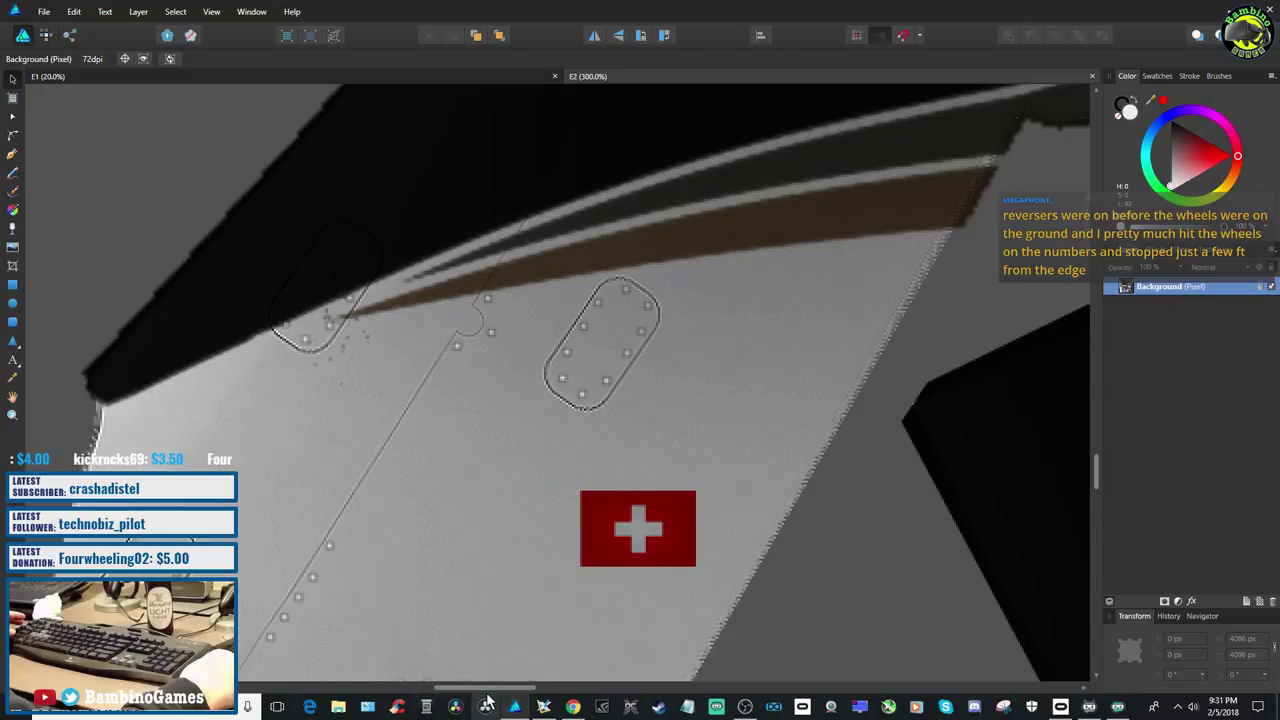
{"action": "scroll", "coordinate": [559, 562], "scroll_direction": "down", "scroll_amount": 2}
{"action": "scroll", "coordinate": [449, 628], "scroll_direction": "up", "scroll_amount": 2}
{"action": "scroll", "coordinate": [449, 628], "scroll_direction": "up", "scroll_amount": 2}
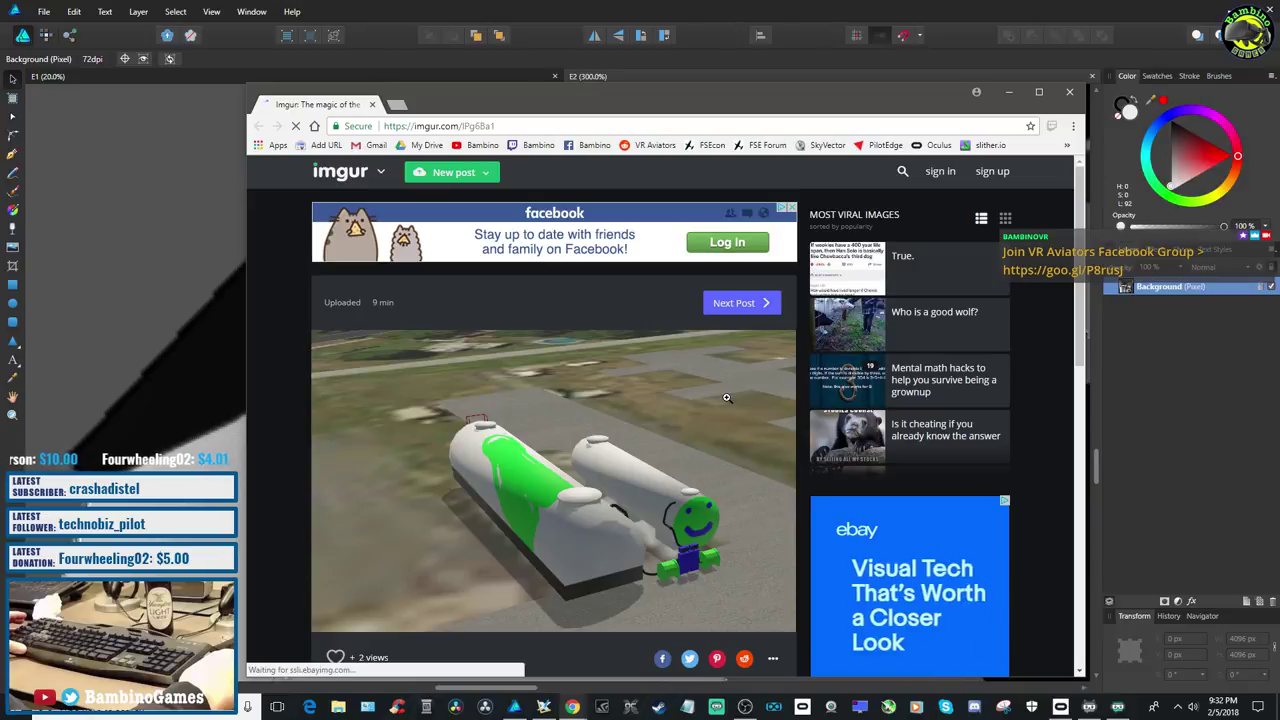
View the Imgur image of the green-and-white tanks in Chrome and close the browser window
{"action": "scroll", "coordinate": [724, 404], "scroll_direction": "down", "scroll_amount": 1}
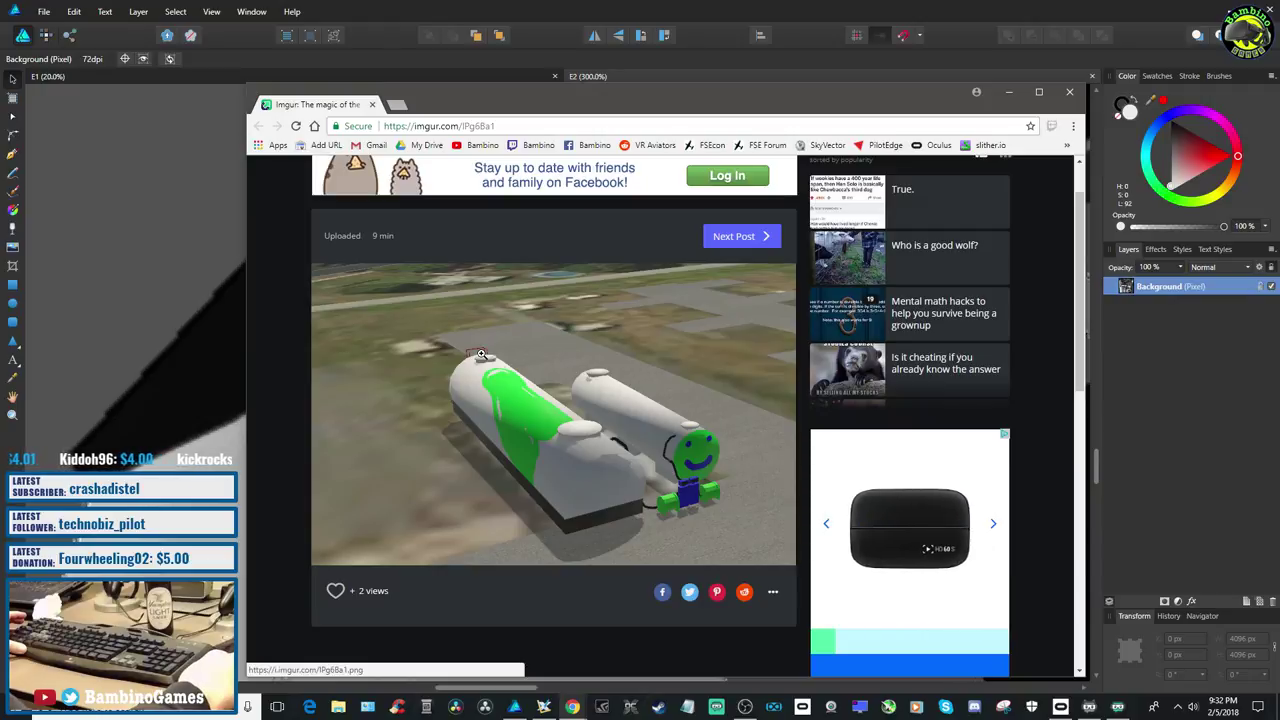
{"action": "left_click", "coordinate": [1069, 91]}
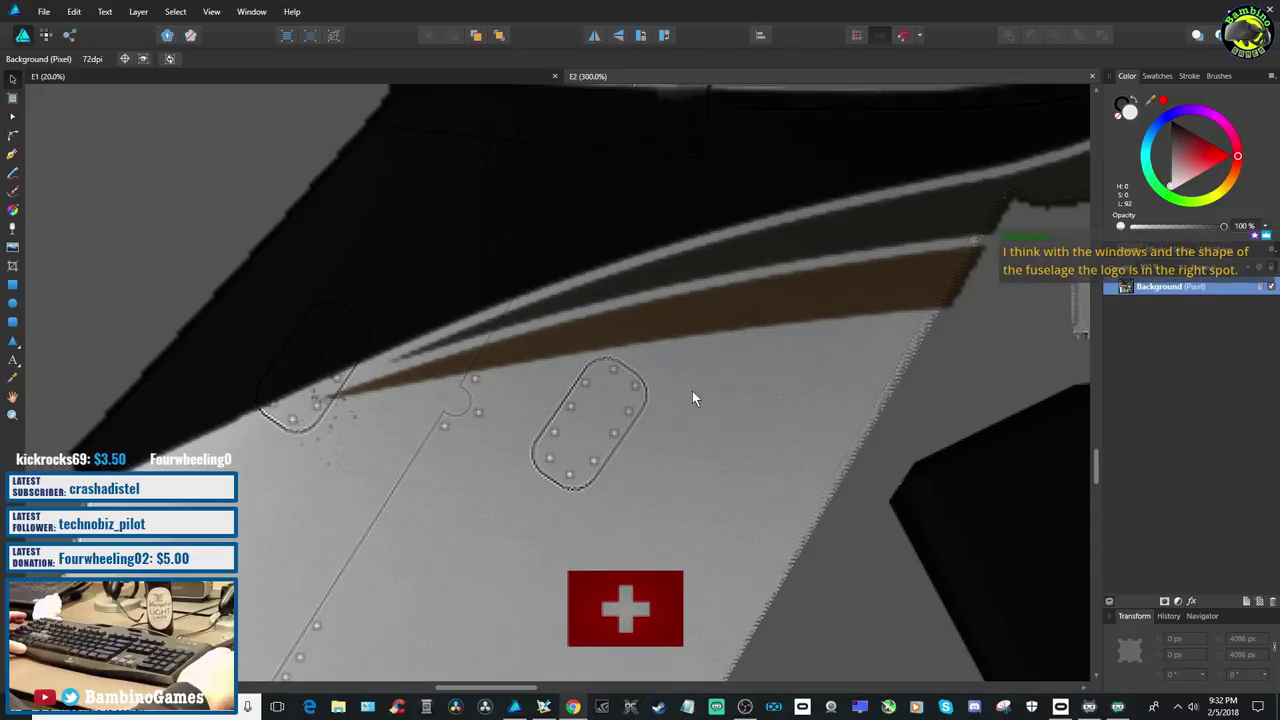
Start a Pen path at the brown stripe's pointed tip and trace its upper edge to above the near side of the lower oval panel
{"action": "left_click", "coordinate": [12, 153]}
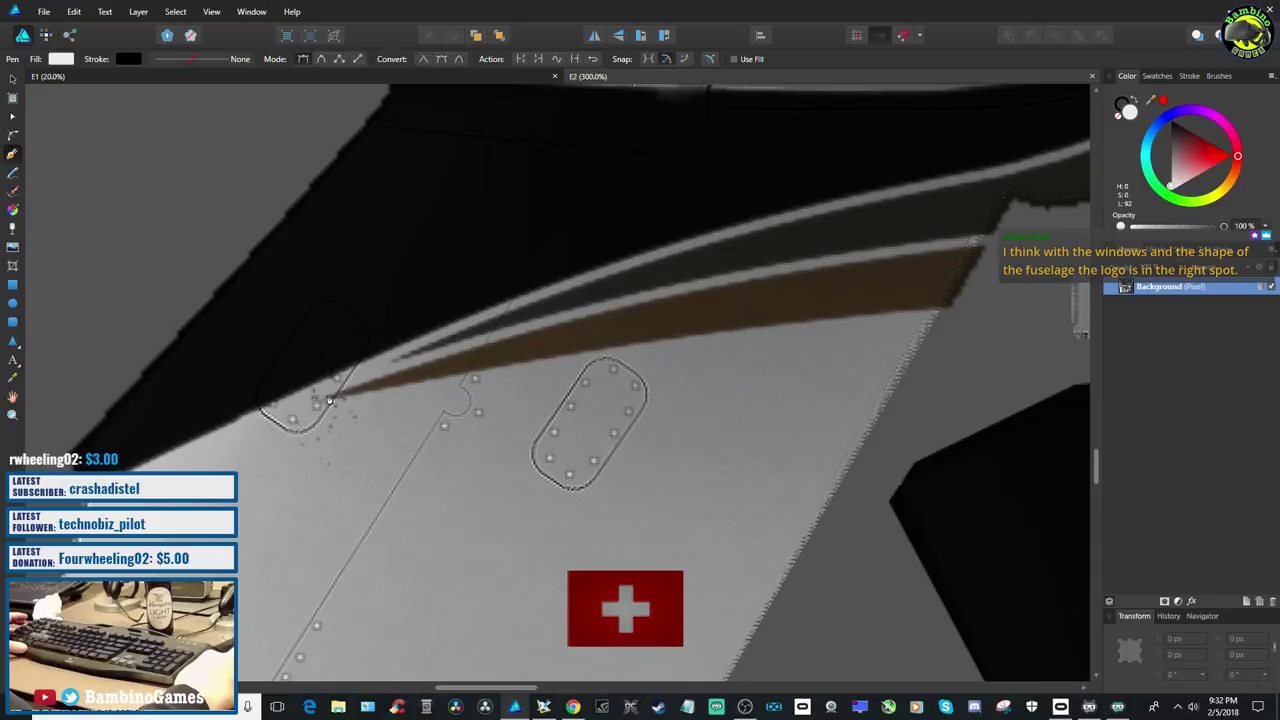
{"action": "left_click", "coordinate": [327, 396]}
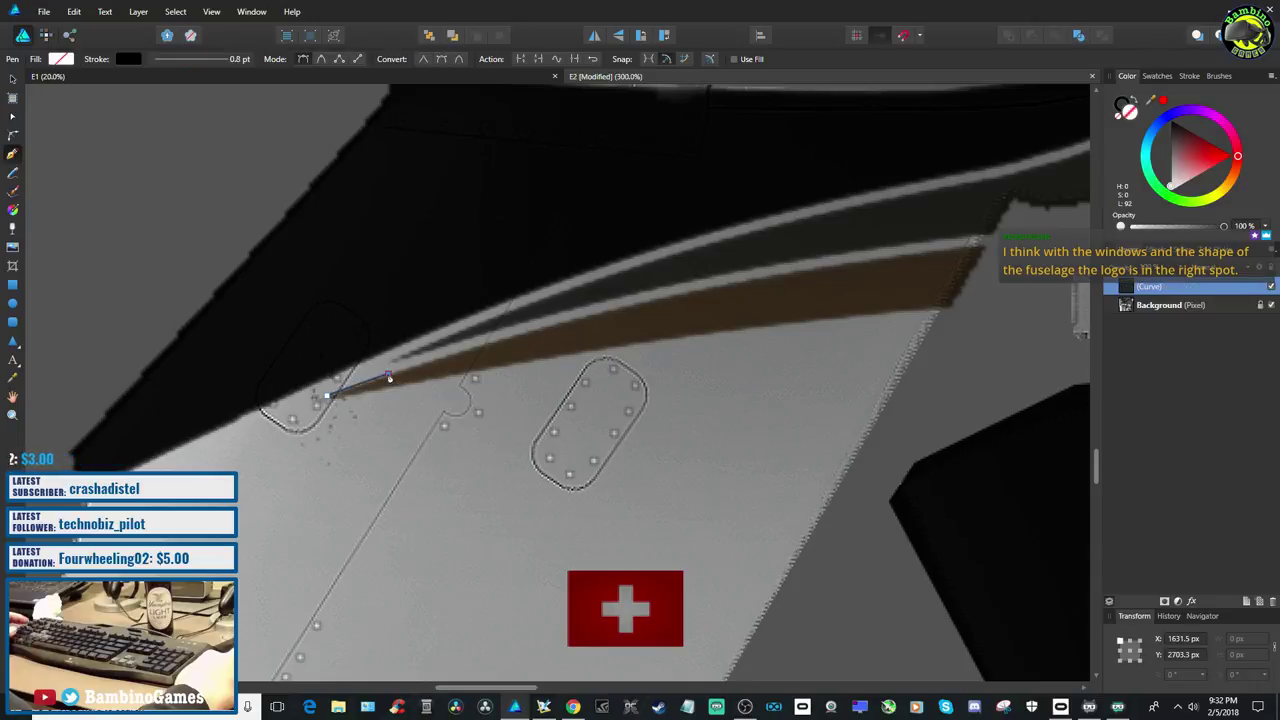
{"action": "key", "text": "ctrl+z"}
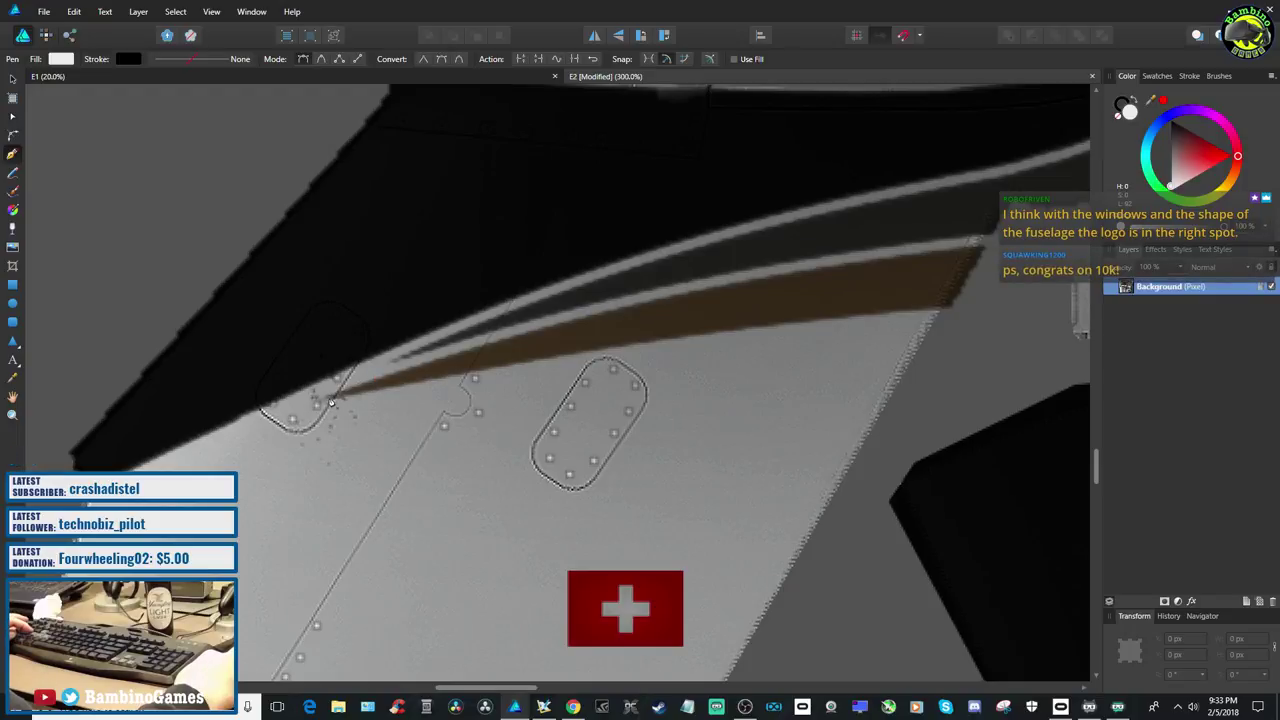
{"action": "left_click", "coordinate": [324, 396]}
{"action": "left_click", "coordinate": [358, 386]}
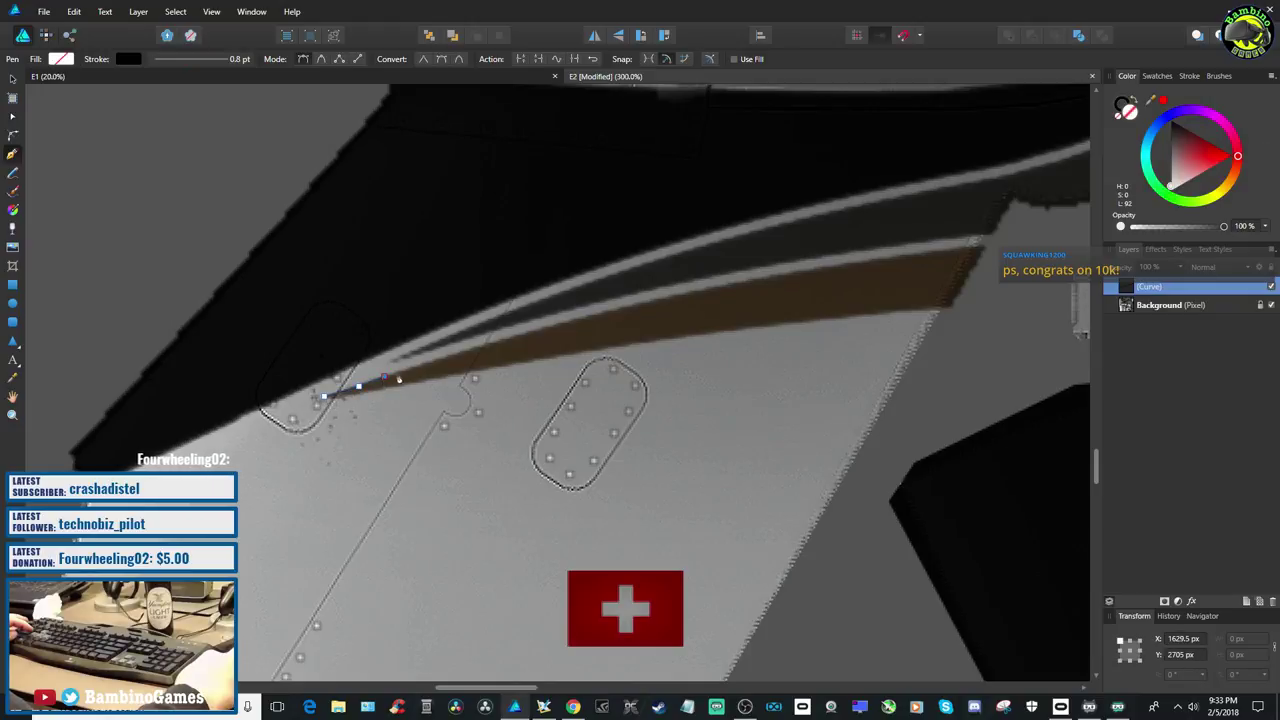
{"action": "left_click", "coordinate": [388, 377]}
{"action": "left_click", "coordinate": [422, 367]}
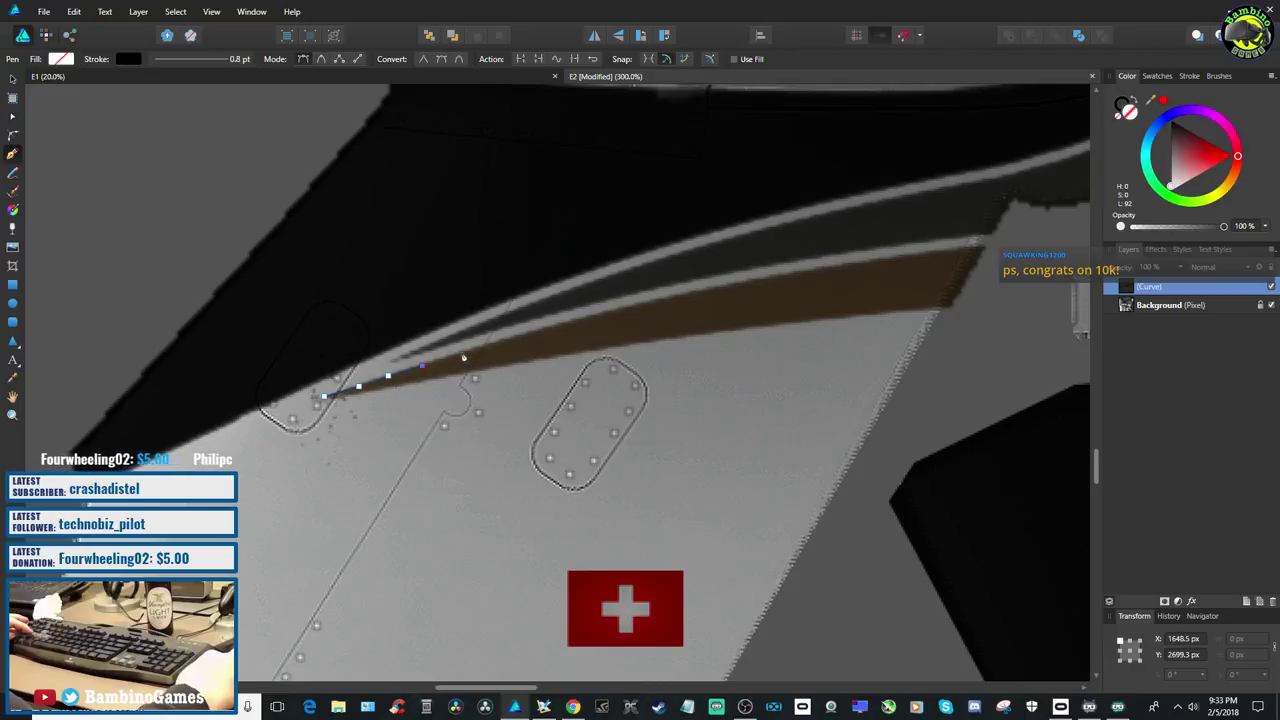
{"action": "left_click", "coordinate": [462, 354]}
{"action": "left_click_drag", "start_coordinate": [497, 343], "coordinate": [536, 332]}
{"action": "key", "text": "ctrl+z"}
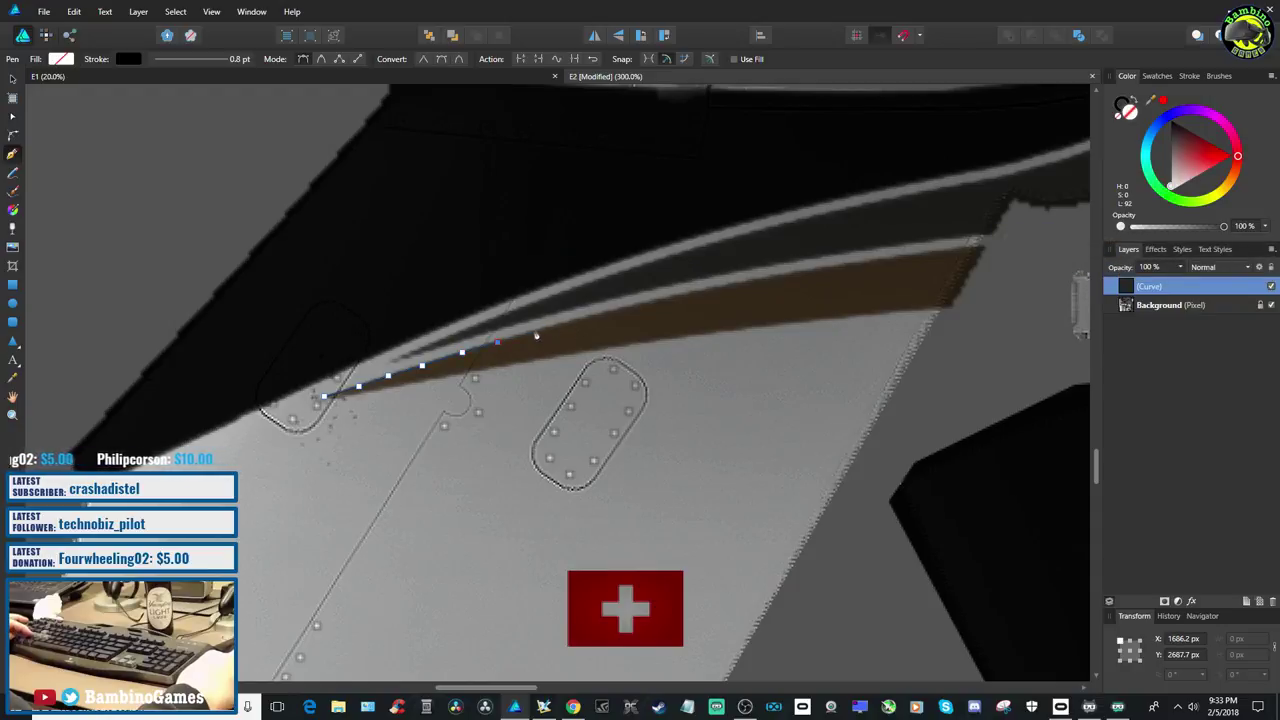
{"action": "key", "text": "ctrl+shift+z"}
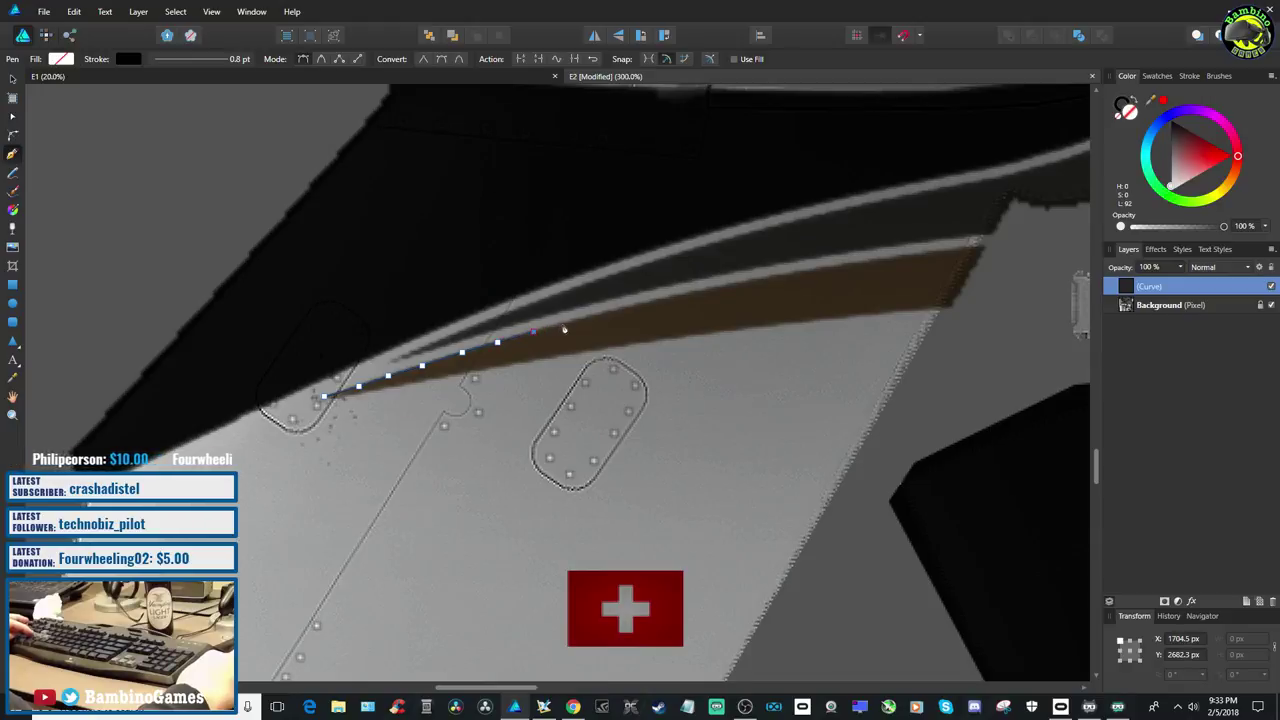
Continue the path along the stripe's upper edge across the lower oval panel to slightly past it
{"action": "left_click", "coordinate": [563, 324]}
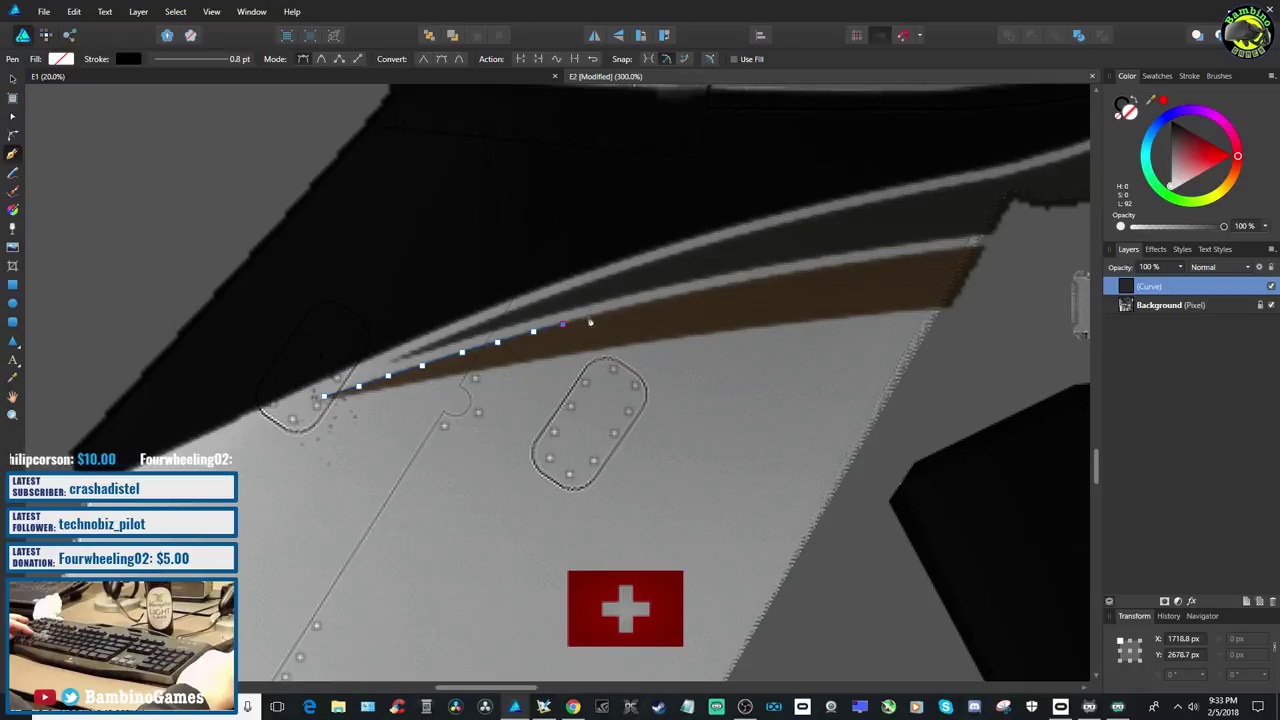
{"action": "left_click", "coordinate": [589, 317]}
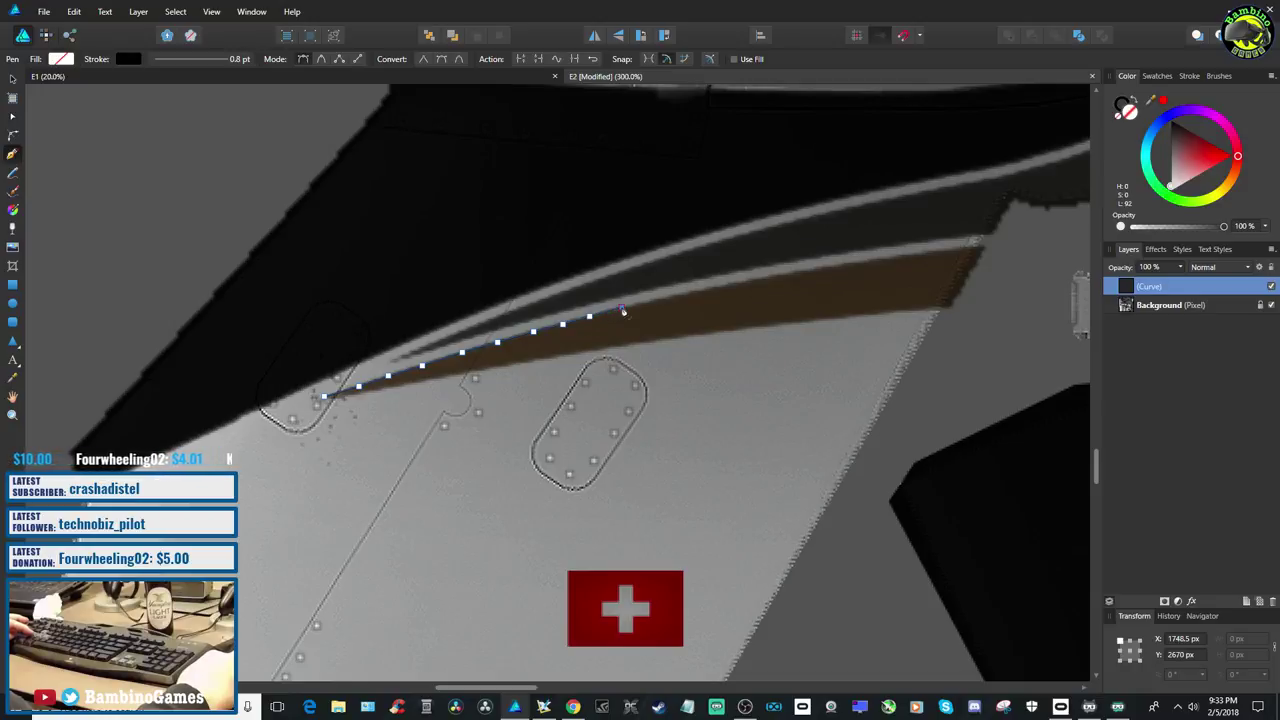
{"action": "left_click", "coordinate": [622, 313]}
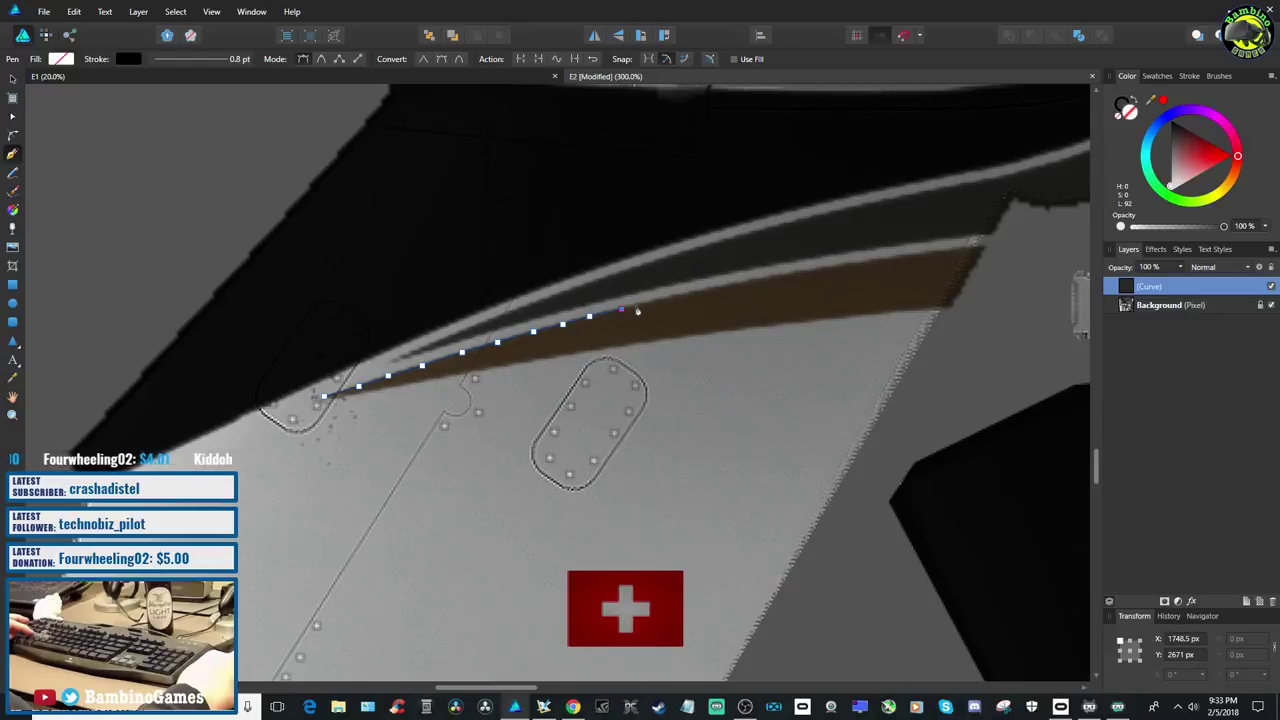
{"action": "key", "text": "ctrl+z"}
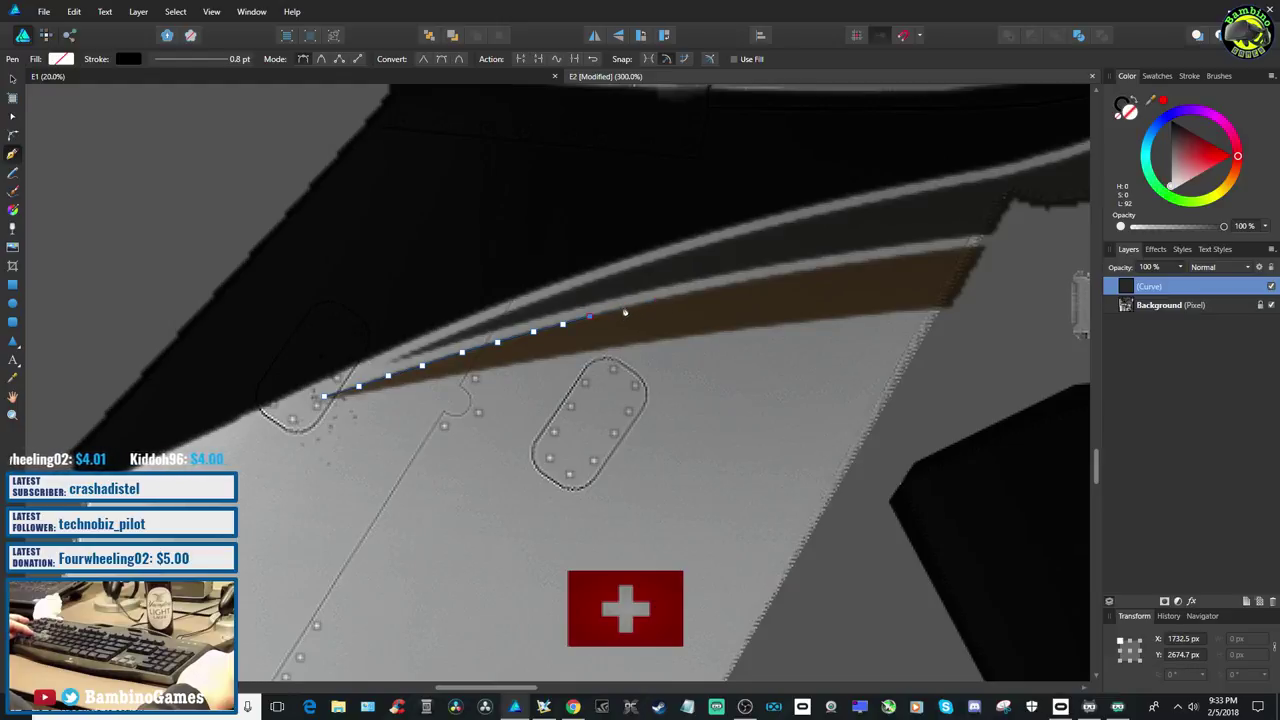
{"action": "left_click", "coordinate": [622, 309]}
{"action": "left_click", "coordinate": [653, 301]}
{"action": "left_click", "coordinate": [692, 292]}
{"action": "left_click", "coordinate": [729, 287]}
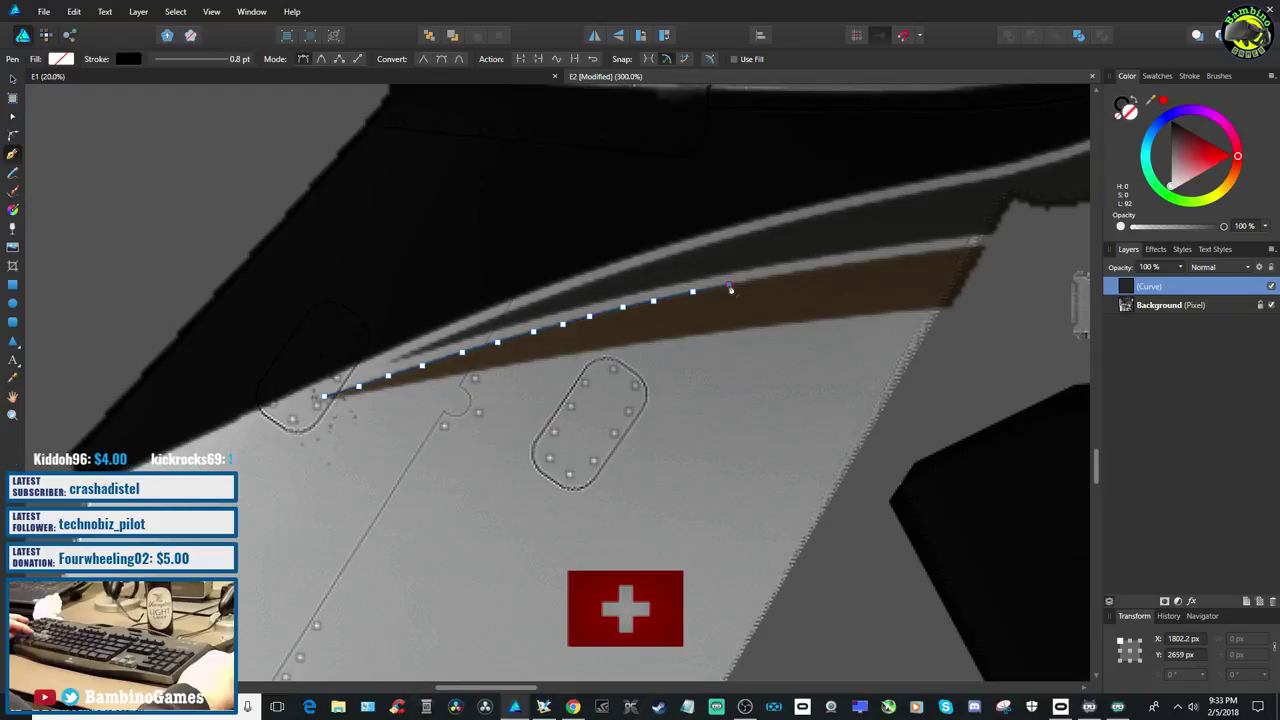
Extend the path along the remaining upper edge to the corner at the stripe's wide end
{"action": "left_click", "coordinate": [767, 280]}
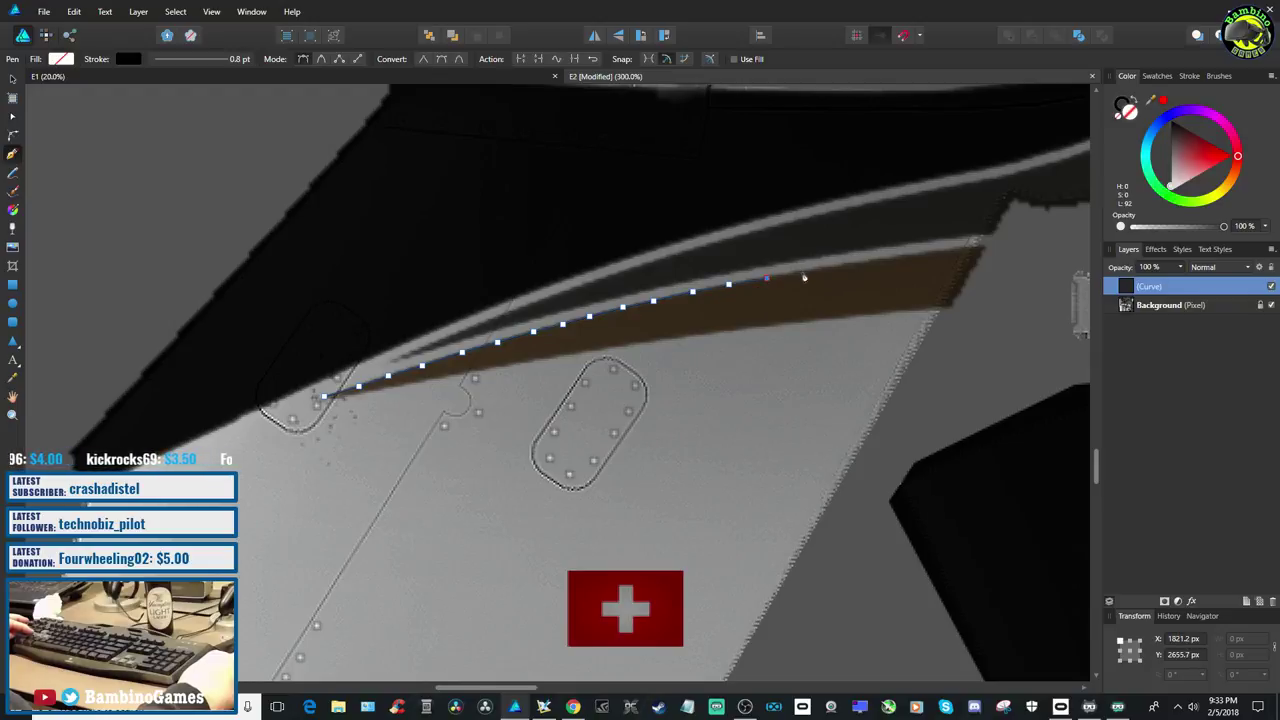
{"action": "key", "text": "ctrl+z"}
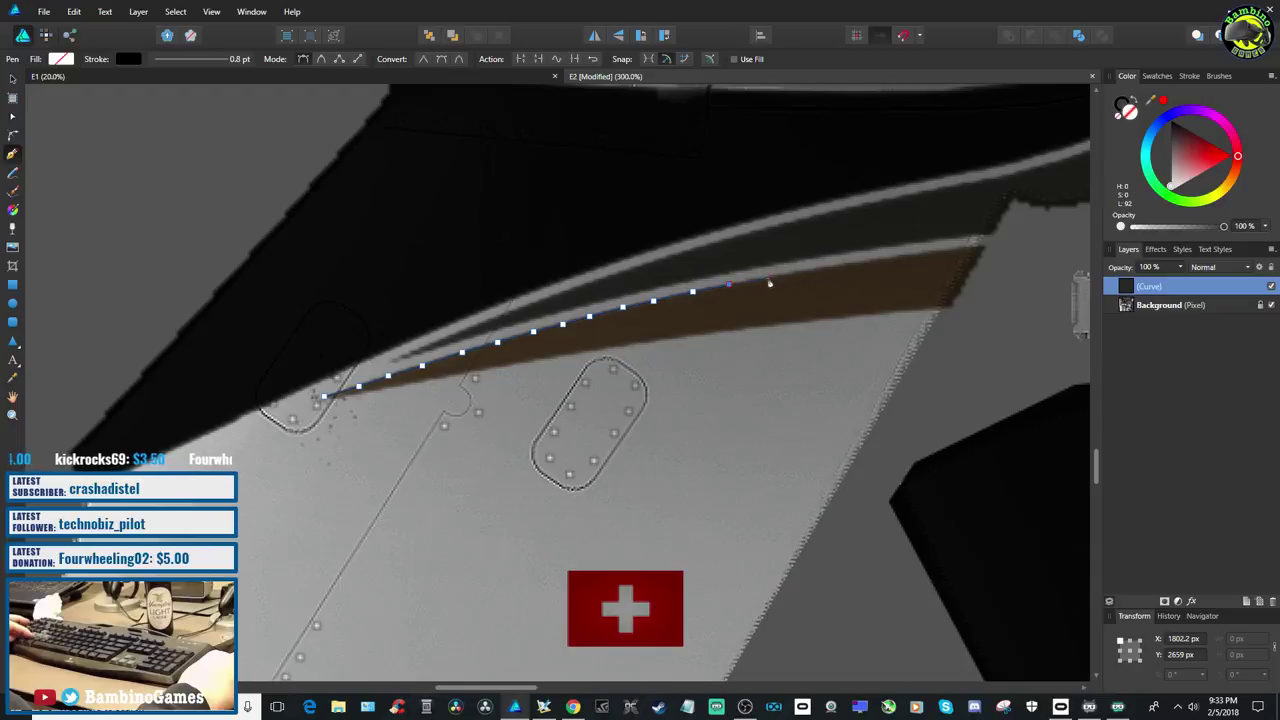
{"action": "left_click", "coordinate": [771, 278]}
{"action": "left_click", "coordinate": [807, 274]}
{"action": "left_click", "coordinate": [836, 266]}
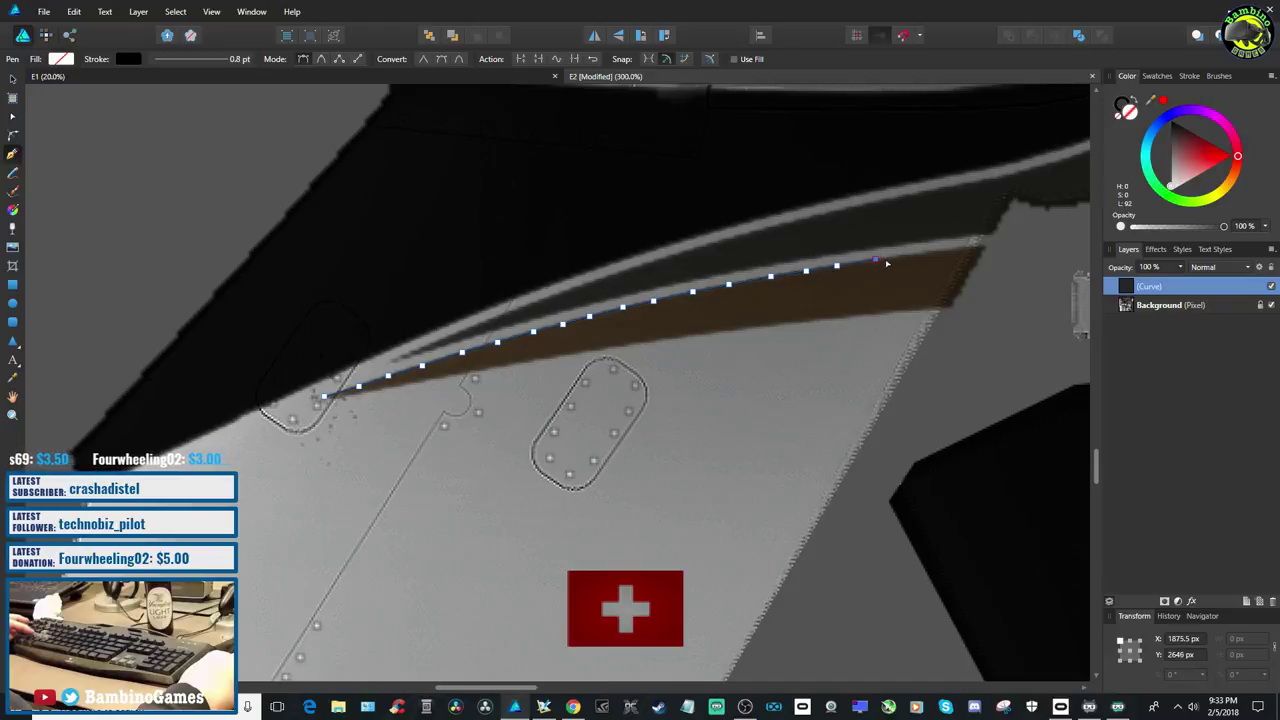
{"action": "left_click", "coordinate": [887, 261]}
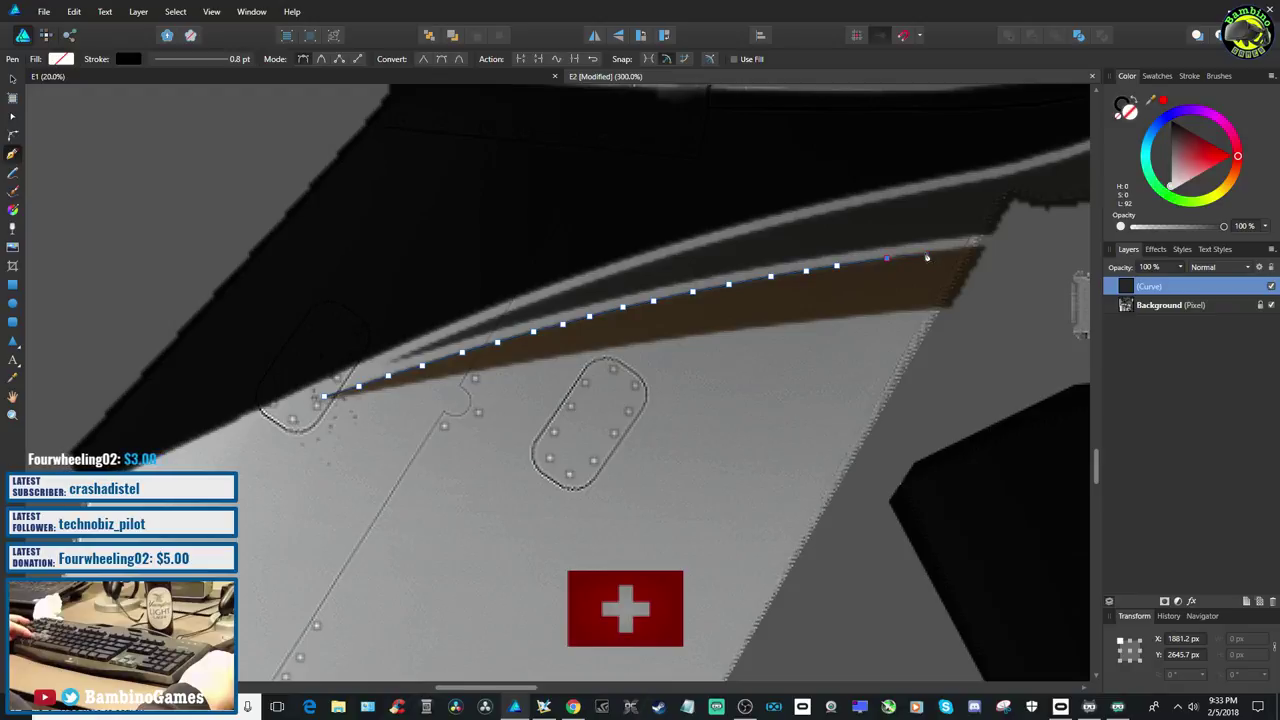
{"action": "left_click", "coordinate": [925, 253]}
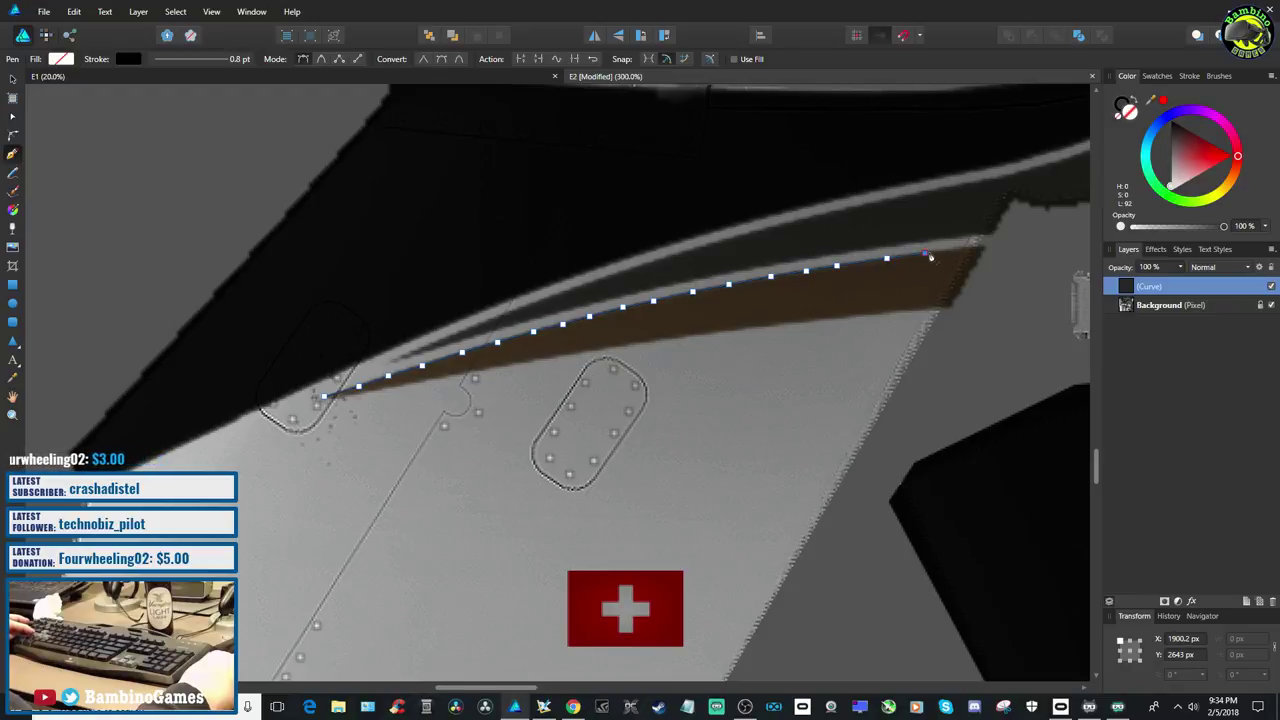
{"action": "left_click", "coordinate": [958, 253]}
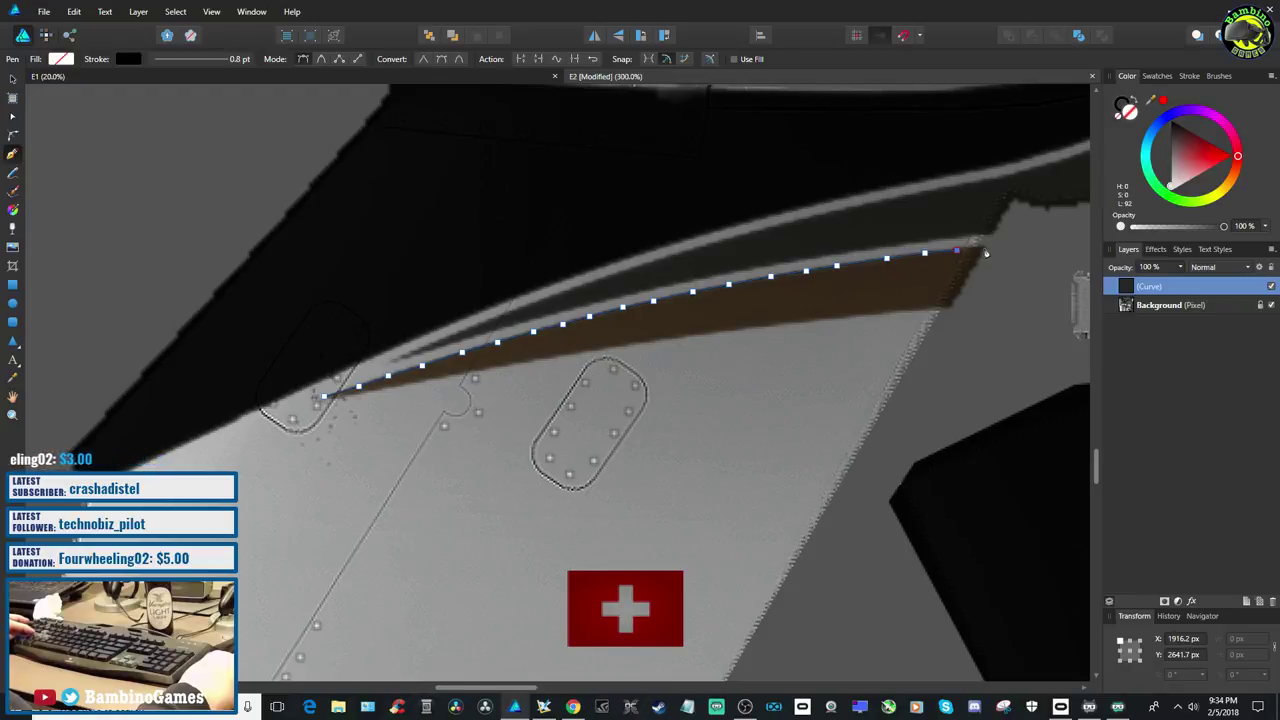
{"action": "key", "text": "ctrl+z"}
{"action": "left_click", "coordinate": [958, 253]}
{"action": "left_click", "coordinate": [984, 248]}
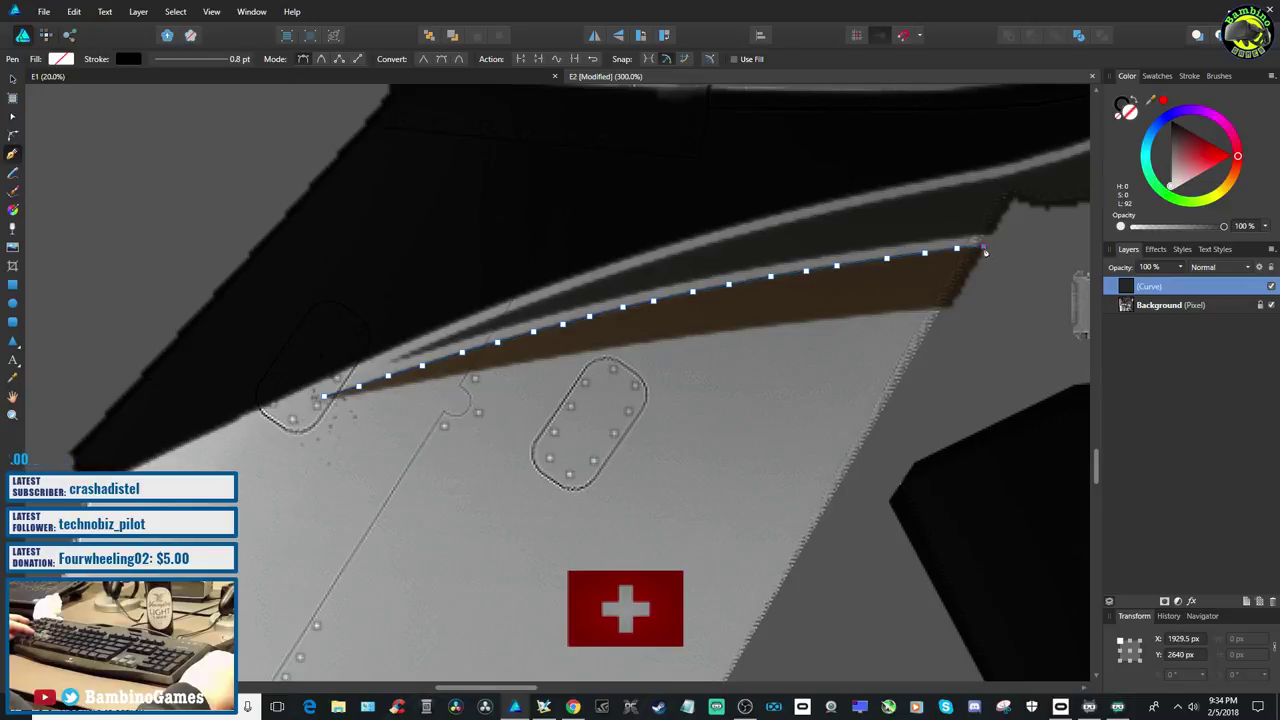
Trace the stripe's wide end and its lower edge back to the curved panel seam near the tip
{"action": "left_click", "coordinate": [953, 312]}
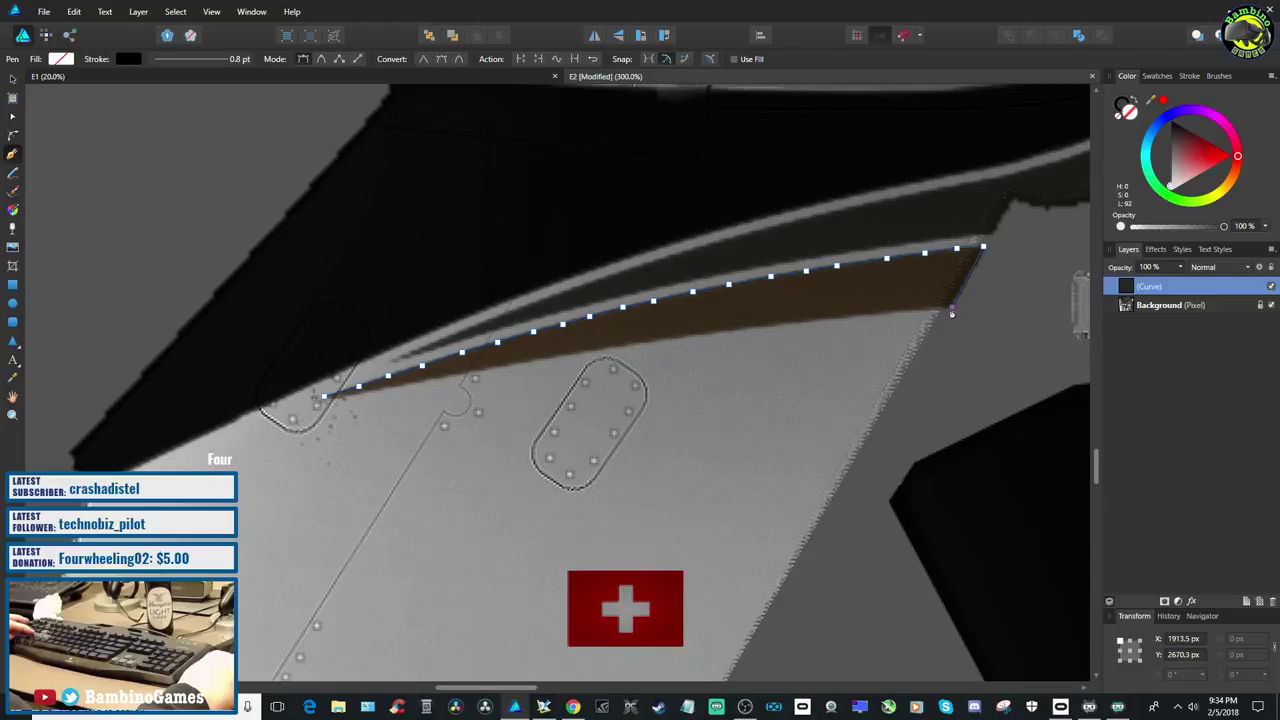
{"action": "left_click", "coordinate": [917, 311]}
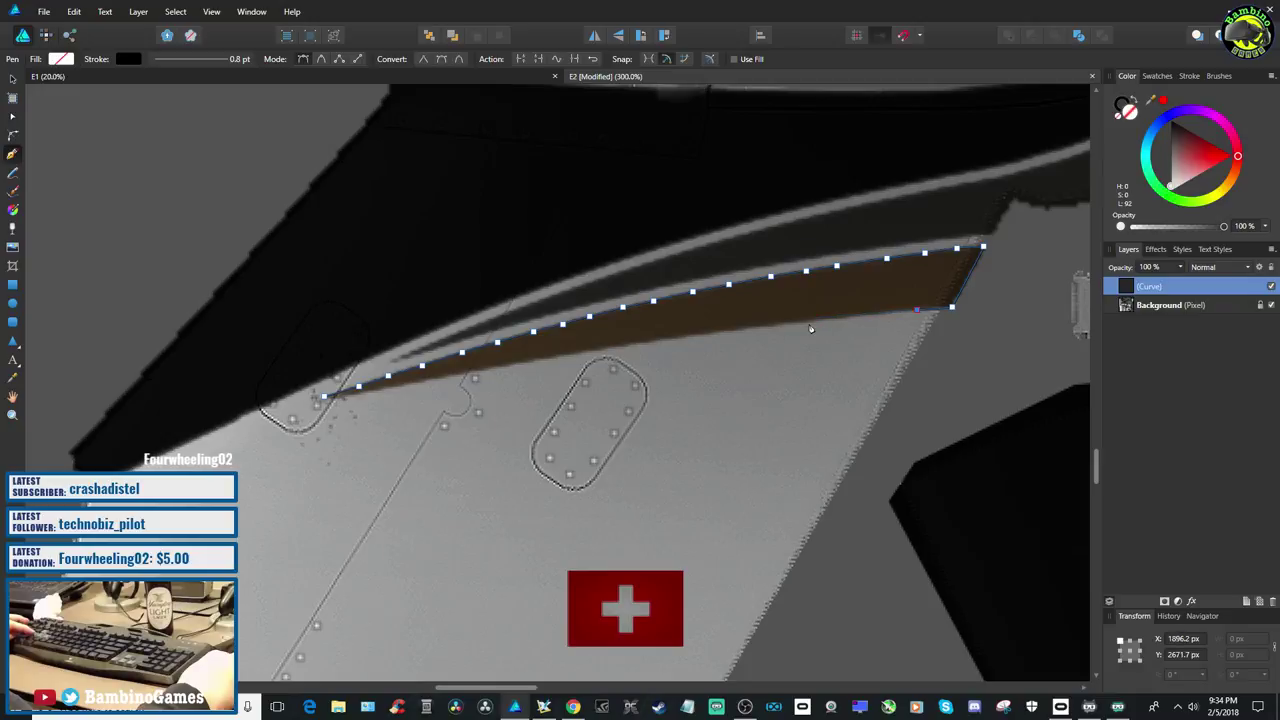
{"action": "left_click", "coordinate": [809, 321]}
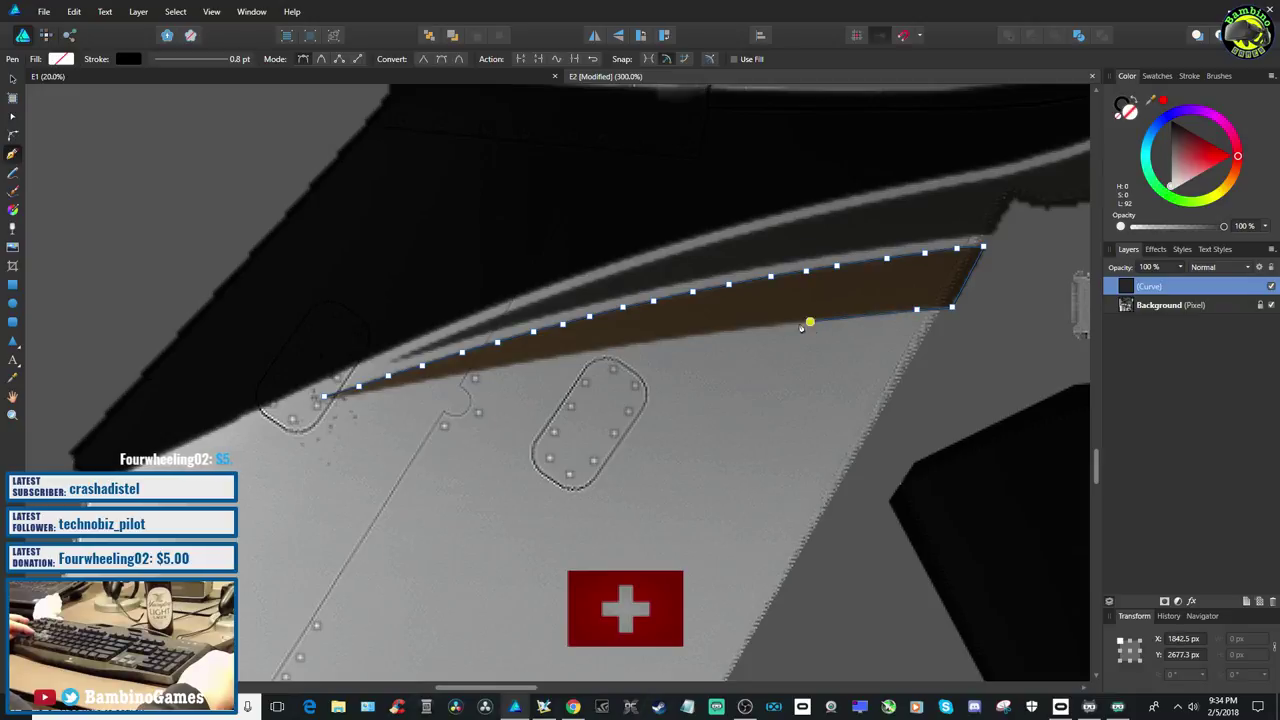
{"action": "left_click", "coordinate": [707, 334]}
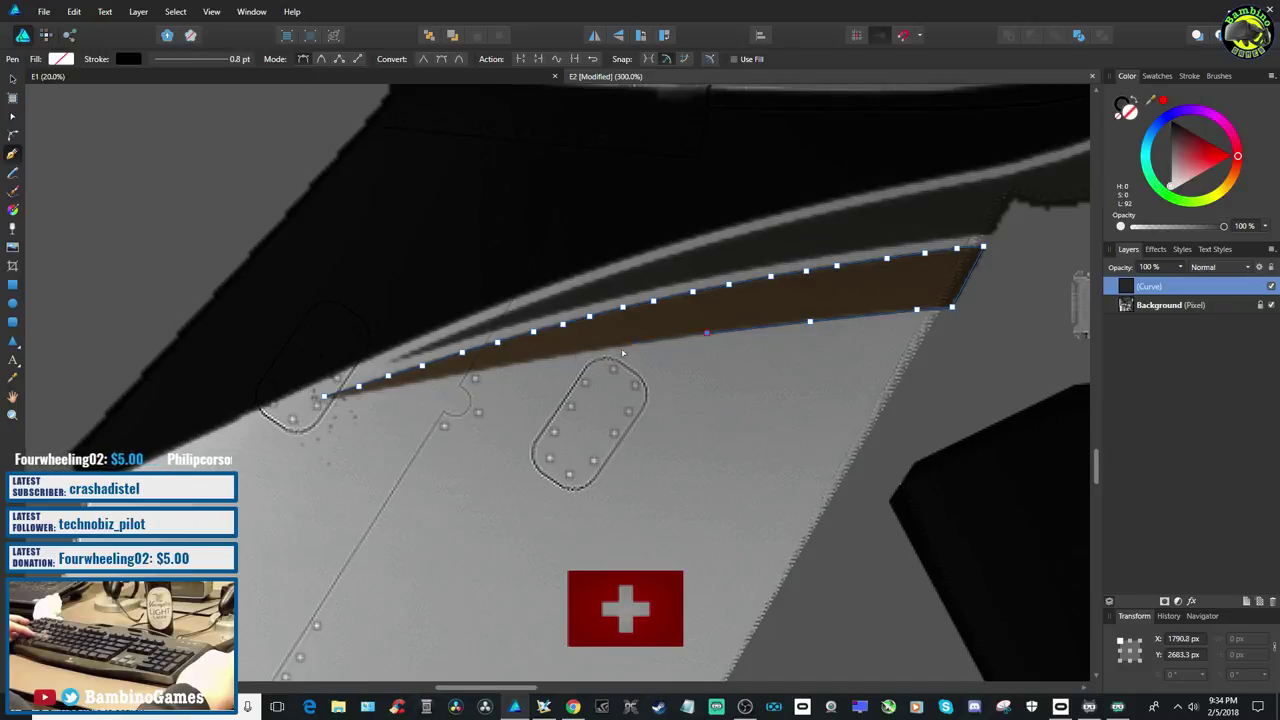
{"action": "left_click", "coordinate": [627, 348]}
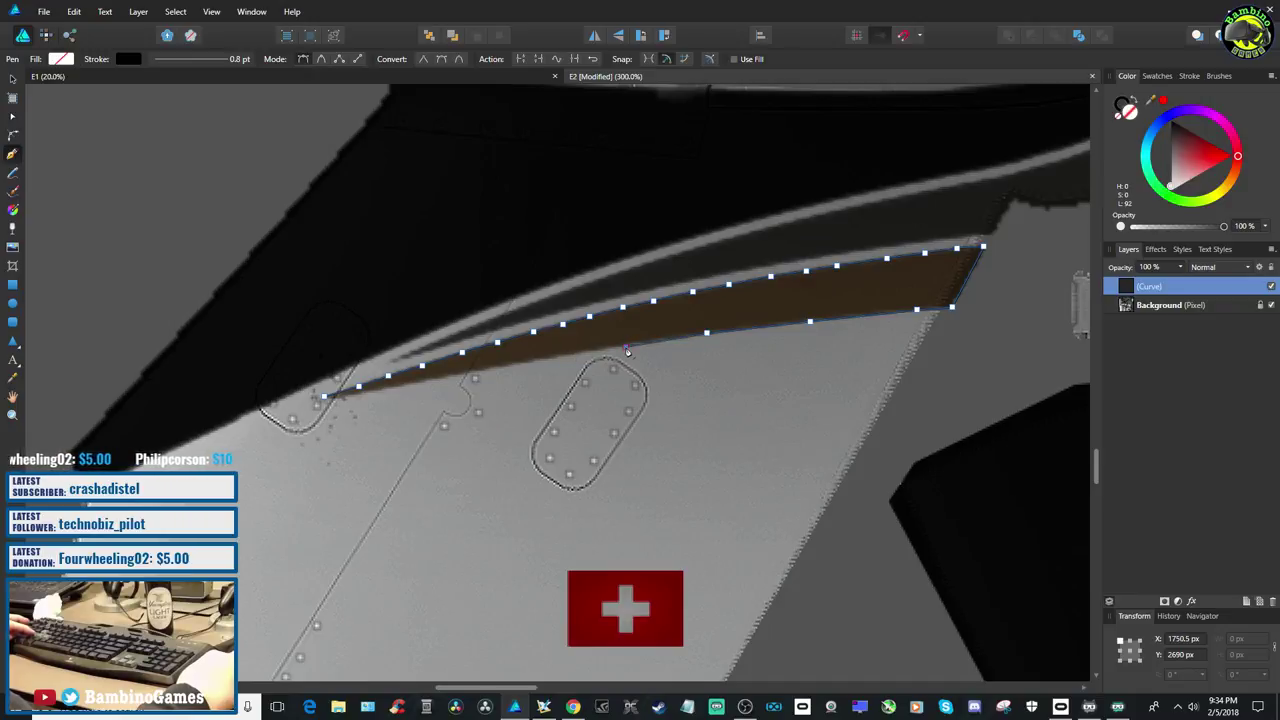
{"action": "left_click", "coordinate": [542, 358]}
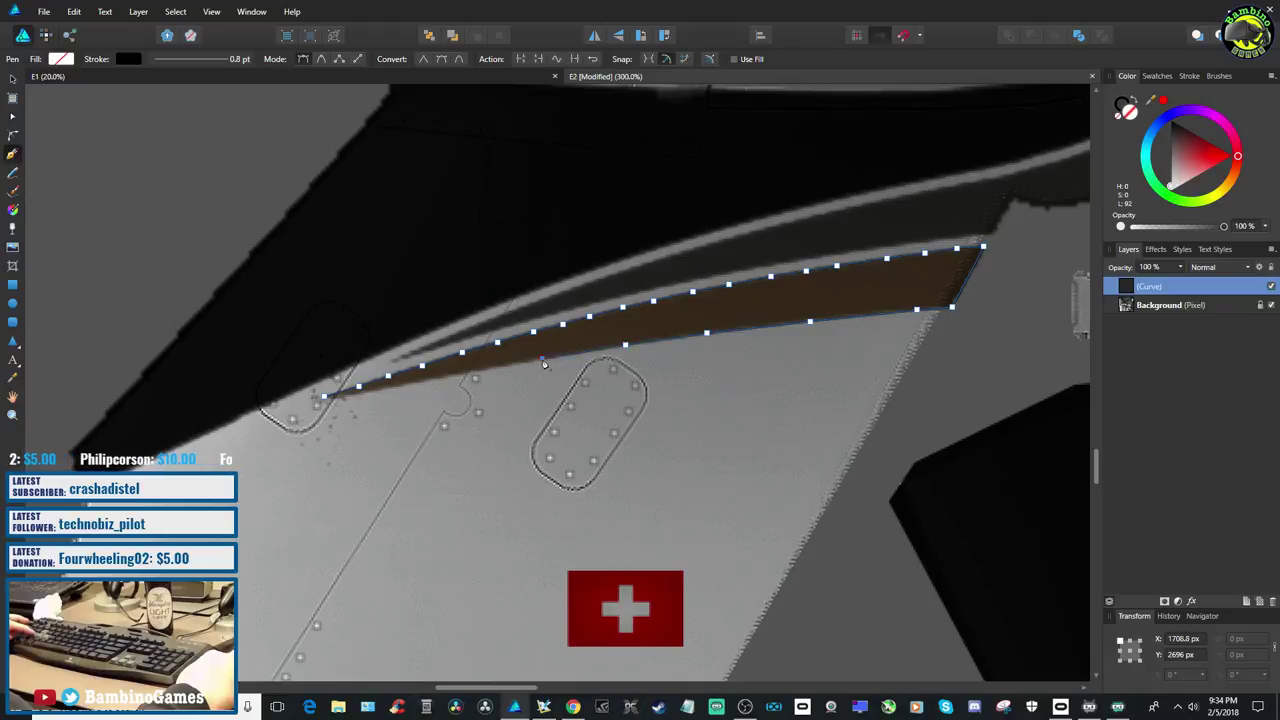
{"action": "left_click", "coordinate": [465, 378]}
{"action": "key", "text": "ctrl+z"}
{"action": "left_click", "coordinate": [464, 376]}
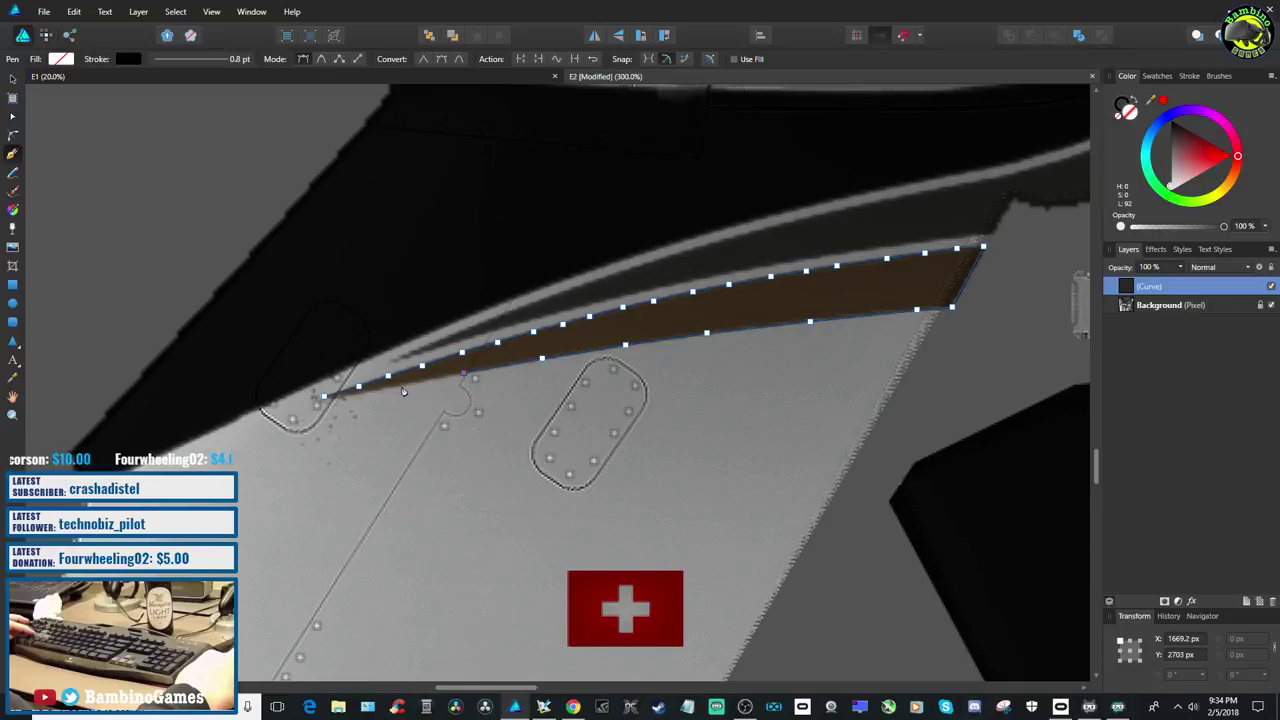
Set the stroke of the traced stripe curve to None
{"action": "key", "text": "z"}
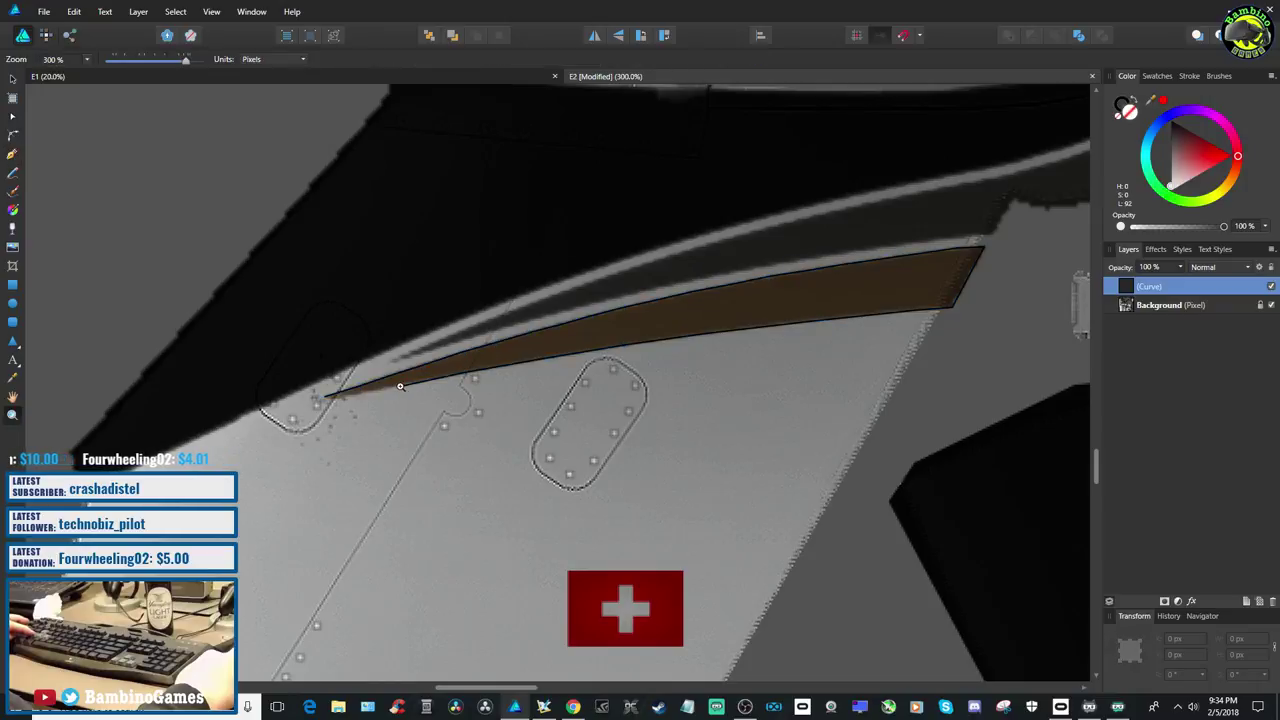
{"action": "left_click", "coordinate": [74, 11]}
{"action": "left_click", "coordinate": [80, 28]}
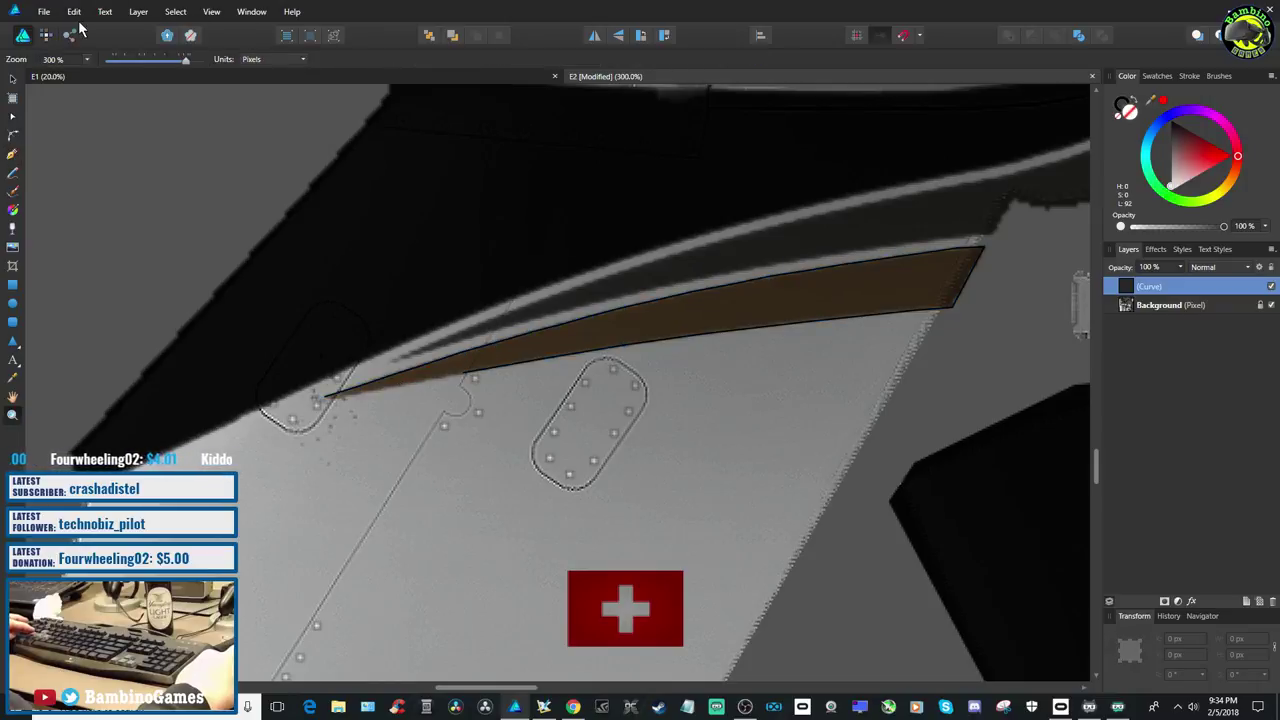
{"action": "left_click", "coordinate": [13, 116]}
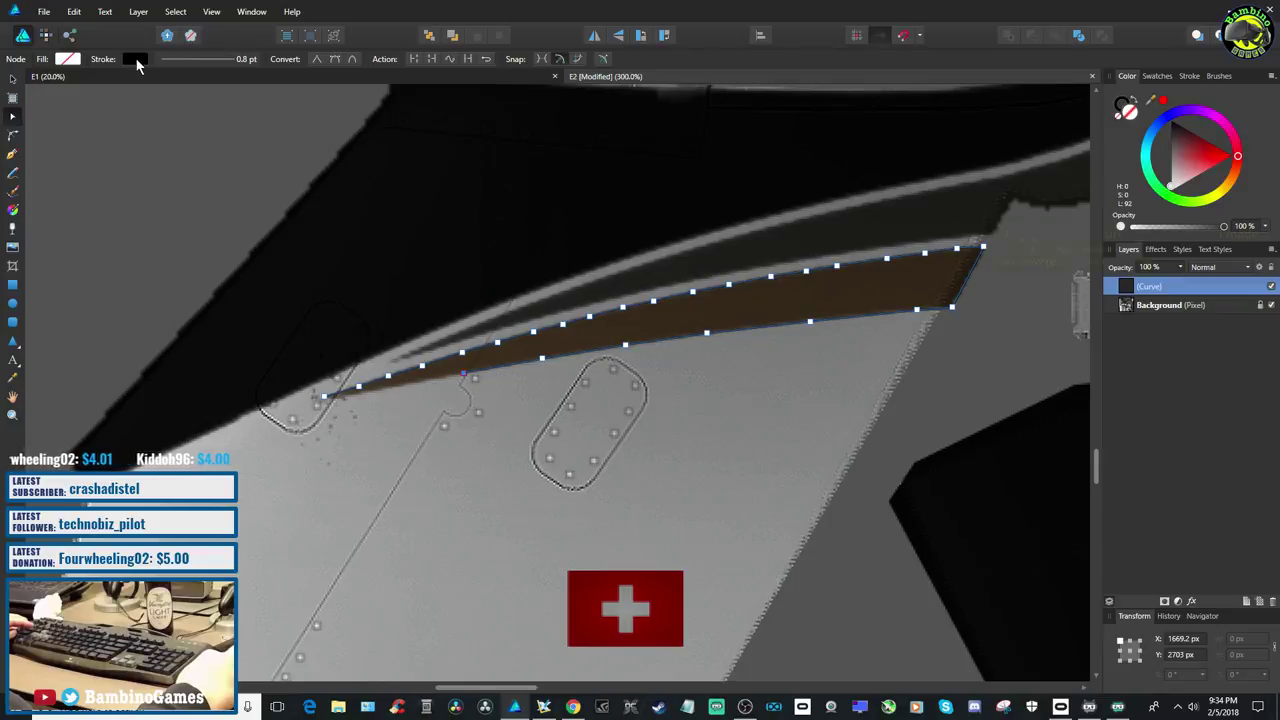
{"action": "left_click", "coordinate": [136, 60]}
{"action": "left_click", "coordinate": [44, 83]}
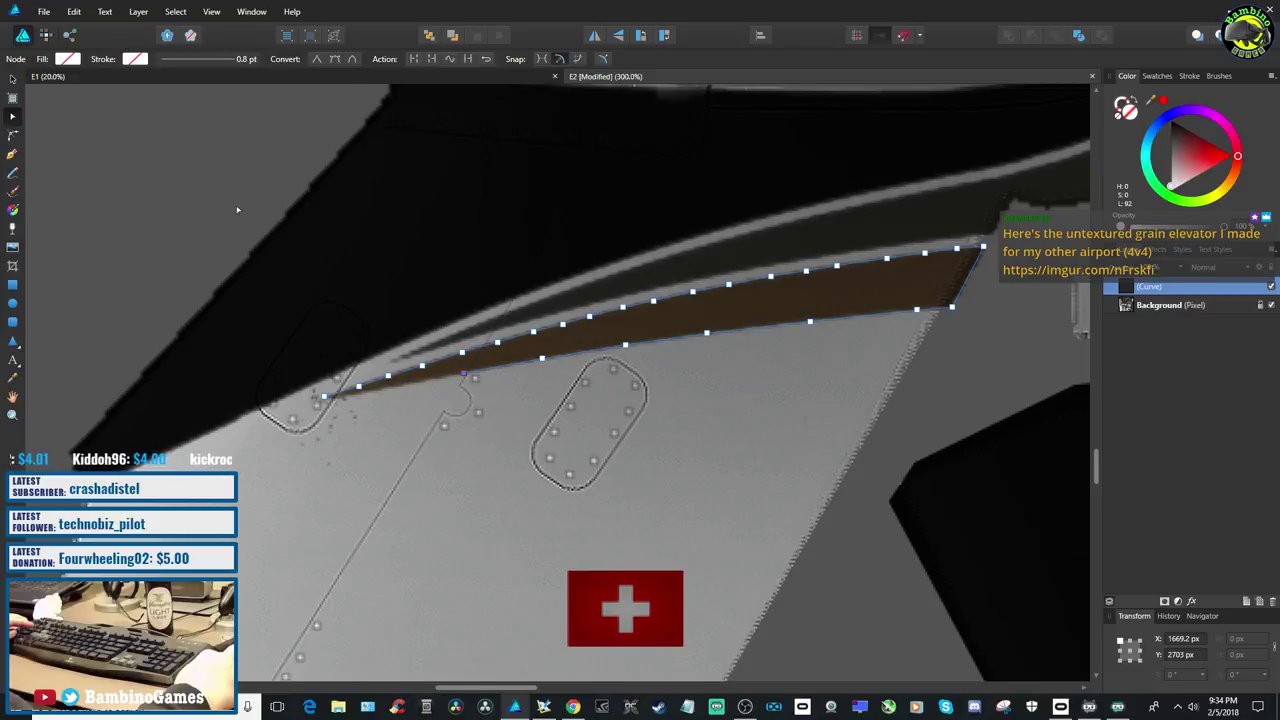
Close the stripe outline at its pointed tip, fill it with the previously picked red, and select the finished shape
{"action": "key", "text": "p"}
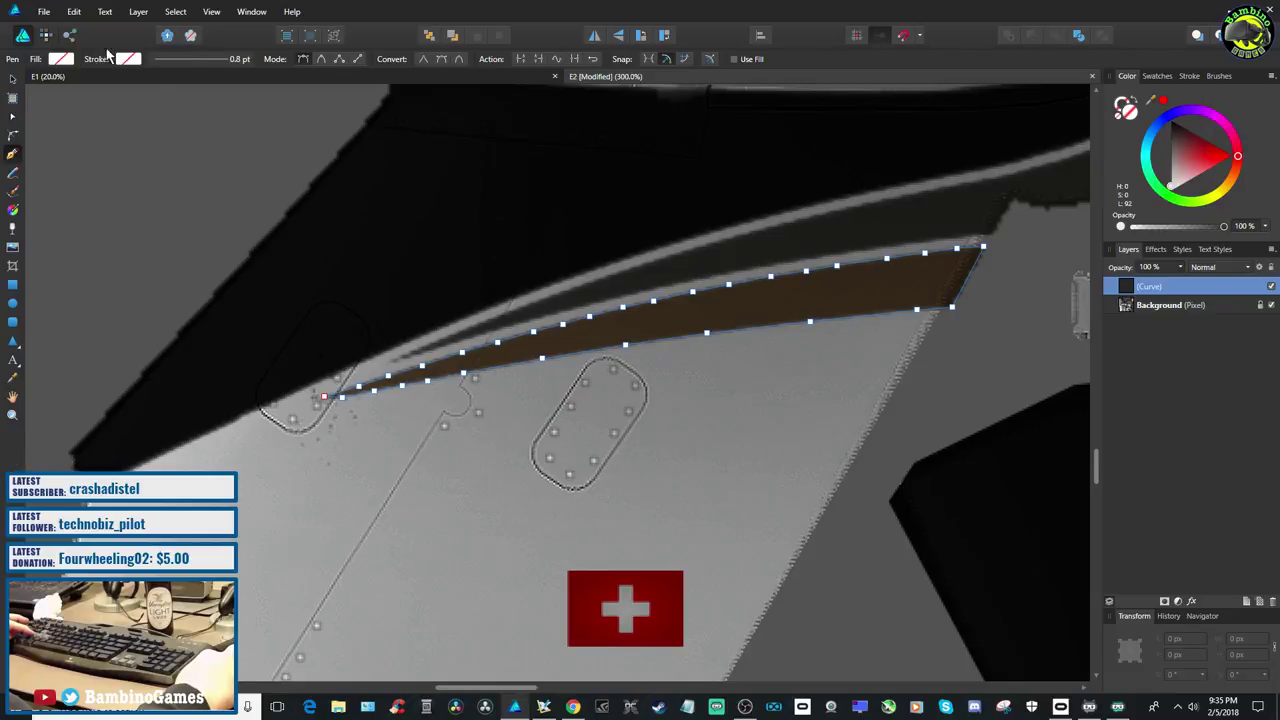
{"action": "left_click", "coordinate": [62, 58]}
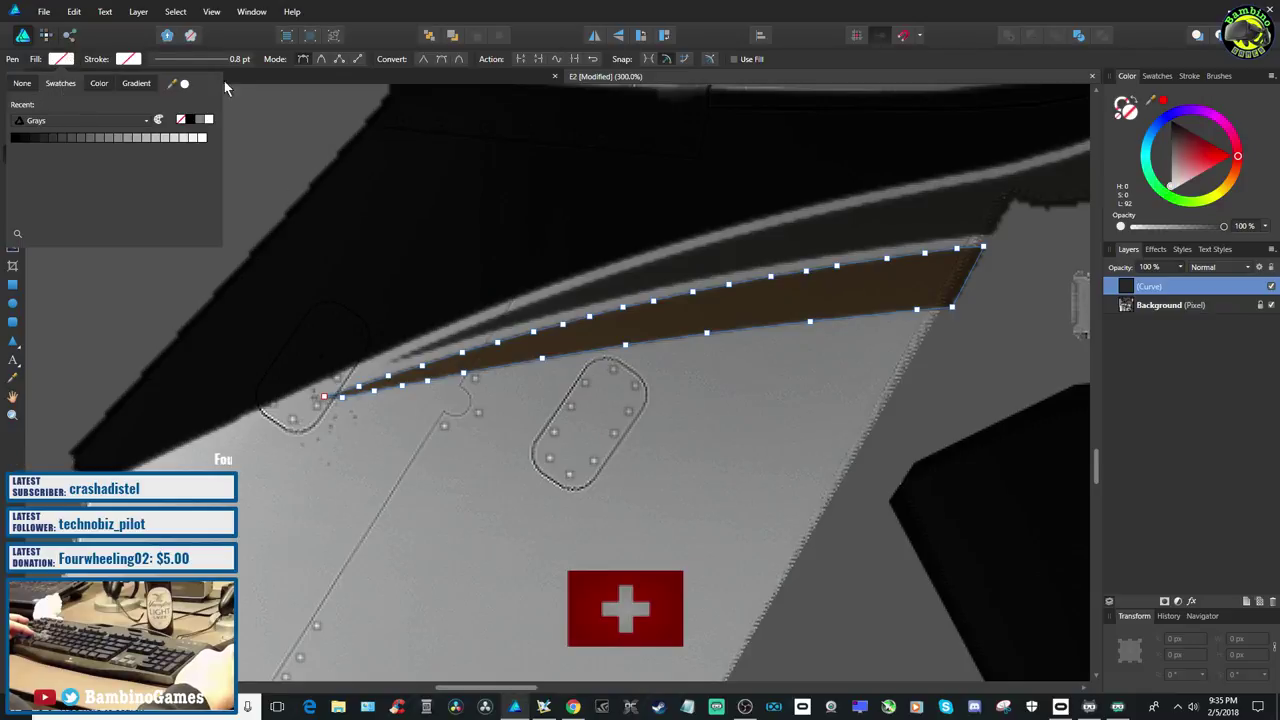
{"action": "left_click", "coordinate": [1162, 104]}
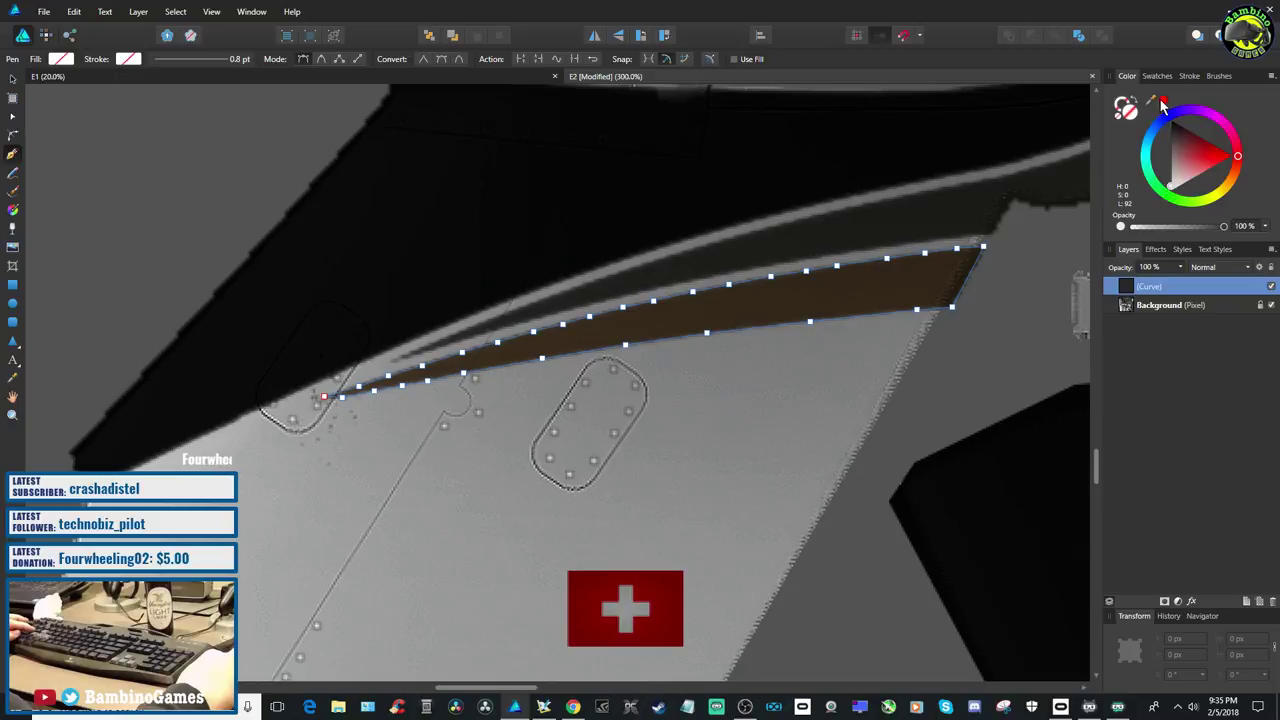
{"action": "left_click", "coordinate": [1164, 102]}
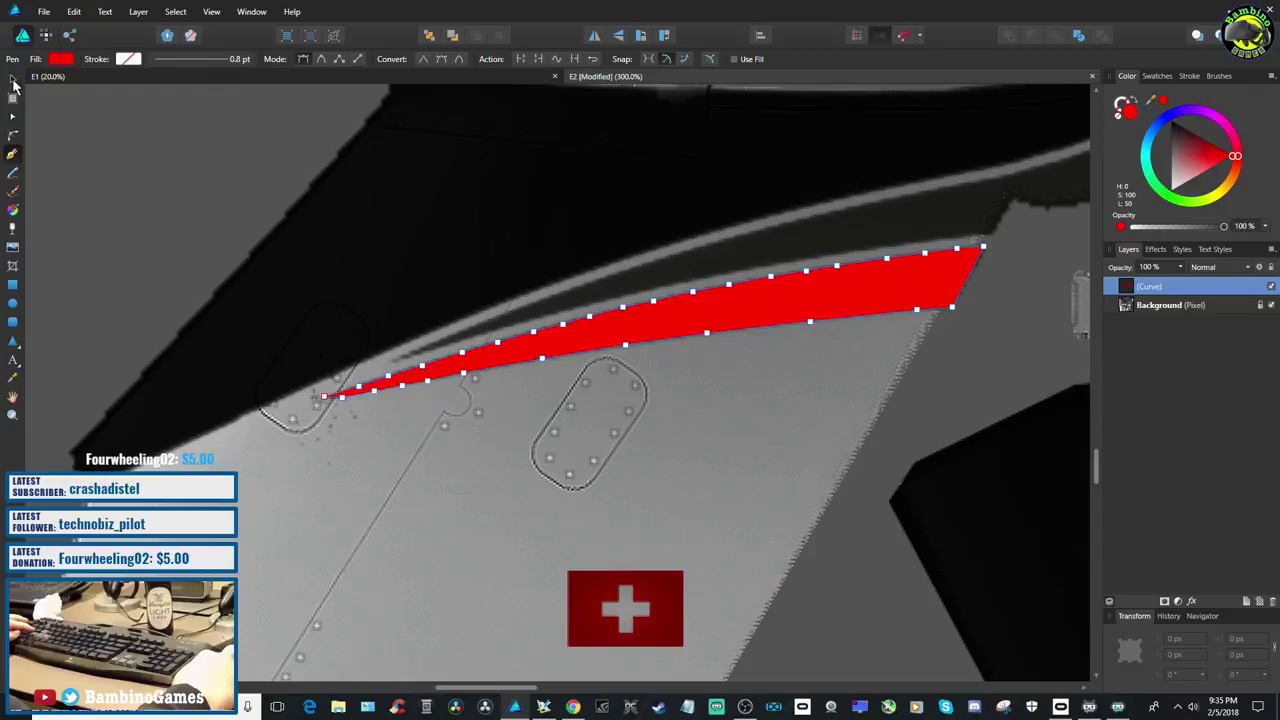
{"action": "left_click", "coordinate": [12, 79]}
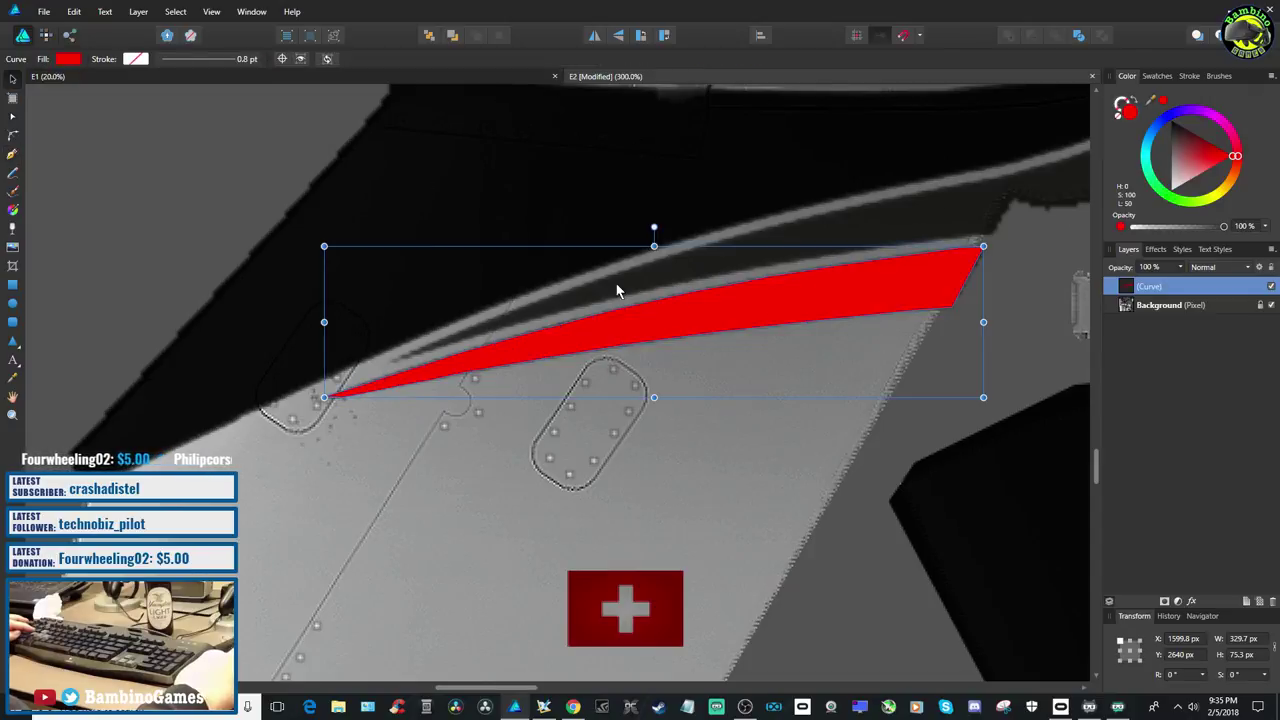
Save the E2 texture, then duplicate the red stripe curve
{"action": "left_click", "coordinate": [44, 11]}
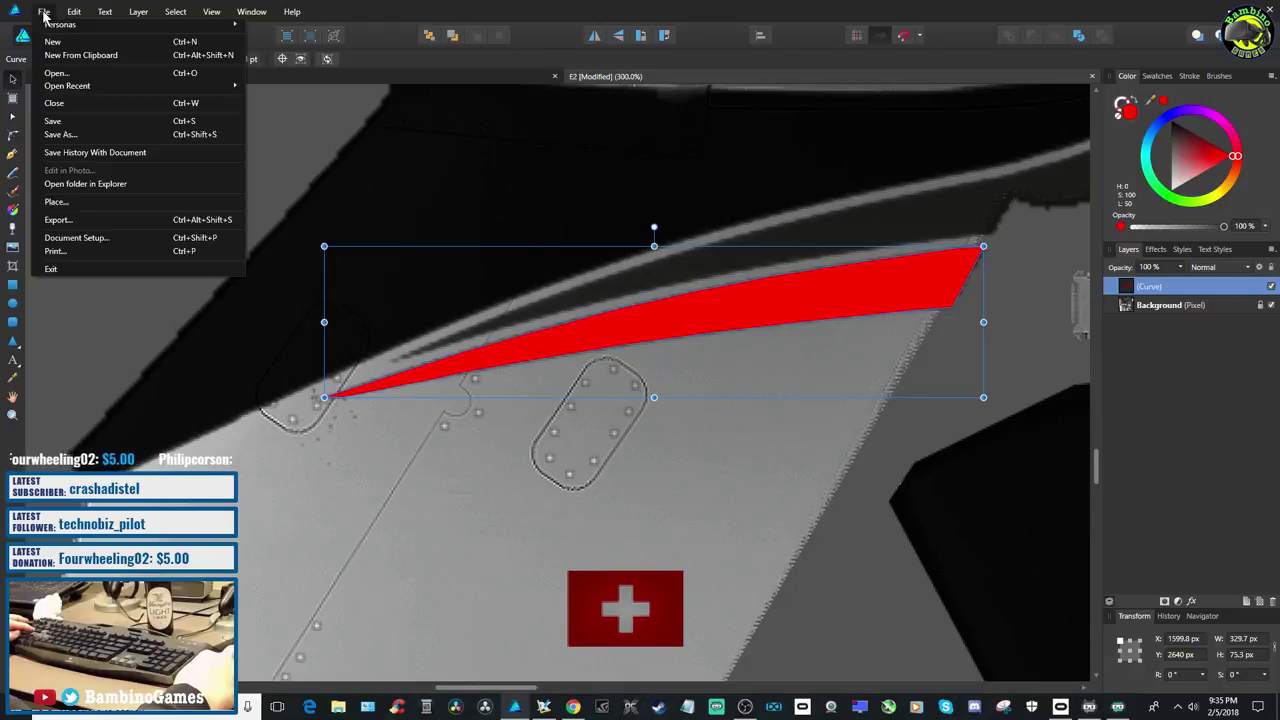
{"action": "left_click", "coordinate": [62, 122]}
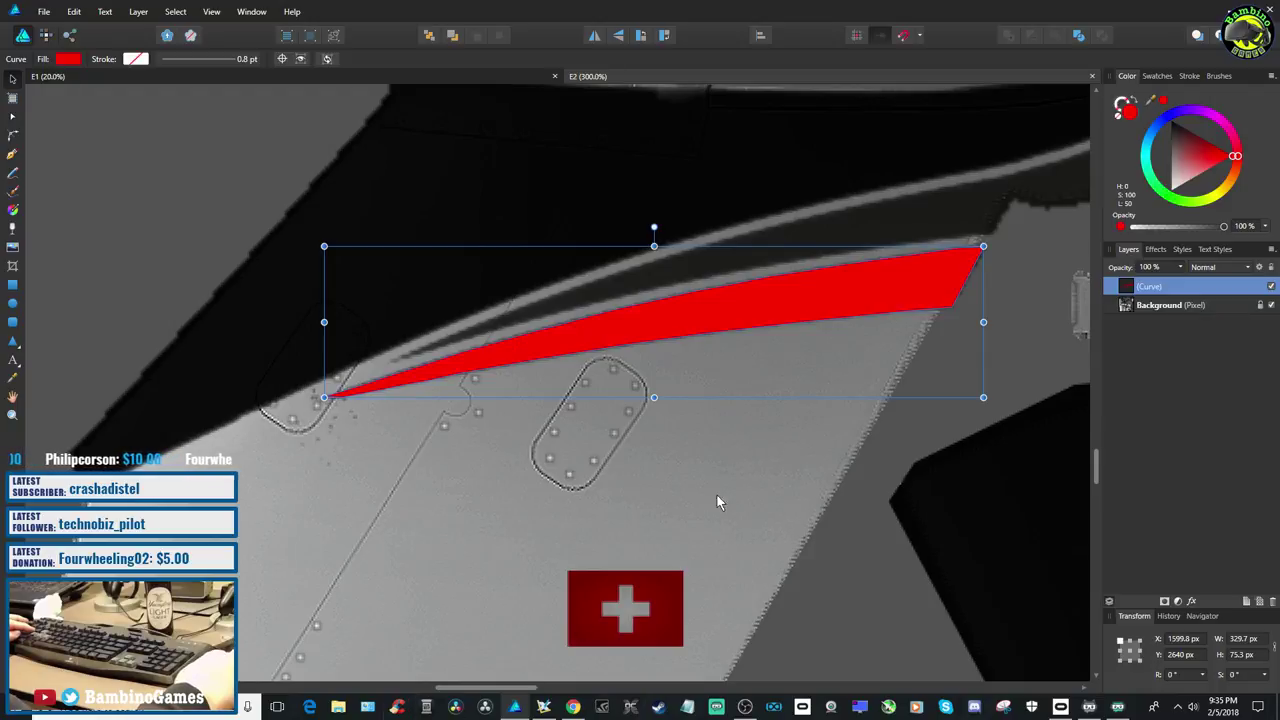
{"action": "right_click", "coordinate": [748, 321]}
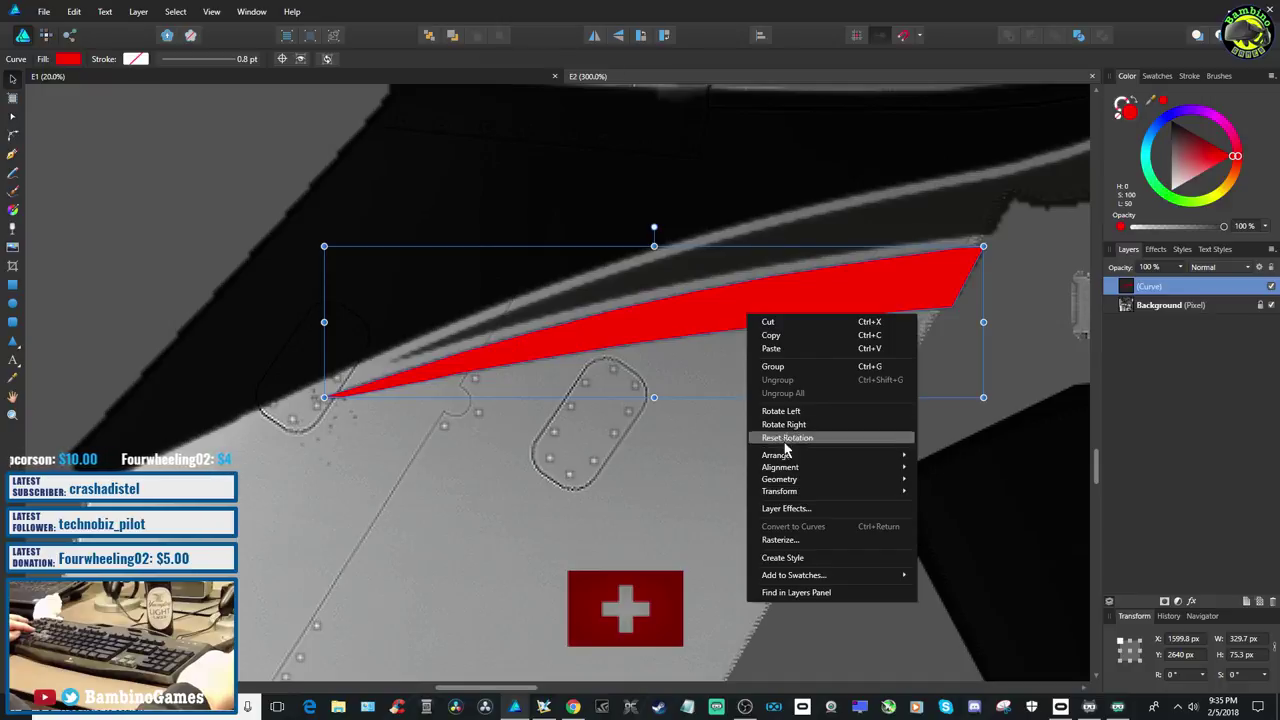
{"action": "left_click", "coordinate": [1208, 398]}
{"action": "right_click", "coordinate": [1170, 289]}
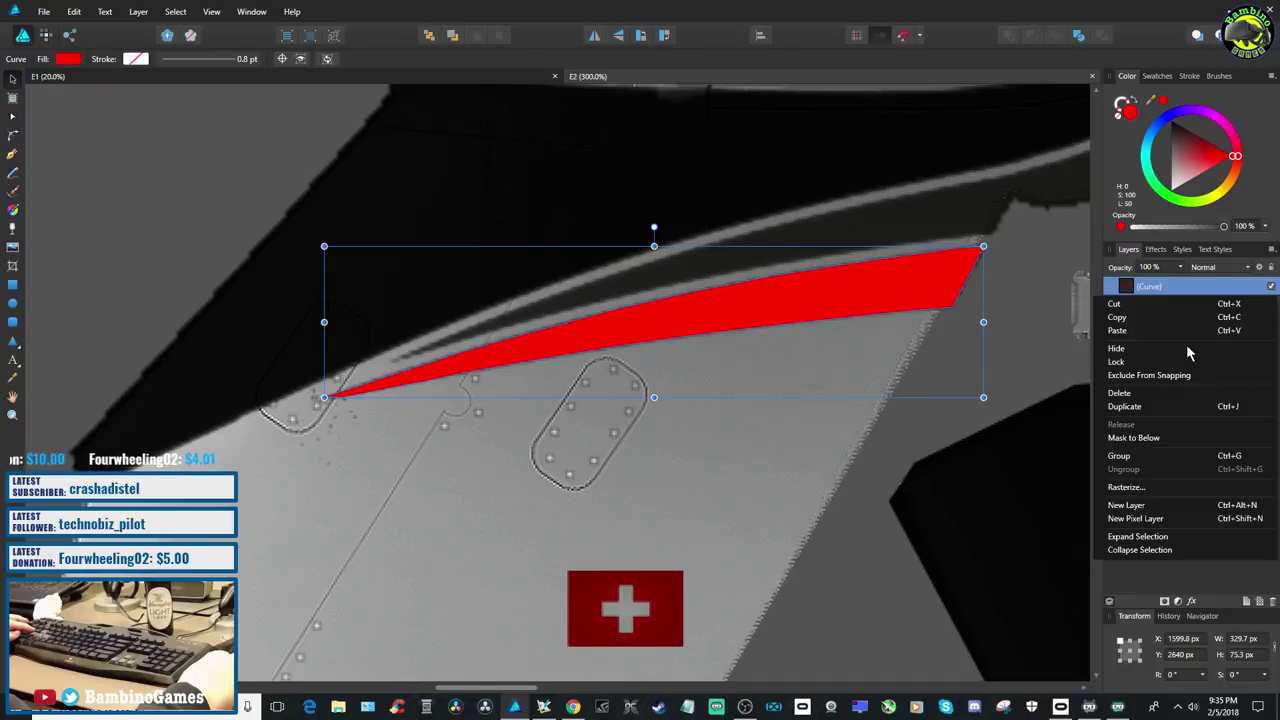
{"action": "left_click", "coordinate": [1152, 404]}
Move the duplicated red stripe onto the brown stripe of the second tail fin, near the texture's lower edge
{"action": "left_click_drag", "start_coordinate": [743, 327], "coordinate": [690, 478]}
{"action": "scroll", "coordinate": [680, 503], "scroll_direction": "down", "scroll_amount": 3}
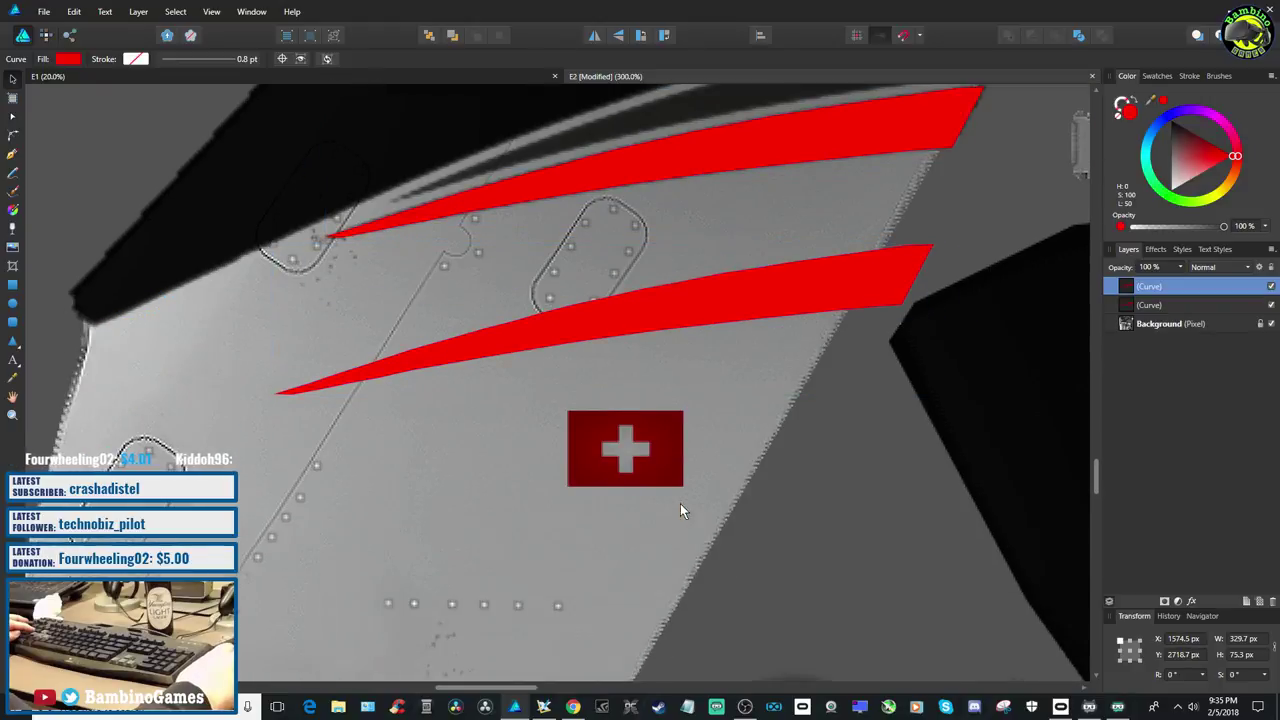
{"action": "key", "text": "ctrl+minus"}
{"action": "key", "text": "ctrl+minus"}
{"action": "key", "text": "ctrl+minus"}
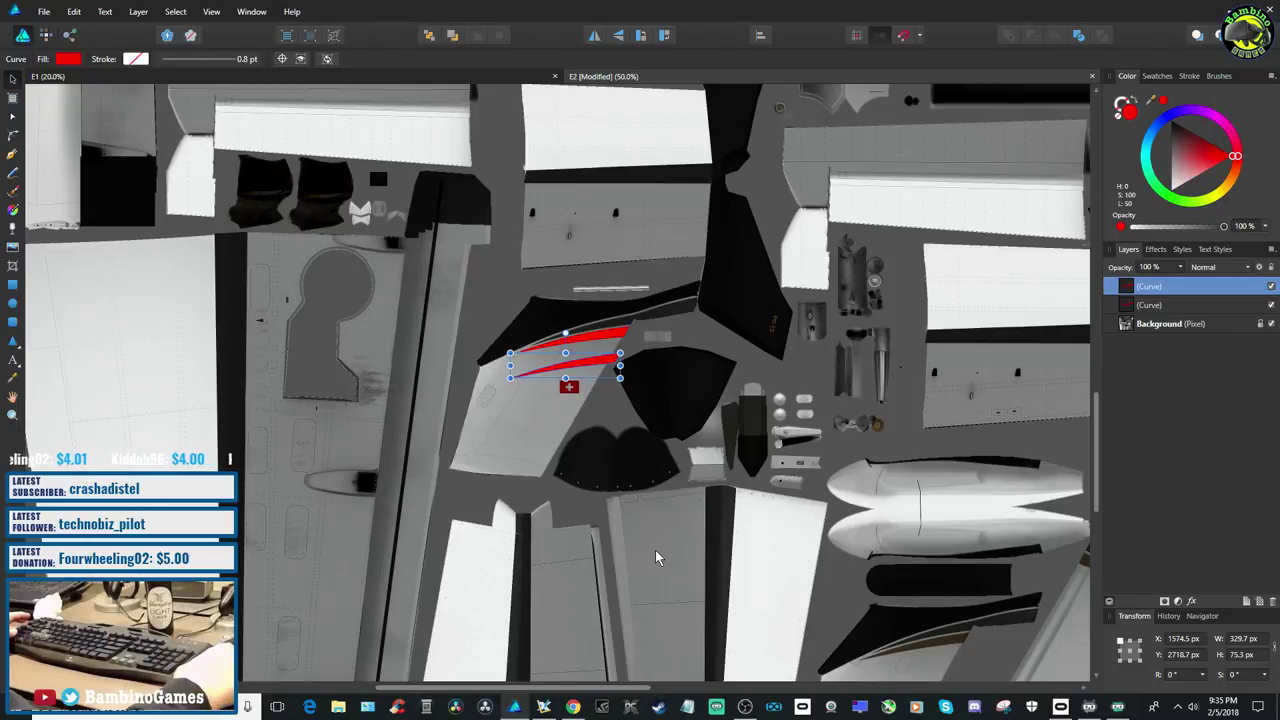
{"action": "scroll", "coordinate": [768, 600], "scroll_direction": "down", "scroll_amount": 3}
{"action": "left_click_drag", "start_coordinate": [558, 226], "coordinate": [915, 513]}
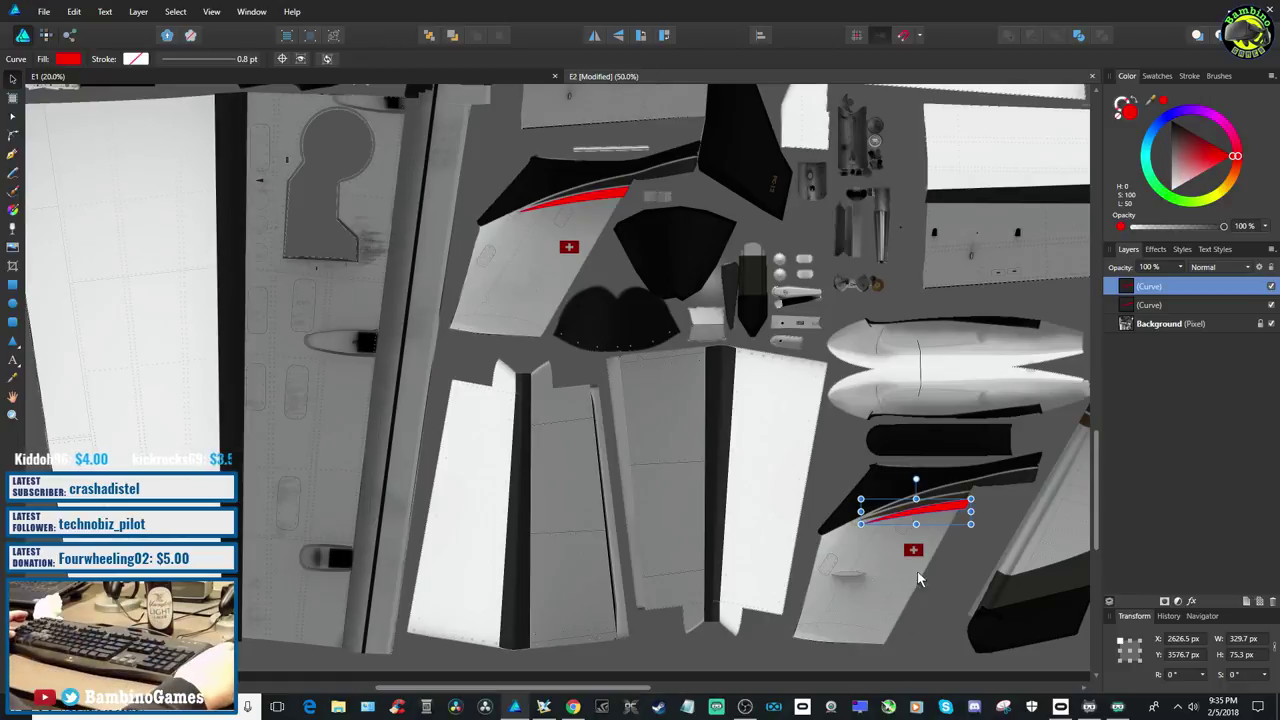
Align the duplicate precisely over the second fin's brown stripe, rotate it to about 1.1°, and deselect it
{"action": "left_click_drag", "start_coordinate": [590, 682], "coordinate": [756, 600]}
{"action": "scroll", "coordinate": [756, 607], "scroll_direction": "down", "scroll_amount": 3}
{"action": "key", "text": "ctrl+plus"}
{"action": "key", "text": "ctrl+plus"}
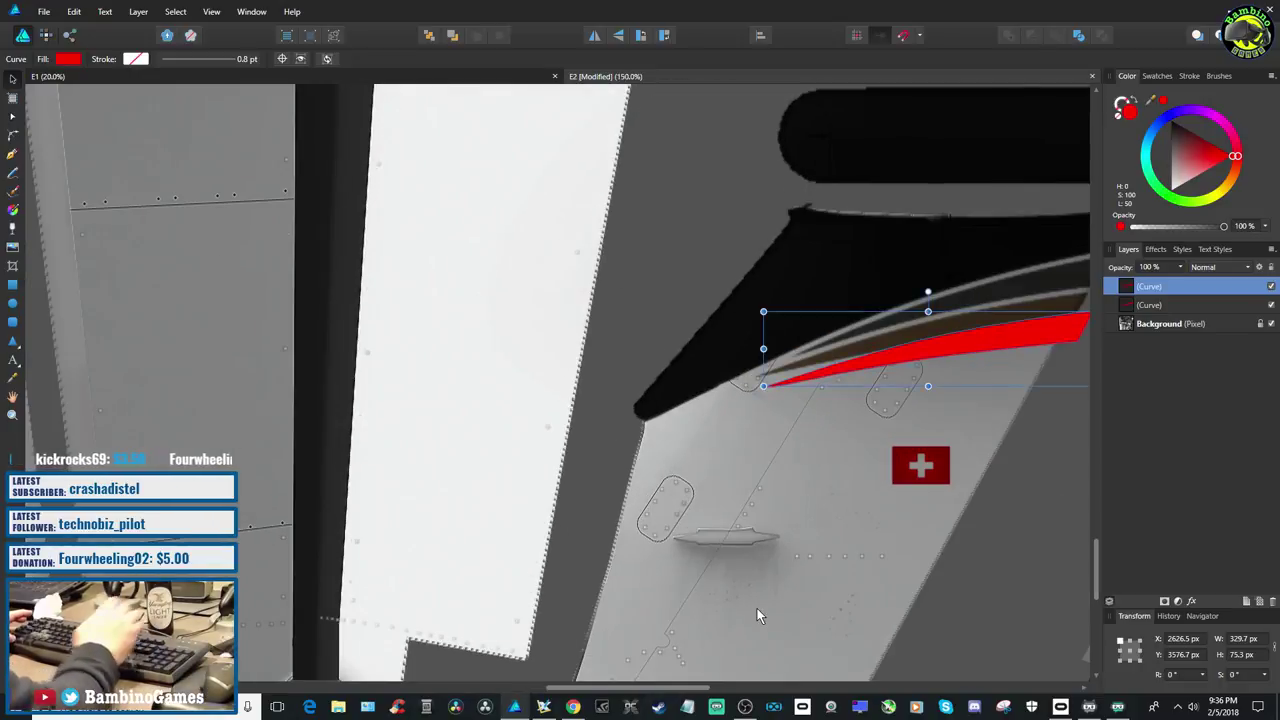
{"action": "left_click_drag", "start_coordinate": [572, 692], "coordinate": [633, 706]}
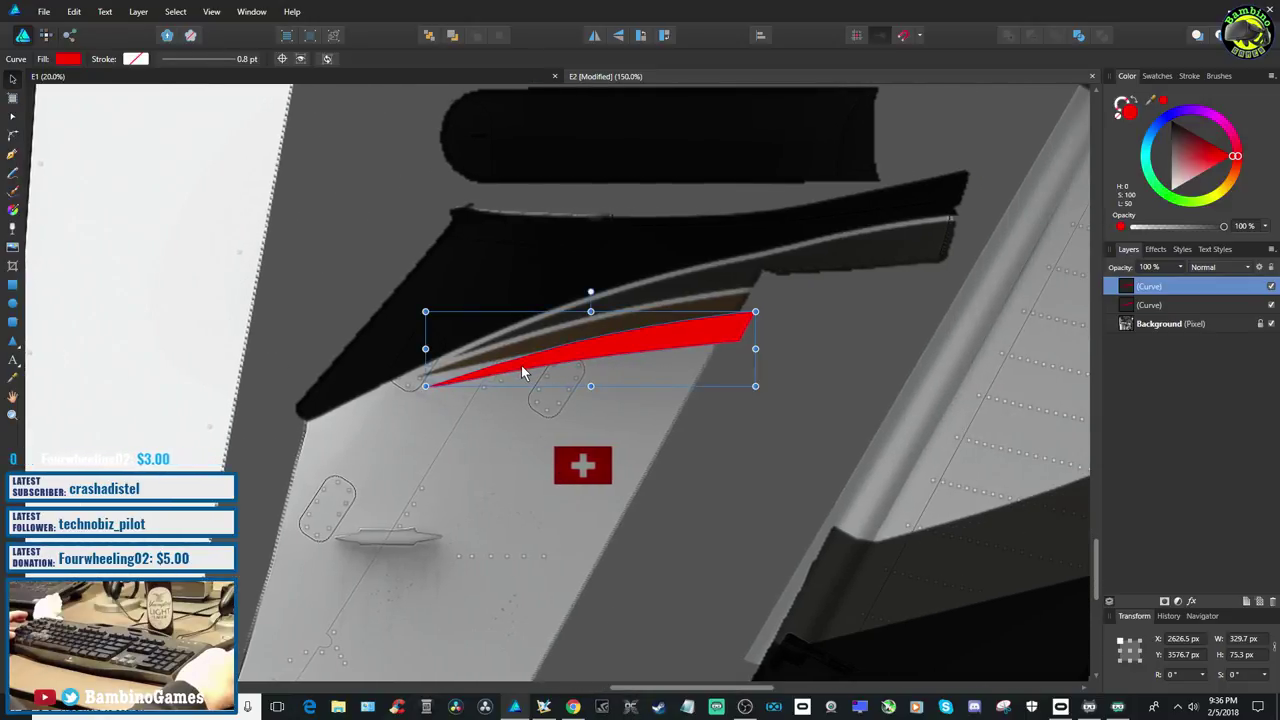
{"action": "mouse_move", "coordinate": [521, 365]}
{"action": "left_mouse_down"}
{"action": "mouse_move", "coordinate": [518, 346]}
{"action": "mouse_move", "coordinate": [516, 357]}
{"action": "left_mouse_up"}
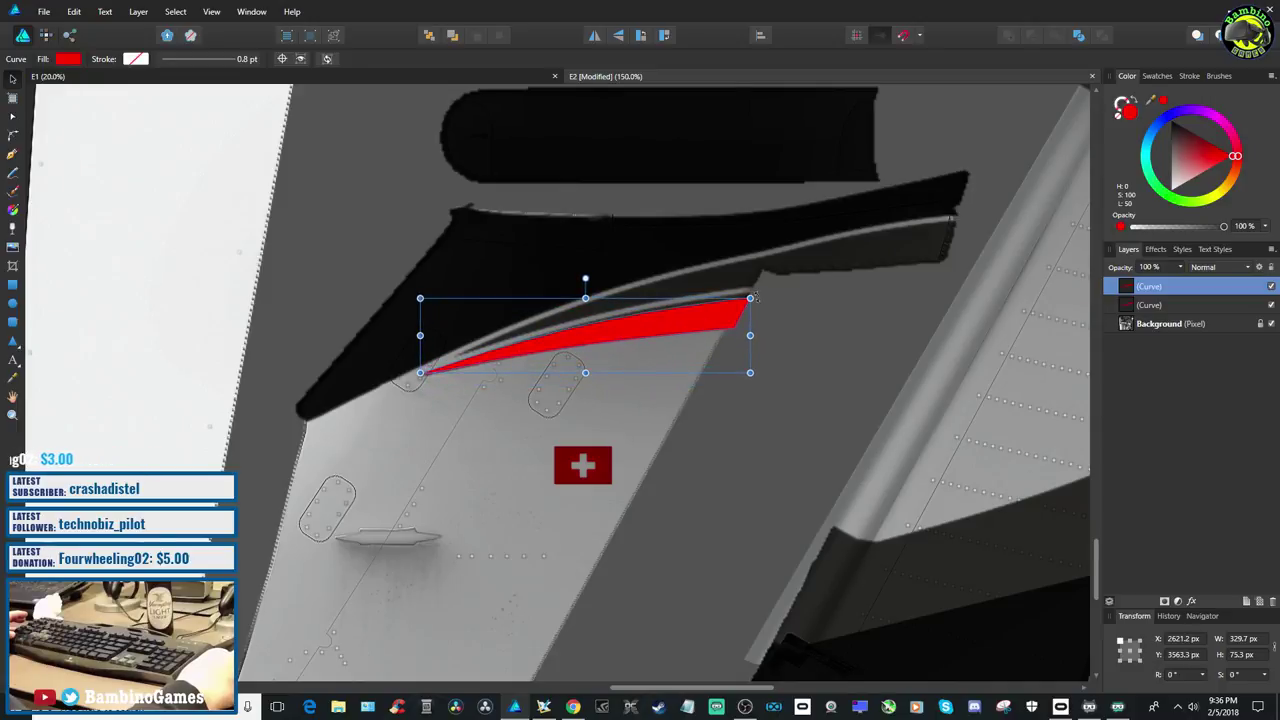
{"action": "left_click_drag", "start_coordinate": [752, 296], "coordinate": [752, 293]}
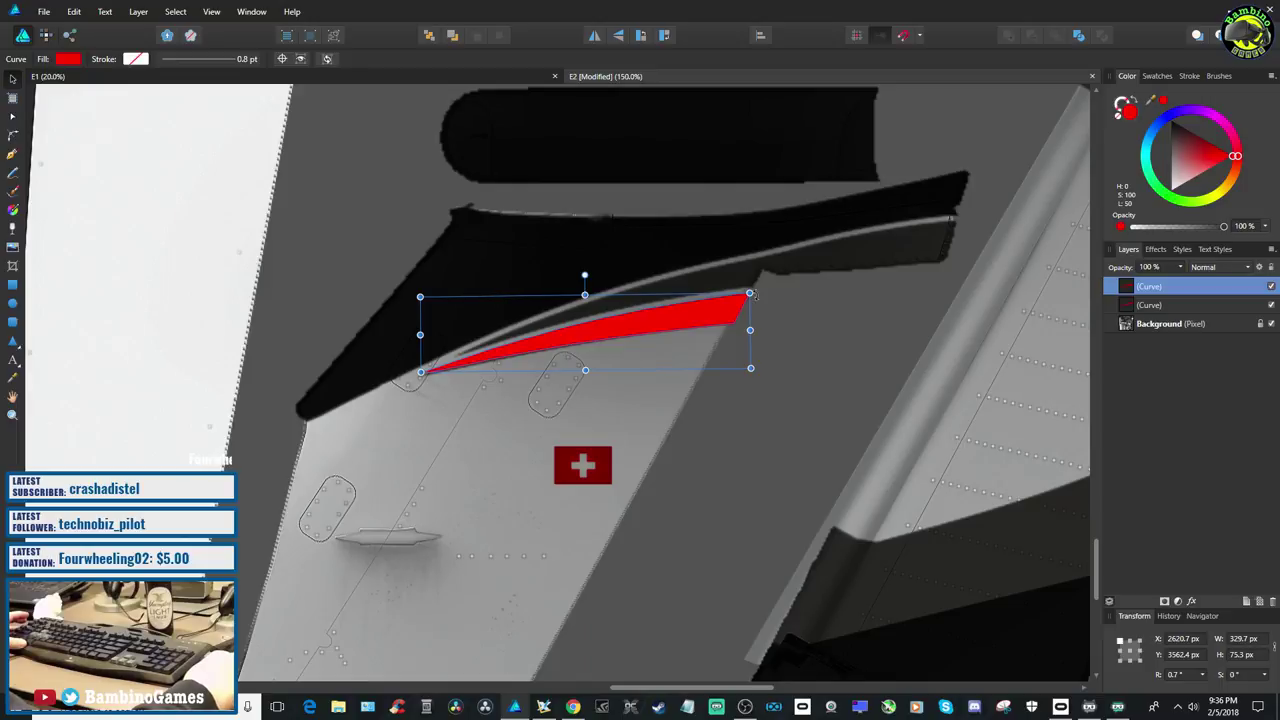
{"action": "left_click_drag", "start_coordinate": [756, 296], "coordinate": [762, 292]}
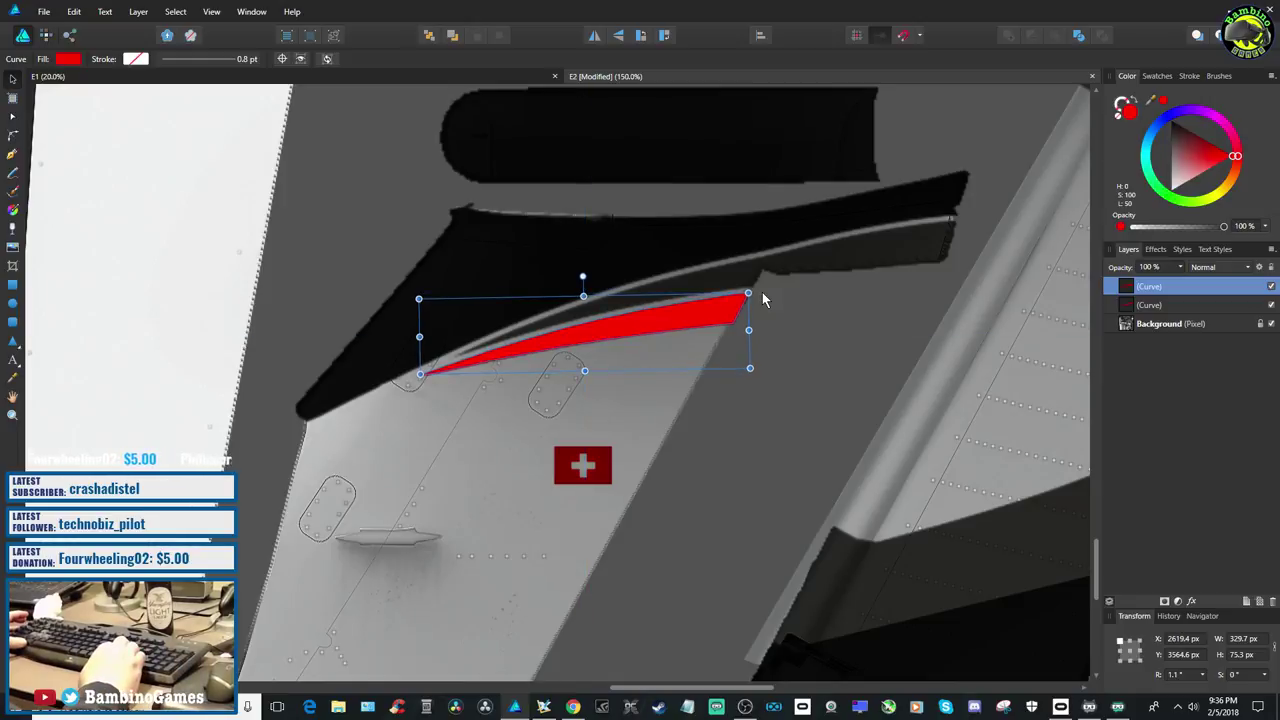
{"action": "left_click", "coordinate": [770, 322]}
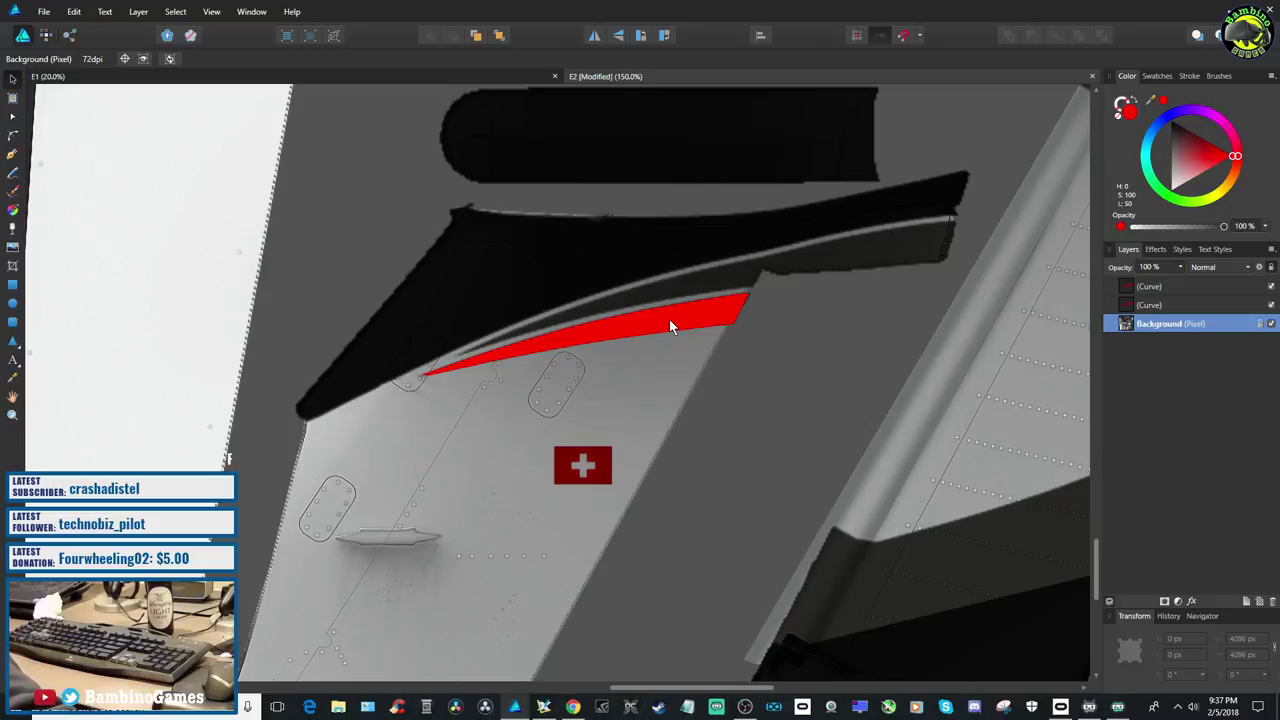
Reselect the second fin's red stripe and save the E2 texture
{"action": "scroll", "coordinate": [669, 319], "scroll_direction": "up", "scroll_amount": 1}
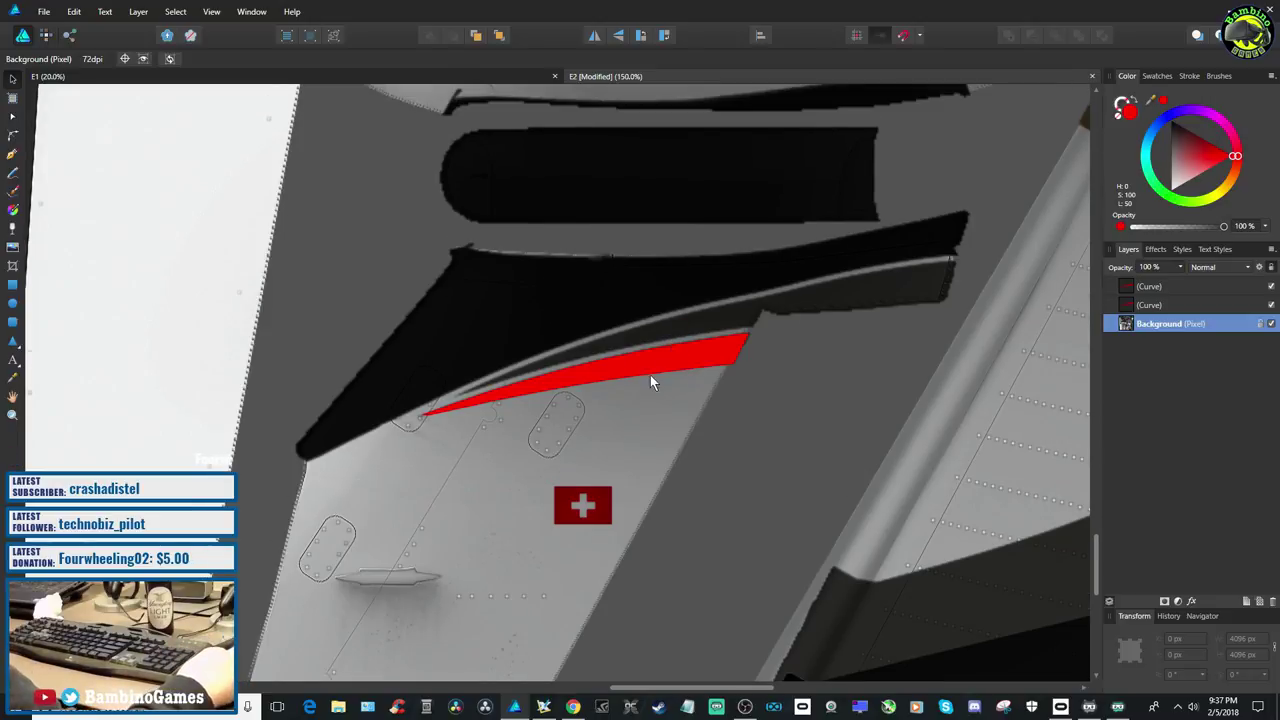
{"action": "left_click", "coordinate": [660, 356]}
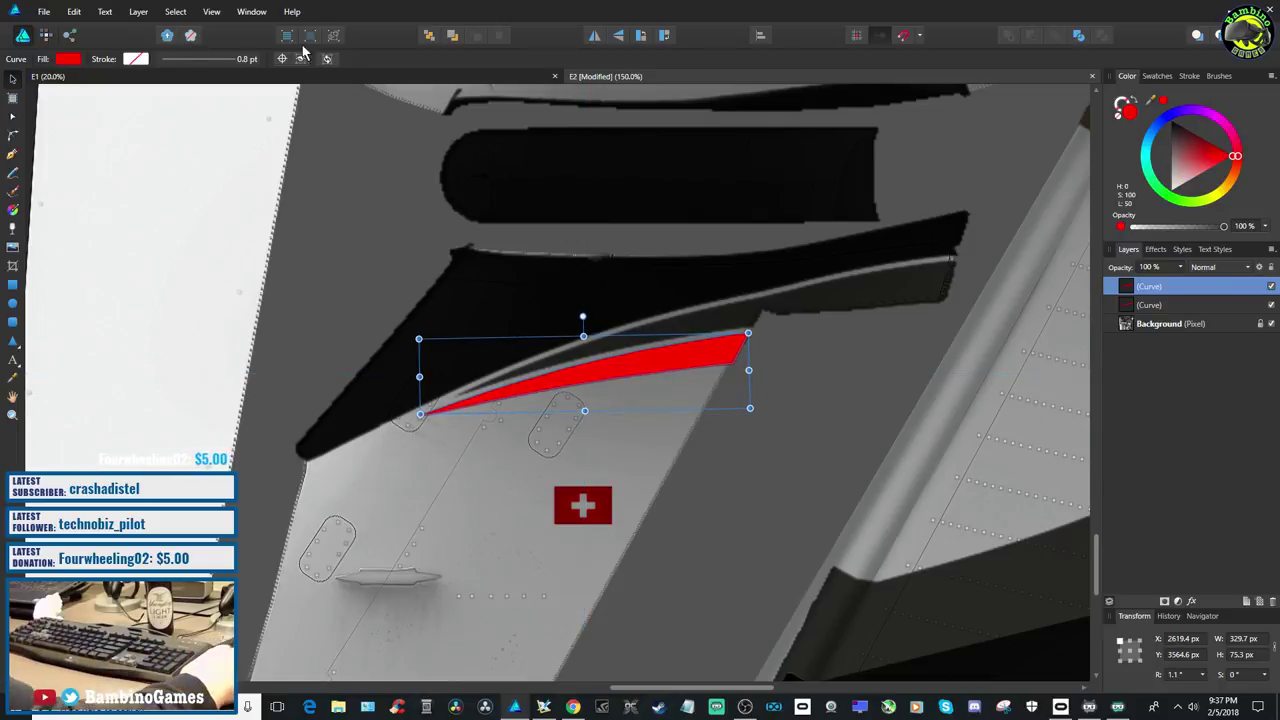
{"action": "left_click", "coordinate": [42, 13]}
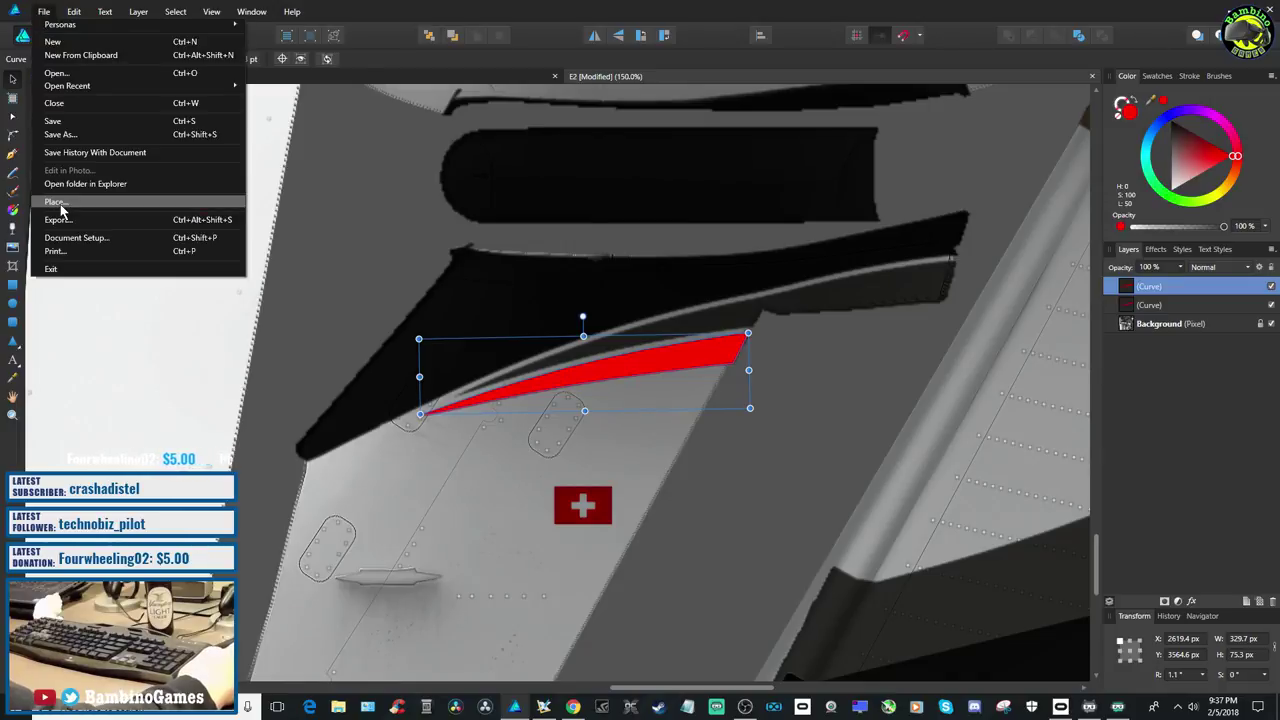
{"action": "left_click", "coordinate": [52, 134]}
Start a Pen path at the upper front corner of the slanted riveted panel's brown band and trace the first part of its upper edge
{"action": "left_click_drag", "start_coordinate": [623, 691], "coordinate": [713, 687]}
{"action": "scroll", "coordinate": [800, 471], "scroll_direction": "up", "scroll_amount": 2}
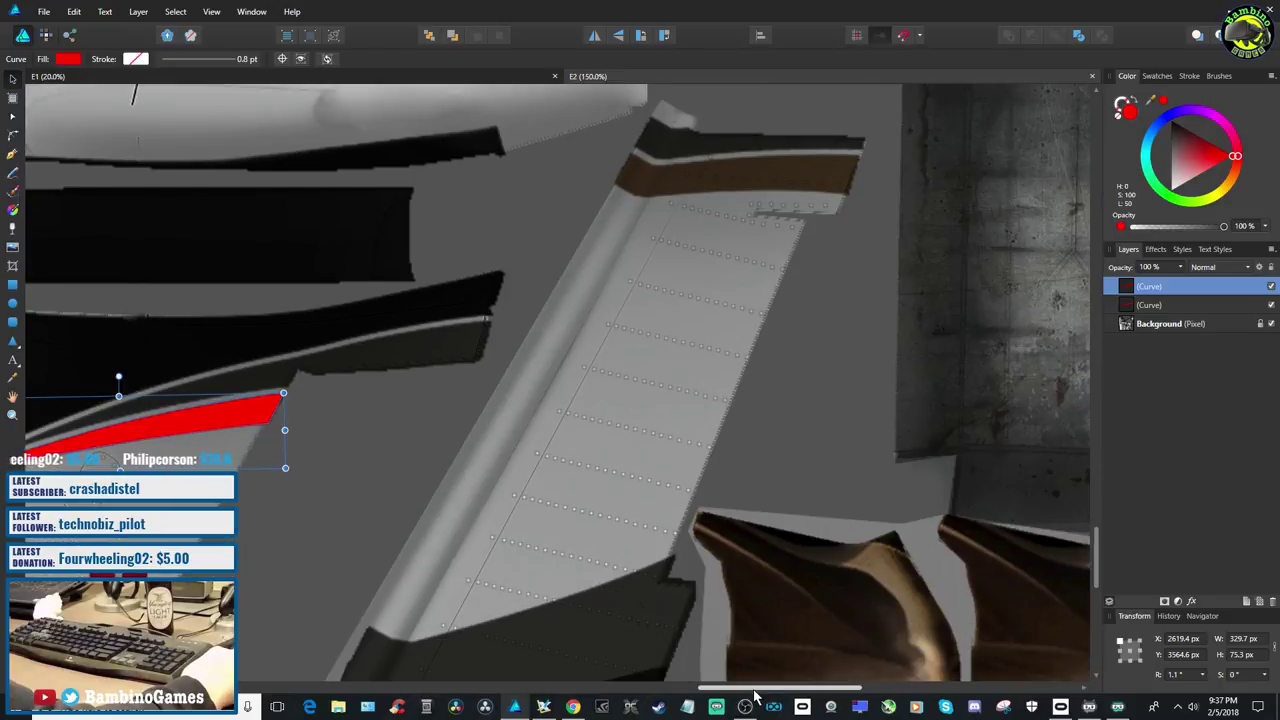
{"action": "left_click_drag", "start_coordinate": [758, 688], "coordinate": [676, 688]}
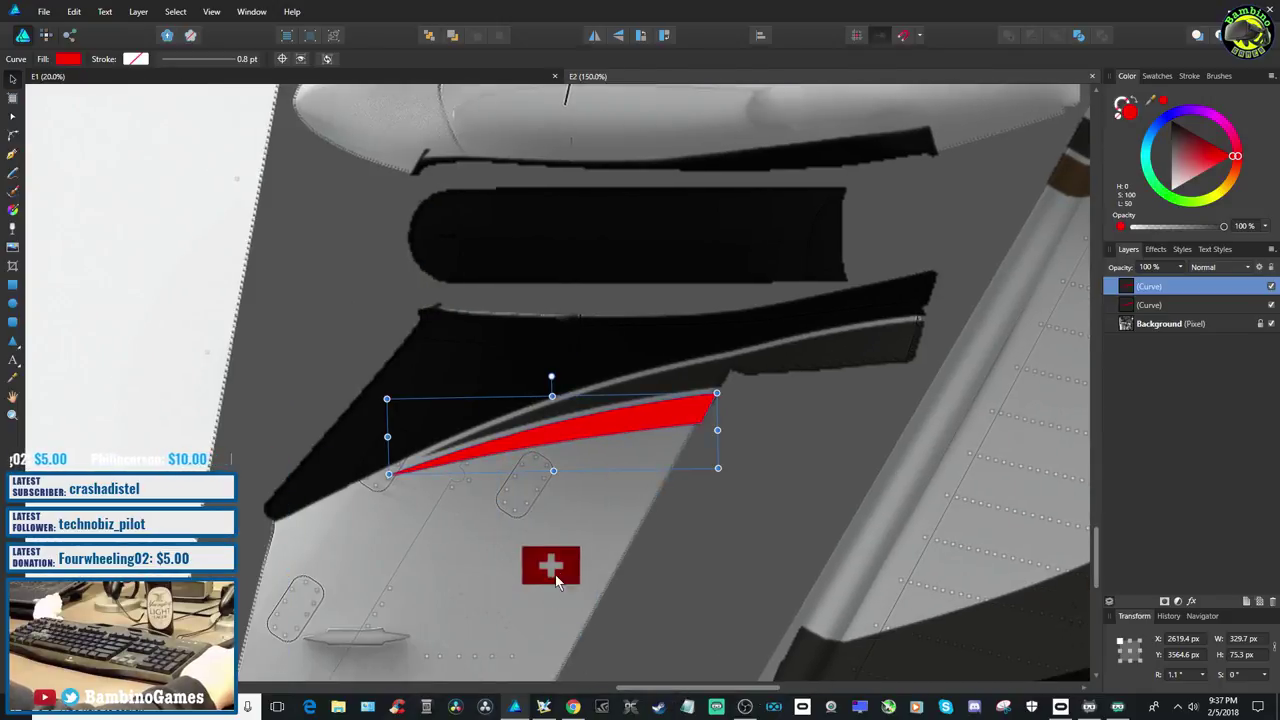
{"action": "left_click_drag", "start_coordinate": [706, 688], "coordinate": [776, 688]}
{"action": "scroll", "coordinate": [795, 560], "scroll_direction": "up", "scroll_amount": 1}
{"action": "scroll", "coordinate": [793, 556], "scroll_direction": "down", "scroll_amount": 1}
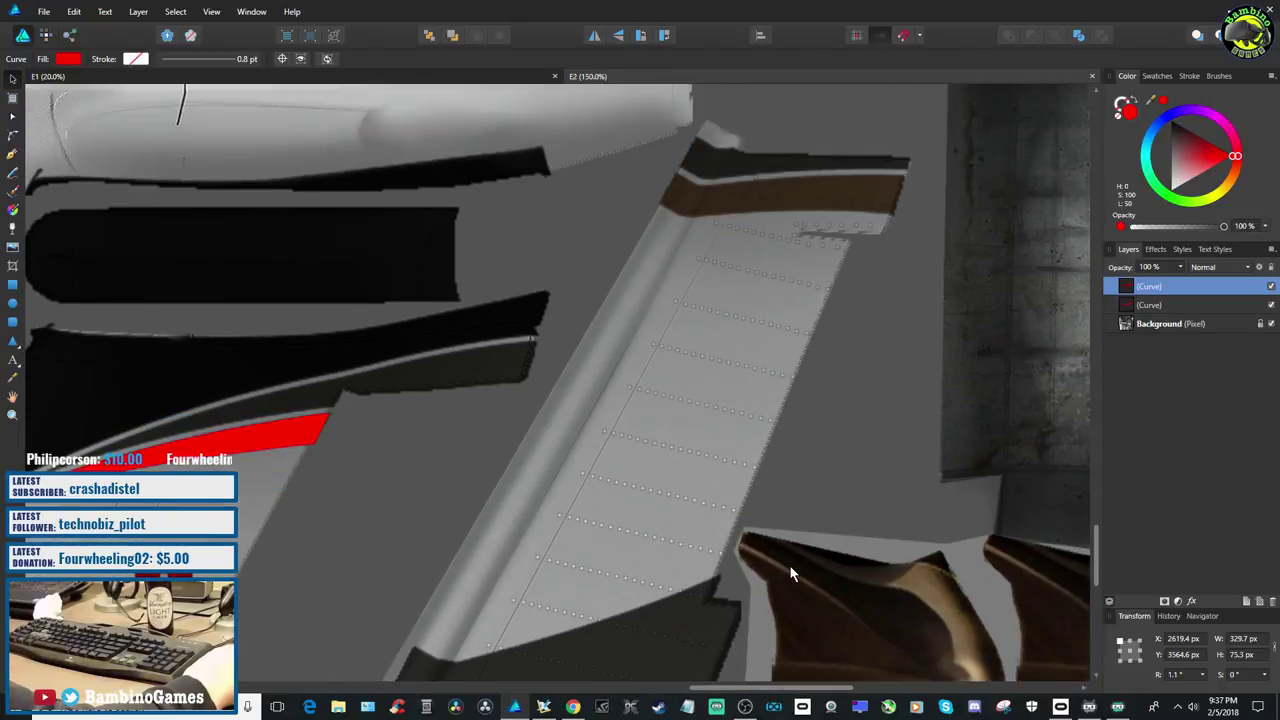
{"action": "scroll", "coordinate": [790, 572], "scroll_direction": "up", "scroll_amount": 3}
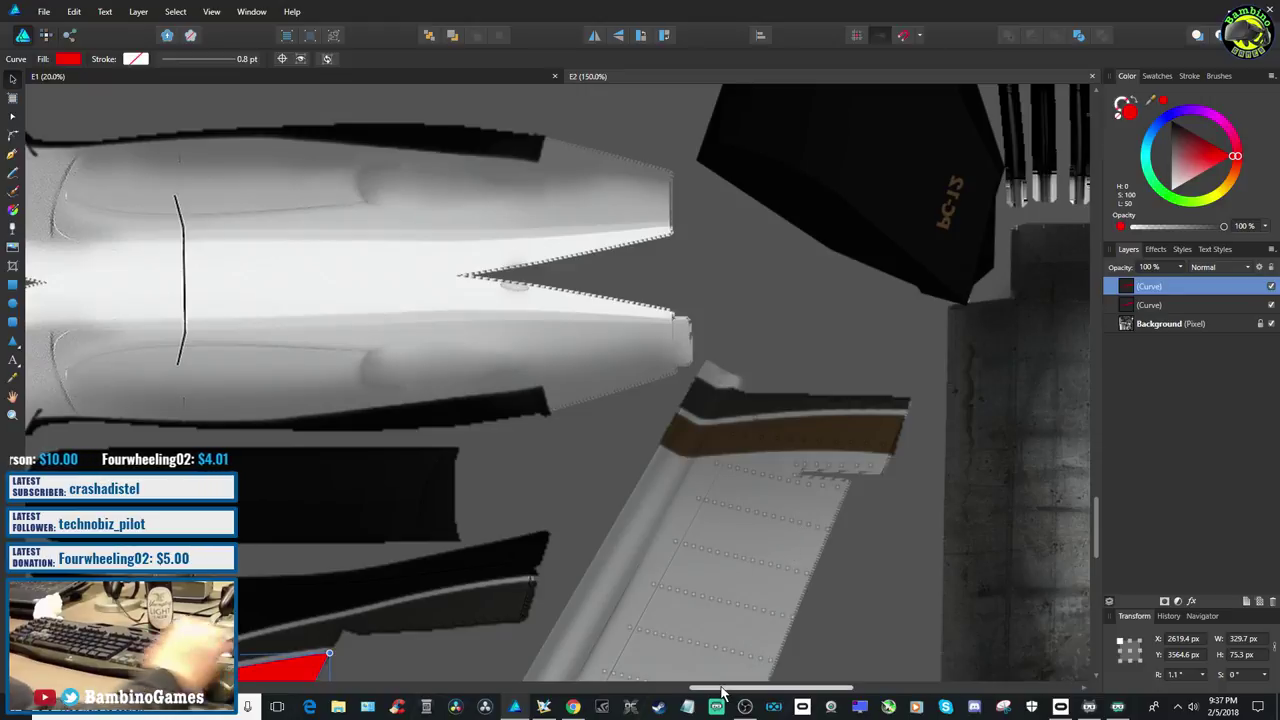
{"action": "scroll", "coordinate": [733, 620], "scroll_direction": "up", "scroll_amount": 3}
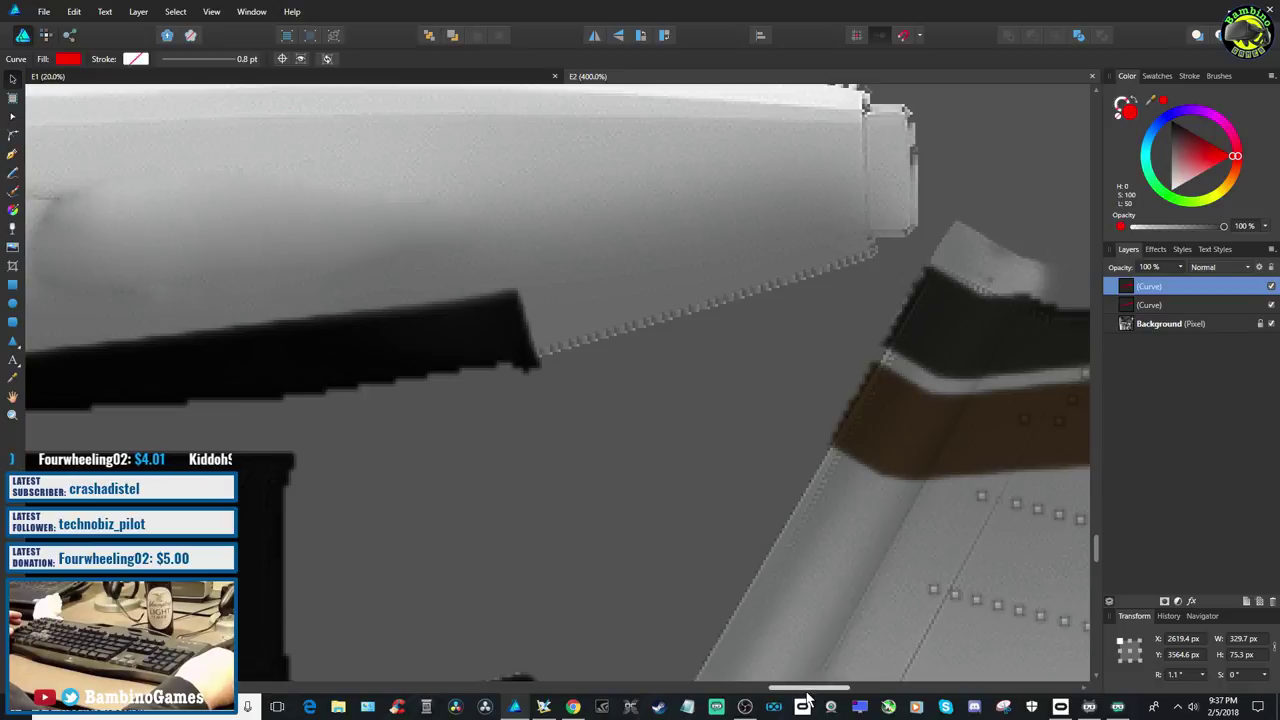
{"action": "left_click_drag", "start_coordinate": [800, 688], "coordinate": [847, 680]}
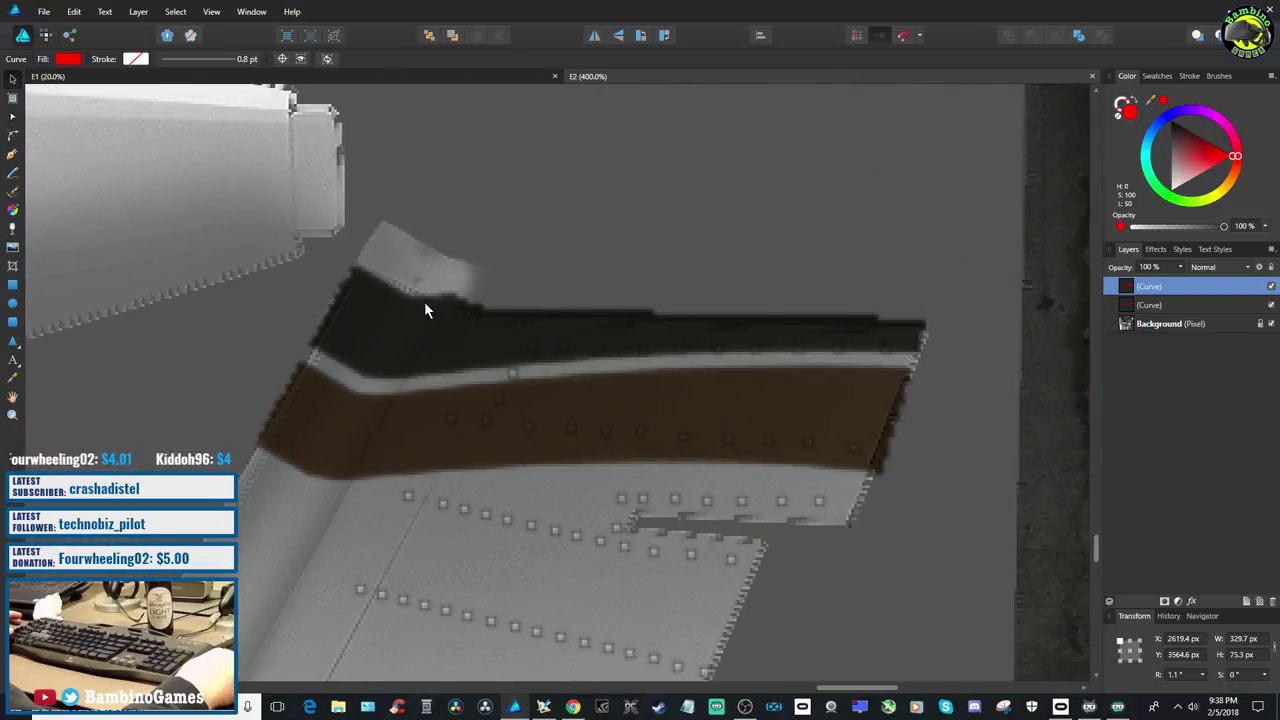
{"action": "left_click", "coordinate": [12, 153]}
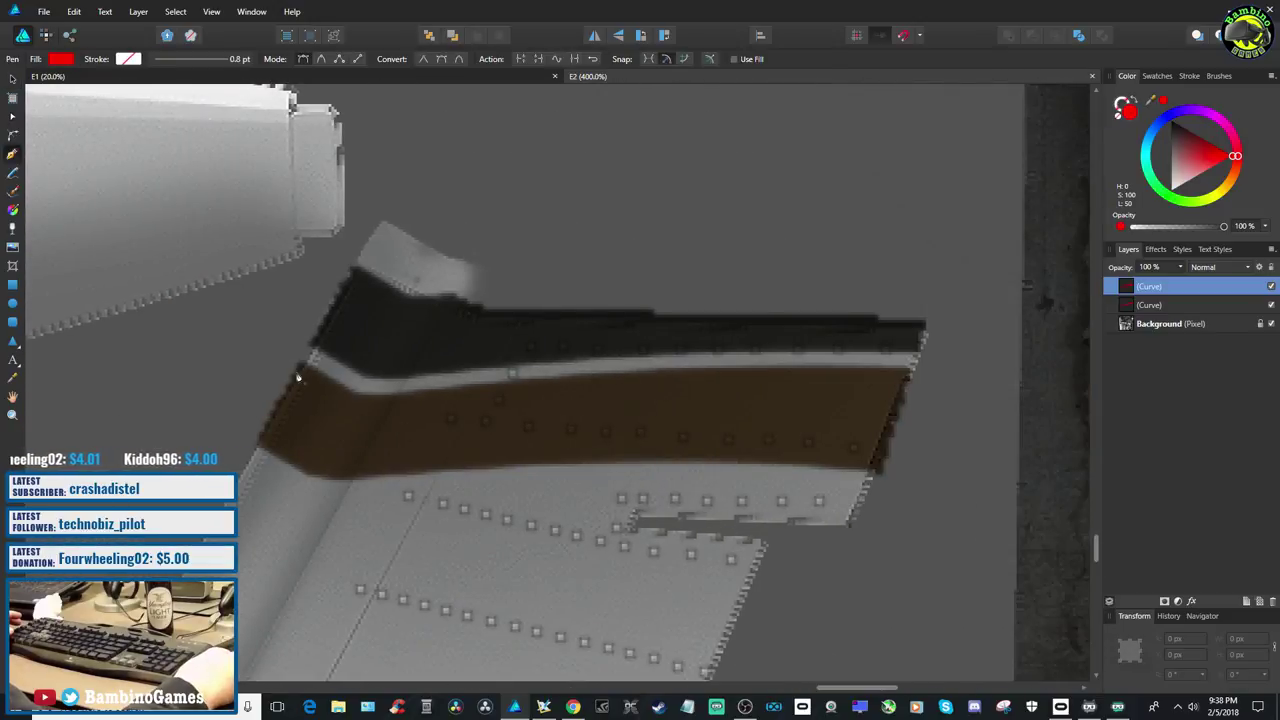
{"action": "left_click", "coordinate": [354, 396]}
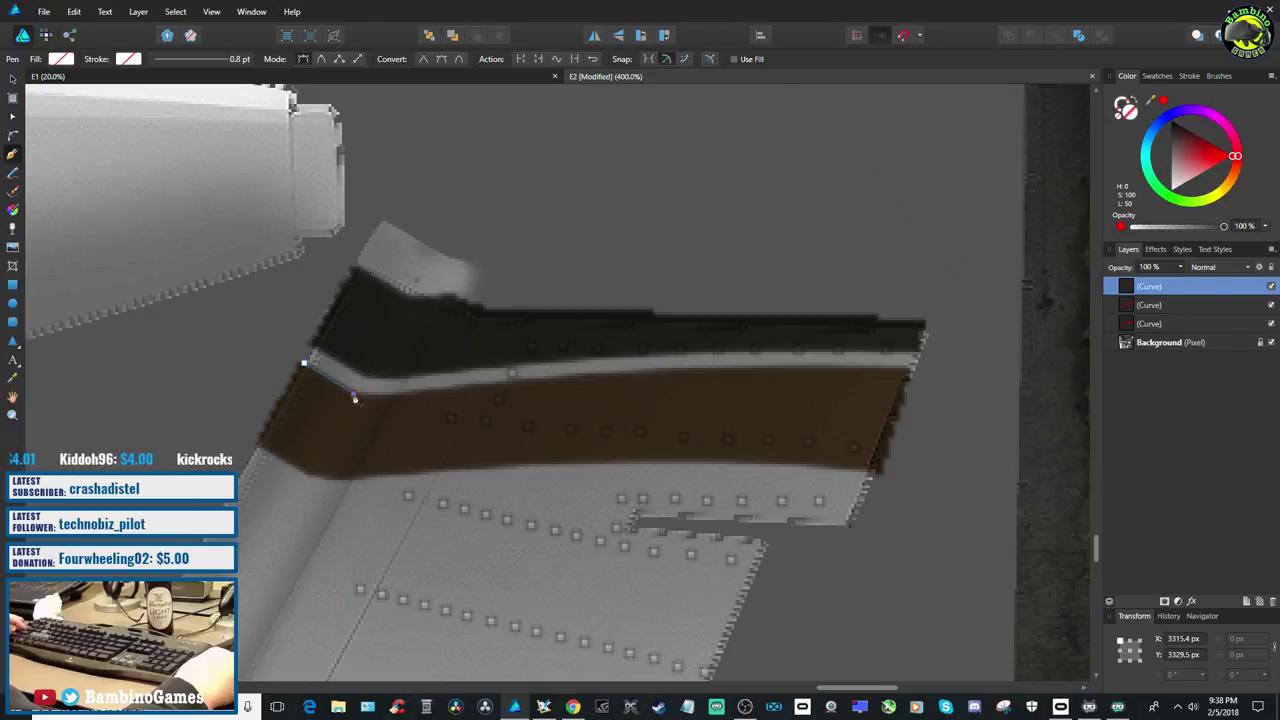
{"action": "key", "text": "ctrl+z"}
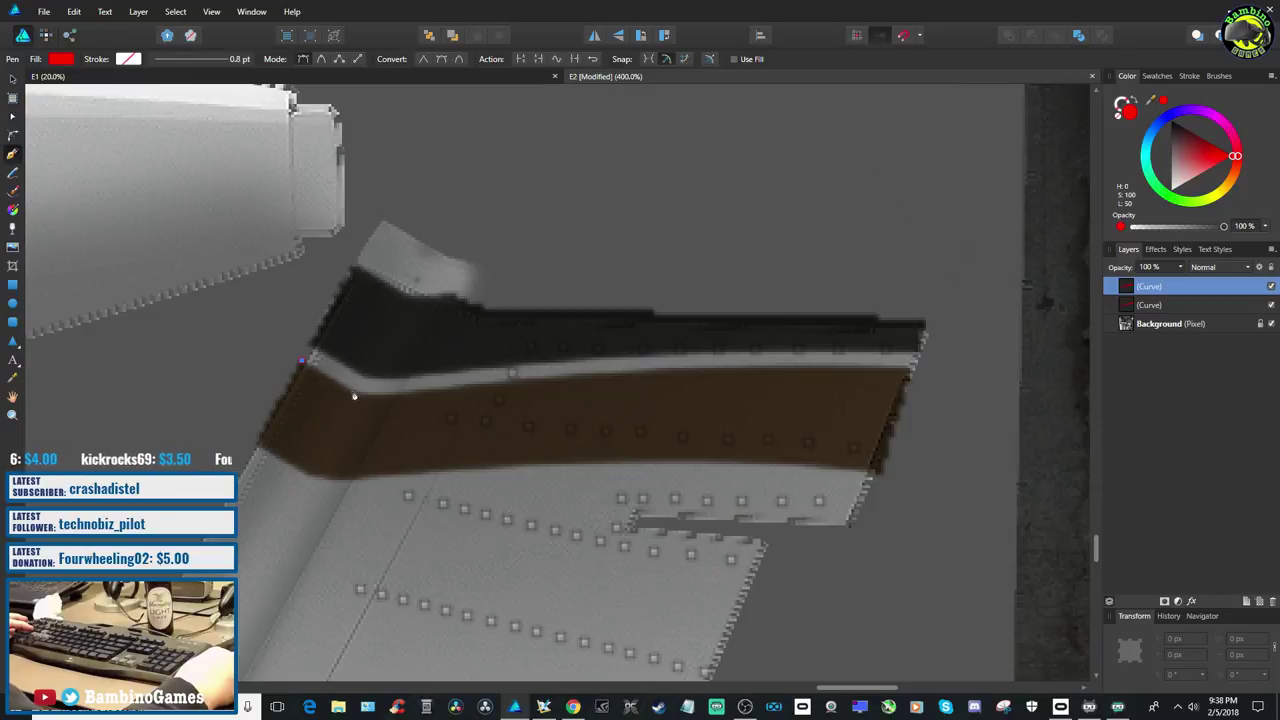
{"action": "left_click", "coordinate": [301, 360]}
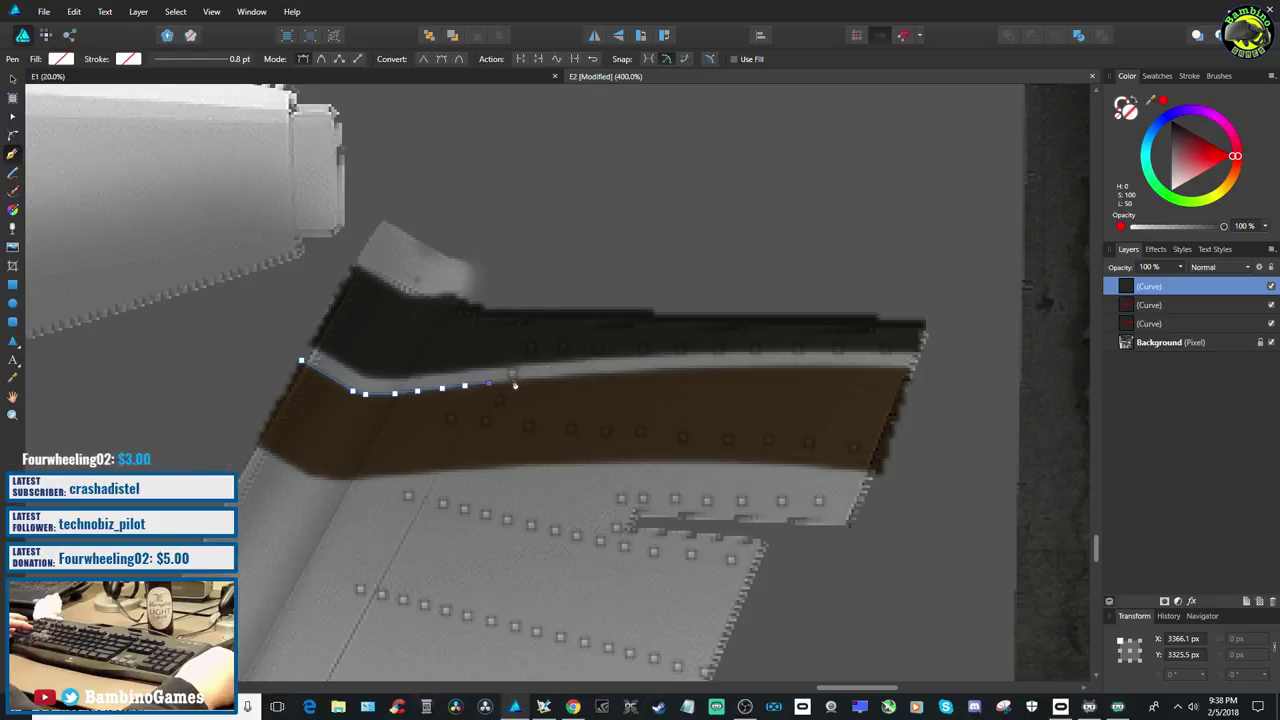
Extend the path along the band's upper edge, replacing the last misplaced points with a better-placed one
{"action": "left_click", "coordinate": [576, 379]}
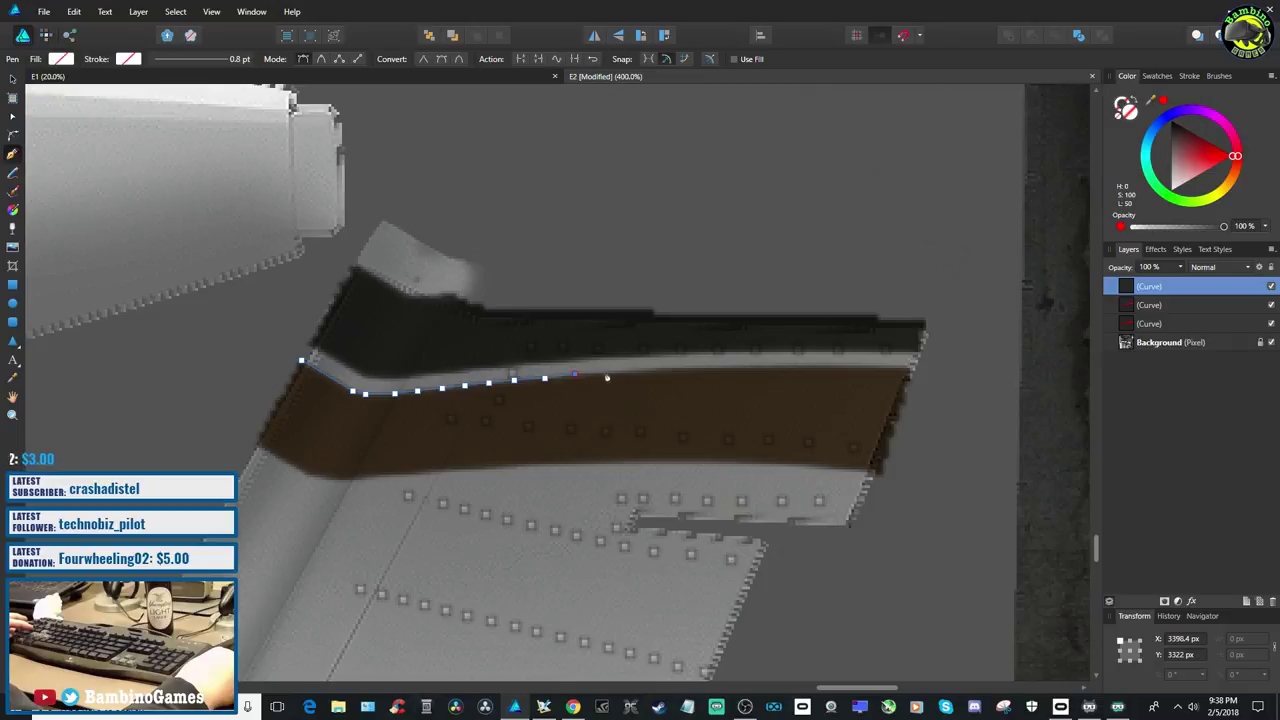
{"action": "left_click", "coordinate": [607, 376]}
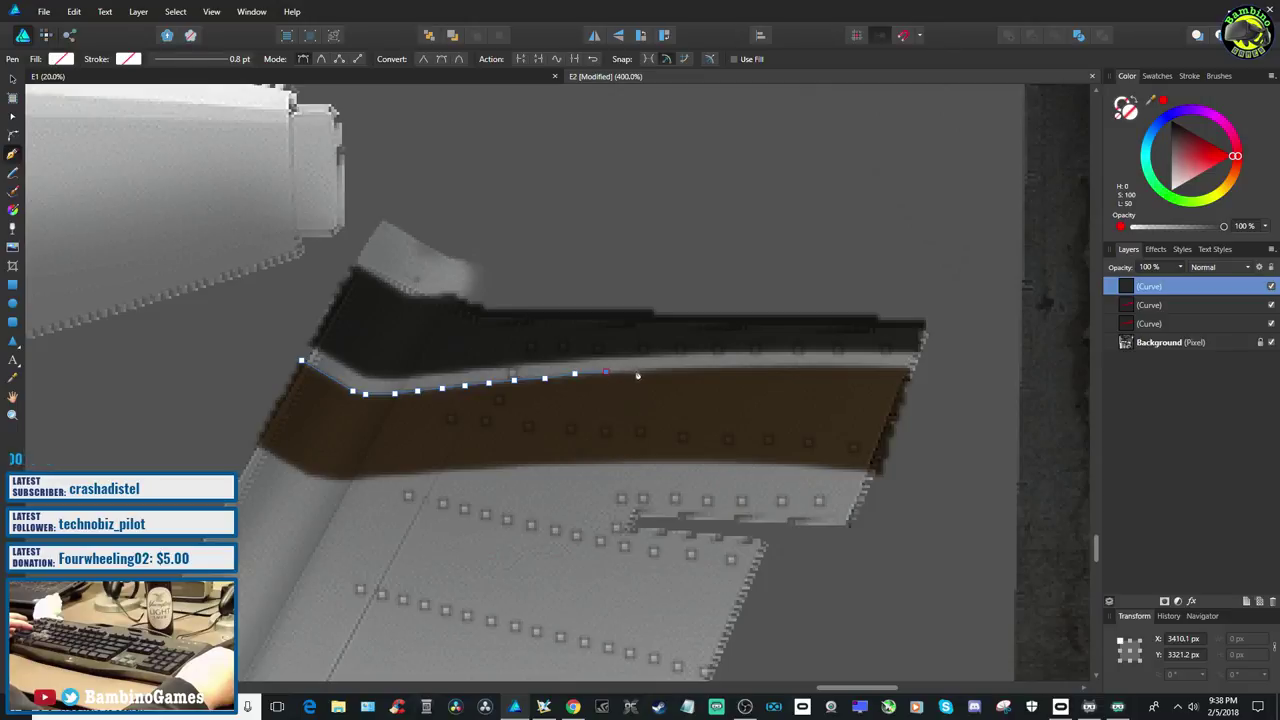
{"action": "key", "text": "BackSpace"}
{"action": "key", "text": "BackSpace"}
{"action": "left_click", "coordinate": [608, 377]}
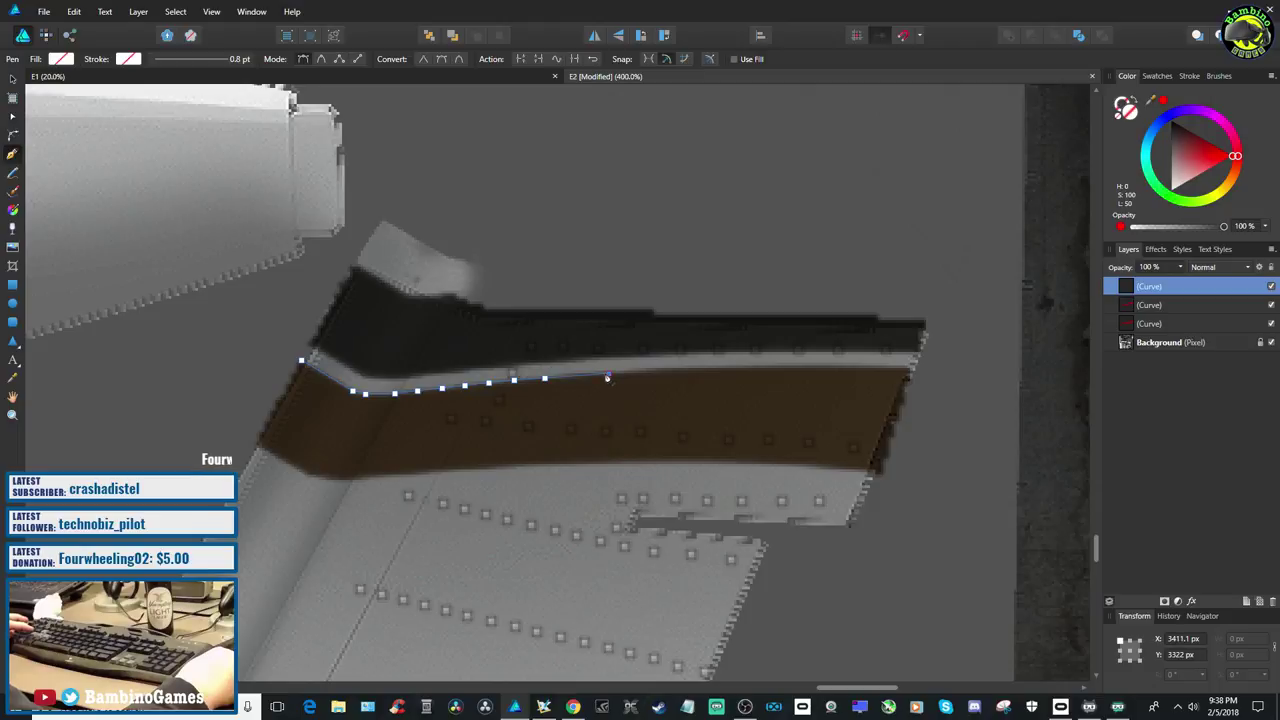
{"action": "key", "text": "BackSpace"}
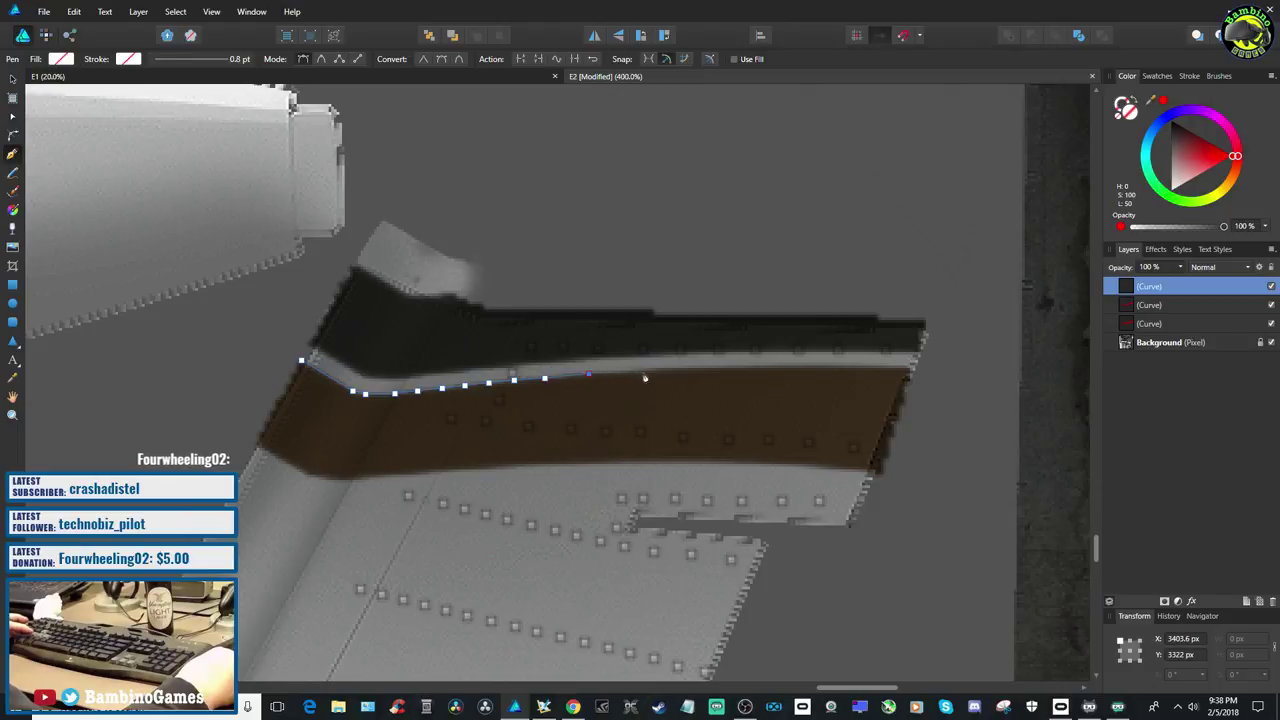
{"action": "key", "text": "BackSpace"}
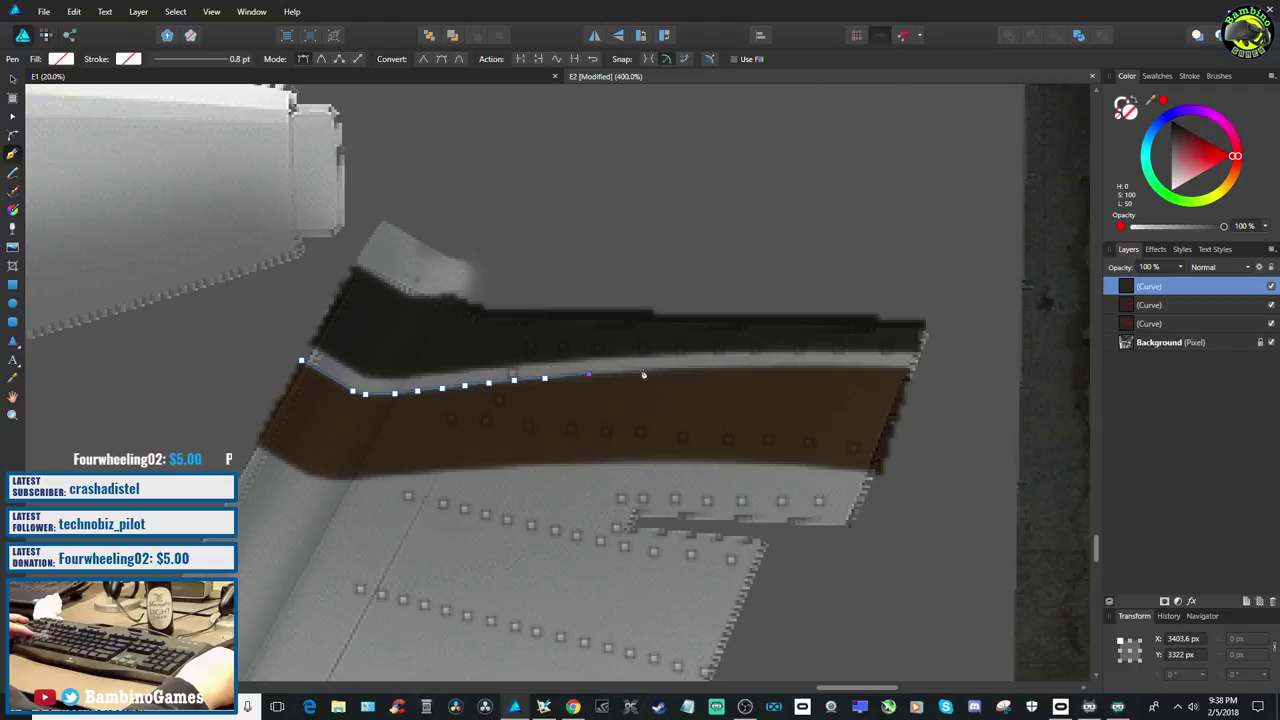
Trace the rest of the brown band's upper edge to its far corner and down its short end
{"action": "left_click", "coordinate": [684, 373]}
{"action": "left_click", "coordinate": [761, 371]}
{"action": "left_click", "coordinate": [819, 370]}
{"action": "left_click", "coordinate": [914, 370]}
{"action": "left_click", "coordinate": [881, 474]}
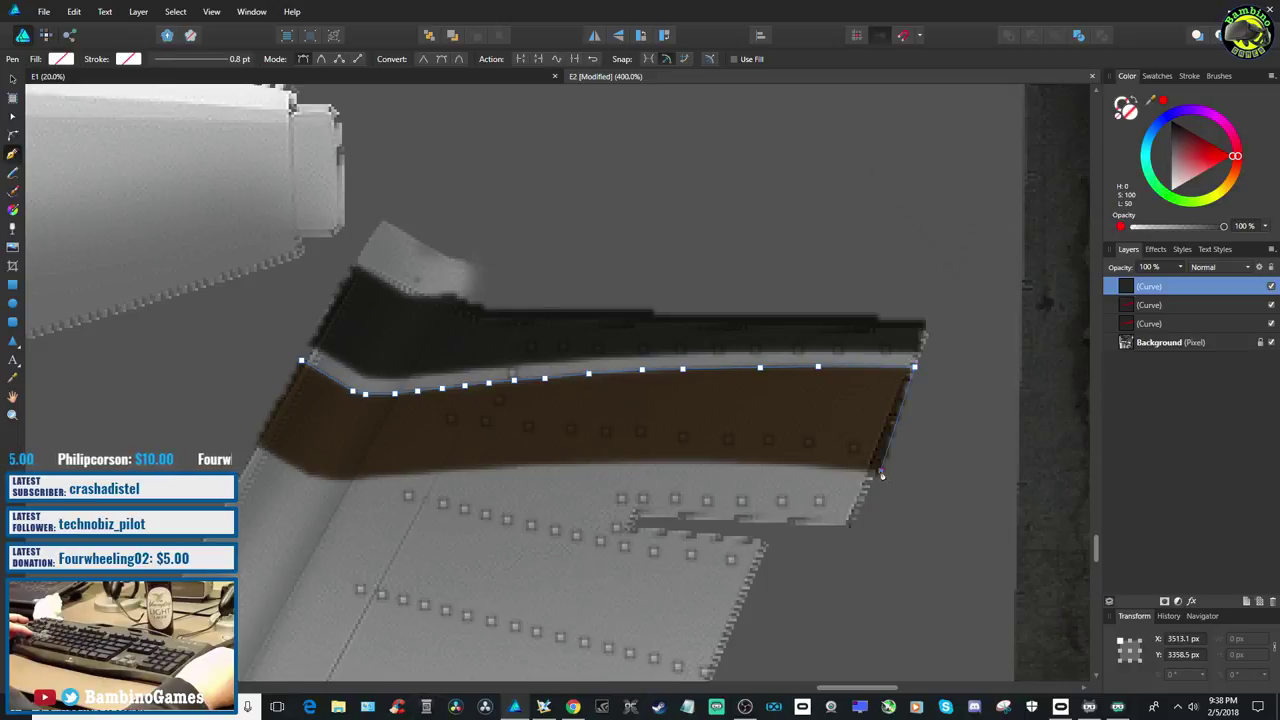
Trace the brown band's lower edge back to the front corner and close the outline at its starting point
{"action": "left_click", "coordinate": [793, 469]}
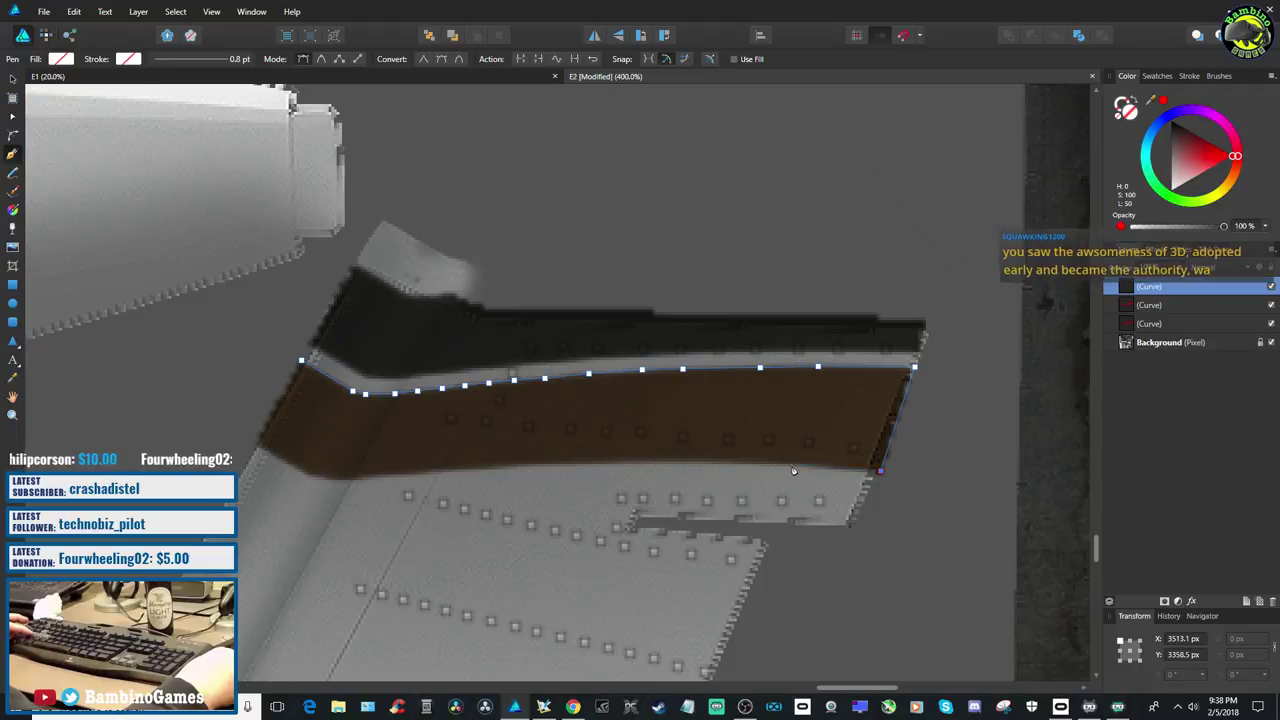
{"action": "key", "text": "ctrl+z"}
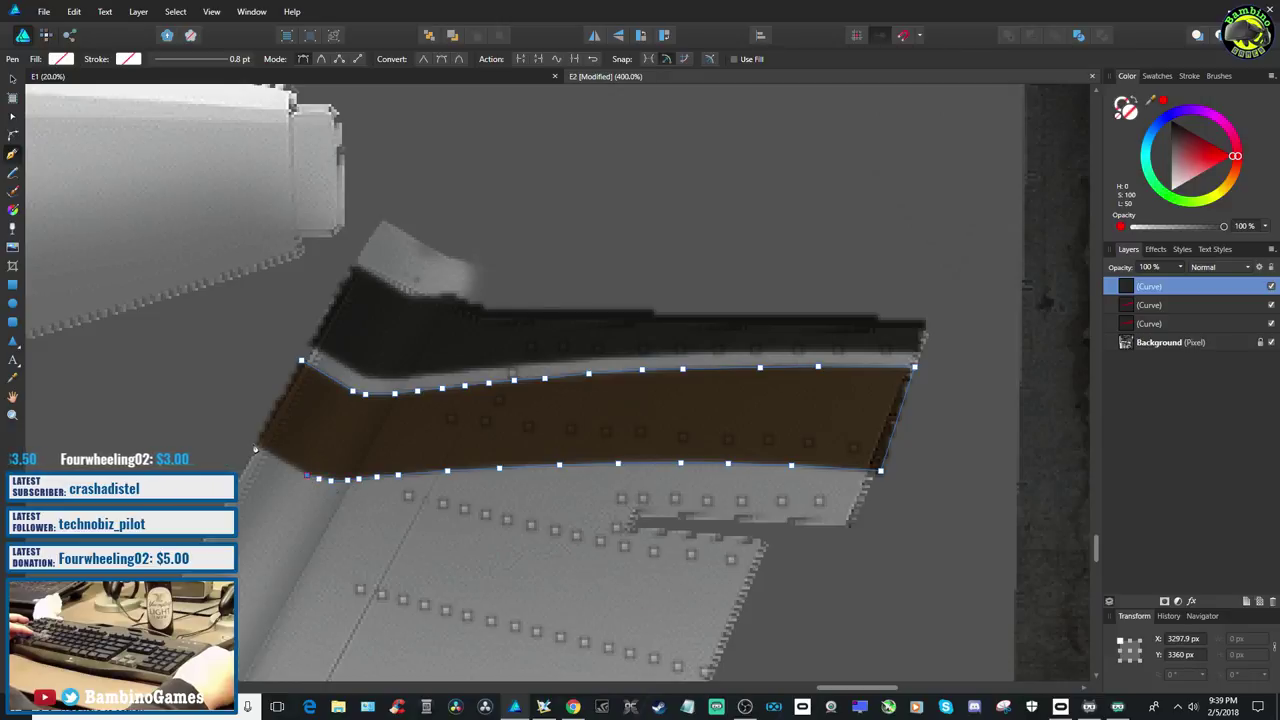
{"action": "left_click", "coordinate": [301, 360]}
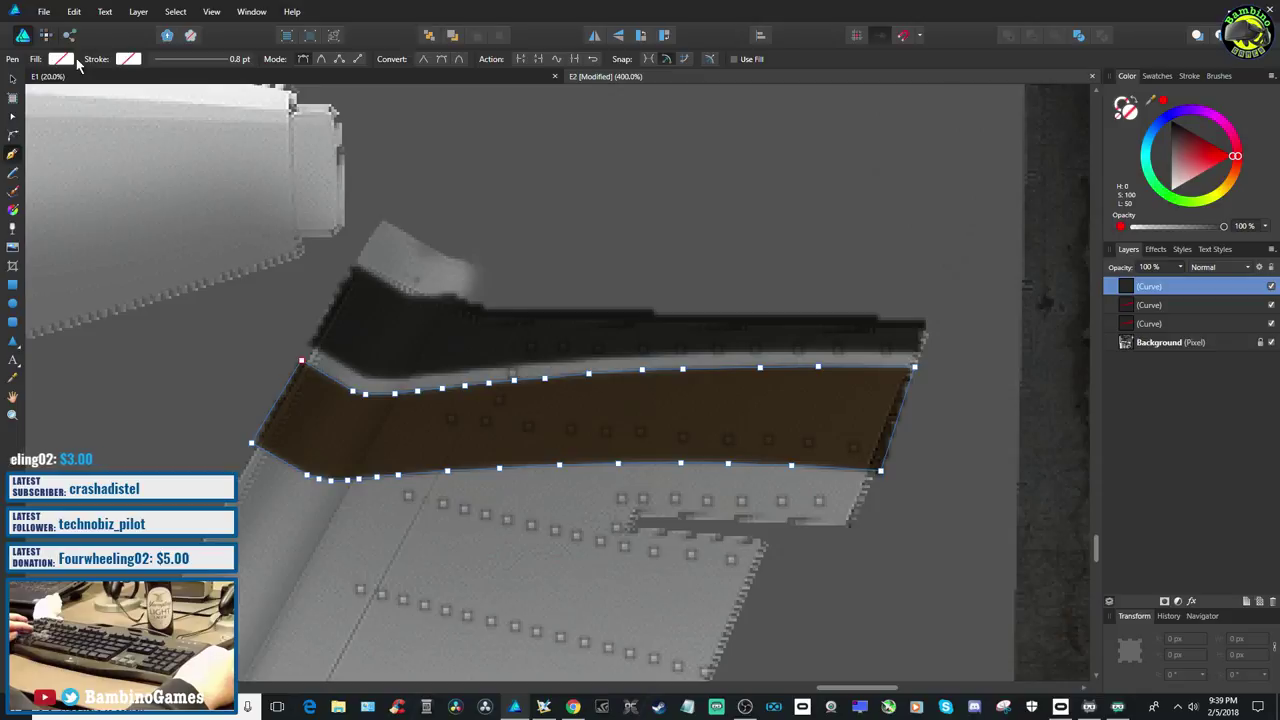
Fill the closed outline over the slanted panel's brown band with the recent red and deselect the shape
{"action": "left_click", "coordinate": [61, 60]}
{"action": "left_click", "coordinate": [44, 105]}
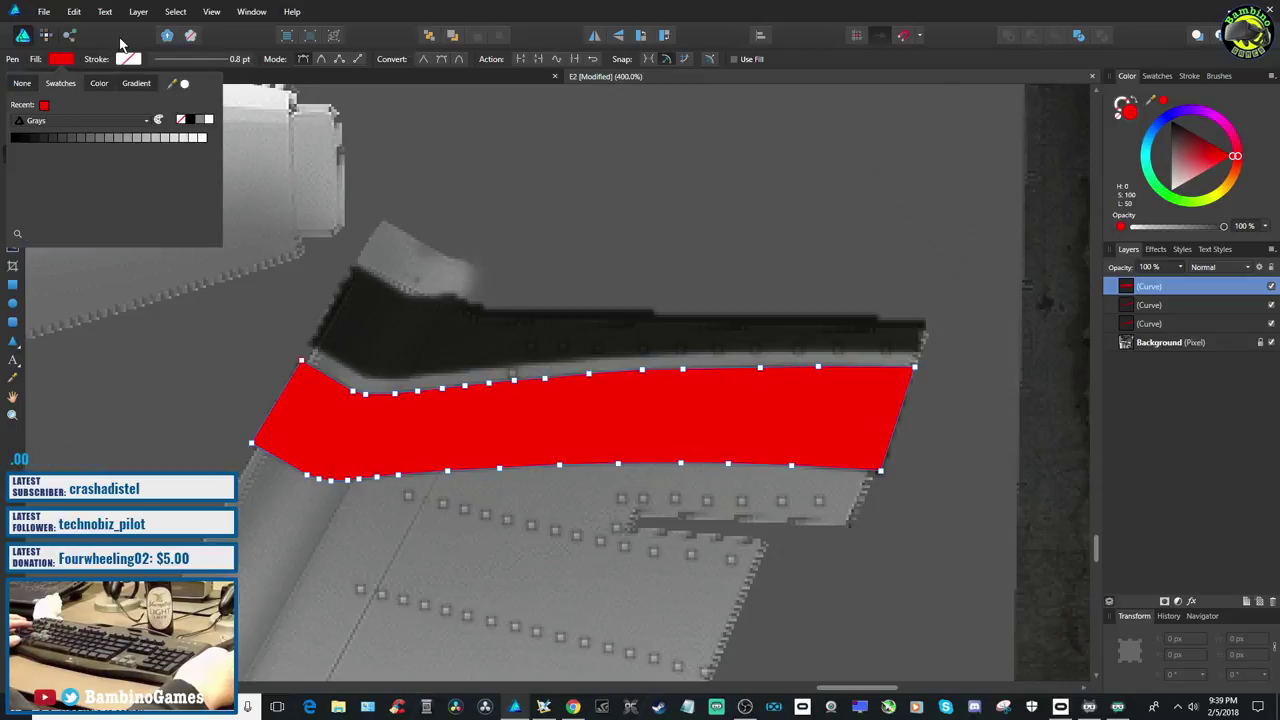
{"action": "key", "text": "ctrl+minus"}
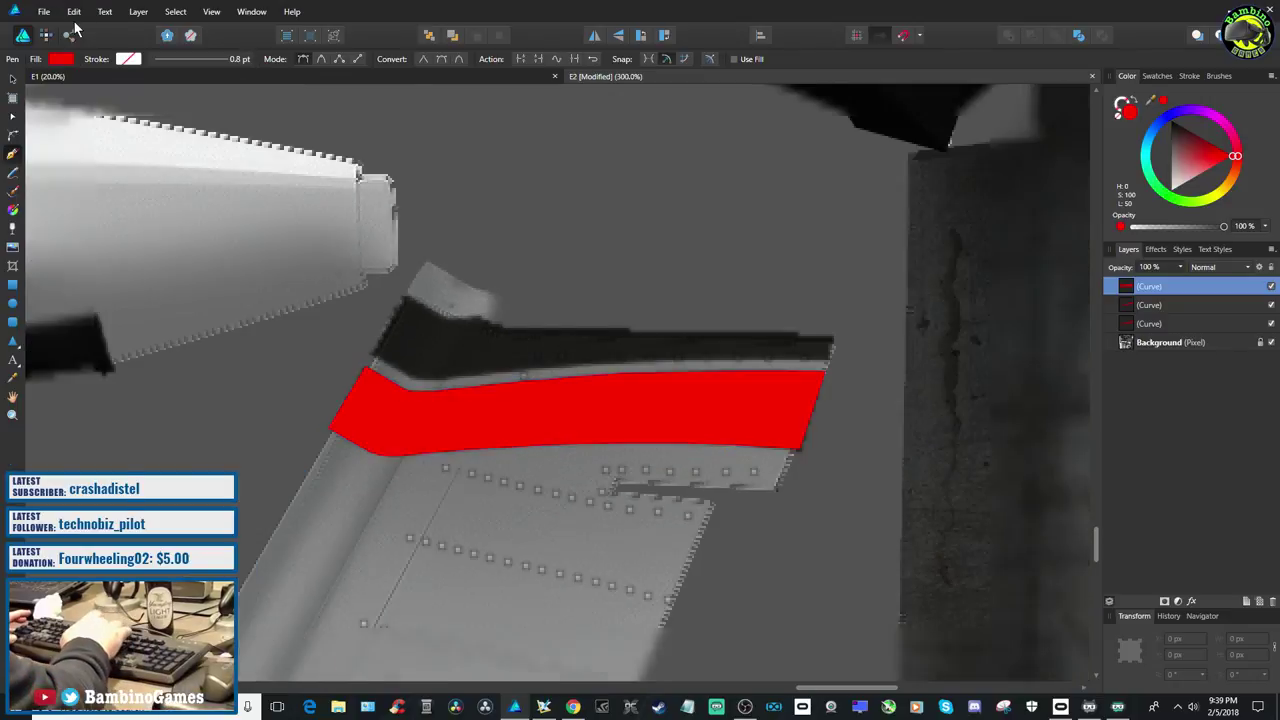
{"action": "key", "text": "ctrl+minus"}
{"action": "key", "text": "ctrl+minus"}
{"action": "key", "text": "ctrl+minus"}
{"action": "key", "text": "ctrl+minus"}
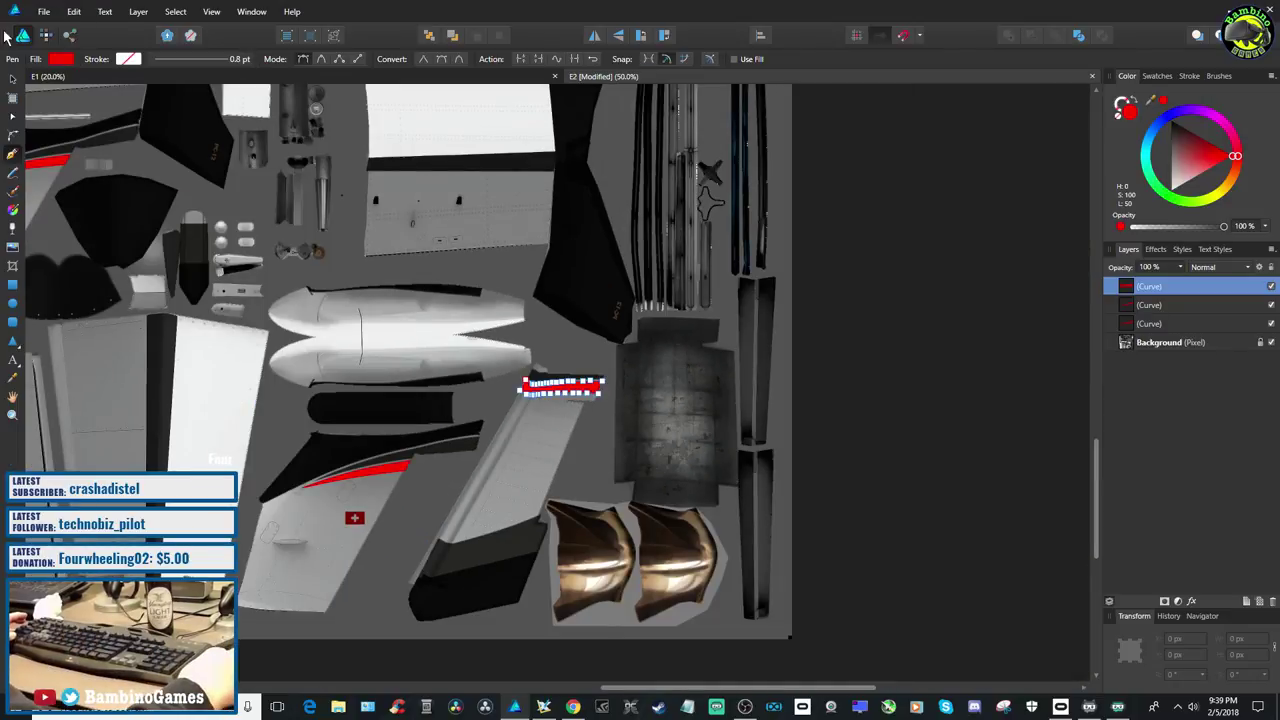
{"action": "left_click", "coordinate": [12, 80]}
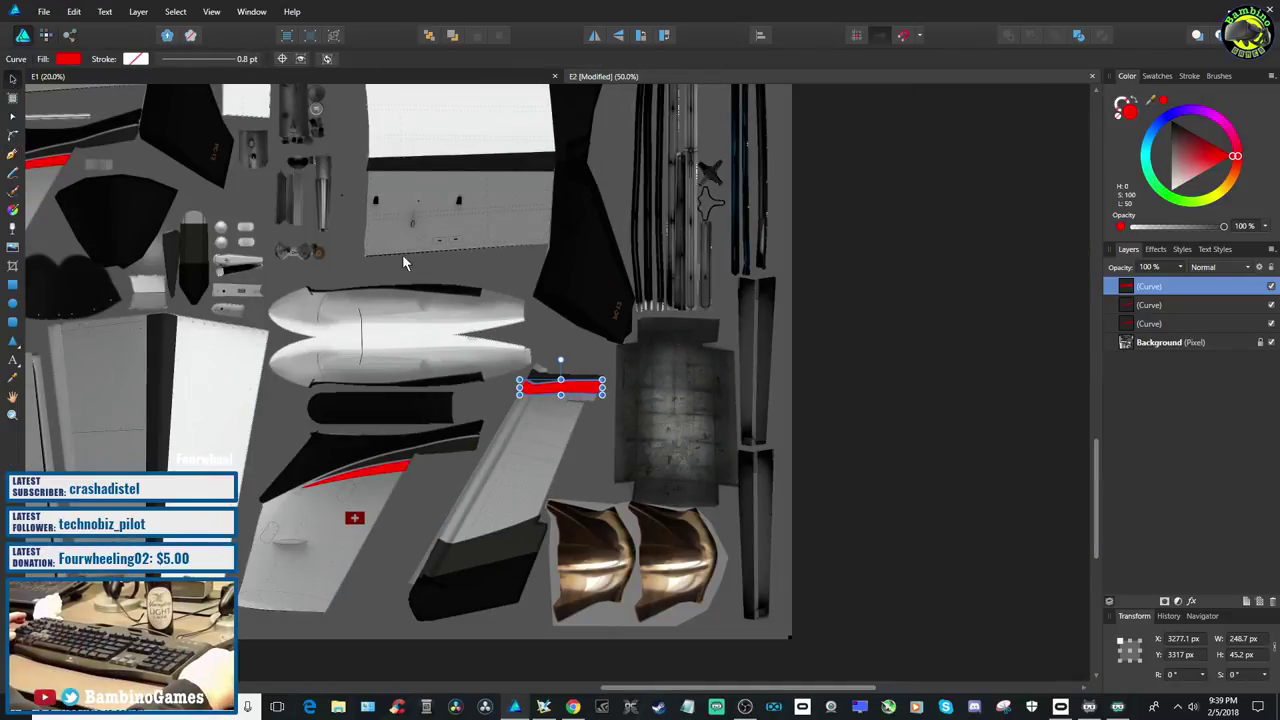
{"action": "left_click", "coordinate": [352, 246]}
Look over the whole E2 texture for panels that still have brown stripe sections
{"action": "scroll", "coordinate": [489, 480], "scroll_direction": "down", "scroll_amount": 5}
{"action": "scroll", "coordinate": [503, 538], "scroll_direction": "up", "scroll_amount": 3}
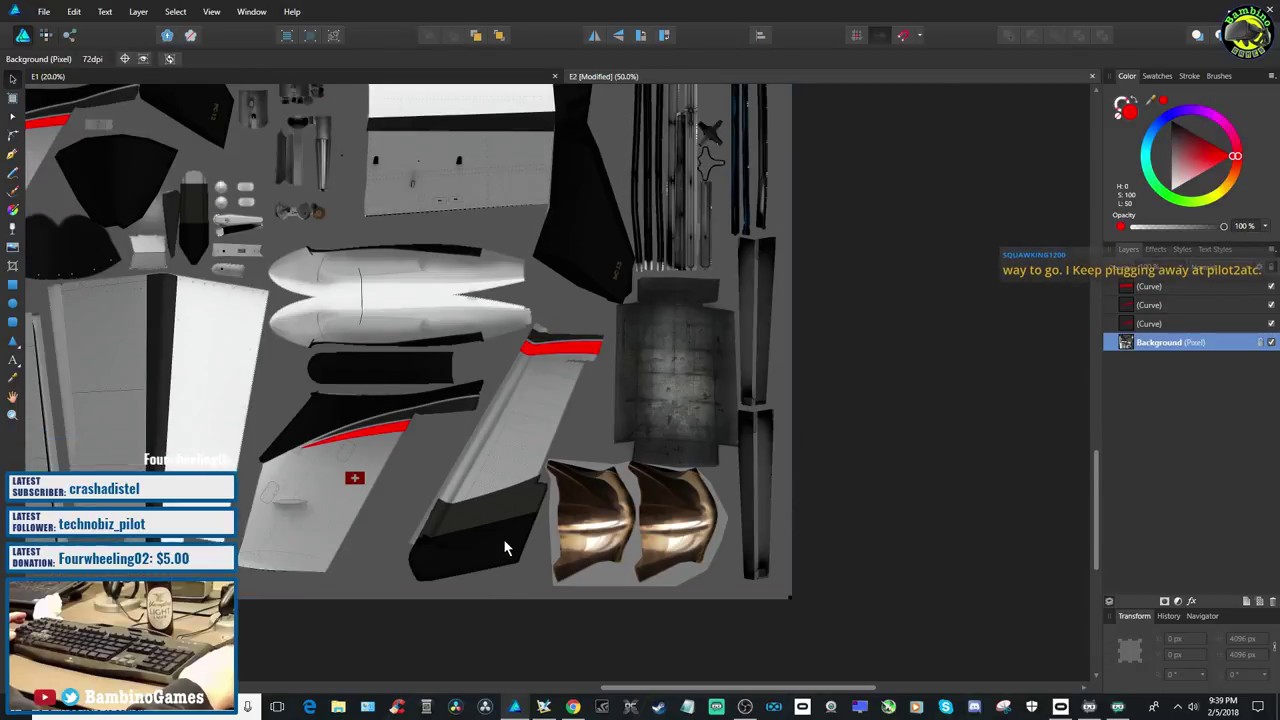
{"action": "scroll", "coordinate": [503, 538], "scroll_direction": "up", "scroll_amount": 10}
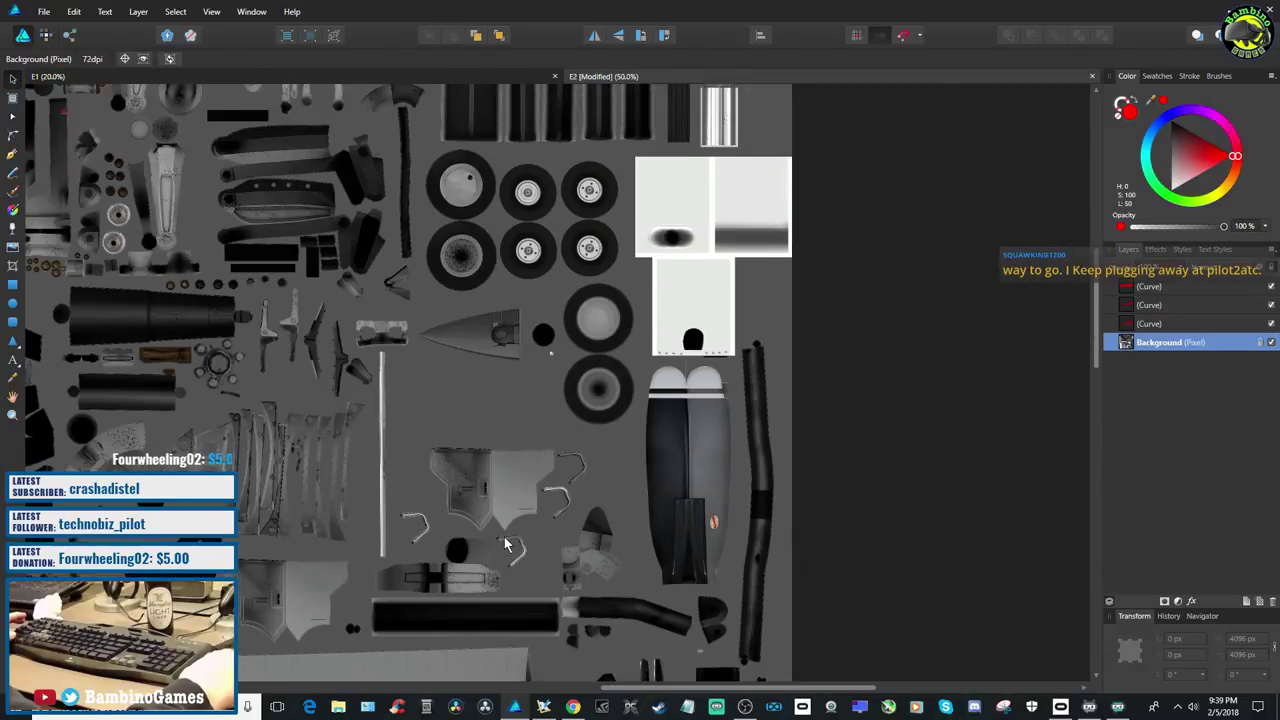
{"action": "scroll", "coordinate": [504, 537], "scroll_direction": "up", "scroll_amount": 5}
{"action": "scroll", "coordinate": [520, 571], "scroll_direction": "down", "scroll_amount": 6}
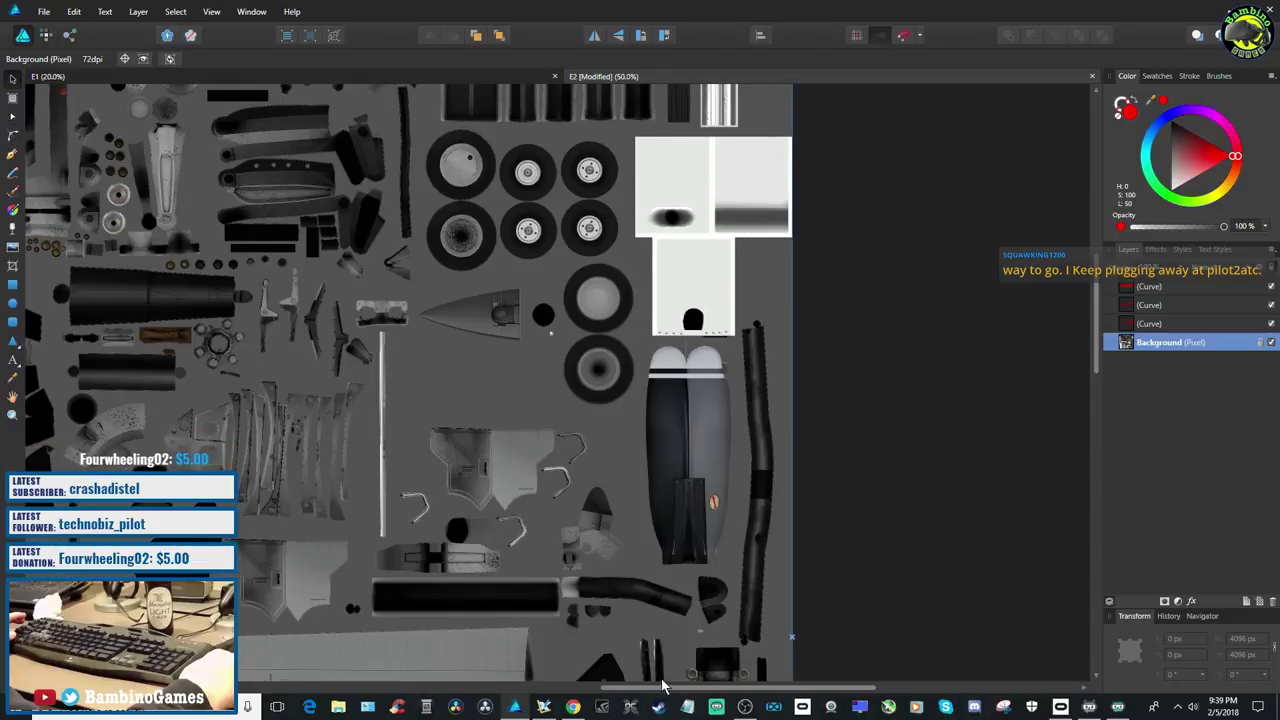
{"action": "left_click_drag", "start_coordinate": [658, 686], "coordinate": [425, 700]}
{"action": "scroll", "coordinate": [480, 629], "scroll_direction": "down", "scroll_amount": 6}
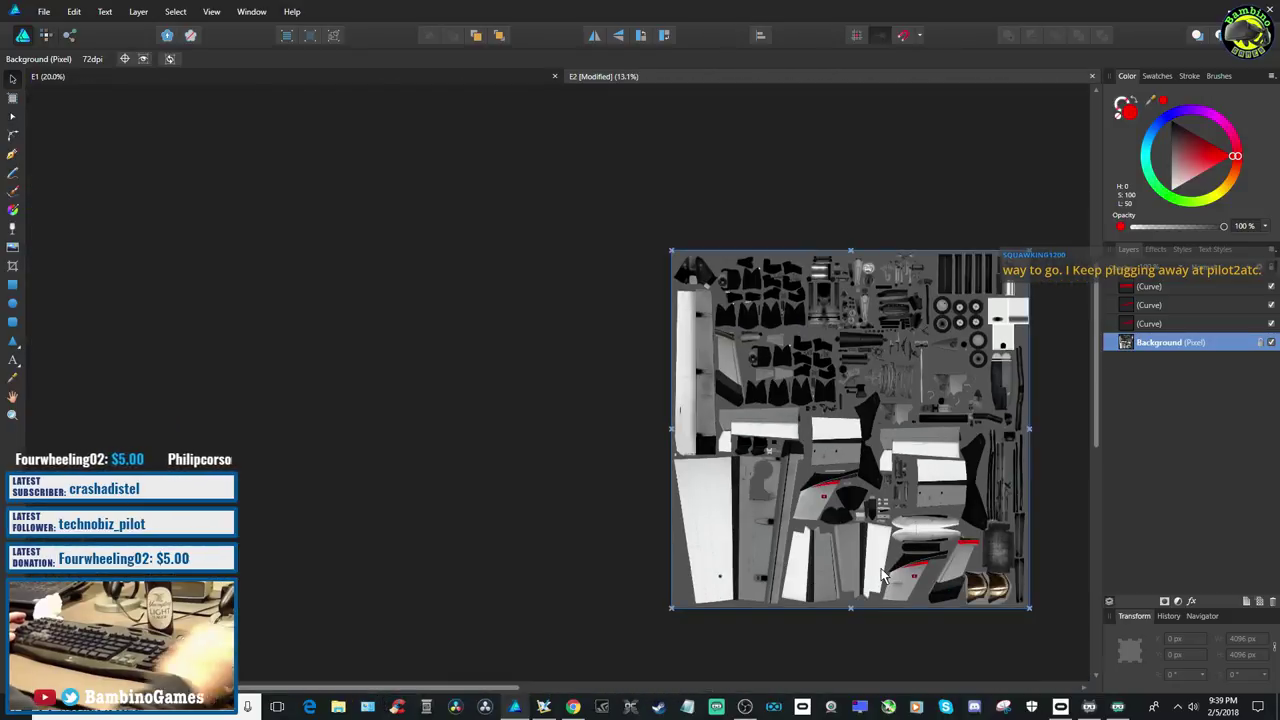
{"action": "key", "text": "ctrl+plus"}
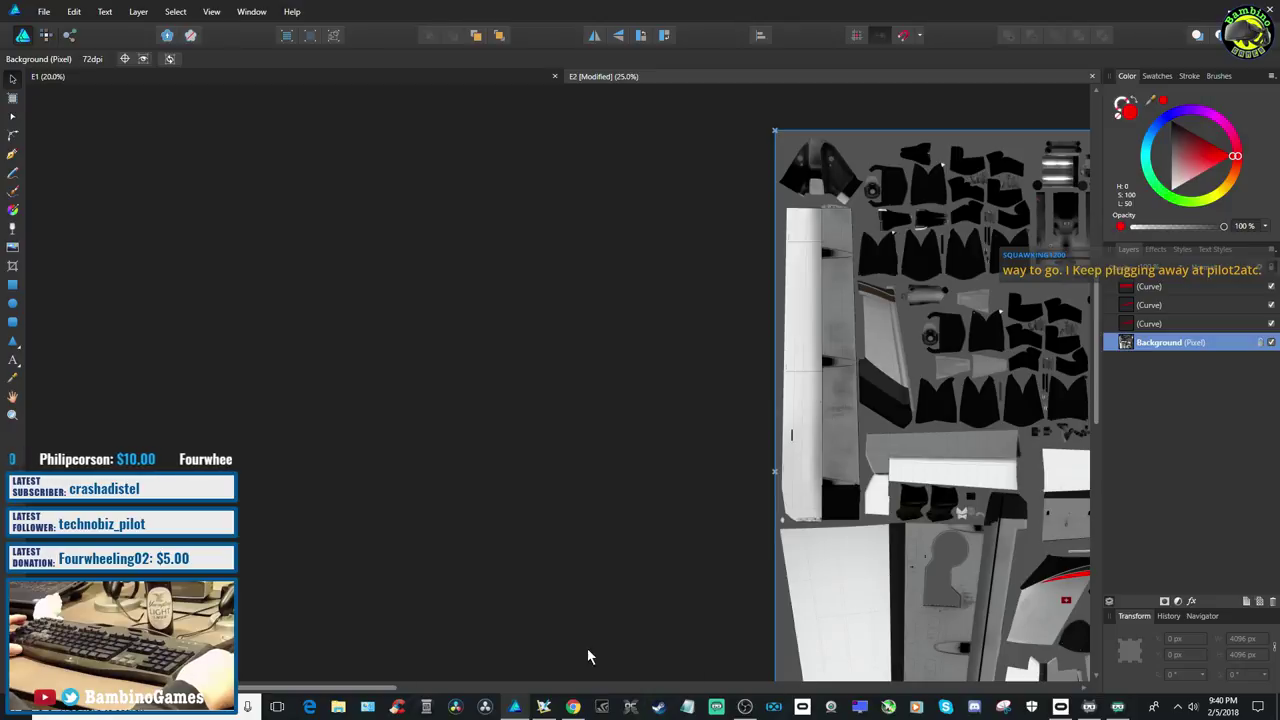
{"action": "left_click_drag", "start_coordinate": [310, 690], "coordinate": [630, 688]}
{"action": "scroll", "coordinate": [712, 552], "scroll_direction": "down", "scroll_amount": 2}
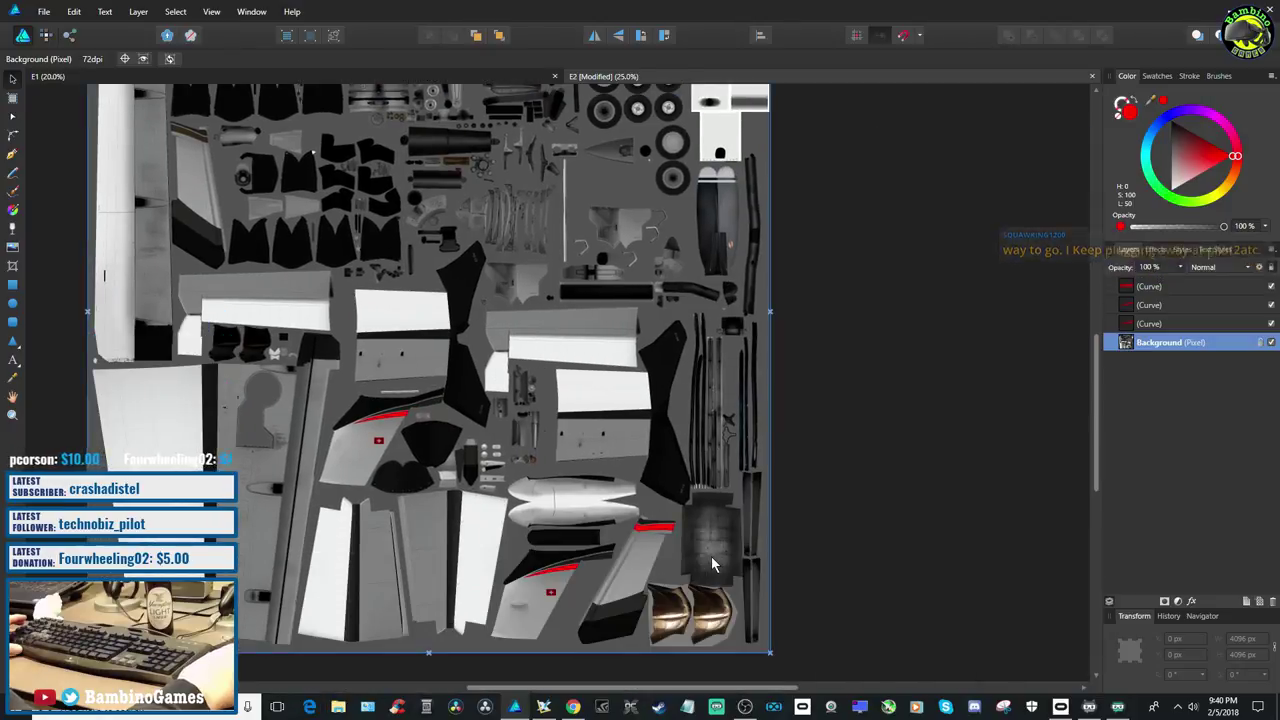
Duplicate the new red band shape and move the copy to the other slanted panel beside the long wing section
{"action": "left_click", "coordinate": [659, 528]}
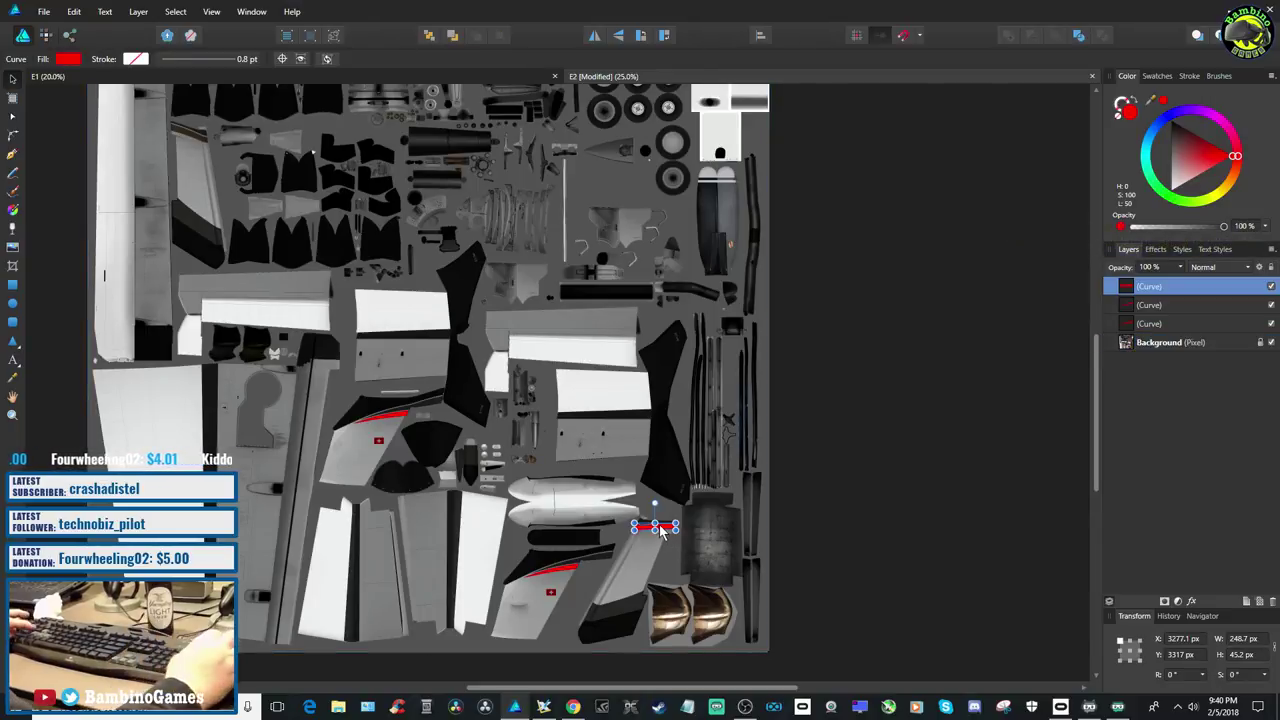
{"action": "right_click", "coordinate": [1160, 289]}
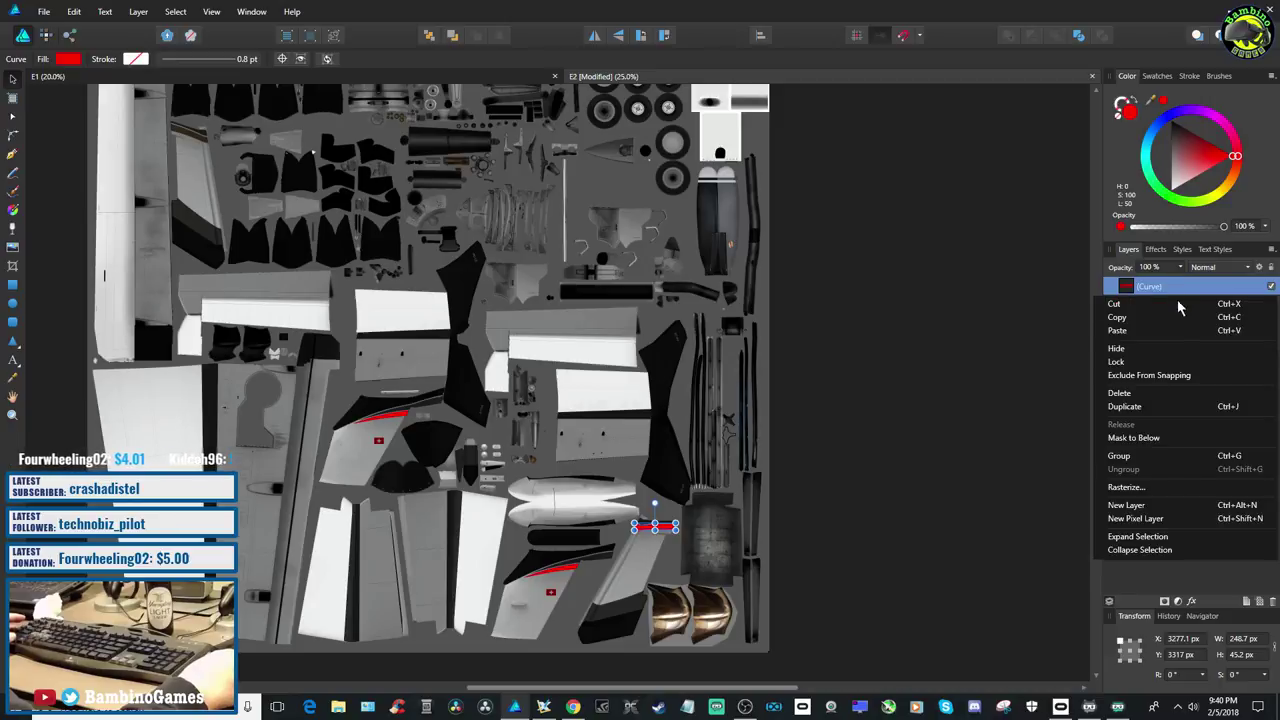
{"action": "left_click", "coordinate": [1145, 407]}
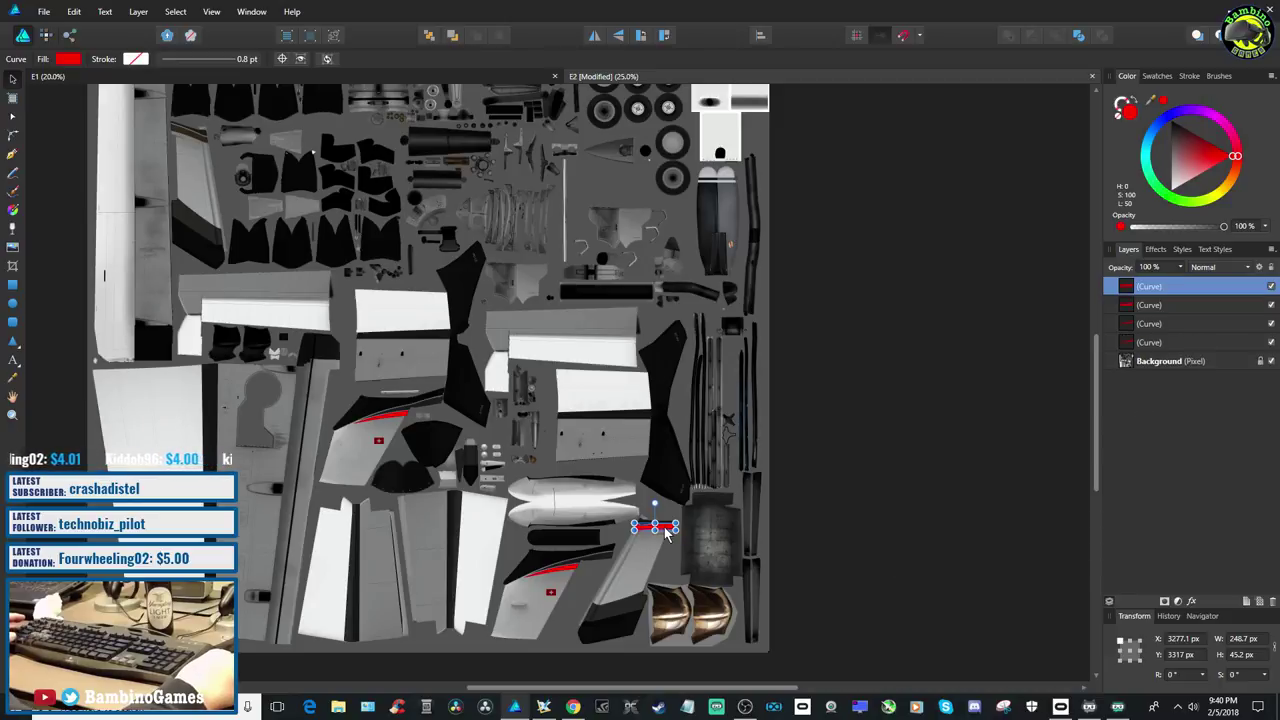
{"action": "left_click_drag", "start_coordinate": [655, 526], "coordinate": [184, 152]}
Try fitting the red copy over this panel's brown band by flipping it horizontally and rotating it to about -23.8°
{"action": "scroll", "coordinate": [220, 300], "scroll_direction": "up", "scroll_amount": 3}
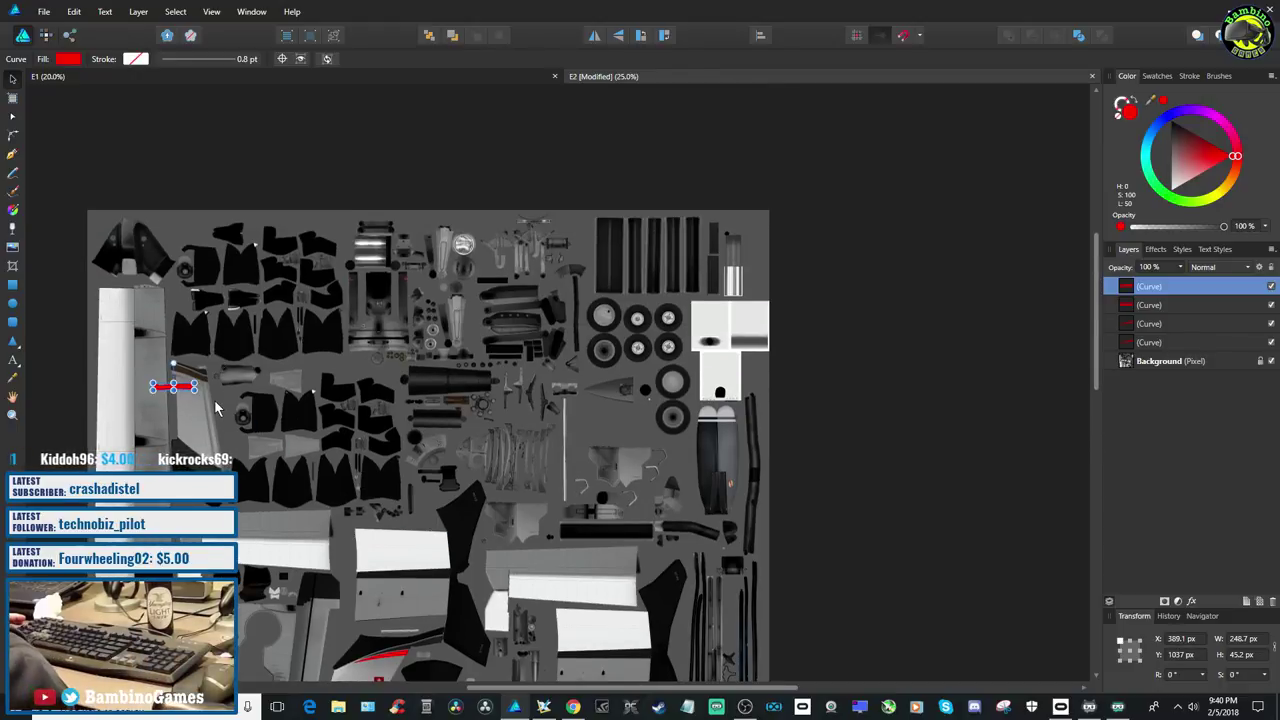
{"action": "key", "text": "ctrl+plus"}
{"action": "key", "text": "ctrl+plus"}
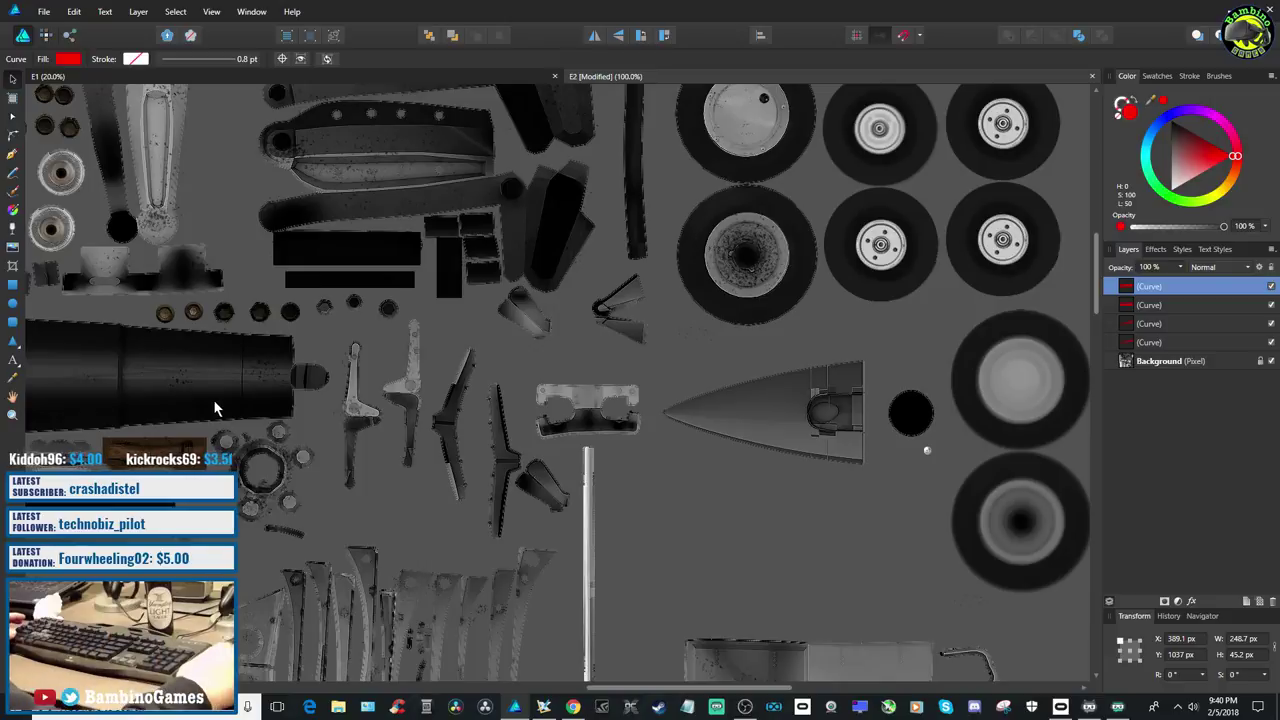
{"action": "left_click_drag", "start_coordinate": [637, 690], "coordinate": [345, 690]}
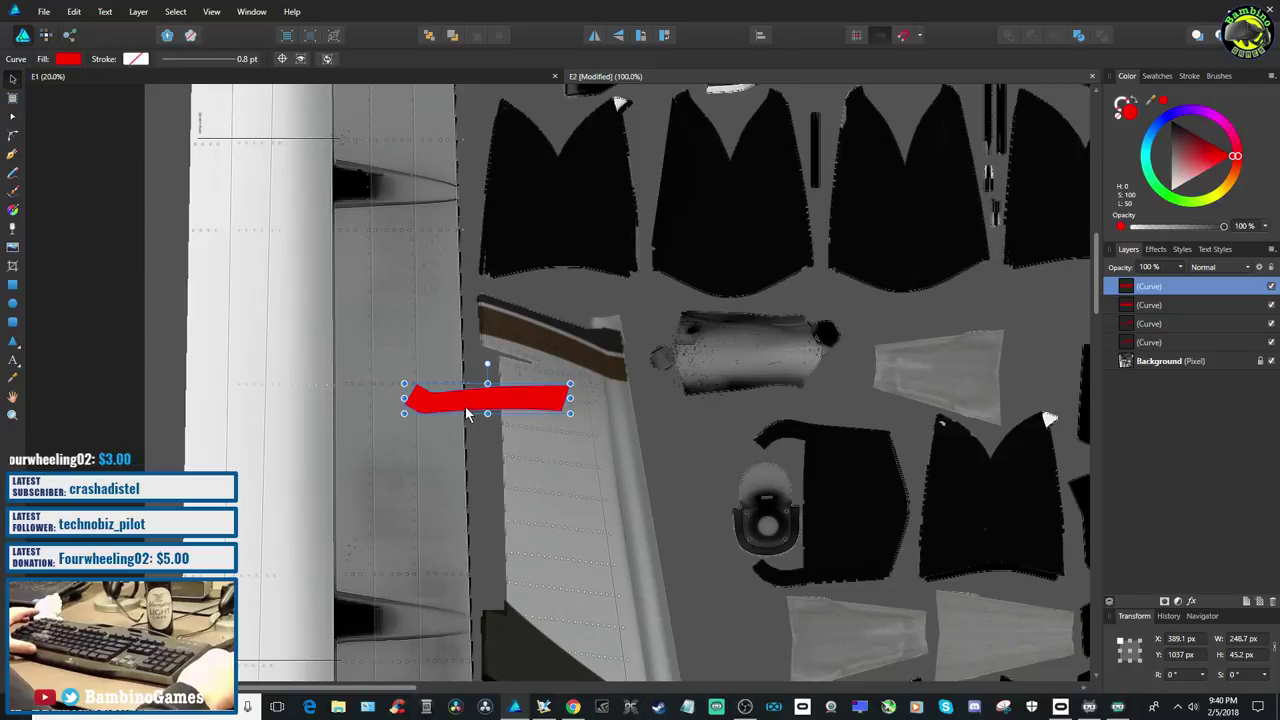
{"action": "right_click", "coordinate": [466, 408]}
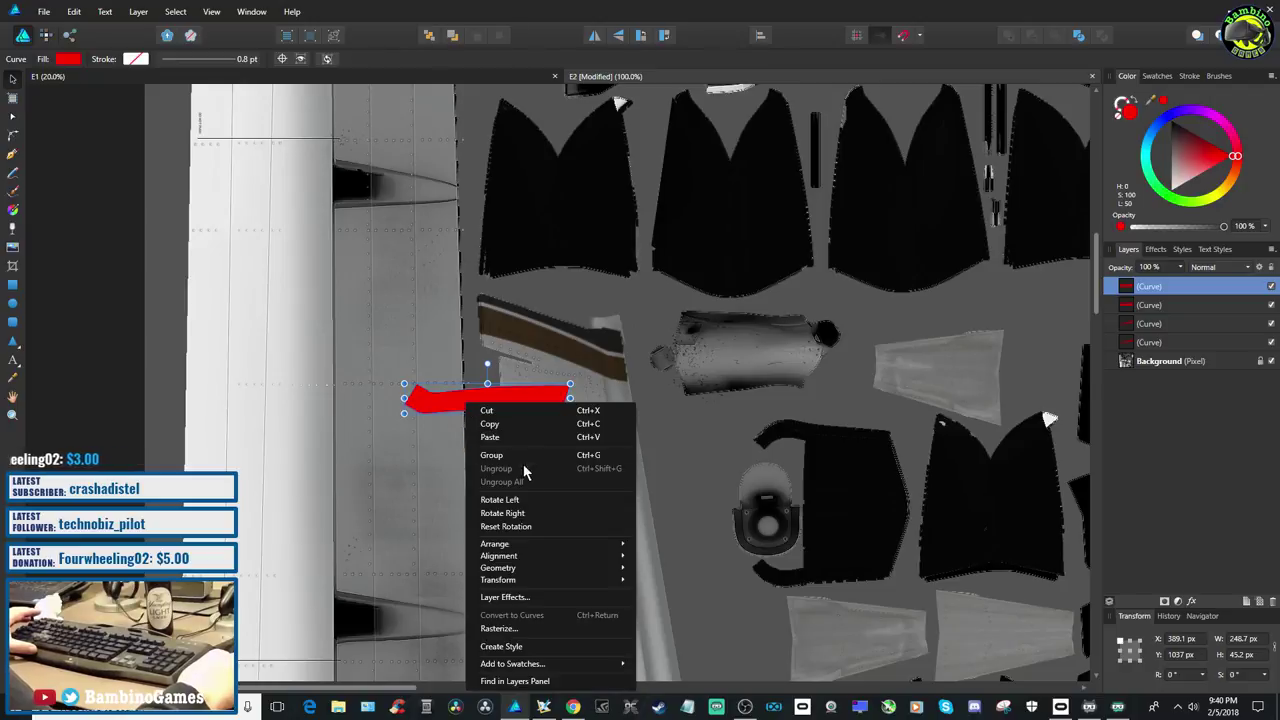
{"action": "mouse_move", "coordinate": [537, 580]}
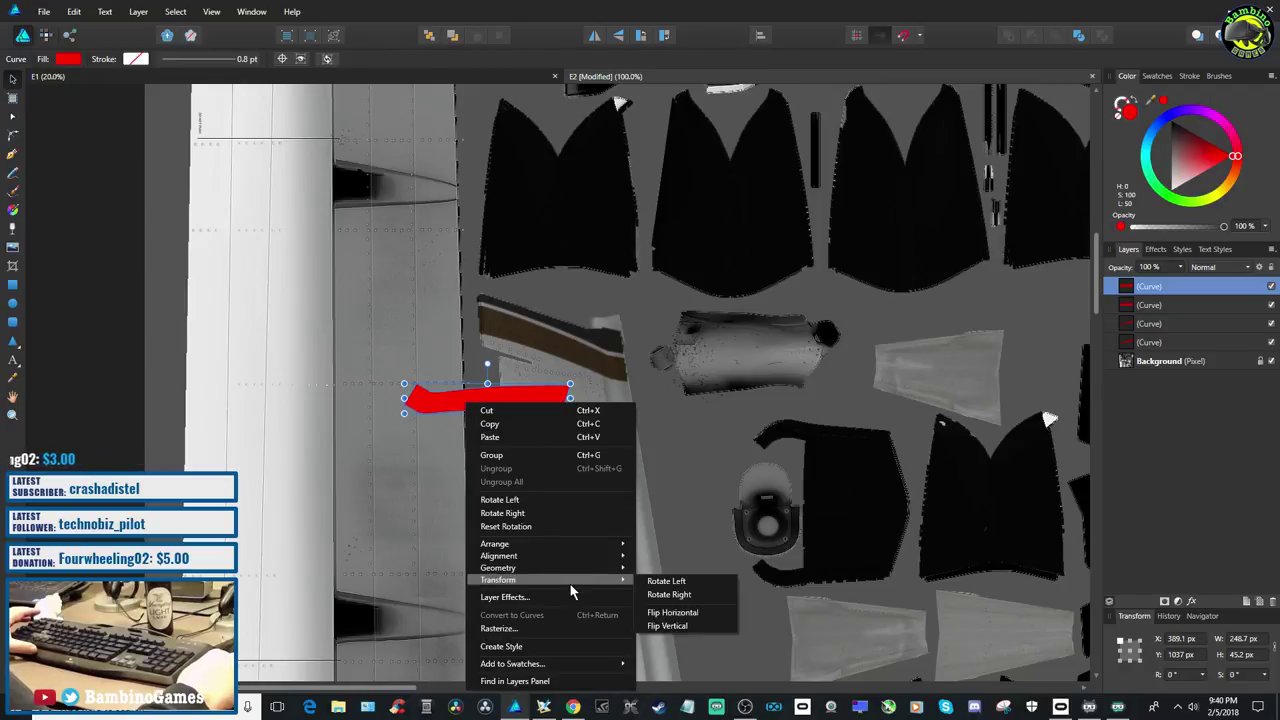
{"action": "left_click", "coordinate": [683, 611]}
{"action": "left_click_drag", "start_coordinate": [509, 418], "coordinate": [664, 379]}
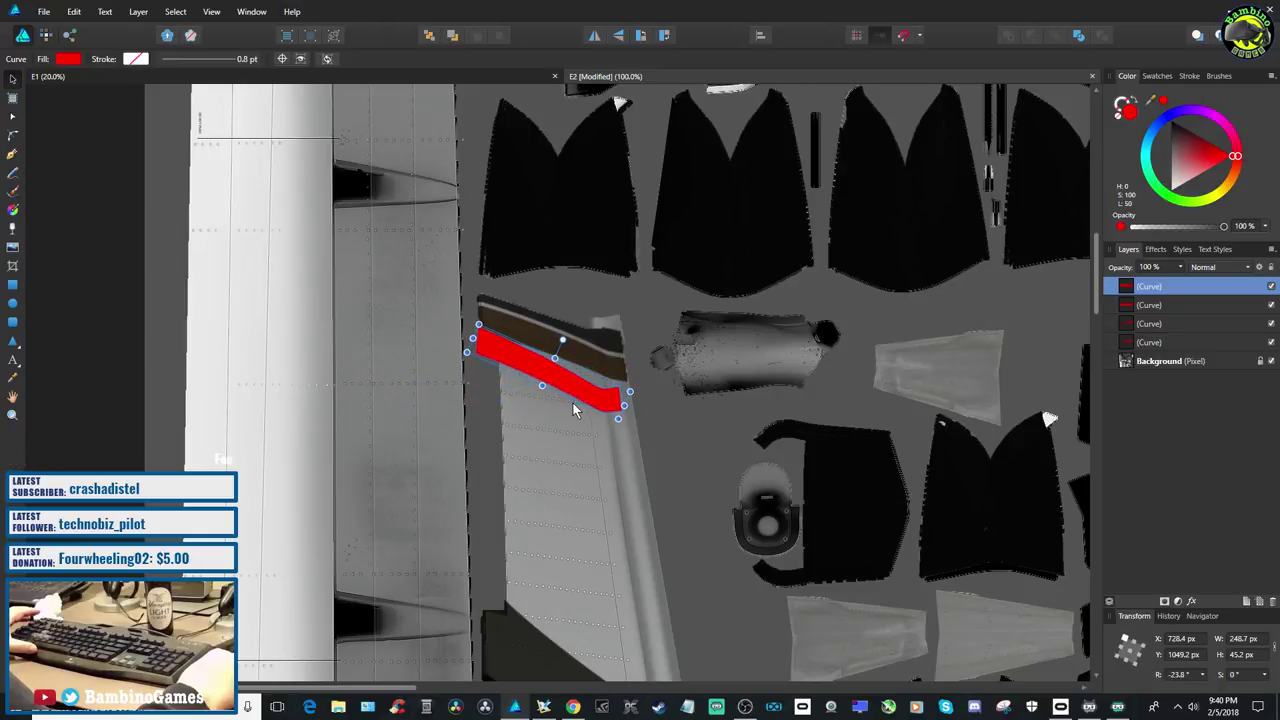
{"action": "left_click_drag", "start_coordinate": [588, 403], "coordinate": [593, 380]}
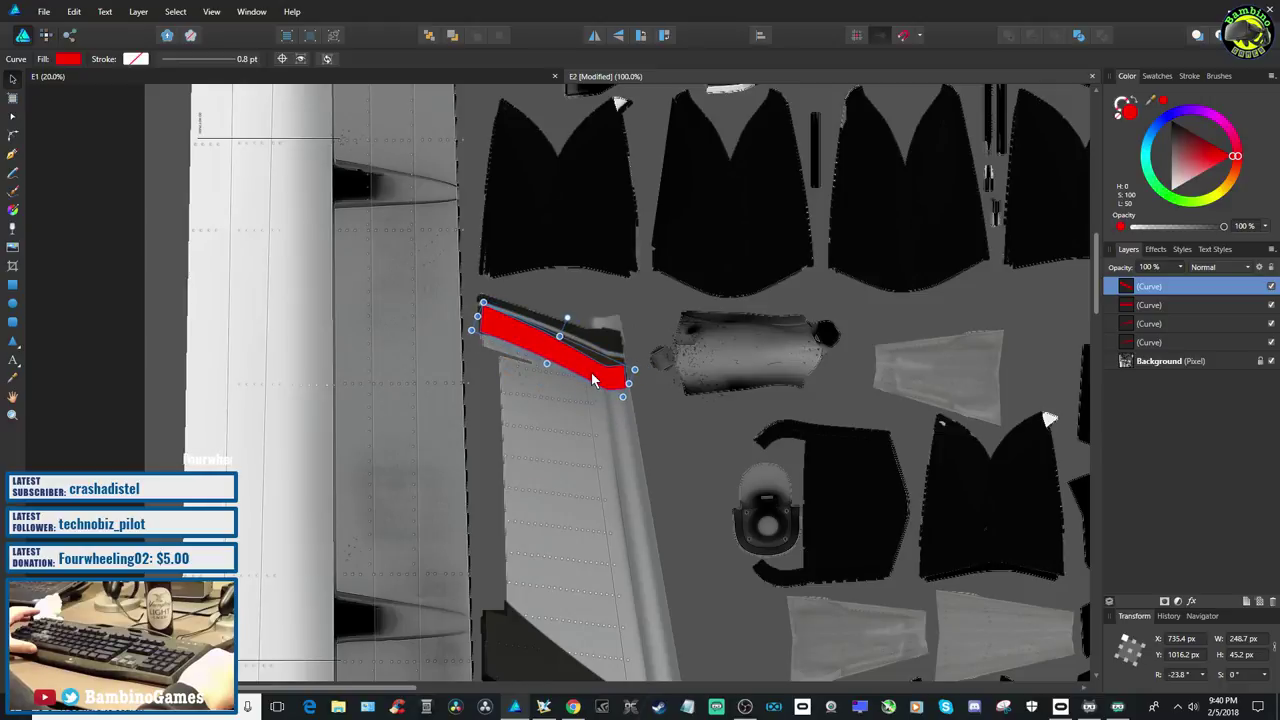
{"action": "left_click", "coordinate": [648, 368]}
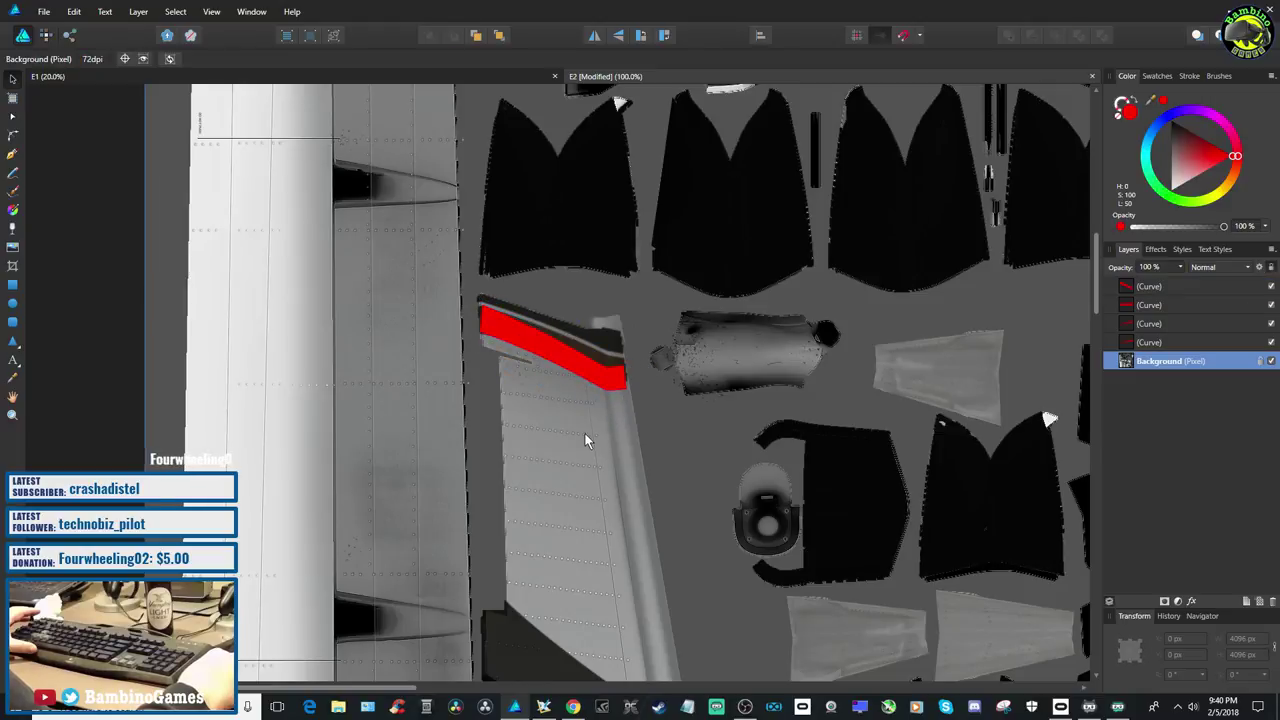
Try flipping the red copy vertically below the brown band, and delete the copy
{"action": "left_click", "coordinate": [573, 378]}
{"action": "left_click_drag", "start_coordinate": [573, 378], "coordinate": [571, 415]}
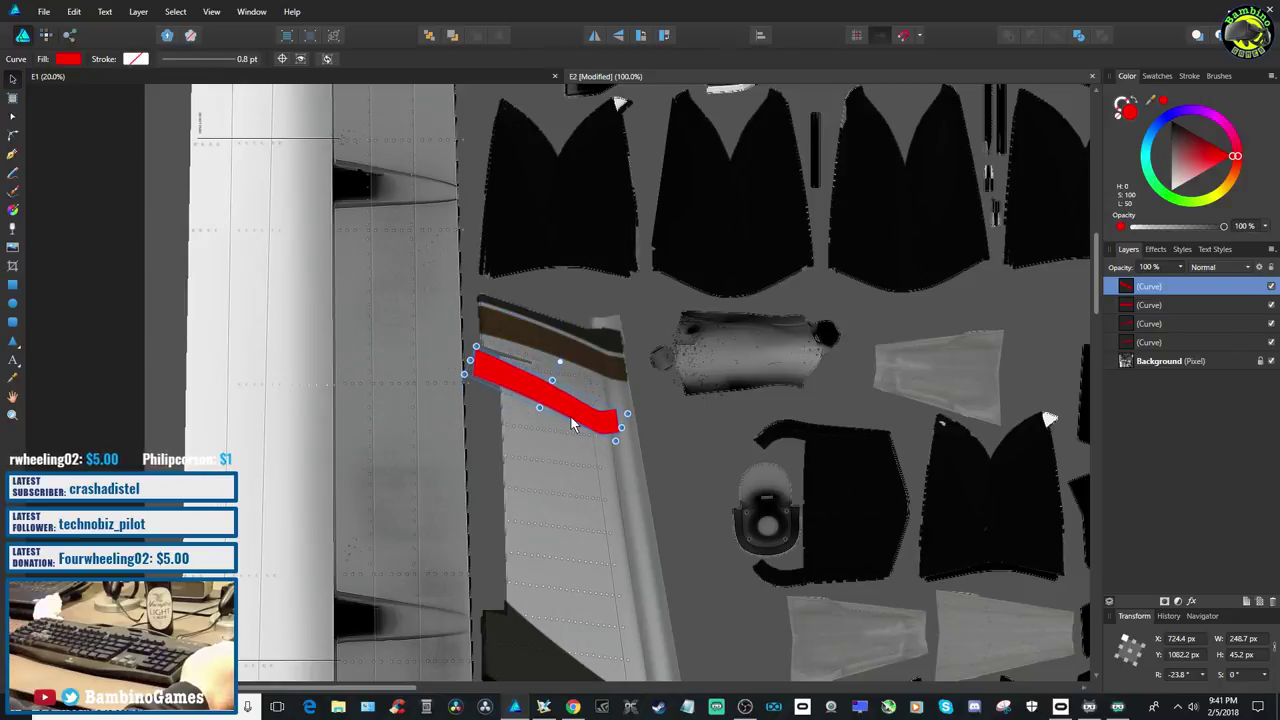
{"action": "right_click", "coordinate": [577, 416]}
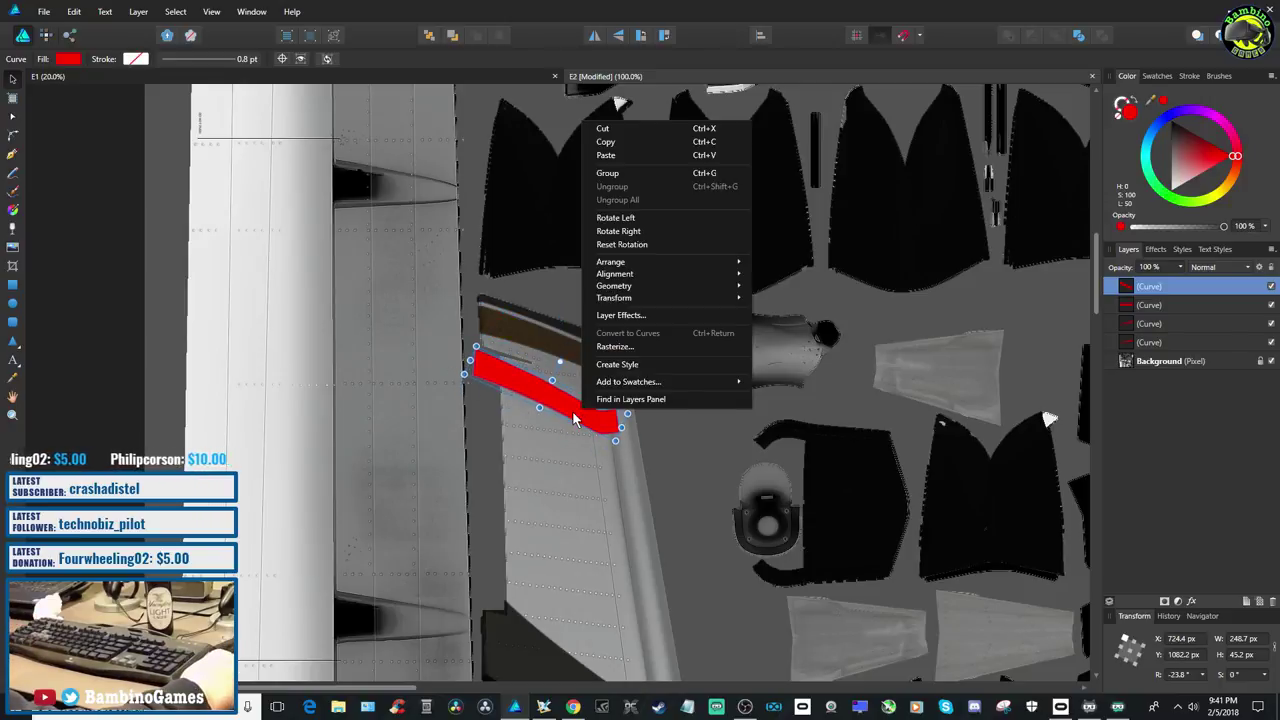
{"action": "key", "text": "Escape"}
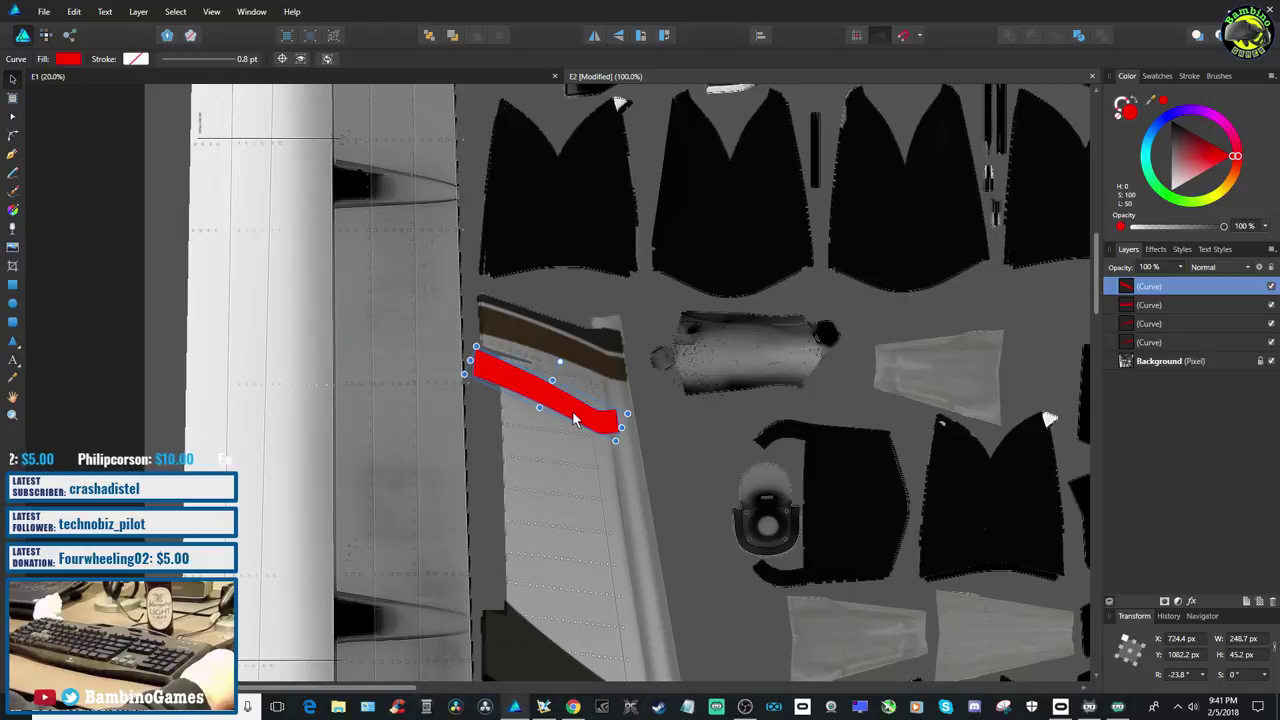
{"action": "right_click", "coordinate": [575, 420]}
{"action": "mouse_move", "coordinate": [716, 290]}
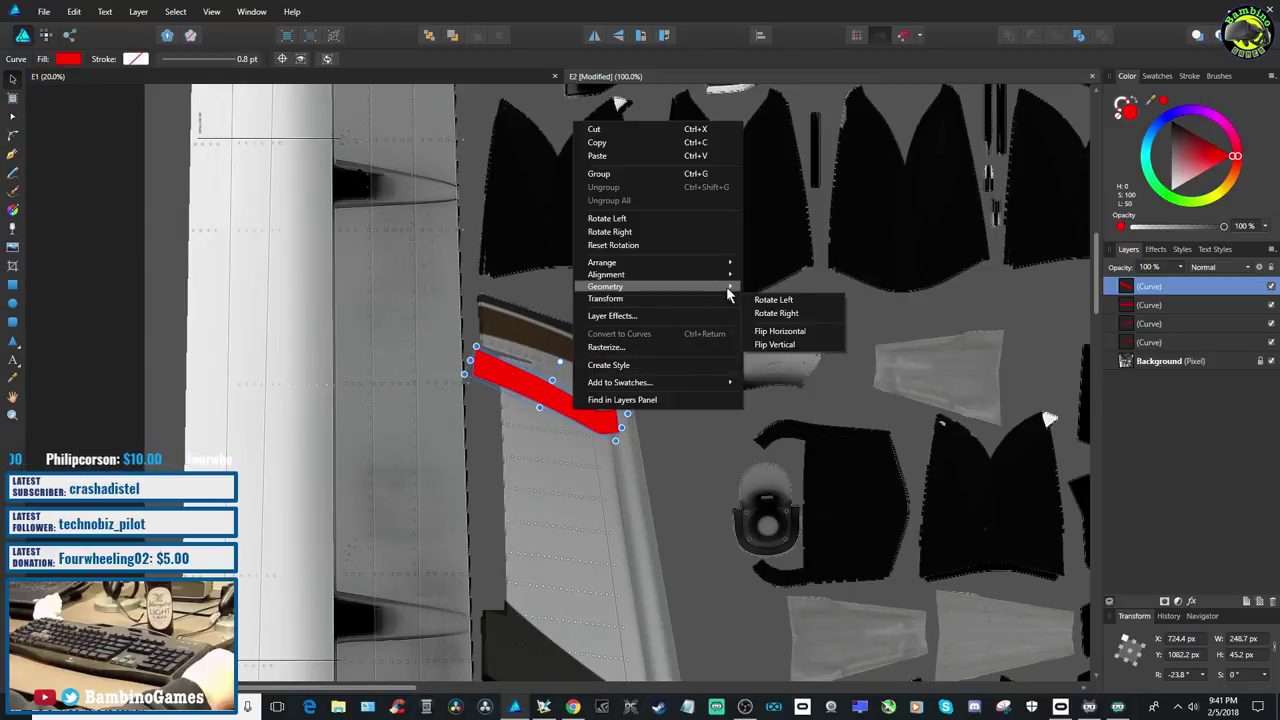
{"action": "left_click", "coordinate": [775, 344]}
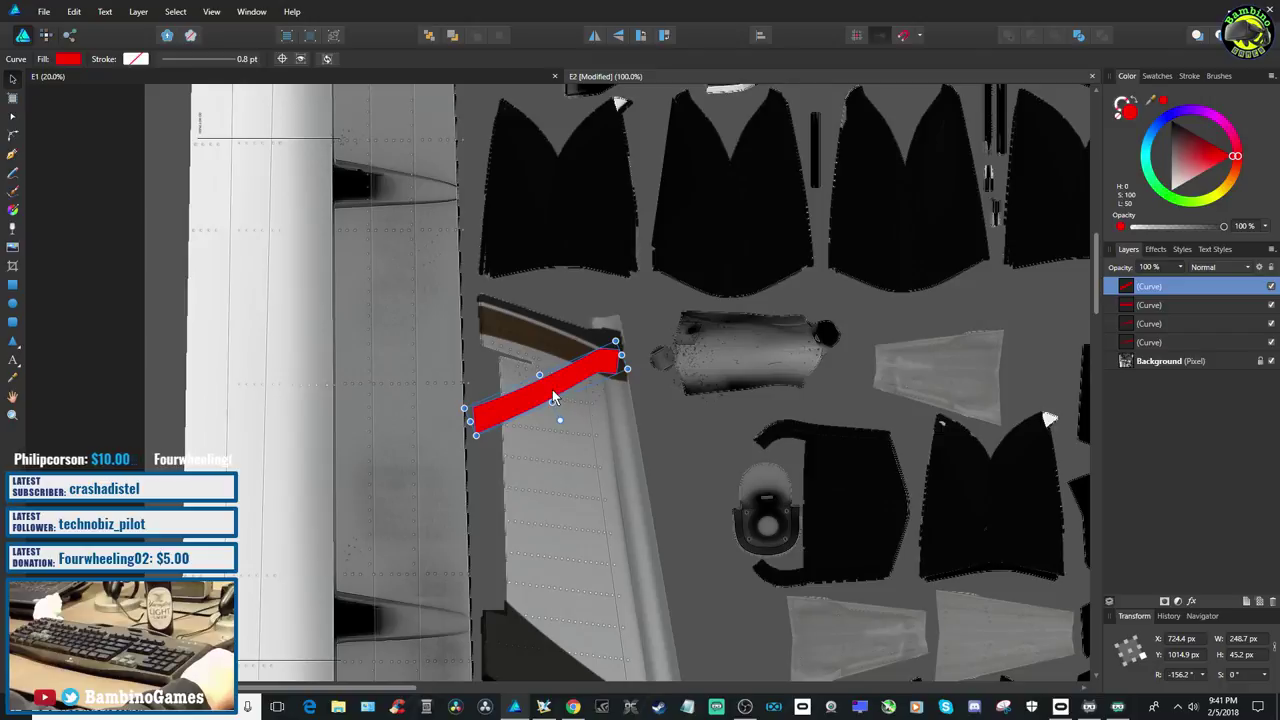
{"action": "right_click", "coordinate": [1155, 290]}
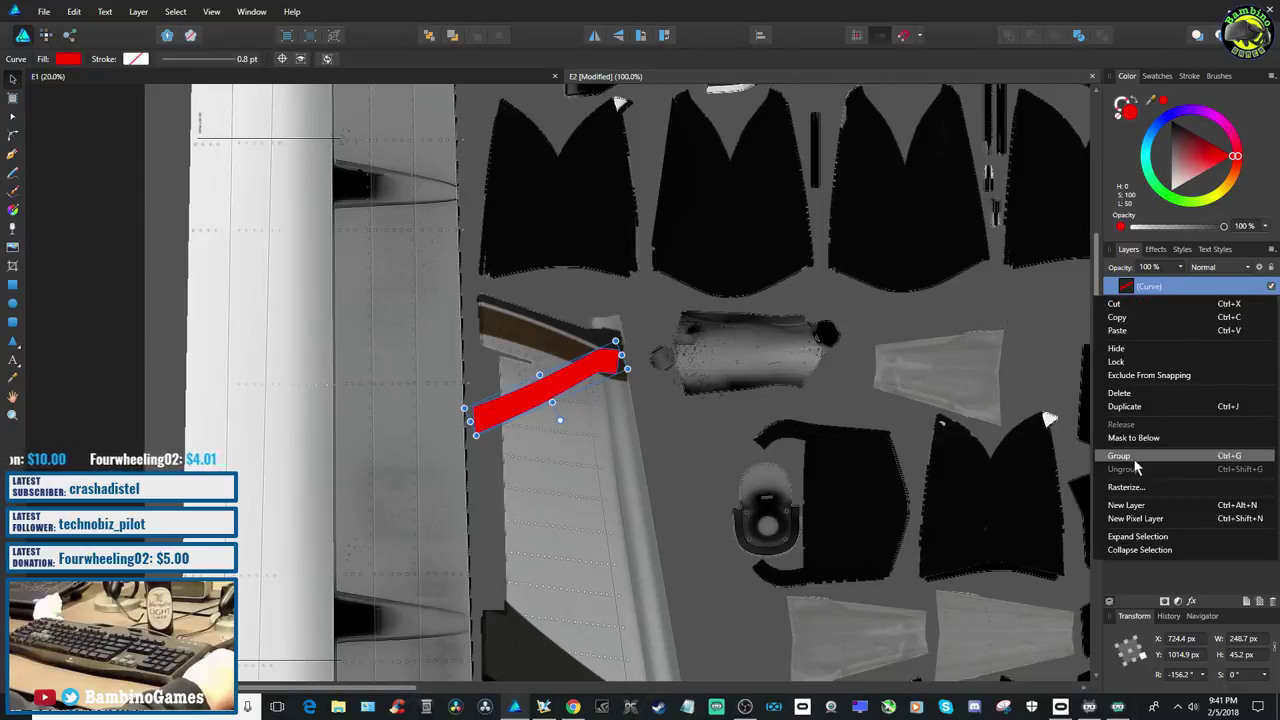
{"action": "left_click", "coordinate": [1129, 398]}
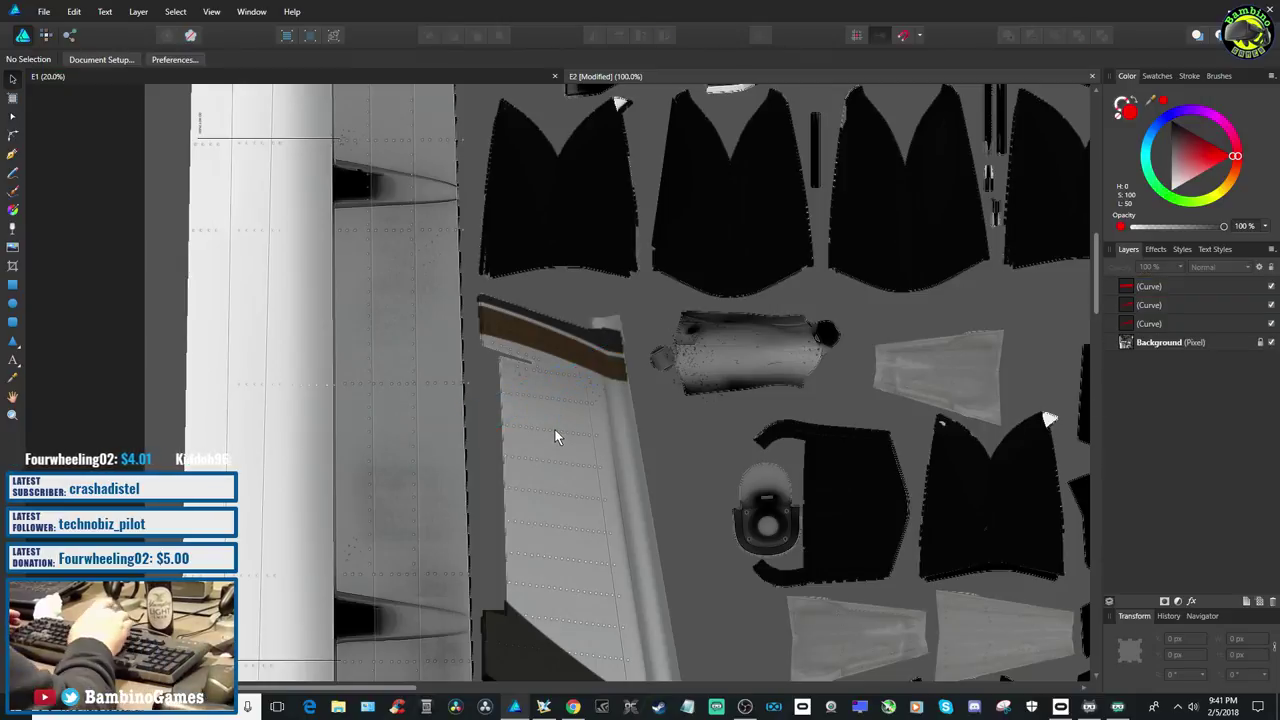
Trace the upper edge of the brown band on the slanted panel beside the long wing section with the Pen tool
{"action": "scroll", "coordinate": [554, 429], "scroll_direction": "up", "scroll_amount": 3}
{"action": "scroll", "coordinate": [554, 428], "scroll_direction": "up", "scroll_amount": 4}
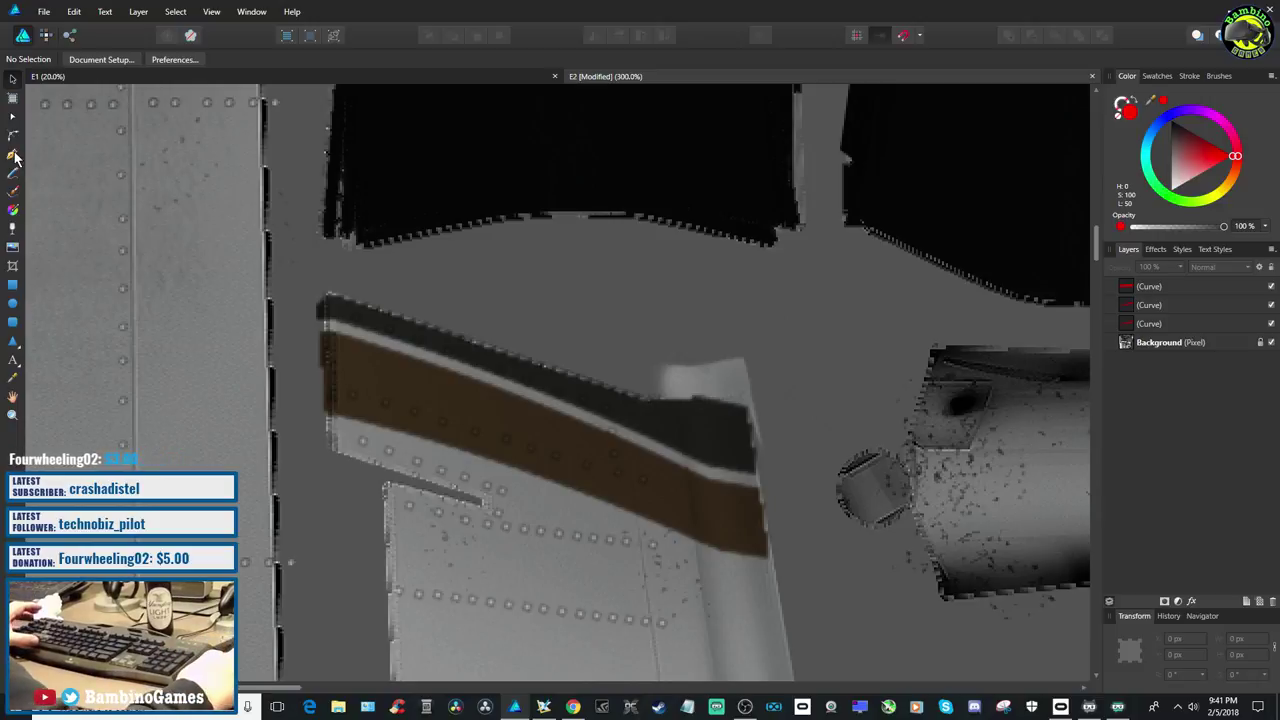
{"action": "left_click", "coordinate": [12, 155]}
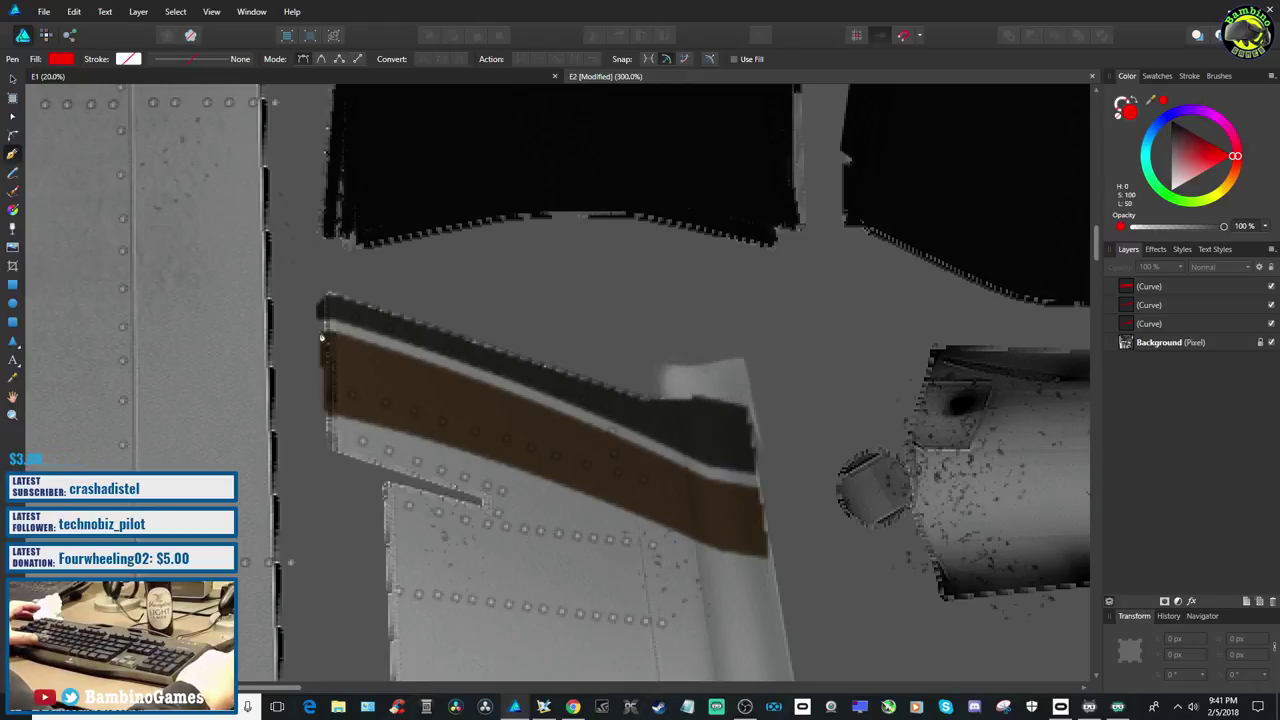
{"action": "left_click", "coordinate": [321, 333]}
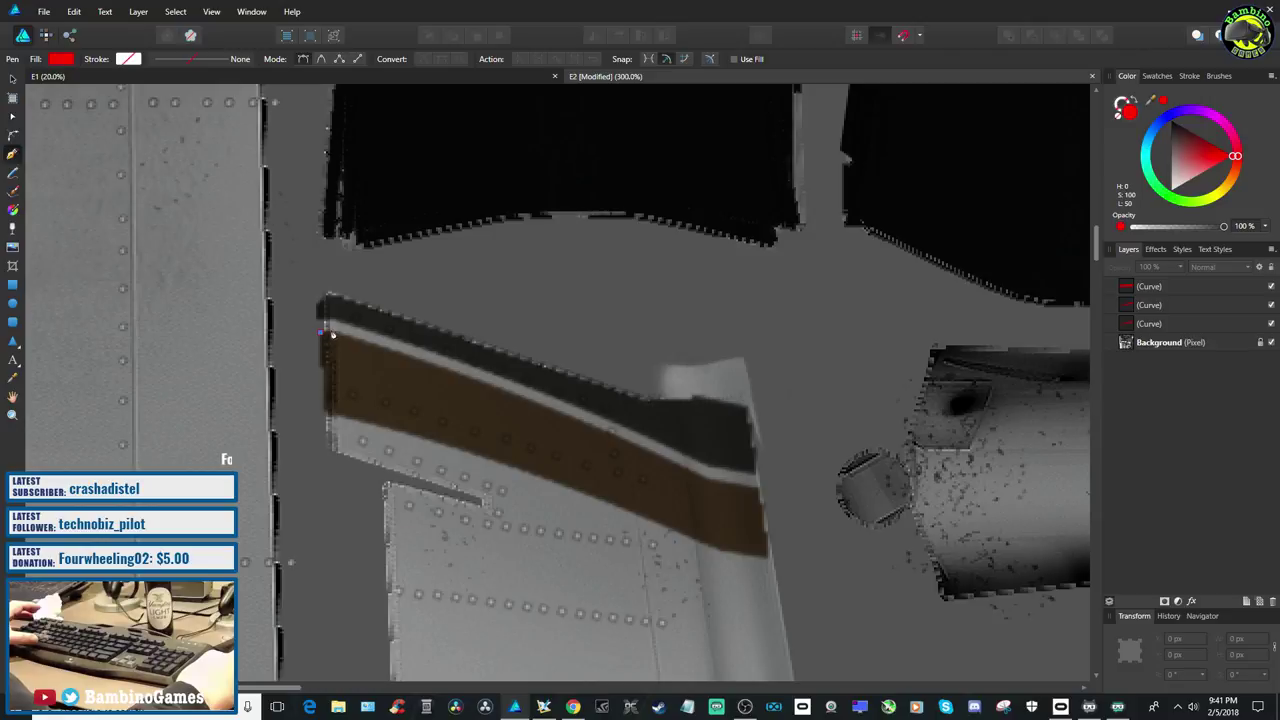
{"action": "left_click", "coordinate": [322, 332]}
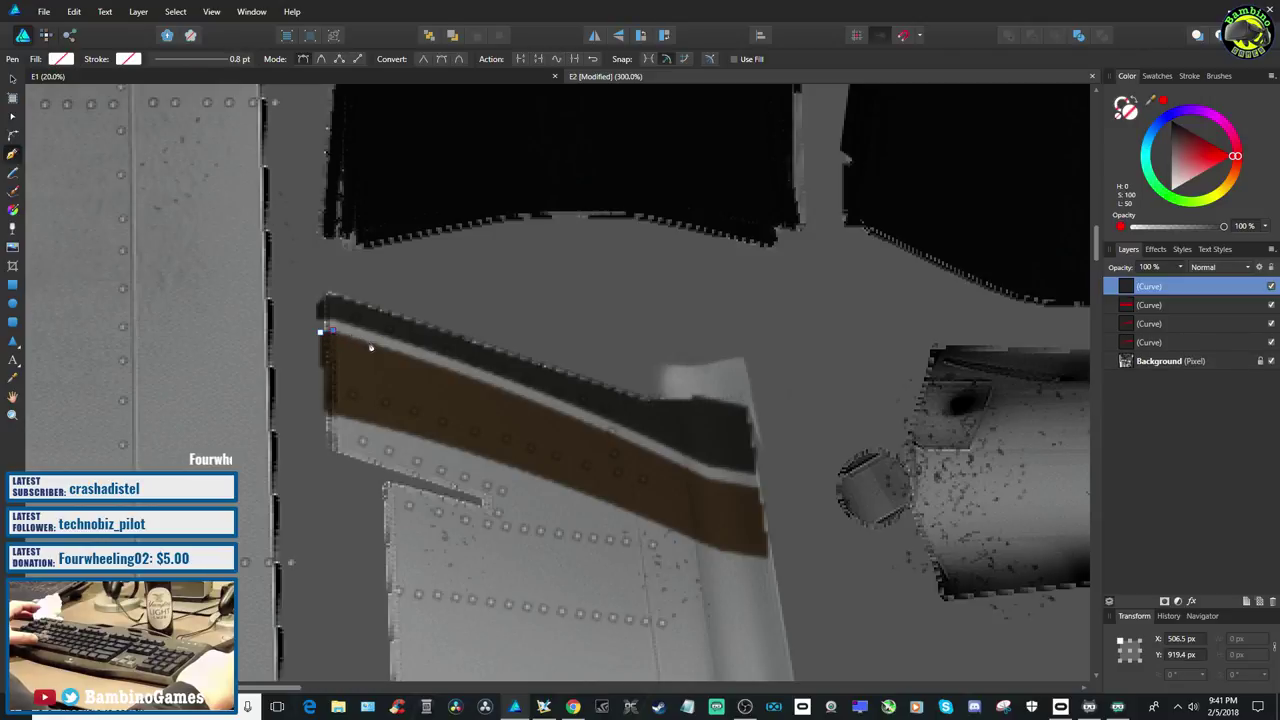
{"action": "left_click", "coordinate": [370, 344]}
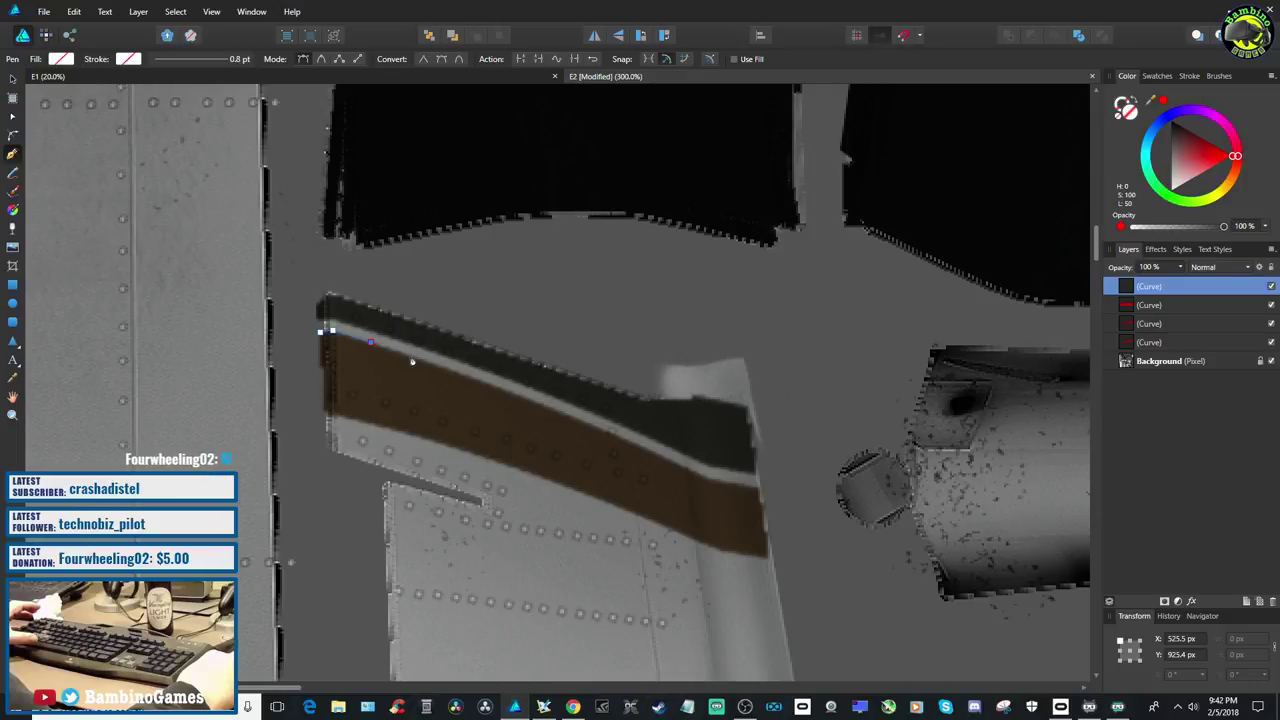
{"action": "left_click", "coordinate": [410, 356]}
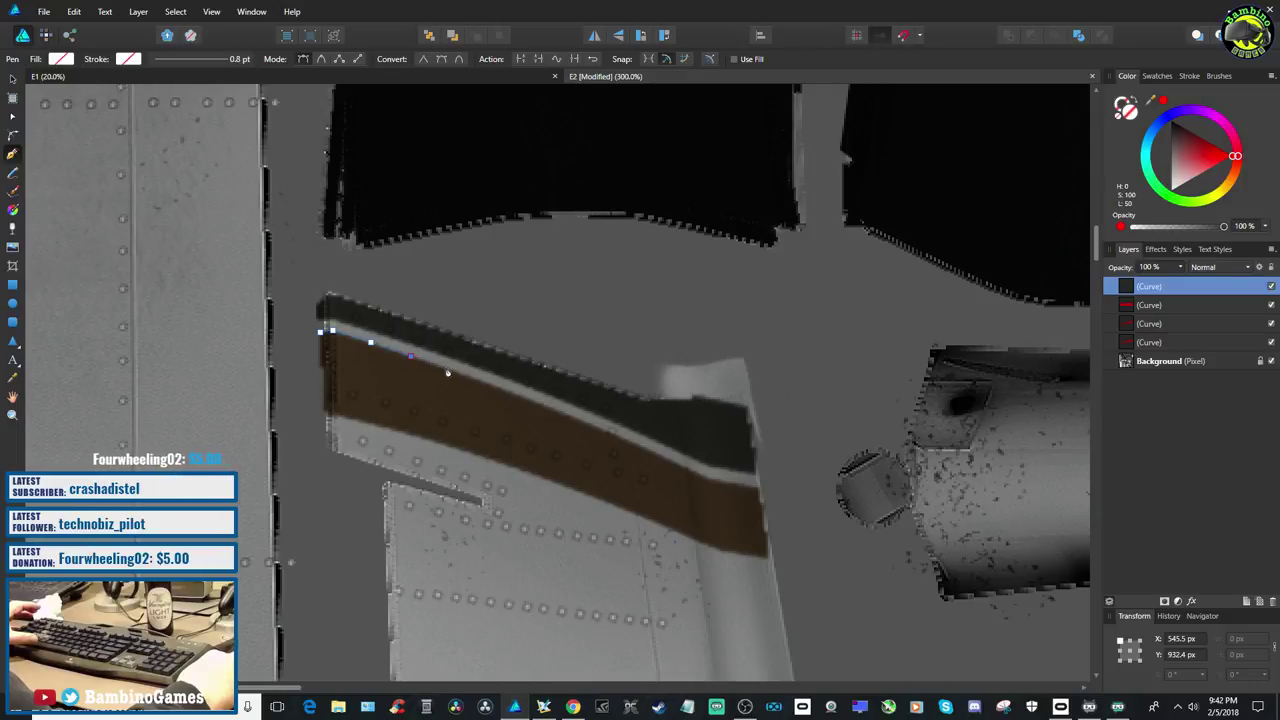
{"action": "left_click", "coordinate": [446, 370]}
{"action": "left_click", "coordinate": [473, 377]}
{"action": "left_click", "coordinate": [497, 387]}
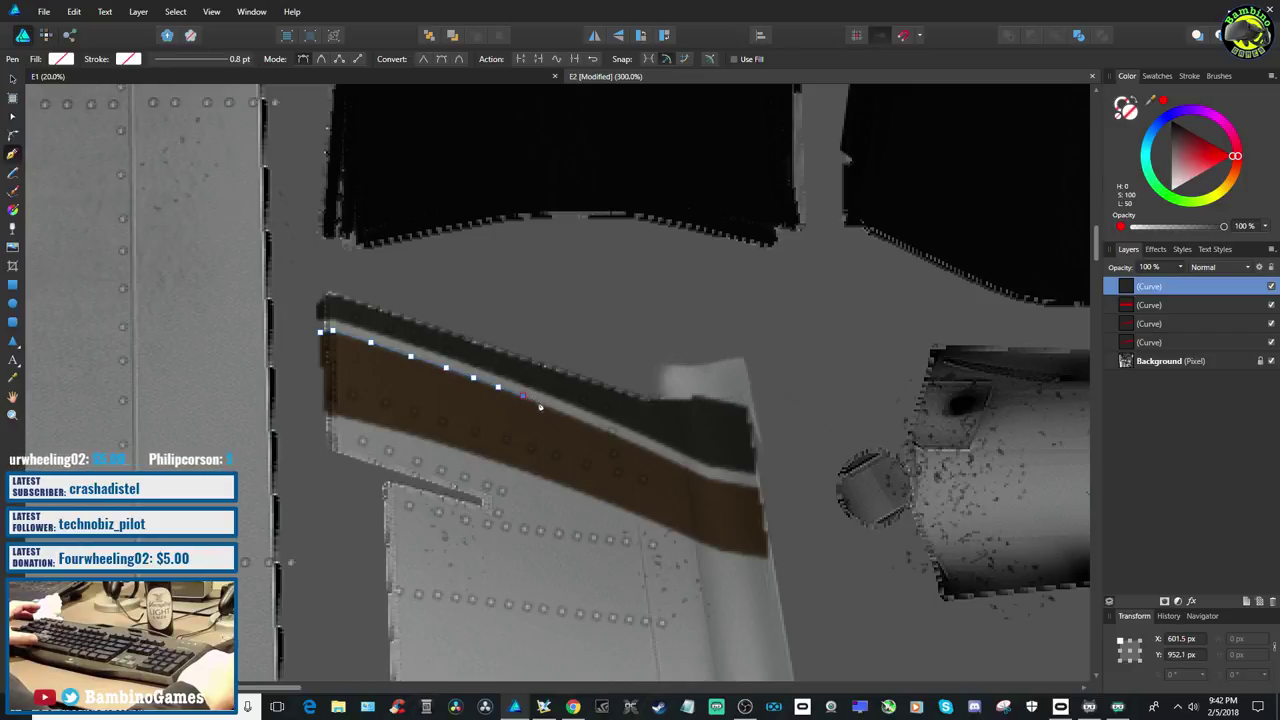
{"action": "left_click", "coordinate": [571, 415]}
{"action": "key", "text": "ctrl+z"}
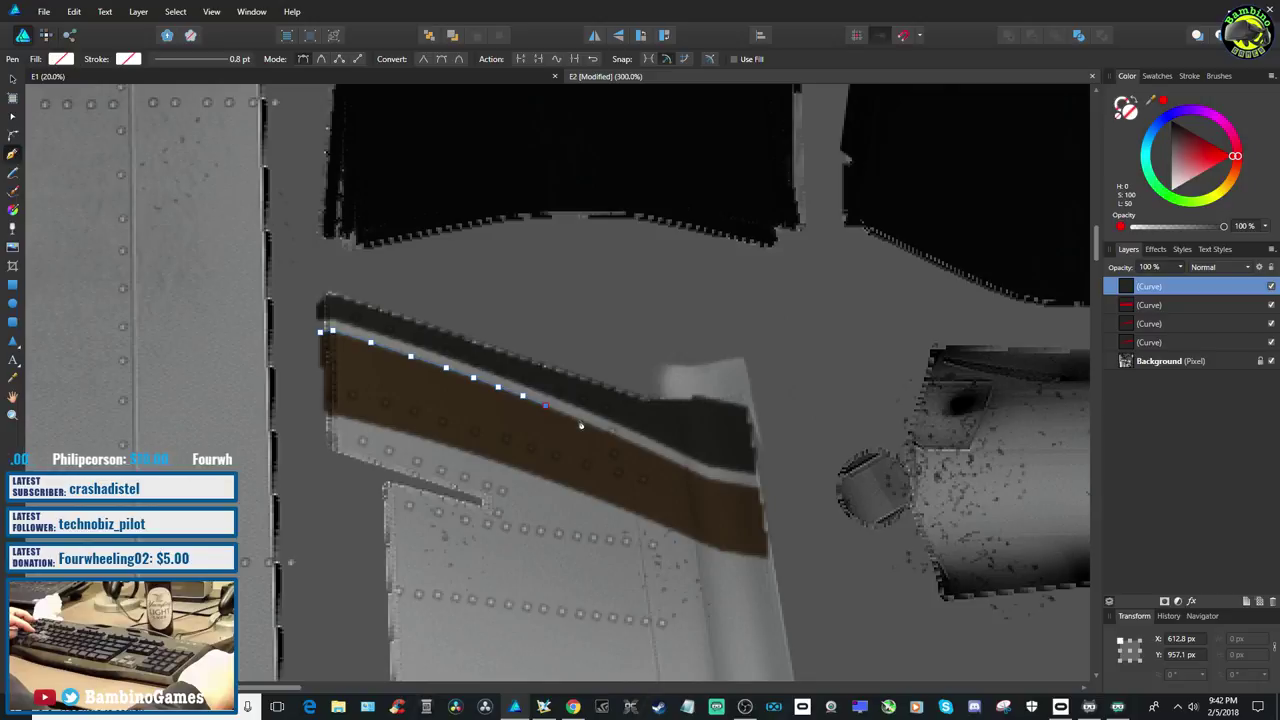
{"action": "left_click", "coordinate": [582, 422]}
{"action": "left_click", "coordinate": [607, 432]}
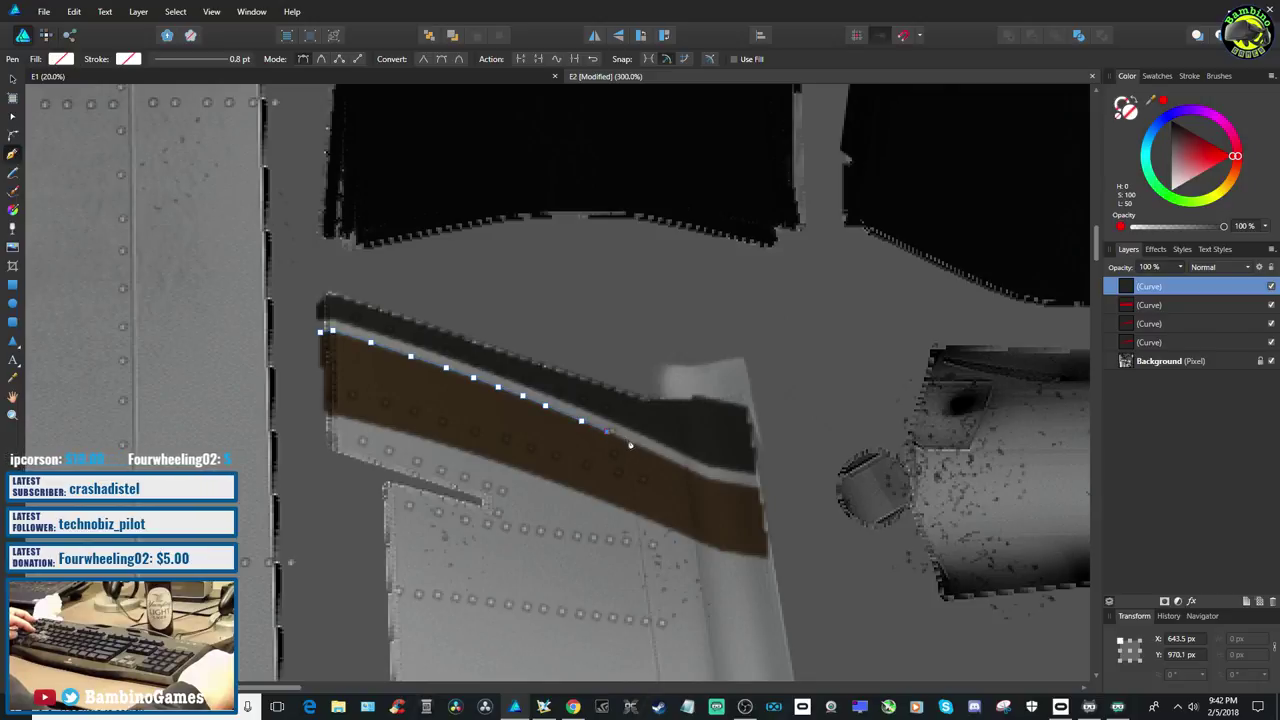
{"action": "left_click", "coordinate": [632, 442]}
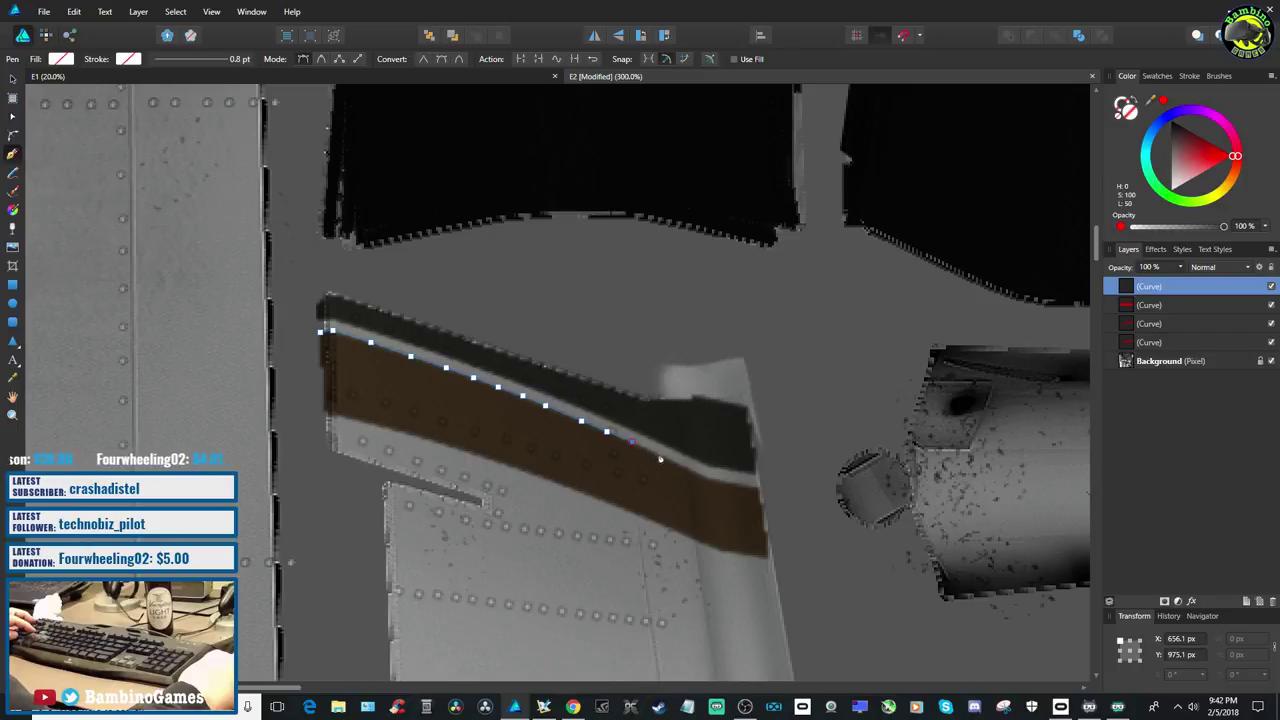
{"action": "left_click", "coordinate": [659, 456]}
{"action": "left_click", "coordinate": [688, 471]}
{"action": "left_click", "coordinate": [711, 480]}
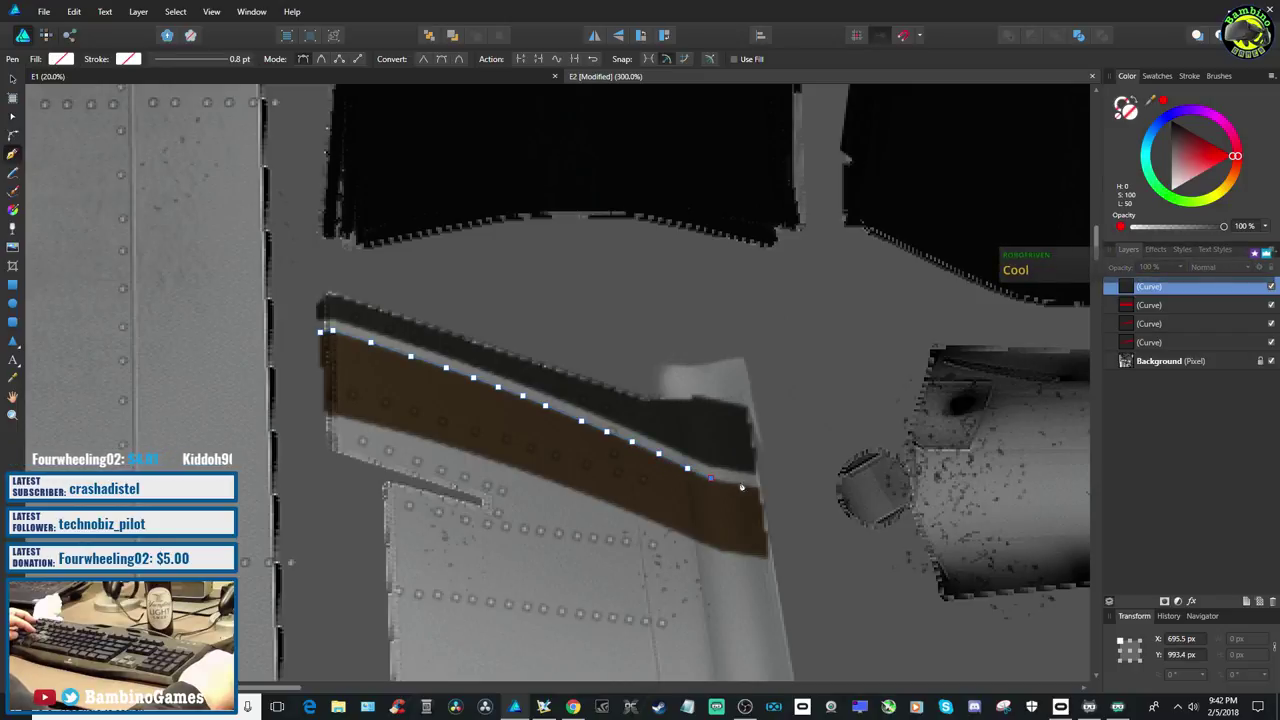
{"action": "left_click", "coordinate": [733, 487]}
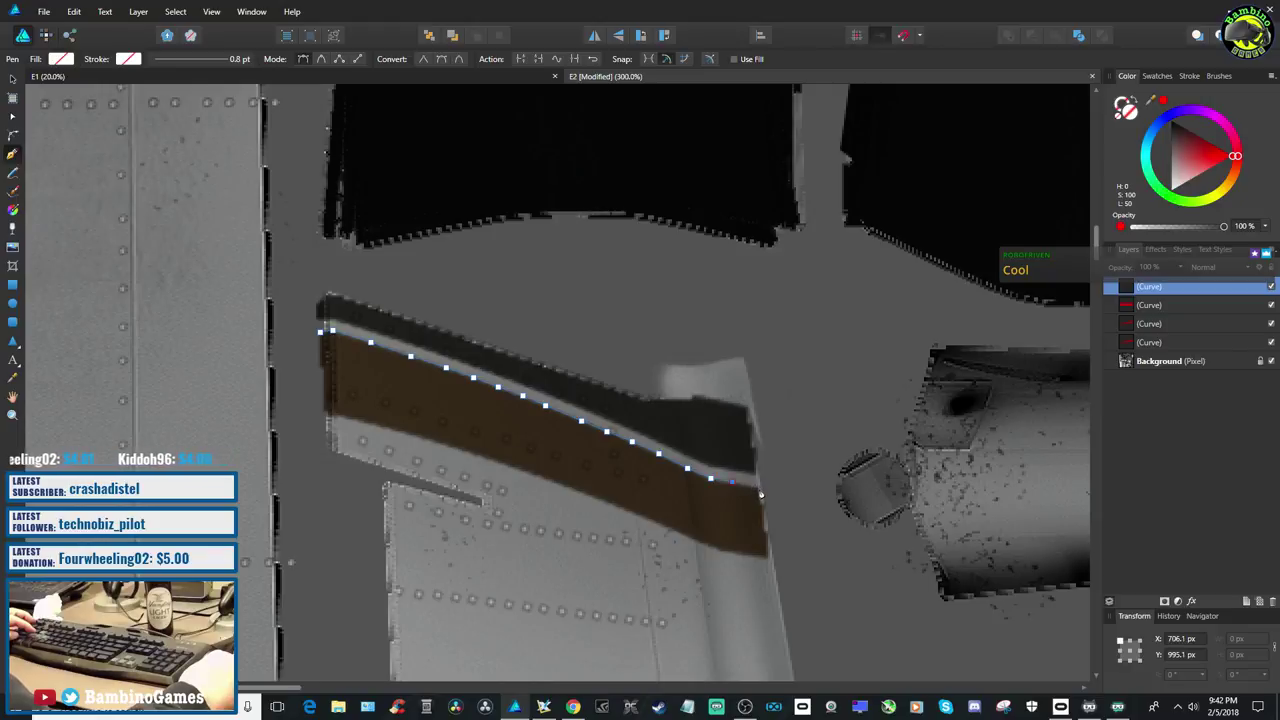
{"action": "left_click", "coordinate": [749, 488]}
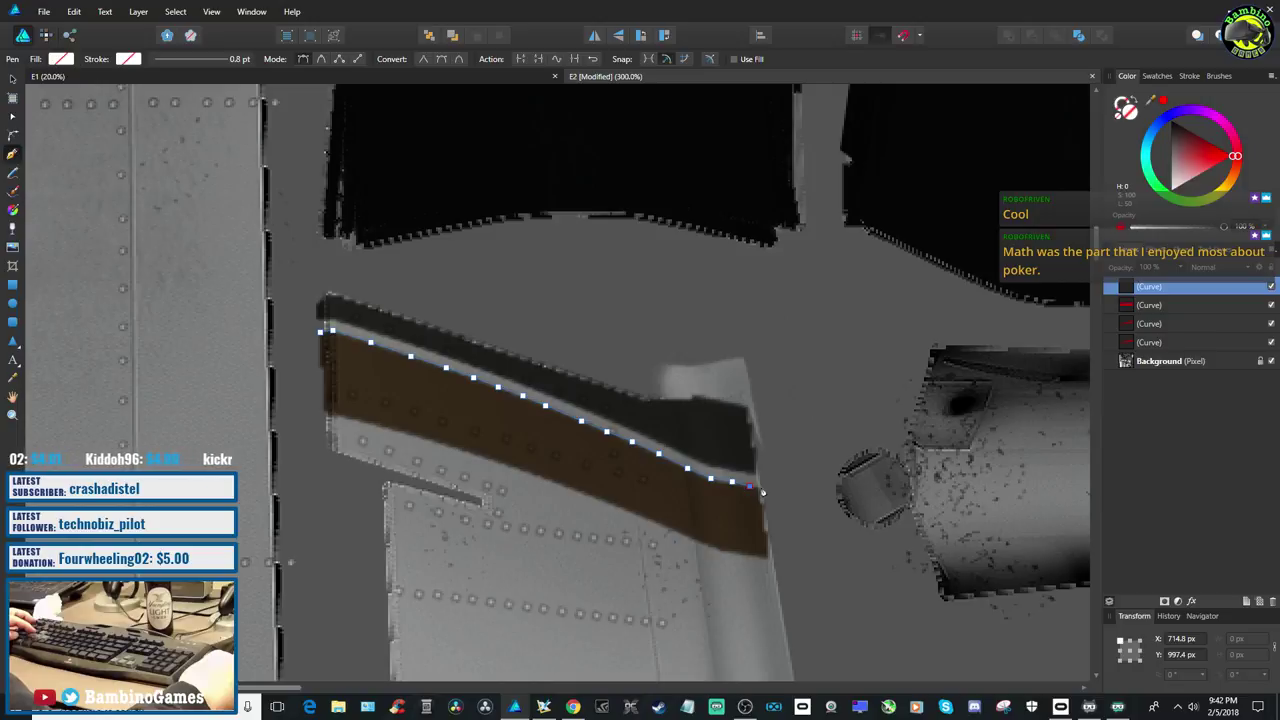
{"action": "left_click", "coordinate": [762, 490]}
Continue the pen outline down the band's outer end and back along its lower edge, closing the path at its starting point
{"action": "left_click", "coordinate": [771, 558]}
{"action": "left_click", "coordinate": [745, 559]}
{"action": "key", "text": "ctrl+z"}
{"action": "key", "text": "ctrl+z"}
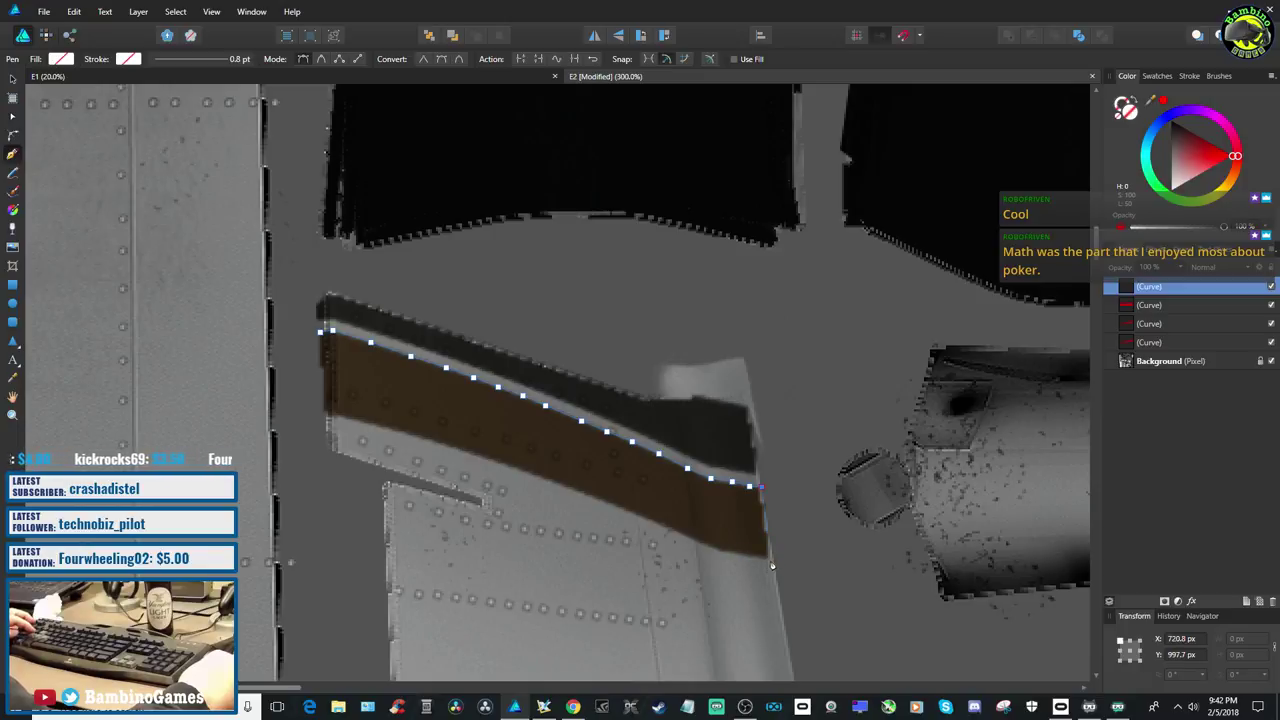
{"action": "left_click", "coordinate": [774, 559]}
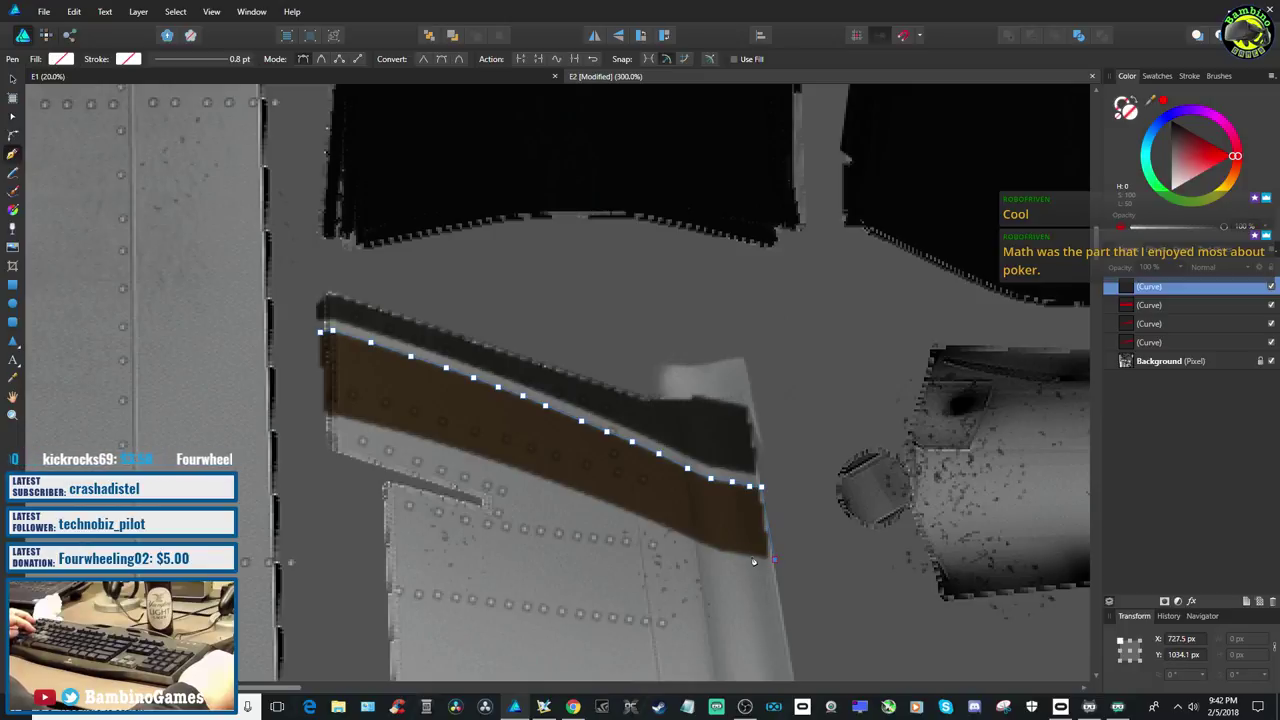
{"action": "left_click", "coordinate": [749, 556]}
{"action": "left_click", "coordinate": [729, 553]}
{"action": "left_click", "coordinate": [713, 548]}
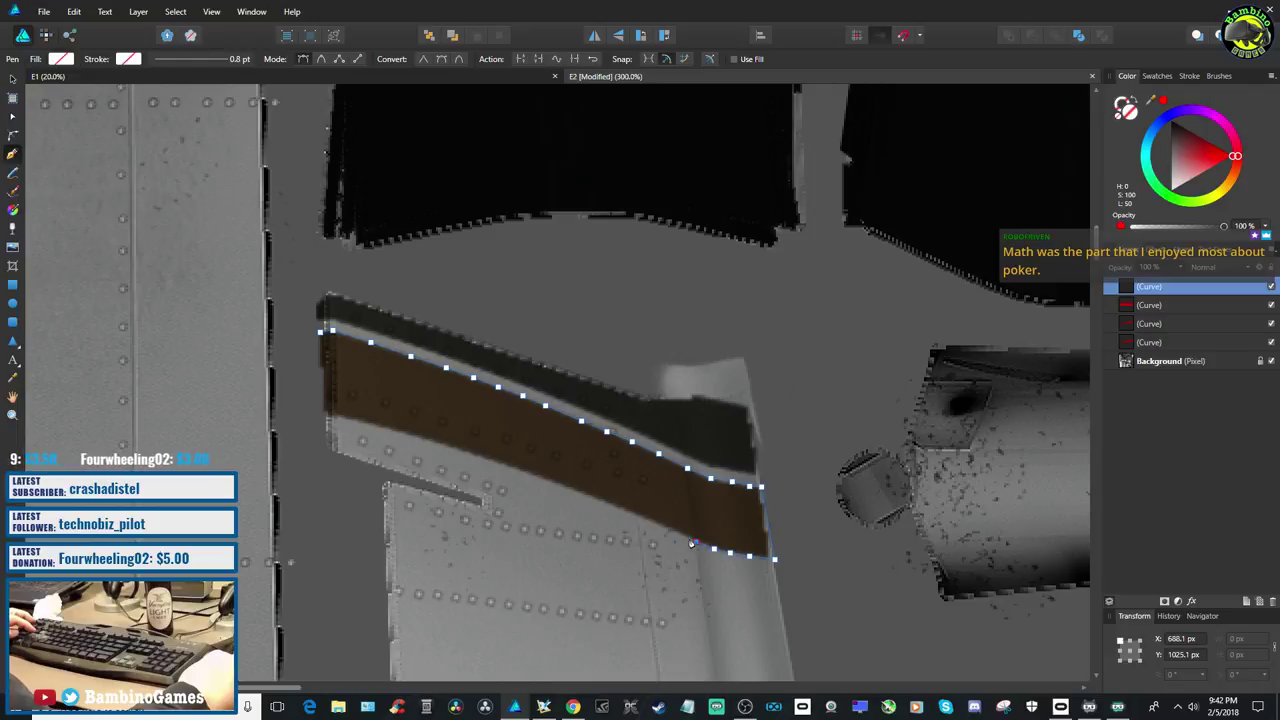
{"action": "left_click", "coordinate": [681, 538]}
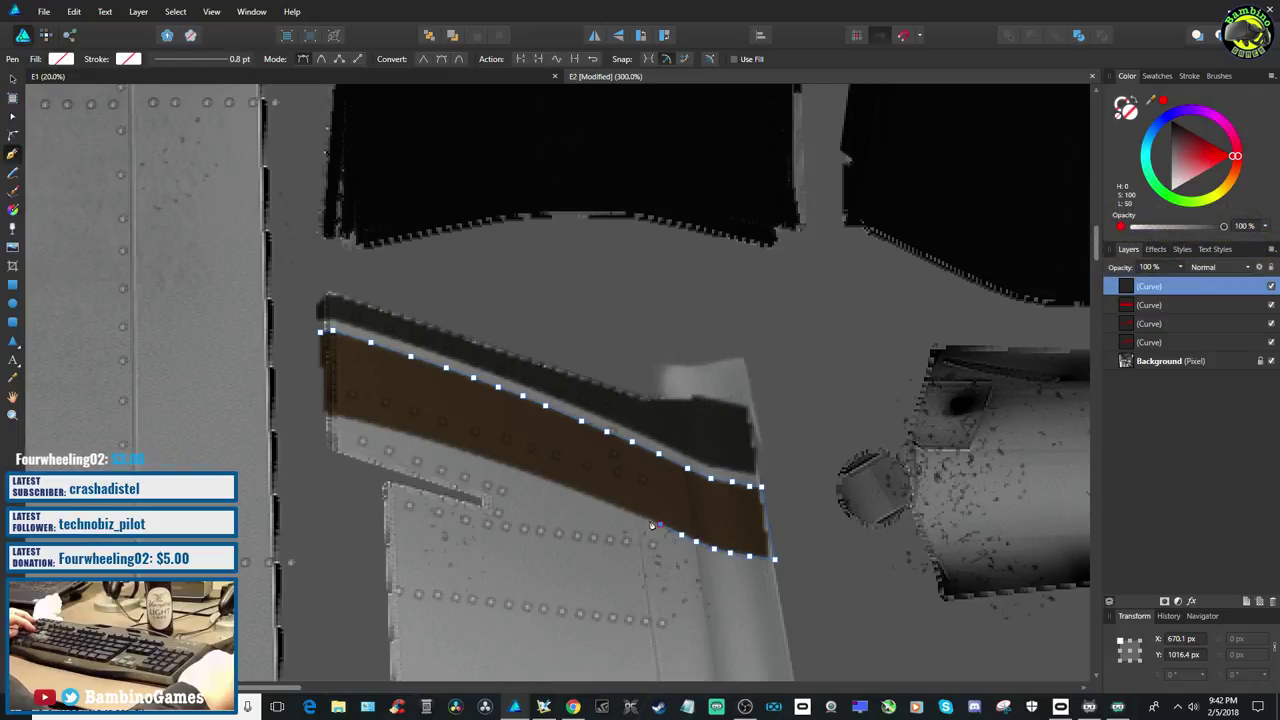
{"action": "key", "text": "ctrl+z"}
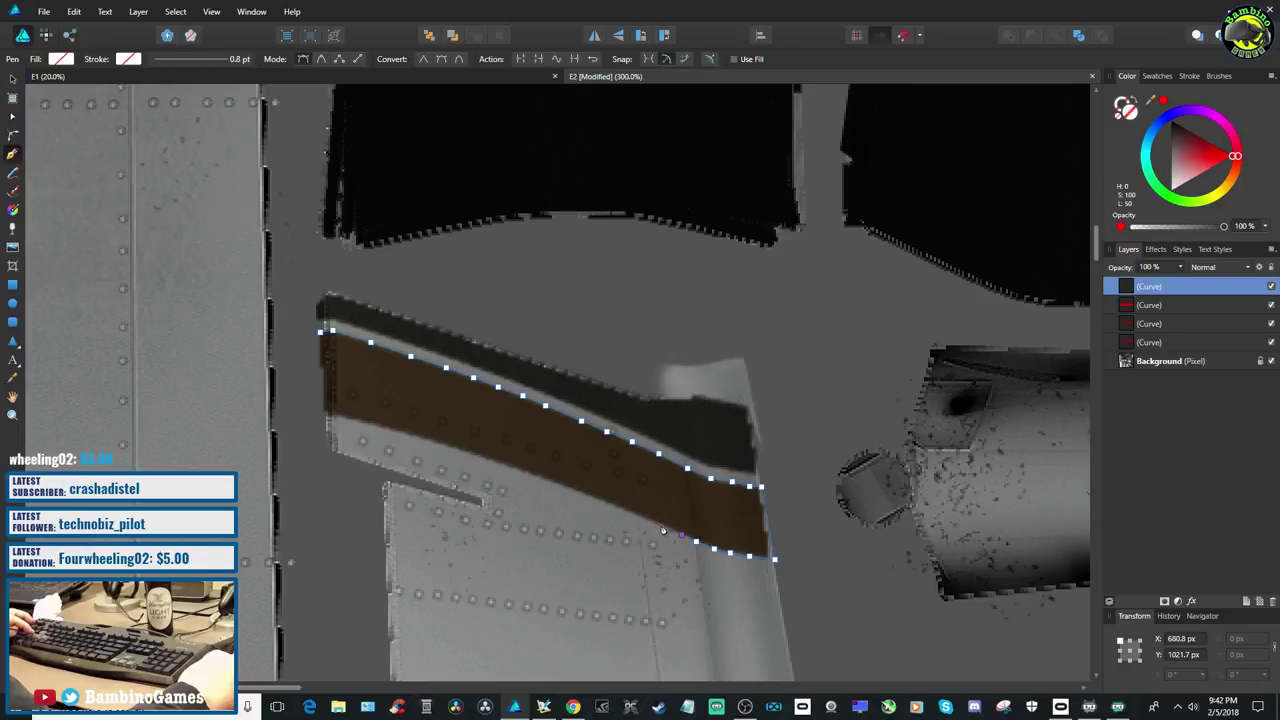
{"action": "left_click", "coordinate": [660, 525]}
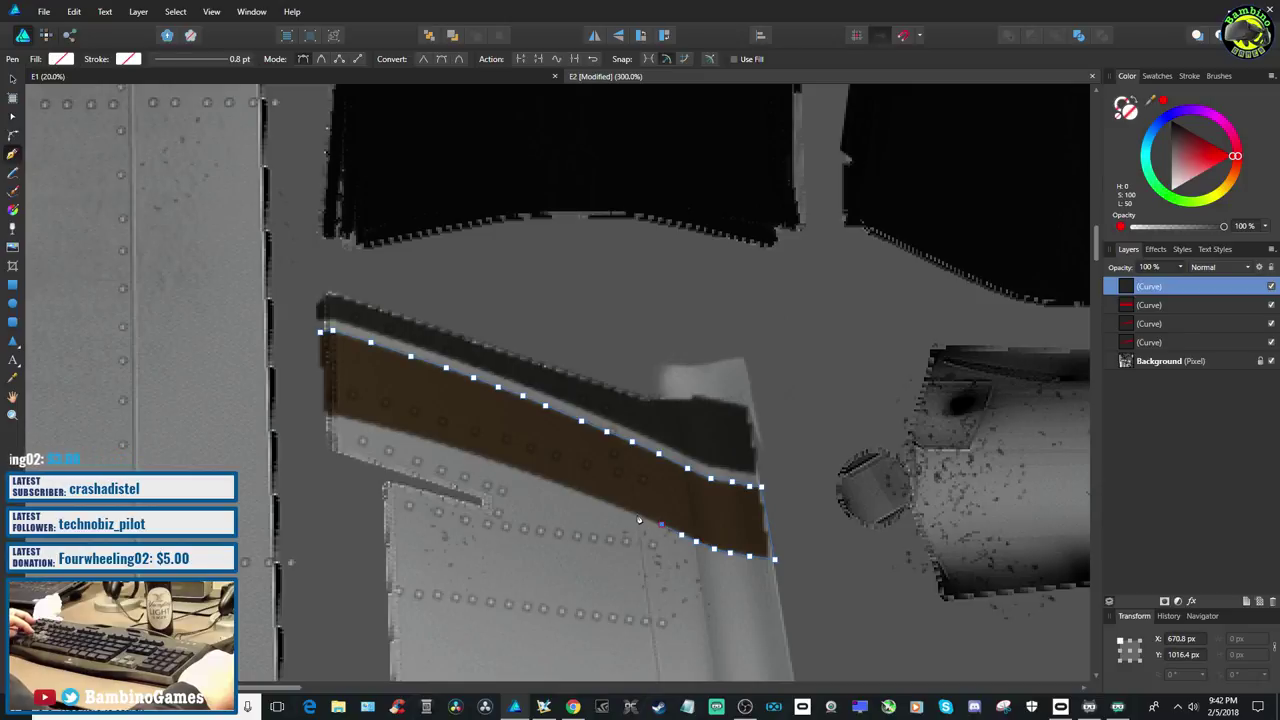
{"action": "left_click", "coordinate": [638, 517]}
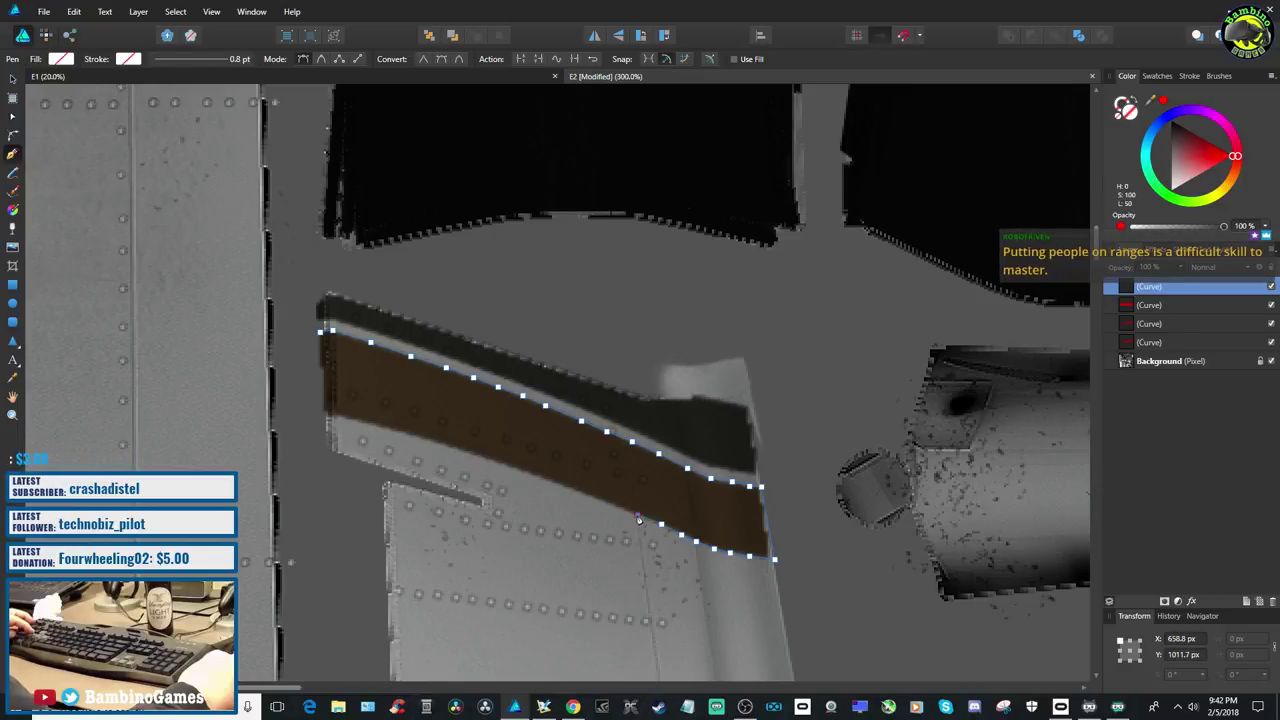
{"action": "left_click", "coordinate": [612, 506]}
{"action": "left_click", "coordinate": [588, 498]}
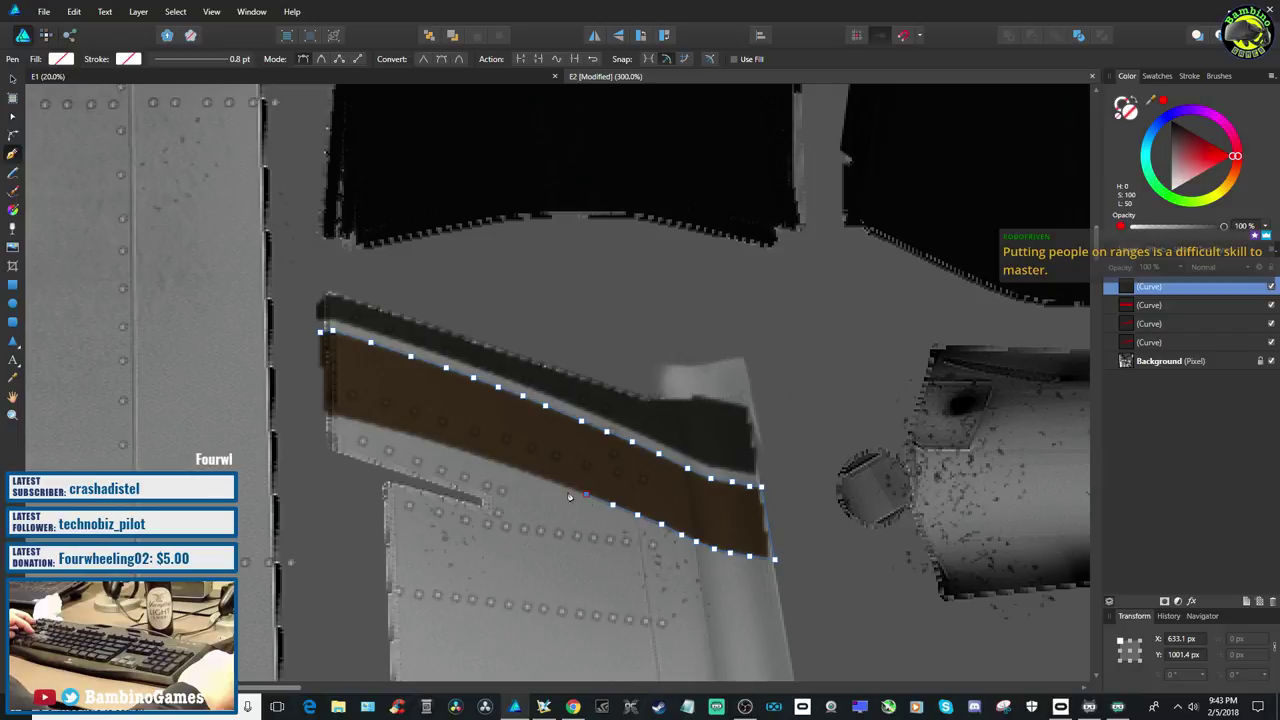
{"action": "left_click", "coordinate": [561, 486]}
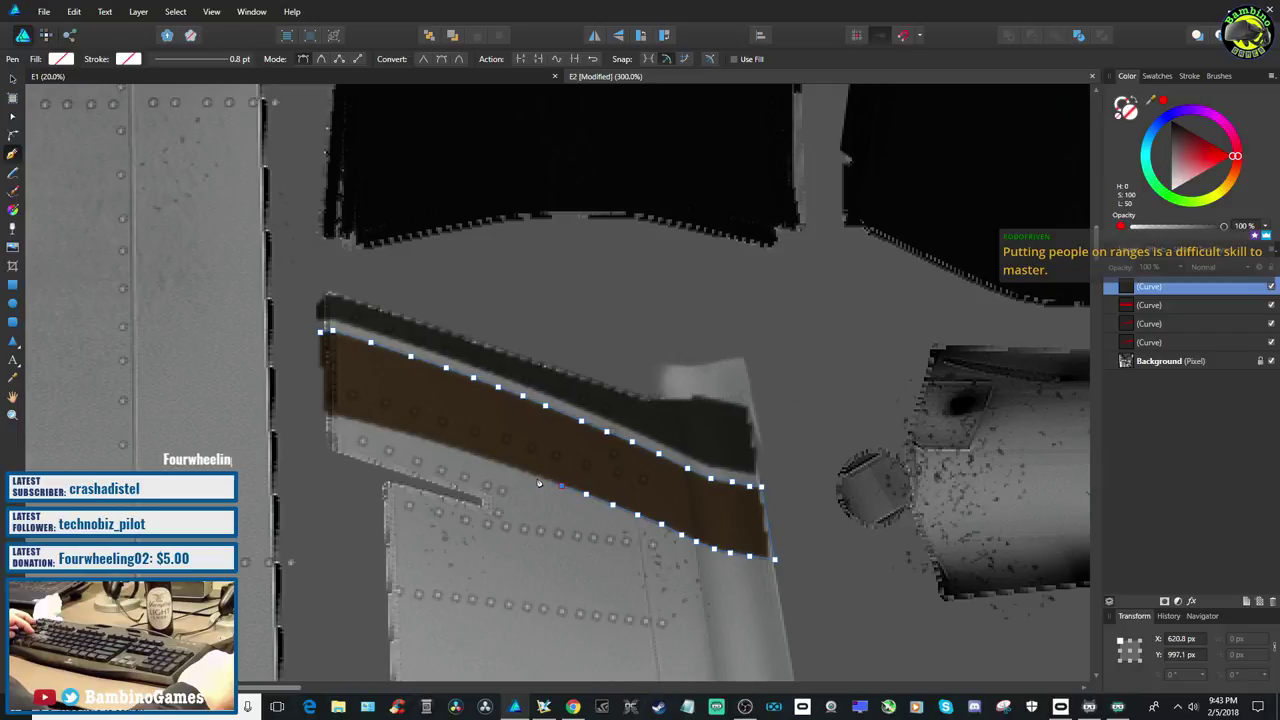
{"action": "left_click", "coordinate": [537, 476]}
{"action": "left_click", "coordinate": [517, 468]}
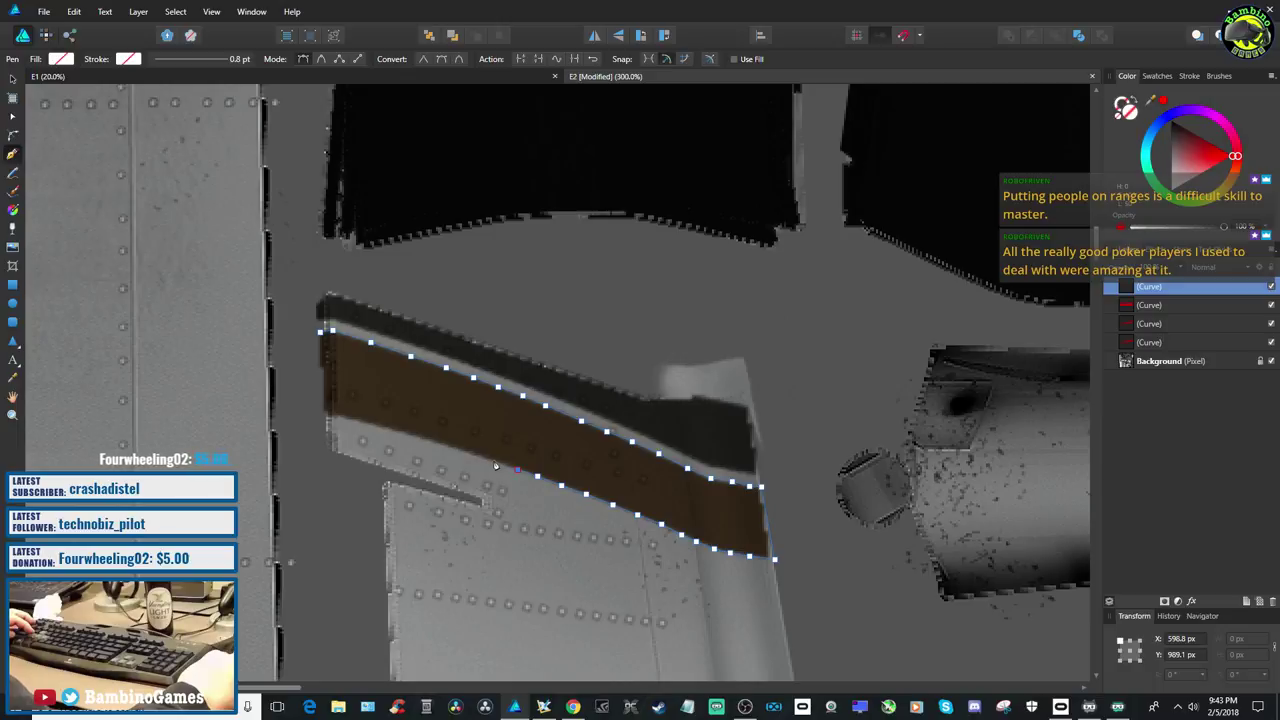
{"action": "left_click", "coordinate": [493, 460]}
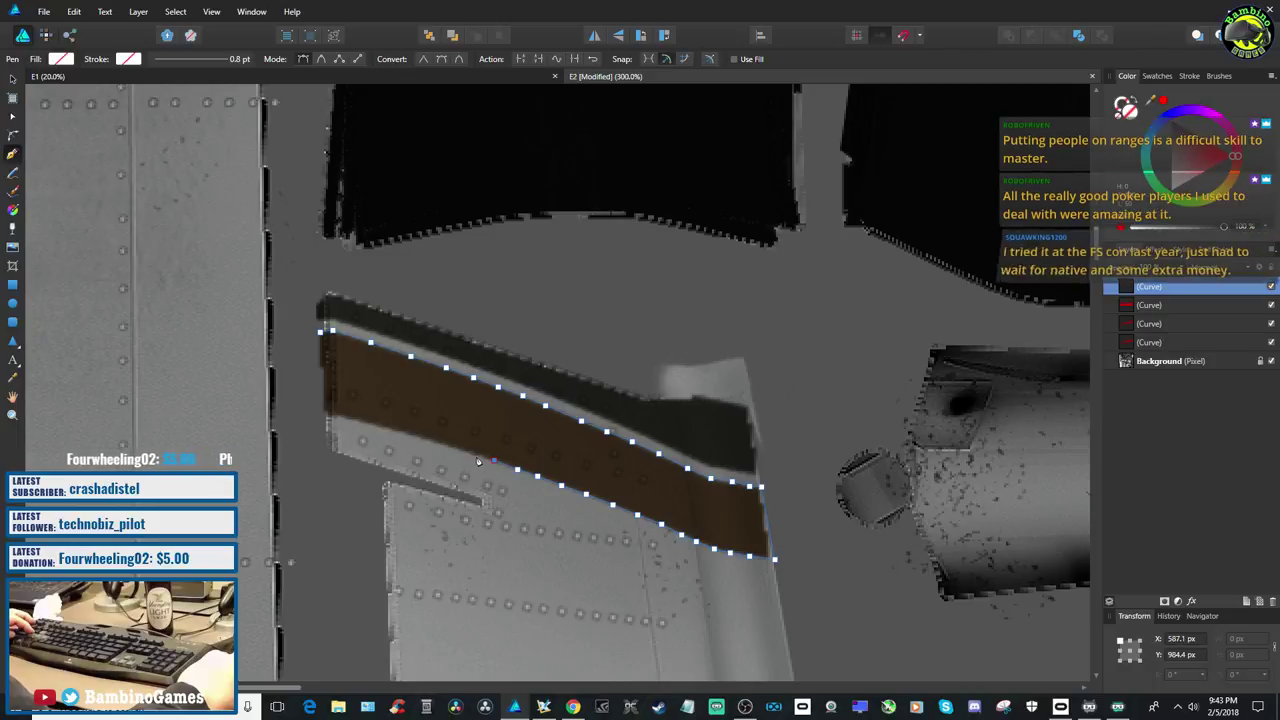
{"action": "key", "text": "ctrl+z"}
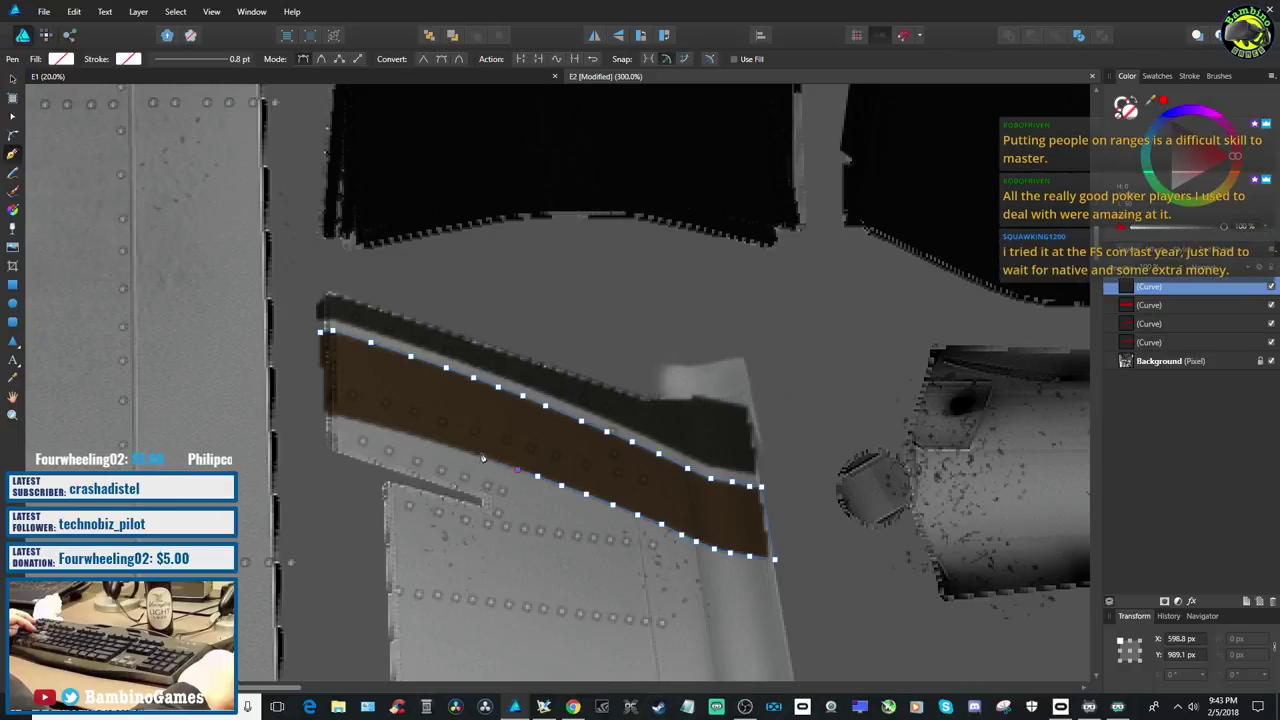
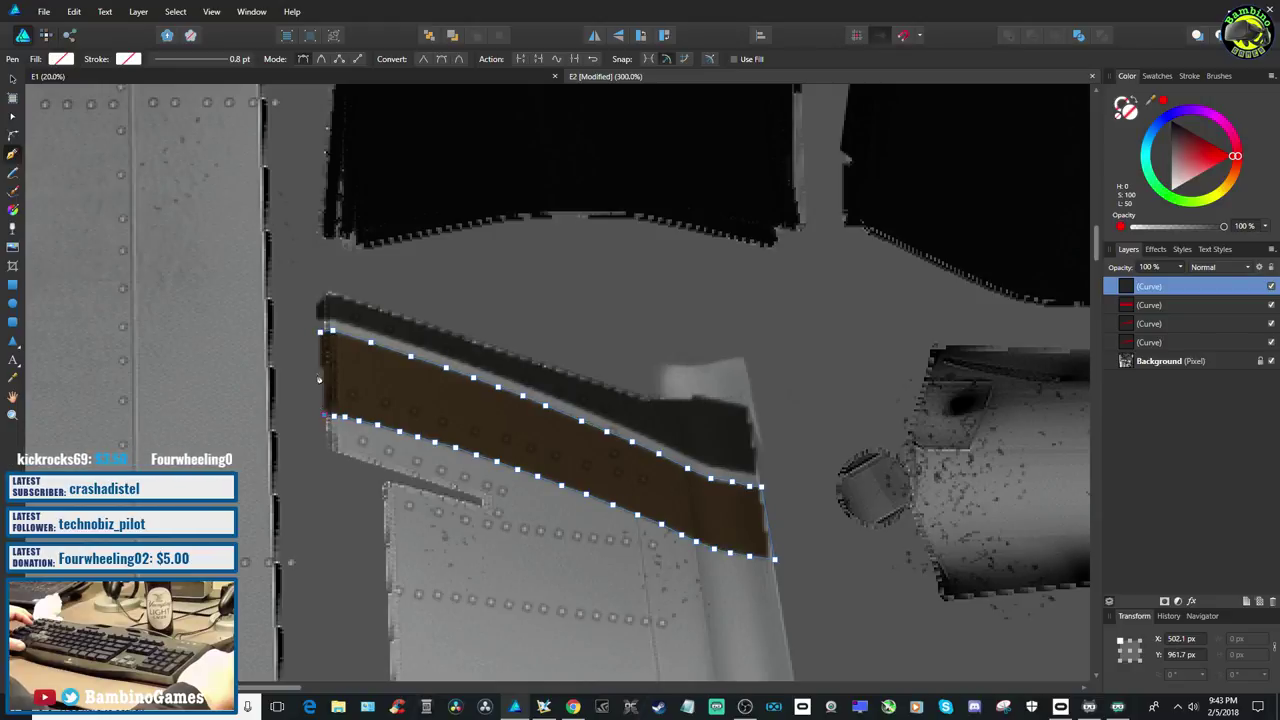
{"action": "left_click", "coordinate": [321, 334]}
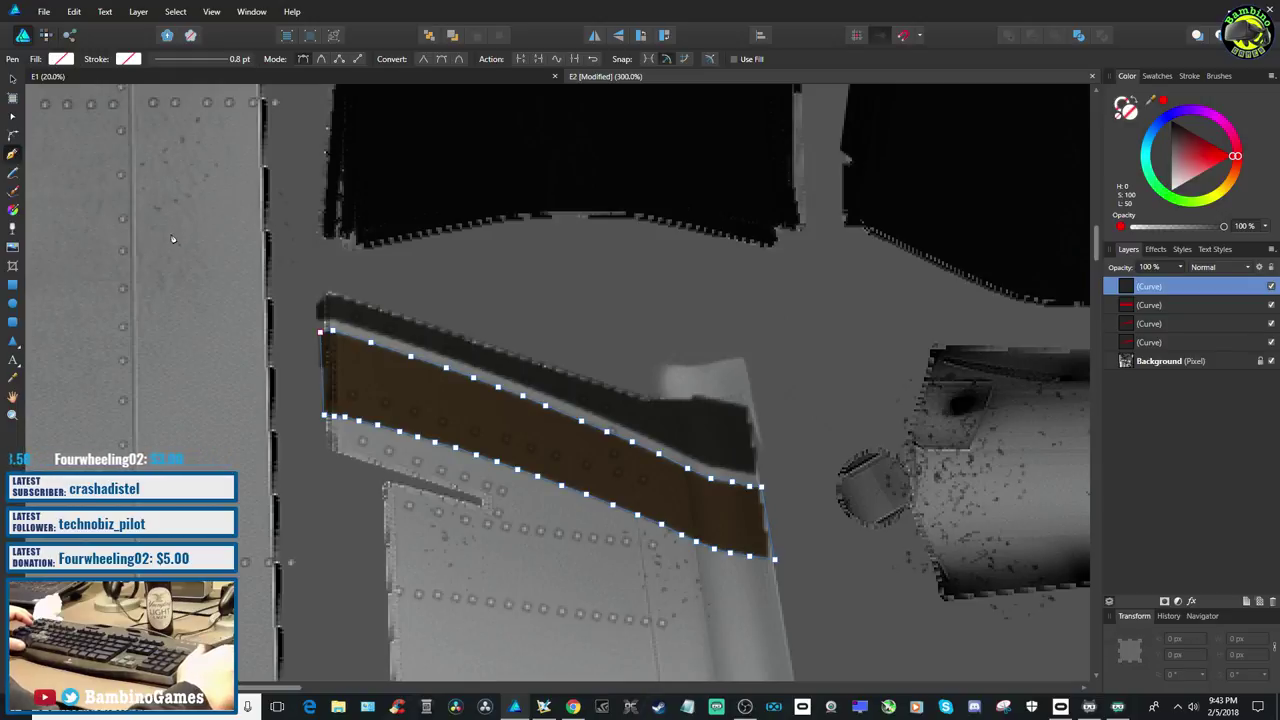
Fill the closed band shape with the recently used red and finish drawing with the Pen tool
{"action": "left_click", "coordinate": [61, 59]}
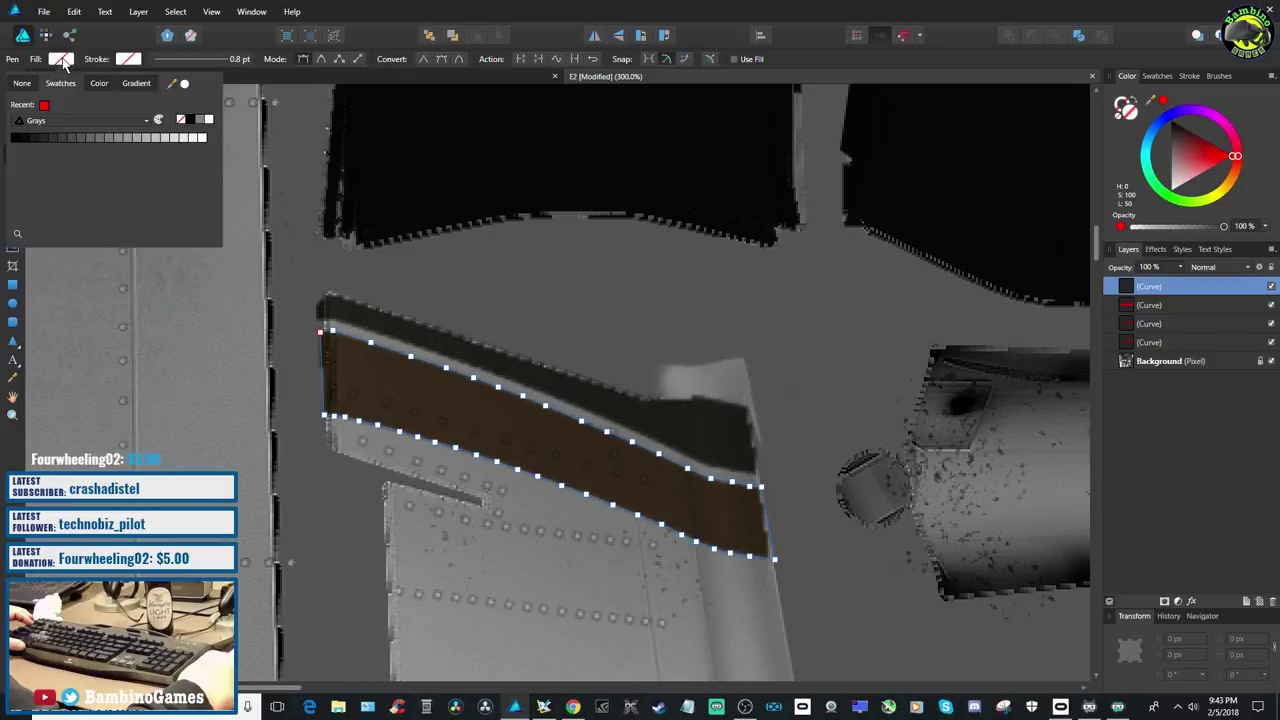
{"action": "left_click", "coordinate": [44, 105]}
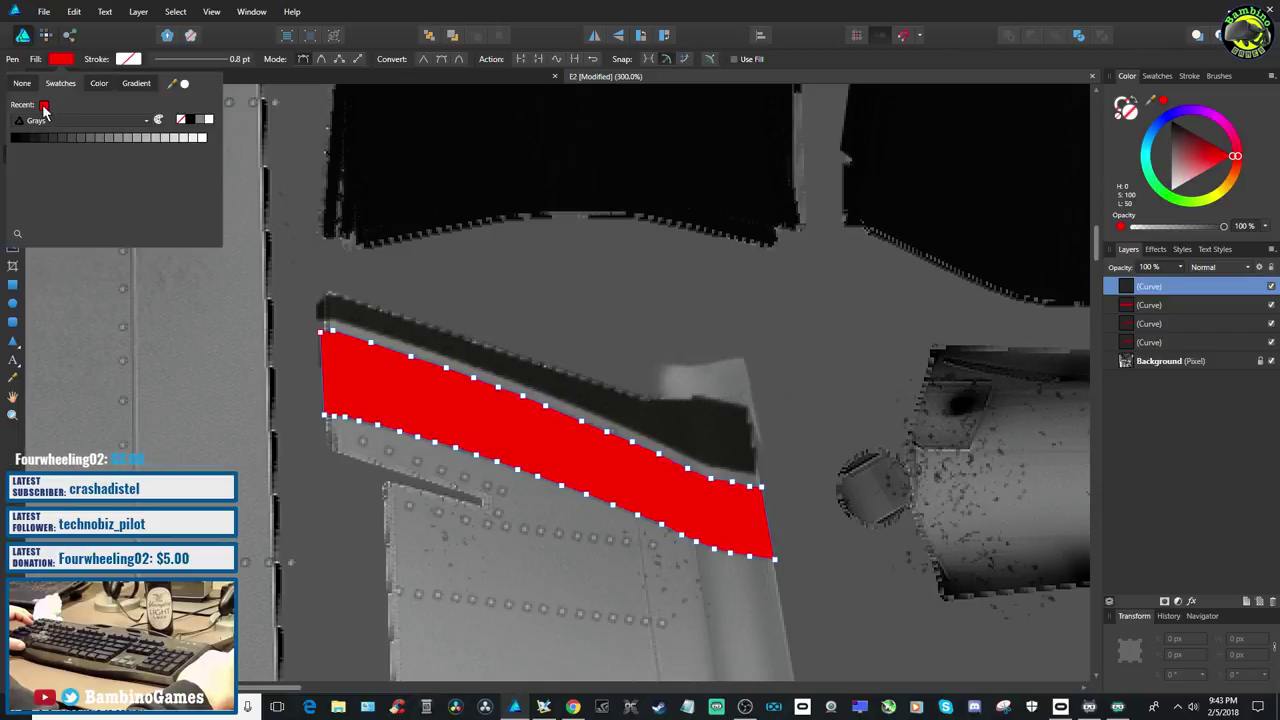
{"action": "left_click", "coordinate": [182, 366]}
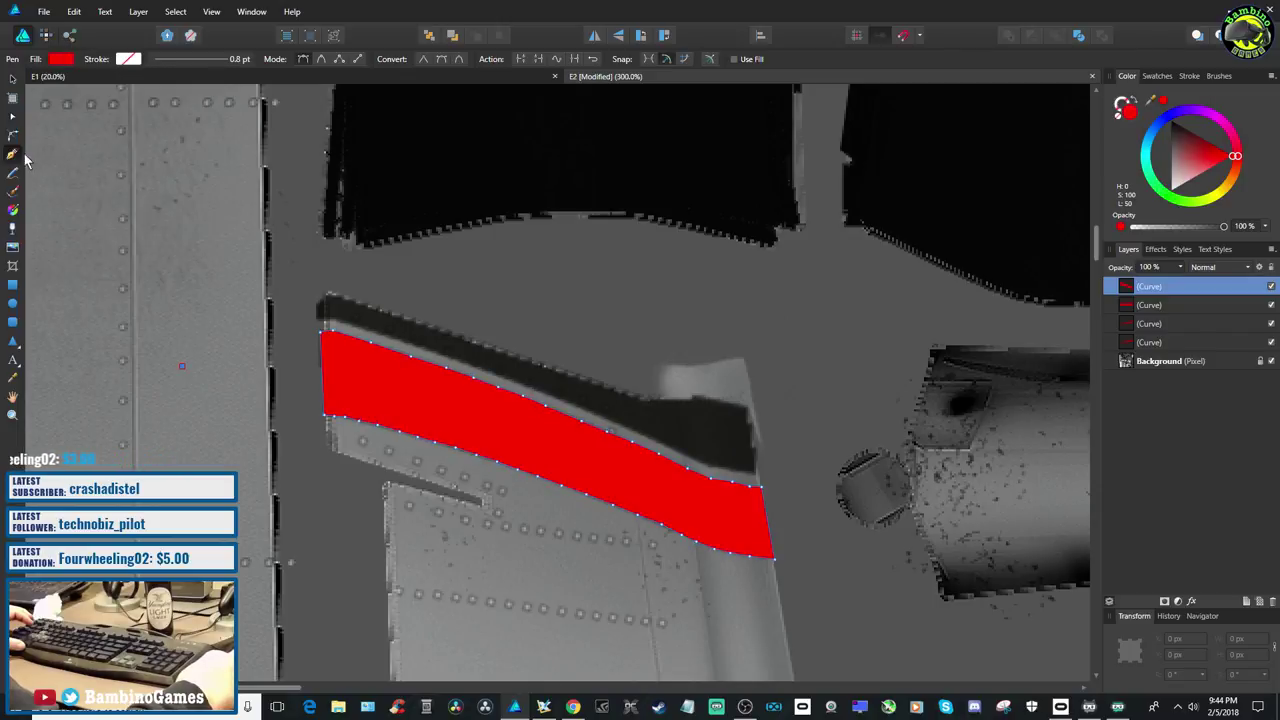
{"action": "left_click", "coordinate": [12, 78]}
Save the E2 document and export it as a PNG named E2 to the VR Aviation objects folder, replacing the existing file
{"action": "left_click", "coordinate": [44, 11]}
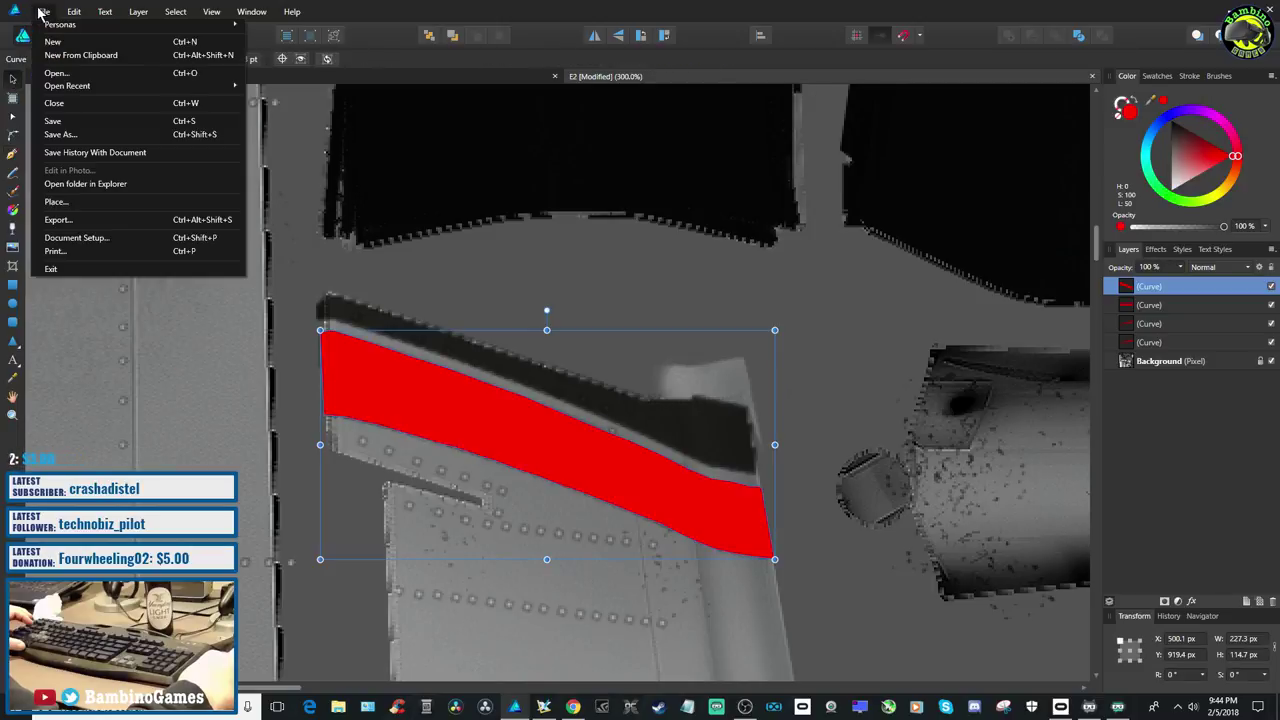
{"action": "left_click", "coordinate": [86, 117]}
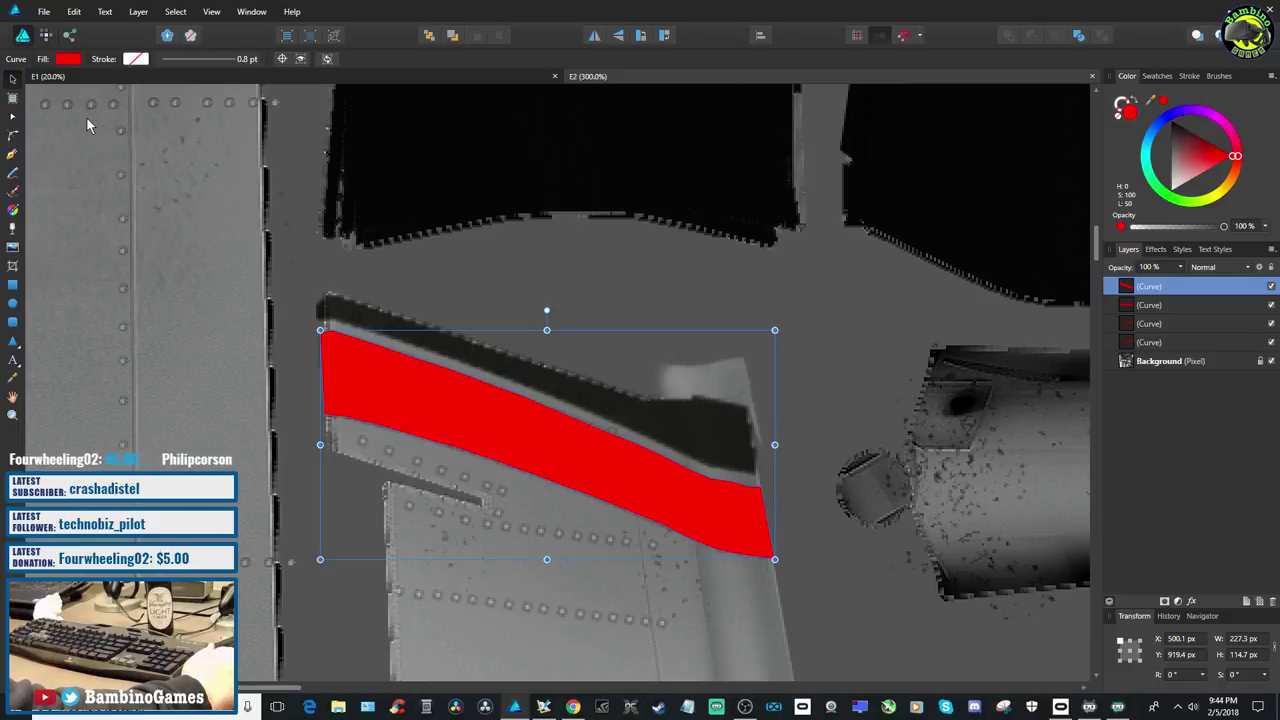
{"action": "left_click", "coordinate": [48, 13]}
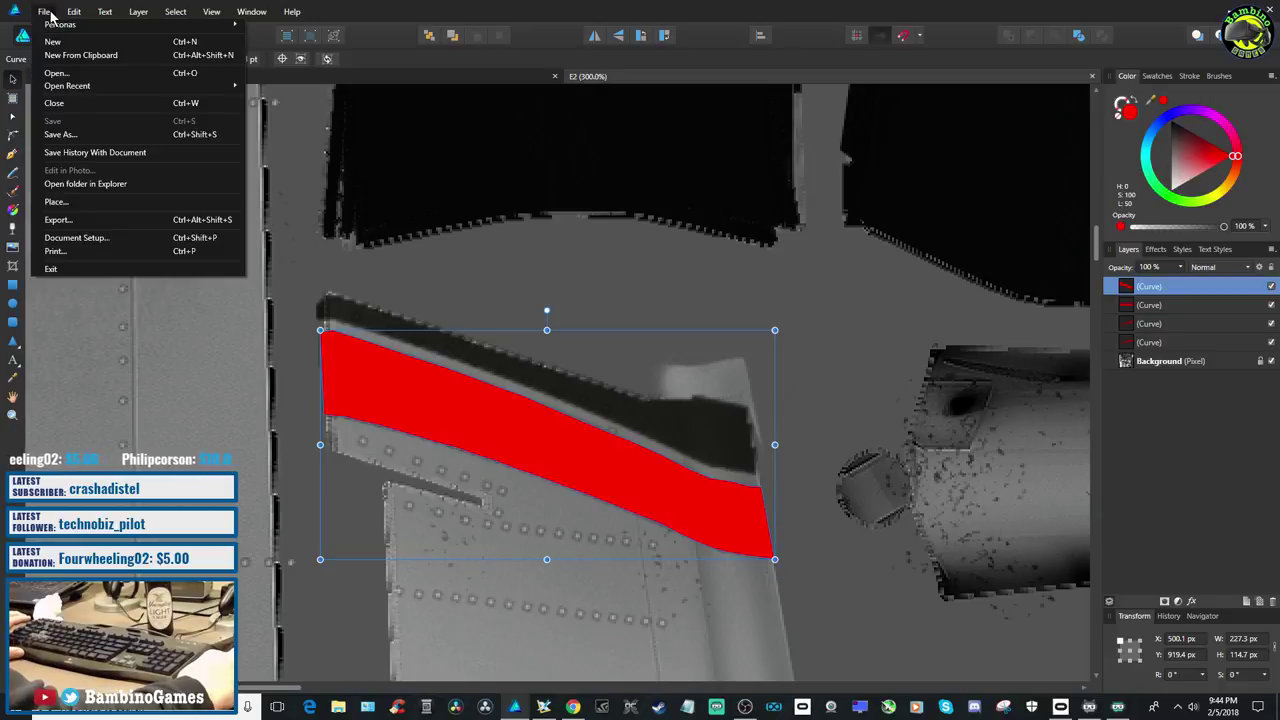
{"action": "left_click", "coordinate": [58, 219]}
{"action": "left_click", "coordinate": [700, 432]}
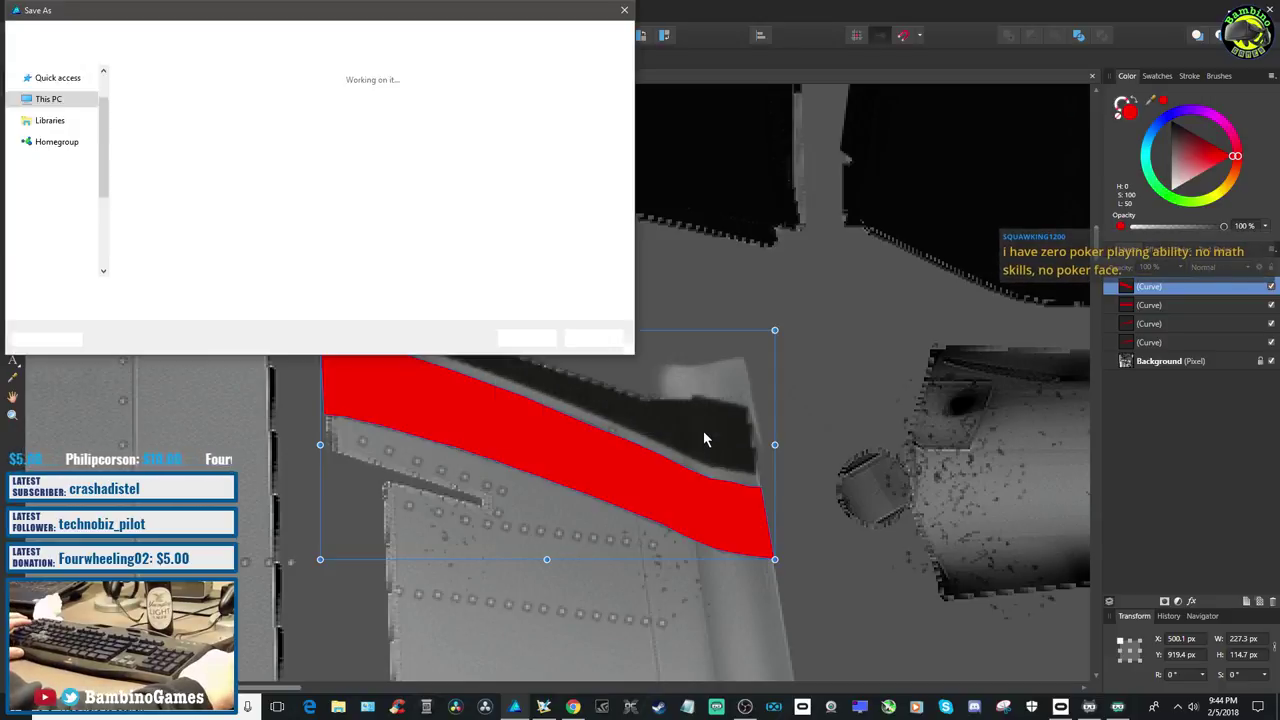
{"action": "left_click", "coordinate": [528, 337]}
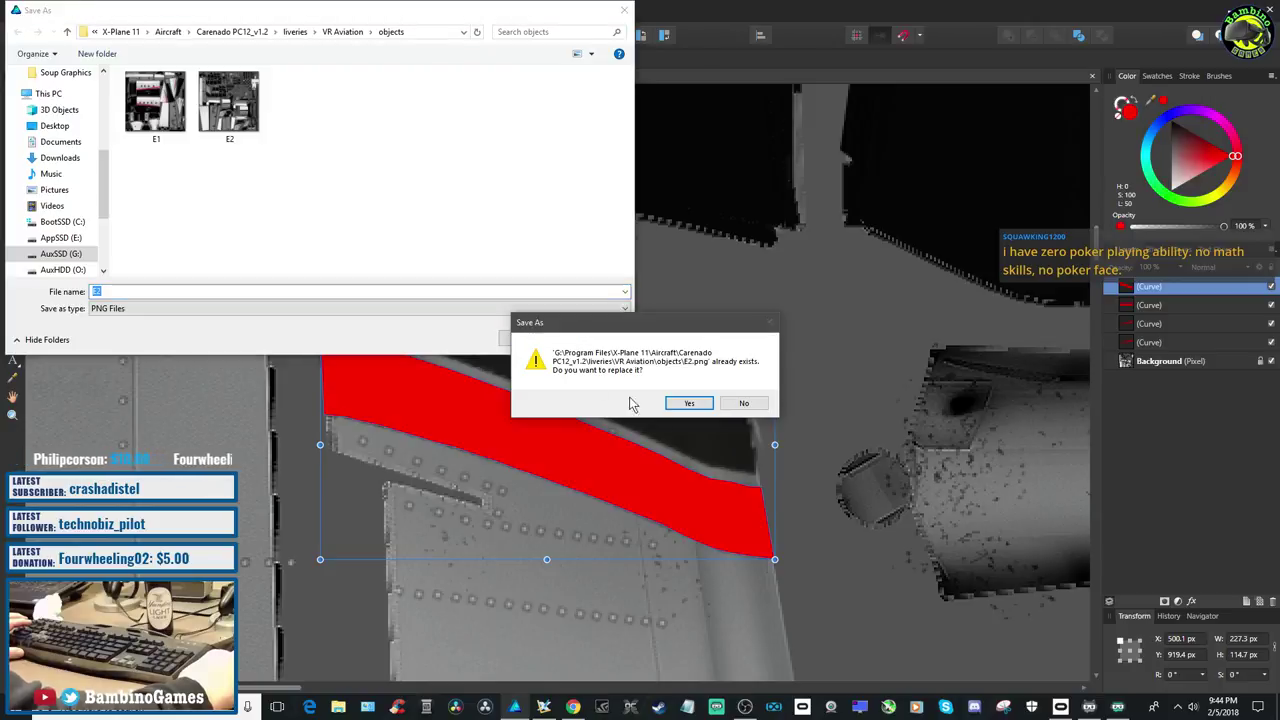
{"action": "left_click", "coordinate": [689, 404]}
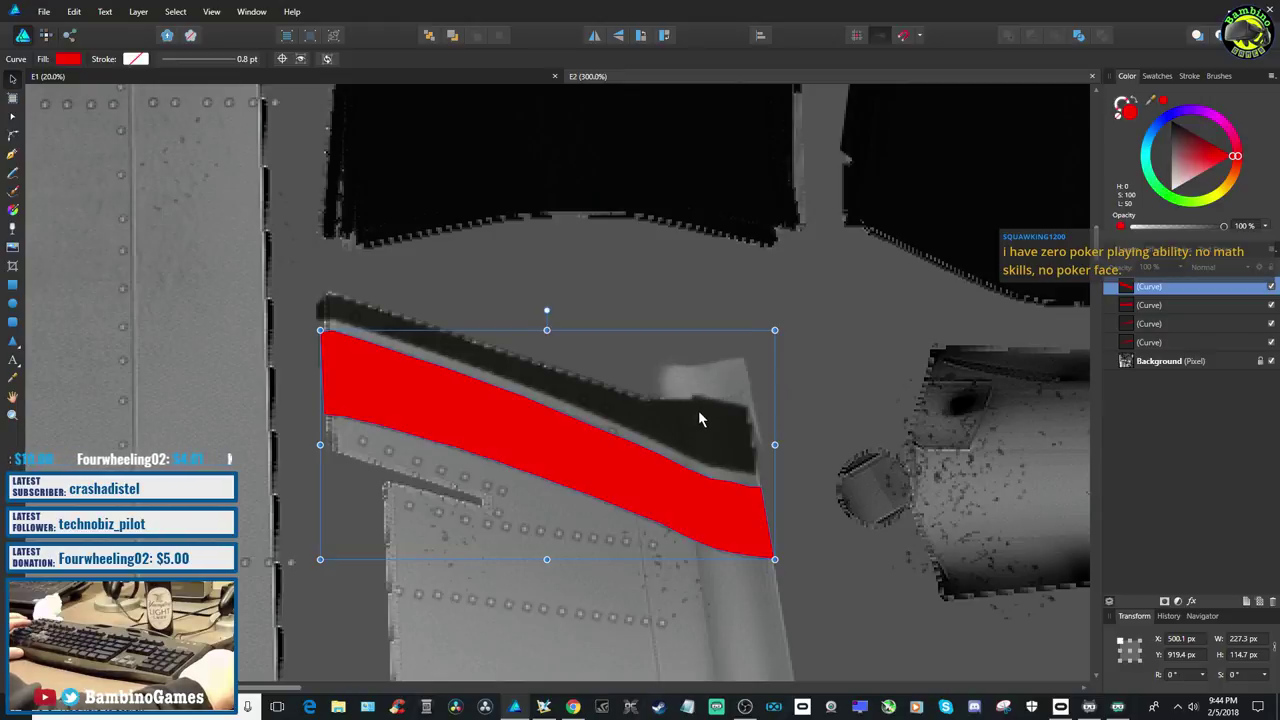
{"action": "left_click", "coordinate": [577, 298]}
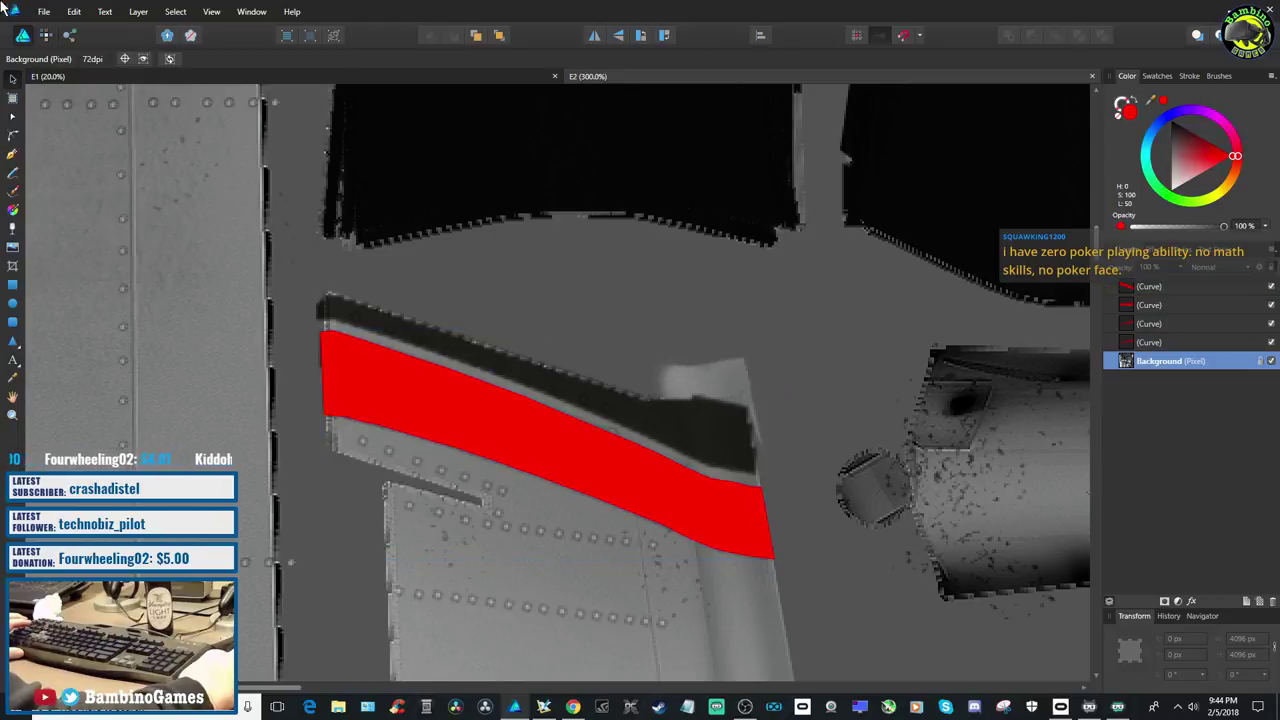
Switch to the X-System window and reopen the Car_PC12.acf aircraft with the updated livery
{"action": "left_click", "coordinate": [544, 707]}
{"action": "left_click", "coordinate": [52, 22]}
{"action": "left_click", "coordinate": [63, 40]}
{"action": "left_click", "coordinate": [533, 592]}
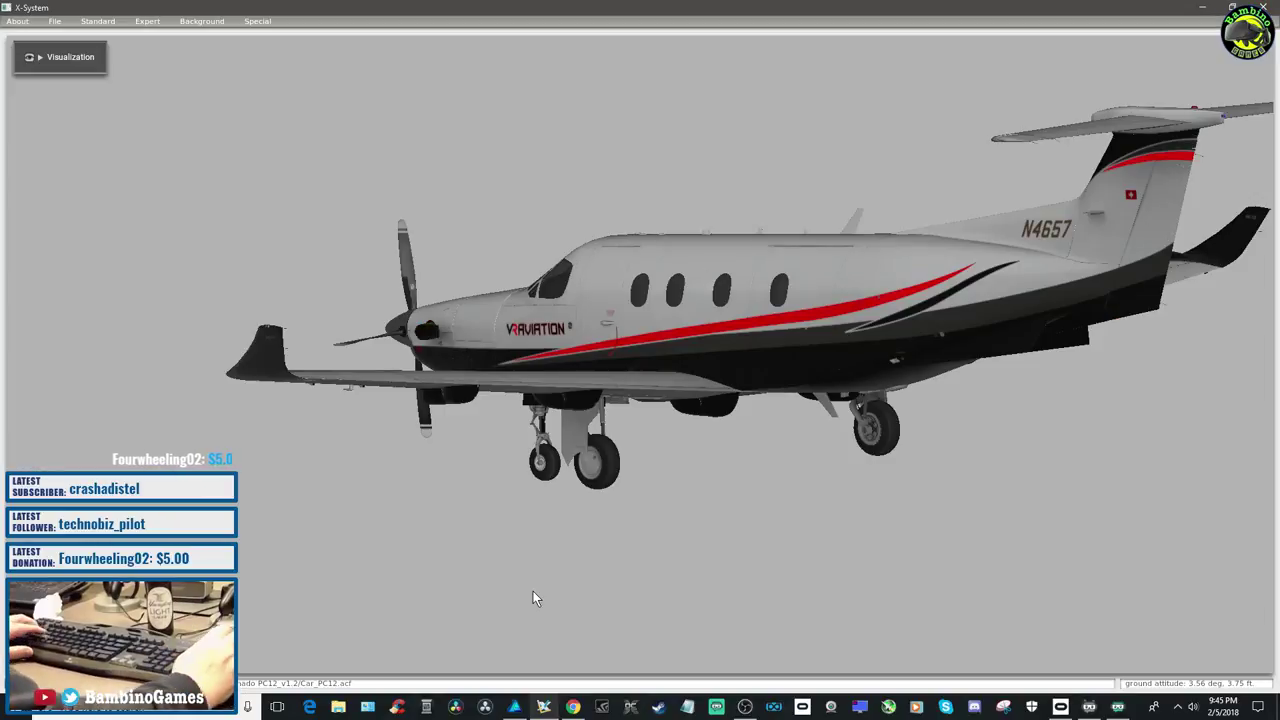
Examine the red fuselage and fin stripes on the aircraft's right side and the paint on its underside
{"action": "key", "text": "Left"}
{"action": "key", "text": "Left"}
{"action": "key", "text": "Left"}
{"action": "key", "text": "Left"}
{"action": "key", "text": "Left"}
{"action": "key", "text": "Left"}
{"action": "key", "text": "Left"}
{"action": "key", "text": "Left"}
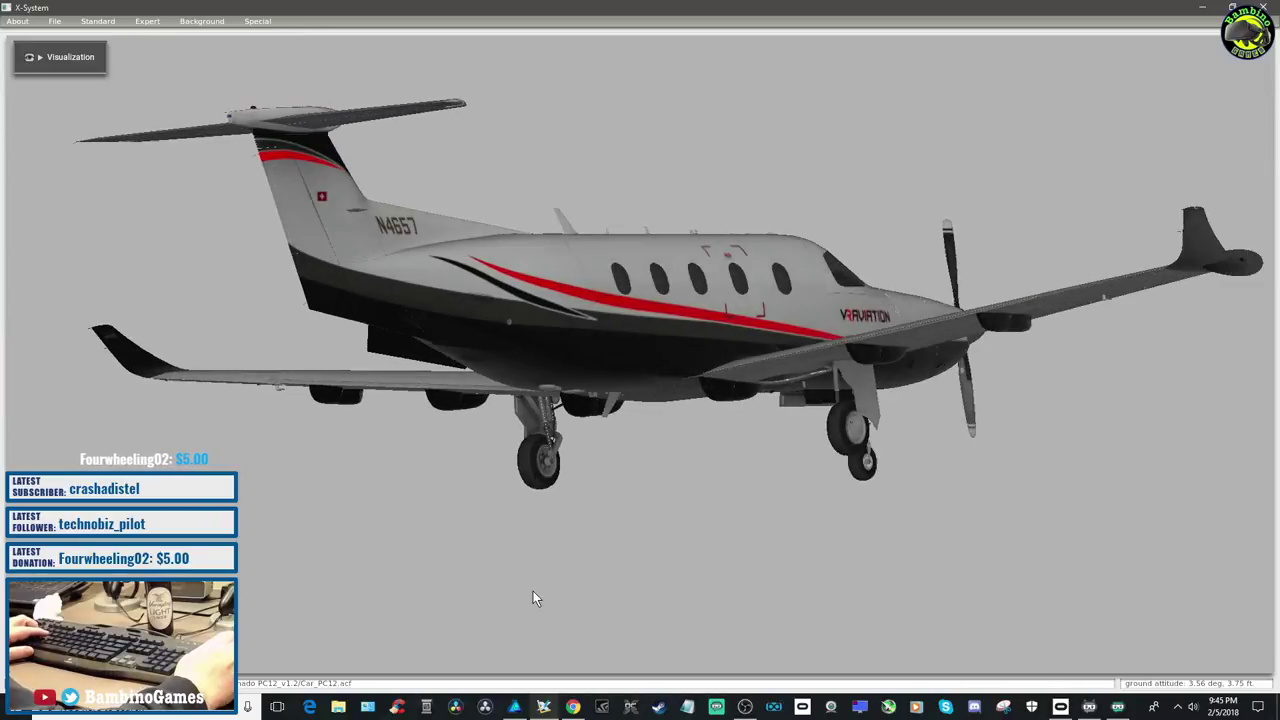
{"action": "key", "text": "Up"}
{"action": "key", "text": "Up"}
{"action": "key", "text": "Up"}
{"action": "key", "text": "Up"}
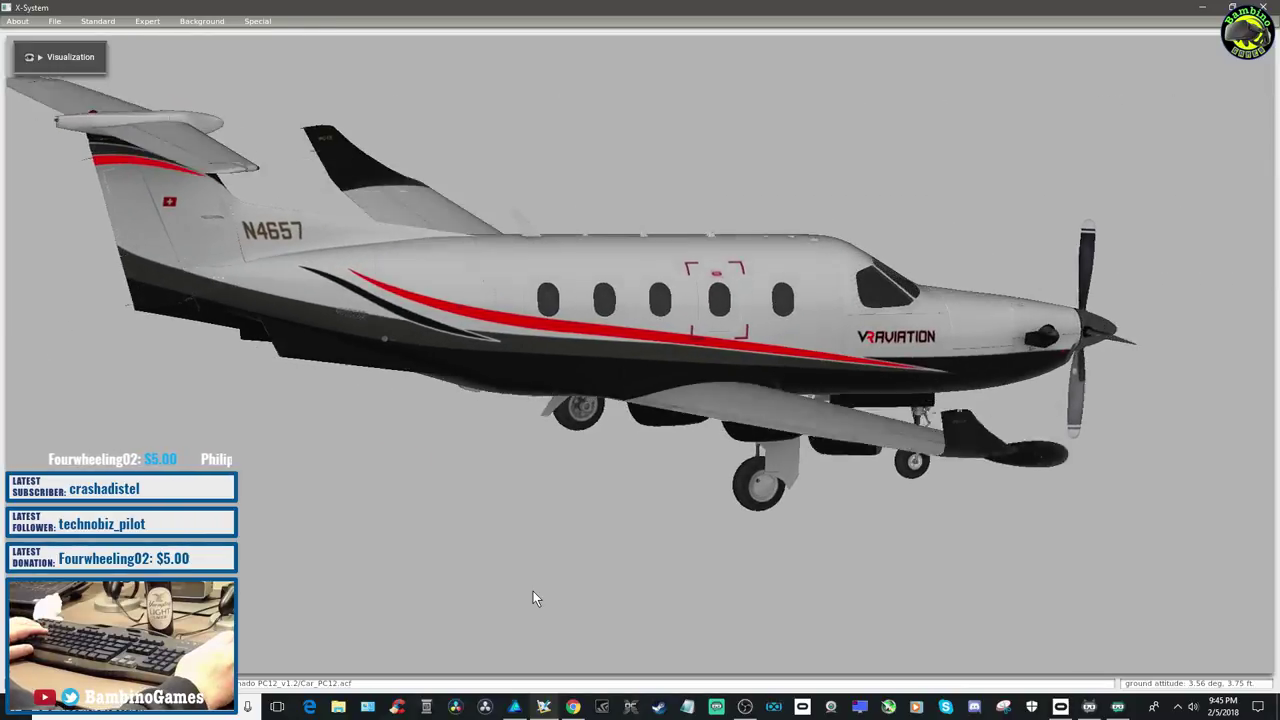
{"action": "key", "text": "Up"}
{"action": "key", "text": "Up"}
{"action": "key", "text": "Up"}
{"action": "key", "text": "Up"}
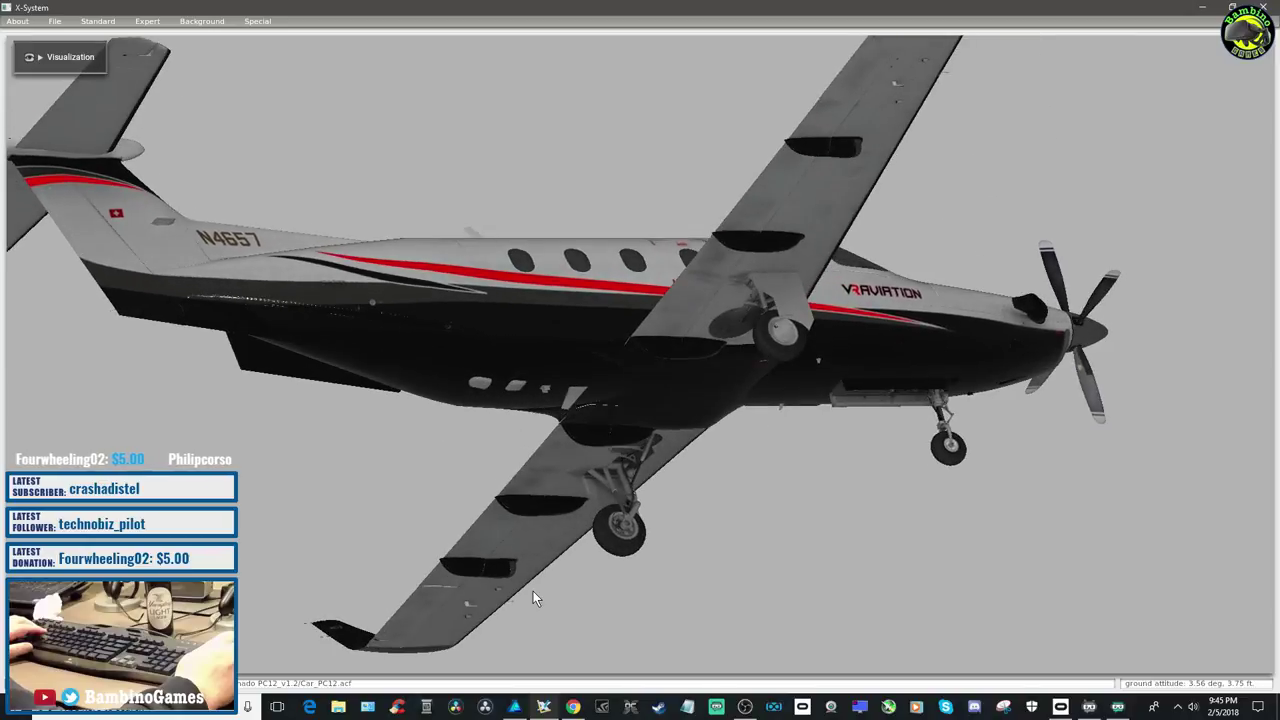
{"action": "key", "text": "Down"}
{"action": "key", "text": "Down"}
{"action": "key", "text": "Down"}
{"action": "key", "text": "Down"}
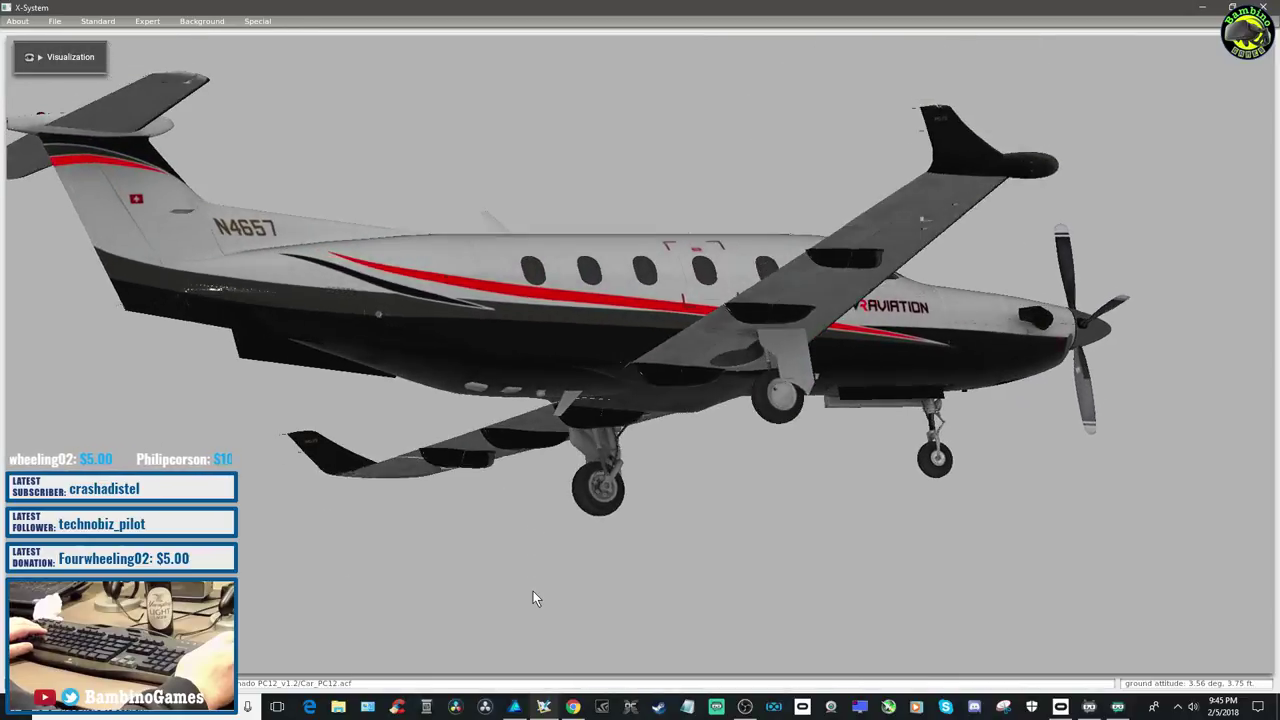
{"action": "key", "text": "Down"}
{"action": "key", "text": "Down"}
{"action": "key", "text": "Down"}
{"action": "key", "text": "Down"}
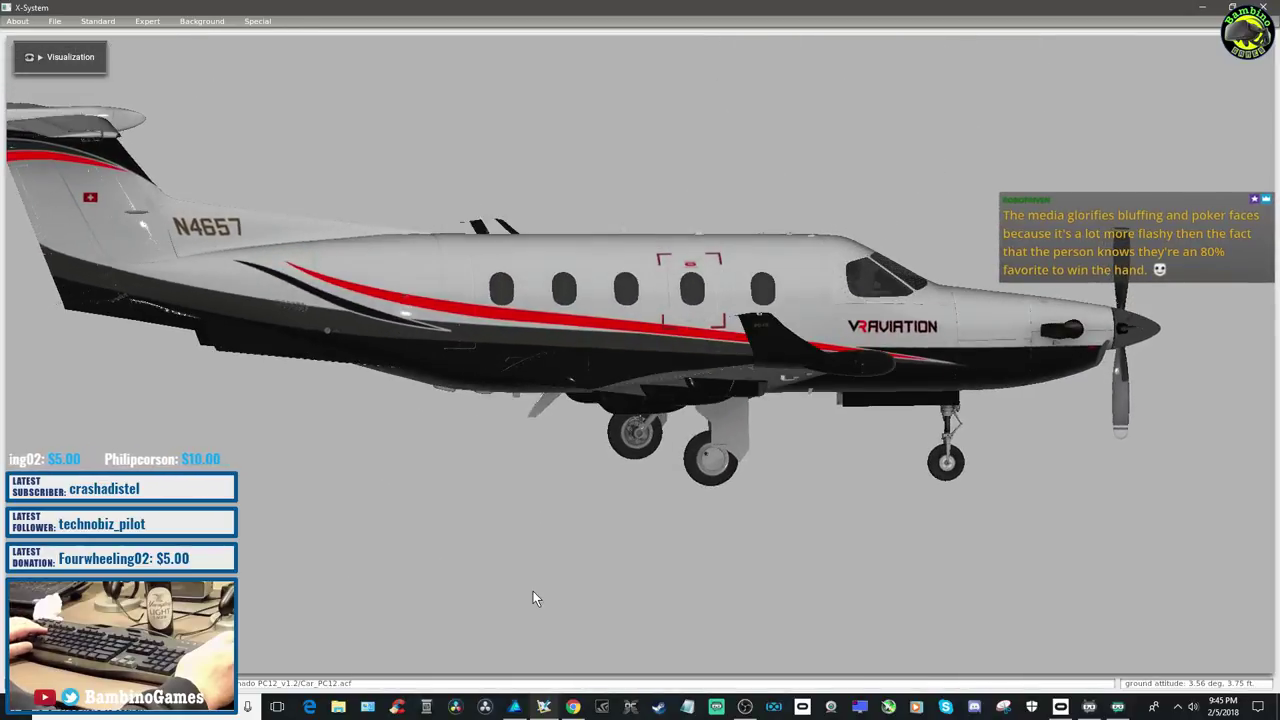
Examine the right-side stripes and the upper wing surfaces from above
{"action": "key", "text": "Left"}
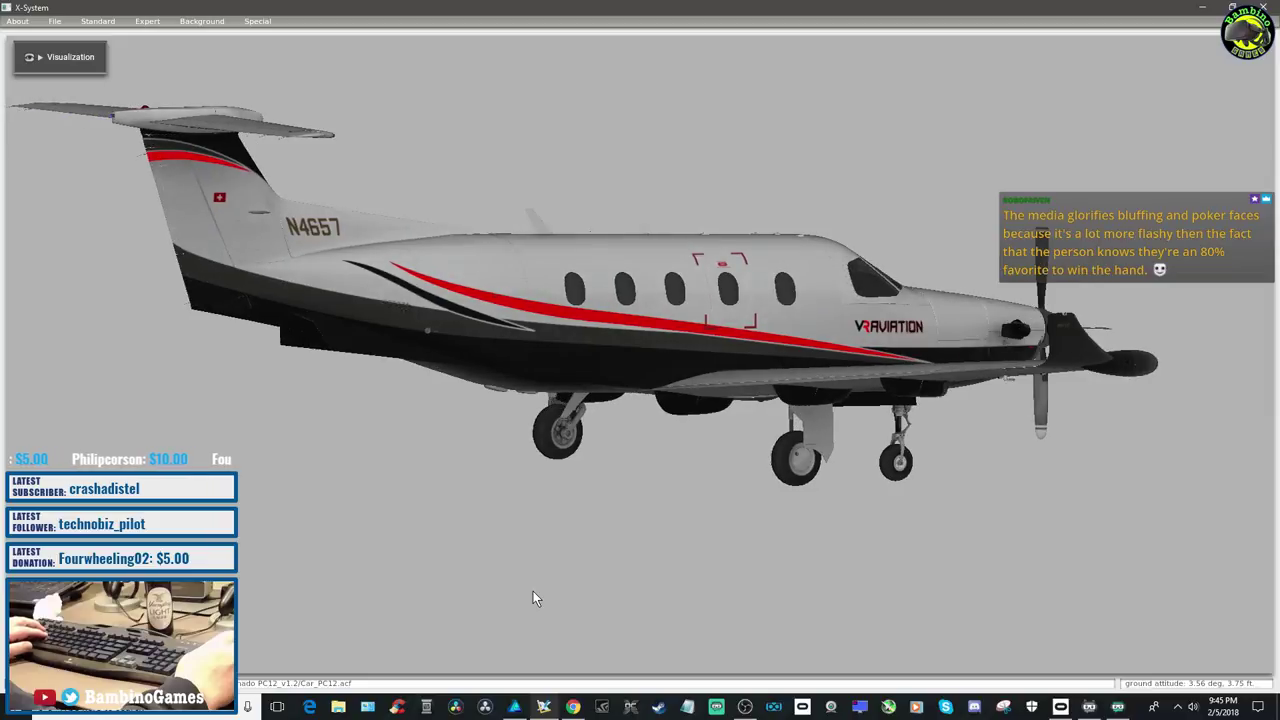
{"action": "key", "text": "Up"}
{"action": "key", "text": "Up"}
{"action": "key", "text": "Up"}
{"action": "key", "text": "Down"}
{"action": "key", "text": "Down"}
{"action": "key", "text": "Down"}
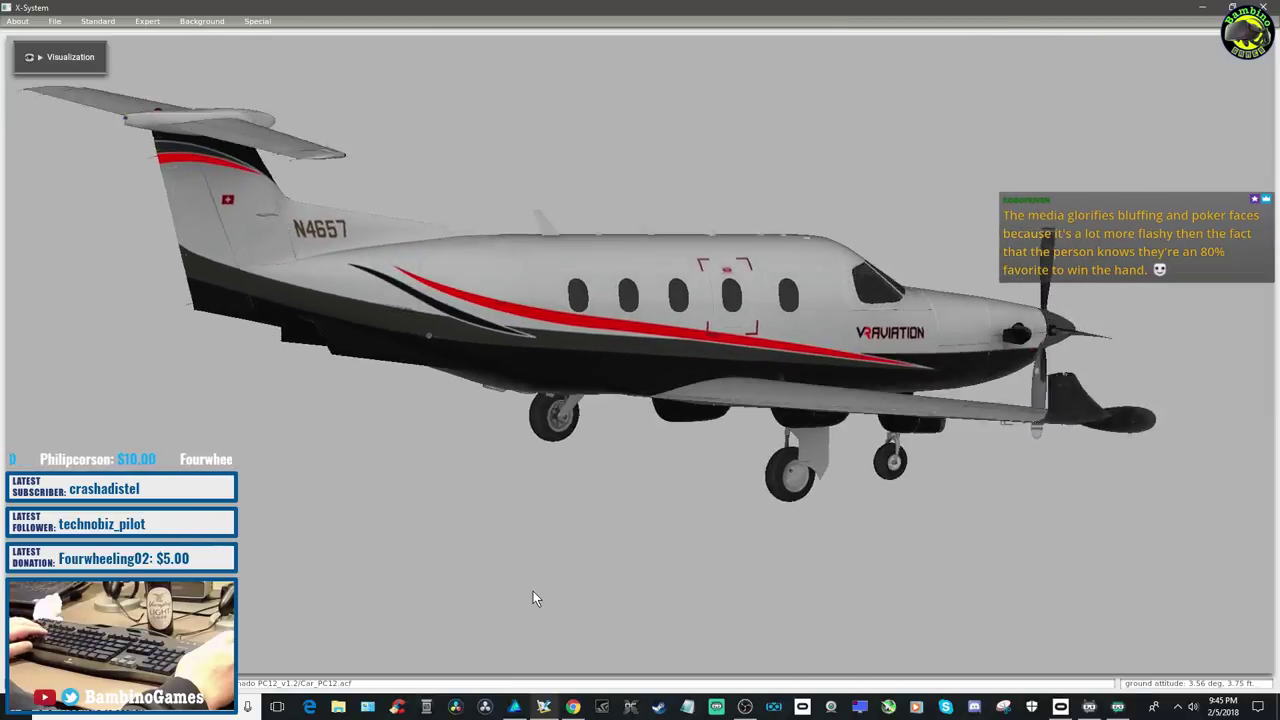
{"action": "key", "text": "Up"}
{"action": "key", "text": "Up"}
{"action": "key", "text": "Up"}
{"action": "key", "text": "Up"}
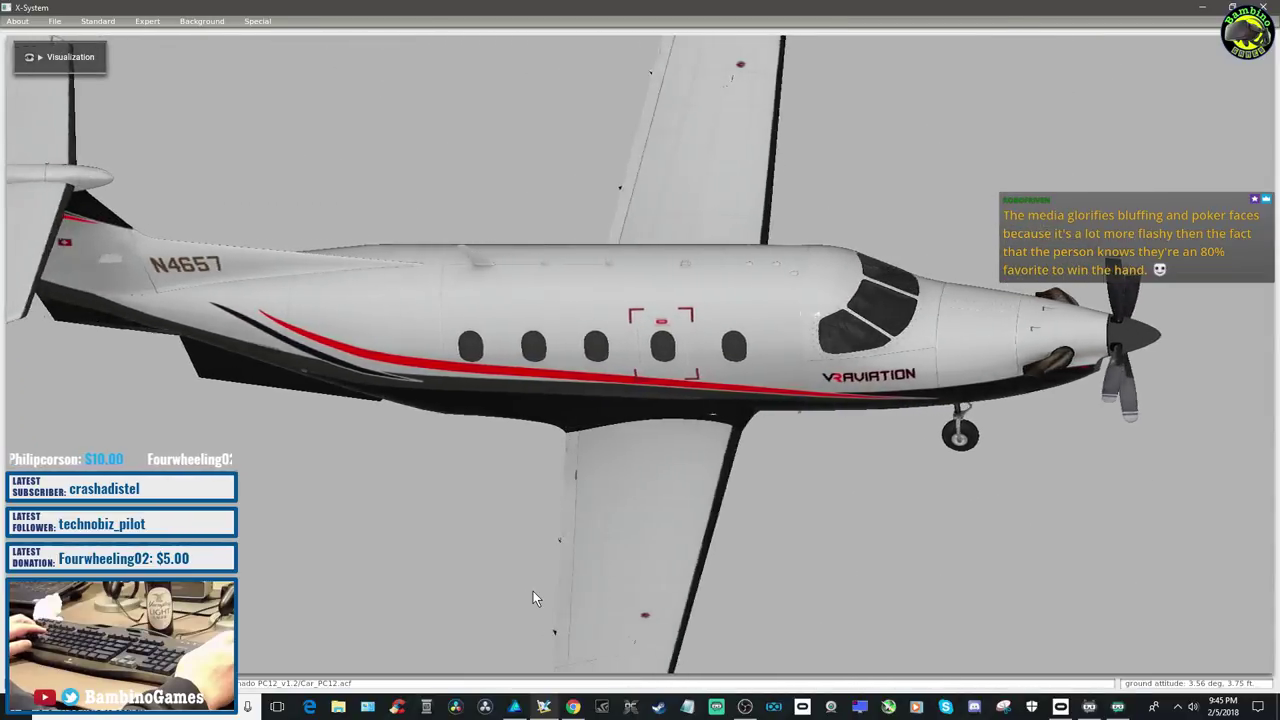
Inspect the livery around the nose and along the left side of the fuselage from below
{"action": "key", "text": "Right"}
{"action": "key", "text": "Right"}
{"action": "key", "text": "Right"}
{"action": "key", "text": "Right"}
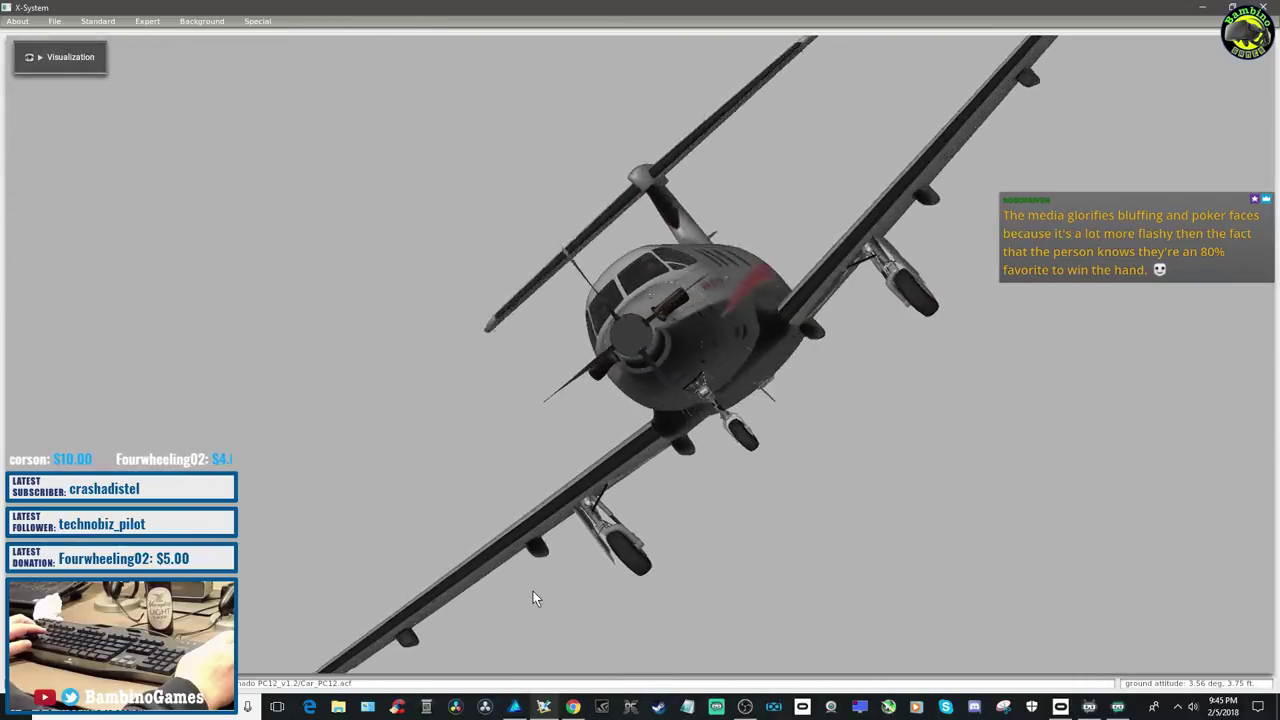
{"action": "key", "text": "Right"}
{"action": "key", "text": "Right"}
{"action": "key", "text": "Right"}
{"action": "key", "text": "Right"}
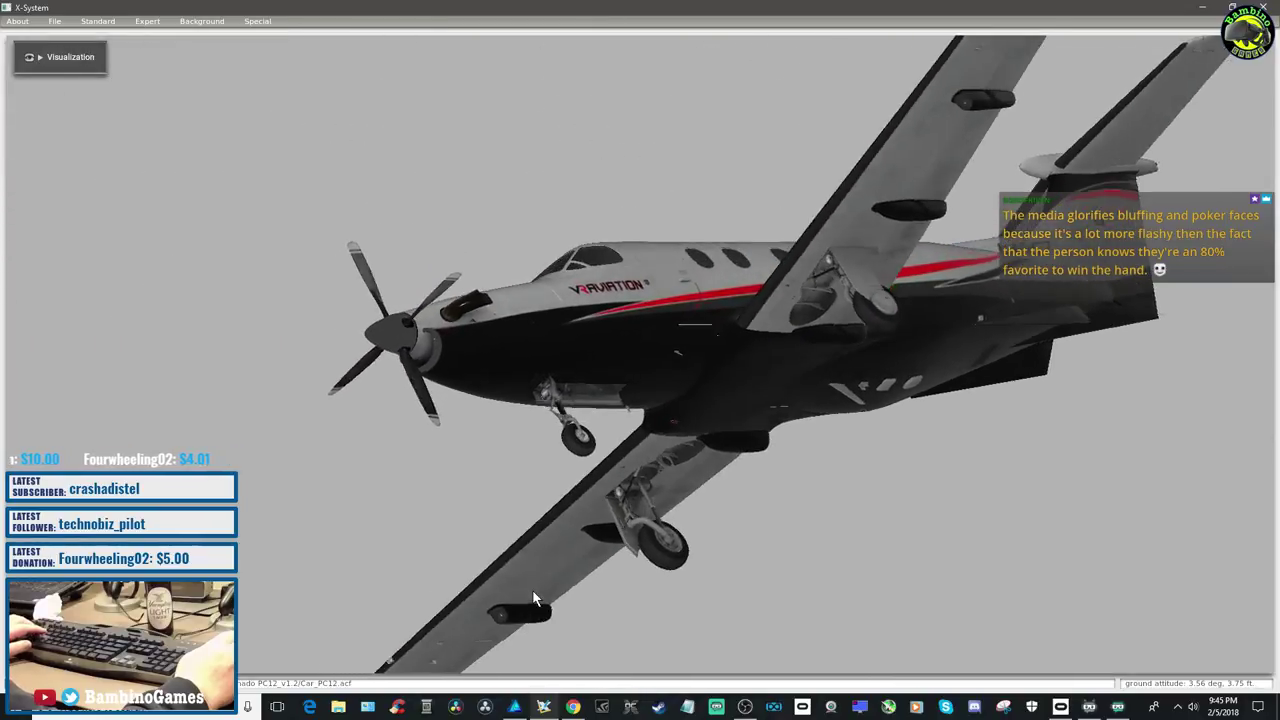
{"action": "key", "text": "Down"}
{"action": "key", "text": "Down"}
{"action": "key", "text": "Down"}
{"action": "key", "text": "Down"}
{"action": "key", "text": "Left"}
{"action": "key", "text": "Left"}
{"action": "key", "text": "Left"}
{"action": "key", "text": "Left"}
{"action": "key", "text": "Down"}
{"action": "key", "text": "Down"}
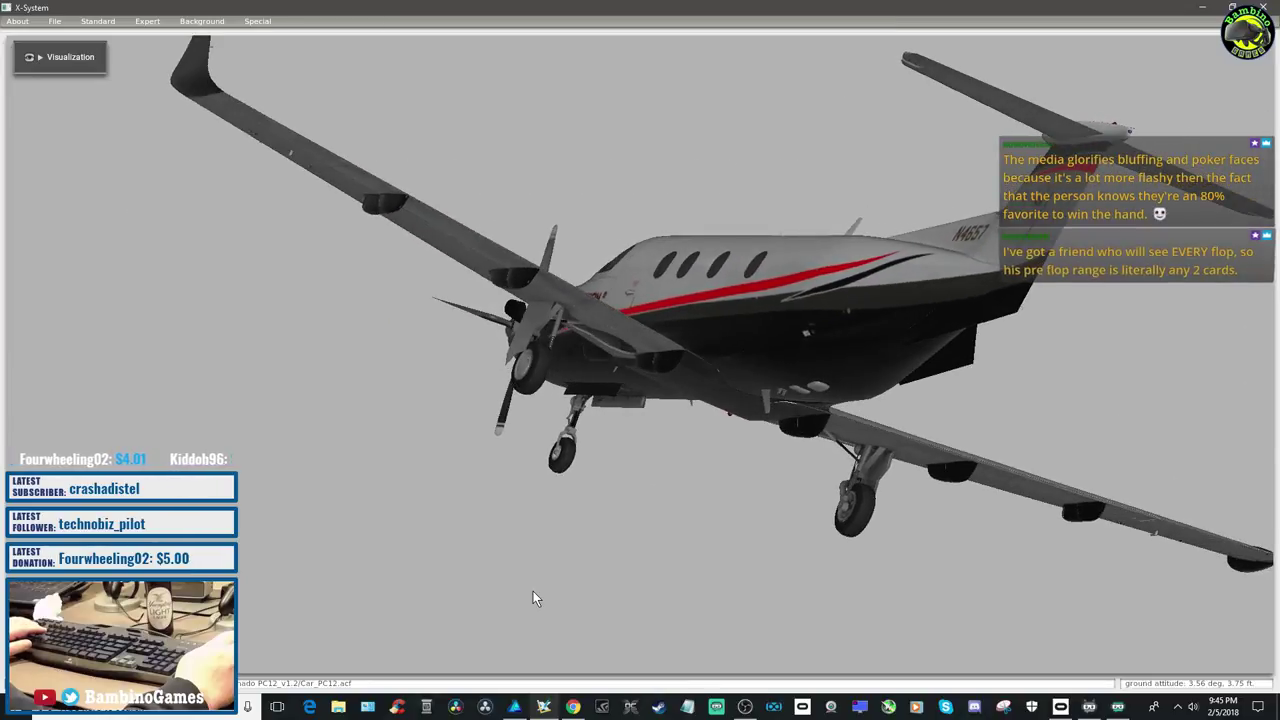
Check the fin and rear fuselage from behind, then the red stripes along the aircraft's left side
{"action": "key", "text": "Left"}
{"action": "key", "text": "Left"}
{"action": "key", "text": "Left"}
{"action": "key", "text": "Left"}
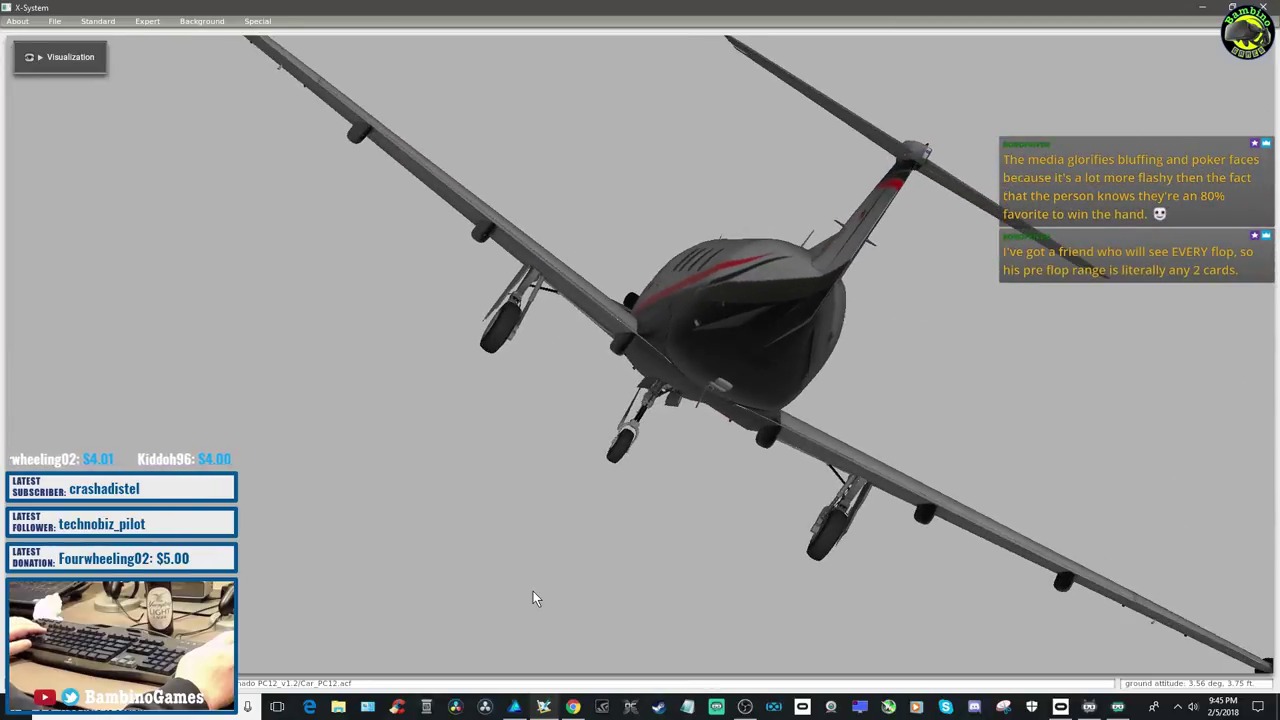
{"action": "key", "text": "Left"}
{"action": "key", "text": "Left"}
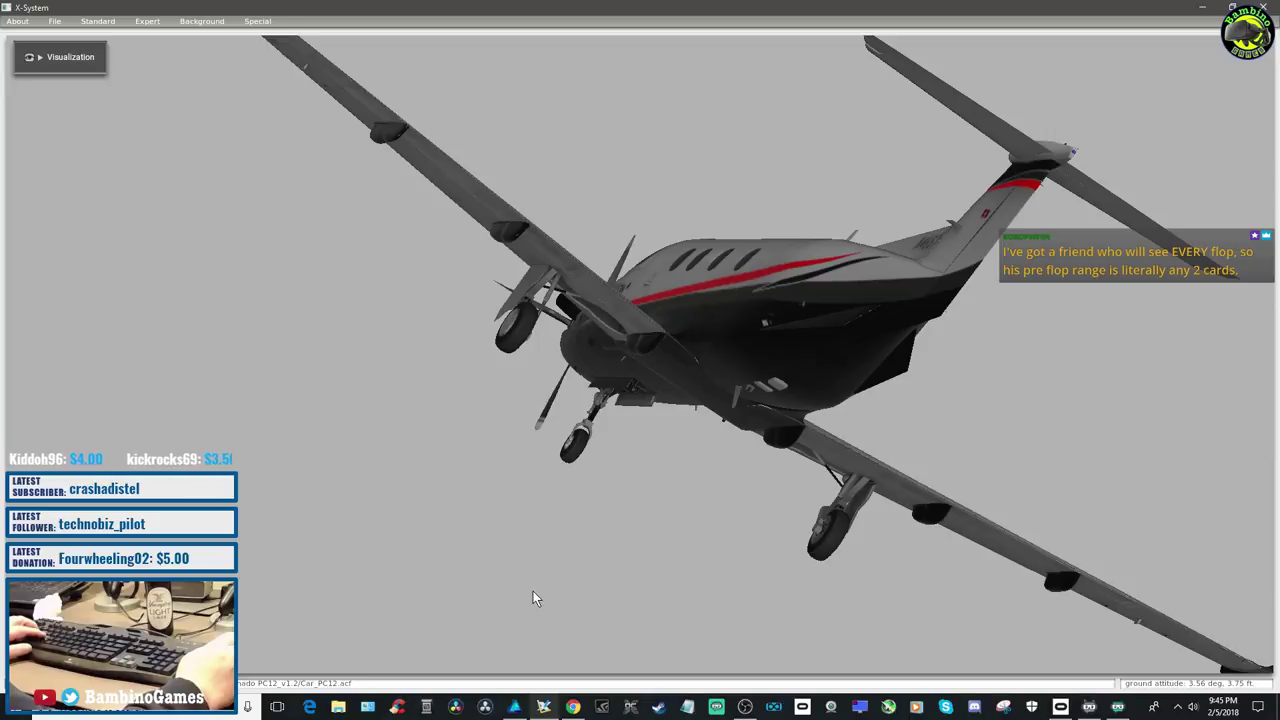
{"action": "key", "text": "Left"}
{"action": "key", "text": "Left"}
{"action": "key", "text": "Left"}
{"action": "key", "text": "Left"}
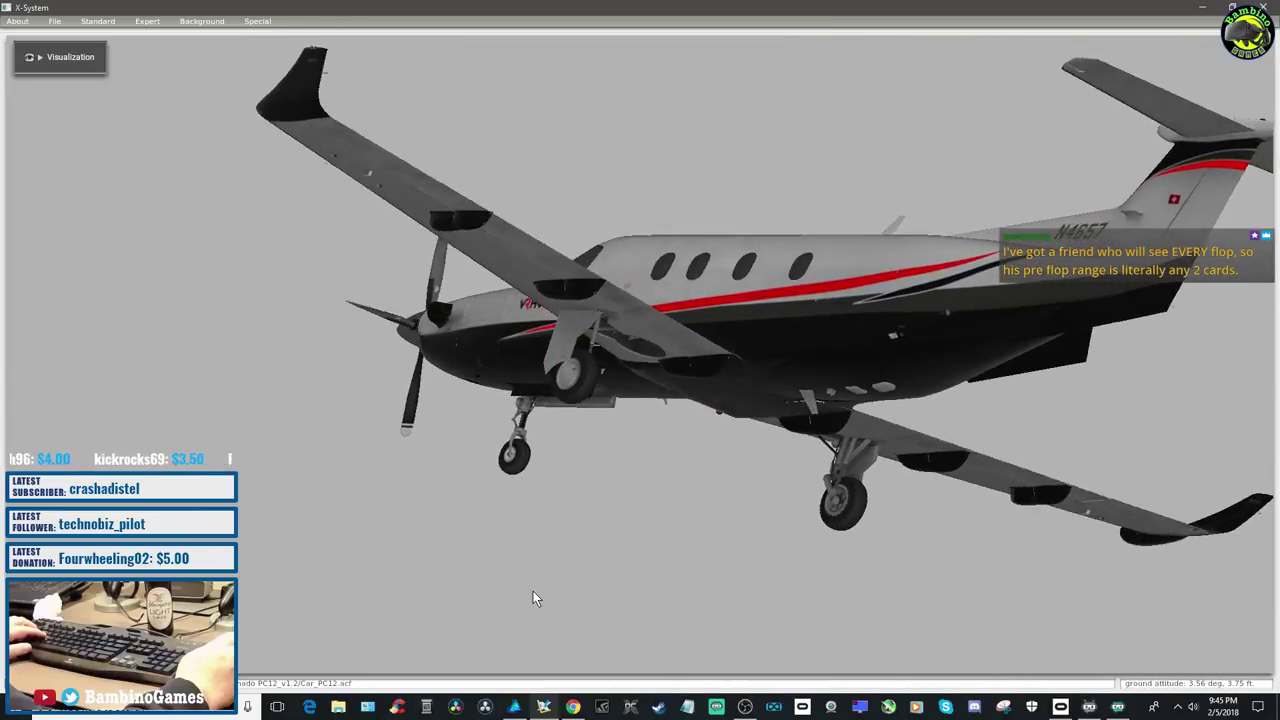
{"action": "key", "text": "Left"}
{"action": "key", "text": "Left"}
{"action": "key", "text": "Left"}
{"action": "key", "text": "Left"}
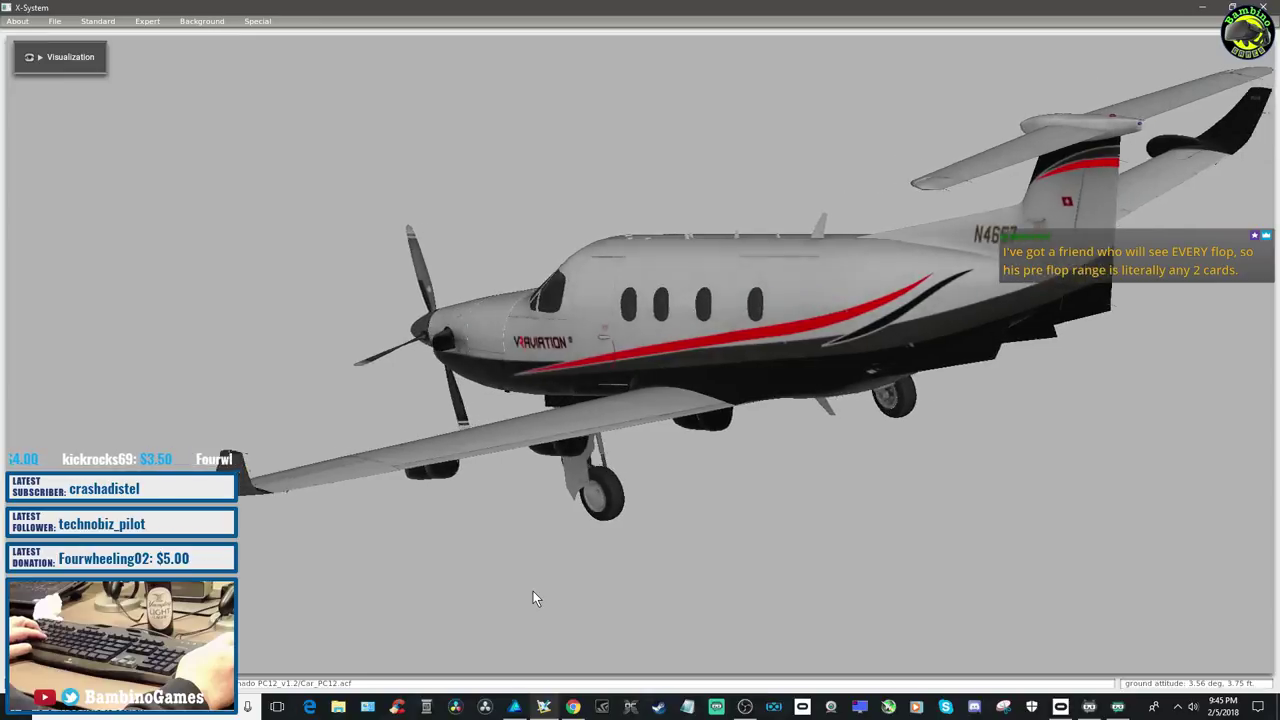
{"action": "key", "text": "Left"}
{"action": "key", "text": "Left"}
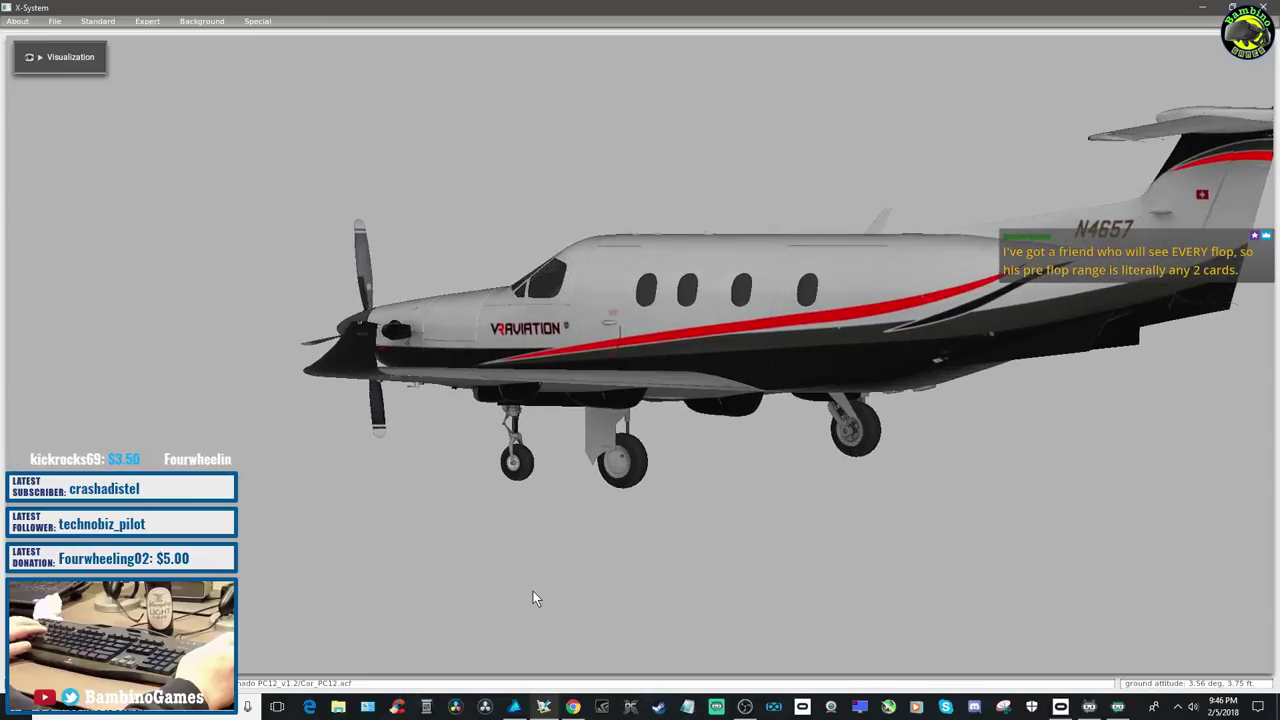
Compare the red fin band and fuselage stripe on the aircraft's right side from behind, above and below
{"action": "key", "text": "Left"}
{"action": "key", "text": "Left"}
{"action": "key", "text": "Left"}
{"action": "key", "text": "Left"}
{"action": "key", "text": "Left"}
{"action": "key", "text": "Left"}
{"action": "key", "text": "Left"}
{"action": "key", "text": "Left"}
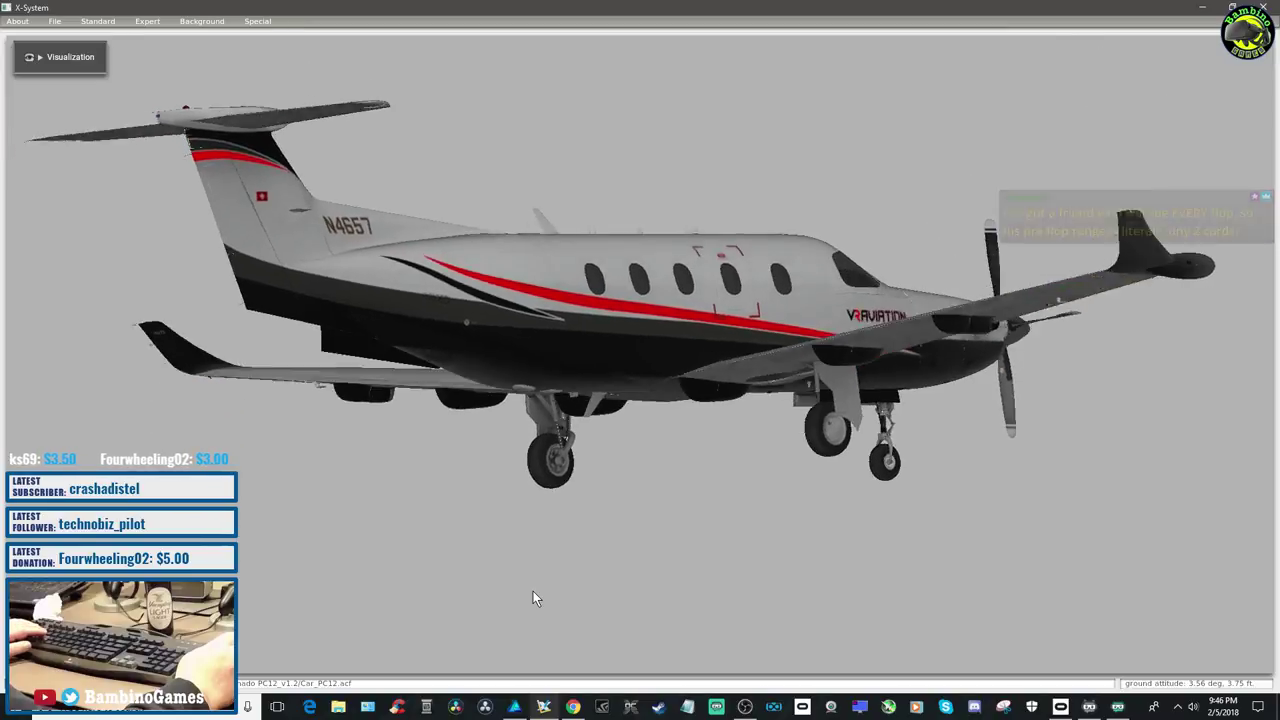
{"action": "key", "text": "Up"}
{"action": "key", "text": "Up"}
{"action": "key", "text": "Up"}
{"action": "key", "text": "Up"}
{"action": "key", "text": "Up"}
{"action": "key", "text": "Up"}
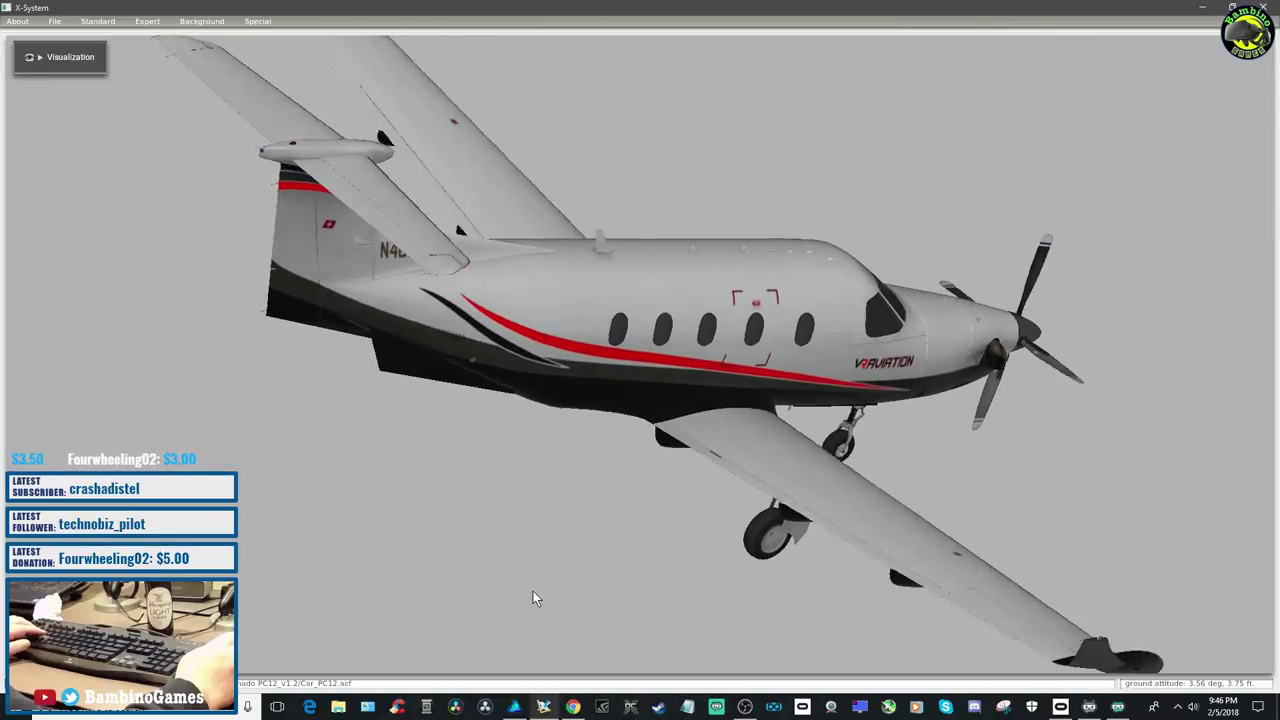
{"action": "key", "text": "Down"}
{"action": "key", "text": "Down"}
{"action": "key", "text": "Down"}
{"action": "key", "text": "Down"}
{"action": "key", "text": "Down"}
{"action": "key", "text": "Down"}
{"action": "key", "text": "Up"}
{"action": "key", "text": "Up"}
{"action": "key", "text": "Up"}
{"action": "key", "text": "Up"}
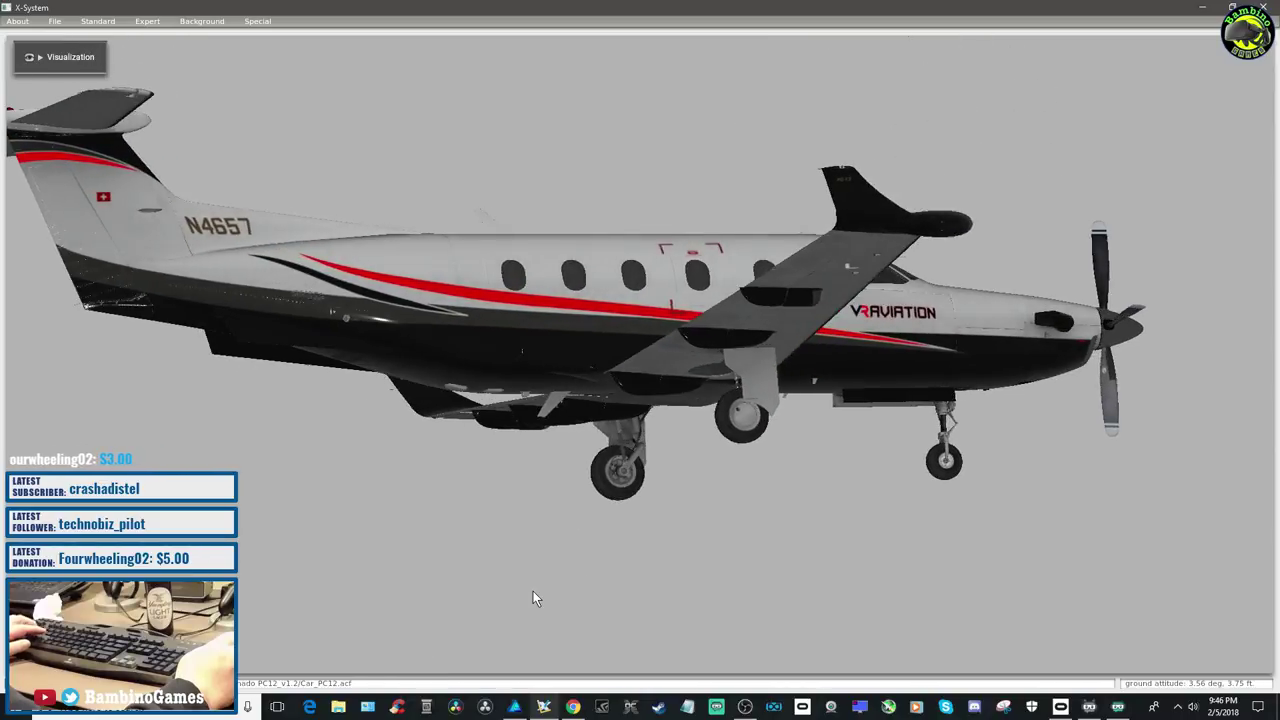
{"action": "key", "text": "Up"}
{"action": "key", "text": "Up"}
{"action": "key", "text": "Up"}
{"action": "key", "text": "Up"}
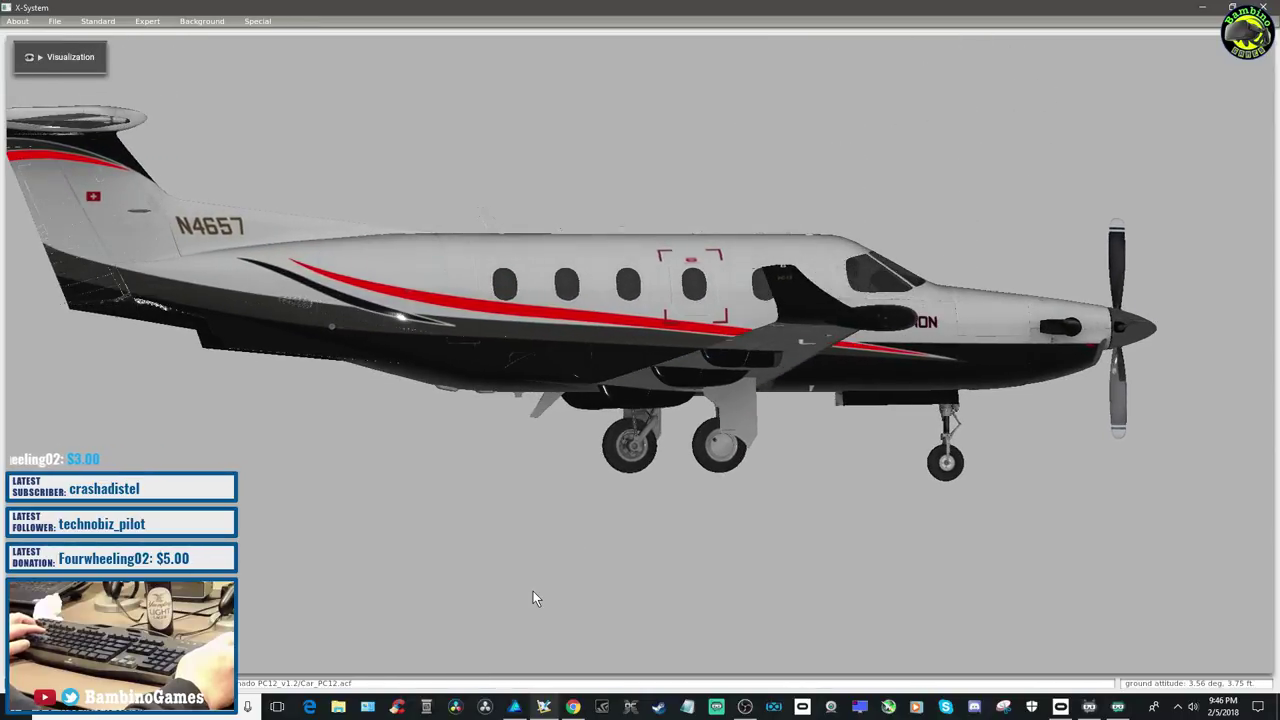
{"action": "key", "text": "Left"}
{"action": "key", "text": "Left"}
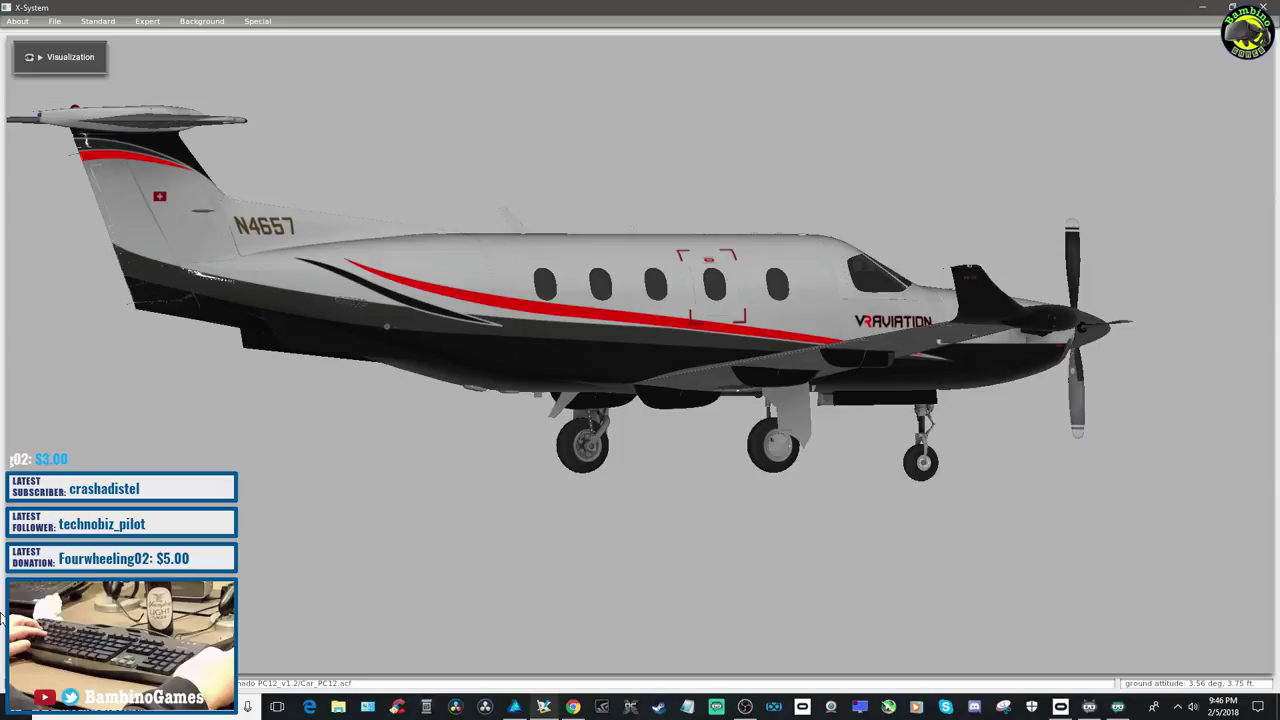
Switch back to Affinity Designer and review the whole E2 texture sheet, checking the red bands on the fin and rudder parts
{"action": "left_click", "coordinate": [515, 708]}
{"action": "scroll", "coordinate": [861, 554], "scroll_direction": "down", "scroll_amount": 2}
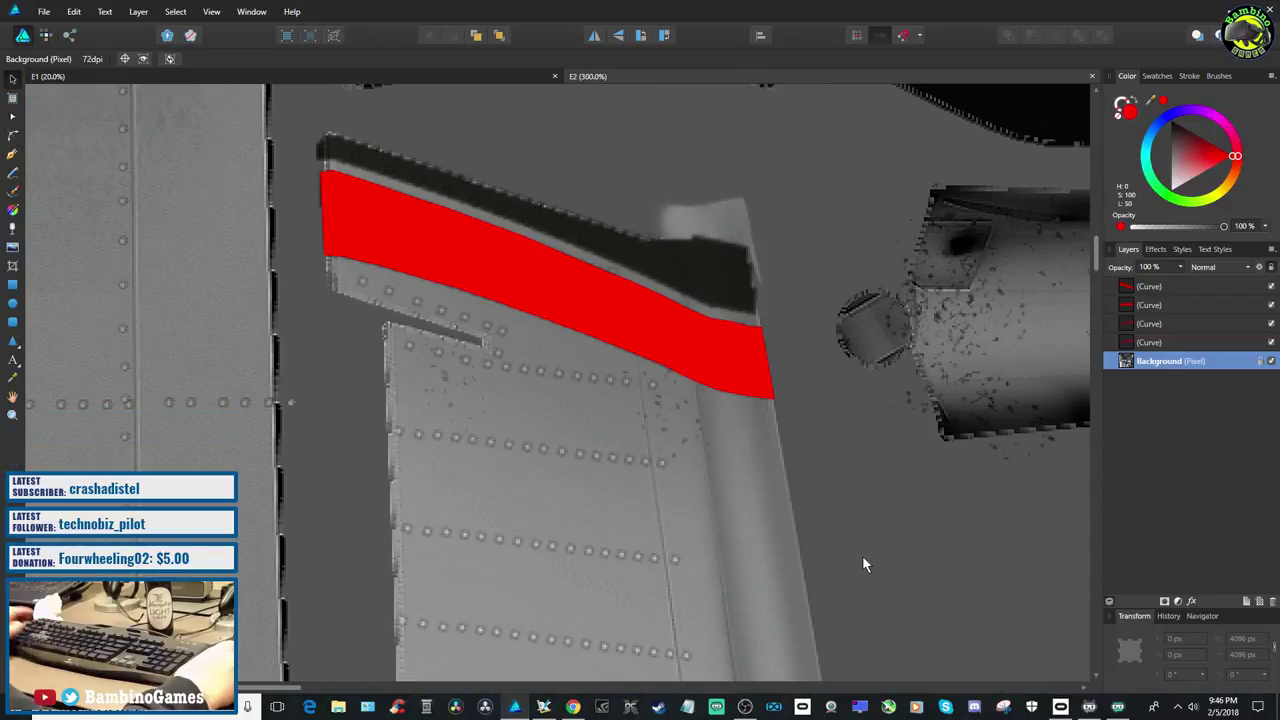
{"action": "key", "text": "ctrl+minus"}
{"action": "key", "text": "ctrl+minus"}
{"action": "key", "text": "ctrl+minus"}
{"action": "key", "text": "ctrl+minus"}
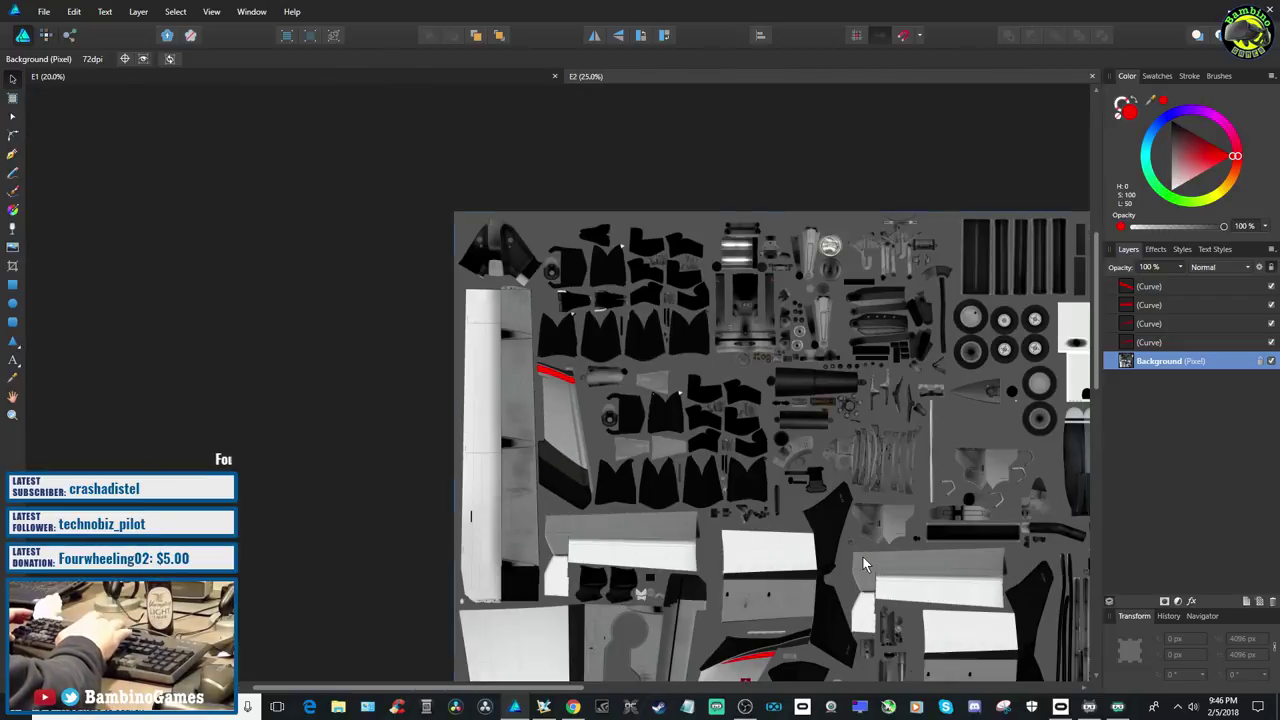
{"action": "scroll", "coordinate": [863, 557], "scroll_direction": "down", "scroll_amount": 2}
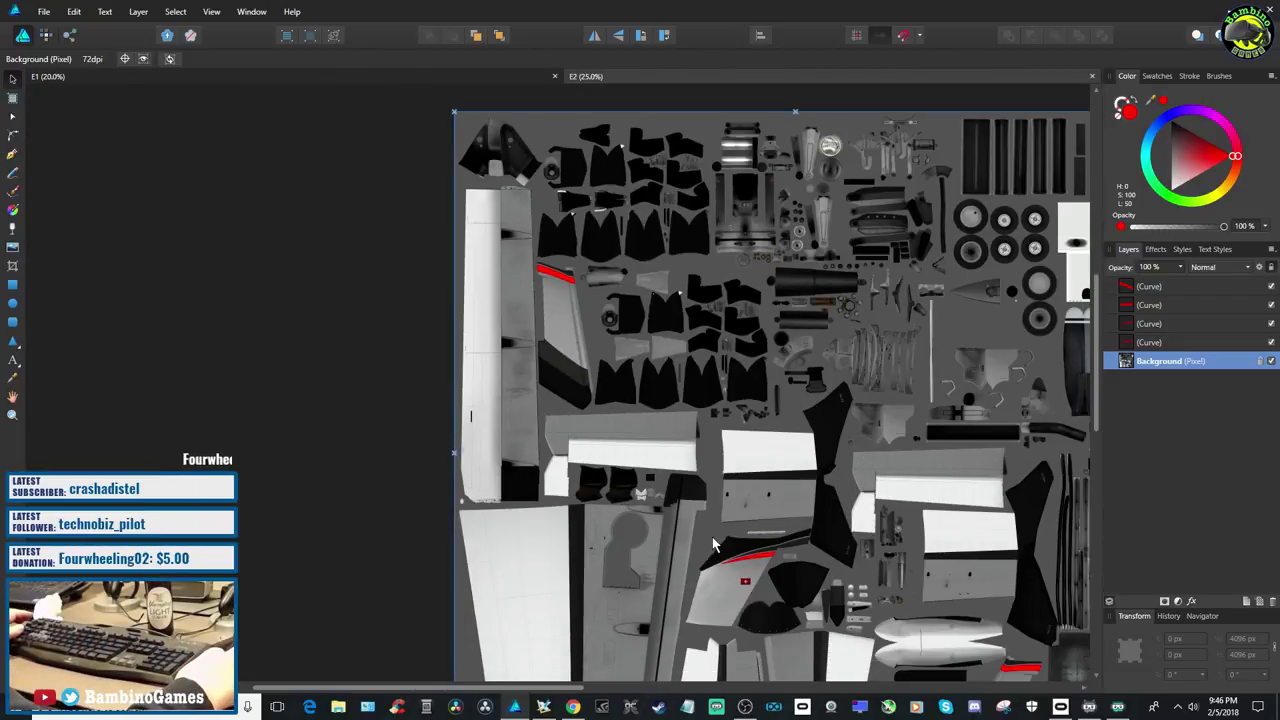
{"action": "mouse_move", "coordinate": [760, 704]}
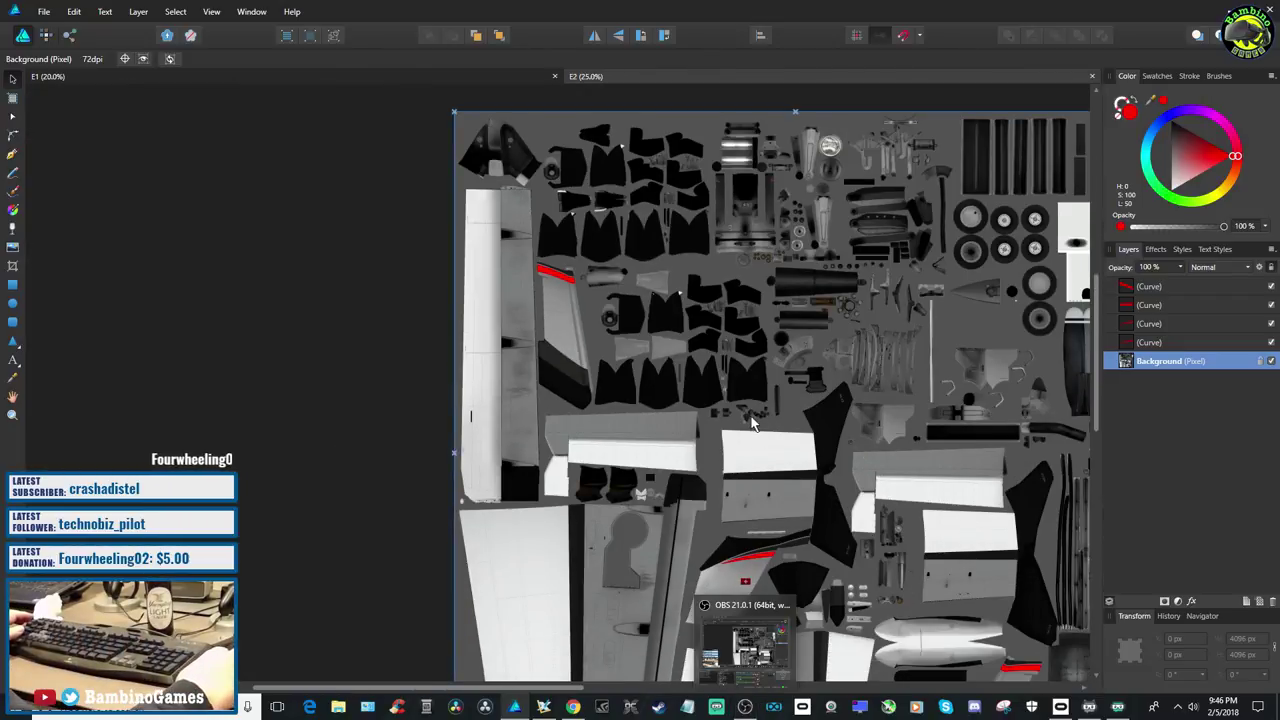
{"action": "scroll", "coordinate": [926, 596], "scroll_direction": "down", "scroll_amount": 2}
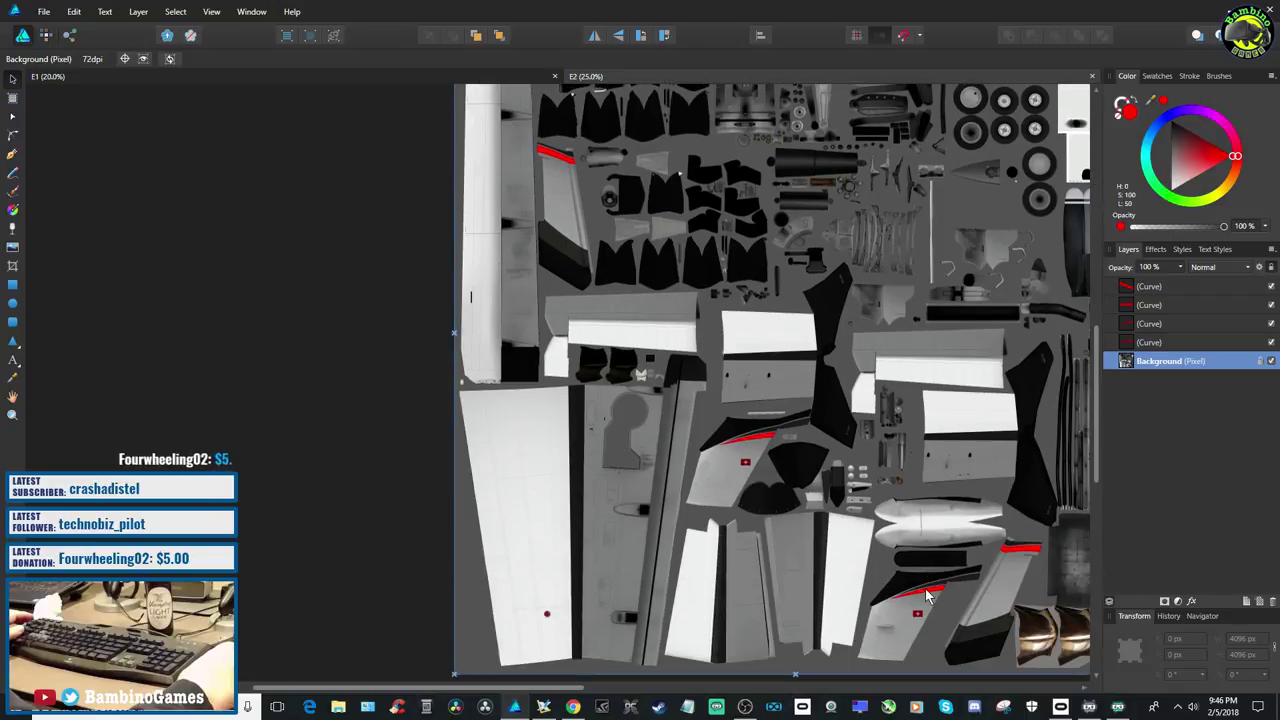
{"action": "scroll", "coordinate": [928, 596], "scroll_direction": "down", "scroll_amount": 1}
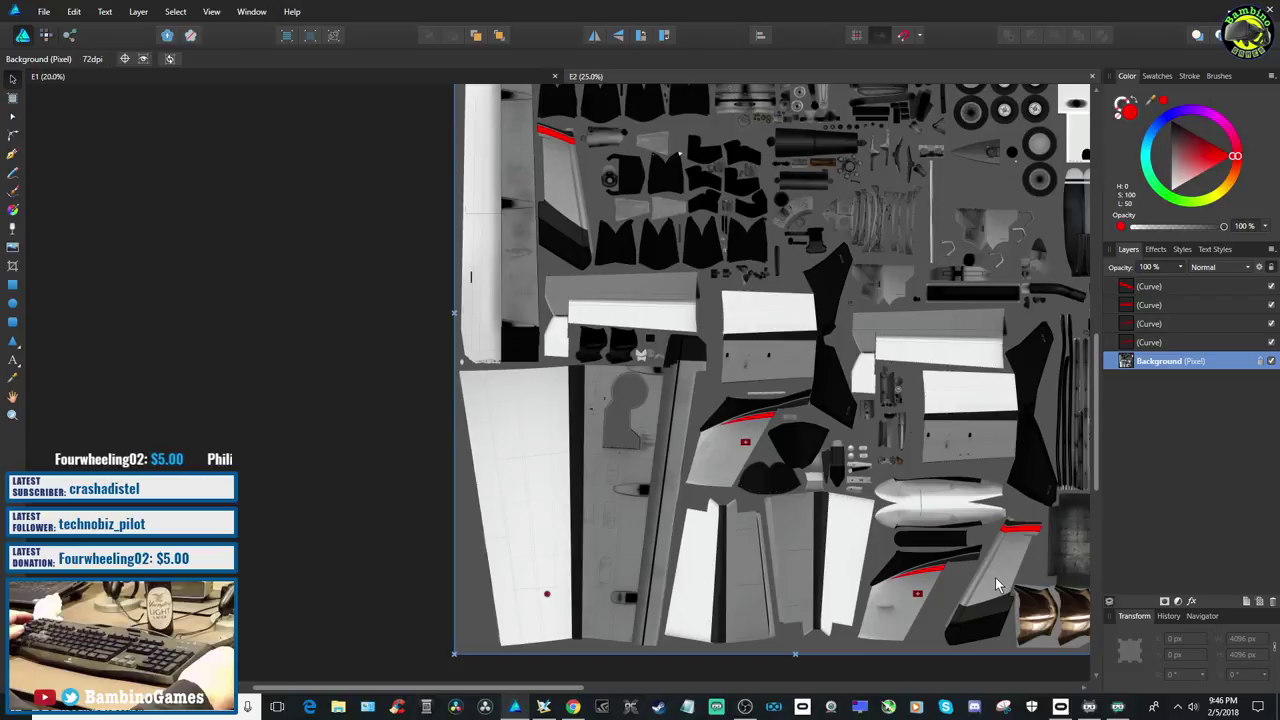
Switch to the X-System aircraft viewer and inspect the livery along the left side and the wing leading edges from the front
{"action": "left_click", "coordinate": [546, 707]}
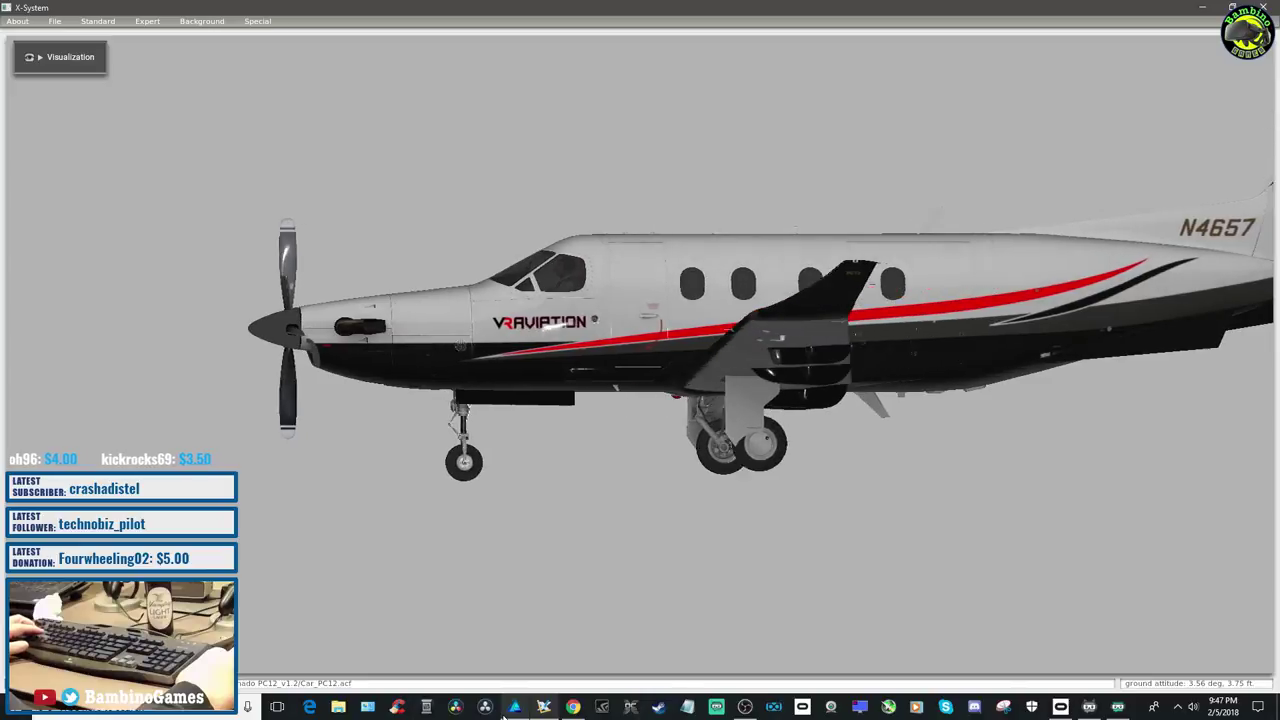
{"action": "mouse_move", "coordinate": [506, 714]}
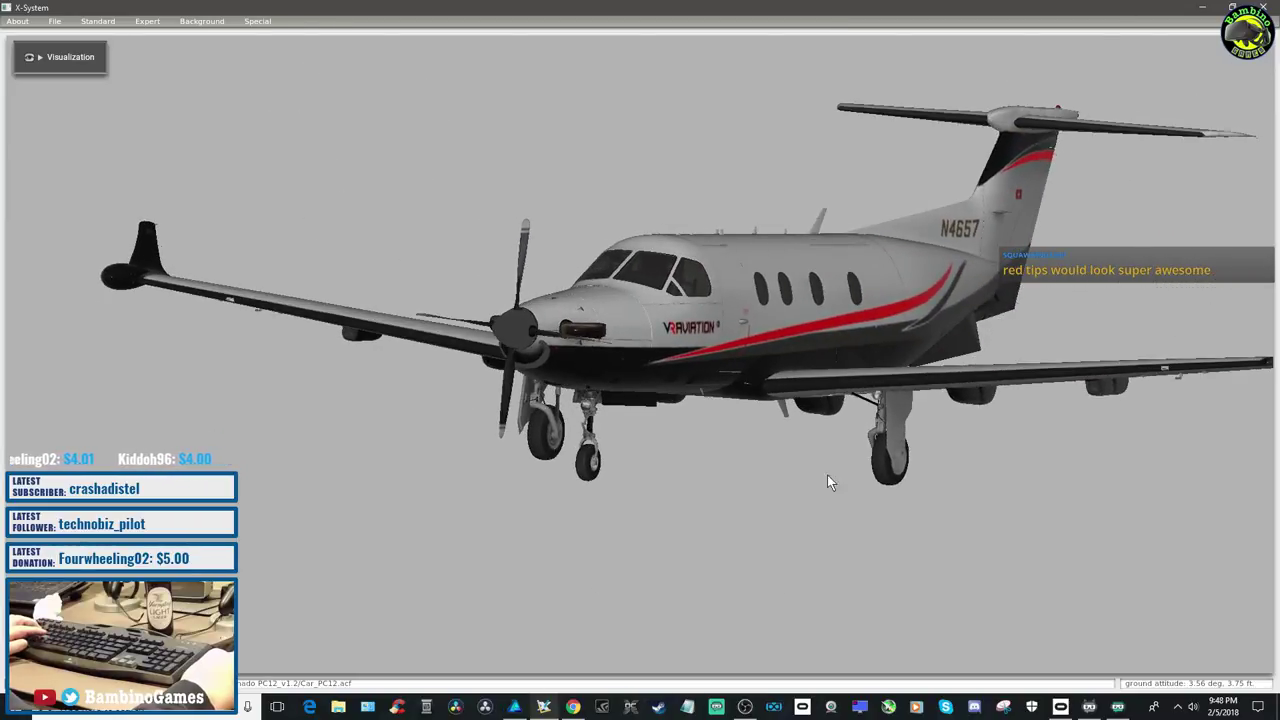
Switch back to Affinity Designer and examine the wing parts on the E2 texture sheet, locating the large panel's black leading-edge strip
{"action": "left_click", "coordinate": [514, 708]}
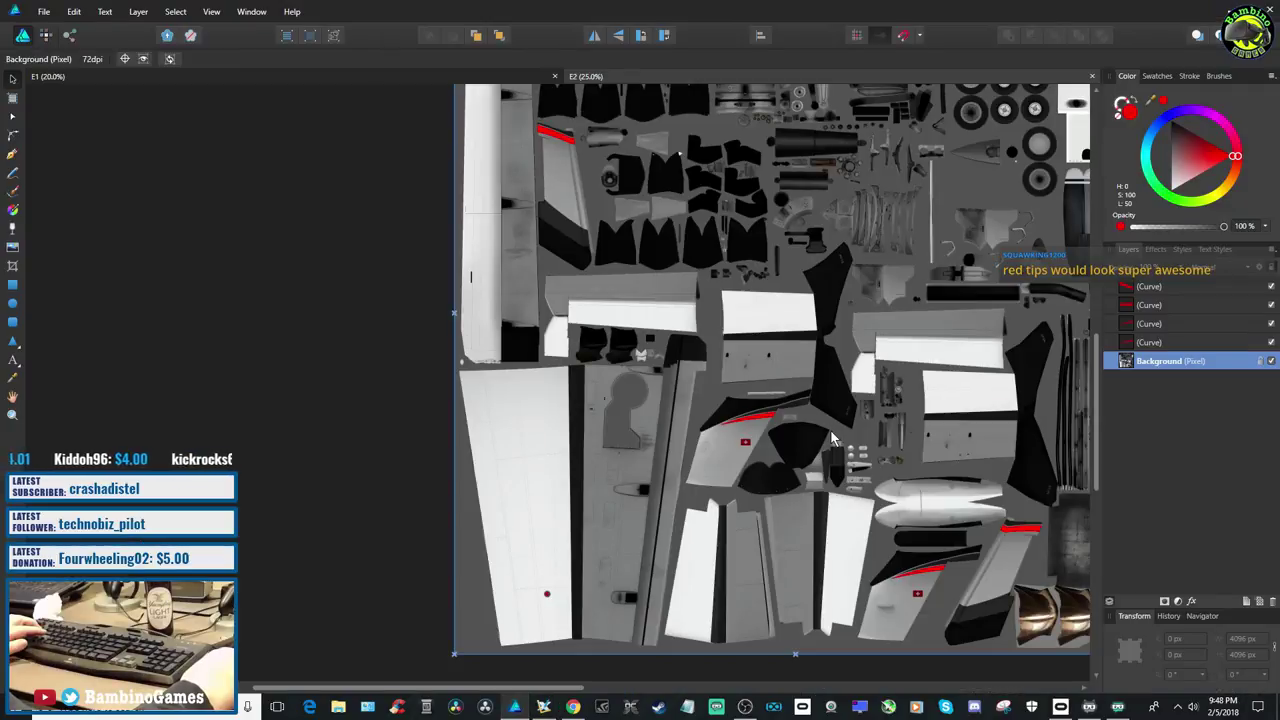
{"action": "scroll", "coordinate": [827, 455], "scroll_direction": "up", "scroll_amount": 3}
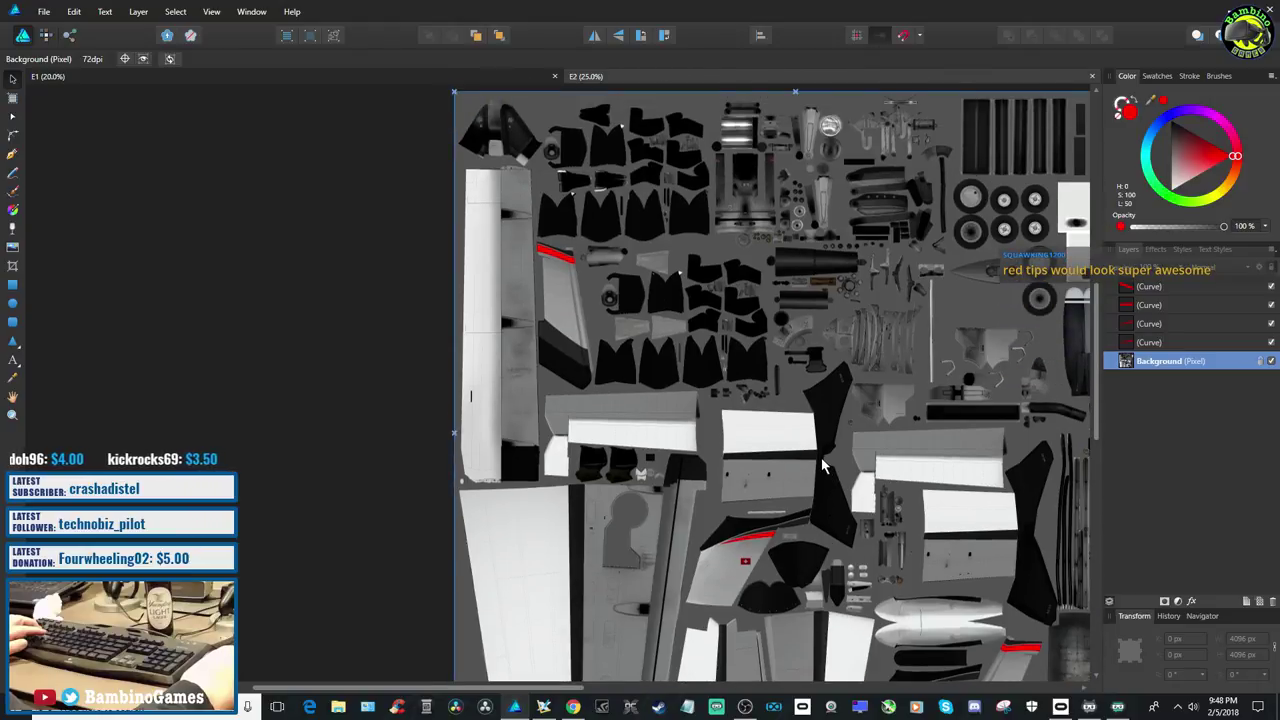
{"action": "scroll", "coordinate": [821, 457], "scroll_direction": "up", "scroll_amount": 1}
{"action": "scroll", "coordinate": [808, 455], "scroll_direction": "down", "scroll_amount": 5}
{"action": "scroll", "coordinate": [801, 467], "scroll_direction": "down", "scroll_amount": 2}
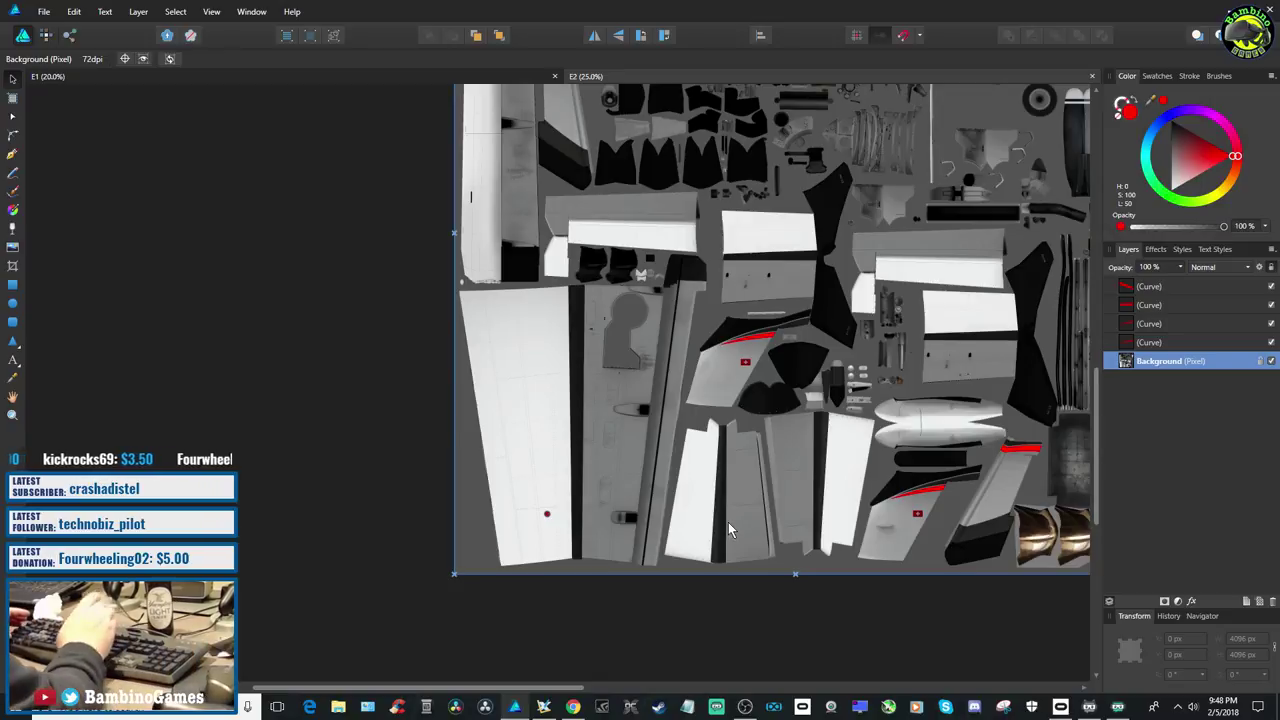
{"action": "key", "text": "ctrl+1"}
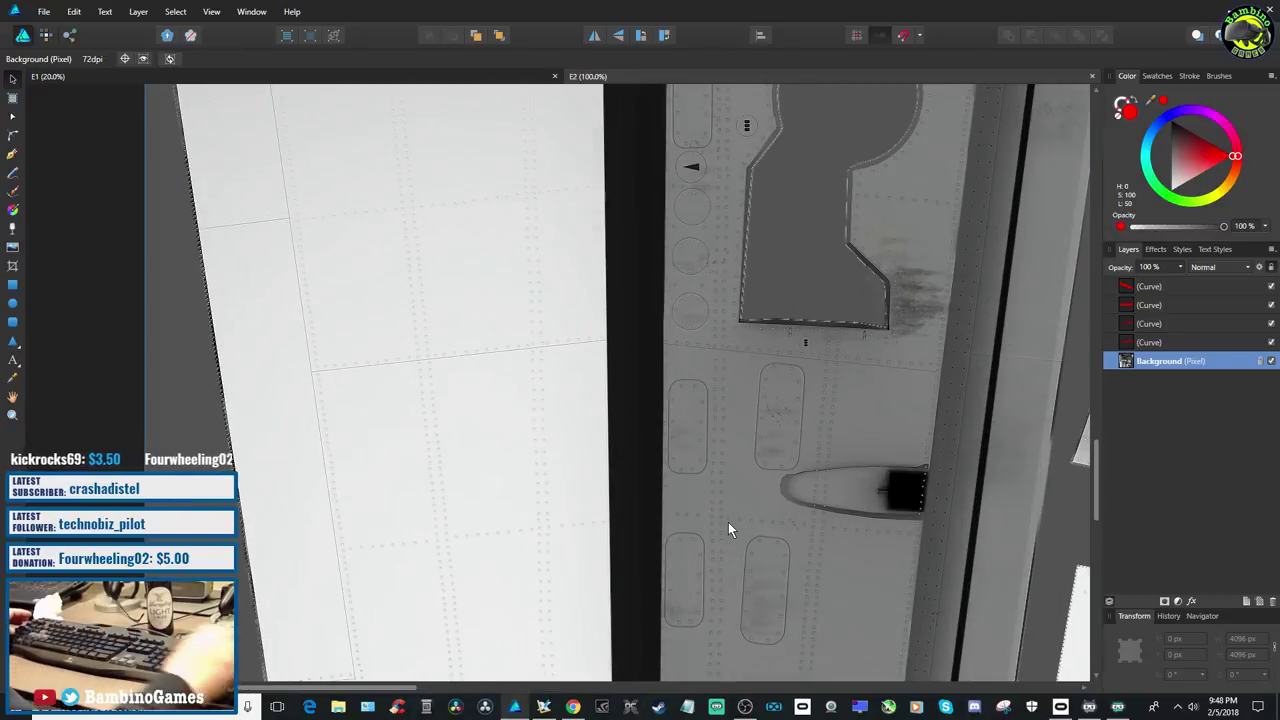
{"action": "scroll", "coordinate": [728, 528], "scroll_direction": "up", "scroll_amount": 3}
{"action": "scroll", "coordinate": [734, 520], "scroll_direction": "down", "scroll_amount": 3}
{"action": "scroll", "coordinate": [735, 558], "scroll_direction": "down", "scroll_amount": 1}
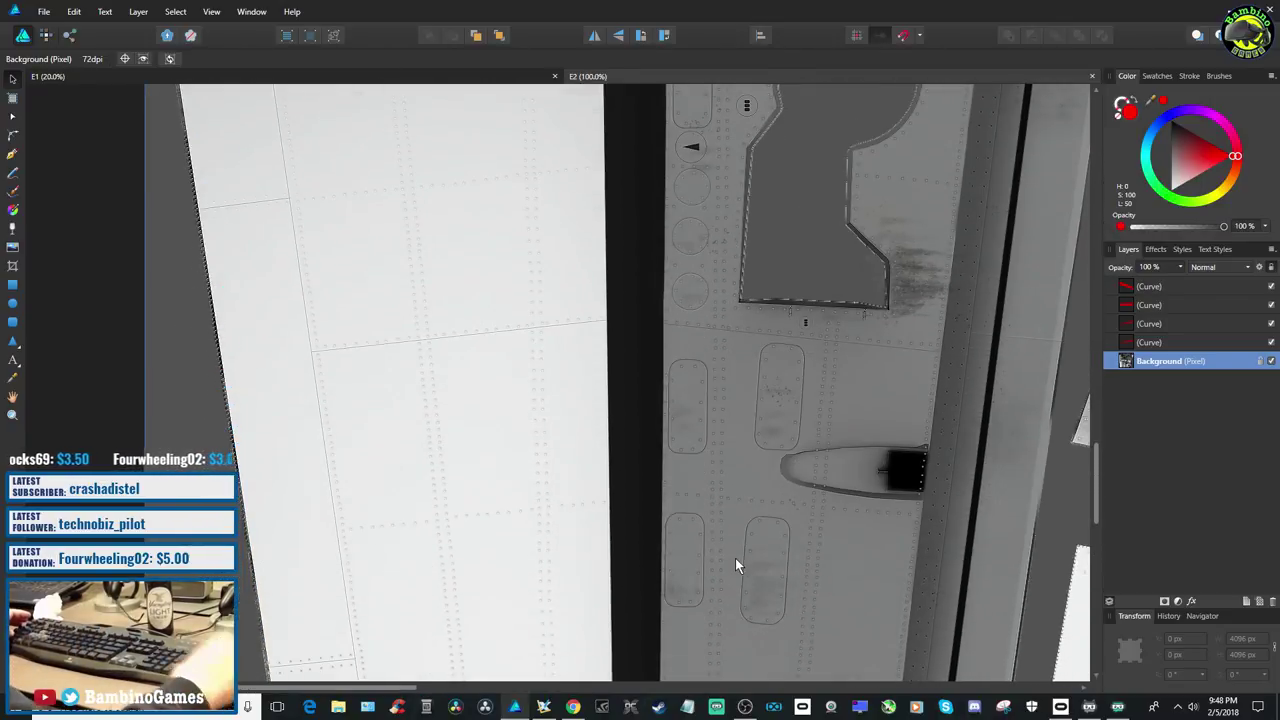
{"action": "key", "text": "ctrl+minus"}
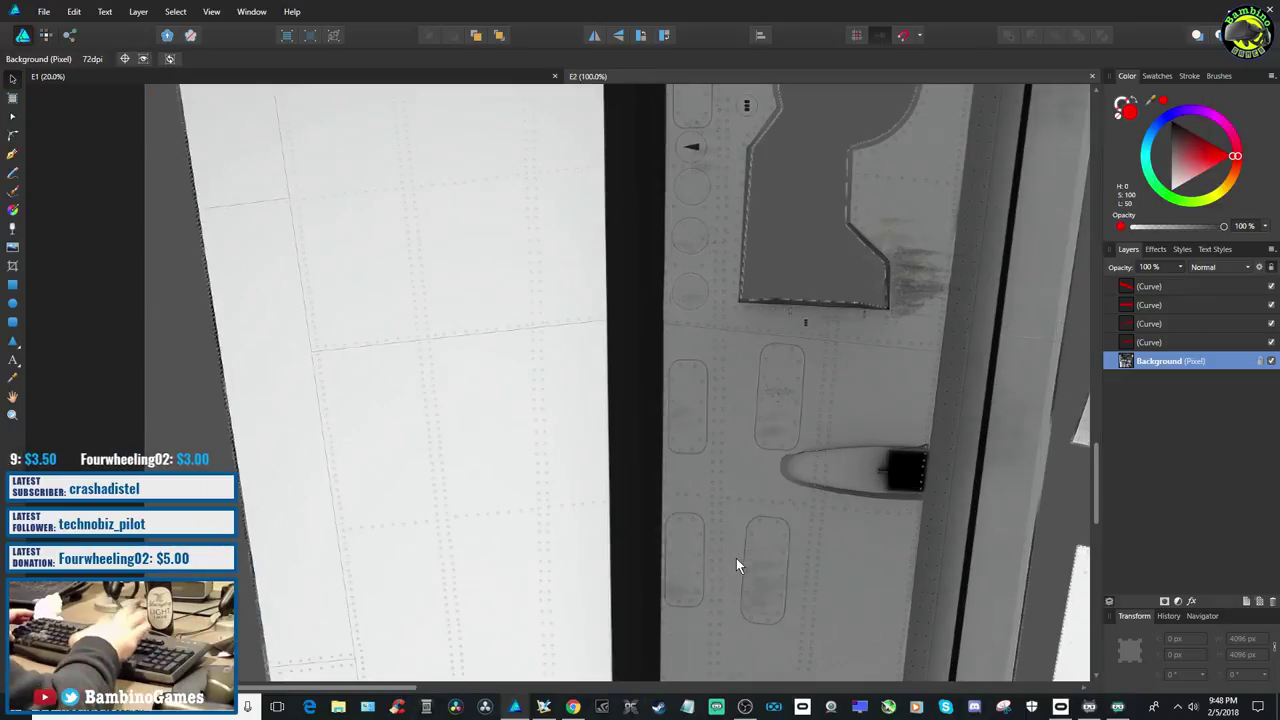
{"action": "key", "text": "ctrl+minus"}
{"action": "scroll", "coordinate": [736, 558], "scroll_direction": "down", "scroll_amount": 3}
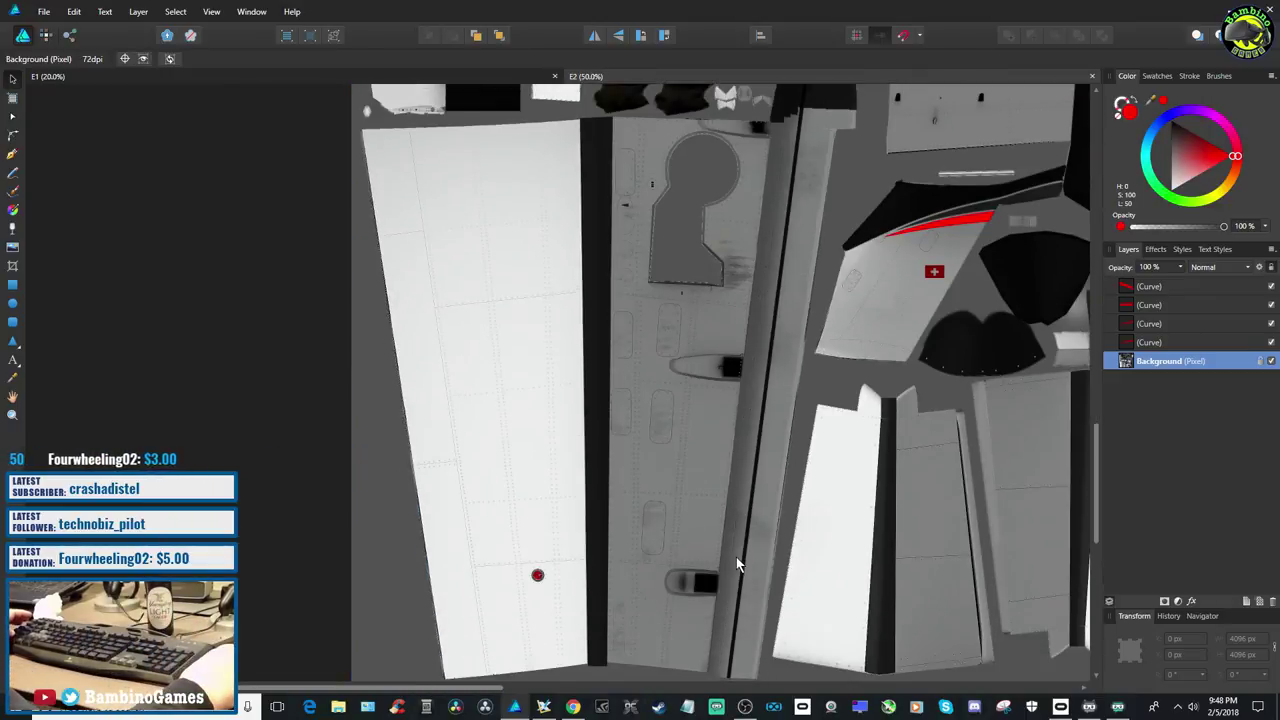
With the Pen tool, draw a straight path down the edge between the large white wing panel and its black leading-edge strip
{"action": "left_click", "coordinate": [15, 153]}
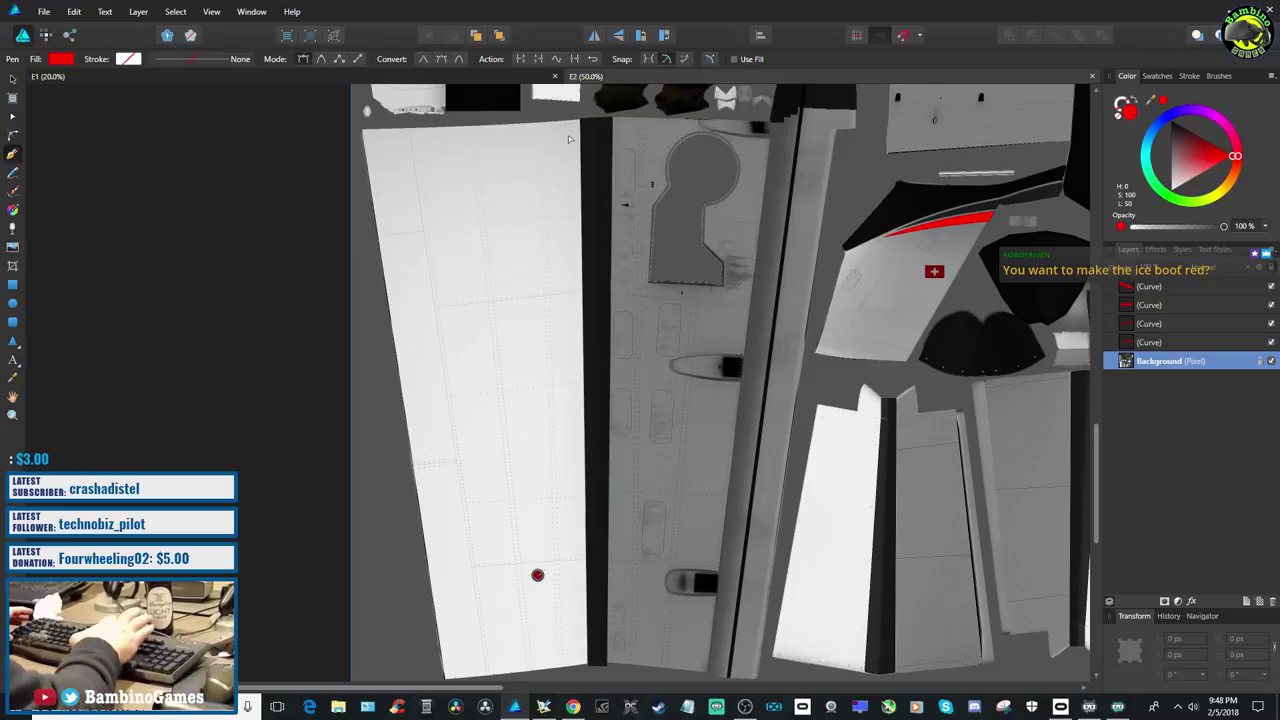
{"action": "scroll", "coordinate": [570, 140], "scroll_direction": "up", "scroll_amount": 3}
{"action": "scroll", "coordinate": [568, 141], "scroll_direction": "up", "scroll_amount": 6}
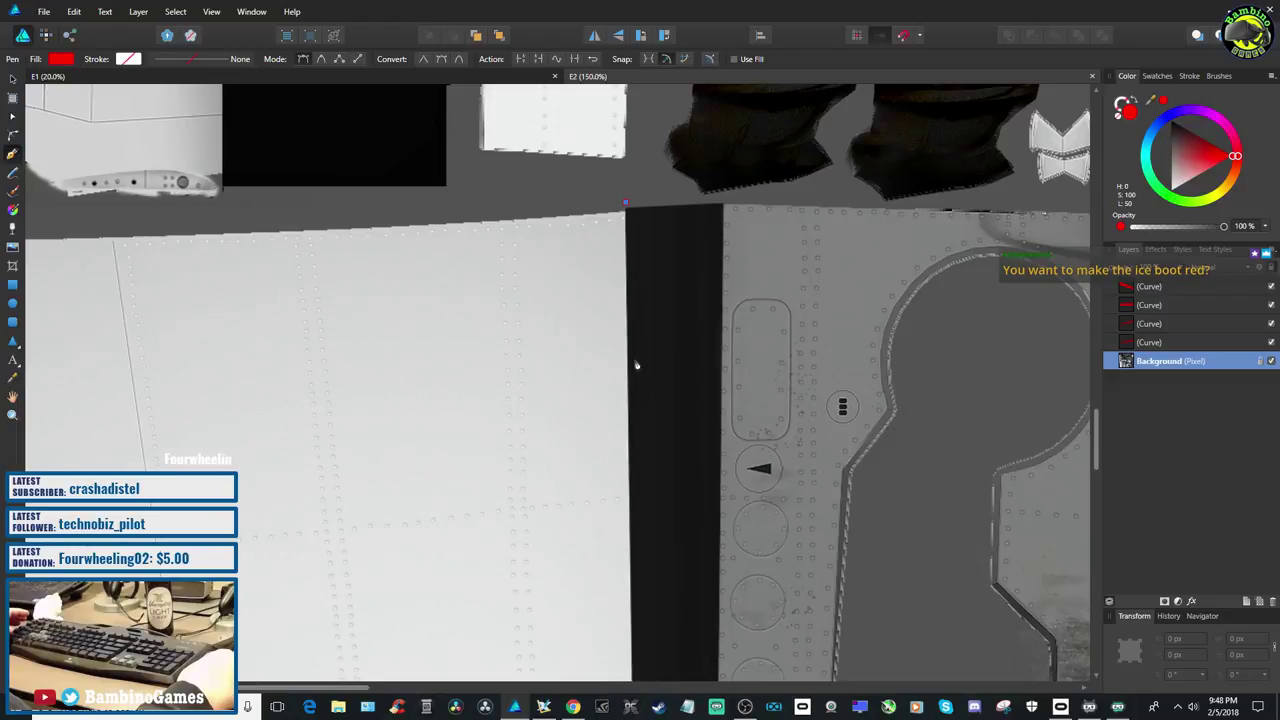
{"action": "scroll", "coordinate": [636, 365], "scroll_direction": "down", "scroll_amount": 10}
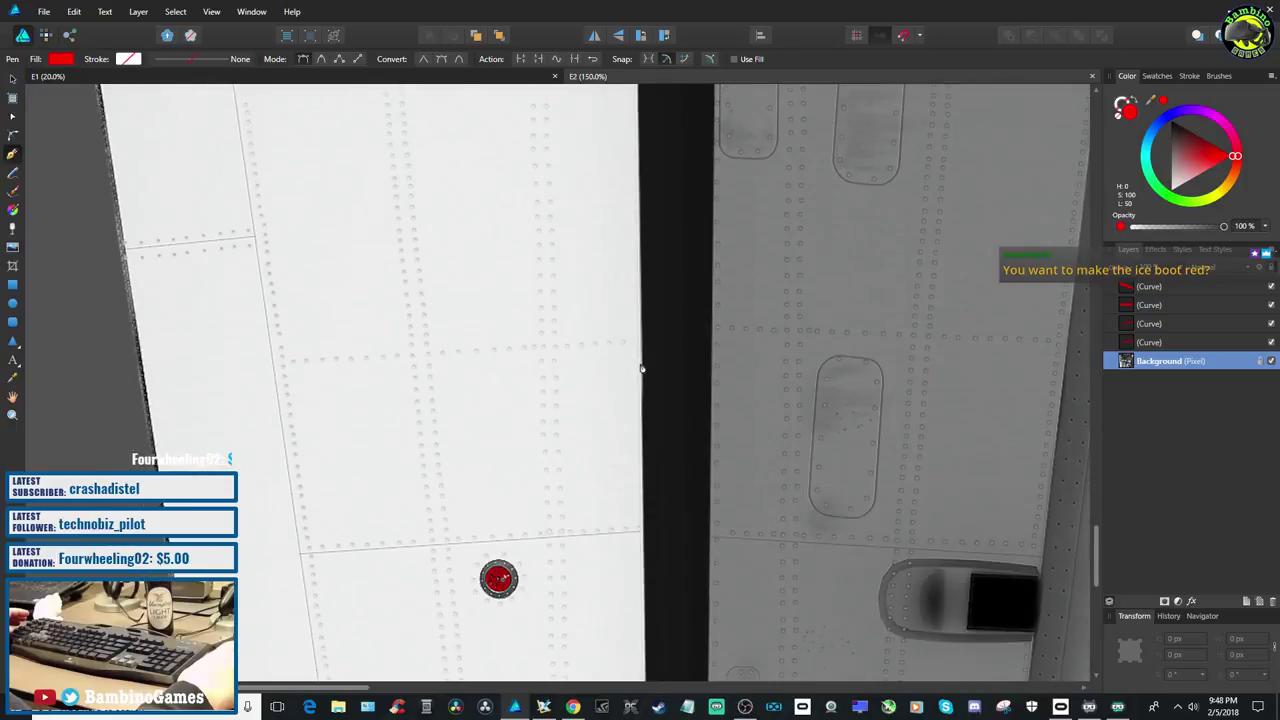
{"action": "scroll", "coordinate": [642, 371], "scroll_direction": "down", "scroll_amount": 10}
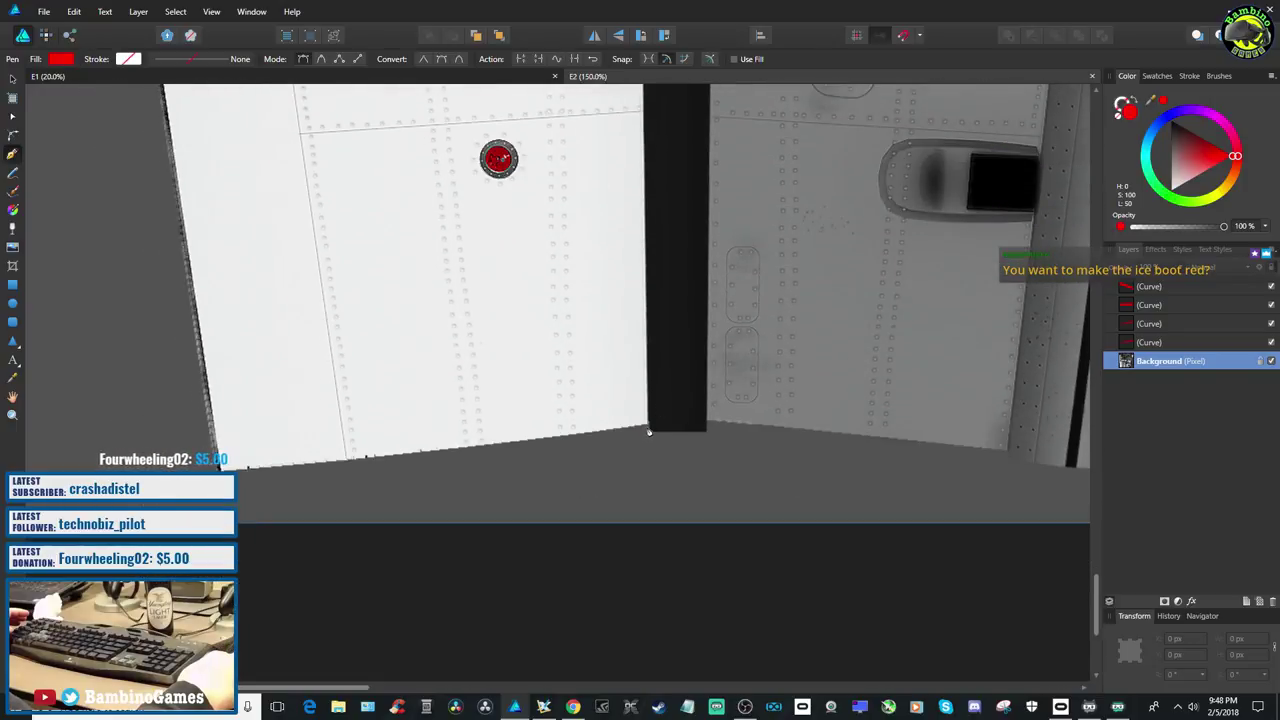
{"action": "left_click", "coordinate": [648, 436]}
Continue the path across the lower end and up the strip's other edge, closing the outline around the black leading-edge strip
{"action": "scroll", "coordinate": [648, 435], "scroll_direction": "up", "scroll_amount": 7}
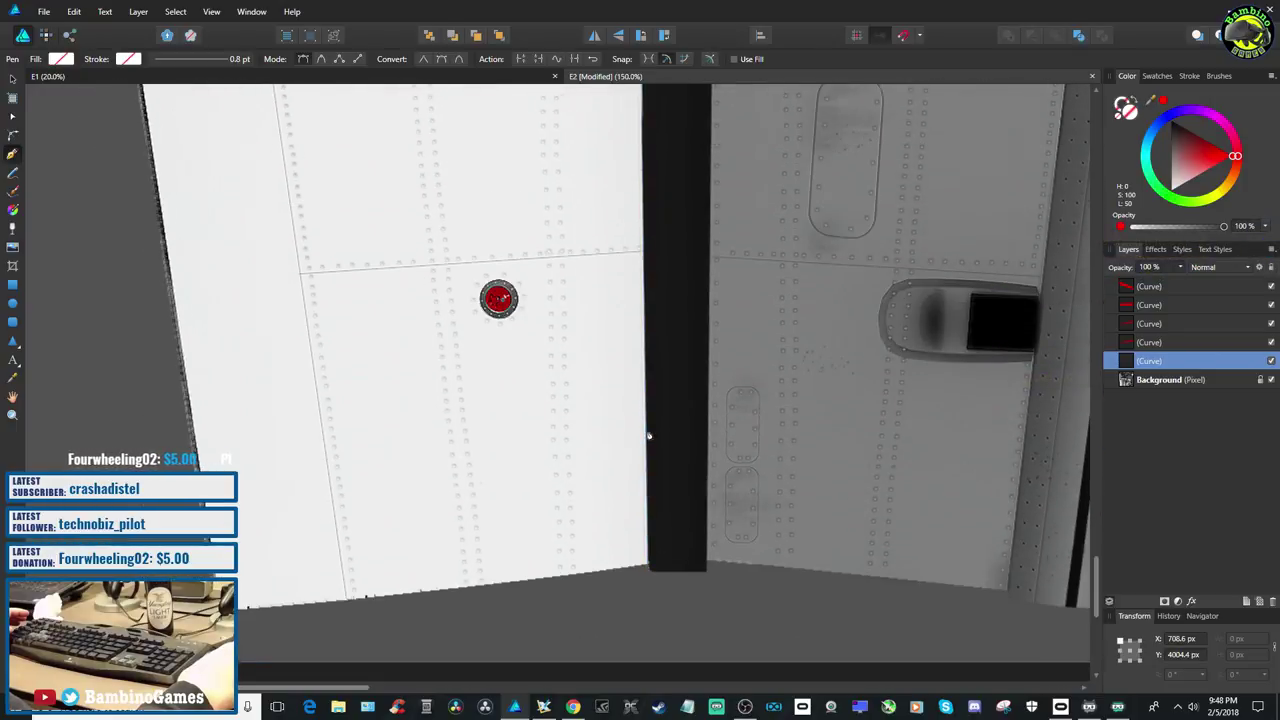
{"action": "scroll", "coordinate": [648, 435], "scroll_direction": "up", "scroll_amount": 10}
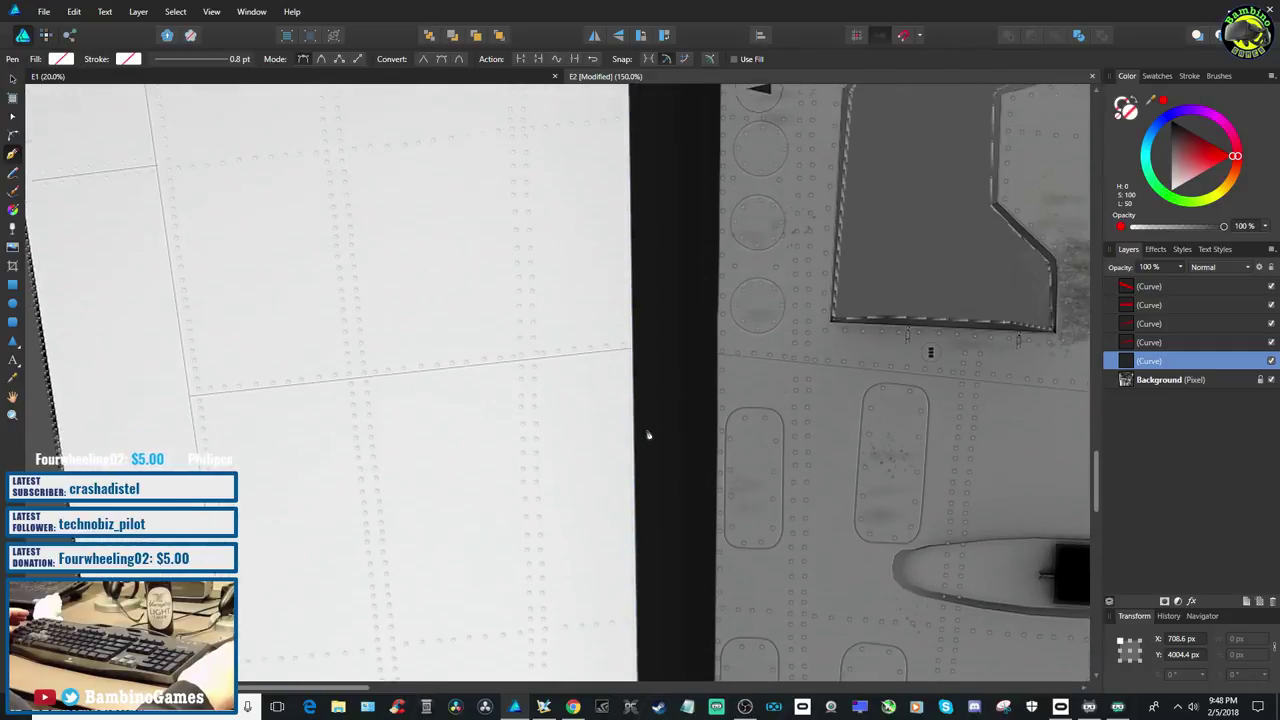
{"action": "scroll", "coordinate": [648, 435], "scroll_direction": "up", "scroll_amount": 5}
{"action": "scroll", "coordinate": [650, 440], "scroll_direction": "down", "scroll_amount": 10}
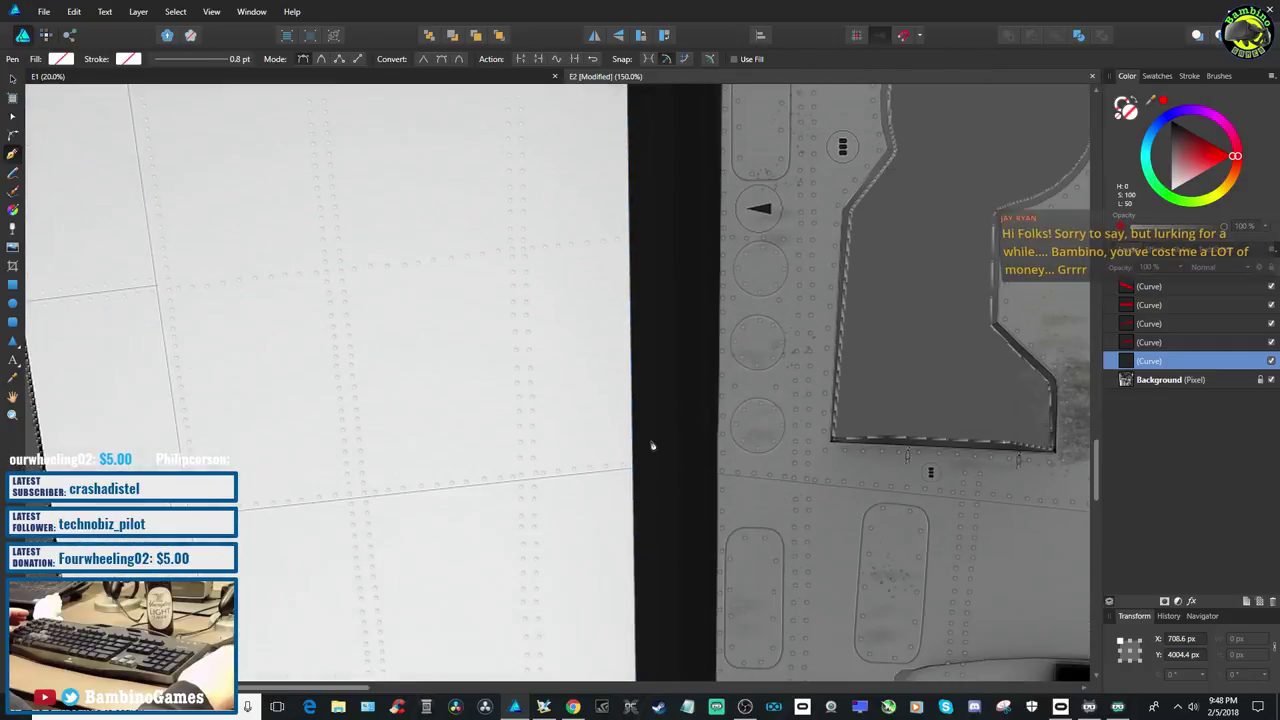
{"action": "scroll", "coordinate": [654, 449], "scroll_direction": "down", "scroll_amount": 8}
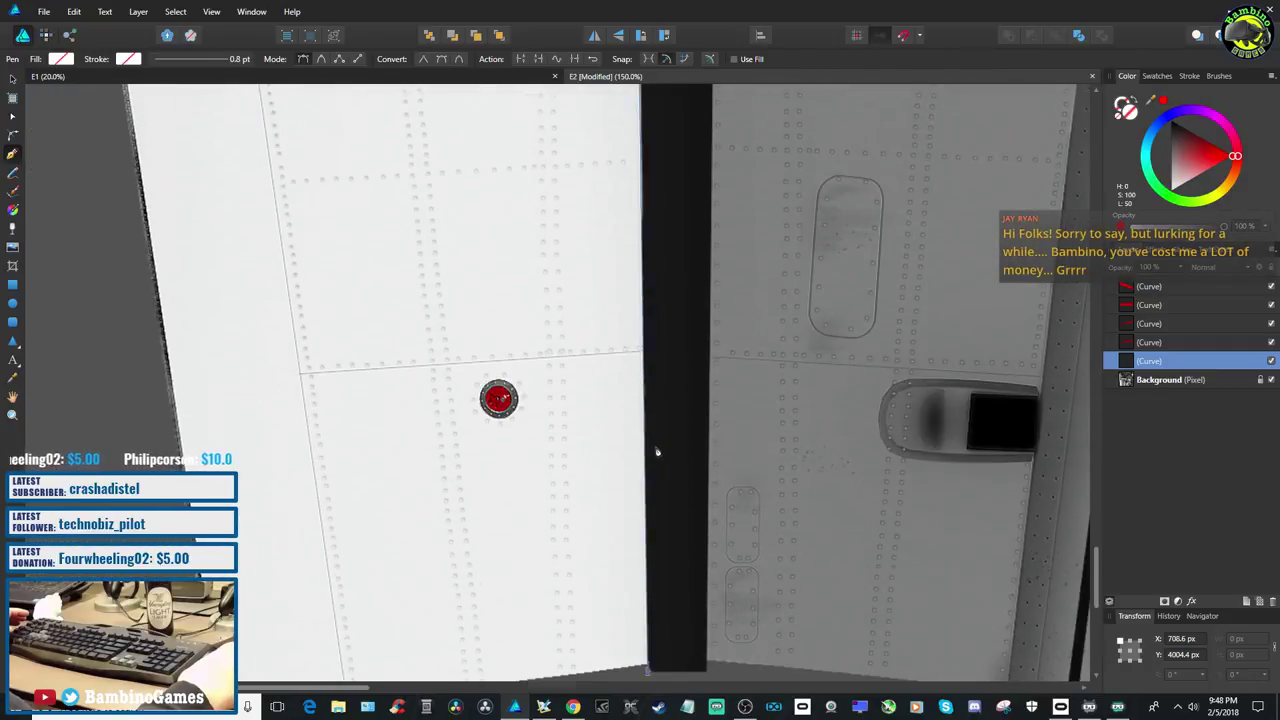
{"action": "scroll", "coordinate": [657, 452], "scroll_direction": "down", "scroll_amount": 3}
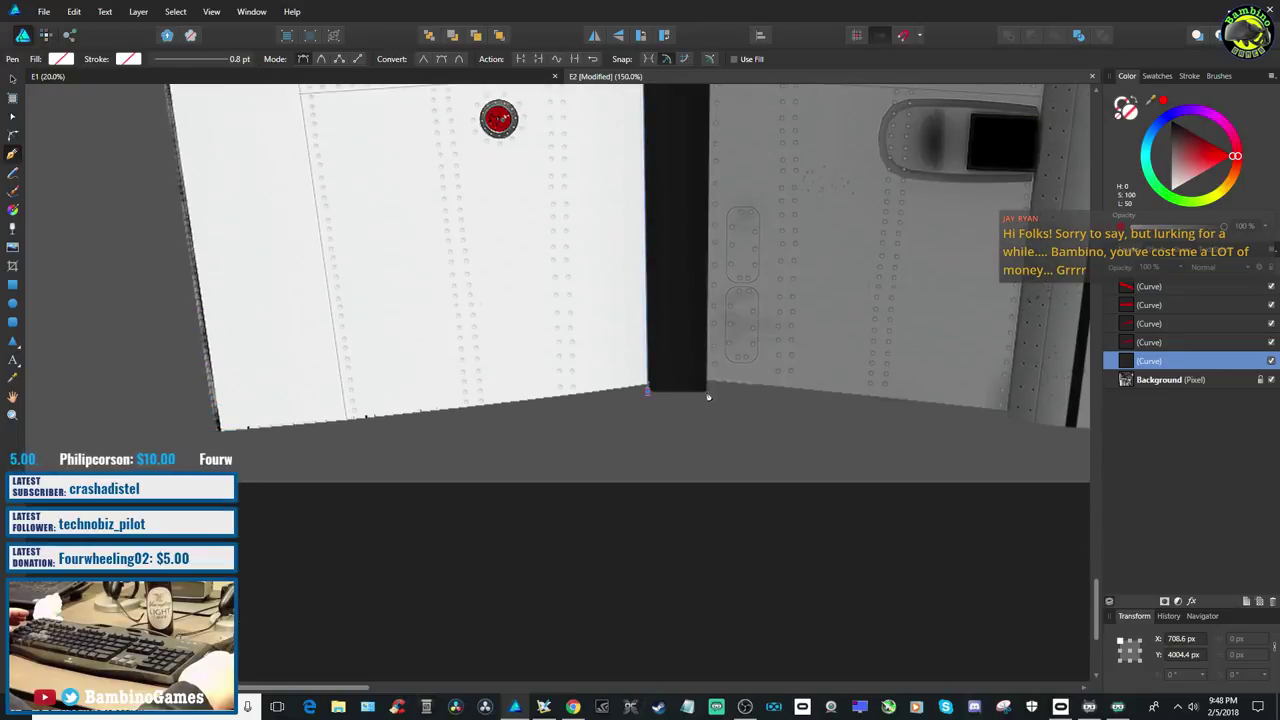
{"action": "scroll", "coordinate": [700, 395], "scroll_direction": "up", "scroll_amount": 15}
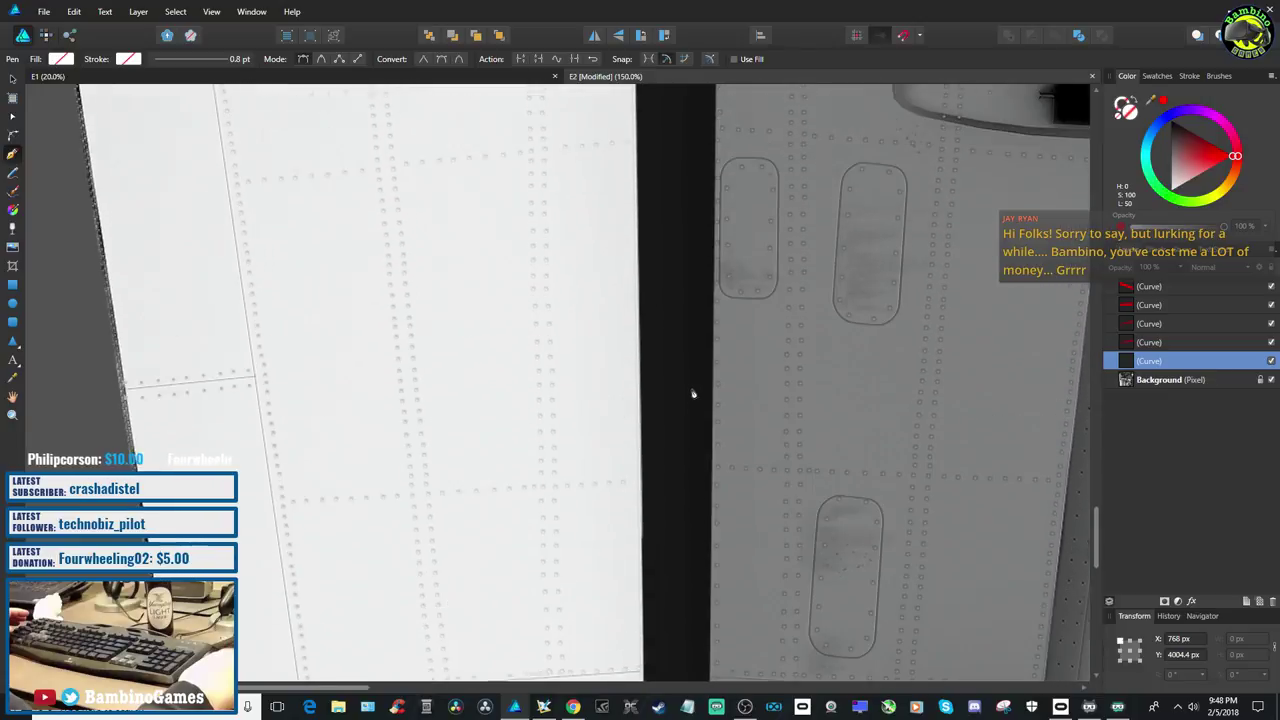
{"action": "scroll", "coordinate": [690, 391], "scroll_direction": "up", "scroll_amount": 8}
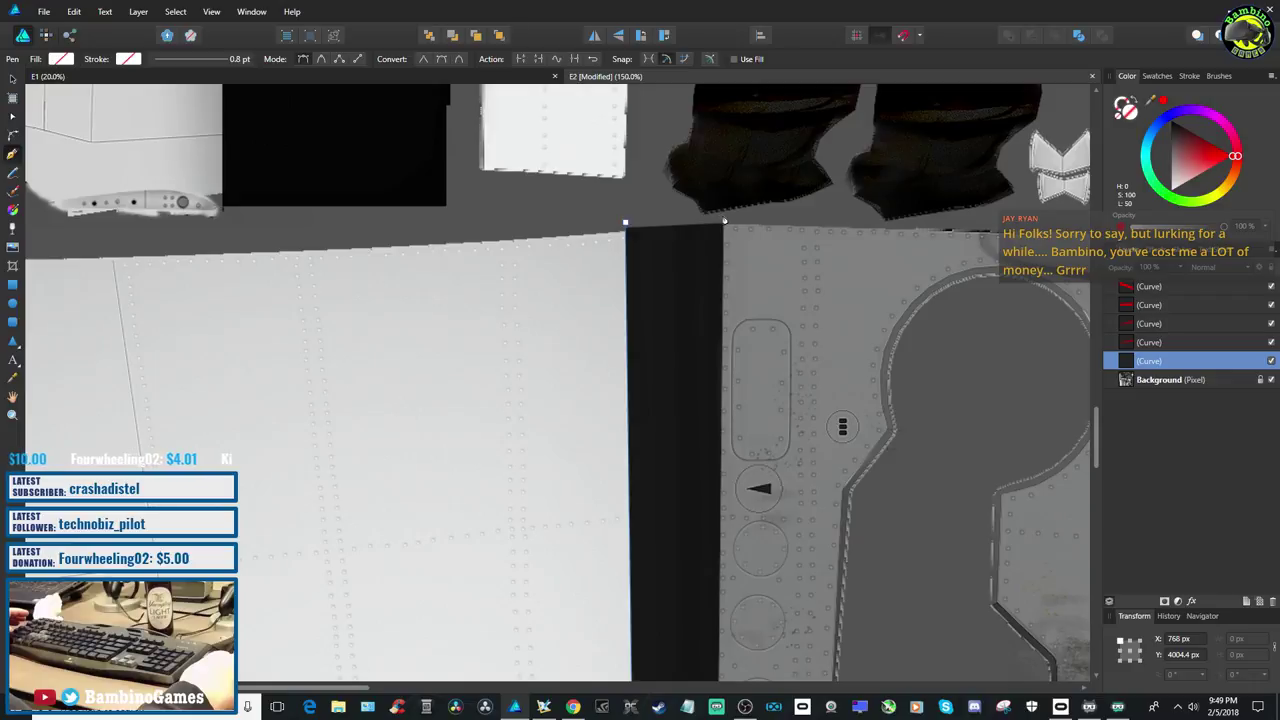
{"action": "left_click", "coordinate": [724, 219]}
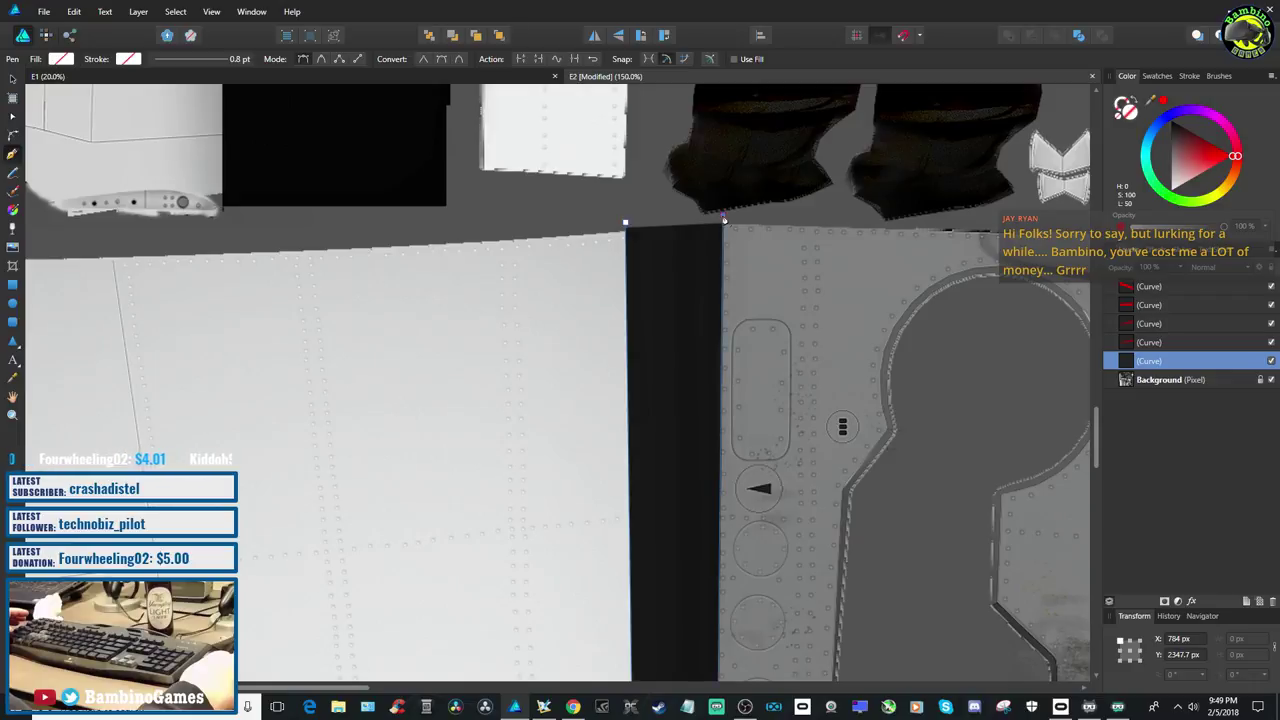
{"action": "left_click", "coordinate": [623, 223]}
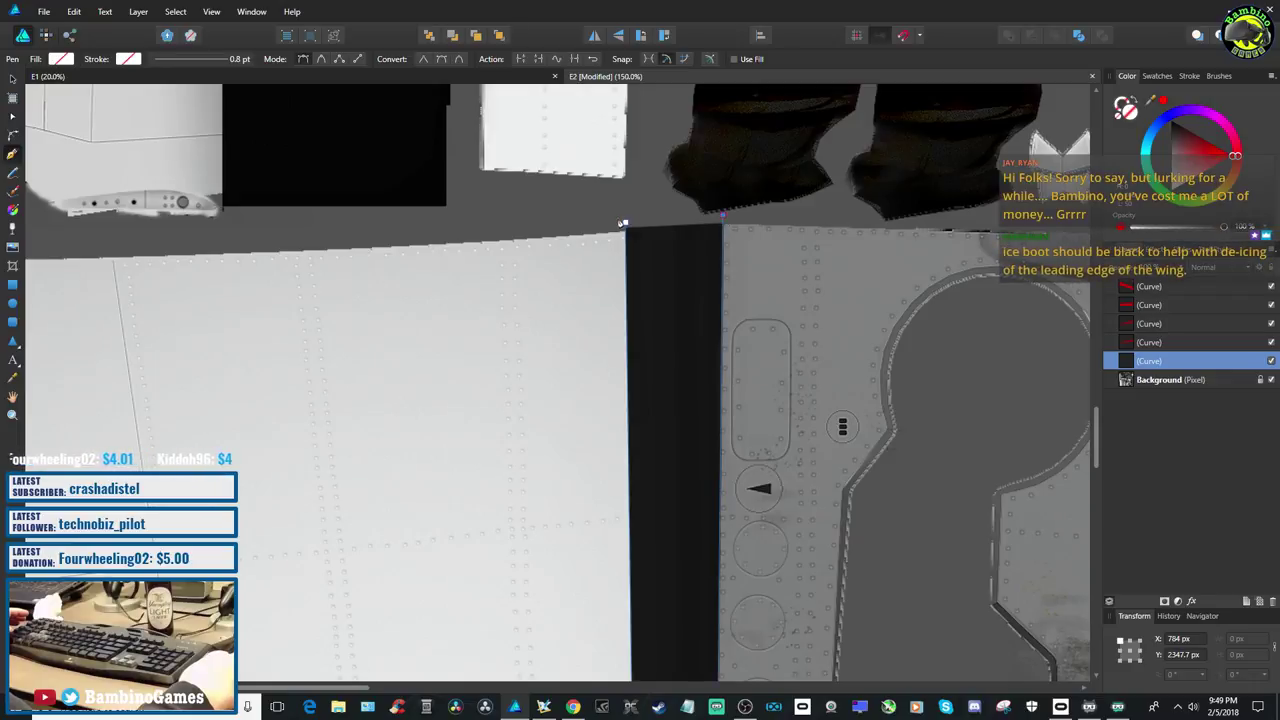
{"action": "scroll", "coordinate": [660, 306], "scroll_direction": "down", "scroll_amount": 5}
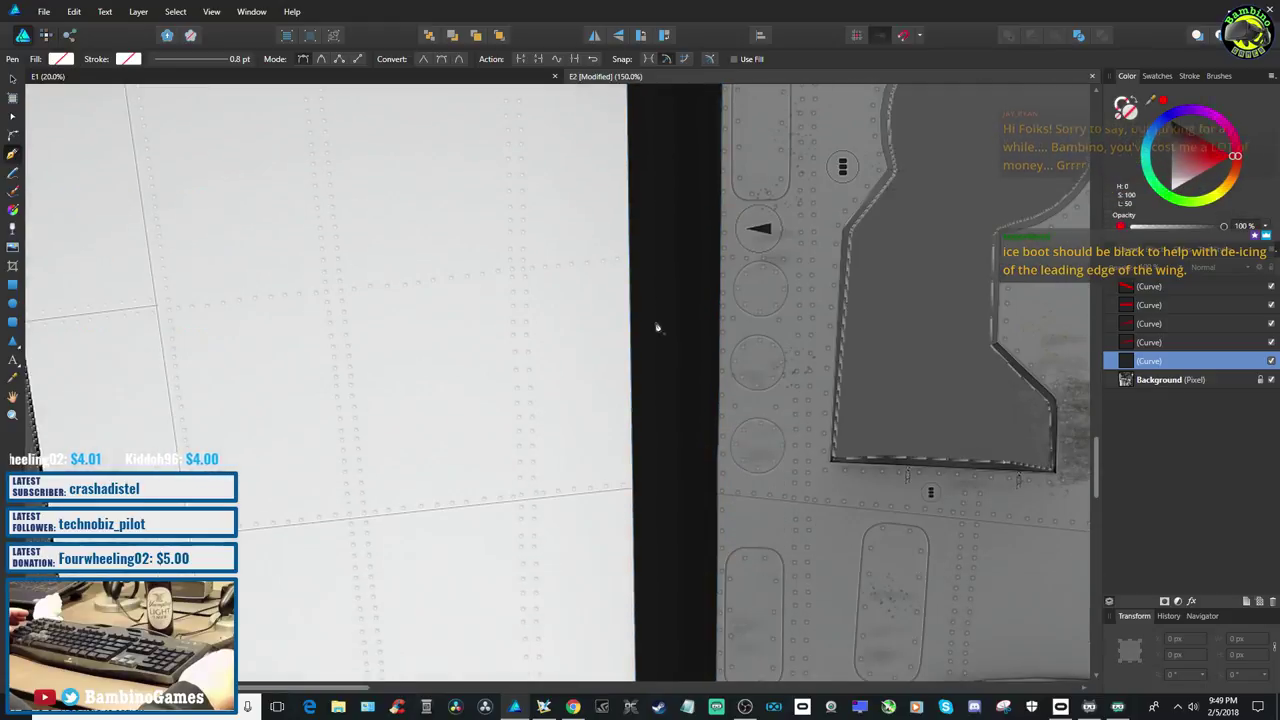
Fill the leading-edge shape with the recently used red and check its coverage along the full wing panel
{"action": "left_click", "coordinate": [61, 58]}
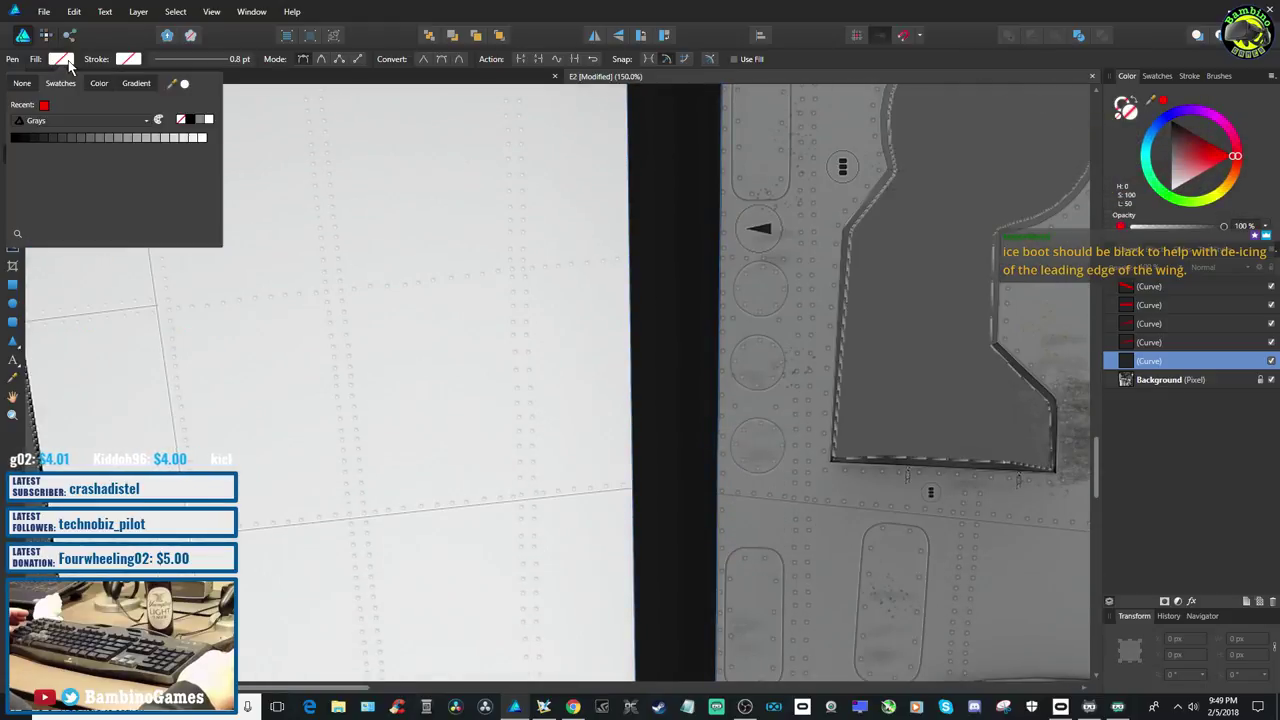
{"action": "left_click", "coordinate": [43, 105]}
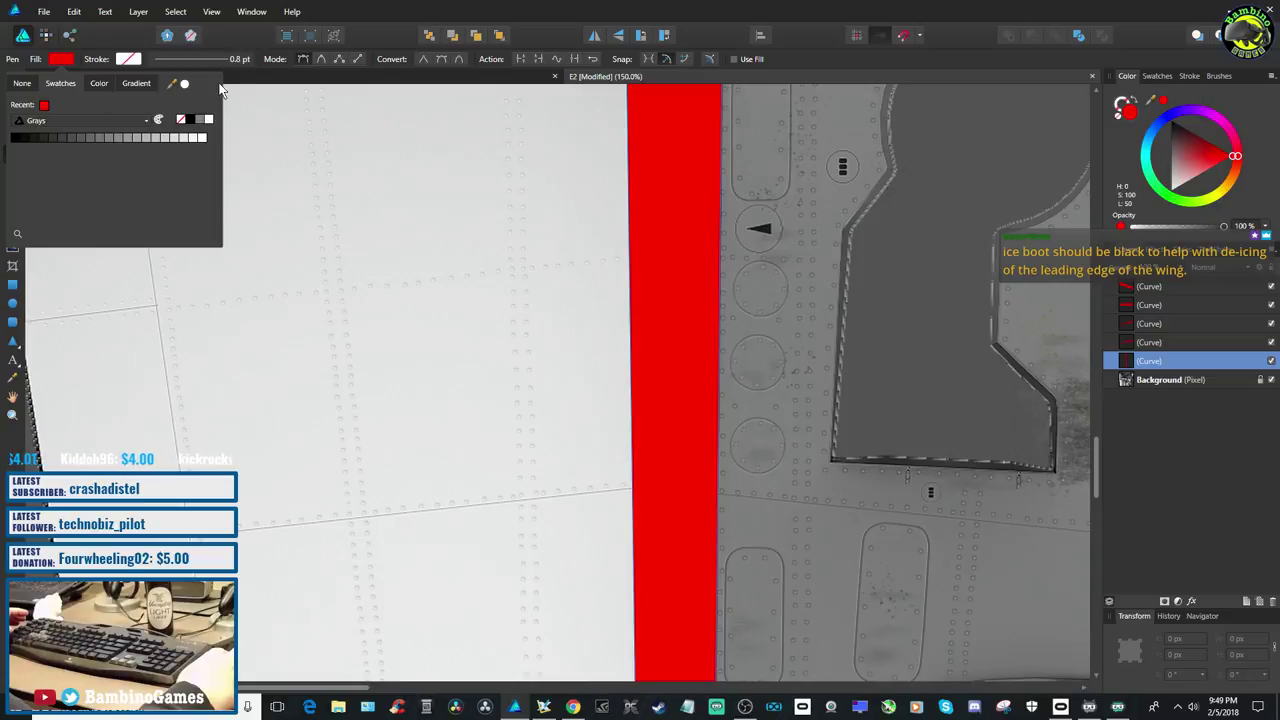
{"action": "scroll", "coordinate": [358, 328], "scroll_direction": "down", "scroll_amount": 8}
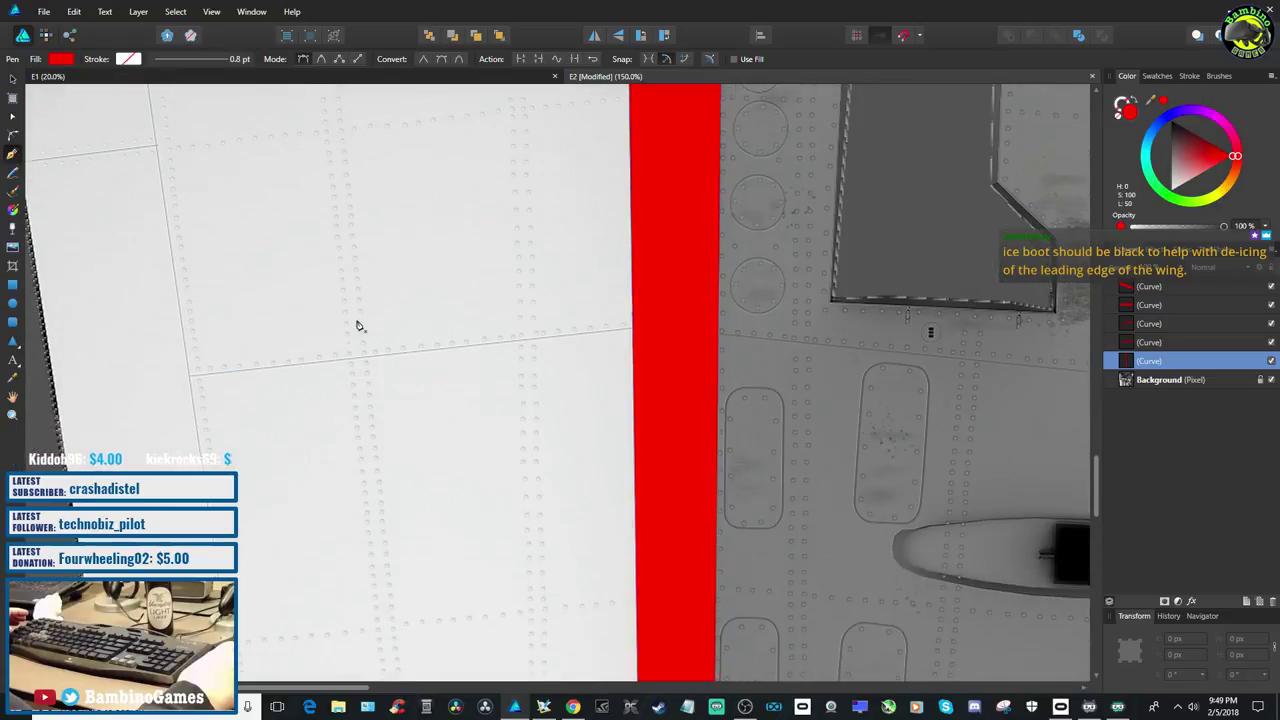
{"action": "scroll", "coordinate": [354, 350], "scroll_direction": "down", "scroll_amount": 6}
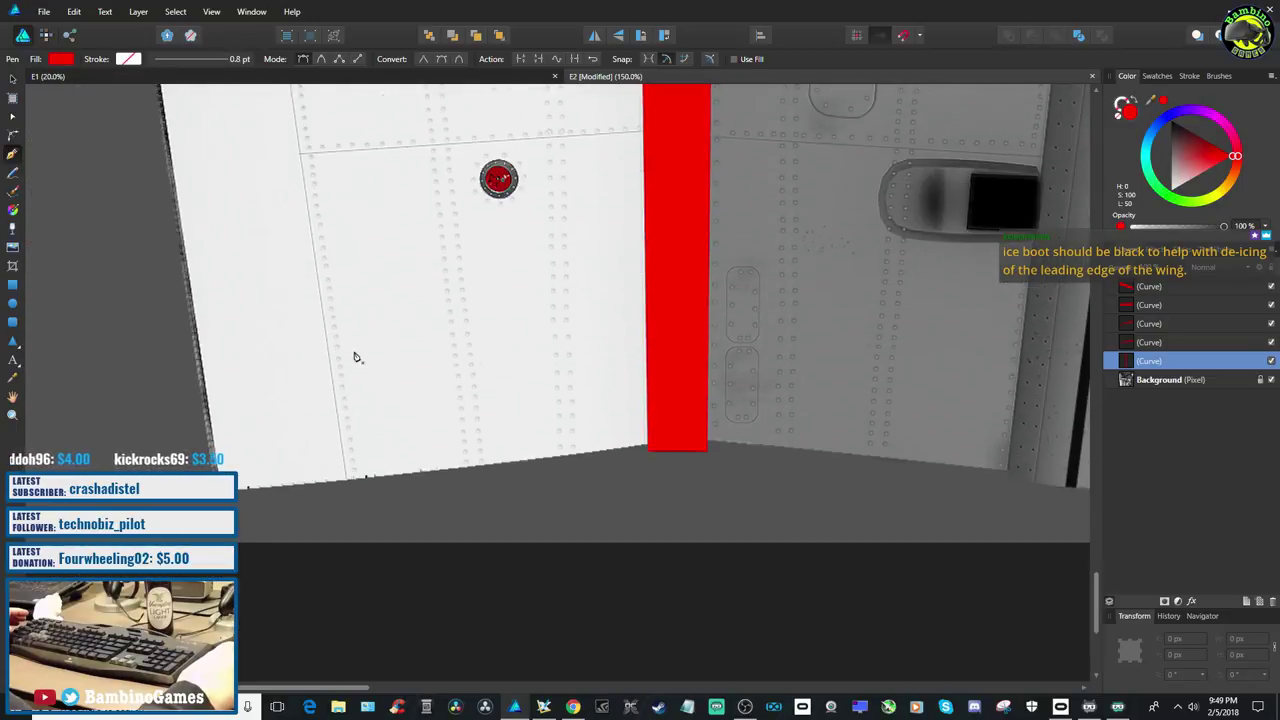
{"action": "scroll", "coordinate": [357, 356], "scroll_direction": "up", "scroll_amount": 1}
{"action": "scroll", "coordinate": [357, 356], "scroll_direction": "up", "scroll_amount": 1}
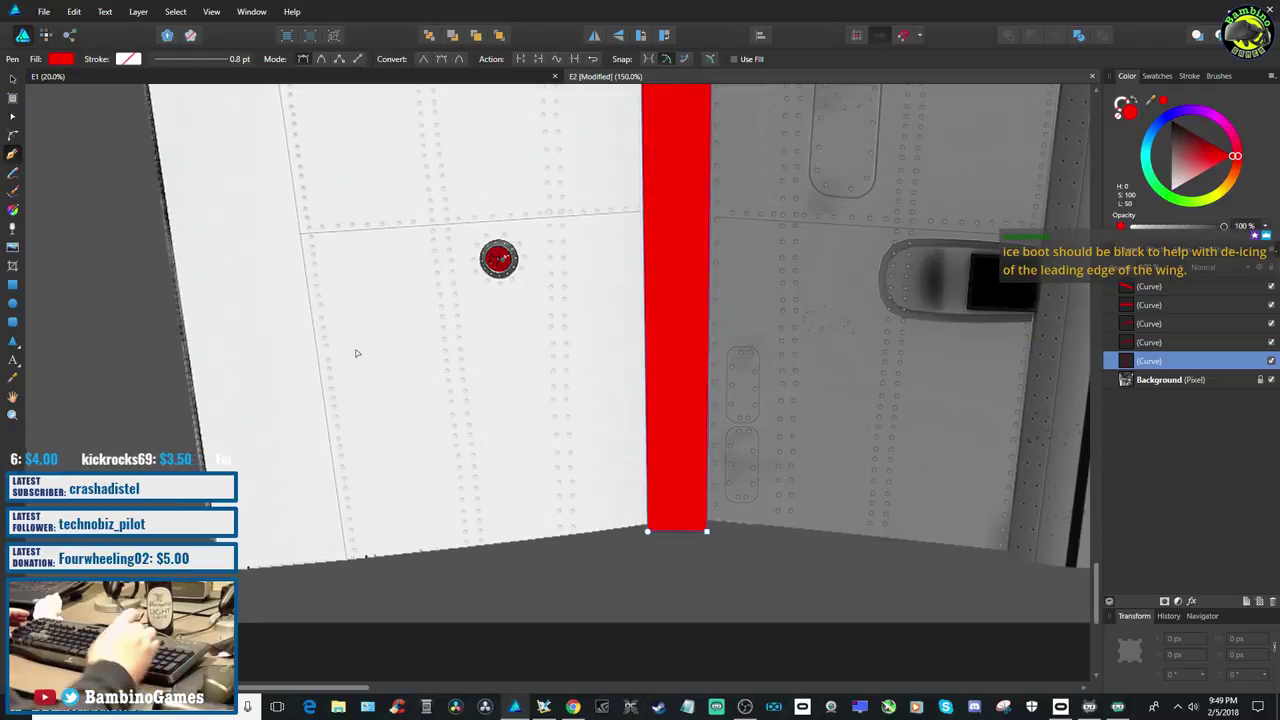
{"action": "scroll", "coordinate": [356, 353], "scroll_direction": "down", "scroll_amount": 6}
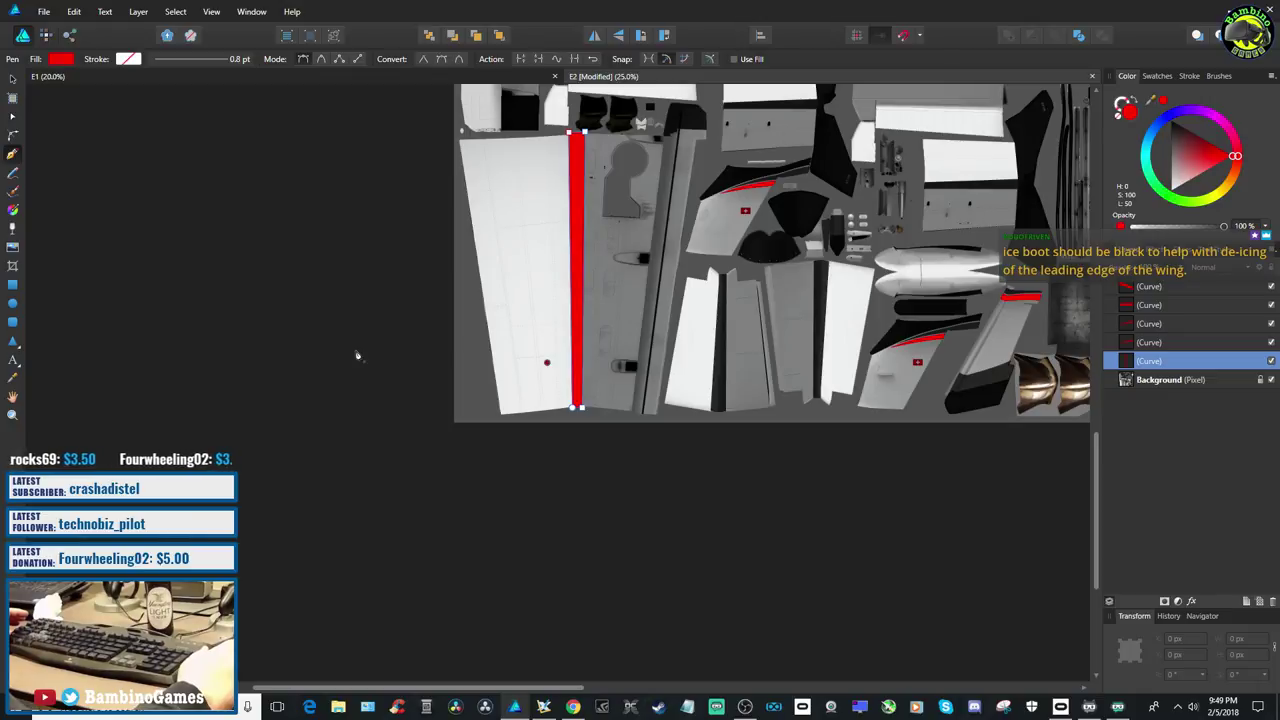
{"action": "scroll", "coordinate": [357, 356], "scroll_direction": "up", "scroll_amount": 6}
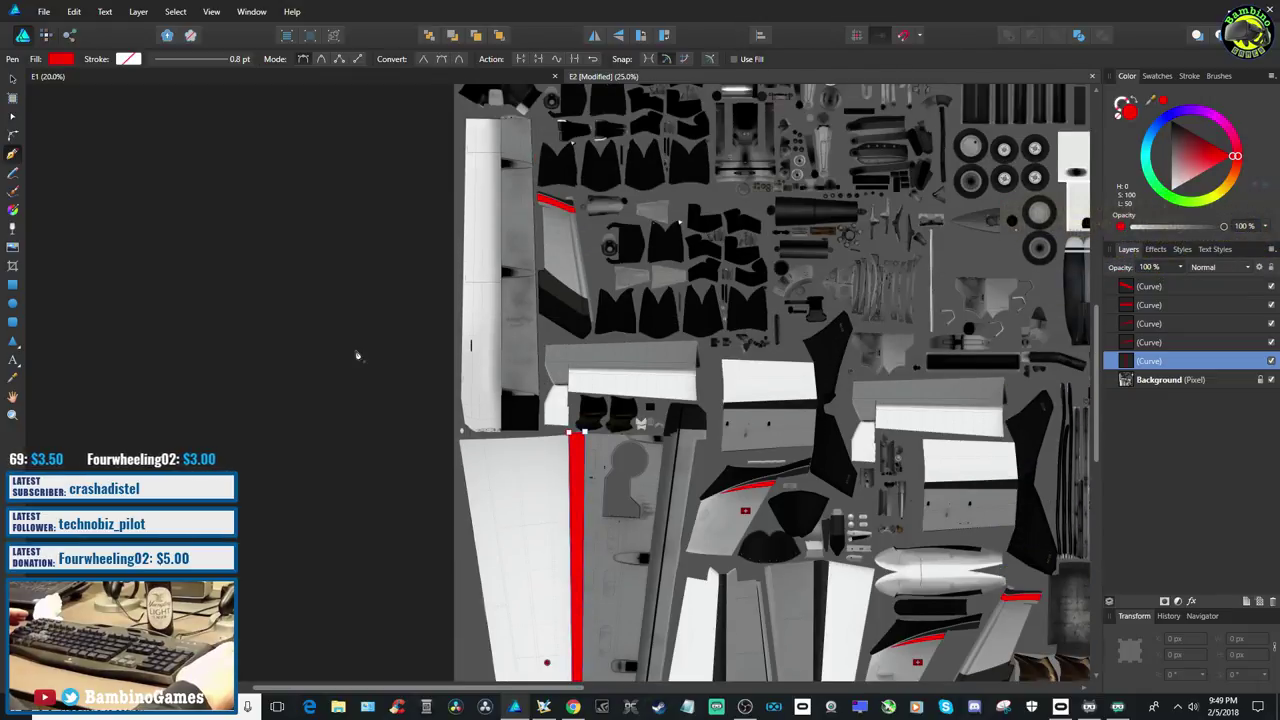
{"action": "scroll", "coordinate": [357, 356], "scroll_direction": "down", "scroll_amount": 4}
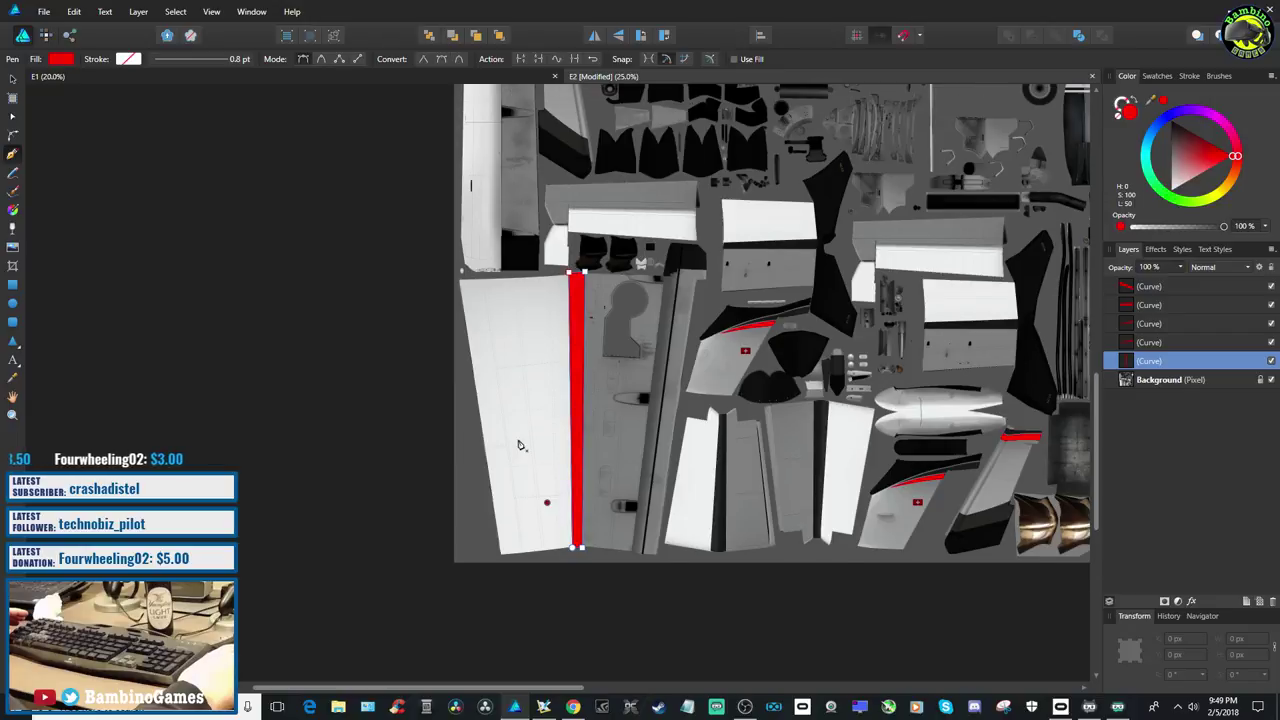
Save the E2 document and export it as the PNG file E2 in the VR Aviation objects folder, overwriting the existing texture
{"action": "left_click", "coordinate": [44, 12]}
{"action": "left_click", "coordinate": [50, 117]}
{"action": "left_click", "coordinate": [40, 13]}
{"action": "left_click", "coordinate": [58, 219]}
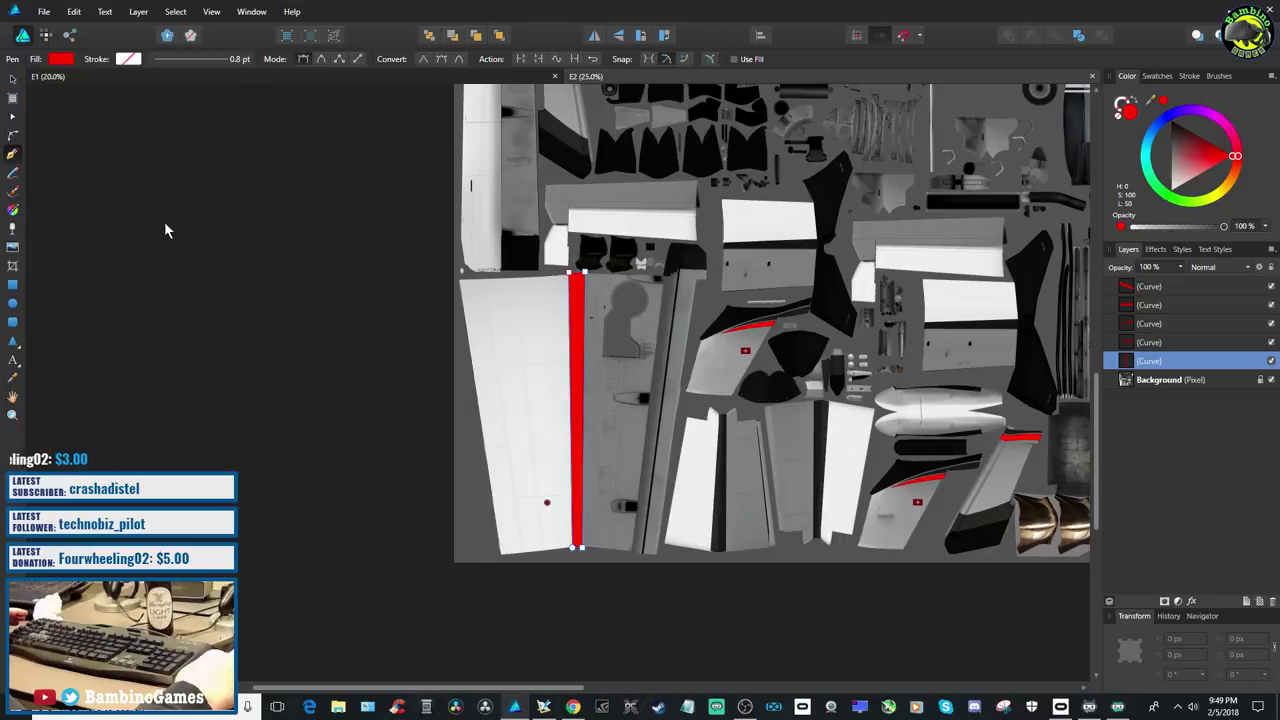
{"action": "left_click", "coordinate": [697, 431]}
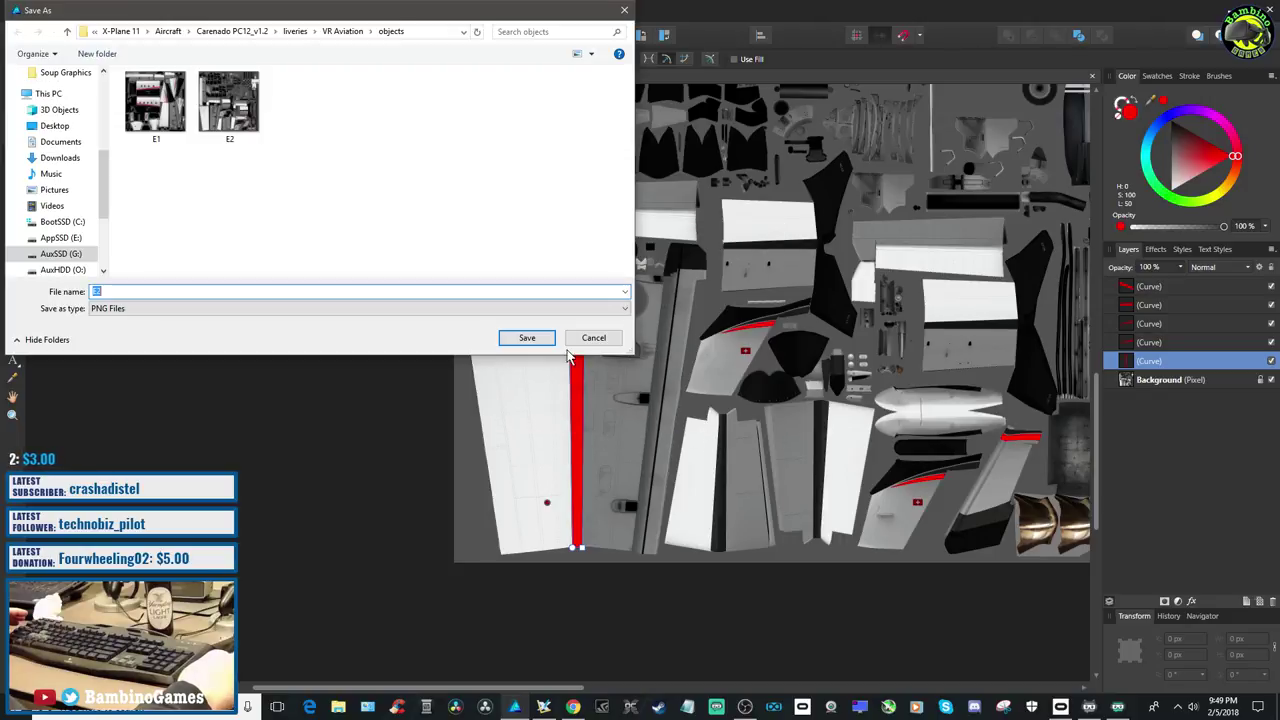
{"action": "left_click", "coordinate": [527, 340]}
{"action": "left_click", "coordinate": [689, 403]}
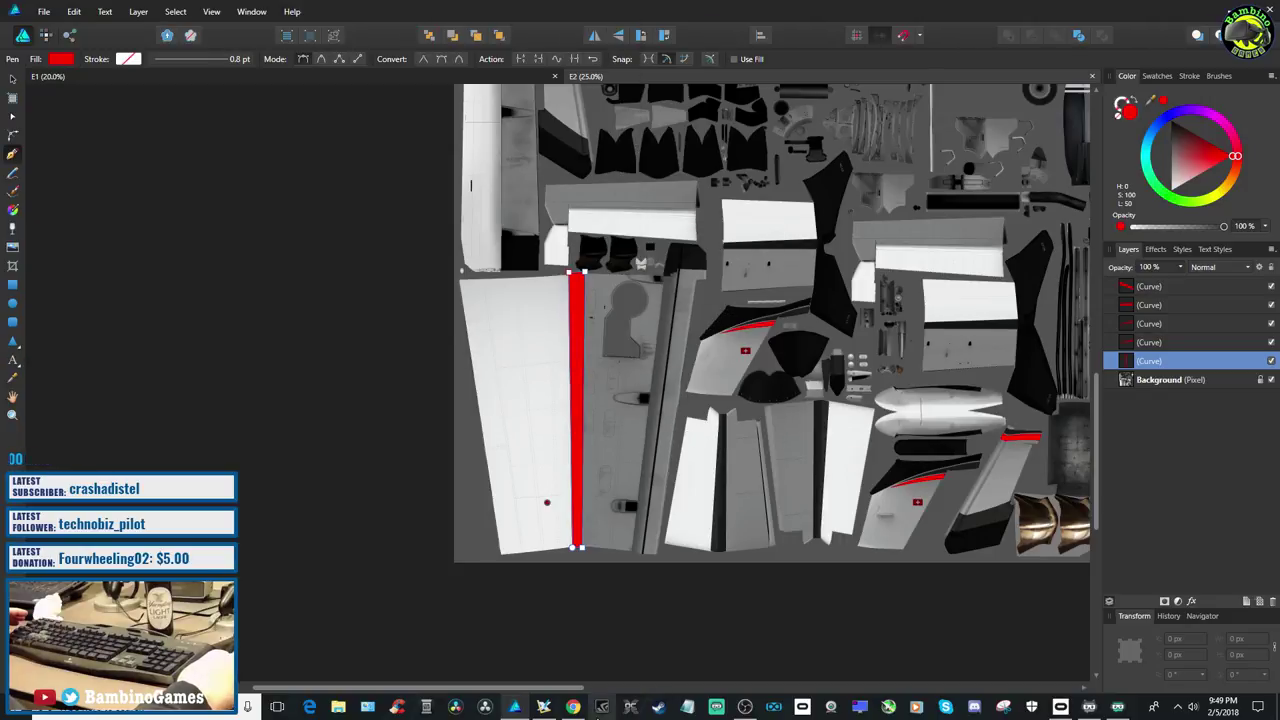
Switch to the X-System aircraft viewer and reopen Car_PC12.acf with the VR Aviation livery to load the updated texture
{"action": "left_click", "coordinate": [543, 707]}
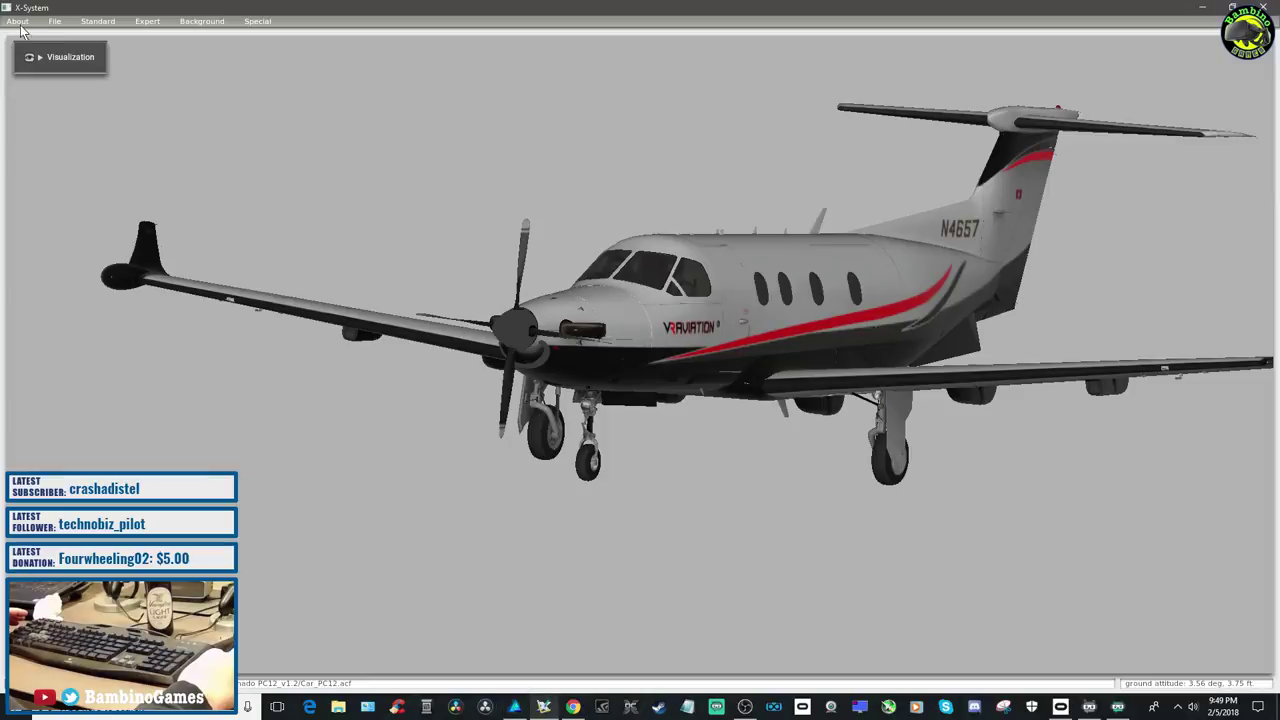
{"action": "left_click", "coordinate": [50, 22]}
{"action": "left_click", "coordinate": [62, 46]}
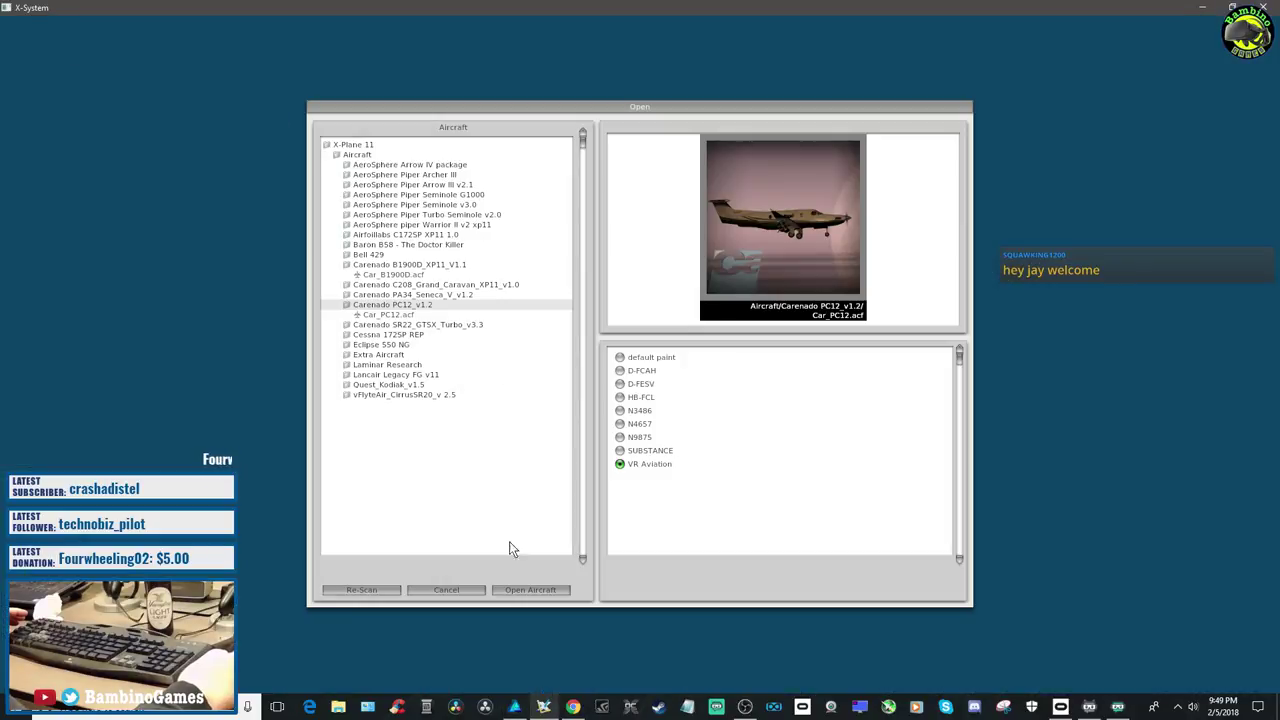
{"action": "left_click", "coordinate": [533, 591]}
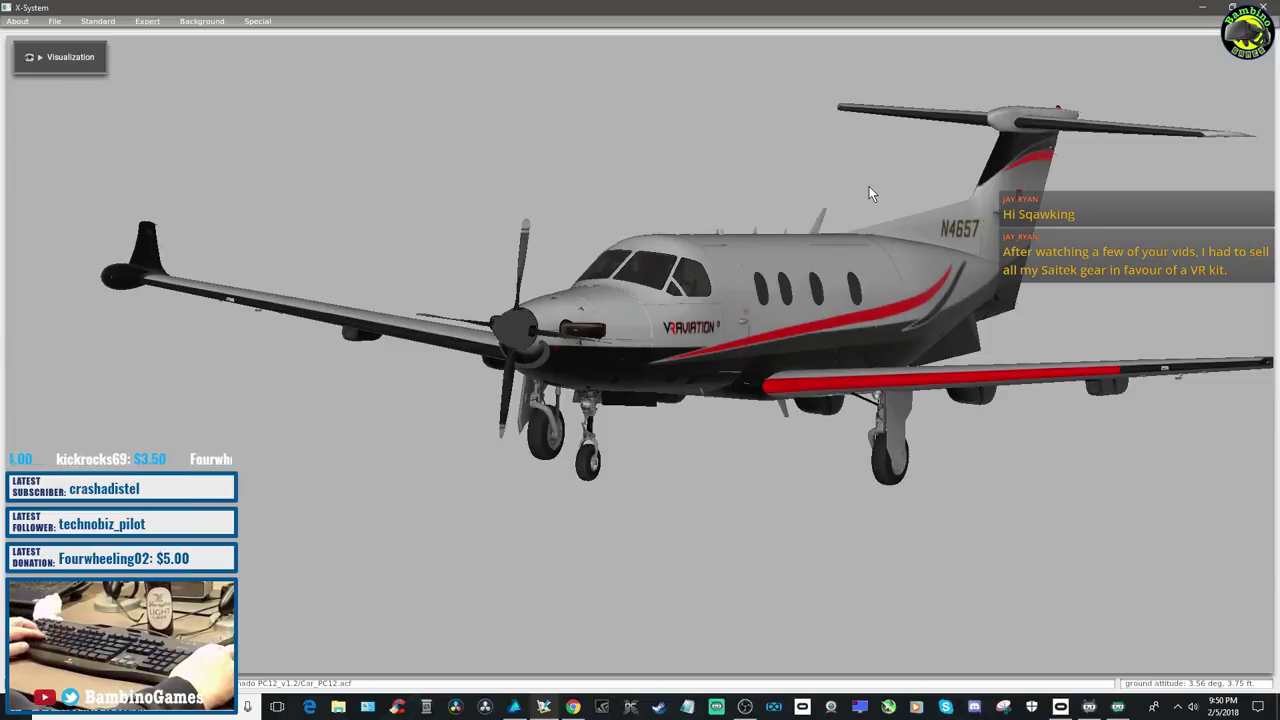
Examine the red wing leading edge and its match with the fuselage stripes from the aircraft's front, above and side
{"action": "key", "text": "Right"}
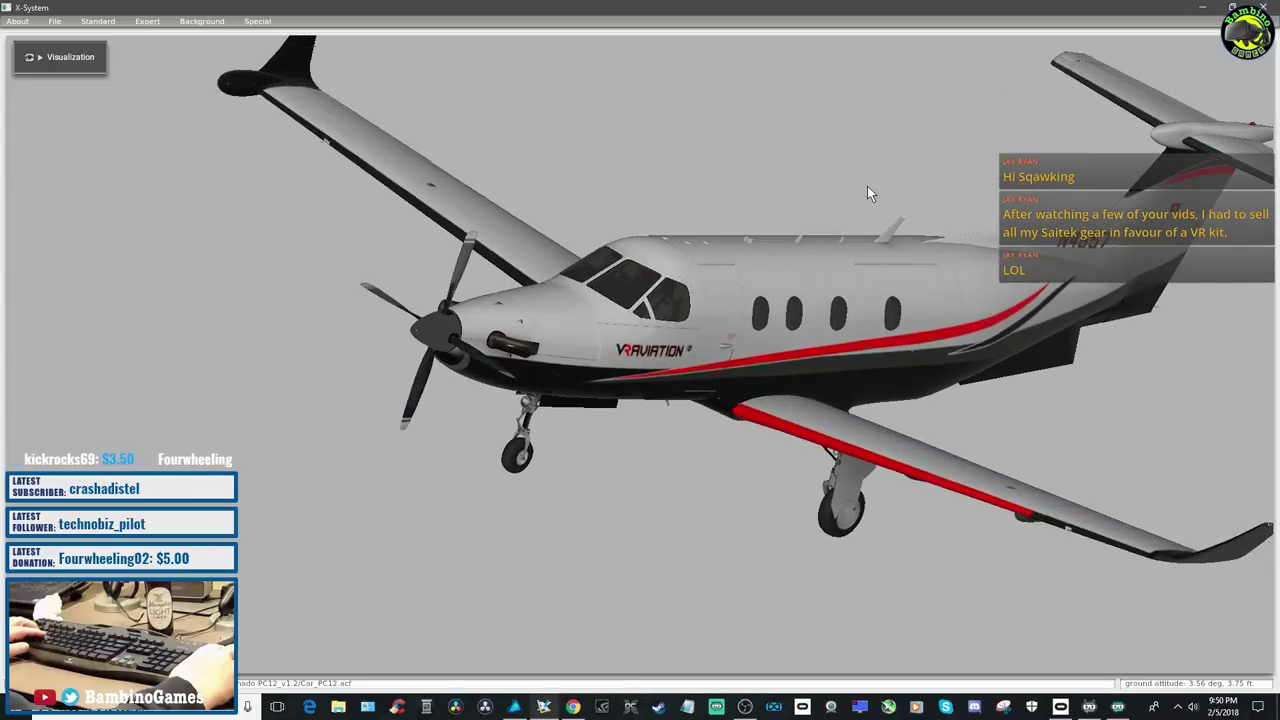
{"action": "key", "text": "Right"}
{"action": "key", "text": "Right"}
{"action": "key", "text": "Right"}
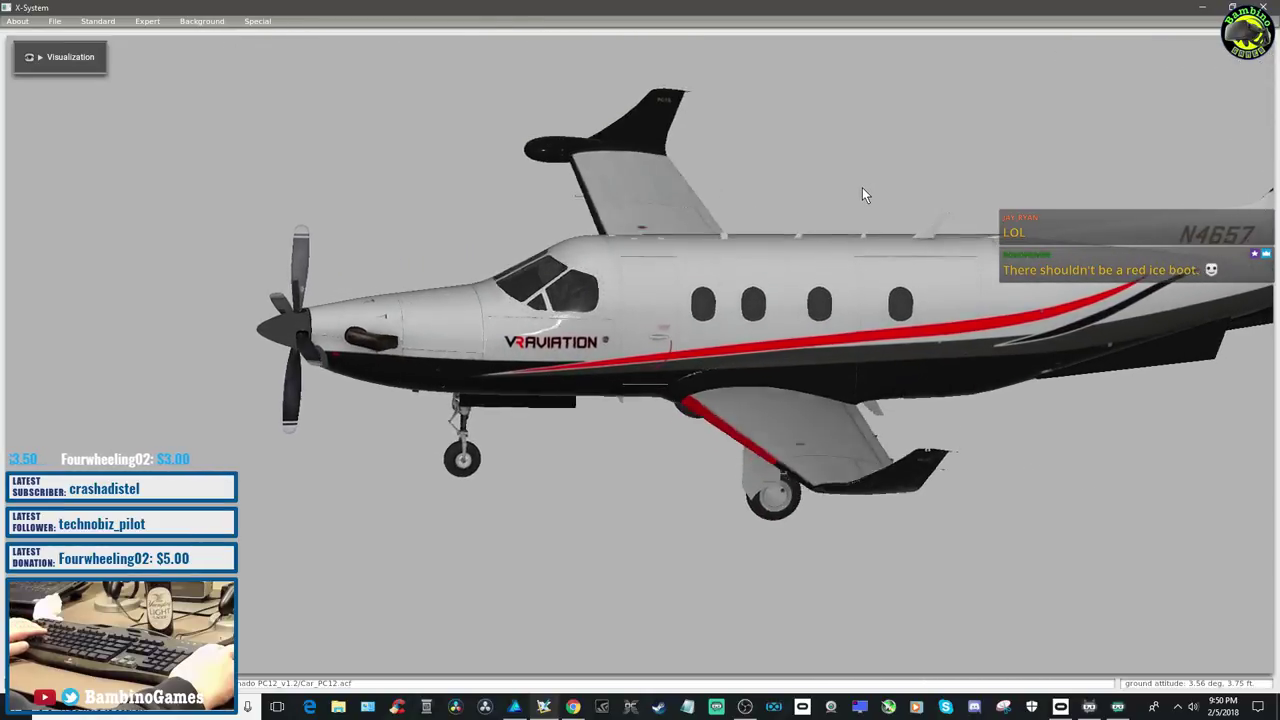
{"action": "key", "text": "Right"}
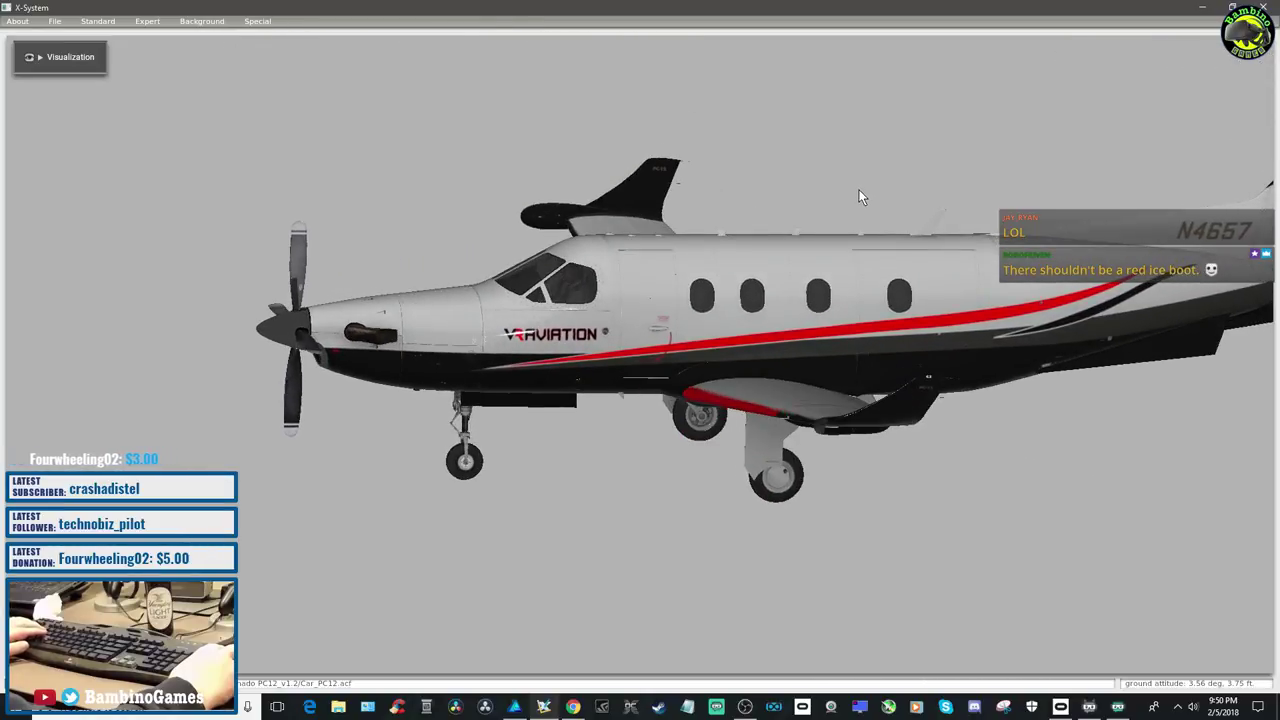
{"action": "key", "text": "Right"}
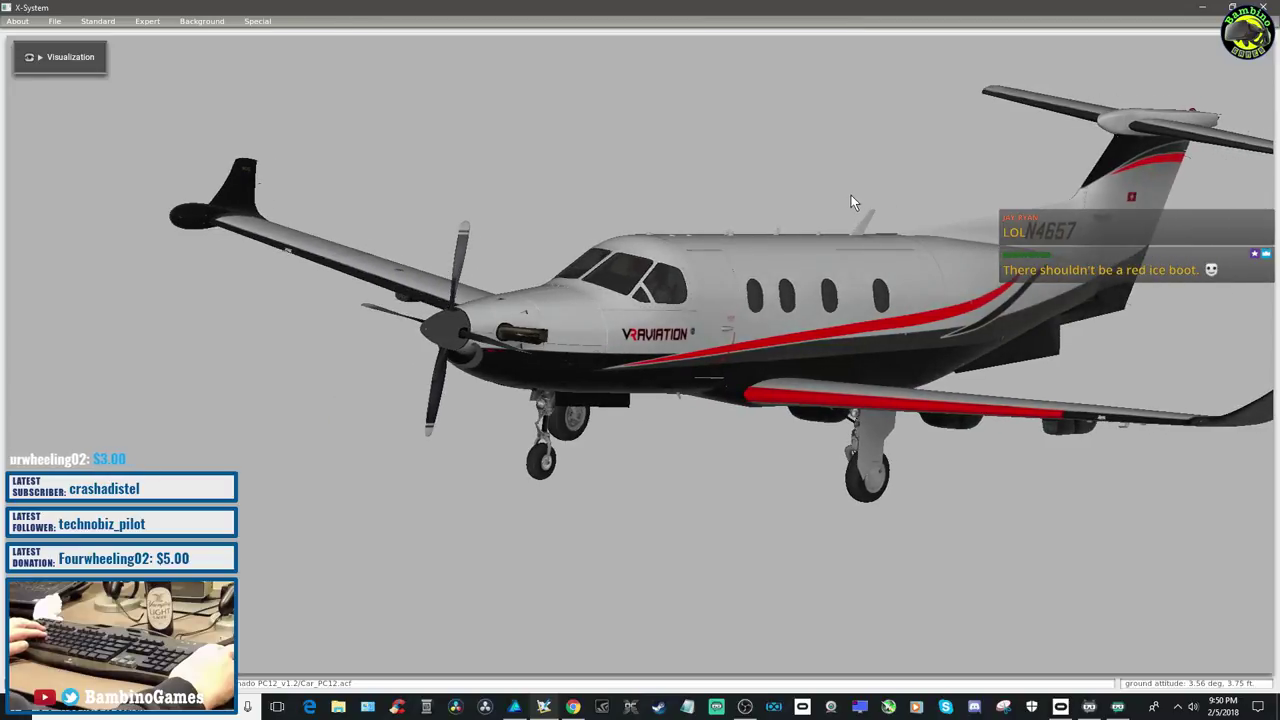
Examine the PC-12 model from above, the side and below, focusing on the wings' leading edges and the red ice boot
{"action": "key", "text": "Up"}
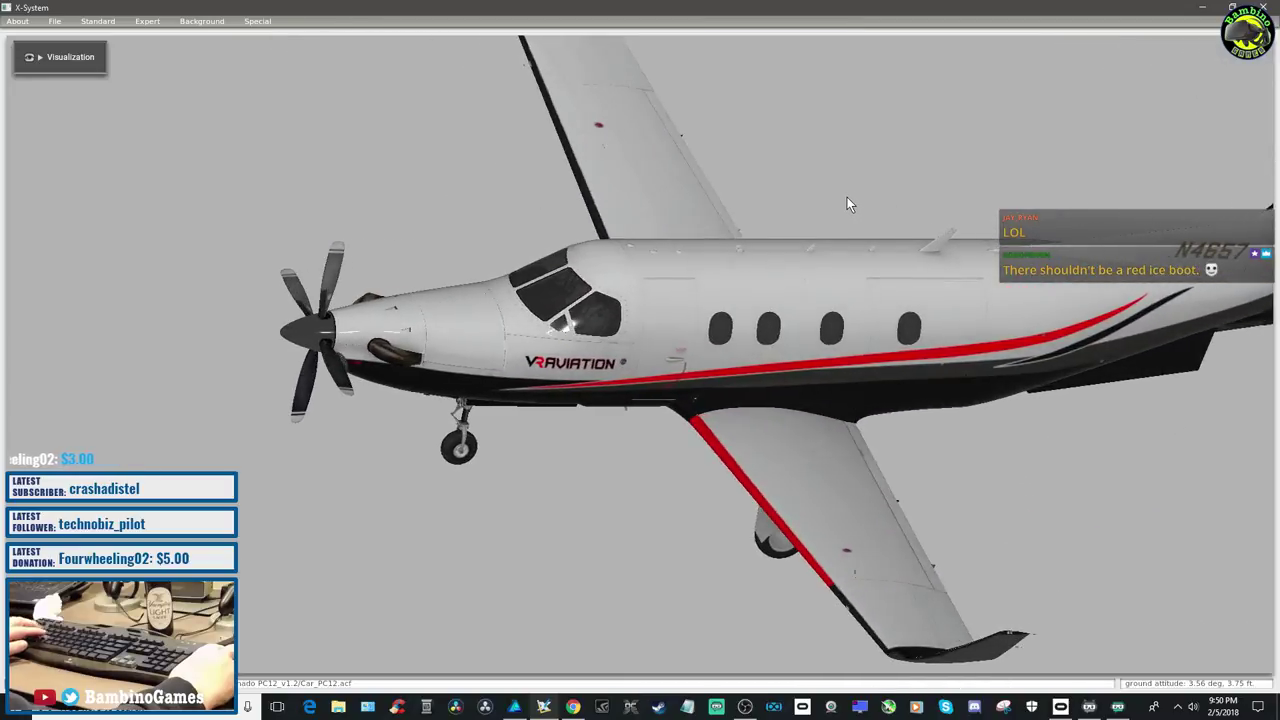
{"action": "key", "text": "Down"}
{"action": "key", "text": "Right"}
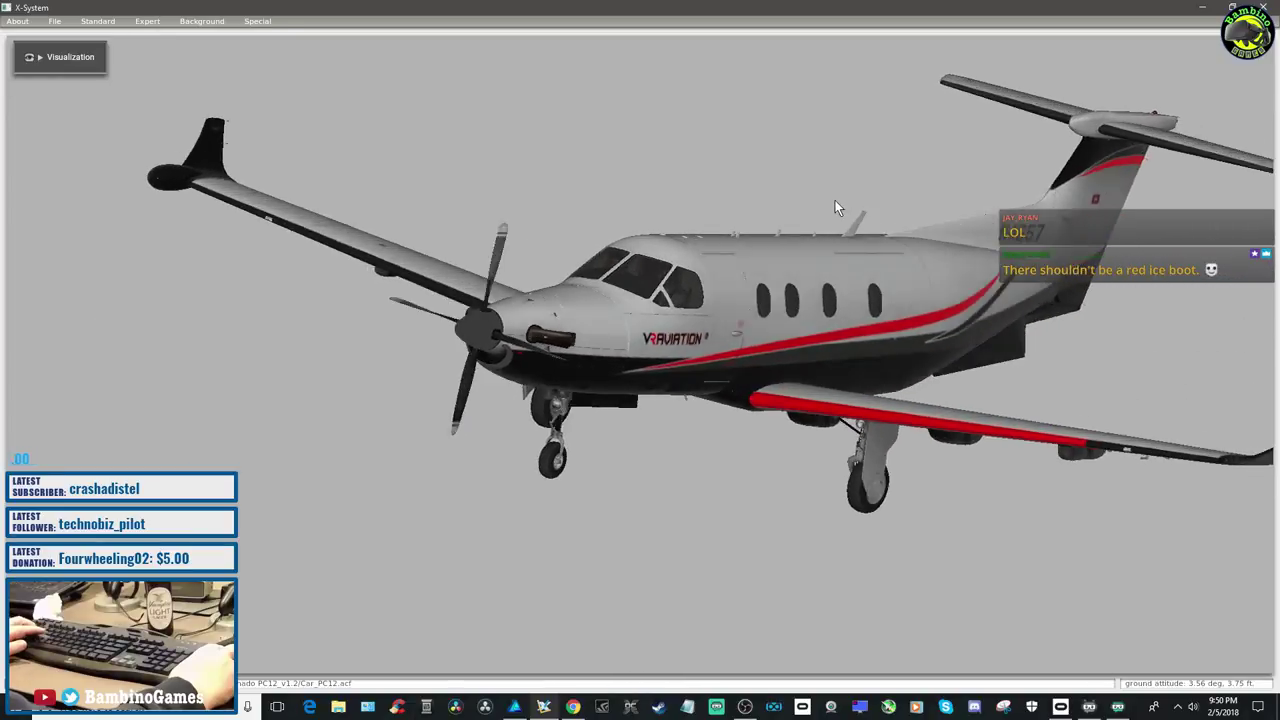
{"action": "key", "text": "Left"}
{"action": "key", "text": "Down"}
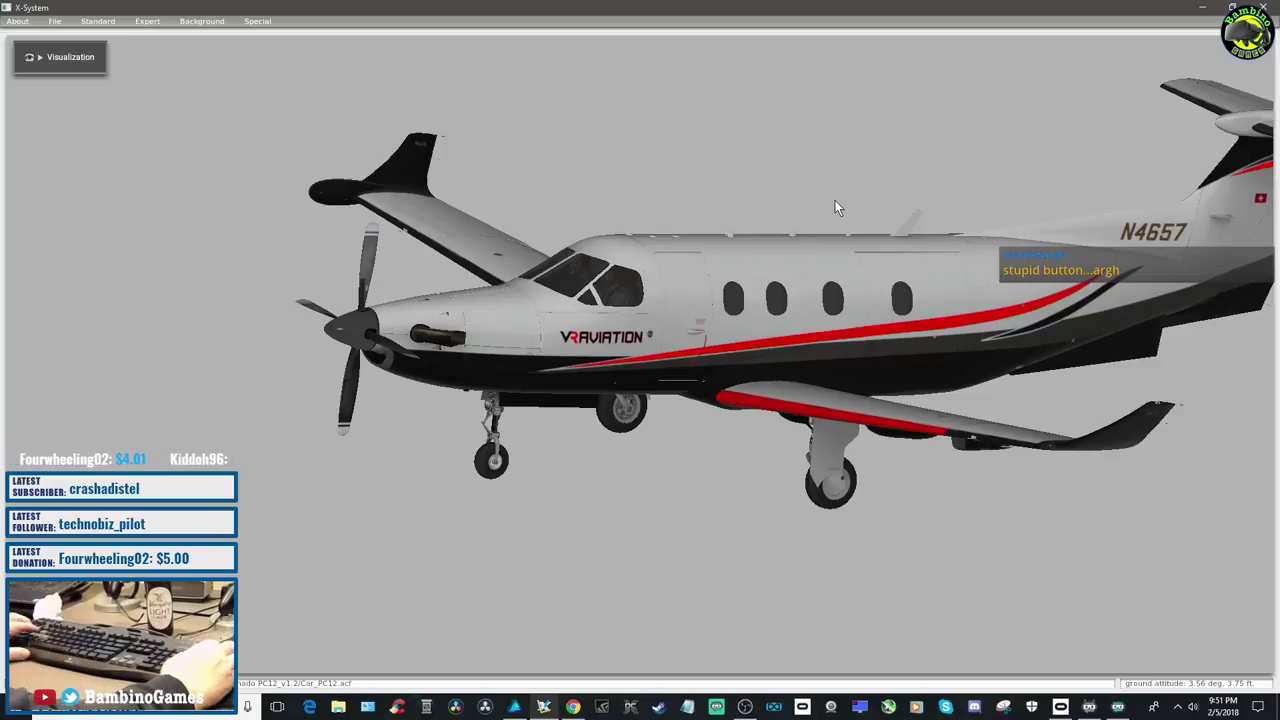
{"action": "left_click_drag", "start_coordinate": [835, 200], "coordinate": [838, 356]}
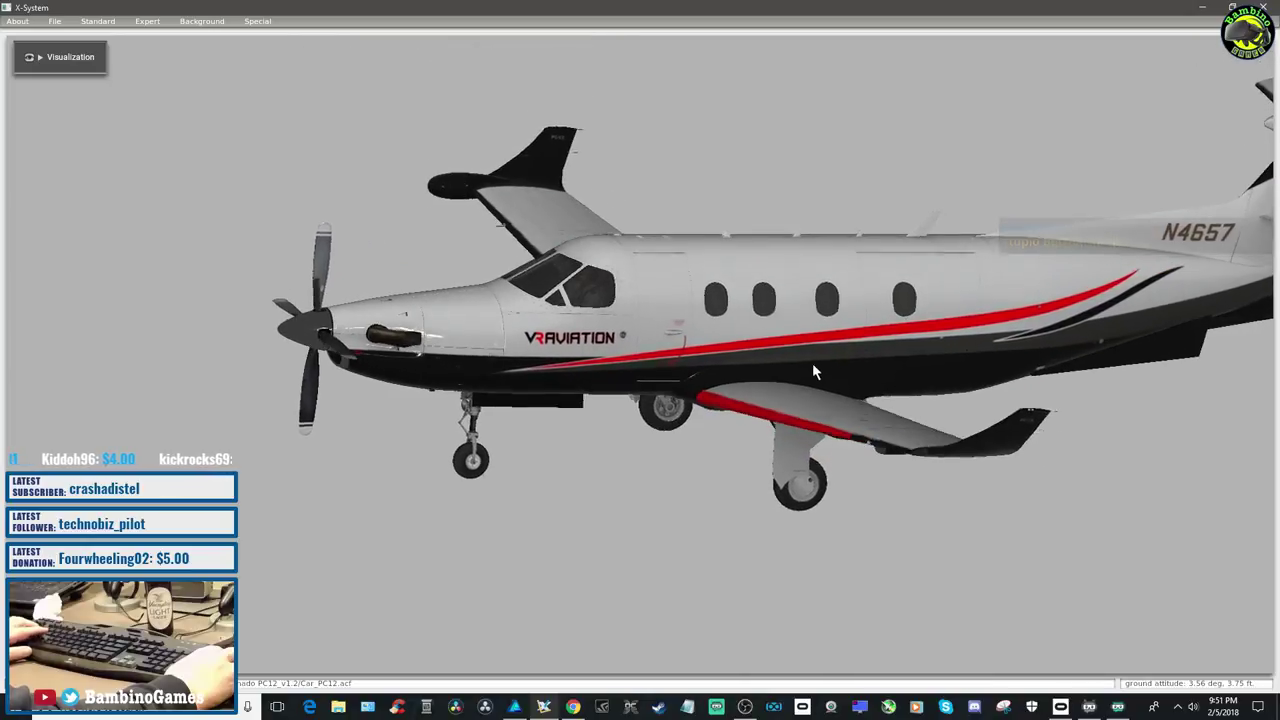
{"action": "key", "text": "Left"}
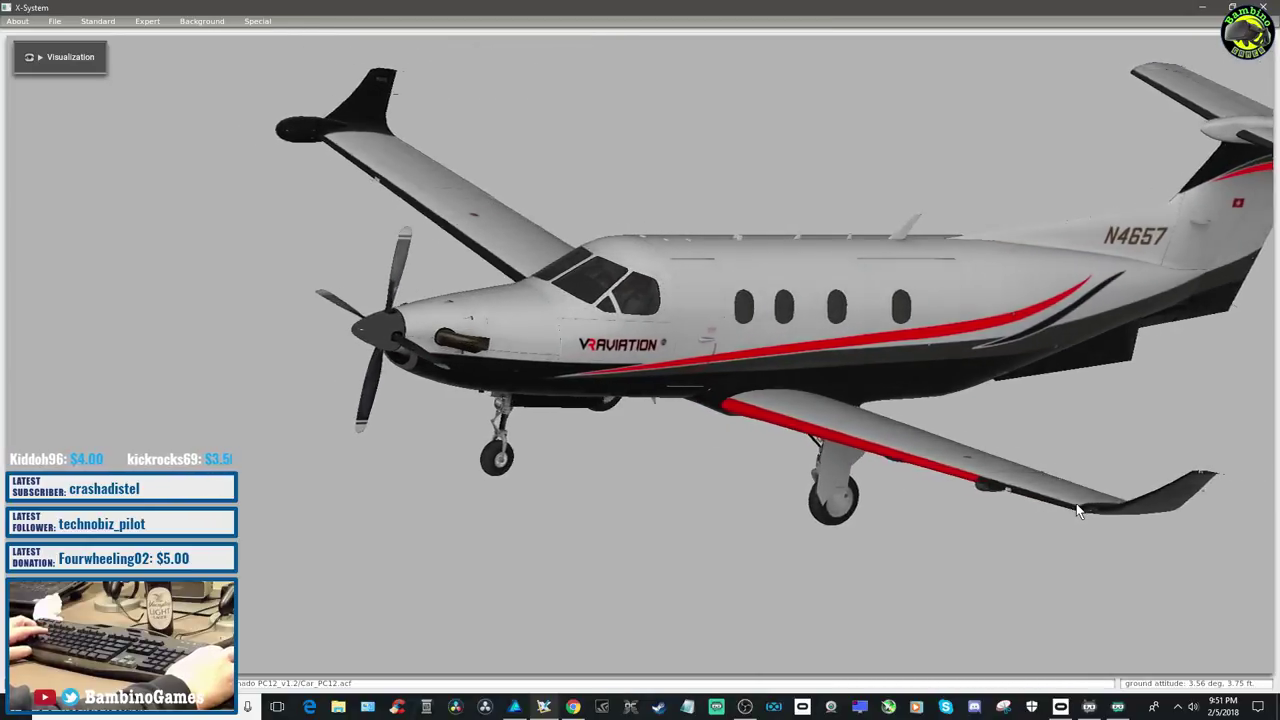
{"action": "key", "text": "Down"}
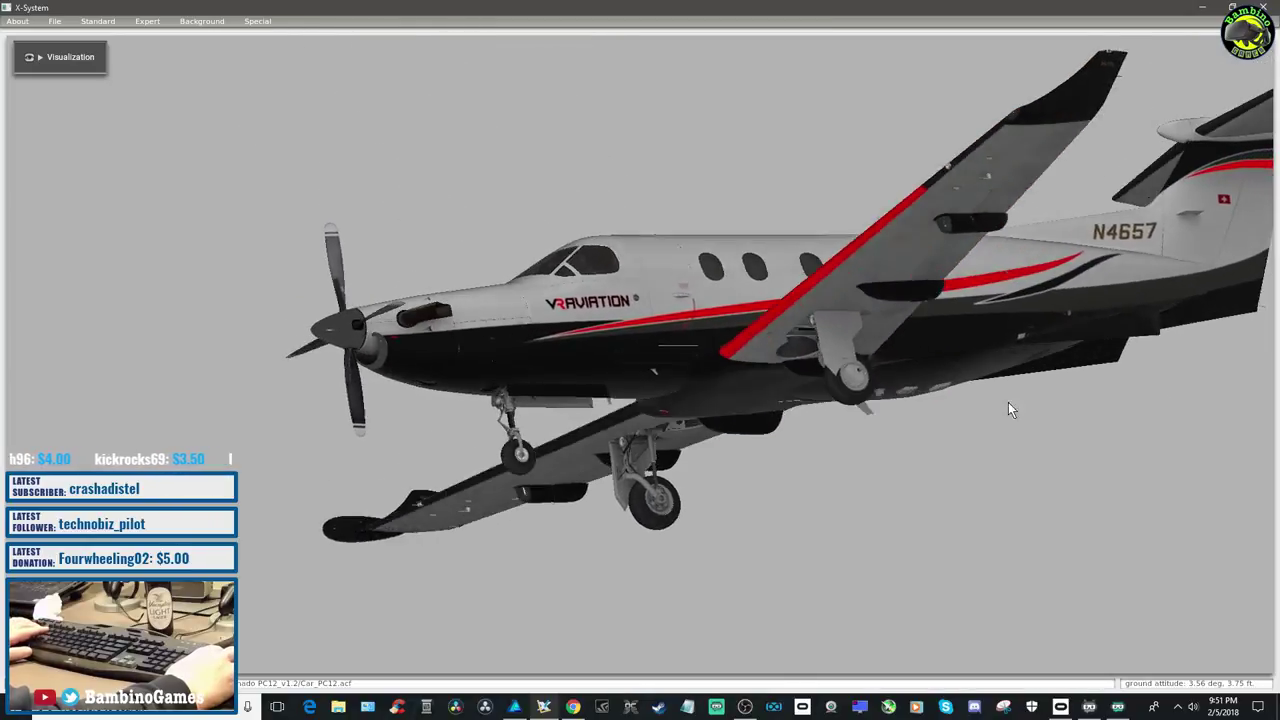
{"action": "key", "text": "Right"}
{"action": "key", "text": "Right"}
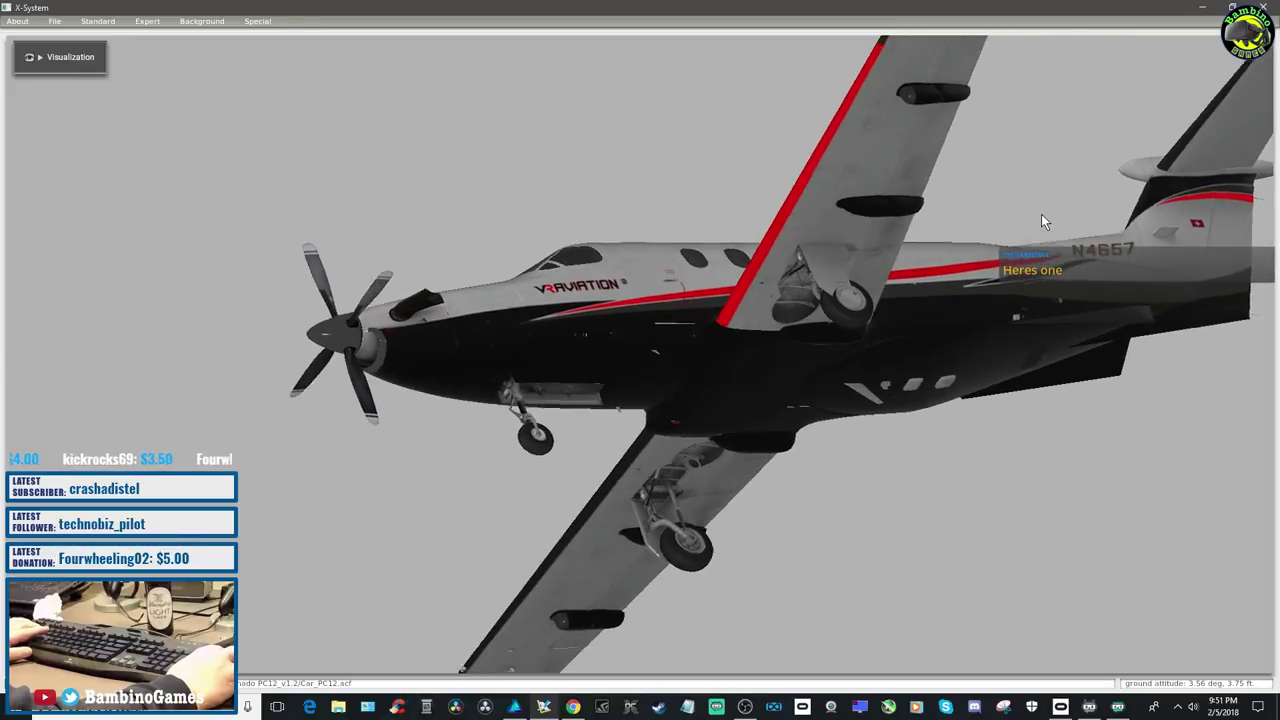
{"action": "key", "text": "Left"}
{"action": "key", "text": "Up"}
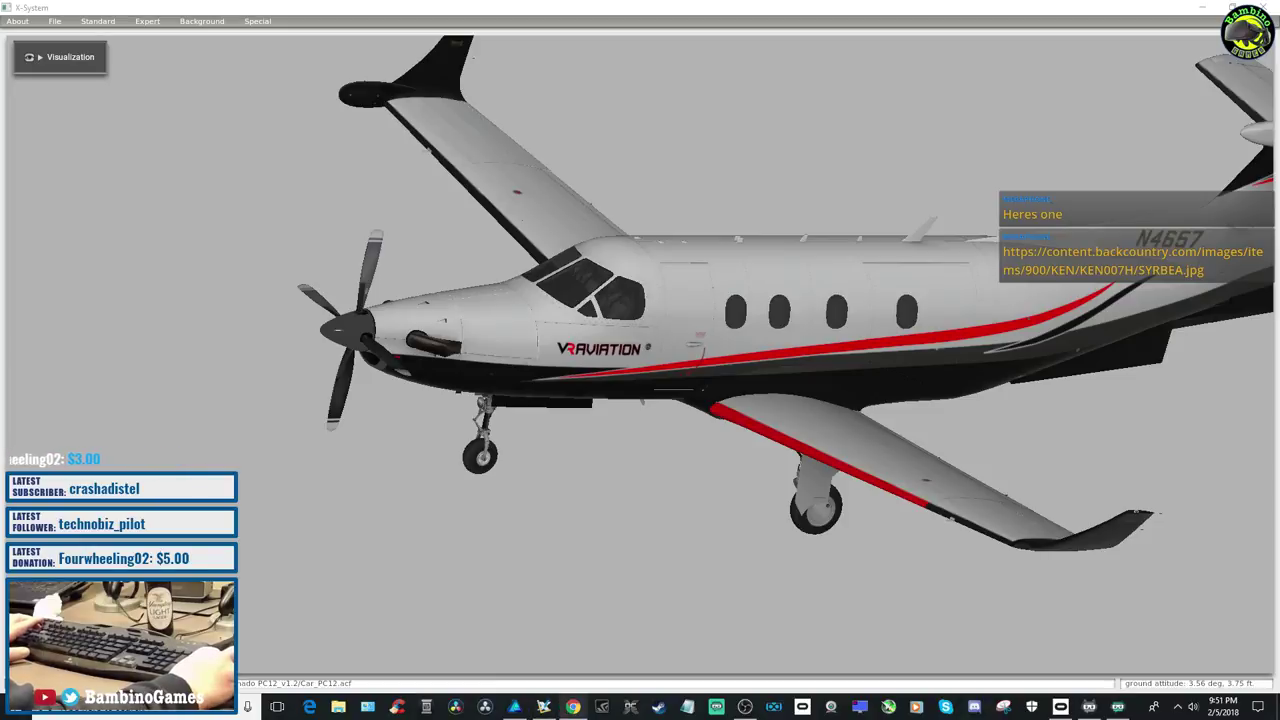
Switch to Chrome and view the SYRBEA.jpg boot picture from the link shared in the chat
{"action": "left_click", "coordinate": [572, 706]}
{"action": "left_click_drag", "start_coordinate": [587, 115], "coordinate": [458, 109]}
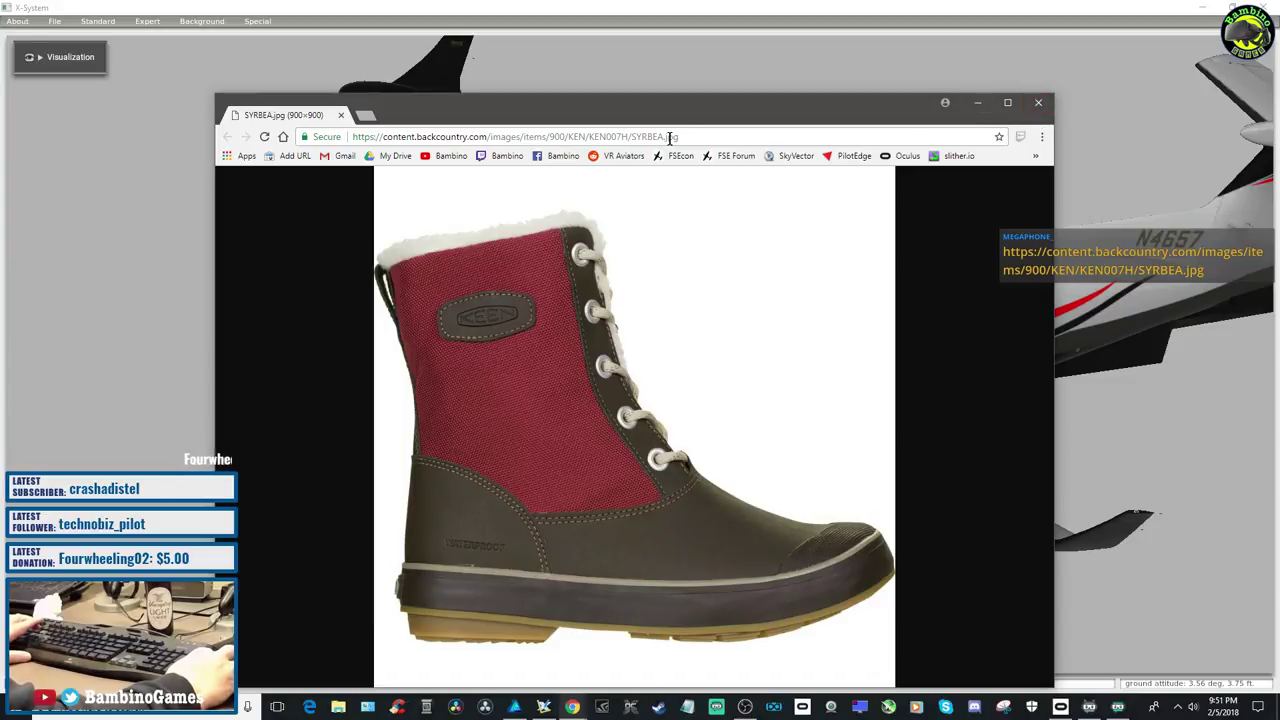
{"action": "left_click_drag", "start_coordinate": [677, 125], "coordinate": [654, 72]}
Search Google for "red airplane ice boot" and show the image results
{"action": "left_click", "coordinate": [680, 83]}
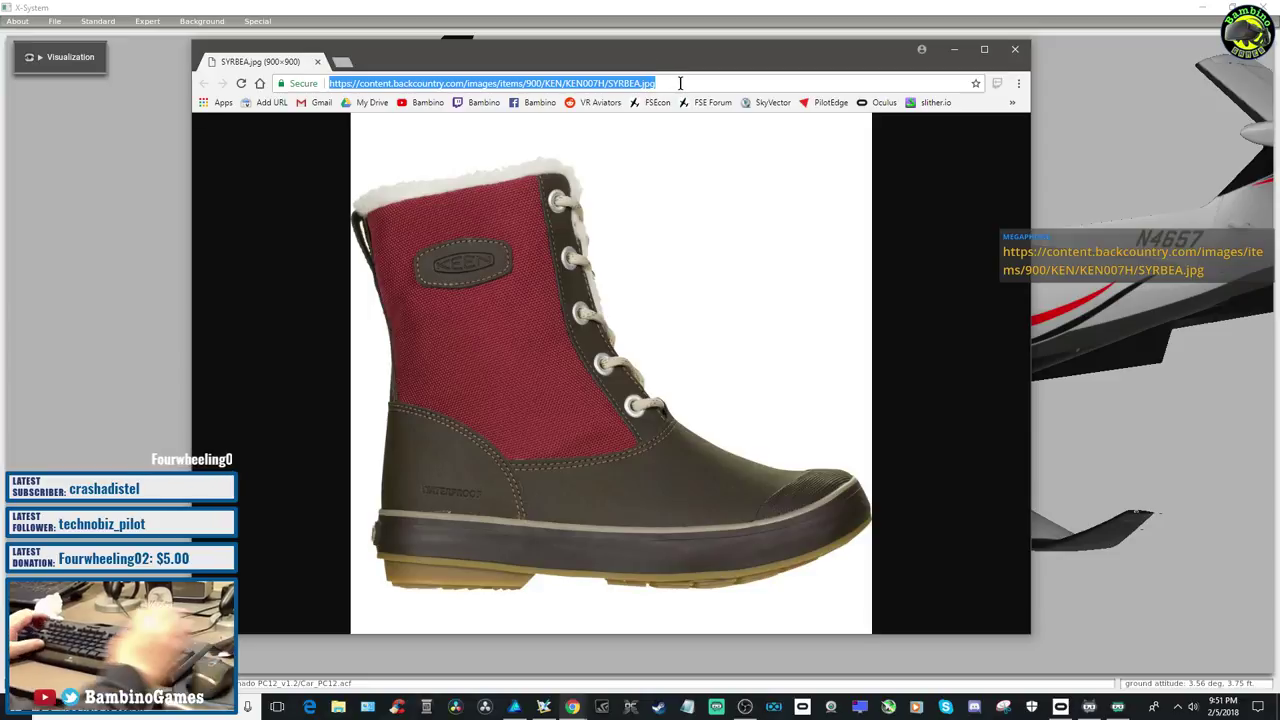
{"action": "type", "text": "red air"}
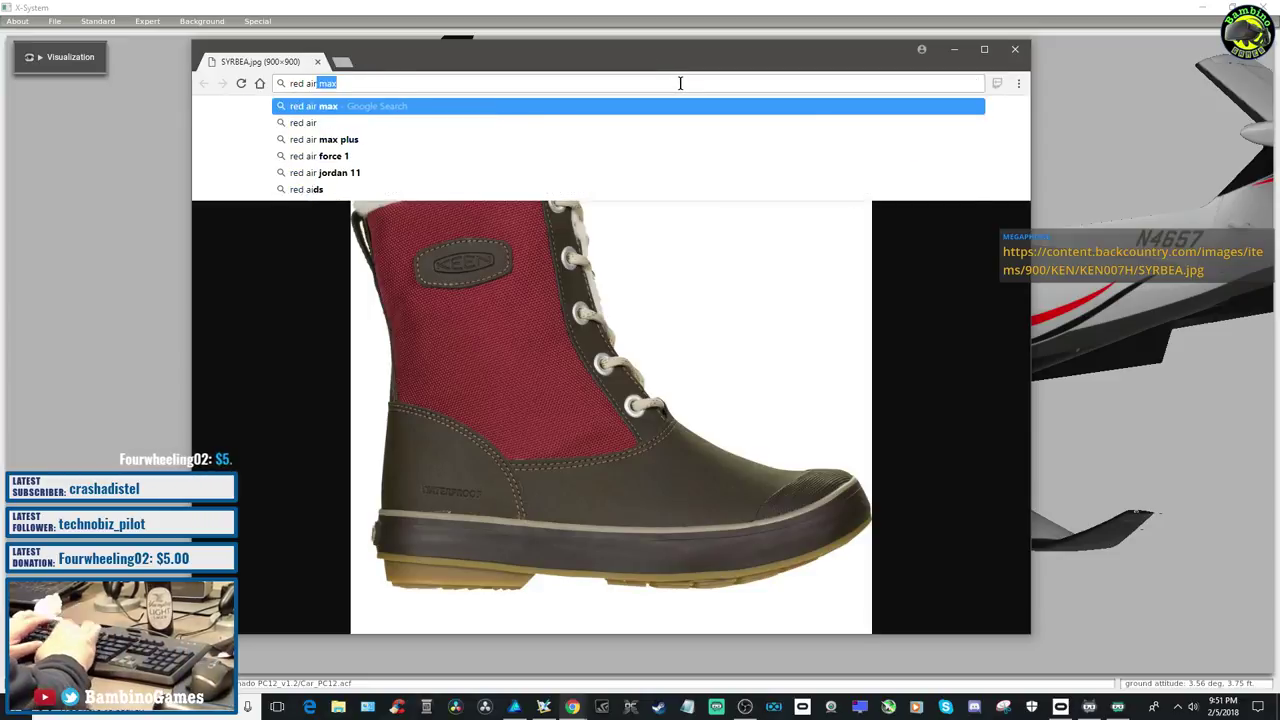
{"action": "type", "text": "plane ice boo"}
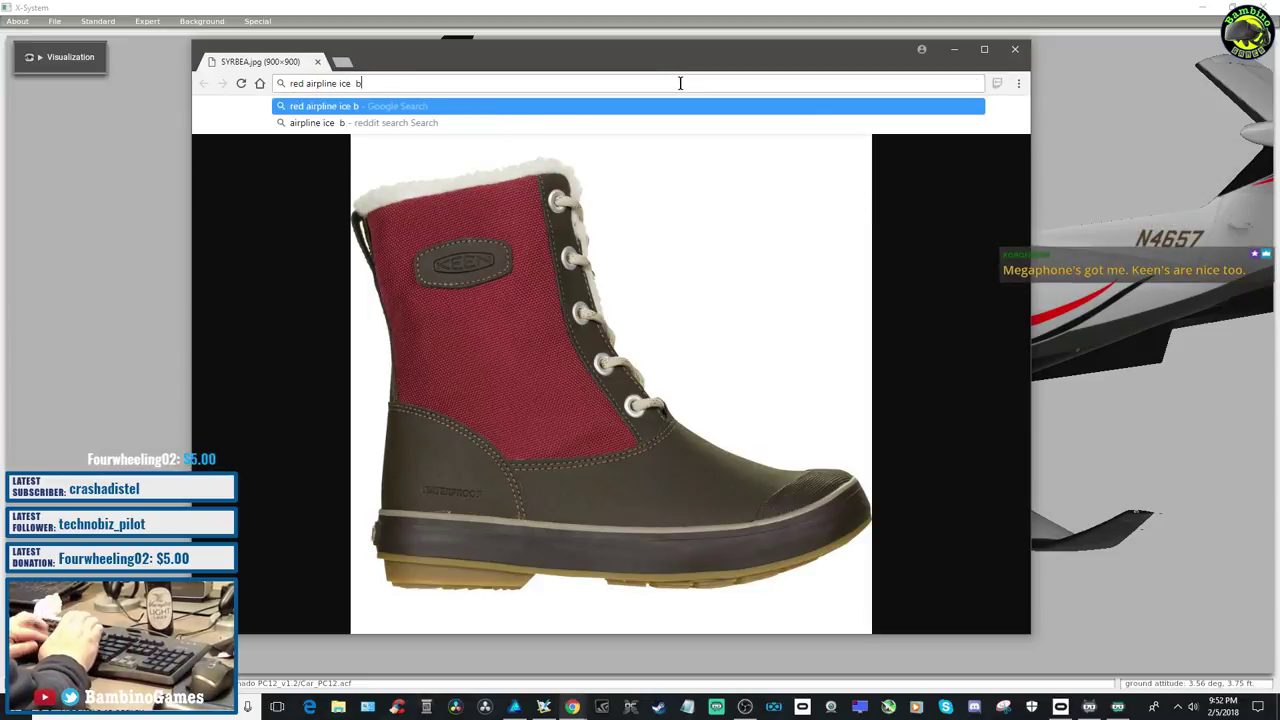
{"action": "key", "text": "BackSpace"}
{"action": "key", "text": "BackSpace"}
{"action": "key", "text": "BackSpace"}
{"action": "type", "text": "boot"}
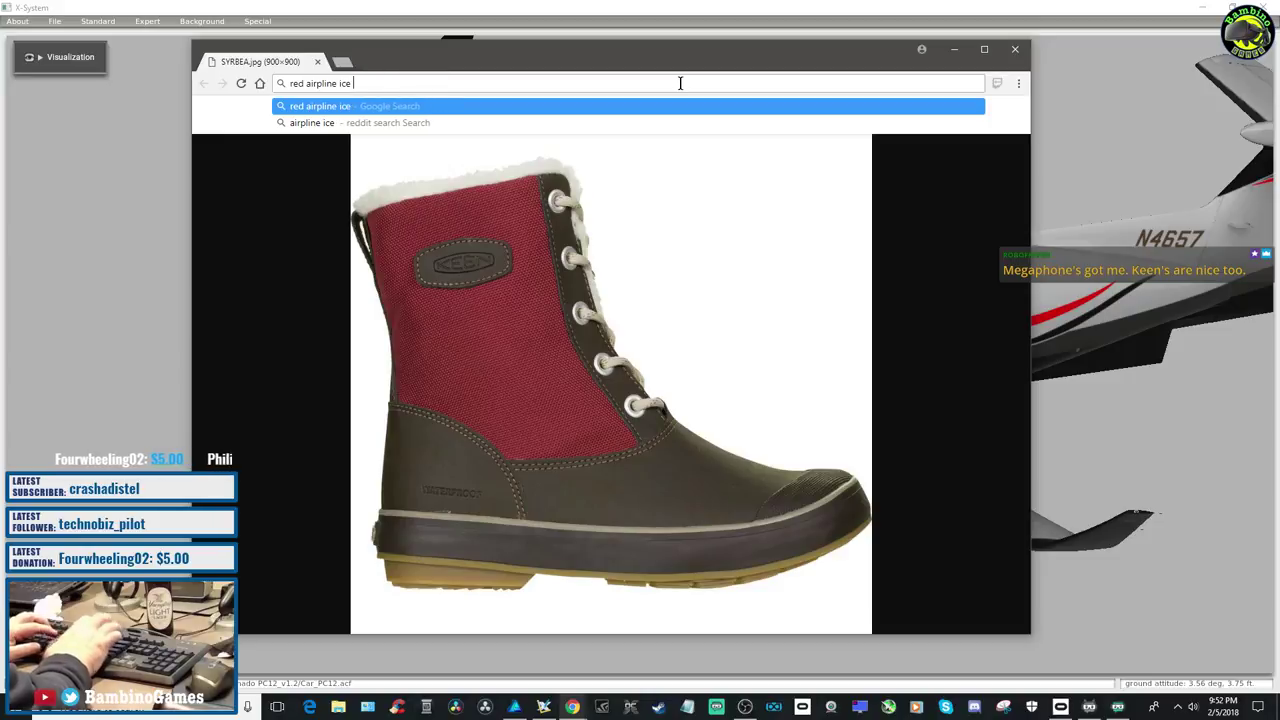
{"action": "key", "text": "Return"}
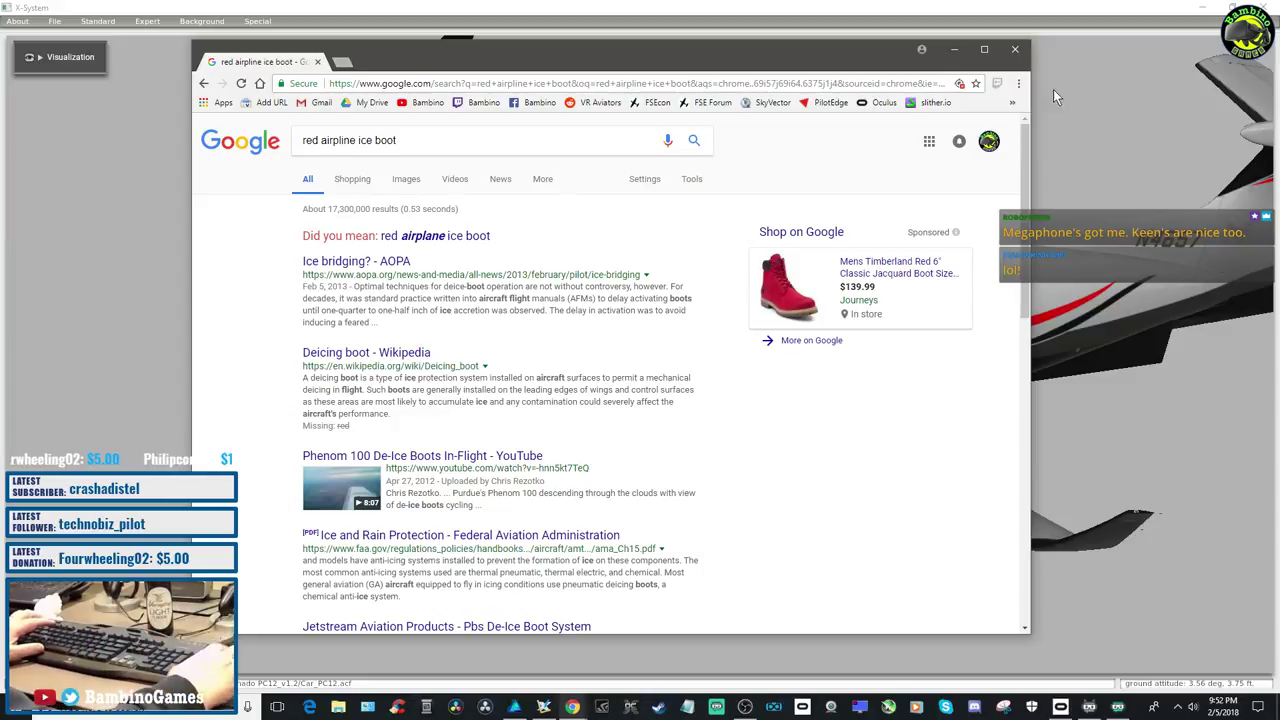
{"action": "left_click", "coordinate": [441, 241]}
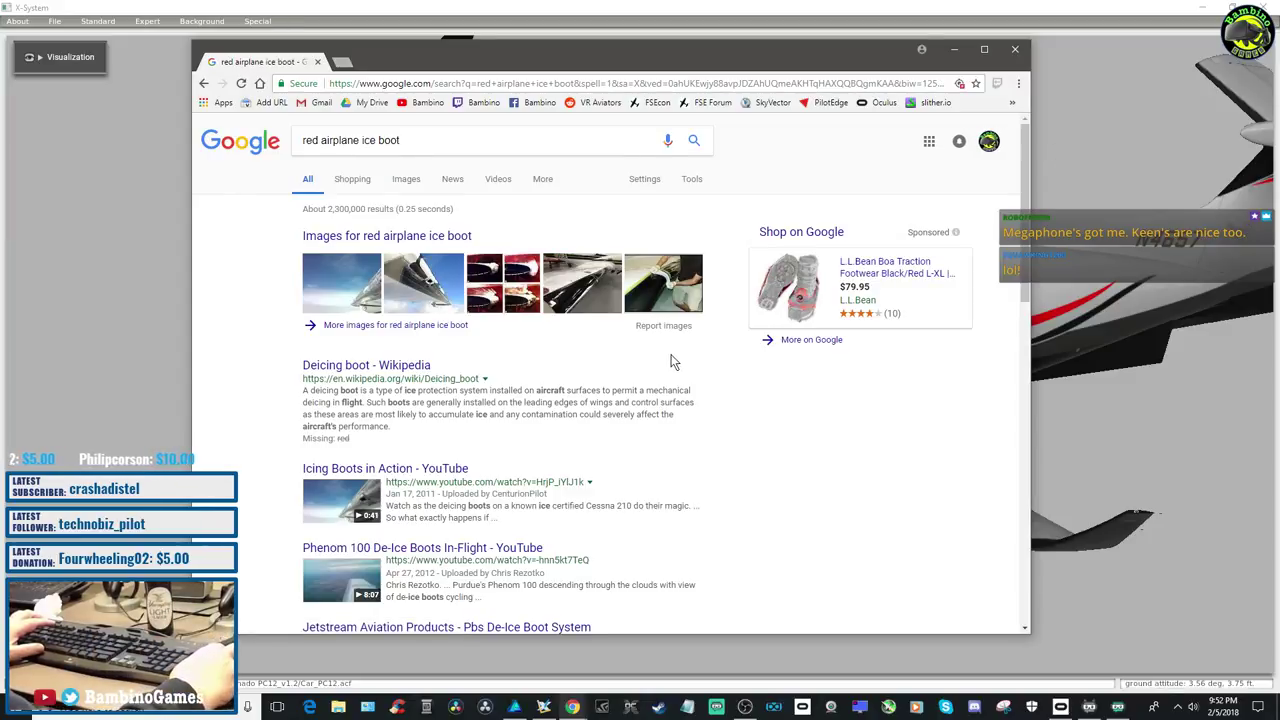
{"action": "left_click", "coordinate": [403, 183]}
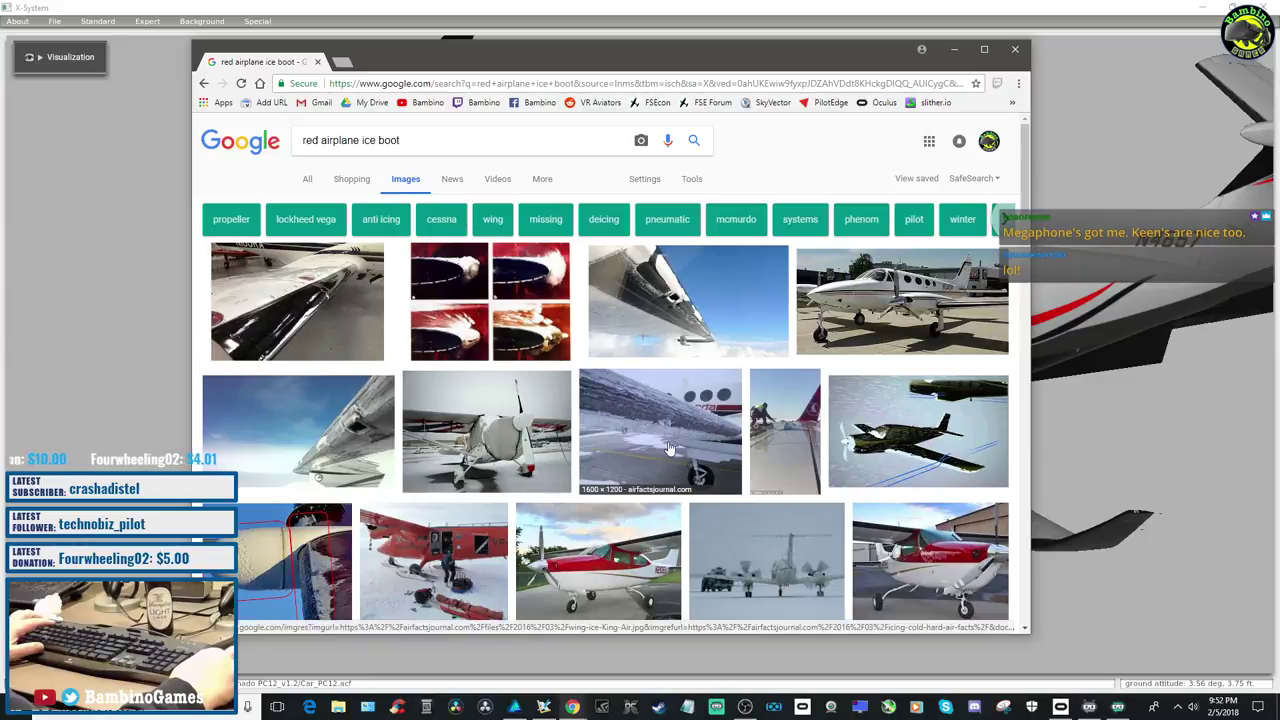
Look down through the image results for photos of aircraft with red deicing boots on their leading edges
{"action": "scroll", "coordinate": [670, 473], "scroll_direction": "down", "scroll_amount": 5}
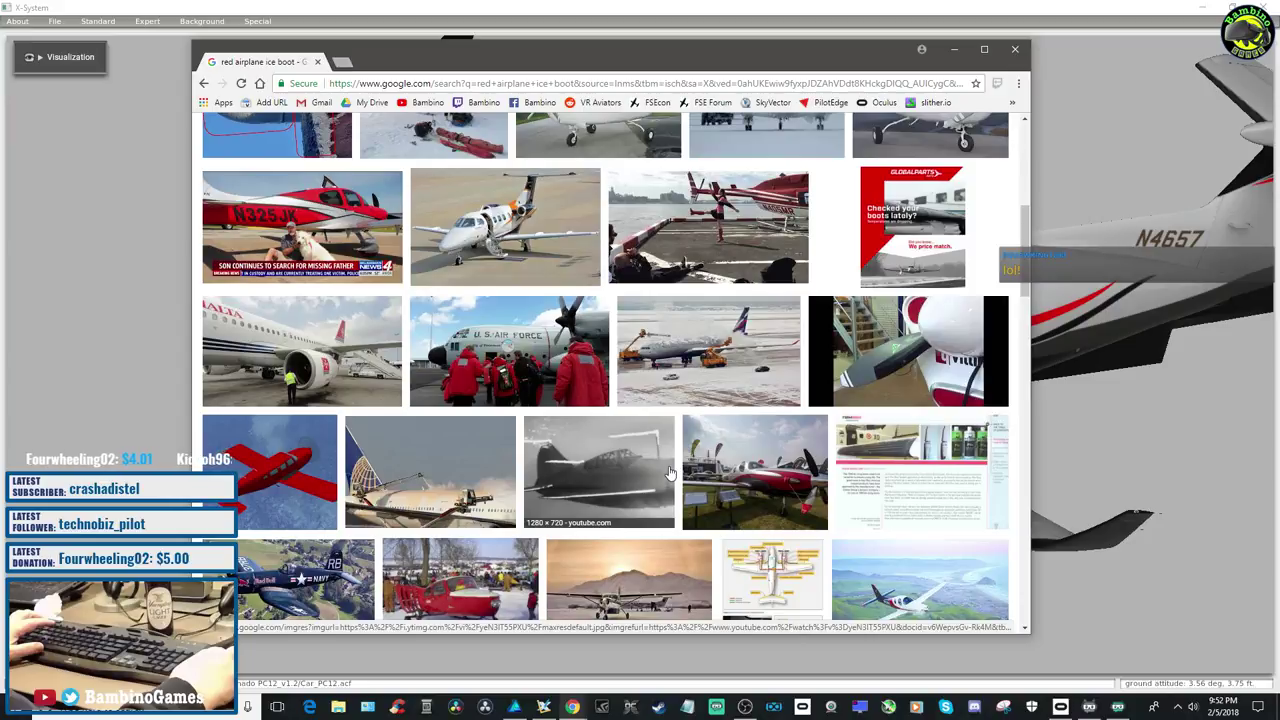
{"action": "scroll", "coordinate": [670, 473], "scroll_direction": "down", "scroll_amount": 5}
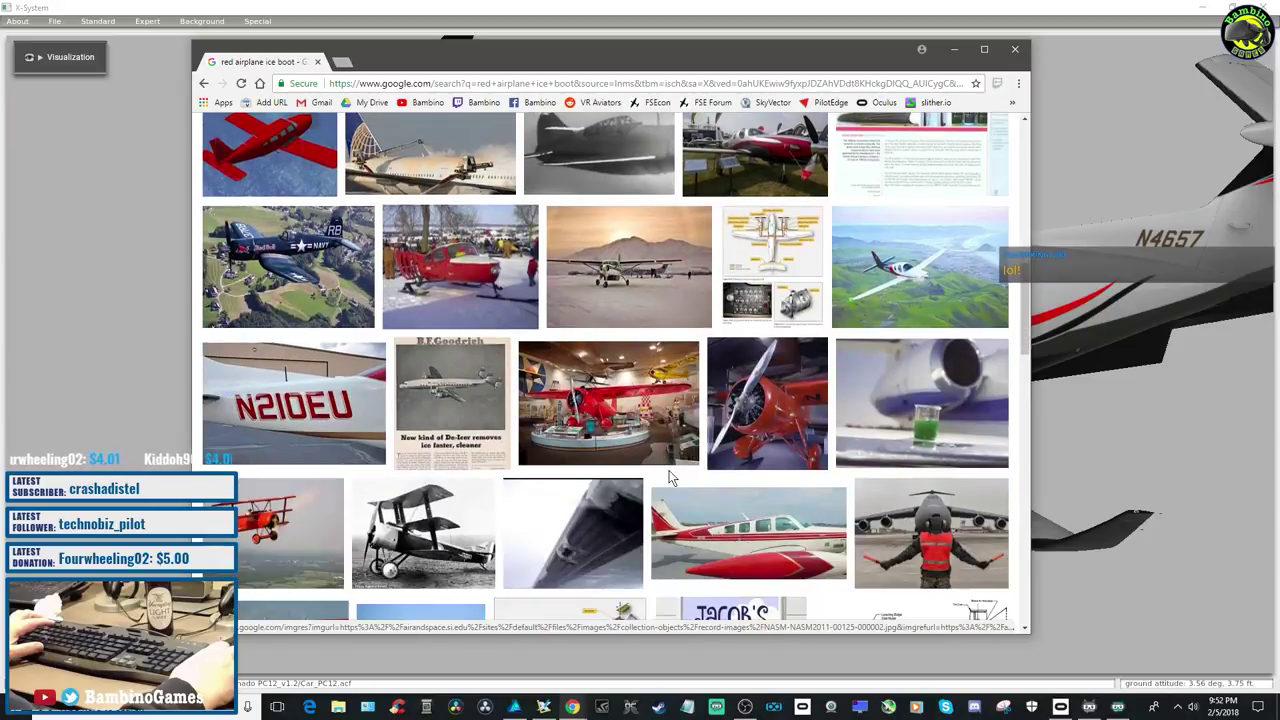
{"action": "scroll", "coordinate": [670, 478], "scroll_direction": "down", "scroll_amount": 7}
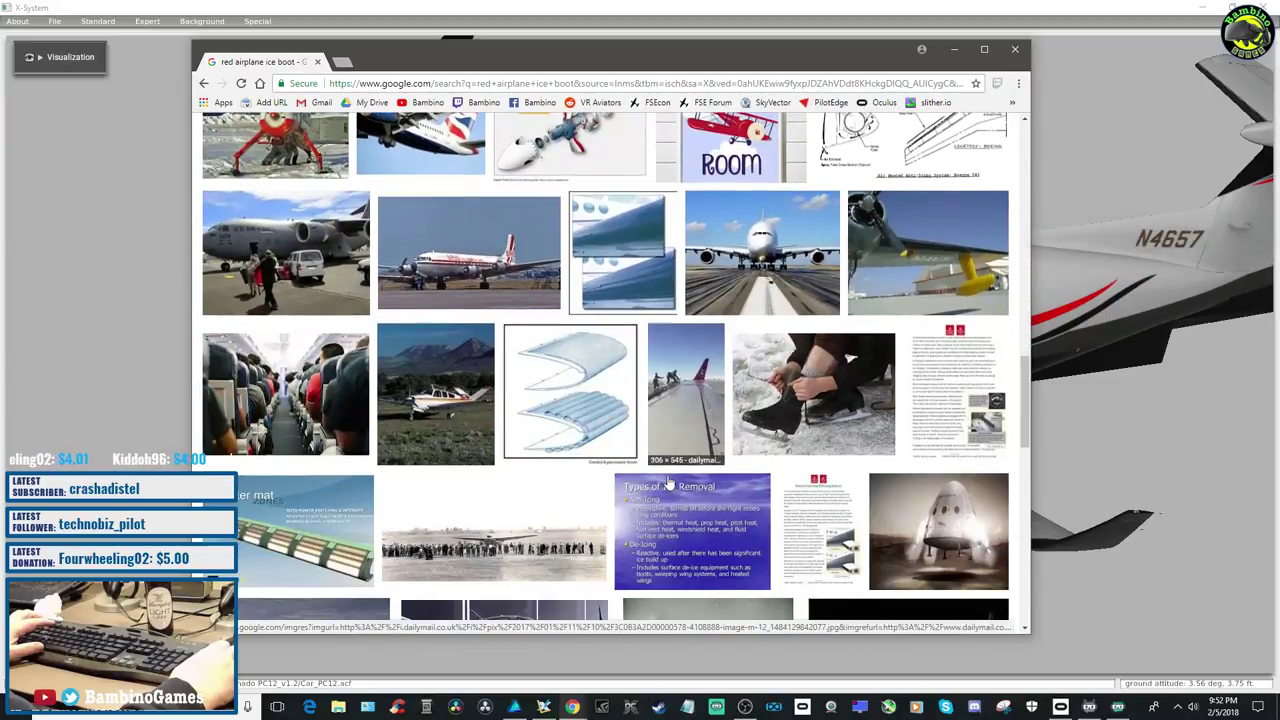
{"action": "scroll", "coordinate": [670, 482], "scroll_direction": "down", "scroll_amount": 4}
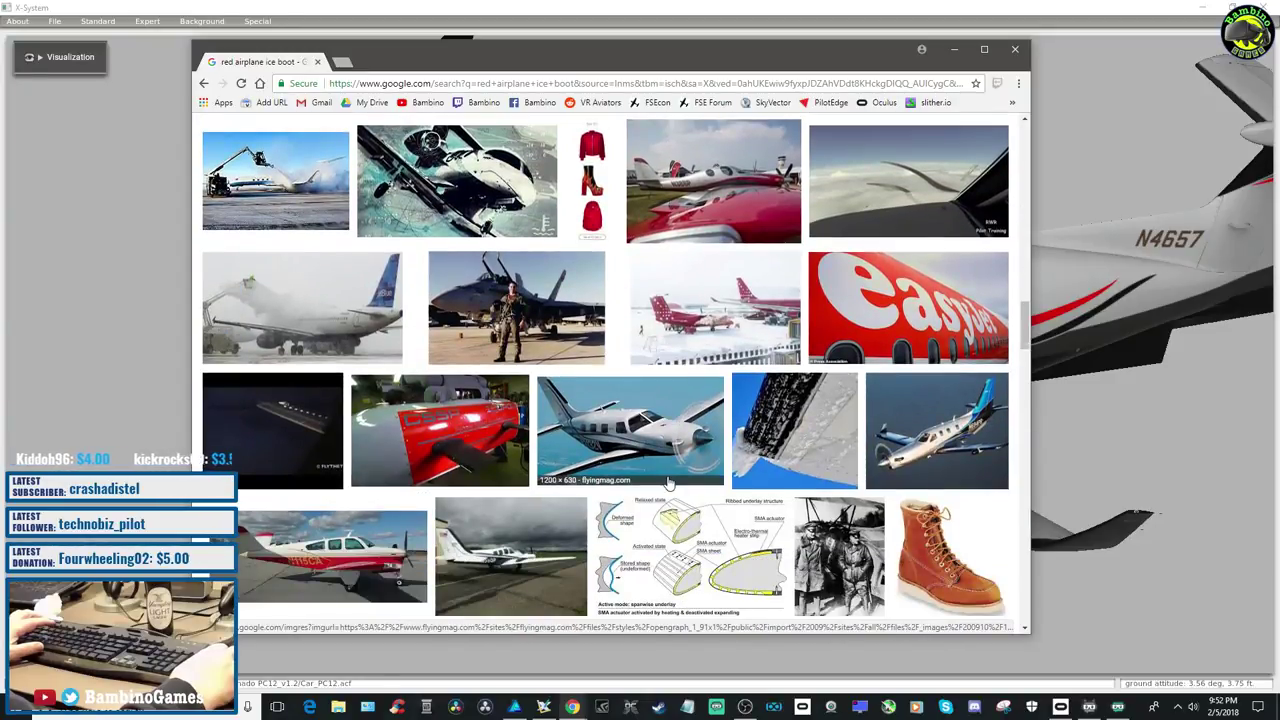
{"action": "scroll", "coordinate": [670, 483], "scroll_direction": "down", "scroll_amount": 2}
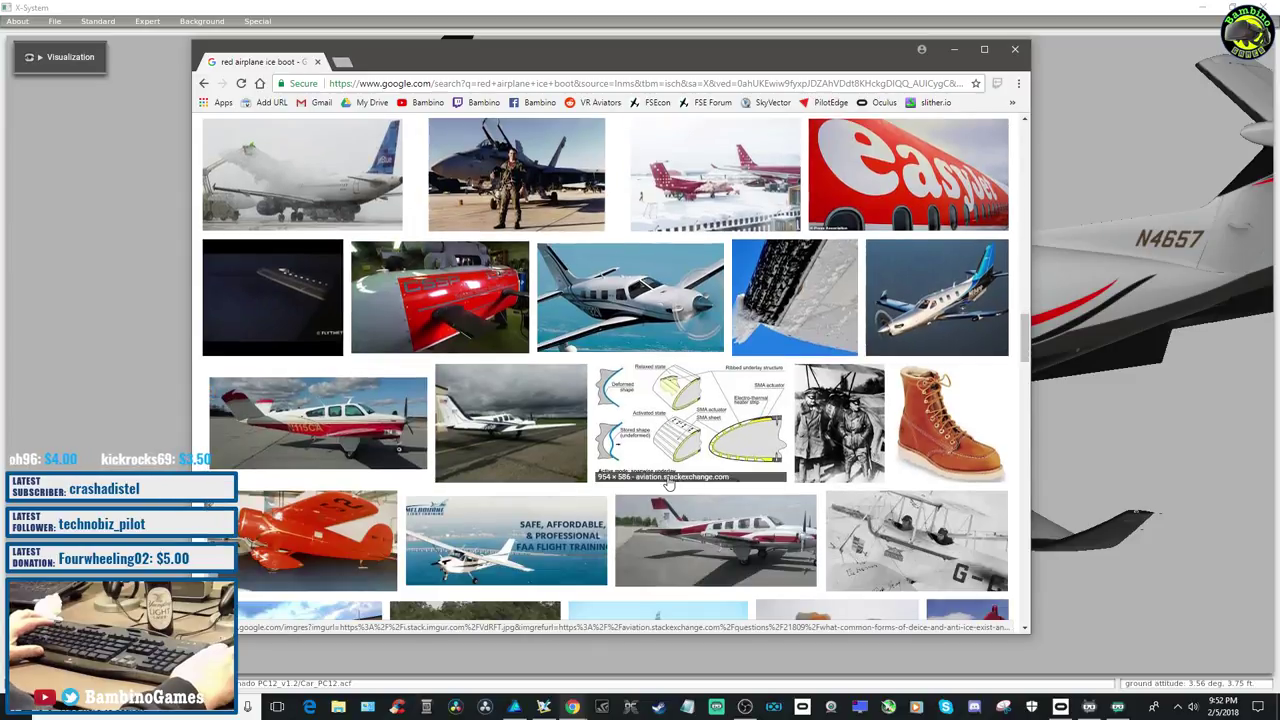
{"action": "scroll", "coordinate": [670, 483], "scroll_direction": "down", "scroll_amount": 4}
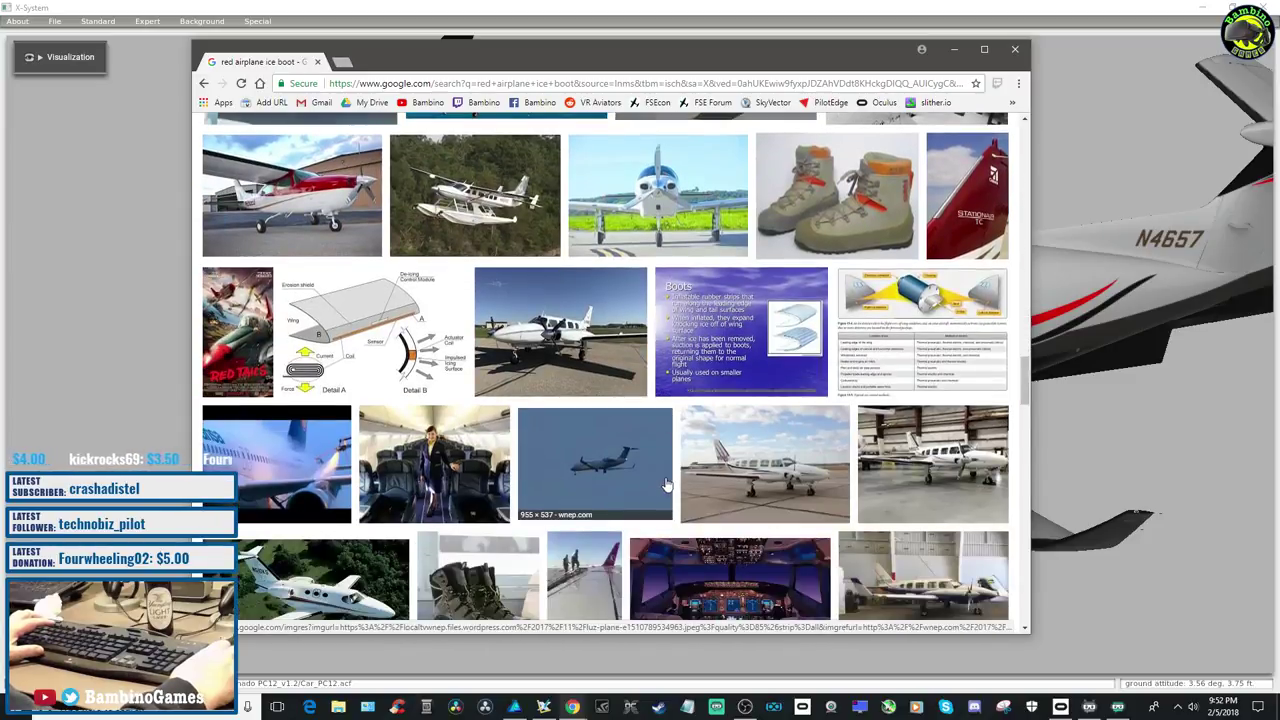
{"action": "scroll", "coordinate": [667, 485], "scroll_direction": "down", "scroll_amount": 4}
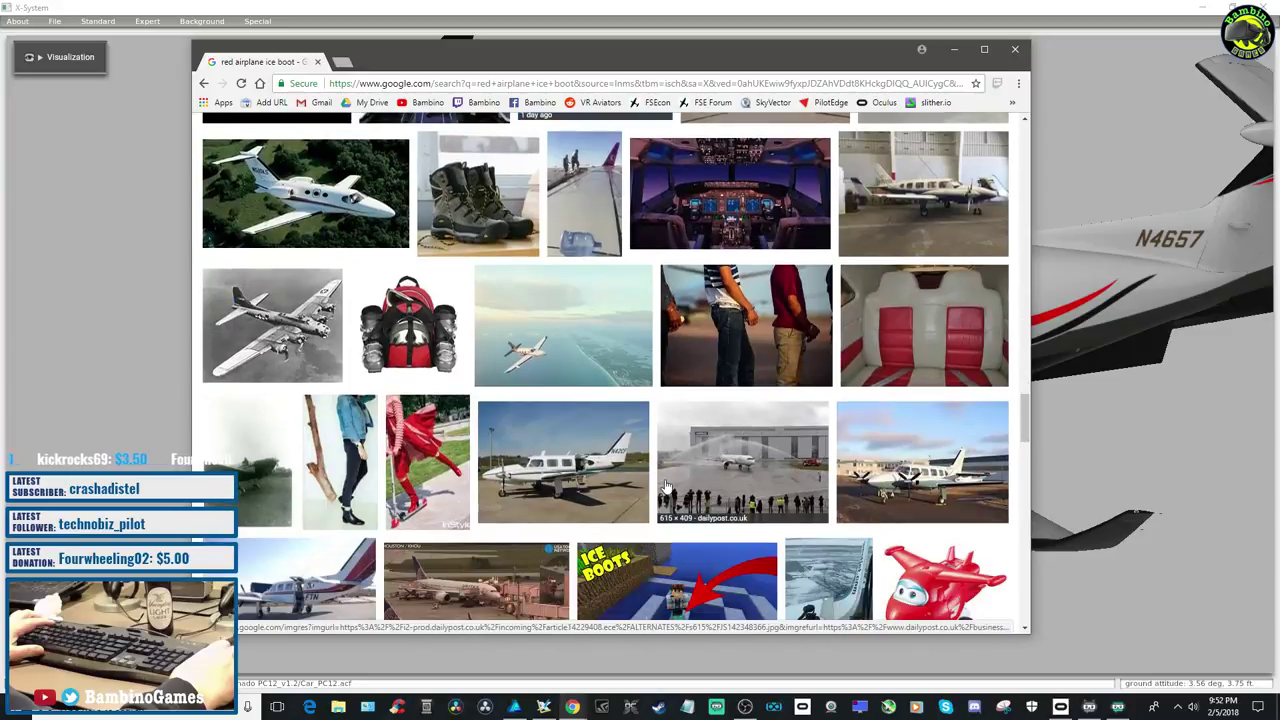
{"action": "scroll", "coordinate": [667, 485], "scroll_direction": "down", "scroll_amount": 1}
{"action": "scroll", "coordinate": [667, 485], "scroll_direction": "down", "scroll_amount": 3}
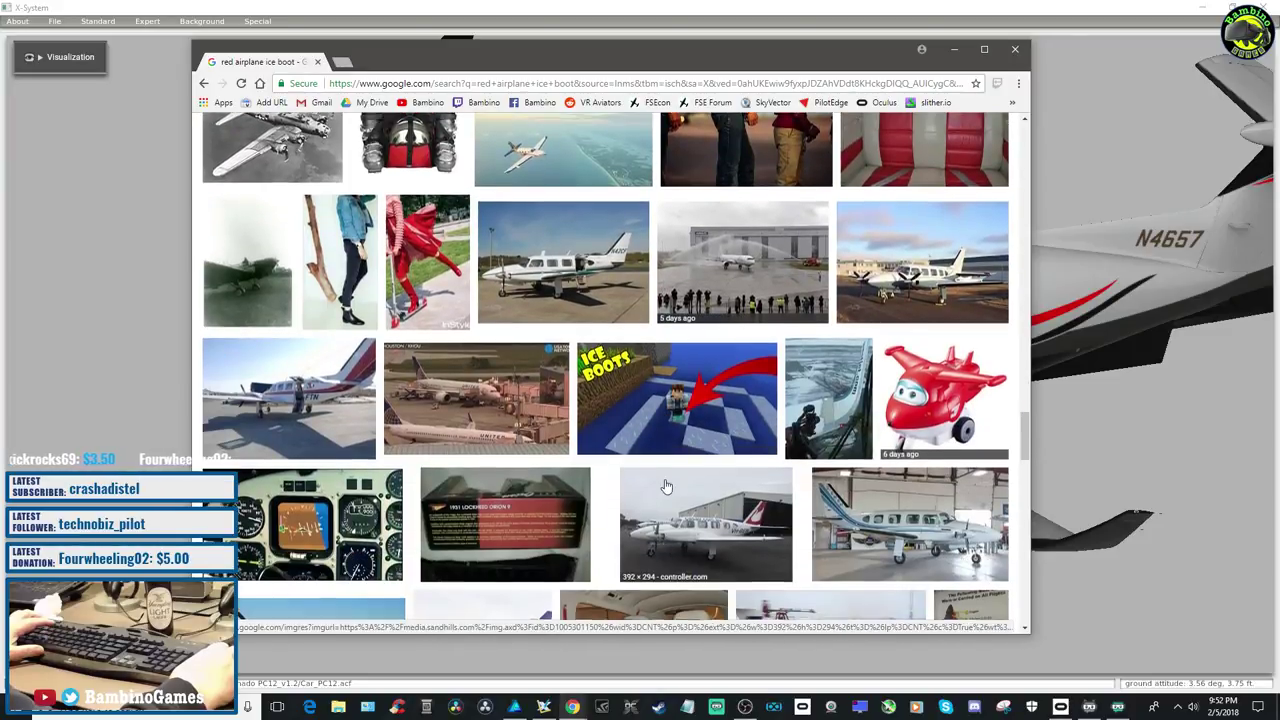
{"action": "scroll", "coordinate": [665, 490], "scroll_direction": "down", "scroll_amount": 1}
{"action": "scroll", "coordinate": [665, 490], "scroll_direction": "down", "scroll_amount": 4}
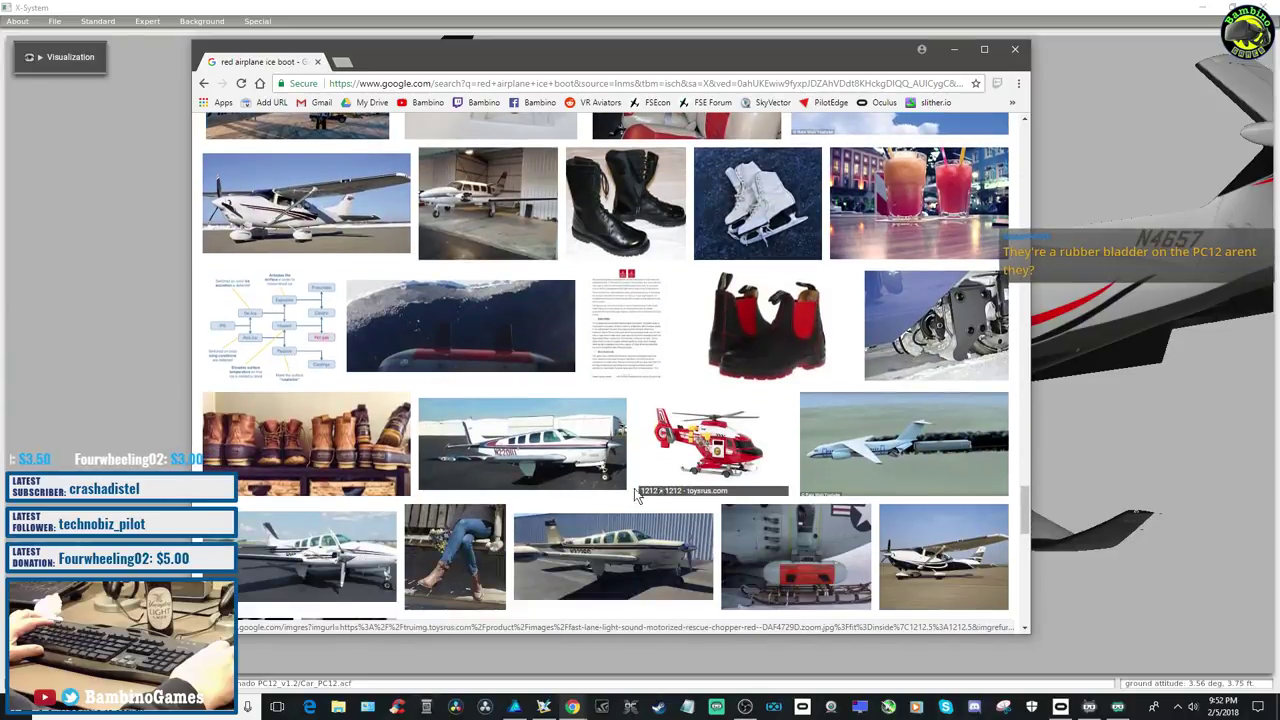
{"action": "scroll", "coordinate": [735, 510], "scroll_direction": "up", "scroll_amount": 3}
{"action": "scroll", "coordinate": [735, 510], "scroll_direction": "down", "scroll_amount": 3}
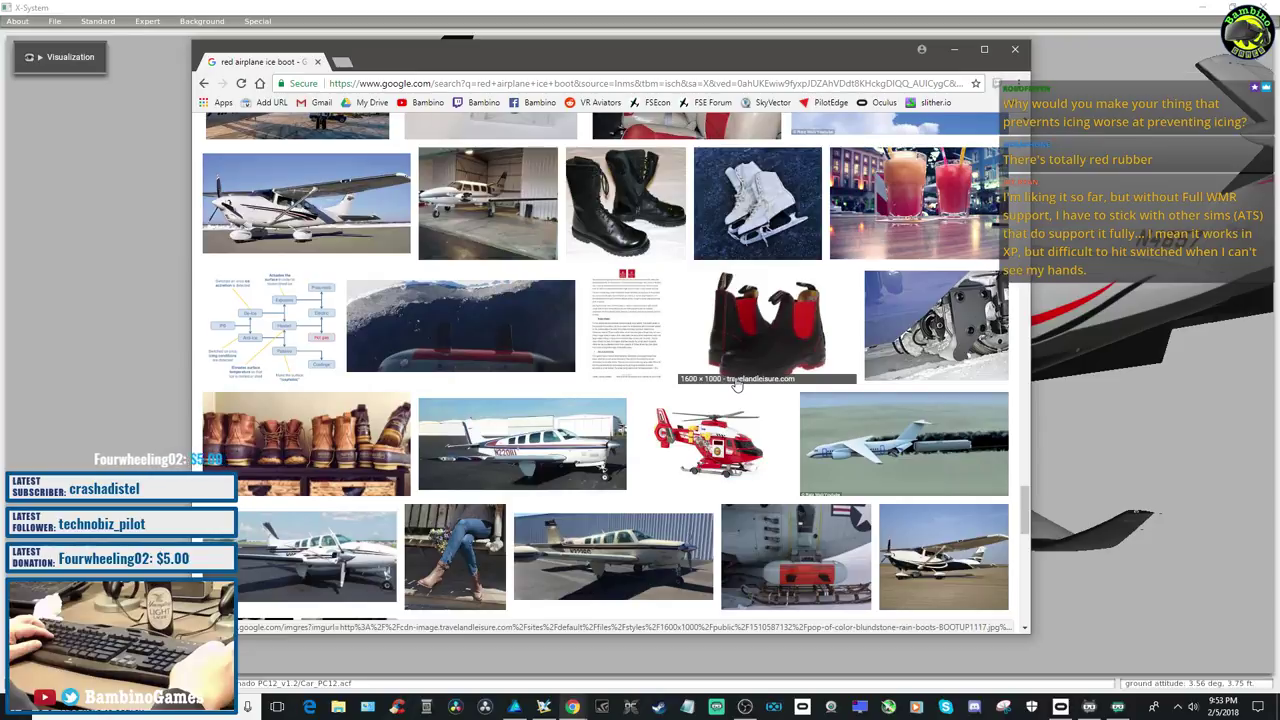
{"action": "scroll", "coordinate": [832, 433], "scroll_direction": "down", "scroll_amount": 1}
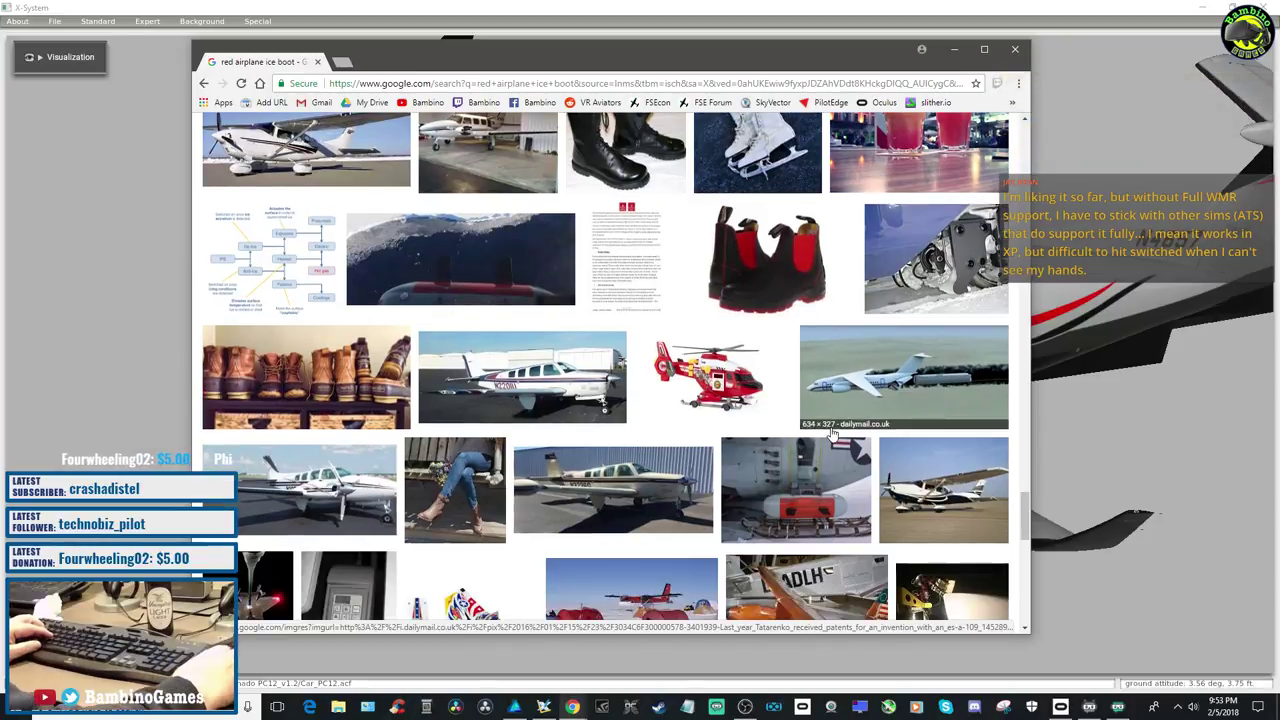
Review the image results again from the later ones back toward the first, checking the aircraft photos for red ice boots
{"action": "scroll", "coordinate": [832, 433], "scroll_direction": "up", "scroll_amount": 10}
{"action": "scroll", "coordinate": [832, 436], "scroll_direction": "up", "scroll_amount": 4}
{"action": "scroll", "coordinate": [832, 437], "scroll_direction": "up", "scroll_amount": 1}
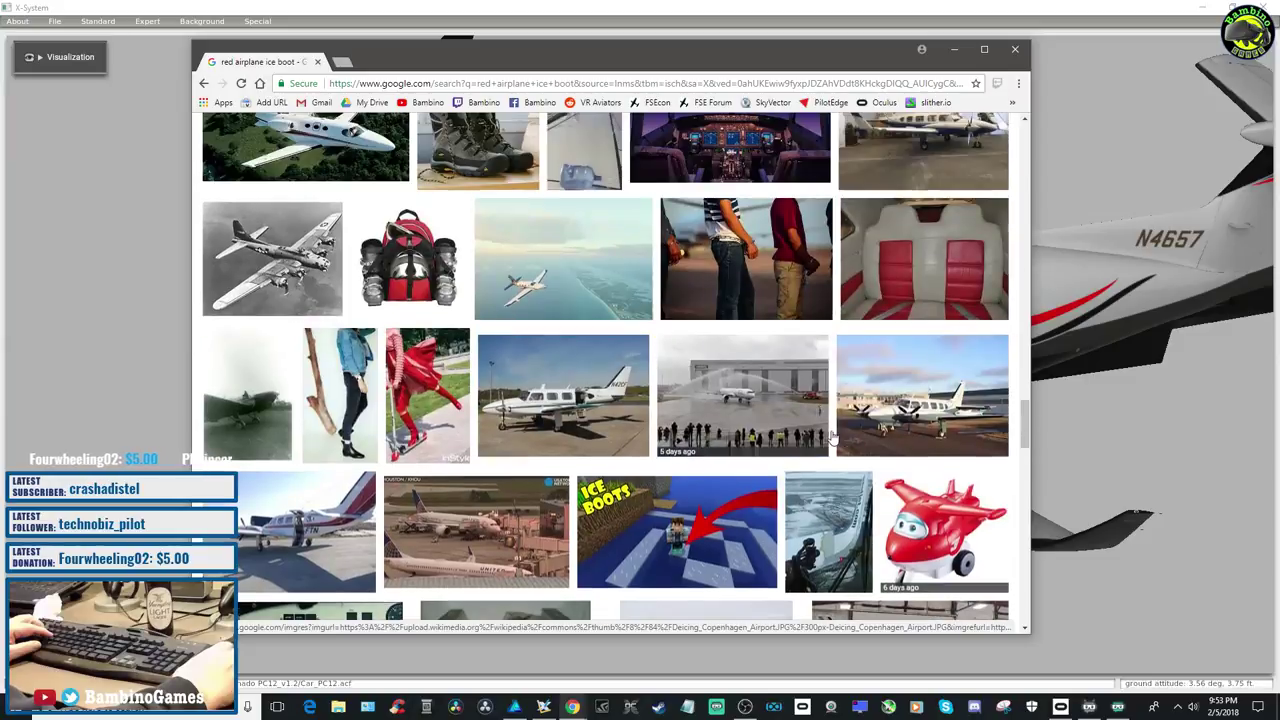
{"action": "scroll", "coordinate": [832, 437], "scroll_direction": "up", "scroll_amount": 8}
{"action": "scroll", "coordinate": [832, 437], "scroll_direction": "up", "scroll_amount": 1}
{"action": "scroll", "coordinate": [832, 437], "scroll_direction": "up", "scroll_amount": 3}
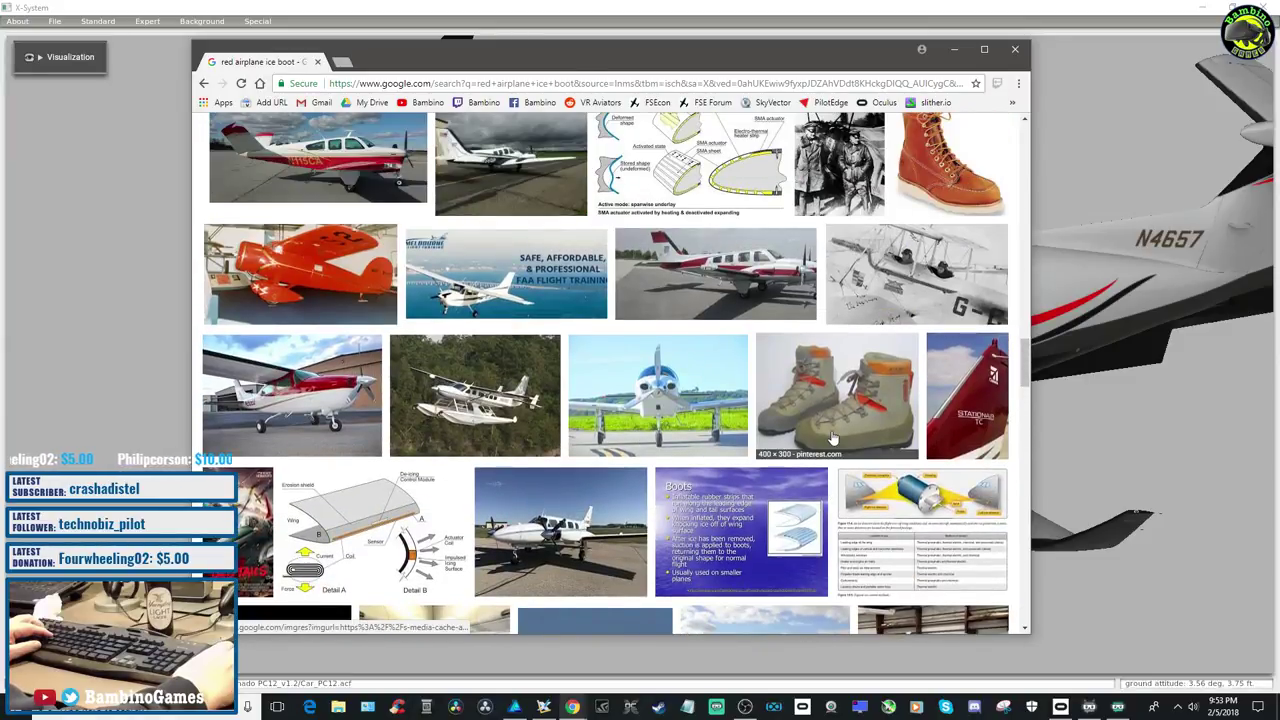
{"action": "scroll", "coordinate": [832, 437], "scroll_direction": "up", "scroll_amount": 6}
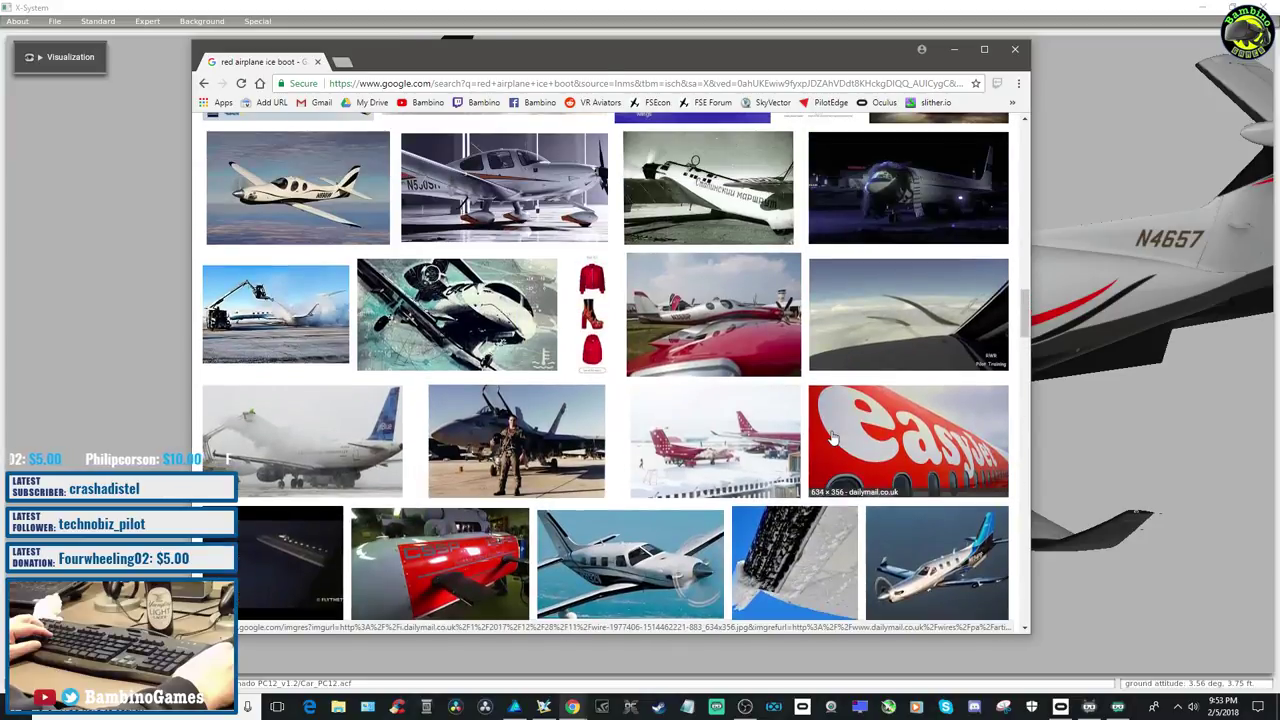
{"action": "scroll", "coordinate": [832, 437], "scroll_direction": "up", "scroll_amount": 1}
{"action": "scroll", "coordinate": [832, 437], "scroll_direction": "up", "scroll_amount": 1}
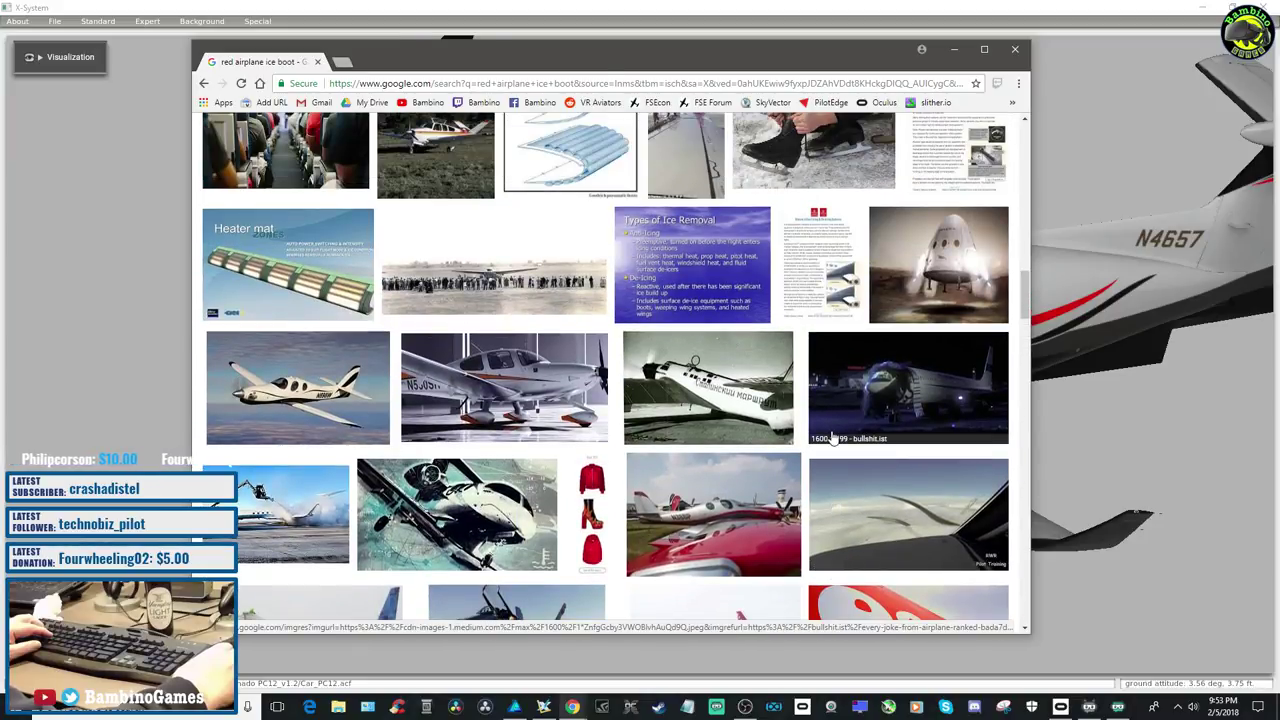
{"action": "scroll", "coordinate": [832, 437], "scroll_direction": "up", "scroll_amount": 1}
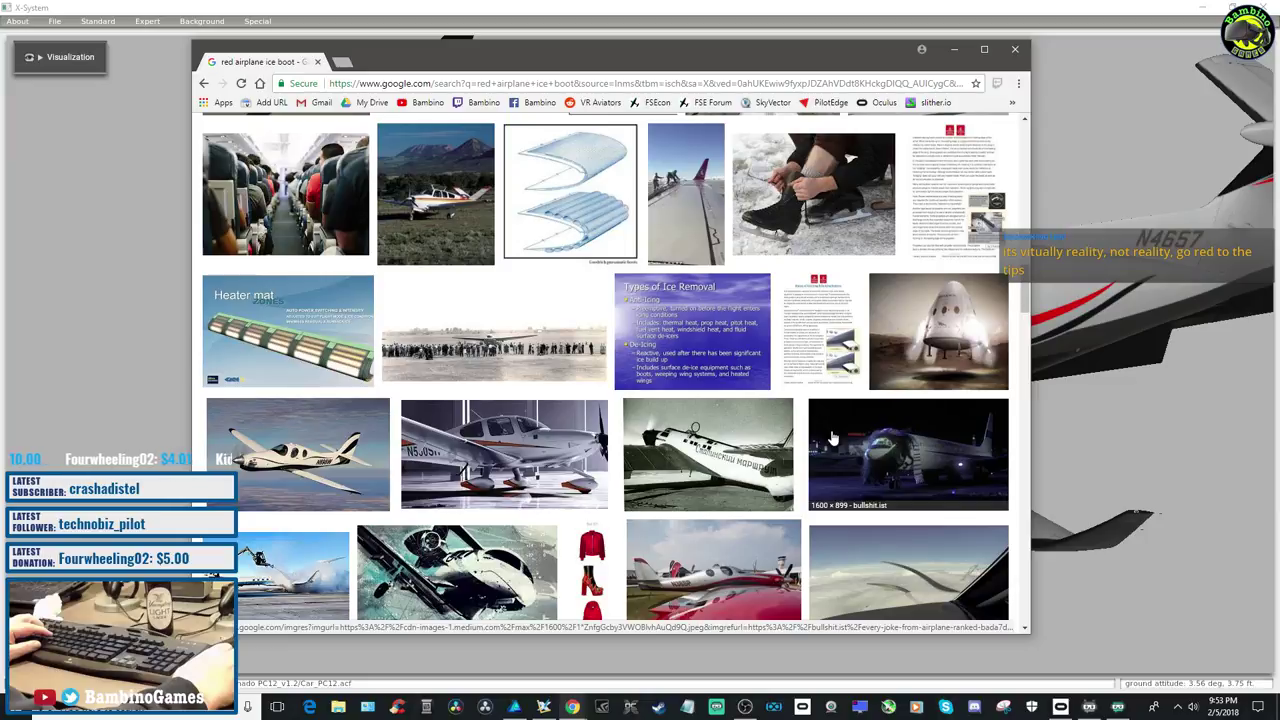
{"action": "scroll", "coordinate": [668, 447], "scroll_direction": "up", "scroll_amount": 5}
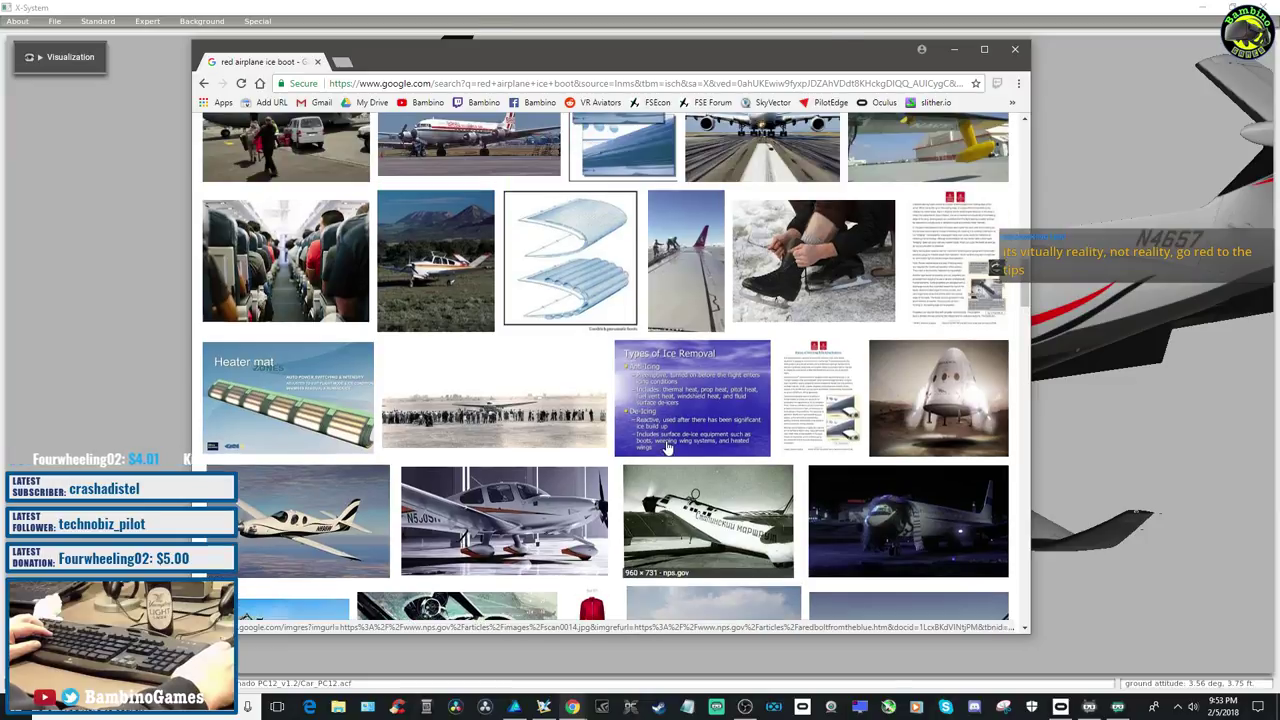
{"action": "scroll", "coordinate": [668, 447], "scroll_direction": "up", "scroll_amount": 2}
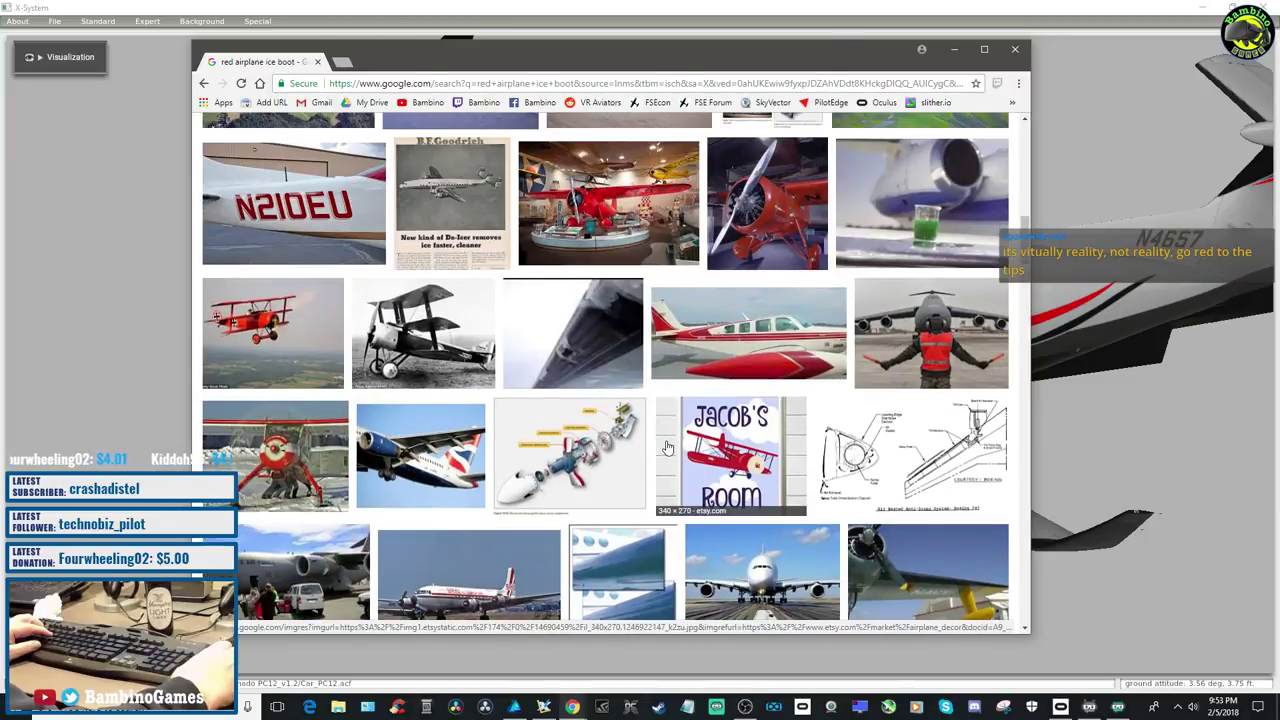
{"action": "scroll", "coordinate": [668, 447], "scroll_direction": "up", "scroll_amount": 1}
{"action": "scroll", "coordinate": [668, 447], "scroll_direction": "up", "scroll_amount": 4}
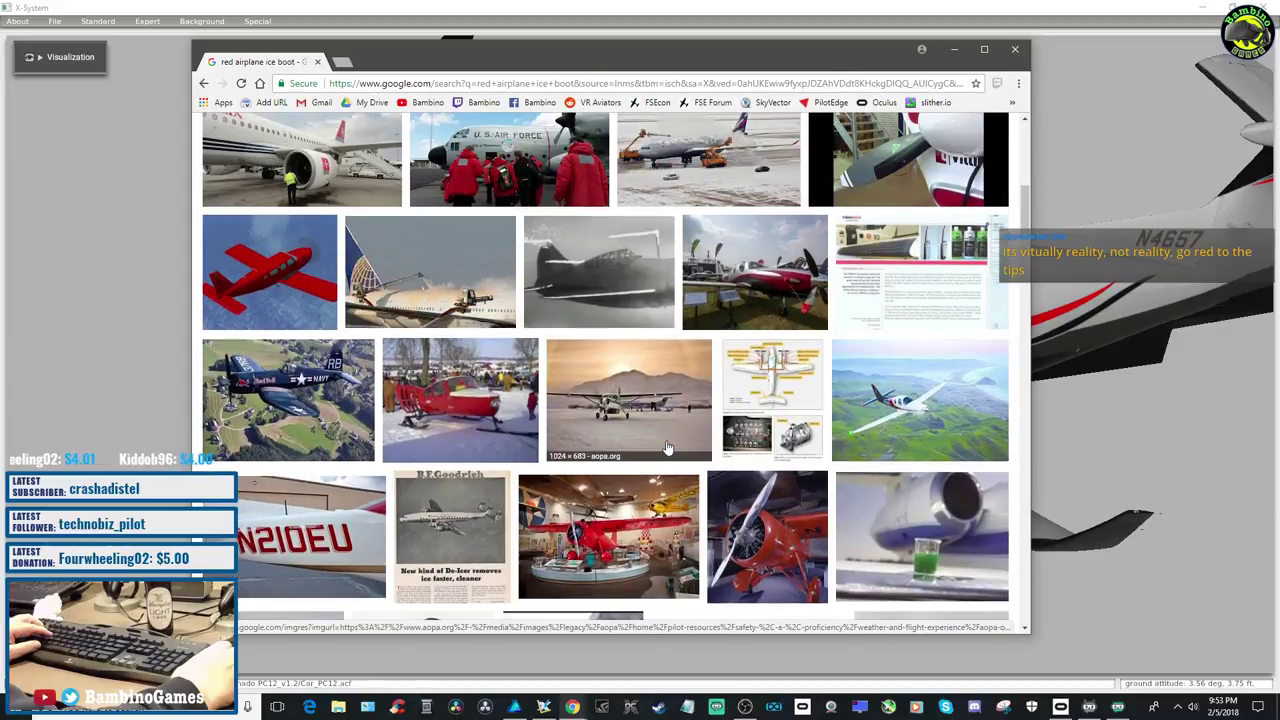
Recheck the first rows of image results for aircraft with red deicing boots on the wings
{"action": "scroll", "coordinate": [668, 447], "scroll_direction": "up", "scroll_amount": 3}
{"action": "scroll", "coordinate": [668, 447], "scroll_direction": "up", "scroll_amount": 3}
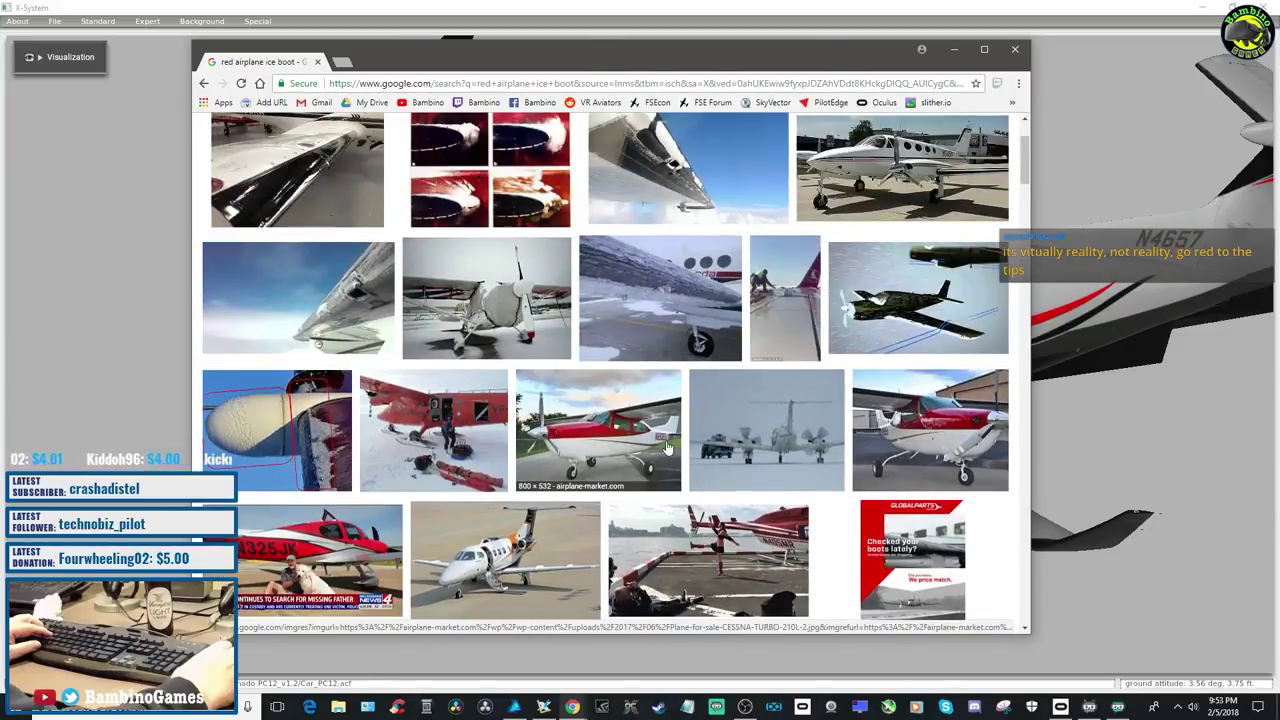
{"action": "scroll", "coordinate": [668, 447], "scroll_direction": "up", "scroll_amount": 2}
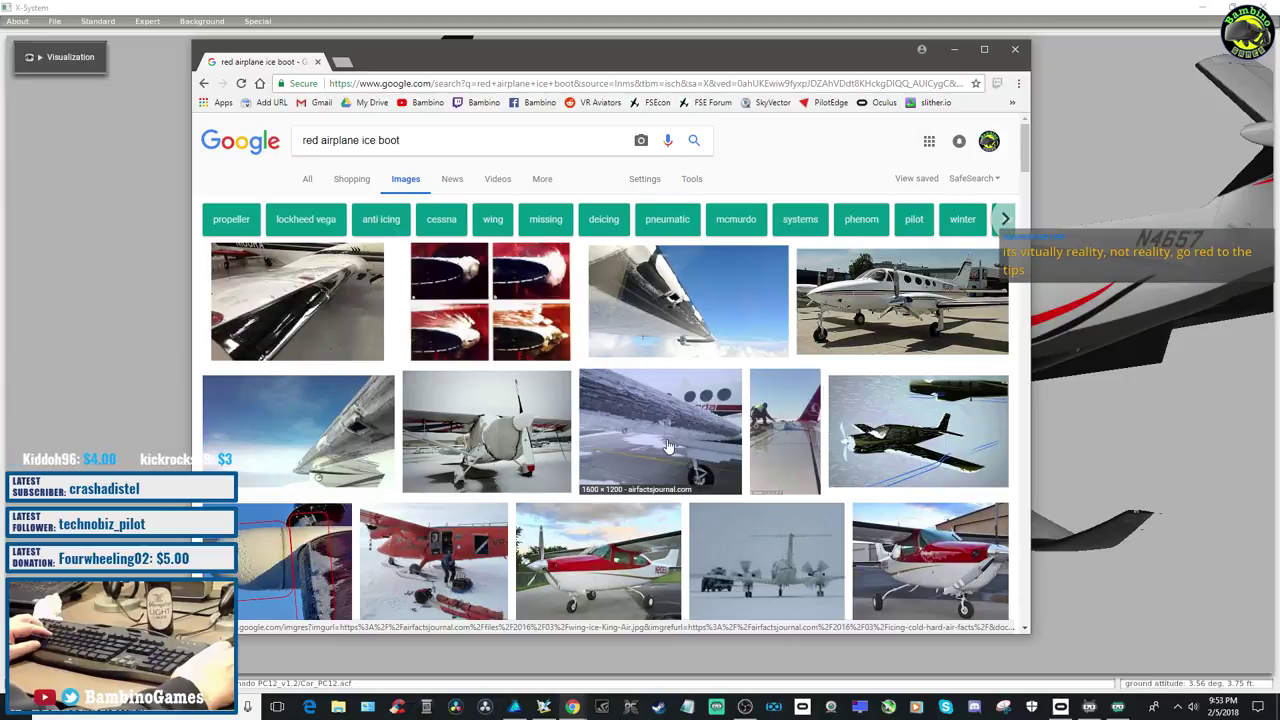
{"action": "scroll", "coordinate": [668, 447], "scroll_direction": "down", "scroll_amount": 4}
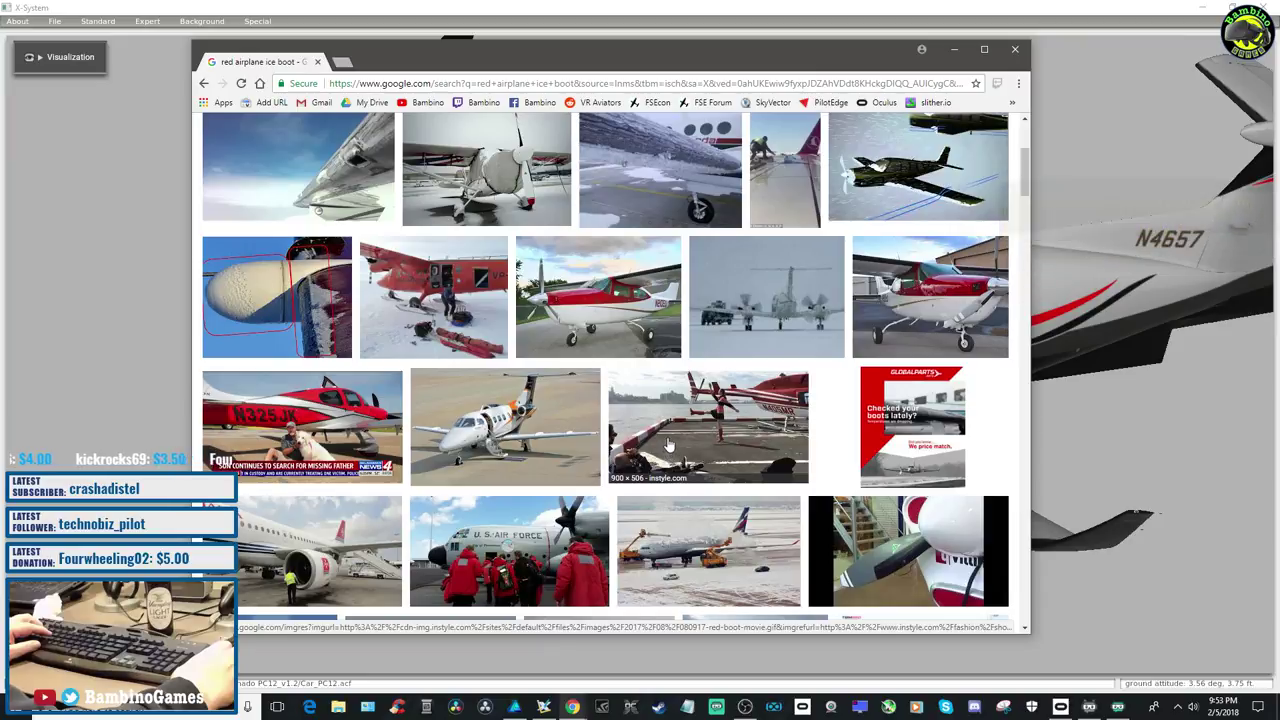
{"action": "scroll", "coordinate": [668, 450], "scroll_direction": "up", "scroll_amount": 4}
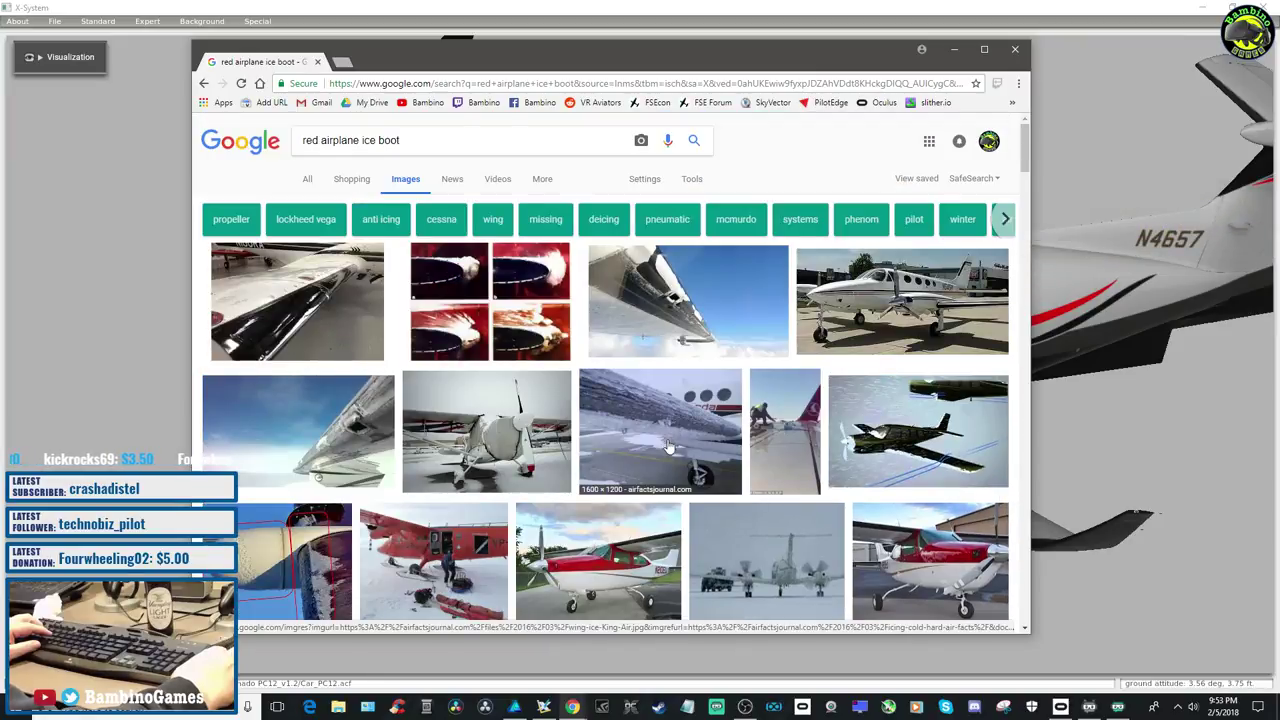
{"action": "scroll", "coordinate": [668, 447], "scroll_direction": "down", "scroll_amount": 5}
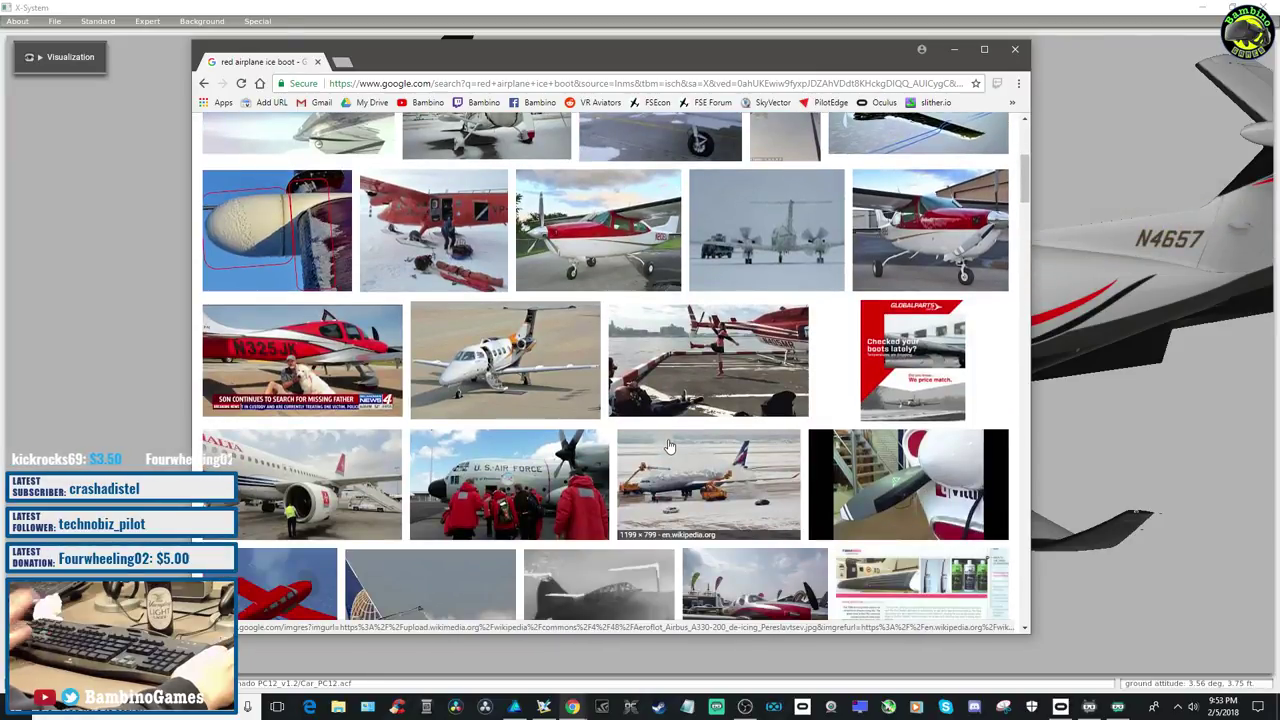
{"action": "scroll", "coordinate": [669, 452], "scroll_direction": "down", "scroll_amount": 2}
{"action": "scroll", "coordinate": [669, 455], "scroll_direction": "down", "scroll_amount": 1}
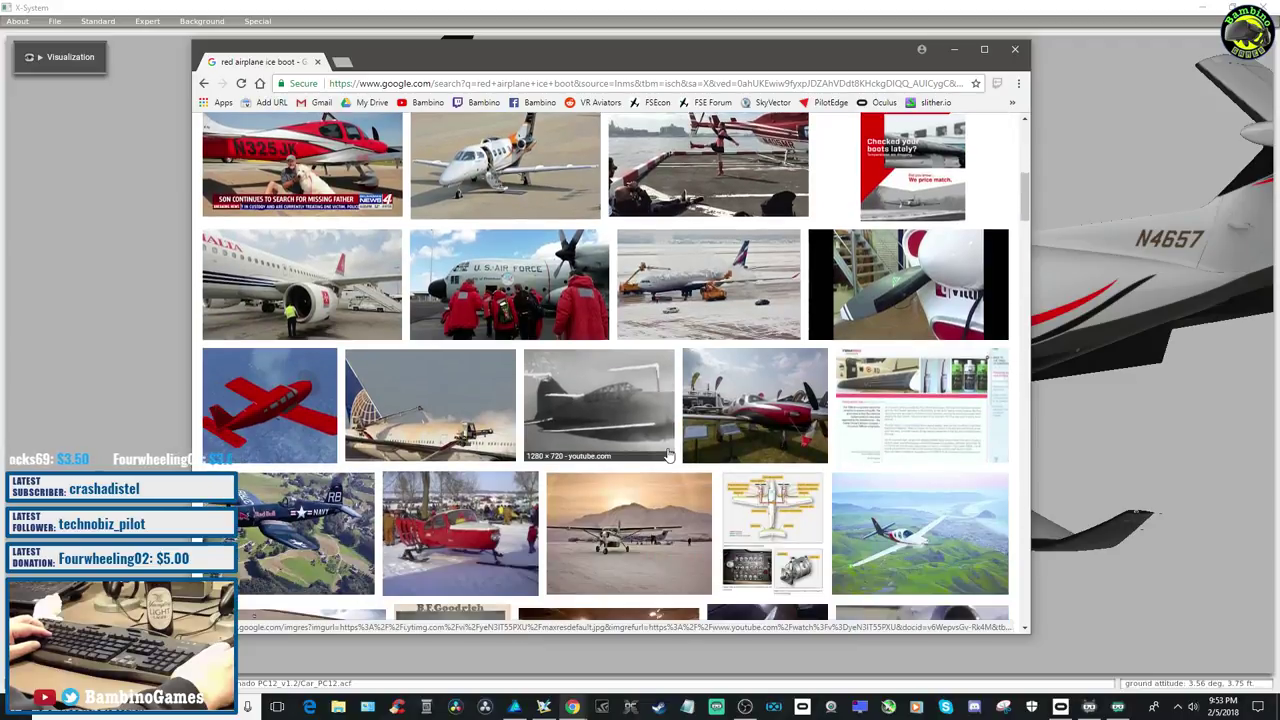
Look further down the image results for close views of colored boots on wing leading edges
{"action": "scroll", "coordinate": [668, 455], "scroll_direction": "down", "scroll_amount": 5}
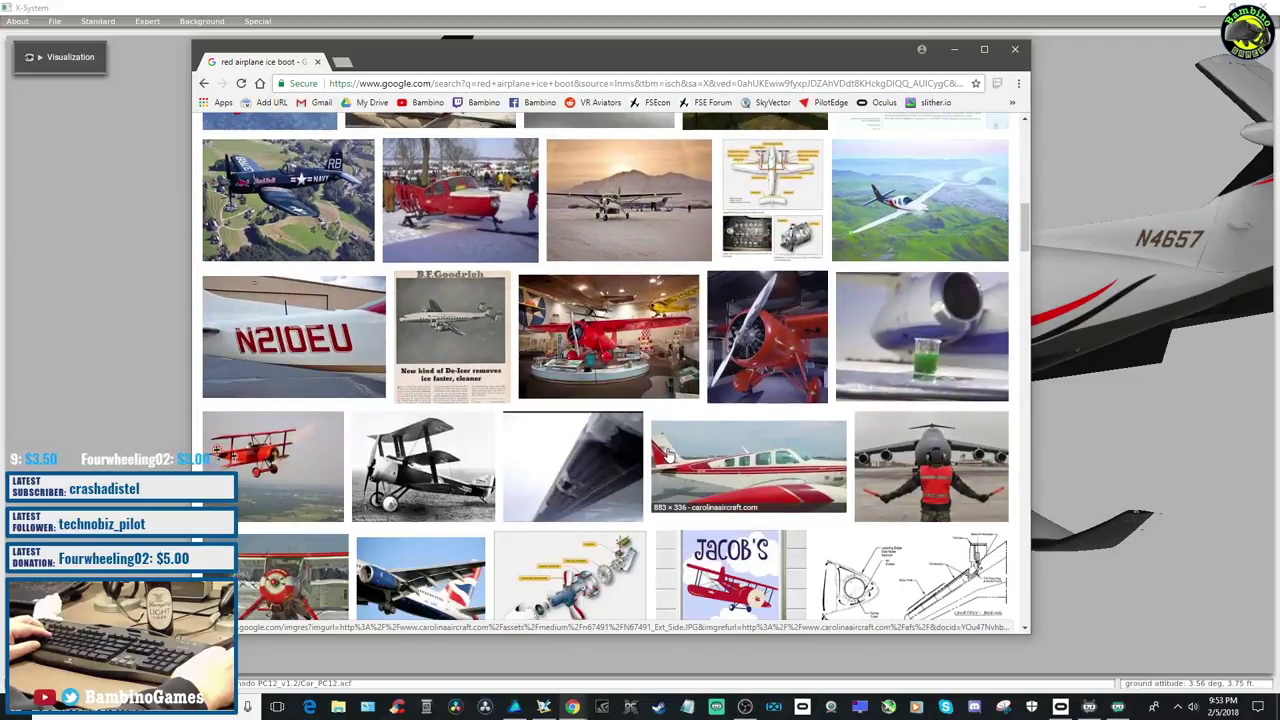
{"action": "scroll", "coordinate": [669, 455], "scroll_direction": "down", "scroll_amount": 4}
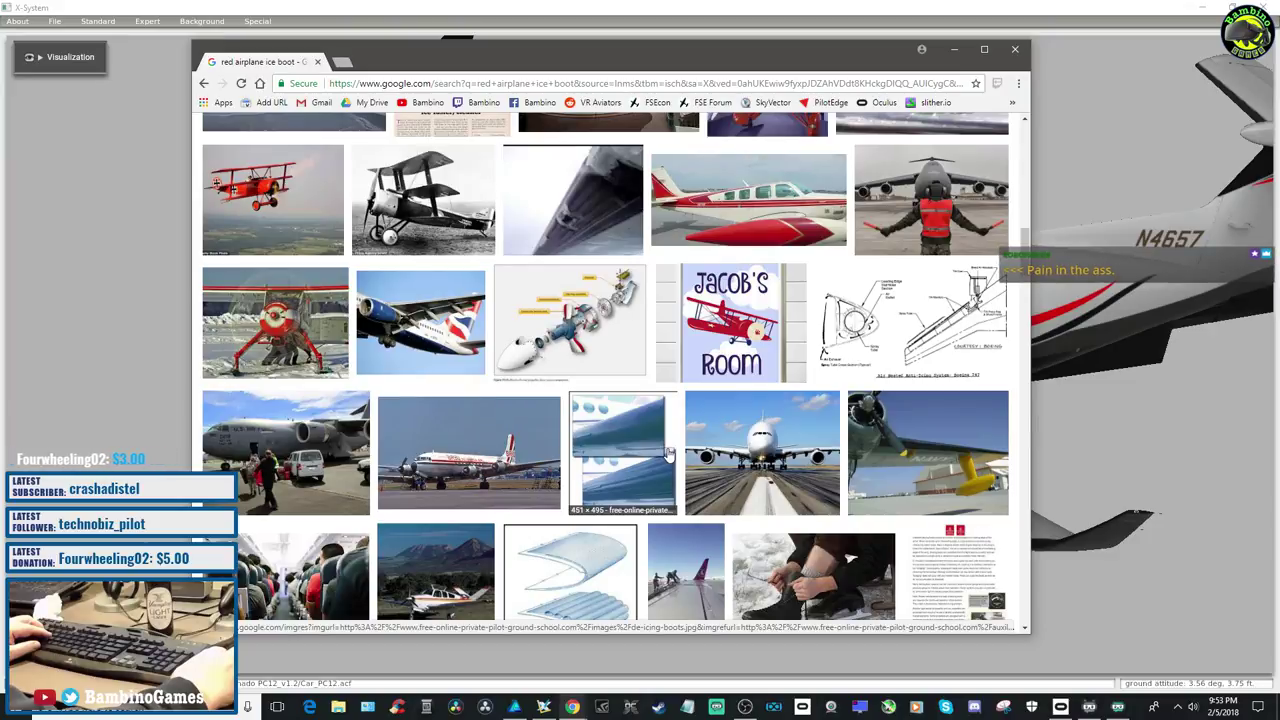
{"action": "scroll", "coordinate": [668, 455], "scroll_direction": "down", "scroll_amount": 15}
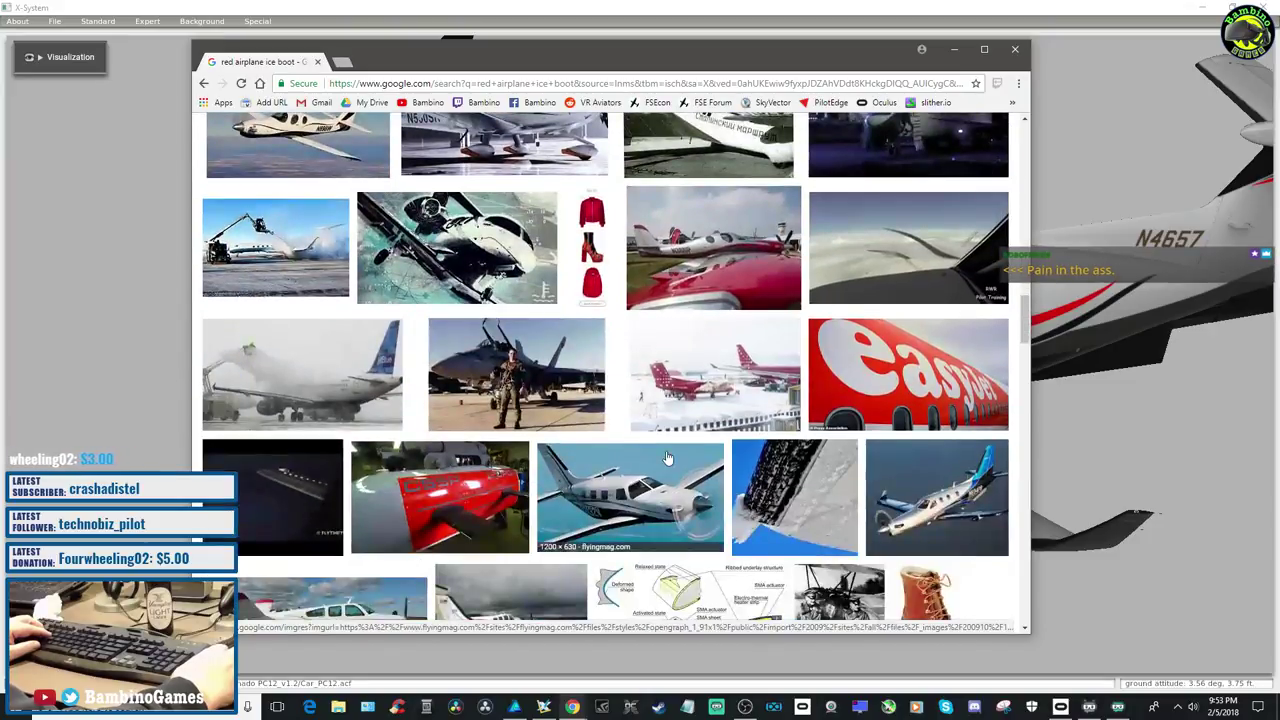
{"action": "scroll", "coordinate": [668, 455], "scroll_direction": "down", "scroll_amount": 3}
{"action": "scroll", "coordinate": [668, 455], "scroll_direction": "down", "scroll_amount": 1}
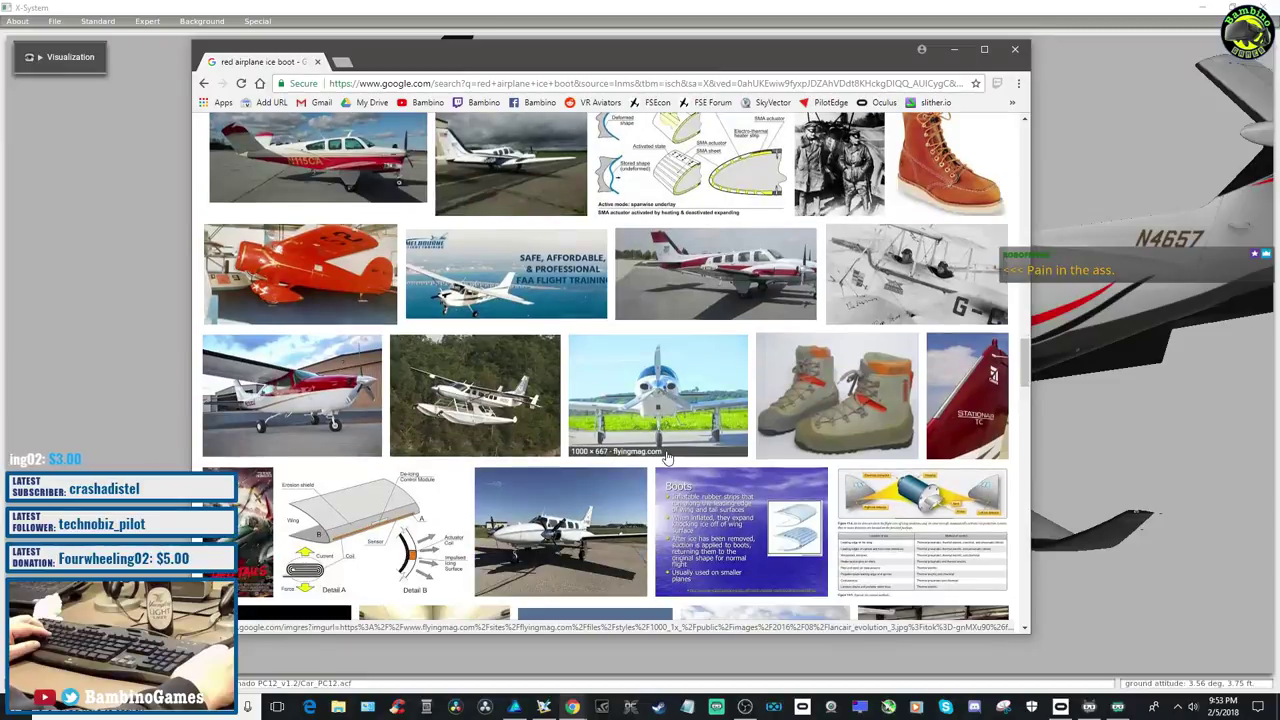
{"action": "scroll", "coordinate": [668, 455], "scroll_direction": "down", "scroll_amount": 5}
{"action": "scroll", "coordinate": [640, 420], "scroll_direction": "up", "scroll_amount": 5}
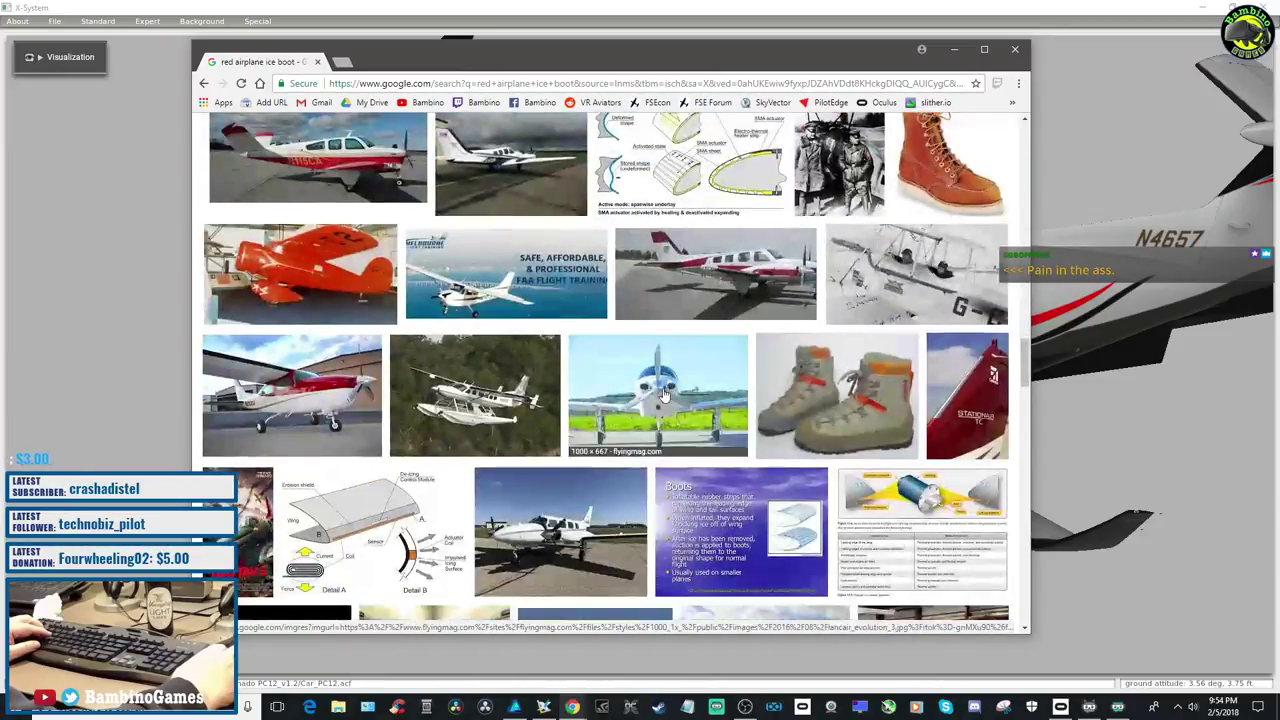
Return to the photo of the red and silver Lancair Evolution, preview it enlarged, and close the preview
{"action": "scroll", "coordinate": [605, 396], "scroll_direction": "up", "scroll_amount": 6}
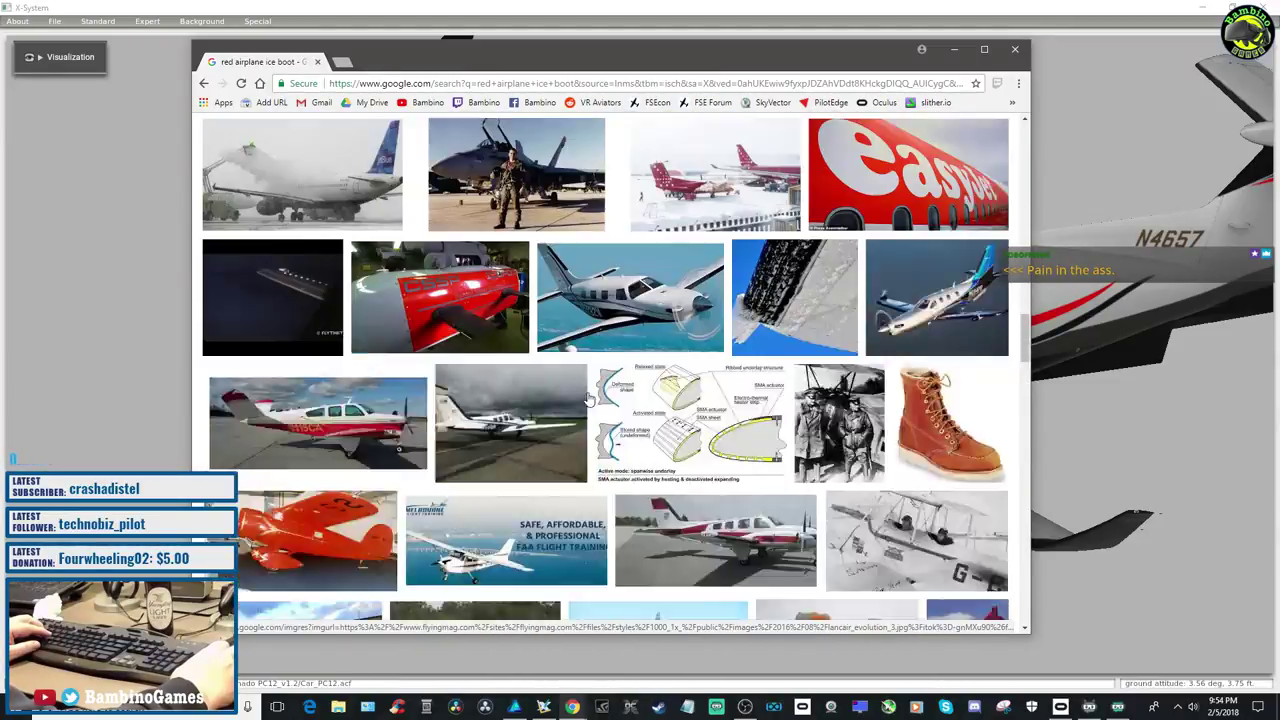
{"action": "scroll", "coordinate": [590, 400], "scroll_direction": "up", "scroll_amount": 10}
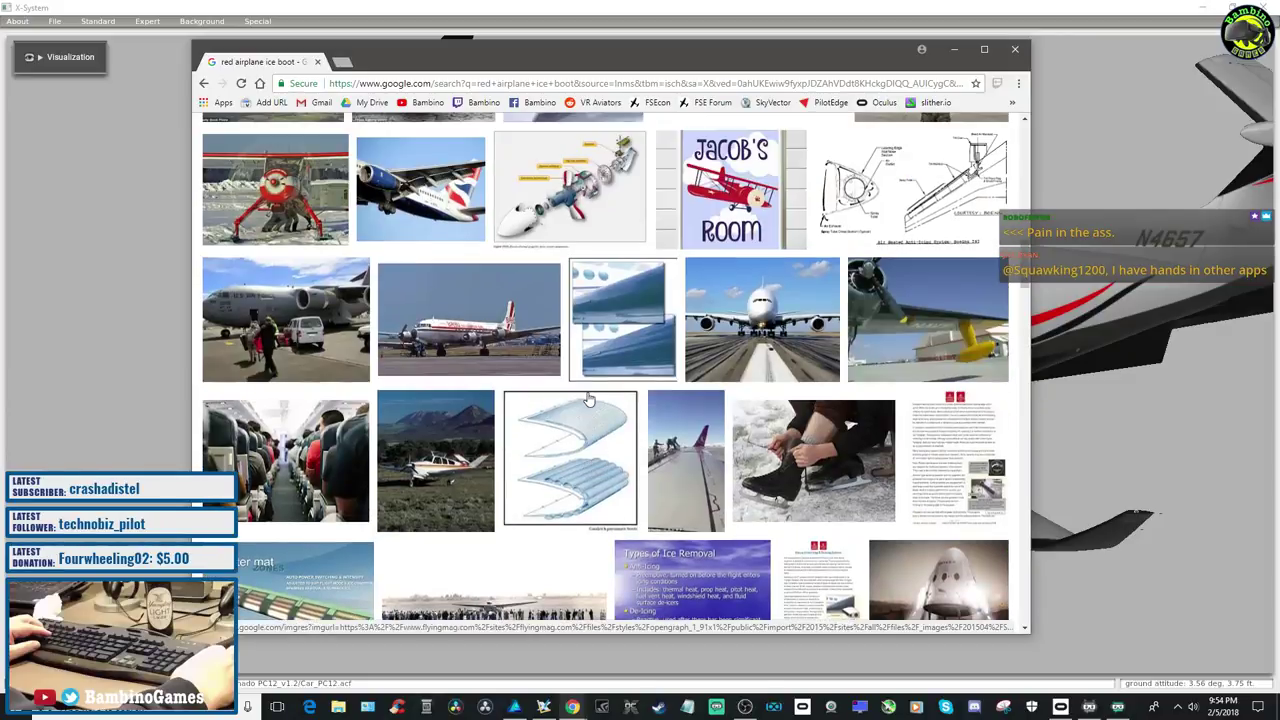
{"action": "scroll", "coordinate": [590, 400], "scroll_direction": "up", "scroll_amount": 2}
{"action": "scroll", "coordinate": [588, 400], "scroll_direction": "up", "scroll_amount": 4}
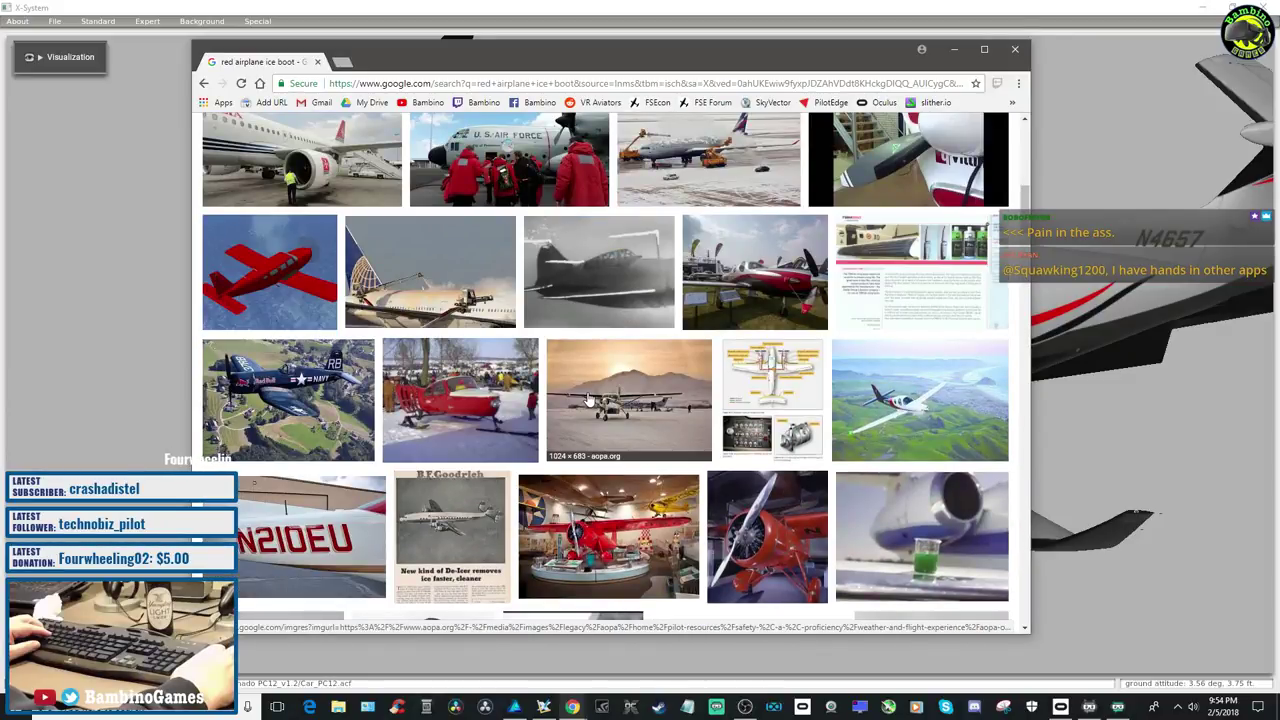
{"action": "left_click", "coordinate": [758, 300]}
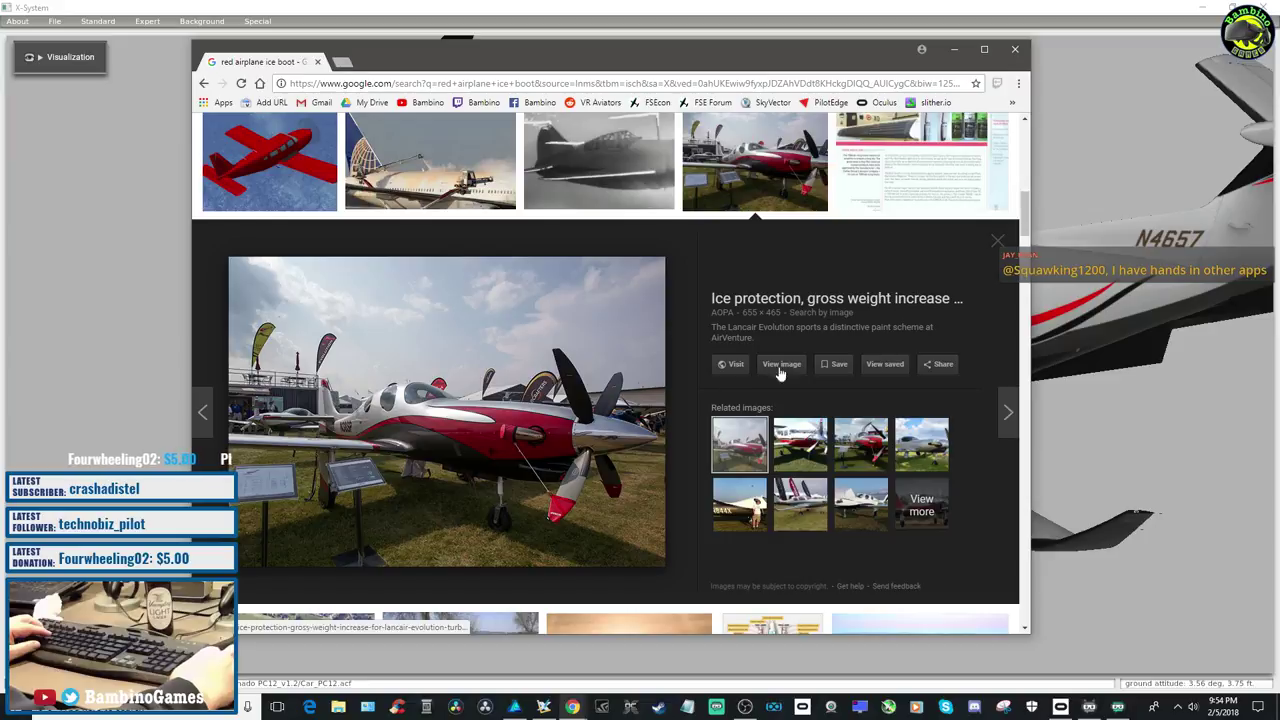
{"action": "left_click", "coordinate": [999, 249]}
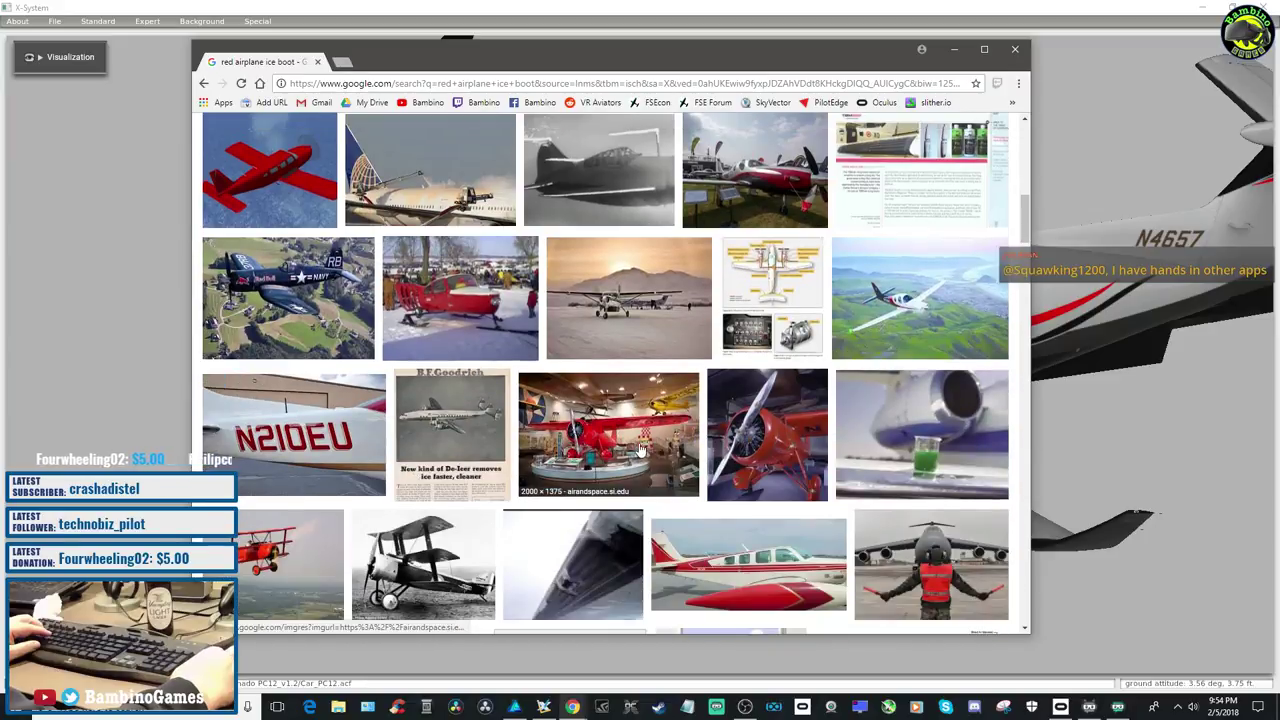
Scan the remaining image results toward the end for any real aircraft with red ice boots
{"action": "scroll", "coordinate": [640, 450], "scroll_direction": "down", "scroll_amount": 7}
{"action": "scroll", "coordinate": [640, 450], "scroll_direction": "down", "scroll_amount": 10}
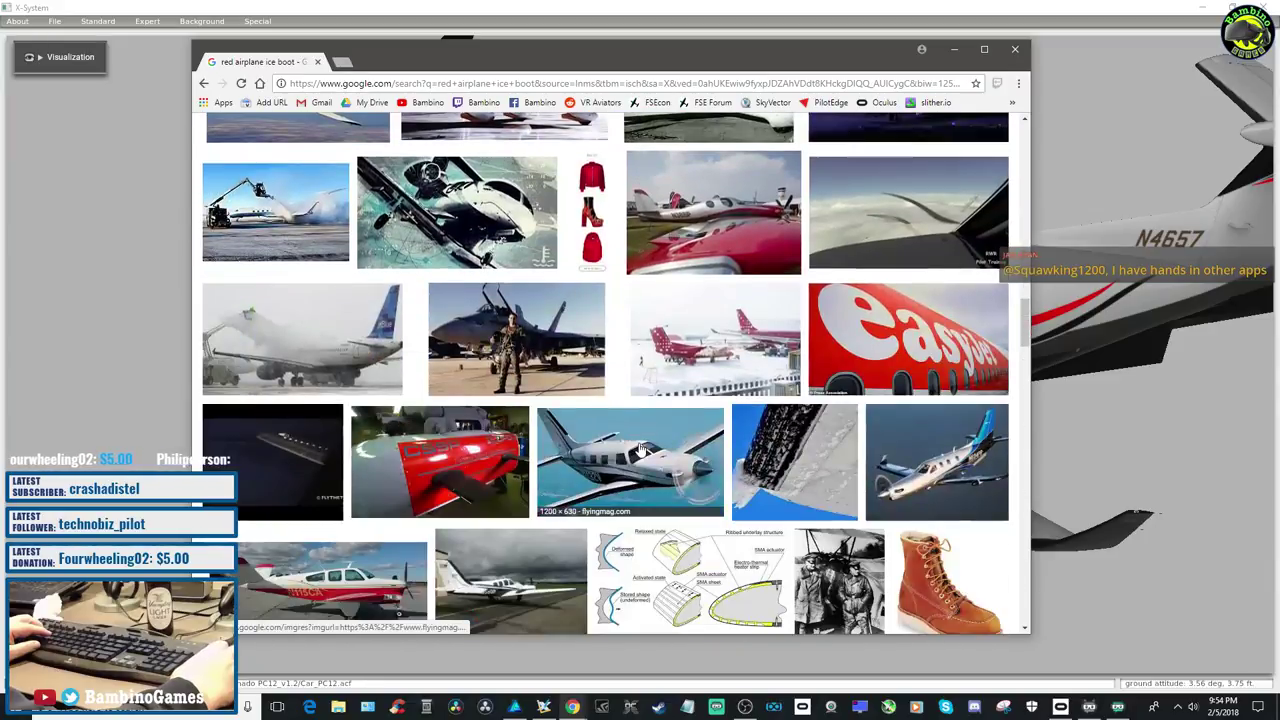
{"action": "scroll", "coordinate": [660, 425], "scroll_direction": "down", "scroll_amount": 6}
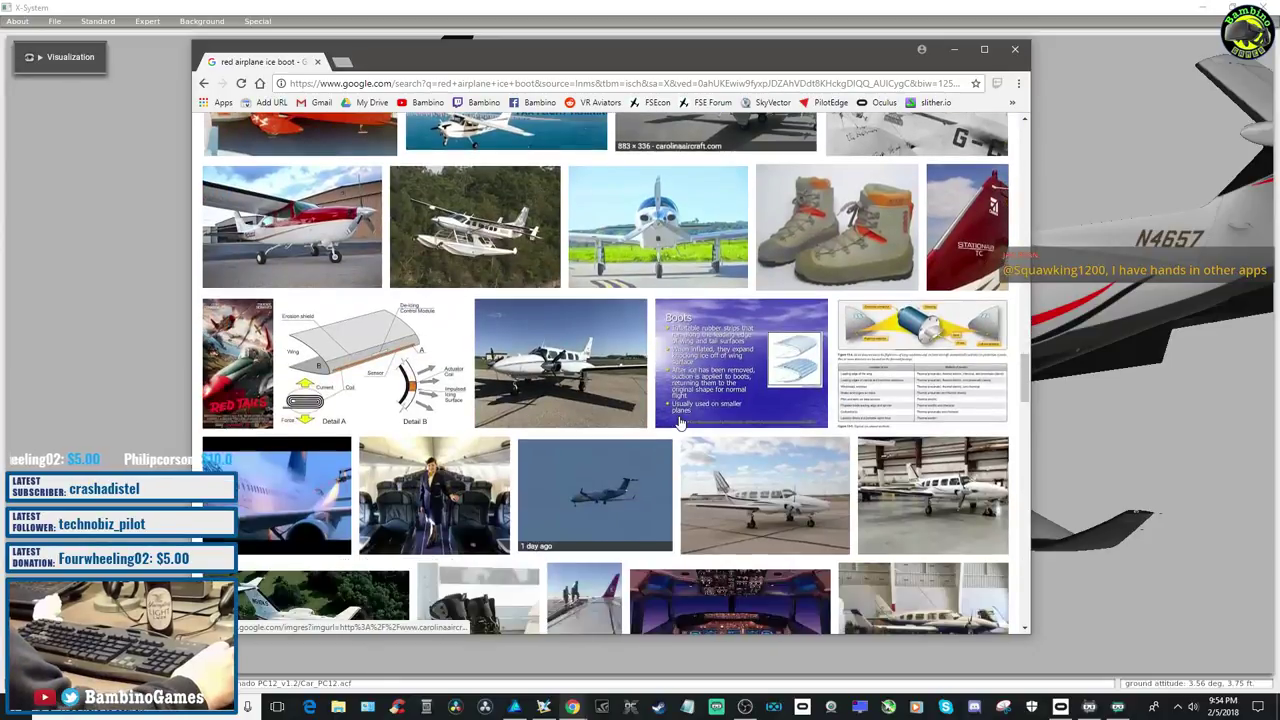
{"action": "scroll", "coordinate": [680, 425], "scroll_direction": "down", "scroll_amount": 5}
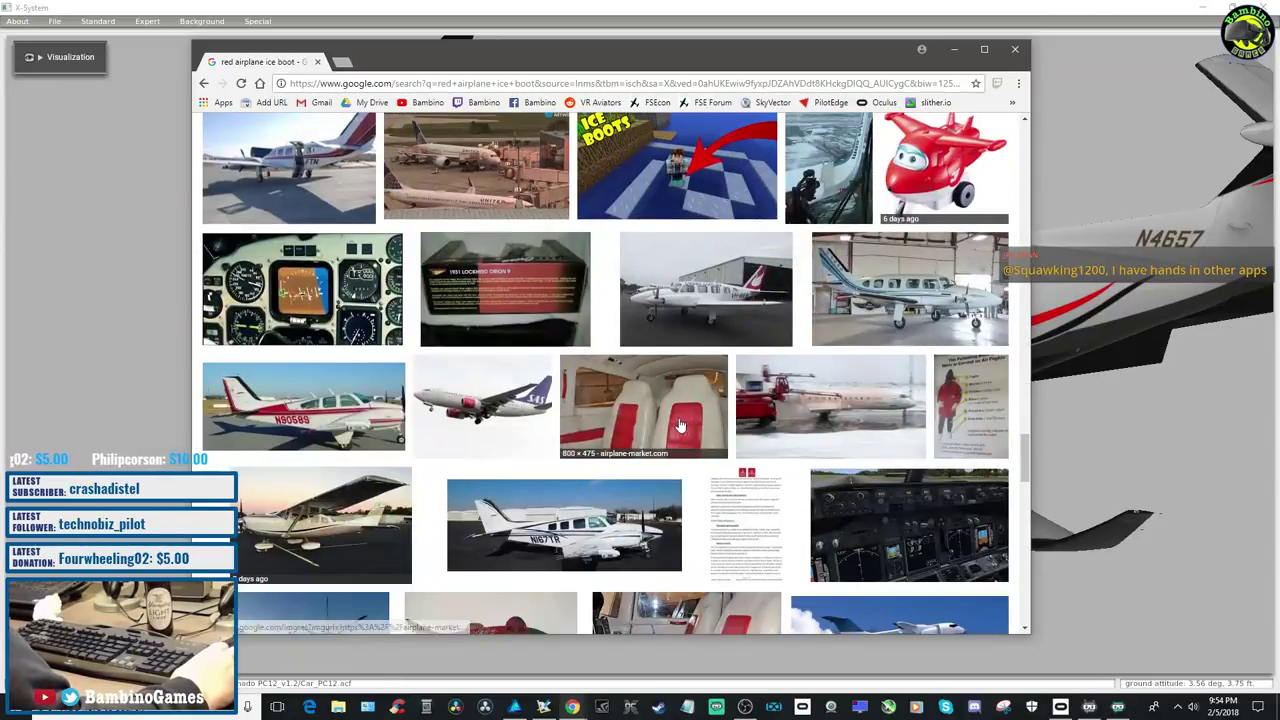
{"action": "scroll", "coordinate": [680, 425], "scroll_direction": "down", "scroll_amount": 1}
{"action": "scroll", "coordinate": [680, 425], "scroll_direction": "down", "scroll_amount": 8}
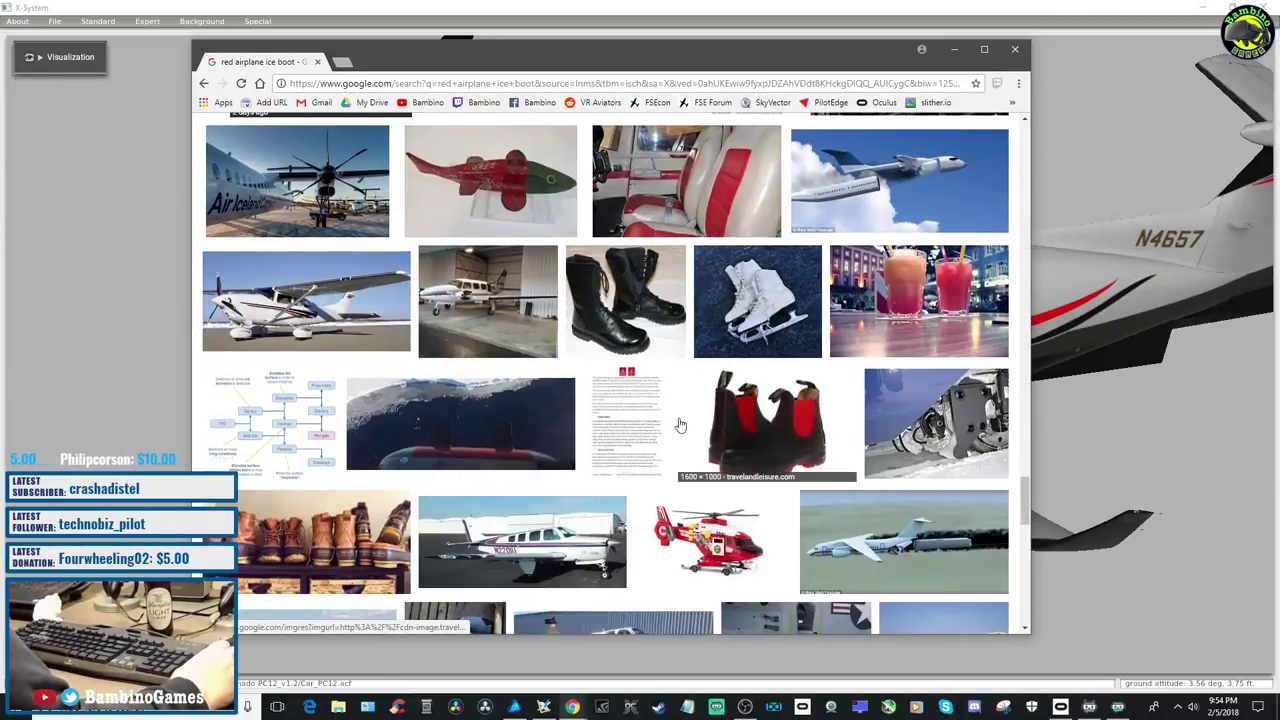
{"action": "scroll", "coordinate": [680, 425], "scroll_direction": "down", "scroll_amount": 10}
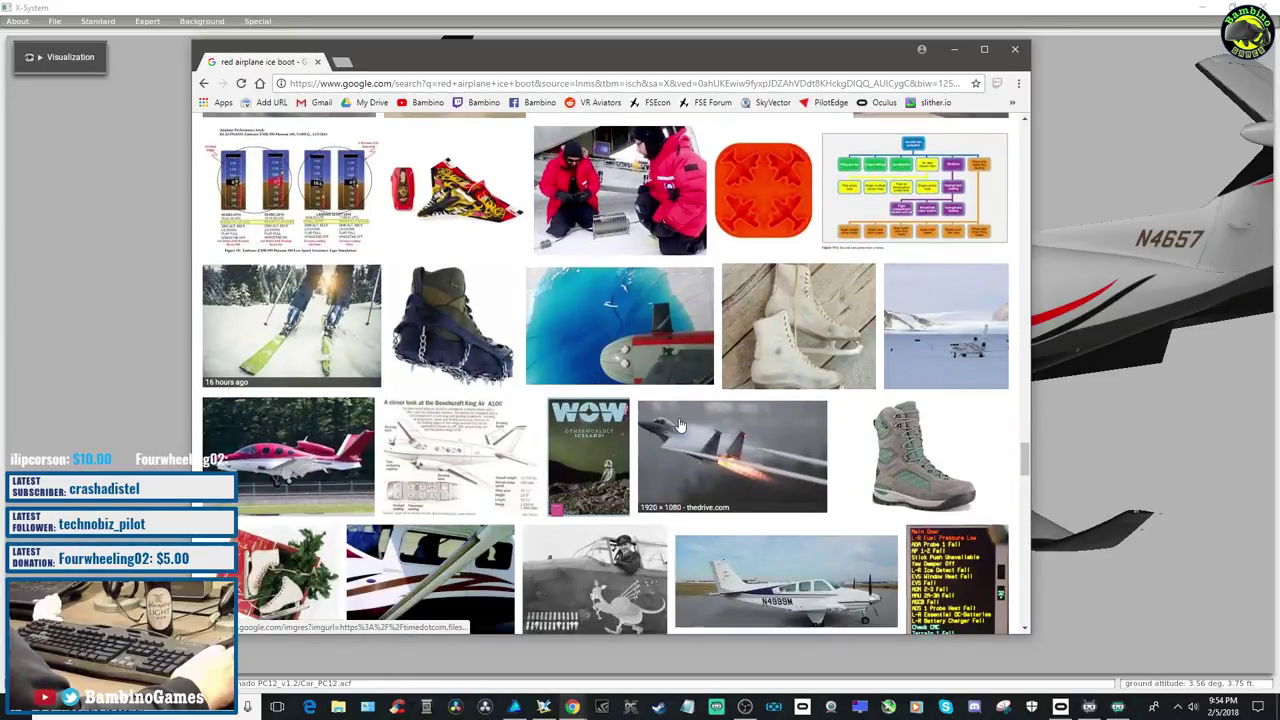
Close the browser and inspect the red ice boot on the PC-12 model's wing from above, below and the side
{"action": "left_click", "coordinate": [1015, 50]}
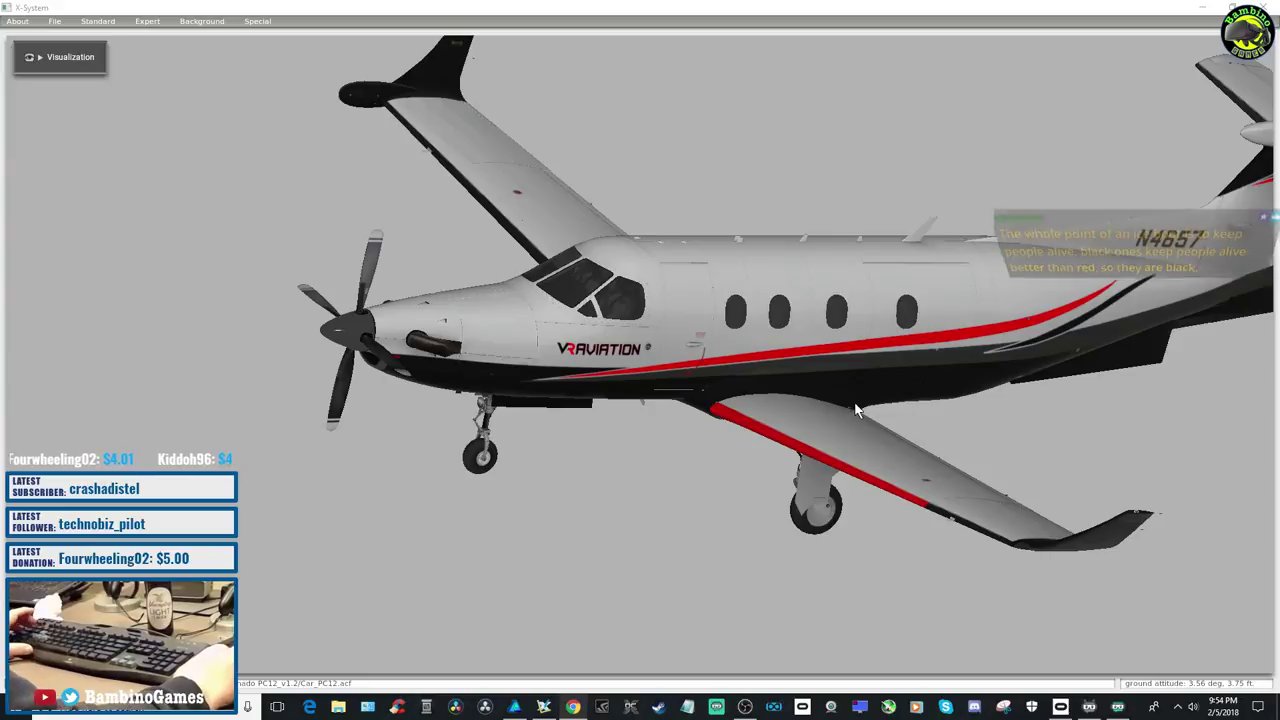
{"action": "left_click_drag", "start_coordinate": [866, 410], "coordinate": [1045, 375]}
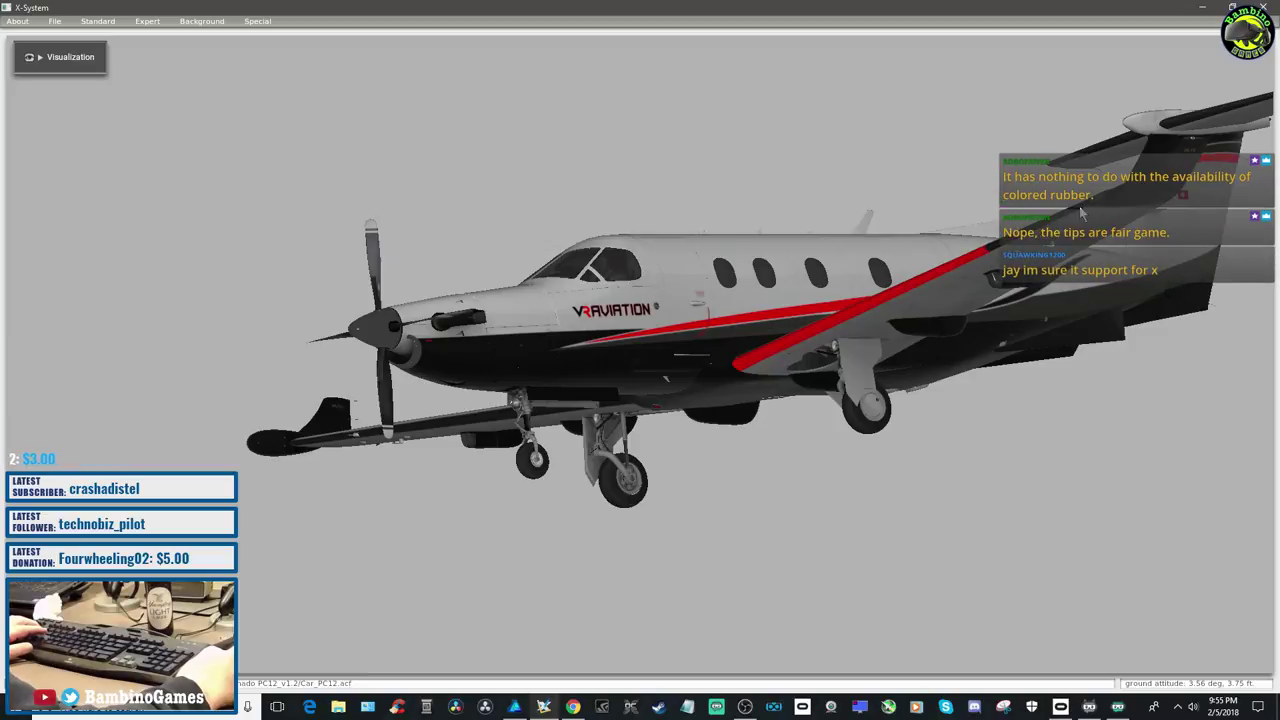
{"action": "left_click_drag", "start_coordinate": [1083, 203], "coordinate": [1240, 462]}
{"action": "key", "text": "Up"}
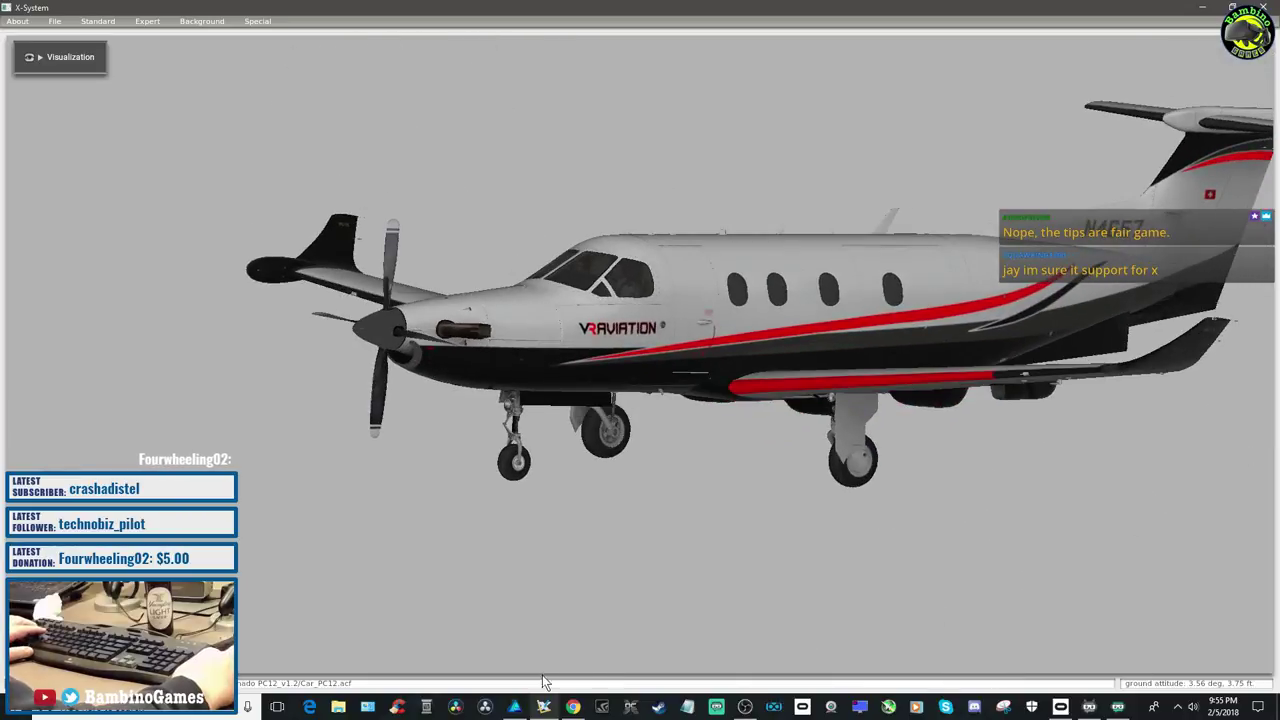
Switch to Affinity Designer and delete the red curve covering the wing's leading-edge boot in the E2 texture
{"action": "left_click", "coordinate": [515, 708]}
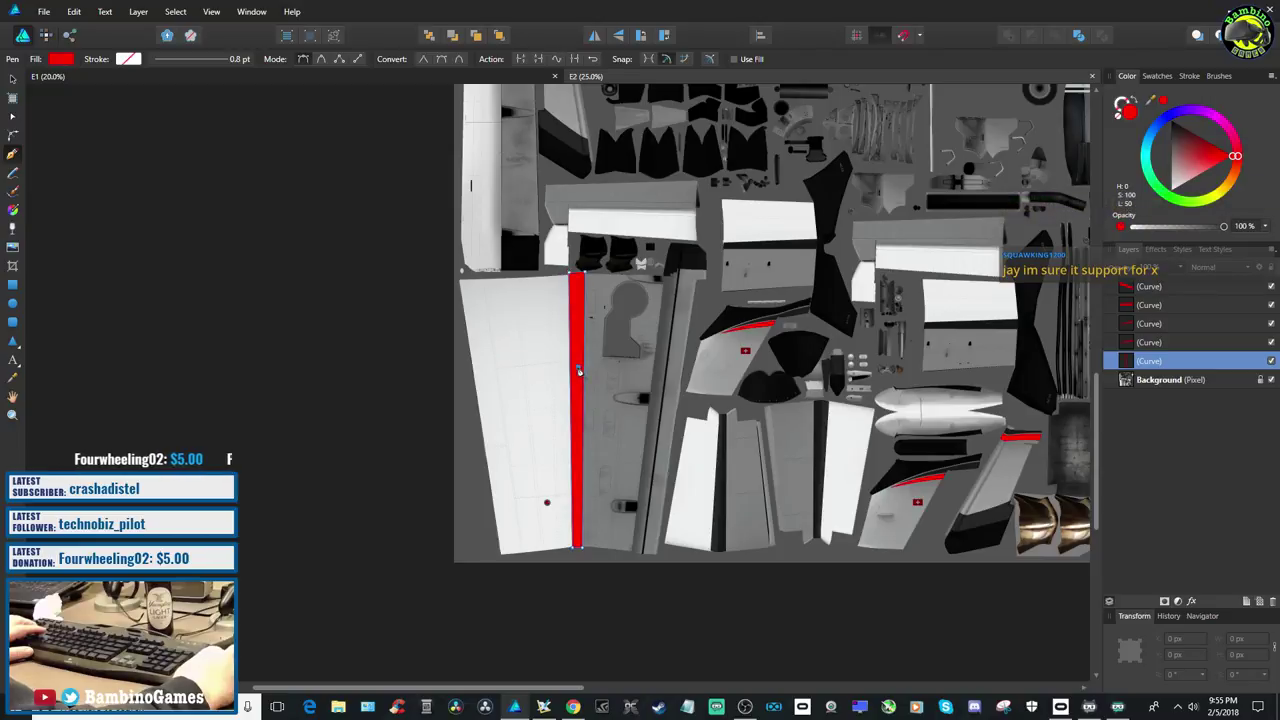
{"action": "right_click", "coordinate": [1201, 367]}
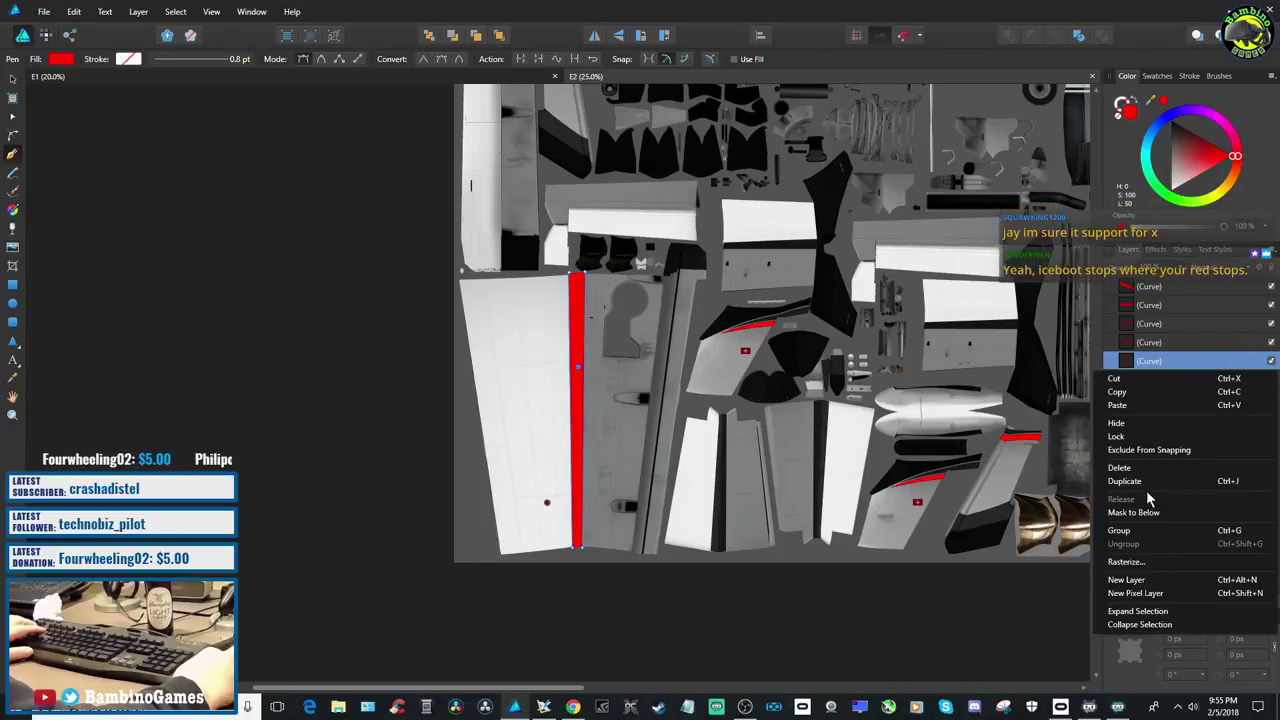
{"action": "left_click", "coordinate": [1143, 467]}
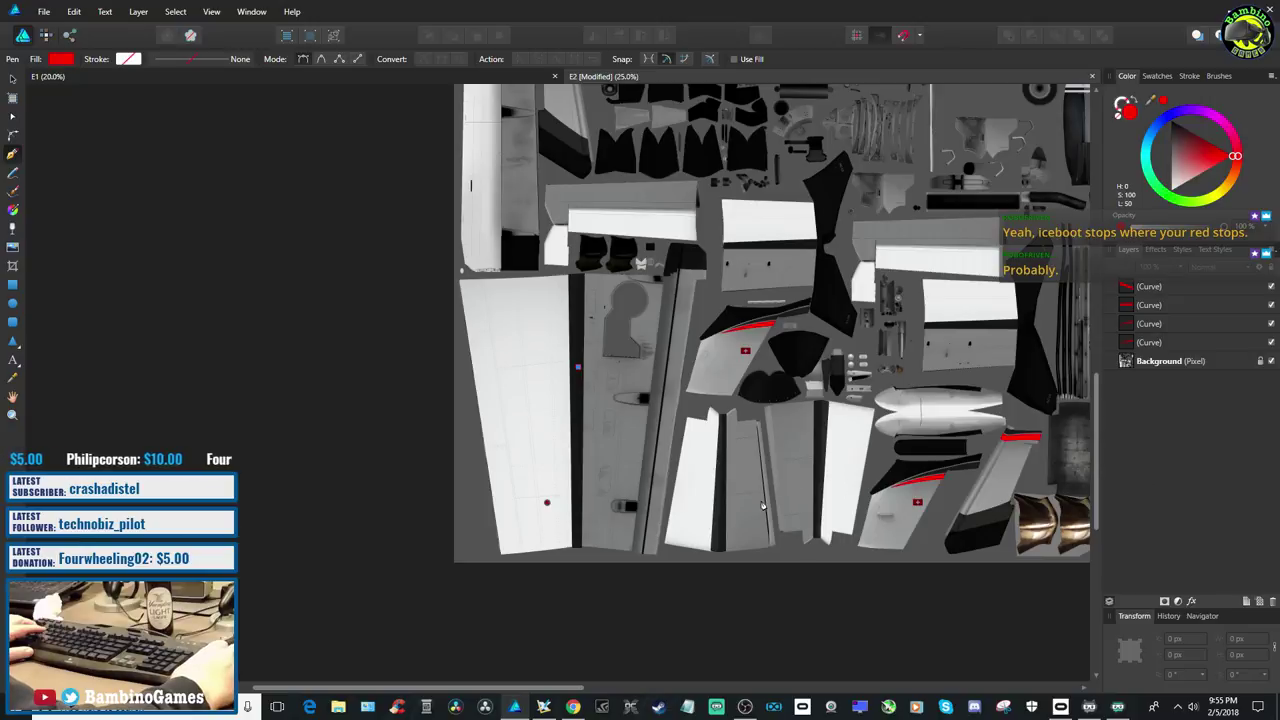
{"action": "scroll", "coordinate": [762, 505], "scroll_direction": "up", "scroll_amount": 2}
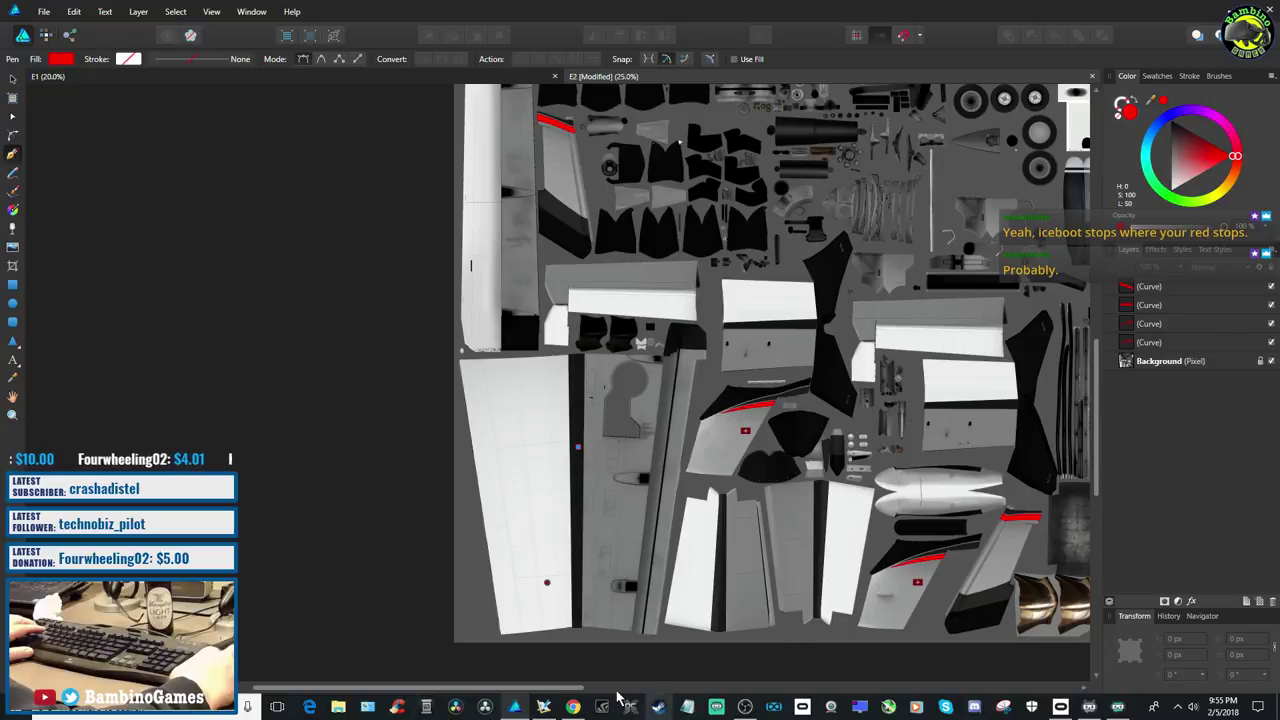
Switch back to Plane Maker and examine the PC-12's wing leading edges and tips from the front, side and below
{"action": "left_click", "coordinate": [543, 707]}
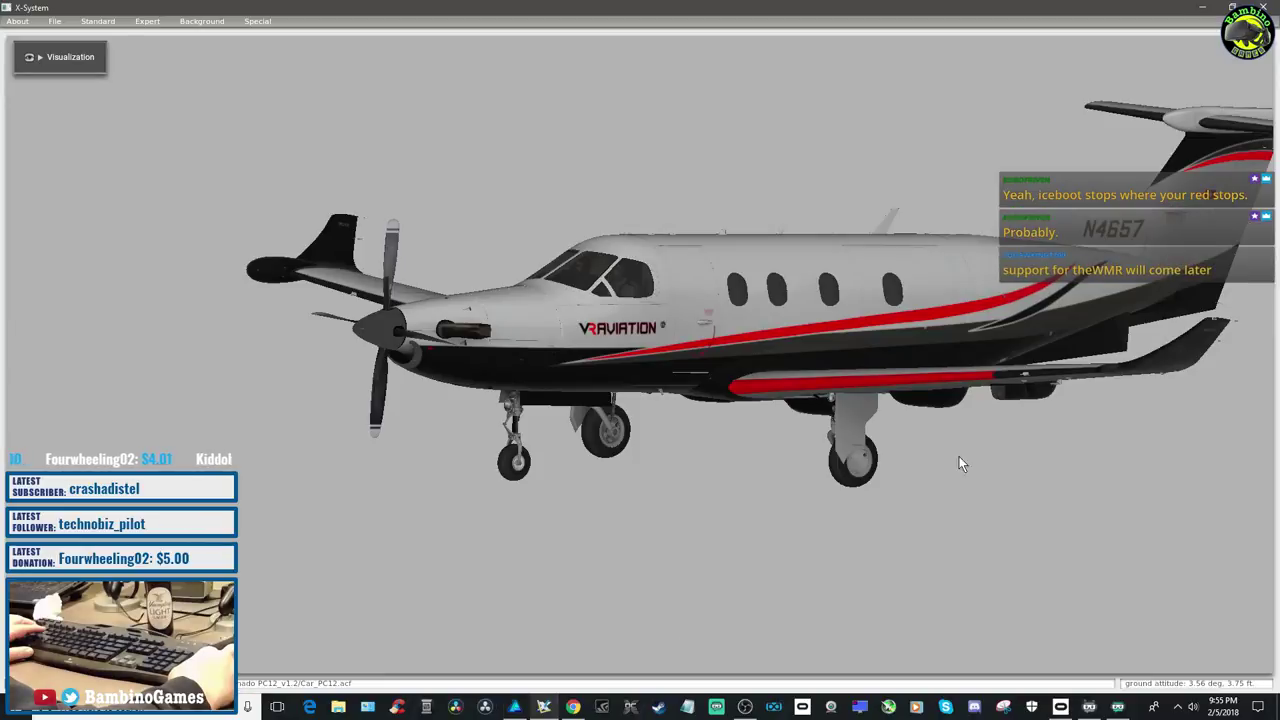
{"action": "key", "text": "Left"}
{"action": "key", "text": "Left"}
{"action": "key", "text": "Left"}
{"action": "key", "text": "Left"}
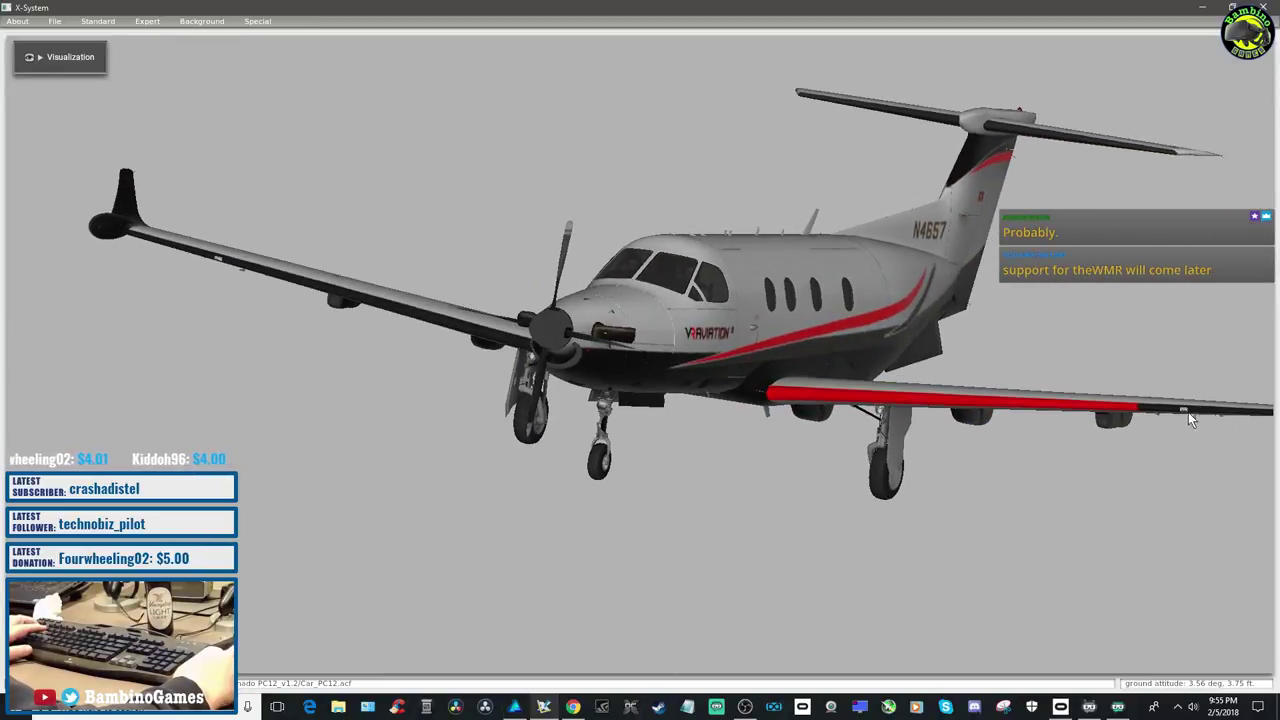
{"action": "left_click_drag", "start_coordinate": [1009, 419], "coordinate": [1146, 368]}
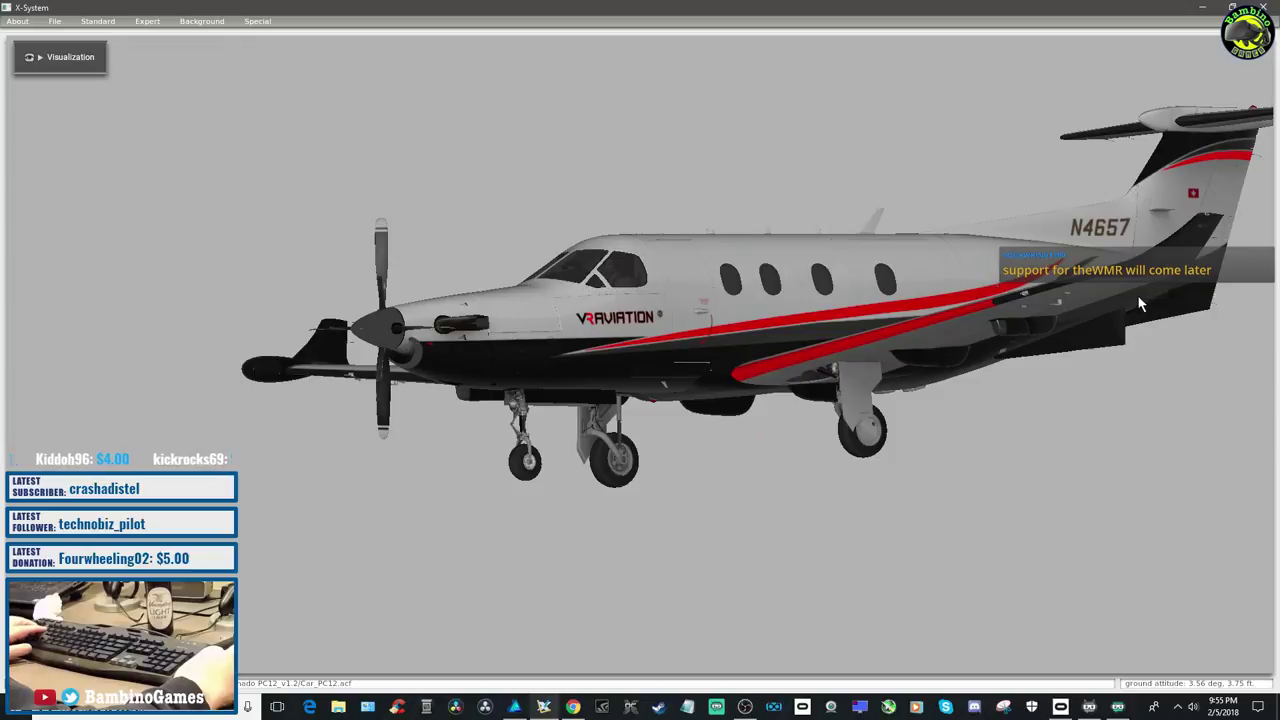
{"action": "left_click_drag", "start_coordinate": [1146, 285], "coordinate": [1040, 474]}
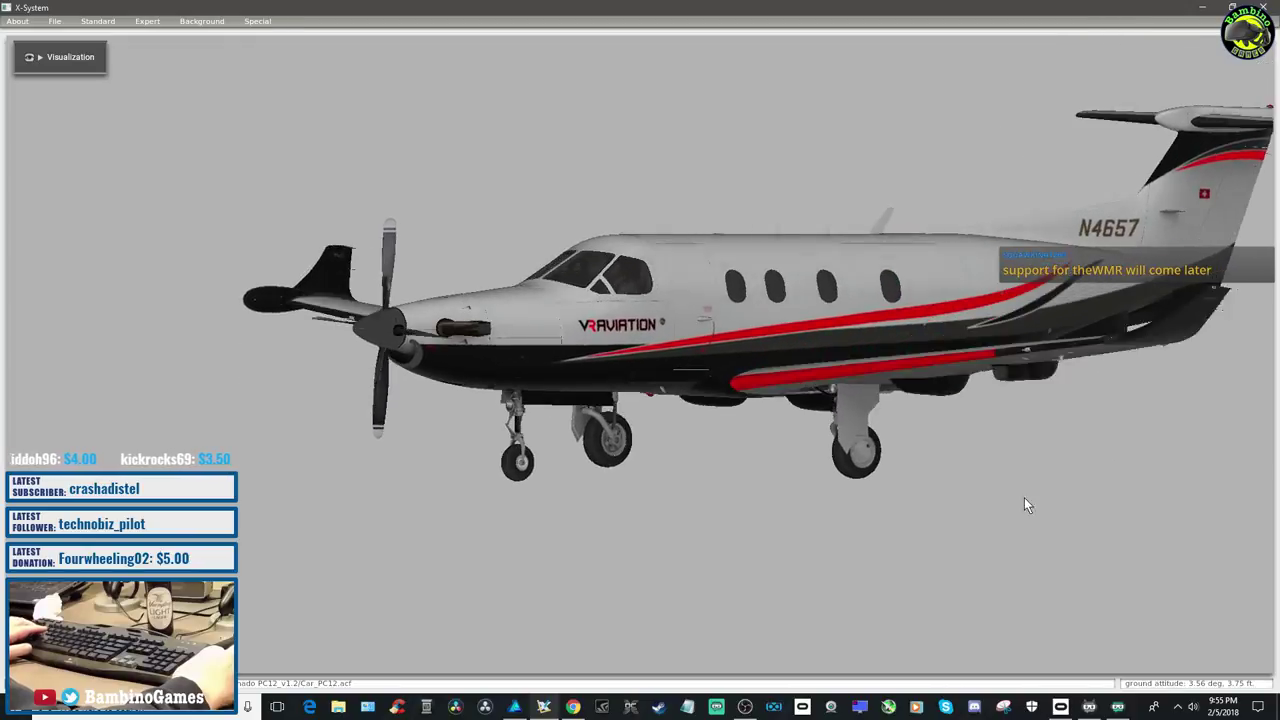
Switch to Affinity Designer and look over the wing, tail and winglet pieces across the E2 texture
{"action": "left_click", "coordinate": [515, 707]}
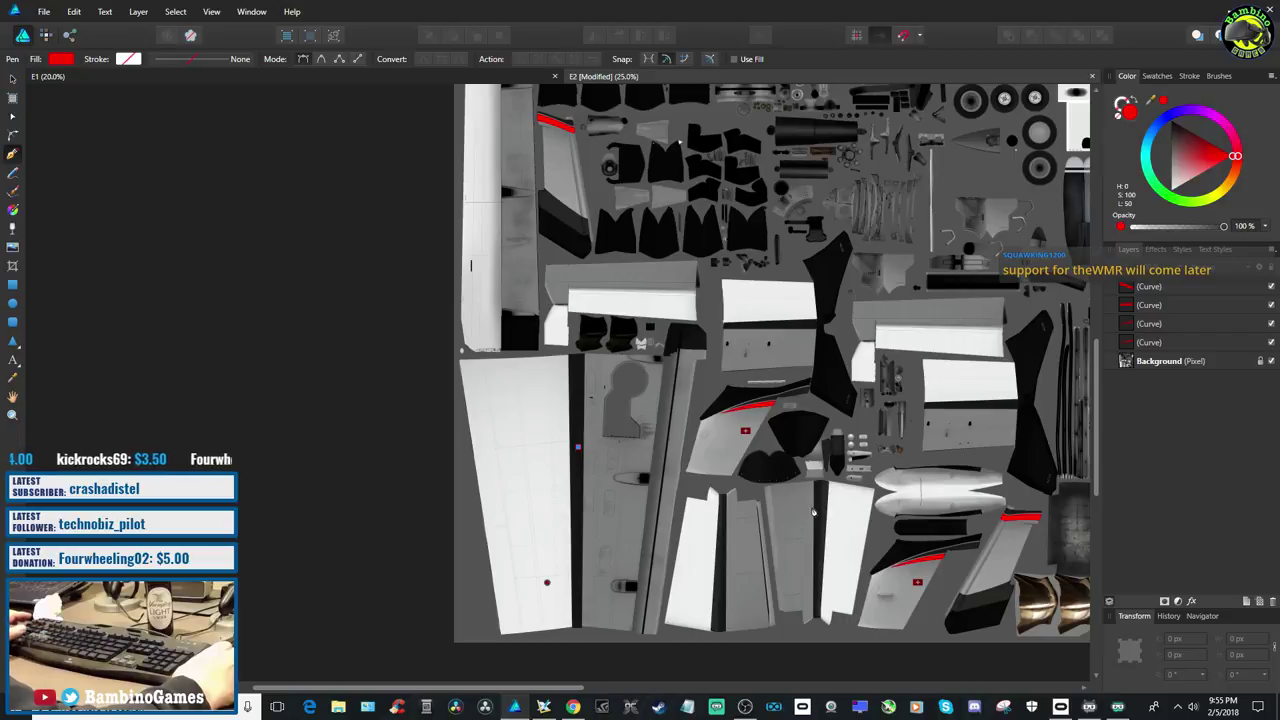
{"action": "scroll", "coordinate": [813, 512], "scroll_direction": "up", "scroll_amount": 1}
{"action": "scroll", "coordinate": [813, 512], "scroll_direction": "up", "scroll_amount": 5}
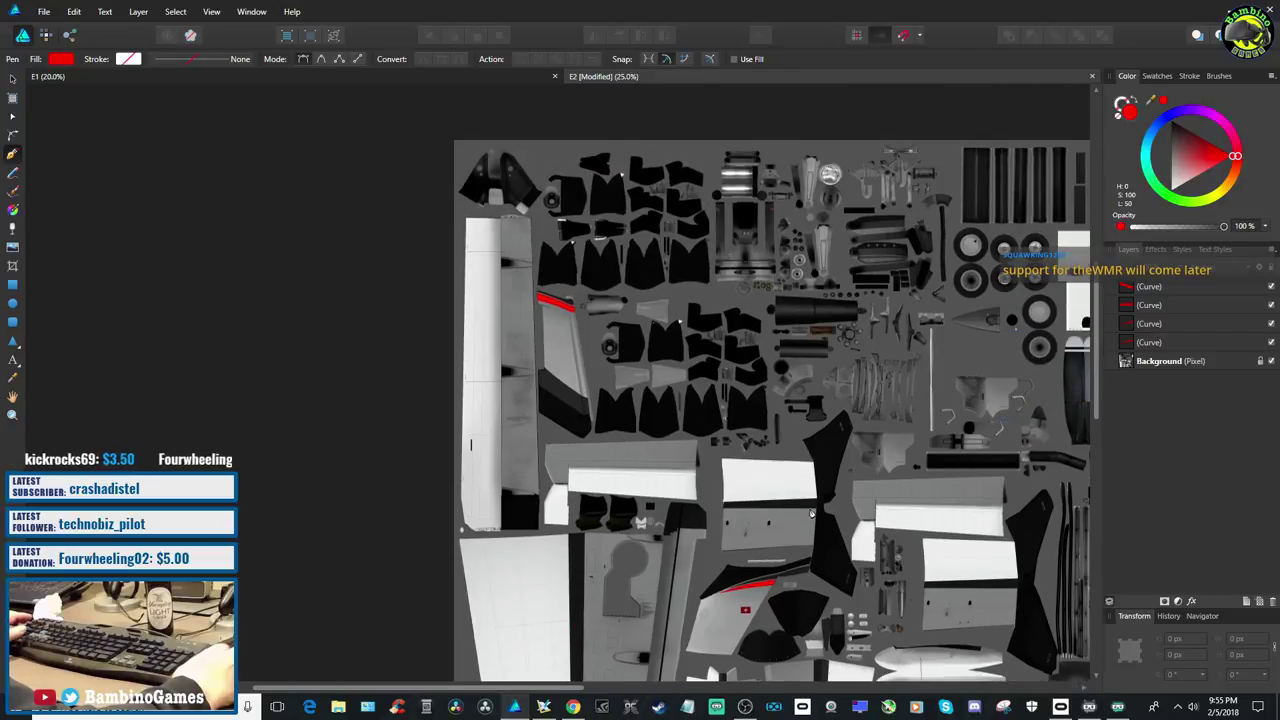
{"action": "scroll", "coordinate": [811, 513], "scroll_direction": "down", "scroll_amount": 1}
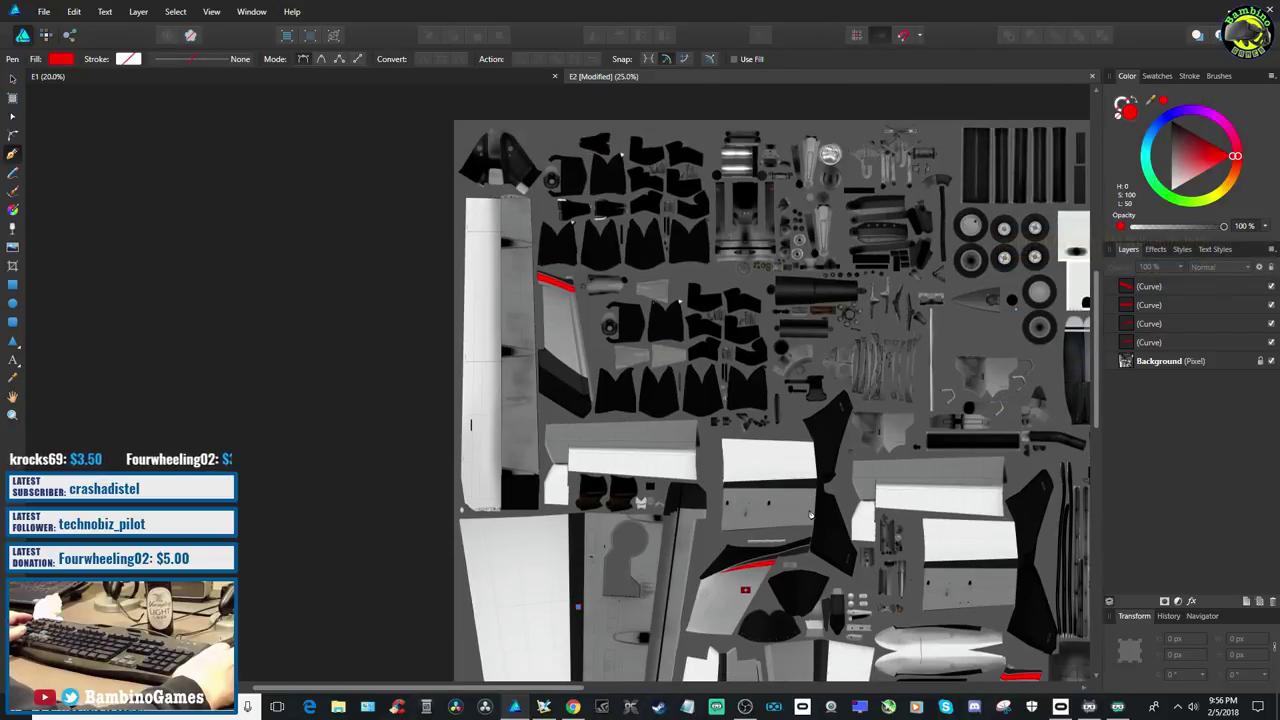
{"action": "scroll", "coordinate": [811, 514], "scroll_direction": "down", "scroll_amount": 2}
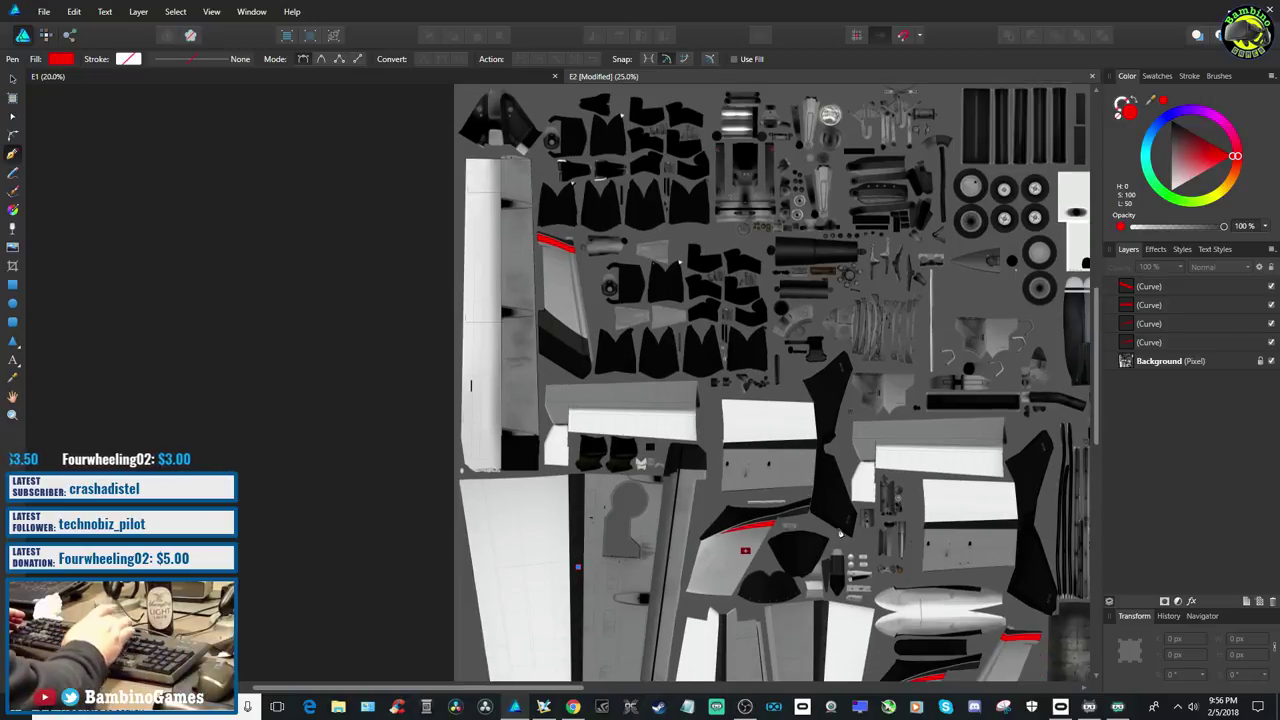
{"action": "key", "text": "super+plus"}
{"action": "key", "text": "super+plus"}
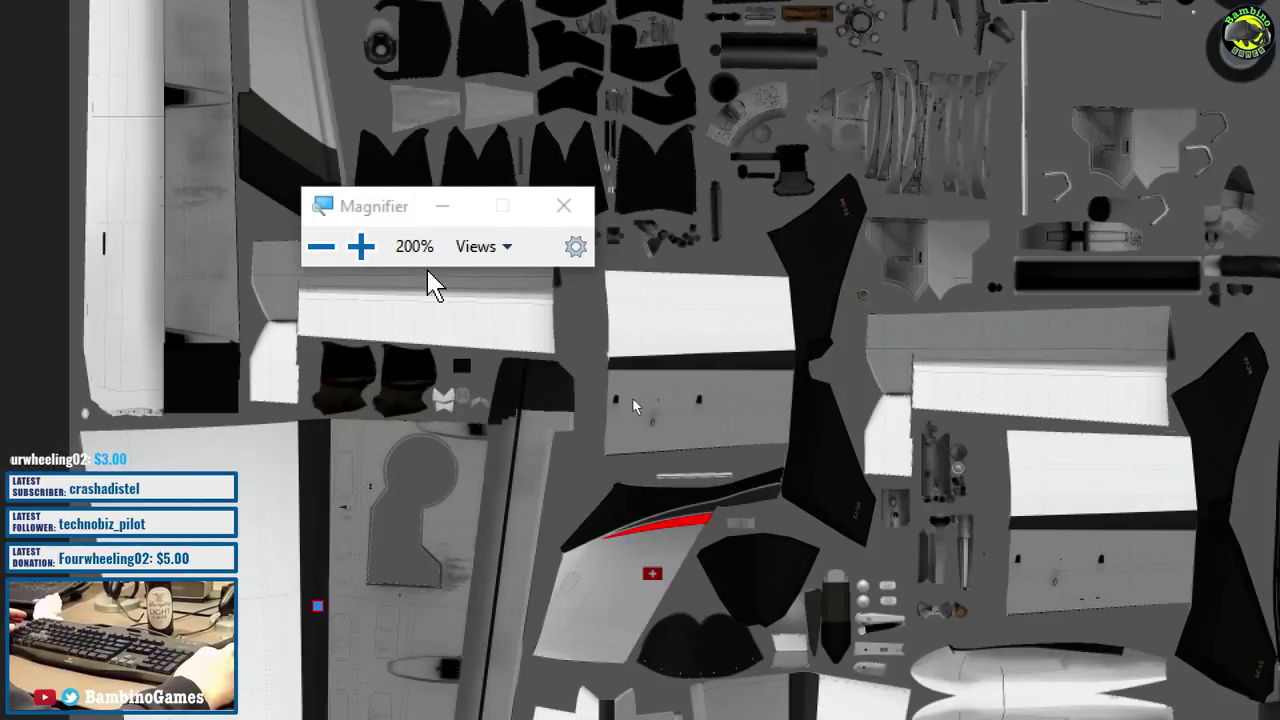
{"action": "left_click", "coordinate": [521, 249]}
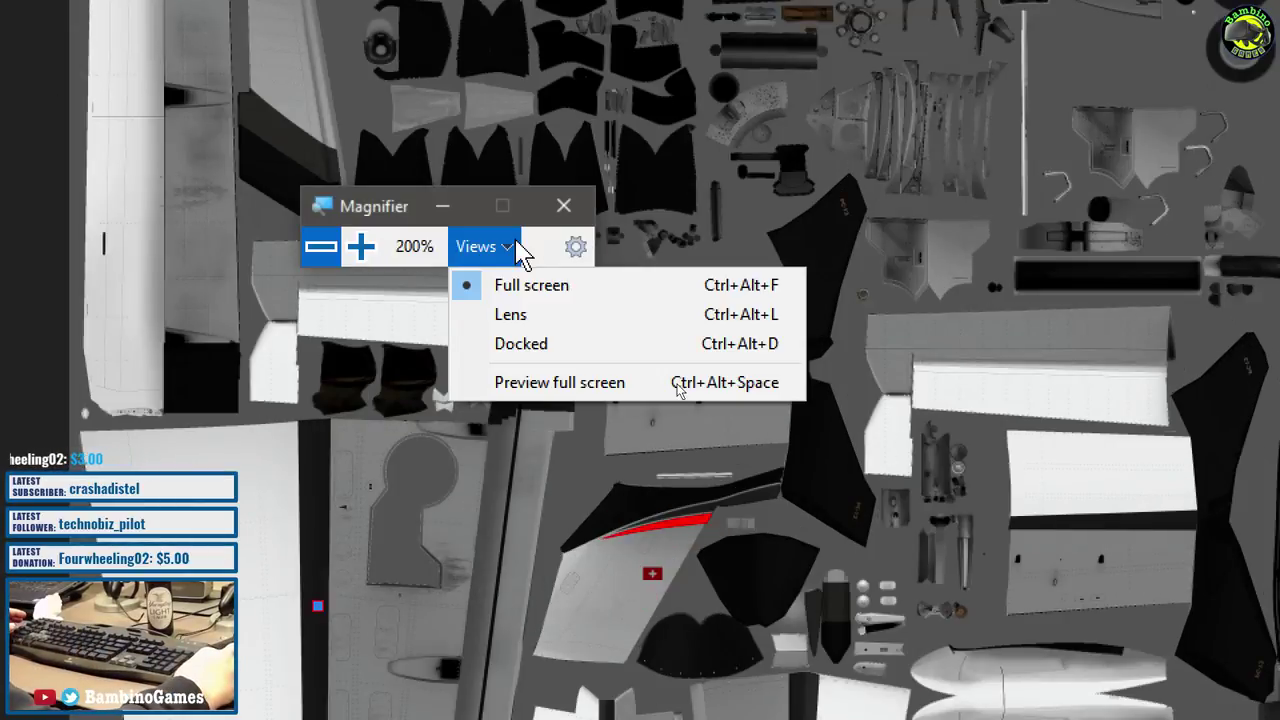
{"action": "left_click", "coordinate": [410, 255]}
{"action": "left_click", "coordinate": [321, 247]}
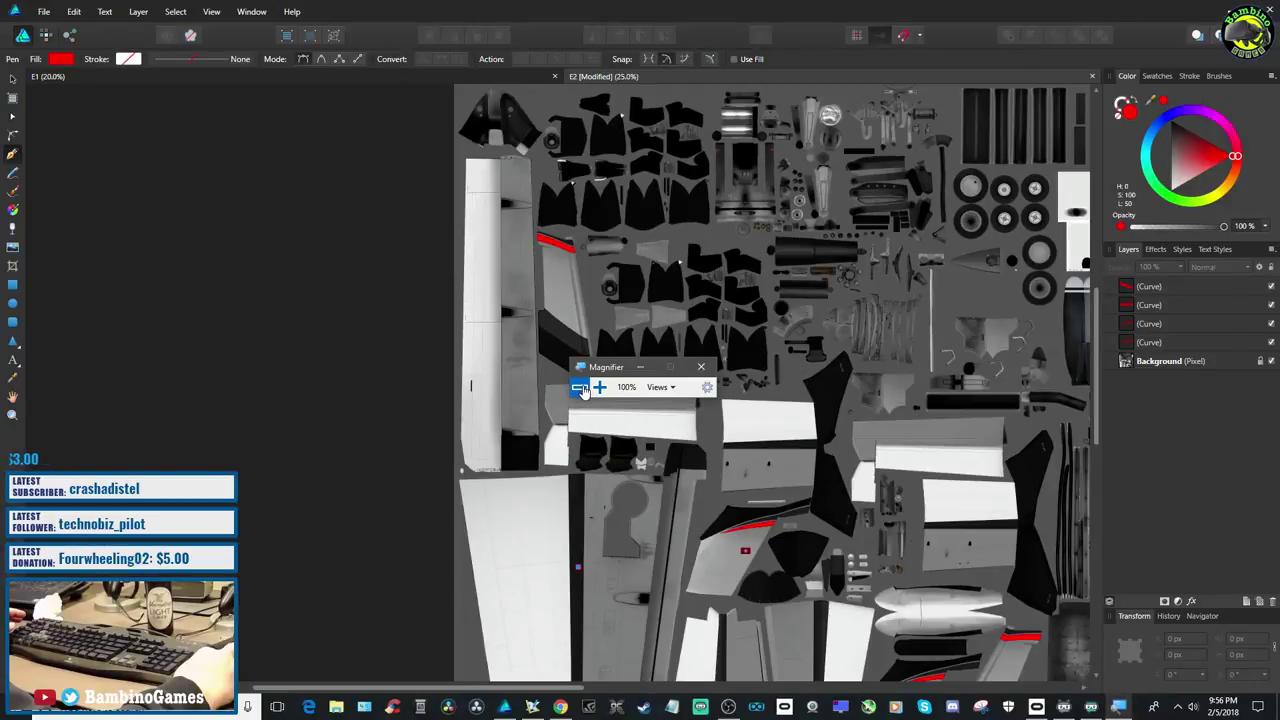
{"action": "left_click", "coordinate": [701, 367]}
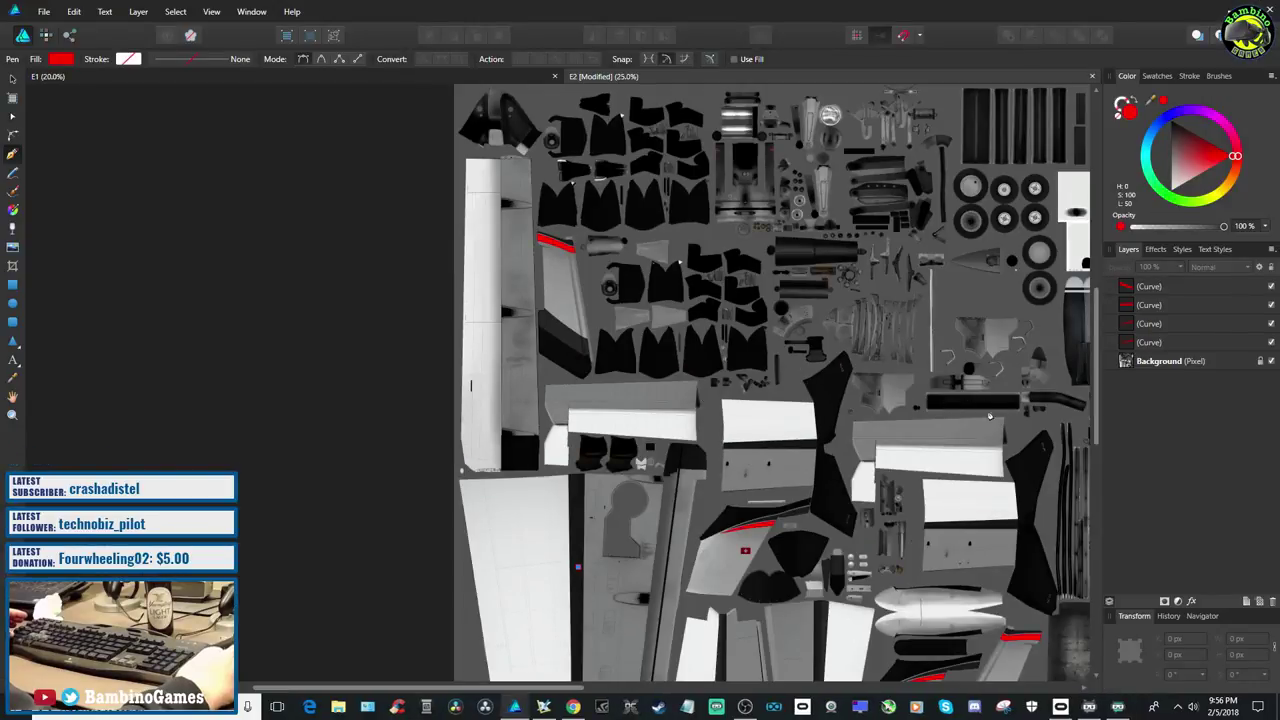
Locate the black winglet piece marked PC-12 in the E2 texture and examine it at 100% zoom
{"action": "key", "text": "ctrl+1"}
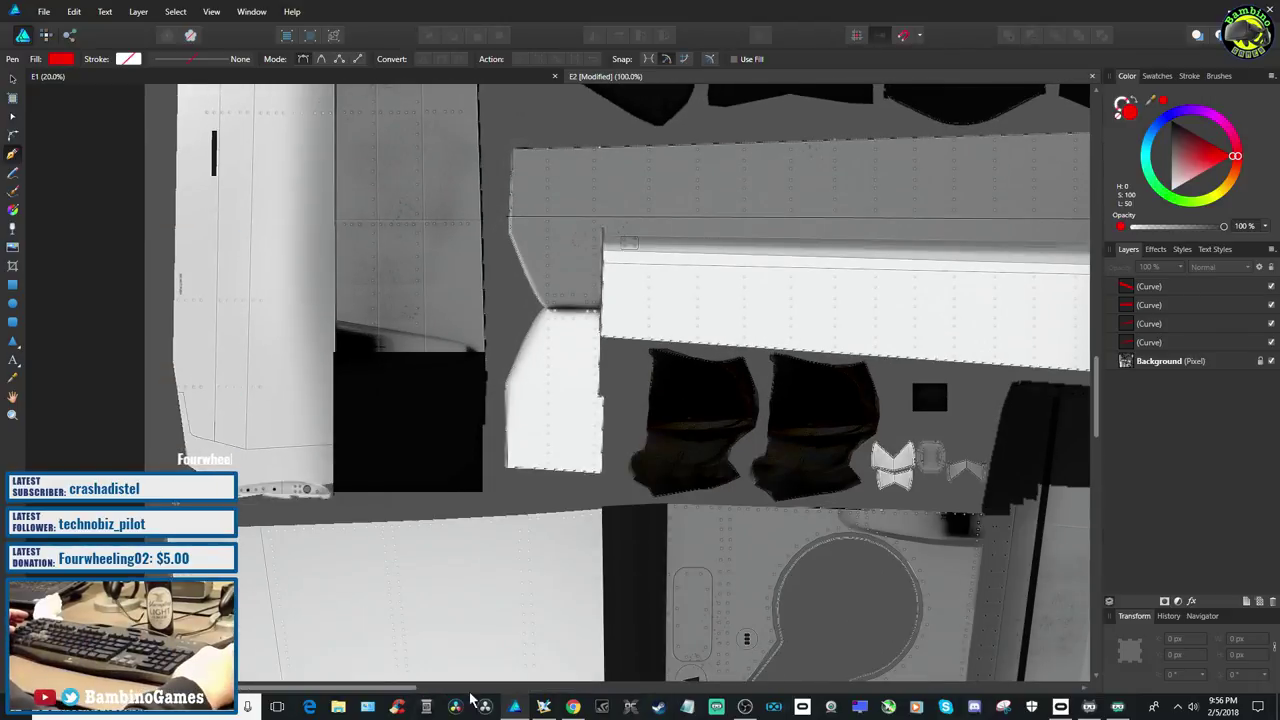
{"action": "scroll", "coordinate": [673, 562], "scroll_direction": "right", "scroll_amount": 5}
{"action": "scroll", "coordinate": [673, 562], "scroll_direction": "down", "scroll_amount": 3}
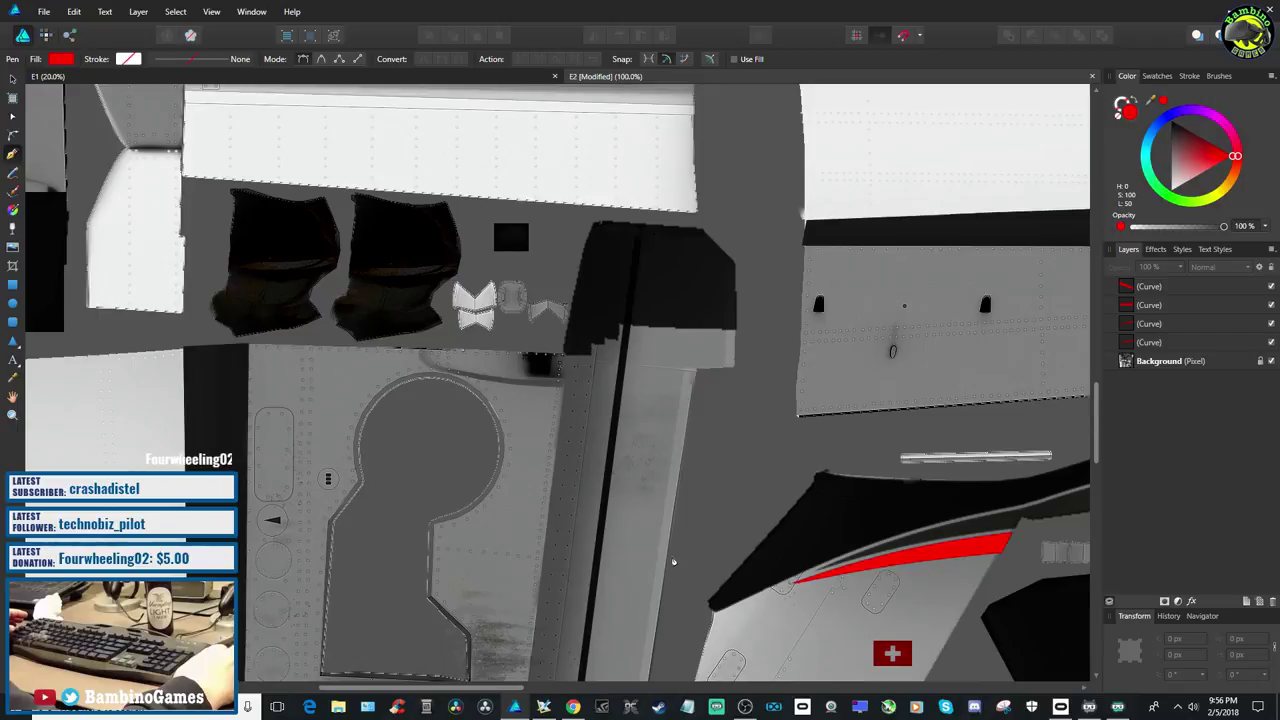
{"action": "scroll", "coordinate": [673, 562], "scroll_direction": "up", "scroll_amount": 3}
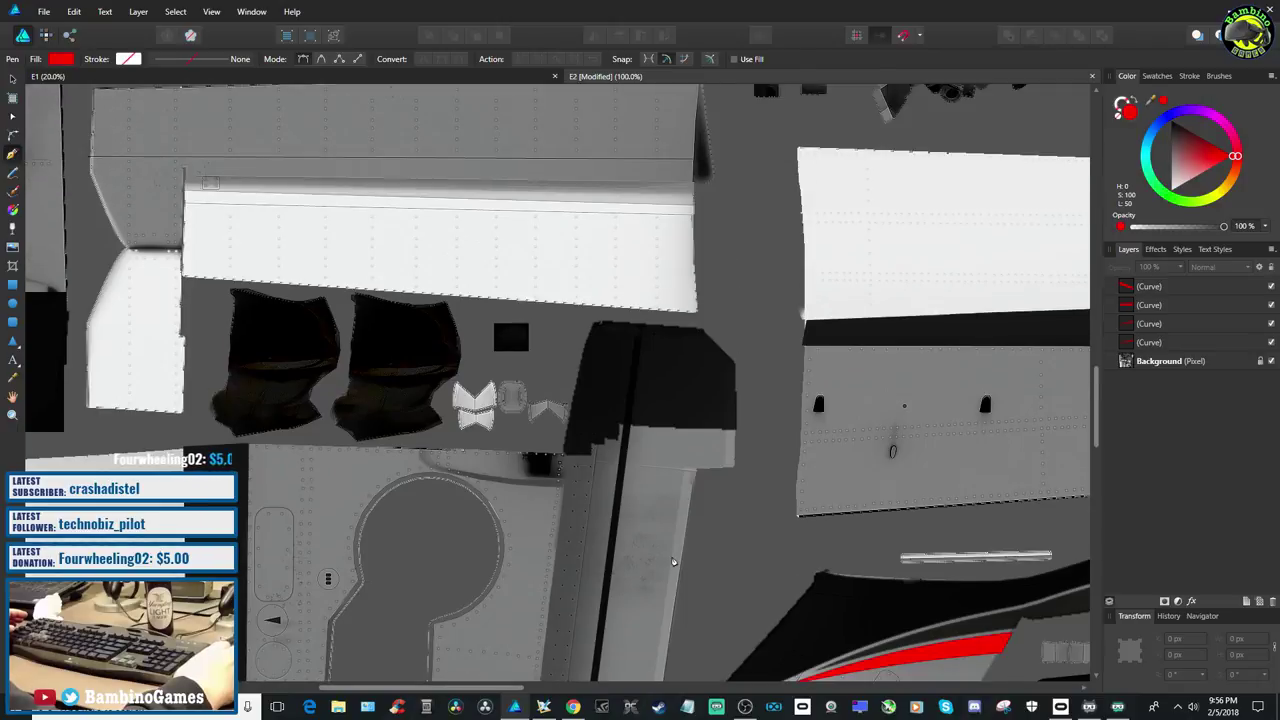
{"action": "left_click_drag", "start_coordinate": [492, 688], "coordinate": [676, 688]}
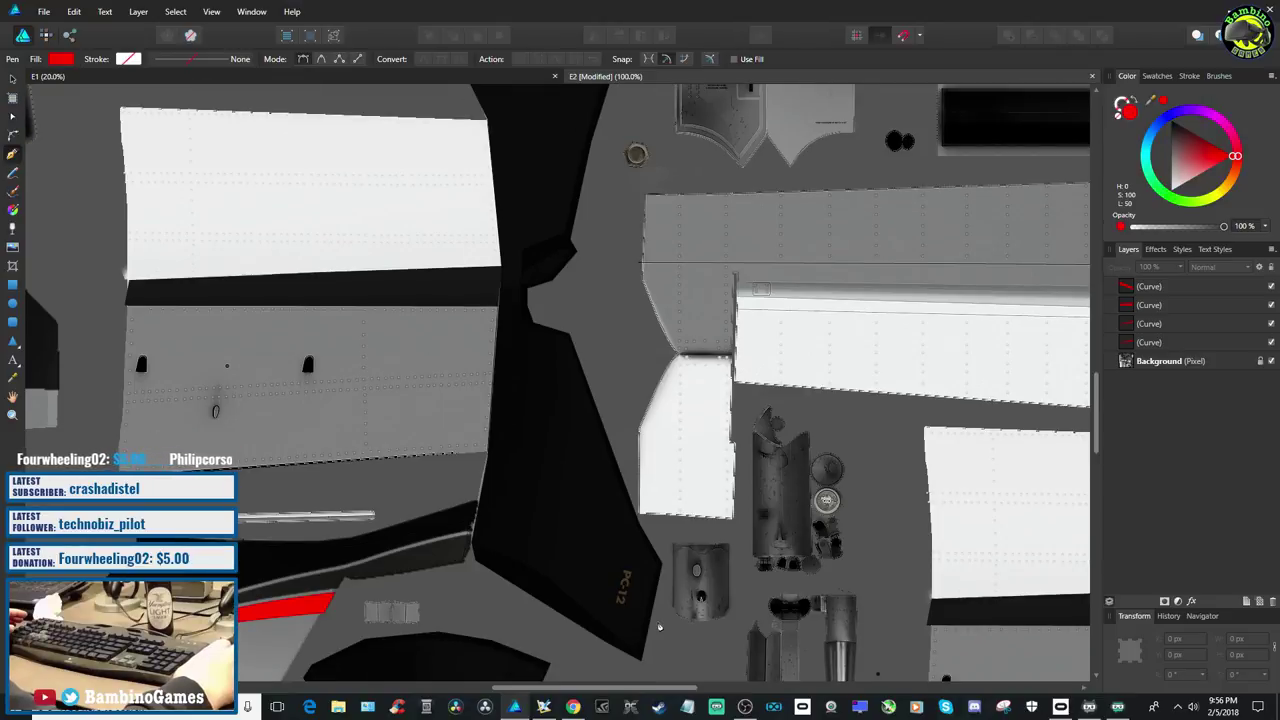
{"action": "scroll", "coordinate": [659, 627], "scroll_direction": "up", "scroll_amount": 3}
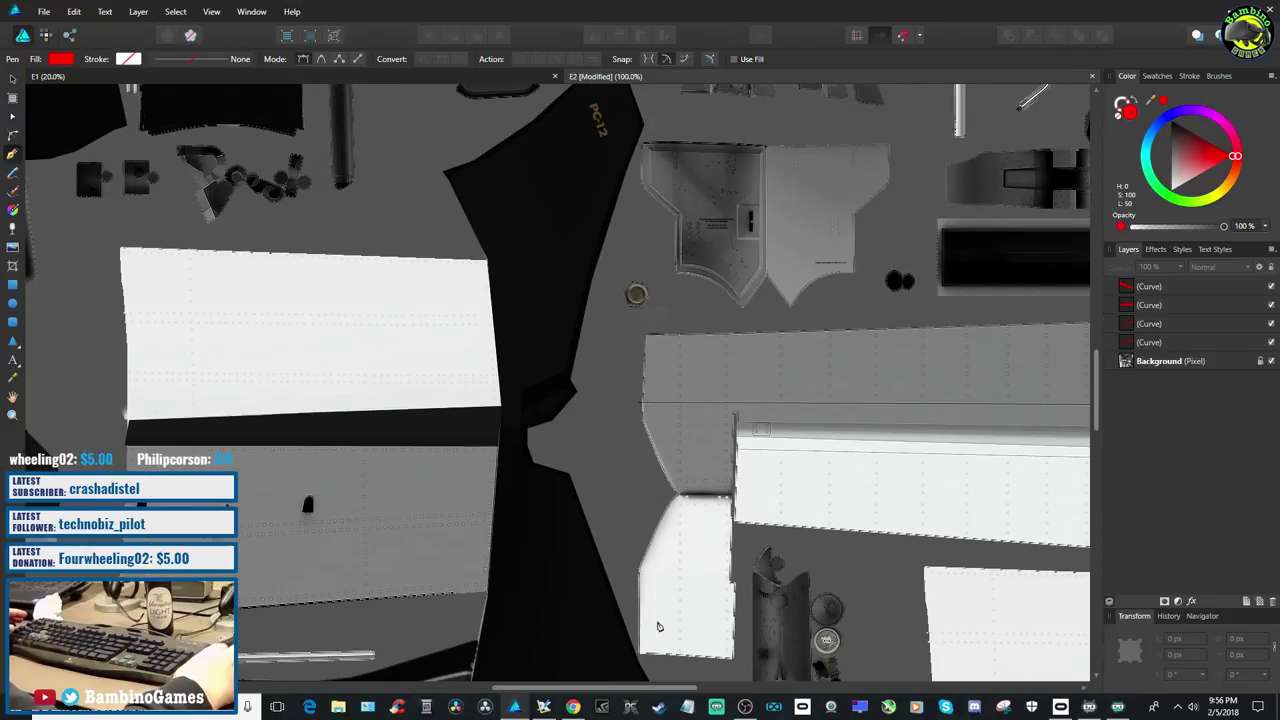
{"action": "scroll", "coordinate": [637, 569], "scroll_direction": "up", "scroll_amount": 2}
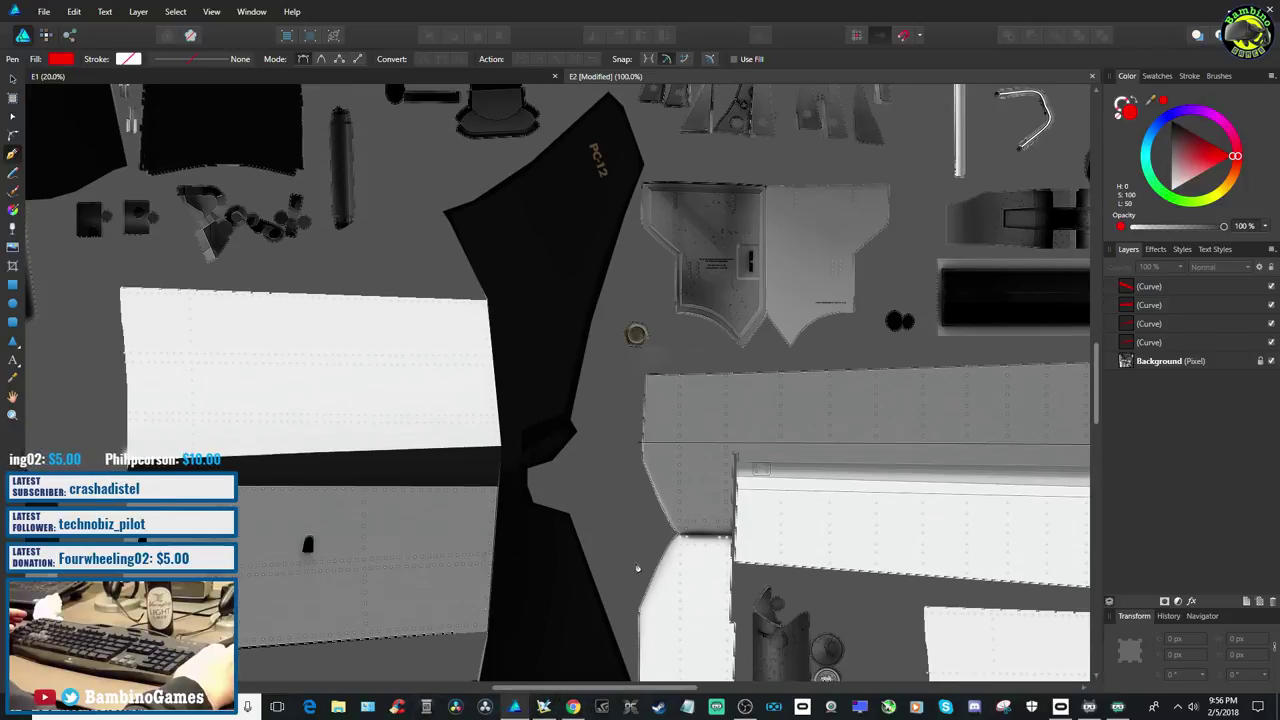
{"action": "scroll", "coordinate": [637, 569], "scroll_direction": "down", "scroll_amount": 1}
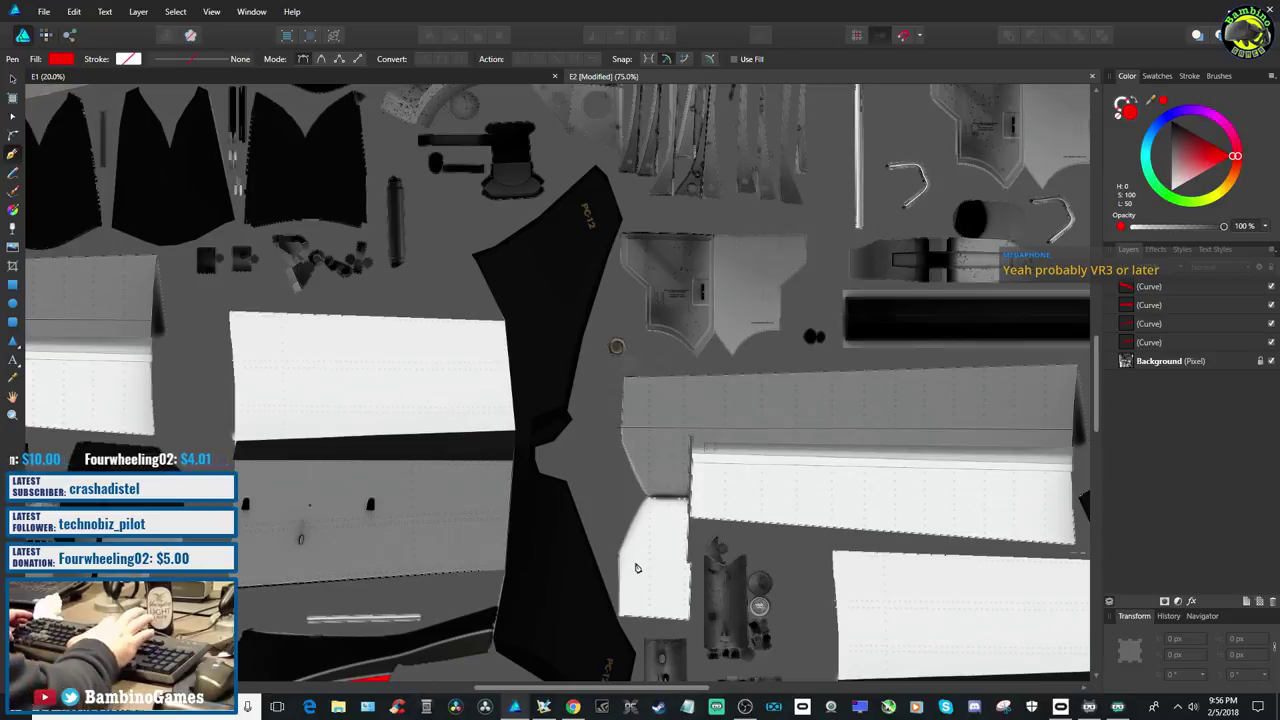
Examine both halves of the black PC-12 winglet and their joint with the outer wing panel at 150% zoom
{"action": "scroll", "coordinate": [636, 568], "scroll_direction": "up", "scroll_amount": 2}
{"action": "scroll", "coordinate": [640, 563], "scroll_direction": "down", "scroll_amount": 1}
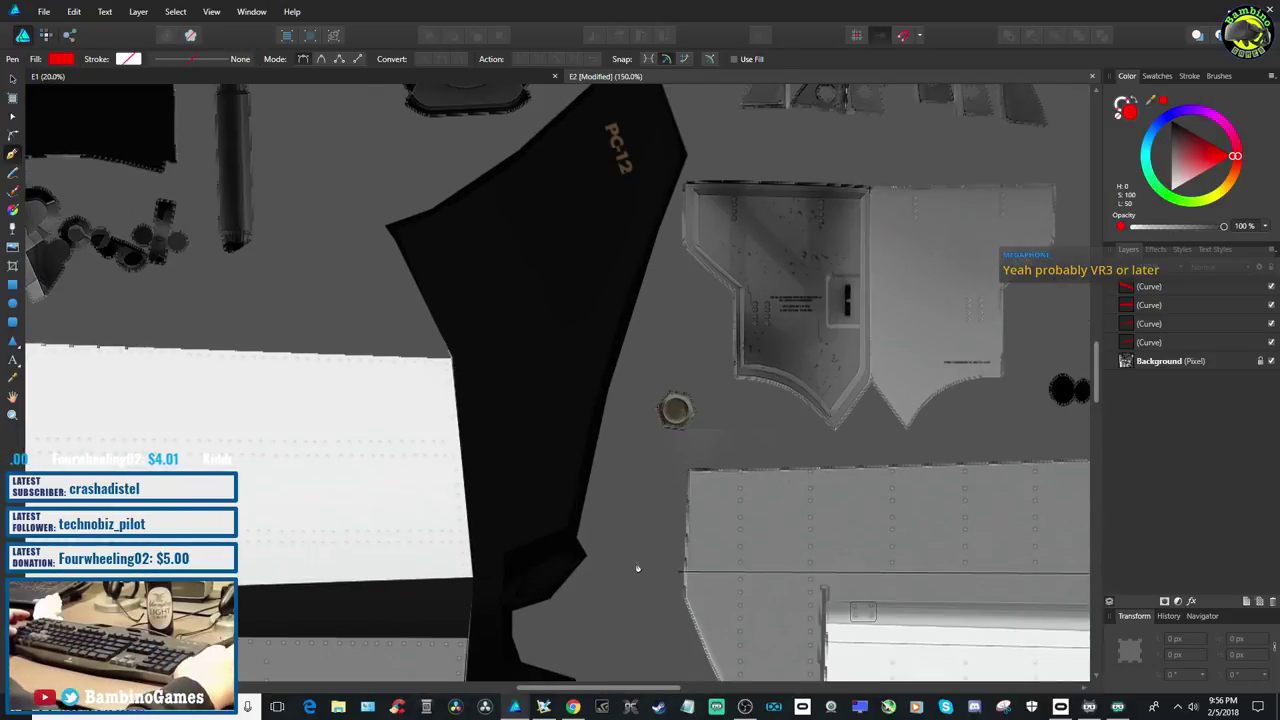
{"action": "scroll", "coordinate": [640, 580], "scroll_direction": "up", "scroll_amount": 1}
{"action": "scroll", "coordinate": [811, 457], "scroll_direction": "left", "scroll_amount": 3}
{"action": "scroll", "coordinate": [811, 457], "scroll_direction": "right", "scroll_amount": 1}
{"action": "scroll", "coordinate": [824, 455], "scroll_direction": "up", "scroll_amount": 2}
{"action": "scroll", "coordinate": [824, 455], "scroll_direction": "up", "scroll_amount": 1}
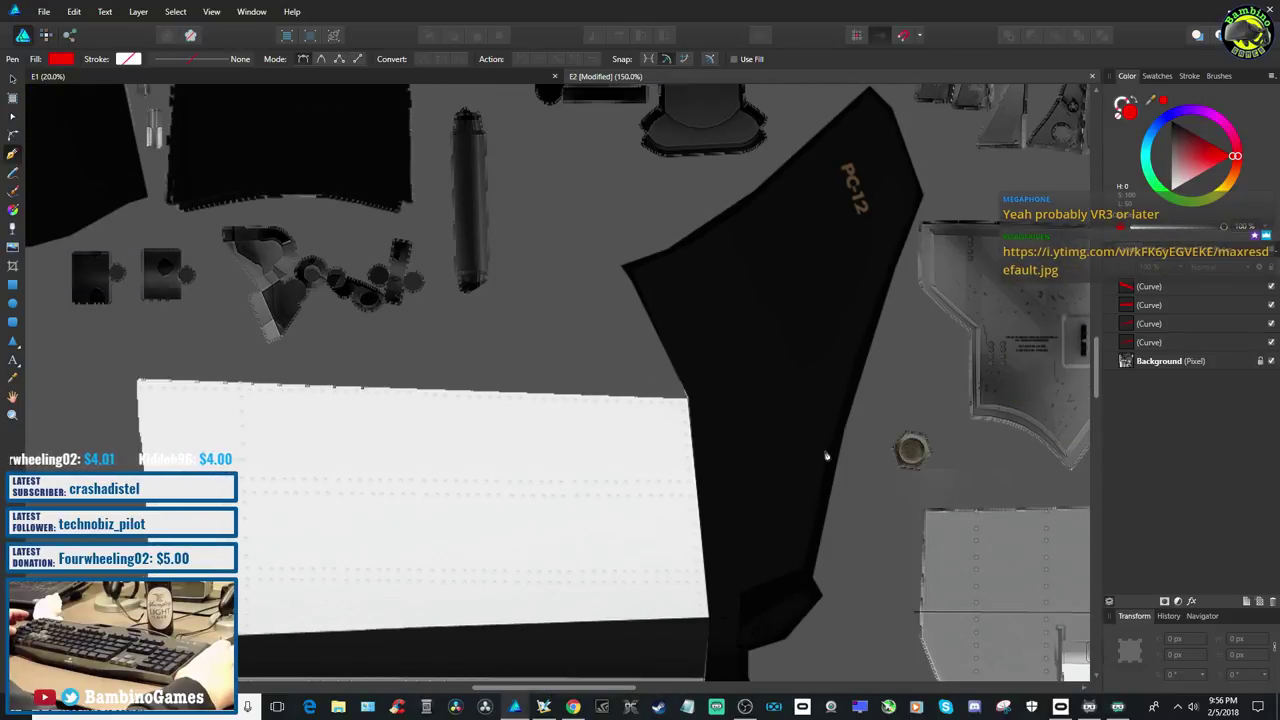
{"action": "scroll", "coordinate": [826, 457], "scroll_direction": "up", "scroll_amount": 1}
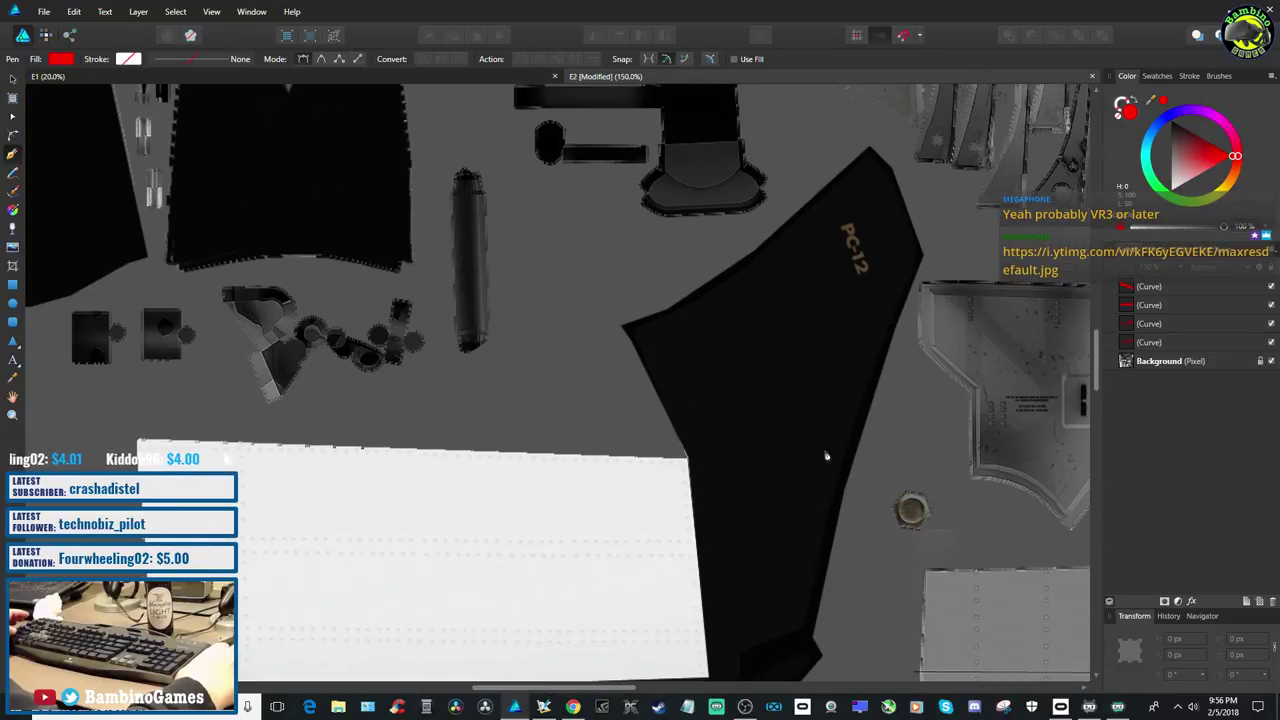
{"action": "scroll", "coordinate": [826, 457], "scroll_direction": "down", "scroll_amount": 4}
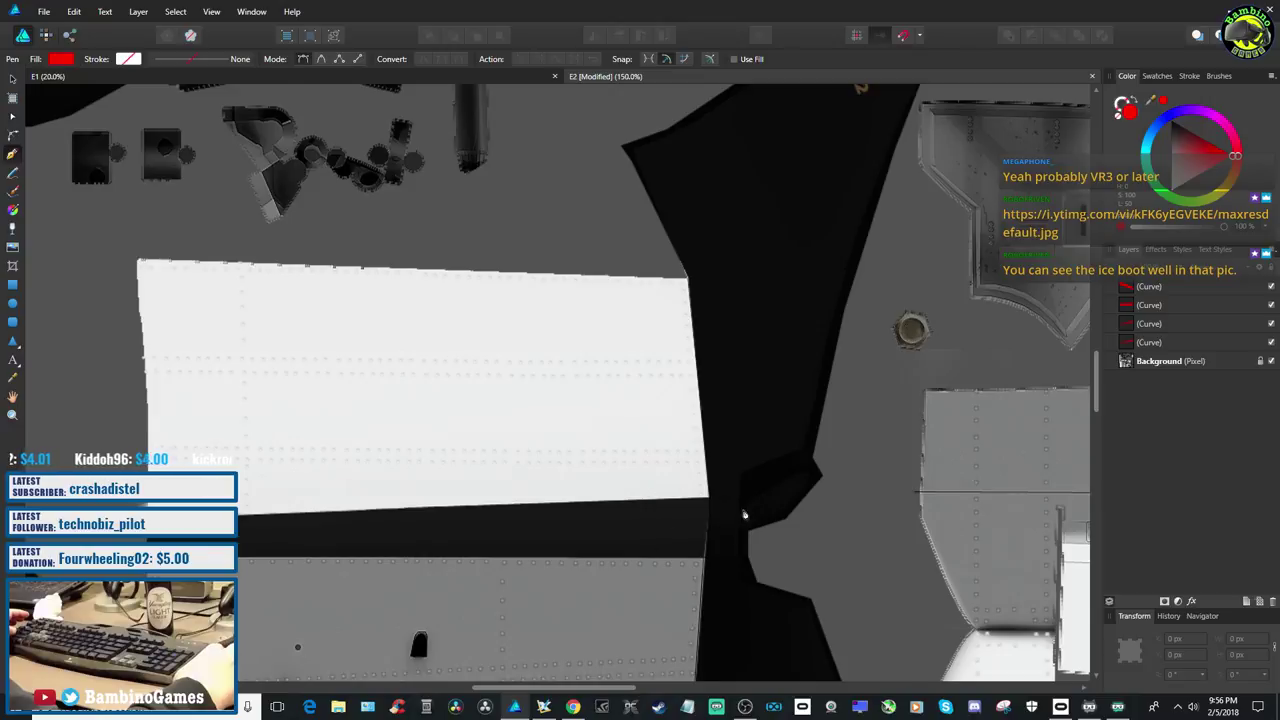
{"action": "scroll", "coordinate": [715, 516], "scroll_direction": "down", "scroll_amount": 7}
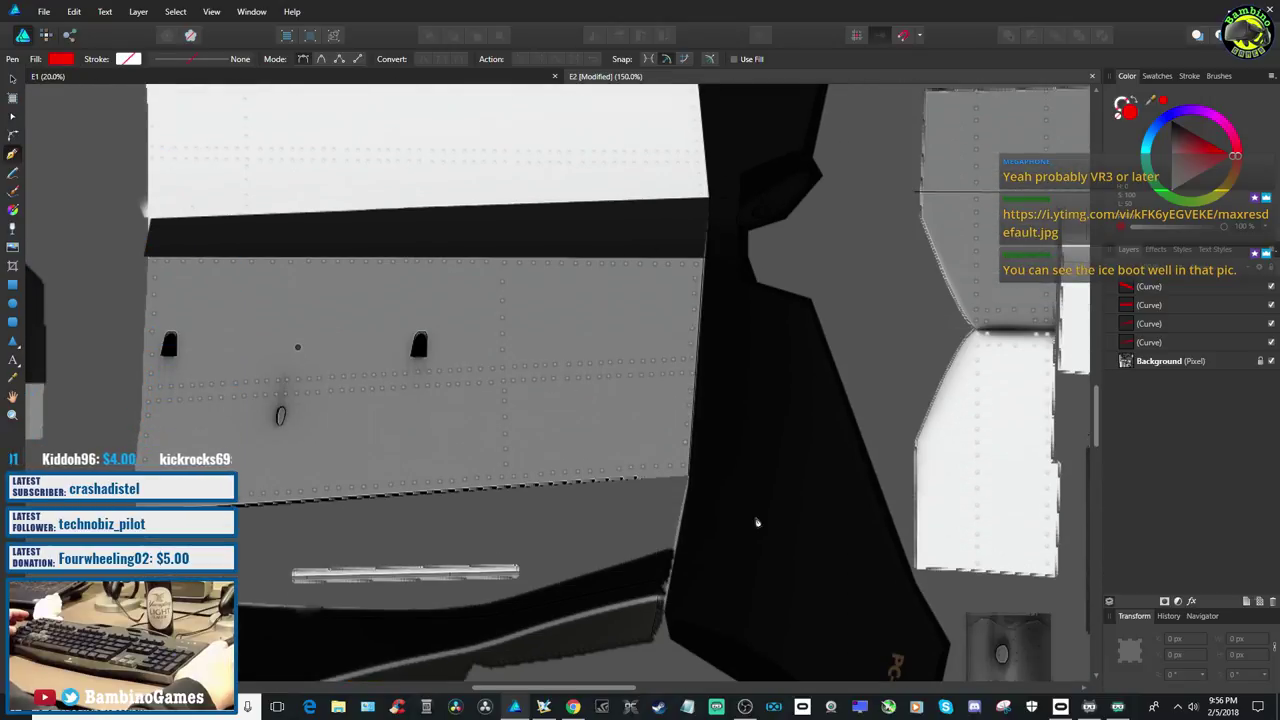
{"action": "scroll", "coordinate": [757, 522], "scroll_direction": "up", "scroll_amount": 6}
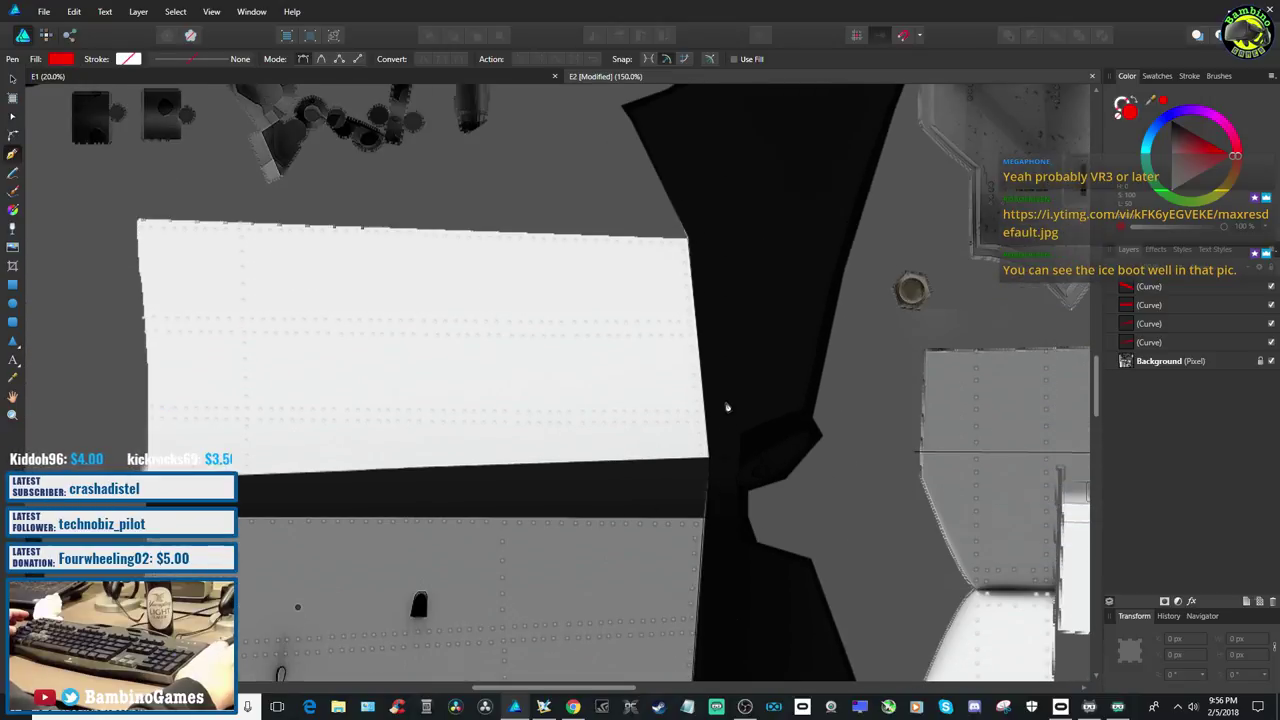
{"action": "scroll", "coordinate": [727, 410], "scroll_direction": "up", "scroll_amount": 2}
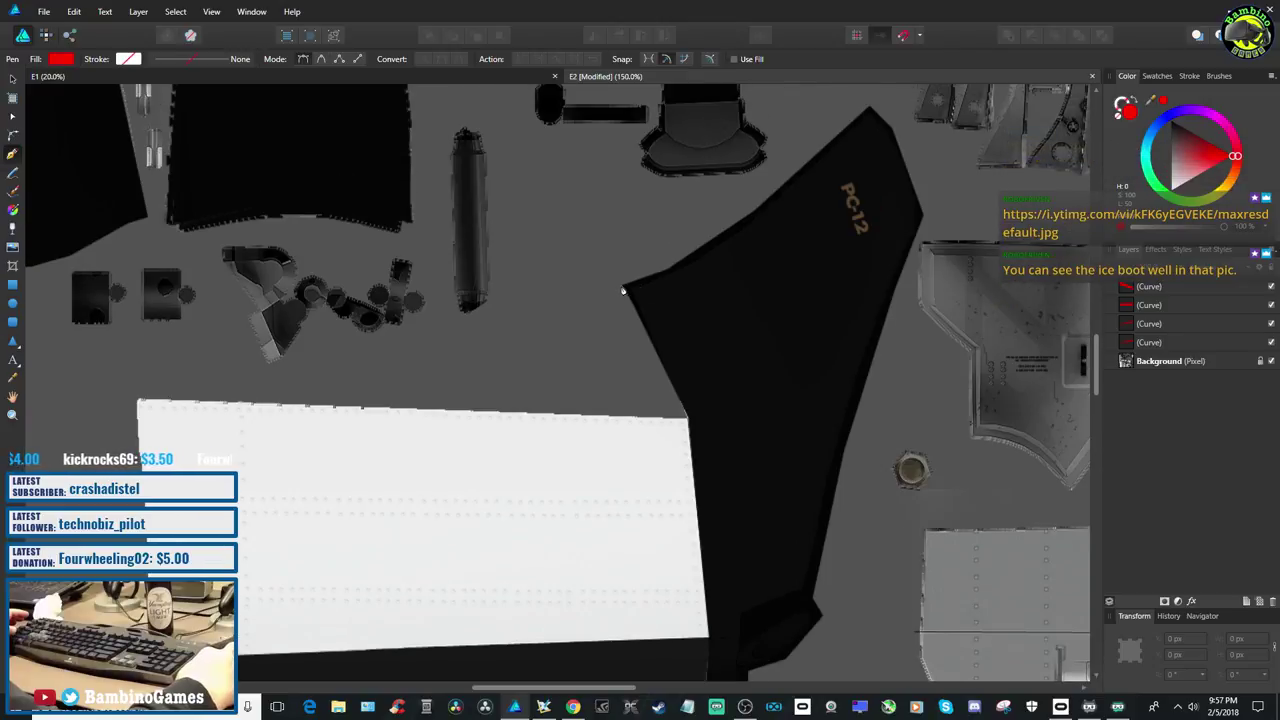
{"action": "left_click", "coordinate": [622, 288]}
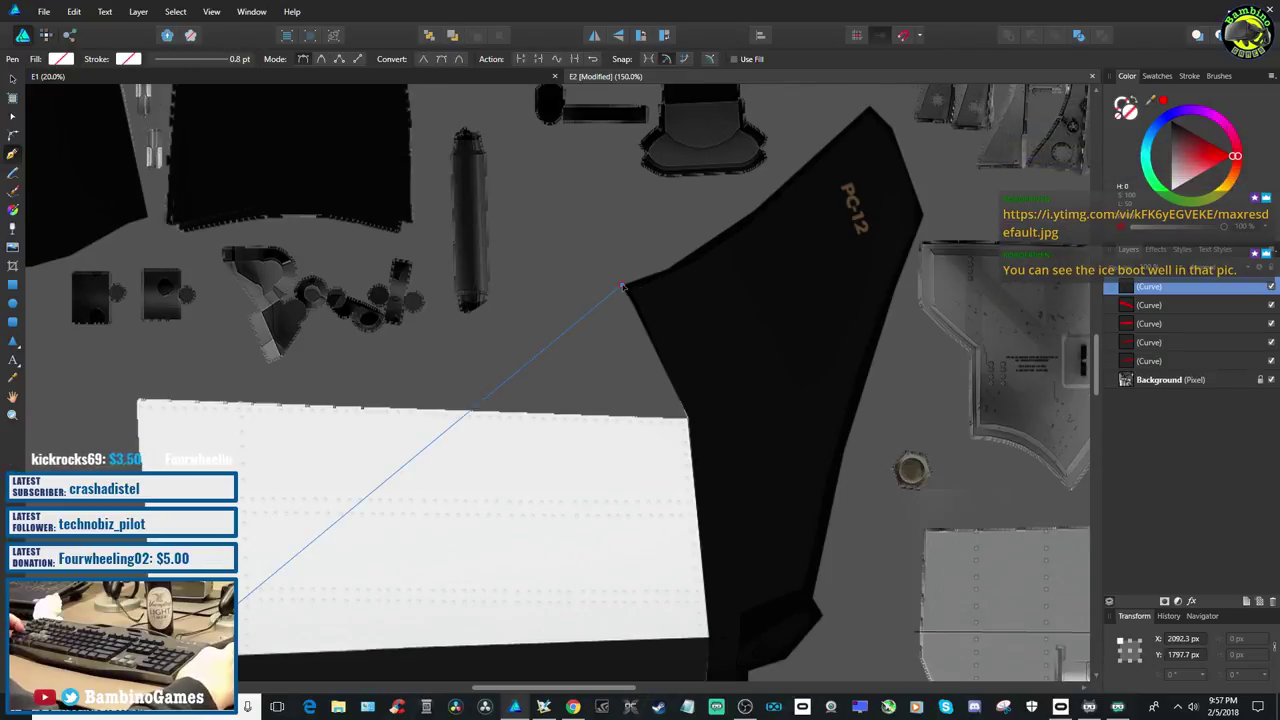
{"action": "key", "text": "Escape"}
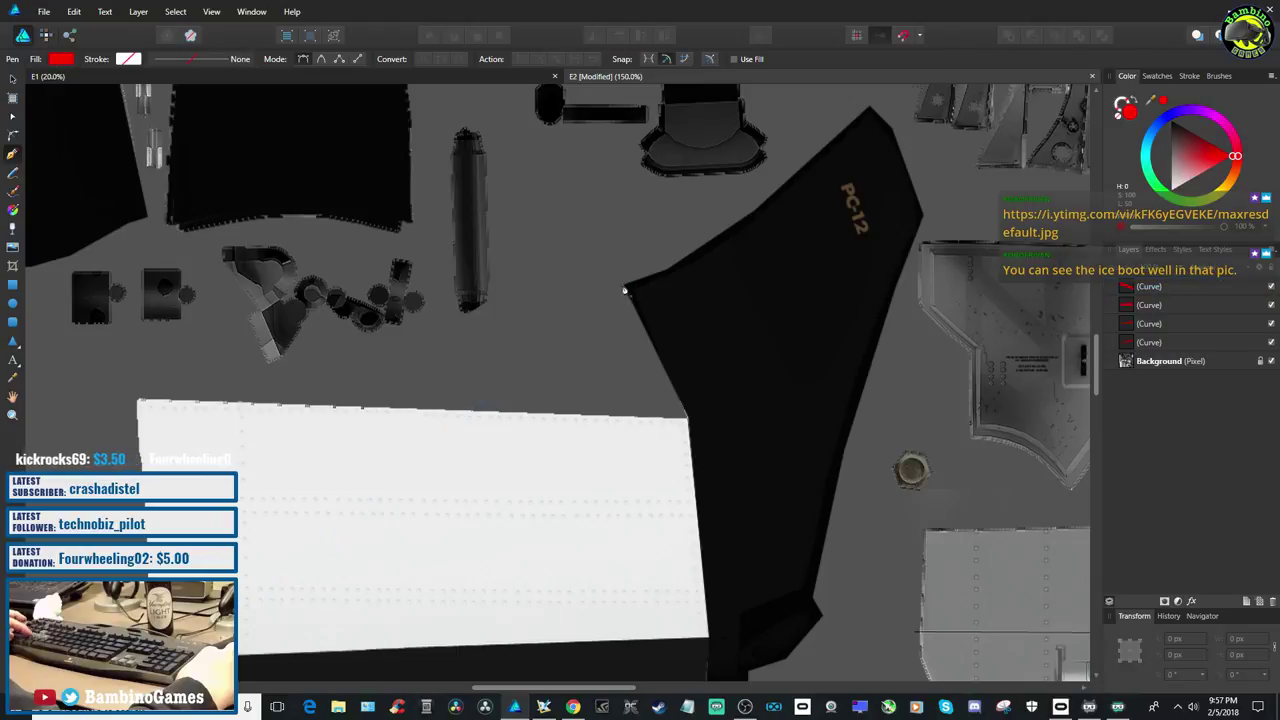
{"action": "left_click", "coordinate": [16, 90]}
Inspect the black wingtip piece, the tail stripe and the lower half of the PC-12 winglet in the E2 texture
{"action": "scroll", "coordinate": [570, 500], "scroll_direction": "down", "scroll_amount": 5}
{"action": "scroll", "coordinate": [660, 630], "scroll_direction": "down", "scroll_amount": 10}
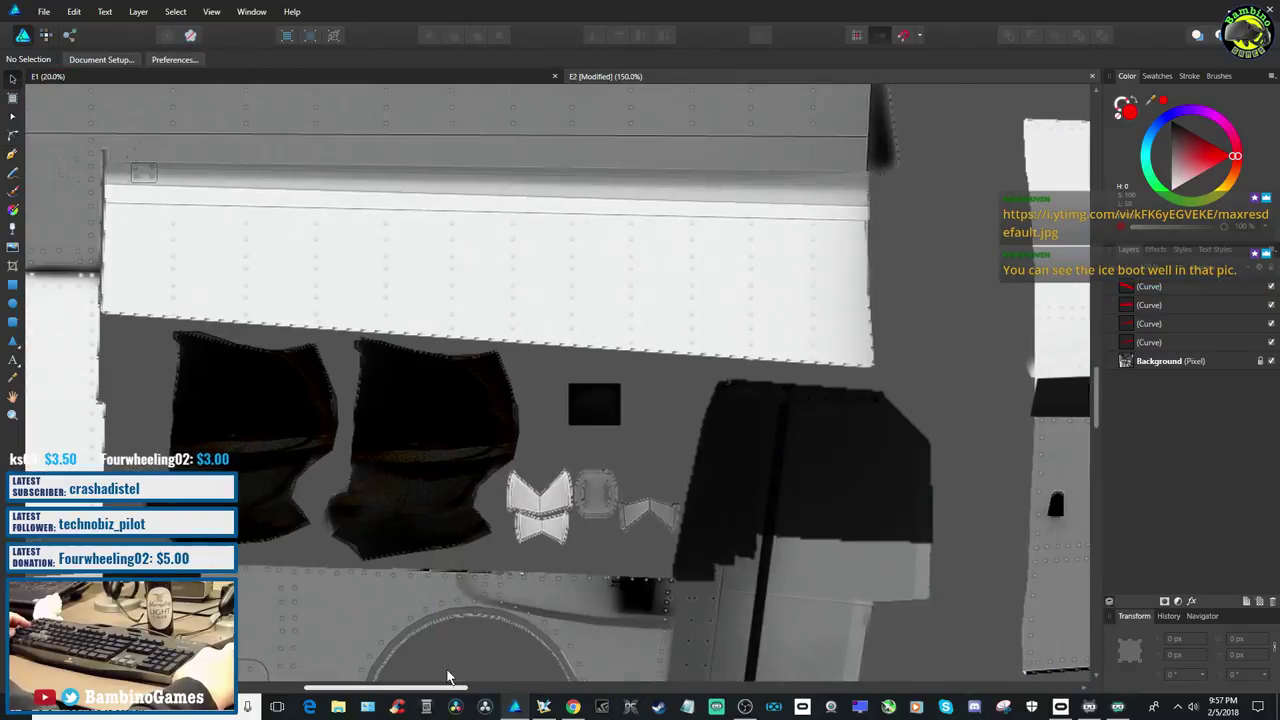
{"action": "key", "text": "ctrl+0"}
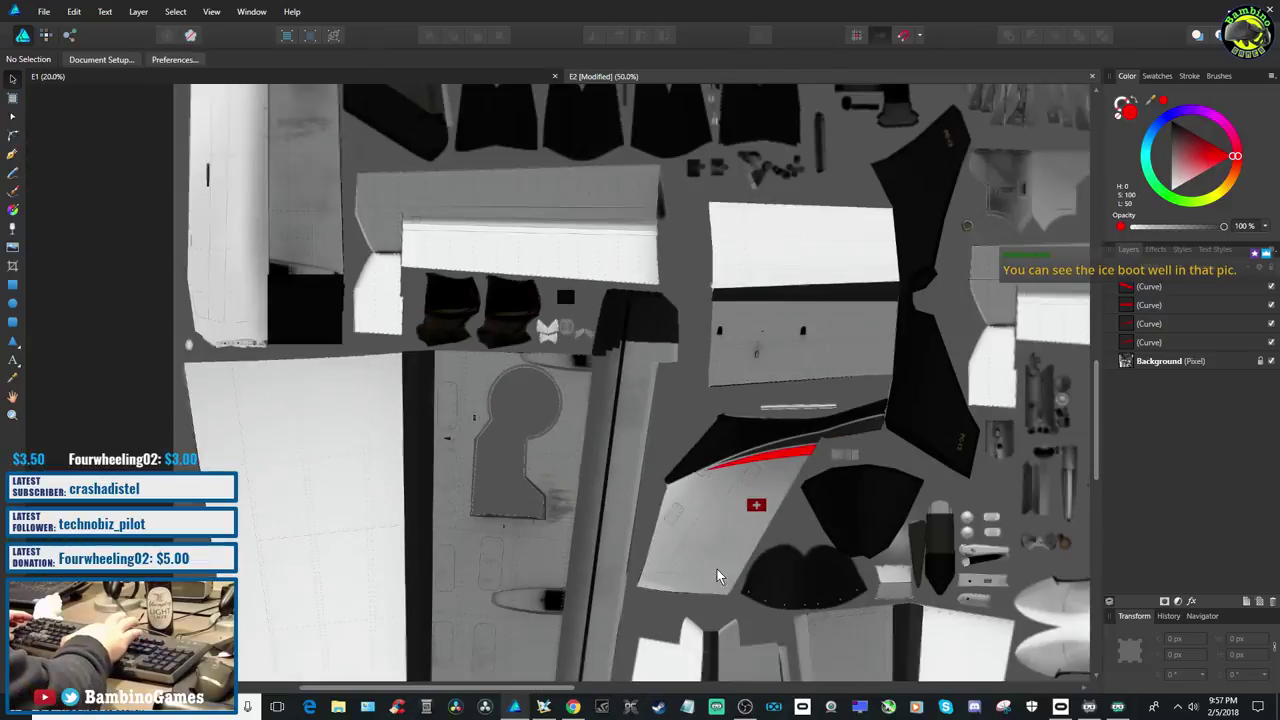
{"action": "key", "text": "ctrl+1"}
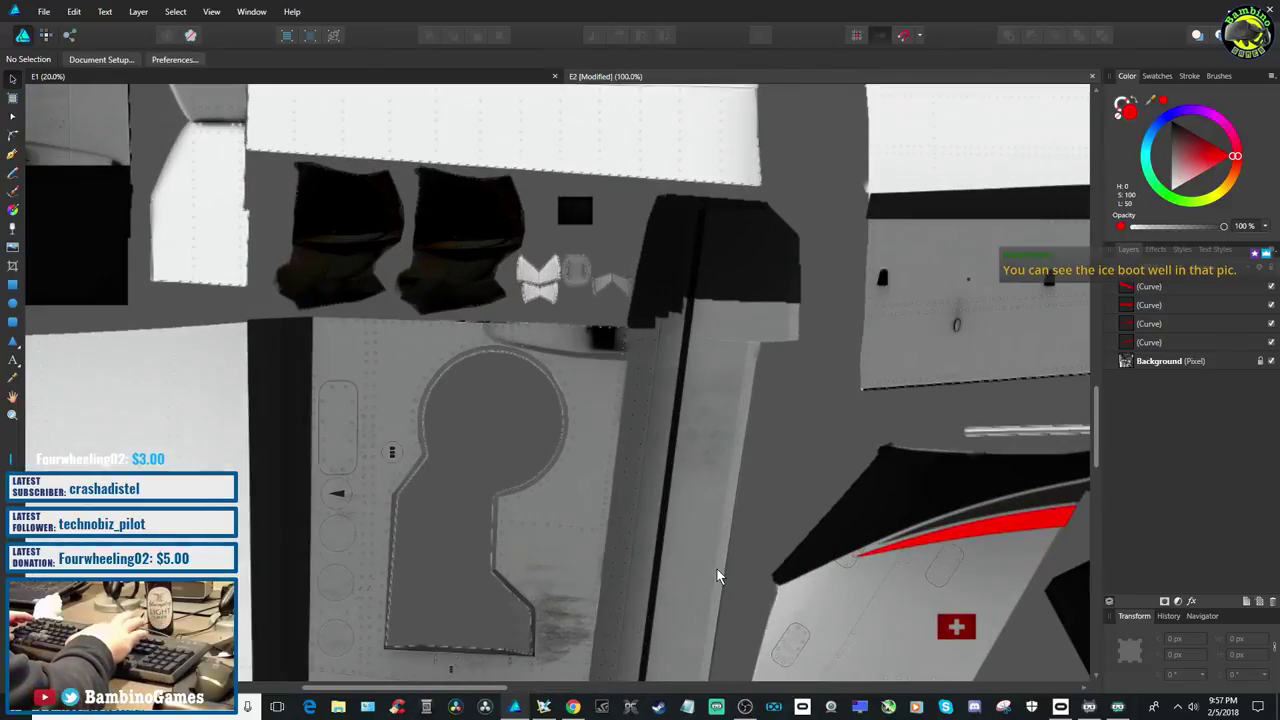
{"action": "key", "text": "ctrl+plus"}
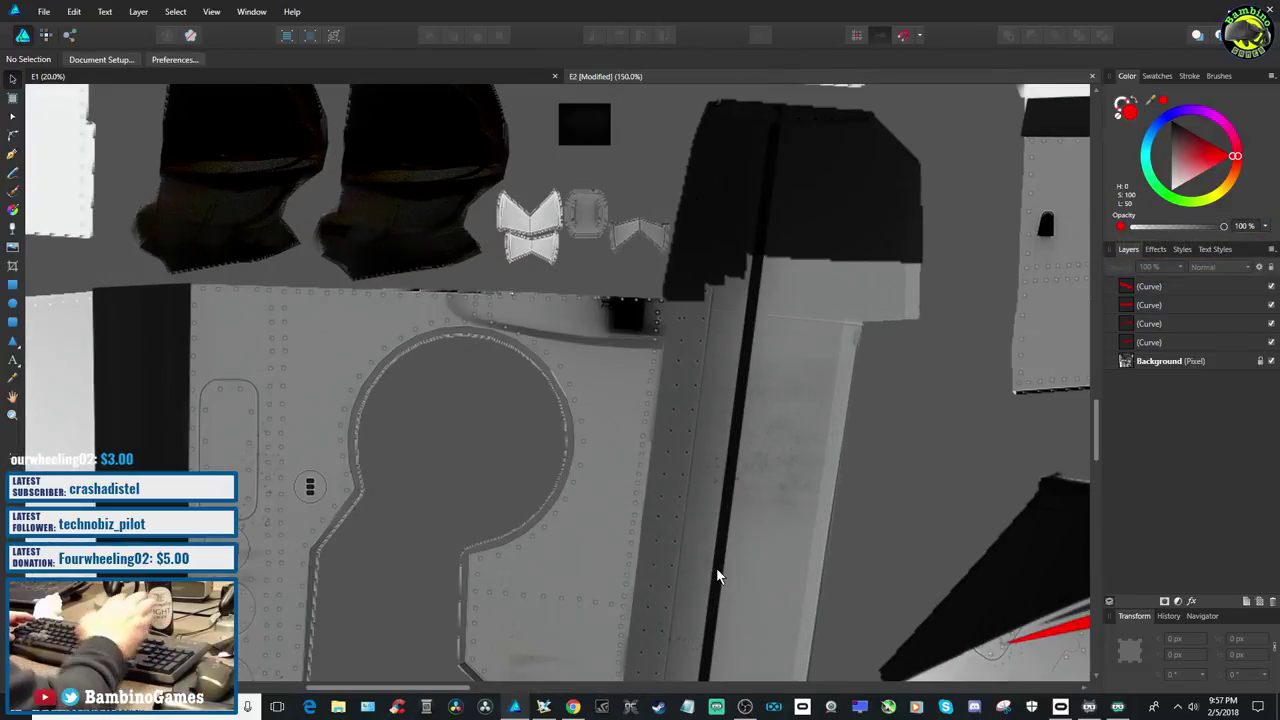
{"action": "scroll", "coordinate": [703, 583], "scroll_direction": "up", "scroll_amount": 5}
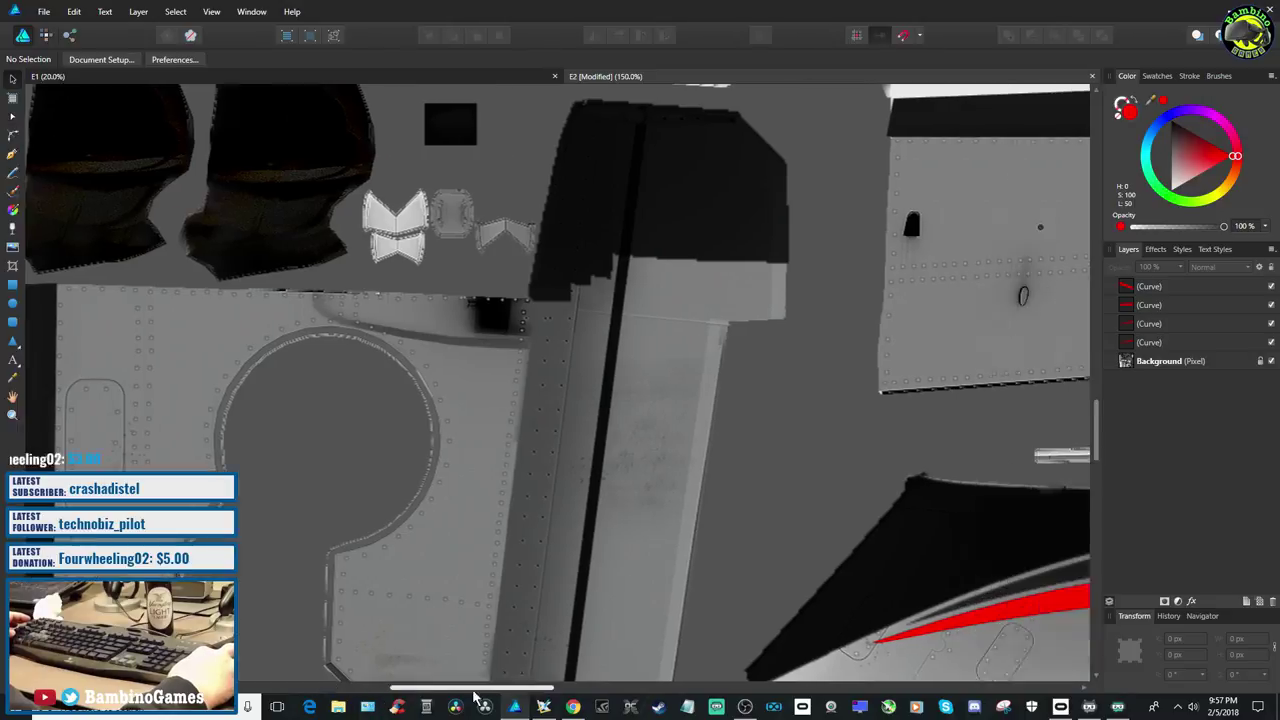
{"action": "scroll", "coordinate": [776, 562], "scroll_direction": "down", "scroll_amount": 4}
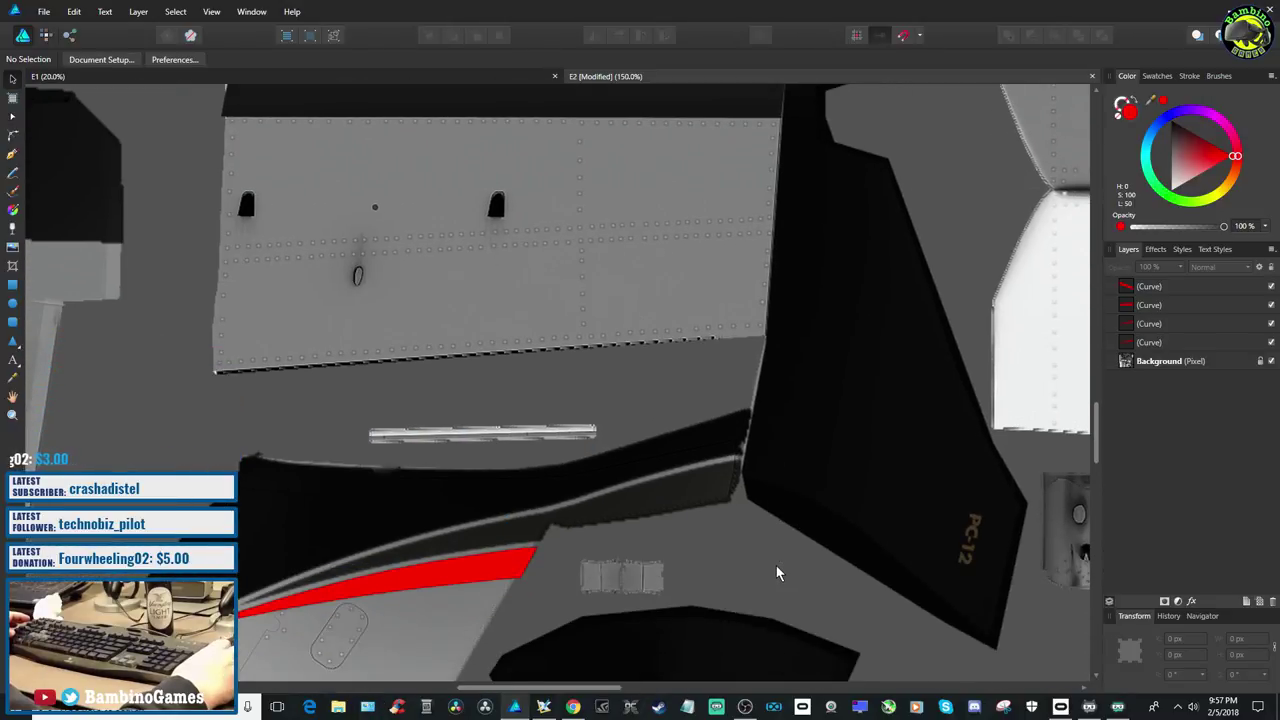
{"action": "scroll", "coordinate": [775, 566], "scroll_direction": "up", "scroll_amount": 2}
{"action": "scroll", "coordinate": [774, 565], "scroll_direction": "down", "scroll_amount": 1}
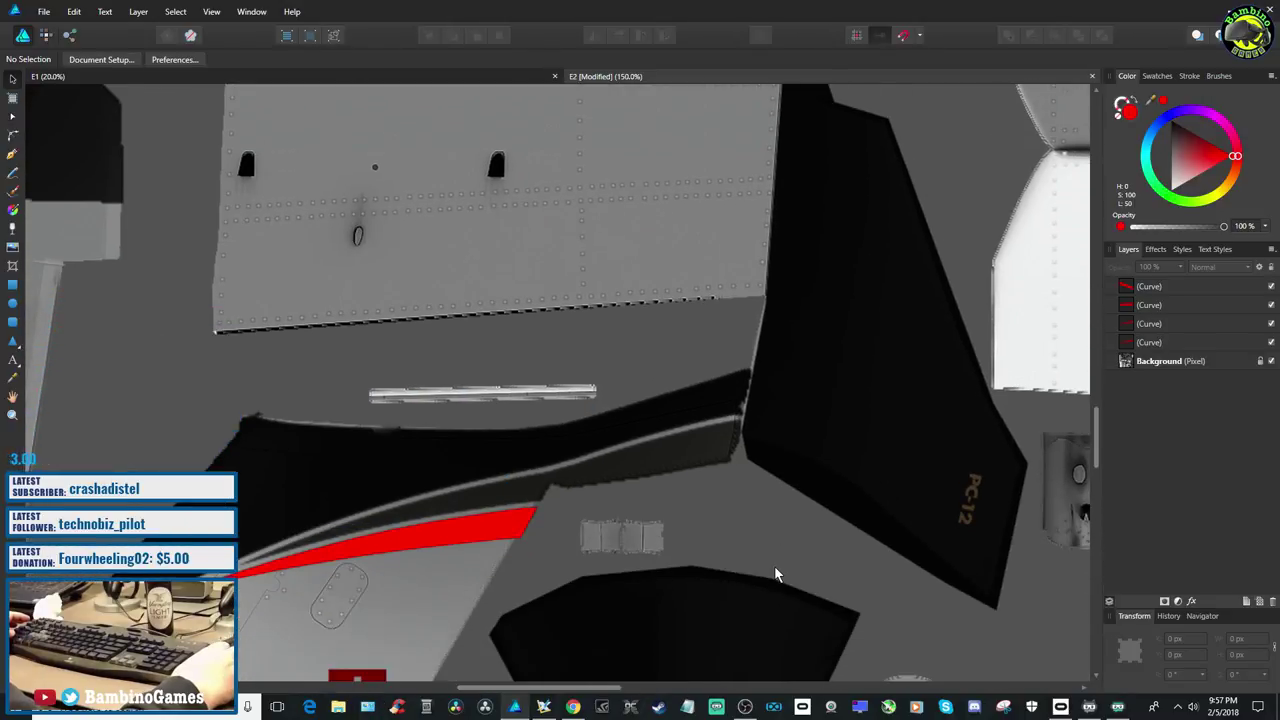
With the Pen tool, start an outline of the black PC-12 winglet along its joint with the white wing panel
{"action": "left_click", "coordinate": [13, 155]}
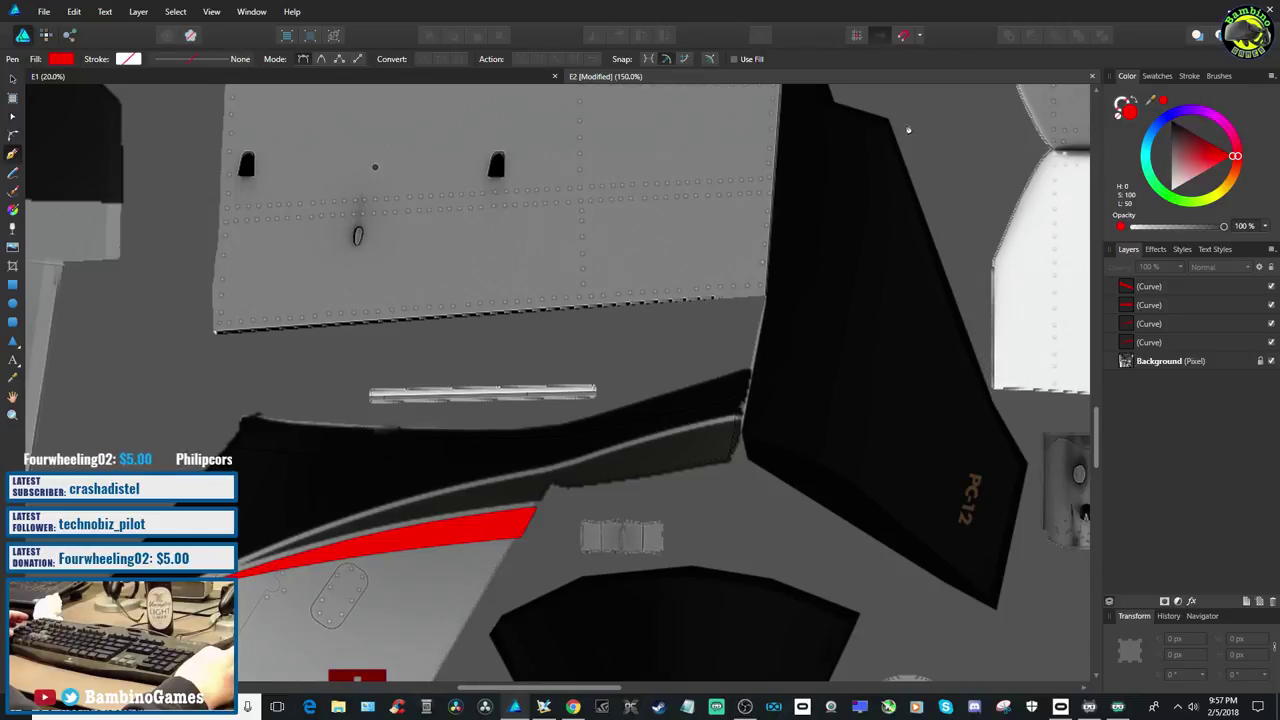
{"action": "scroll", "coordinate": [969, 285], "scroll_direction": "up", "scroll_amount": 10}
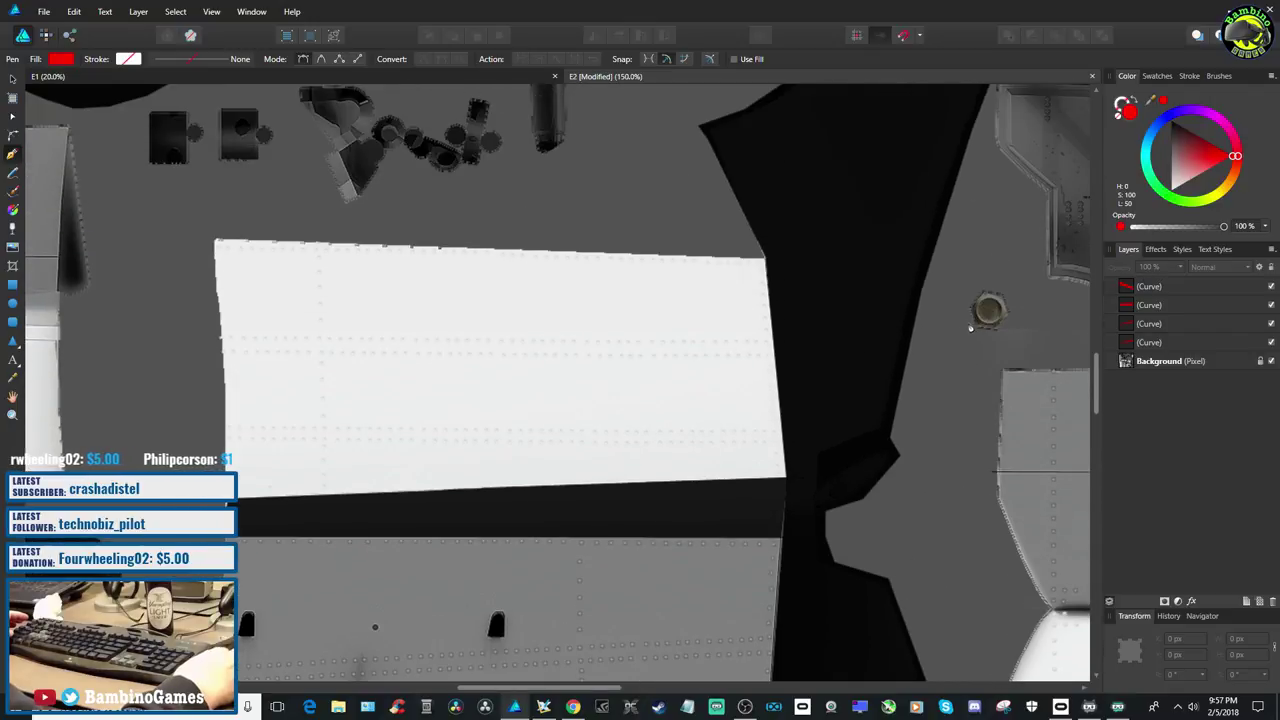
{"action": "scroll", "coordinate": [860, 320], "scroll_direction": "up", "scroll_amount": 2}
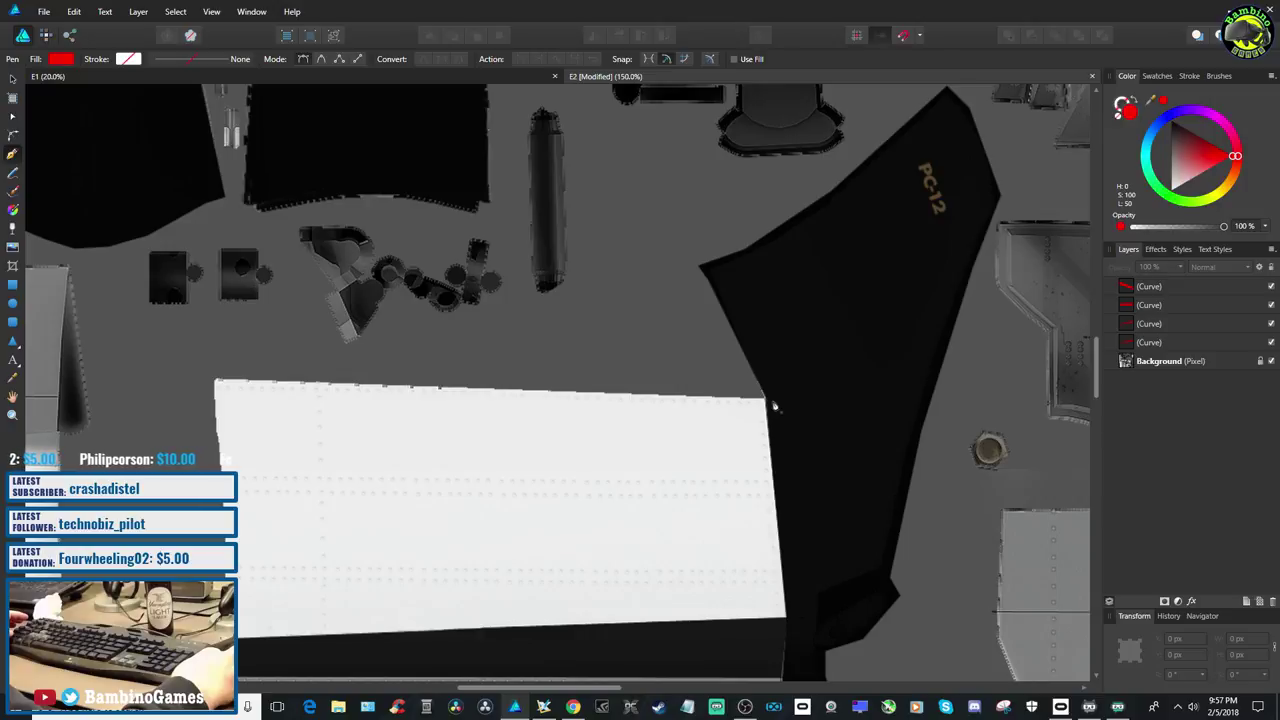
{"action": "scroll", "coordinate": [771, 404], "scroll_direction": "up", "scroll_amount": 3}
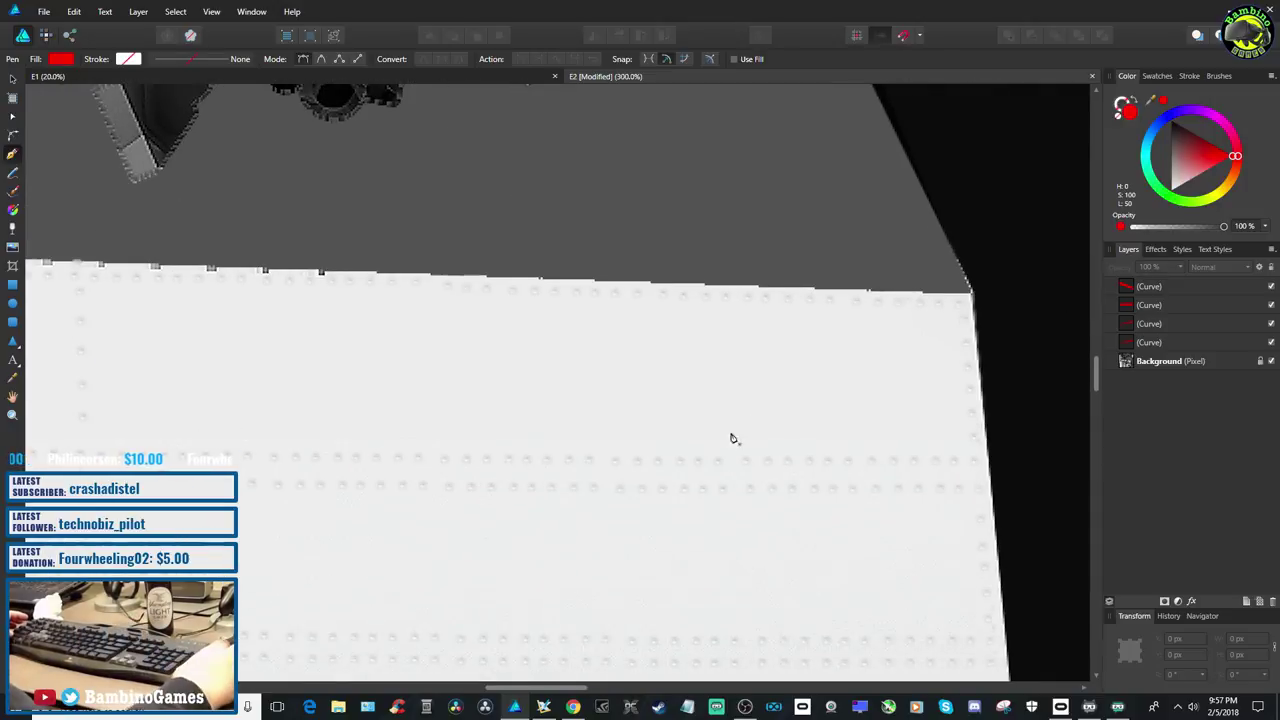
{"action": "left_click_drag", "start_coordinate": [513, 688], "coordinate": [575, 686]}
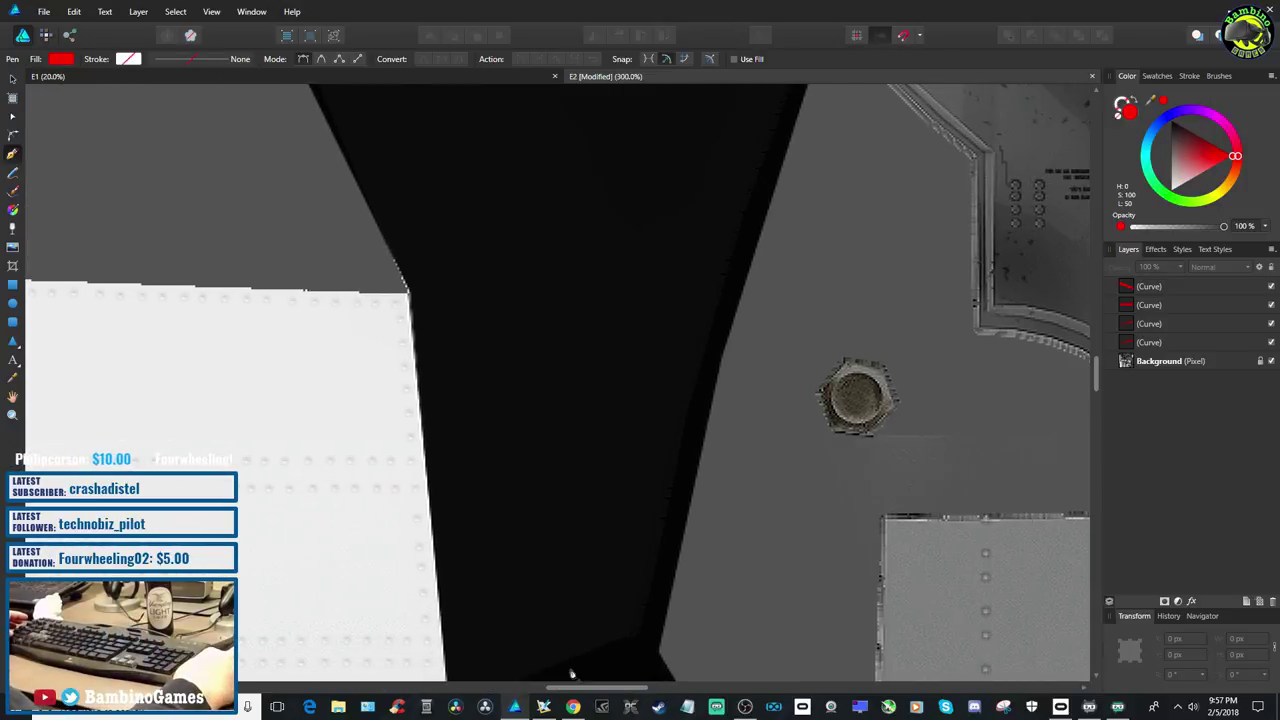
{"action": "scroll", "coordinate": [606, 549], "scroll_direction": "down", "scroll_amount": 3}
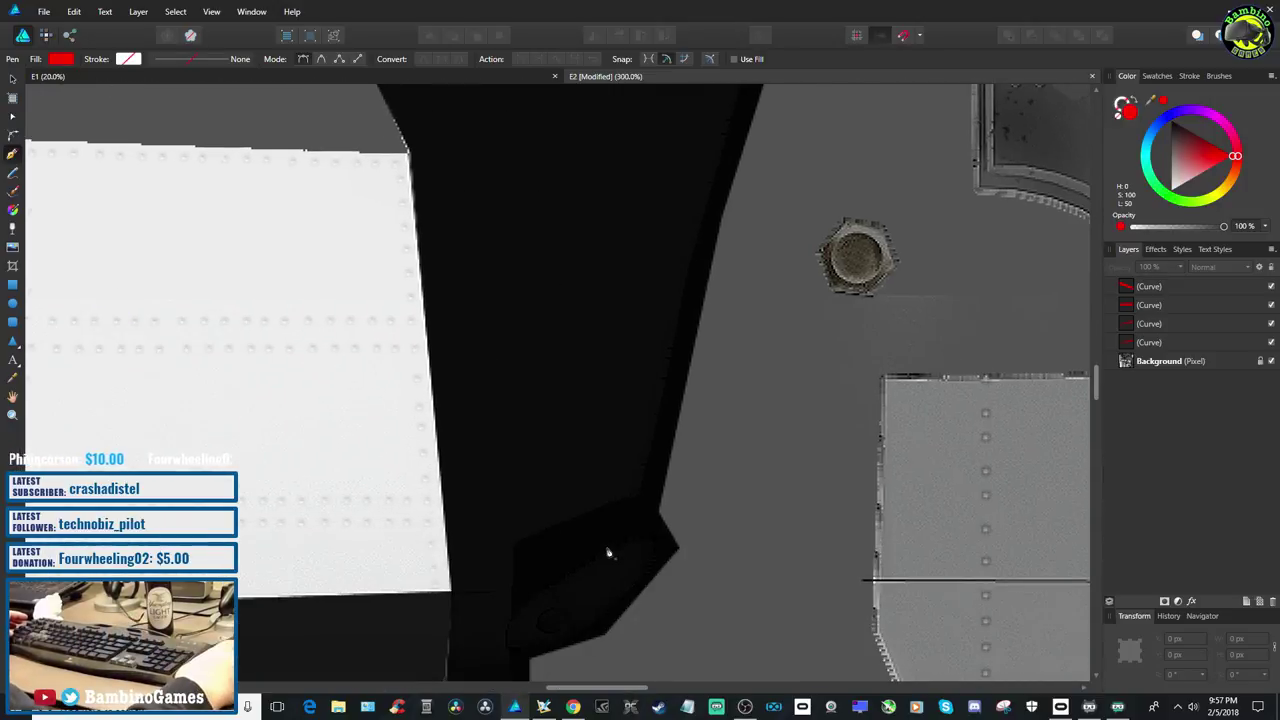
{"action": "left_click", "coordinate": [408, 153]}
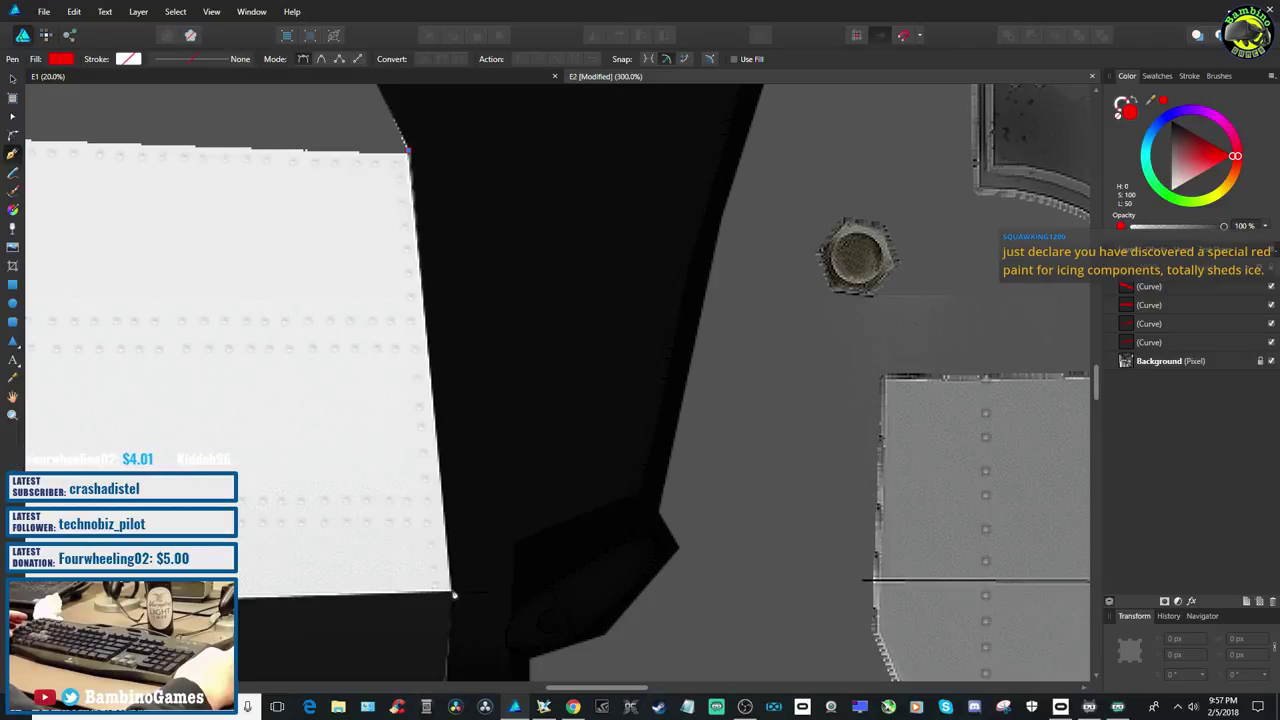
{"action": "left_click", "coordinate": [452, 595]}
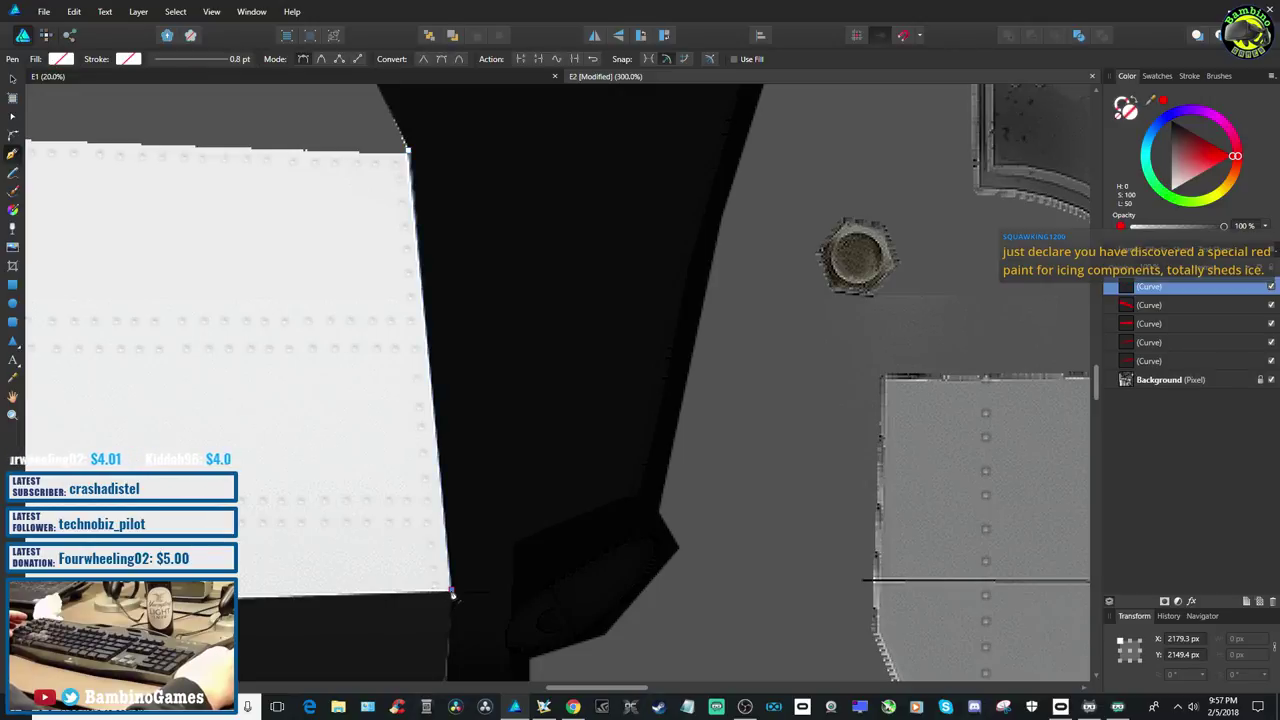
Extend the outline along the grey wing panel's joint and down to the lower winglet half's inner edge
{"action": "scroll", "coordinate": [452, 595], "scroll_direction": "down", "scroll_amount": 10}
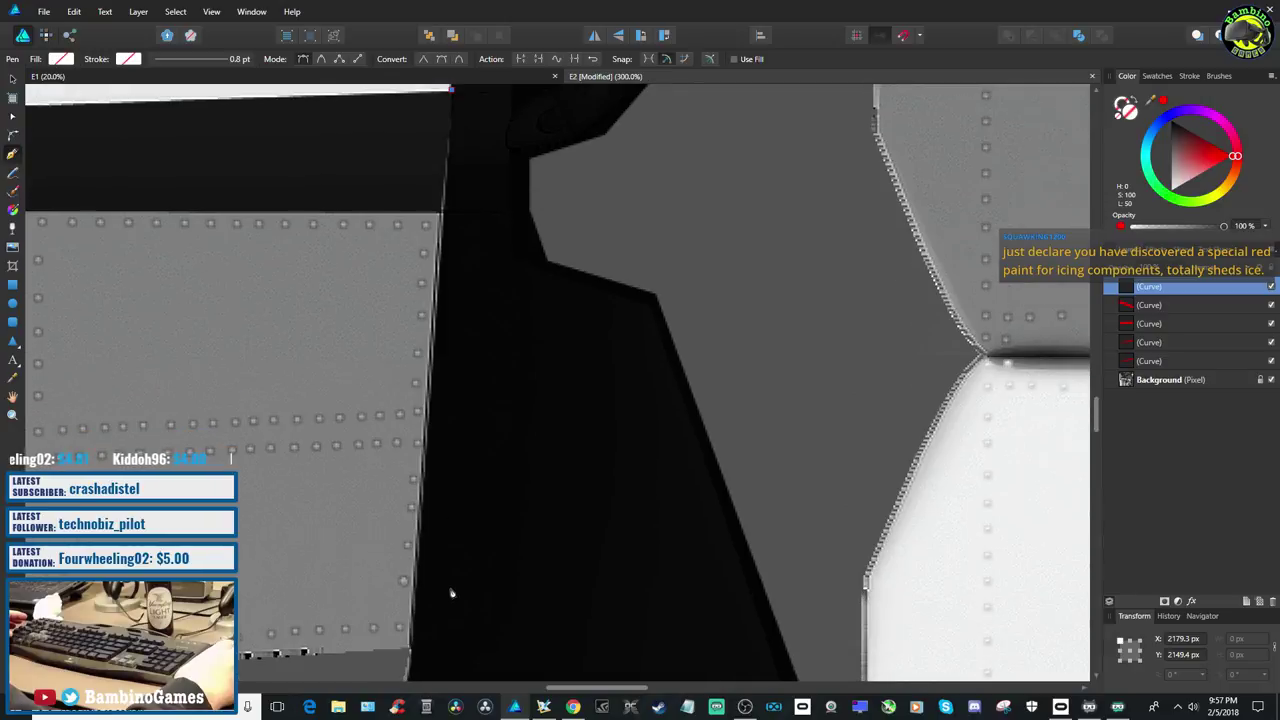
{"action": "scroll", "coordinate": [452, 595], "scroll_direction": "down", "scroll_amount": 5}
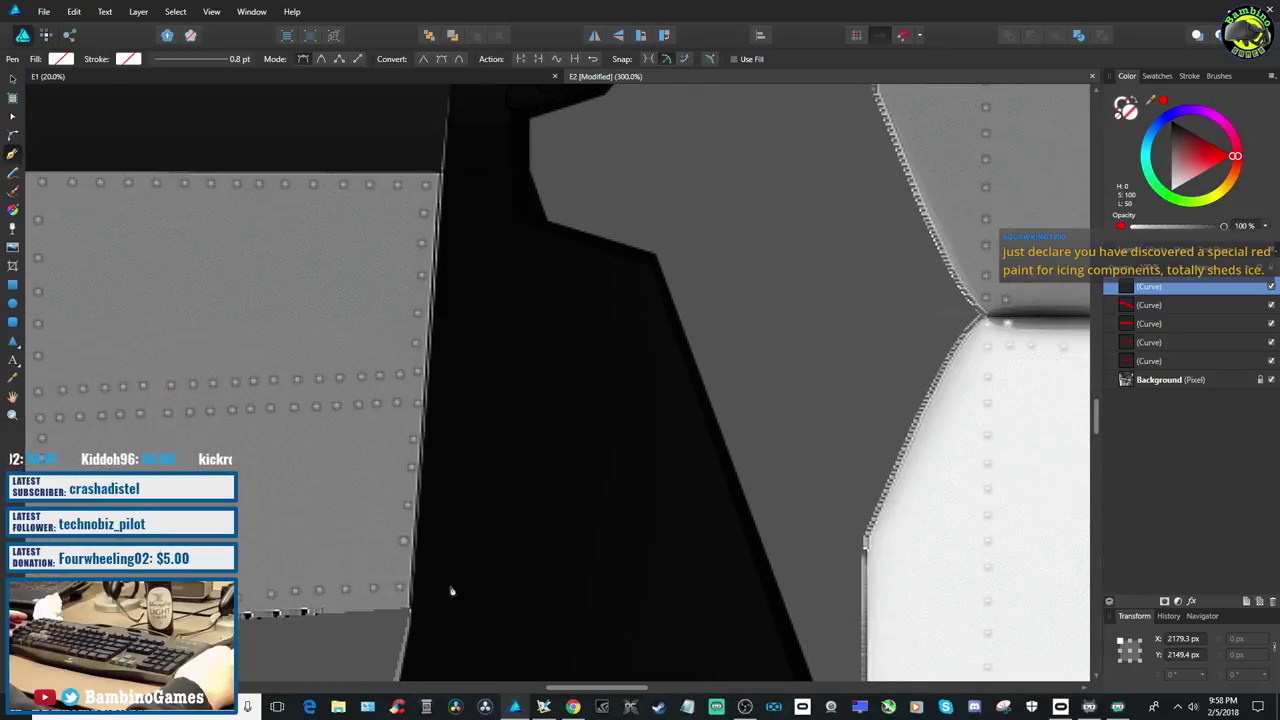
{"action": "left_click", "coordinate": [410, 492]}
{"action": "scroll", "coordinate": [410, 492], "scroll_direction": "up", "scroll_amount": 5}
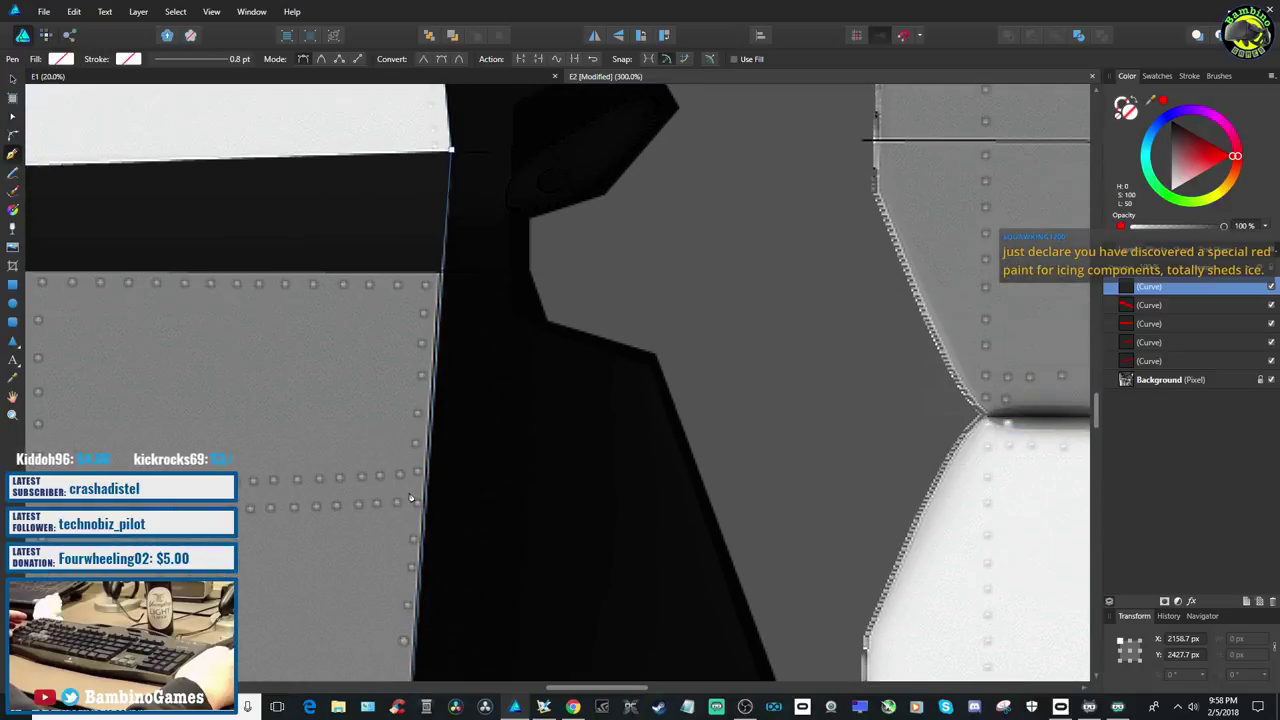
{"action": "scroll", "coordinate": [410, 497], "scroll_direction": "down", "scroll_amount": 6}
{"action": "scroll", "coordinate": [410, 497], "scroll_direction": "down", "scroll_amount": 3}
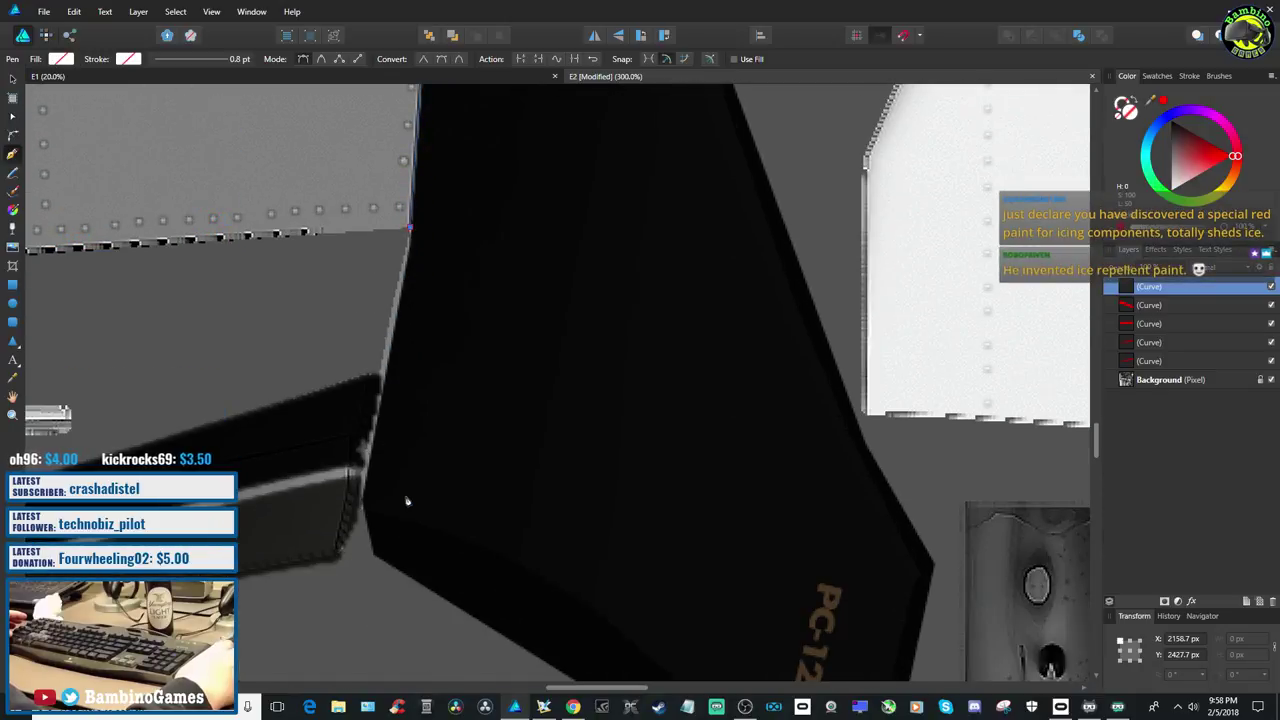
{"action": "left_click", "coordinate": [363, 503]}
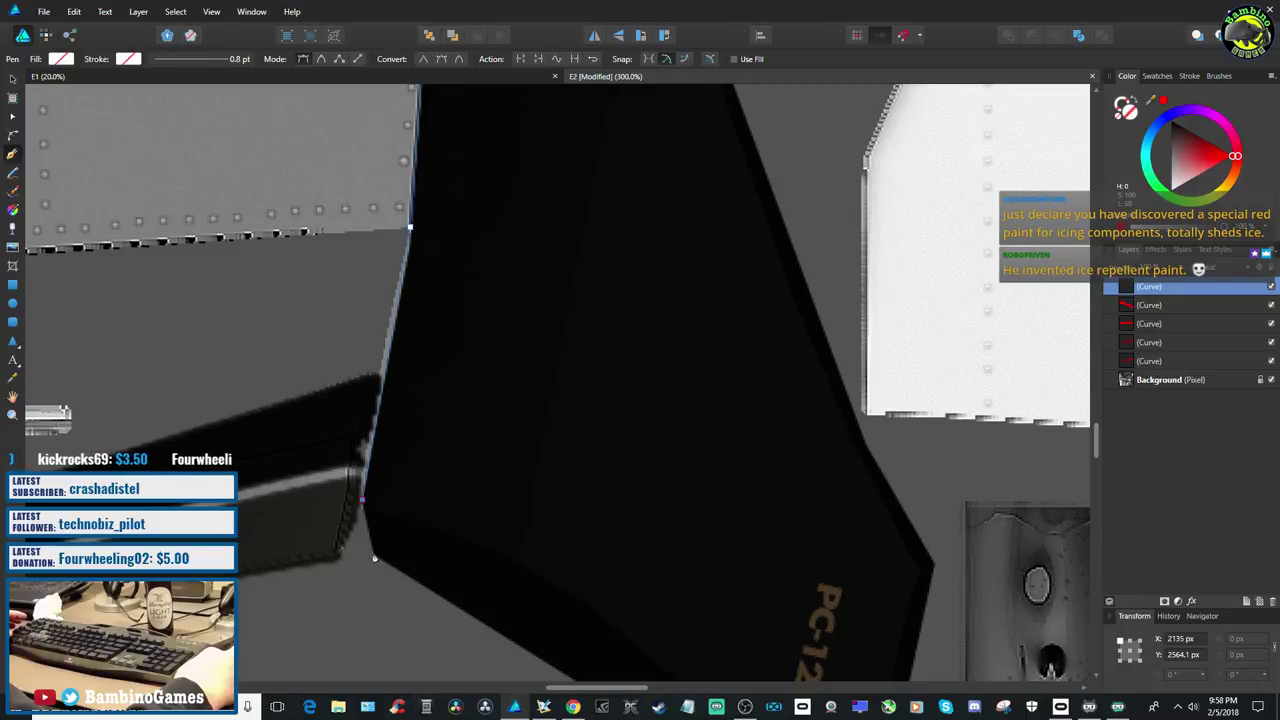
Redo the inner corner point just outside the black area and trace the outline around the lower winglet half's tip
{"action": "scroll", "coordinate": [373, 555], "scroll_direction": "down", "scroll_amount": 7}
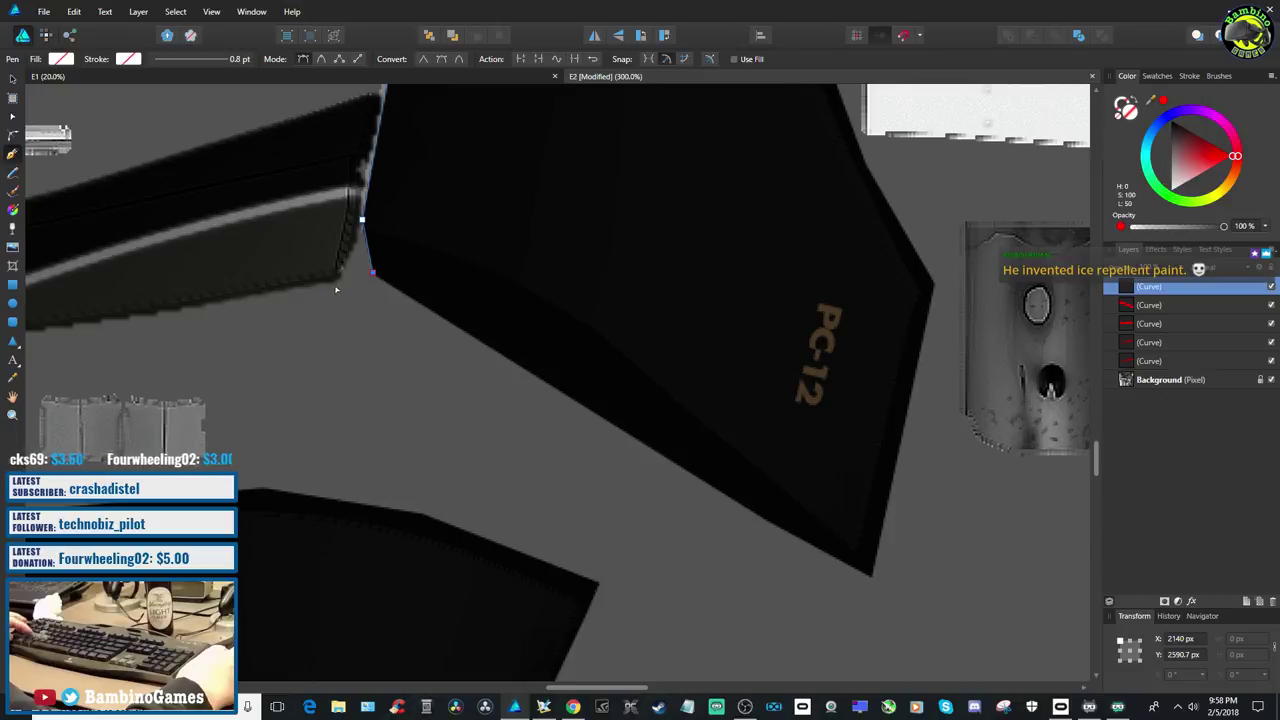
{"action": "key", "text": "ctrl+z"}
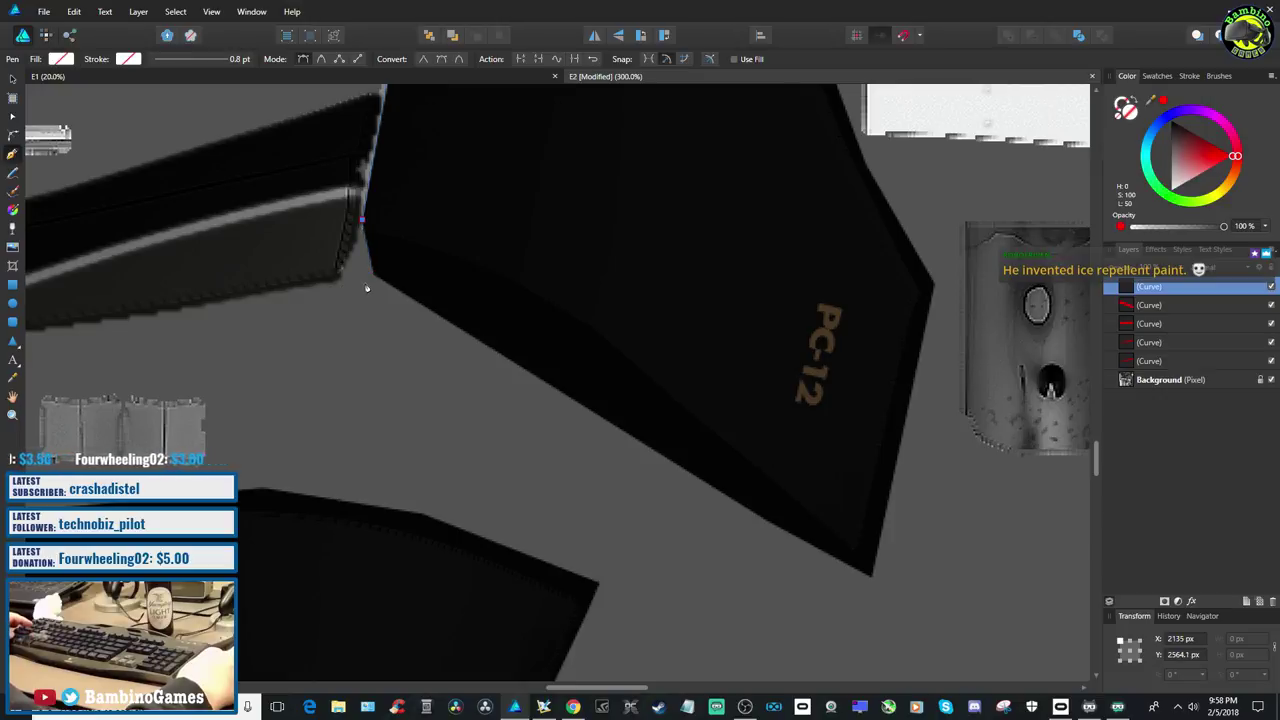
{"action": "left_click", "coordinate": [370, 285]}
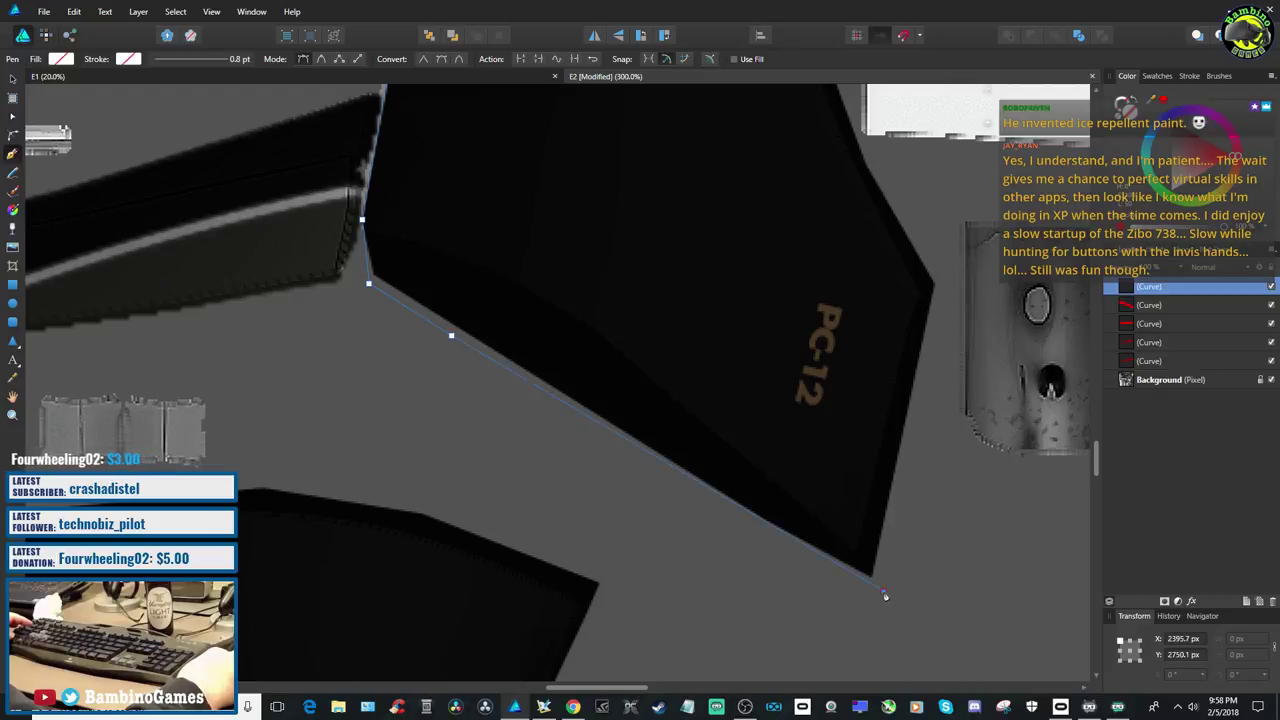
{"action": "left_click", "coordinate": [947, 284]}
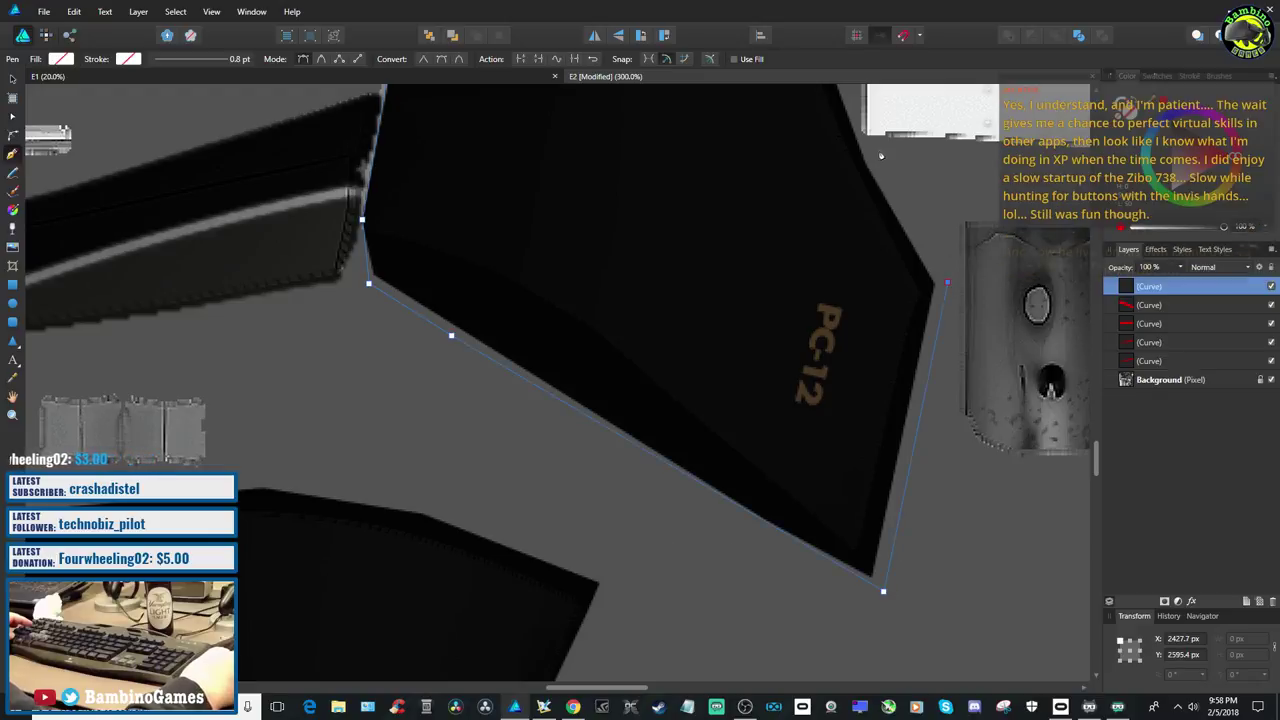
Trace the outline up the lower winglet half's outer edge and around the notch below the central bulge, just outside the black
{"action": "scroll", "coordinate": [866, 149], "scroll_direction": "up", "scroll_amount": 10}
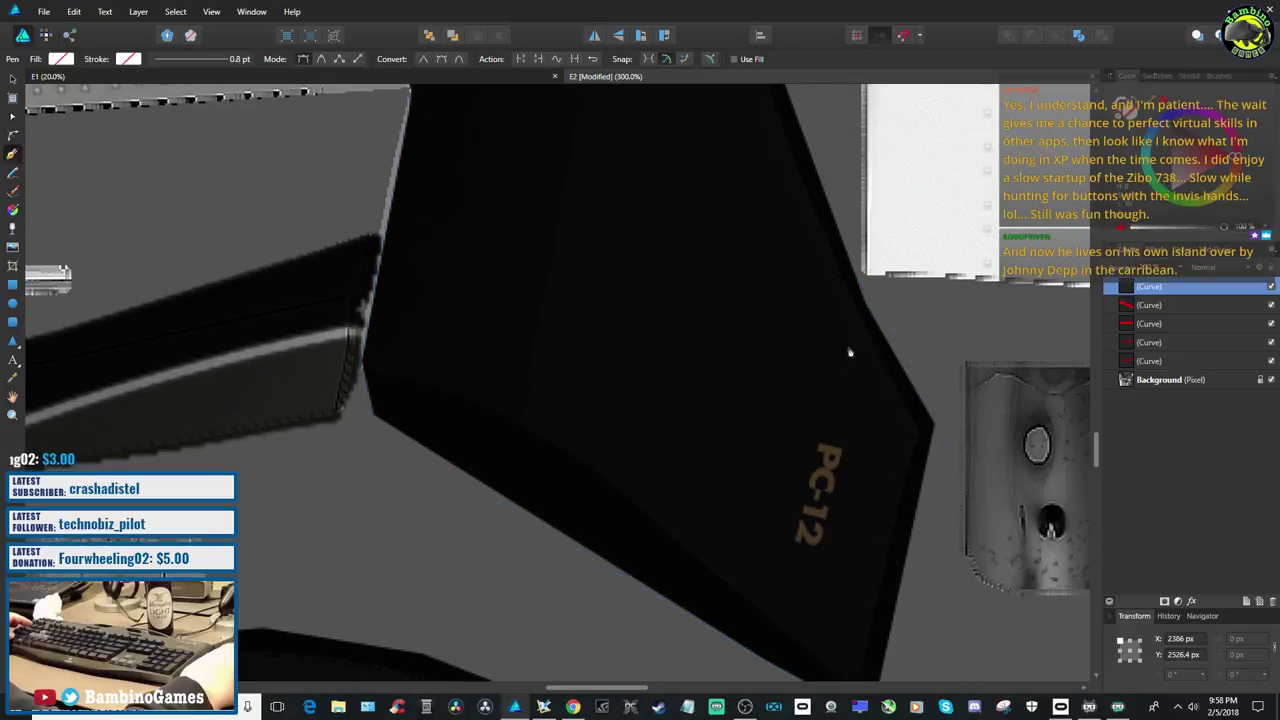
{"action": "left_click", "coordinate": [707, 151]}
{"action": "scroll", "coordinate": [706, 160], "scroll_direction": "up", "scroll_amount": 4}
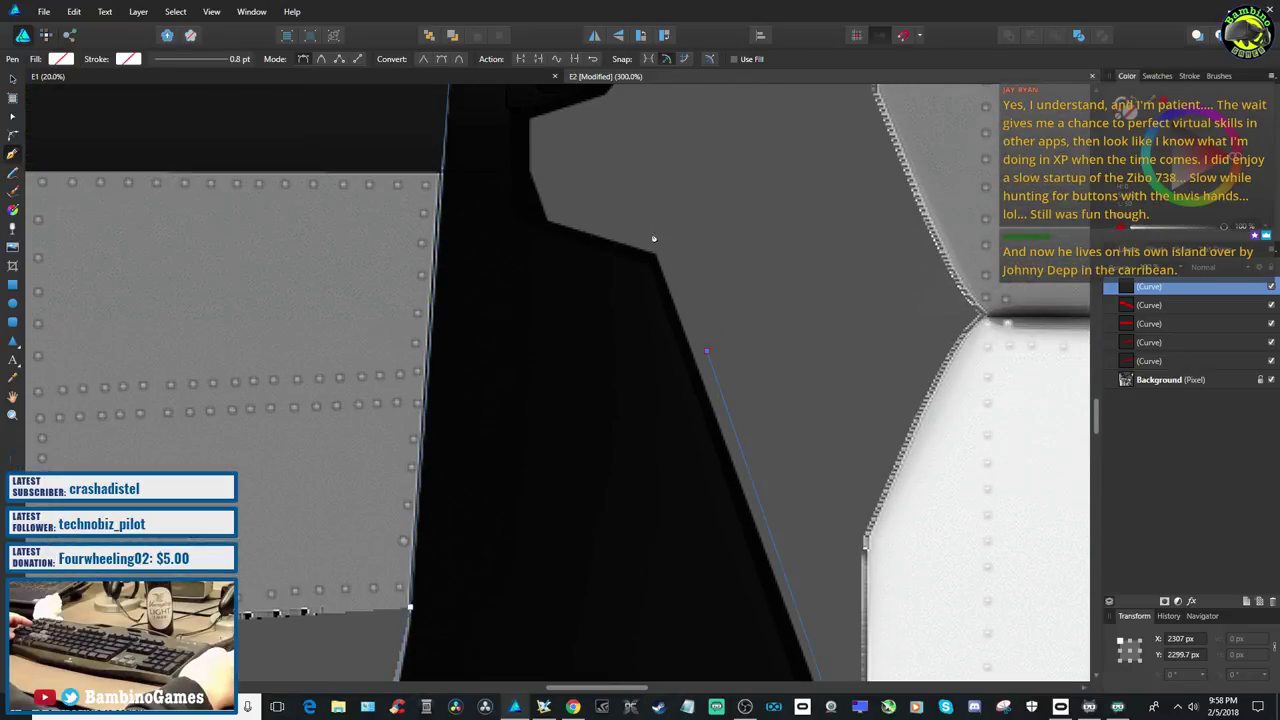
{"action": "left_click", "coordinate": [577, 213]}
{"action": "scroll", "coordinate": [544, 152], "scroll_direction": "up", "scroll_amount": 3}
{"action": "left_click", "coordinate": [542, 265]}
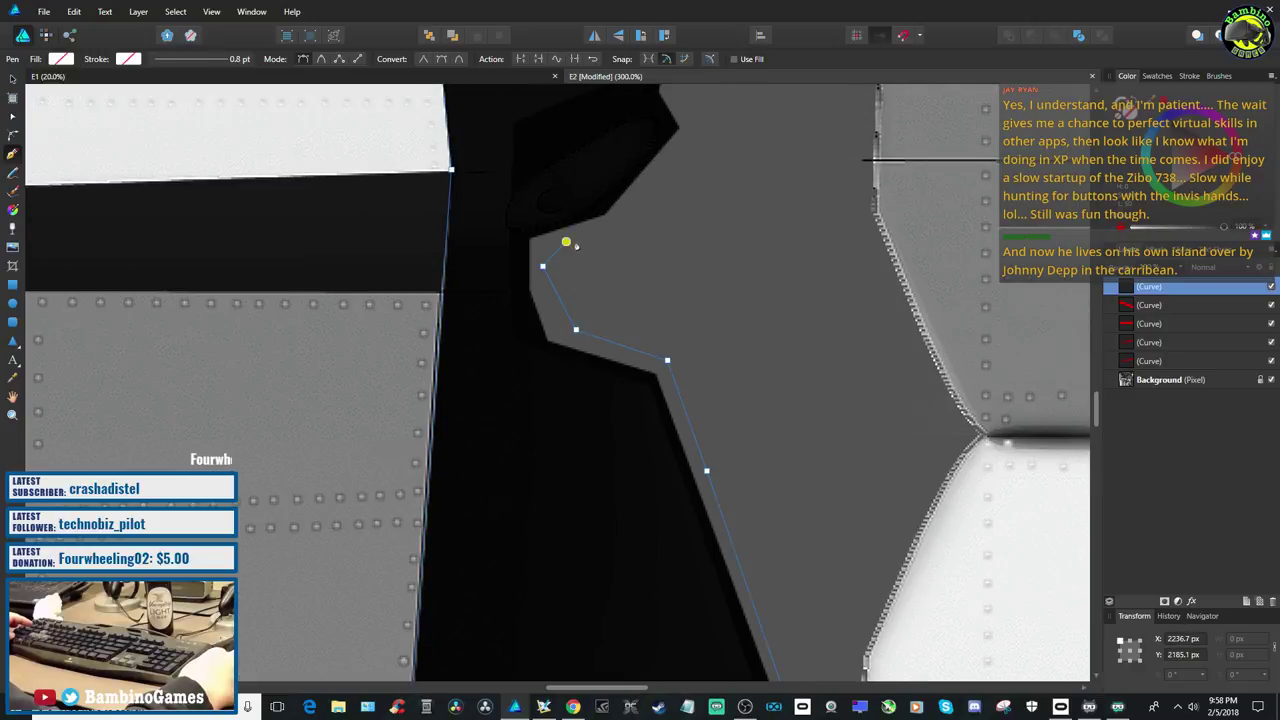
{"action": "left_click", "coordinate": [566, 241]}
Carry the outline around the central bulge and up the outer edge of the upper winglet half
{"action": "scroll", "coordinate": [600, 240], "scroll_direction": "up", "scroll_amount": 4}
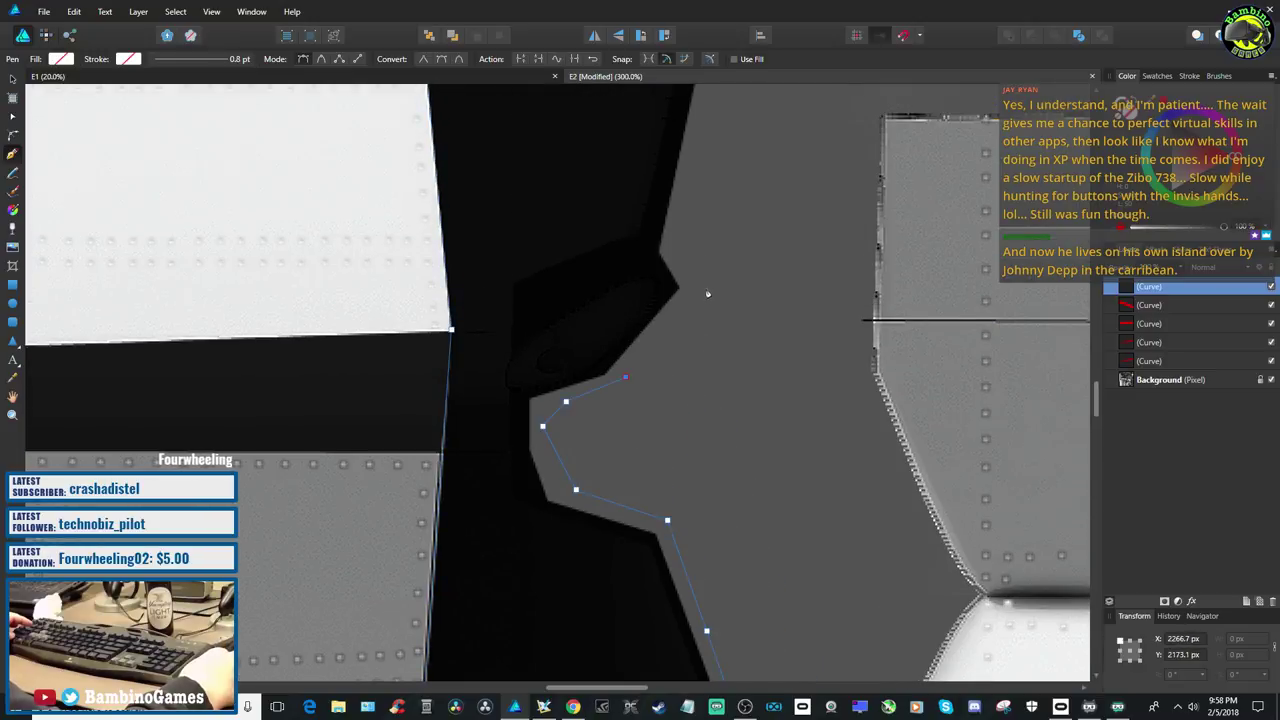
{"action": "left_click", "coordinate": [679, 237]}
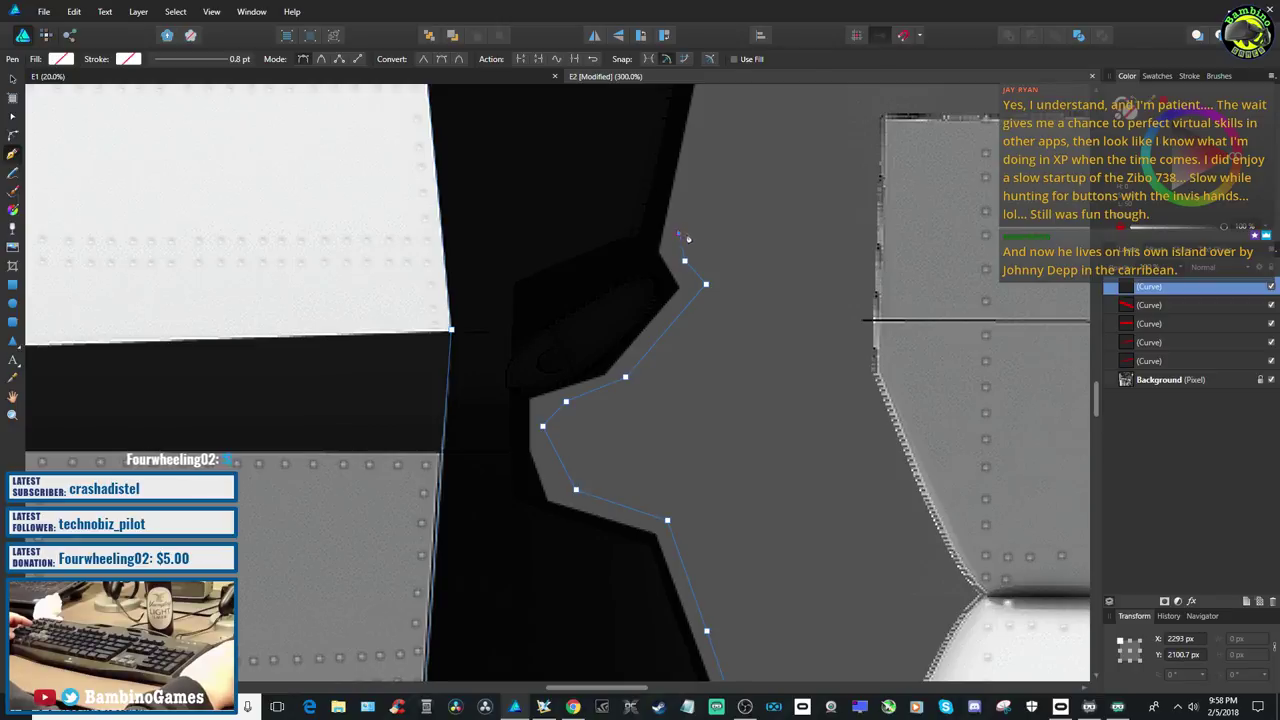
{"action": "scroll", "coordinate": [700, 250], "scroll_direction": "up", "scroll_amount": 8}
{"action": "left_click", "coordinate": [748, 284]}
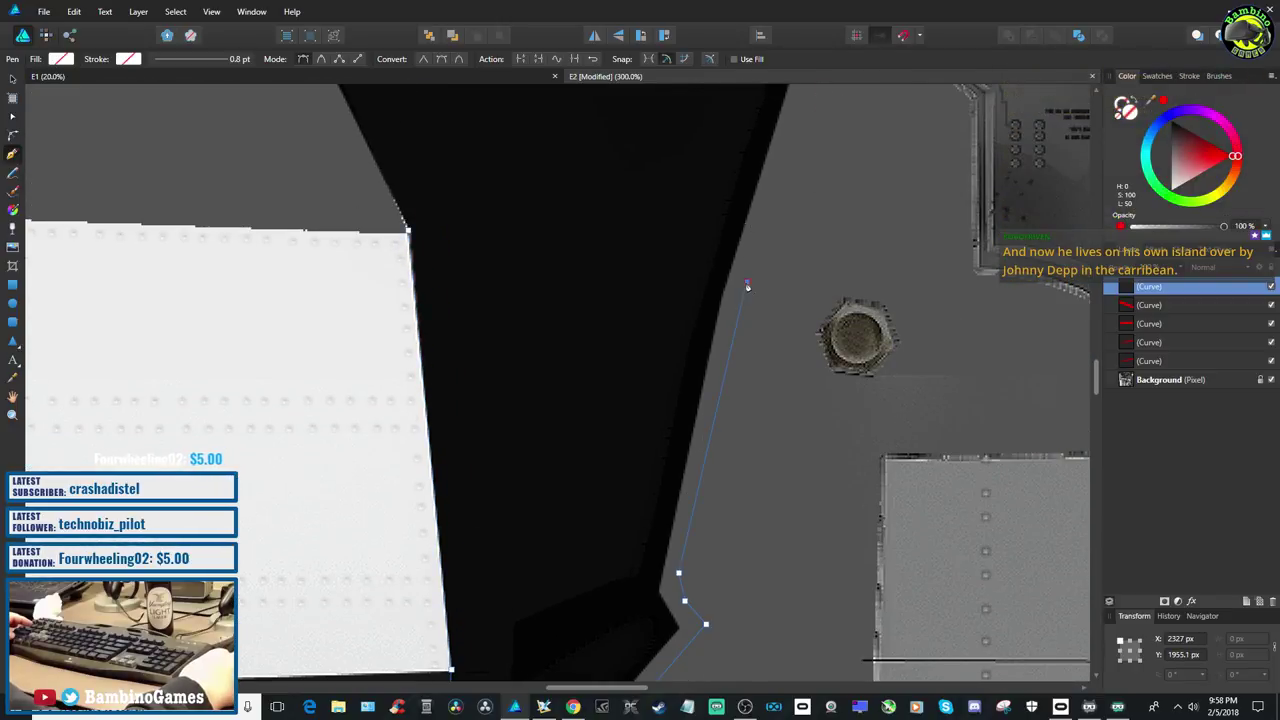
{"action": "scroll", "coordinate": [754, 292], "scroll_direction": "up", "scroll_amount": 6}
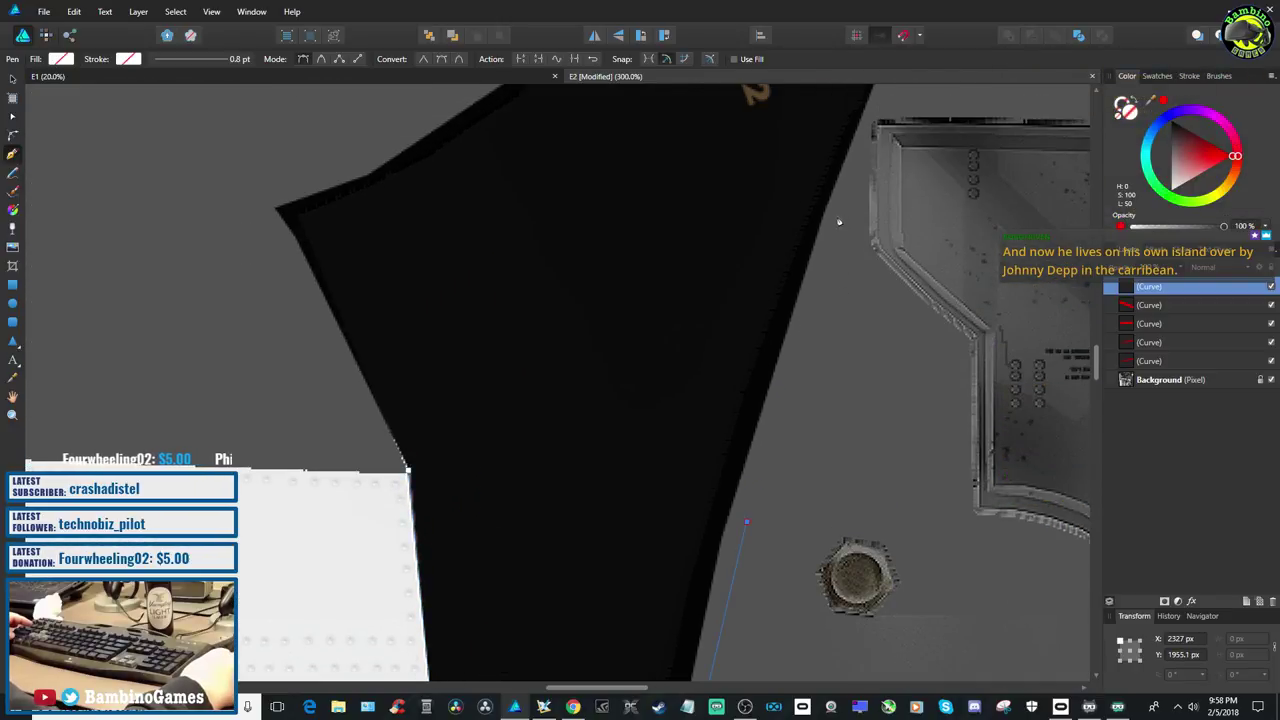
{"action": "left_click", "coordinate": [836, 217]}
{"action": "scroll", "coordinate": [856, 215], "scroll_direction": "up", "scroll_amount": 2}
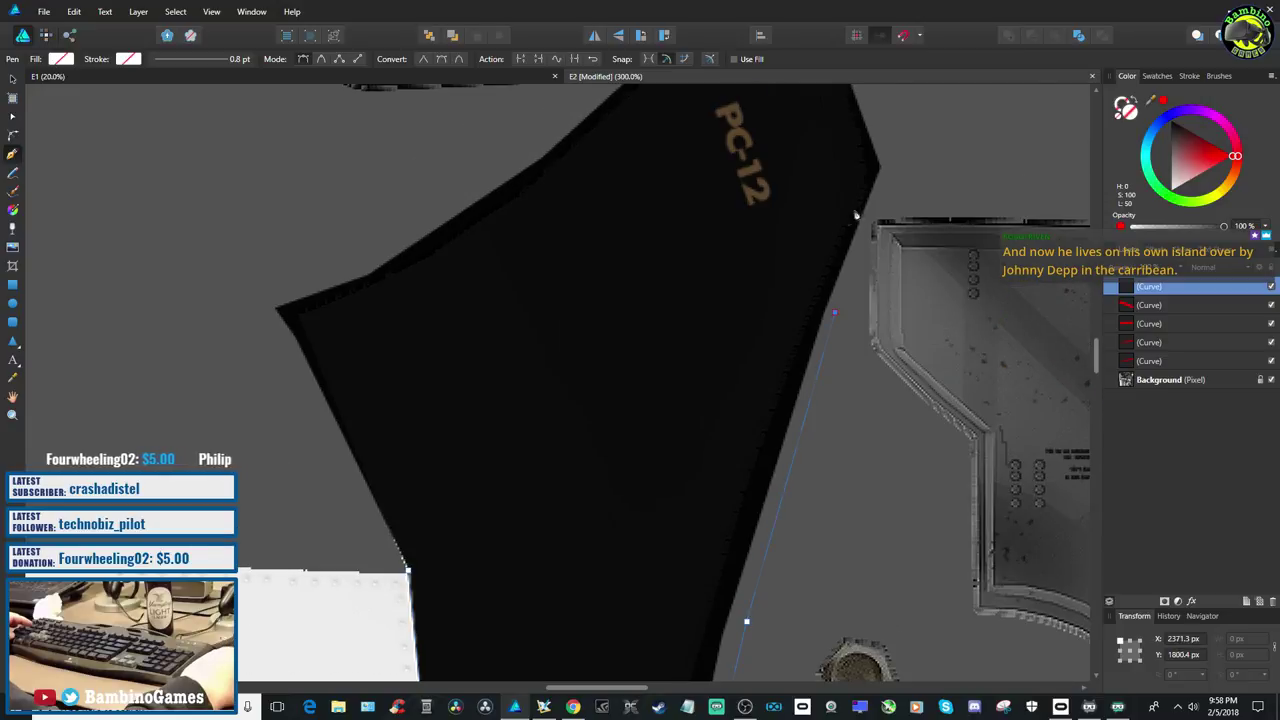
Replace the misplaced point near the upper PC-12 lettering and trace the outline around the upper winglet half's outer corners
{"action": "left_click", "coordinate": [887, 170]}
{"action": "key", "text": "ctrl+z"}
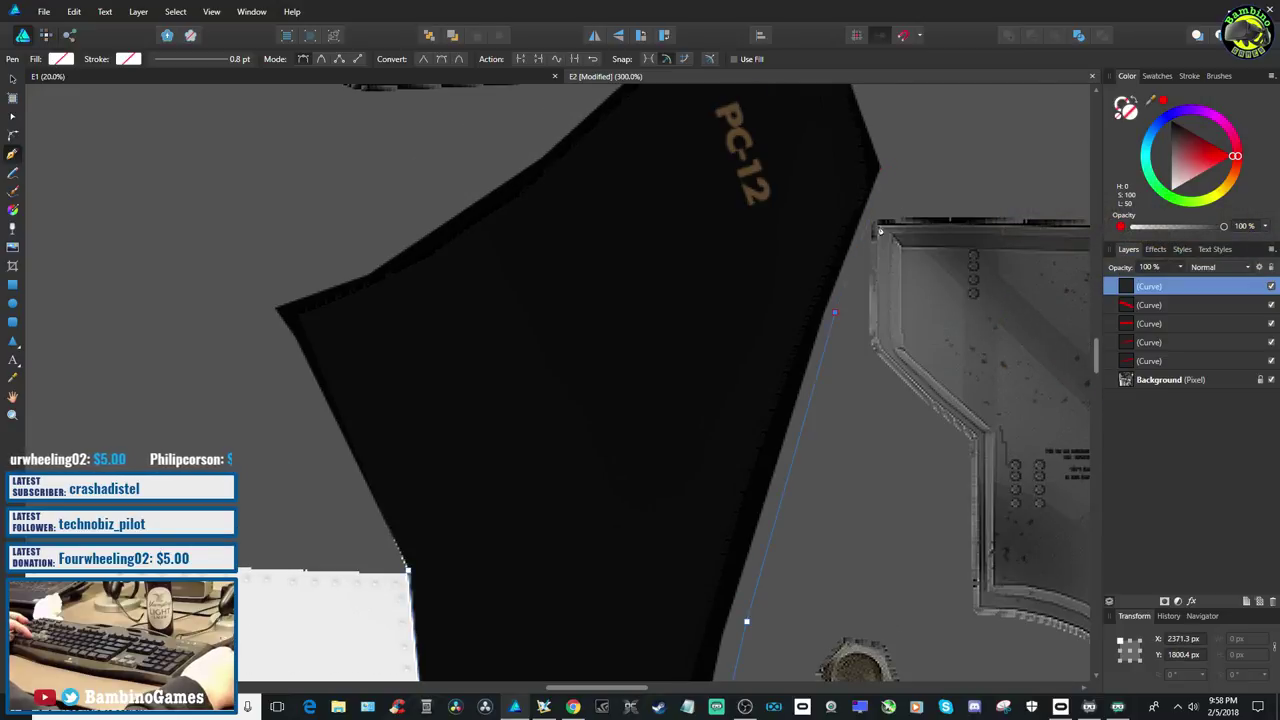
{"action": "left_click", "coordinate": [893, 159]}
{"action": "scroll", "coordinate": [890, 165], "scroll_direction": "up", "scroll_amount": 3}
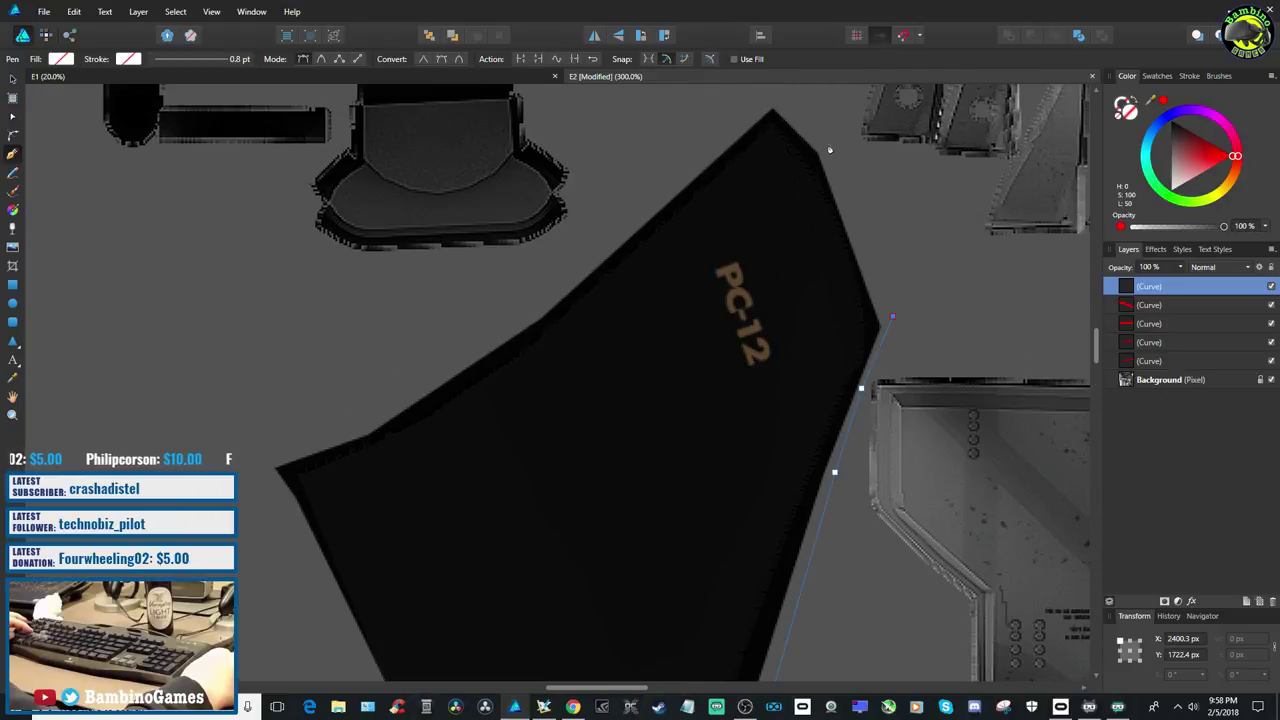
{"action": "scroll", "coordinate": [820, 160], "scroll_direction": "up", "scroll_amount": 2}
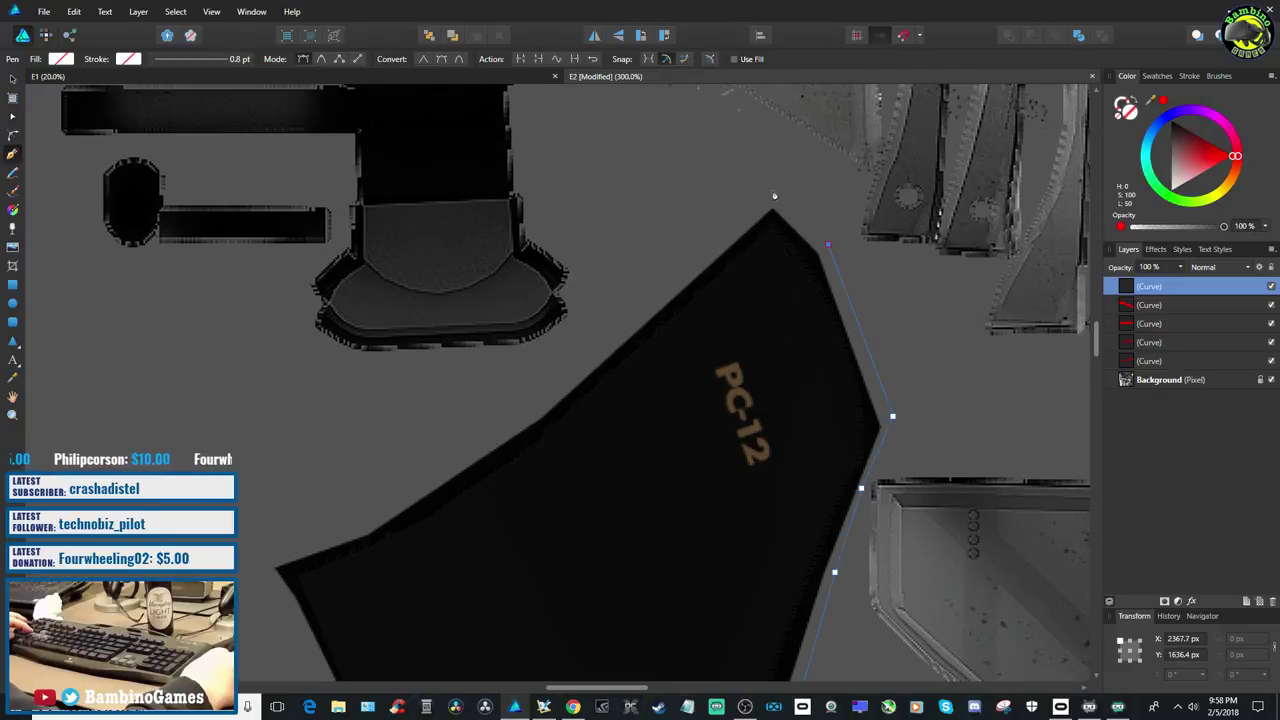
Trace the outline from the upper winglet tip along its long curved edge to the pointed inner corner
{"action": "left_click", "coordinate": [562, 384]}
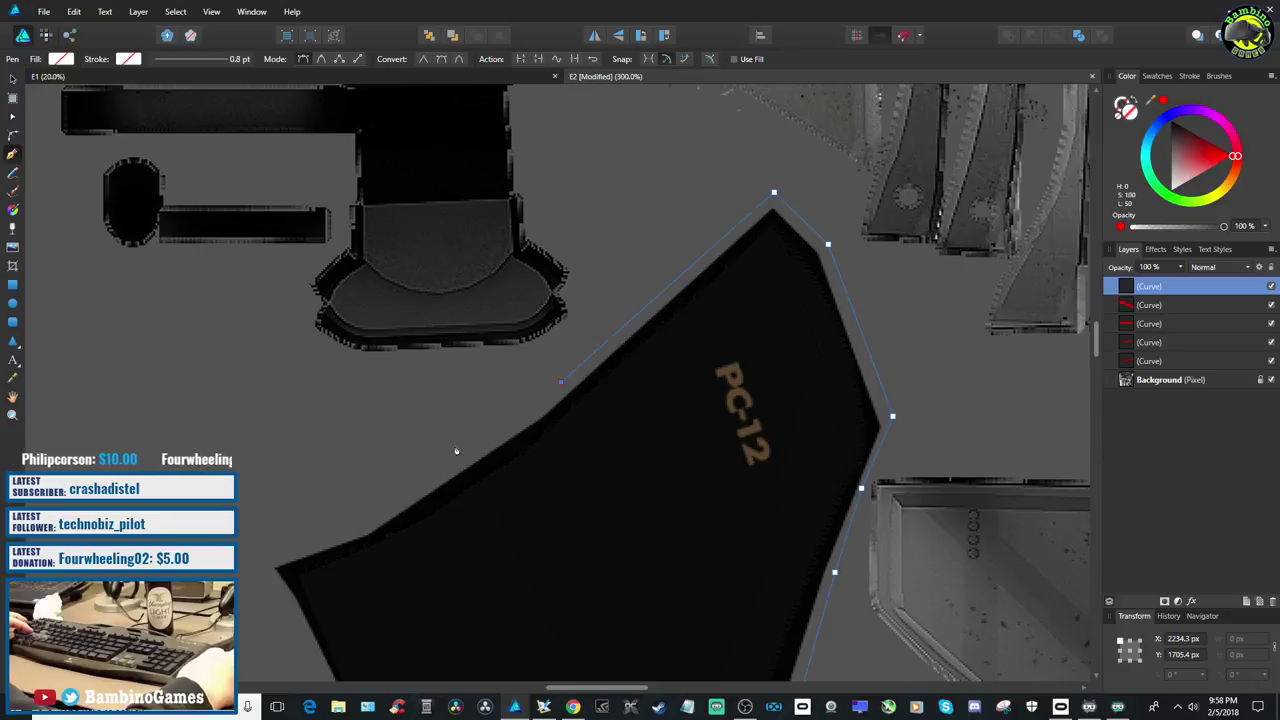
{"action": "left_click", "coordinate": [460, 459]}
{"action": "left_click", "coordinate": [349, 533]}
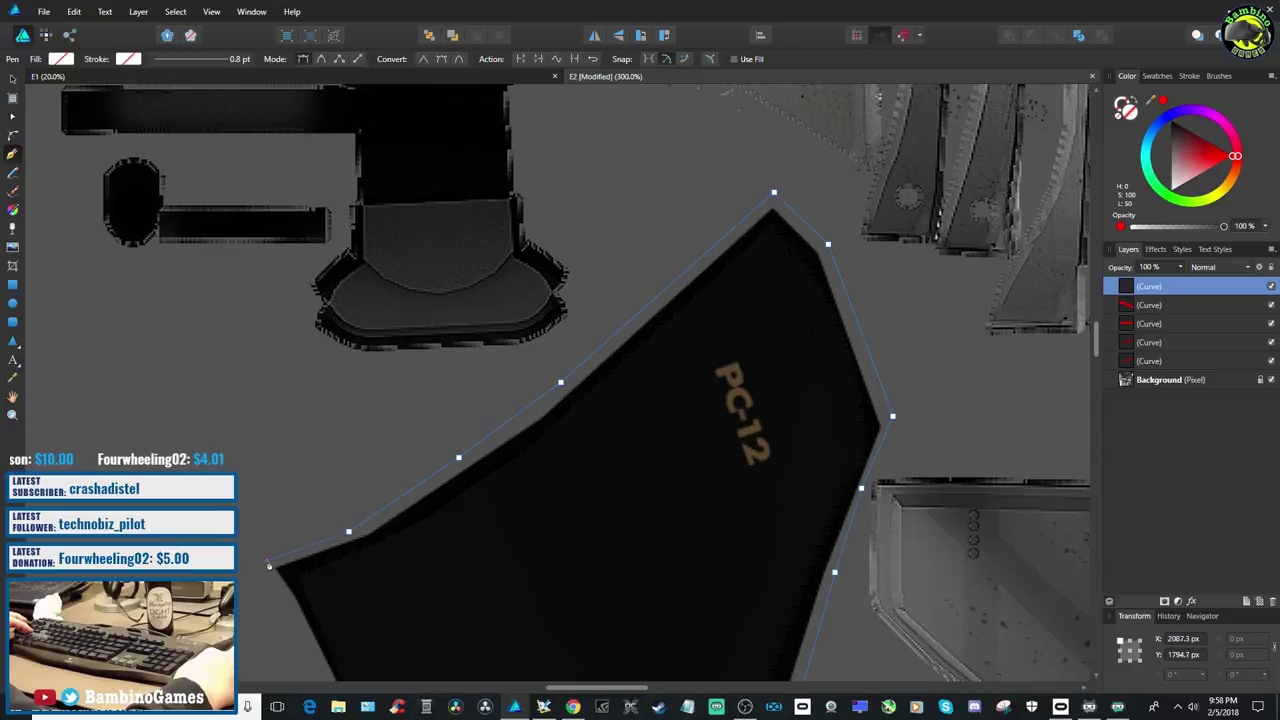
{"action": "left_click", "coordinate": [268, 561]}
Close the winglet outline at its starting corner on the white wing panel and fill the shape with the recent red
{"action": "scroll", "coordinate": [275, 545], "scroll_direction": "down", "scroll_amount": 4}
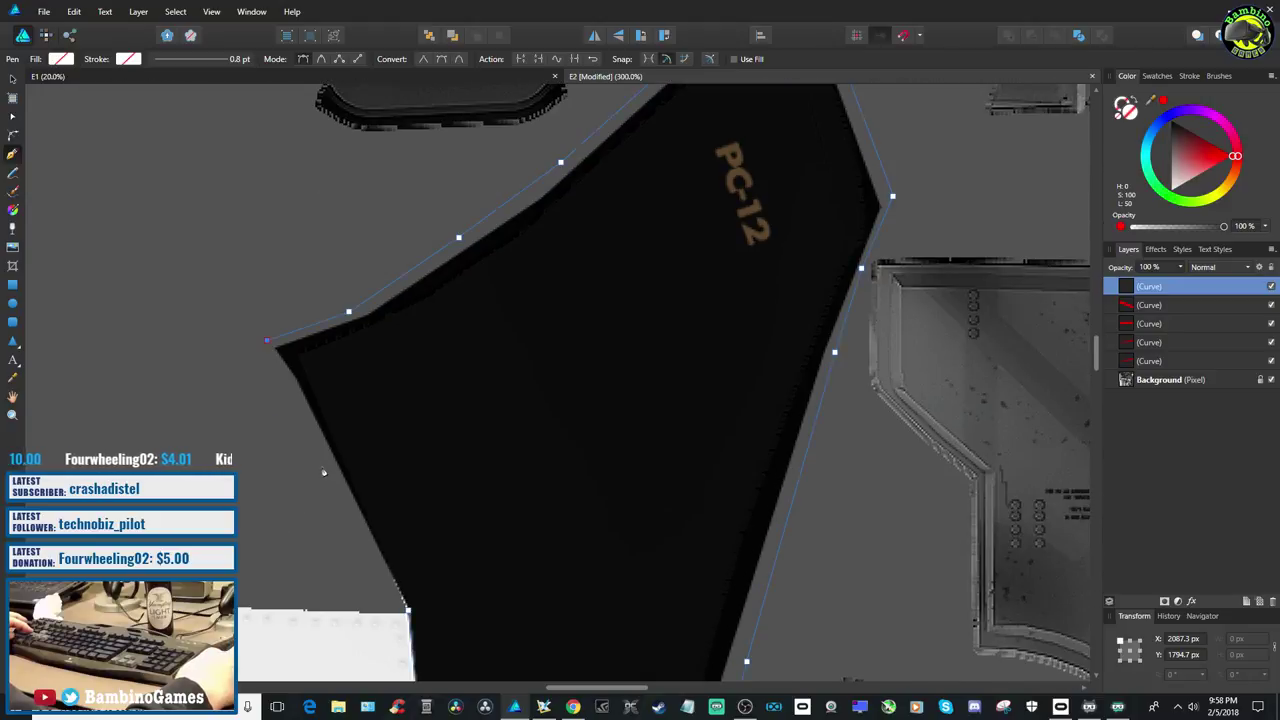
{"action": "left_click", "coordinate": [355, 513]}
{"action": "left_click", "coordinate": [408, 612]}
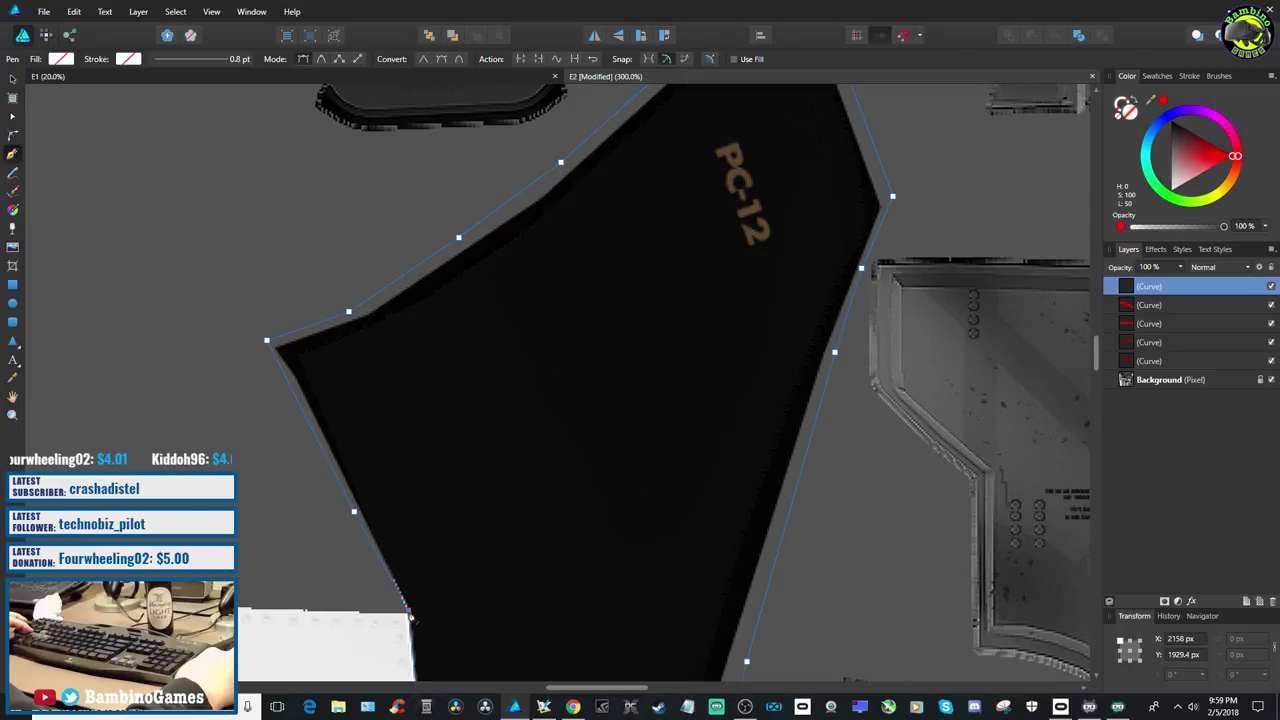
{"action": "left_click", "coordinate": [60, 60]}
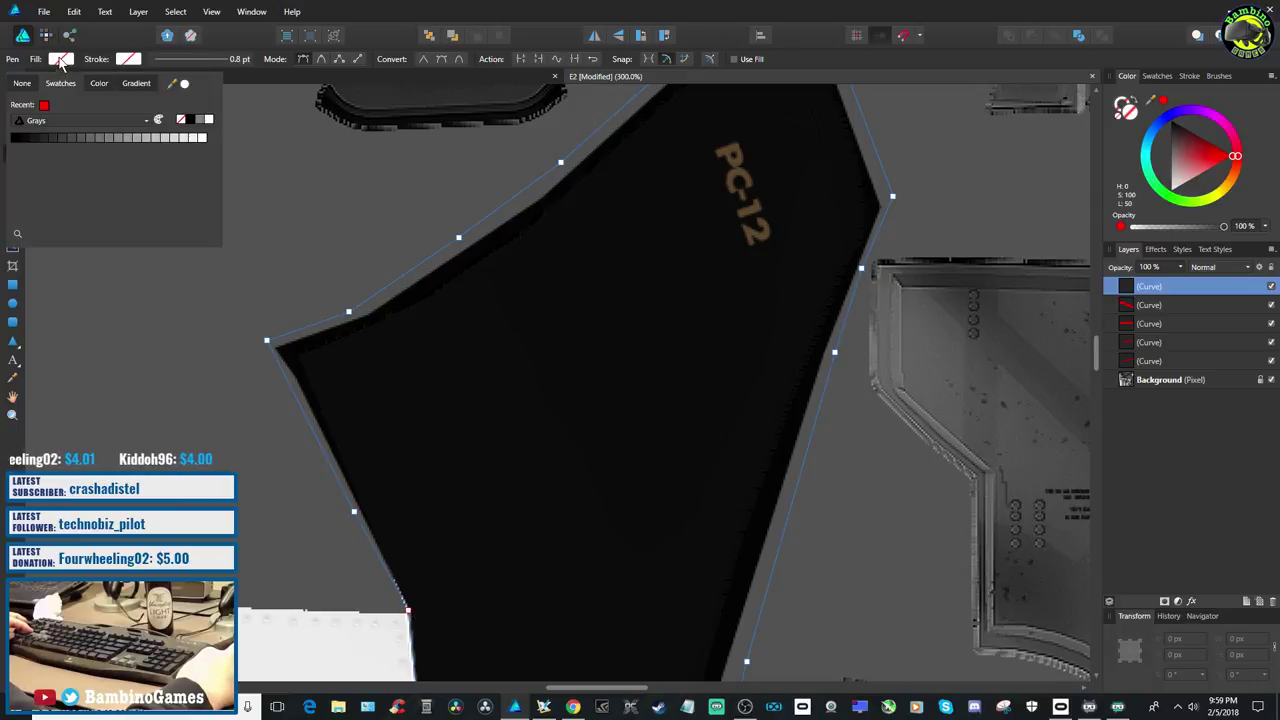
{"action": "left_click", "coordinate": [44, 105]}
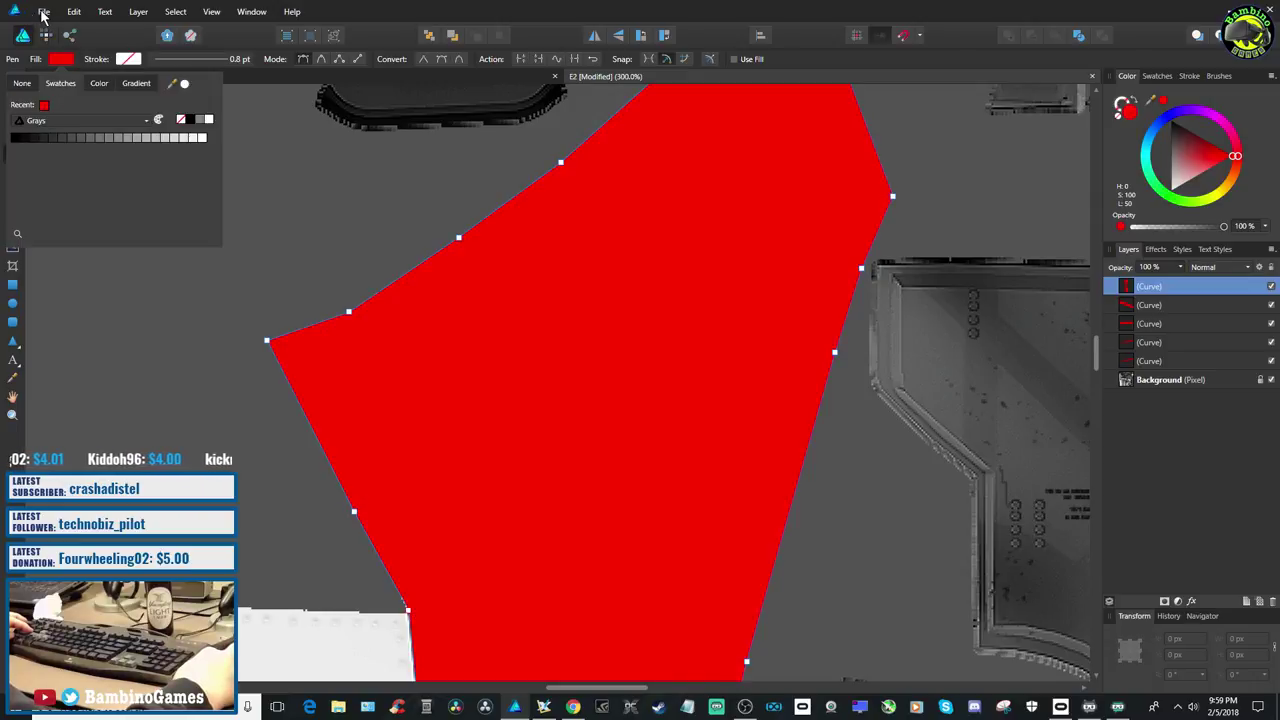
Save the E2 document and export it as a PNG, replacing E2.png in the VR Aviation objects folder
{"action": "left_click", "coordinate": [42, 14]}
{"action": "left_click", "coordinate": [44, 12]}
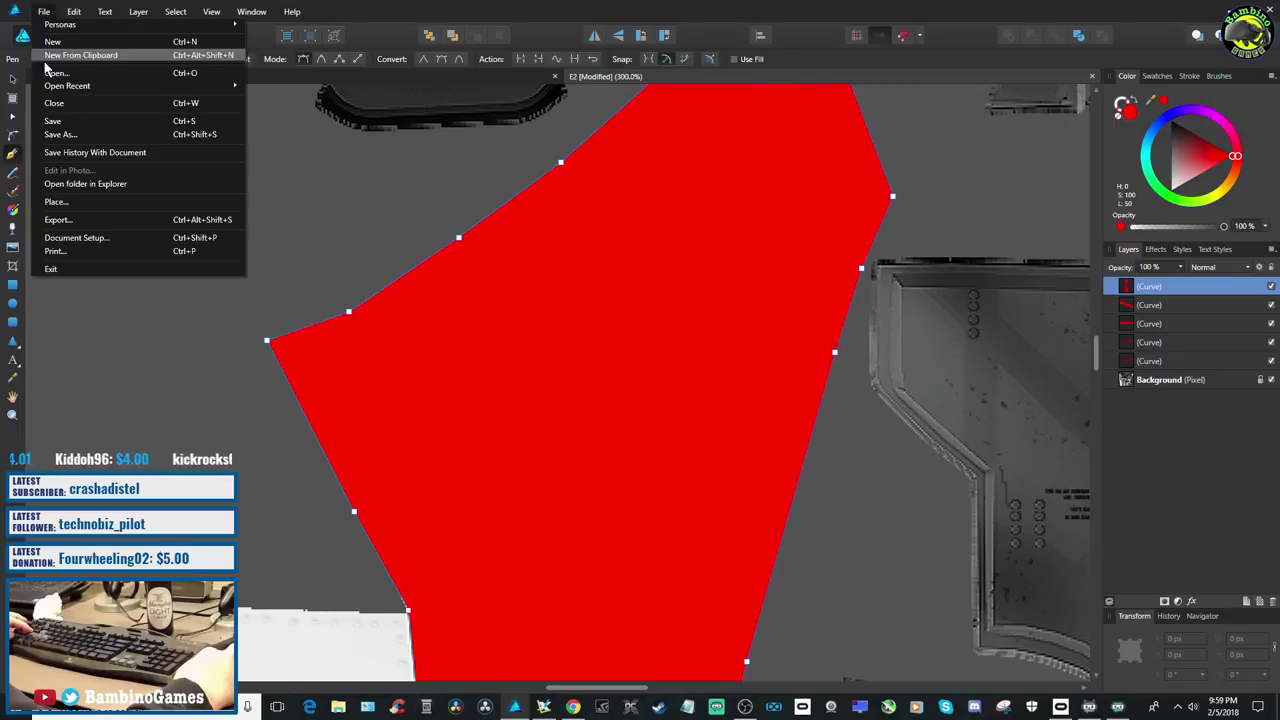
{"action": "left_click", "coordinate": [52, 122]}
{"action": "left_click", "coordinate": [44, 12]}
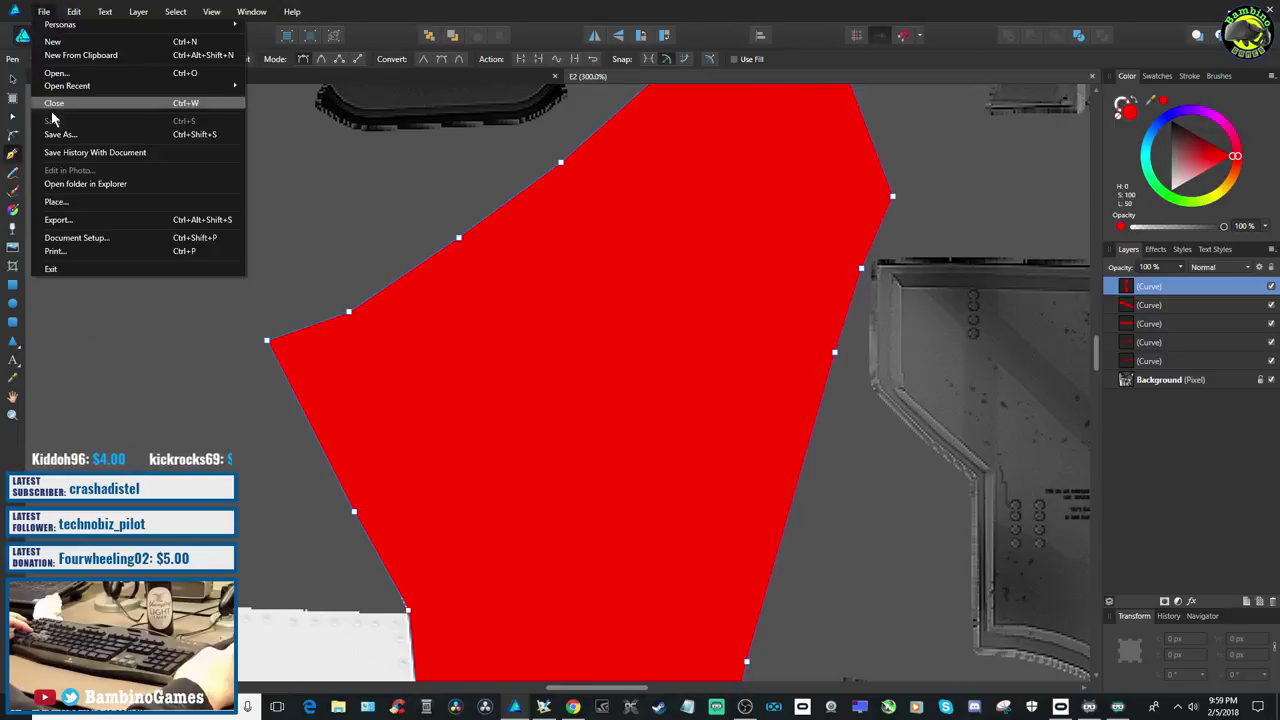
{"action": "left_click", "coordinate": [76, 224]}
{"action": "left_click", "coordinate": [695, 431]}
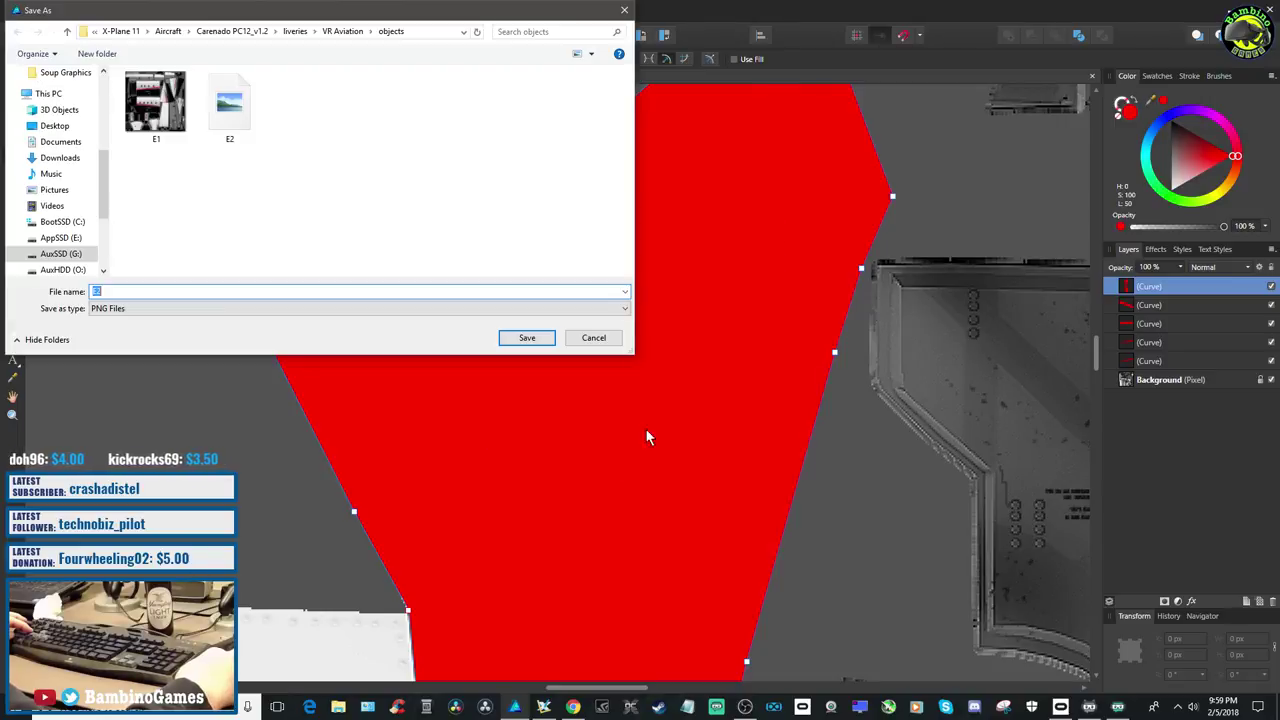
{"action": "left_click", "coordinate": [529, 342]}
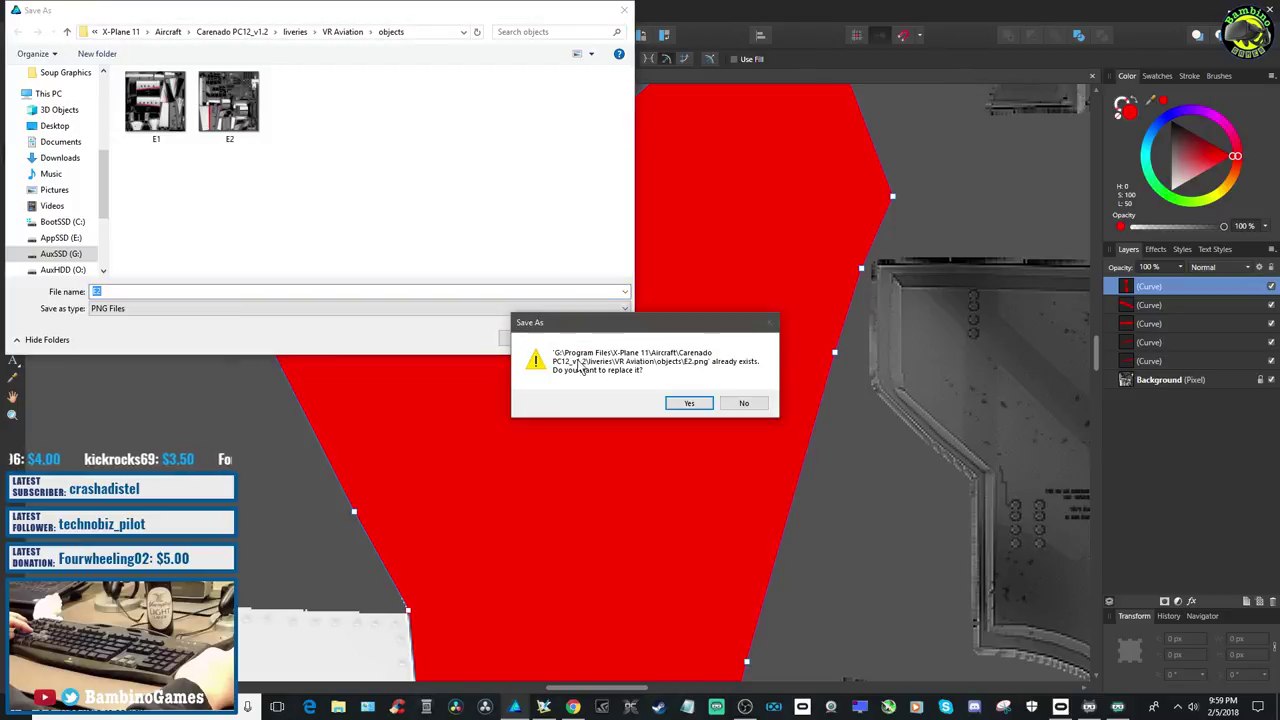
{"action": "left_click", "coordinate": [687, 403]}
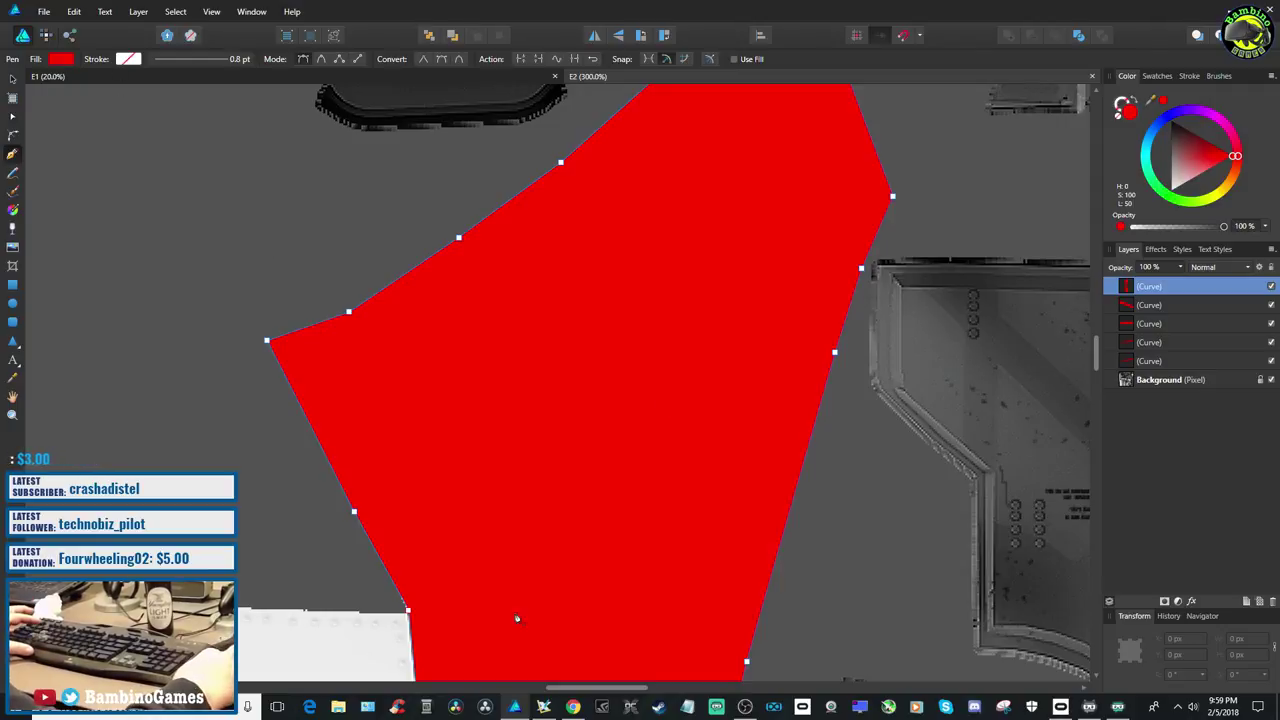
Export the whole E2 document once more with the PNG-24 preset at 4096 px, overwriting E2.png
{"action": "left_click", "coordinate": [44, 11]}
{"action": "left_click", "coordinate": [70, 217]}
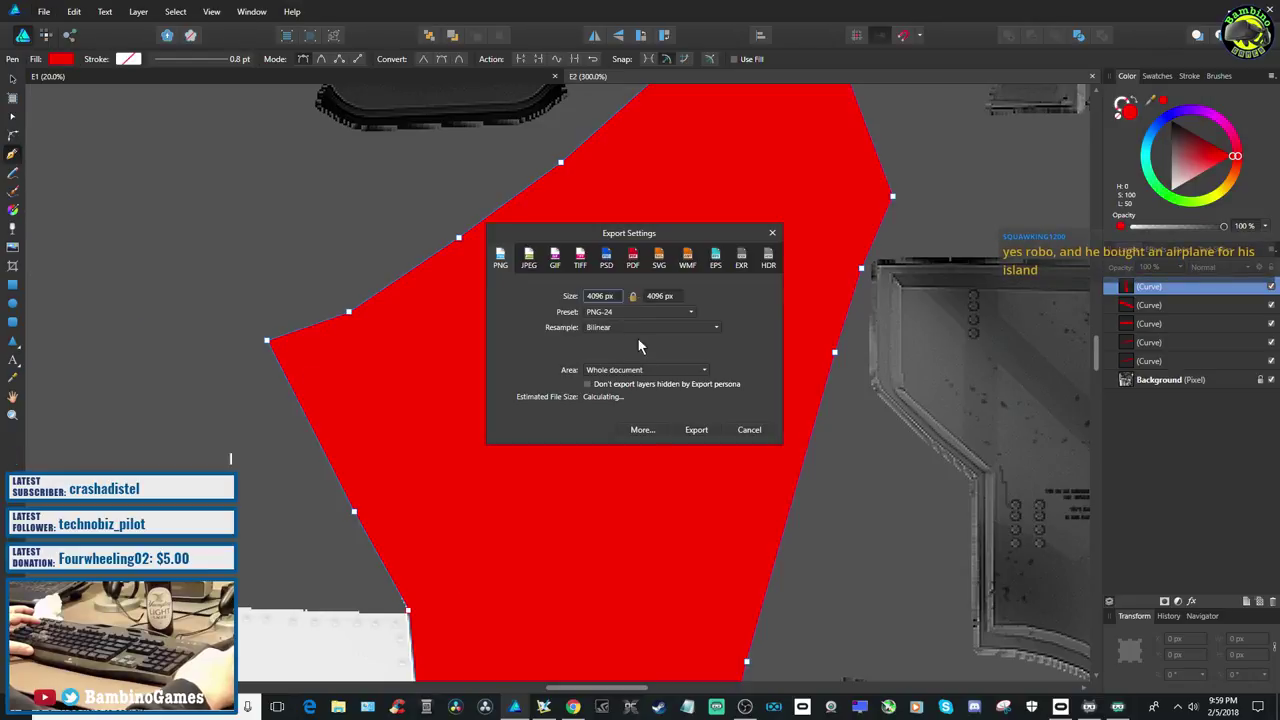
{"action": "left_click", "coordinate": [696, 431]}
{"action": "left_click", "coordinate": [523, 340]}
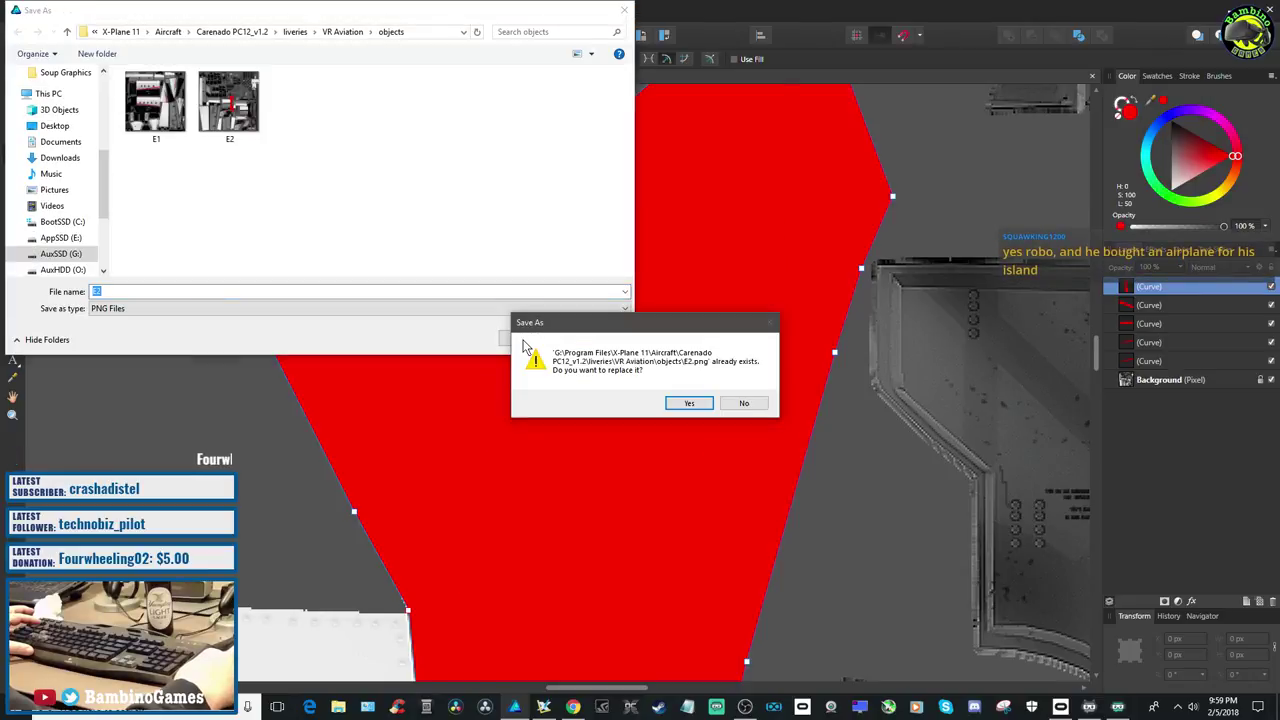
{"action": "left_click", "coordinate": [689, 404]}
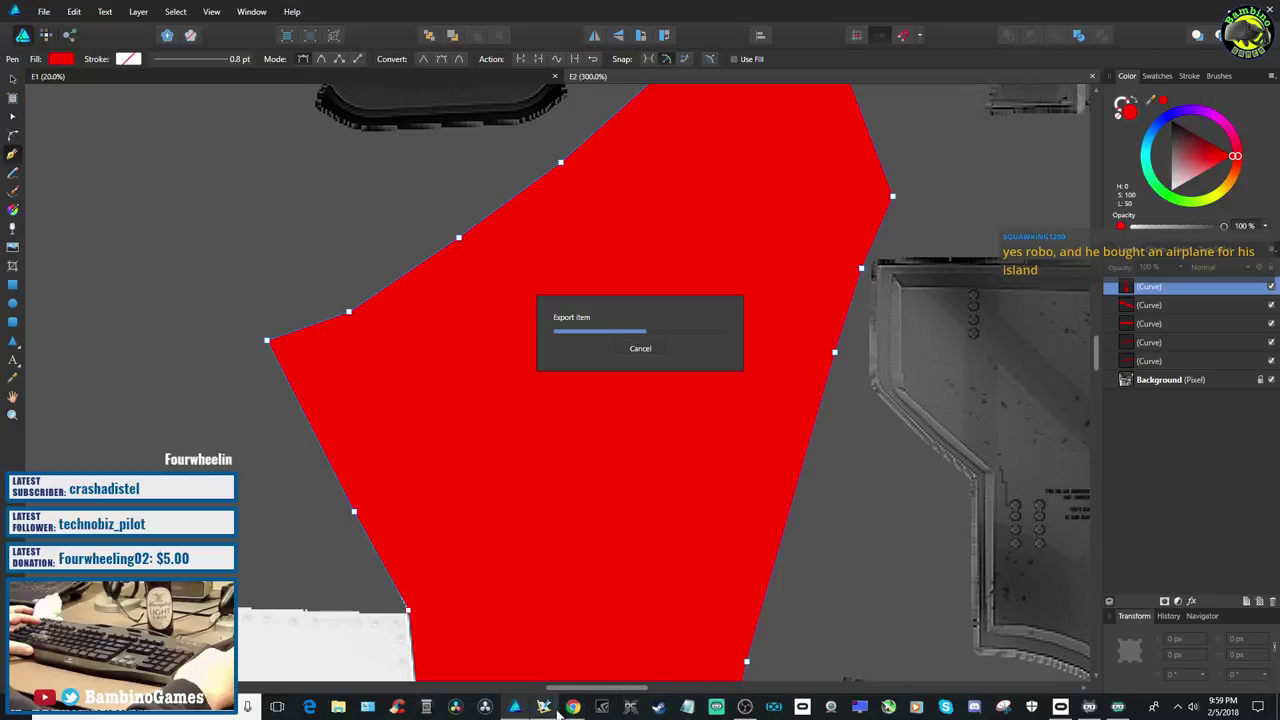
Switch to the X-System aircraft viewer and reload the Car_PC12.acf aircraft with the updated E2 texture
{"action": "left_click", "coordinate": [543, 707]}
{"action": "left_click", "coordinate": [52, 22]}
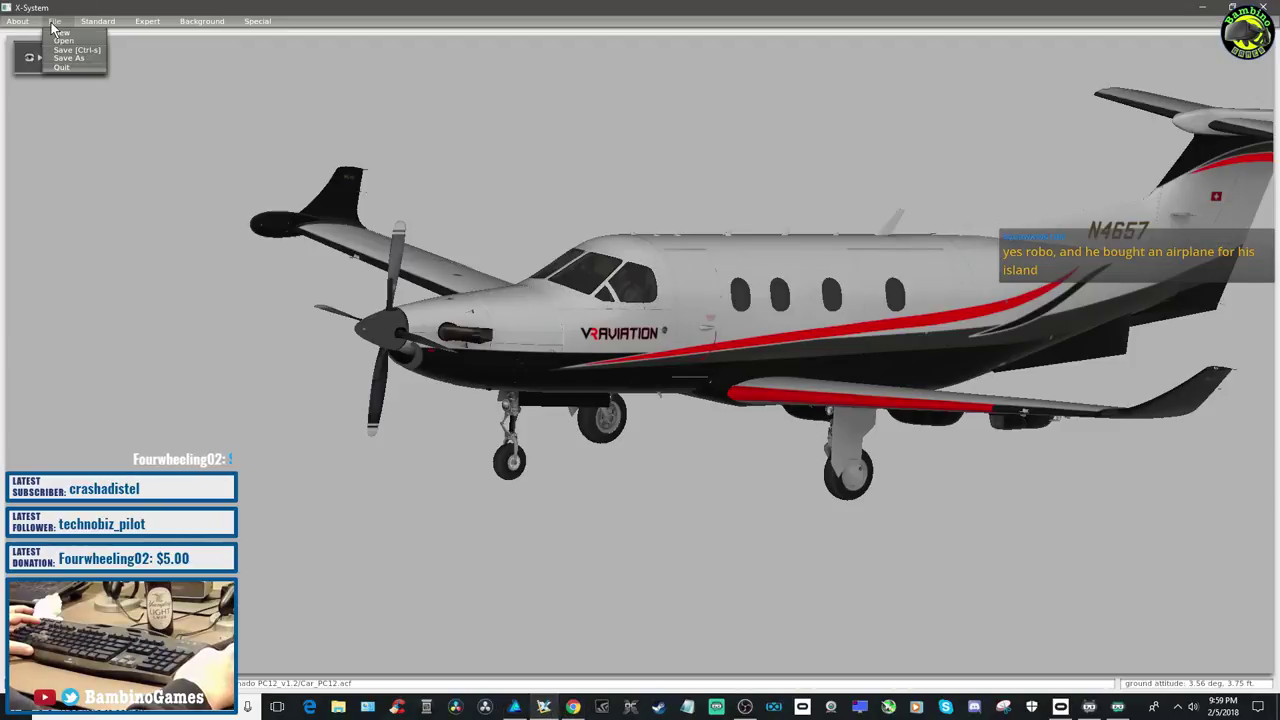
{"action": "left_click", "coordinate": [69, 50]}
{"action": "left_click", "coordinate": [540, 589]}
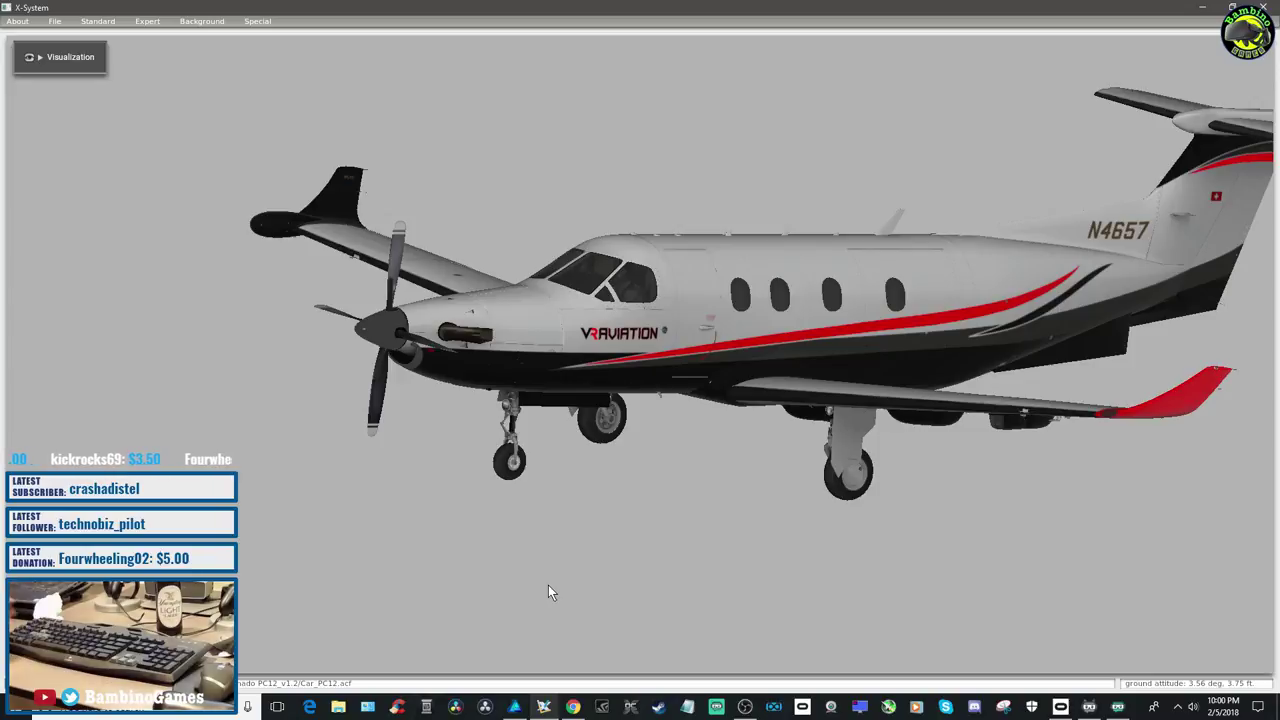
Examine the recoloured winglets on the PC-12 model from below, above, behind and both sides of the fuselage
{"action": "key", "text": "Up"}
{"action": "key", "text": "Down"}
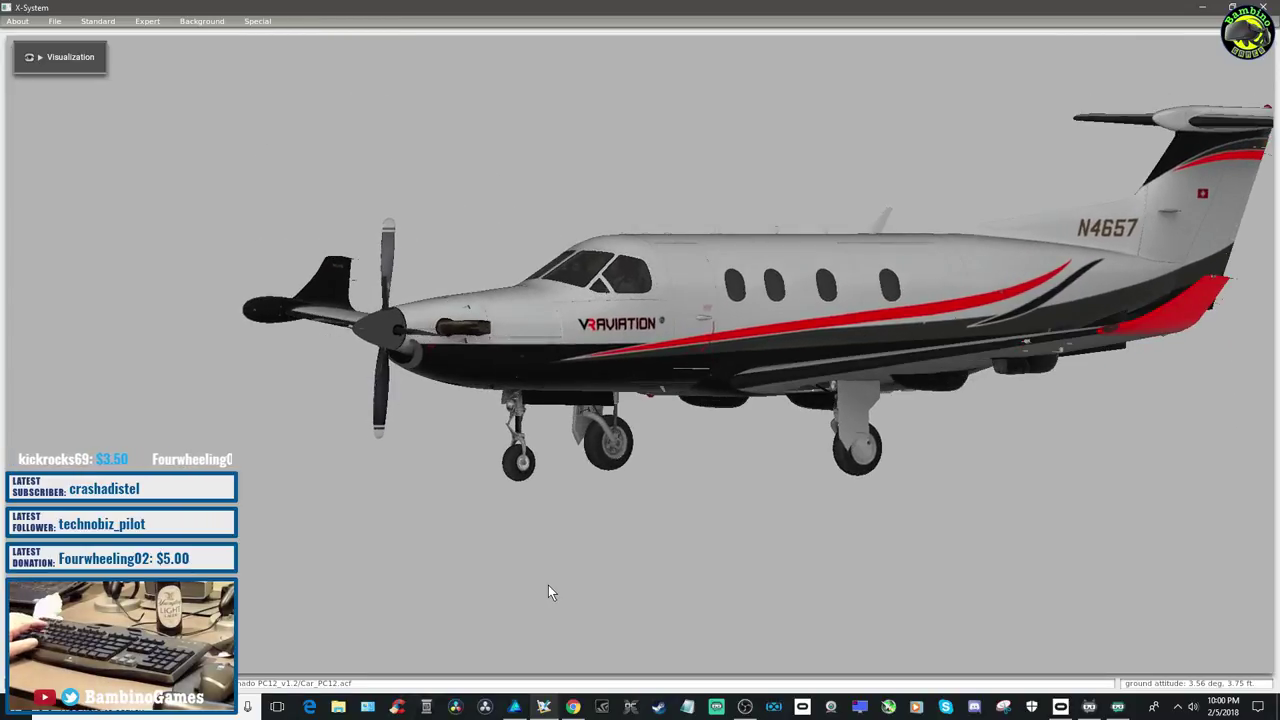
{"action": "key", "text": "Up"}
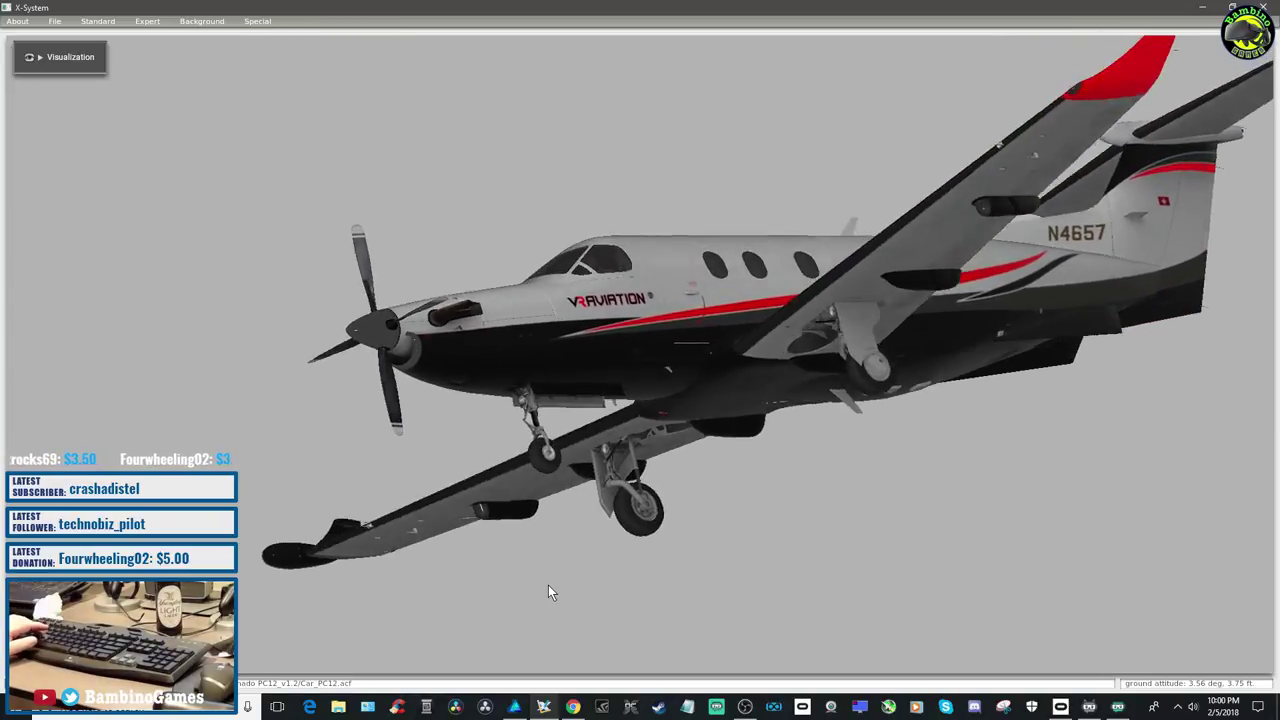
{"action": "key", "text": "Up"}
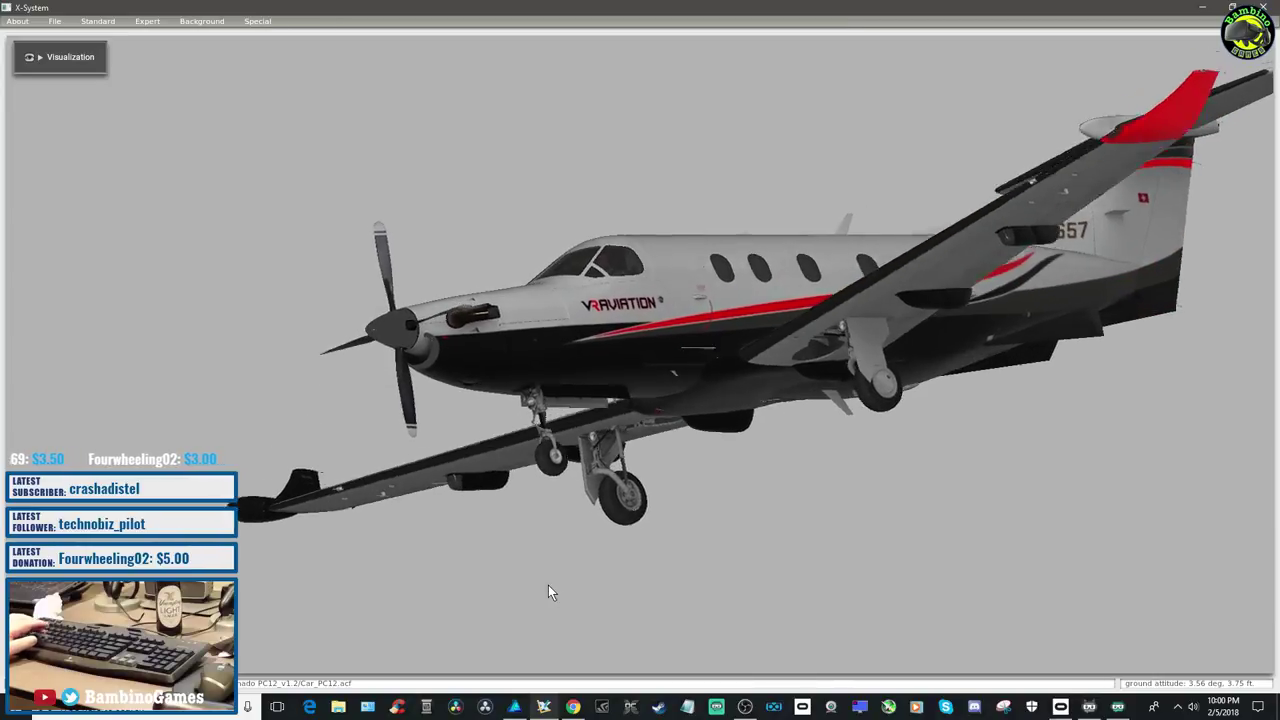
{"action": "key", "text": "Down"}
{"action": "key", "text": "Up"}
{"action": "key", "text": "Down"}
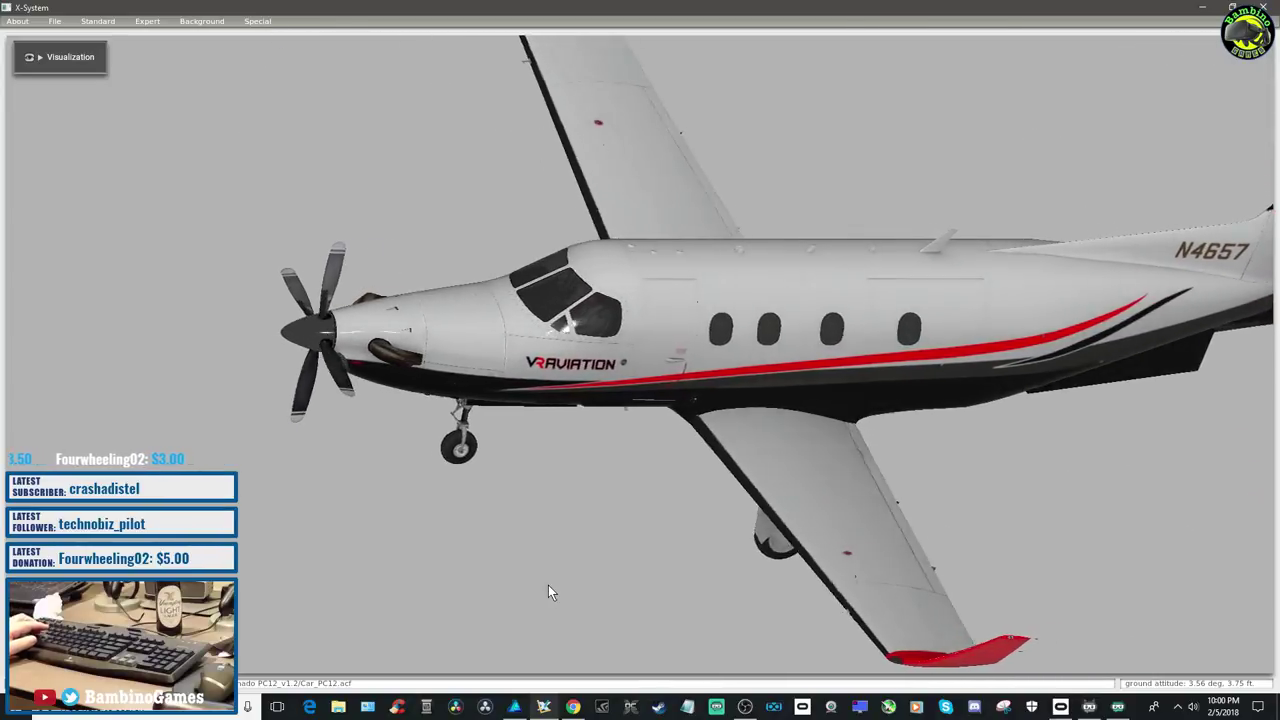
{"action": "key", "text": "Left"}
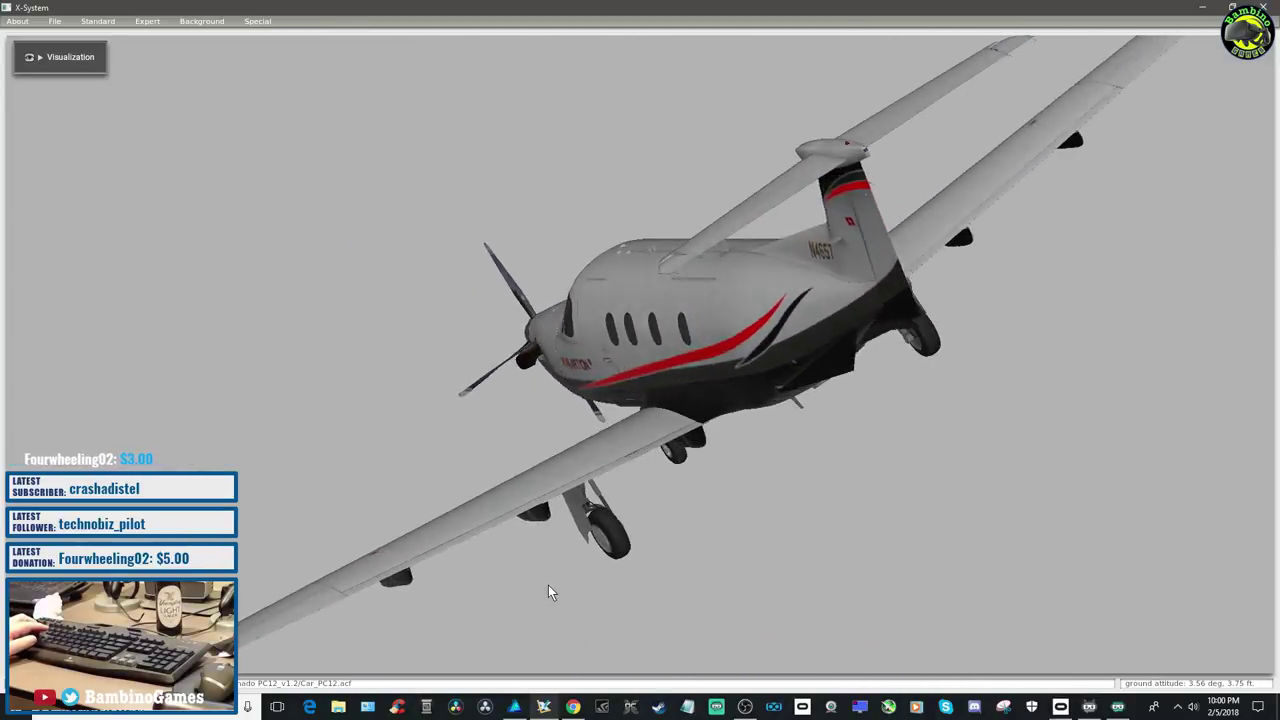
{"action": "key", "text": "Left"}
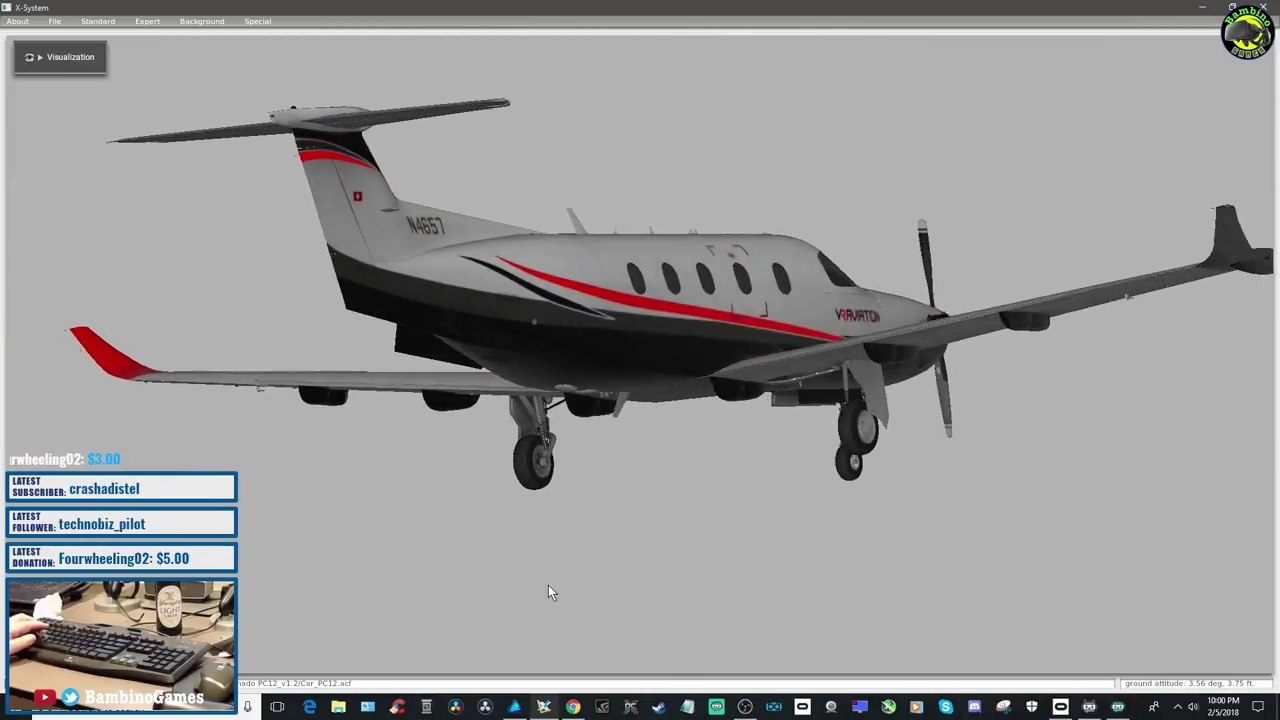
{"action": "key", "text": "Up"}
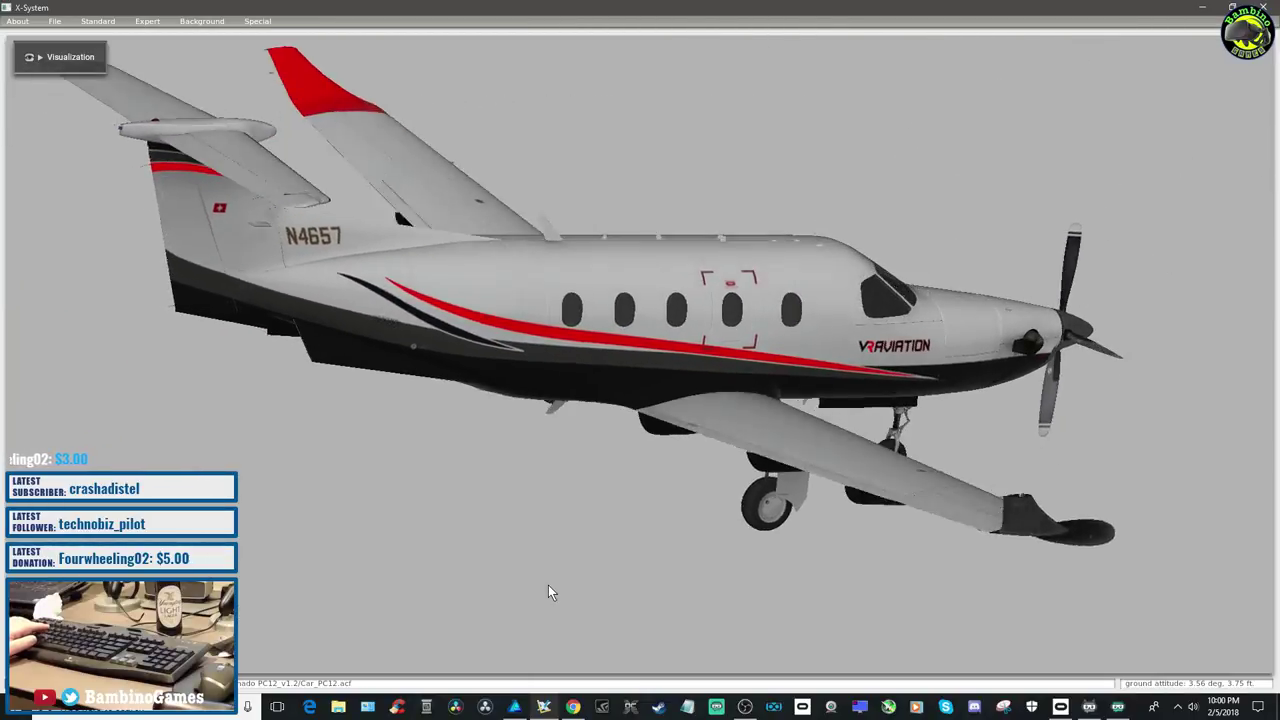
{"action": "key", "text": "Left"}
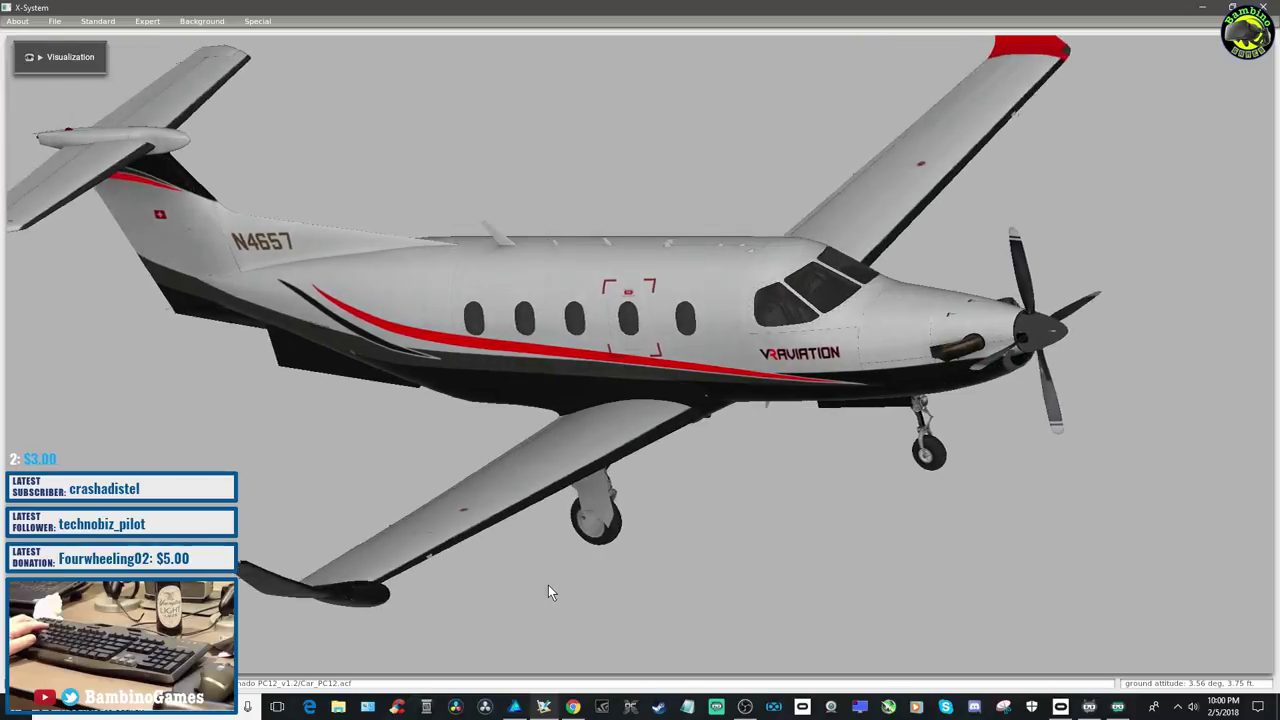
{"action": "key", "text": "Down"}
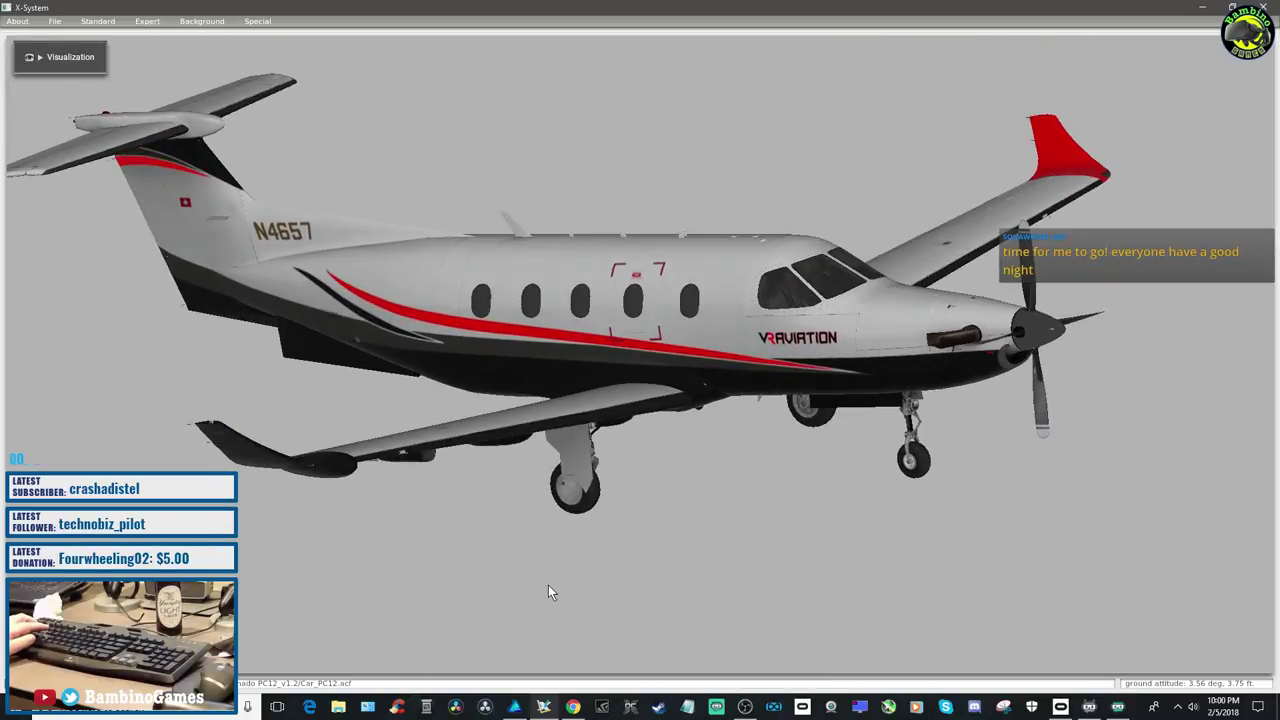
{"action": "key", "text": "Right"}
{"action": "key", "text": "Left"}
{"action": "key", "text": "Left"}
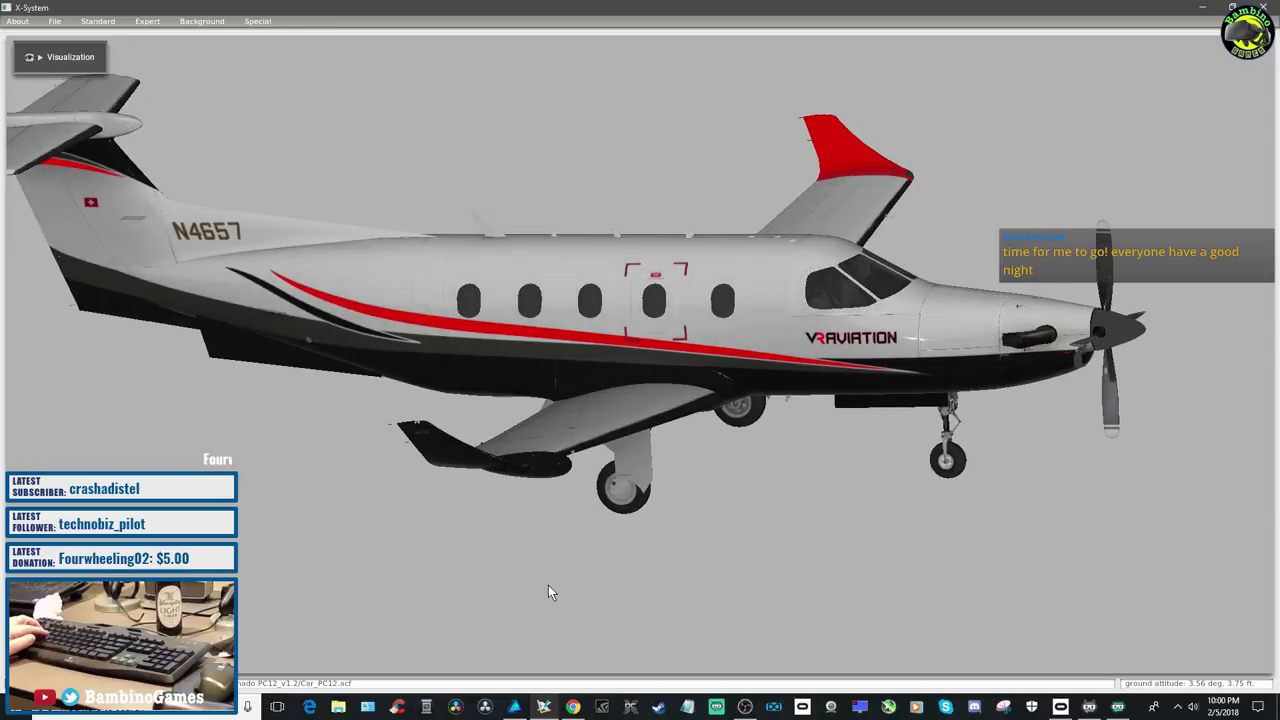
{"action": "key", "text": "Left"}
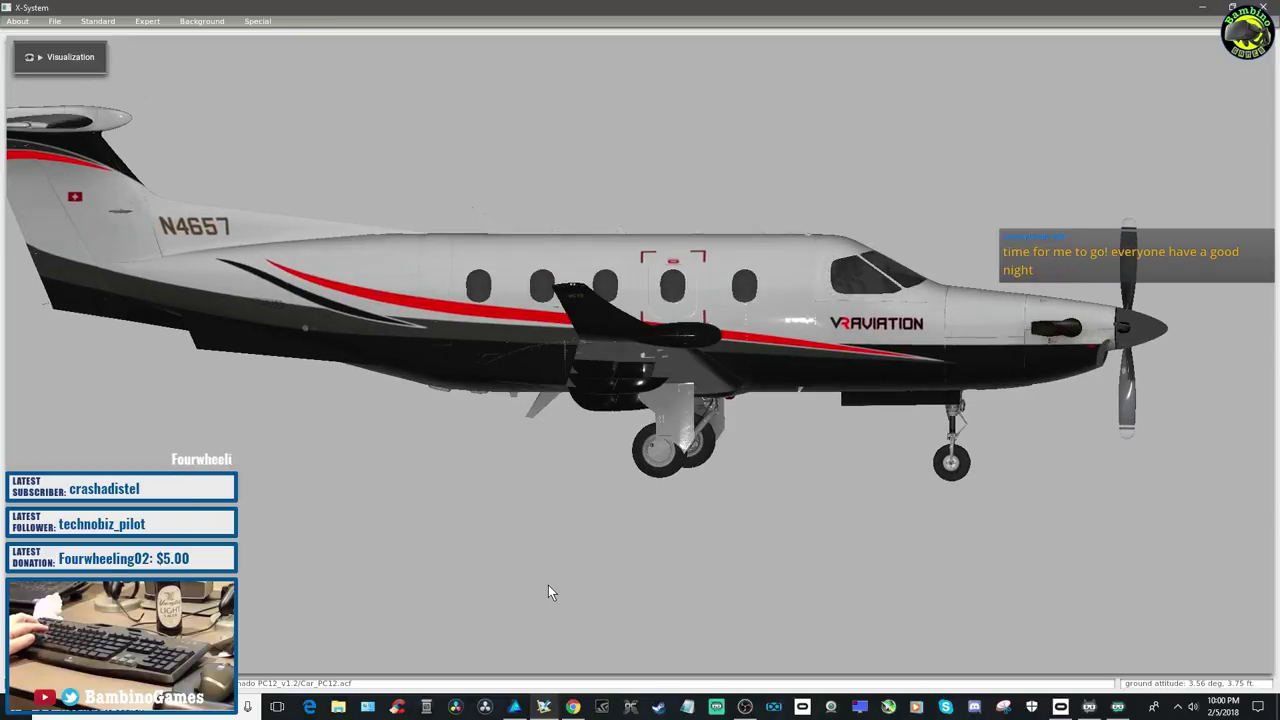
Inspect the red winglet against the fuselage stripes in side profile and from above, comparing it with the opposite wingtip
{"action": "key", "text": "Right"}
{"action": "key", "text": "Right"}
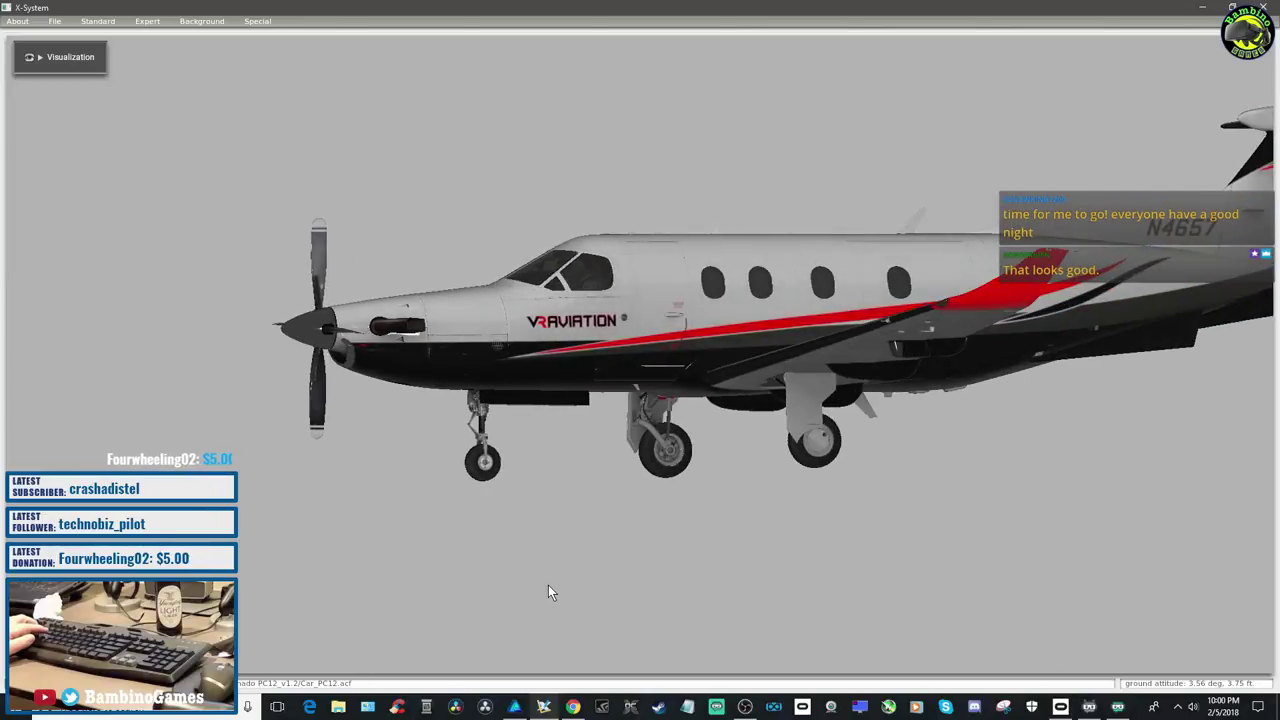
{"action": "key", "text": "Up"}
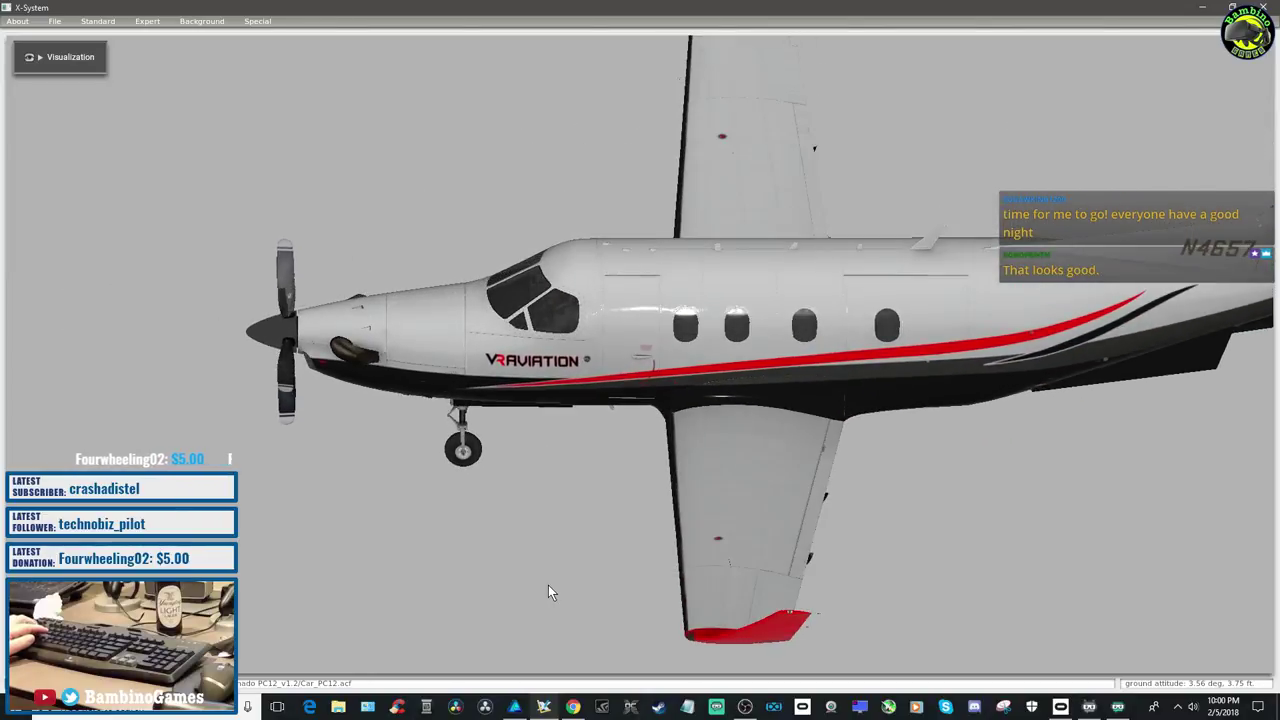
{"action": "key", "text": "Down"}
{"action": "key", "text": "Up"}
{"action": "key", "text": "Down"}
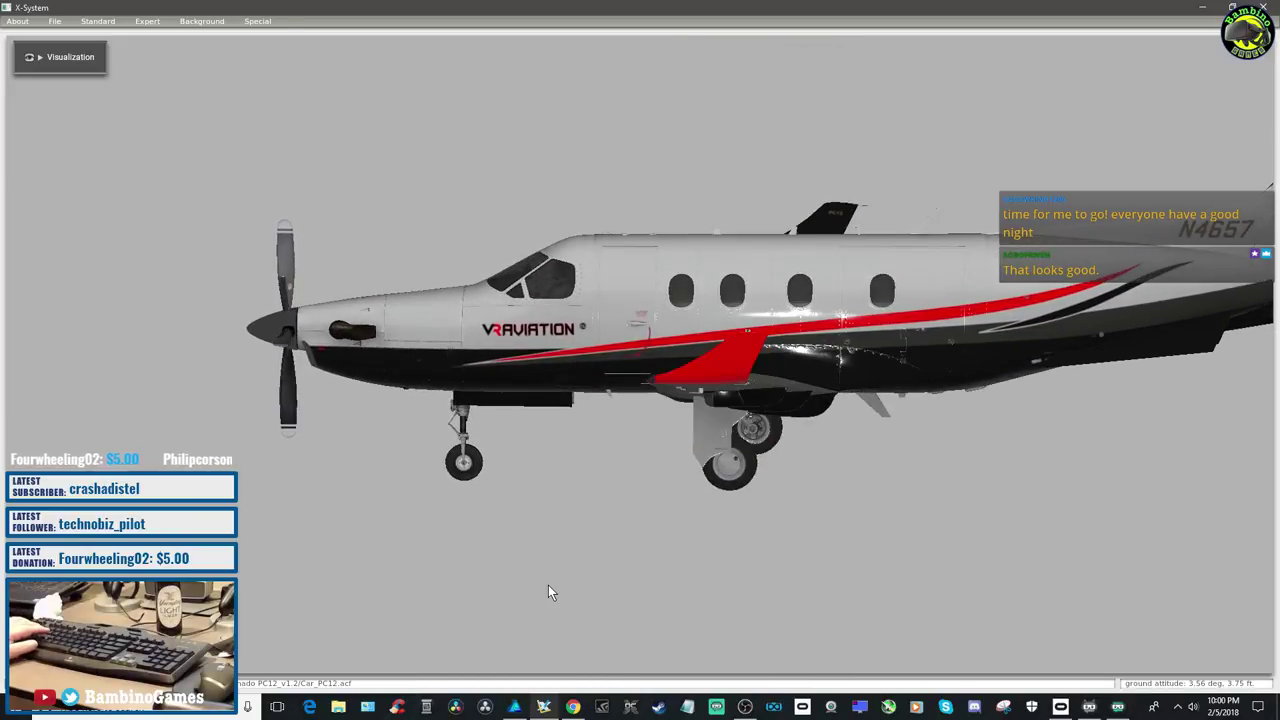
{"action": "key", "text": "Left"}
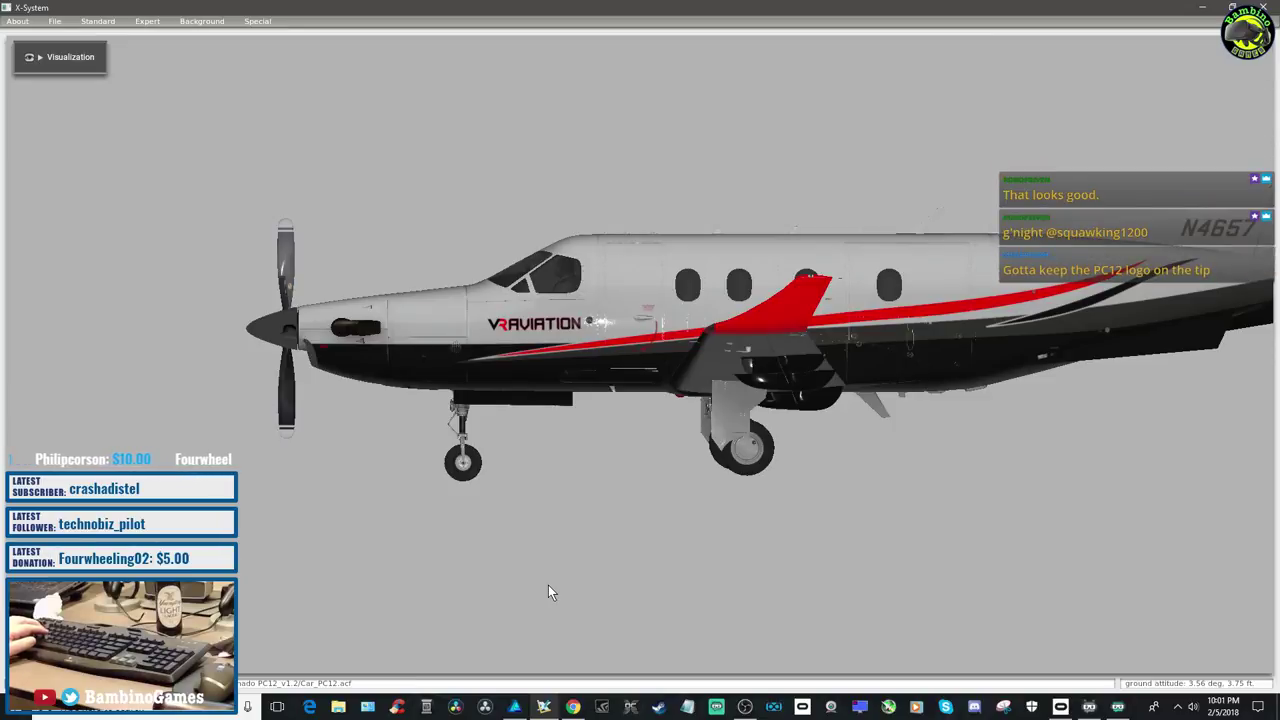
{"action": "key", "text": "Down"}
{"action": "key", "text": "Up"}
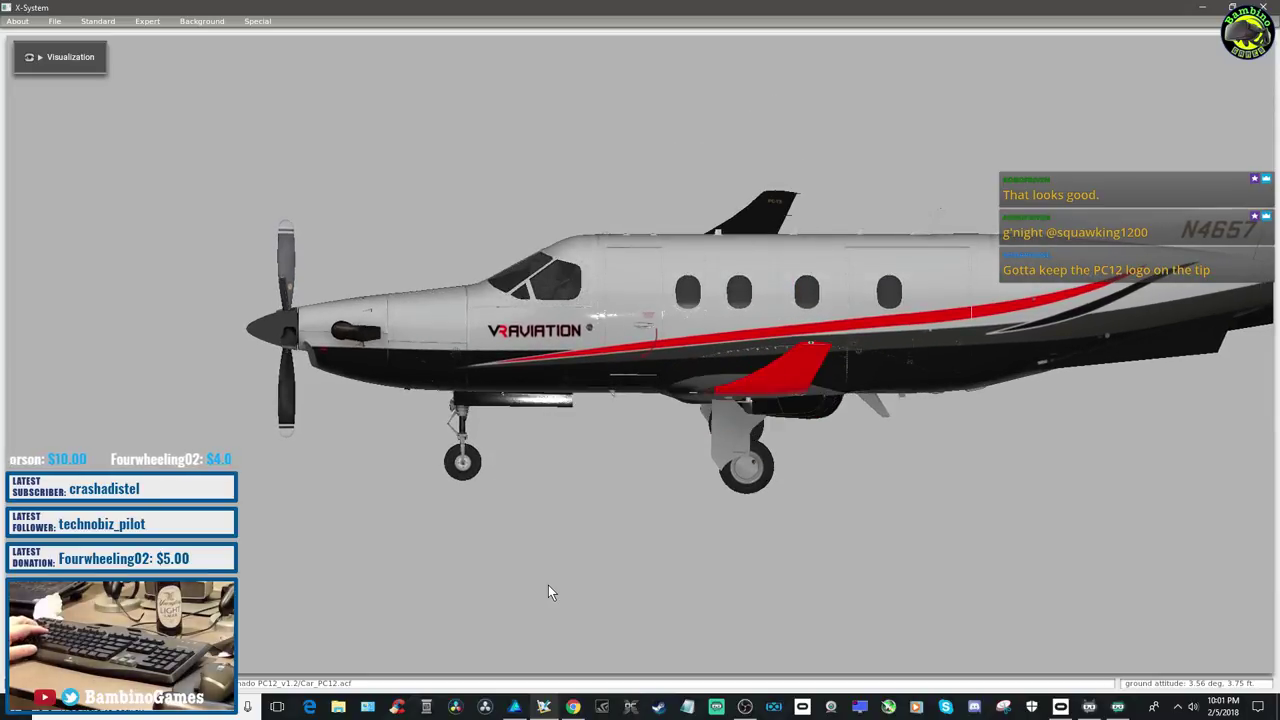
{"action": "key", "text": "Down"}
{"action": "key", "text": "Down"}
{"action": "key", "text": "Up"}
{"action": "key", "text": "Up"}
{"action": "key", "text": "Left"}
{"action": "key", "text": "Down"}
{"action": "key", "text": "Down"}
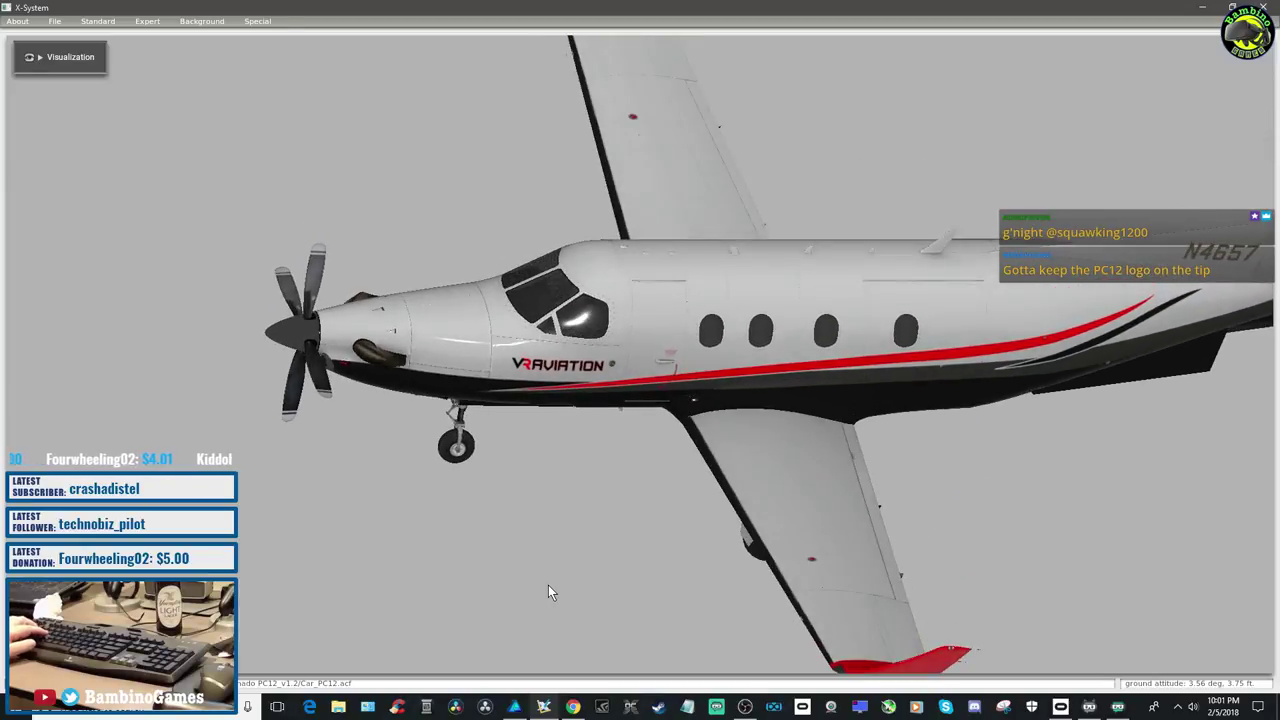
{"action": "key", "text": "Up"}
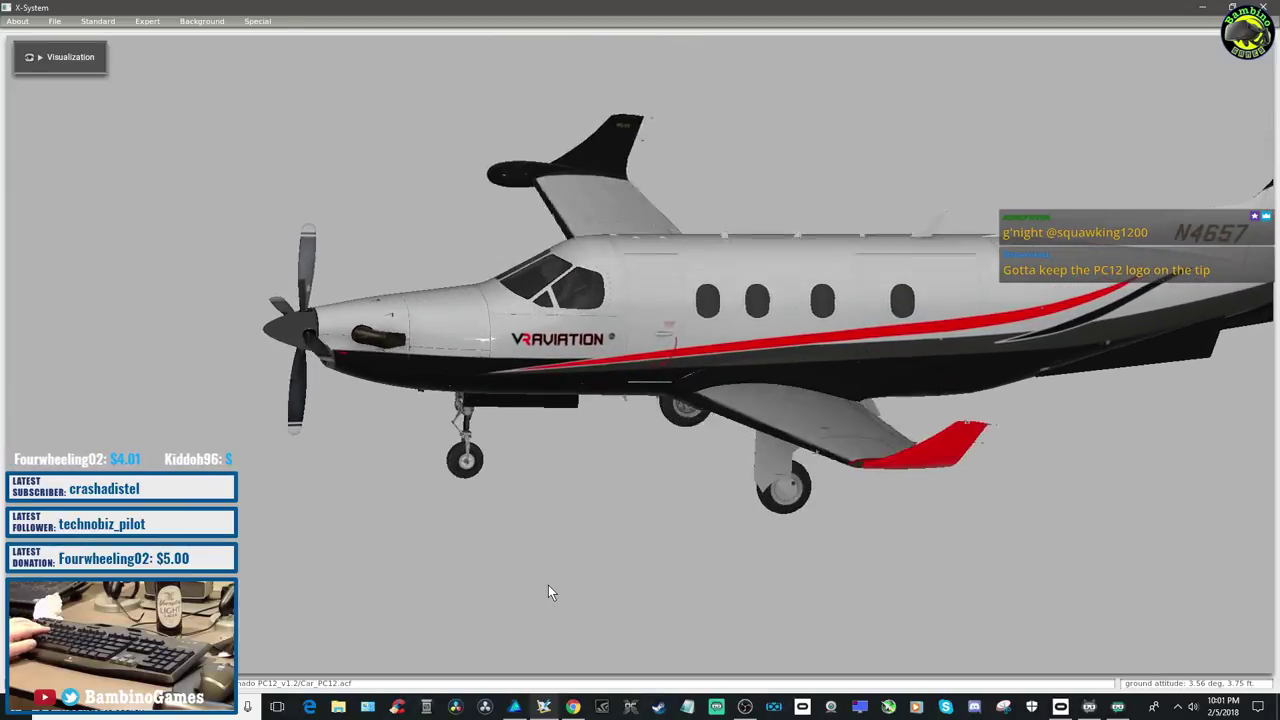
Check the winglet colours from the nose, rear quarter and underside, and return to the E2 texture in Affinity Designer
{"action": "key", "text": "Left"}
{"action": "key", "text": "Left"}
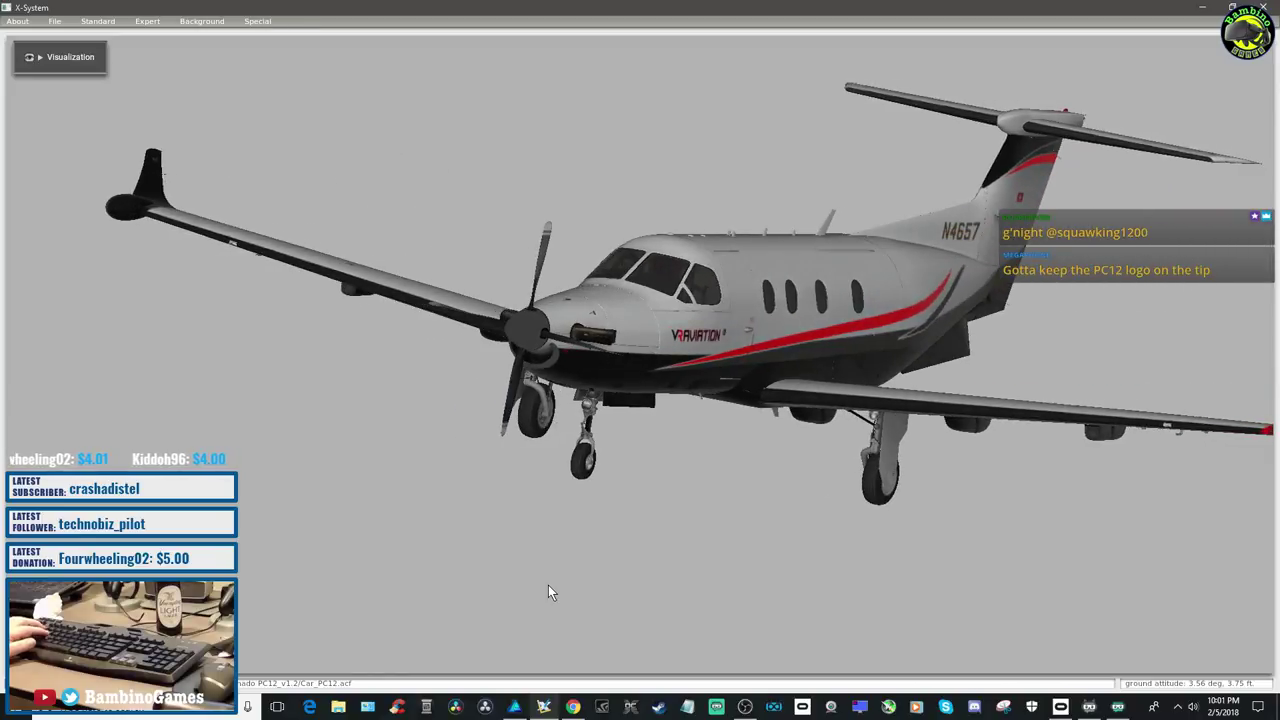
{"action": "key", "text": "Right"}
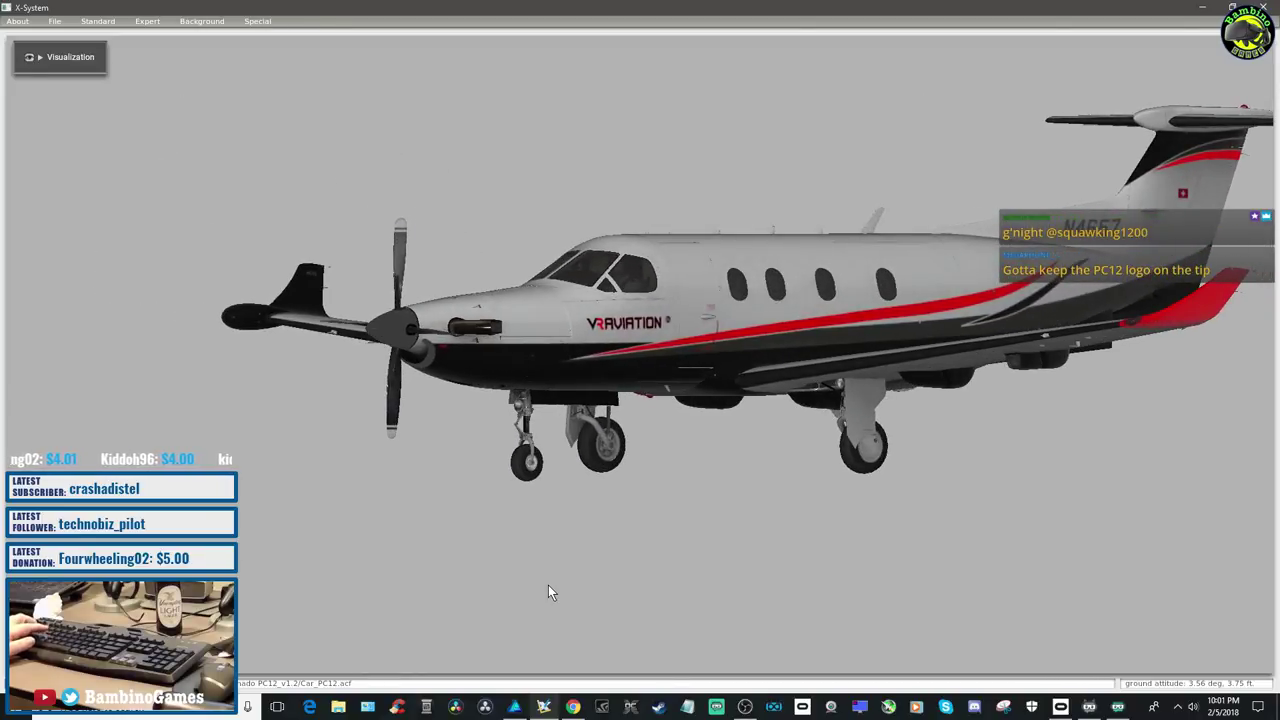
{"action": "key", "text": "Right"}
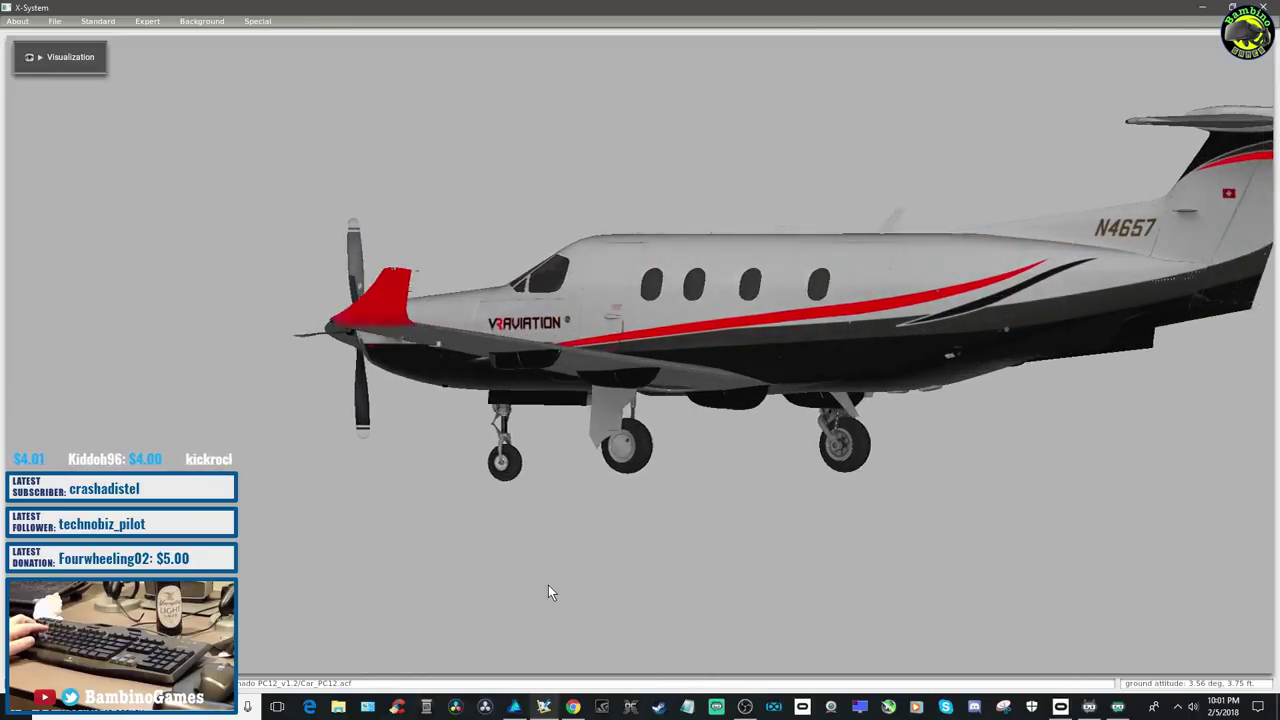
{"action": "key", "text": "Left"}
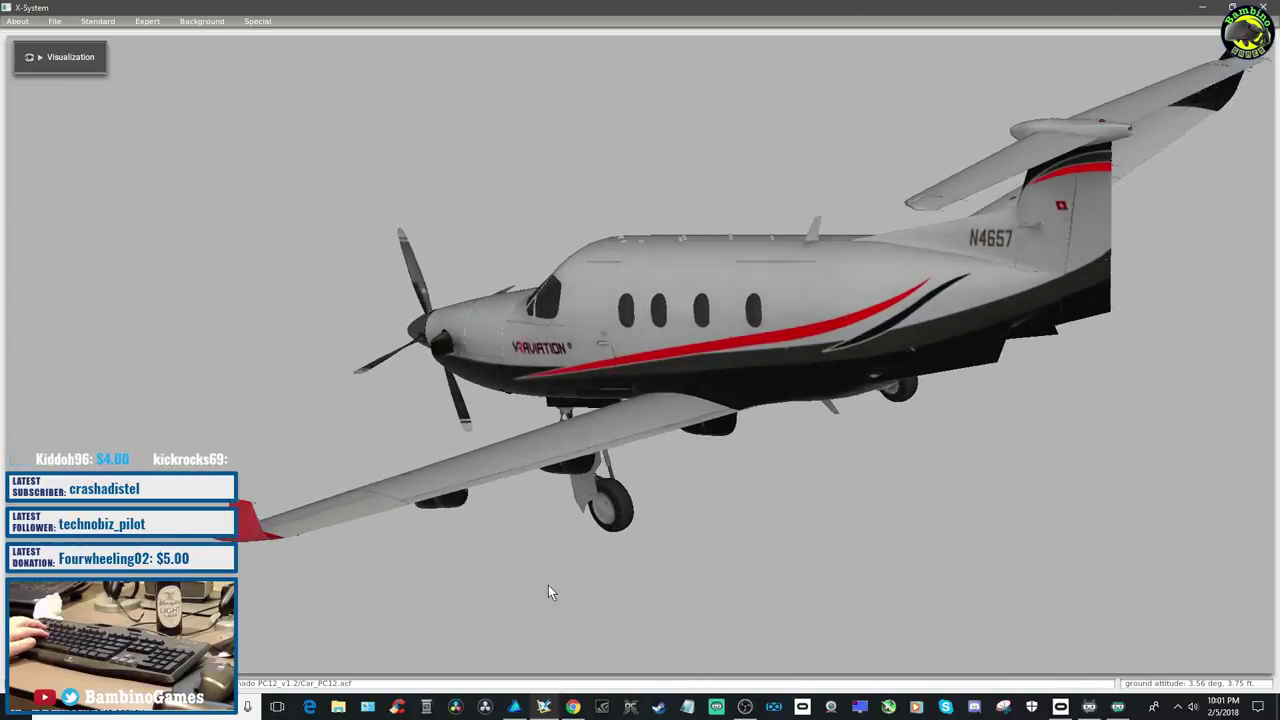
{"action": "scroll", "coordinate": [548, 588], "scroll_direction": "up", "scroll_amount": 3}
{"action": "key", "text": "Up"}
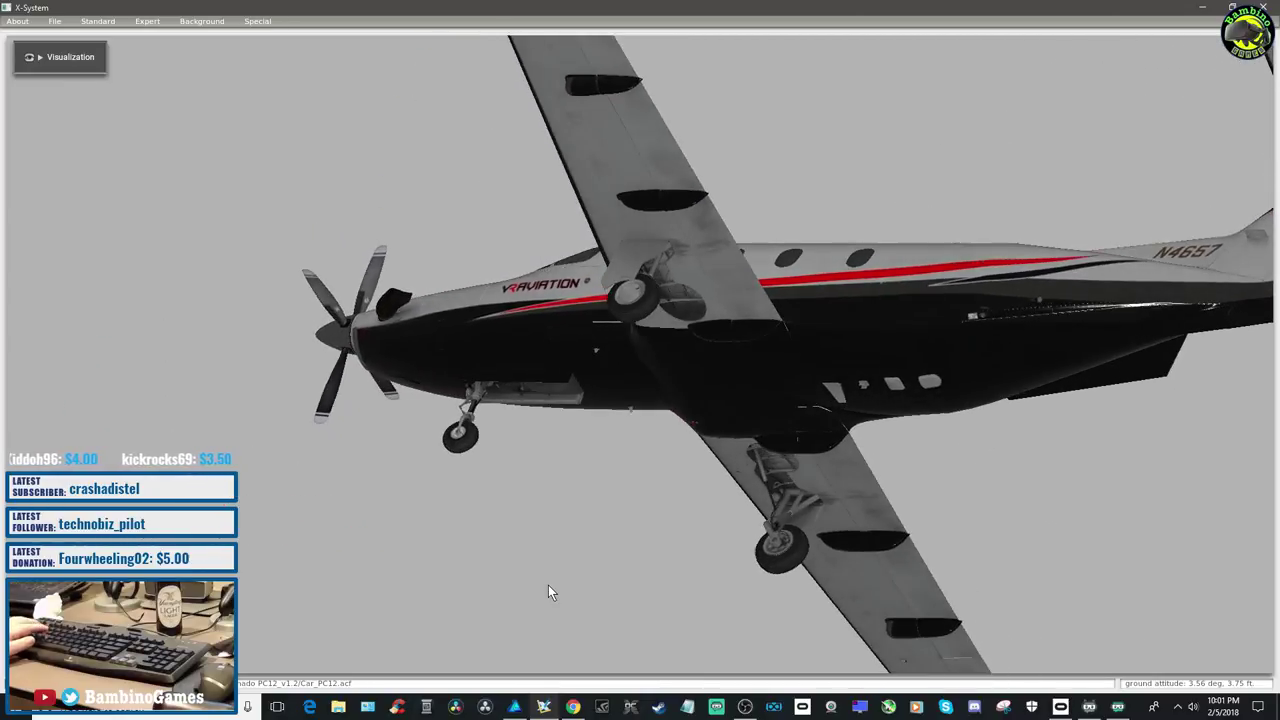
{"action": "key", "text": "Down"}
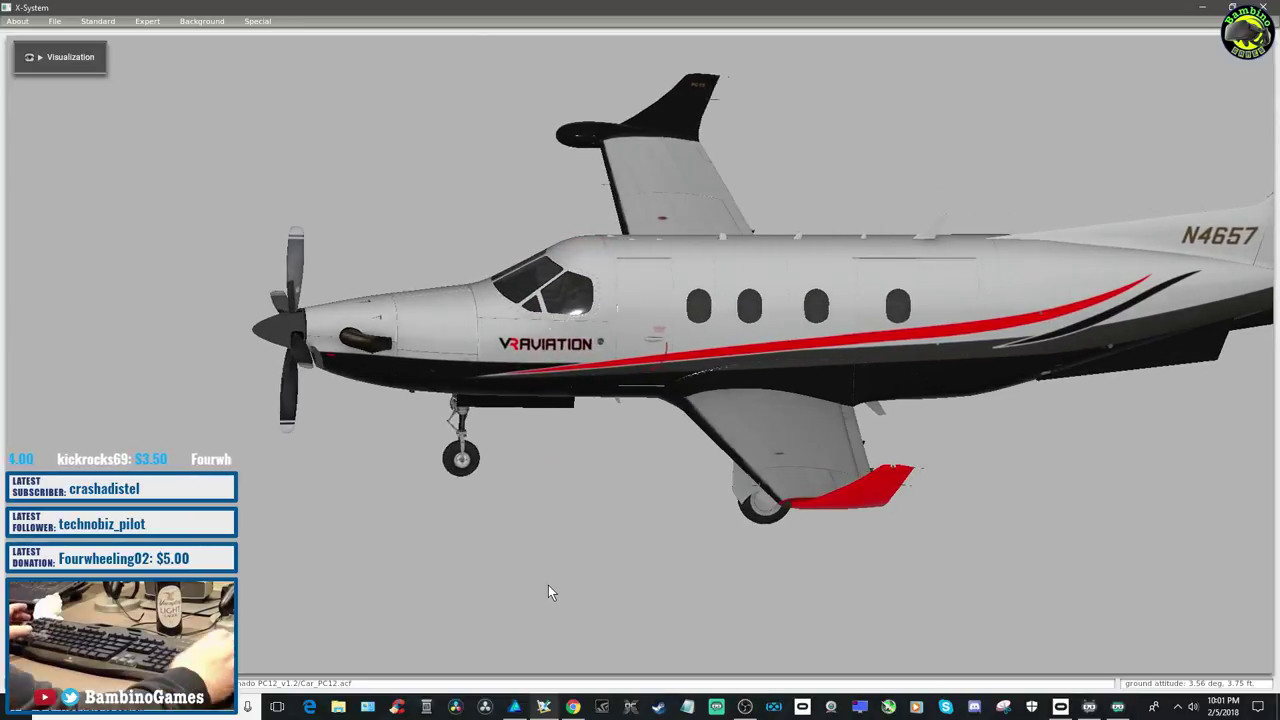
{"action": "left_click", "coordinate": [512, 708]}
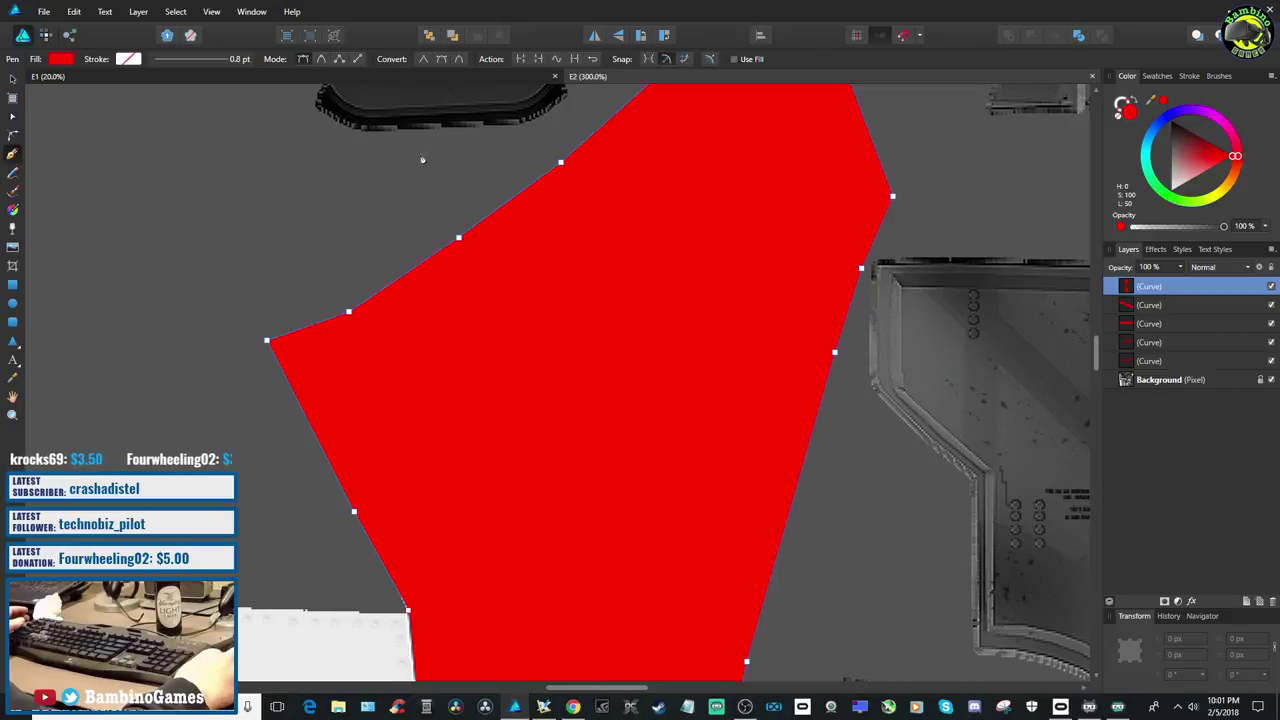
Reduce the fill opacity of the topmost red winglet curve to 38% so the underlying PC-12 lettering shows through
{"action": "key", "text": "ctrl+2"}
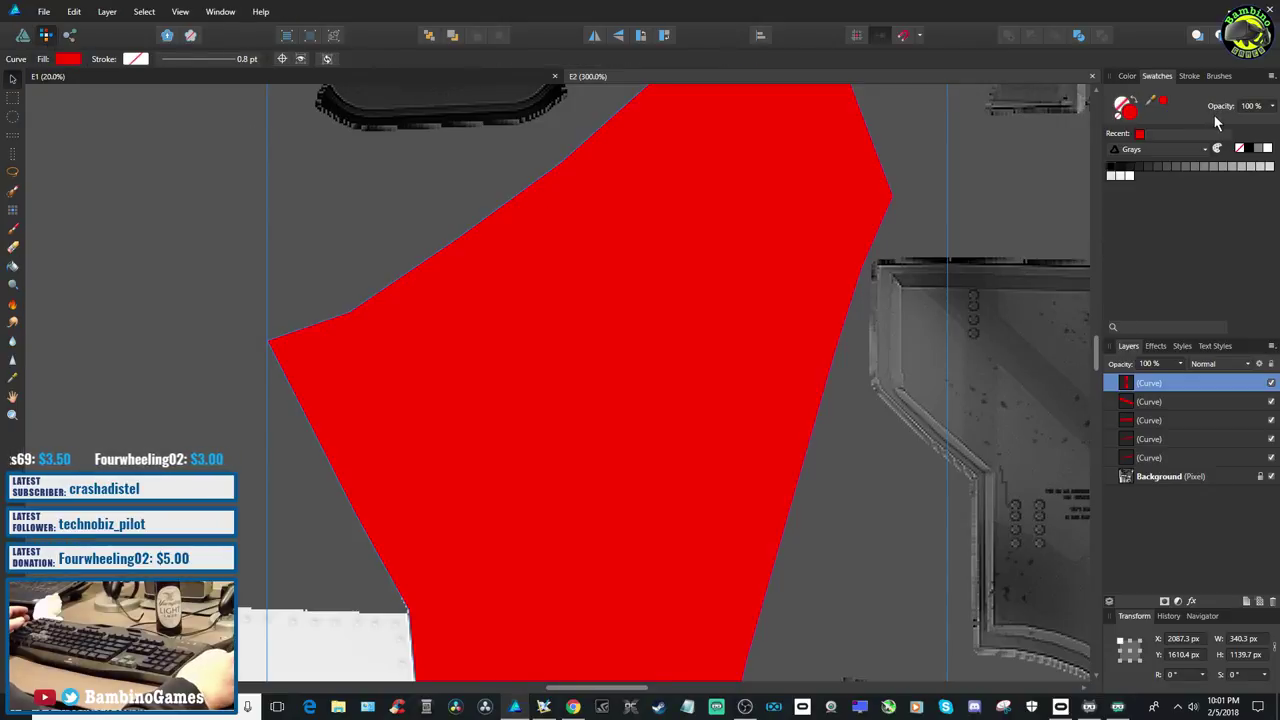
{"action": "left_click", "coordinate": [1273, 108]}
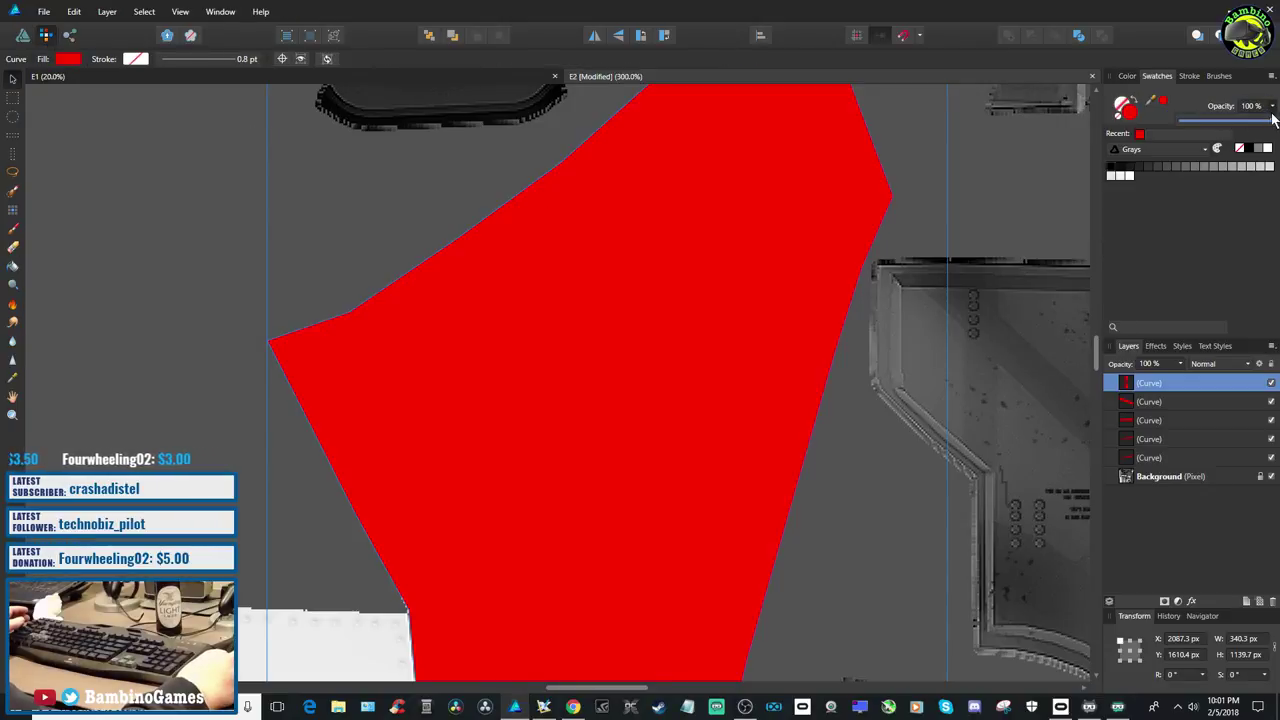
{"action": "left_click_drag", "start_coordinate": [1273, 128], "coordinate": [1218, 133]}
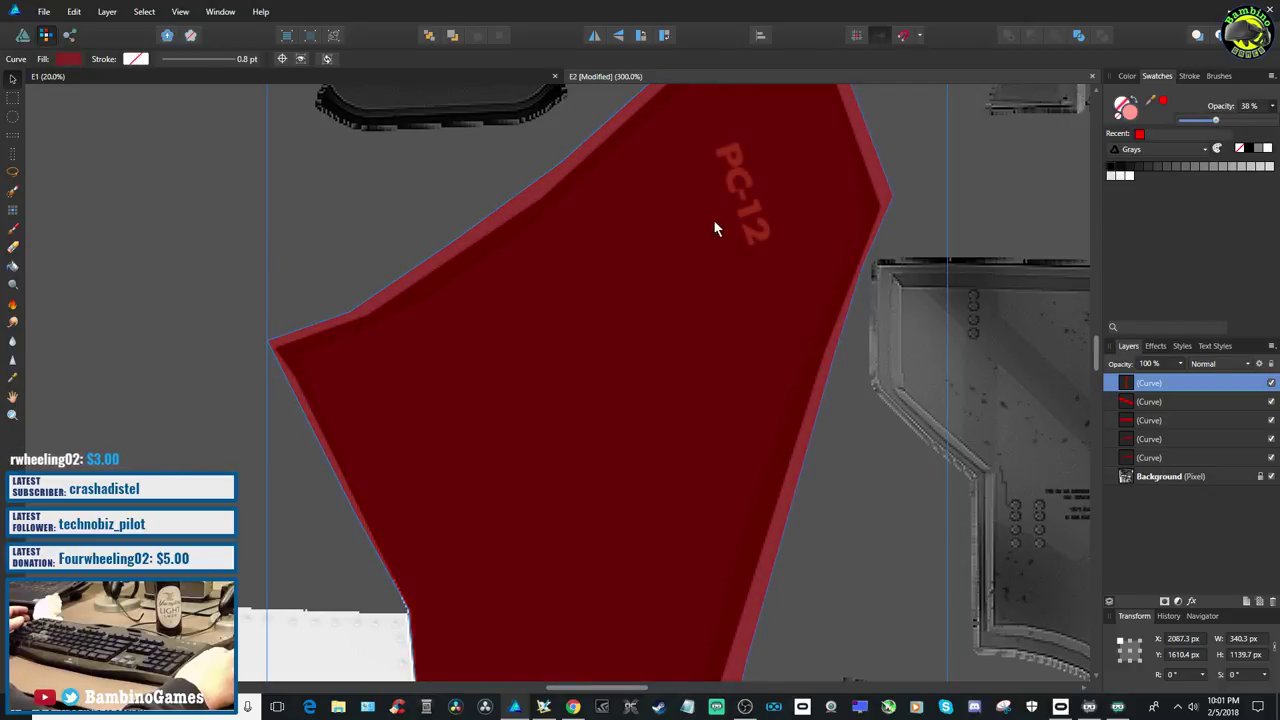
Try to erase the red curve over the first letter of the PC-12 lettering using a 3 px Erase Brush
{"action": "left_click", "coordinate": [13, 248]}
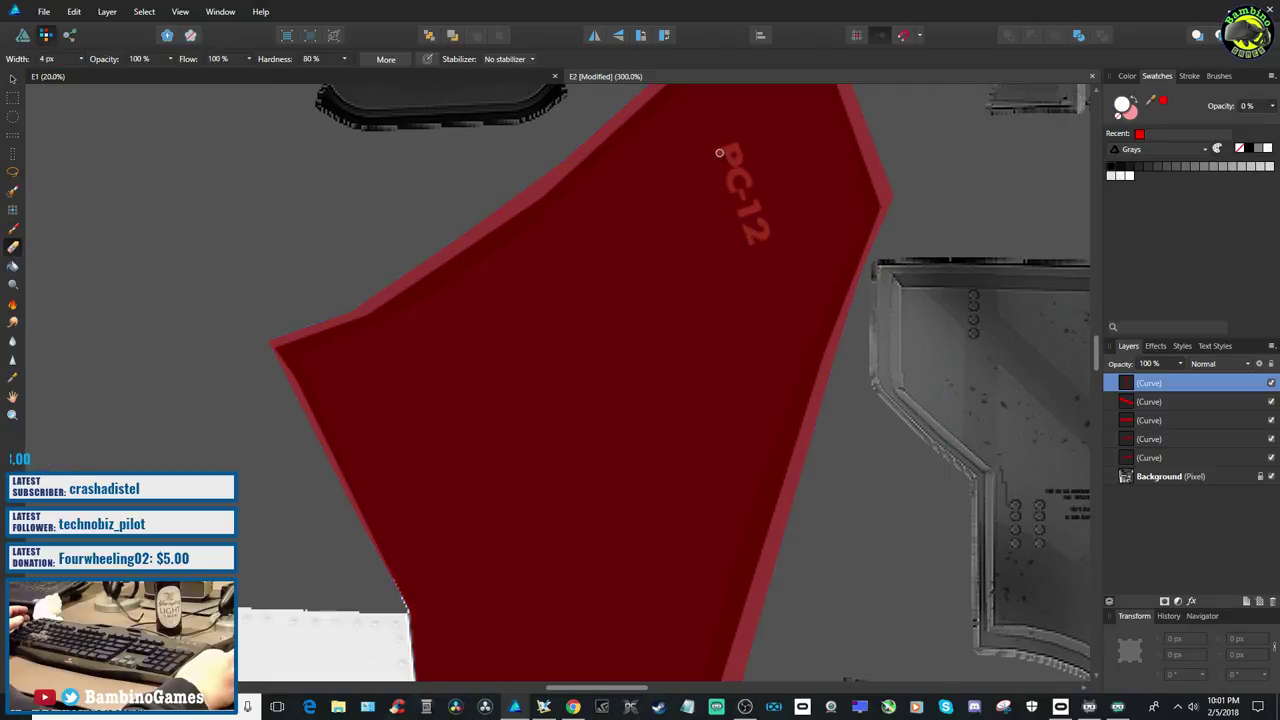
{"action": "key", "text": "ctrl+plus"}
{"action": "key", "text": "ctrl+plus"}
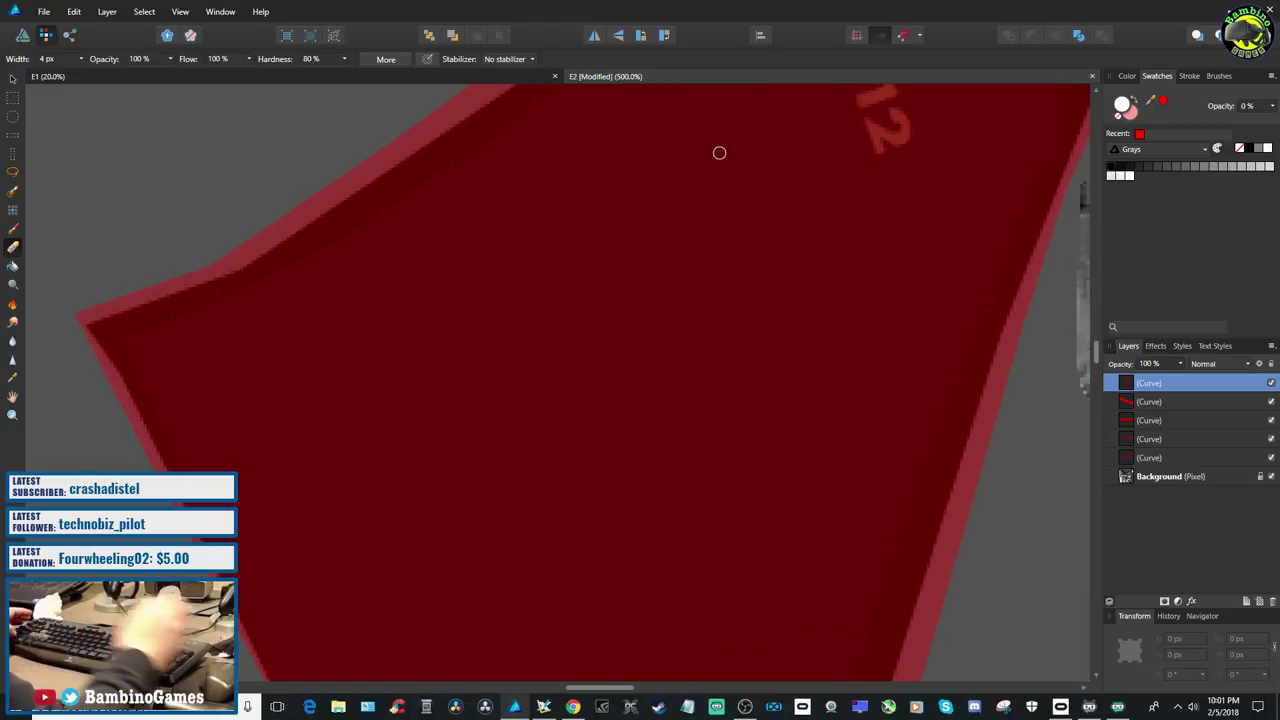
{"action": "scroll", "coordinate": [719, 152], "scroll_direction": "up", "scroll_amount": 6}
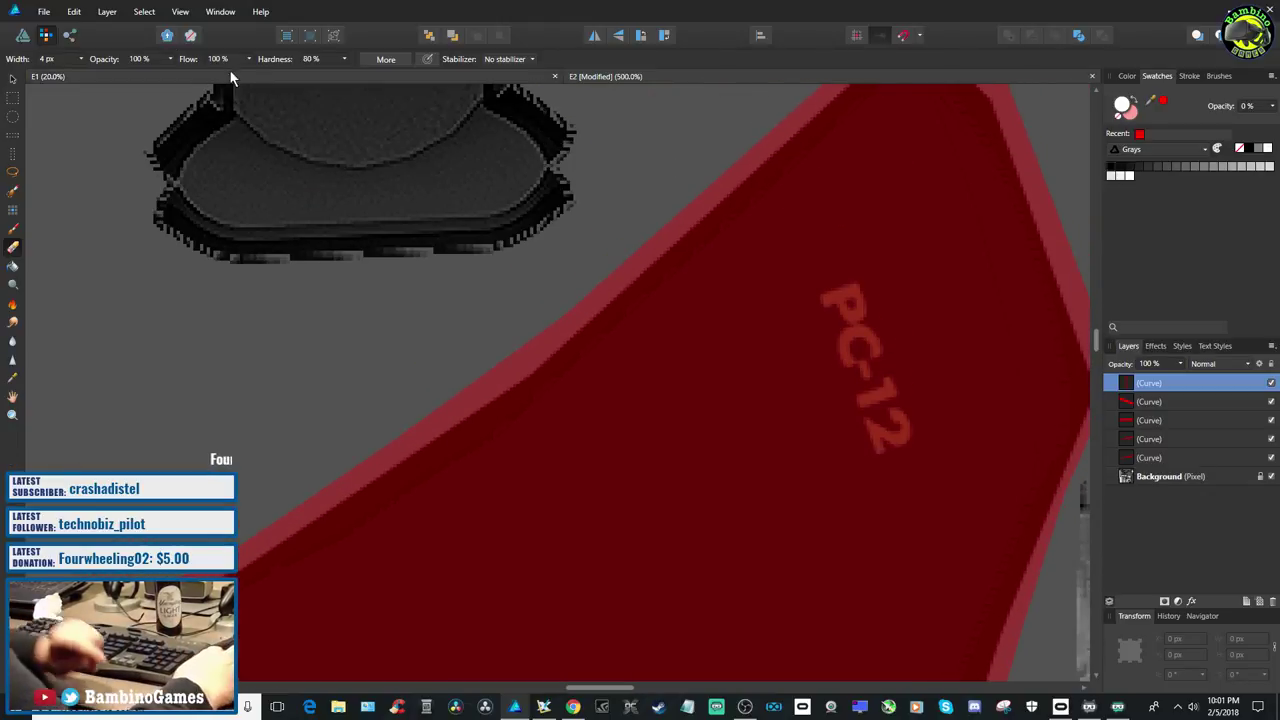
{"action": "left_click", "coordinate": [82, 60]}
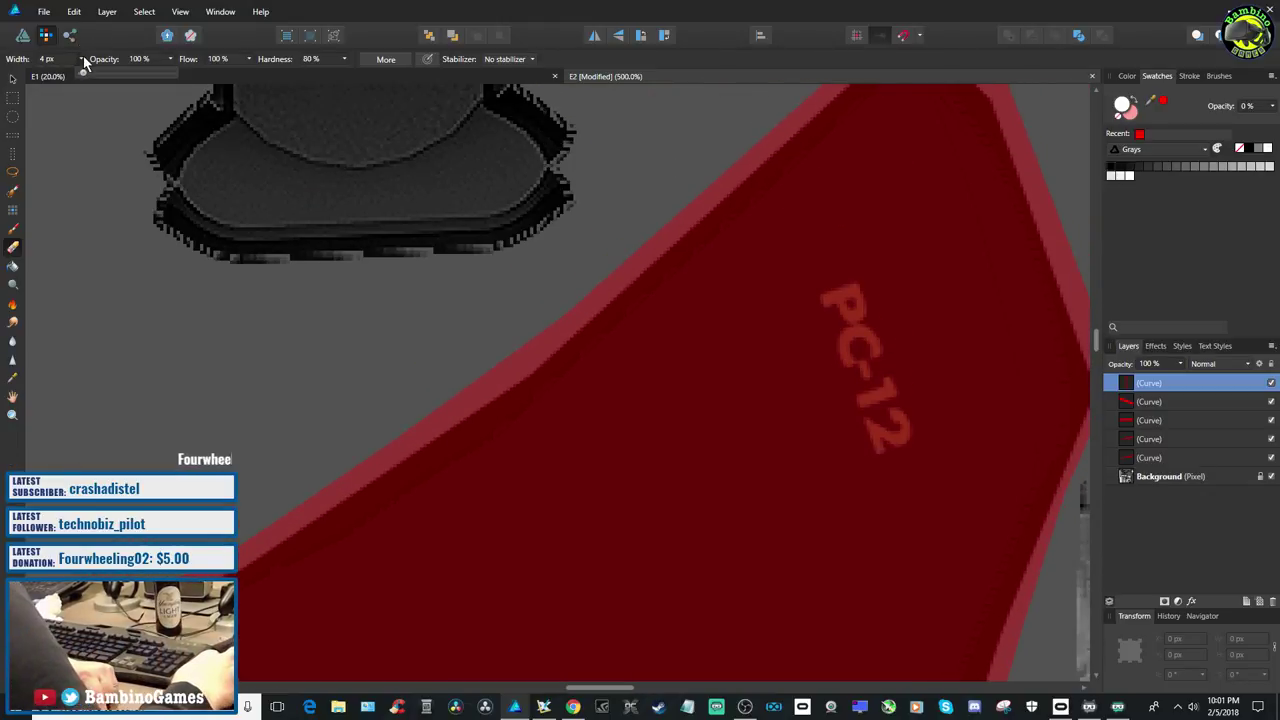
{"action": "left_click", "coordinate": [52, 60]}
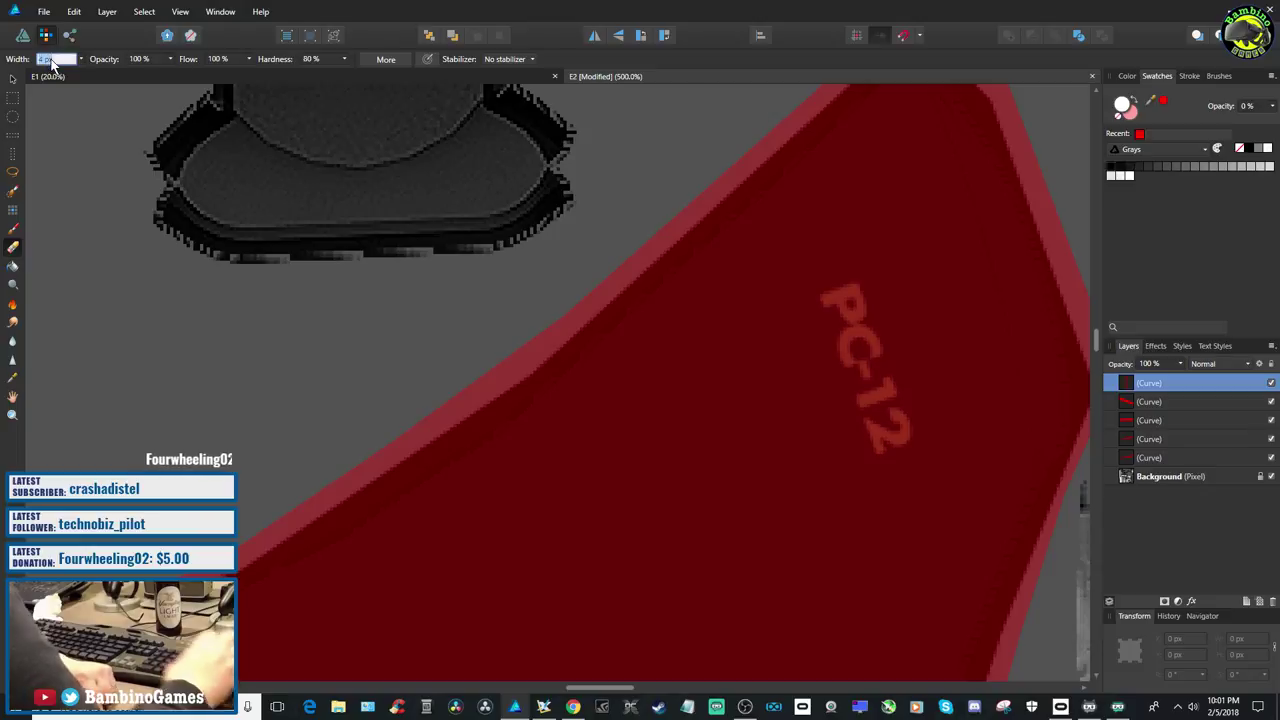
{"action": "type", "text": "3"}
{"action": "key", "text": "Return"}
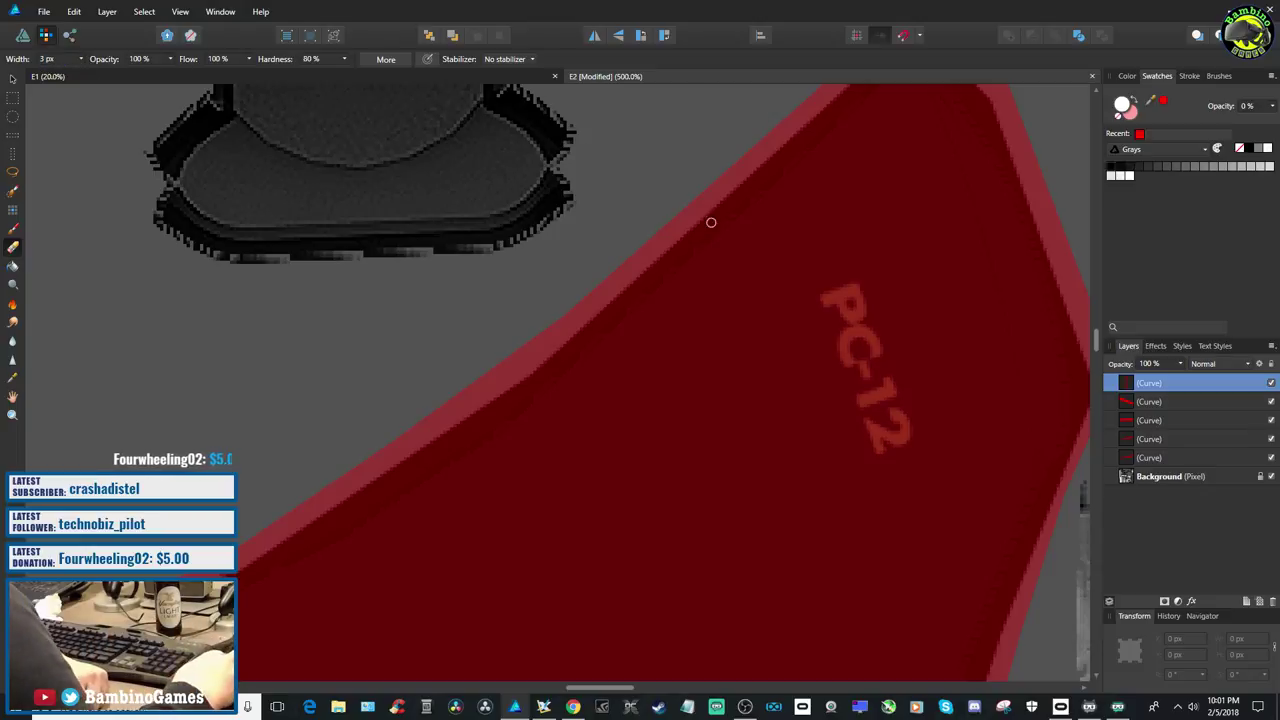
{"action": "left_click", "coordinate": [828, 298]}
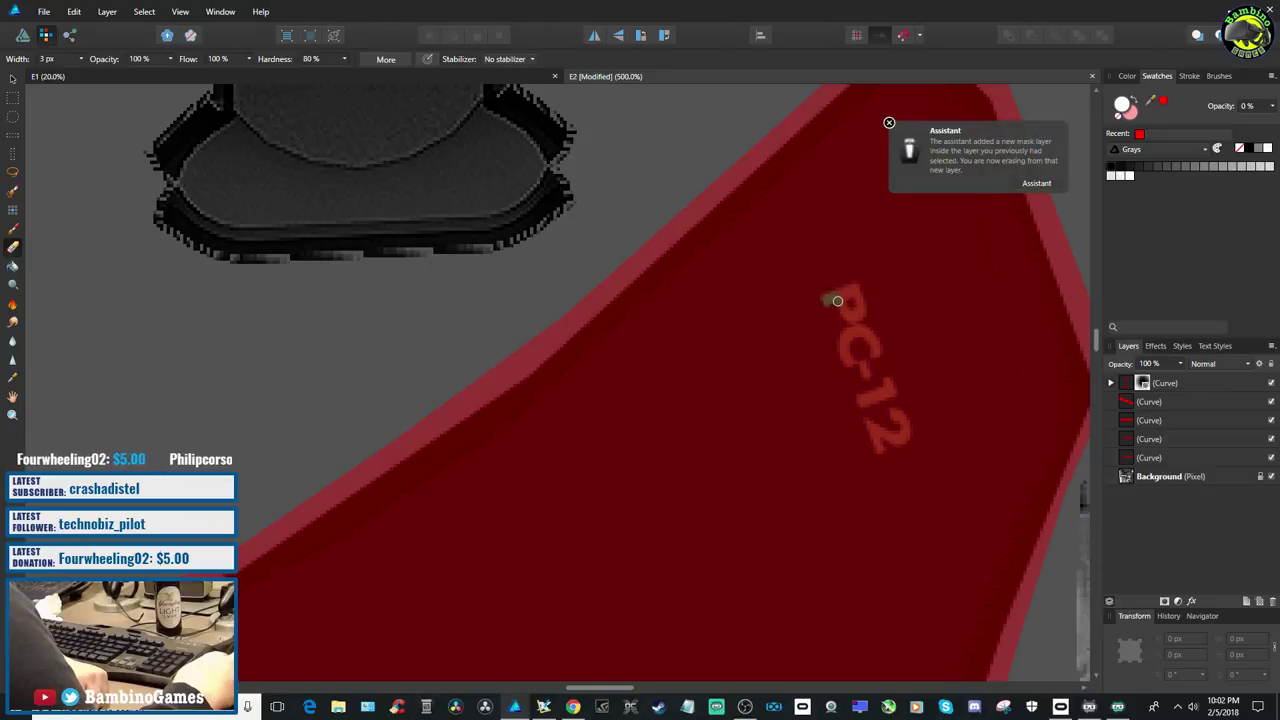
{"action": "left_click_drag", "start_coordinate": [840, 295], "coordinate": [850, 293]}
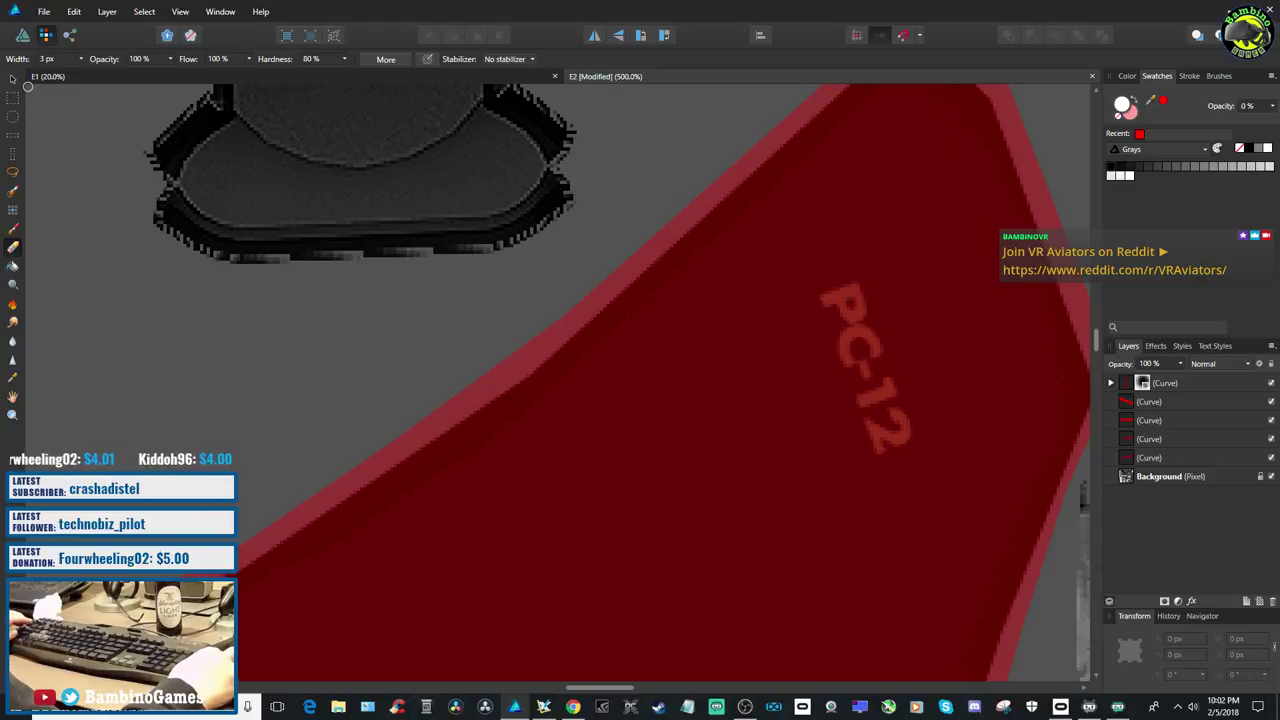
Undo the erasing and the added mask layer, and restore the winglet curve's fill opacity to 100%
{"action": "left_click", "coordinate": [70, 12]}
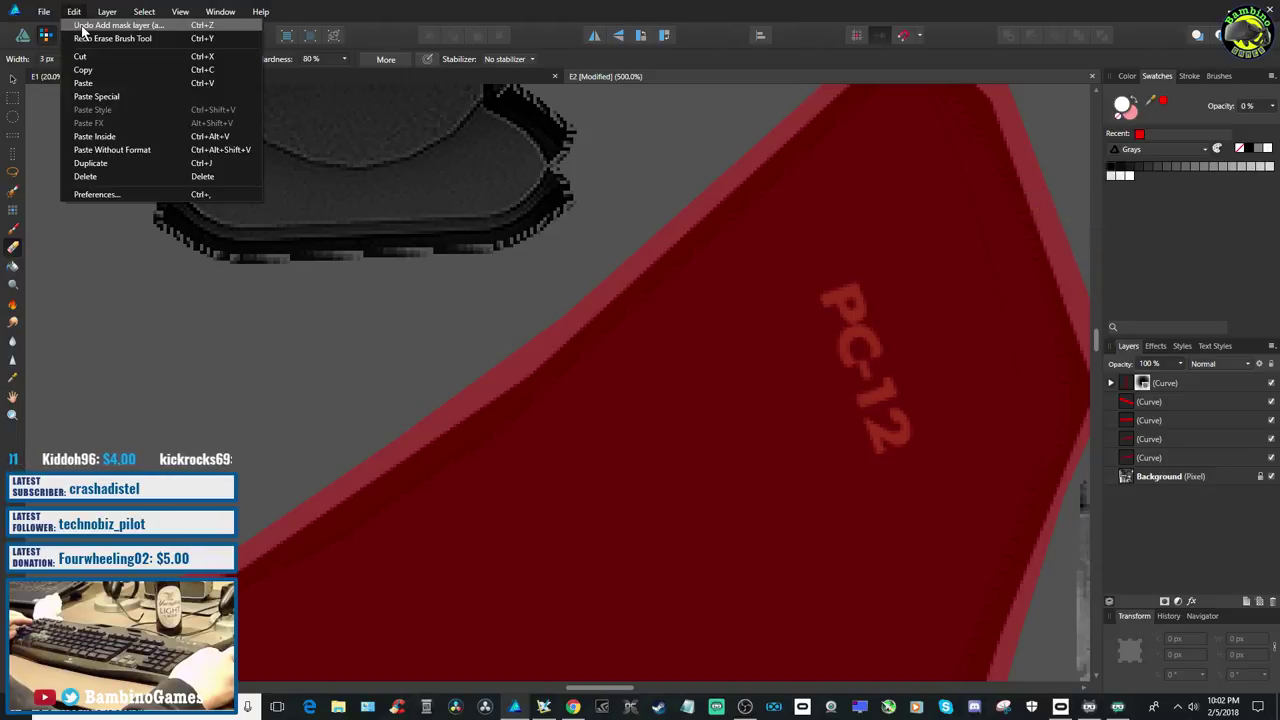
{"action": "left_click", "coordinate": [84, 28]}
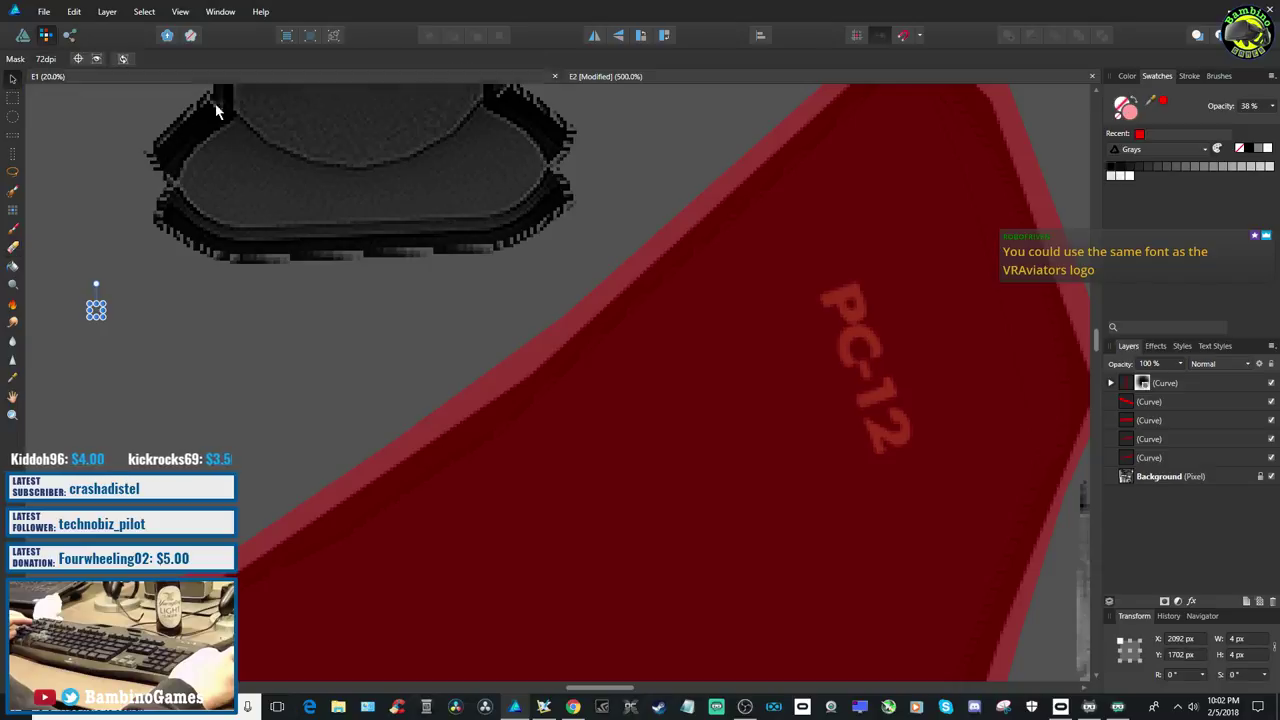
{"action": "left_click", "coordinate": [1270, 107]}
{"action": "type", "text": "100"}
{"action": "key", "text": "Return"}
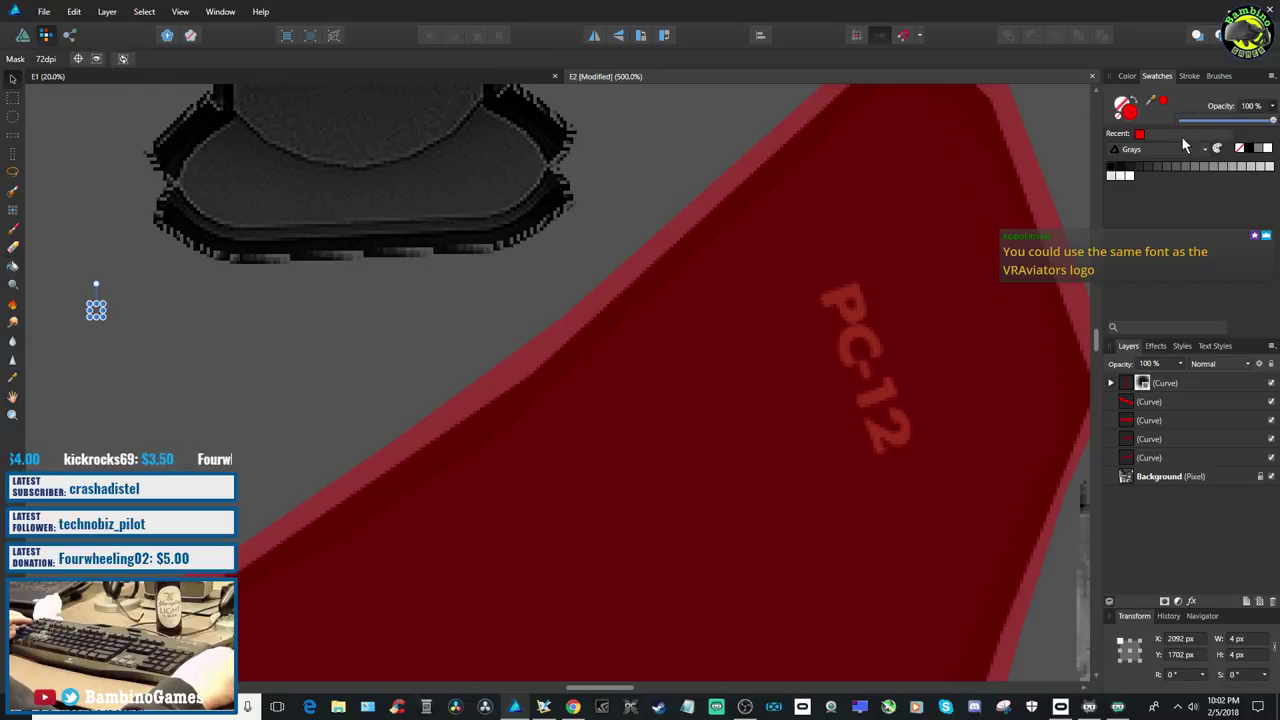
{"action": "key", "text": "ctrl+d"}
{"action": "left_click", "coordinate": [552, 270]}
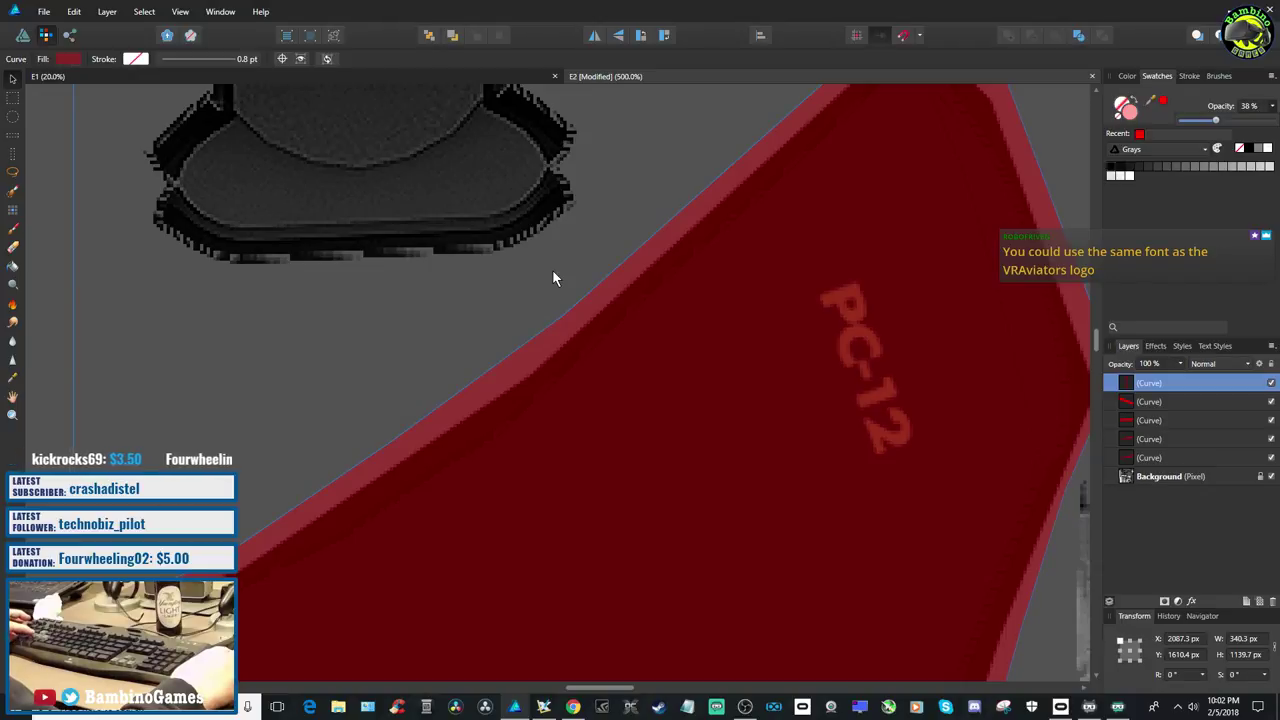
Return to the Draw Persona and set the winglet curve's fill opacity to 30%
{"action": "left_click", "coordinate": [22, 37]}
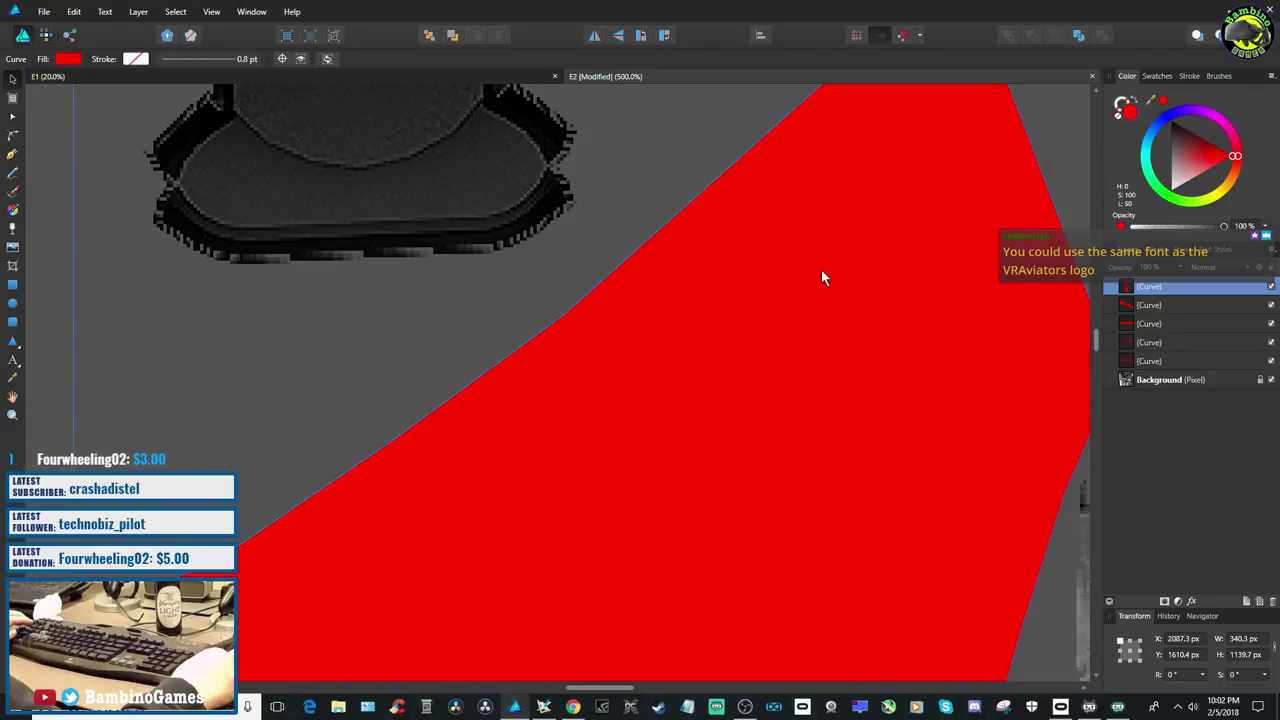
{"action": "left_click", "coordinate": [1263, 227]}
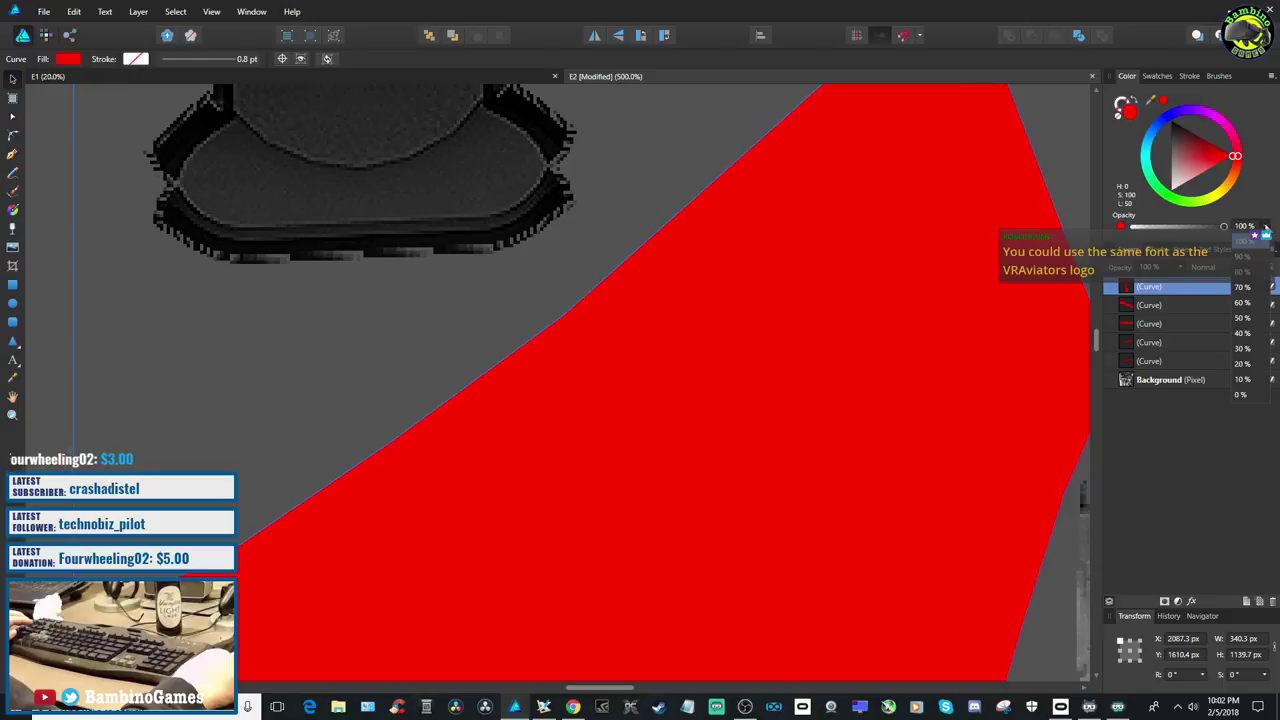
{"action": "left_click", "coordinate": [1243, 349]}
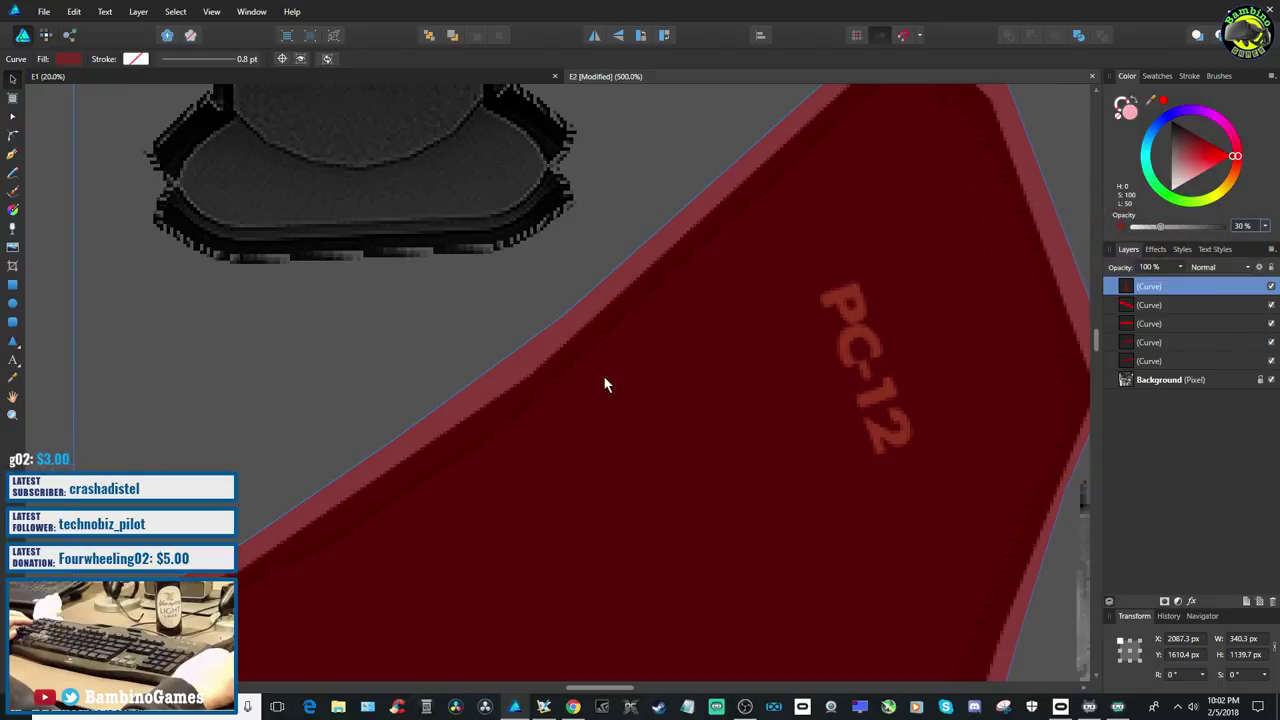
Add the artistic text "PC-12" on the empty grey area beside the winglet and select it as an object
{"action": "left_click", "coordinate": [14, 366]}
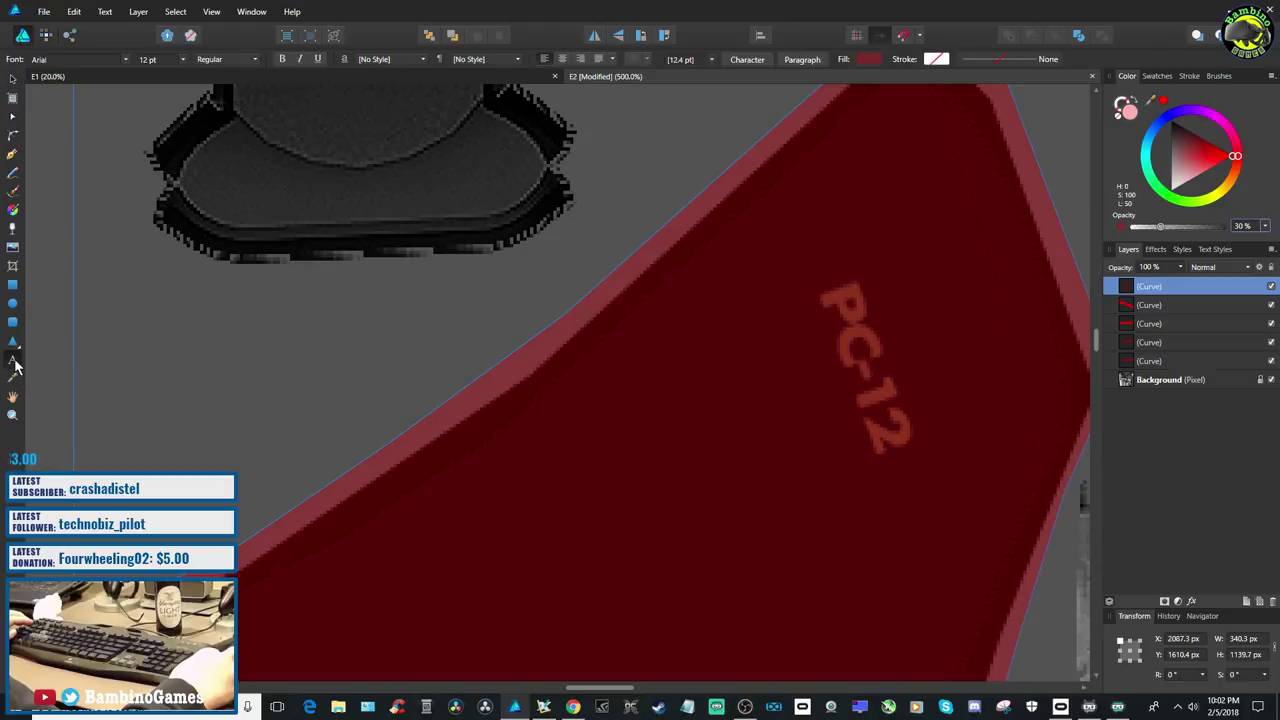
{"action": "left_click", "coordinate": [297, 320]}
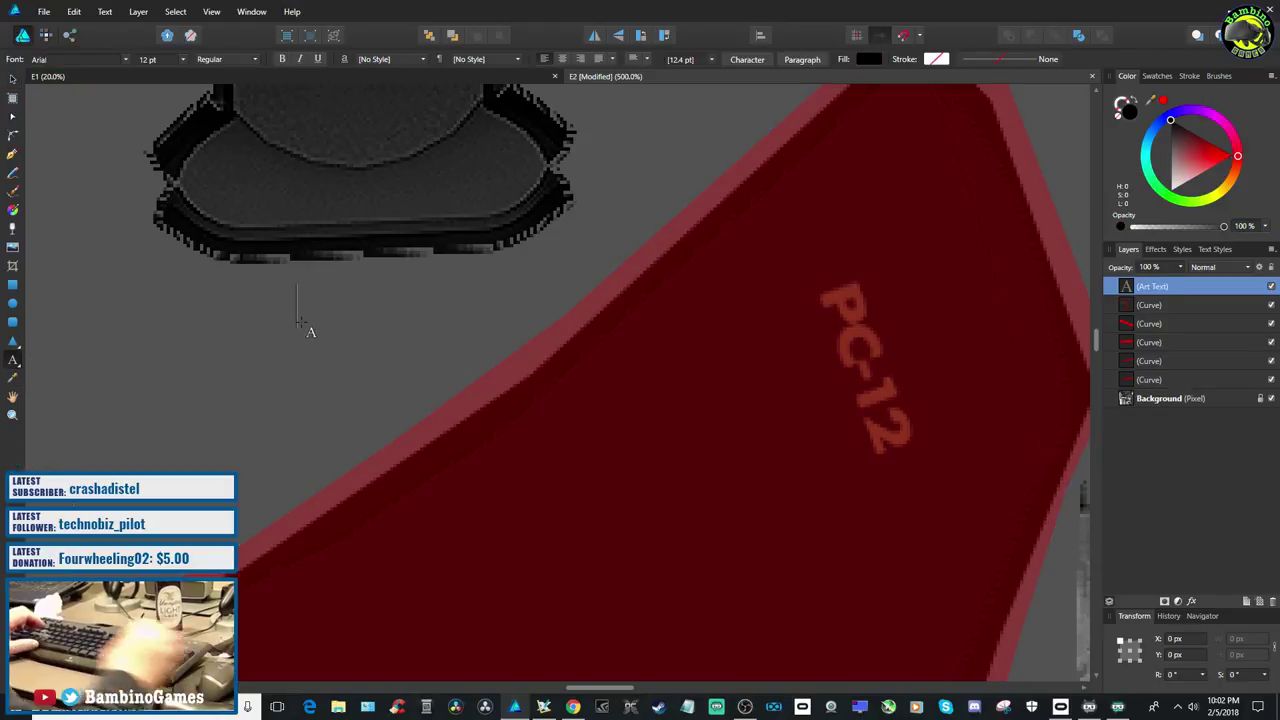
{"action": "type", "text": "PC-12"}
{"action": "key", "text": "Escape"}
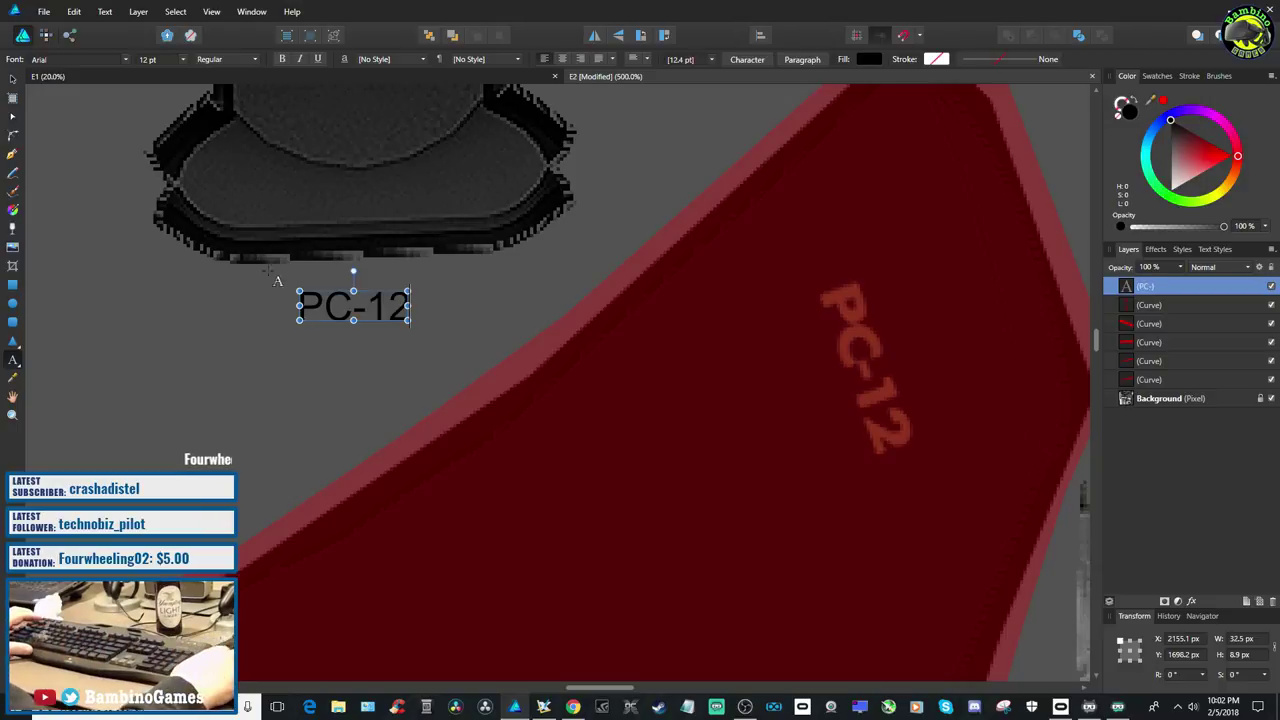
{"action": "left_click", "coordinate": [13, 78]}
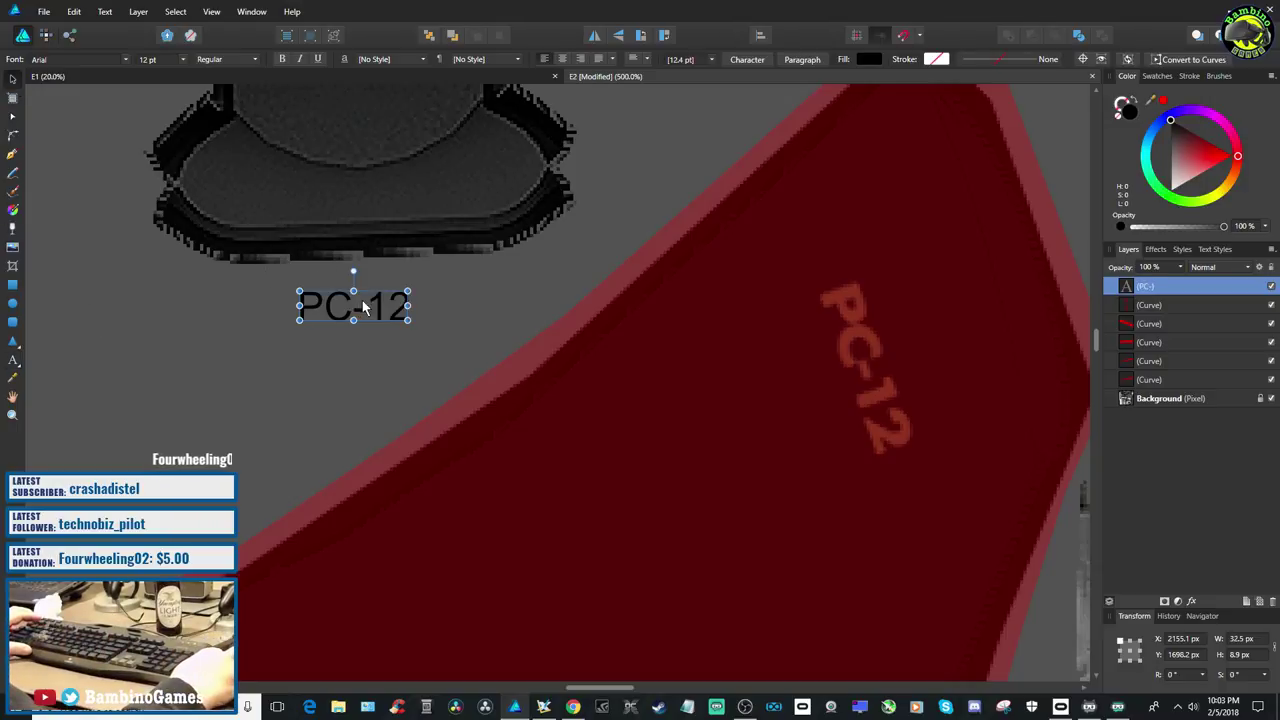
Preview the installed fonts on the PC-12 text and compare them with the original winglet lettering
{"action": "left_click", "coordinate": [125, 60]}
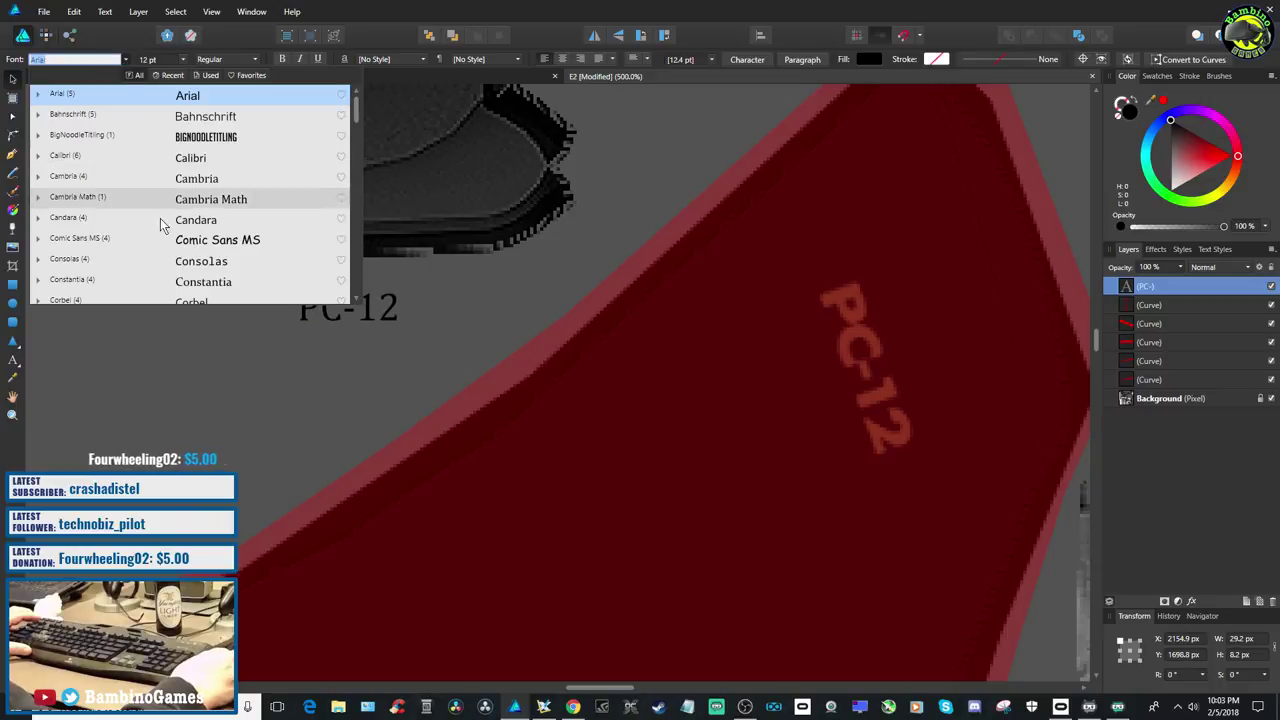
{"action": "scroll", "coordinate": [160, 215], "scroll_direction": "down", "scroll_amount": 2}
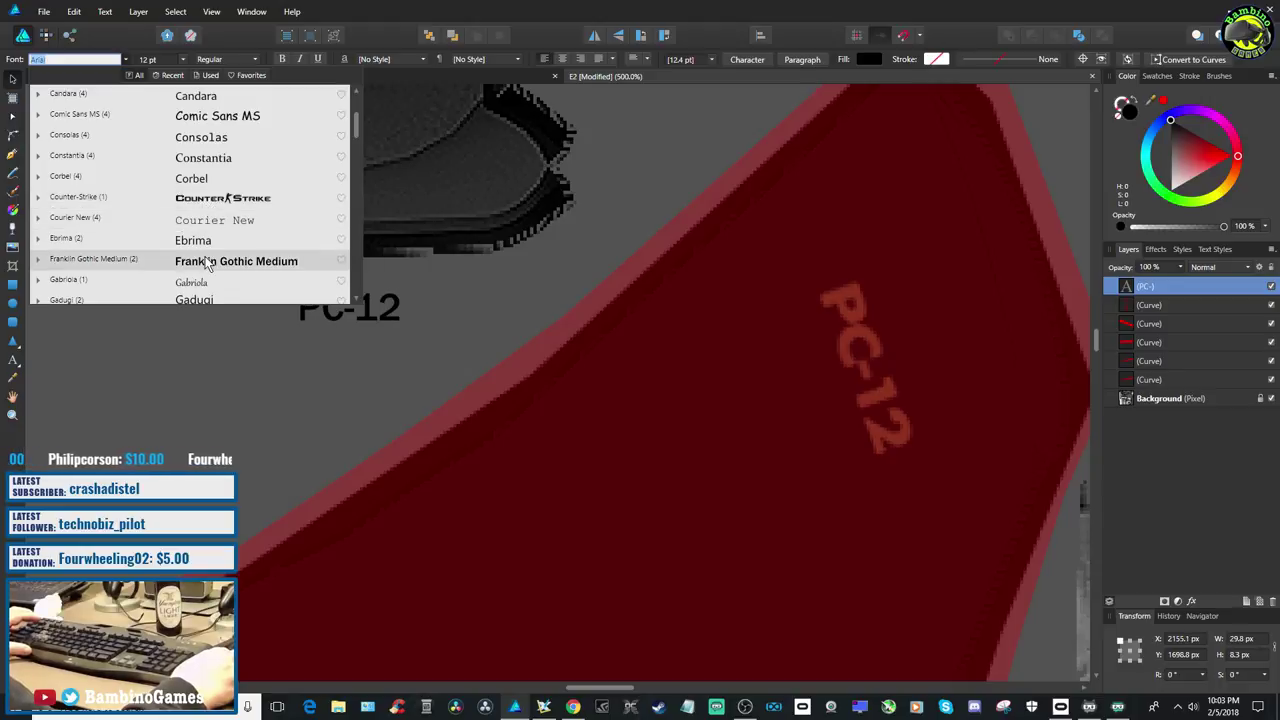
{"action": "scroll", "coordinate": [207, 264], "scroll_direction": "down", "scroll_amount": 2}
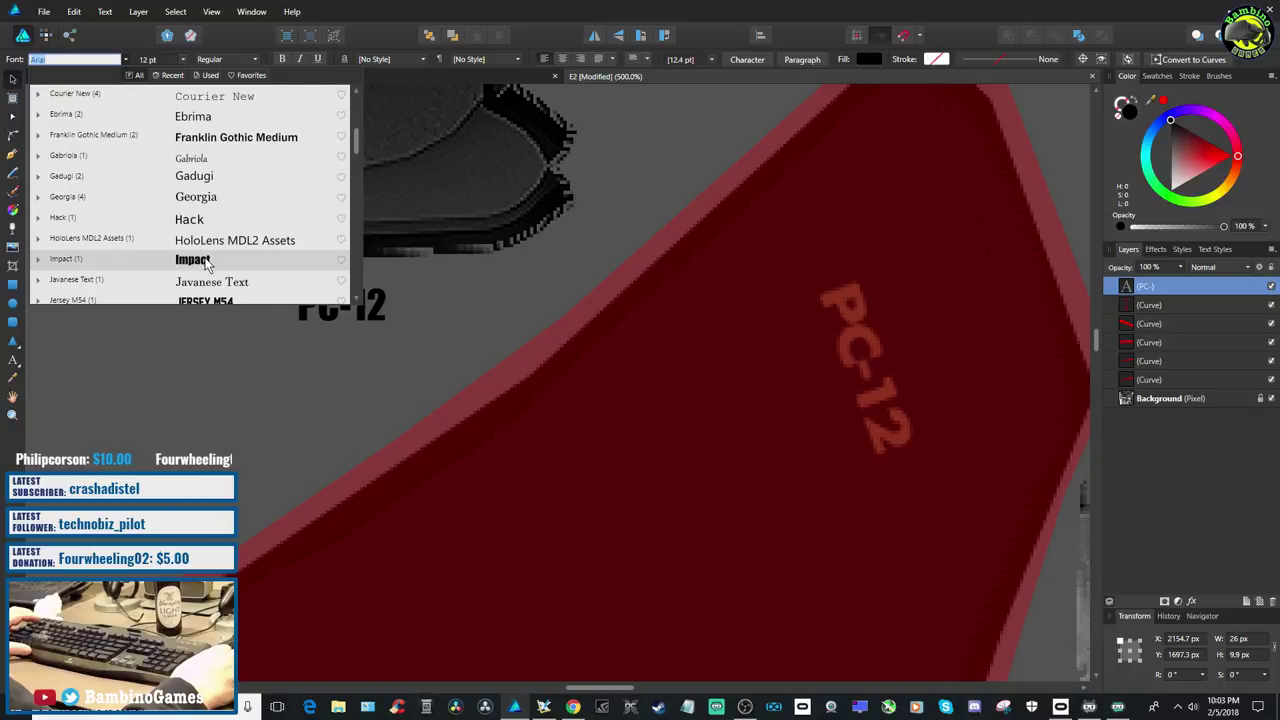
{"action": "scroll", "coordinate": [207, 264], "scroll_direction": "down", "scroll_amount": 2}
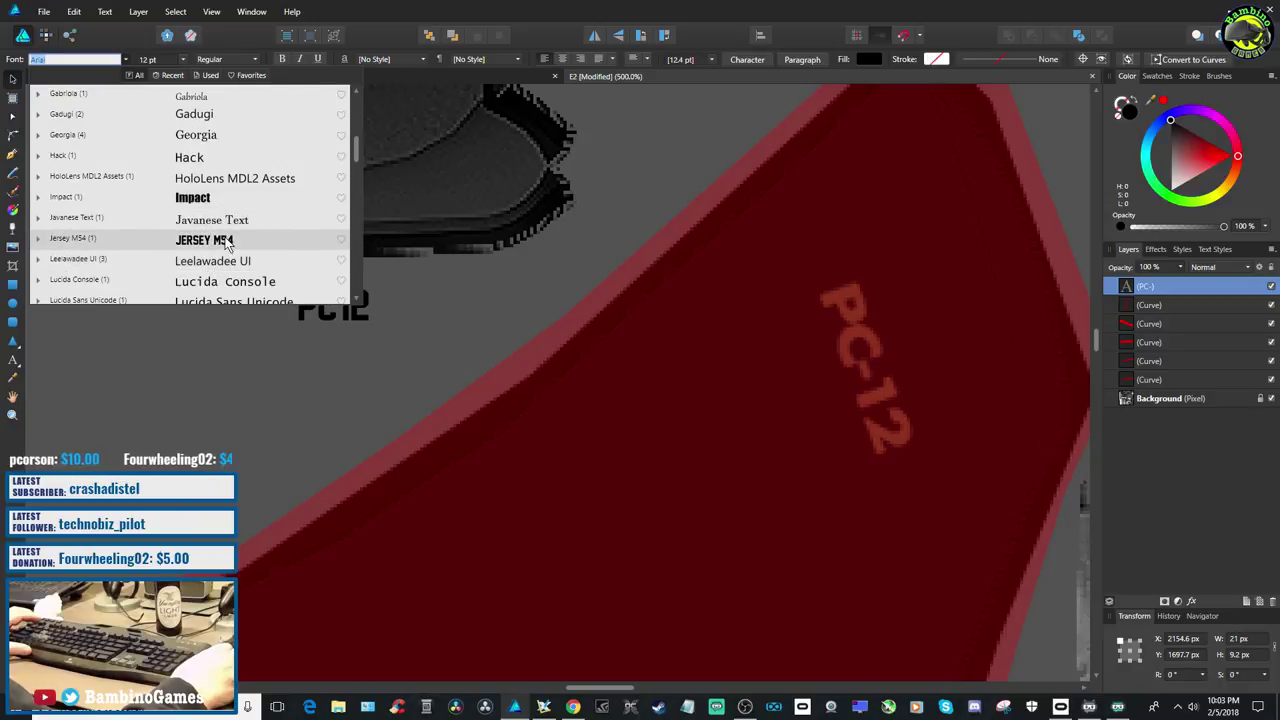
{"action": "scroll", "coordinate": [226, 247], "scroll_direction": "down", "scroll_amount": 1}
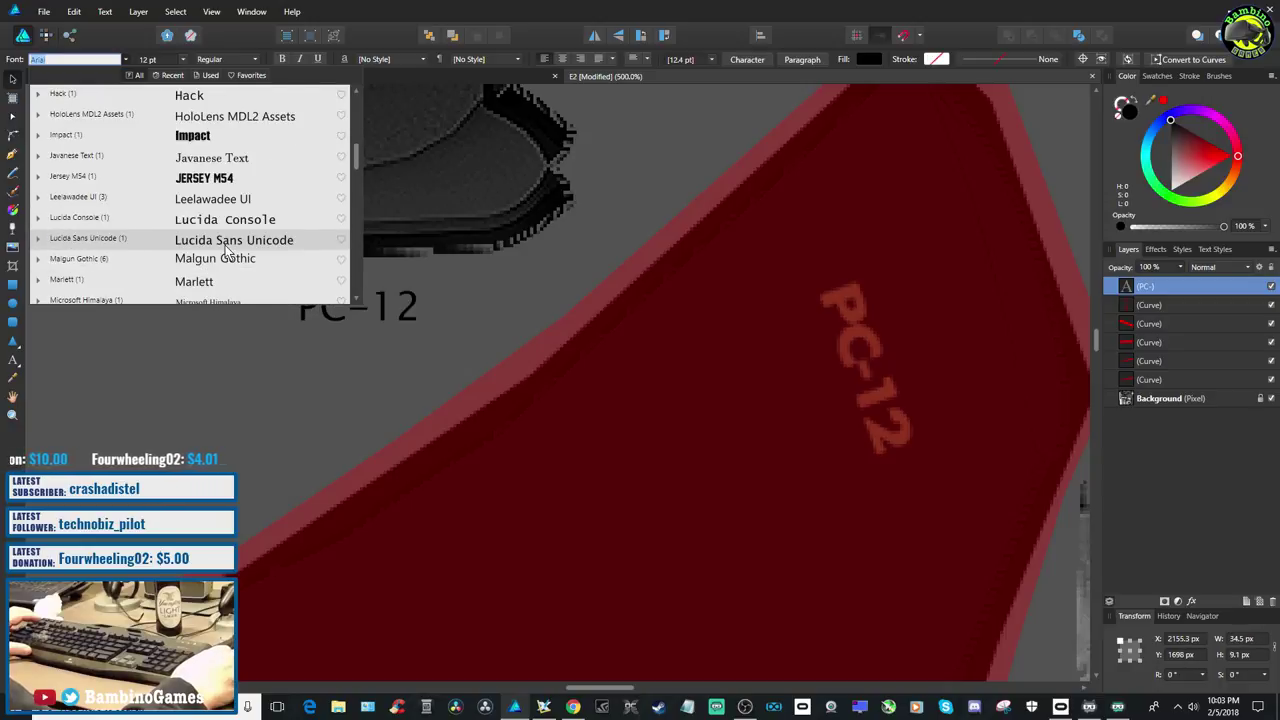
{"action": "scroll", "coordinate": [226, 250], "scroll_direction": "down", "scroll_amount": 1}
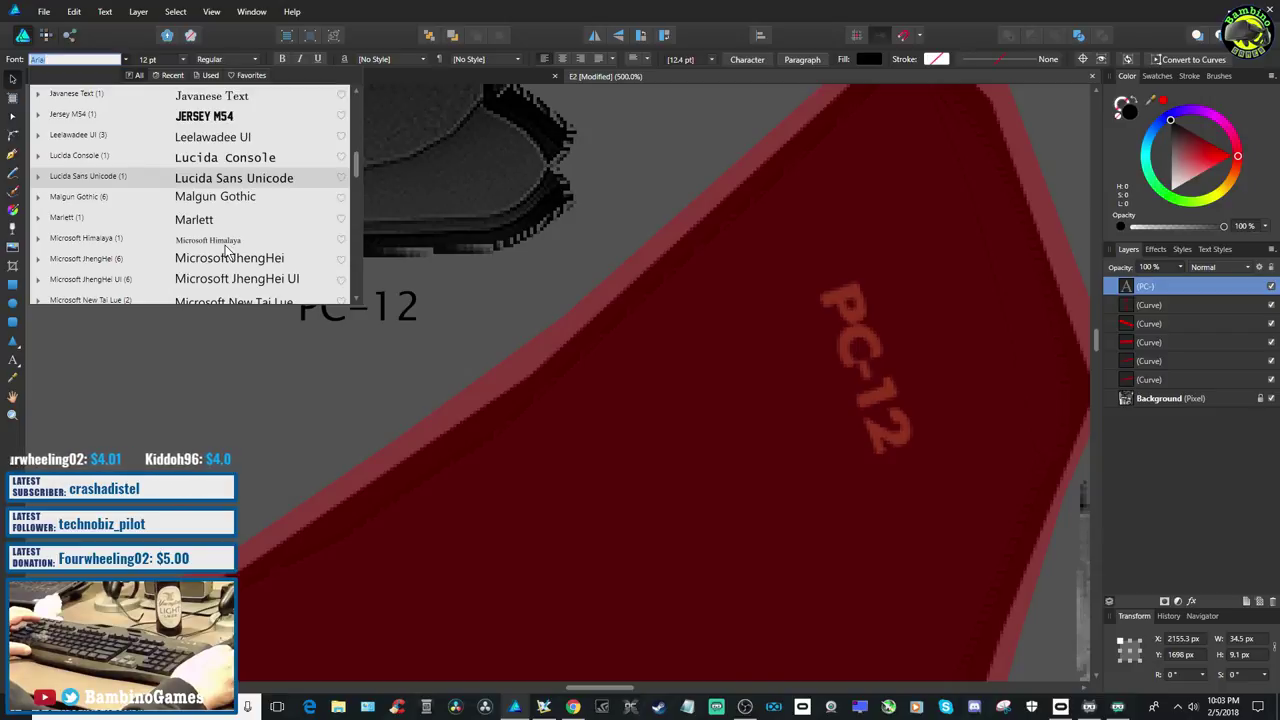
{"action": "scroll", "coordinate": [225, 247], "scroll_direction": "up", "scroll_amount": 3}
{"action": "scroll", "coordinate": [228, 242], "scroll_direction": "up", "scroll_amount": 2}
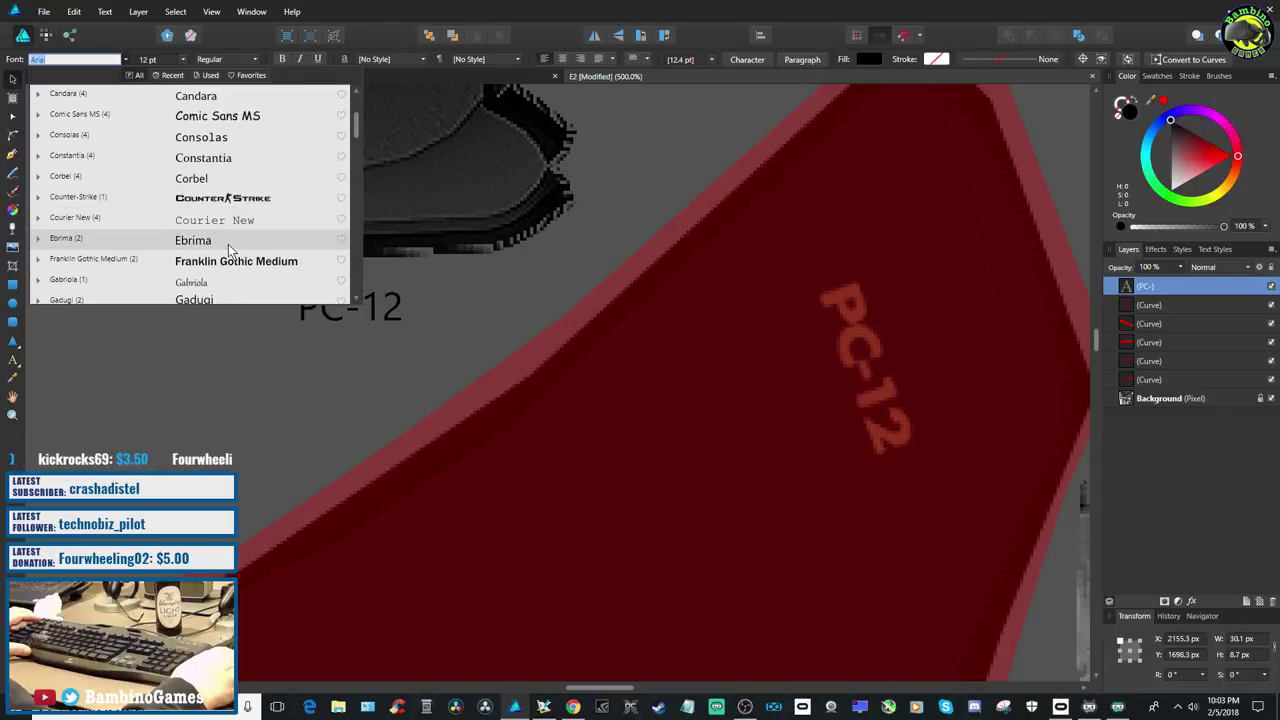
{"action": "scroll", "coordinate": [228, 248], "scroll_direction": "down", "scroll_amount": 4}
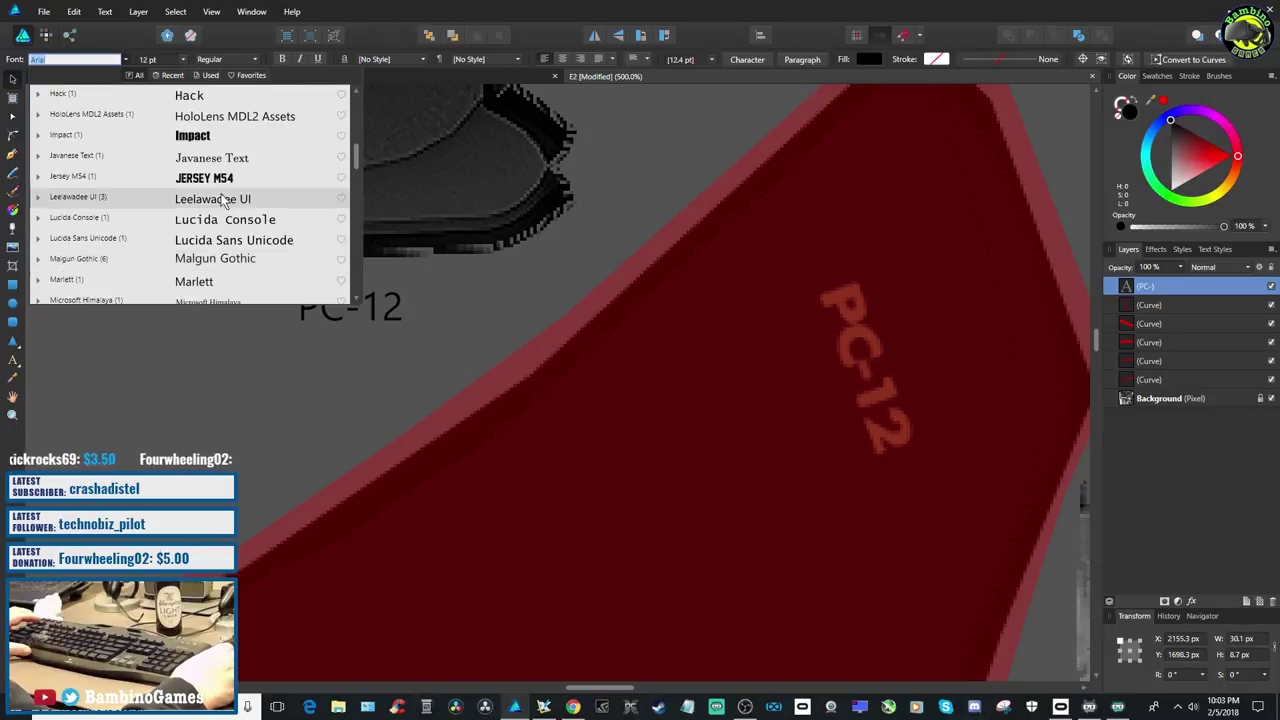
{"action": "scroll", "coordinate": [226, 250], "scroll_direction": "down", "scroll_amount": 2}
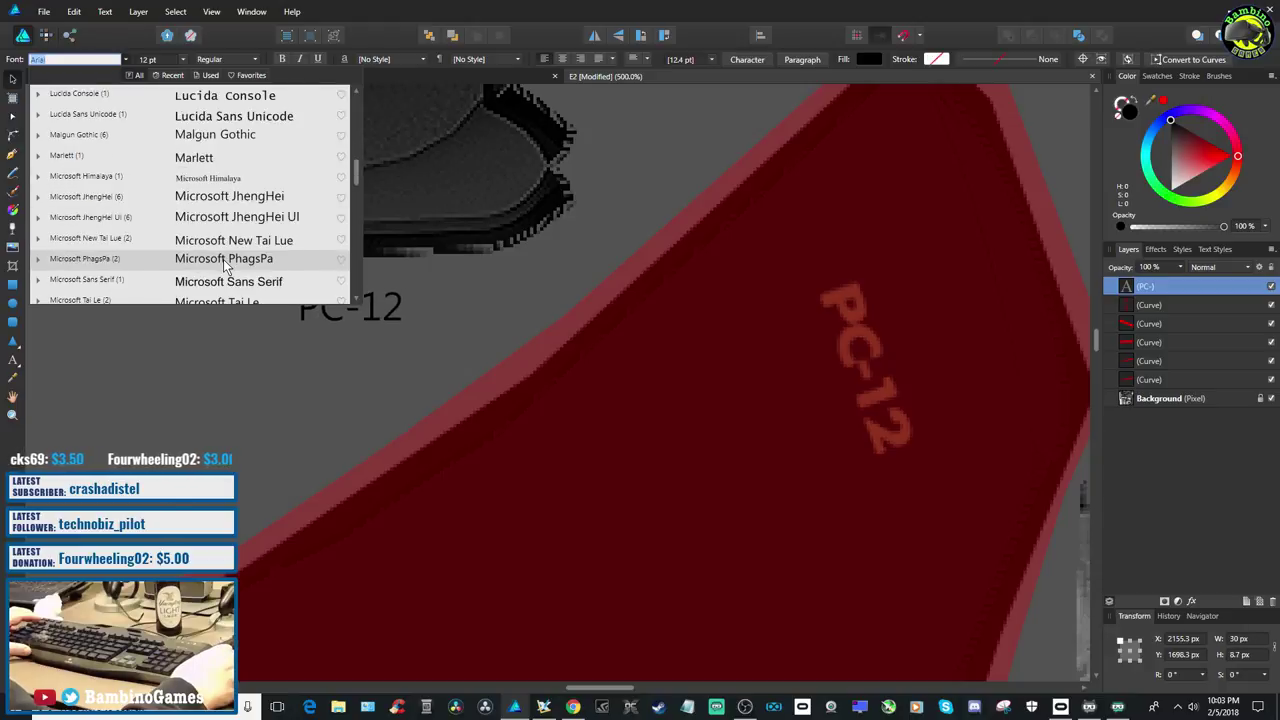
{"action": "scroll", "coordinate": [226, 266], "scroll_direction": "down", "scroll_amount": 6}
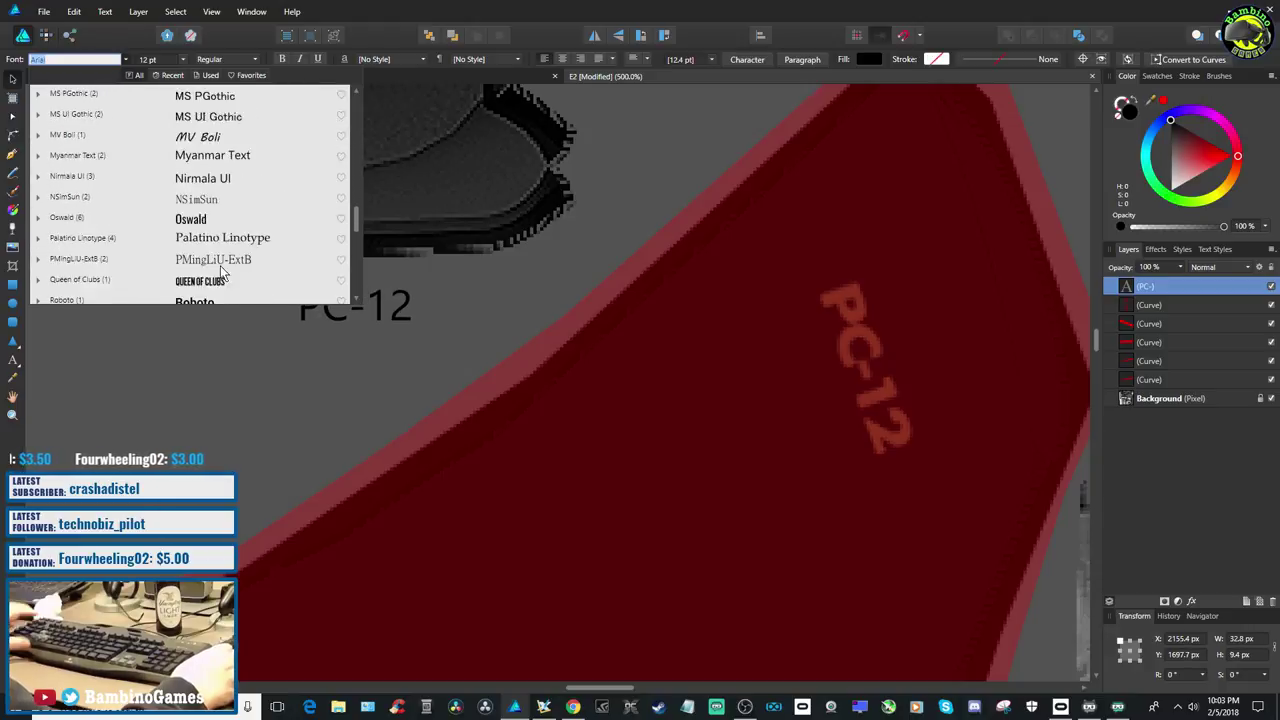
{"action": "scroll", "coordinate": [226, 266], "scroll_direction": "down", "scroll_amount": 3}
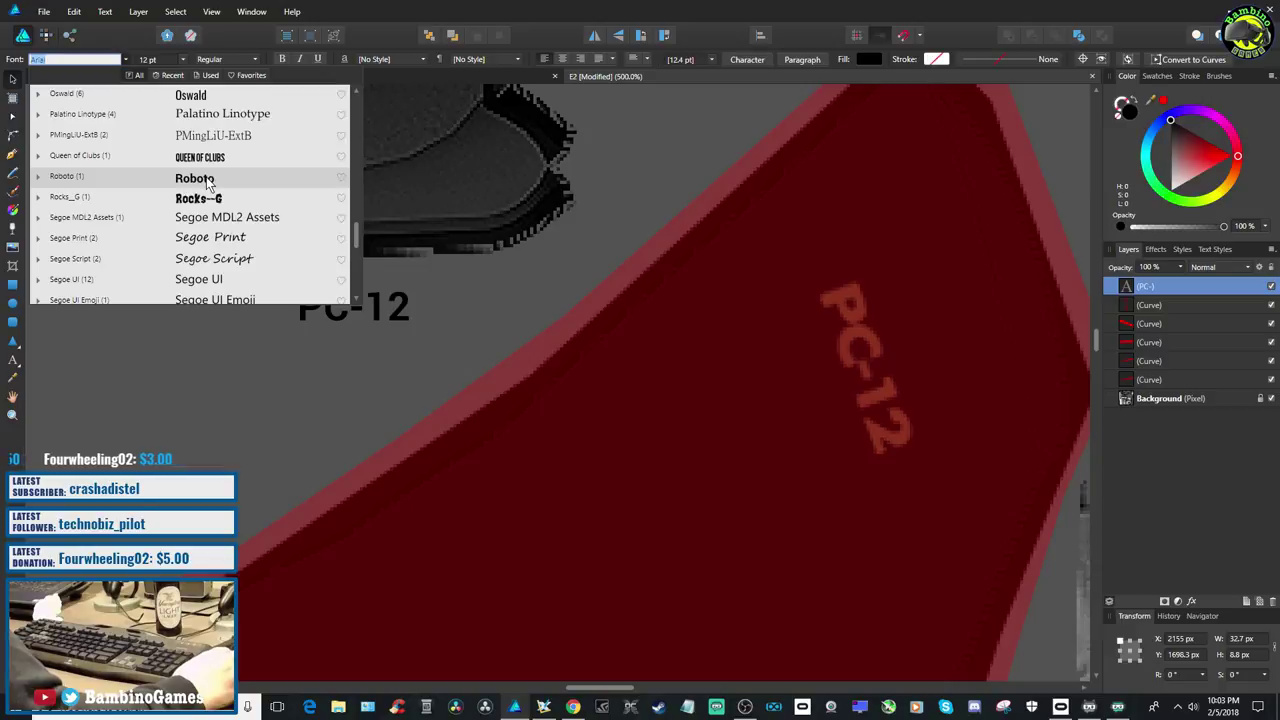
{"action": "scroll", "coordinate": [238, 268], "scroll_direction": "down", "scroll_amount": 3}
{"action": "scroll", "coordinate": [240, 272], "scroll_direction": "down", "scroll_amount": 2}
{"action": "scroll", "coordinate": [238, 268], "scroll_direction": "up", "scroll_amount": 5}
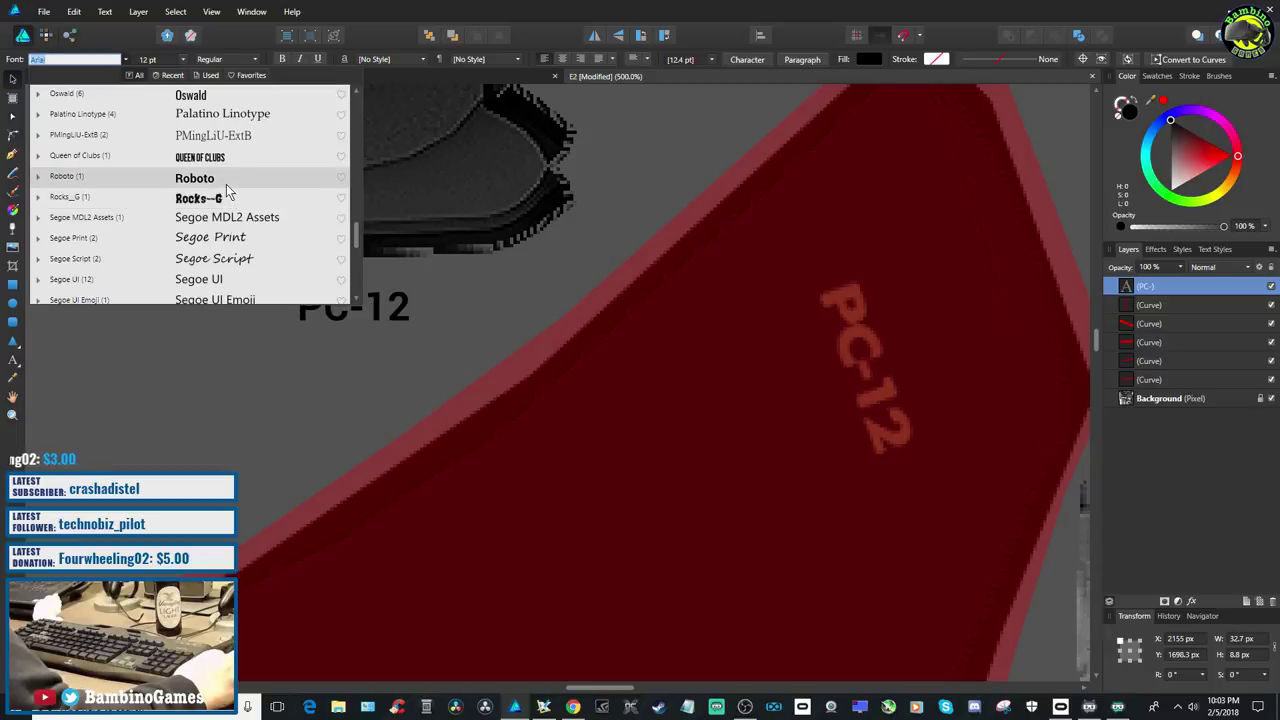
{"action": "scroll", "coordinate": [245, 258], "scroll_direction": "down", "scroll_amount": 4}
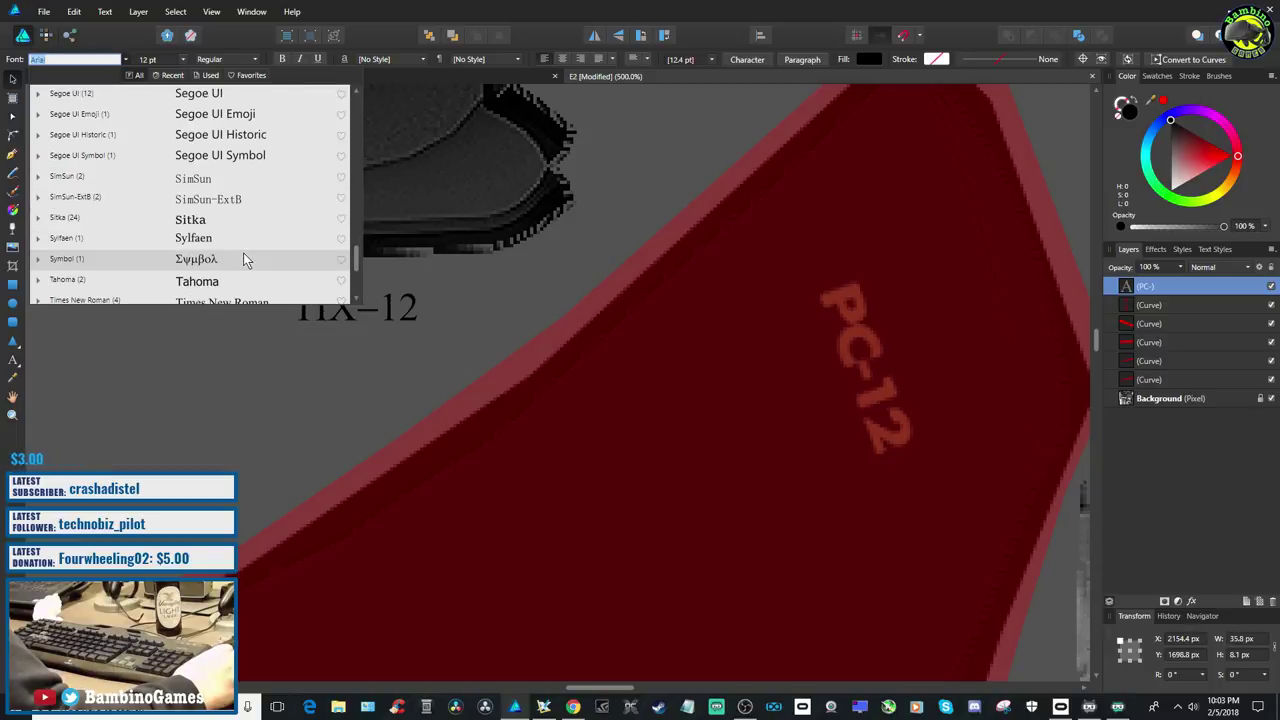
{"action": "scroll", "coordinate": [245, 260], "scroll_direction": "down", "scroll_amount": 1}
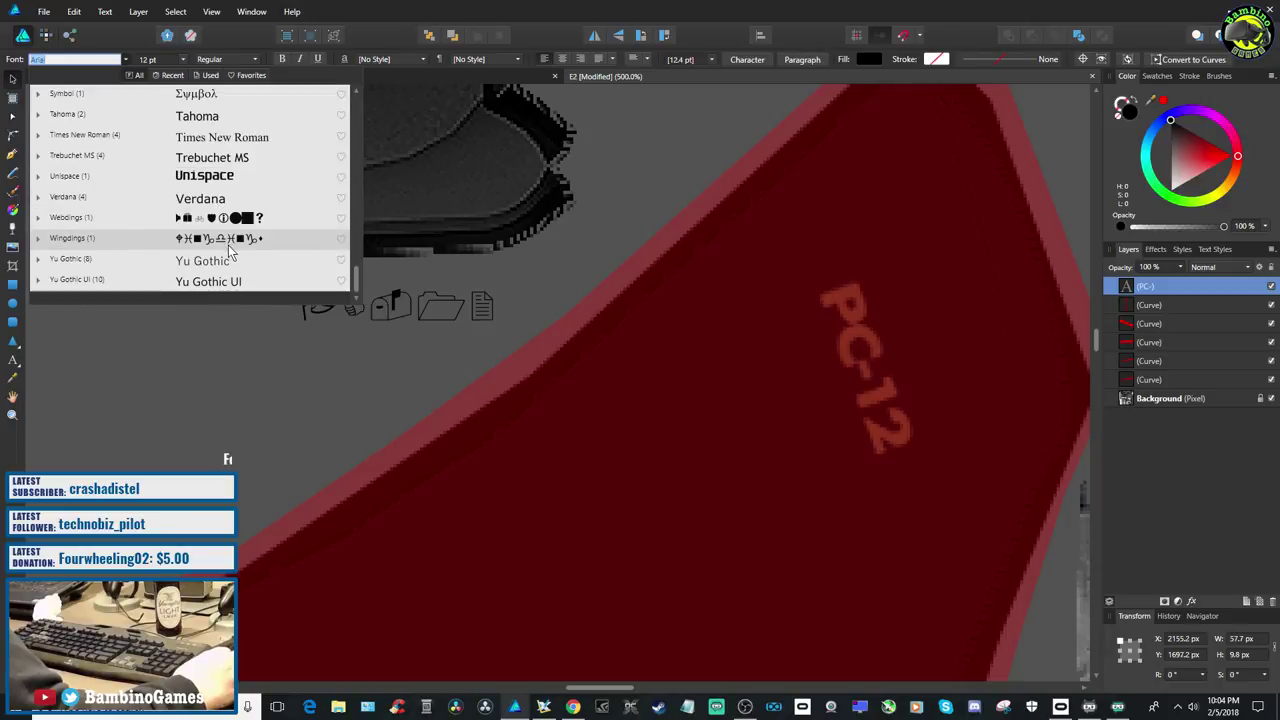
Set the PC-12 text's font to Impact
{"action": "scroll", "coordinate": [222, 214], "scroll_direction": "up", "scroll_amount": 3}
{"action": "scroll", "coordinate": [222, 214], "scroll_direction": "up", "scroll_amount": 15}
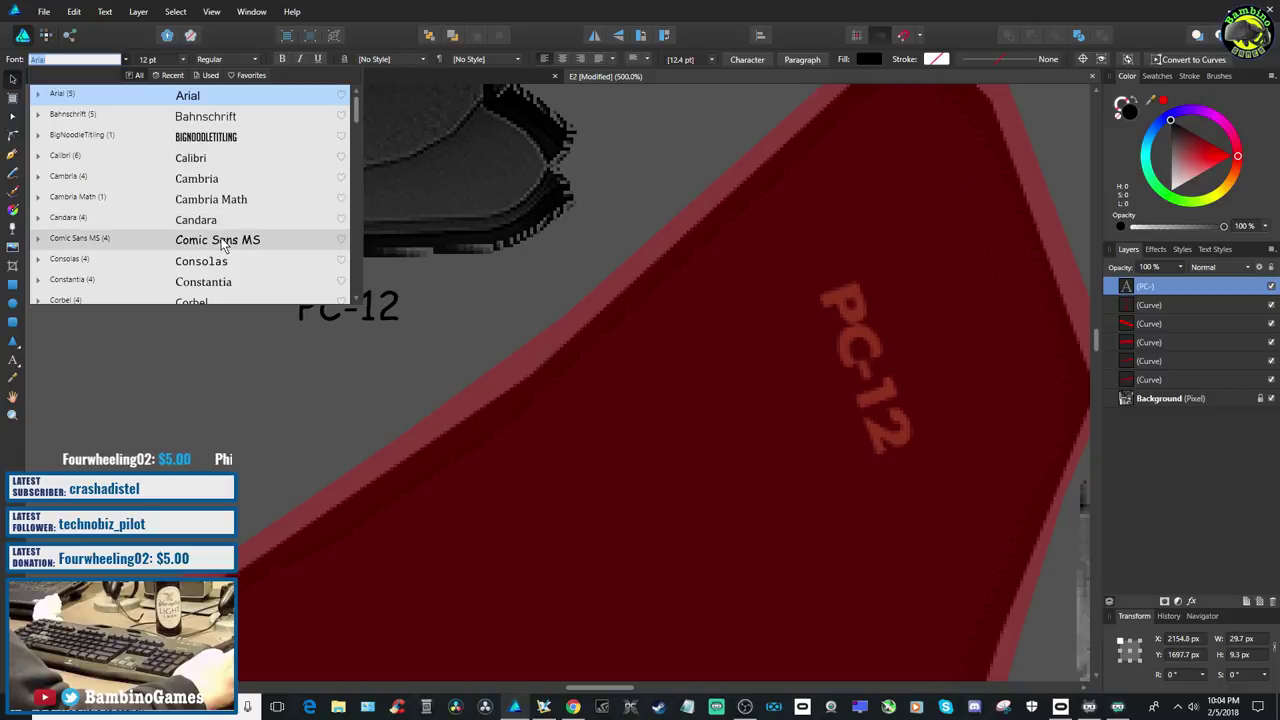
{"action": "scroll", "coordinate": [222, 262], "scroll_direction": "down", "scroll_amount": 2}
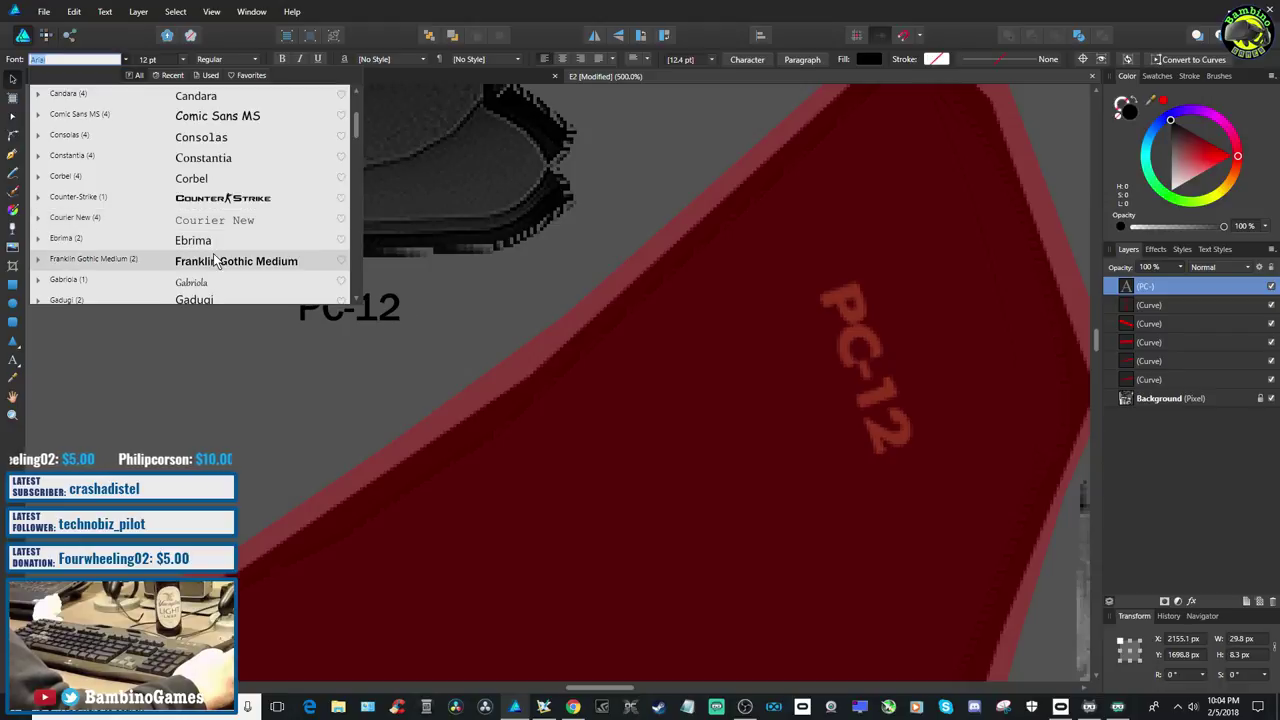
{"action": "scroll", "coordinate": [215, 262], "scroll_direction": "down", "scroll_amount": 1}
{"action": "scroll", "coordinate": [214, 258], "scroll_direction": "down", "scroll_amount": 1}
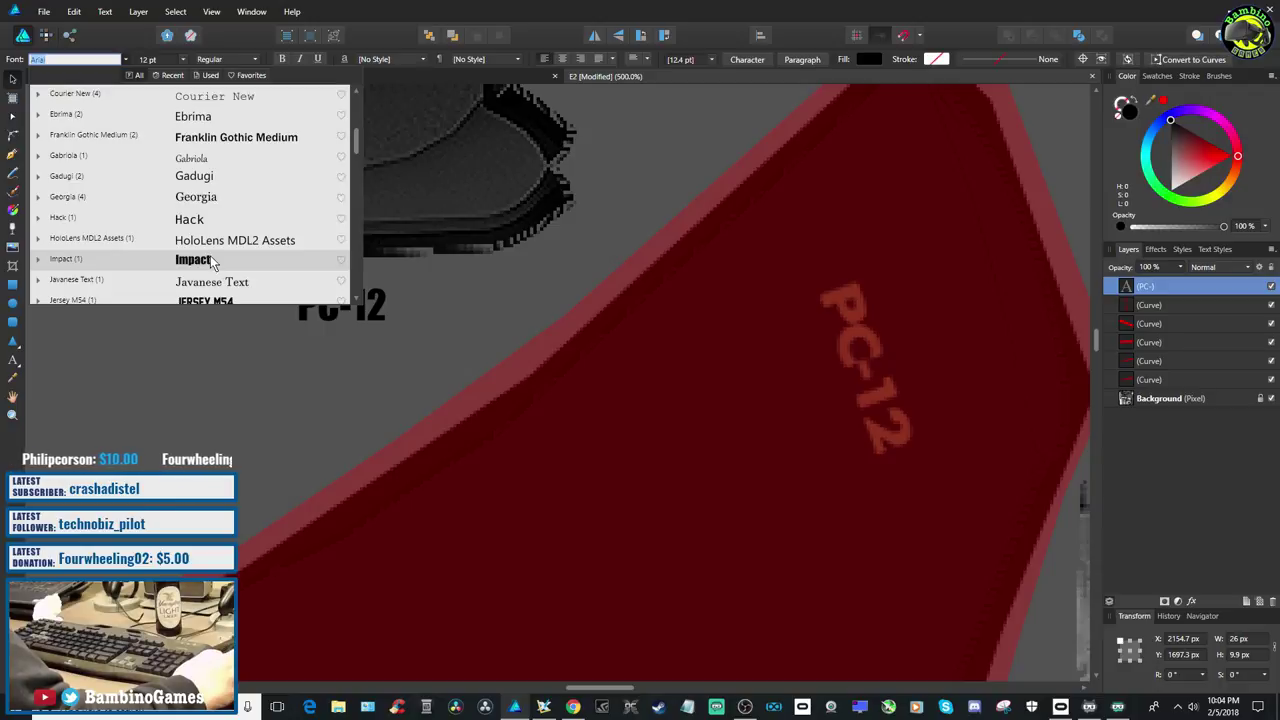
{"action": "left_click", "coordinate": [211, 261]}
Move the PC-12 text over the original lettering on the winglet and set its size to 16 pt
{"action": "left_click_drag", "start_coordinate": [325, 298], "coordinate": [842, 352]}
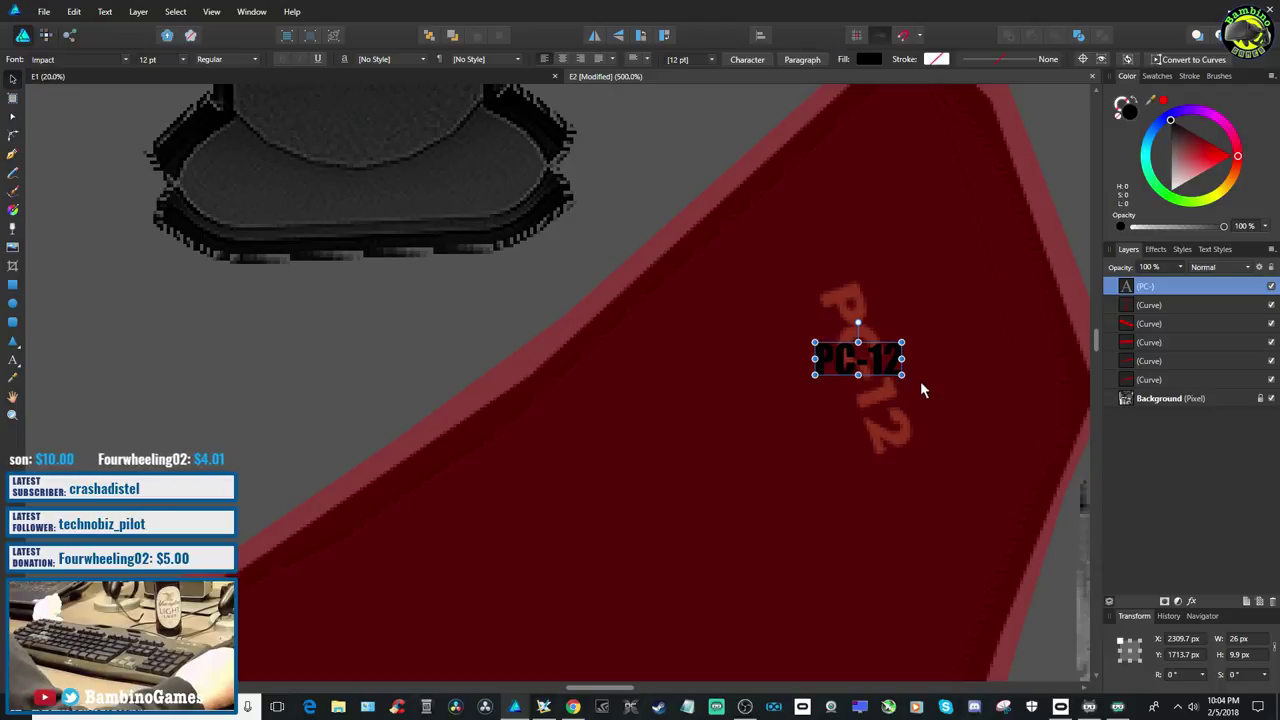
{"action": "left_click", "coordinate": [182, 59]}
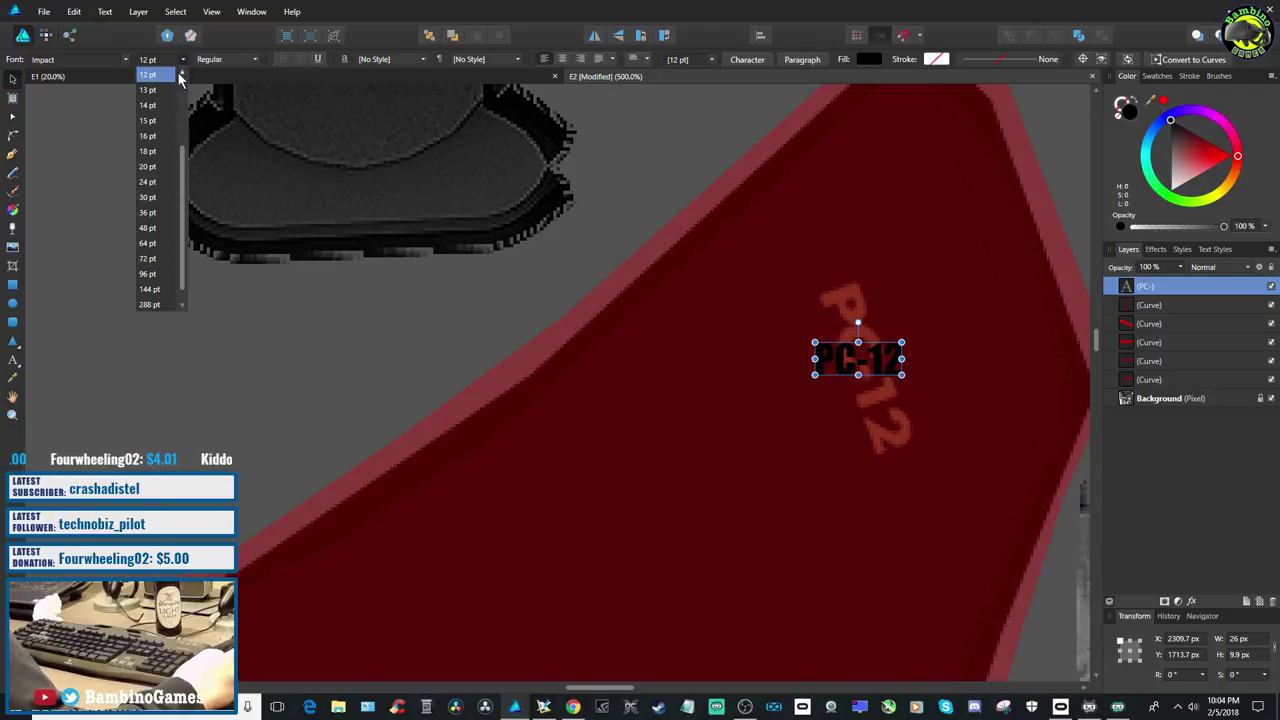
{"action": "left_click", "coordinate": [149, 141]}
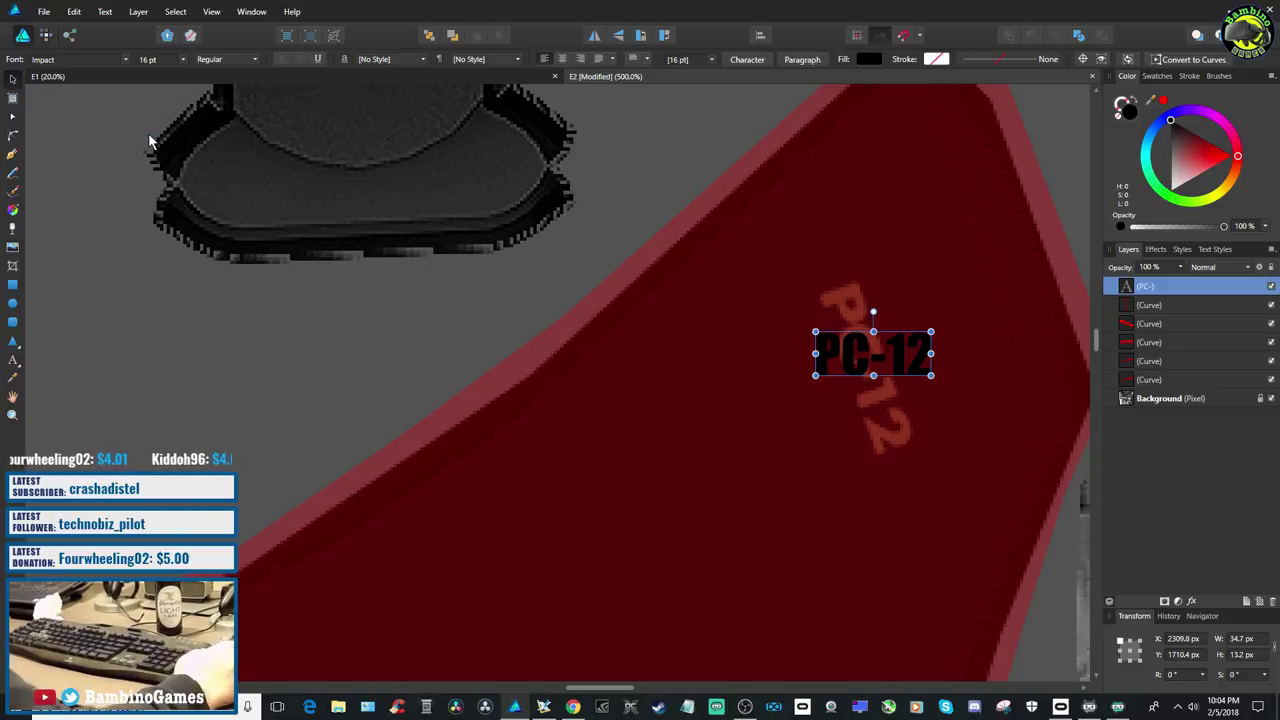
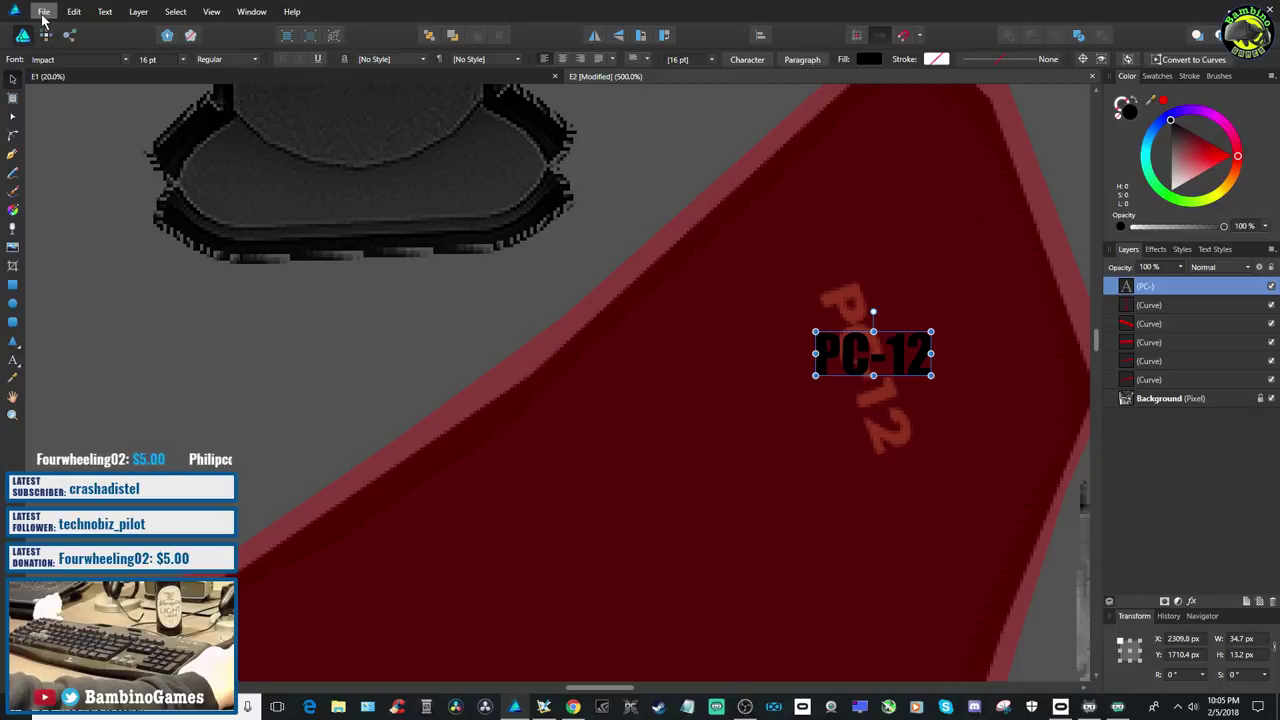
{"action": "left_click", "coordinate": [43, 15]}
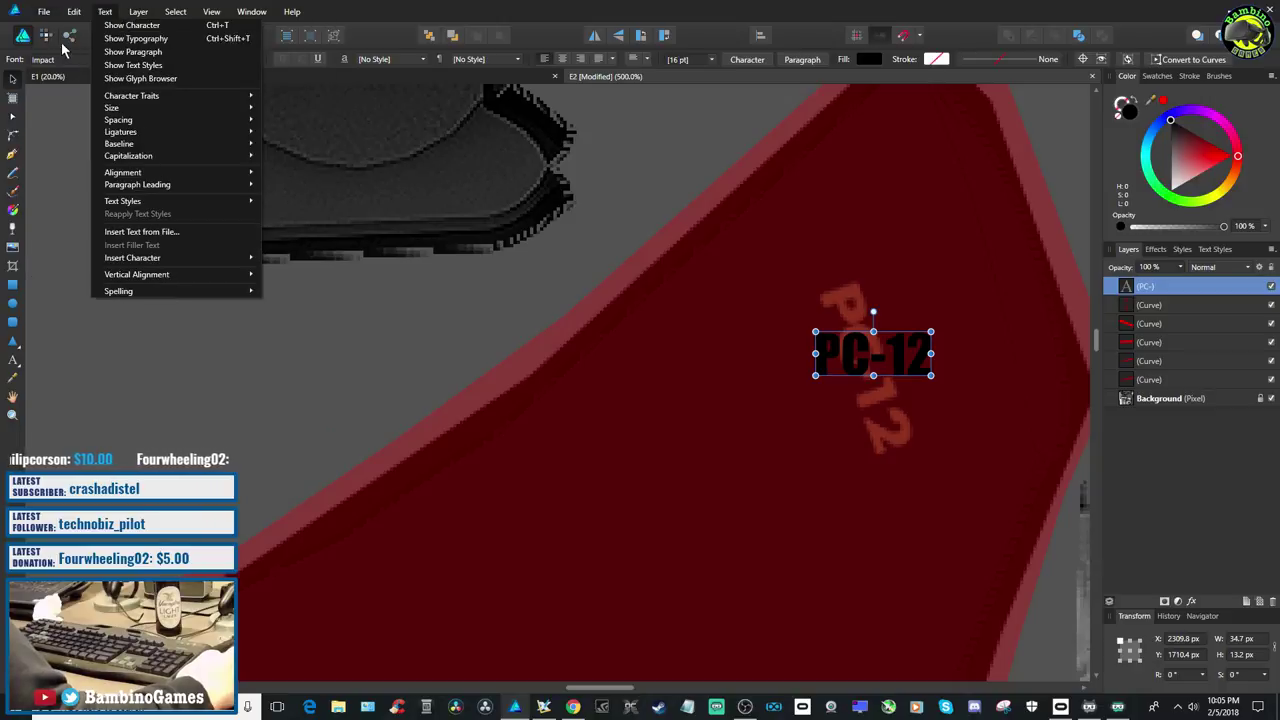
{"action": "mouse_move", "coordinate": [292, 11]}
{"action": "key", "text": "Escape"}
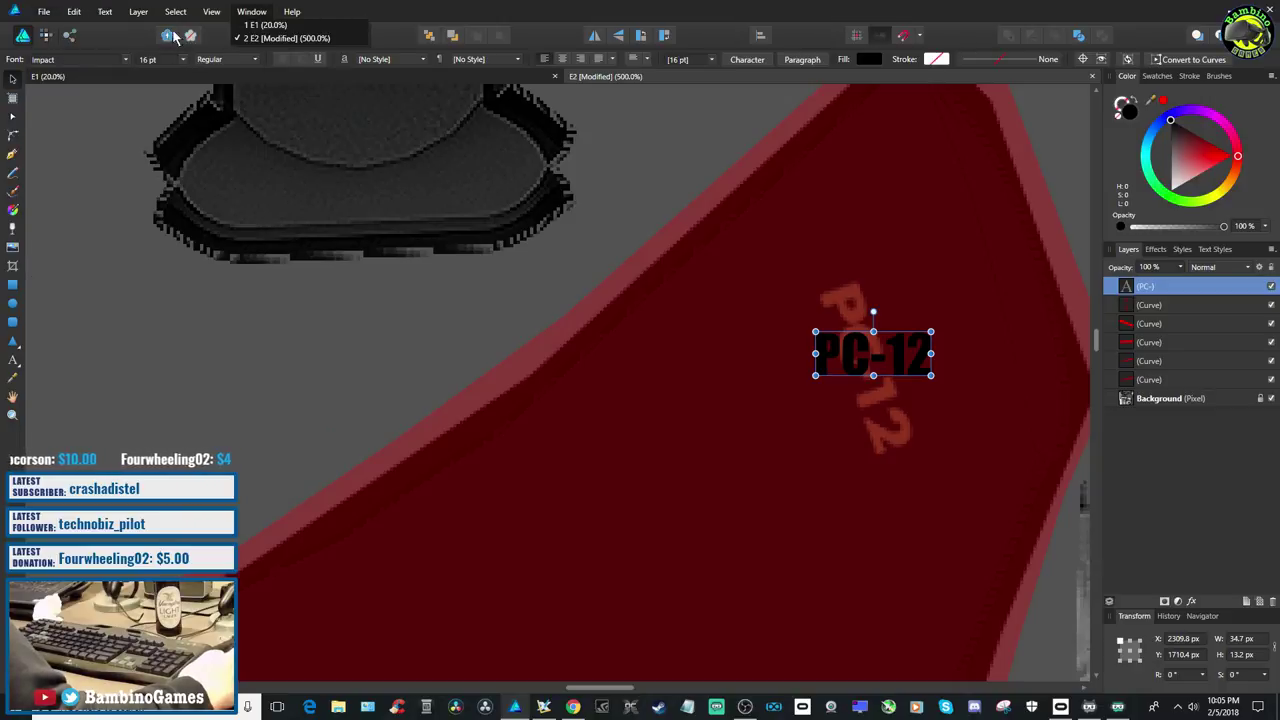
Compare other fonts for the PC-12 text against the lettering beneath it, and reselect Impact
{"action": "left_click", "coordinate": [125, 59]}
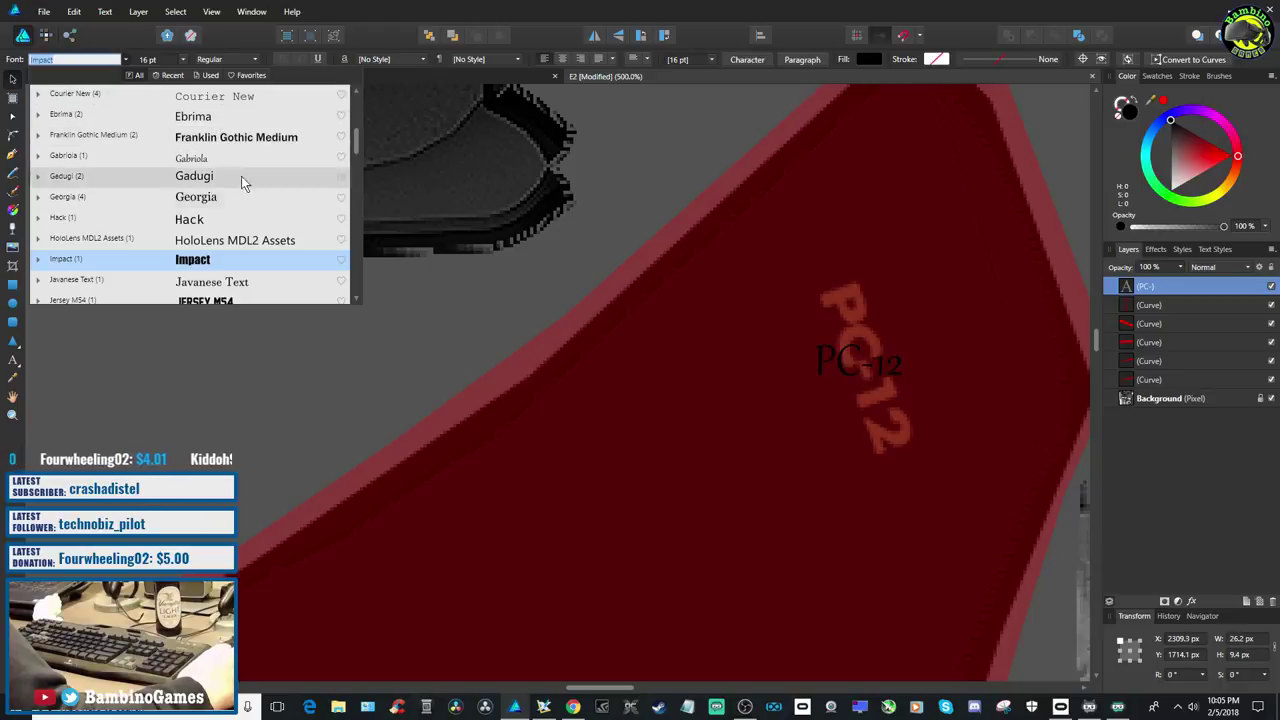
{"action": "scroll", "coordinate": [222, 240], "scroll_direction": "down", "scroll_amount": 2}
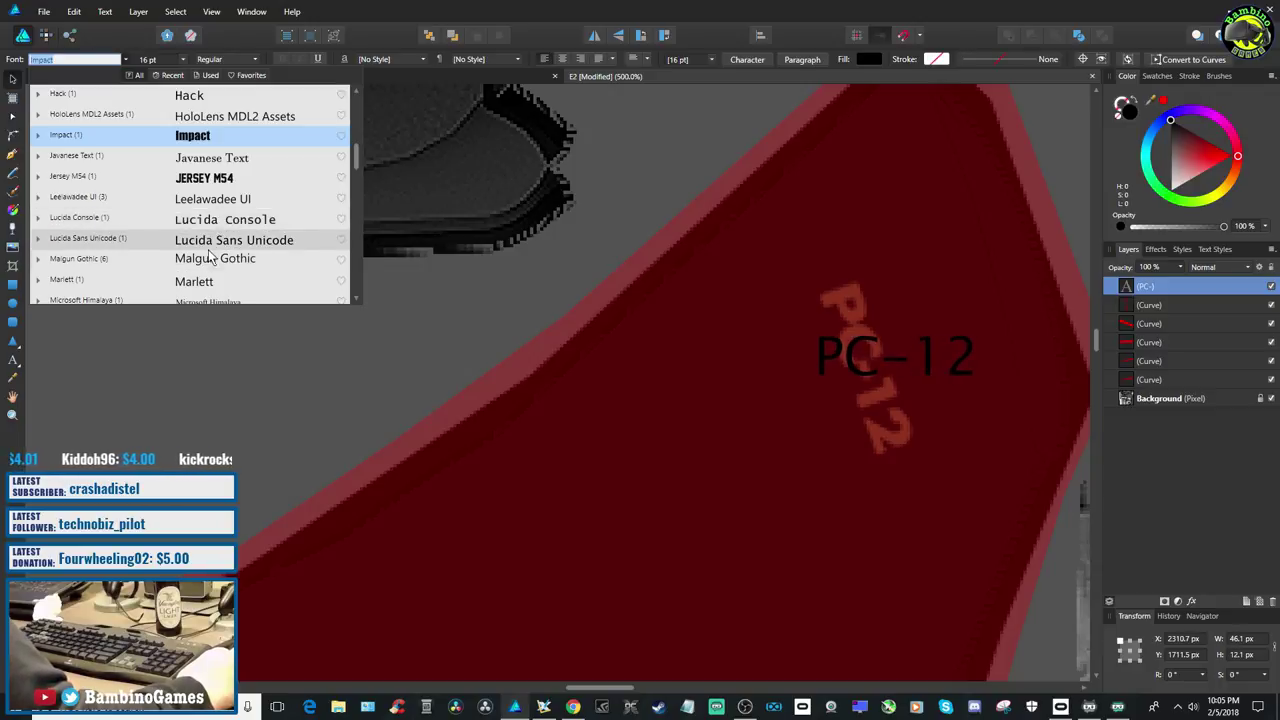
{"action": "scroll", "coordinate": [212, 258], "scroll_direction": "down", "scroll_amount": 2}
{"action": "scroll", "coordinate": [210, 258], "scroll_direction": "down", "scroll_amount": 3}
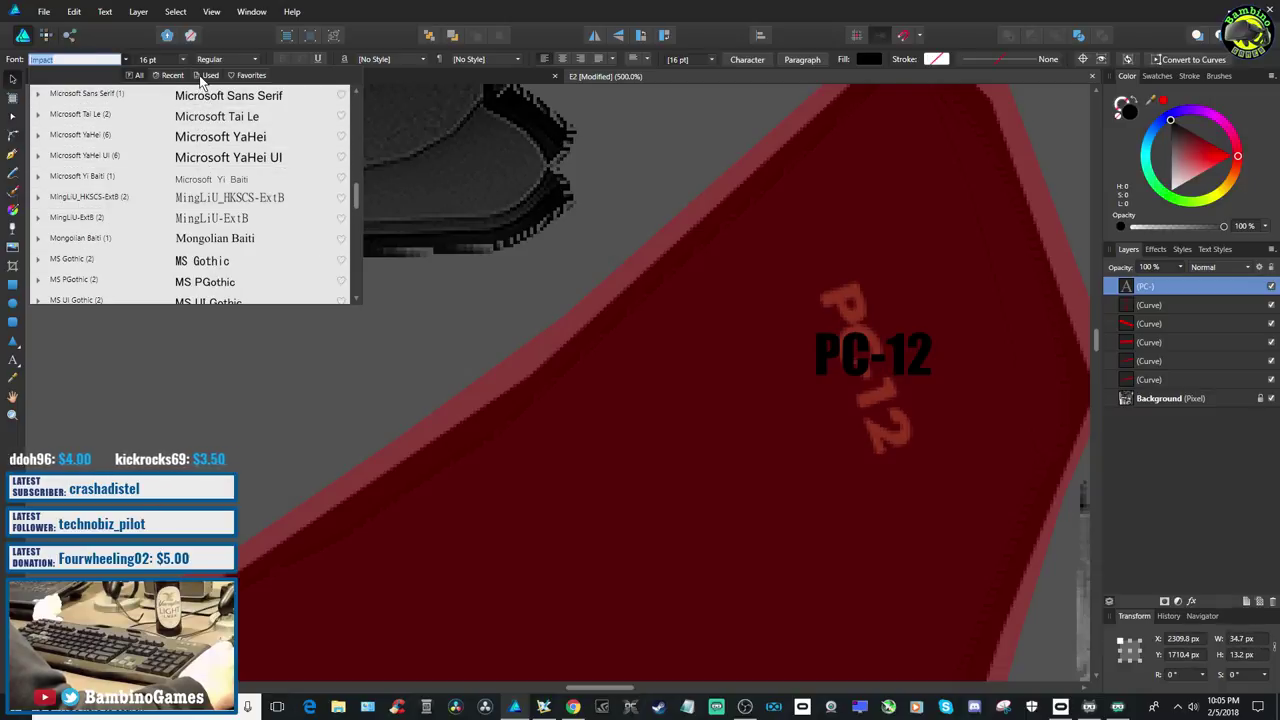
{"action": "scroll", "coordinate": [214, 182], "scroll_direction": "up", "scroll_amount": 2}
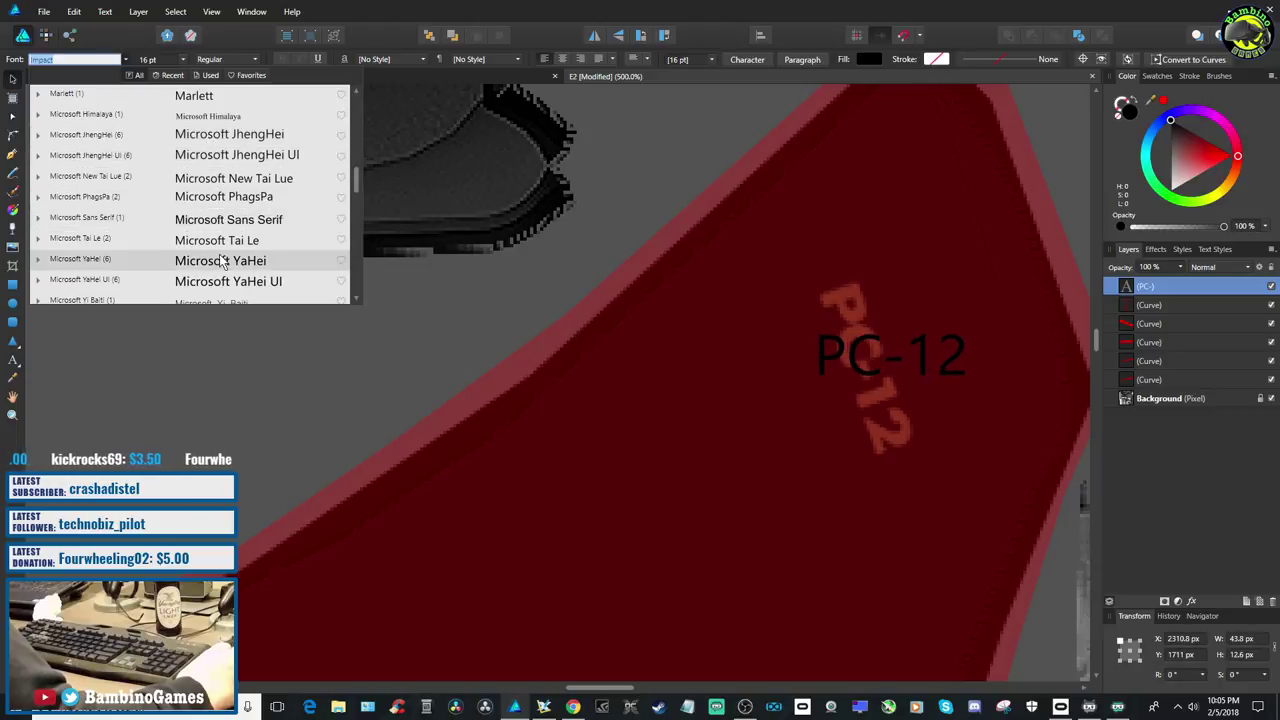
{"action": "scroll", "coordinate": [218, 255], "scroll_direction": "down", "scroll_amount": 3}
{"action": "scroll", "coordinate": [205, 203], "scroll_direction": "down", "scroll_amount": 5}
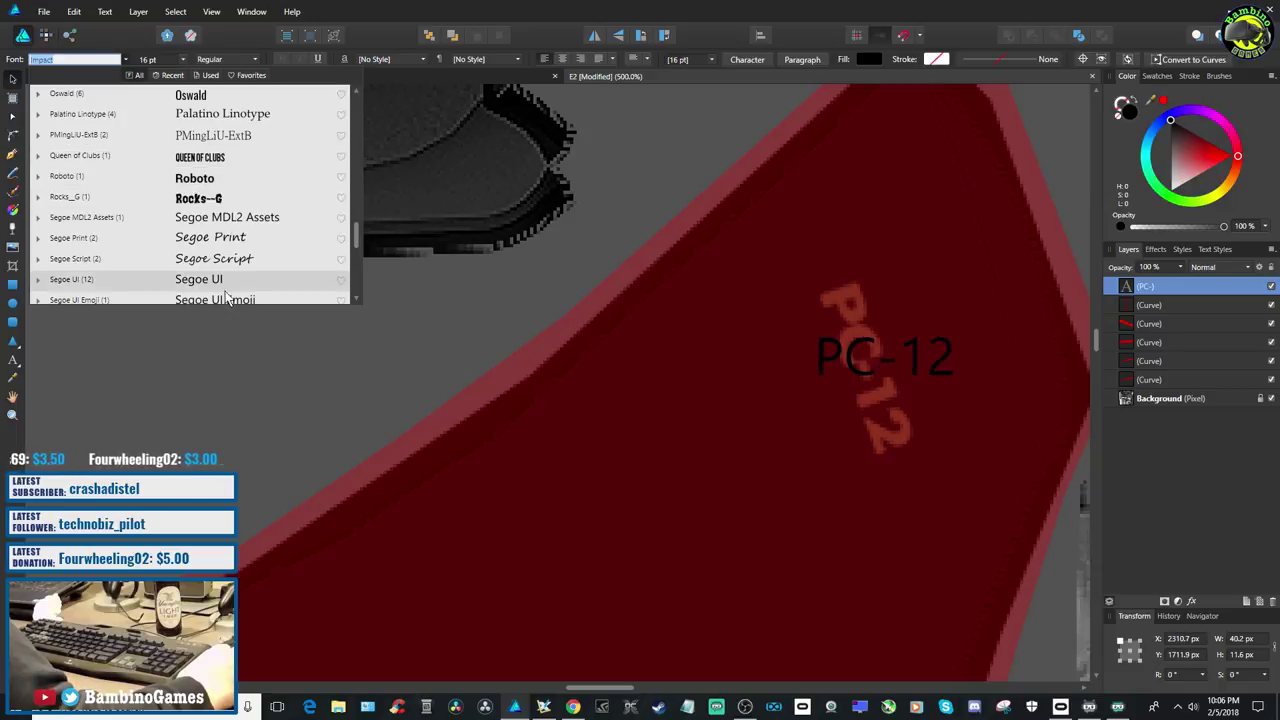
{"action": "scroll", "coordinate": [220, 283], "scroll_direction": "up", "scroll_amount": 10}
{"action": "scroll", "coordinate": [218, 287], "scroll_direction": "up", "scroll_amount": 1}
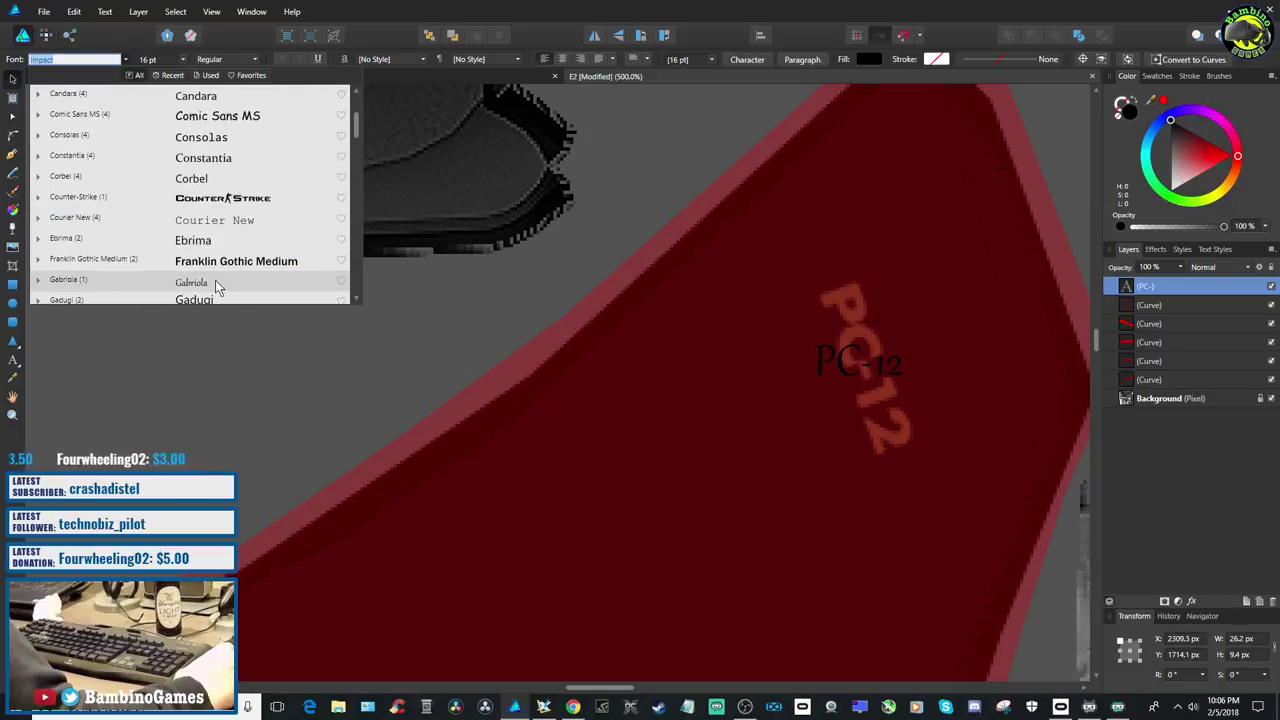
{"action": "scroll", "coordinate": [218, 287], "scroll_direction": "up", "scroll_amount": 1}
{"action": "scroll", "coordinate": [218, 287], "scroll_direction": "down", "scroll_amount": 13}
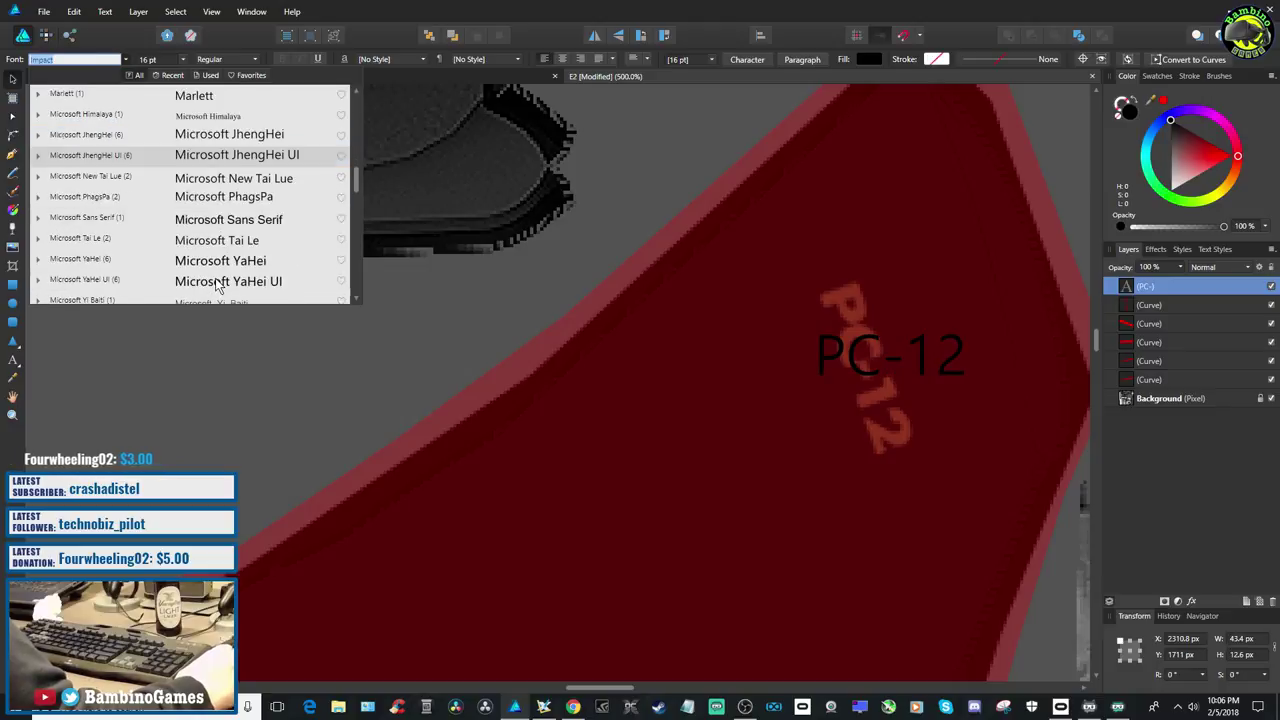
{"action": "scroll", "coordinate": [218, 287], "scroll_direction": "up", "scroll_amount": 5}
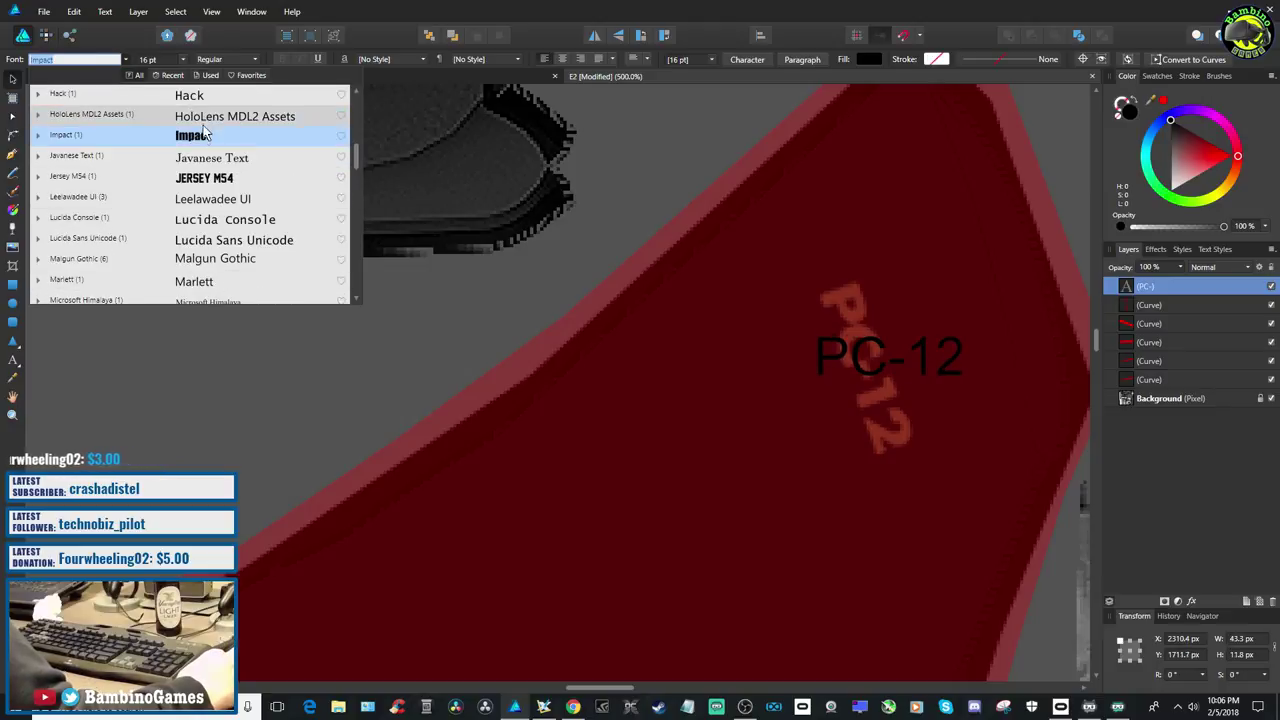
{"action": "left_click", "coordinate": [203, 136]}
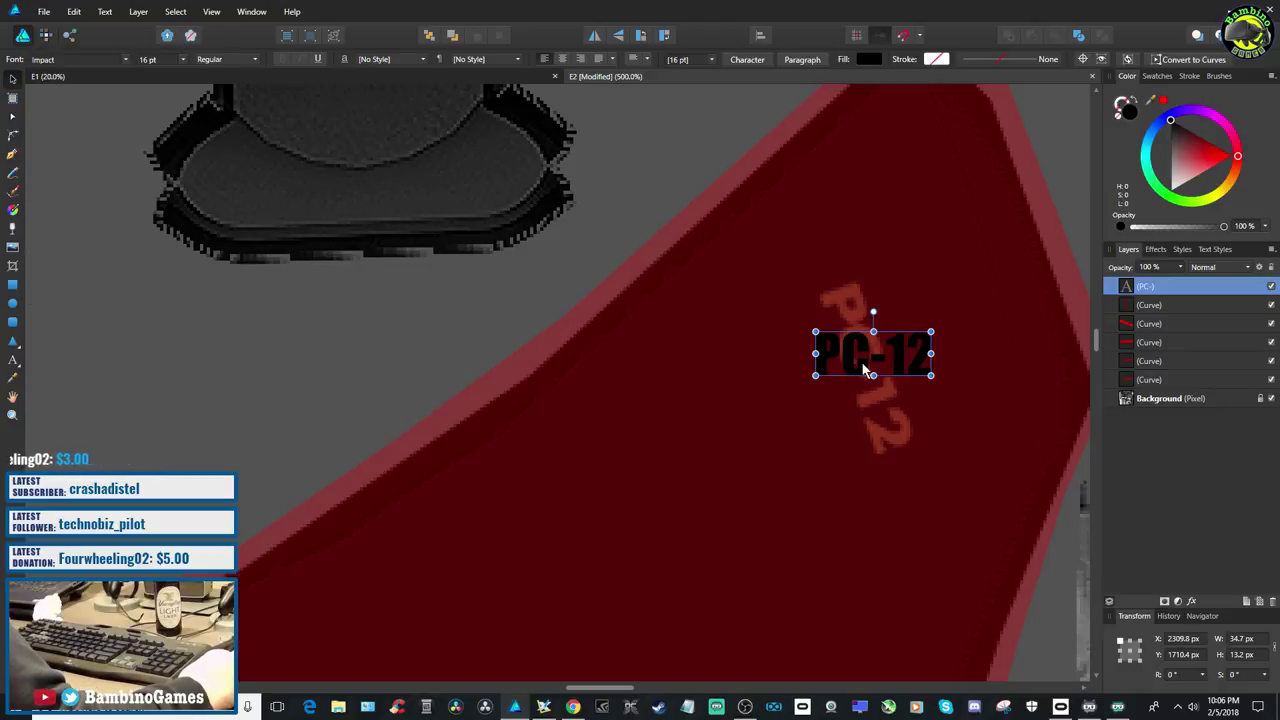
Rotate the PC-12 text to about -71.8° and move it onto the slanted original lettering
{"action": "left_click_drag", "start_coordinate": [943, 337], "coordinate": [921, 416]}
{"action": "left_click_drag", "start_coordinate": [862, 378], "coordinate": [867, 392]}
Set the rotated PC-12 text's size to 20 pt and center it over the original lettering
{"action": "left_click", "coordinate": [184, 61]}
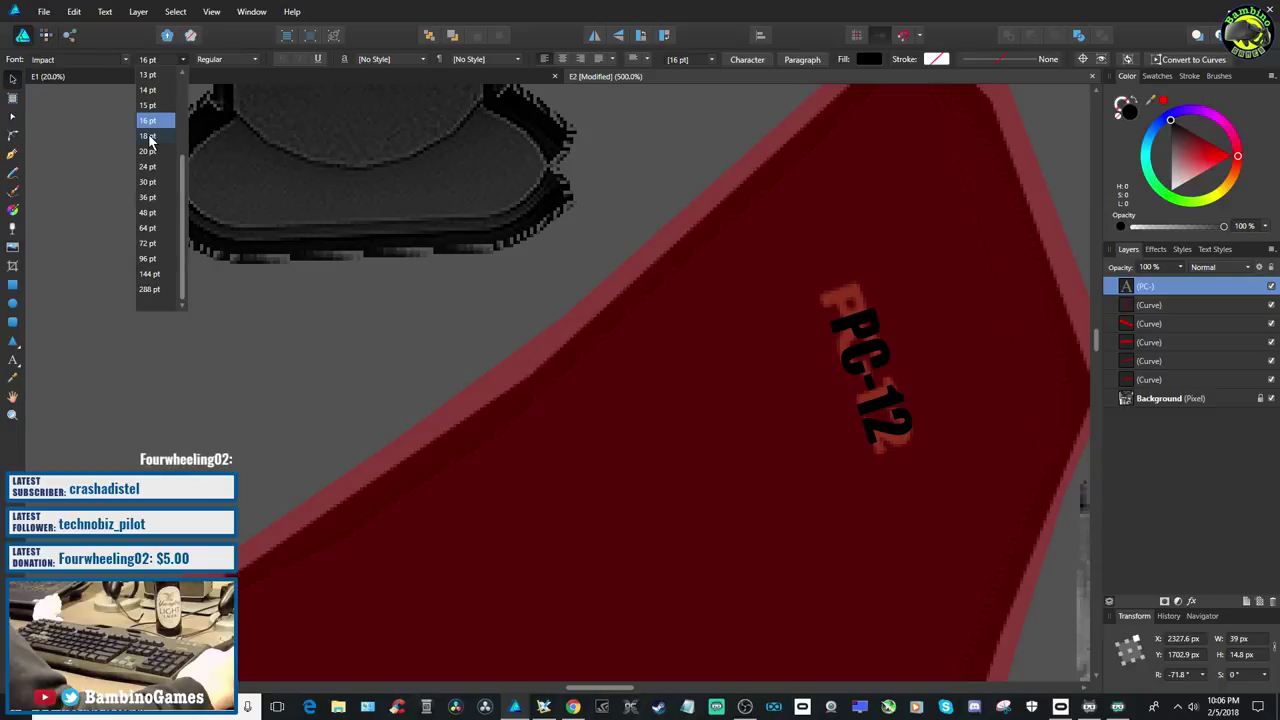
{"action": "left_click", "coordinate": [148, 152]}
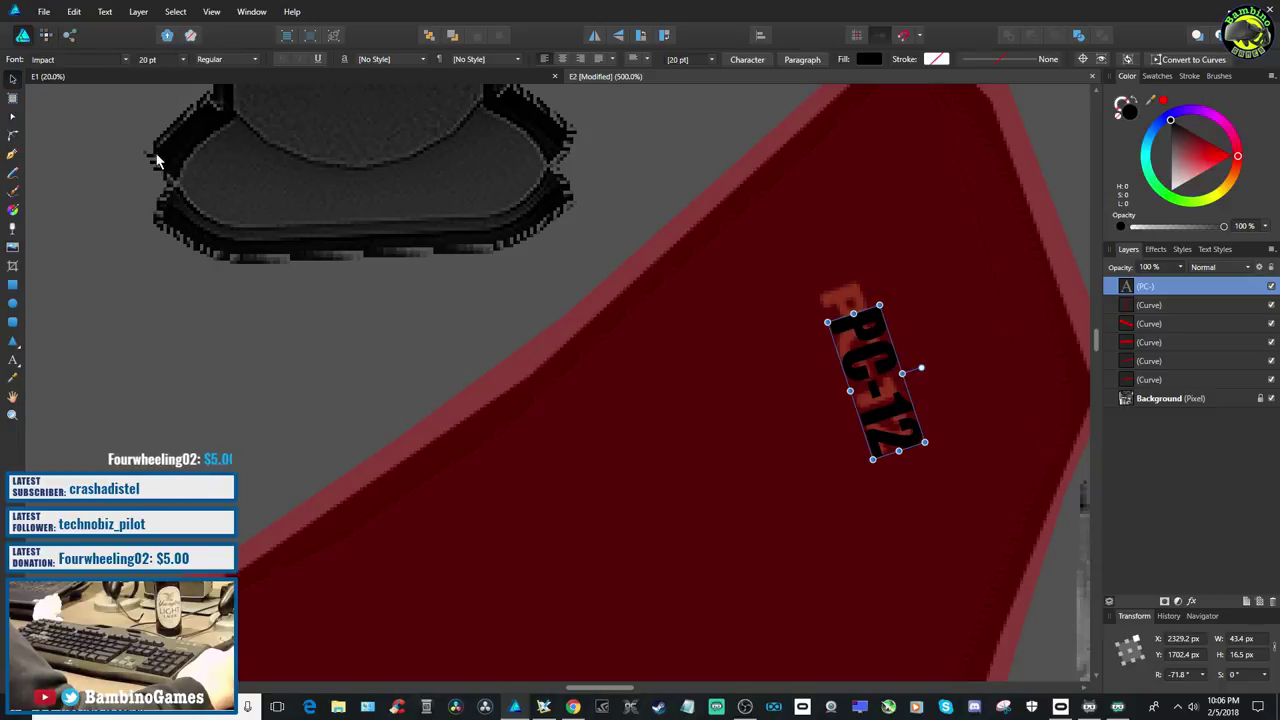
{"action": "left_click_drag", "start_coordinate": [866, 375], "coordinate": [866, 375]}
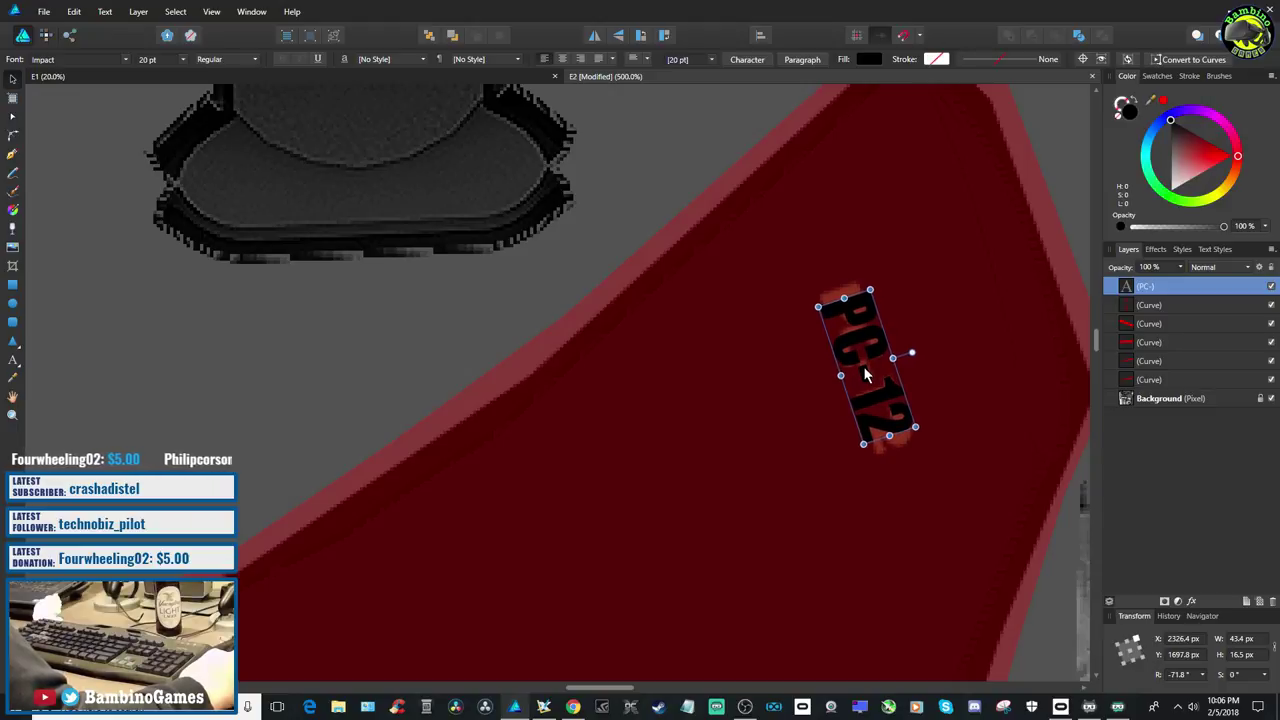
Nudge the PC-12 text over the original winglet lettering, placing it at X 2326 px and Y 1697.8 px
{"action": "left_click_drag", "start_coordinate": [865, 370], "coordinate": [864, 370]}
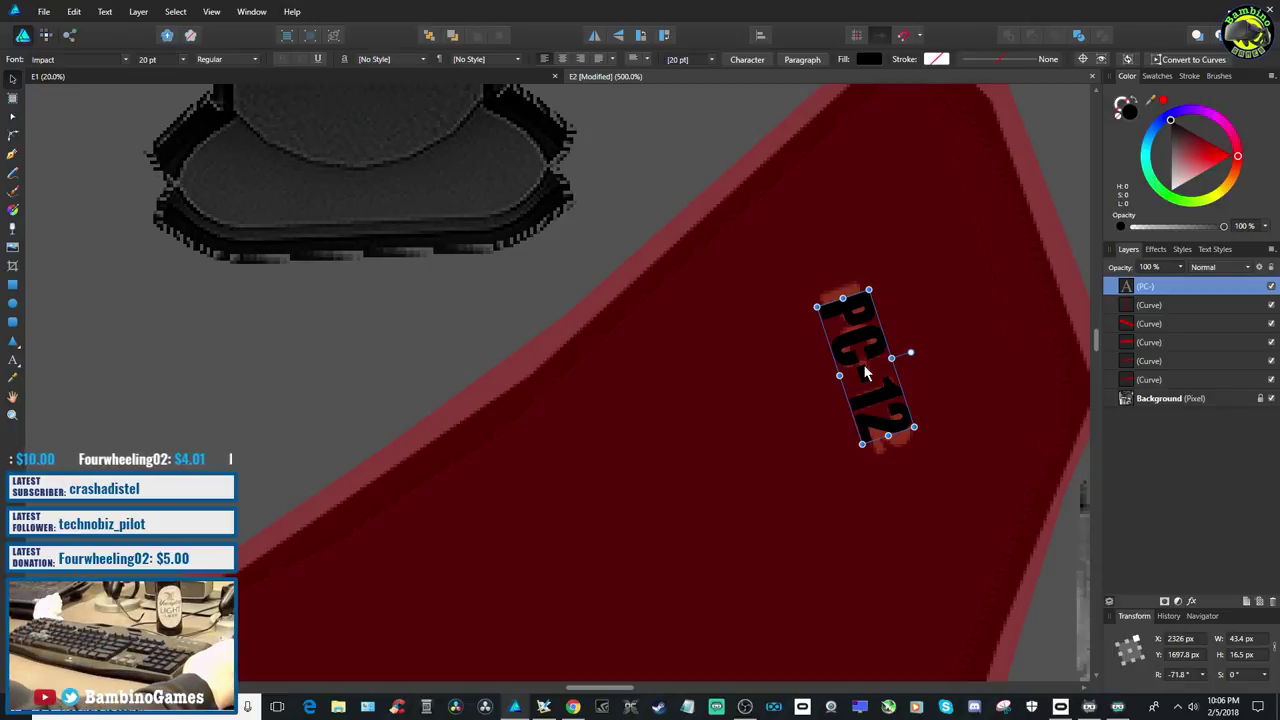
{"action": "key", "text": "Down"}
{"action": "key", "text": "Up"}
{"action": "key", "text": "Right"}
{"action": "key", "text": "Down"}
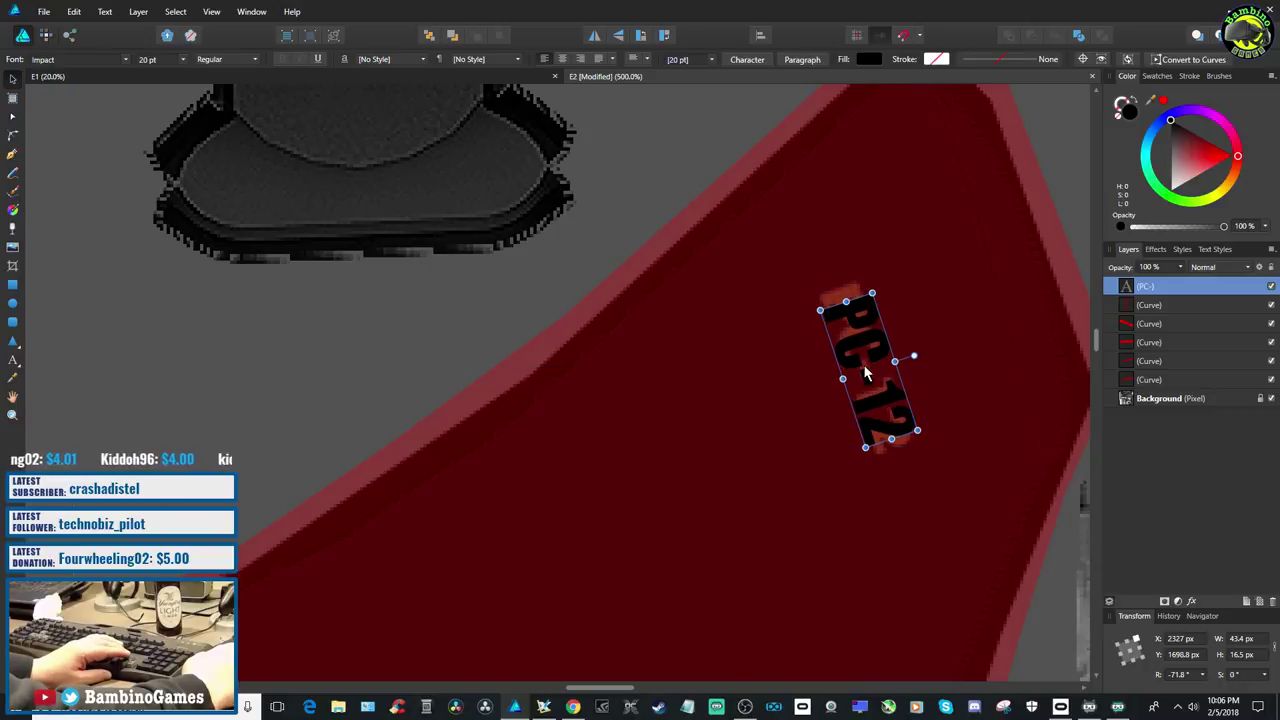
{"action": "key", "text": "Up"}
{"action": "key", "text": "Left"}
{"action": "key", "text": "Right"}
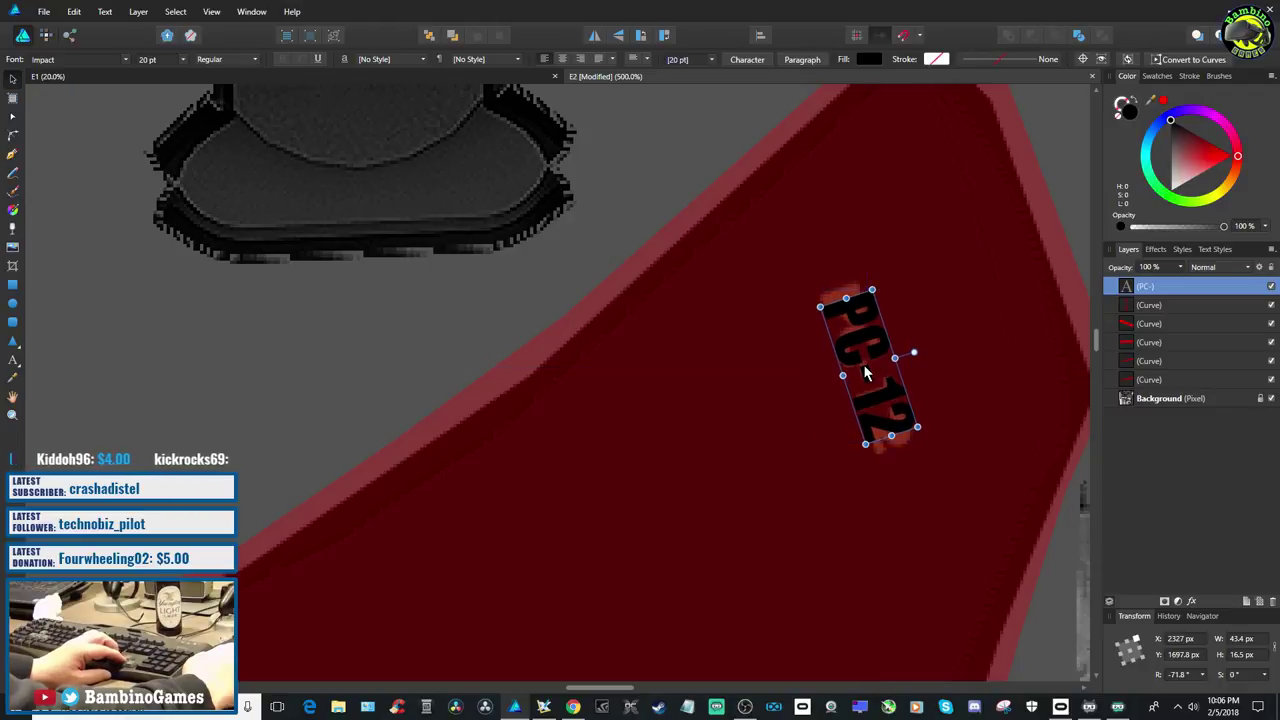
{"action": "key", "text": "Left"}
{"action": "key", "text": "Right"}
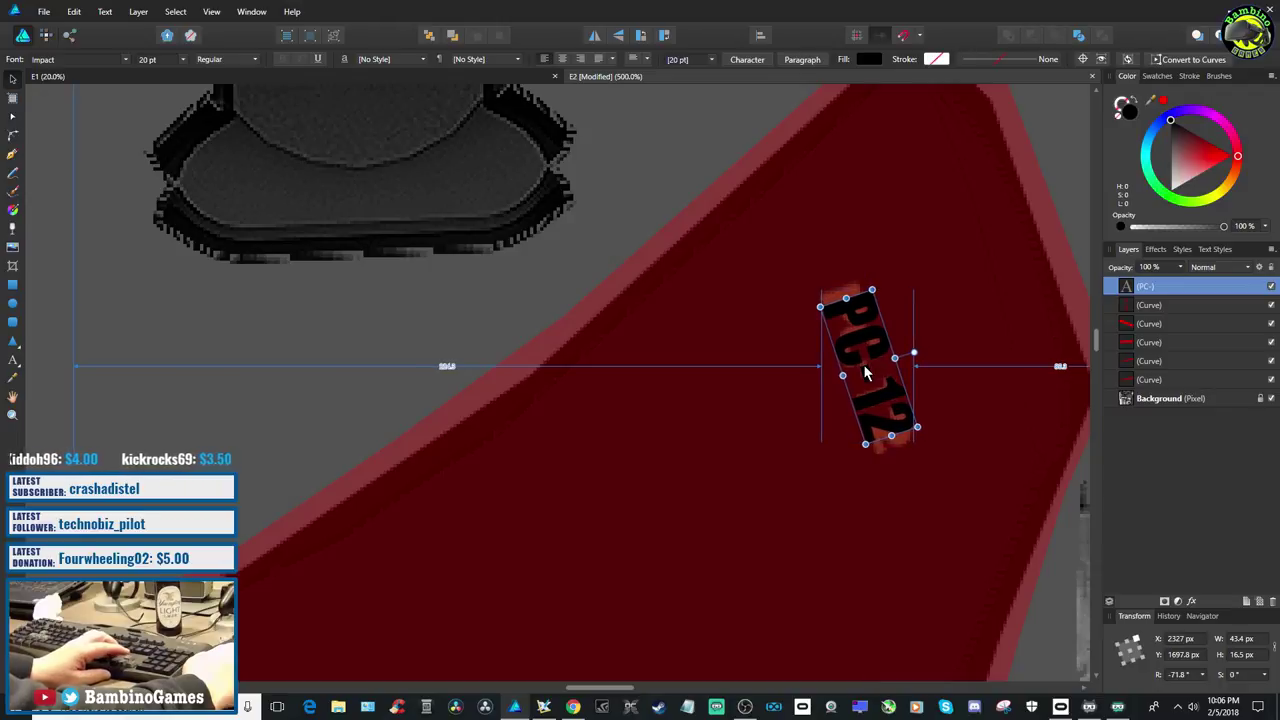
{"action": "key", "text": "Left"}
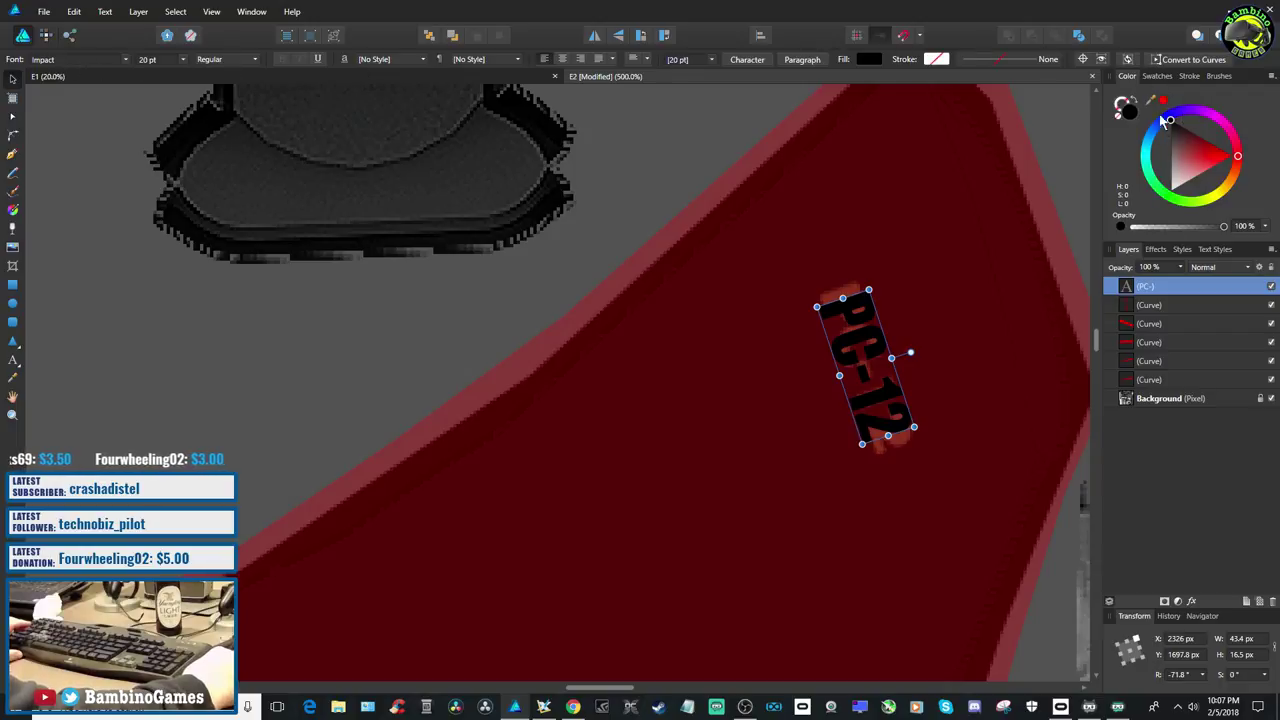
Set the red winglet shape's opacity to 100% and compare near-white and black fills on the PC-12 text, keeping black
{"action": "left_click", "coordinate": [1160, 77]}
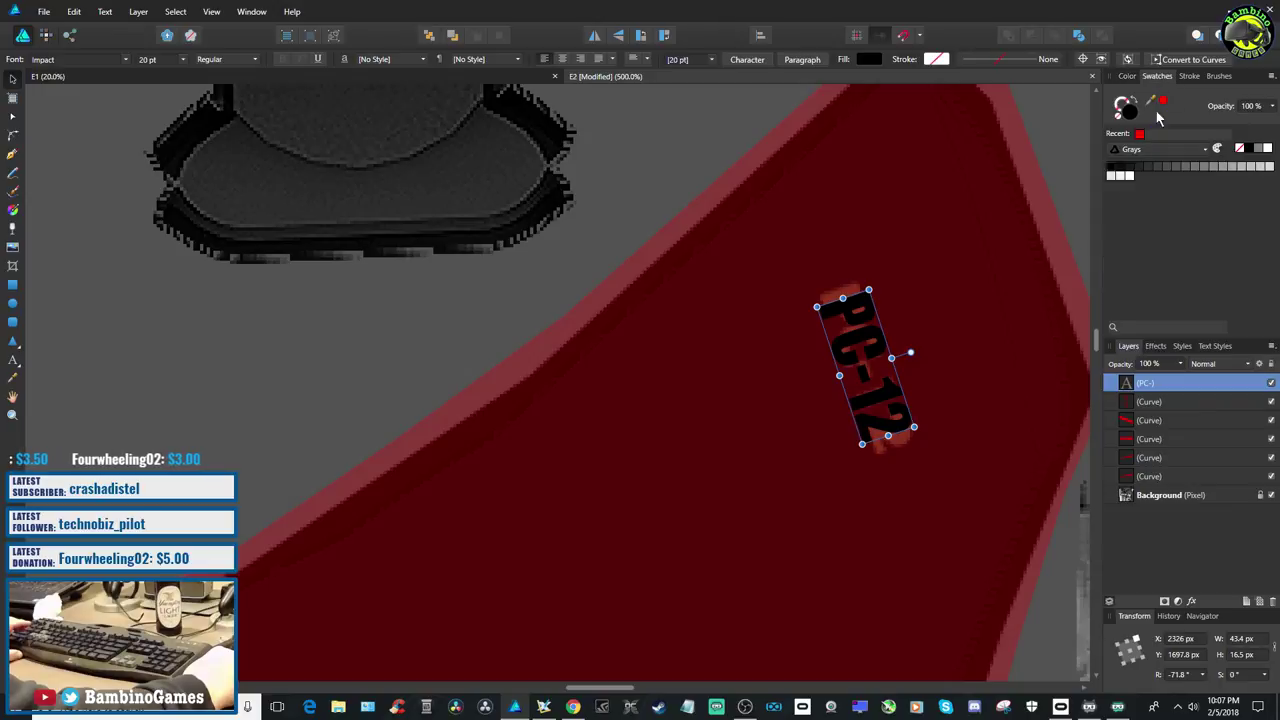
{"action": "left_click", "coordinate": [1114, 177]}
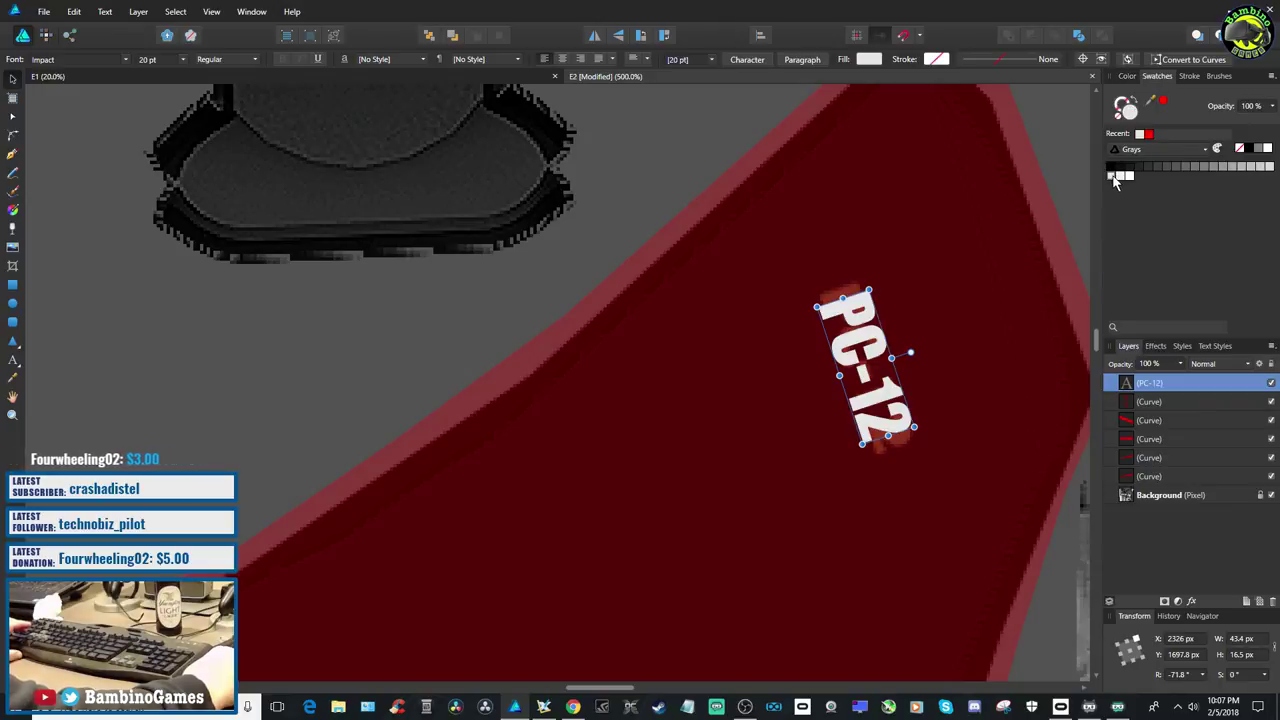
{"action": "left_click", "coordinate": [717, 233]}
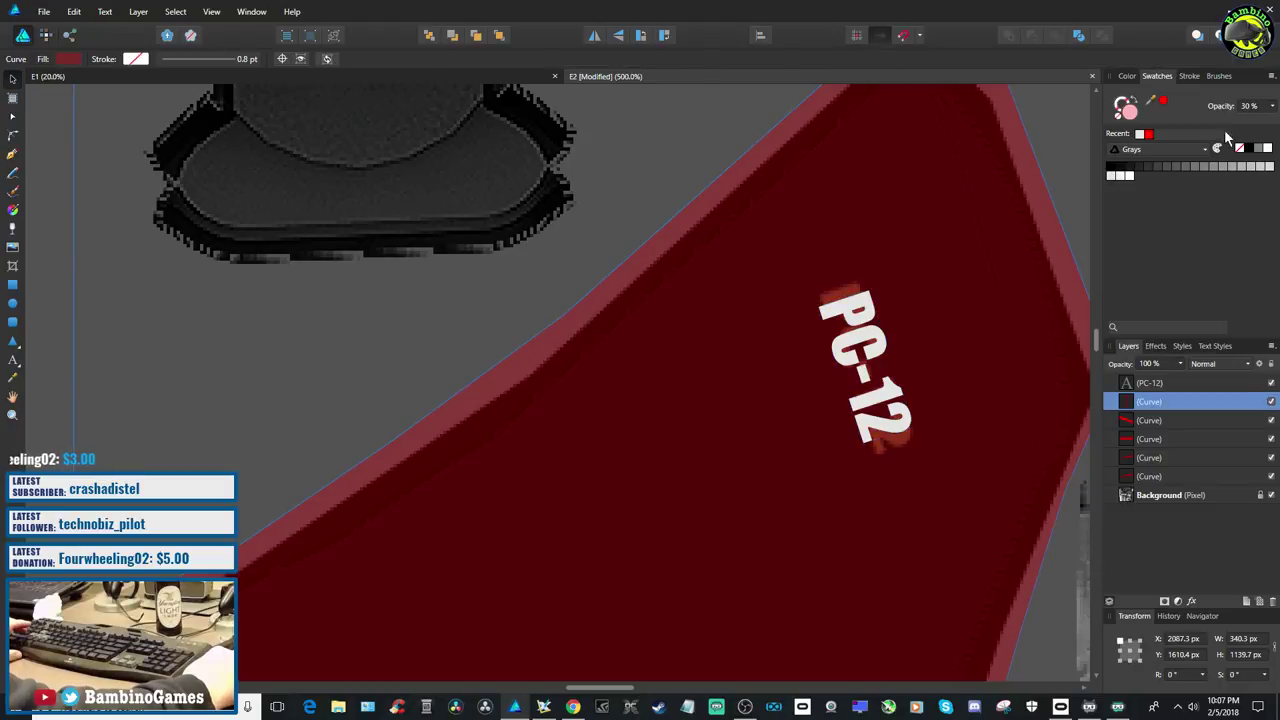
{"action": "left_click_drag", "start_coordinate": [1210, 120], "coordinate": [1272, 120]}
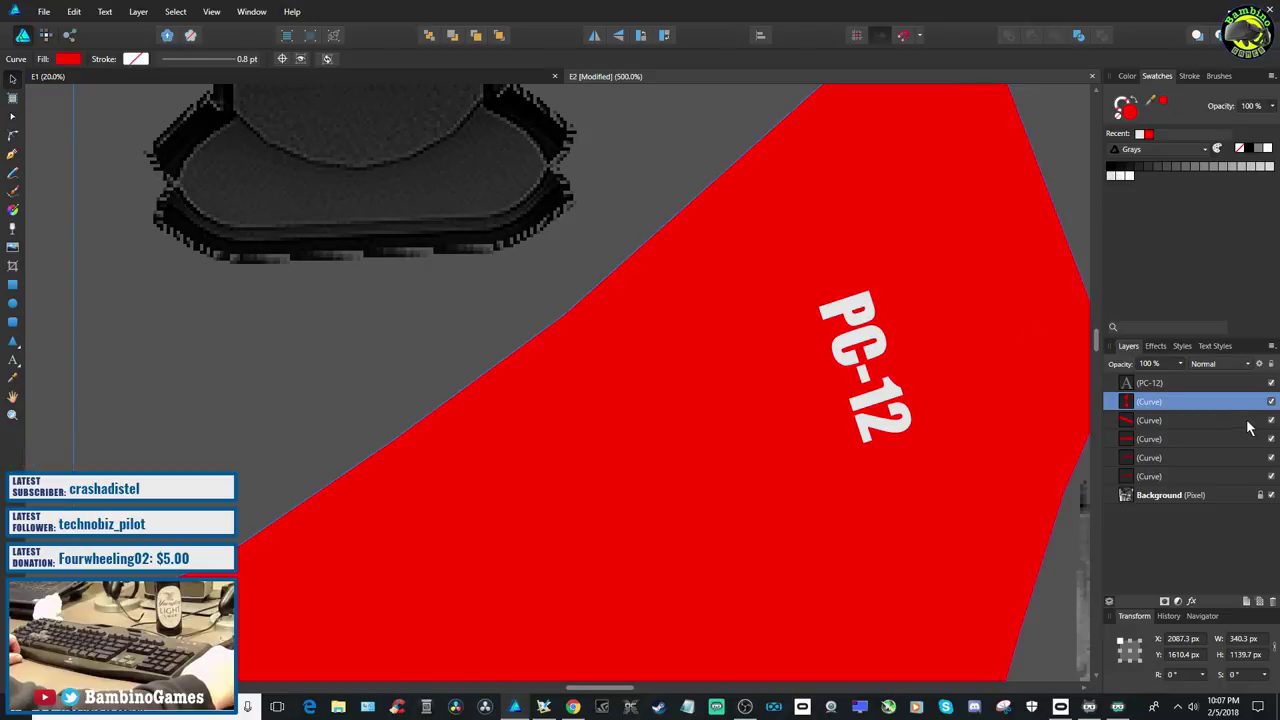
{"action": "left_click", "coordinate": [1183, 386]}
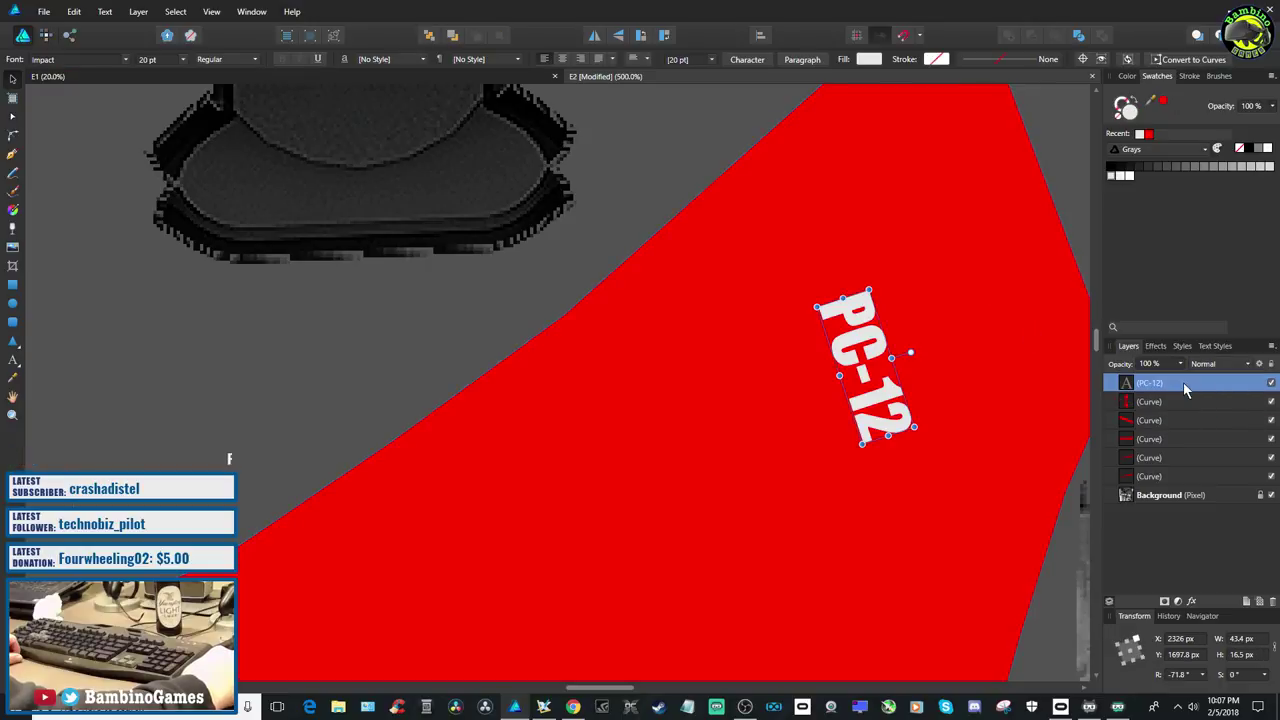
{"action": "left_click", "coordinate": [1111, 167]}
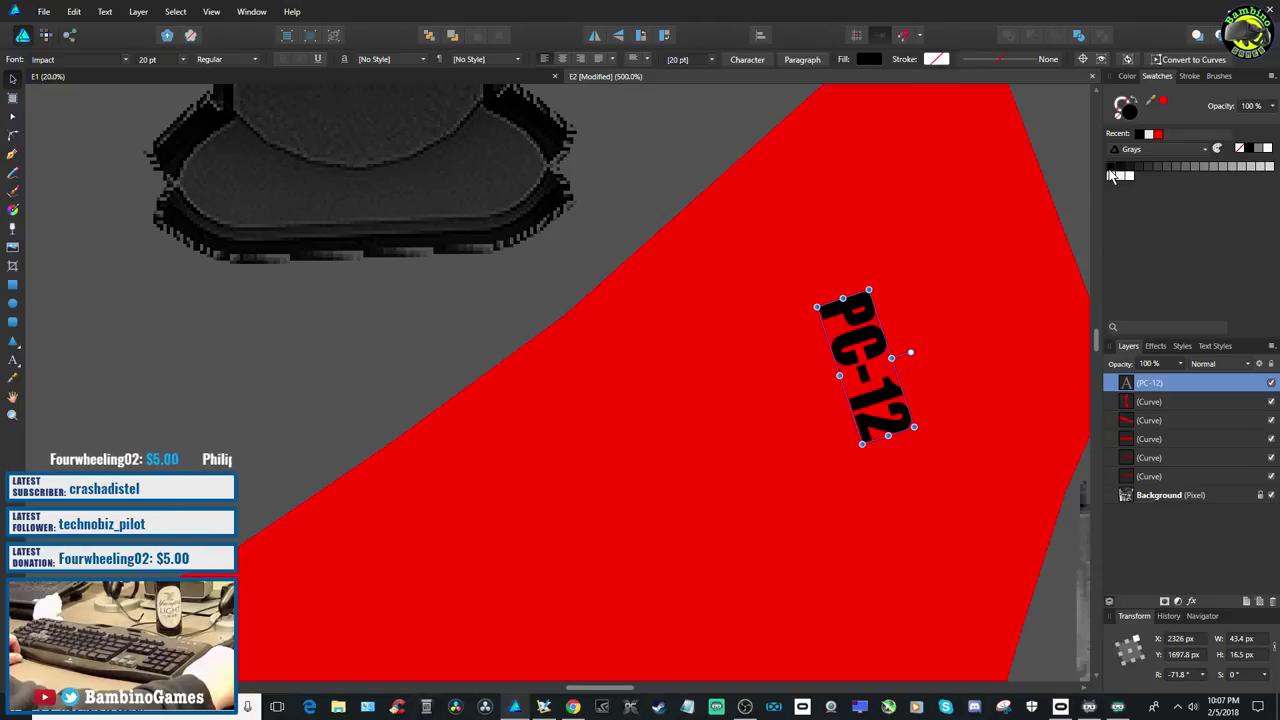
Save the E2 document and export it as a 4096 px PNG over E2.png in the VR Aviation objects folder
{"action": "left_click", "coordinate": [44, 11]}
{"action": "left_click", "coordinate": [60, 121]}
{"action": "left_click", "coordinate": [44, 11]}
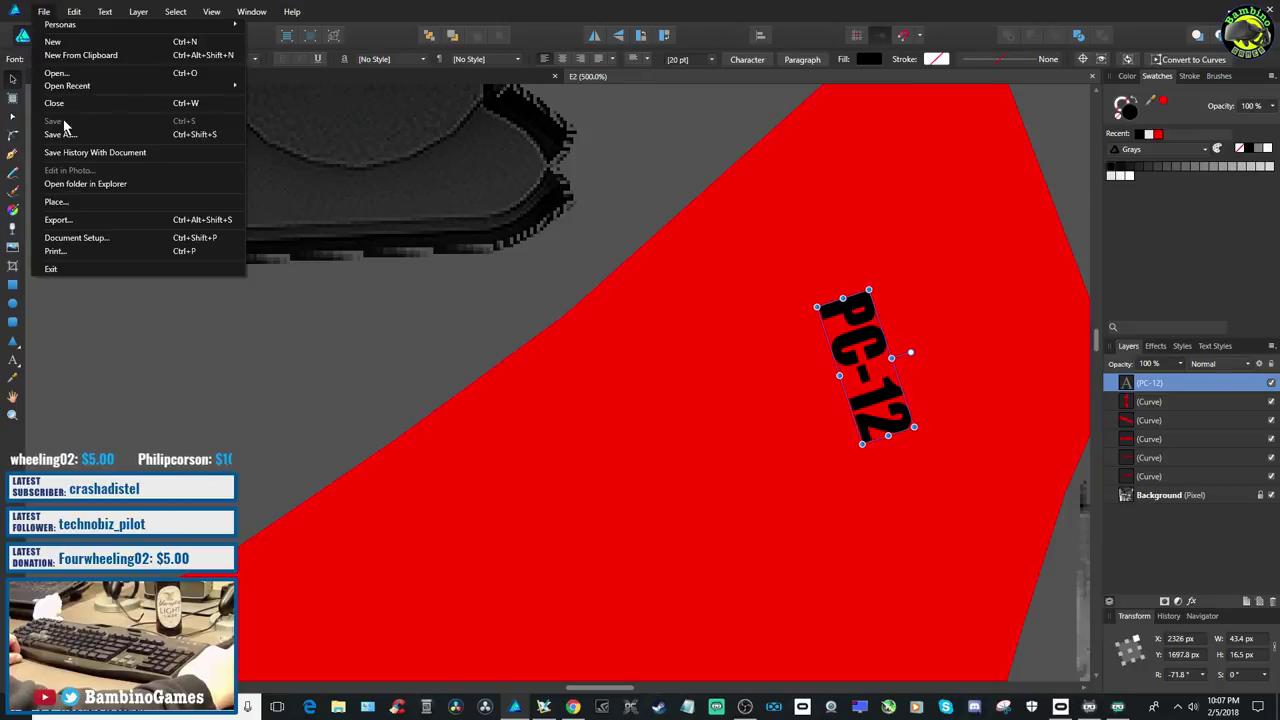
{"action": "left_click", "coordinate": [312, 298]}
{"action": "key", "text": "ctrl+shift+alt+s"}
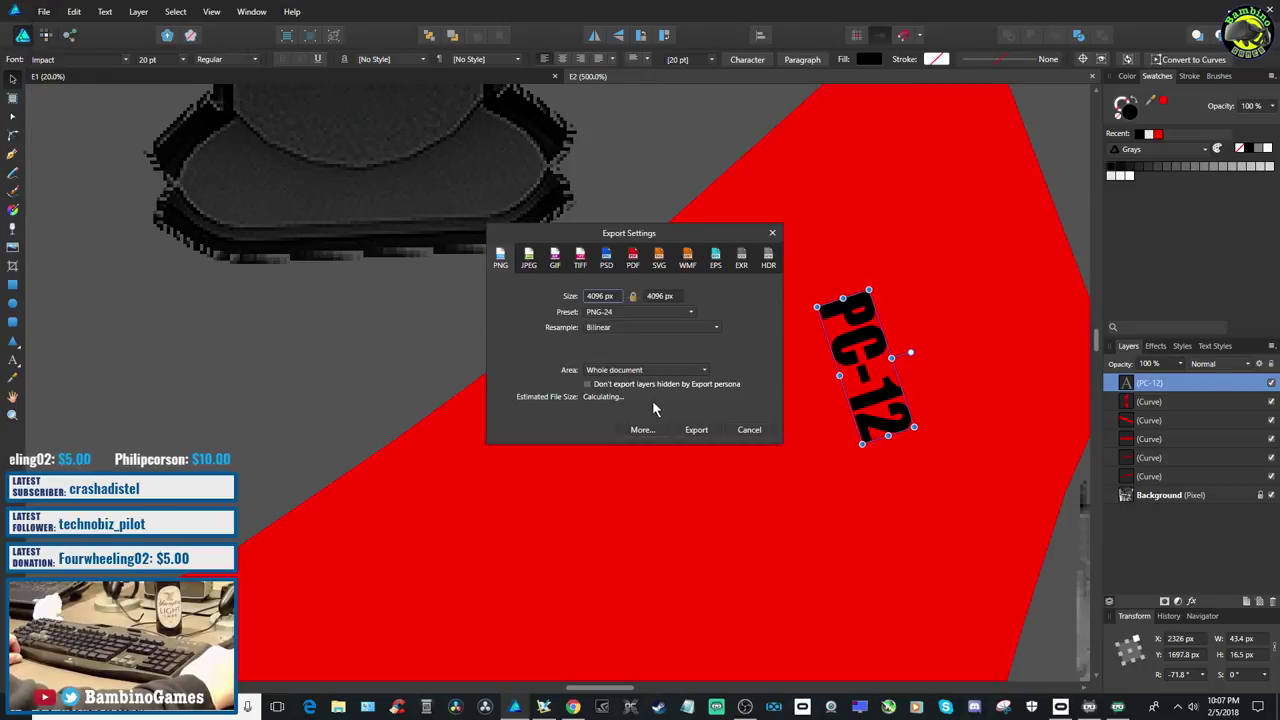
{"action": "left_click", "coordinate": [699, 434]}
{"action": "left_click", "coordinate": [527, 339]}
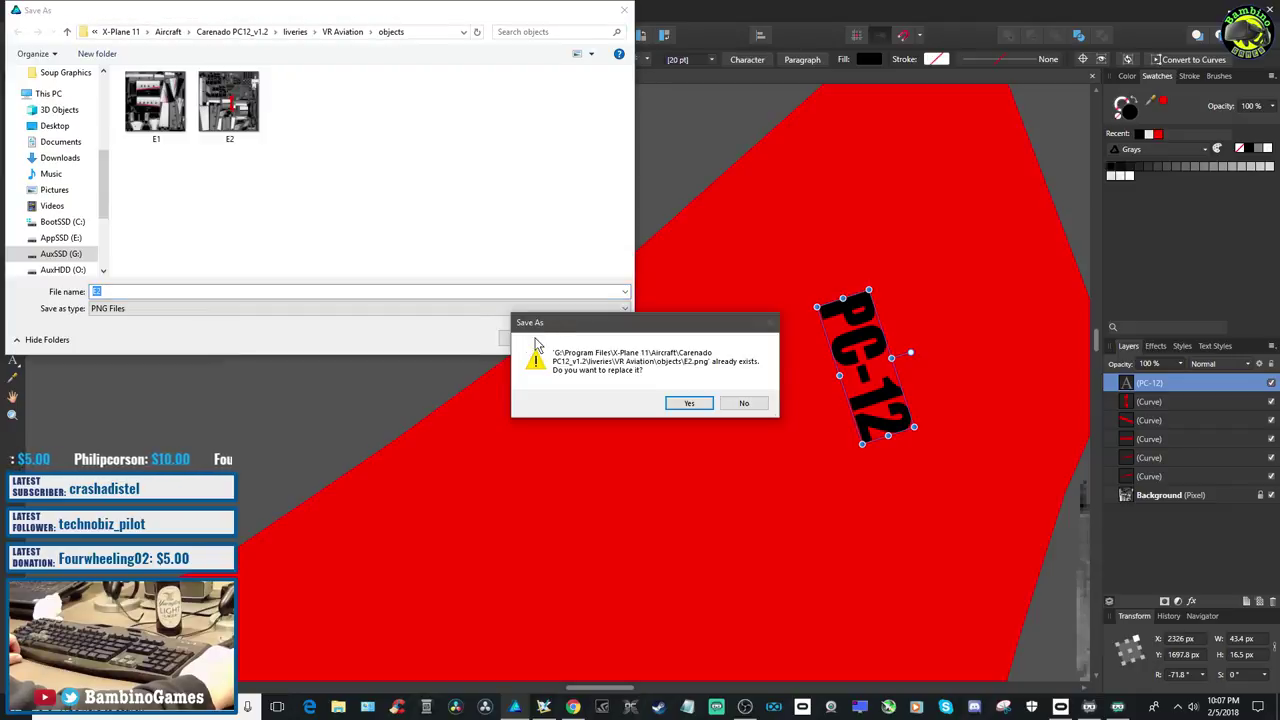
{"action": "left_click", "coordinate": [701, 404]}
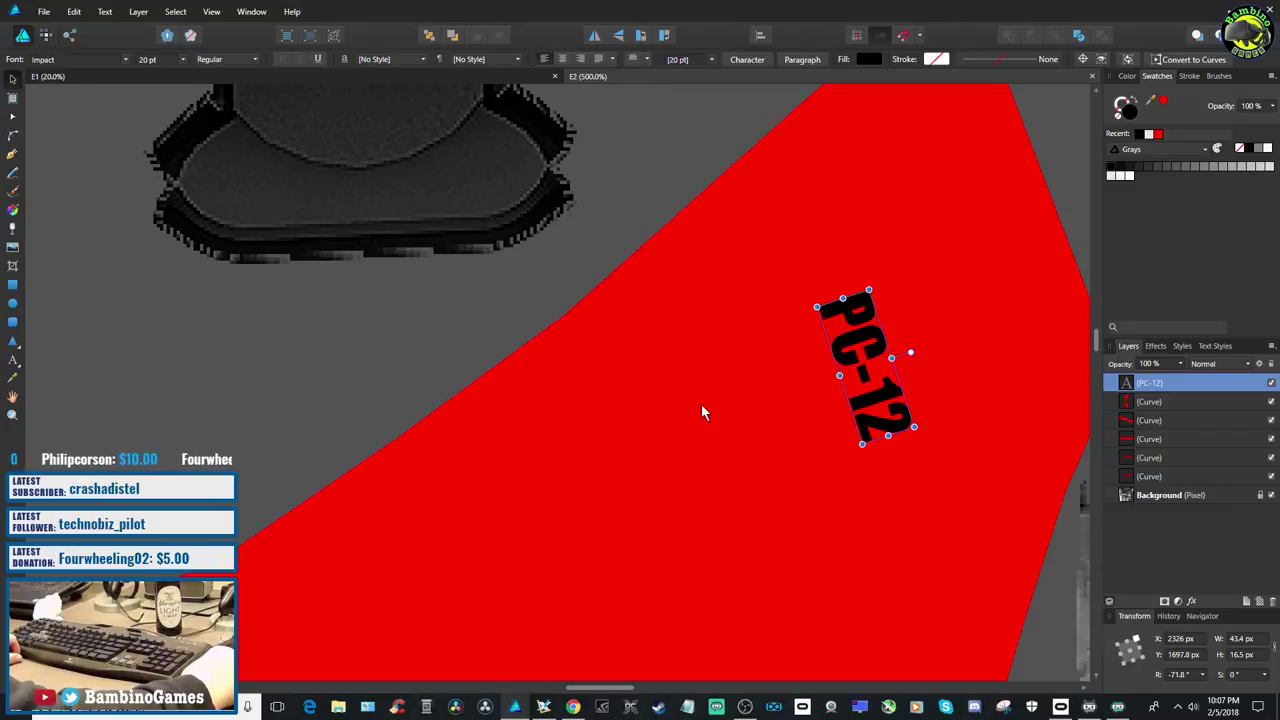
Switch to the X-System window and reopen the Carenado PC12_v1.2 aircraft with the VR Aviation livery
{"action": "left_click", "coordinate": [543, 707]}
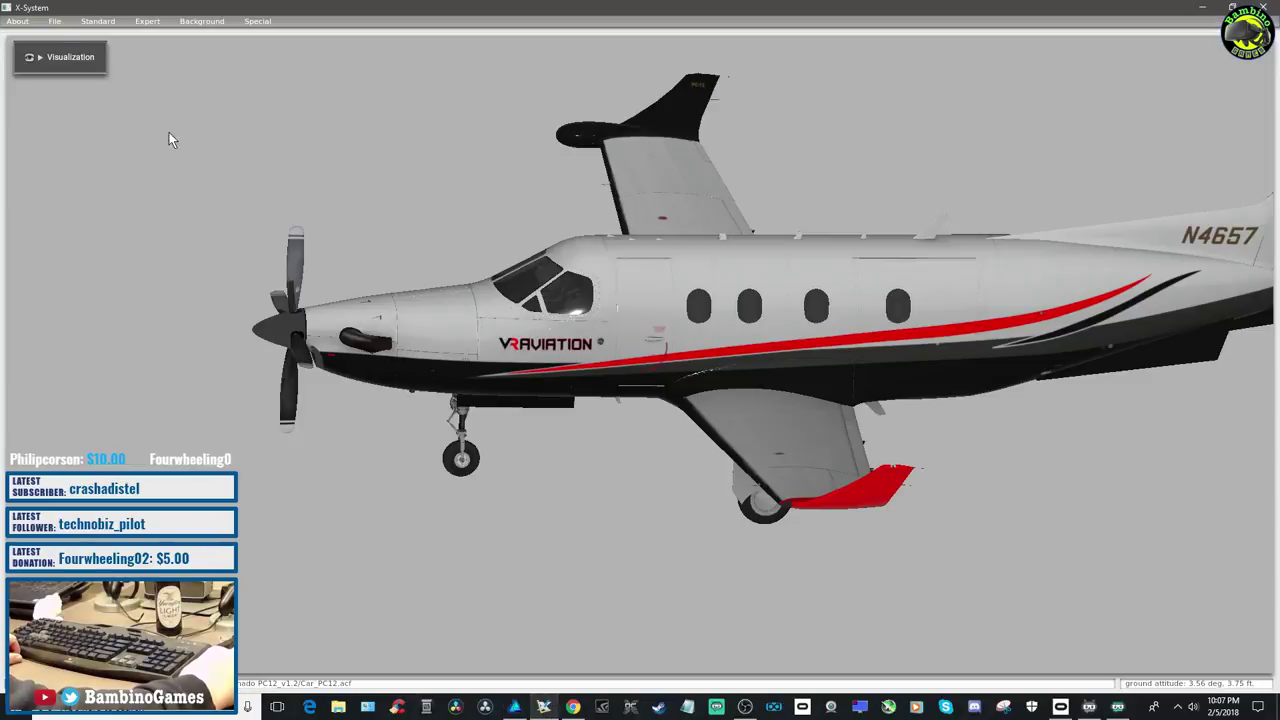
{"action": "left_click", "coordinate": [54, 21]}
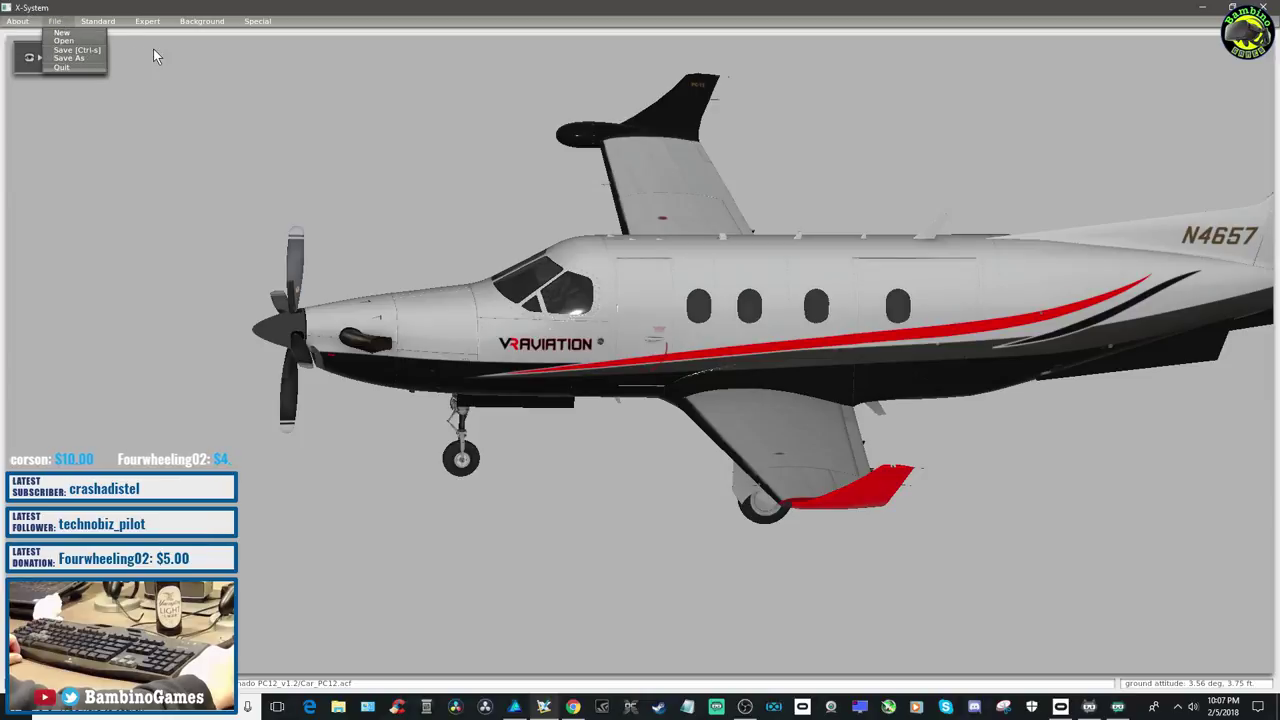
{"action": "left_click", "coordinate": [72, 41]}
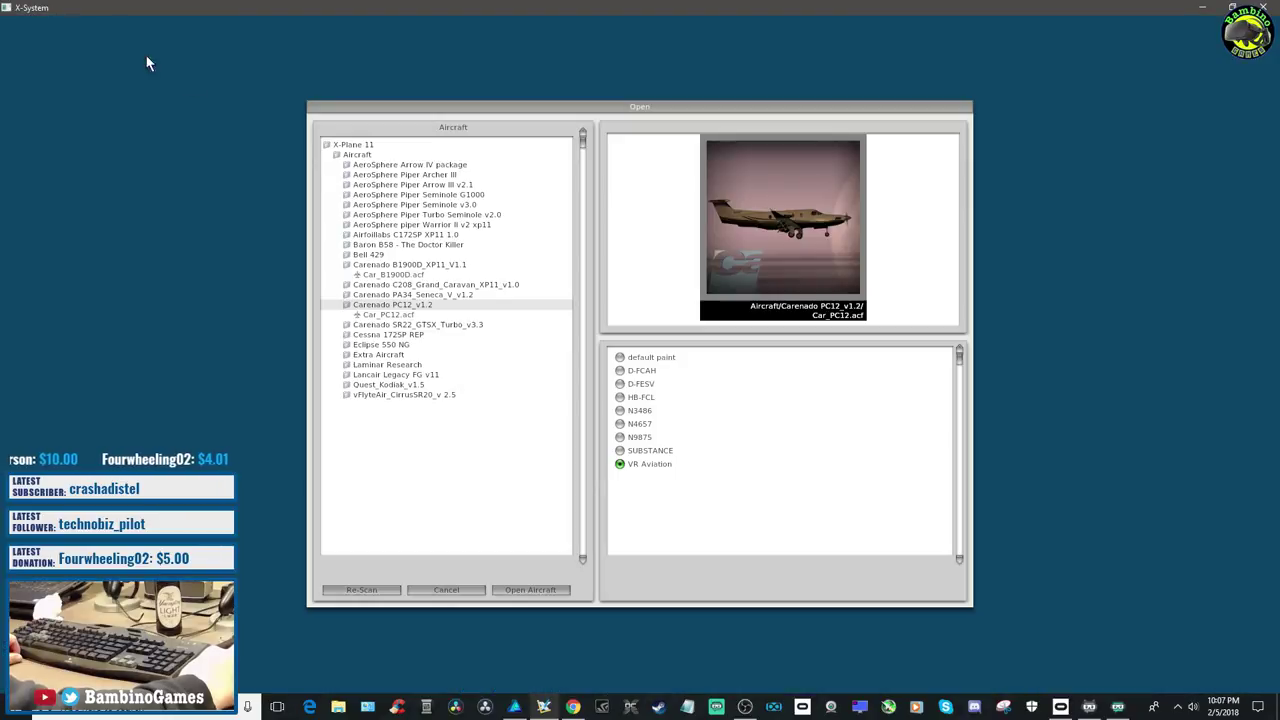
{"action": "left_click", "coordinate": [529, 590]}
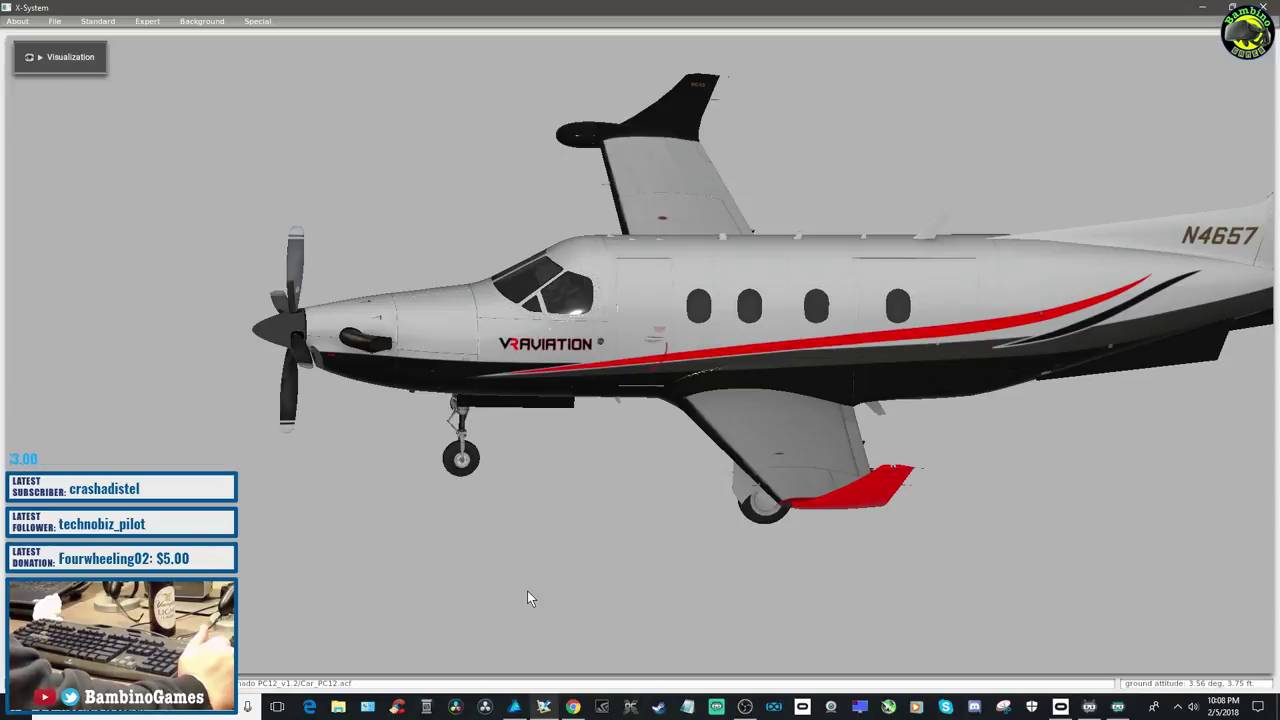
Examine the PC-12 lettering on the red winglets from both sides and at different heights
{"action": "key", "text": "Left"}
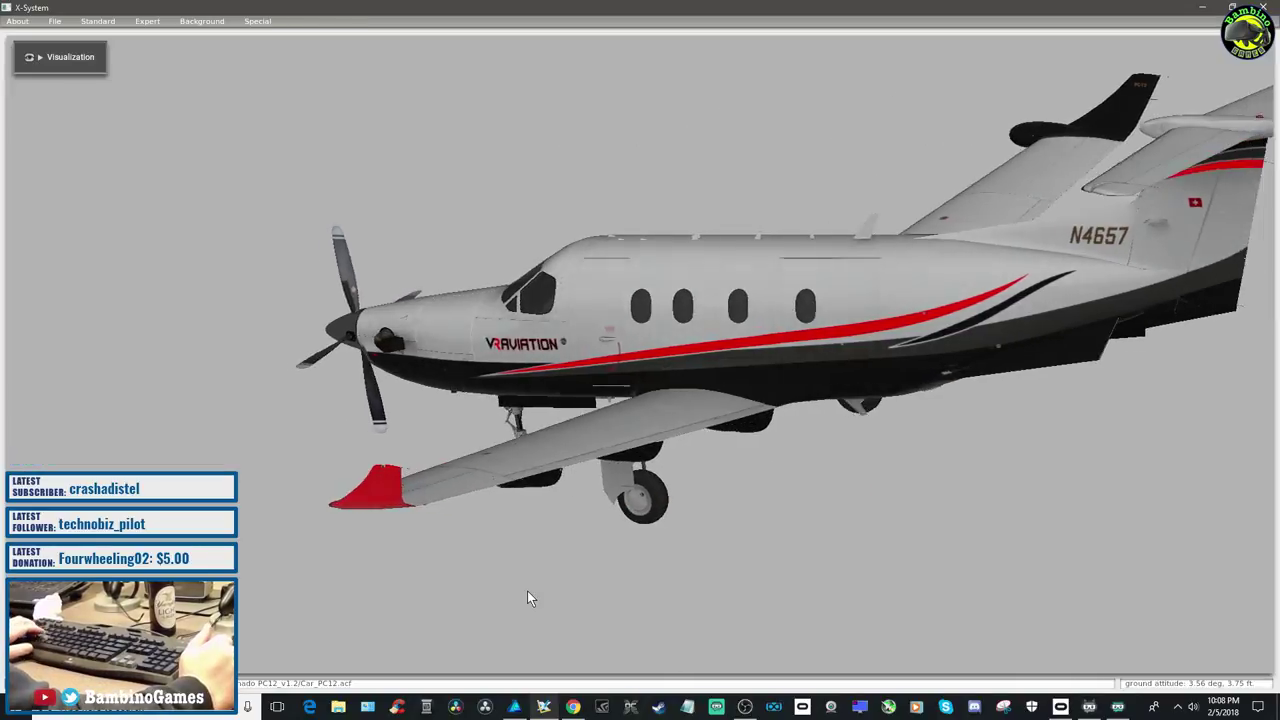
{"action": "key", "text": "Left"}
{"action": "key", "text": "Left"}
{"action": "key", "text": "Up"}
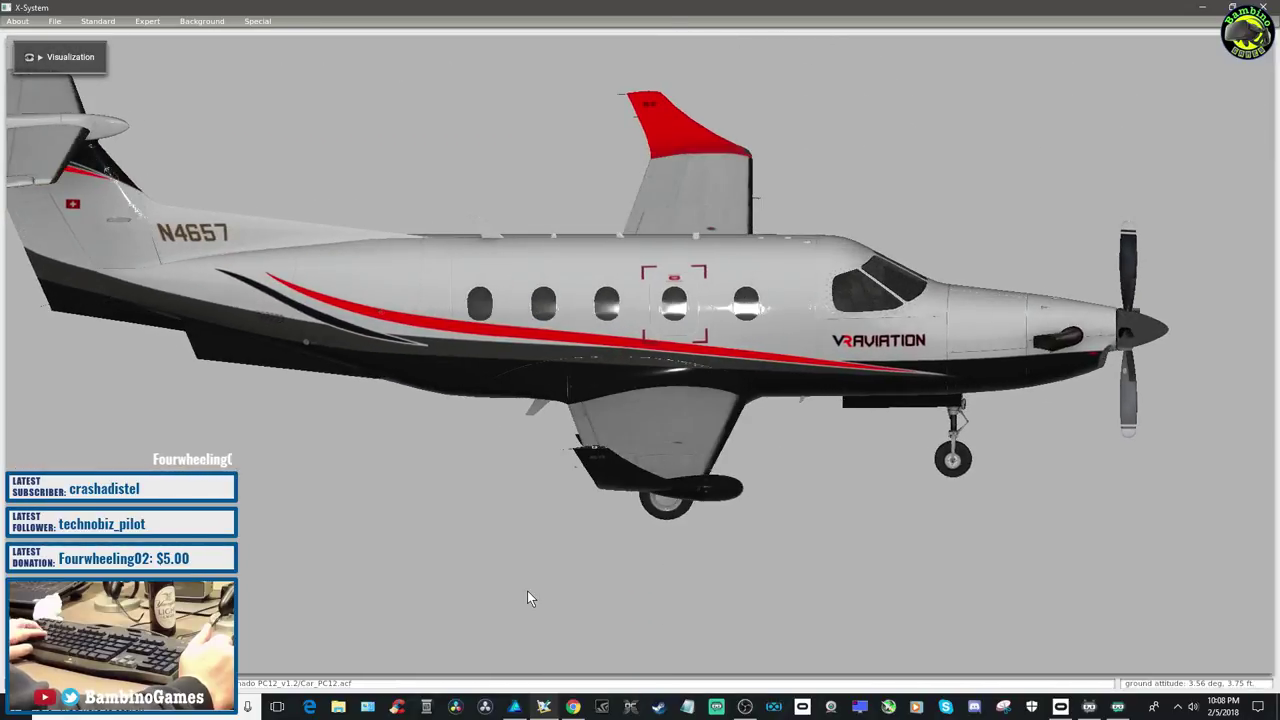
{"action": "key", "text": "Left"}
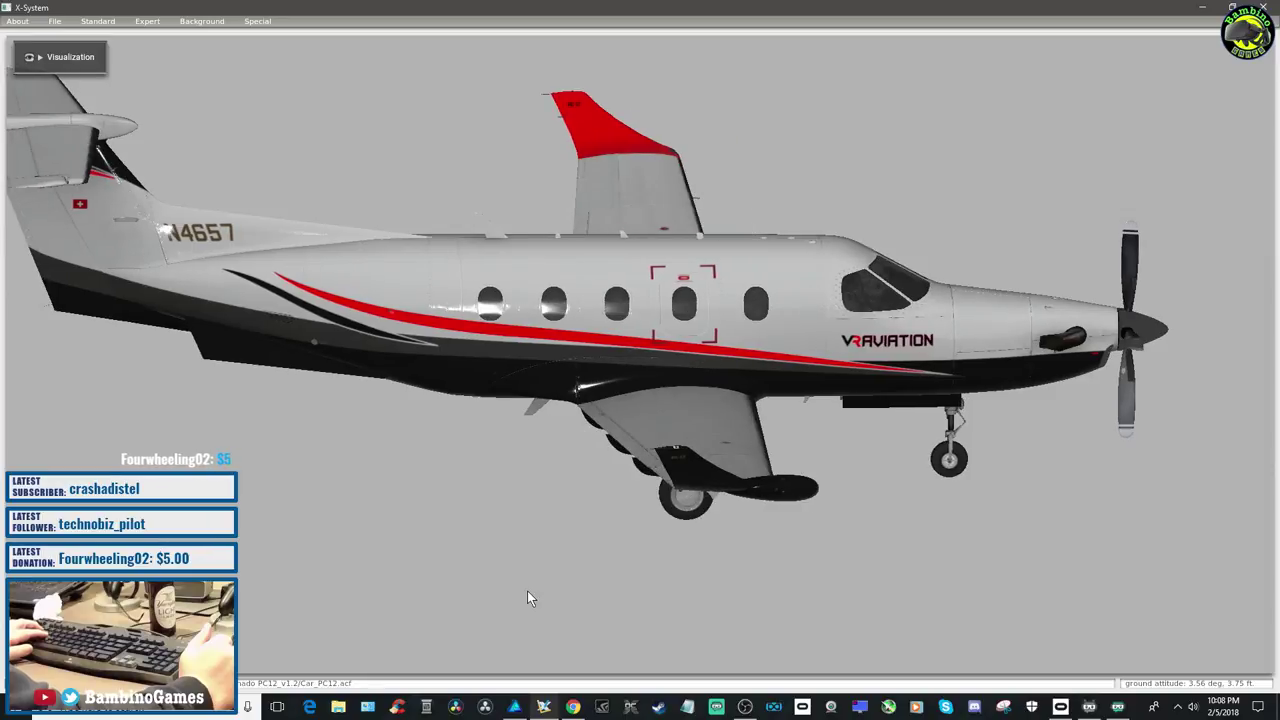
{"action": "key", "text": "Left"}
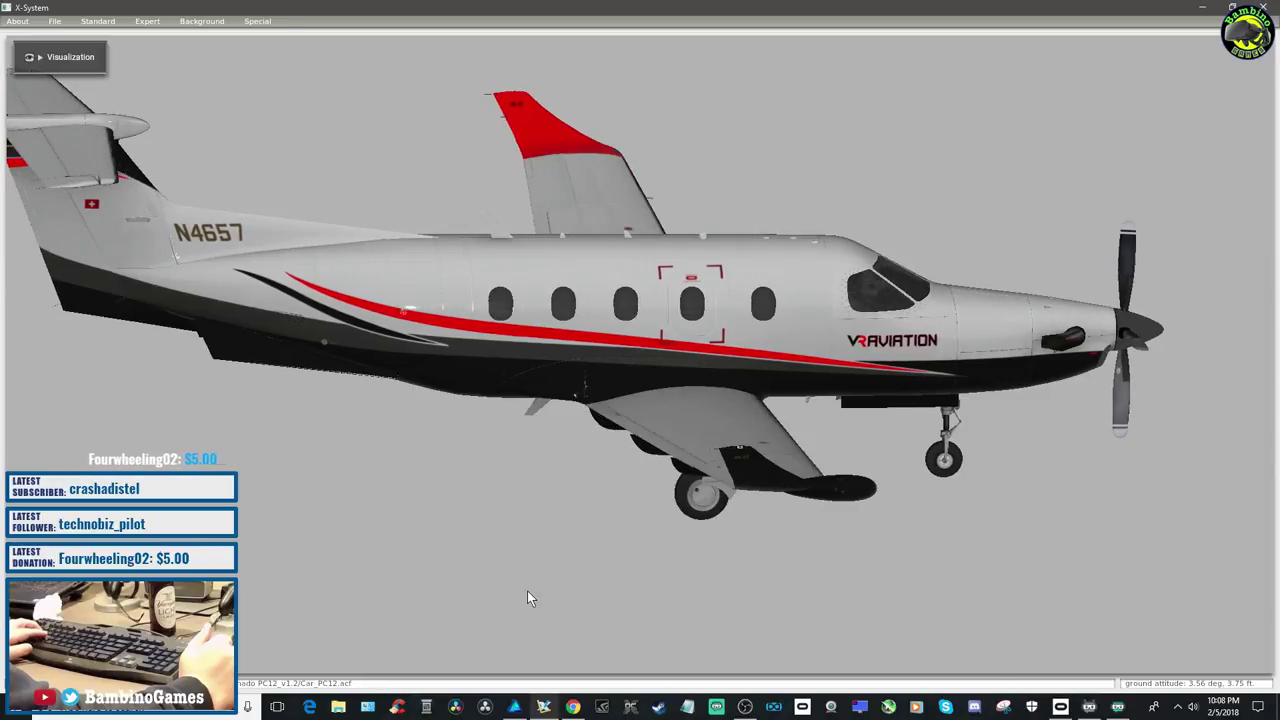
{"action": "key", "text": "Right"}
{"action": "key", "text": "Down"}
{"action": "key", "text": "Up"}
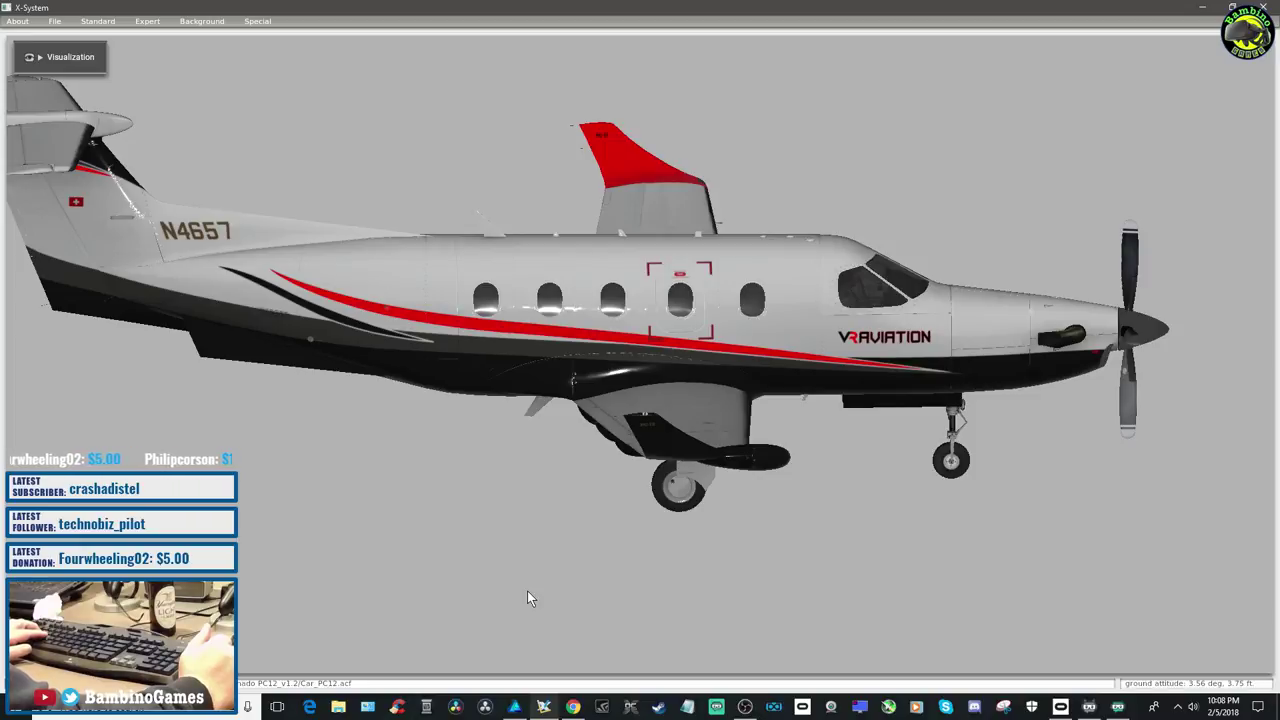
{"action": "key", "text": "Down"}
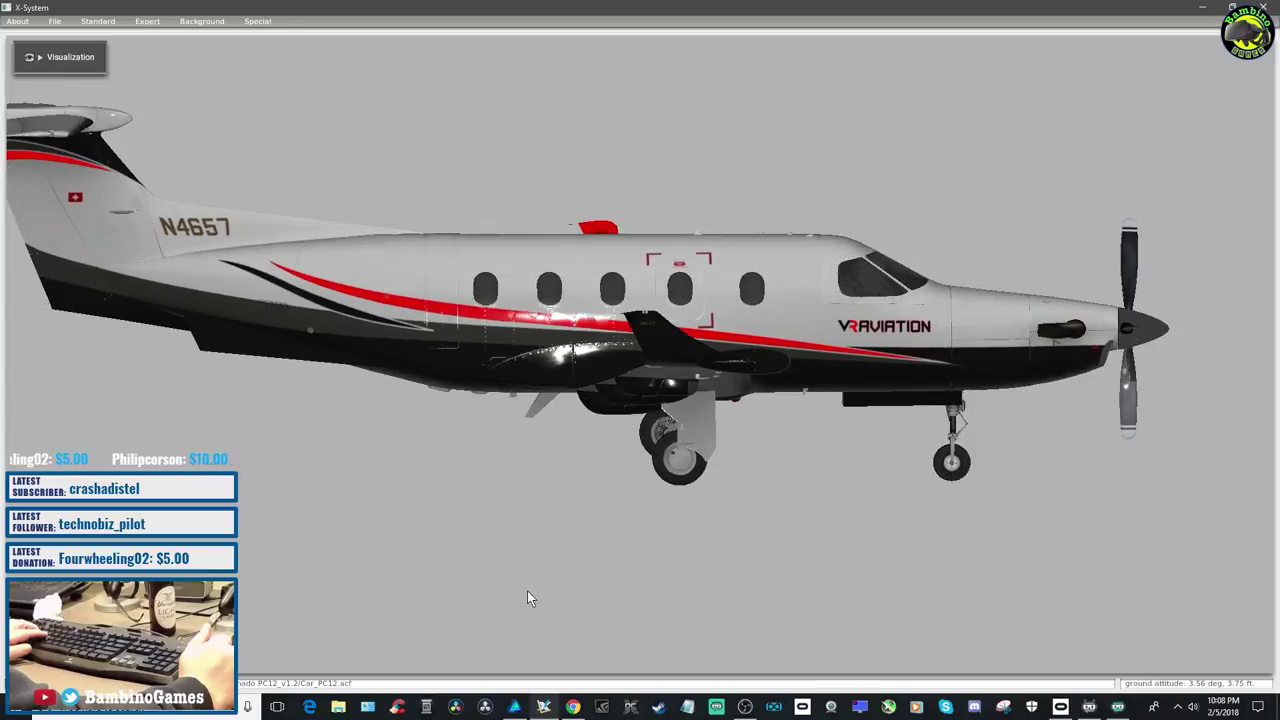
{"action": "key", "text": "Up"}
{"action": "key", "text": "Down"}
{"action": "key", "text": "Up"}
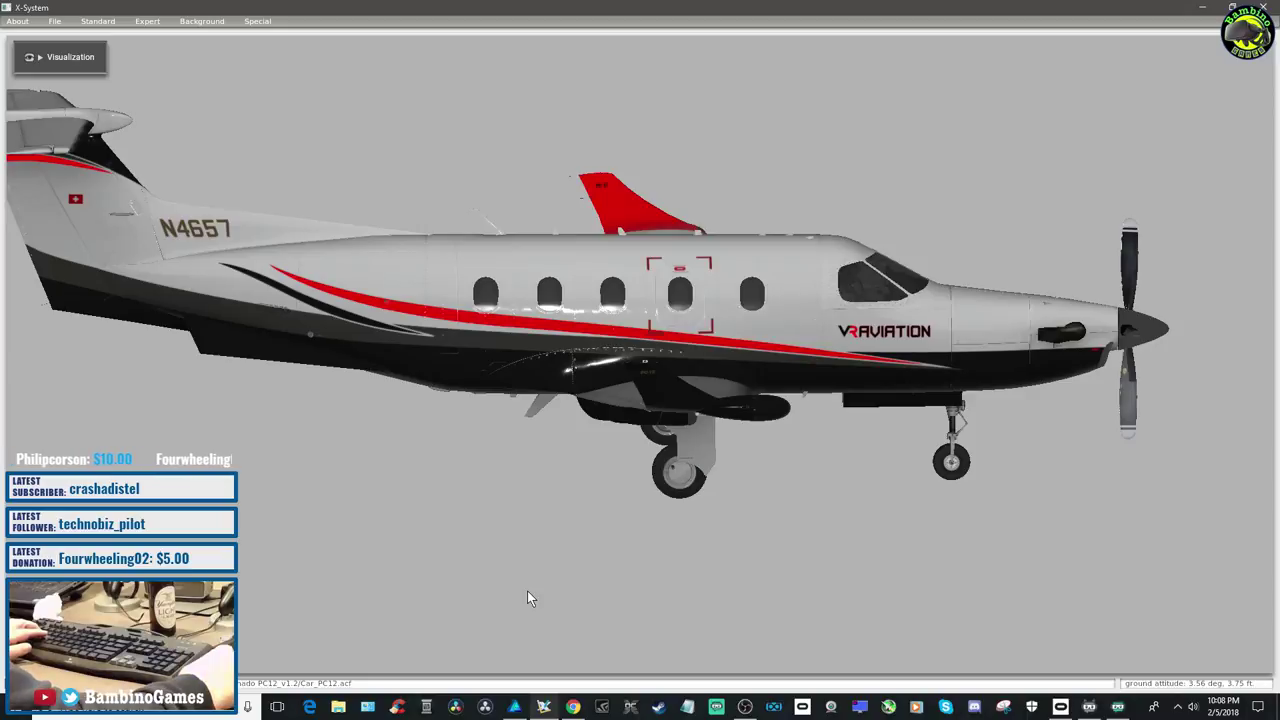
Switch back to Affinity Designer and lower the red winglet shape's opacity to 30%
{"action": "left_click", "coordinate": [514, 707]}
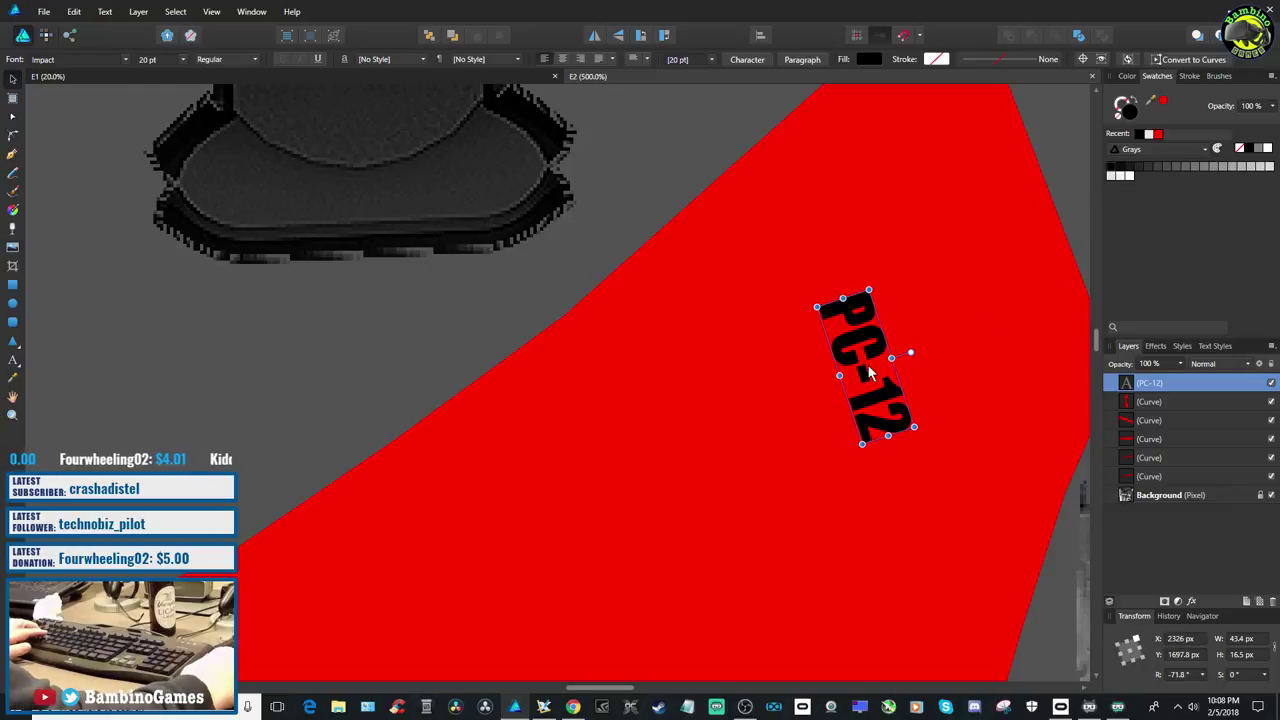
{"action": "left_click", "coordinate": [1001, 198]}
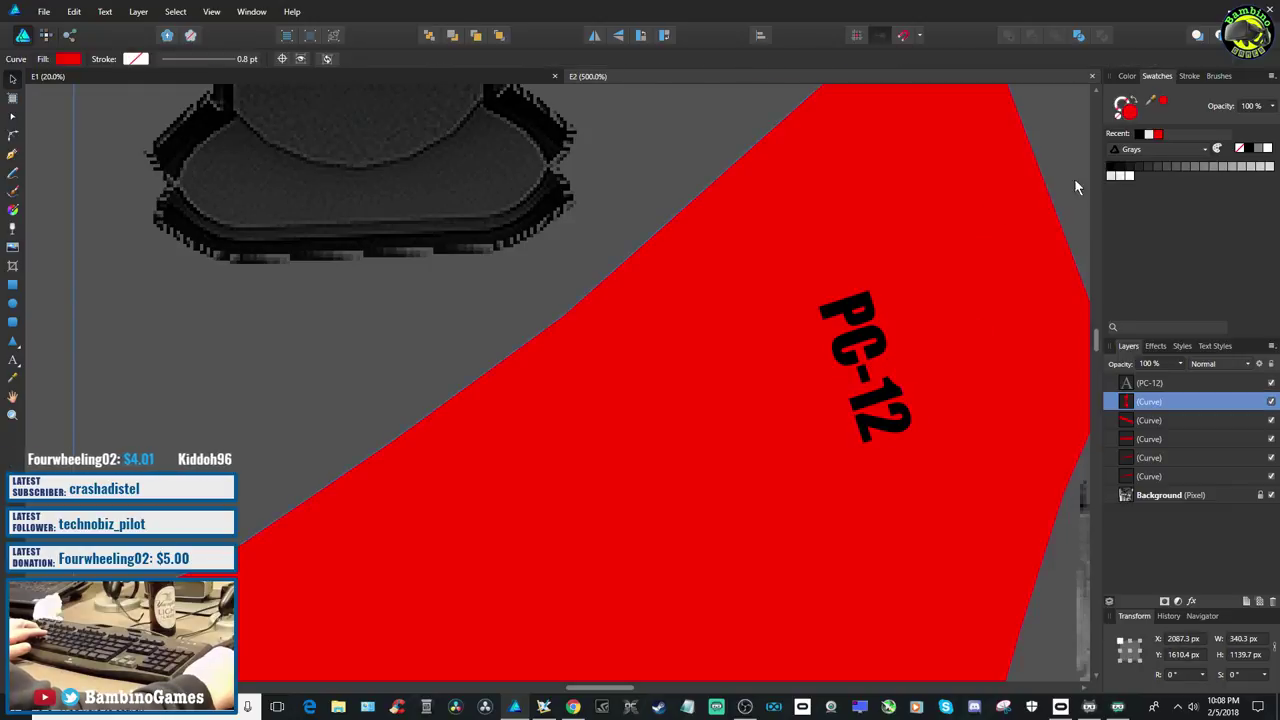
{"action": "left_click_drag", "start_coordinate": [1270, 106], "coordinate": [1209, 126]}
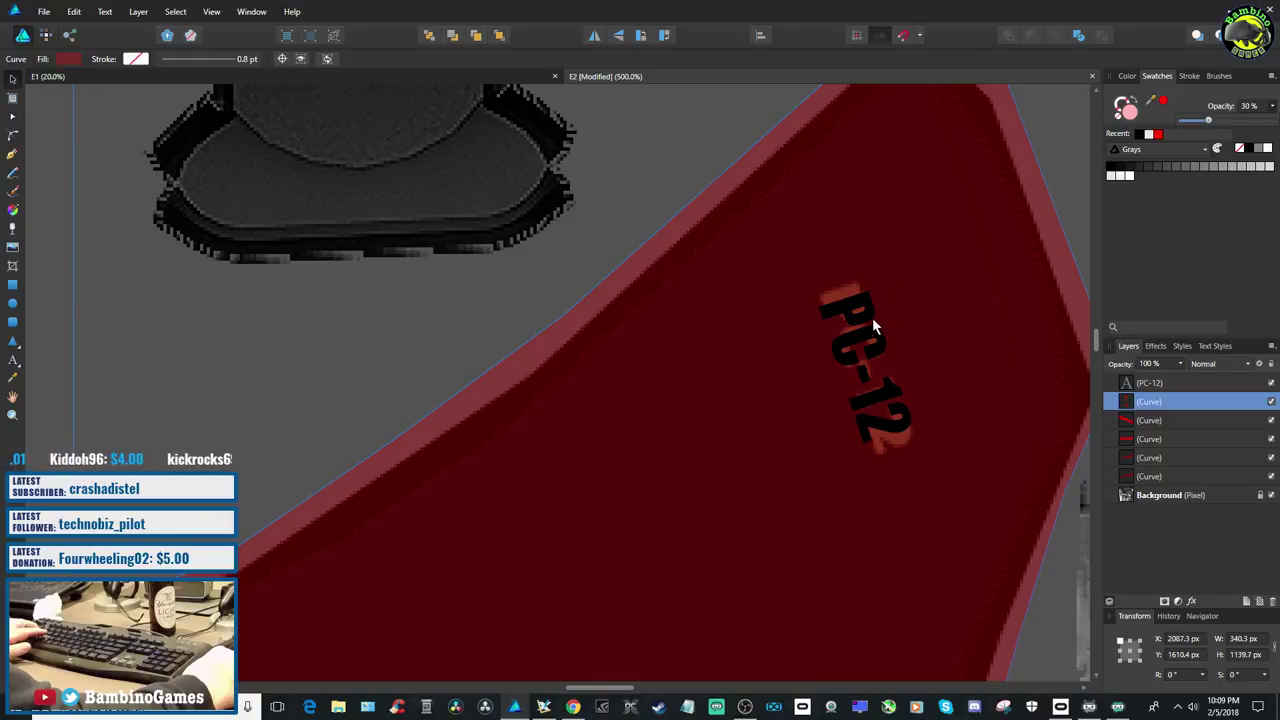
Set the PC-12 text's size to 24 pt and move it to cover the original lettering on the winglet
{"action": "left_click", "coordinate": [858, 320]}
{"action": "left_click", "coordinate": [184, 59]}
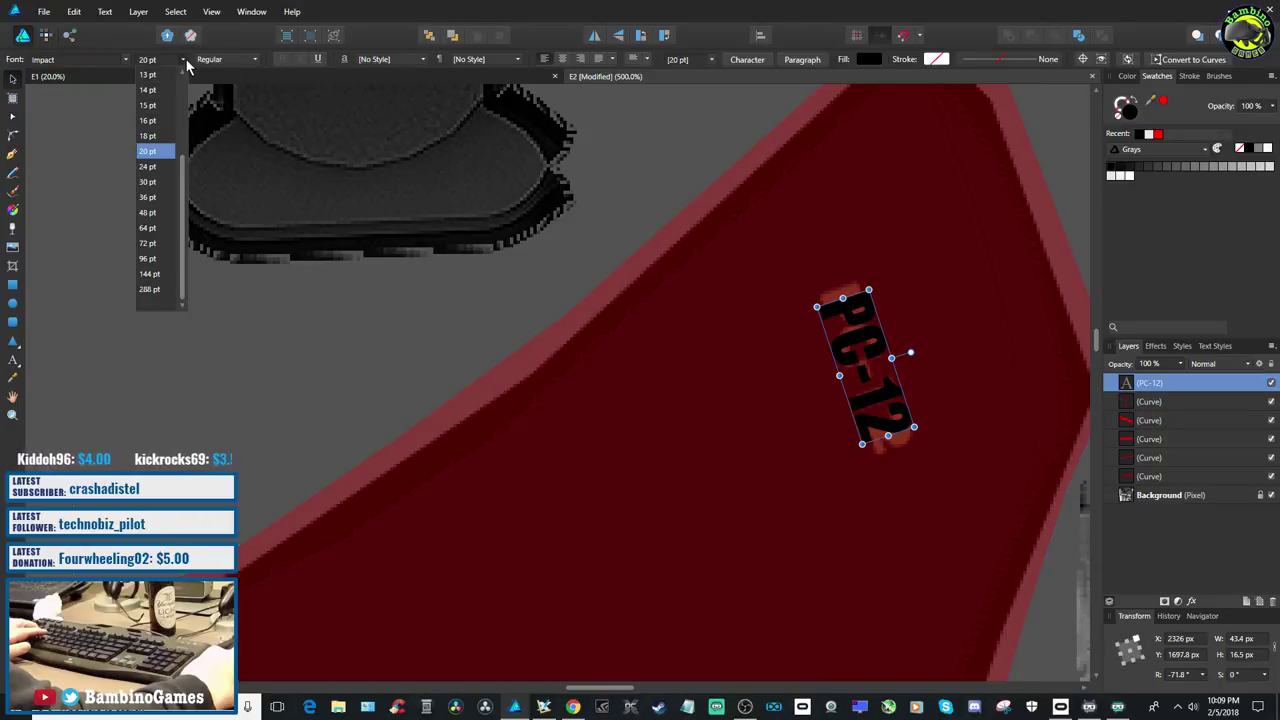
{"action": "left_click", "coordinate": [150, 167]}
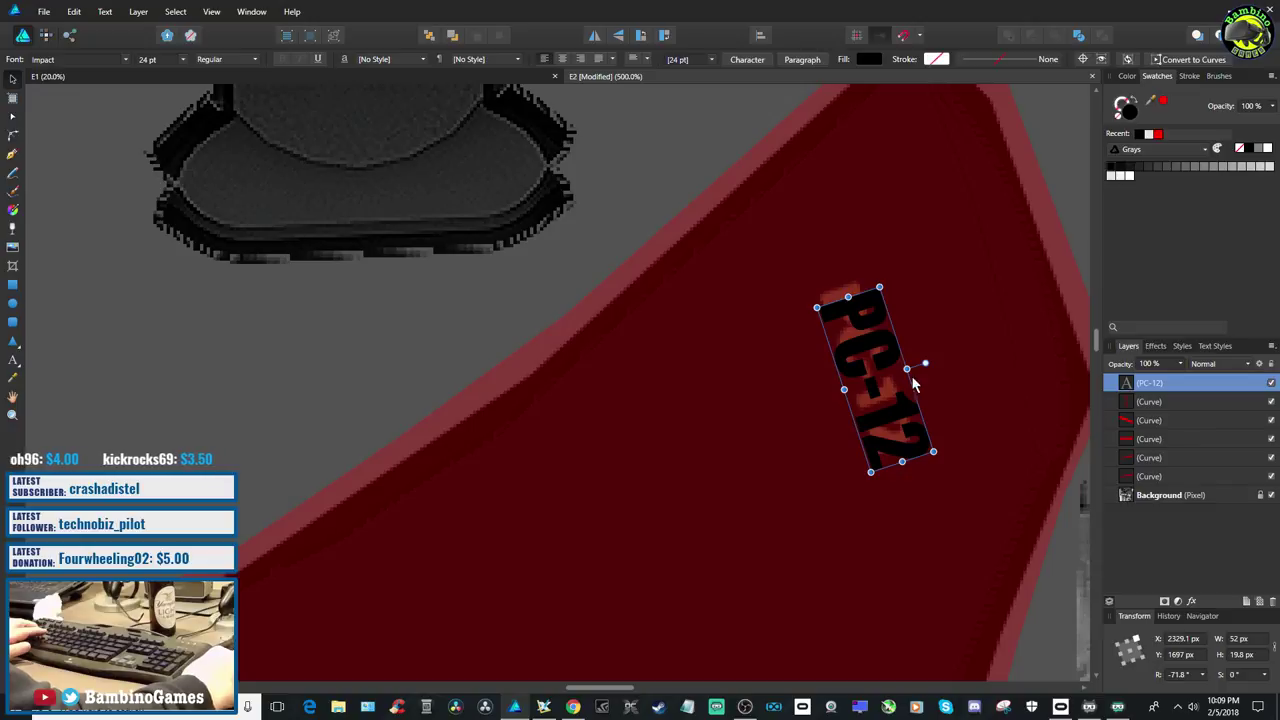
{"action": "left_click_drag", "start_coordinate": [865, 378], "coordinate": [869, 378]}
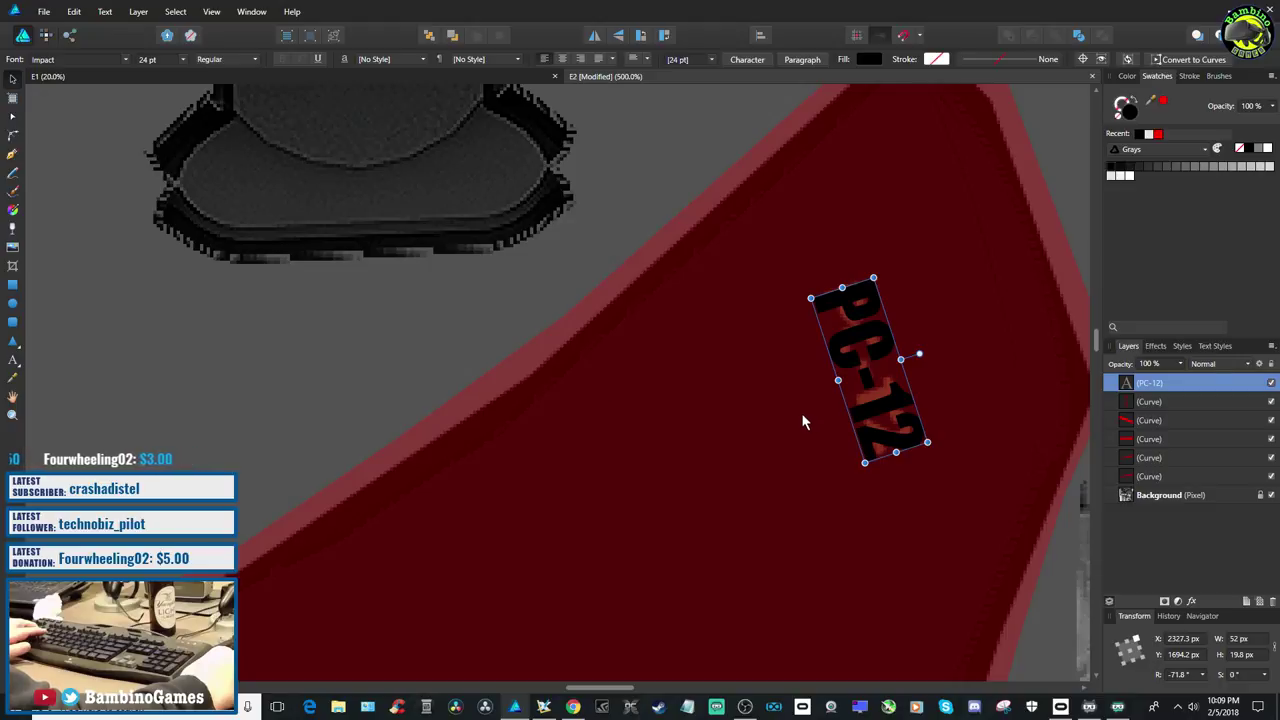
Save the E2 document and deselect the PC-12 text
{"action": "left_click", "coordinate": [44, 11]}
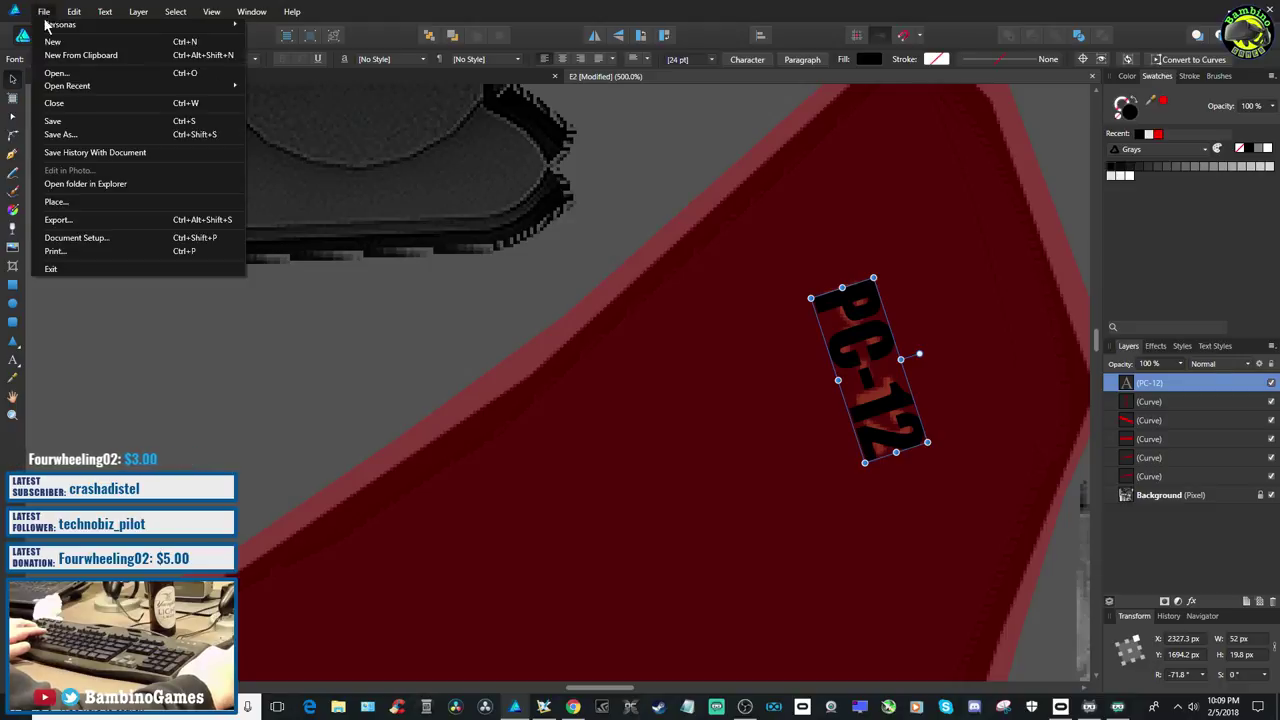
{"action": "left_click", "coordinate": [47, 121]}
{"action": "right_click", "coordinate": [1175, 388]}
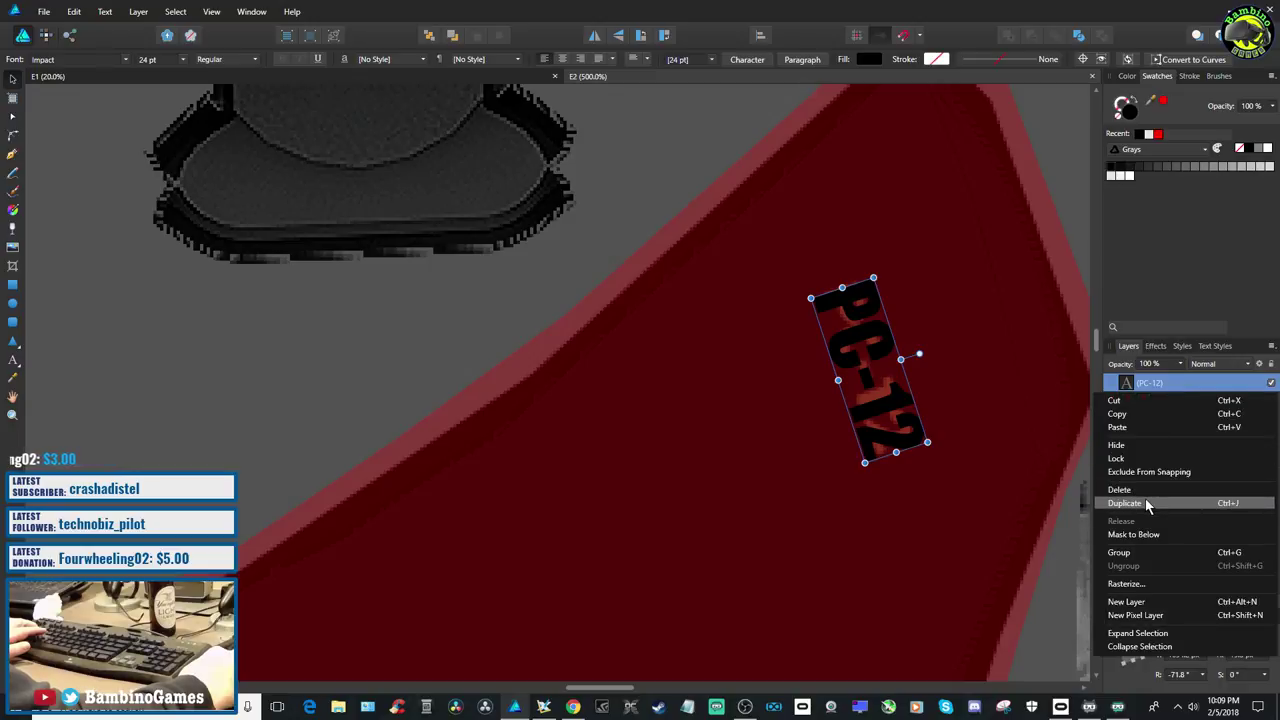
{"action": "left_click", "coordinate": [1070, 199]}
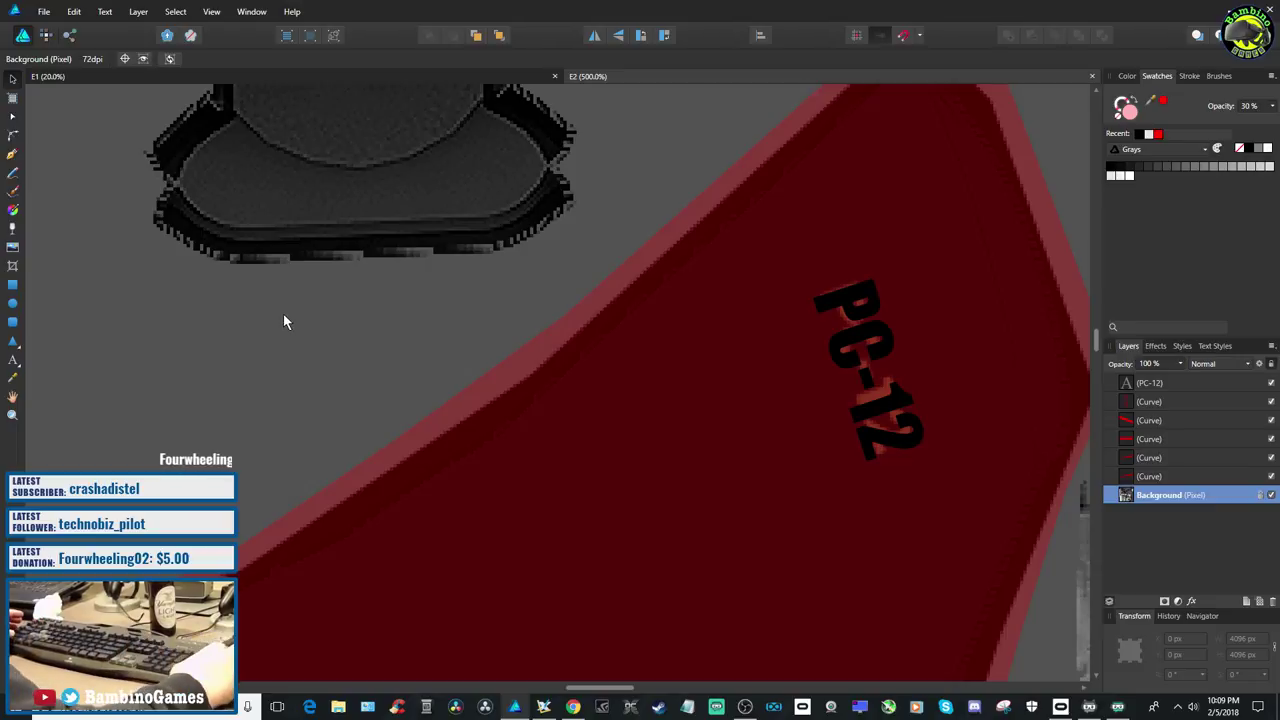
{"action": "left_click", "coordinate": [45, 12]}
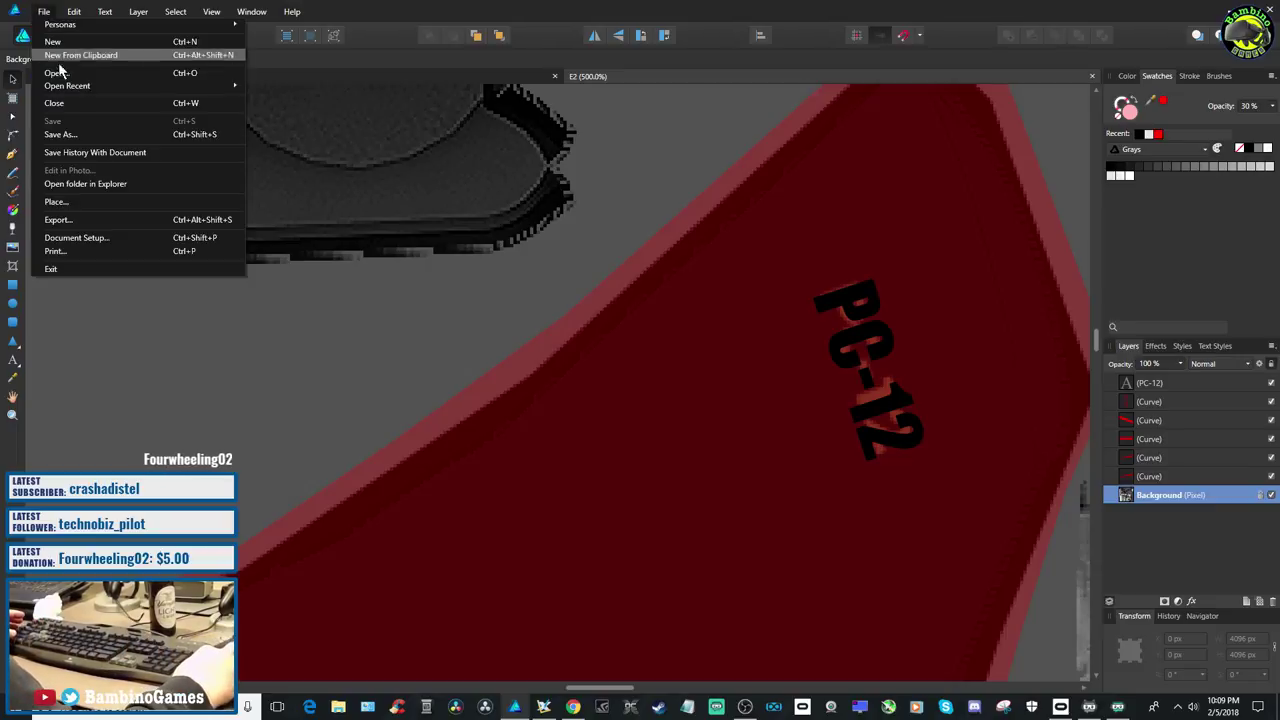
{"action": "left_click", "coordinate": [515, 238]}
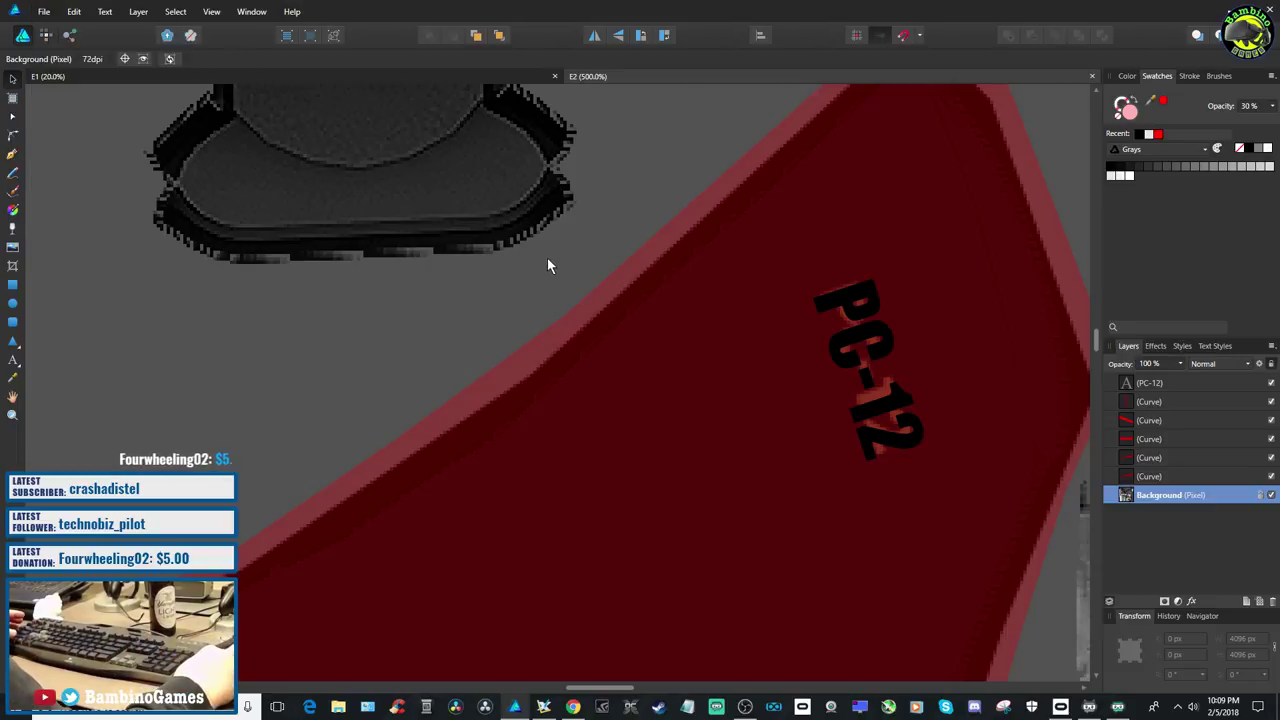
Duplicate the red winglet curve and move the copy over the second, still black winglet
{"action": "left_click", "coordinate": [621, 326]}
{"action": "scroll", "coordinate": [621, 326], "scroll_direction": "down", "scroll_amount": 10}
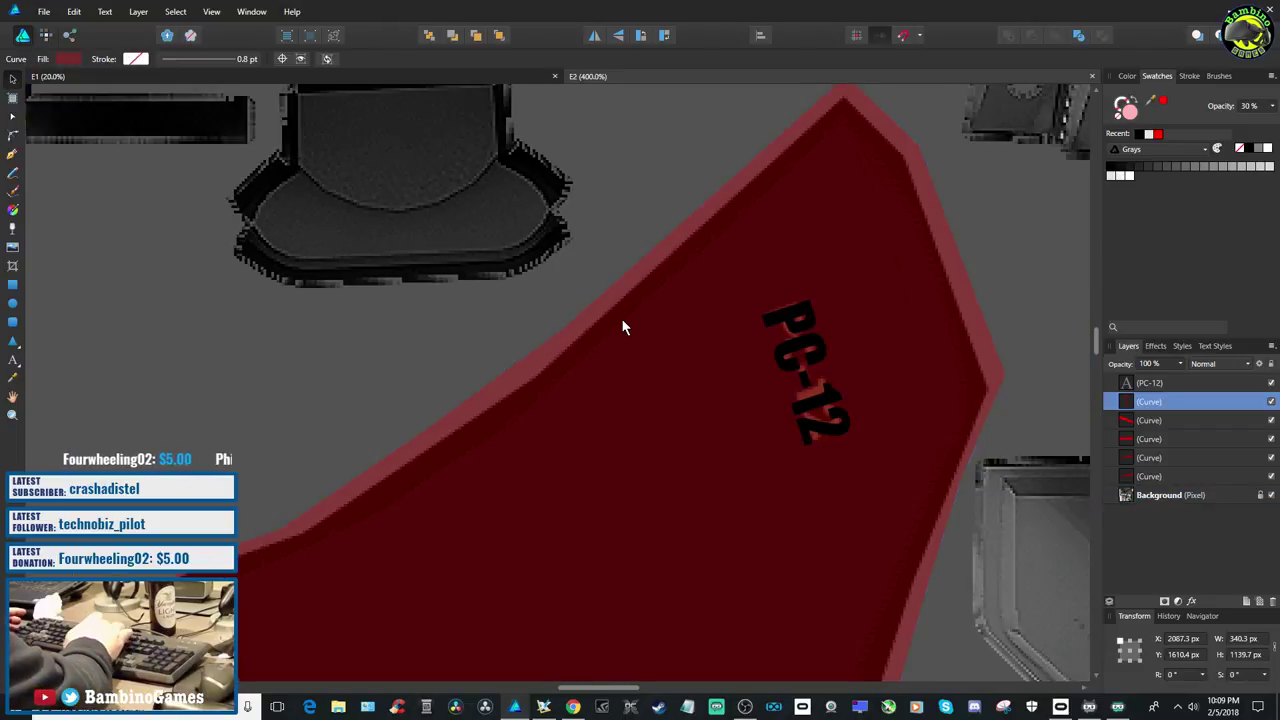
{"action": "scroll", "coordinate": [622, 327], "scroll_direction": "down", "scroll_amount": 5}
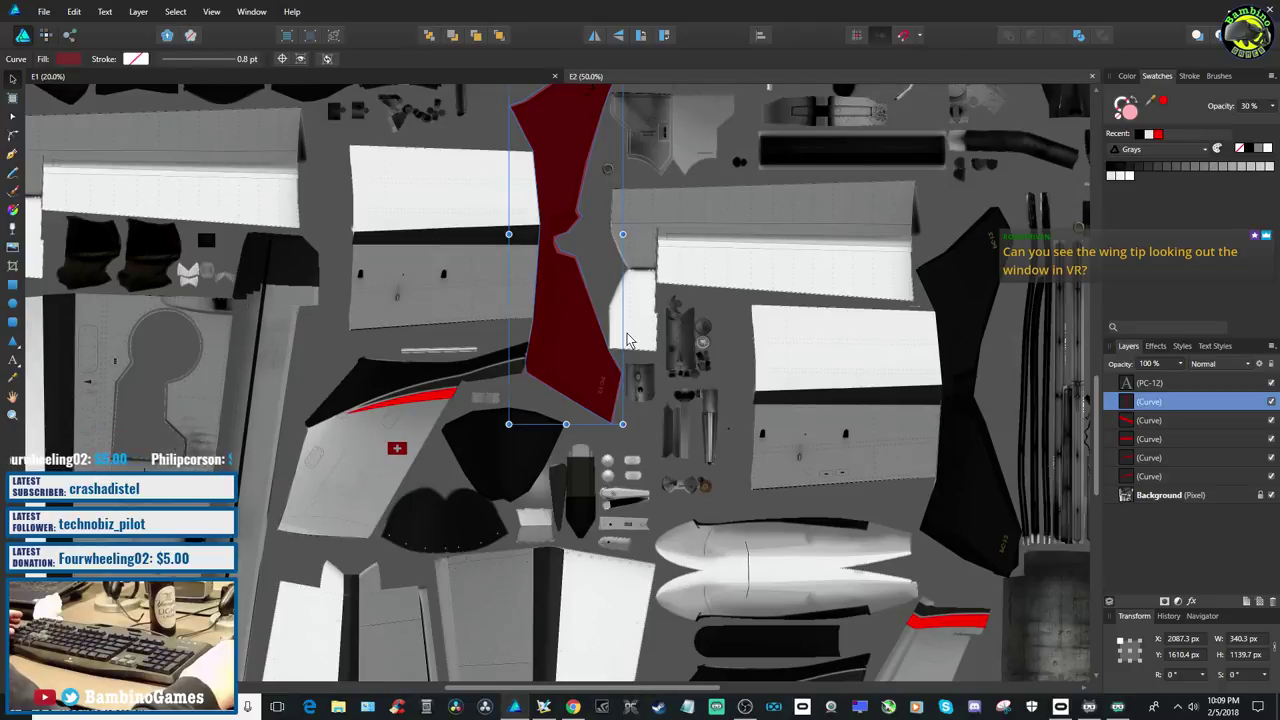
{"action": "scroll", "coordinate": [627, 340], "scroll_direction": "up", "scroll_amount": 1}
{"action": "right_click", "coordinate": [551, 270]}
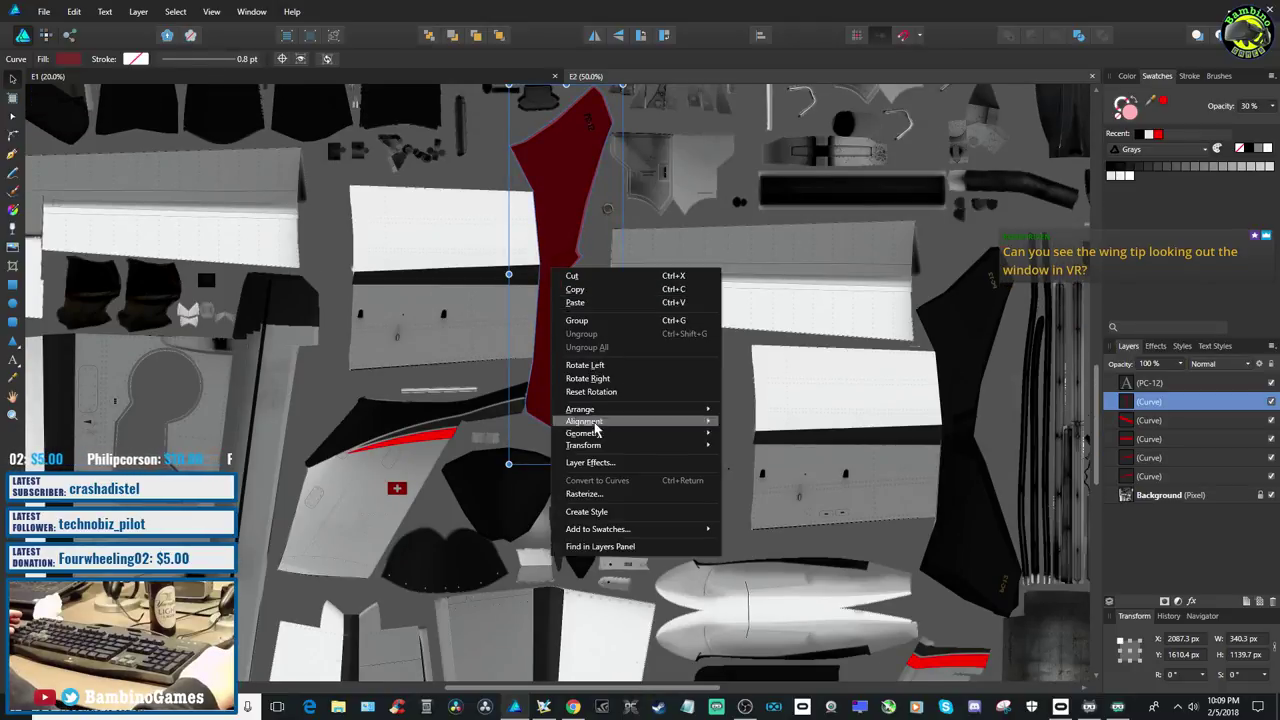
{"action": "right_click", "coordinate": [1188, 404]}
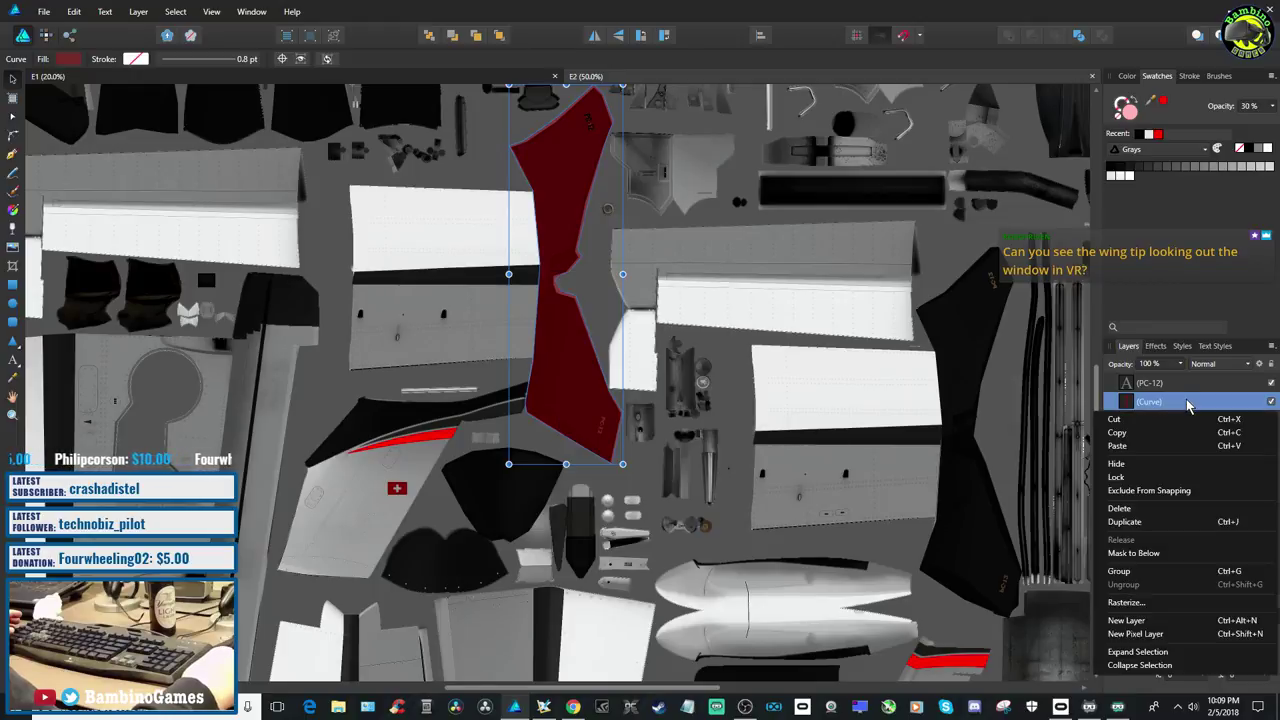
{"action": "left_click", "coordinate": [1124, 521]}
{"action": "left_click_drag", "start_coordinate": [558, 268], "coordinate": [950, 424]}
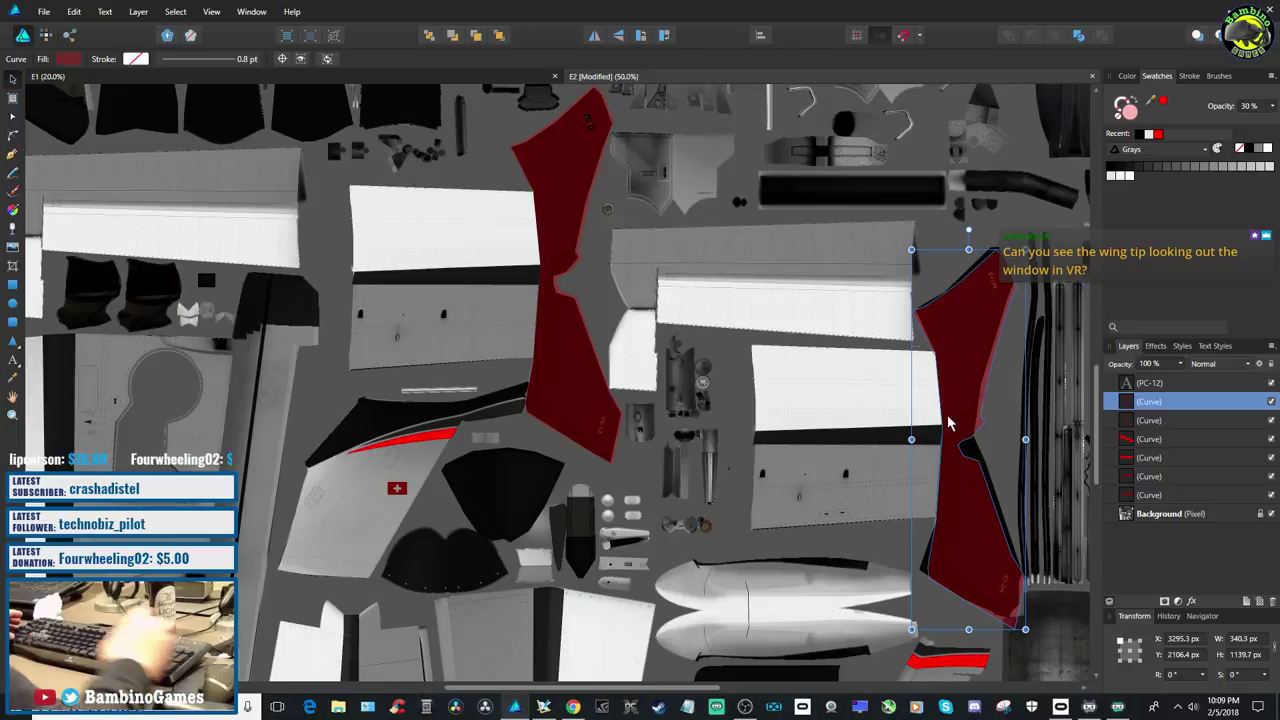
Nudge the copied winglet curve to X 3292 px, Y 2088.7 px to line it up with the black winglet's inner edge
{"action": "key", "text": "ctrl+plus"}
{"action": "key", "text": "ctrl+plus"}
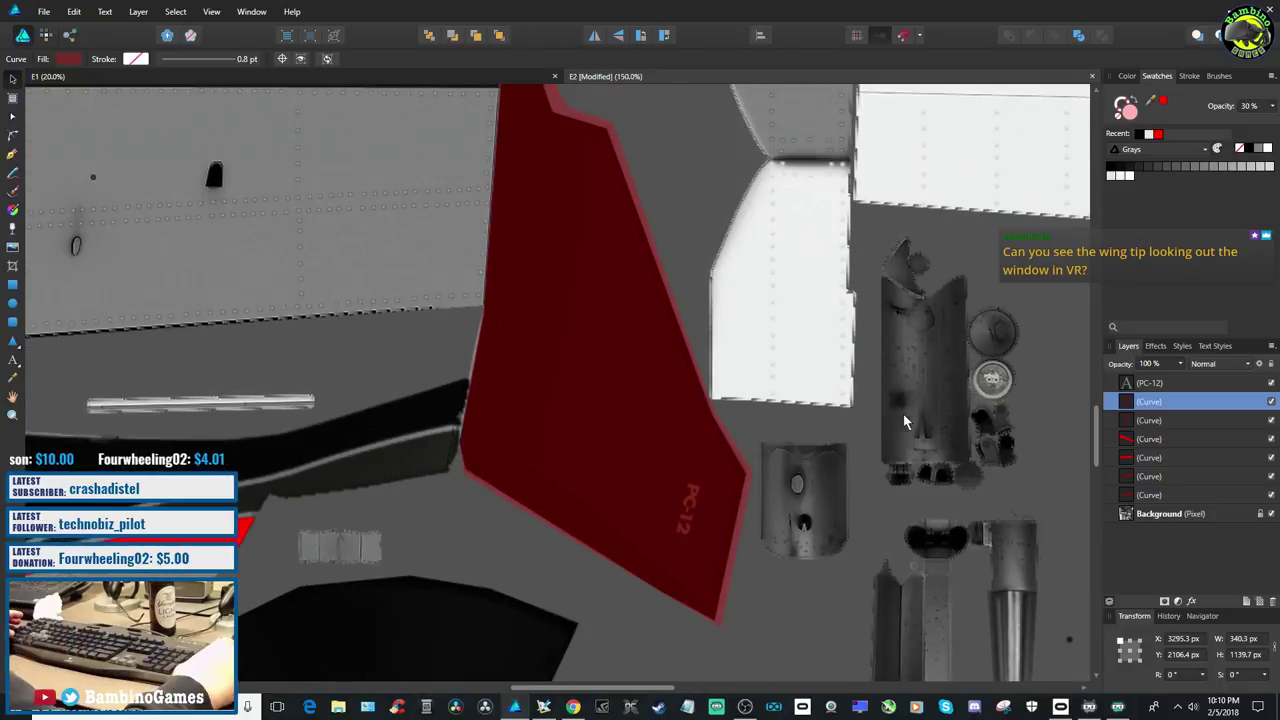
{"action": "left_click_drag", "start_coordinate": [651, 688], "coordinate": [856, 690]}
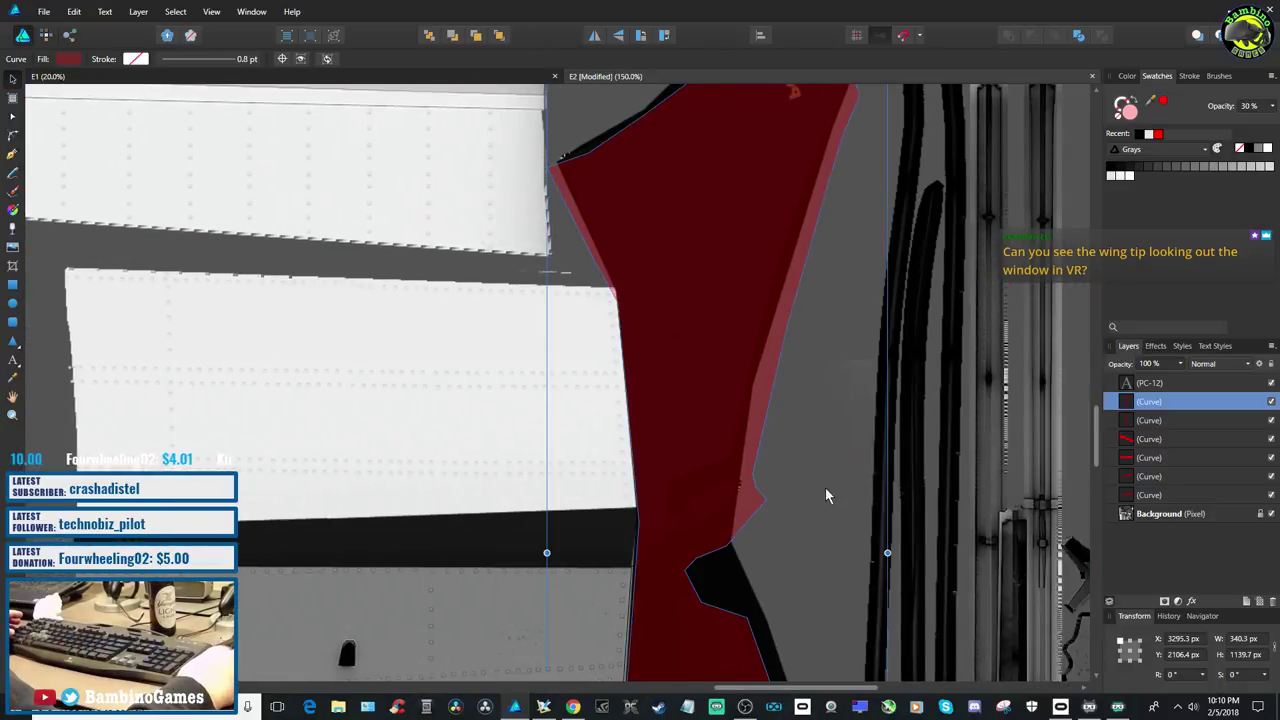
{"action": "scroll", "coordinate": [822, 532], "scroll_direction": "up", "scroll_amount": 3}
{"action": "left_click_drag", "start_coordinate": [697, 441], "coordinate": [699, 436]}
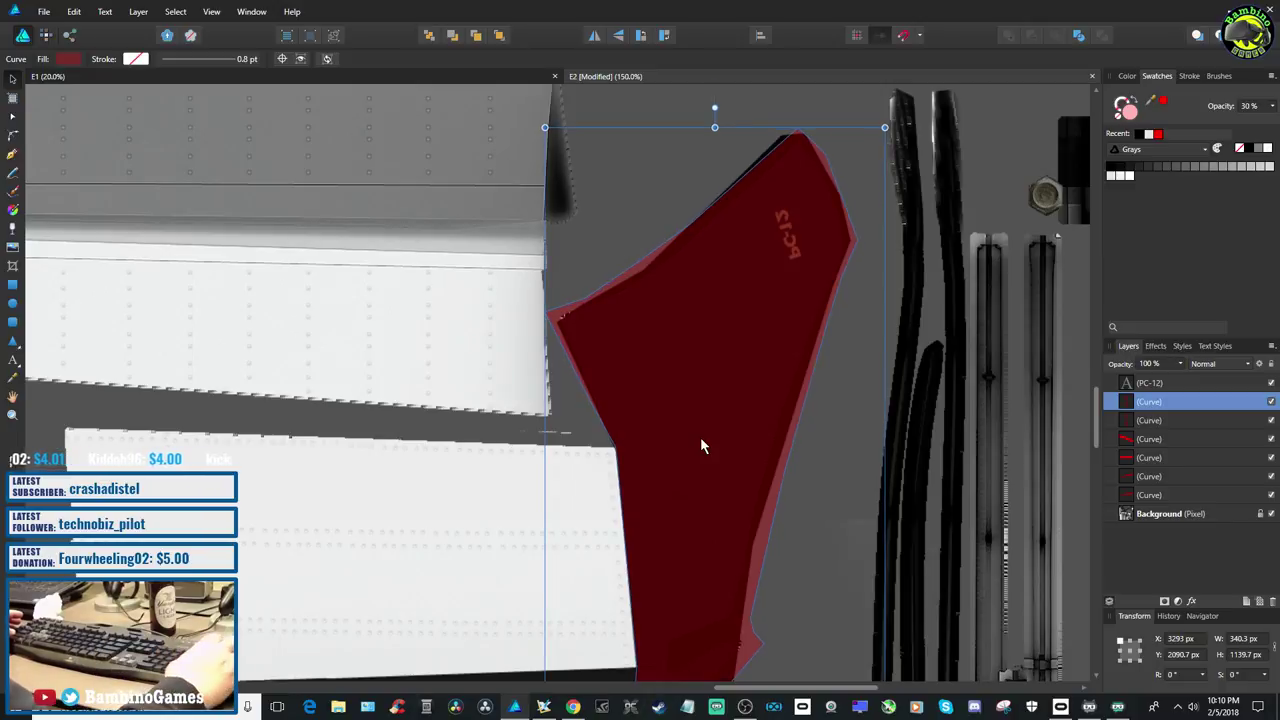
{"action": "scroll", "coordinate": [700, 437], "scroll_direction": "down", "scroll_amount": 3}
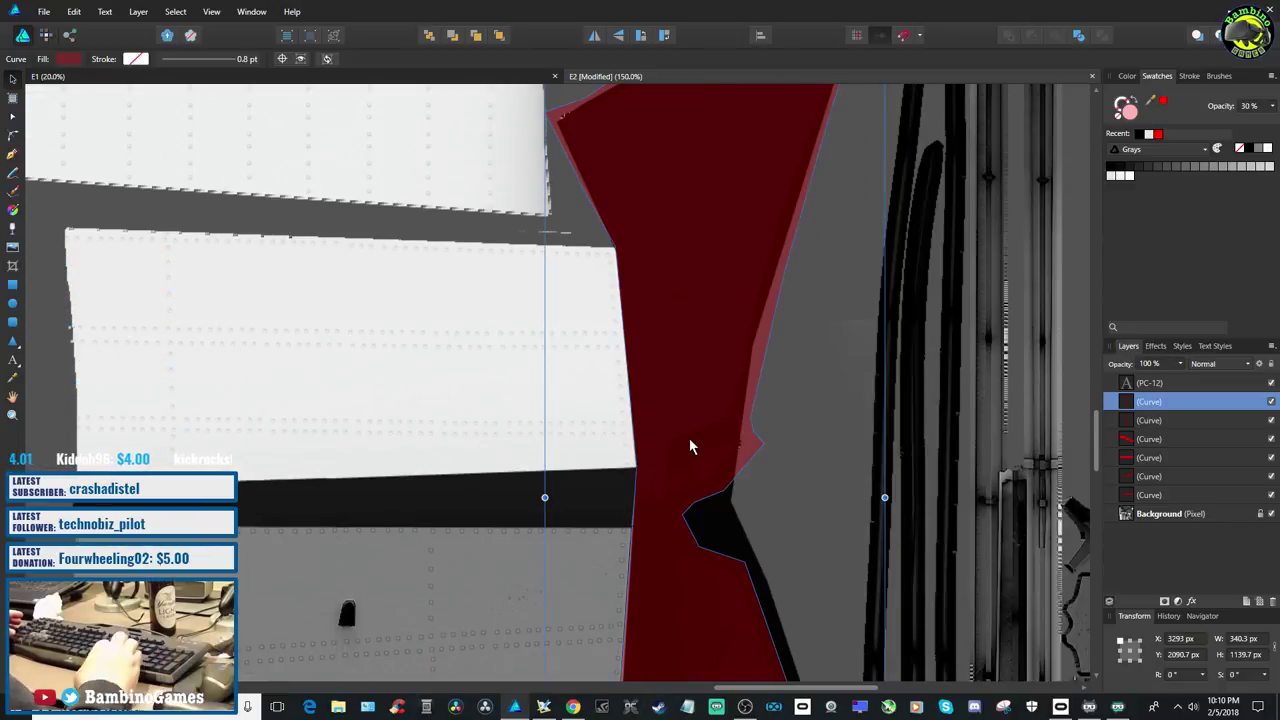
{"action": "key", "text": "Left"}
{"action": "key", "text": "Up"}
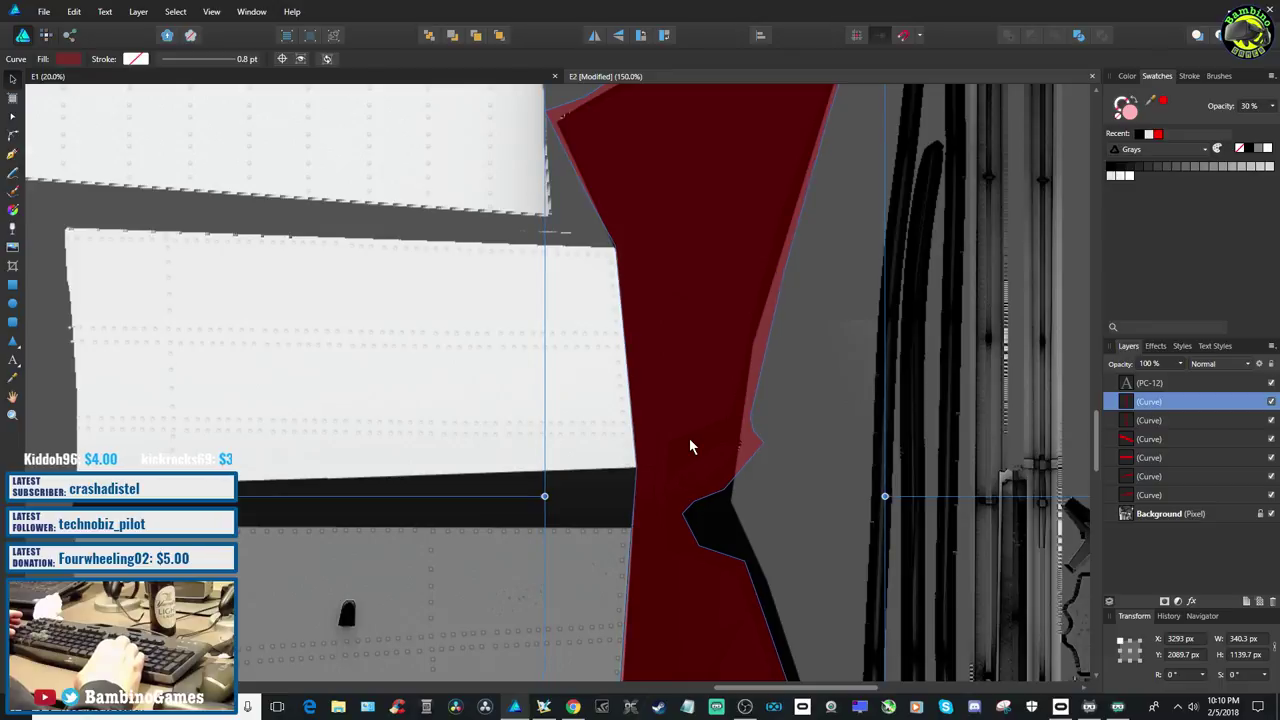
{"action": "key", "text": "Up"}
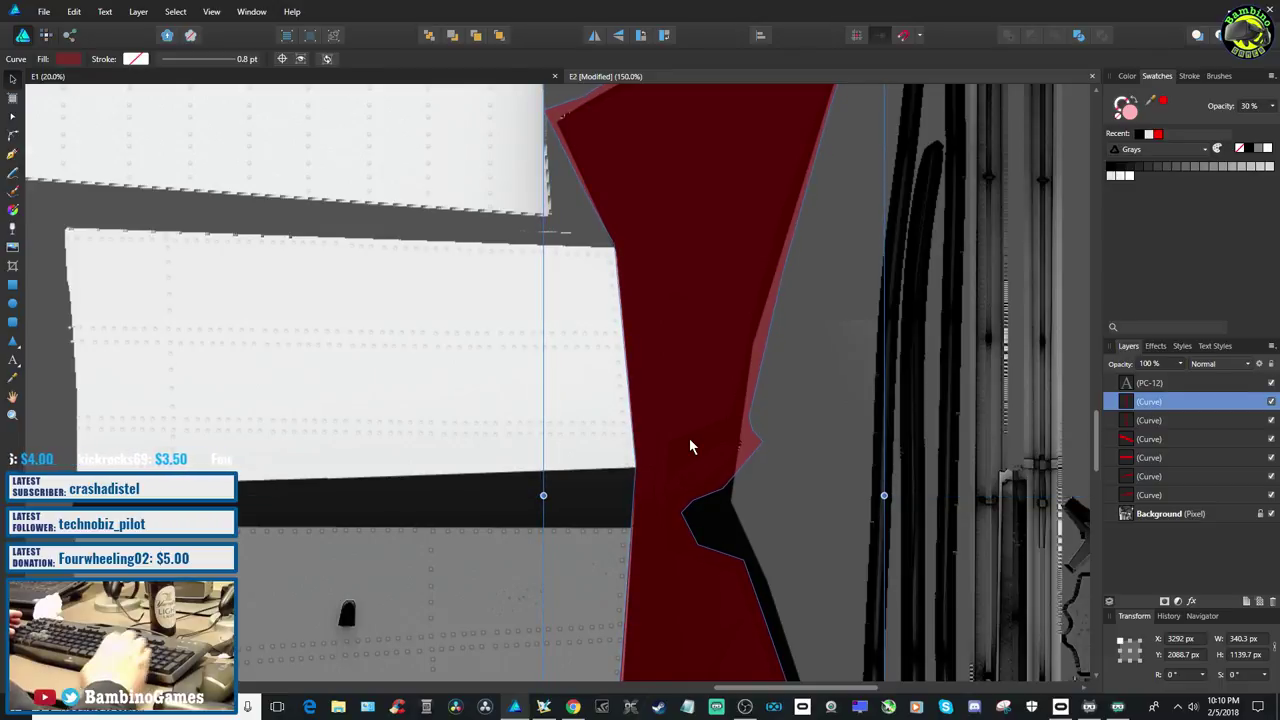
Try flipping the copied winglet curve vertically to match the black winglet's outline
{"action": "scroll", "coordinate": [689, 438], "scroll_direction": "down", "scroll_amount": 3}
{"action": "scroll", "coordinate": [677, 465], "scroll_direction": "down", "scroll_amount": 6}
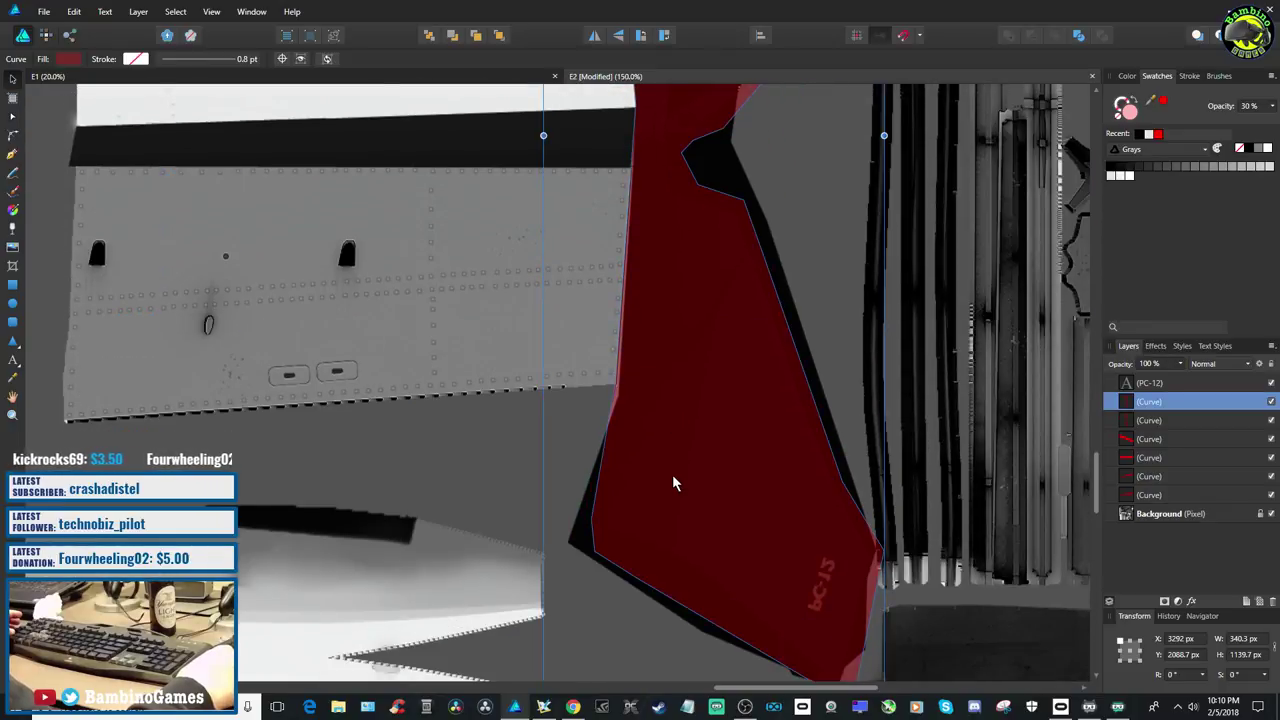
{"action": "scroll", "coordinate": [673, 478], "scroll_direction": "up", "scroll_amount": 3}
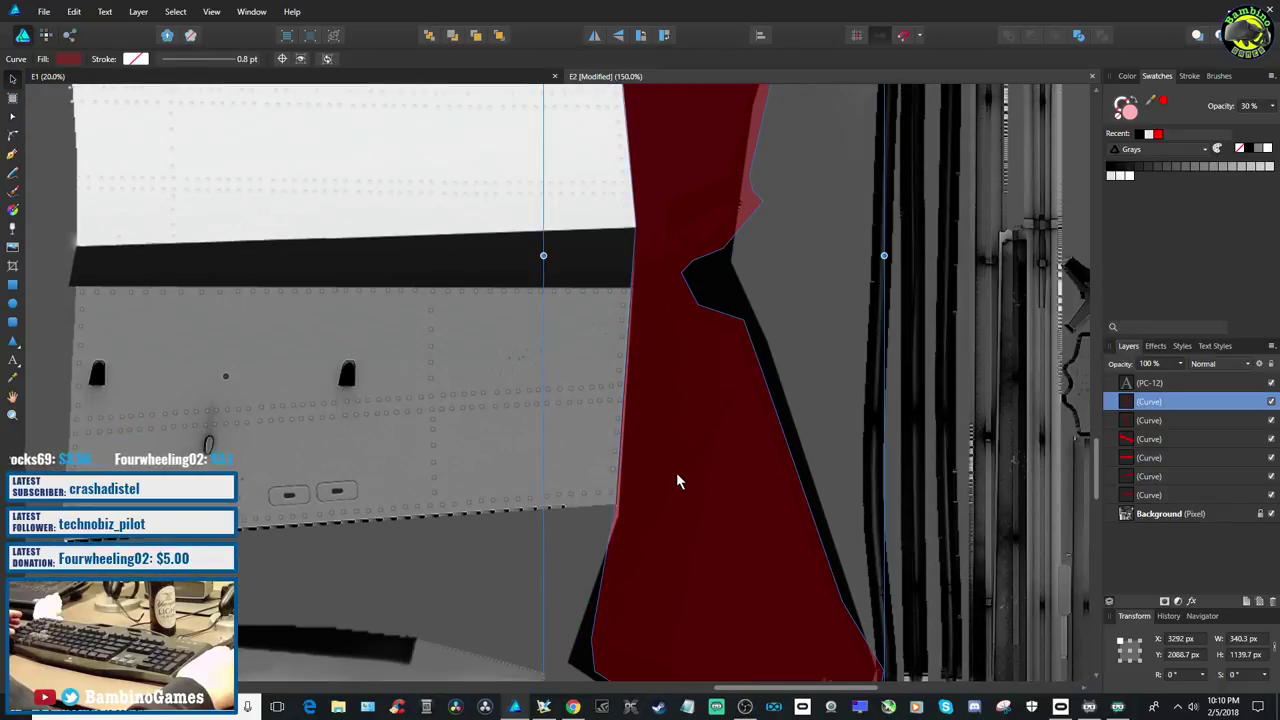
{"action": "right_click", "coordinate": [1175, 403]}
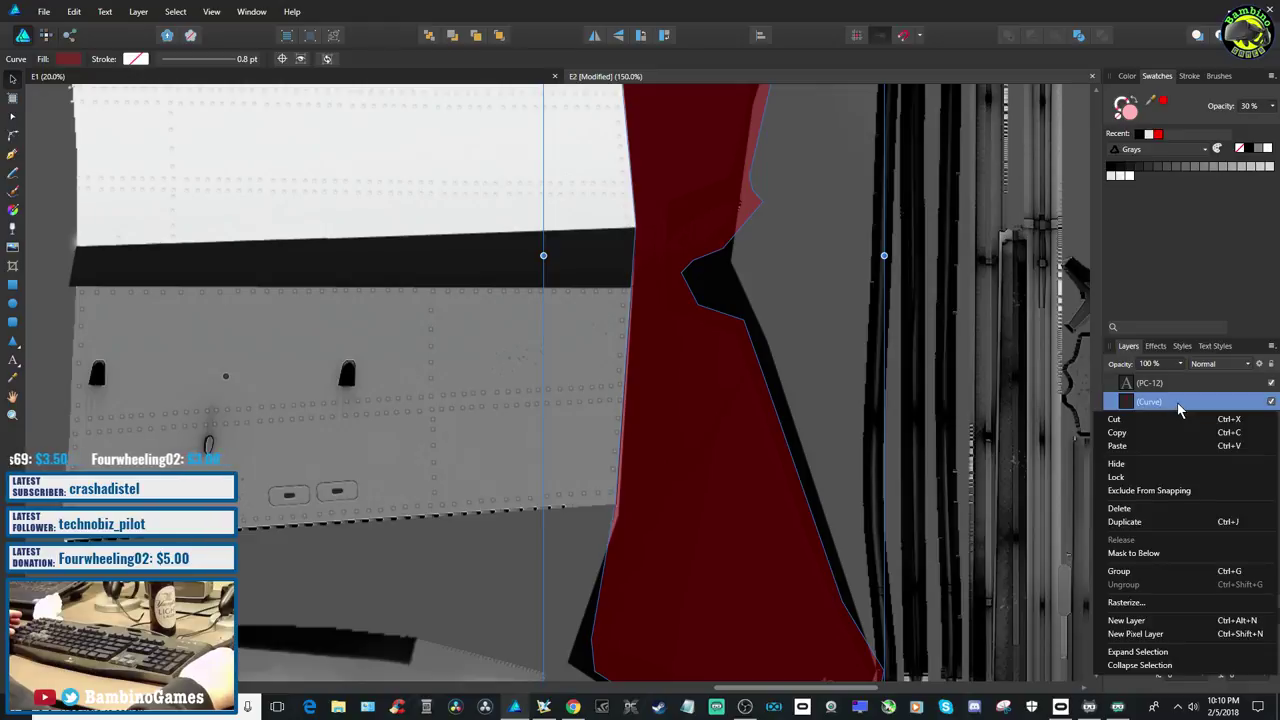
{"action": "left_click", "coordinate": [840, 410]}
{"action": "right_click", "coordinate": [728, 458]}
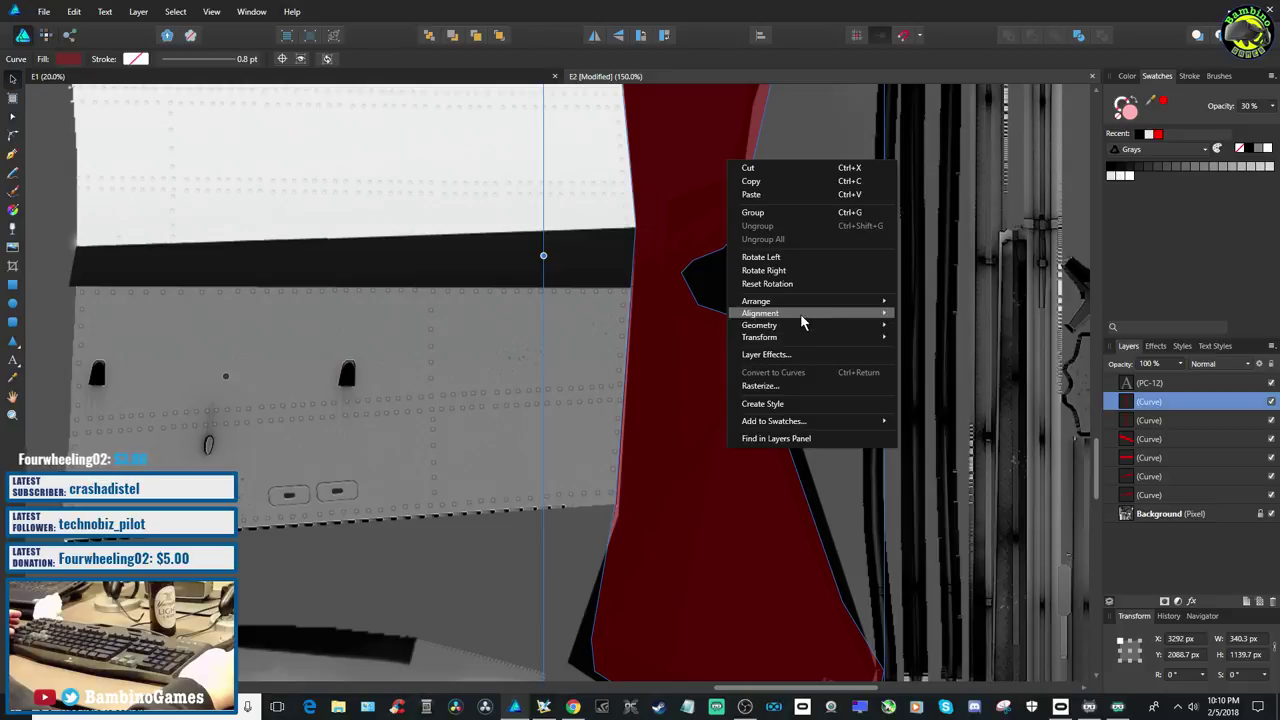
{"action": "left_click", "coordinate": [937, 385]}
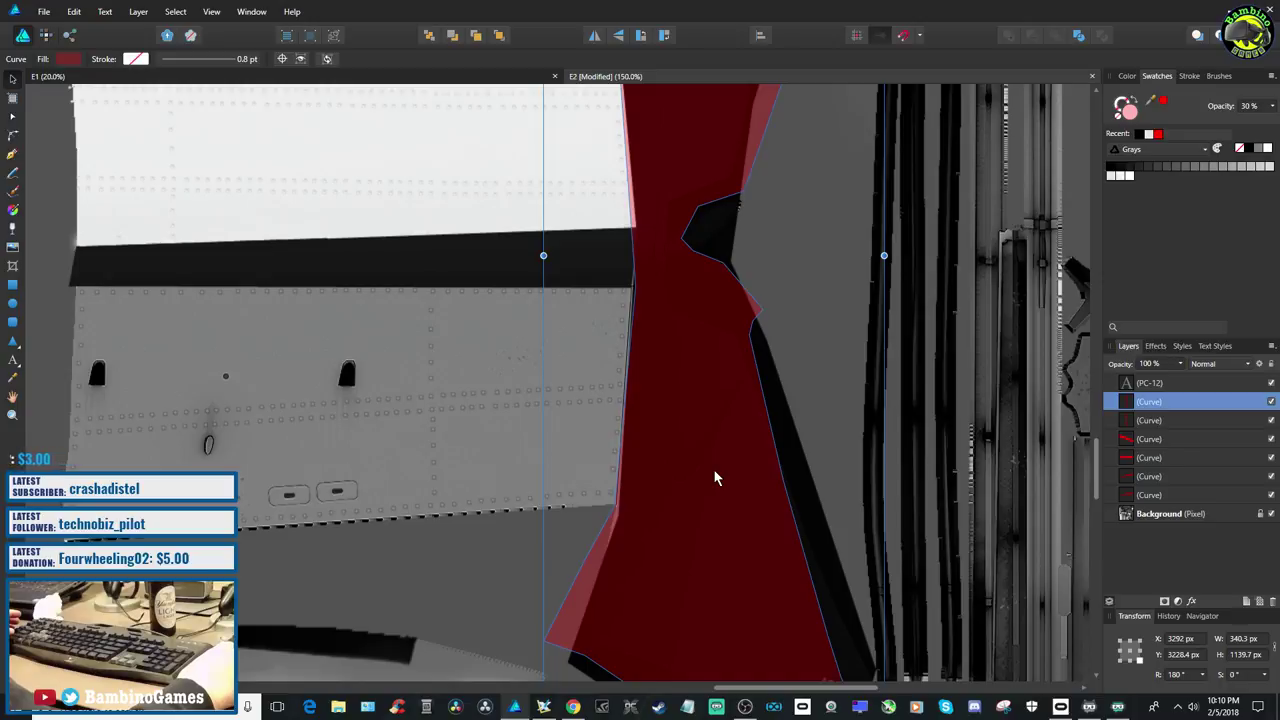
{"action": "scroll", "coordinate": [713, 478], "scroll_direction": "down", "scroll_amount": 3}
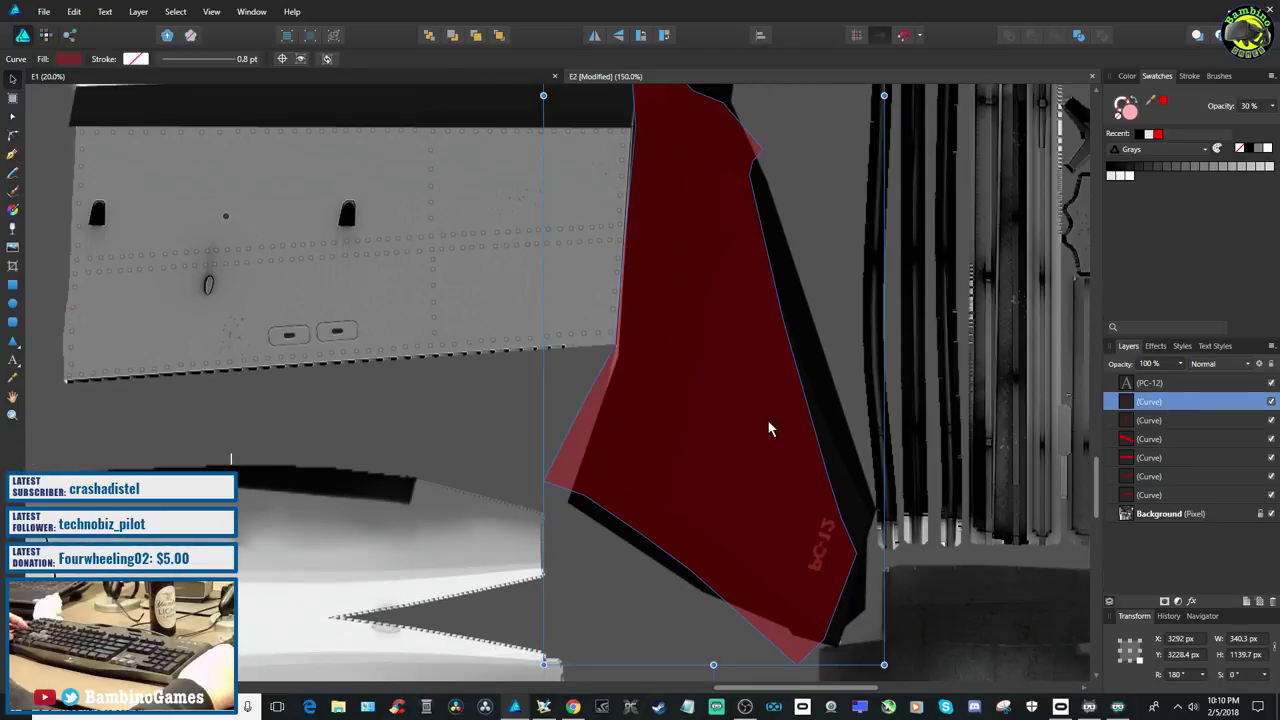
Undo the vertical flip and delete the copied winglet curve
{"action": "key", "text": "ctrl+z"}
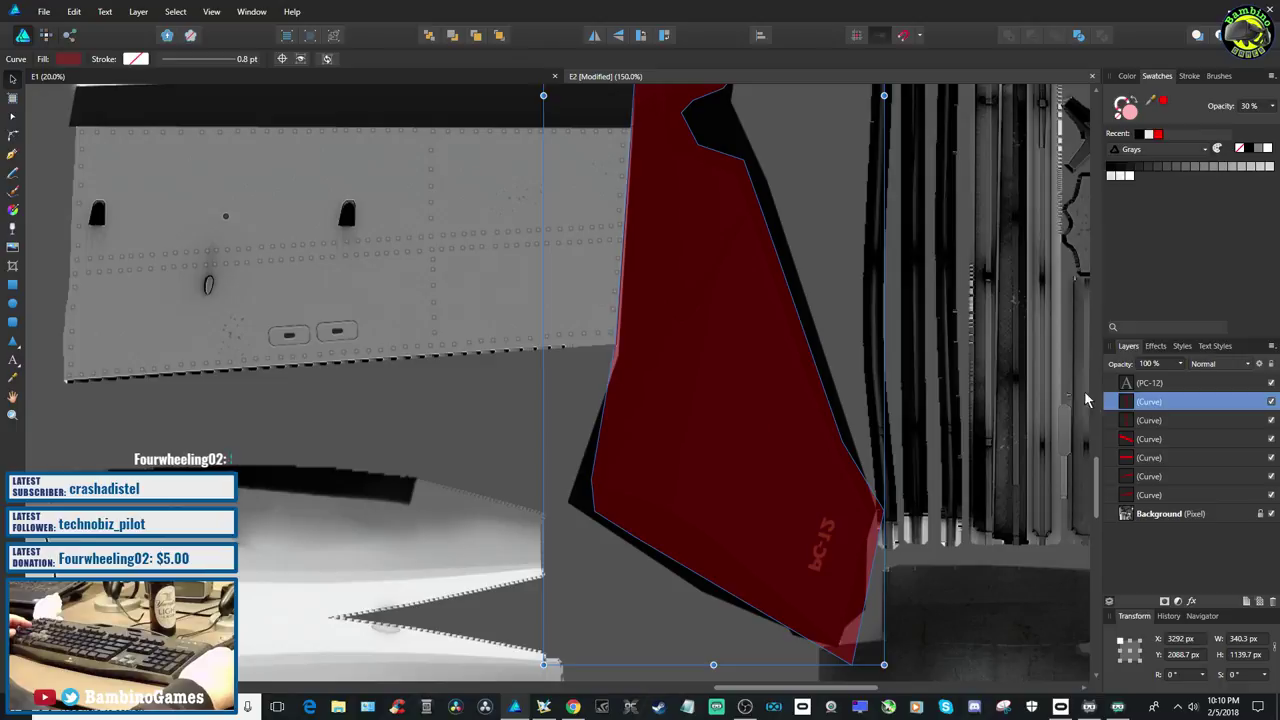
{"action": "right_click", "coordinate": [1183, 403]}
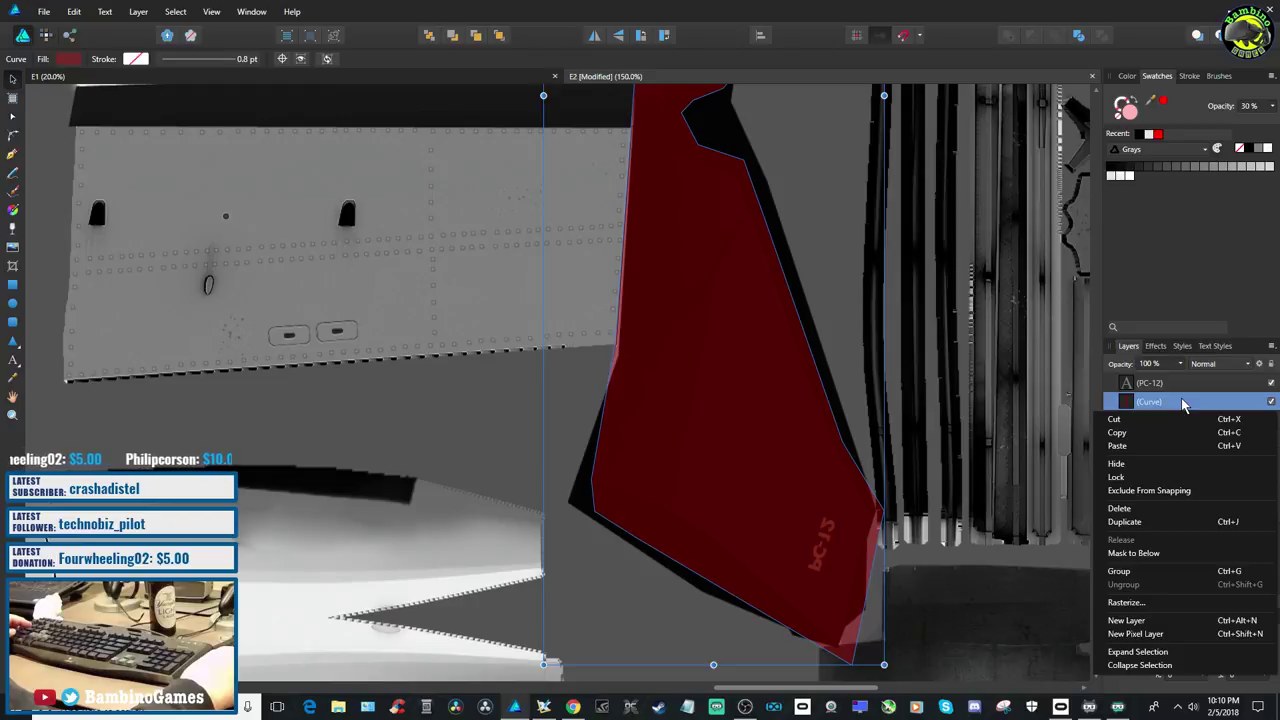
{"action": "left_click", "coordinate": [1144, 507]}
Start a Pen tool outline on the black winglet, tracing its inner edge from the white panel's upper corner to the grey panel's lower corner
{"action": "scroll", "coordinate": [637, 490], "scroll_direction": "up", "scroll_amount": 5}
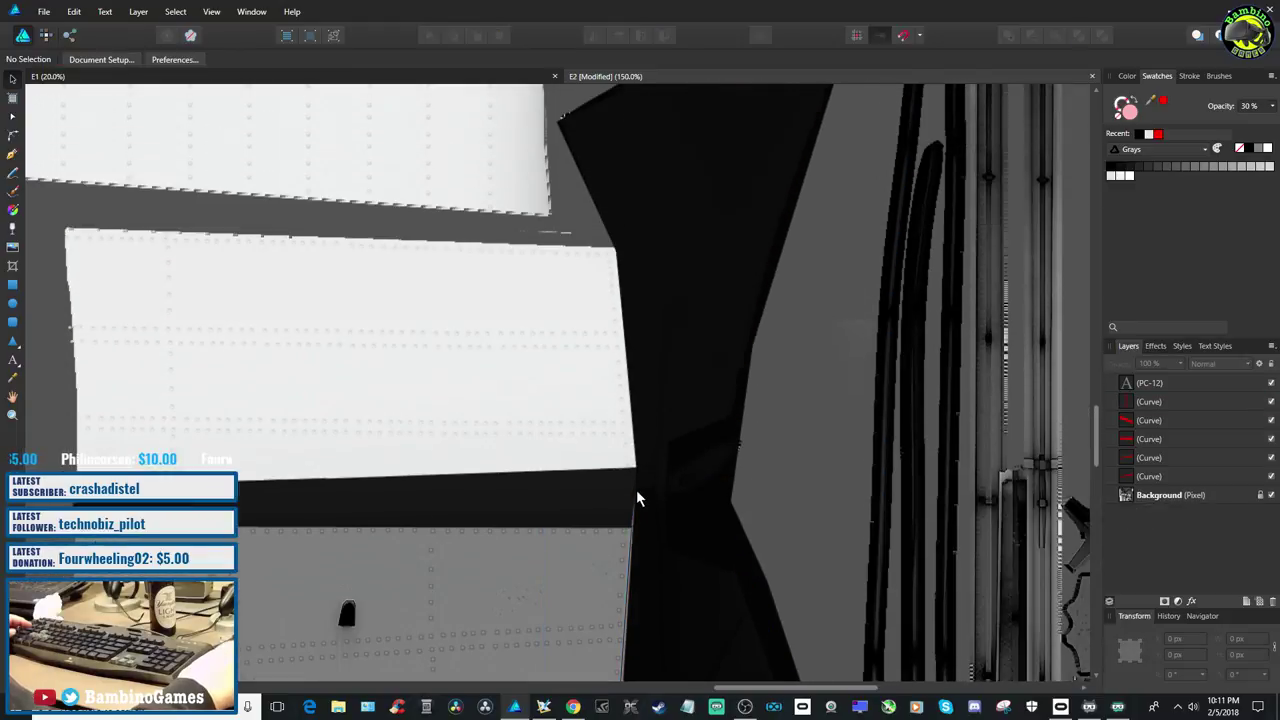
{"action": "scroll", "coordinate": [637, 500], "scroll_direction": "up", "scroll_amount": 2}
{"action": "key", "text": "p"}
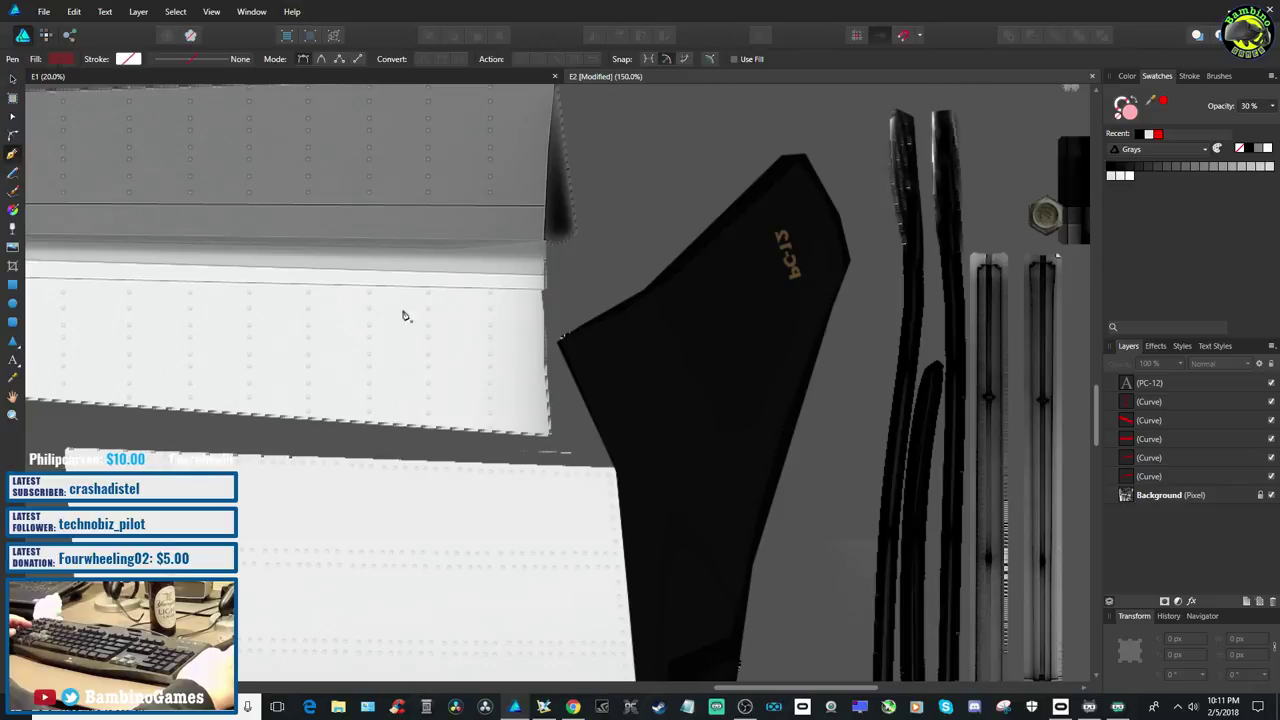
{"action": "scroll", "coordinate": [624, 487], "scroll_direction": "down", "scroll_amount": 3}
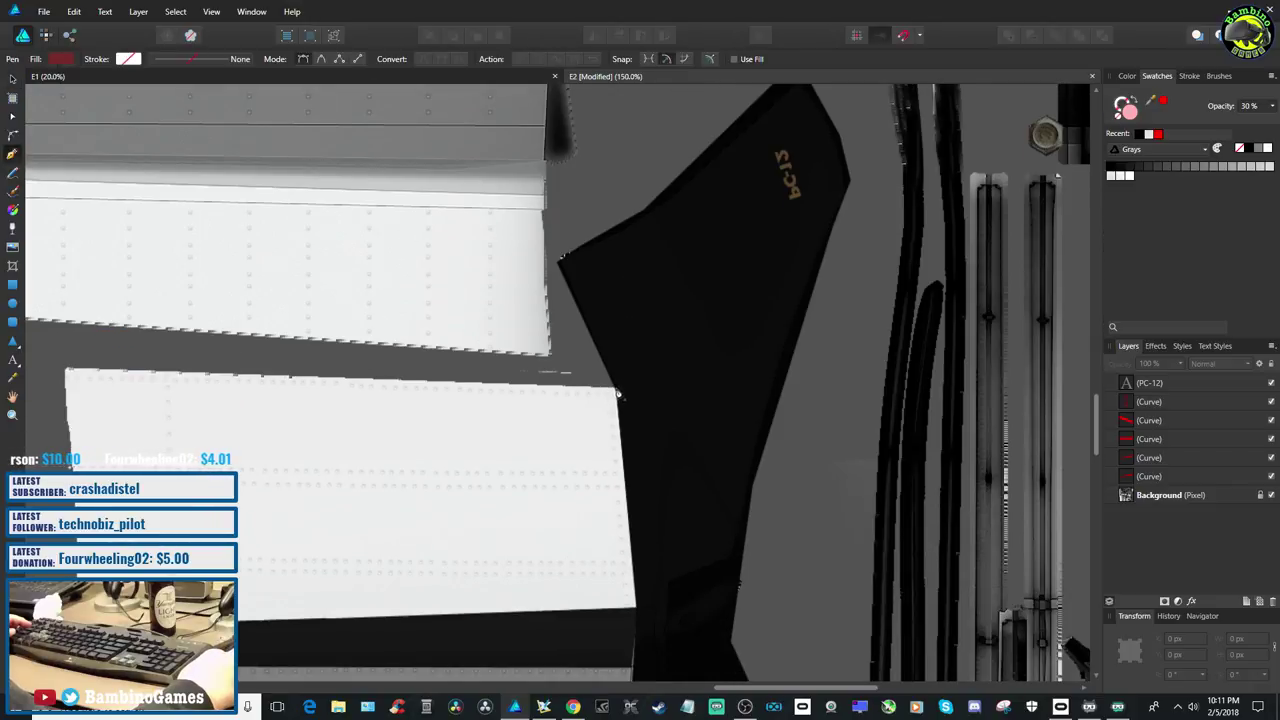
{"action": "left_click", "coordinate": [617, 393]}
{"action": "scroll", "coordinate": [621, 420], "scroll_direction": "down", "scroll_amount": 3}
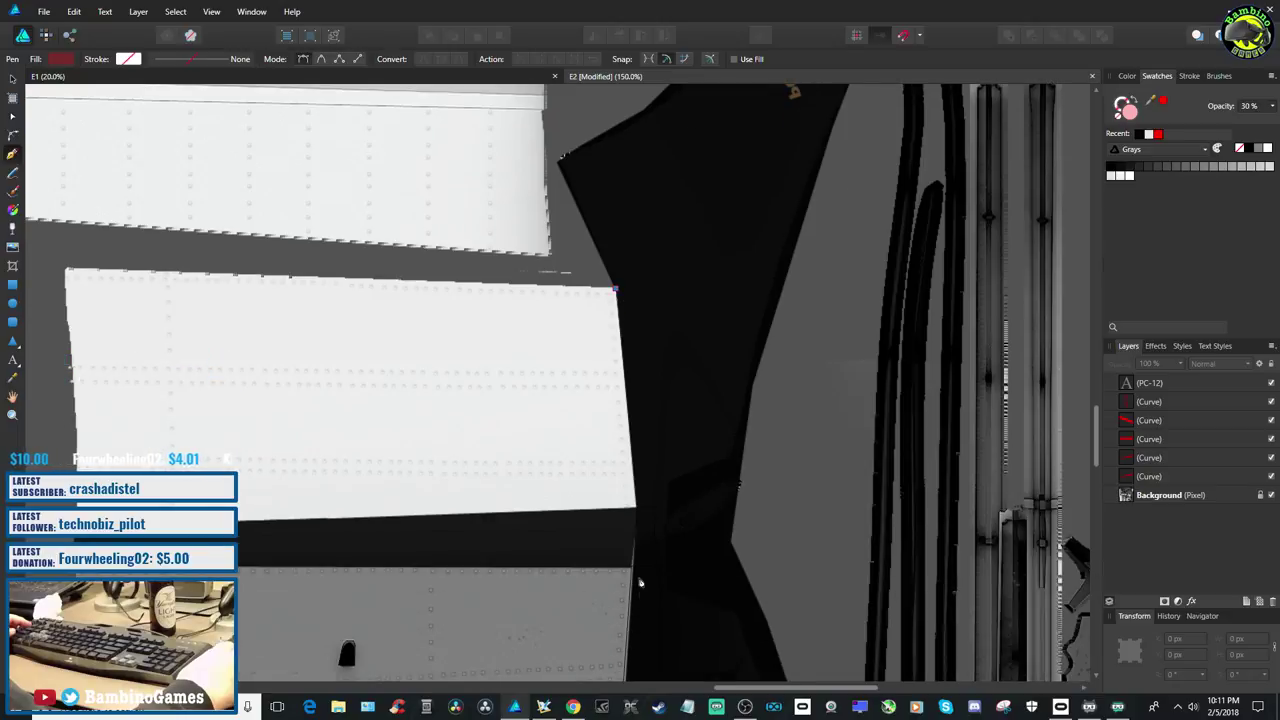
{"action": "left_click", "coordinate": [637, 510]}
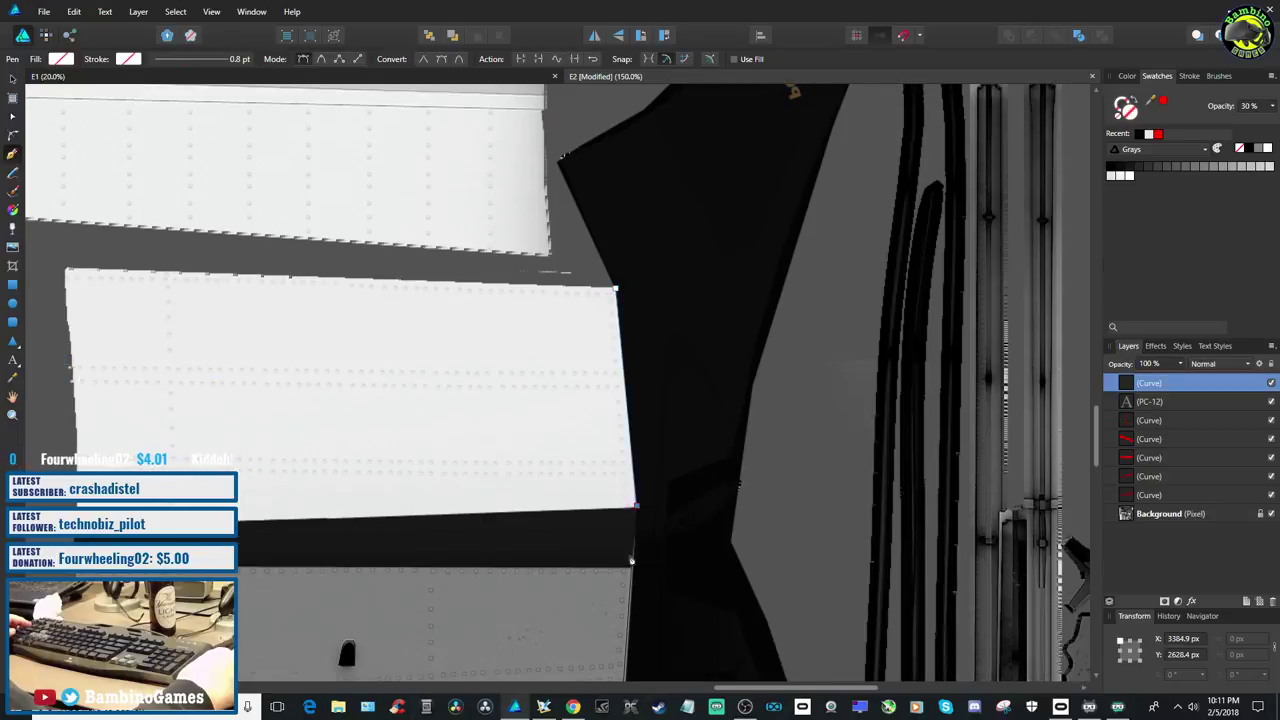
{"action": "scroll", "coordinate": [637, 512], "scroll_direction": "down", "scroll_amount": 3}
{"action": "scroll", "coordinate": [637, 513], "scroll_direction": "down", "scroll_amount": 5}
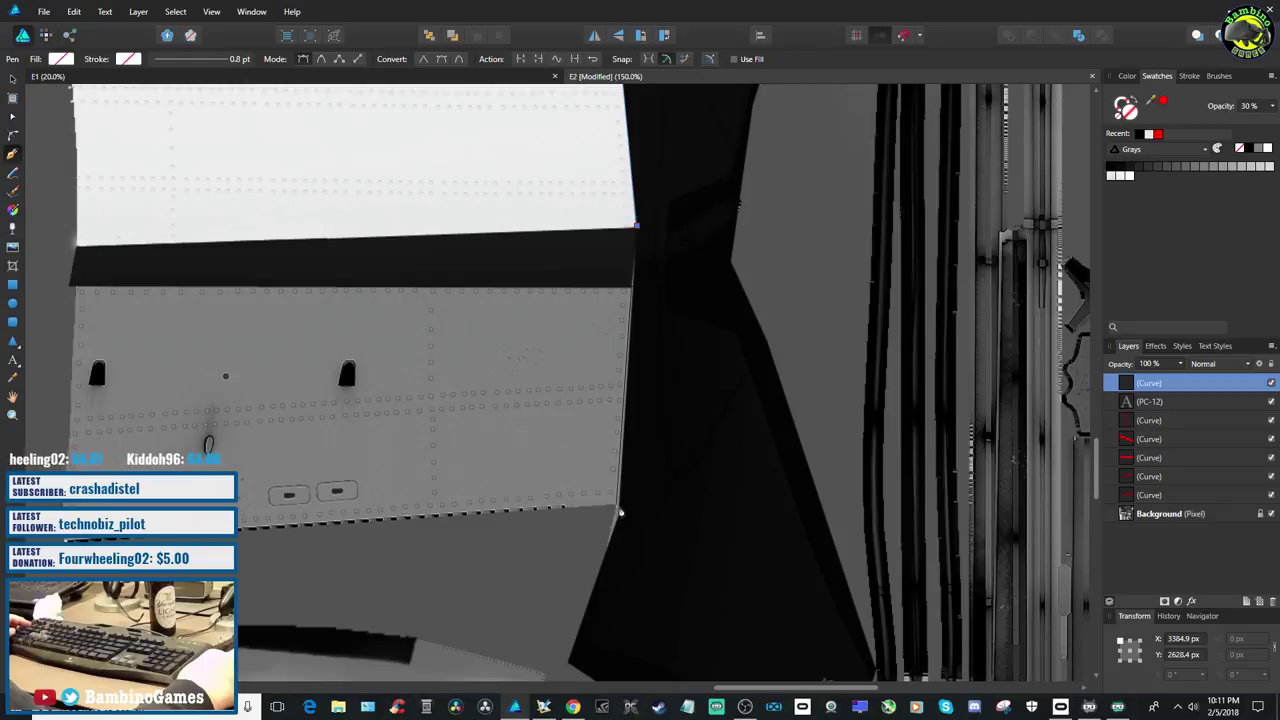
{"action": "left_click", "coordinate": [620, 513]}
Try to continue the outline around the lower winglet half's left tip and along its lower edge, and undo both points
{"action": "scroll", "coordinate": [620, 513], "scroll_direction": "down", "scroll_amount": 3}
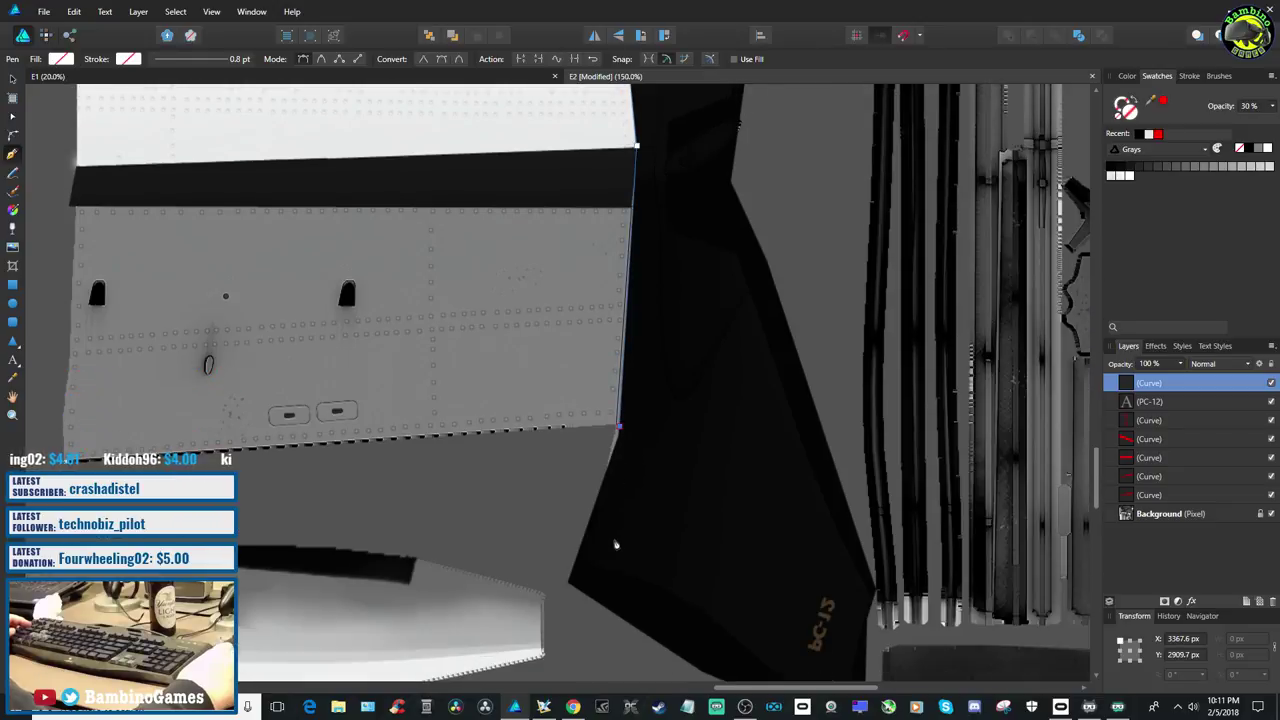
{"action": "left_click", "coordinate": [569, 585]}
{"action": "scroll", "coordinate": [569, 597], "scroll_direction": "down", "scroll_amount": 3}
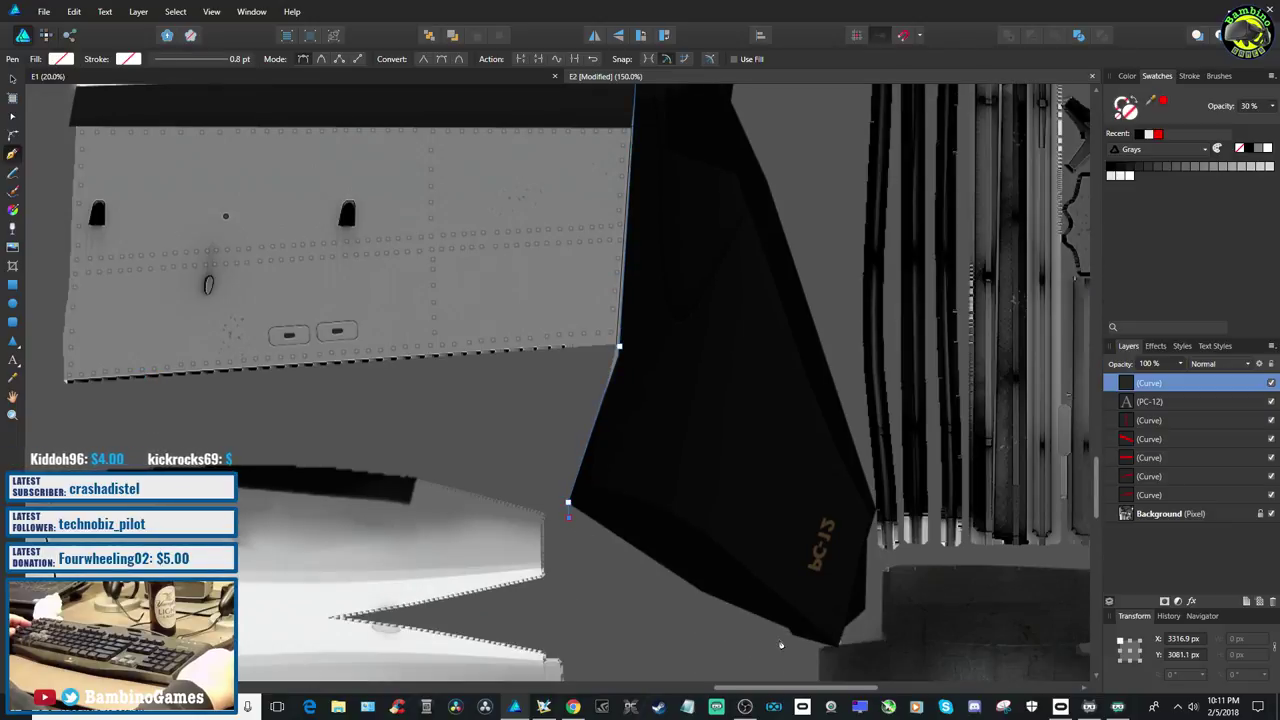
{"action": "scroll", "coordinate": [781, 645], "scroll_direction": "down", "scroll_amount": 2}
{"action": "left_click", "coordinate": [805, 605]}
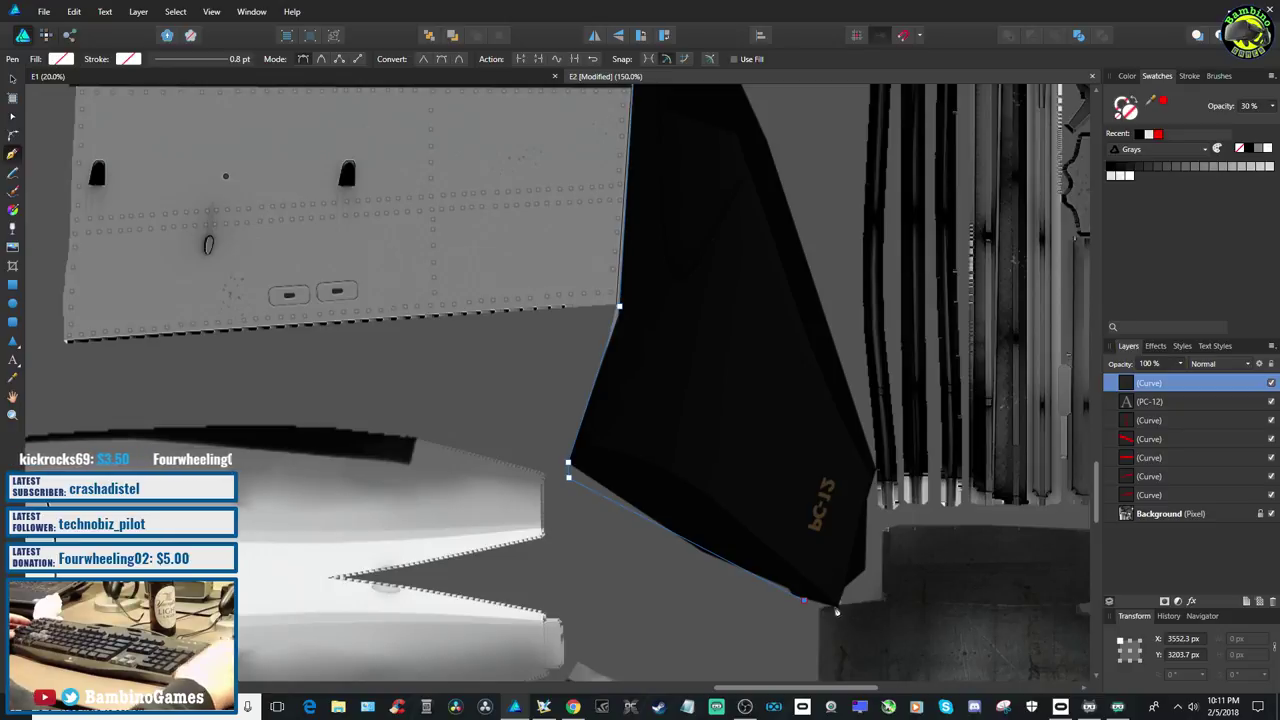
{"action": "key", "text": "ctrl+plus"}
{"action": "key", "text": "ctrl+plus"}
{"action": "scroll", "coordinate": [743, 617], "scroll_direction": "down", "scroll_amount": 4}
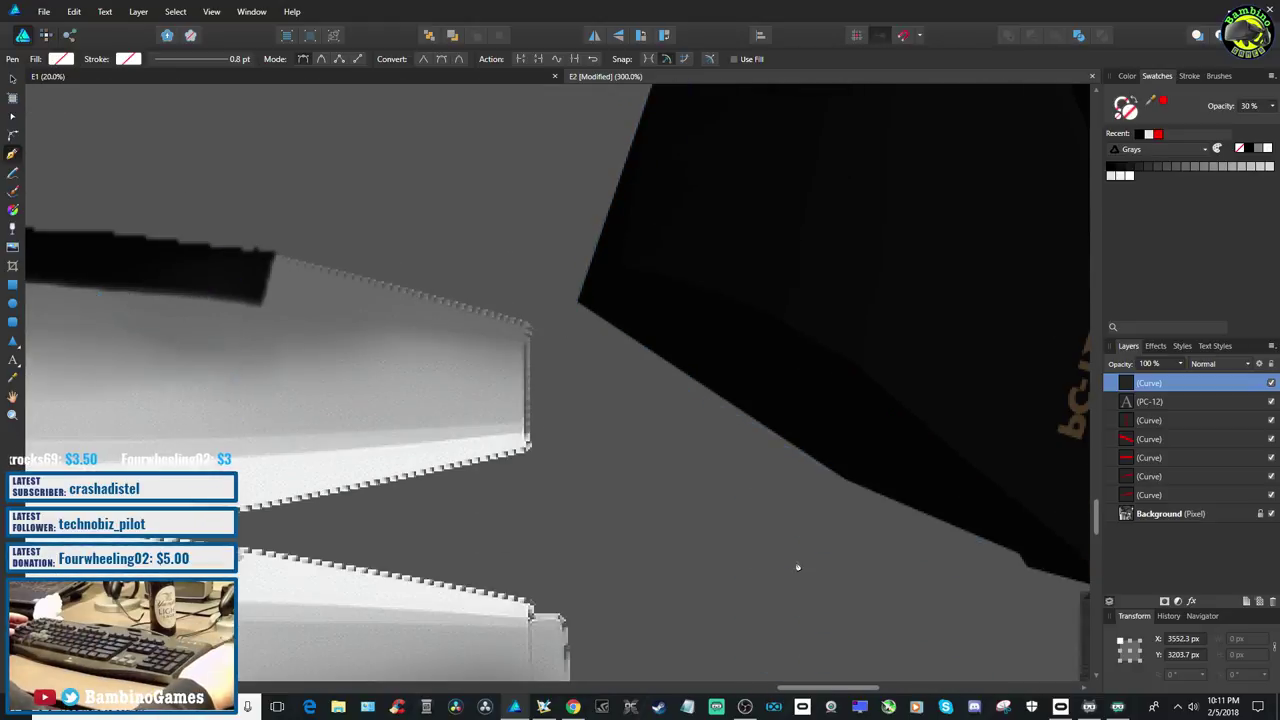
{"action": "key", "text": "ctrl+z"}
{"action": "key", "text": "ctrl+z"}
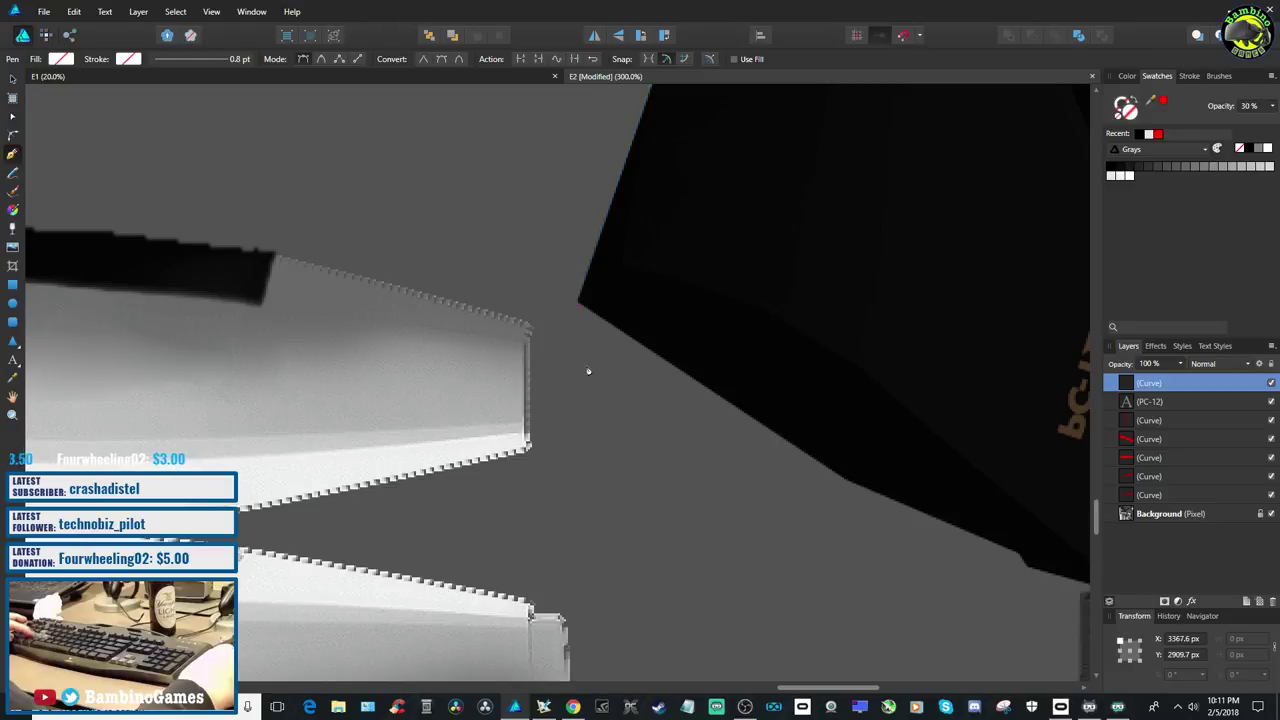
Continue the Pen outline around the lower winglet half's outer left tip and along its lower edge to the notch near the bottom point
{"action": "left_click", "coordinate": [571, 309]}
{"action": "scroll", "coordinate": [580, 380], "scroll_direction": "up", "scroll_amount": 3}
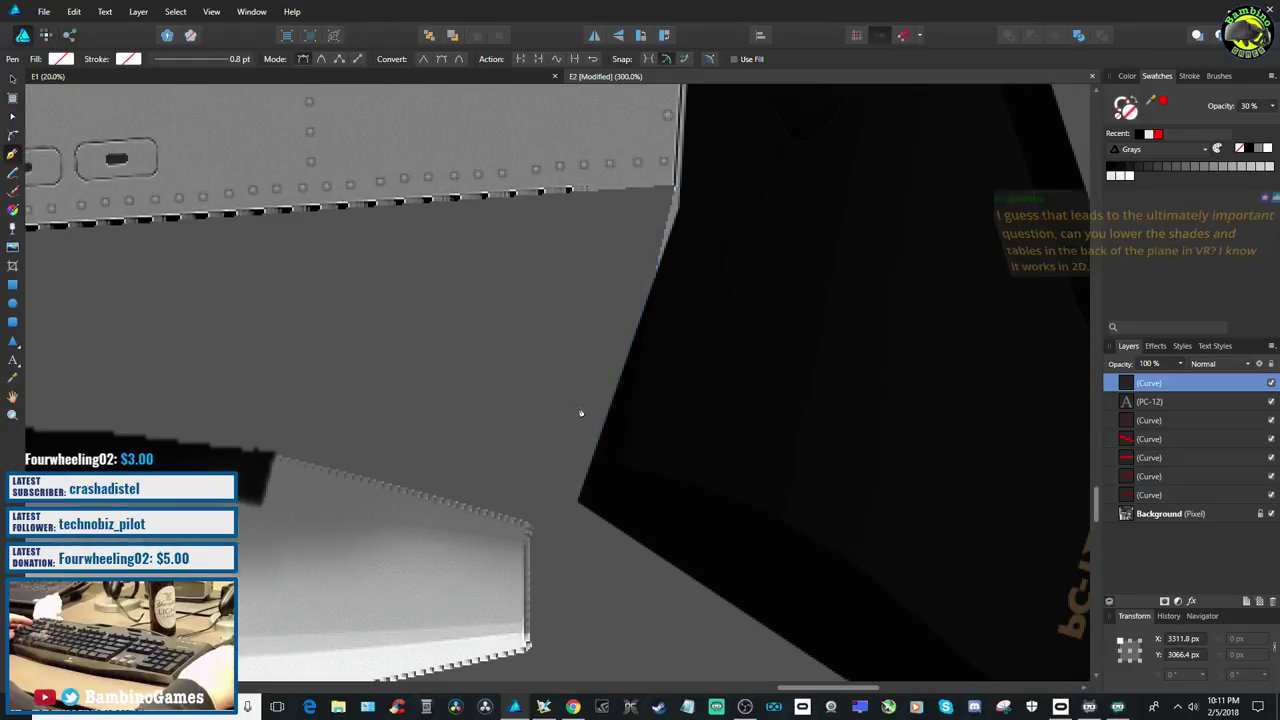
{"action": "scroll", "coordinate": [580, 414], "scroll_direction": "down", "scroll_amount": 2}
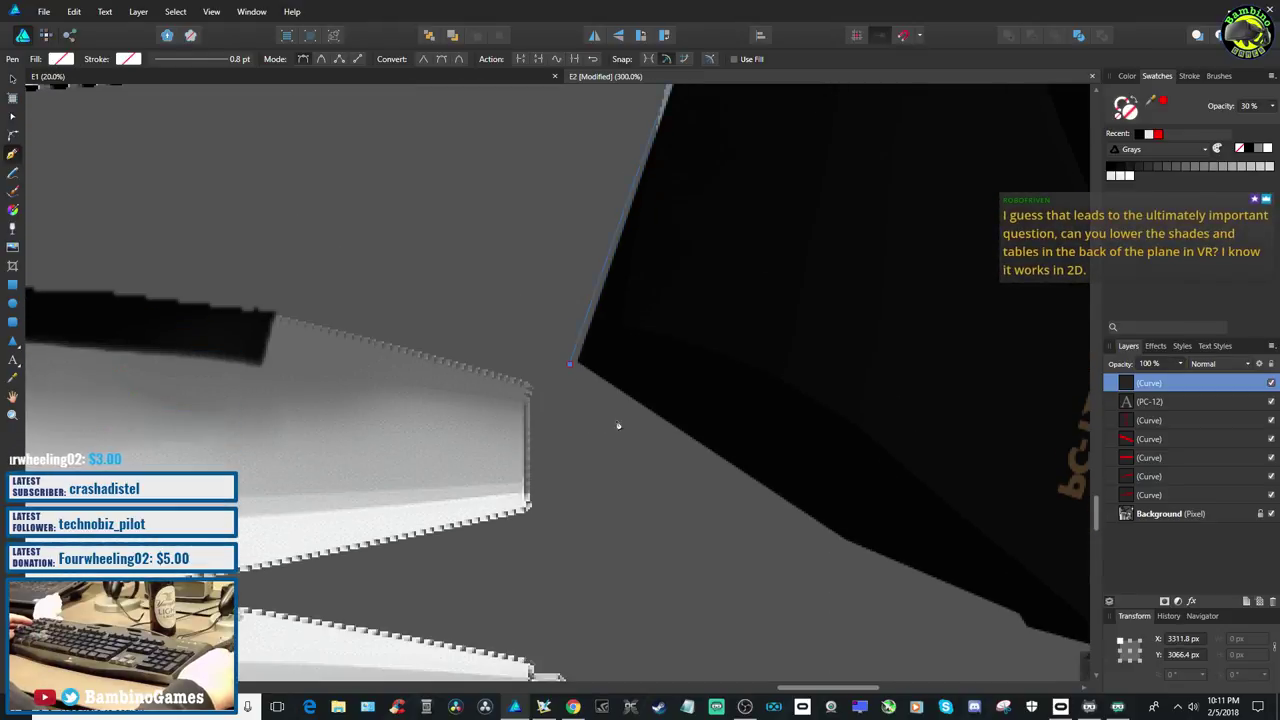
{"action": "scroll", "coordinate": [720, 470], "scroll_direction": "down", "scroll_amount": 2}
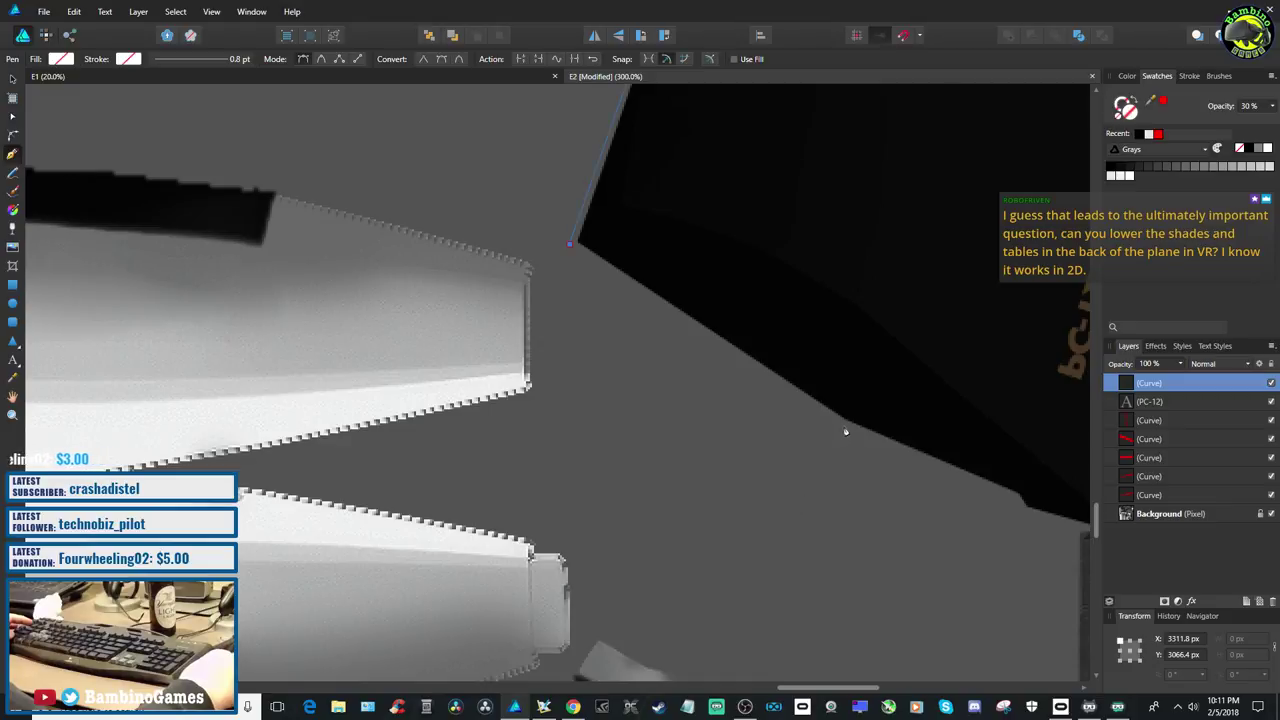
{"action": "left_click_drag", "start_coordinate": [800, 688], "coordinate": [852, 688]}
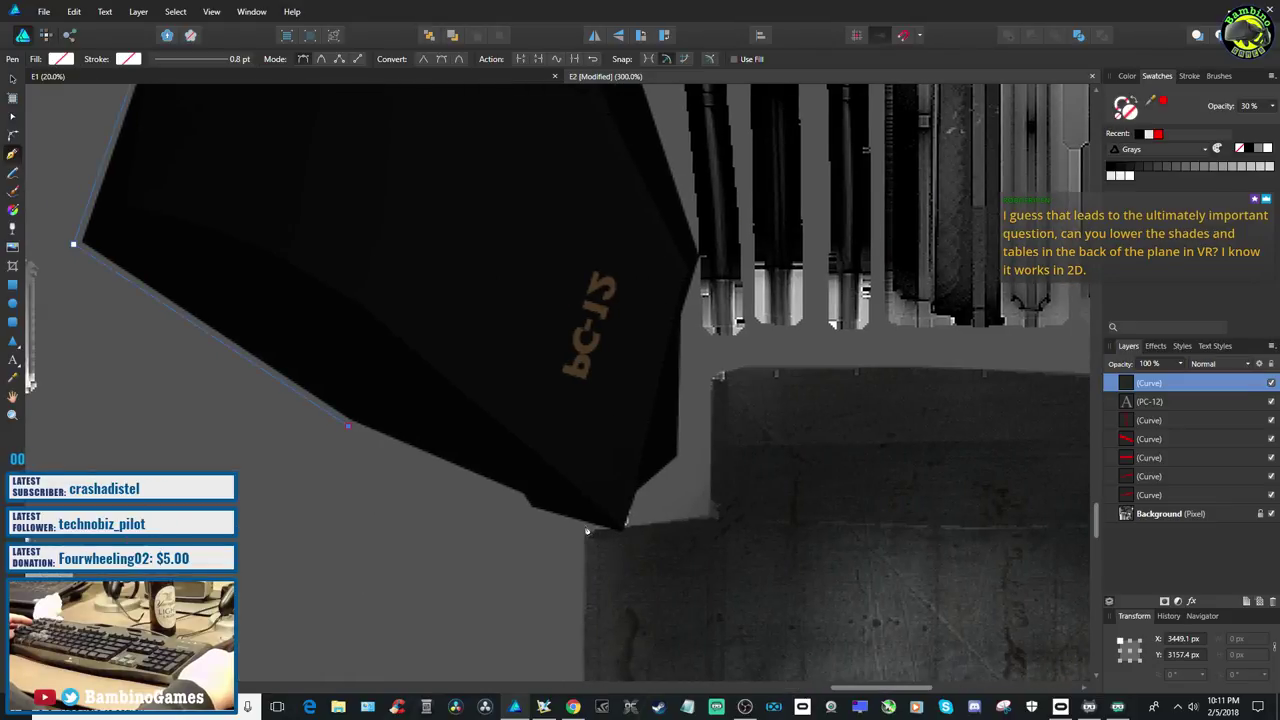
{"action": "left_click", "coordinate": [583, 522]}
{"action": "key", "text": "ctrl+z"}
{"action": "left_click", "coordinate": [530, 517]}
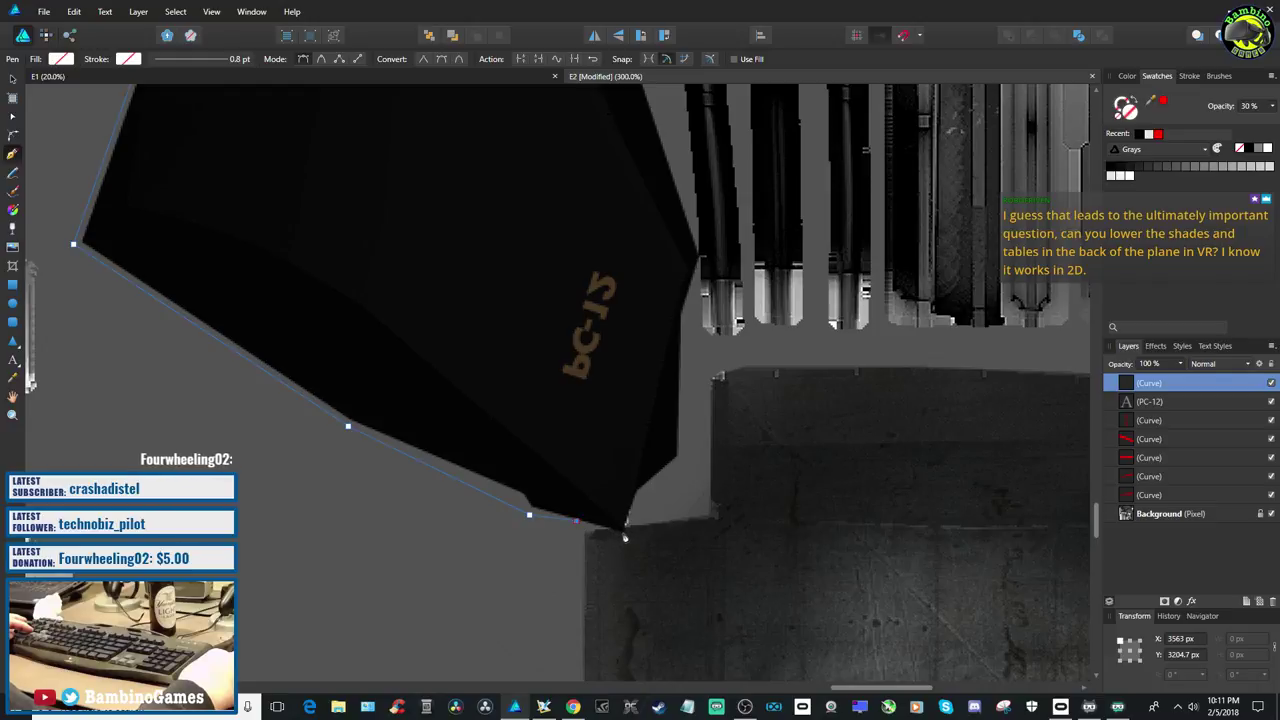
Trace the outline around the lower winglet half's bottom point and up past the corner beside its PC-12 lettering
{"action": "left_click", "coordinate": [623, 533]}
{"action": "left_click", "coordinate": [637, 497]}
{"action": "left_click", "coordinate": [683, 458]}
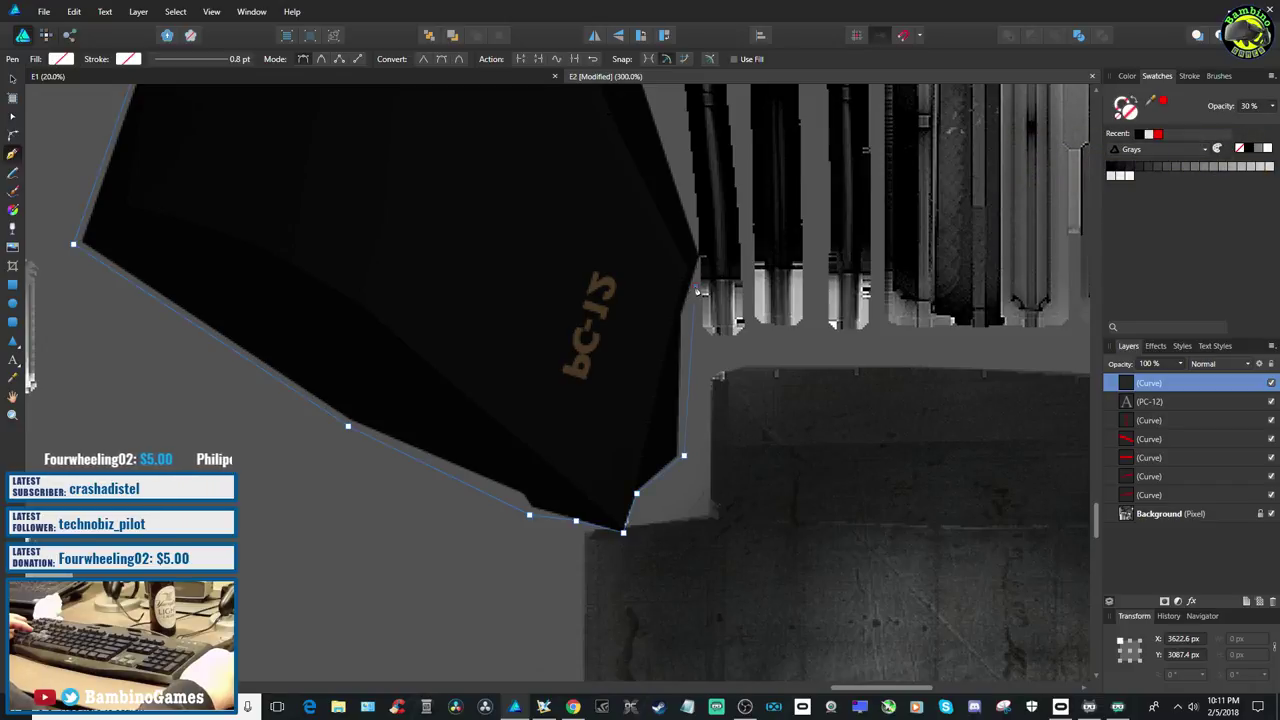
{"action": "left_click", "coordinate": [695, 287]}
{"action": "scroll", "coordinate": [700, 300], "scroll_direction": "up", "scroll_amount": 2}
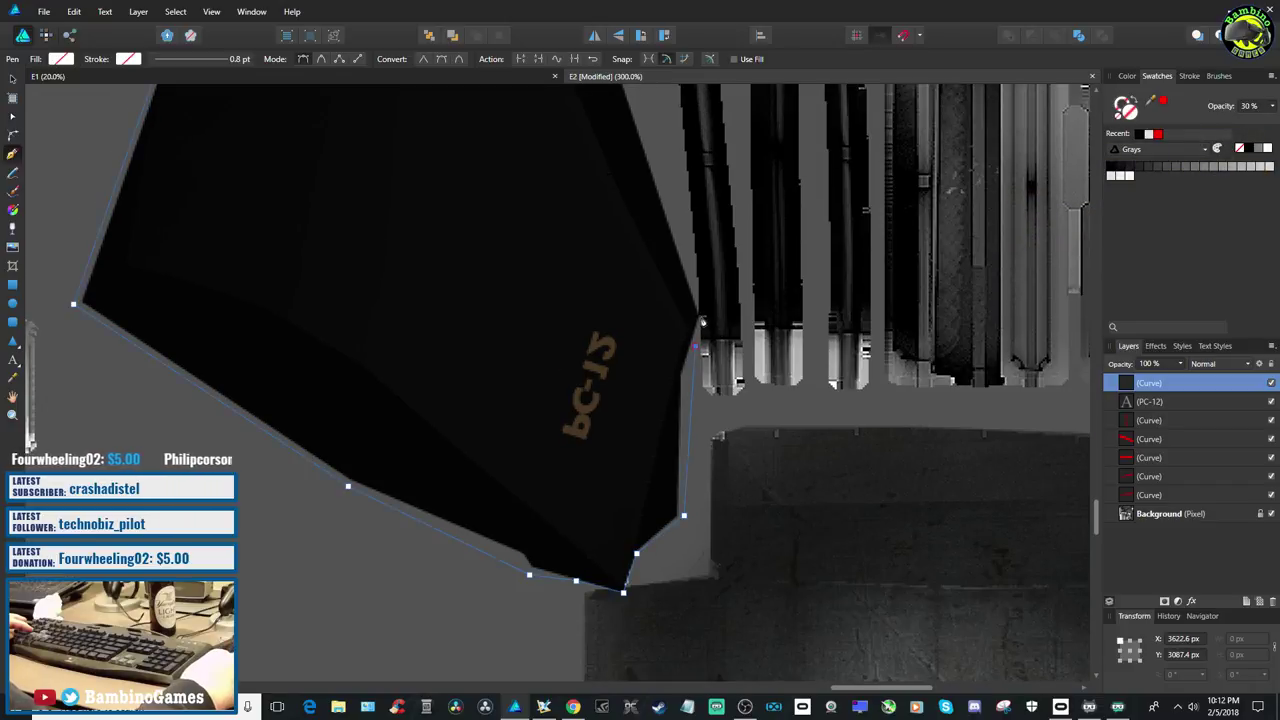
{"action": "scroll", "coordinate": [697, 305], "scroll_direction": "up", "scroll_amount": 5}
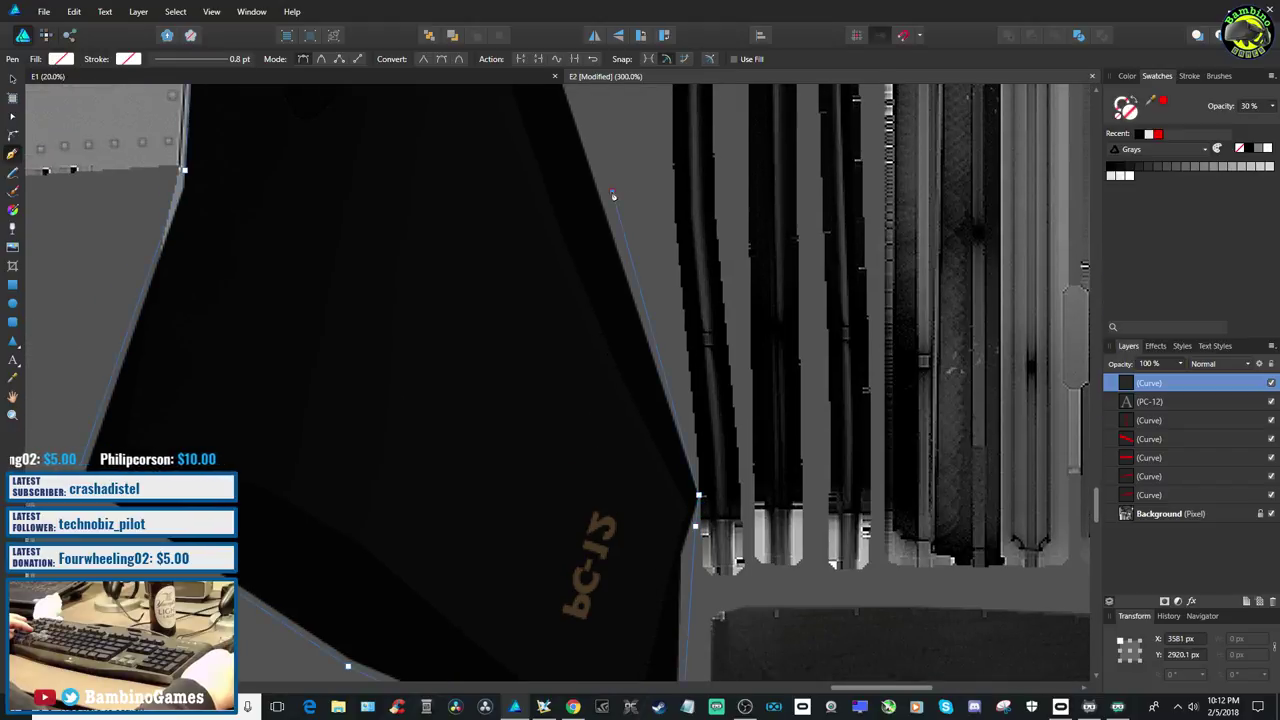
Extend the outline up the lower winglet half's outer edge to the narrow waist between the two halves
{"action": "scroll", "coordinate": [620, 300], "scroll_direction": "up", "scroll_amount": 7}
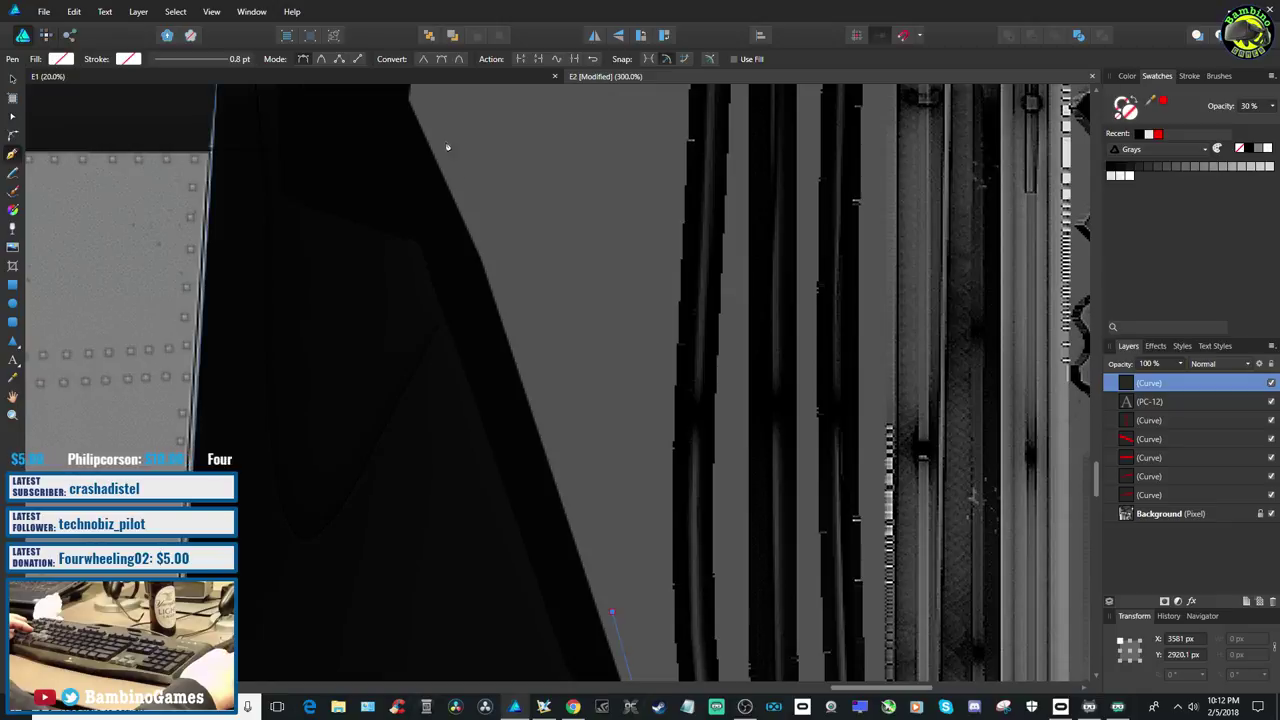
{"action": "left_click", "coordinate": [474, 166]}
{"action": "scroll", "coordinate": [480, 290], "scroll_direction": "up", "scroll_amount": 5}
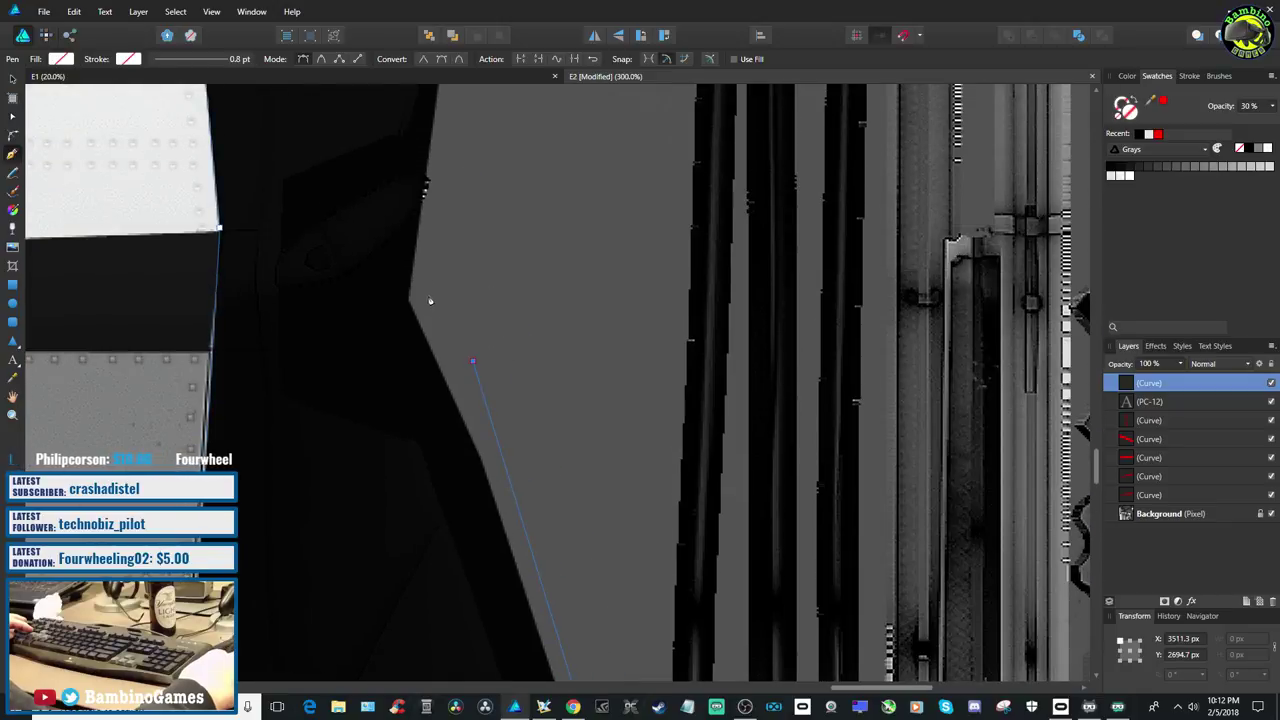
{"action": "left_click", "coordinate": [429, 298]}
{"action": "scroll", "coordinate": [430, 300], "scroll_direction": "up", "scroll_amount": 3}
{"action": "scroll", "coordinate": [500, 334], "scroll_direction": "up", "scroll_amount": 3}
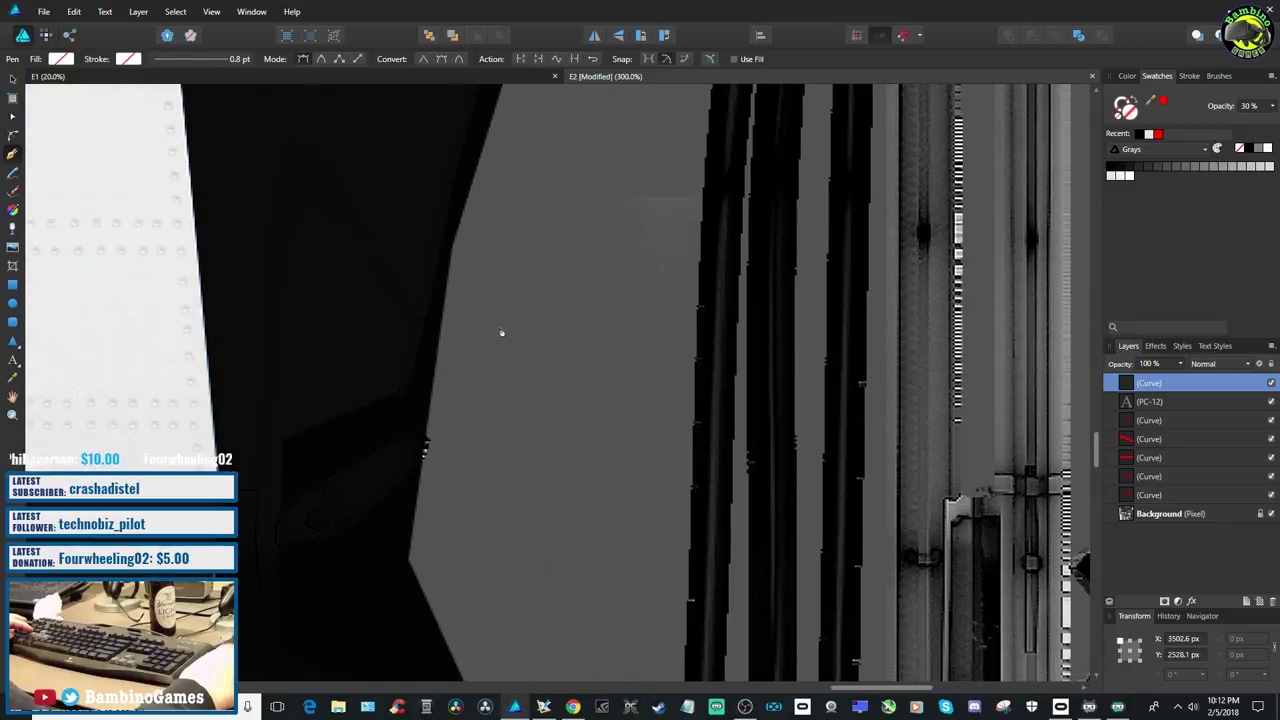
Trace the upper winglet half's outer edge from the waist to the corner beside its PC-12 lettering
{"action": "left_click", "coordinate": [504, 253]}
{"action": "scroll", "coordinate": [528, 336], "scroll_direction": "up", "scroll_amount": 6}
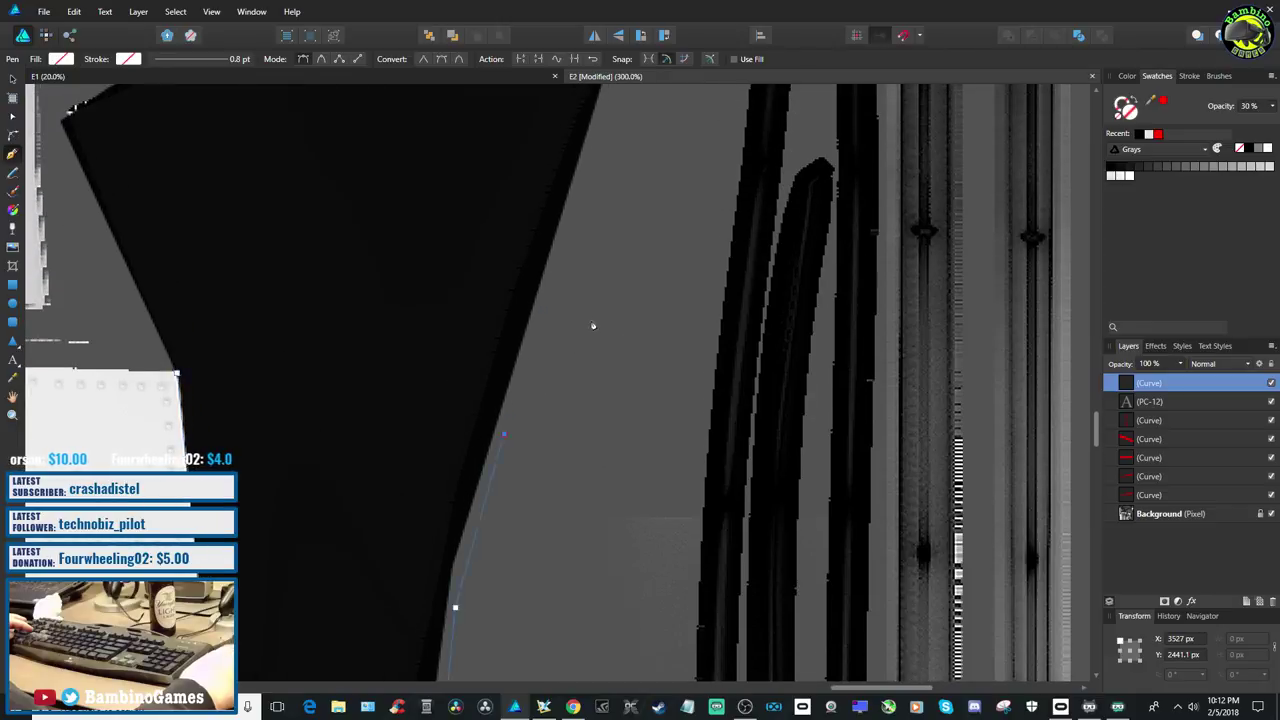
{"action": "left_click", "coordinate": [590, 240]}
{"action": "scroll", "coordinate": [600, 250], "scroll_direction": "up", "scroll_amount": 5}
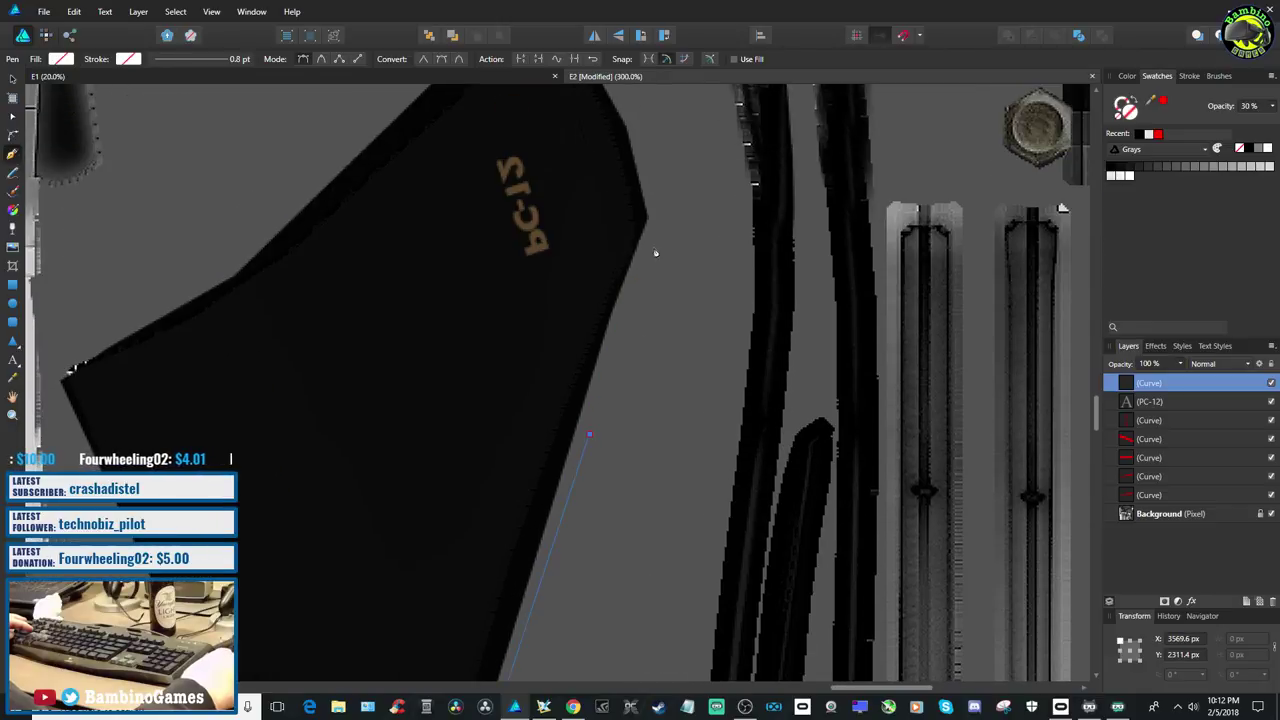
{"action": "scroll", "coordinate": [655, 235], "scroll_direction": "up", "scroll_amount": 3}
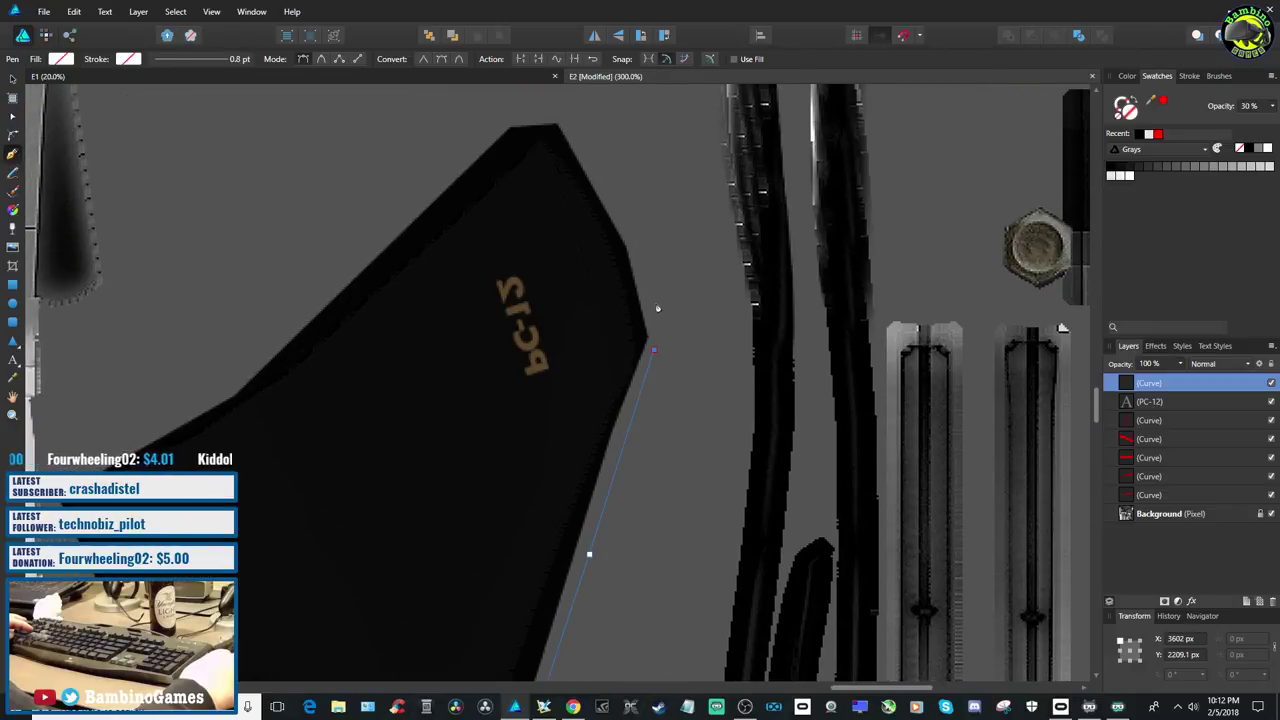
Carry the outline around the upper winglet half's tip and down its opposite edge, and close the curve at its starting side
{"action": "left_click_drag", "start_coordinate": [654, 319], "coordinate": [652, 314]}
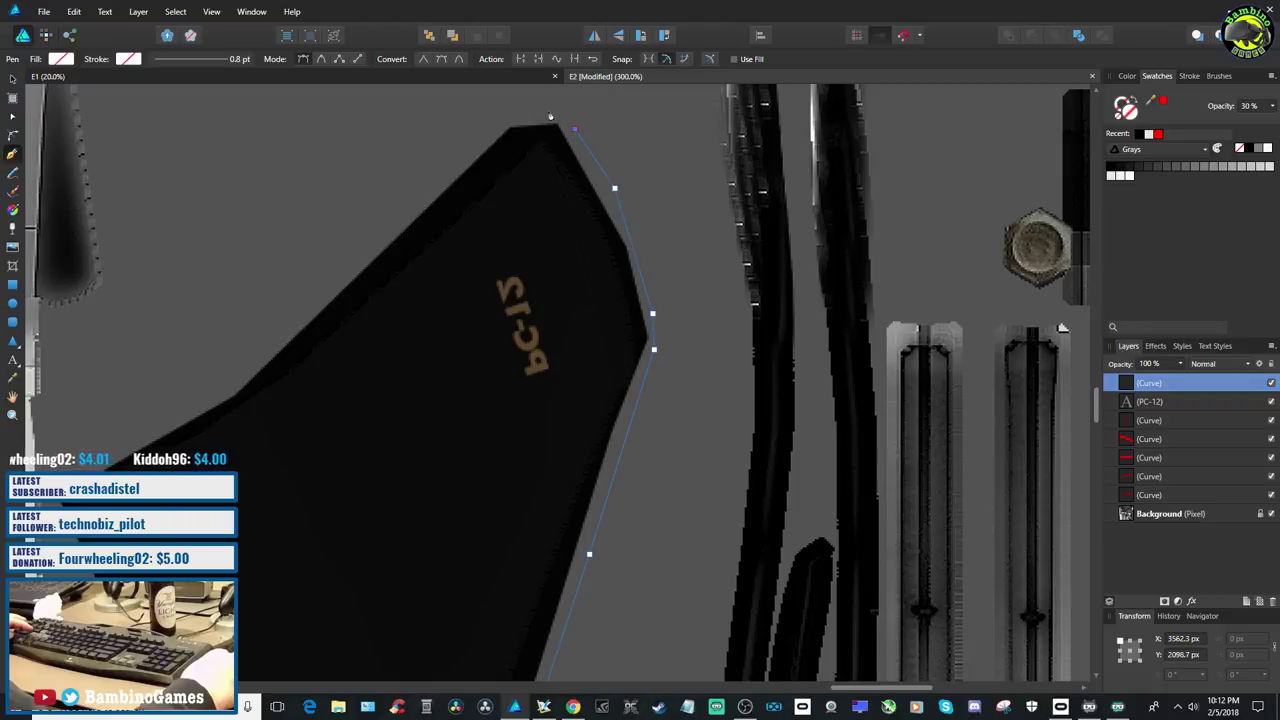
{"action": "left_click_drag", "start_coordinate": [503, 117], "coordinate": [503, 111]}
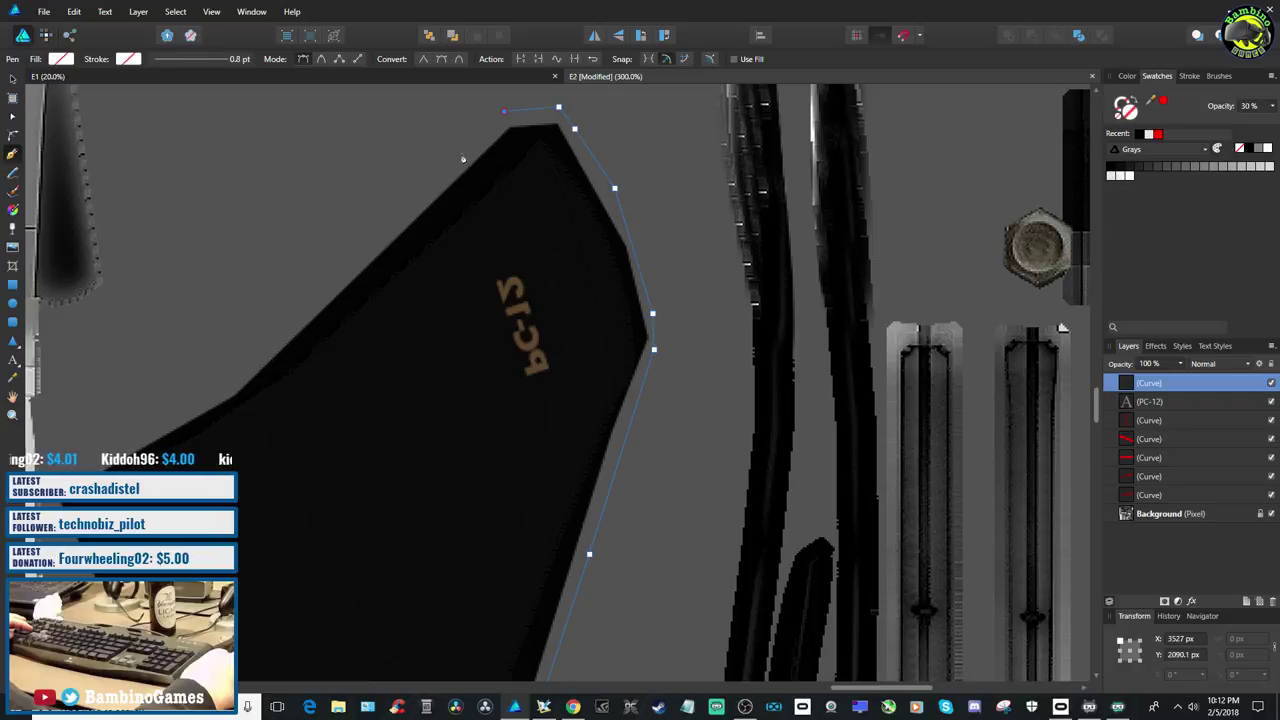
{"action": "left_click", "coordinate": [228, 381]}
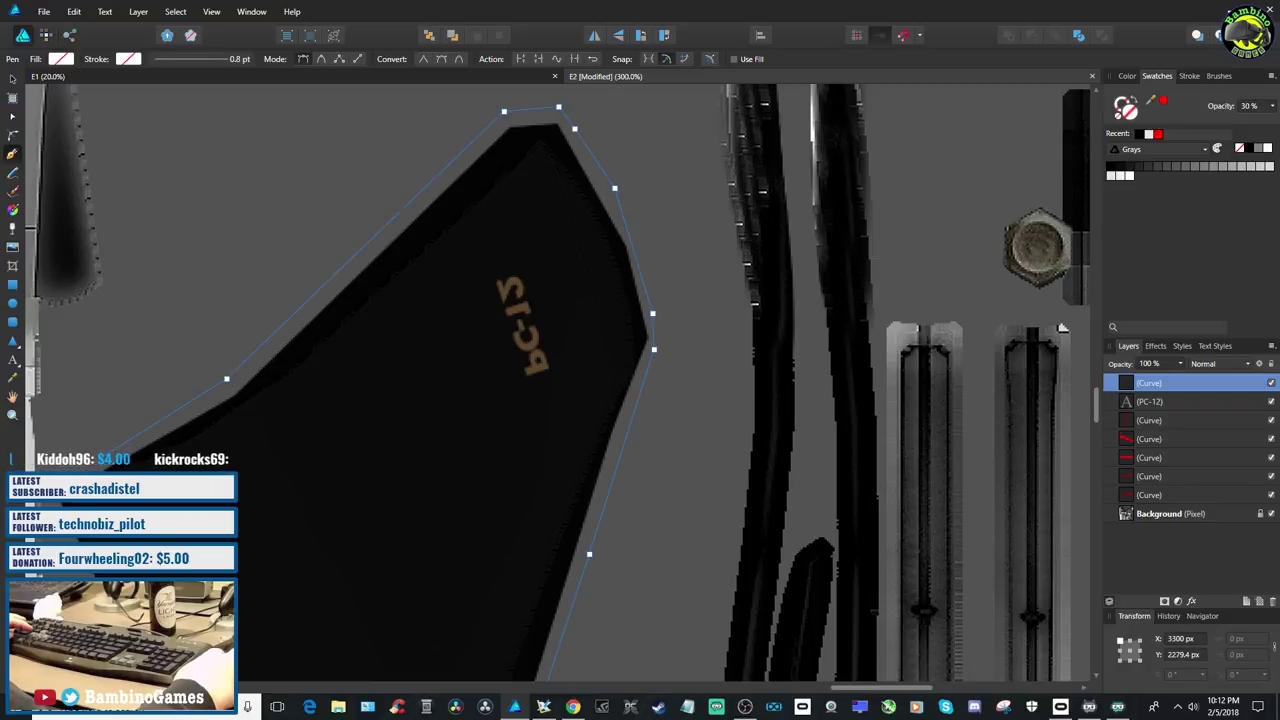
{"action": "scroll", "coordinate": [52, 330], "scroll_direction": "down", "scroll_amount": 2}
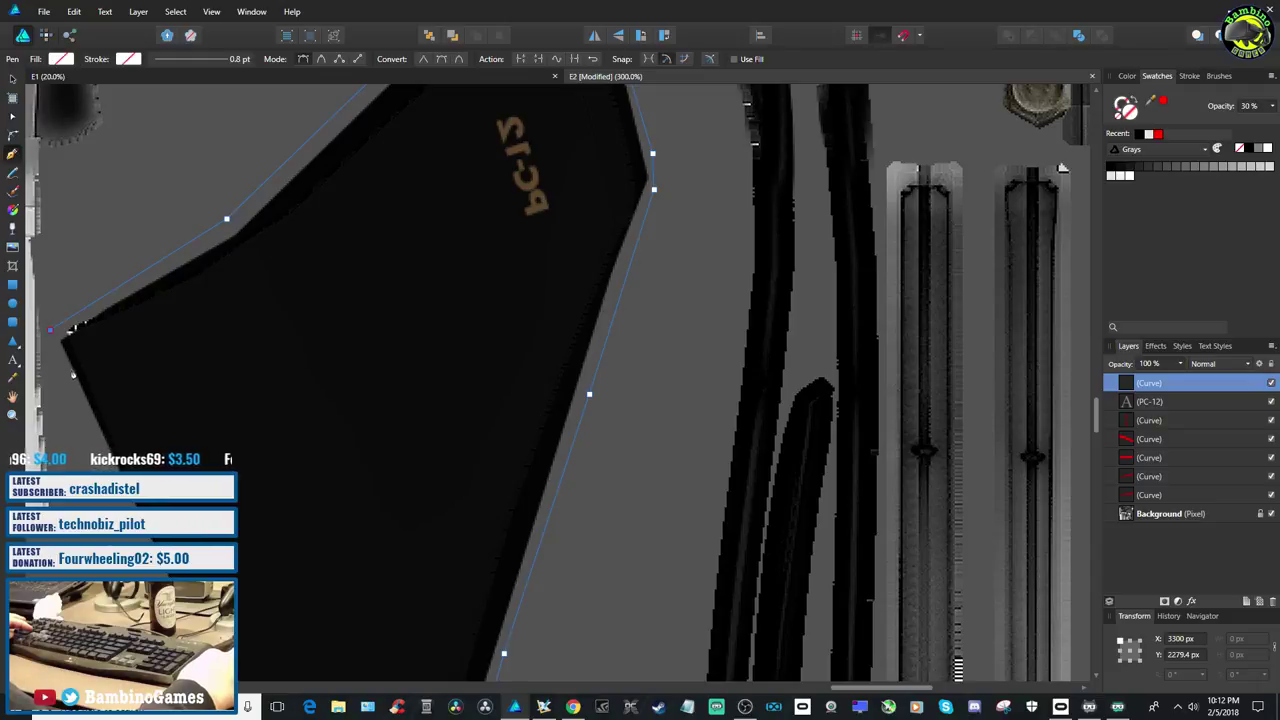
{"action": "left_click", "coordinate": [50, 330]}
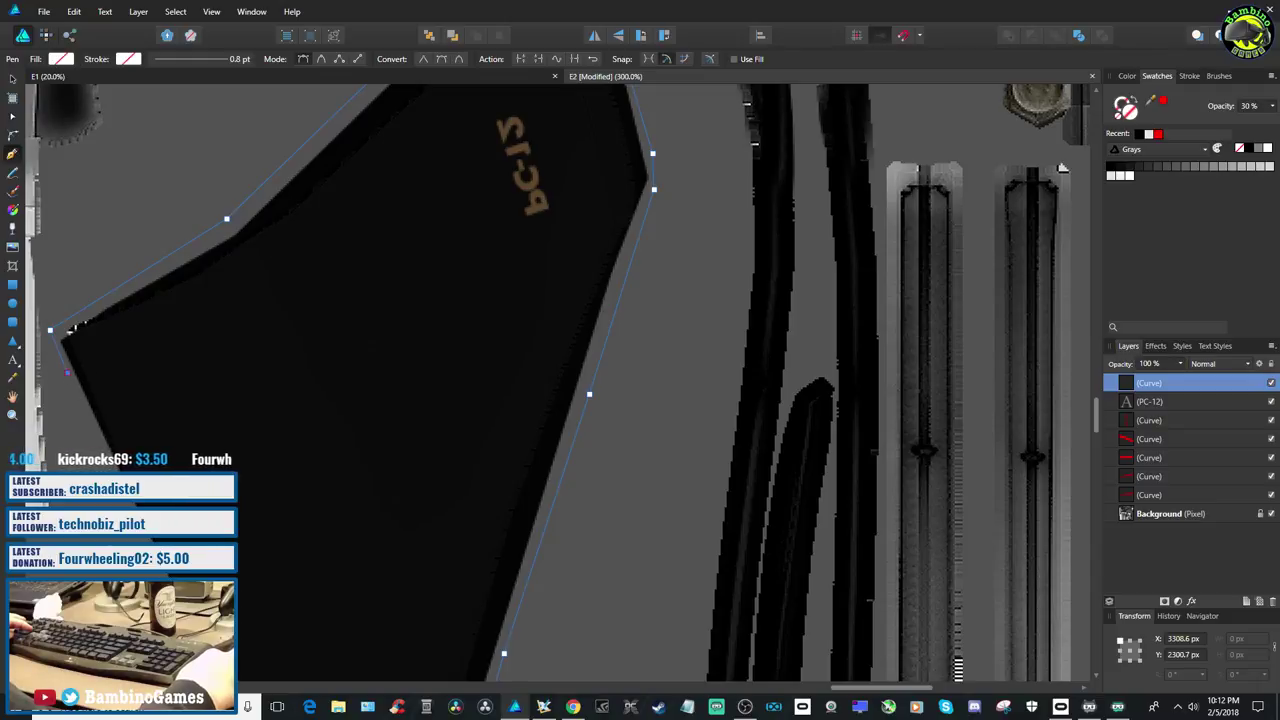
{"action": "left_click", "coordinate": [67, 372]}
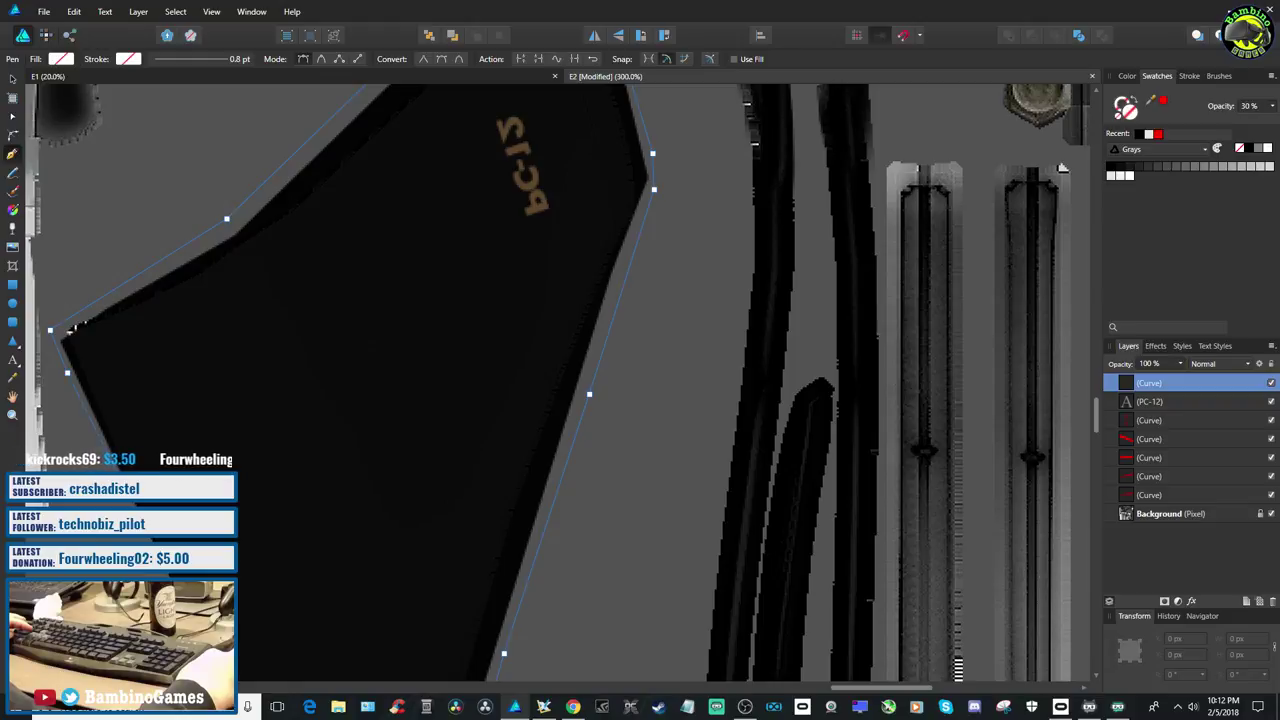
Fill the closed winglet curve with red and lower its color opacity to 46%
{"action": "left_click", "coordinate": [61, 58]}
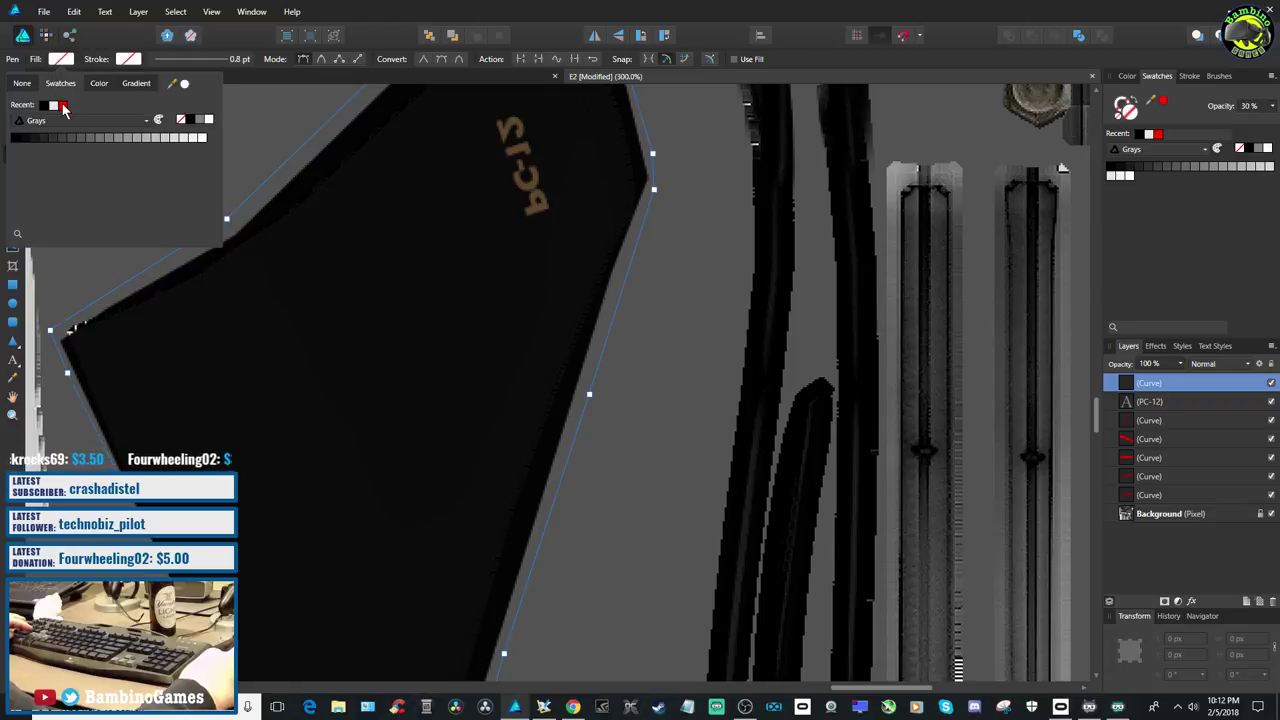
{"action": "left_click", "coordinate": [63, 106]}
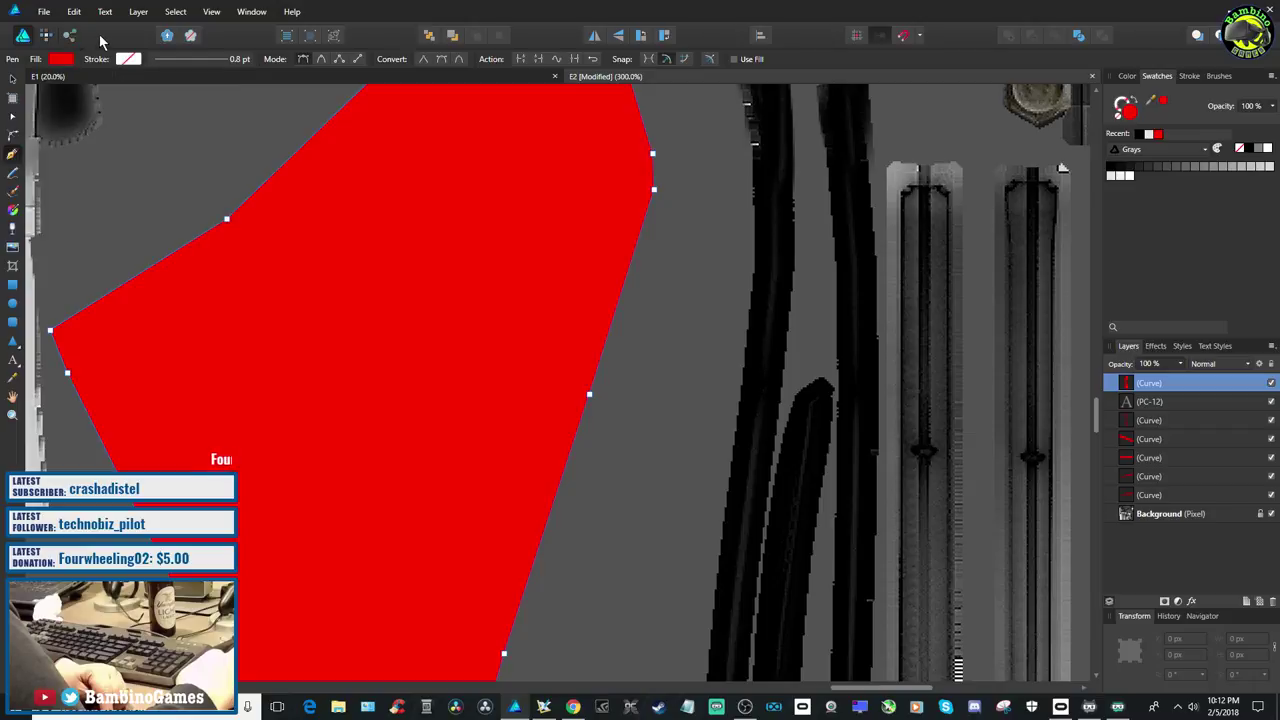
{"action": "left_click", "coordinate": [12, 79]}
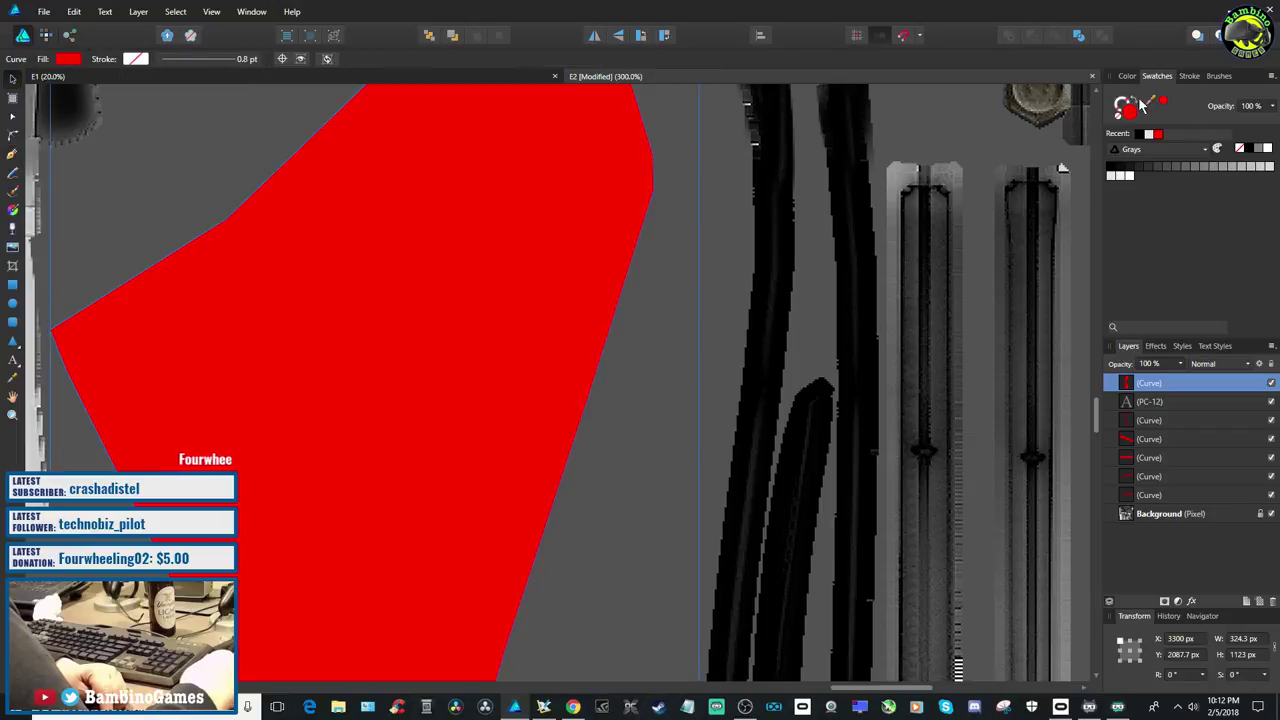
{"action": "left_click", "coordinate": [1270, 111]}
{"action": "left_click_drag", "start_coordinate": [1270, 120], "coordinate": [1223, 133]}
{"action": "scroll", "coordinate": [666, 423], "scroll_direction": "up", "scroll_amount": 3}
{"action": "scroll", "coordinate": [655, 436], "scroll_direction": "up", "scroll_amount": 3}
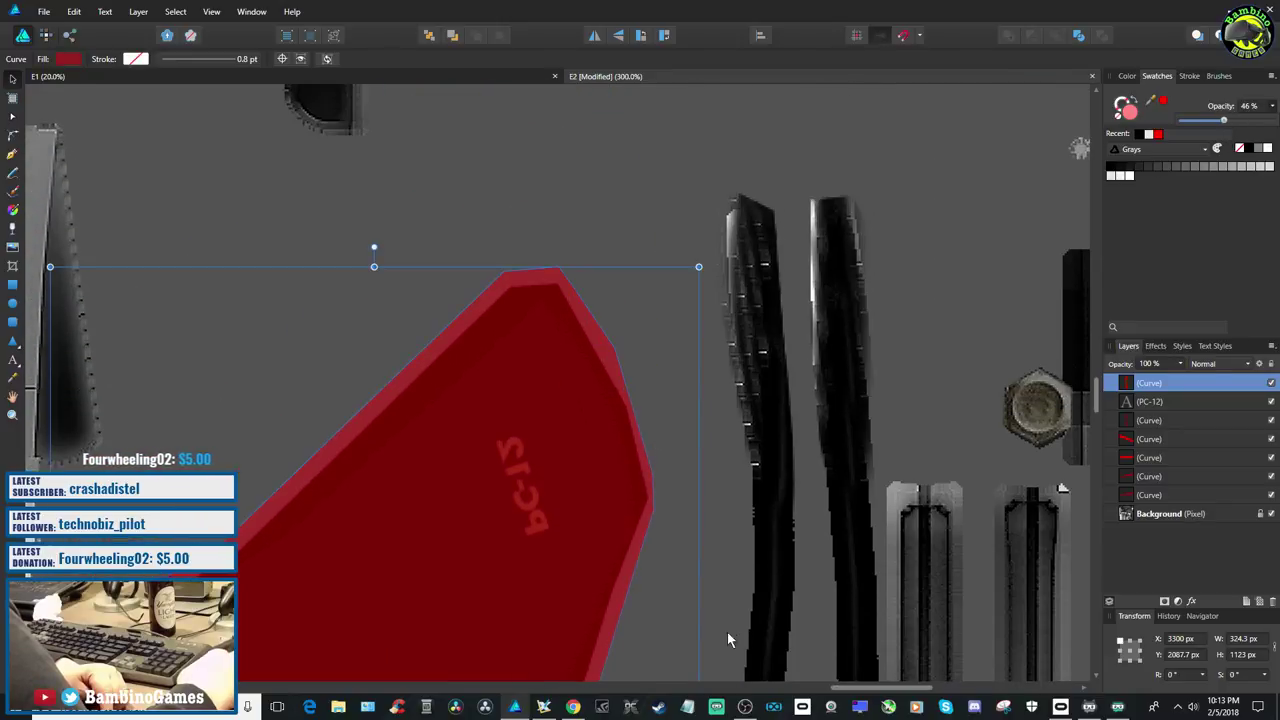
Examine both winglets with their red overlays side by side, comparing the shade and the PC-12 lettering
{"action": "left_click_drag", "start_coordinate": [883, 689], "coordinate": [692, 689]}
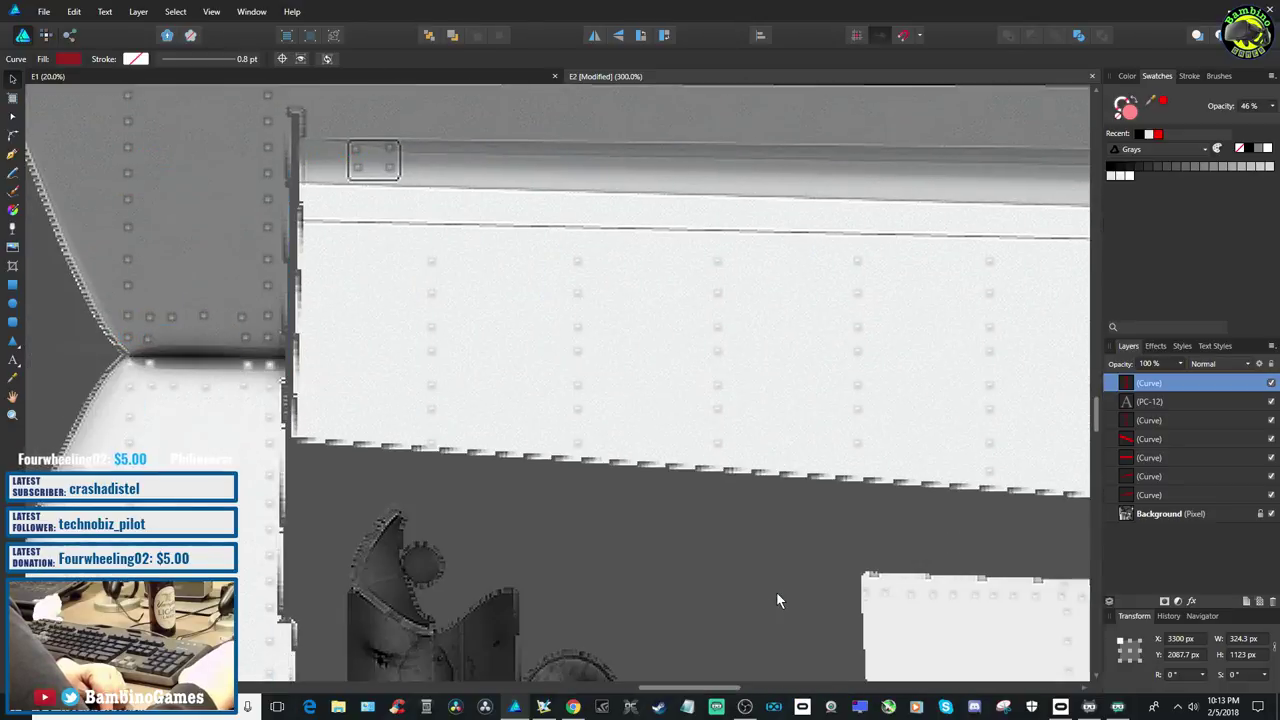
{"action": "scroll", "coordinate": [777, 600], "scroll_direction": "down", "scroll_amount": 3}
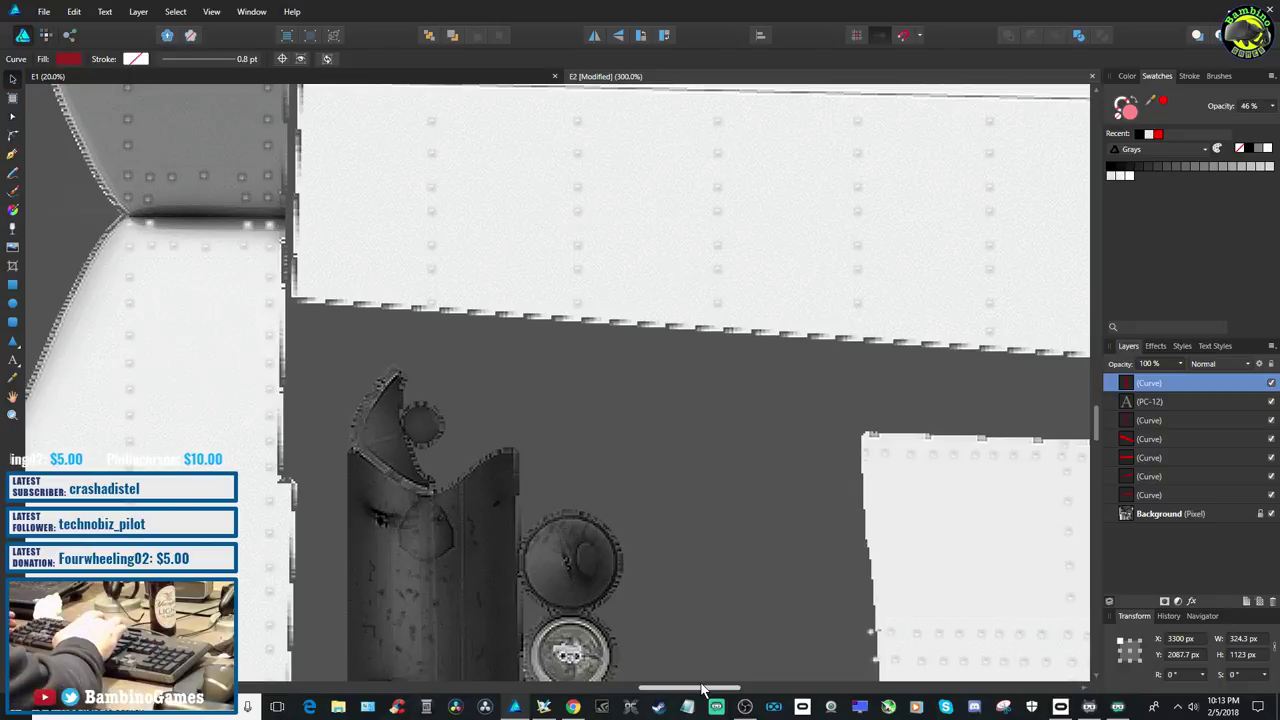
{"action": "key", "text": "ctrl+minus"}
{"action": "key", "text": "ctrl+minus"}
{"action": "key", "text": "ctrl+minus"}
{"action": "key", "text": "ctrl+minus"}
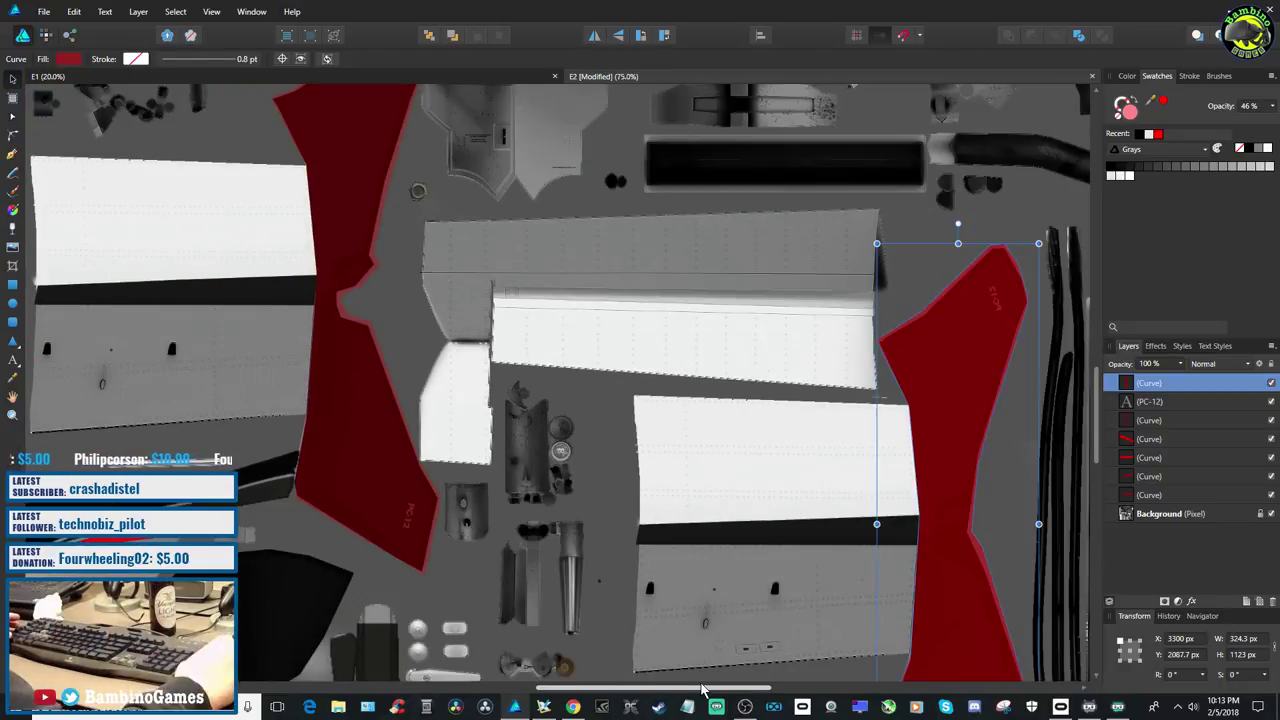
{"action": "scroll", "coordinate": [447, 490], "scroll_direction": "down", "scroll_amount": 2}
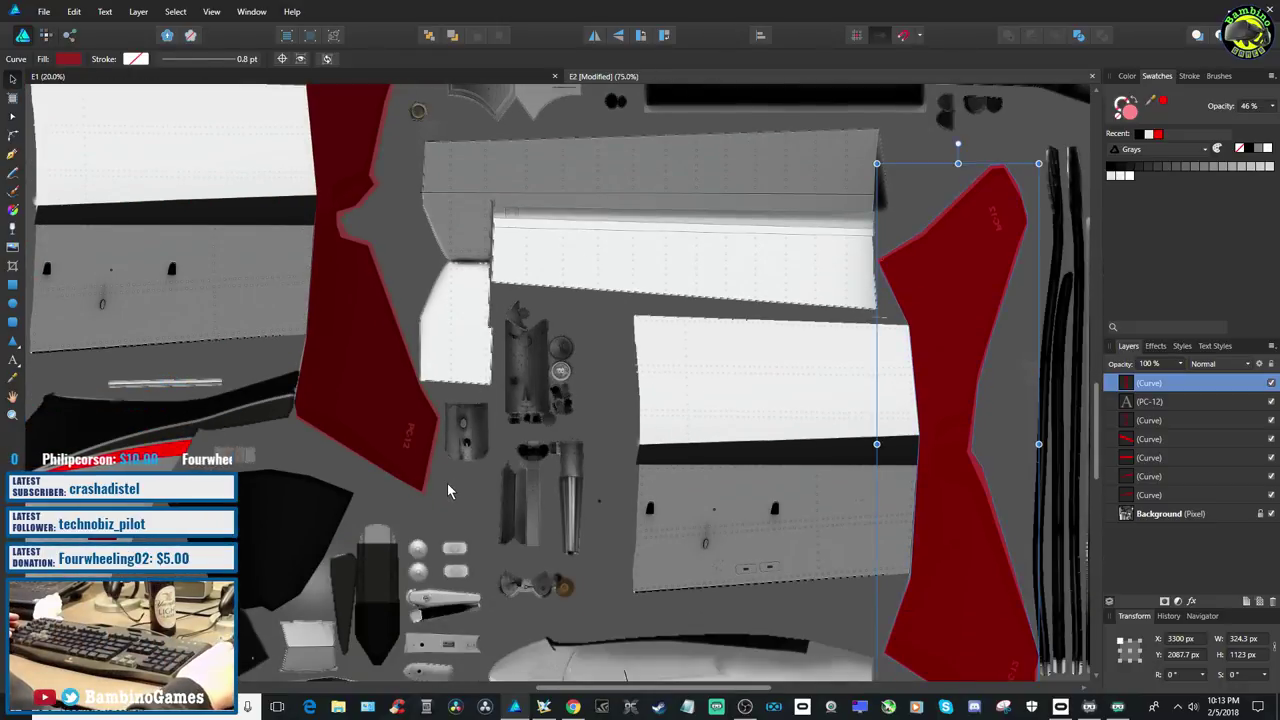
{"action": "scroll", "coordinate": [447, 490], "scroll_direction": "up", "scroll_amount": 6}
{"action": "scroll", "coordinate": [447, 490], "scroll_direction": "down", "scroll_amount": 2}
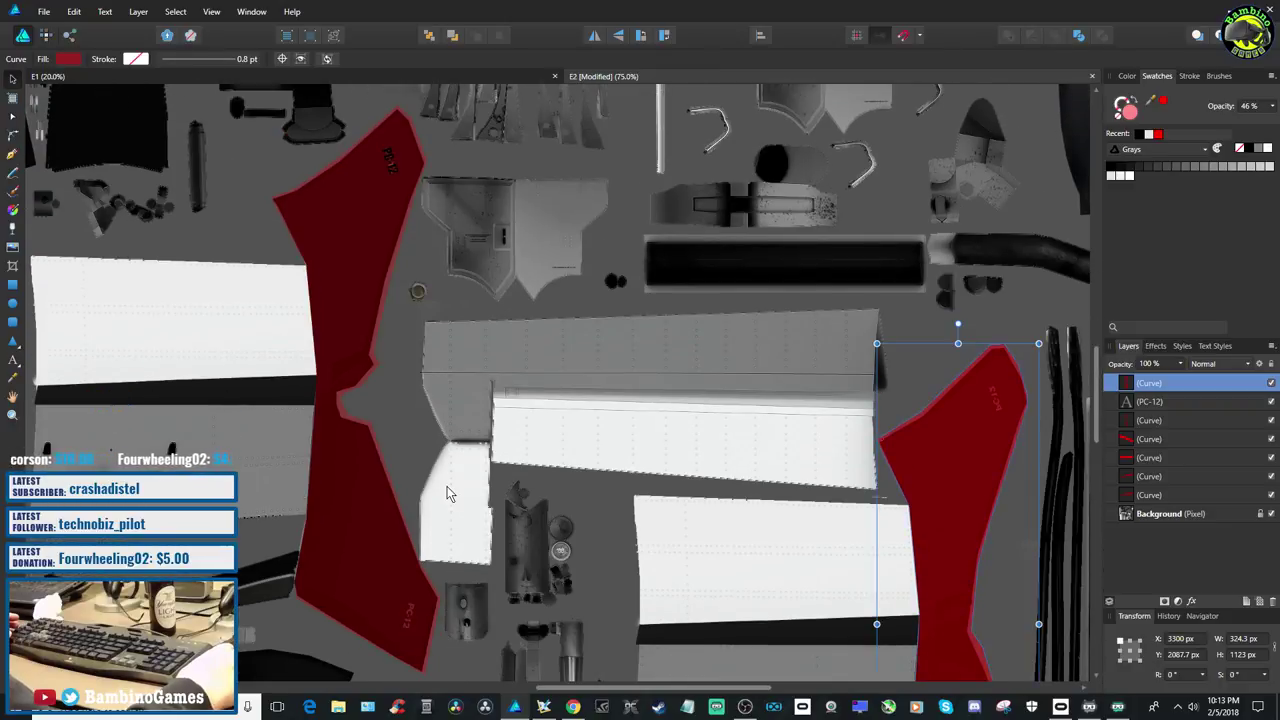
{"action": "scroll", "coordinate": [447, 492], "scroll_direction": "down", "scroll_amount": 5}
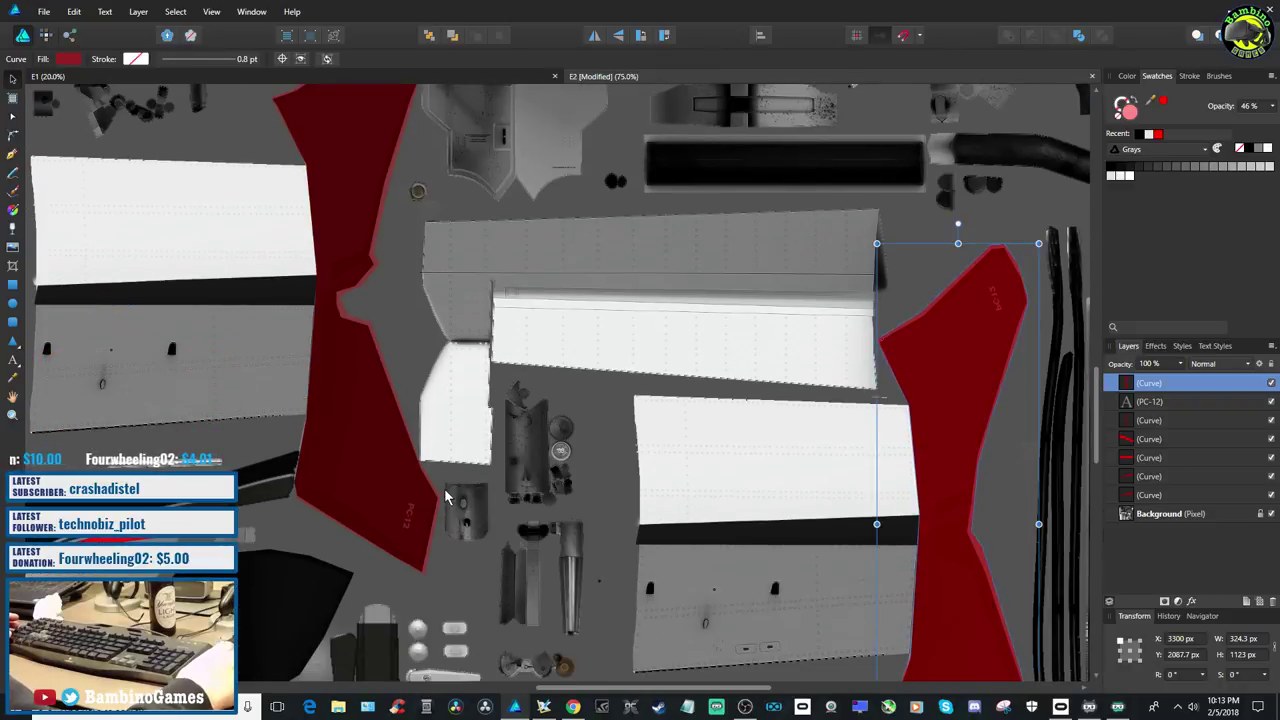
{"action": "scroll", "coordinate": [440, 503], "scroll_direction": "up", "scroll_amount": 5}
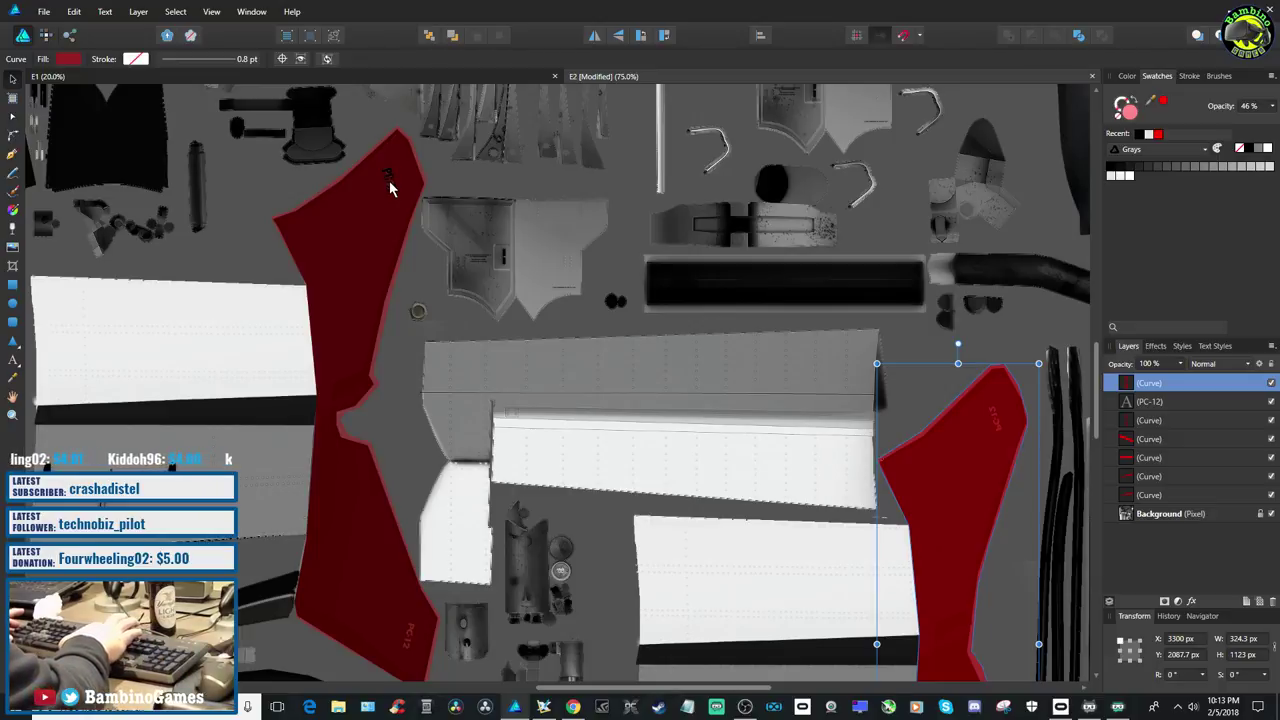
Duplicate the PC-12 lettering on the upper half of the texture's left winglet
{"action": "key", "text": "ctrl+plus"}
{"action": "key", "text": "ctrl+plus"}
{"action": "key", "text": "ctrl+plus"}
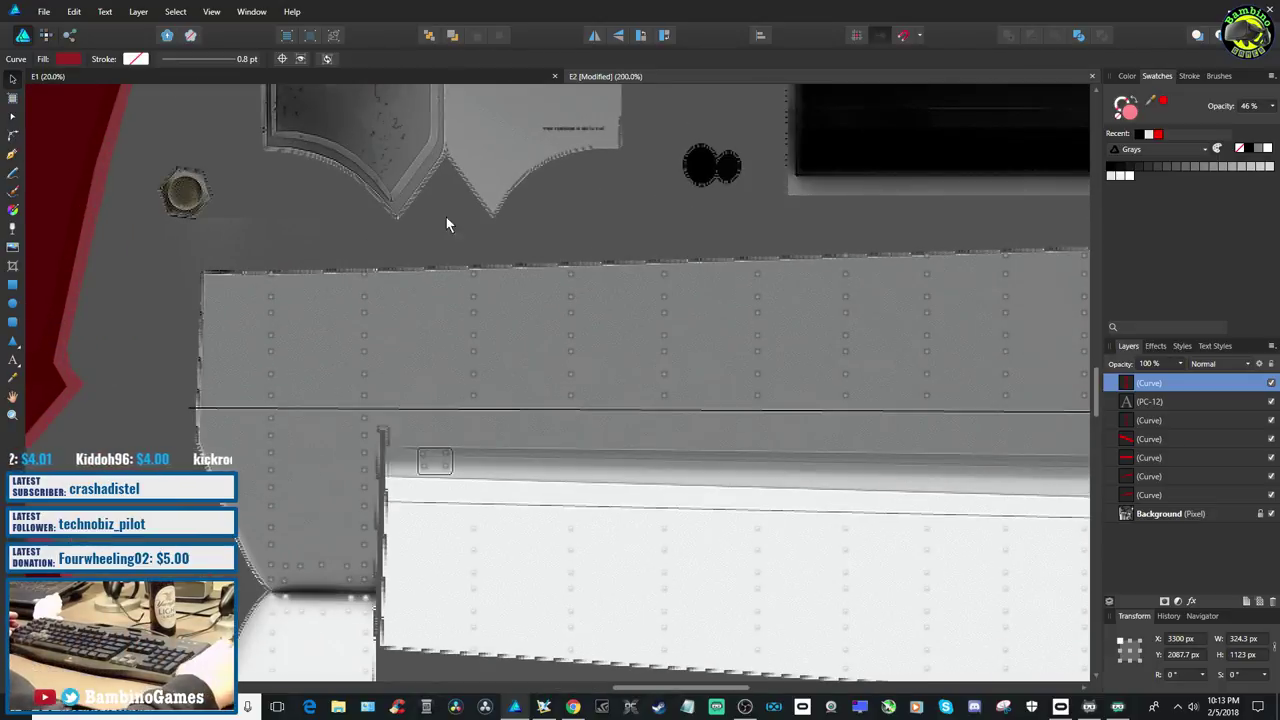
{"action": "scroll", "coordinate": [520, 621], "scroll_direction": "down", "scroll_amount": 5}
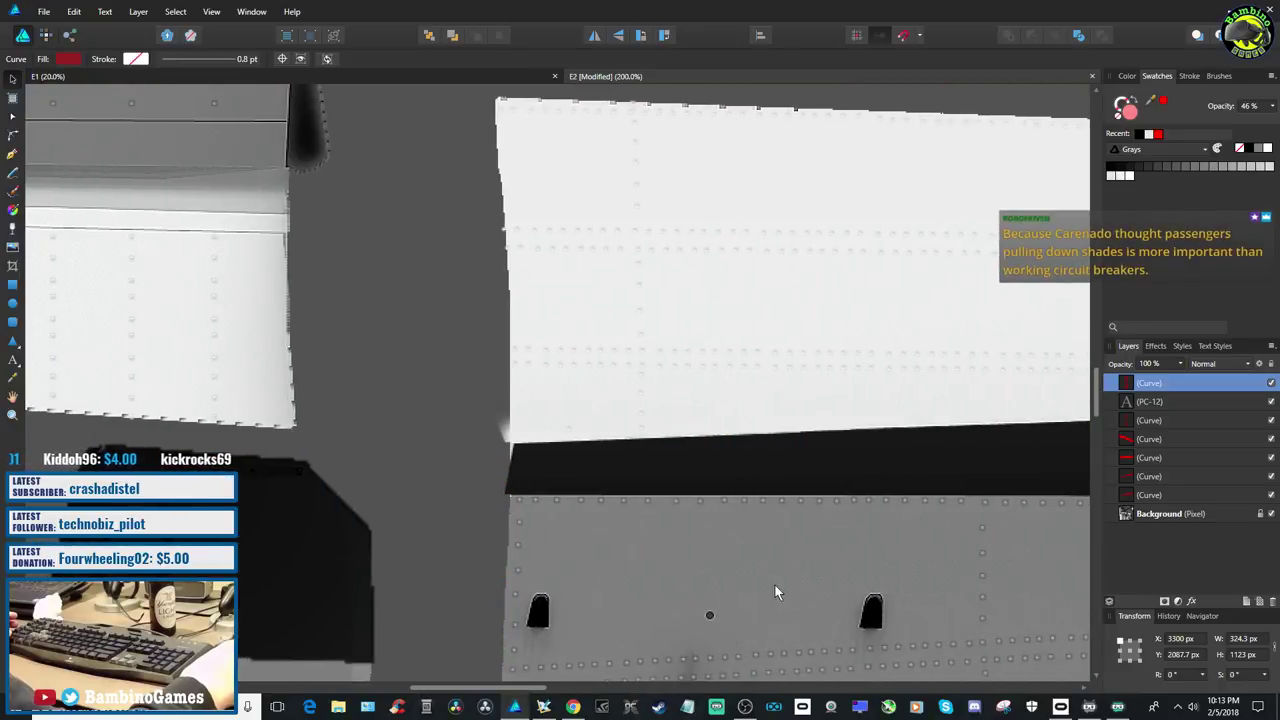
{"action": "left_click_drag", "start_coordinate": [520, 688], "coordinate": [629, 671]}
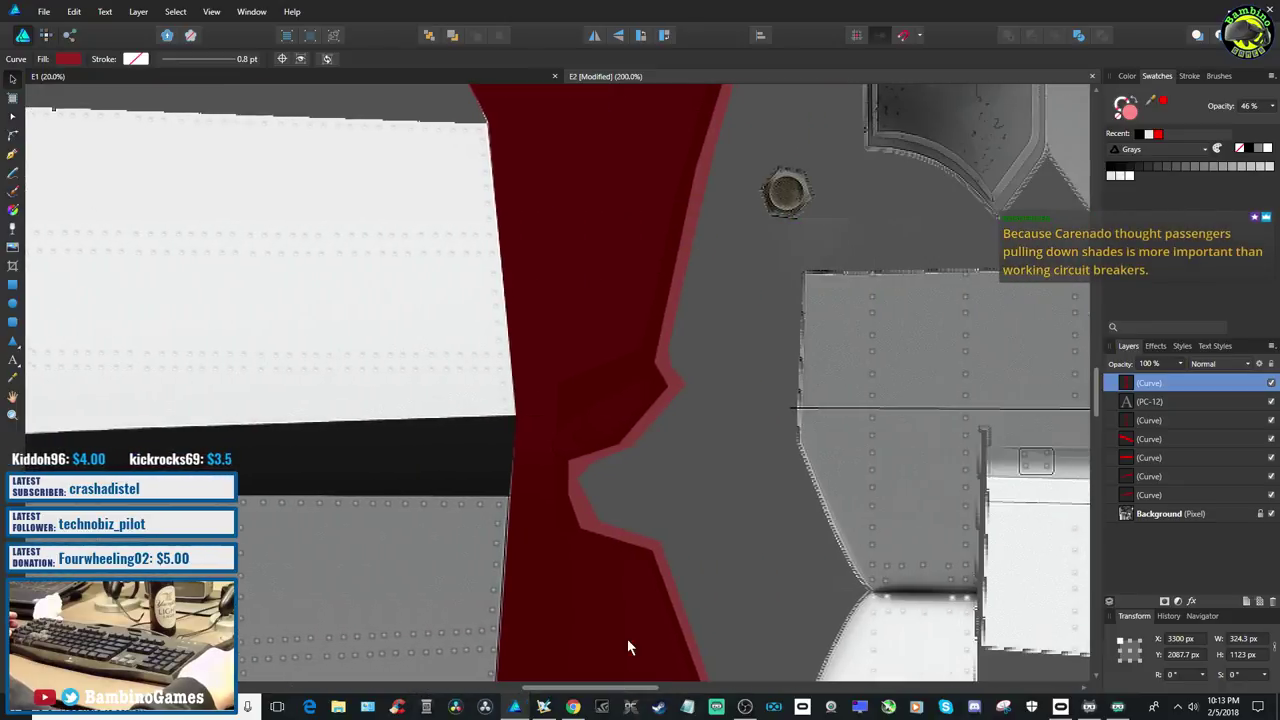
{"action": "scroll", "coordinate": [697, 500], "scroll_direction": "up", "scroll_amount": 5}
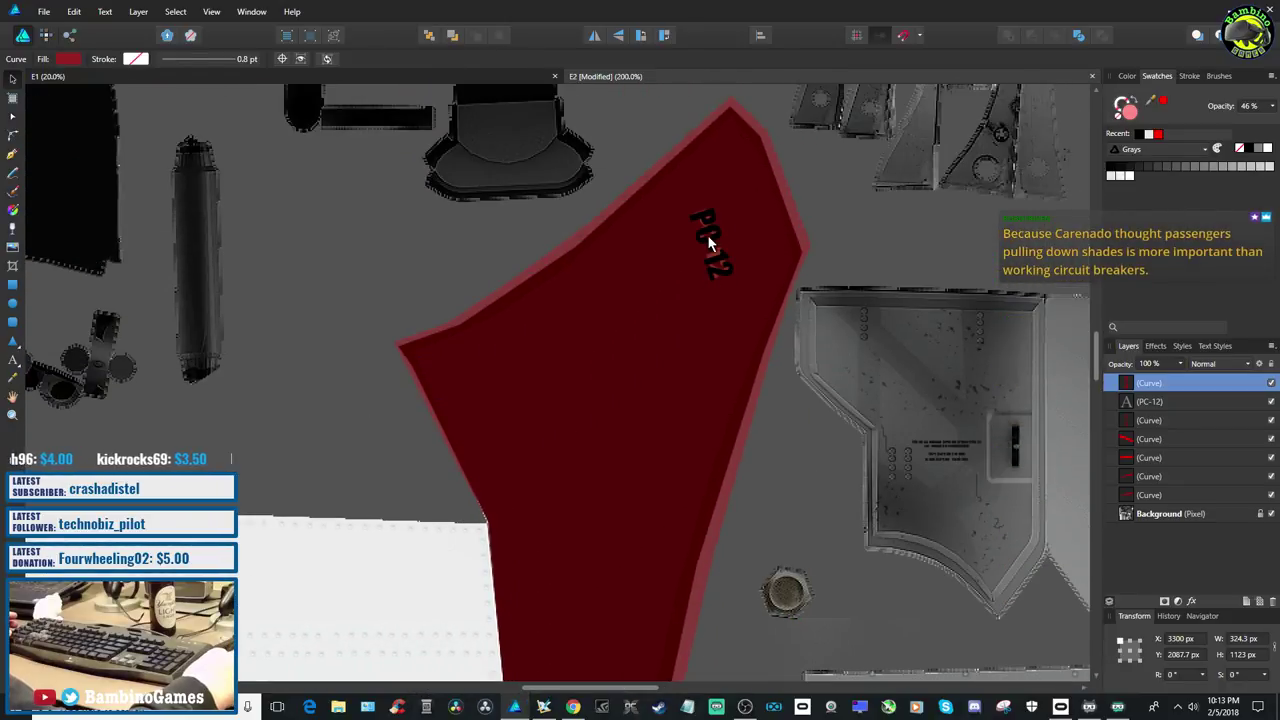
{"action": "left_click", "coordinate": [707, 234]}
{"action": "right_click", "coordinate": [1169, 405]}
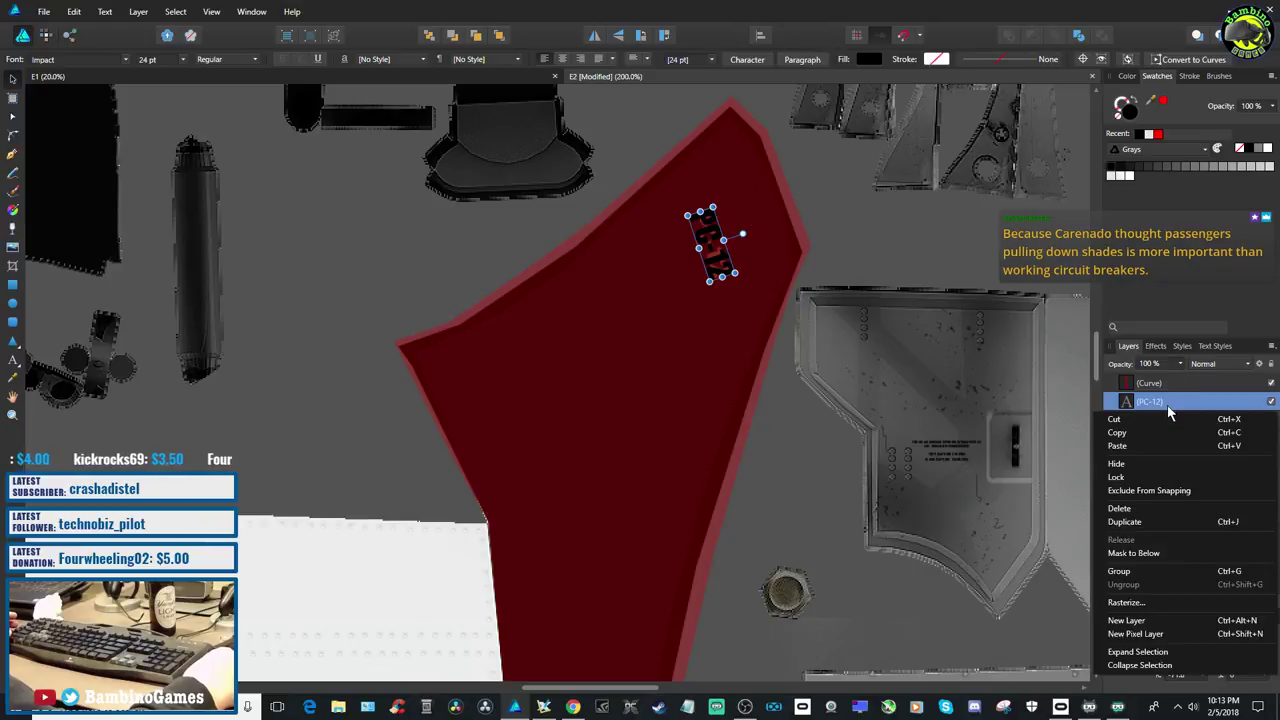
{"action": "left_click", "coordinate": [1138, 522]}
Move the lettering copy to the left winglet's lower half and rotate it to -102.6° over the original PC-12 marking
{"action": "left_click_drag", "start_coordinate": [716, 258], "coordinate": [697, 565]}
{"action": "scroll", "coordinate": [729, 571], "scroll_direction": "down", "scroll_amount": 6}
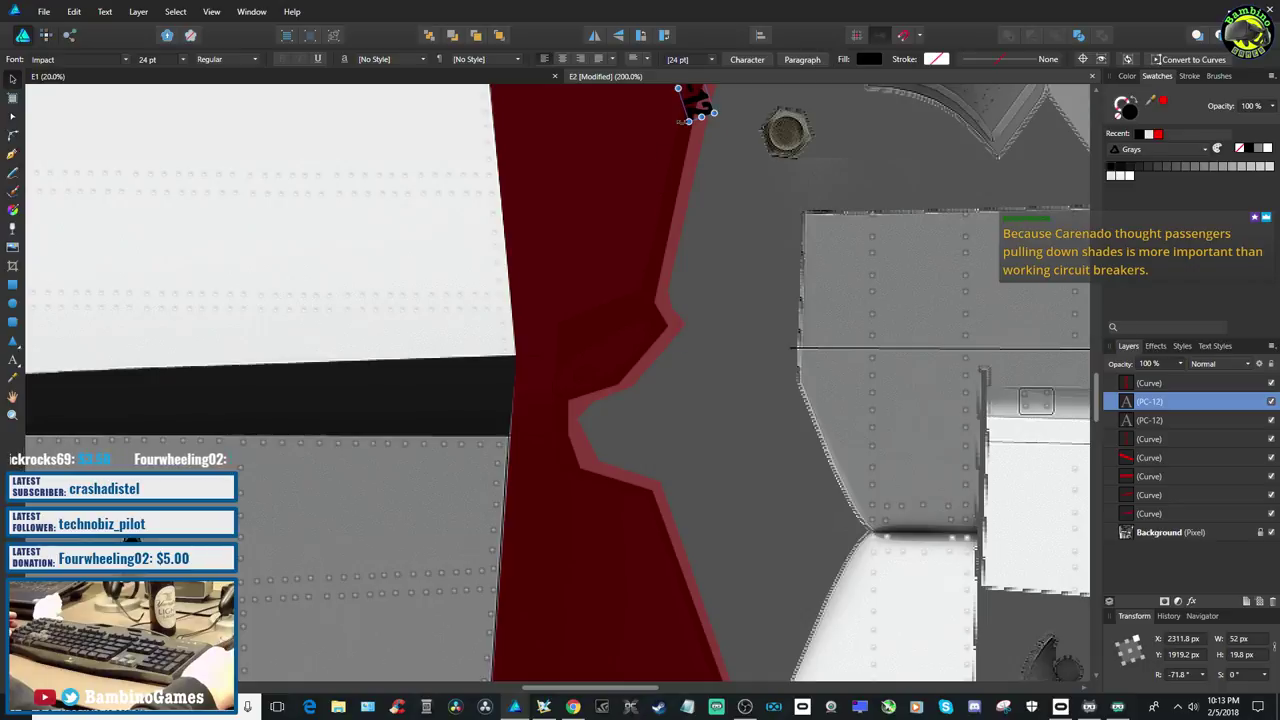
{"action": "left_click_drag", "start_coordinate": [694, 112], "coordinate": [690, 492]}
{"action": "scroll", "coordinate": [790, 577], "scroll_direction": "down", "scroll_amount": 2}
{"action": "scroll", "coordinate": [790, 577], "scroll_direction": "down", "scroll_amount": 5}
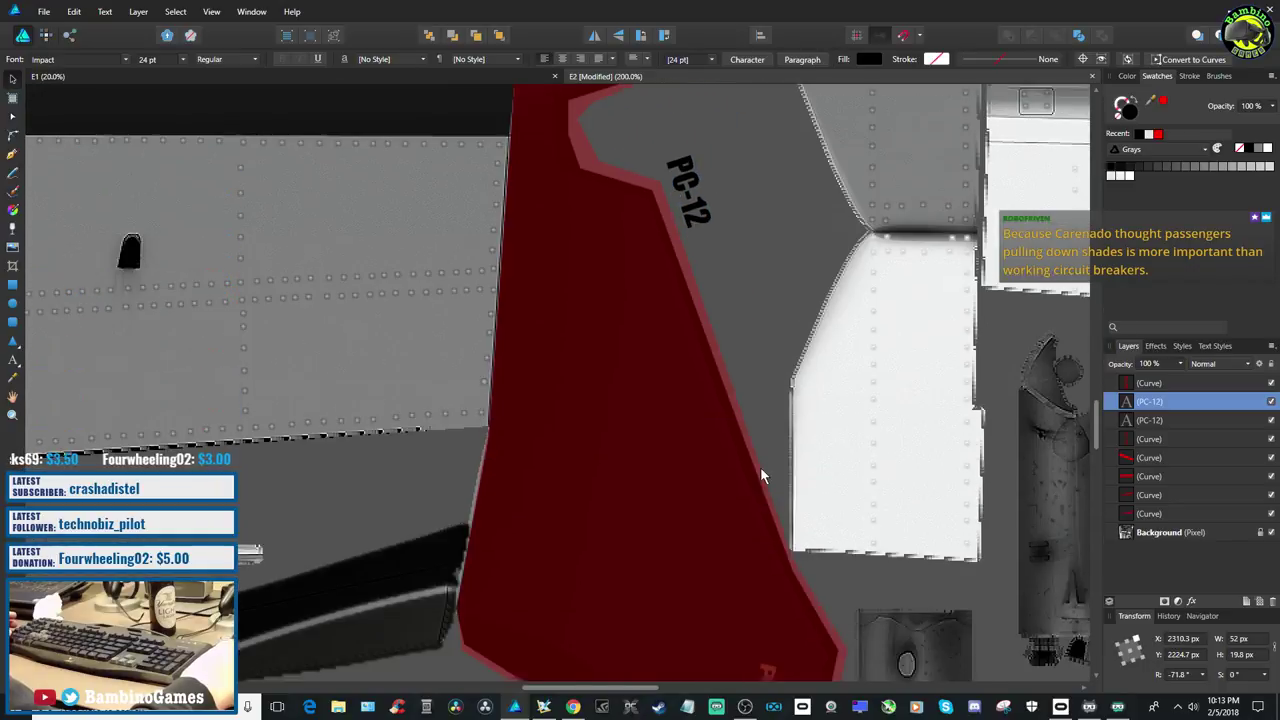
{"action": "left_click_drag", "start_coordinate": [686, 149], "coordinate": [744, 648]}
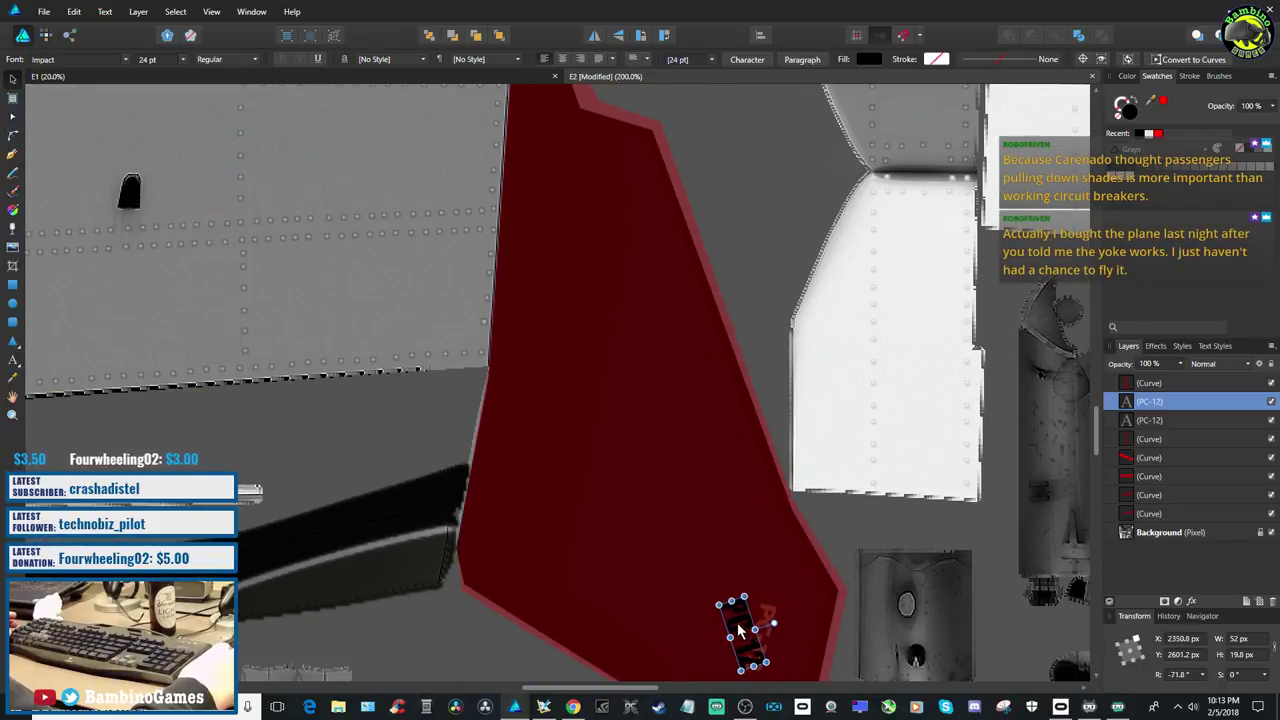
{"action": "scroll", "coordinate": [740, 620], "scroll_direction": "down", "scroll_amount": 3}
{"action": "left_click_drag", "start_coordinate": [774, 422], "coordinate": [755, 465]}
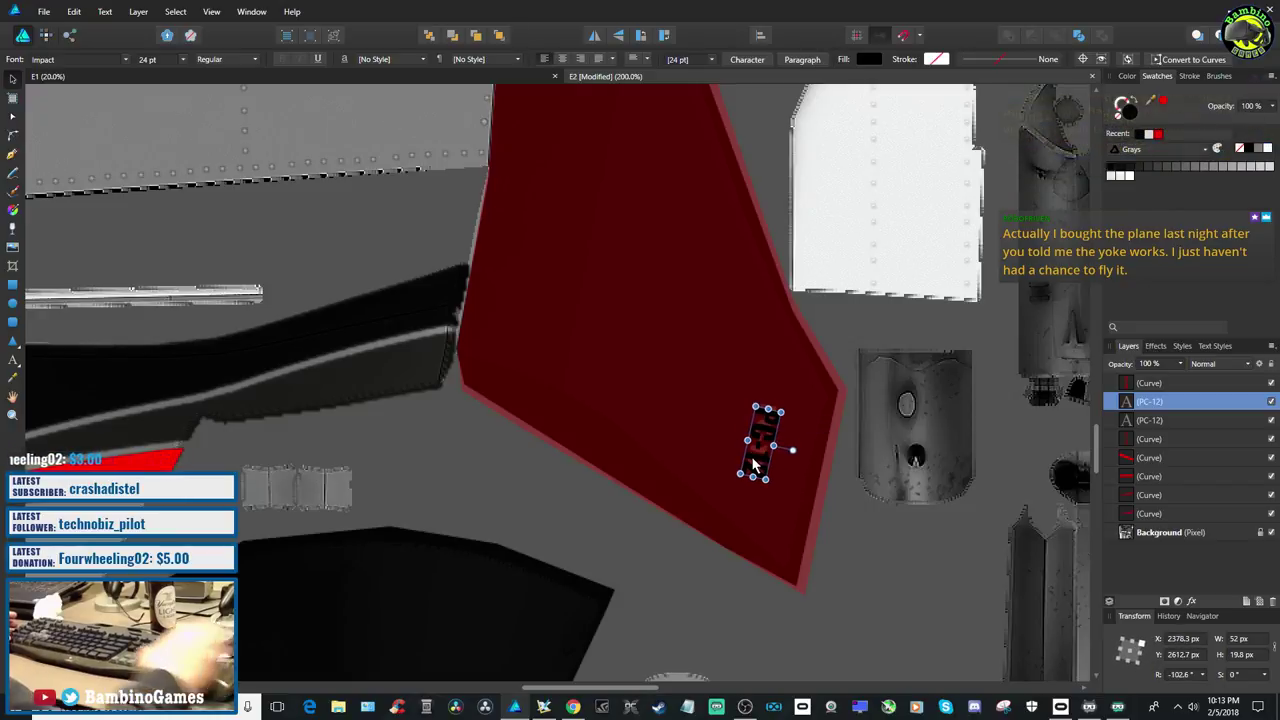
{"action": "key", "text": "ctrl+4"}
{"action": "left_click_drag", "start_coordinate": [955, 541], "coordinate": [954, 532]}
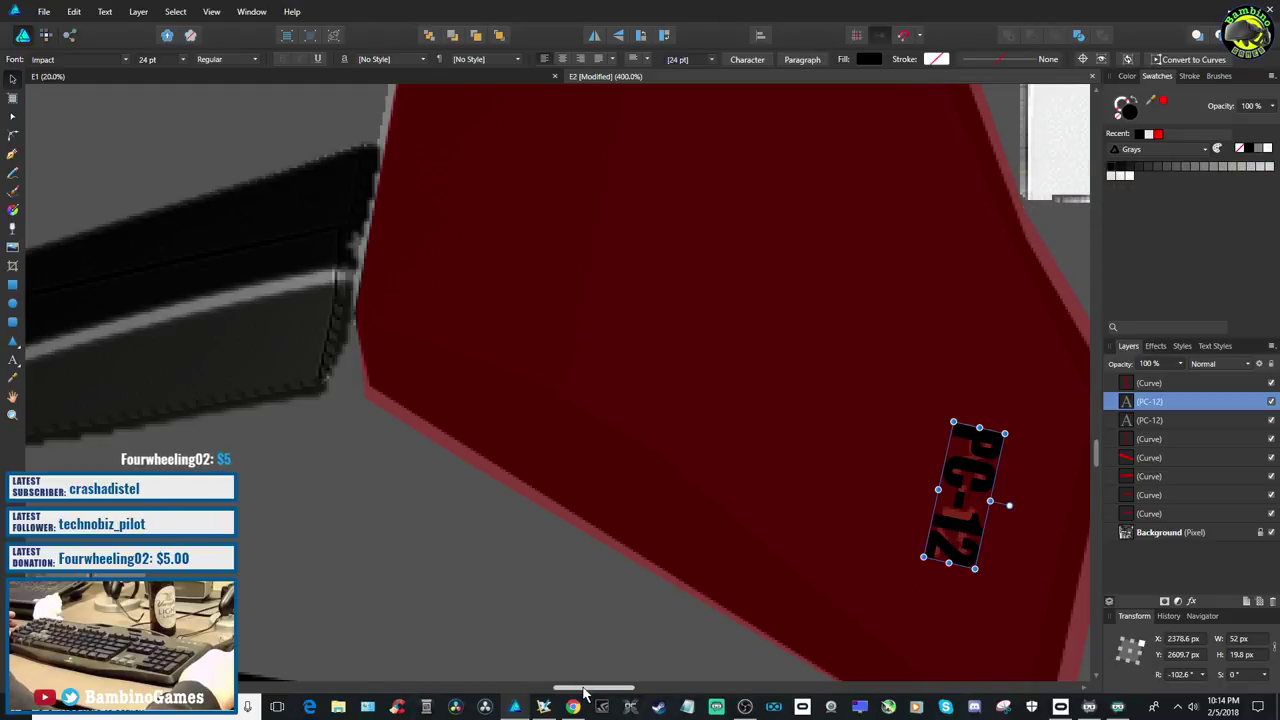
Raise the left winglet overlay's red fill to 100% opacity and save the document
{"action": "left_click_drag", "start_coordinate": [585, 693], "coordinate": [620, 690]}
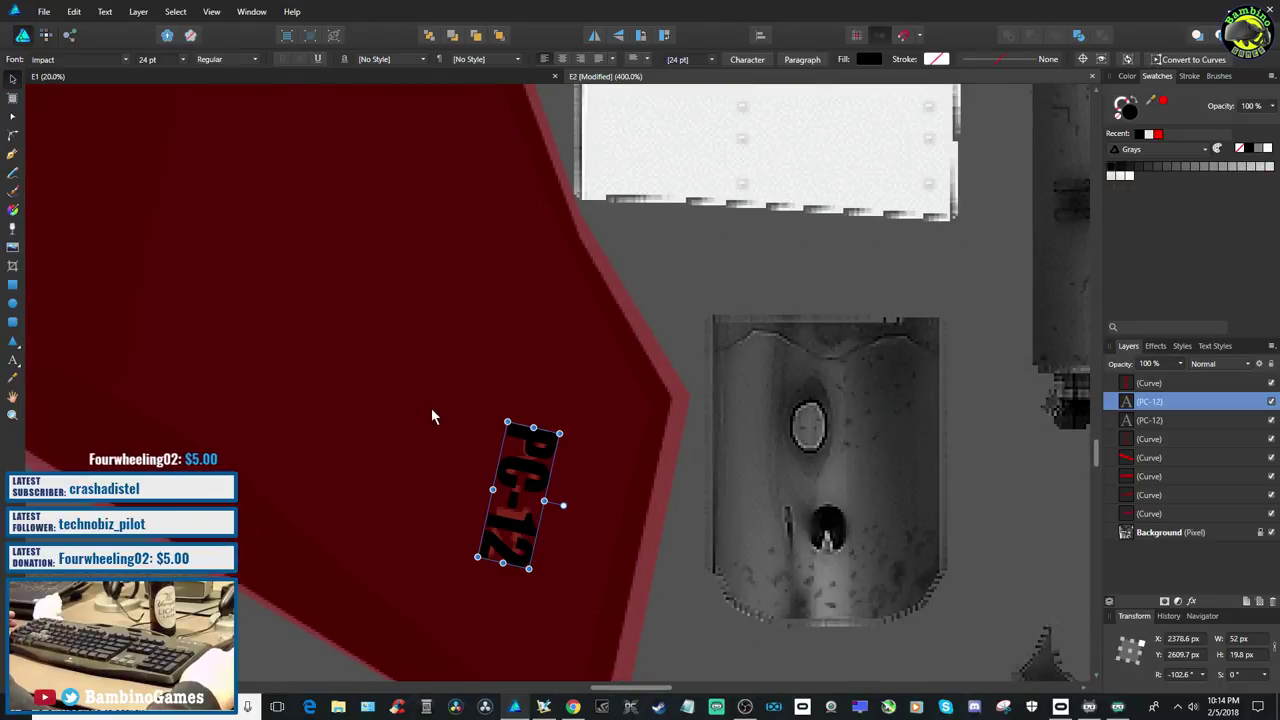
{"action": "left_click", "coordinate": [431, 416]}
{"action": "left_click", "coordinate": [1274, 108]}
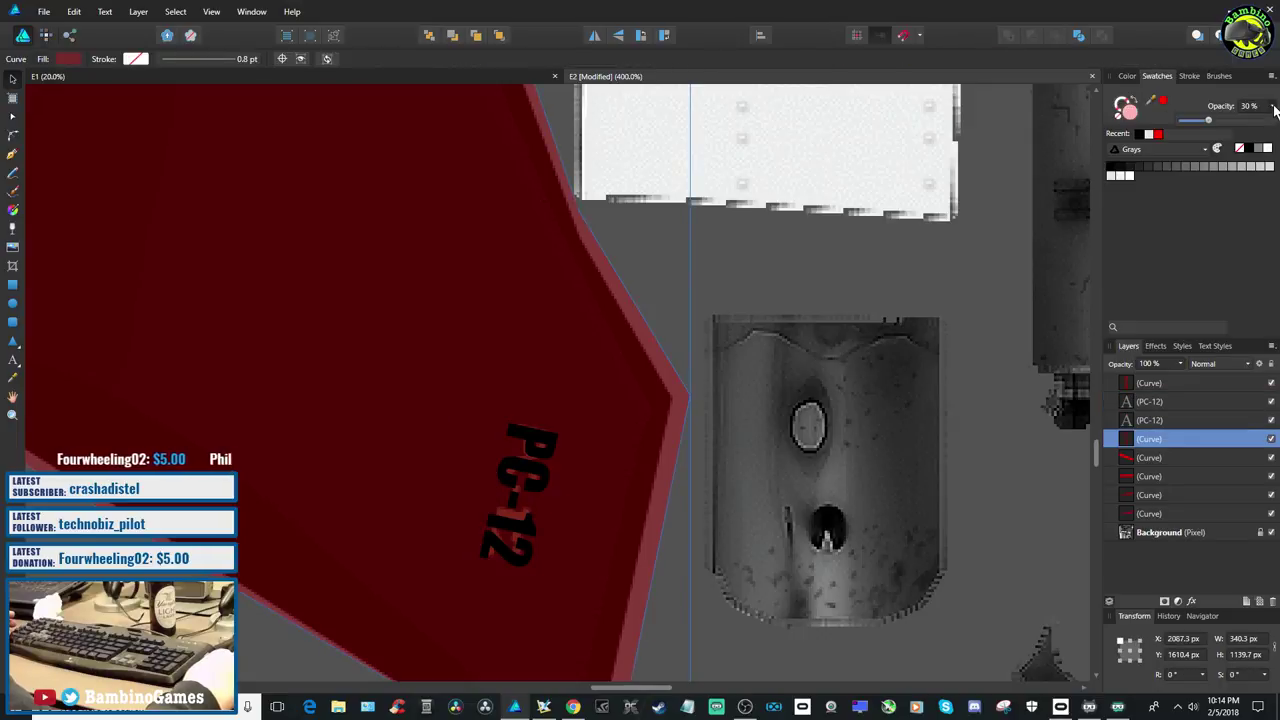
{"action": "left_click_drag", "start_coordinate": [1208, 120], "coordinate": [1274, 120]}
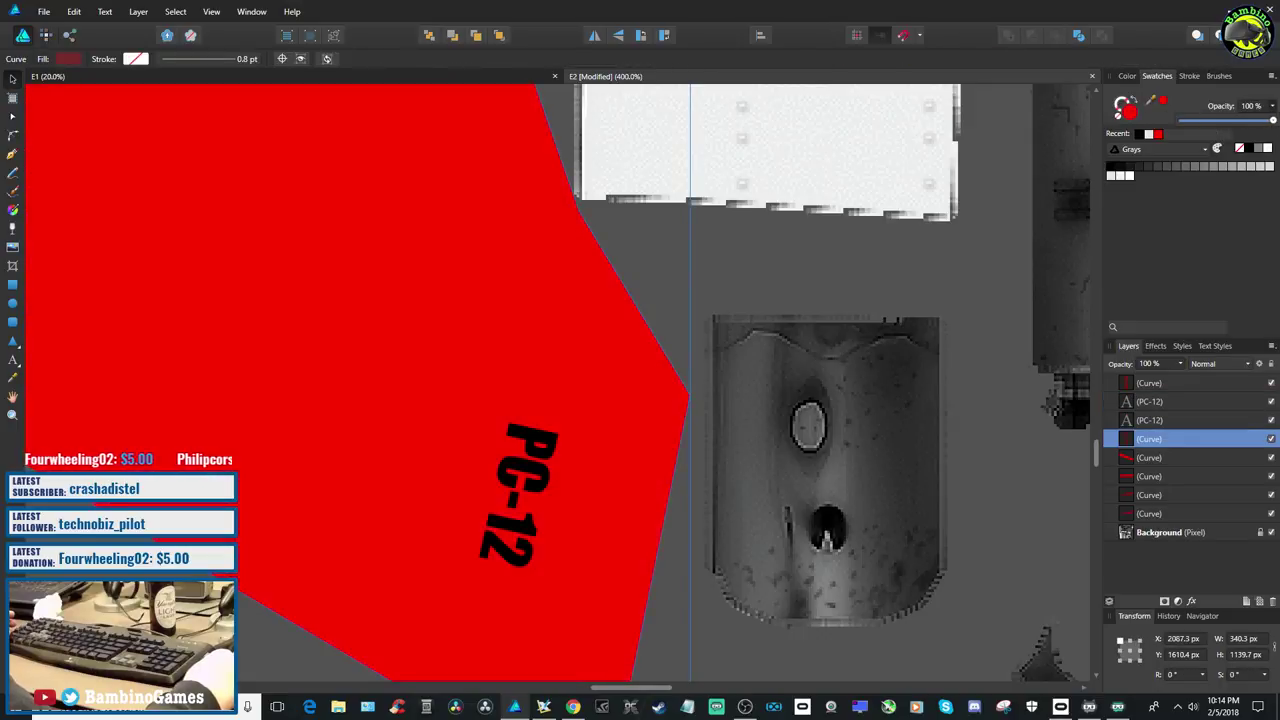
{"action": "left_click", "coordinate": [44, 12]}
{"action": "left_click", "coordinate": [52, 121]}
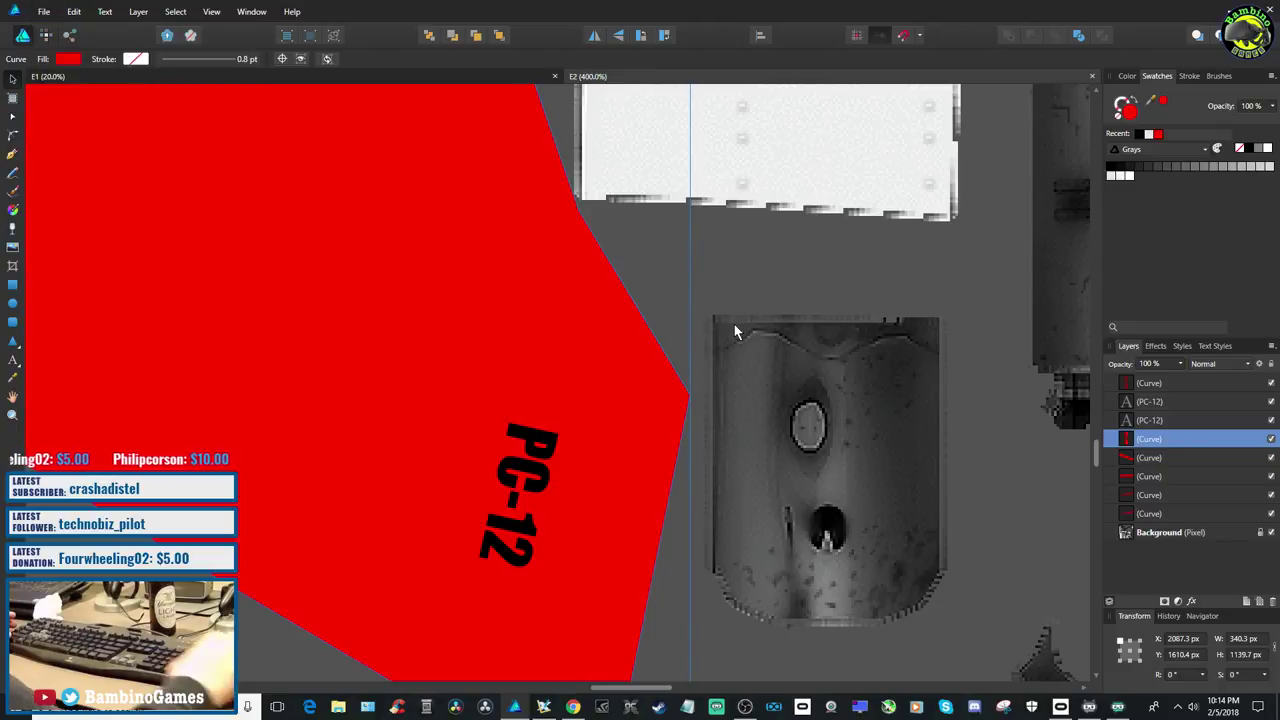
Duplicate the upper PC-12 lettering of the left winglet again for use on the right winglet
{"action": "key", "text": "ctrl+minus"}
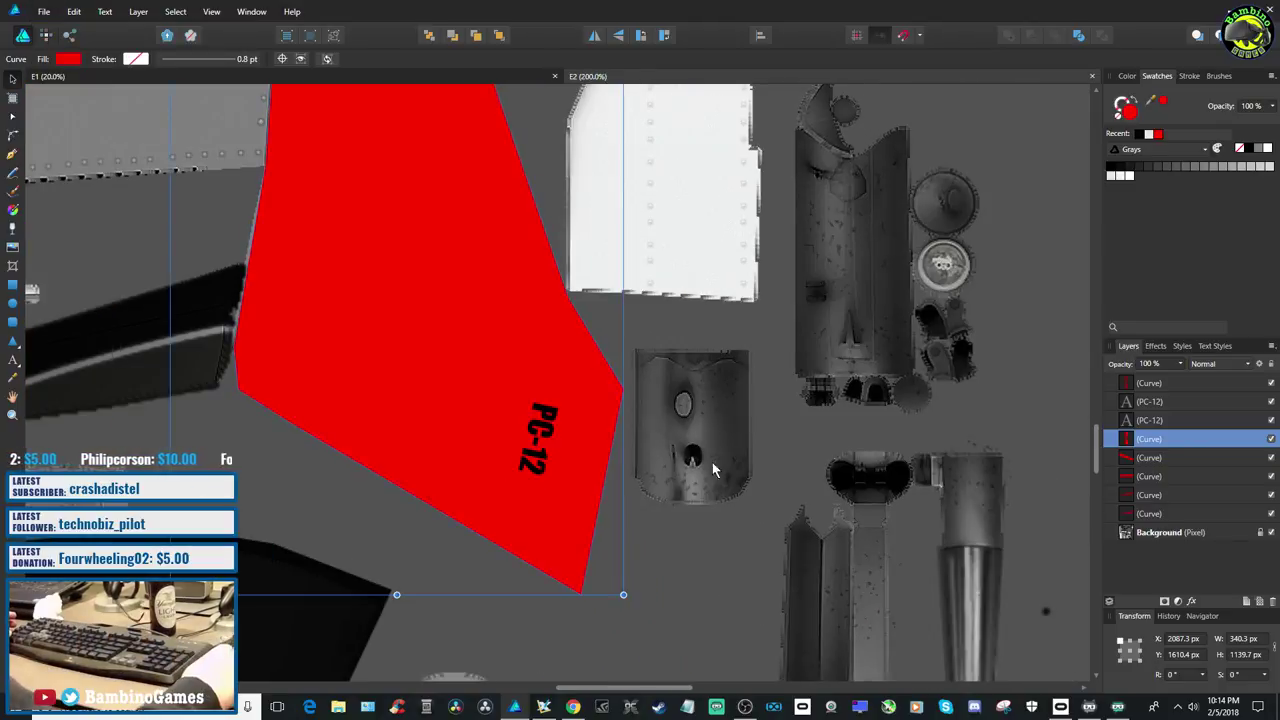
{"action": "left_click_drag", "start_coordinate": [626, 689], "coordinate": [812, 676]}
{"action": "scroll", "coordinate": [530, 500], "scroll_direction": "up", "scroll_amount": 5}
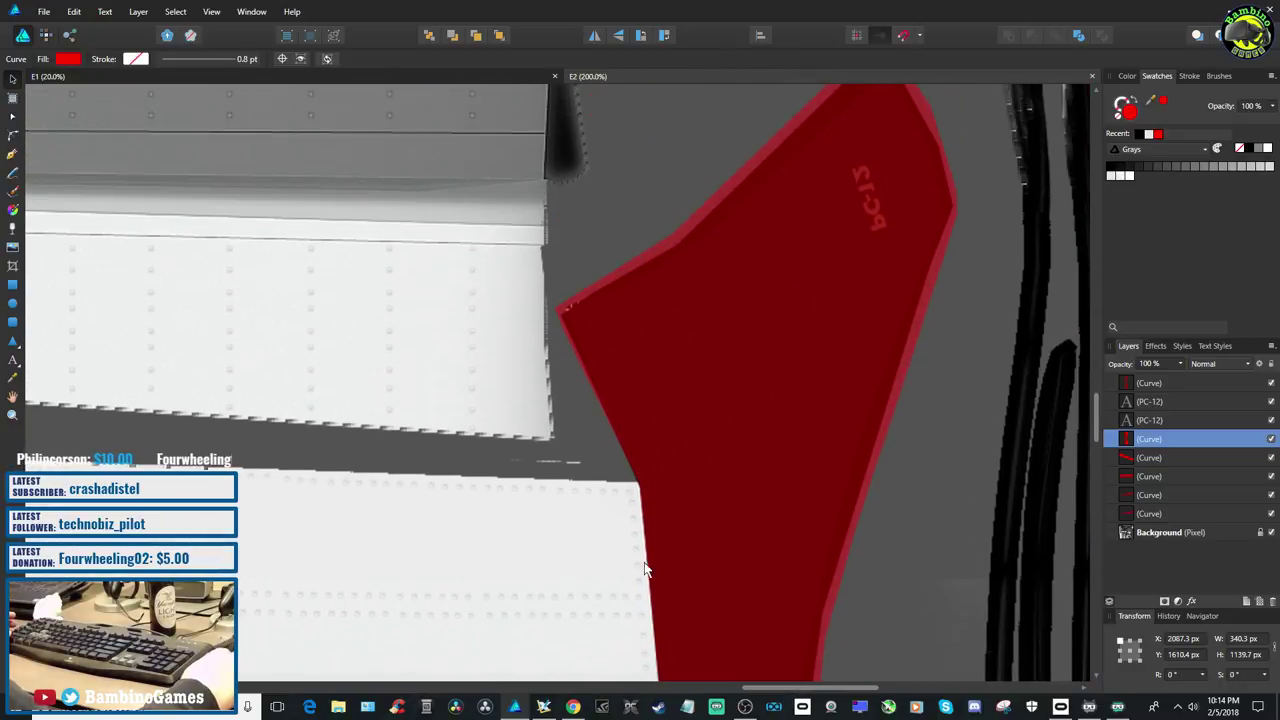
{"action": "left_click_drag", "start_coordinate": [775, 686], "coordinate": [635, 688]}
{"action": "scroll", "coordinate": [630, 495], "scroll_direction": "up", "scroll_amount": 5}
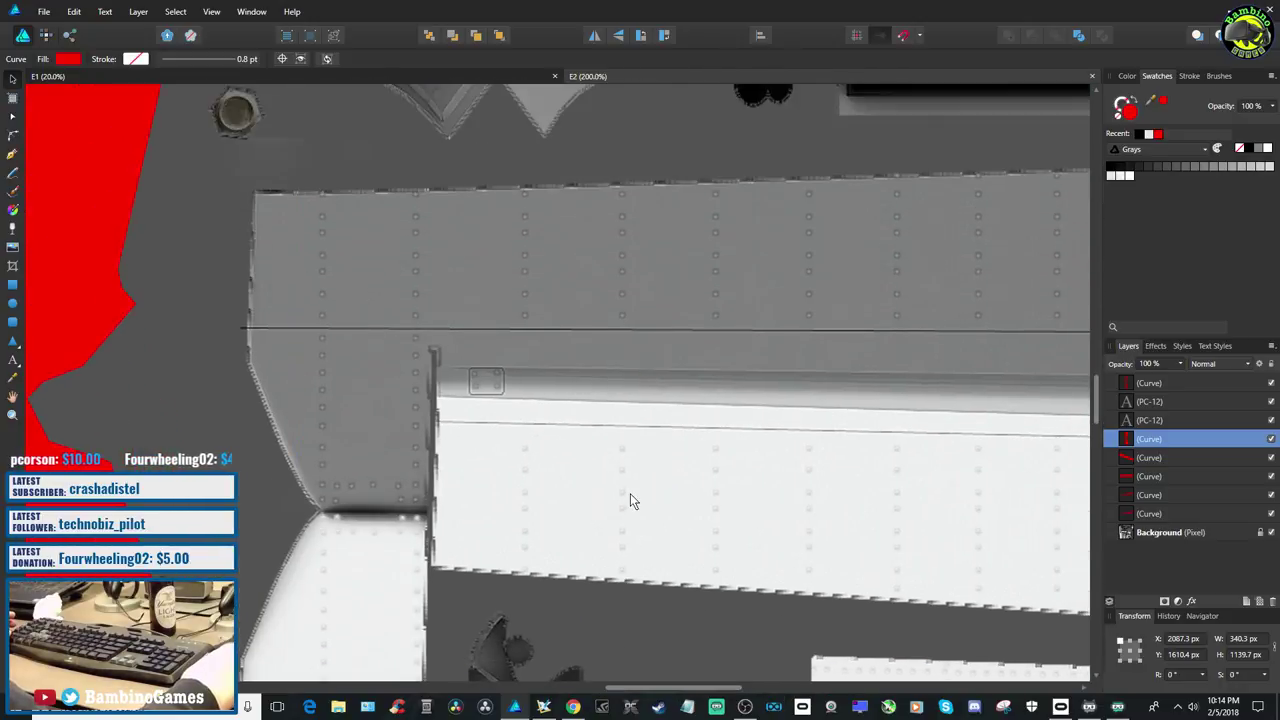
{"action": "scroll", "coordinate": [630, 495], "scroll_direction": "up", "scroll_amount": 6}
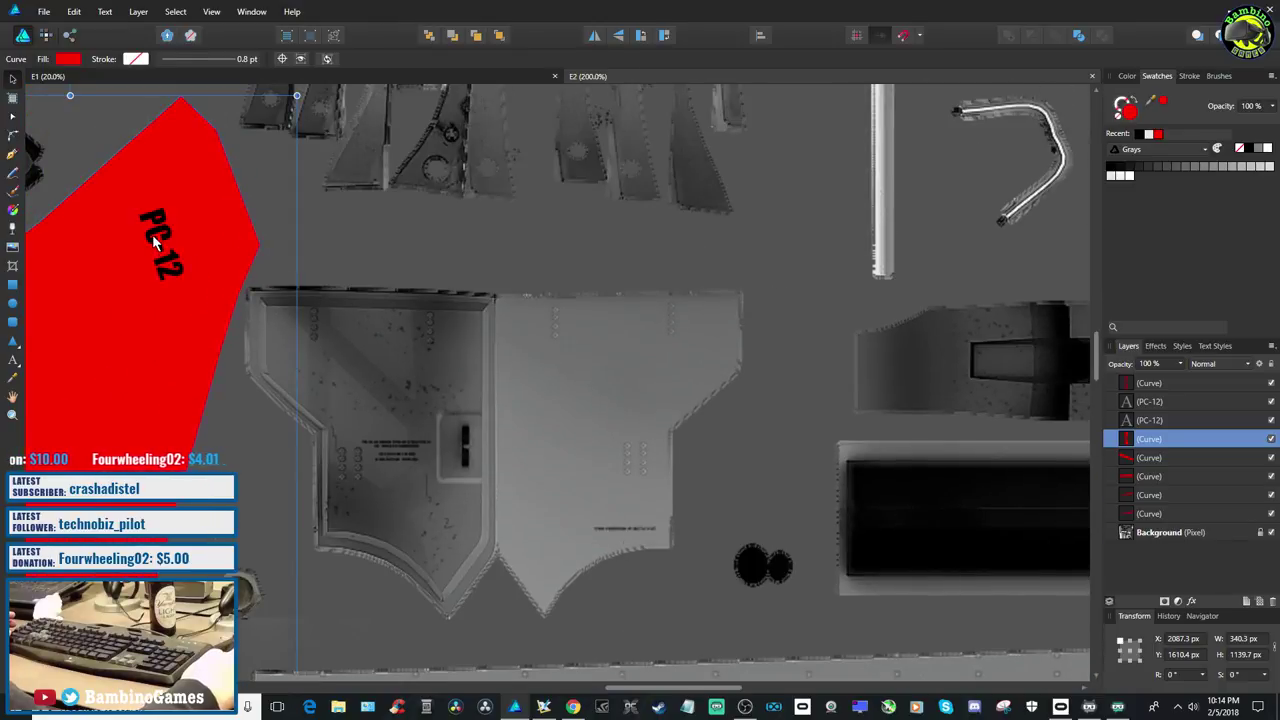
{"action": "left_click", "coordinate": [152, 236]}
{"action": "right_click", "coordinate": [1183, 428]}
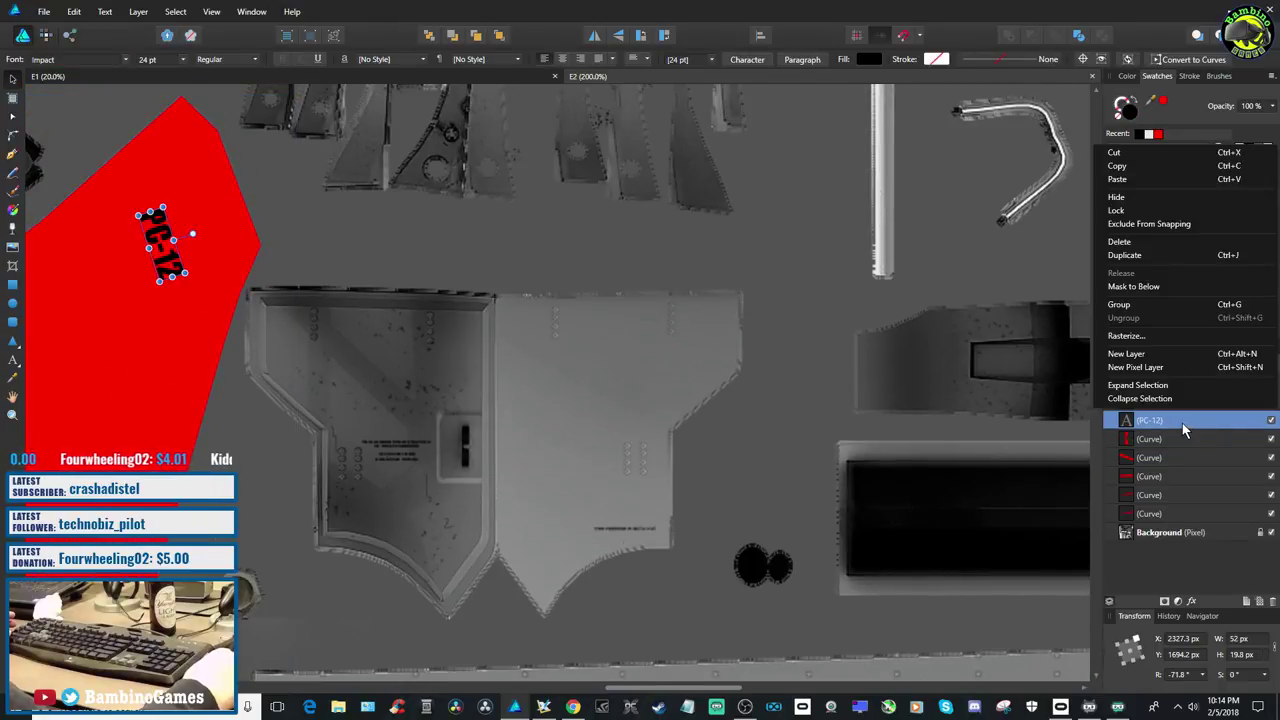
{"action": "left_click", "coordinate": [1172, 256]}
Carry the new lettering copy across the texture to the open area above the right winglet
{"action": "left_click_drag", "start_coordinate": [183, 255], "coordinate": [1075, 426]}
{"action": "left_click_drag", "start_coordinate": [698, 690], "coordinate": [735, 636]}
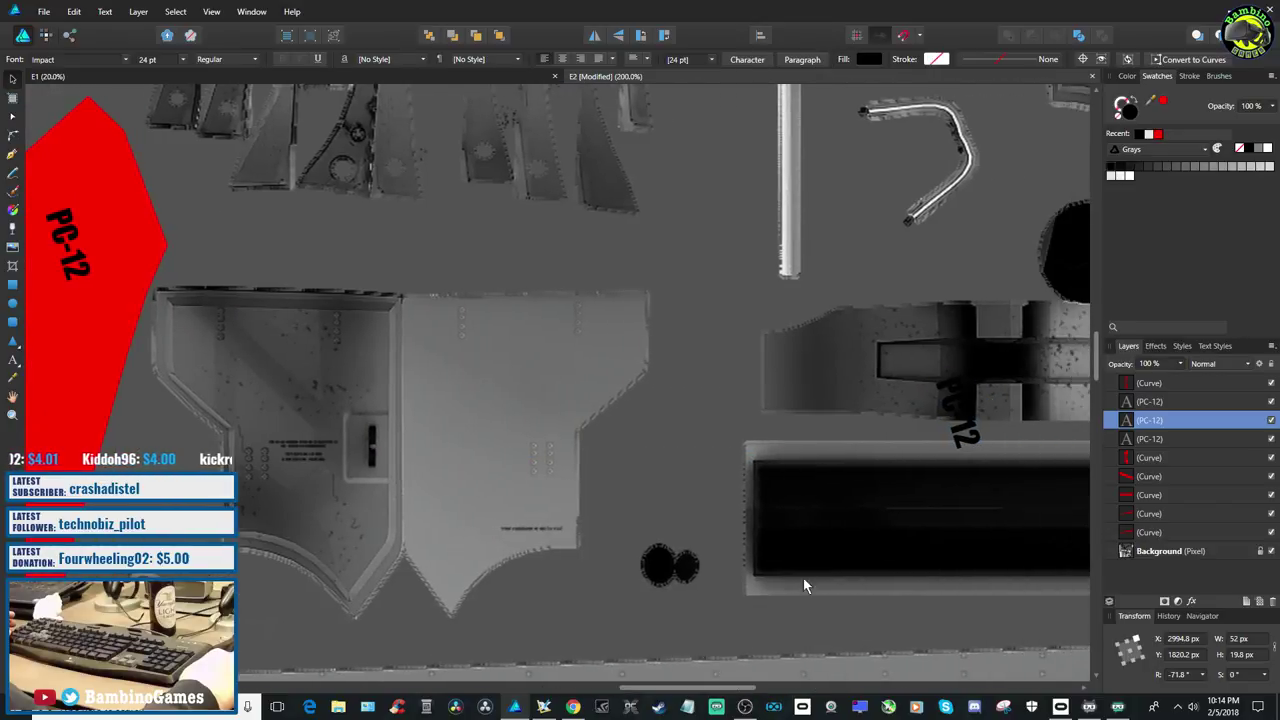
{"action": "scroll", "coordinate": [735, 636], "scroll_direction": "down", "scroll_amount": 2}
{"action": "left_click_drag", "start_coordinate": [960, 325], "coordinate": [920, 566]}
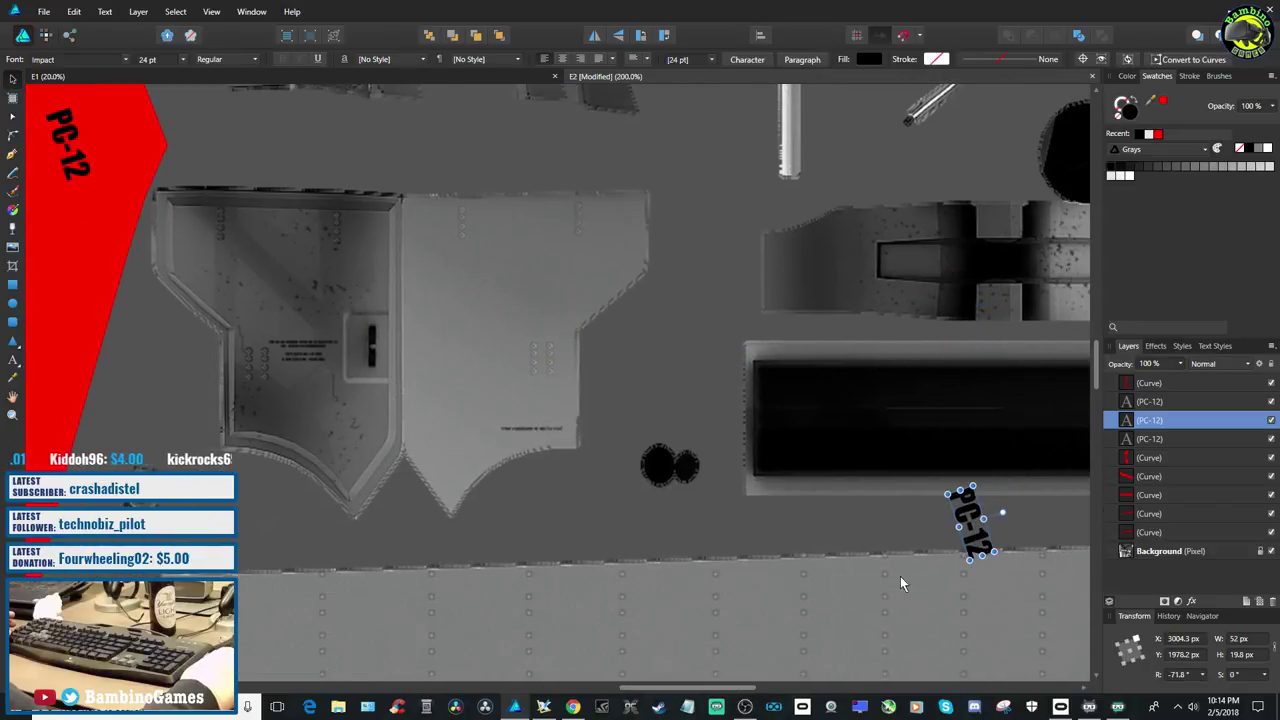
{"action": "left_click_drag", "start_coordinate": [705, 689], "coordinate": [730, 680]}
{"action": "scroll", "coordinate": [772, 515], "scroll_direction": "down", "scroll_amount": 5}
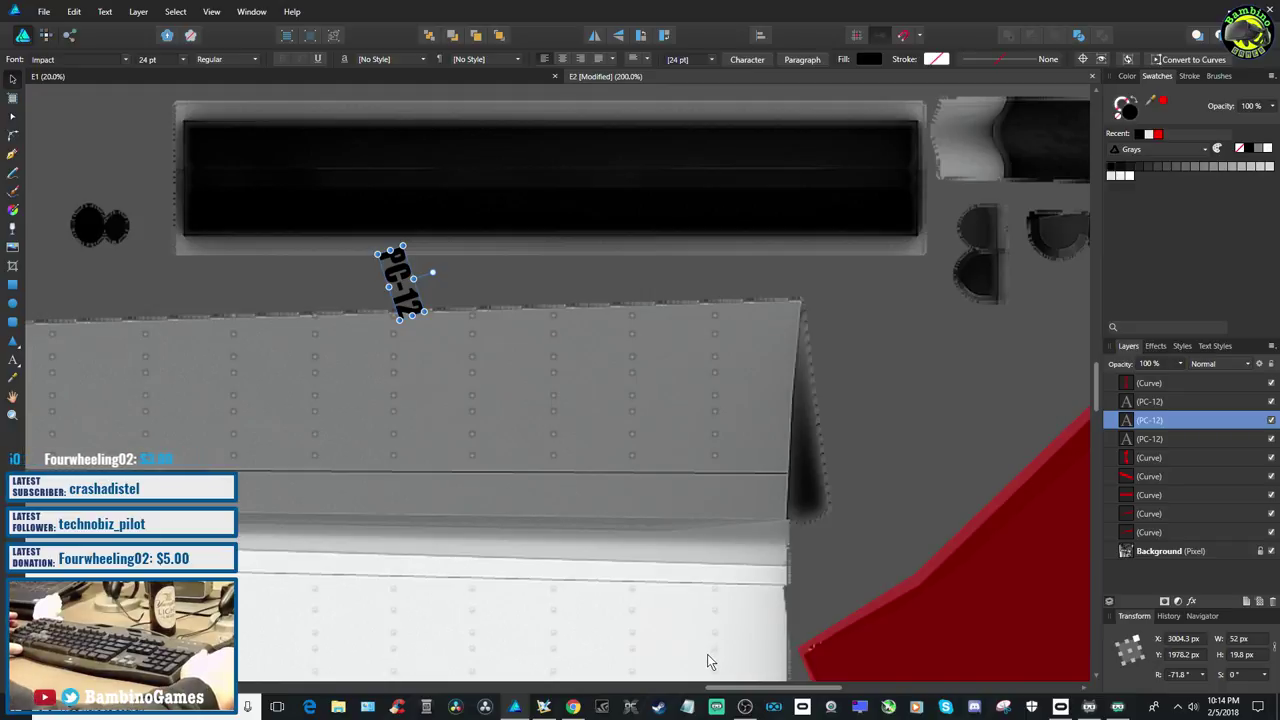
{"action": "left_click_drag", "start_coordinate": [400, 285], "coordinate": [855, 425]}
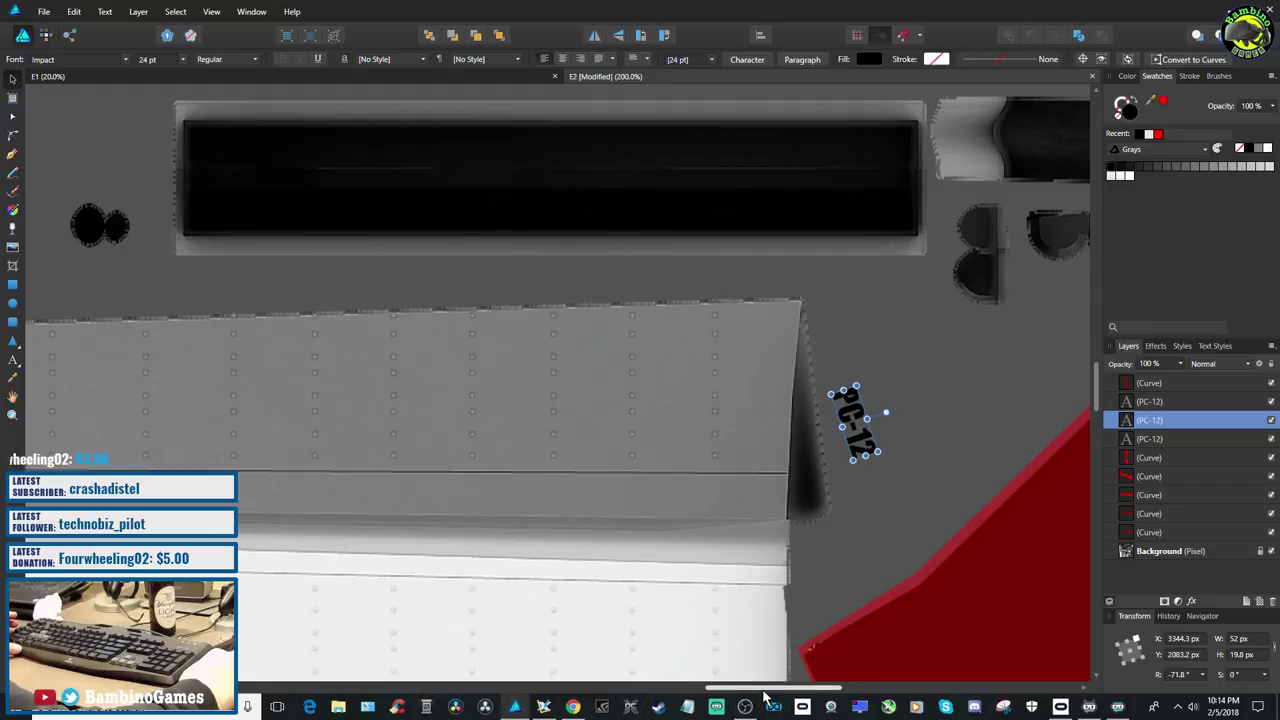
{"action": "left_click_drag", "start_coordinate": [760, 688], "coordinate": [835, 688]}
{"action": "scroll", "coordinate": [800, 585], "scroll_direction": "down", "scroll_amount": 1}
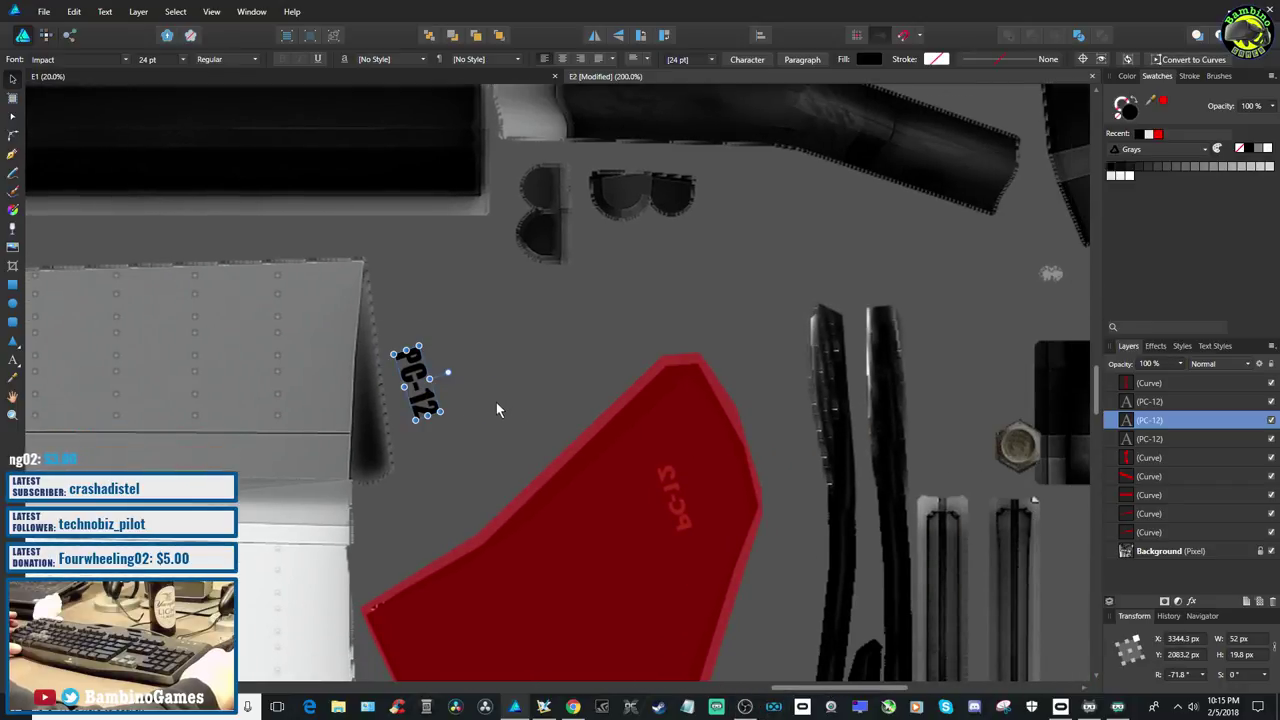
{"action": "left_click_drag", "start_coordinate": [422, 395], "coordinate": [548, 307]}
Bring the copy to the top of the layer stack, place it on the right winglet's upper half and flip it horizontally
{"action": "left_click_drag", "start_coordinate": [1152, 424], "coordinate": [1158, 372]}
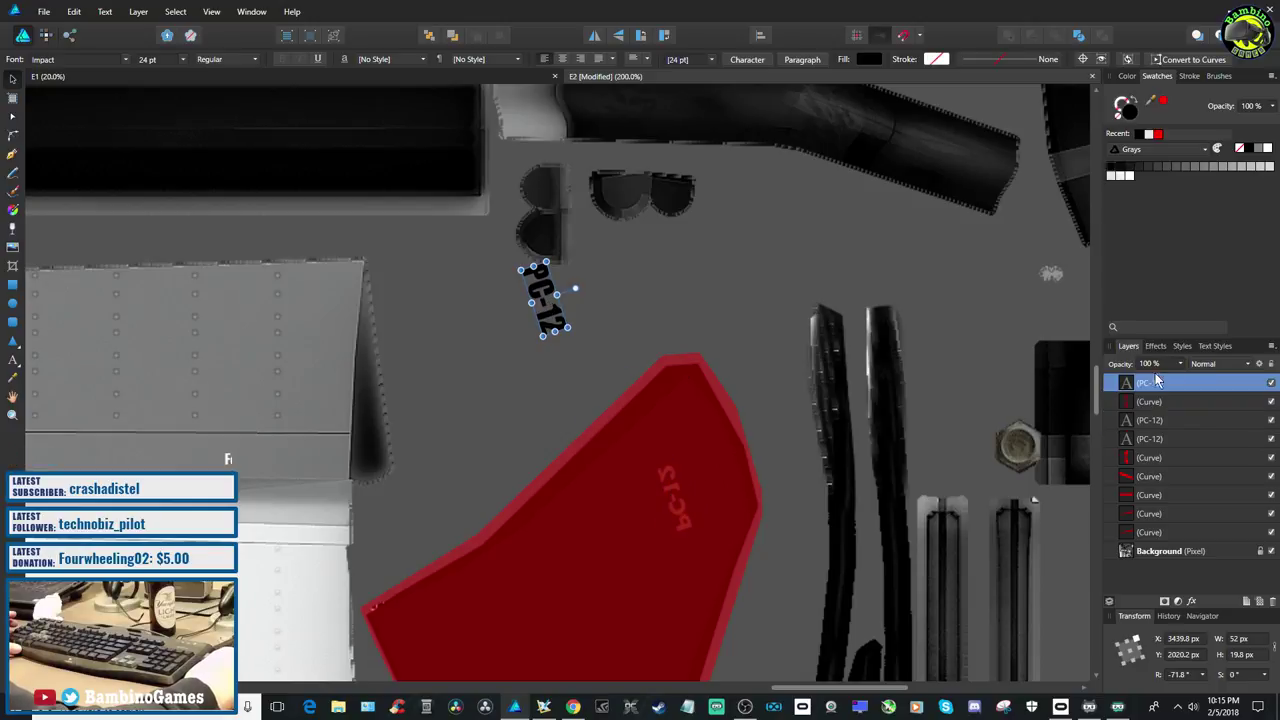
{"action": "left_click_drag", "start_coordinate": [548, 304], "coordinate": [643, 519]}
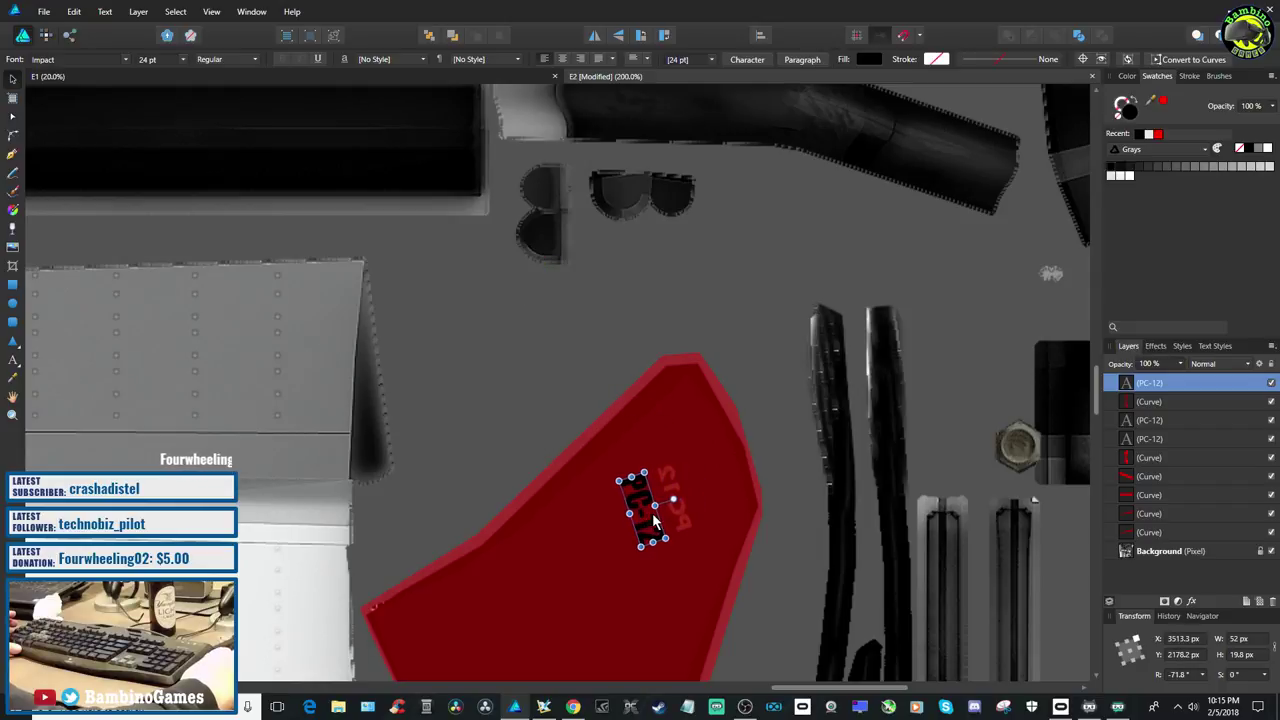
{"action": "right_click", "coordinate": [646, 515]}
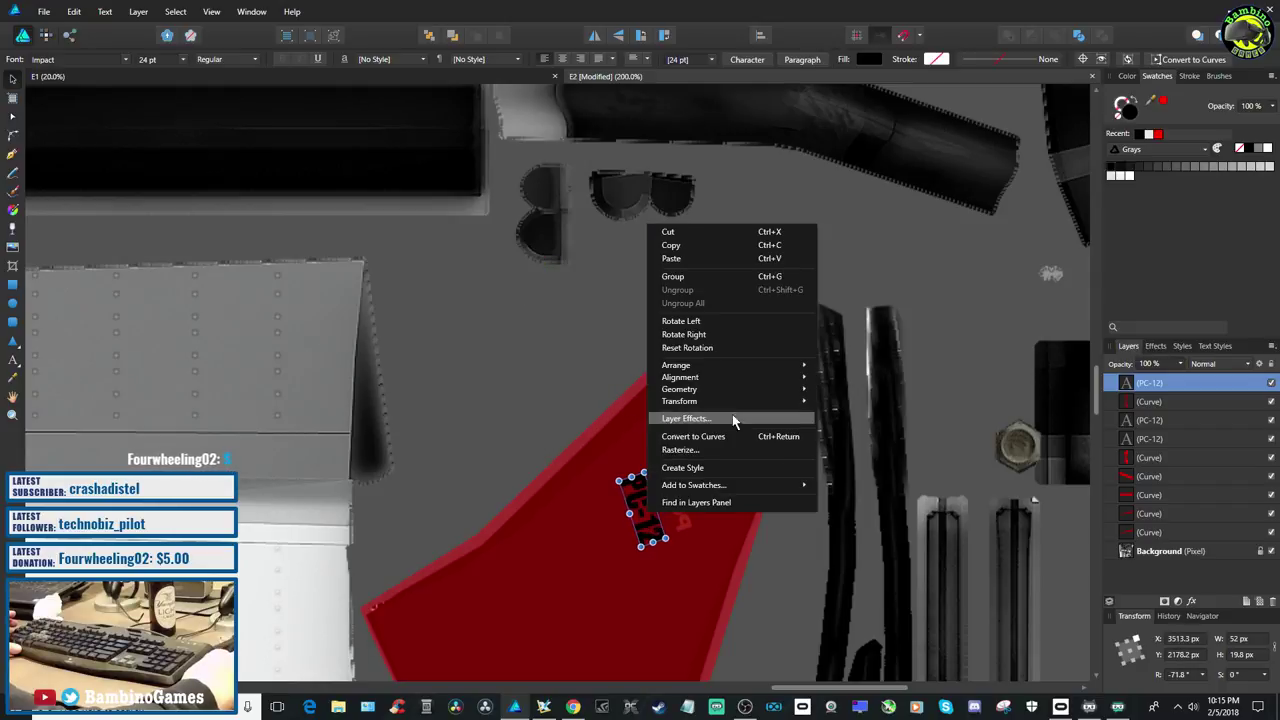
{"action": "mouse_move", "coordinate": [742, 404]}
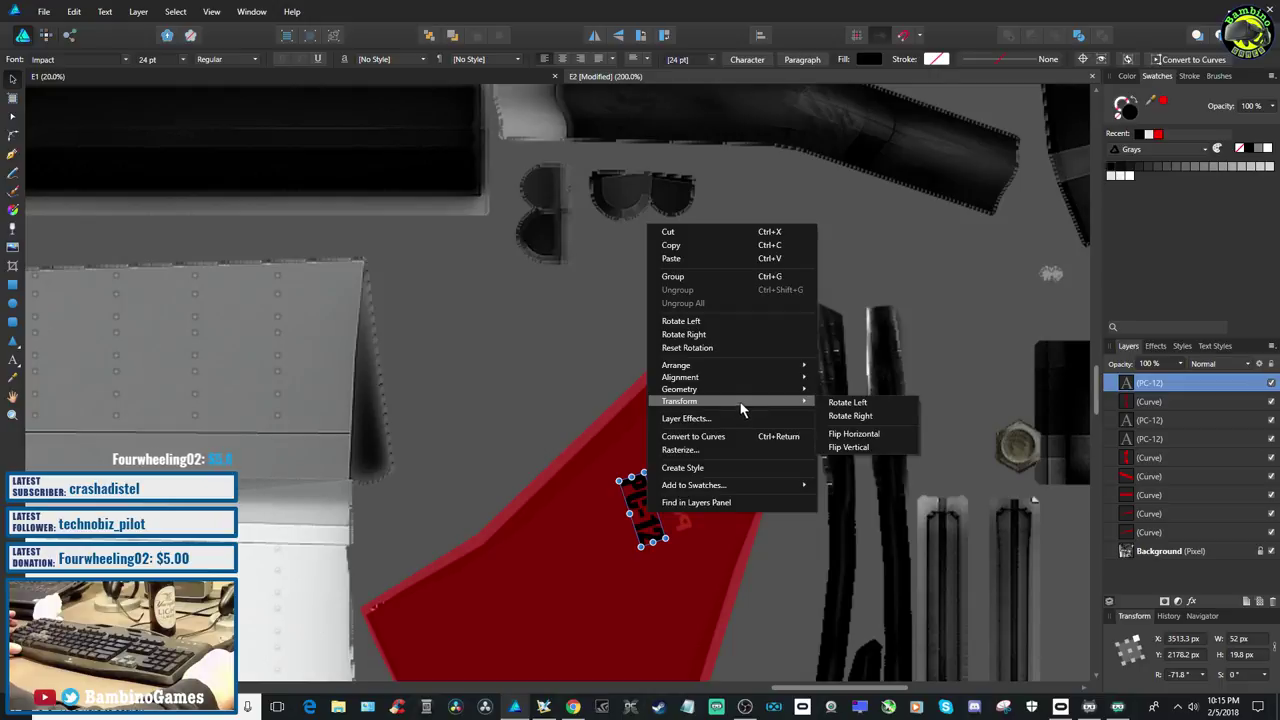
{"action": "left_click", "coordinate": [862, 433]}
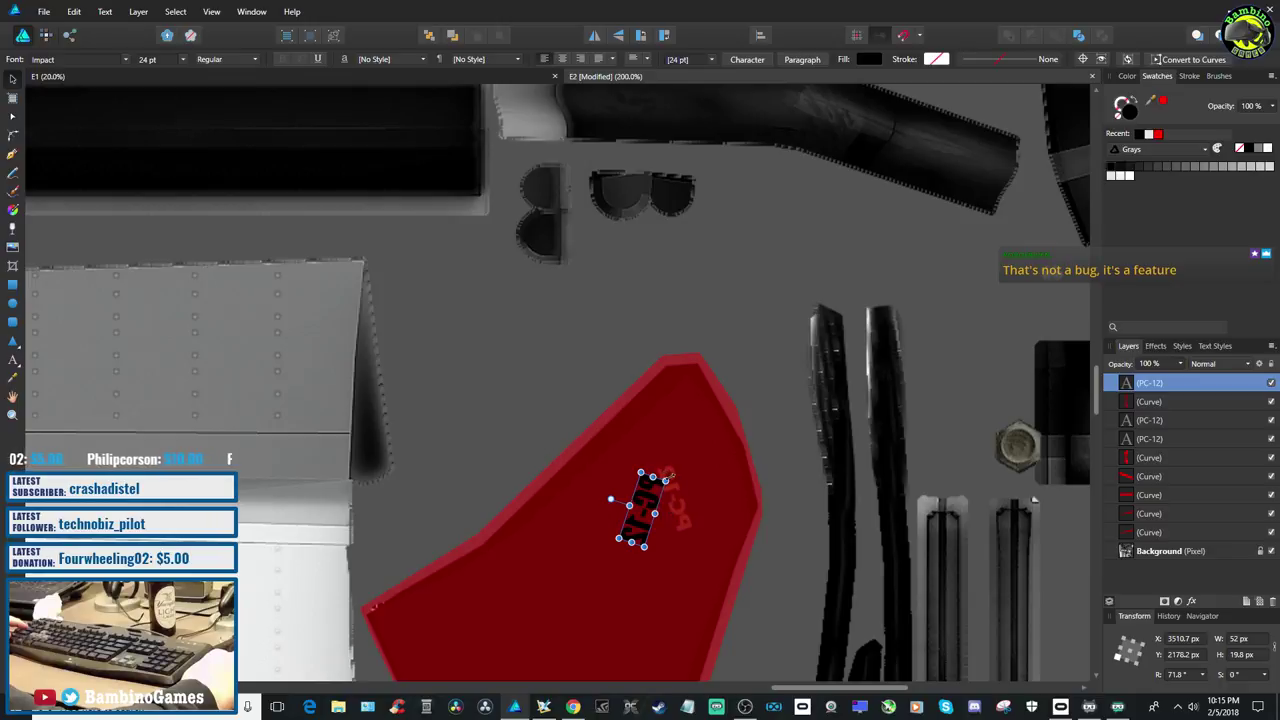
Rotate the flipped lettering to -70.5° and align it over the right winglet's original mirrored PC-12 marking
{"action": "left_click_drag", "start_coordinate": [668, 475], "coordinate": [676, 522]}
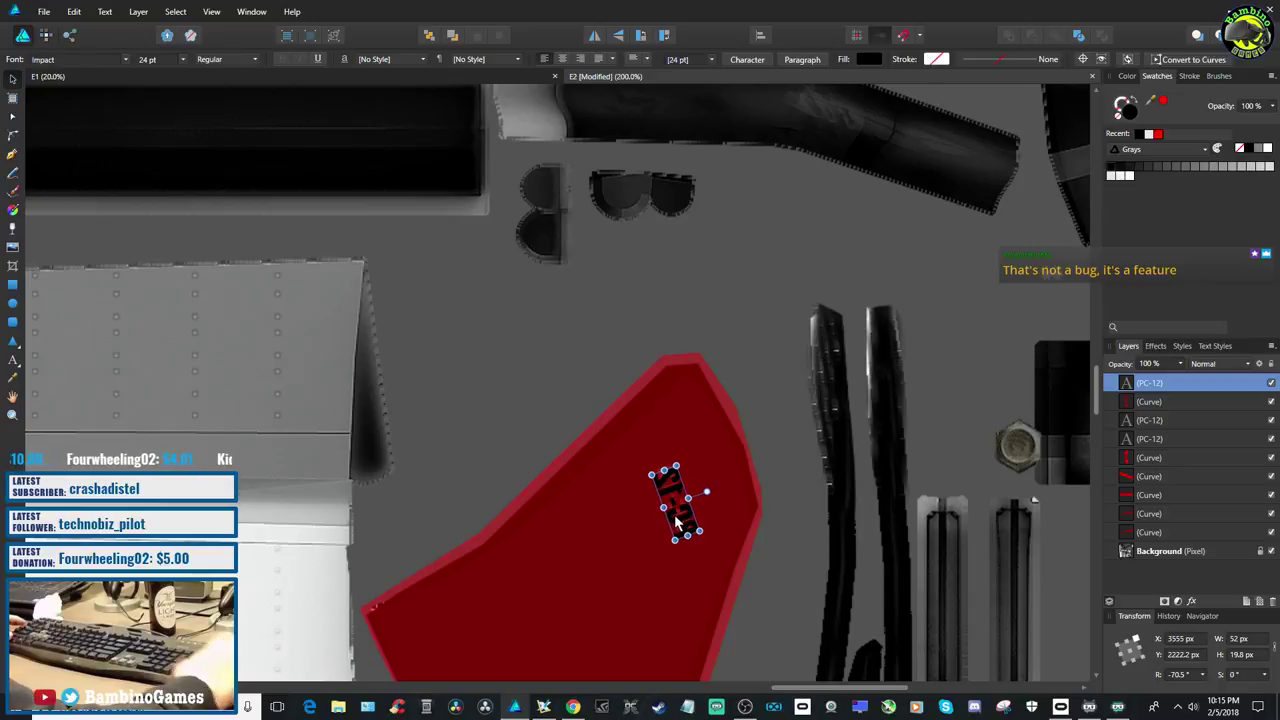
{"action": "key", "text": "ctrl+plus"}
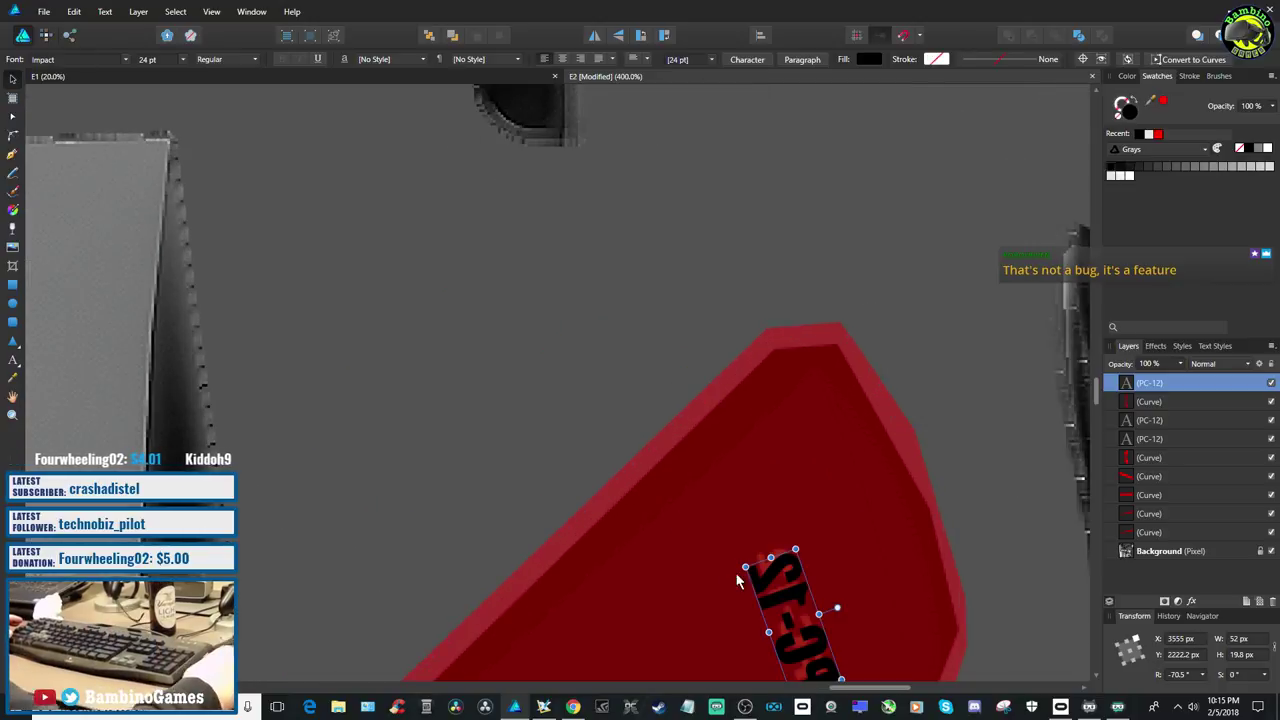
{"action": "scroll", "coordinate": [865, 690], "scroll_direction": "right", "scroll_amount": 6}
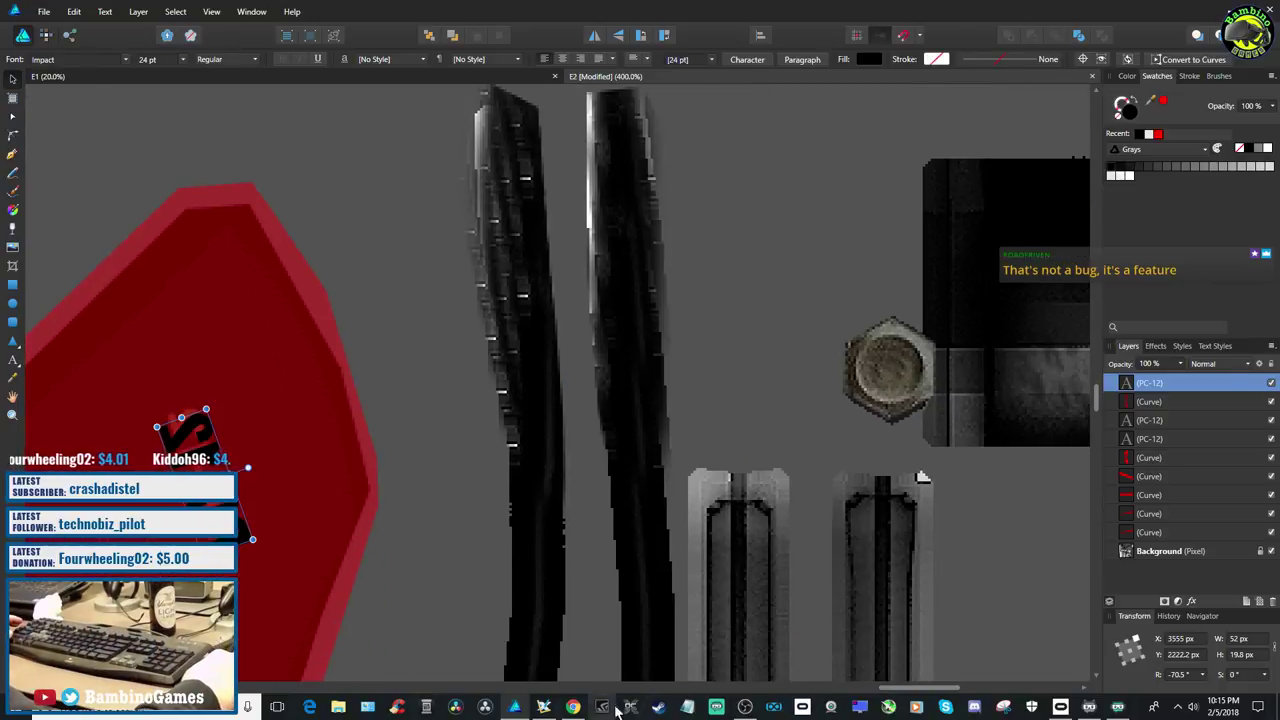
{"action": "scroll", "coordinate": [883, 692], "scroll_direction": "left", "scroll_amount": 10}
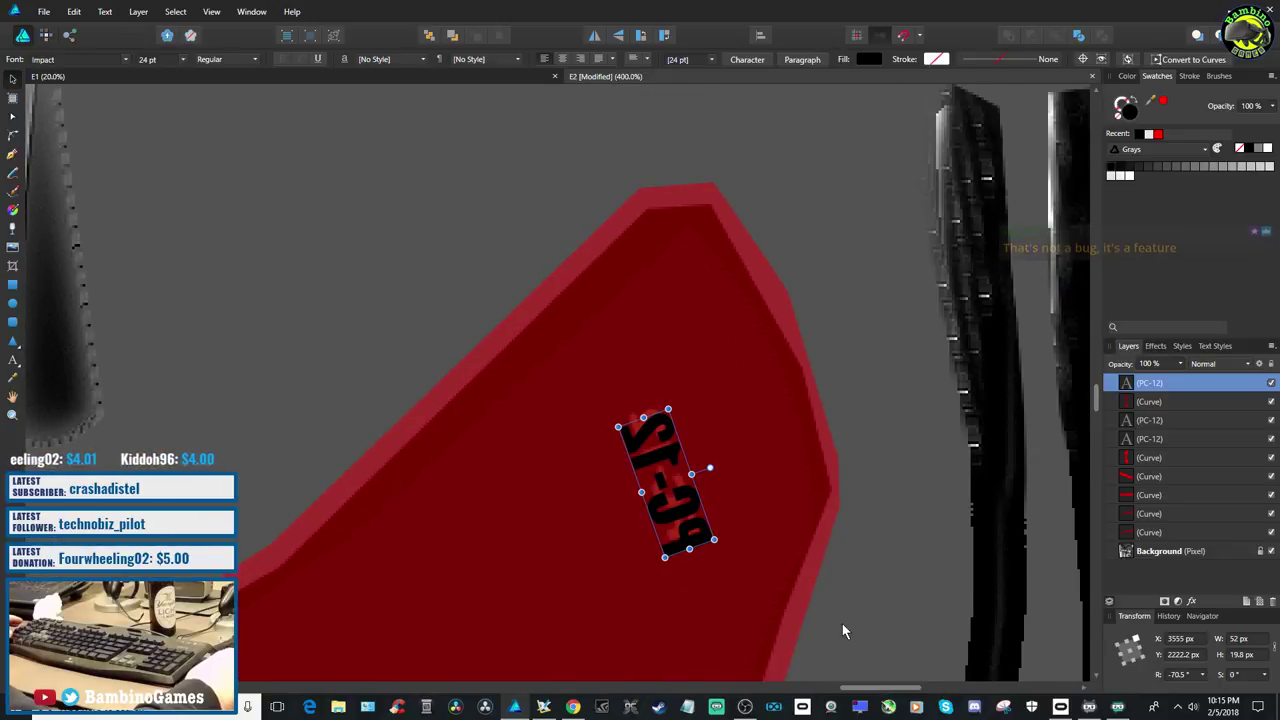
{"action": "mouse_move", "coordinate": [672, 450]}
{"action": "left_mouse_down"}
{"action": "mouse_move", "coordinate": [662, 432]}
{"action": "mouse_move", "coordinate": [673, 447]}
{"action": "left_mouse_up"}
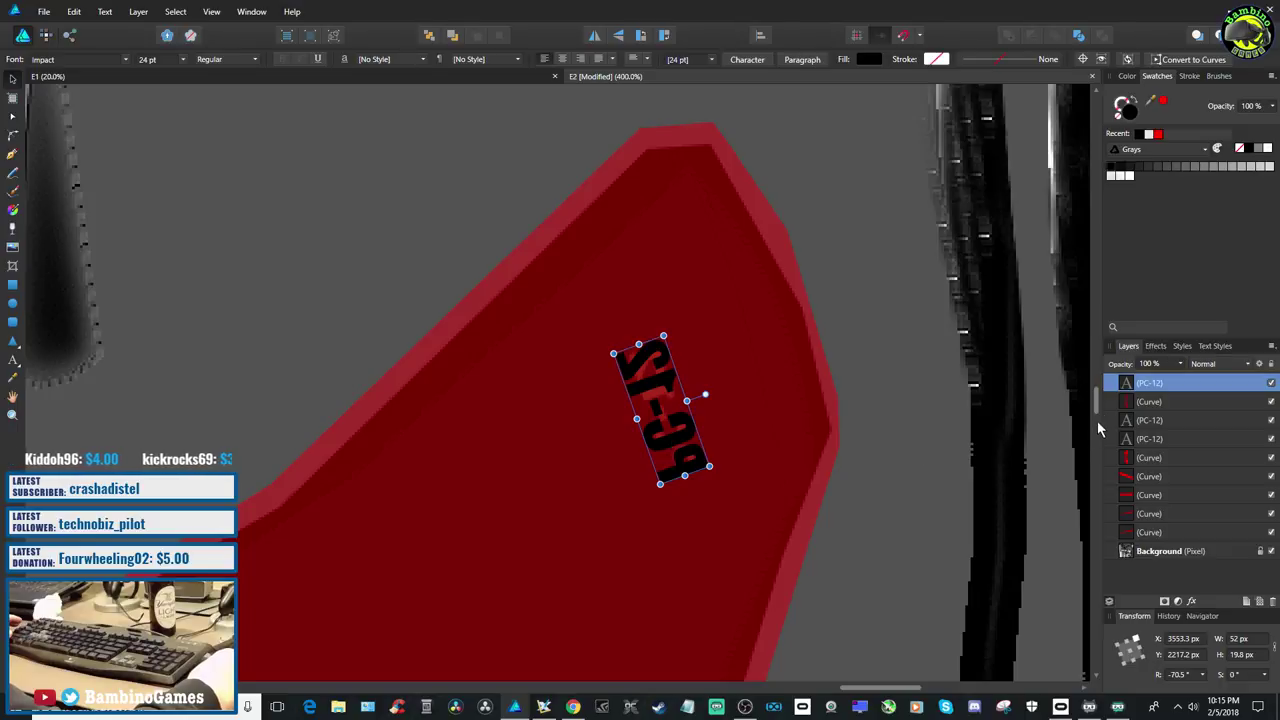
Duplicate the right winglet's mirrored PC-12 lettering and select the topmost copy
{"action": "right_click", "coordinate": [1170, 383]}
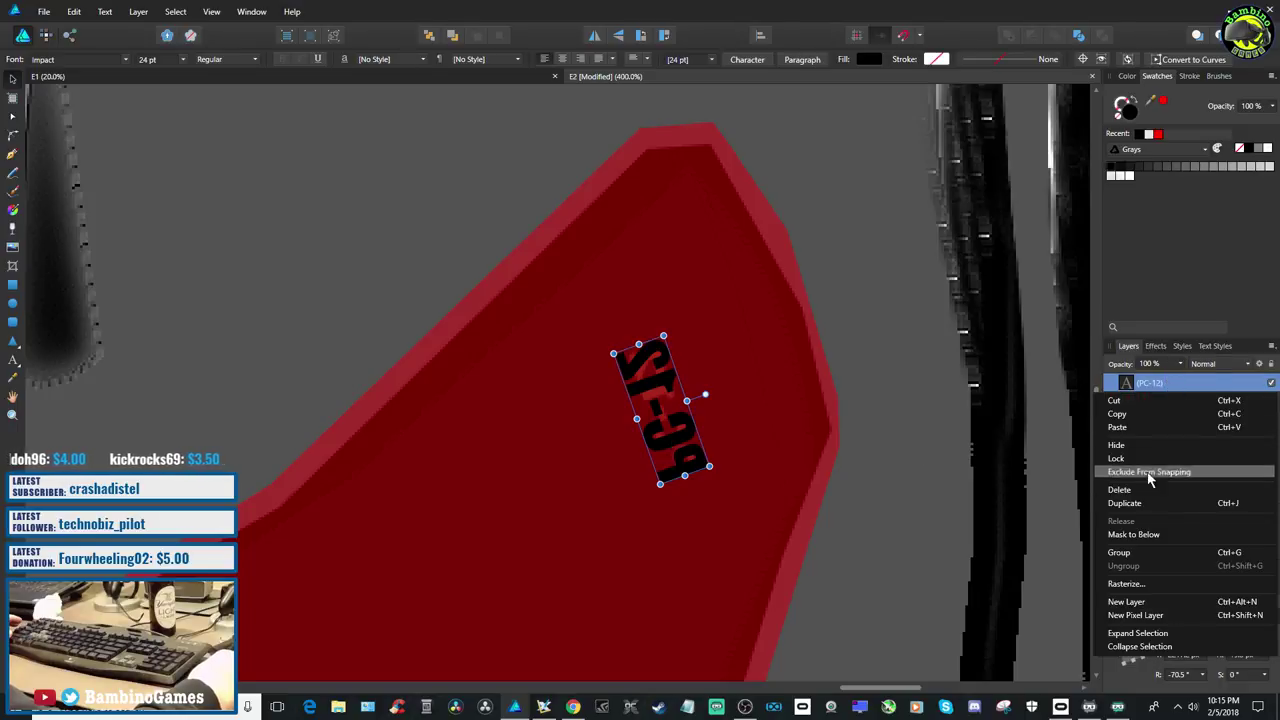
{"action": "left_click", "coordinate": [1165, 505]}
{"action": "left_click", "coordinate": [663, 425]}
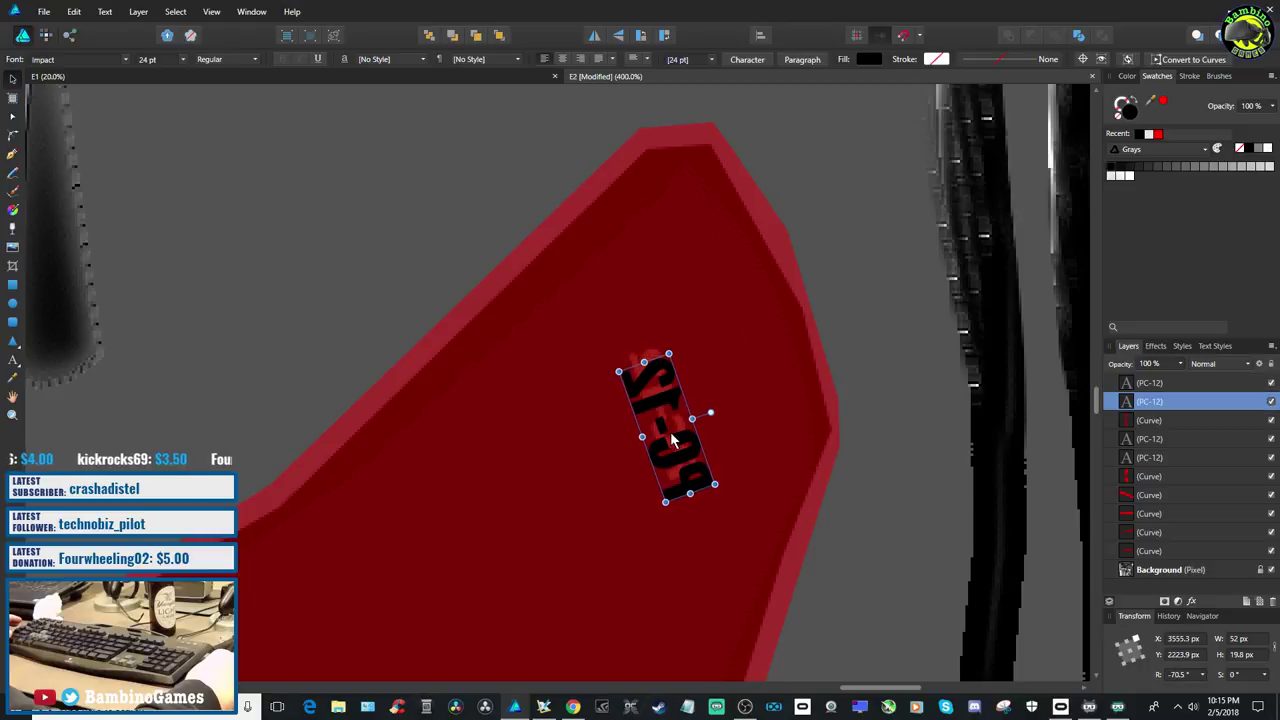
{"action": "double_click", "coordinate": [1158, 383]}
{"action": "left_click", "coordinate": [1187, 408]}
{"action": "left_click", "coordinate": [1167, 386]}
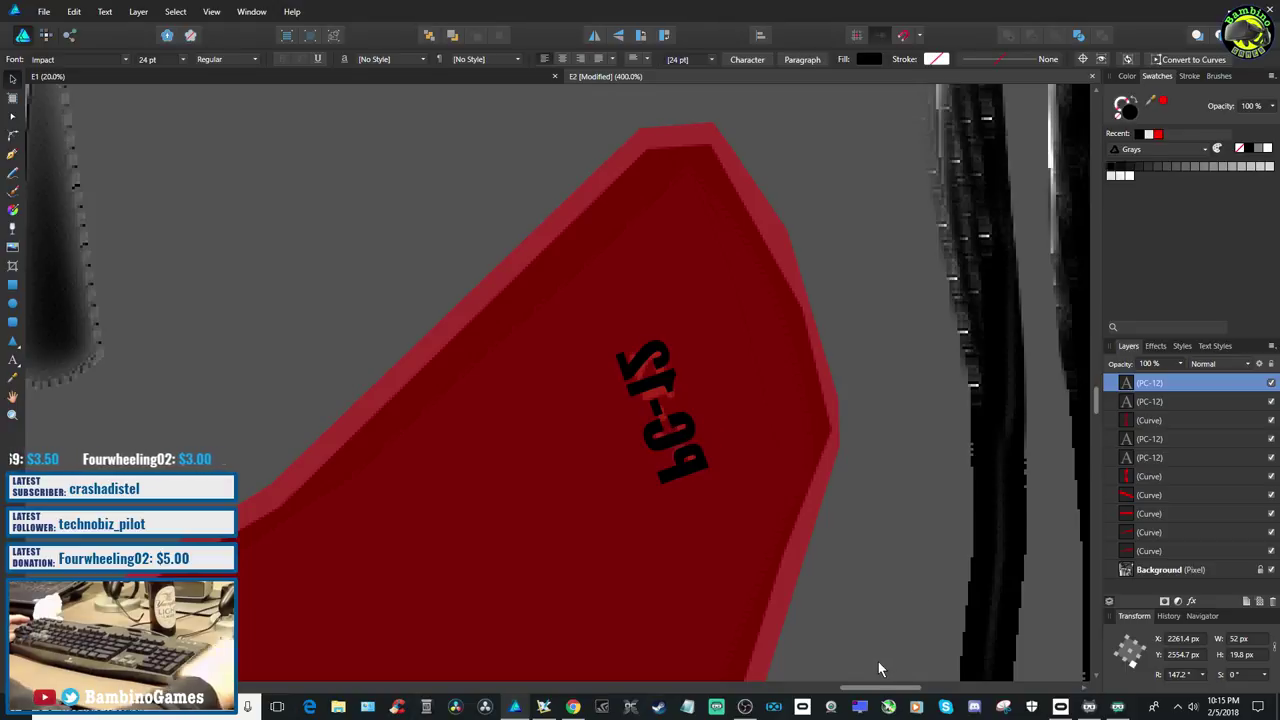
{"action": "key", "text": "ctrl+minus"}
{"action": "key", "text": "ctrl+minus"}
{"action": "key", "text": "ctrl+minus"}
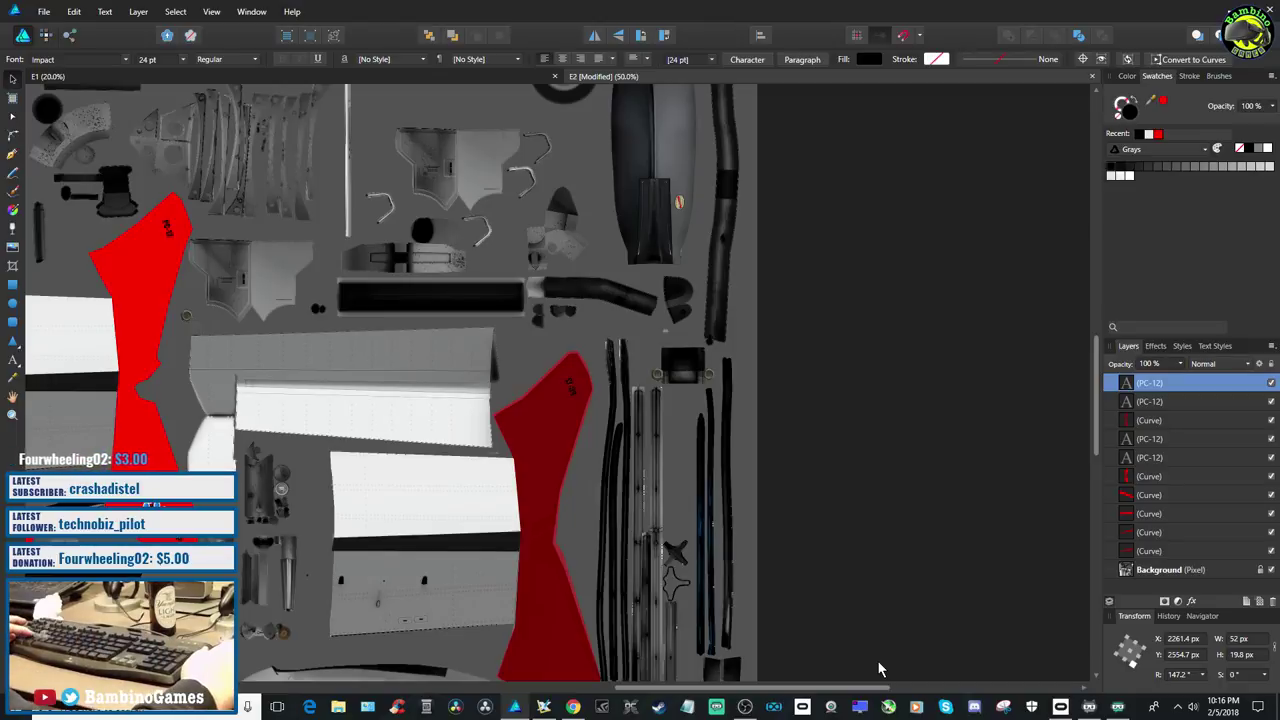
Delete the selected extra PC-12 text near the lower end of the bright red shape
{"action": "key", "text": "Delete"}
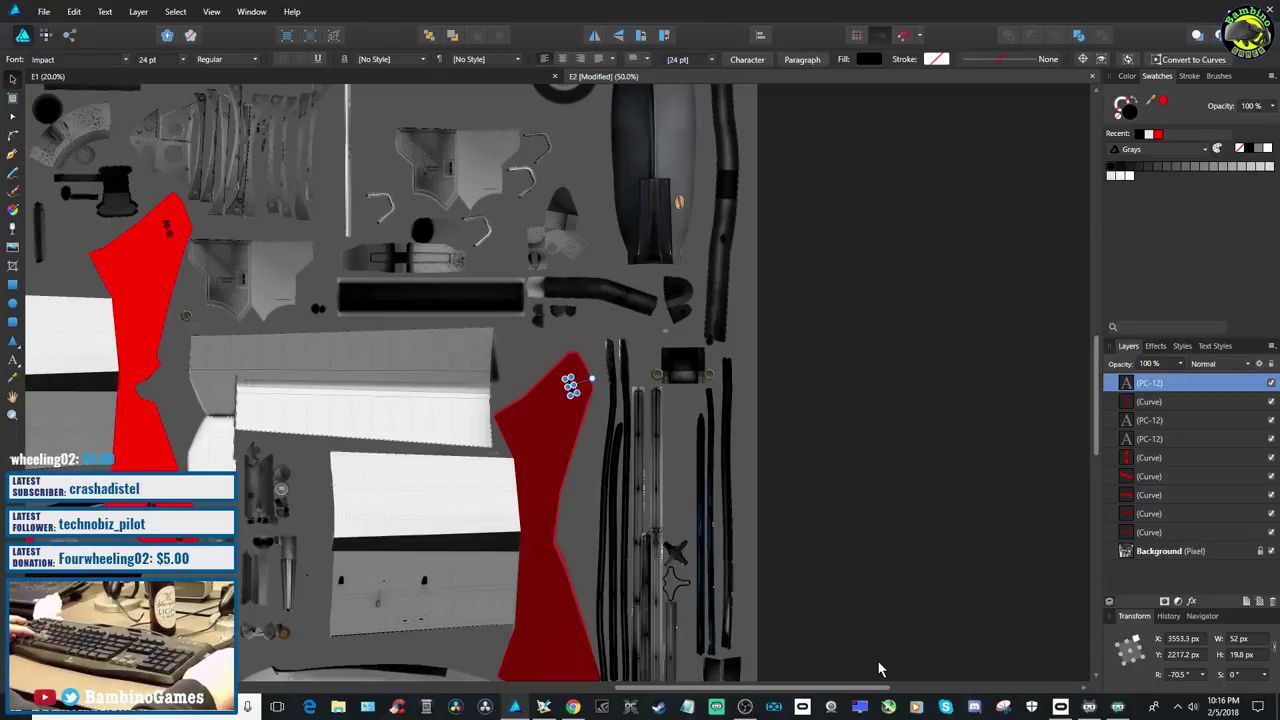
{"action": "right_click", "coordinate": [1173, 390]}
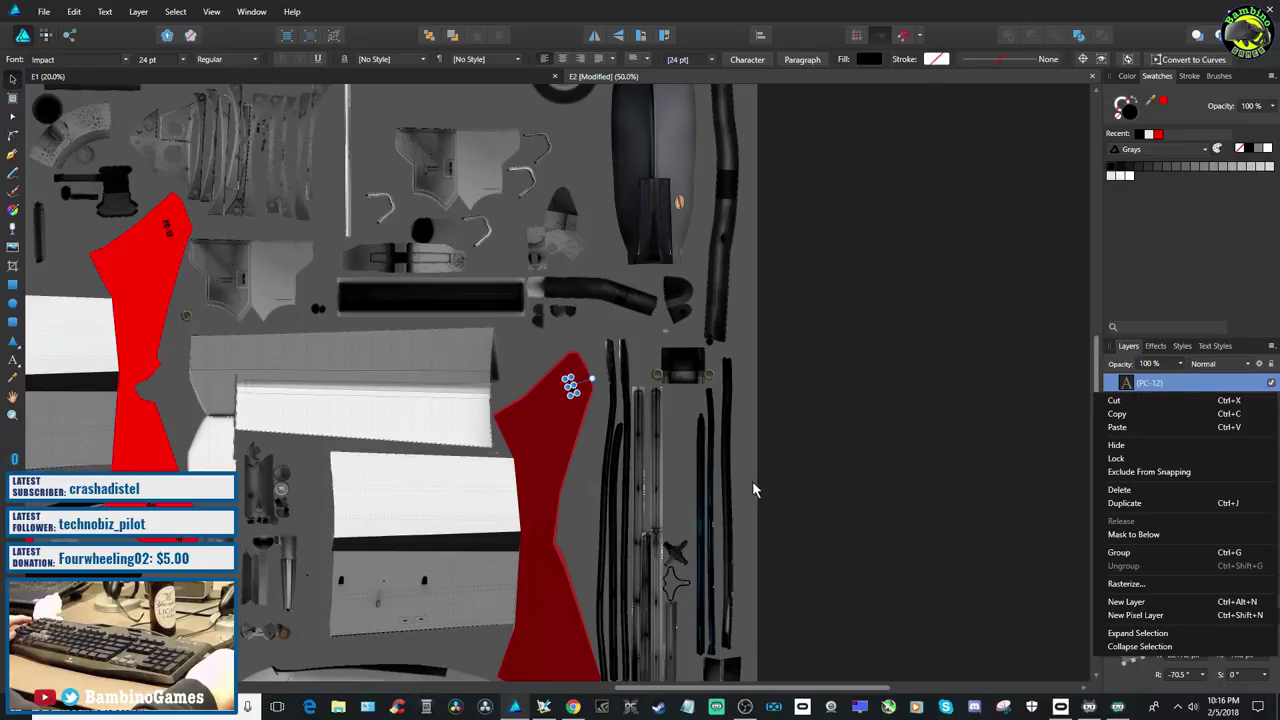
{"action": "left_click", "coordinate": [595, 525]}
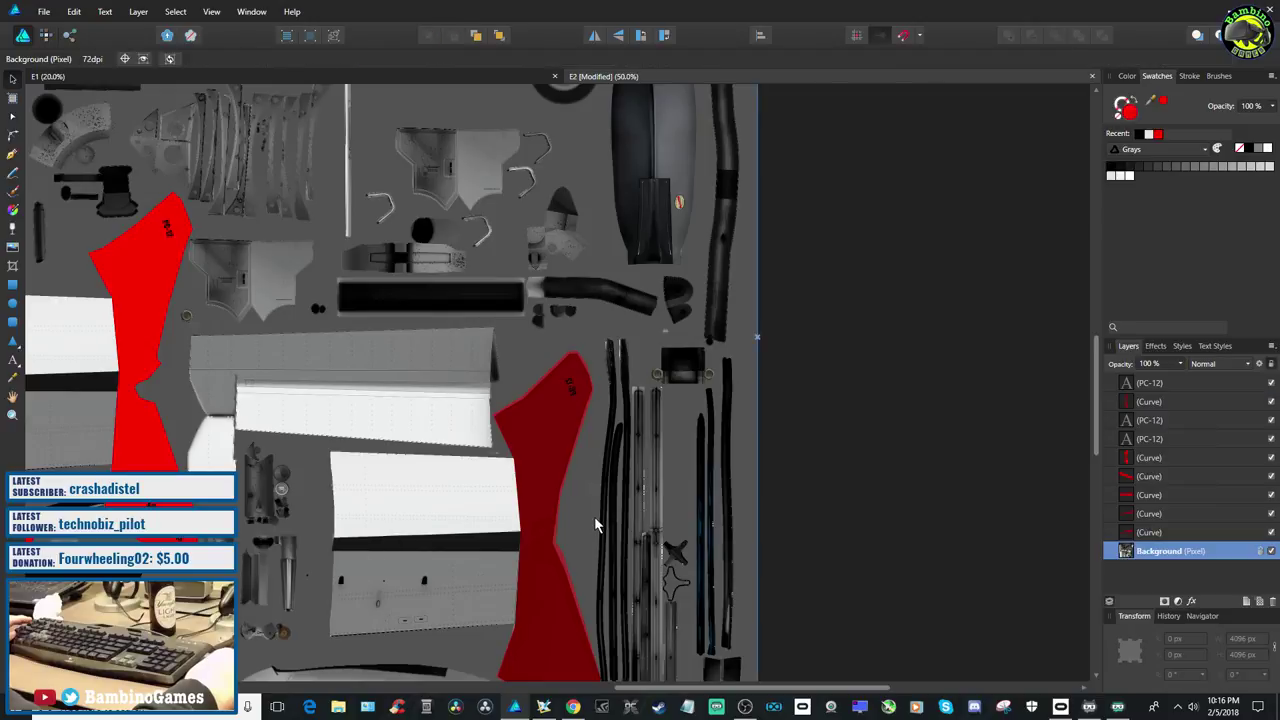
Check which red shape each remaining PC-12 text layer belongs to, and save the document
{"action": "left_click", "coordinate": [150, 290]}
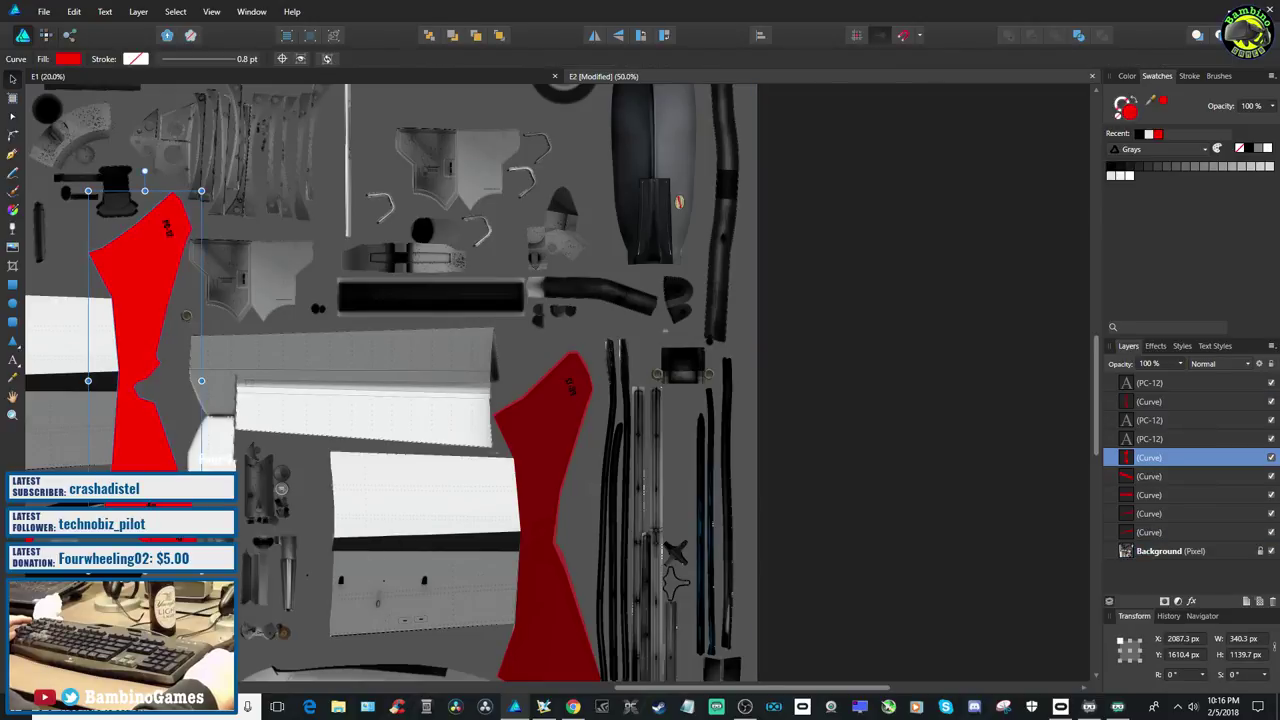
{"action": "left_click", "coordinate": [1181, 388]}
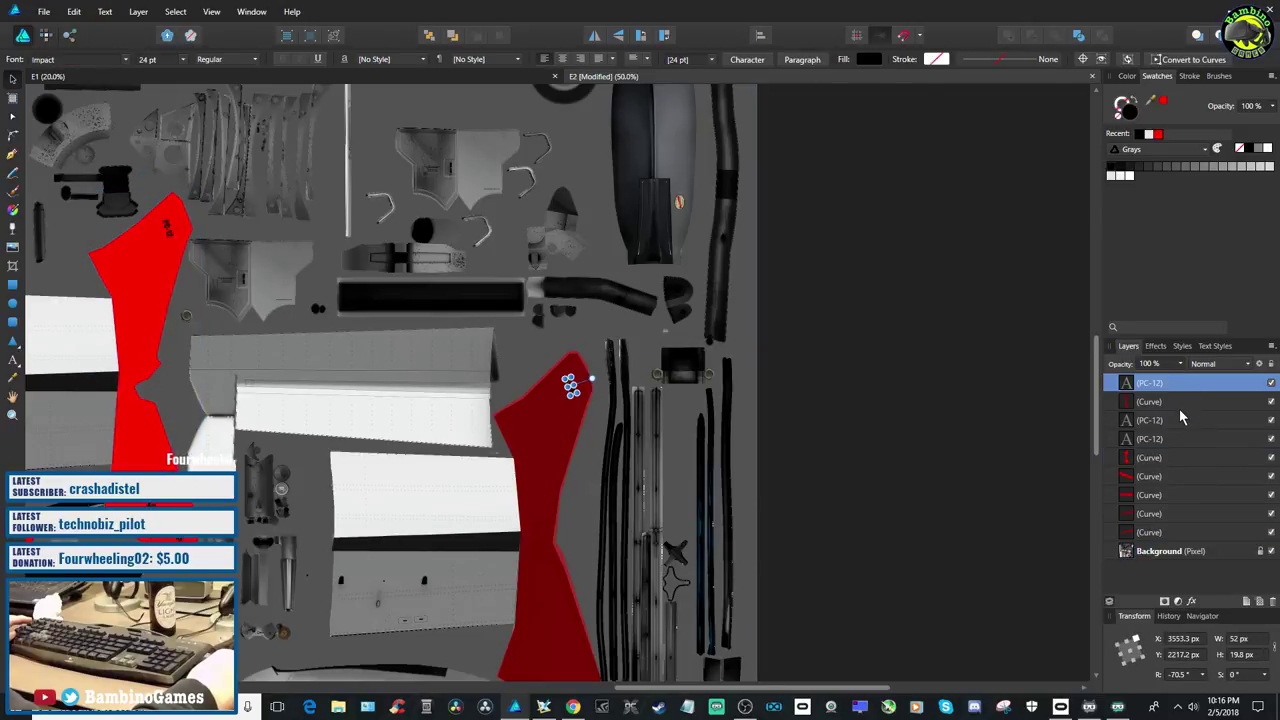
{"action": "left_click", "coordinate": [1177, 421]}
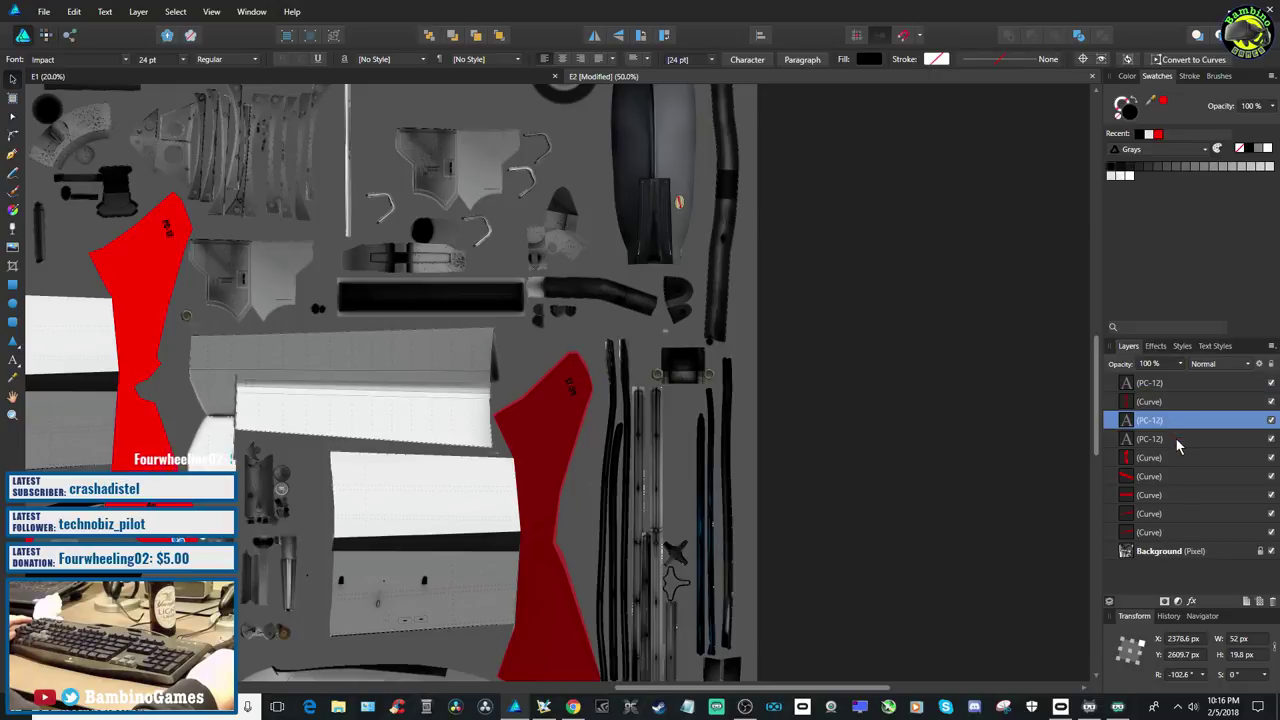
{"action": "left_click", "coordinate": [1179, 440]}
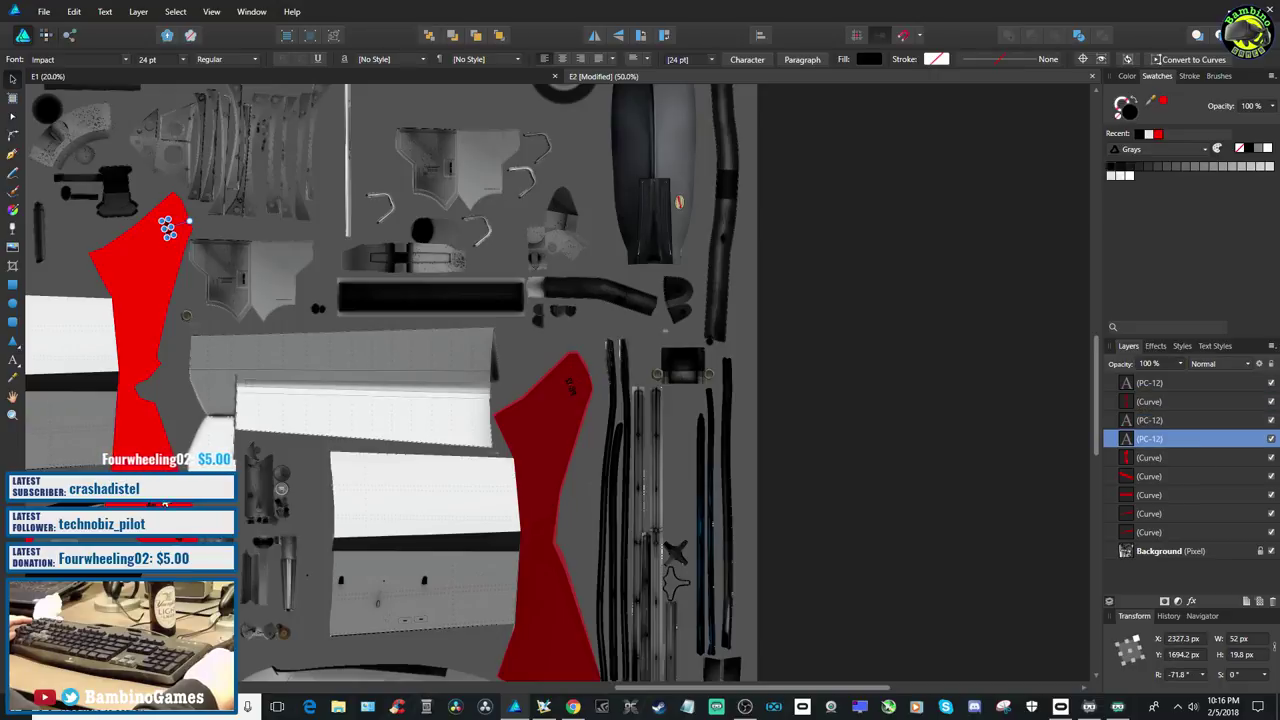
{"action": "left_click", "coordinate": [1149, 457]}
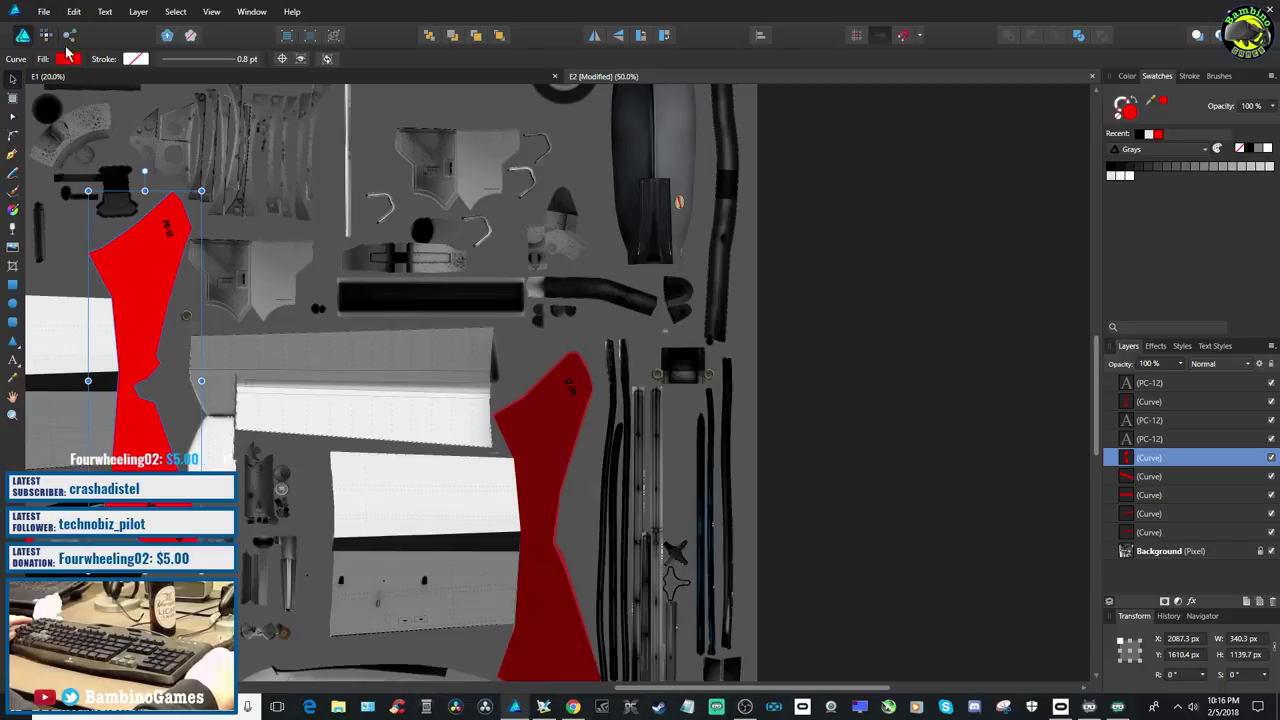
{"action": "left_click", "coordinate": [44, 11]}
{"action": "left_click", "coordinate": [65, 130]}
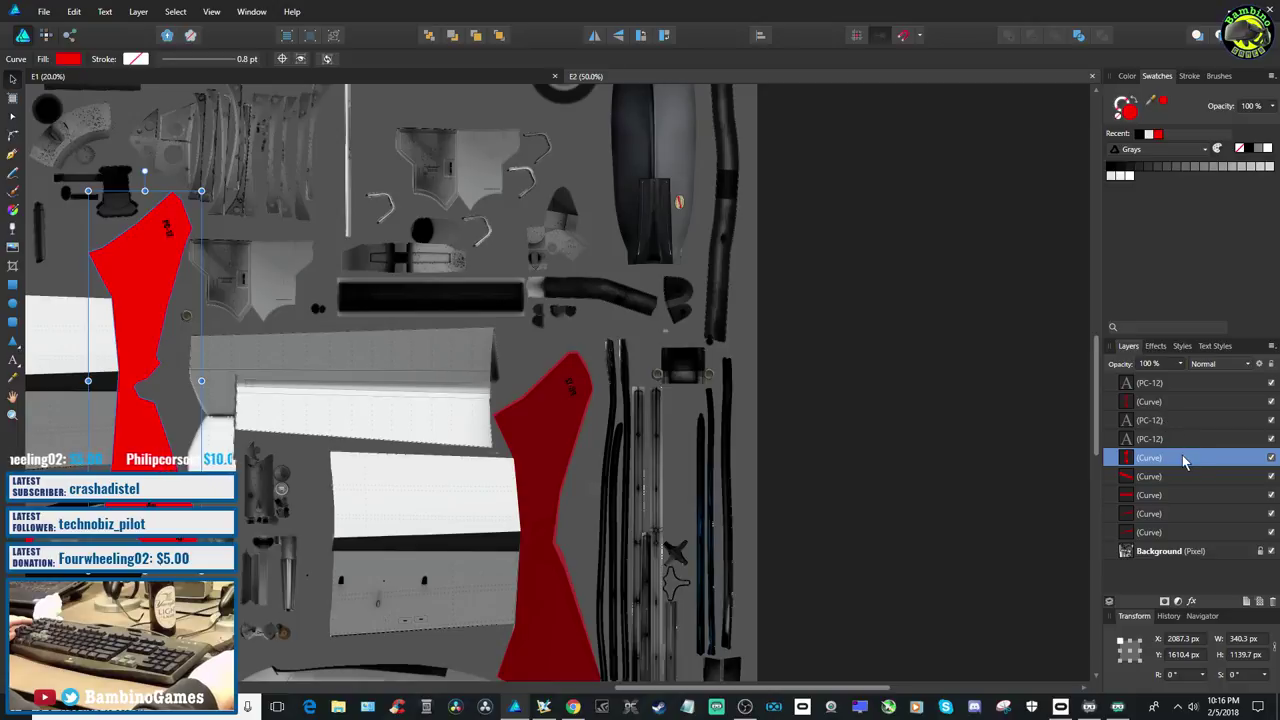
Duplicate the PC-12 text at the upper end of the dark red shape
{"action": "left_click", "coordinate": [1152, 384]}
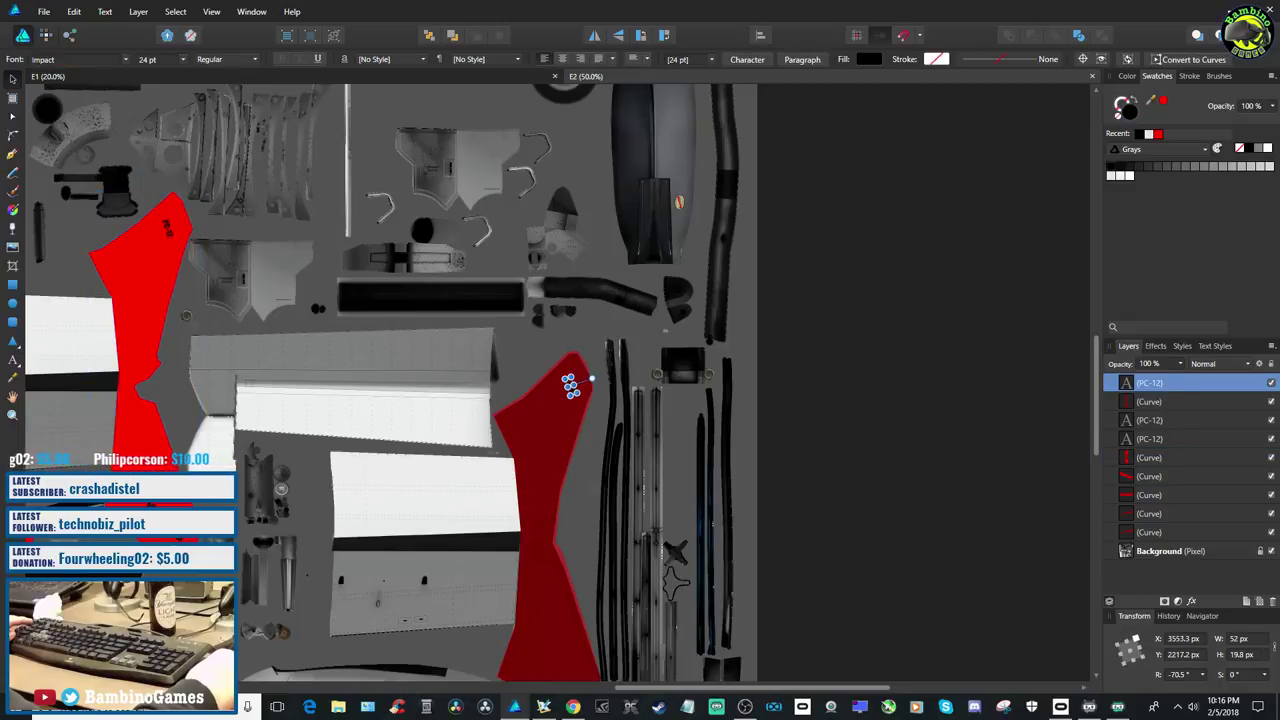
{"action": "left_click", "coordinate": [42, 12]}
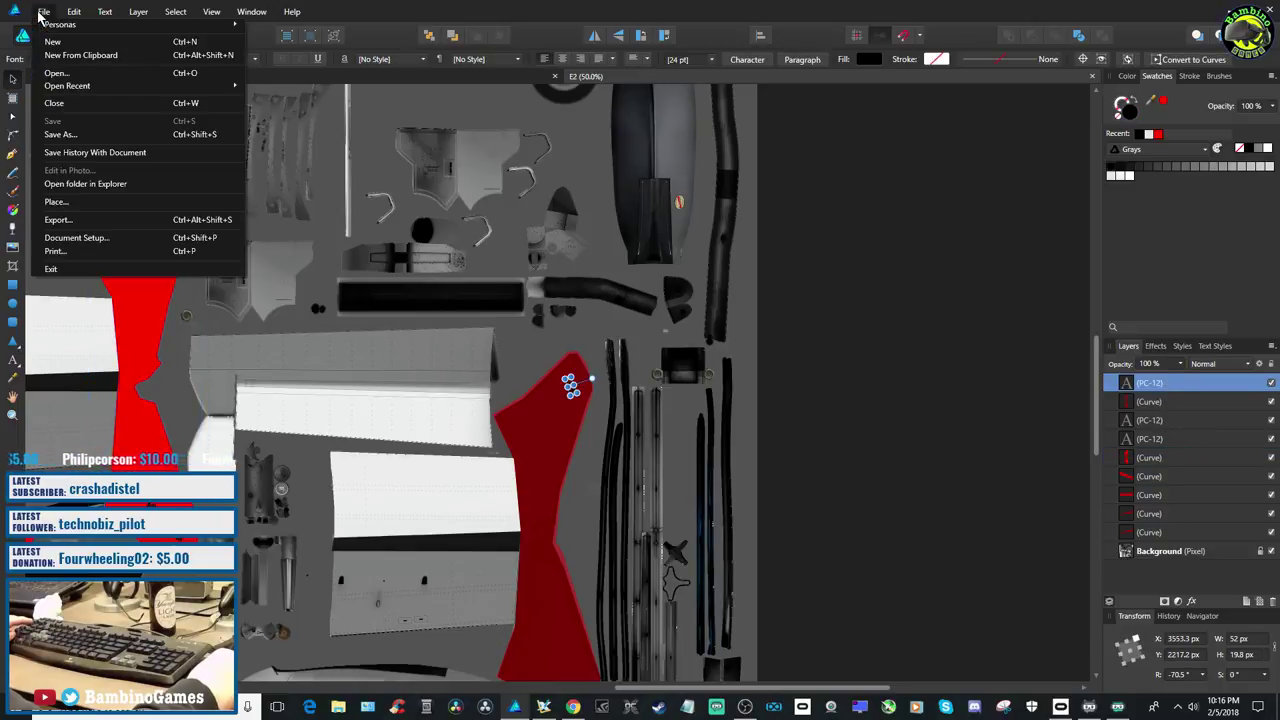
{"action": "mouse_move", "coordinate": [74, 12]}
{"action": "left_click", "coordinate": [605, 465]}
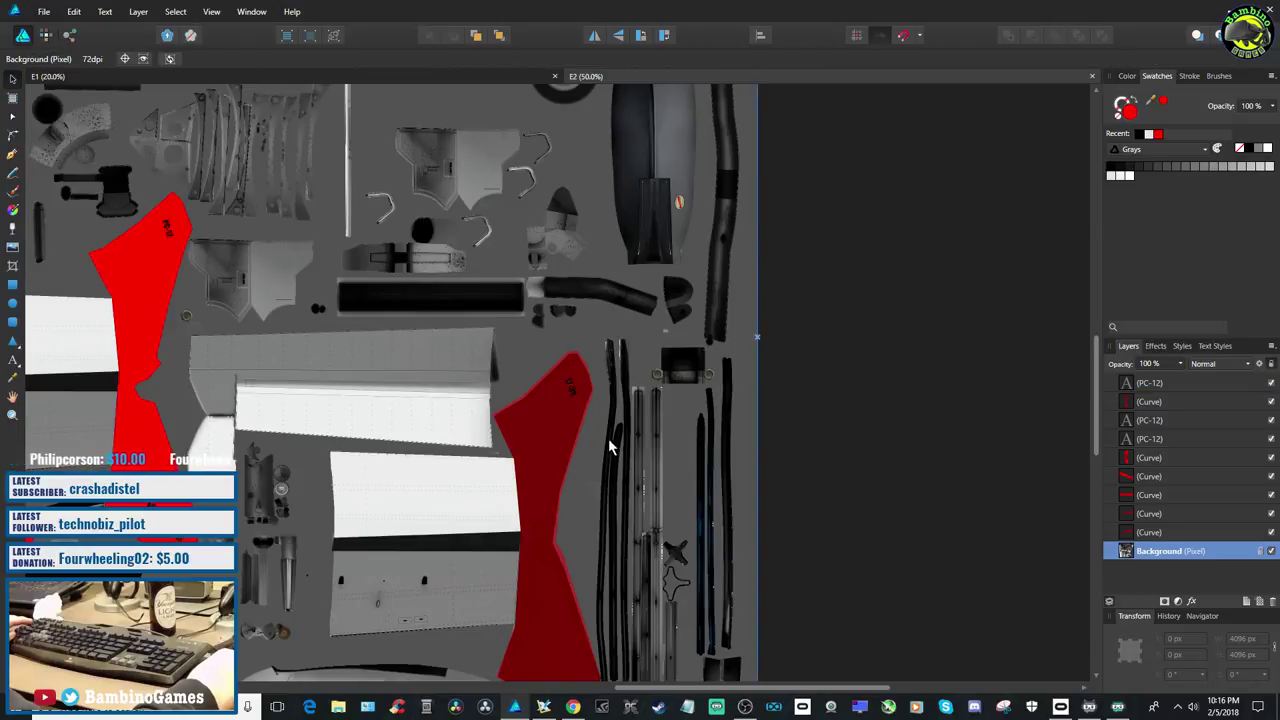
{"action": "left_click", "coordinate": [575, 400]}
{"action": "right_click", "coordinate": [1178, 390]}
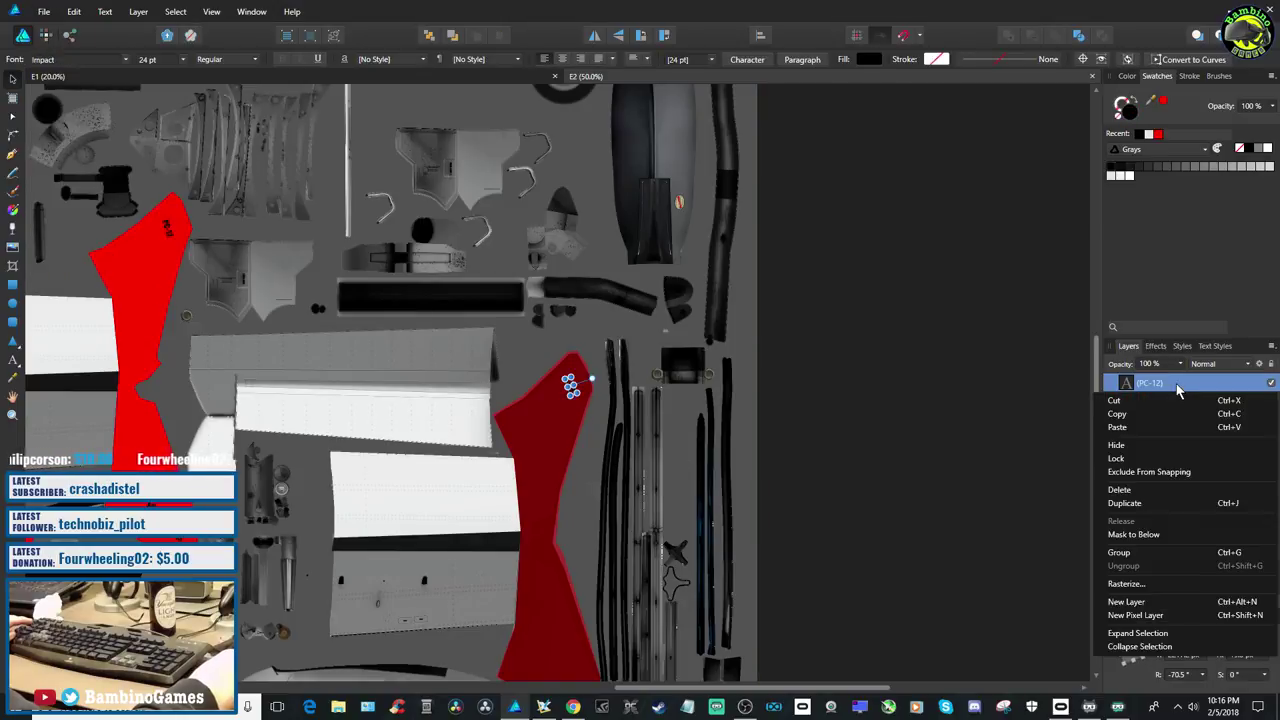
{"action": "left_click", "coordinate": [1180, 505]}
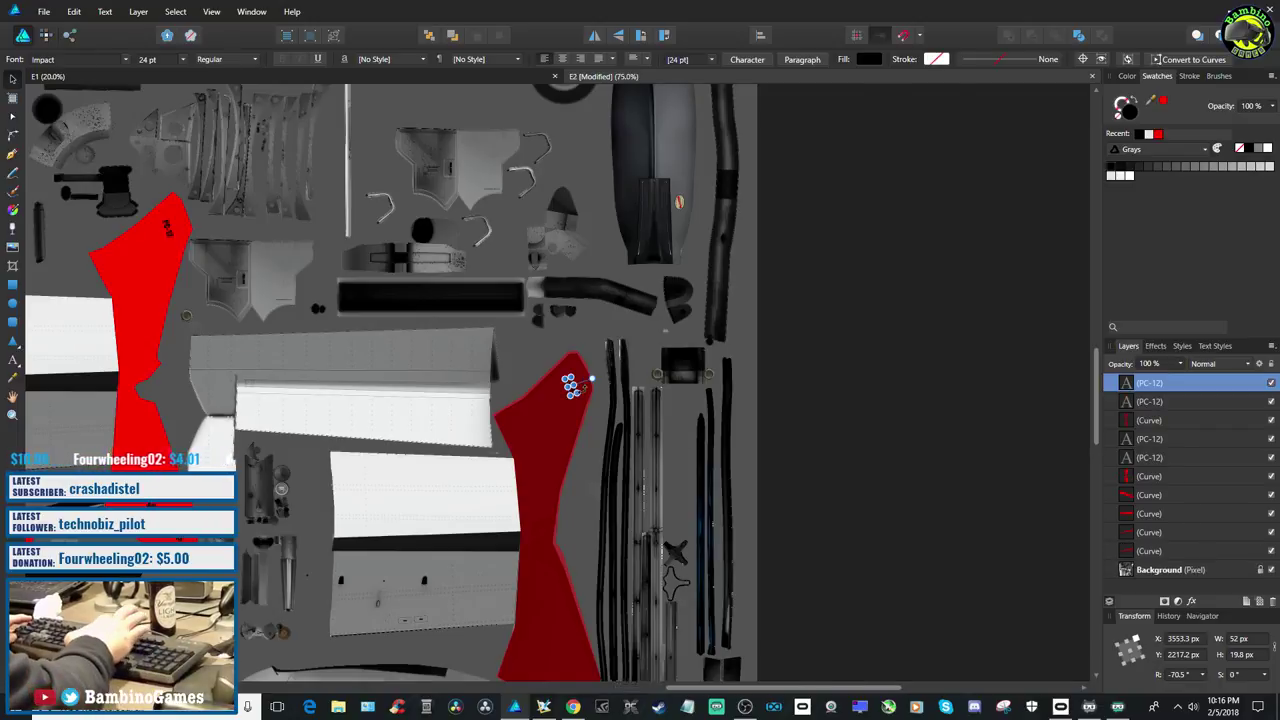
Move the duplicated PC-12 text to the dark red shape's lower end, at about X 3571, Y 3138 px, and rotate it to -111.2°
{"action": "key", "text": "ctrl+2"}
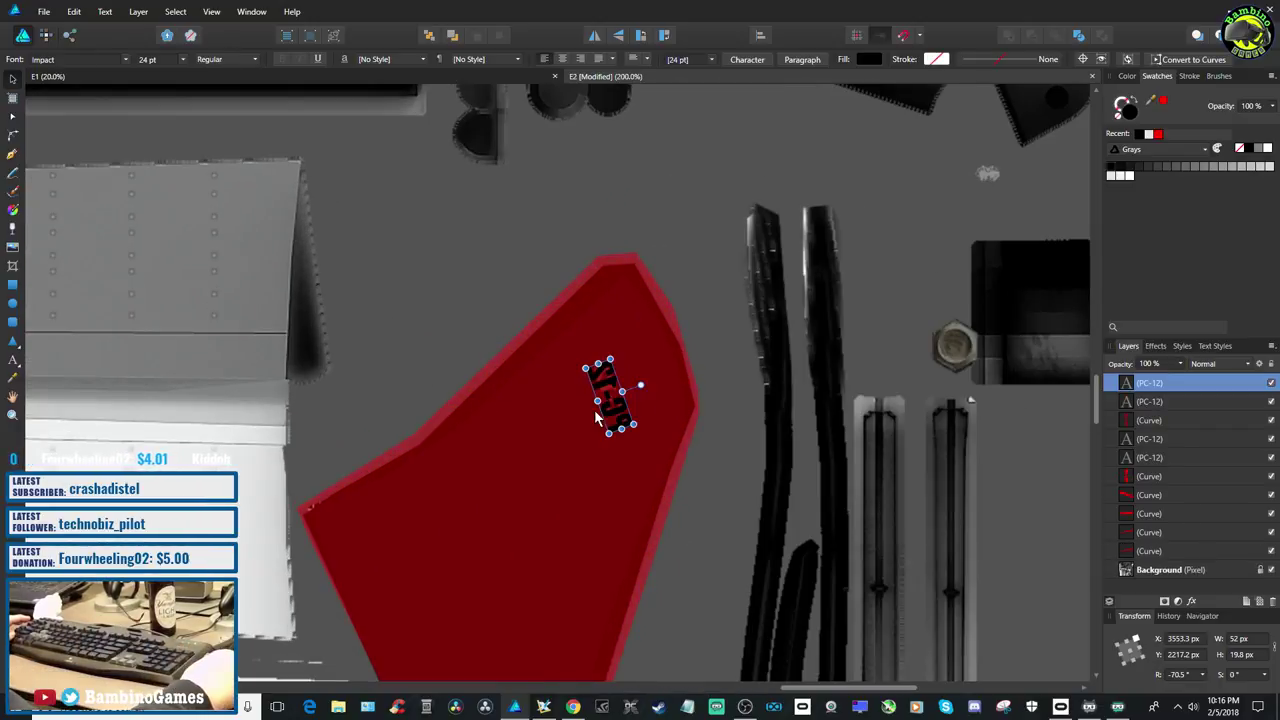
{"action": "left_click_drag", "start_coordinate": [595, 408], "coordinate": [553, 490]}
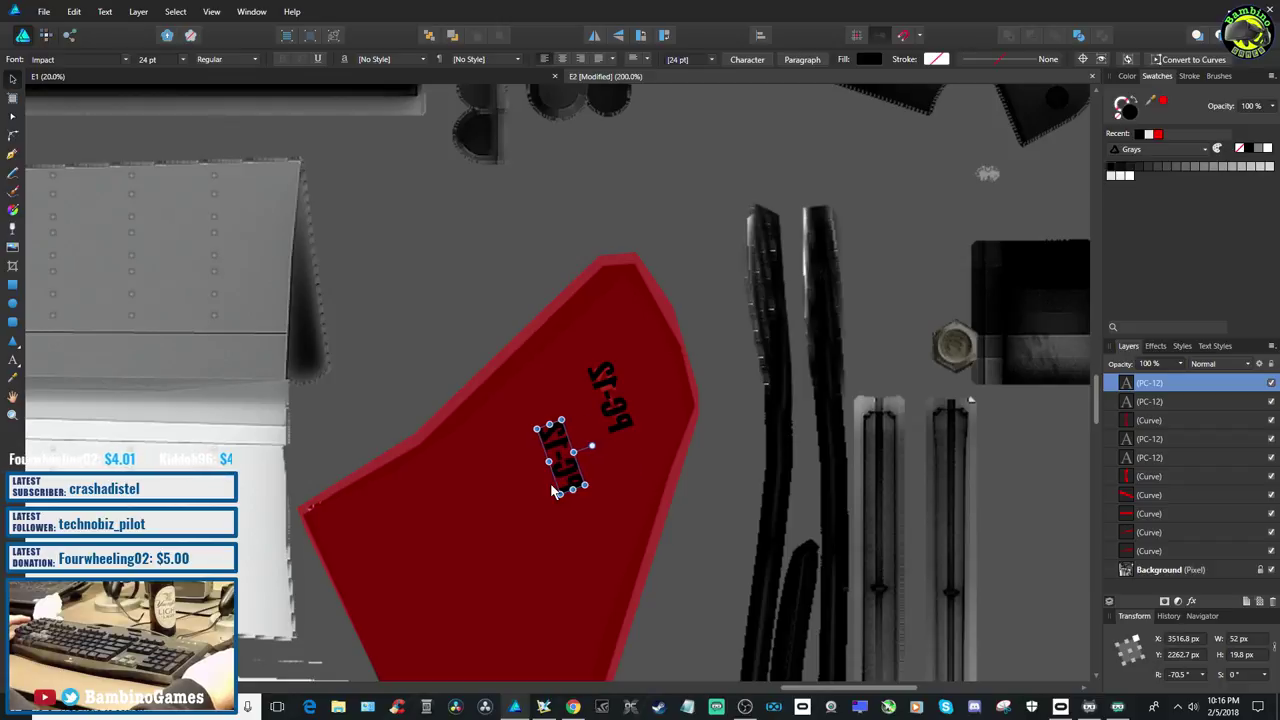
{"action": "scroll", "coordinate": [558, 490], "scroll_direction": "down", "scroll_amount": 4}
{"action": "left_click_drag", "start_coordinate": [557, 277], "coordinate": [626, 604]}
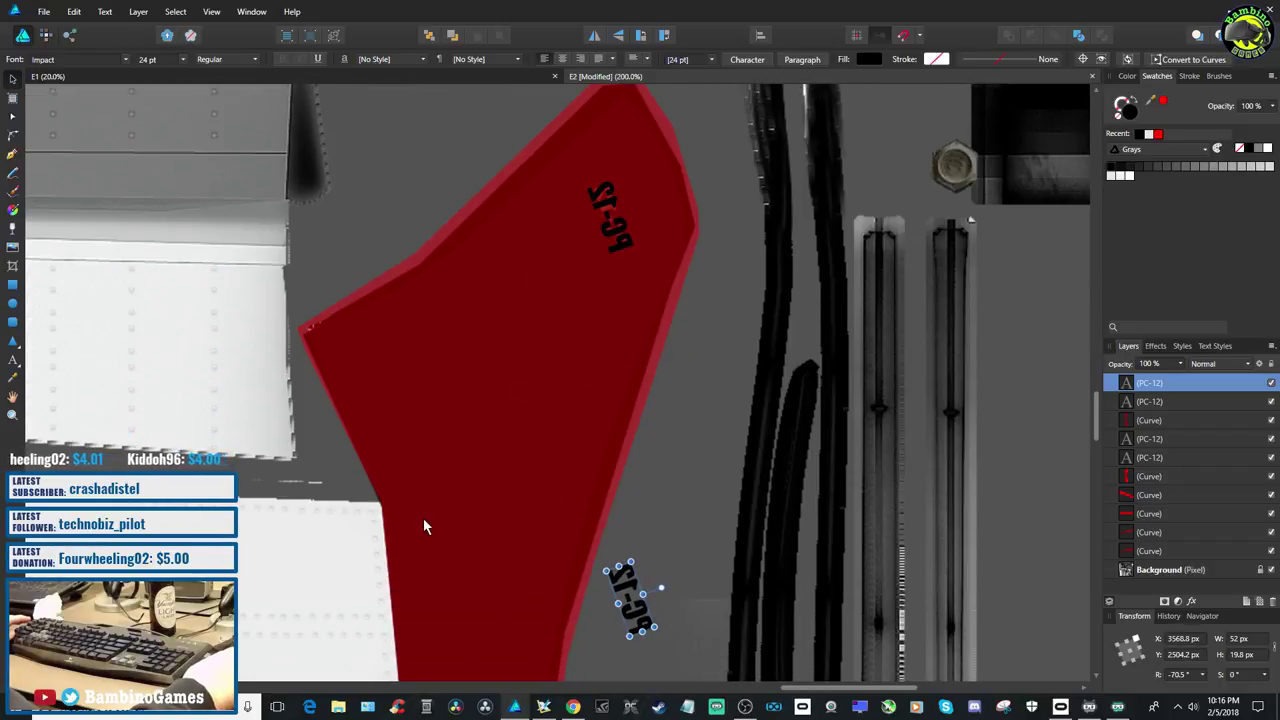
{"action": "scroll", "coordinate": [430, 534], "scroll_direction": "down", "scroll_amount": 8}
{"action": "left_click_drag", "start_coordinate": [636, 255], "coordinate": [636, 472]}
{"action": "scroll", "coordinate": [592, 467], "scroll_direction": "down", "scroll_amount": 3}
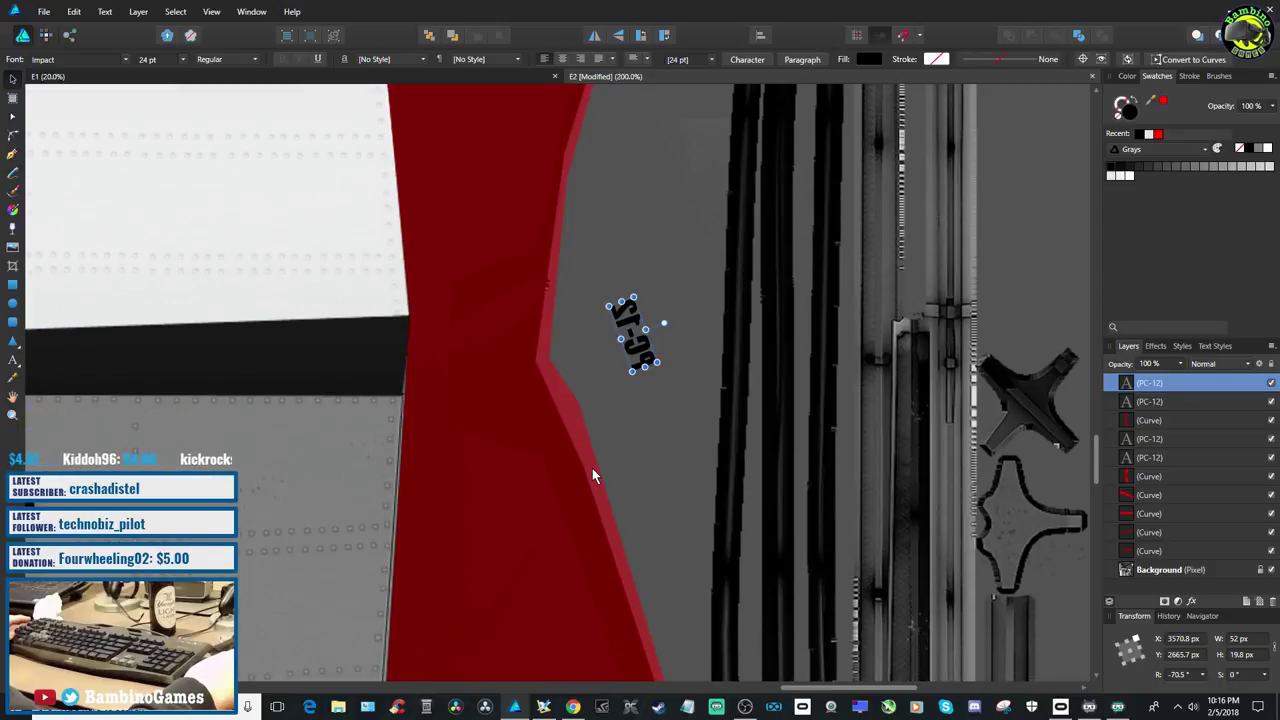
{"action": "scroll", "coordinate": [592, 475], "scroll_direction": "down", "scroll_amount": 3}
{"action": "left_click_drag", "start_coordinate": [634, 188], "coordinate": [650, 504]}
{"action": "scroll", "coordinate": [579, 548], "scroll_direction": "down", "scroll_amount": 2}
{"action": "scroll", "coordinate": [579, 548], "scroll_direction": "down", "scroll_amount": 4}
{"action": "left_click_drag", "start_coordinate": [660, 258], "coordinate": [648, 548]}
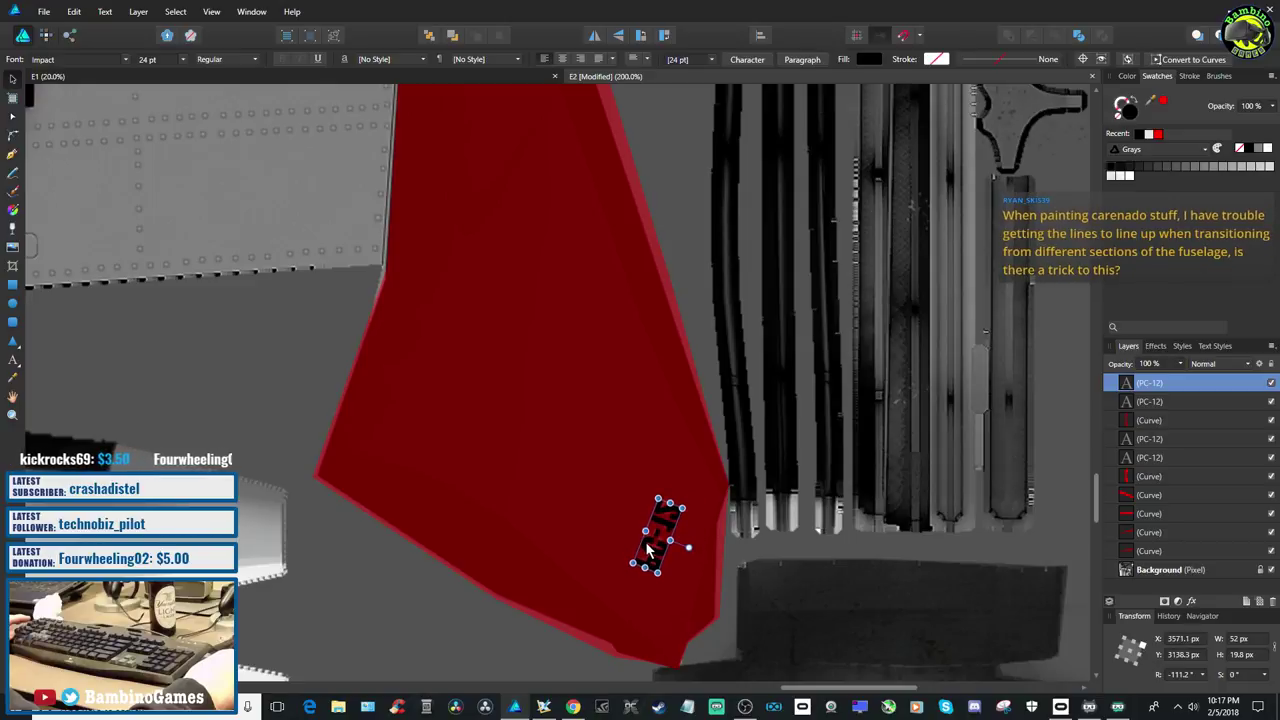
Fine-position the lower PC-12 text at X 3570.7, Y 3135.8 px and save the document
{"action": "scroll", "coordinate": [645, 548], "scroll_direction": "up", "scroll_amount": 3}
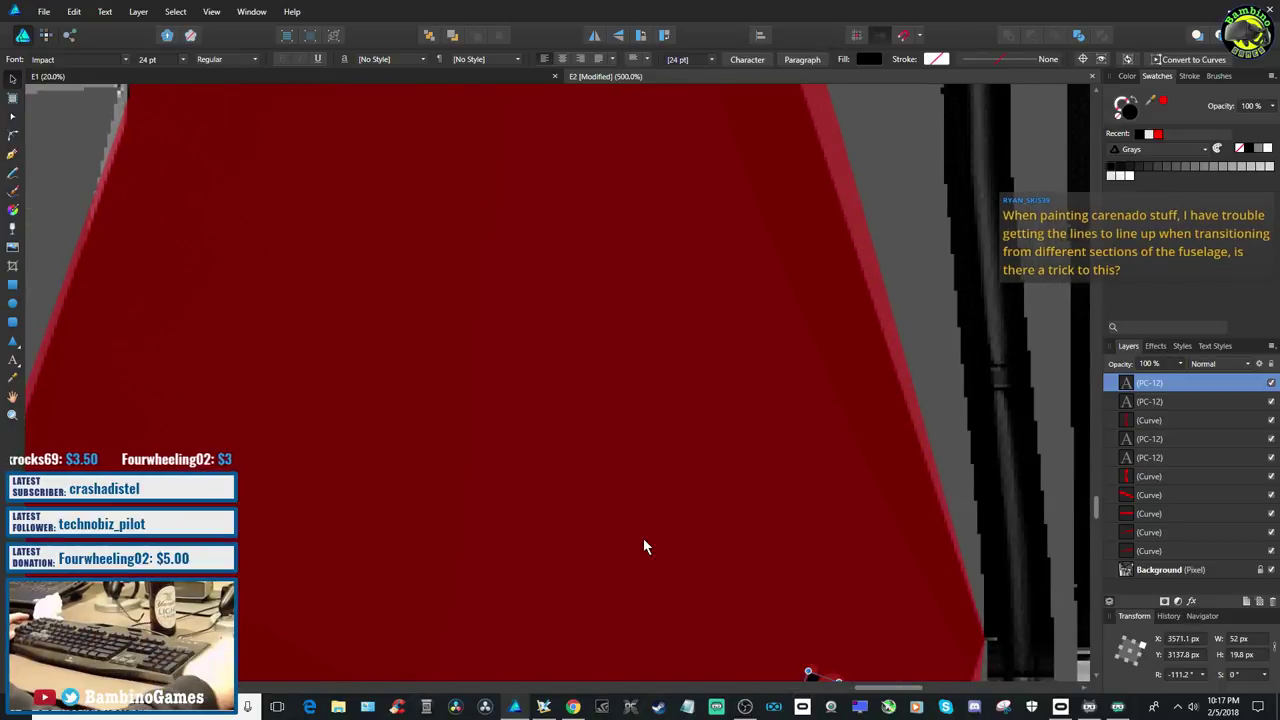
{"action": "left_click_drag", "start_coordinate": [890, 688], "coordinate": [912, 688]}
{"action": "scroll", "coordinate": [578, 612], "scroll_direction": "down", "scroll_amount": 3}
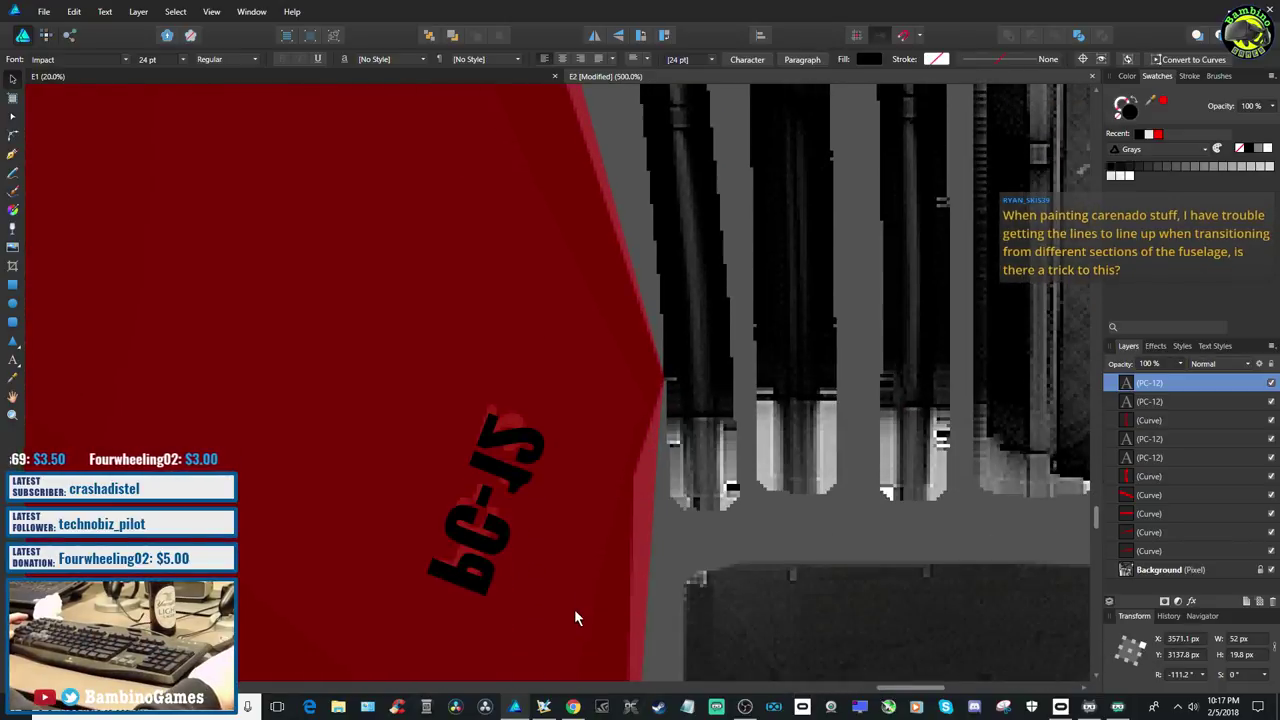
{"action": "left_click", "coordinate": [490, 521]}
{"action": "left_click_drag", "start_coordinate": [490, 521], "coordinate": [490, 514]}
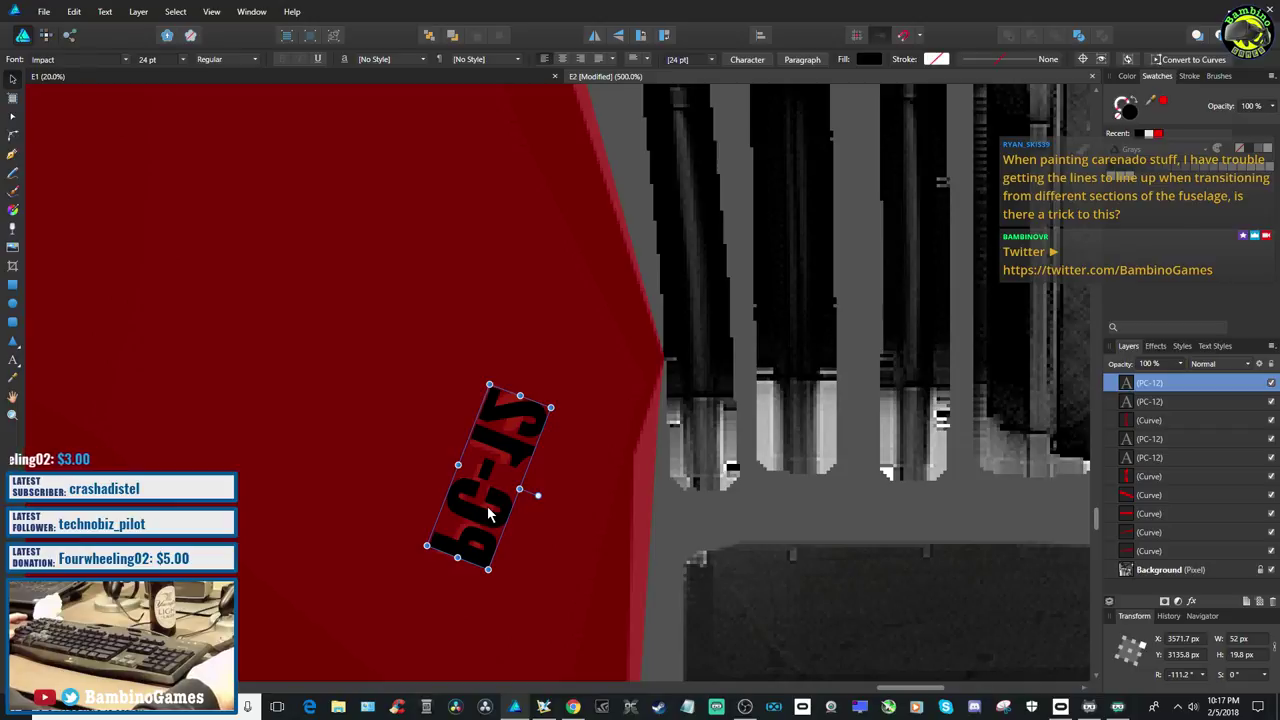
{"action": "key", "text": "Left"}
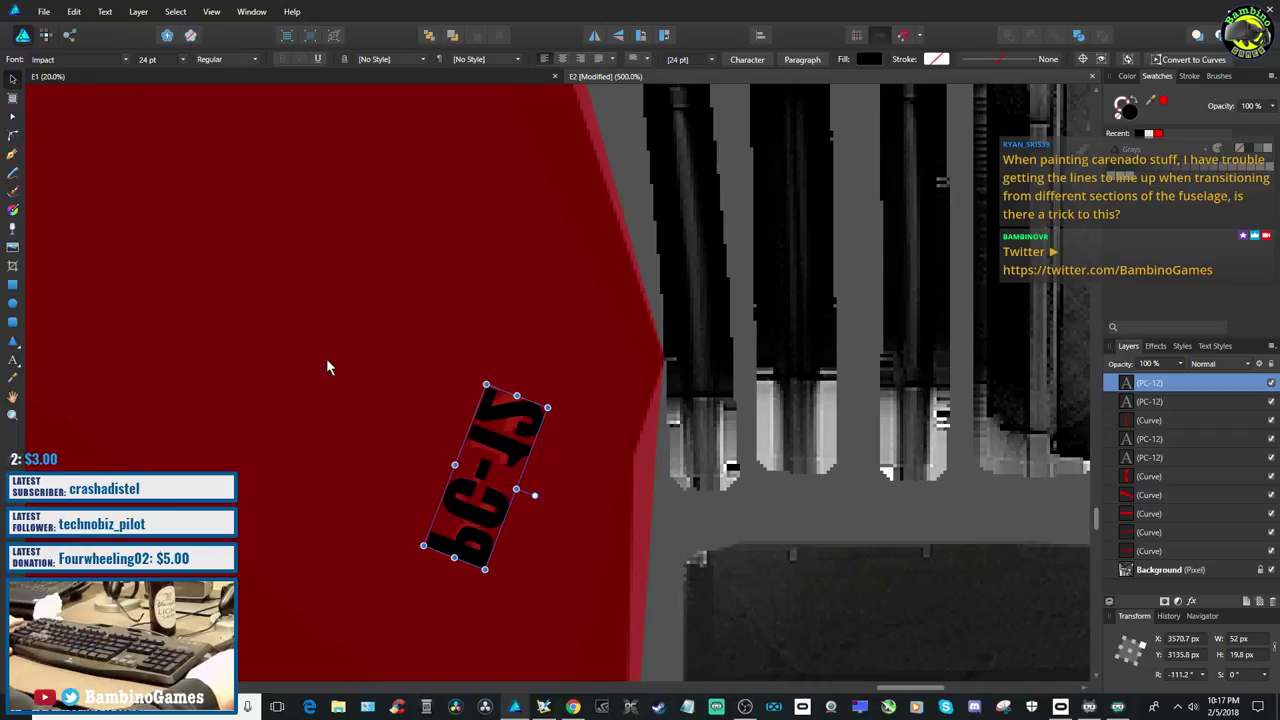
{"action": "left_click", "coordinate": [44, 11]}
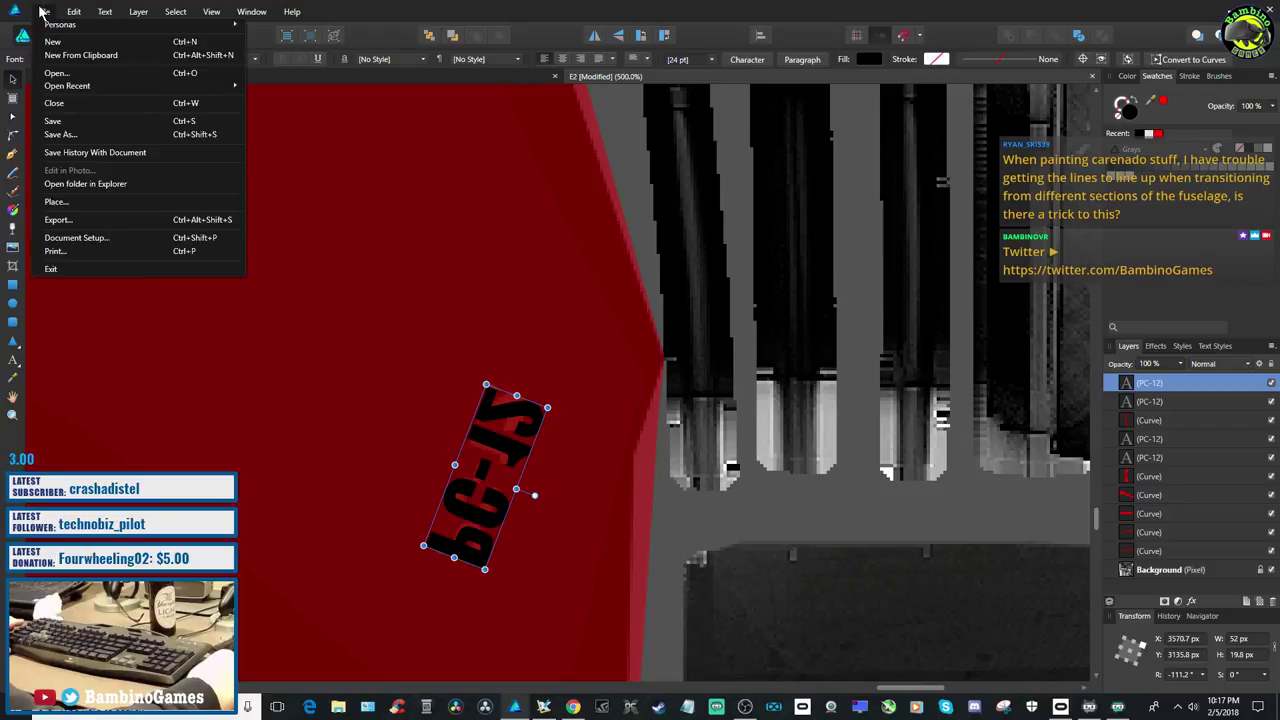
{"action": "left_click", "coordinate": [52, 120]}
Raise the dark red shape's fill opacity to 100 % and save the document
{"action": "left_click", "coordinate": [415, 186]}
{"action": "left_click", "coordinate": [1272, 105]}
{"action": "left_click_drag", "start_coordinate": [1228, 120], "coordinate": [1270, 120]}
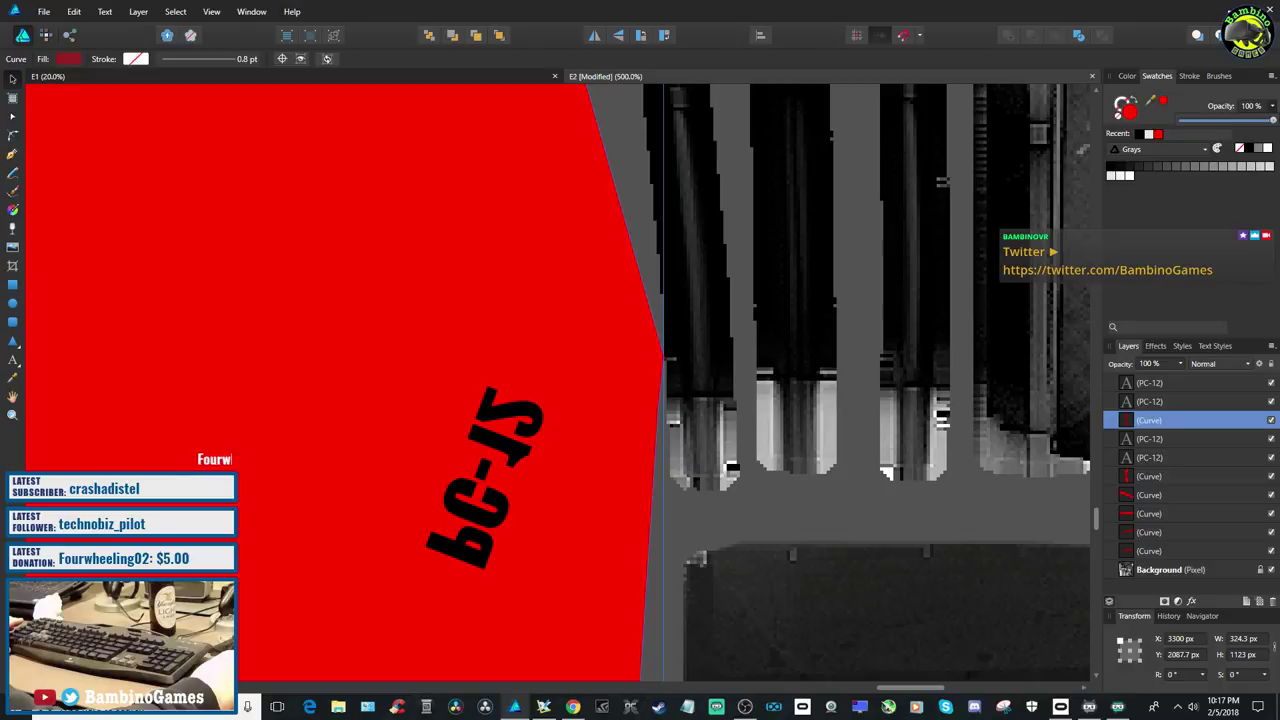
{"action": "left_click", "coordinate": [52, 18]}
{"action": "left_click", "coordinate": [55, 124]}
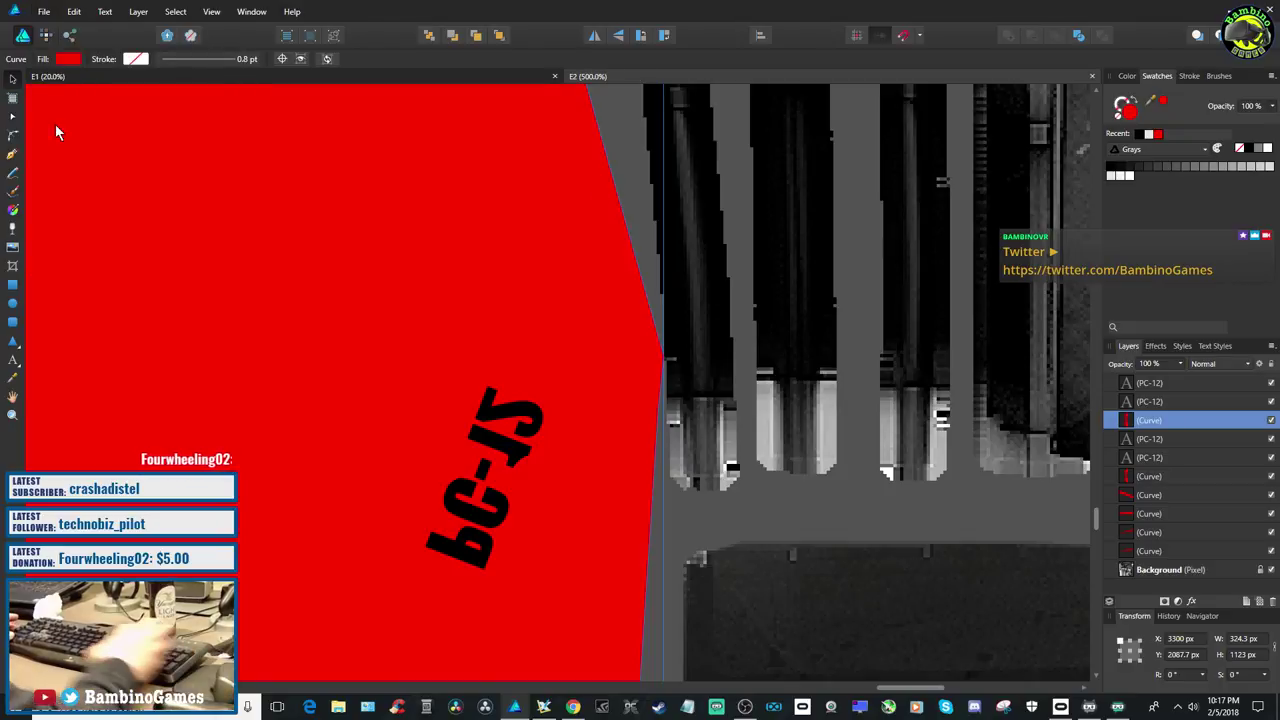
Export the whole document as a PNG-24 named E2 into the VR Aviation objects folder, replacing the existing file
{"action": "scroll", "coordinate": [55, 124], "scroll_direction": "down", "scroll_amount": 8}
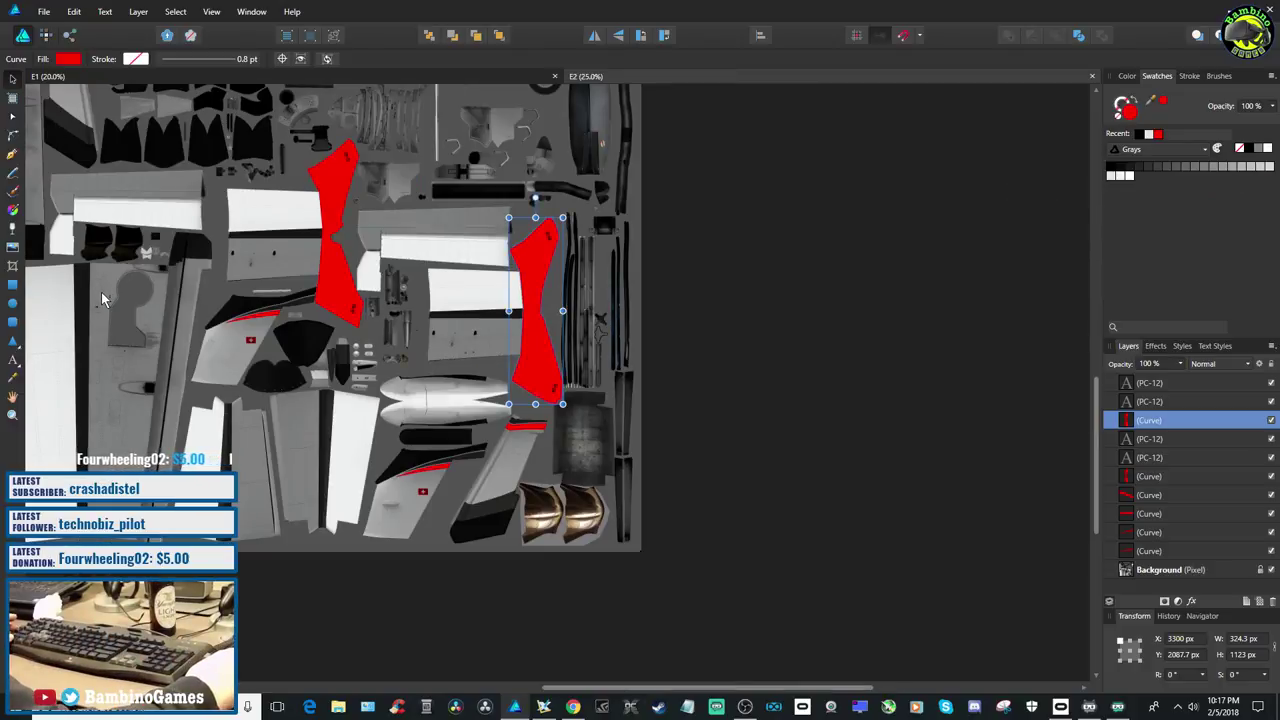
{"action": "left_click", "coordinate": [43, 11]}
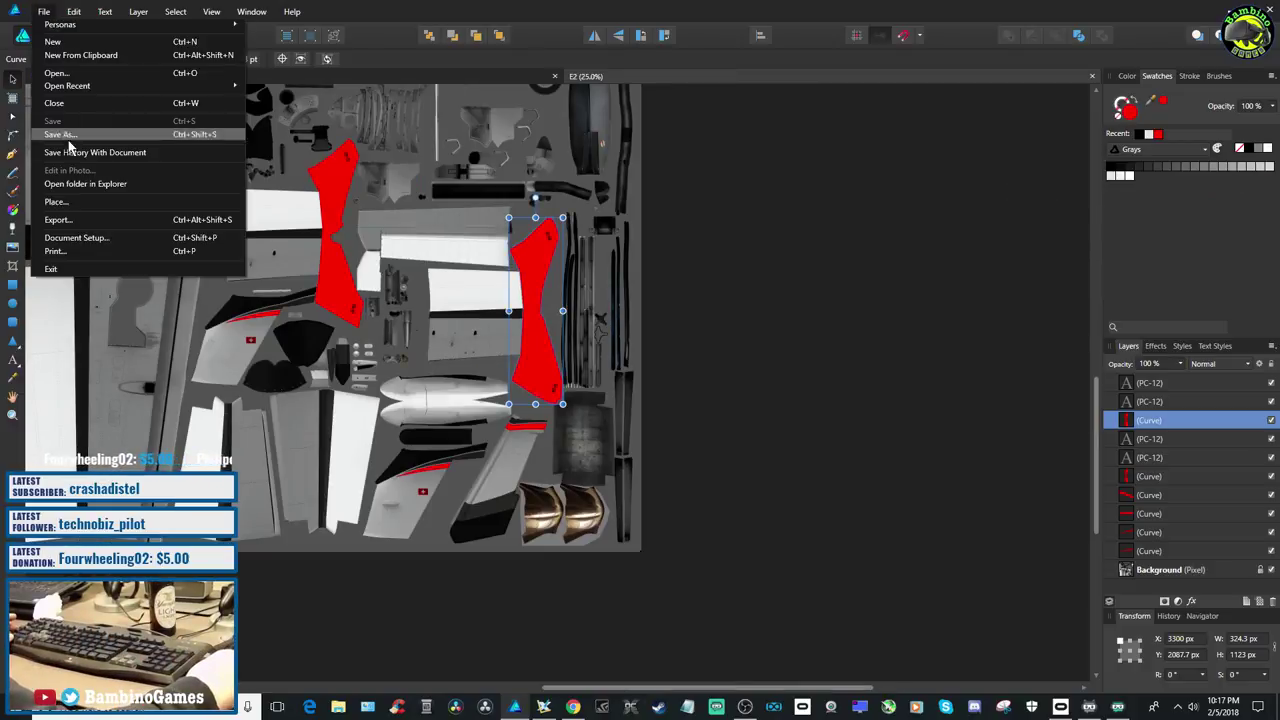
{"action": "left_click", "coordinate": [70, 221]}
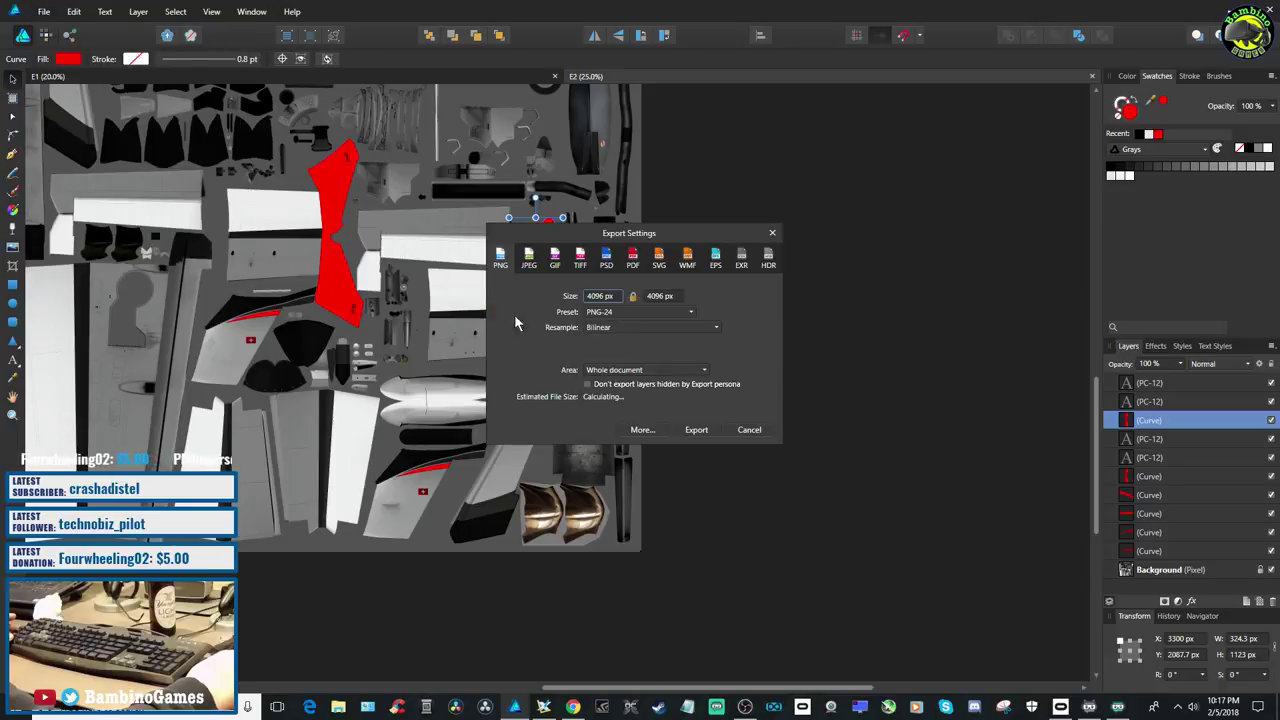
{"action": "left_click", "coordinate": [694, 430]}
{"action": "key", "text": "Return"}
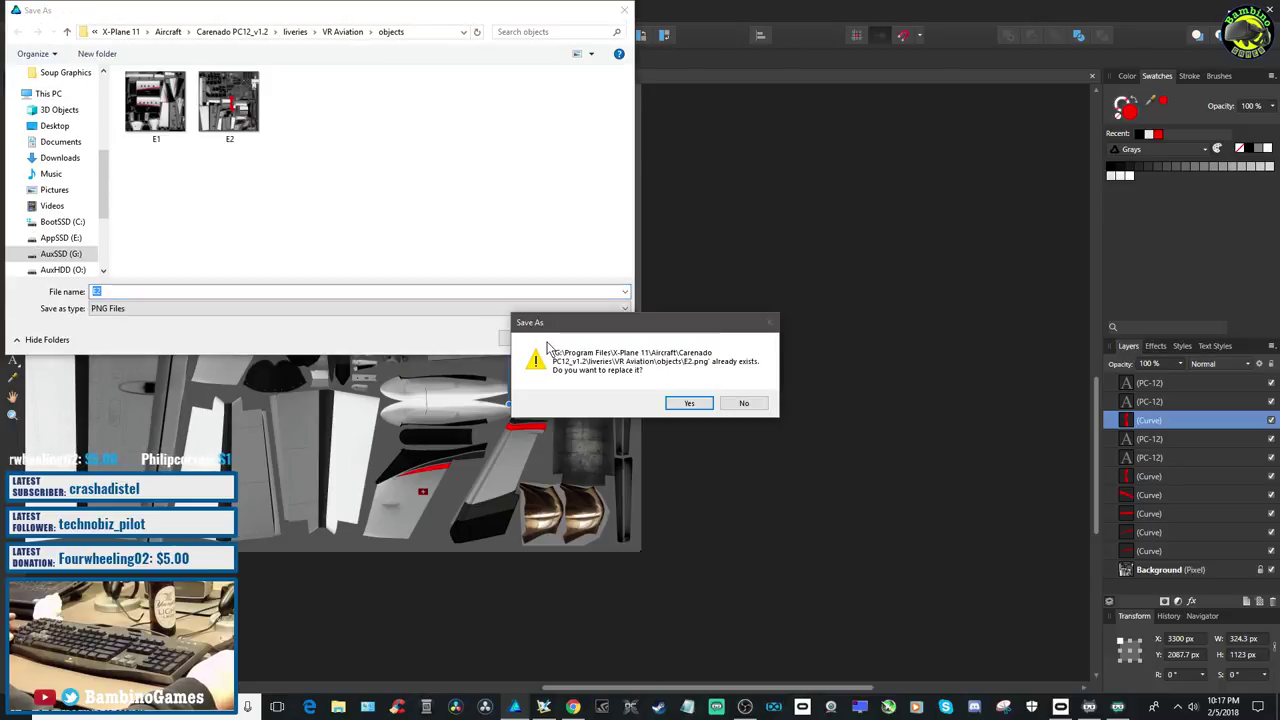
{"action": "left_click", "coordinate": [687, 403]}
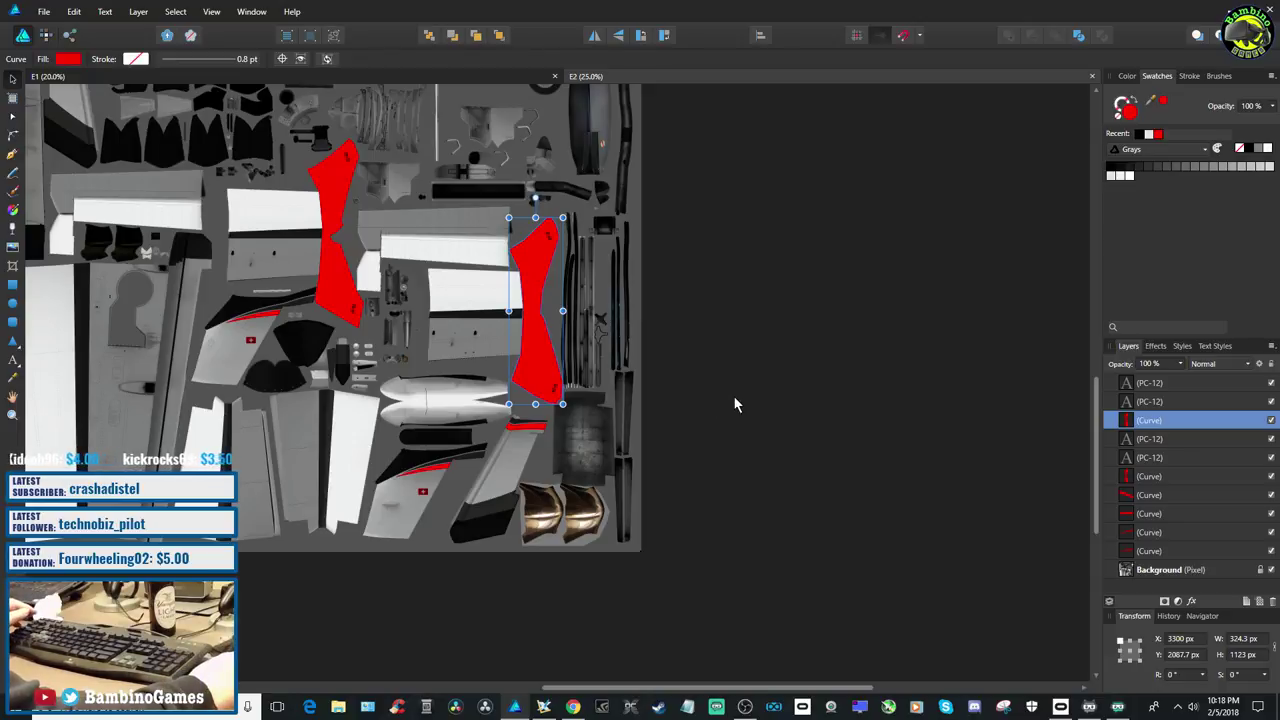
Re-export the E2 livery texture as a PNG-24 over the existing E2 file in the VR Aviation objects folder
{"action": "left_click", "coordinate": [44, 12]}
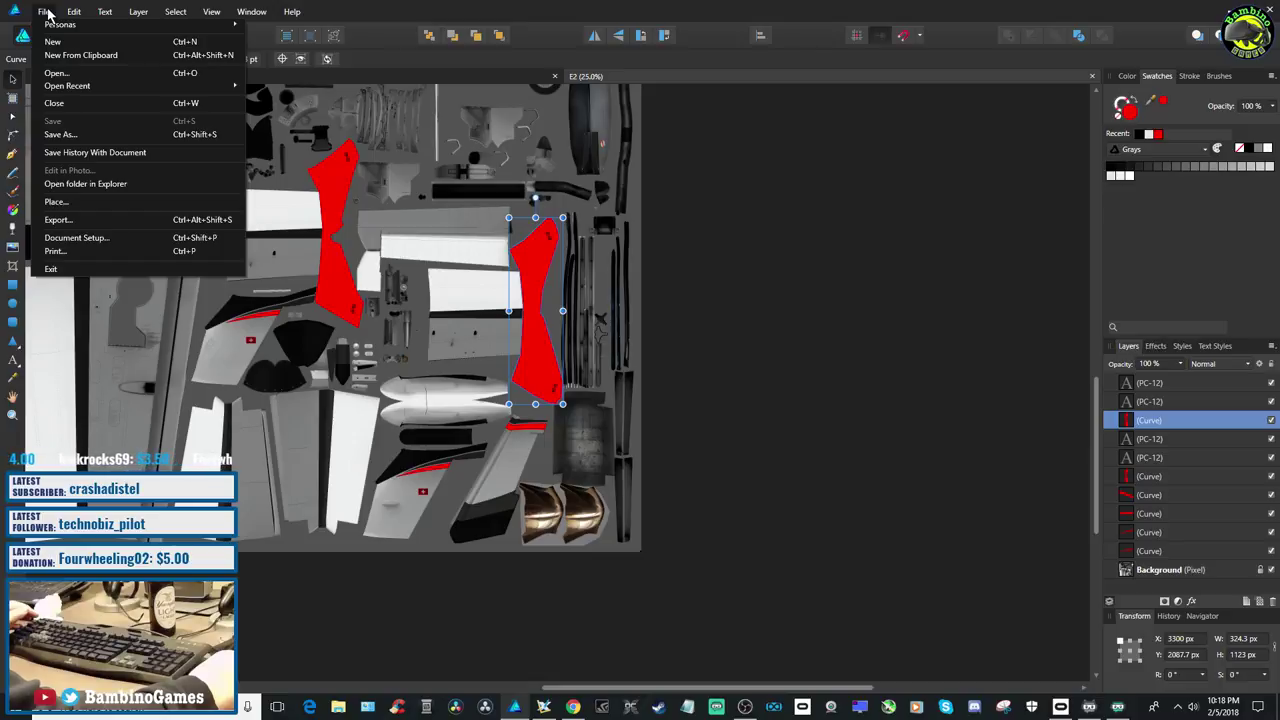
{"action": "key", "text": "ctrl+alt+shift+s"}
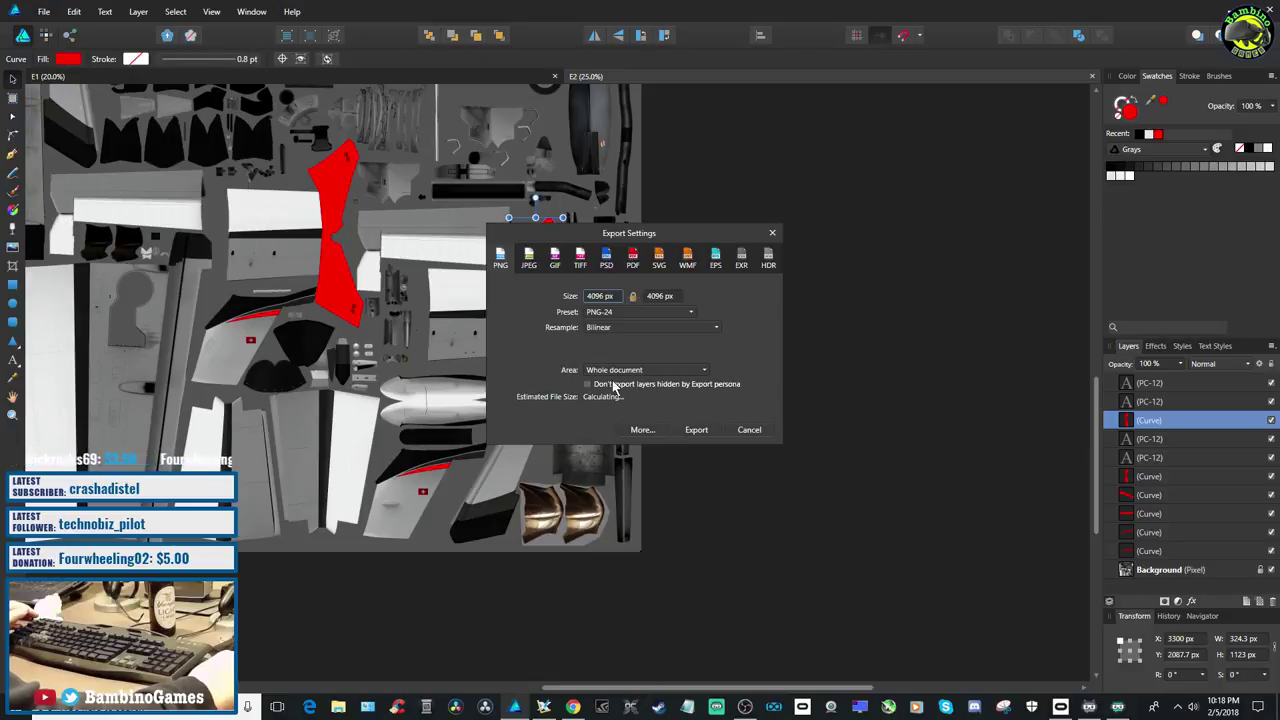
{"action": "left_click", "coordinate": [697, 430]}
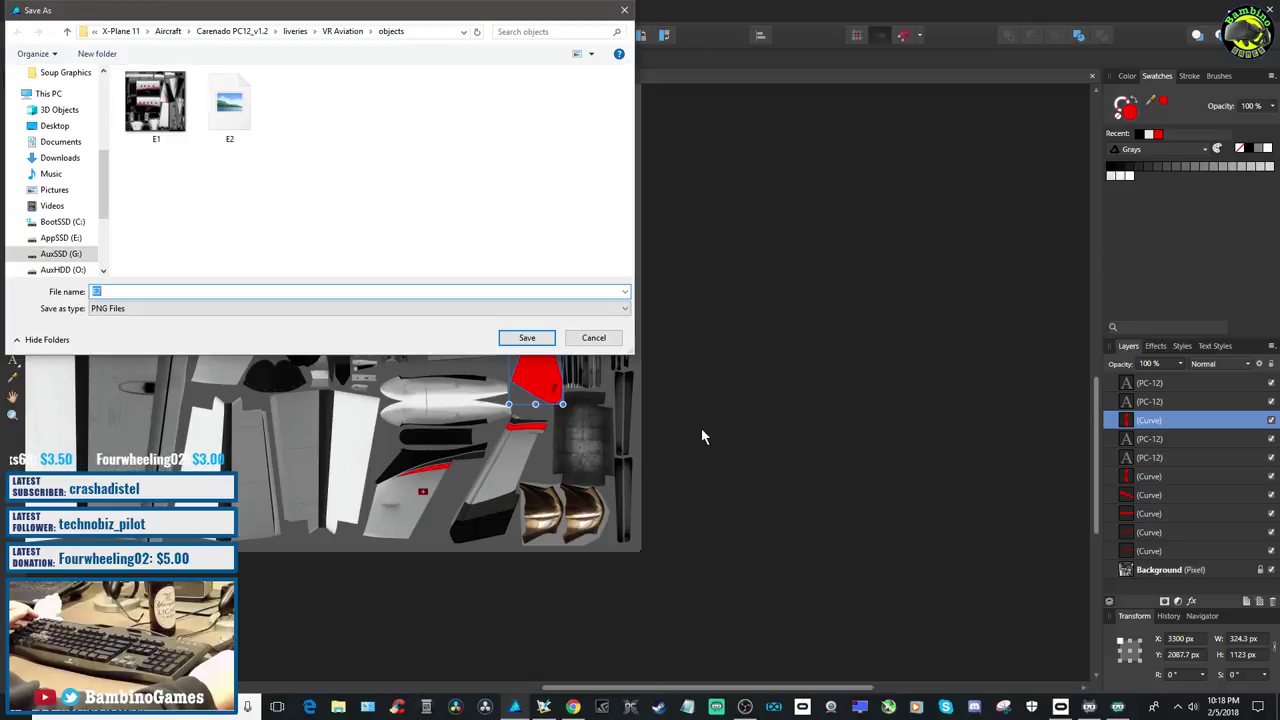
{"action": "left_click", "coordinate": [527, 339]}
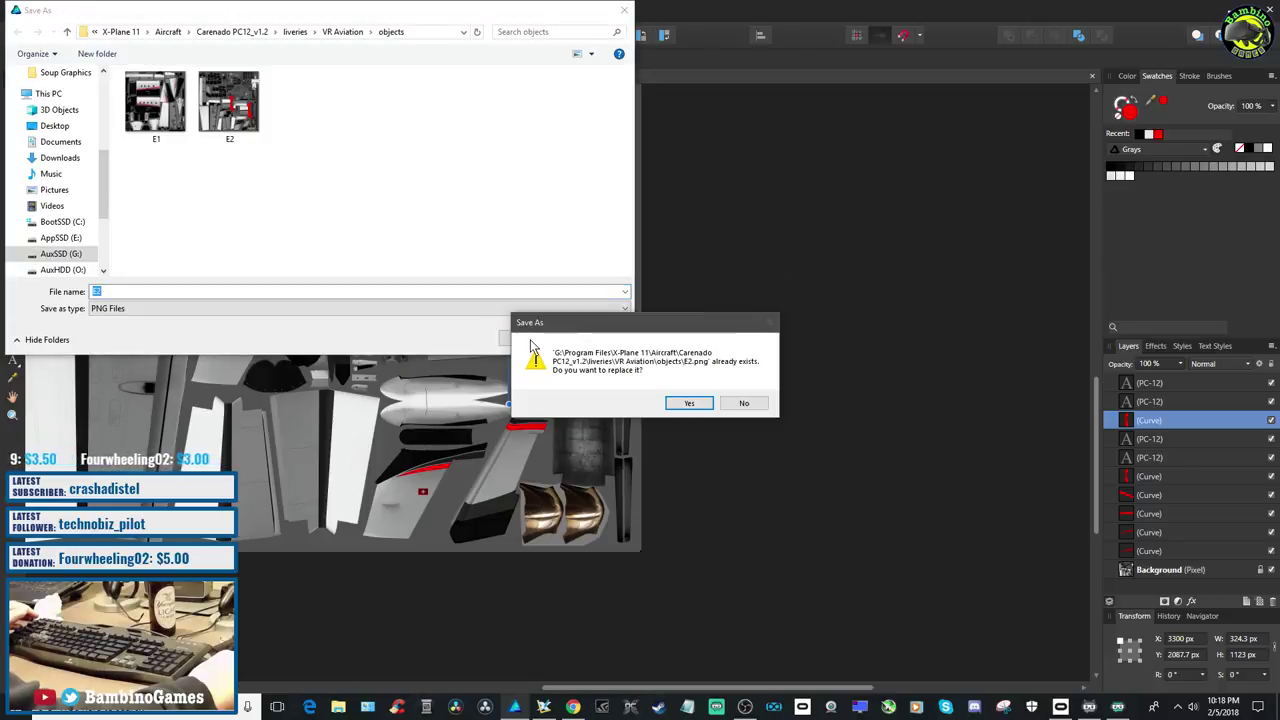
{"action": "left_click", "coordinate": [689, 405]}
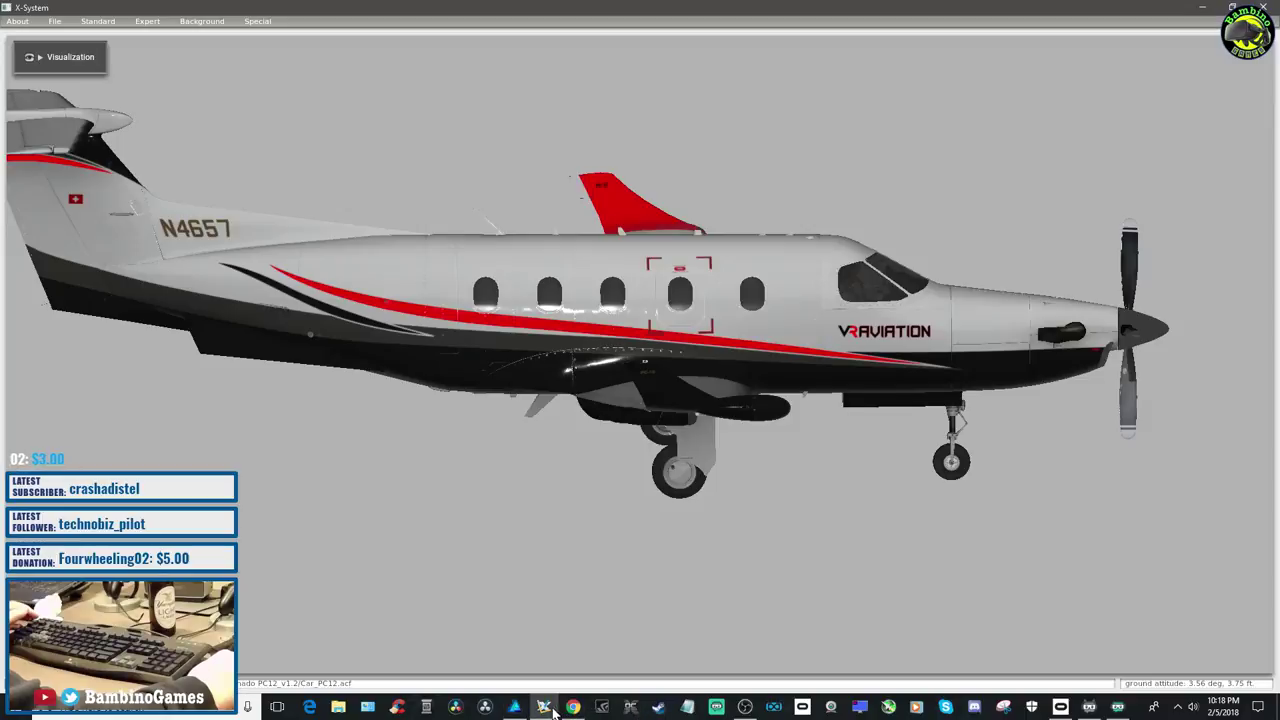
Switch to Plane Maker and reopen the Carenado PC12_v1.2 aircraft Car_PC12.acf with the VR Aviation livery
{"action": "left_click", "coordinate": [545, 707]}
{"action": "left_click", "coordinate": [55, 21]}
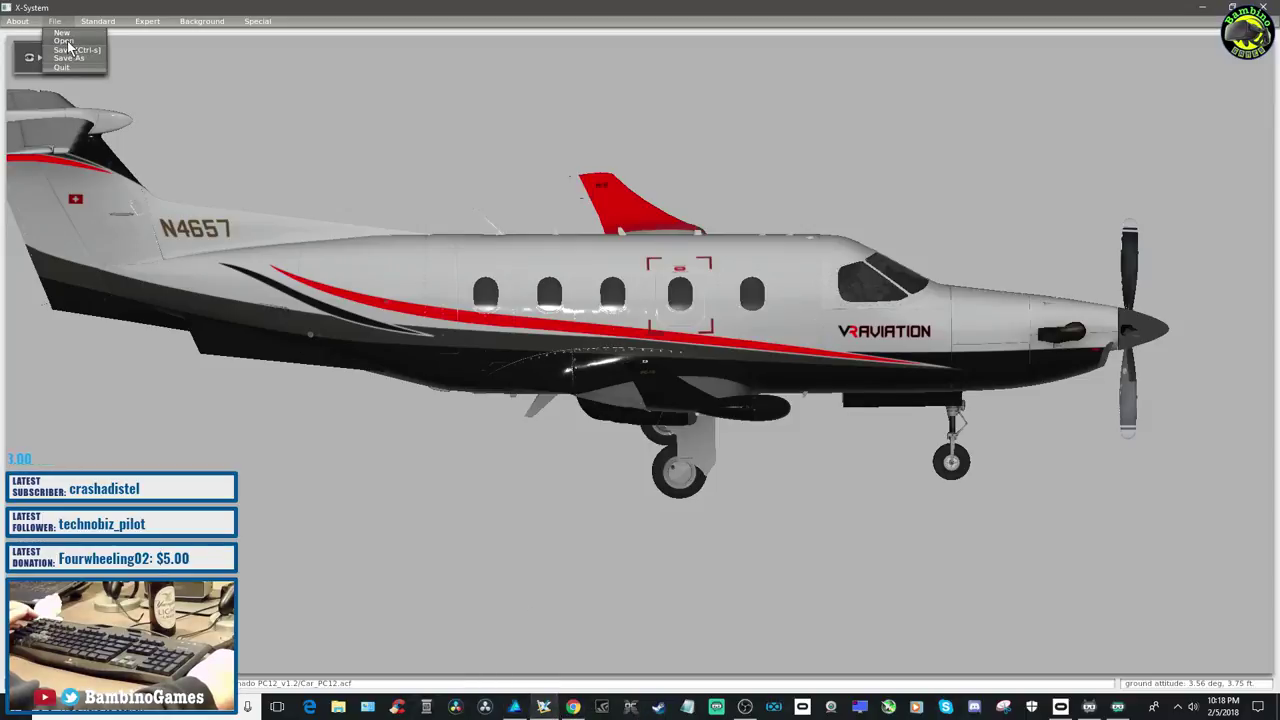
{"action": "left_click", "coordinate": [70, 48]}
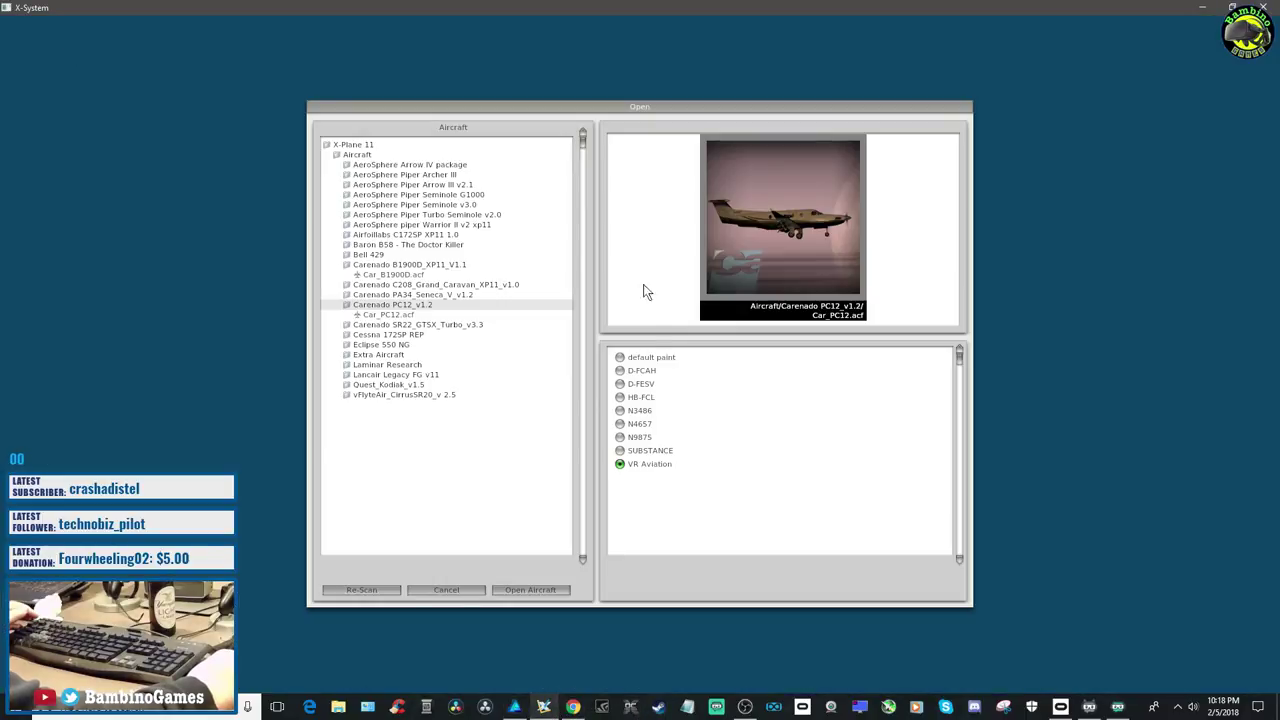
{"action": "left_click", "coordinate": [533, 592]}
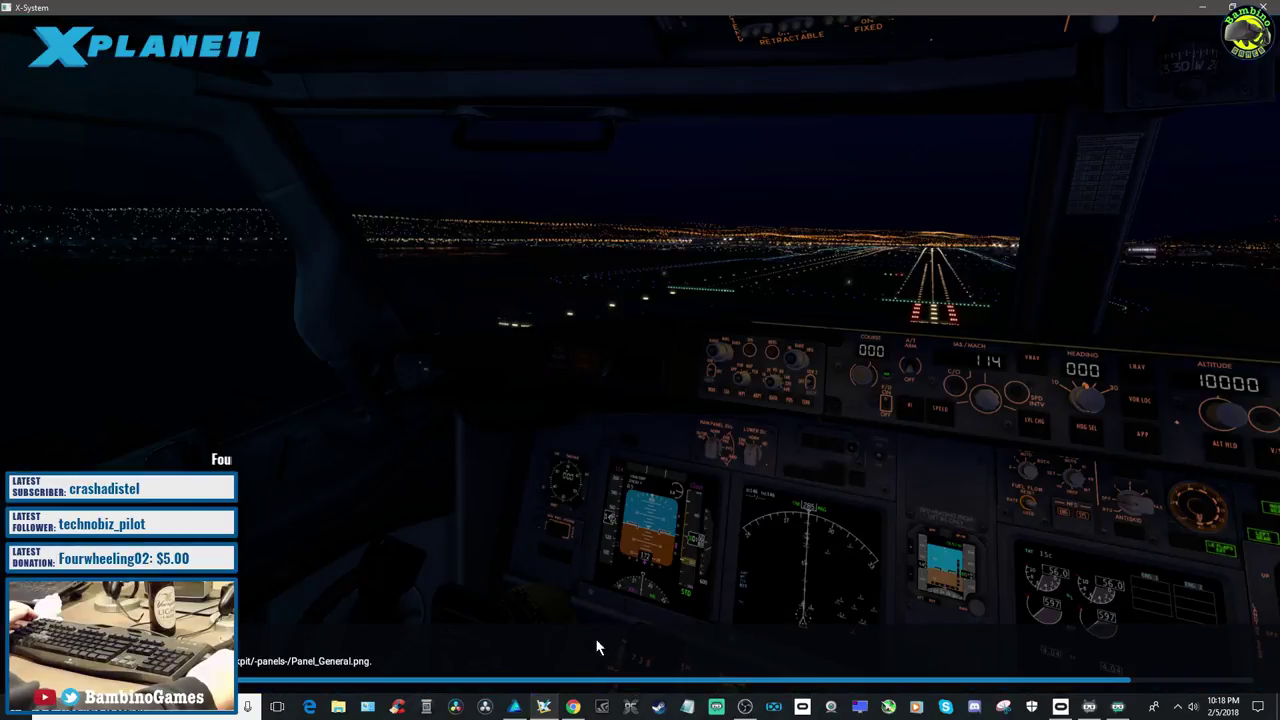
Switch to Affinity Designer and, in document E1, set the fill opacity of the tapered red stripe on the rear fuselage to 100 %
{"action": "left_click", "coordinate": [513, 707]}
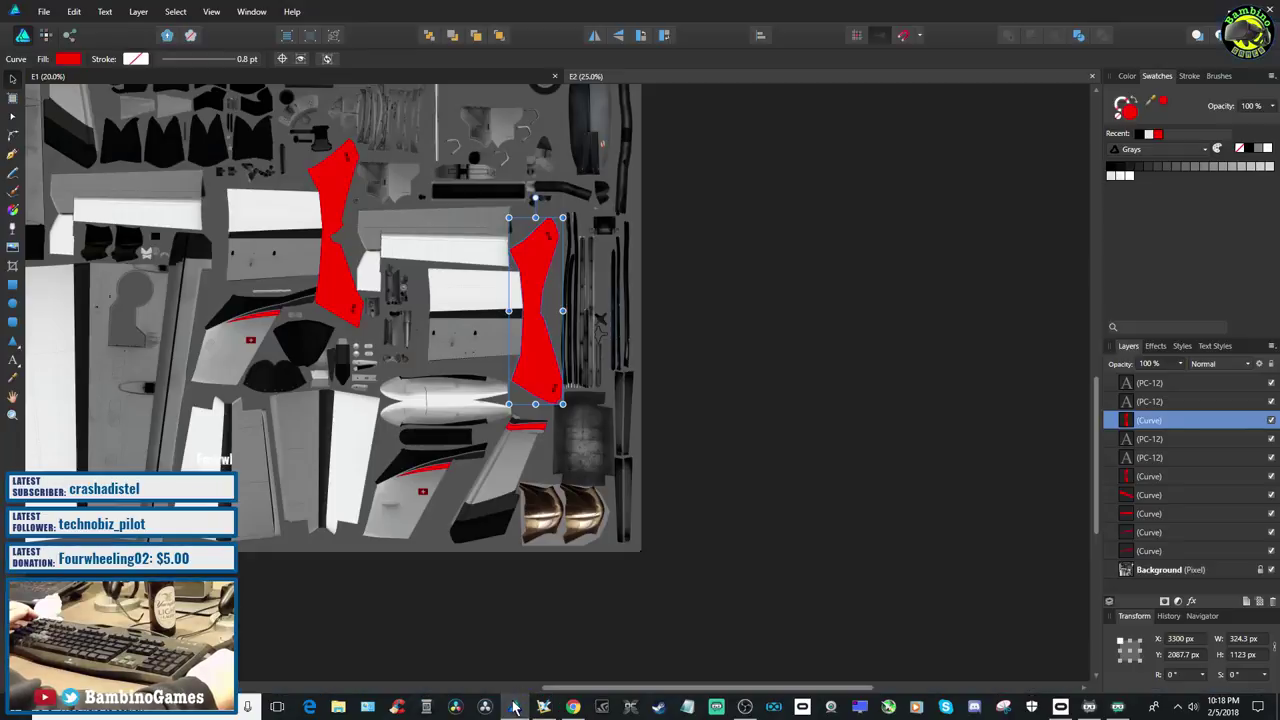
{"action": "left_click", "coordinate": [175, 75]}
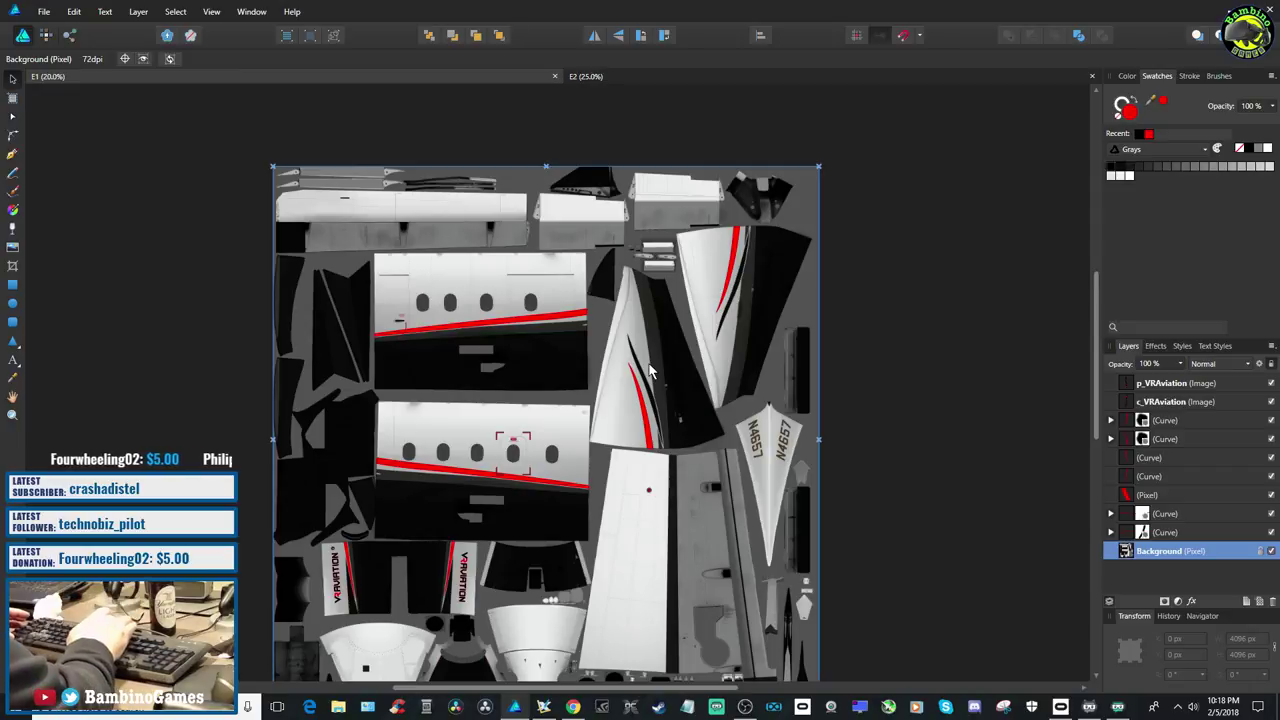
{"action": "key", "text": "ctrl+1"}
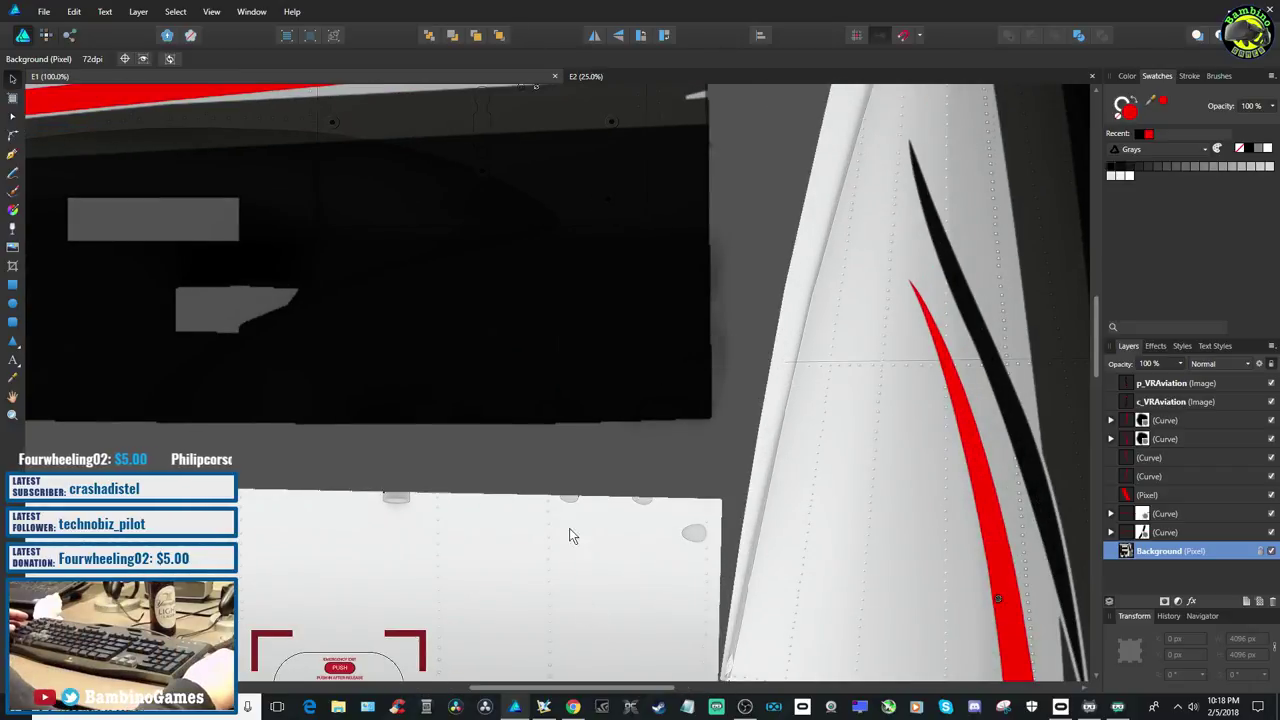
{"action": "scroll", "coordinate": [563, 652], "scroll_direction": "right", "scroll_amount": 5}
{"action": "scroll", "coordinate": [677, 593], "scroll_direction": "down", "scroll_amount": 5}
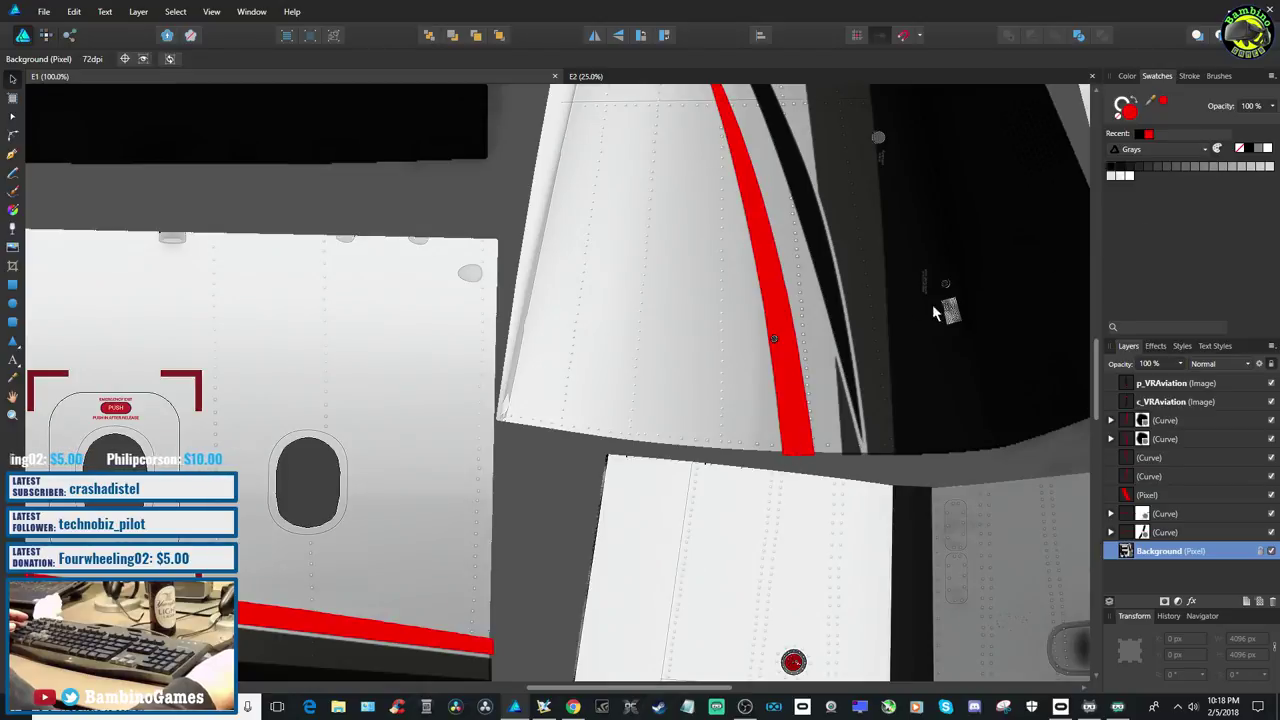
{"action": "left_click", "coordinate": [800, 390]}
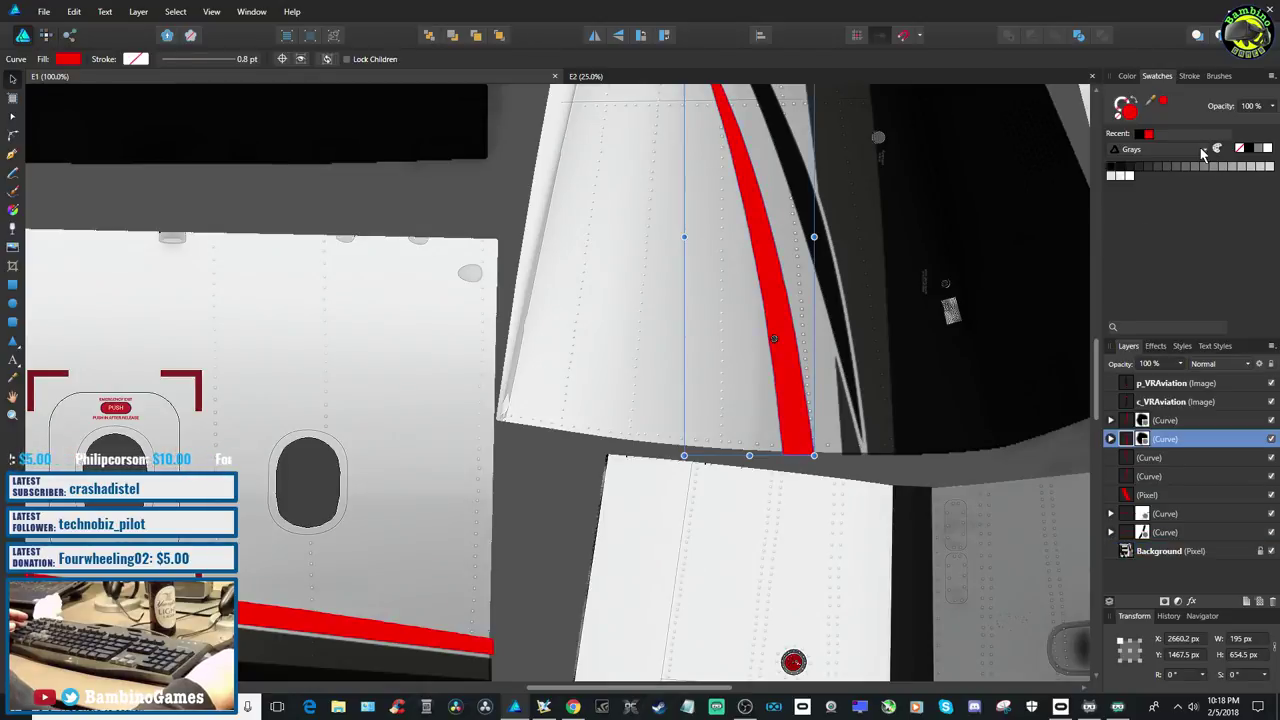
{"action": "left_click", "coordinate": [1264, 104]}
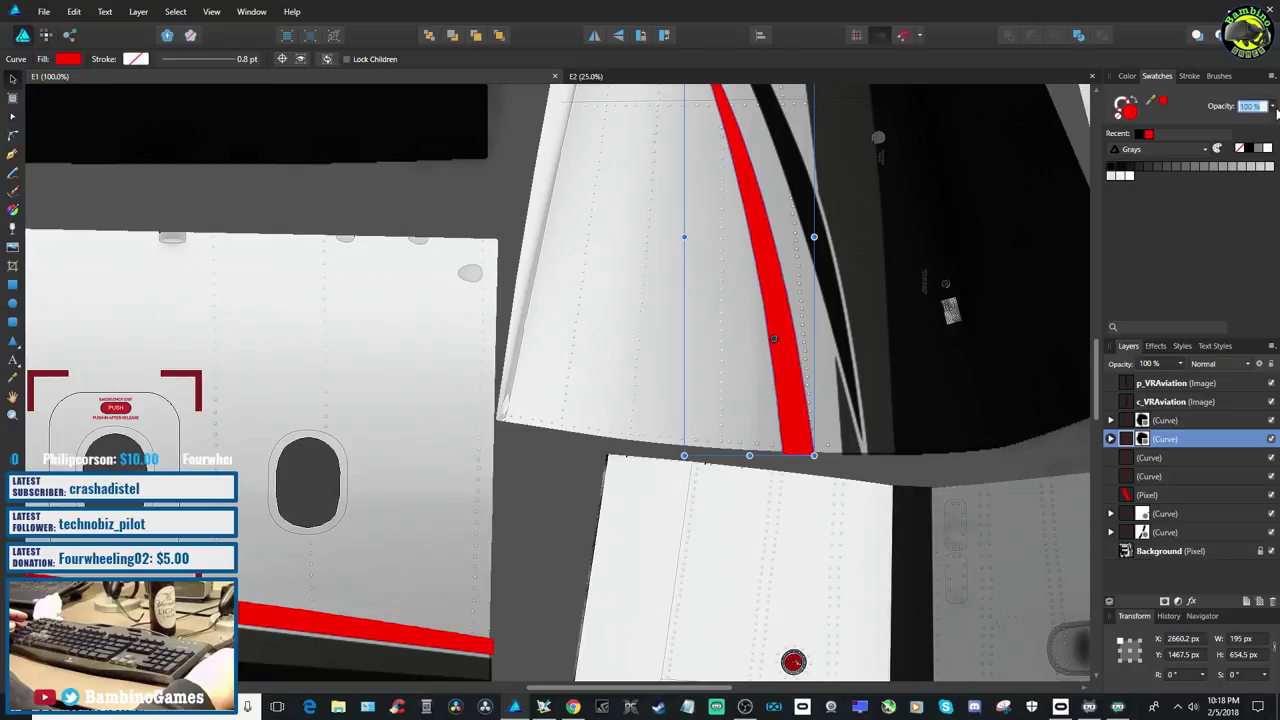
{"action": "left_click", "coordinate": [1273, 106]}
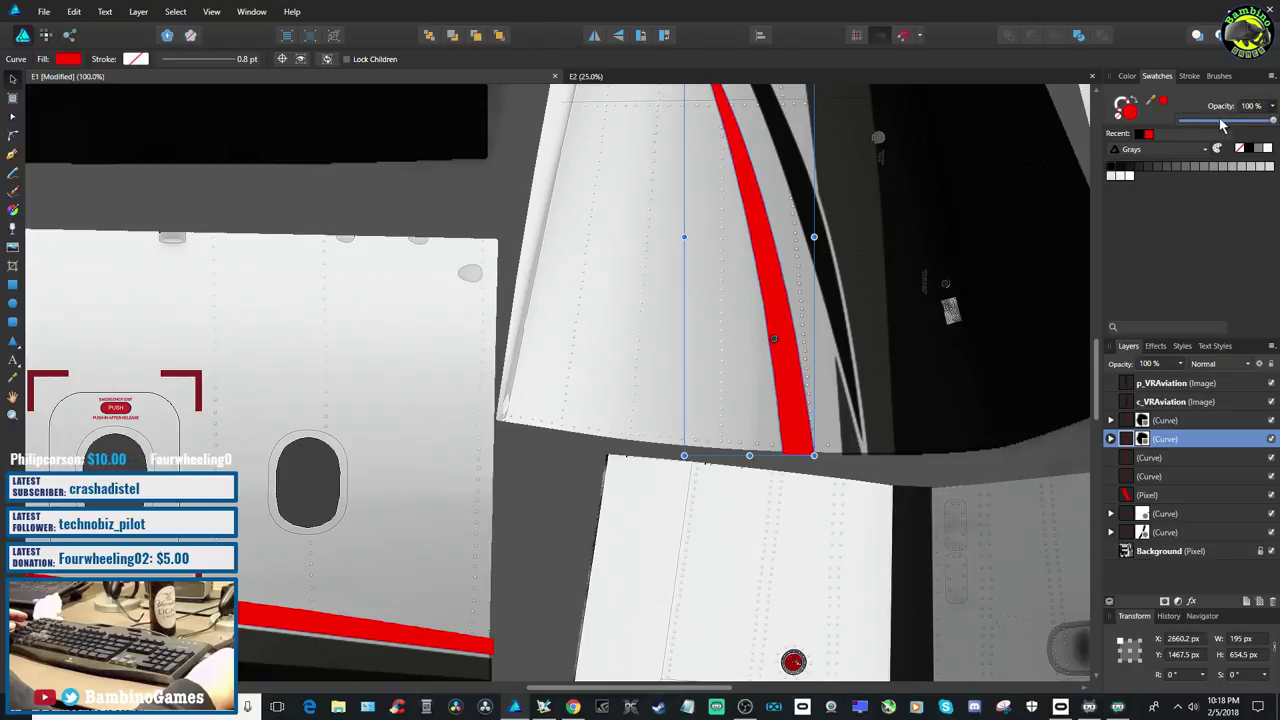
{"action": "mouse_move", "coordinate": [1268, 121]}
{"action": "left_mouse_down"}
{"action": "mouse_move", "coordinate": [1150, 128]}
{"action": "mouse_move", "coordinate": [1279, 136]}
{"action": "left_mouse_up"}
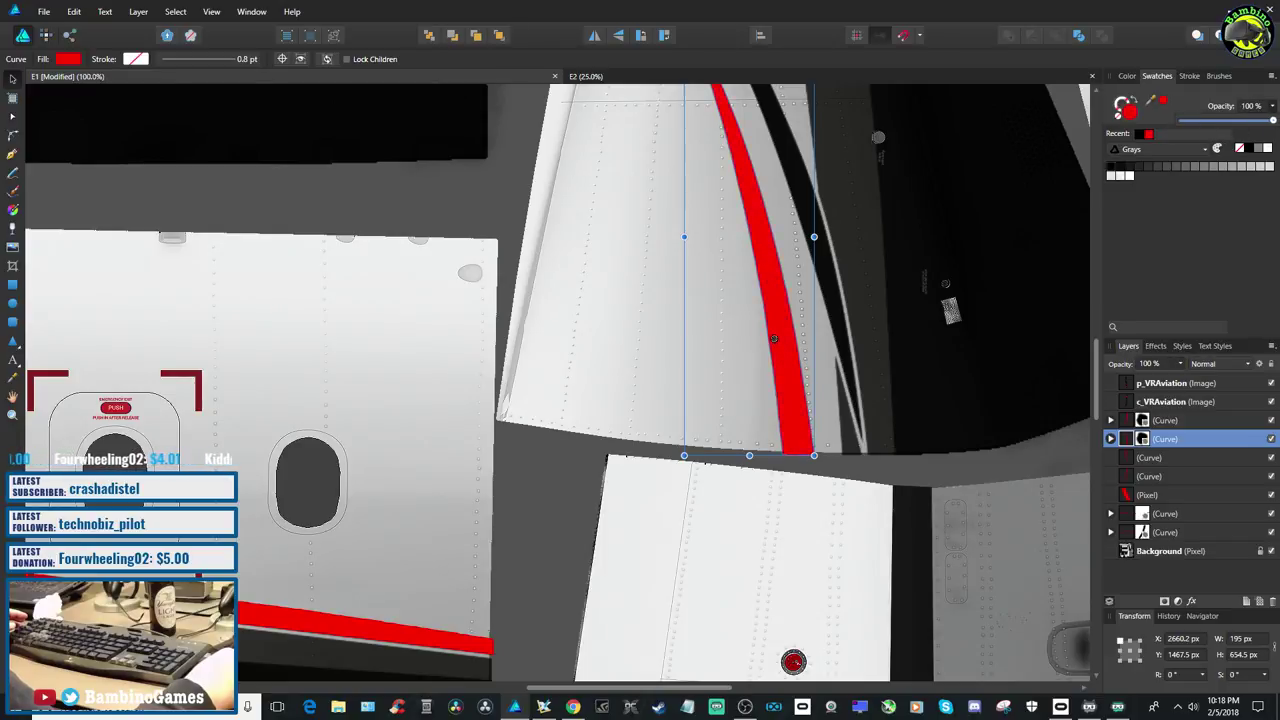
{"action": "scroll", "coordinate": [858, 388], "scroll_direction": "up", "scroll_amount": 5}
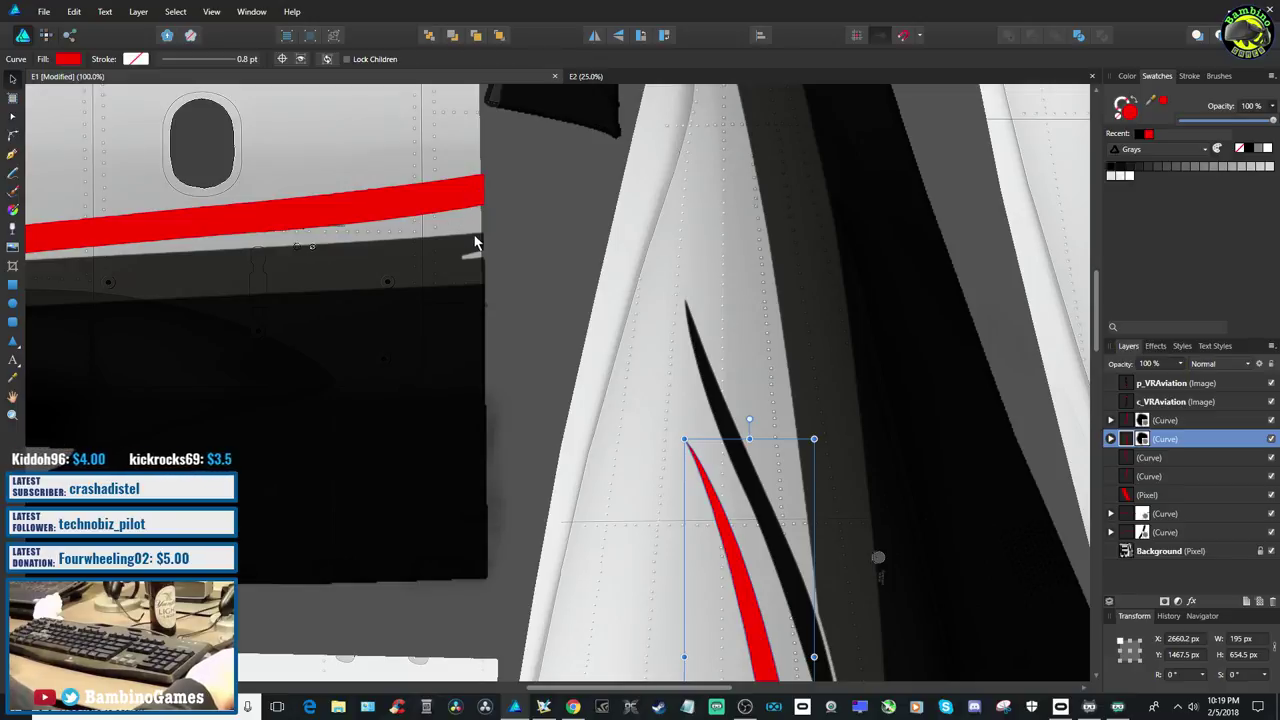
{"action": "scroll", "coordinate": [470, 242], "scroll_direction": "down", "scroll_amount": 5}
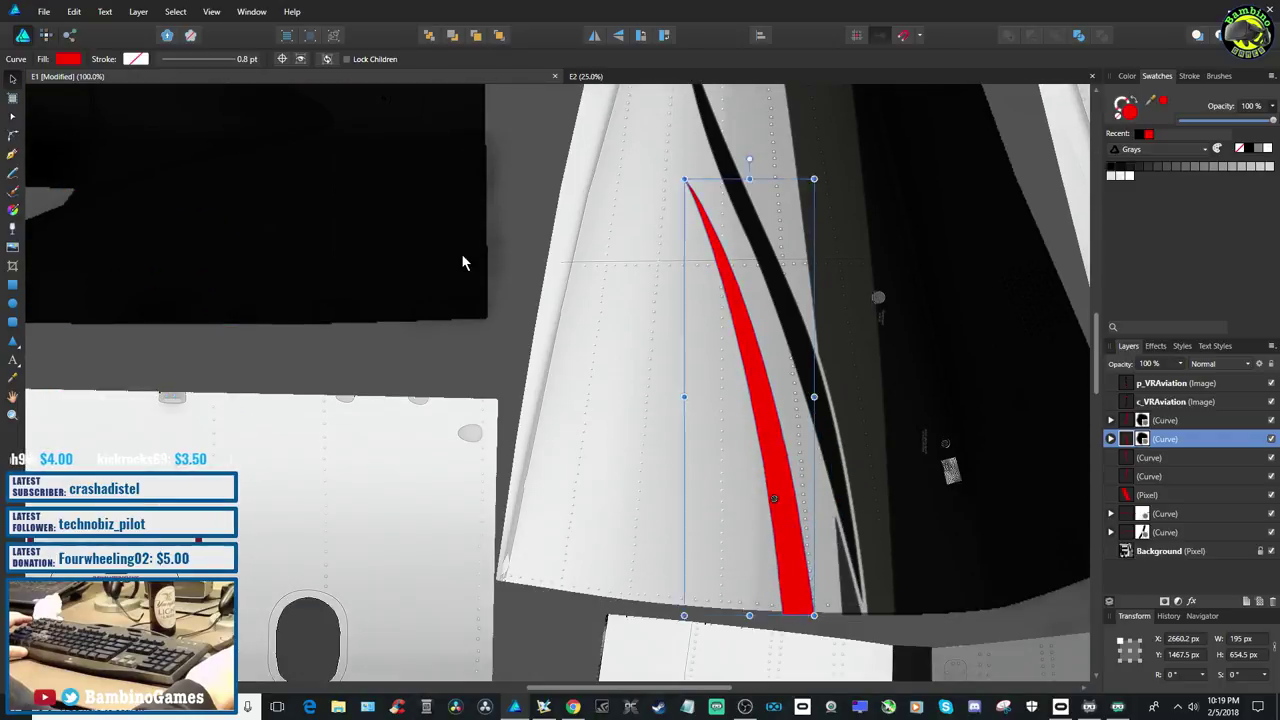
{"action": "scroll", "coordinate": [462, 262], "scroll_direction": "down", "scroll_amount": 4}
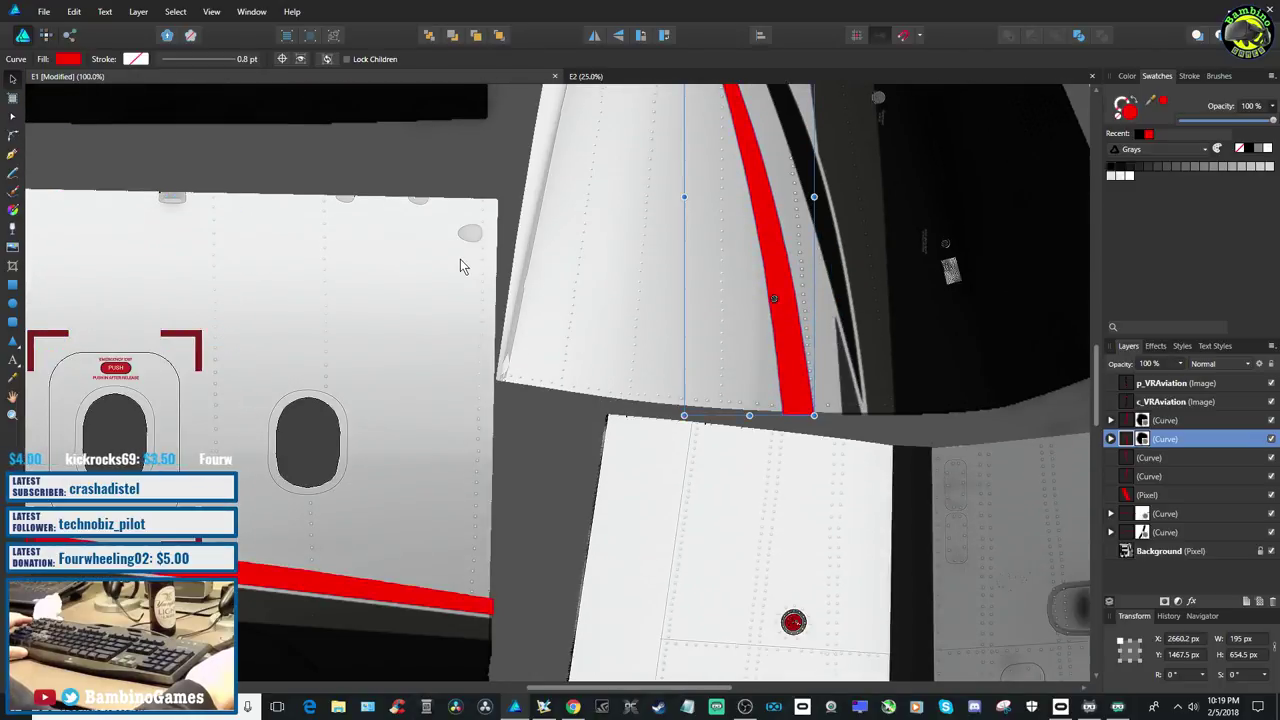
{"action": "scroll", "coordinate": [460, 266], "scroll_direction": "down", "scroll_amount": 2}
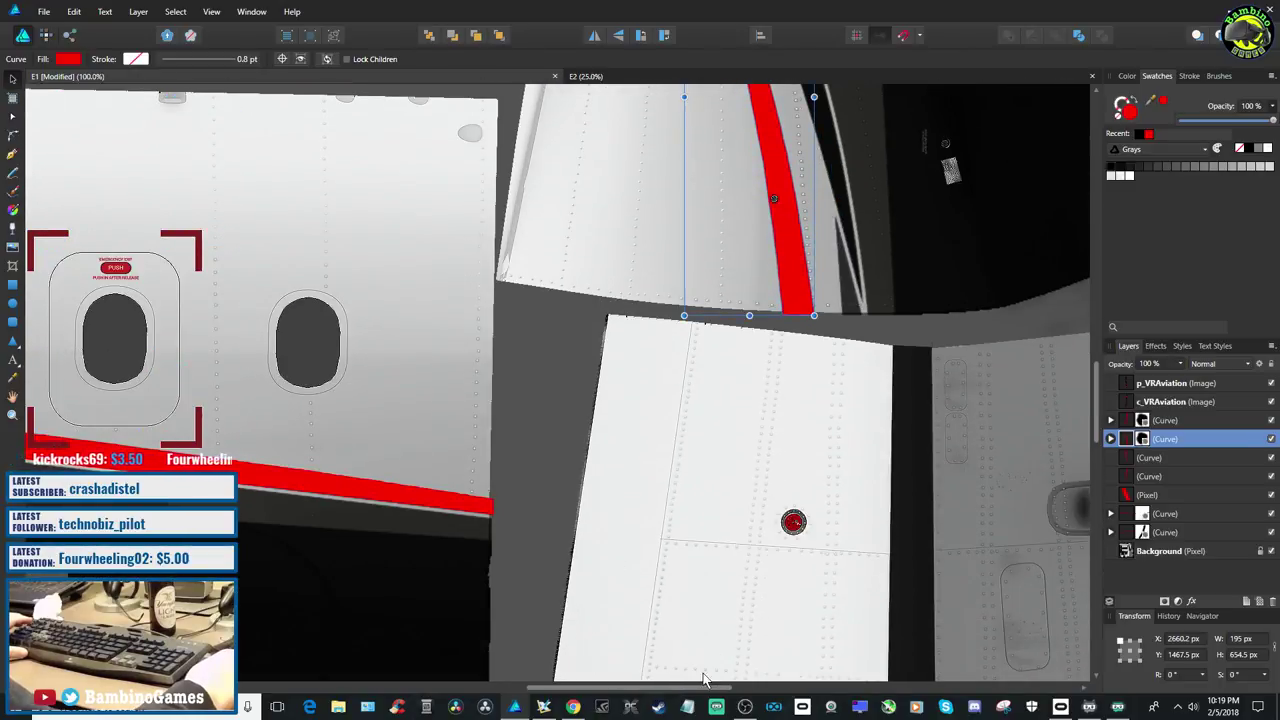
Switch to Plane Maker and examine the red winglets and their PC-12 lettering from the aircraft's right side, above and below
{"action": "left_click", "coordinate": [543, 708]}
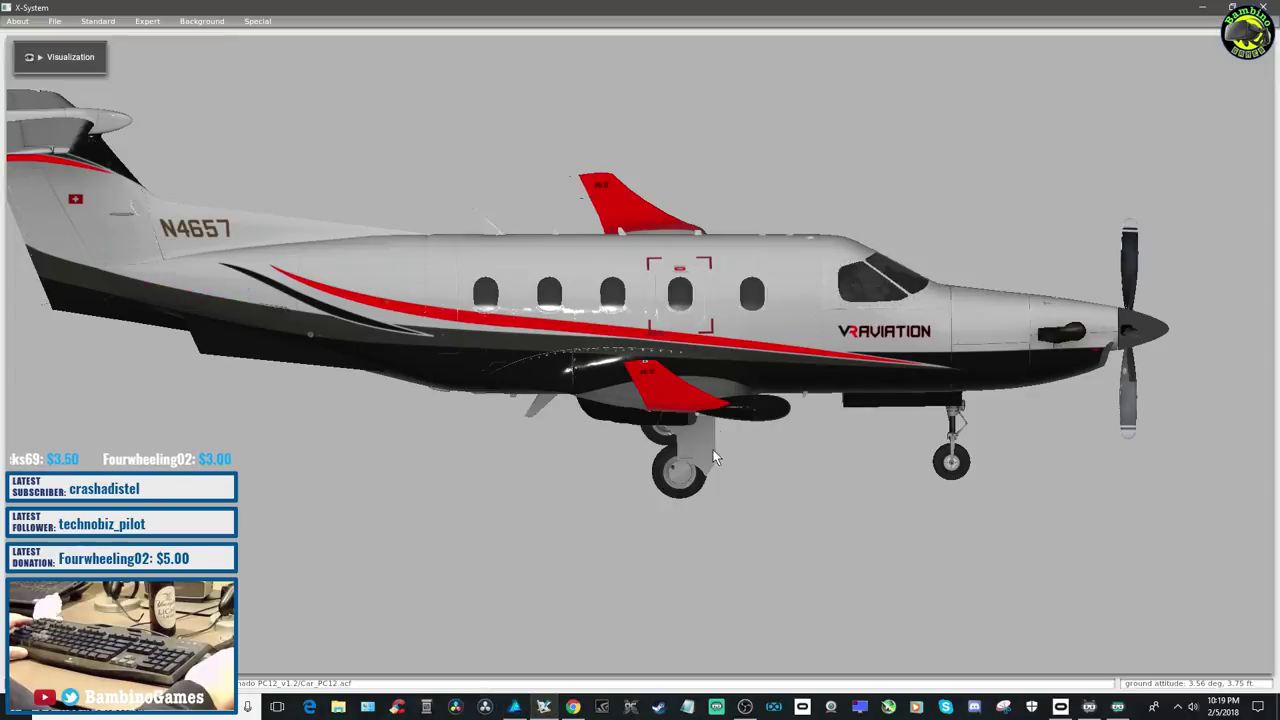
{"action": "key", "text": "Up"}
{"action": "key", "text": "Up"}
{"action": "key", "text": "Up"}
{"action": "key", "text": "Up"}
{"action": "key", "text": "Up"}
{"action": "key", "text": "Up"}
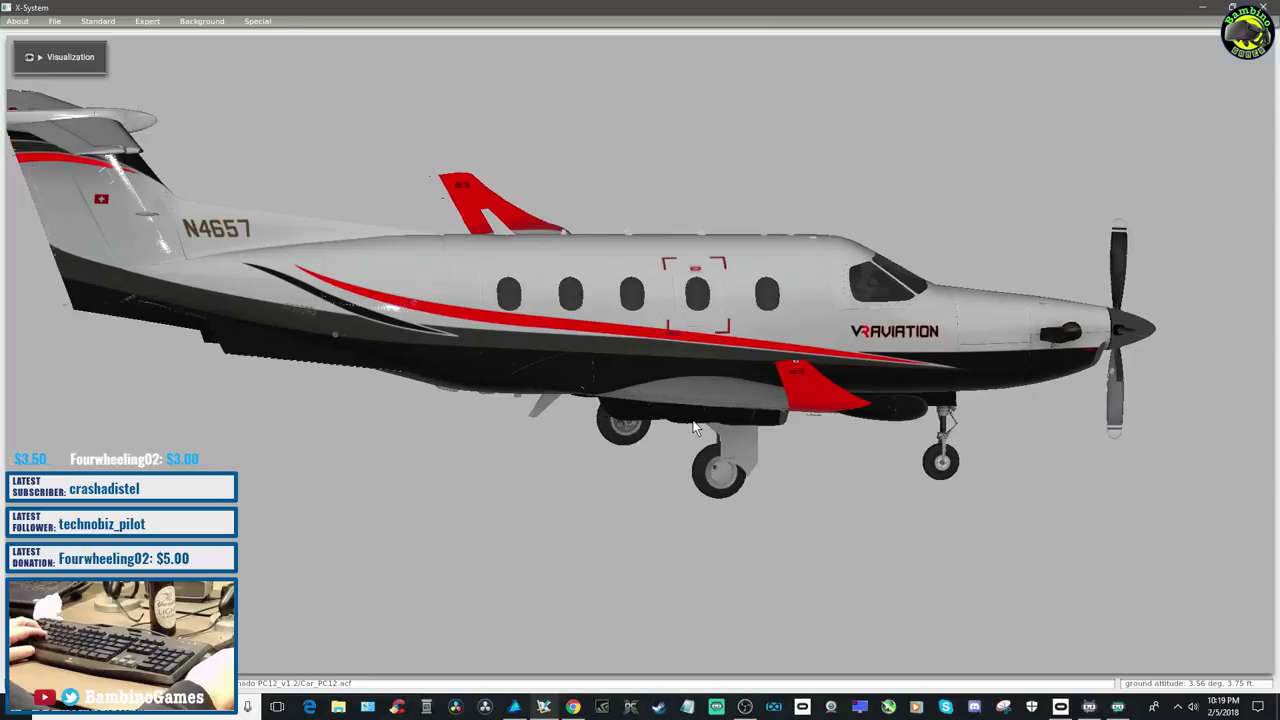
{"action": "key", "text": "Down"}
{"action": "key", "text": "Down"}
{"action": "key", "text": "Down"}
{"action": "key", "text": "Down"}
{"action": "key", "text": "Down"}
{"action": "key", "text": "Down"}
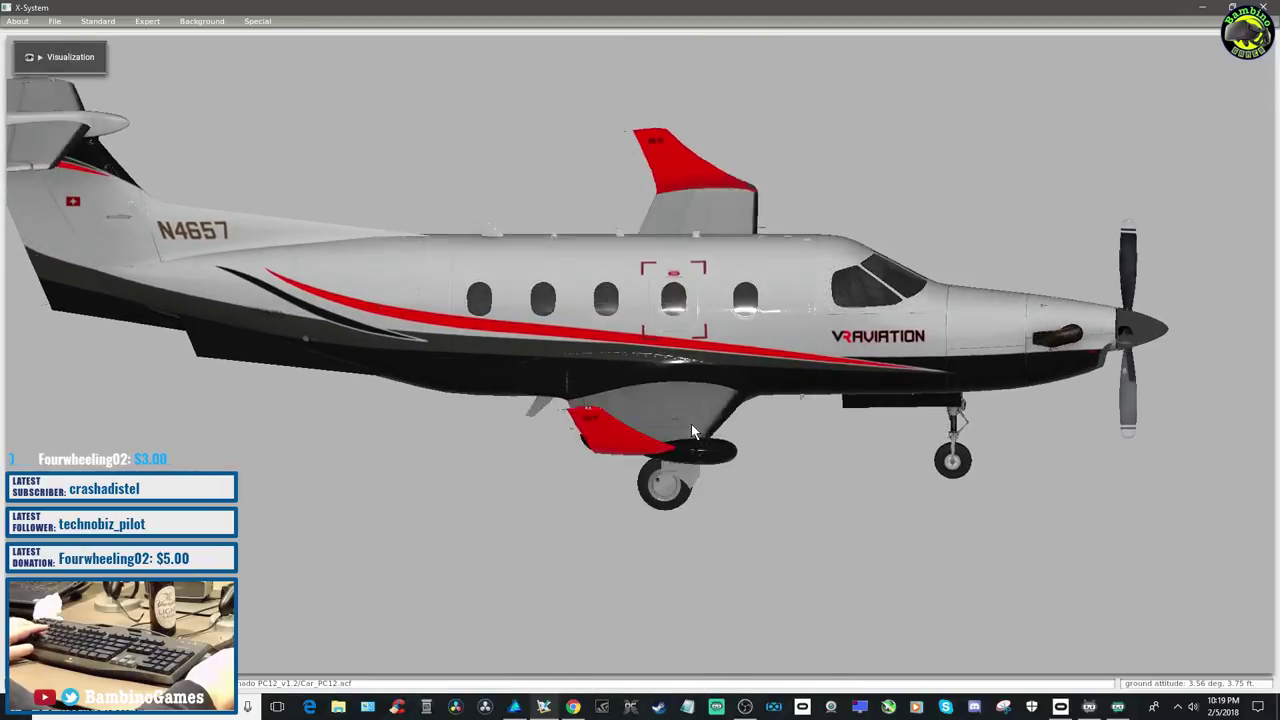
{"action": "key", "text": "Down"}
{"action": "key", "text": "Down"}
{"action": "key", "text": "Down"}
{"action": "key", "text": "Down"}
{"action": "key", "text": "Down"}
{"action": "key", "text": "Down"}
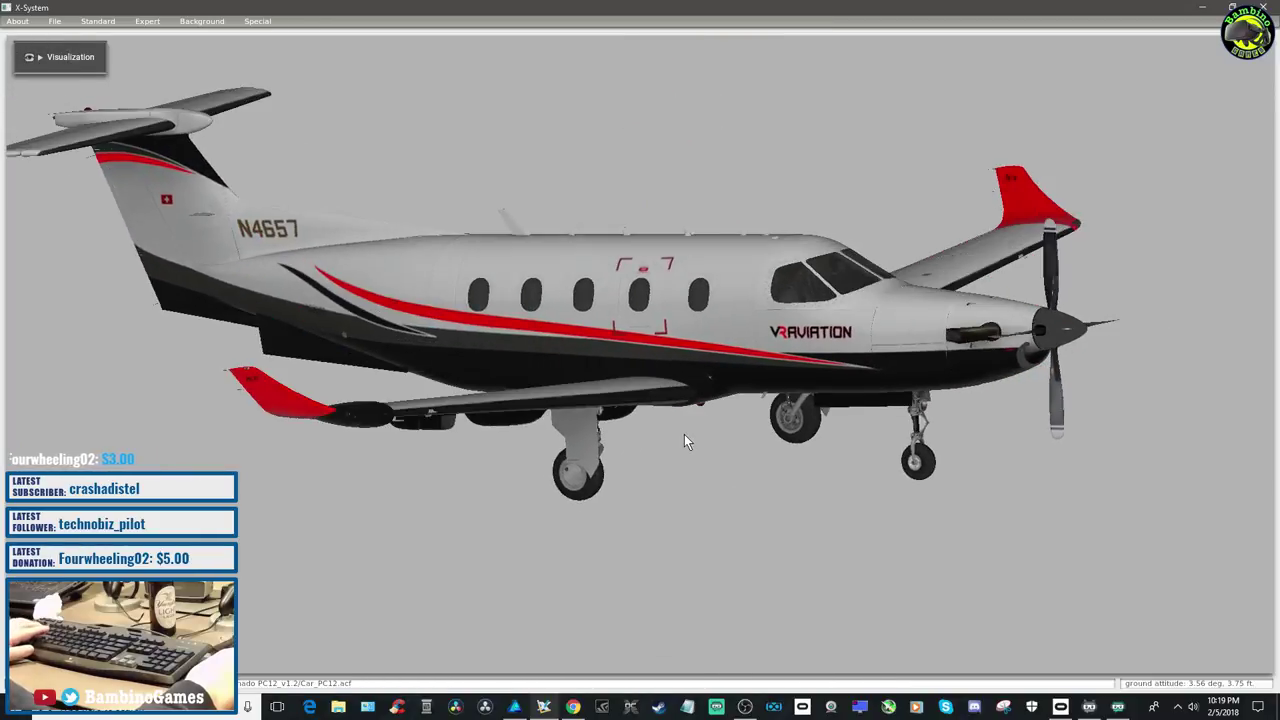
{"action": "key", "text": "Up"}
{"action": "key", "text": "Up"}
{"action": "key", "text": "Up"}
{"action": "key", "text": "Up"}
{"action": "key", "text": "Up"}
{"action": "key", "text": "Up"}
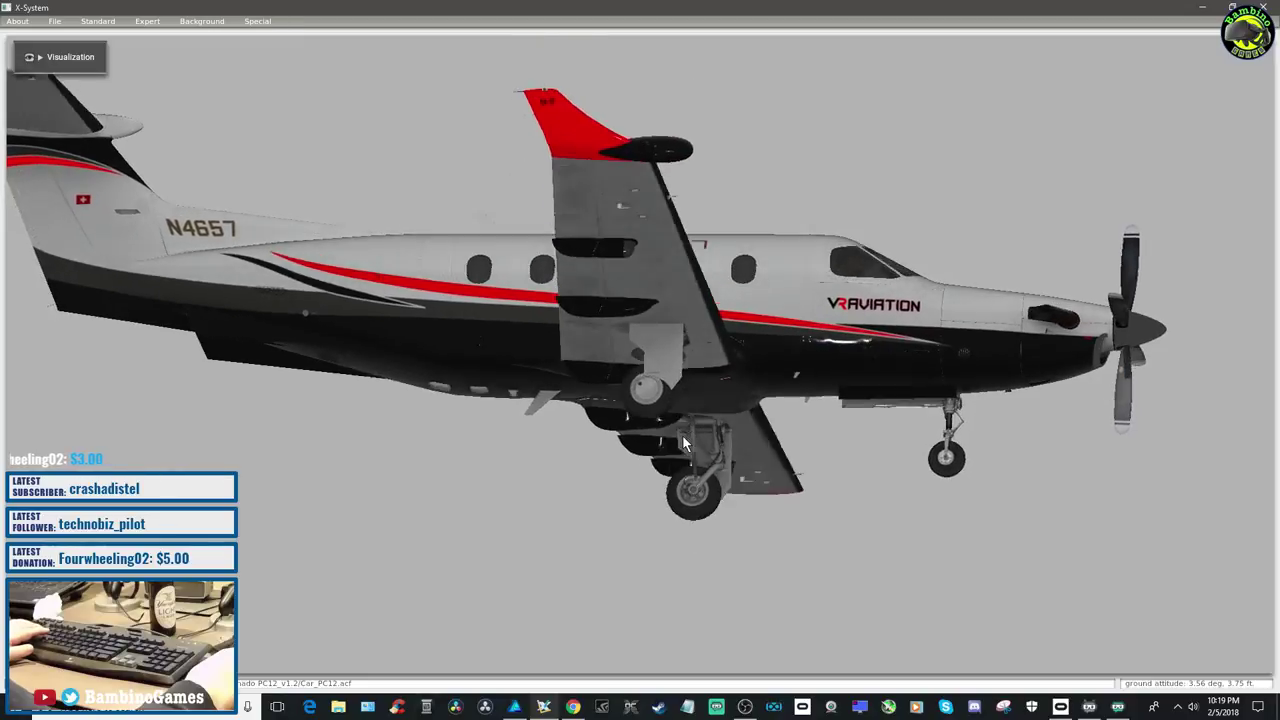
{"action": "key", "text": "Up"}
{"action": "key", "text": "Up"}
{"action": "key", "text": "Up"}
{"action": "key", "text": "Up"}
{"action": "key", "text": "Up"}
{"action": "key", "text": "Up"}
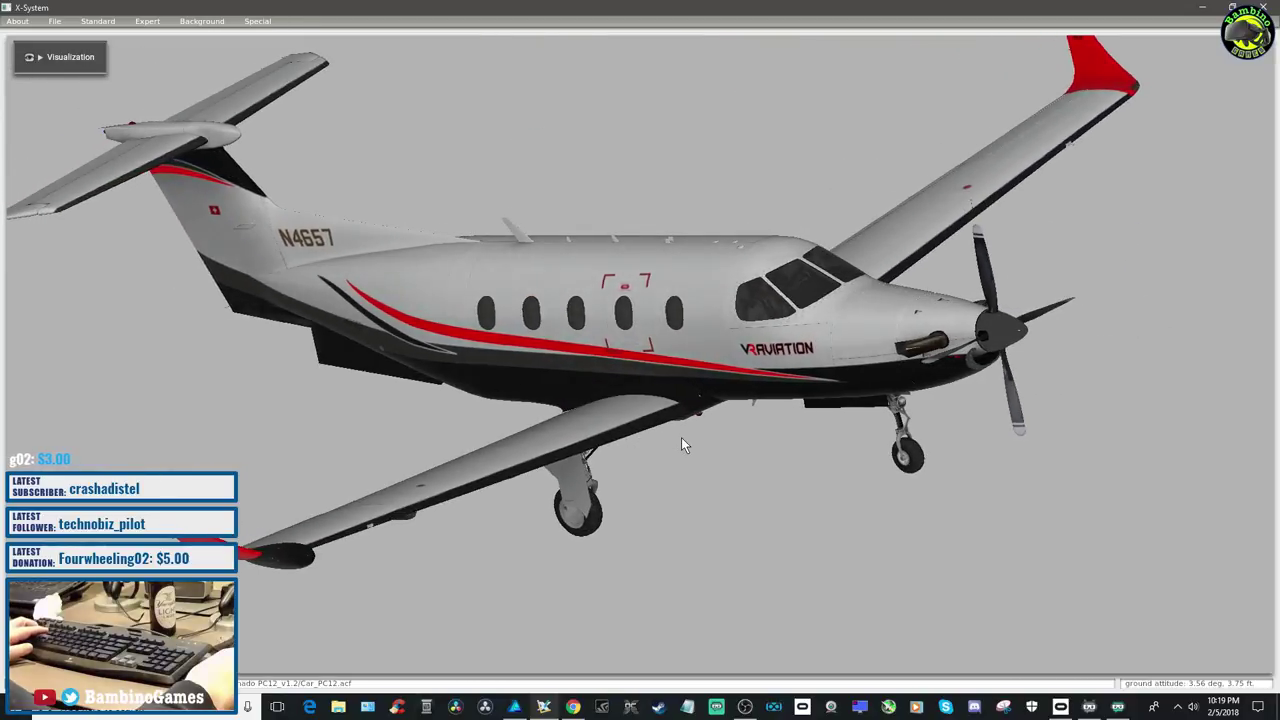
{"action": "key", "text": "Up"}
{"action": "key", "text": "Up"}
{"action": "key", "text": "Up"}
{"action": "key", "text": "Up"}
{"action": "key", "text": "Up"}
{"action": "key", "text": "Up"}
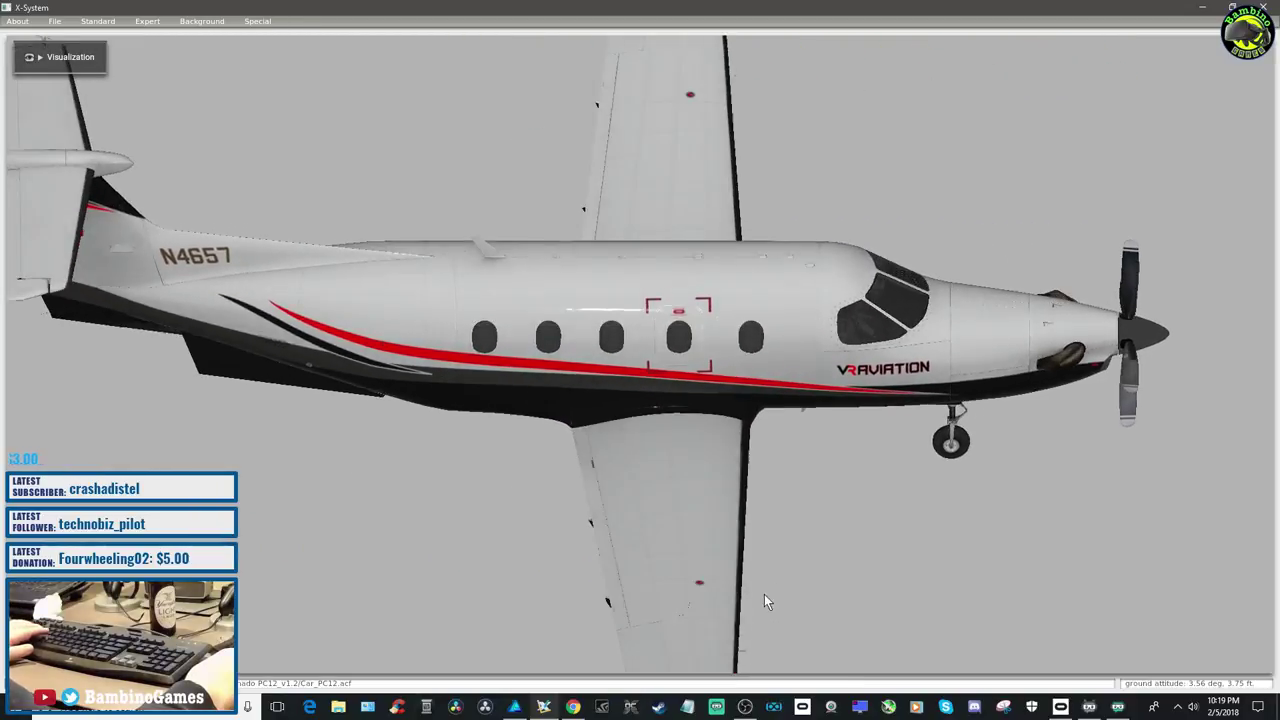
{"action": "key", "text": "Up"}
{"action": "key", "text": "Up"}
{"action": "key", "text": "Up"}
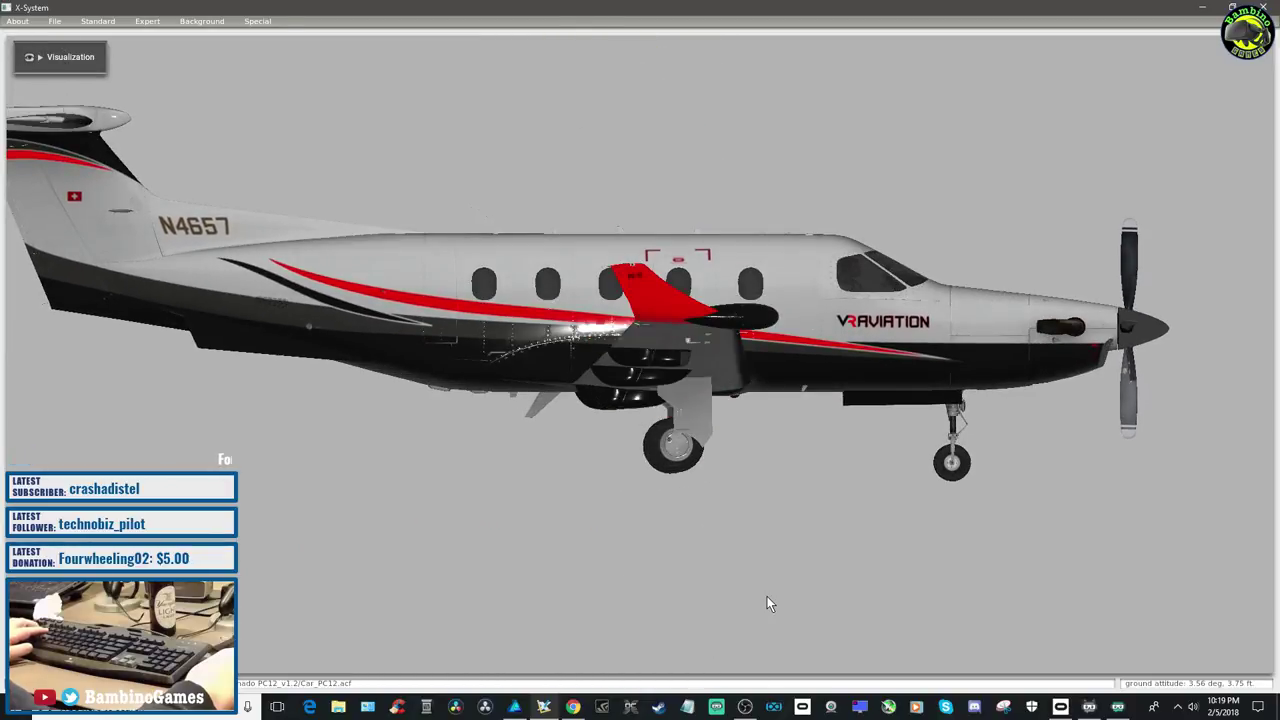
{"action": "key", "text": "Up"}
{"action": "key", "text": "Up"}
{"action": "key", "text": "Up"}
{"action": "key", "text": "Up"}
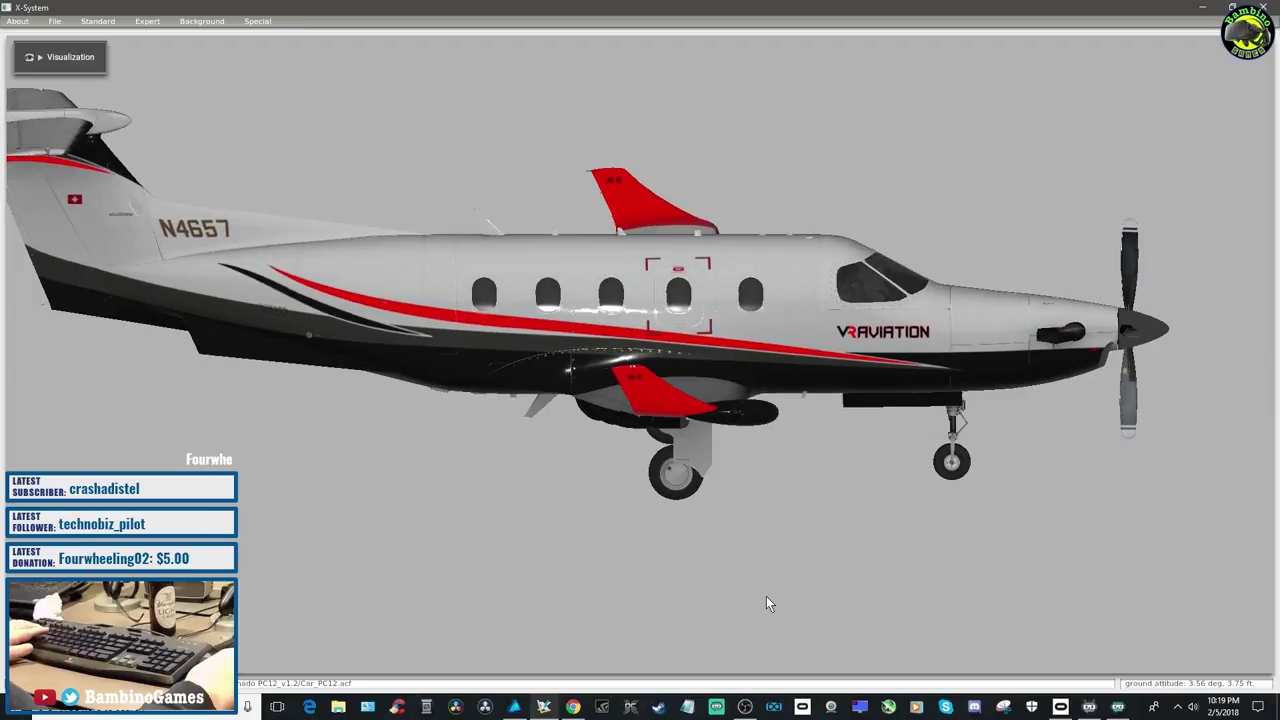
{"action": "key", "text": "Up"}
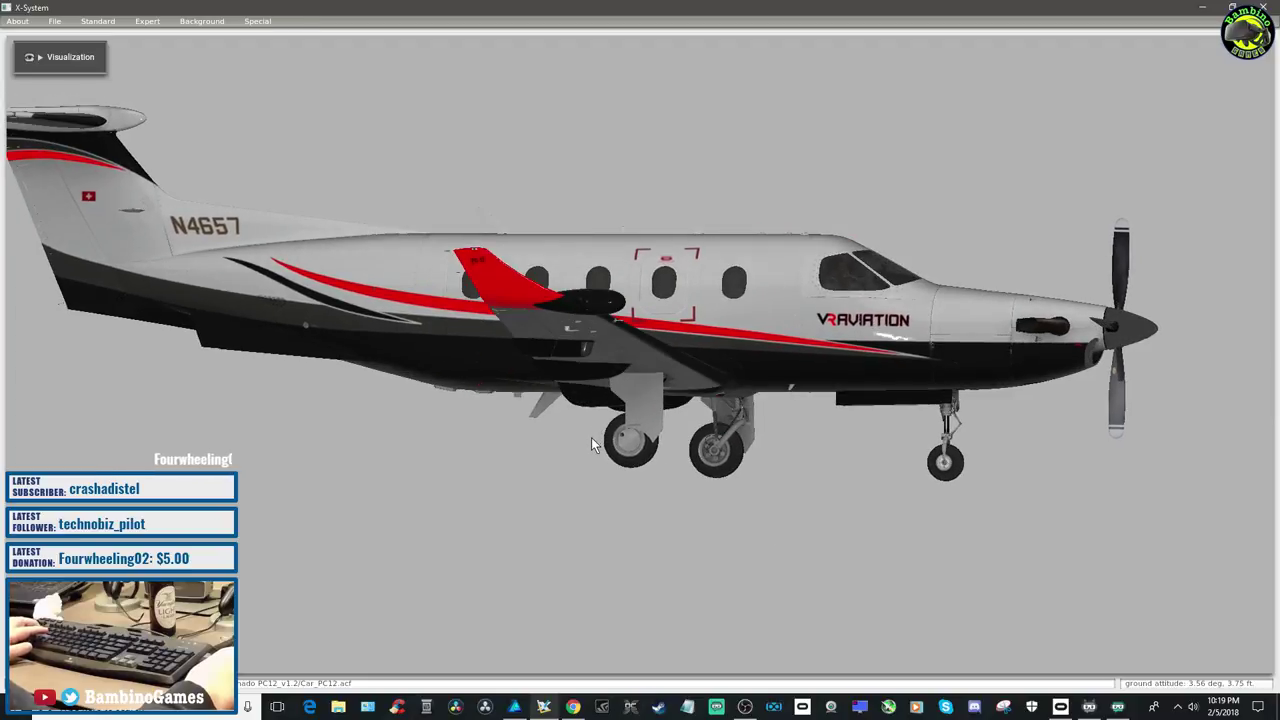
{"action": "key", "text": "Up"}
{"action": "key", "text": "Up"}
{"action": "key", "text": "Up"}
{"action": "key", "text": "Up"}
{"action": "key", "text": "Up"}
{"action": "key", "text": "Up"}
{"action": "key", "text": "Up"}
{"action": "key", "text": "Up"}
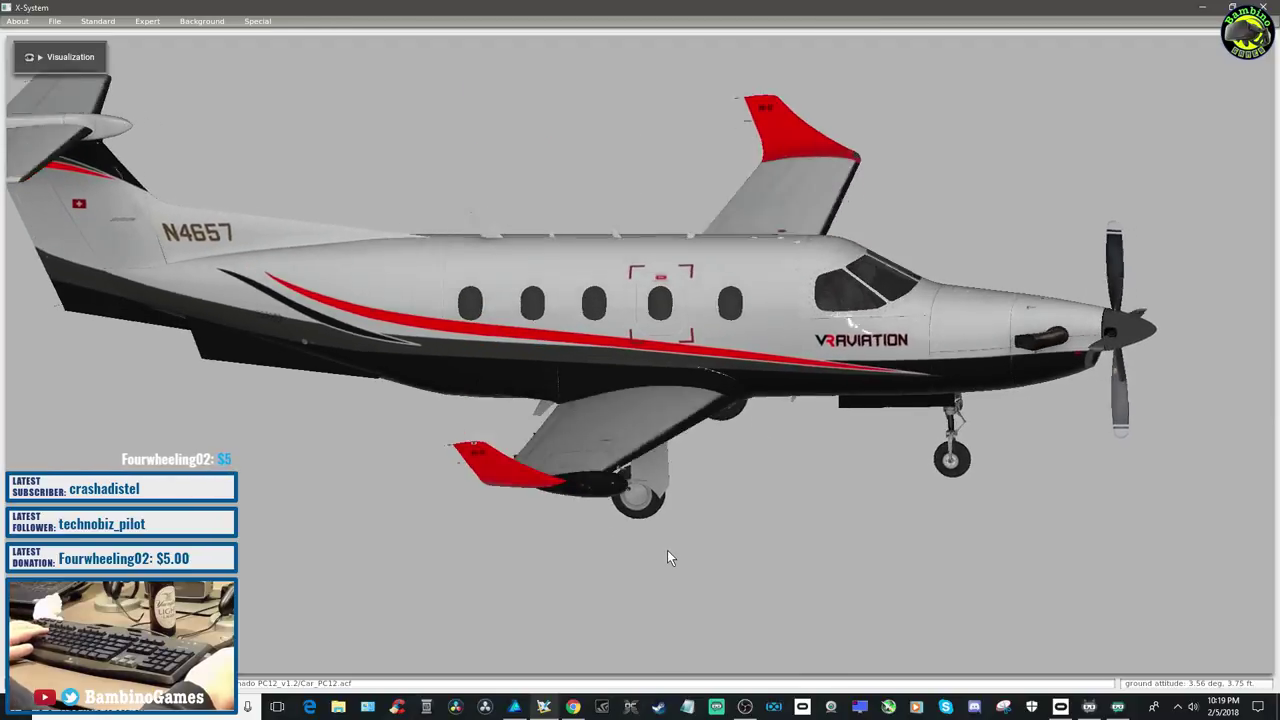
{"action": "key", "text": "Down"}
{"action": "key", "text": "Down"}
{"action": "key", "text": "Down"}
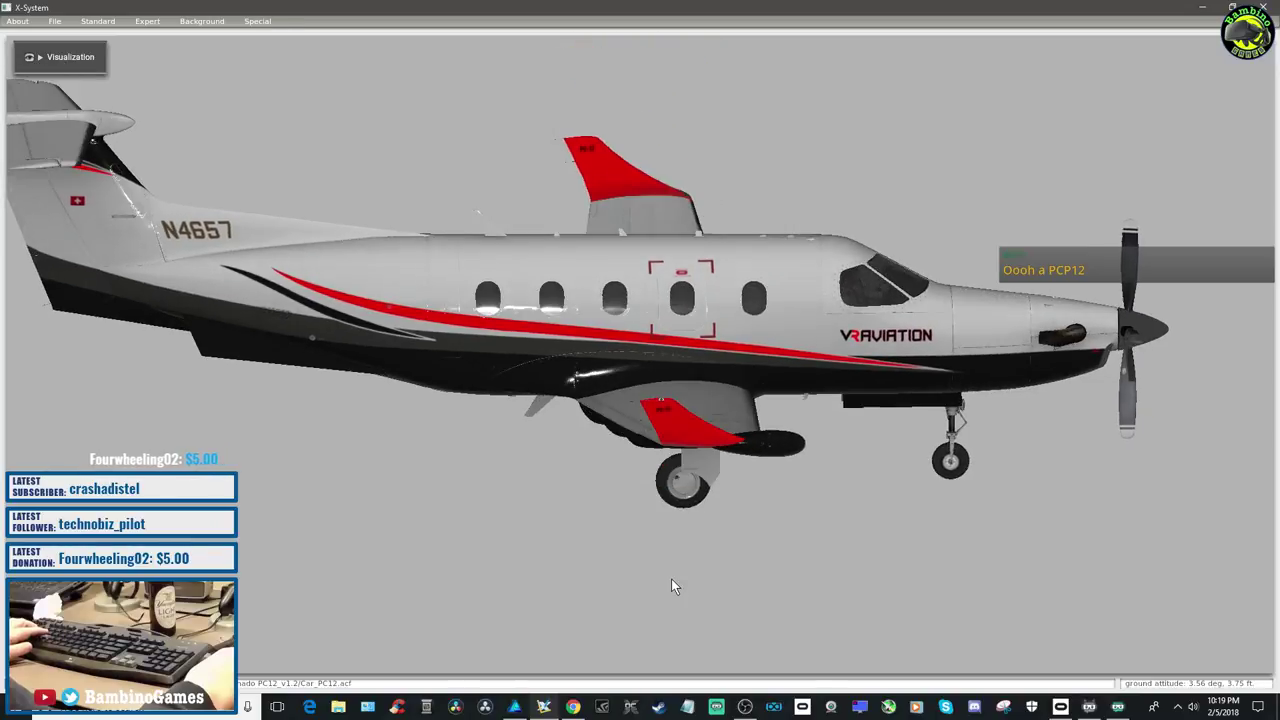
{"action": "key", "text": "Down"}
{"action": "key", "text": "Down"}
{"action": "key", "text": "Down"}
{"action": "key", "text": "Down"}
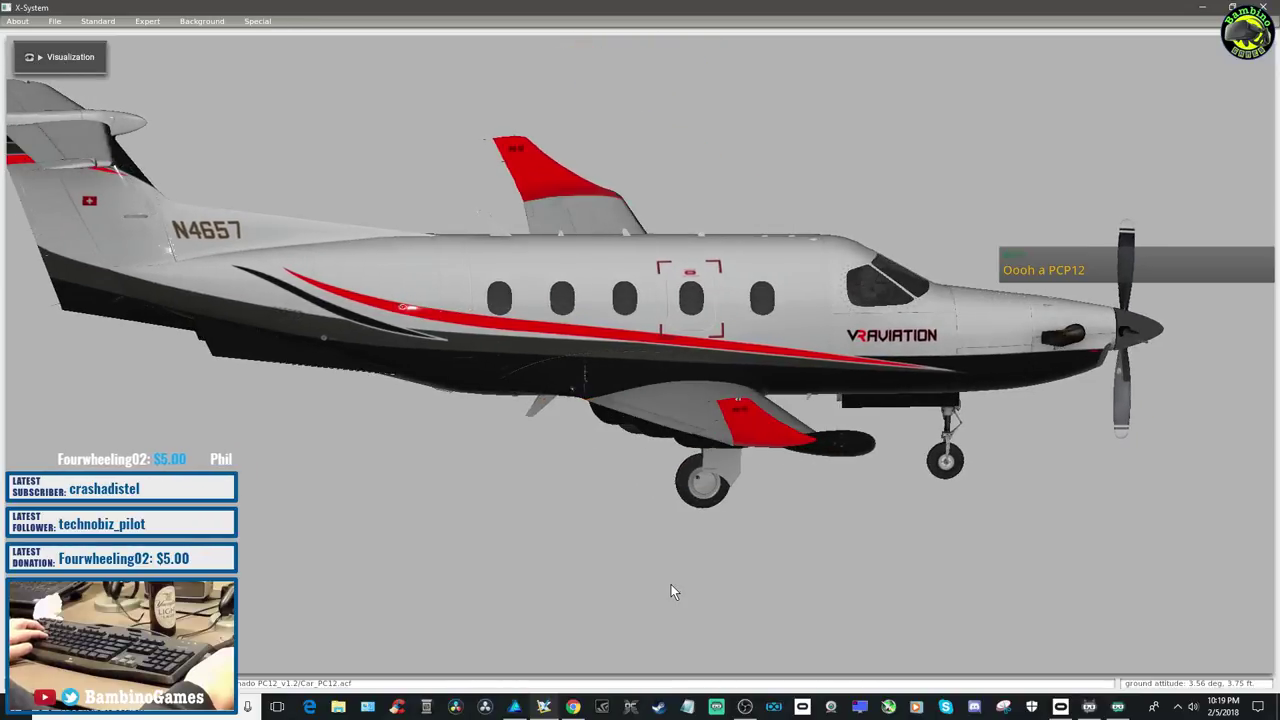
Orbit around the aircraft's nose to examine the winglets and fuselage stripes from the front and left side
{"action": "key", "text": "Left"}
{"action": "key", "text": "Left"}
{"action": "key", "text": "Left"}
{"action": "key", "text": "Left"}
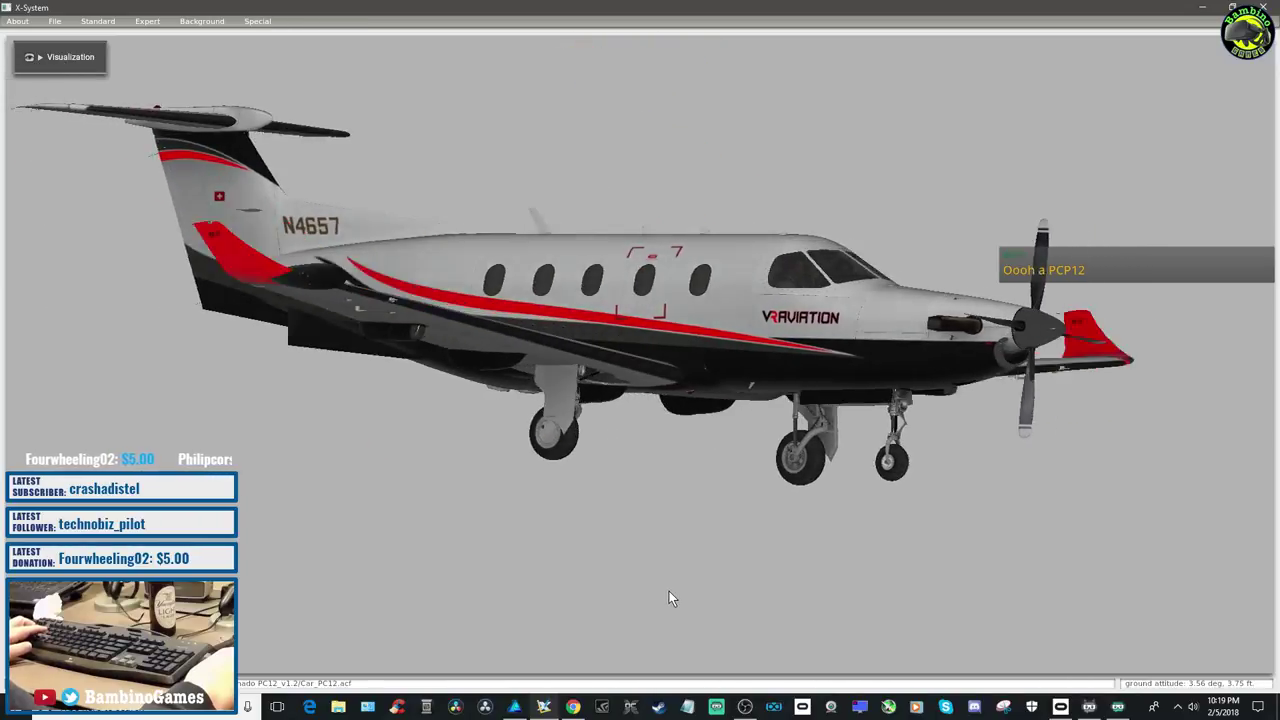
{"action": "key", "text": "Left"}
{"action": "key", "text": "Left"}
{"action": "key", "text": "Left"}
{"action": "key", "text": "Left"}
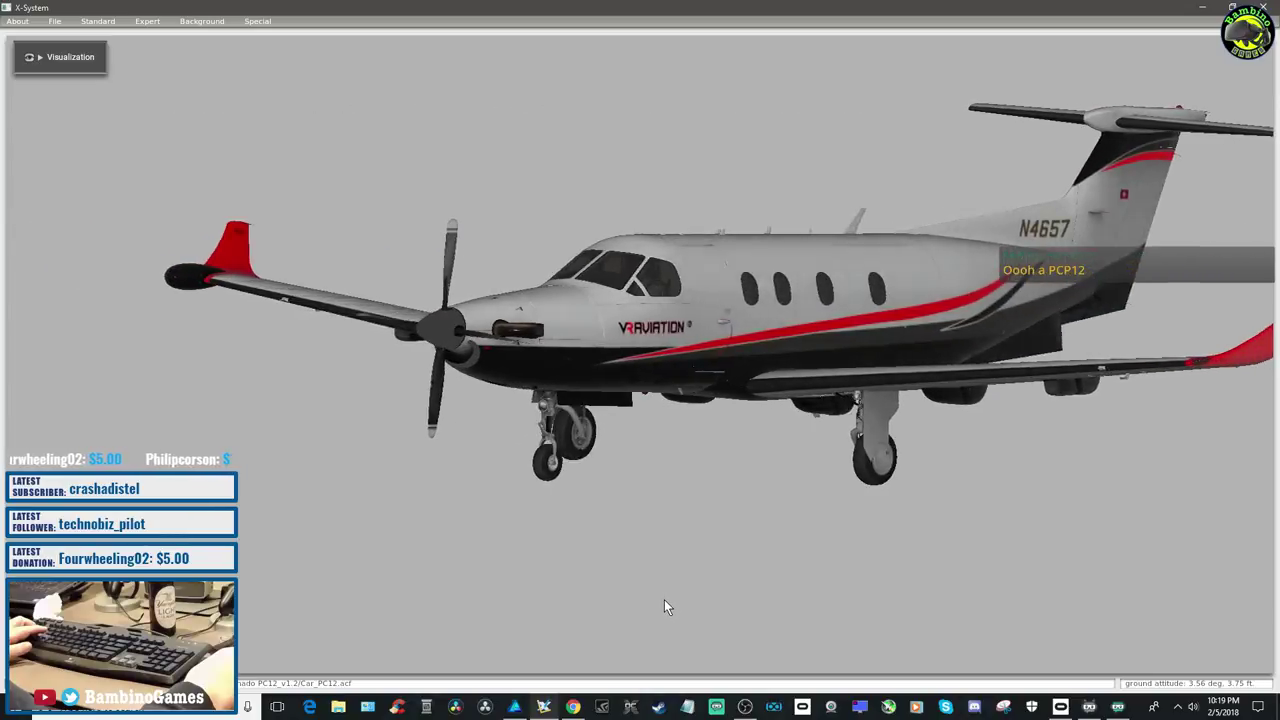
Examine the left fuselage side, wing tops and red winglets of the aircraft from a raised viewpoint
{"action": "key", "text": "Up"}
{"action": "key", "text": "Up"}
{"action": "key", "text": "Up"}
{"action": "key", "text": "Up"}
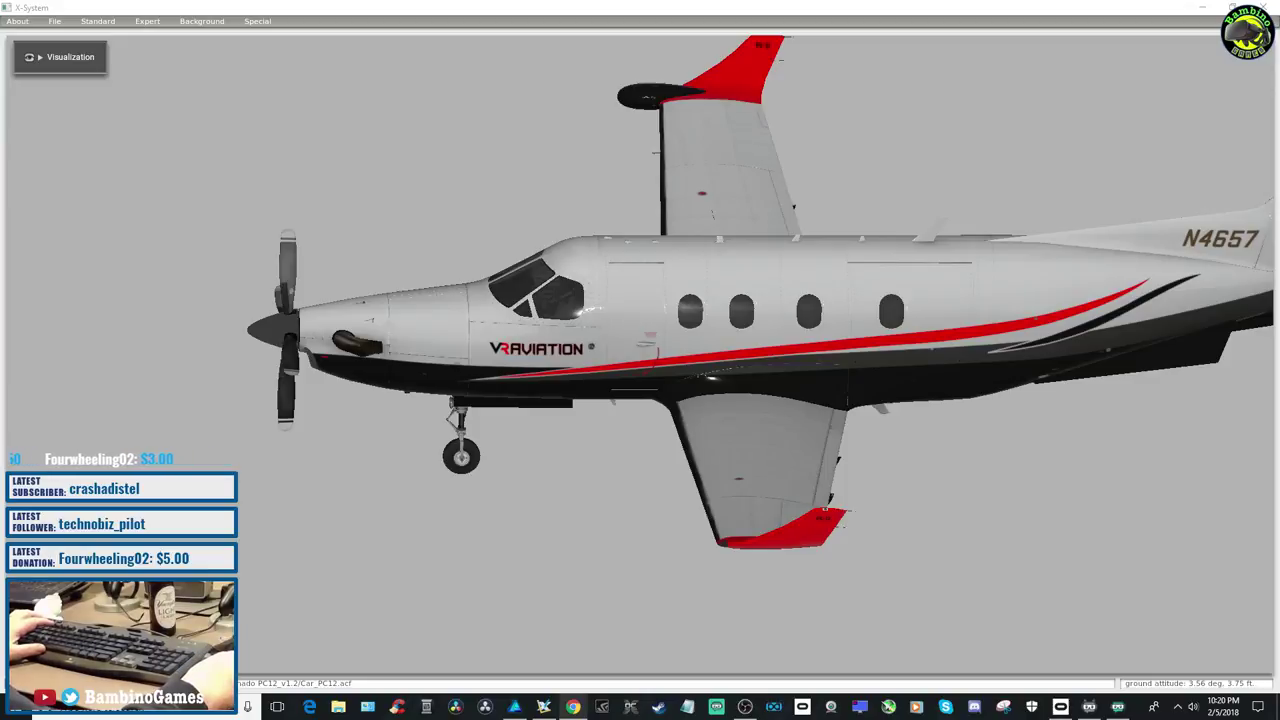
Switch to Chrome, open the Carenado B1900D Santa Airways Christmas Livery page from the search results and enlarge its first screenshot
{"action": "key", "text": "alt+Tab"}
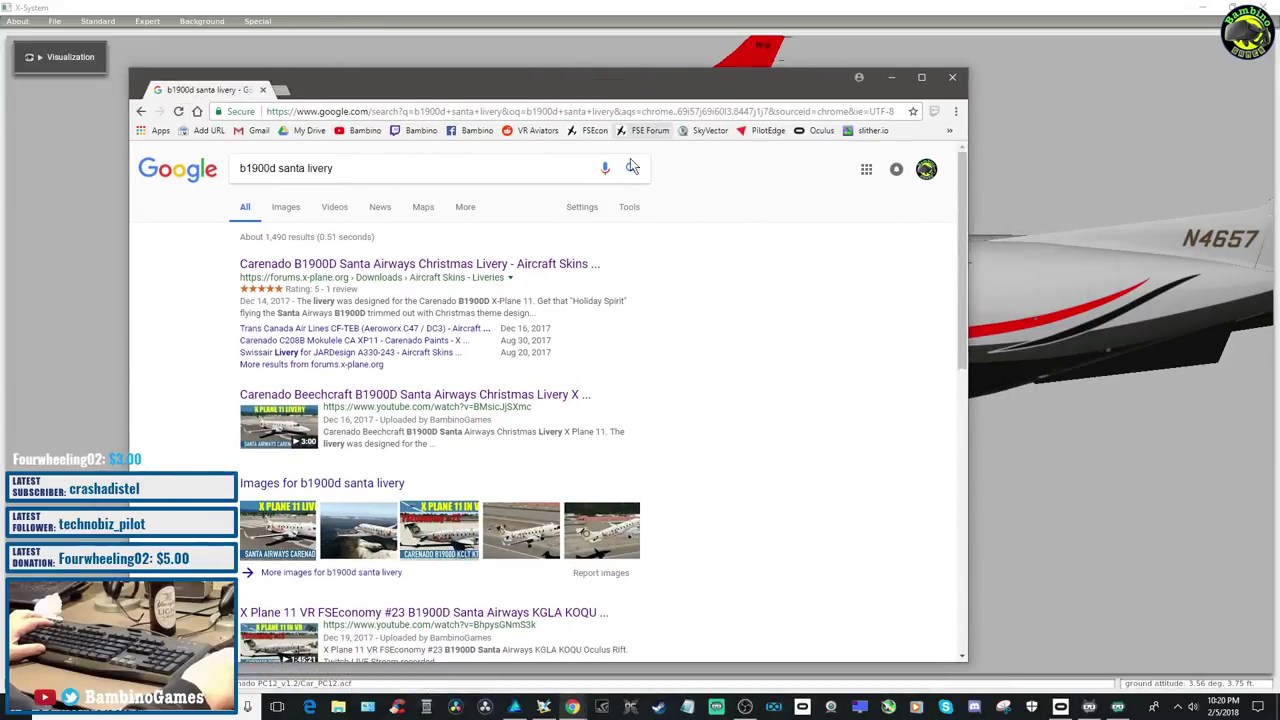
{"action": "left_click", "coordinate": [368, 264]}
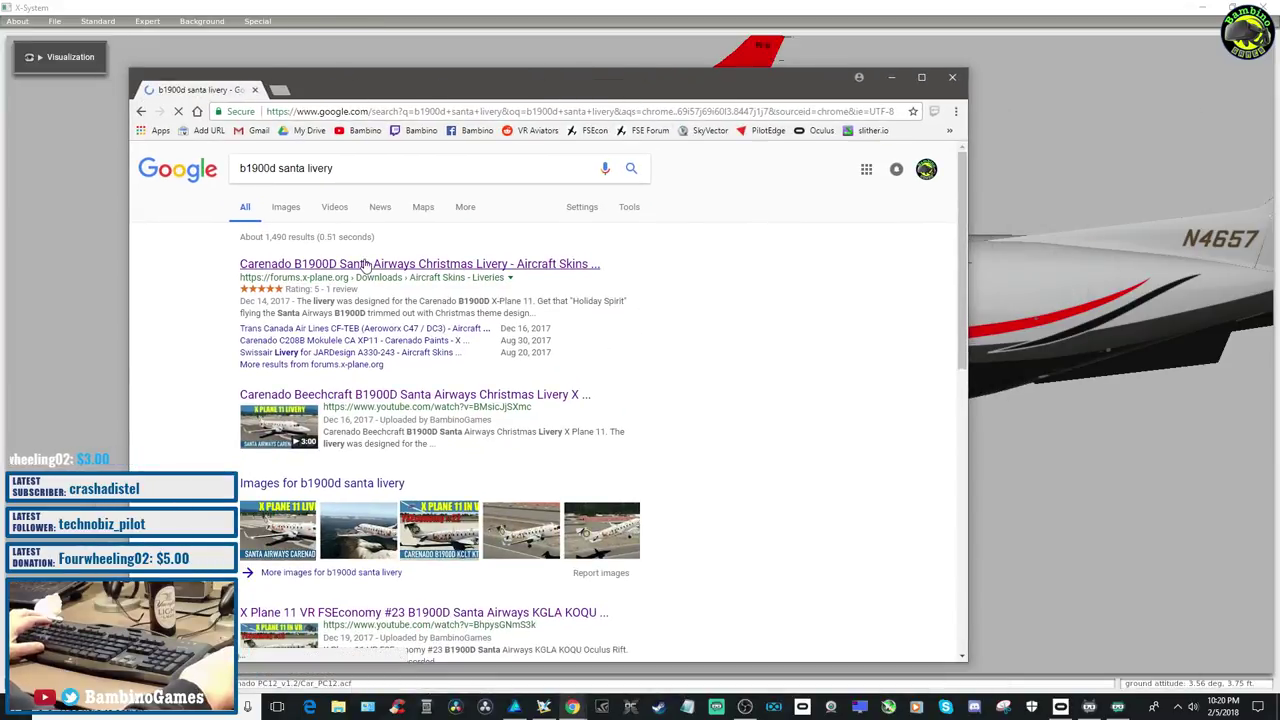
{"action": "scroll", "coordinate": [220, 349], "scroll_direction": "down", "scroll_amount": 2}
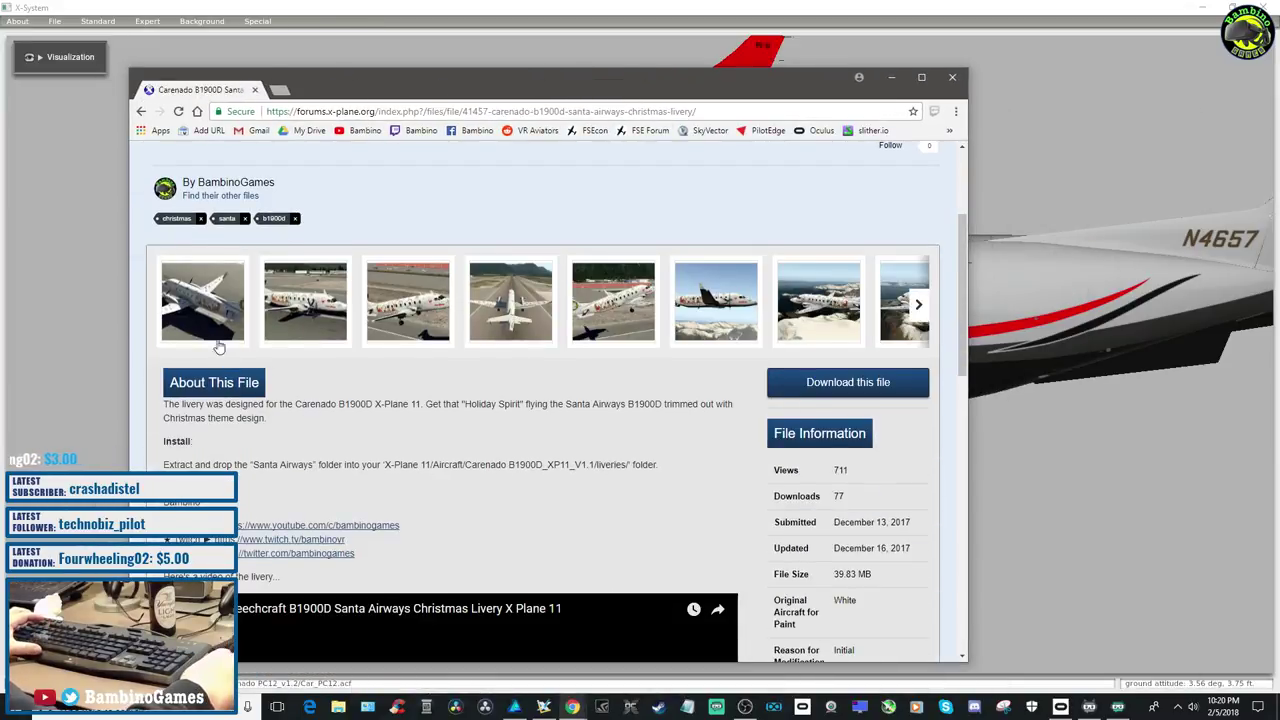
{"action": "left_click", "coordinate": [209, 329]}
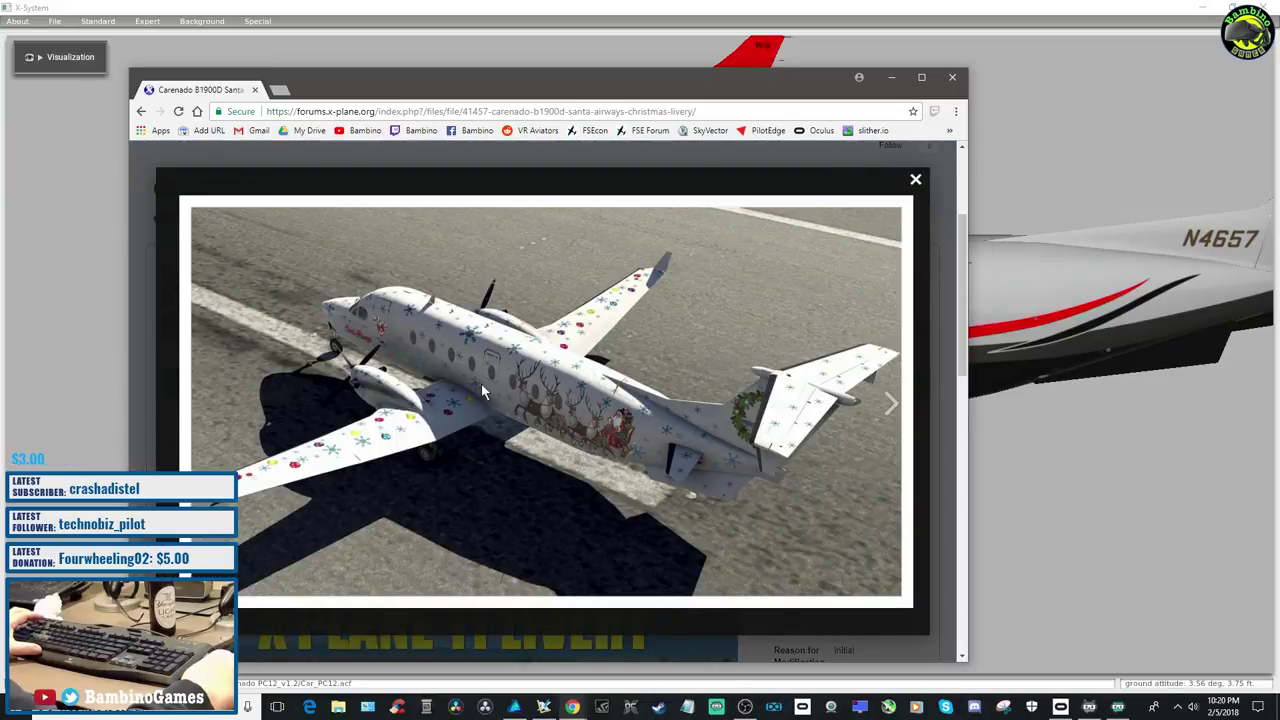
Browse the enlarged screenshots of the Santa Airways livery on the ground and in flight, and close the browser window
{"action": "left_click", "coordinate": [893, 405]}
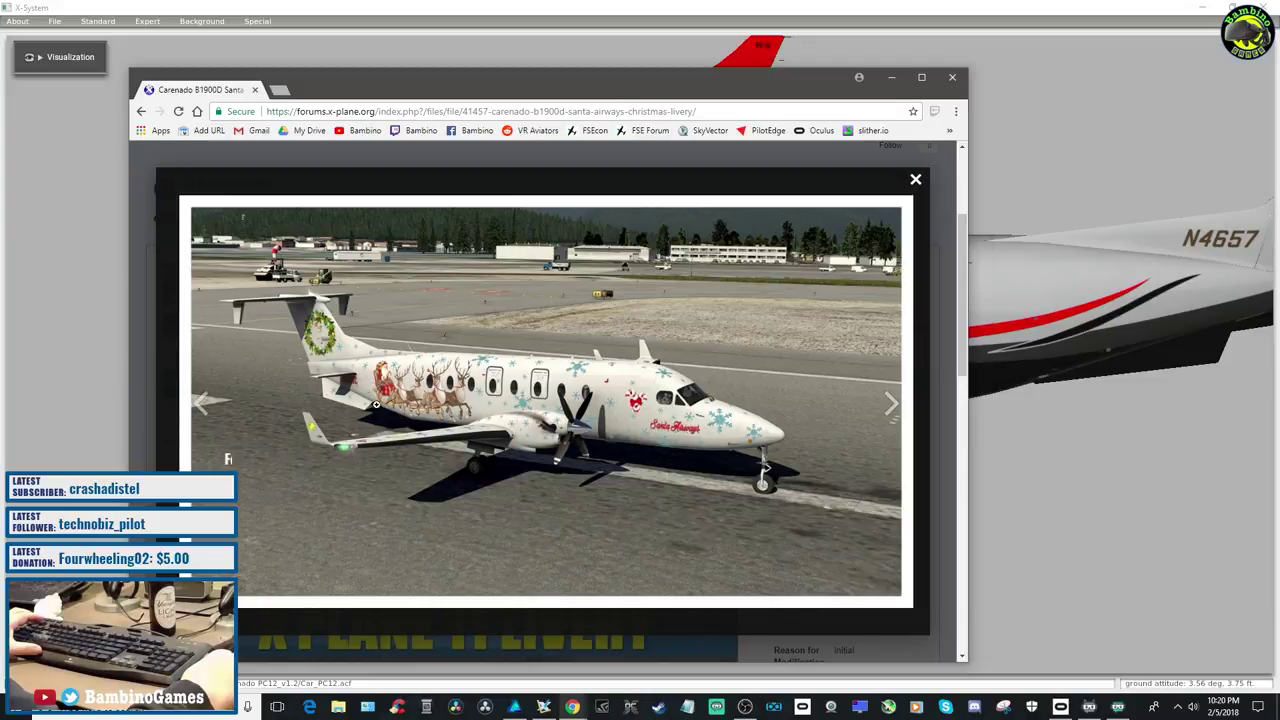
{"action": "left_click", "coordinate": [891, 406]}
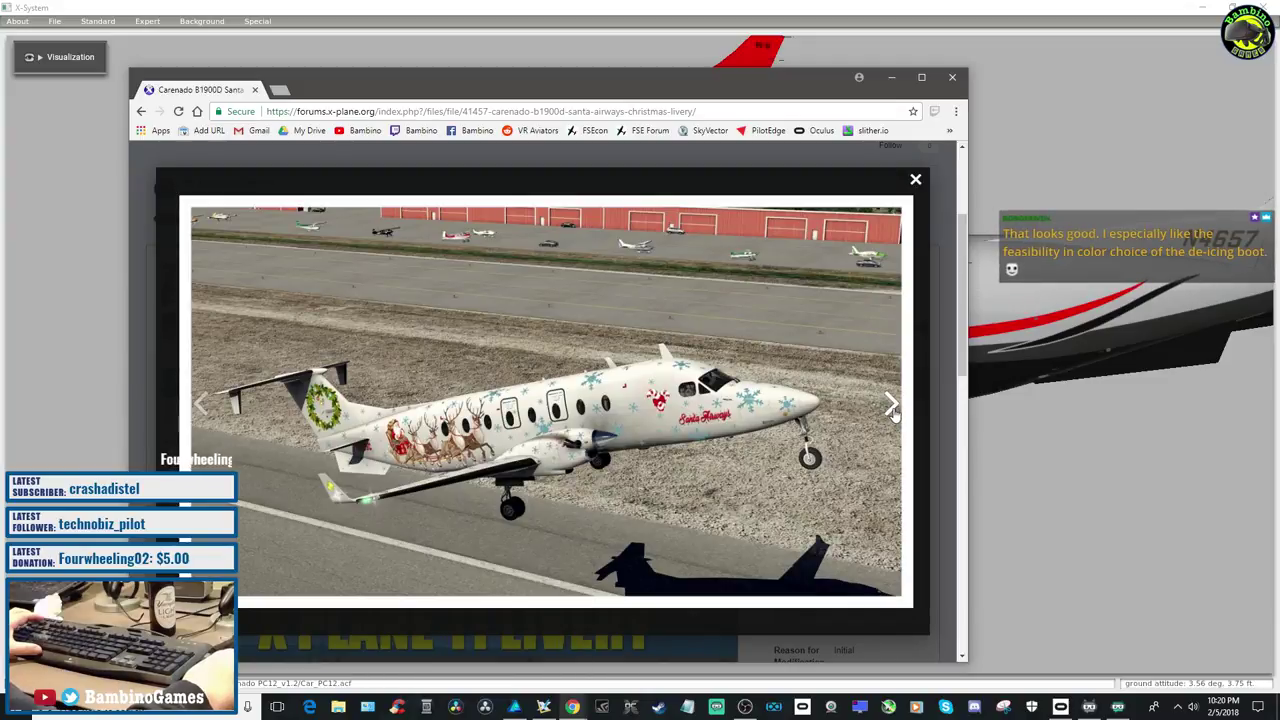
{"action": "left_click", "coordinate": [894, 407]}
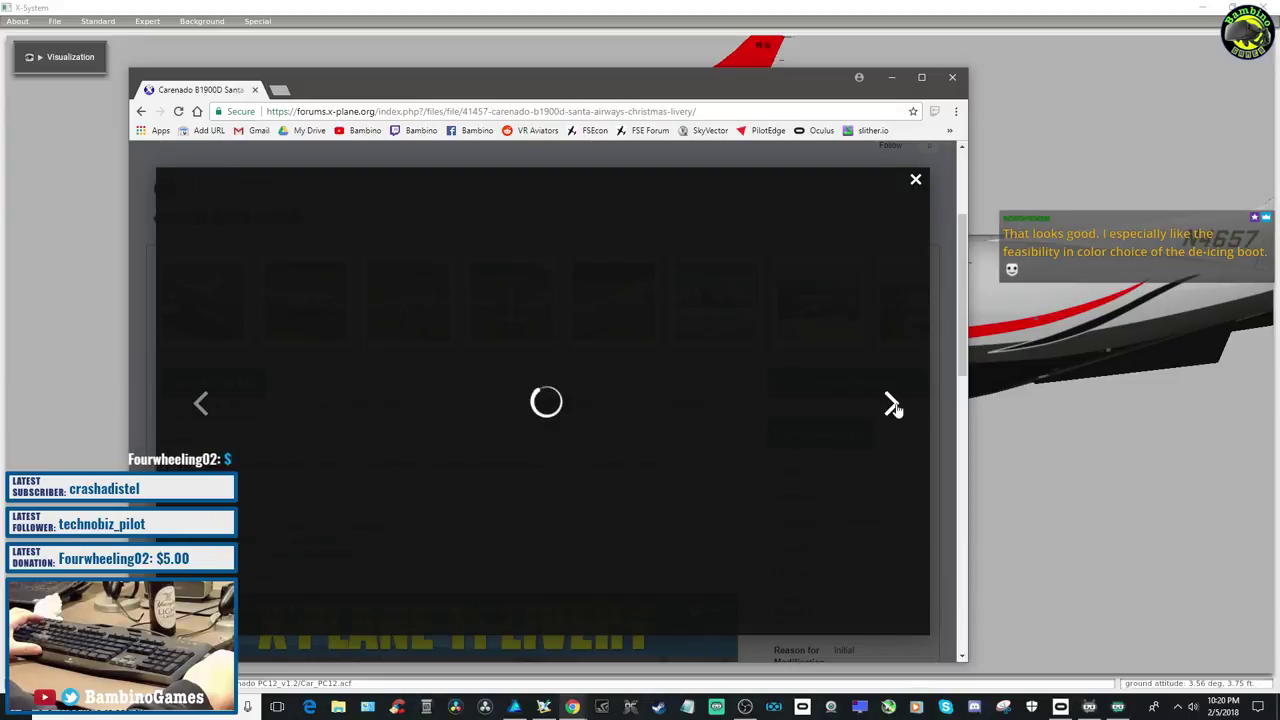
{"action": "left_click", "coordinate": [894, 407]}
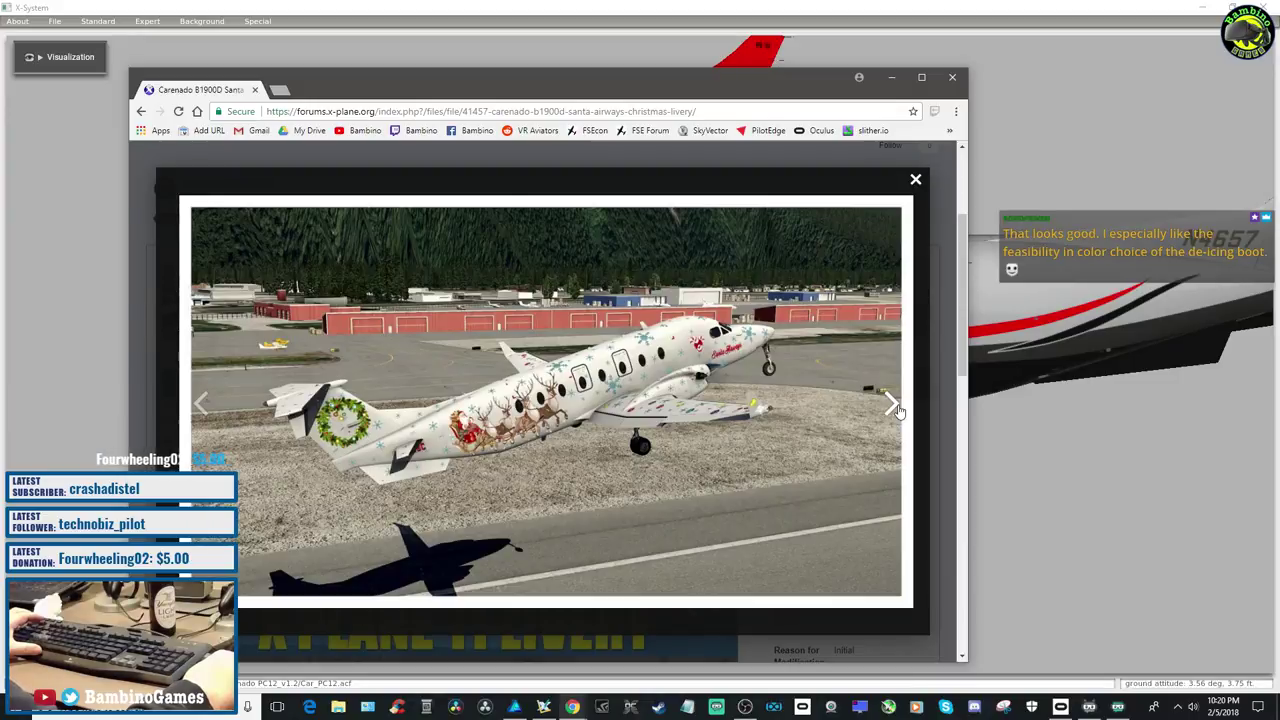
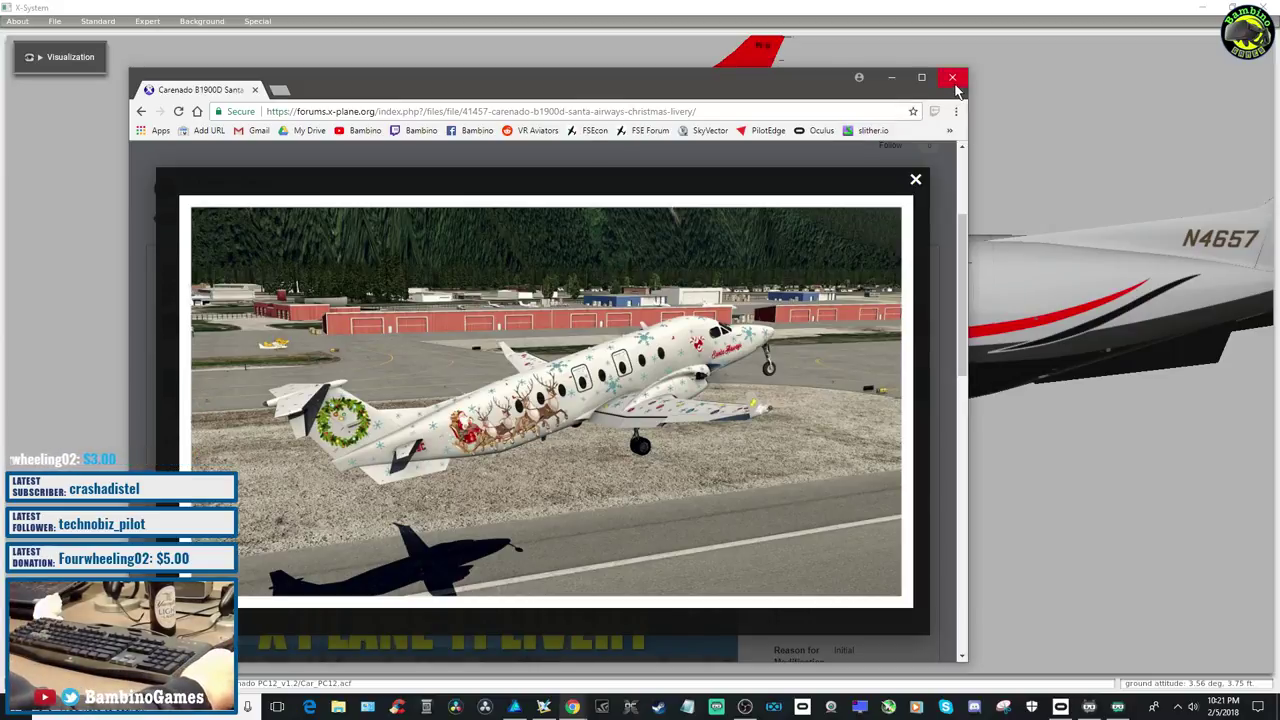
{"action": "left_click", "coordinate": [892, 405]}
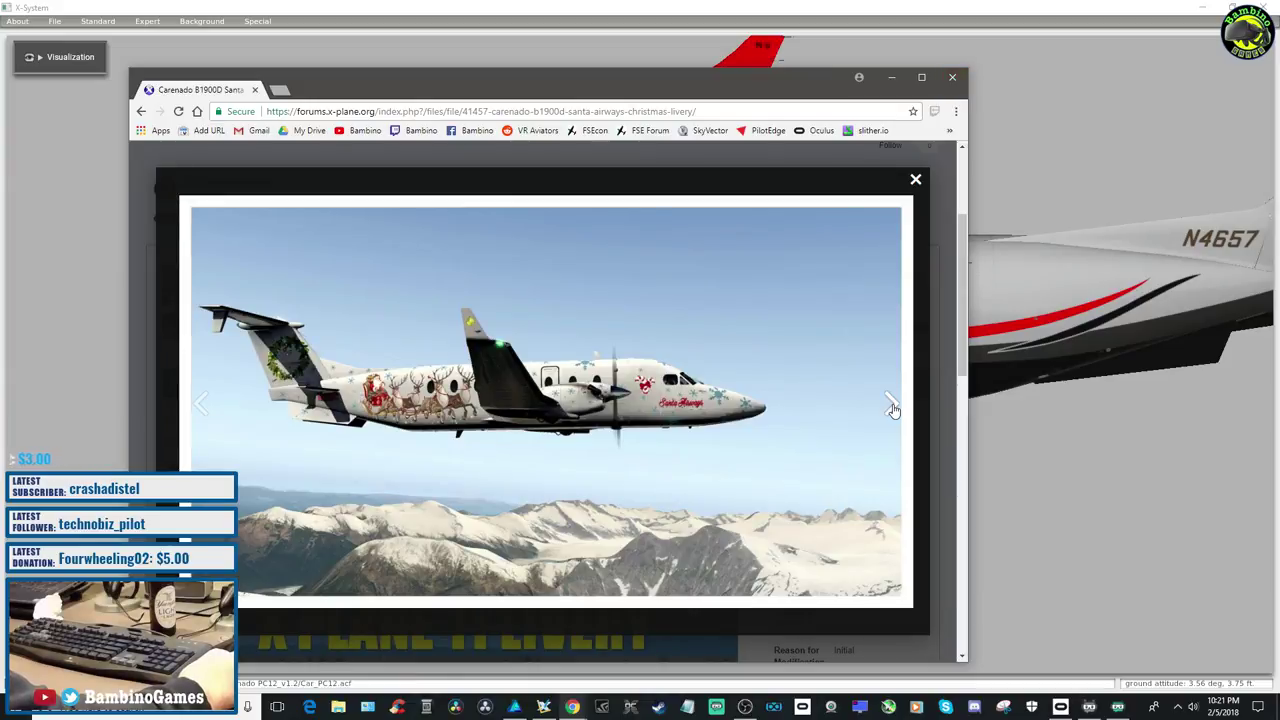
{"action": "left_click", "coordinate": [891, 405]}
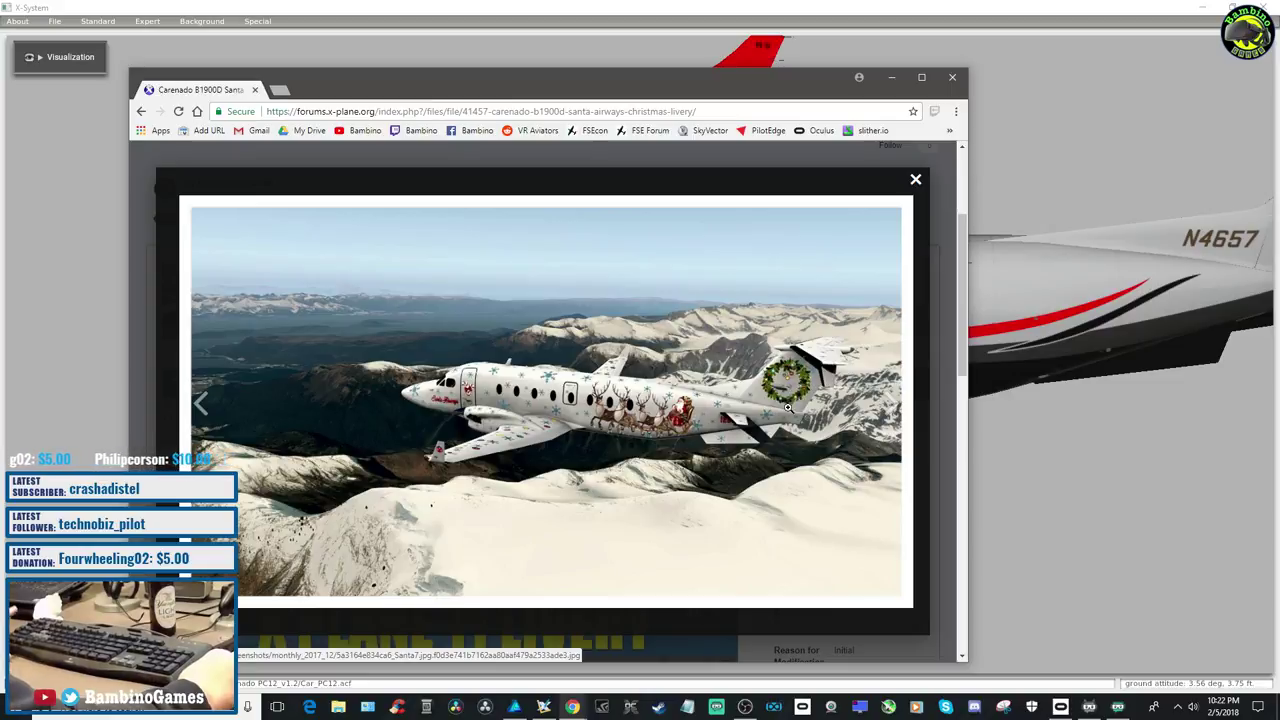
{"action": "left_click", "coordinate": [955, 79]}
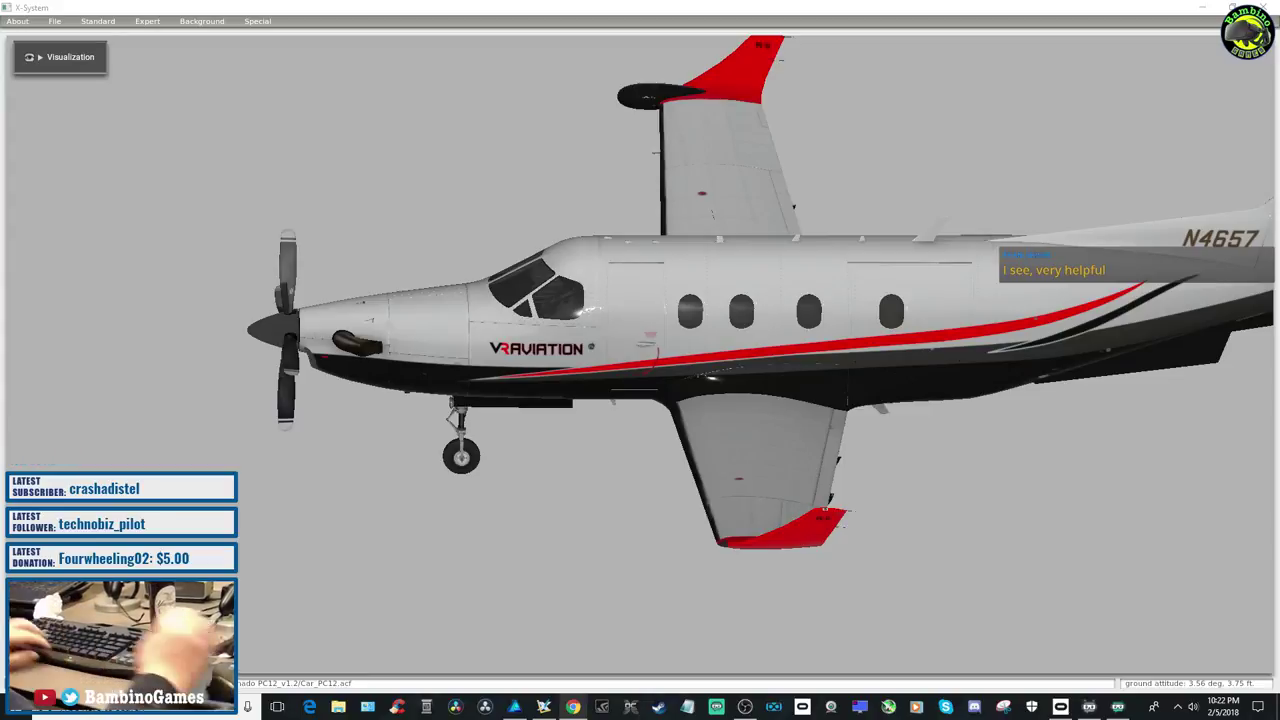
Return to Plane Maker and orbit around the aircraft's left side to examine the fuselage stripes, VR Aviation logo and winglets
{"action": "left_click", "coordinate": [800, 215]}
{"action": "key", "text": "Left"}
{"action": "key", "text": "Left"}
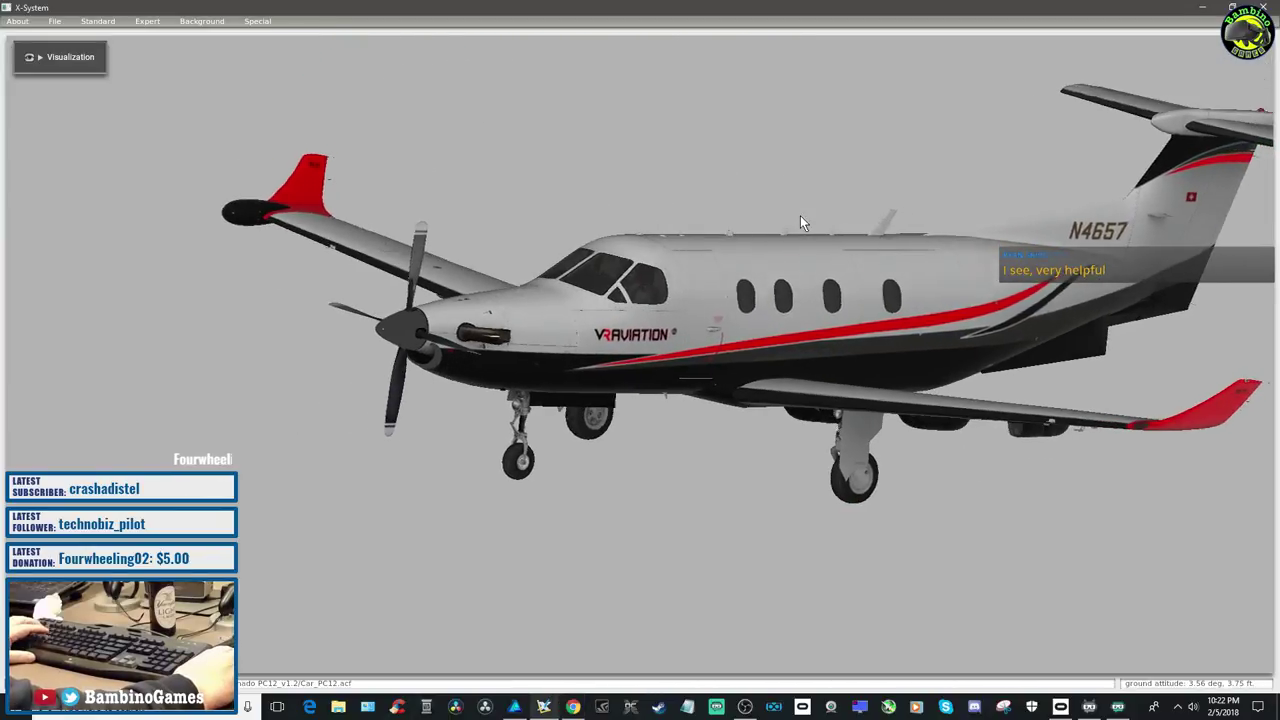
{"action": "key", "text": "Left"}
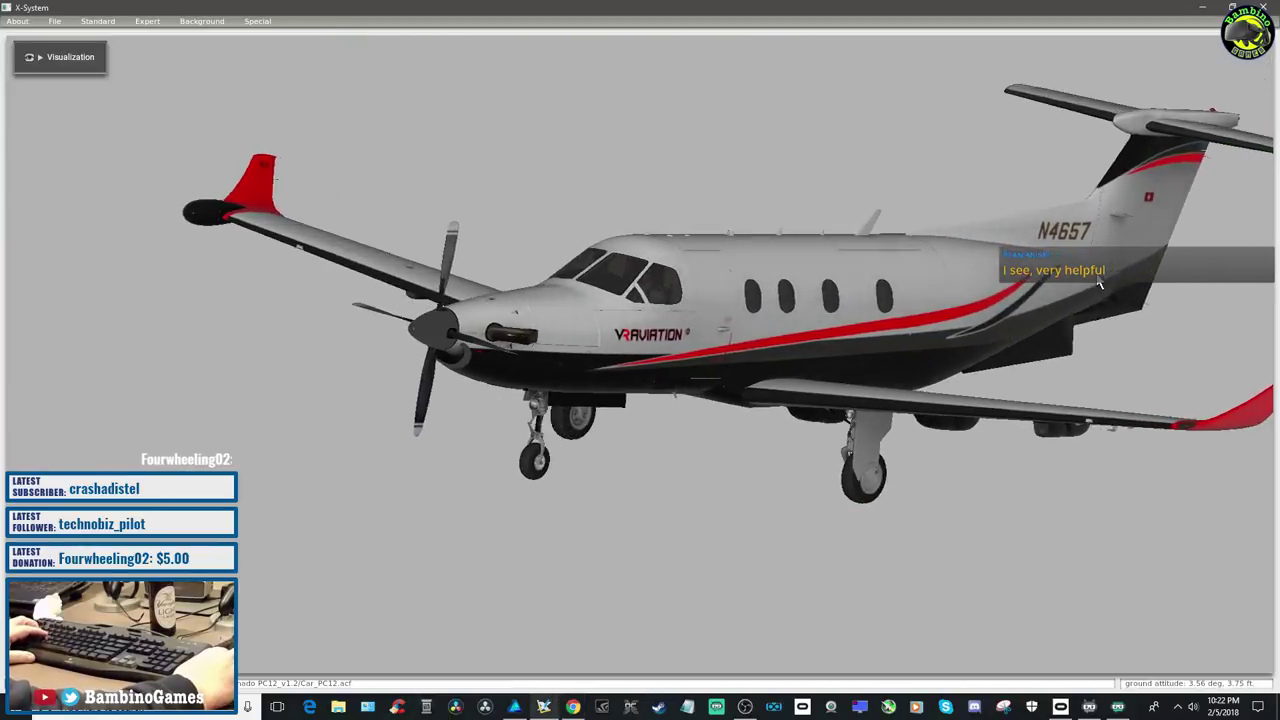
{"action": "key", "text": "Left"}
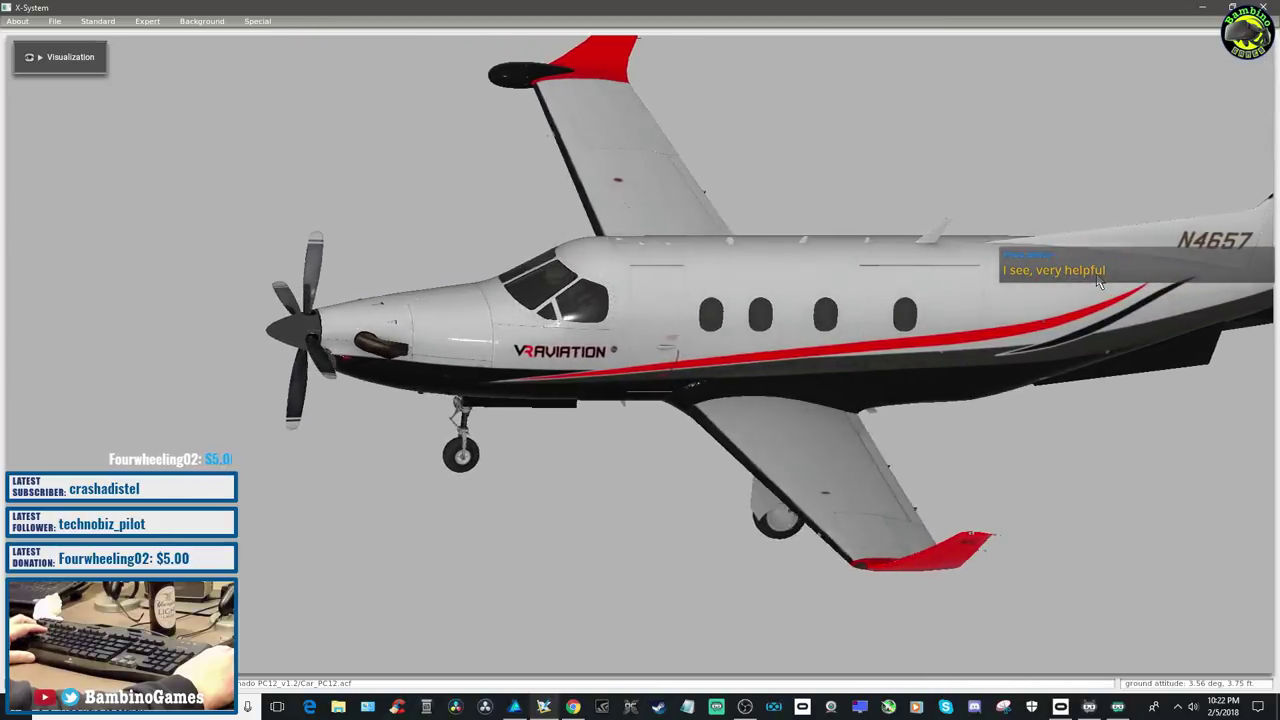
{"action": "key", "text": "Down"}
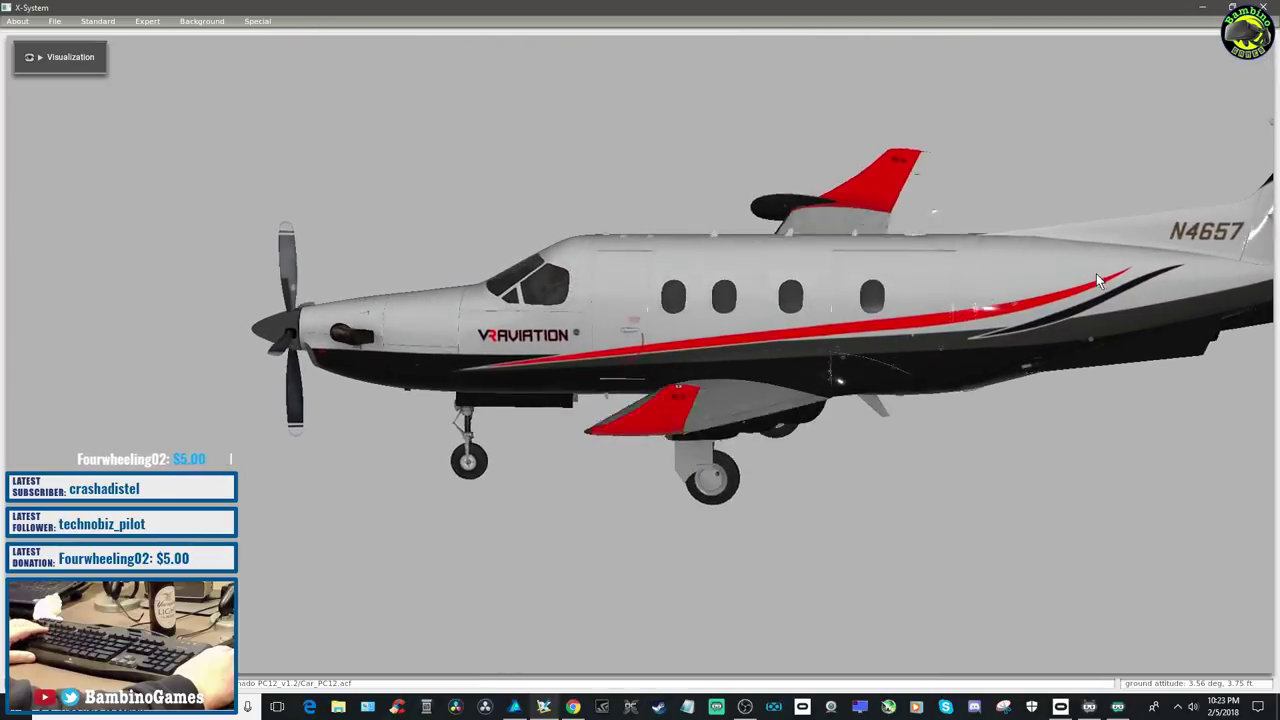
{"action": "key", "text": "Left"}
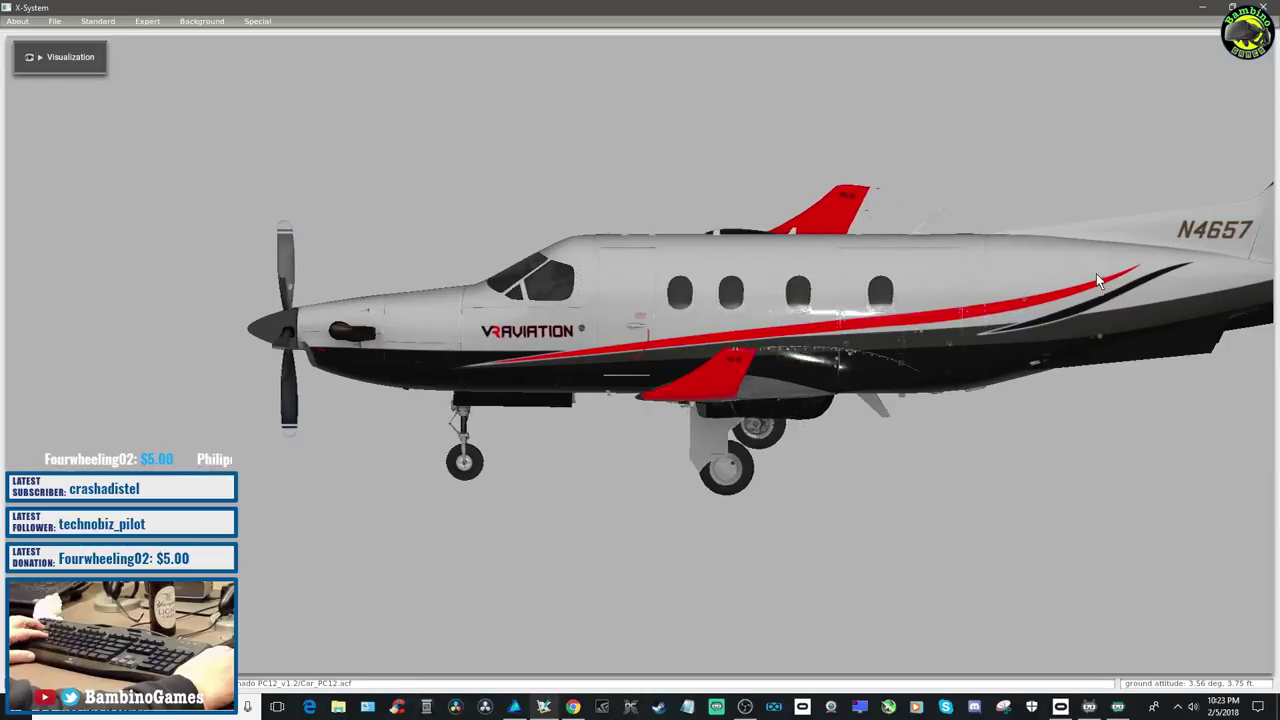
{"action": "key", "text": "Left"}
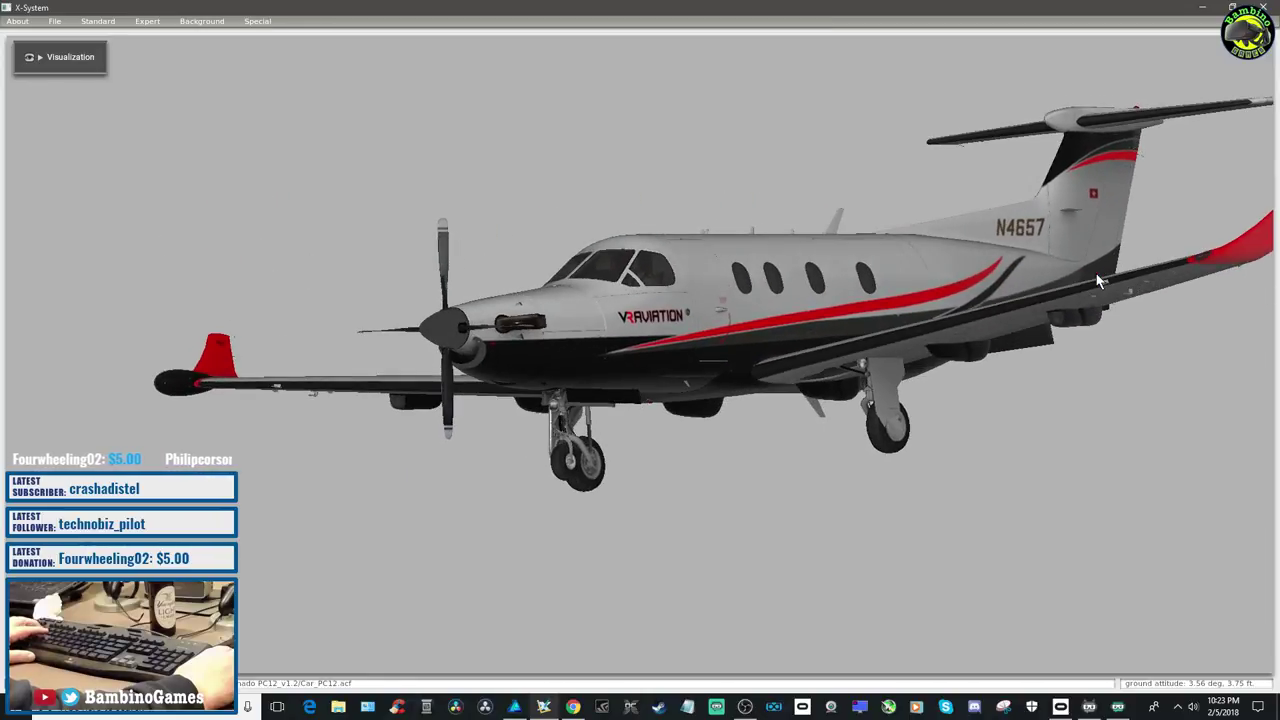
{"action": "key", "text": "Left"}
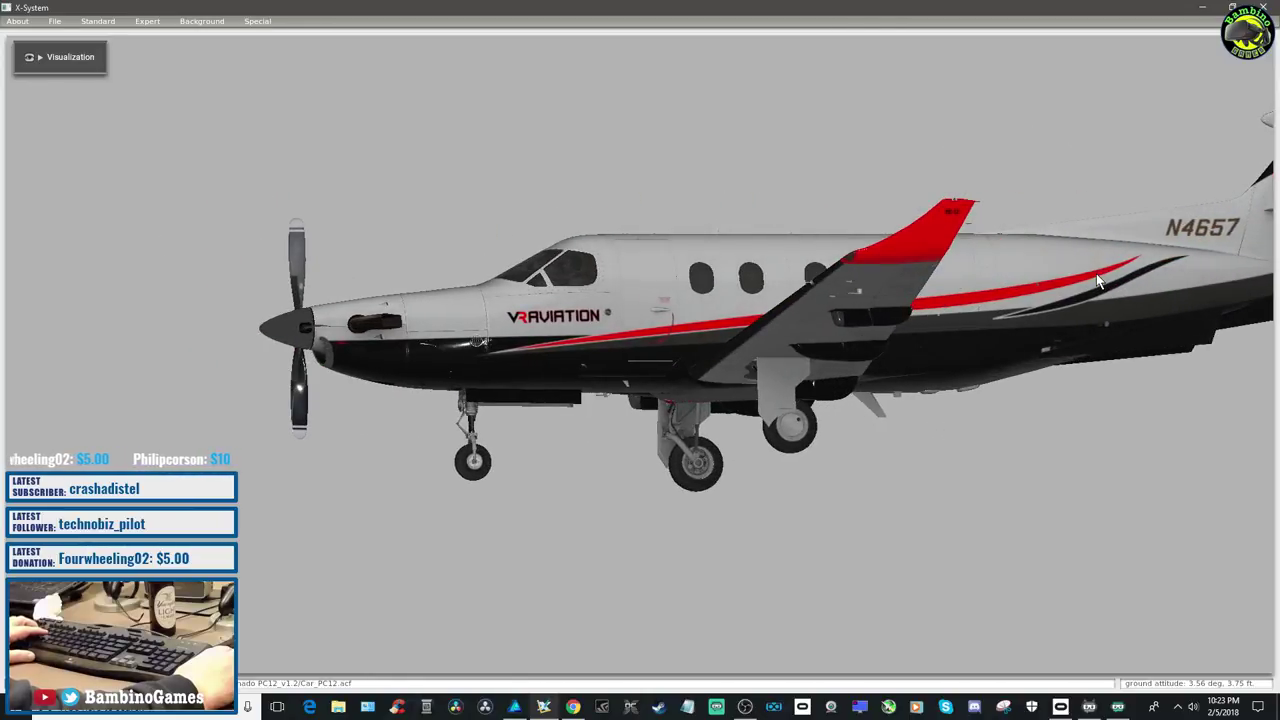
Examine the black belly and the fairings under the wings, and return to a side view of the fuselage
{"action": "left_click_drag", "start_coordinate": [1096, 273], "coordinate": [816, 226]}
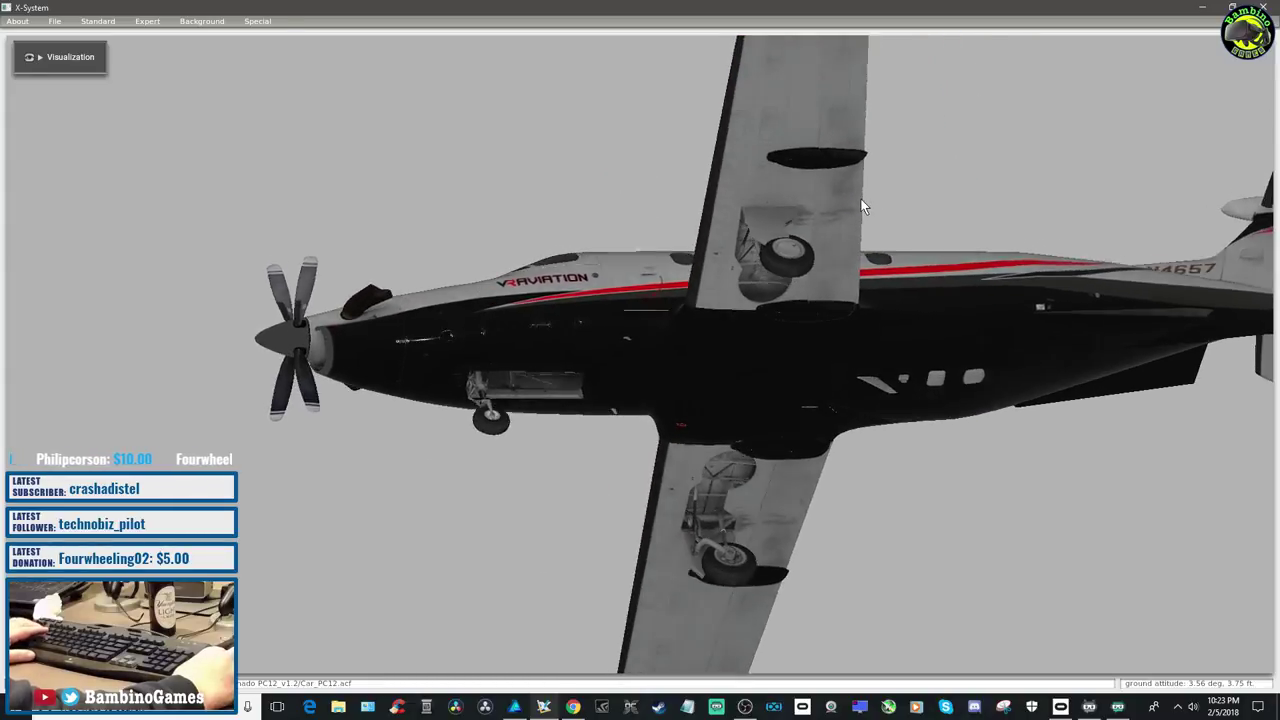
{"action": "left_click_drag", "start_coordinate": [865, 205], "coordinate": [879, 175]}
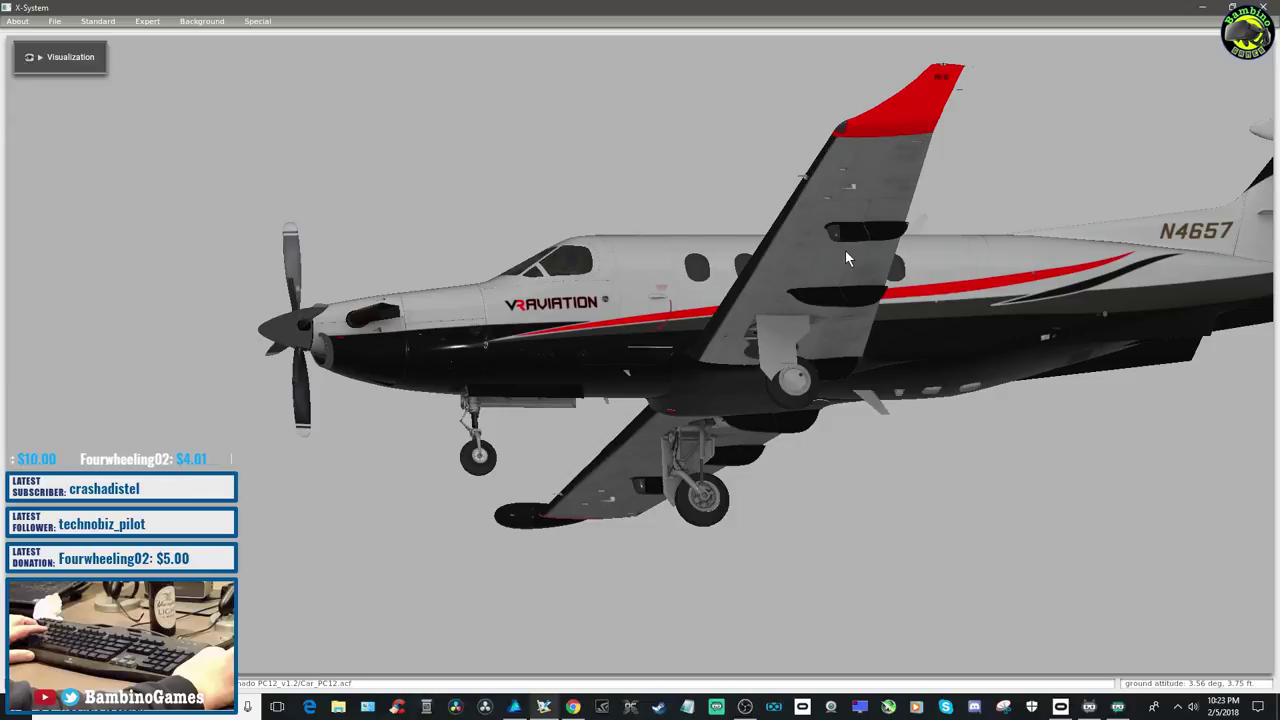
{"action": "left_click_drag", "start_coordinate": [834, 314], "coordinate": [1049, 370]}
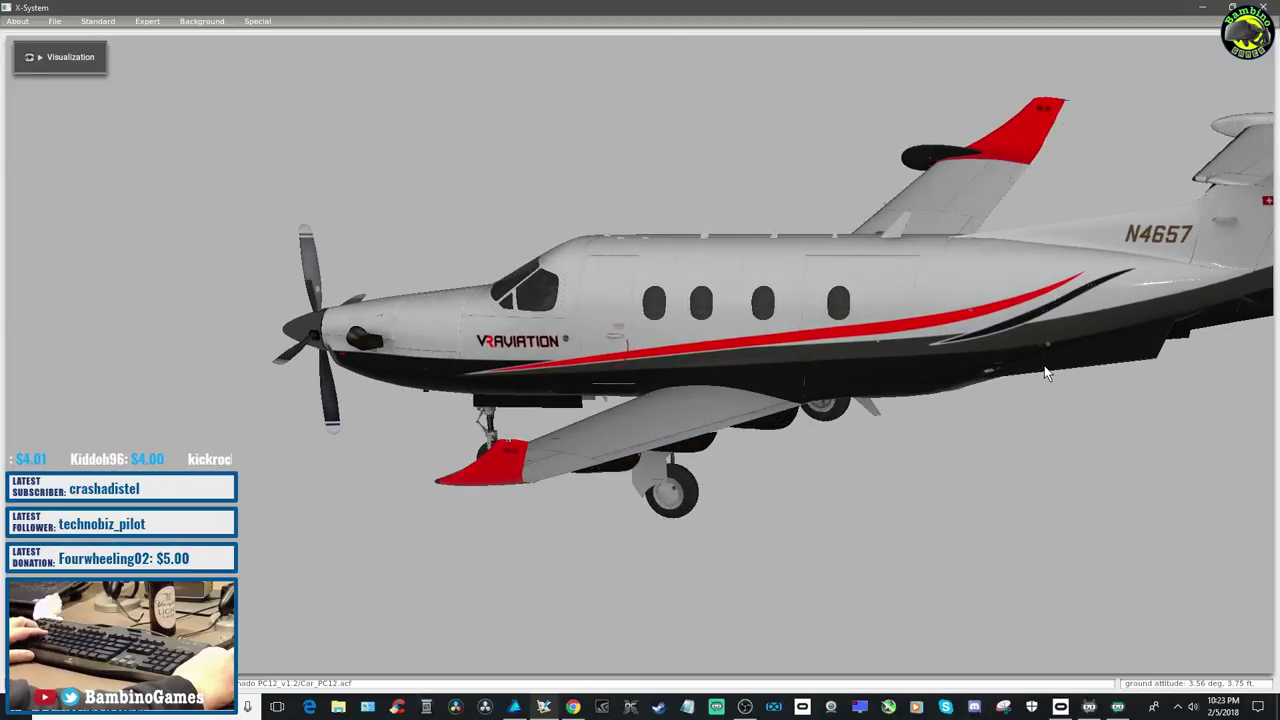
{"action": "left_click_drag", "start_coordinate": [1047, 372], "coordinate": [1047, 372]}
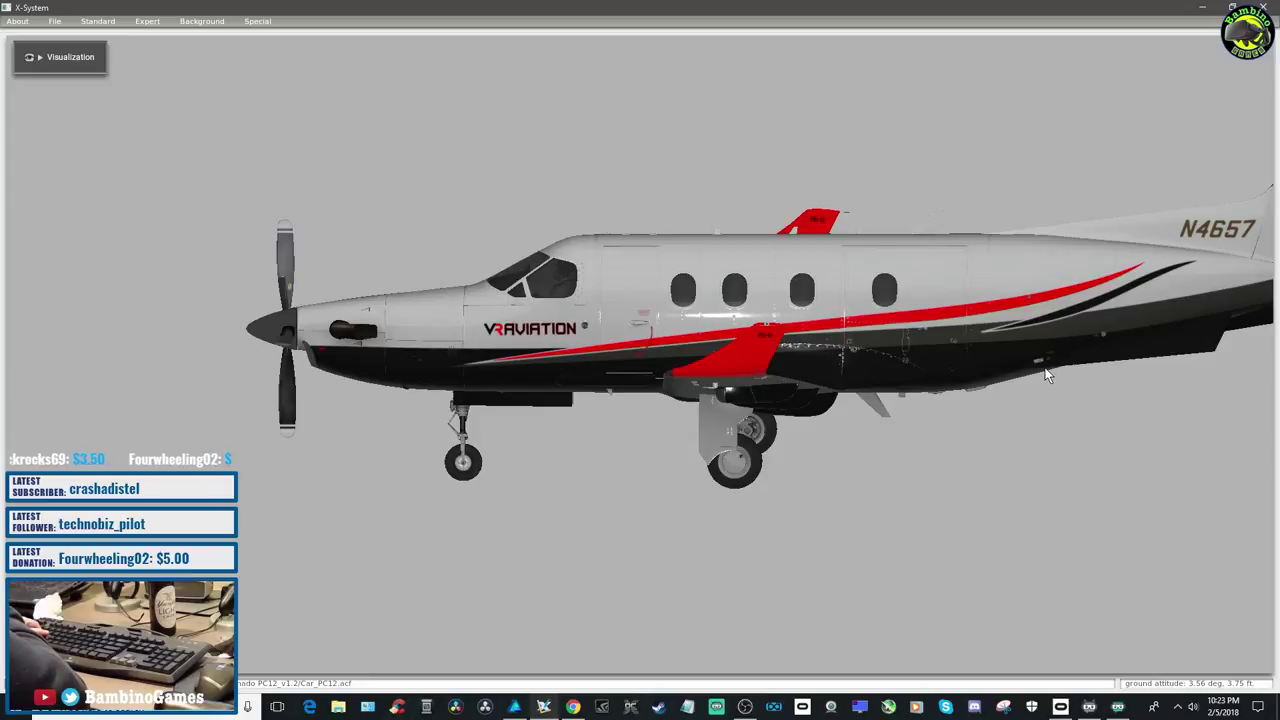
Orbit from the left side around the nose to examine the aircraft from its front right quarter
{"action": "key", "text": "Left"}
{"action": "key", "text": "Left"}
{"action": "key", "text": "Left"}
{"action": "key", "text": "Left"}
{"action": "key", "text": "Left"}
{"action": "key", "text": "Left"}
{"action": "key", "text": "Left"}
{"action": "key", "text": "Left"}
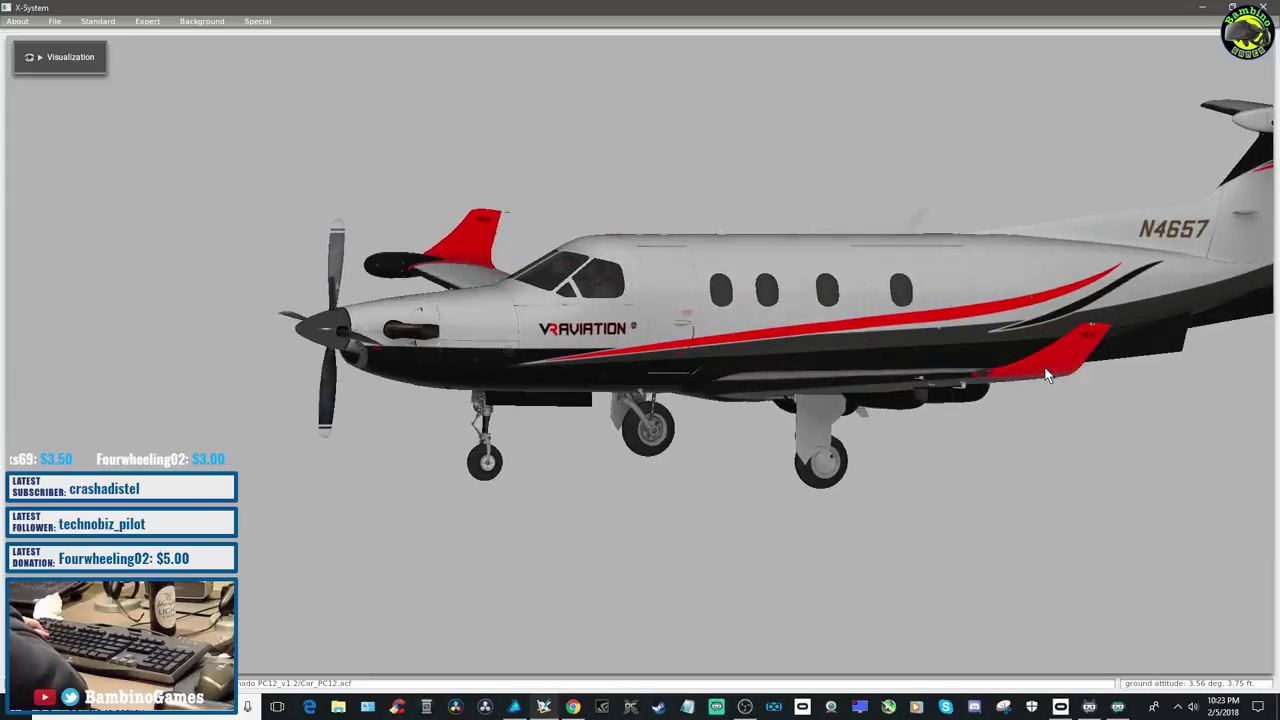
{"action": "key", "text": "Left"}
{"action": "key", "text": "Left"}
{"action": "key", "text": "Left"}
{"action": "key", "text": "Left"}
{"action": "key", "text": "Left"}
{"action": "key", "text": "Left"}
{"action": "key", "text": "Left"}
{"action": "key", "text": "Left"}
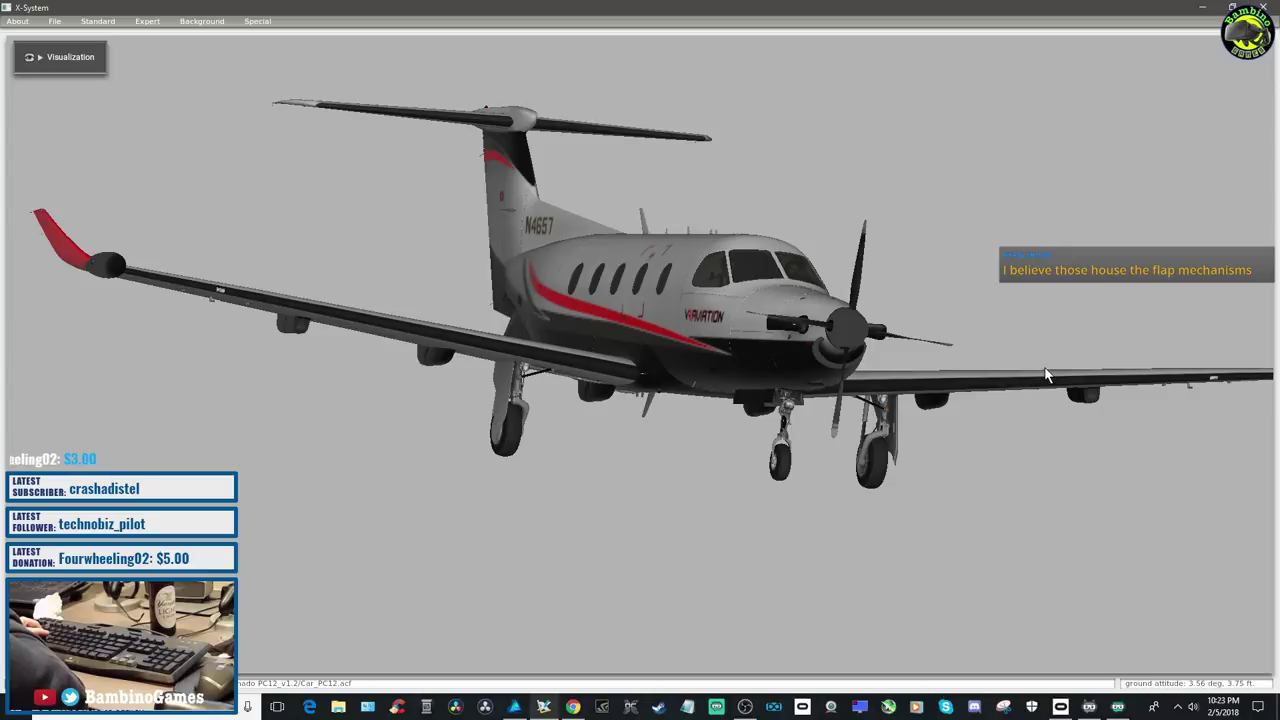
Orbit back around the nose to the left side to examine the wing fairings and fuselage stripe
{"action": "key", "text": "Right"}
{"action": "key", "text": "Right"}
{"action": "key", "text": "Right"}
{"action": "key", "text": "Right"}
{"action": "key", "text": "Right"}
{"action": "key", "text": "Right"}
{"action": "key", "text": "Right"}
{"action": "key", "text": "Right"}
{"action": "key", "text": "Right"}
{"action": "key", "text": "Right"}
{"action": "key", "text": "Right"}
{"action": "key", "text": "Right"}
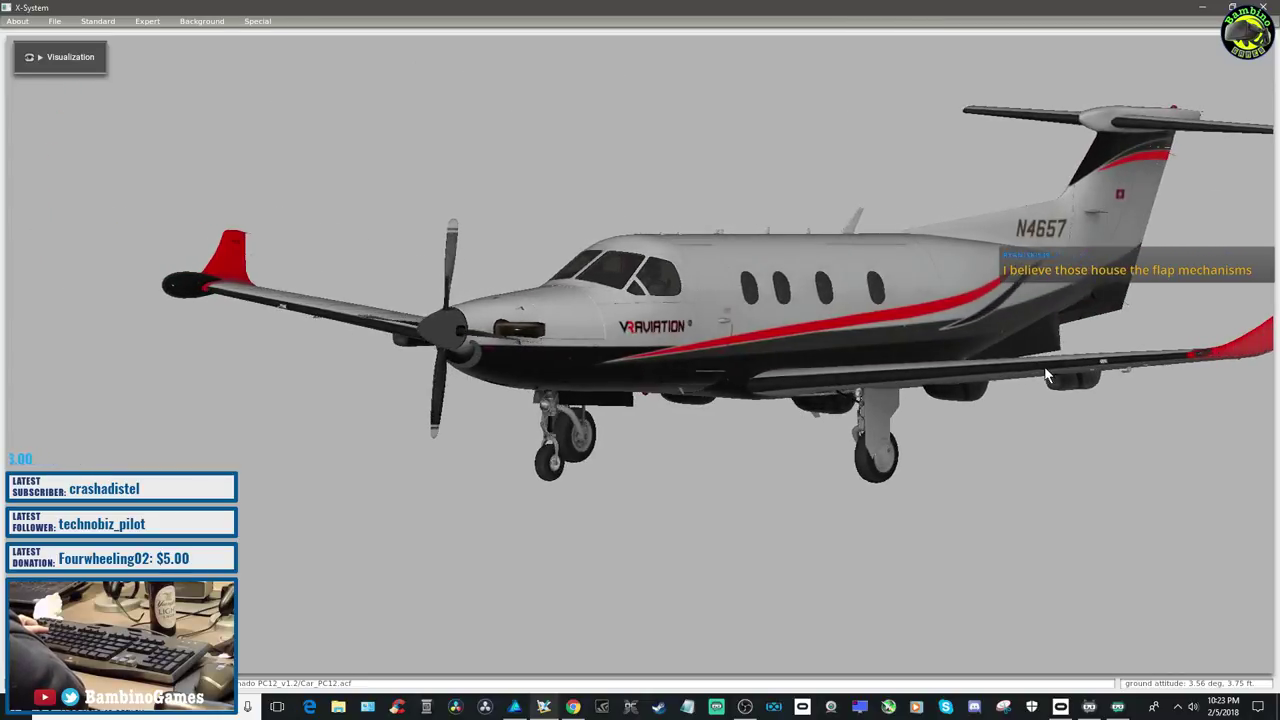
{"action": "key", "text": "Right"}
{"action": "key", "text": "Right"}
{"action": "key", "text": "Right"}
{"action": "key", "text": "Right"}
{"action": "key", "text": "Right"}
{"action": "key", "text": "Right"}
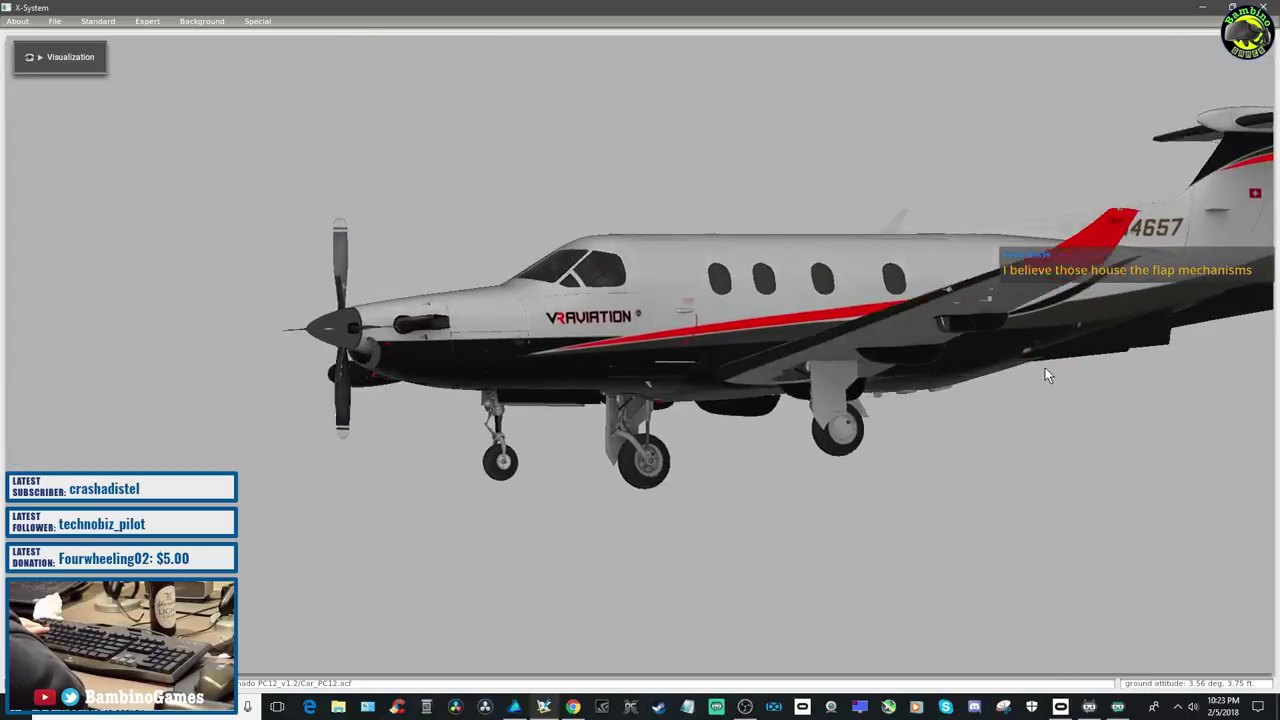
Tilt the view repeatedly below and above the wings to compare the black underwing fairings with the red winglets
{"action": "key", "text": "Down"}
{"action": "key", "text": "Down"}
{"action": "key", "text": "Down"}
{"action": "key", "text": "Down"}
{"action": "key", "text": "Down"}
{"action": "key", "text": "Down"}
{"action": "key", "text": "Up"}
{"action": "key", "text": "Up"}
{"action": "key", "text": "Up"}
{"action": "key", "text": "Up"}
{"action": "key", "text": "Up"}
{"action": "key", "text": "Up"}
{"action": "key", "text": "Down"}
{"action": "key", "text": "Down"}
{"action": "key", "text": "Down"}
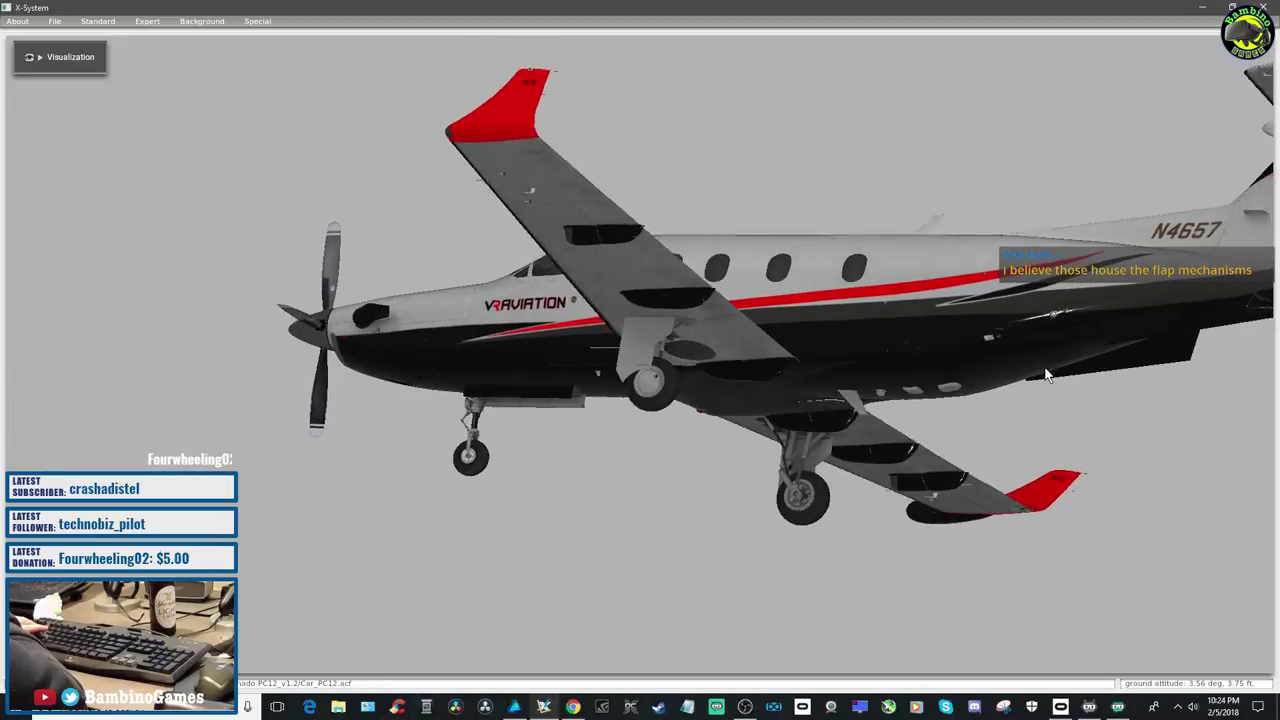
{"action": "key", "text": "Up"}
{"action": "key", "text": "Up"}
{"action": "key", "text": "Up"}
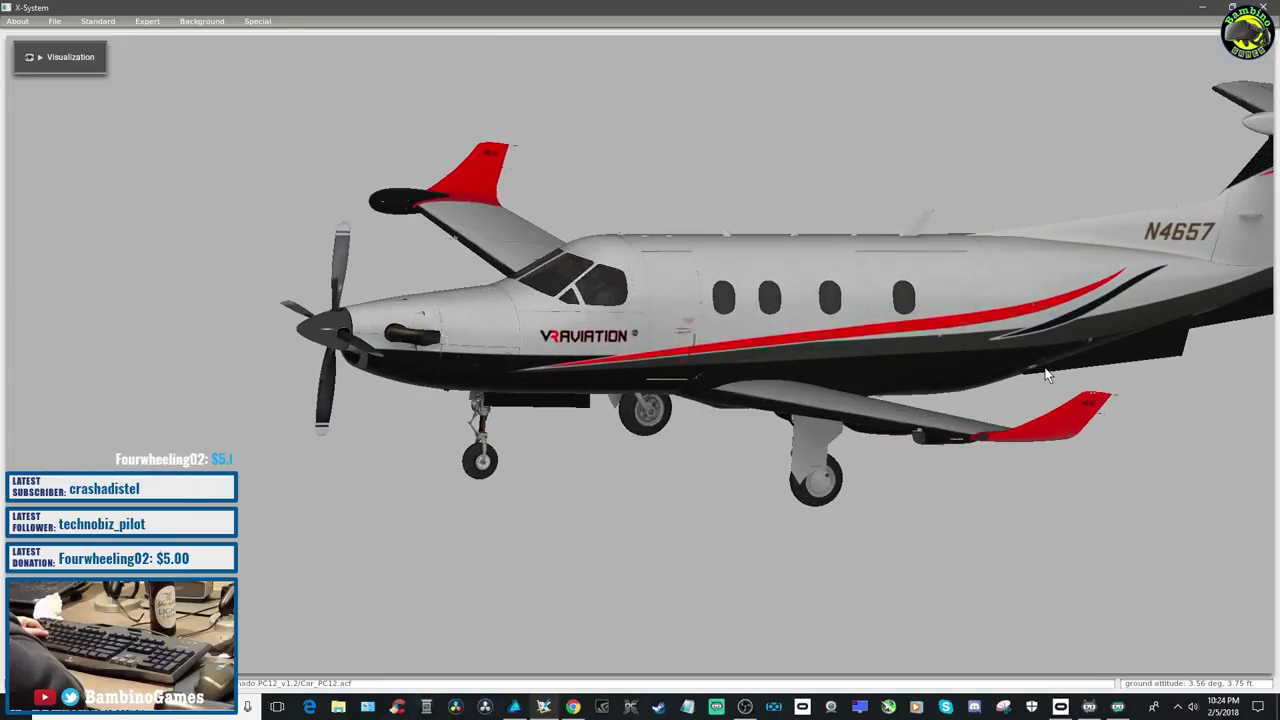
Swing the view back and forth around the front left quarter to examine the nose, winglets and tail stripes
{"action": "key", "text": "Right"}
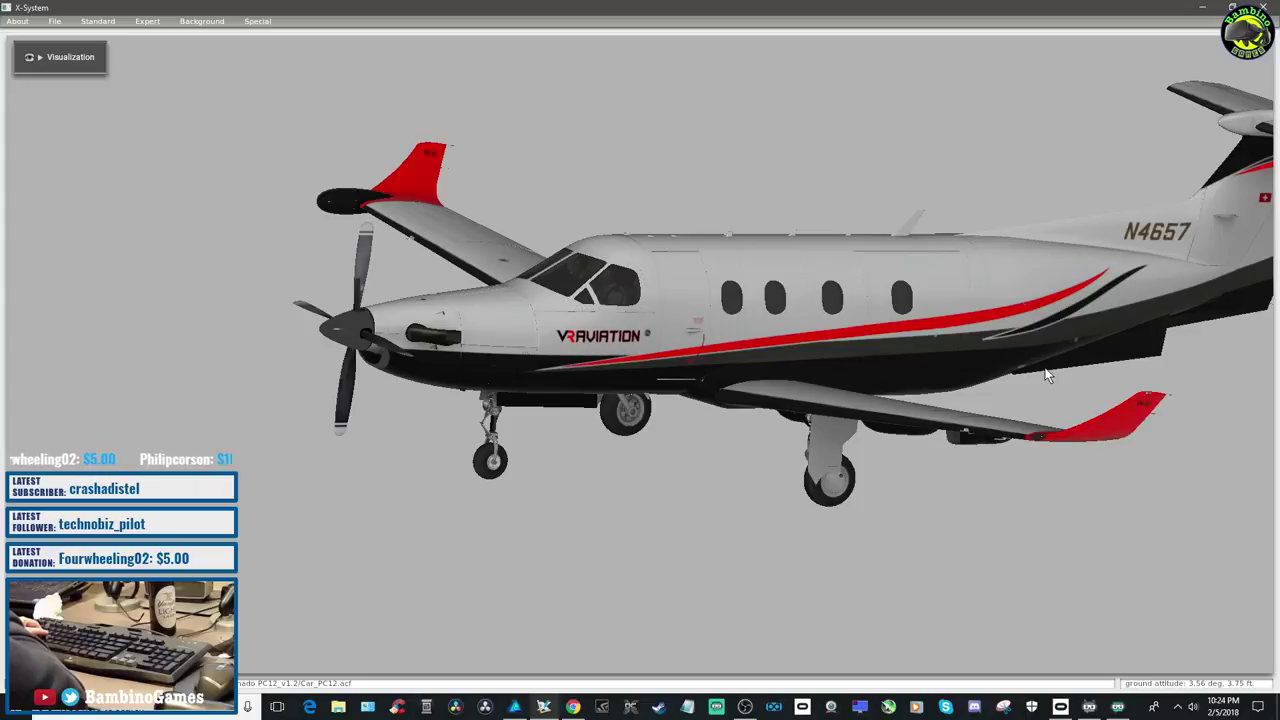
{"action": "key", "text": "Right"}
{"action": "key", "text": "Right"}
{"action": "key", "text": "Right"}
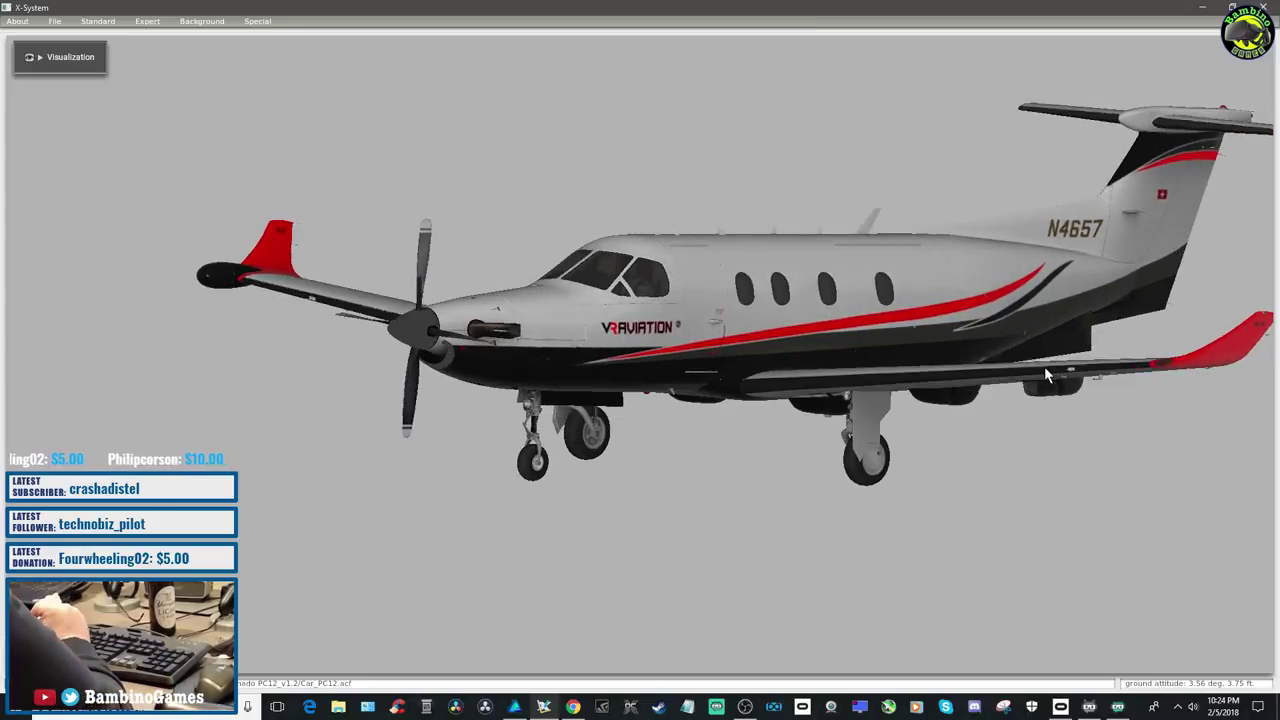
{"action": "key", "text": "Left"}
{"action": "key", "text": "Left"}
{"action": "key", "text": "Left"}
{"action": "key", "text": "Right"}
{"action": "key", "text": "Right"}
{"action": "key", "text": "Right"}
{"action": "key", "text": "Right"}
{"action": "key", "text": "Right"}
{"action": "key", "text": "Right"}
{"action": "key", "text": "Right"}
{"action": "key", "text": "Left"}
{"action": "key", "text": "Left"}
{"action": "key", "text": "Left"}
{"action": "key", "text": "Left"}
{"action": "key", "text": "Left"}
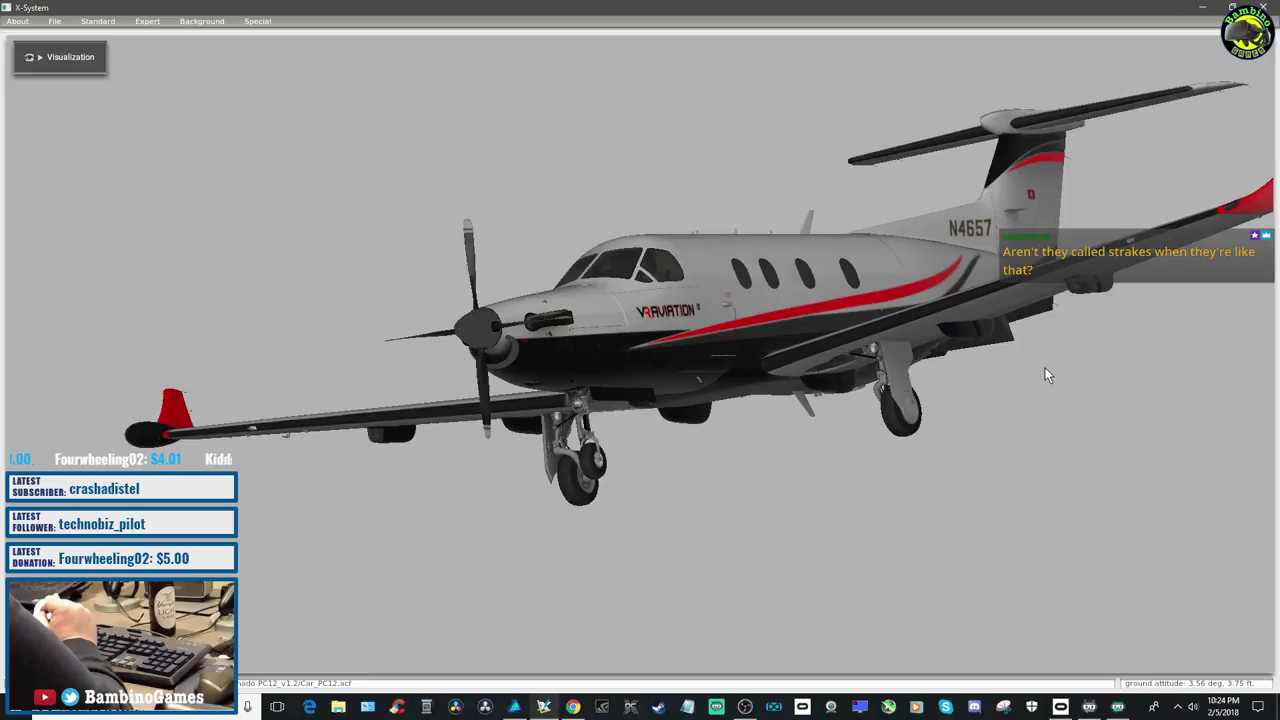
Examine the underside of the aircraft from below, including the black belly, wing fairings and landing gear
{"action": "key", "text": "Down"}
{"action": "key", "text": "Down"}
{"action": "key", "text": "Down"}
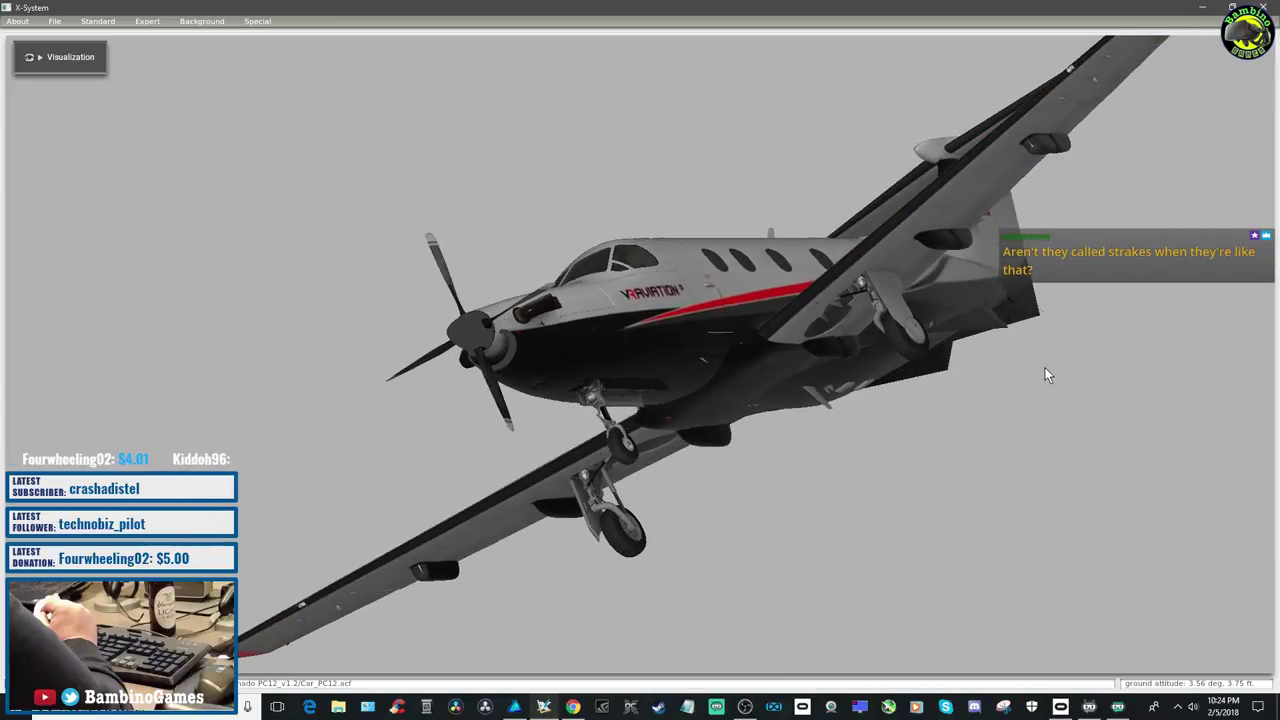
{"action": "key", "text": "Down"}
{"action": "key", "text": "Down"}
{"action": "key", "text": "Down"}
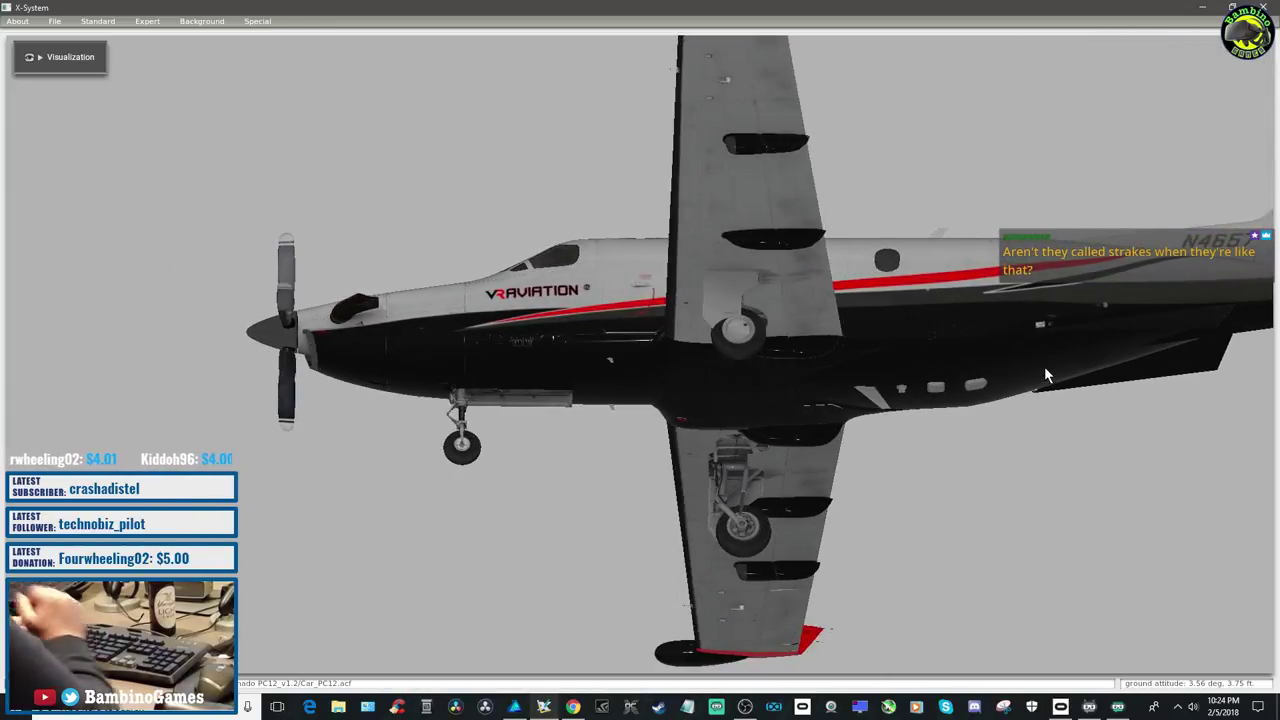
Roll the view beneath the aircraft to examine the black belly and the fairings under both wings
{"action": "key", "text": "Down"}
{"action": "key", "text": "Down"}
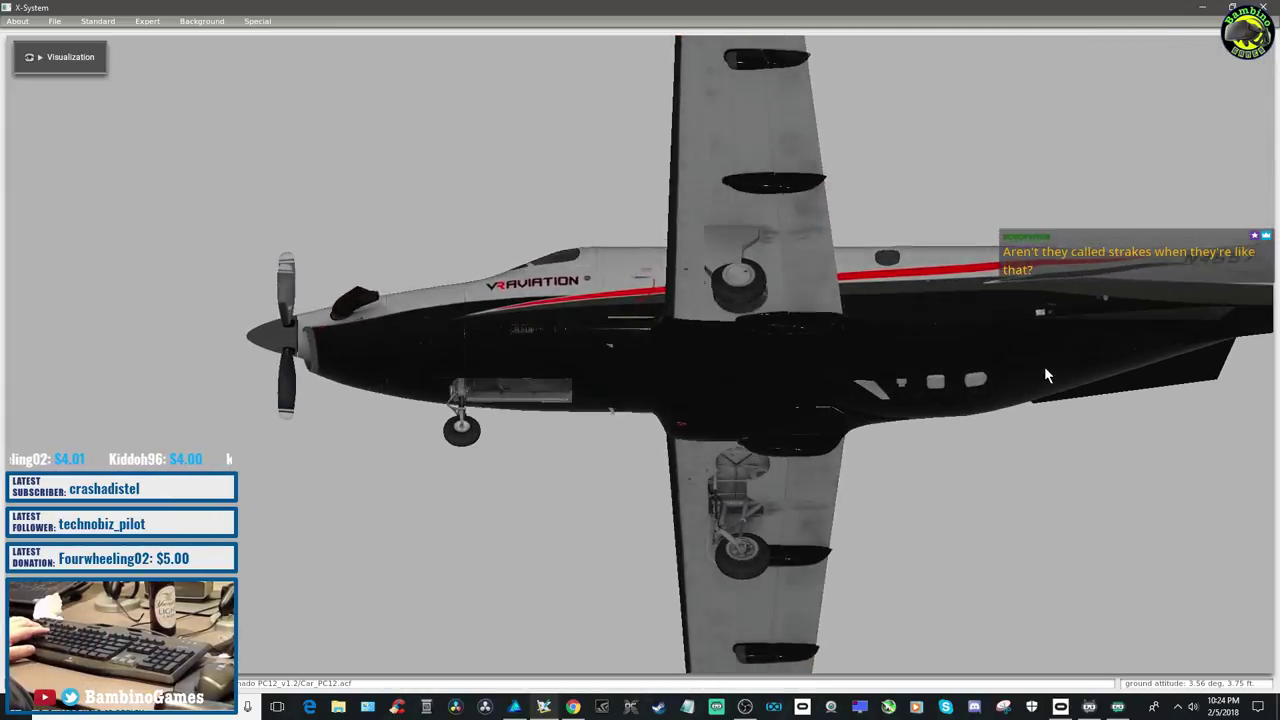
{"action": "key", "text": "Down"}
{"action": "key", "text": "Down"}
{"action": "key", "text": "Down"}
{"action": "key", "text": "Down"}
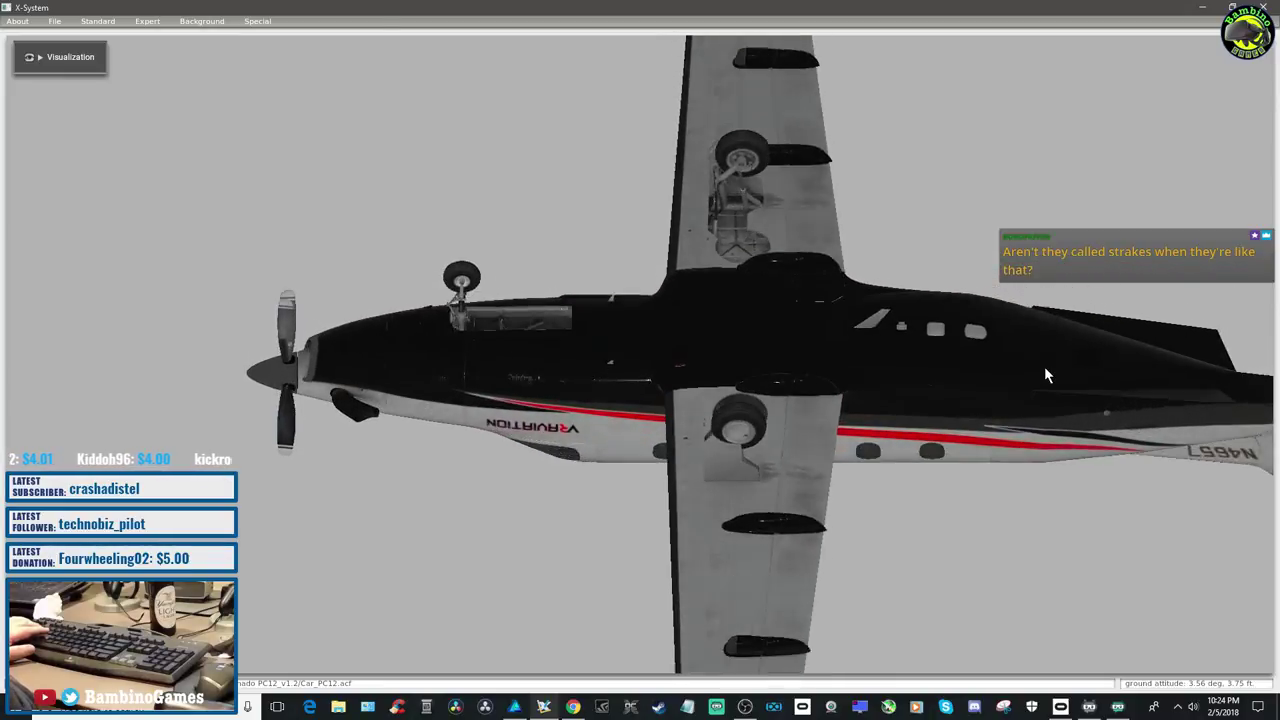
Keep rolling the view past the belly to the upside-down side to examine the fuselage stripes, windows and red winglets
{"action": "key", "text": "Down"}
{"action": "key", "text": "Down"}
{"action": "key", "text": "Down"}
{"action": "key", "text": "Down"}
{"action": "key", "text": "Down"}
{"action": "key", "text": "Down"}
{"action": "key", "text": "Down"}
{"action": "key", "text": "Down"}
{"action": "key", "text": "Down"}
{"action": "key", "text": "Down"}
{"action": "key", "text": "Down"}
{"action": "key", "text": "Down"}
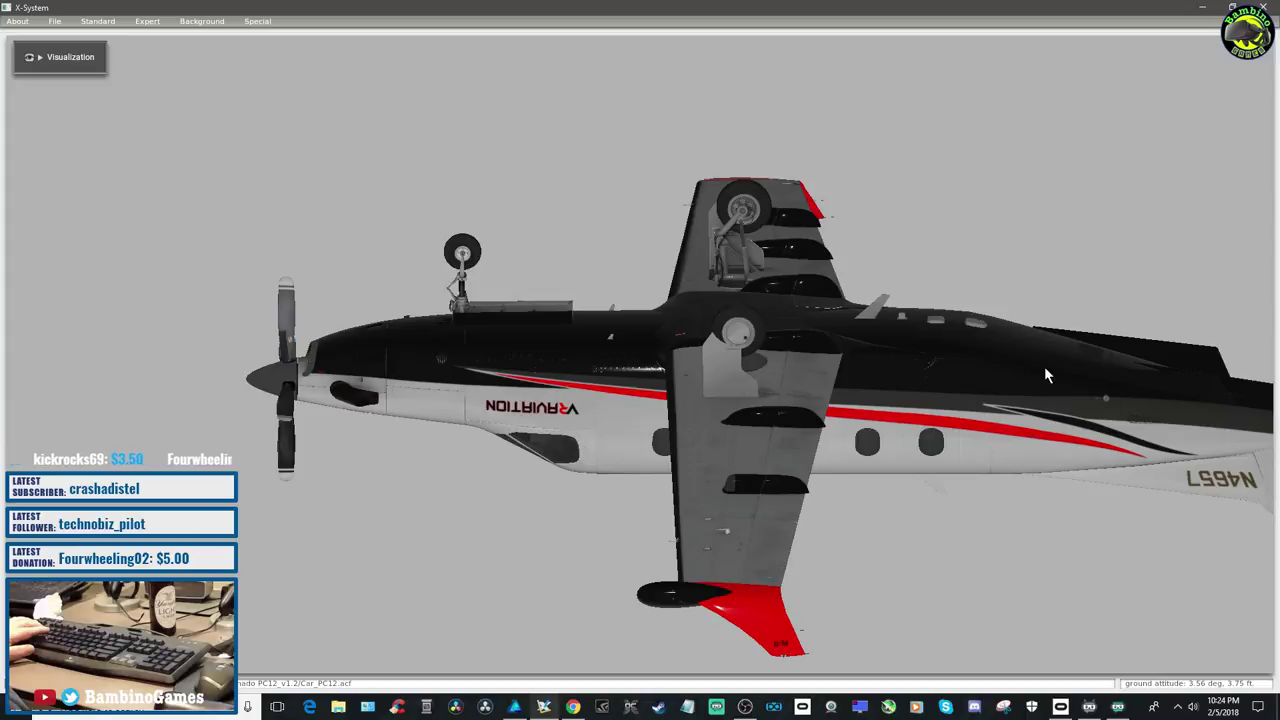
{"action": "key", "text": "Down"}
{"action": "key", "text": "Down"}
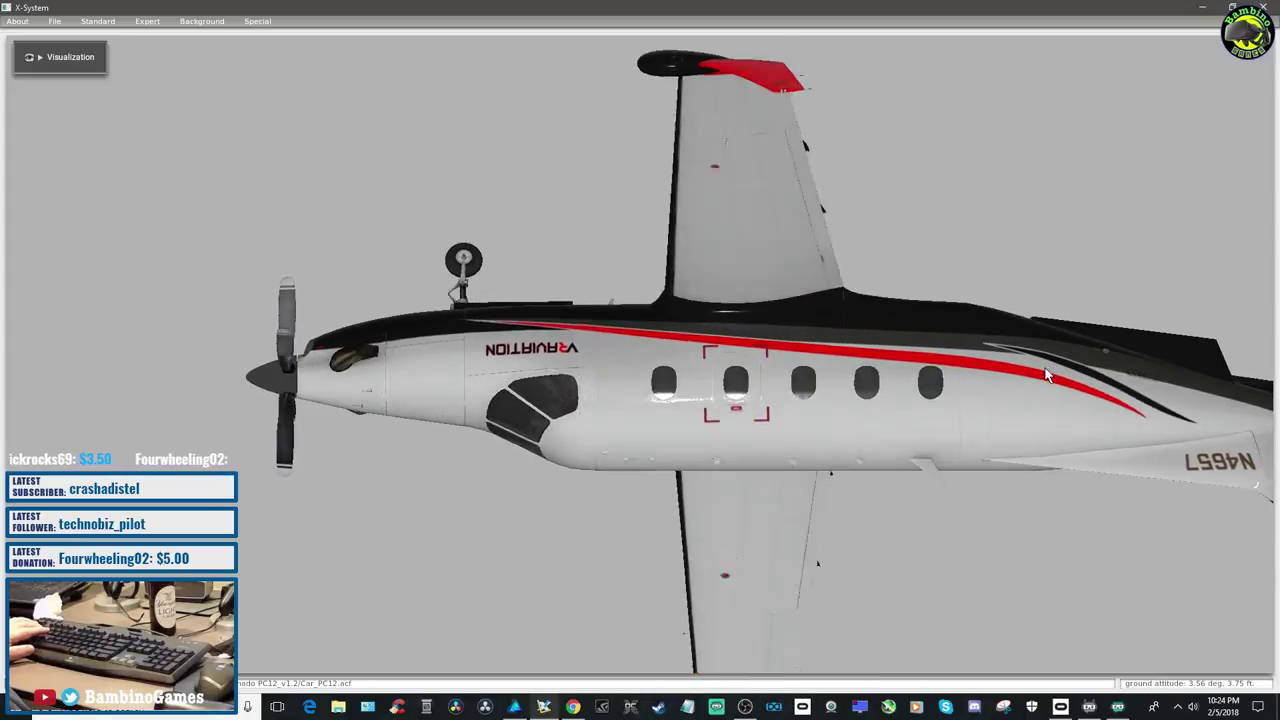
Inspect the aircraft from above and from its left side, comparing the upper wing surfaces, winglets and fuselage stripe
{"action": "key", "text": "Up"}
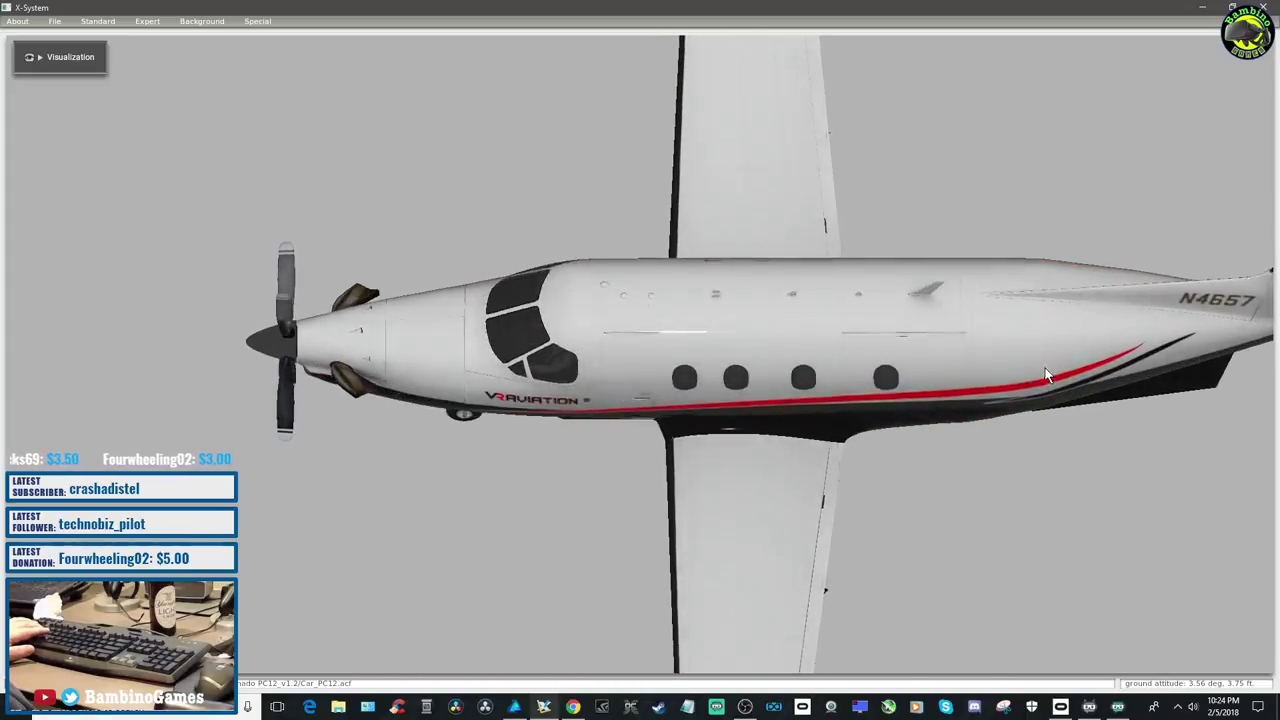
{"action": "key", "text": "Right"}
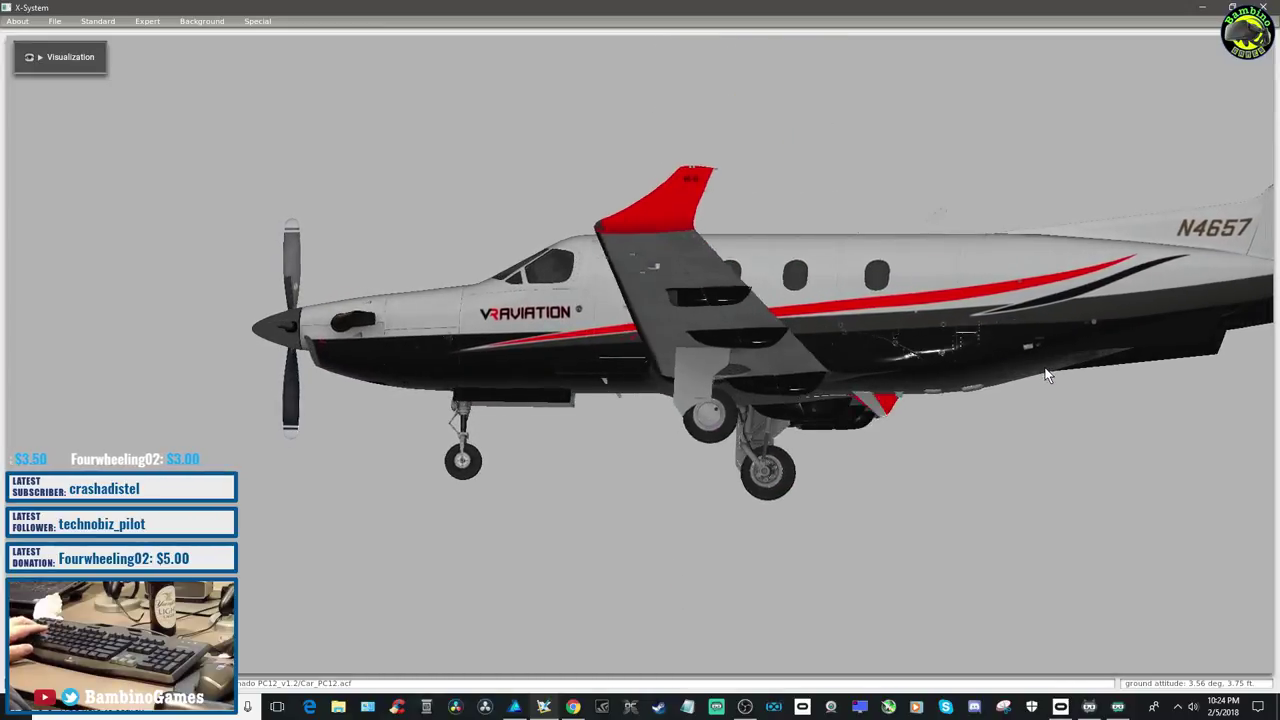
{"action": "key", "text": "Up"}
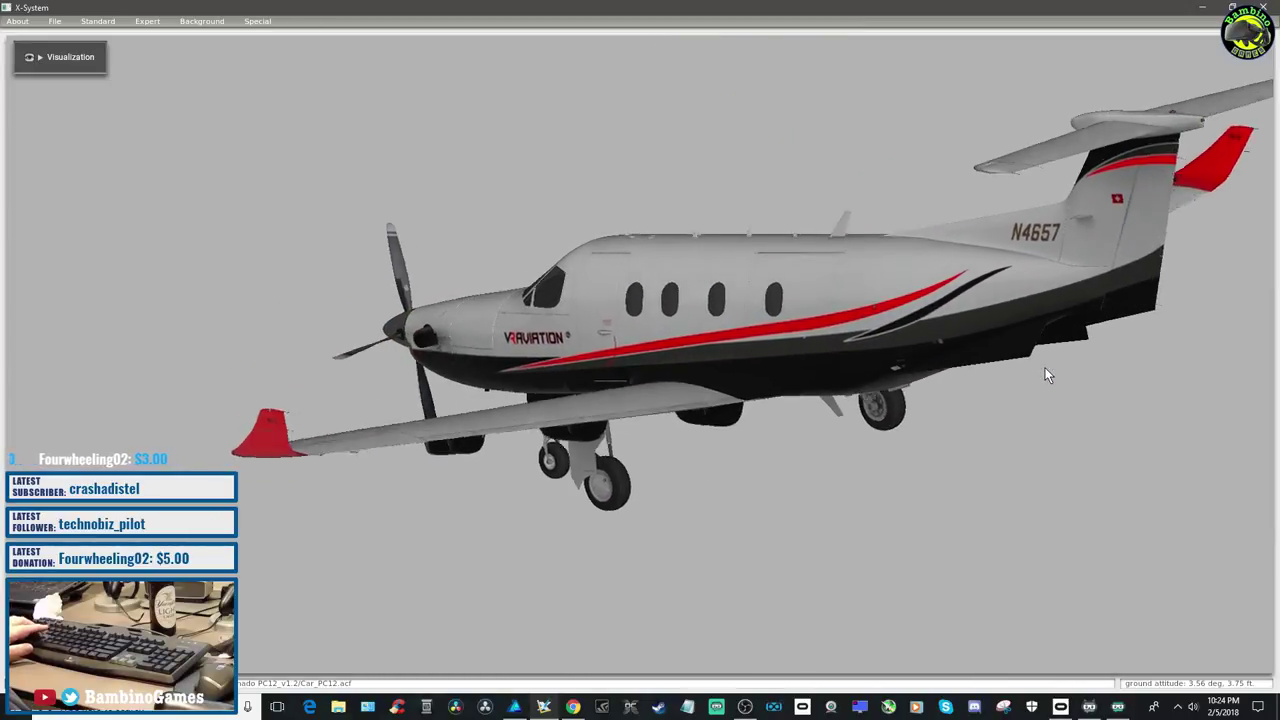
{"action": "key", "text": "Down"}
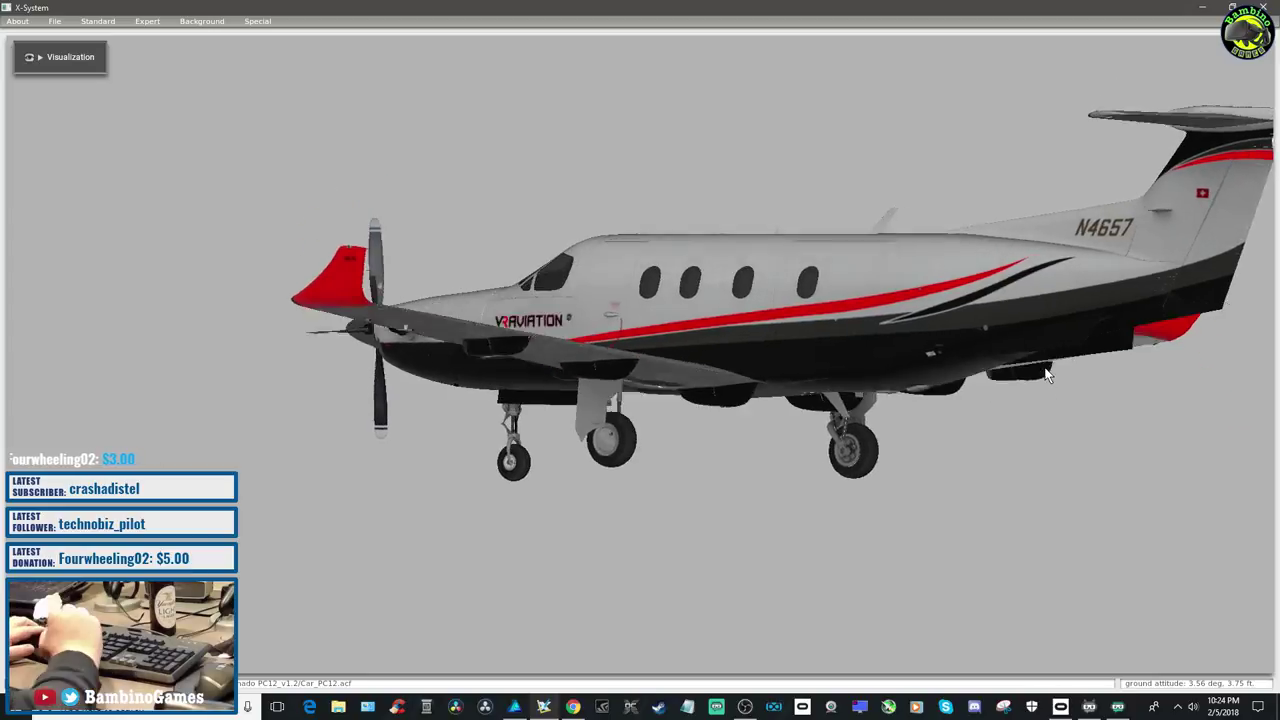
{"action": "key", "text": "Up"}
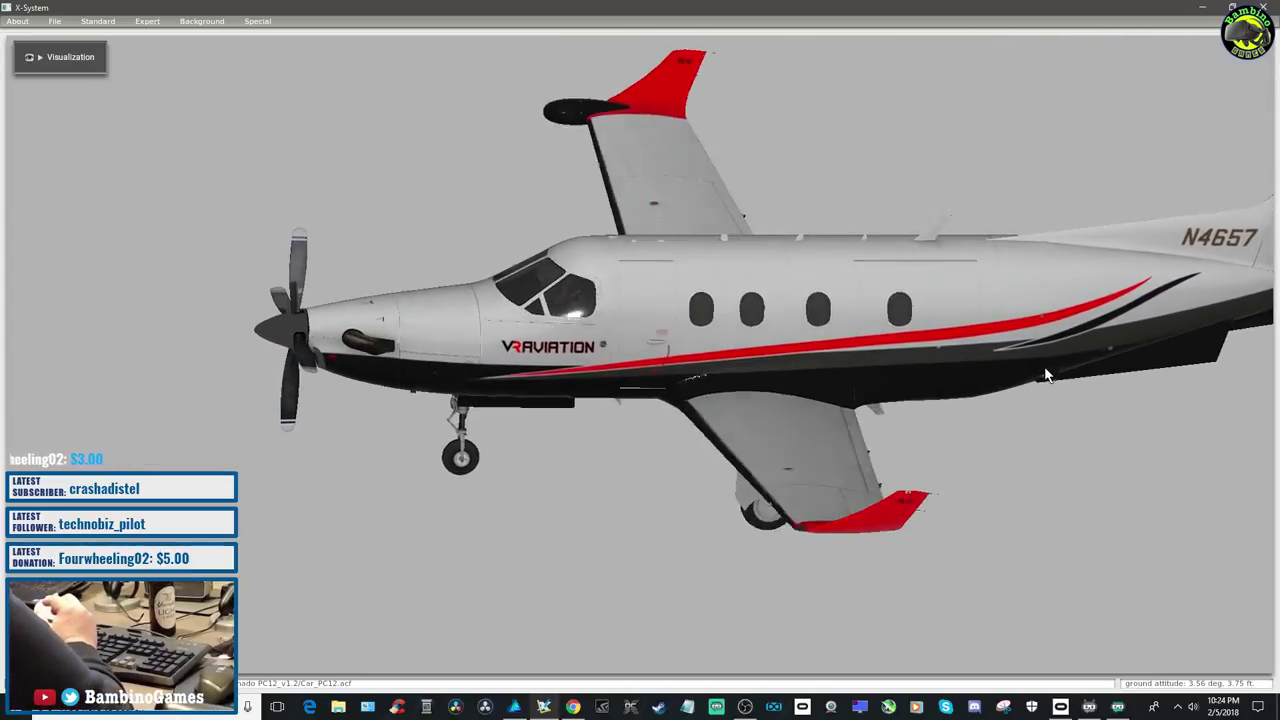
{"action": "key", "text": "Right"}
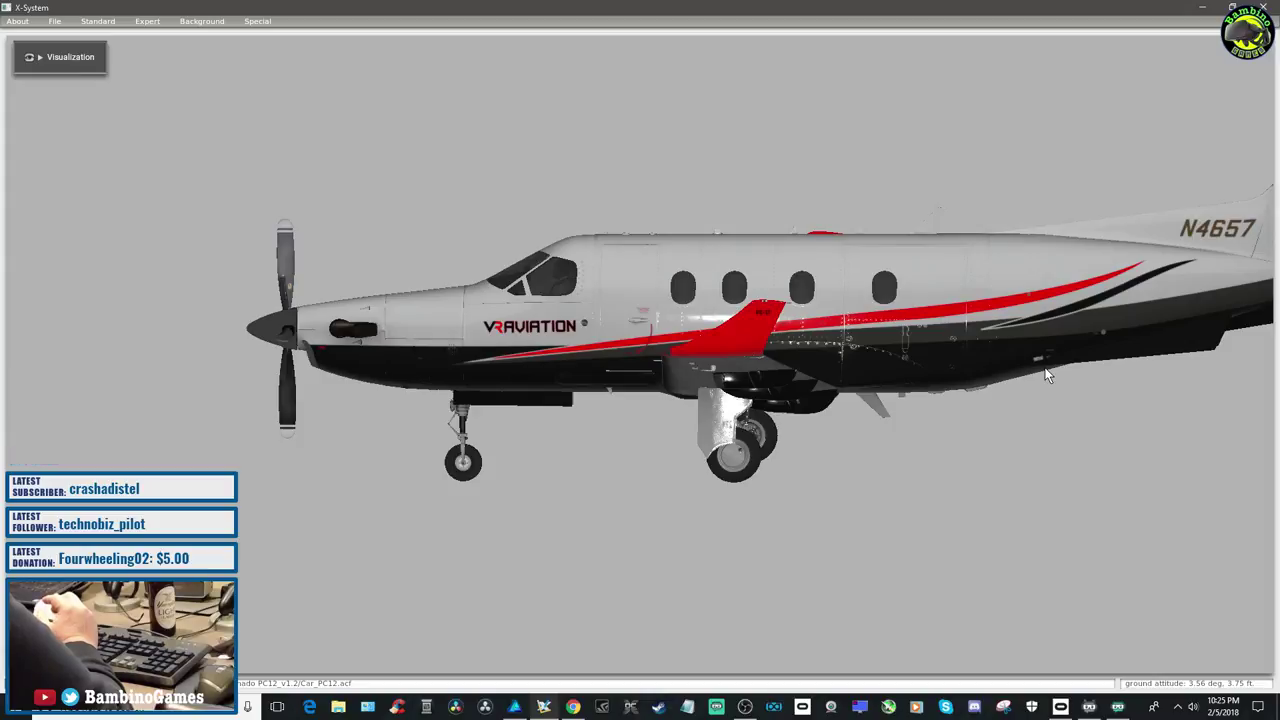
Orbit between the front quarter and the left side to examine the propeller, nose and tail stripes
{"action": "key", "text": "Right"}
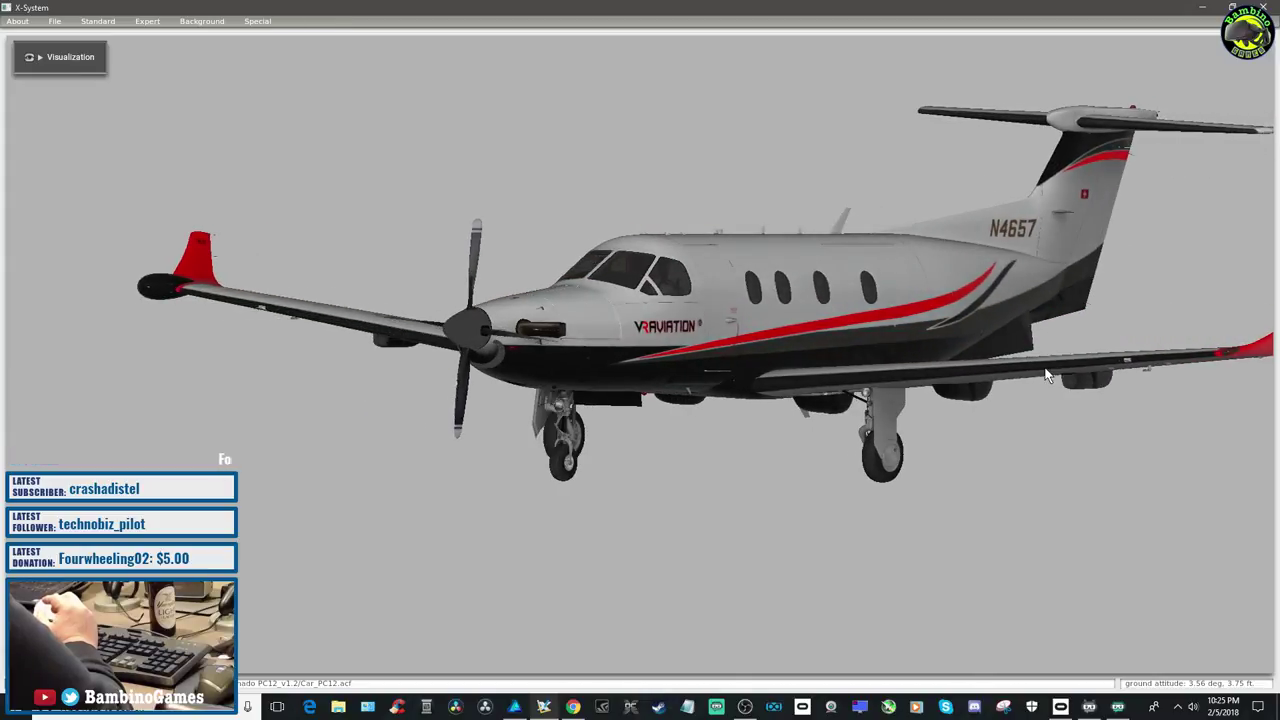
{"action": "key", "text": "Right"}
{"action": "key", "text": "Right"}
{"action": "key", "text": "Right"}
{"action": "key", "text": "Right"}
{"action": "key", "text": "Left"}
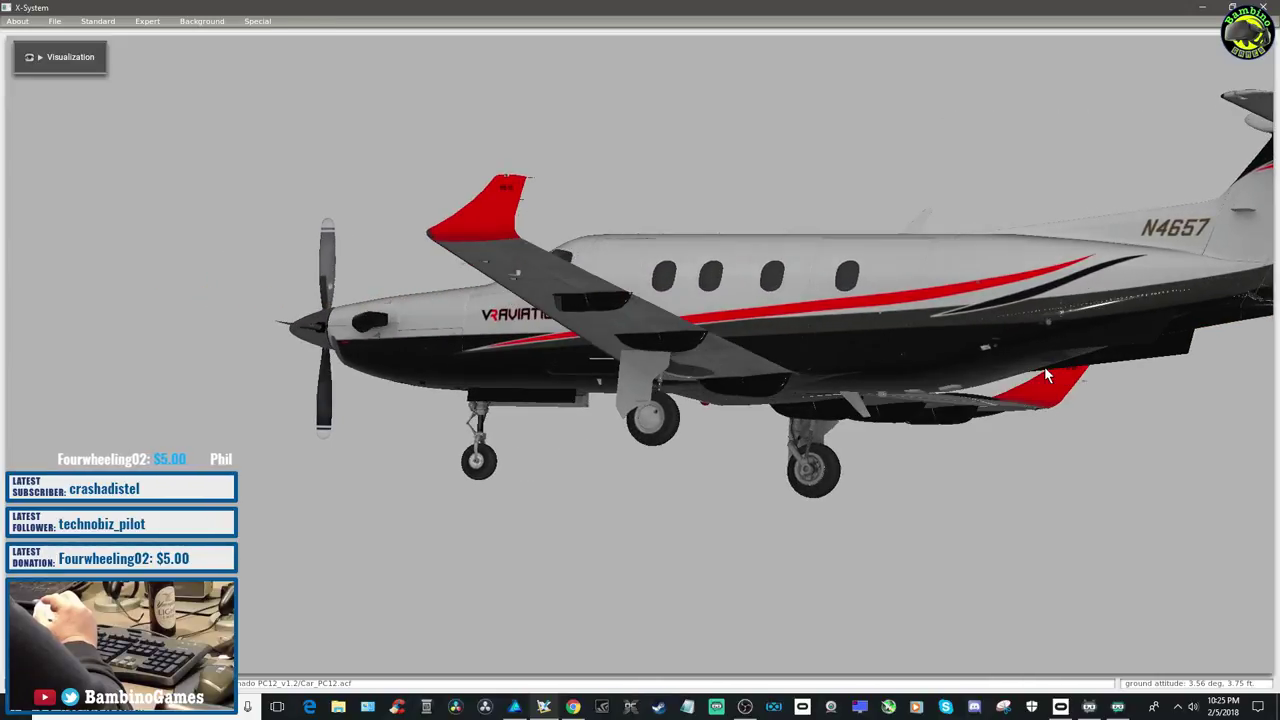
{"action": "key", "text": "Right"}
{"action": "key", "text": "Left"}
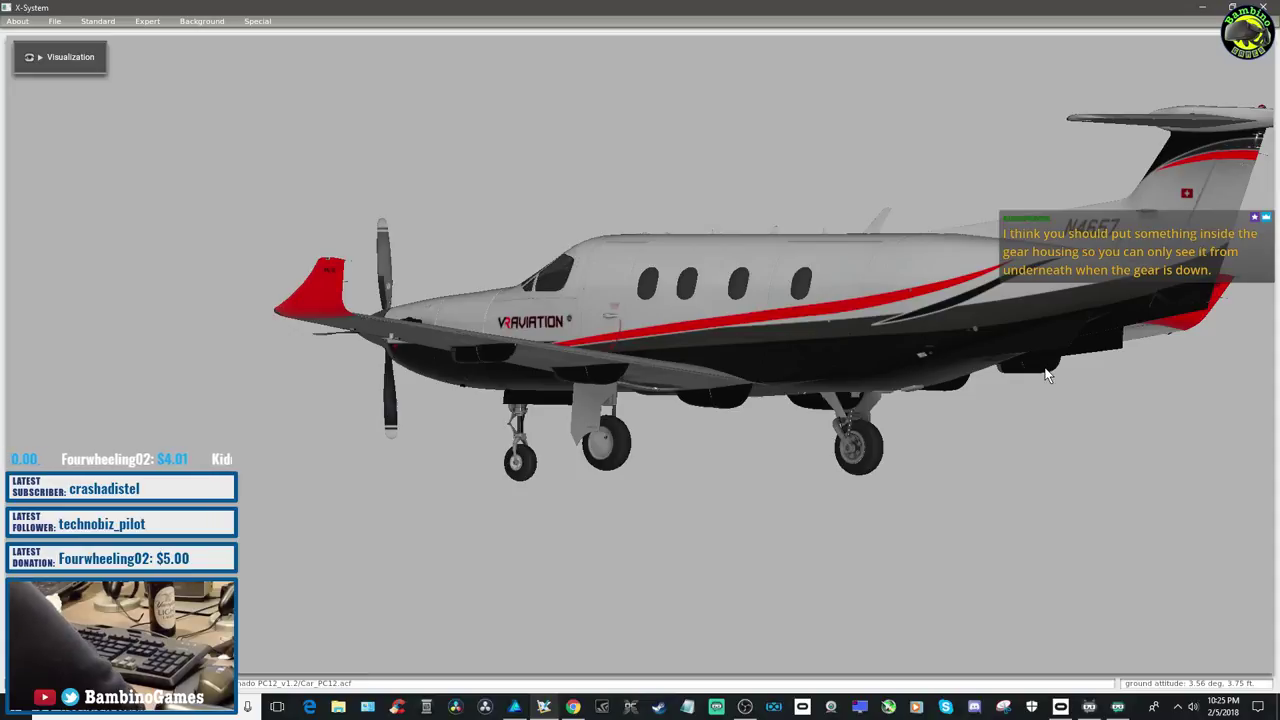
View the left side from above and below, and orbit around the nose to examine the propeller and the opposite side
{"action": "key", "text": "Up"}
{"action": "key", "text": "Down"}
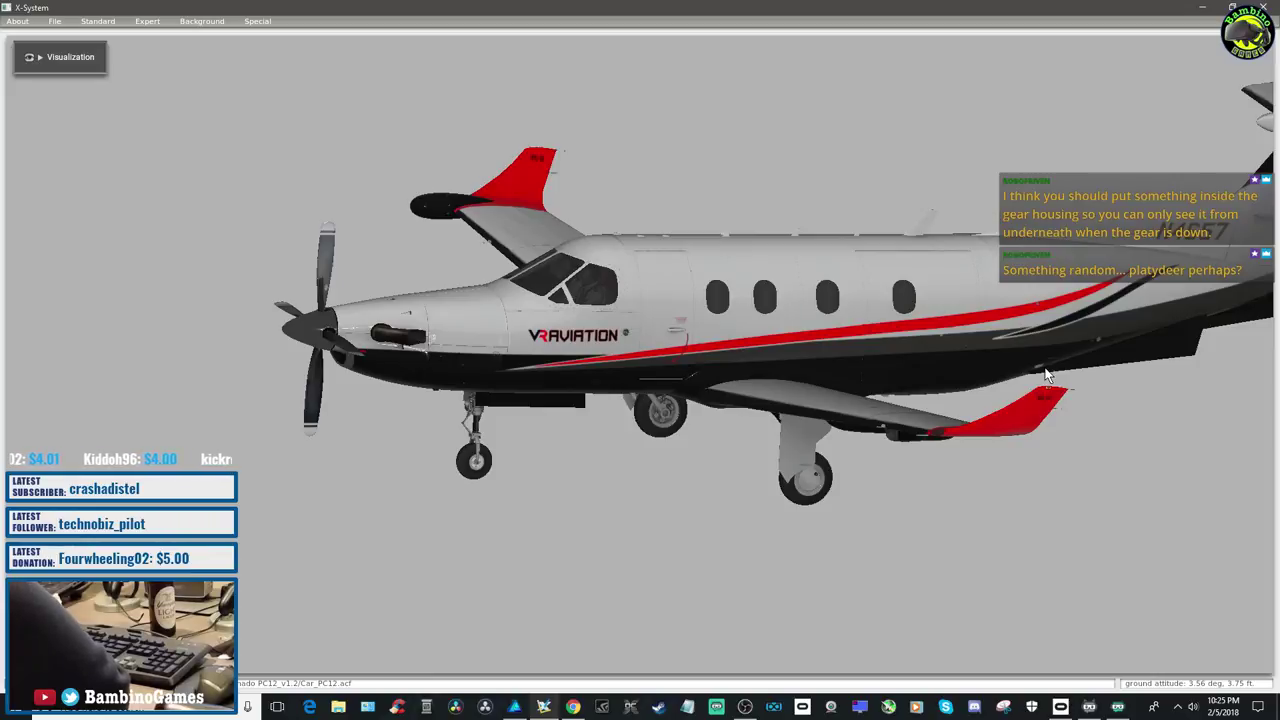
{"action": "key", "text": "Right"}
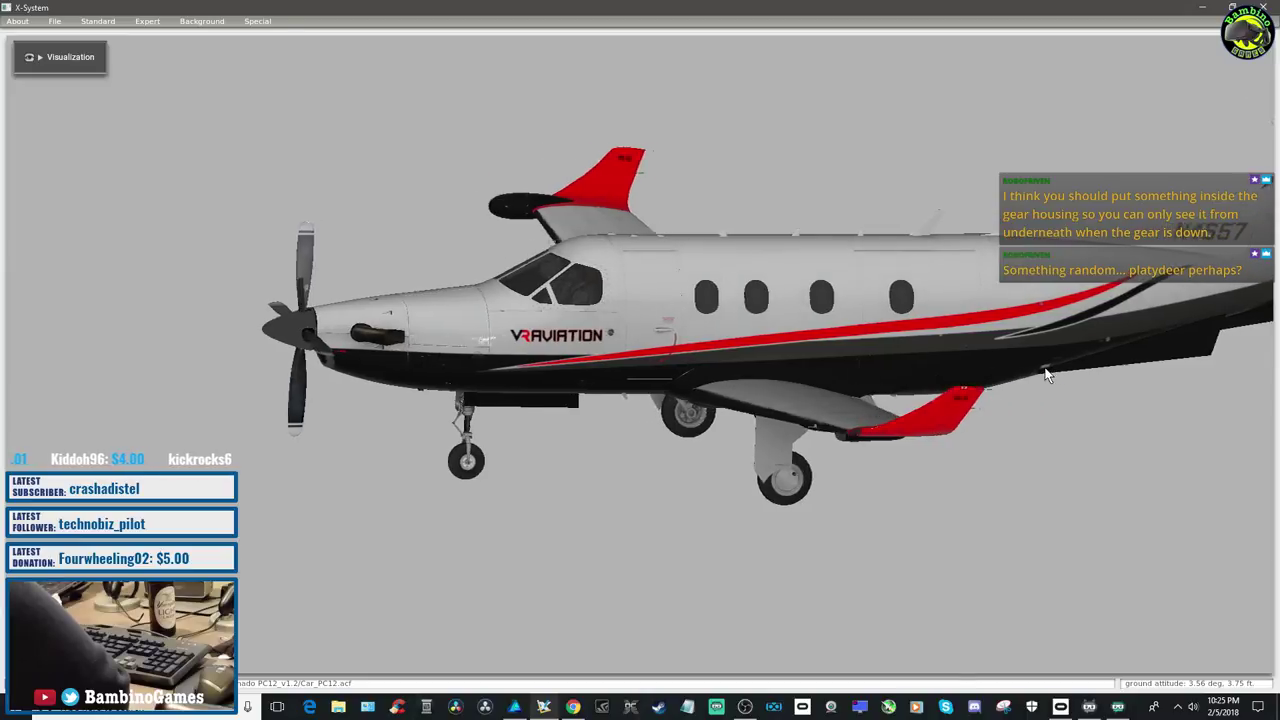
{"action": "key", "text": "Right"}
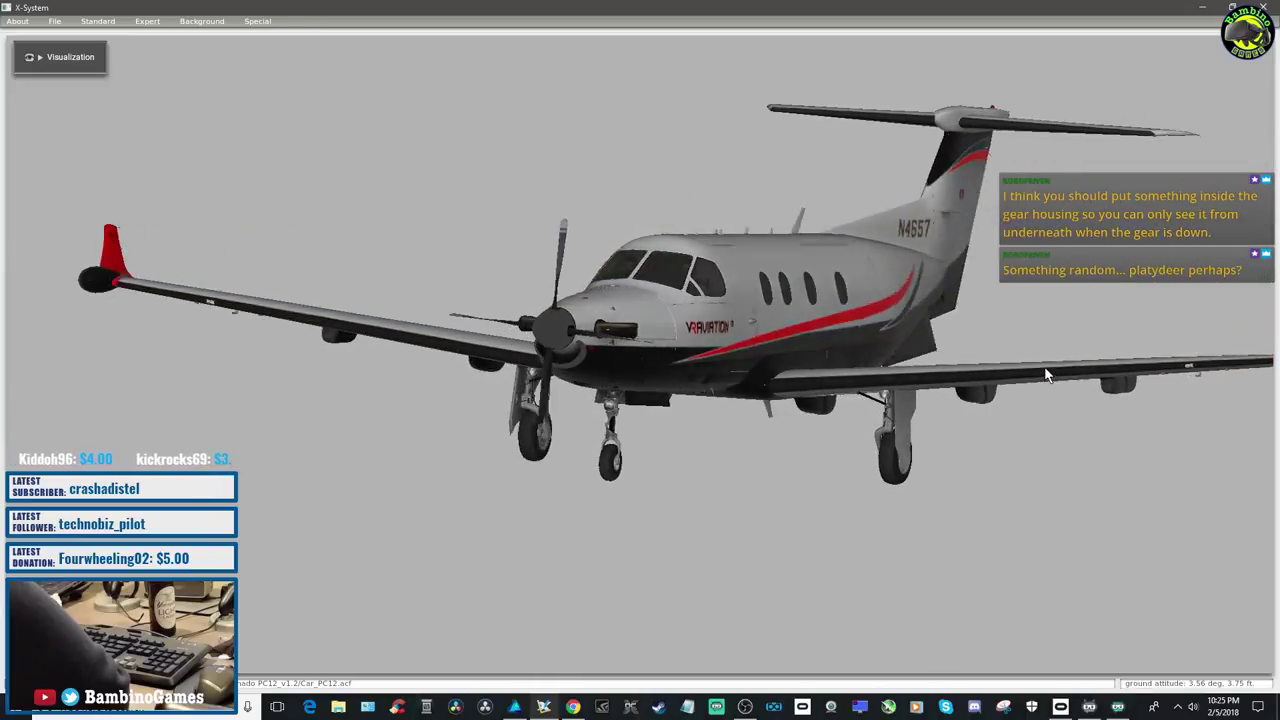
{"action": "key", "text": "Right"}
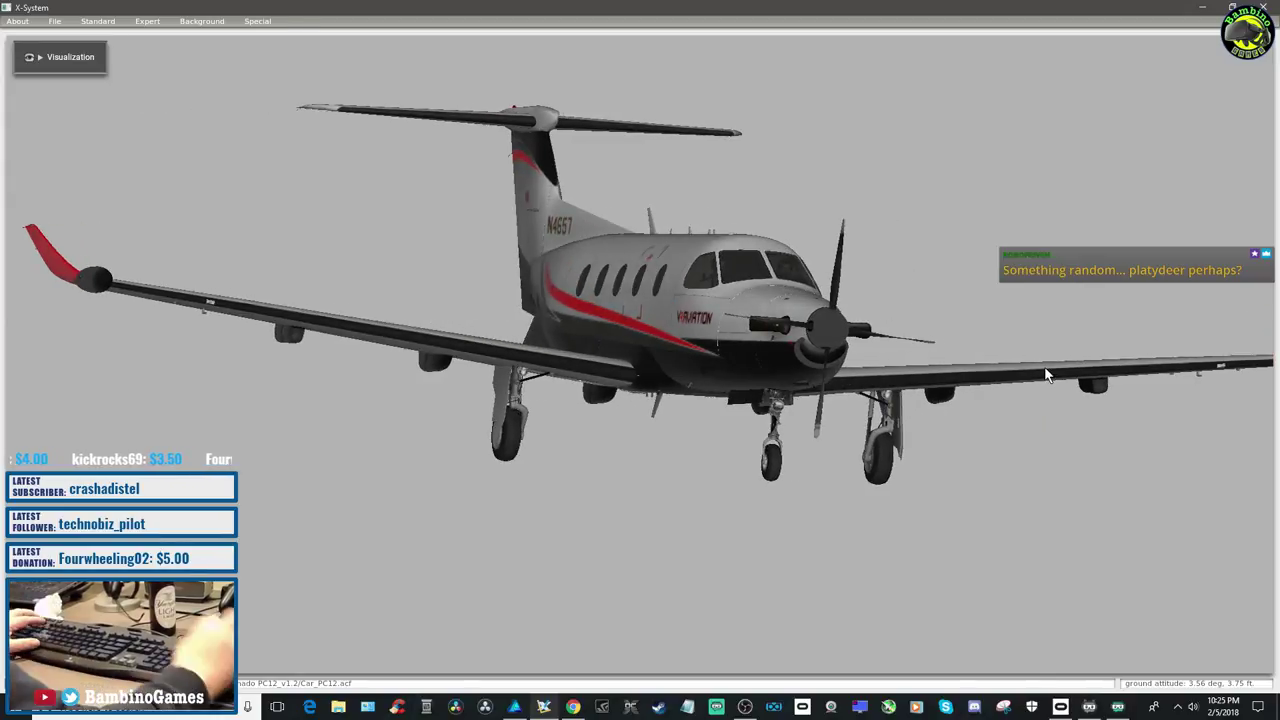
Switch to Affinity Designer, look over the whole E1 texture sheet for the propeller parts and clear the curve selection
{"action": "left_click", "coordinate": [514, 707]}
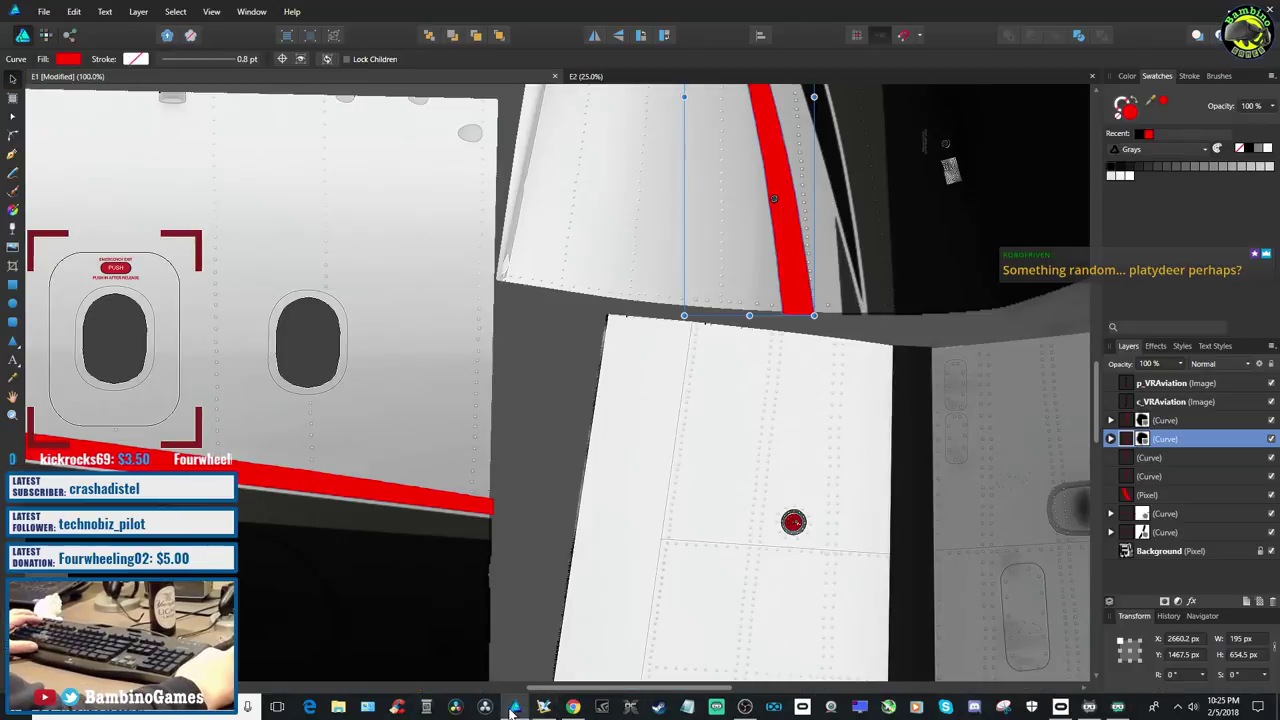
{"action": "key", "text": "ctrl+minus"}
{"action": "key", "text": "ctrl+minus"}
{"action": "key", "text": "ctrl+minus"}
{"action": "key", "text": "ctrl+minus"}
{"action": "key", "text": "ctrl+minus"}
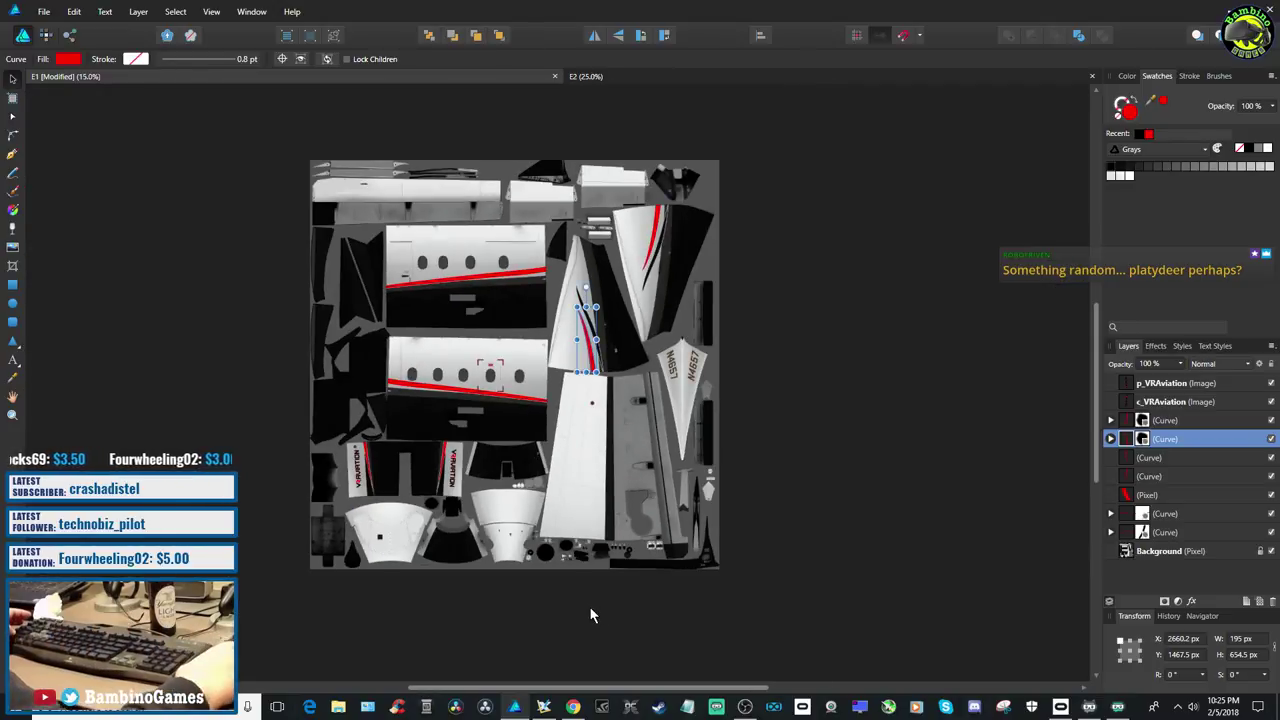
{"action": "key", "text": "ctrl+plus"}
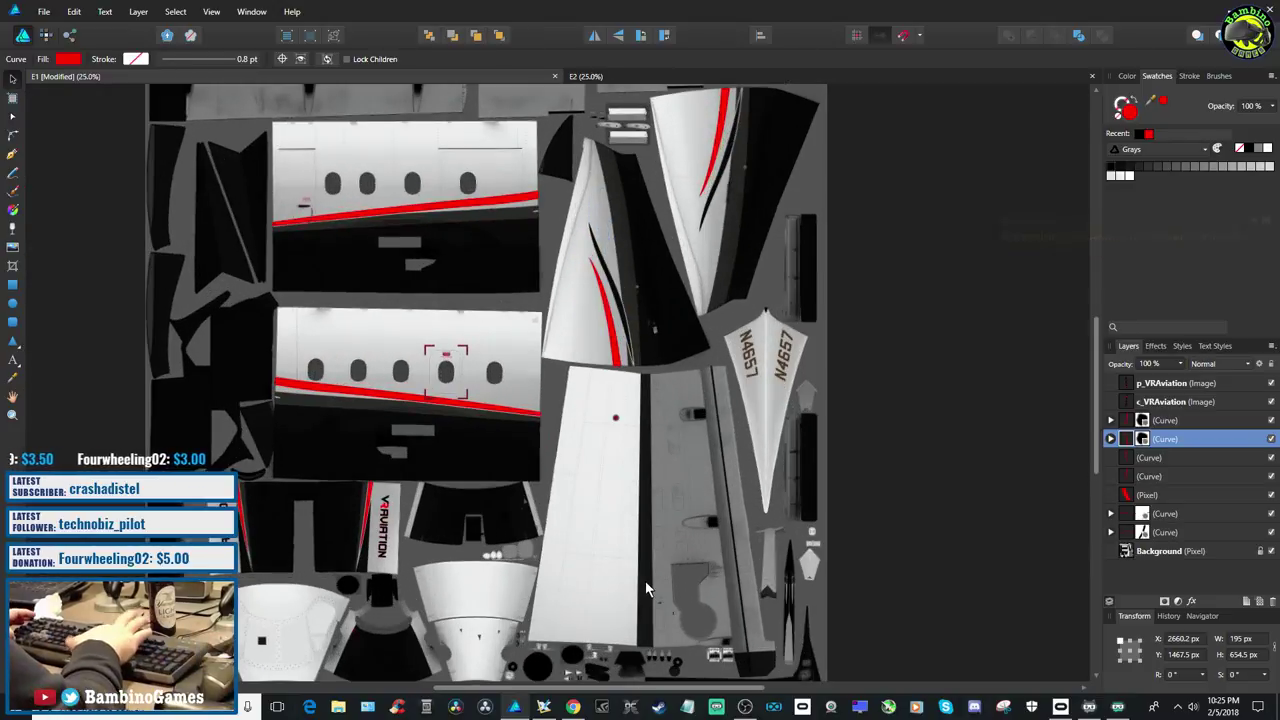
{"action": "scroll", "coordinate": [646, 590], "scroll_direction": "up", "scroll_amount": 2}
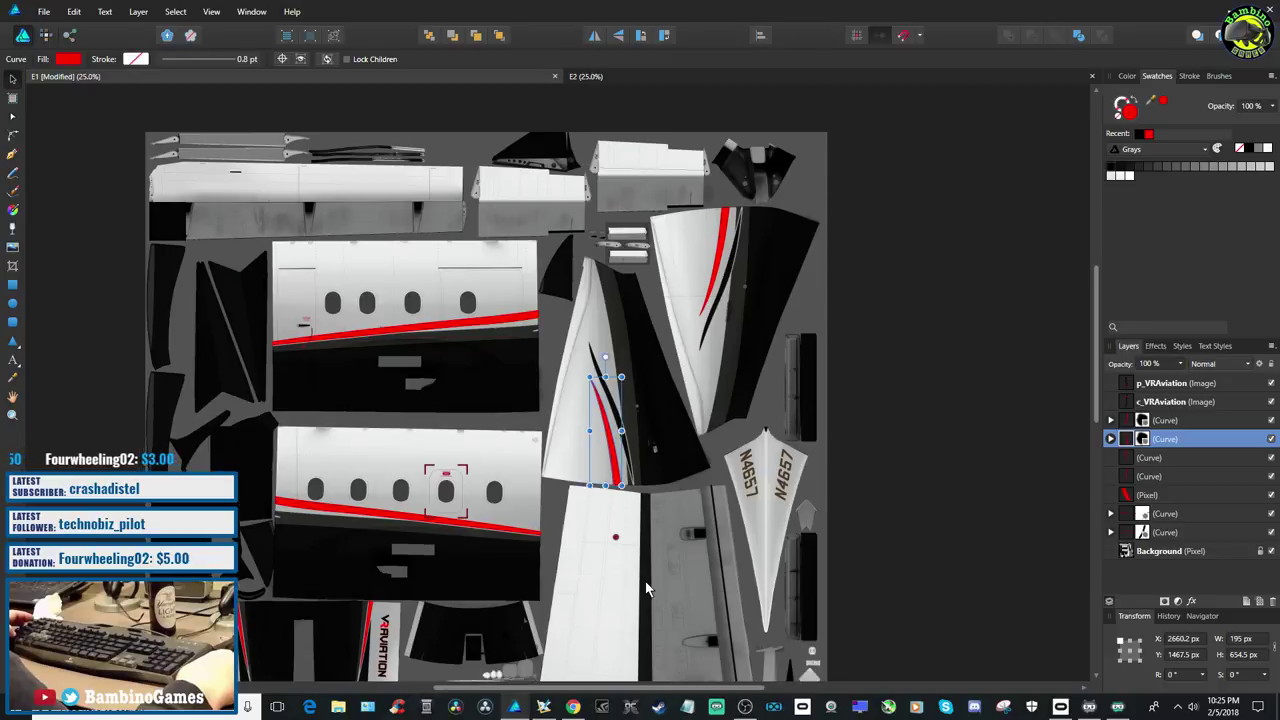
{"action": "scroll", "coordinate": [646, 588], "scroll_direction": "down", "scroll_amount": 5}
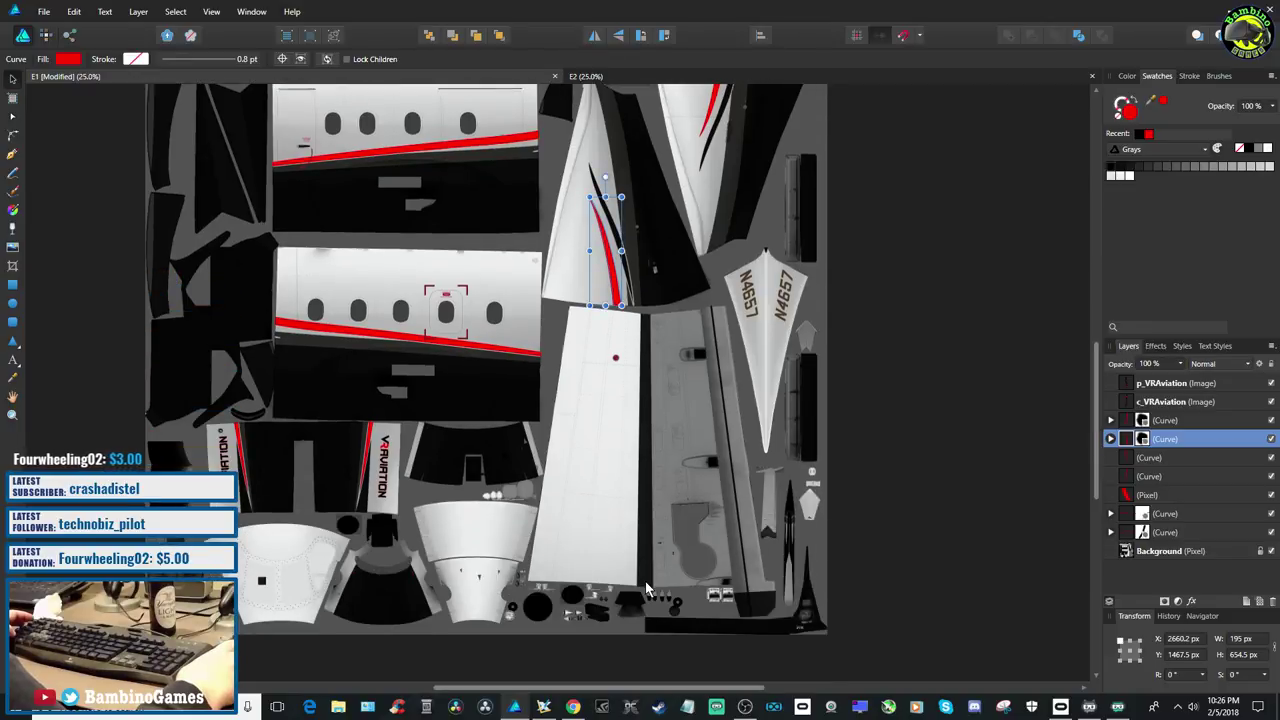
{"action": "scroll", "coordinate": [645, 584], "scroll_direction": "up", "scroll_amount": 5}
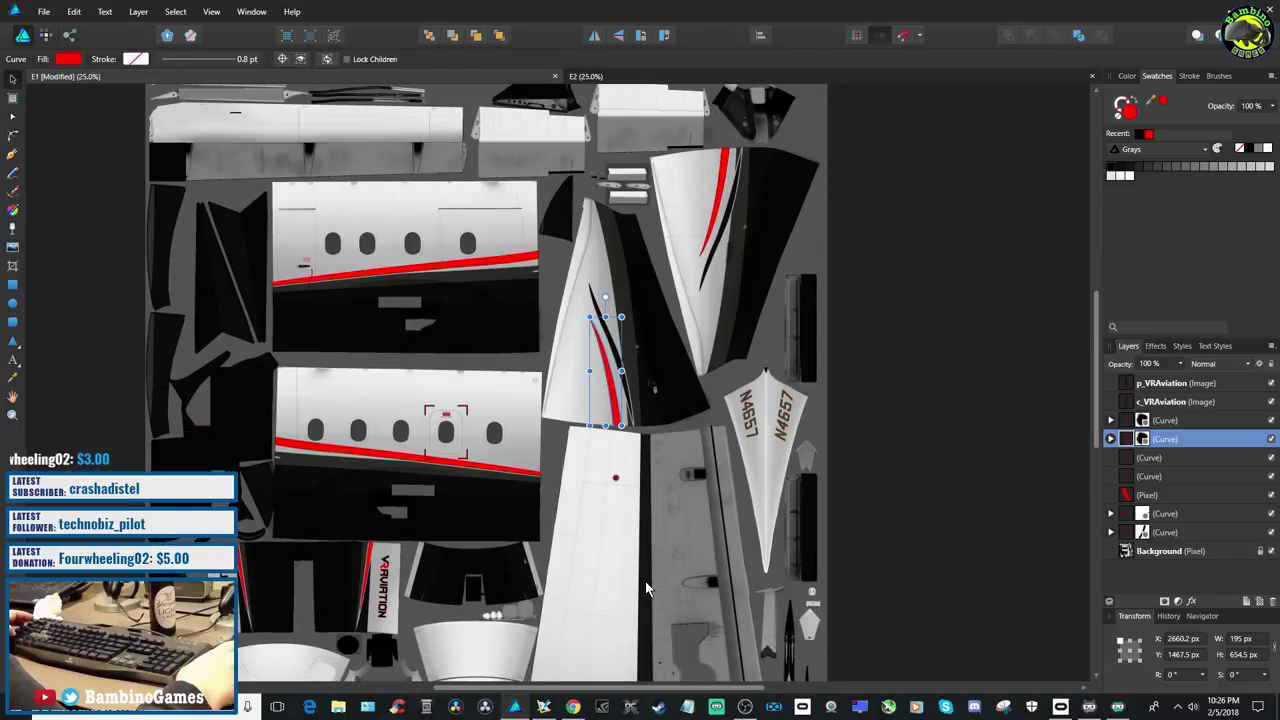
{"action": "scroll", "coordinate": [865, 363], "scroll_direction": "up", "scroll_amount": 3}
{"action": "left_click", "coordinate": [895, 340]}
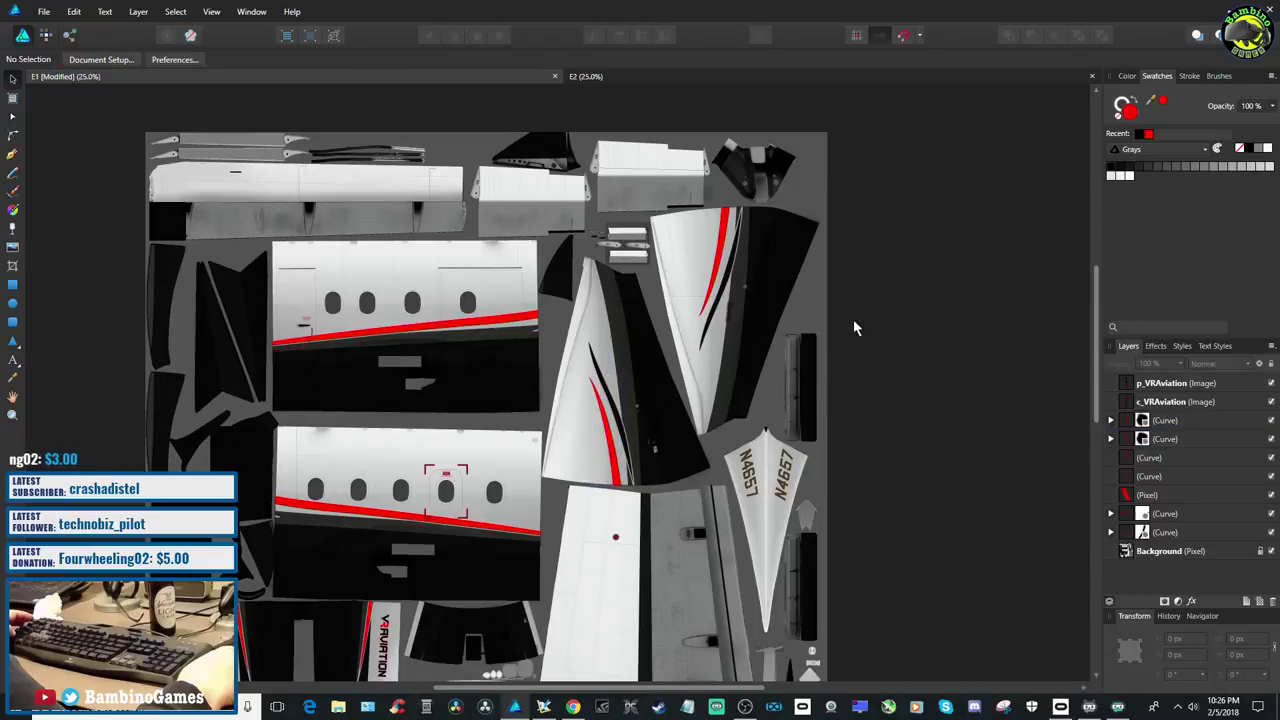
Switch to the E2 texture document and locate the propeller blades at 100% zoom
{"action": "left_click", "coordinate": [641, 72]}
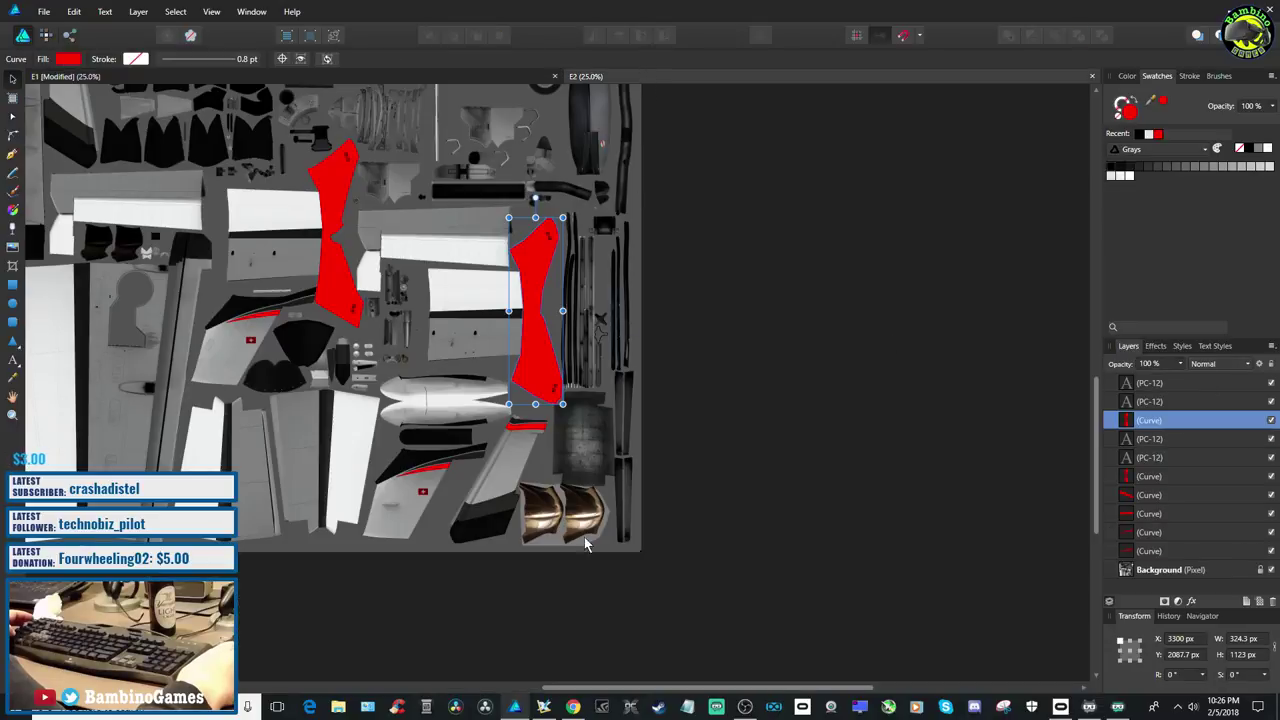
{"action": "scroll", "coordinate": [578, 563], "scroll_direction": "up", "scroll_amount": 3}
{"action": "scroll", "coordinate": [578, 563], "scroll_direction": "up", "scroll_amount": 3}
{"action": "scroll", "coordinate": [577, 563], "scroll_direction": "up", "scroll_amount": 10}
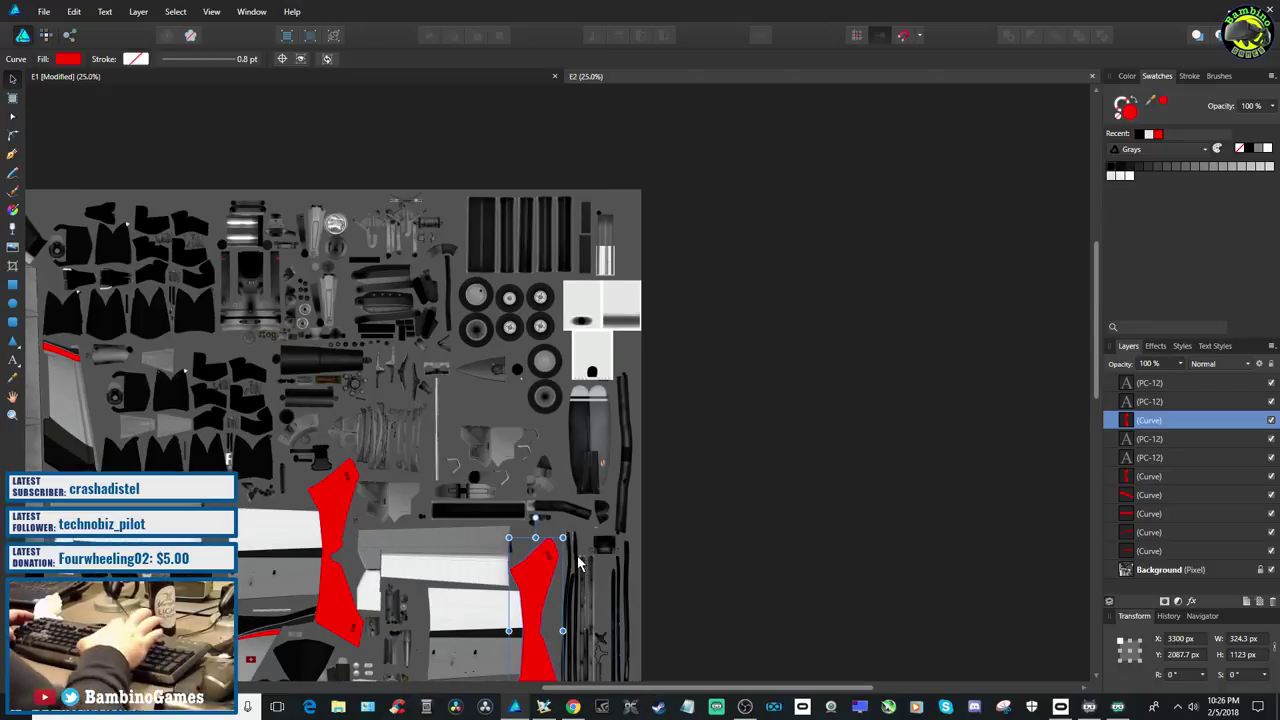
{"action": "key", "text": "ctrl+1"}
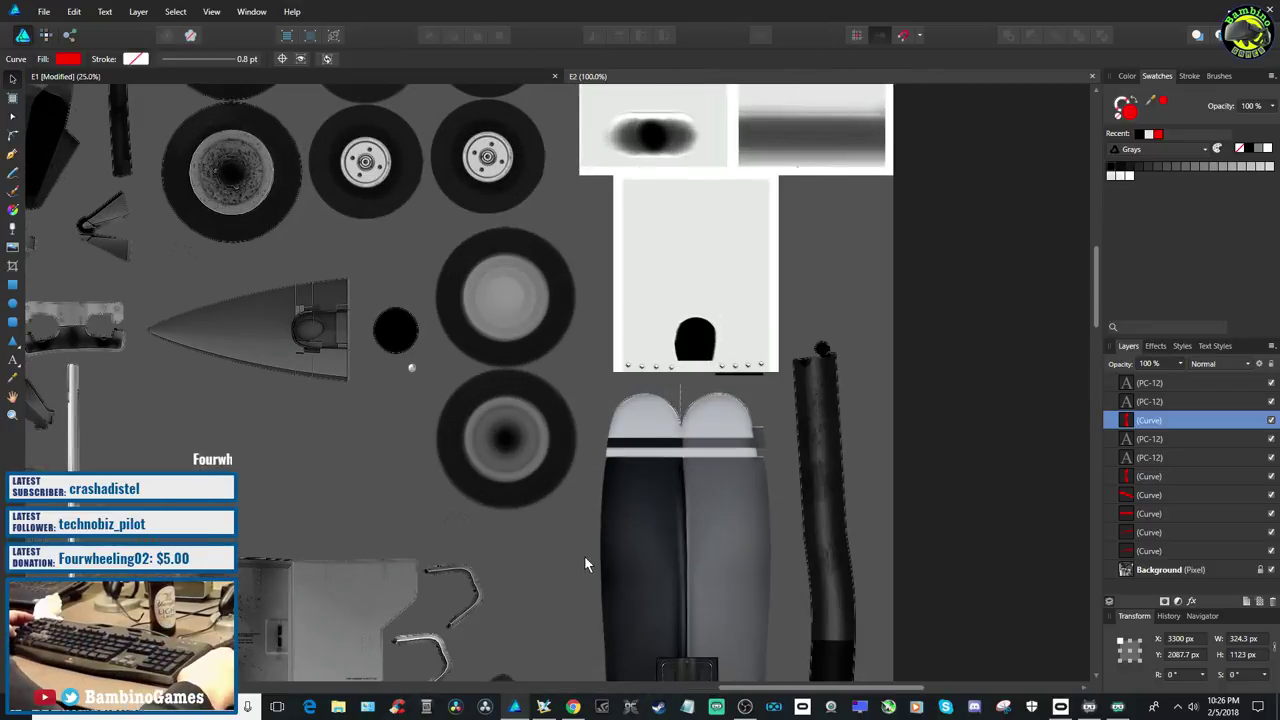
{"action": "scroll", "coordinate": [582, 558], "scroll_direction": "down", "scroll_amount": 8}
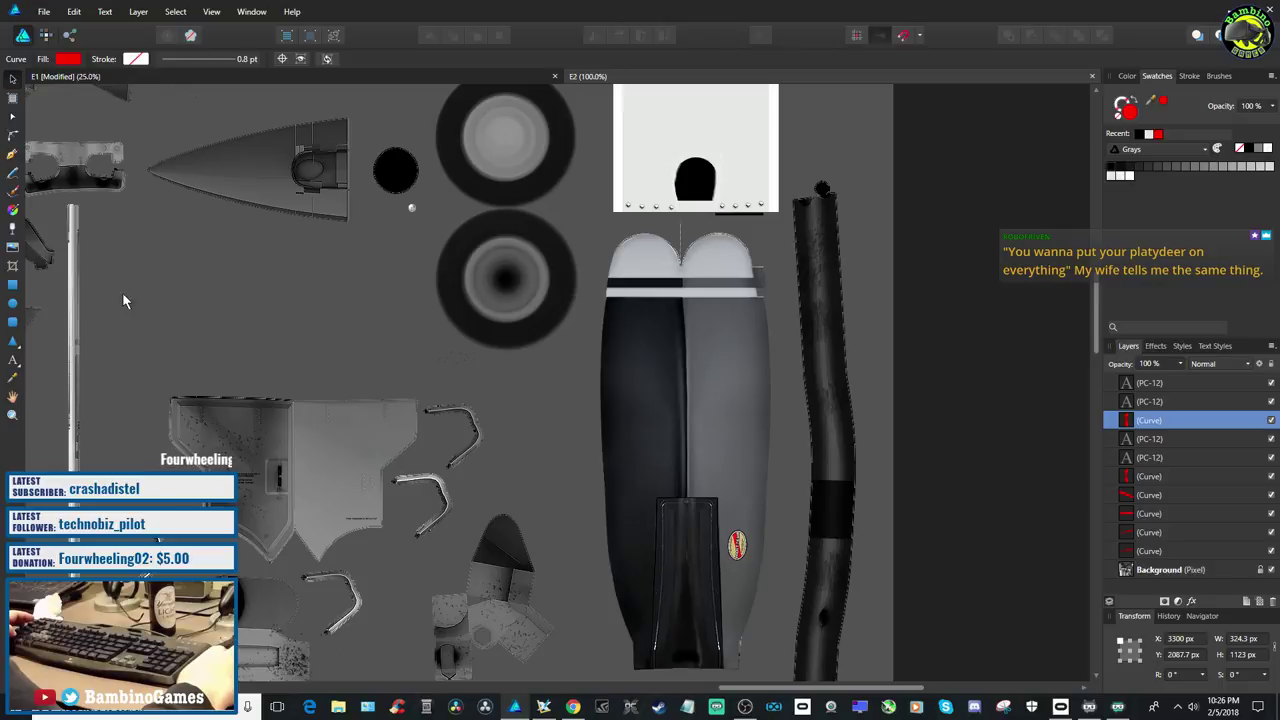
Draw a closed Pen outline around both pale propeller blade tips, with its straight lower edge along the top of the dark band
{"action": "left_click", "coordinate": [12, 155]}
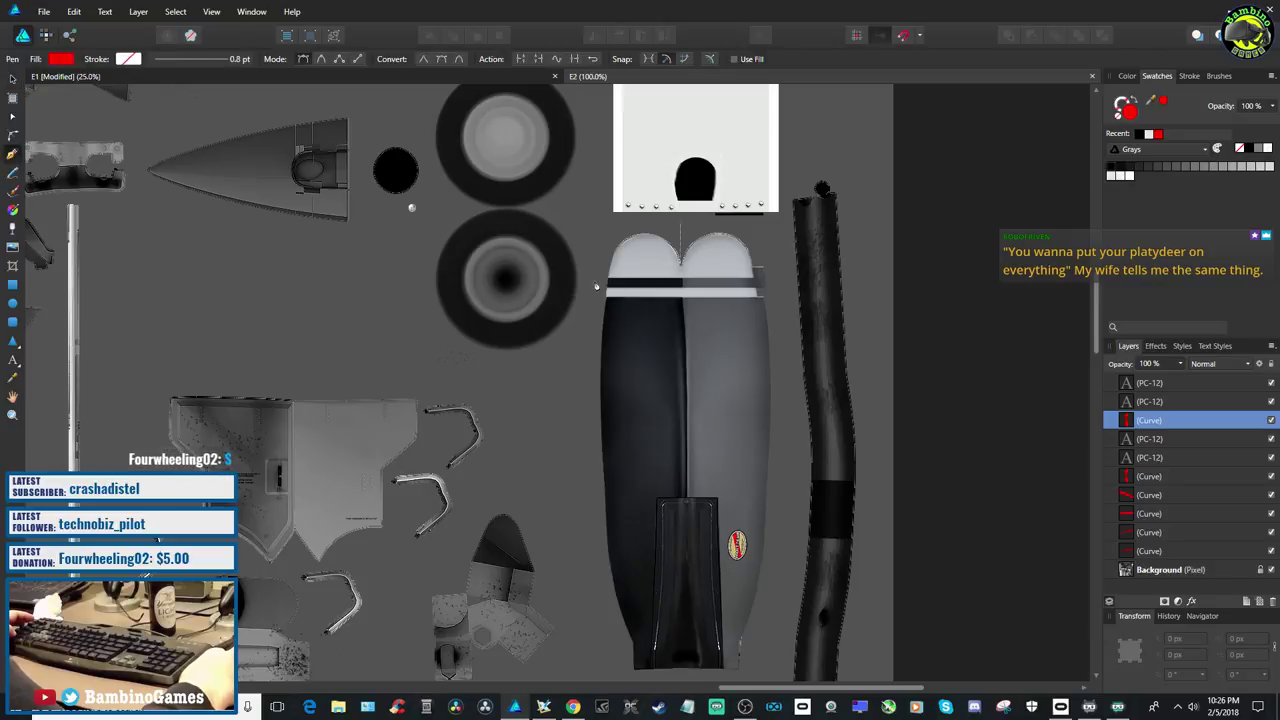
{"action": "scroll", "coordinate": [605, 284], "scroll_direction": "up", "scroll_amount": 3}
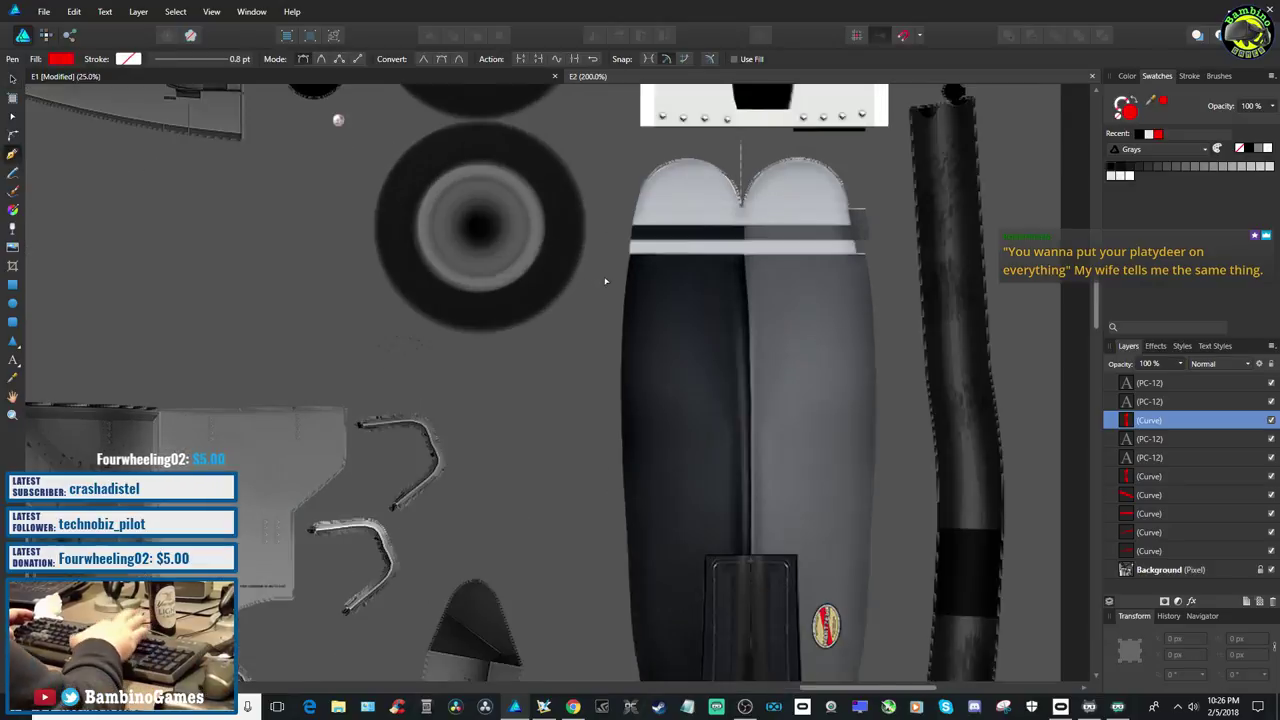
{"action": "scroll", "coordinate": [605, 284], "scroll_direction": "up", "scroll_amount": 1}
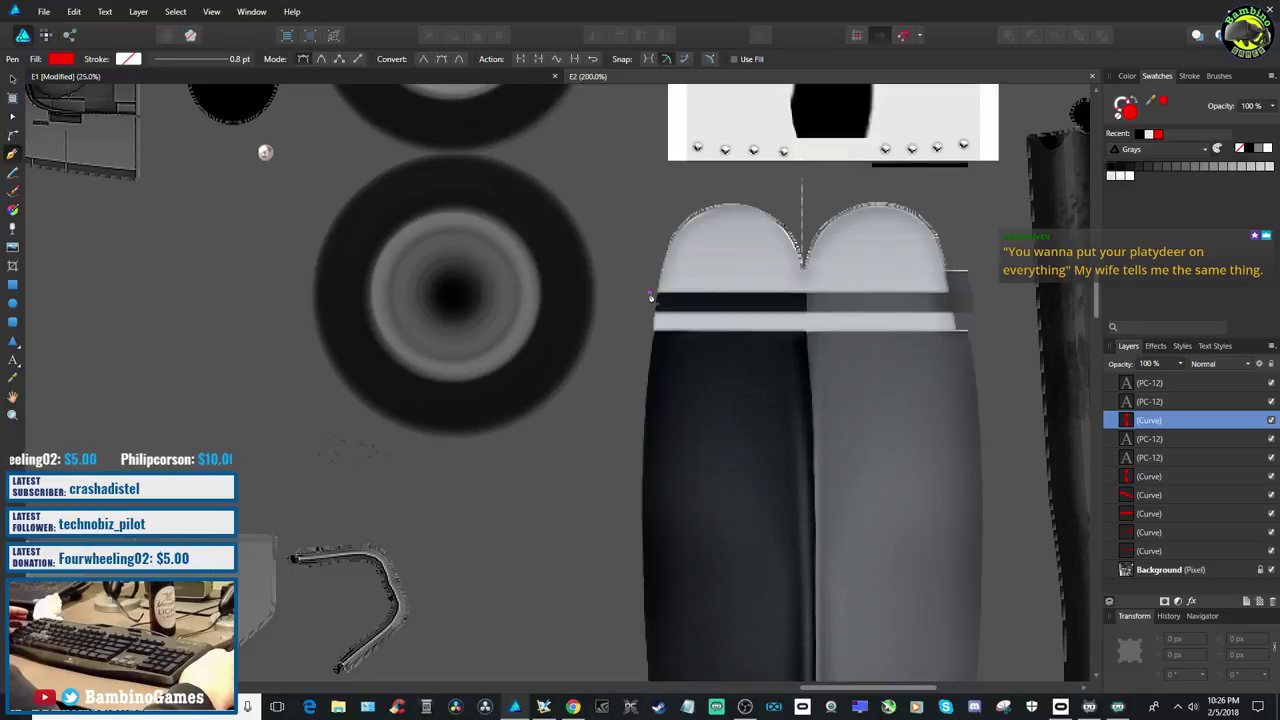
{"action": "left_click", "coordinate": [651, 295]}
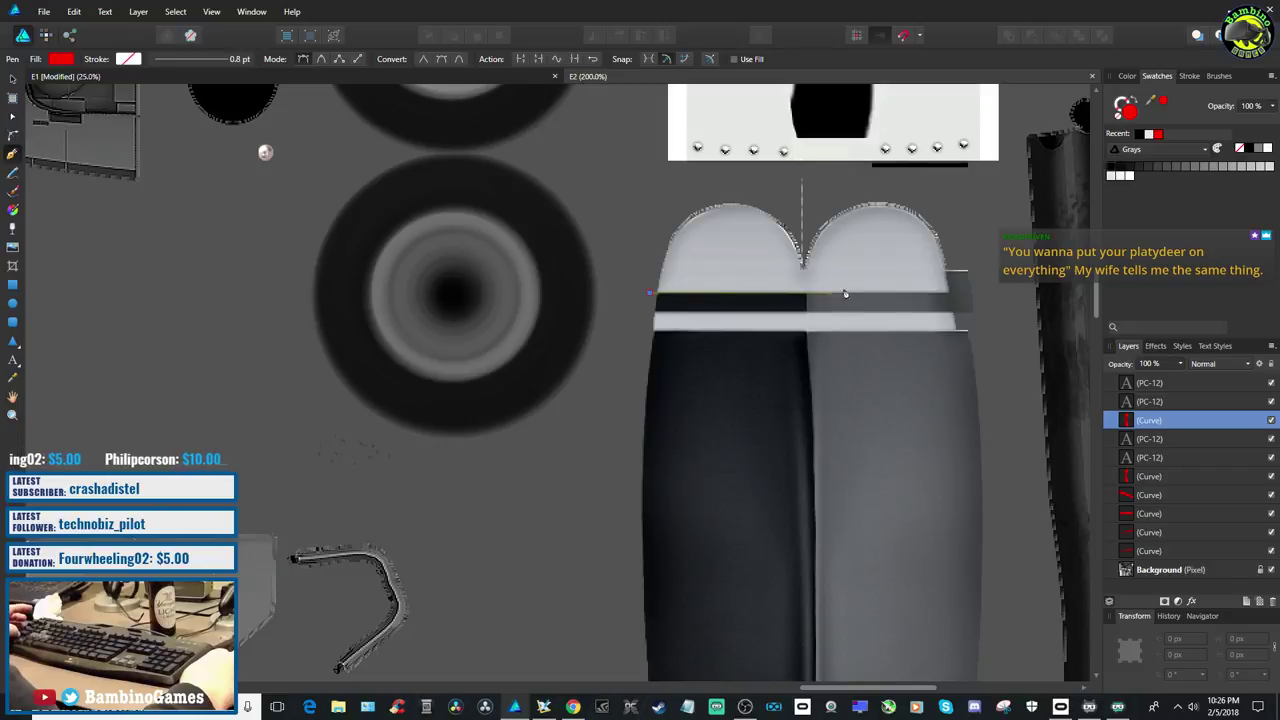
{"action": "left_click", "coordinate": [960, 294]}
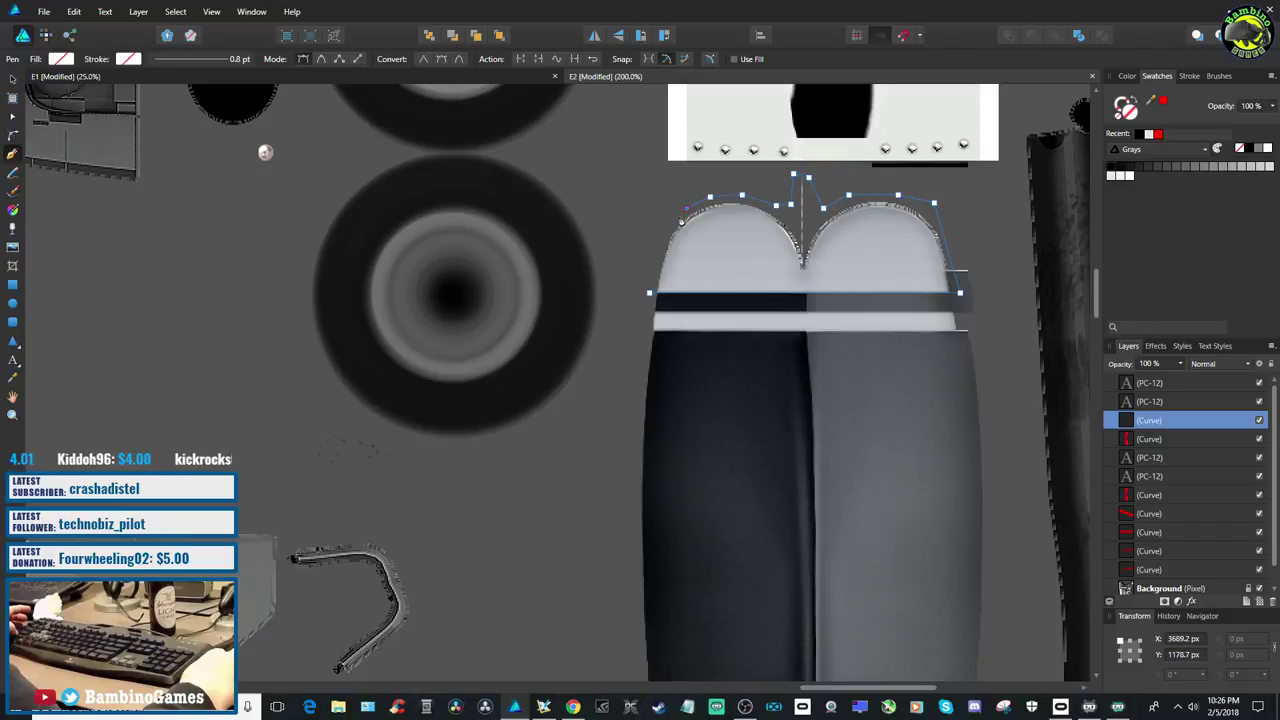
{"action": "left_click", "coordinate": [652, 256]}
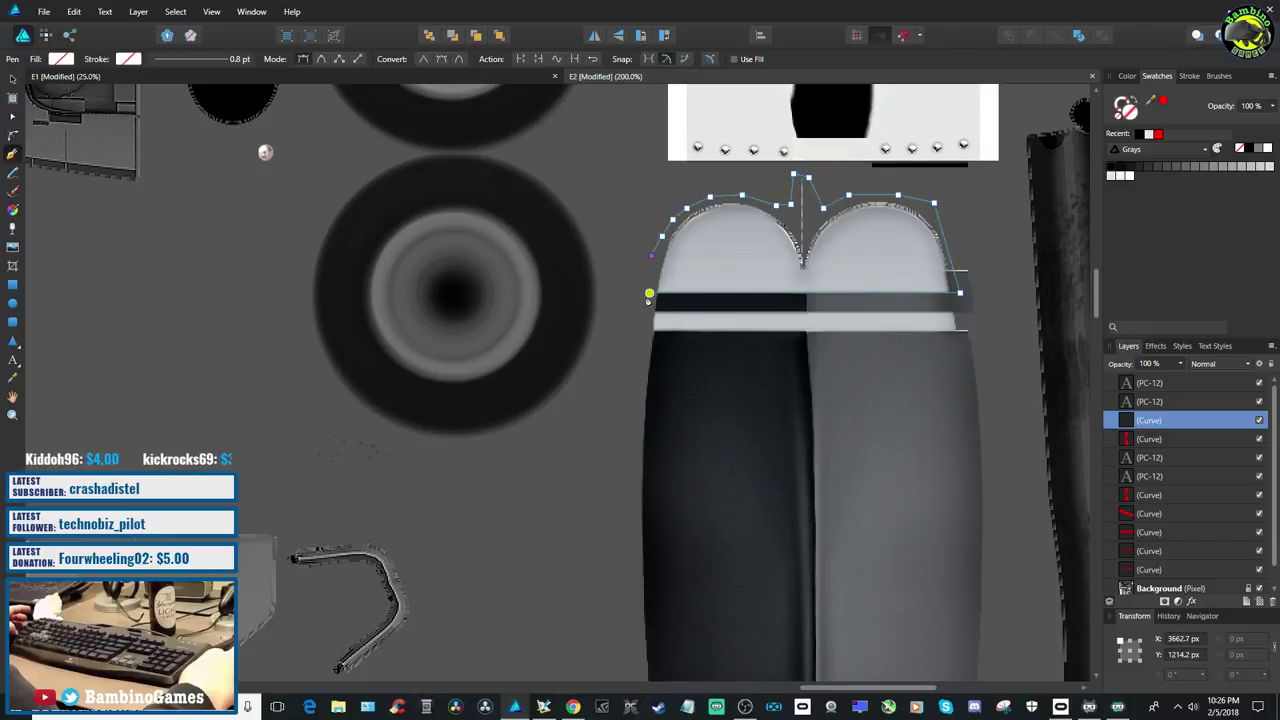
{"action": "left_click", "coordinate": [649, 296]}
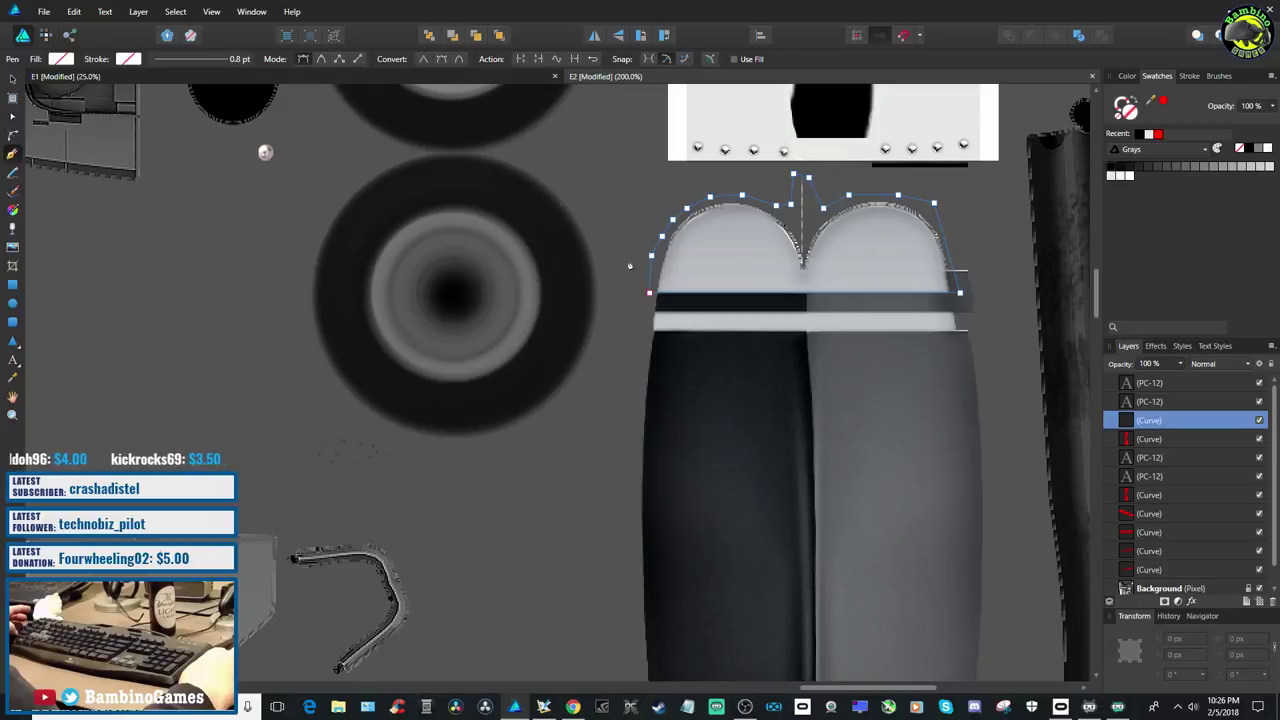
Fill the propeller-tip outline with the recently used red and save the E2 document
{"action": "left_click", "coordinate": [61, 59]}
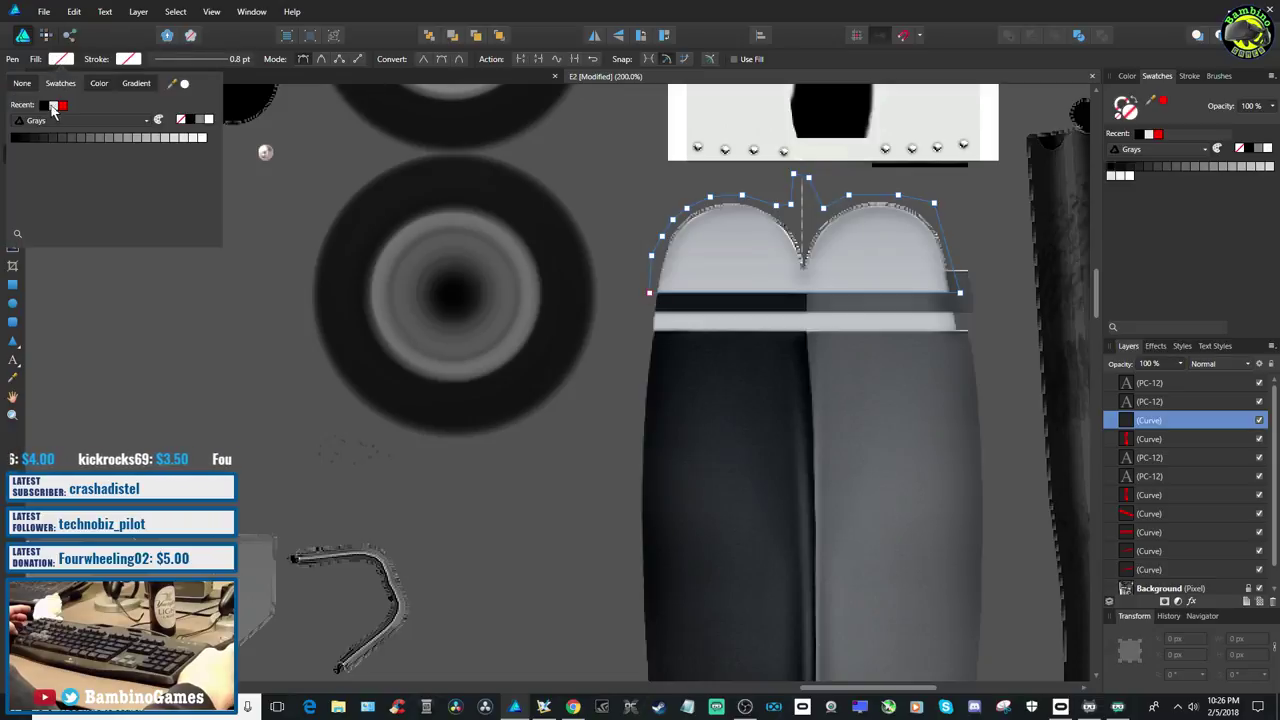
{"action": "left_click", "coordinate": [62, 105]}
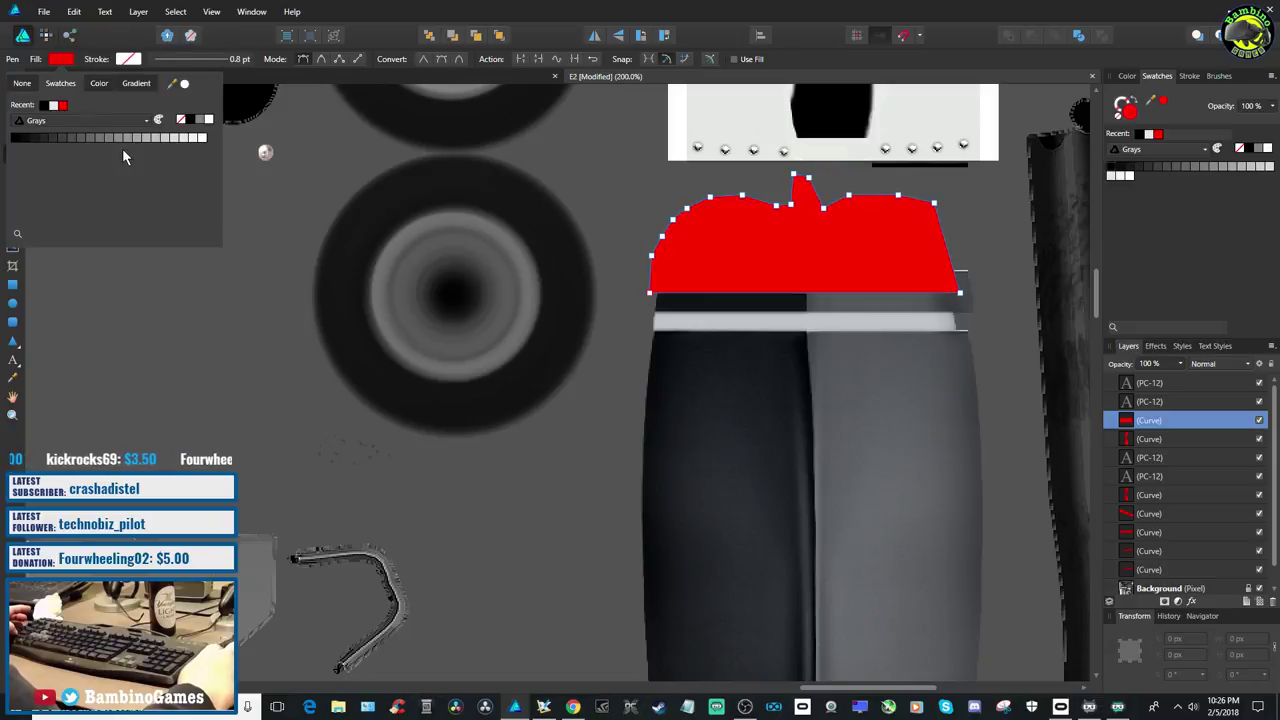
{"action": "left_click", "coordinate": [44, 11]}
{"action": "left_click", "coordinate": [53, 120]}
Export the whole E2 document as a 4096 × 4096 px PNG-24, replacing E2.png in the VR Aviation objects folder, and deselect the curve
{"action": "left_click", "coordinate": [43, 12]}
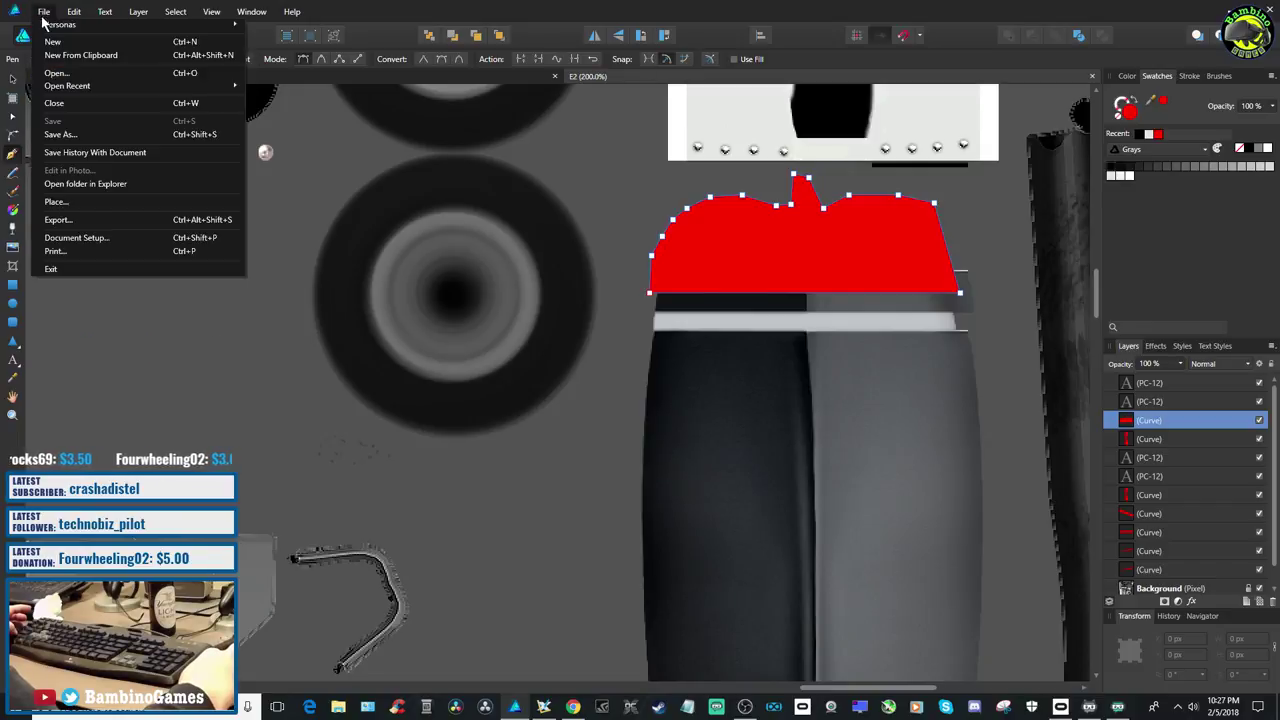
{"action": "left_click", "coordinate": [60, 219]}
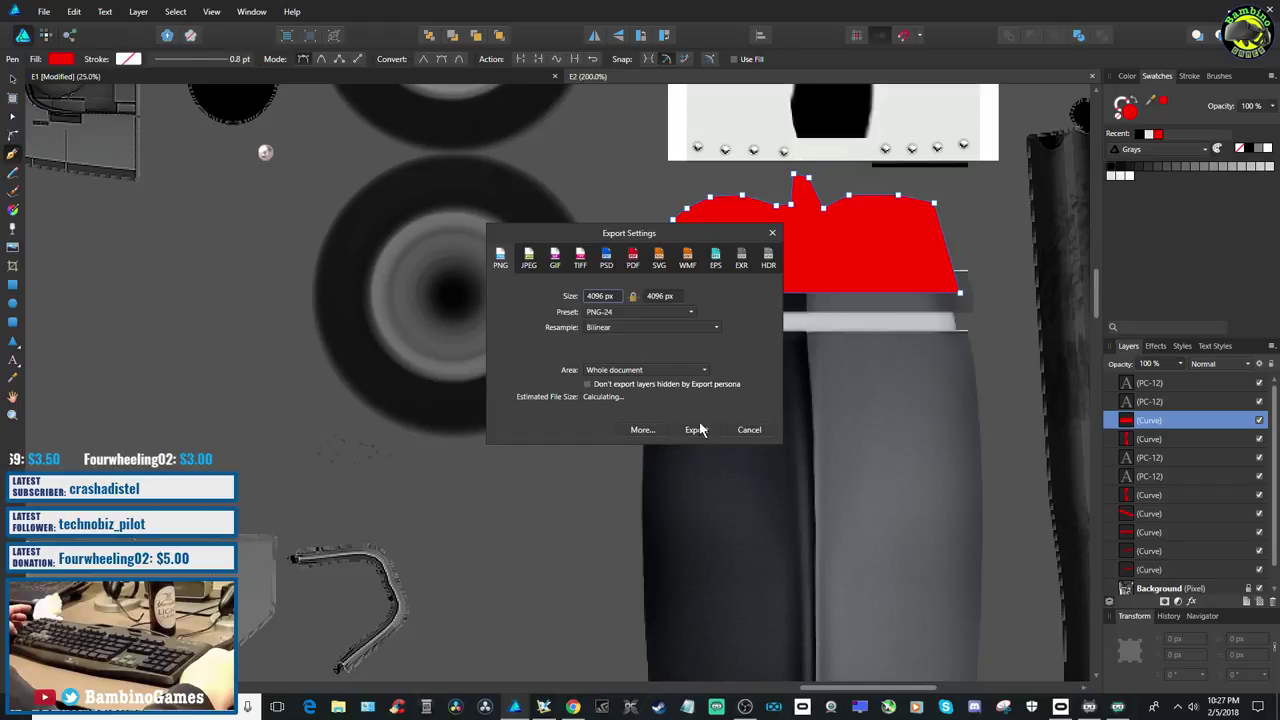
{"action": "left_click", "coordinate": [698, 429]}
{"action": "left_click", "coordinate": [528, 339]}
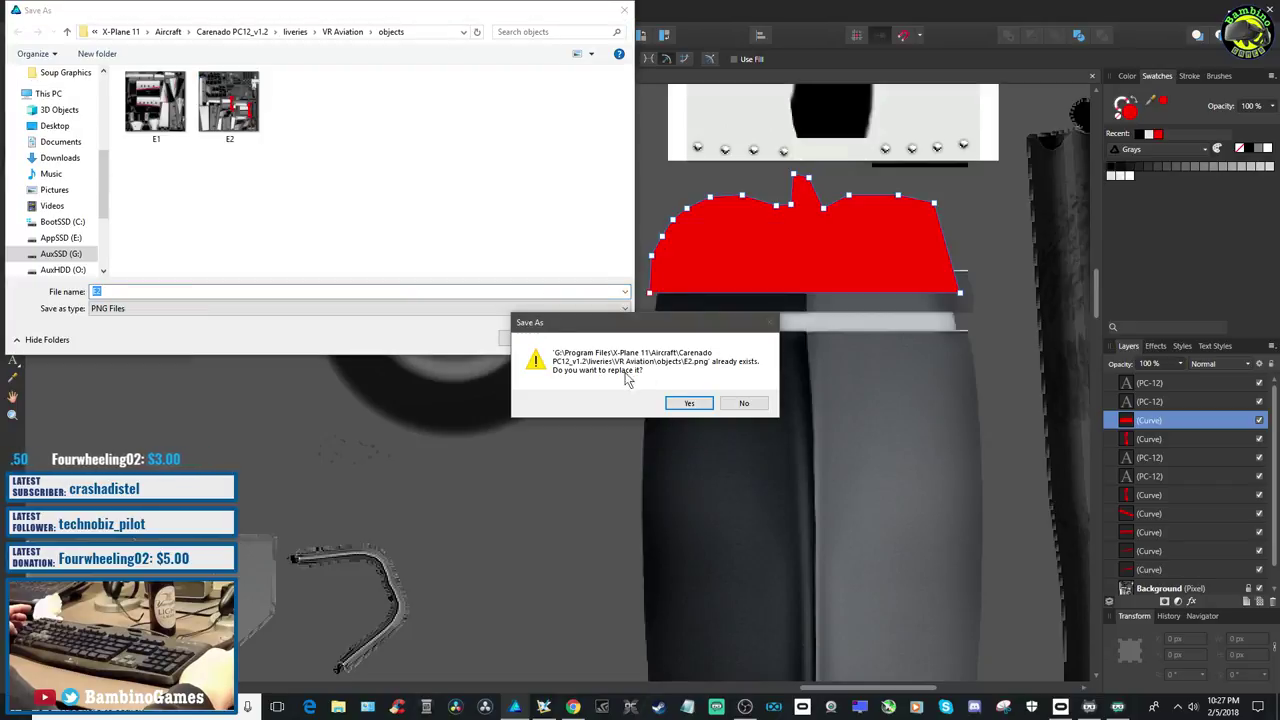
{"action": "left_click", "coordinate": [690, 403]}
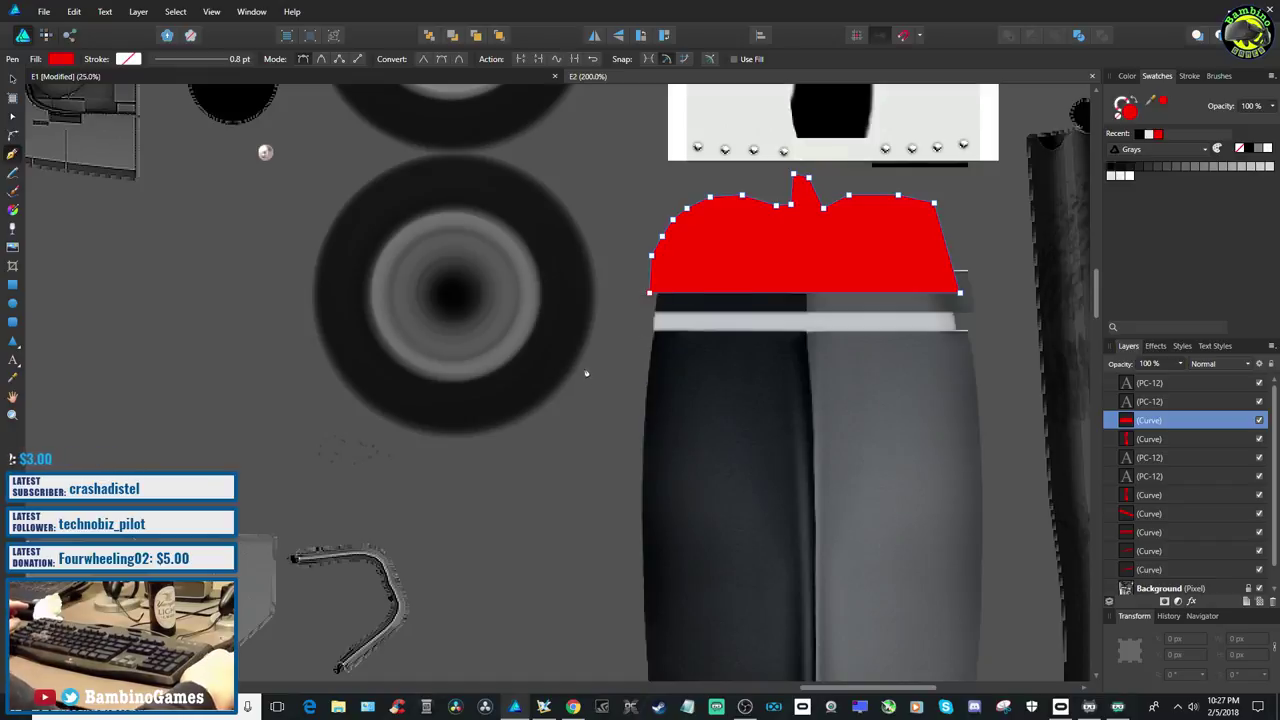
{"action": "left_click", "coordinate": [12, 78]}
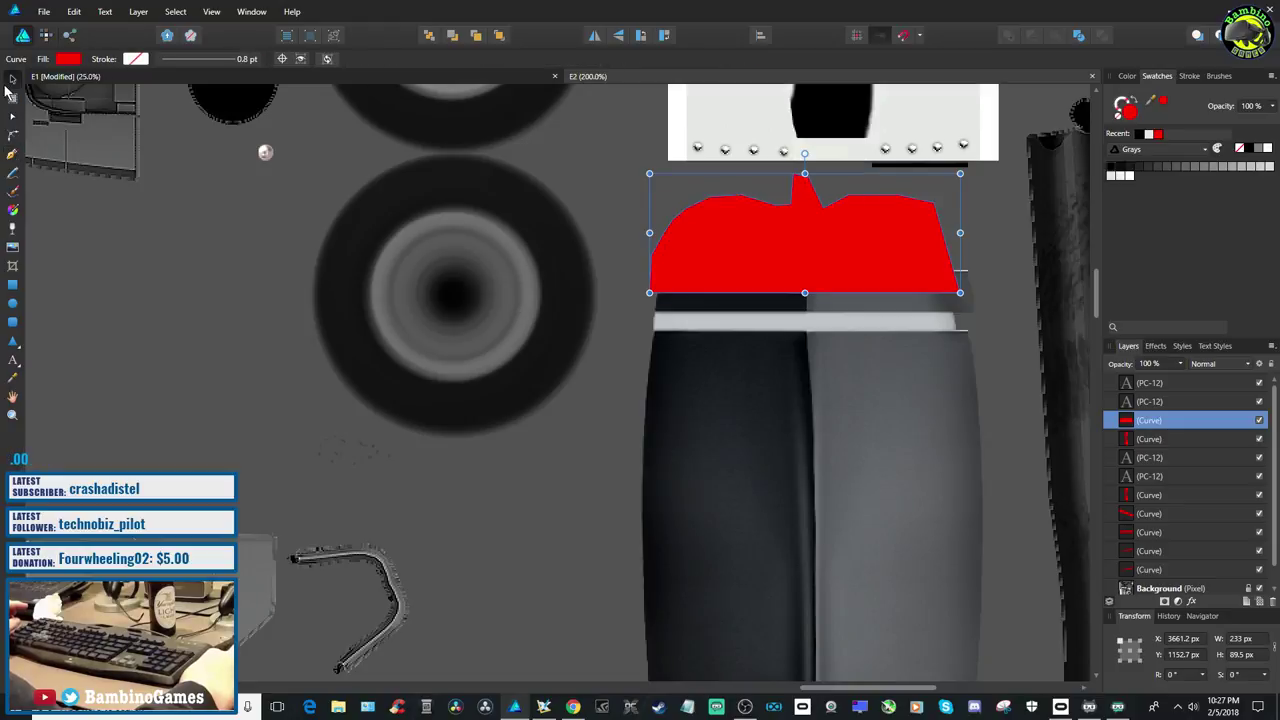
{"action": "left_click", "coordinate": [199, 207]}
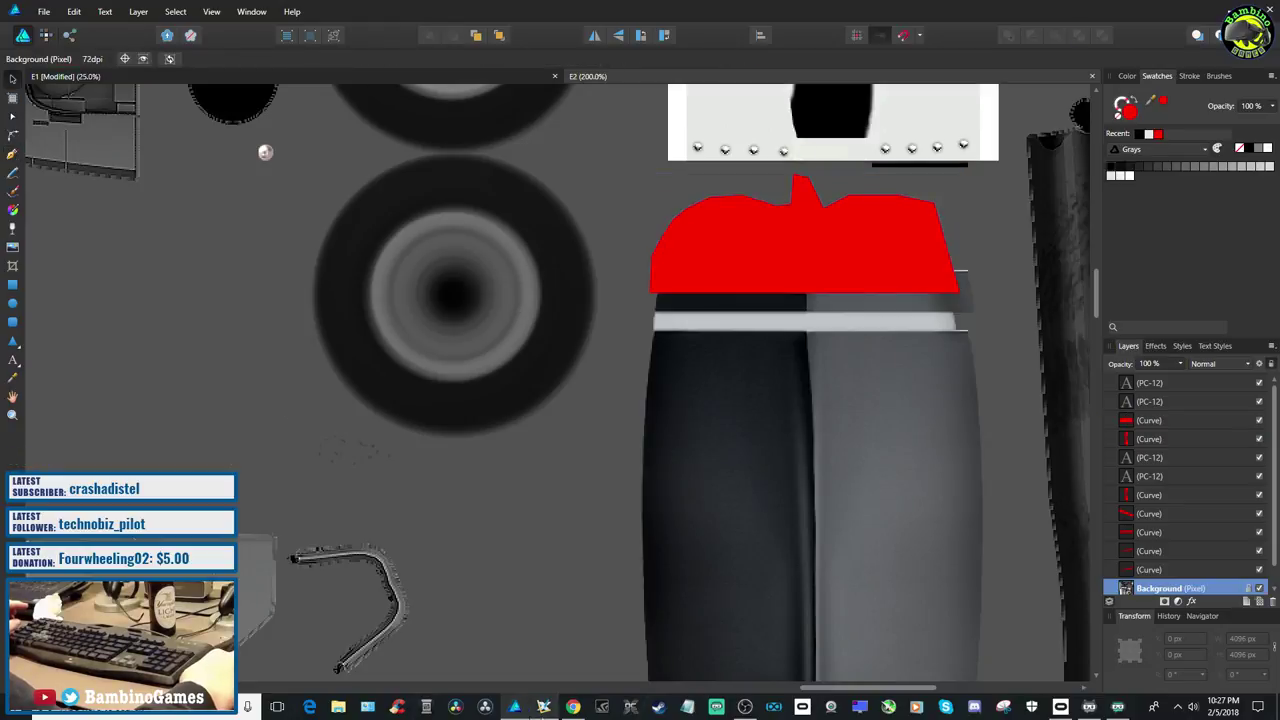
Switch to the X-System aircraft viewer and reopen Carenado PC12_v1.2 with the VR Aviation livery
{"action": "left_click", "coordinate": [543, 707]}
{"action": "left_click", "coordinate": [54, 21]}
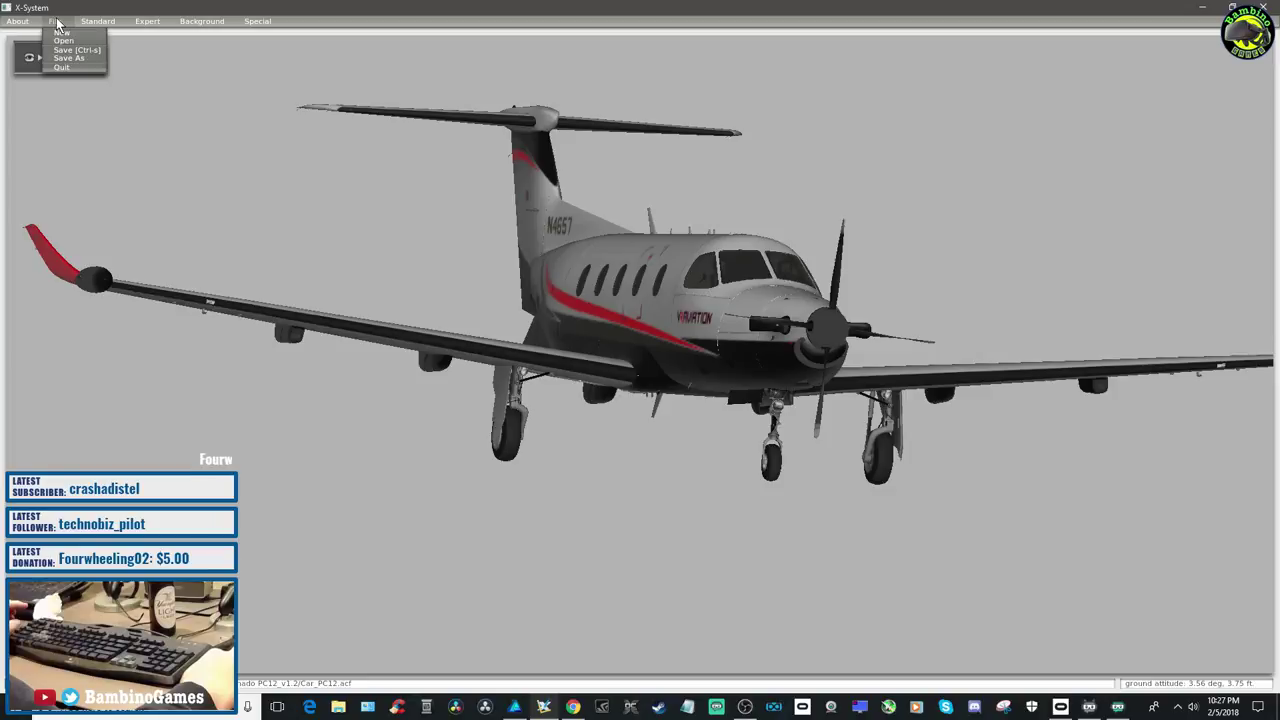
{"action": "left_click", "coordinate": [60, 42]}
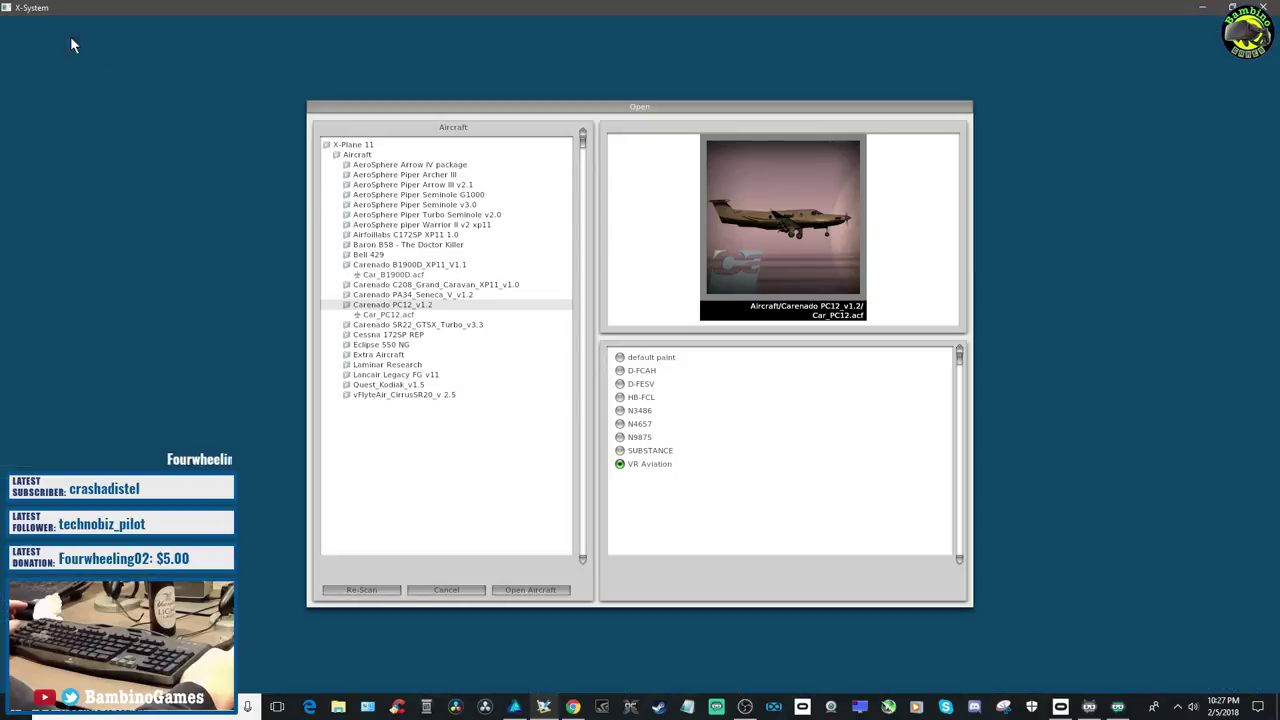
{"action": "left_click", "coordinate": [551, 588]}
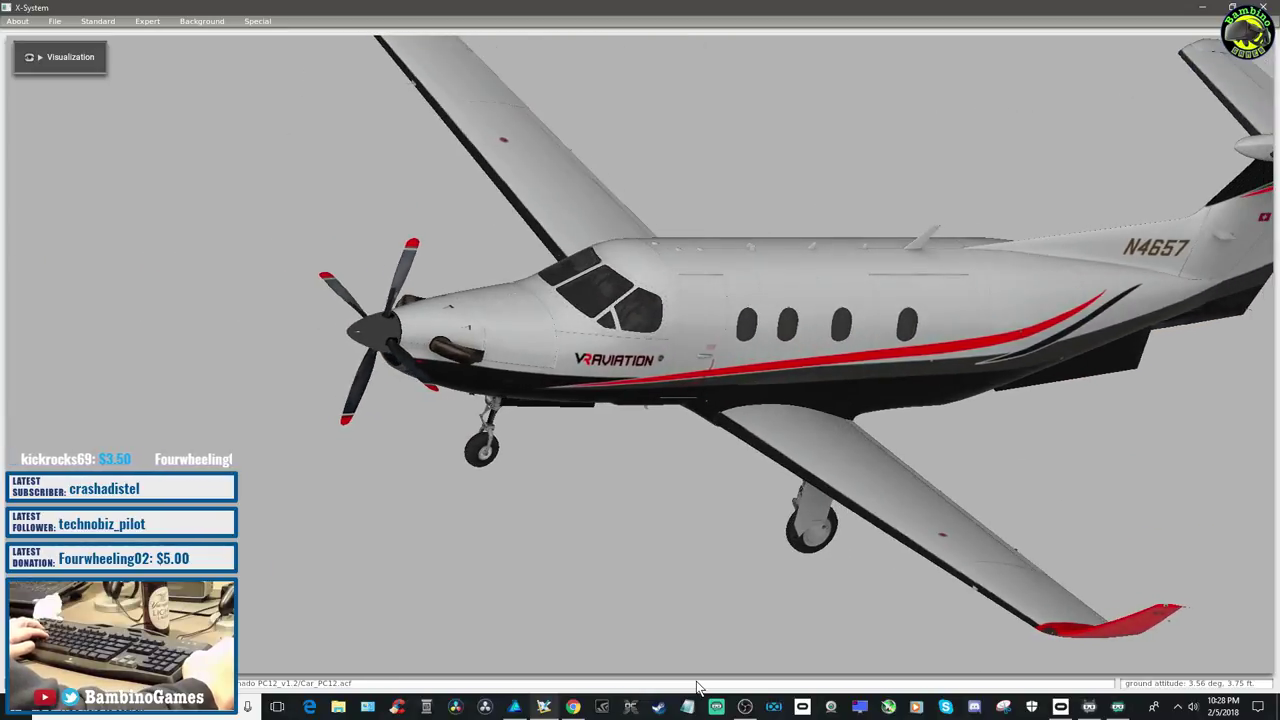
Orbit around the nose and left side from level and raised angles to examine the propeller tips, winglets and fuselage stripe
{"action": "key", "text": "Left"}
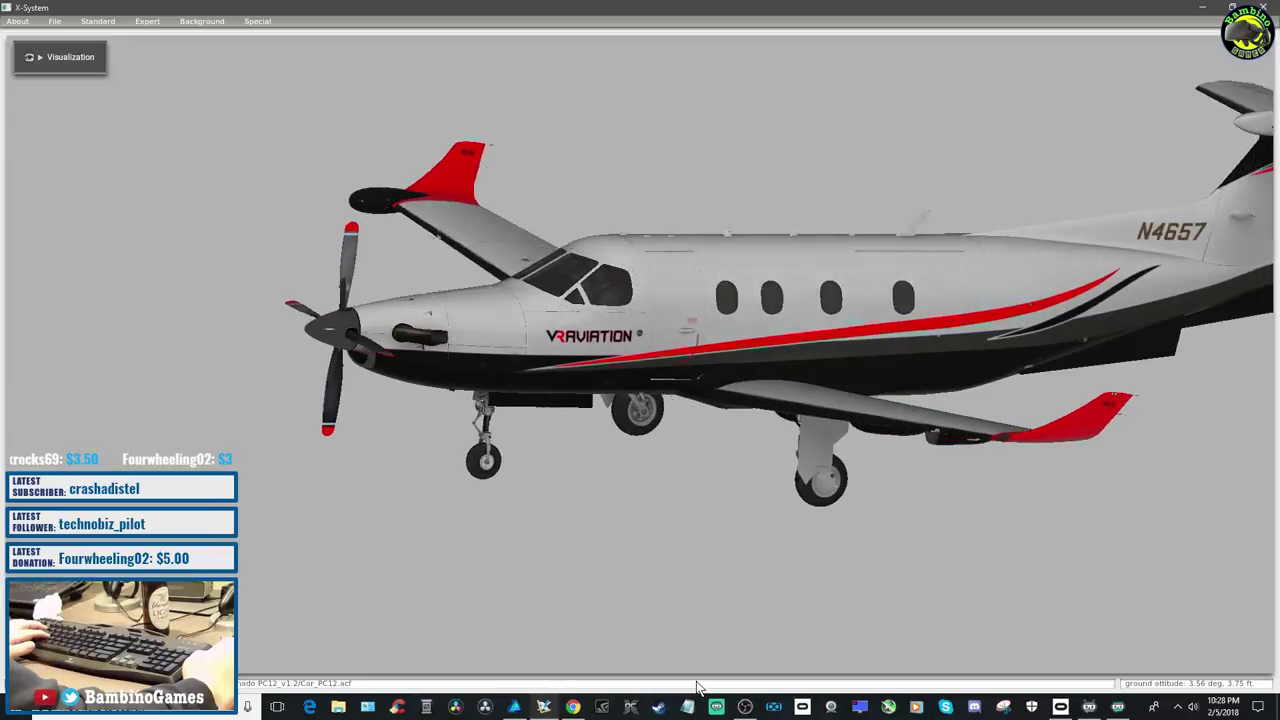
{"action": "key", "text": "Left"}
{"action": "key", "text": "Left"}
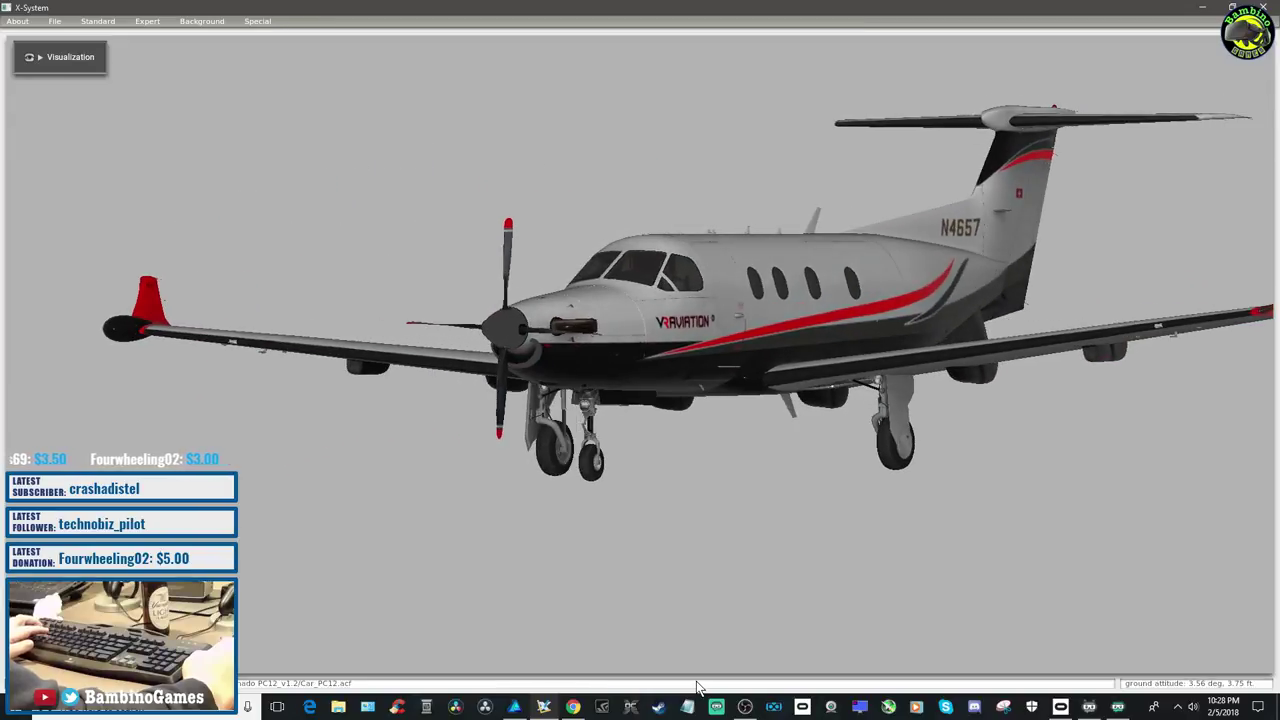
{"action": "key", "text": "Right"}
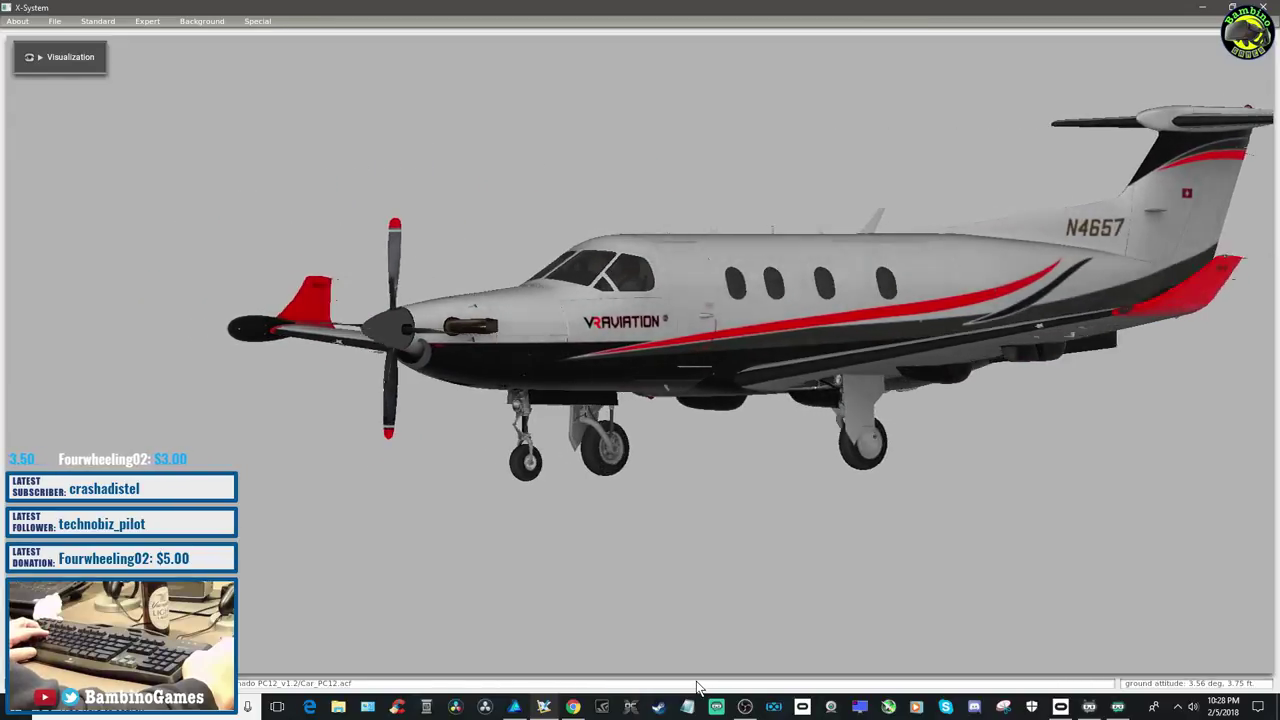
{"action": "key", "text": "Up"}
{"action": "key", "text": "Right"}
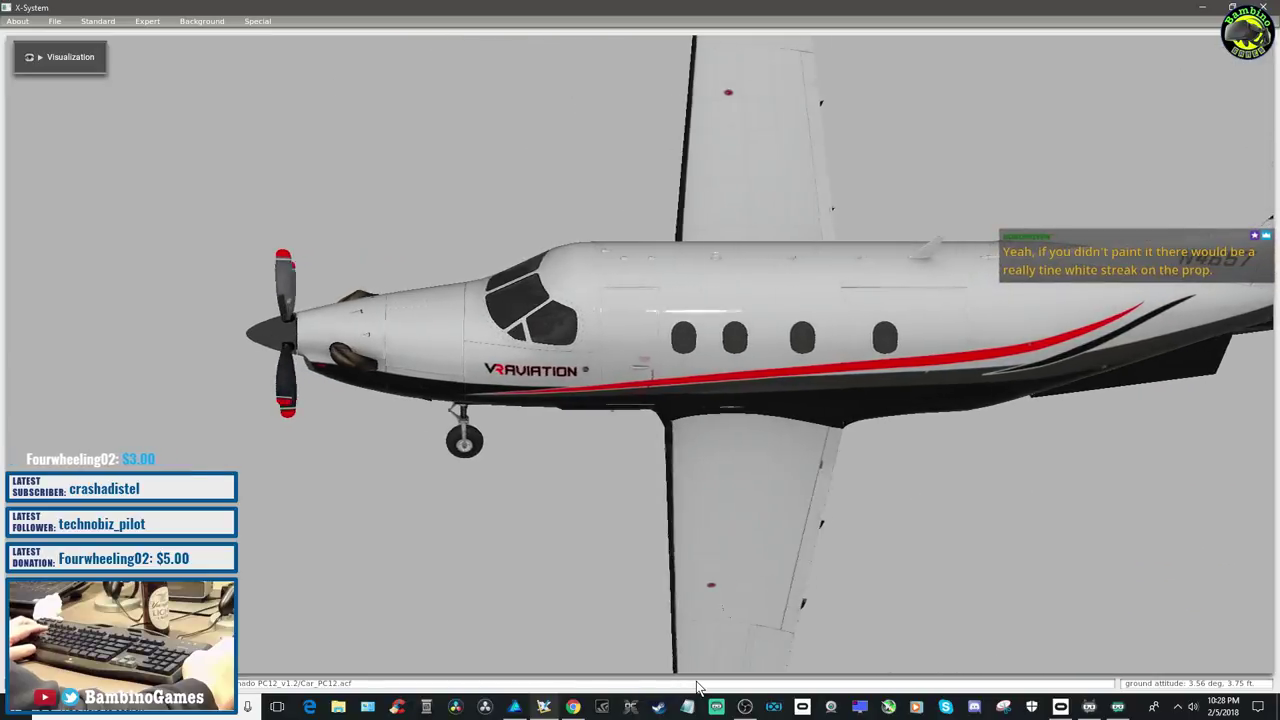
{"action": "key", "text": "Down"}
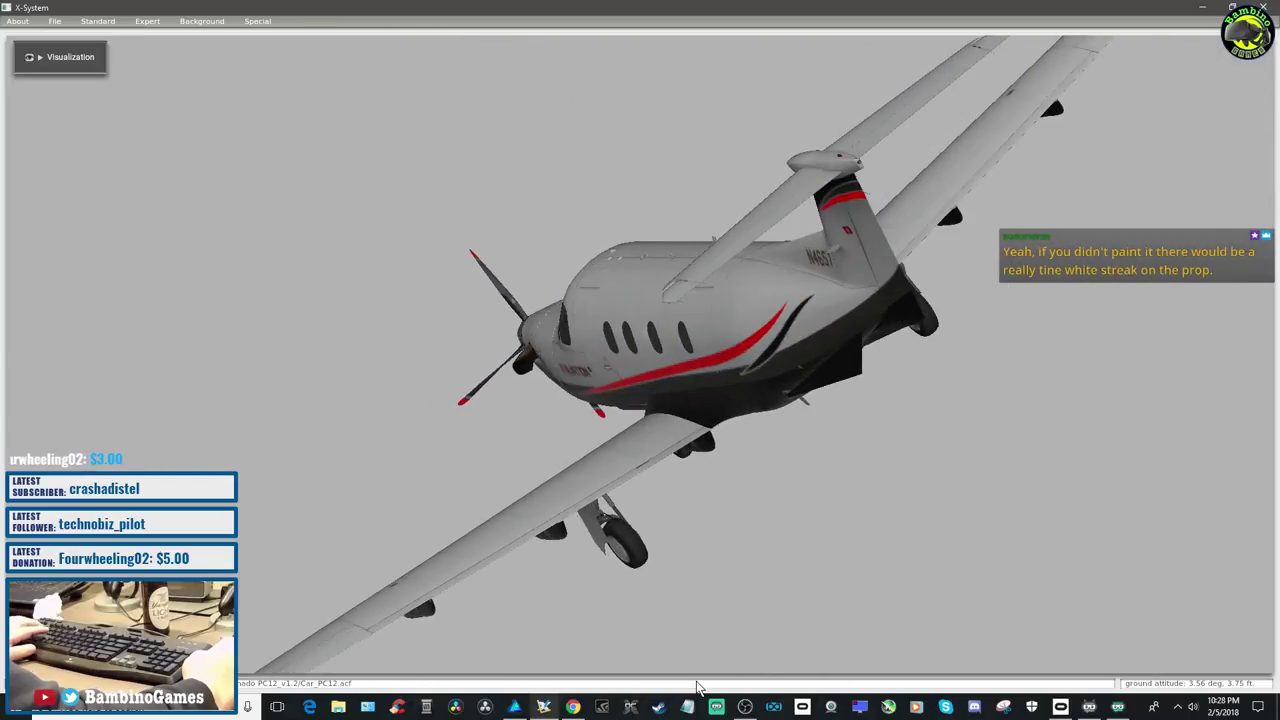
{"action": "key", "text": "Right"}
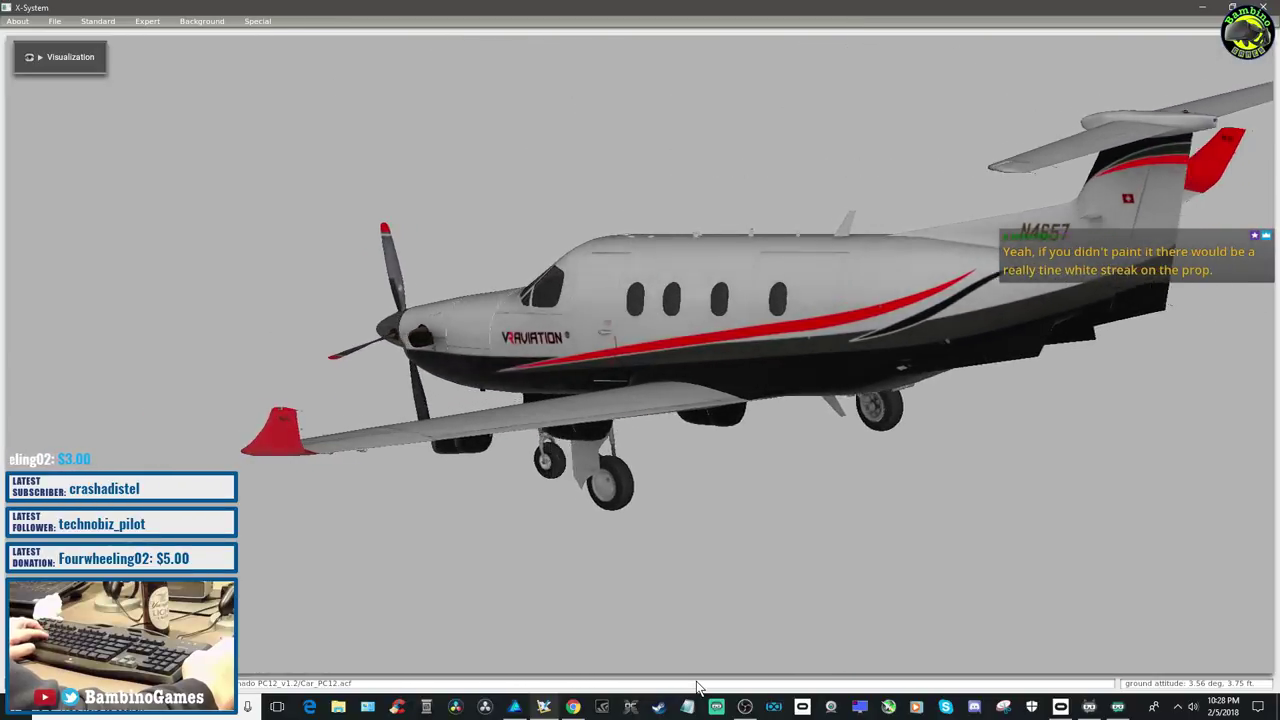
{"action": "key", "text": "Right"}
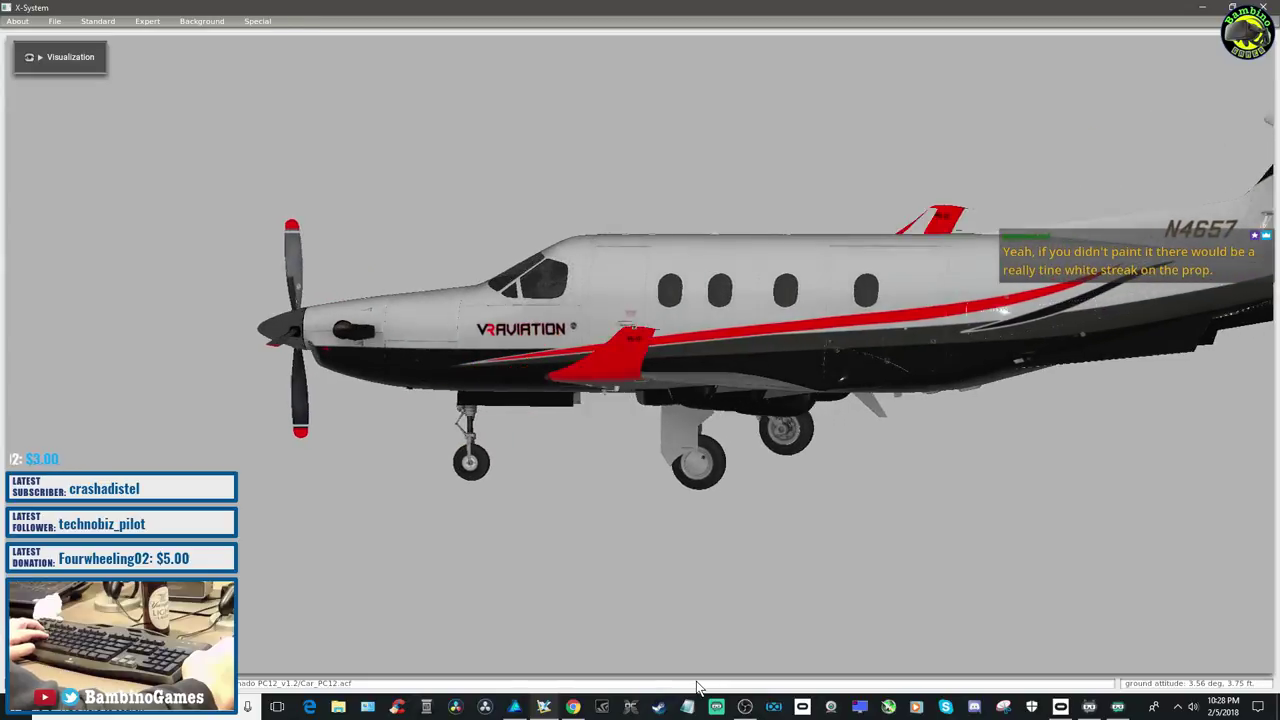
{"action": "key", "text": "Right"}
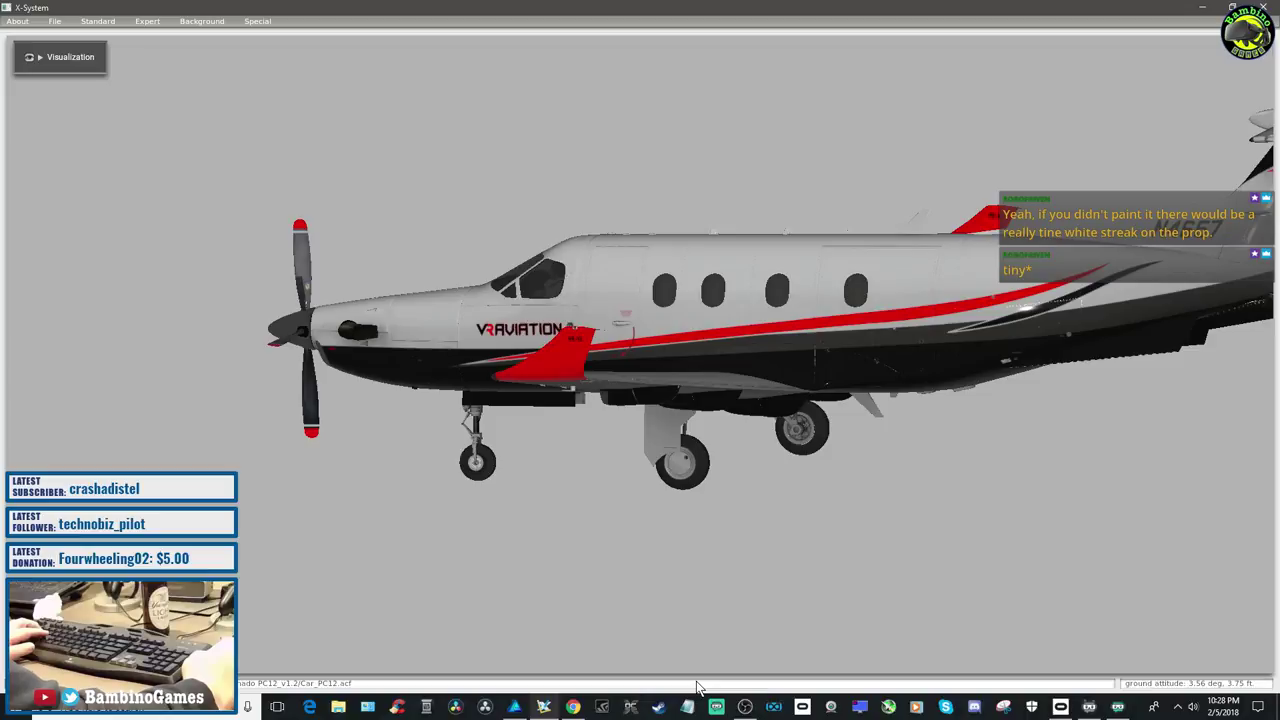
{"action": "key", "text": "Right"}
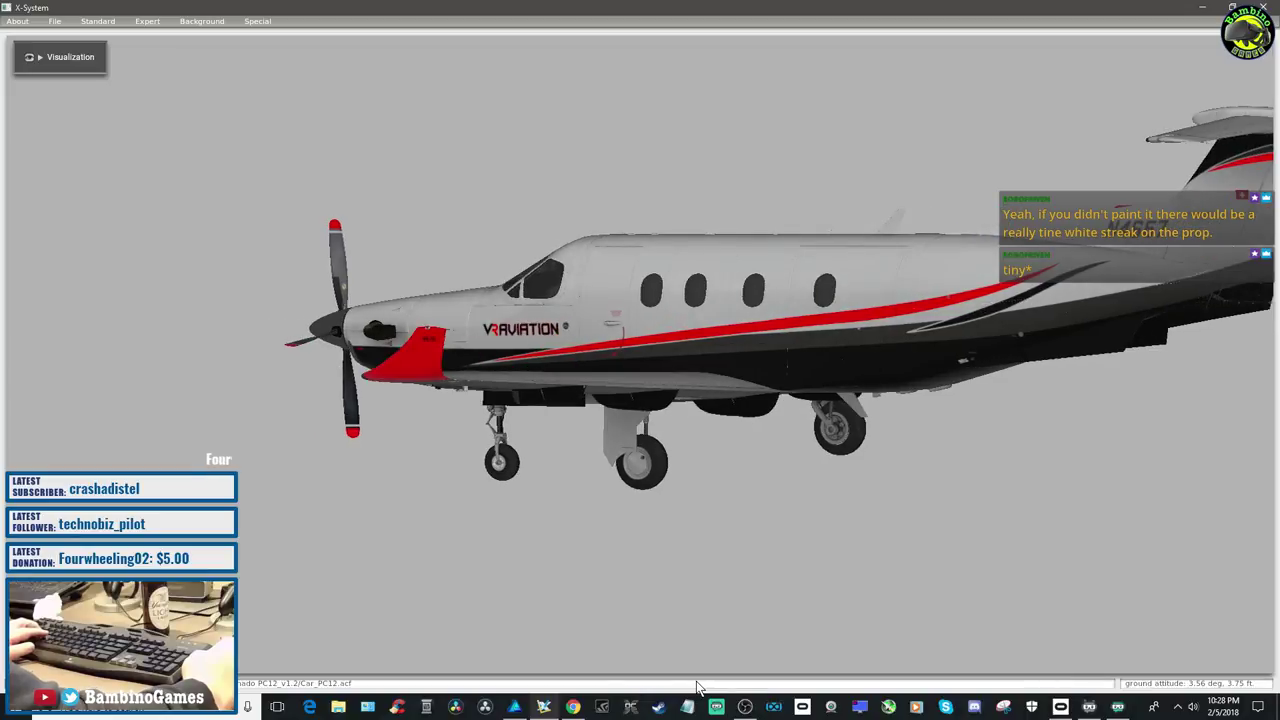
{"action": "key", "text": "Right"}
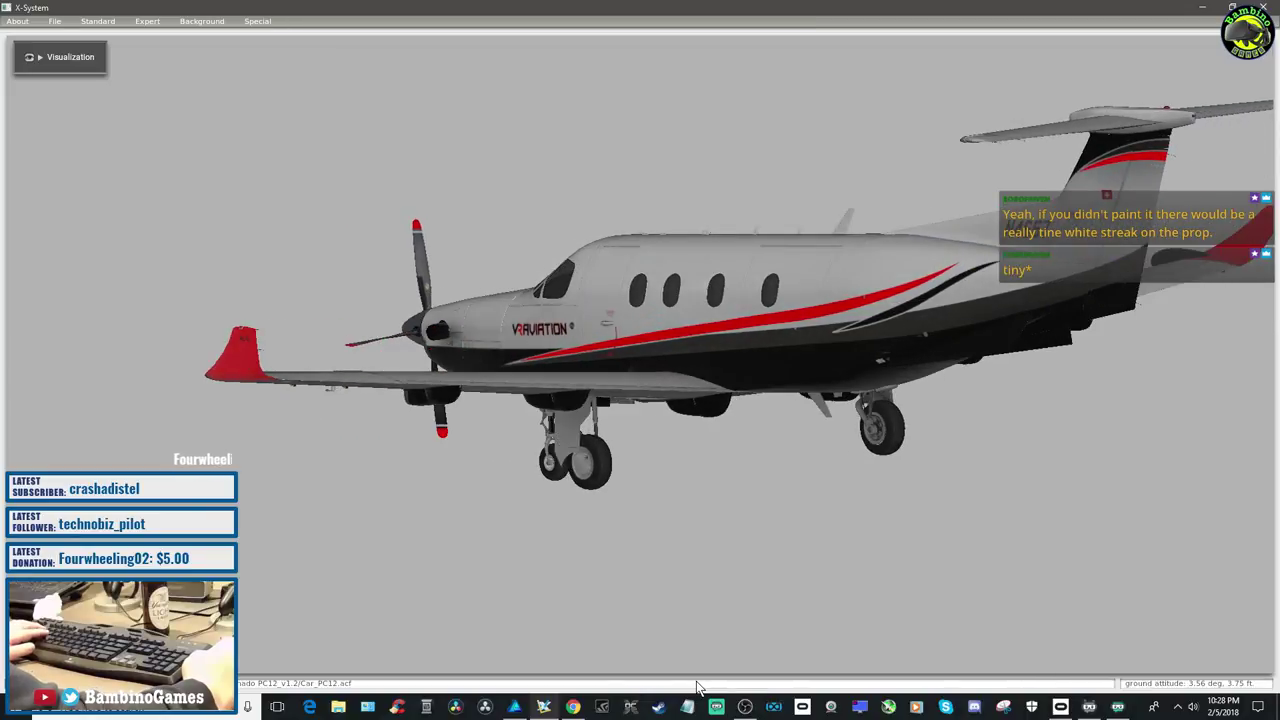
Orbit behind the tail to the right side and view it from above and level to examine the livery and propeller tips
{"action": "key", "text": "Right"}
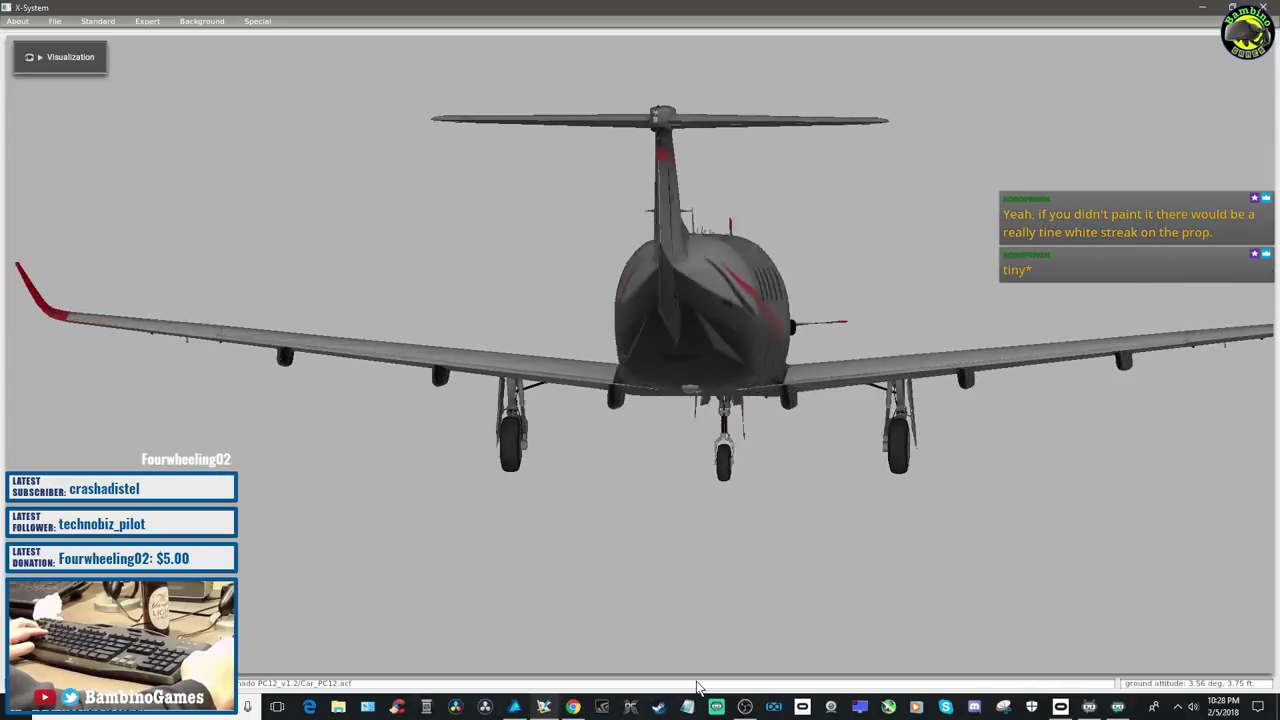
{"action": "key", "text": "Right"}
{"action": "key", "text": "Right"}
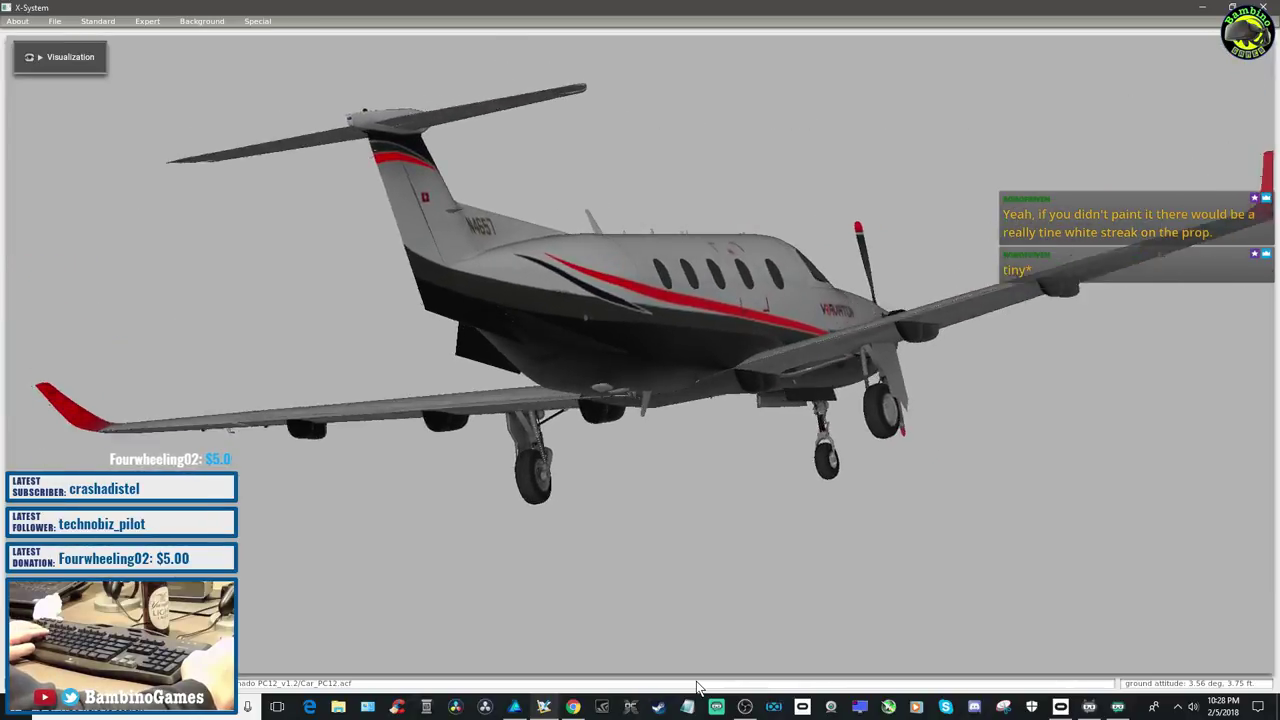
{"action": "key", "text": "Up"}
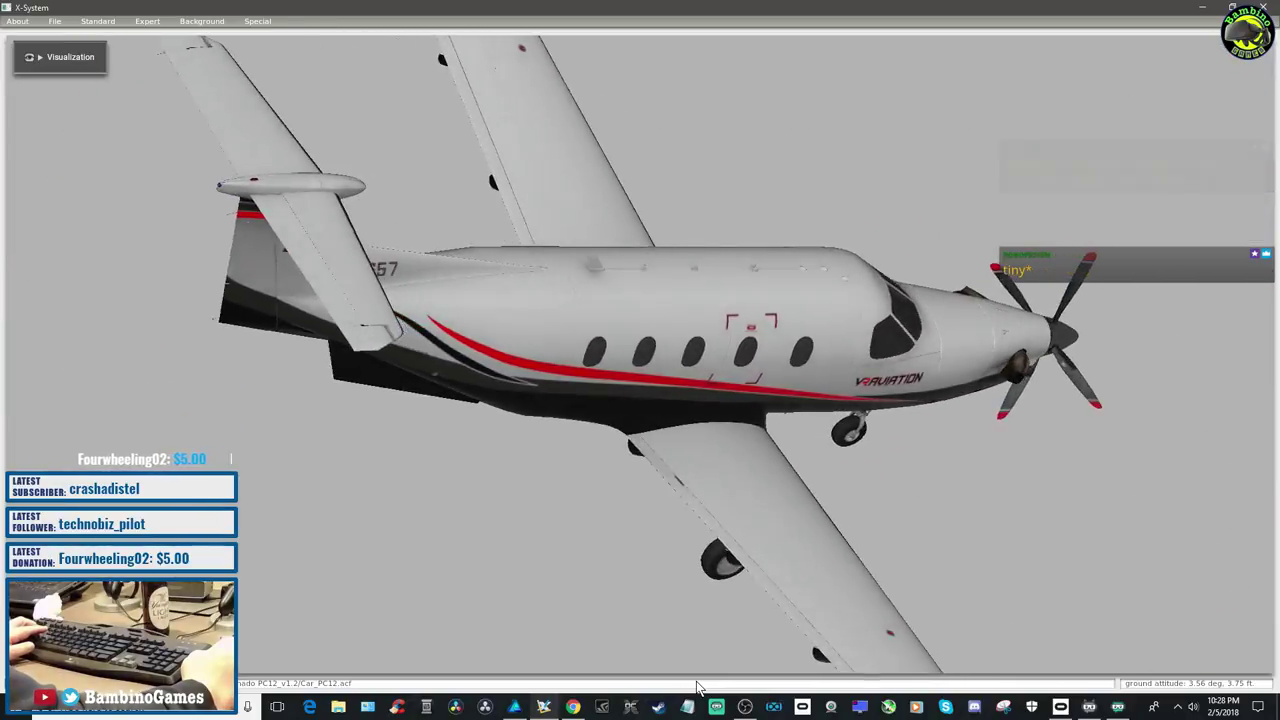
{"action": "key", "text": "Down"}
{"action": "key", "text": "Left"}
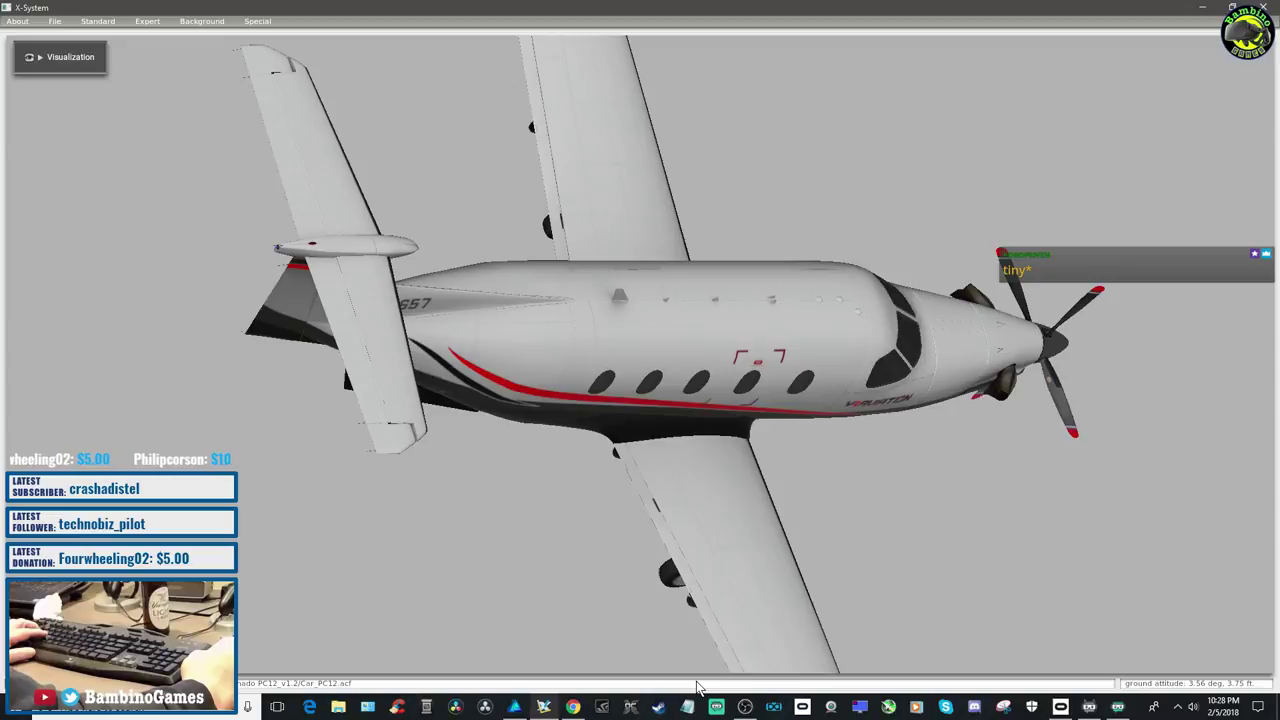
{"action": "key", "text": "Down"}
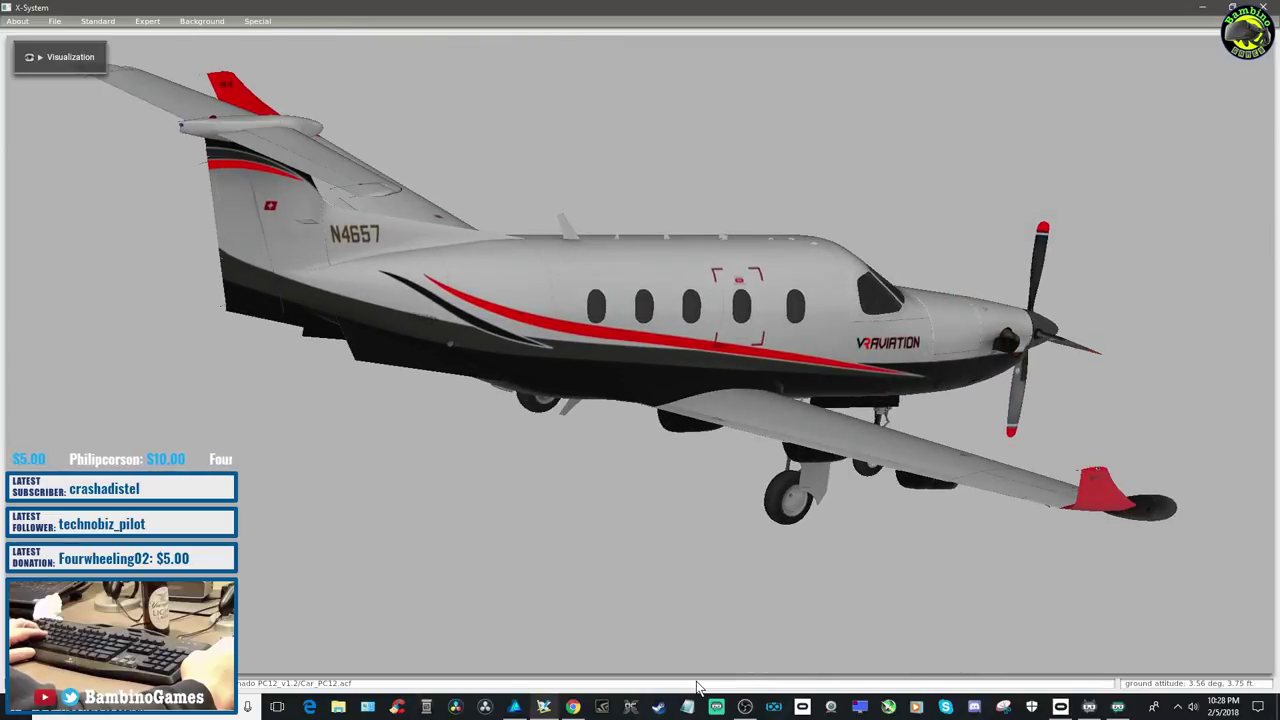
{"action": "key", "text": "Up"}
{"action": "key", "text": "Down"}
{"action": "key", "text": "Up"}
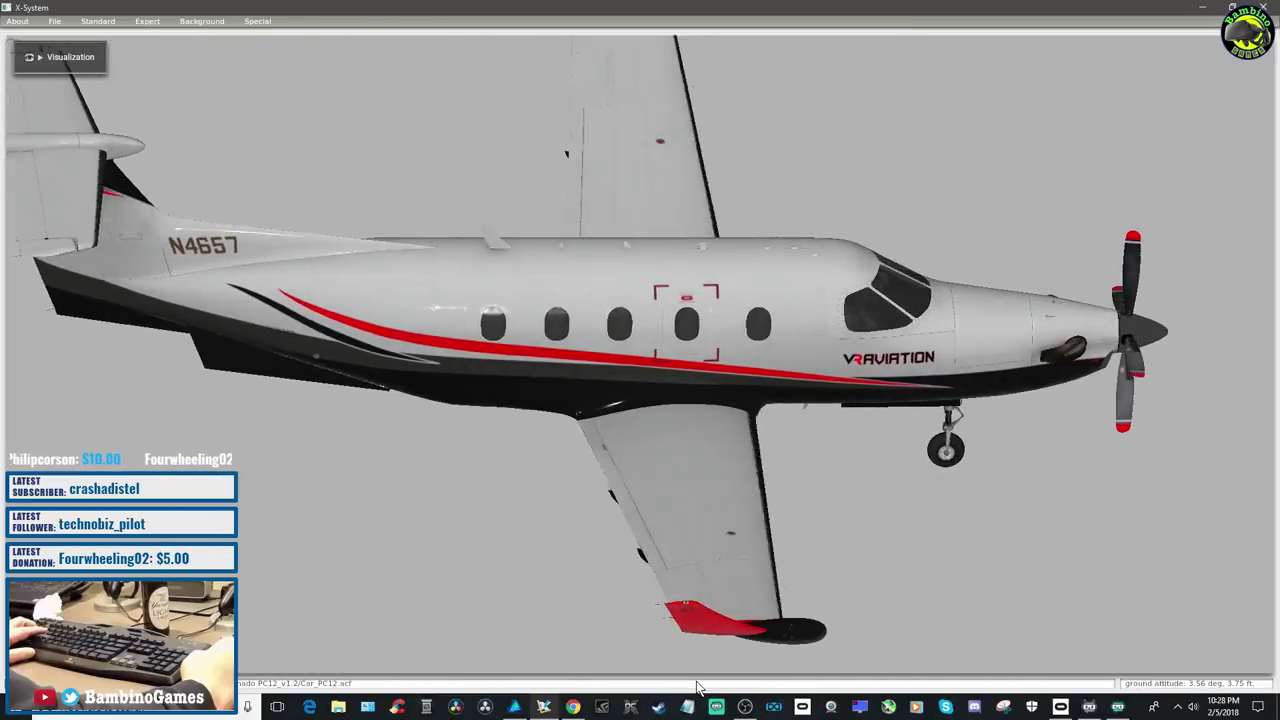
{"action": "key", "text": "Right"}
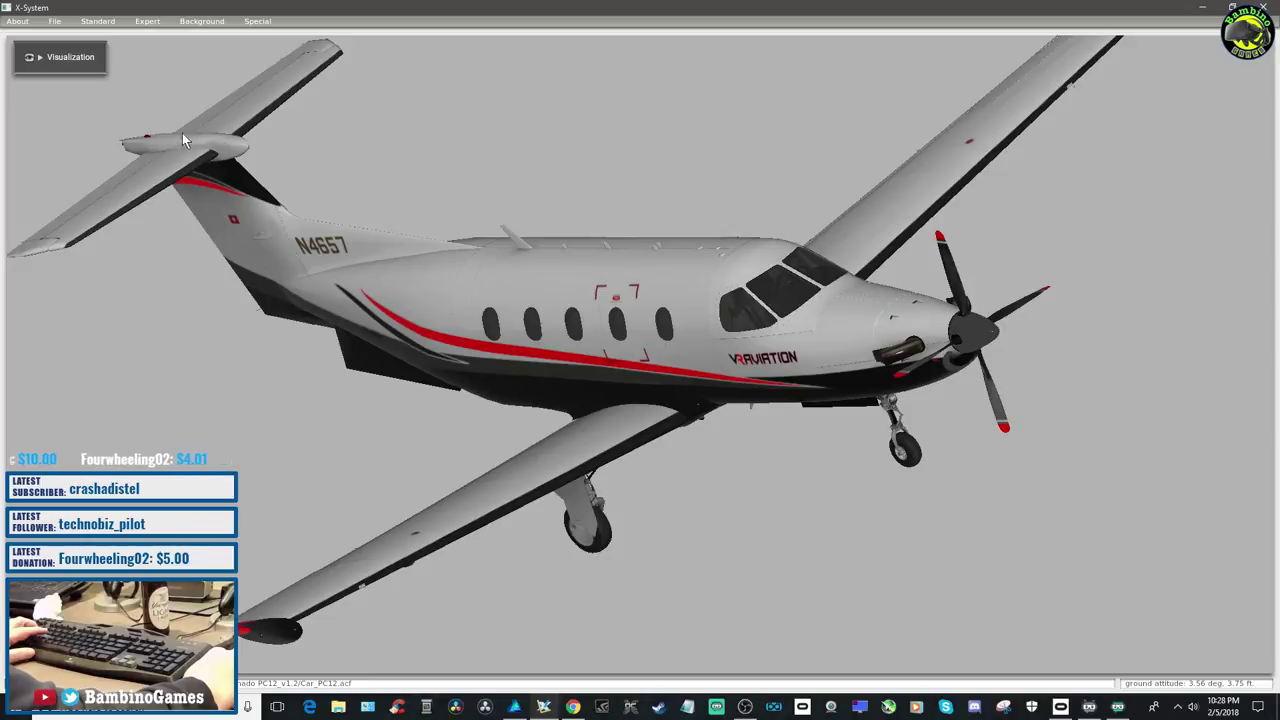
Switch to Affinity Designer, examine the E2 texture sheet around the winglet and tail parts, and return to the X-System aircraft view
{"action": "left_click", "coordinate": [515, 708]}
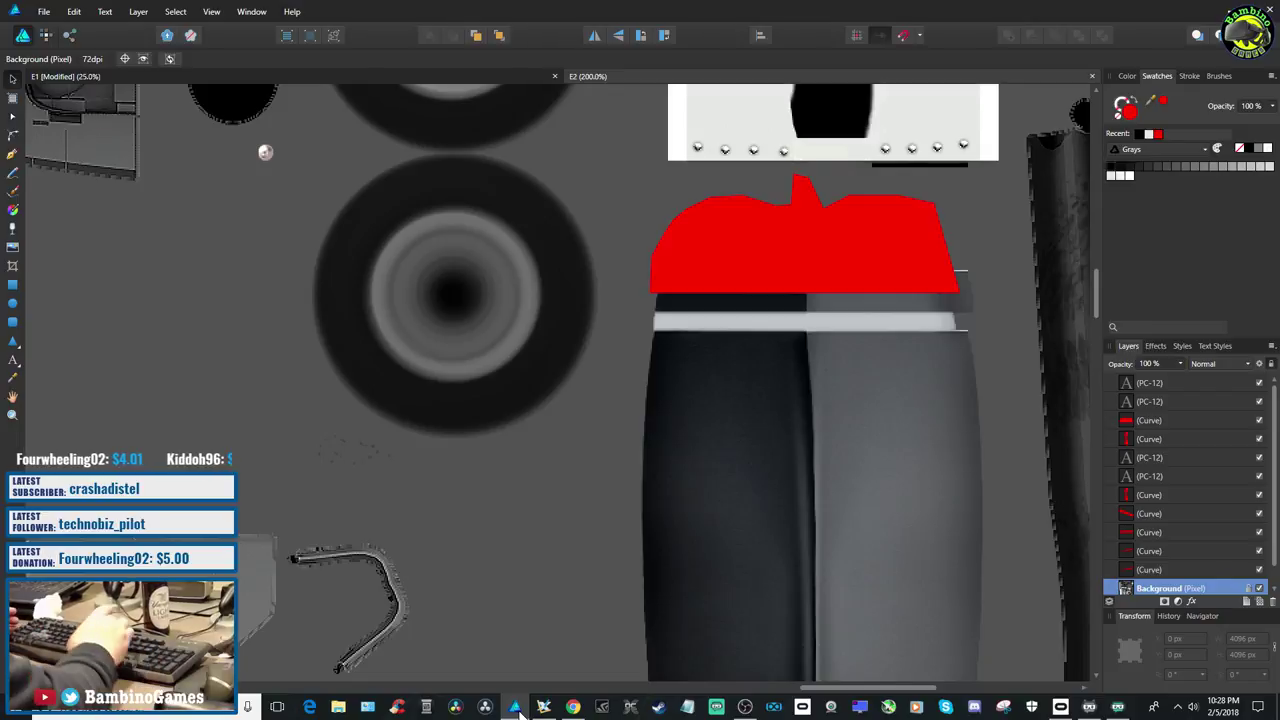
{"action": "key", "text": "ctrl+minus"}
{"action": "key", "text": "ctrl+minus"}
{"action": "key", "text": "ctrl+minus"}
{"action": "key", "text": "ctrl+minus"}
{"action": "key", "text": "ctrl+minus"}
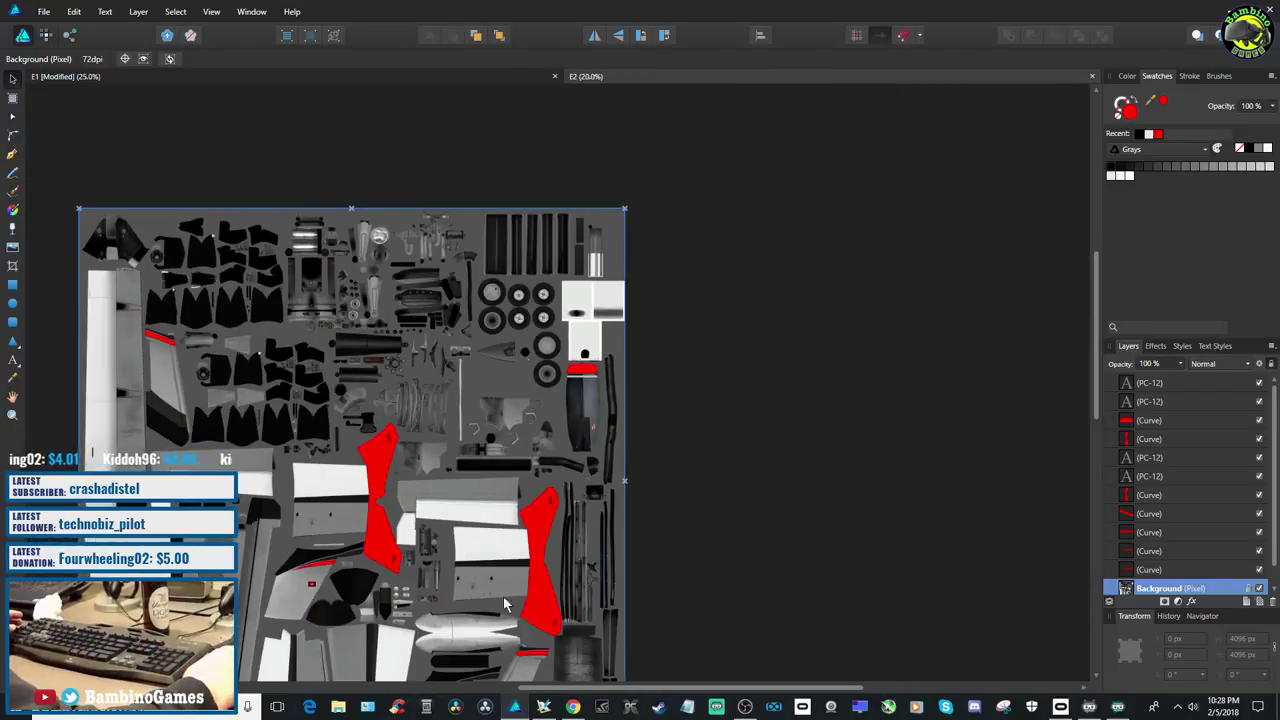
{"action": "scroll", "coordinate": [490, 590], "scroll_direction": "down", "scroll_amount": 2}
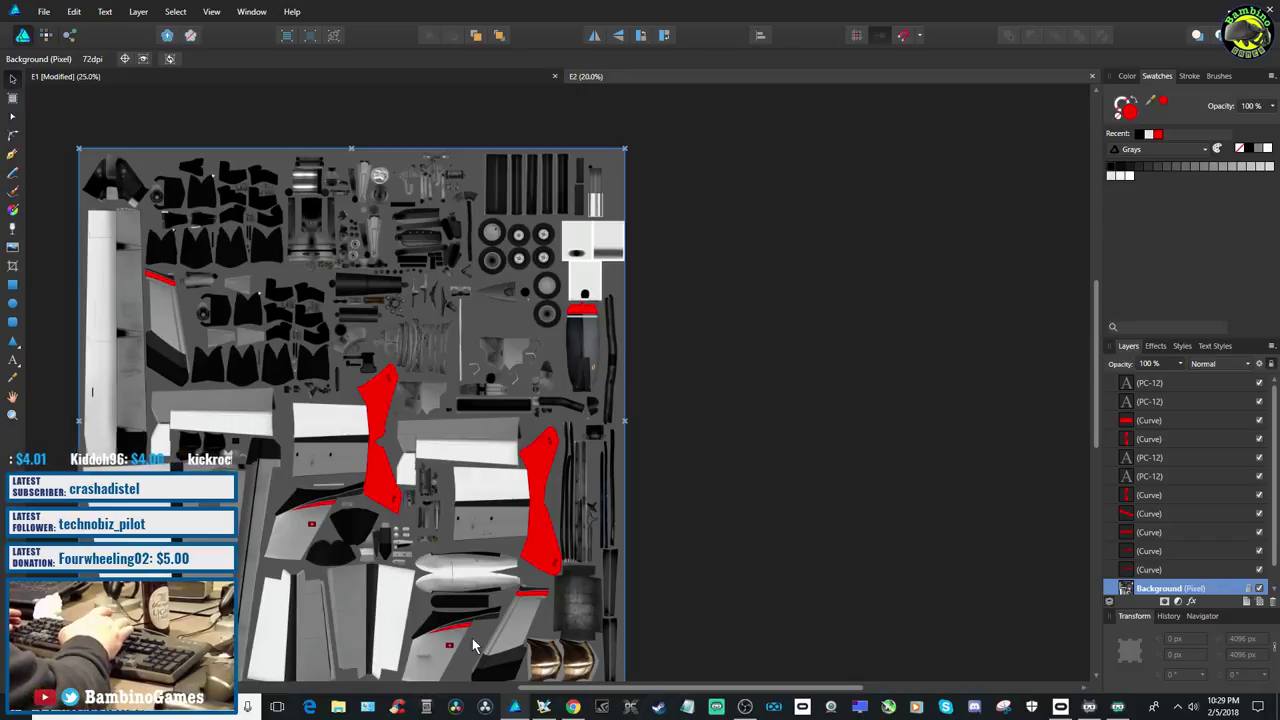
{"action": "key", "text": "ctrl+plus"}
{"action": "key", "text": "ctrl+plus"}
{"action": "key", "text": "ctrl+plus"}
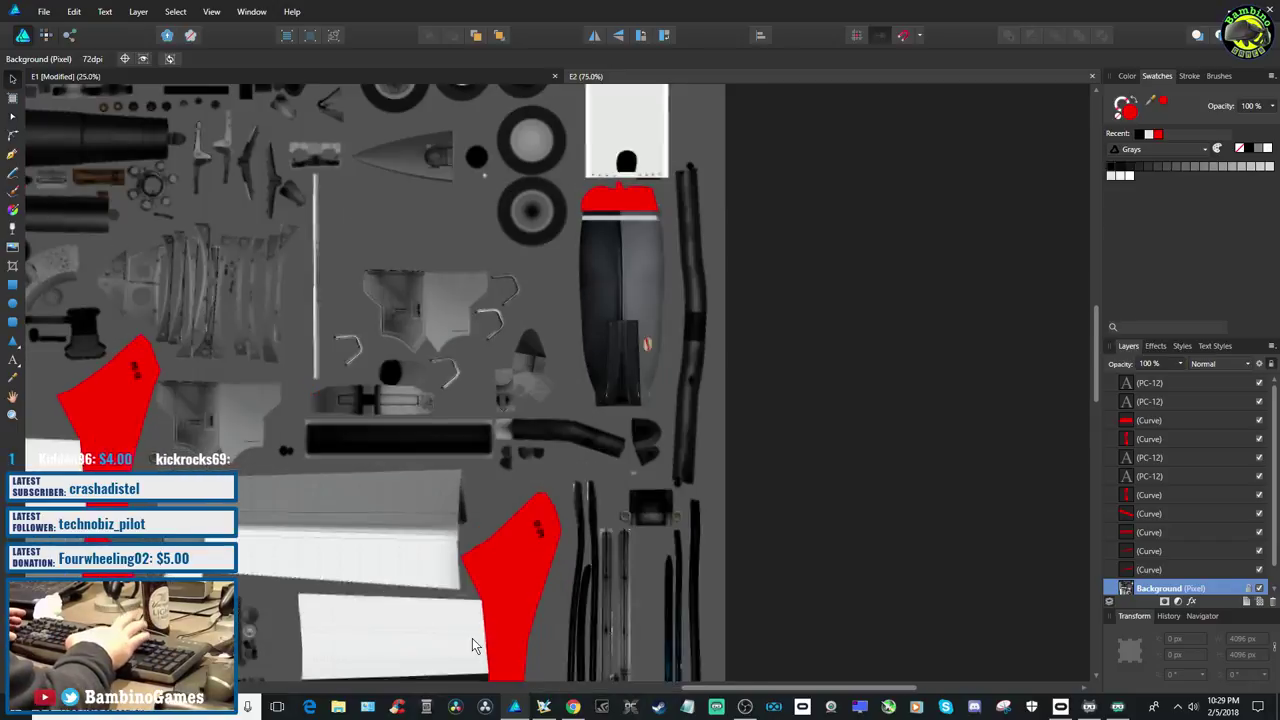
{"action": "scroll", "coordinate": [462, 482], "scroll_direction": "down", "scroll_amount": 10}
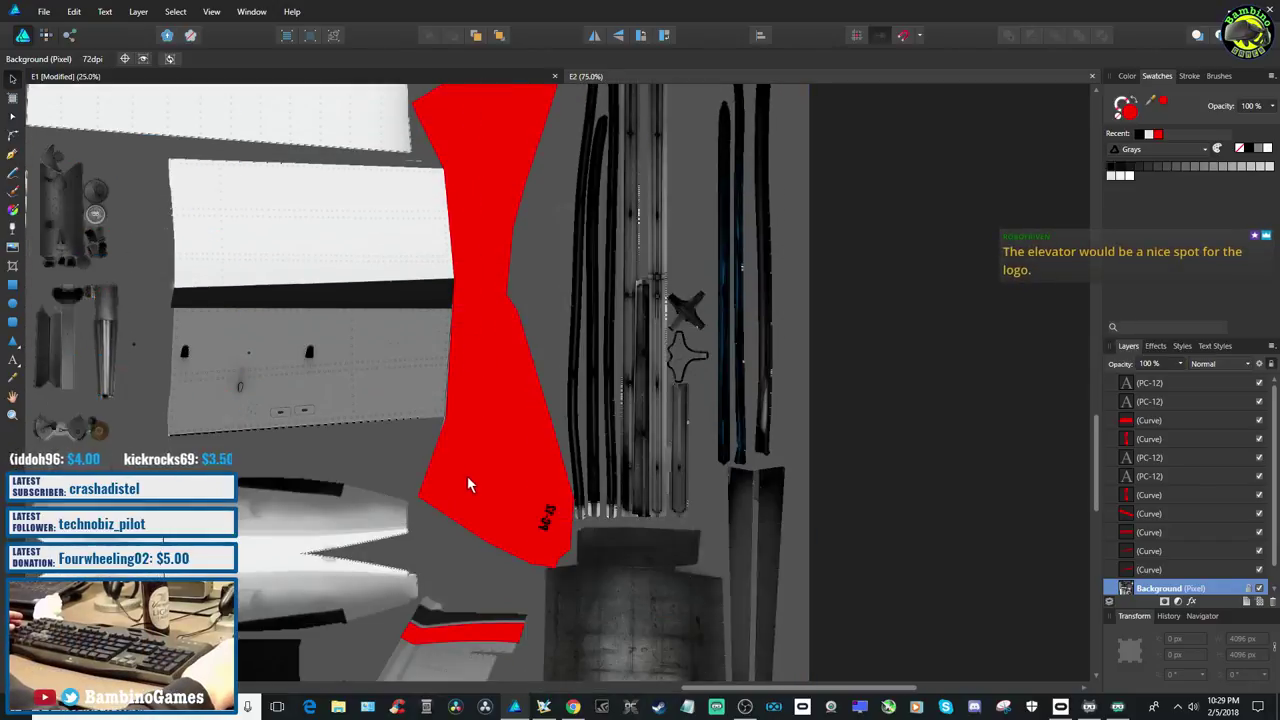
{"action": "scroll", "coordinate": [558, 637], "scroll_direction": "left", "scroll_amount": 5}
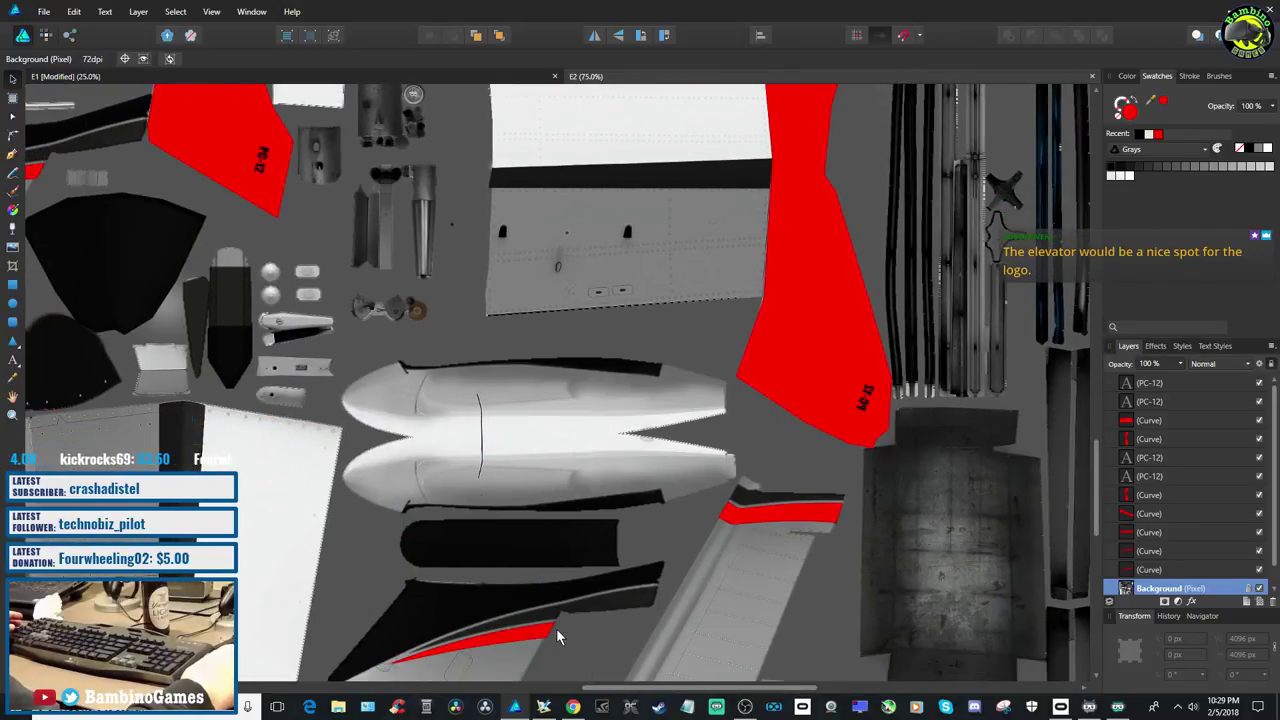
{"action": "left_click", "coordinate": [542, 708]}
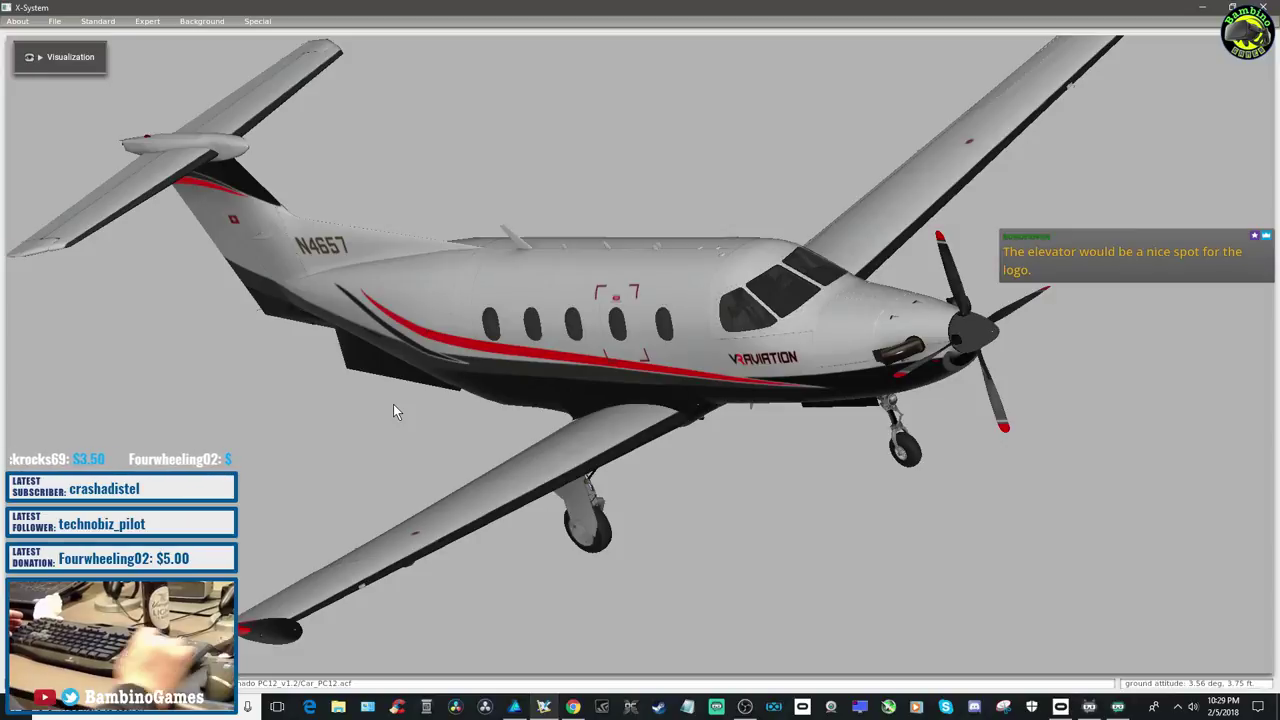
Orbit around the aircraft from above, below and level to examine the livery on the wings, belly and tail
{"action": "key", "text": "Down"}
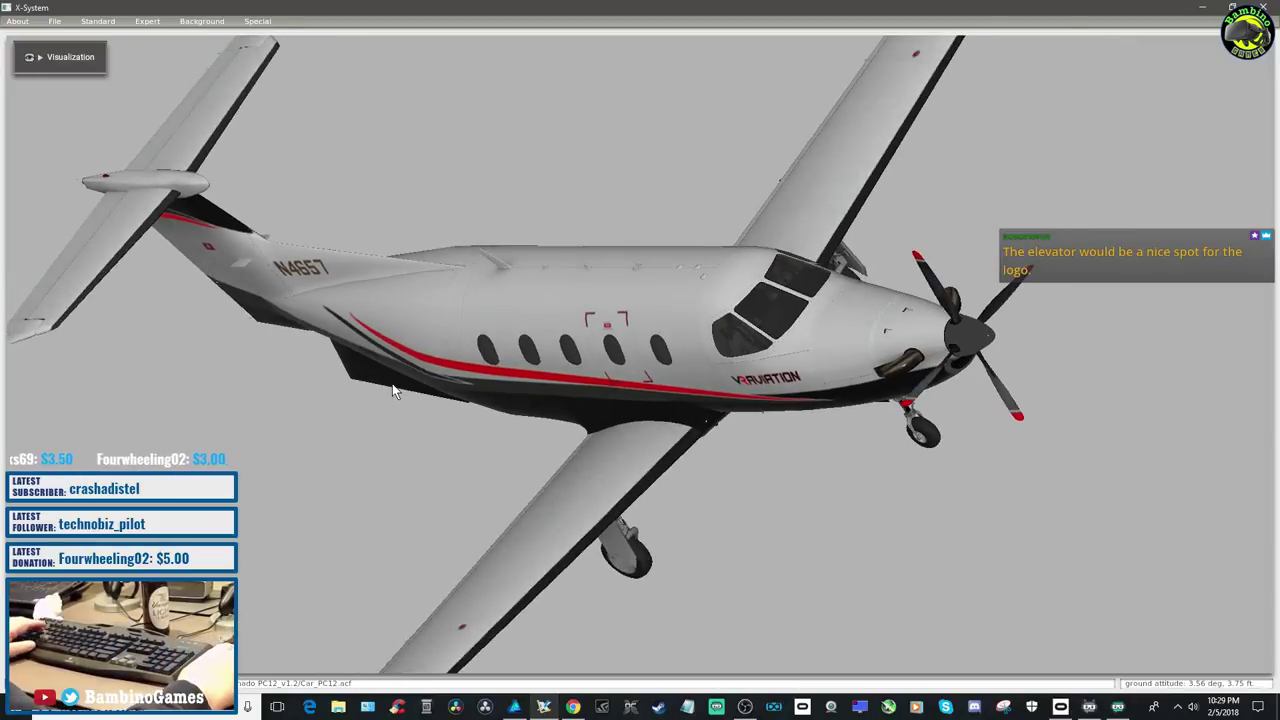
{"action": "key", "text": "Down"}
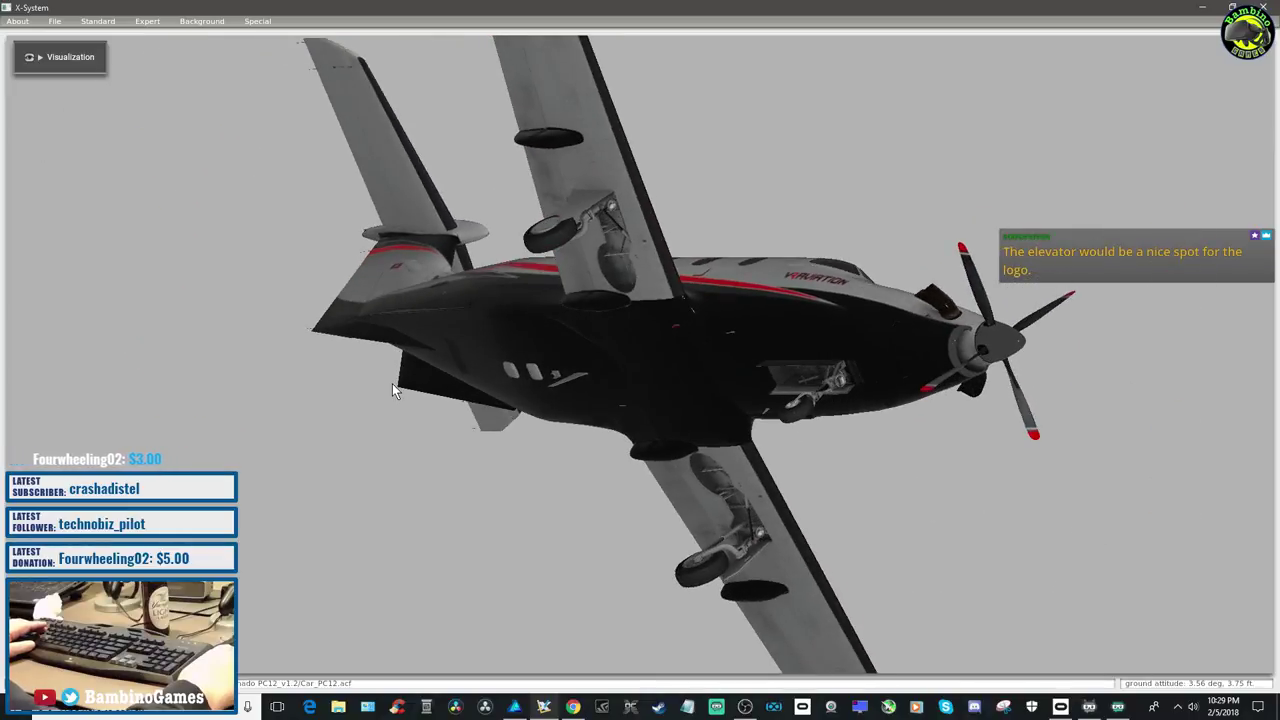
{"action": "key", "text": "Up"}
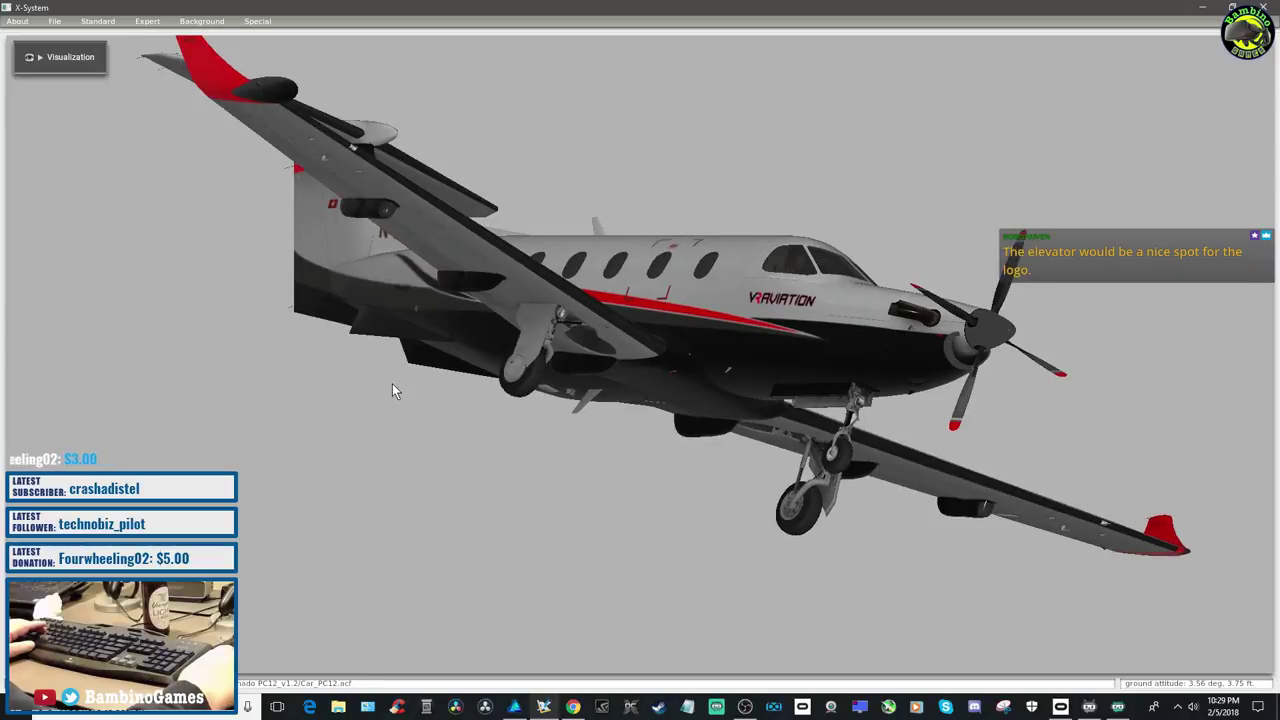
{"action": "key", "text": "Up"}
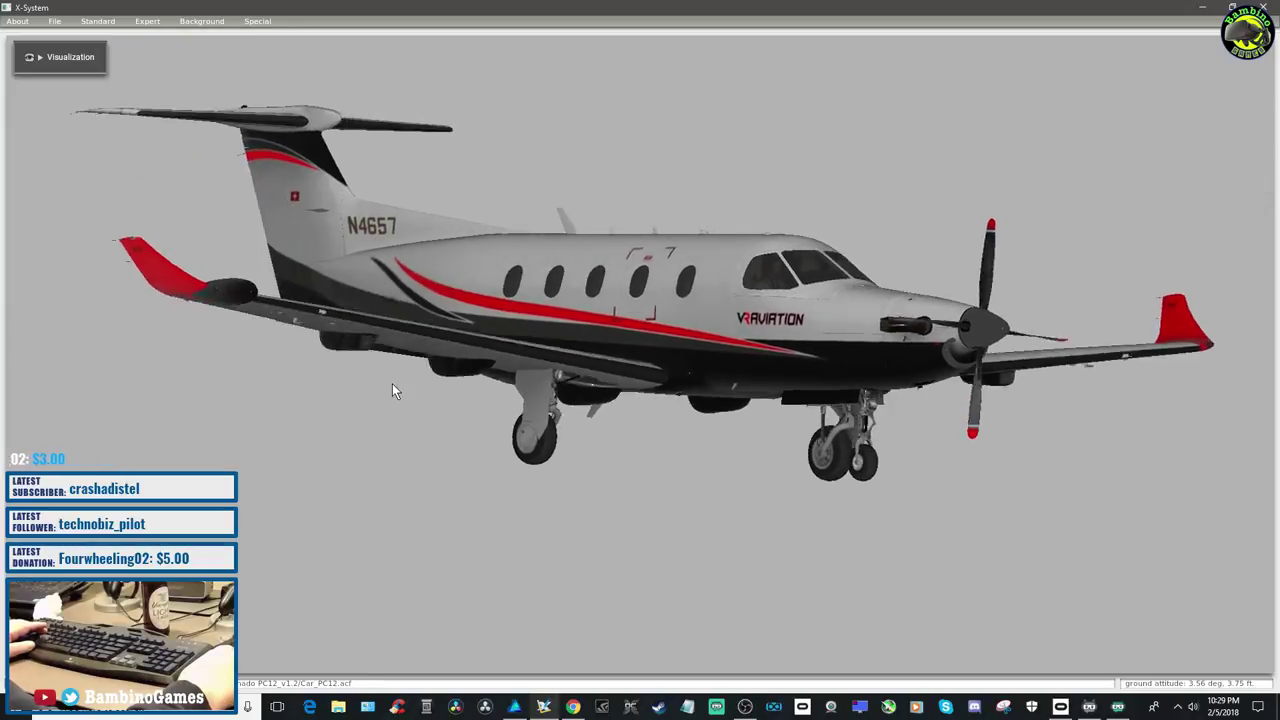
{"action": "key", "text": "Up"}
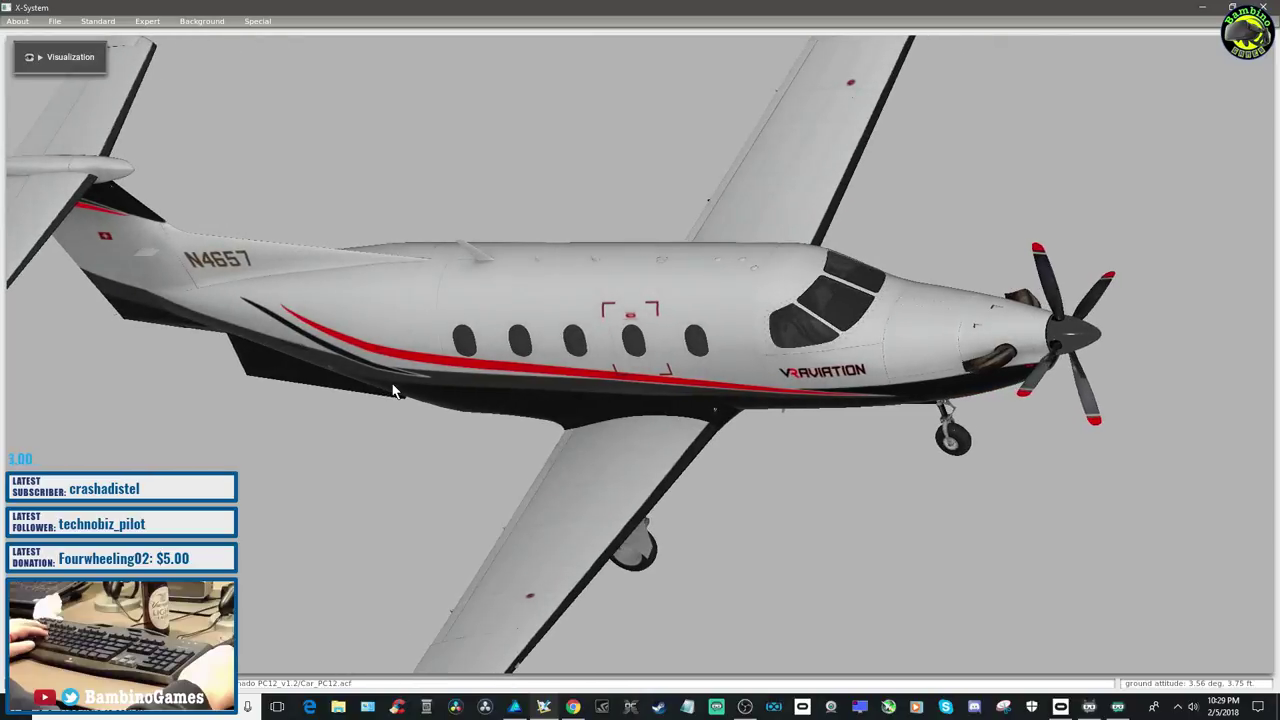
Examine the aircraft's right side from raised, level and low angles, checking the winglets, fuselage stripe, tail fin and the fairing on top
{"action": "key", "text": "Down"}
{"action": "key", "text": "Up"}
{"action": "key", "text": "Down"}
{"action": "key", "text": "Down"}
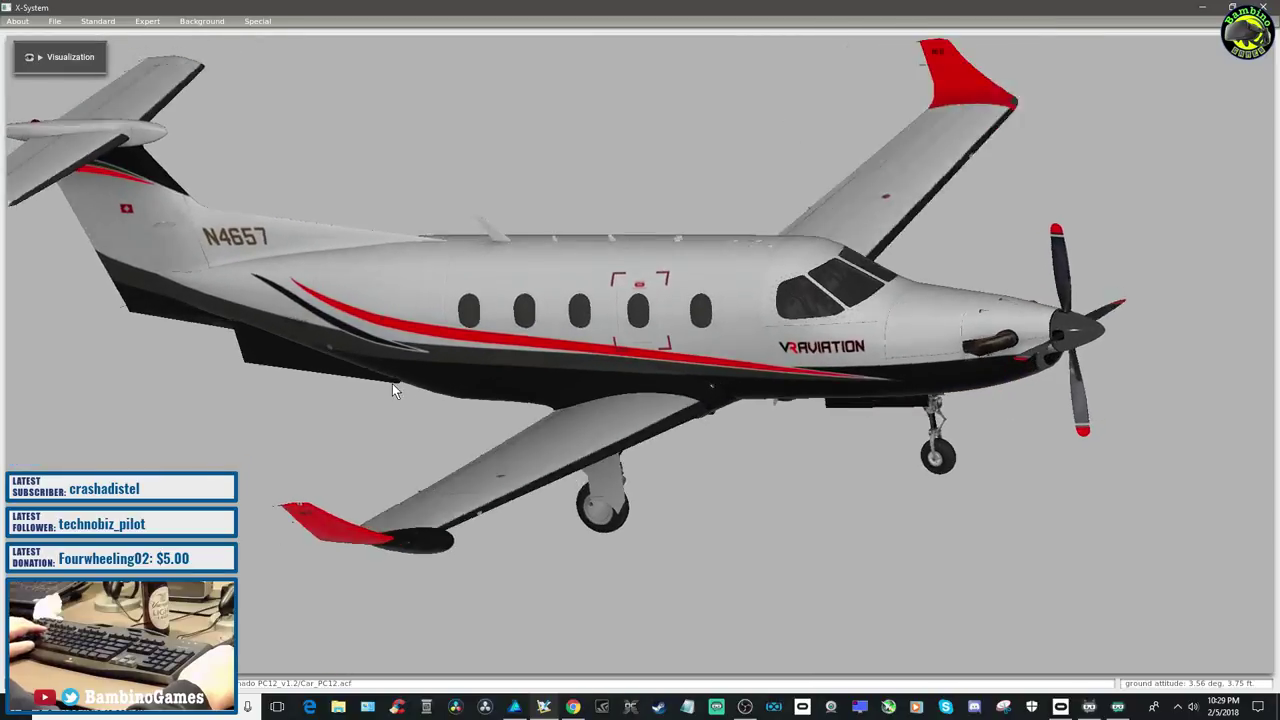
{"action": "key", "text": "Up"}
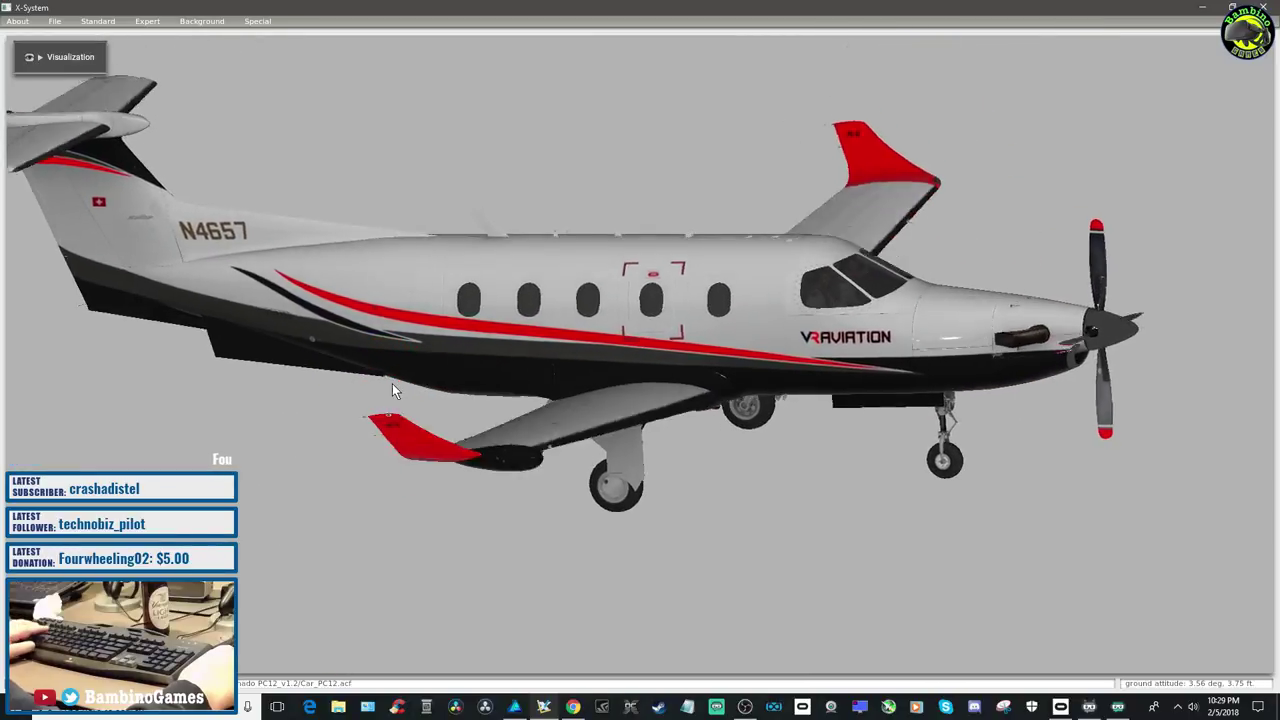
{"action": "key", "text": "Down"}
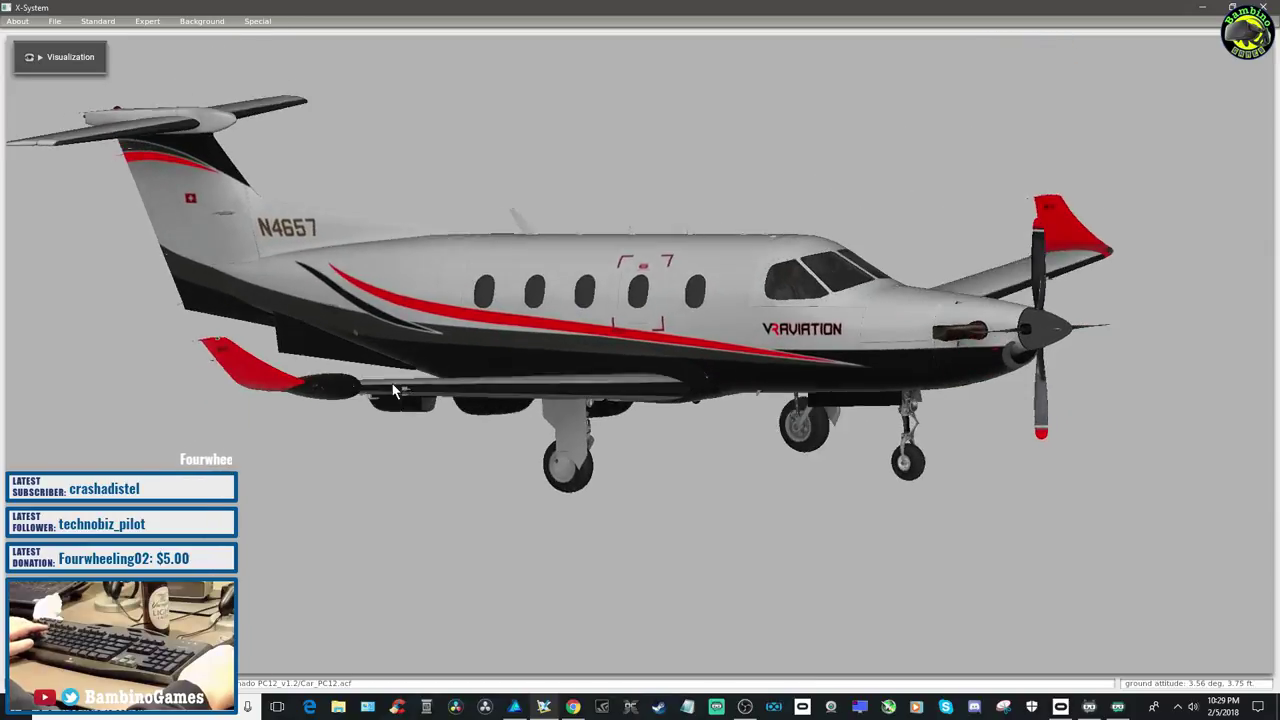
{"action": "key", "text": "Up"}
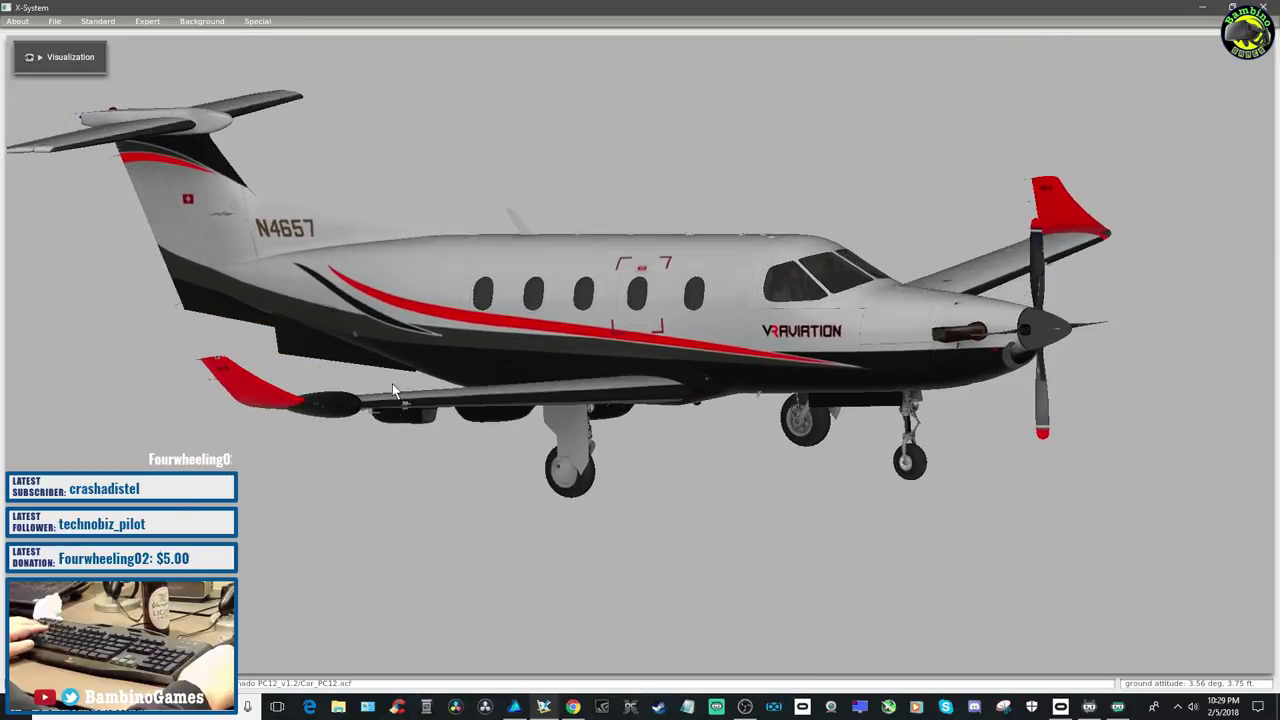
{"action": "key", "text": "Up"}
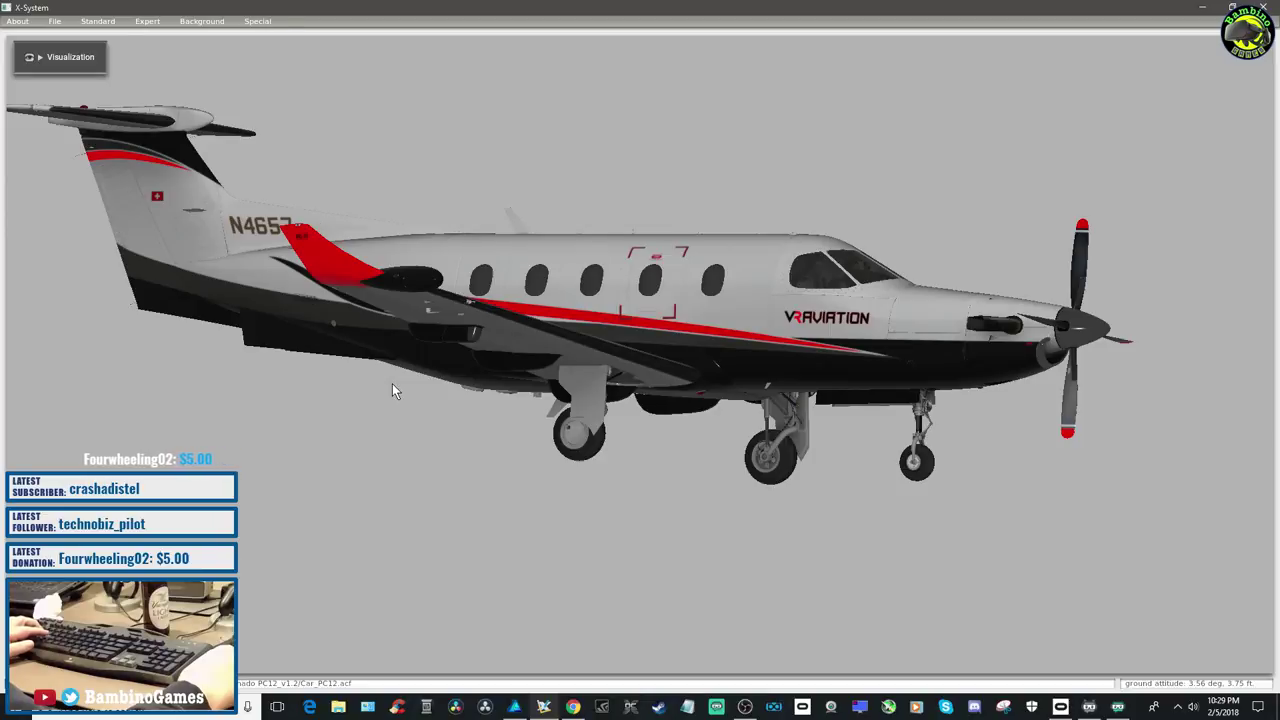
{"action": "left_click_drag", "start_coordinate": [392, 383], "coordinate": [323, 359]}
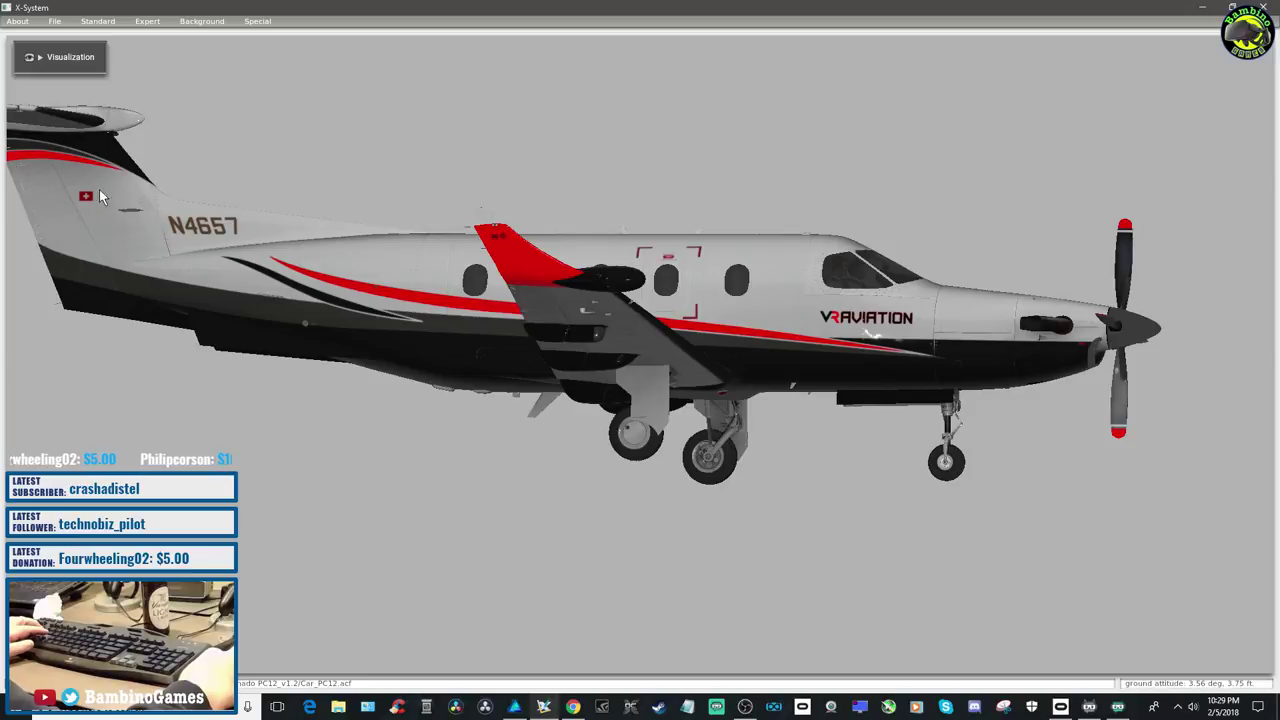
{"action": "left_click_drag", "start_coordinate": [167, 253], "coordinate": [170, 136]}
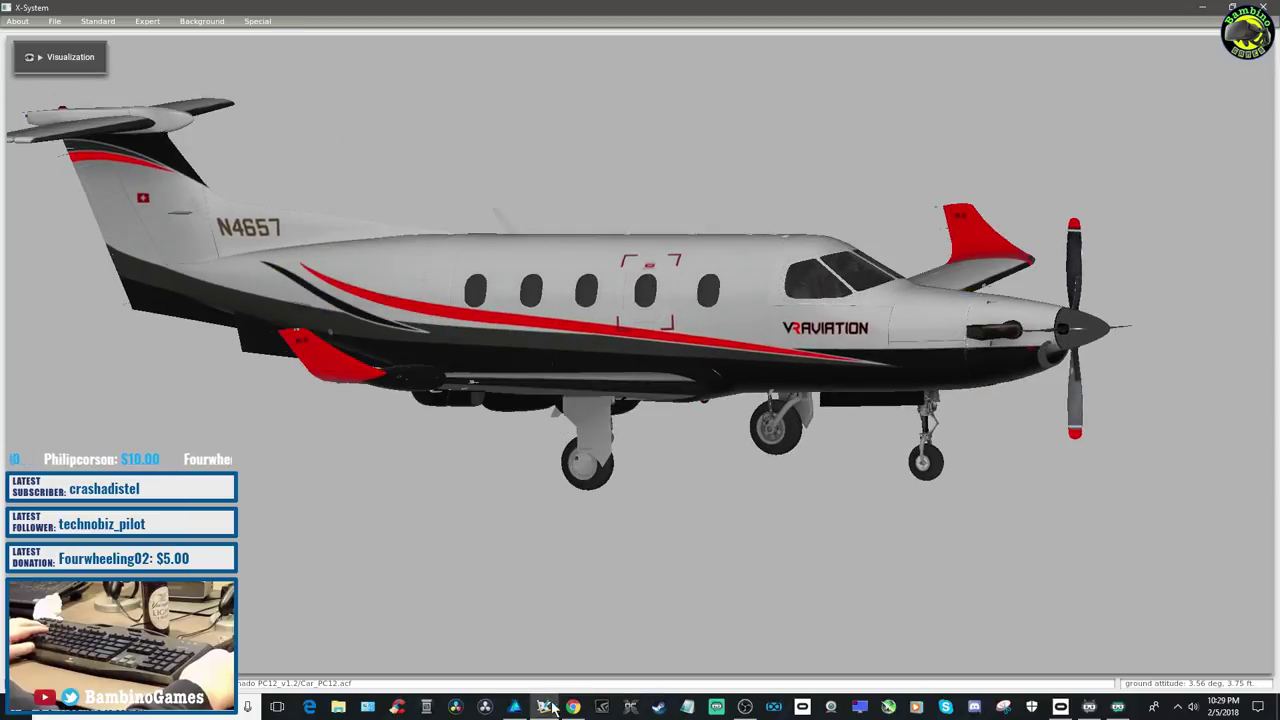
Switch to Affinity Designer and zoom the E2 texture sheet to 150% on the grey-white tail fairing part
{"action": "left_click", "coordinate": [514, 707]}
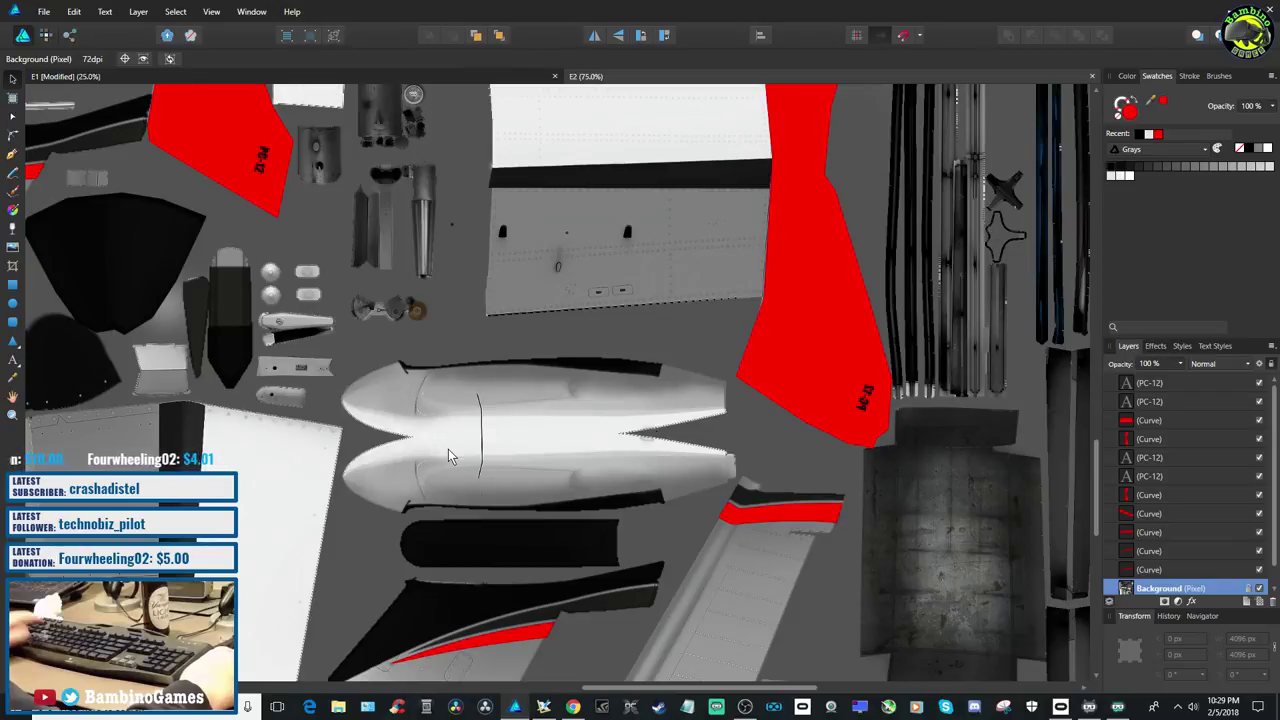
{"action": "key", "text": "super+plus"}
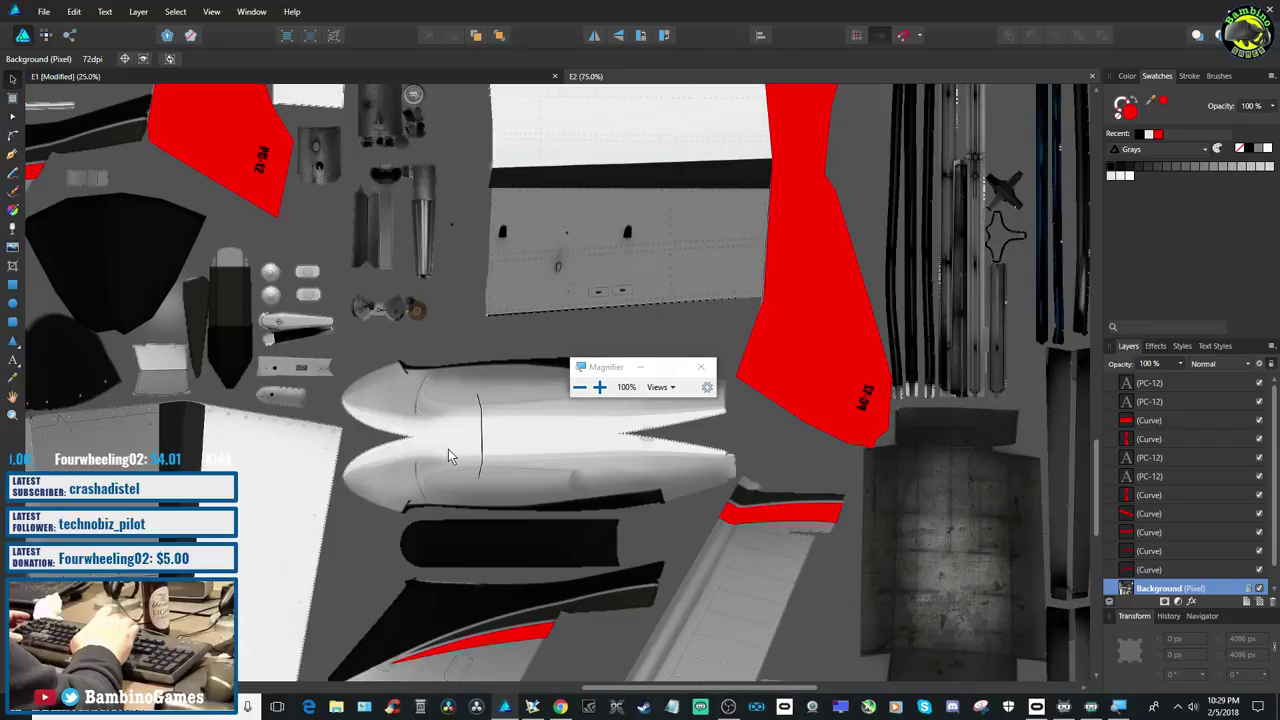
{"action": "left_click", "coordinate": [709, 372]}
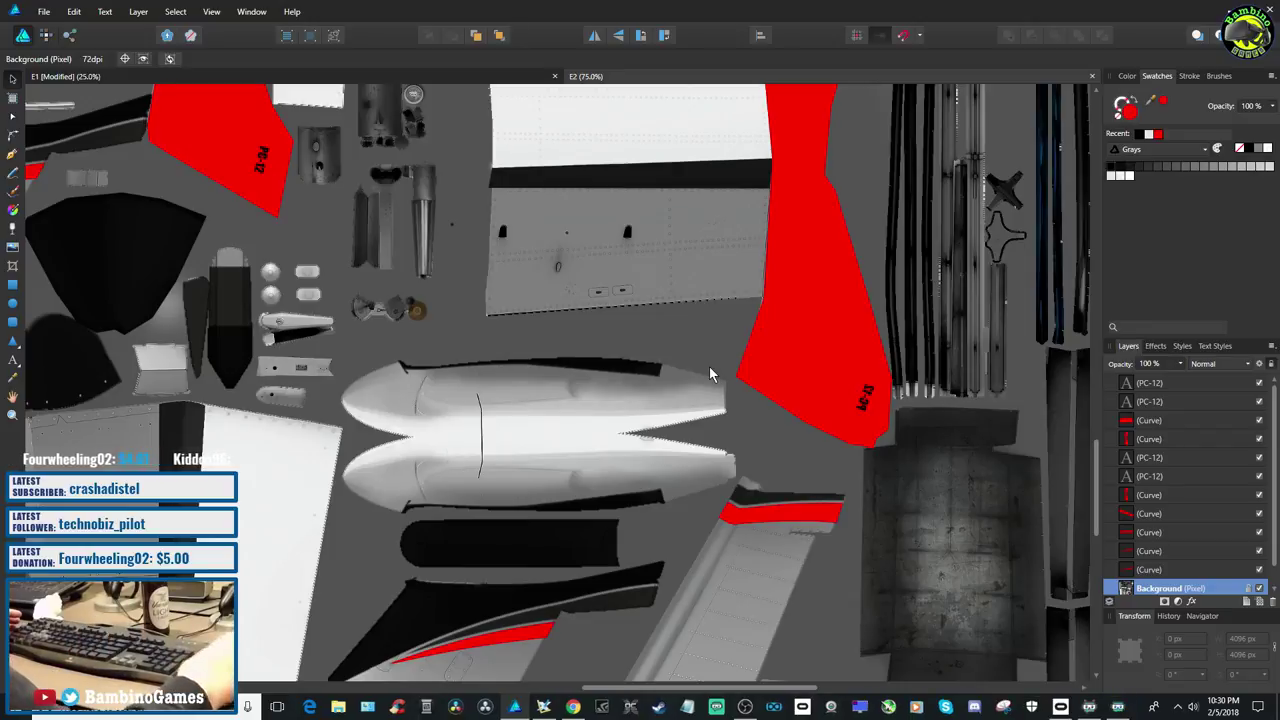
{"action": "key", "text": "ctrl+plus"}
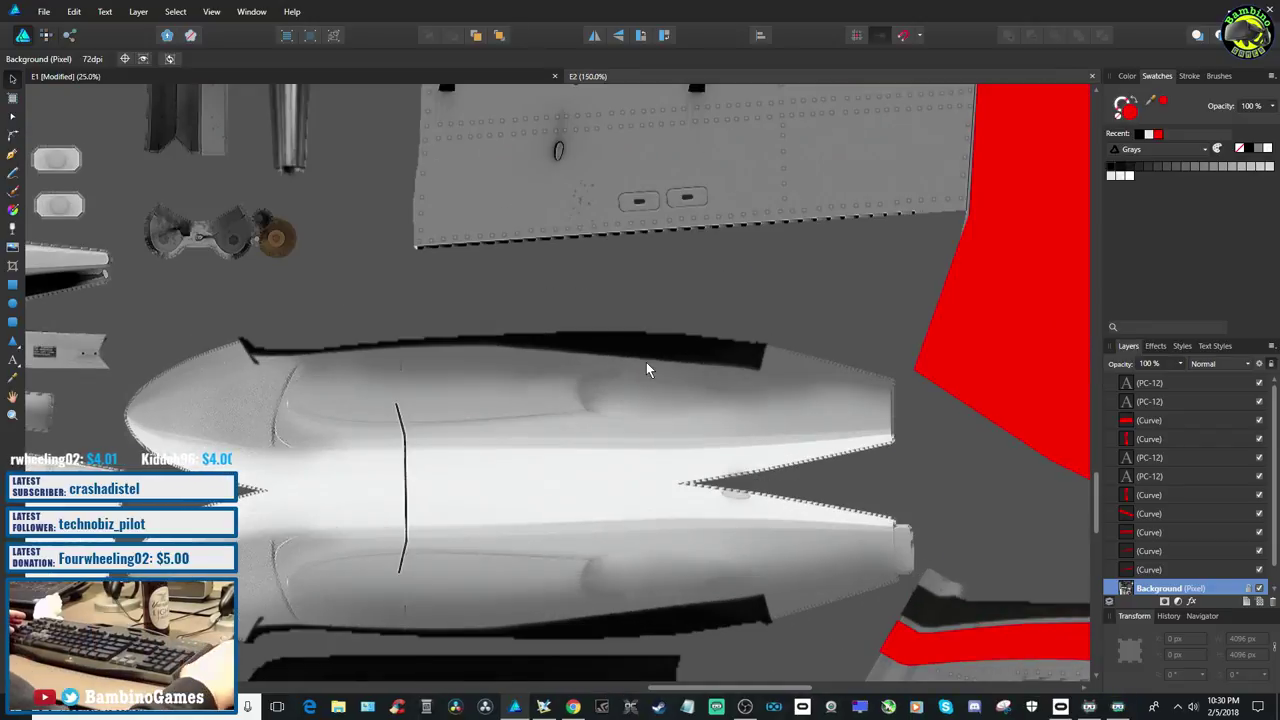
{"action": "scroll", "coordinate": [664, 365], "scroll_direction": "down", "scroll_amount": 3}
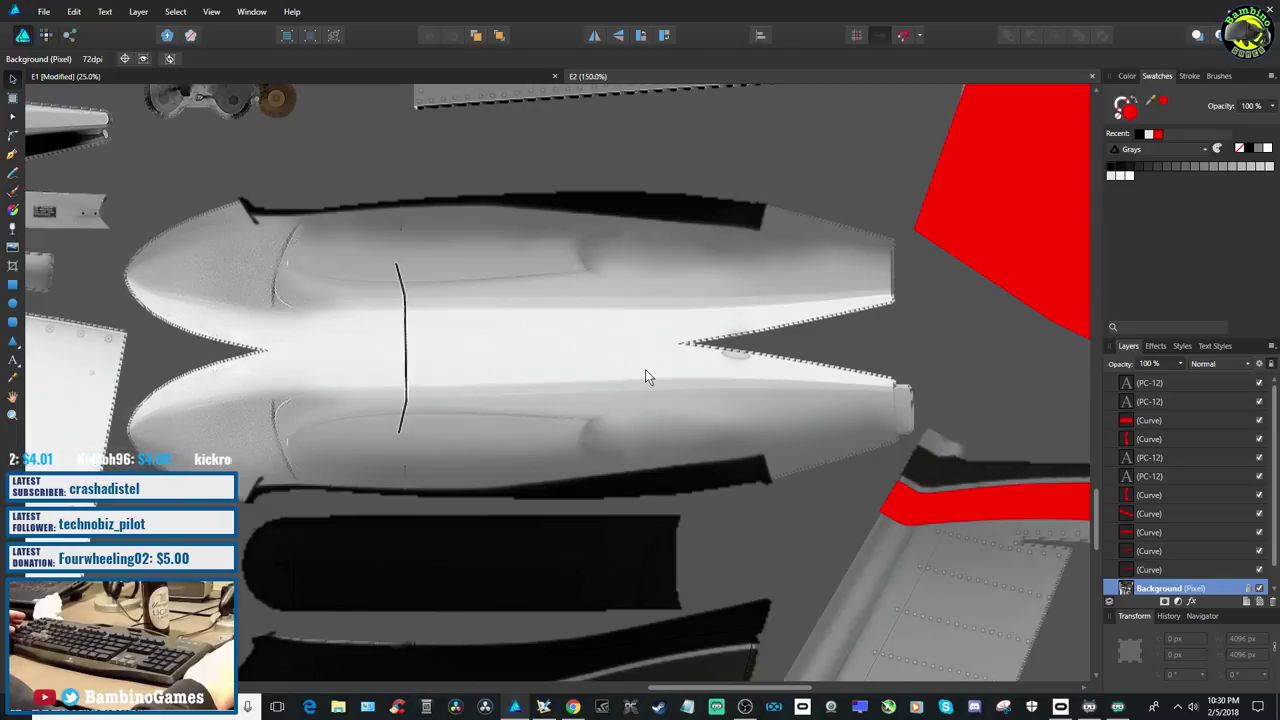
{"action": "left_click_drag", "start_coordinate": [734, 688], "coordinate": [719, 689]}
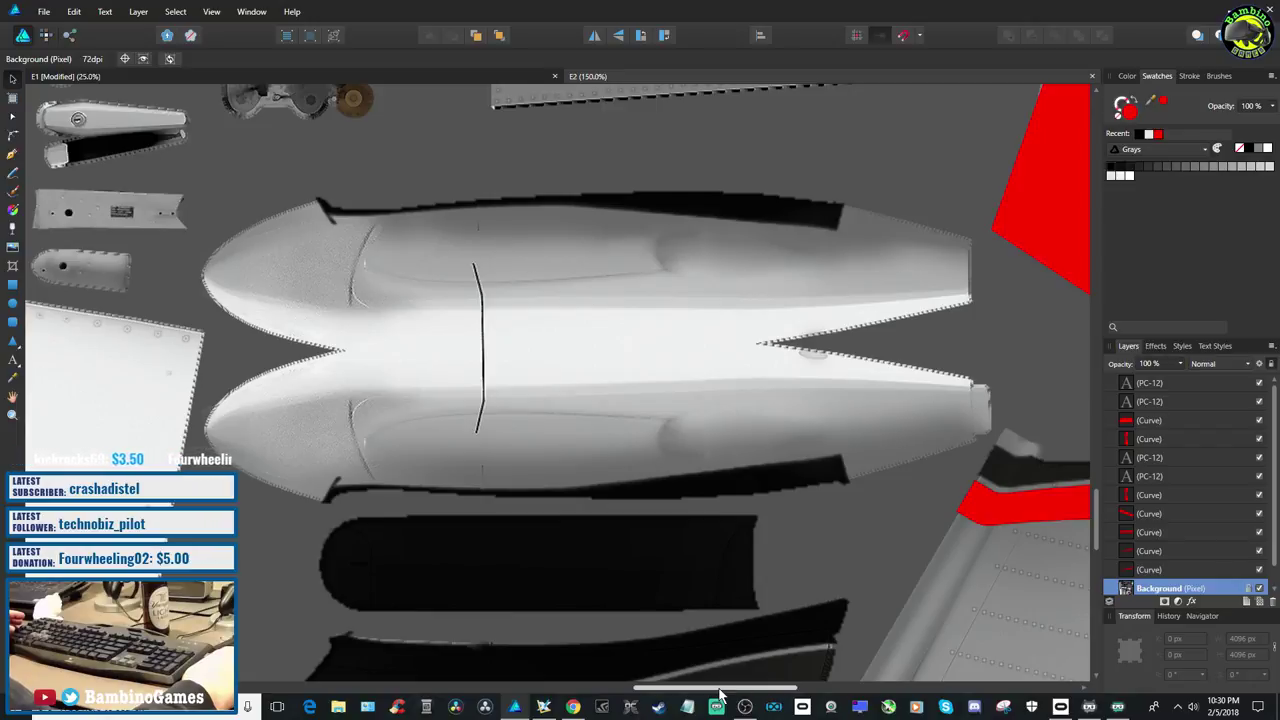
Draw a closed Pen tool outline around the whole tail fairing part and fill it with the recent red
{"action": "left_click", "coordinate": [12, 155]}
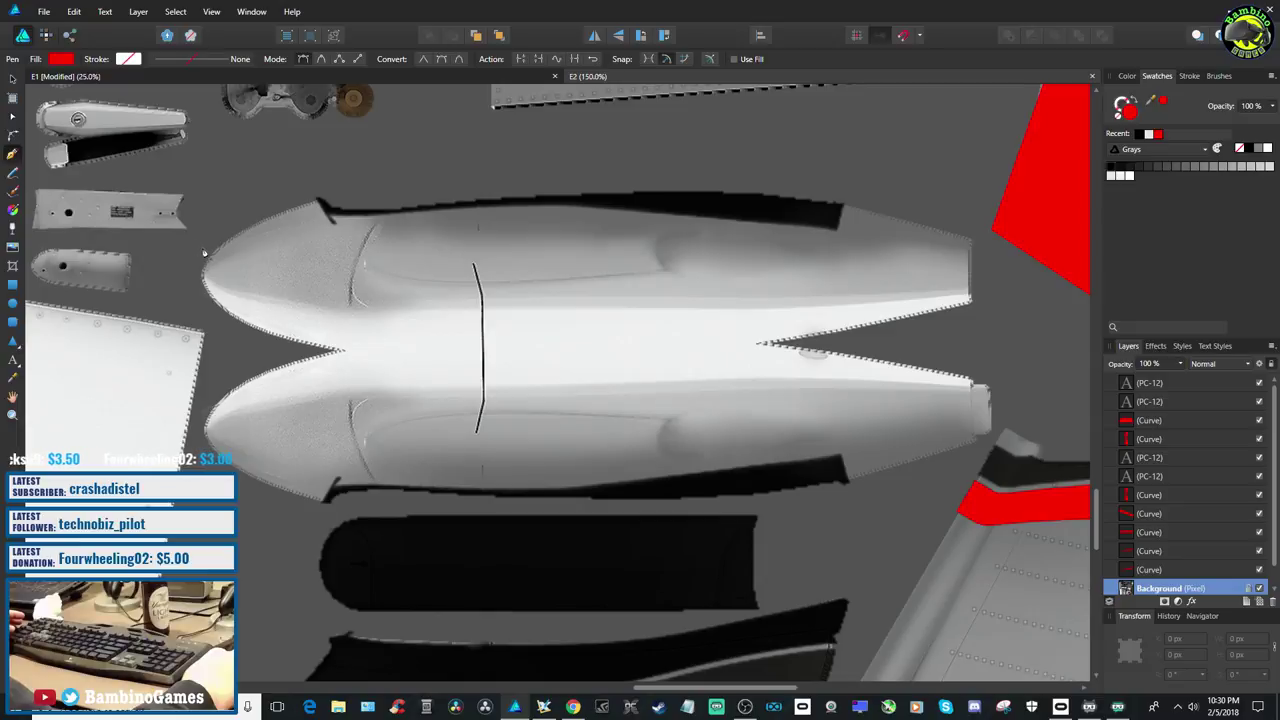
{"action": "left_click", "coordinate": [240, 361]}
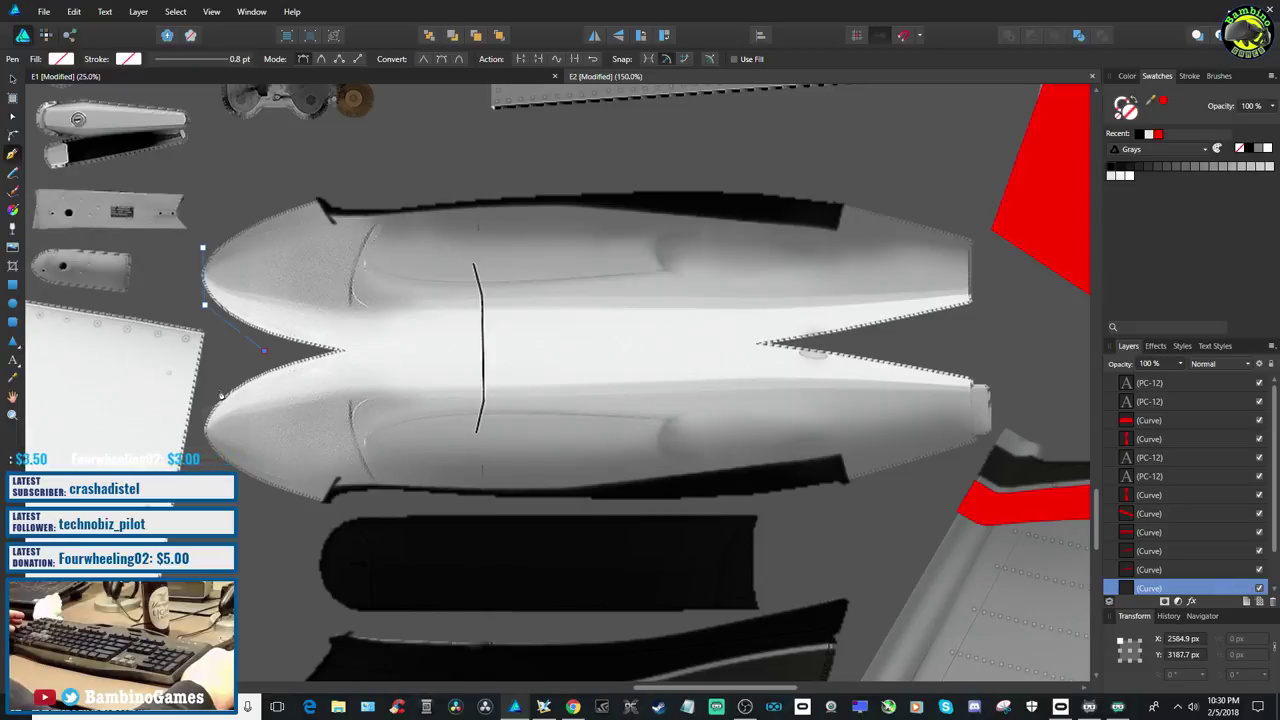
{"action": "left_click", "coordinate": [210, 406]}
{"action": "left_click", "coordinate": [249, 500]}
{"action": "left_click", "coordinate": [429, 501]}
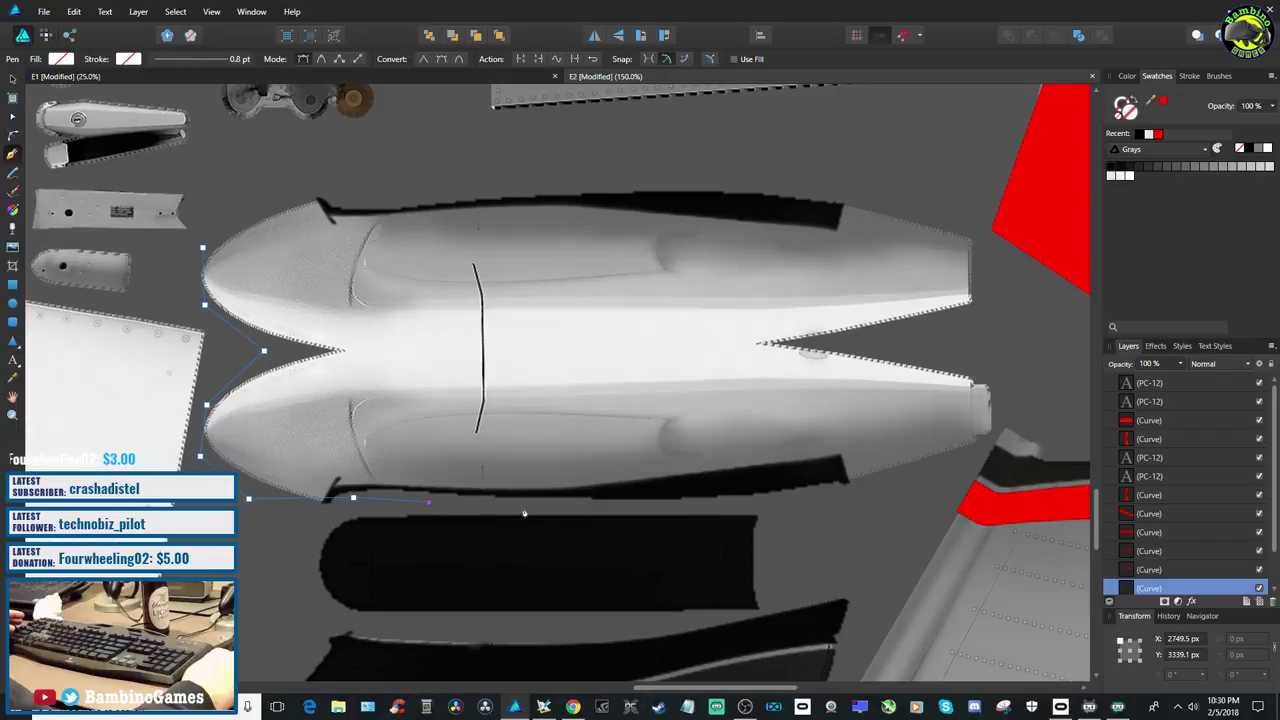
{"action": "left_click", "coordinate": [781, 504]}
{"action": "left_click", "coordinate": [978, 450]}
{"action": "left_click", "coordinate": [1011, 398]}
{"action": "left_click", "coordinate": [970, 209]}
{"action": "left_click", "coordinate": [492, 174]}
{"action": "left_click", "coordinate": [254, 200]}
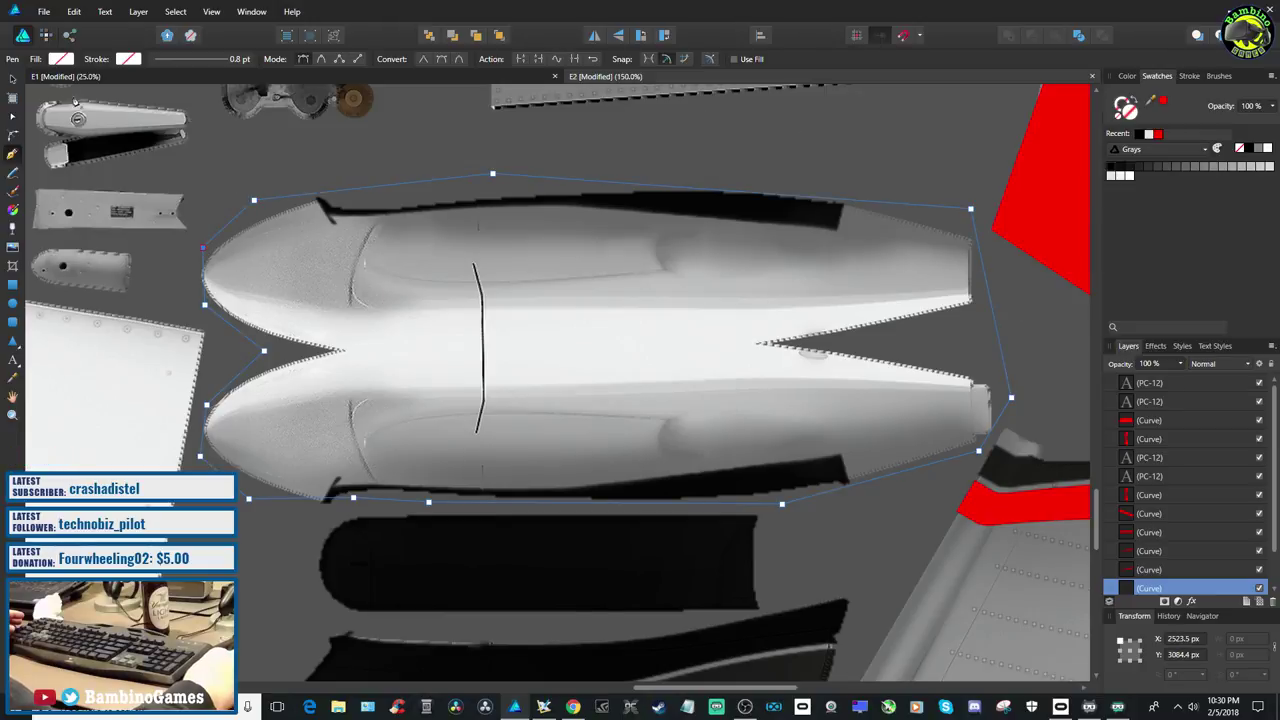
{"action": "left_click", "coordinate": [60, 60]}
{"action": "left_click", "coordinate": [62, 105]}
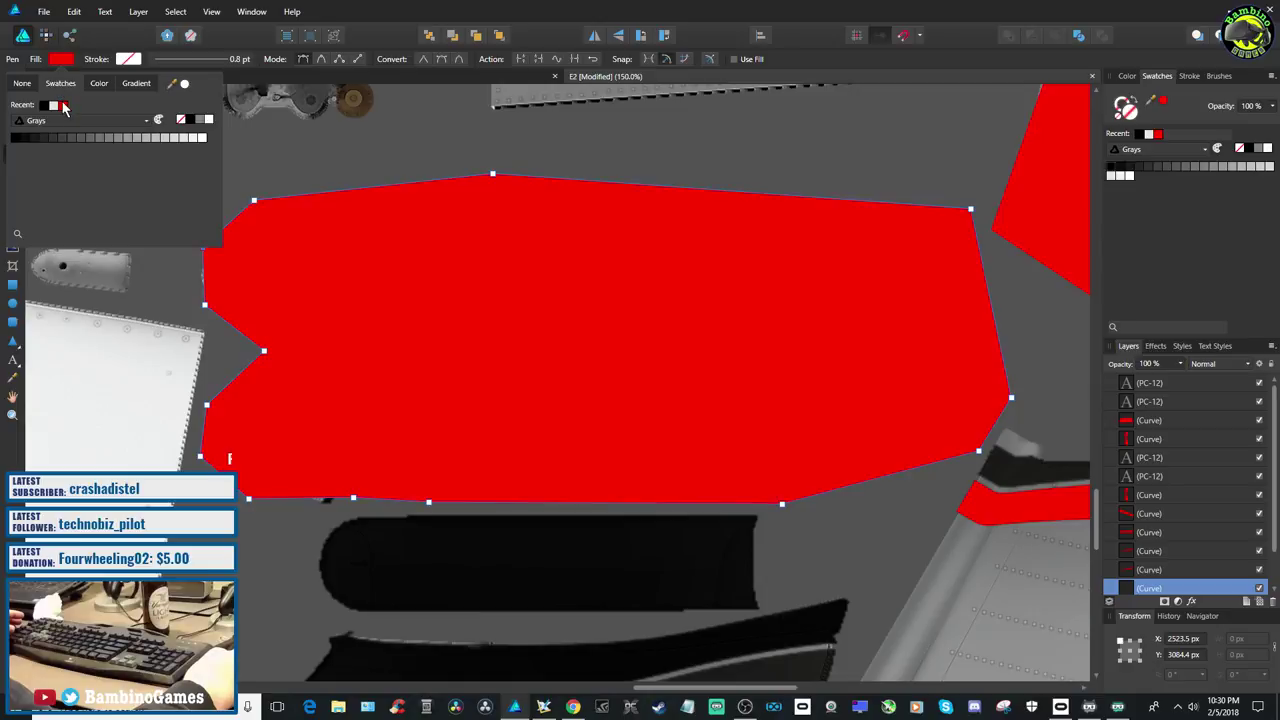
Save the E2 document and export it as a 4096 px PNG-24, replacing E2.png in the VR Aviation objects folder
{"action": "left_click", "coordinate": [44, 12]}
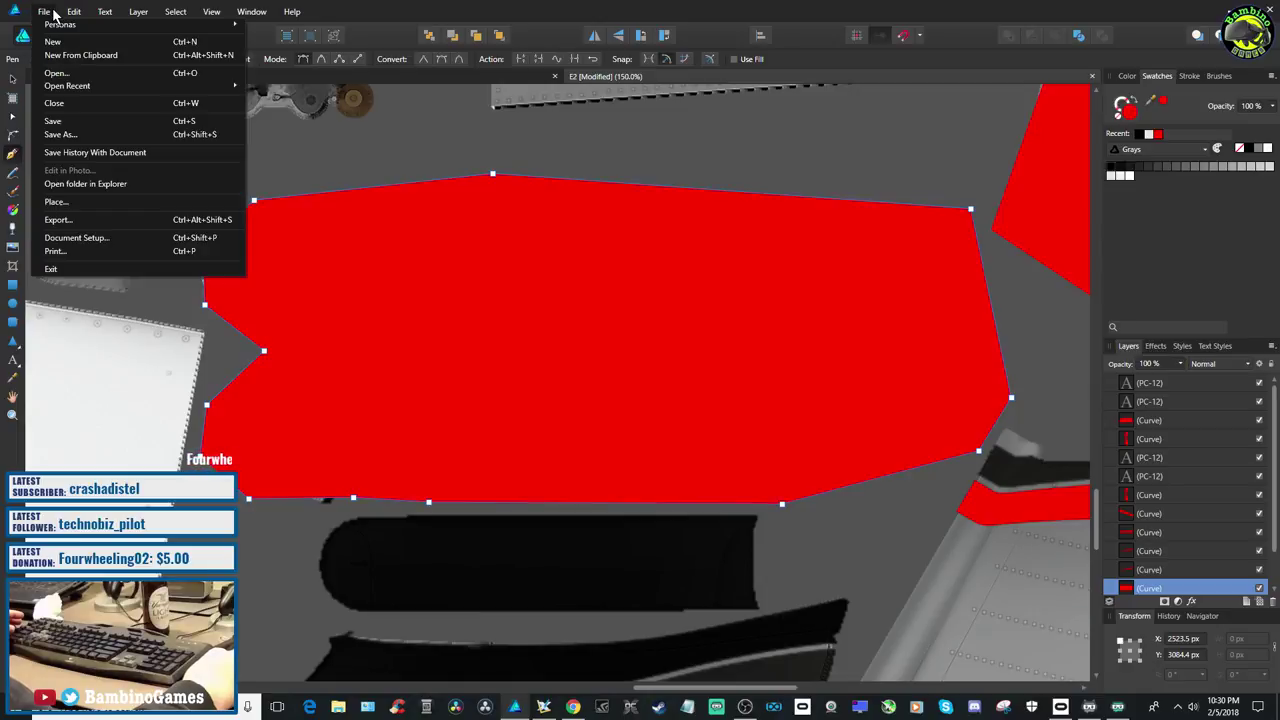
{"action": "left_click", "coordinate": [56, 121]}
{"action": "left_click", "coordinate": [44, 12]}
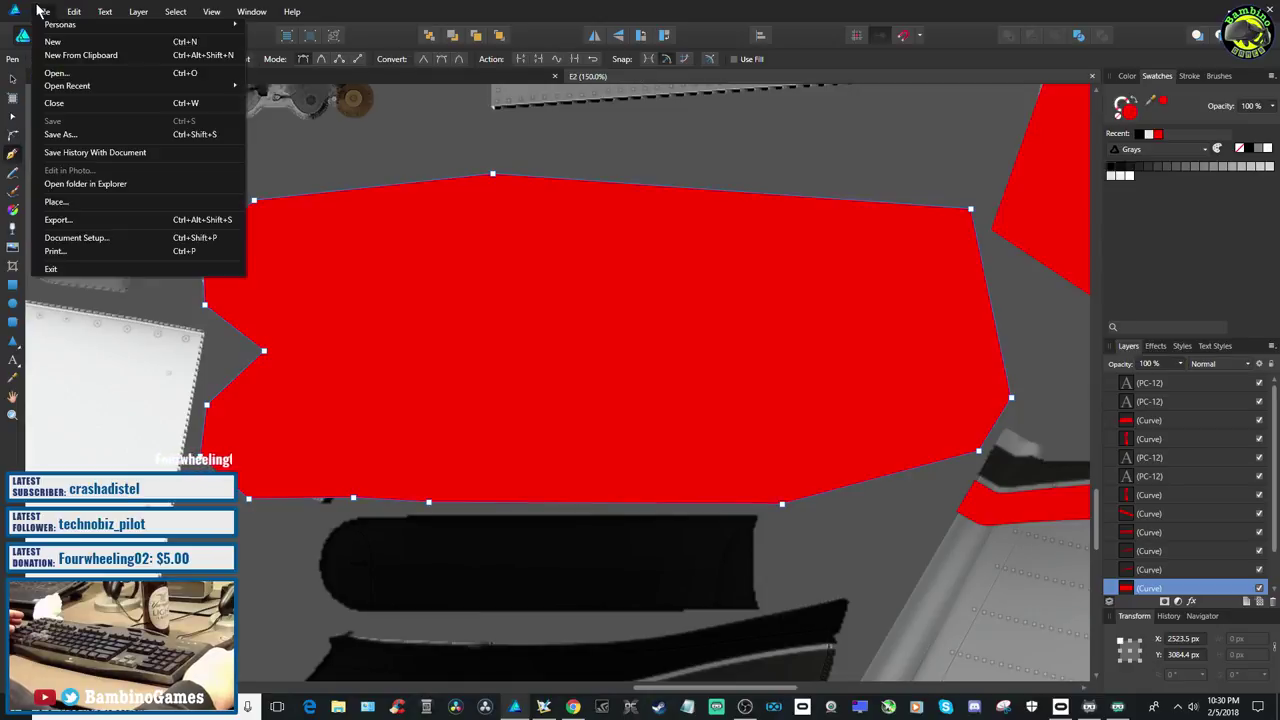
{"action": "left_click", "coordinate": [58, 219]}
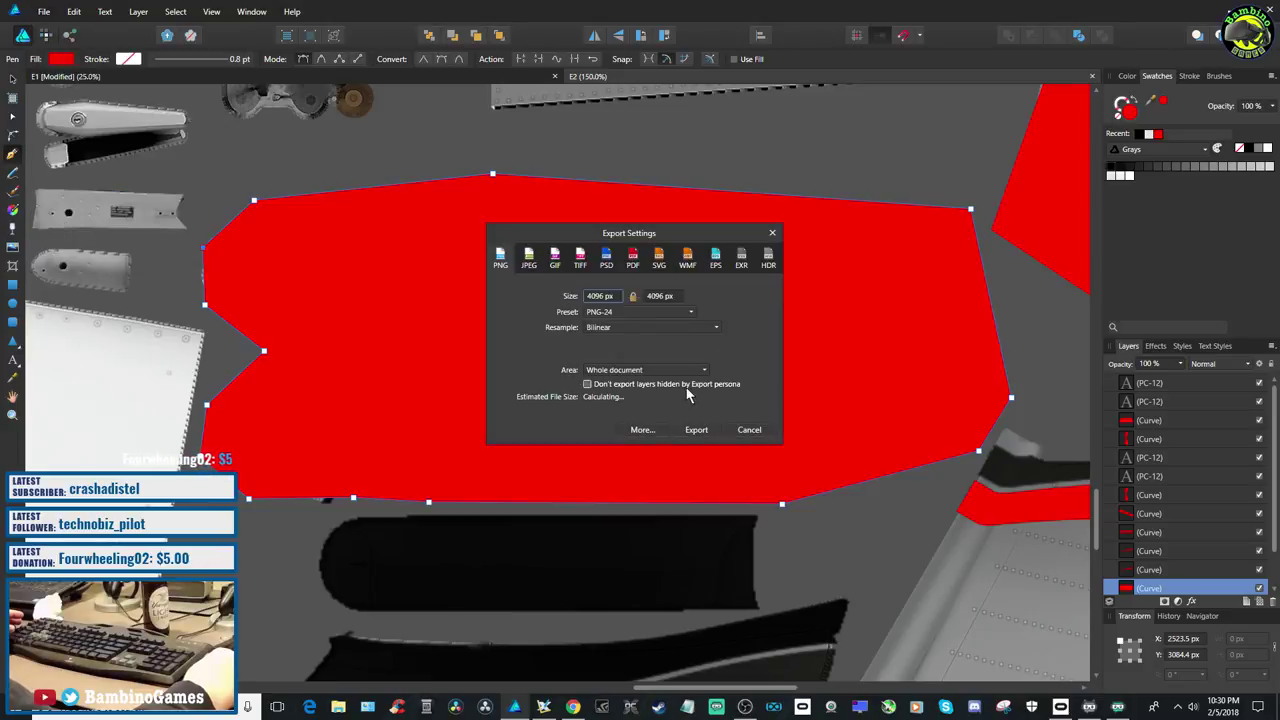
{"action": "left_click", "coordinate": [697, 430]}
{"action": "left_click", "coordinate": [546, 342]}
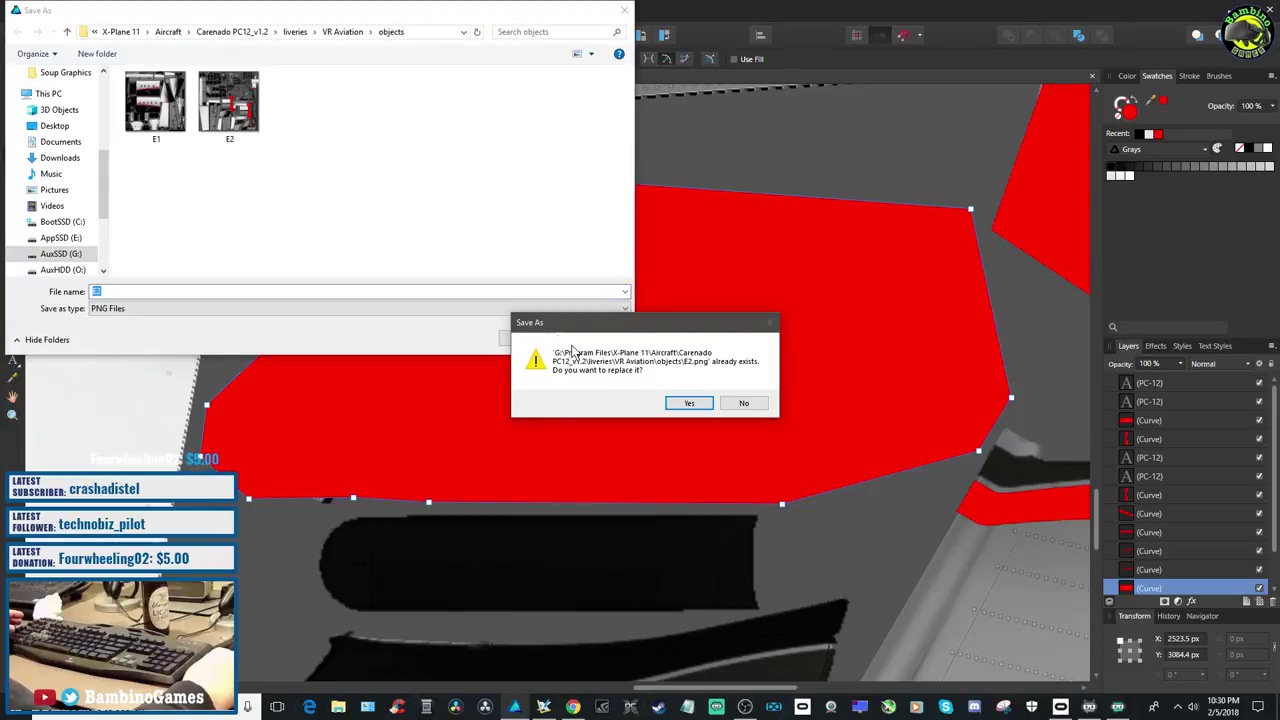
{"action": "left_click", "coordinate": [690, 403]}
Switch to X-System and reopen the Carenado PC12_v1.2 aircraft with the VR Aviation livery
{"action": "left_click", "coordinate": [543, 707]}
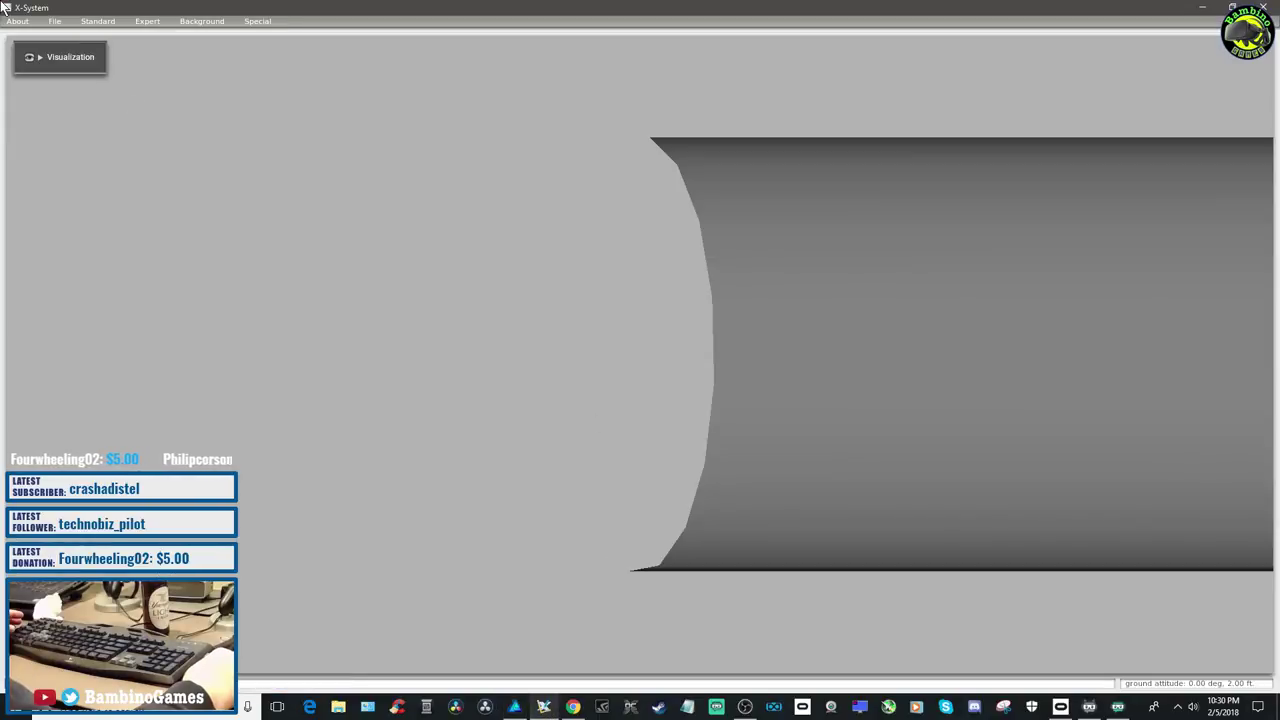
{"action": "left_click", "coordinate": [55, 21]}
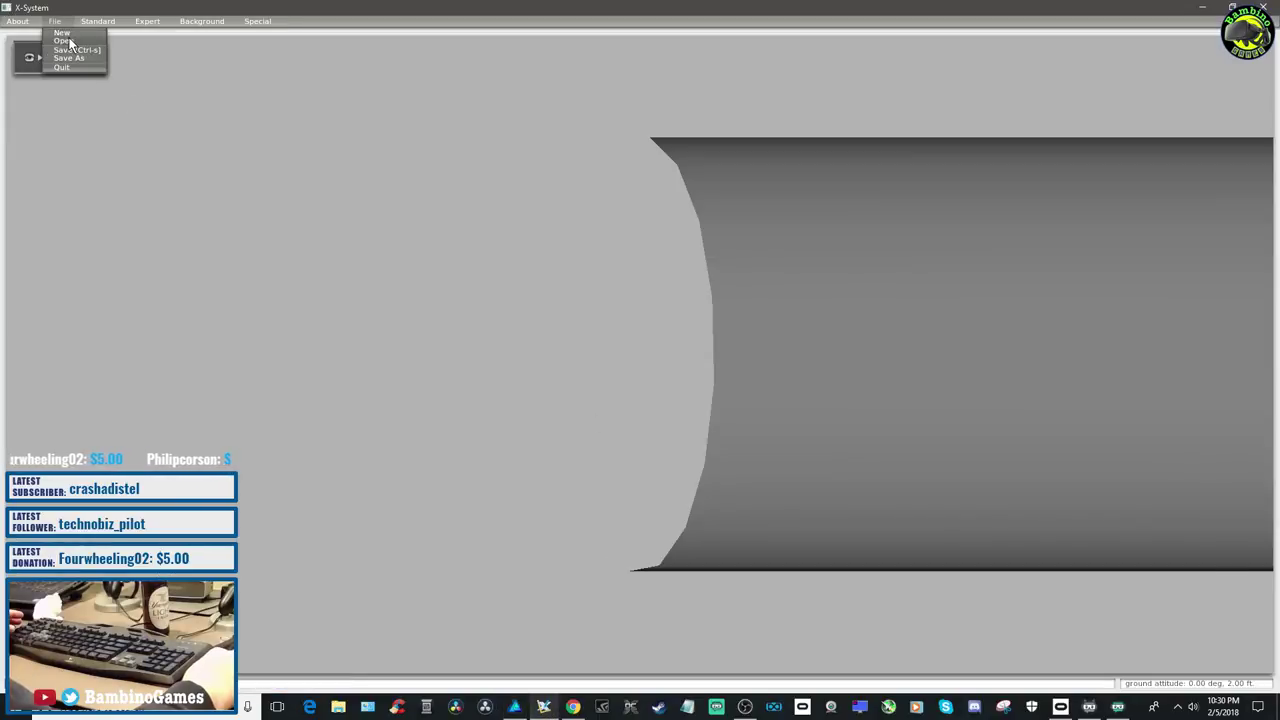
{"action": "left_click", "coordinate": [78, 62]}
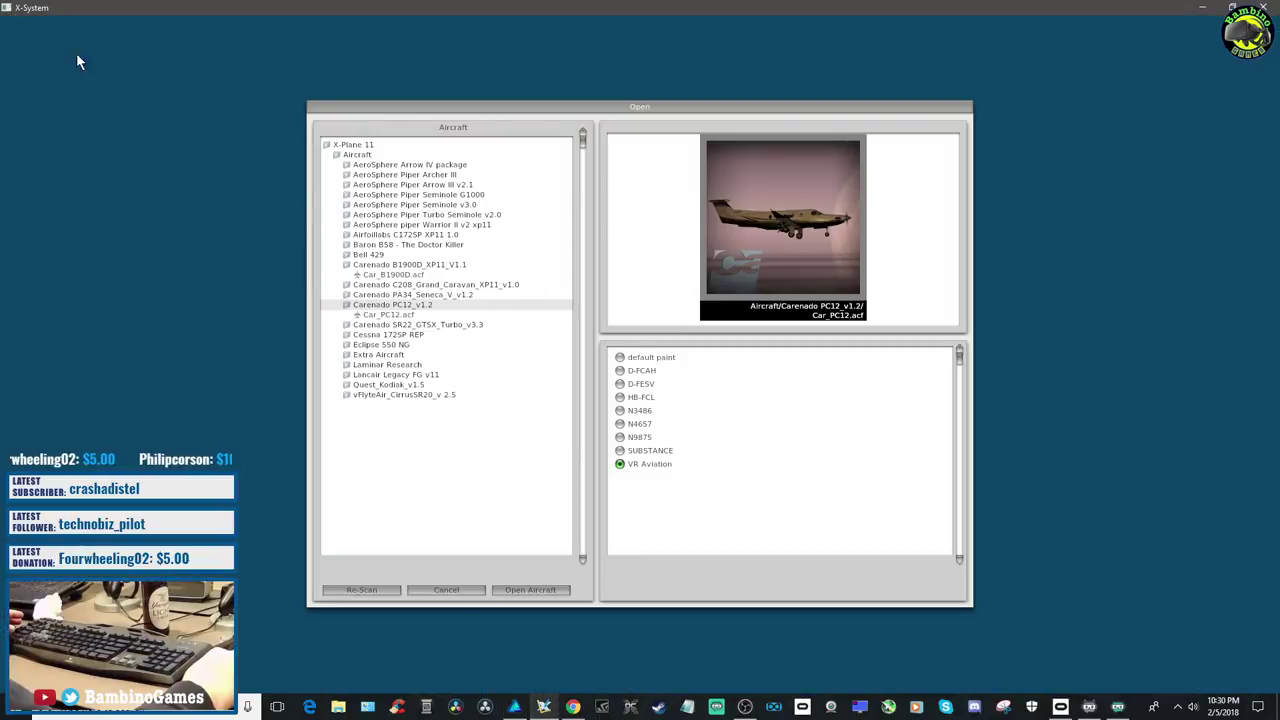
{"action": "left_click", "coordinate": [524, 591]}
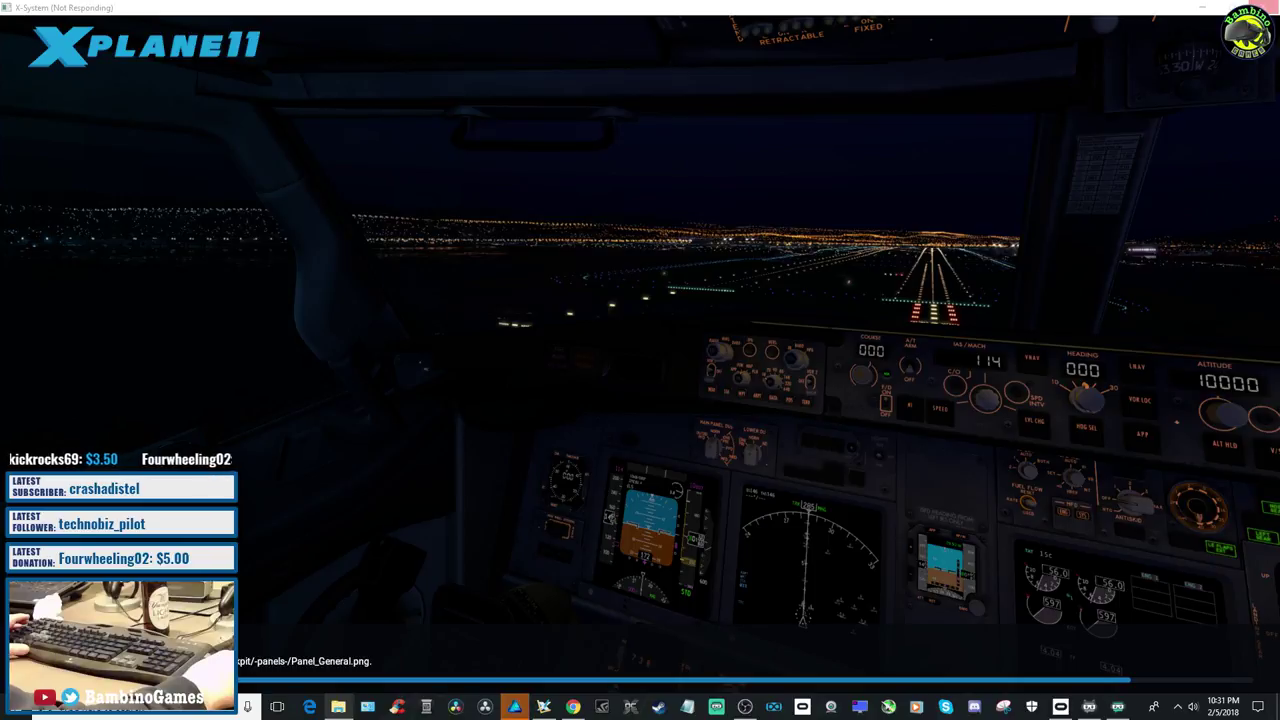
Close the FSE Ad document in Affinity Designer, return to X-System and orbit the aircraft to examine the red tail fairing
{"action": "left_click", "coordinate": [512, 708]}
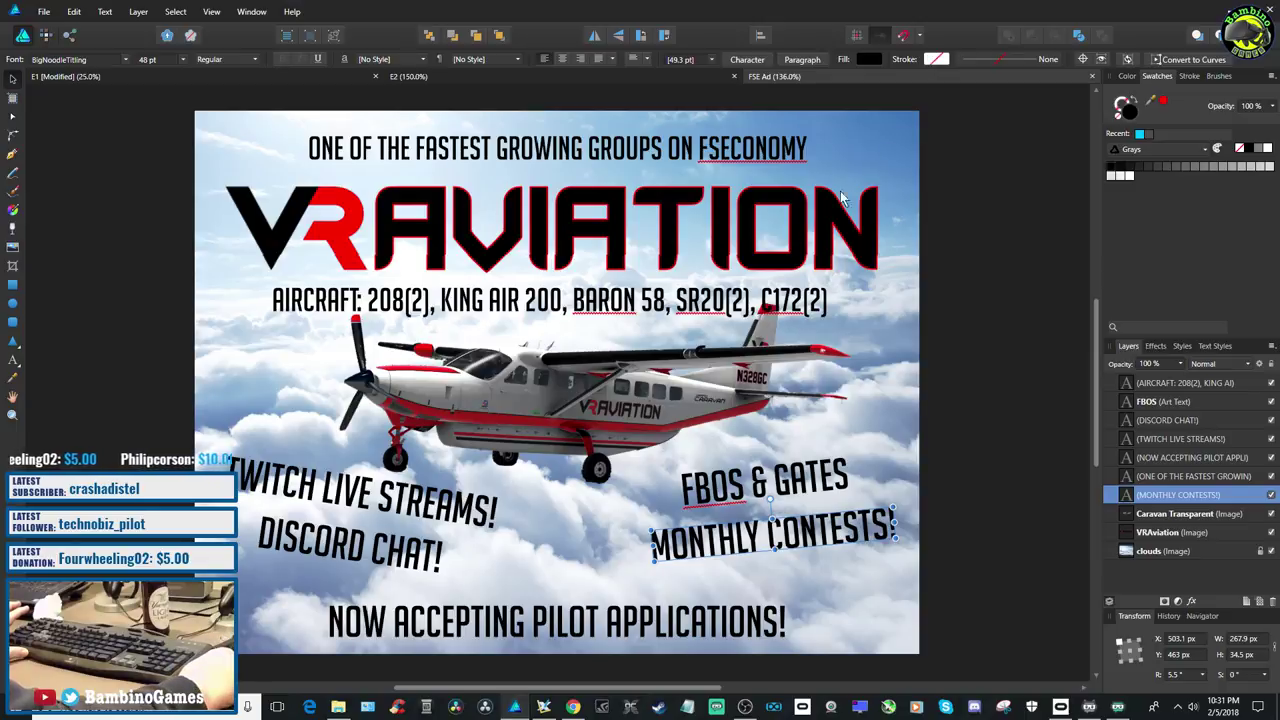
{"action": "left_click", "coordinate": [1093, 76]}
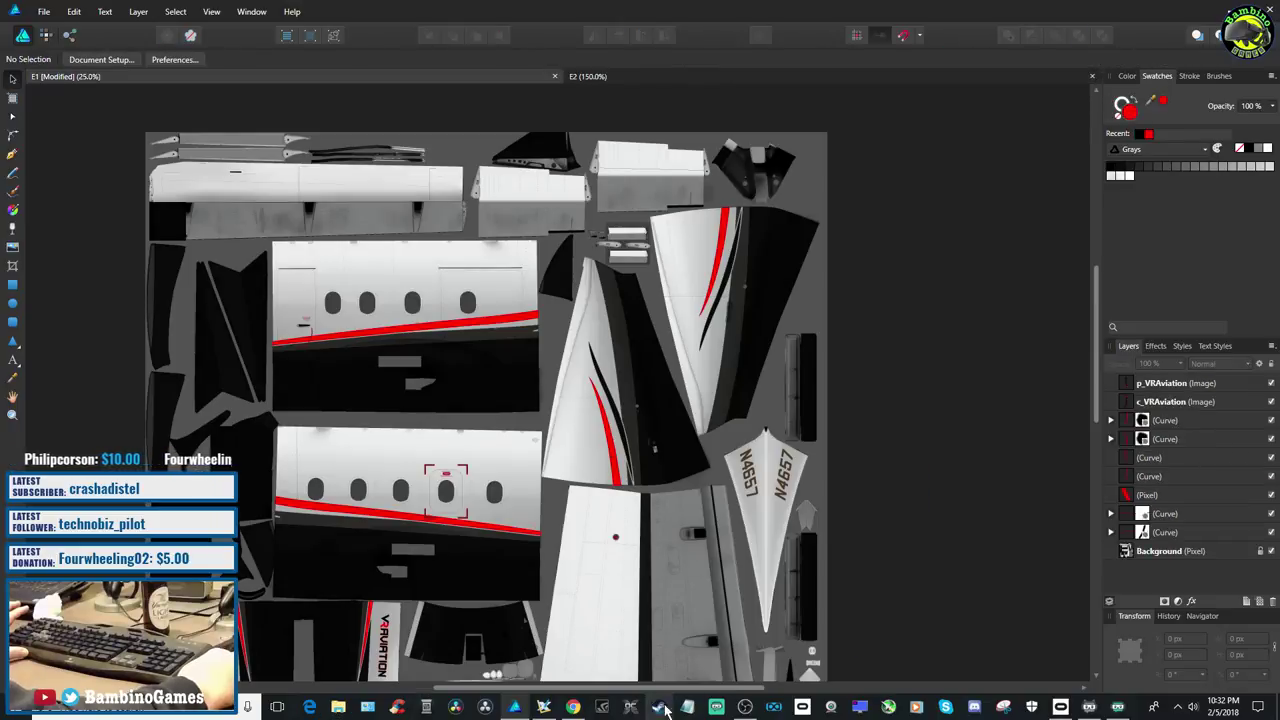
{"action": "left_click", "coordinate": [543, 707]}
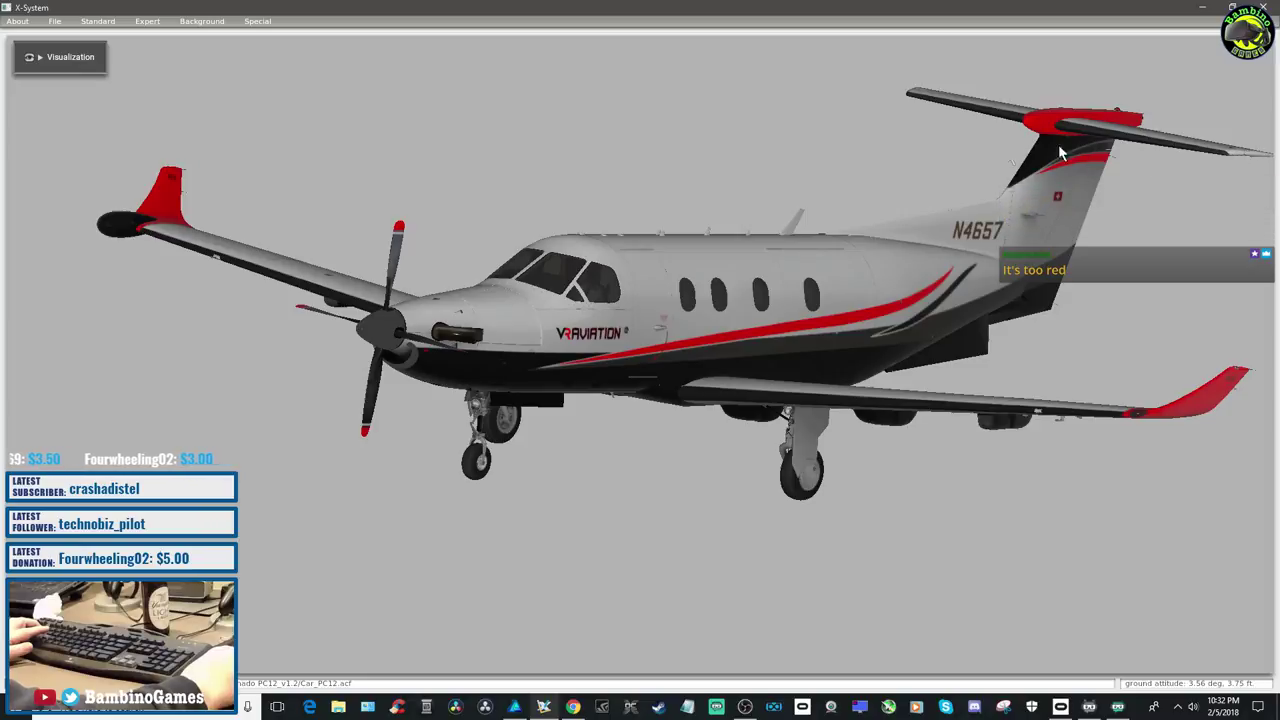
{"action": "left_click_drag", "start_coordinate": [1035, 130], "coordinate": [969, 340]}
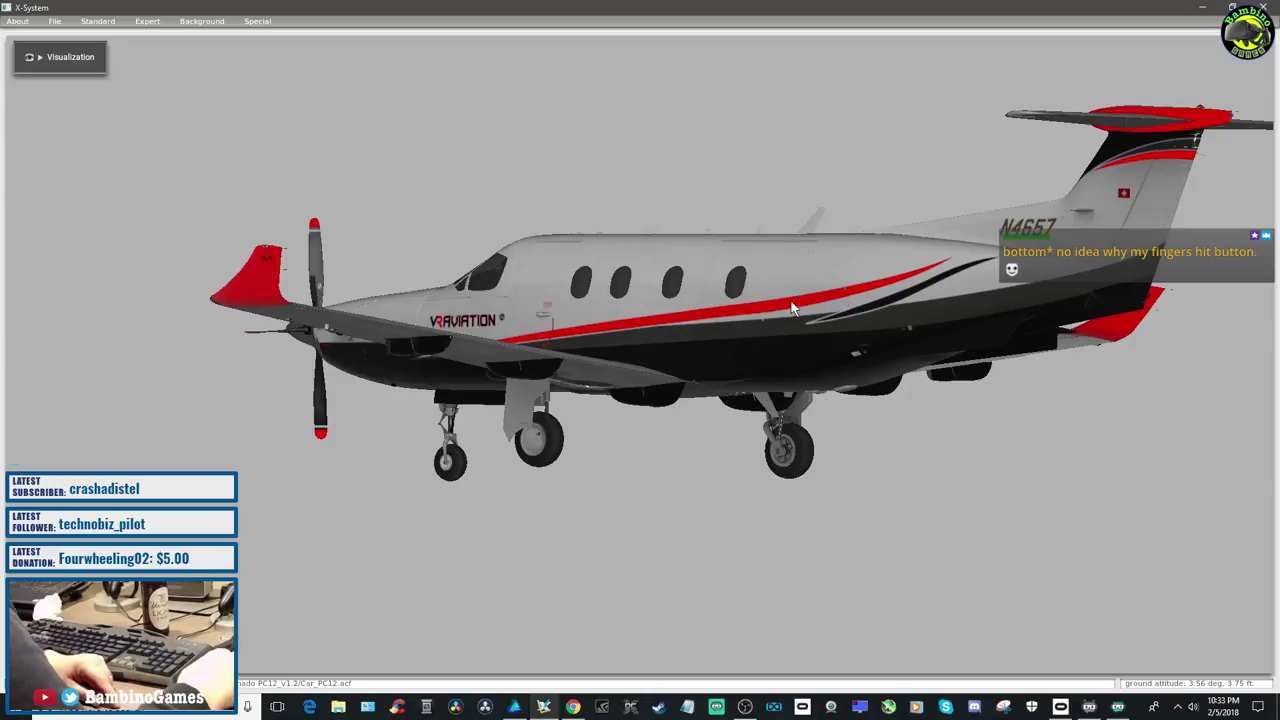
Switch to Affinity Designer and delete the red curve covering the tail fairing part in the E2 document
{"action": "left_click", "coordinate": [514, 706]}
{"action": "scroll", "coordinate": [771, 456], "scroll_direction": "down", "scroll_amount": 10}
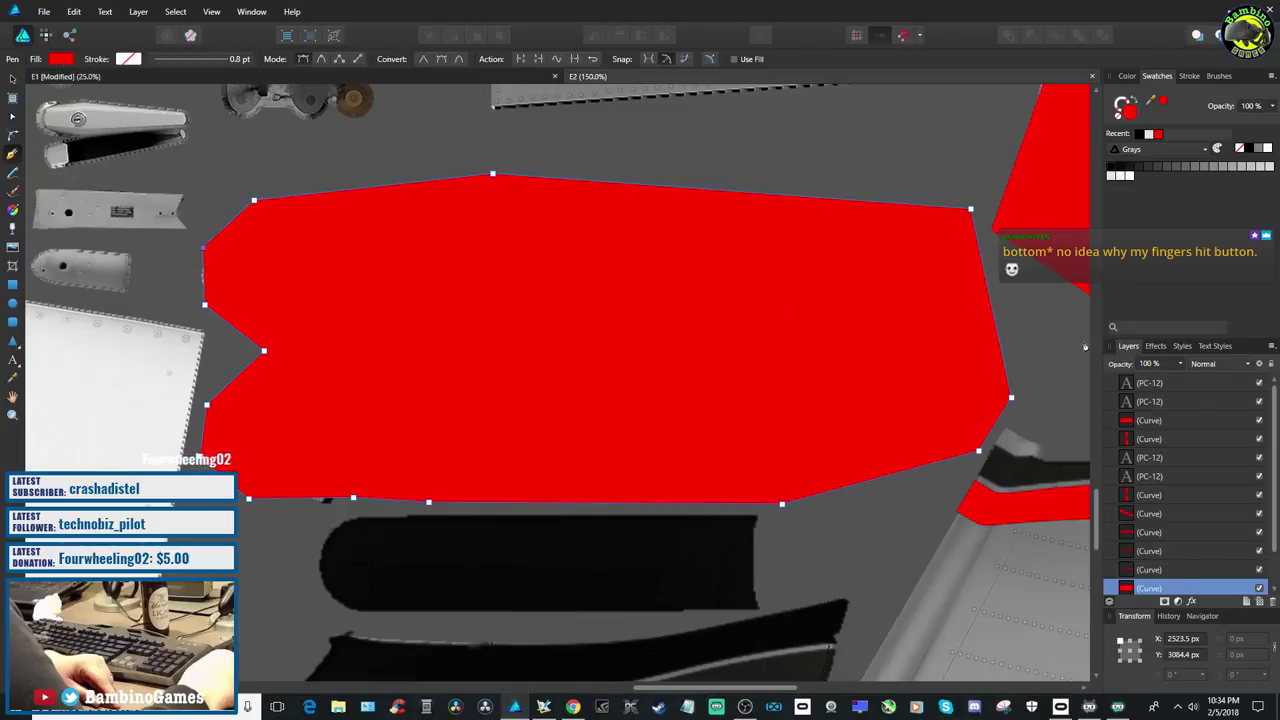
{"action": "right_click", "coordinate": [1183, 598]}
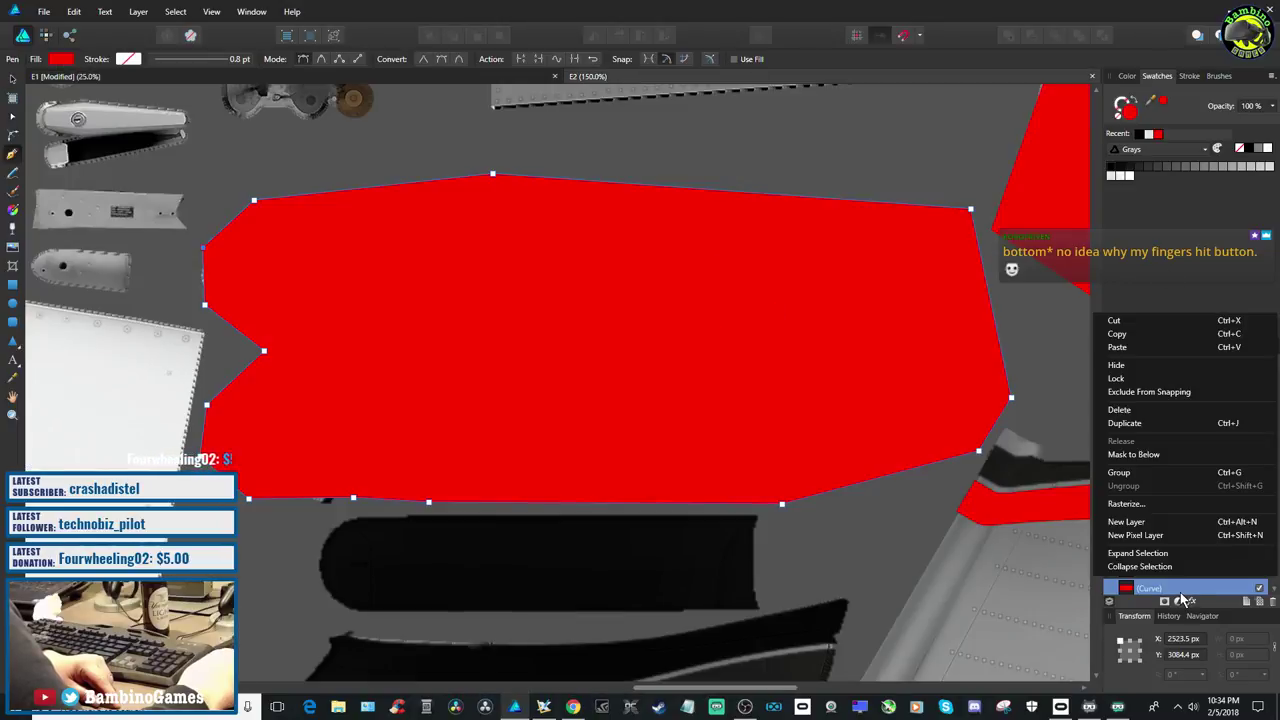
{"action": "left_click", "coordinate": [1150, 410]}
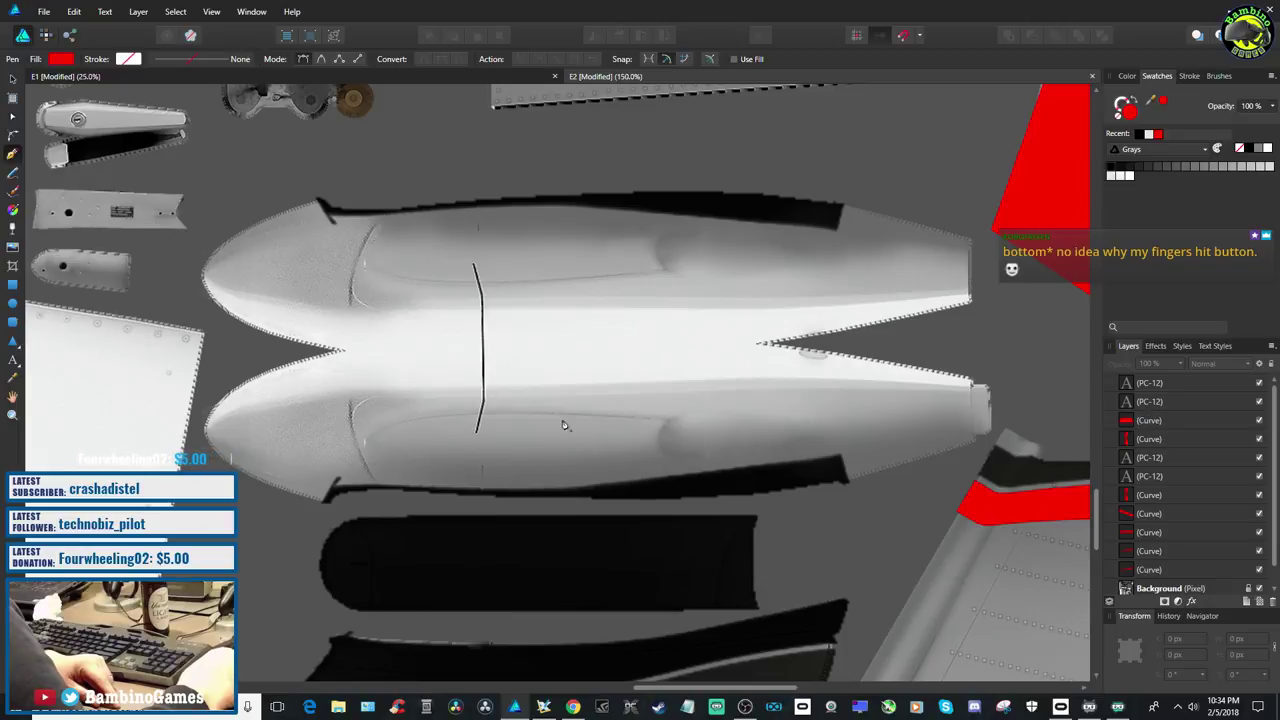
Save the E2 document and export it again as a 4096 px PNG-24, overwriting E2.png in the VR Aviation objects folder
{"action": "left_click", "coordinate": [44, 12]}
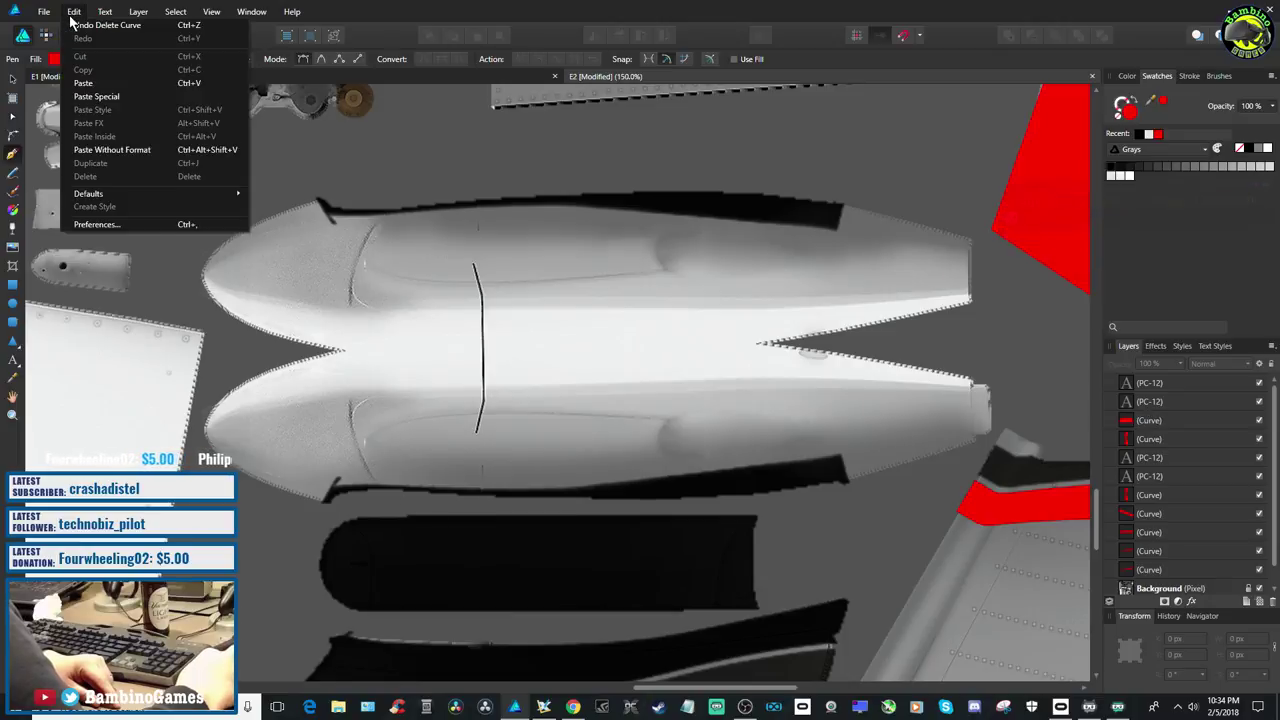
{"action": "left_click", "coordinate": [52, 120]}
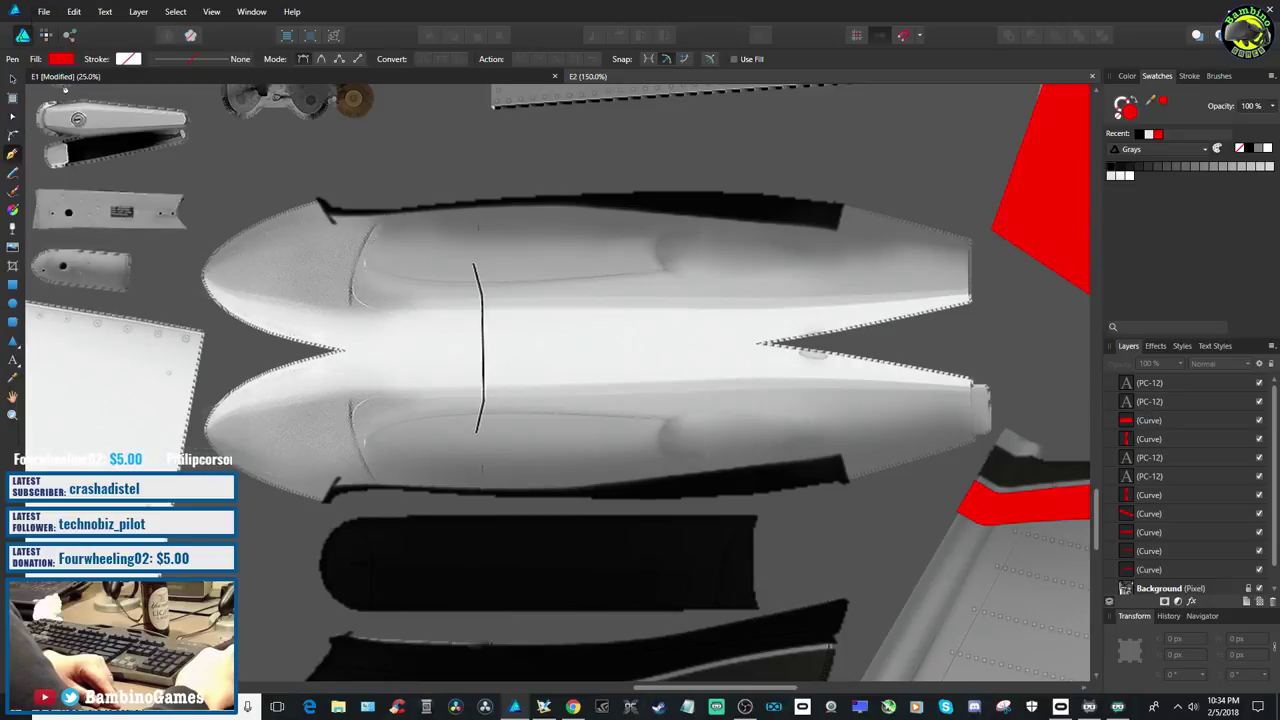
{"action": "left_click", "coordinate": [44, 12]}
{"action": "left_click", "coordinate": [60, 220]}
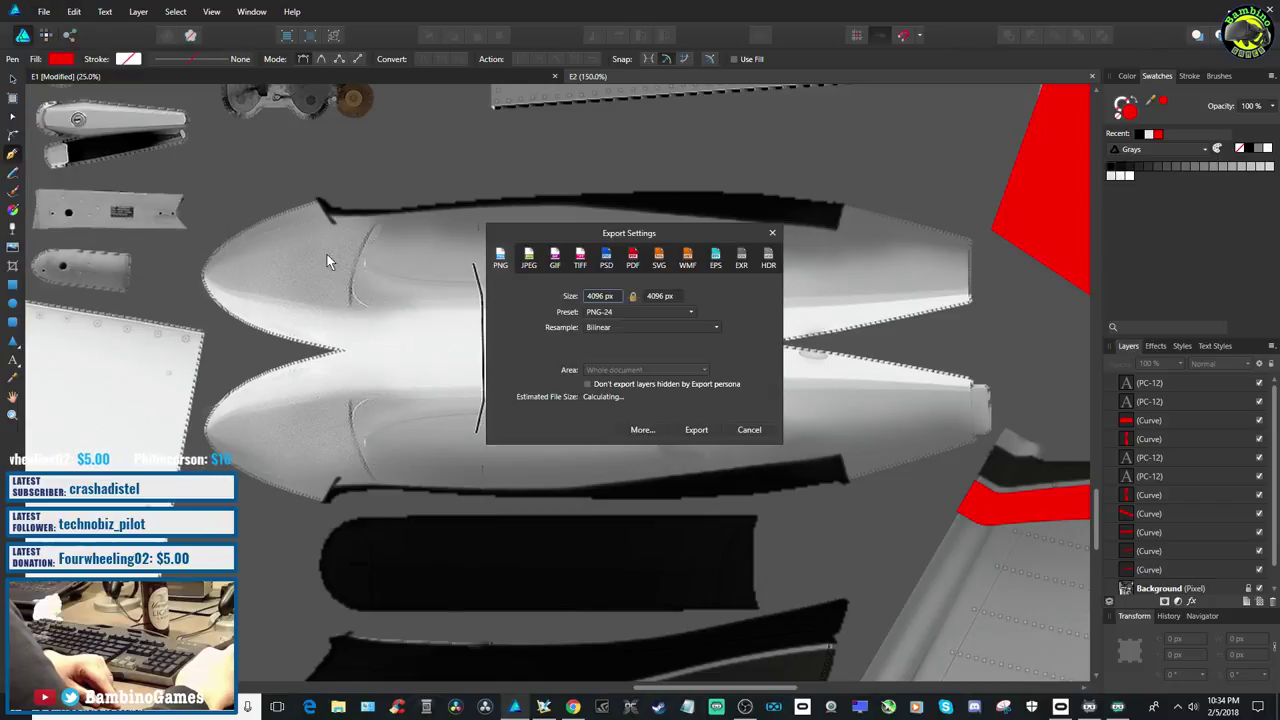
{"action": "left_click", "coordinate": [697, 431]}
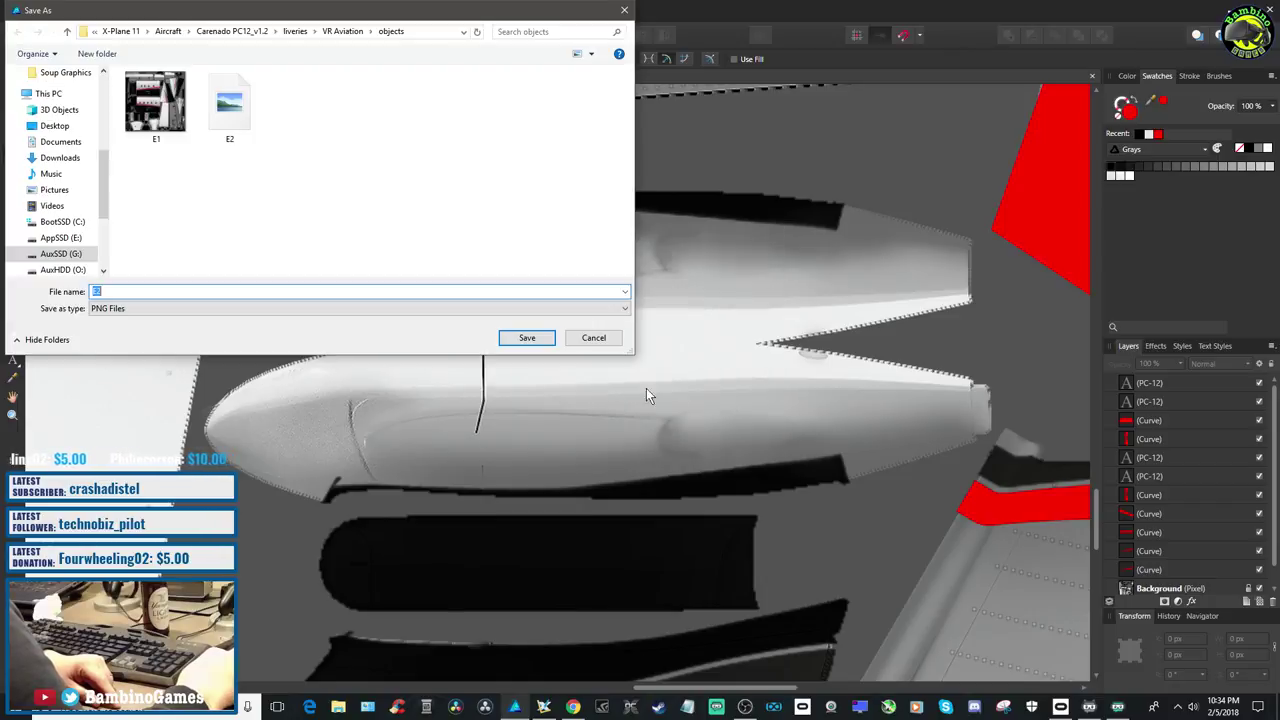
{"action": "left_click", "coordinate": [527, 338]}
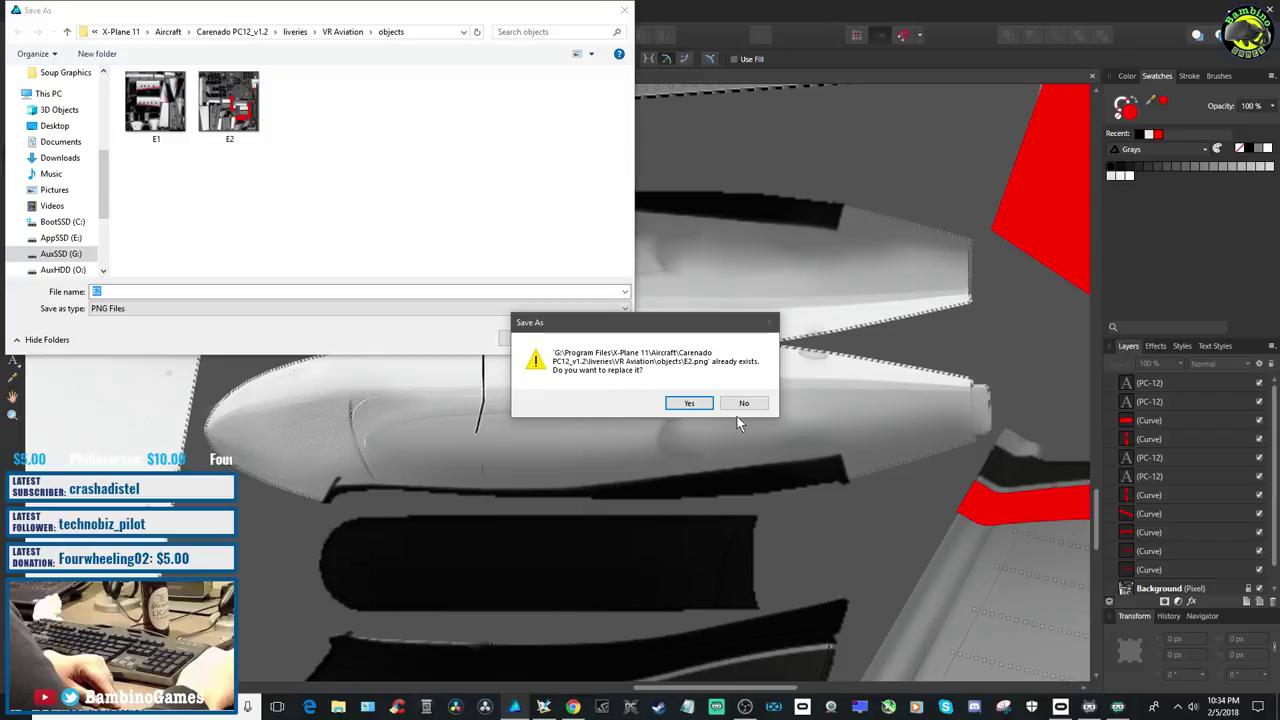
{"action": "left_click", "coordinate": [698, 401]}
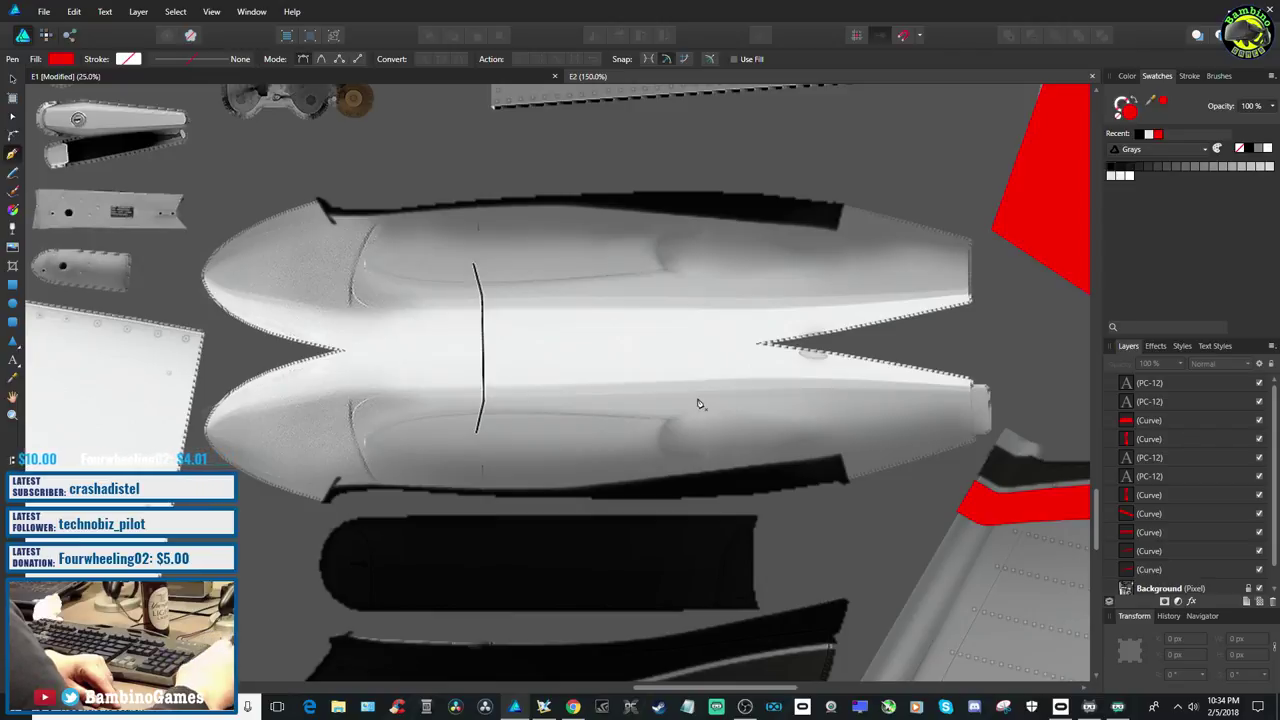
Switch to X-System and reload the Carenado PC12_v1.2 aircraft with the VR Aviation livery
{"action": "left_click", "coordinate": [544, 706]}
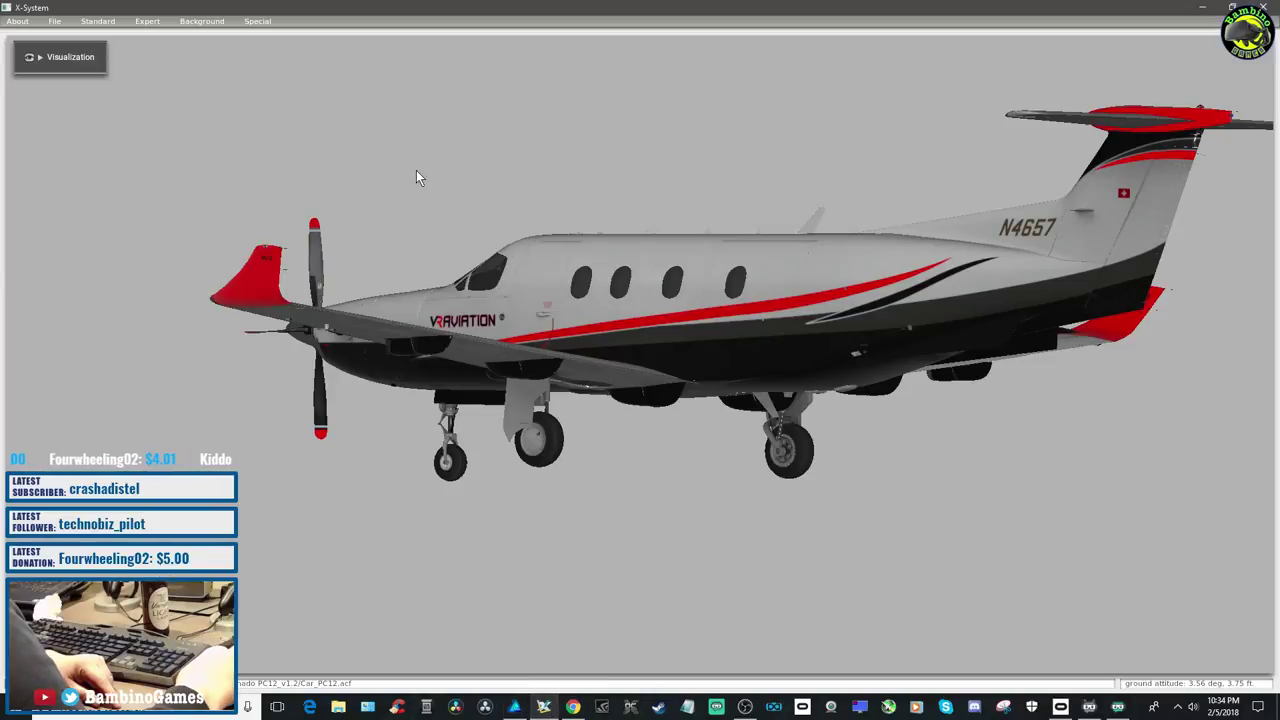
{"action": "left_click", "coordinate": [54, 21]}
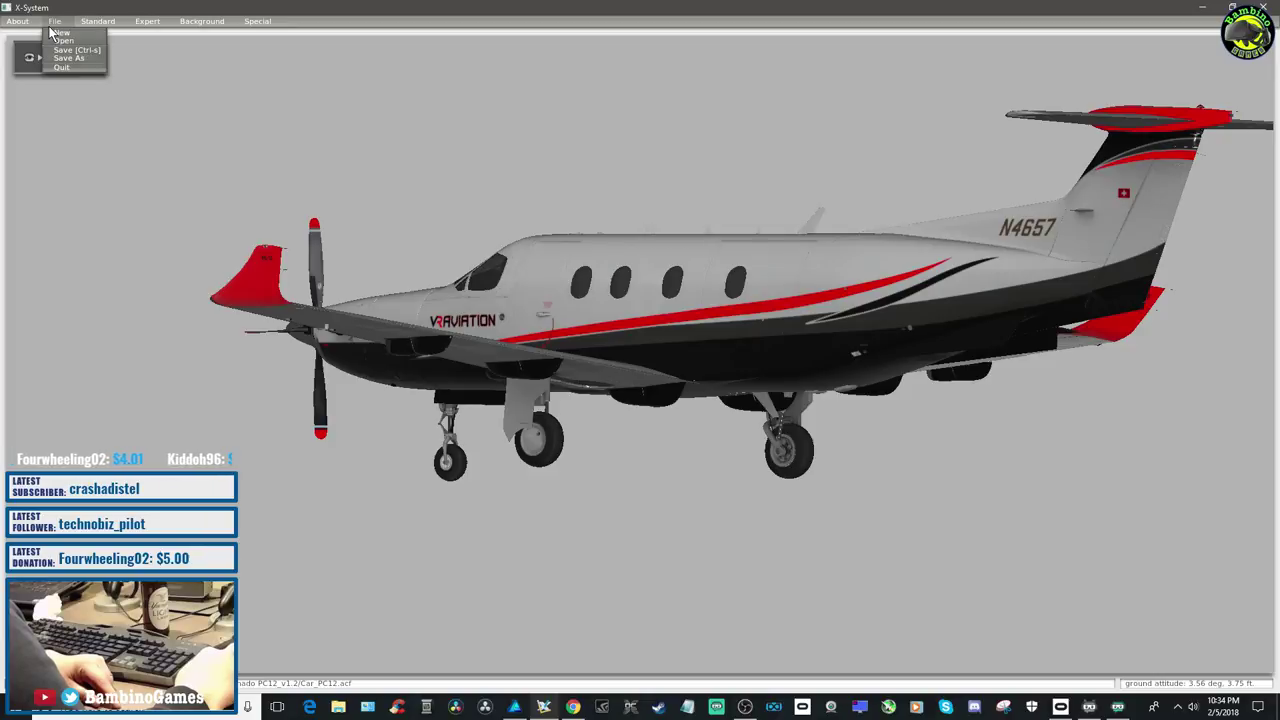
{"action": "left_click", "coordinate": [61, 40]}
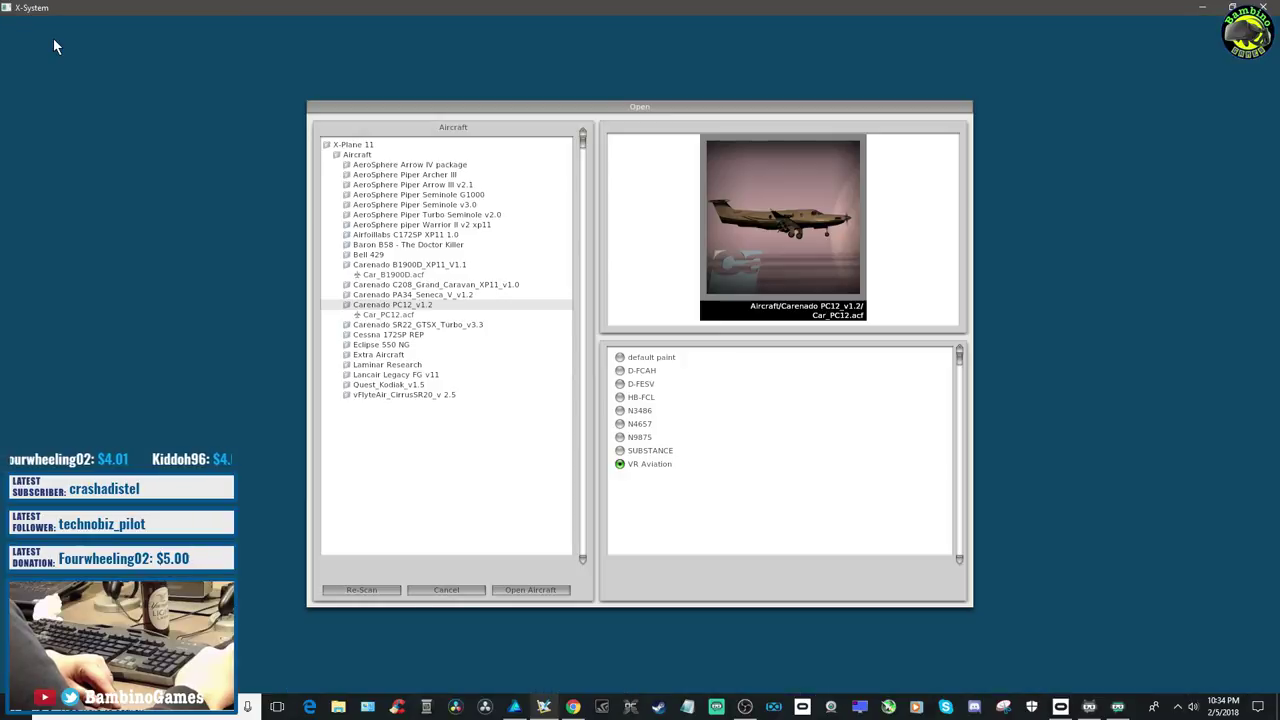
{"action": "left_click", "coordinate": [530, 591]}
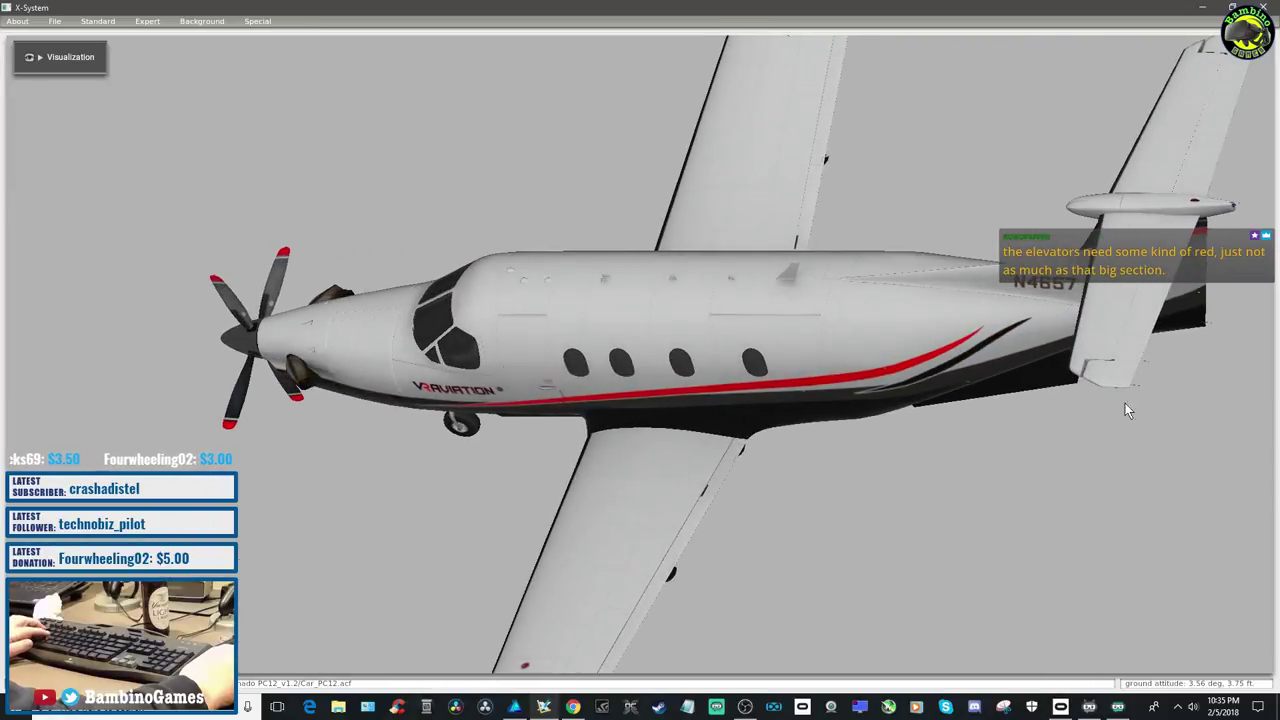
Return to Affinity Designer and examine the whole E2 texture sheet for the horizontal stabilizer and elevator parts
{"action": "left_click", "coordinate": [514, 706]}
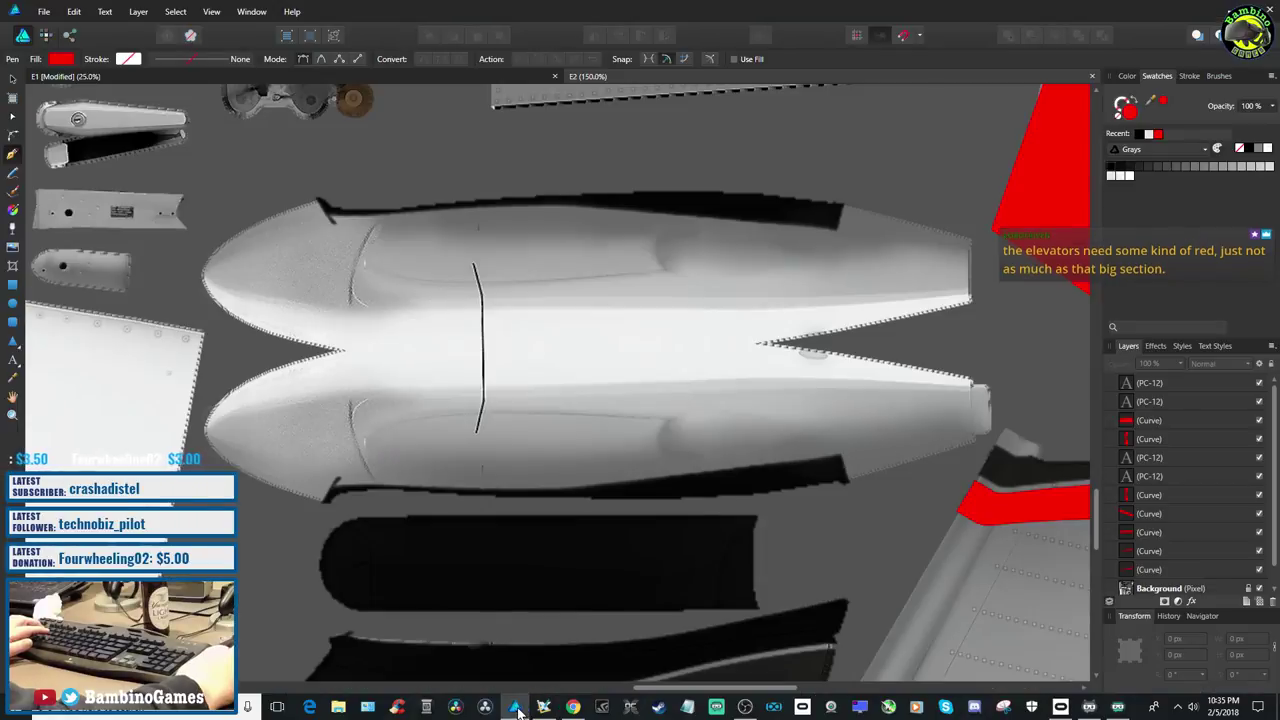
{"action": "scroll", "coordinate": [584, 460], "scroll_direction": "down", "scroll_amount": 8}
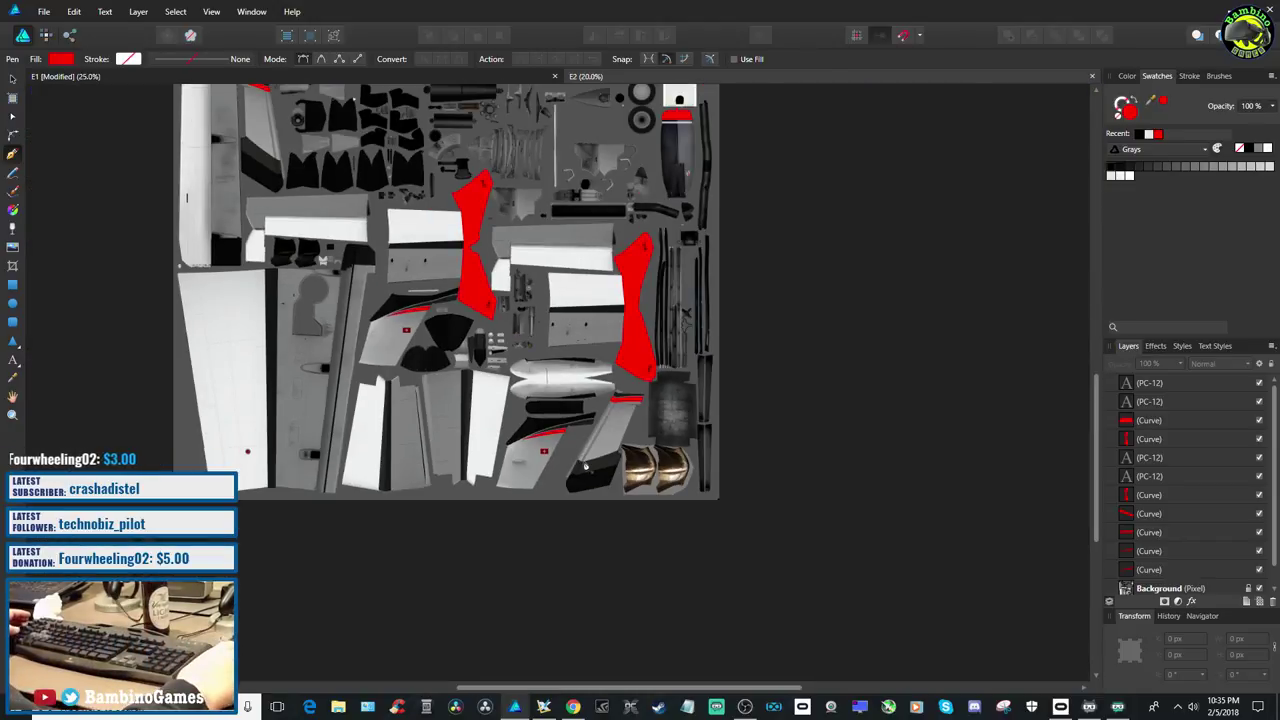
{"action": "scroll", "coordinate": [592, 510], "scroll_direction": "up", "scroll_amount": 2}
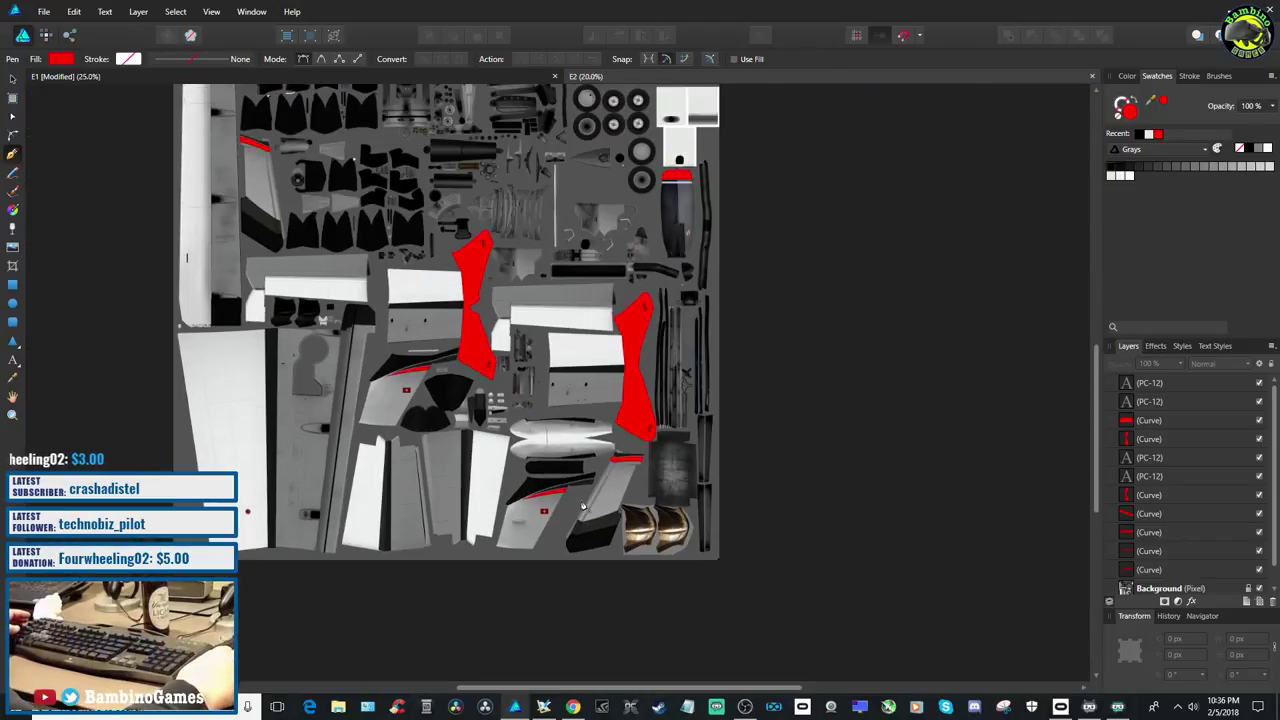
{"action": "scroll", "coordinate": [584, 506], "scroll_direction": "up", "scroll_amount": 4}
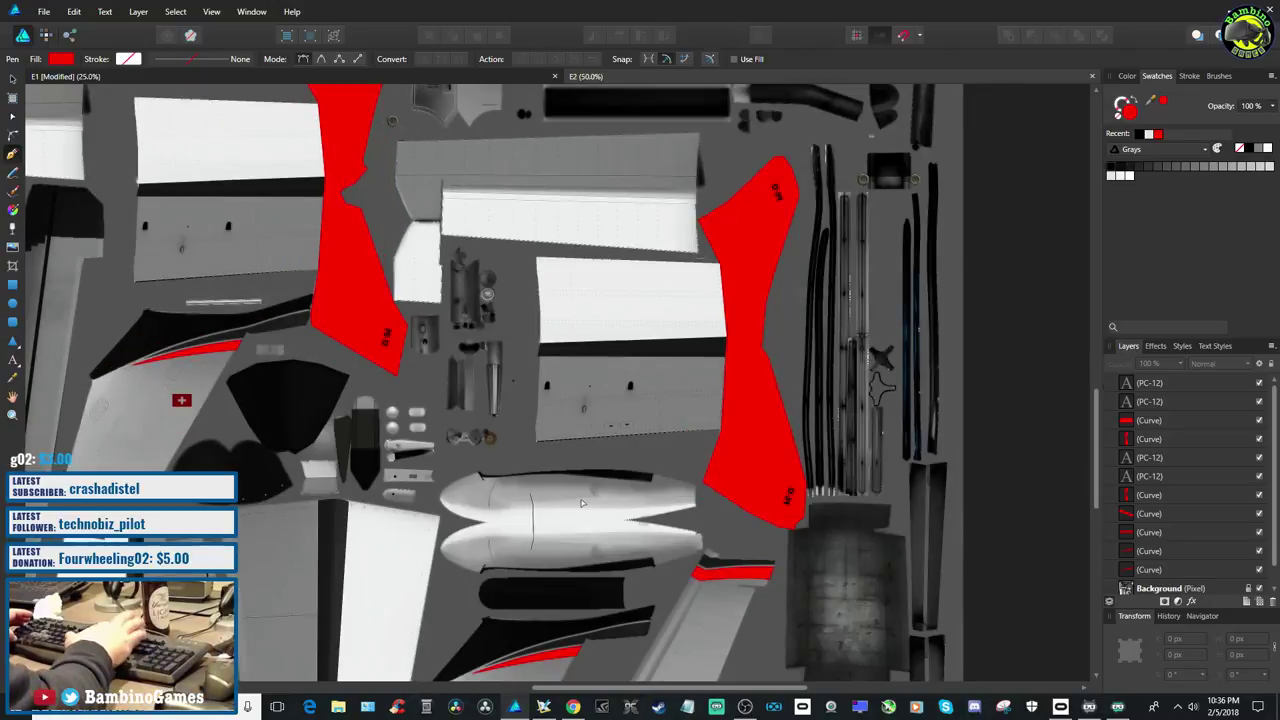
{"action": "scroll", "coordinate": [582, 506], "scroll_direction": "down", "scroll_amount": 5}
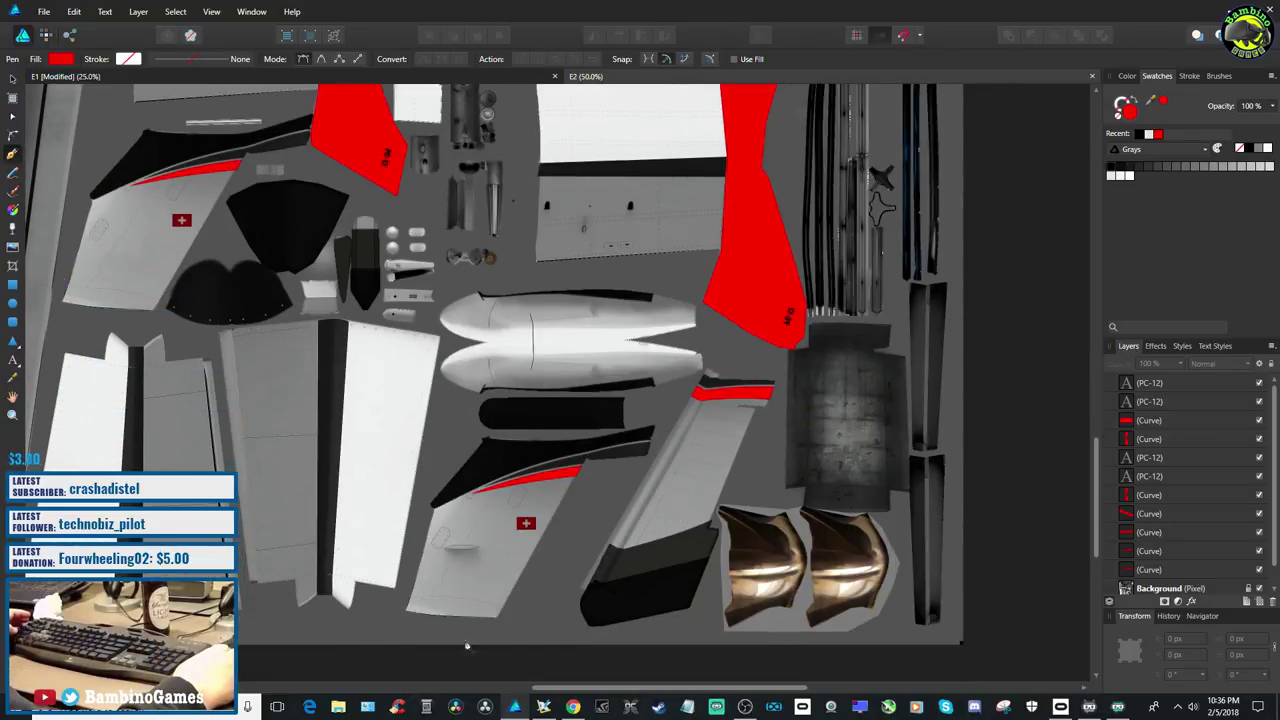
{"action": "scroll", "coordinate": [500, 646], "scroll_direction": "up", "scroll_amount": 4}
{"action": "scroll", "coordinate": [520, 645], "scroll_direction": "left", "scroll_amount": 6}
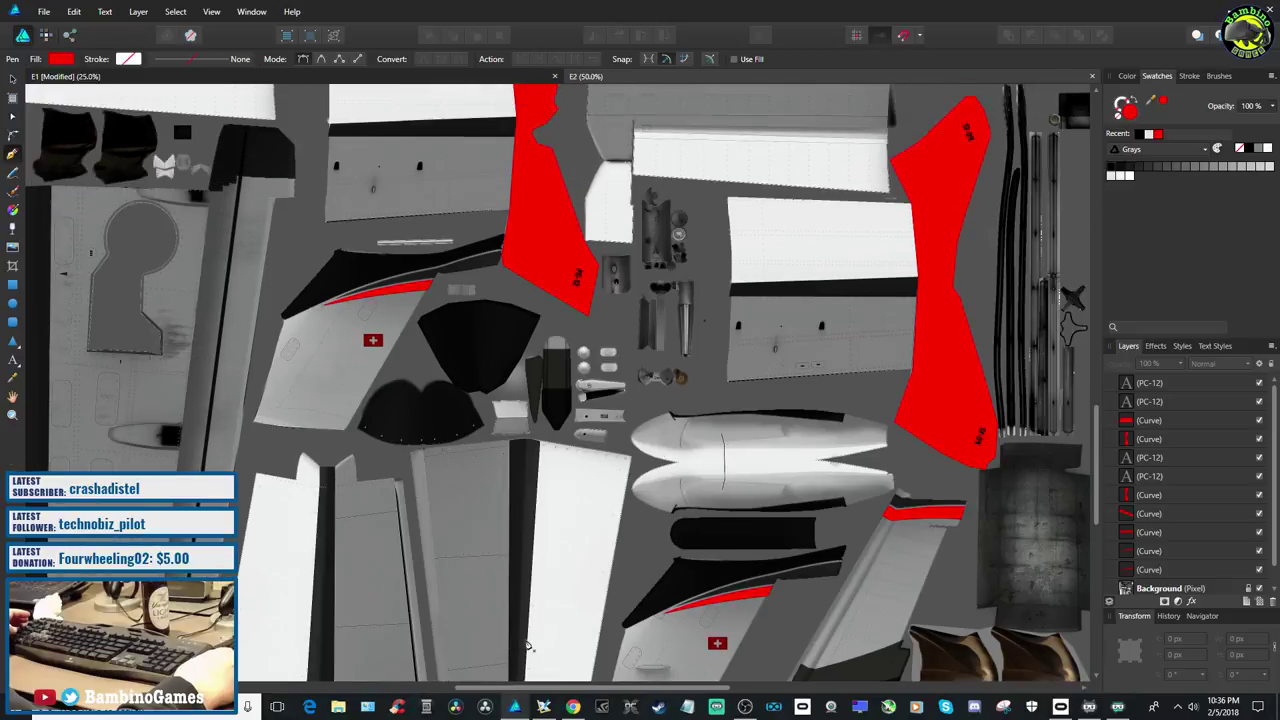
{"action": "scroll", "coordinate": [528, 646], "scroll_direction": "up", "scroll_amount": 4}
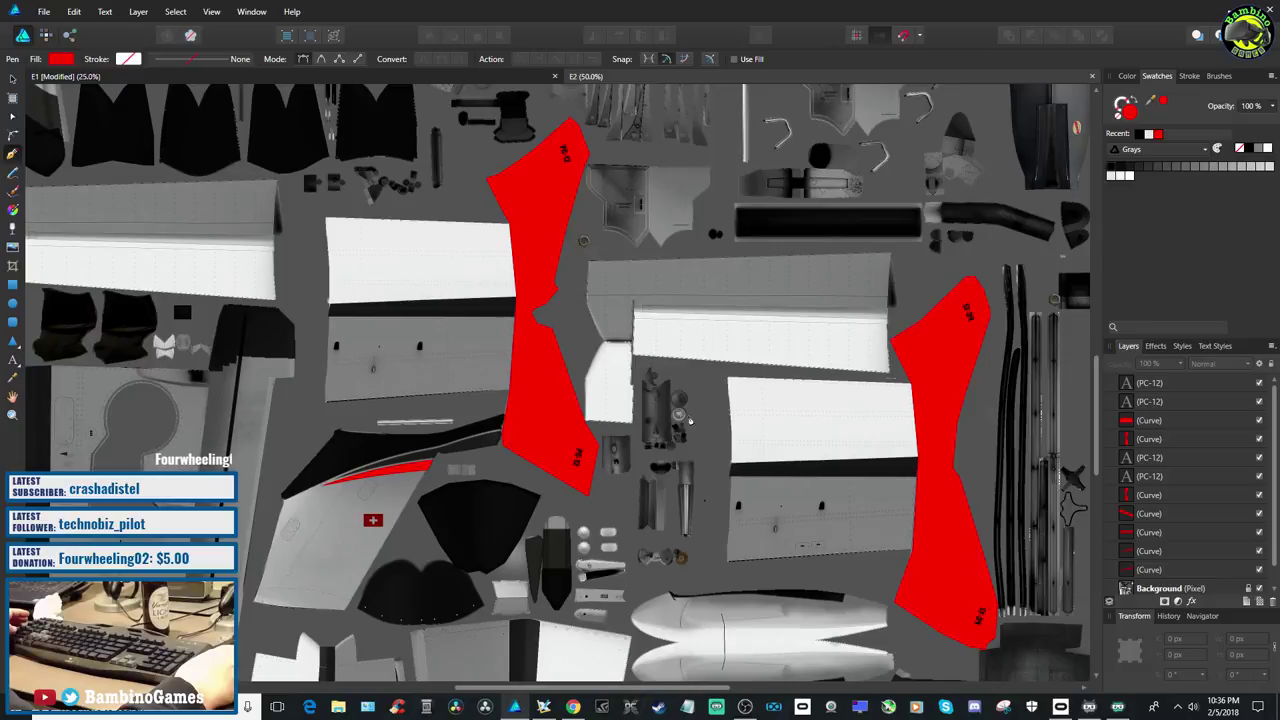
{"action": "scroll", "coordinate": [689, 421], "scroll_direction": "up", "scroll_amount": 10}
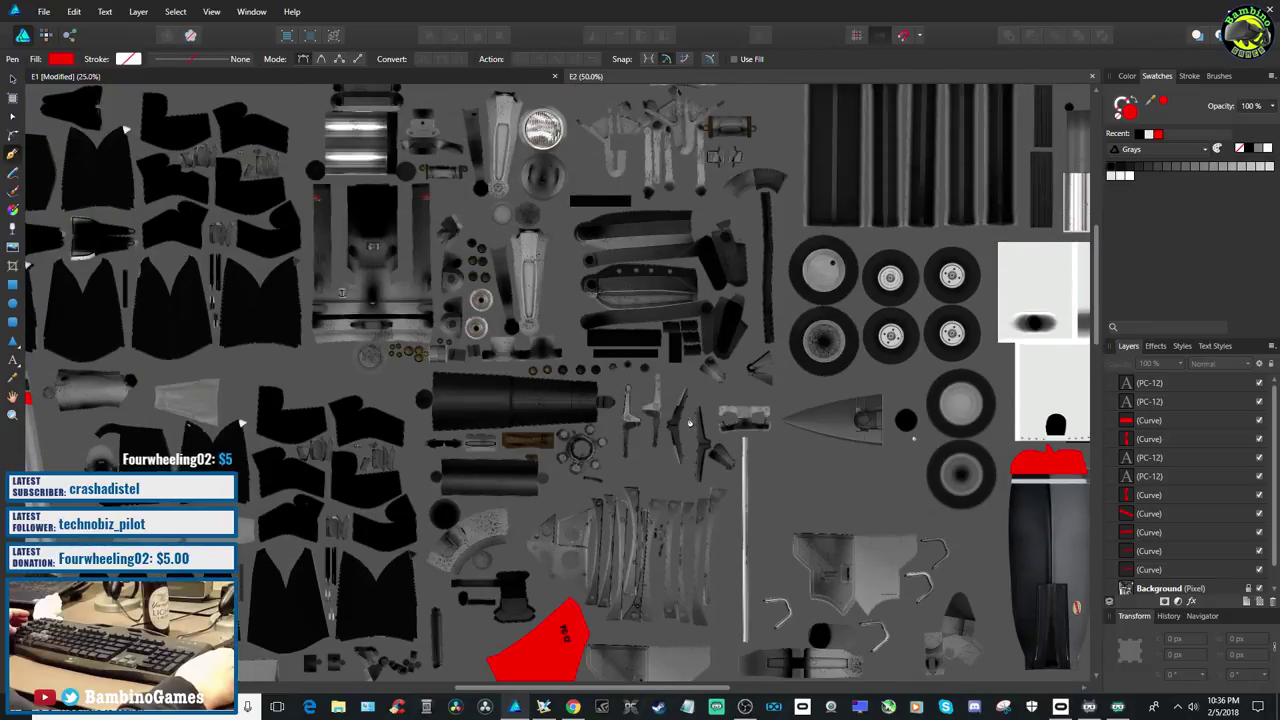
{"action": "key", "text": "ctrl+minus"}
{"action": "key", "text": "ctrl+minus"}
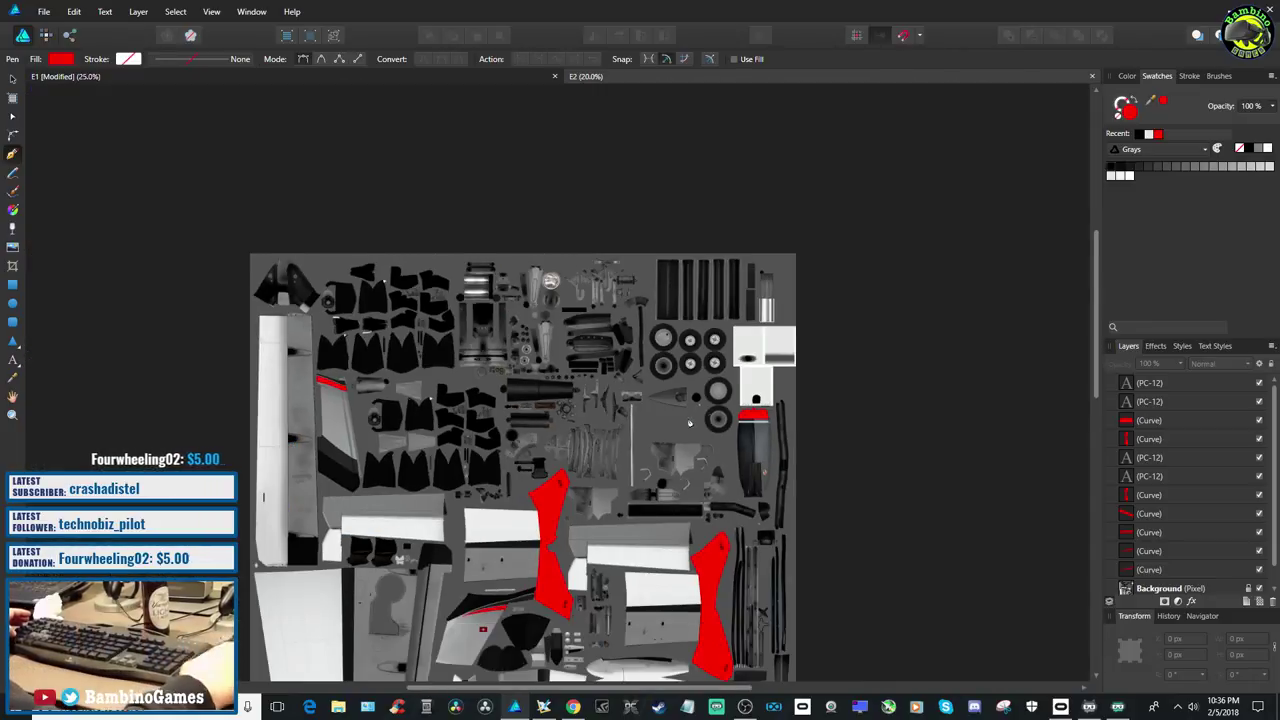
{"action": "scroll", "coordinate": [689, 423], "scroll_direction": "down", "scroll_amount": 3}
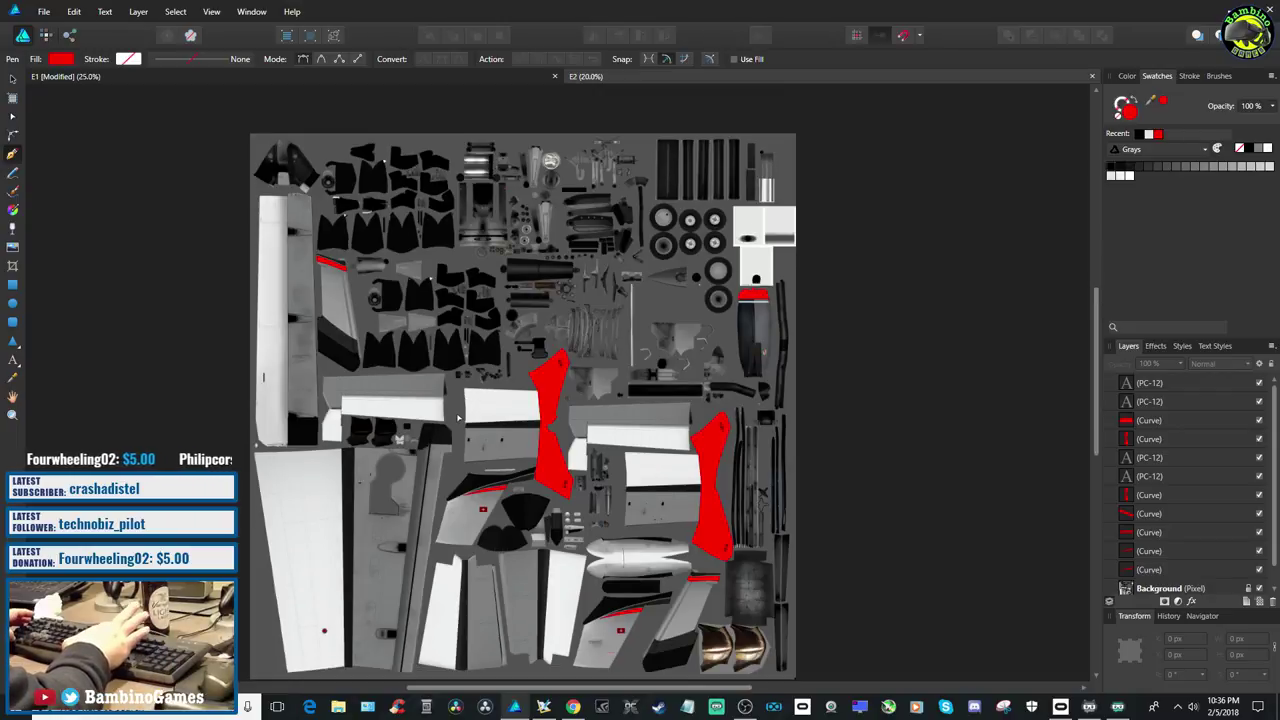
{"action": "key", "text": "ctrl+plus"}
{"action": "key", "text": "ctrl+plus"}
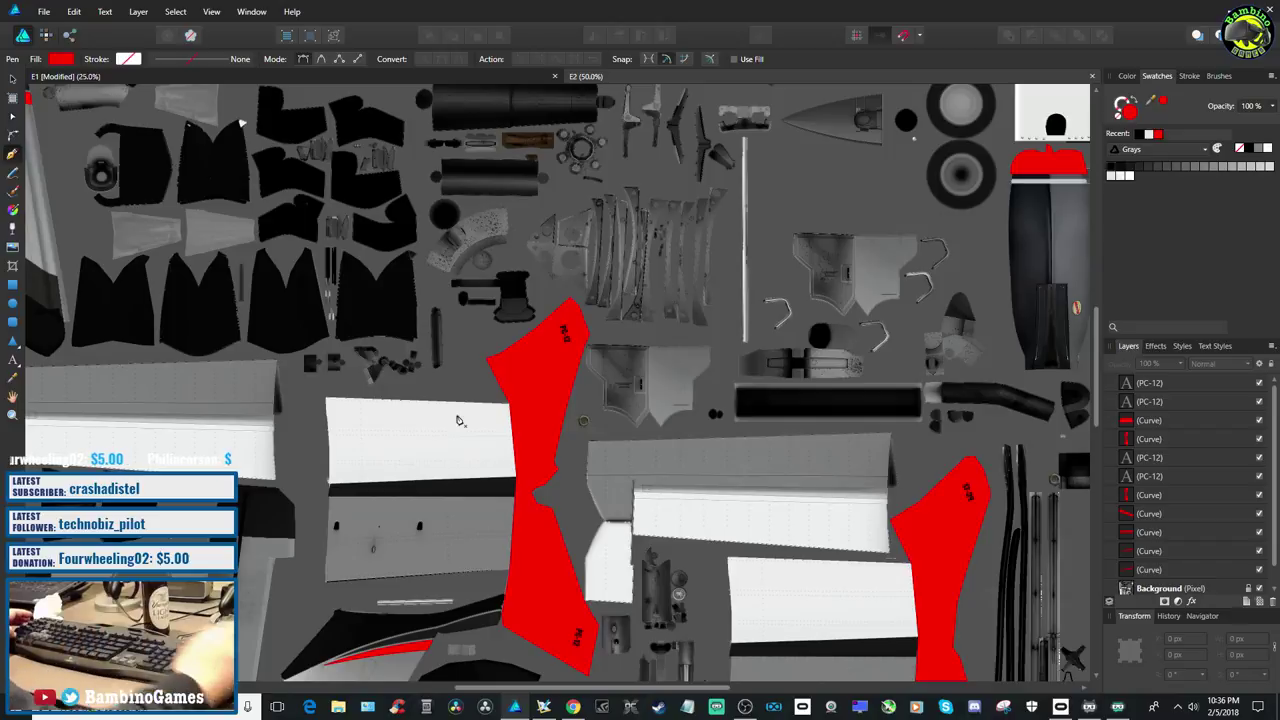
{"action": "left_click_drag", "start_coordinate": [603, 689], "coordinate": [503, 707]}
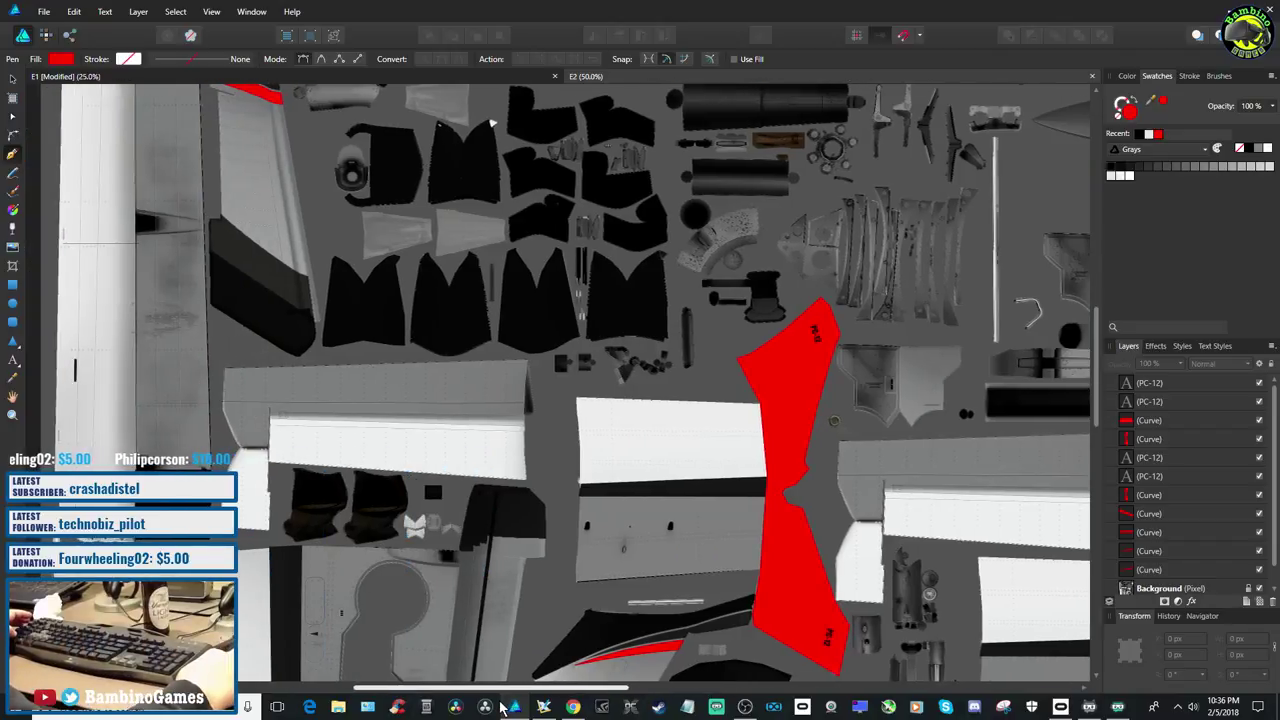
{"action": "scroll", "coordinate": [885, 547], "scroll_direction": "down", "scroll_amount": 2}
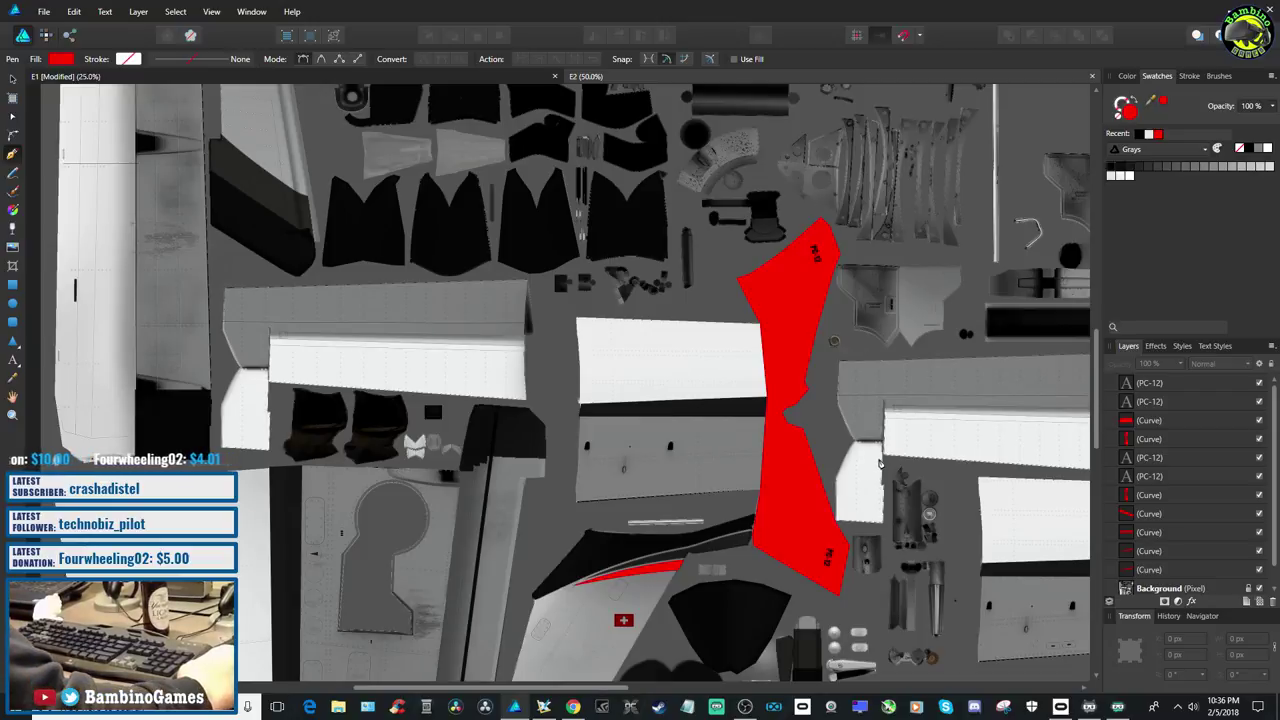
Compare the tail surfaces on the X-System aircraft with the part shapes on the E2 texture in Affinity Designer
{"action": "left_click", "coordinate": [546, 708]}
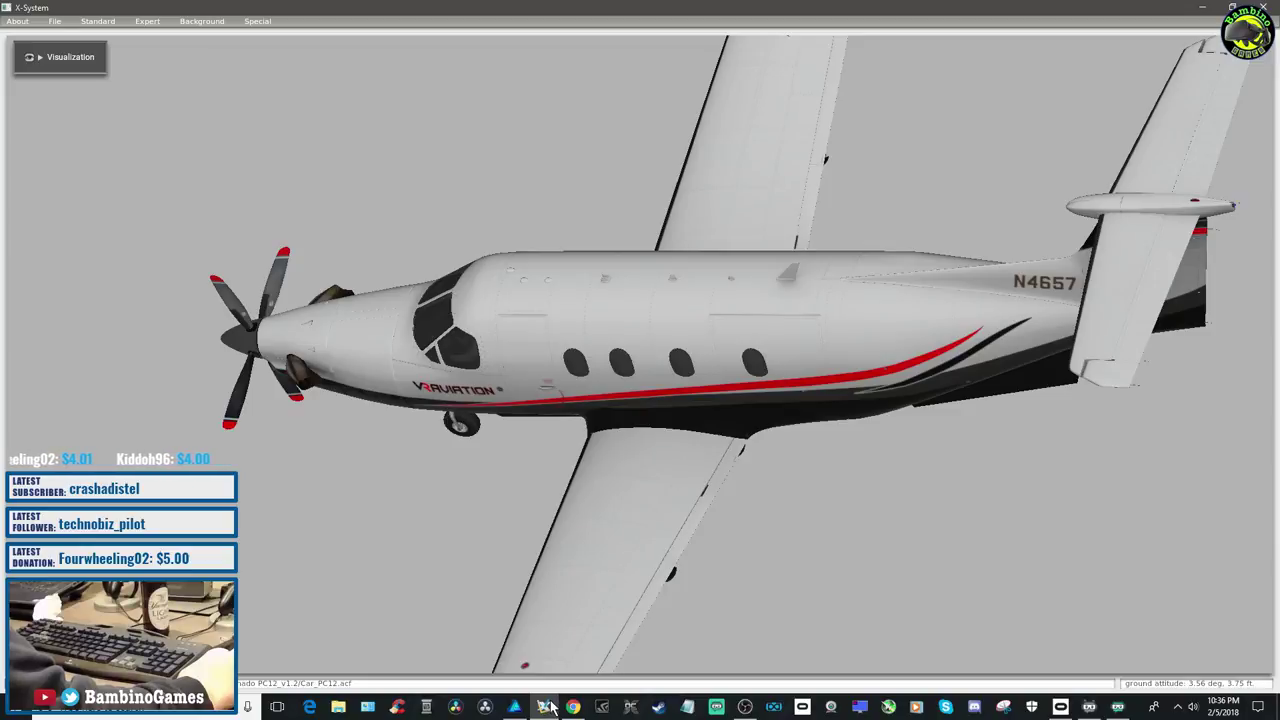
{"action": "left_click", "coordinate": [514, 707]}
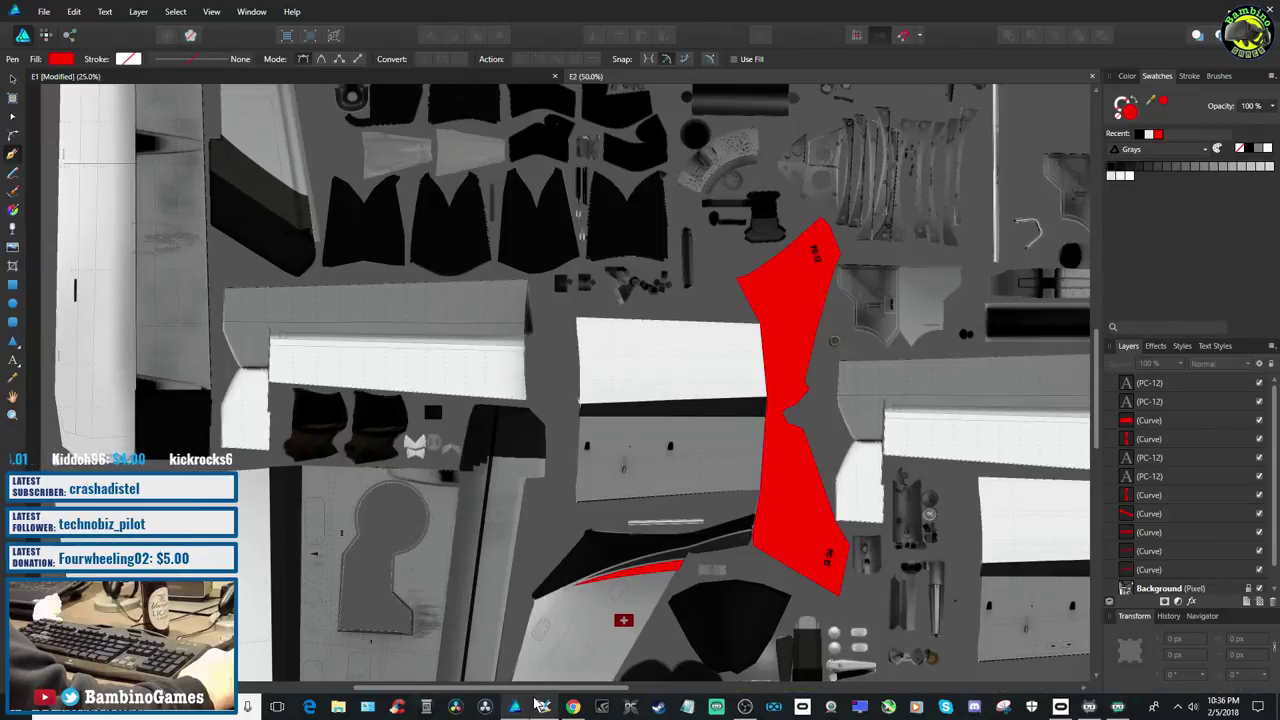
{"action": "left_click", "coordinate": [543, 707]}
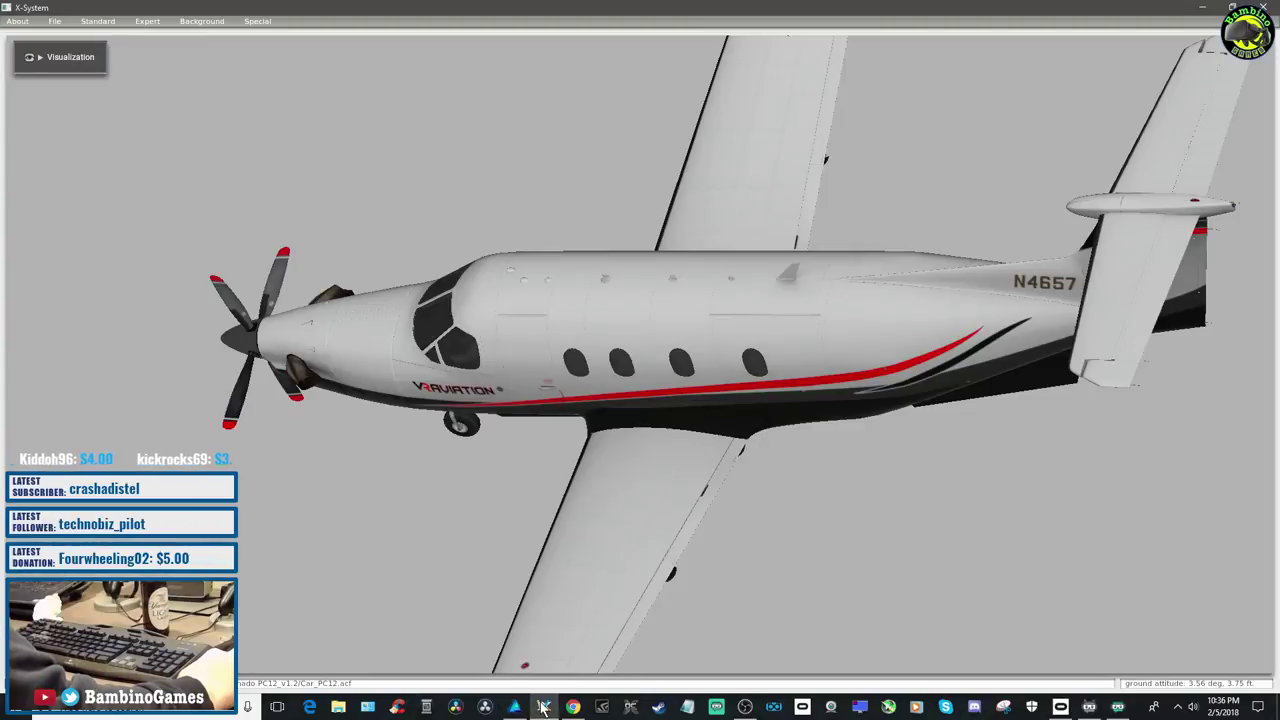
{"action": "mouse_move", "coordinate": [511, 712]}
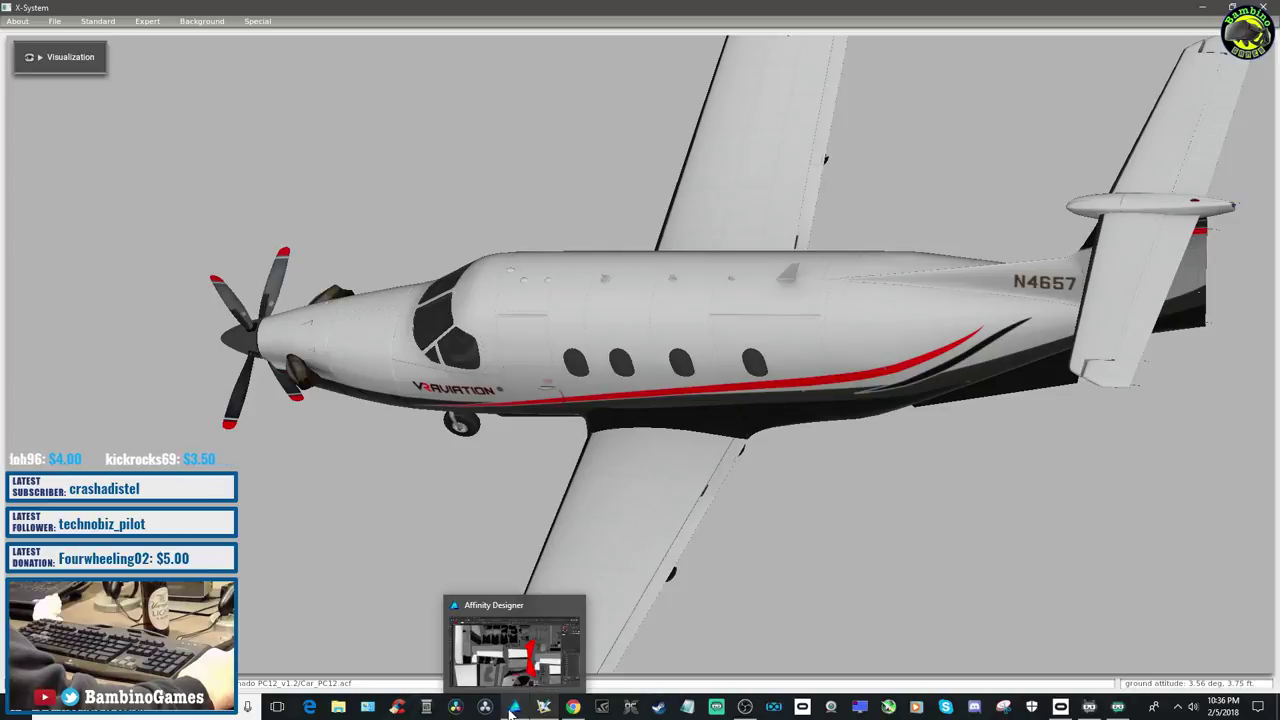
{"action": "left_click", "coordinate": [511, 712]}
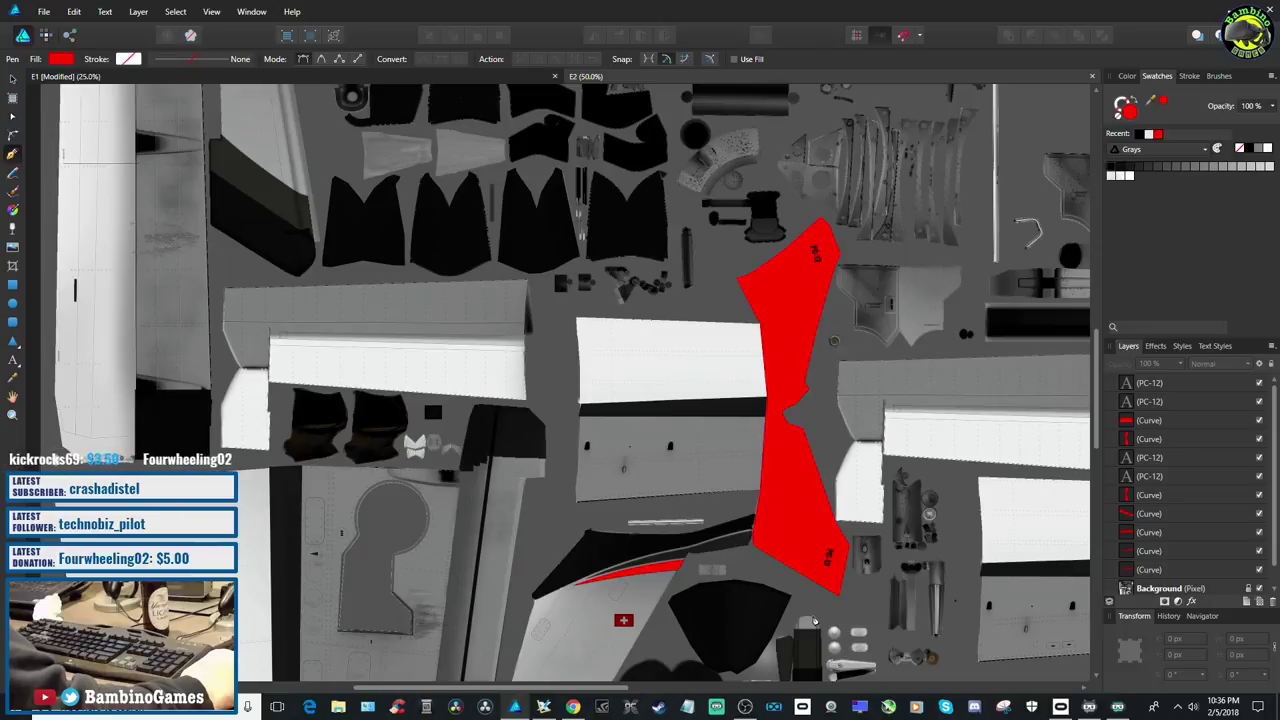
{"action": "scroll", "coordinate": [814, 622], "scroll_direction": "down", "scroll_amount": 10}
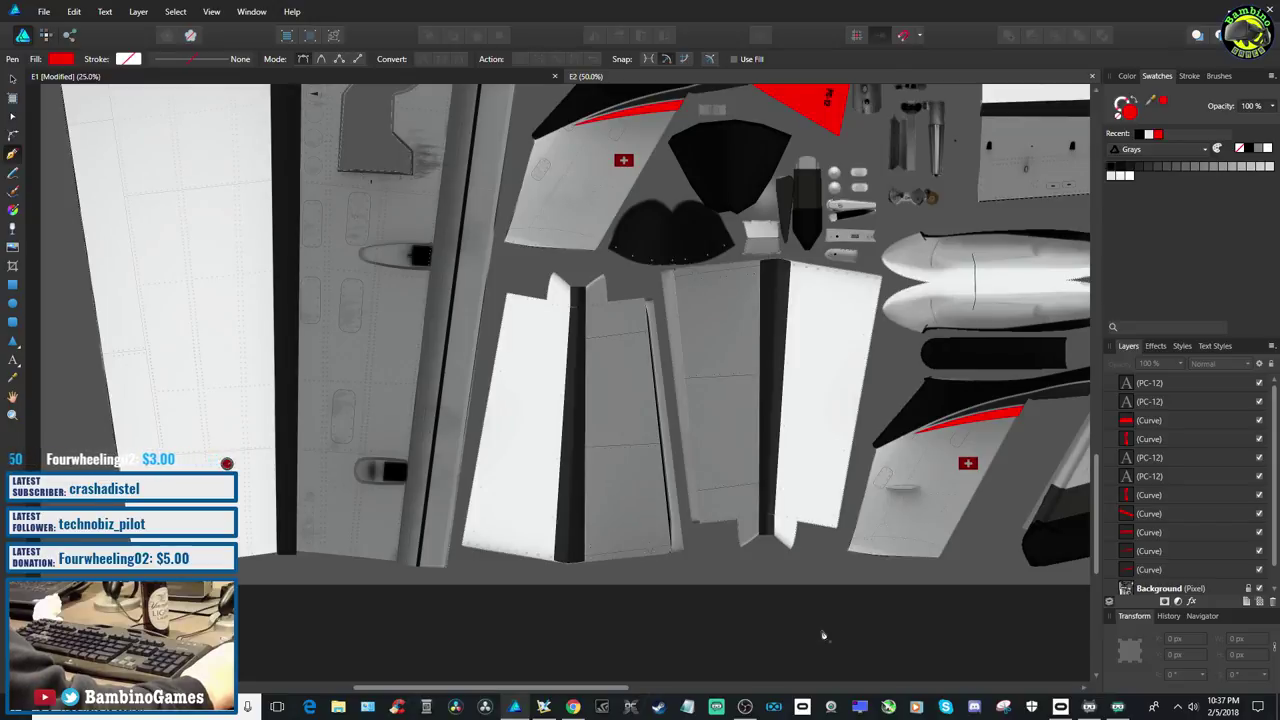
{"action": "scroll", "coordinate": [823, 635], "scroll_direction": "up", "scroll_amount": 5}
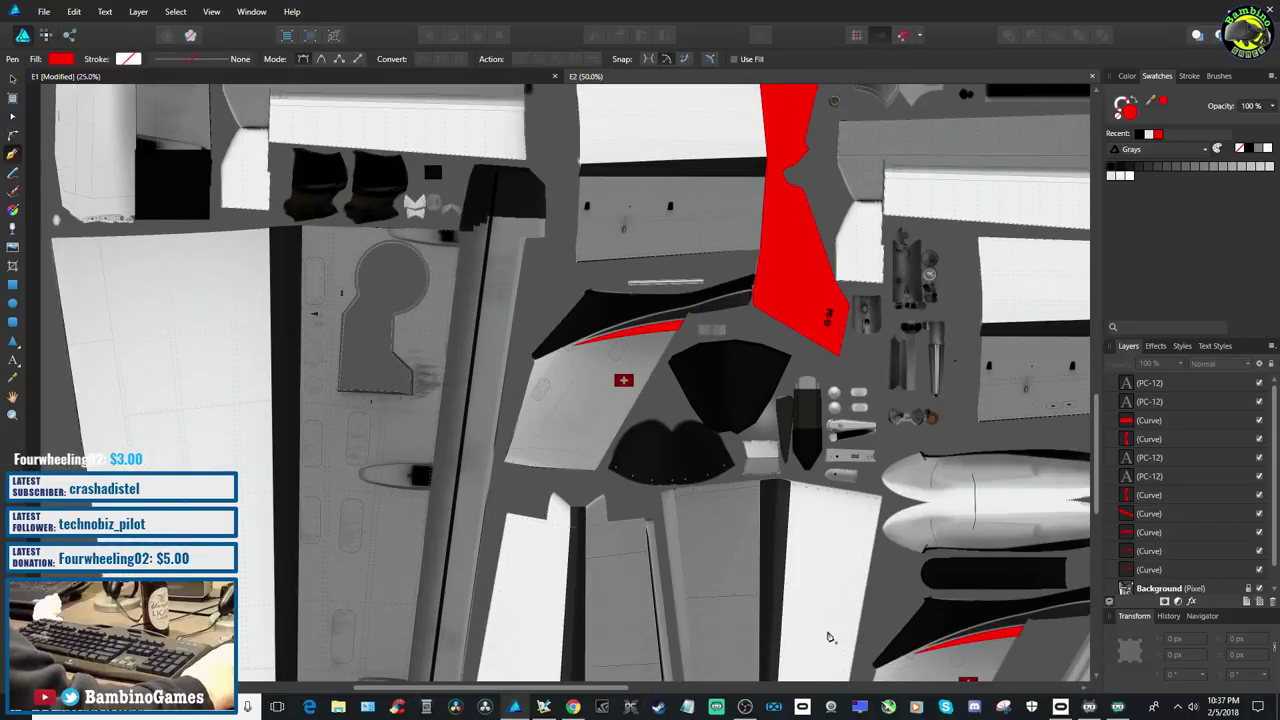
{"action": "scroll", "coordinate": [828, 637], "scroll_direction": "up", "scroll_amount": 2}
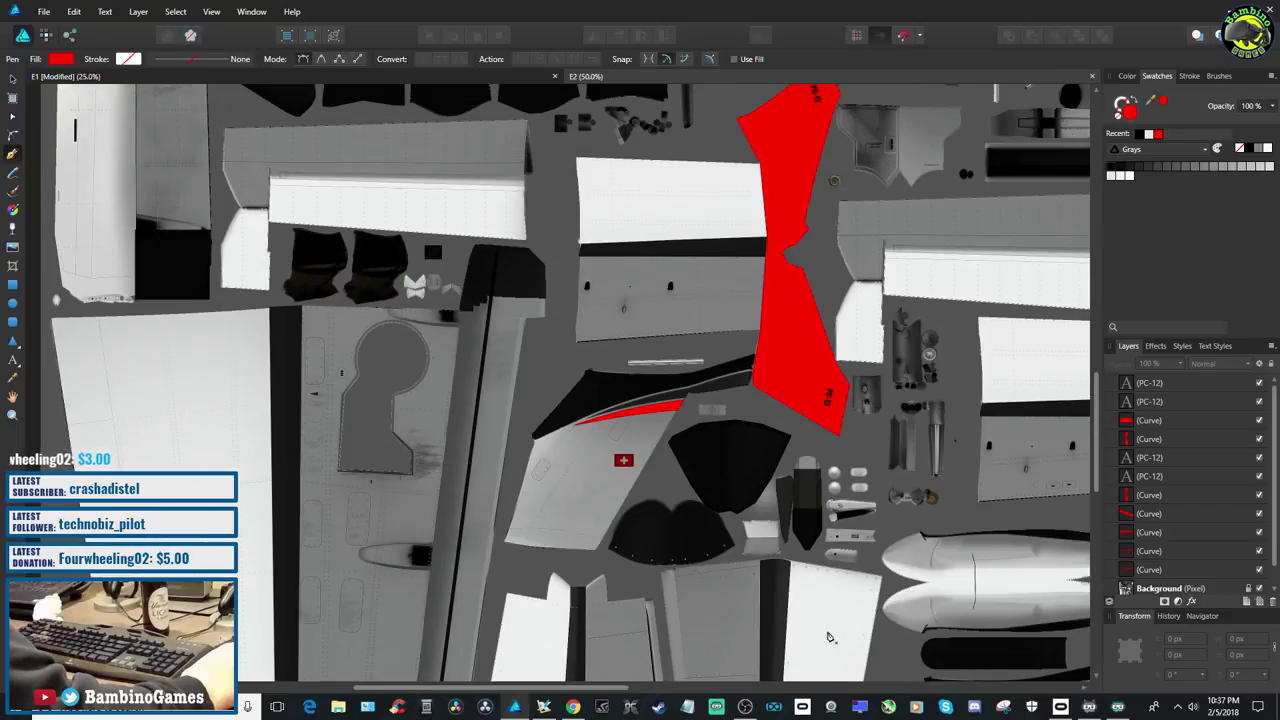
{"action": "scroll", "coordinate": [786, 622], "scroll_direction": "up", "scroll_amount": 2}
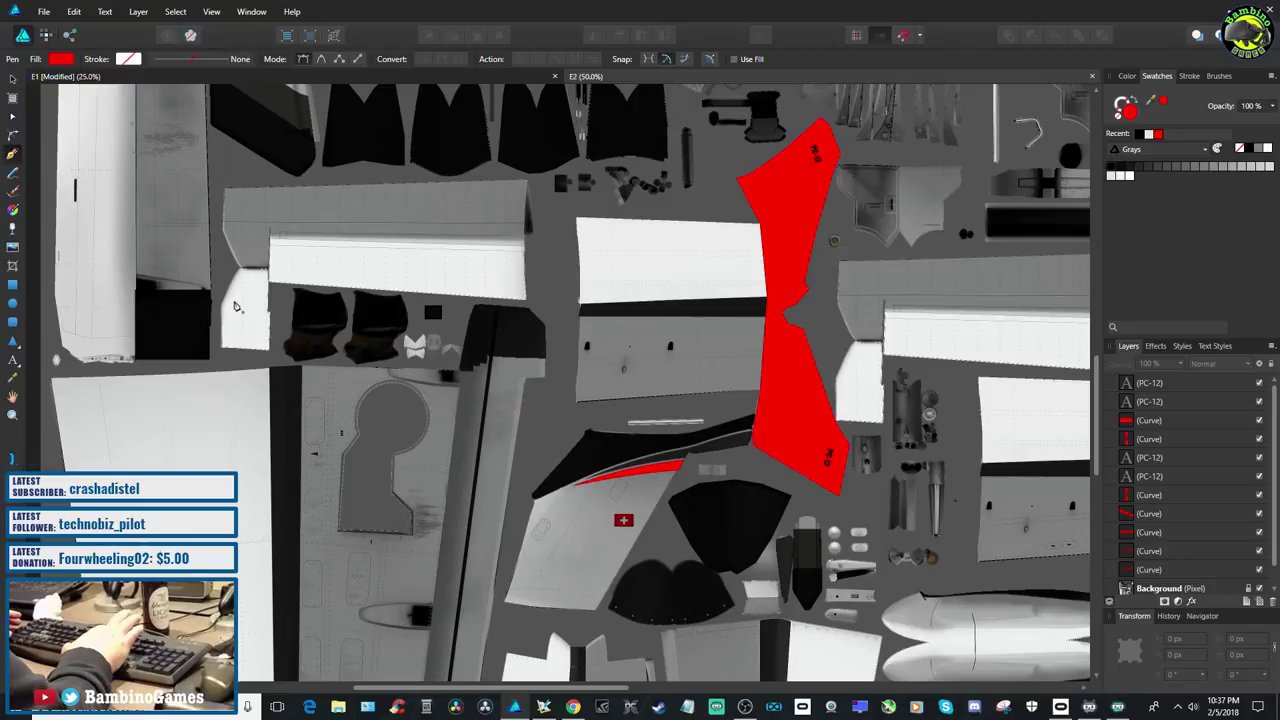
Draw a closed Pen outline, about 159 by 252 px, around the white tip of the first stabilizer part on the E2 texture
{"action": "key", "text": "ctrl+plus"}
{"action": "key", "text": "ctrl+plus"}
{"action": "key", "text": "ctrl+plus"}
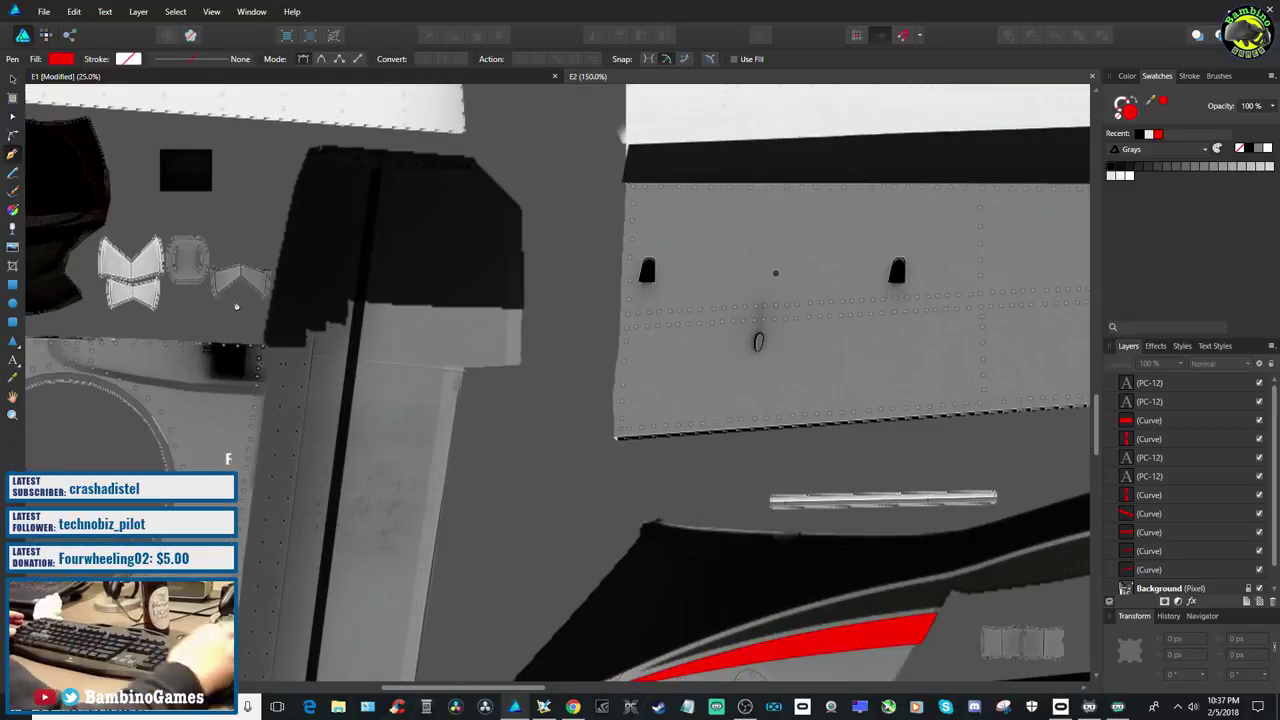
{"action": "scroll", "coordinate": [435, 571], "scroll_direction": "left", "scroll_amount": 8}
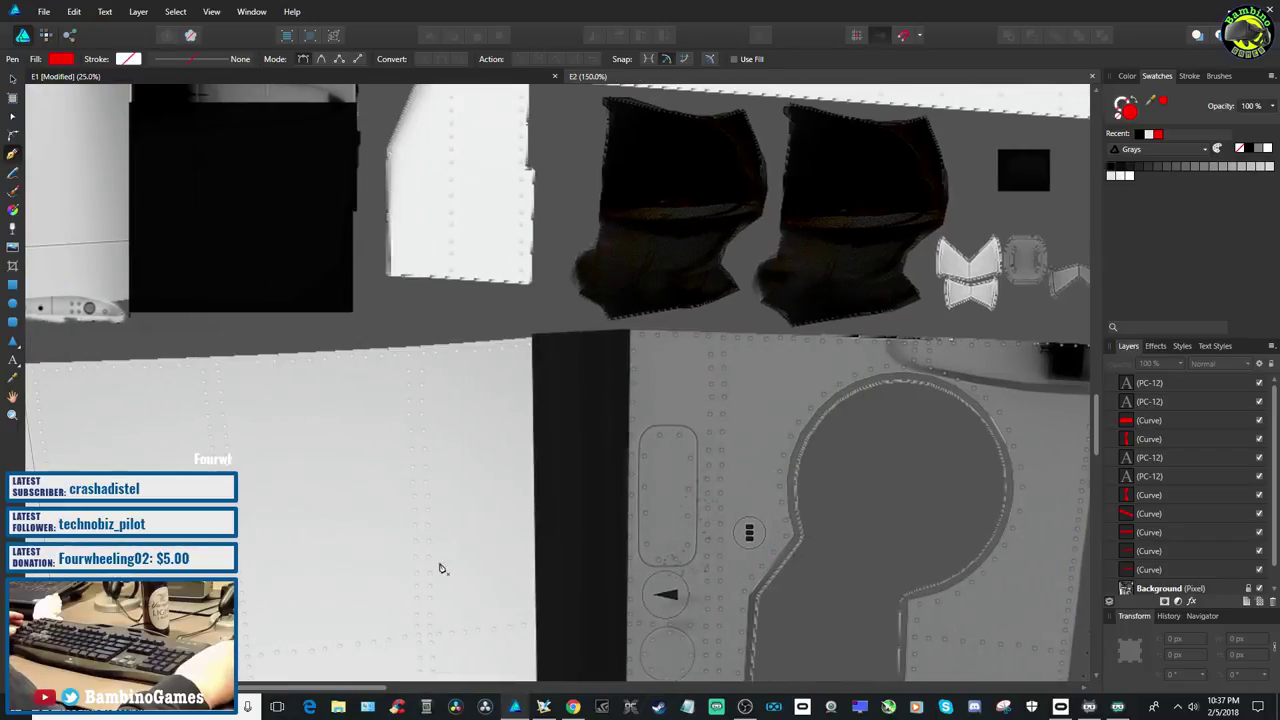
{"action": "scroll", "coordinate": [435, 571], "scroll_direction": "up", "scroll_amount": 3}
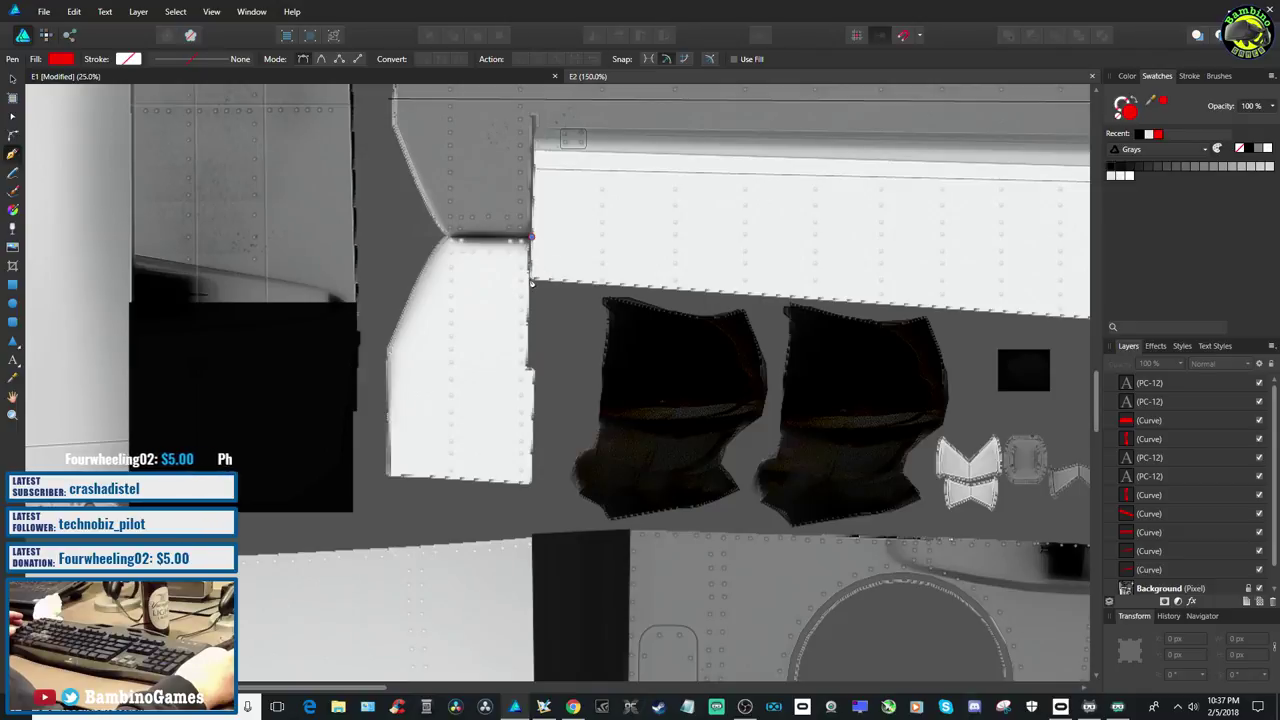
{"action": "left_click", "coordinate": [531, 280]}
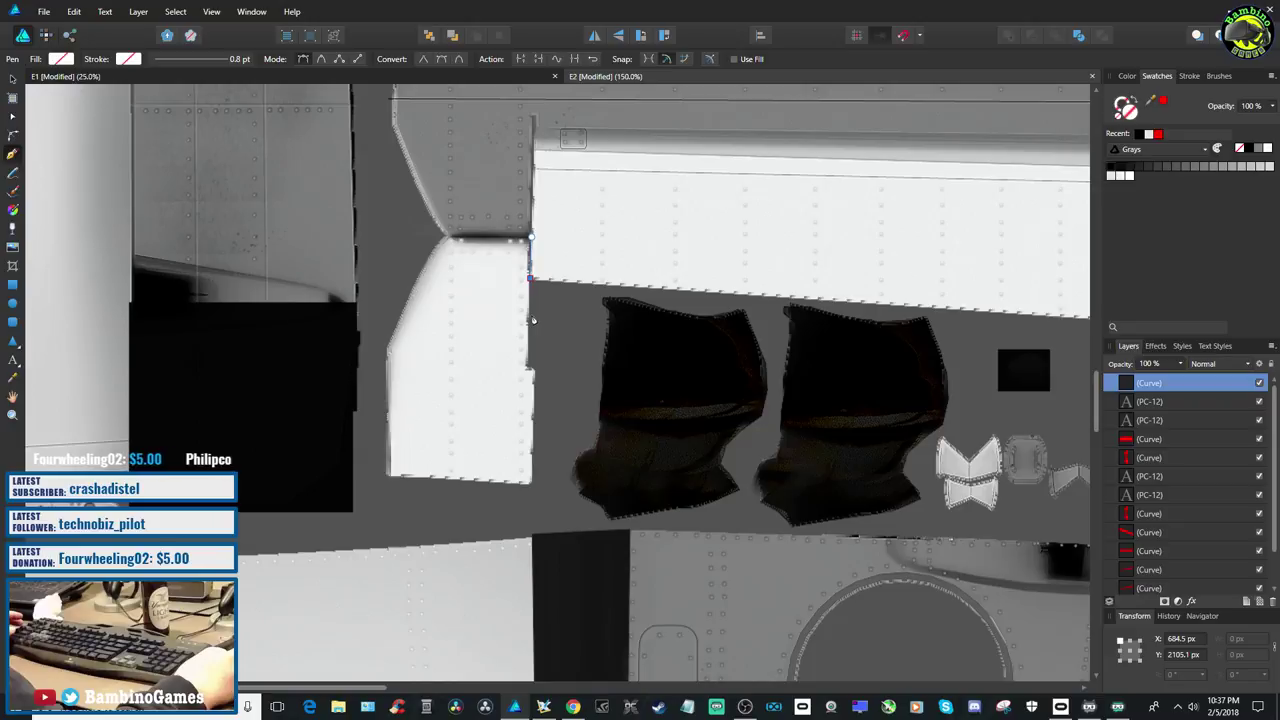
{"action": "left_click", "coordinate": [538, 372]}
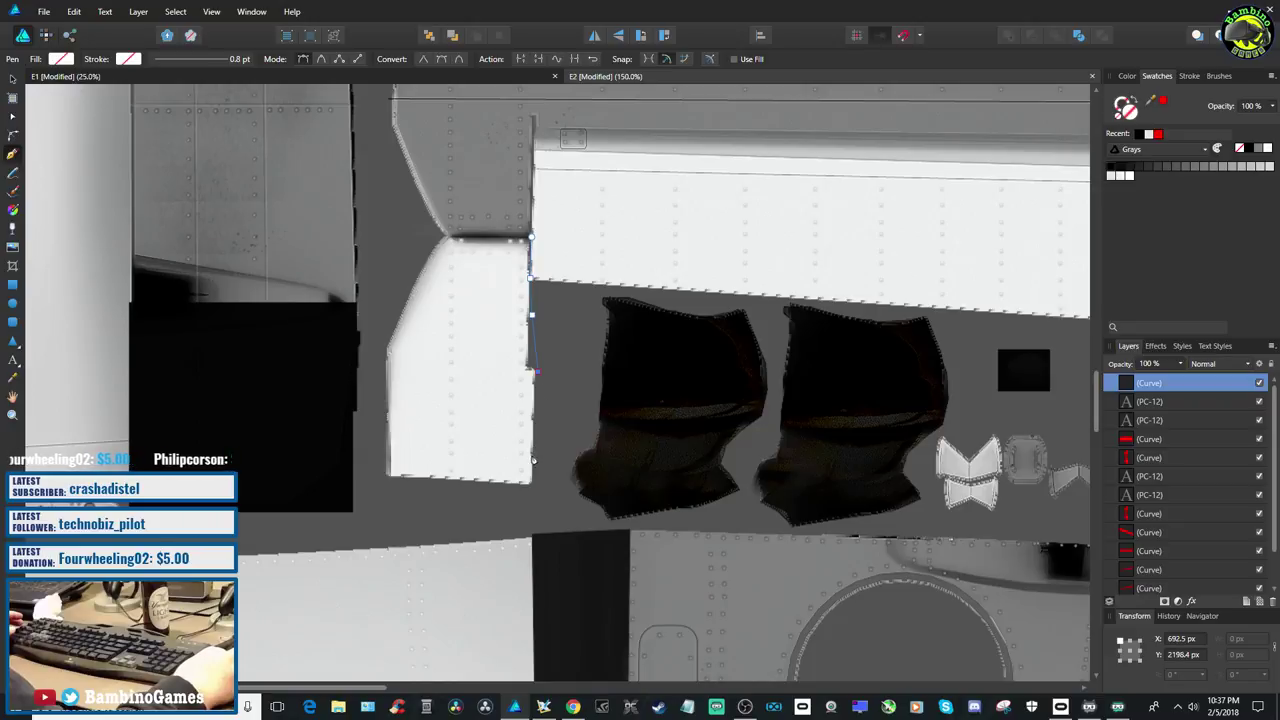
{"action": "left_click", "coordinate": [537, 491]}
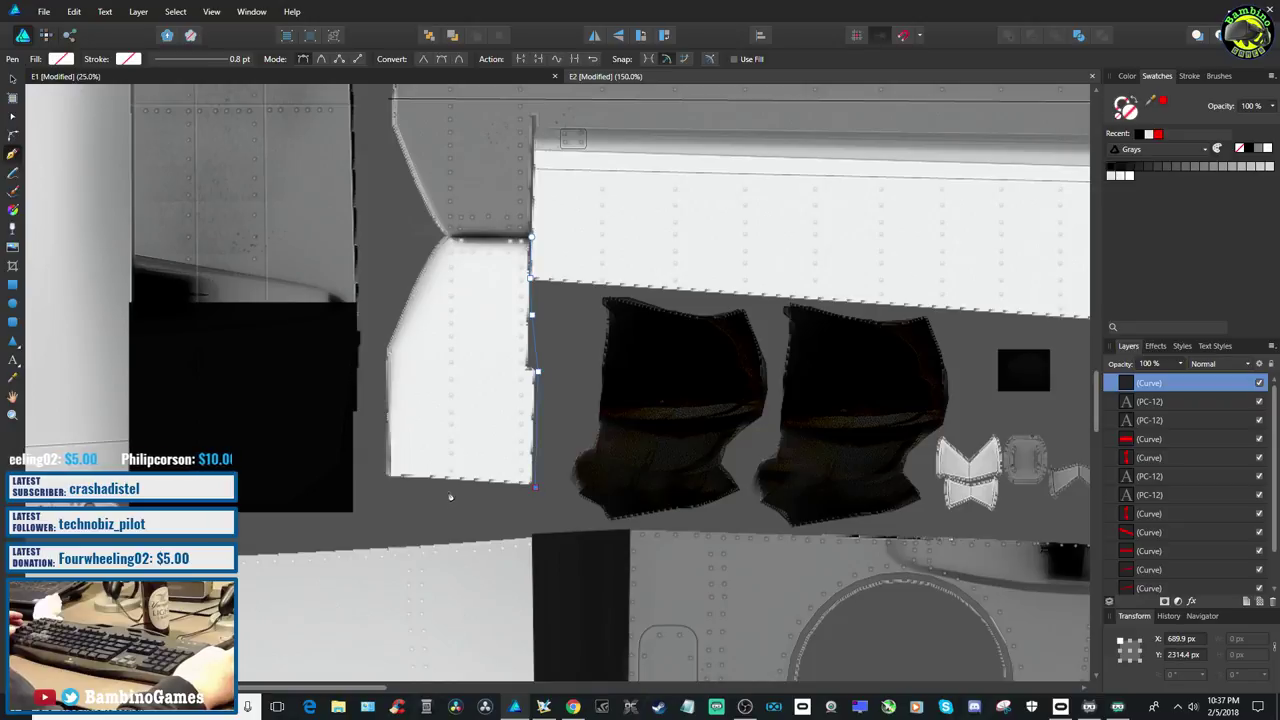
{"action": "left_click", "coordinate": [381, 485]}
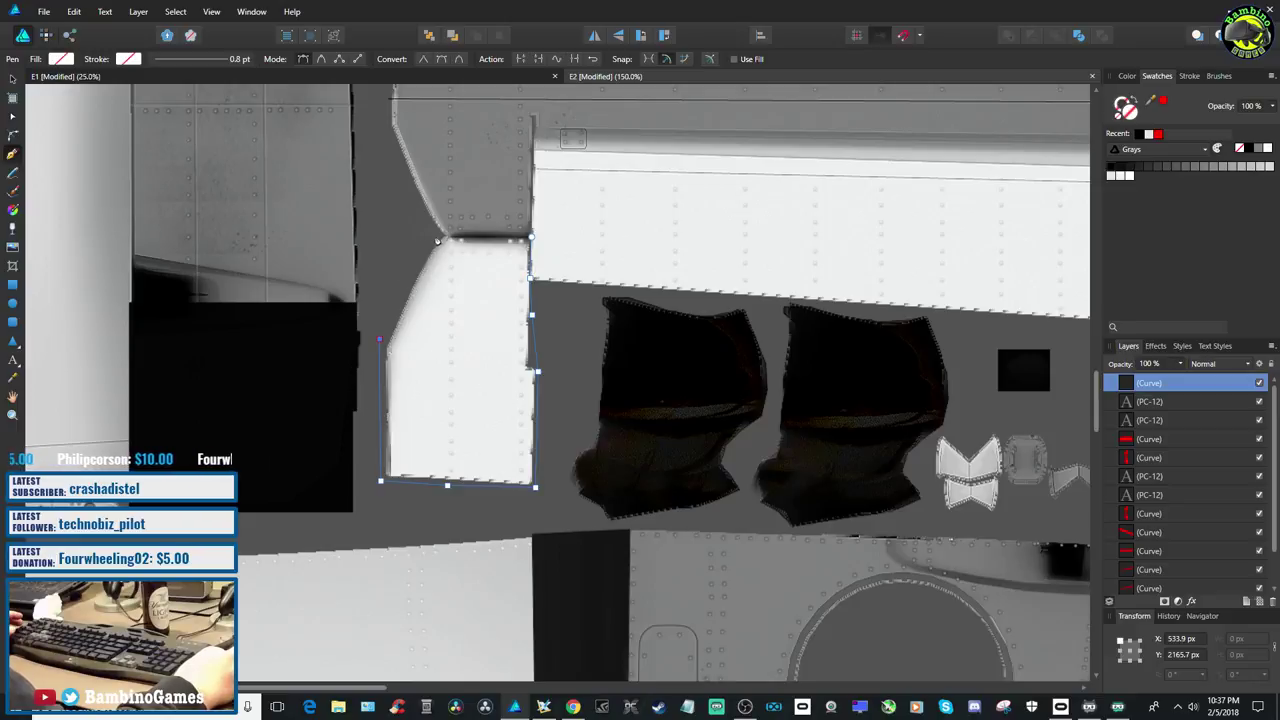
{"action": "left_click", "coordinate": [432, 246]}
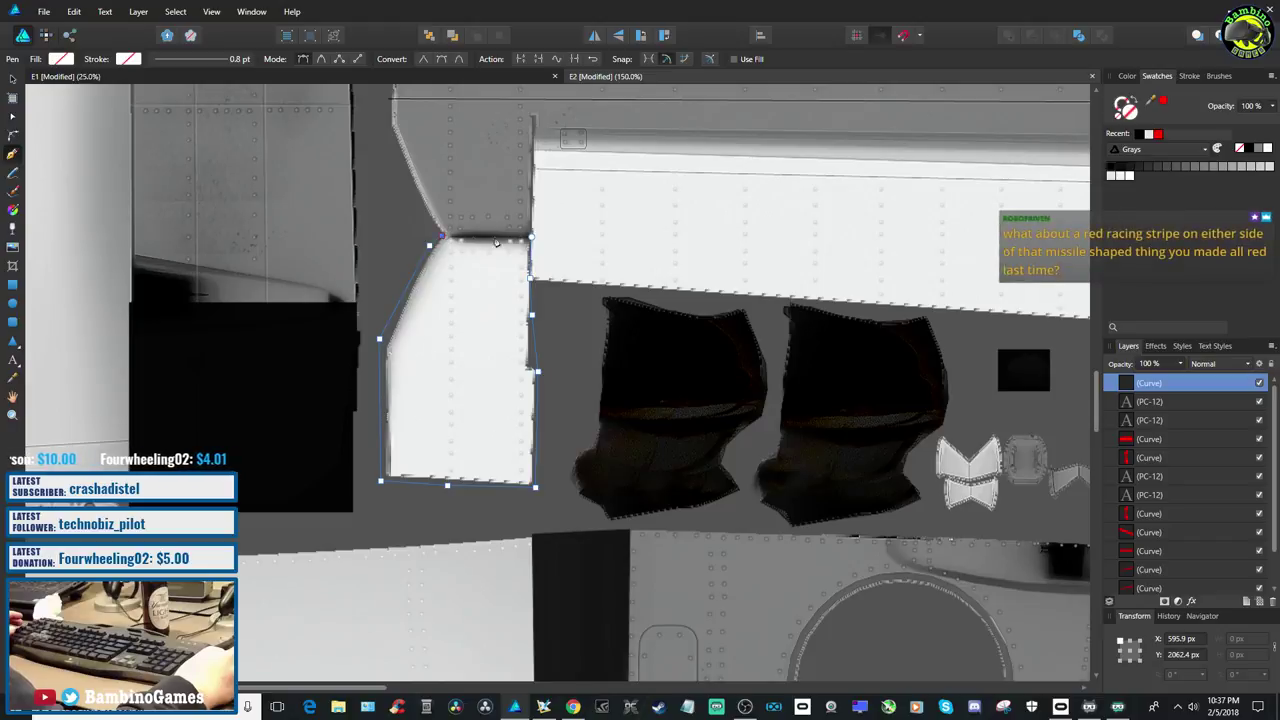
{"action": "left_click", "coordinate": [532, 239]}
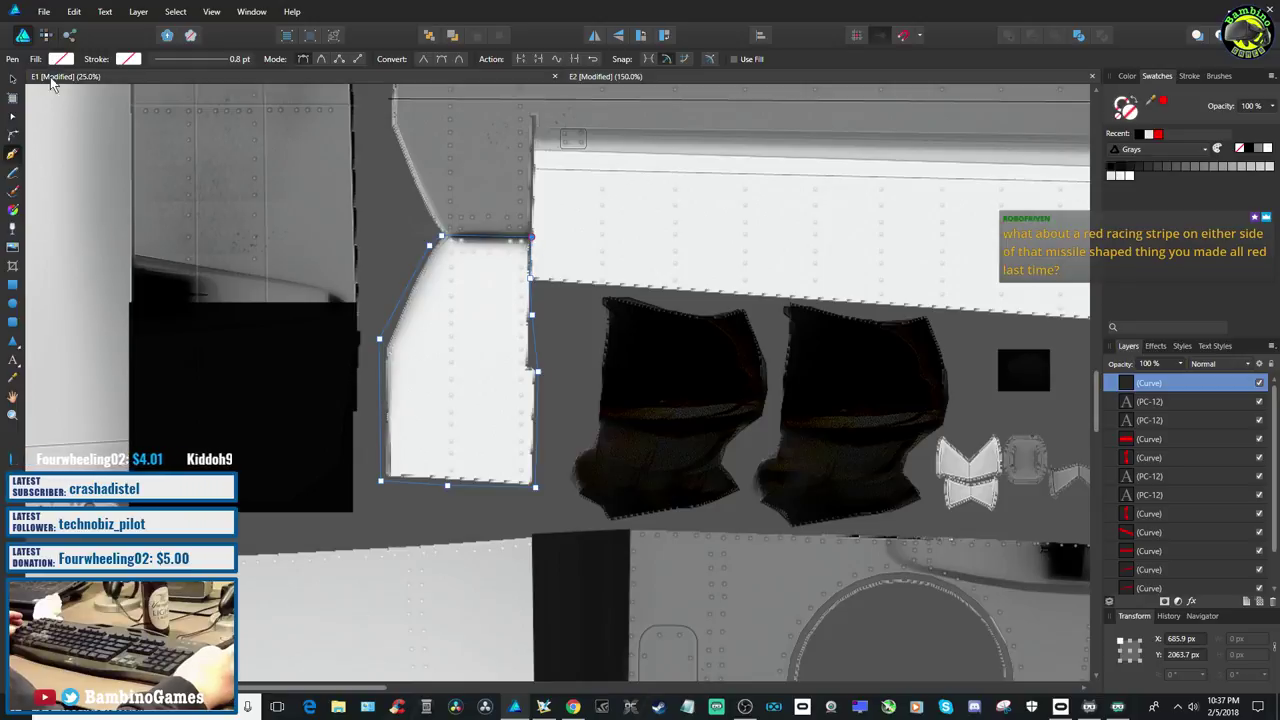
Fill the stabilizer tip outline with red and save the E2 document
{"action": "left_click", "coordinate": [58, 60]}
{"action": "left_click", "coordinate": [62, 105]}
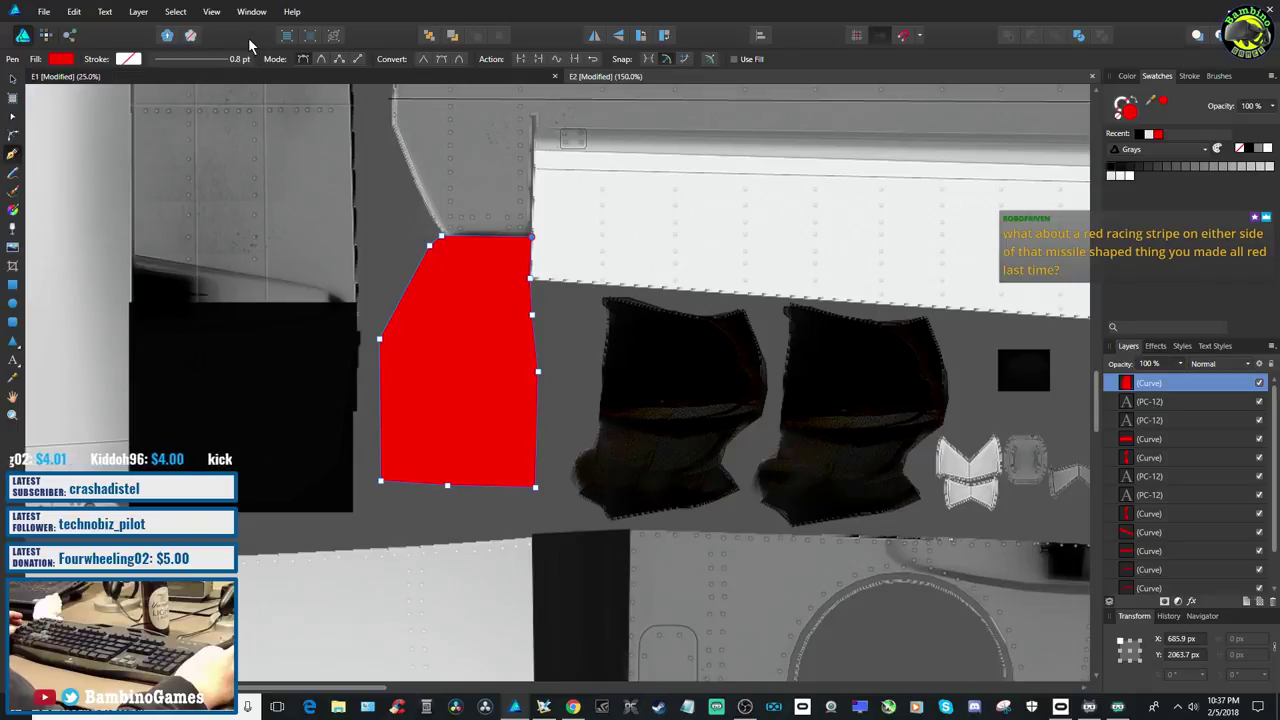
{"action": "left_click", "coordinate": [44, 12]}
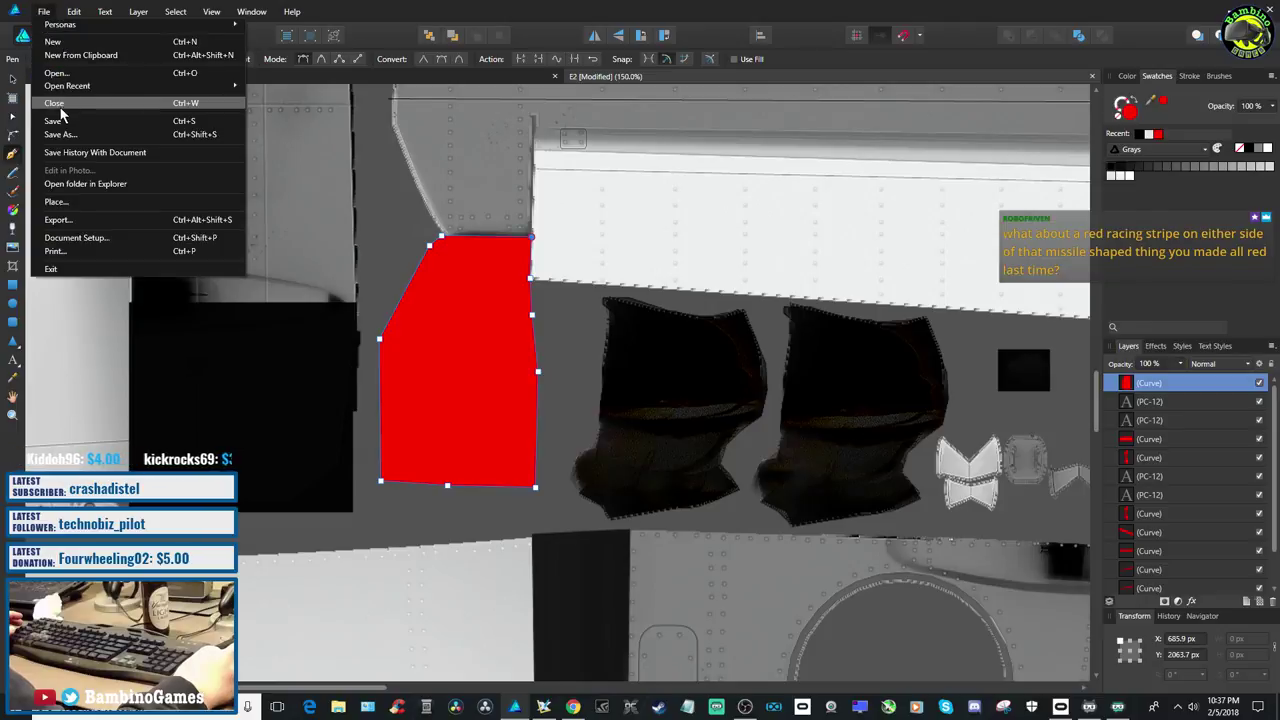
{"action": "left_click", "coordinate": [65, 126]}
Duplicate the red tip curve and move the copy onto the white tip of the matching second stabilizer part
{"action": "left_click", "coordinate": [13, 80]}
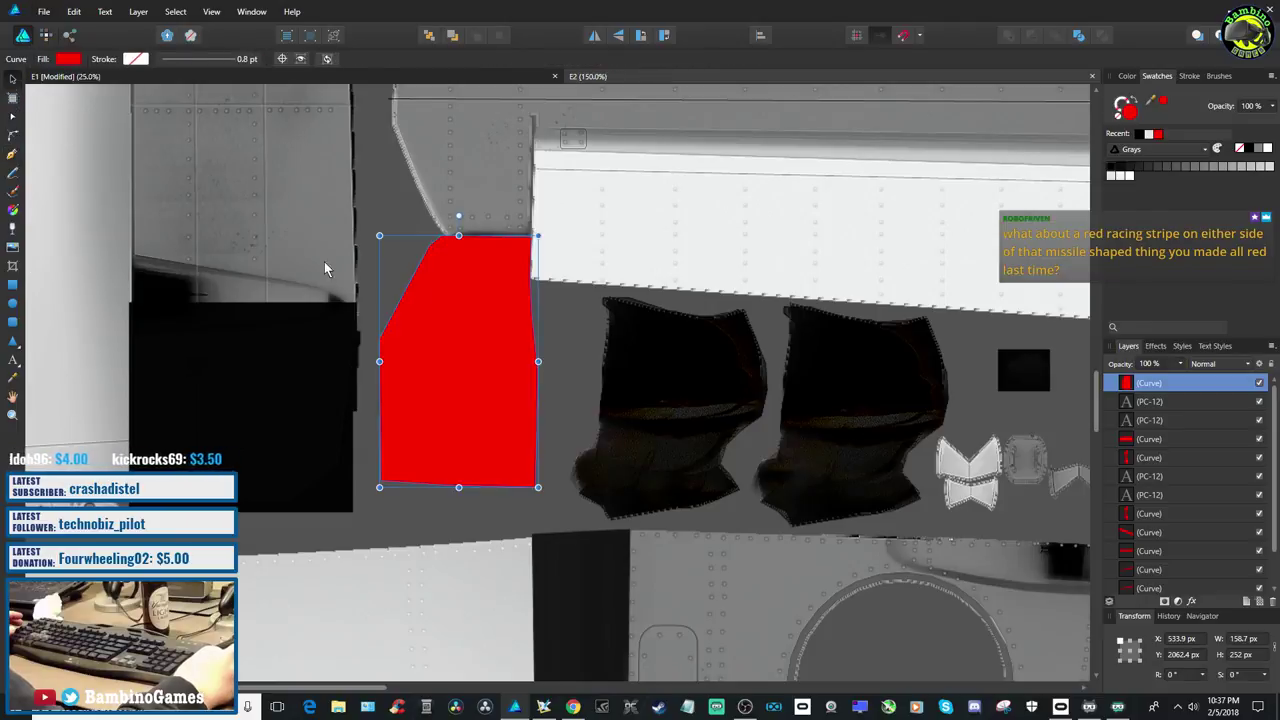
{"action": "right_click", "coordinate": [1187, 383]}
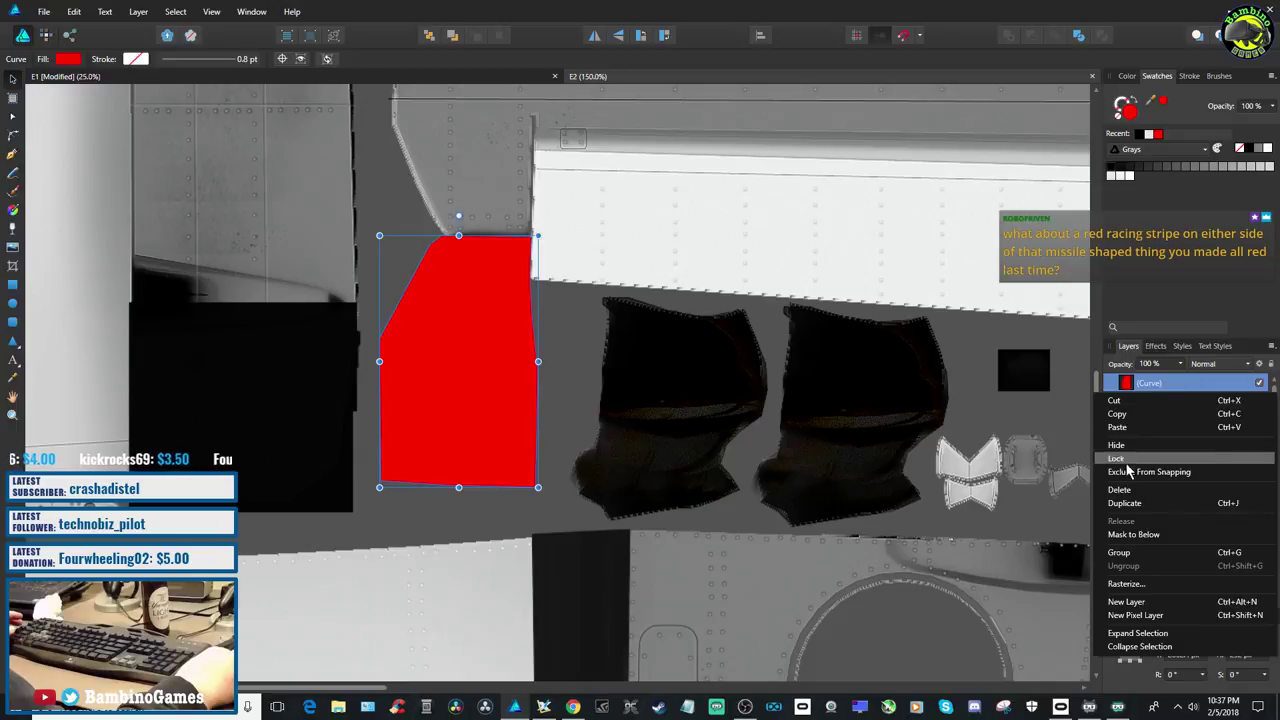
{"action": "left_click", "coordinate": [1121, 505]}
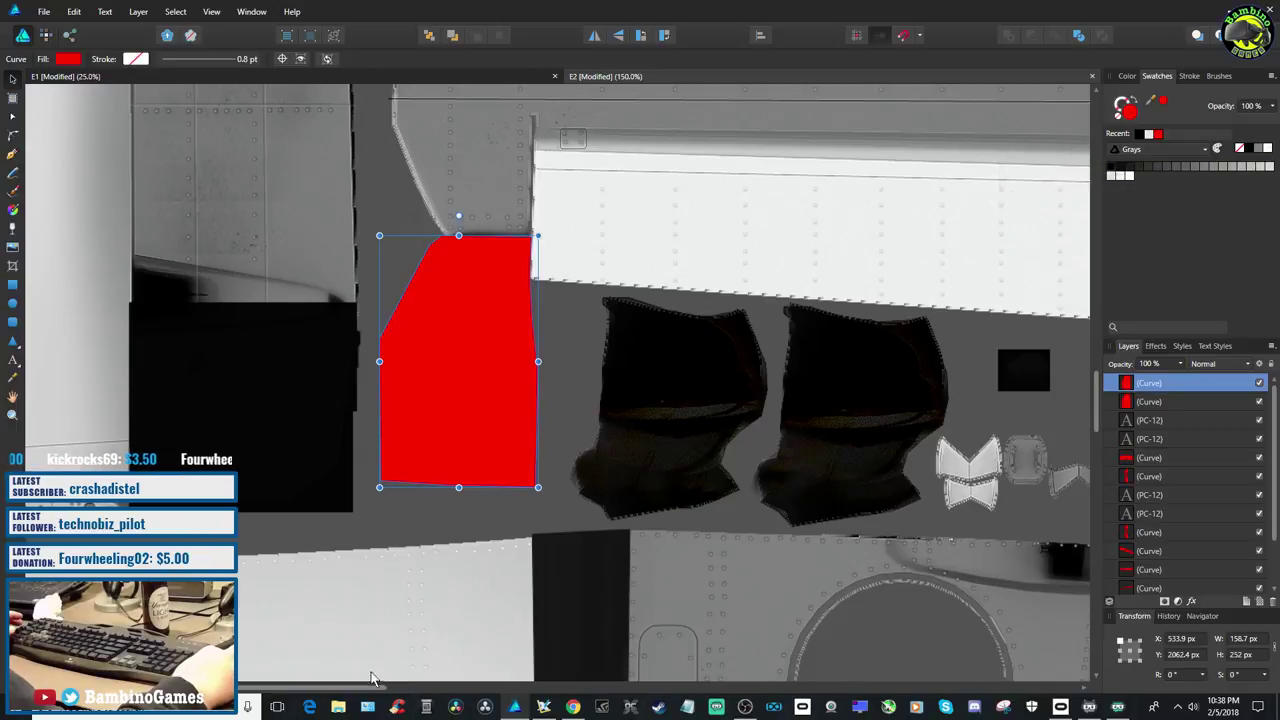
{"action": "left_click_drag", "start_coordinate": [347, 688], "coordinate": [392, 688]}
{"action": "left_click_drag", "start_coordinate": [231, 407], "coordinate": [887, 409]}
{"action": "left_click_drag", "start_coordinate": [376, 690], "coordinate": [546, 688]}
{"action": "scroll", "coordinate": [546, 610], "scroll_direction": "down", "scroll_amount": 10}
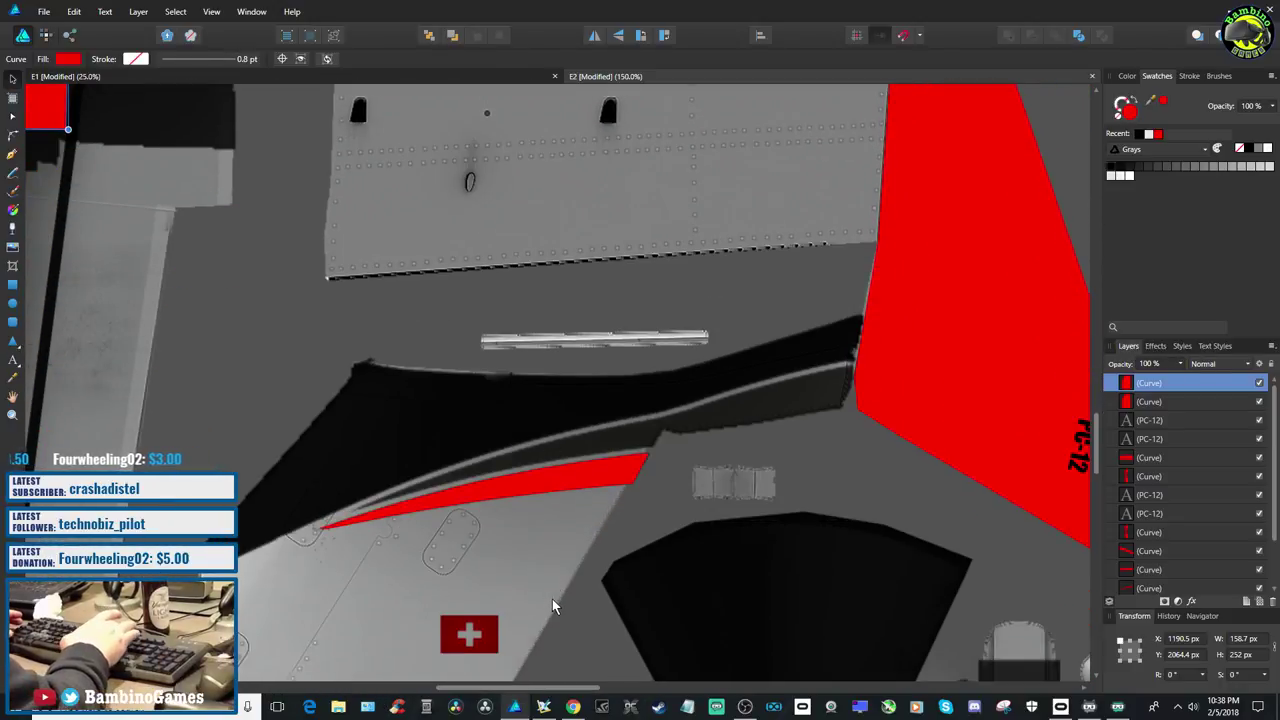
{"action": "key", "text": "ctrl+minus"}
{"action": "key", "text": "ctrl+minus"}
{"action": "key", "text": "ctrl+minus"}
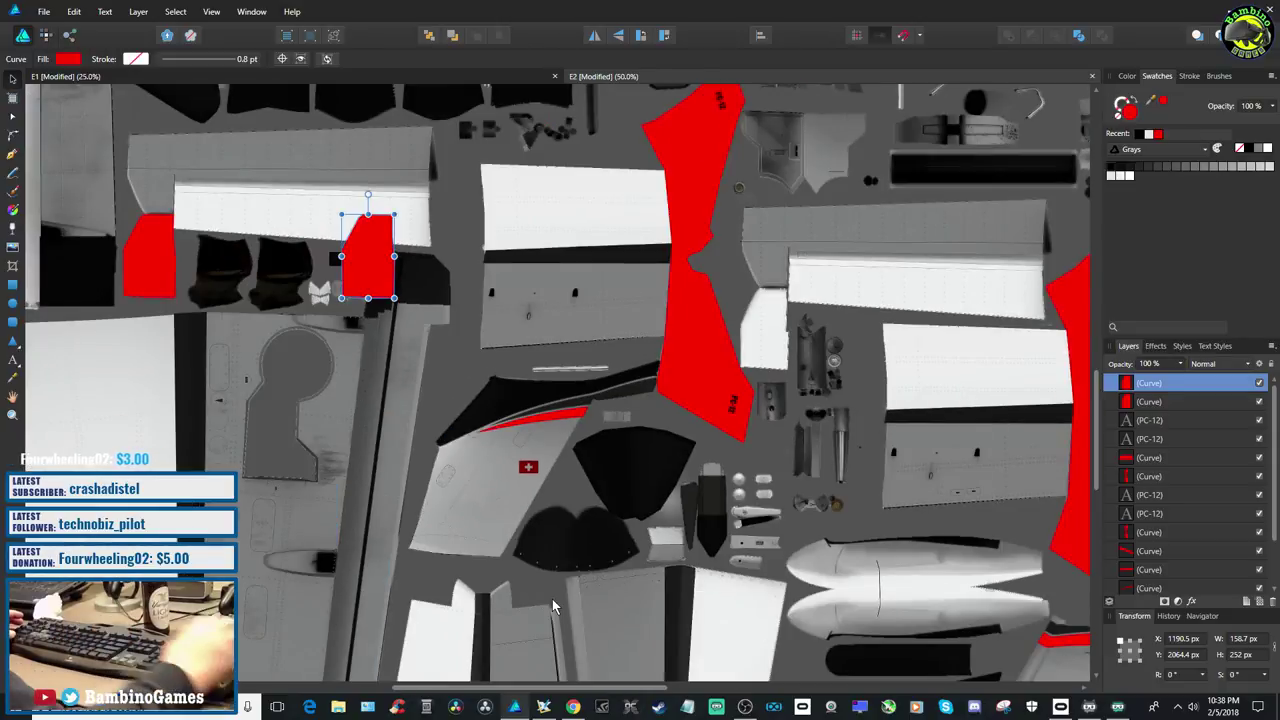
{"action": "left_click_drag", "start_coordinate": [379, 284], "coordinate": [762, 352]}
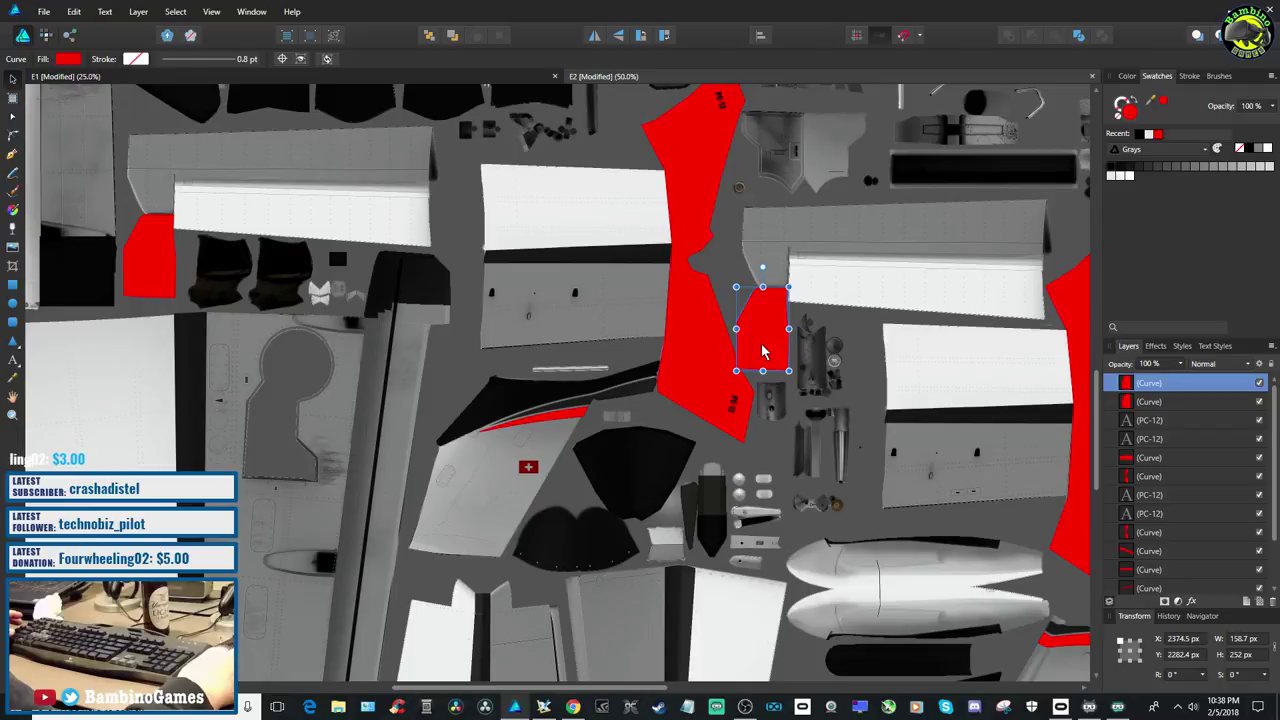
Nudge the copied red shape into alignment with the second stabilizer tip, at X 2376.5 px and Y 2281.4 px
{"action": "key", "text": "ctrl+plus"}
{"action": "key", "text": "ctrl+plus"}
{"action": "key", "text": "ctrl+plus"}
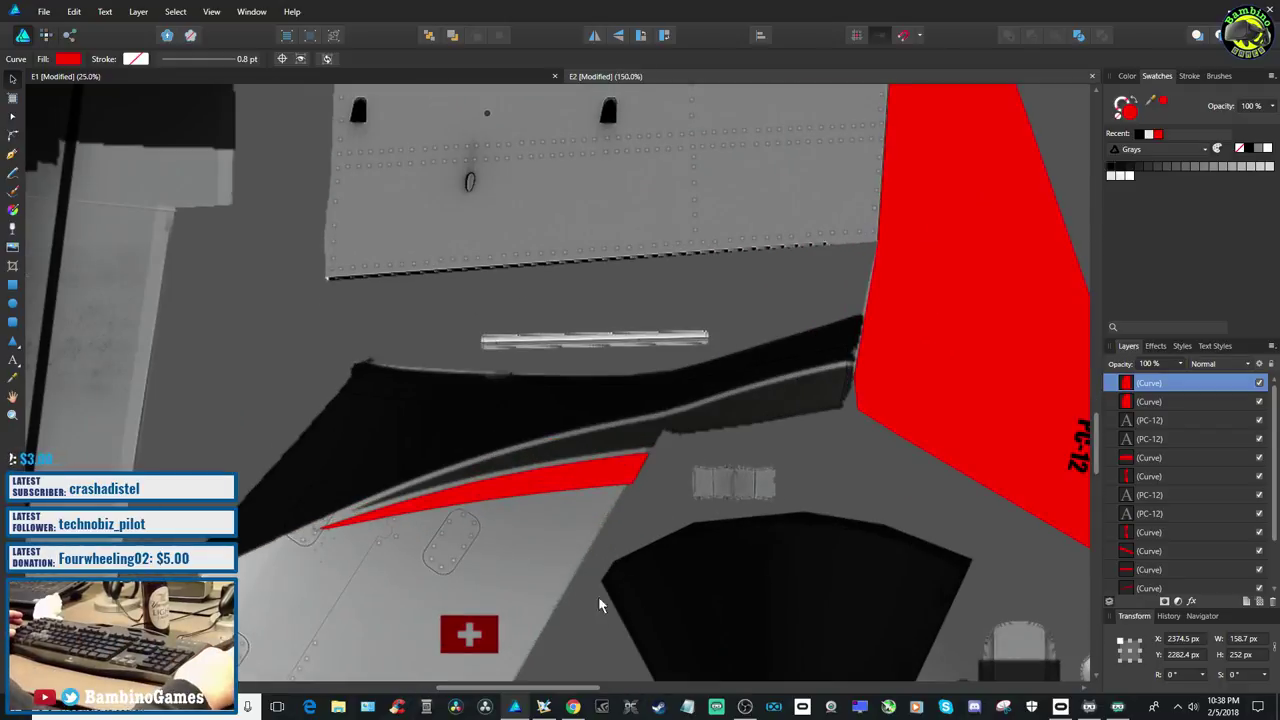
{"action": "left_click_drag", "start_coordinate": [500, 688], "coordinate": [615, 688]}
{"action": "scroll", "coordinate": [586, 521], "scroll_direction": "up", "scroll_amount": 4}
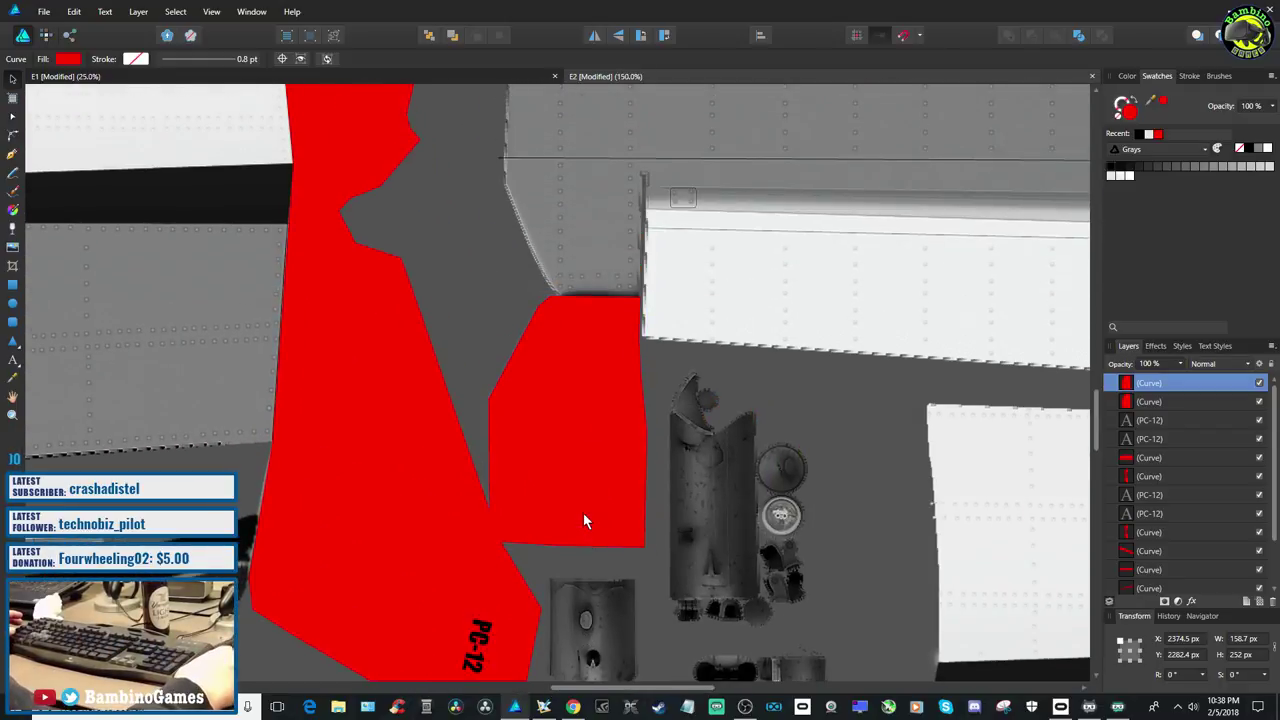
{"action": "key", "text": "Right"}
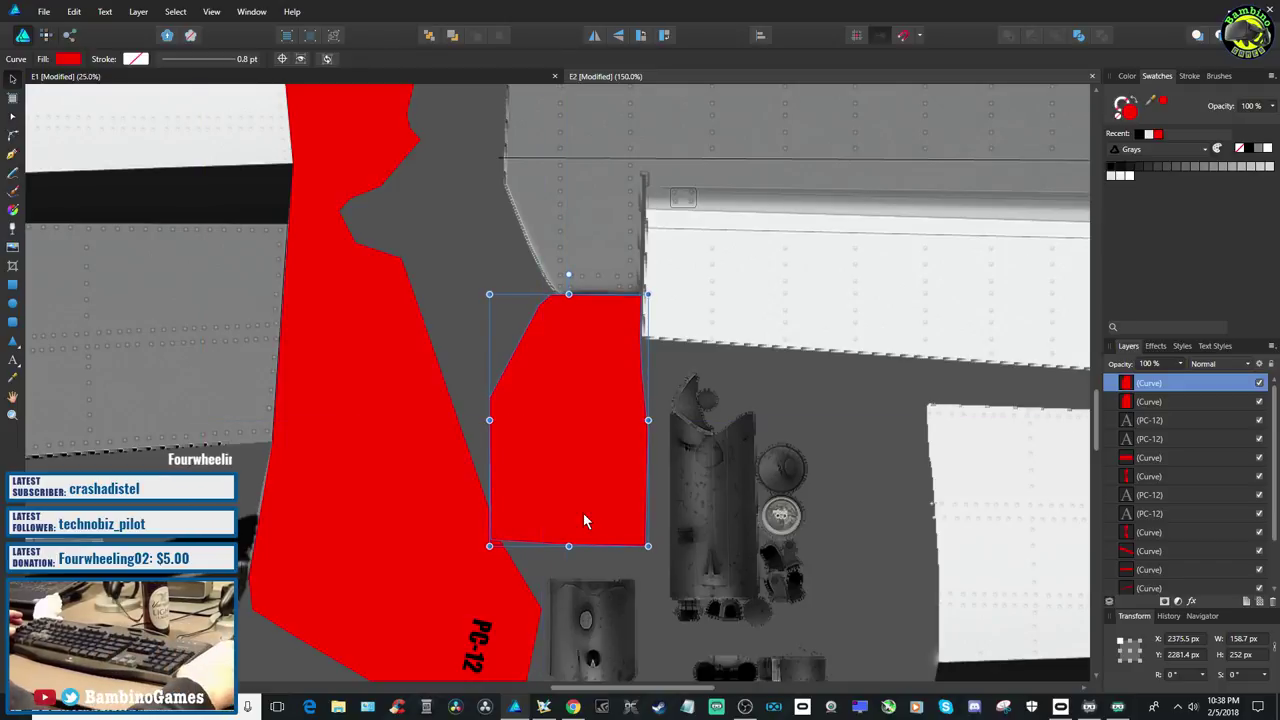
{"action": "scroll", "coordinate": [584, 514], "scroll_direction": "up", "scroll_amount": 1}
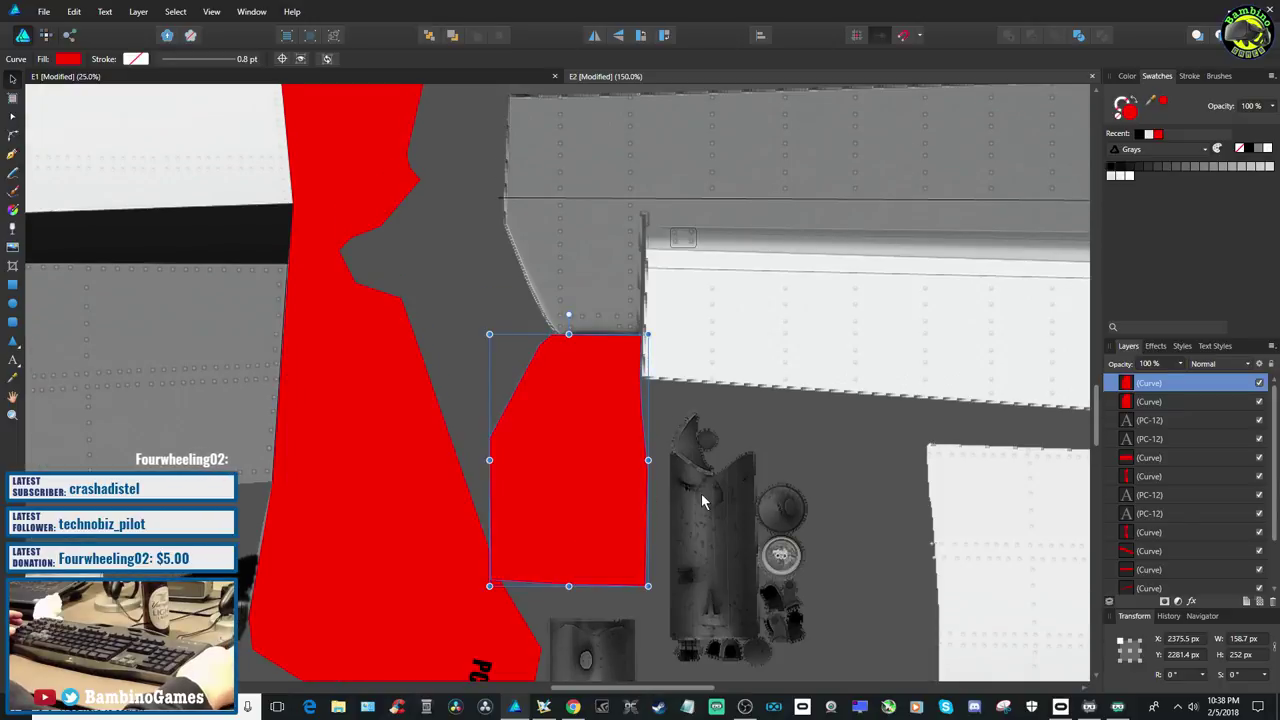
{"action": "left_click", "coordinate": [679, 412]}
{"action": "left_click", "coordinate": [595, 420]}
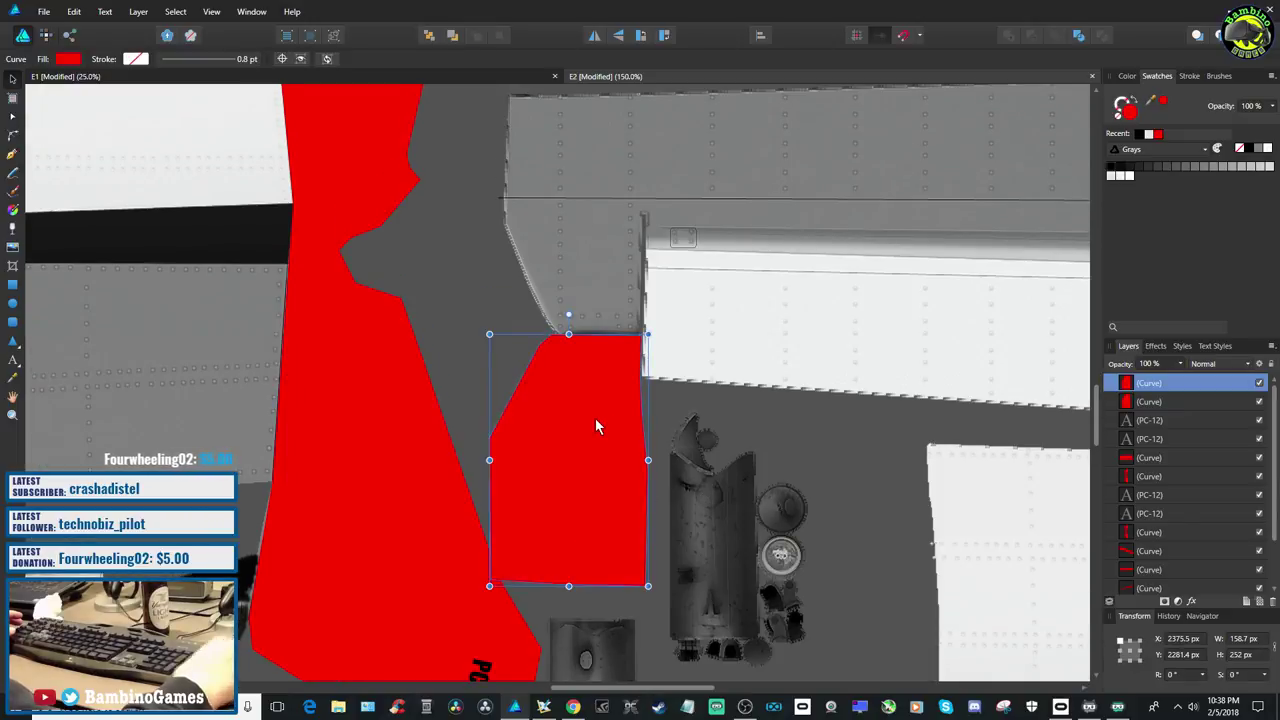
{"action": "key", "text": "Down"}
{"action": "key", "text": "Down"}
{"action": "key", "text": "Down"}
{"action": "key", "text": "Down"}
{"action": "key", "text": "Down"}
{"action": "key", "text": "Down"}
{"action": "key", "text": "Down"}
{"action": "key", "text": "Down"}
{"action": "key", "text": "Up"}
{"action": "key", "text": "Up"}
{"action": "key", "text": "Up"}
{"action": "key", "text": "Up"}
{"action": "key", "text": "Up"}
{"action": "key", "text": "Up"}
{"action": "key", "text": "Up"}
{"action": "key", "text": "Up"}
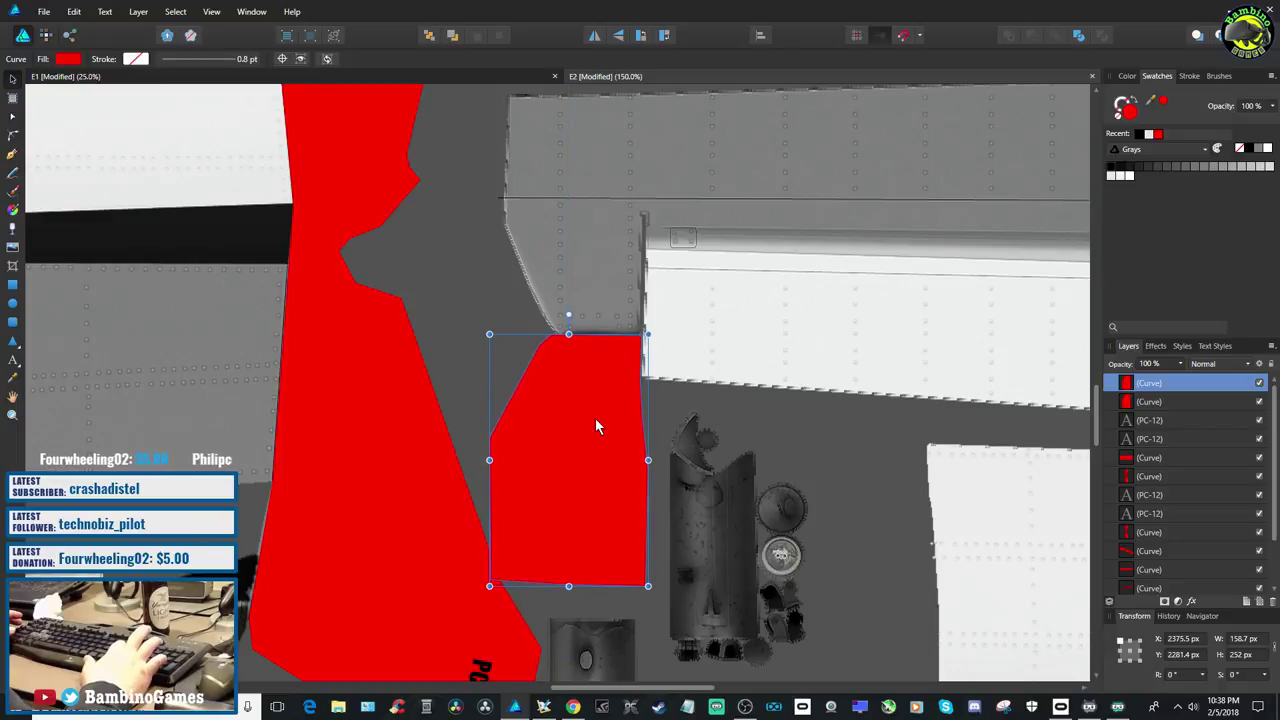
{"action": "key", "text": "Right"}
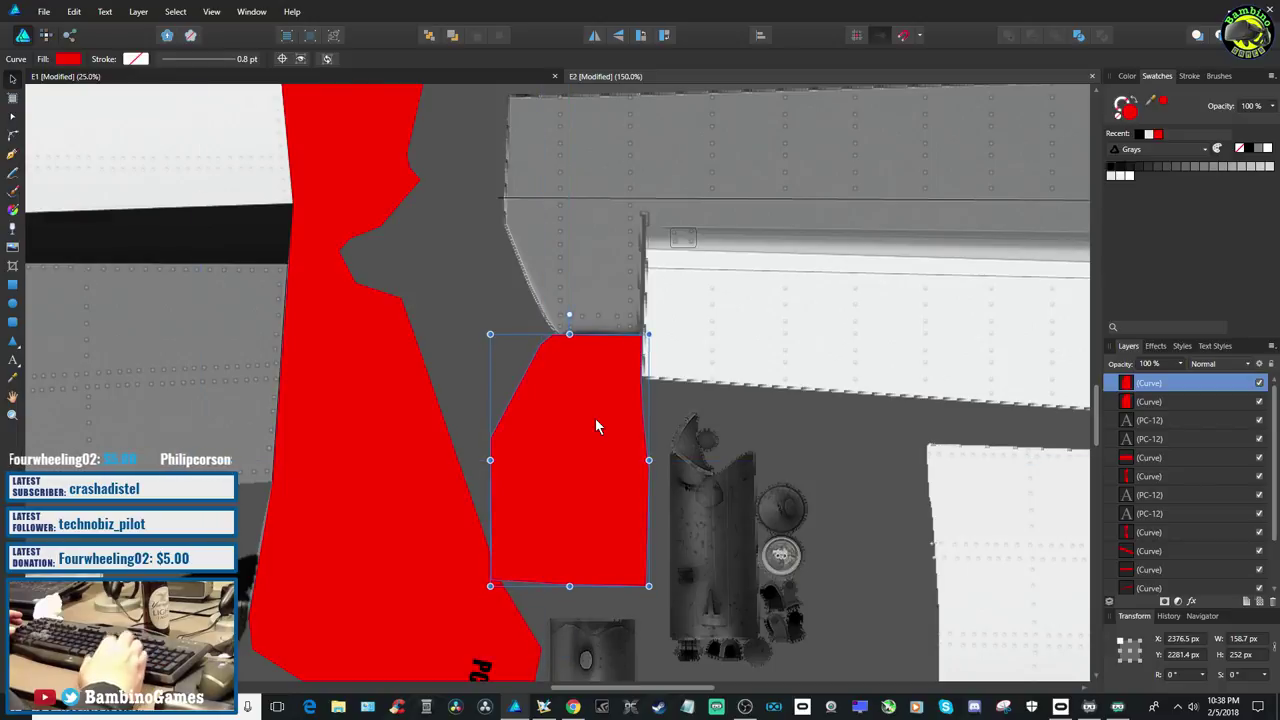
Save E2 and export the whole document as a 4096 px PNG-24, replacing E2 in the VR Aviation objects folder
{"action": "left_click", "coordinate": [44, 14]}
{"action": "left_click", "coordinate": [46, 12]}
{"action": "left_click", "coordinate": [48, 10]}
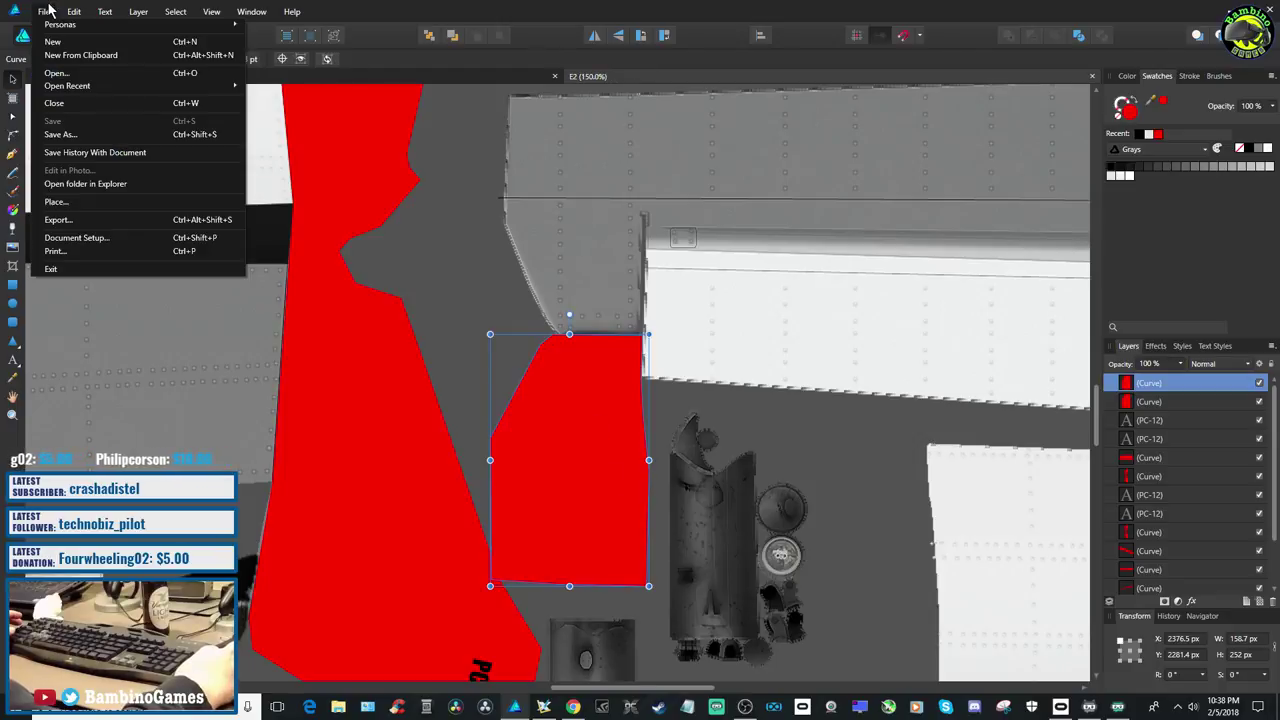
{"action": "left_click", "coordinate": [60, 219]}
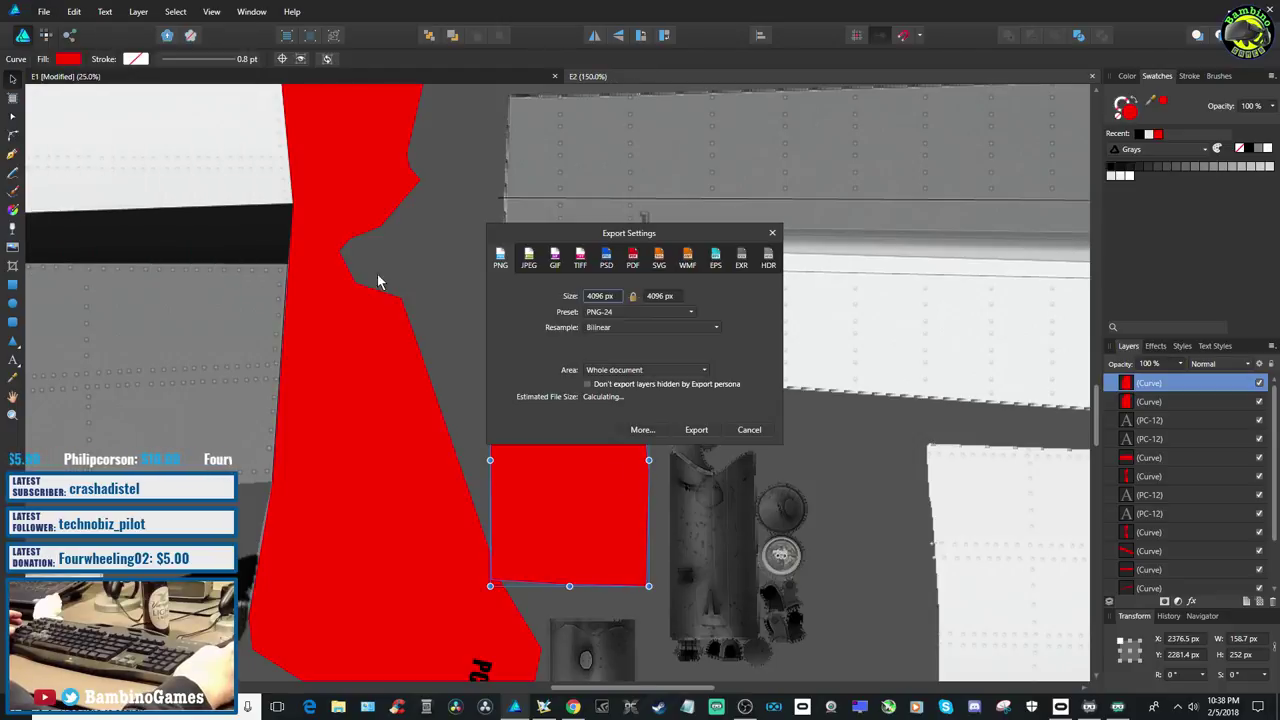
{"action": "left_click", "coordinate": [696, 430]}
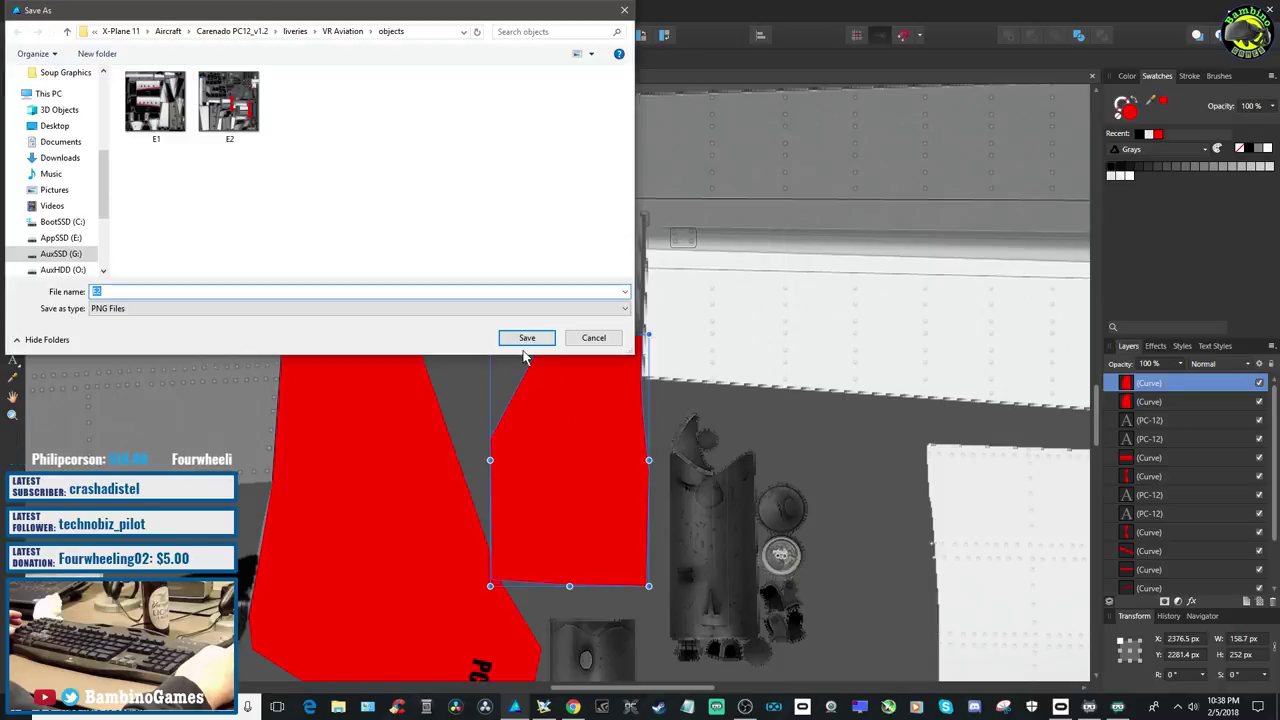
{"action": "left_click", "coordinate": [523, 338]}
{"action": "left_click", "coordinate": [680, 403]}
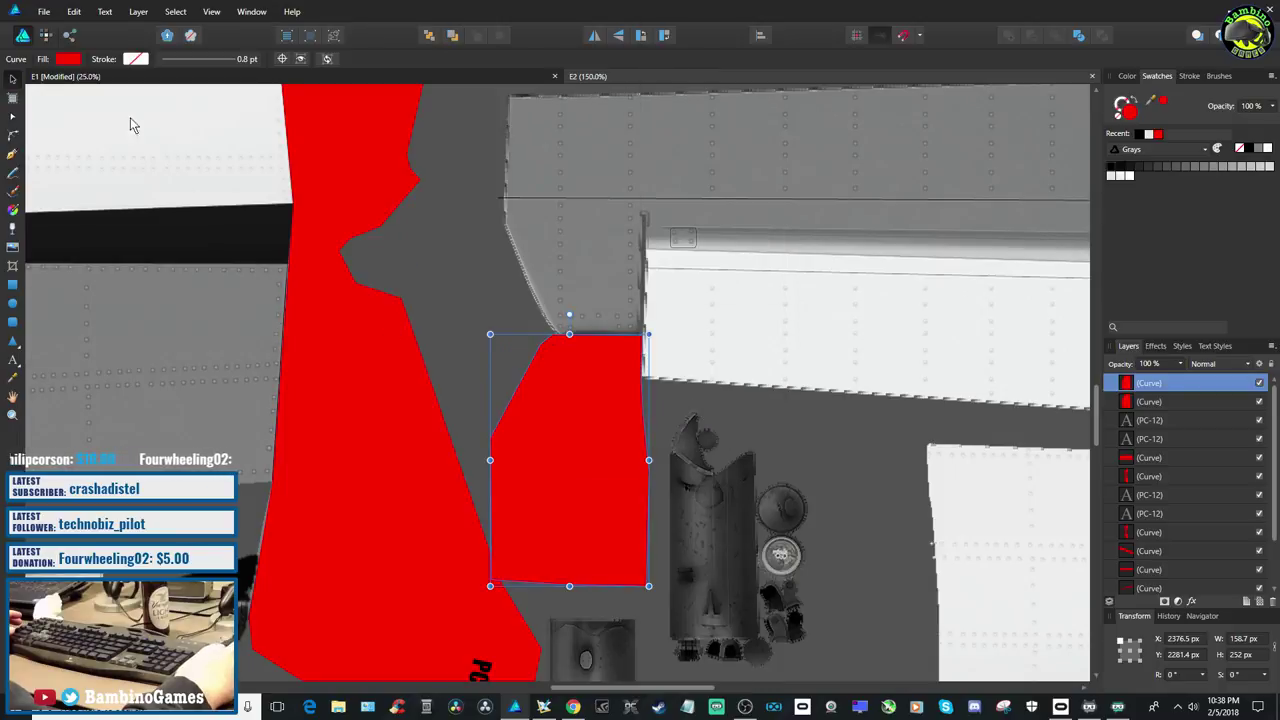
Switch to X-System and reload the Carenado PC12_v1.2 aircraft with the updated VR Aviation livery
{"action": "left_click", "coordinate": [543, 707]}
{"action": "left_click", "coordinate": [55, 21]}
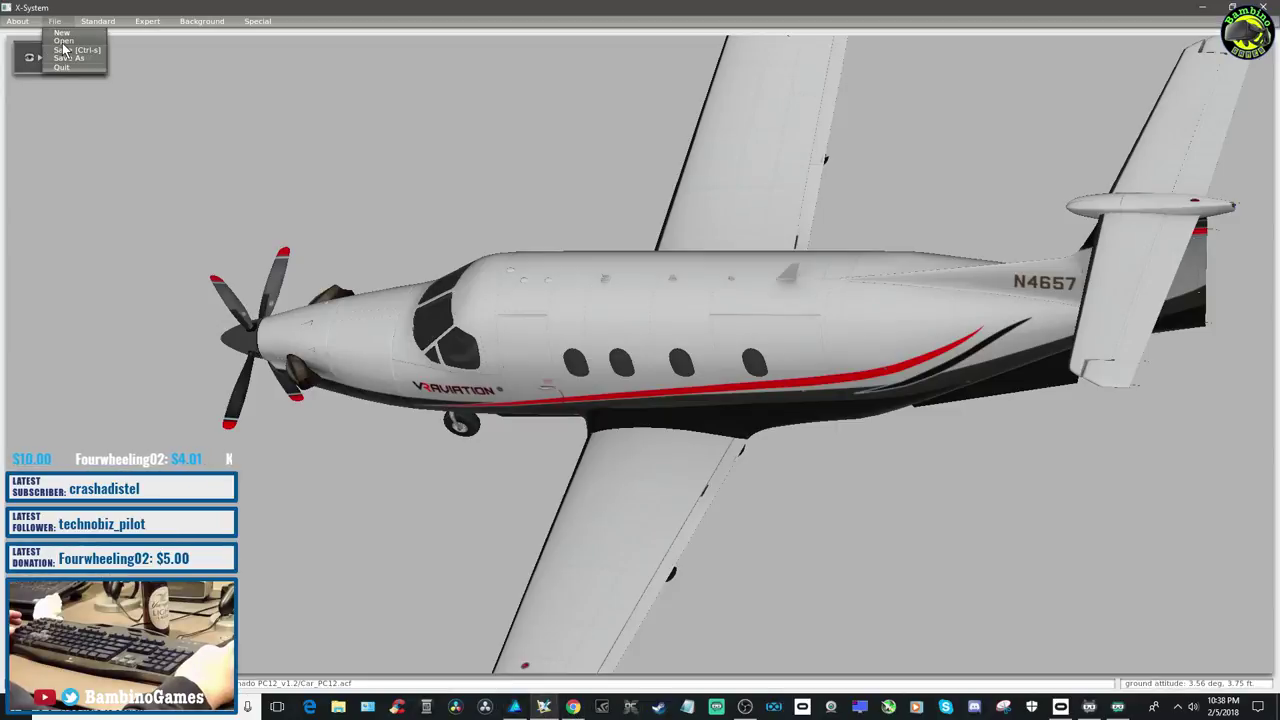
{"action": "left_click", "coordinate": [62, 41]}
{"action": "left_click", "coordinate": [534, 589]}
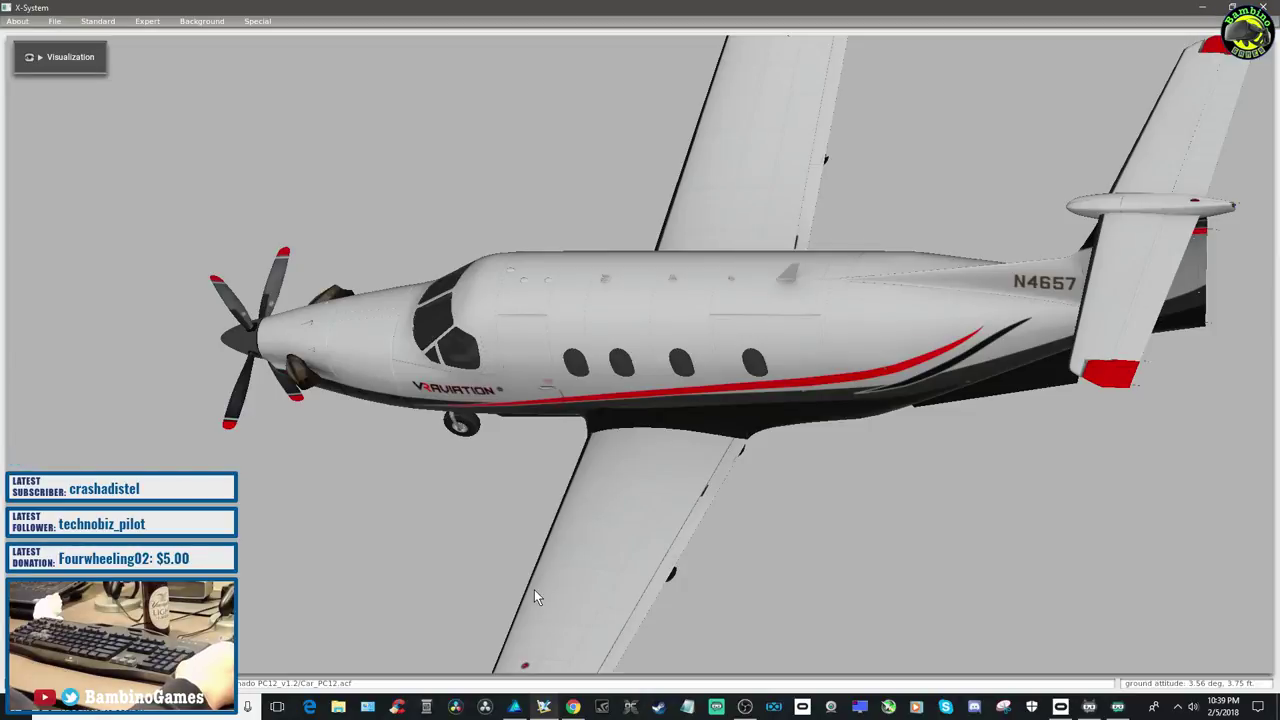
Examine the red horizontal stabilizer tips on the aircraft from the side, below and above
{"action": "key", "text": "Up"}
{"action": "key", "text": "Up"}
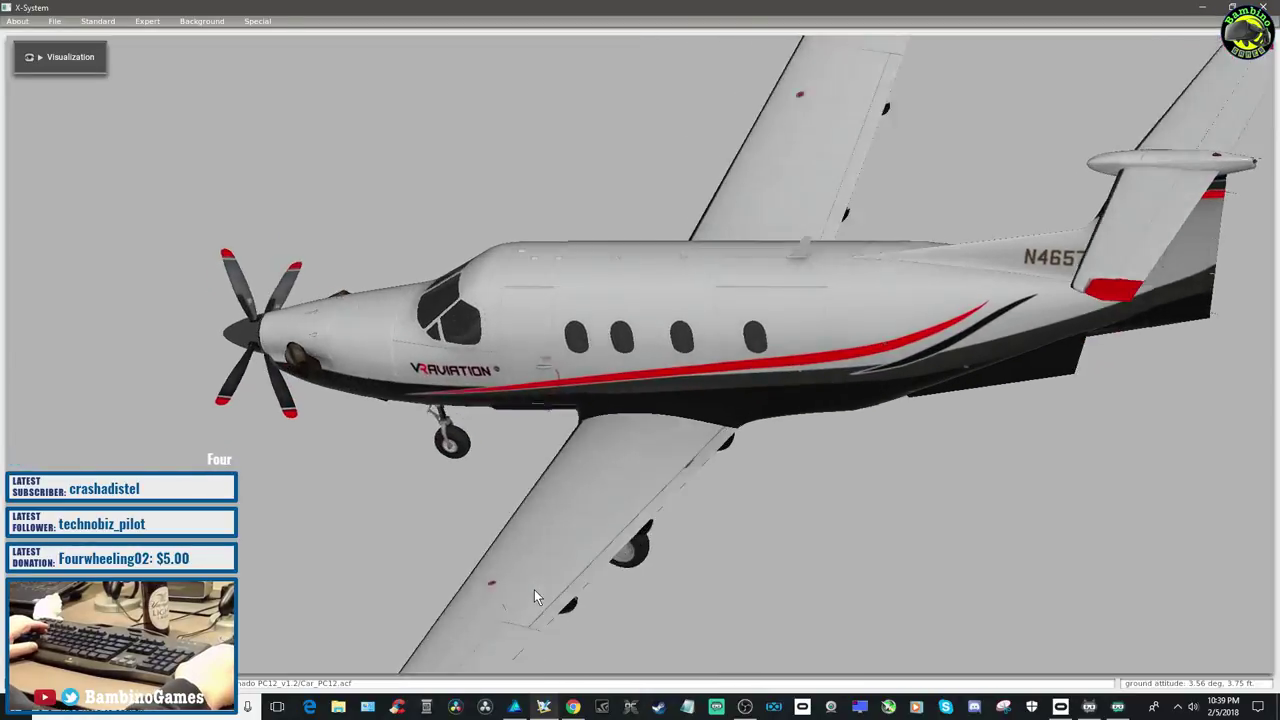
{"action": "key", "text": "Down"}
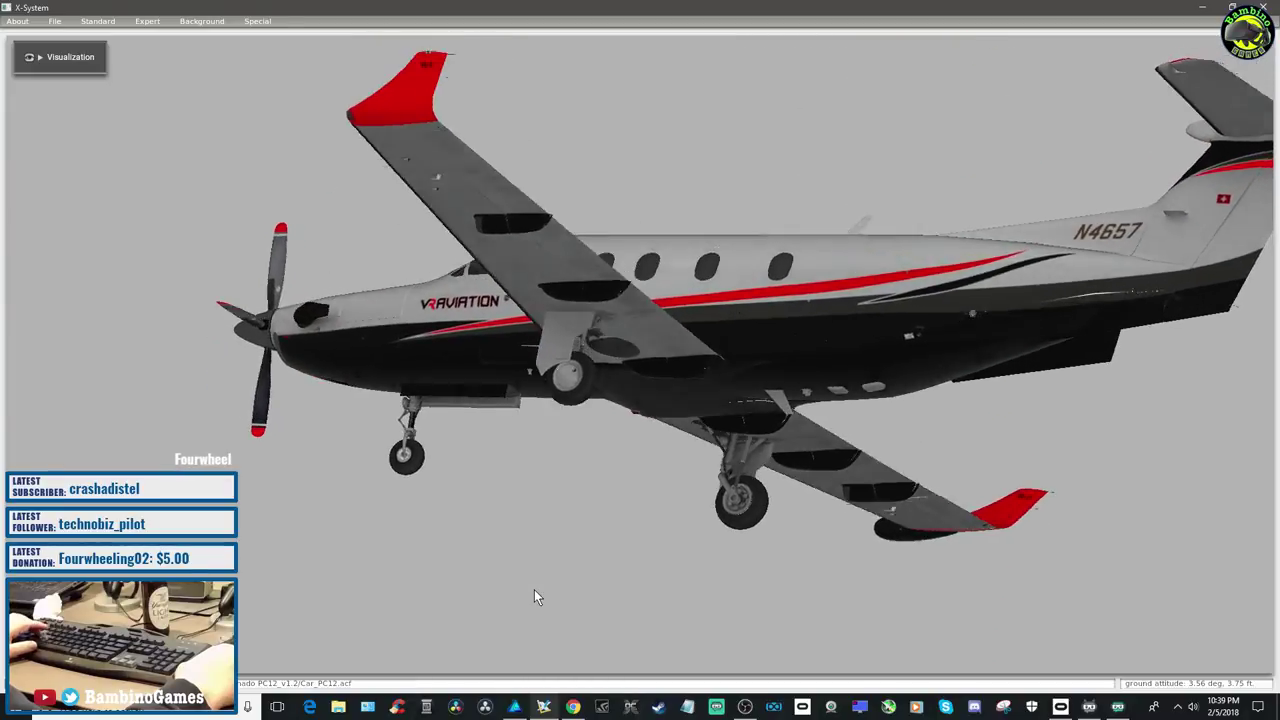
{"action": "key", "text": "Up"}
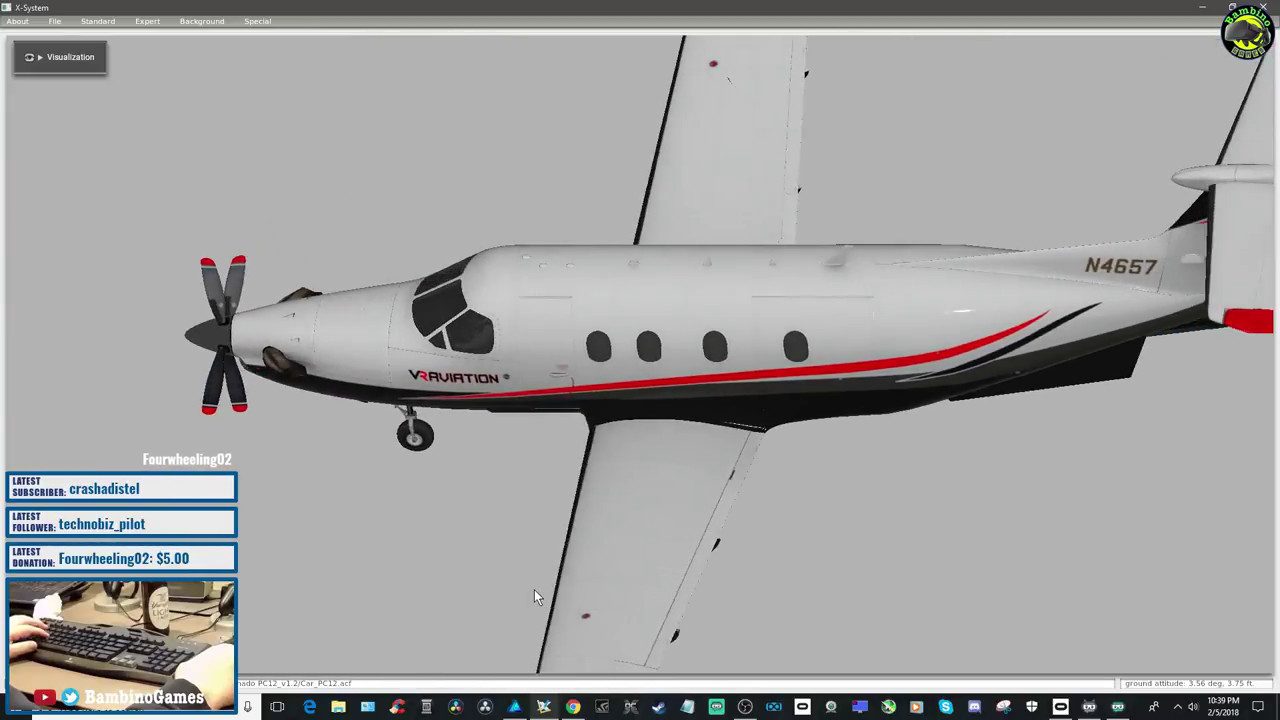
{"action": "key", "text": "Down"}
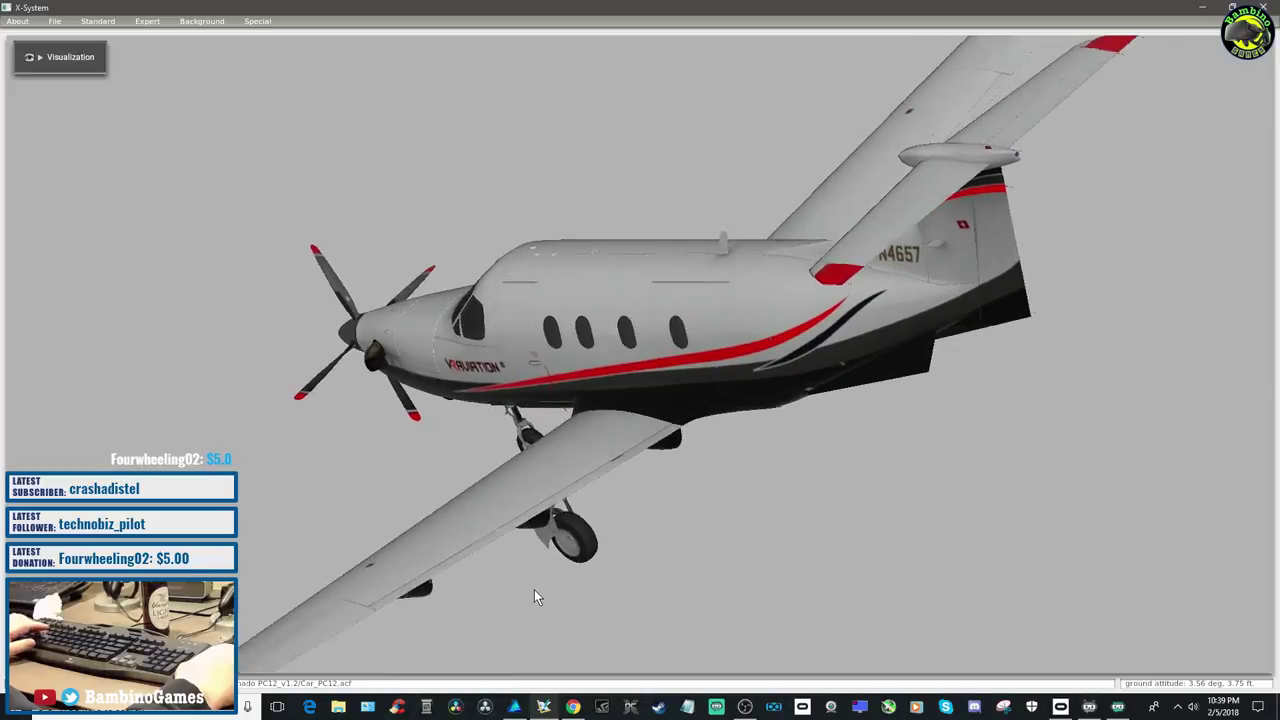
{"action": "key", "text": "Down"}
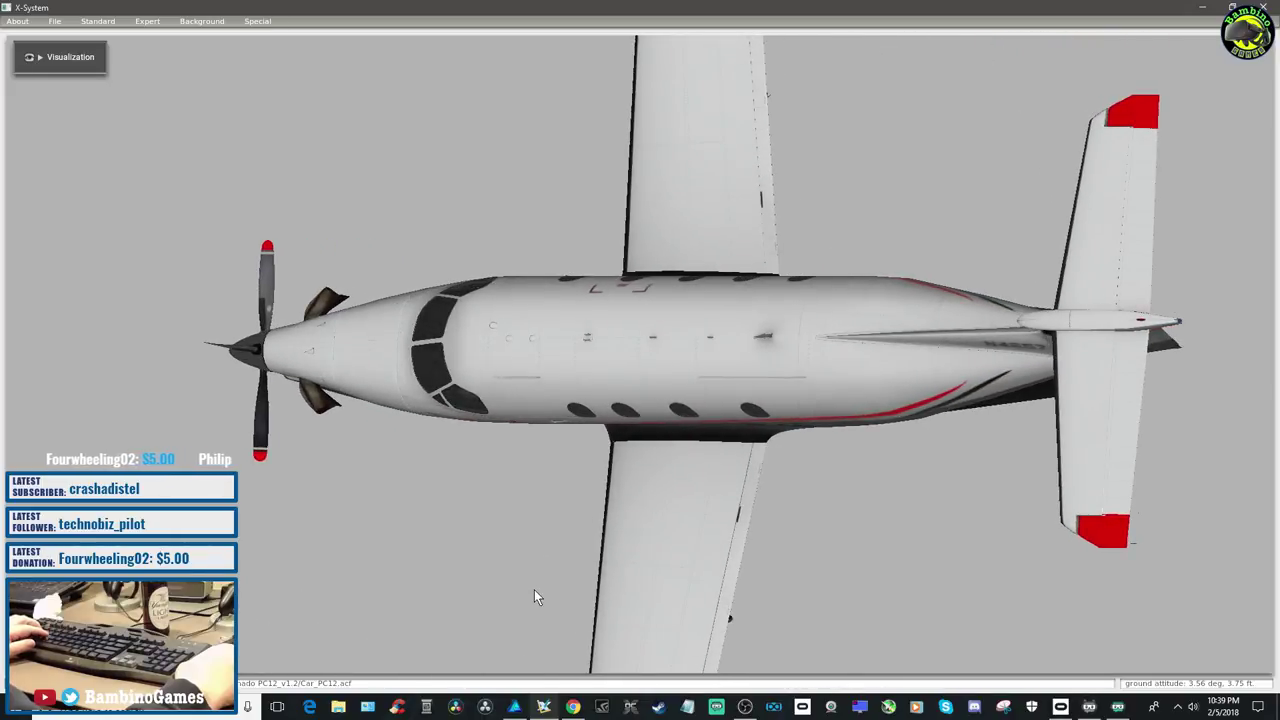
Inspect the tail from above and from the side to compare the red stabilizer tips with the adjoining elevator tips
{"action": "key", "text": "Up"}
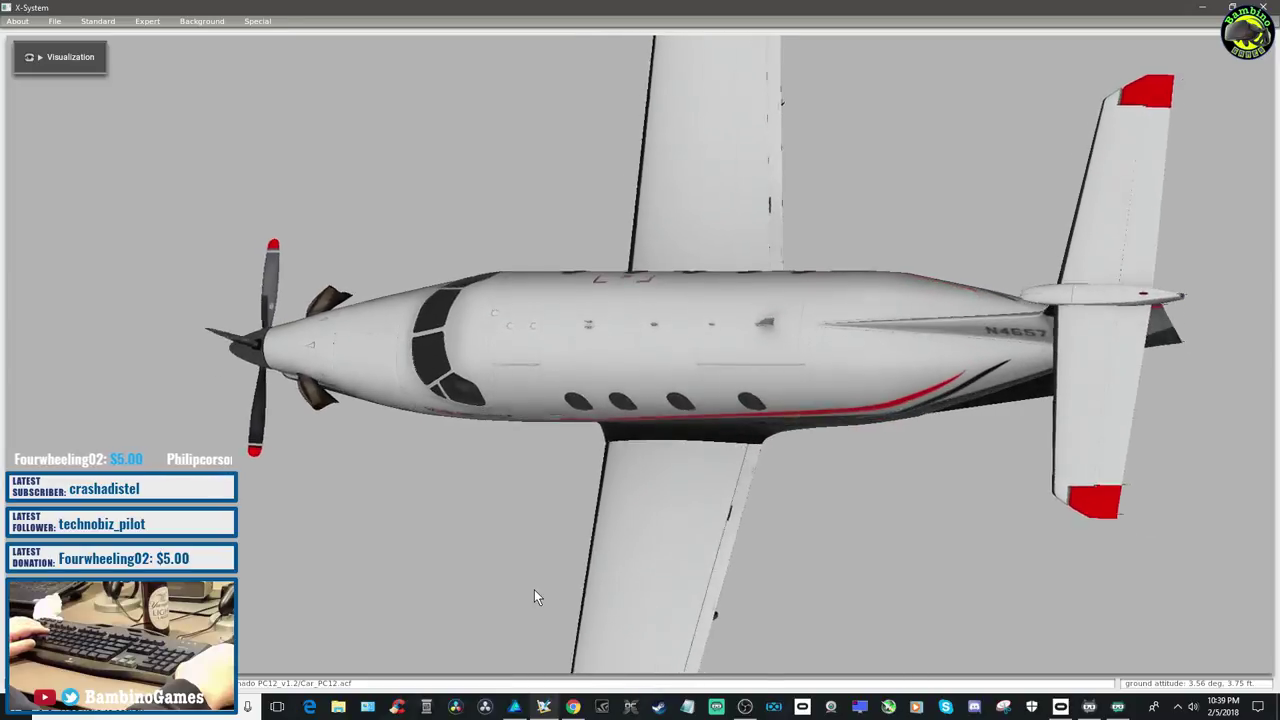
{"action": "key", "text": "Up"}
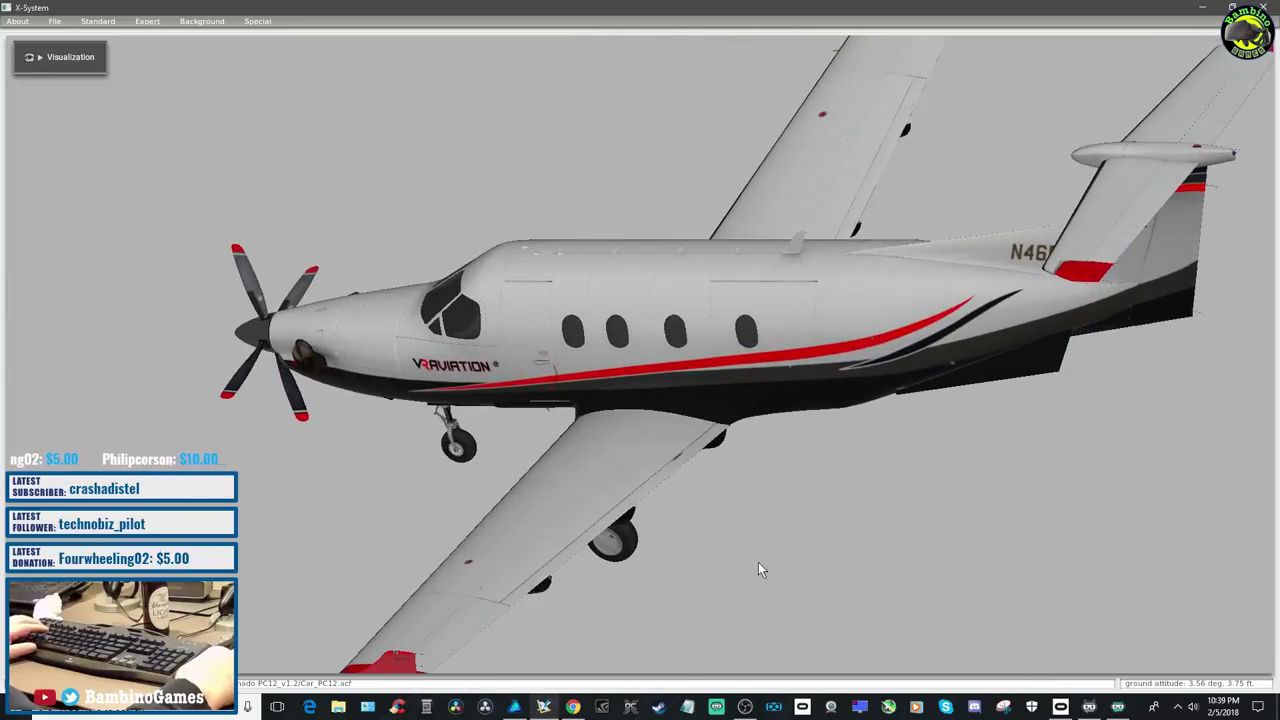
{"action": "key", "text": "Down"}
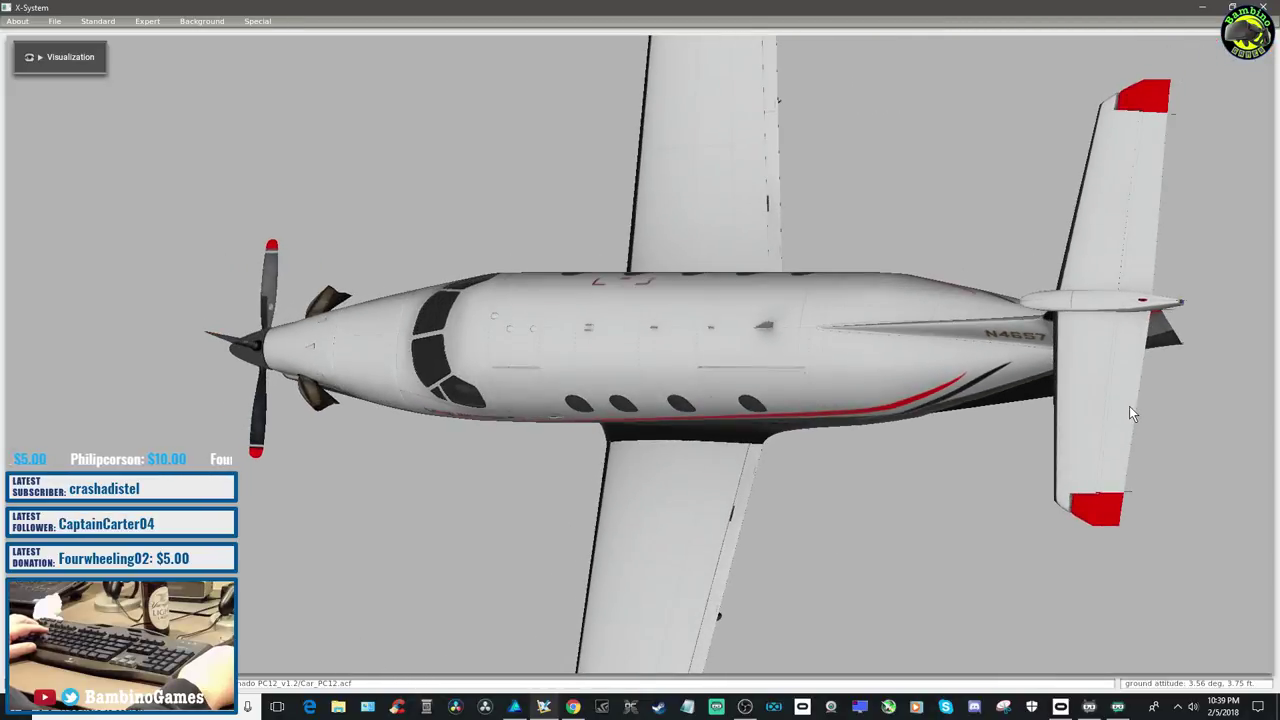
{"action": "key", "text": "Up"}
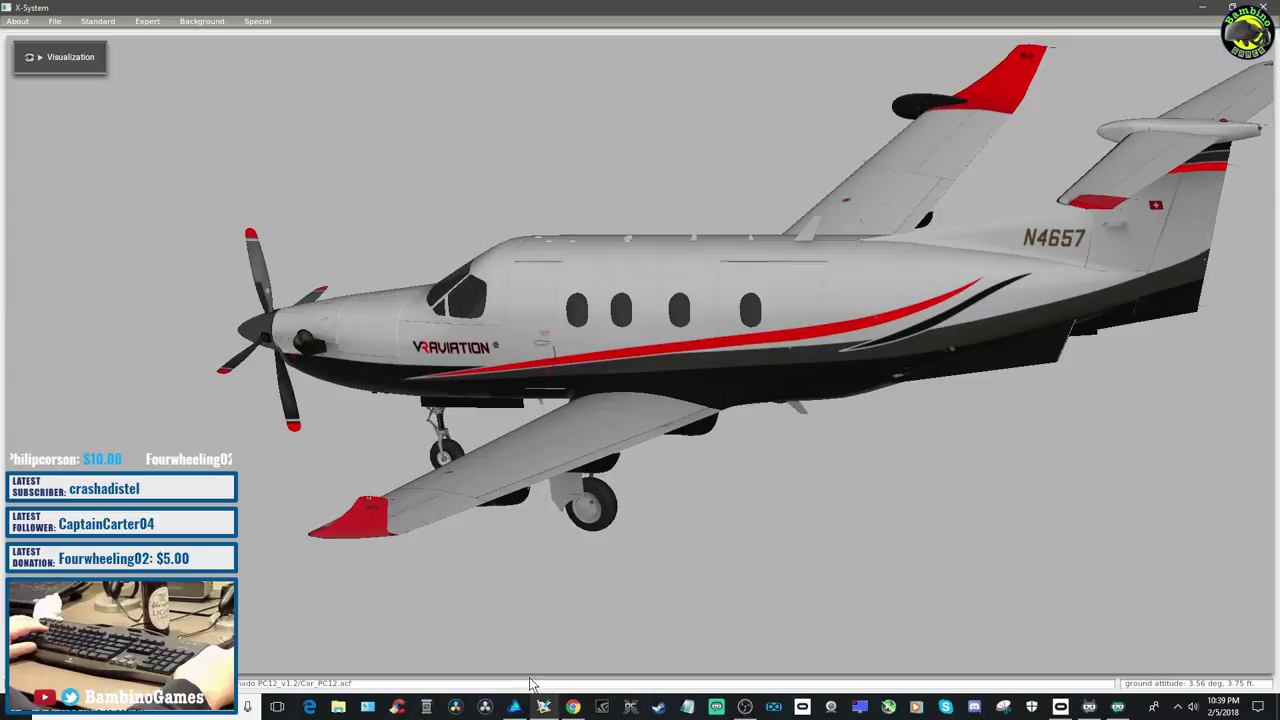
Switch to Affinity Designer and outline the first elevator's white tip in E2 with the Pen tool, about 73.5 × 112 px, filled red
{"action": "left_click", "coordinate": [514, 707]}
{"action": "scroll", "coordinate": [713, 545], "scroll_direction": "down", "scroll_amount": 5}
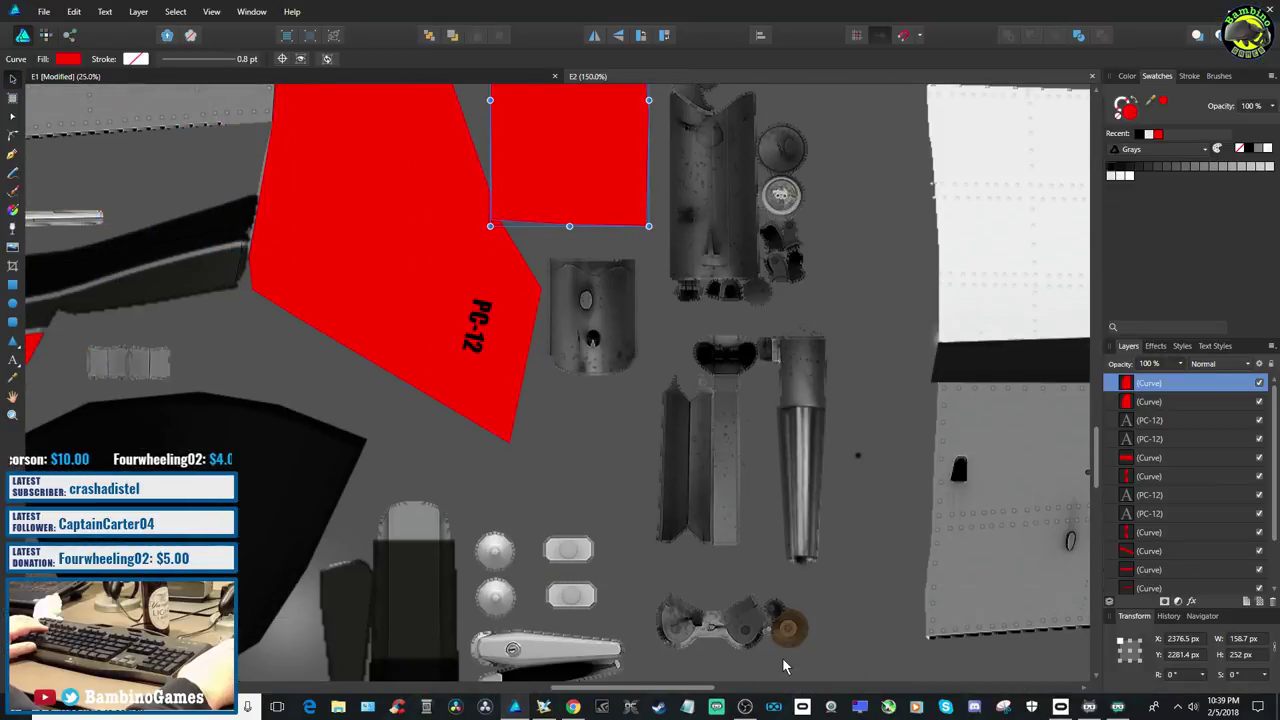
{"action": "scroll", "coordinate": [783, 662], "scroll_direction": "down", "scroll_amount": 5}
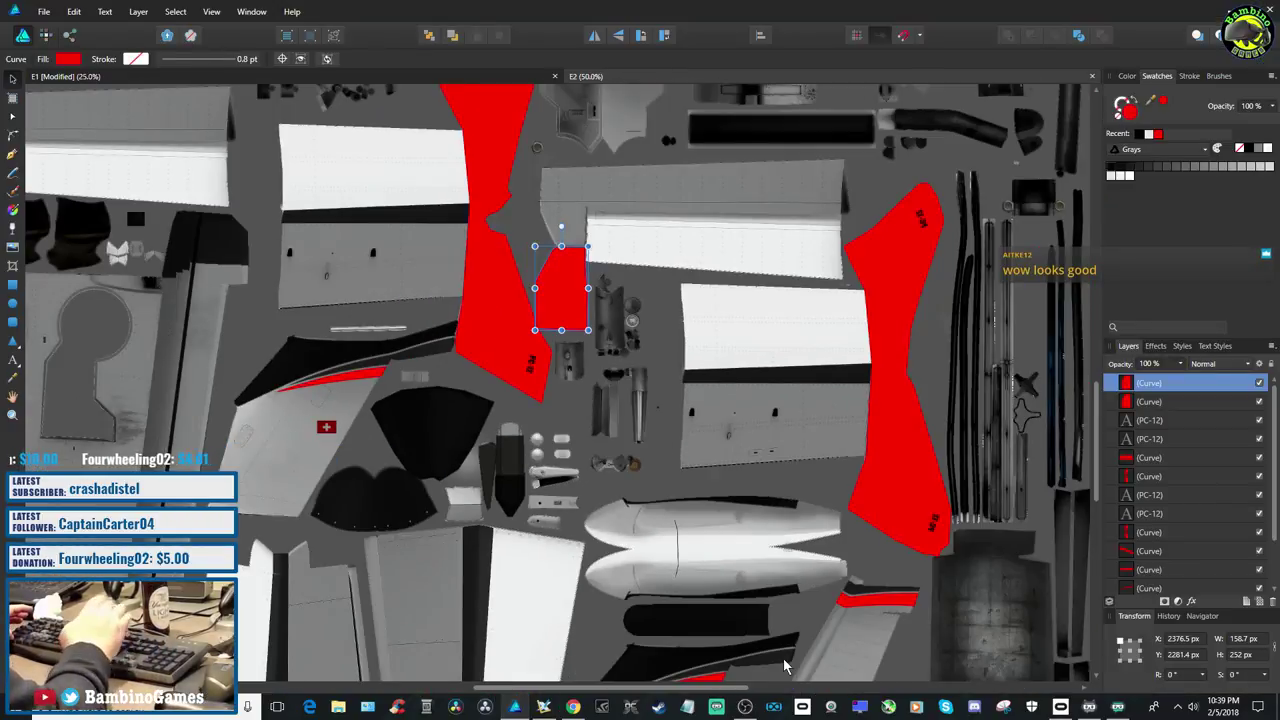
{"action": "scroll", "coordinate": [783, 662], "scroll_direction": "down", "scroll_amount": 4}
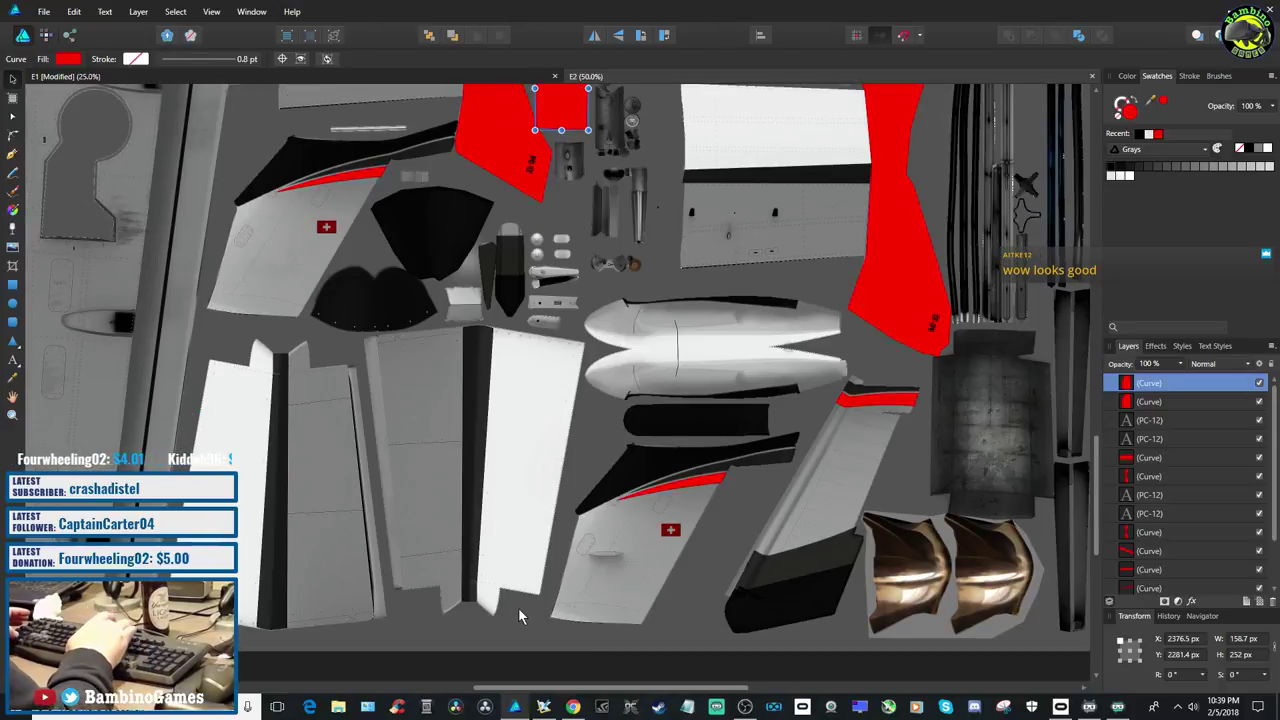
{"action": "scroll", "coordinate": [518, 616], "scroll_direction": "up", "scroll_amount": 3}
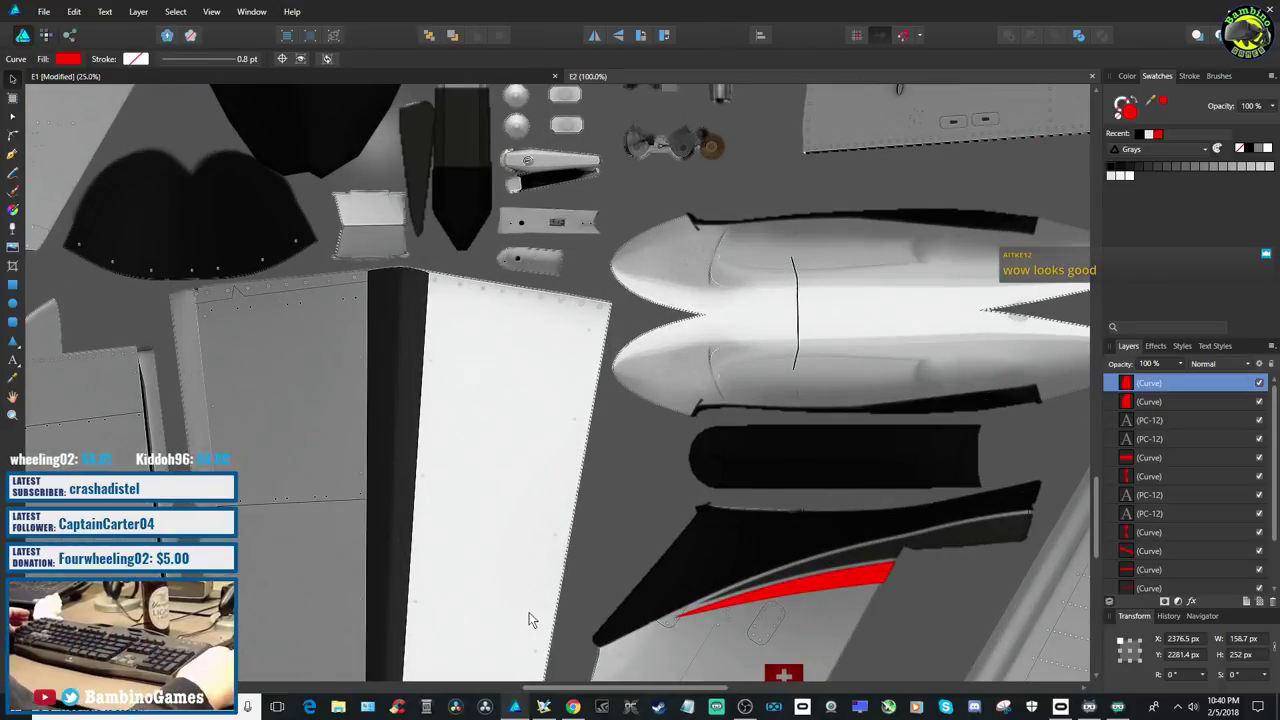
{"action": "left_click_drag", "start_coordinate": [564, 688], "coordinate": [397, 690]}
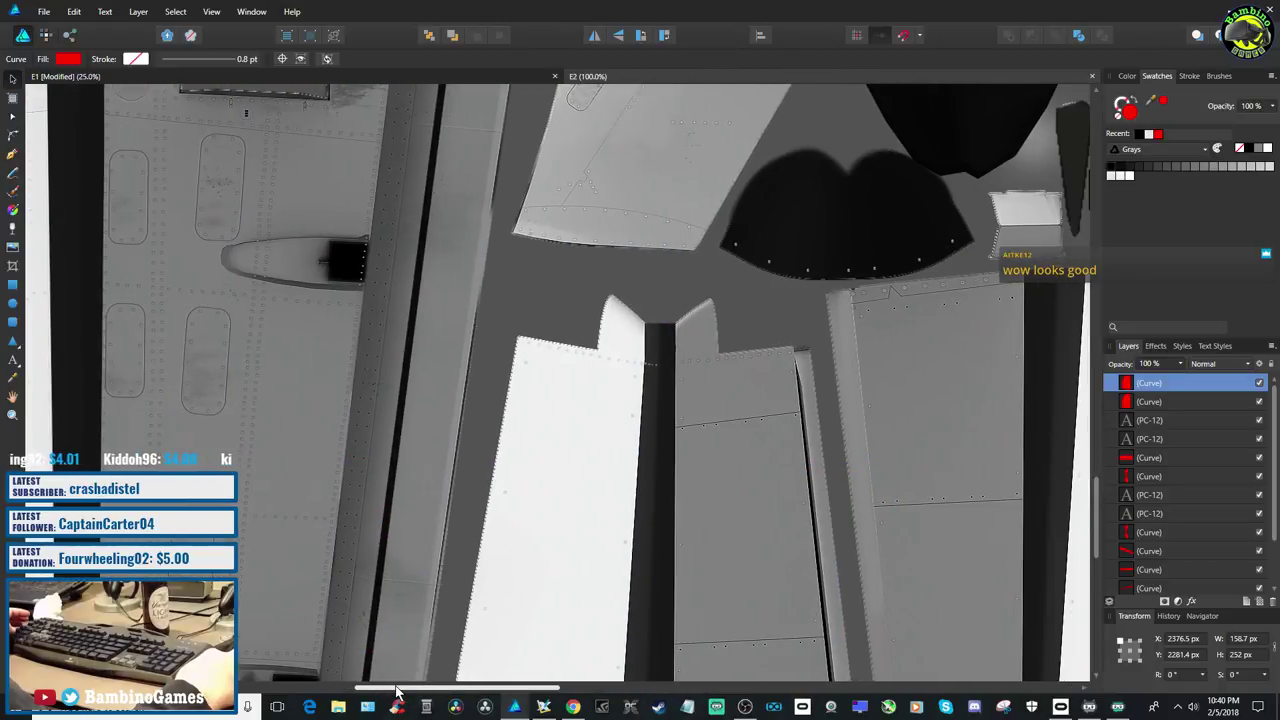
{"action": "left_click", "coordinate": [12, 156]}
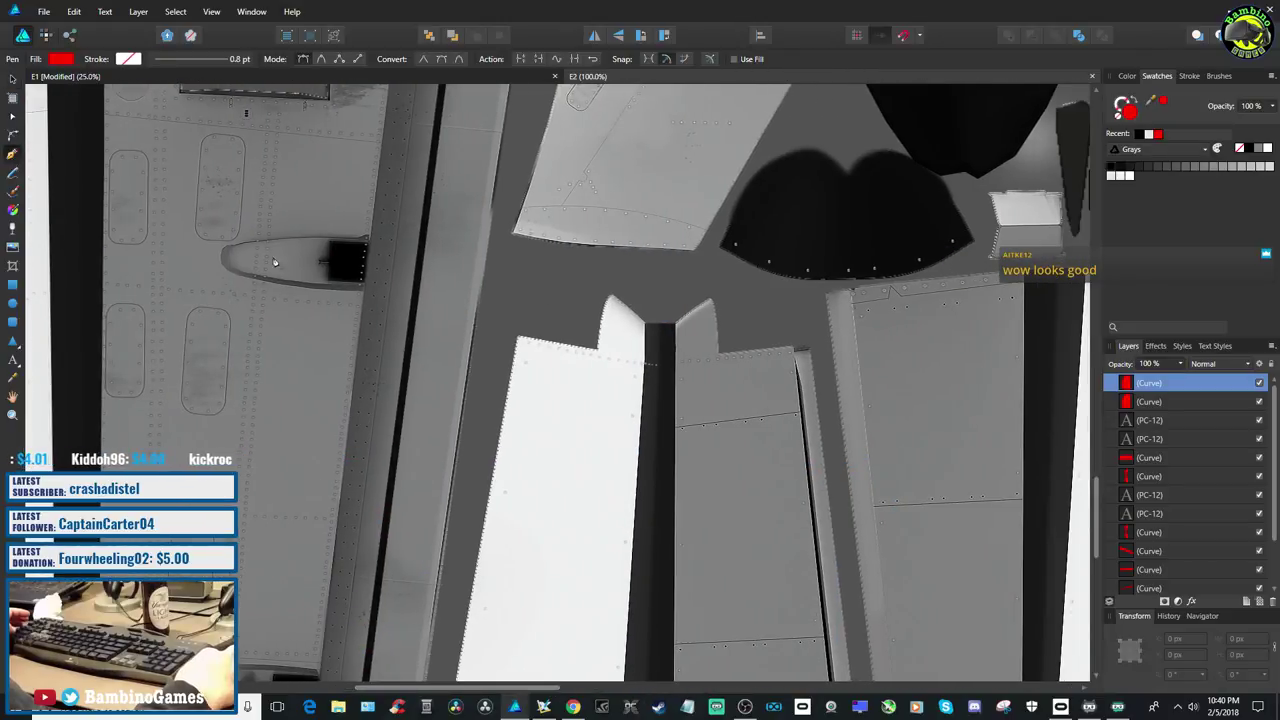
{"action": "left_click", "coordinate": [645, 361]}
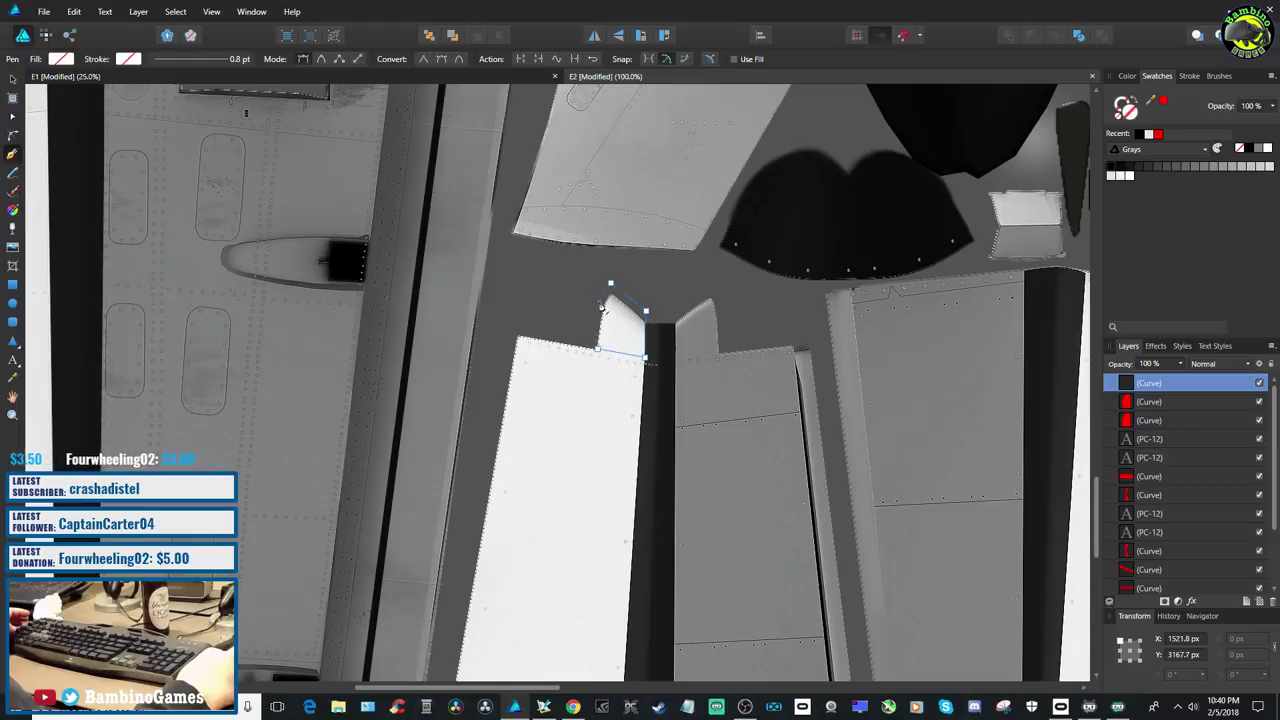
{"action": "left_click", "coordinate": [599, 352]}
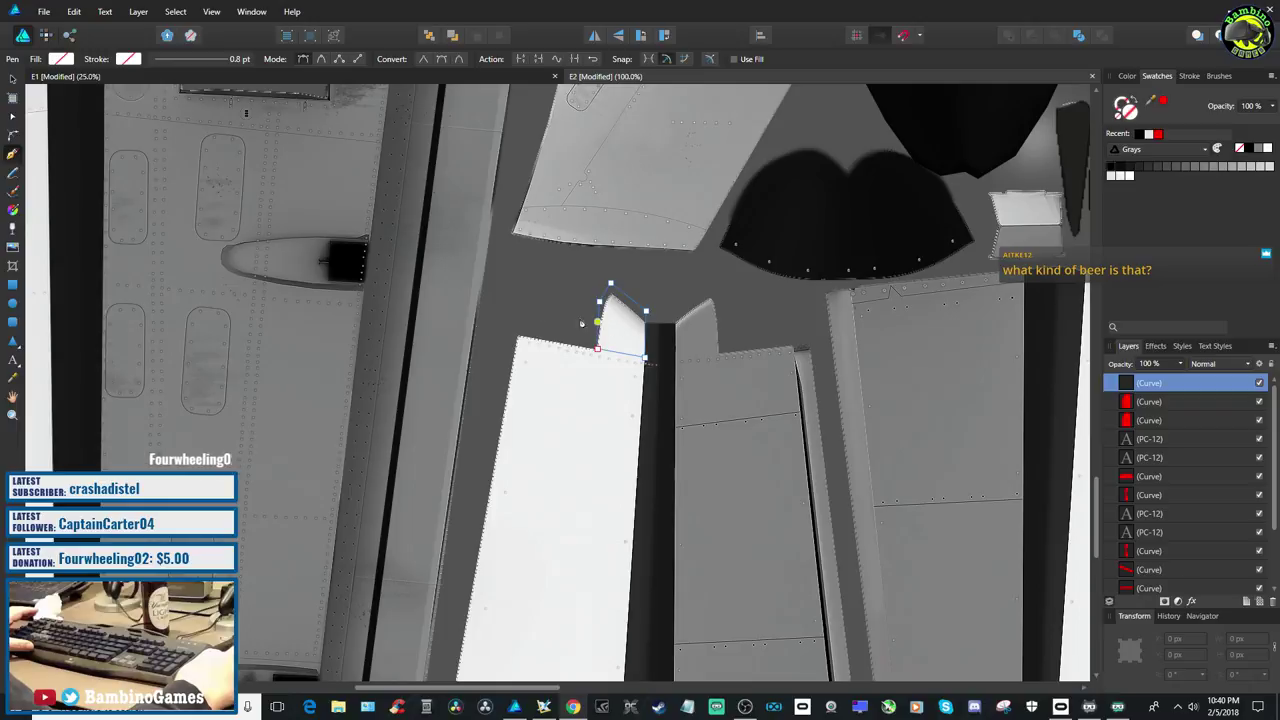
{"action": "key", "text": "v"}
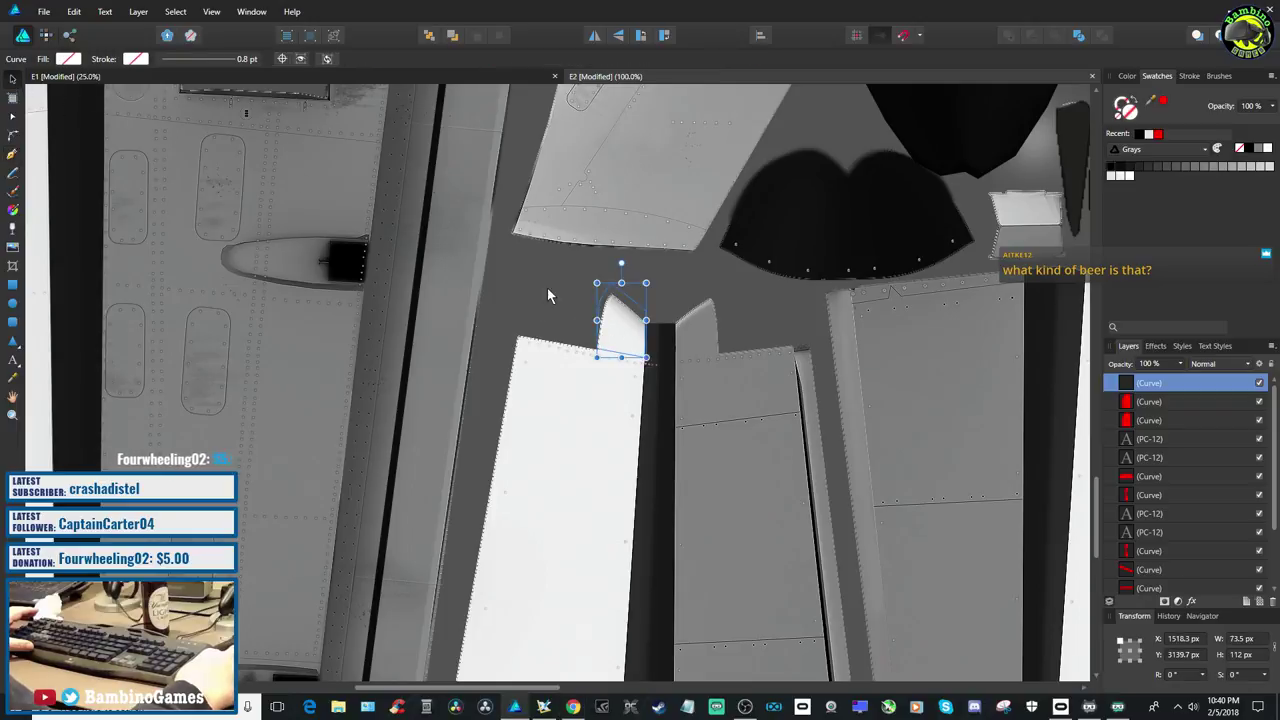
{"action": "left_click", "coordinate": [68, 58]}
{"action": "left_click", "coordinate": [63, 106]}
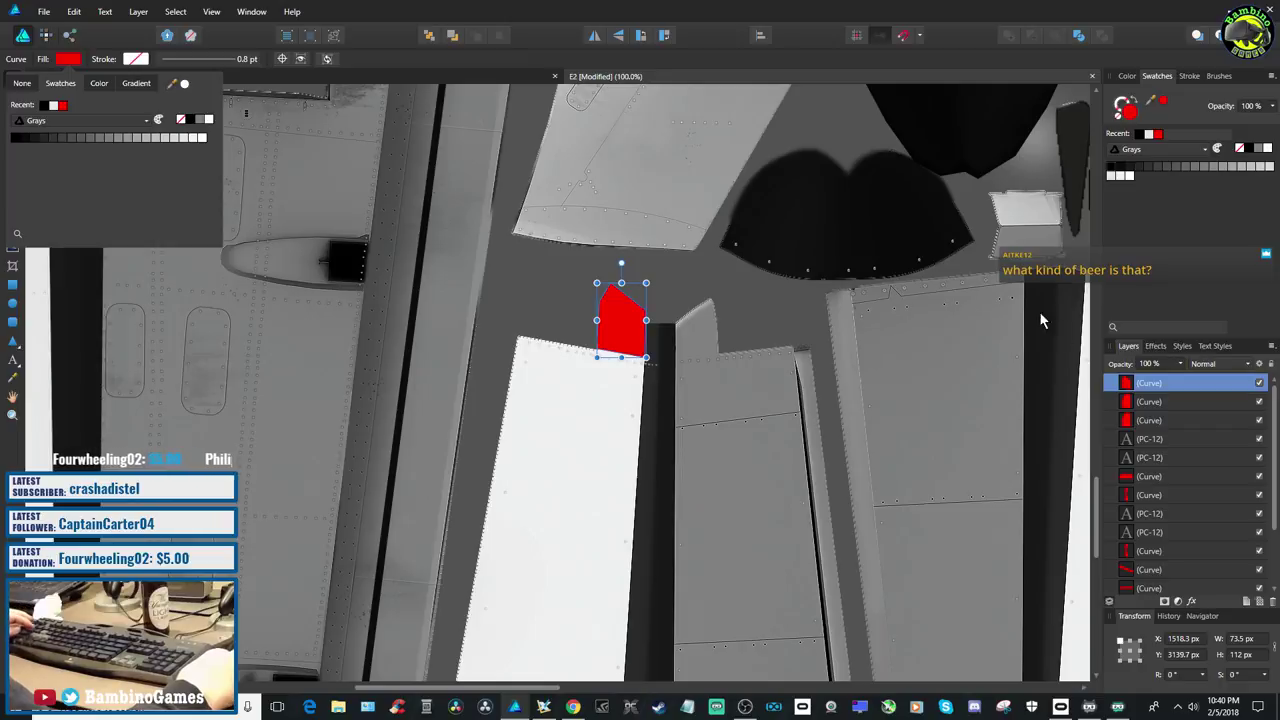
Duplicate the red elevator-tip shape and move the copy beside the lower tip of the other white elevator panel
{"action": "right_click", "coordinate": [1155, 384]}
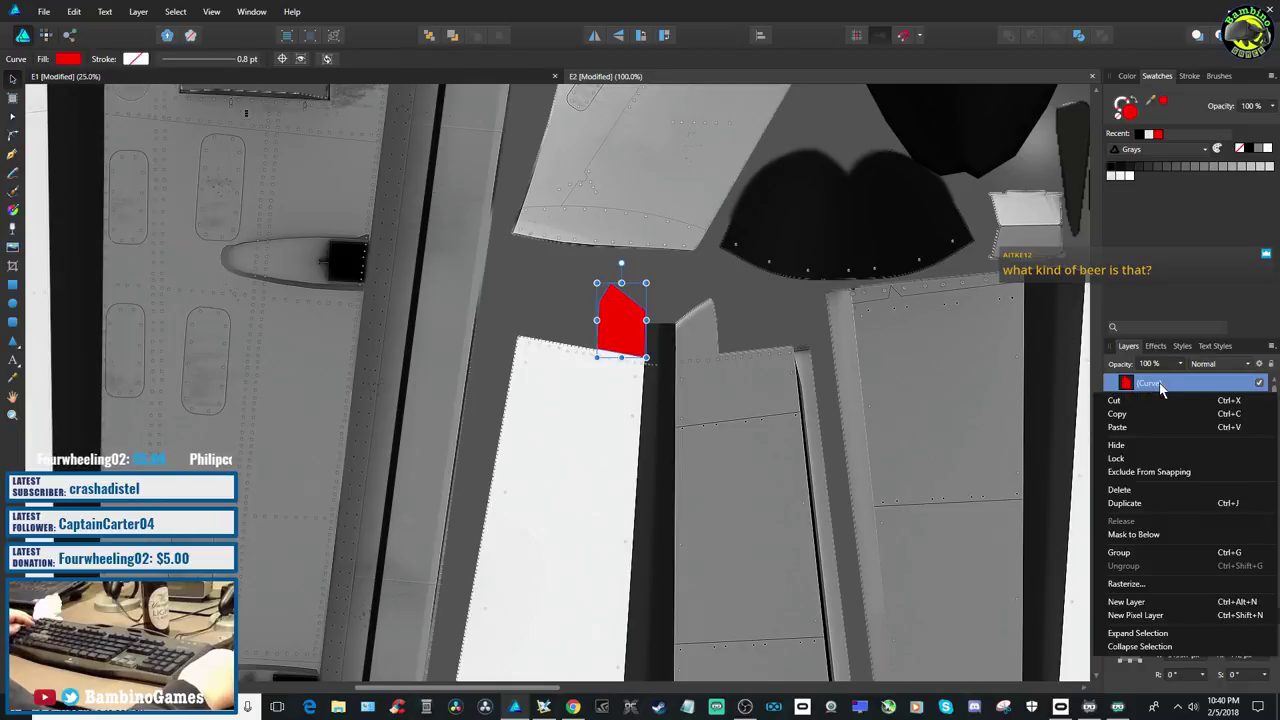
{"action": "left_click", "coordinate": [1125, 503]}
{"action": "left_click_drag", "start_coordinate": [548, 687], "coordinate": [665, 684]}
{"action": "left_click", "coordinate": [165, 342]}
{"action": "left_click_drag", "start_coordinate": [165, 342], "coordinate": [718, 478]}
{"action": "scroll", "coordinate": [720, 490], "scroll_direction": "down", "scroll_amount": 5}
{"action": "left_click_drag", "start_coordinate": [729, 185], "coordinate": [697, 597]}
{"action": "scroll", "coordinate": [587, 606], "scroll_direction": "up", "scroll_amount": 2}
{"action": "scroll", "coordinate": [587, 606], "scroll_direction": "down", "scroll_amount": 1}
{"action": "scroll", "coordinate": [587, 606], "scroll_direction": "down", "scroll_amount": 1}
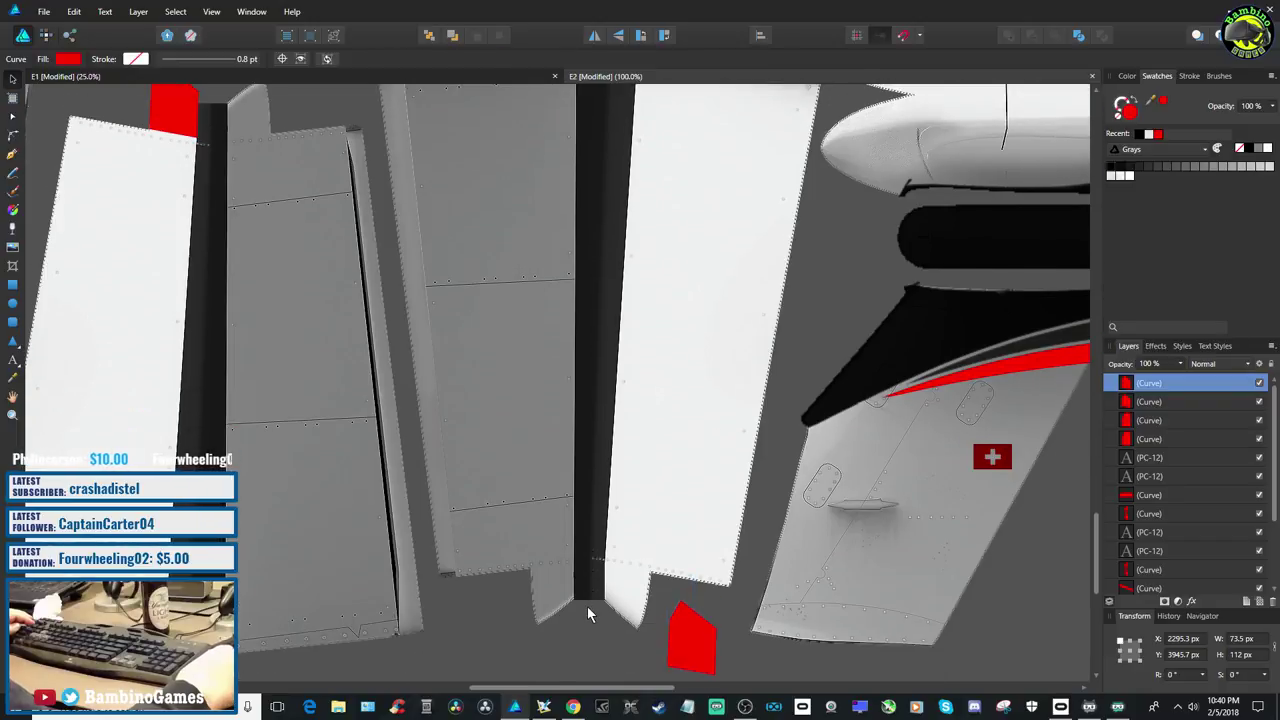
Flip the copied red tip shape horizontally and vertically to match the orientation of the second elevator tip
{"action": "right_click", "coordinate": [696, 646]}
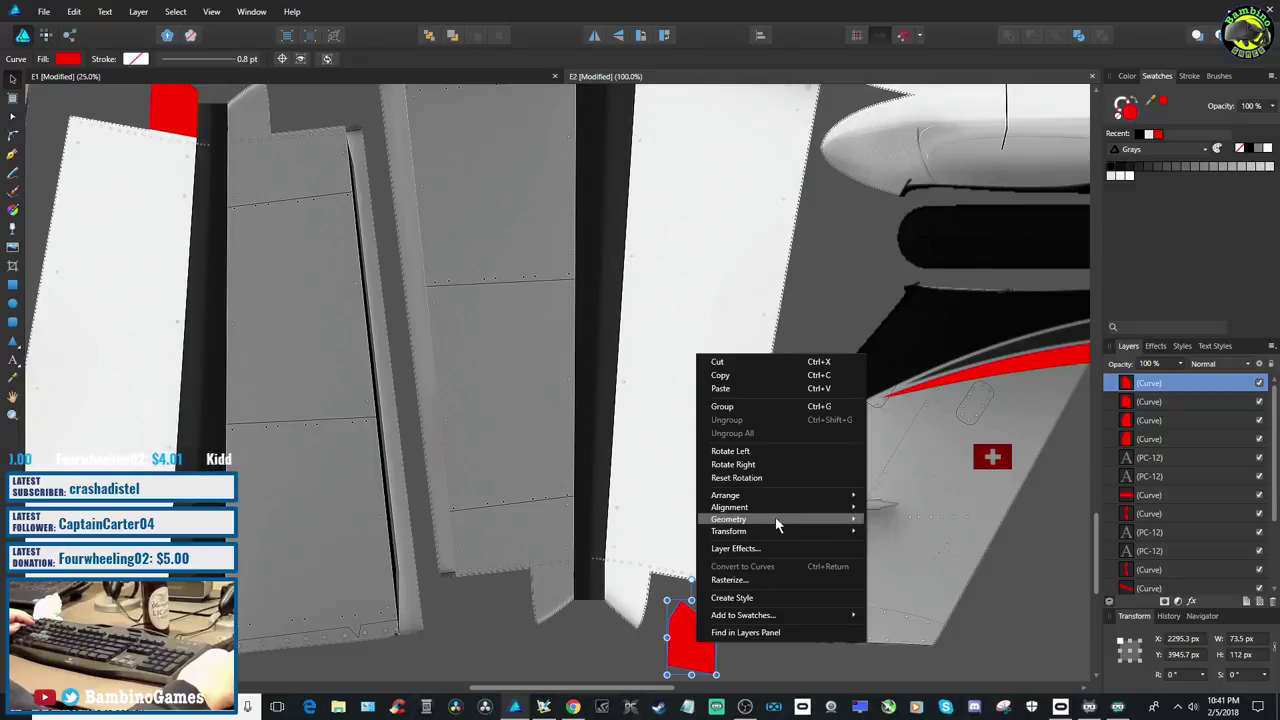
{"action": "mouse_move", "coordinate": [848, 531]}
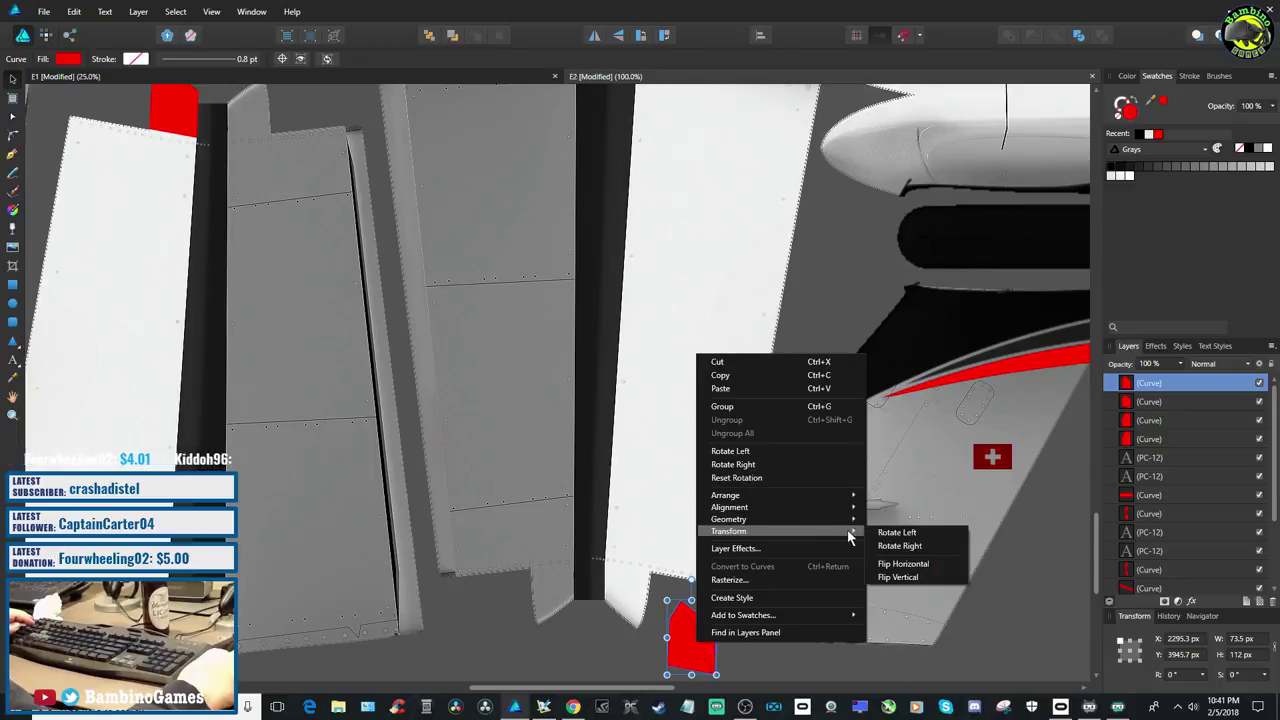
{"action": "left_click", "coordinate": [895, 565]}
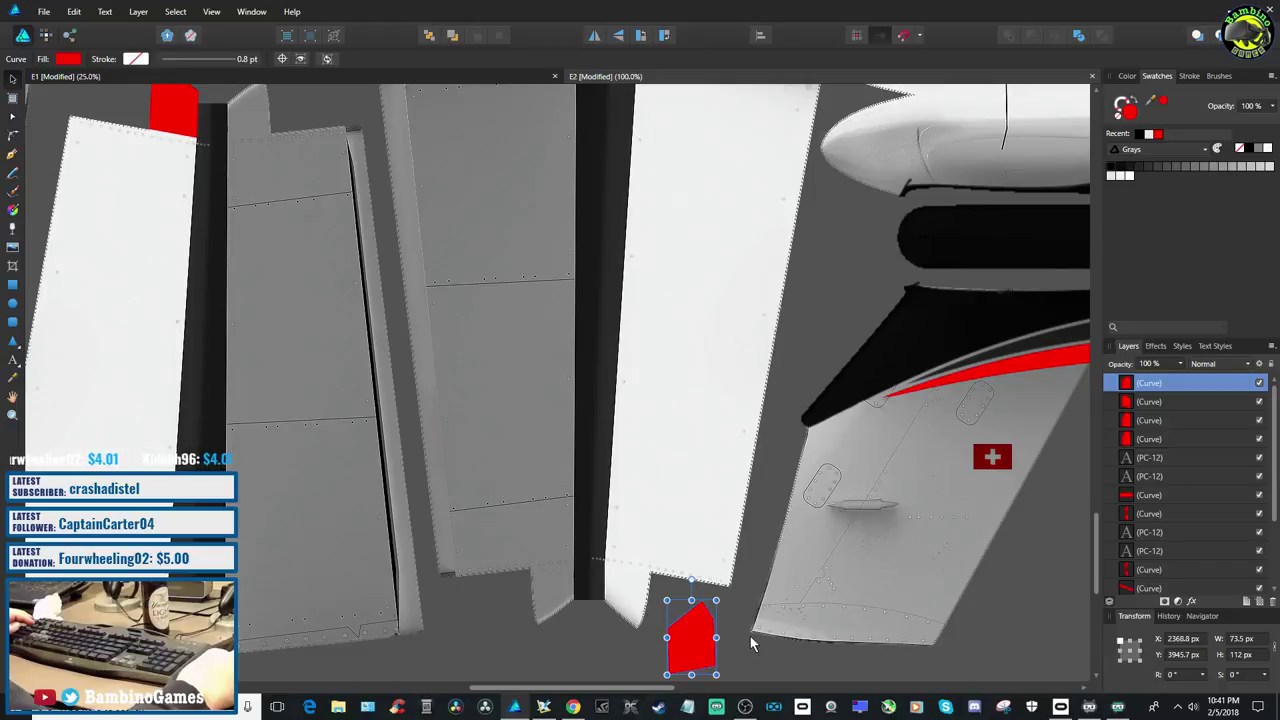
{"action": "right_click", "coordinate": [691, 638]}
{"action": "mouse_move", "coordinate": [775, 522]}
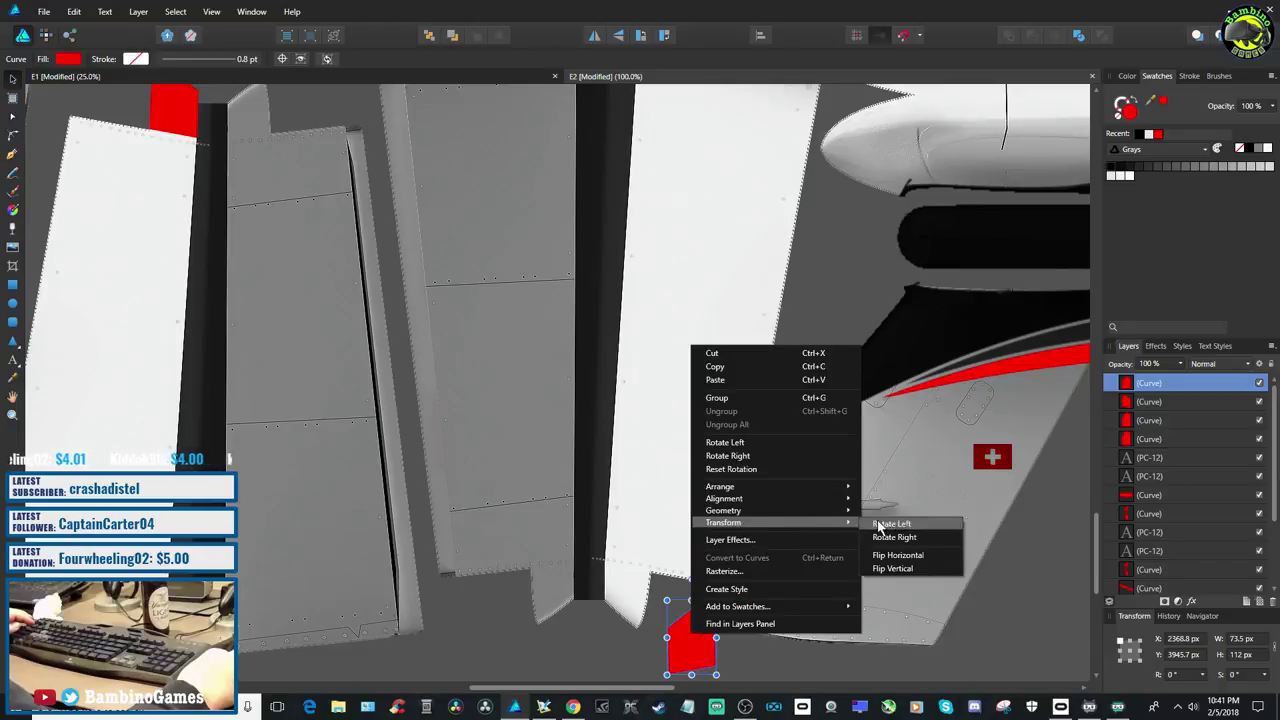
{"action": "left_click", "coordinate": [888, 574]}
Position the flipped red shape over the second elevator tip, at X 2273.8 px and Y 4003.7 px, and deselect it
{"action": "left_click_drag", "start_coordinate": [706, 652], "coordinate": [636, 614]}
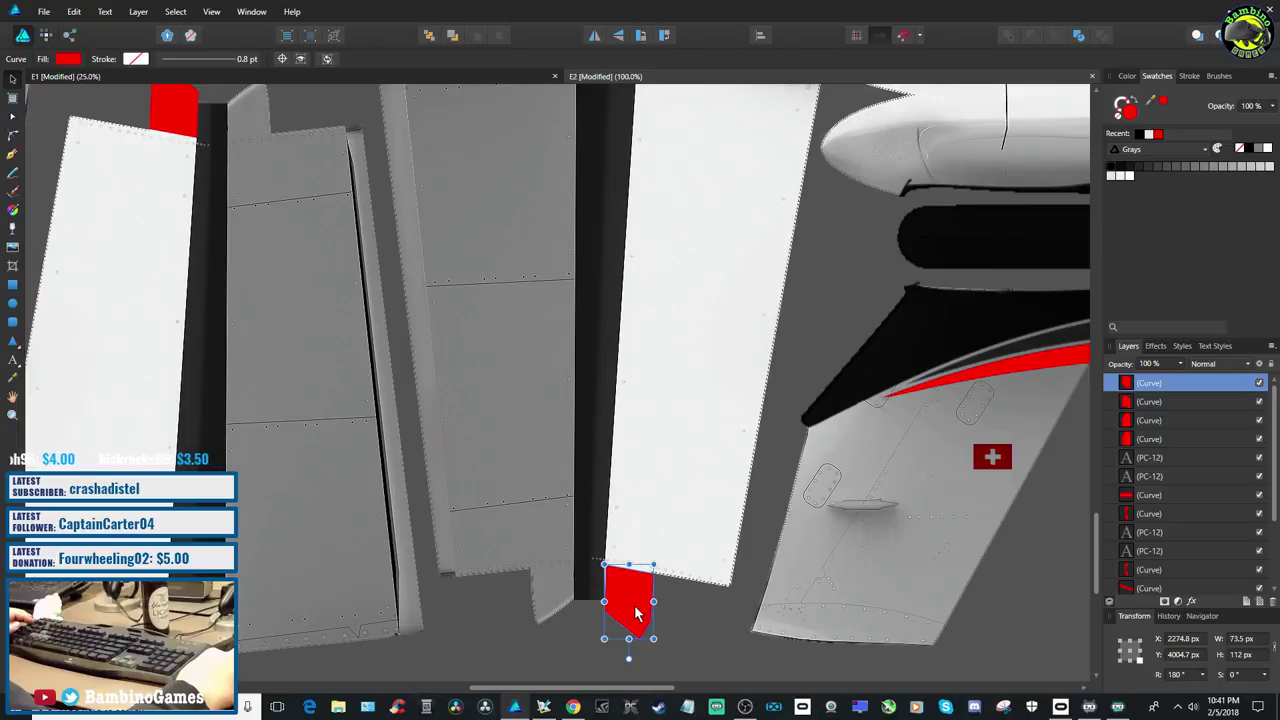
{"action": "key", "text": "Up"}
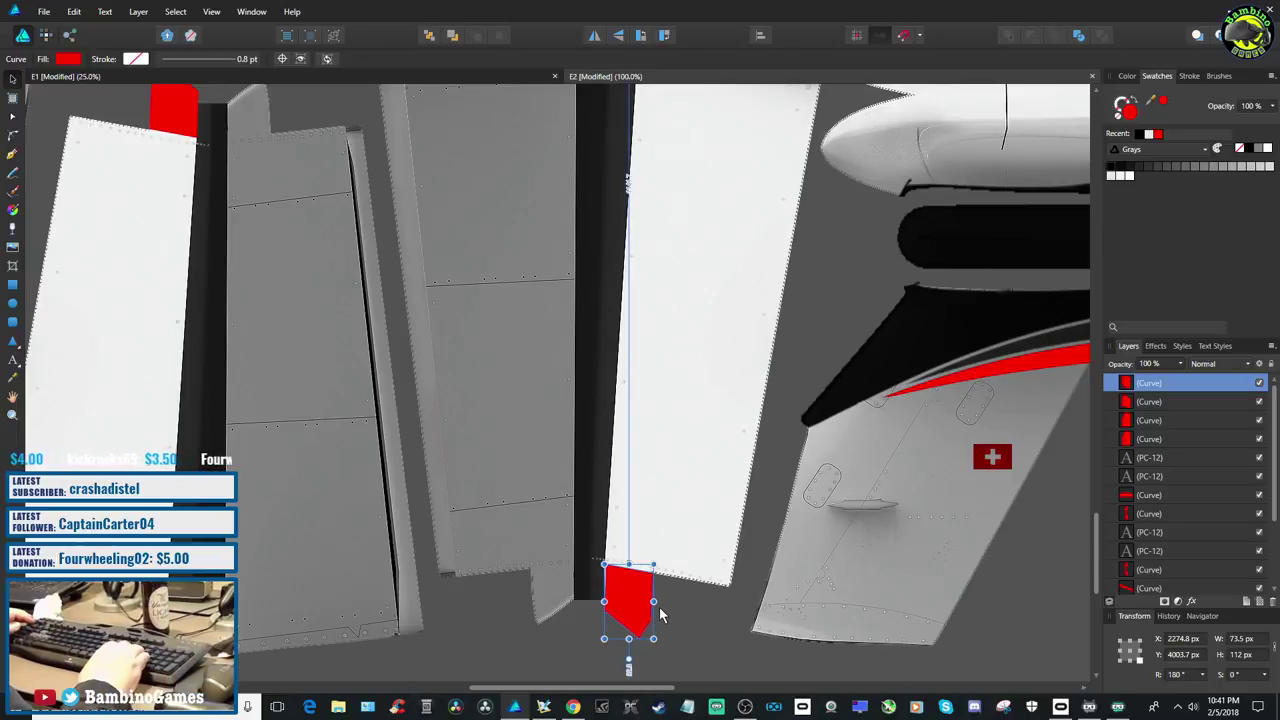
{"action": "key", "text": "Left"}
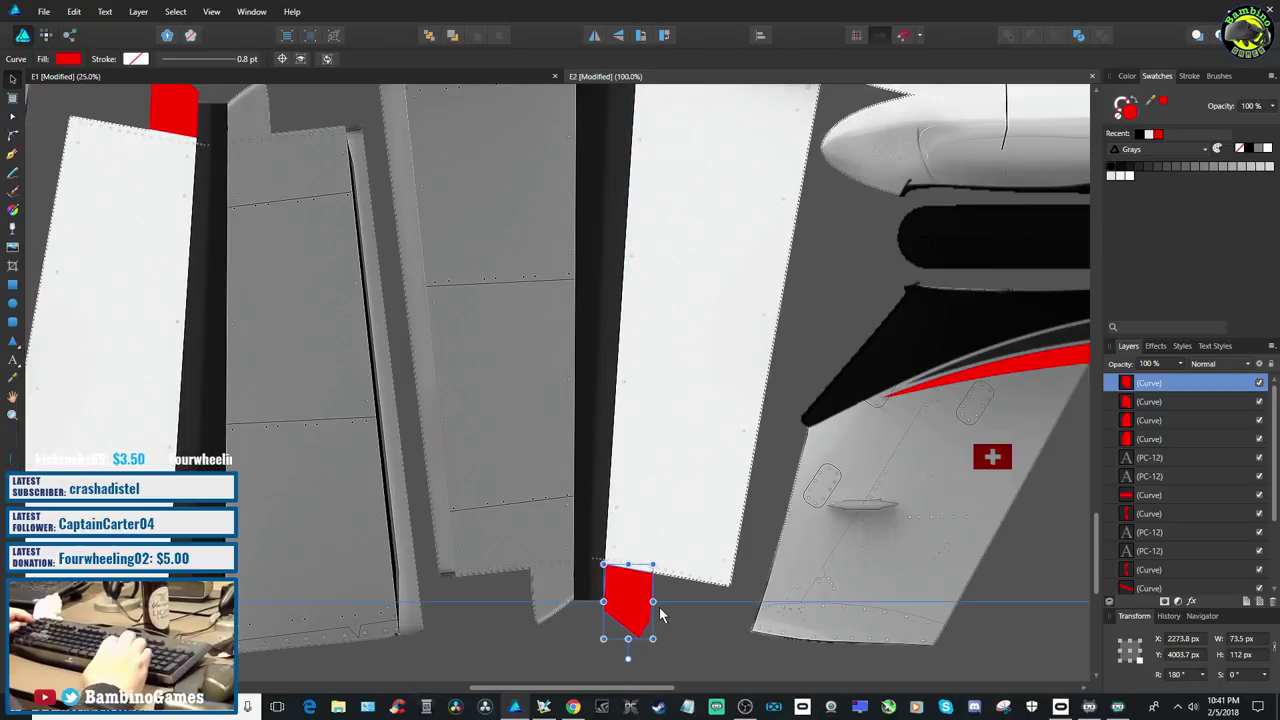
{"action": "key", "text": "ctrl+d"}
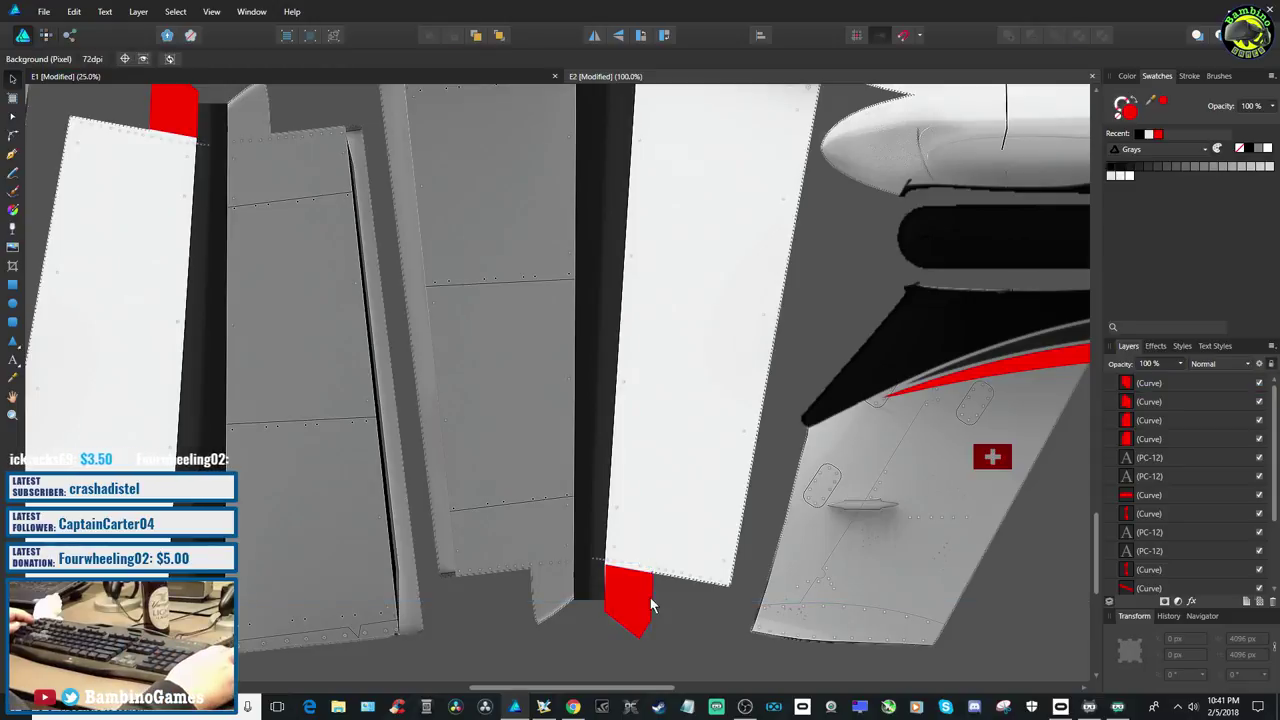
{"action": "left_click", "coordinate": [632, 600]}
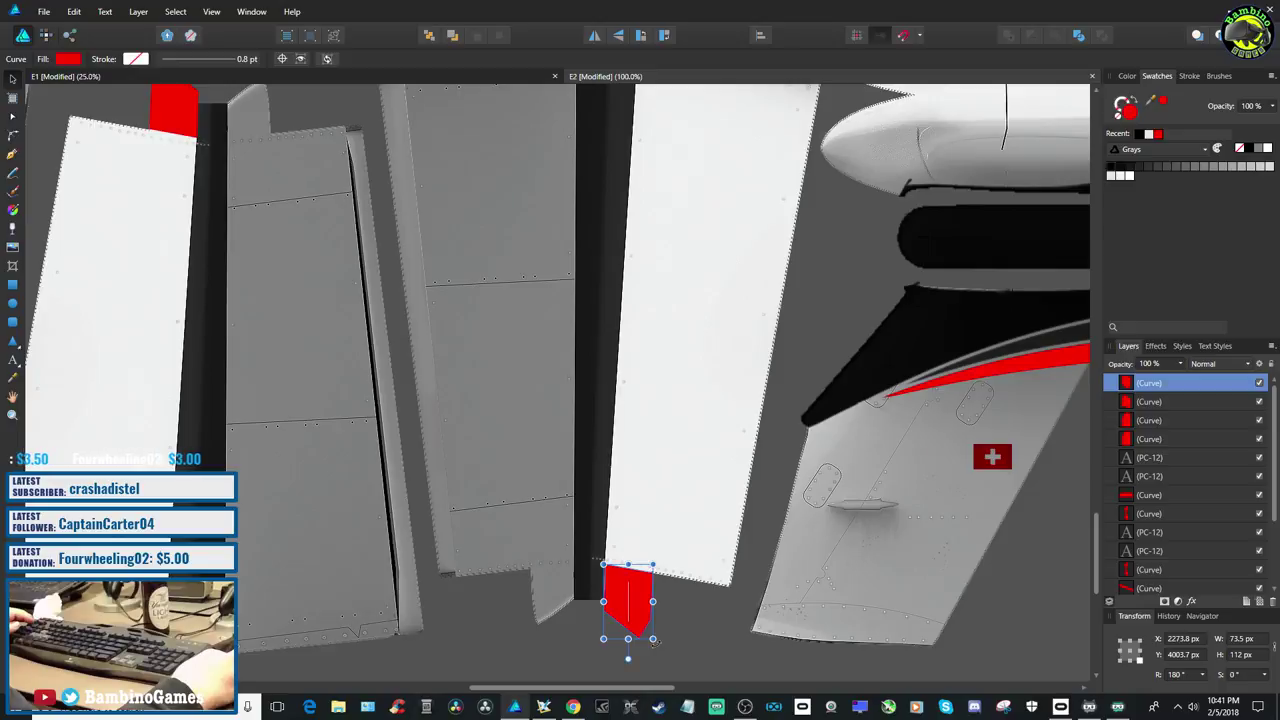
{"action": "left_click_drag", "start_coordinate": [655, 643], "coordinate": [667, 637]}
{"action": "left_click", "coordinate": [668, 630]}
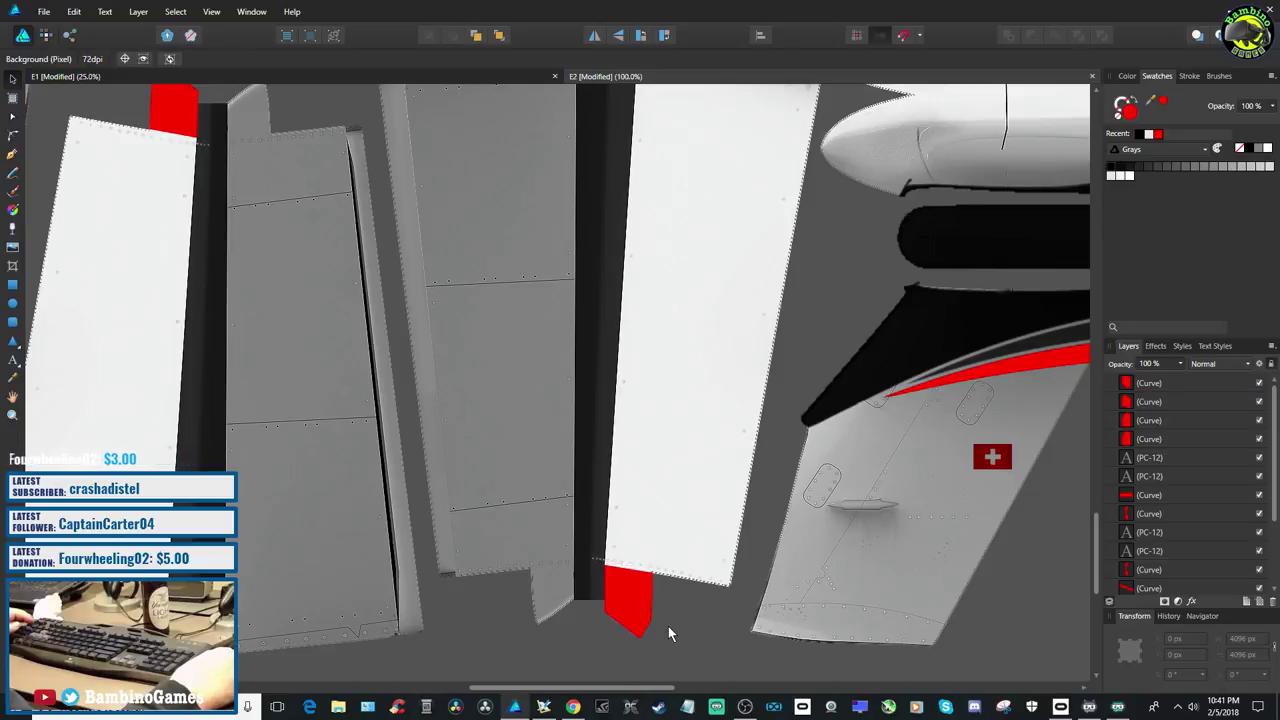
Save E2 and export it as a PNG, replacing the E2 file in the VR Aviation objects folder
{"action": "left_click", "coordinate": [44, 11]}
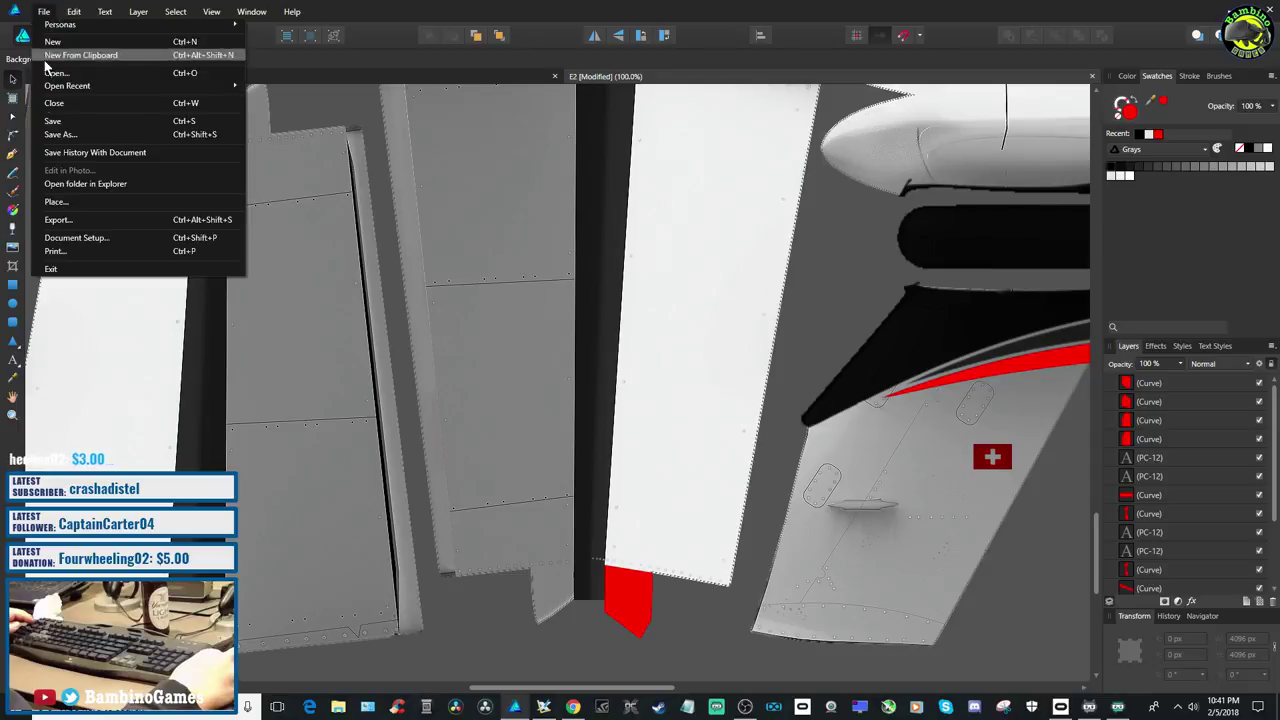
{"action": "left_click", "coordinate": [53, 121]}
{"action": "left_click", "coordinate": [44, 11]}
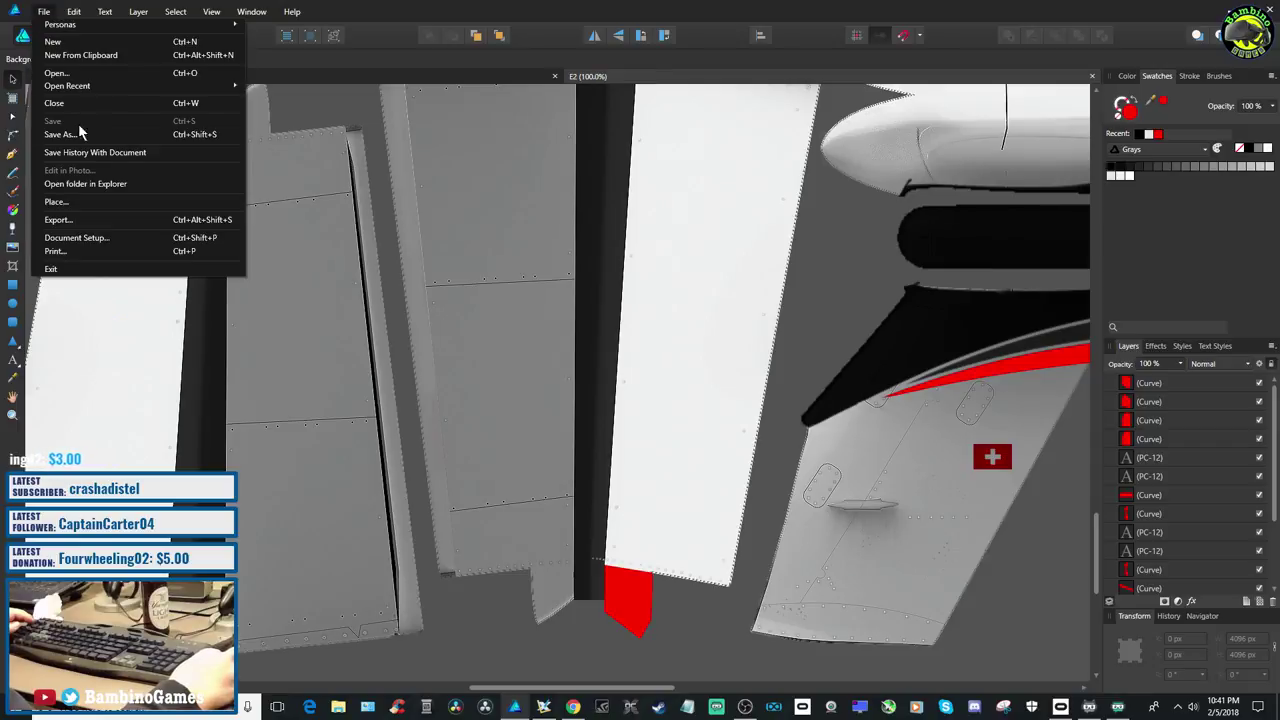
{"action": "left_click", "coordinate": [58, 219]}
{"action": "left_click", "coordinate": [694, 430]}
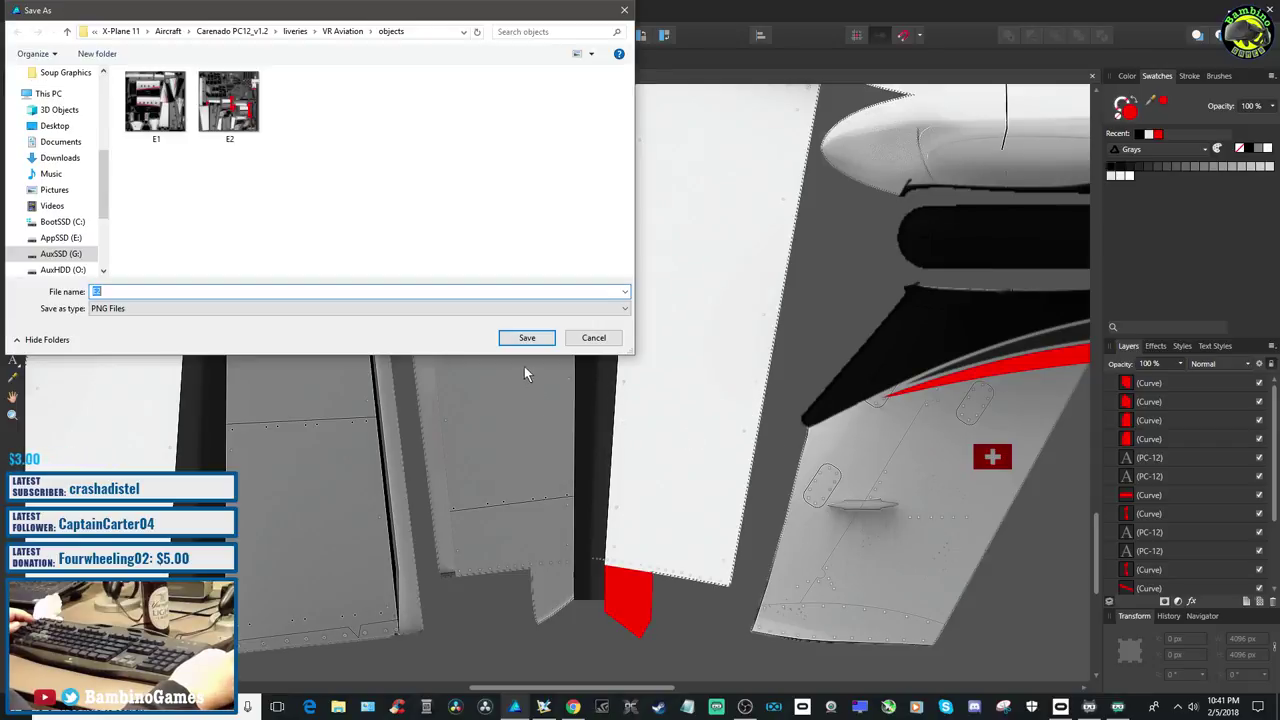
{"action": "left_click", "coordinate": [523, 337]}
{"action": "left_click", "coordinate": [683, 405]}
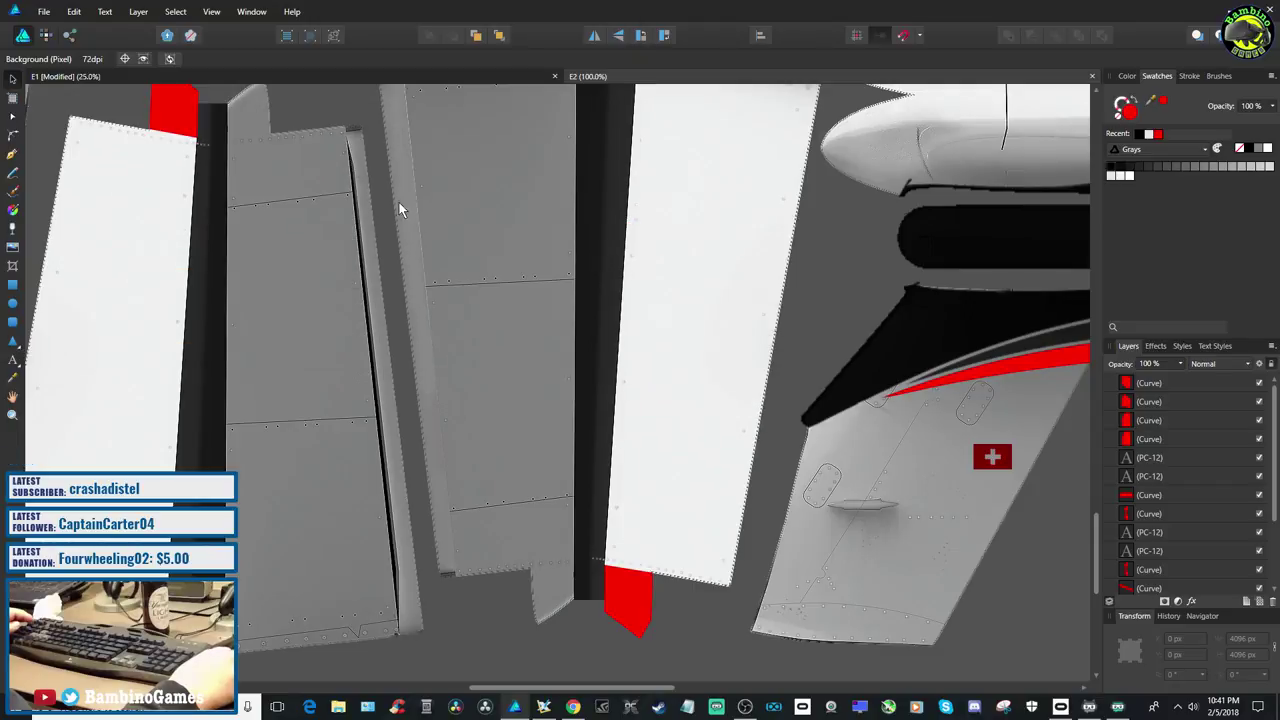
Switch to X-System and reopen the Carenado PC12_v1.2 aircraft with the VR Aviation livery
{"action": "left_click", "coordinate": [543, 706]}
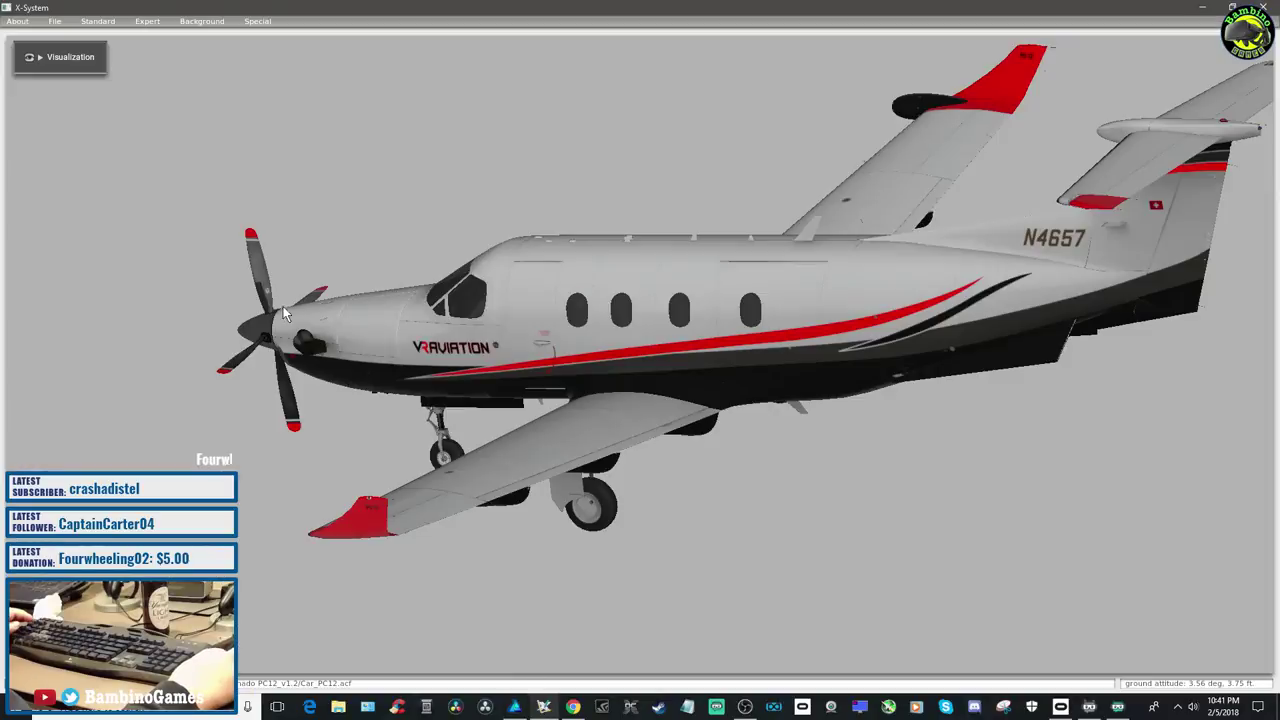
{"action": "left_click", "coordinate": [55, 21]}
{"action": "left_click", "coordinate": [63, 40]}
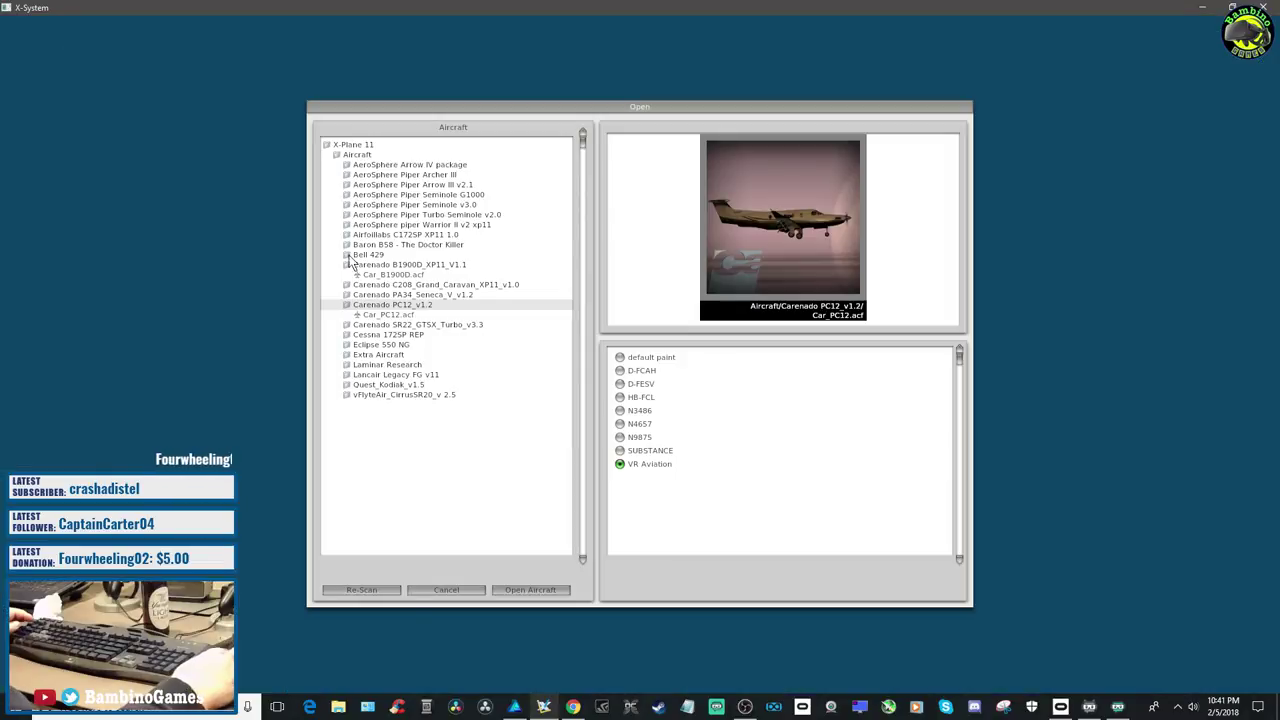
{"action": "left_click", "coordinate": [527, 592]}
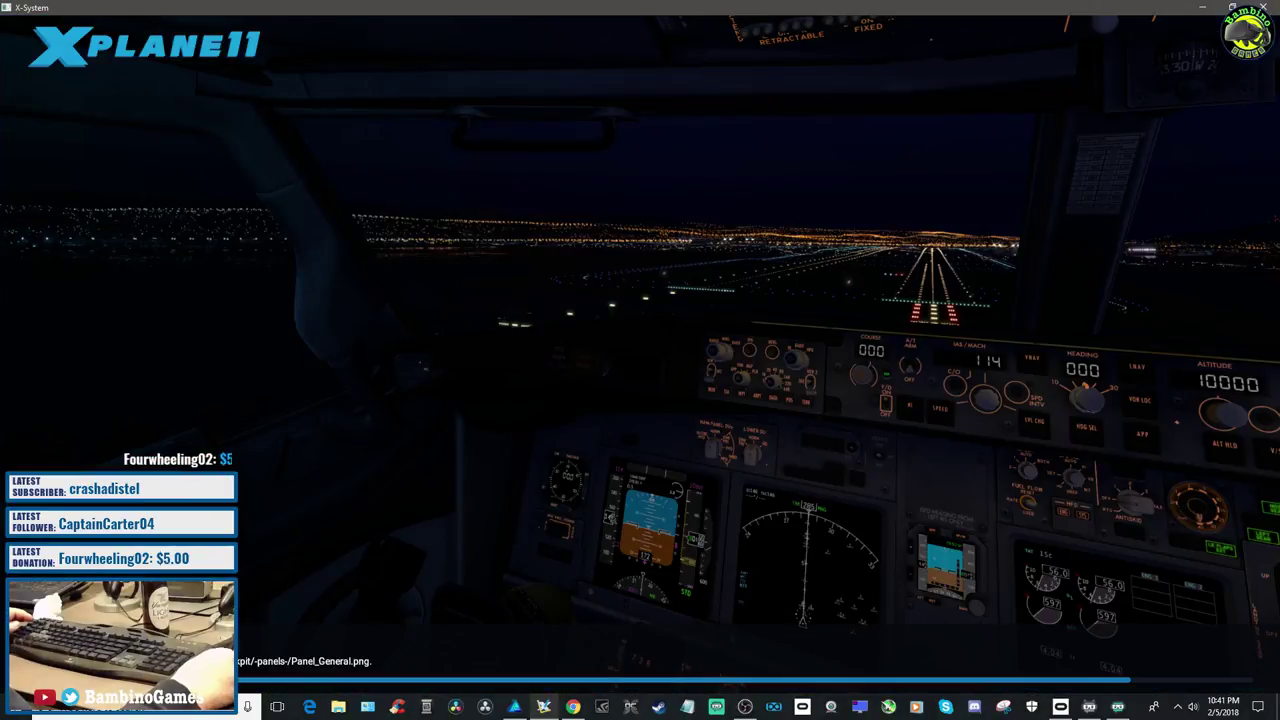
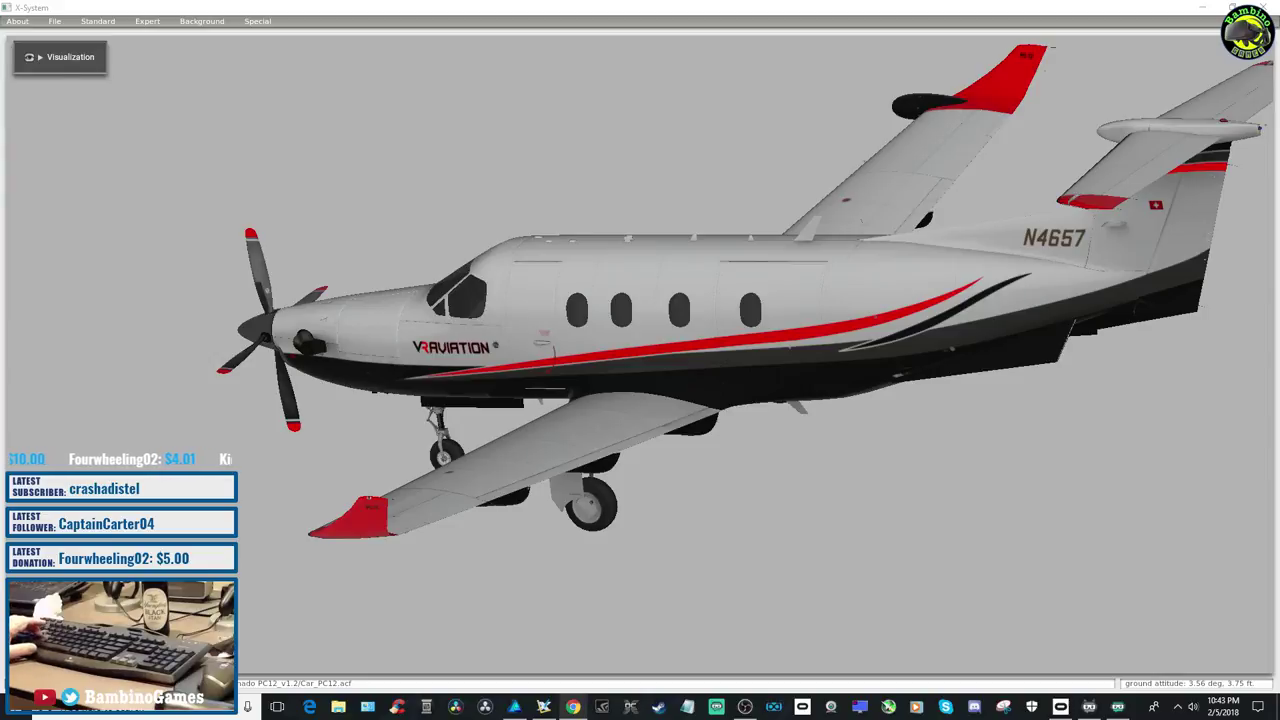
Tilt the view of the reloaded aircraft to examine the red elevator tips from above
{"action": "left_click", "coordinate": [938, 306]}
{"action": "key", "text": "Up"}
{"action": "key", "text": "Up"}
{"action": "key", "text": "Up"}
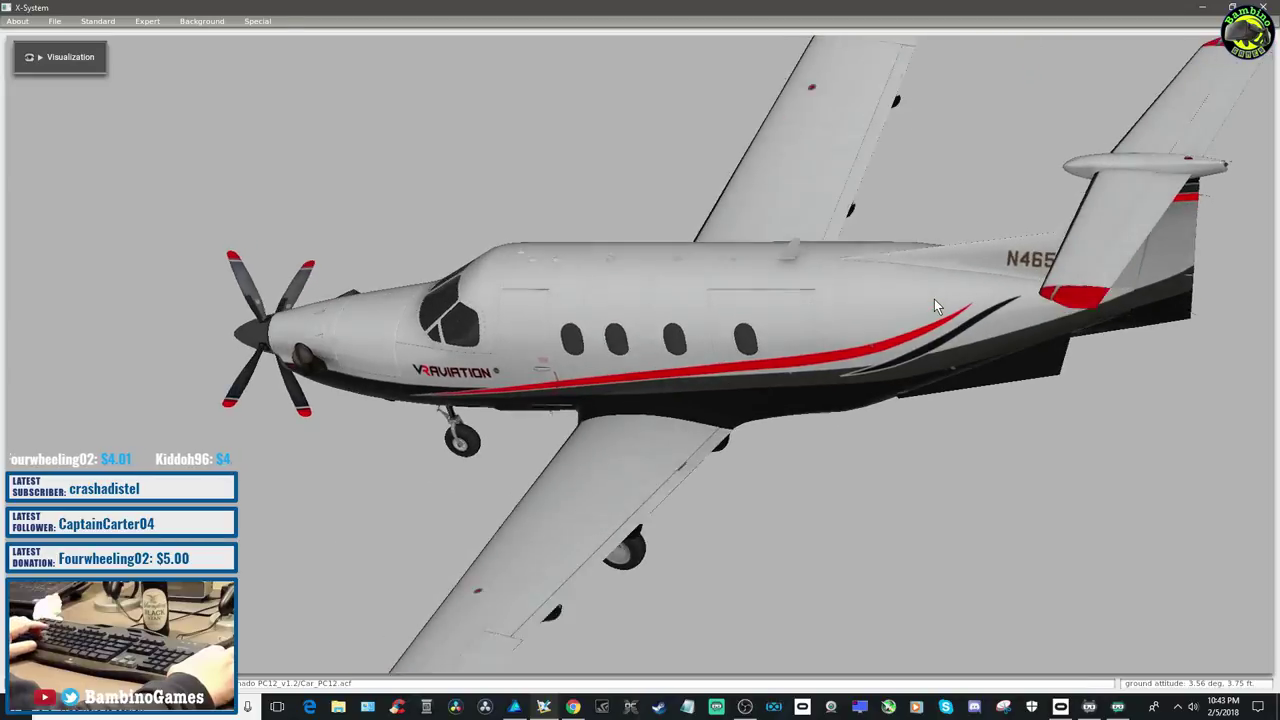
Examine the red tips on the horizontal stabilizer from directly above and from oblique side angles
{"action": "key", "text": "Up"}
{"action": "key", "text": "Up"}
{"action": "scroll", "coordinate": [934, 306], "scroll_direction": "up", "scroll_amount": 3}
{"action": "scroll", "coordinate": [934, 300], "scroll_direction": "down", "scroll_amount": 2}
{"action": "scroll", "coordinate": [934, 300], "scroll_direction": "down", "scroll_amount": 2}
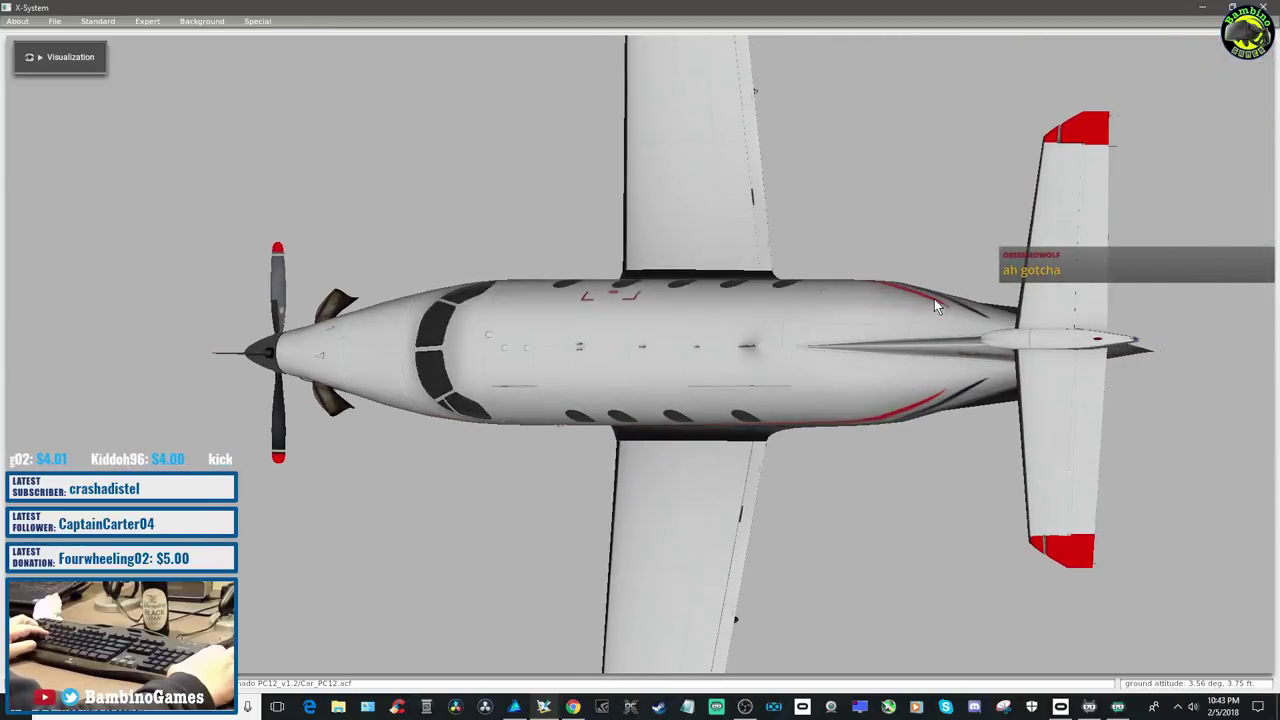
{"action": "key", "text": "Down"}
{"action": "key", "text": "Down"}
{"action": "key", "text": "Down"}
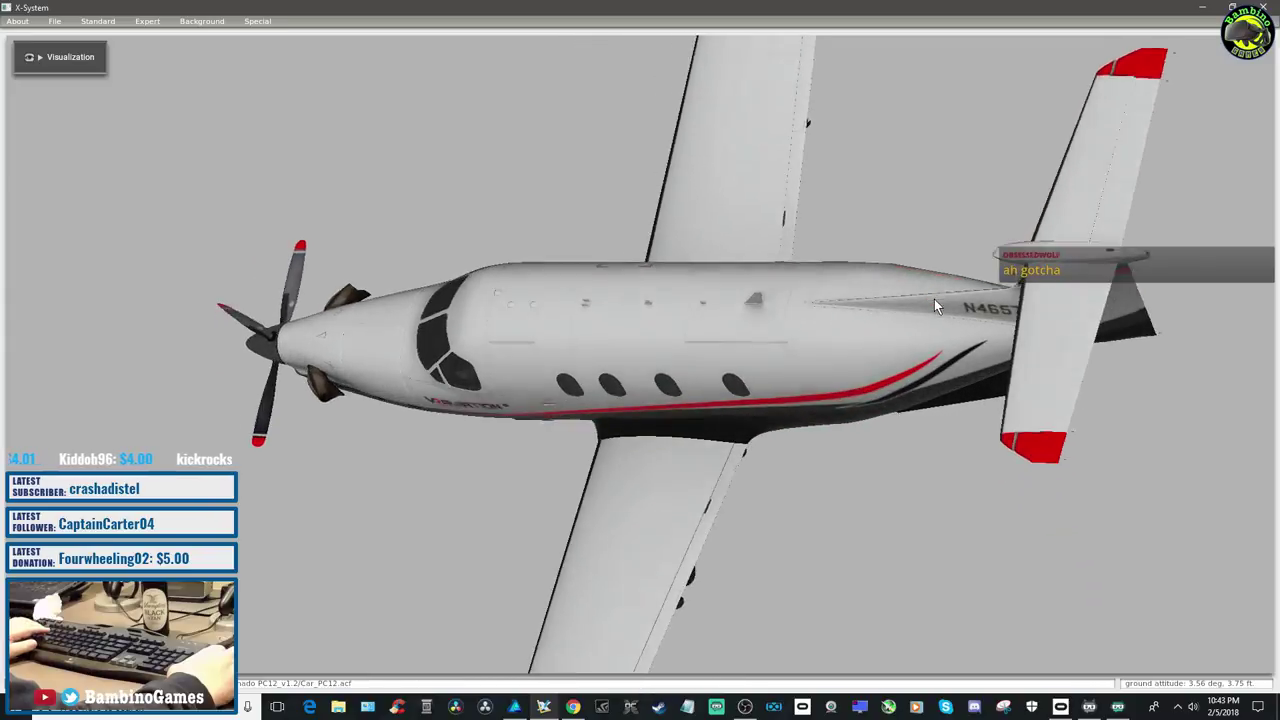
{"action": "key", "text": "Down"}
{"action": "key", "text": "Down"}
{"action": "key", "text": "Up"}
{"action": "key", "text": "Up"}
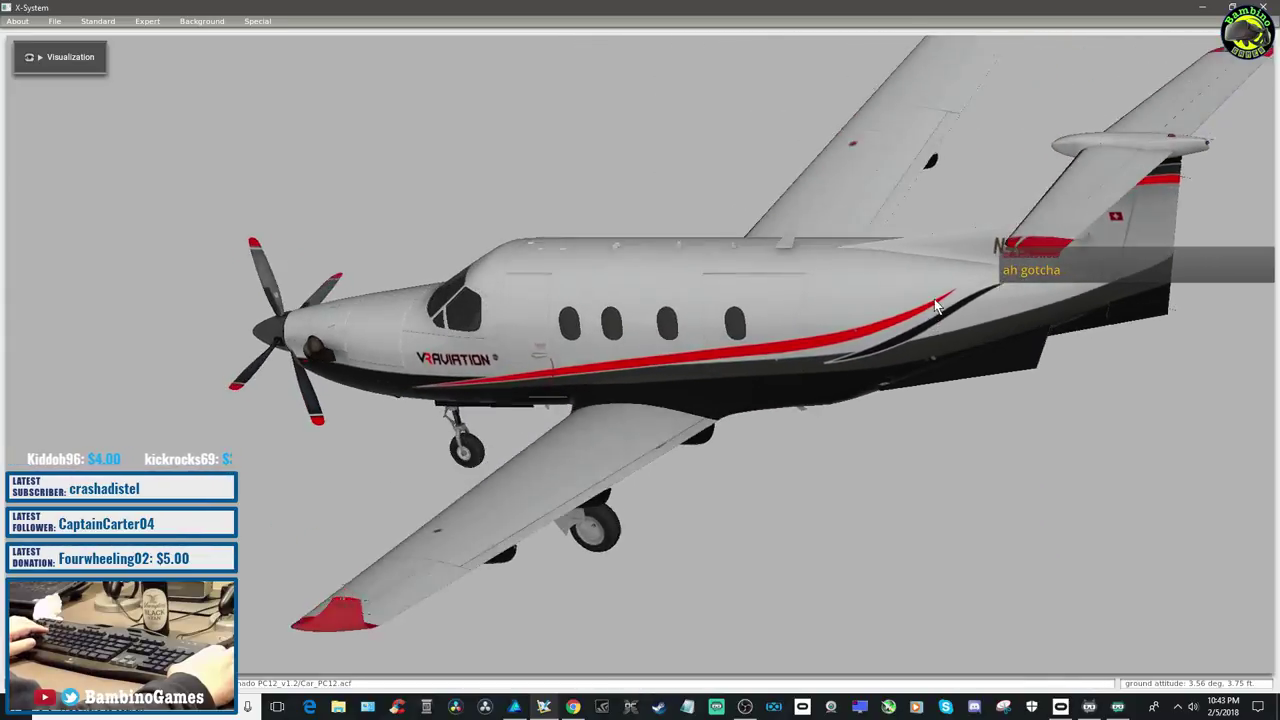
Orbit around the aircraft at a low angle to examine the red winglets, side stripe and nose
{"action": "key", "text": "Down"}
{"action": "key", "text": "Down"}
{"action": "key", "text": "Down"}
{"action": "key", "text": "Down"}
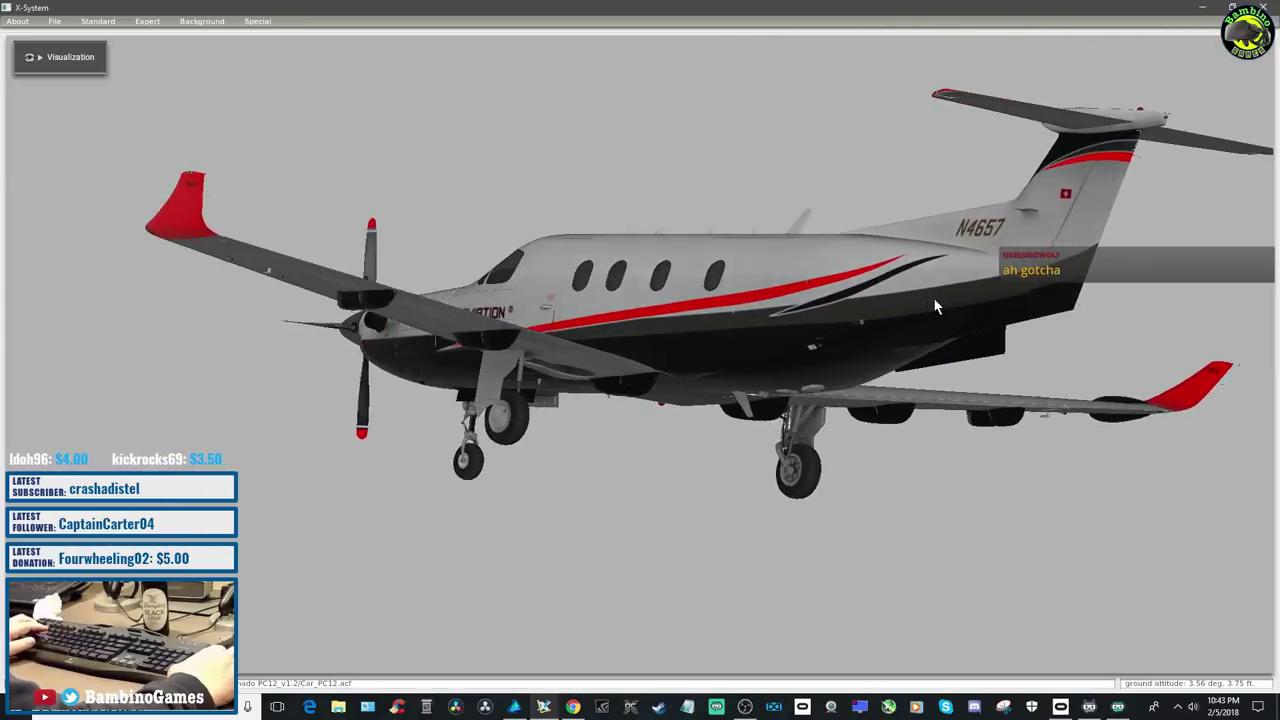
{"action": "key", "text": "Left"}
{"action": "key", "text": "Left"}
{"action": "key", "text": "Left"}
{"action": "key", "text": "Left"}
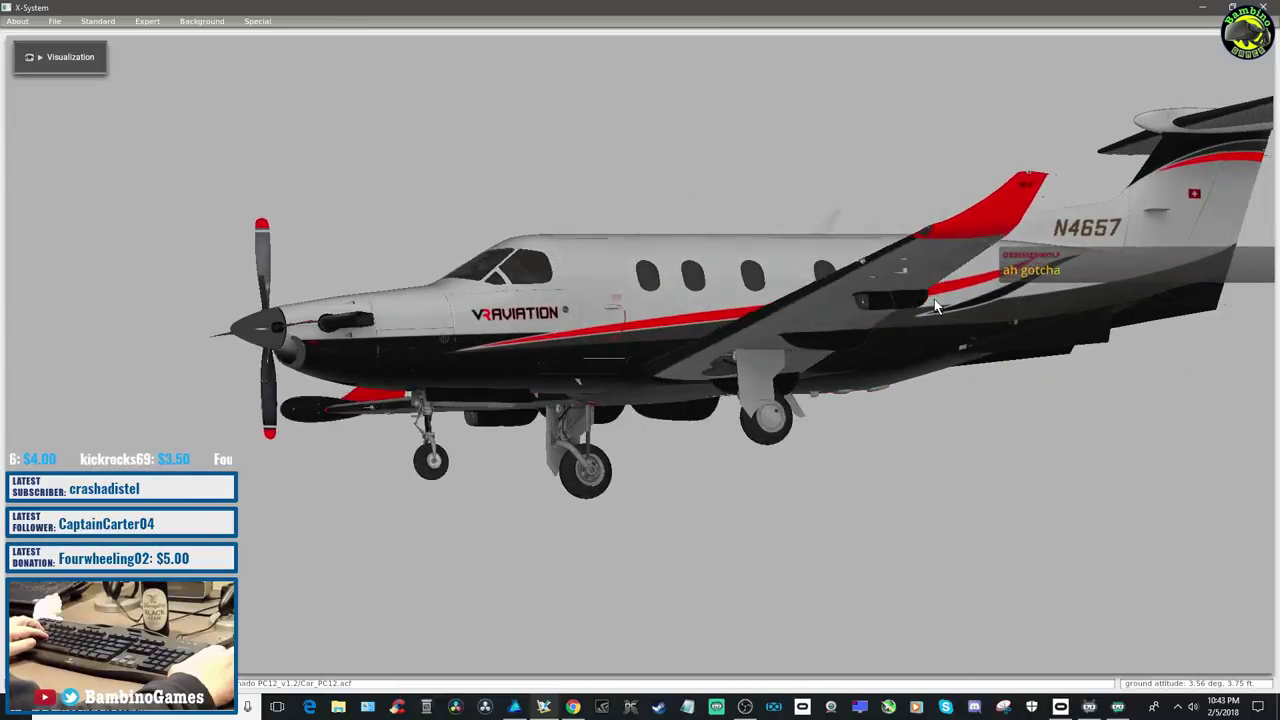
{"action": "key", "text": "Left"}
{"action": "key", "text": "Left"}
{"action": "key", "text": "Up"}
{"action": "key", "text": "Up"}
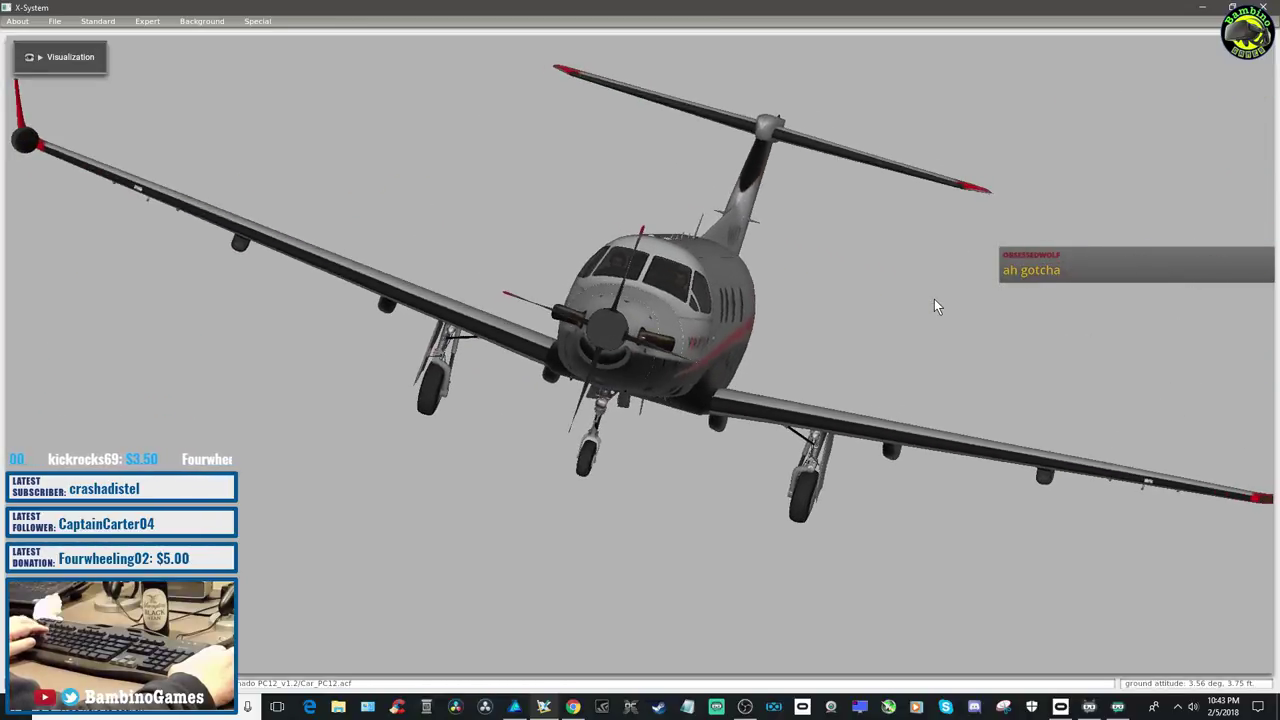
{"action": "key", "text": "Right"}
{"action": "key", "text": "Right"}
{"action": "key", "text": "Down"}
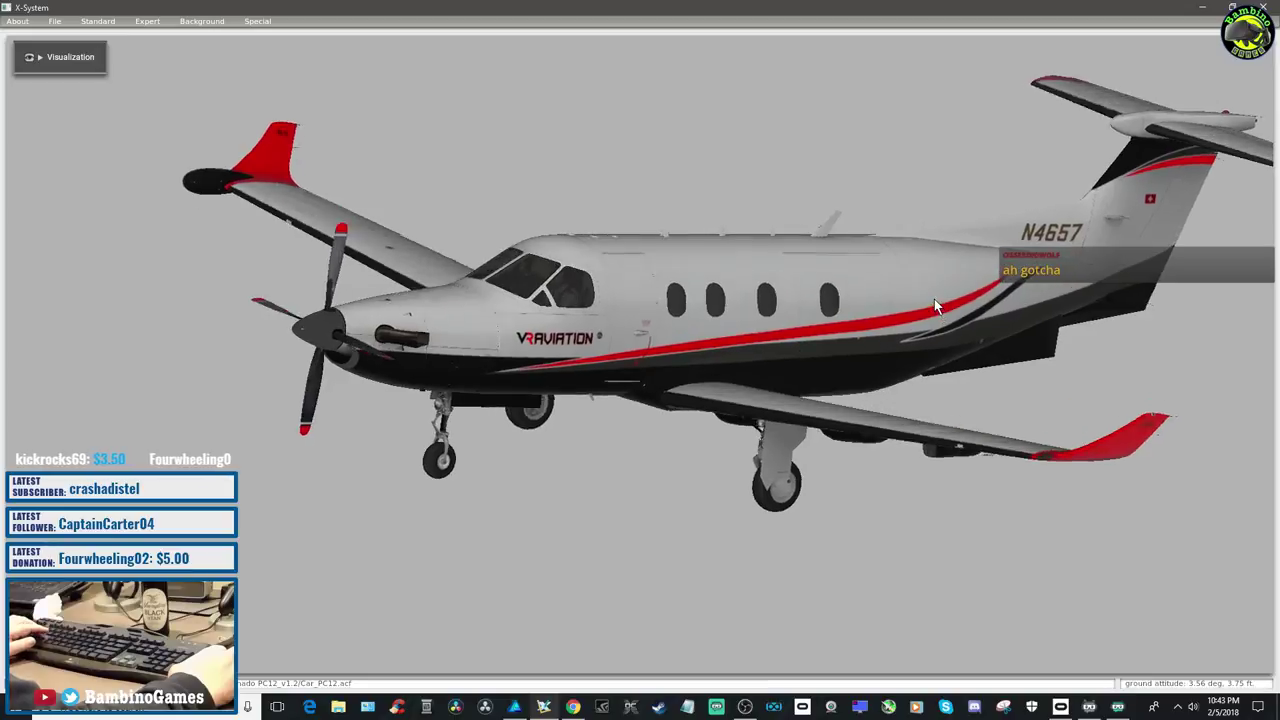
View the aircraft from above its side and rear to examine the stripe together with the tail tips
{"action": "scroll", "coordinate": [934, 303], "scroll_direction": "up", "scroll_amount": 3}
{"action": "key", "text": "Down"}
{"action": "key", "text": "Right"}
{"action": "key", "text": "Right"}
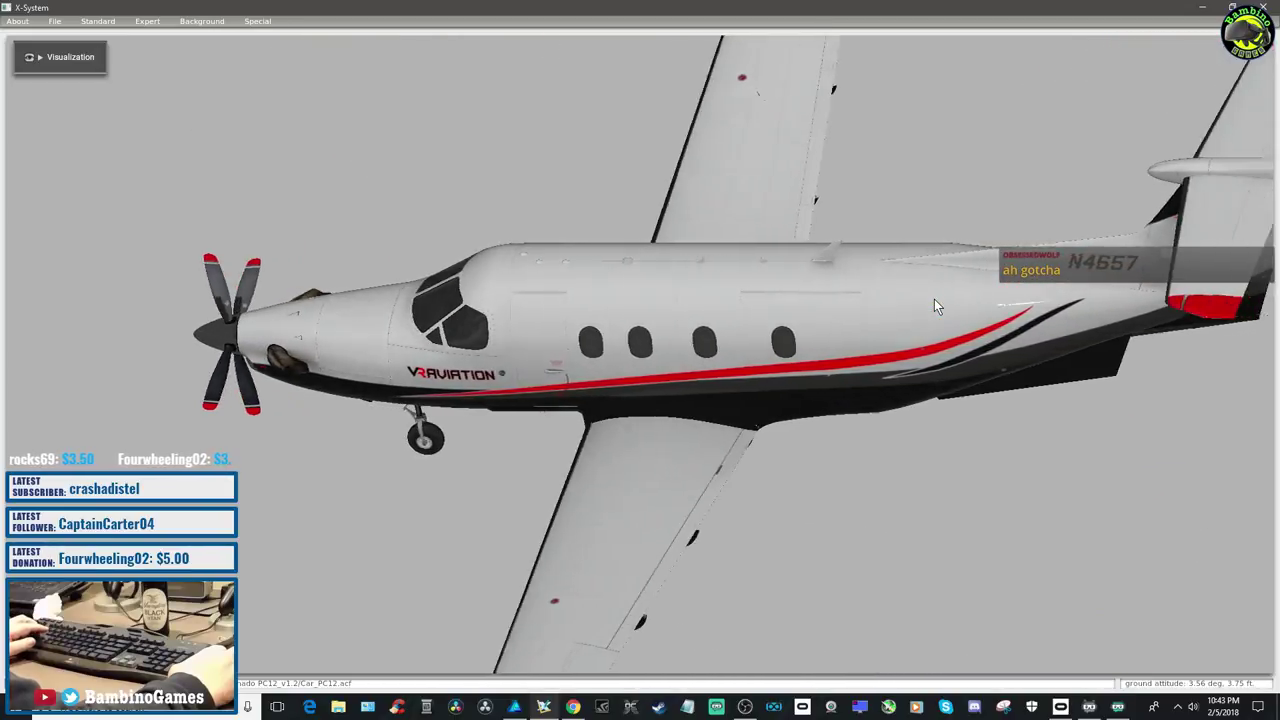
{"action": "key", "text": "Right"}
{"action": "key", "text": "Right"}
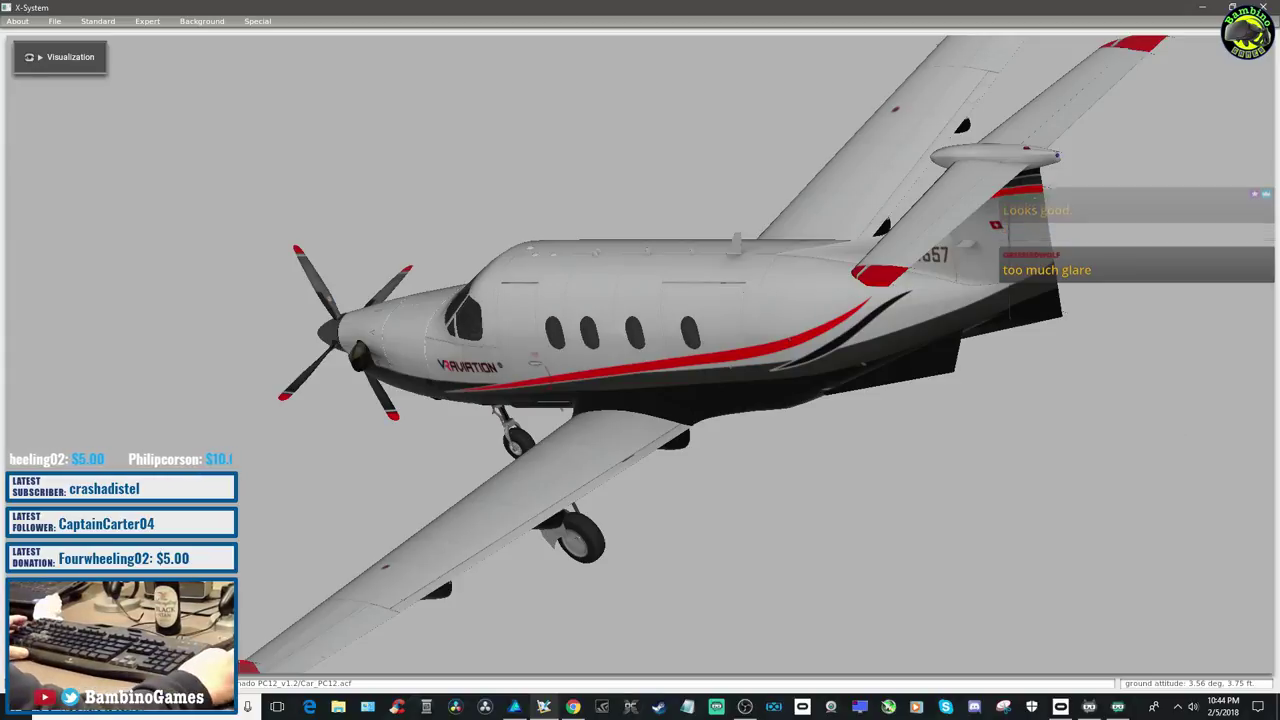
Switch to Chrome, look up the FBOs owned by VR Aviation on FSEconomy, and close the browser
{"action": "key", "text": "alt+Tab"}
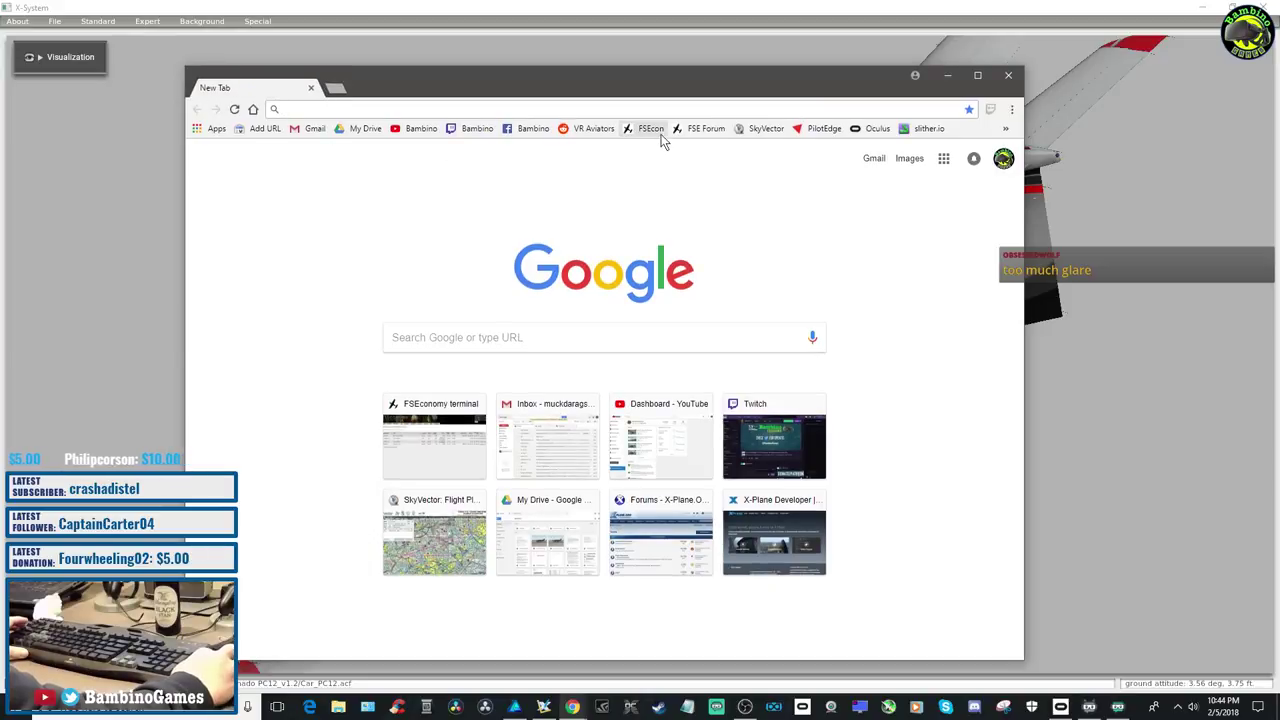
{"action": "left_click", "coordinate": [653, 131]}
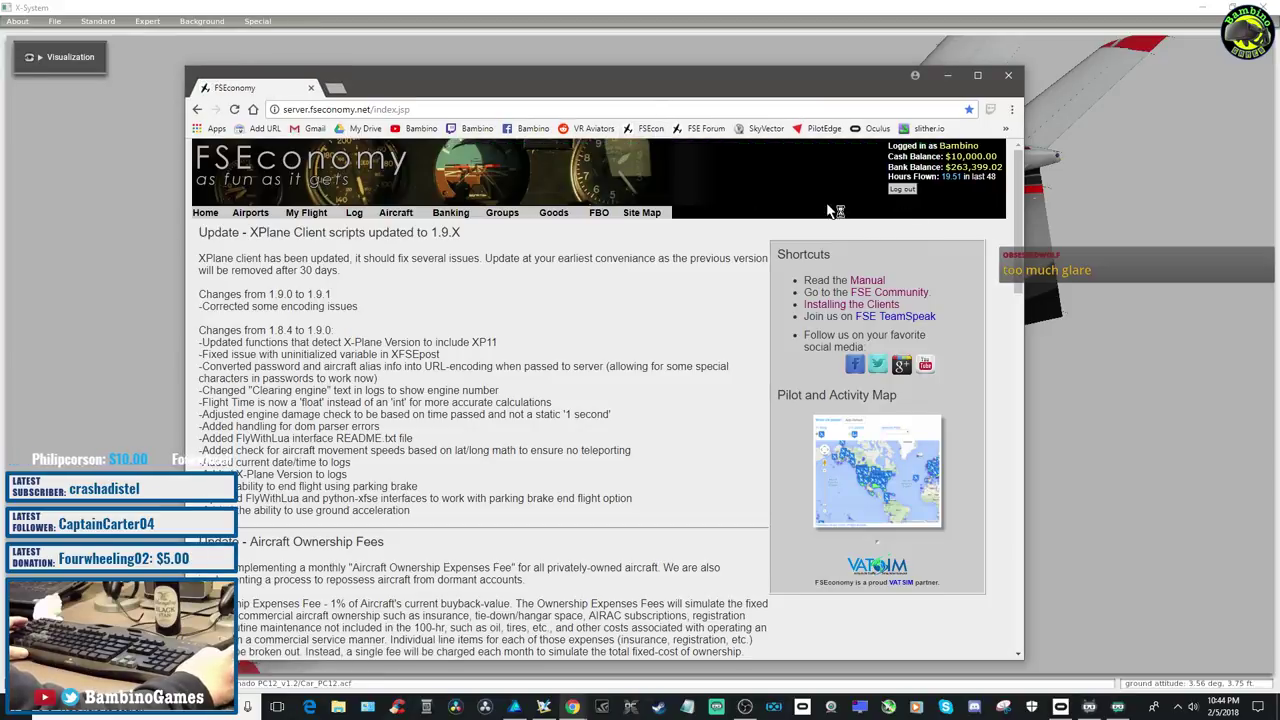
{"action": "mouse_move", "coordinate": [599, 213]}
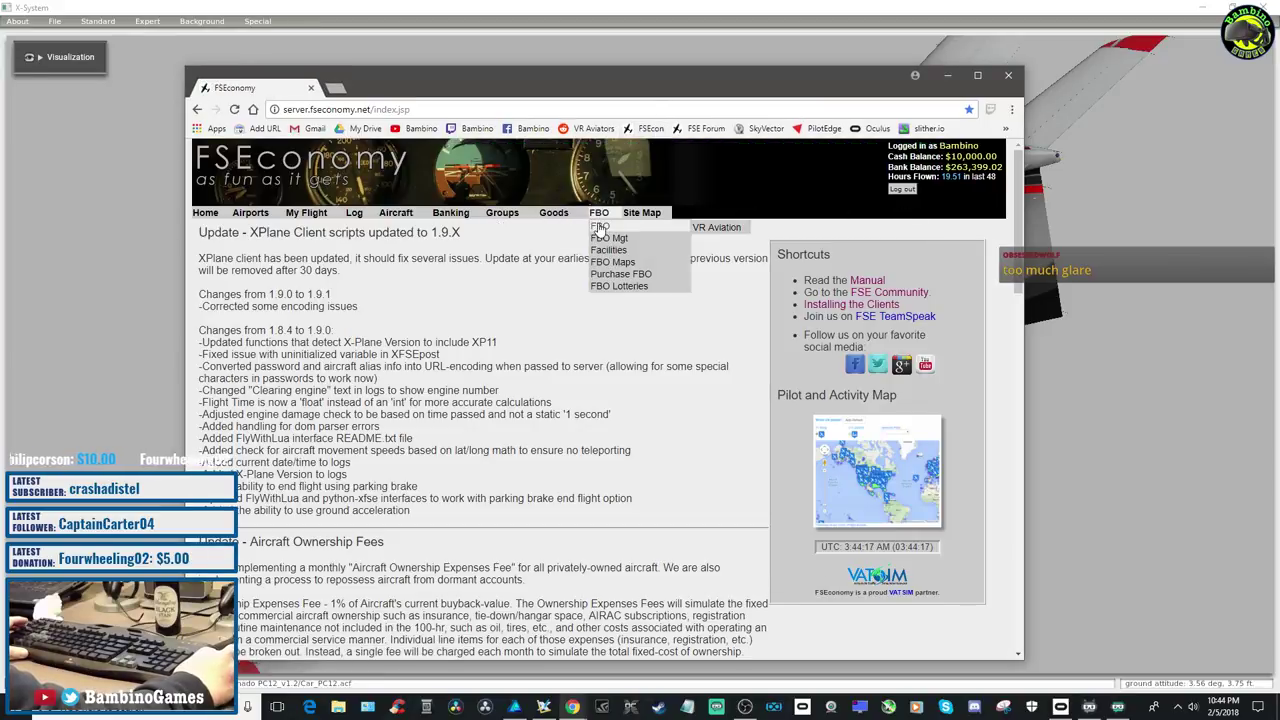
{"action": "left_click", "coordinate": [702, 228]}
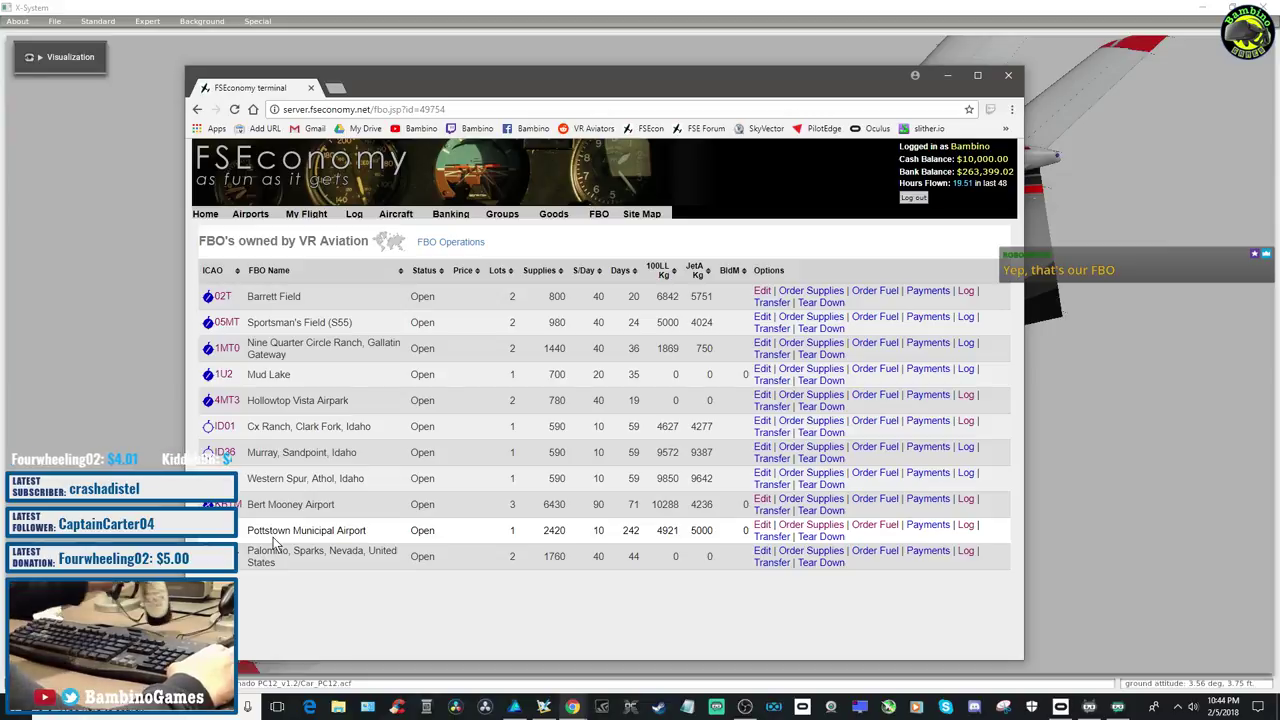
{"action": "left_click", "coordinate": [1010, 77]}
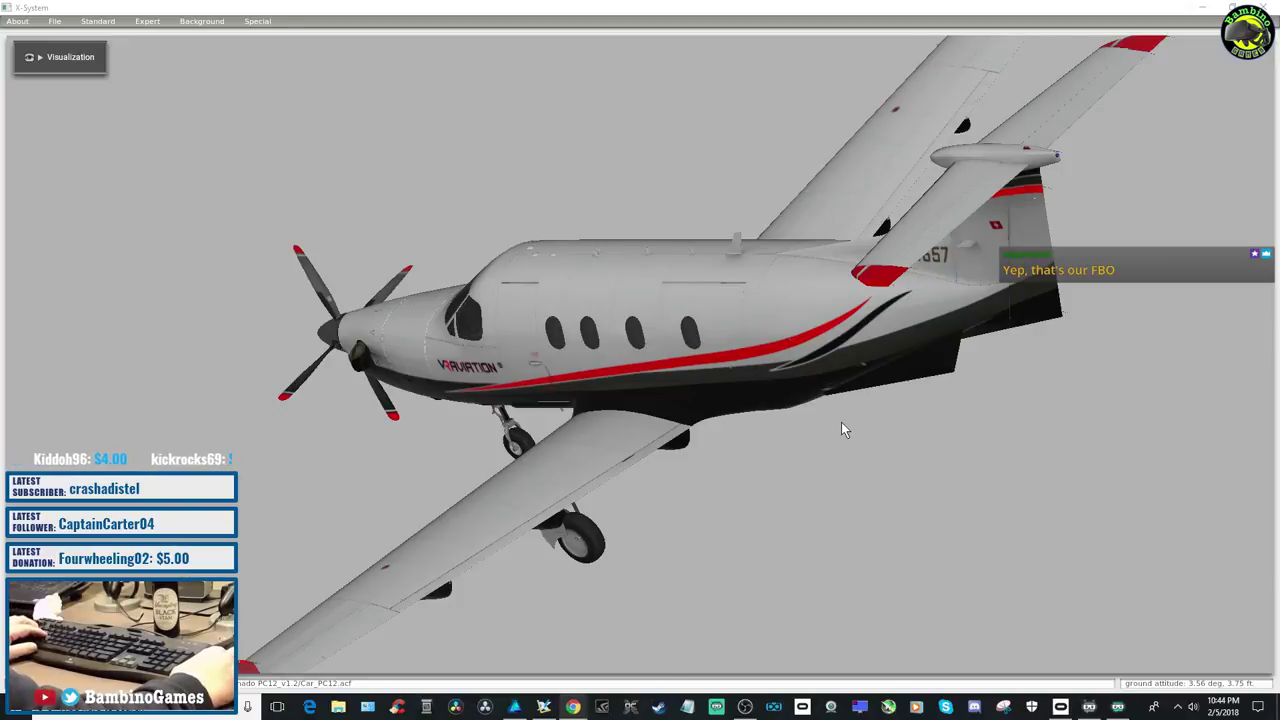
Examine the VR Aviation livery from both sides of the aircraft in X-System
{"action": "left_click_drag", "start_coordinate": [841, 430], "coordinate": [800, 407]}
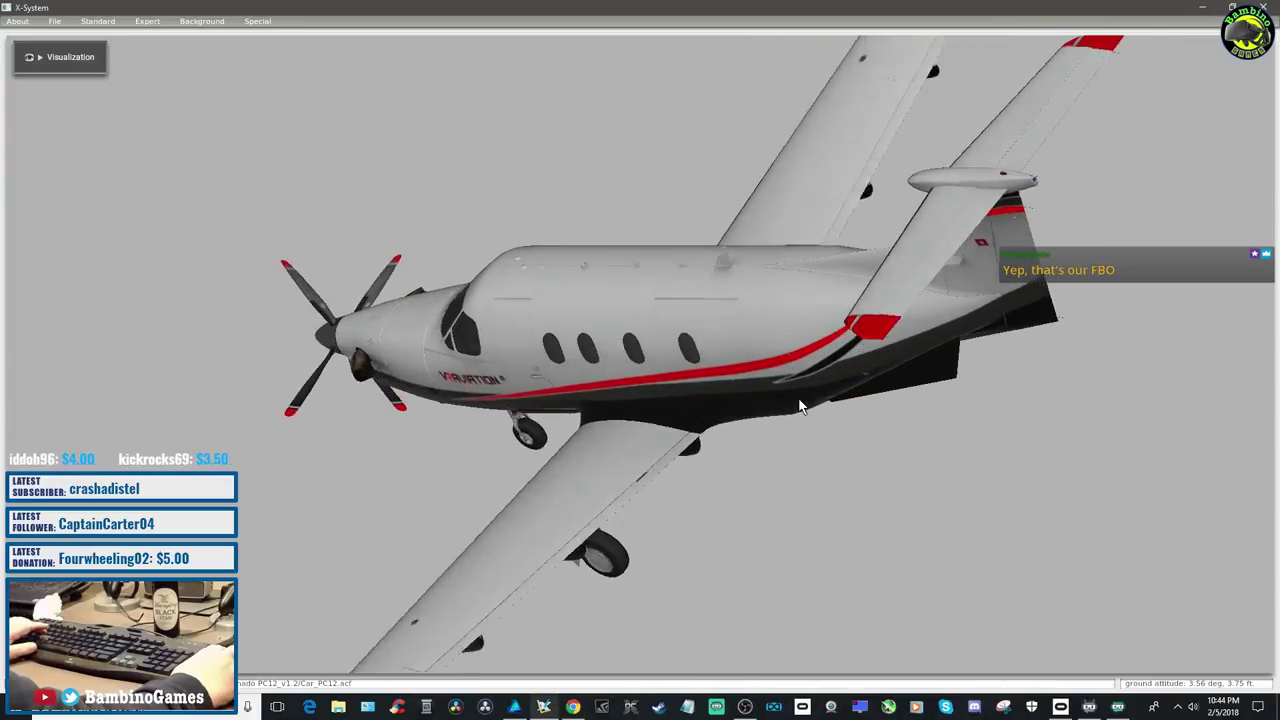
{"action": "key", "text": "Up"}
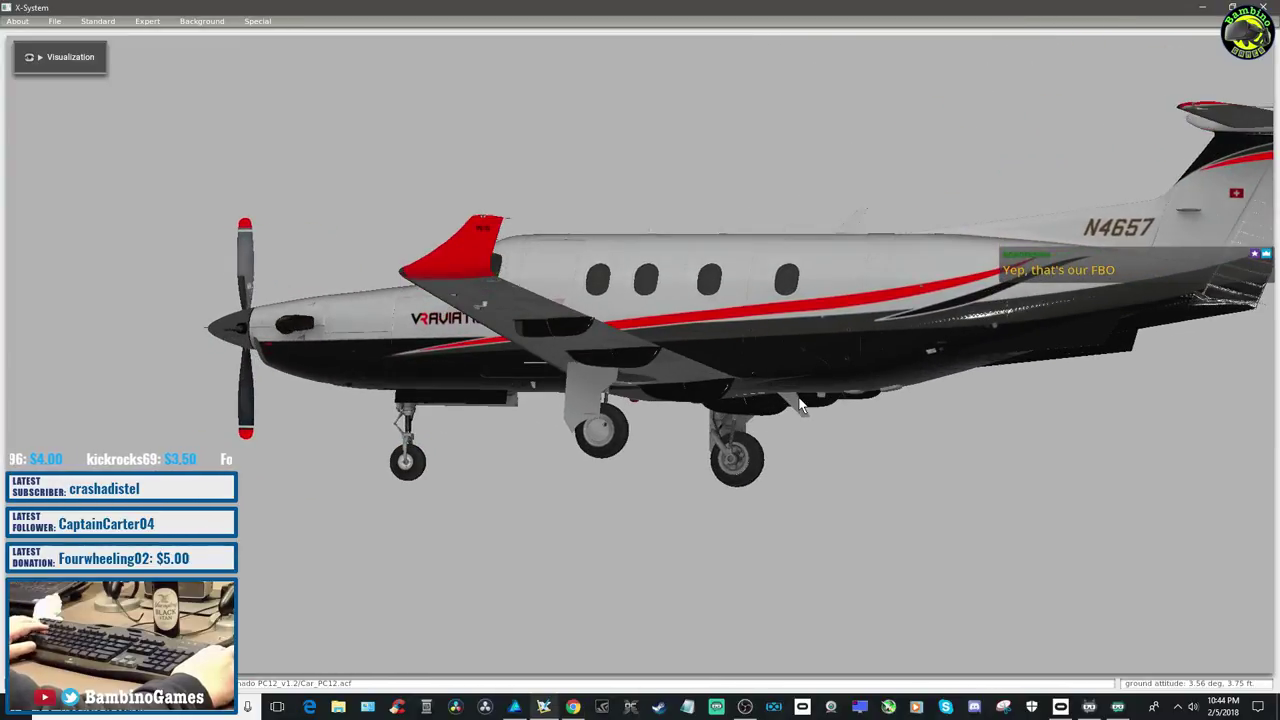
{"action": "key", "text": "Left"}
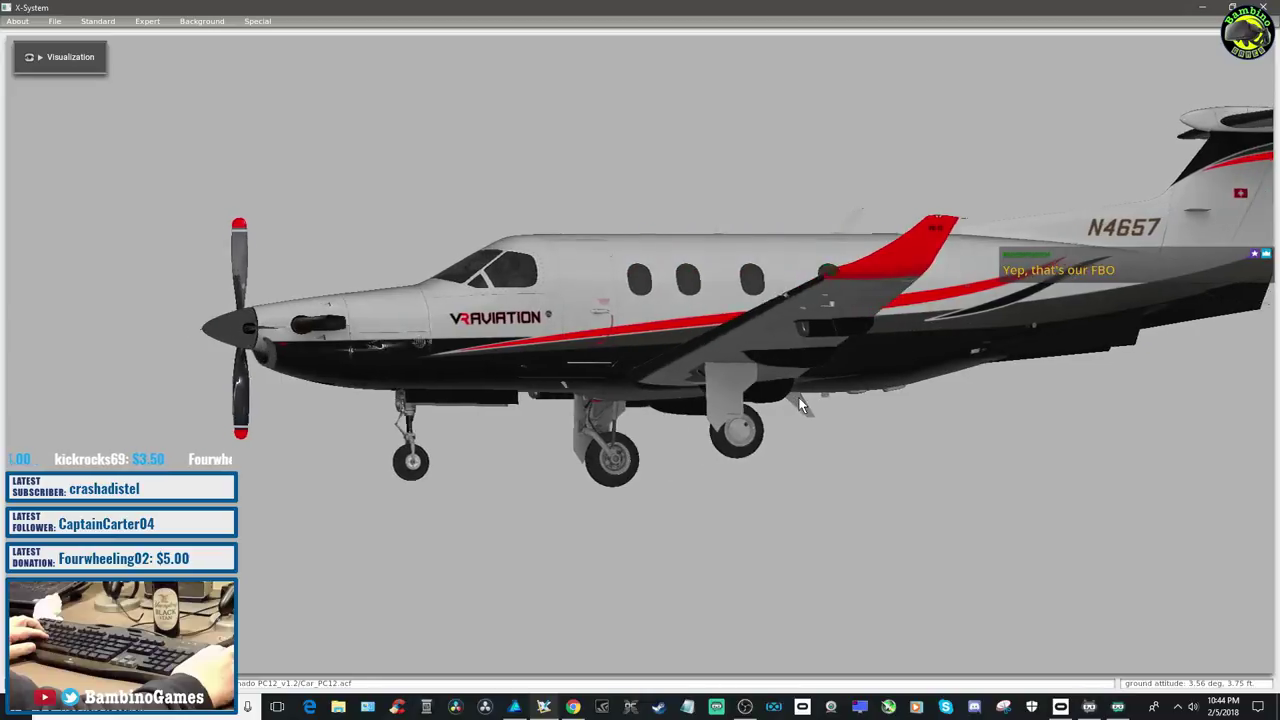
{"action": "key", "text": "Left"}
{"action": "key", "text": "Right"}
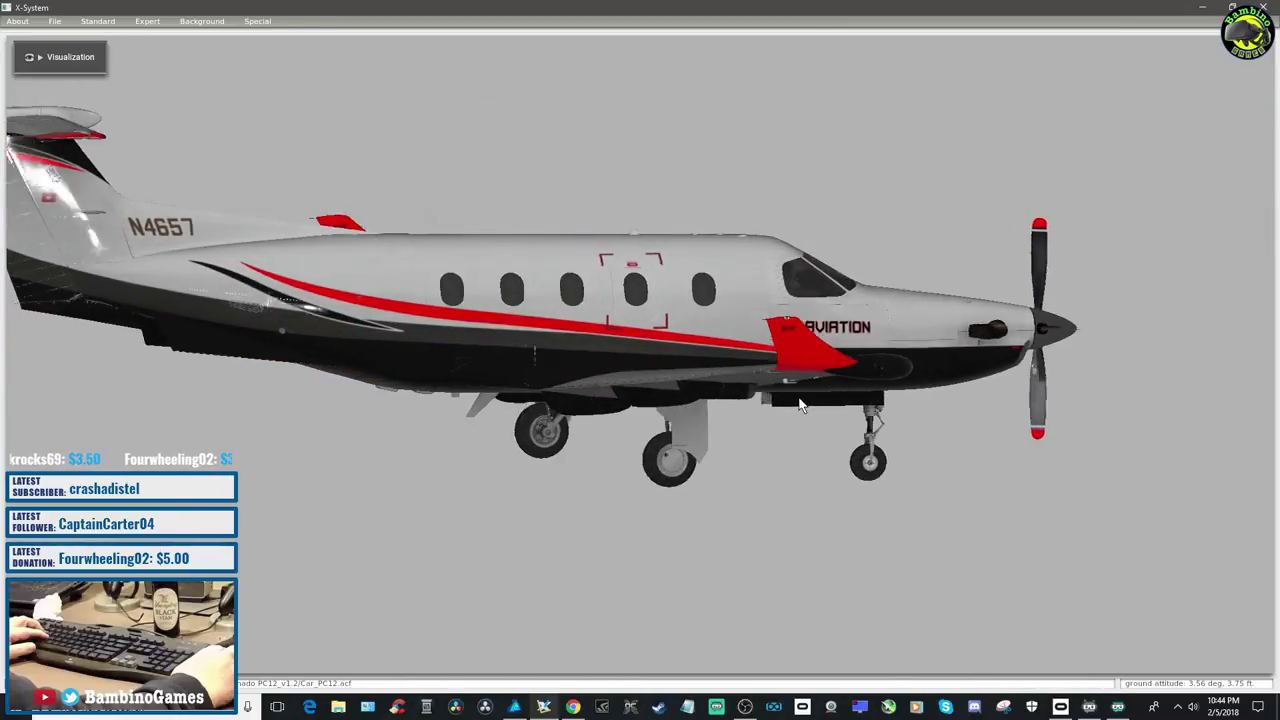
{"action": "key", "text": "Right"}
{"action": "key", "text": "Left"}
{"action": "left_click_drag", "start_coordinate": [800, 405], "coordinate": [917, 444]}
{"action": "scroll", "coordinate": [917, 451], "scroll_direction": "up", "scroll_amount": 2}
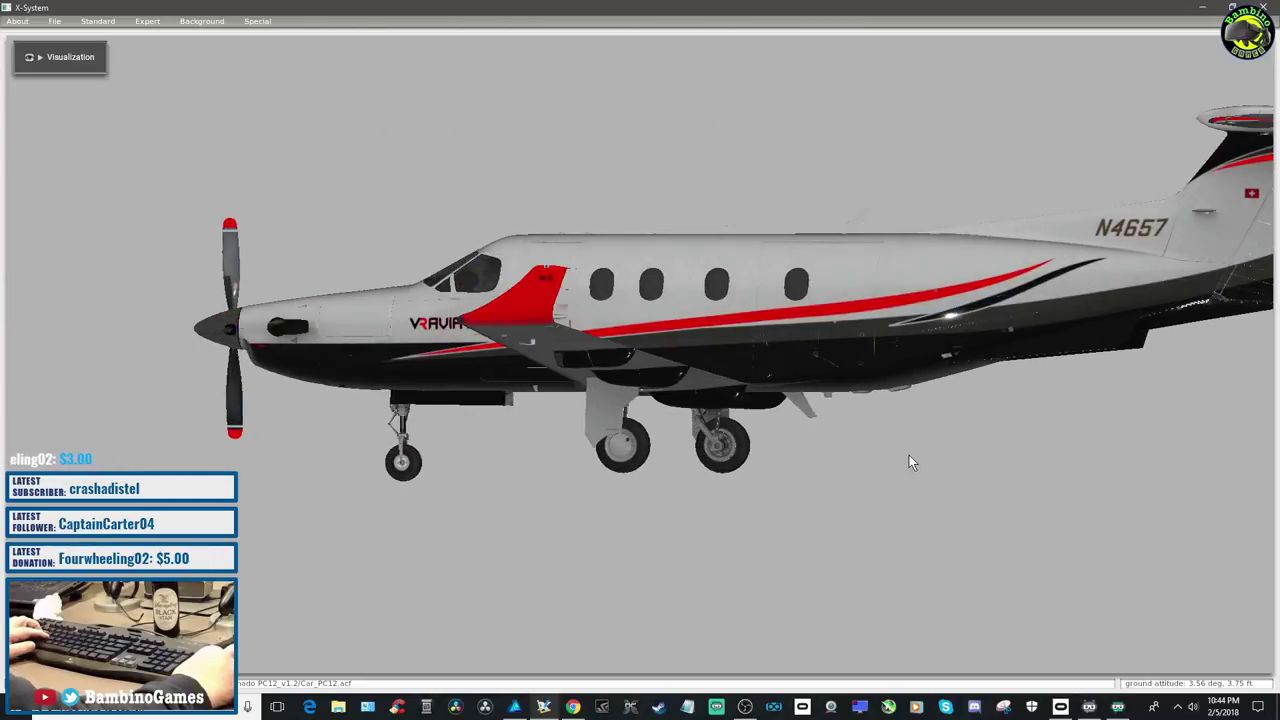
{"action": "scroll", "coordinate": [909, 460], "scroll_direction": "down", "scroll_amount": 2}
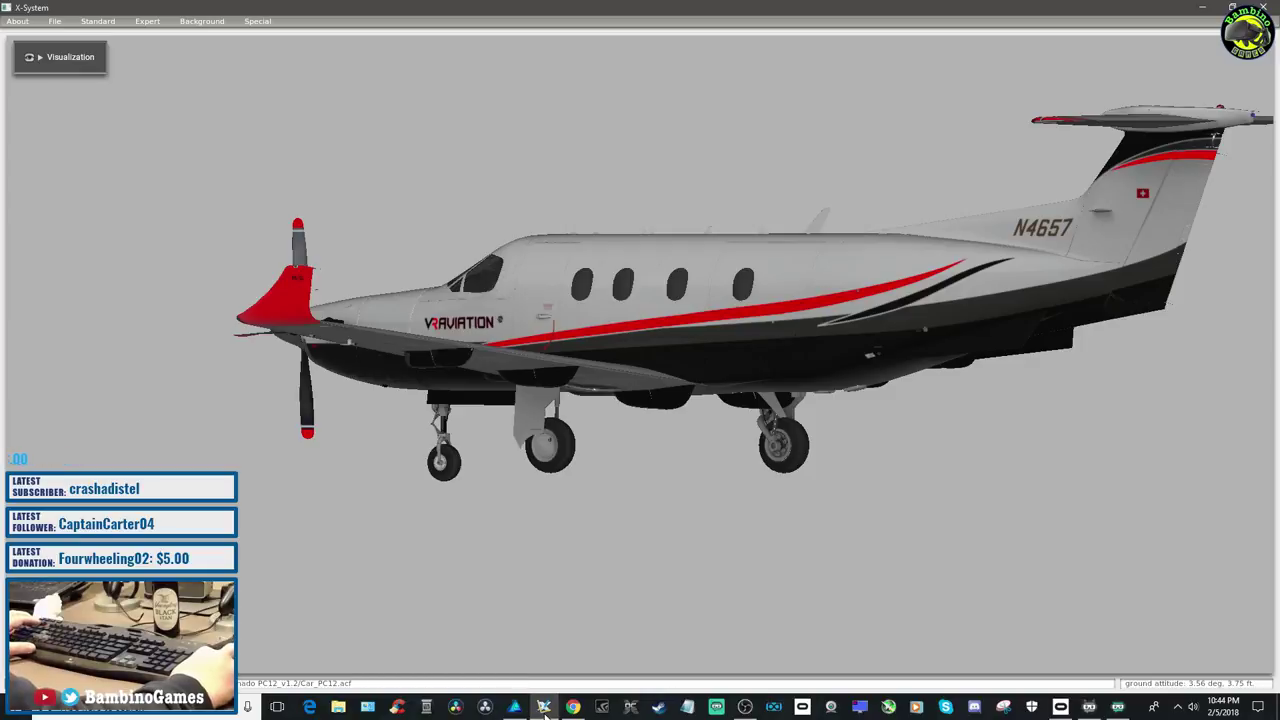
Switch to Affinity Designer and look over the fin, winglet and elevator areas of the E2 texture
{"action": "left_click", "coordinate": [515, 708]}
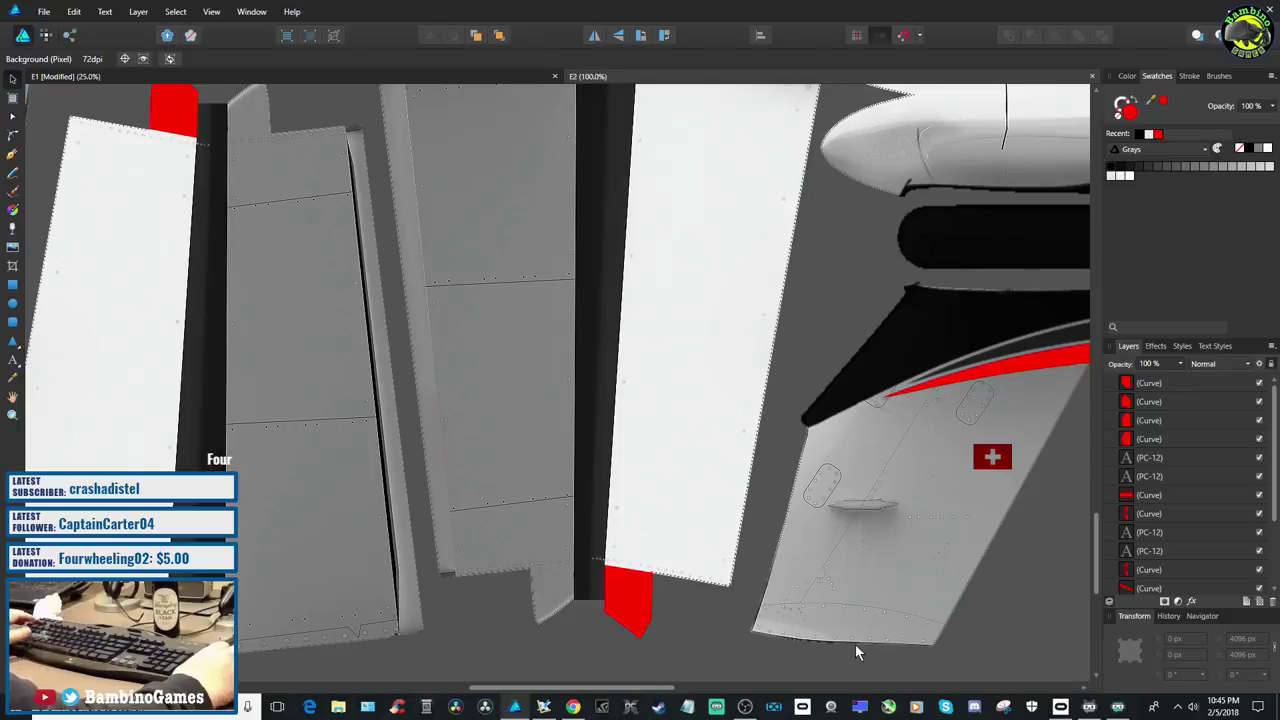
{"action": "scroll", "coordinate": [825, 642], "scroll_direction": "up", "scroll_amount": 4}
{"action": "scroll", "coordinate": [825, 648], "scroll_direction": "up", "scroll_amount": 6}
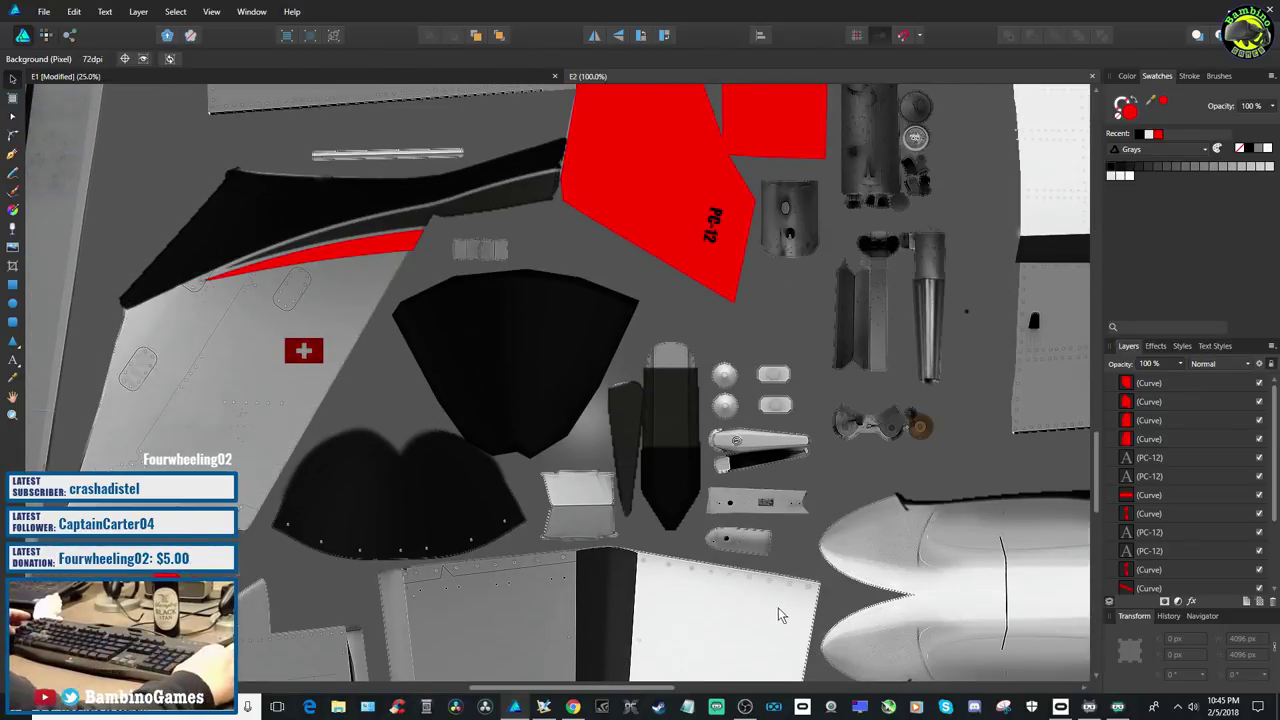
{"action": "scroll", "coordinate": [812, 658], "scroll_direction": "down", "scroll_amount": 3}
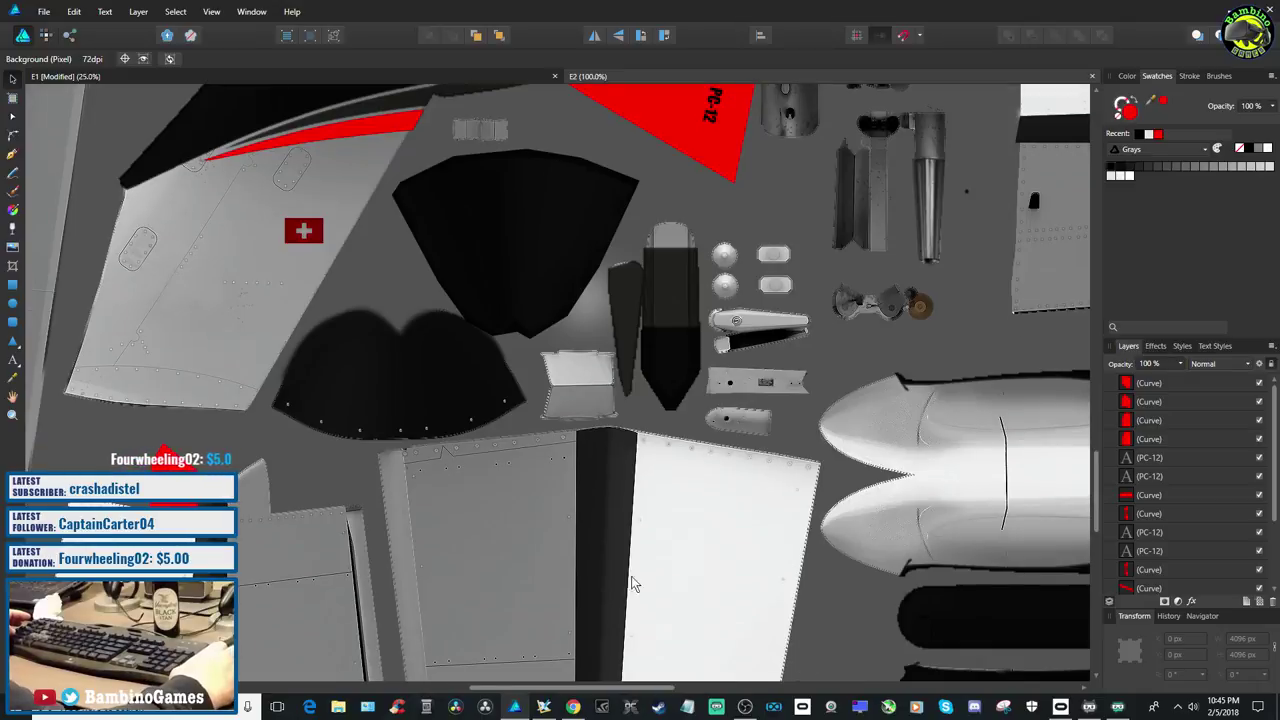
Start opening a file and browse to the objects folder of Carenado PC12_v1.2 under X-Plane 11 on the G: drive
{"action": "left_click", "coordinate": [44, 12]}
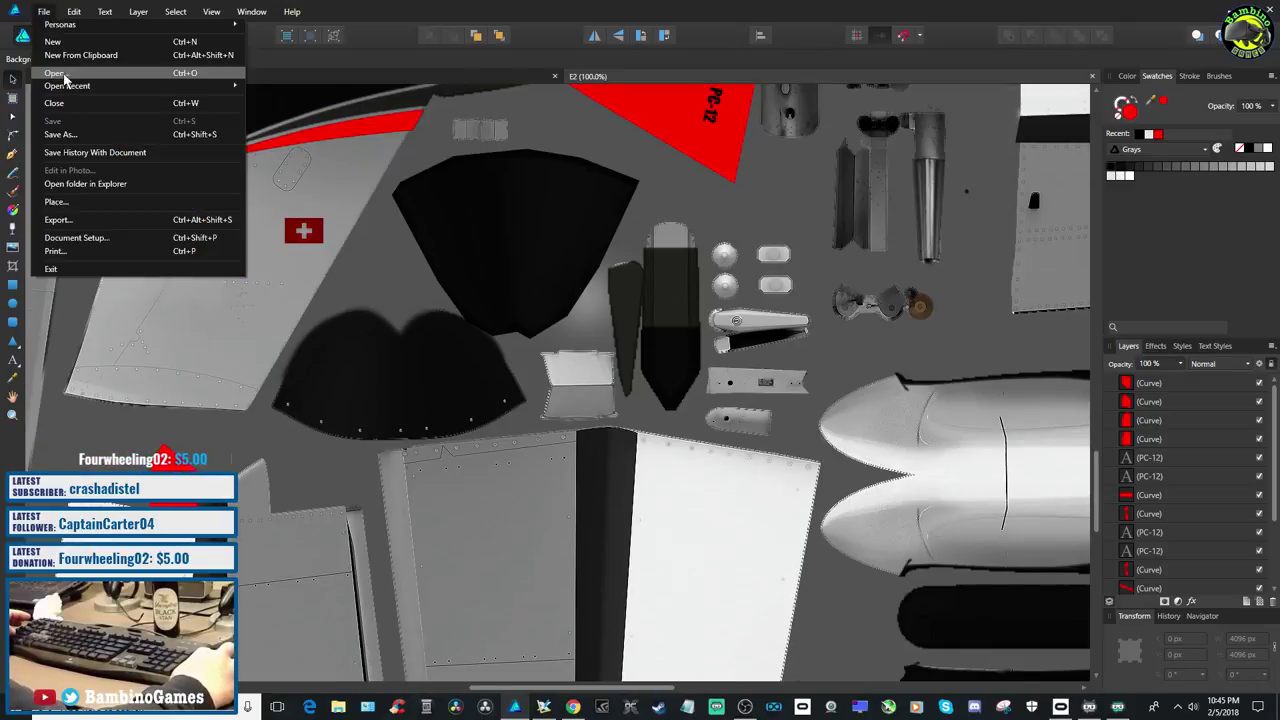
{"action": "left_click", "coordinate": [64, 76]}
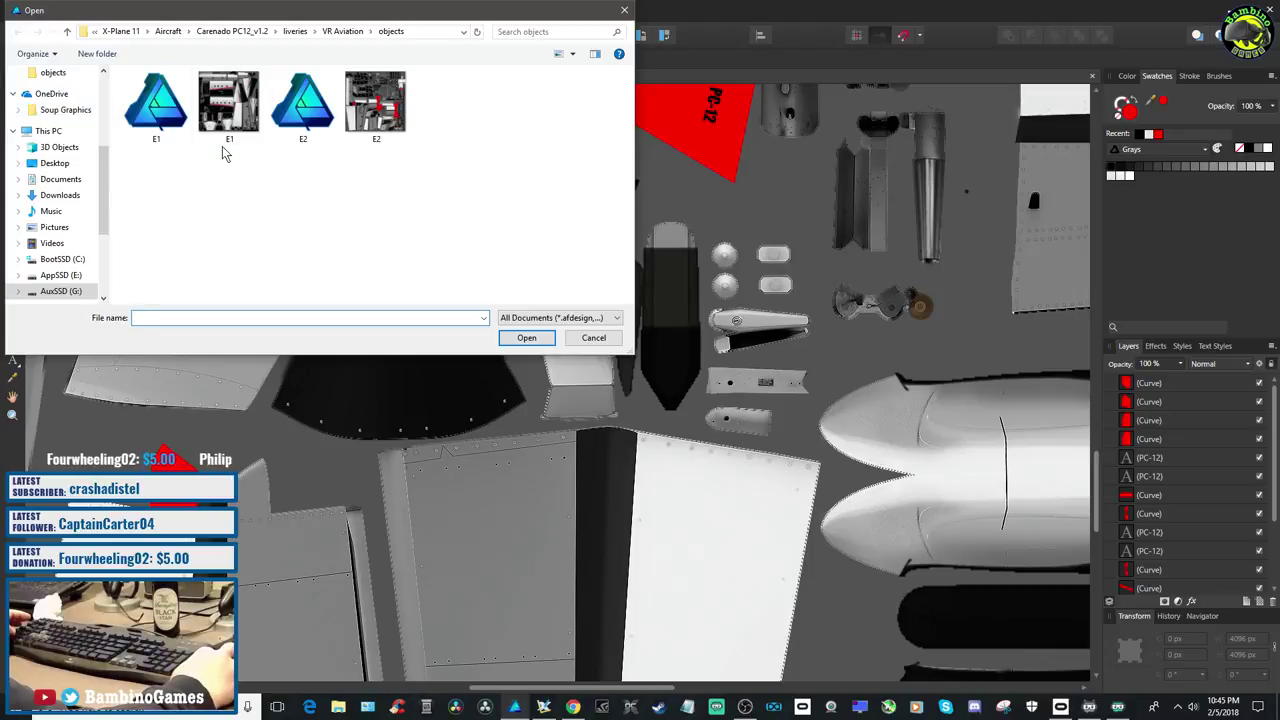
{"action": "left_click_drag", "start_coordinate": [106, 185], "coordinate": [108, 201]}
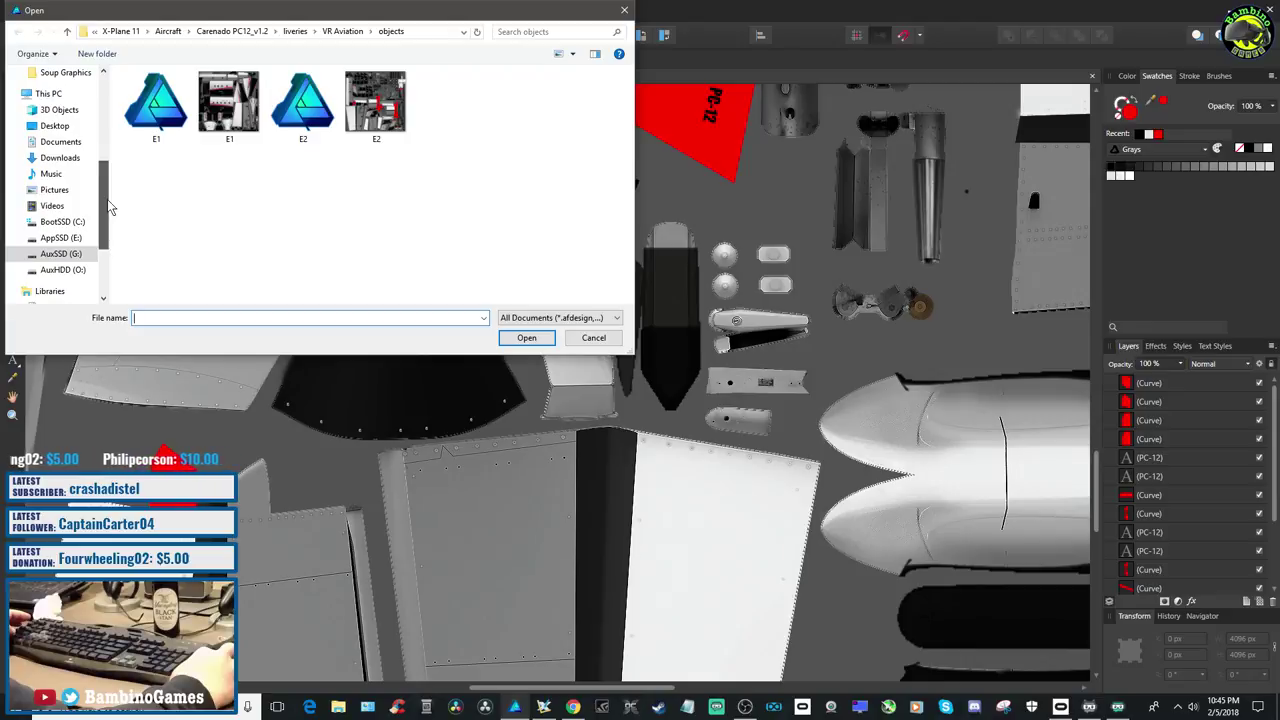
{"action": "left_click", "coordinate": [66, 254]}
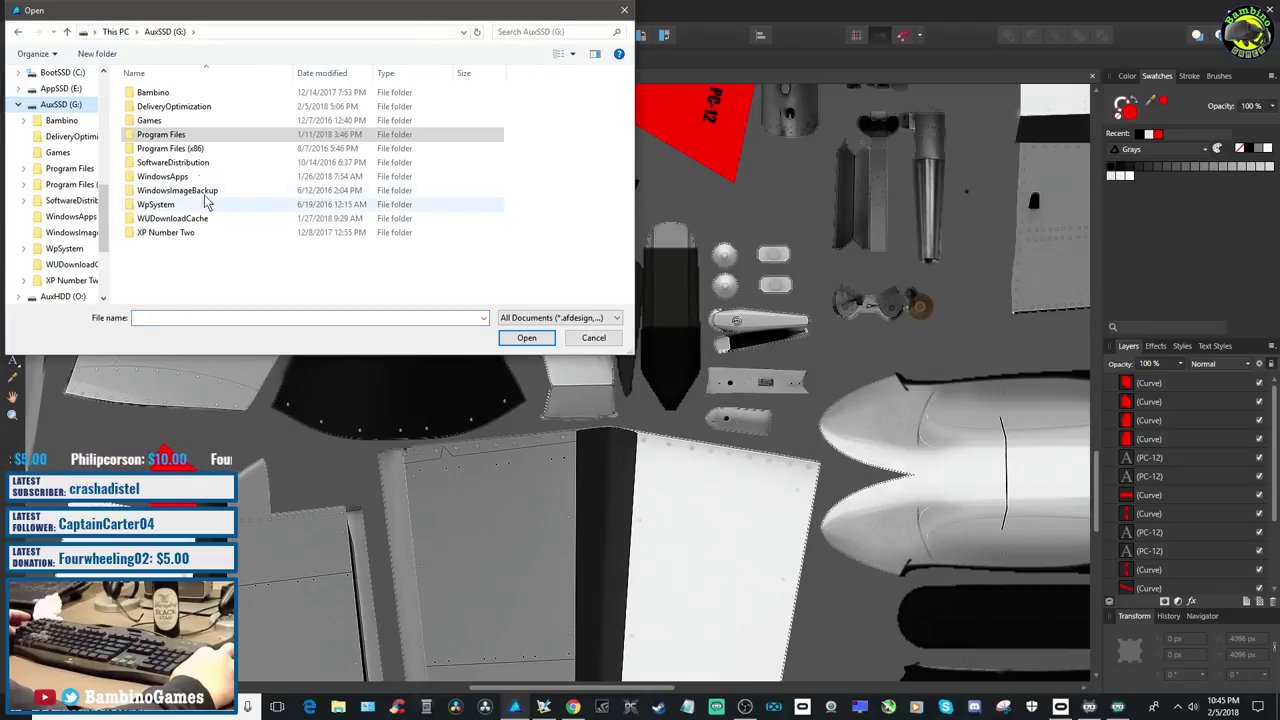
{"action": "double_click", "coordinate": [186, 136]}
{"action": "double_click", "coordinate": [186, 136]}
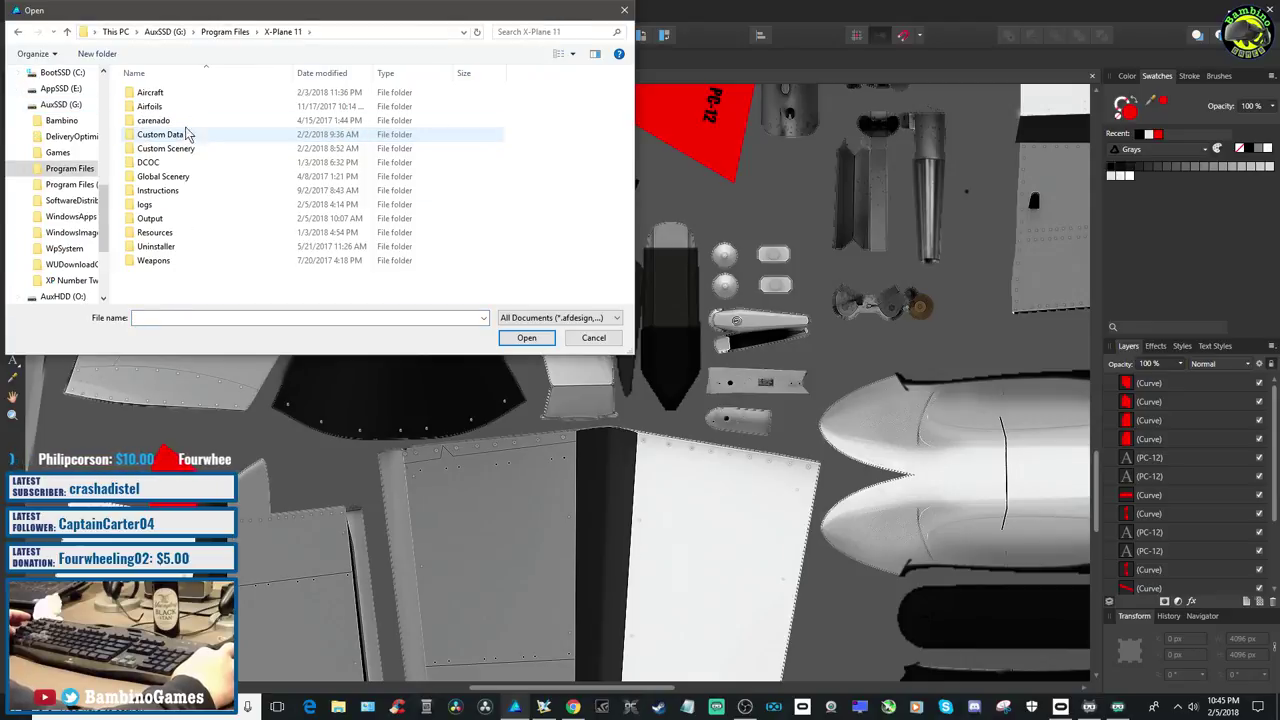
{"action": "double_click", "coordinate": [189, 94]}
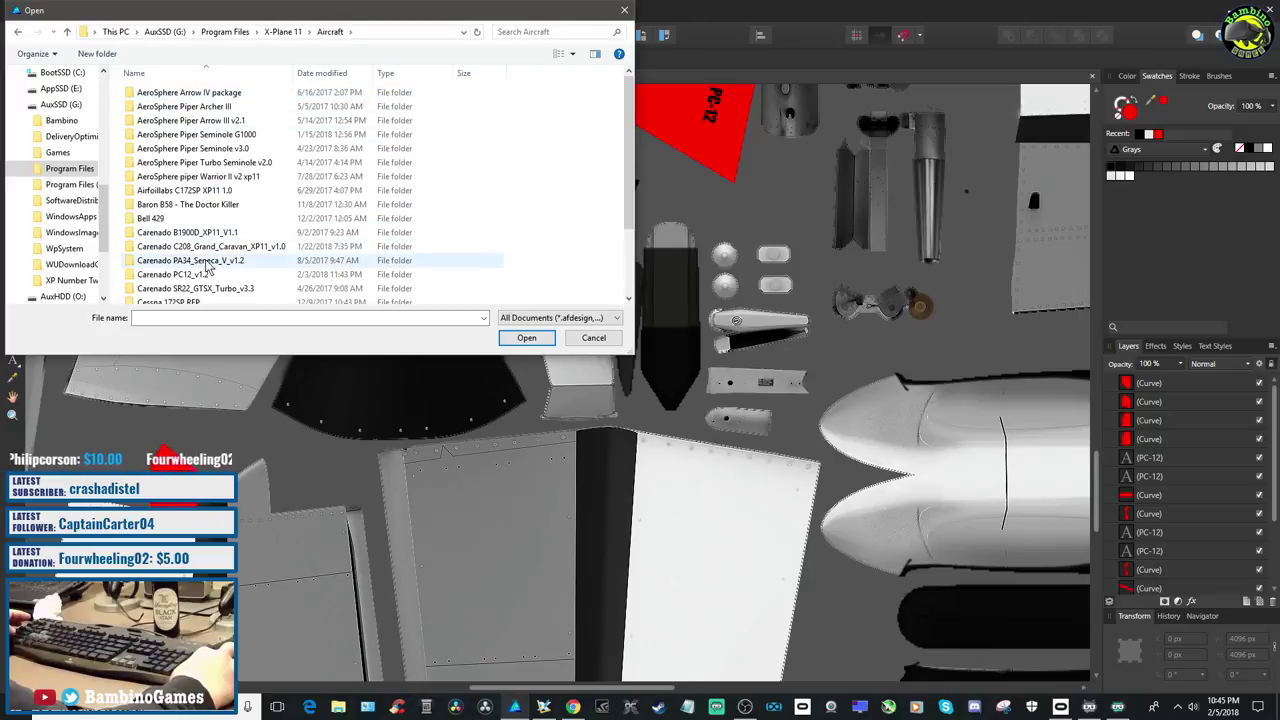
{"action": "double_click", "coordinate": [175, 274]}
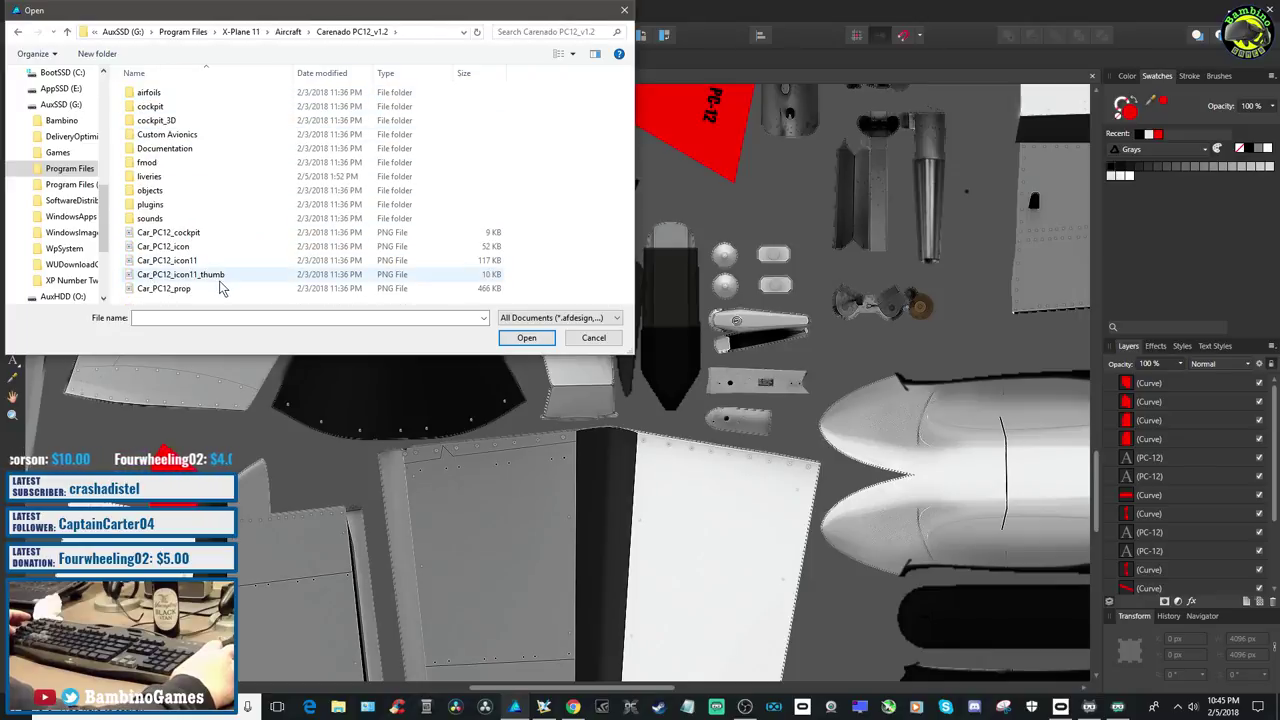
{"action": "double_click", "coordinate": [188, 194]}
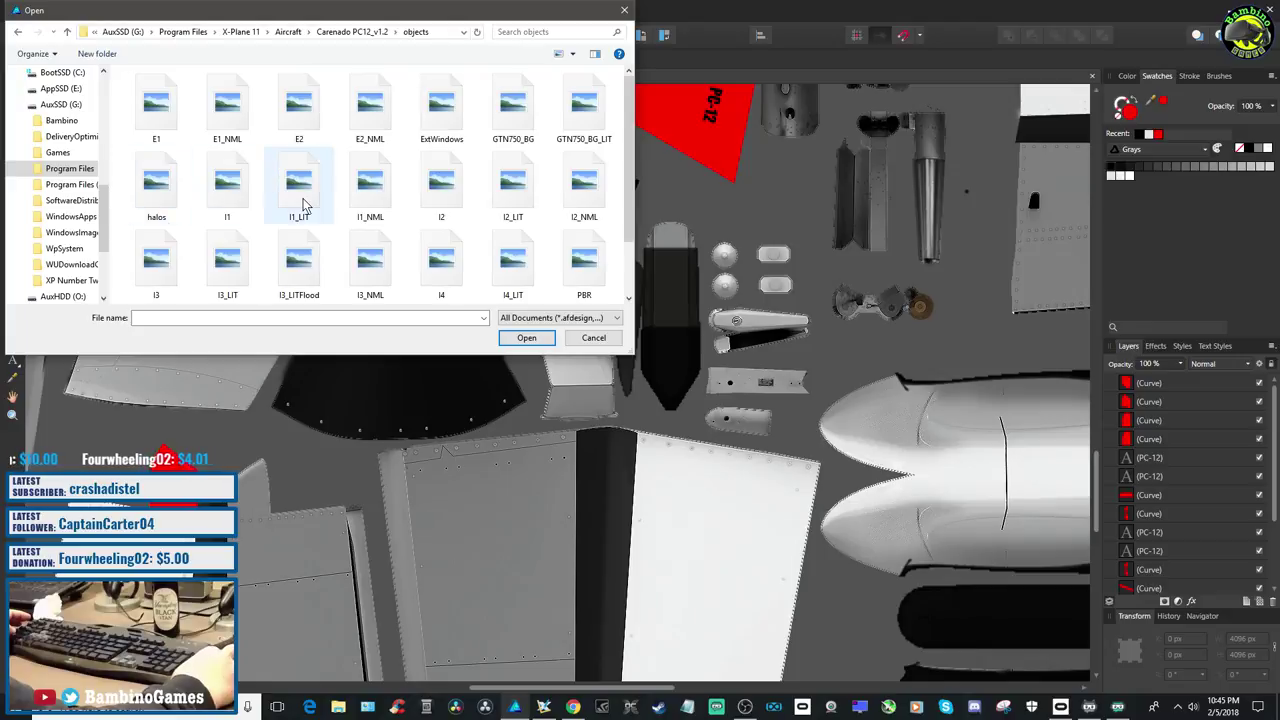
Open the aircraft's original E2.png texture, examine it, and close it
{"action": "left_click", "coordinate": [165, 120]}
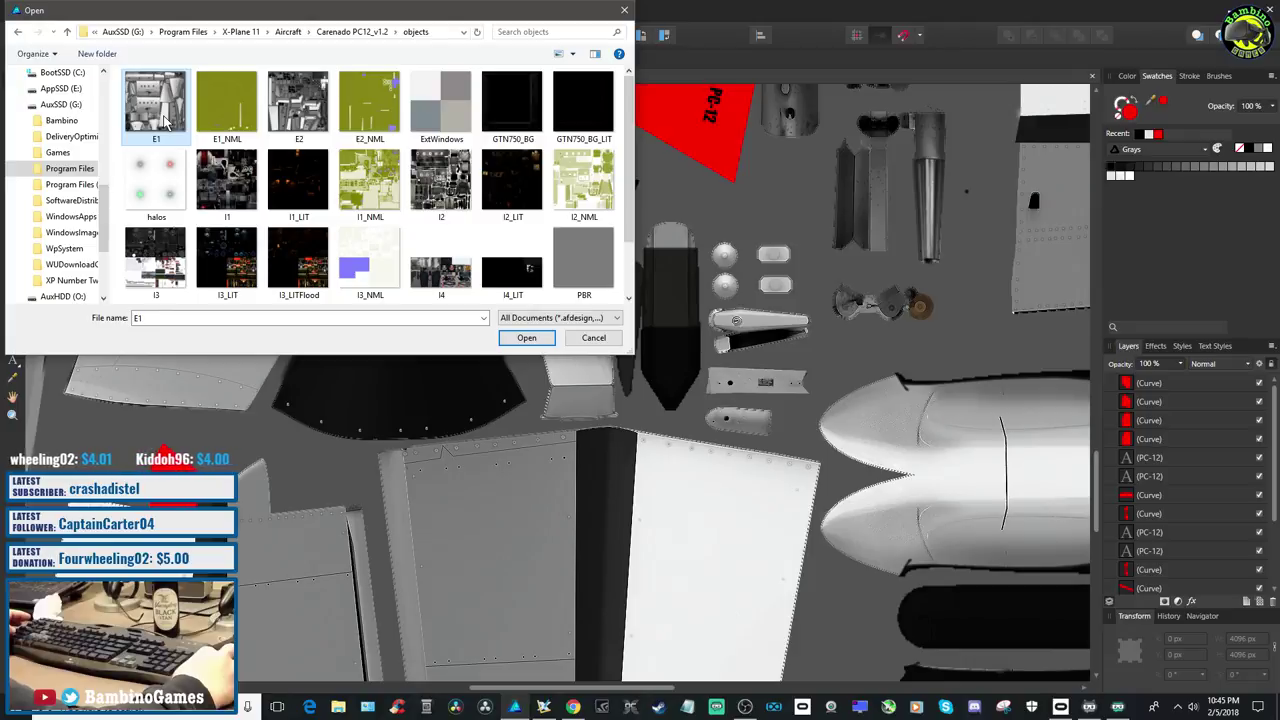
{"action": "left_click", "coordinate": [303, 122]}
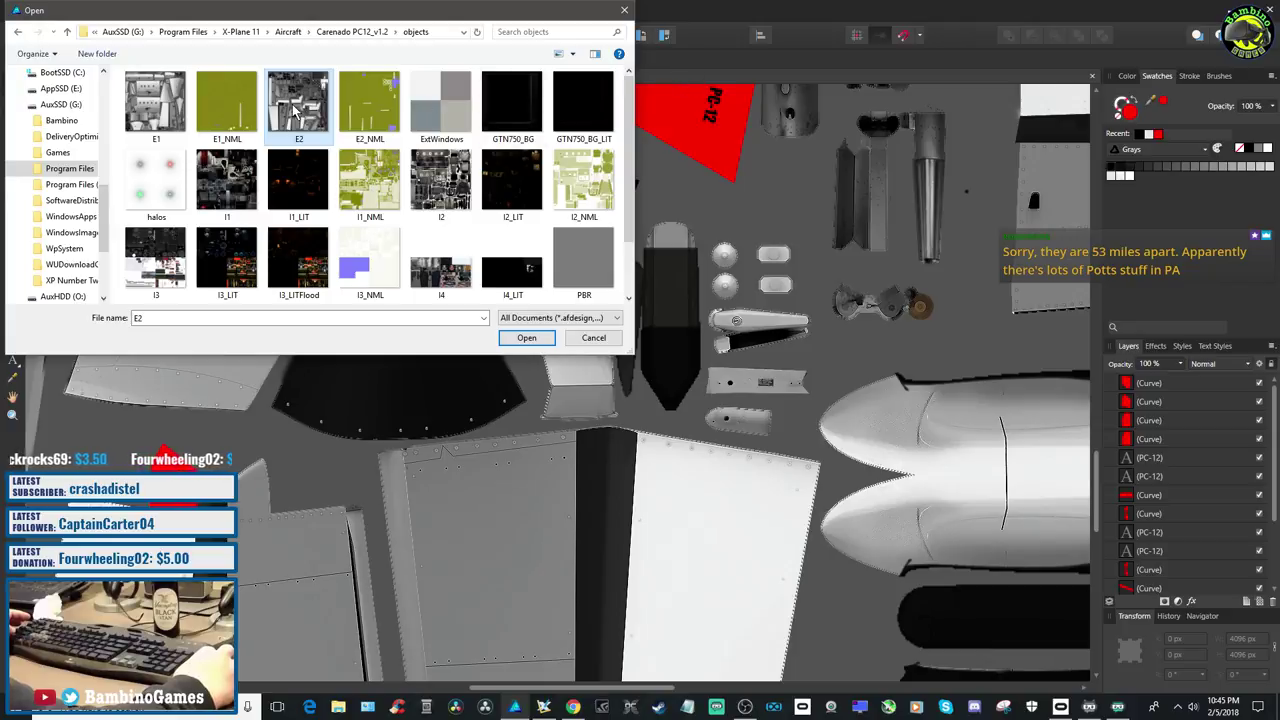
{"action": "left_click", "coordinate": [526, 338]}
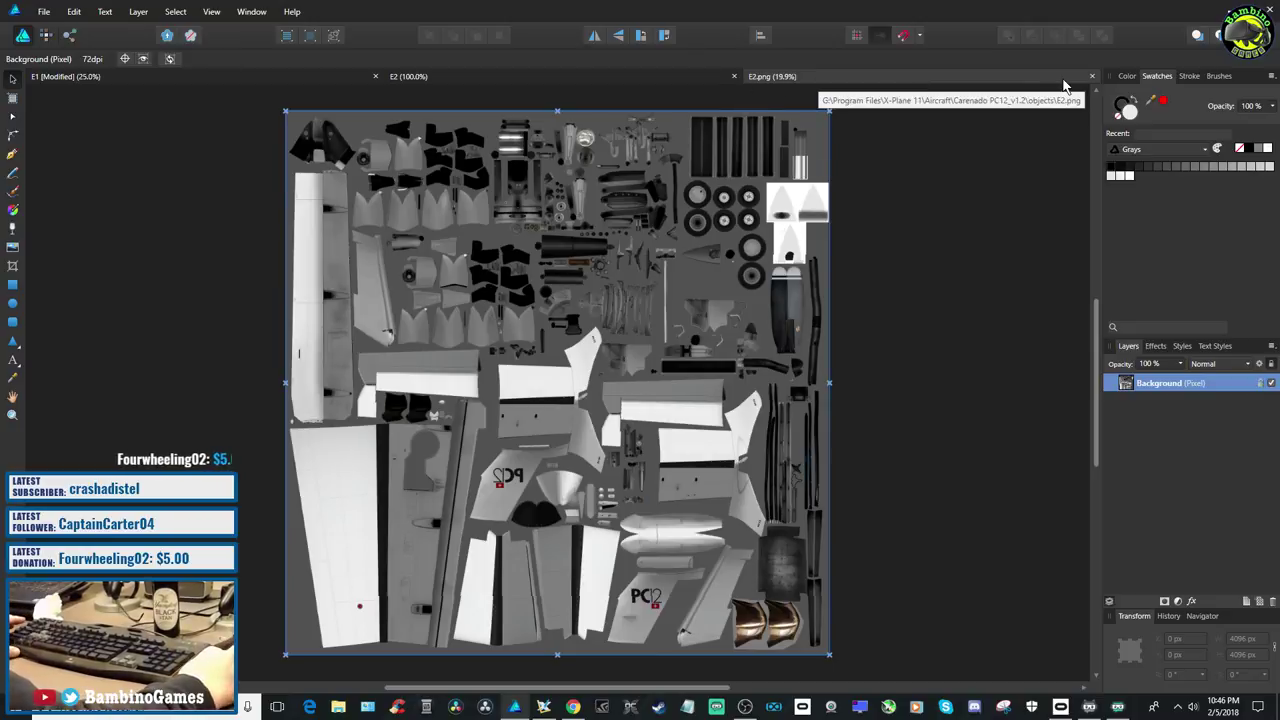
{"action": "left_click", "coordinate": [1093, 78]}
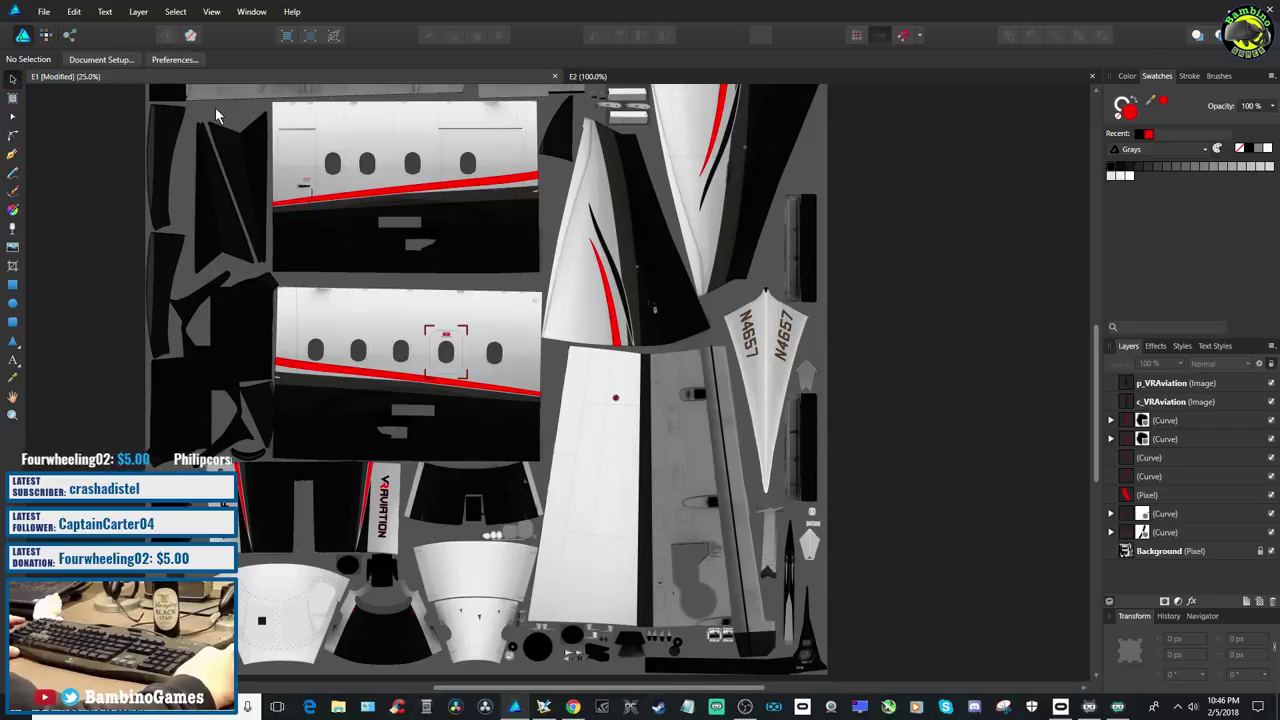
Open the aircraft's original E1.png texture and examine the blank kite-shaped panel beside the wing
{"action": "left_click", "coordinate": [50, 11]}
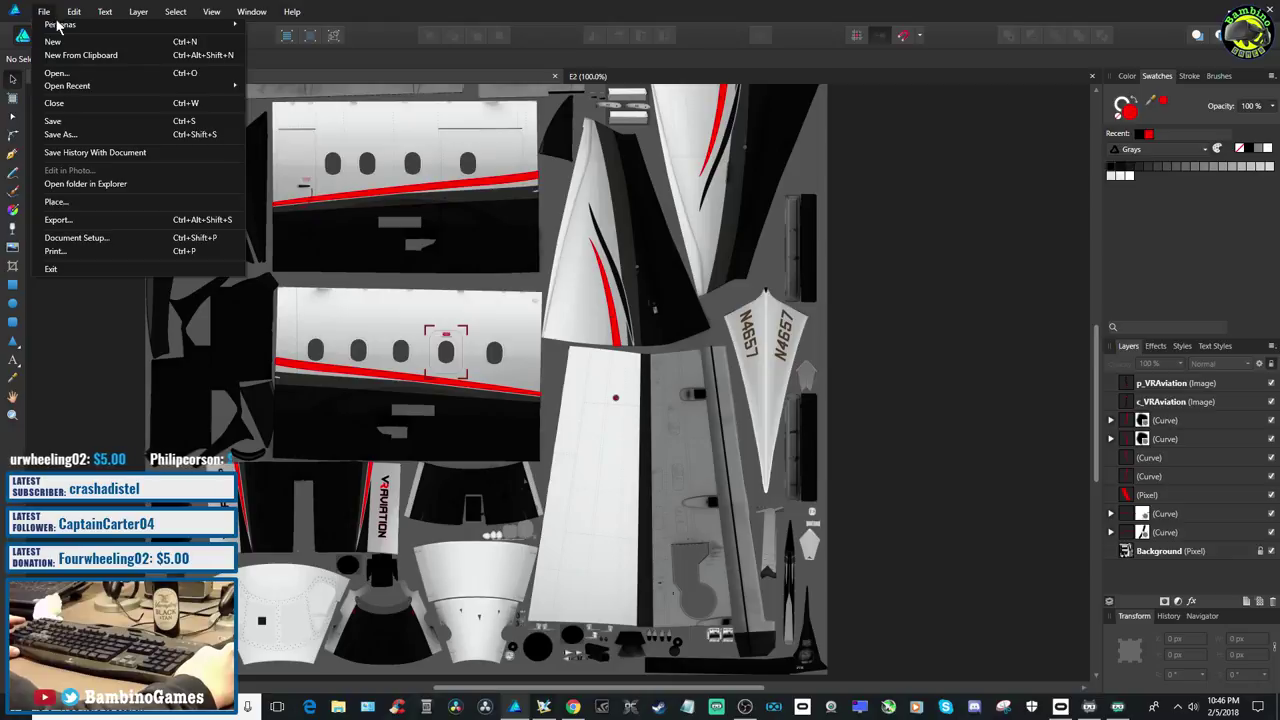
{"action": "left_click", "coordinate": [56, 73]}
{"action": "double_click", "coordinate": [155, 108]}
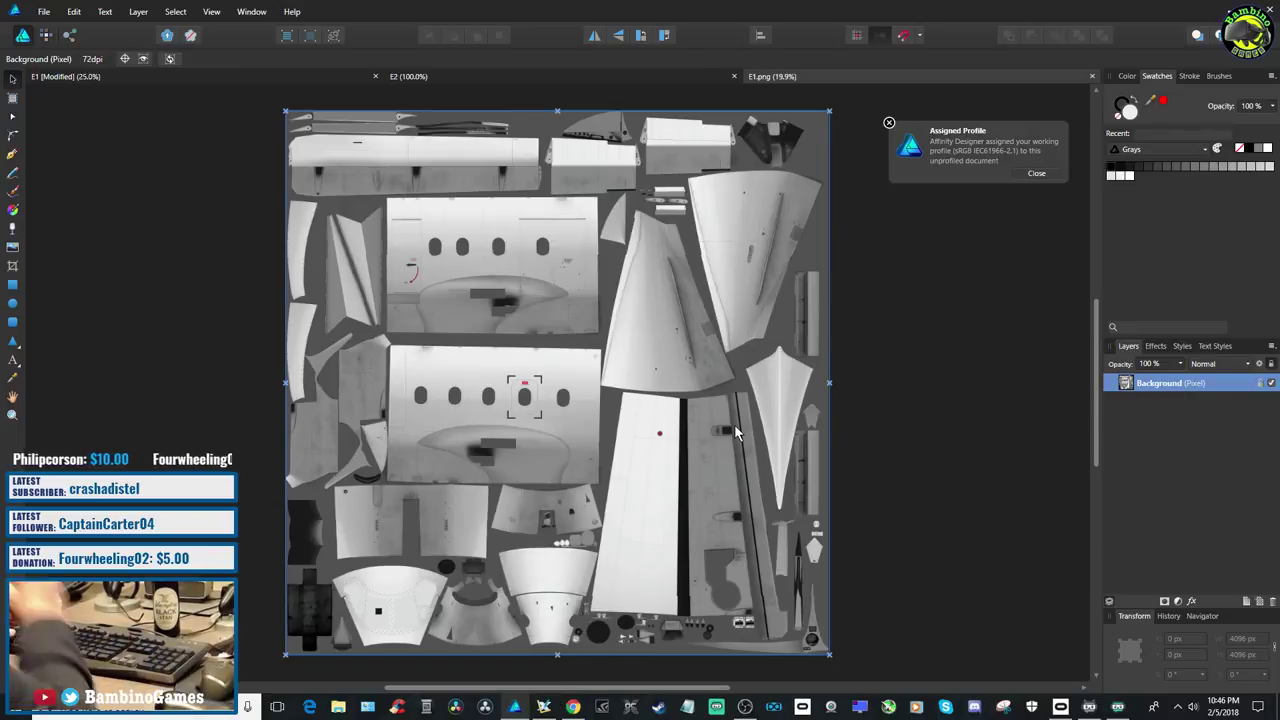
{"action": "key", "text": "ctrl+plus"}
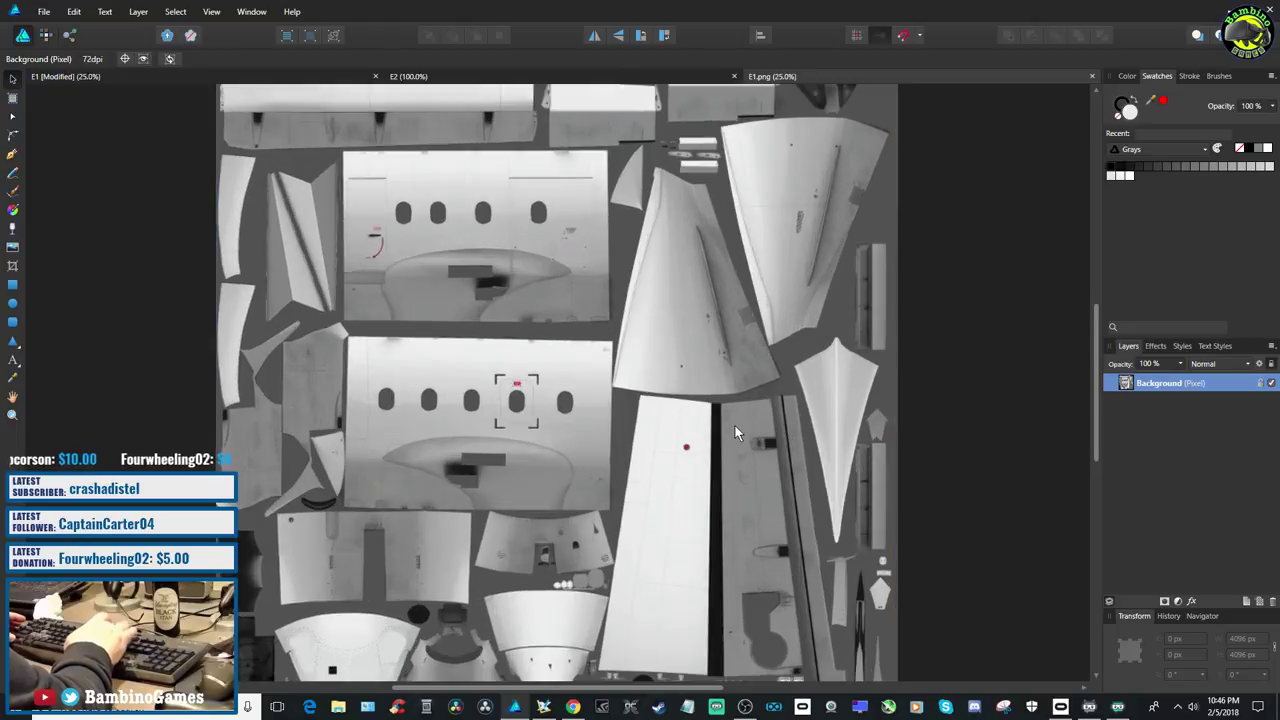
{"action": "left_click_drag", "start_coordinate": [558, 688], "coordinate": [727, 689]}
{"action": "scroll", "coordinate": [827, 560], "scroll_direction": "down", "scroll_amount": 3}
{"action": "scroll", "coordinate": [729, 646], "scroll_direction": "down", "scroll_amount": 1}
{"action": "scroll", "coordinate": [729, 646], "scroll_direction": "up", "scroll_amount": 1}
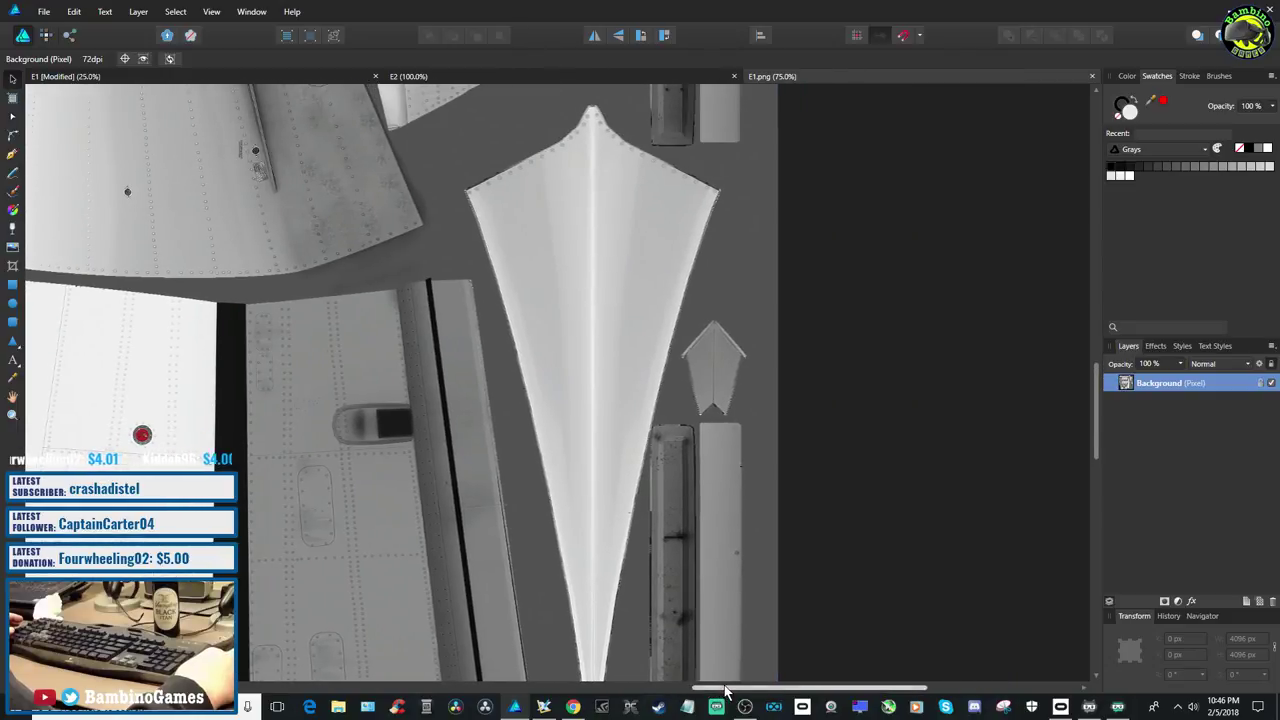
{"action": "key", "text": "ctrl+minus"}
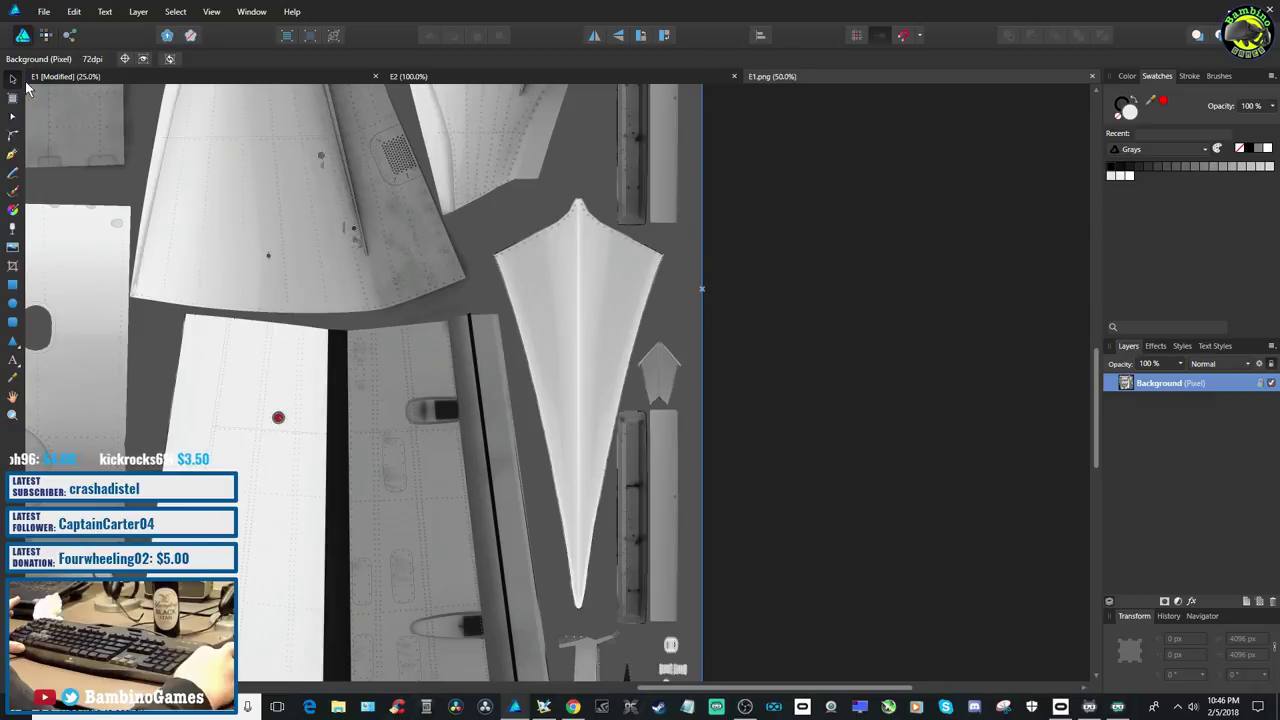
Switch to the Pixel Persona and activate the Free hand Selection Tool for the E1.png texture
{"action": "left_click", "coordinate": [46, 36]}
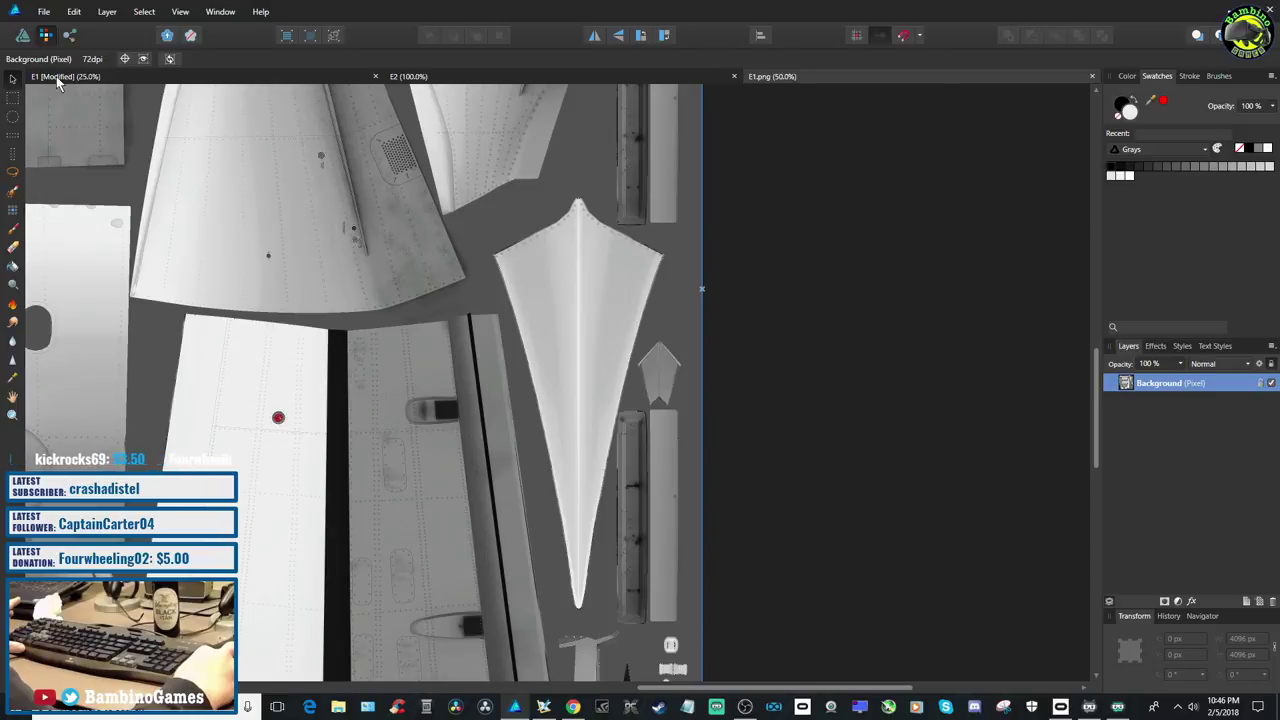
{"action": "left_click", "coordinate": [68, 36]}
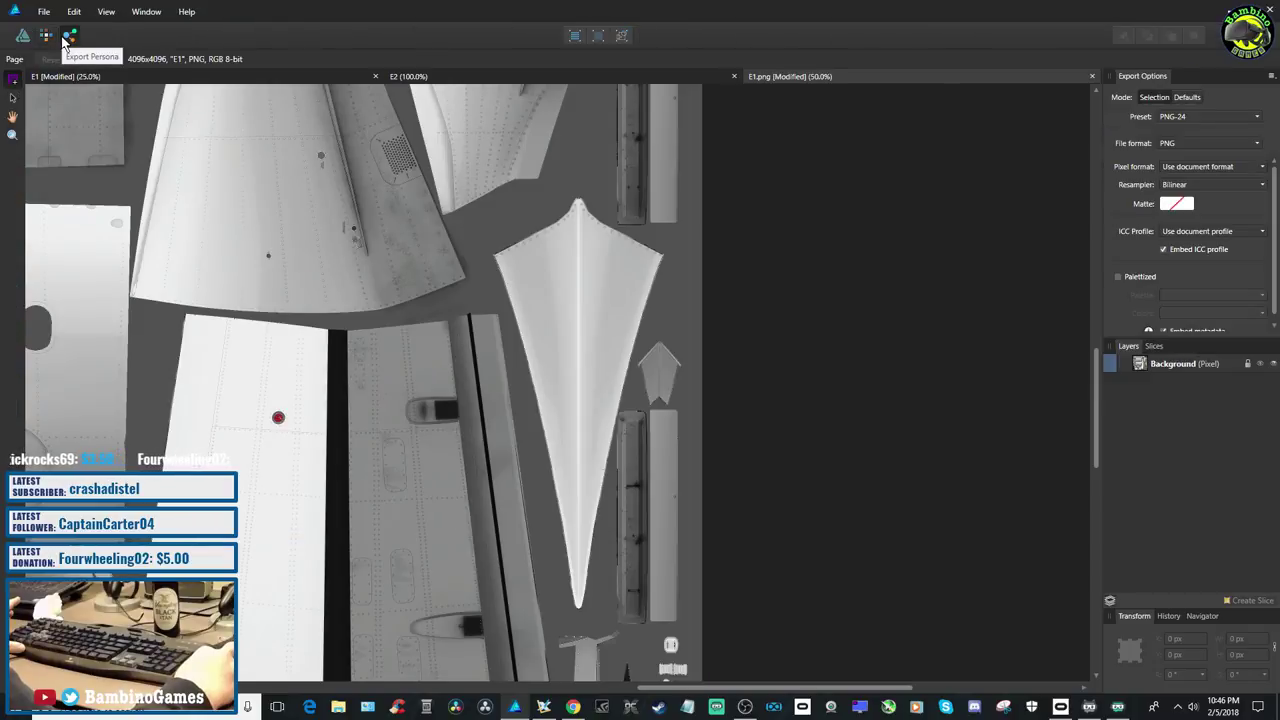
{"action": "left_click", "coordinate": [46, 37]}
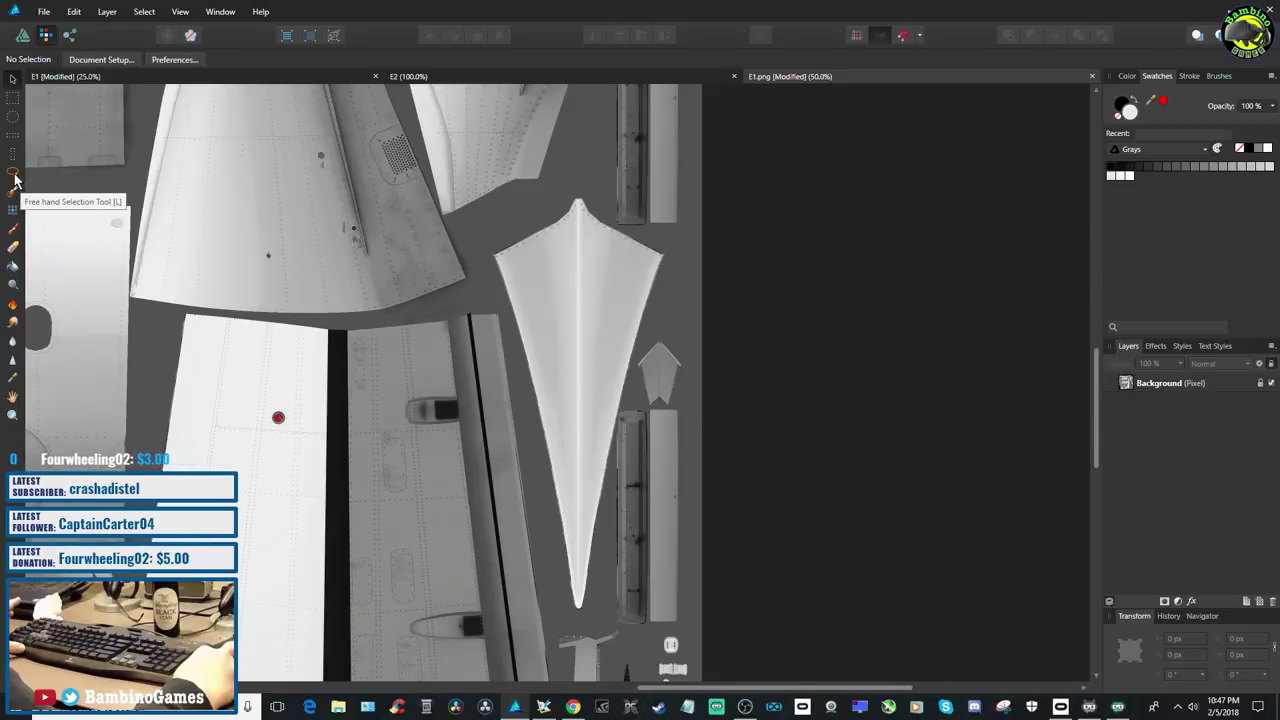
{"action": "left_click", "coordinate": [13, 175]}
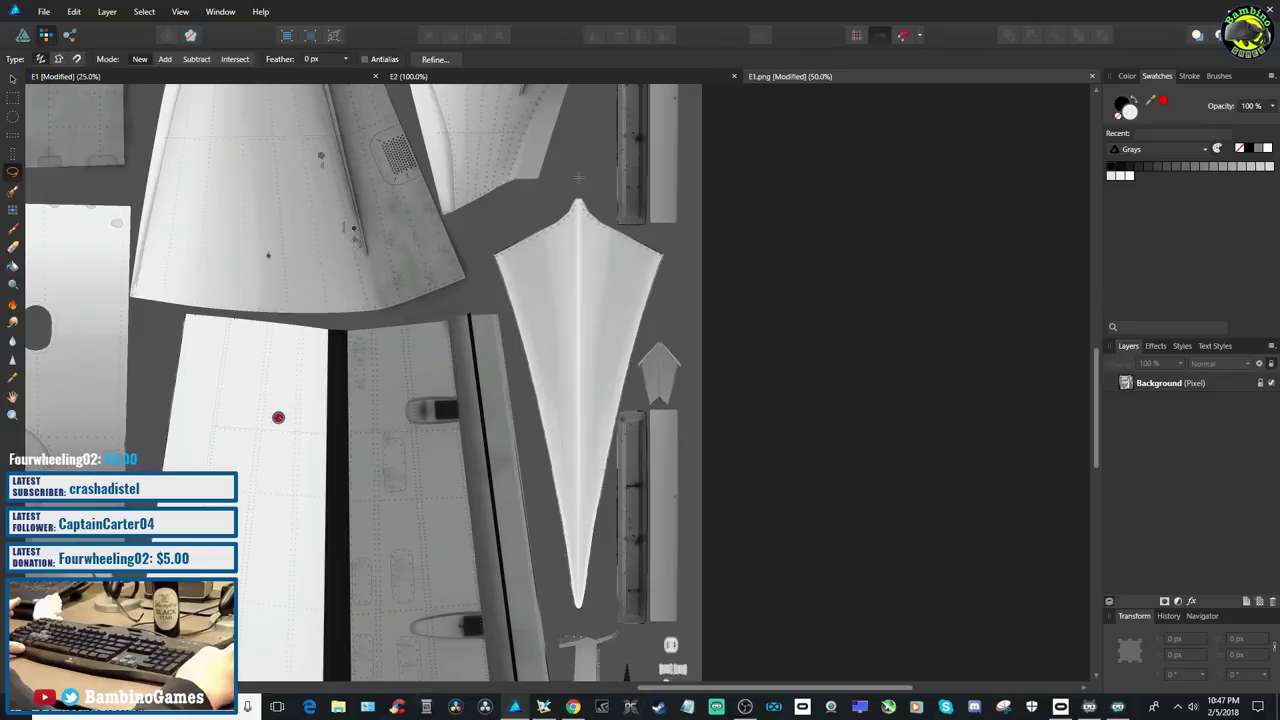
Try to trace a freehand selection around the kite-shaped panel, and deselect it
{"action": "mouse_move", "coordinate": [578, 191]}
{"action": "left_mouse_down"}
{"action": "mouse_move", "coordinate": [491, 247]}
{"action": "mouse_move", "coordinate": [503, 318]}
{"action": "left_mouse_up"}
{"action": "left_click_drag", "start_coordinate": [515, 368], "coordinate": [545, 510]}
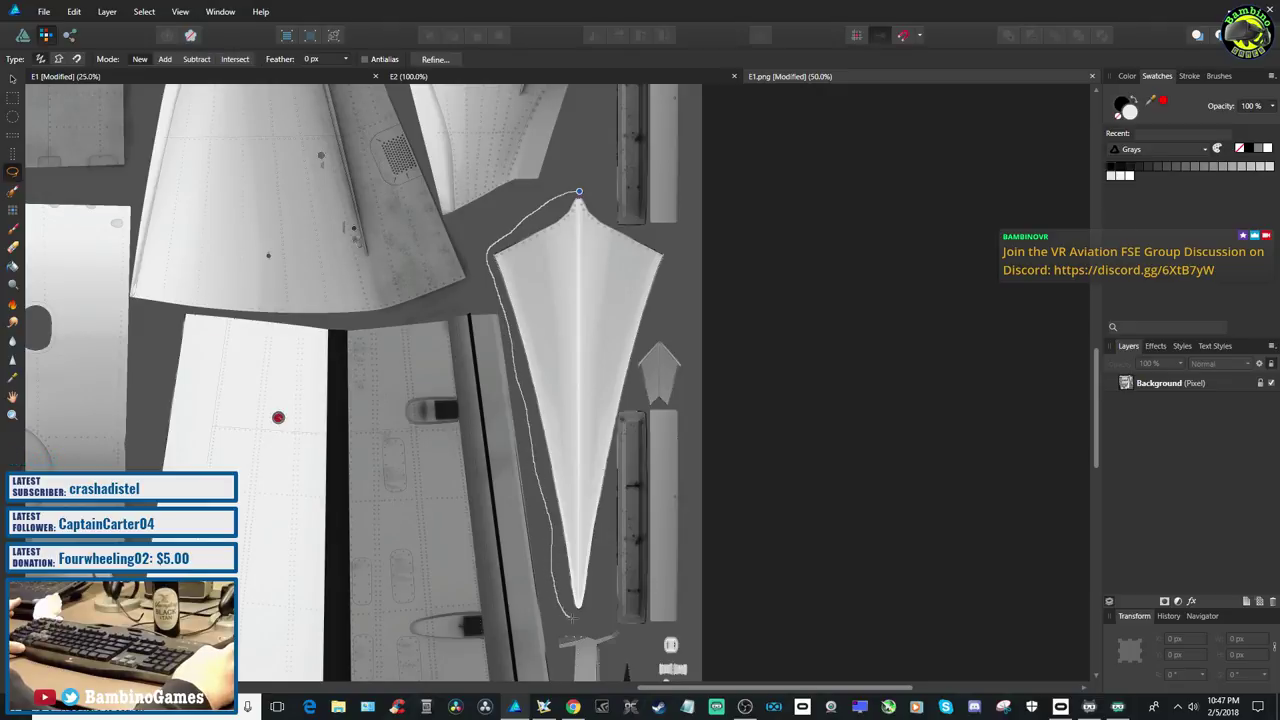
{"action": "left_click_drag", "start_coordinate": [603, 540], "coordinate": [609, 465]}
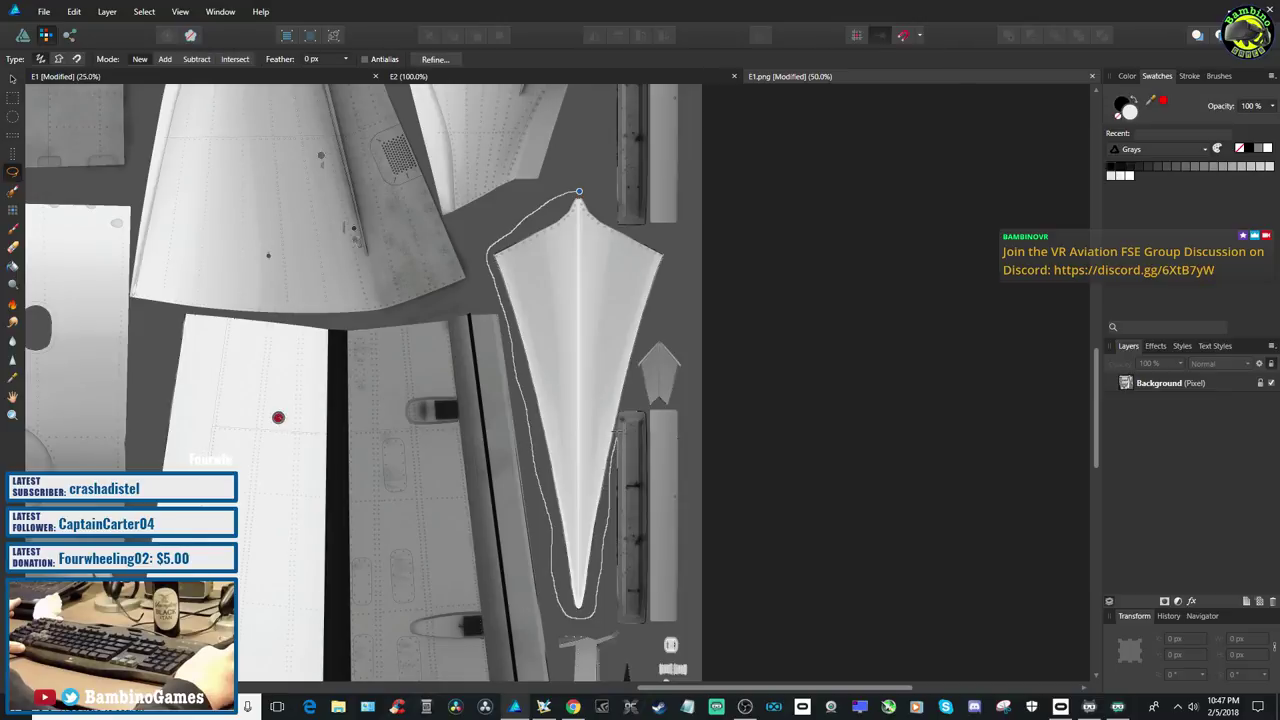
{"action": "left_click_drag", "start_coordinate": [578, 191], "coordinate": [578, 192]}
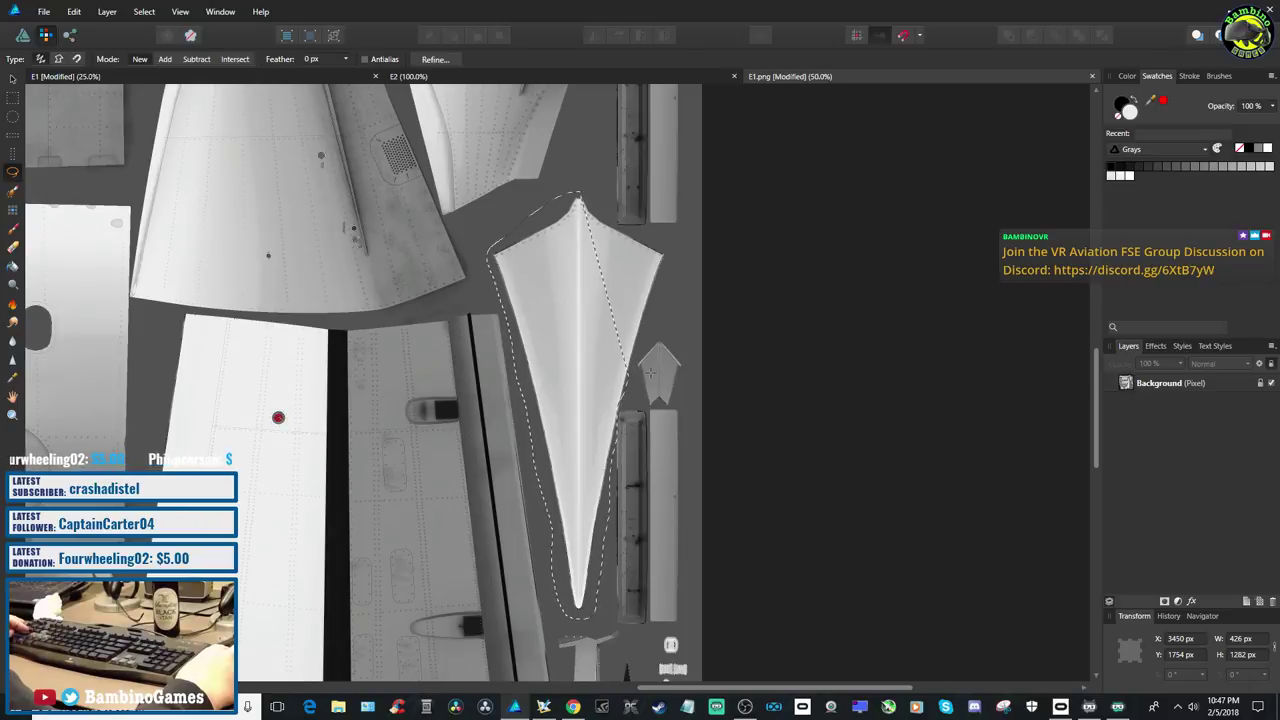
{"action": "key", "text": "ctrl+d"}
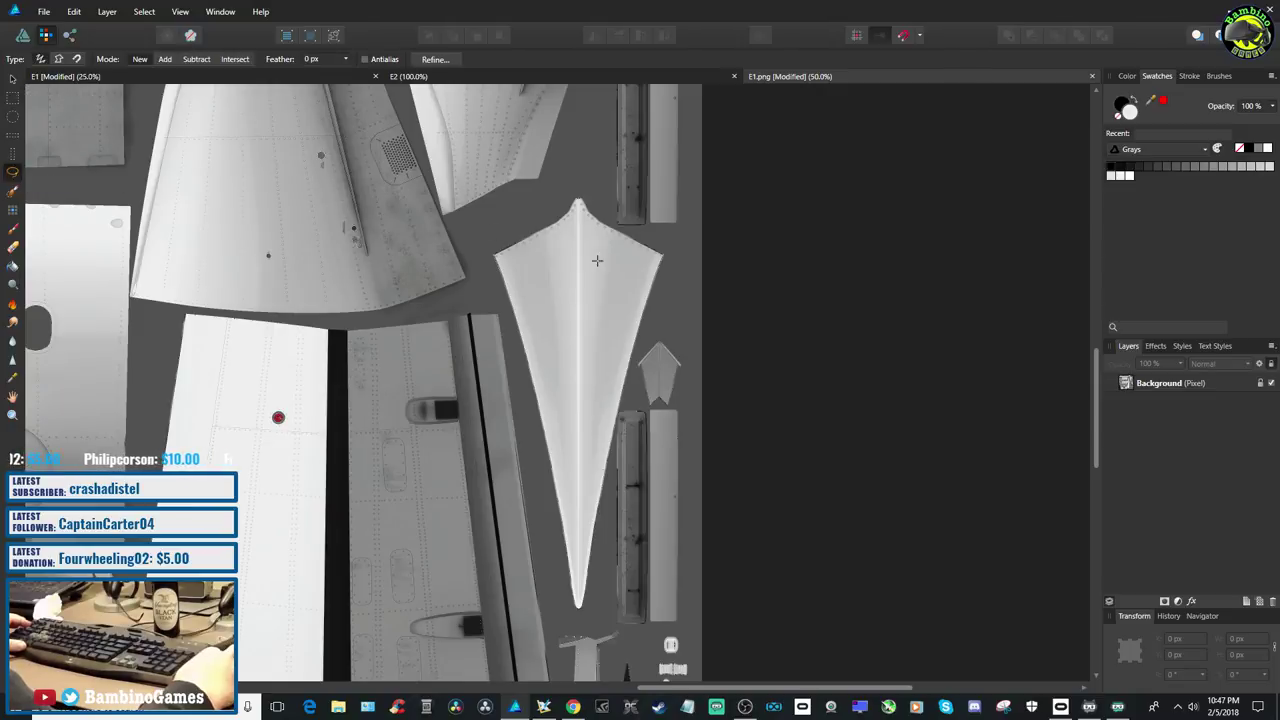
{"action": "left_click", "coordinate": [616, 412]}
{"action": "left_click_drag", "start_coordinate": [640, 330], "coordinate": [673, 252]}
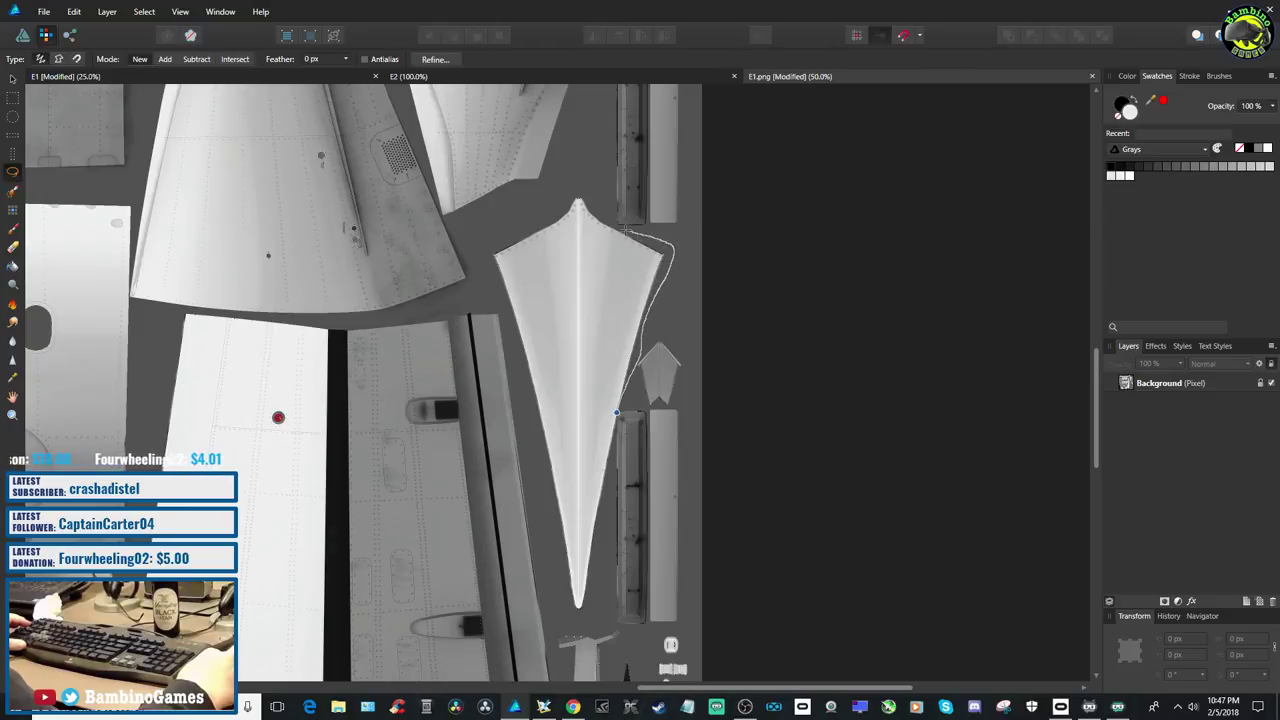
{"action": "key", "text": "Escape"}
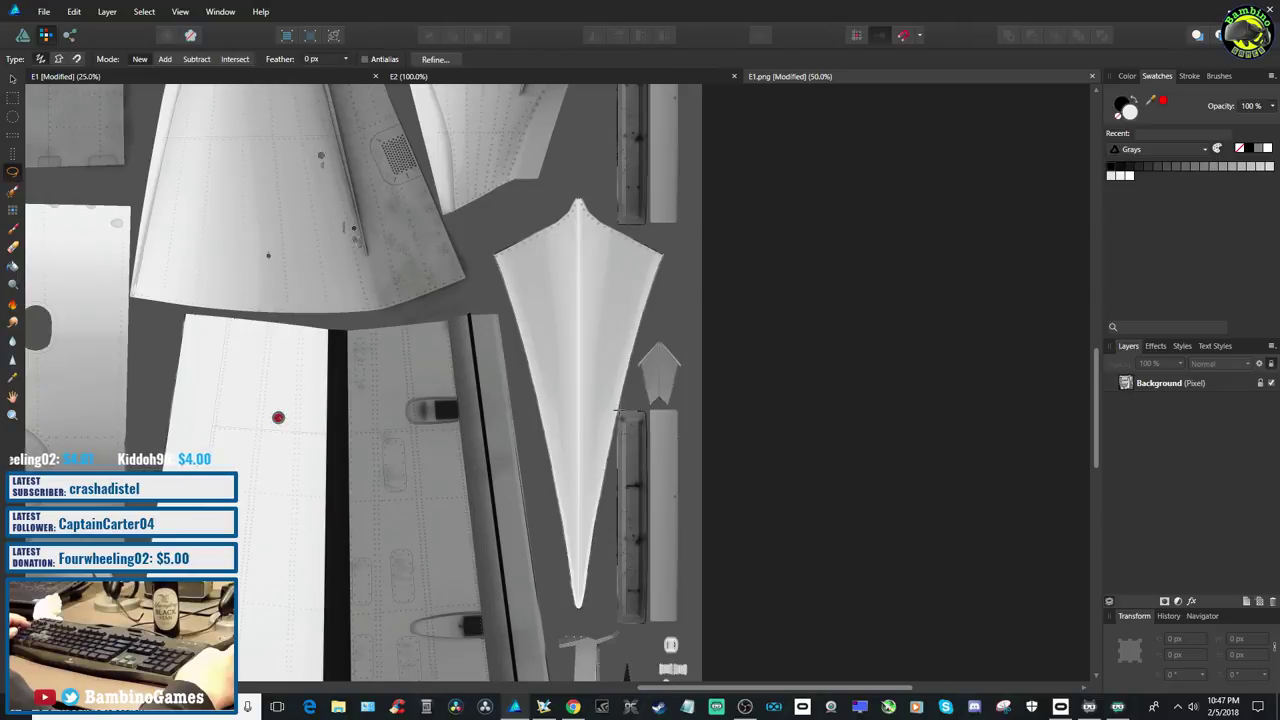
Draw a freehand lasso selection around the whole large kite-shaped panel in E1.png, about 548 by 1280 px
{"action": "left_click_drag", "start_coordinate": [617, 411], "coordinate": [621, 391]}
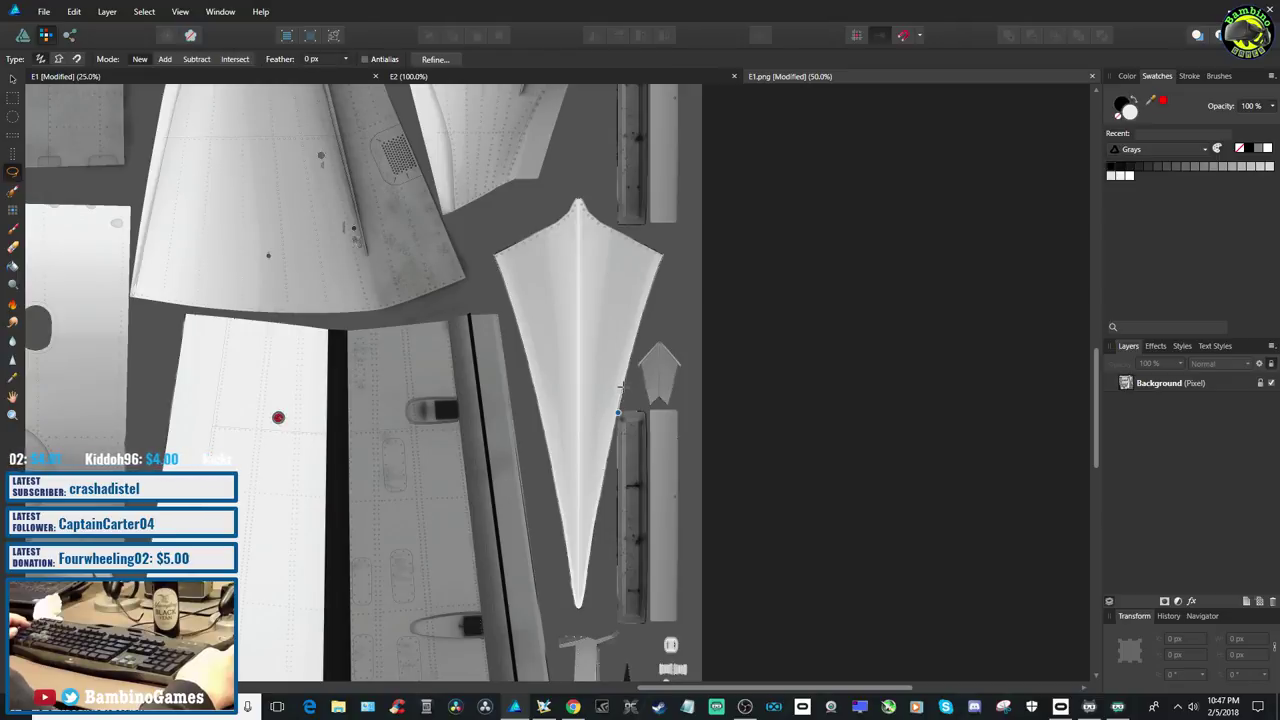
{"action": "key", "text": "Escape"}
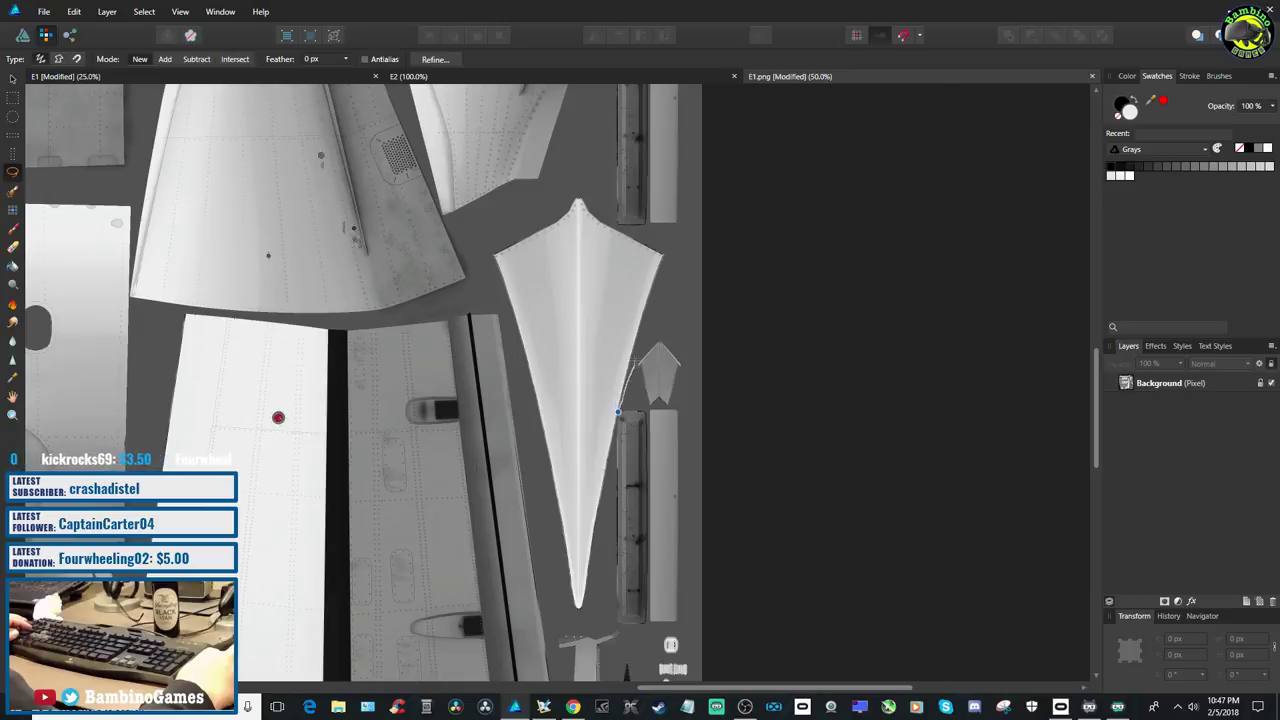
{"action": "left_click_drag", "start_coordinate": [636, 346], "coordinate": [666, 258]}
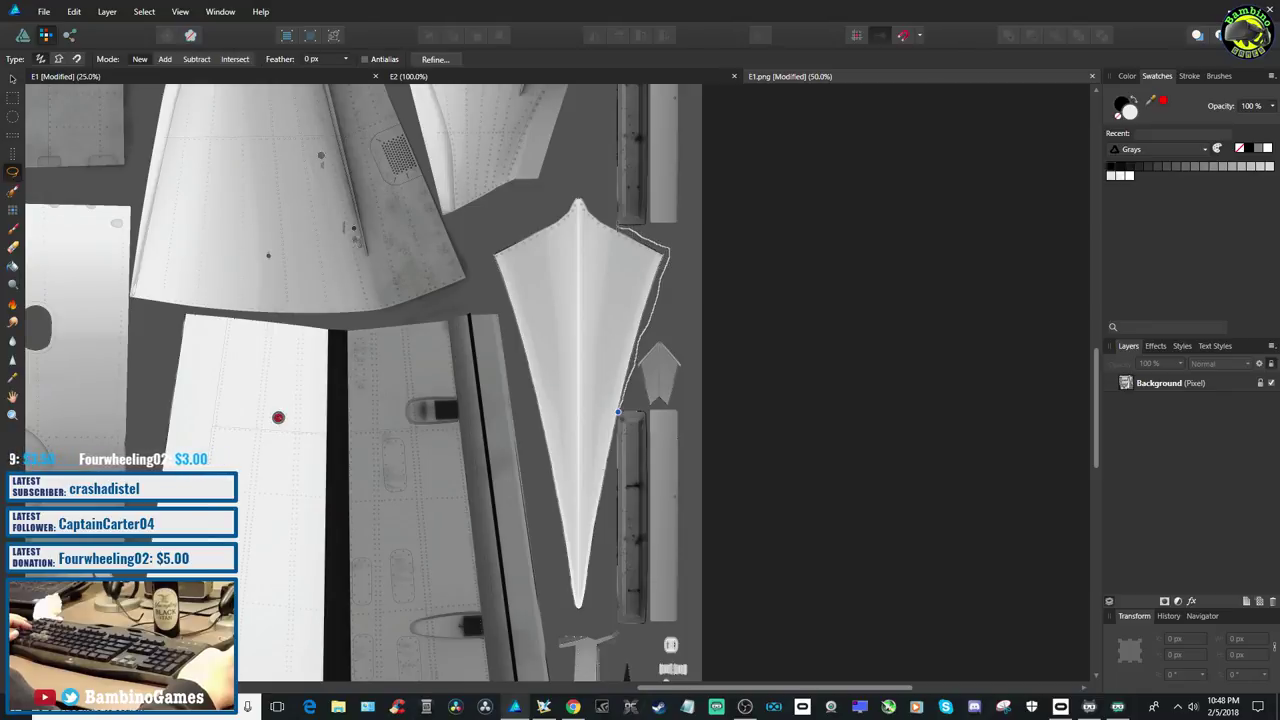
{"action": "mouse_move", "coordinate": [594, 208]}
{"action": "left_mouse_down"}
{"action": "mouse_move", "coordinate": [568, 202]}
{"action": "mouse_move", "coordinate": [490, 250]}
{"action": "mouse_move", "coordinate": [512, 344]}
{"action": "left_mouse_up"}
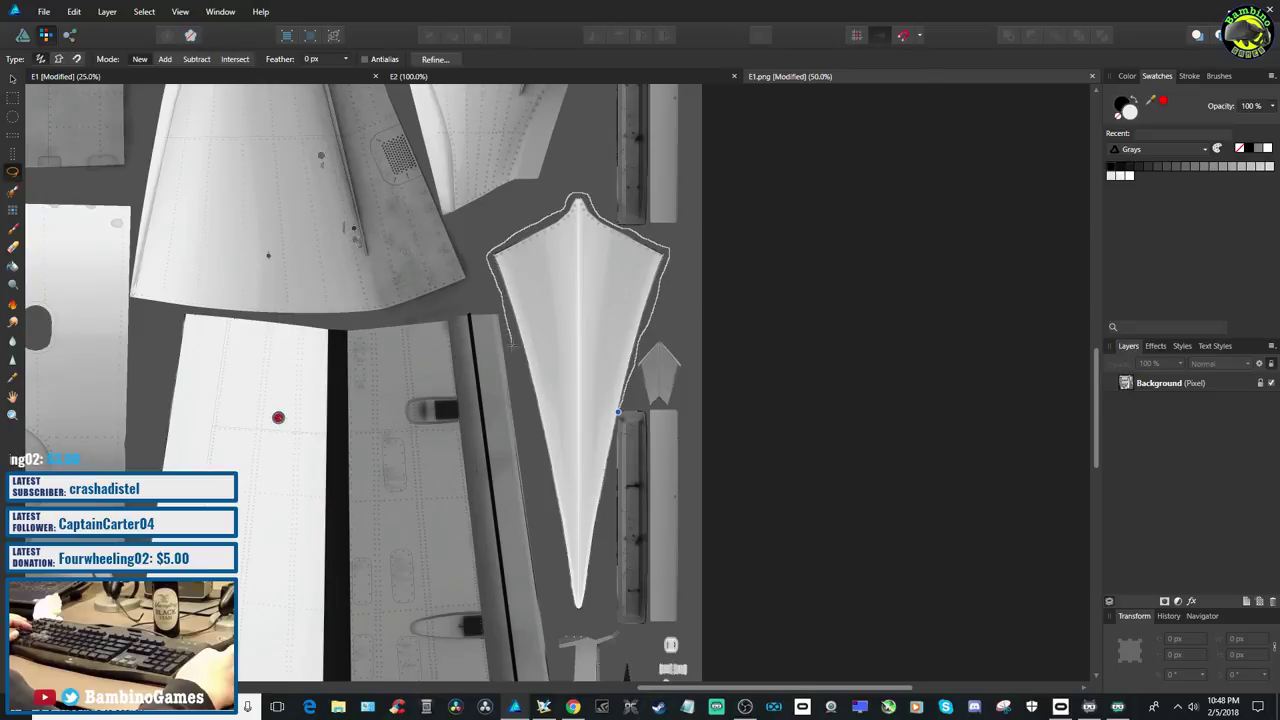
{"action": "mouse_move", "coordinate": [531, 446]}
{"action": "left_mouse_down"}
{"action": "mouse_move", "coordinate": [546, 557]}
{"action": "mouse_move", "coordinate": [594, 600]}
{"action": "left_mouse_up"}
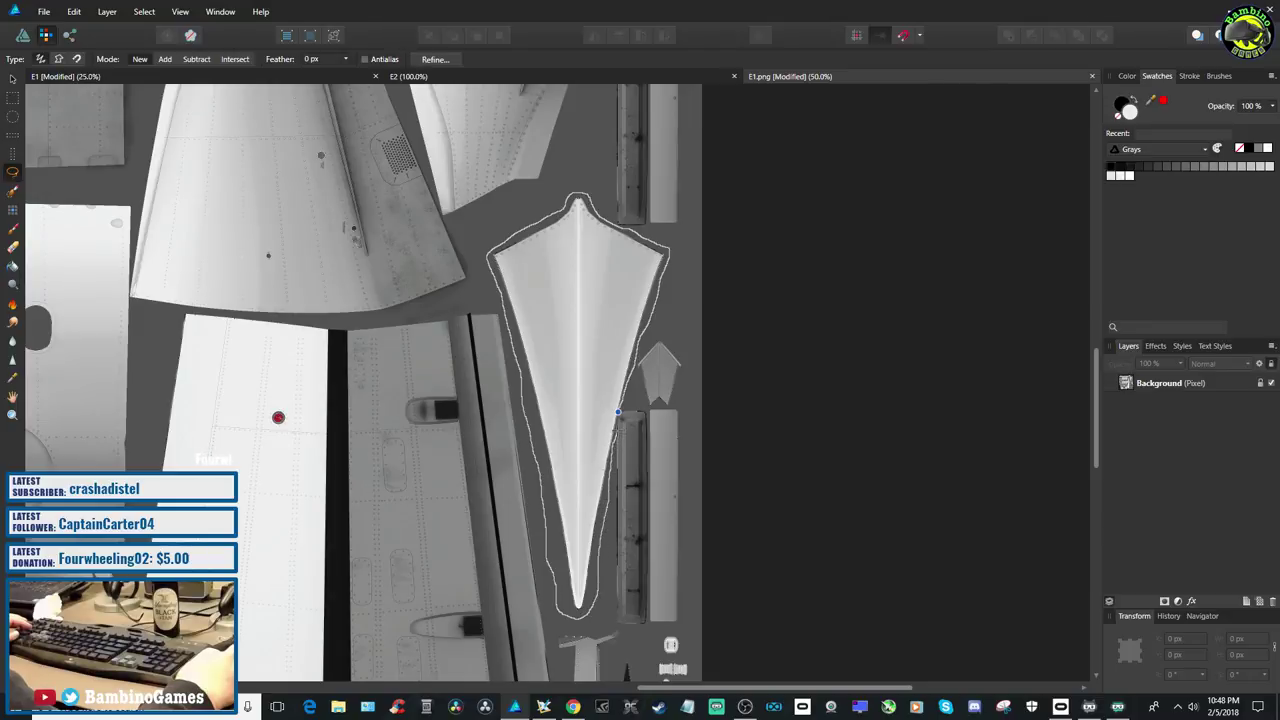
{"action": "left_click_drag", "start_coordinate": [617, 410], "coordinate": [618, 408]}
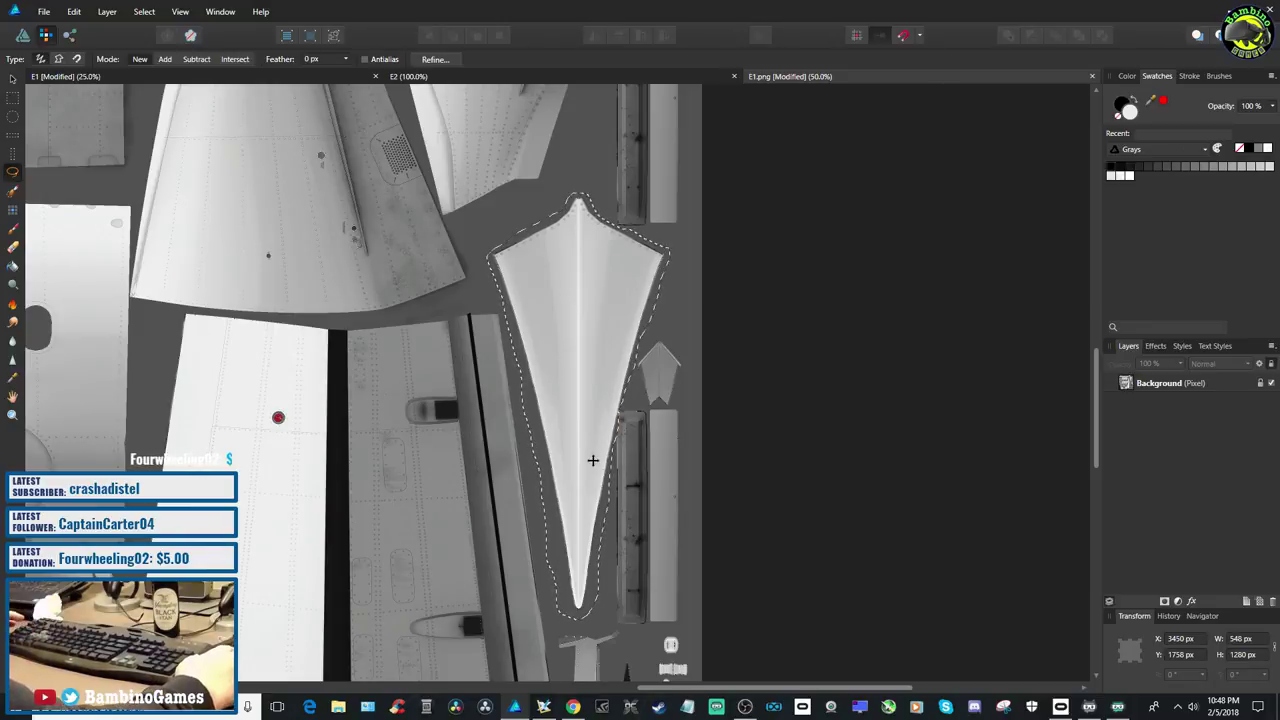
Try to paste the panel beside the N4657 markings in the E1 document, and delete the pasted text layer
{"action": "left_click", "coordinate": [188, 74]}
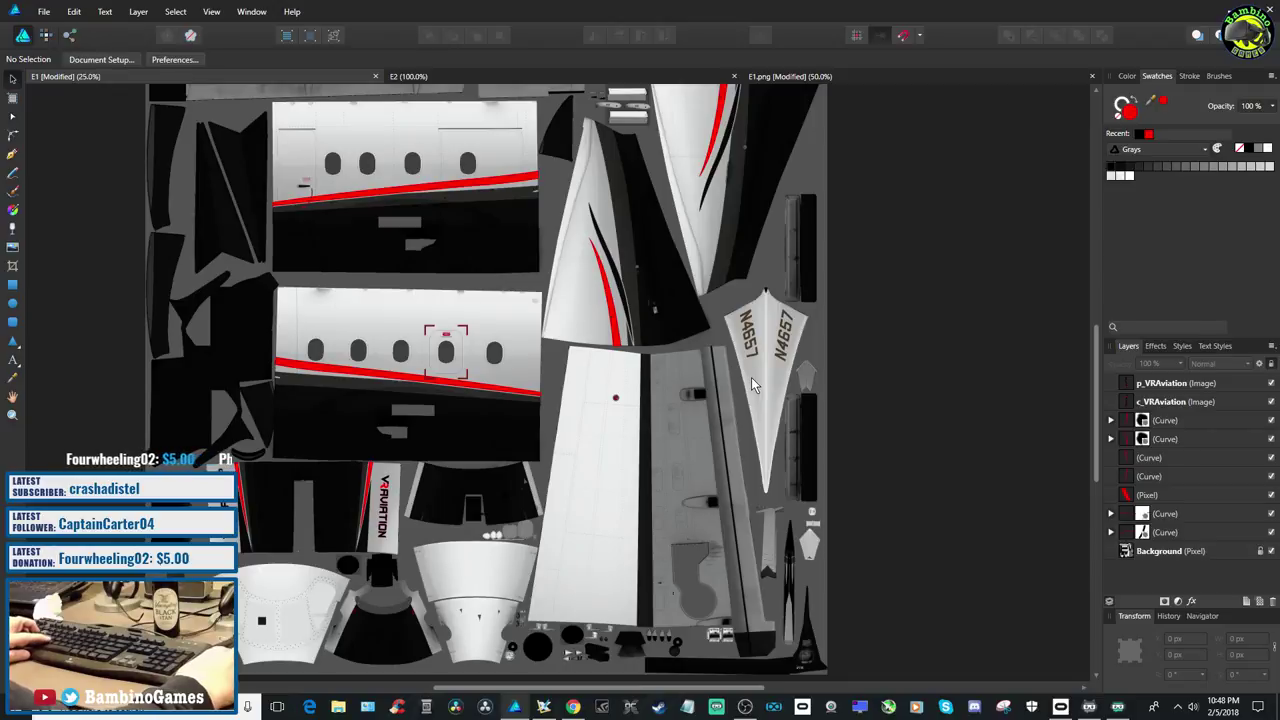
{"action": "key", "text": "ctrl+plus"}
{"action": "key", "text": "ctrl+plus"}
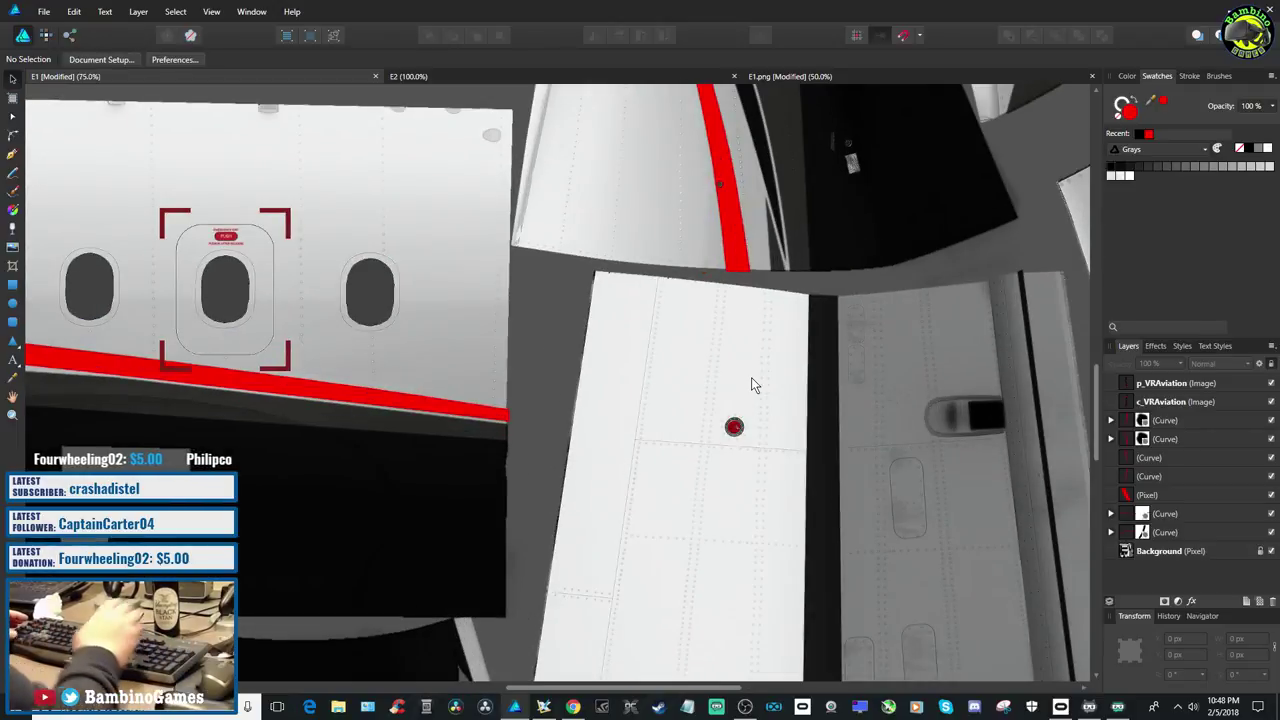
{"action": "left_click_drag", "start_coordinate": [710, 688], "coordinate": [793, 684]}
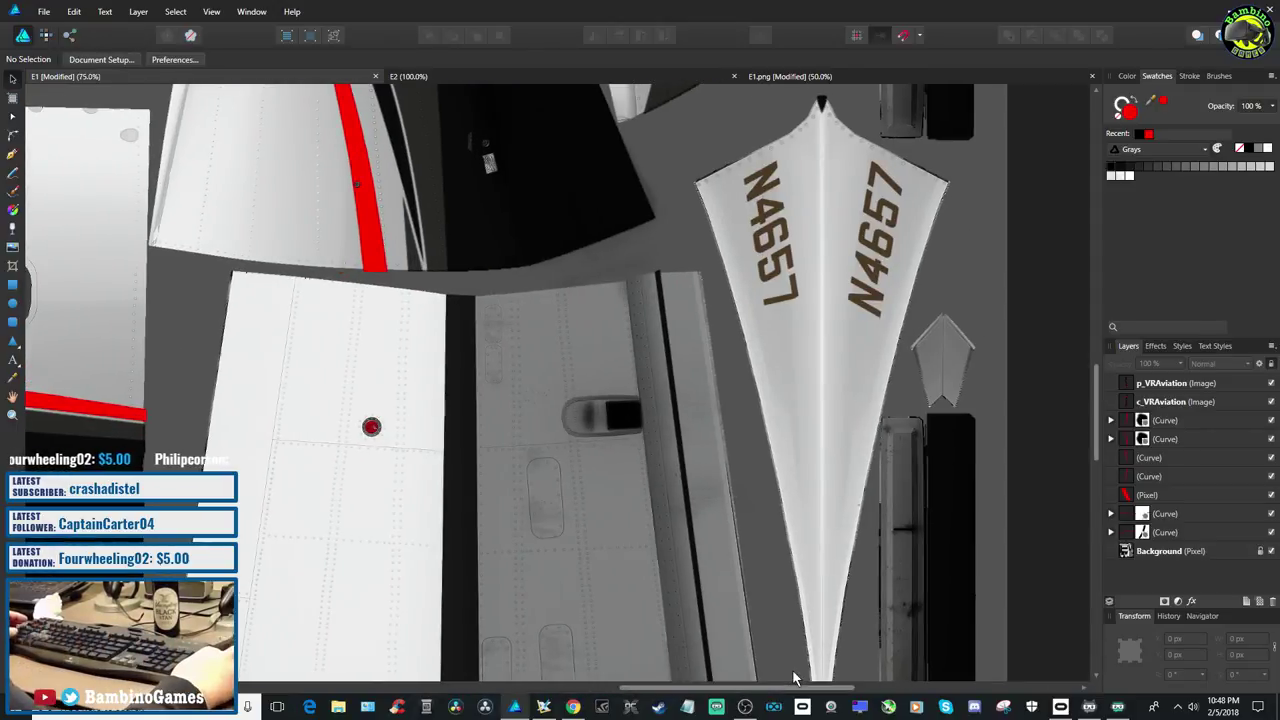
{"action": "key", "text": "ctrl+v"}
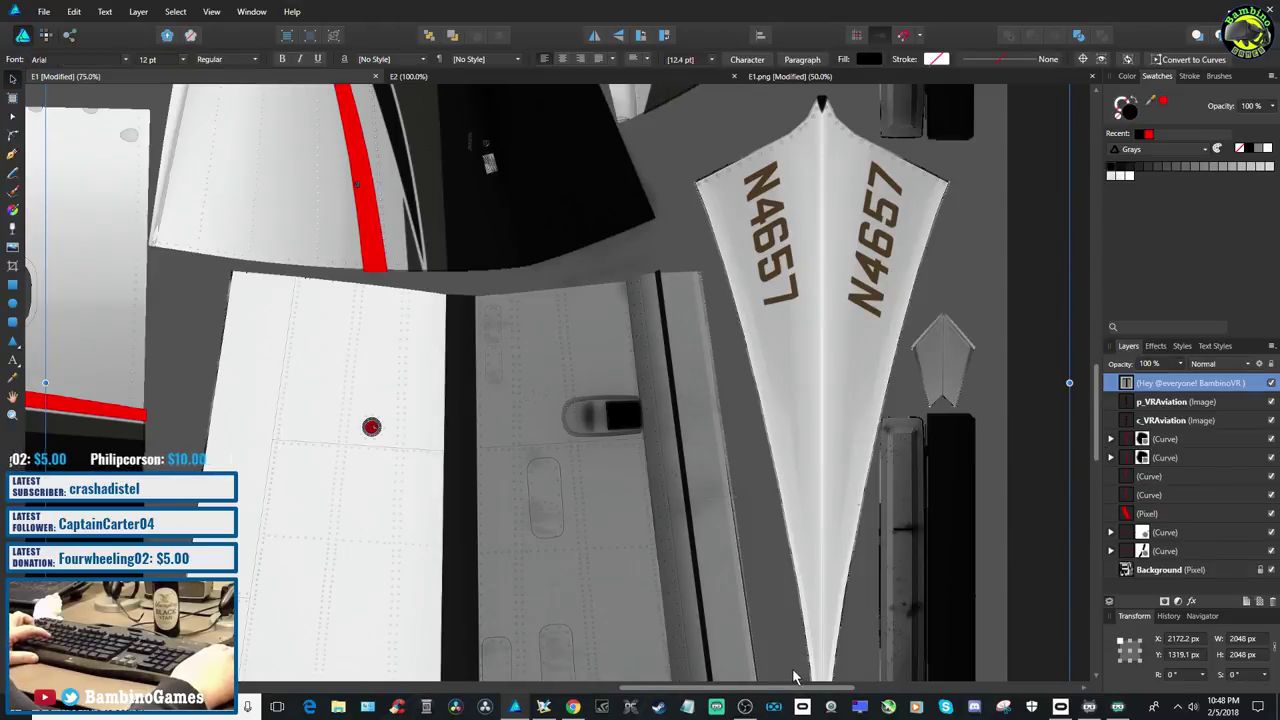
{"action": "key", "text": "Delete"}
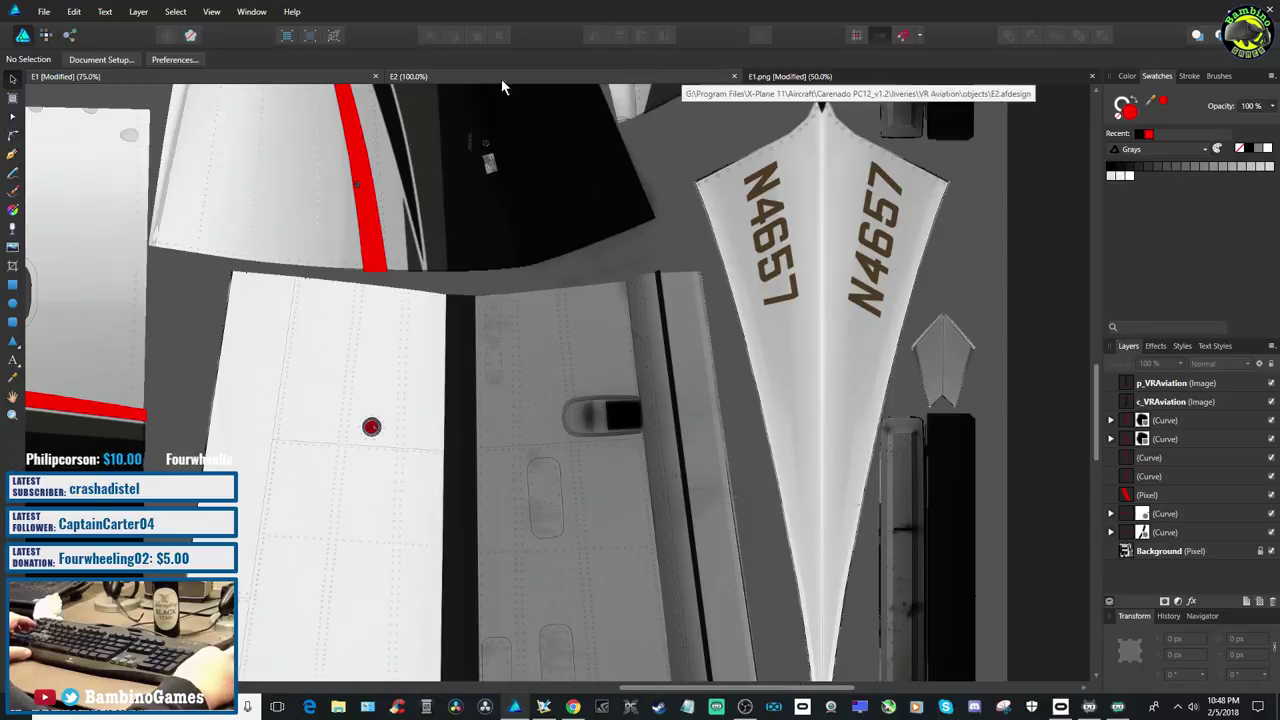
Unlock the Background layer in E1.png and copy the lassoed panel into the E1 document over the N4657 panel
{"action": "left_click", "coordinate": [794, 78]}
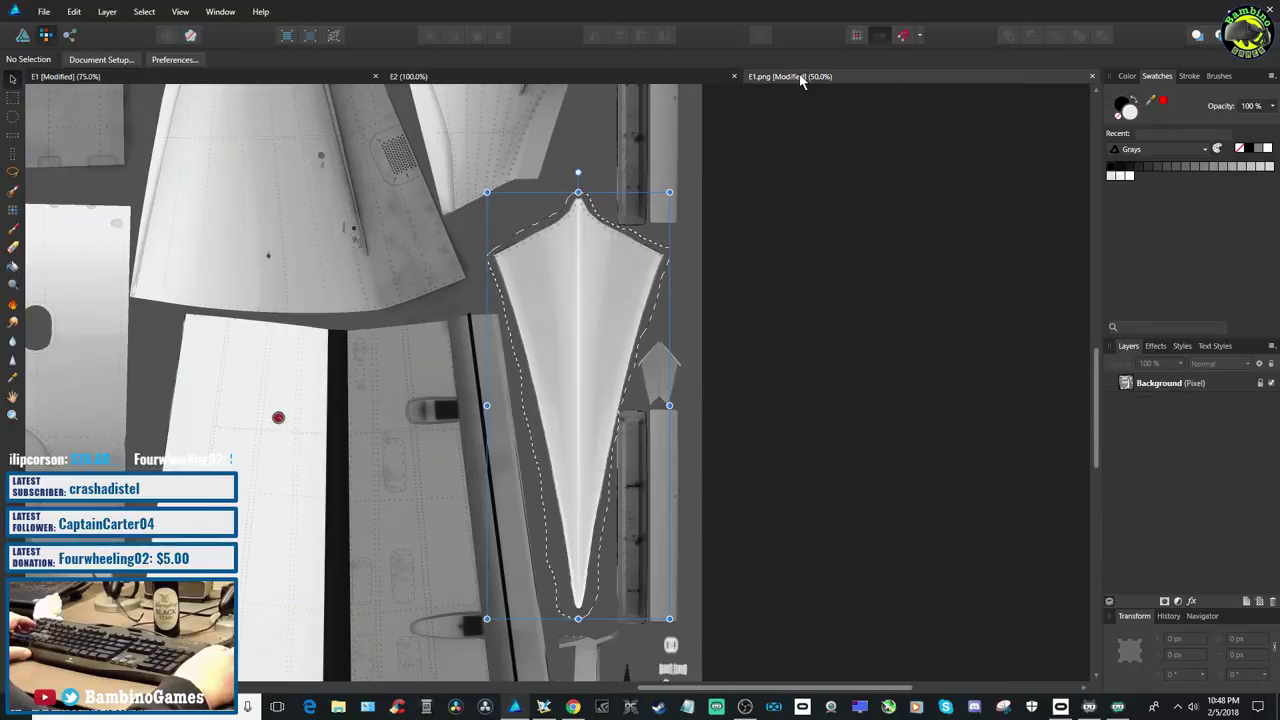
{"action": "left_click", "coordinate": [584, 248]}
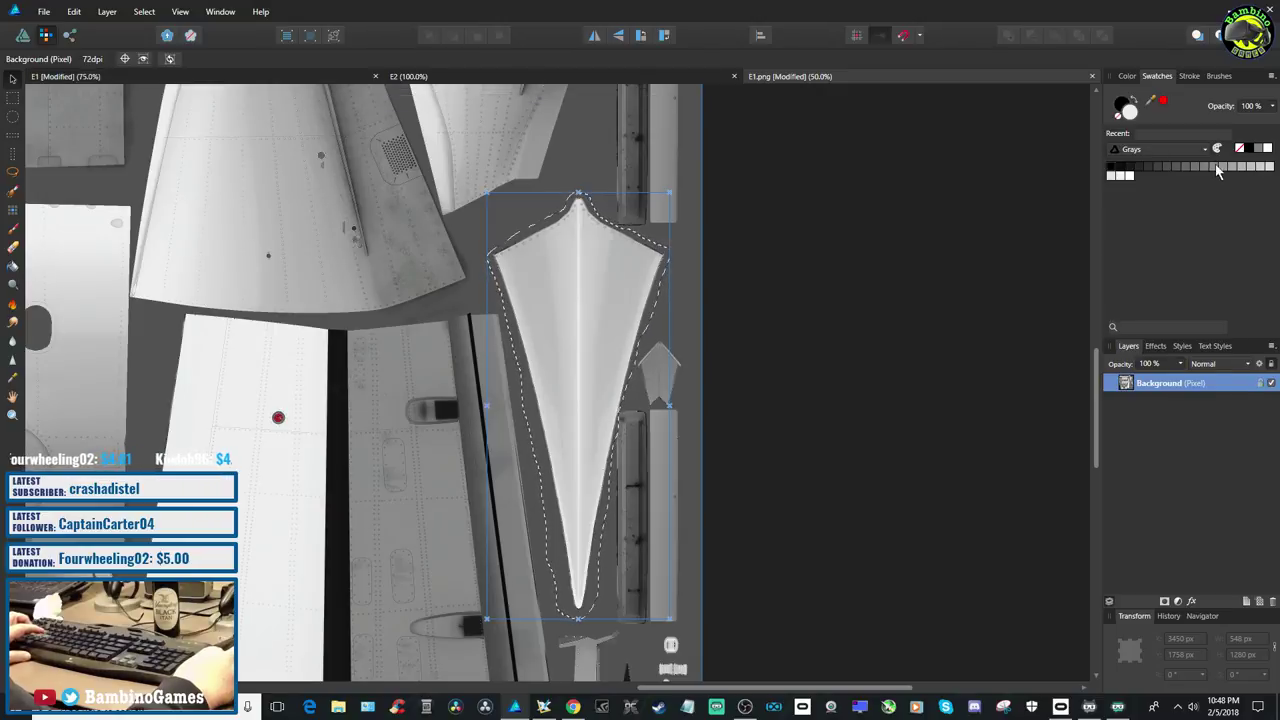
{"action": "left_click", "coordinate": [1266, 387]}
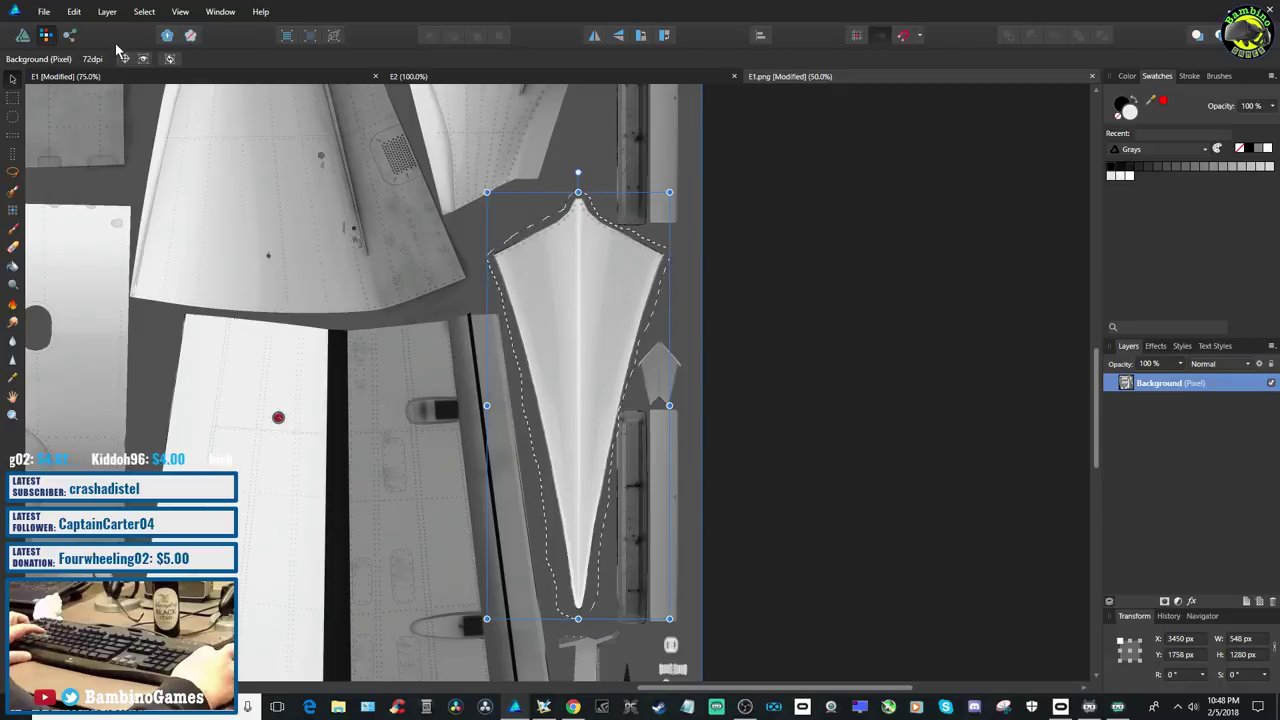
{"action": "left_click", "coordinate": [237, 79]}
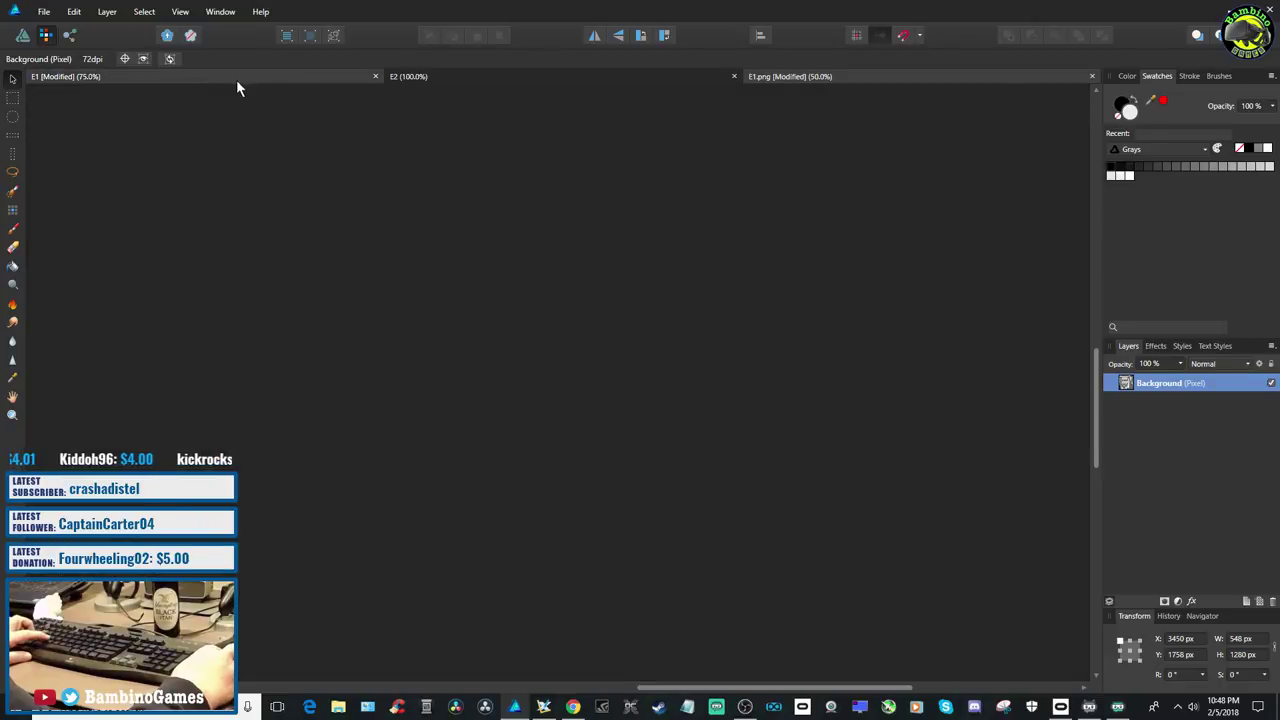
{"action": "key", "text": "ctrl+v"}
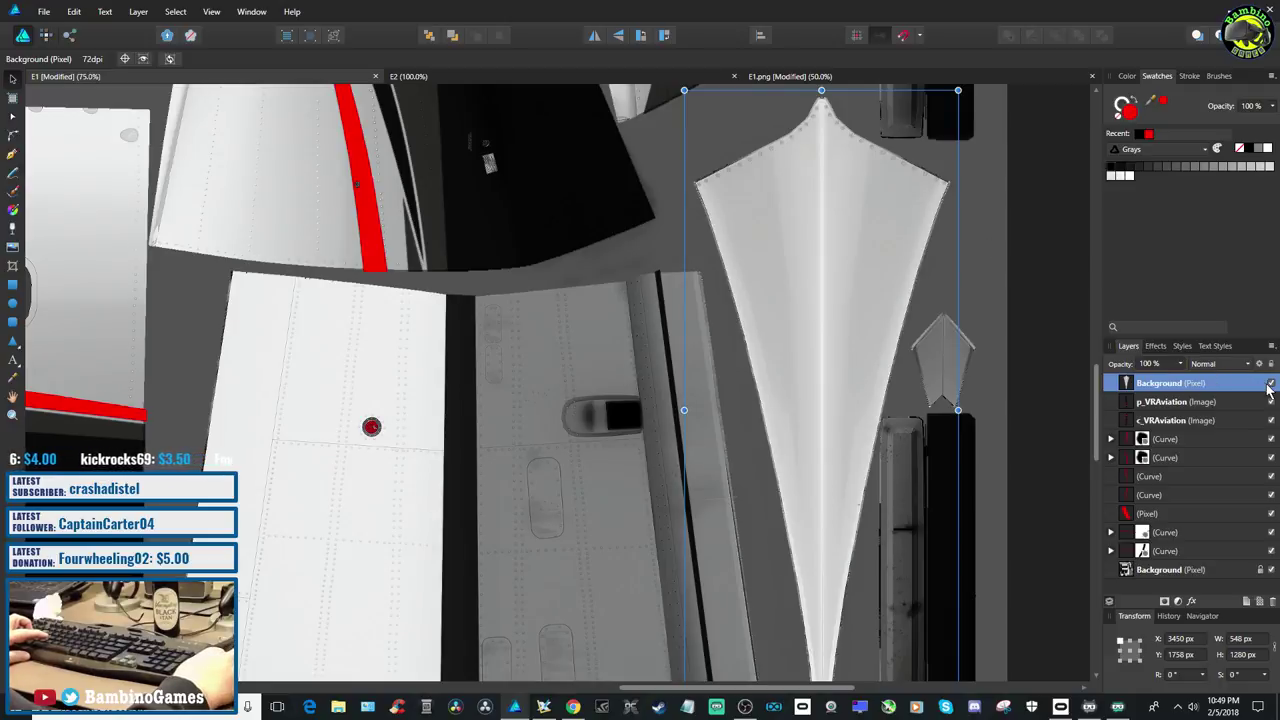
Inspect the pasted panel's fit down to its lower point, and hide both the pasted layer and the p_VRAviation layer
{"action": "scroll", "coordinate": [873, 542], "scroll_direction": "down", "scroll_amount": 3}
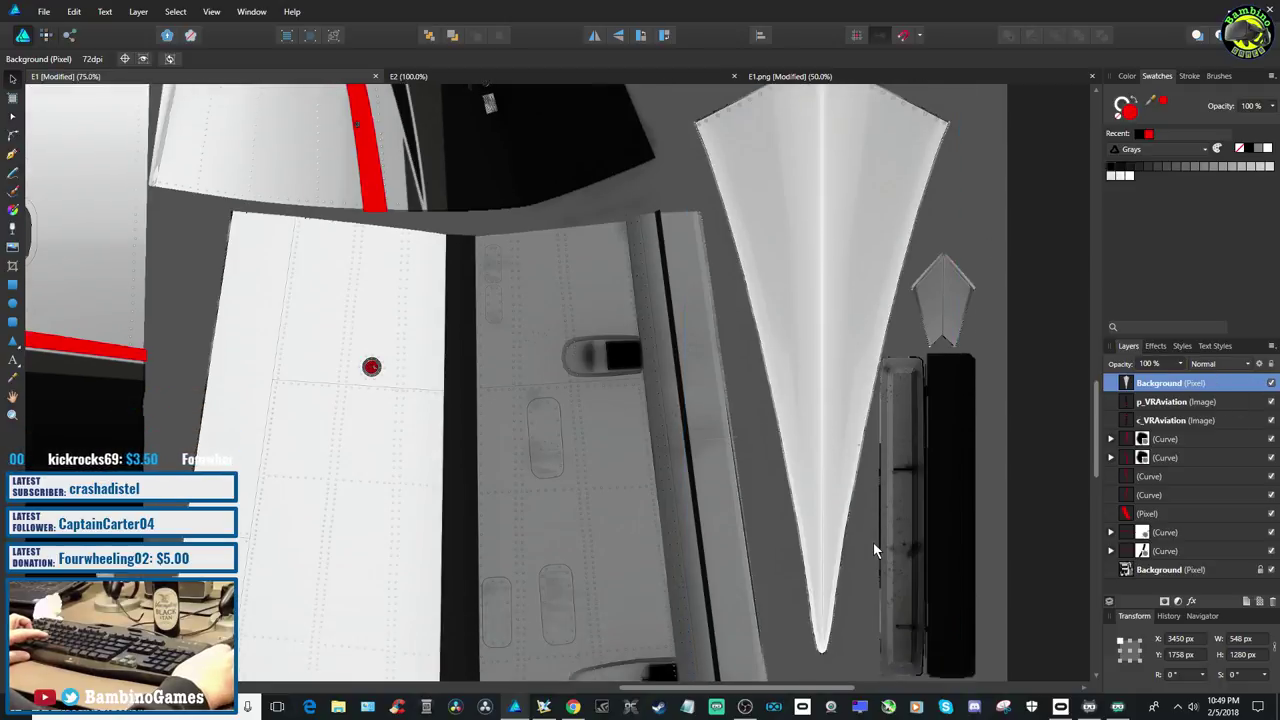
{"action": "scroll", "coordinate": [873, 543], "scroll_direction": "up", "scroll_amount": 2}
{"action": "left_click", "coordinate": [1271, 384]}
{"action": "left_click", "coordinate": [1271, 384]}
{"action": "left_click", "coordinate": [1271, 384]}
{"action": "scroll", "coordinate": [988, 527], "scroll_direction": "up", "scroll_amount": 1}
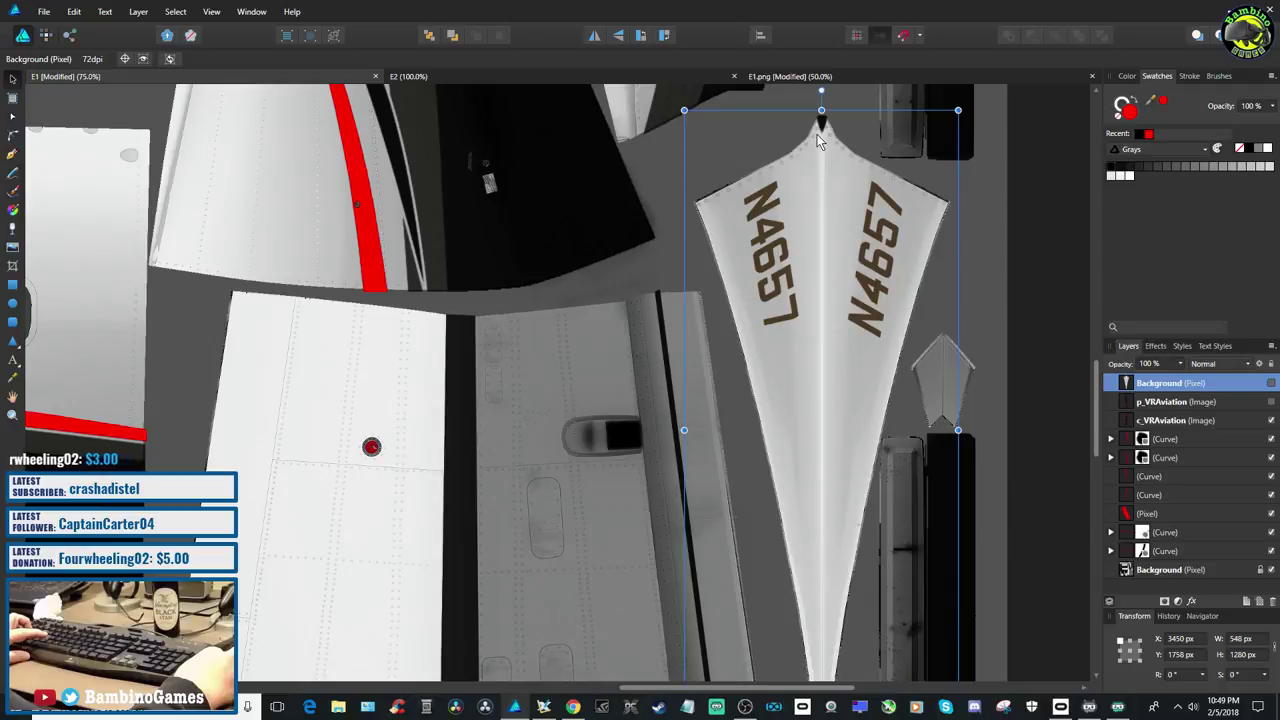
Toggle the pasted panel layer's visibility repeatedly to compare its upper tip and edges with the N4657 panel underneath
{"action": "left_click", "coordinate": [1271, 386]}
{"action": "left_click", "coordinate": [1271, 386]}
{"action": "left_click", "coordinate": [1271, 386]}
{"action": "left_click", "coordinate": [1271, 386]}
{"action": "left_click", "coordinate": [1271, 386]}
{"action": "left_click", "coordinate": [1271, 386]}
{"action": "left_click", "coordinate": [1271, 386]}
{"action": "left_click", "coordinate": [1271, 386]}
{"action": "left_click", "coordinate": [1271, 386]}
{"action": "left_click", "coordinate": [1271, 386]}
{"action": "left_click", "coordinate": [1271, 386]}
{"action": "left_click", "coordinate": [1271, 386]}
{"action": "left_click", "coordinate": [1271, 386]}
{"action": "left_click", "coordinate": [1271, 386]}
{"action": "left_click", "coordinate": [1271, 386]}
{"action": "left_click", "coordinate": [1271, 386]}
{"action": "left_click", "coordinate": [1271, 386]}
{"action": "left_click", "coordinate": [1271, 386]}
{"action": "left_click", "coordinate": [1271, 386]}
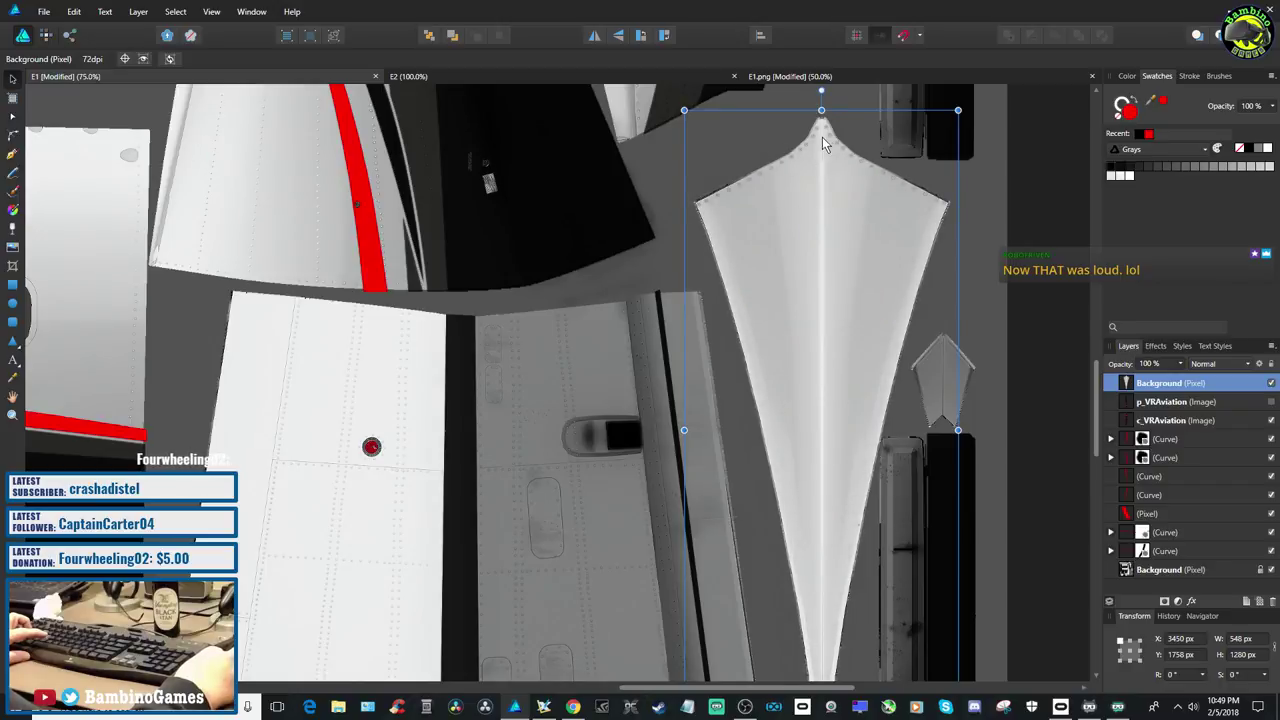
Delete the pasted panel layer from E1 and check the aircraft's tail in the X-System model view
{"action": "right_click", "coordinate": [1175, 388]}
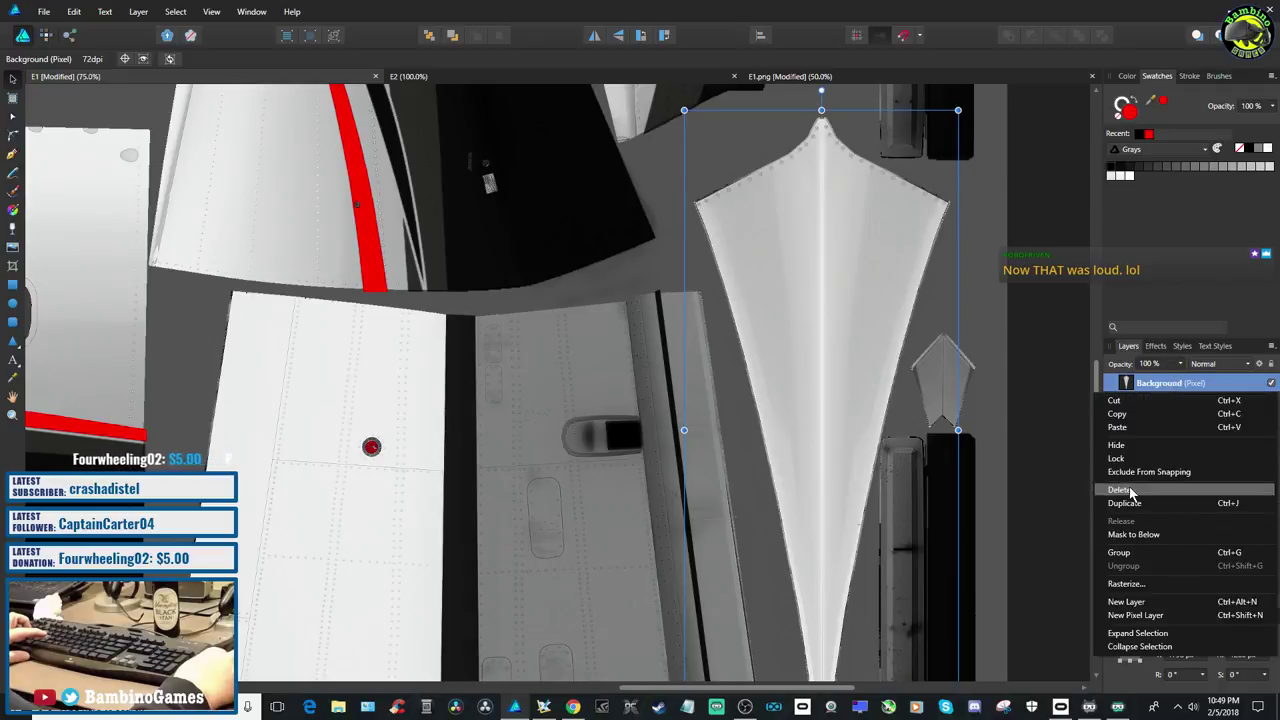
{"action": "left_click", "coordinate": [1122, 490]}
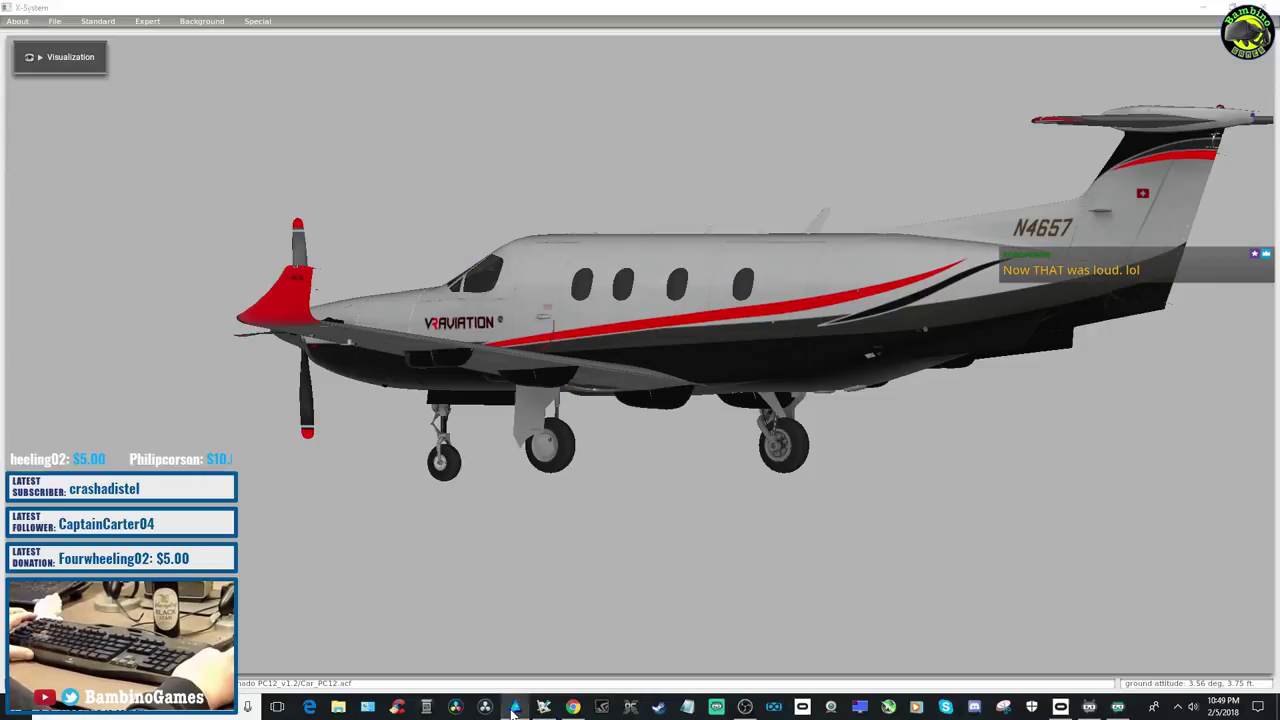
{"action": "left_click", "coordinate": [514, 707]}
{"action": "left_click", "coordinate": [543, 707]}
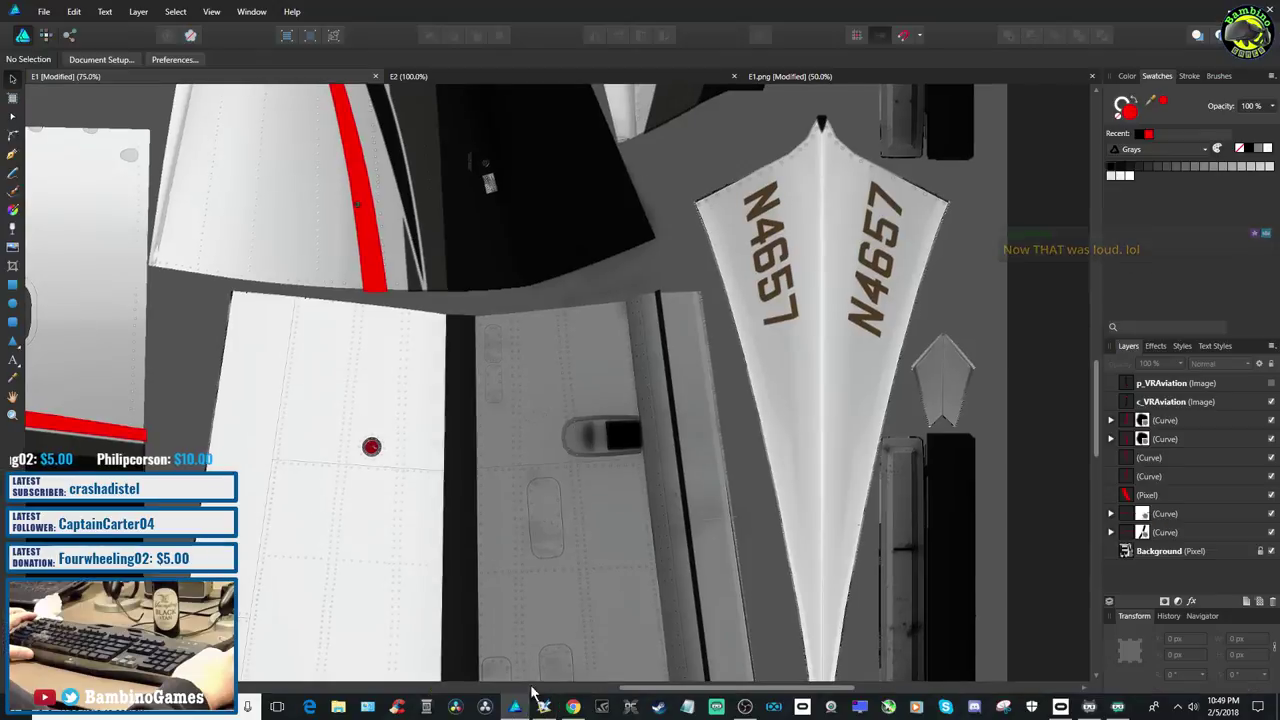
Try twice to shorten the selected panel in E1.png from its upper edge, undoing each attempt
{"action": "left_click", "coordinate": [782, 79]}
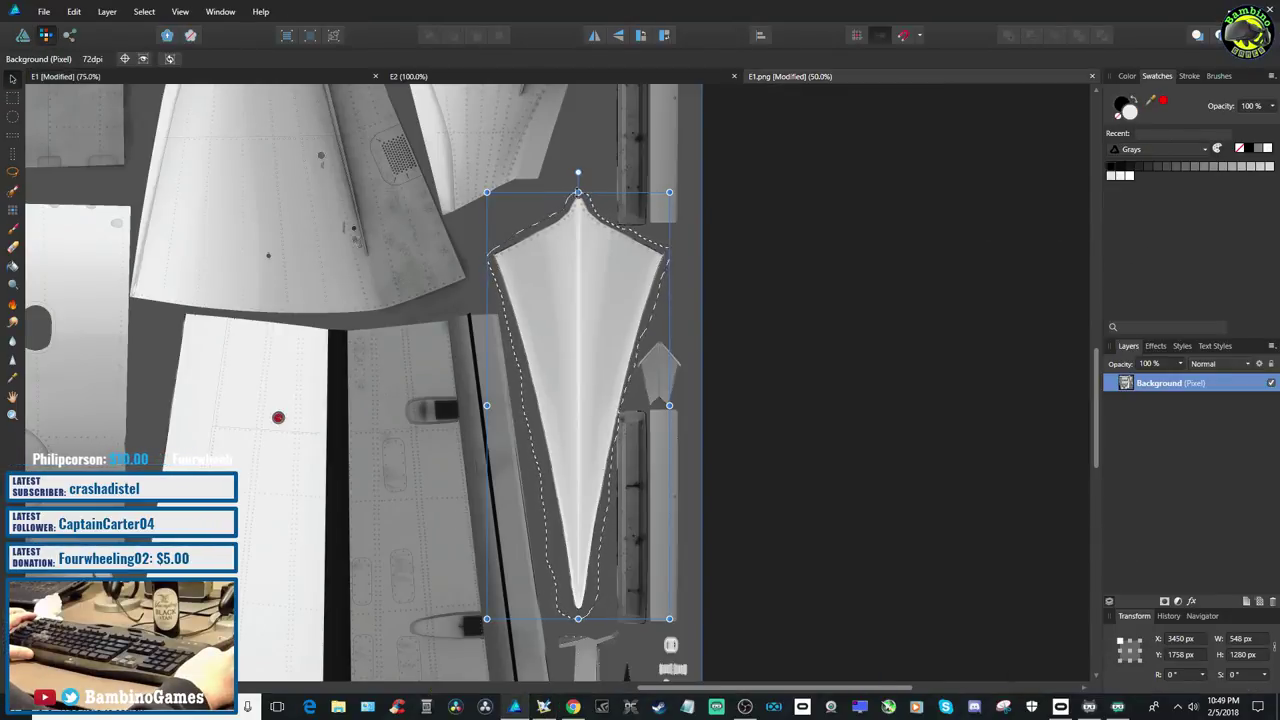
{"action": "left_click_drag", "start_coordinate": [577, 193], "coordinate": [577, 205]}
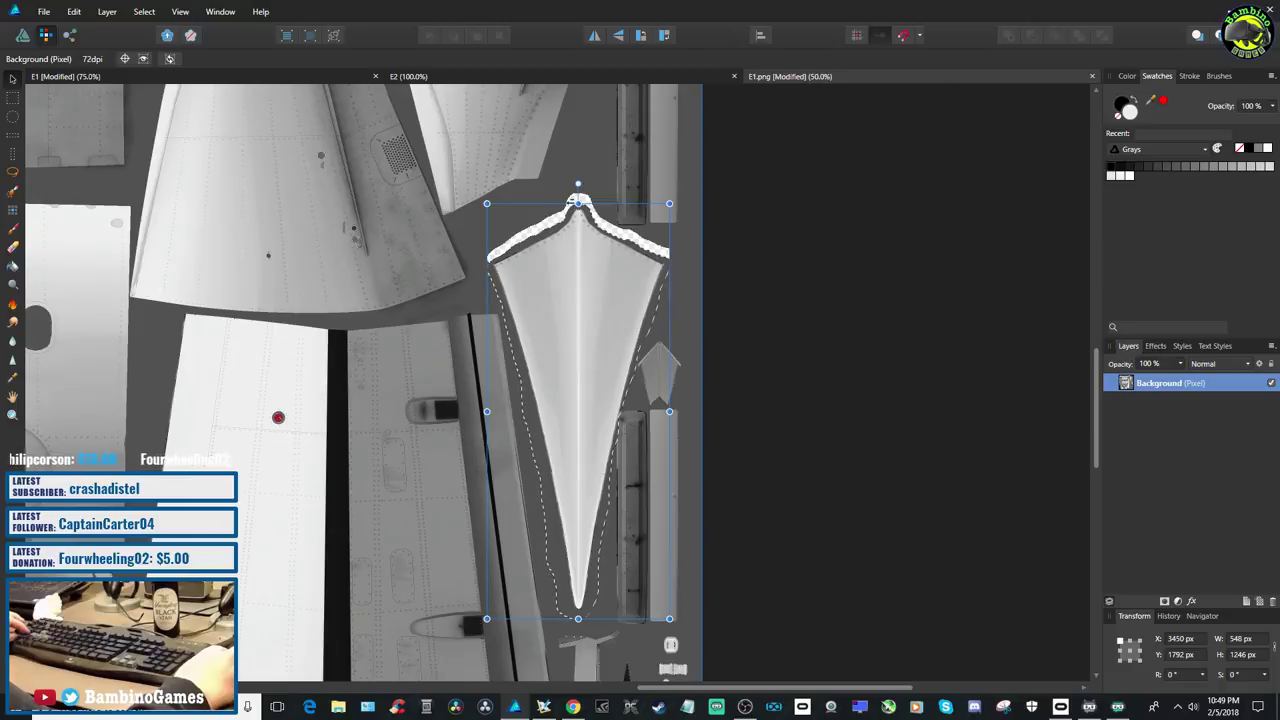
{"action": "key", "text": "ctrl+z"}
{"action": "left_click", "coordinate": [576, 211]}
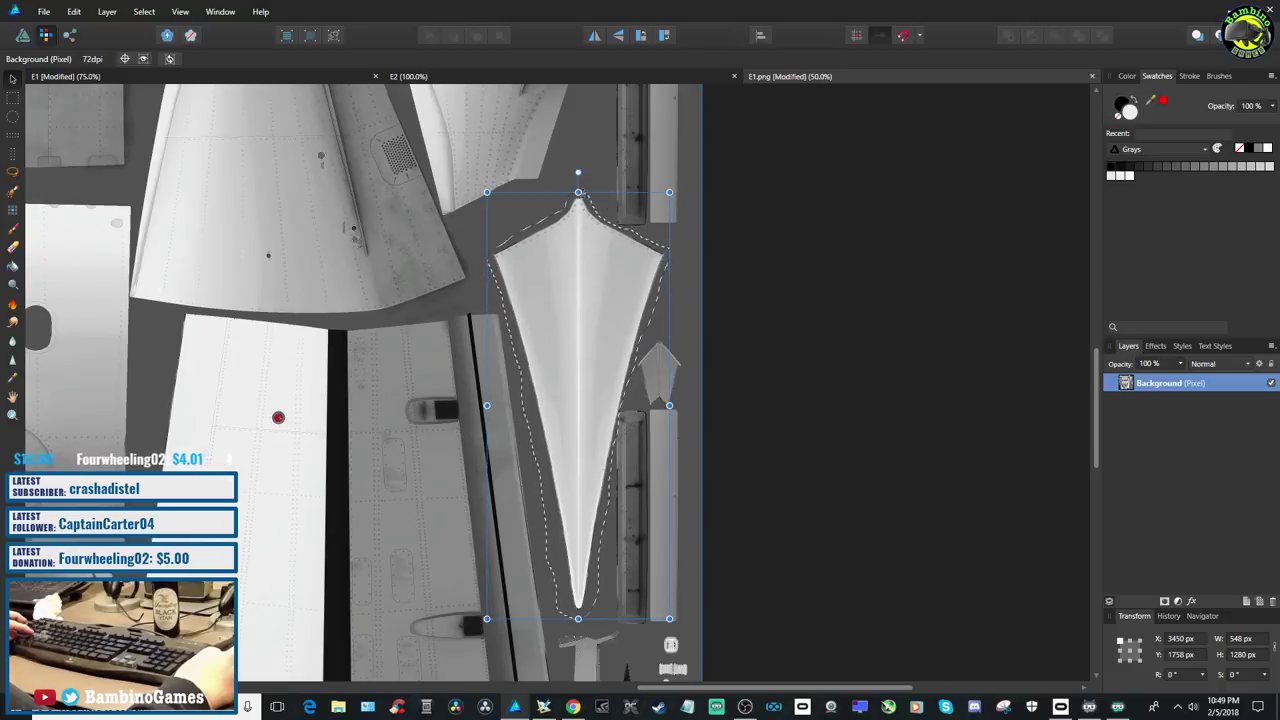
{"action": "left_click_drag", "start_coordinate": [578, 192], "coordinate": [580, 205]}
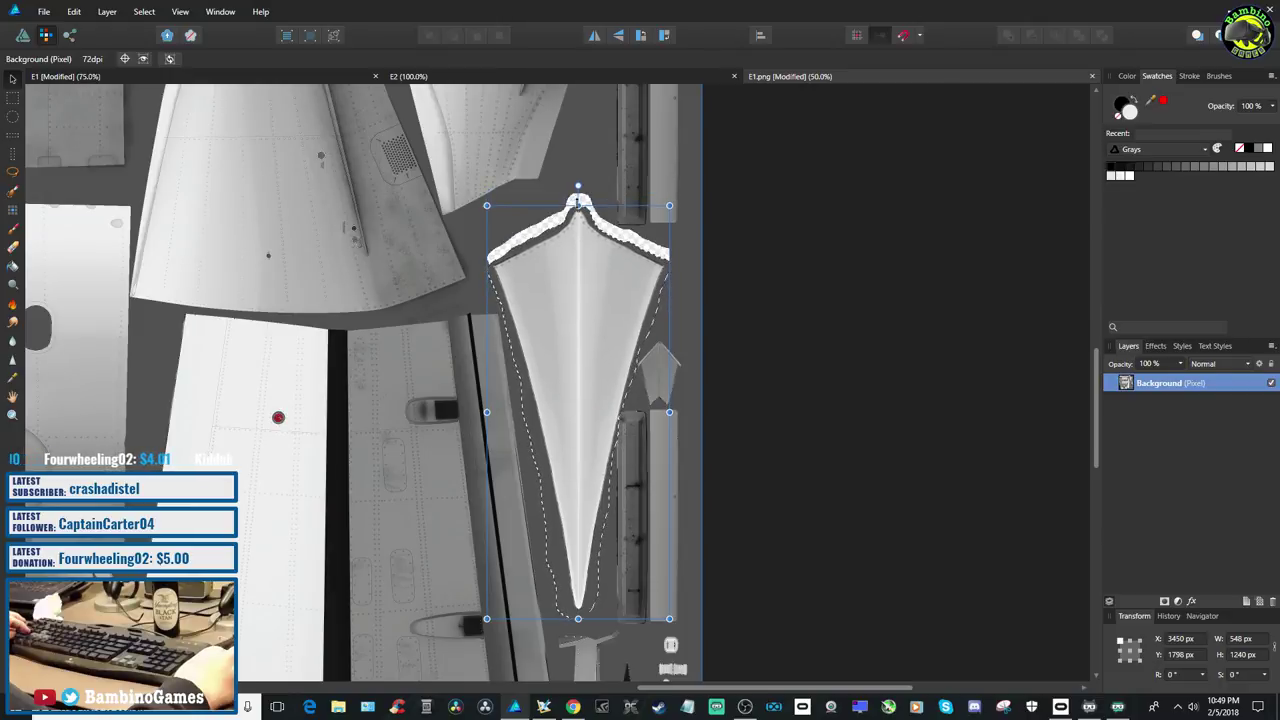
{"action": "key", "text": "ctrl+z"}
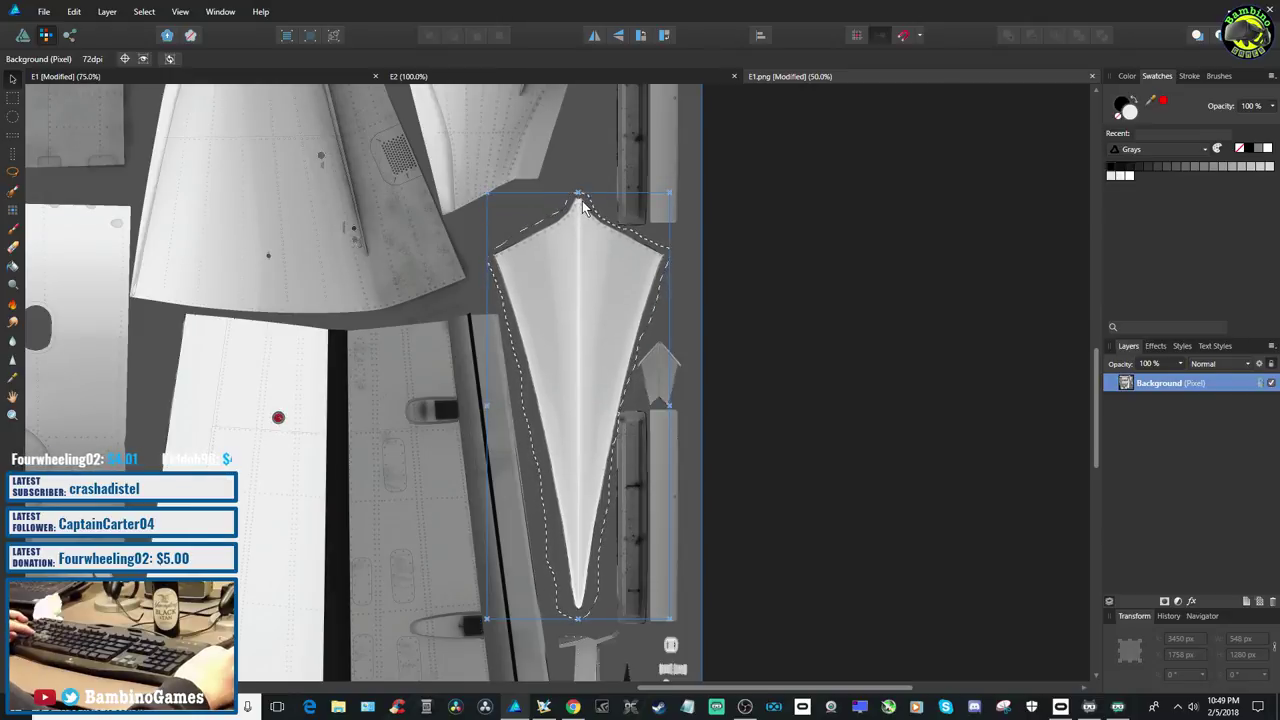
Replace the selection in E1.png with a freehand selection around the pointed panel, leaving out its upper tip, about 534 by 1196 px
{"action": "left_click", "coordinate": [841, 345]}
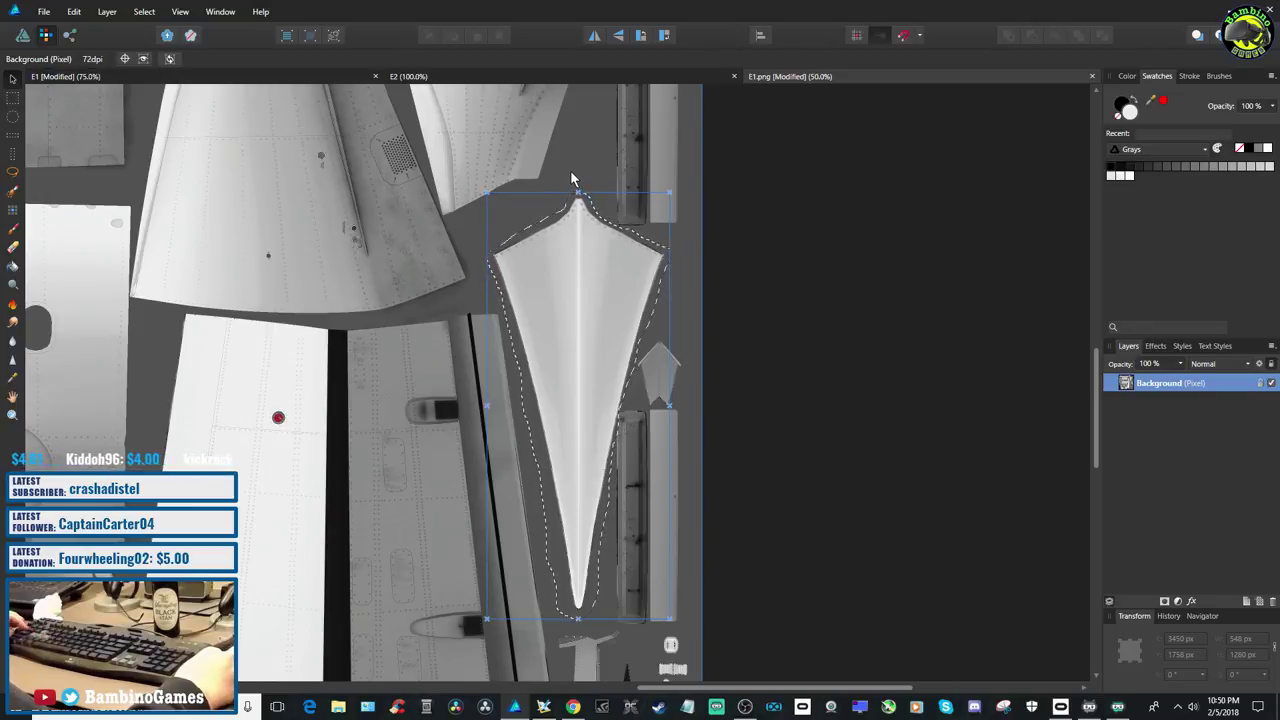
{"action": "key", "text": "ctrl+d"}
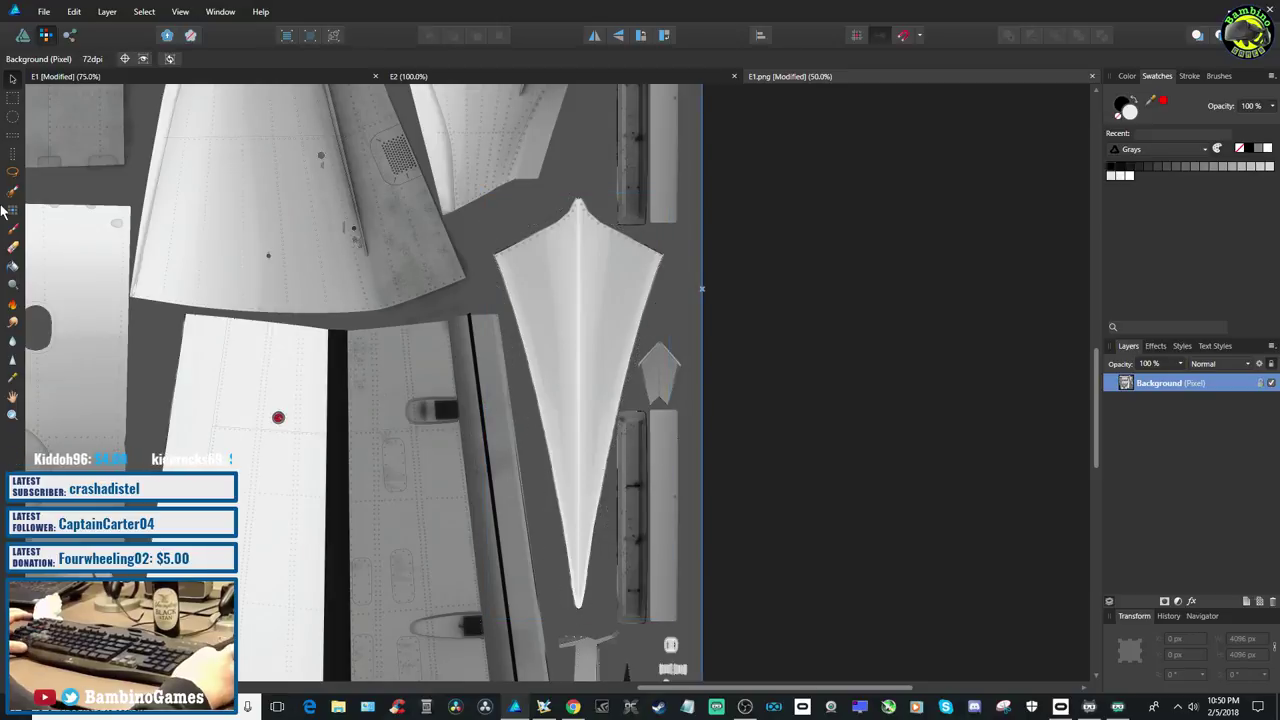
{"action": "left_click", "coordinate": [13, 174]}
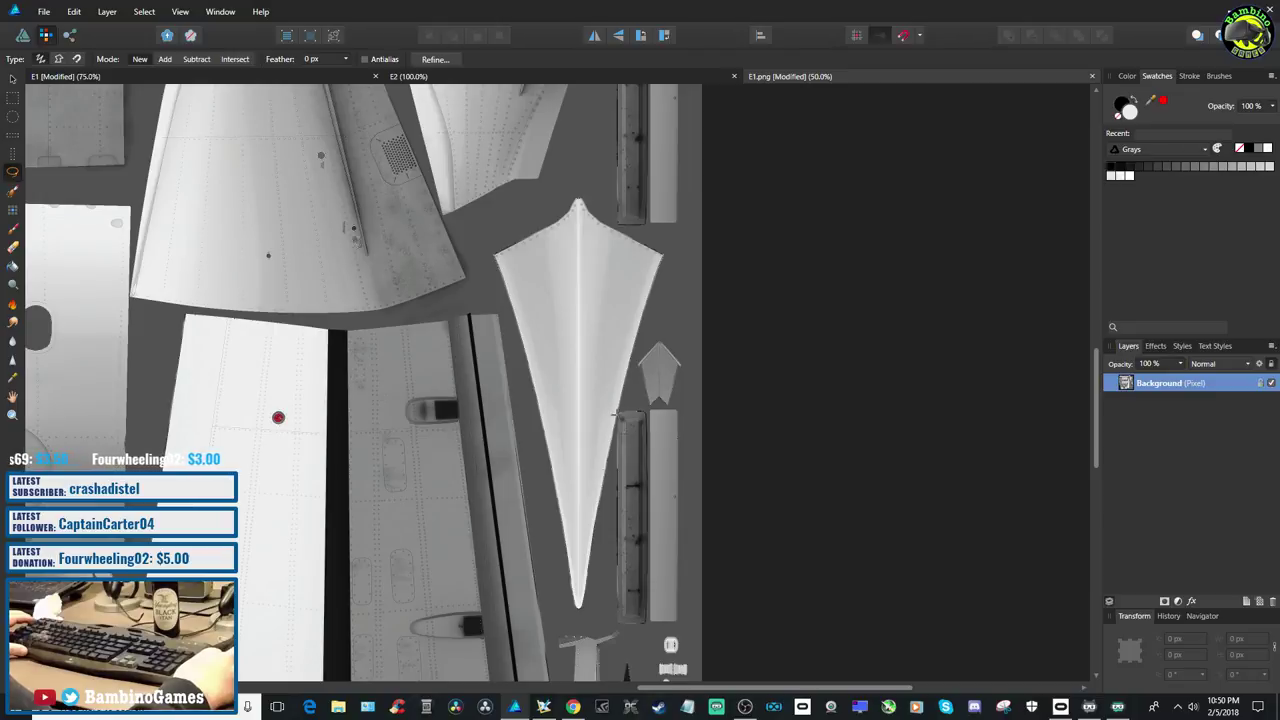
{"action": "left_click_drag", "start_coordinate": [636, 357], "coordinate": [660, 285]}
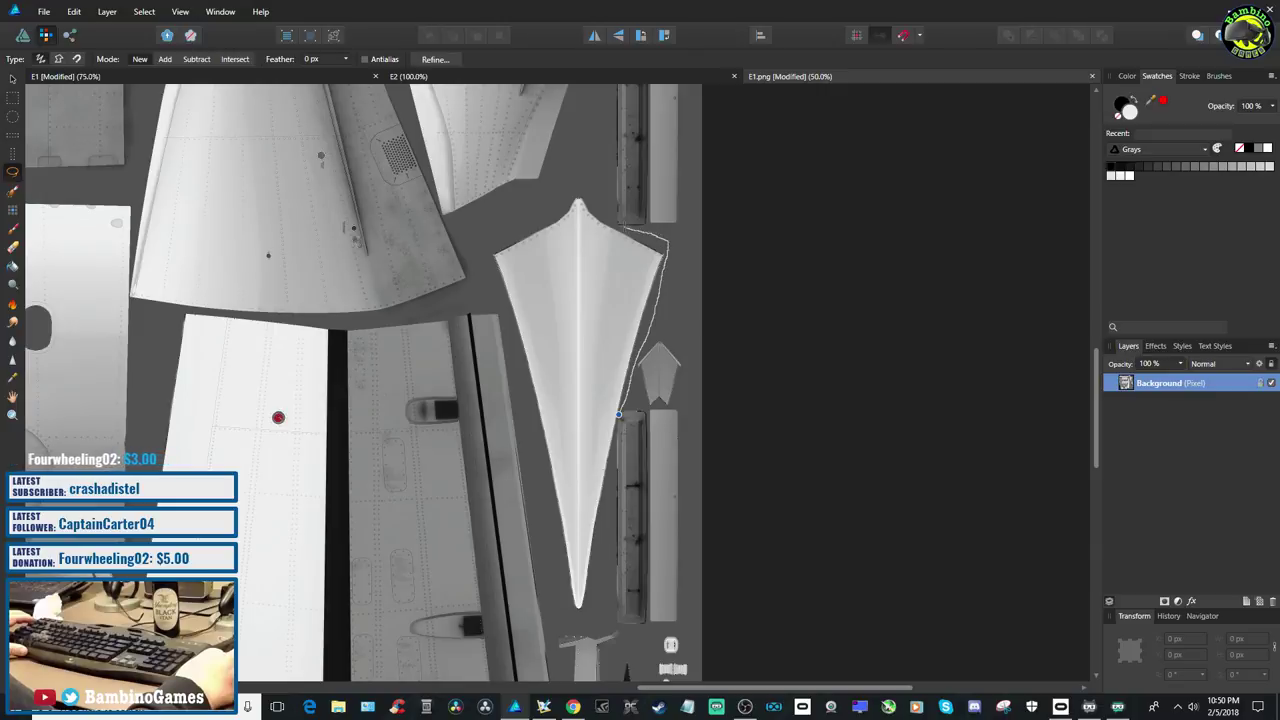
{"action": "mouse_move", "coordinate": [592, 218]}
{"action": "left_mouse_down"}
{"action": "mouse_move", "coordinate": [542, 220]}
{"action": "mouse_move", "coordinate": [490, 248]}
{"action": "mouse_move", "coordinate": [492, 292]}
{"action": "left_mouse_up"}
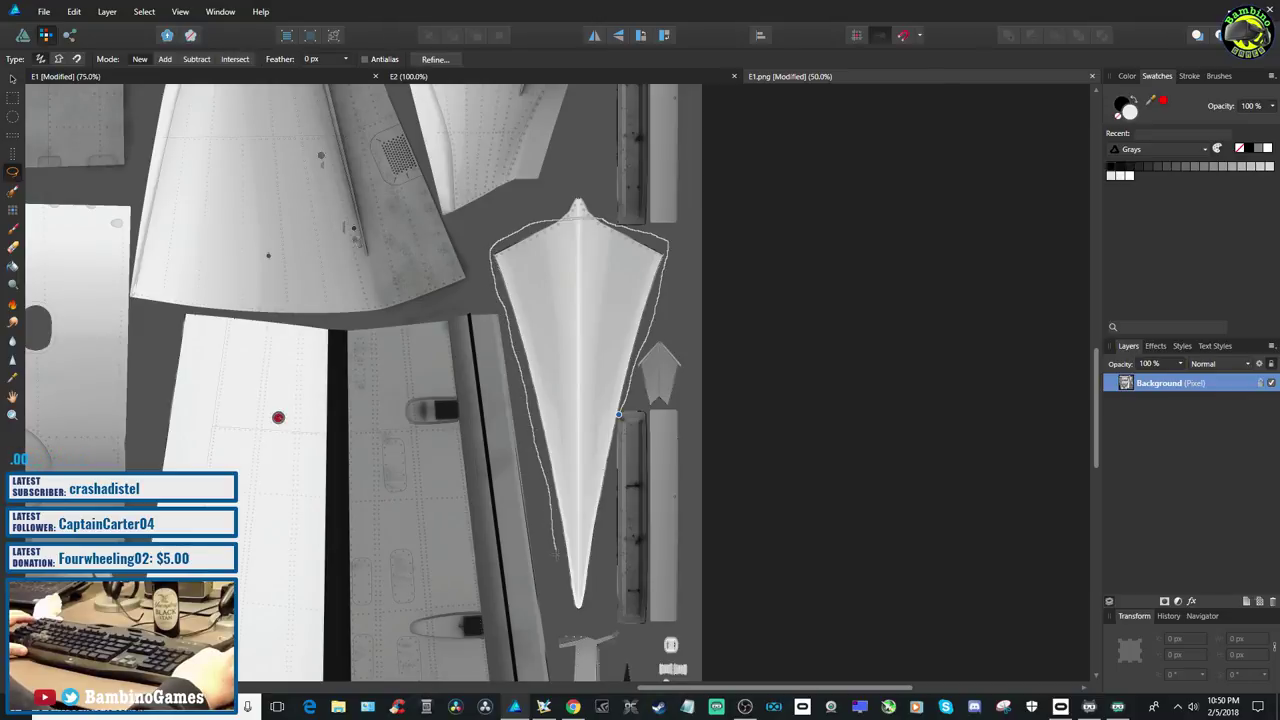
{"action": "left_click_drag", "start_coordinate": [584, 608], "coordinate": [607, 503]}
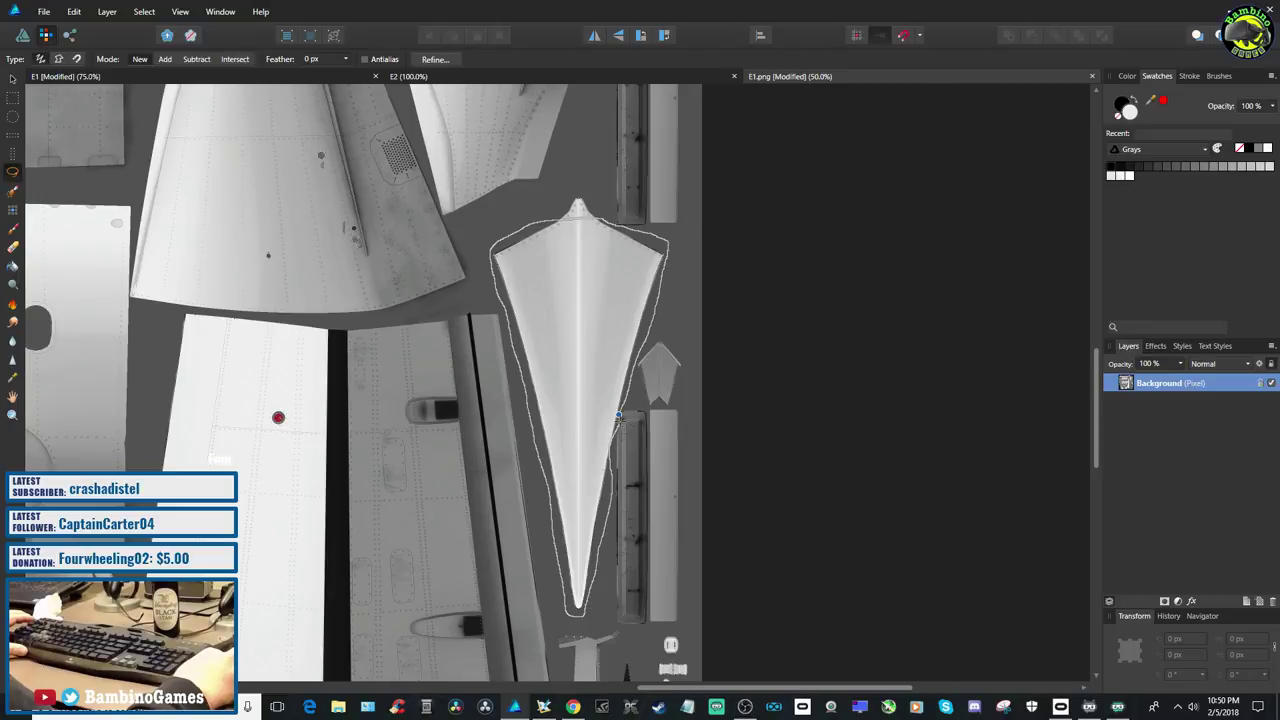
{"action": "left_click_drag", "start_coordinate": [618, 415], "coordinate": [618, 415]}
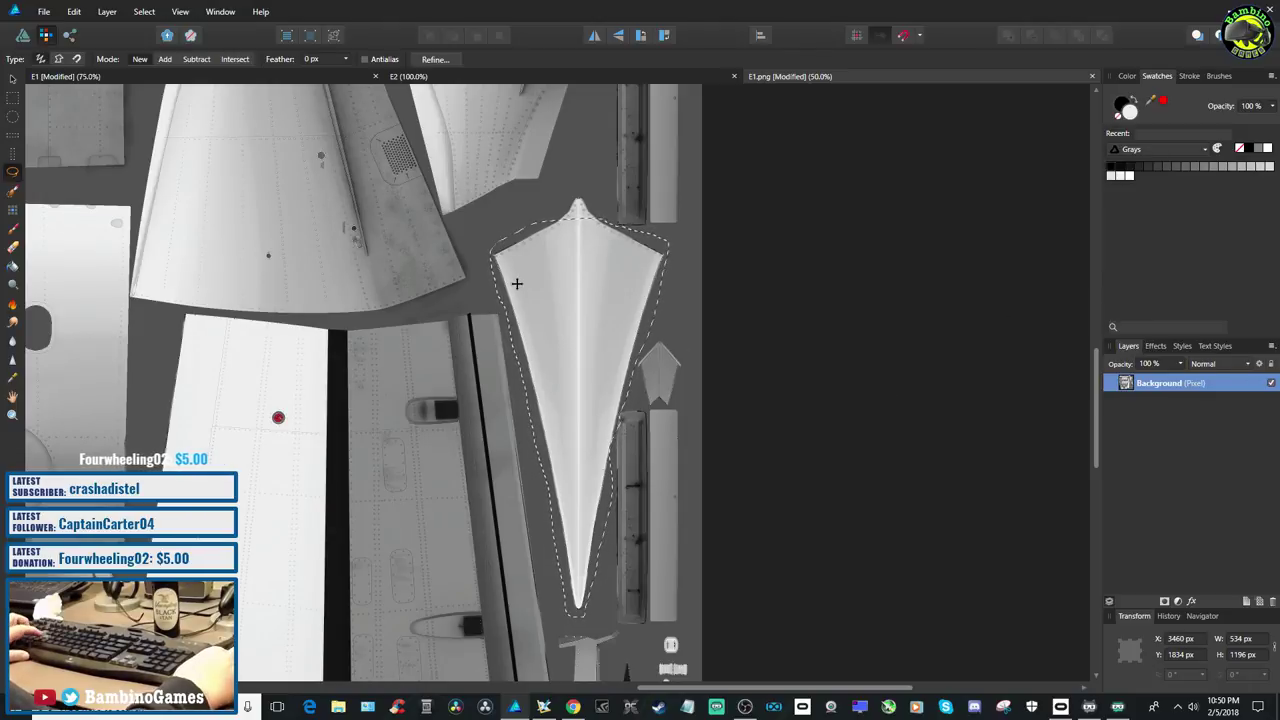
Copy the selected panel from E1.png and paste it over the N4657 panel in the E1 design
{"action": "left_click", "coordinate": [12, 78]}
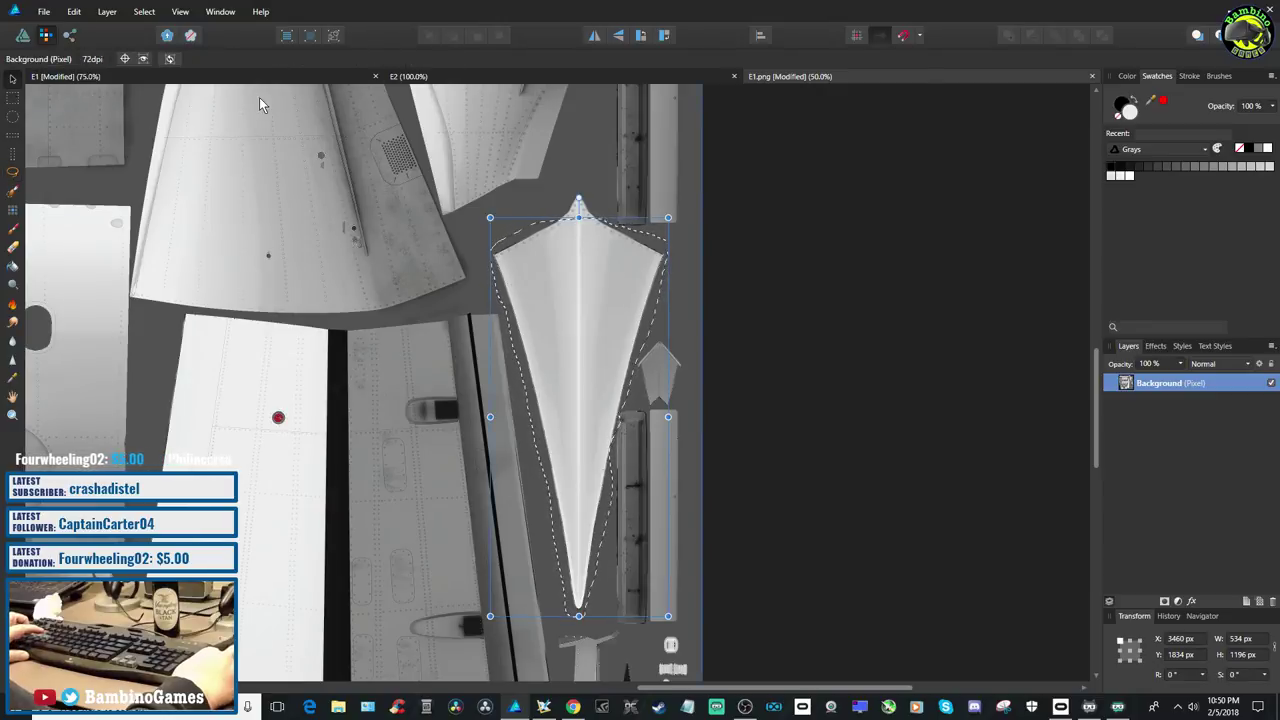
{"action": "left_click", "coordinate": [221, 76]}
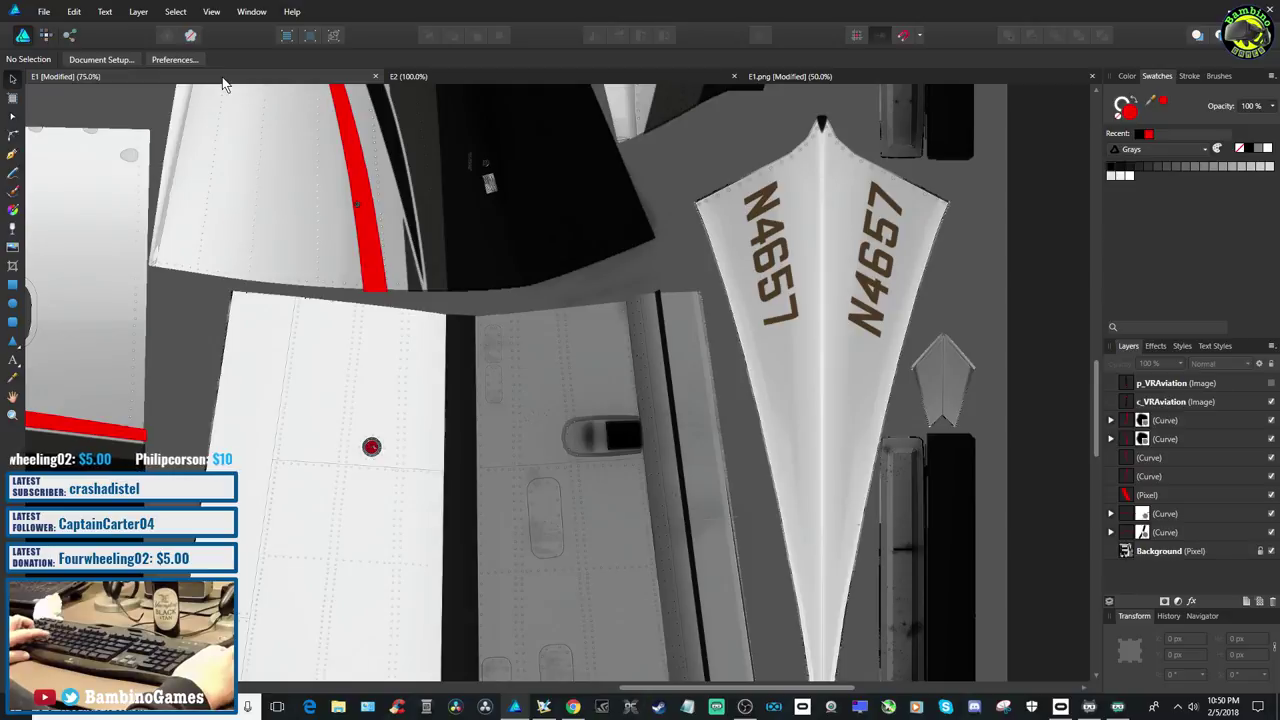
{"action": "scroll", "coordinate": [862, 402], "scroll_direction": "up", "scroll_amount": 1}
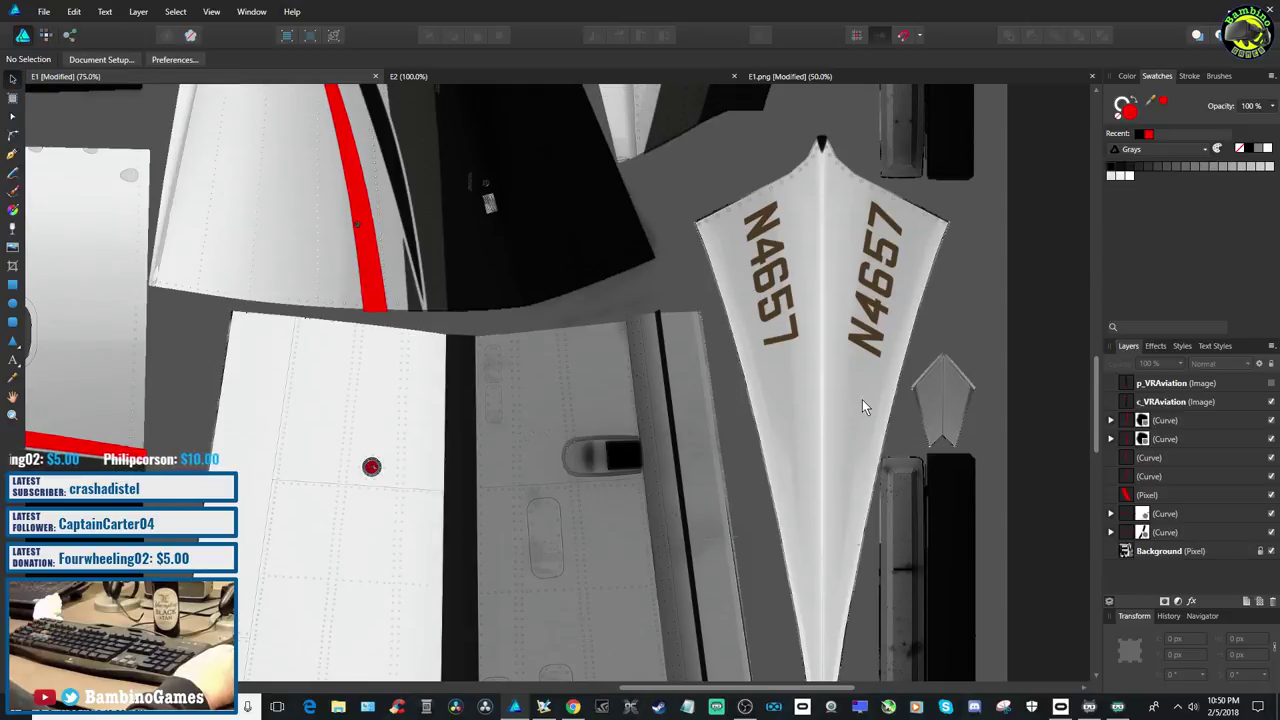
{"action": "key", "text": "ctrl+v"}
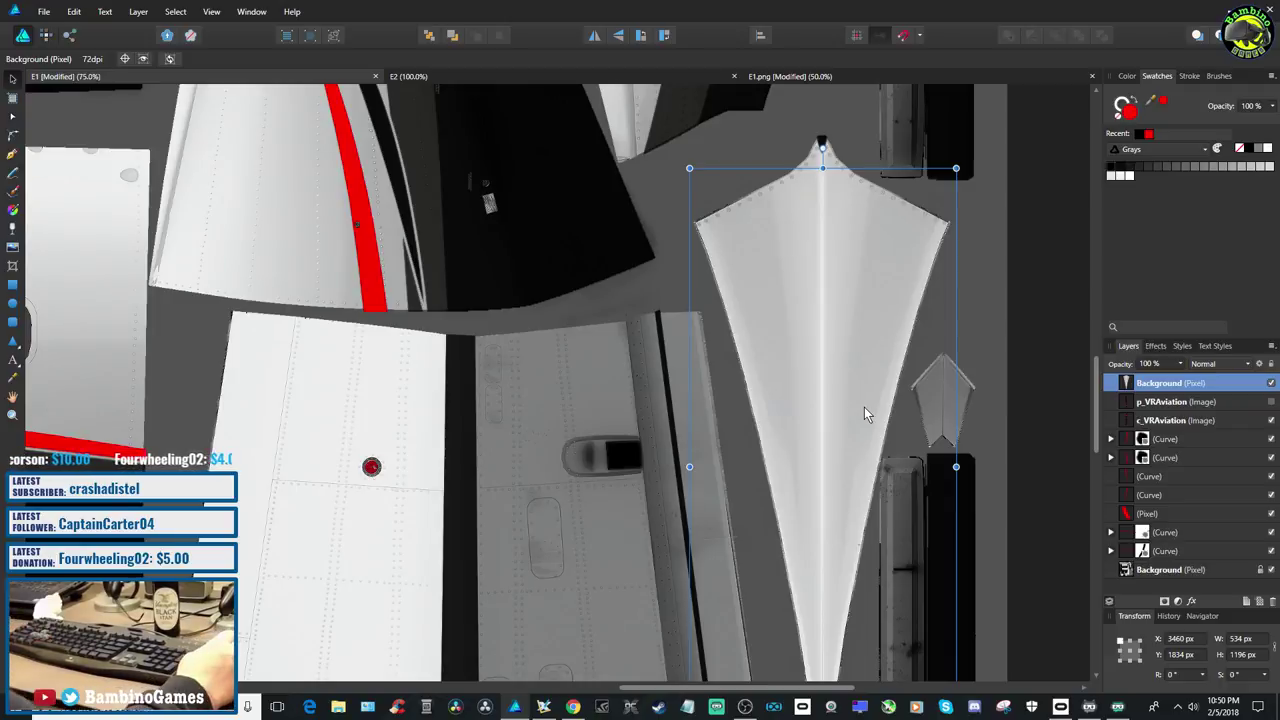
Toggle the pasted panel layer's visibility to compare it with the panel underneath, leave it hidden, and save E1
{"action": "left_click", "coordinate": [1271, 386]}
{"action": "left_click", "coordinate": [1271, 386]}
{"action": "left_click", "coordinate": [1271, 386]}
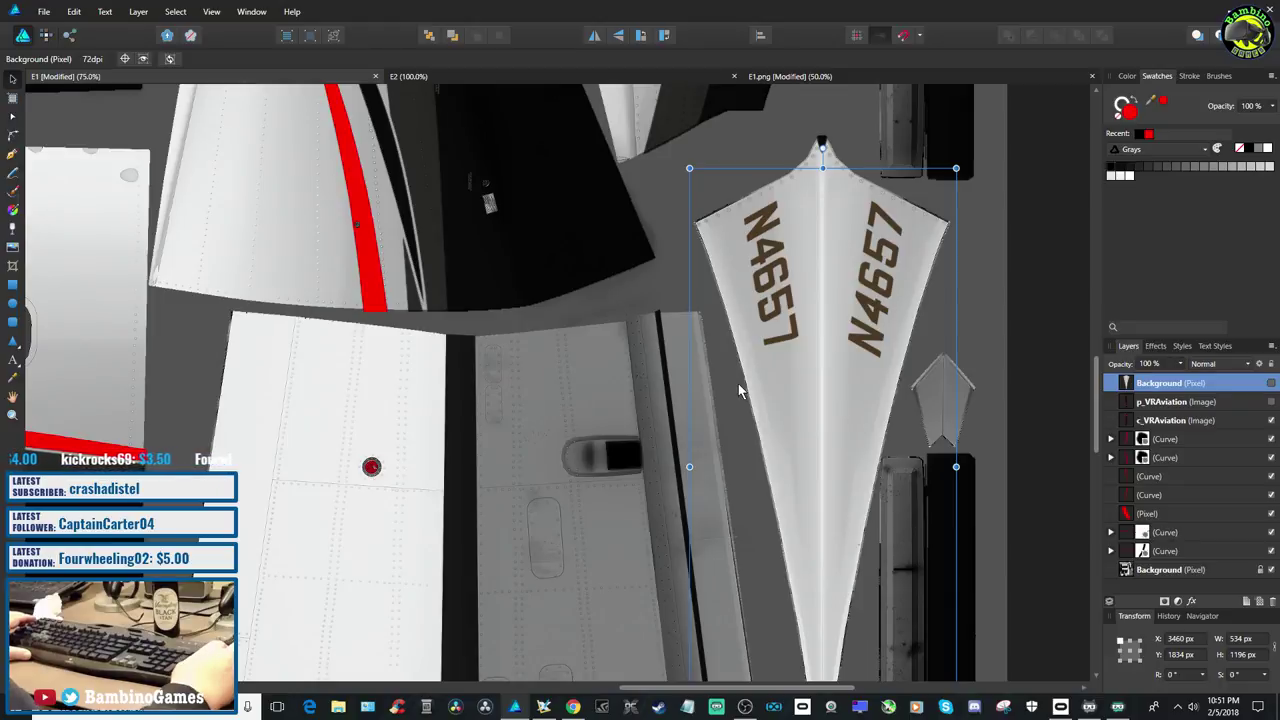
{"action": "left_click", "coordinate": [44, 12]}
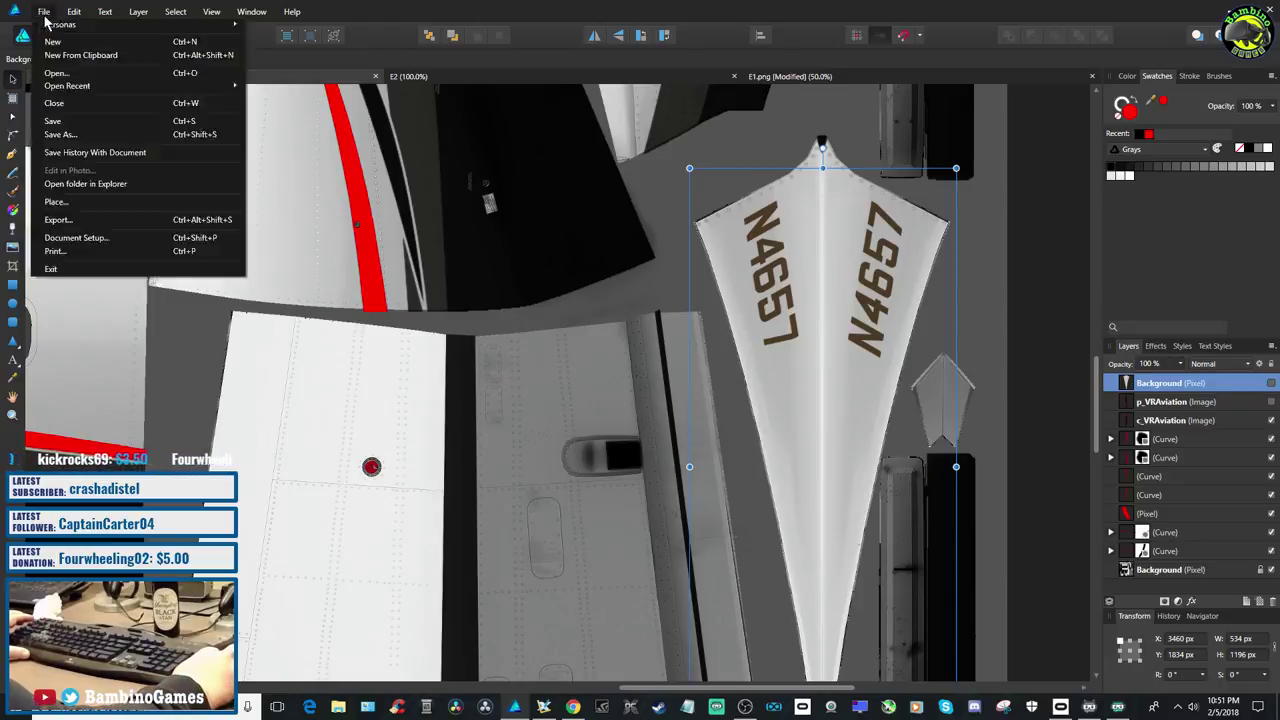
{"action": "left_click", "coordinate": [64, 119]}
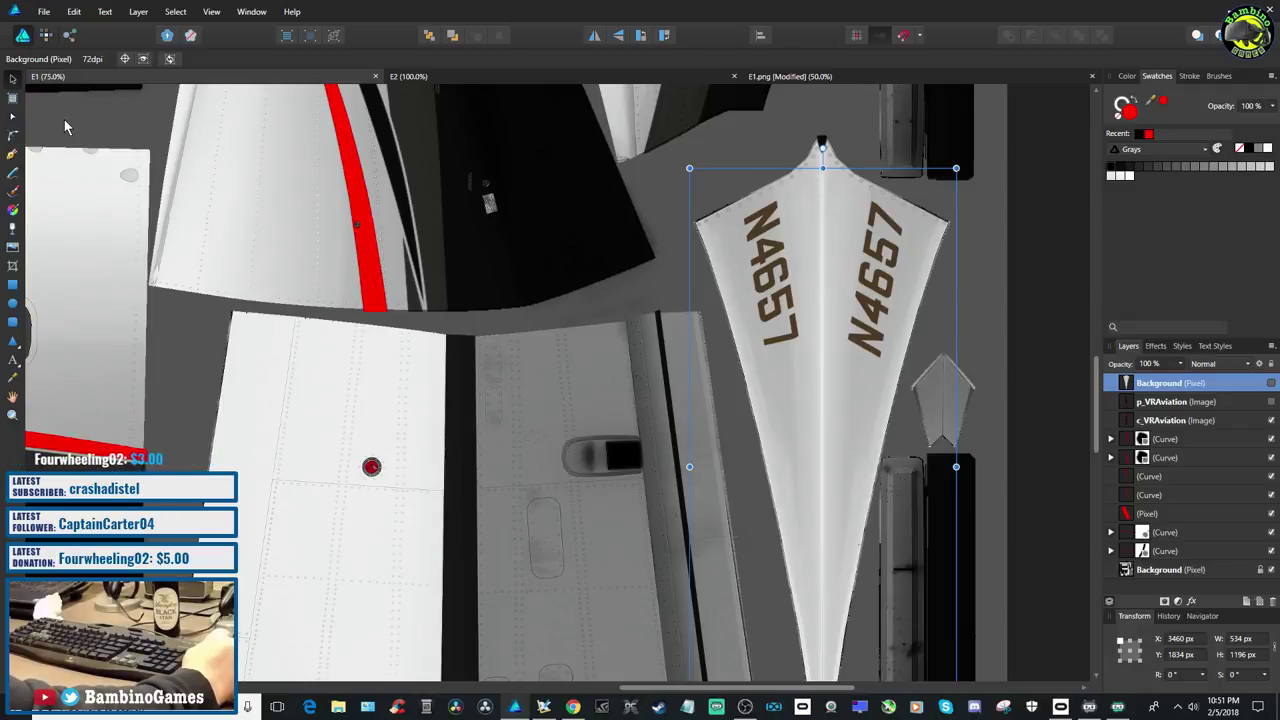
Show and hide the pasted panel layer repeatedly to compare its shading and edges with the N4657 panel
{"action": "left_click", "coordinate": [1271, 385]}
{"action": "left_click", "coordinate": [1271, 385]}
{"action": "left_click", "coordinate": [1271, 385]}
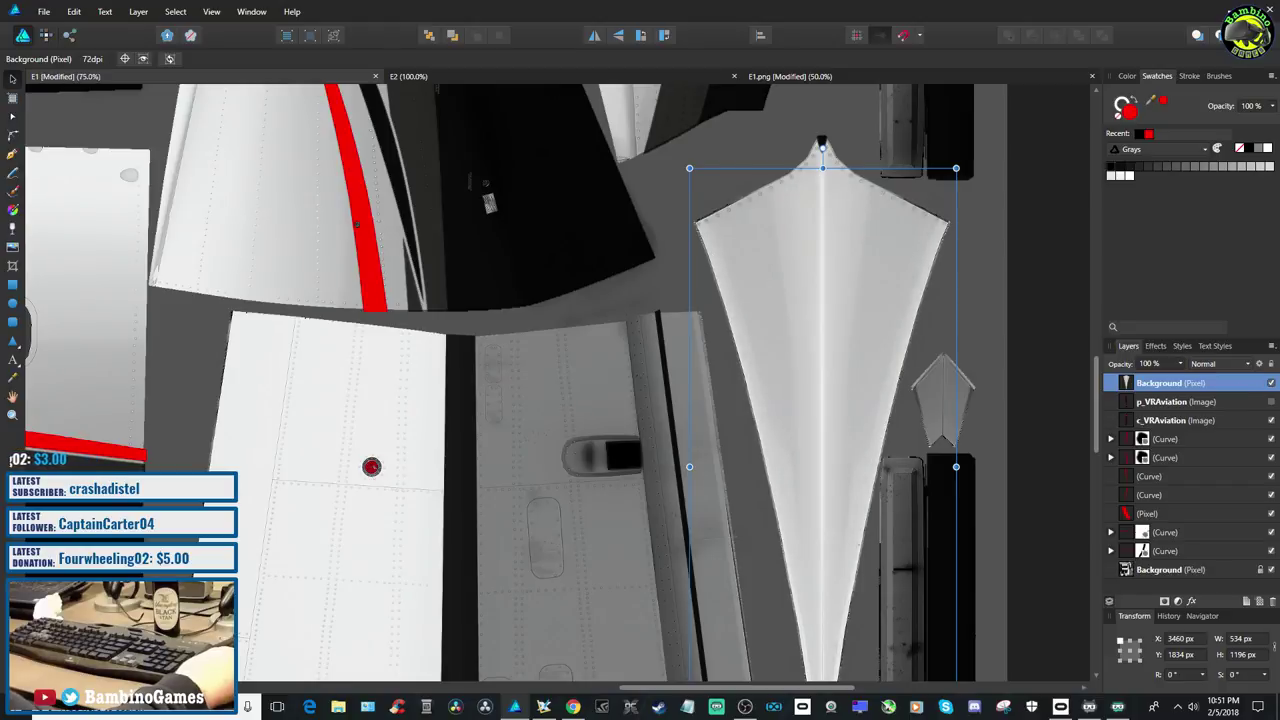
{"action": "left_click", "coordinate": [1271, 385]}
{"action": "left_click", "coordinate": [1271, 385]}
{"action": "left_click", "coordinate": [1271, 385]}
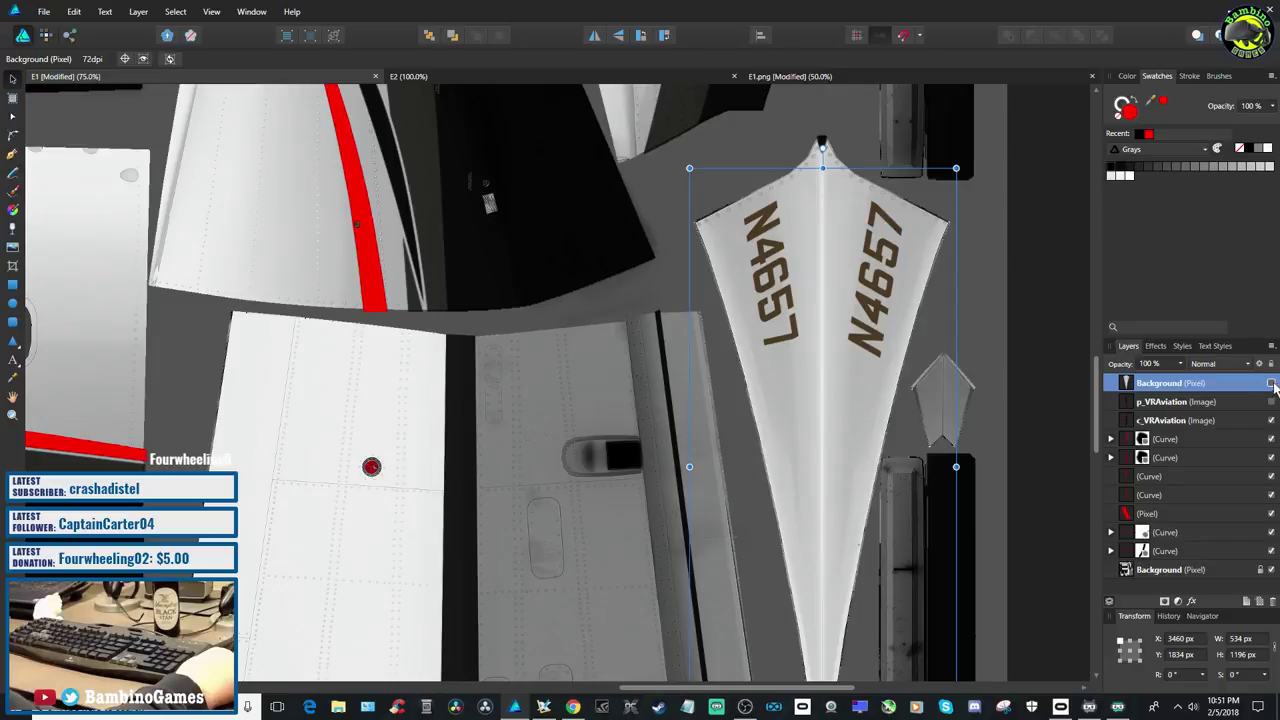
Close E1.png and open the E1 design from the VR Aviation livery's objects folder in Carenado C208_Grand_Caravan_XP11_v1.0
{"action": "left_click", "coordinate": [1093, 78]}
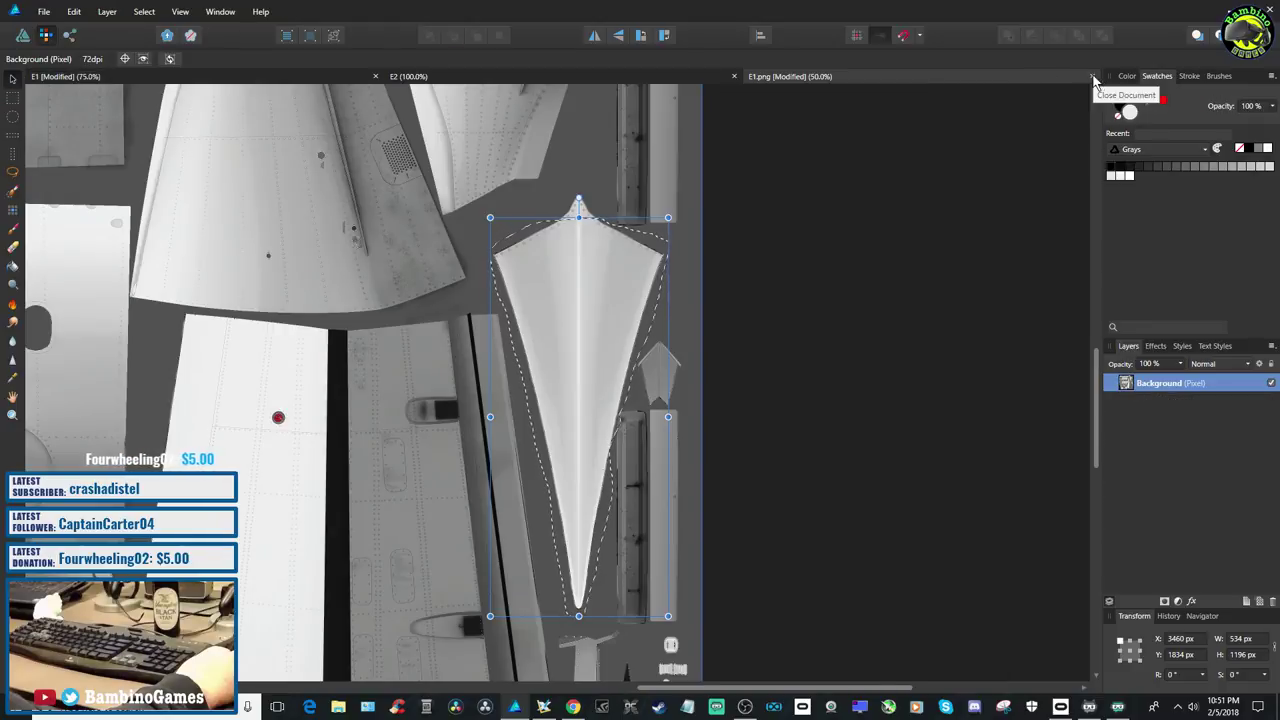
{"action": "left_click", "coordinate": [649, 362]}
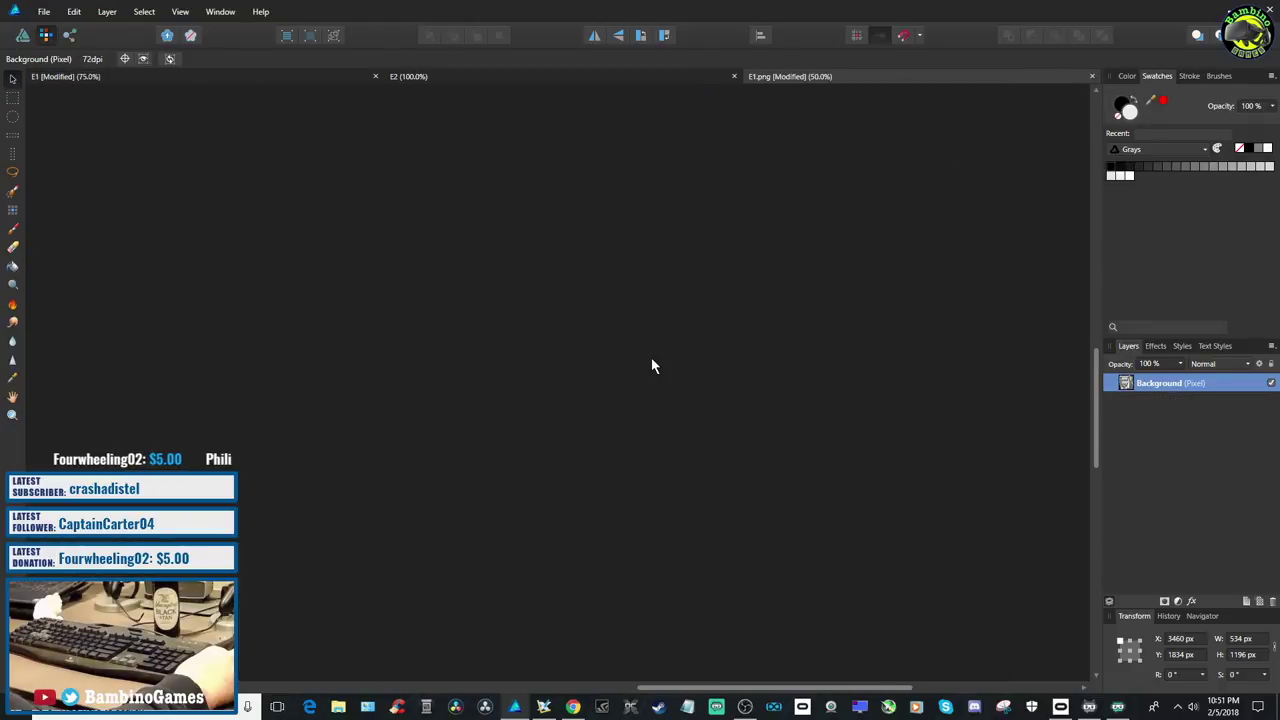
{"action": "left_click", "coordinate": [40, 12]}
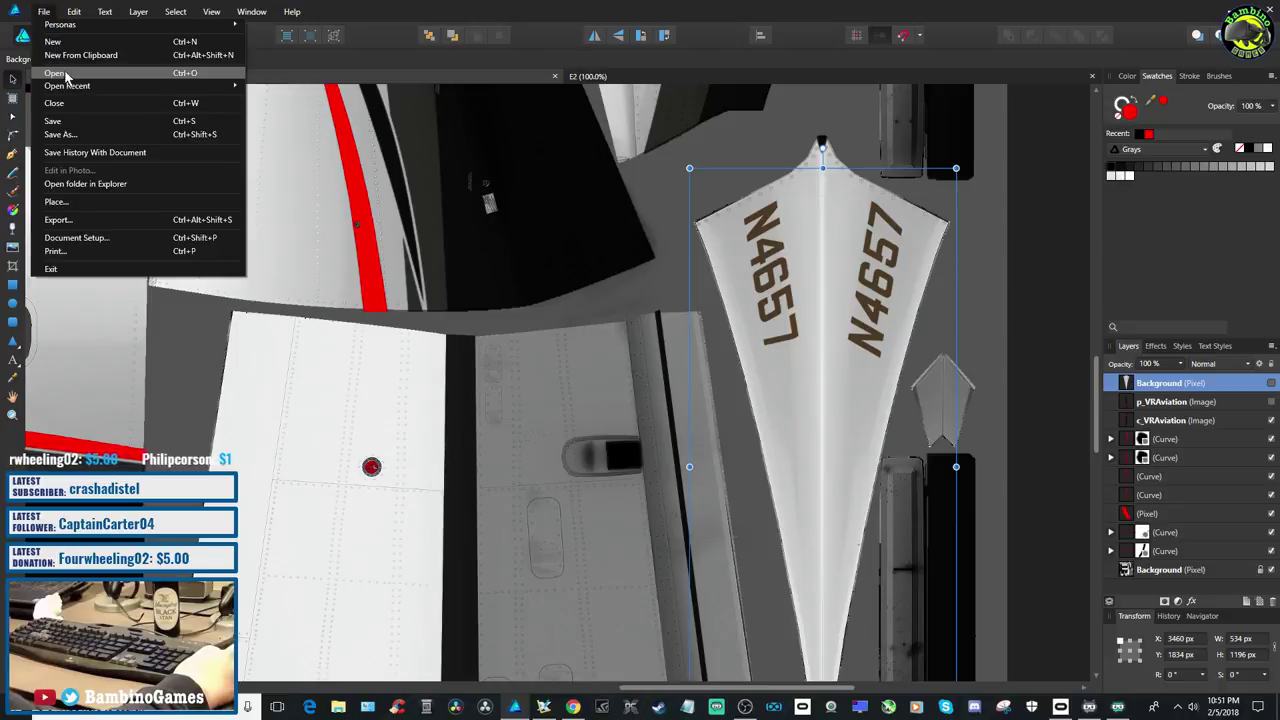
{"action": "left_click", "coordinate": [65, 75]}
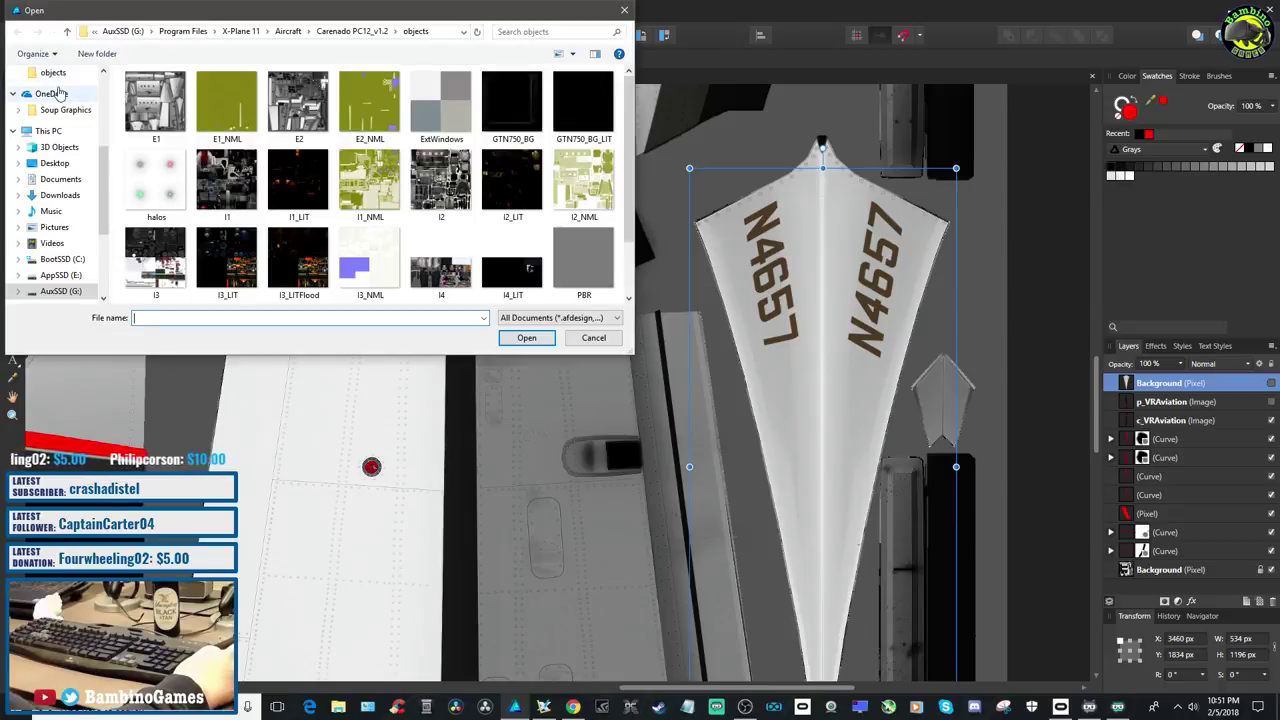
{"action": "left_click", "coordinate": [68, 291]}
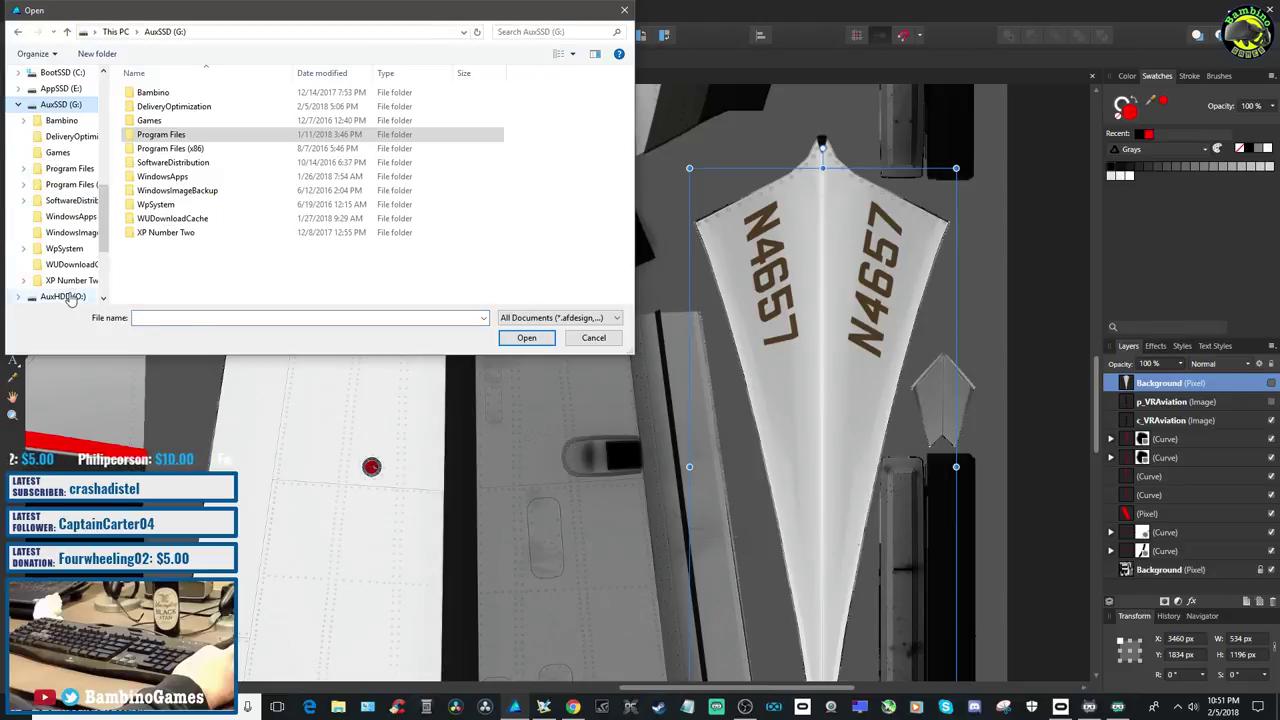
{"action": "double_click", "coordinate": [186, 138]}
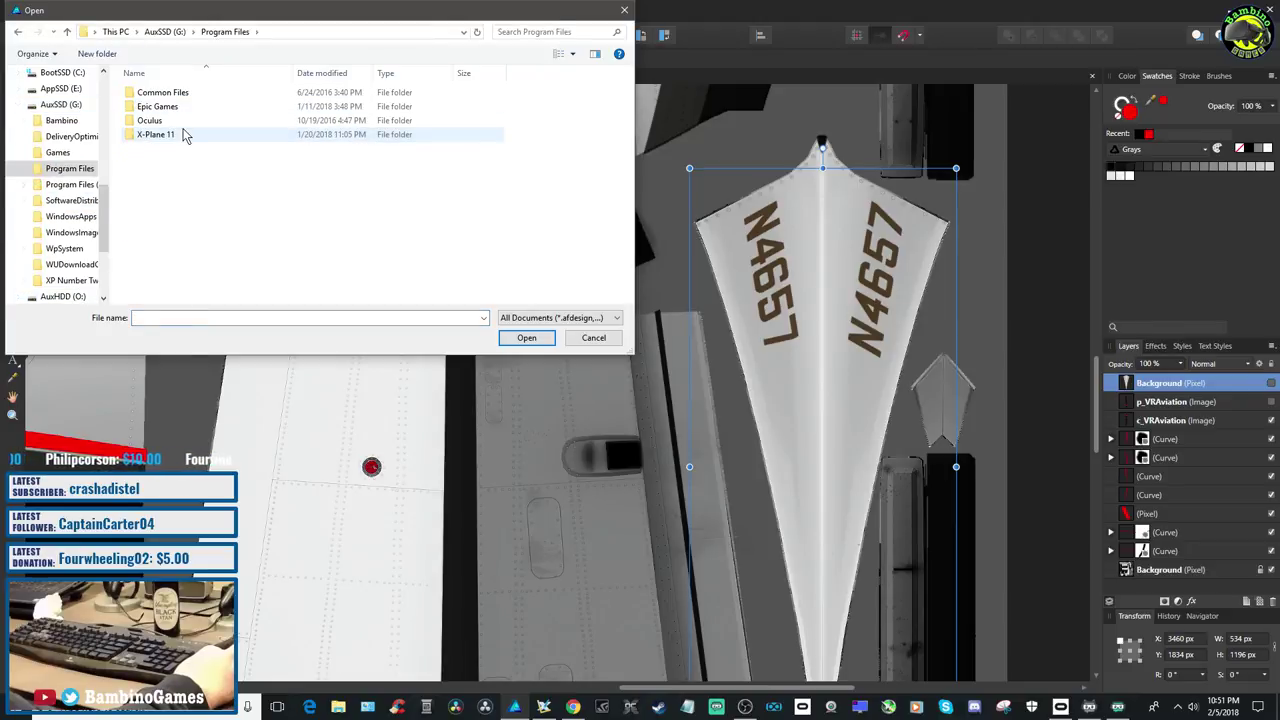
{"action": "double_click", "coordinate": [183, 134]}
{"action": "double_click", "coordinate": [183, 95]}
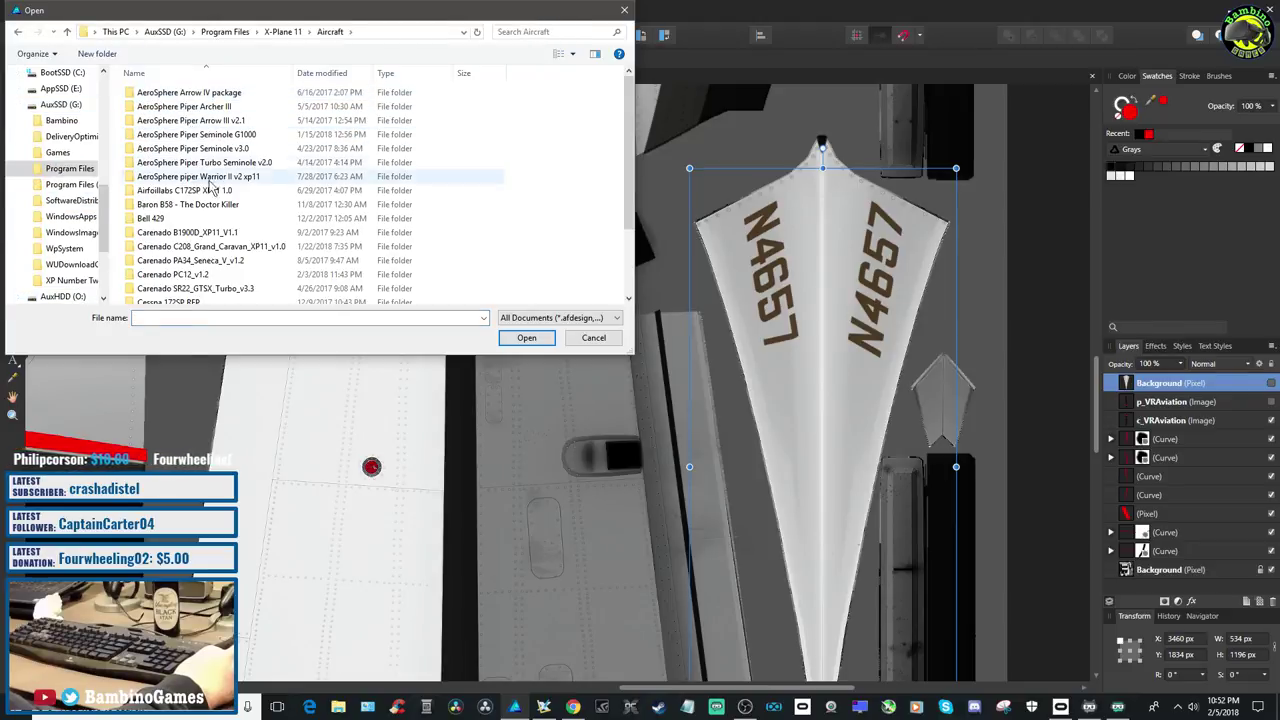
{"action": "double_click", "coordinate": [214, 246]}
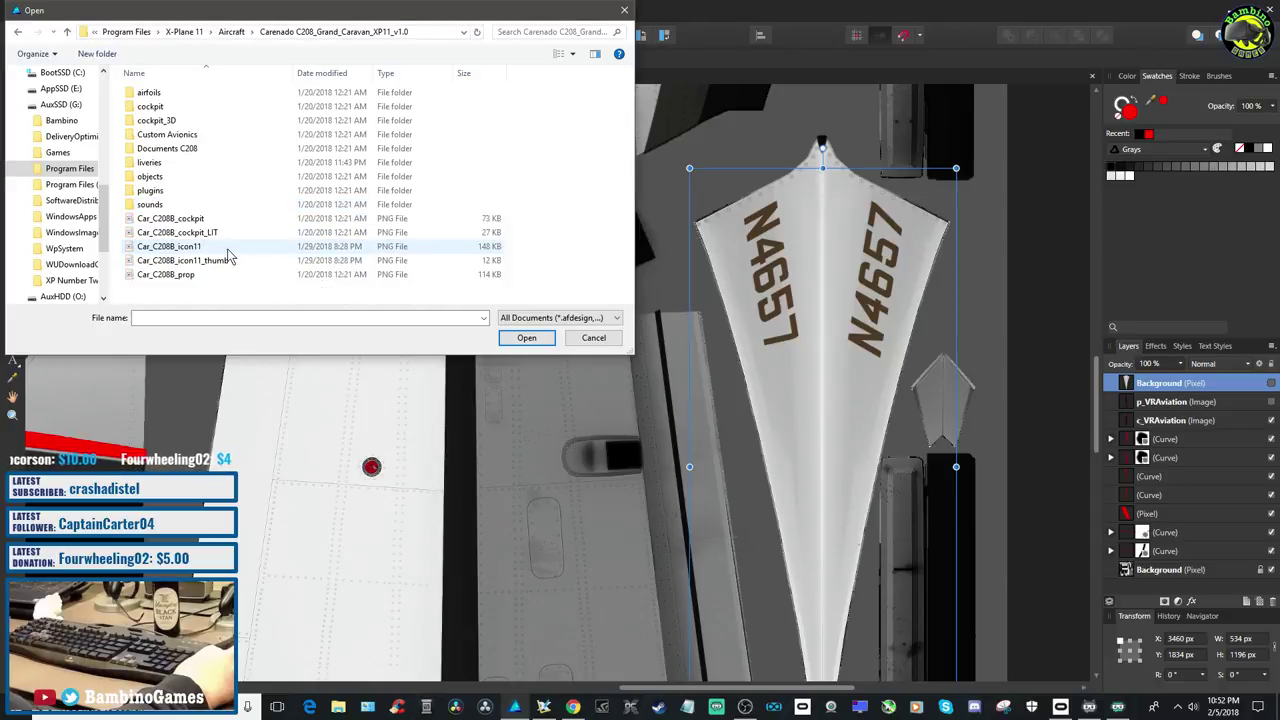
{"action": "double_click", "coordinate": [160, 163]}
{"action": "double_click", "coordinate": [190, 175]}
{"action": "double_click", "coordinate": [156, 108]}
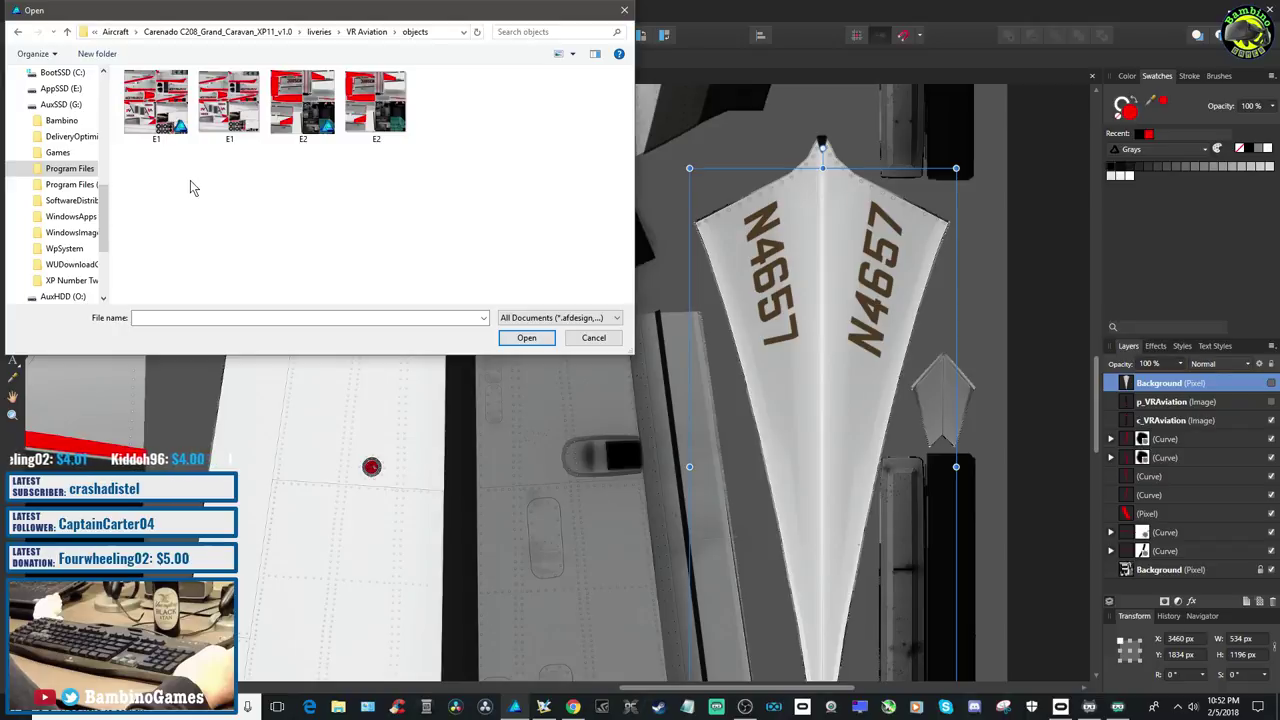
{"action": "double_click", "coordinate": [155, 117]}
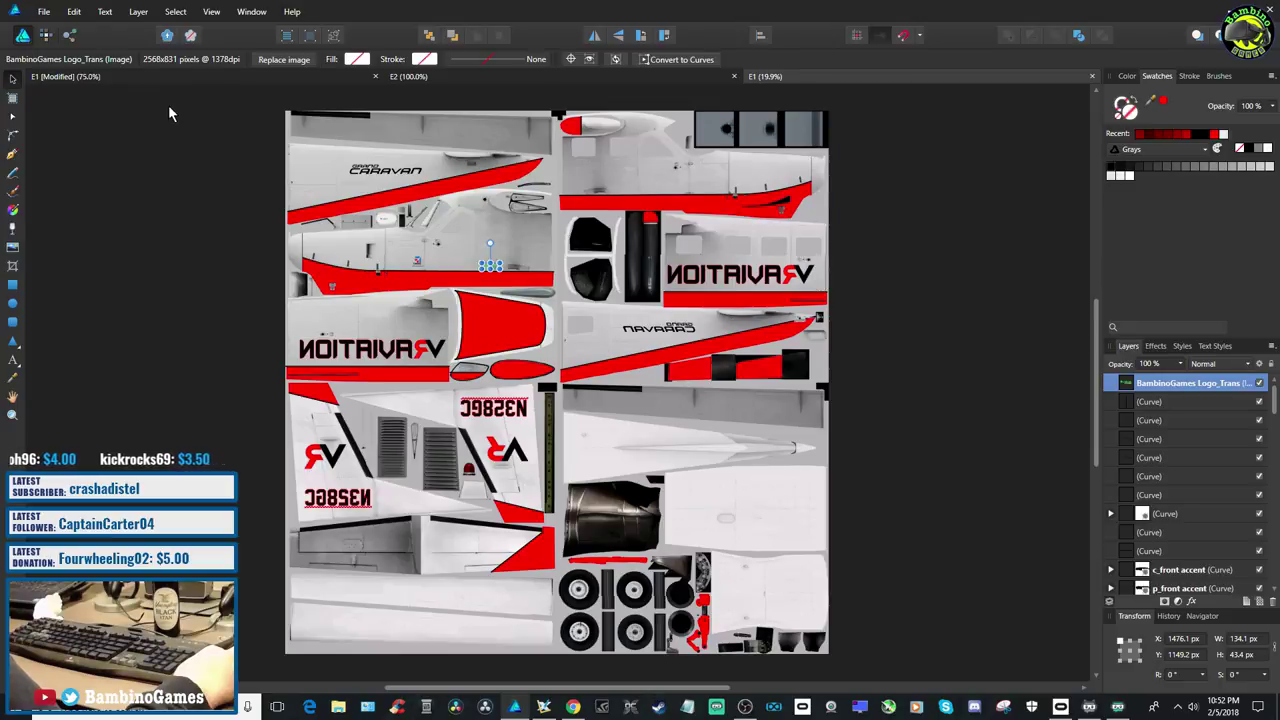
Copy the upper N328GC tail number text from the Caravan livery and paste it into the E1 design with the N4657 panel
{"action": "left_click", "coordinate": [497, 418]}
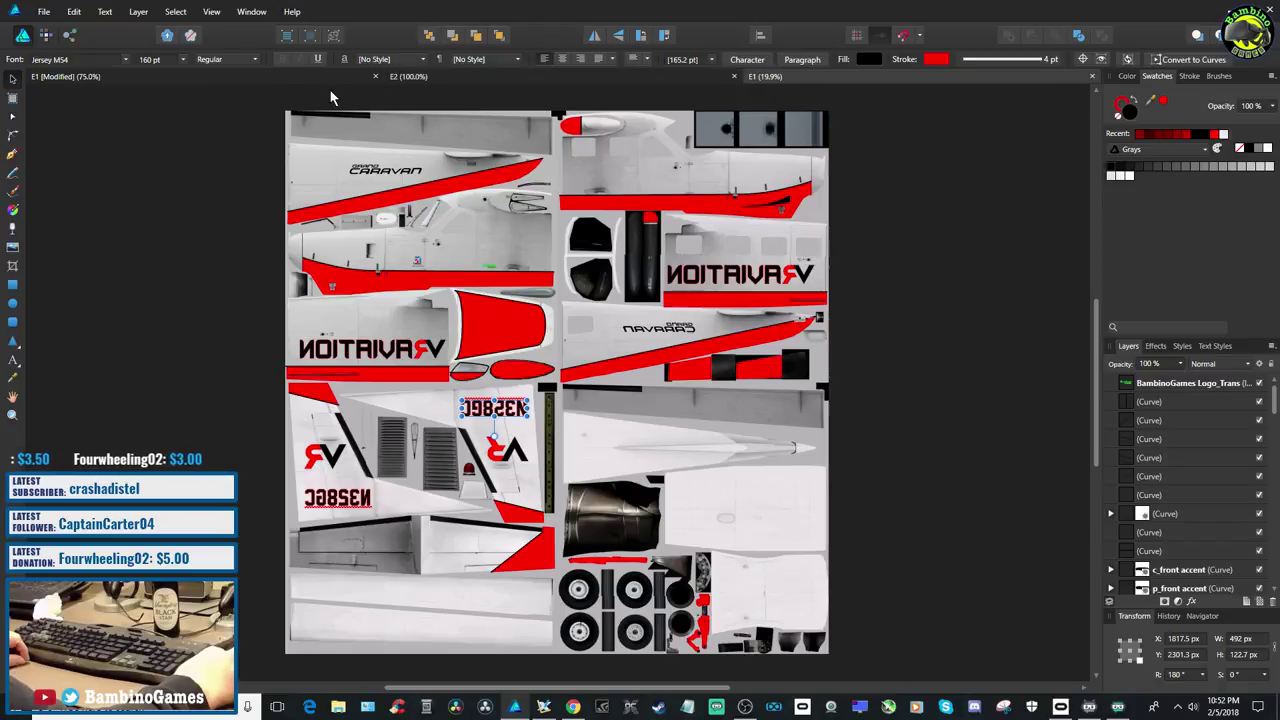
{"action": "left_click", "coordinate": [296, 78]}
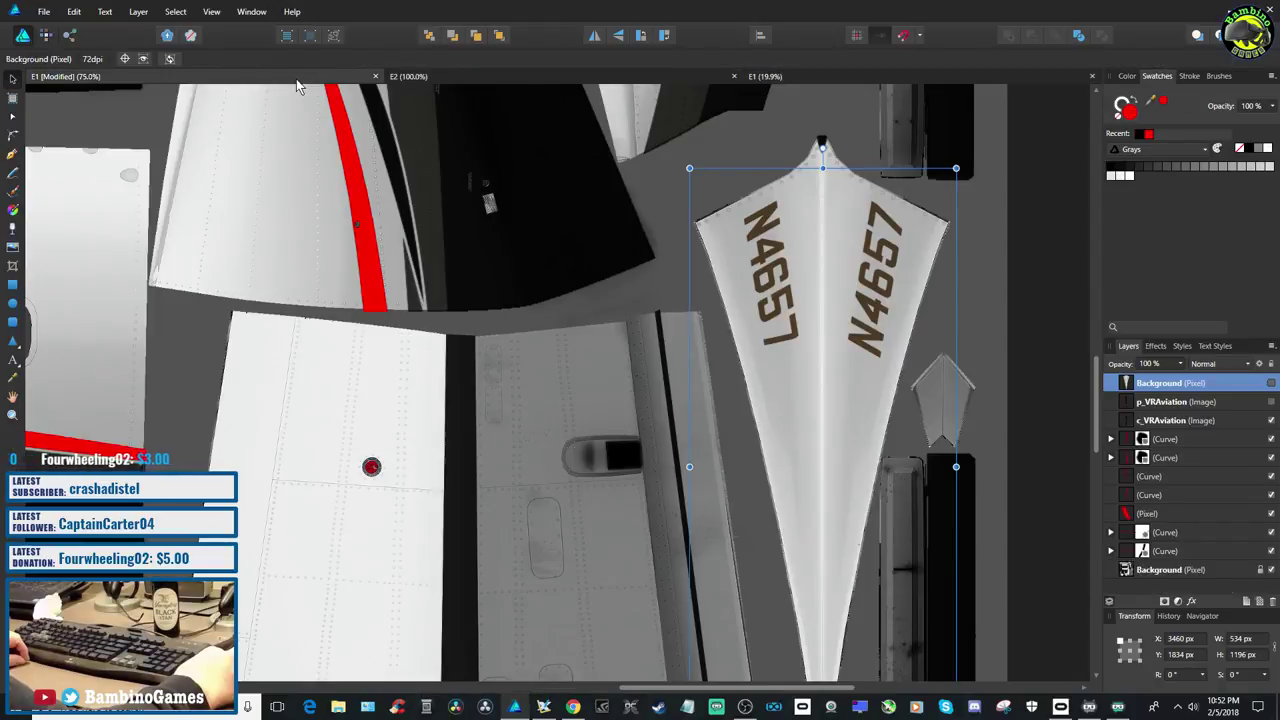
{"action": "key", "text": "ctrl+v"}
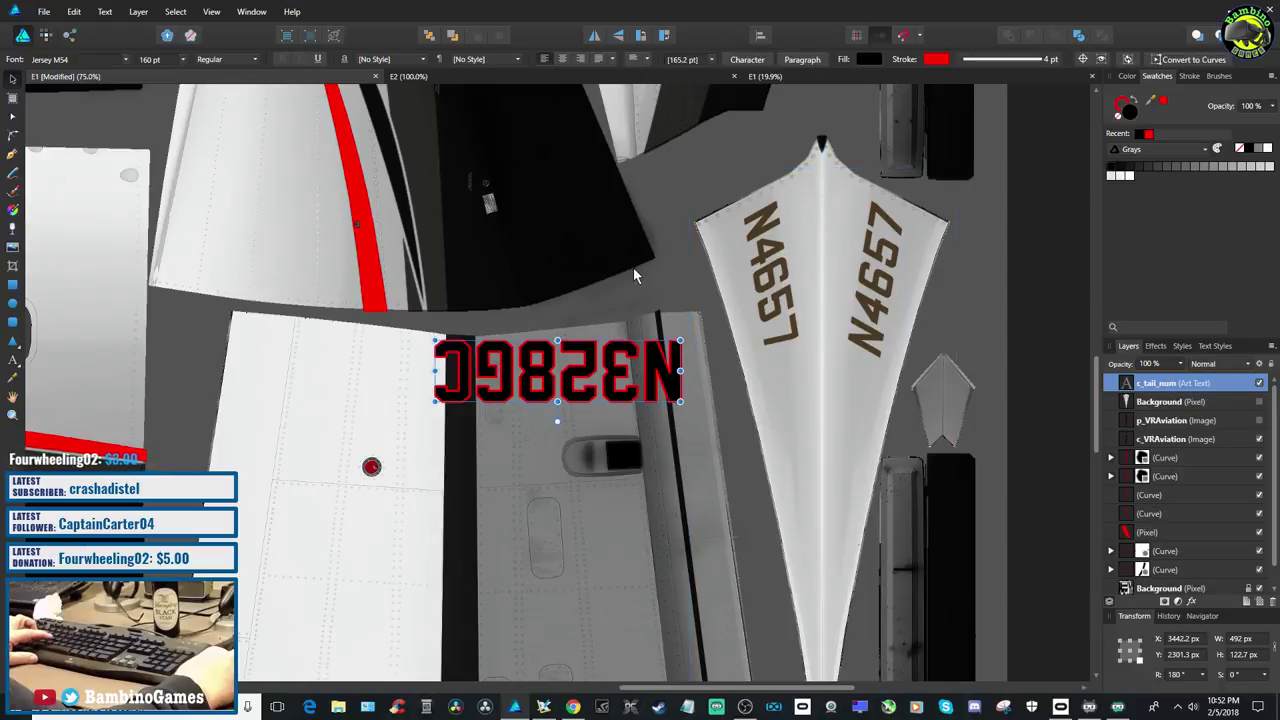
Flip the pasted N328GC text so it reads correctly and move it beside the N4657 tail panel
{"action": "right_click", "coordinate": [618, 394]}
{"action": "mouse_move", "coordinate": [703, 564]}
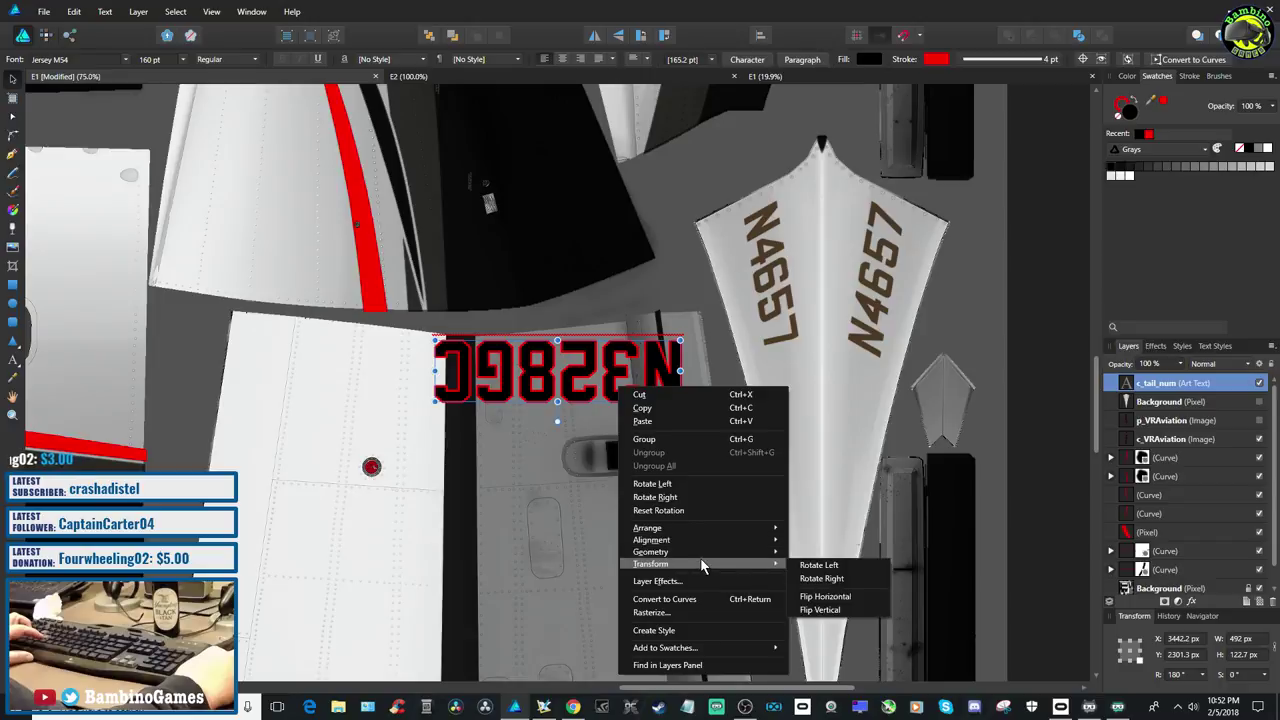
{"action": "left_click", "coordinate": [838, 598]}
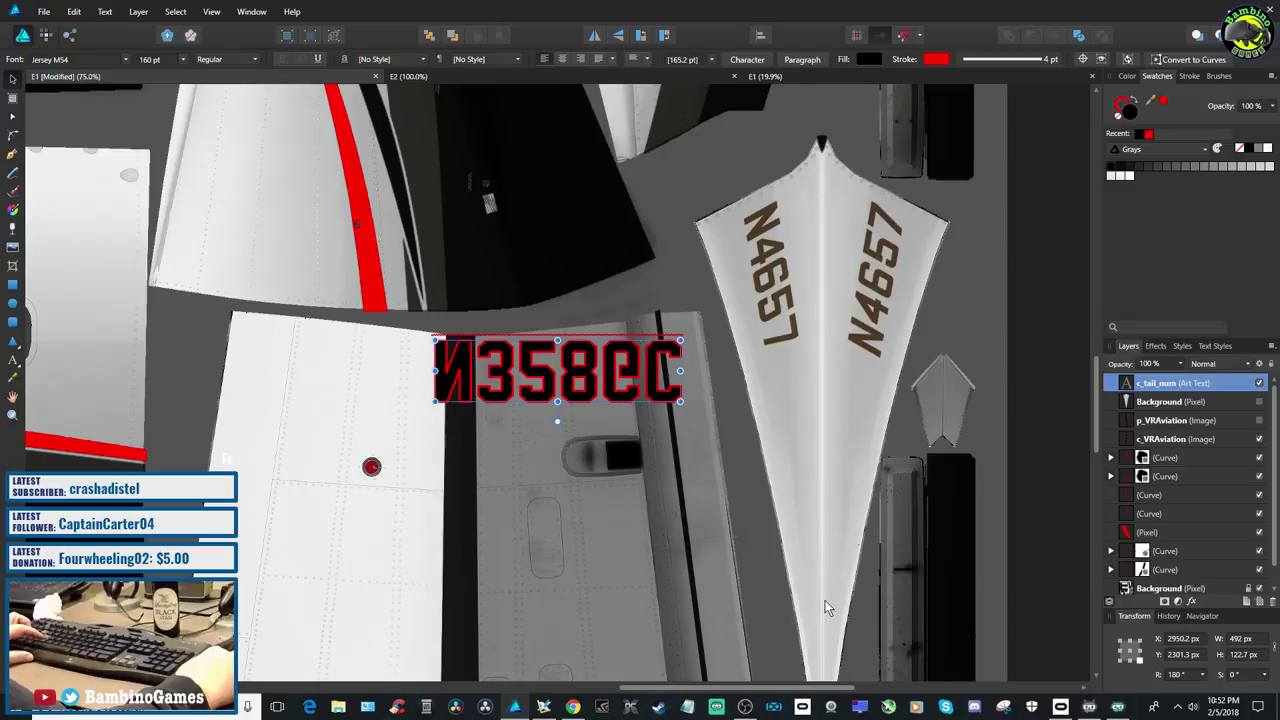
{"action": "right_click", "coordinate": [566, 380]}
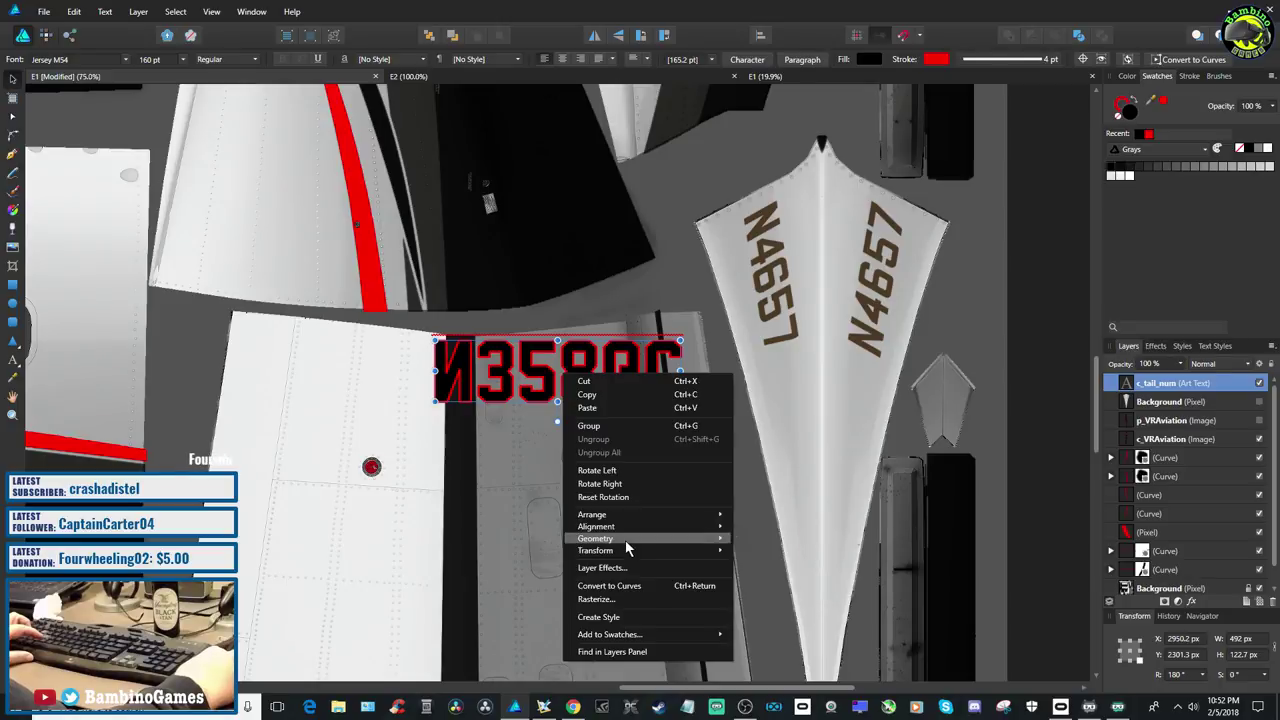
{"action": "mouse_move", "coordinate": [675, 556]}
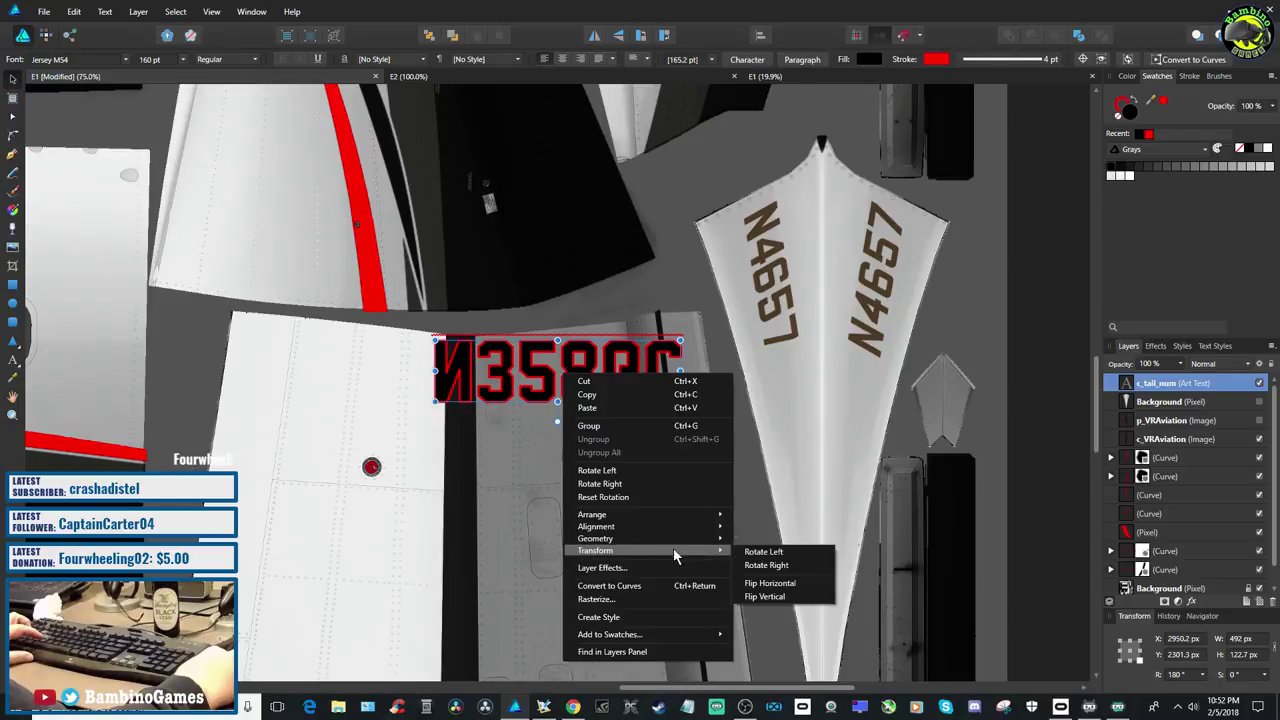
{"action": "left_click", "coordinate": [767, 585]}
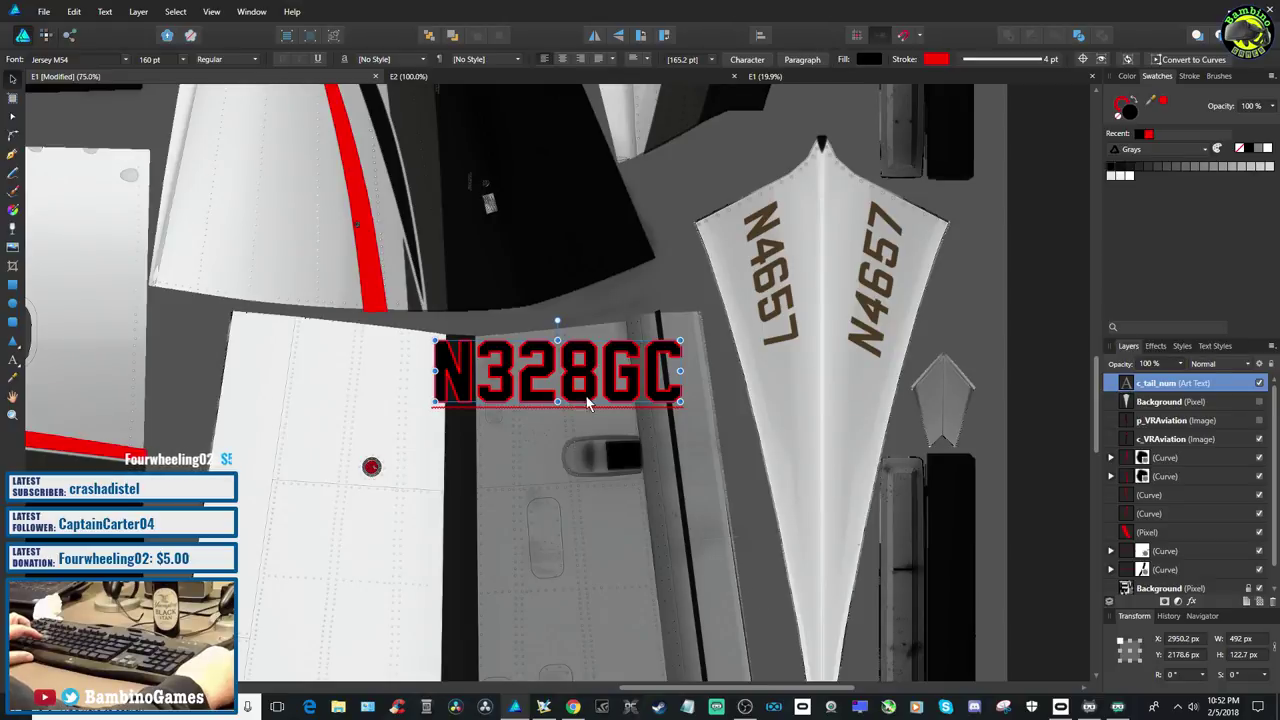
{"action": "left_click_drag", "start_coordinate": [583, 380], "coordinate": [691, 332]}
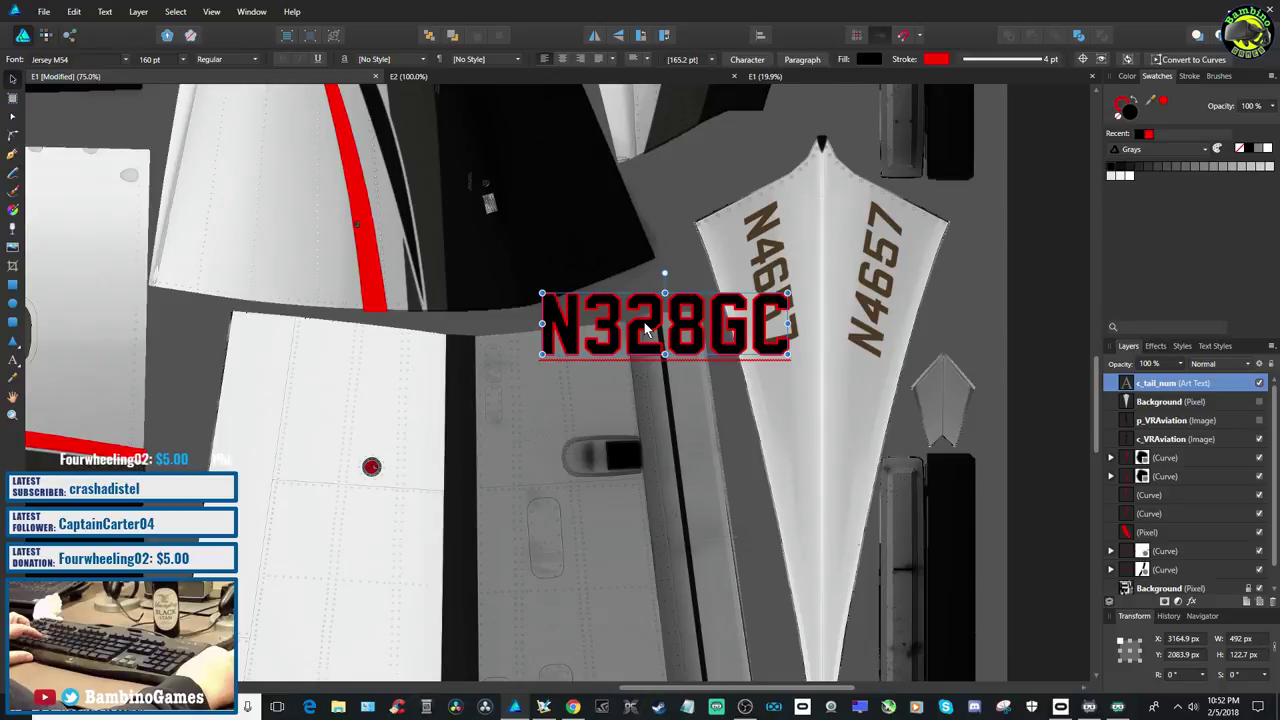
Close the Caravan livery's E1 design and return to the E1 design with the N4657 panel
{"action": "key", "text": "t"}
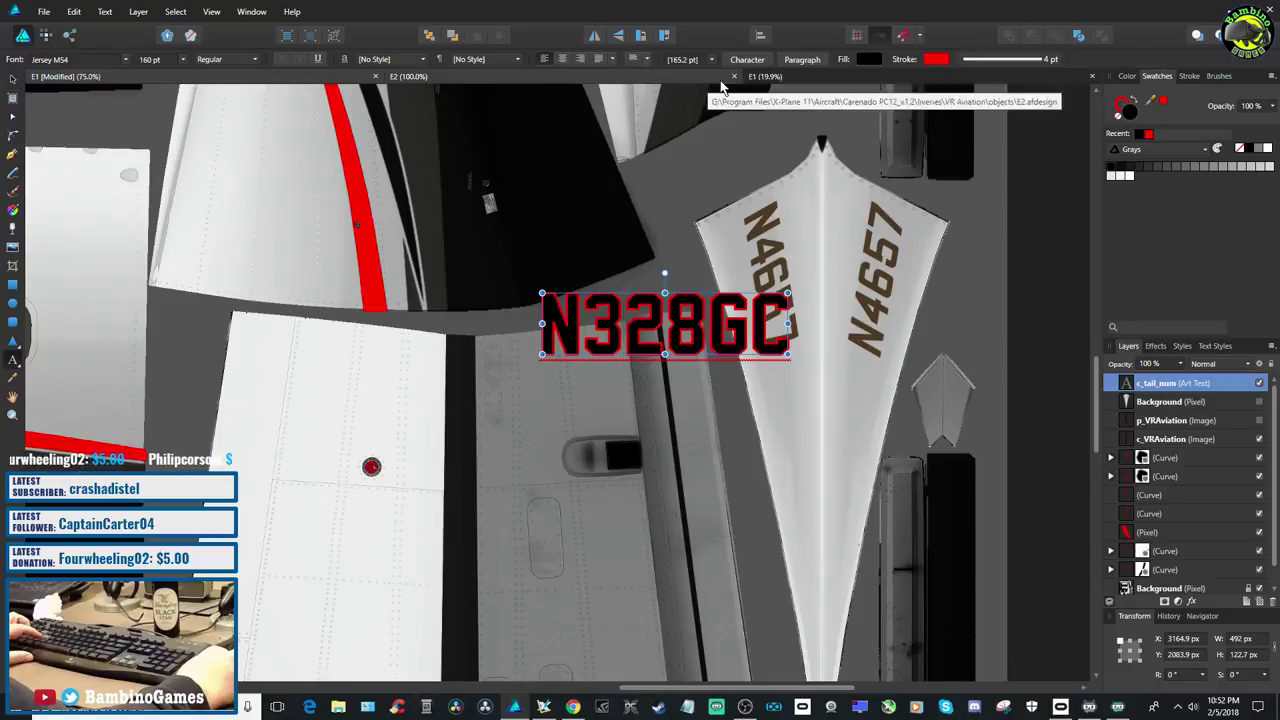
{"action": "left_click", "coordinate": [778, 77]}
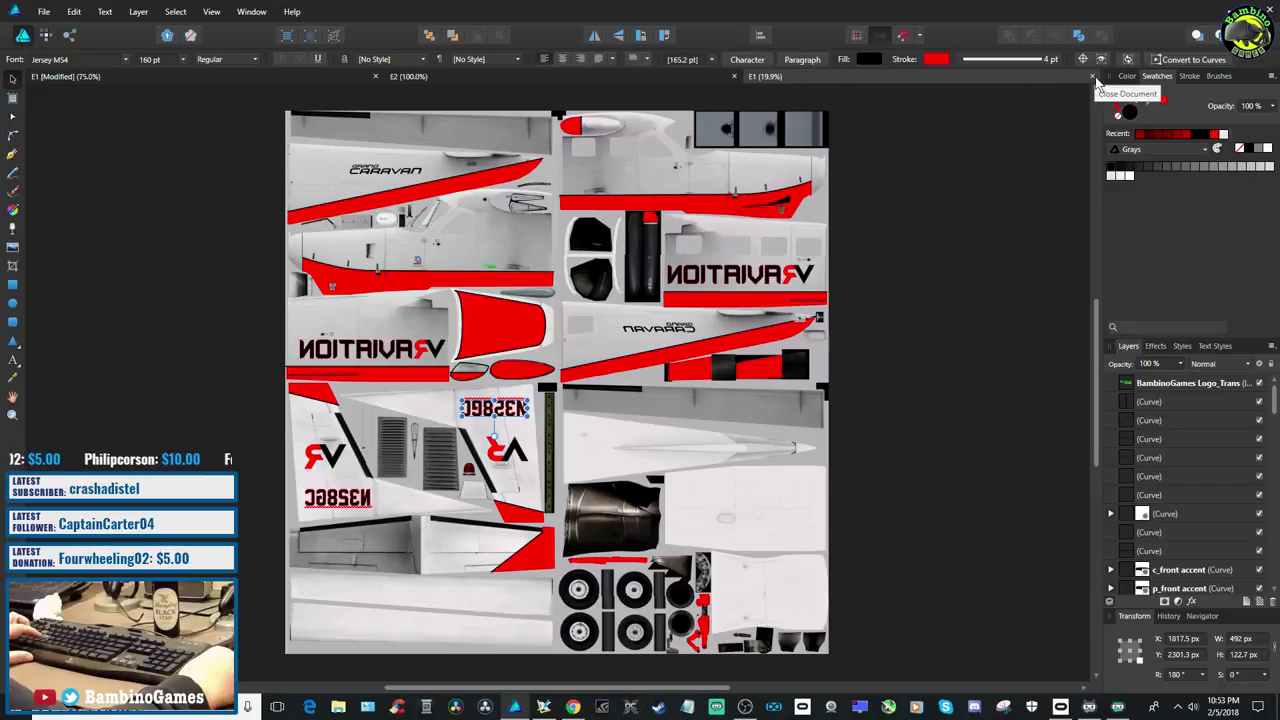
{"action": "left_click", "coordinate": [1095, 79]}
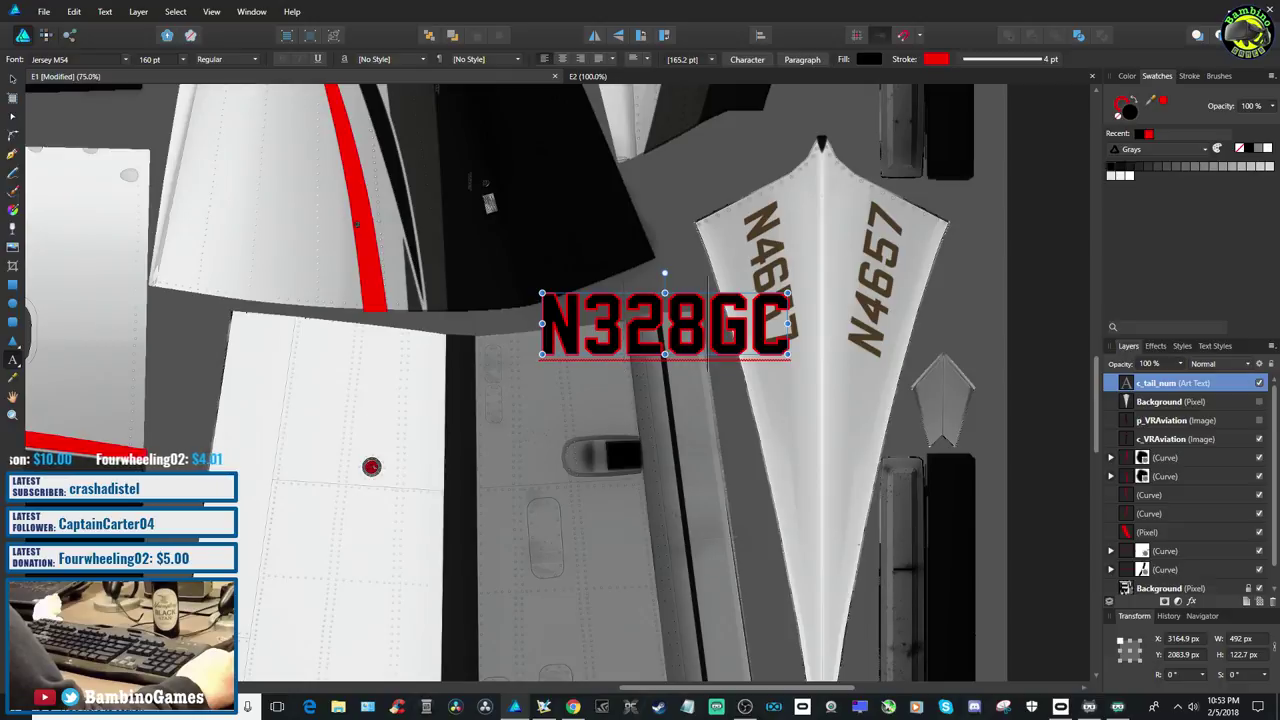
Set the font size of the pasted N328GC tail number to 100 pt
{"action": "double_click", "coordinate": [600, 316]}
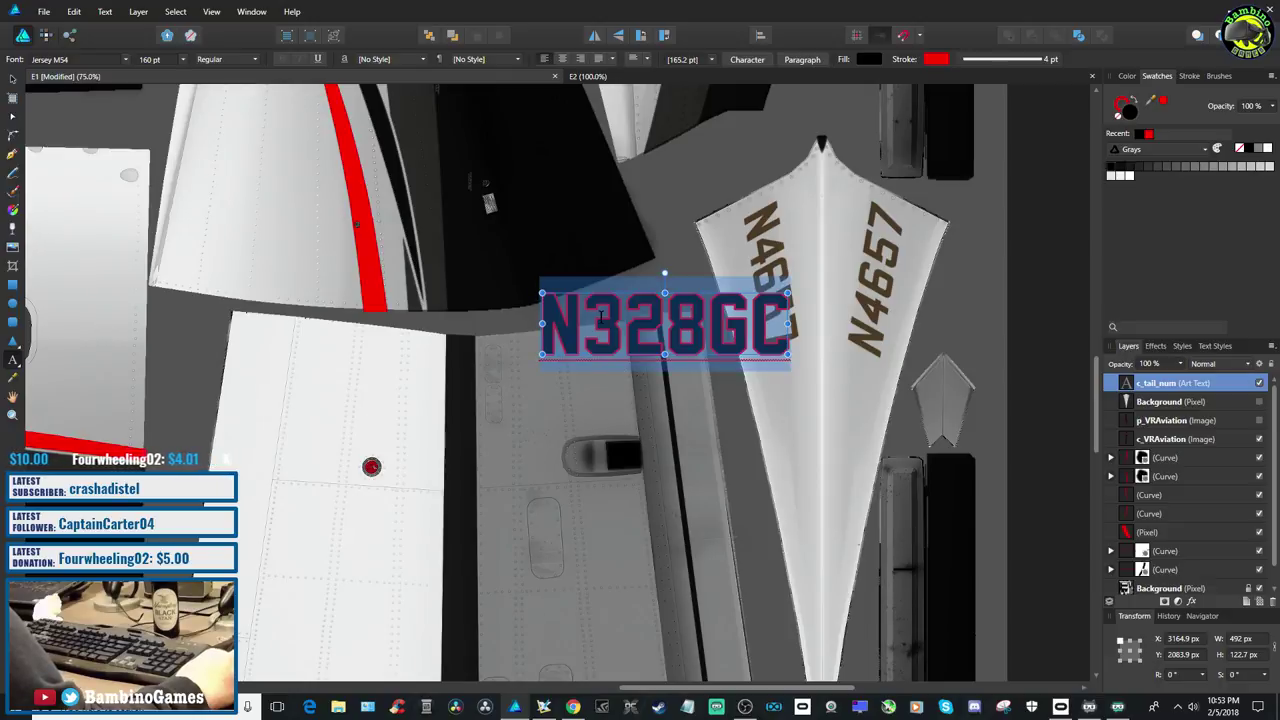
{"action": "left_click", "coordinate": [184, 61]}
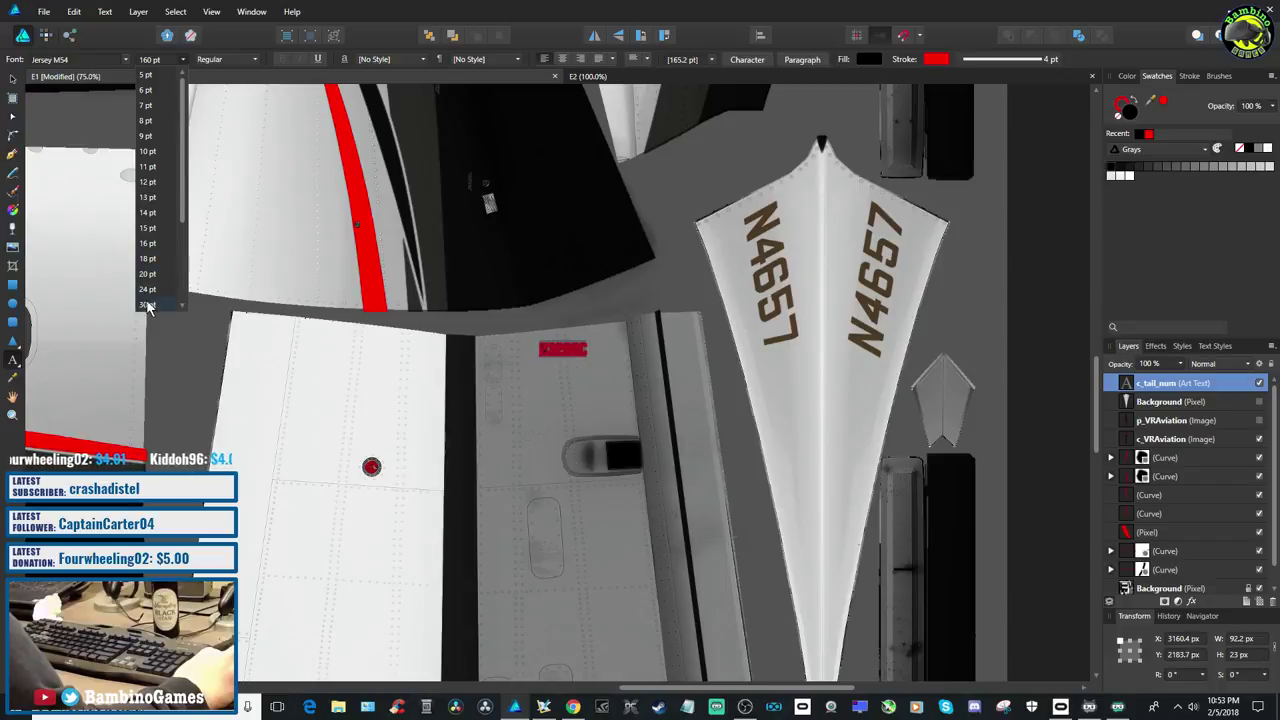
{"action": "scroll", "coordinate": [182, 292], "scroll_direction": "down", "scroll_amount": 3}
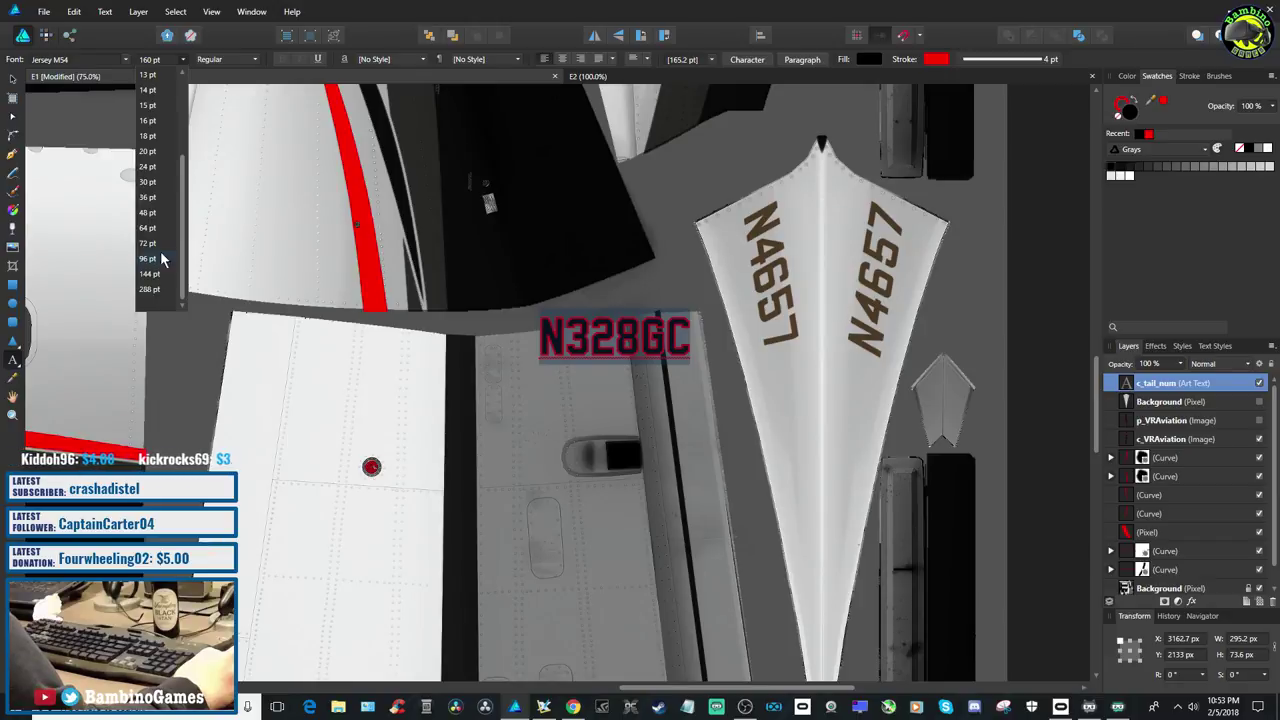
{"action": "left_click", "coordinate": [156, 76]}
{"action": "left_click", "coordinate": [157, 60]}
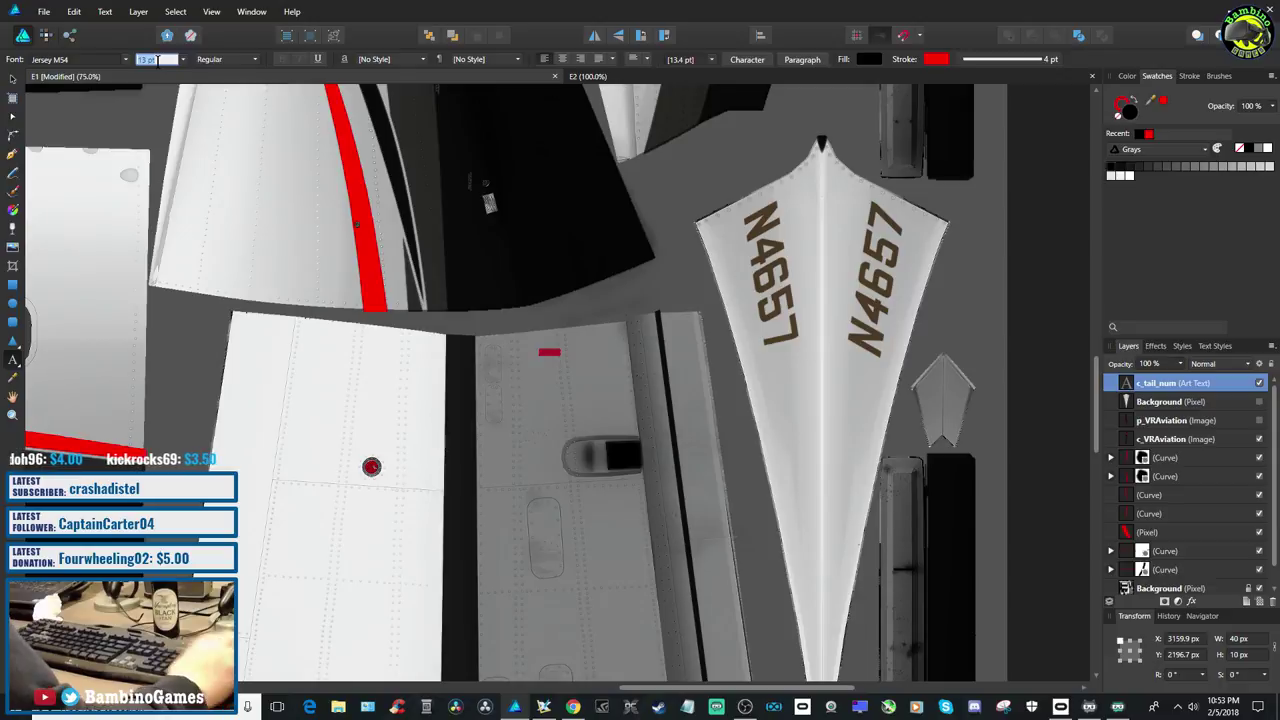
{"action": "type", "text": "100"}
{"action": "key", "text": "Return"}
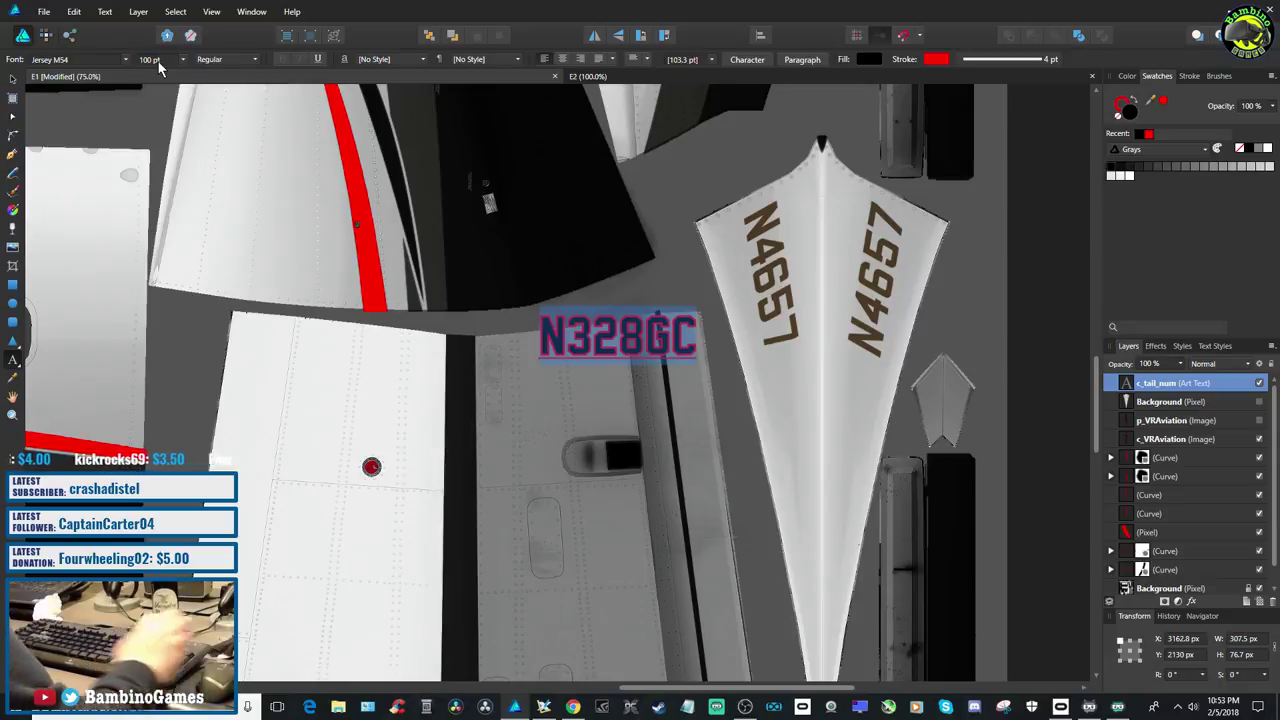
{"action": "left_click", "coordinate": [672, 290]}
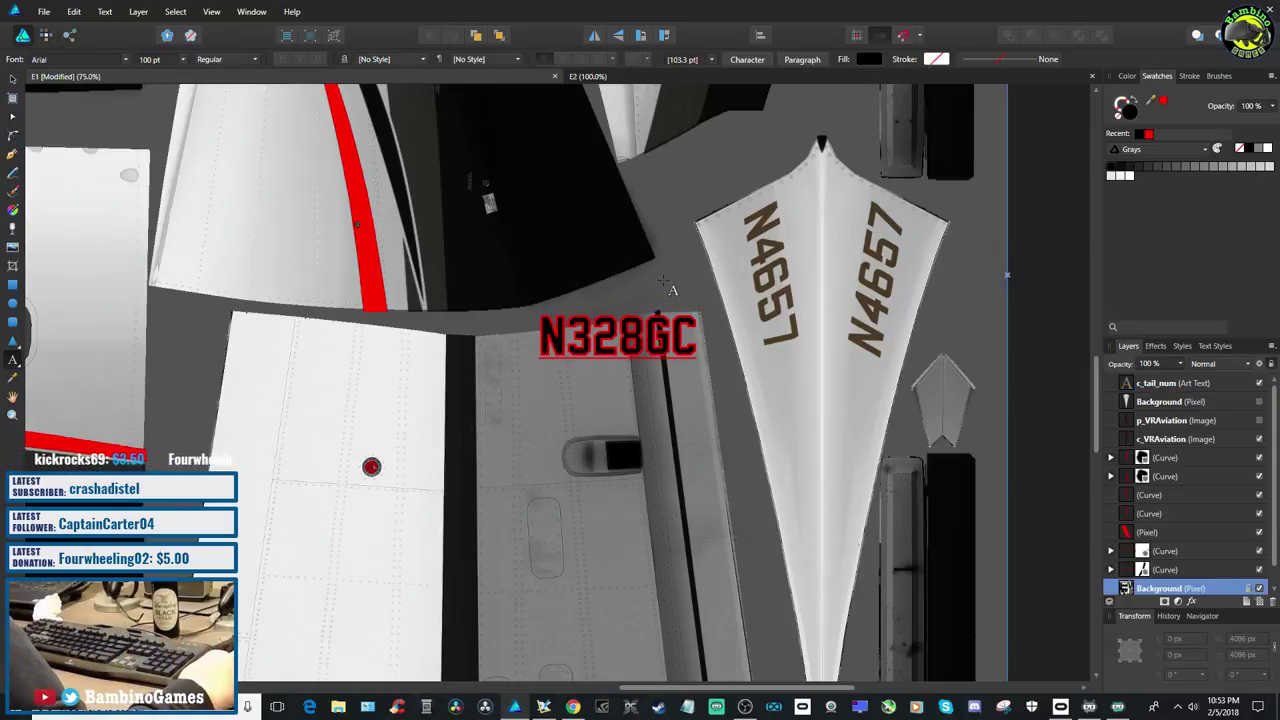
Place the N328GC text over the left-hand N4657 registration, rotated to about -80.9° to follow its slant
{"action": "left_click", "coordinate": [13, 80]}
{"action": "left_click_drag", "start_coordinate": [640, 345], "coordinate": [785, 285]}
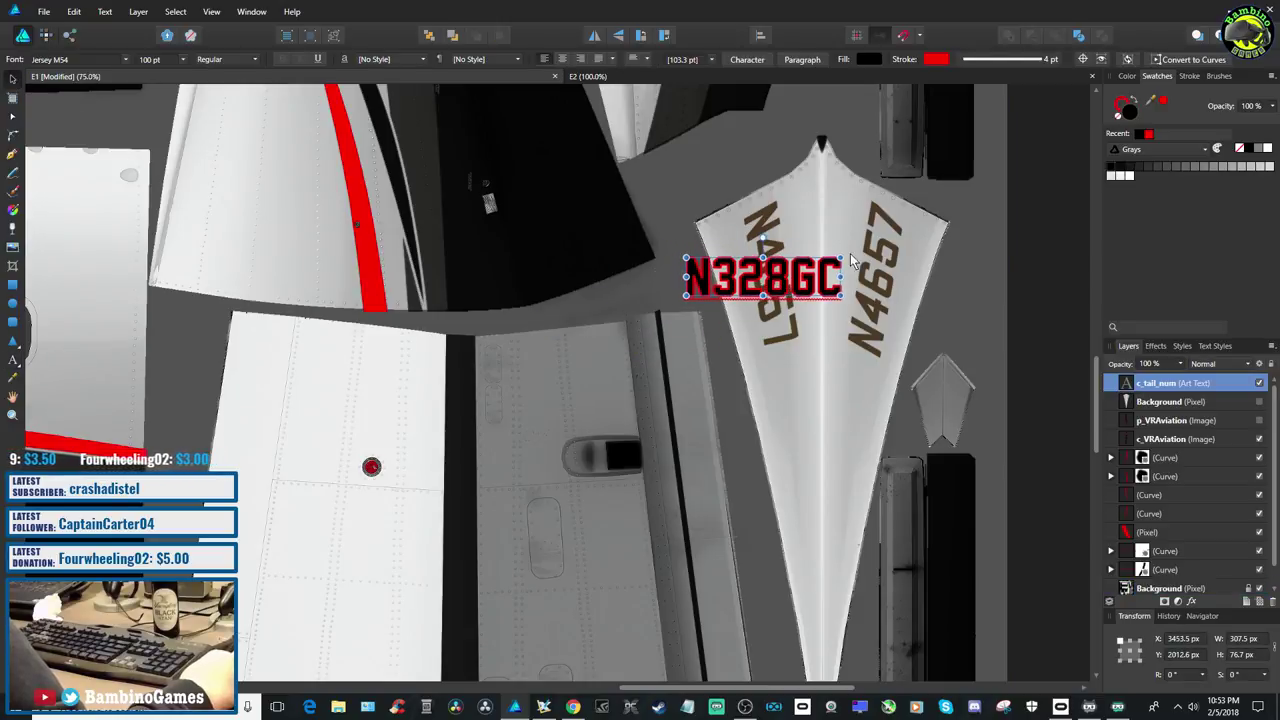
{"action": "left_click_drag", "start_coordinate": [846, 256], "coordinate": [760, 302]}
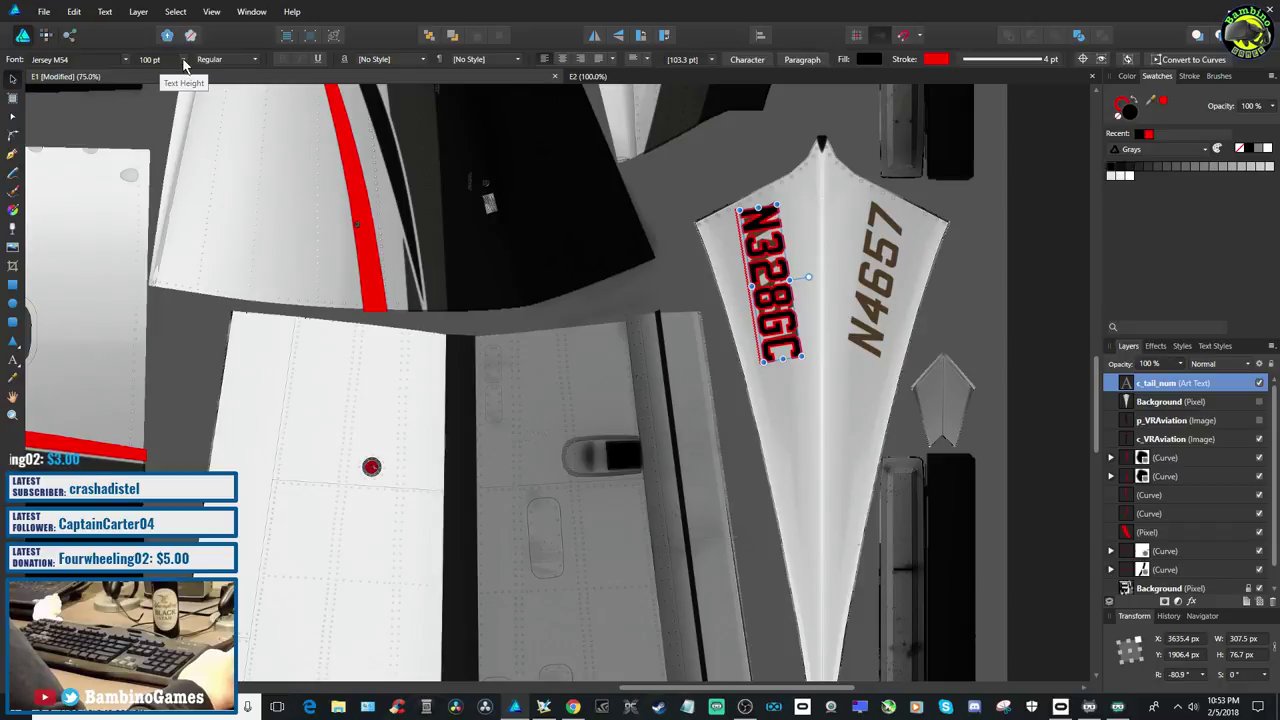
Set the rotated tail number's font size to 96 pt and nudge it into line over the old registration
{"action": "left_click", "coordinate": [145, 59]}
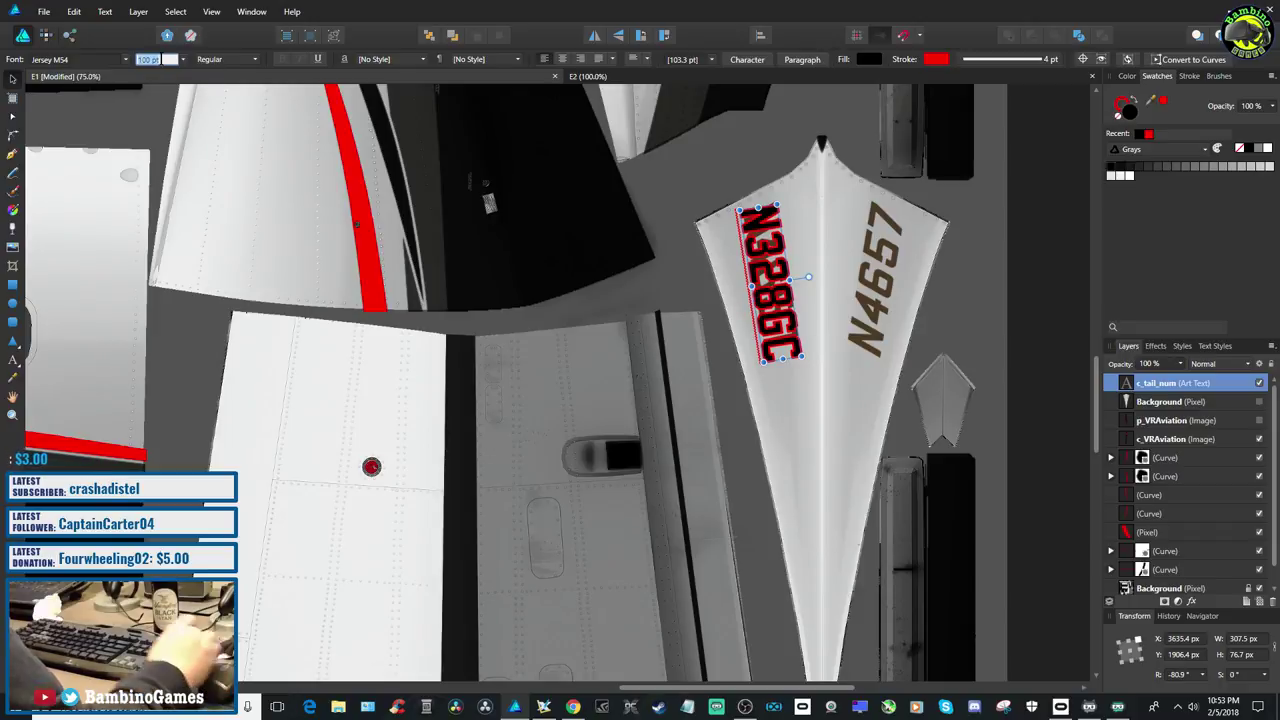
{"action": "type", "text": "96"}
{"action": "key", "text": "Return"}
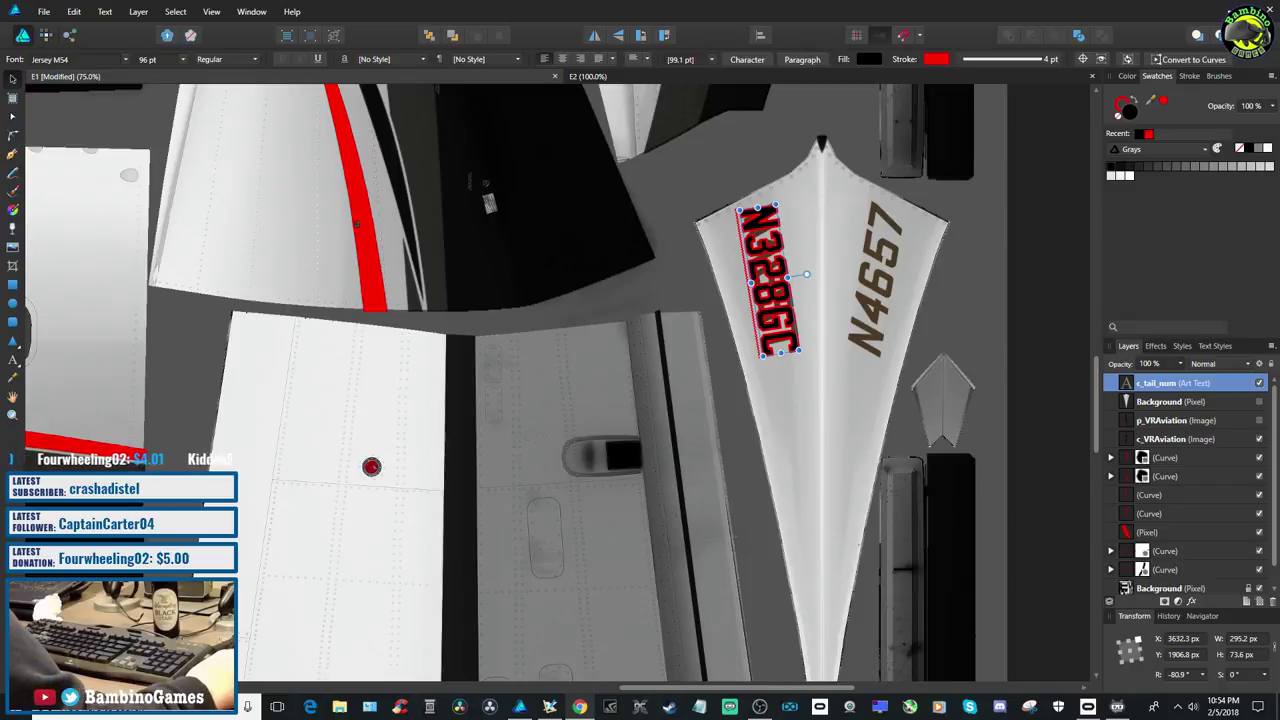
{"action": "mouse_move", "coordinate": [781, 298]}
{"action": "left_mouse_down"}
{"action": "mouse_move", "coordinate": [778, 318]}
{"action": "mouse_move", "coordinate": [782, 302]}
{"action": "left_mouse_up"}
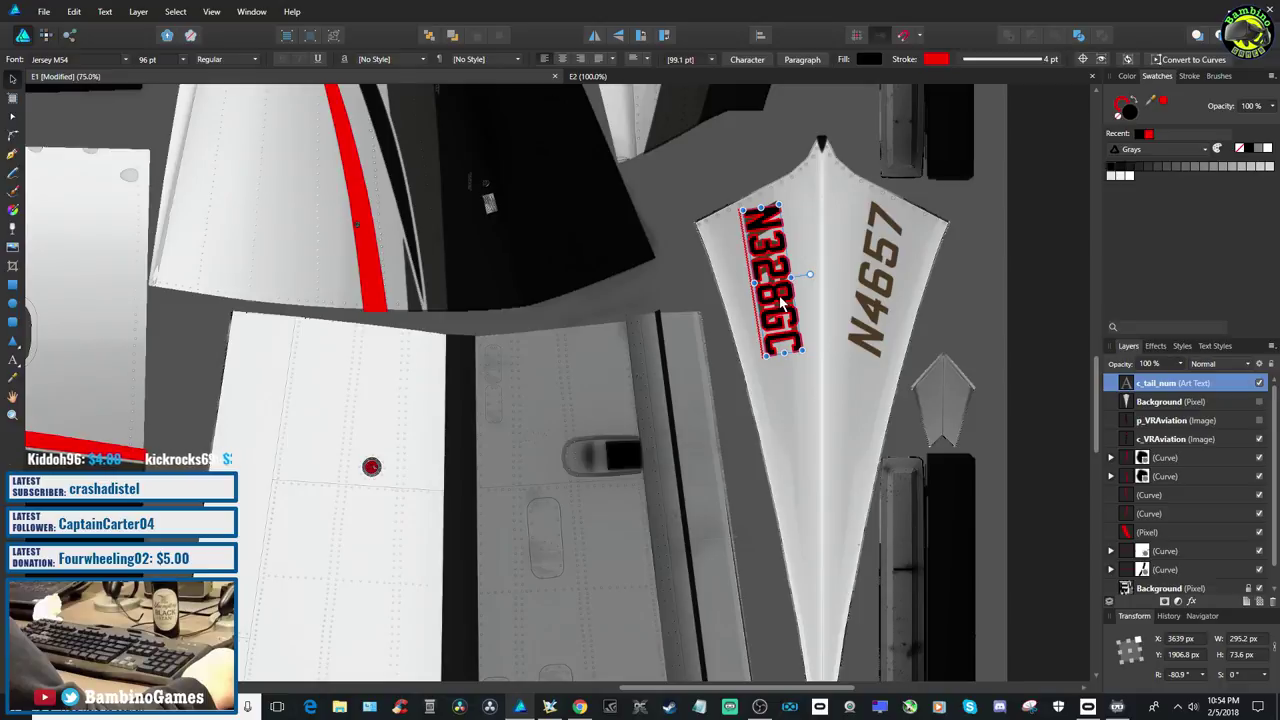
Duplicate the tail number and place the copy over the right-hand N4657 registration, rotated to about 79.5°
{"action": "right_click", "coordinate": [1181, 389]}
{"action": "left_click", "coordinate": [1124, 503]}
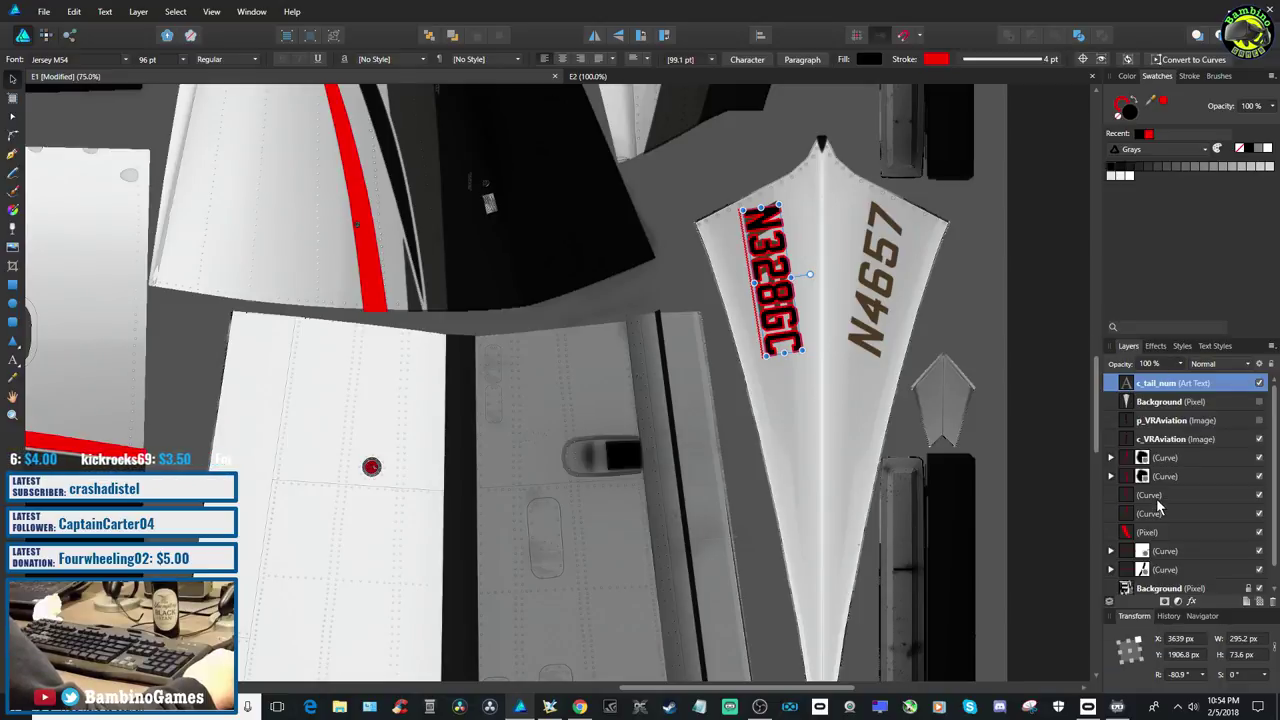
{"action": "left_click_drag", "start_coordinate": [794, 311], "coordinate": [796, 276]}
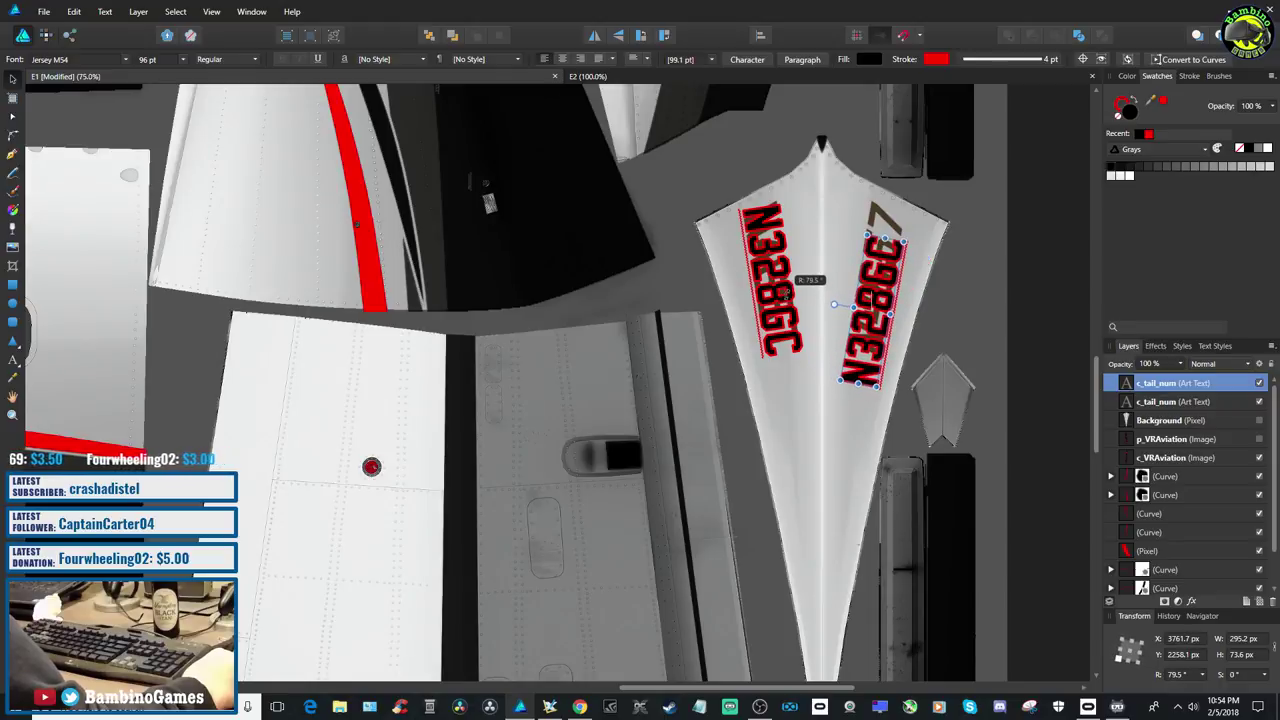
{"action": "left_click_drag", "start_coordinate": [873, 360], "coordinate": [873, 327]}
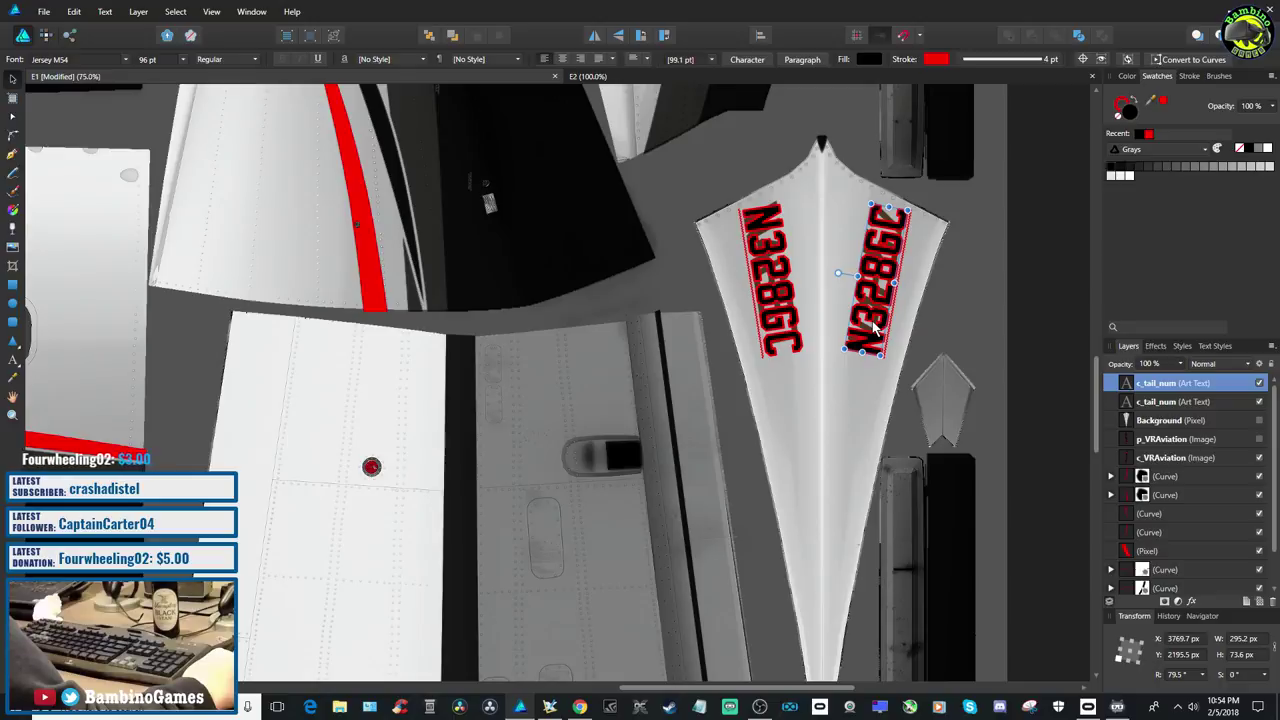
{"action": "type", "text": "GC"}
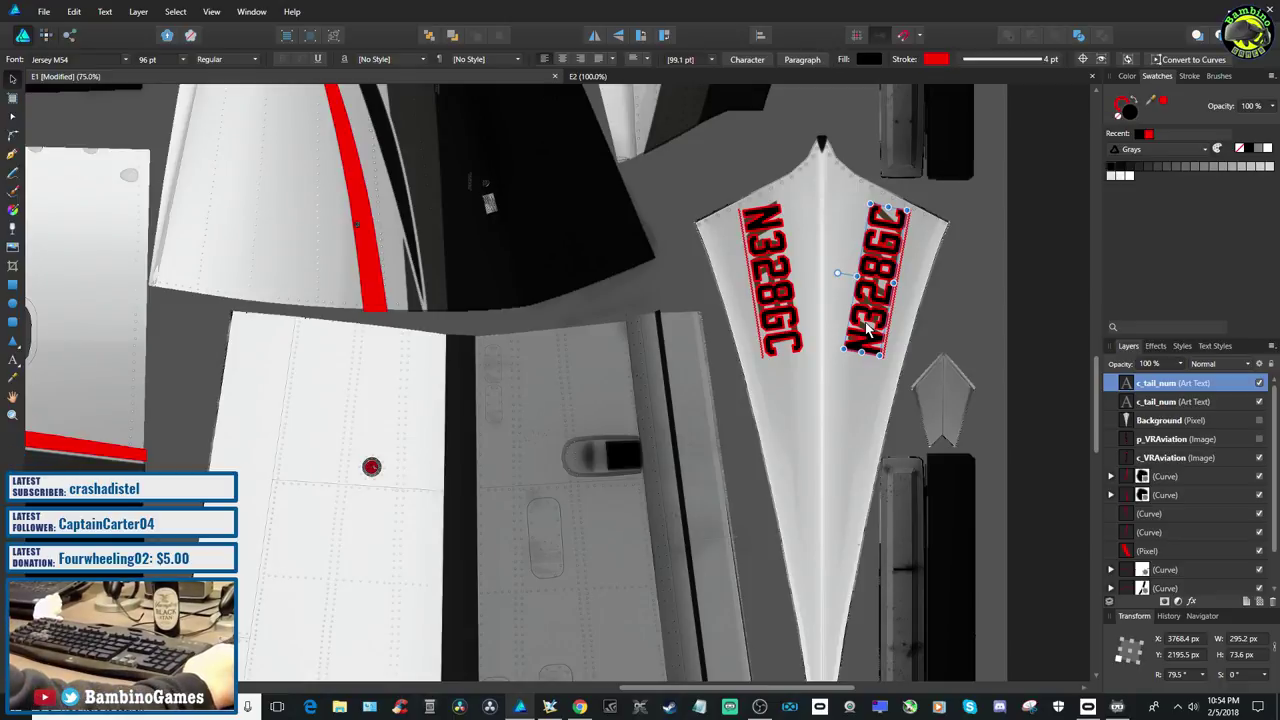
Replace the G with P in both tail numbers so that each reads N328PC
{"action": "left_click", "coordinate": [787, 345]}
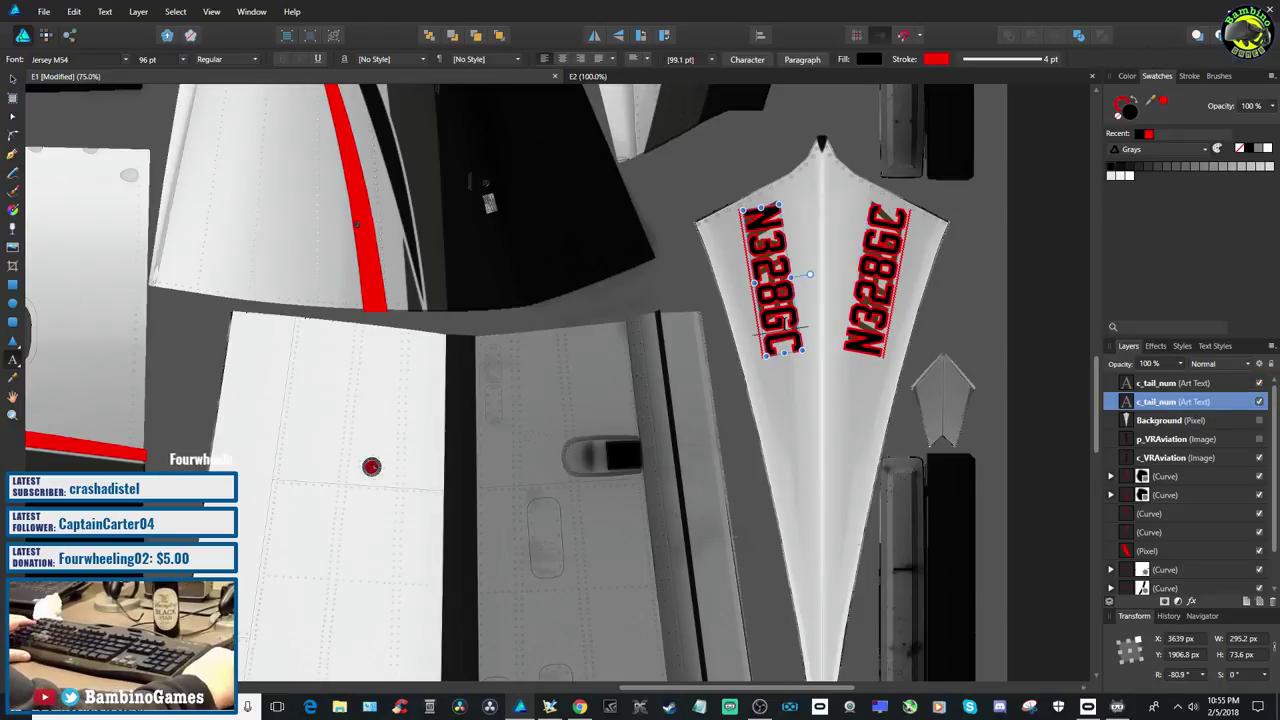
{"action": "left_click", "coordinate": [783, 333]}
{"action": "key", "text": "BackSpace"}
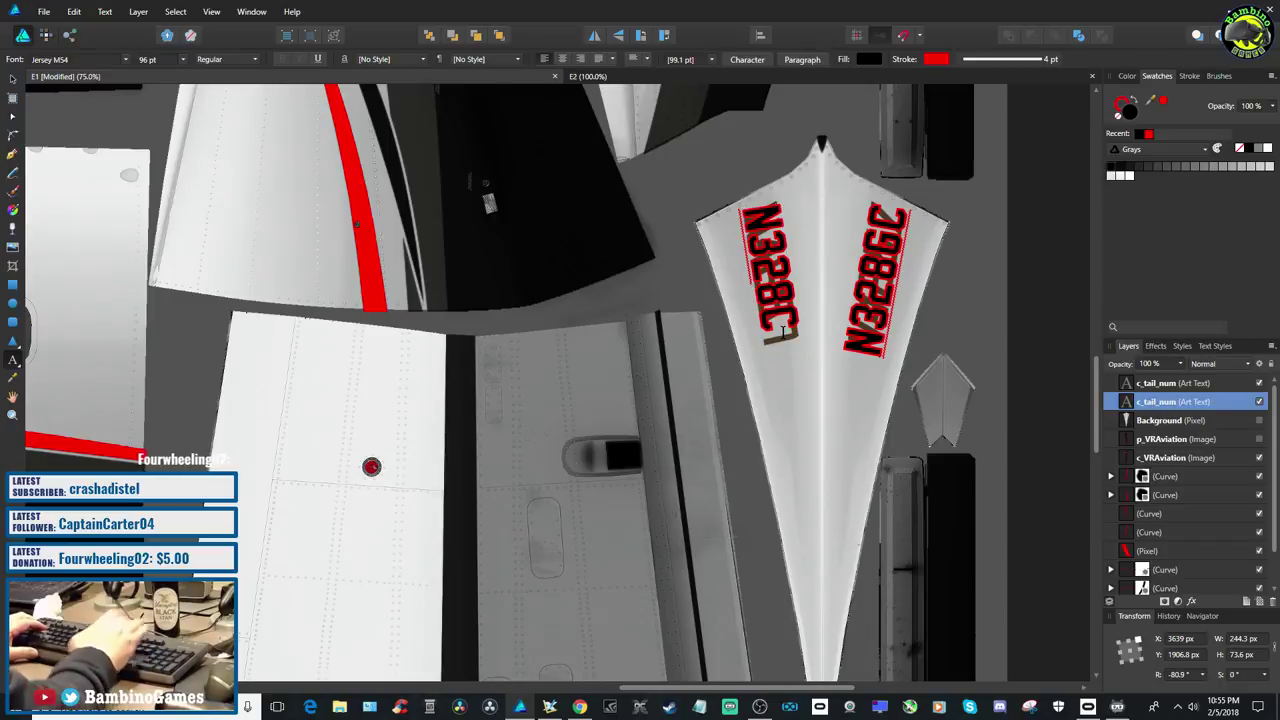
{"action": "type", "text": "P"}
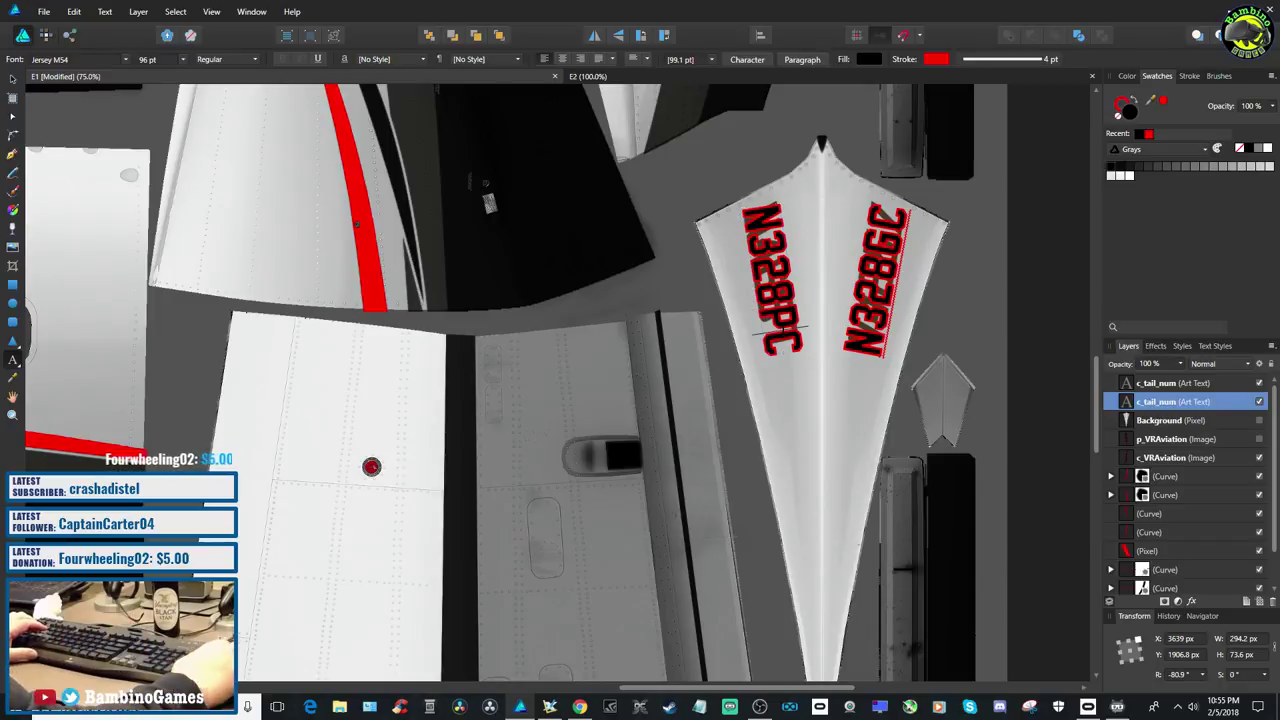
{"action": "left_click", "coordinate": [888, 253]}
{"action": "left_click", "coordinate": [888, 253]}
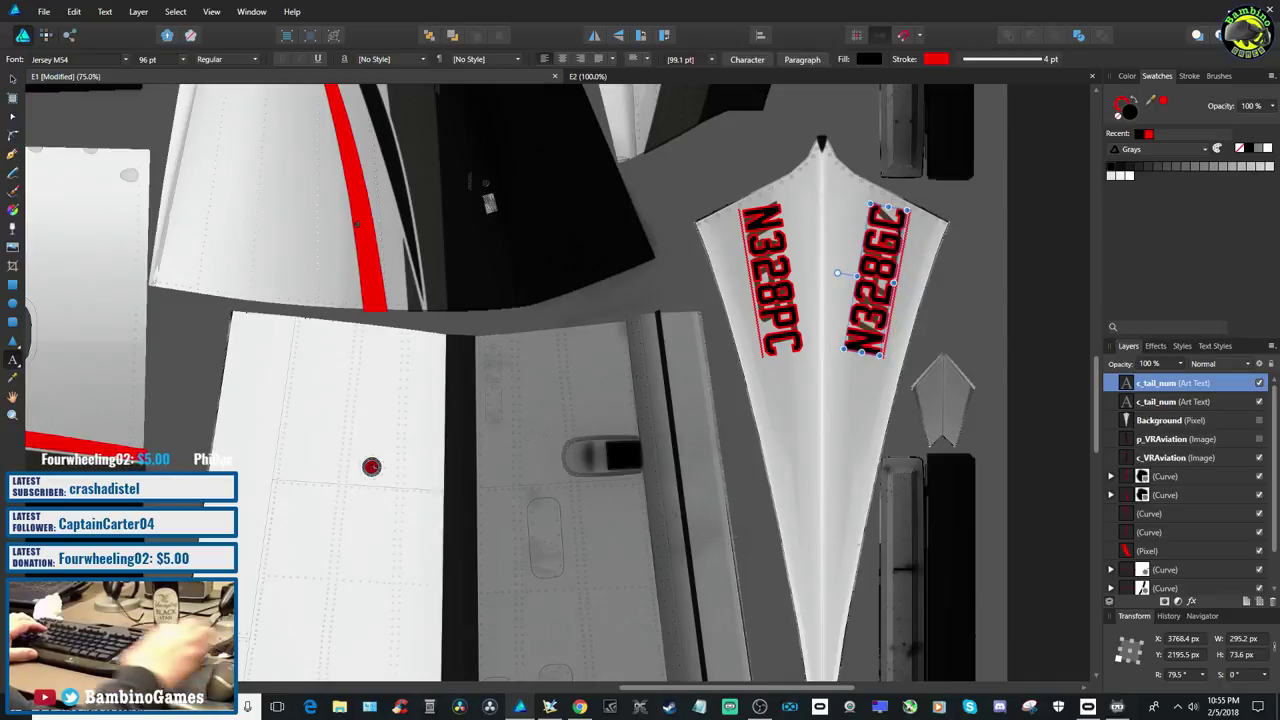
{"action": "key", "text": "BackSpace"}
{"action": "type", "text": "P"}
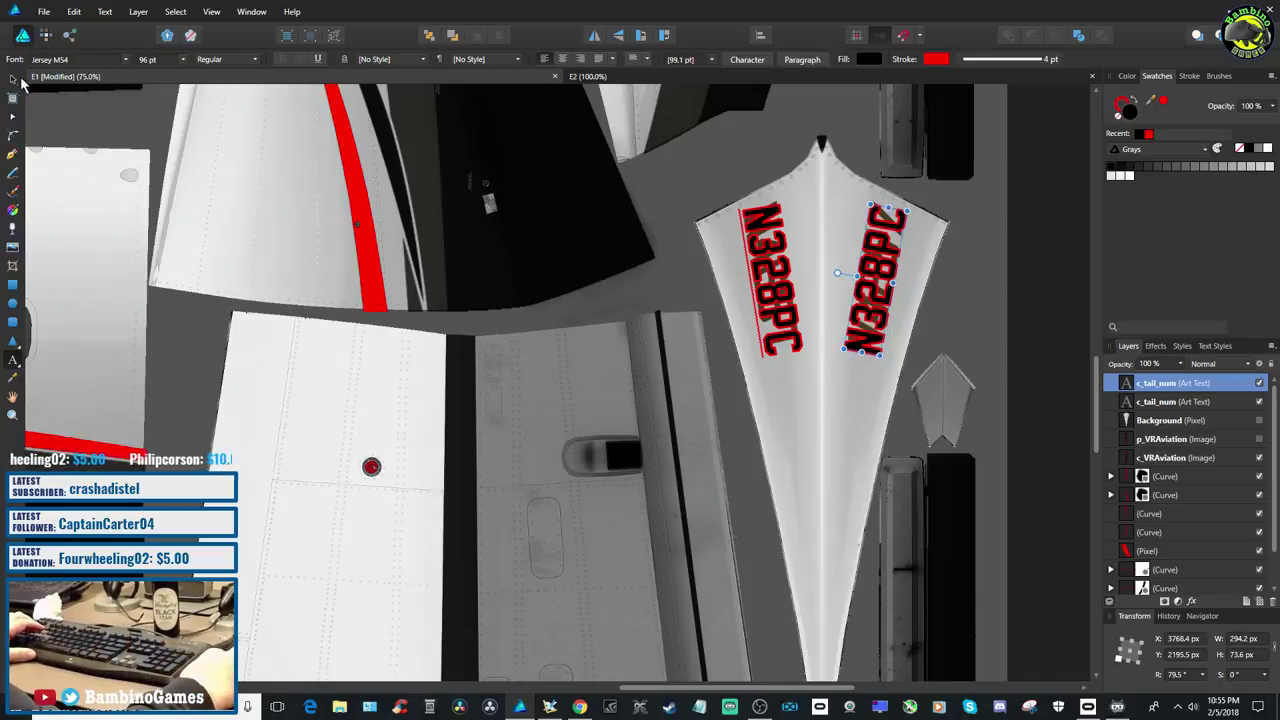
{"action": "left_click", "coordinate": [11, 80]}
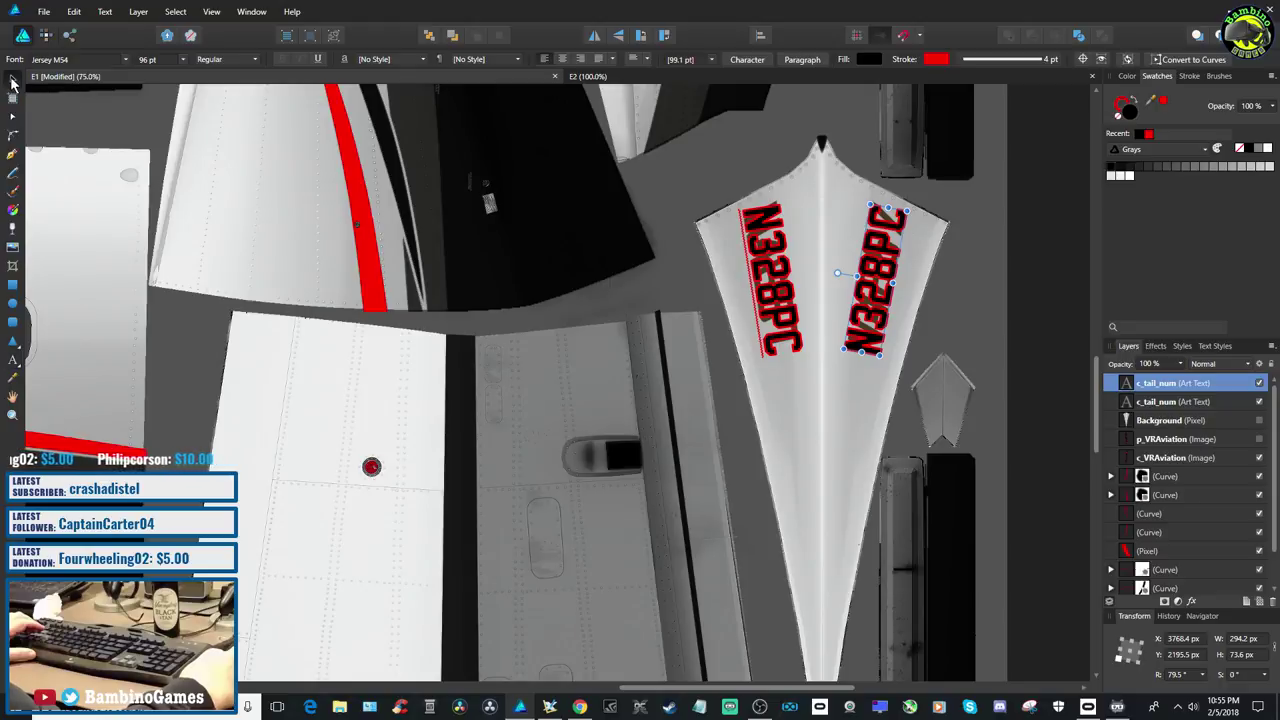
Show the clean panel layer beneath the two tail numbers and save the E1 design
{"action": "left_click", "coordinate": [804, 409]}
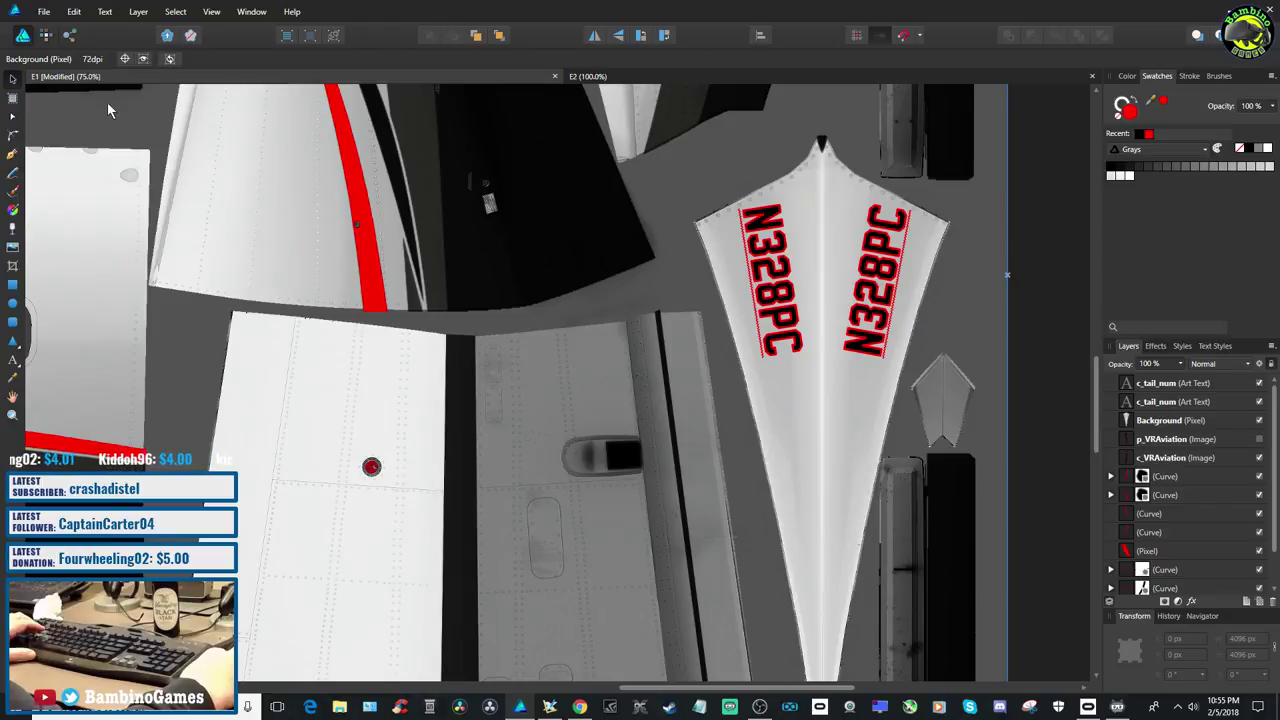
{"action": "left_click", "coordinate": [44, 11]}
{"action": "left_click", "coordinate": [88, 136]}
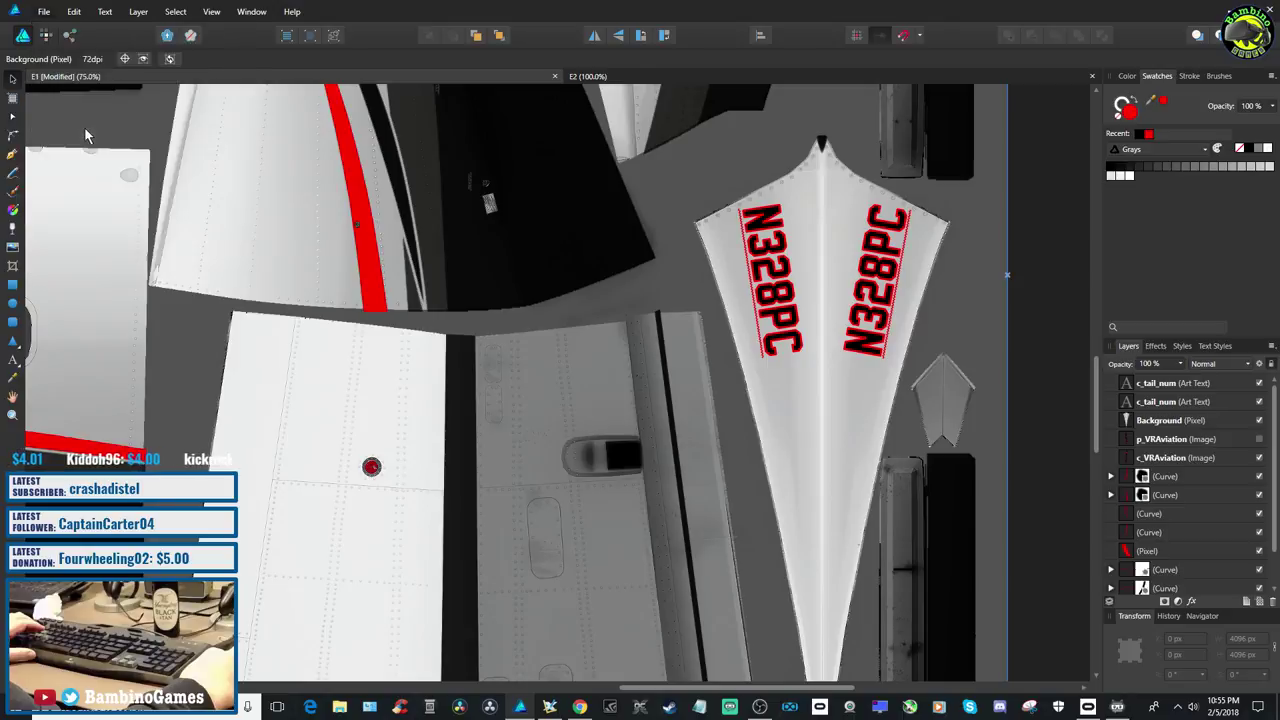
{"action": "left_click", "coordinate": [604, 343]}
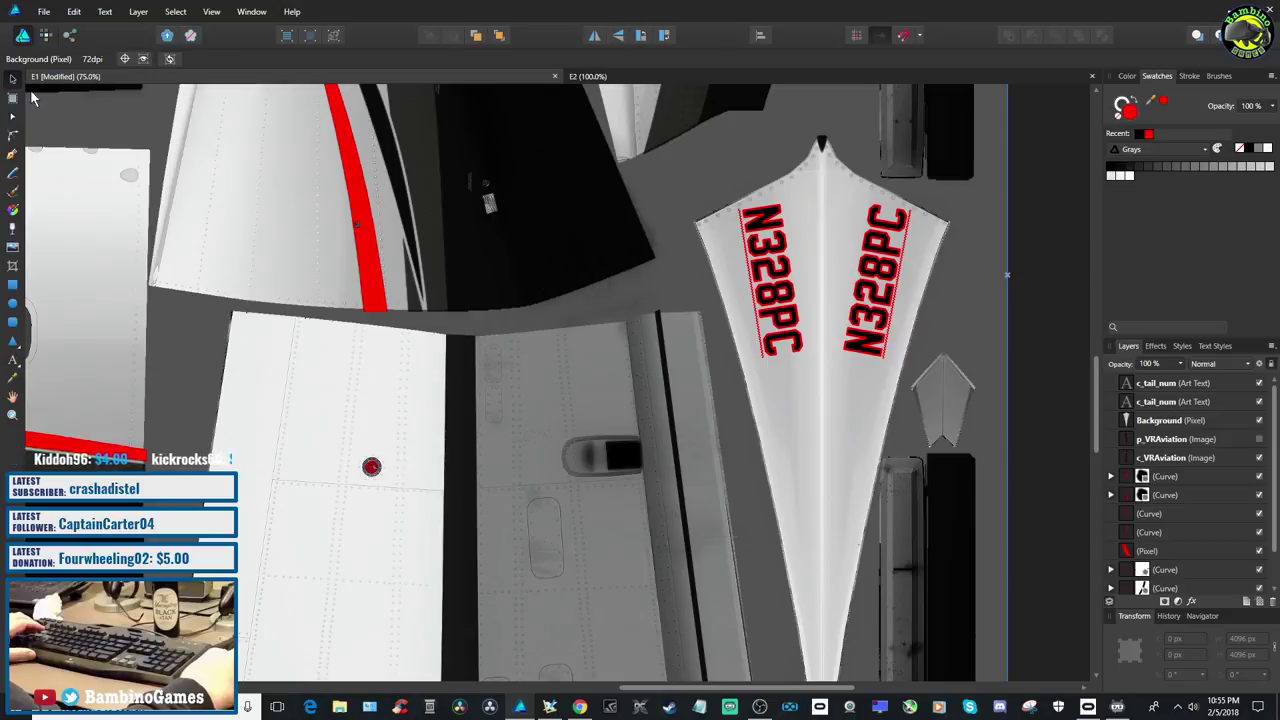
{"action": "left_click", "coordinate": [44, 11]}
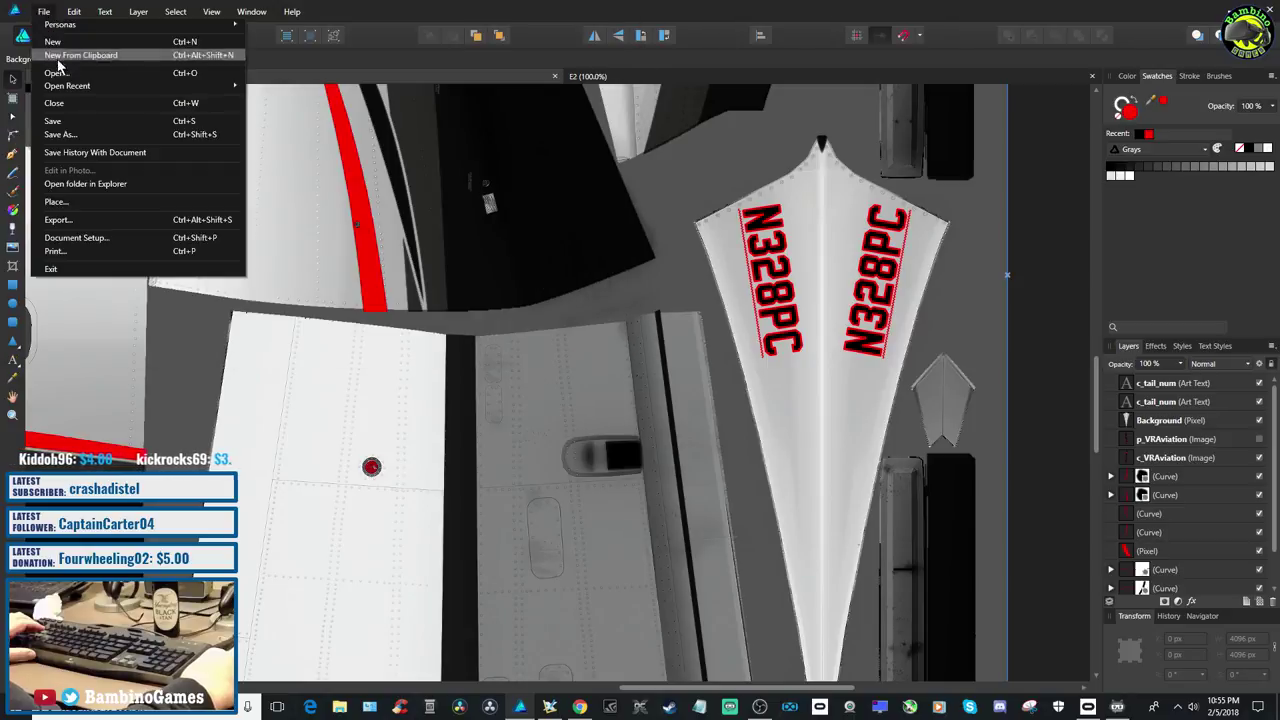
{"action": "left_click", "coordinate": [66, 134]}
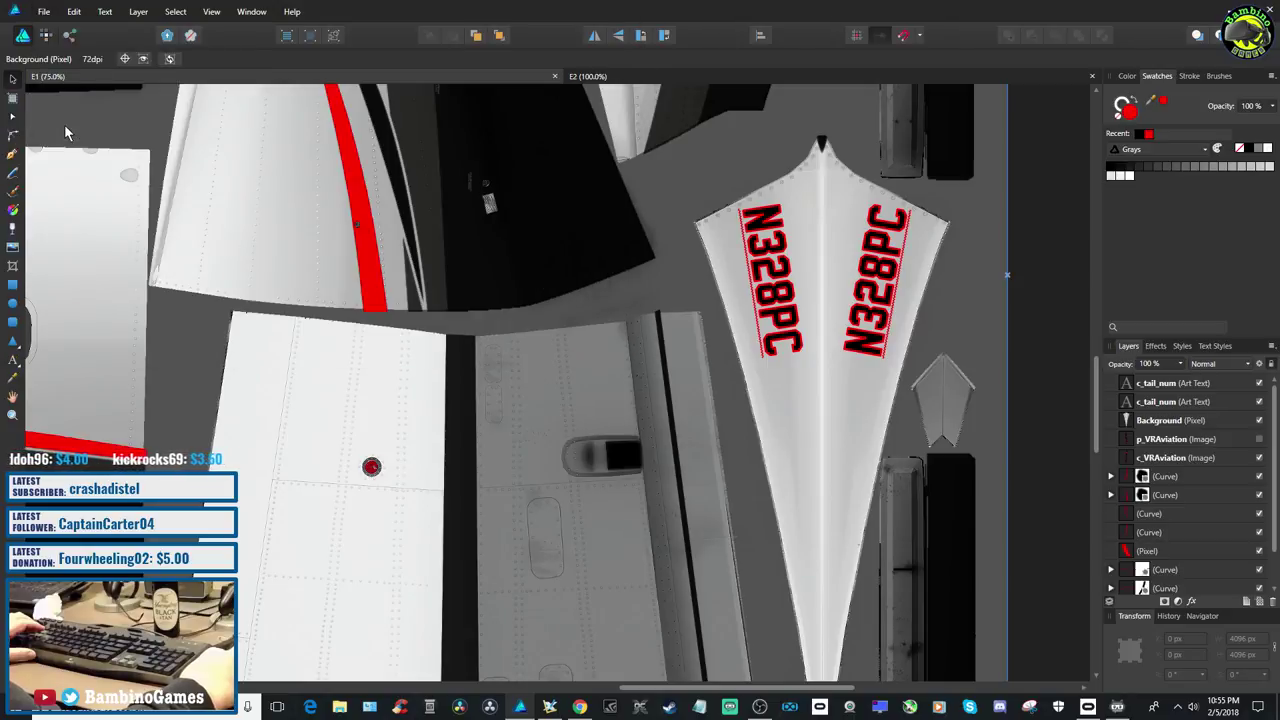
Export the E1 livery as a 4096 px PNG-24, replacing E1.png in the VR Aviation livery's objects folder
{"action": "left_click", "coordinate": [44, 12]}
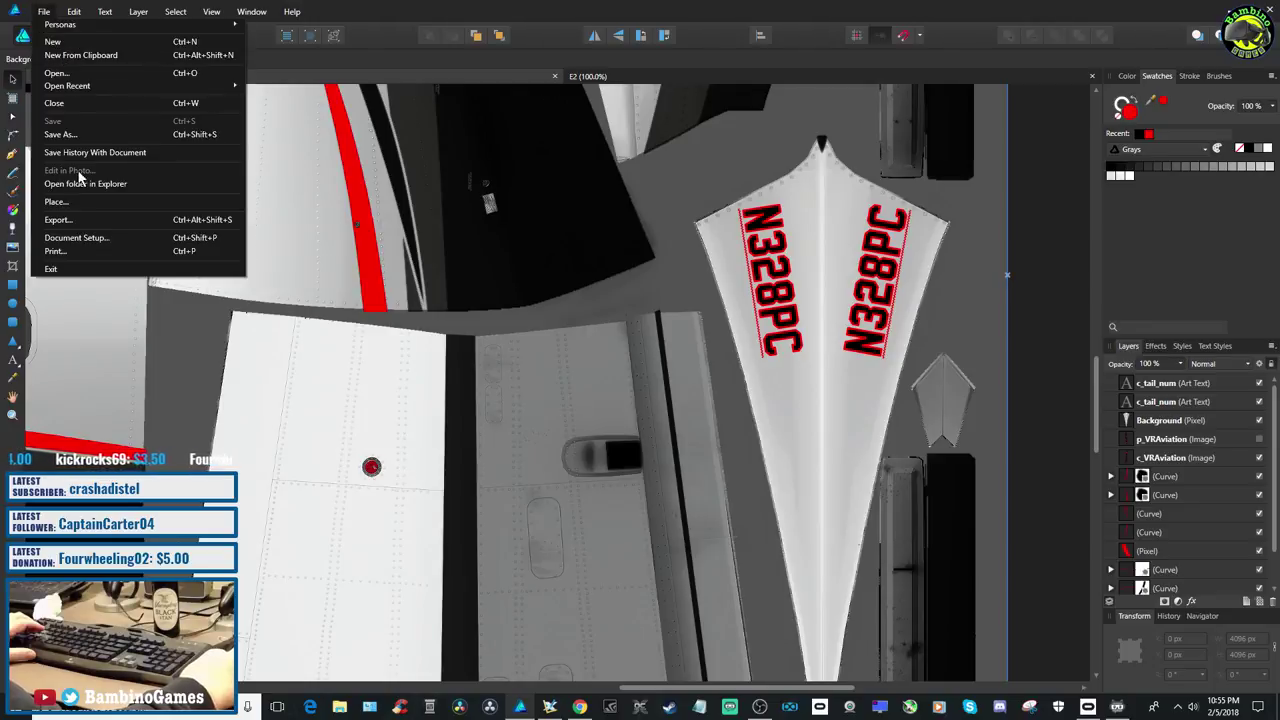
{"action": "left_click", "coordinate": [78, 219]}
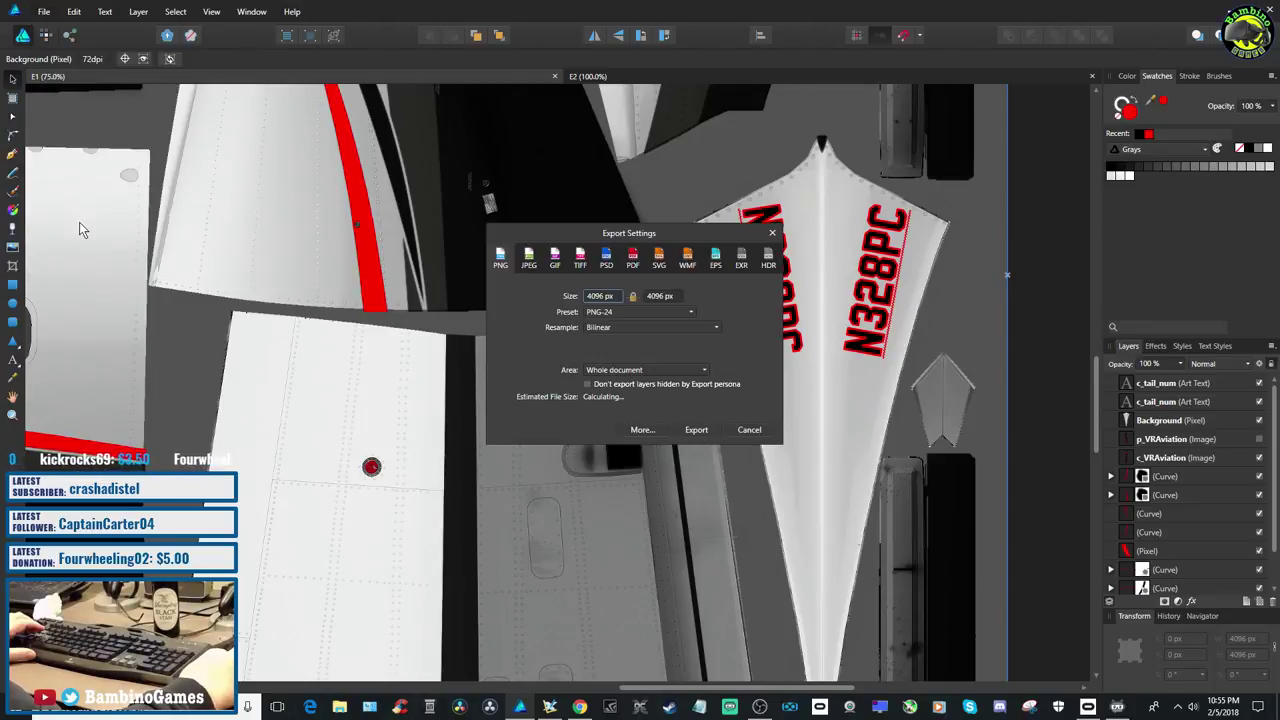
{"action": "left_click", "coordinate": [696, 429]}
{"action": "left_click", "coordinate": [536, 340]}
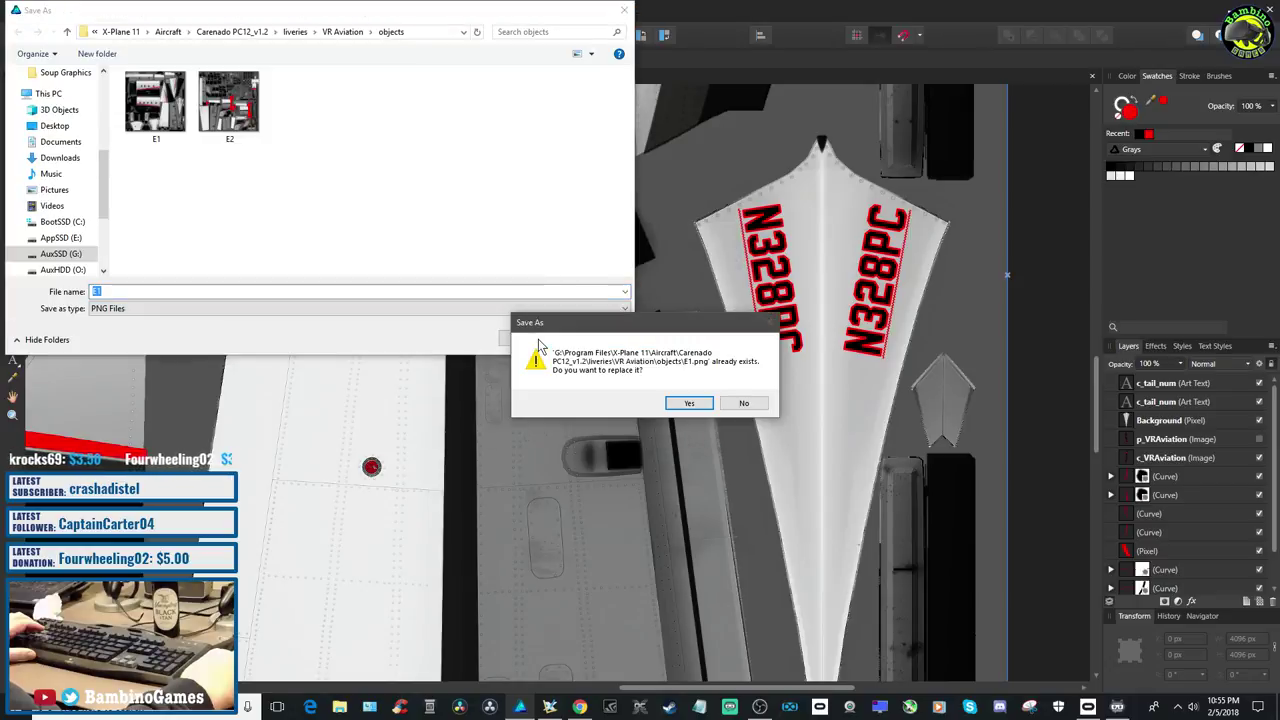
{"action": "left_click", "coordinate": [697, 405]}
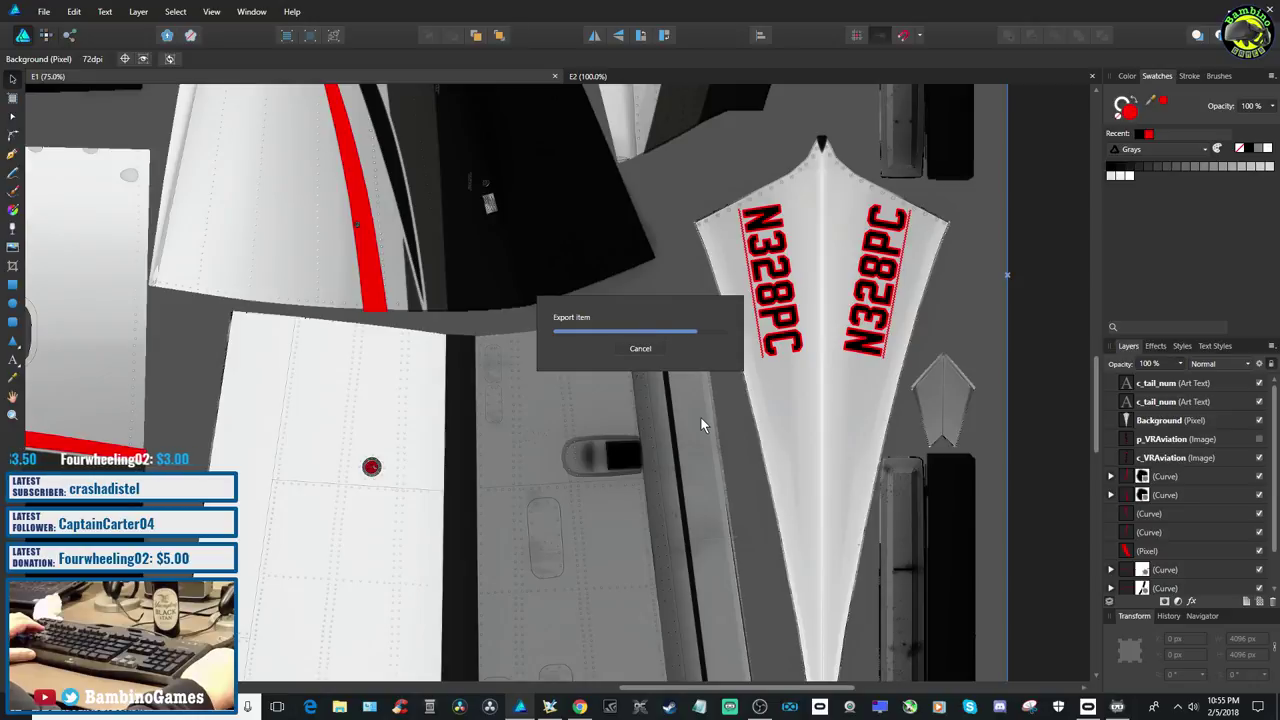
Switch to Plane Maker and reload the Carenado PC12_v1.2 aircraft with the VR Aviation livery
{"action": "left_click", "coordinate": [549, 707]}
{"action": "left_click", "coordinate": [57, 22]}
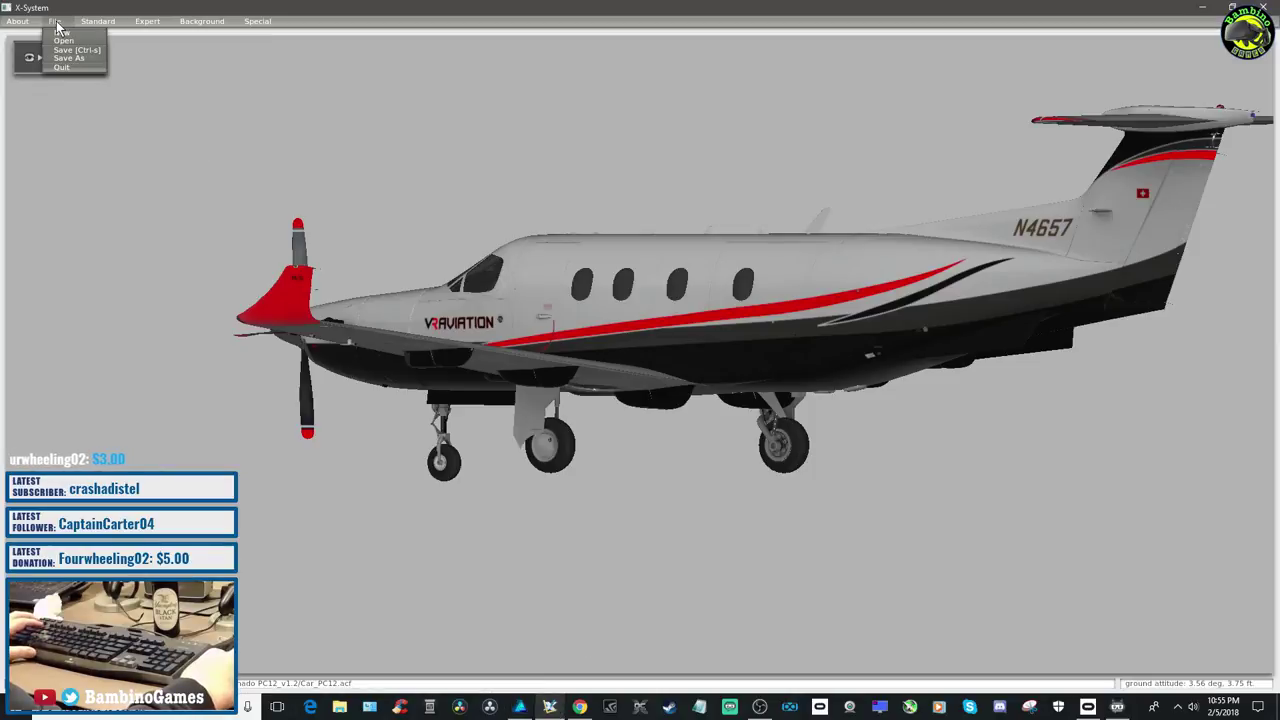
{"action": "left_click", "coordinate": [68, 51]}
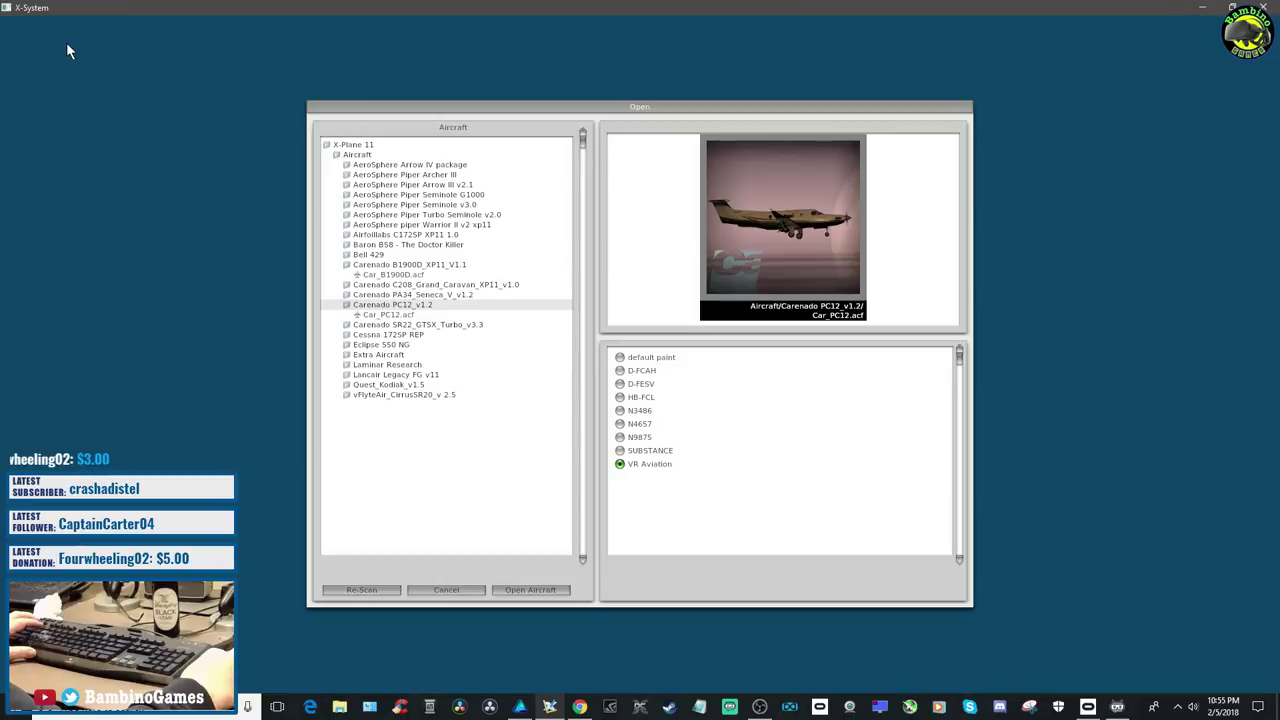
{"action": "left_click", "coordinate": [534, 589]}
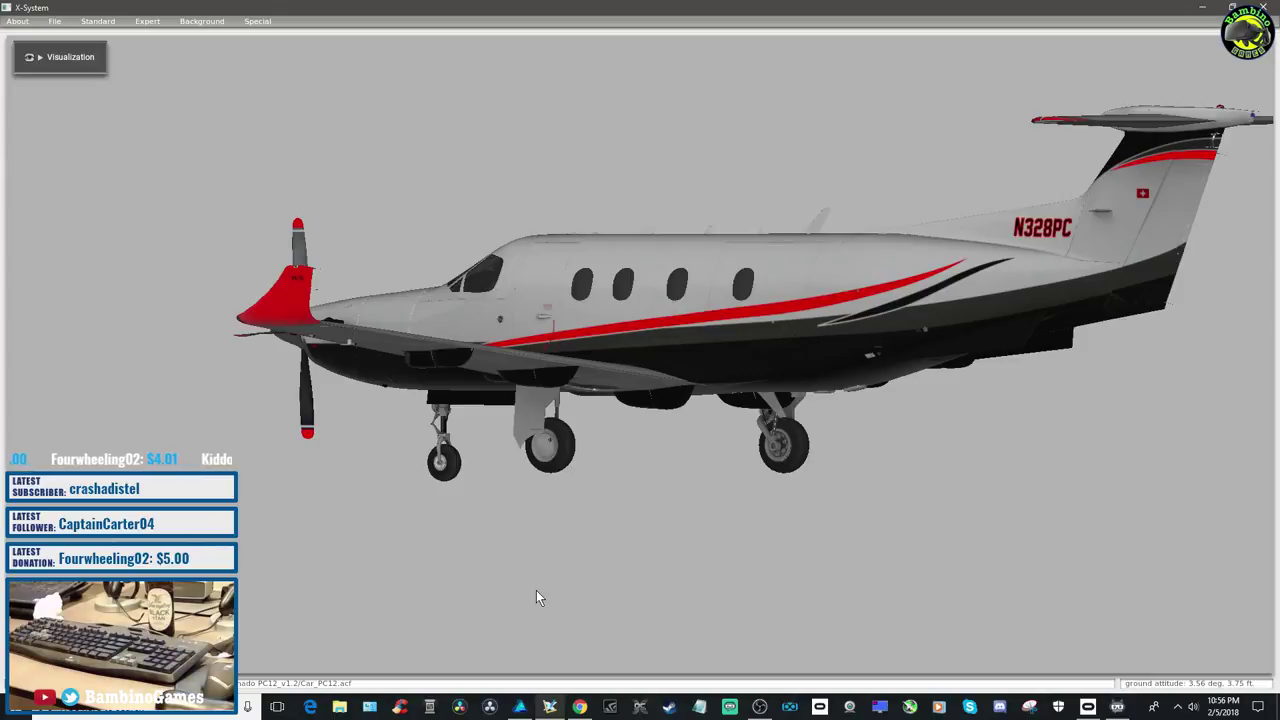
Examine the aircraft from both sides and from below, checking the size and placement of the tail numbers on the tail
{"action": "key", "text": "Left"}
{"action": "key", "text": "Right"}
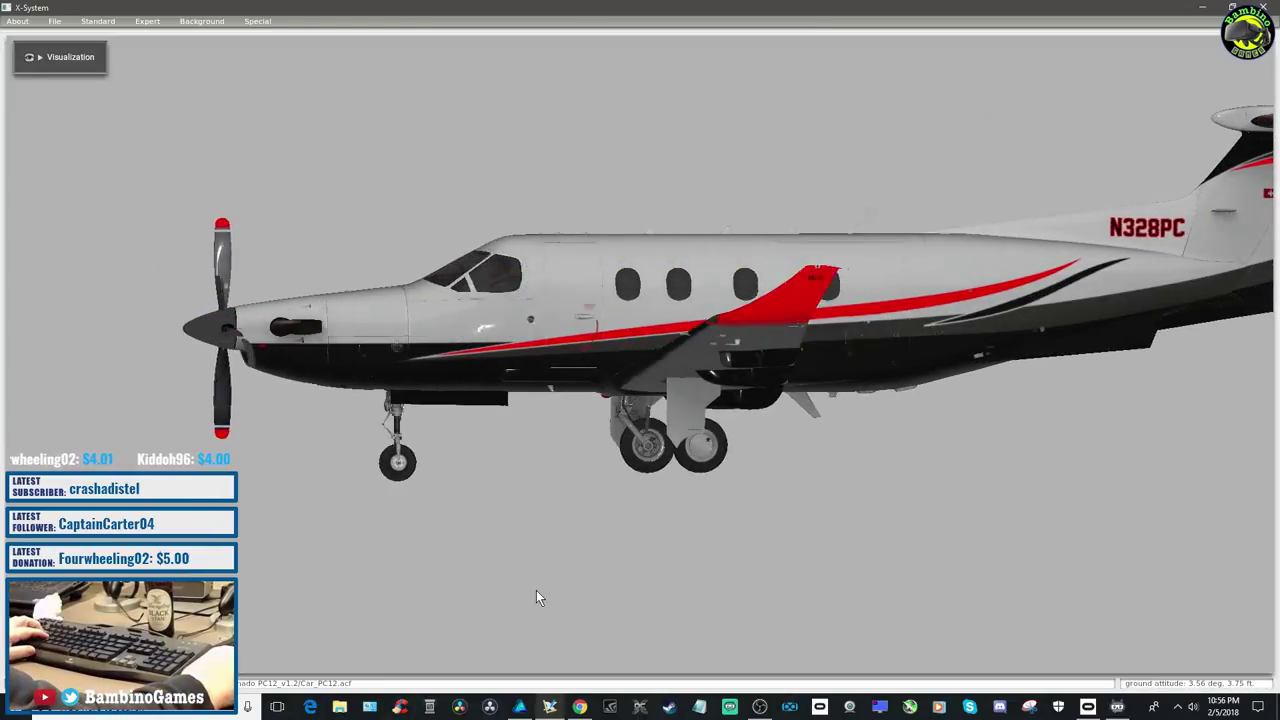
{"action": "key", "text": "Down"}
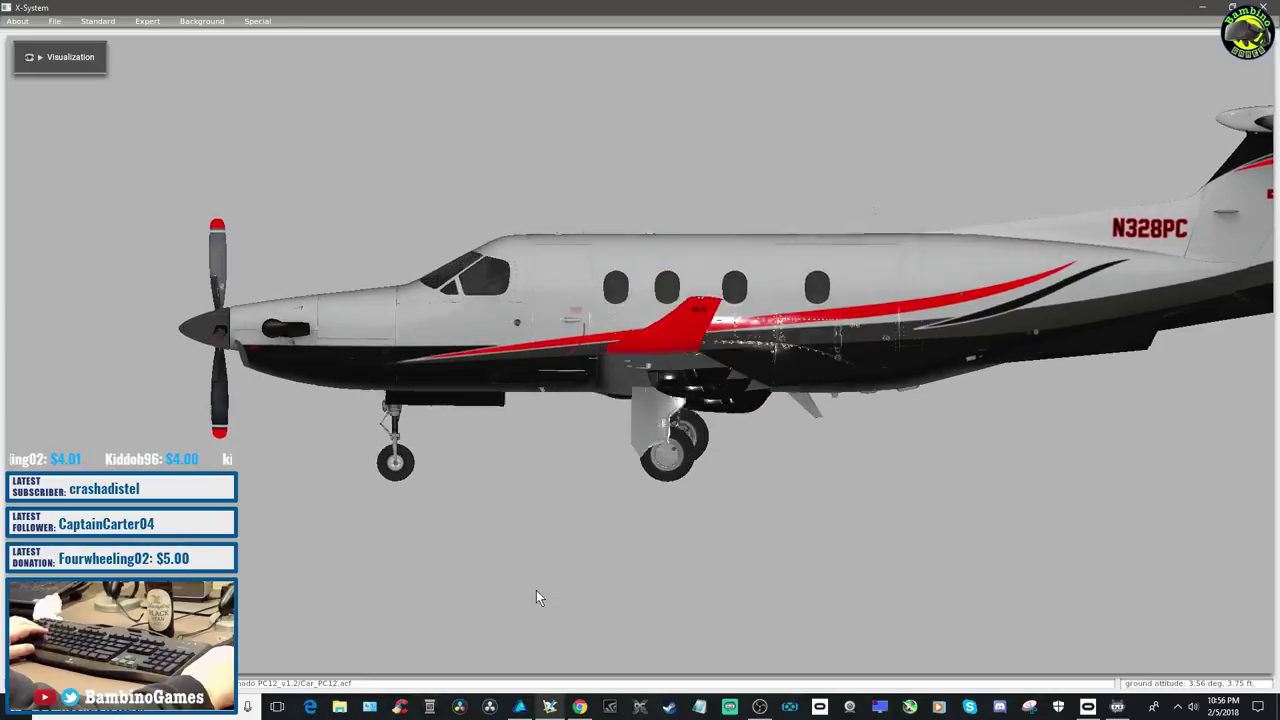
{"action": "key", "text": "Left"}
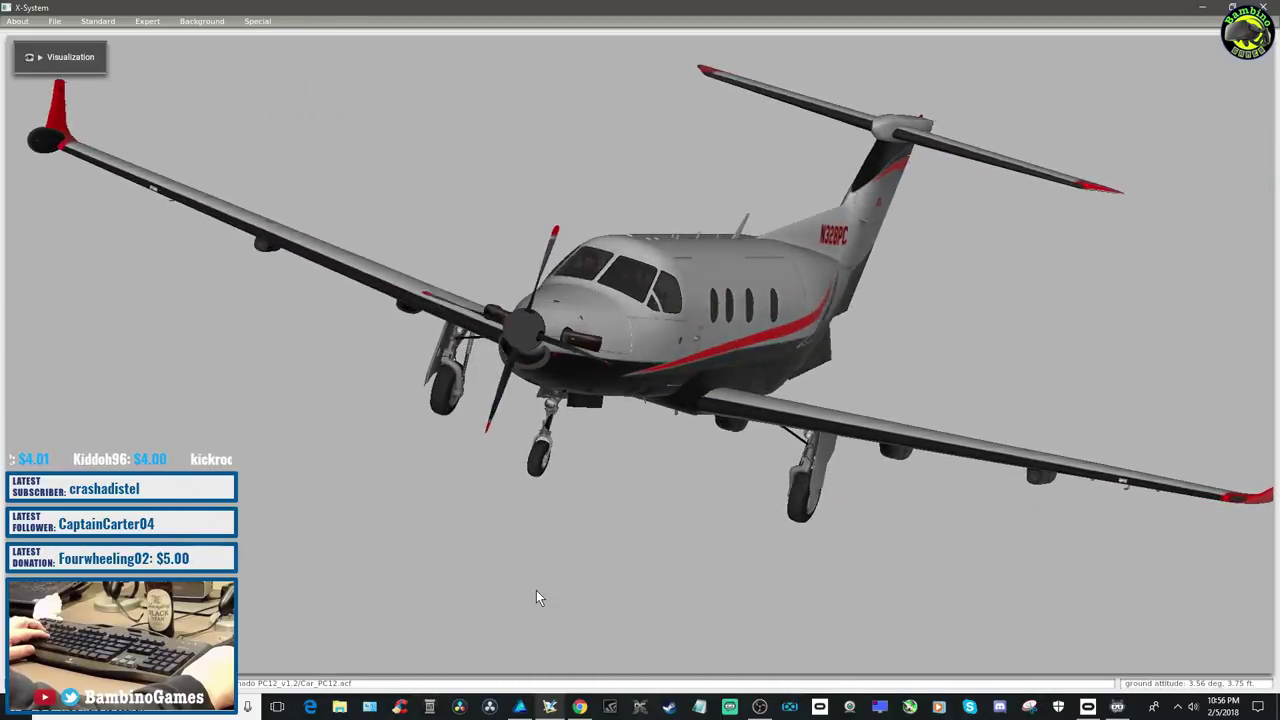
{"action": "key", "text": "Left"}
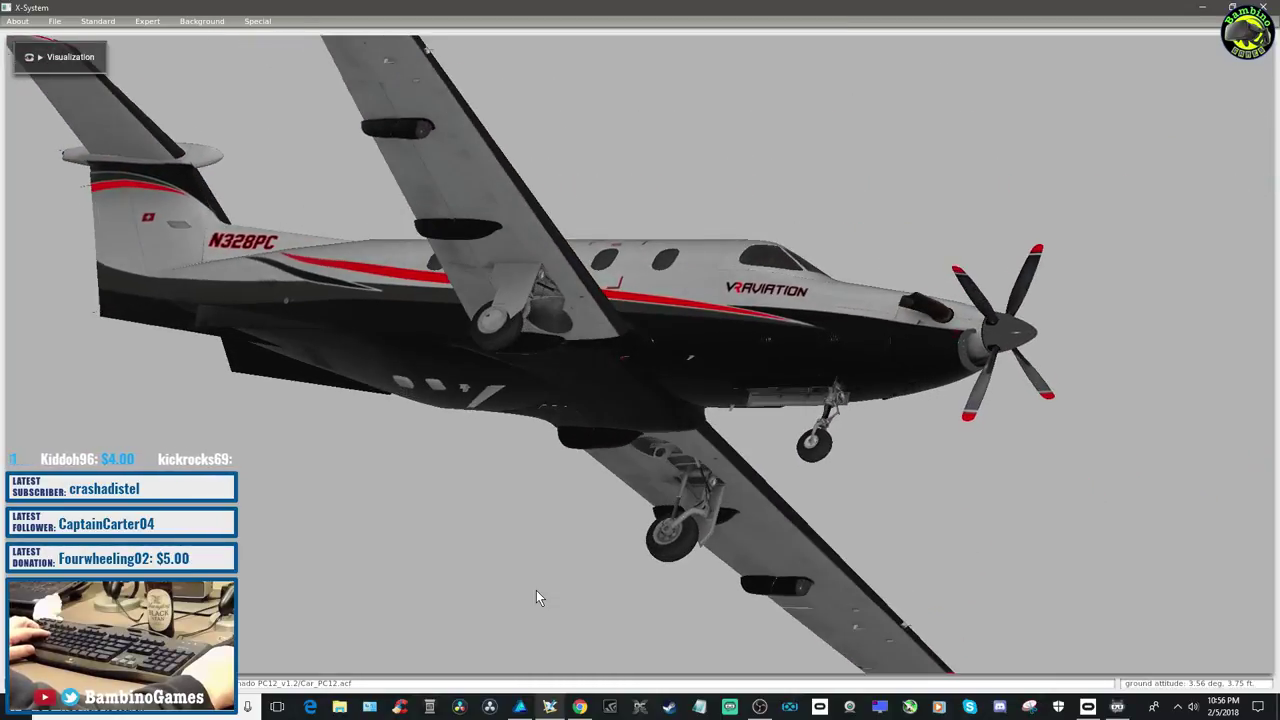
{"action": "key", "text": "Up"}
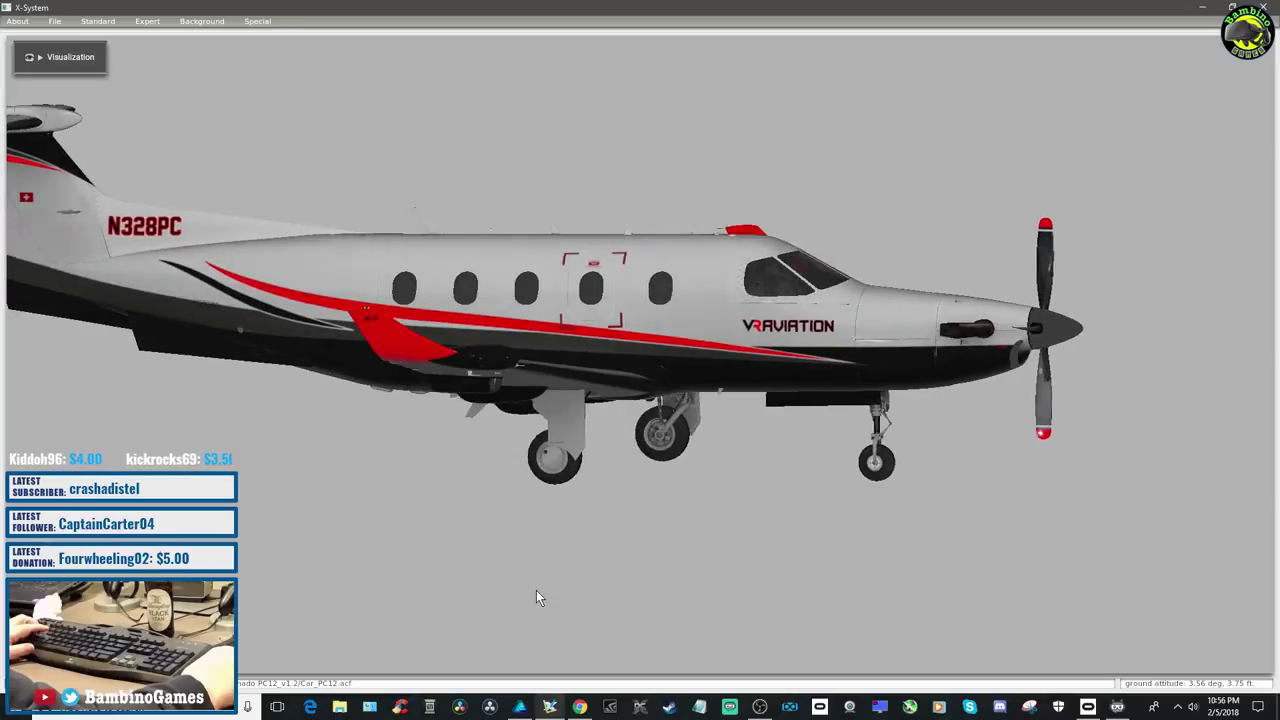
{"action": "key", "text": "Right"}
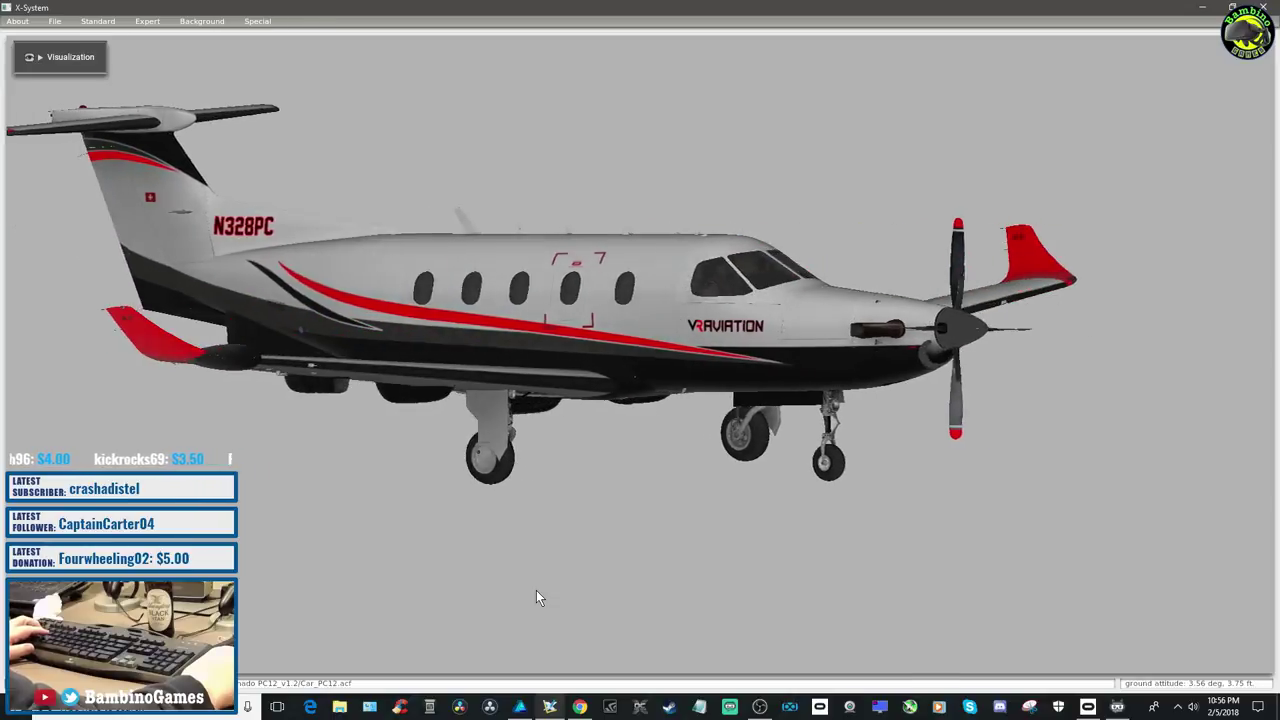
{"action": "key", "text": "Right"}
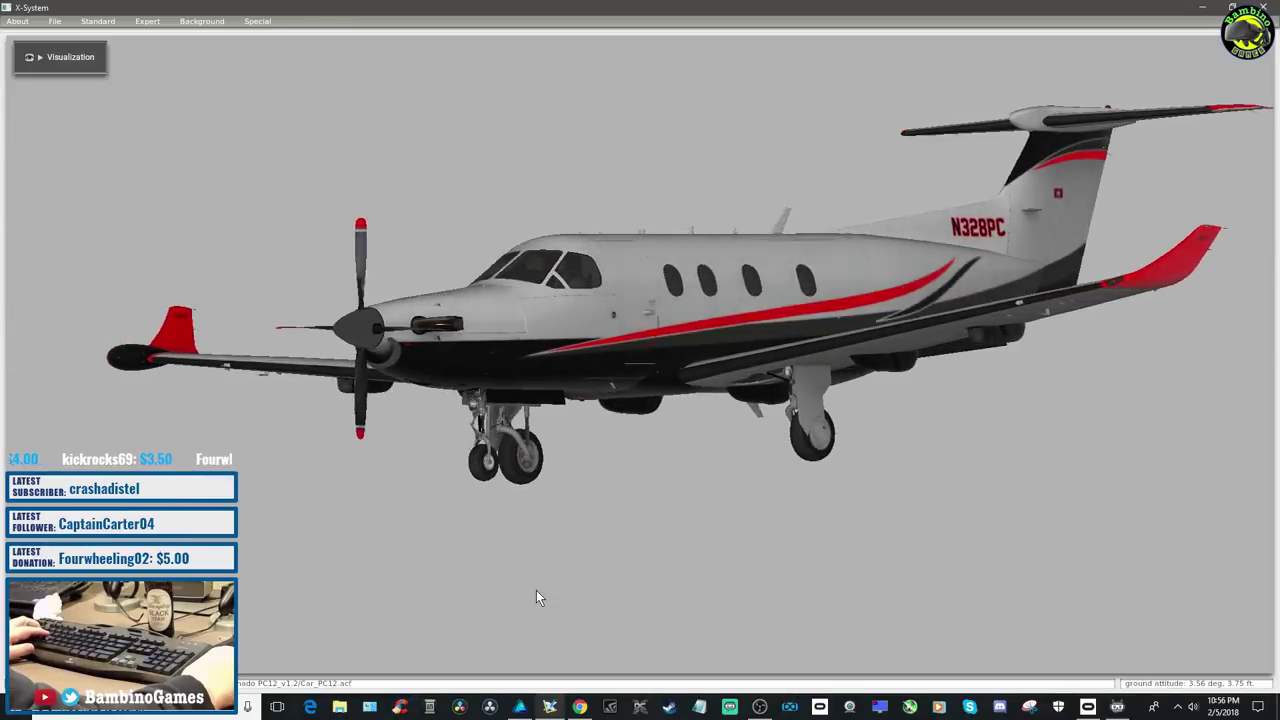
{"action": "key", "text": "Down"}
{"action": "key", "text": "Up"}
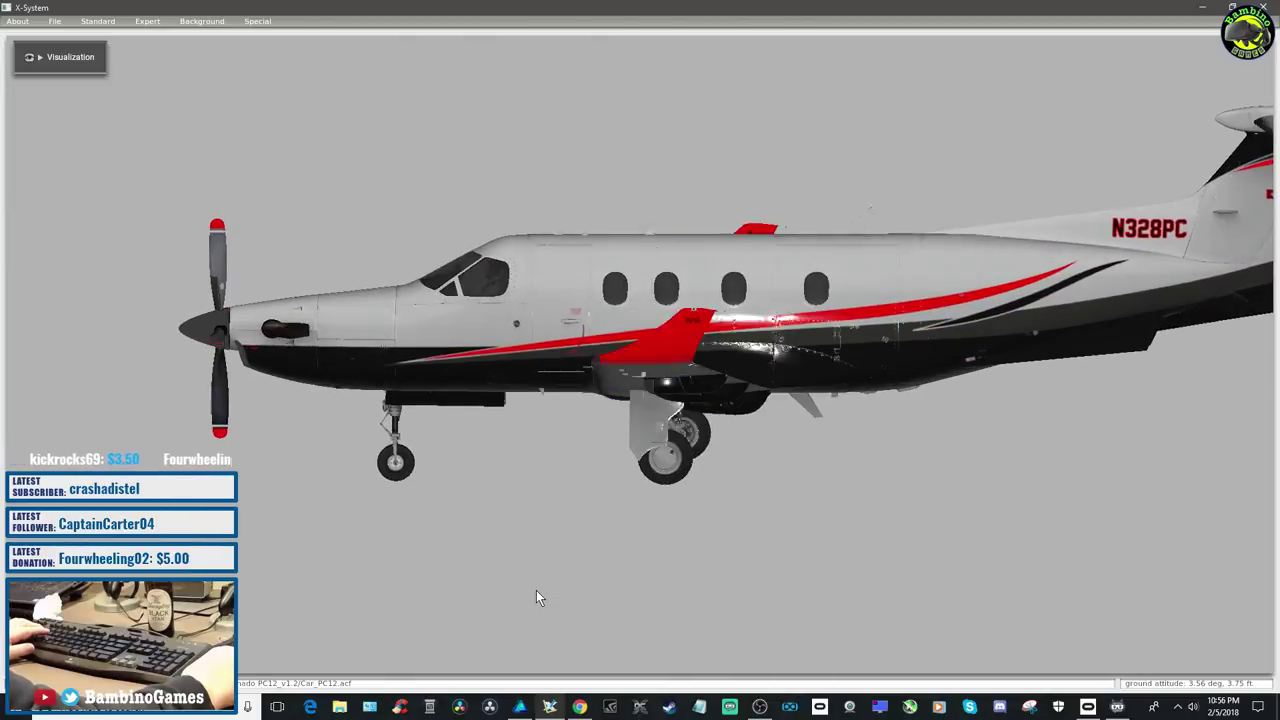
{"action": "key", "text": "Right"}
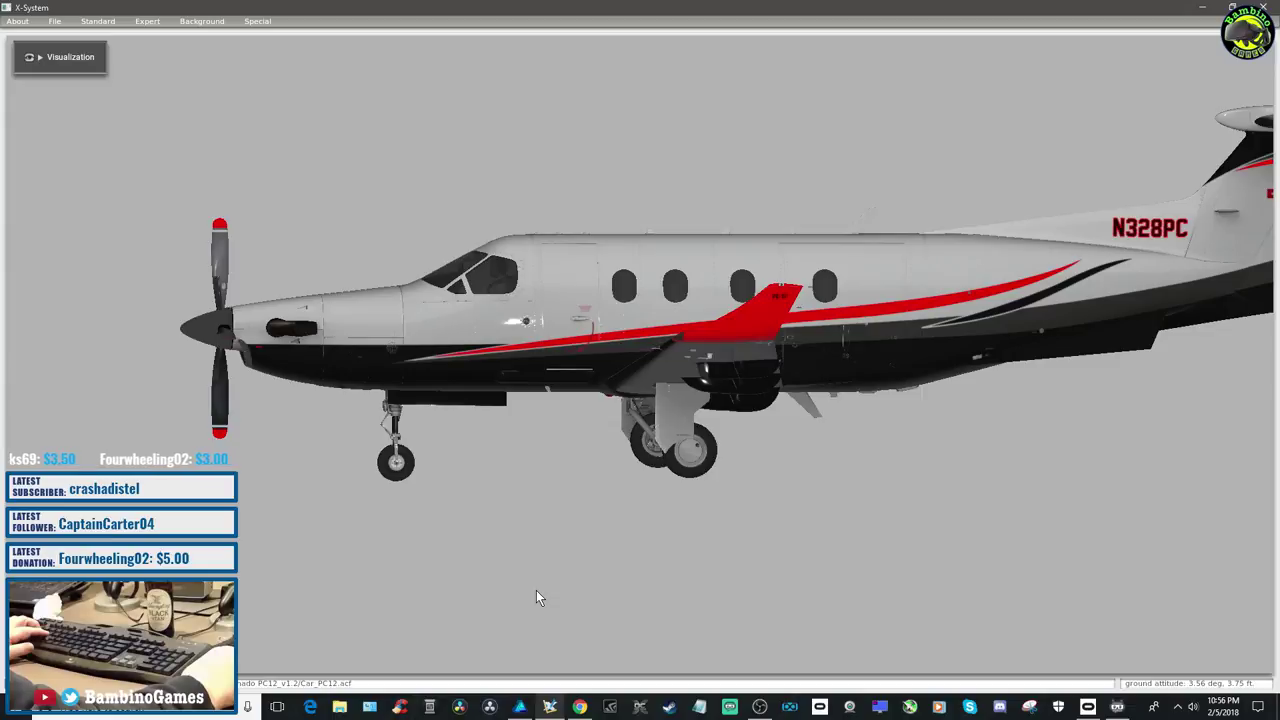
{"action": "key", "text": "Down"}
{"action": "key", "text": "Up"}
{"action": "key", "text": "Right"}
{"action": "key", "text": "Right"}
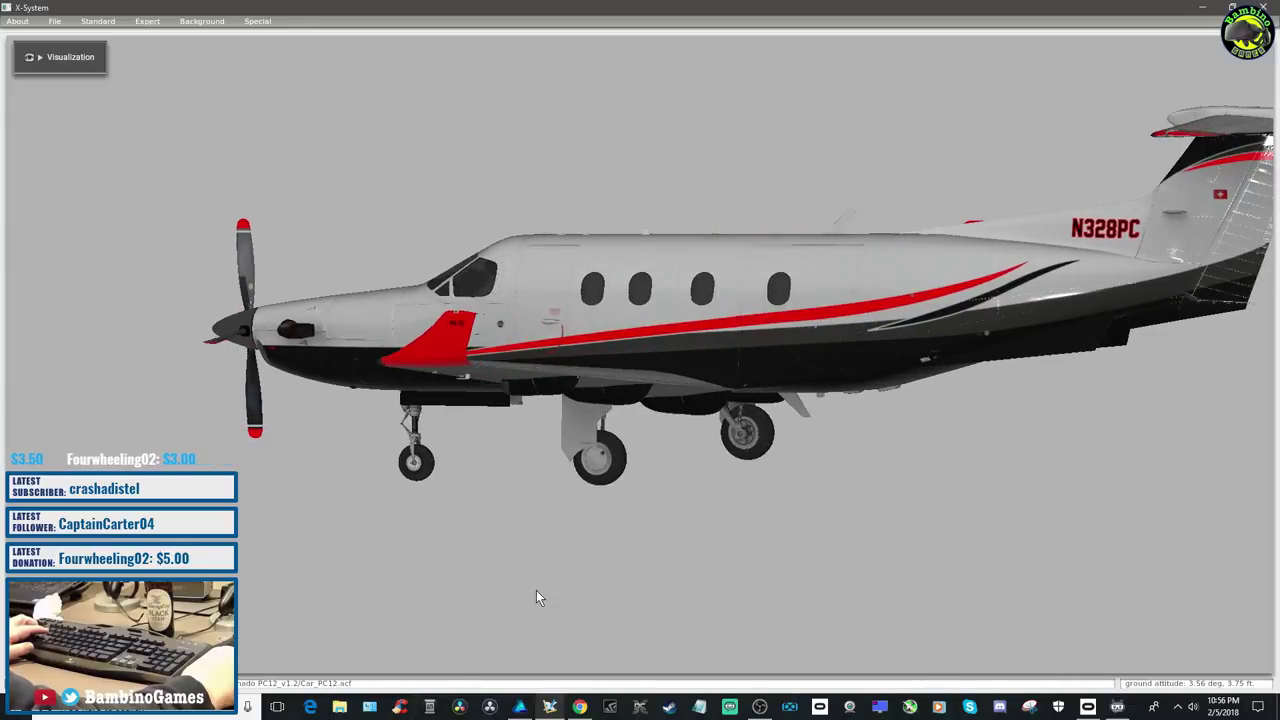
{"action": "scroll", "coordinate": [536, 598], "scroll_direction": "up", "scroll_amount": 3}
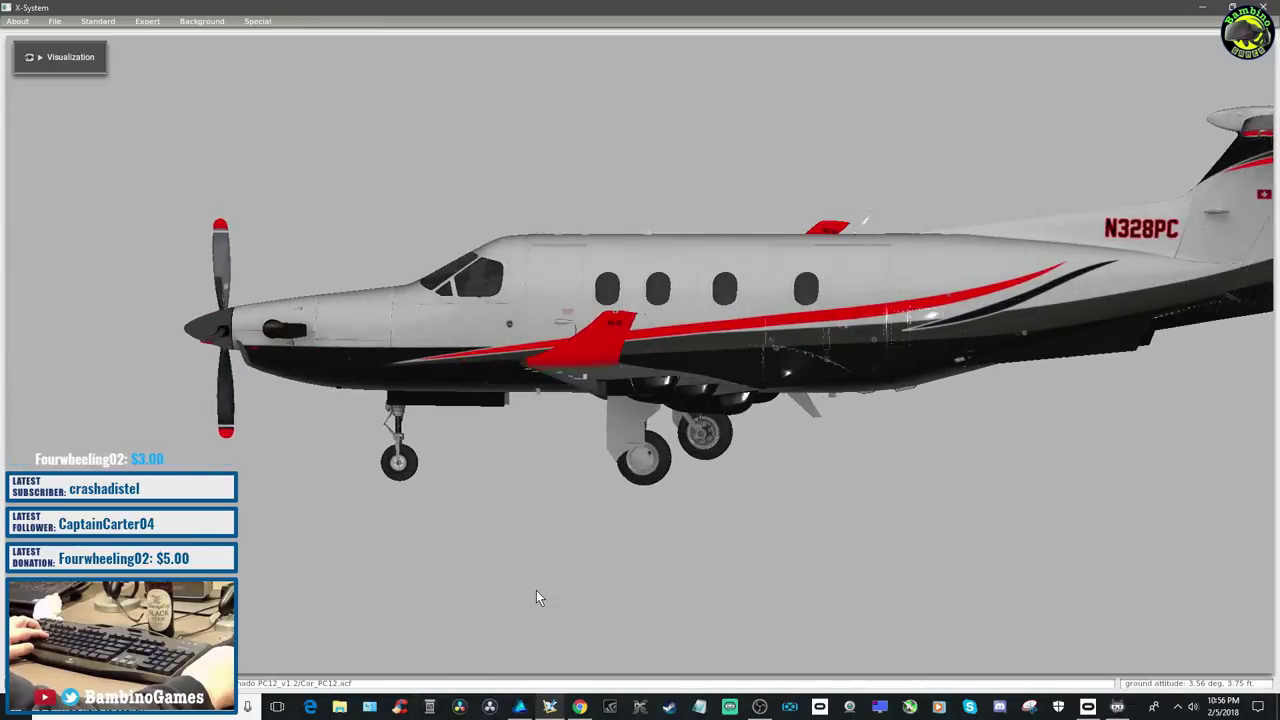
{"action": "key", "text": "Right"}
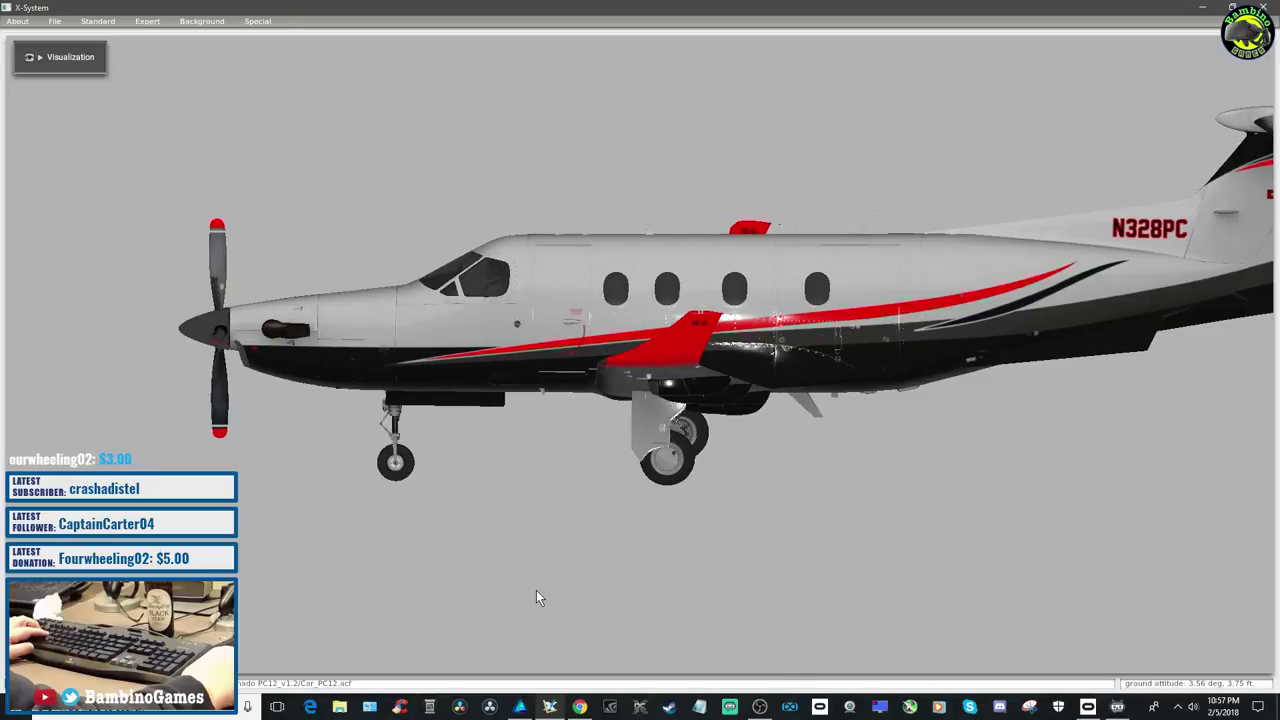
{"action": "key", "text": "Left"}
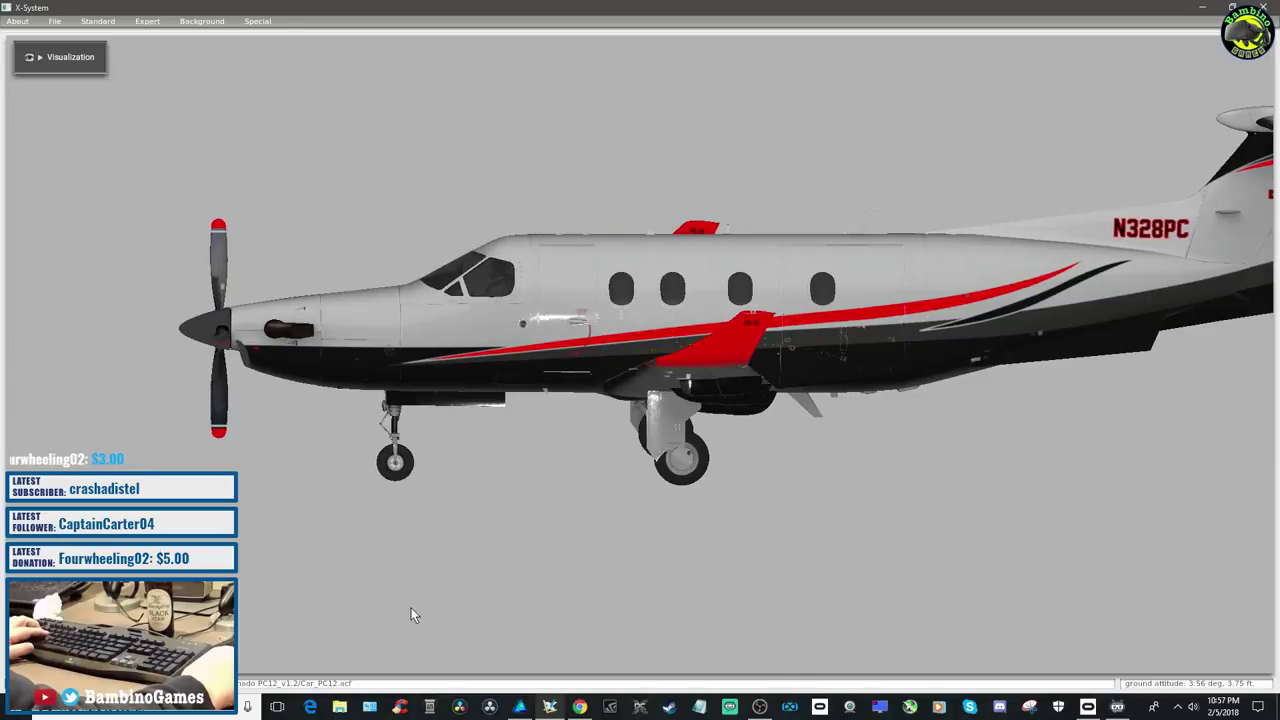
Switch back to Affinity Designer and set the font size of both tail numbers to 88 pt after trying 90 and 80 pt
{"action": "left_click", "coordinate": [517, 708]}
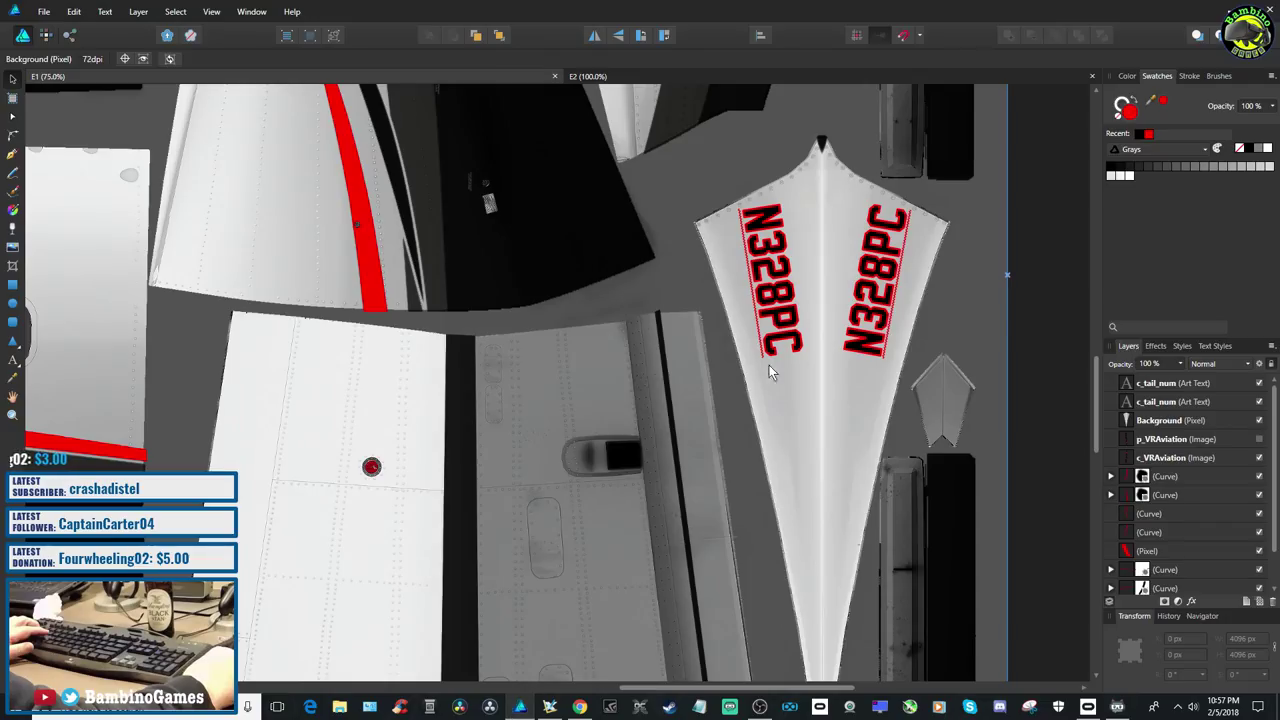
{"action": "left_click", "coordinate": [770, 320]}
{"action": "left_click", "coordinate": [872, 312], "text": "shift"}
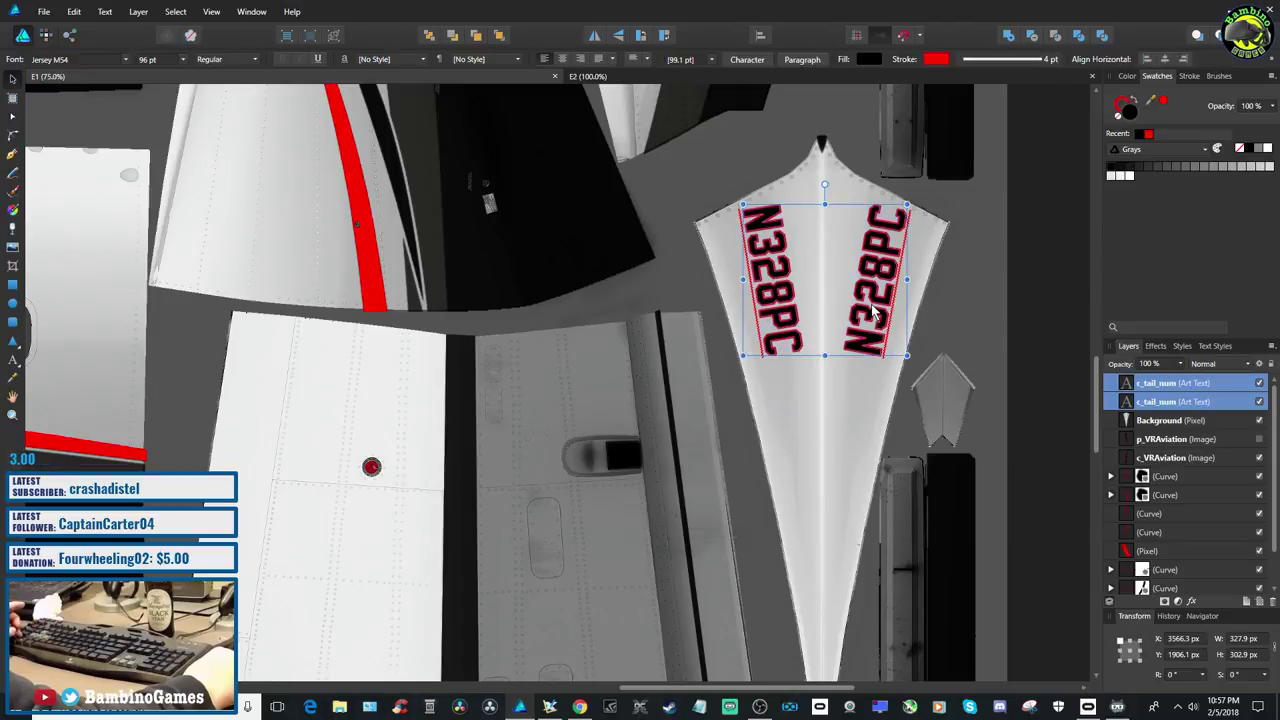
{"action": "left_click", "coordinate": [168, 60]}
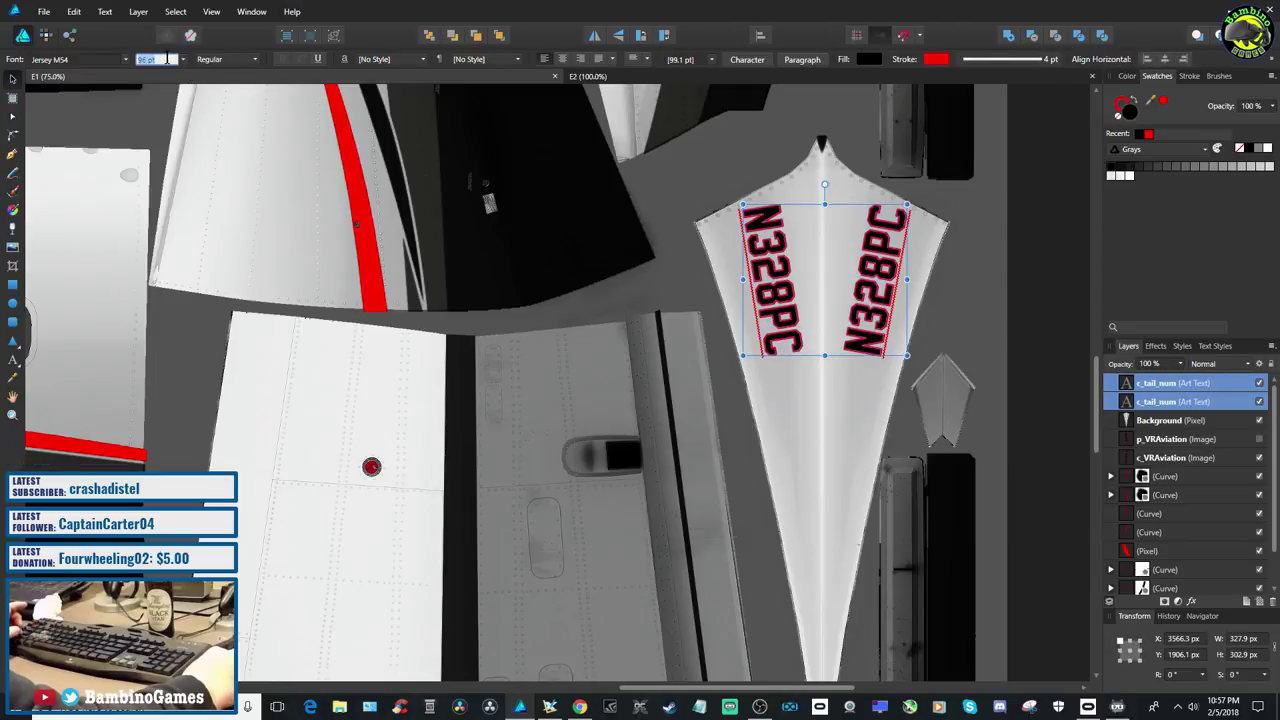
{"action": "type", "text": "90"}
{"action": "key", "text": "Return"}
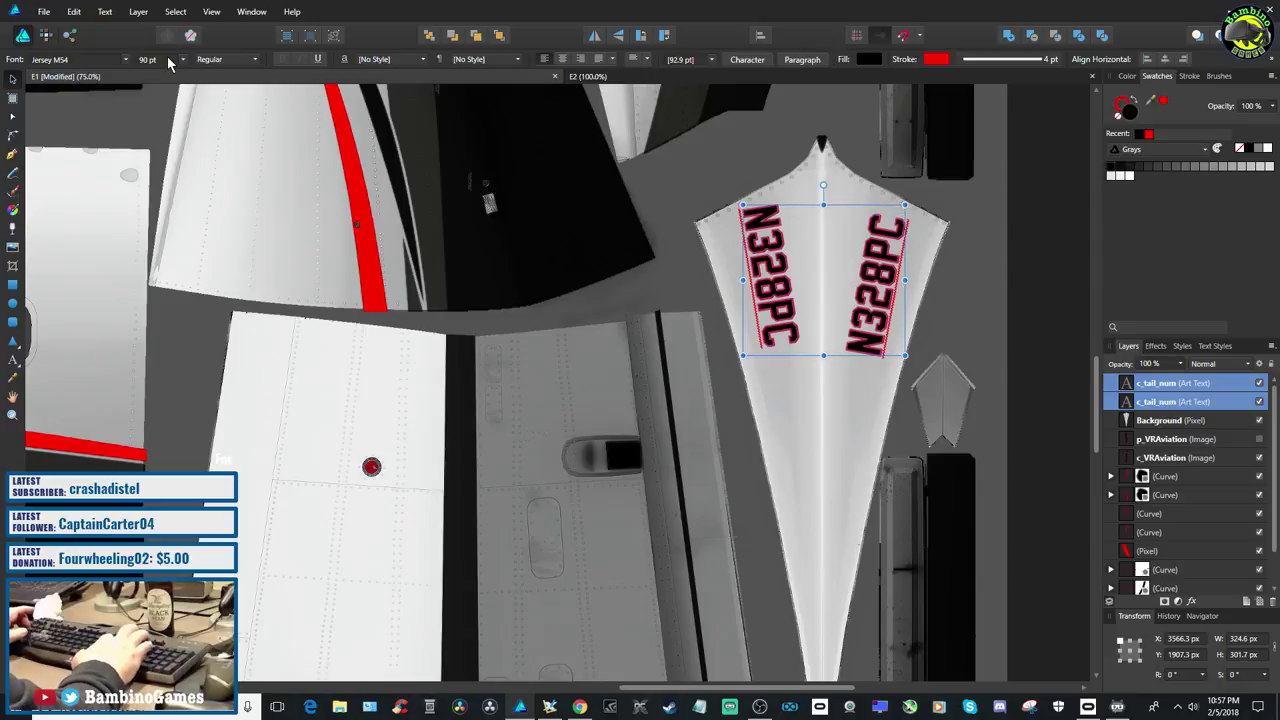
{"action": "left_click", "coordinate": [160, 60]}
{"action": "type", "text": "80"}
{"action": "key", "text": "Return"}
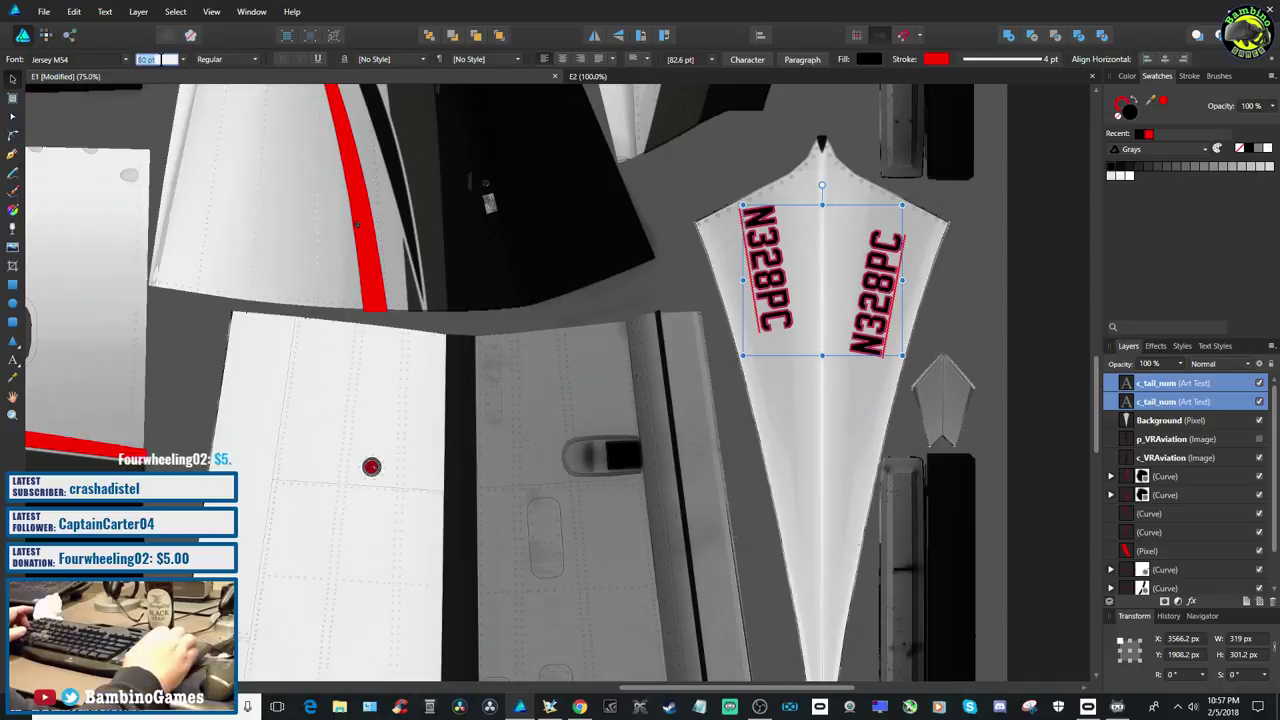
{"action": "type", "text": "88"}
{"action": "key", "text": "Return"}
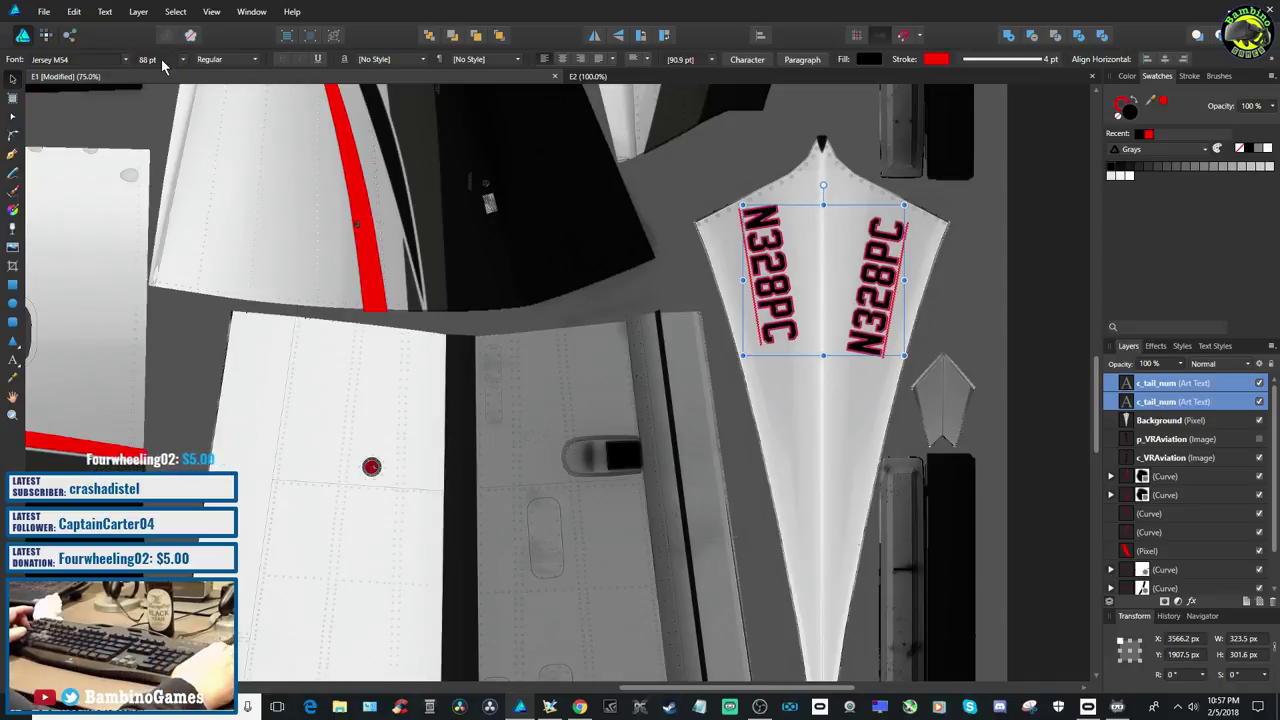
{"action": "left_click", "coordinate": [789, 384]}
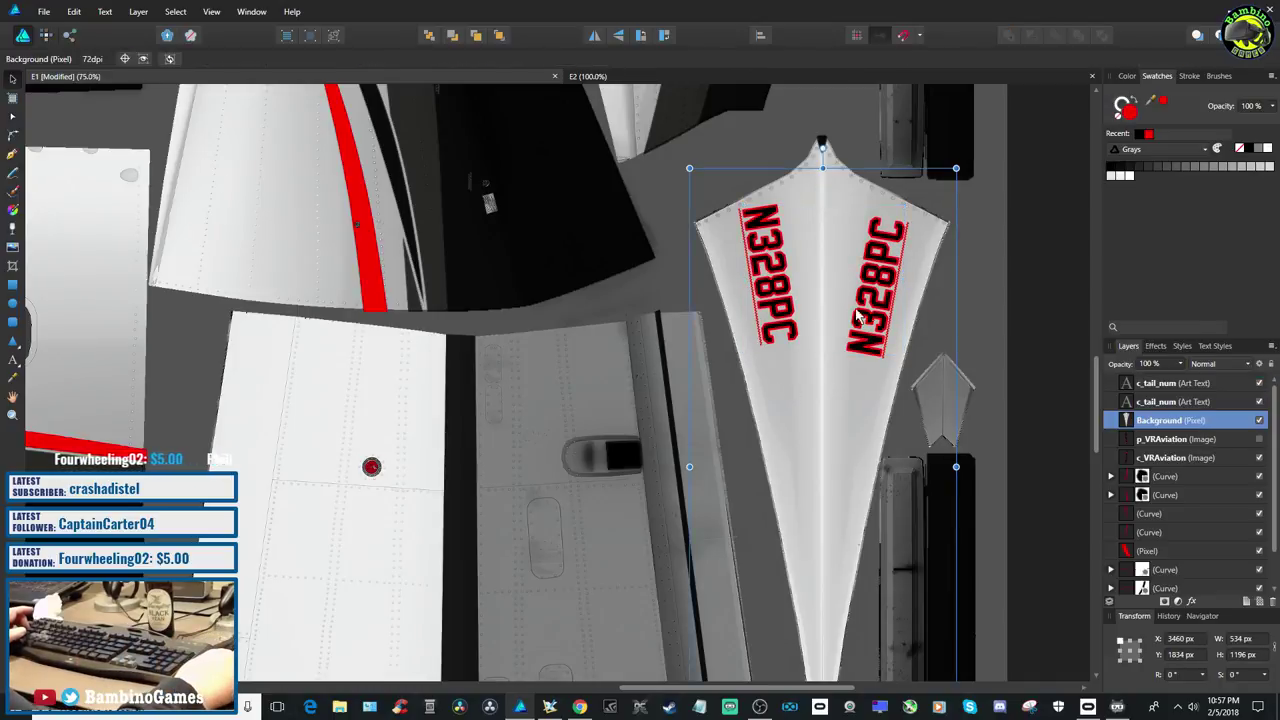
Move both tail numbers slightly down the tail panel so that they line up level across its centre line
{"action": "left_click", "coordinate": [771, 290]}
{"action": "left_click_drag", "start_coordinate": [775, 298], "coordinate": [772, 324]}
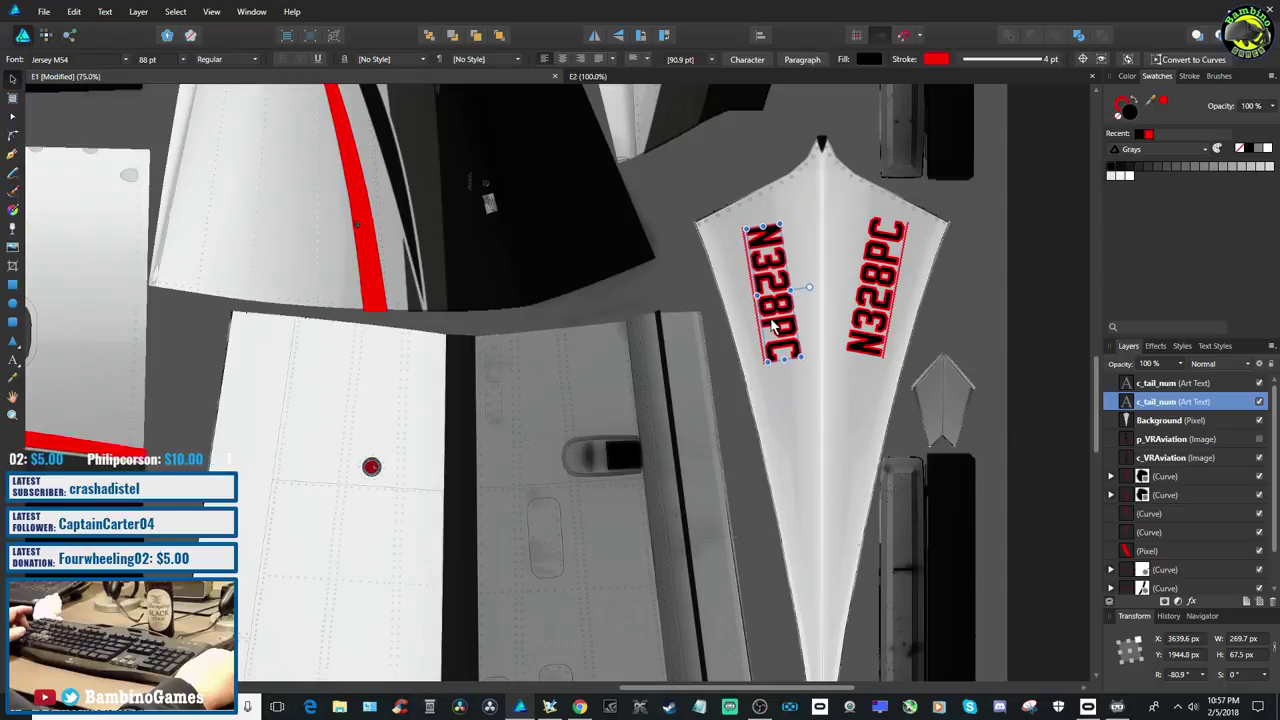
{"action": "left_click", "coordinate": [878, 322]}
{"action": "left_click_drag", "start_coordinate": [878, 322], "coordinate": [873, 326]}
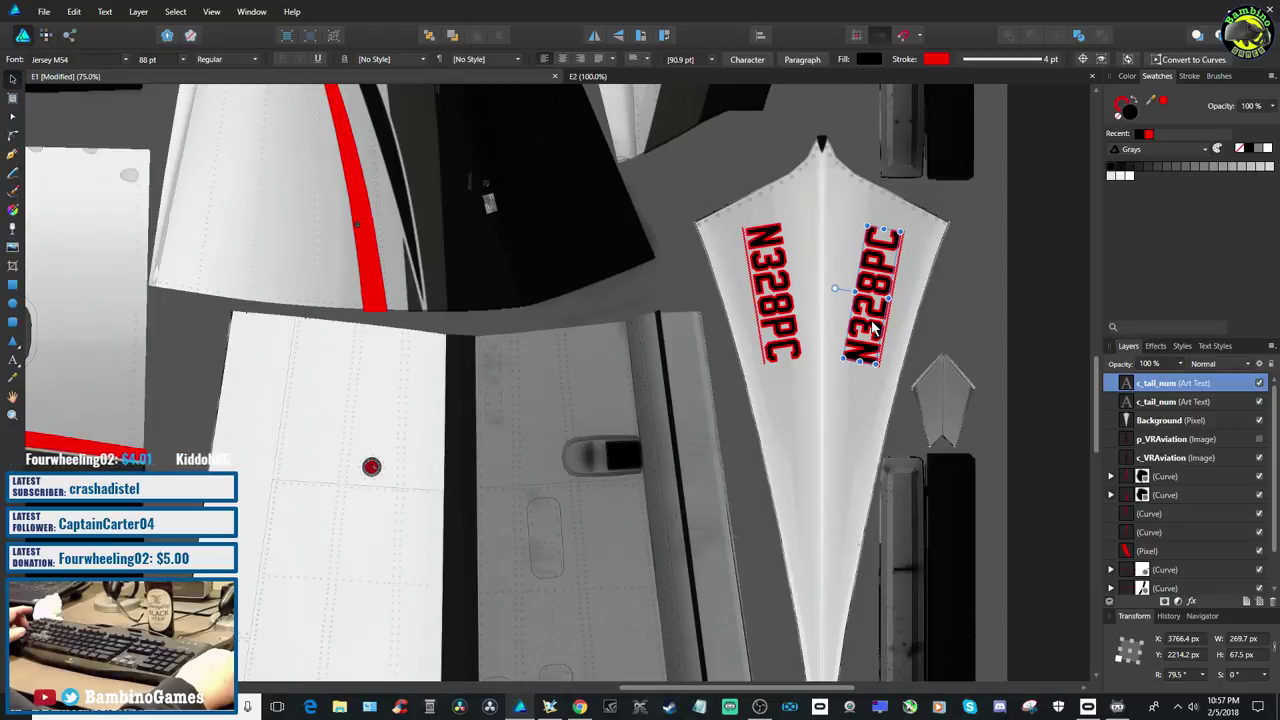
Save the E1 design and export it again as a PNG, replacing E1.png in the VR Aviation objects folder
{"action": "left_click", "coordinate": [44, 11]}
{"action": "left_click", "coordinate": [62, 122]}
{"action": "left_click", "coordinate": [44, 11]}
{"action": "left_click", "coordinate": [66, 222]}
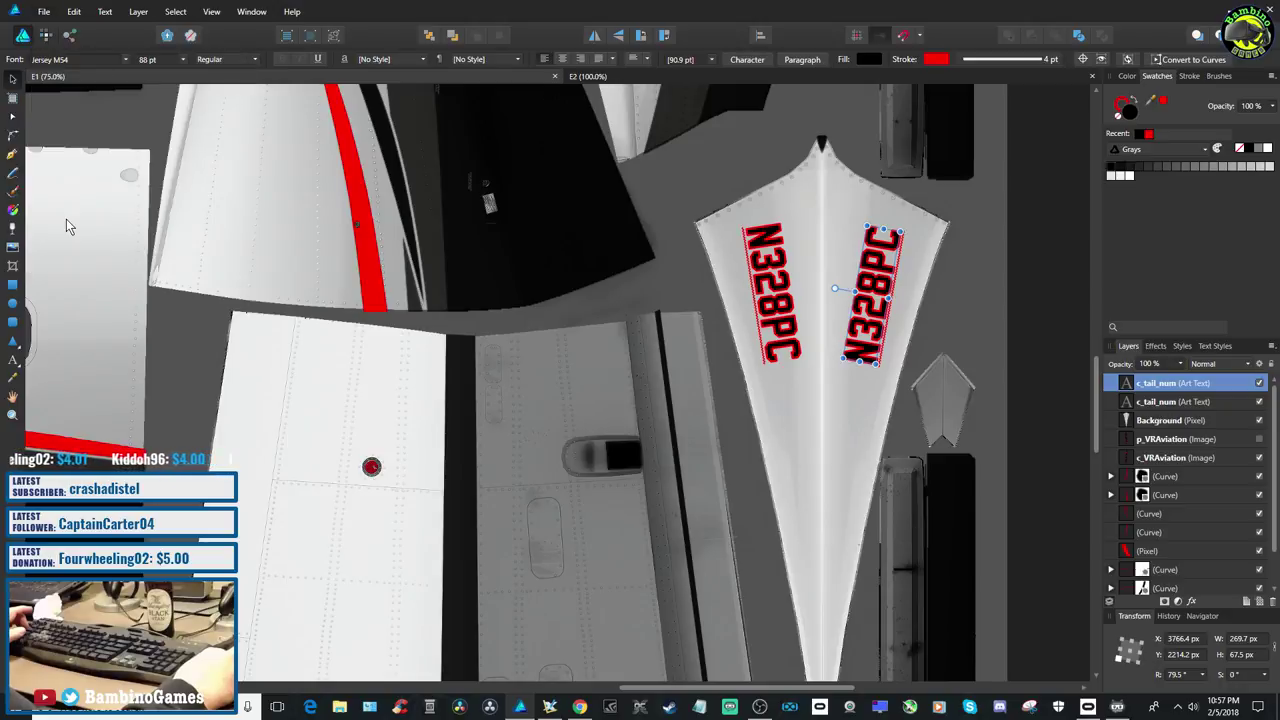
{"action": "left_click", "coordinate": [697, 430]}
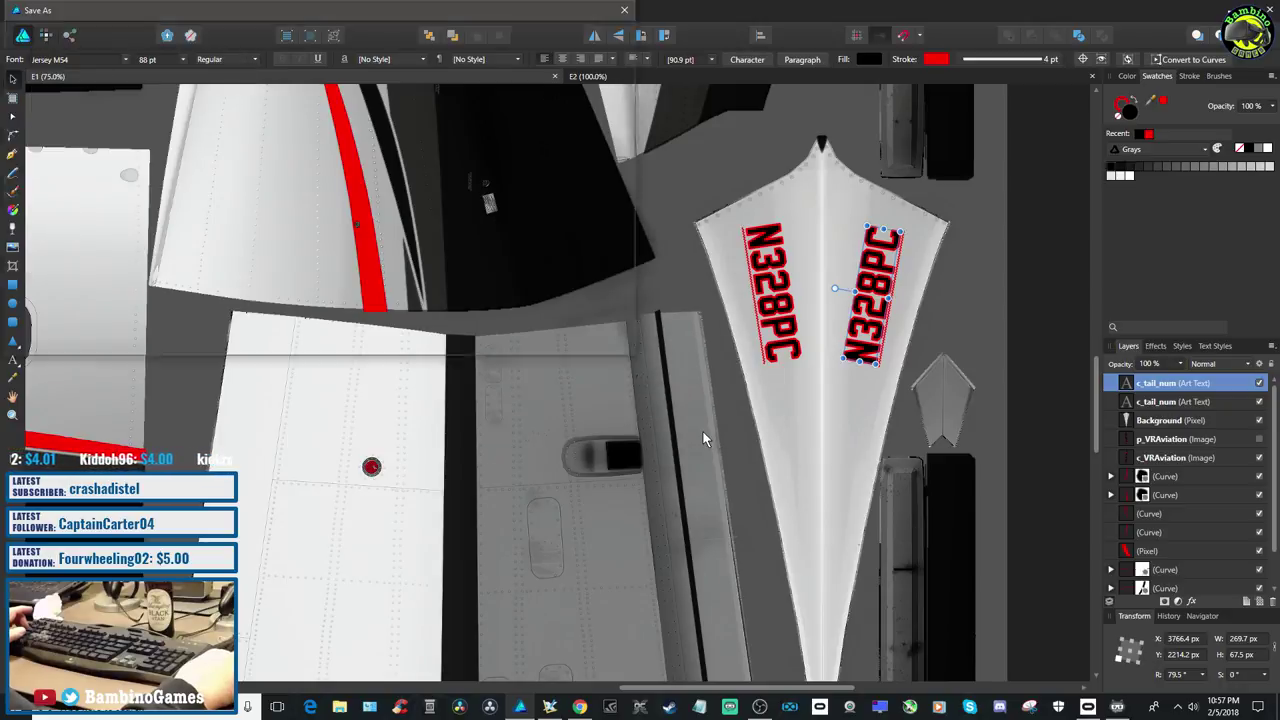
{"action": "left_click", "coordinate": [530, 339]}
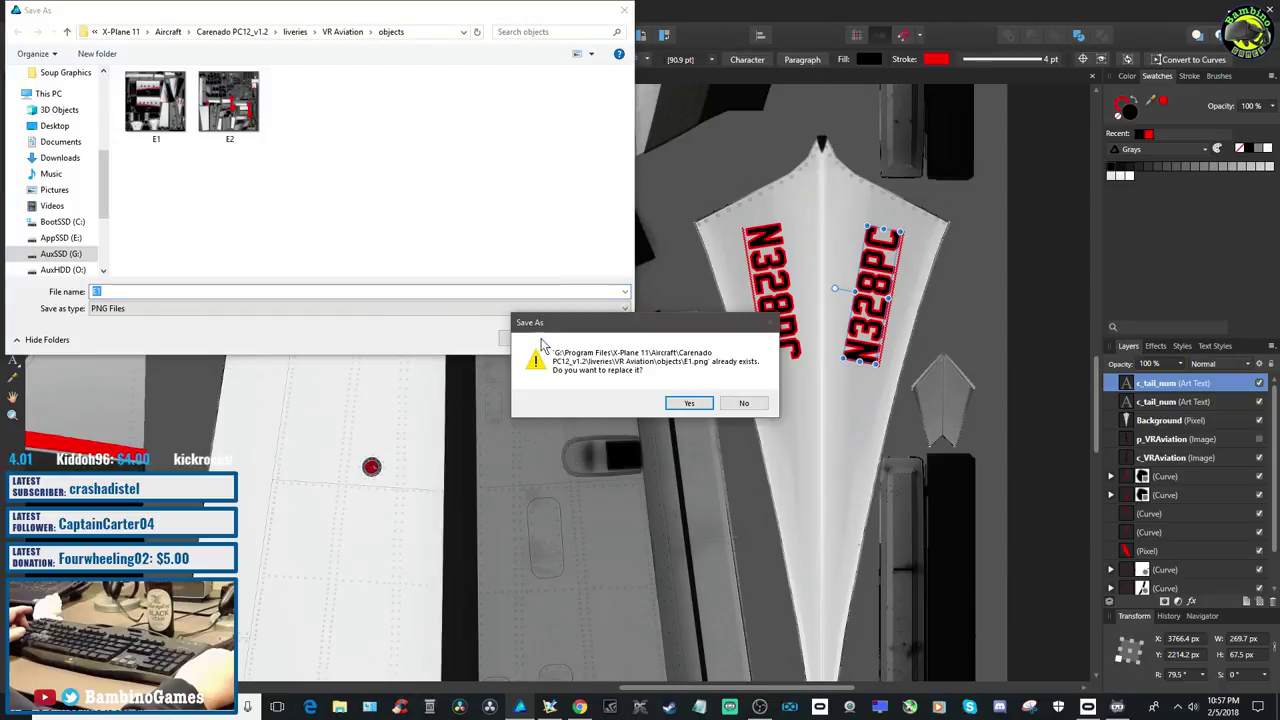
{"action": "left_click", "coordinate": [690, 404]}
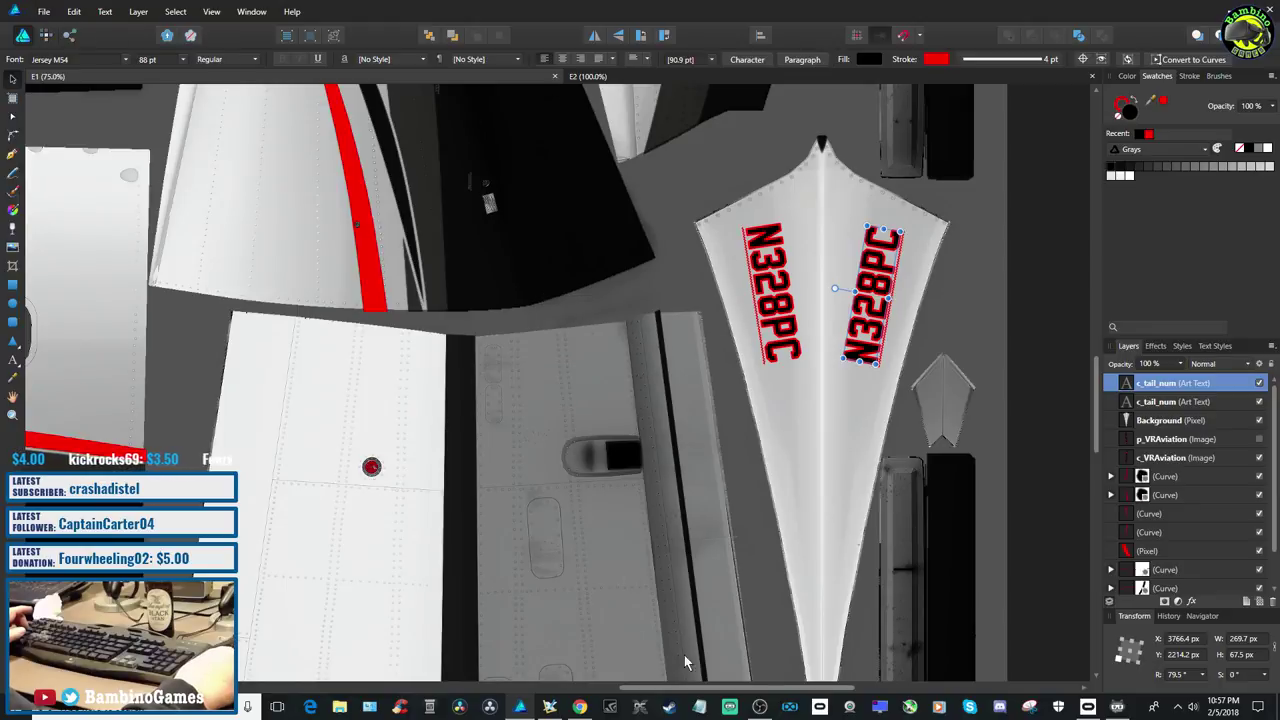
{"action": "left_click_drag", "start_coordinate": [720, 688], "coordinate": [466, 687]}
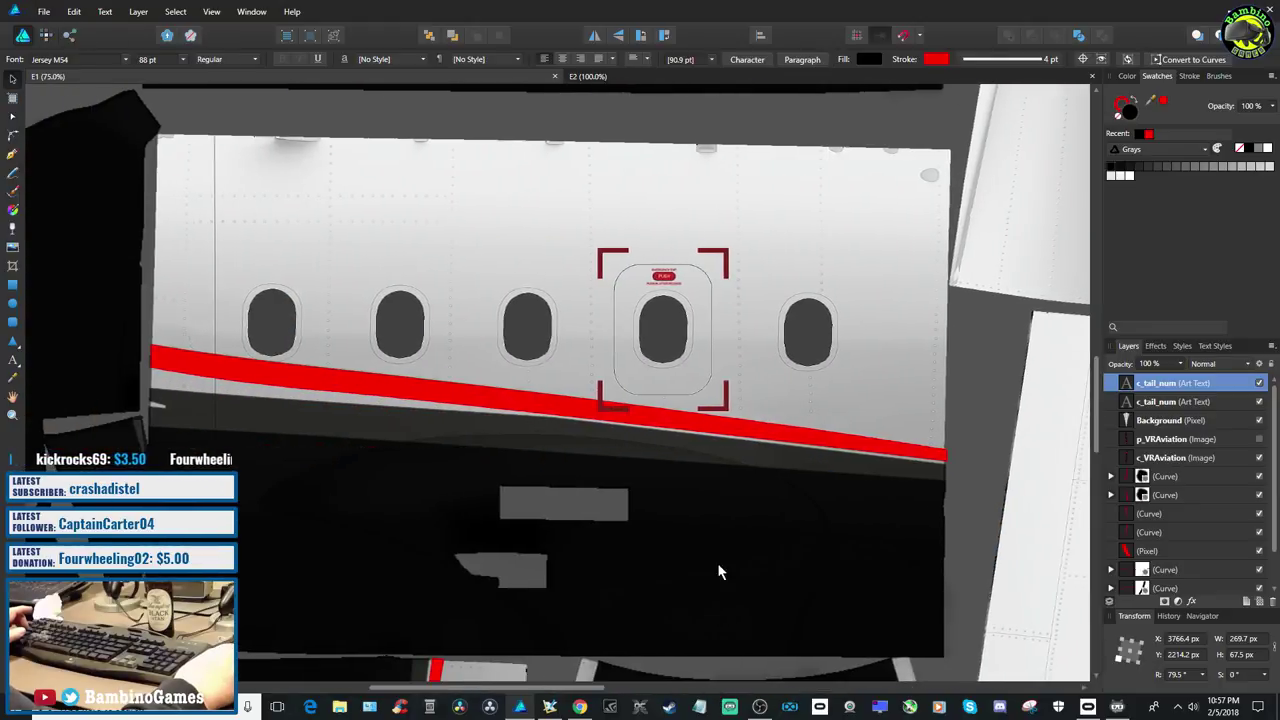
{"action": "scroll", "coordinate": [751, 543], "scroll_direction": "up", "scroll_amount": 5}
{"action": "left_click", "coordinate": [42, 12]}
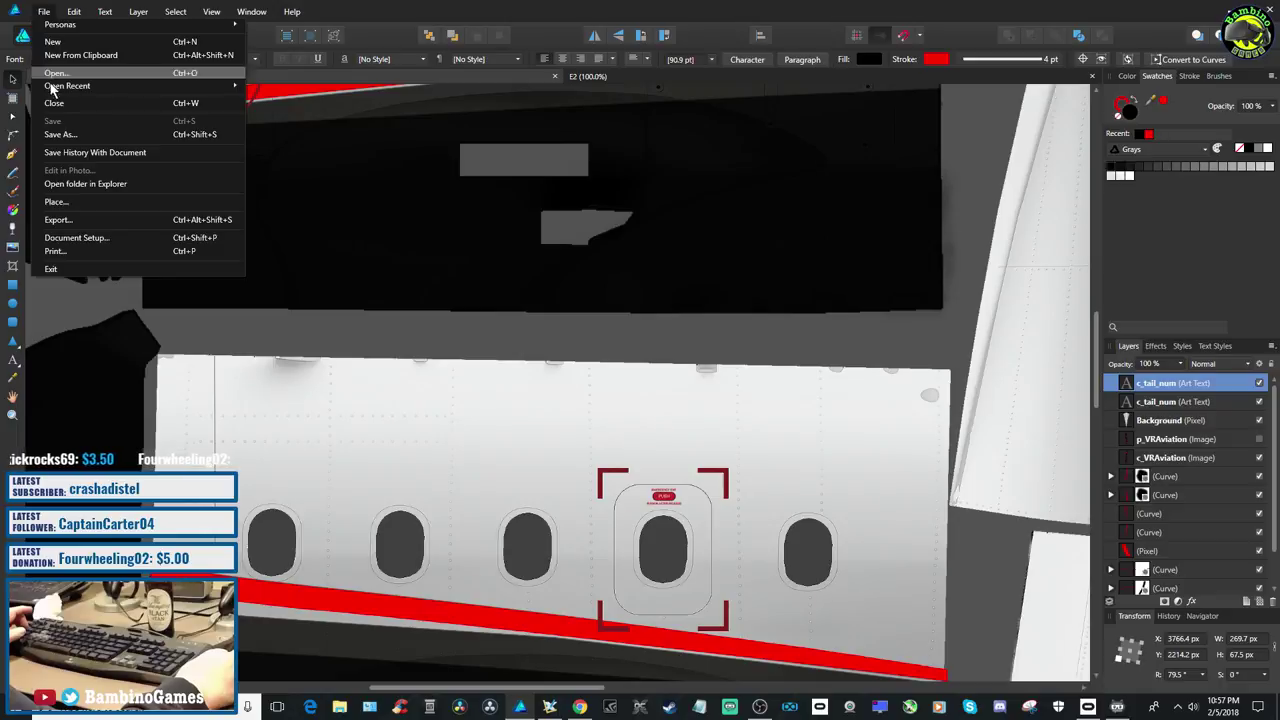
Switch to the X-System aircraft viewer and reload the PC-12 aircraft so that it uses the newly exported E1 texture
{"action": "left_click", "coordinate": [549, 707]}
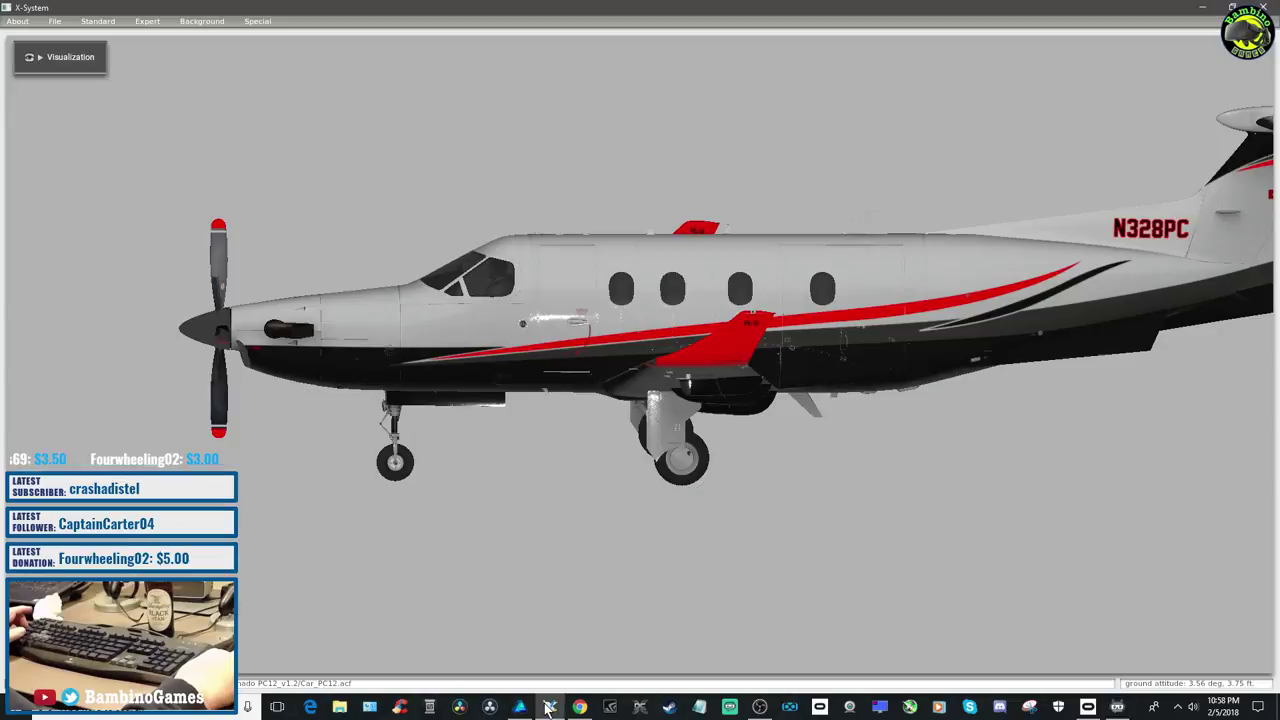
{"action": "left_click", "coordinate": [55, 21]}
{"action": "left_click", "coordinate": [72, 46]}
{"action": "left_click", "coordinate": [553, 589]}
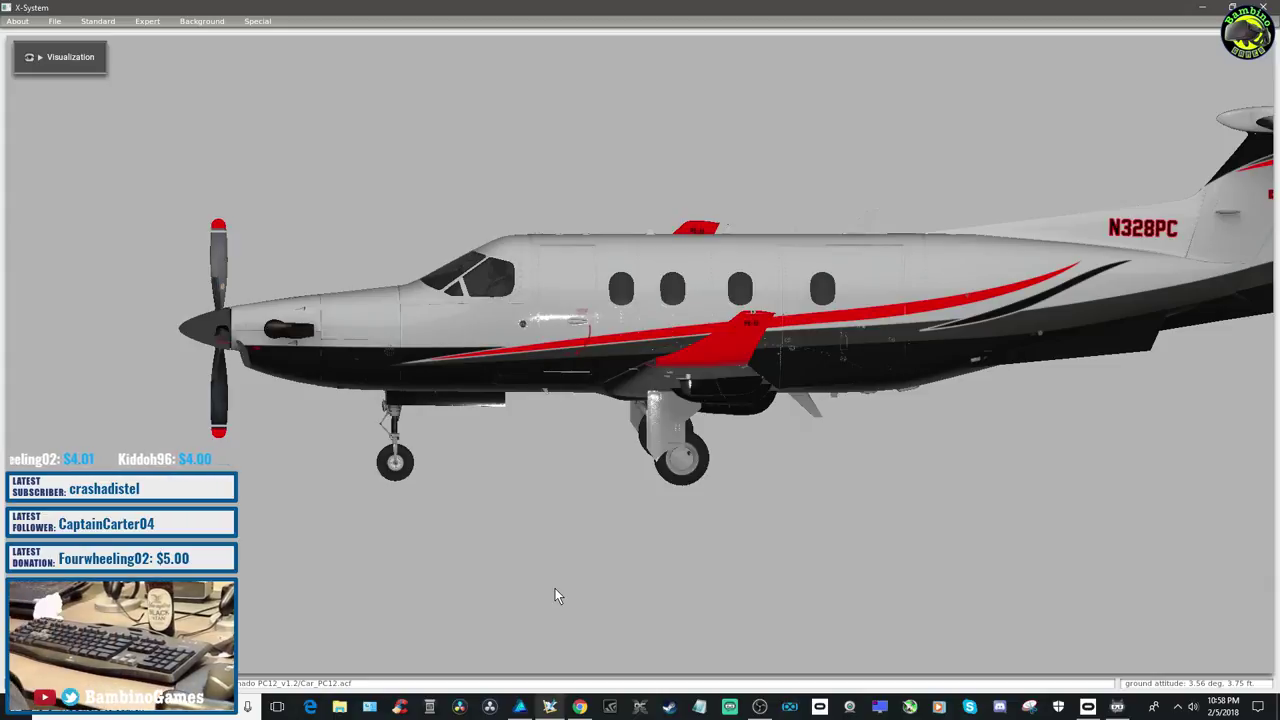
Examine the PC-12 from both sides, the front and the rear, checking the N328PC tail numbers and the Swiss flags on the tail
{"action": "key", "text": "Left"}
{"action": "key", "text": "Left"}
{"action": "key", "text": "Left"}
{"action": "key", "text": "Left"}
{"action": "key", "text": "Left"}
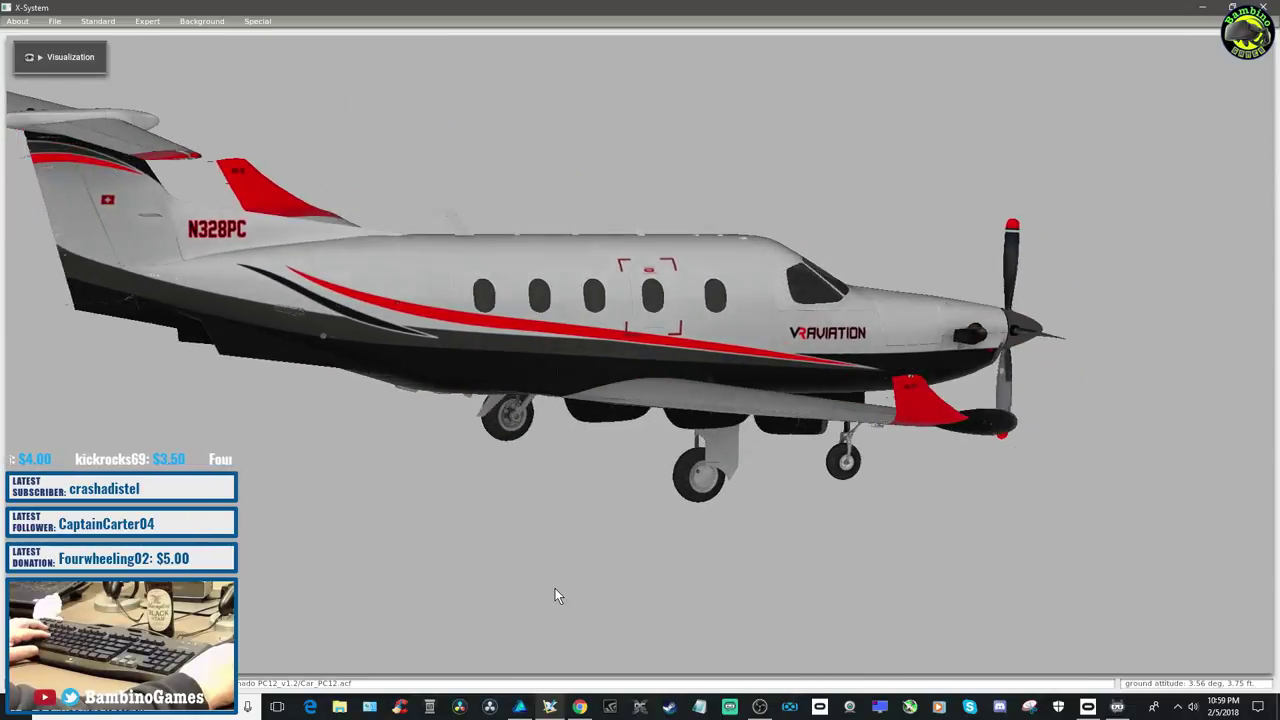
{"action": "key", "text": "Left"}
{"action": "key", "text": "Right"}
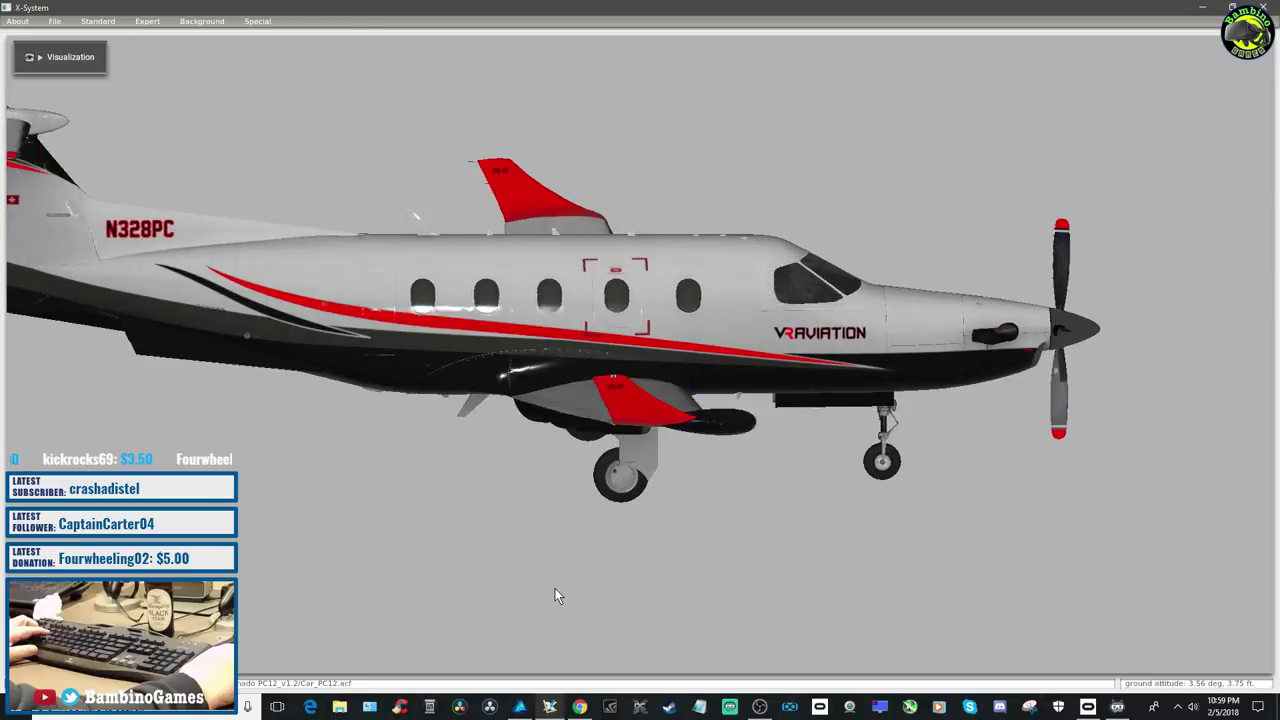
{"action": "key", "text": "Right"}
{"action": "key", "text": "Right"}
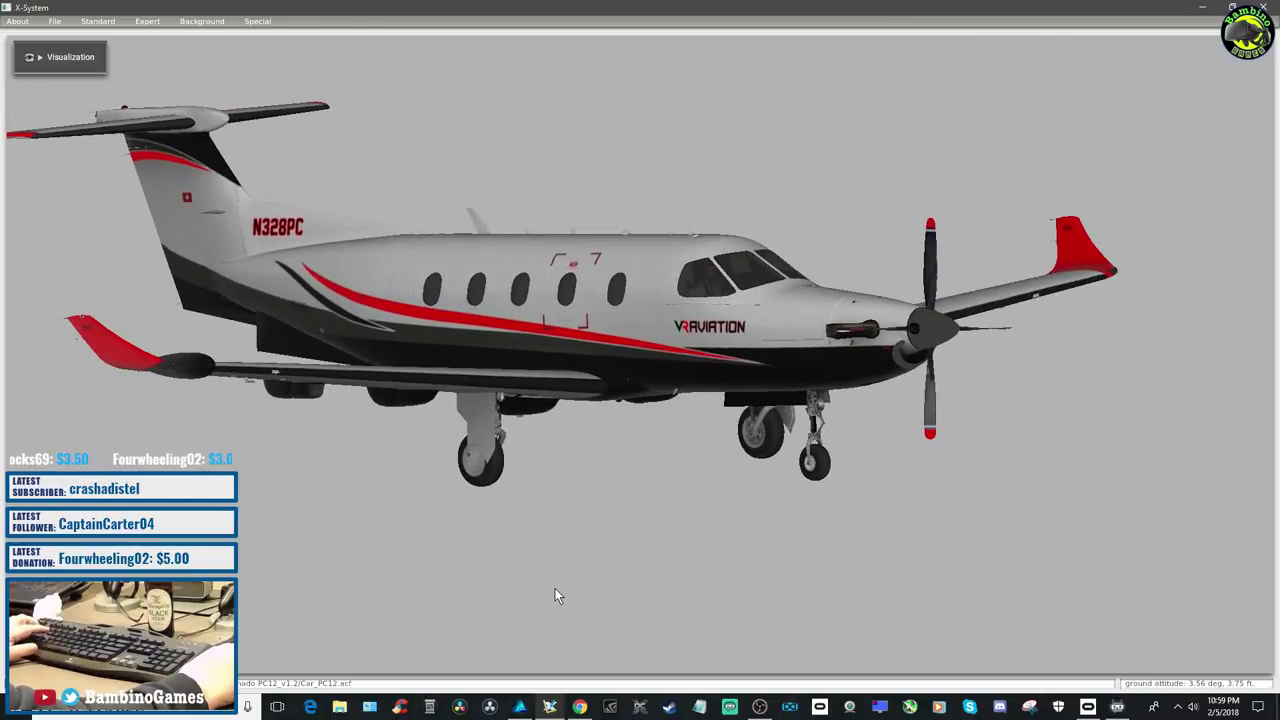
{"action": "key", "text": "Left"}
{"action": "key", "text": "Right"}
{"action": "key", "text": "Left"}
{"action": "key", "text": "Right"}
{"action": "key", "text": "Left"}
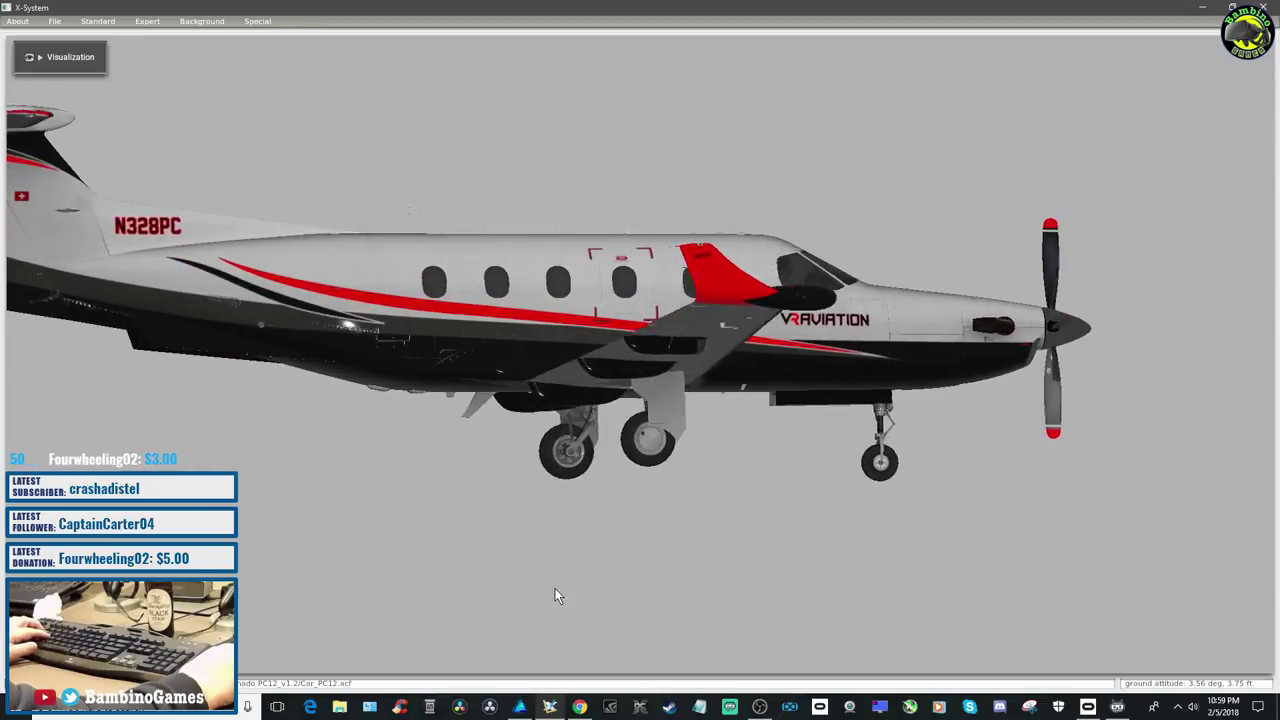
{"action": "key", "text": "Left"}
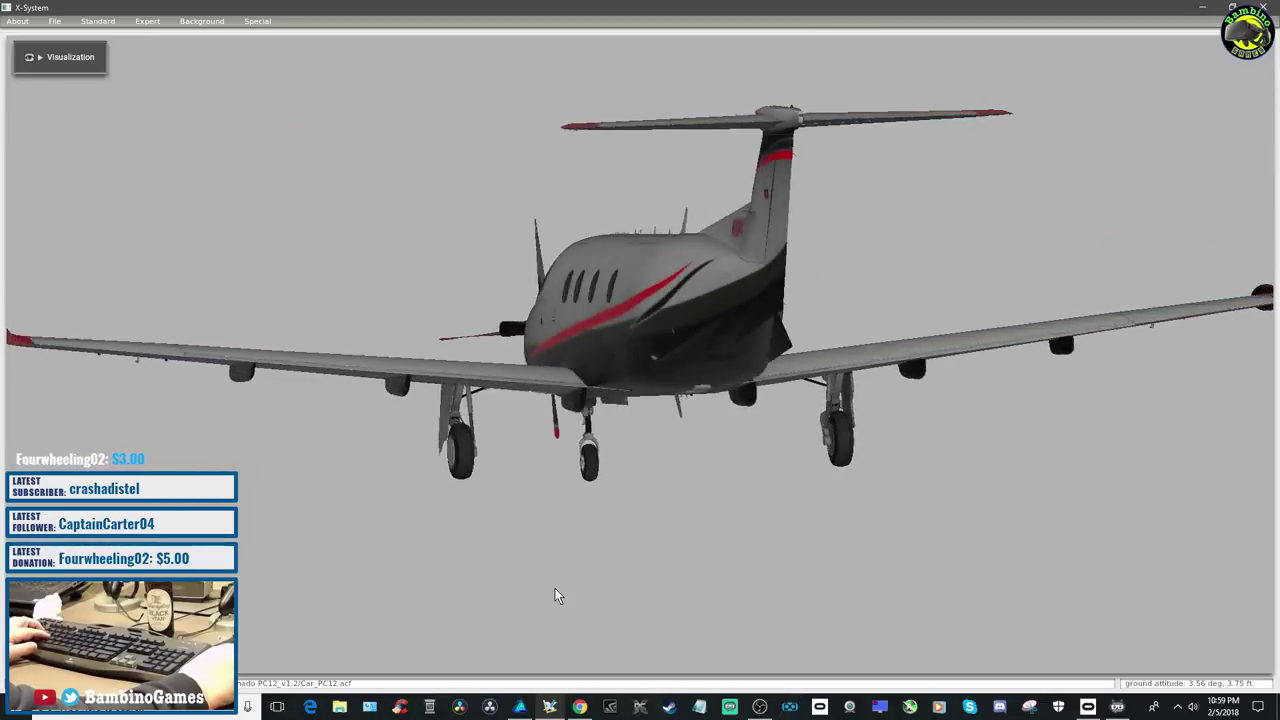
{"action": "key", "text": "Left"}
{"action": "key", "text": "Left"}
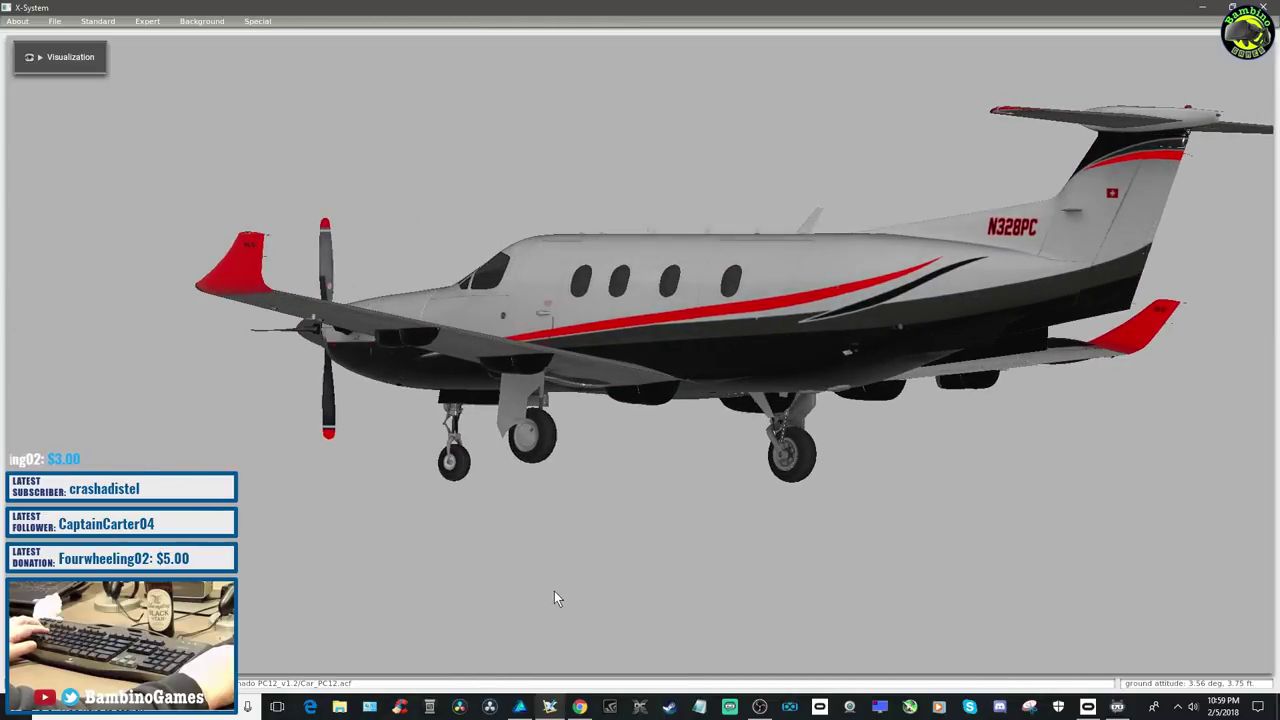
Switch back to Affinity Designer and inspect the Swiss flag on the tail panel of the E2 design at 200% zoom
{"action": "left_click", "coordinate": [524, 707]}
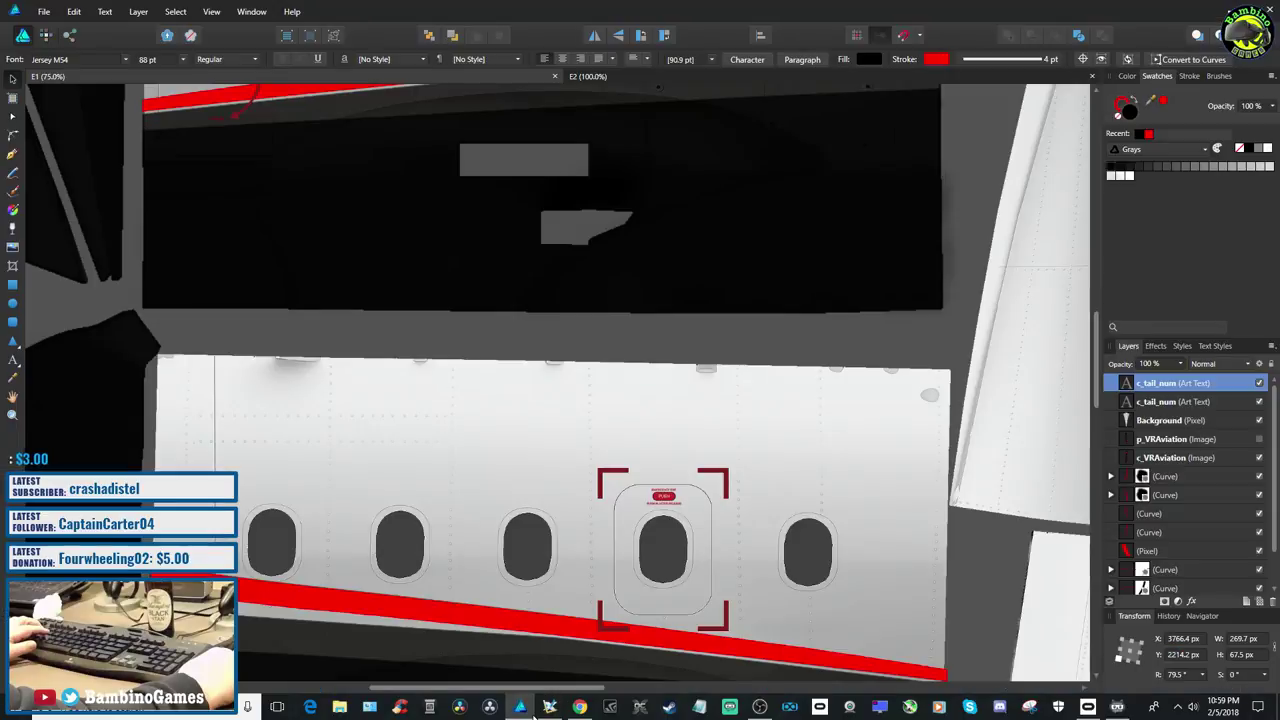
{"action": "left_click", "coordinate": [590, 76]}
{"action": "scroll", "coordinate": [367, 423], "scroll_direction": "up", "scroll_amount": 1}
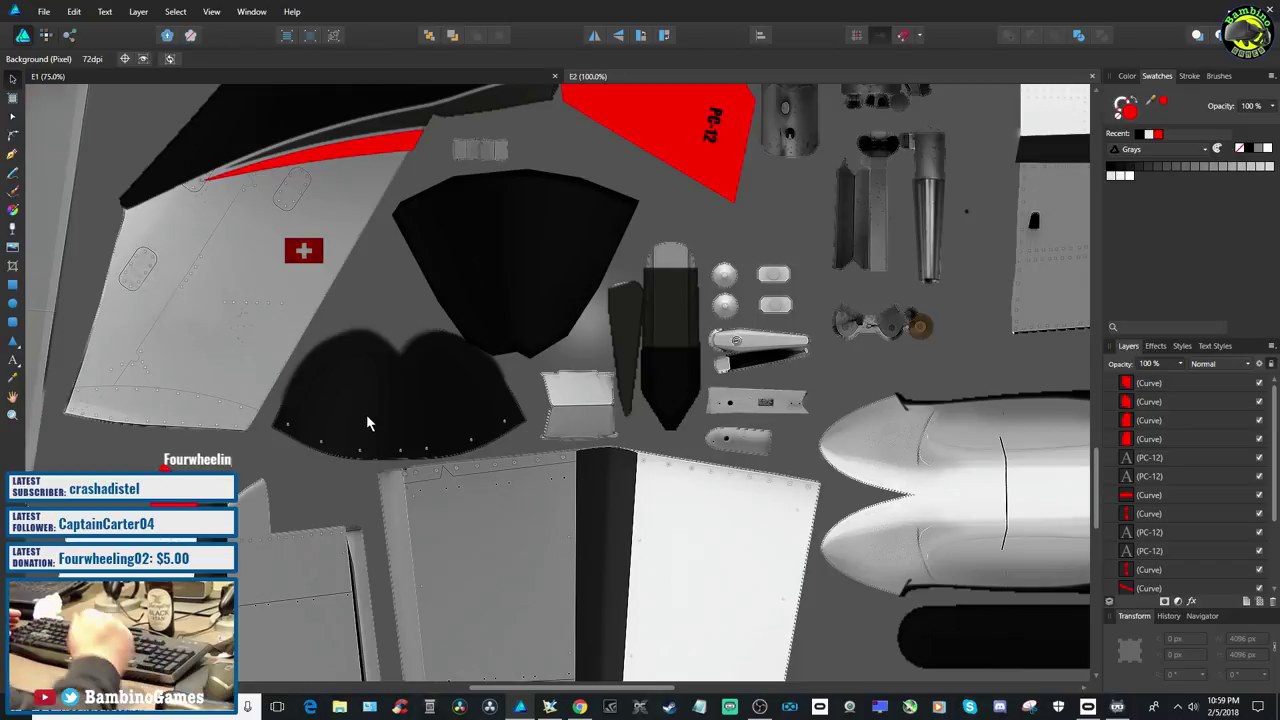
{"action": "key", "text": "ctrl+2"}
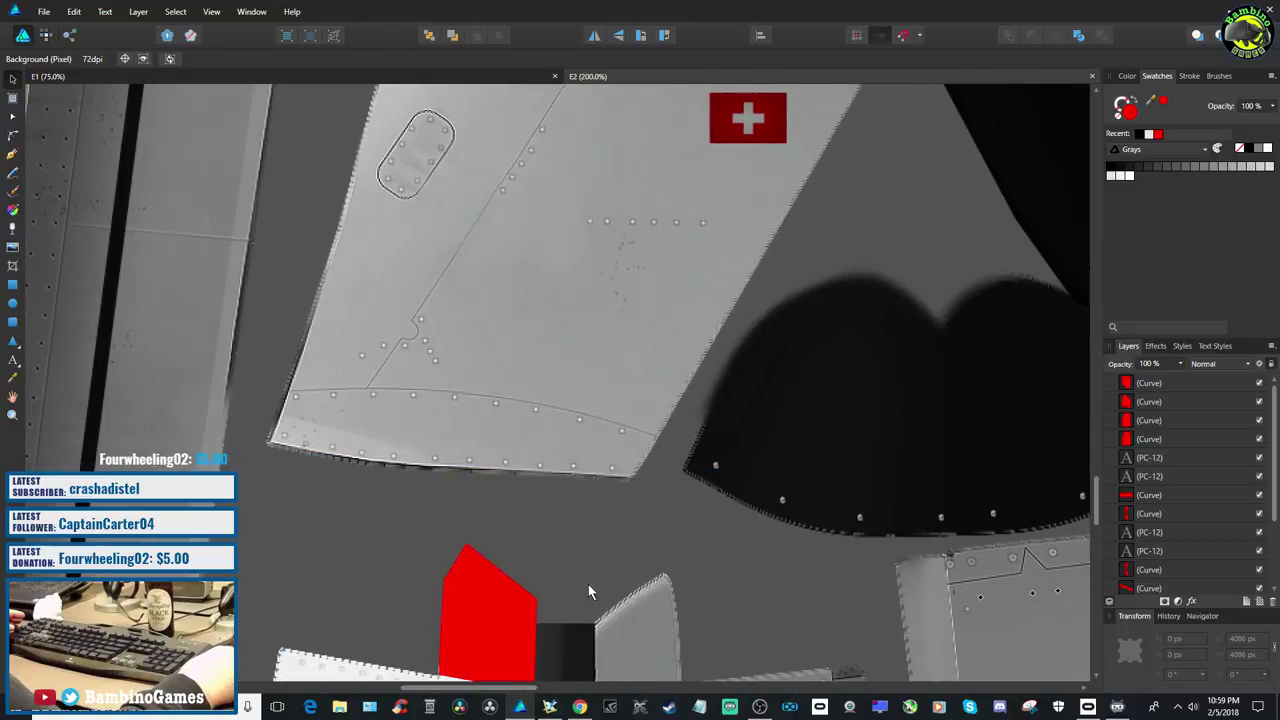
{"action": "left_click", "coordinate": [556, 689]}
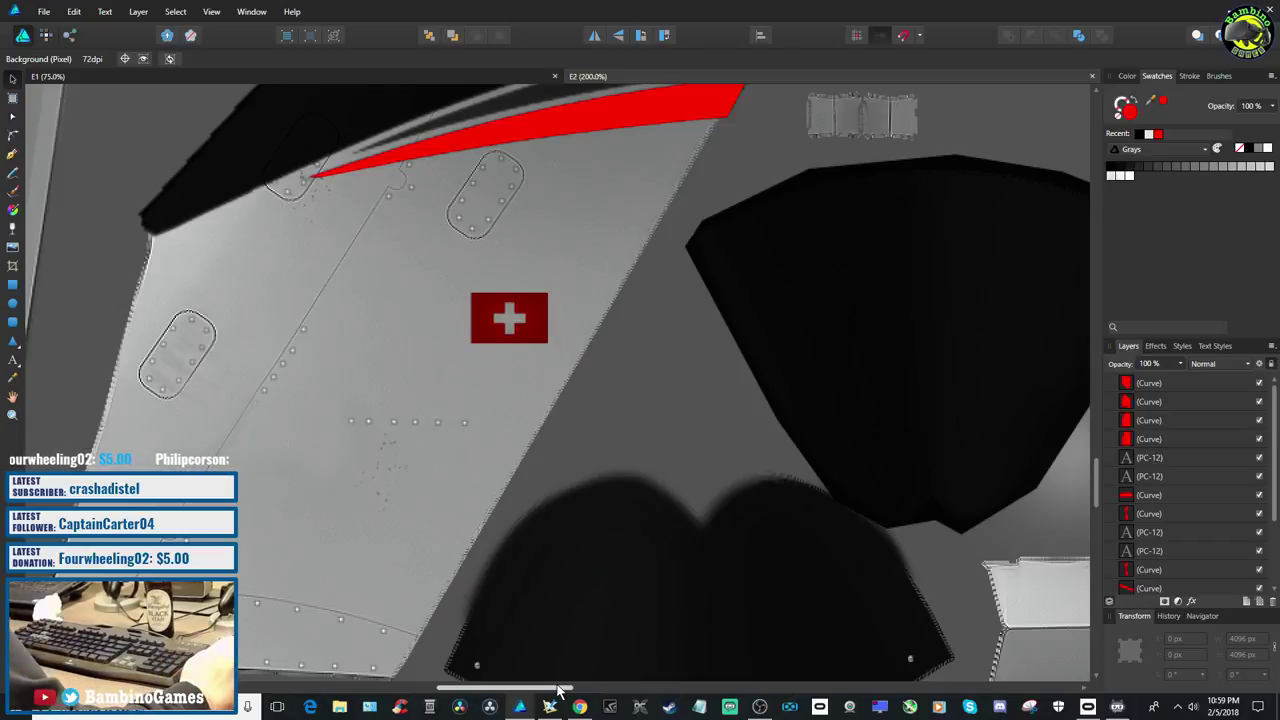
Start opening a file and browse to the liveries folder of Carenado PC12_v1.2 in the X-Plane 11 Aircraft folder on AuxSSD (G:)
{"action": "left_click", "coordinate": [44, 12]}
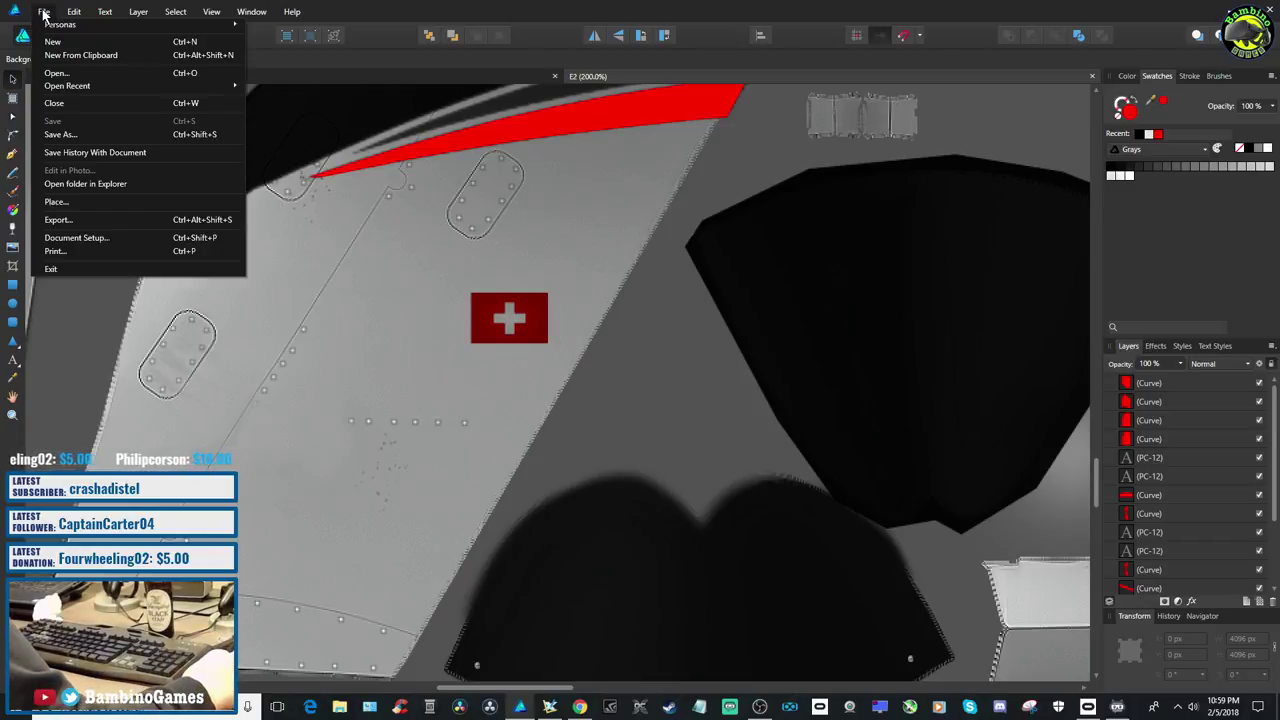
{"action": "left_click", "coordinate": [72, 74]}
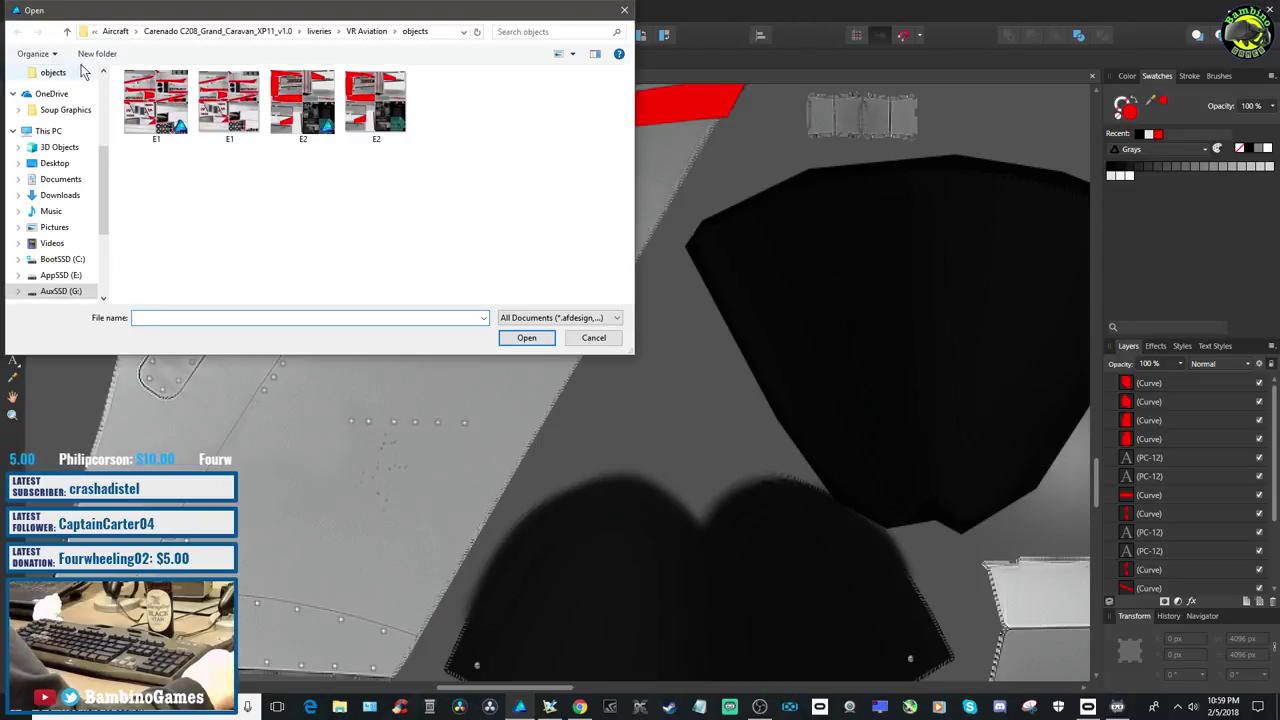
{"action": "left_click", "coordinate": [64, 291]}
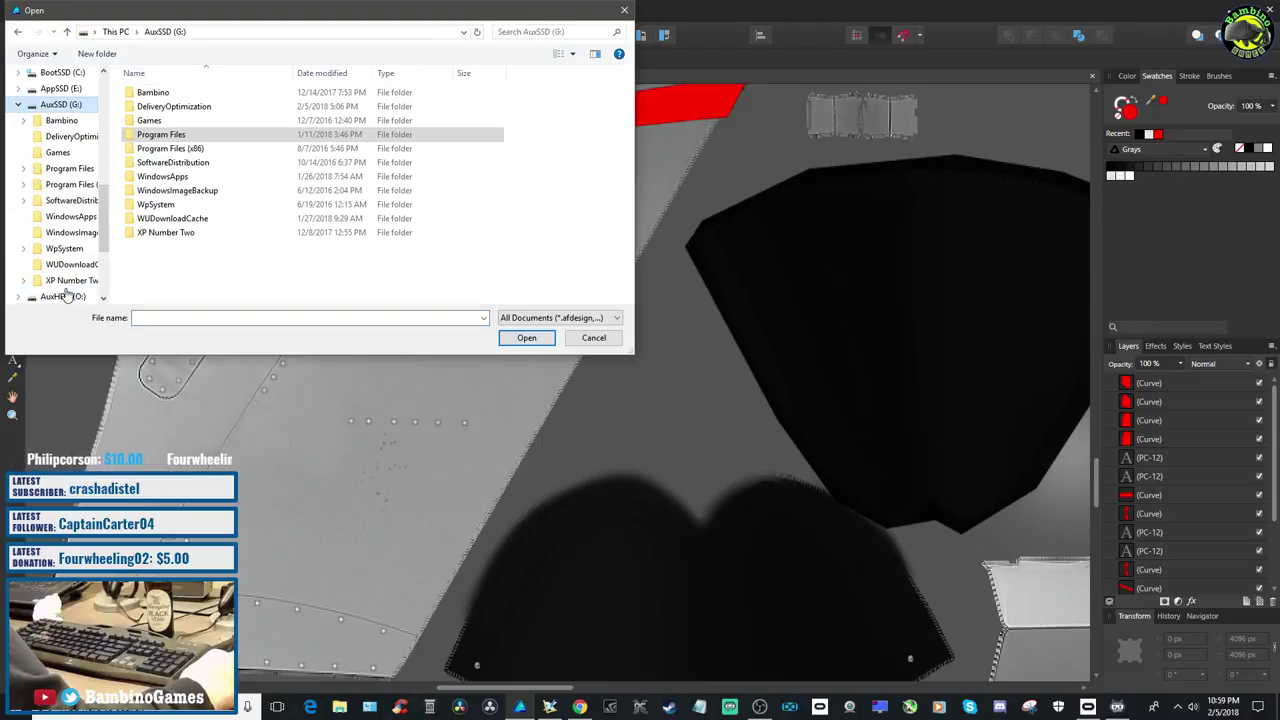
{"action": "double_click", "coordinate": [160, 135]}
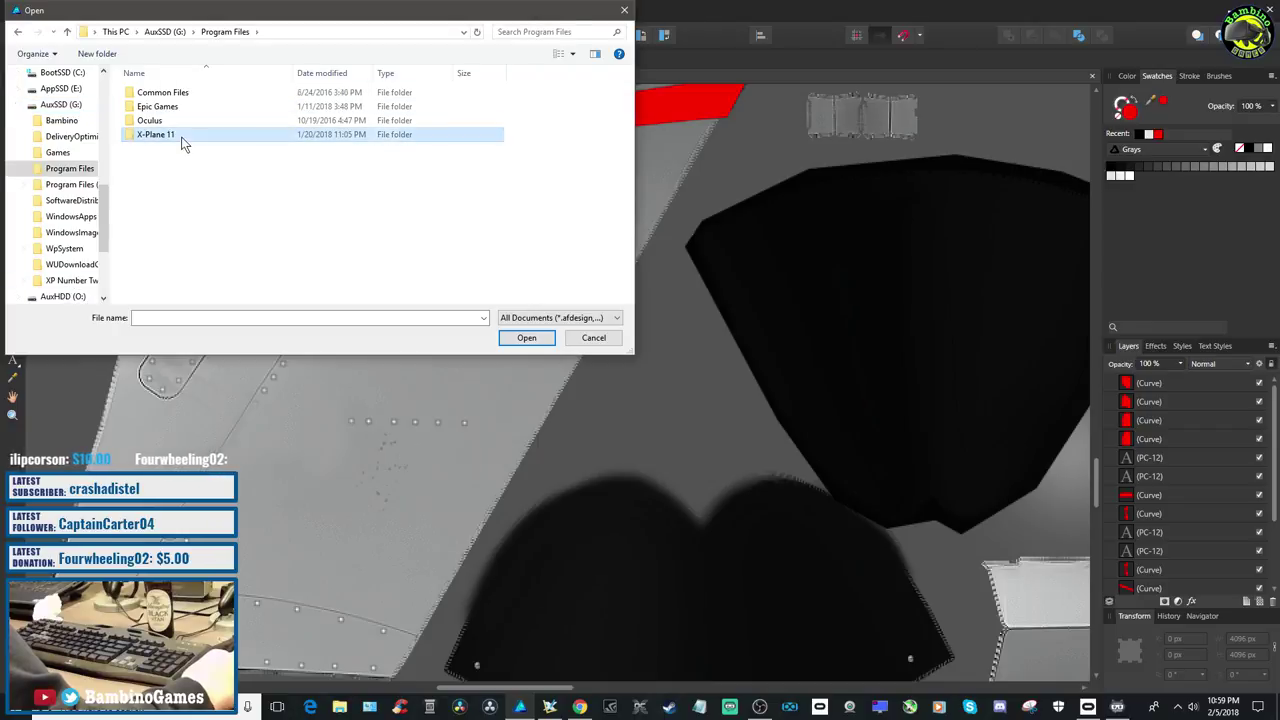
{"action": "double_click", "coordinate": [182, 140]}
{"action": "double_click", "coordinate": [180, 93]}
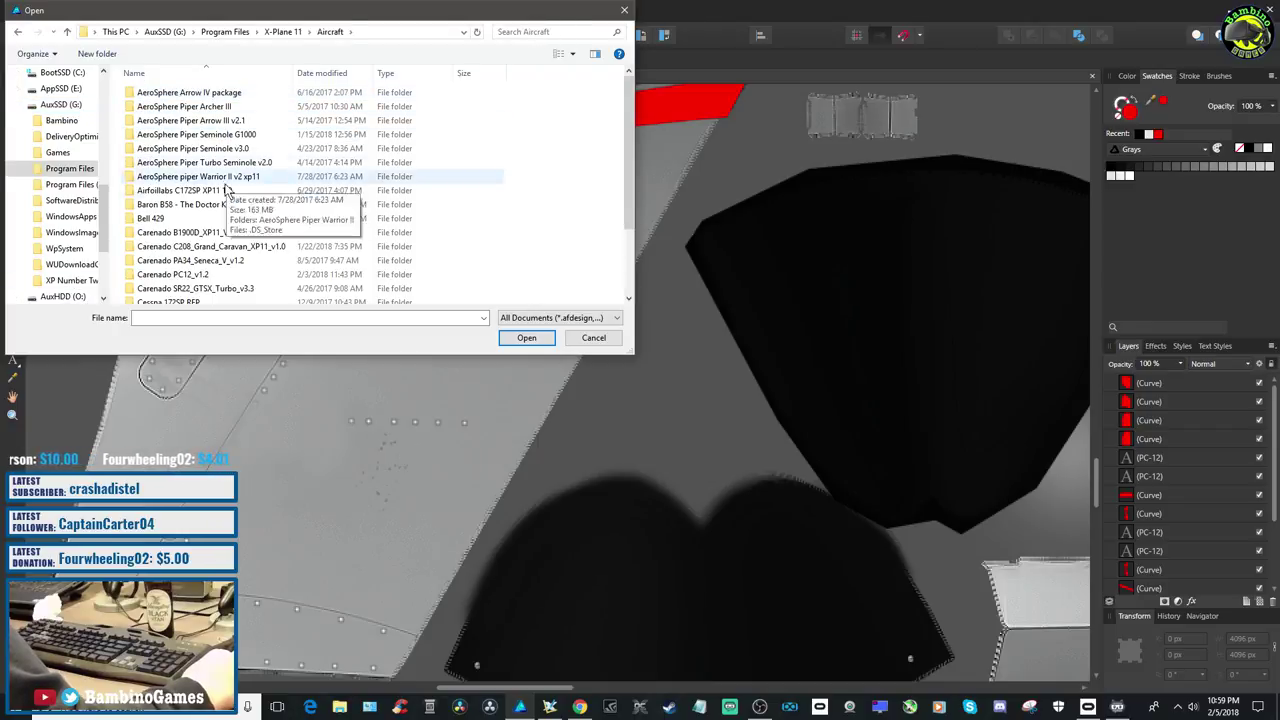
{"action": "double_click", "coordinate": [200, 274]}
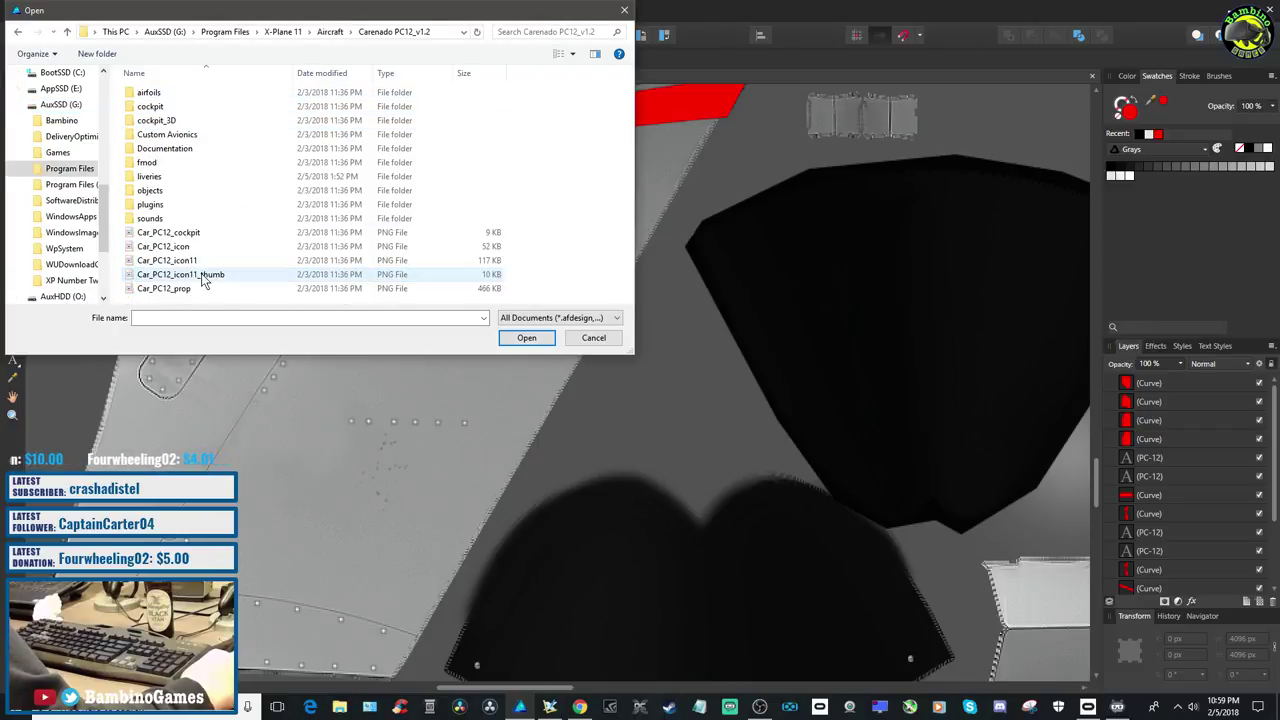
{"action": "double_click", "coordinate": [187, 174]}
Look through the D-FESV, D-FCAH and HB-FCL livery folders, checking their aircraft preview images
{"action": "left_click", "coordinate": [183, 121]}
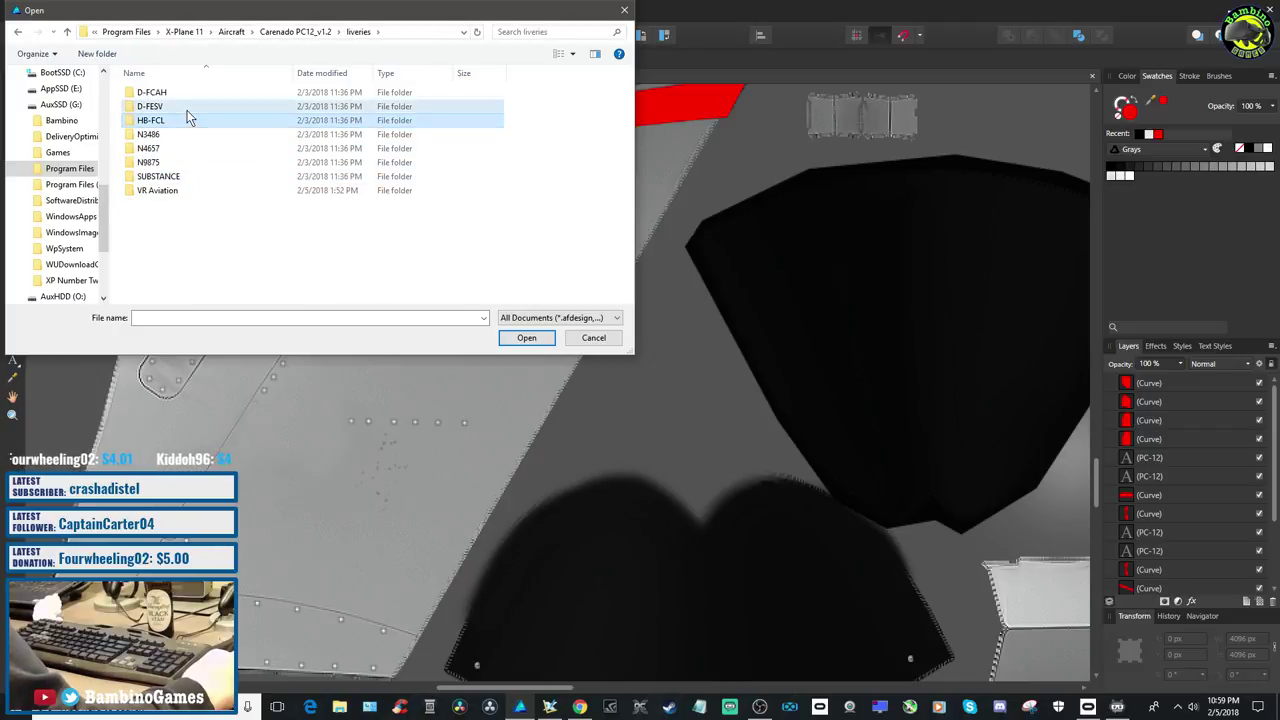
{"action": "left_click", "coordinate": [186, 108]}
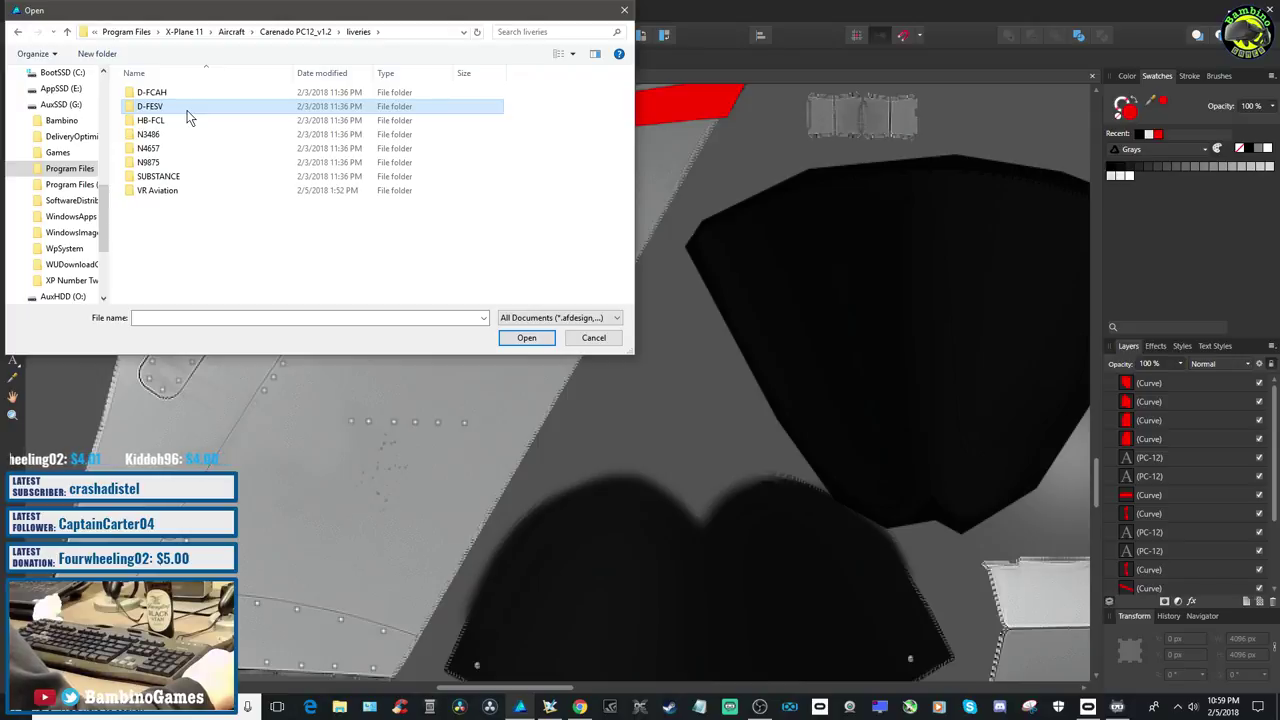
{"action": "double_click", "coordinate": [188, 110]}
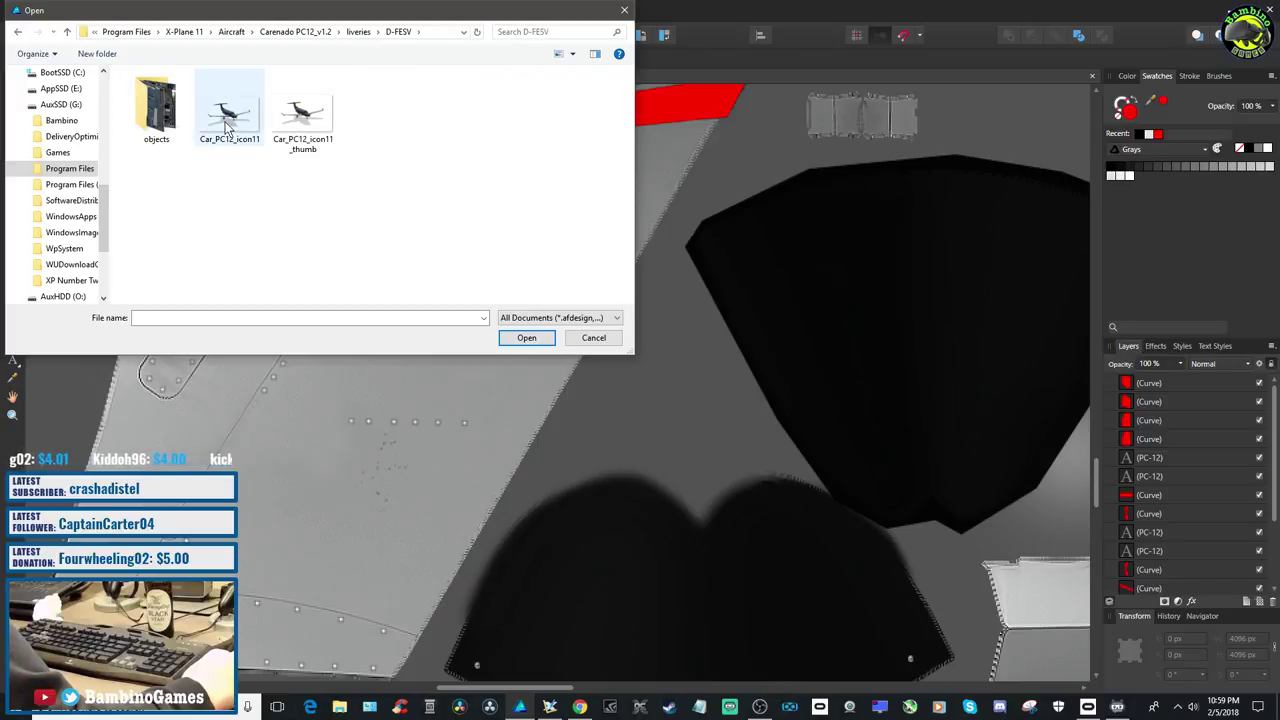
{"action": "left_click", "coordinate": [17, 33]}
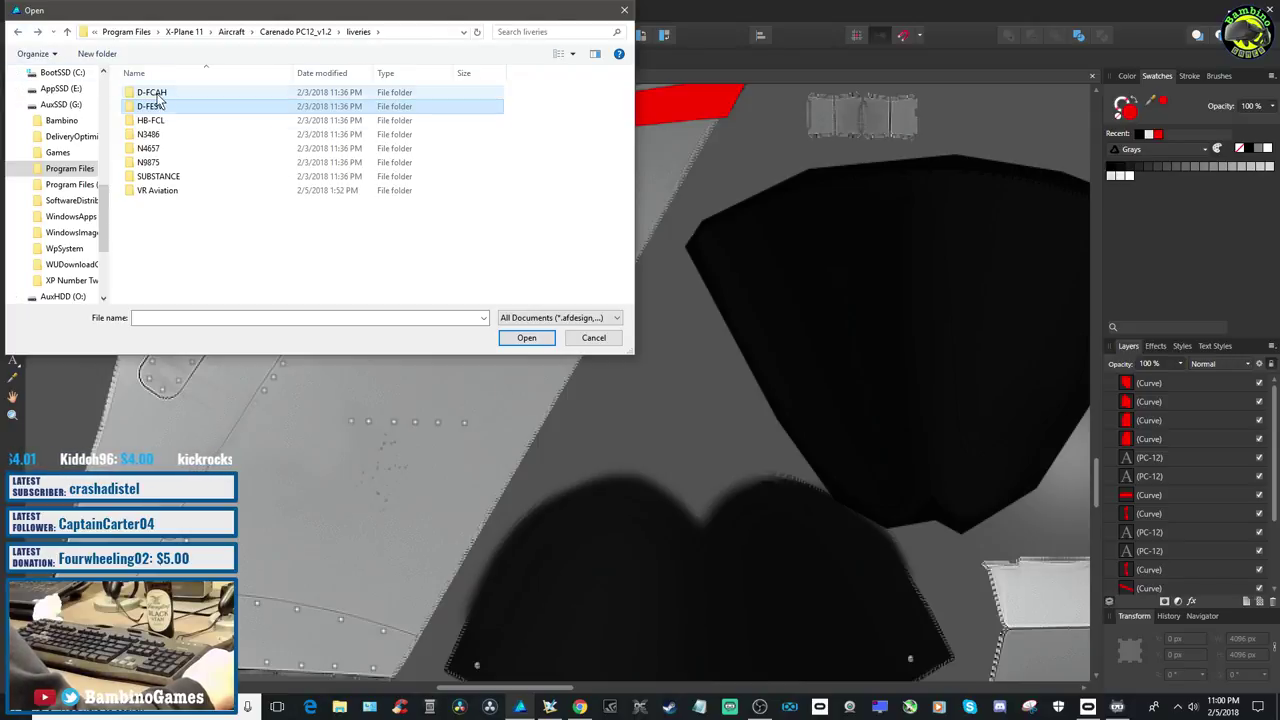
{"action": "double_click", "coordinate": [155, 95]}
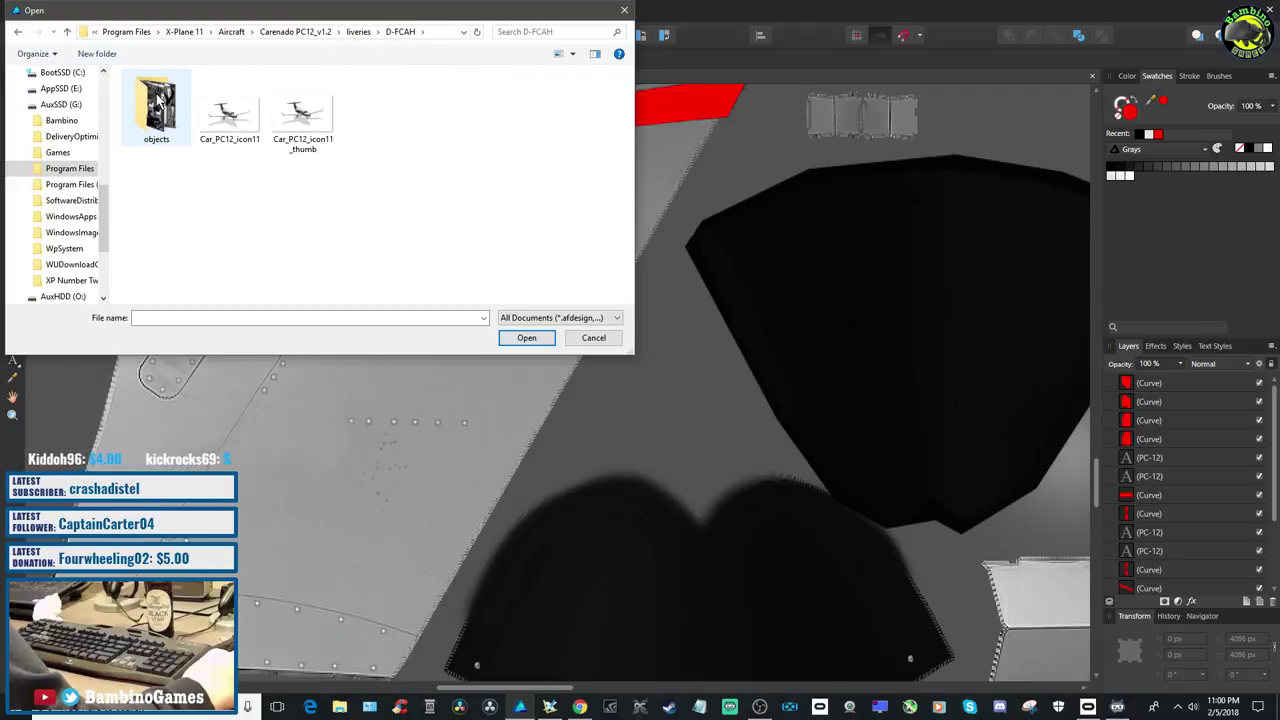
{"action": "left_click", "coordinate": [17, 31]}
{"action": "left_click", "coordinate": [155, 123]}
{"action": "double_click", "coordinate": [155, 122]}
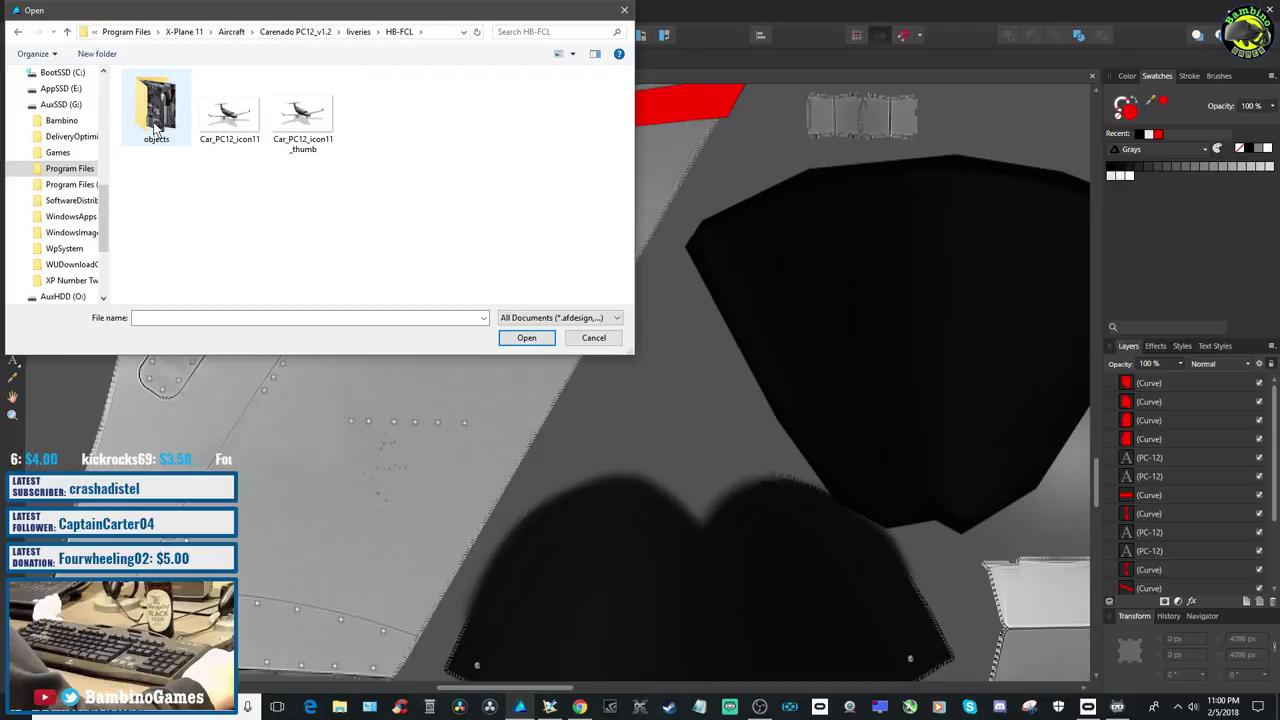
{"action": "left_click", "coordinate": [17, 31]}
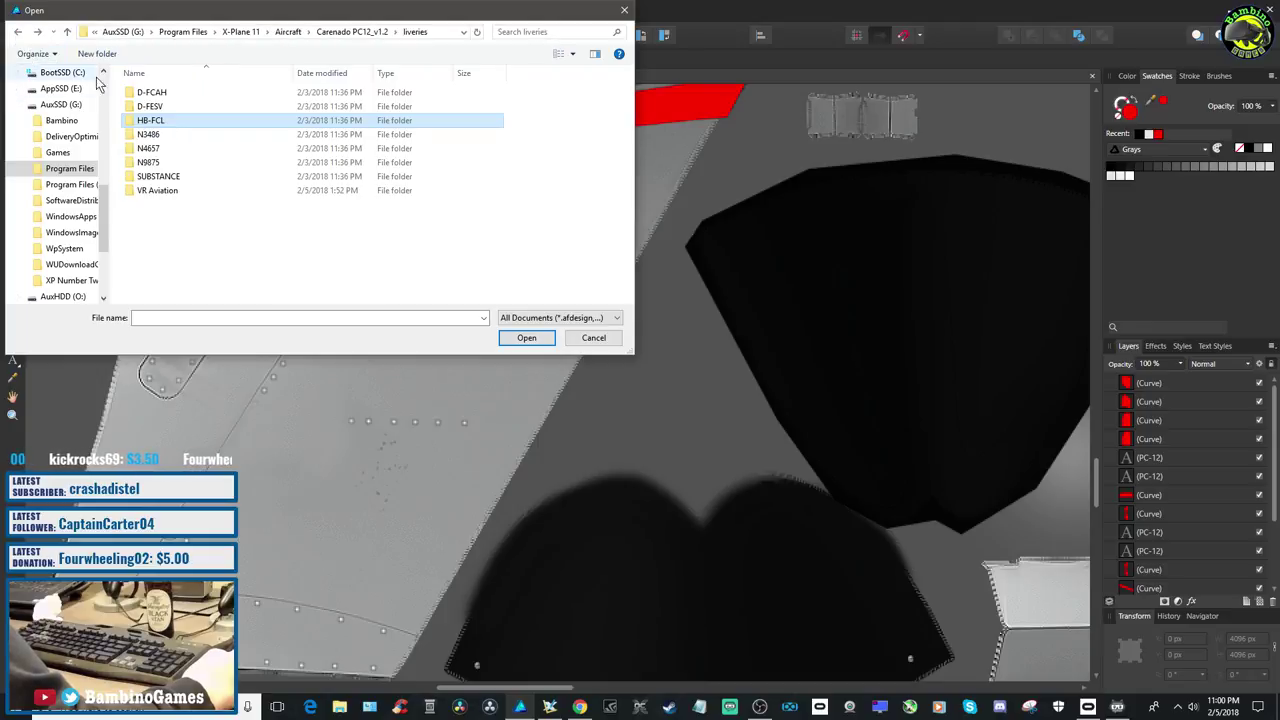
Open Car_PC12_icon11.png from the N3486 livery, examine the markings on its tail, and close the image
{"action": "double_click", "coordinate": [149, 136]}
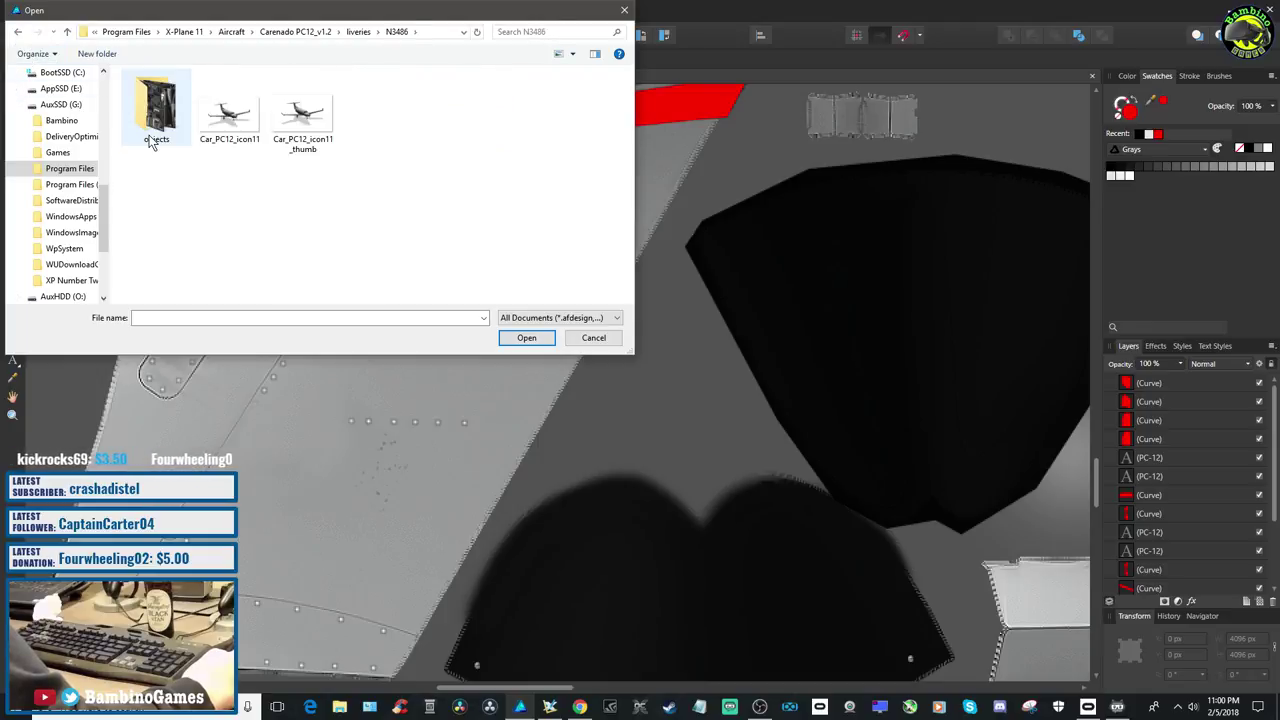
{"action": "double_click", "coordinate": [229, 122]}
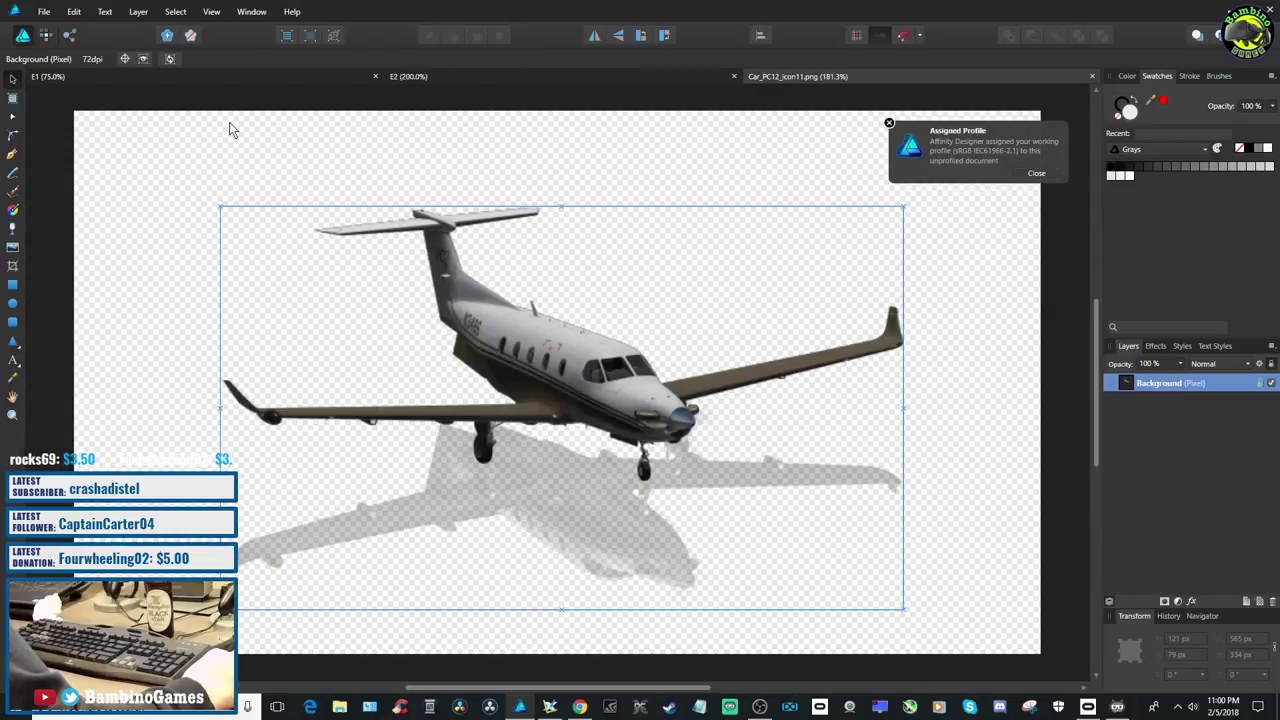
{"action": "left_click", "coordinate": [1036, 175]}
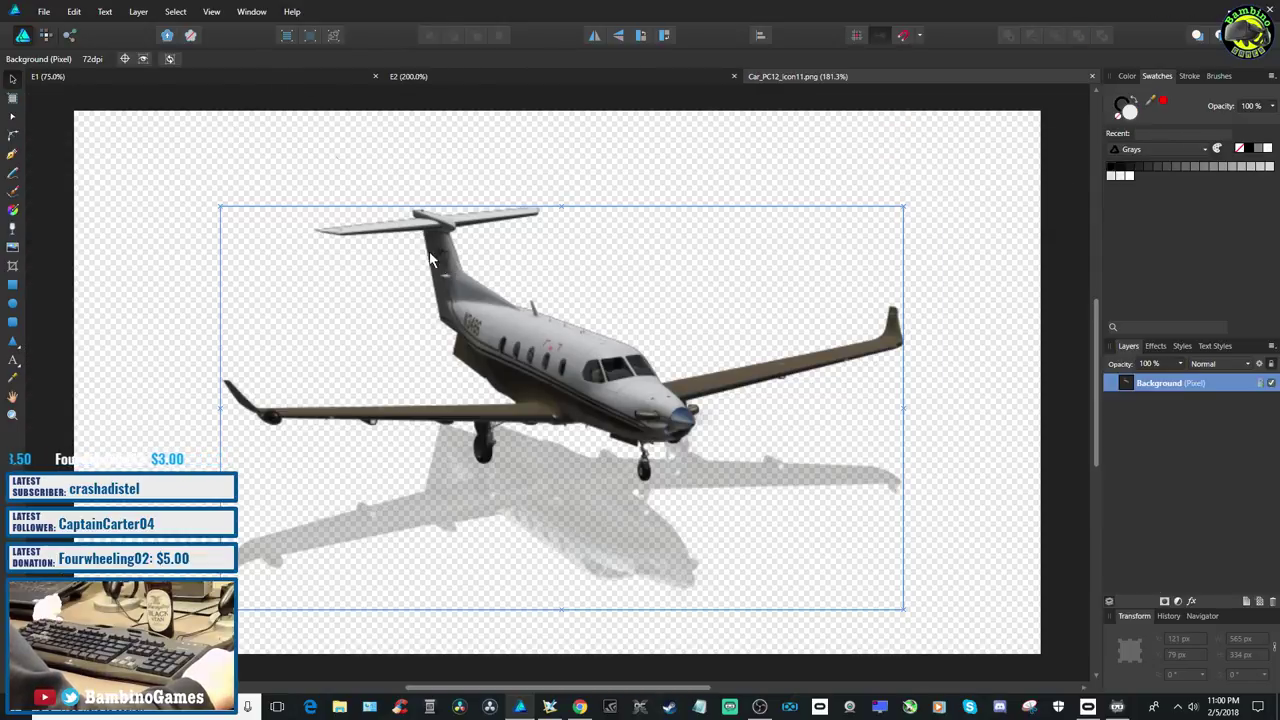
{"action": "left_click", "coordinate": [1092, 76]}
Open Car_PC12_icon11.png from the N4657 livery, check its tail for markings, and close the image
{"action": "left_click", "coordinate": [44, 11]}
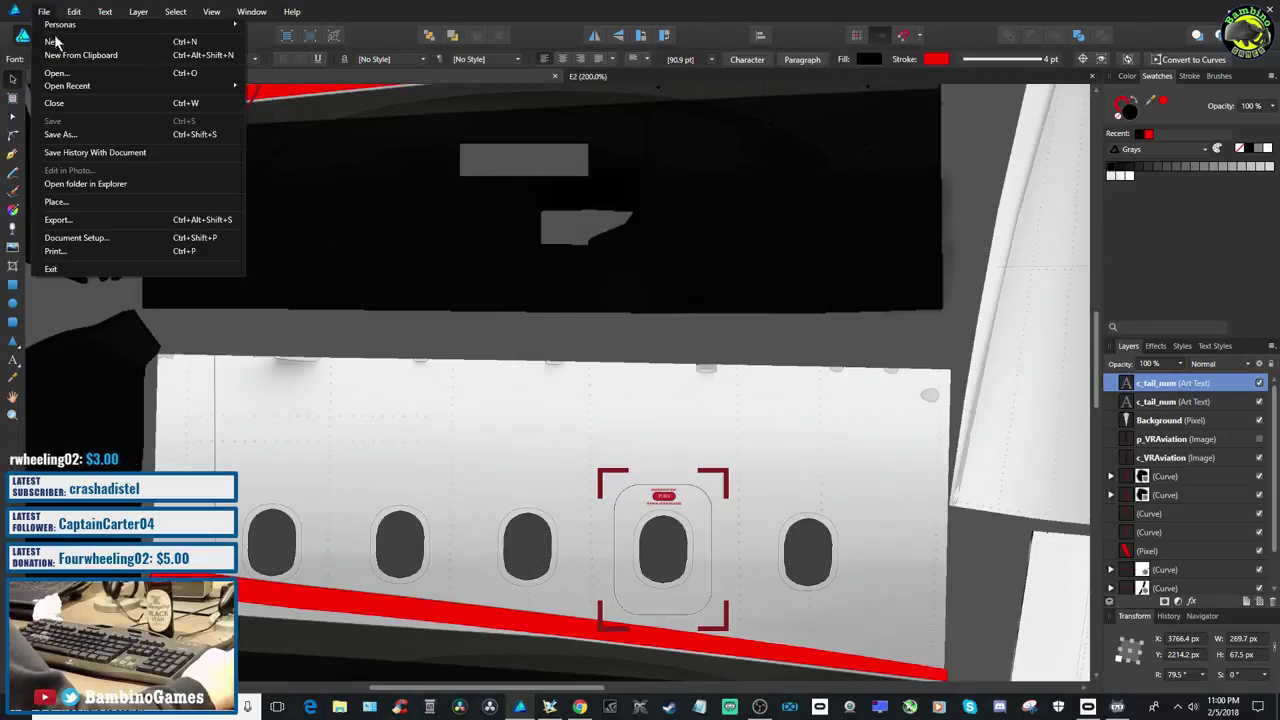
{"action": "left_click", "coordinate": [56, 73]}
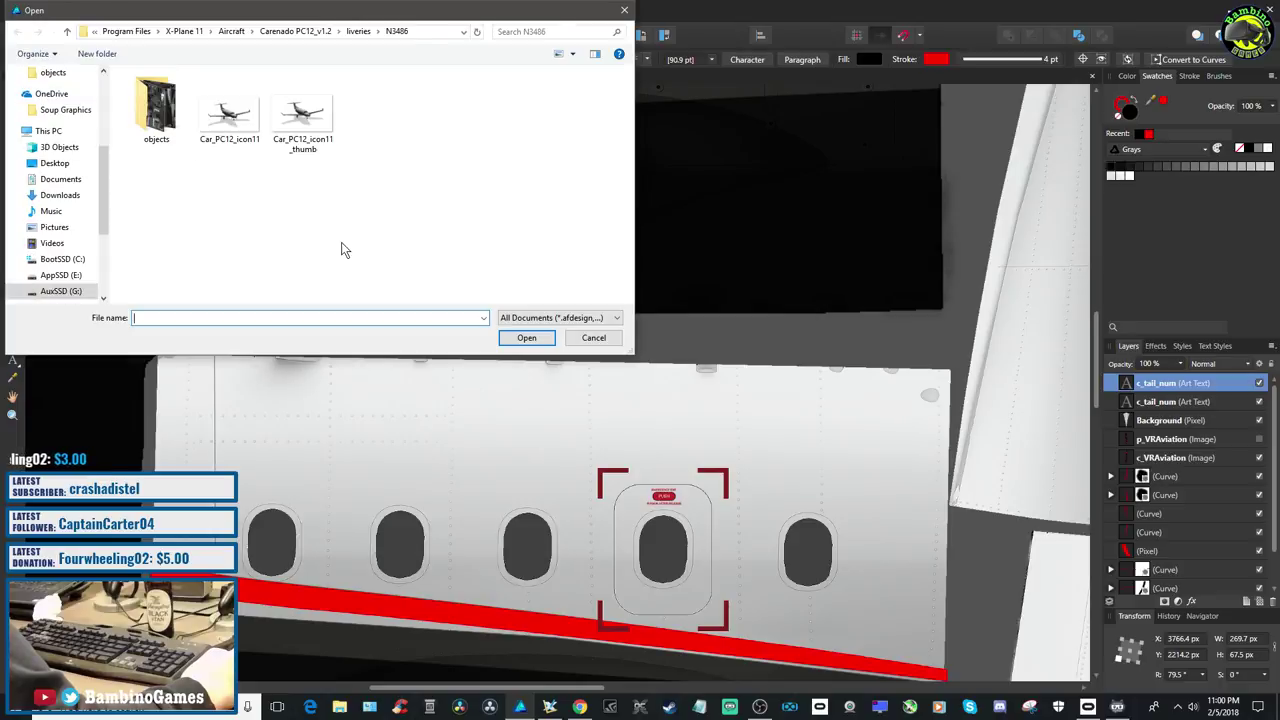
{"action": "left_click", "coordinate": [67, 31]}
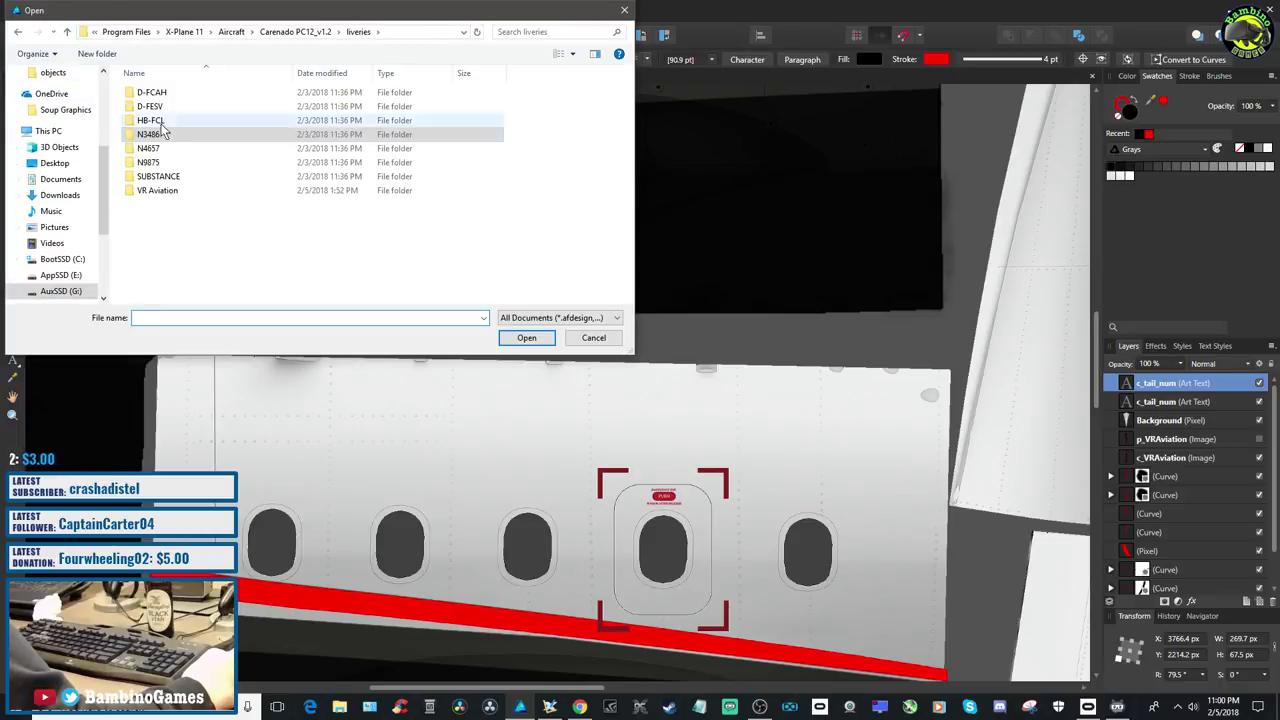
{"action": "double_click", "coordinate": [150, 148]}
{"action": "double_click", "coordinate": [218, 123]}
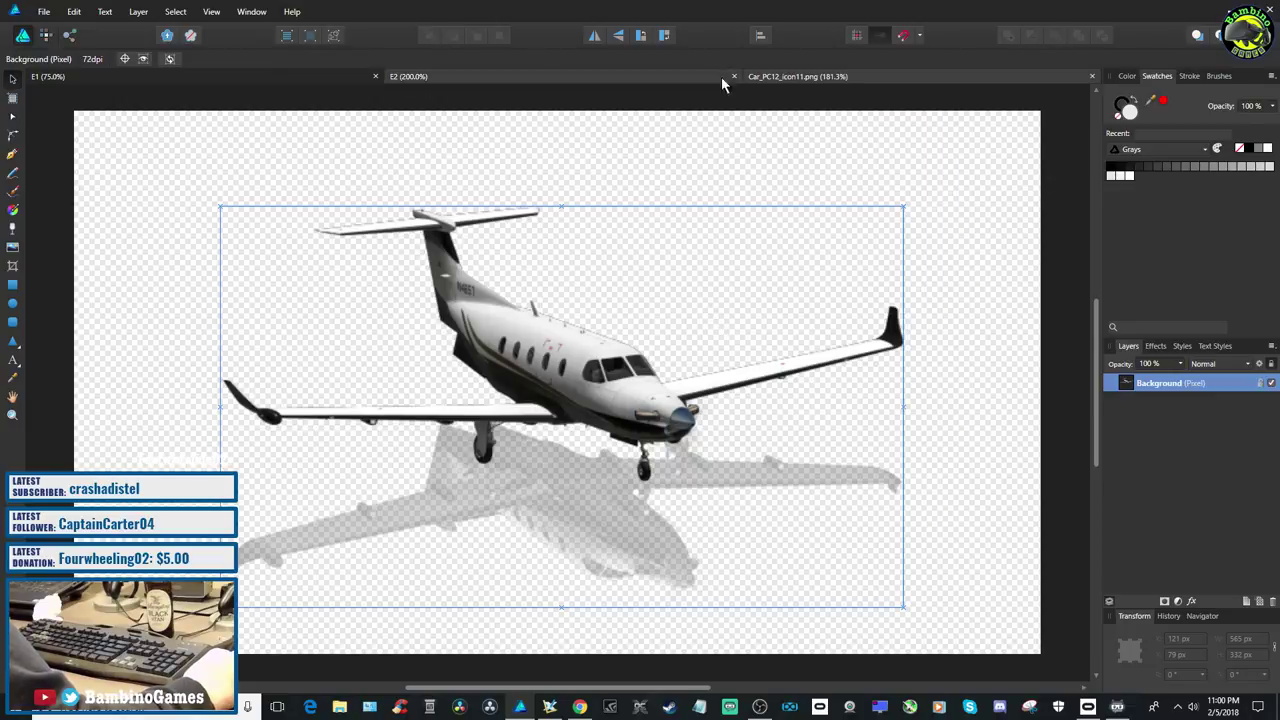
{"action": "left_click", "coordinate": [1091, 77]}
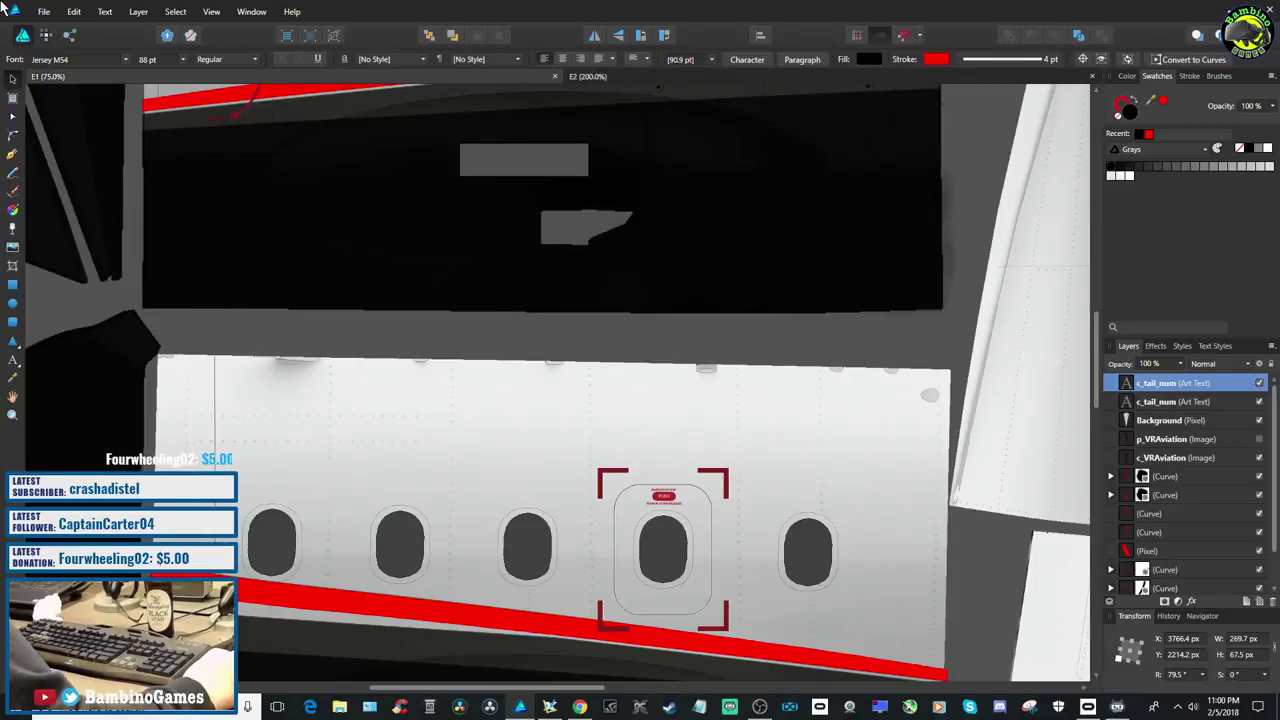
Open Car_PC12_icon11.png from the N9875 livery, examine the markings on its tail, and close the image
{"action": "left_click", "coordinate": [44, 12]}
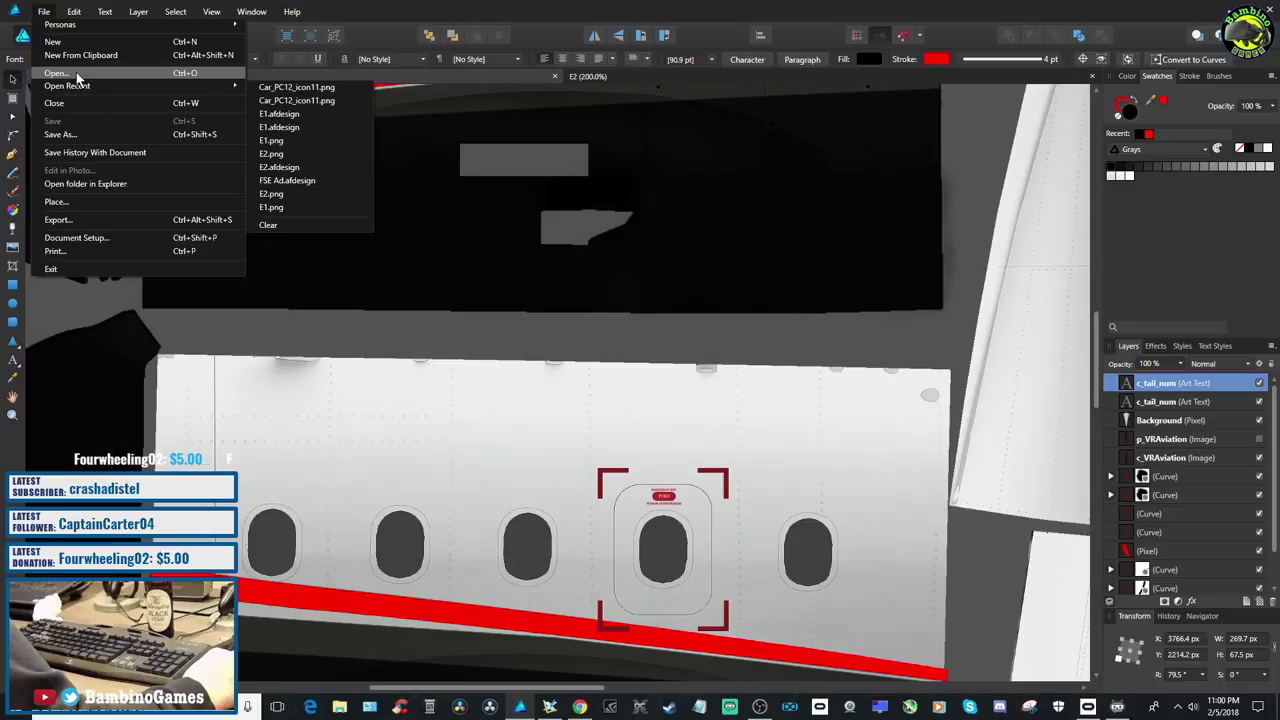
{"action": "left_click", "coordinate": [77, 75]}
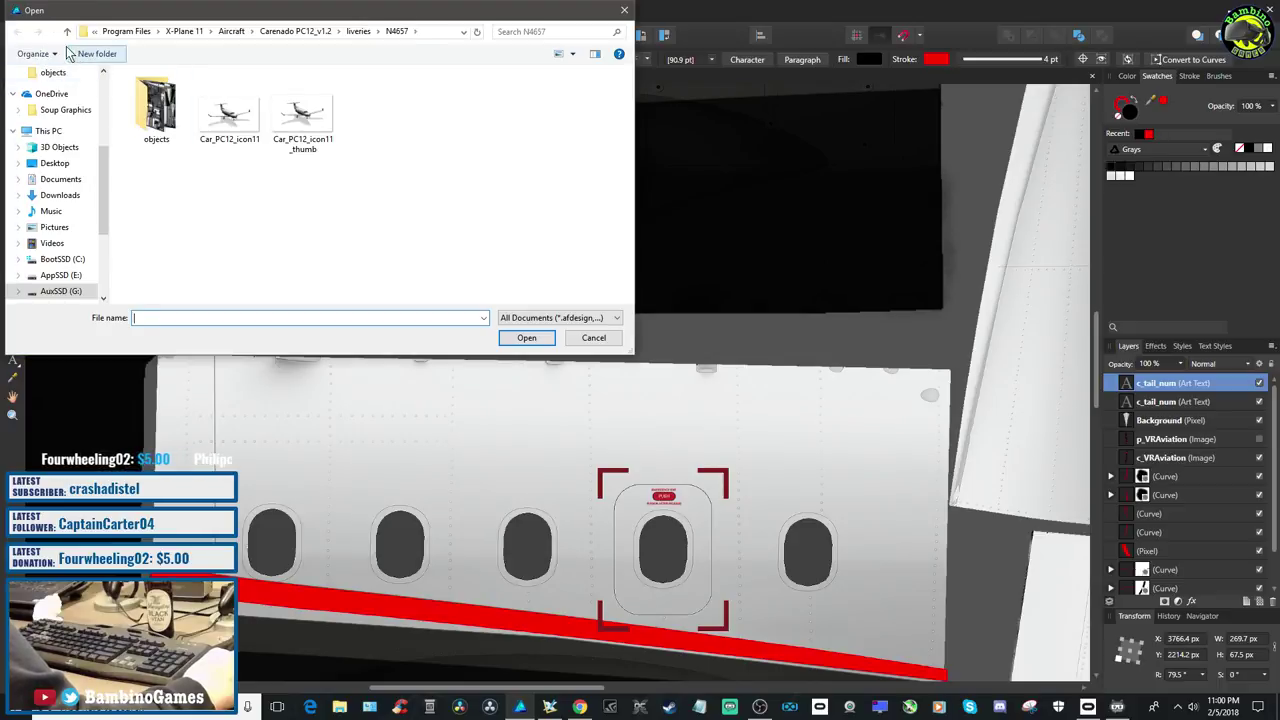
{"action": "left_click", "coordinate": [67, 31]}
{"action": "double_click", "coordinate": [170, 171]}
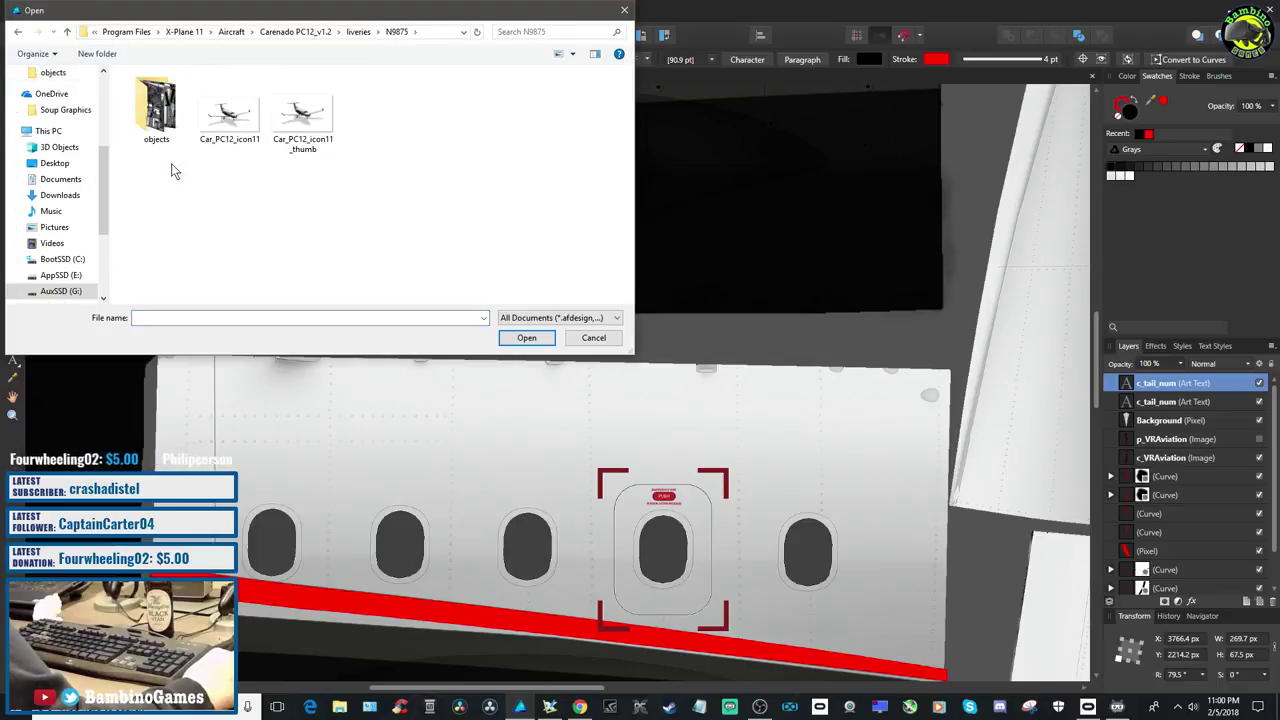
{"action": "double_click", "coordinate": [215, 116]}
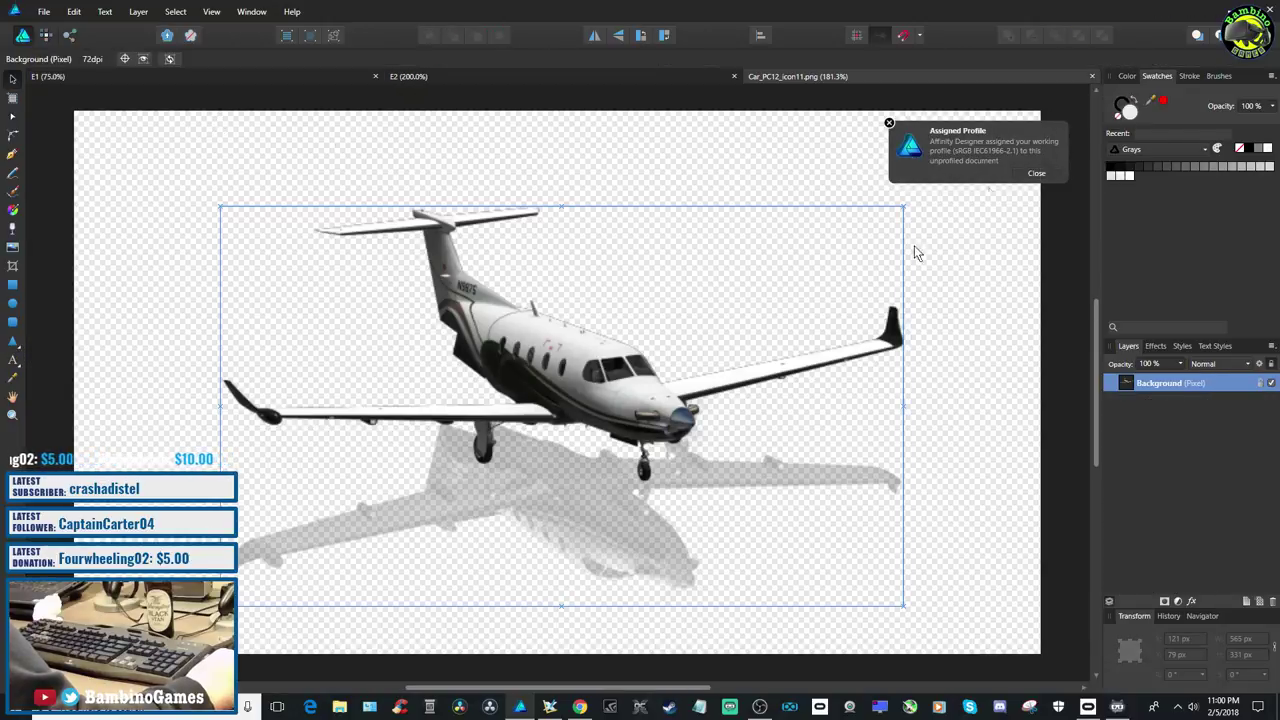
{"action": "left_click", "coordinate": [1036, 173]}
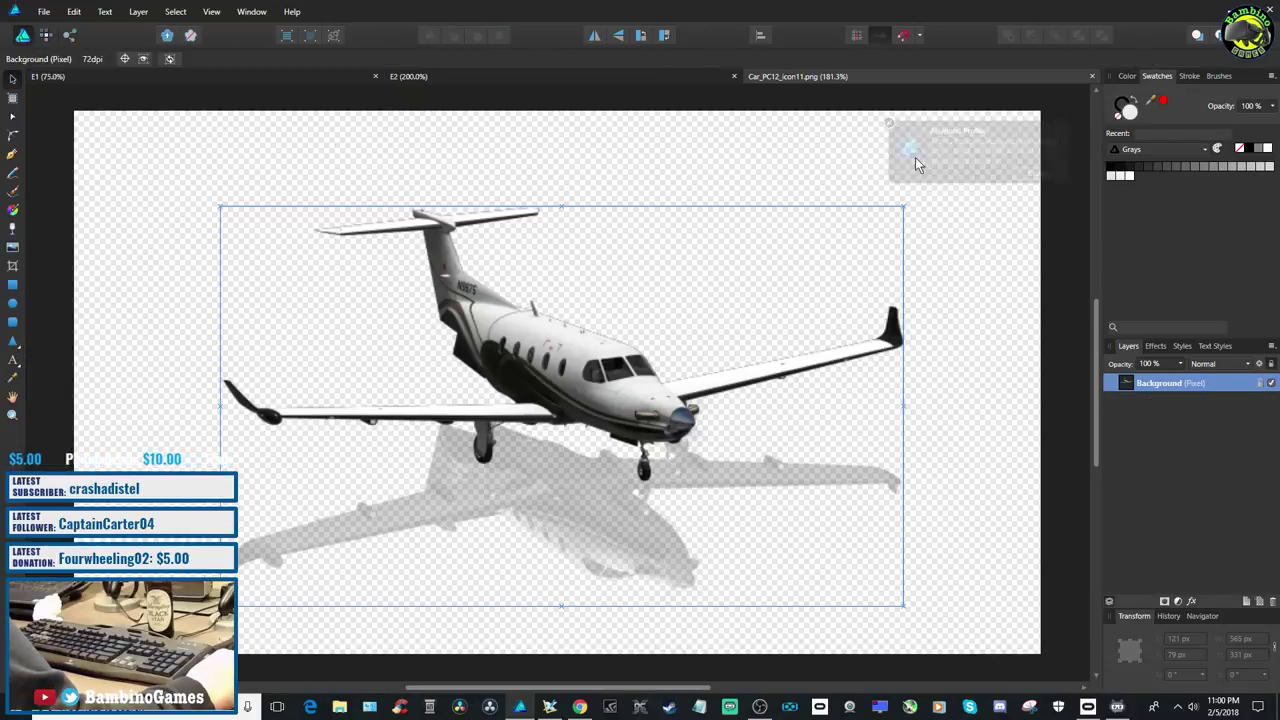
{"action": "left_click", "coordinate": [43, 13]}
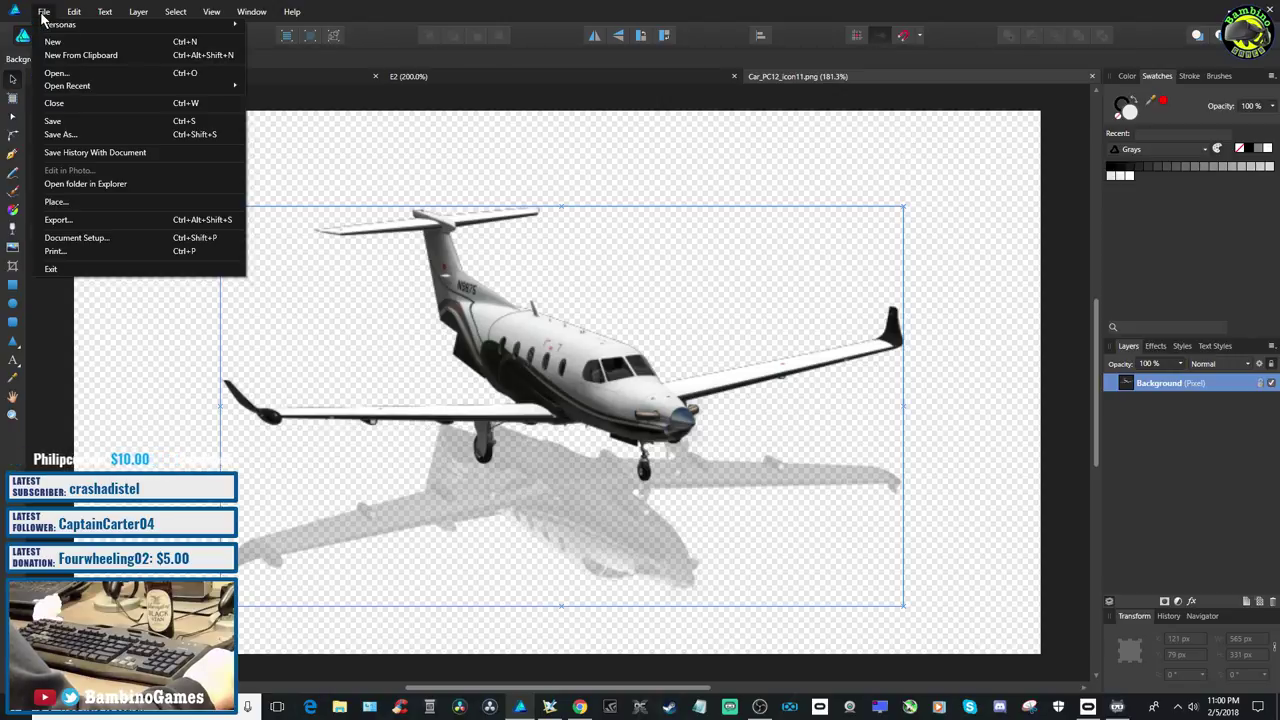
{"action": "left_click", "coordinate": [1009, 74]}
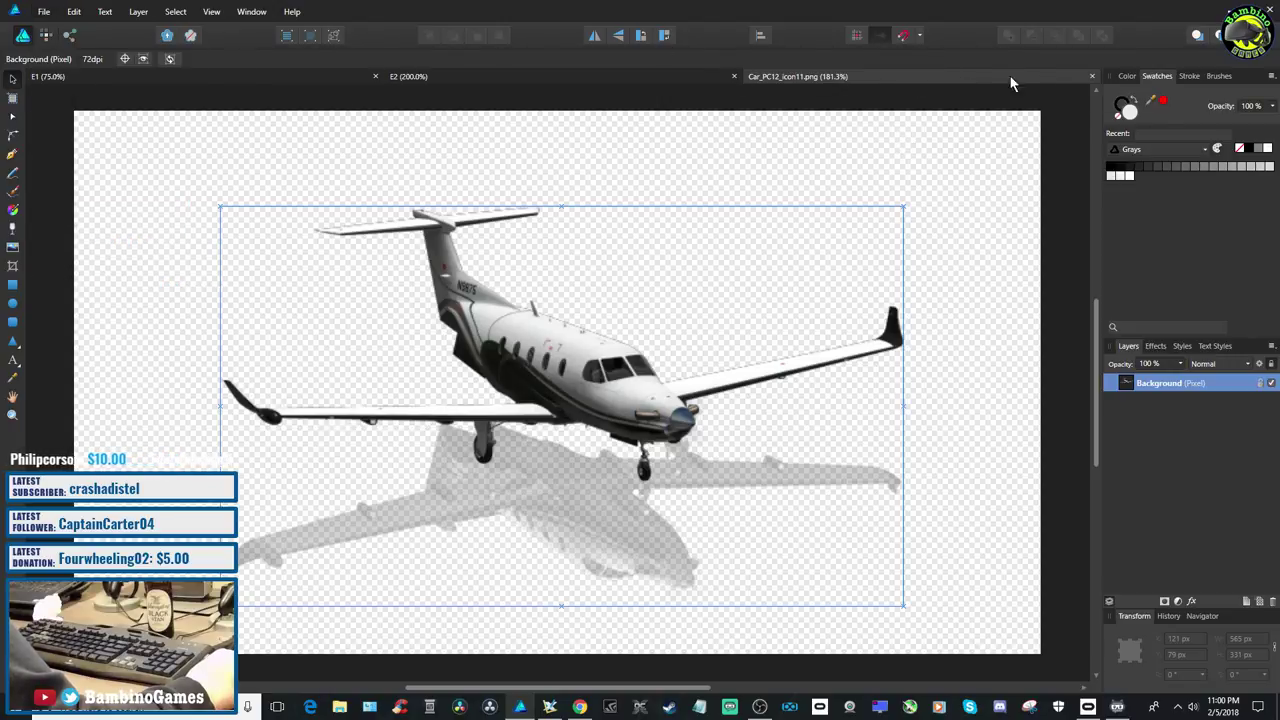
{"action": "left_click", "coordinate": [1092, 76]}
Open the E2.png texture from the SUBSTANCE folder in the Carenado PC12_v1.2 liveries
{"action": "left_click", "coordinate": [43, 11]}
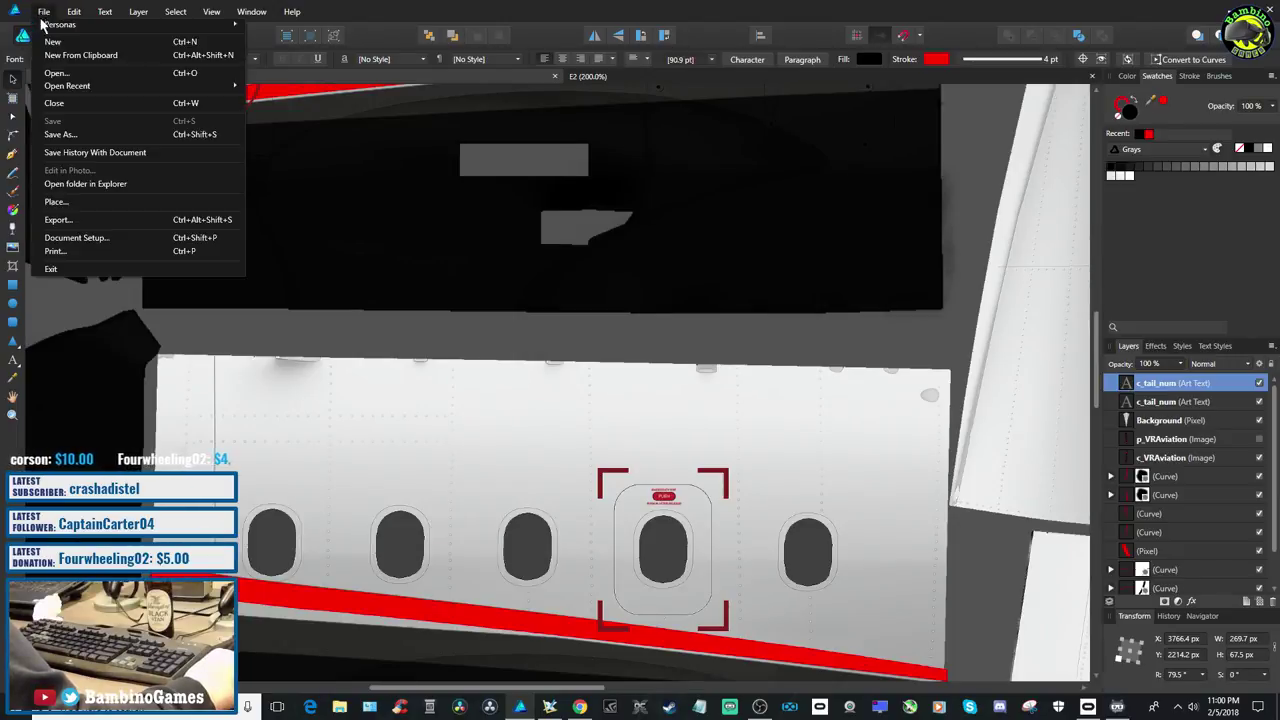
{"action": "left_click", "coordinate": [55, 73]}
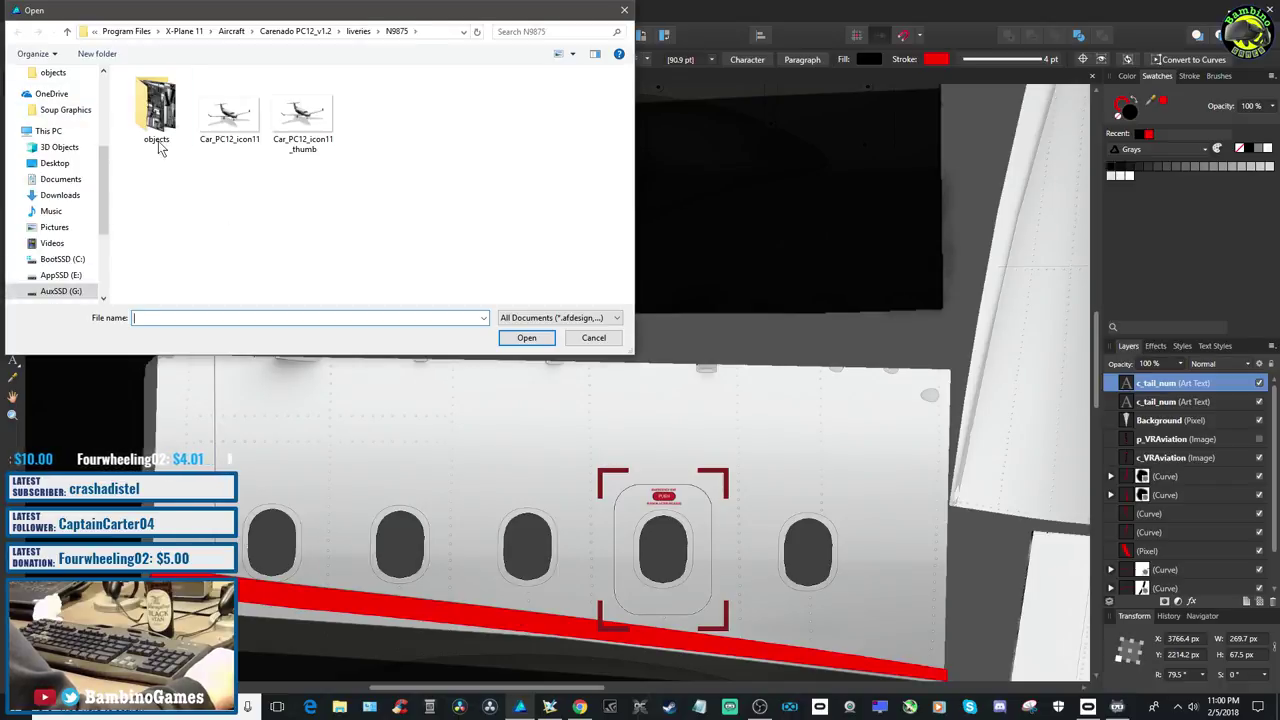
{"action": "left_click", "coordinate": [67, 31]}
{"action": "double_click", "coordinate": [175, 174]}
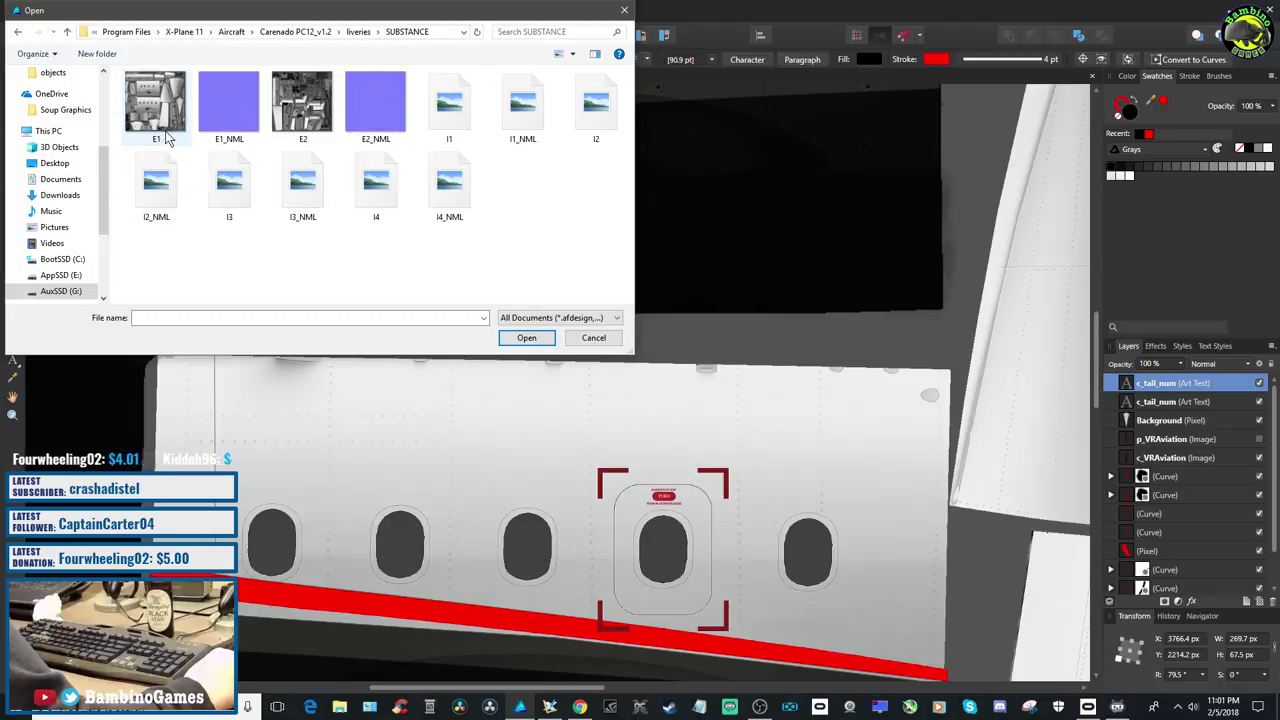
{"action": "double_click", "coordinate": [301, 112]}
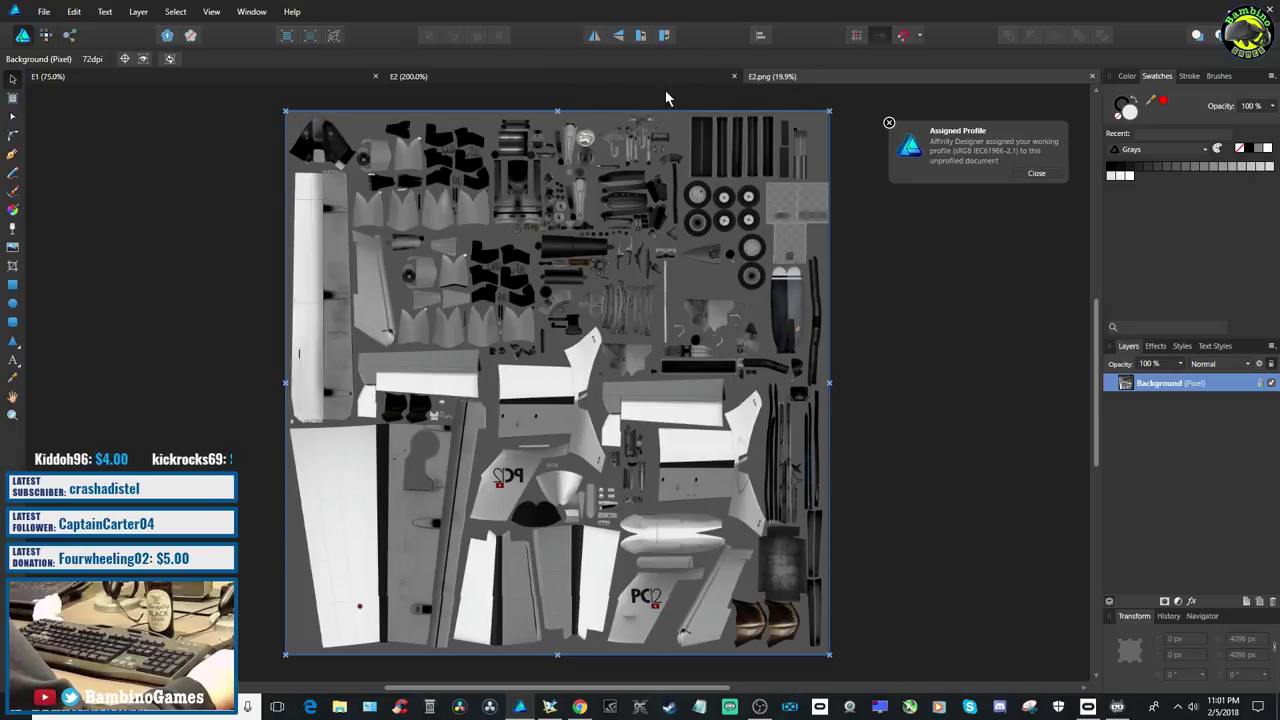
Compare the overall layout of the SUBSTANCE E2.png texture with the E2 livery document, focusing on the tail section
{"action": "left_click", "coordinate": [588, 77]}
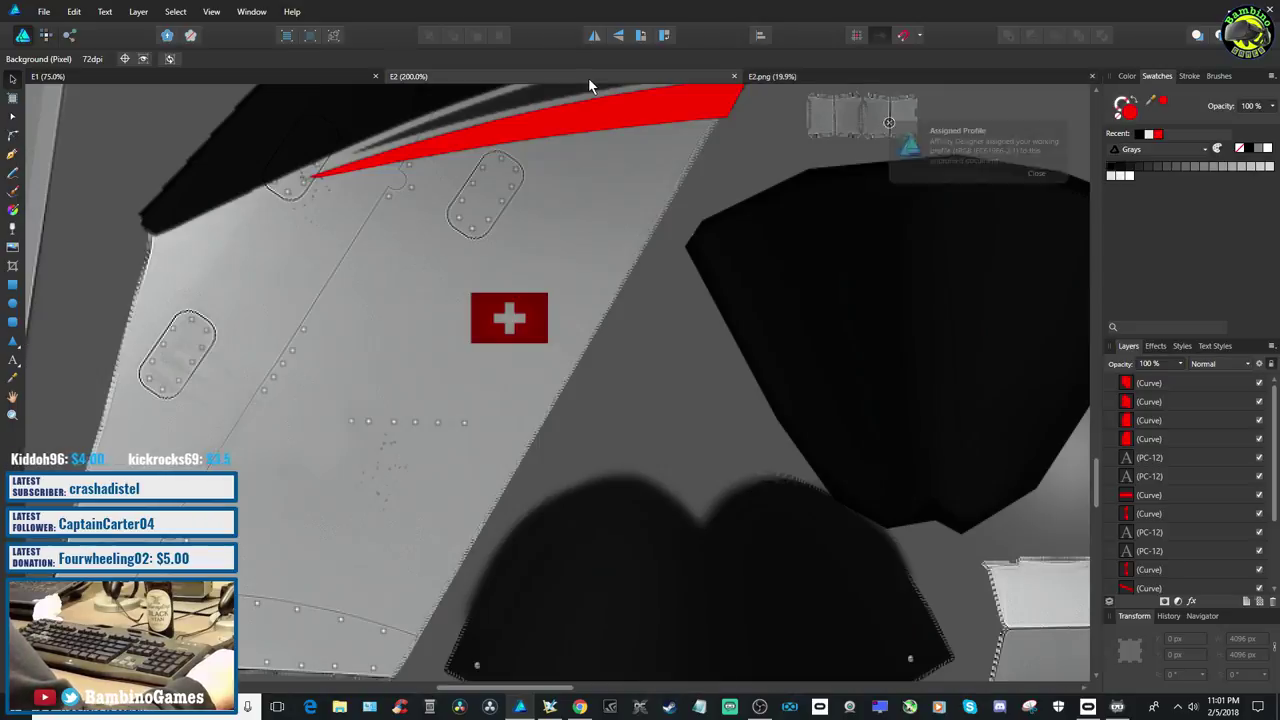
{"action": "left_click", "coordinate": [821, 80]}
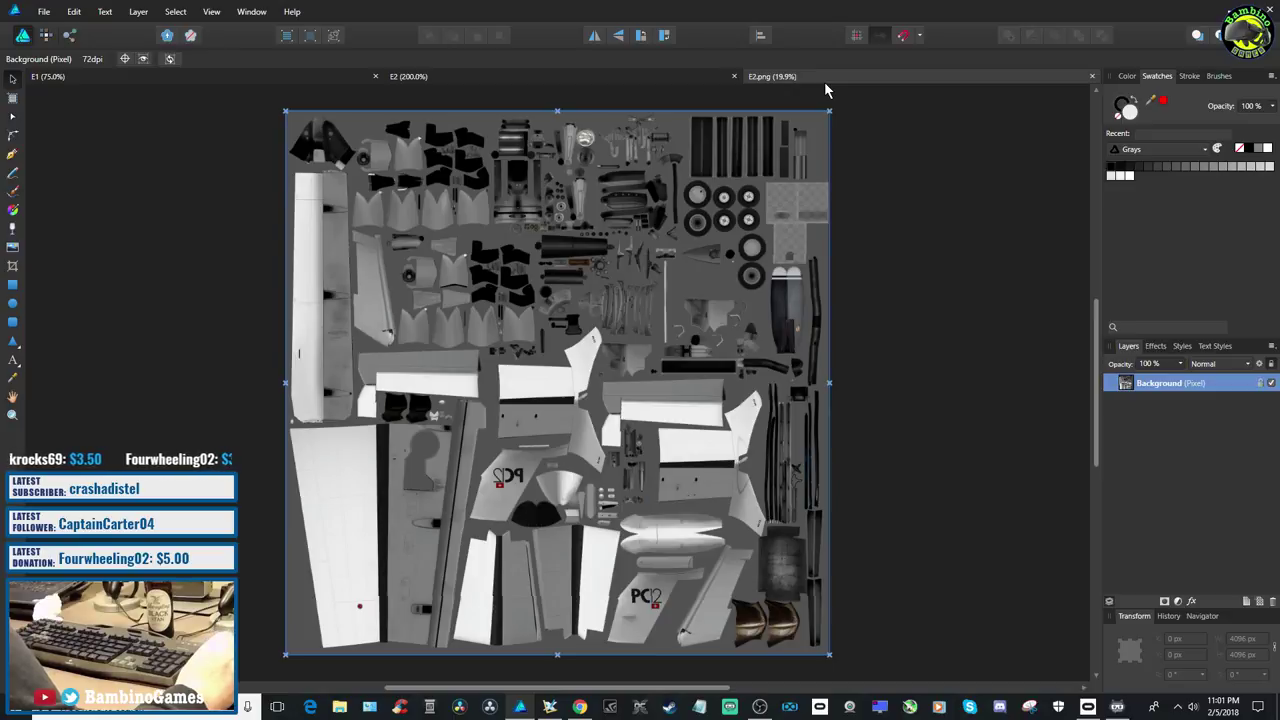
{"action": "left_click", "coordinate": [441, 84]}
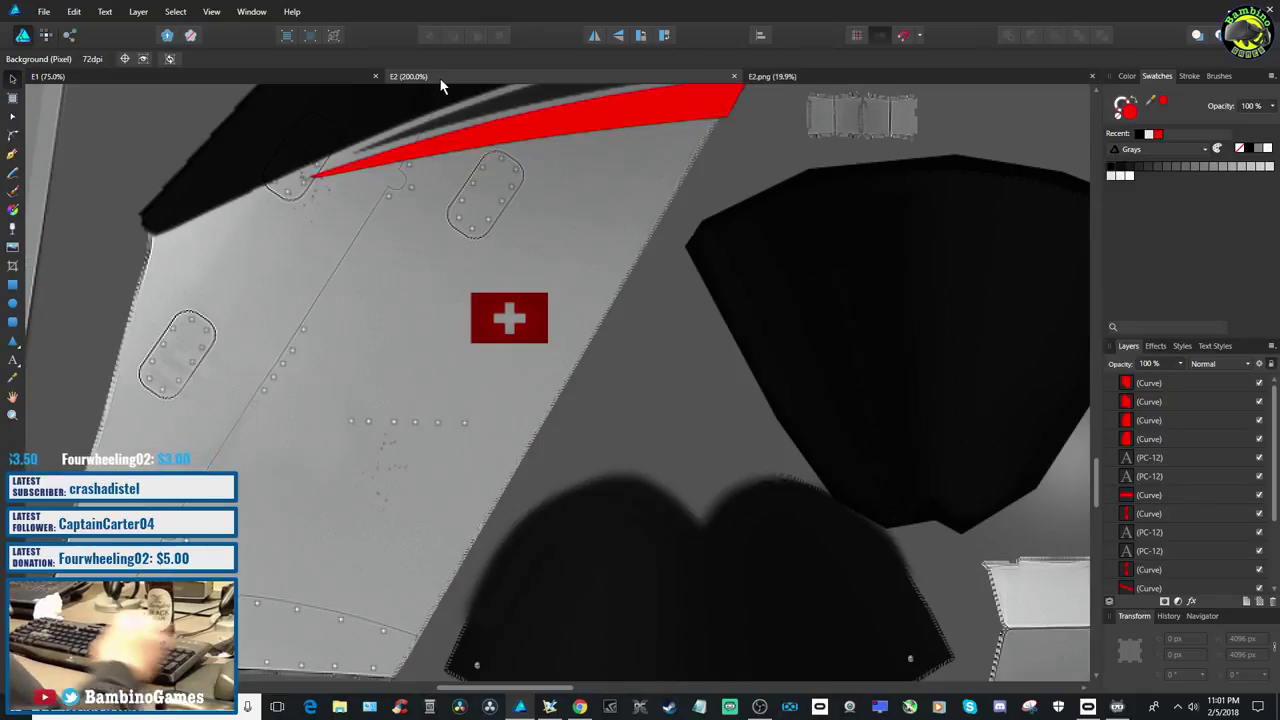
{"action": "key", "text": "ctrl+minus"}
{"action": "key", "text": "ctrl+minus"}
{"action": "key", "text": "ctrl+minus"}
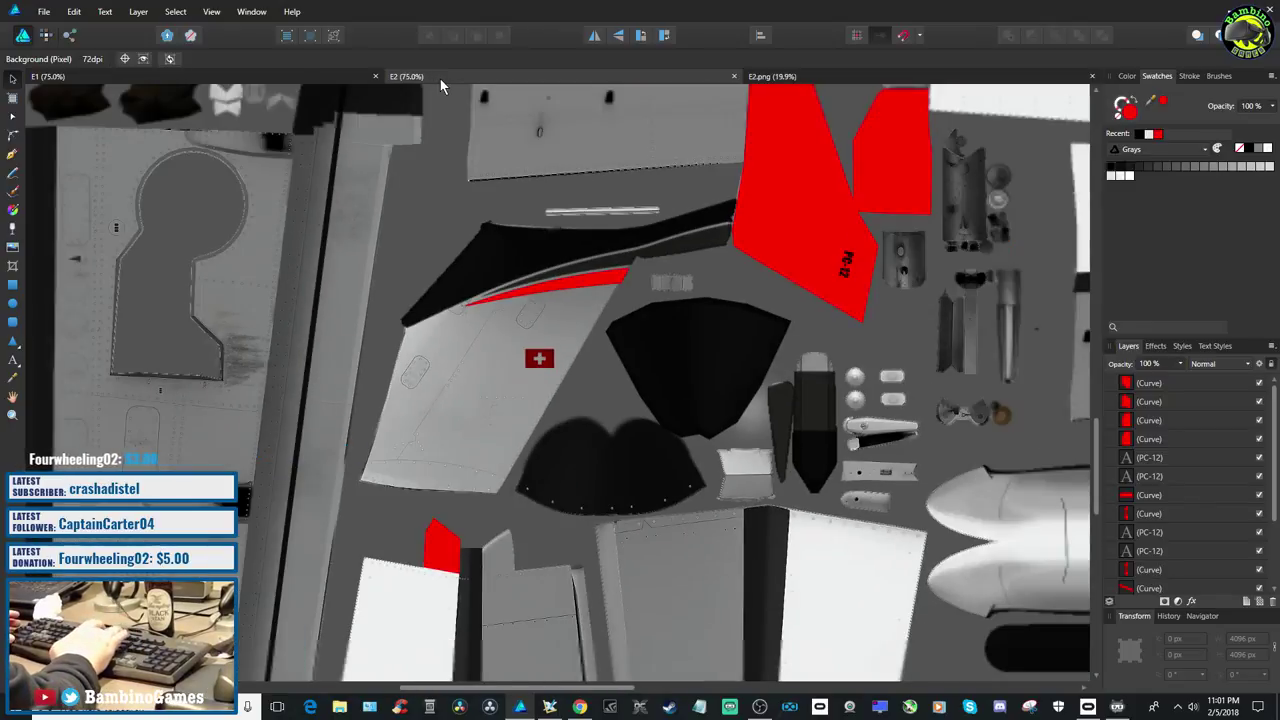
{"action": "left_click", "coordinate": [770, 79]}
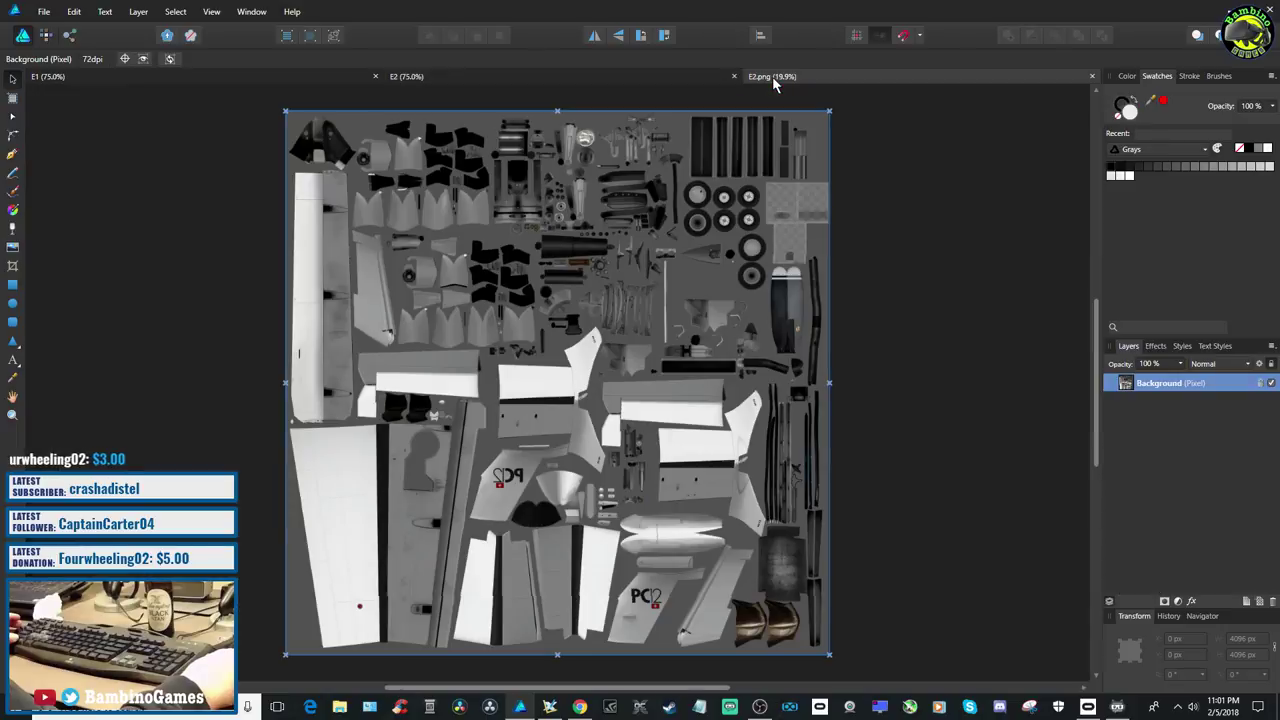
{"action": "left_click", "coordinate": [649, 83]}
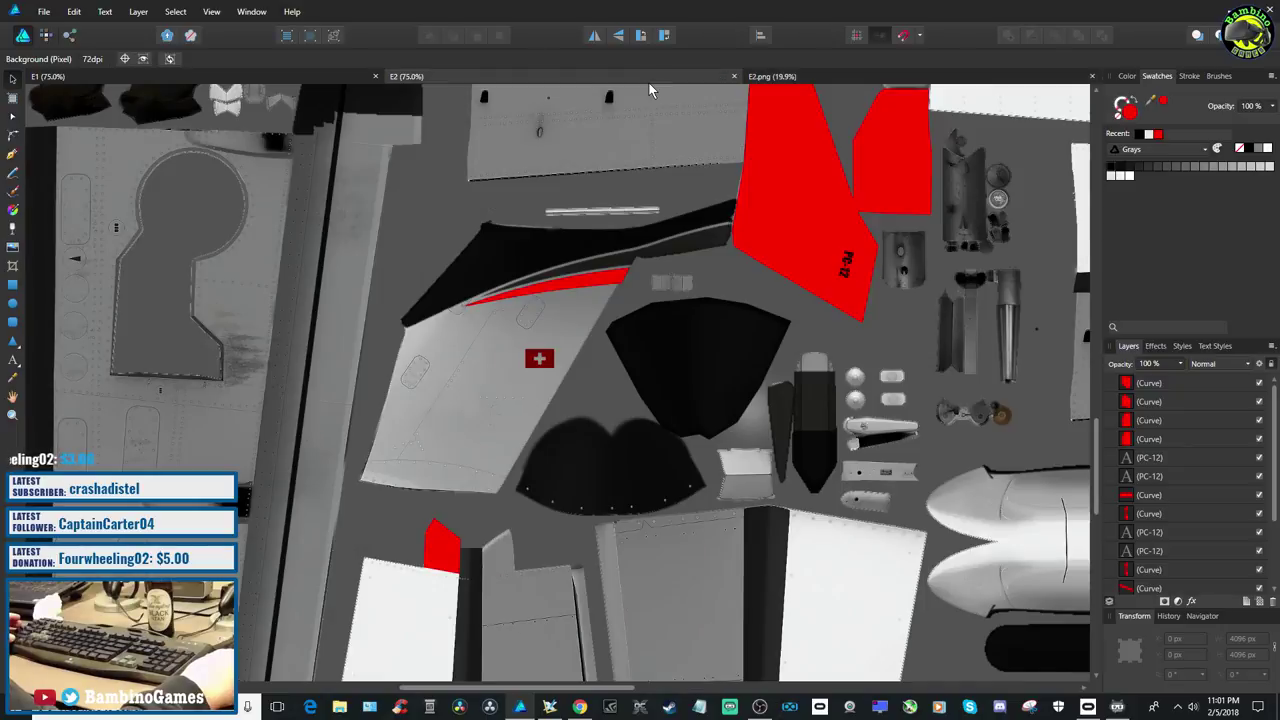
{"action": "left_click", "coordinate": [824, 78]}
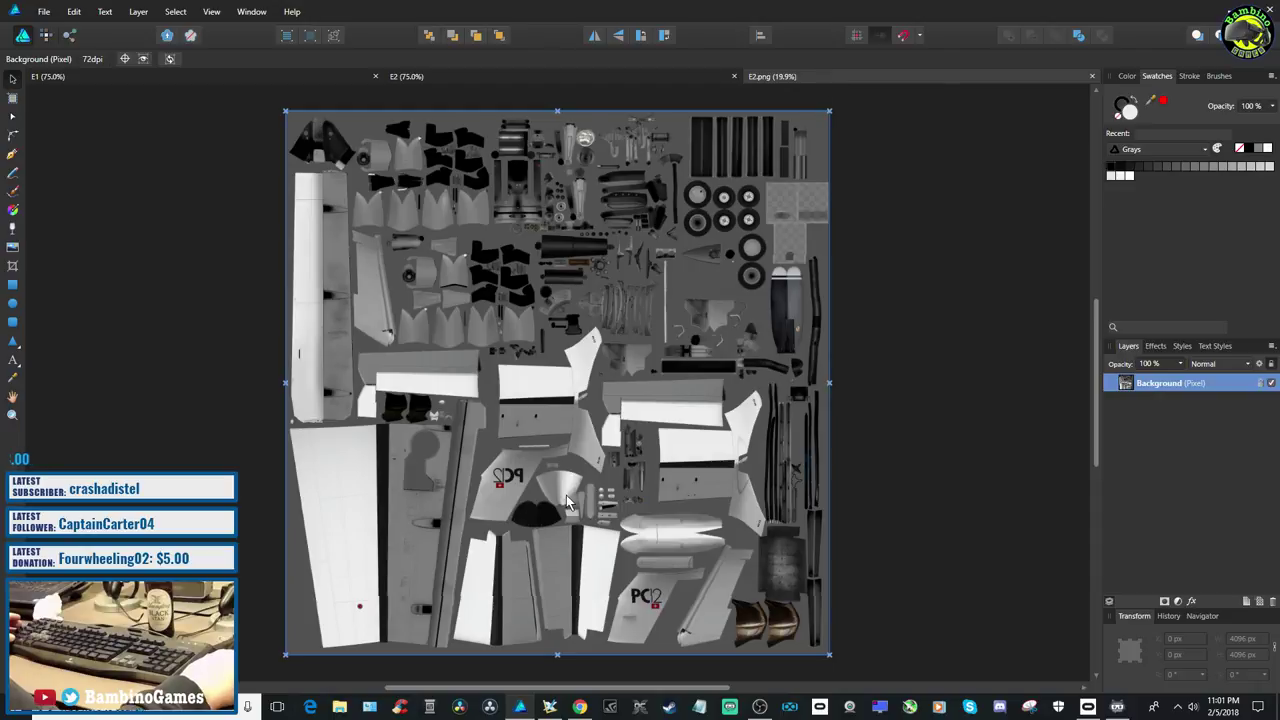
Examine the Swiss flag and the surface around it on the E2.png tail up close against the same area in E2
{"action": "key", "text": "ctrl+plus"}
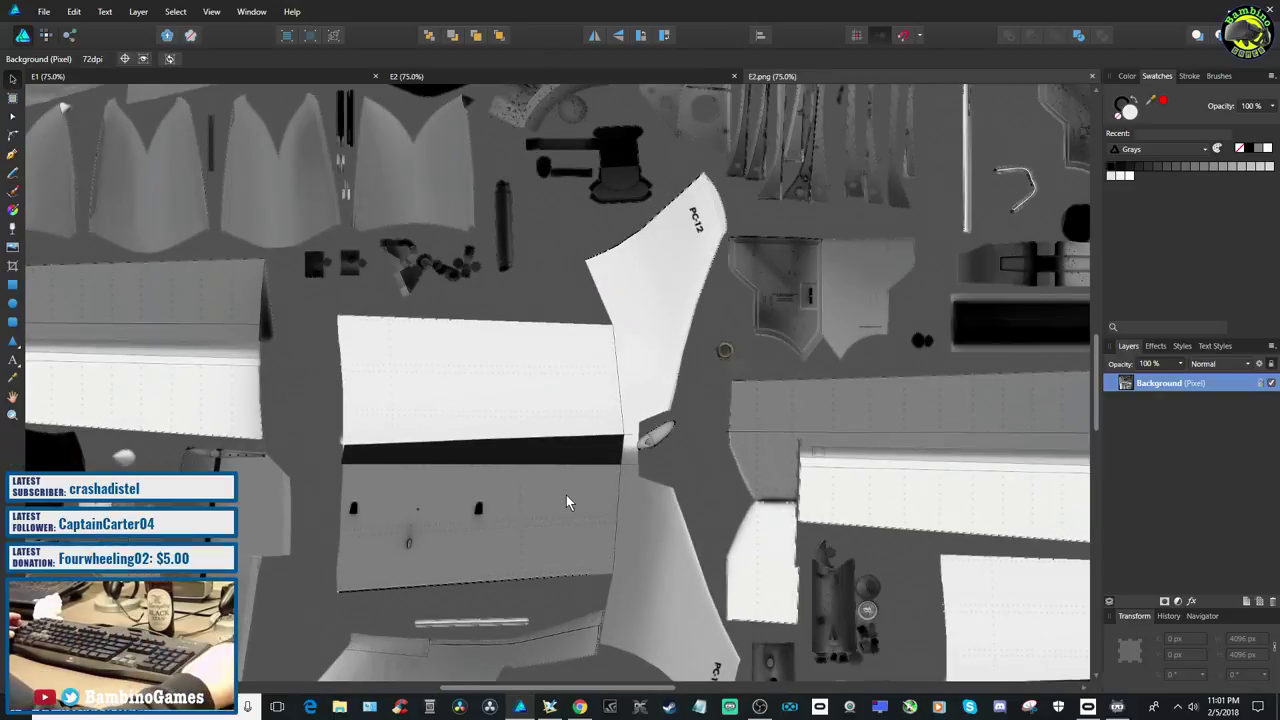
{"action": "scroll", "coordinate": [566, 495], "scroll_direction": "down", "scroll_amount": 5}
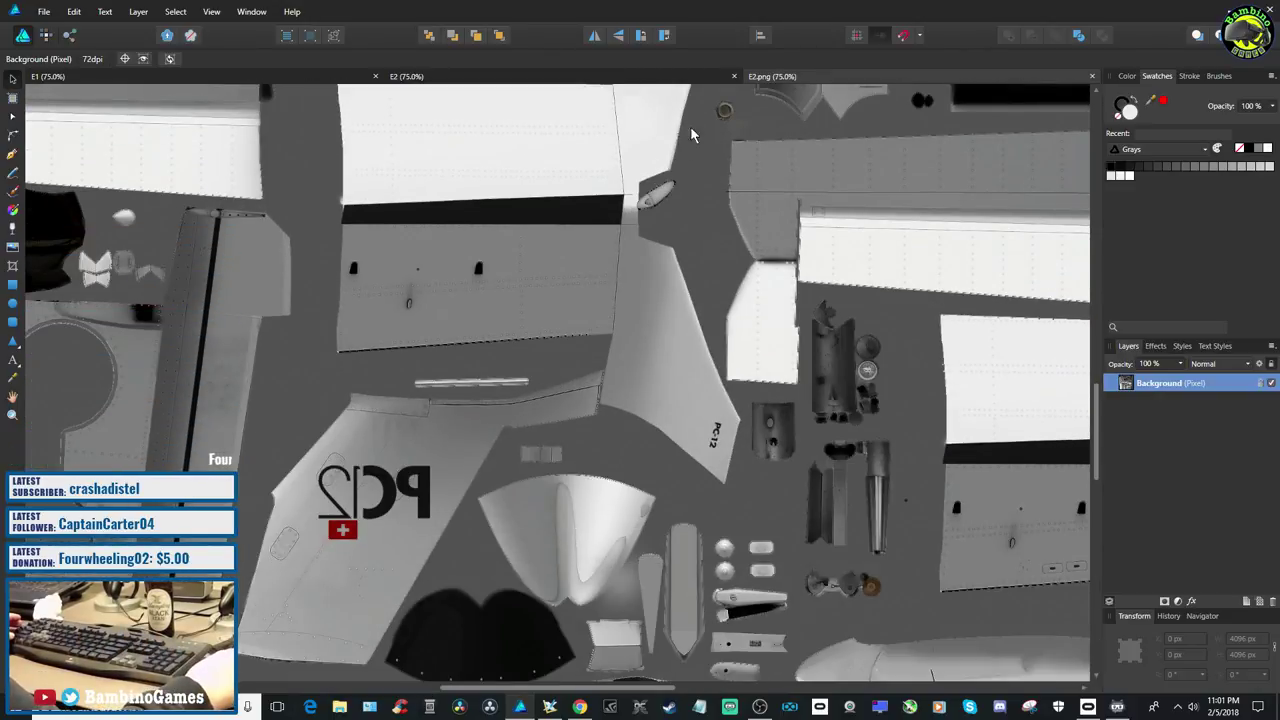
{"action": "left_click", "coordinate": [408, 78]}
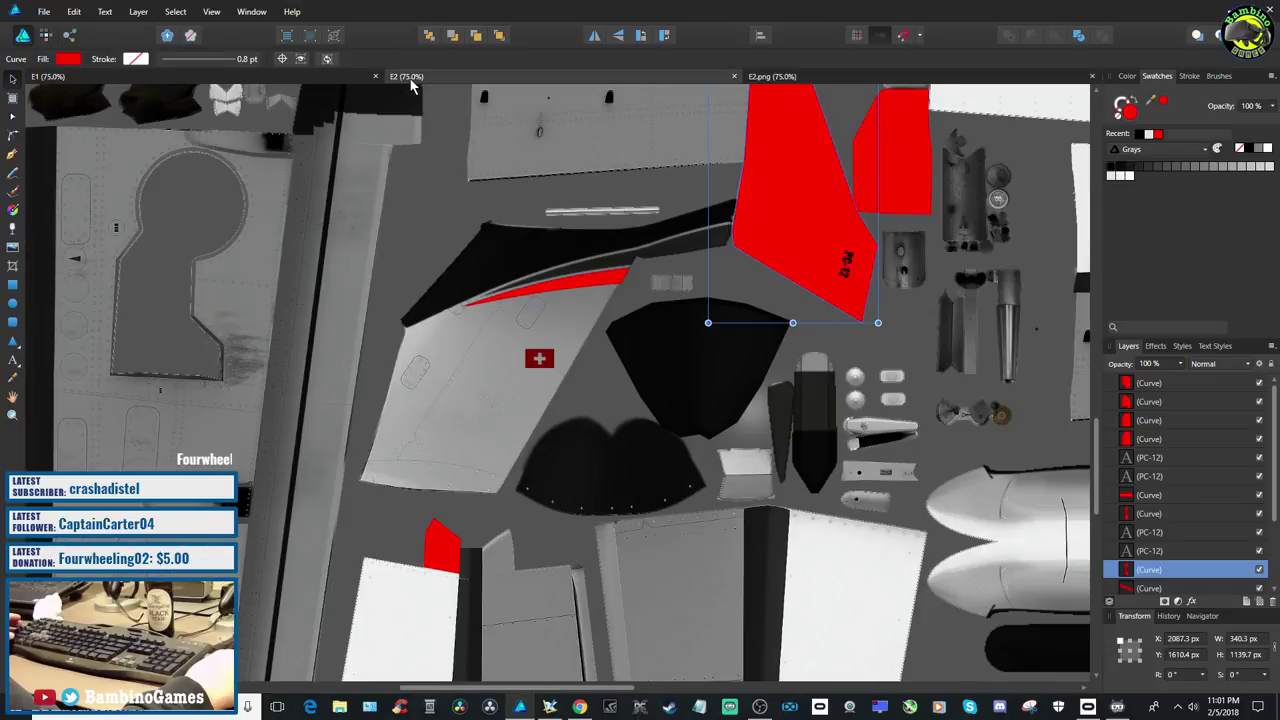
{"action": "left_click", "coordinate": [810, 82]}
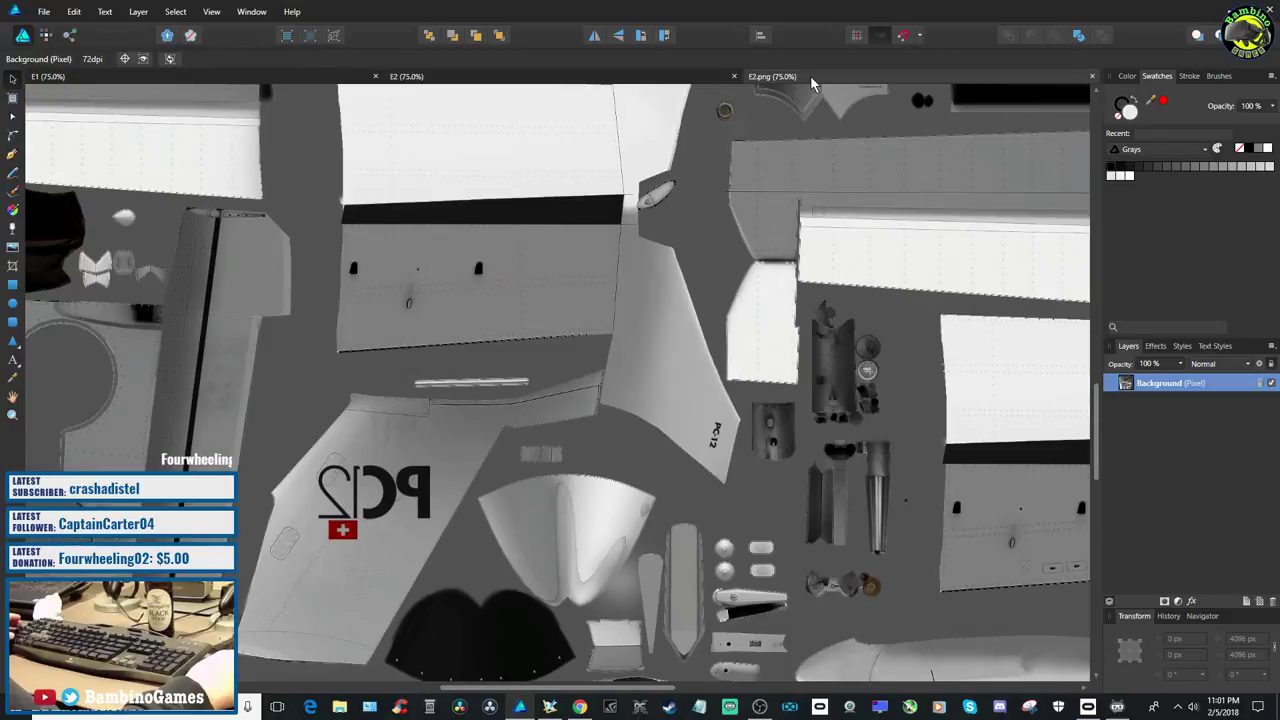
{"action": "left_click", "coordinate": [605, 84]}
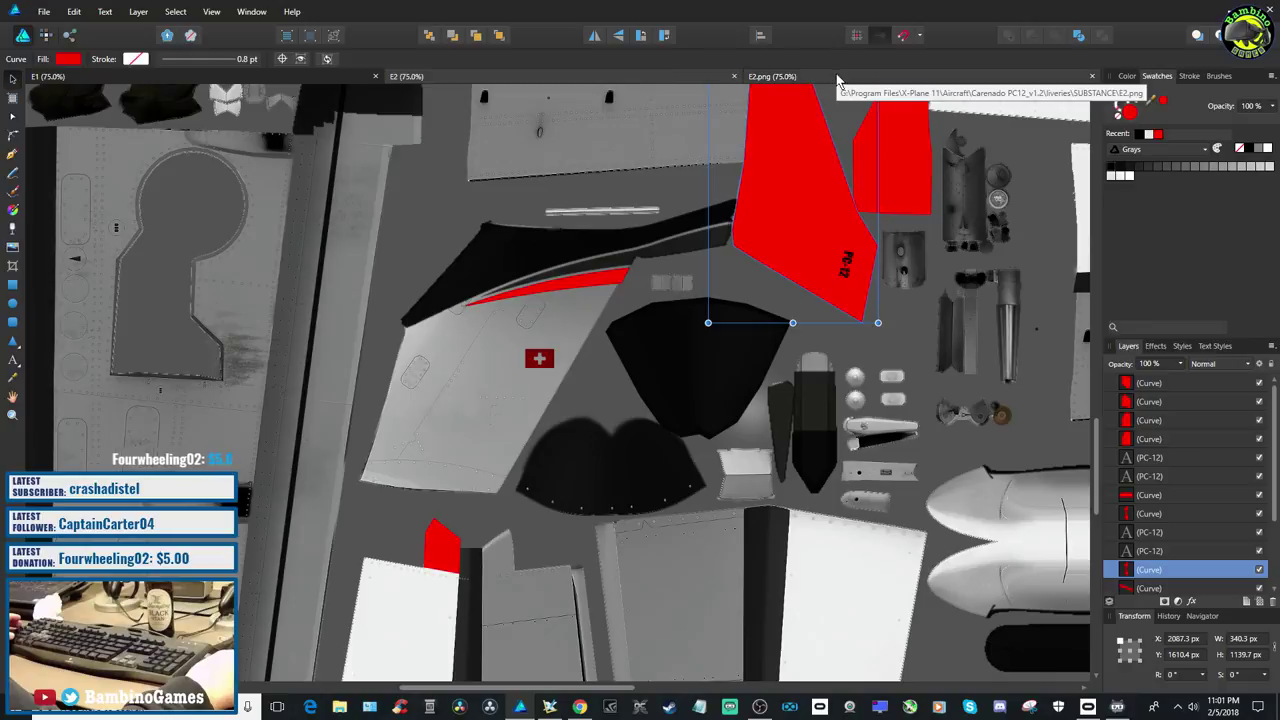
{"action": "left_click", "coordinate": [836, 76]}
{"action": "left_click", "coordinate": [622, 77]}
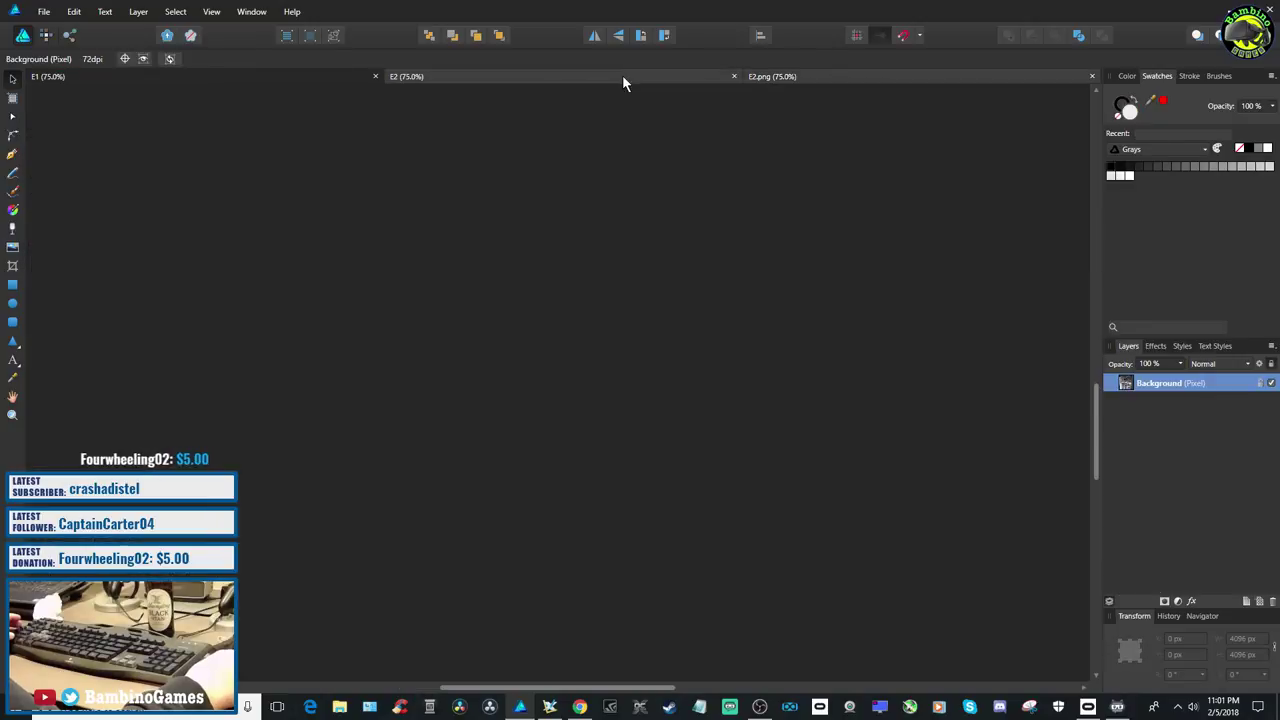
{"action": "left_click", "coordinate": [797, 84]}
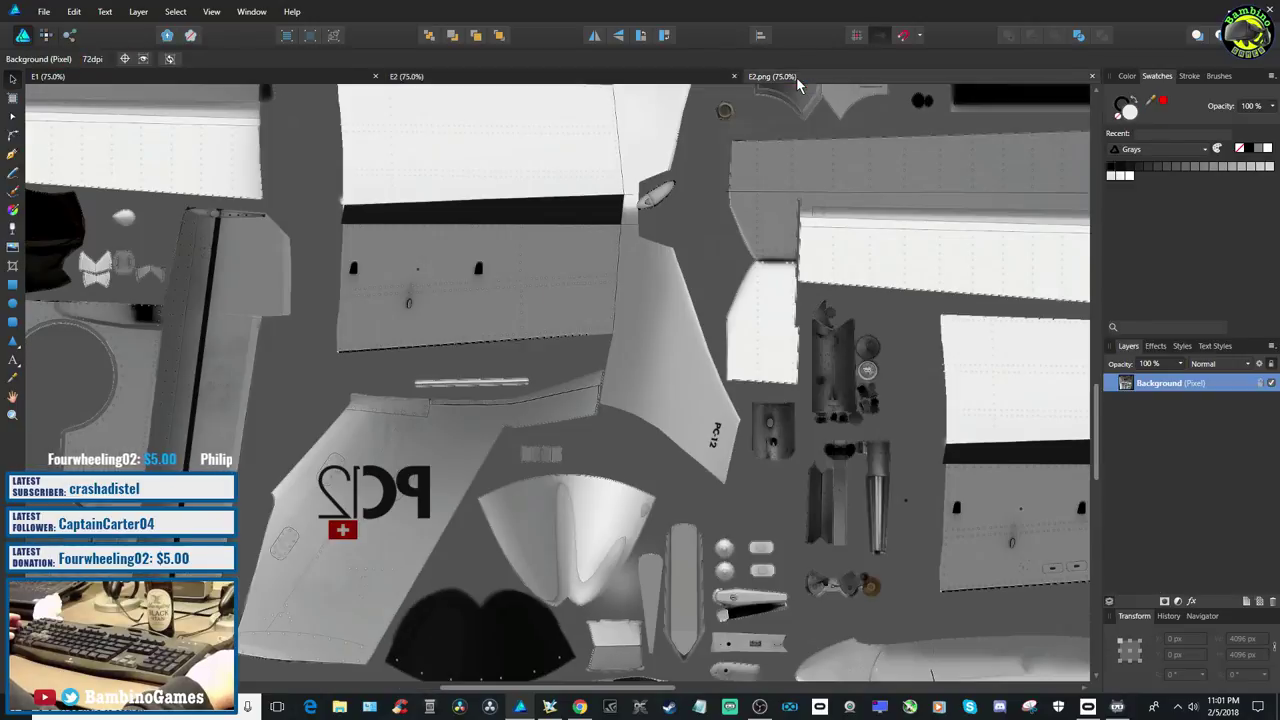
{"action": "left_click", "coordinate": [680, 80]}
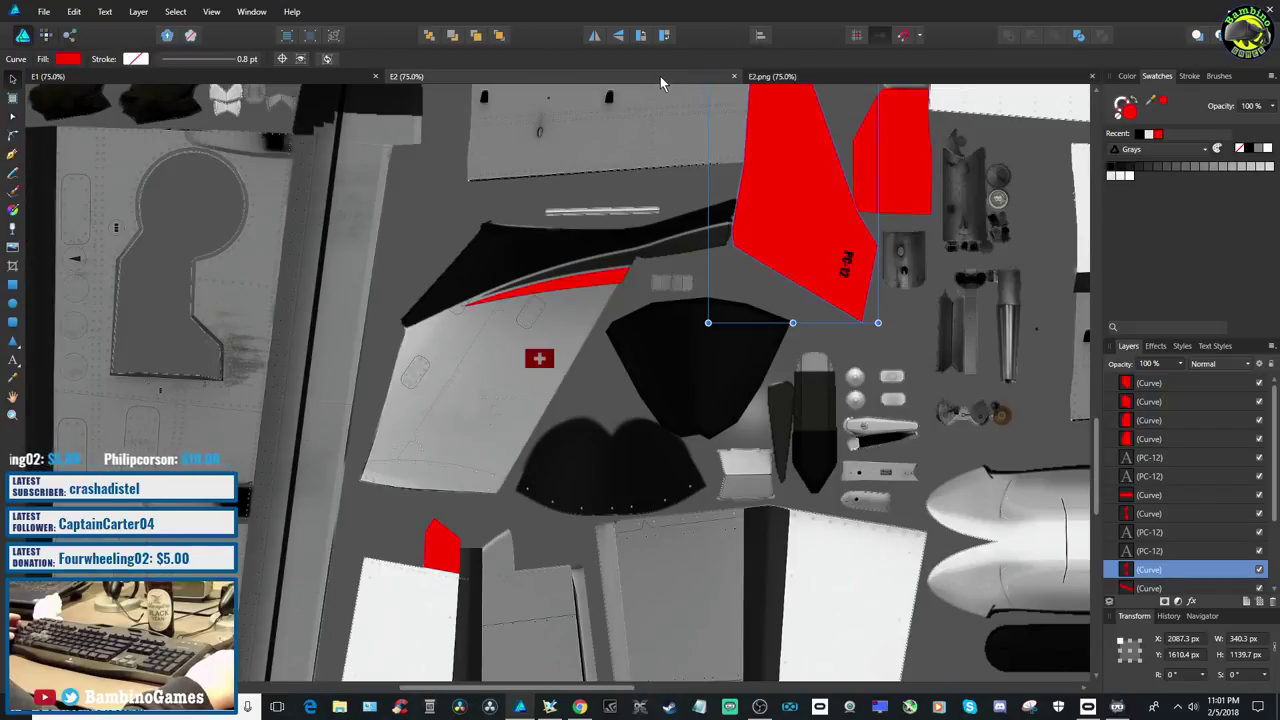
{"action": "left_click", "coordinate": [794, 79]}
Lasso a bare tail patch of about 132 × 106 px beside the Swiss flag in E2.png and copy it over the tail's flag in E2
{"action": "scroll", "coordinate": [555, 601], "scroll_direction": "down", "scroll_amount": 3}
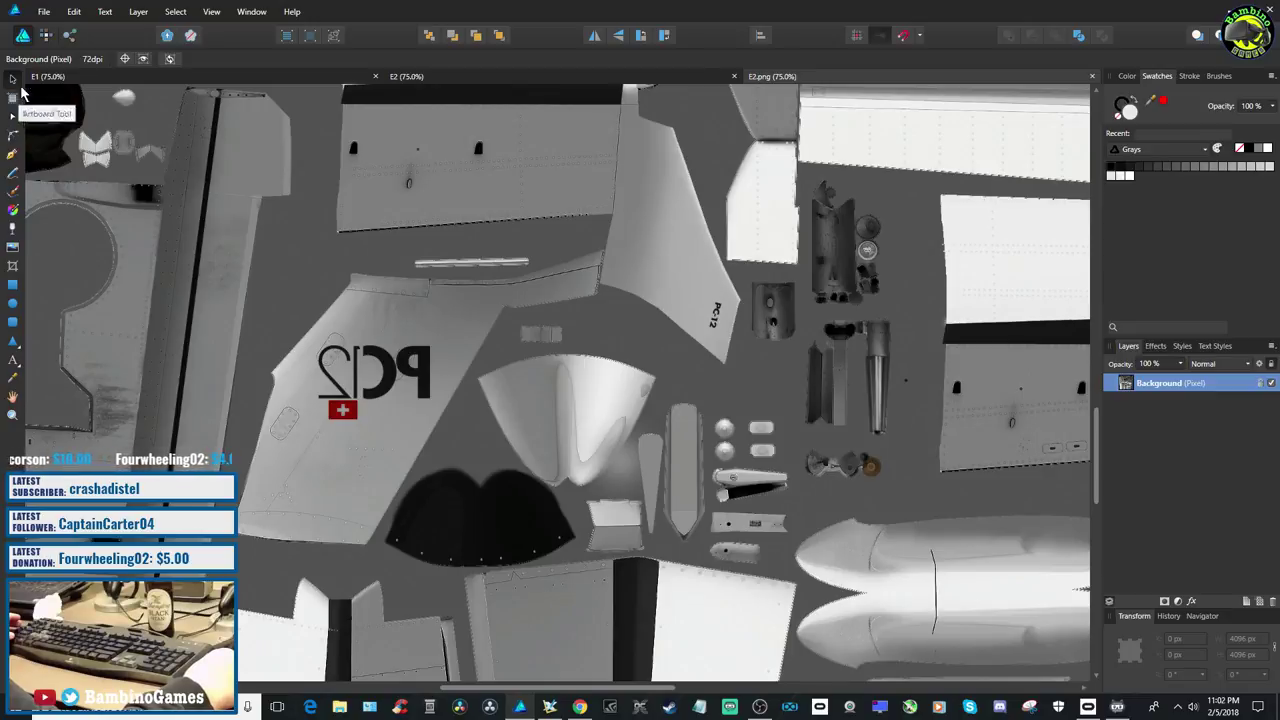
{"action": "left_click", "coordinate": [46, 36]}
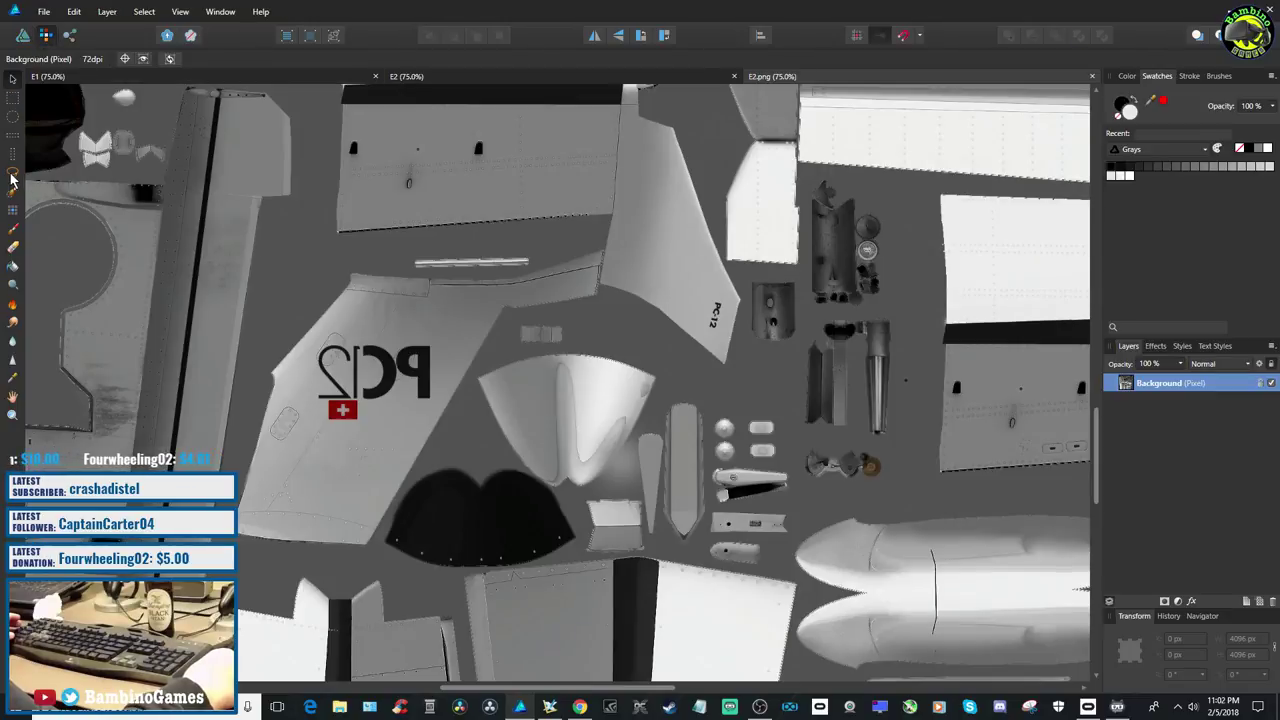
{"action": "left_click", "coordinate": [12, 174]}
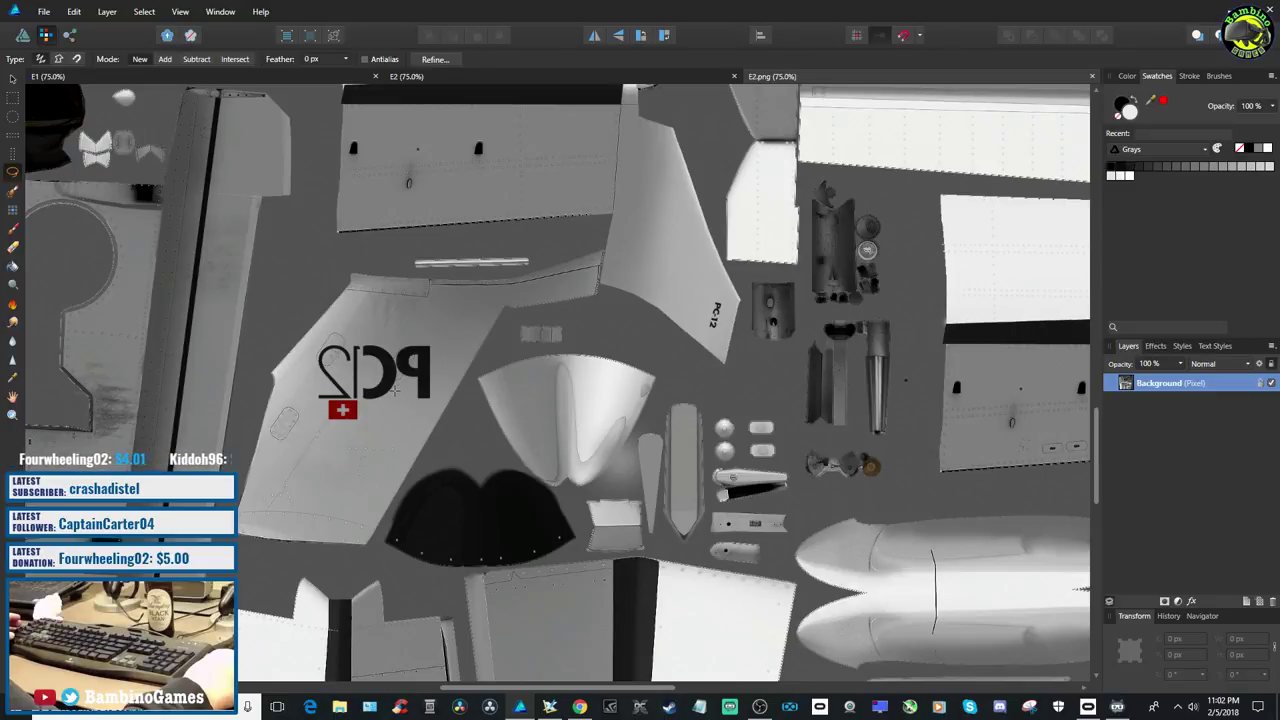
{"action": "left_click", "coordinate": [409, 386]}
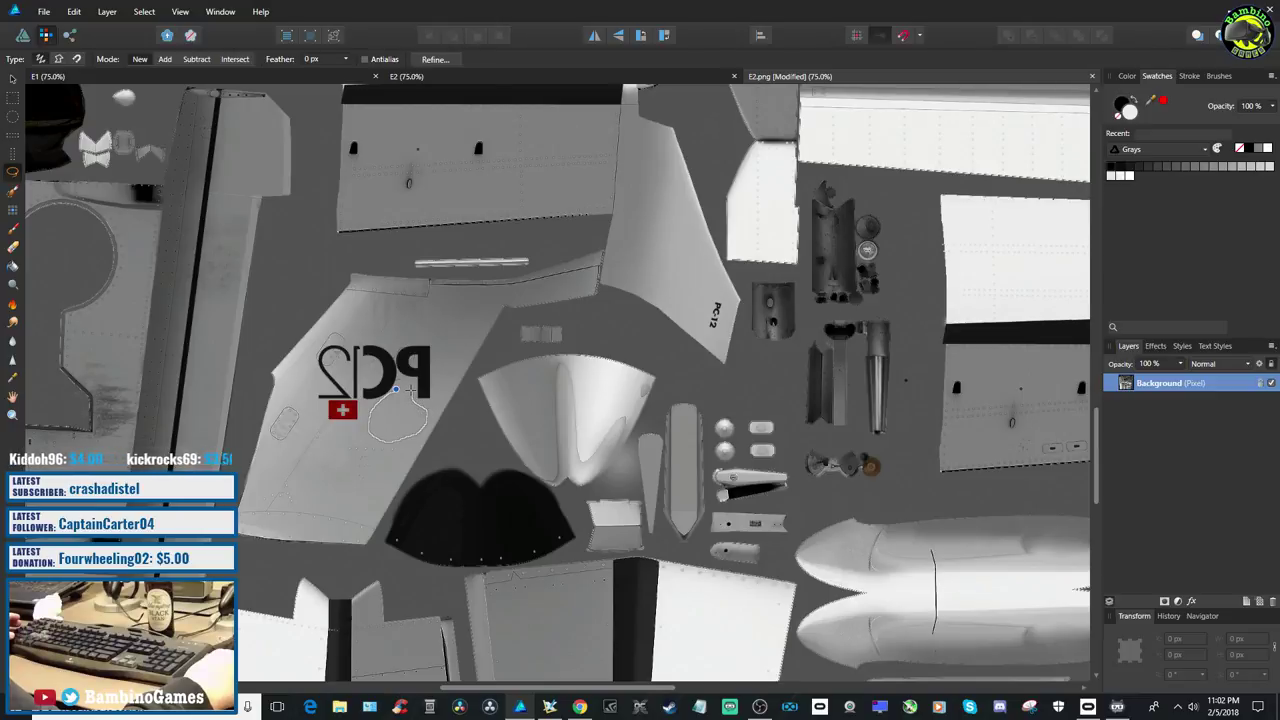
{"action": "left_click_drag", "start_coordinate": [407, 388], "coordinate": [406, 386]}
{"action": "key", "text": "ctrl+d"}
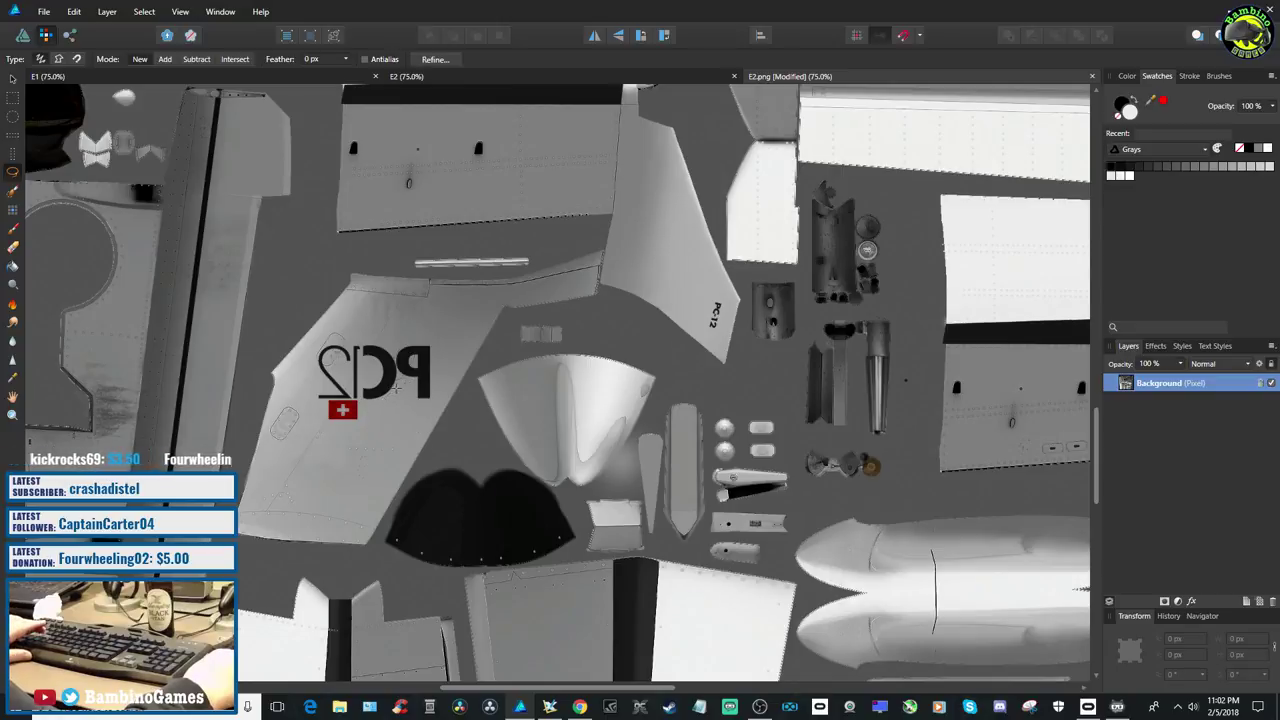
{"action": "left_click_drag", "start_coordinate": [380, 400], "coordinate": [370, 423]}
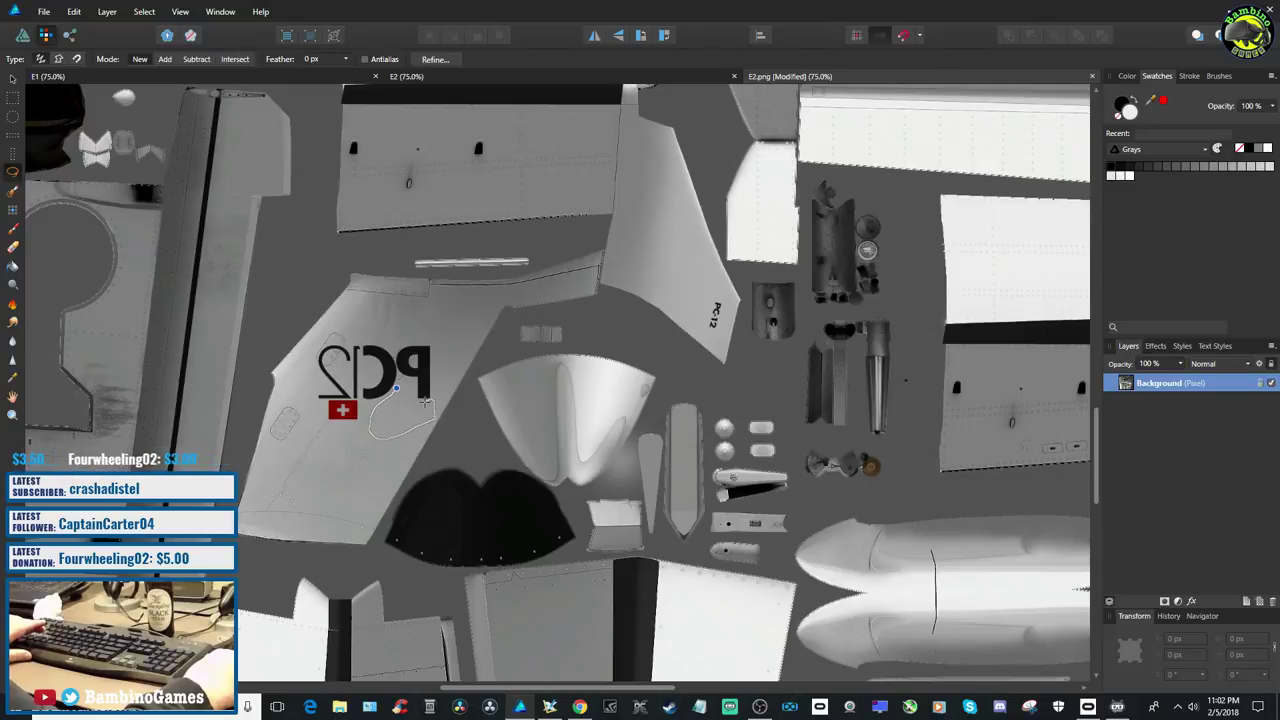
{"action": "left_click_drag", "start_coordinate": [410, 392], "coordinate": [399, 391]}
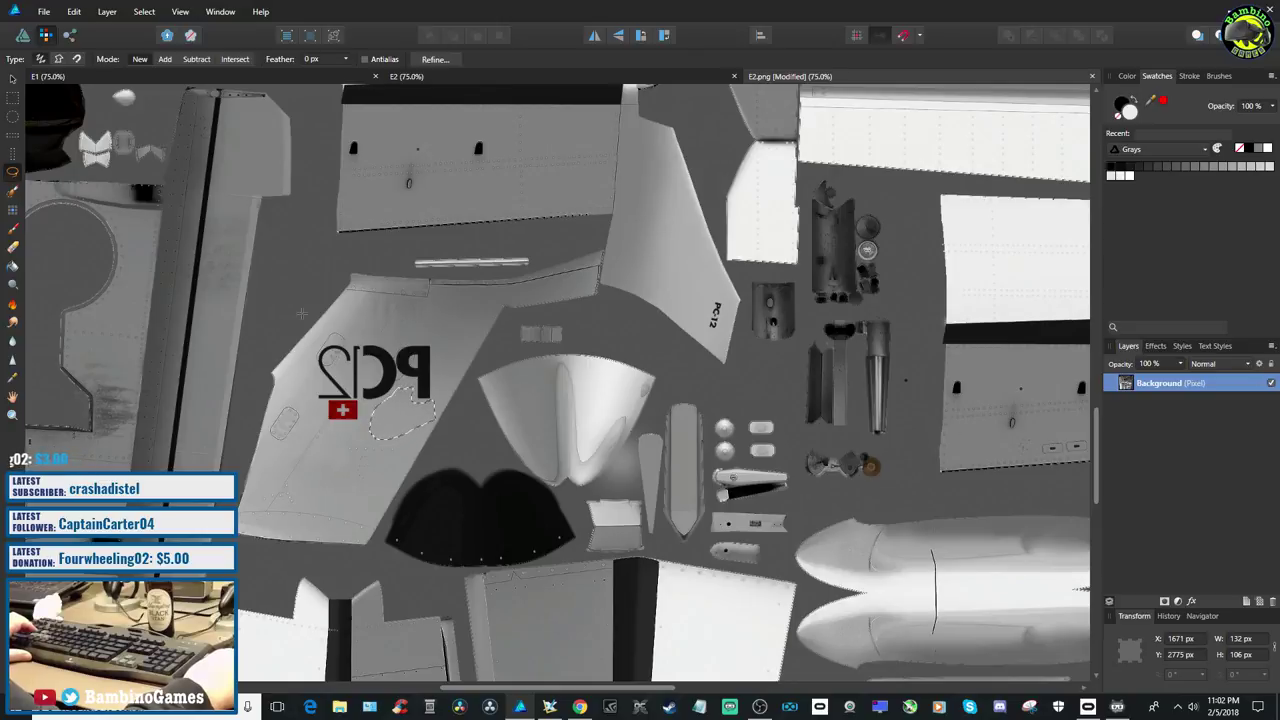
{"action": "left_click", "coordinate": [12, 79]}
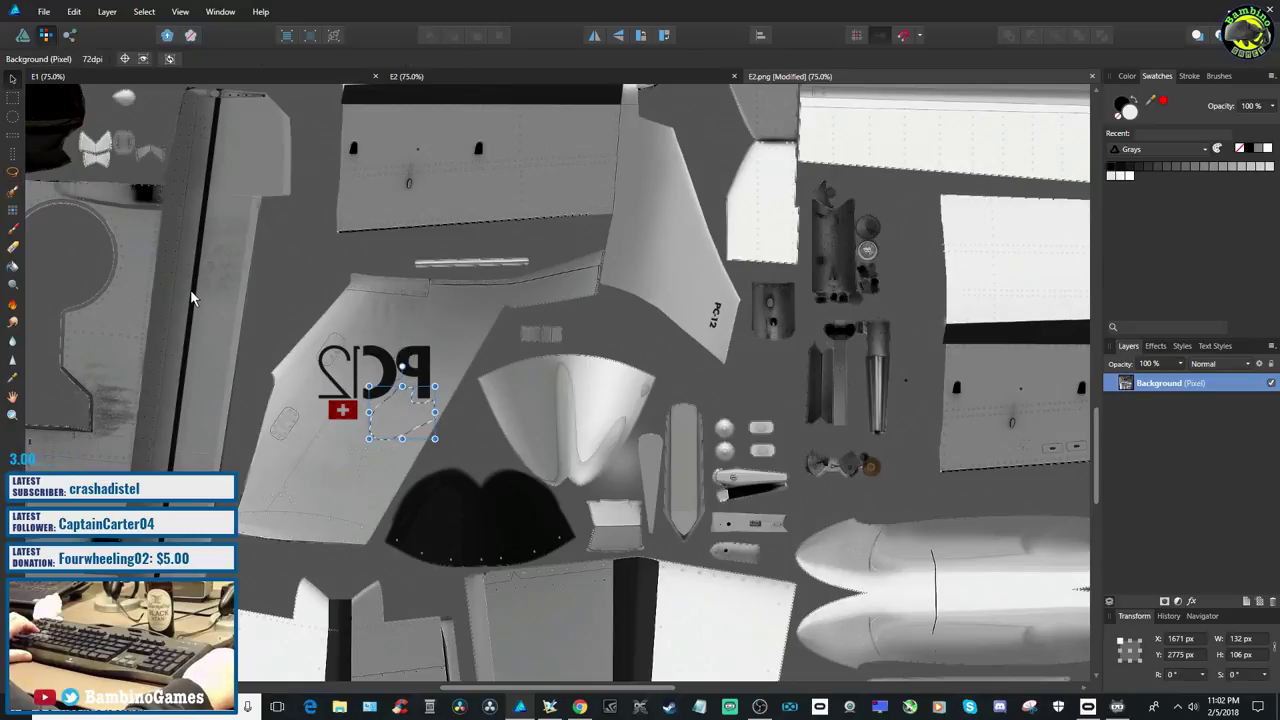
{"action": "left_click", "coordinate": [423, 78]}
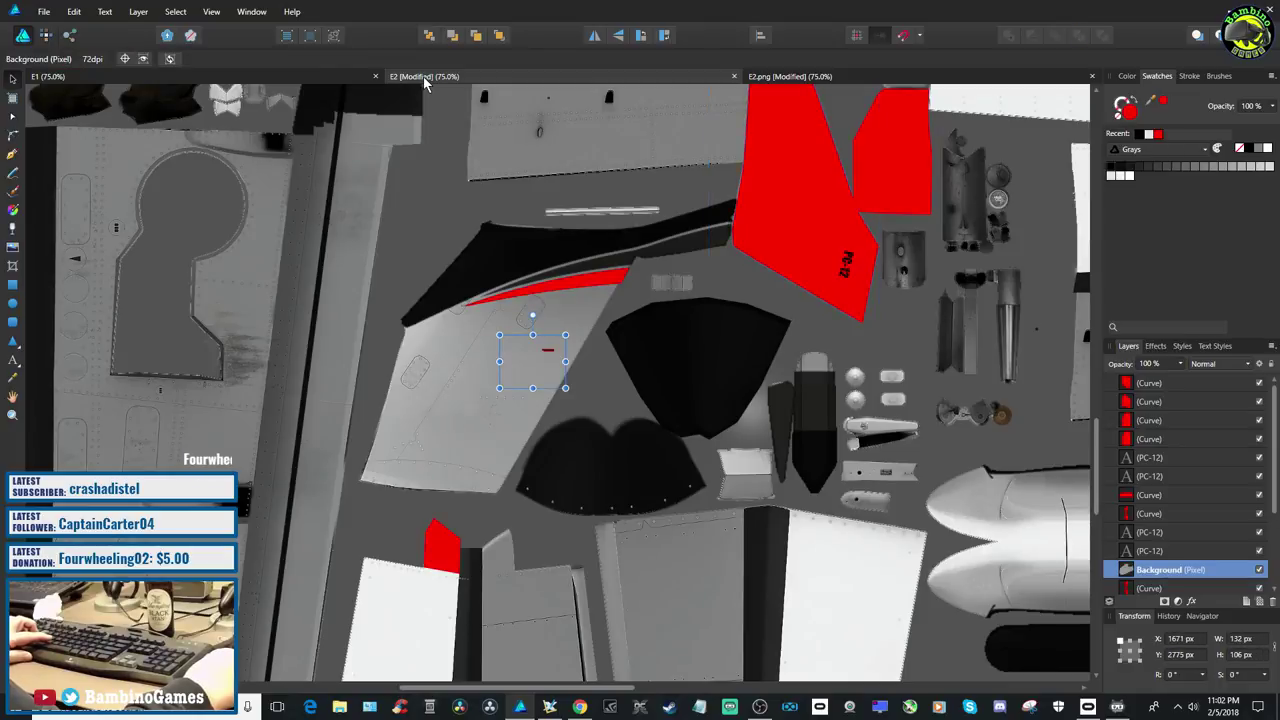
Remove the pasted 132 × 106 px patch from the tail in E2 and clear the old lasso selection in E2.png
{"action": "left_click", "coordinate": [753, 95]}
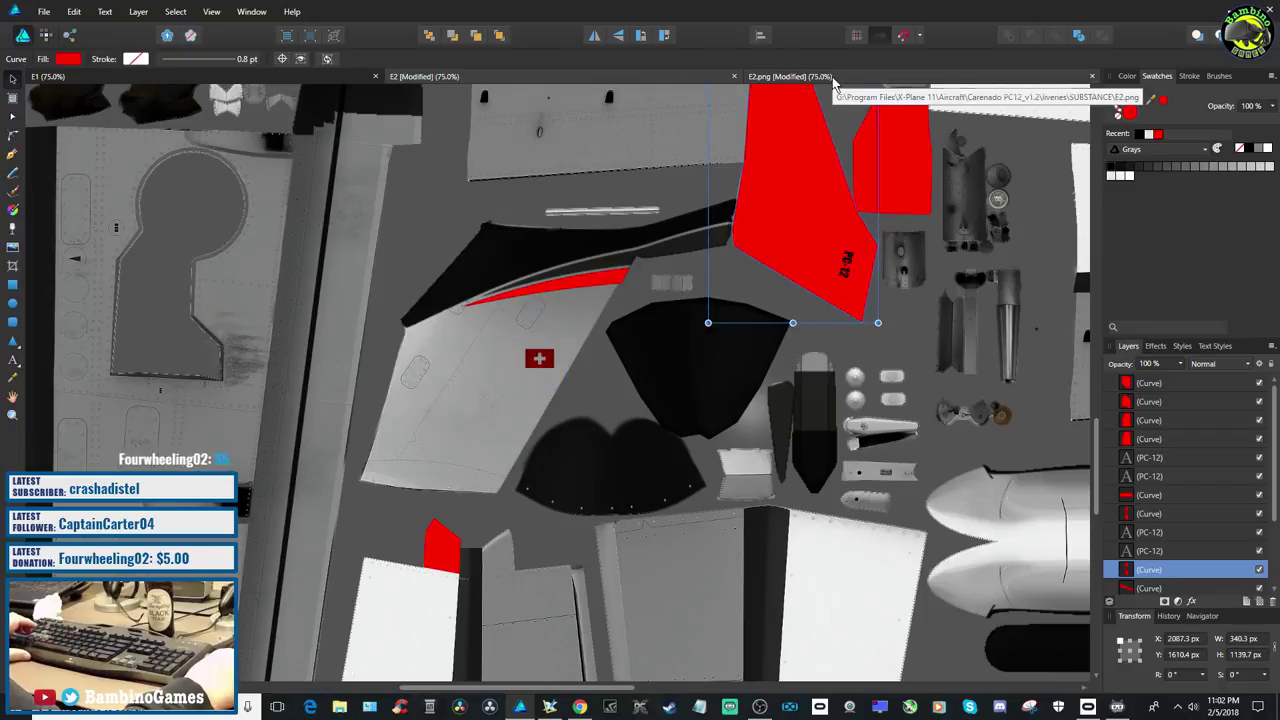
{"action": "left_click", "coordinate": [832, 76]}
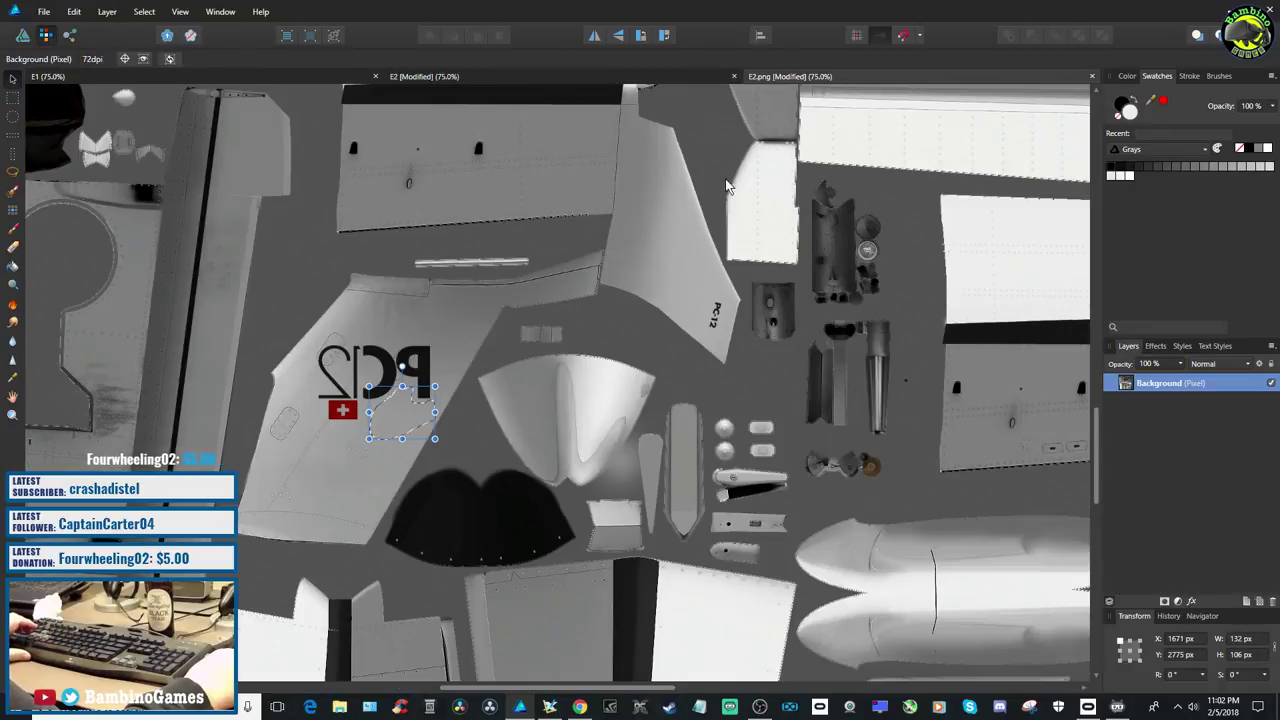
{"action": "right_click", "coordinate": [1177, 388]}
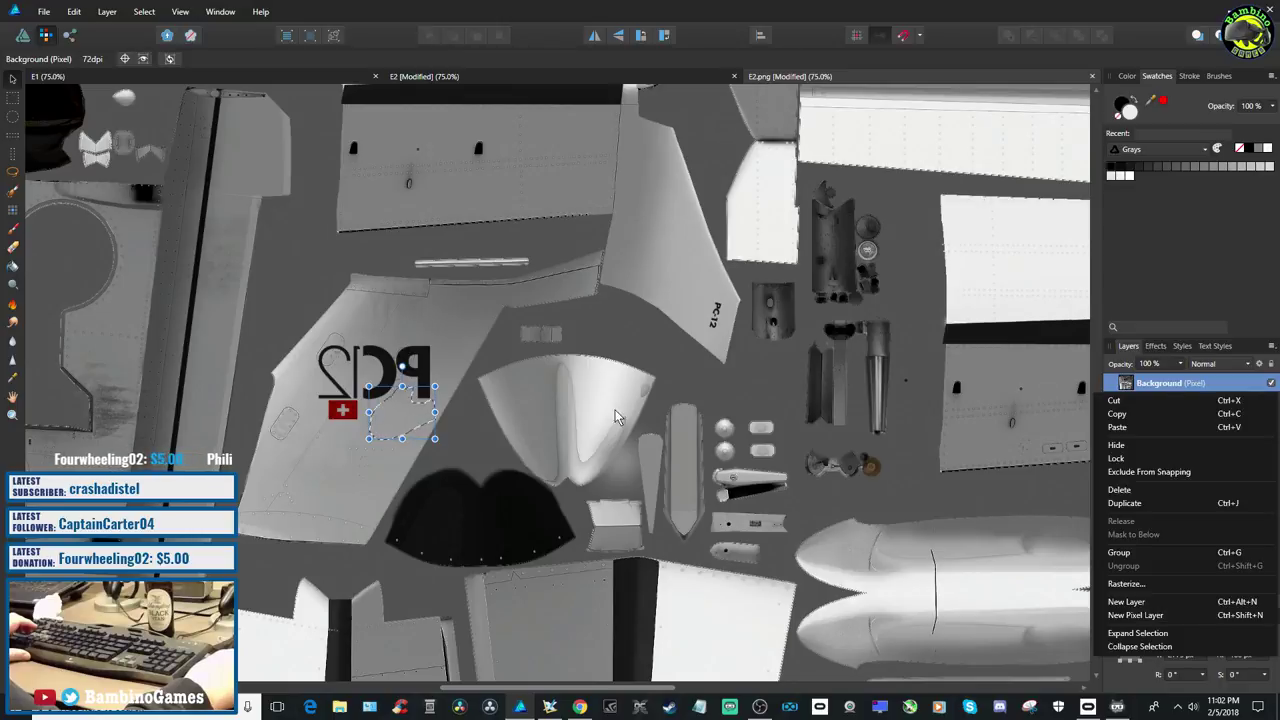
{"action": "key", "text": "Escape"}
{"action": "left_click", "coordinate": [375, 415]}
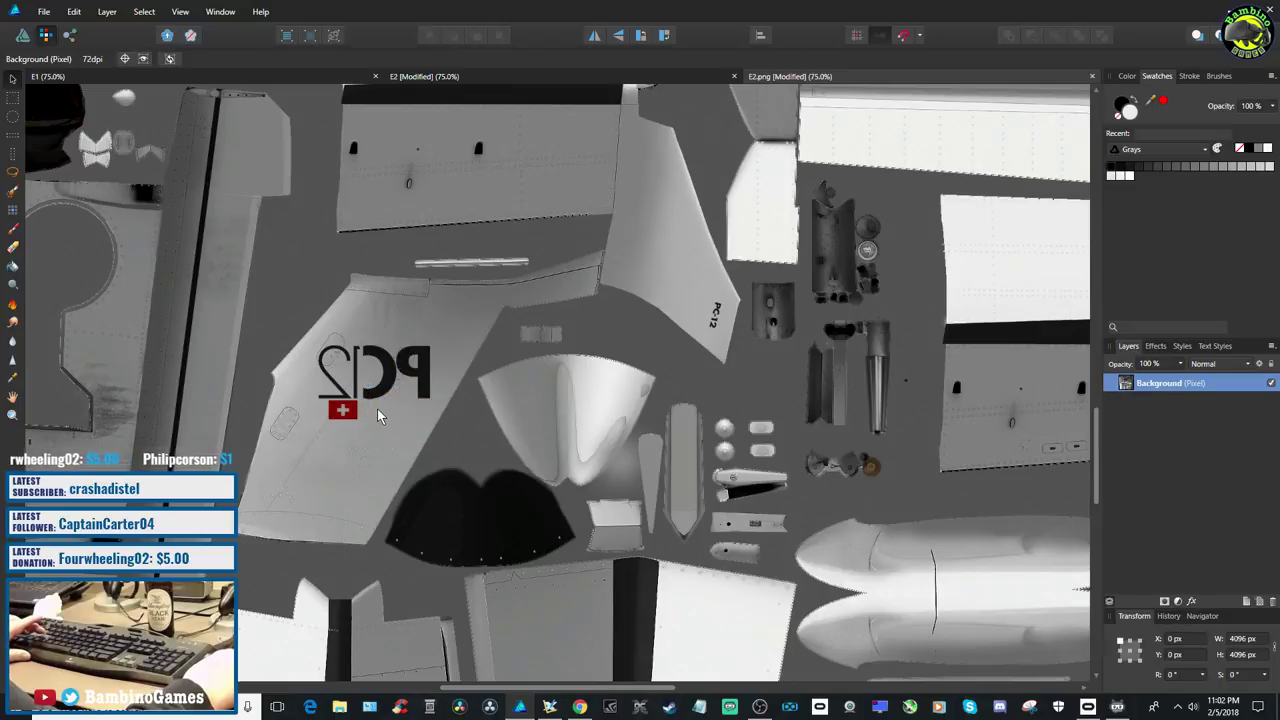
Lasso a bare tail patch of about 149 × 119 px beside the mirrored PC12 logo's flag in E2.png and copy it over that tail's flag in E2
{"action": "left_click", "coordinate": [13, 171]}
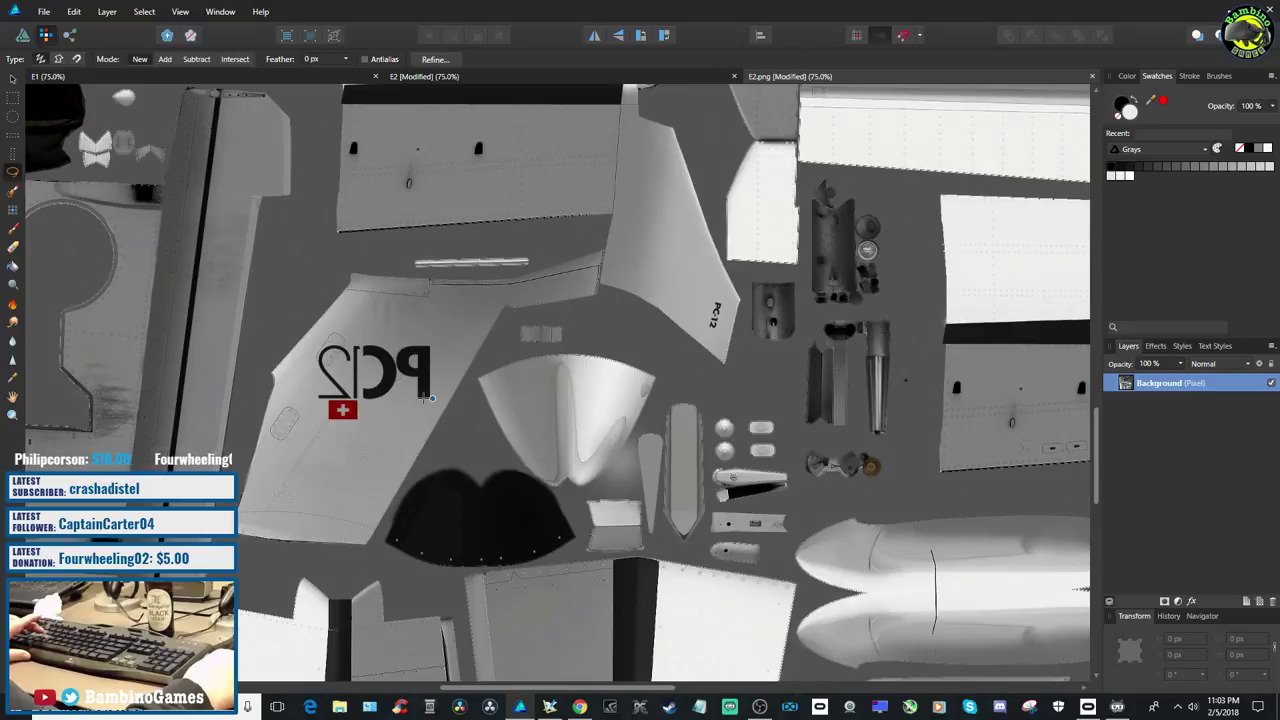
{"action": "left_click_drag", "start_coordinate": [410, 397], "coordinate": [412, 398]}
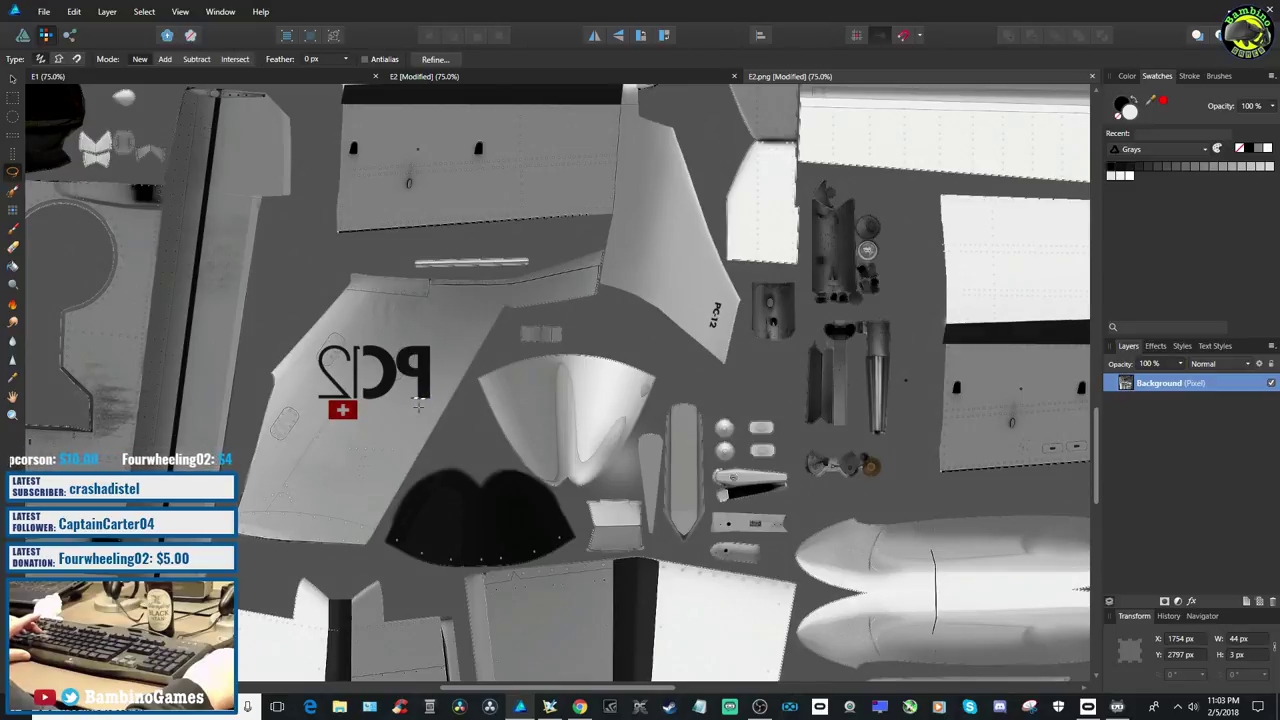
{"action": "key", "text": "ctrl+d"}
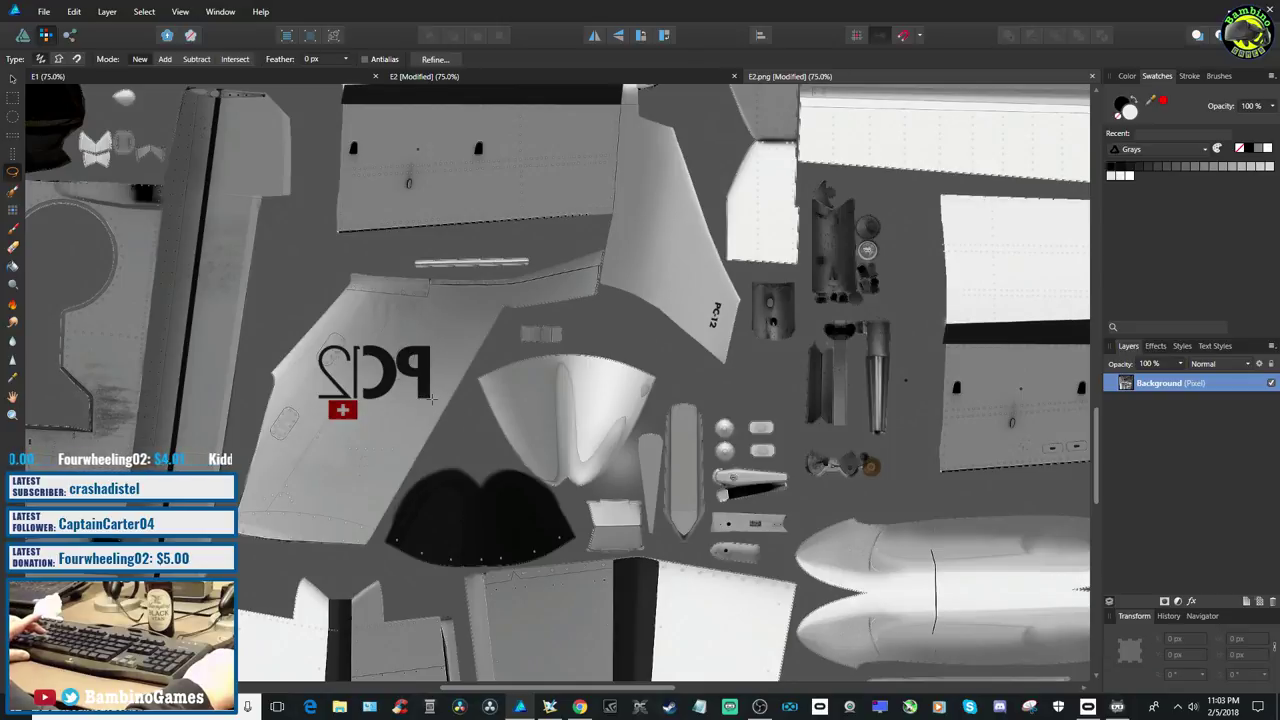
{"action": "key", "text": "ctrl+1"}
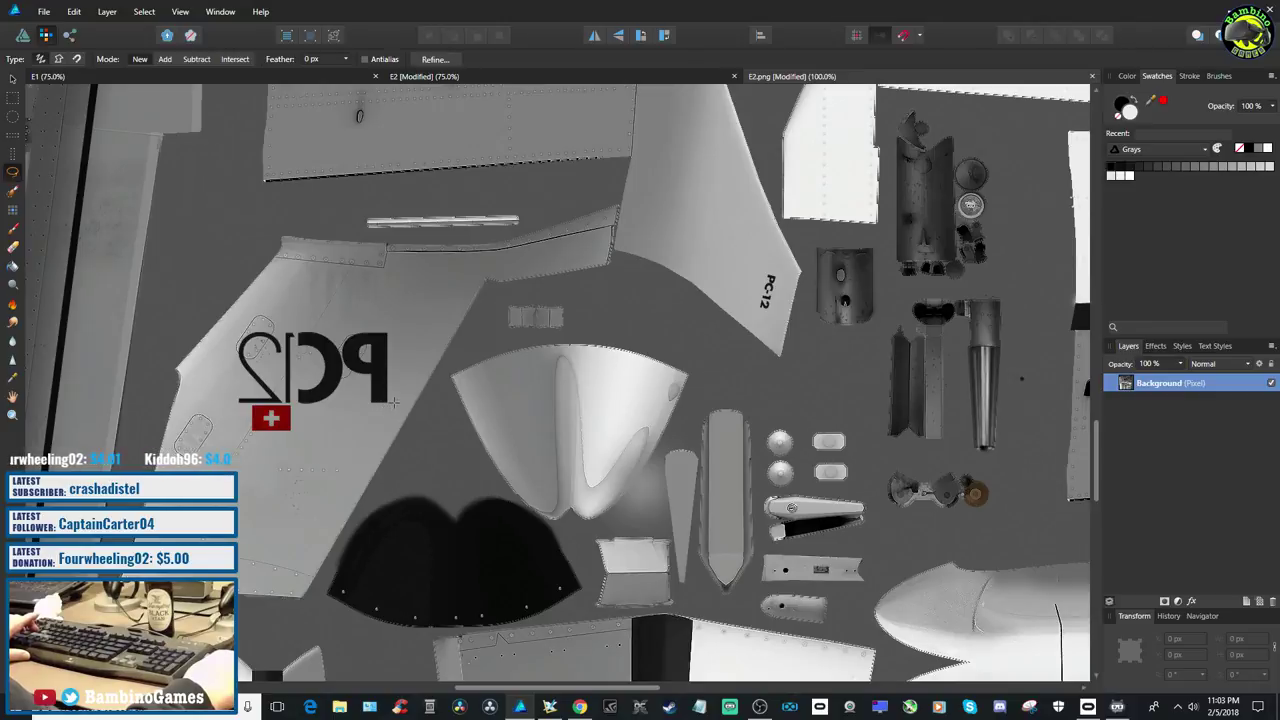
{"action": "left_click_drag", "start_coordinate": [395, 402], "coordinate": [376, 398]}
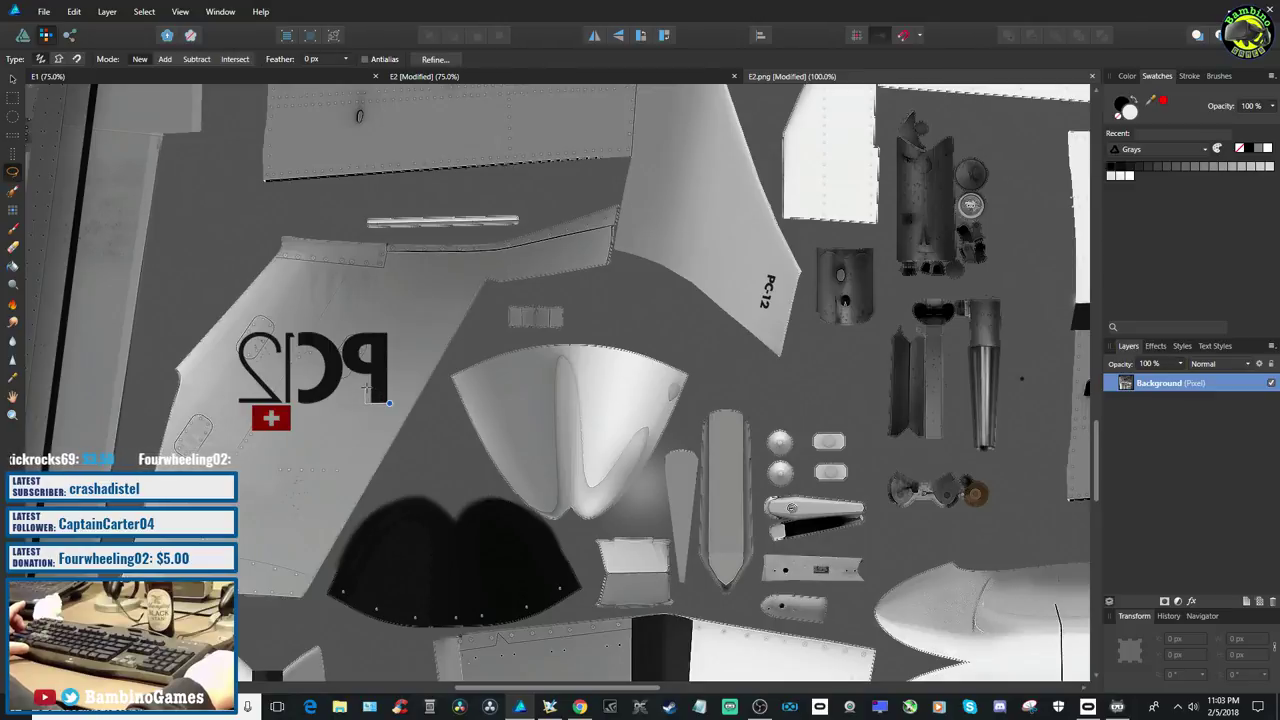
{"action": "mouse_move", "coordinate": [328, 401]}
{"action": "left_mouse_down"}
{"action": "mouse_move", "coordinate": [305, 435]}
{"action": "mouse_move", "coordinate": [310, 457]}
{"action": "mouse_move", "coordinate": [381, 452]}
{"action": "mouse_move", "coordinate": [400, 432]}
{"action": "mouse_move", "coordinate": [395, 400]}
{"action": "left_mouse_up"}
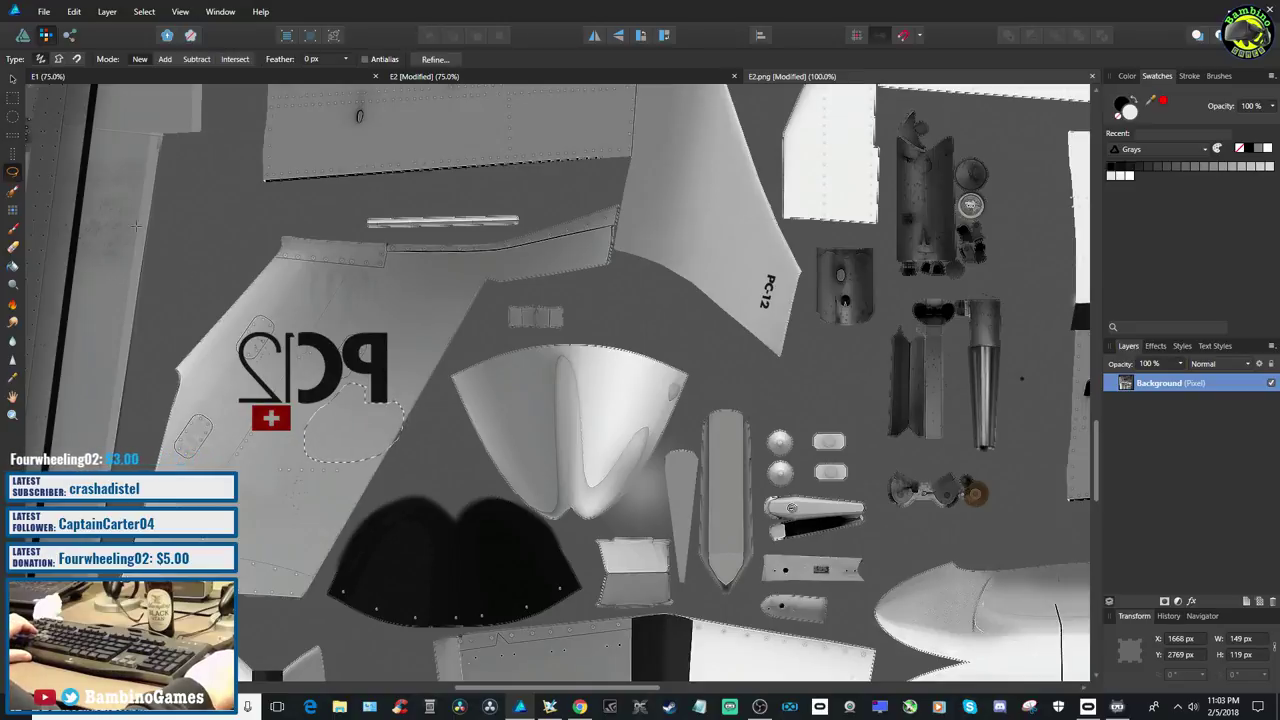
{"action": "left_click", "coordinate": [12, 78]}
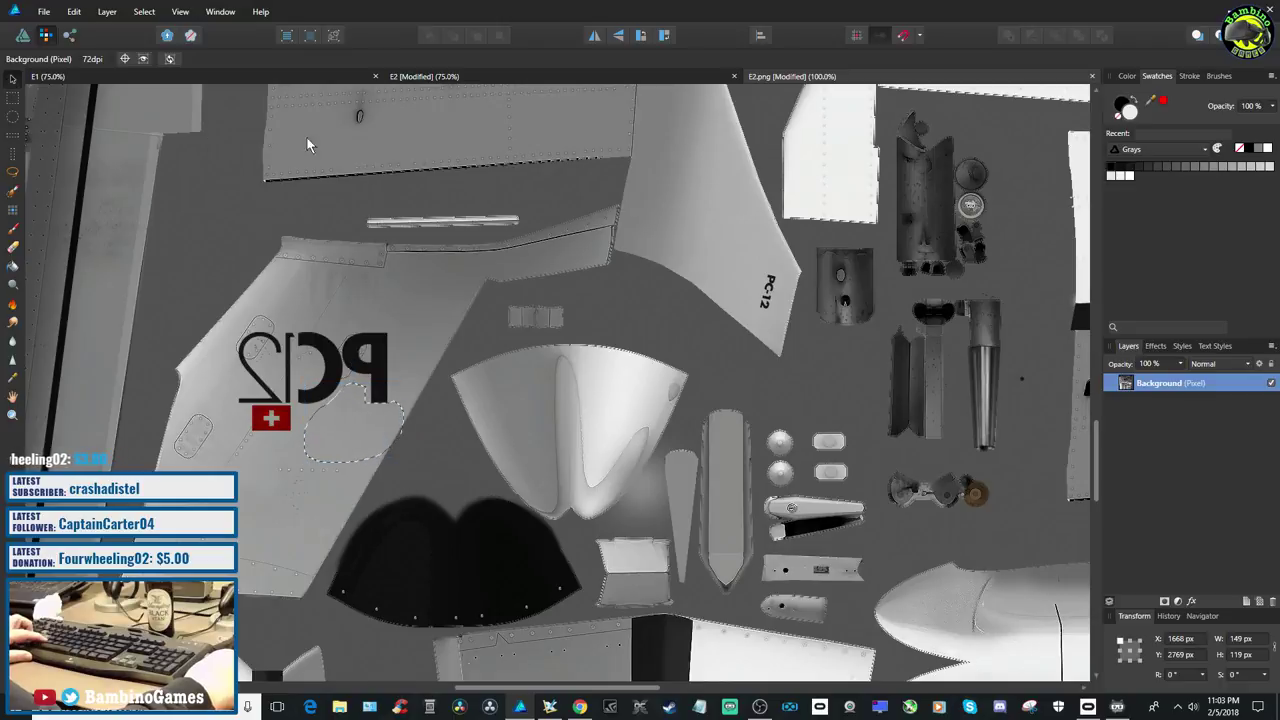
{"action": "left_click", "coordinate": [404, 78]}
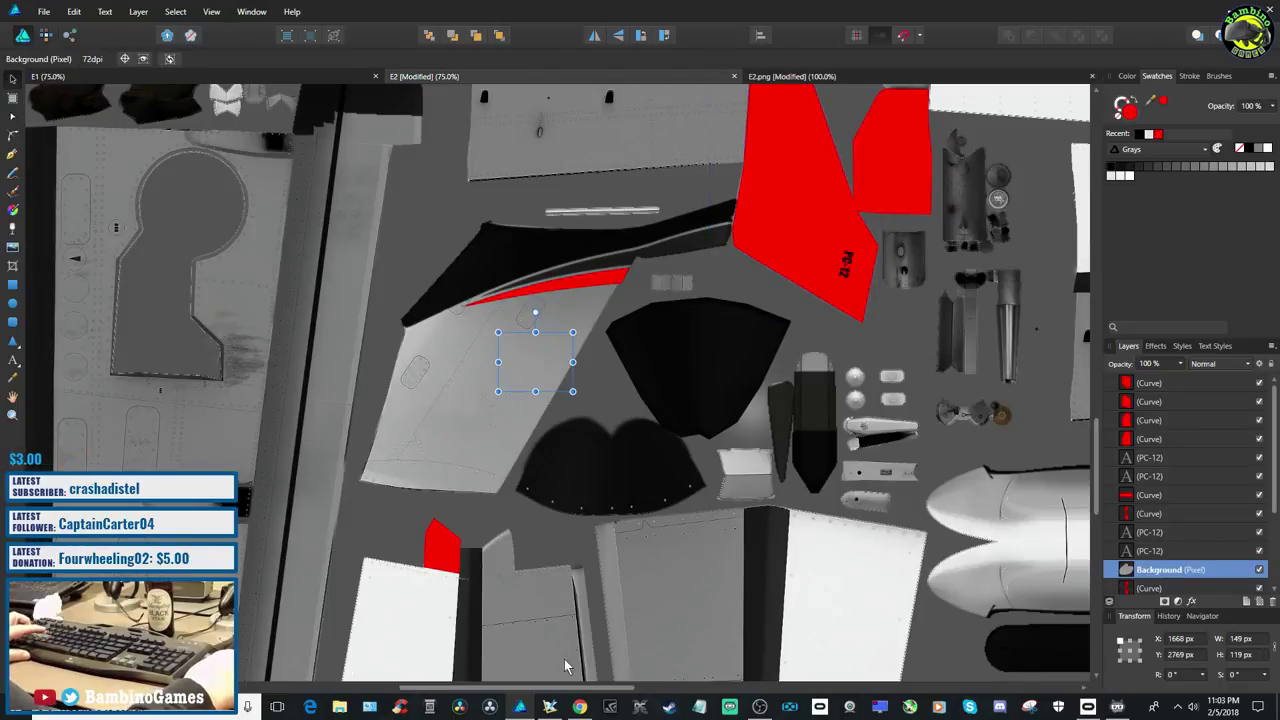
Compare the opposite tail side and the surface around its Swiss flag between the E2 livery and the E2.png texture
{"action": "left_click_drag", "start_coordinate": [497, 690], "coordinate": [637, 690]}
{"action": "scroll", "coordinate": [652, 615], "scroll_direction": "down", "scroll_amount": 3}
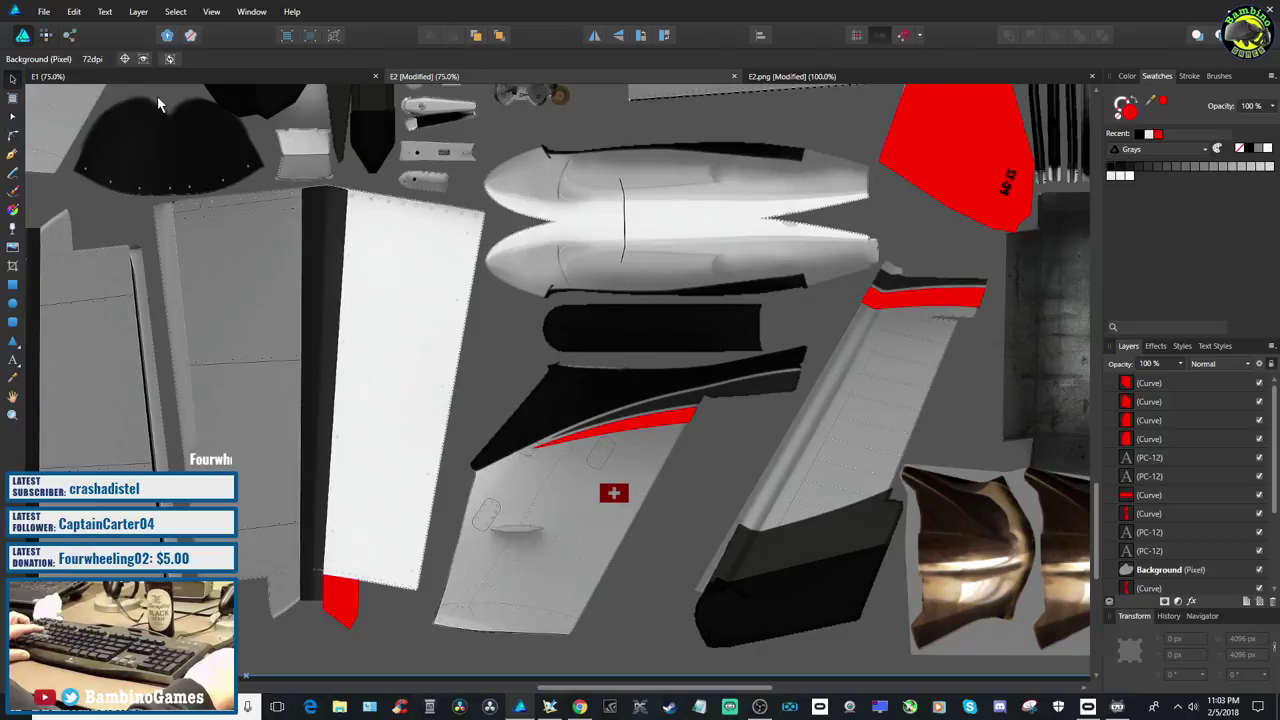
{"action": "left_click", "coordinate": [815, 77]}
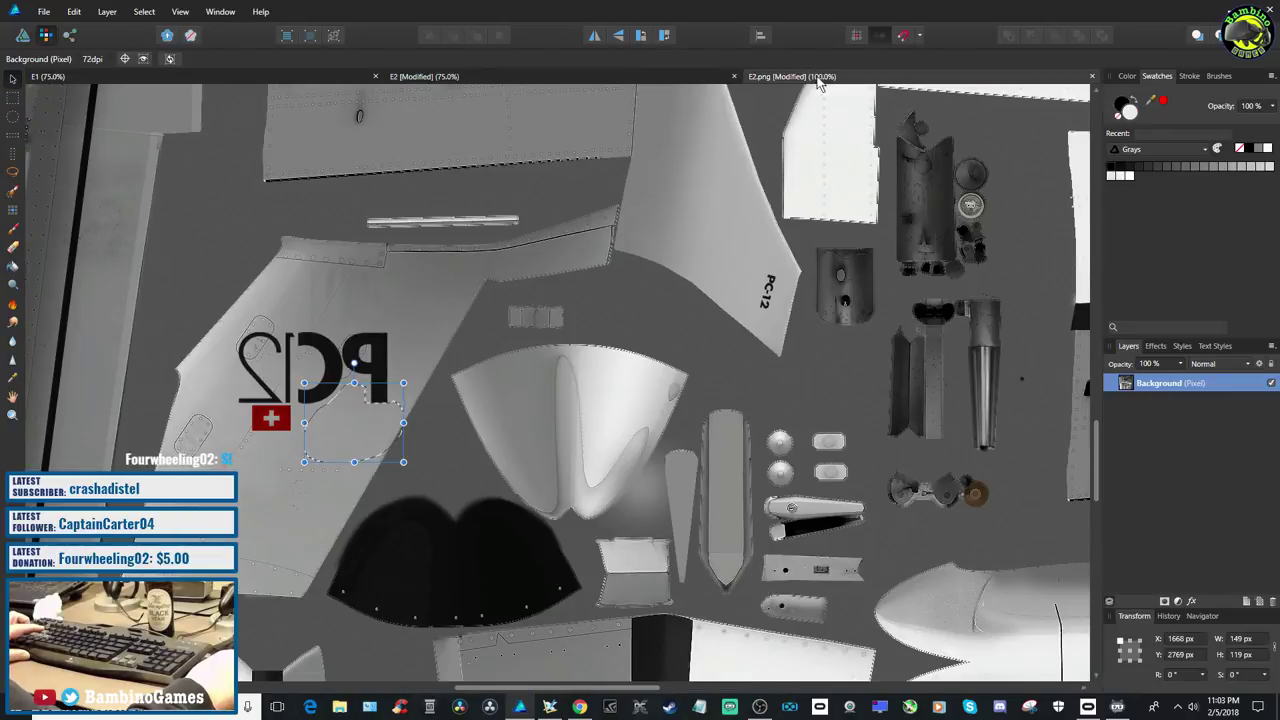
{"action": "scroll", "coordinate": [616, 541], "scroll_direction": "down", "scroll_amount": 4}
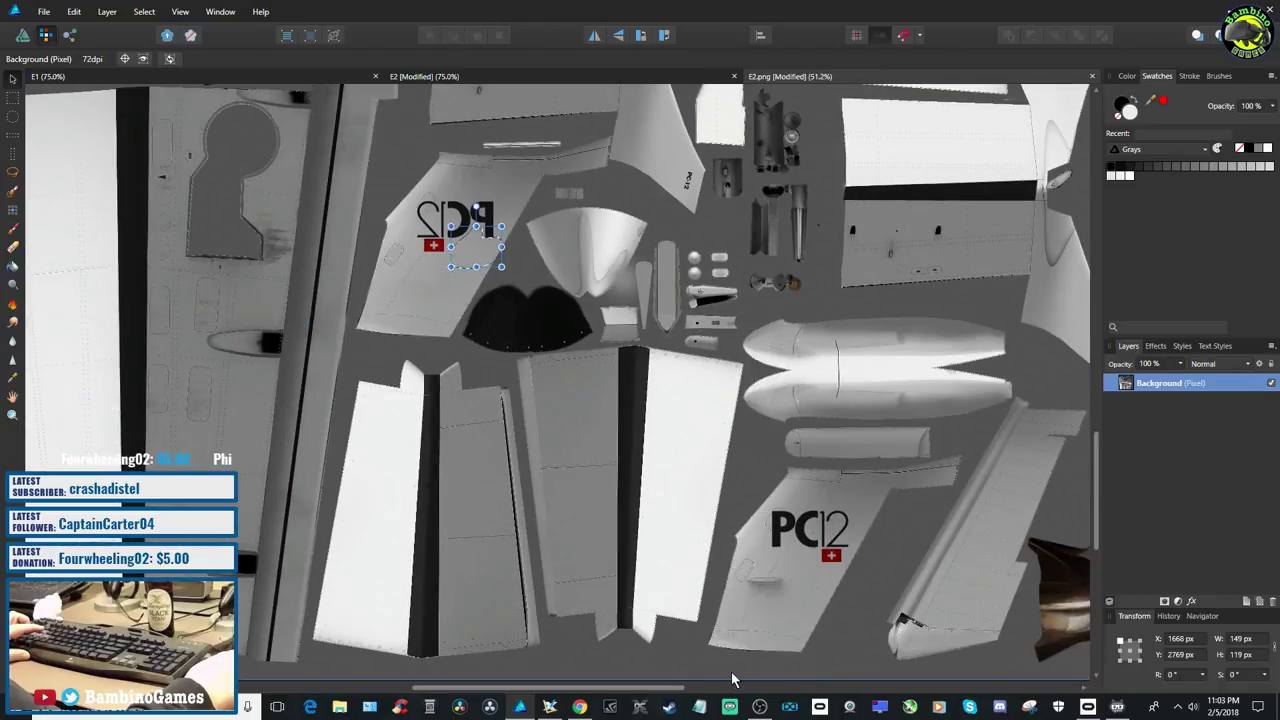
{"action": "left_click", "coordinate": [509, 79]}
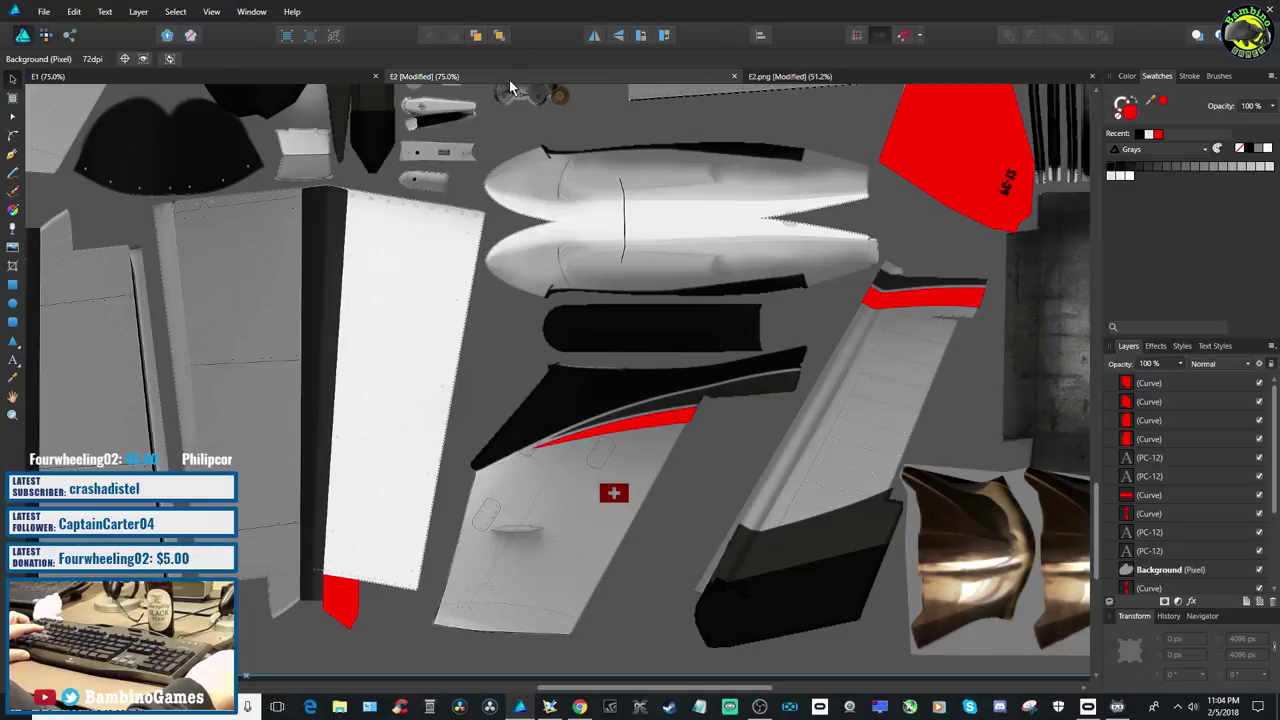
{"action": "left_click", "coordinate": [817, 76]}
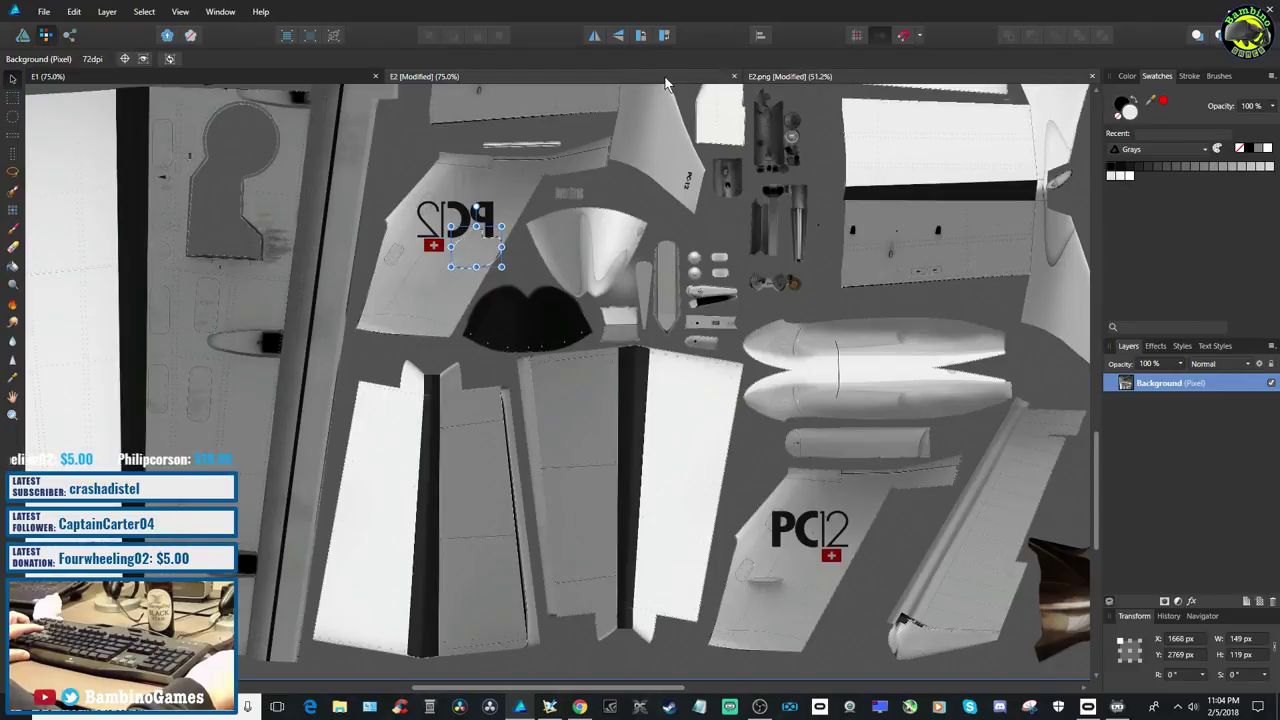
{"action": "left_click", "coordinate": [664, 76]}
{"action": "left_click", "coordinate": [833, 78]}
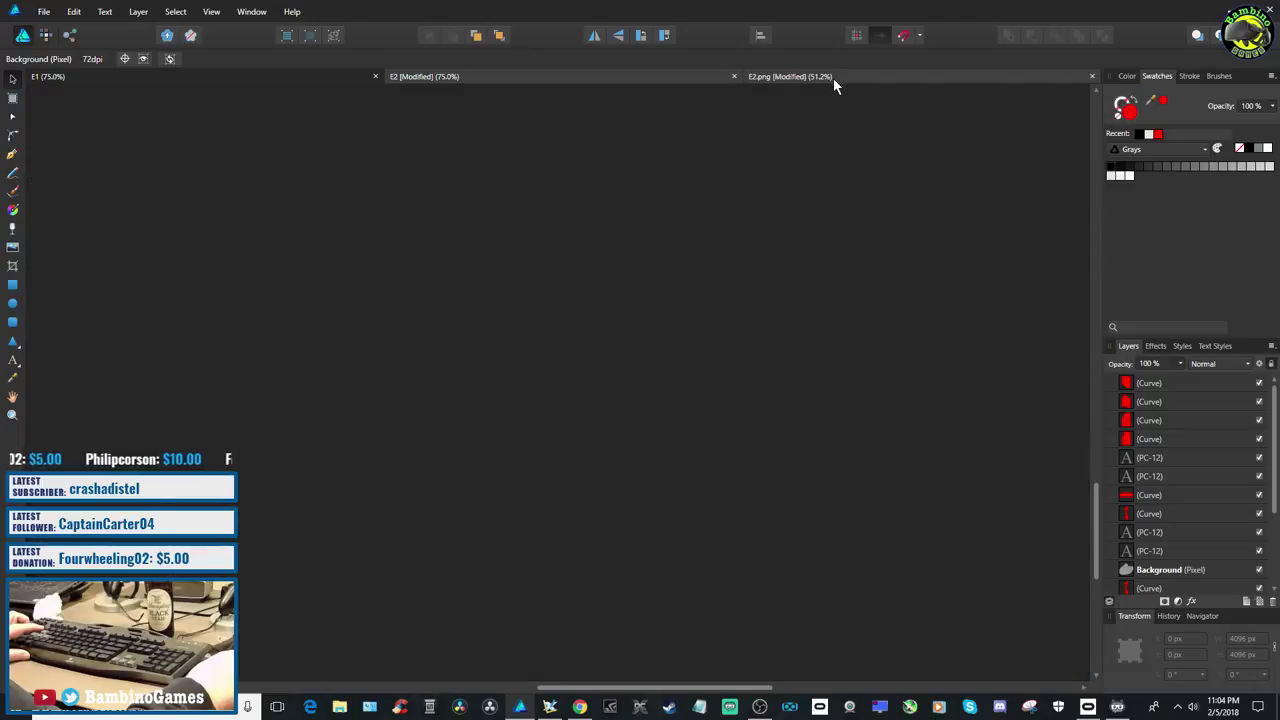
{"action": "left_click", "coordinate": [642, 76]}
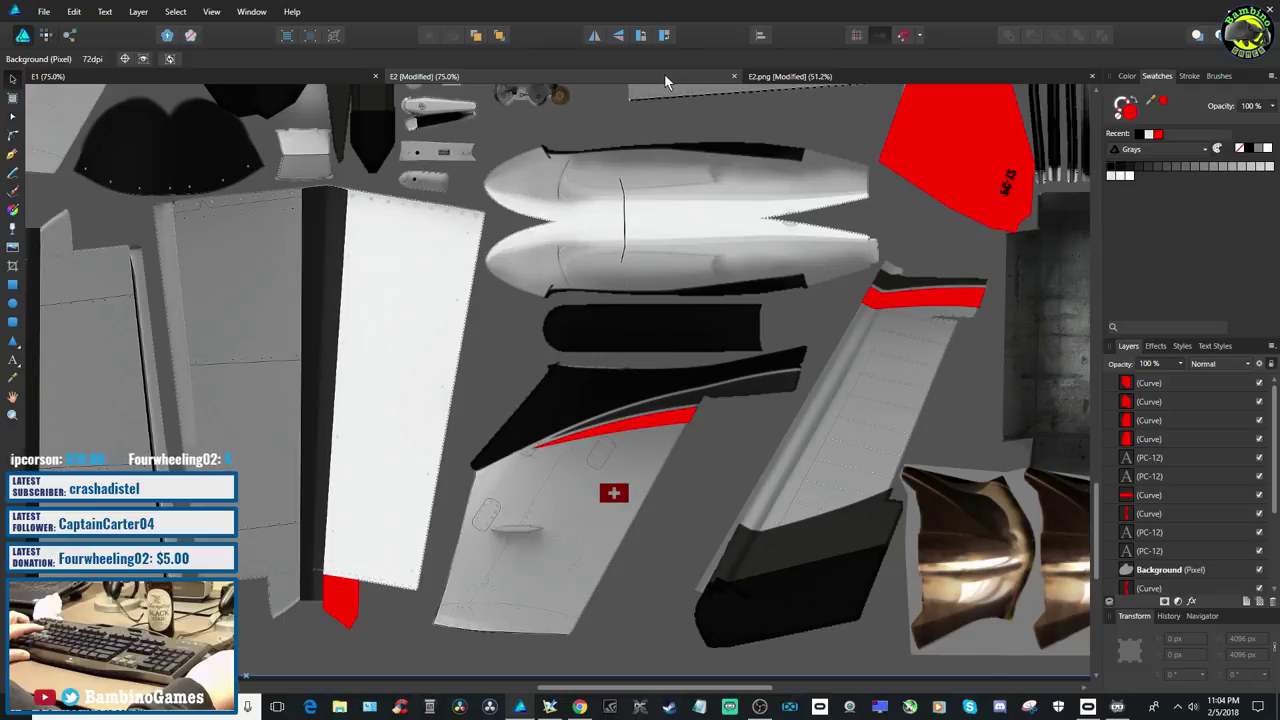
{"action": "left_click", "coordinate": [791, 80]}
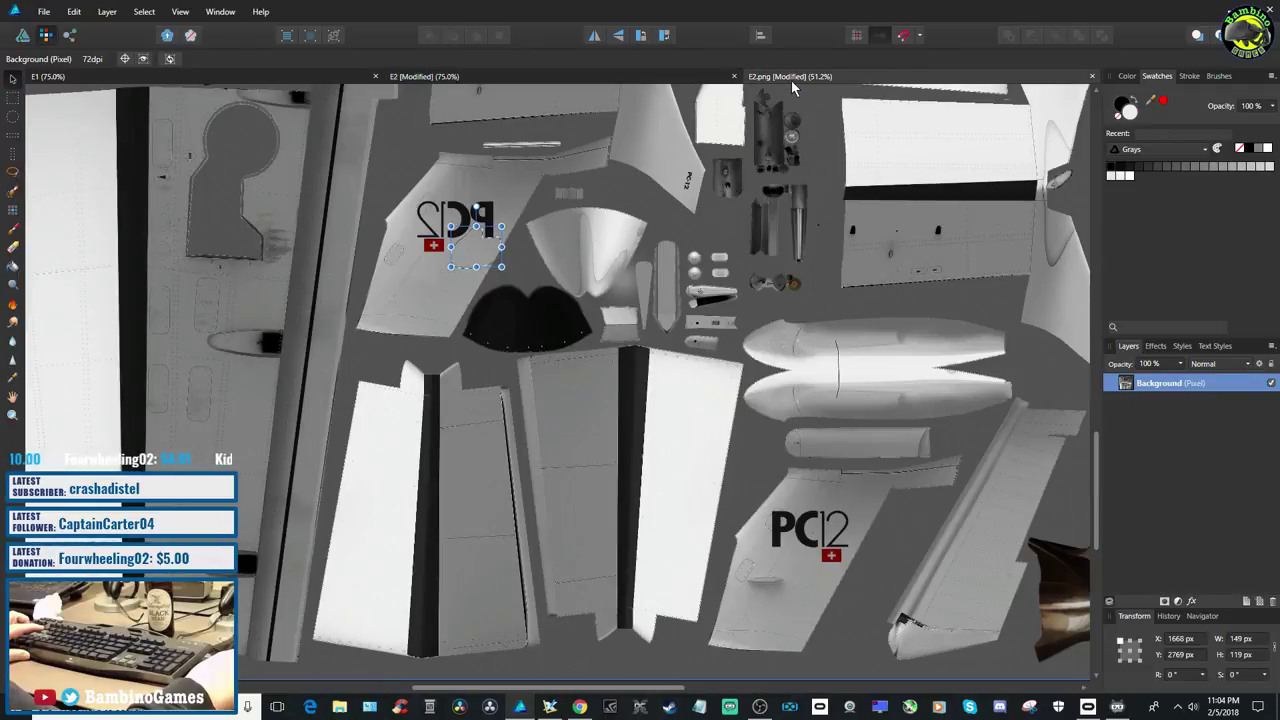
{"action": "left_click", "coordinate": [617, 80]}
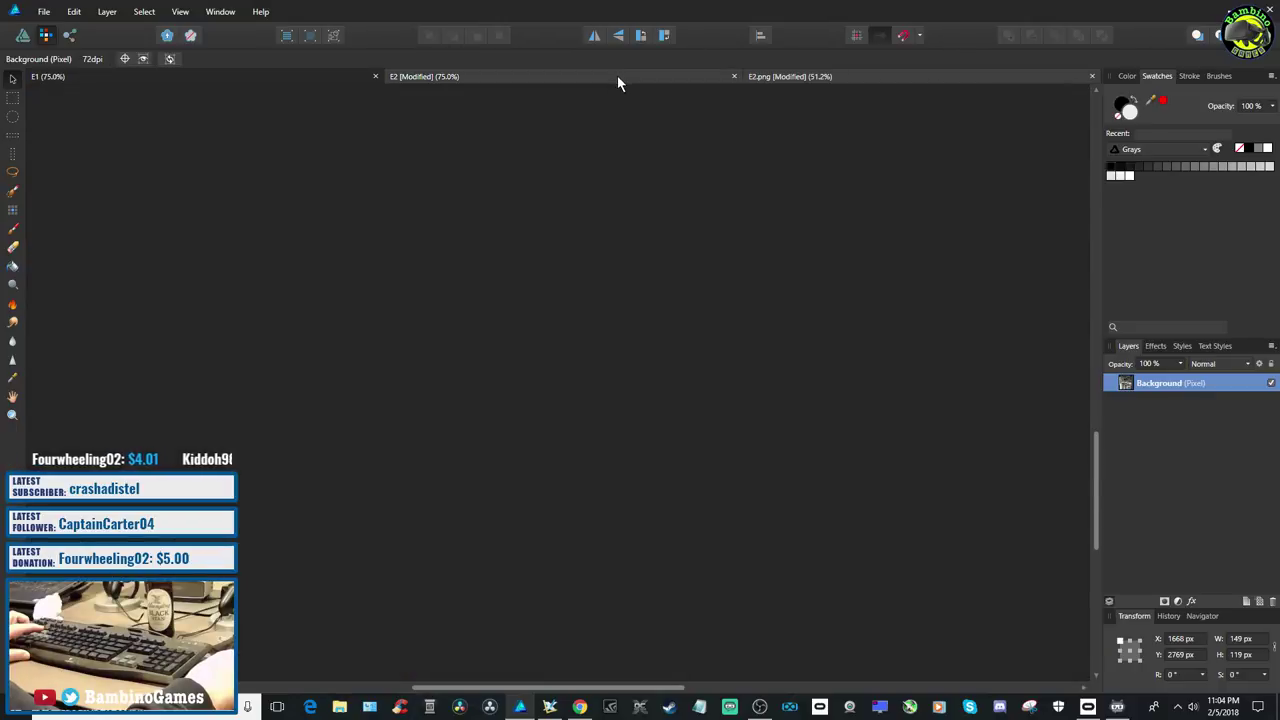
{"action": "left_click", "coordinate": [804, 76]}
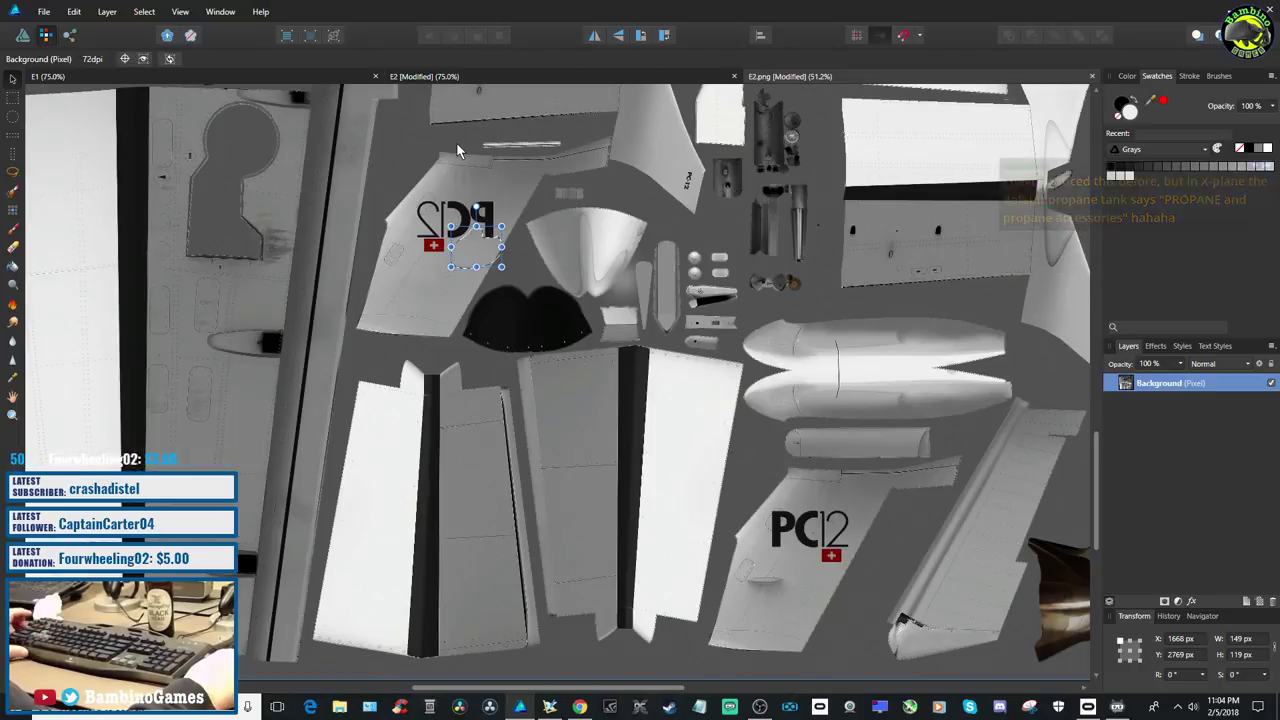
{"action": "key", "text": "ctrl+d"}
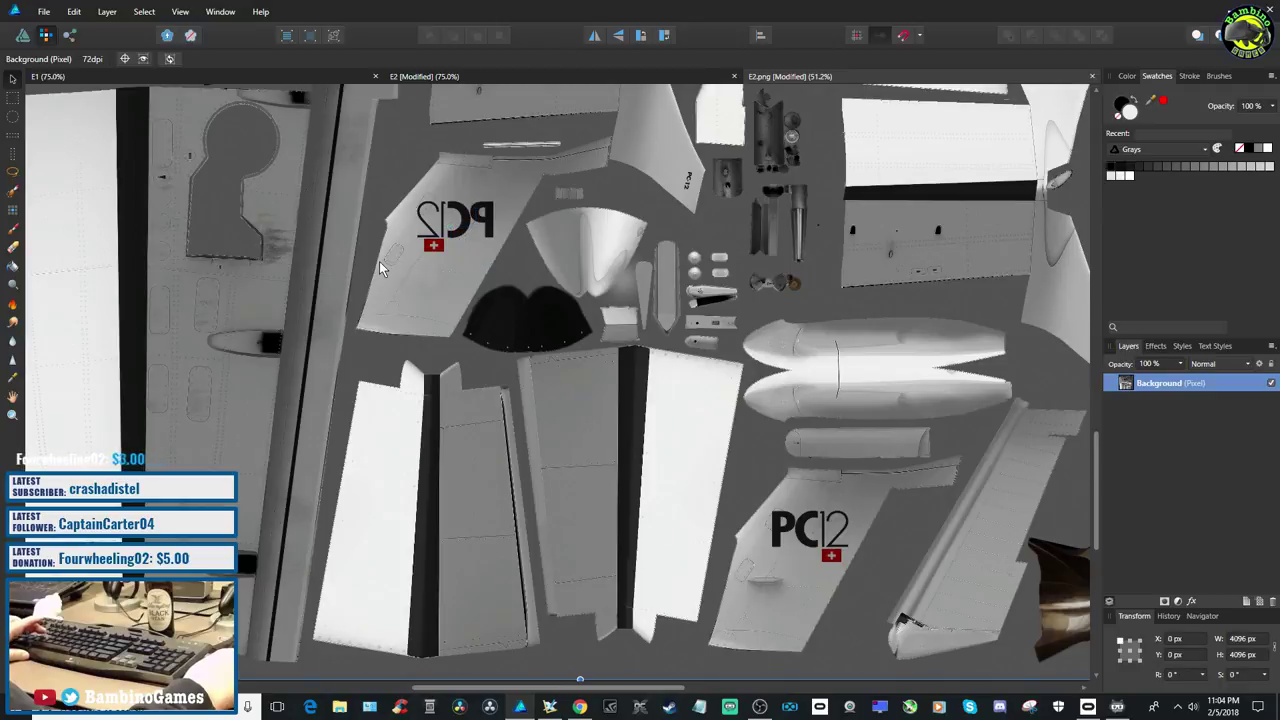
{"action": "key", "text": "super+plus"}
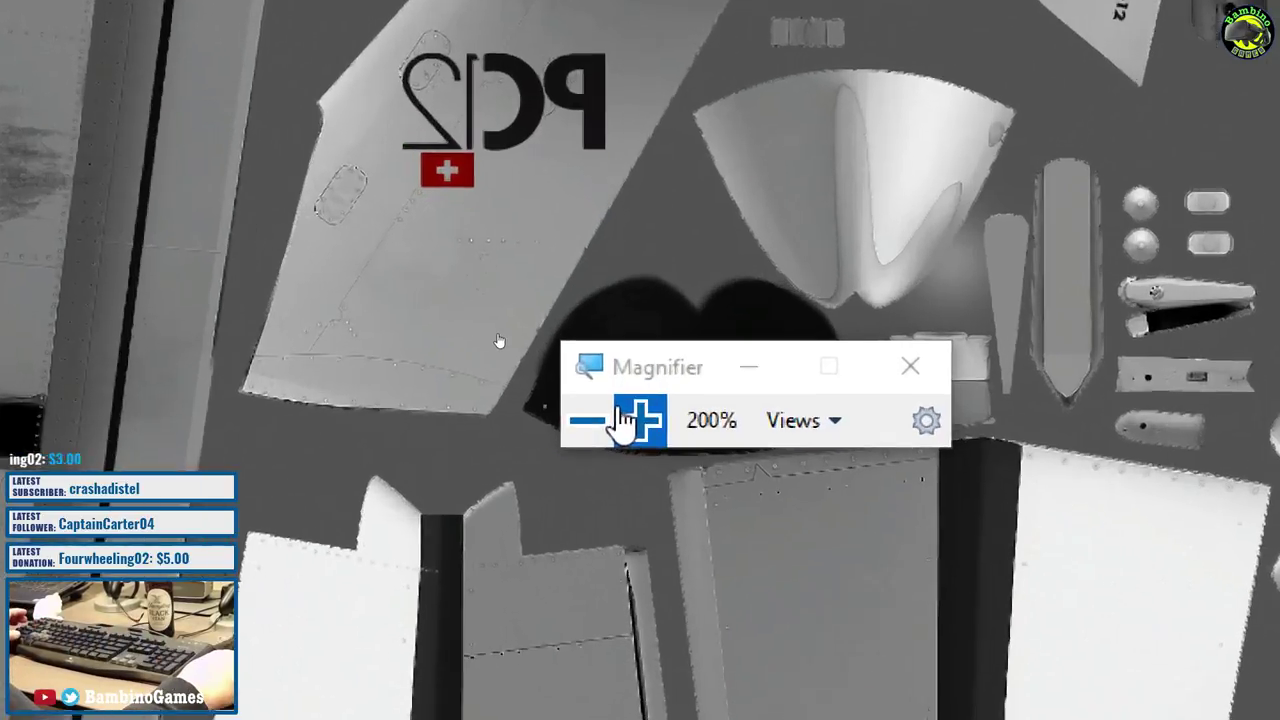
{"action": "left_click", "coordinate": [634, 417]}
{"action": "left_click", "coordinate": [590, 421]}
{"action": "left_click", "coordinate": [588, 421]}
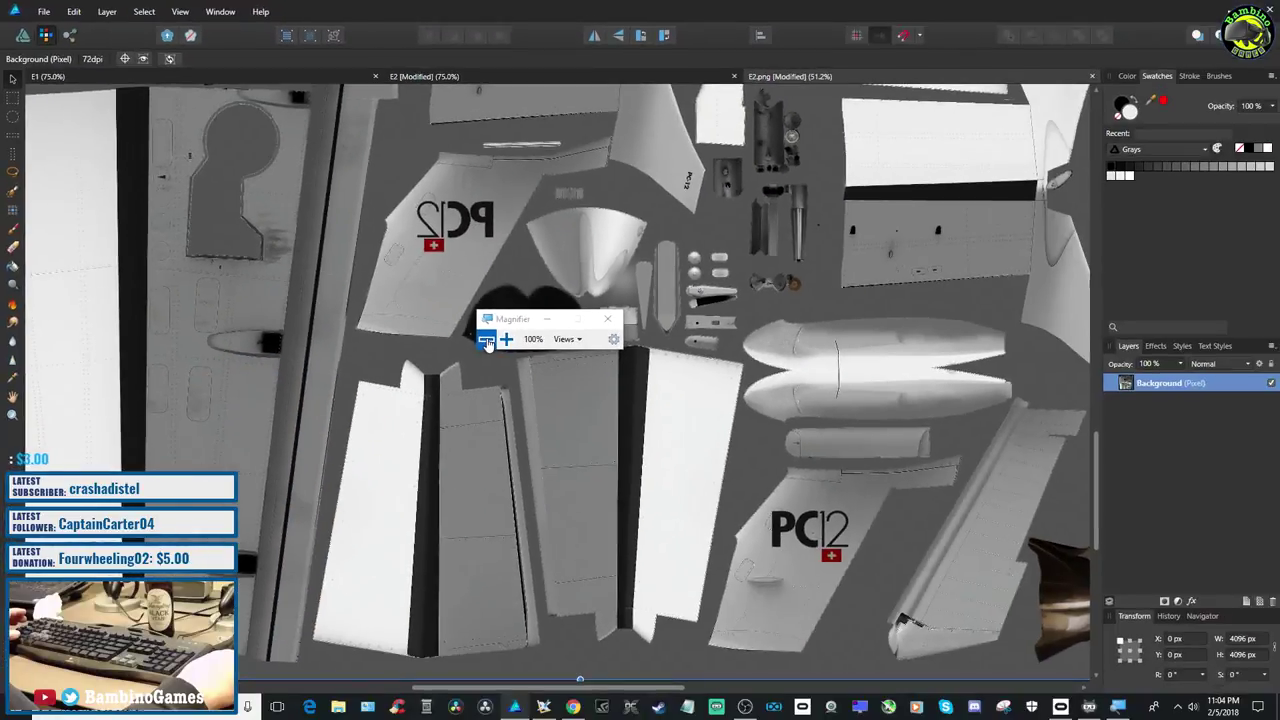
{"action": "left_click", "coordinate": [606, 322]}
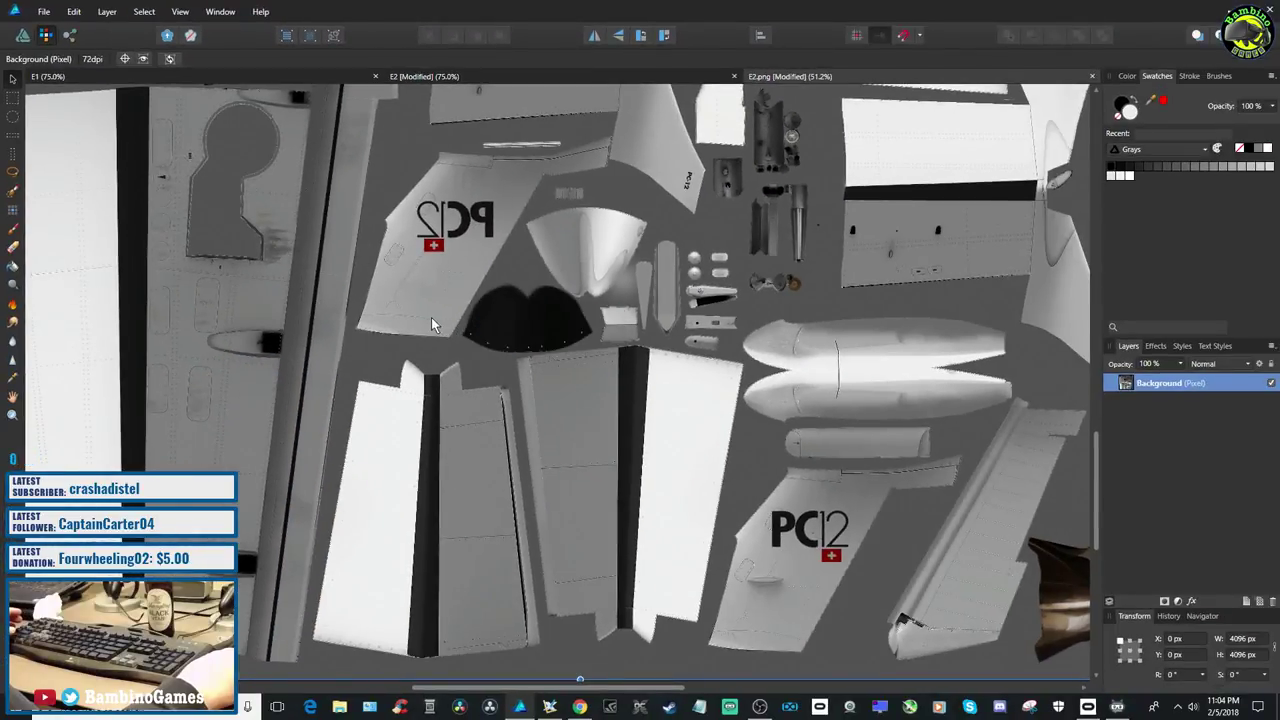
Copy a rectangular bare tail patch of about 86 × 58 px from E2.png and place it over the opposite tail side's Swiss flag in E2
{"action": "scroll", "coordinate": [427, 316], "scroll_direction": "up", "scroll_amount": 5}
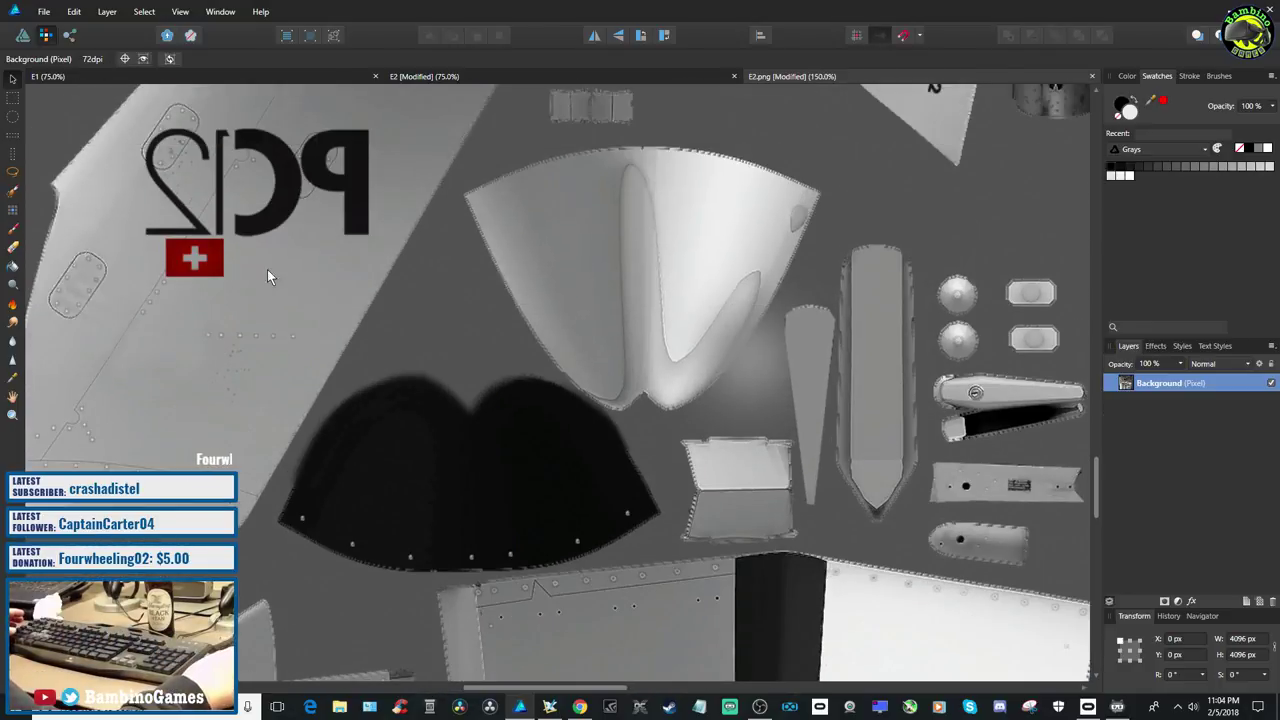
{"action": "left_click", "coordinate": [11, 99]}
{"action": "left_click_drag", "start_coordinate": [274, 244], "coordinate": [361, 303]}
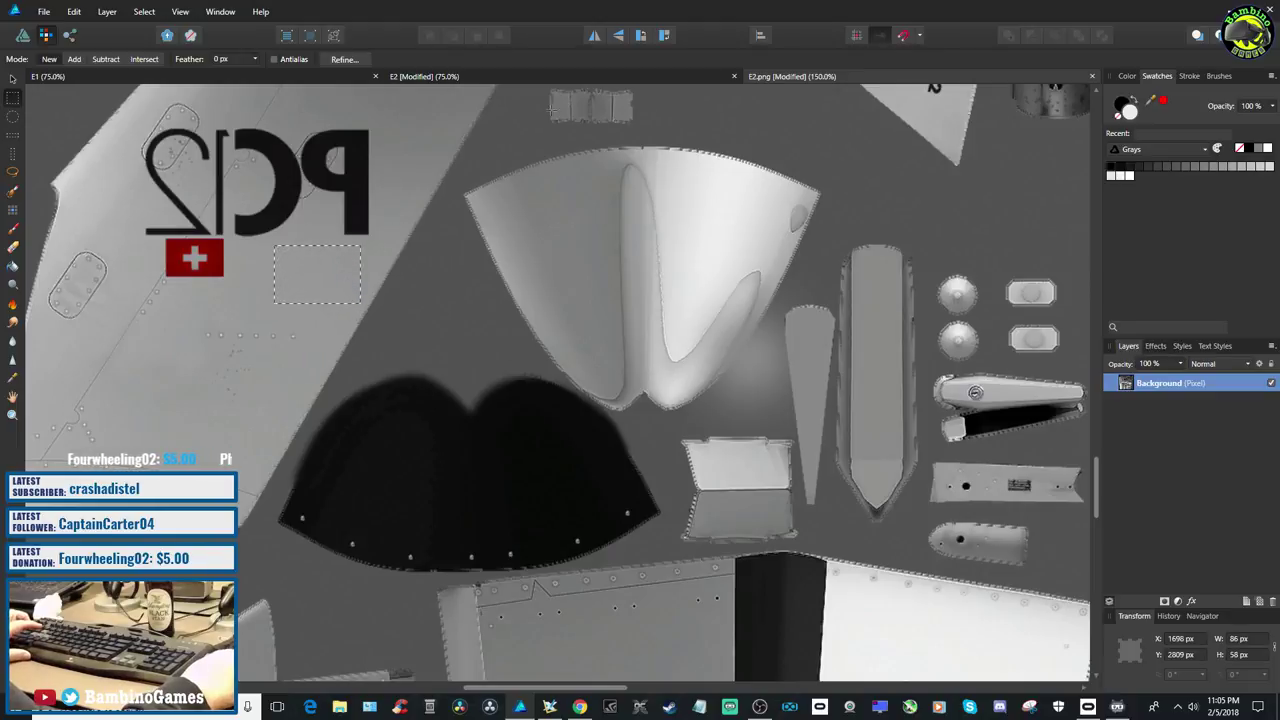
{"action": "left_click", "coordinate": [404, 79]}
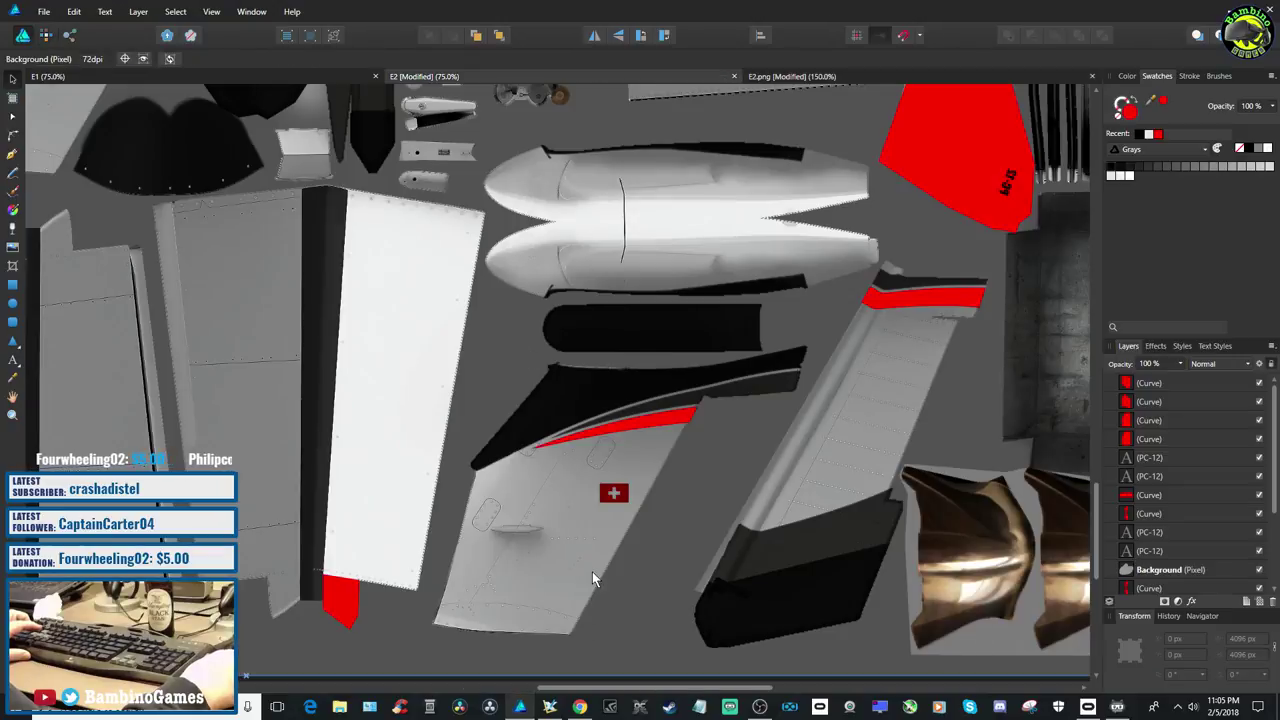
{"action": "key", "text": "ctrl+v"}
{"action": "left_click_drag", "start_coordinate": [97, 389], "coordinate": [617, 498]}
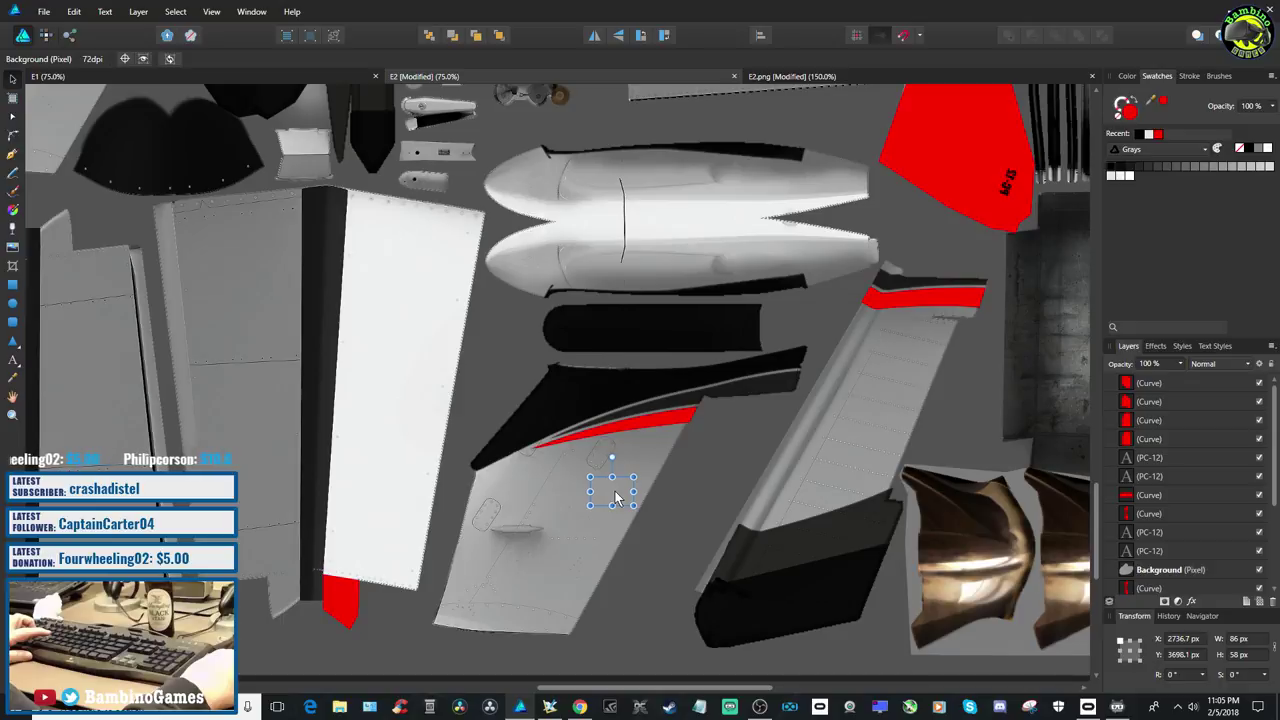
{"action": "key", "text": "ctrl+d"}
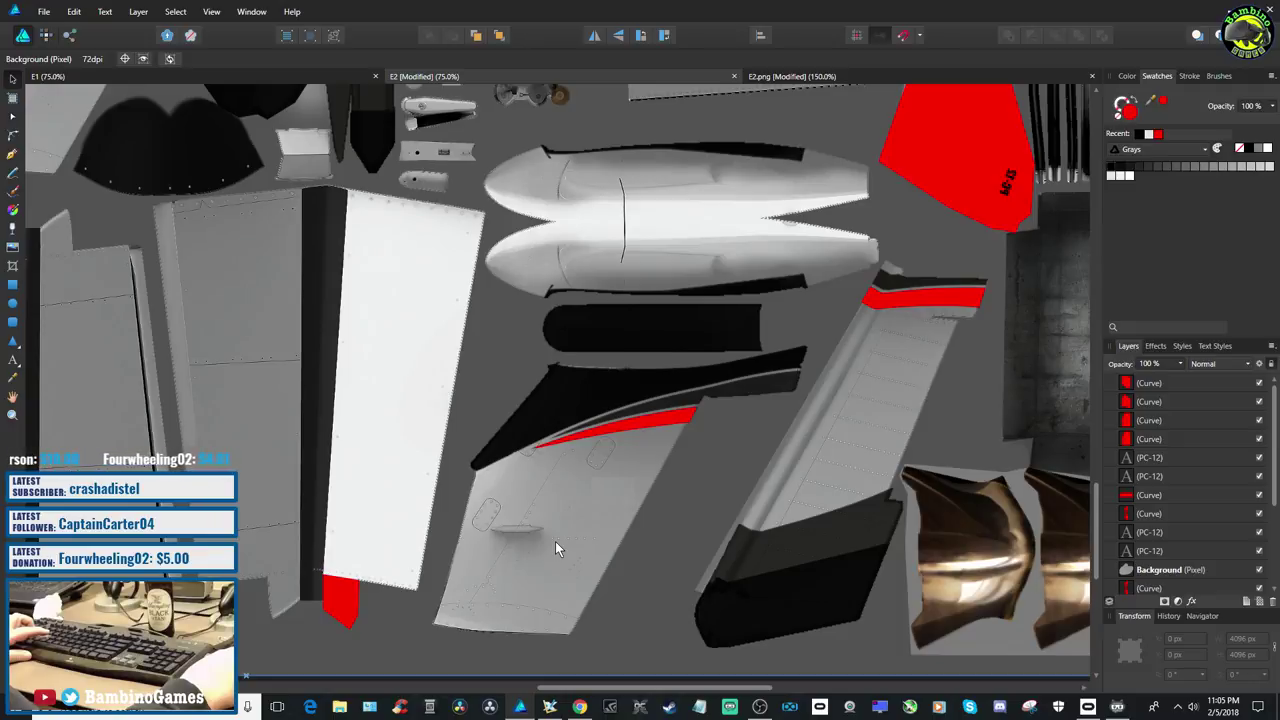
Examine both patched tail sides and the surrounding parts across the E2 livery layout
{"action": "scroll", "coordinate": [602, 541], "scroll_direction": "down", "scroll_amount": 2}
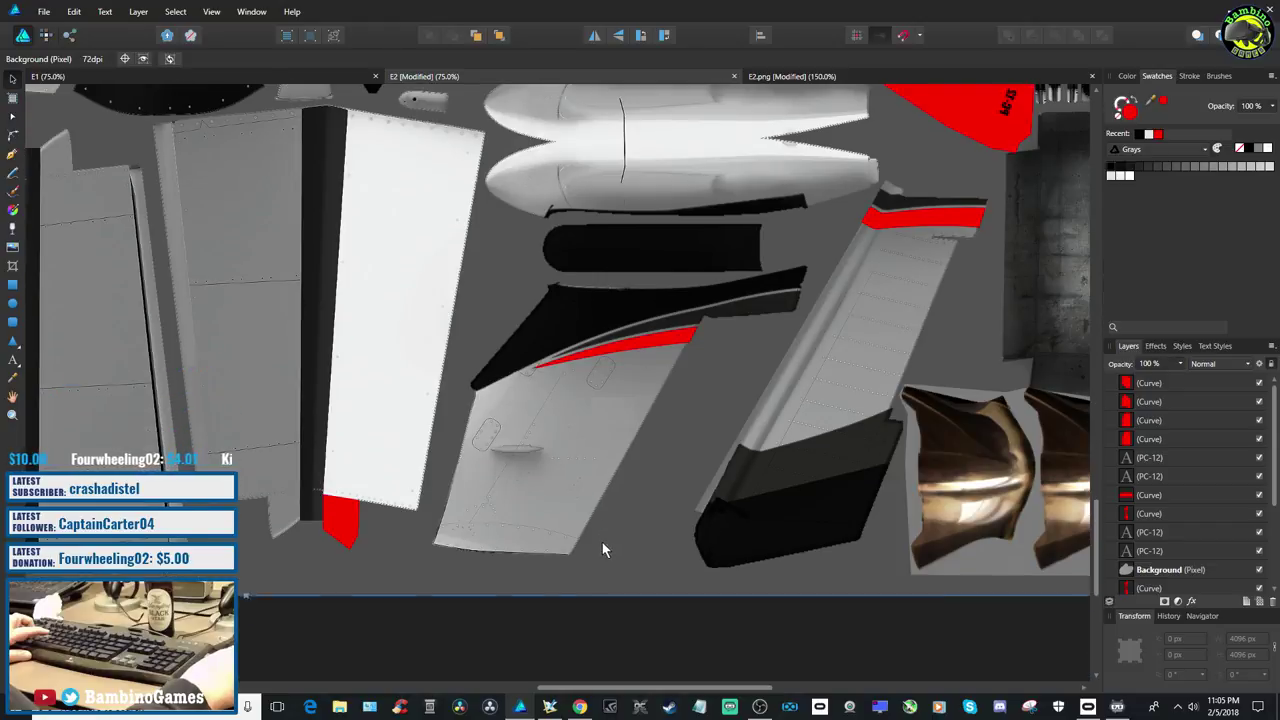
{"action": "scroll", "coordinate": [595, 540], "scroll_direction": "up", "scroll_amount": 5}
{"action": "mouse_move", "coordinate": [620, 688]}
{"action": "left_mouse_down"}
{"action": "mouse_move", "coordinate": [510, 690]}
{"action": "mouse_move", "coordinate": [635, 690]}
{"action": "left_mouse_up"}
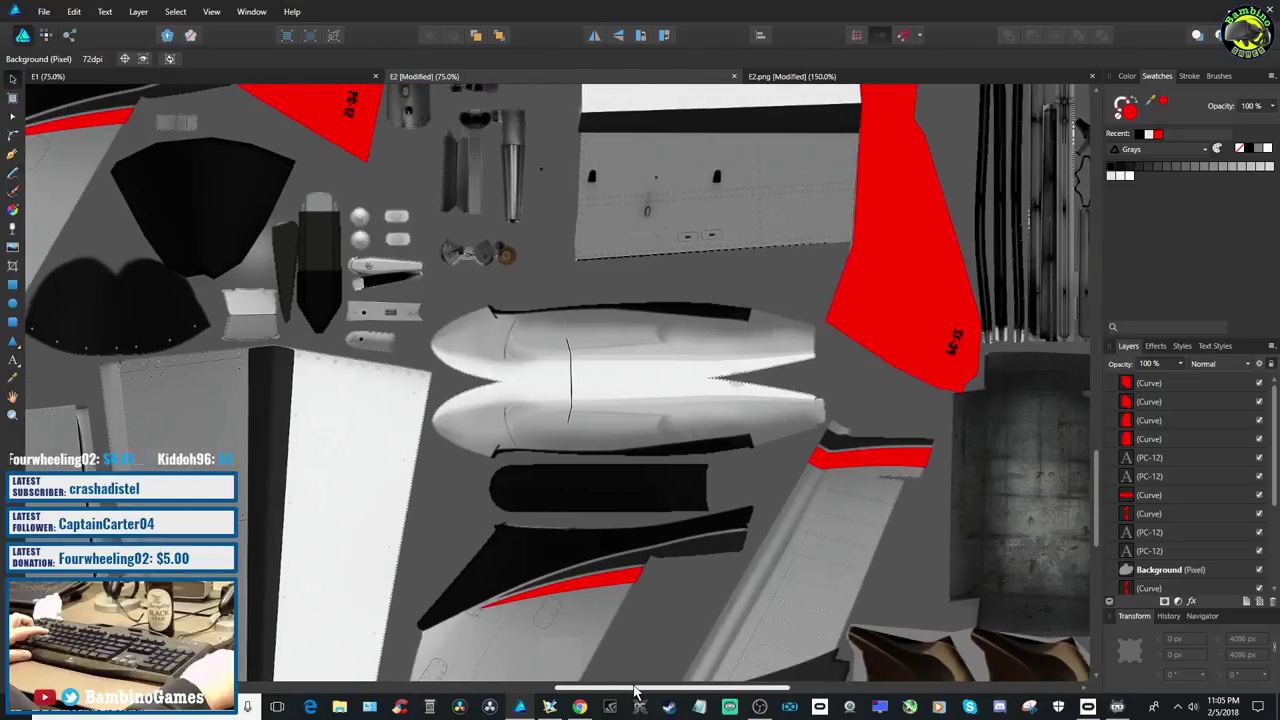
{"action": "scroll", "coordinate": [648, 599], "scroll_direction": "up", "scroll_amount": 6}
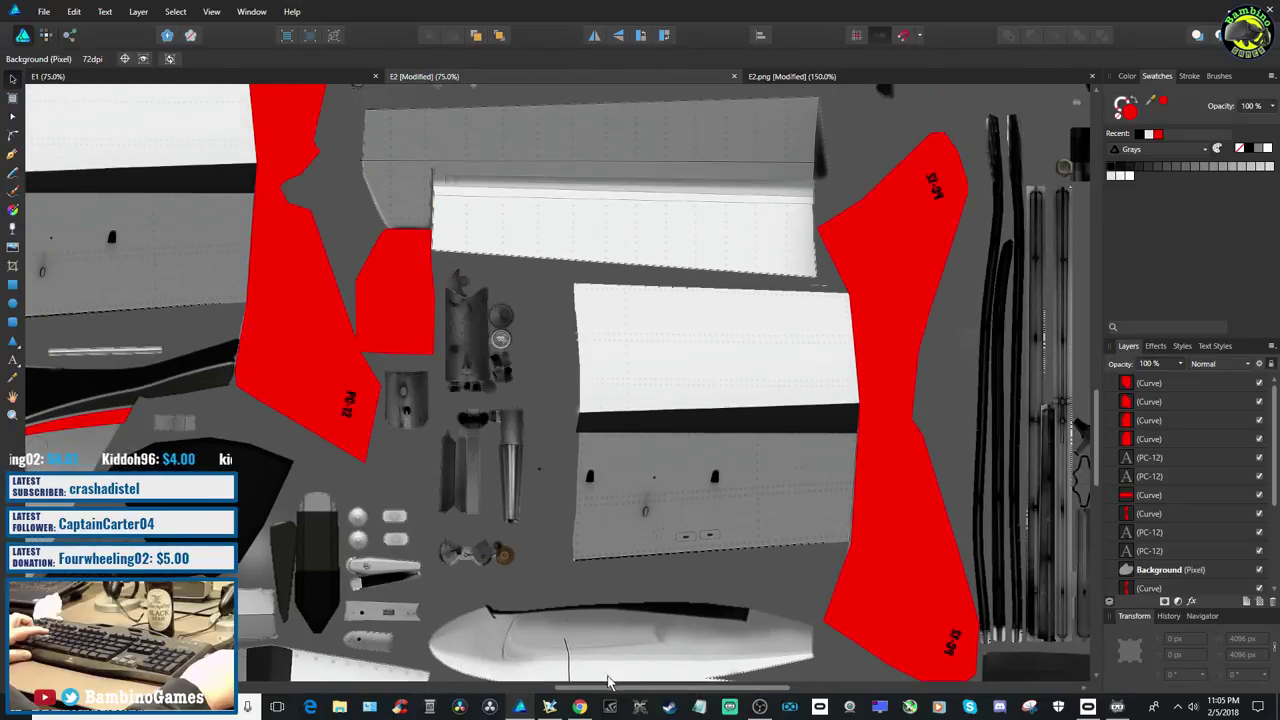
{"action": "left_click_drag", "start_coordinate": [608, 683], "coordinate": [473, 686]}
{"action": "scroll", "coordinate": [627, 620], "scroll_direction": "down", "scroll_amount": 4}
{"action": "scroll", "coordinate": [627, 620], "scroll_direction": "down", "scroll_amount": 2}
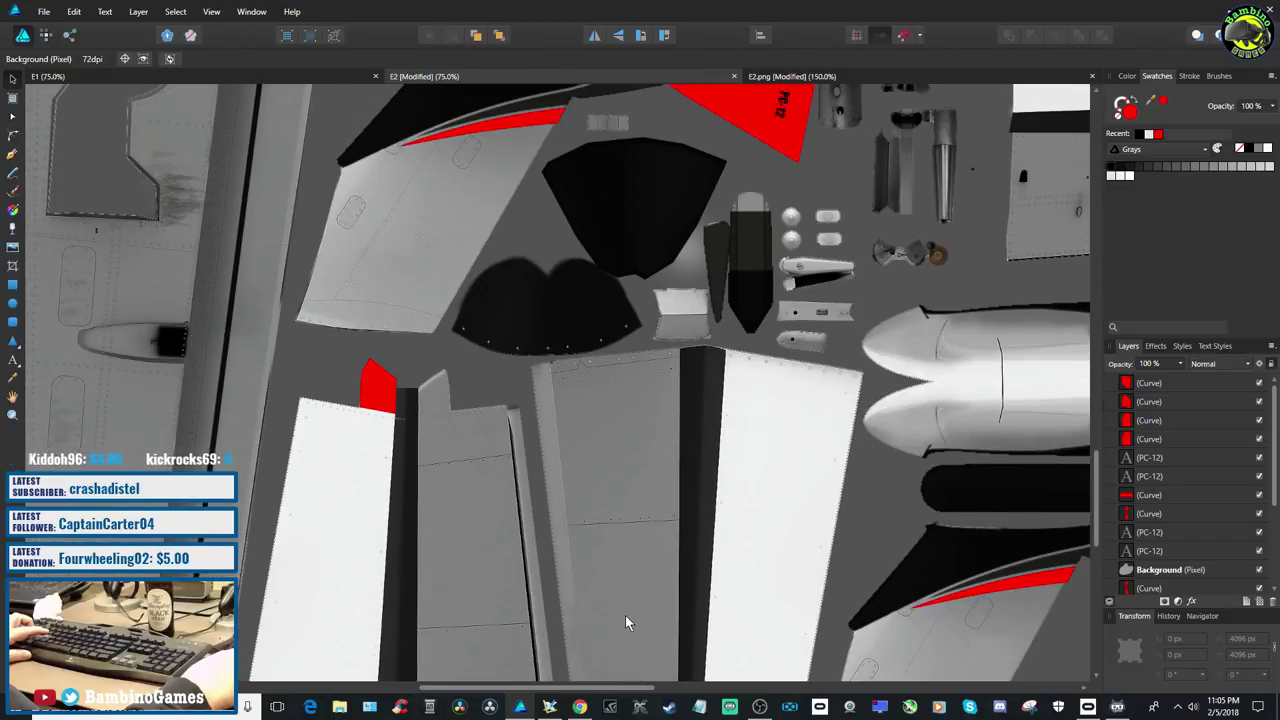
Delete the 86 × 58 px bare surface patch covering the Swiss flag on the lower tail piece in E2
{"action": "left_click", "coordinate": [988, 656]}
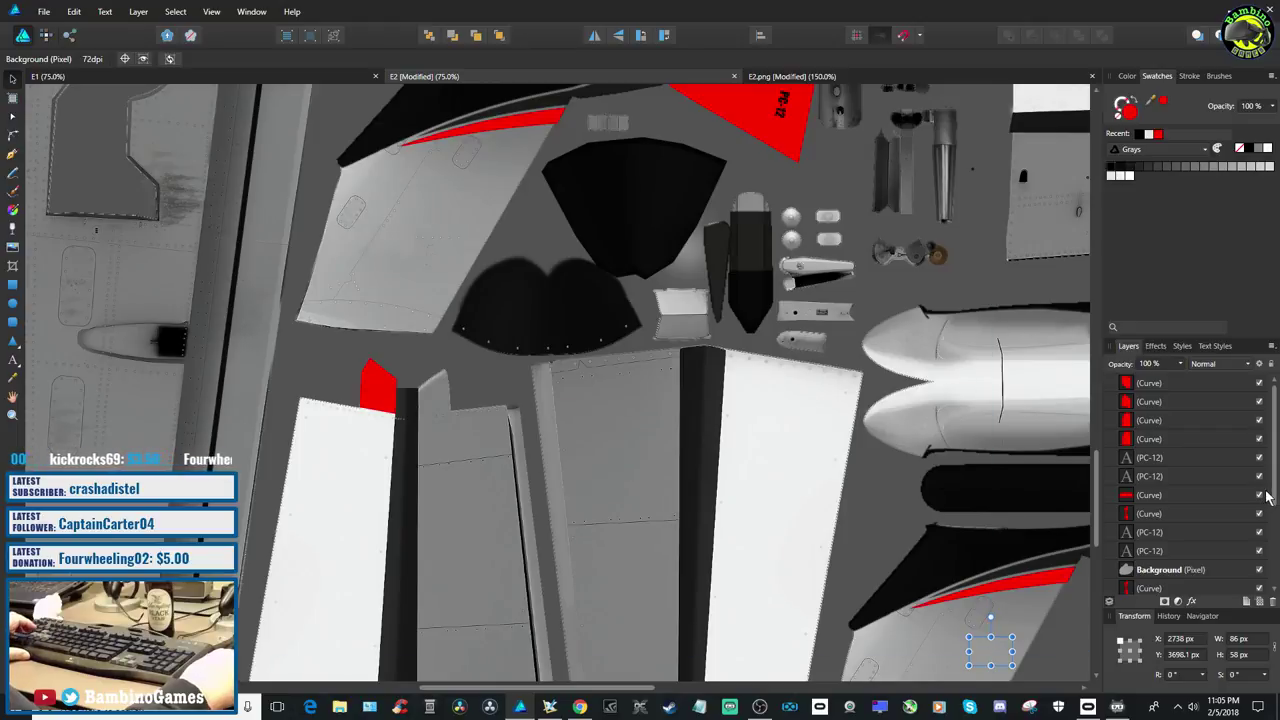
{"action": "scroll", "coordinate": [1240, 510], "scroll_direction": "down", "scroll_amount": 3}
{"action": "left_click", "coordinate": [1209, 553]}
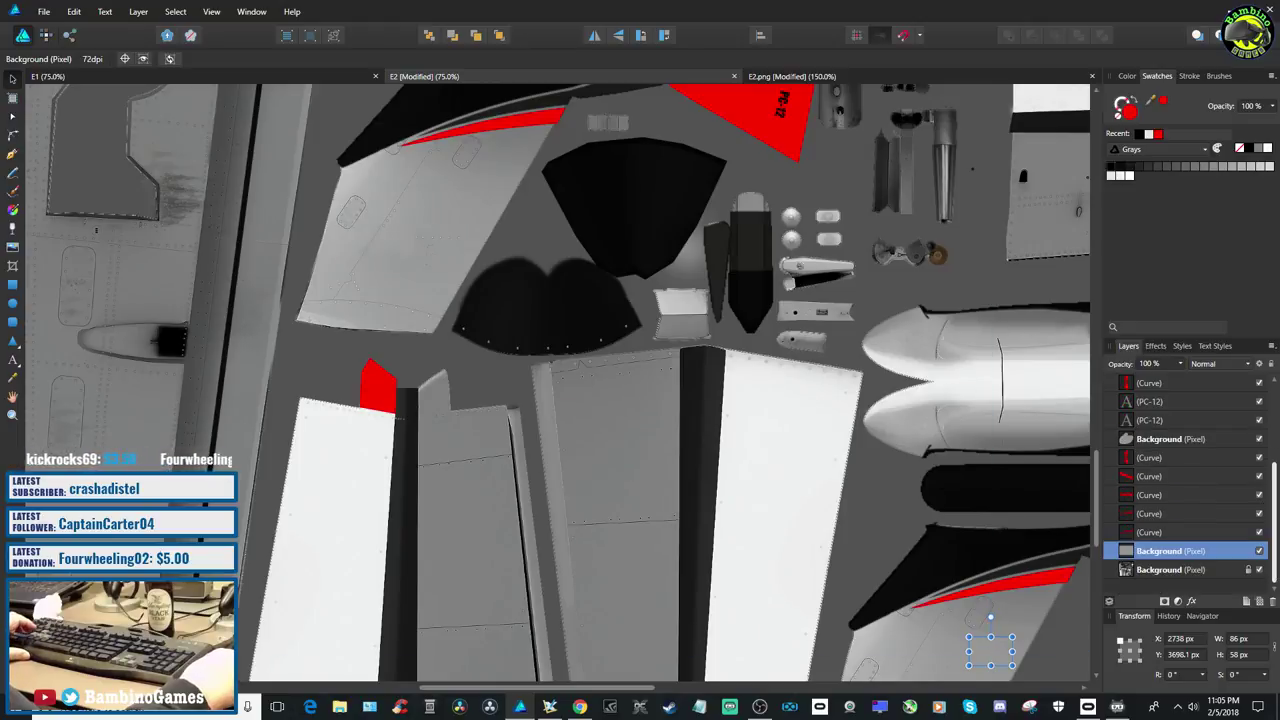
{"action": "right_click", "coordinate": [1210, 560]}
{"action": "left_click", "coordinate": [1137, 374]}
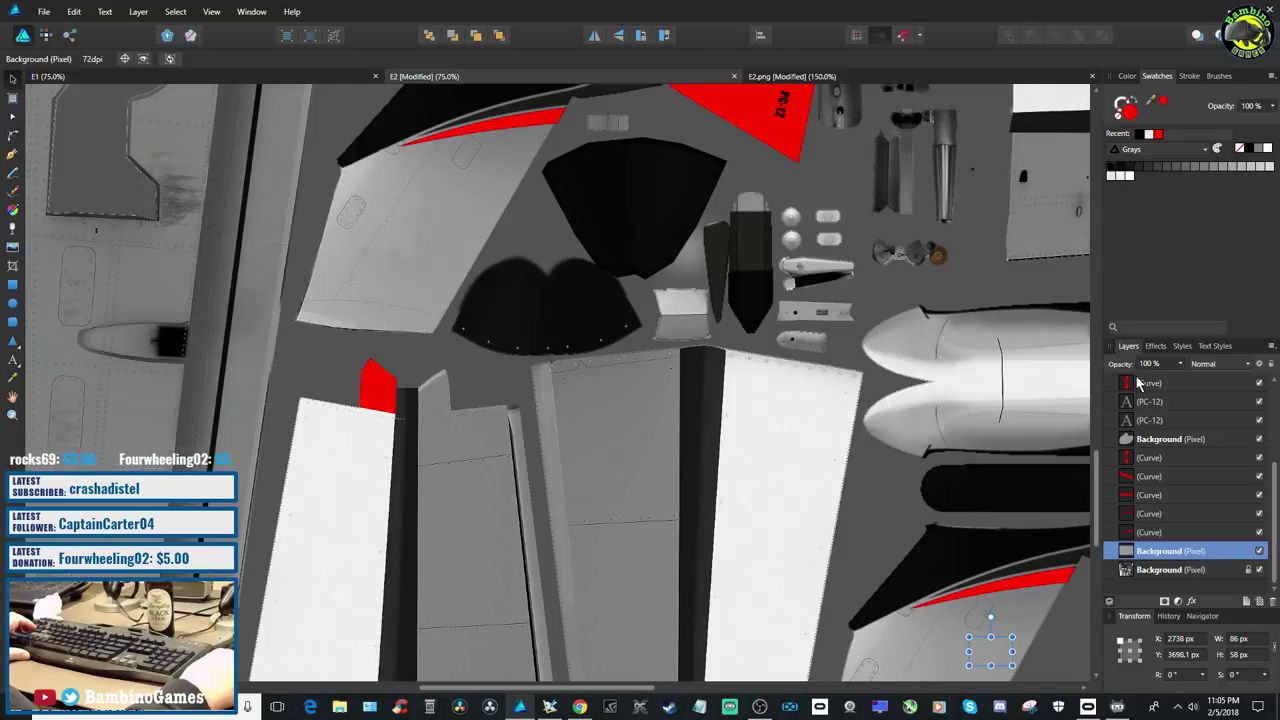
Duplicate the 149 × 119 px patch from the upper tail piece and position the copy over the lower tail piece's Swiss flag
{"action": "left_click", "coordinate": [478, 200]}
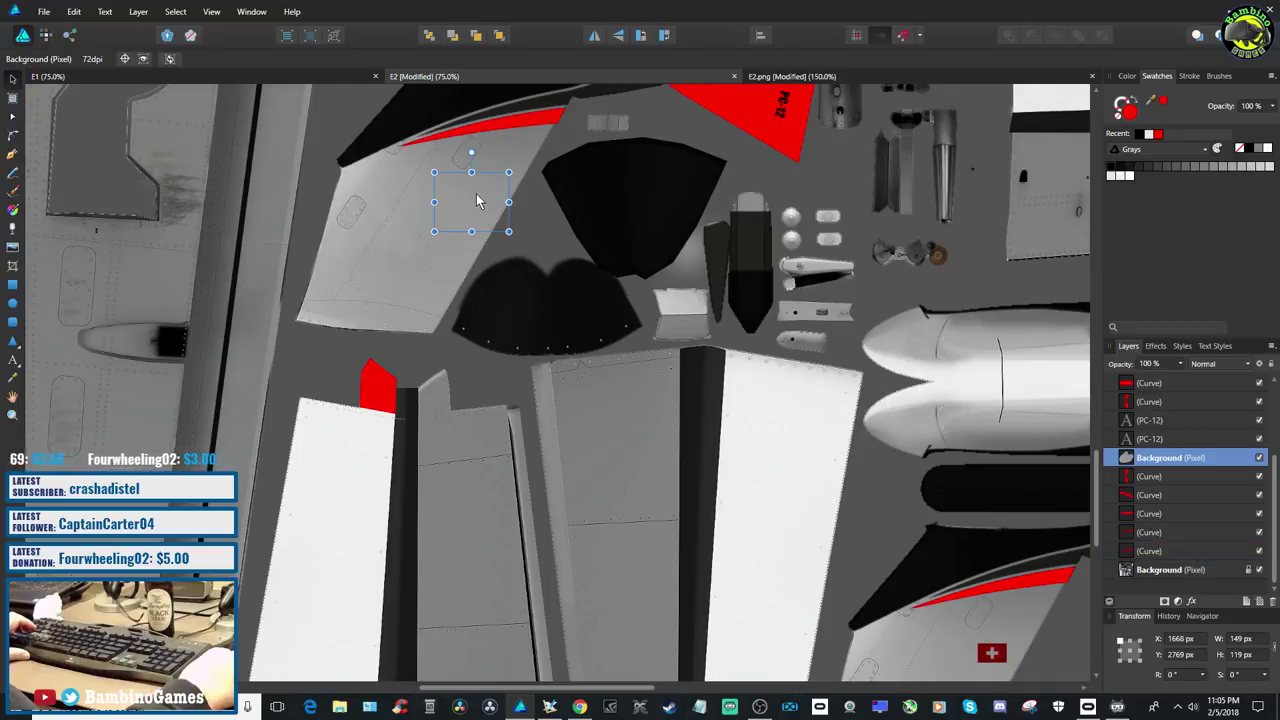
{"action": "right_click", "coordinate": [1198, 460]}
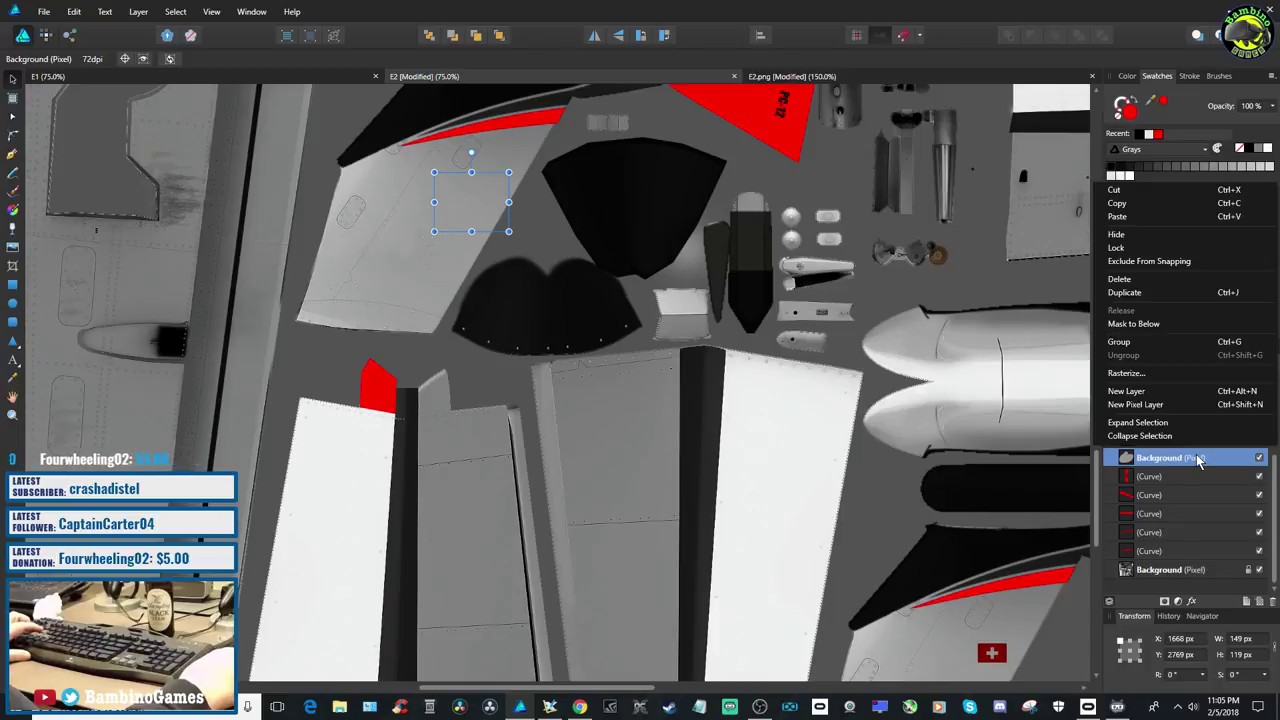
{"action": "left_click", "coordinate": [1124, 292]}
{"action": "left_click_drag", "start_coordinate": [471, 211], "coordinate": [982, 652]}
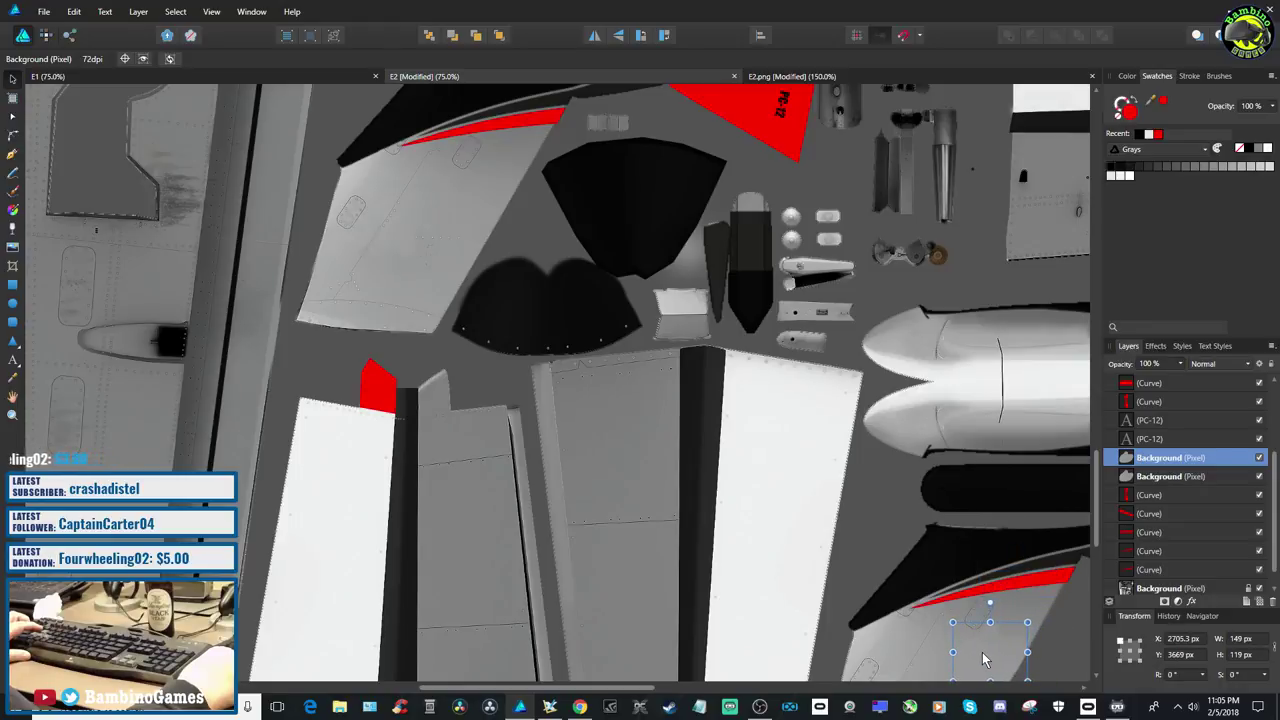
{"action": "scroll", "coordinate": [982, 652], "scroll_direction": "down", "scroll_amount": 3}
{"action": "mouse_move", "coordinate": [990, 506]}
{"action": "left_mouse_down"}
{"action": "mouse_move", "coordinate": [991, 486]}
{"action": "mouse_move", "coordinate": [957, 508]}
{"action": "mouse_move", "coordinate": [980, 504]}
{"action": "left_mouse_up"}
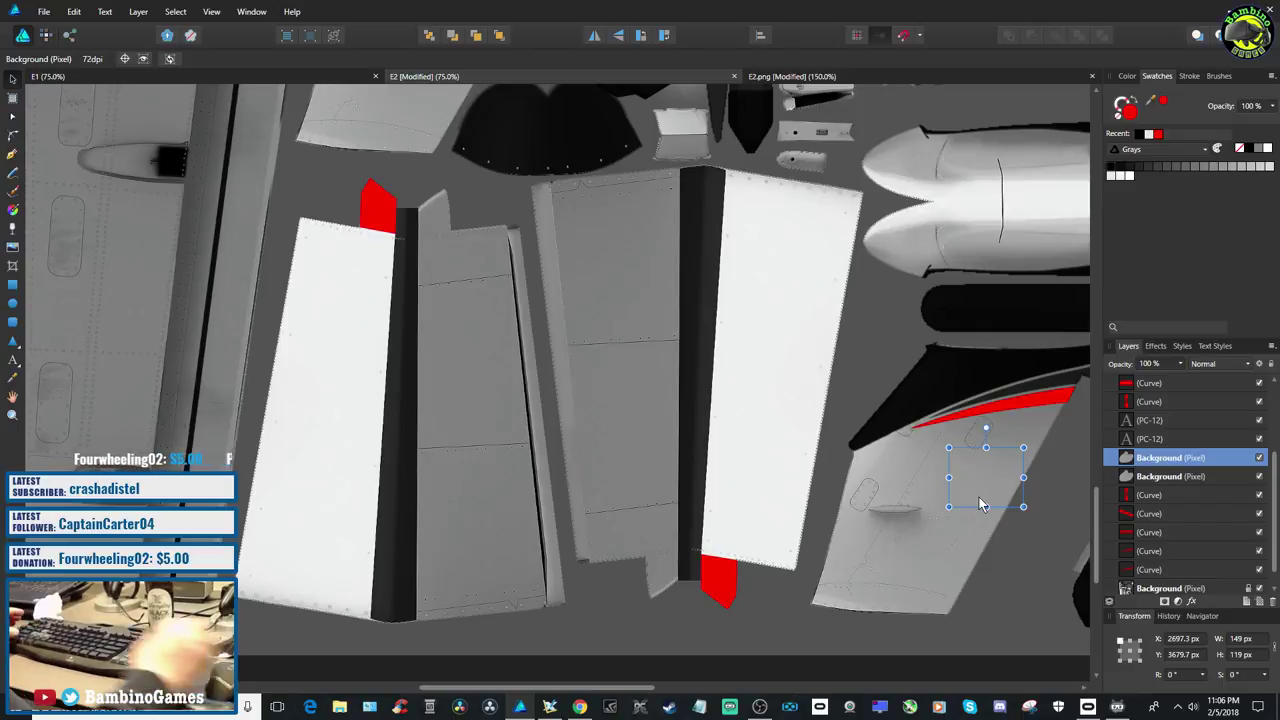
{"action": "key", "text": "ctrl+plus"}
{"action": "key", "text": "ctrl+plus"}
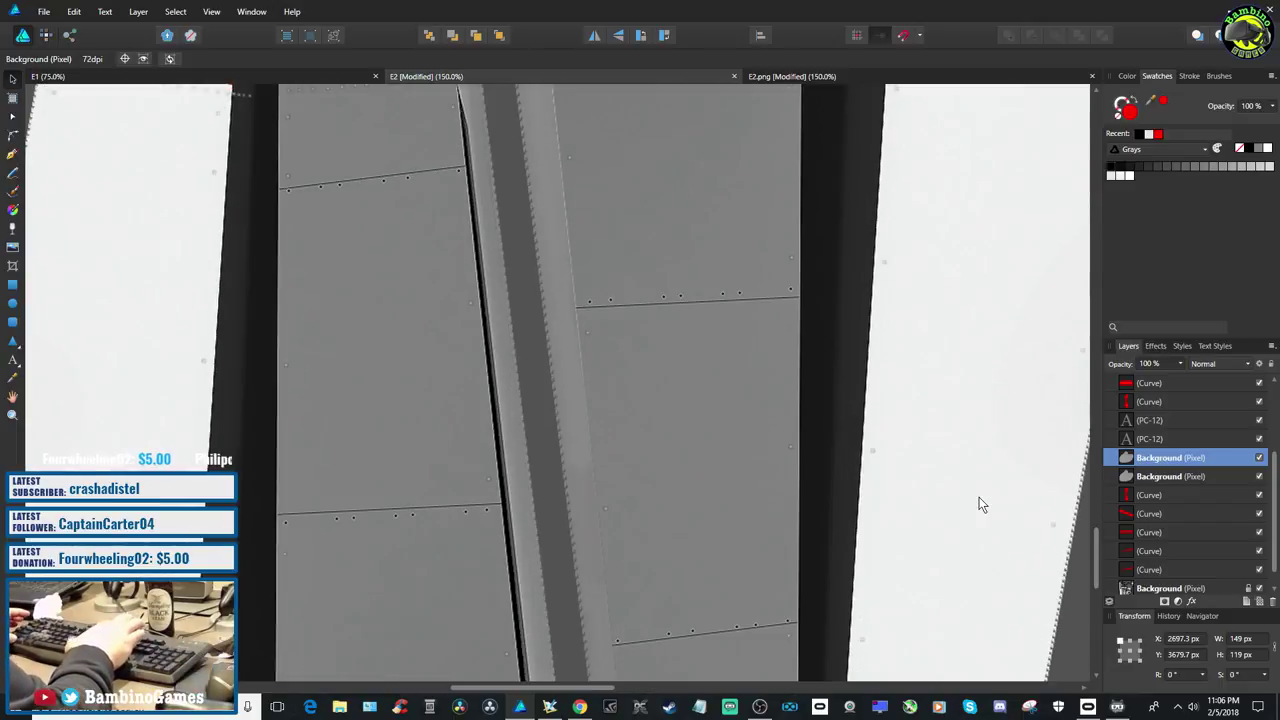
{"action": "left_click_drag", "start_coordinate": [549, 690], "coordinate": [714, 679]}
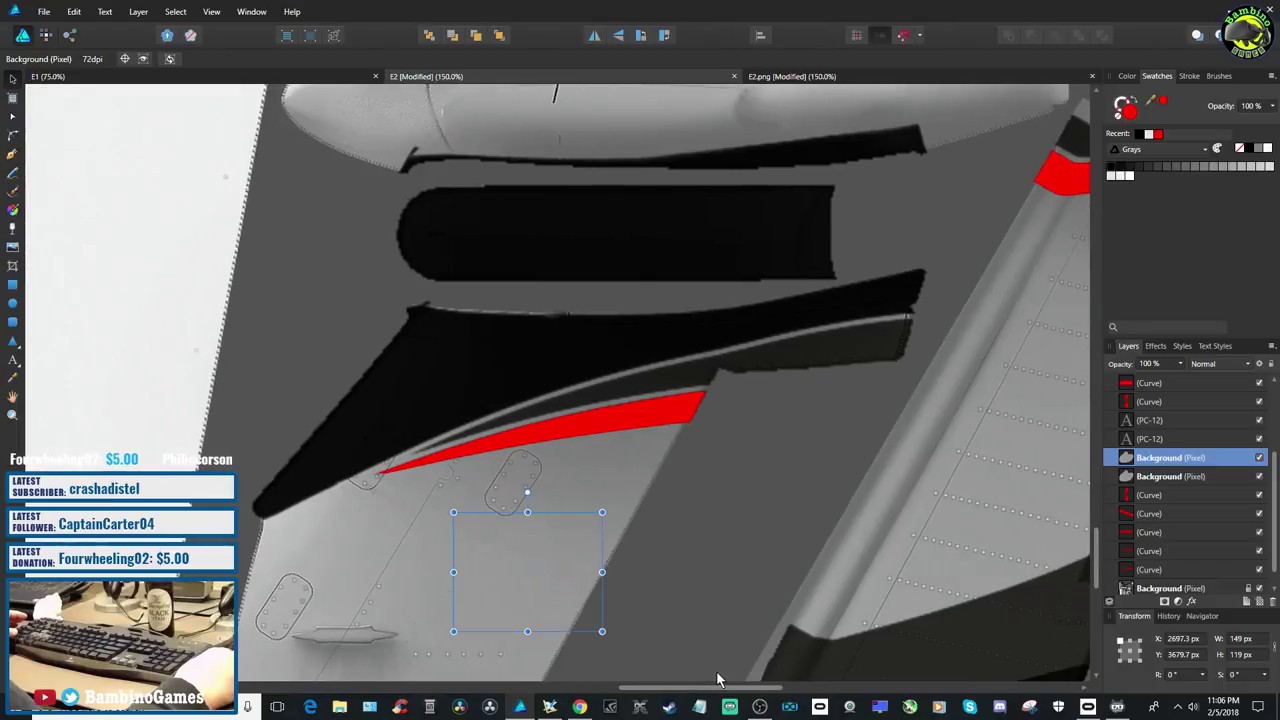
{"action": "scroll", "coordinate": [720, 670], "scroll_direction": "down", "scroll_amount": 2}
{"action": "left_click", "coordinate": [669, 514]}
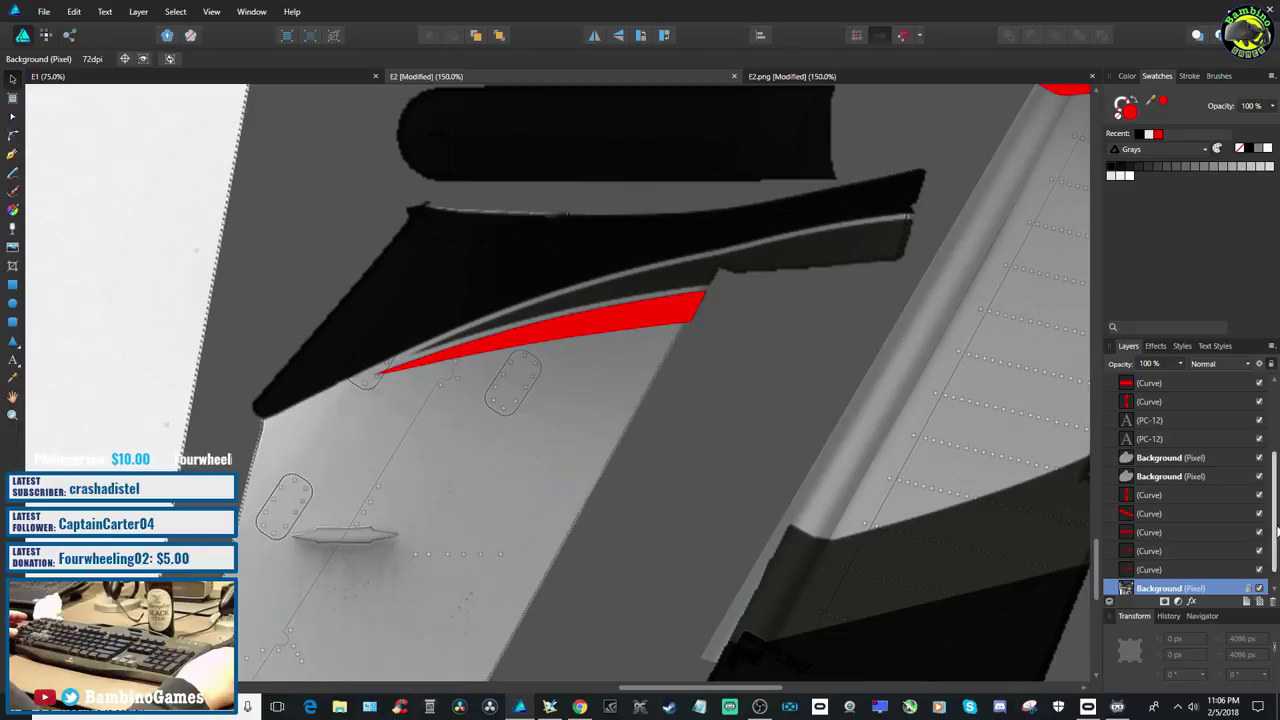
Lock both 149 × 119 px tail patch layers against editing
{"action": "scroll", "coordinate": [1248, 590], "scroll_direction": "down", "scroll_amount": 1}
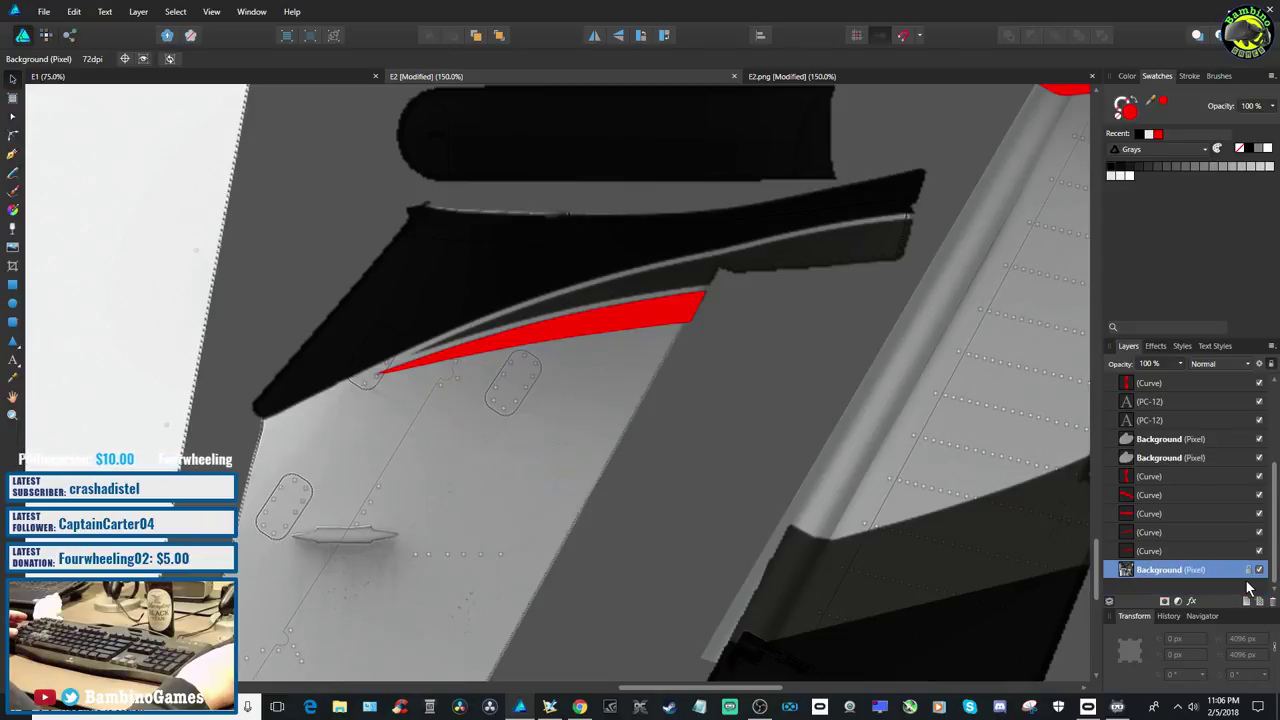
{"action": "left_click", "coordinate": [1245, 442]}
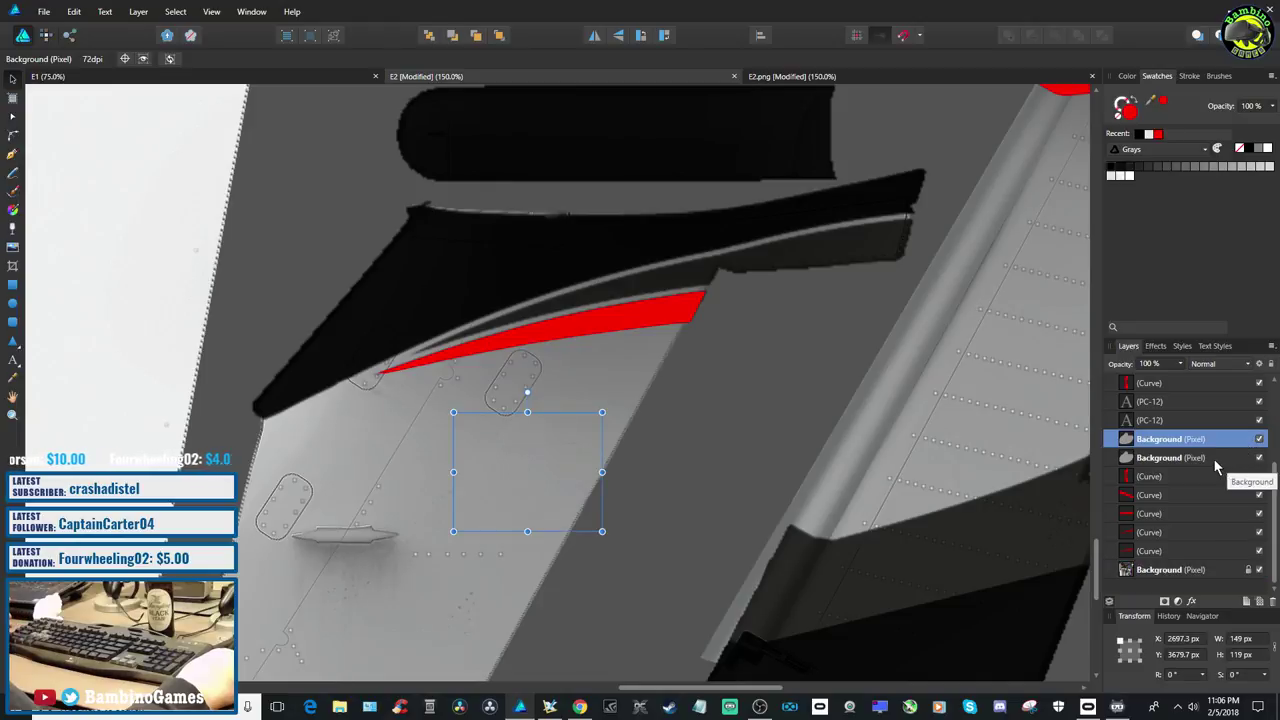
{"action": "left_click", "coordinate": [1214, 460], "text": "shift"}
{"action": "right_click", "coordinate": [1214, 459]}
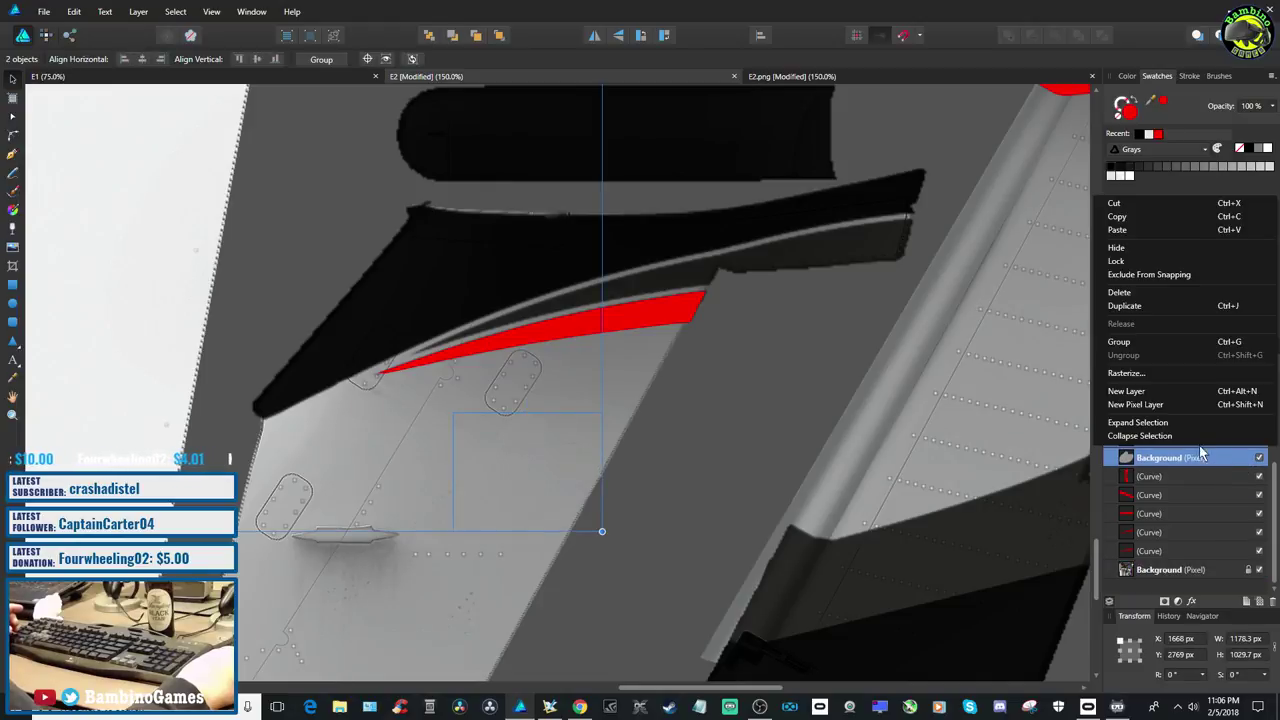
{"action": "left_click", "coordinate": [1147, 261]}
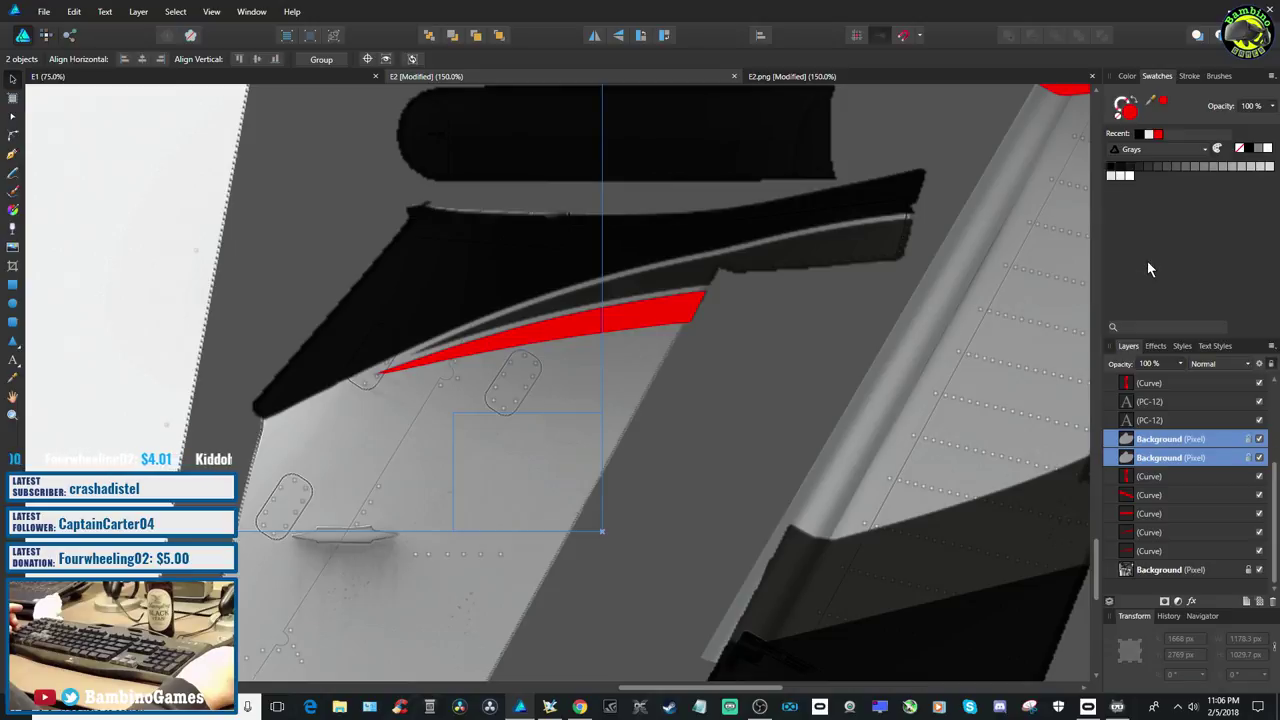
{"action": "left_click", "coordinate": [742, 545]}
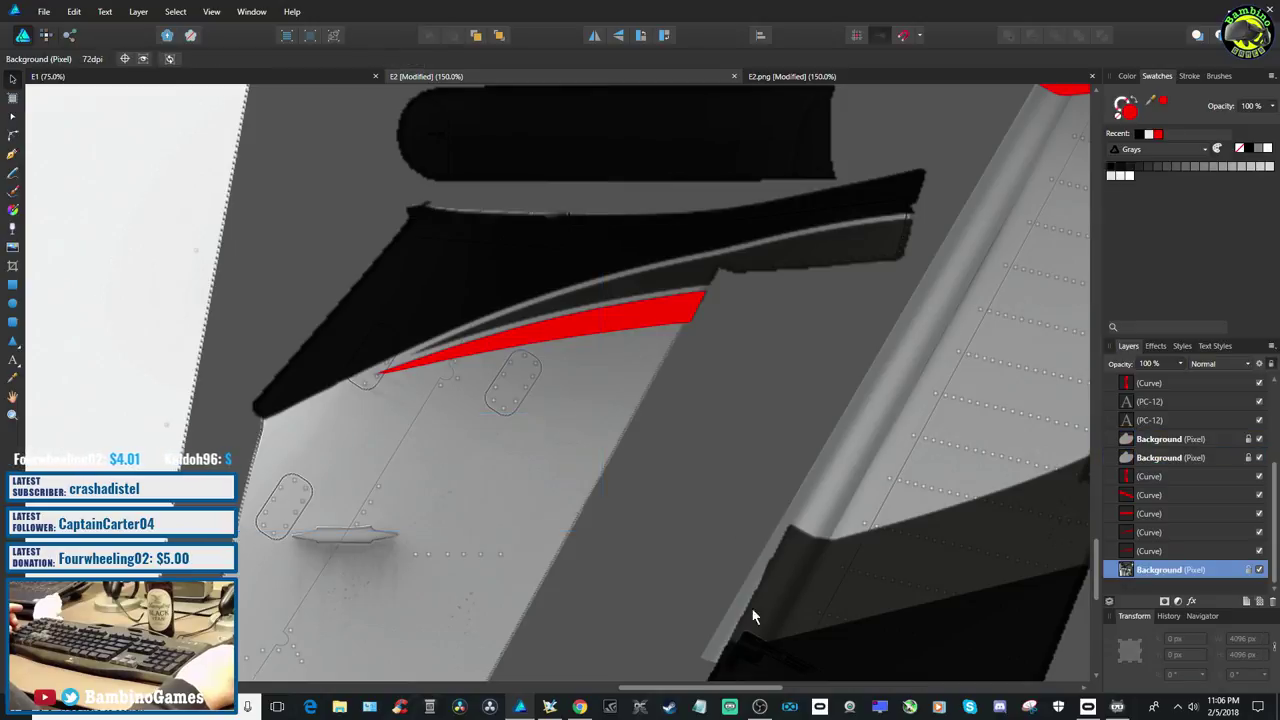
Save the E2 livery document and review the patched tail pieces in the whole layout
{"action": "left_click_drag", "start_coordinate": [783, 689], "coordinate": [745, 696]}
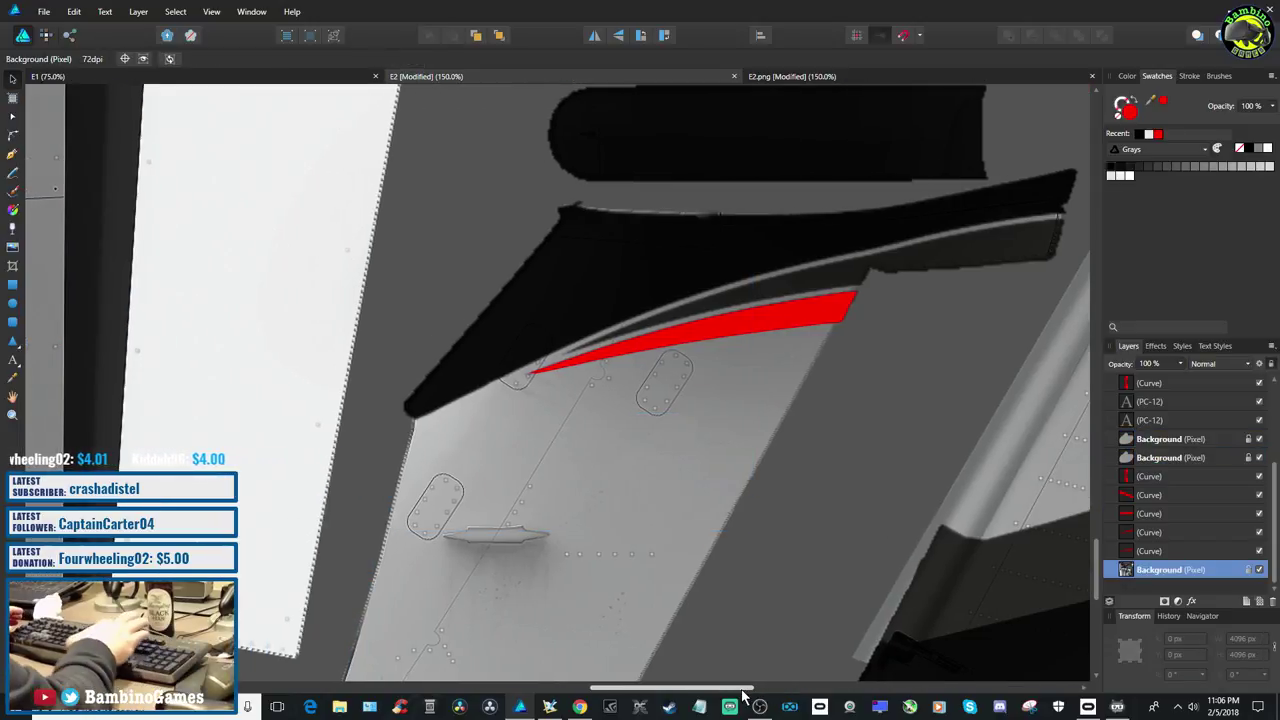
{"action": "scroll", "coordinate": [742, 697], "scroll_direction": "down", "scroll_amount": 2}
{"action": "scroll", "coordinate": [742, 695], "scroll_direction": "down", "scroll_amount": 1}
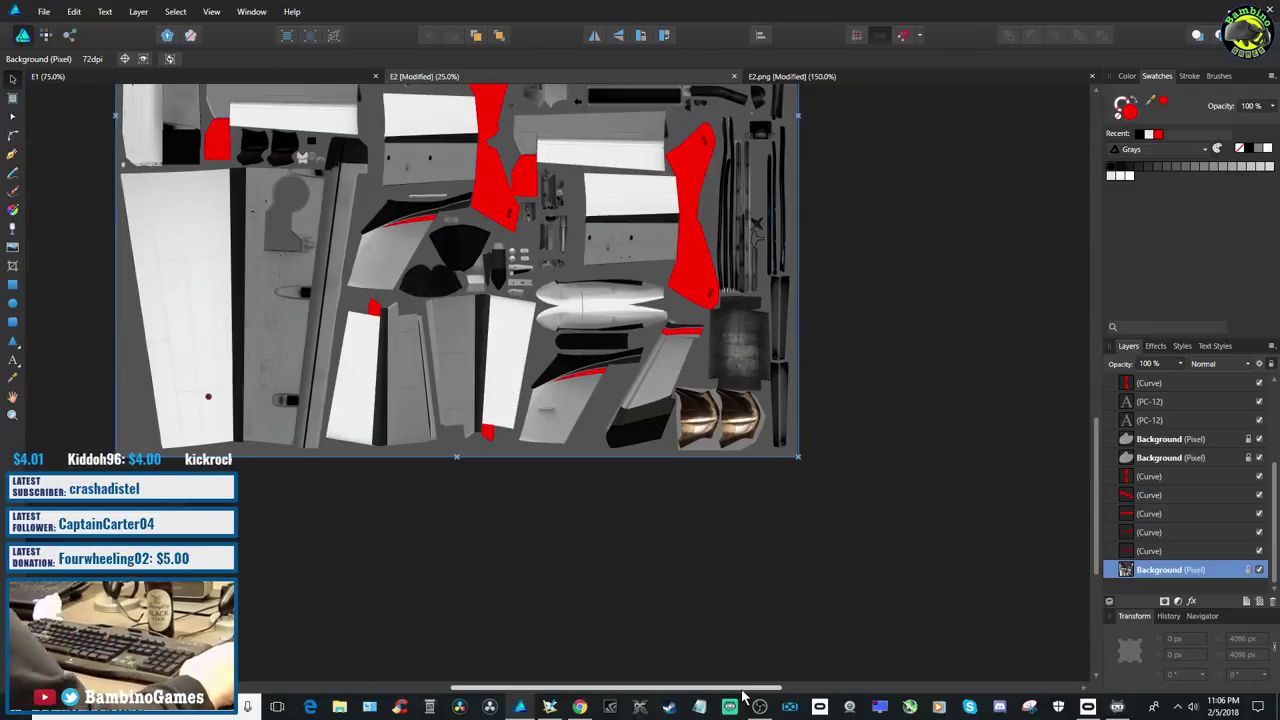
{"action": "left_click", "coordinate": [44, 11]}
{"action": "left_click", "coordinate": [77, 122]}
{"action": "scroll", "coordinate": [582, 490], "scroll_direction": "up", "scroll_amount": 3}
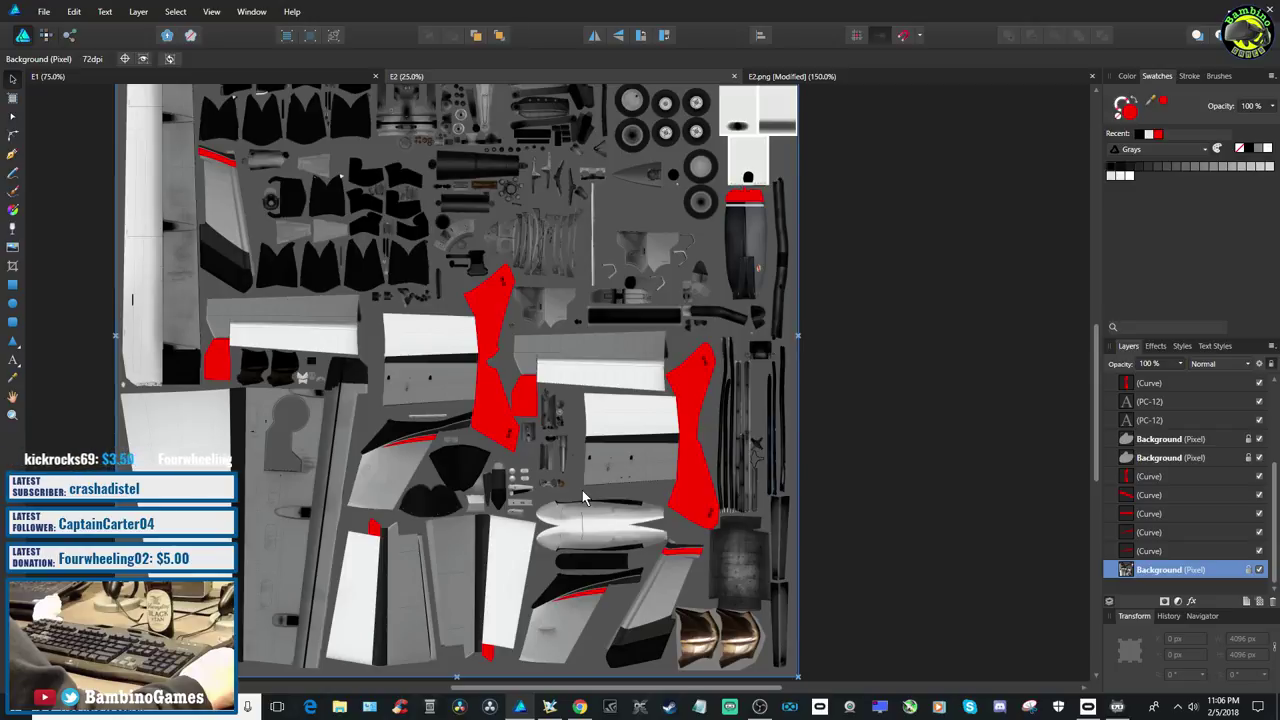
{"action": "scroll", "coordinate": [584, 497], "scroll_direction": "down", "scroll_amount": 2}
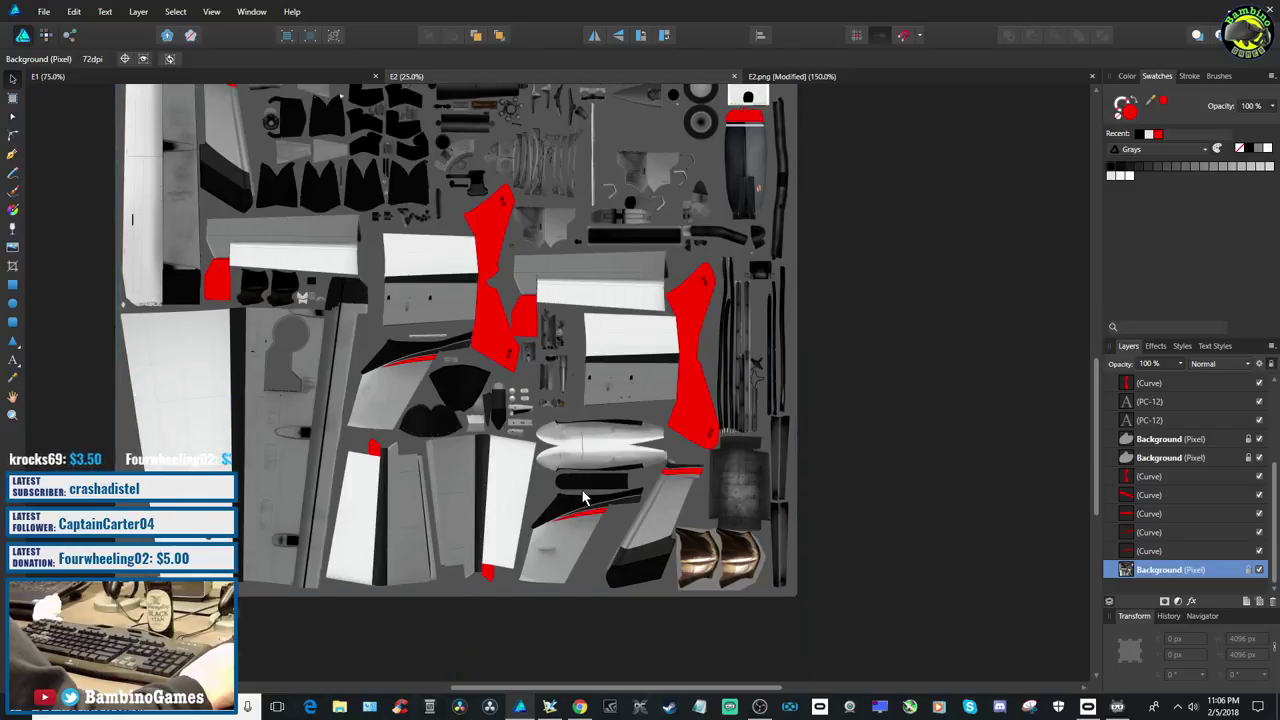
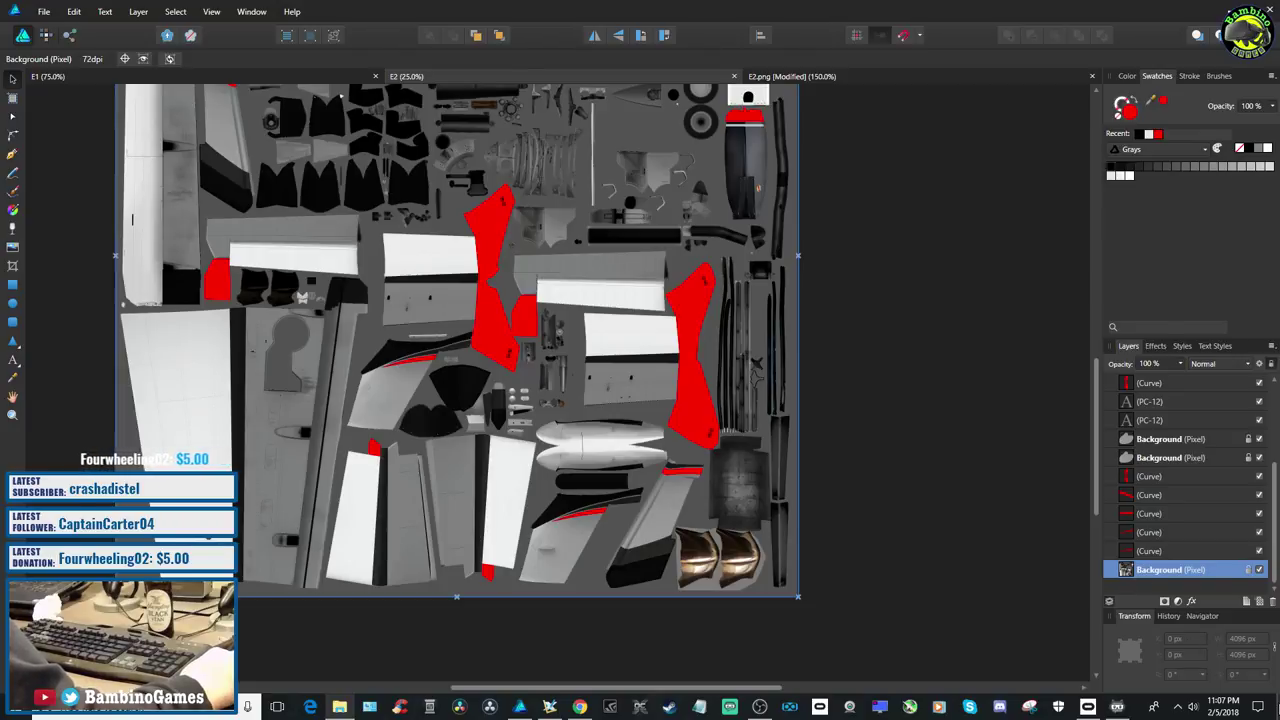
Place the VR logo image on the upper tail piece in E2 and move its layer above the two patch layers
{"action": "left_click", "coordinate": [1275, 705]}
{"action": "left_click_drag", "start_coordinate": [138, 228], "coordinate": [604, 266]}
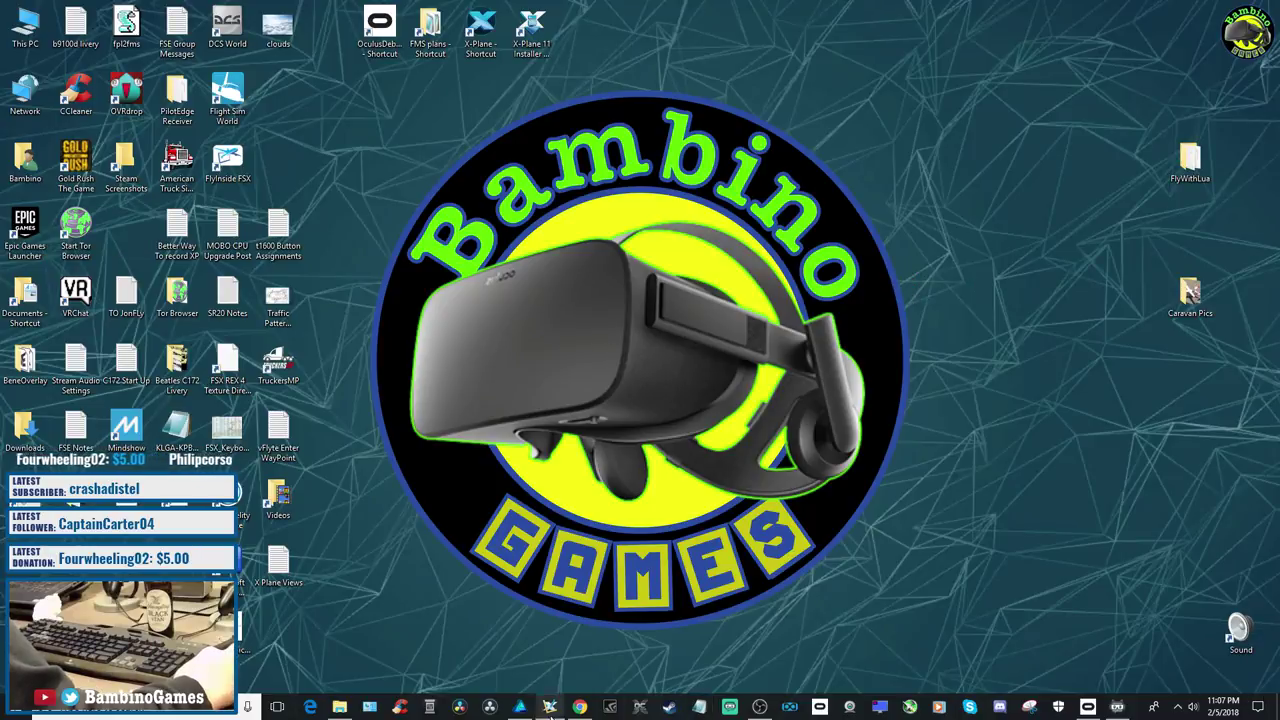
{"action": "left_click", "coordinate": [520, 707]}
{"action": "left_click", "coordinate": [549, 707]}
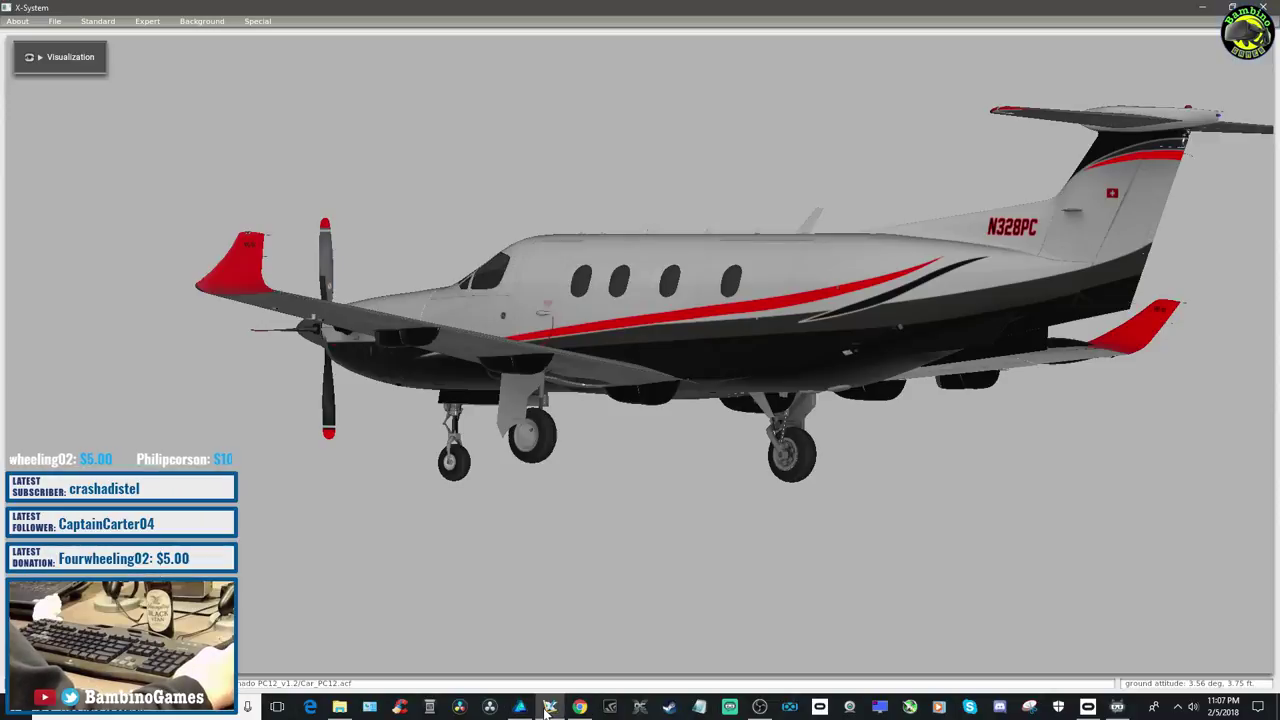
{"action": "left_click", "coordinate": [520, 707]}
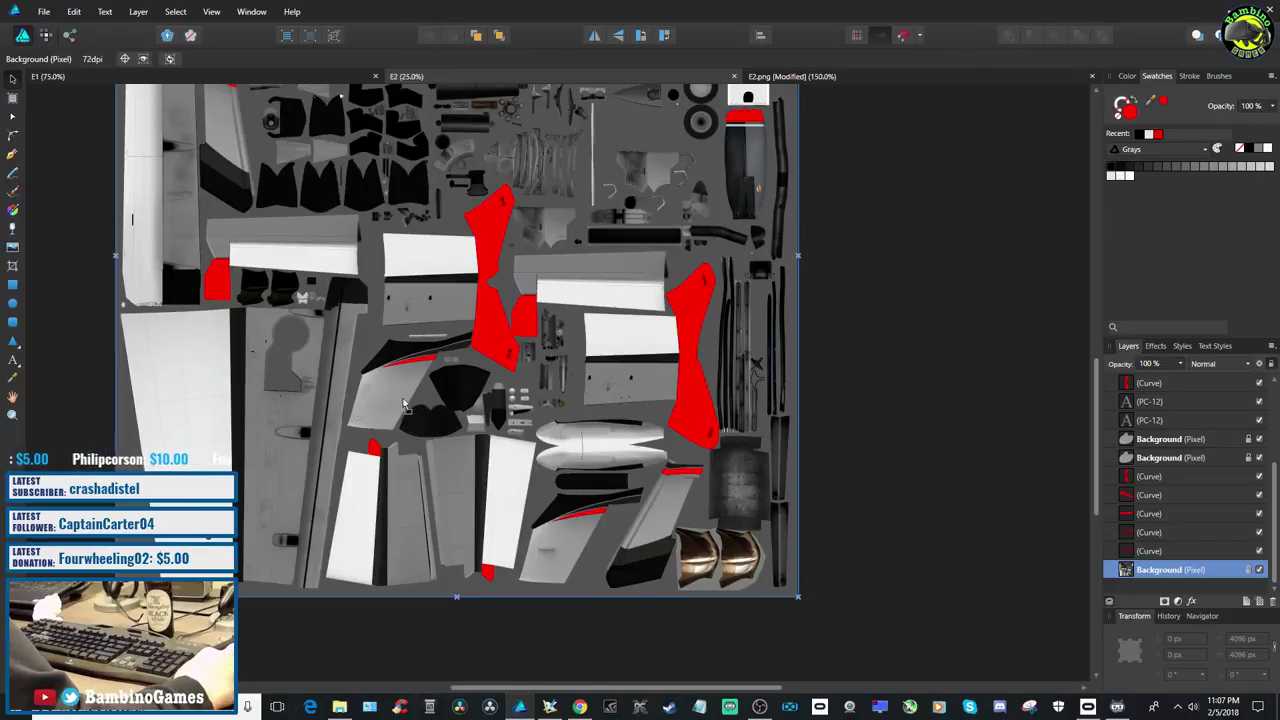
{"action": "mouse_move", "coordinate": [395, 401]}
{"action": "left_mouse_down"}
{"action": "mouse_move", "coordinate": [430, 418]}
{"action": "mouse_move", "coordinate": [406, 404]}
{"action": "left_mouse_up"}
{"action": "left_click_drag", "start_coordinate": [1188, 578], "coordinate": [1176, 439]}
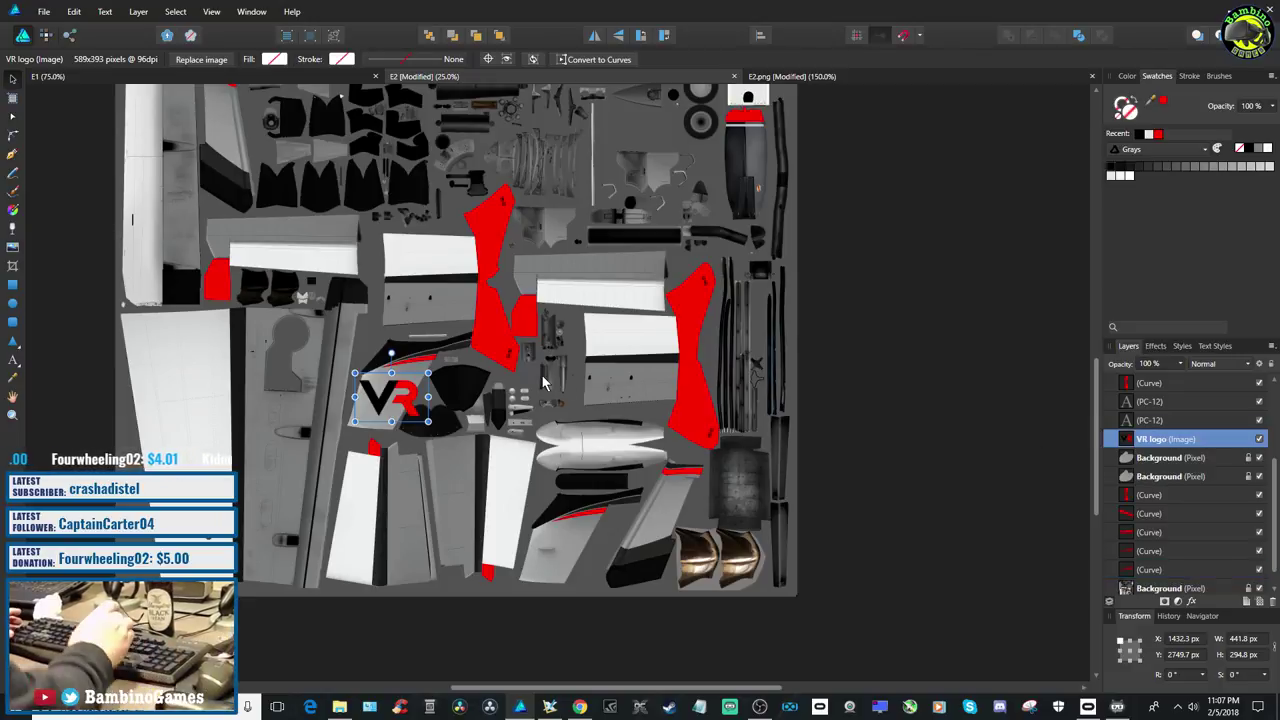
Shrink the VR logo to about 233 × 156 px and position it on the bare surface of the upper tail piece
{"action": "scroll", "coordinate": [542, 381], "scroll_direction": "up", "scroll_amount": 4}
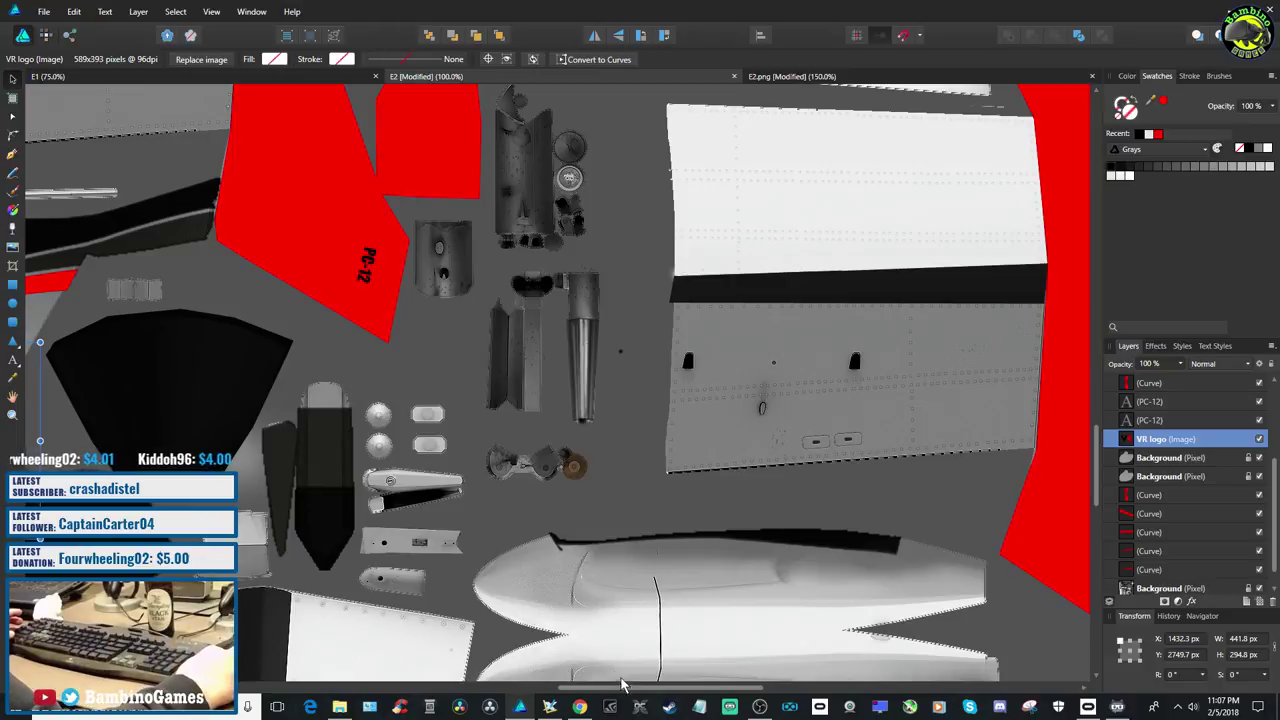
{"action": "left_click_drag", "start_coordinate": [618, 681], "coordinate": [440, 686]}
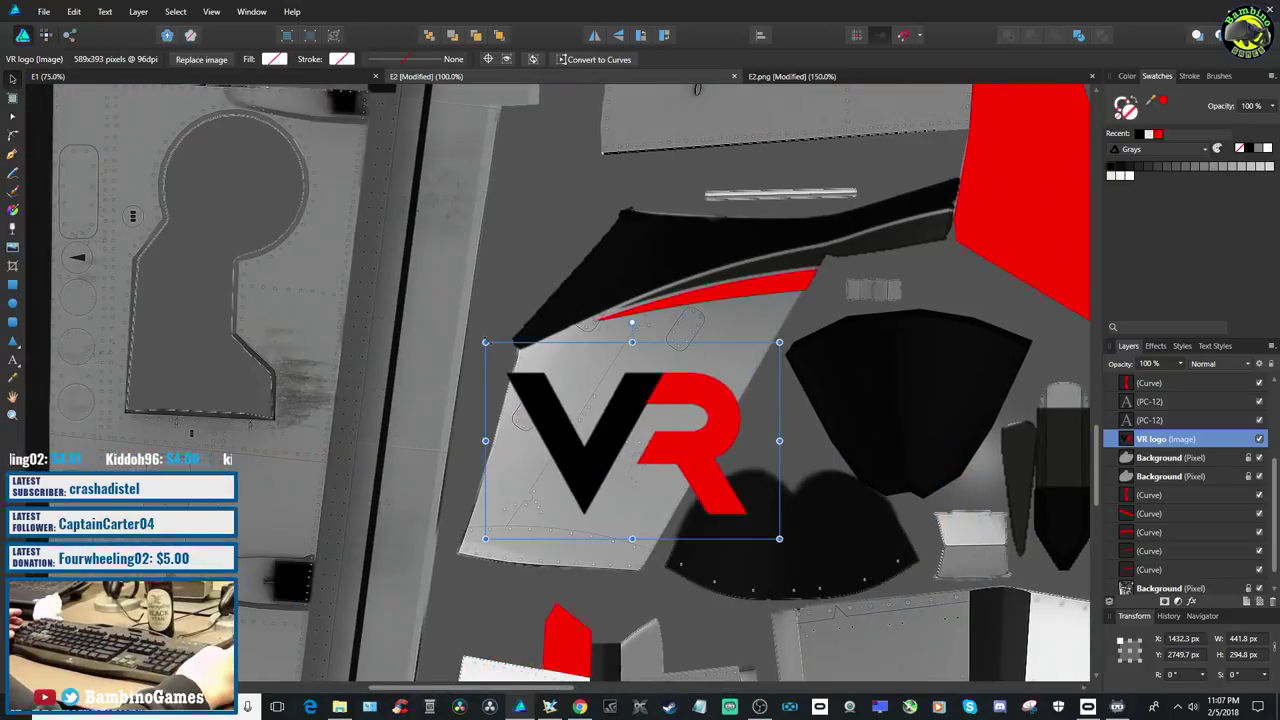
{"action": "left_click_drag", "start_coordinate": [485, 342], "coordinate": [630, 428]}
{"action": "left_click_drag", "start_coordinate": [743, 485], "coordinate": [659, 418]}
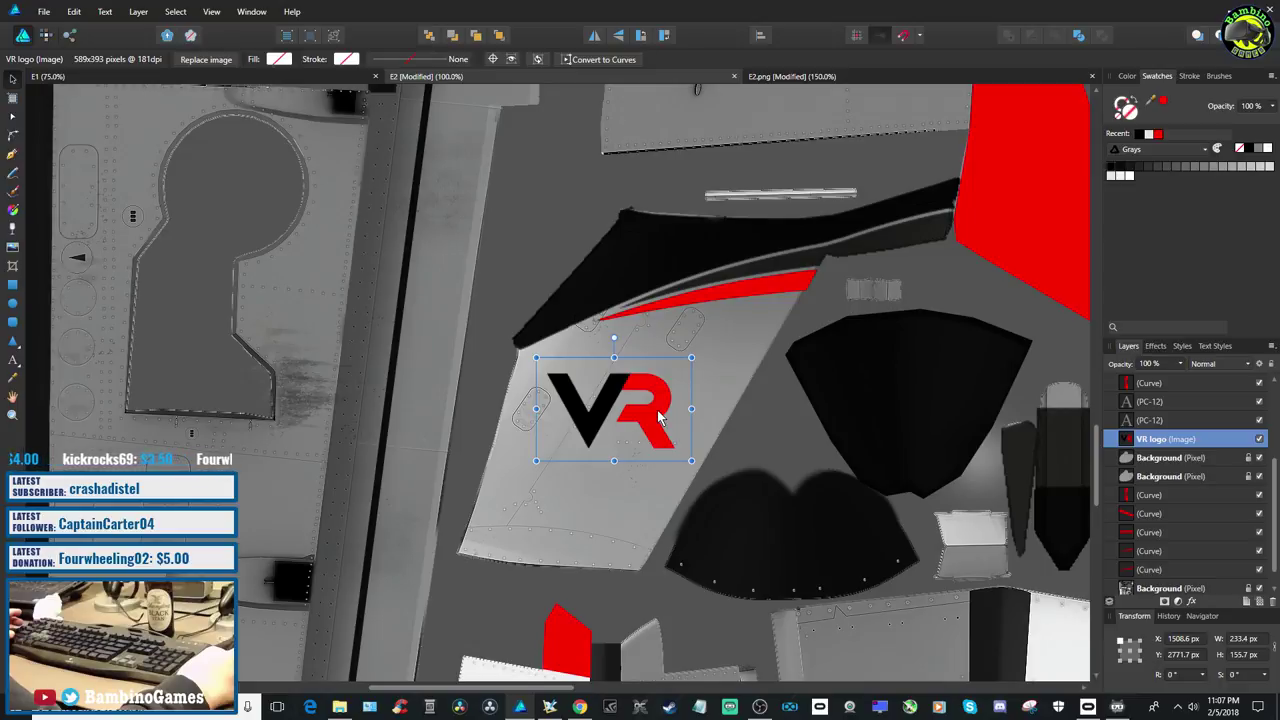
{"action": "left_click_drag", "start_coordinate": [659, 418], "coordinate": [658, 417]}
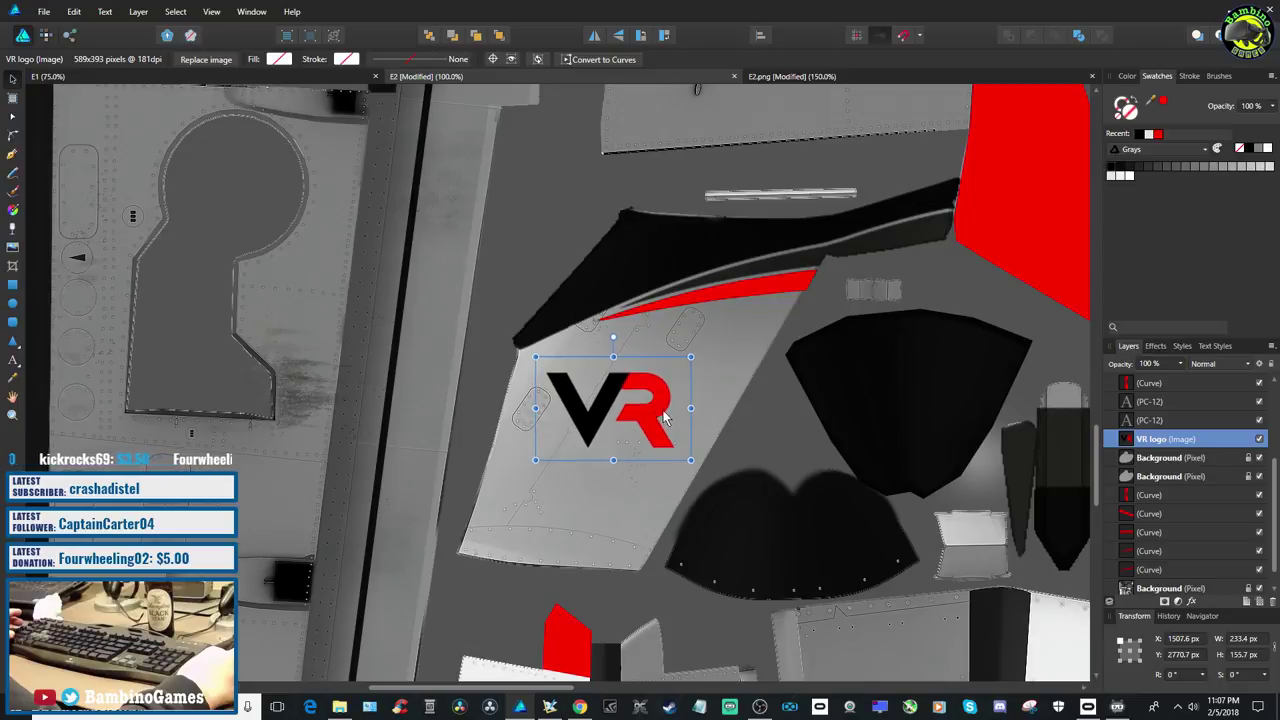
Save E2 and export the whole document as a 4096 px PNG-24, replacing E2 in the VR Aviation objects folder
{"action": "left_click", "coordinate": [43, 13]}
{"action": "key", "text": "Escape"}
{"action": "key", "text": "alt+f"}
{"action": "left_click", "coordinate": [89, 221]}
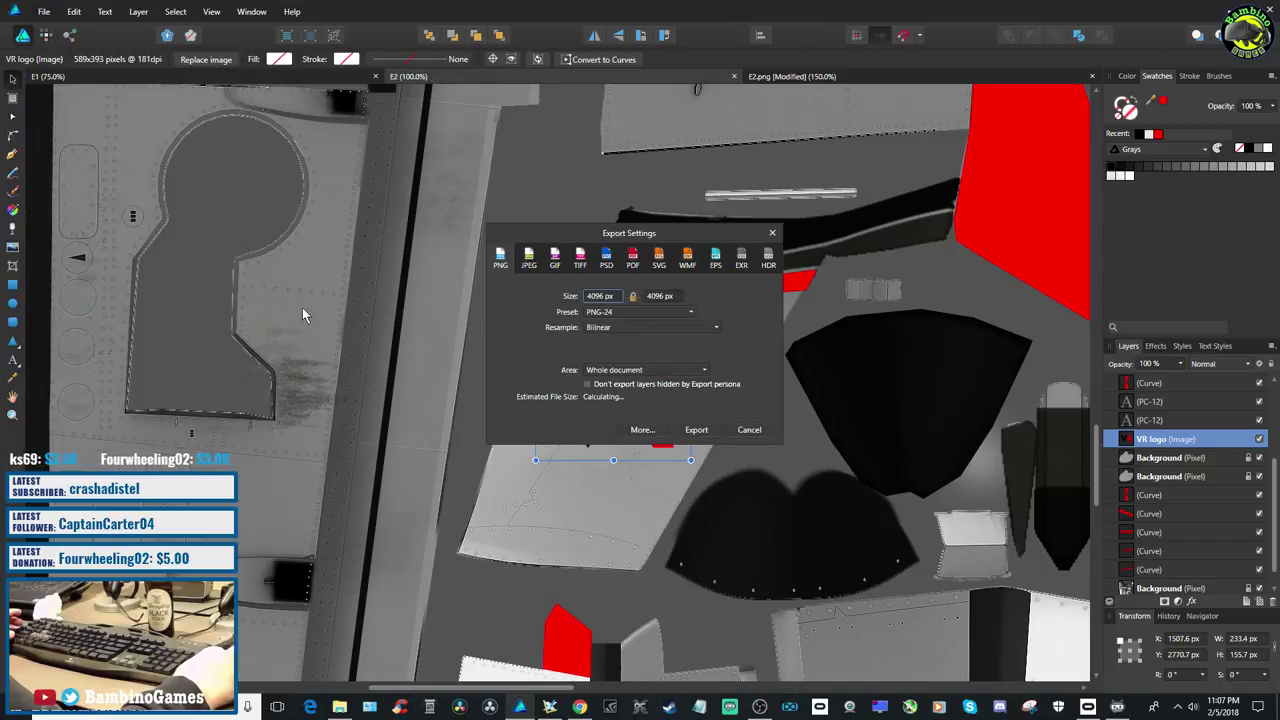
{"action": "left_click", "coordinate": [694, 430]}
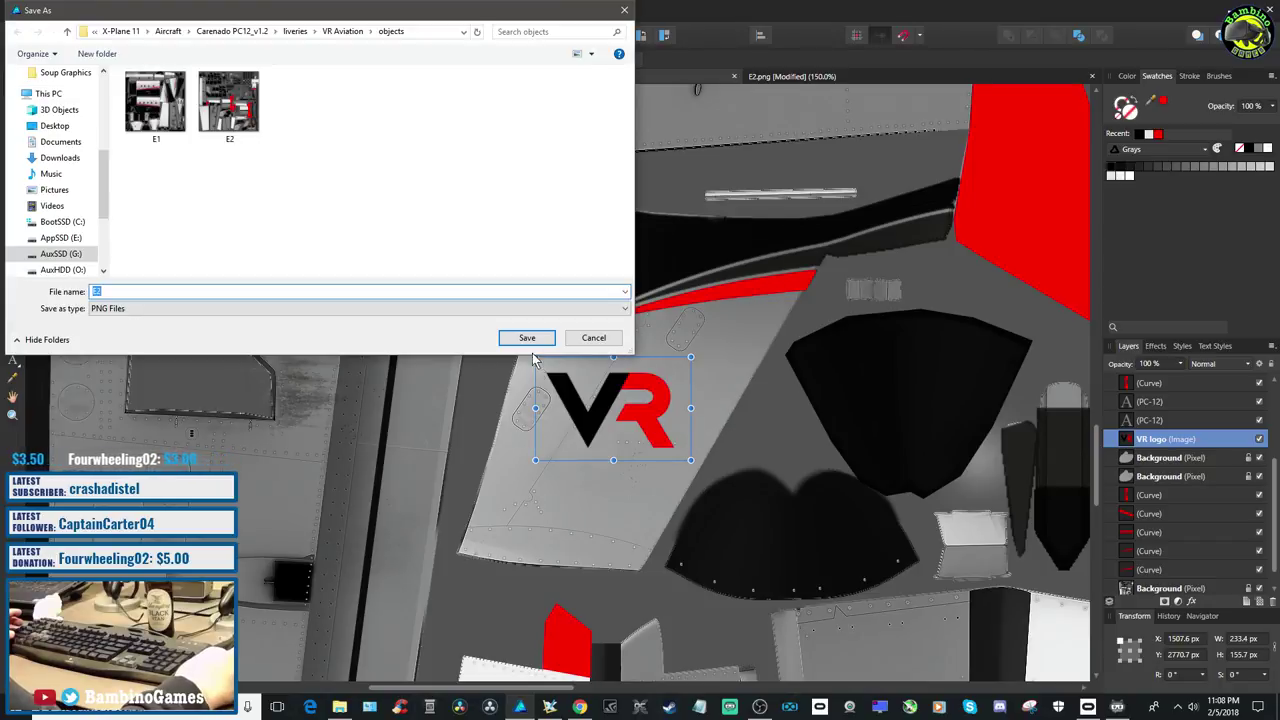
{"action": "left_click", "coordinate": [529, 341]}
{"action": "left_click", "coordinate": [689, 402]}
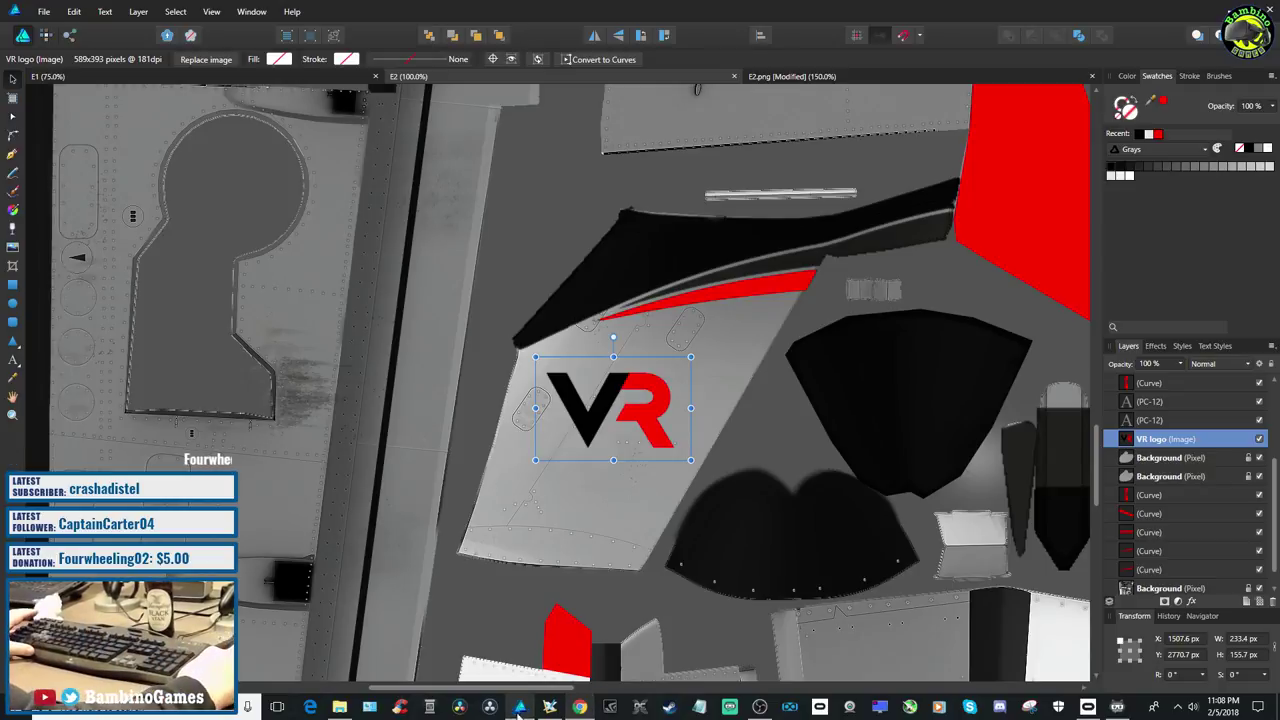
Switch to X-System and reopen the Carenado PC12 aircraft to load the exported texture
{"action": "left_click", "coordinate": [550, 706]}
{"action": "left_click", "coordinate": [54, 21]}
{"action": "left_click", "coordinate": [62, 41]}
{"action": "left_click", "coordinate": [548, 592]}
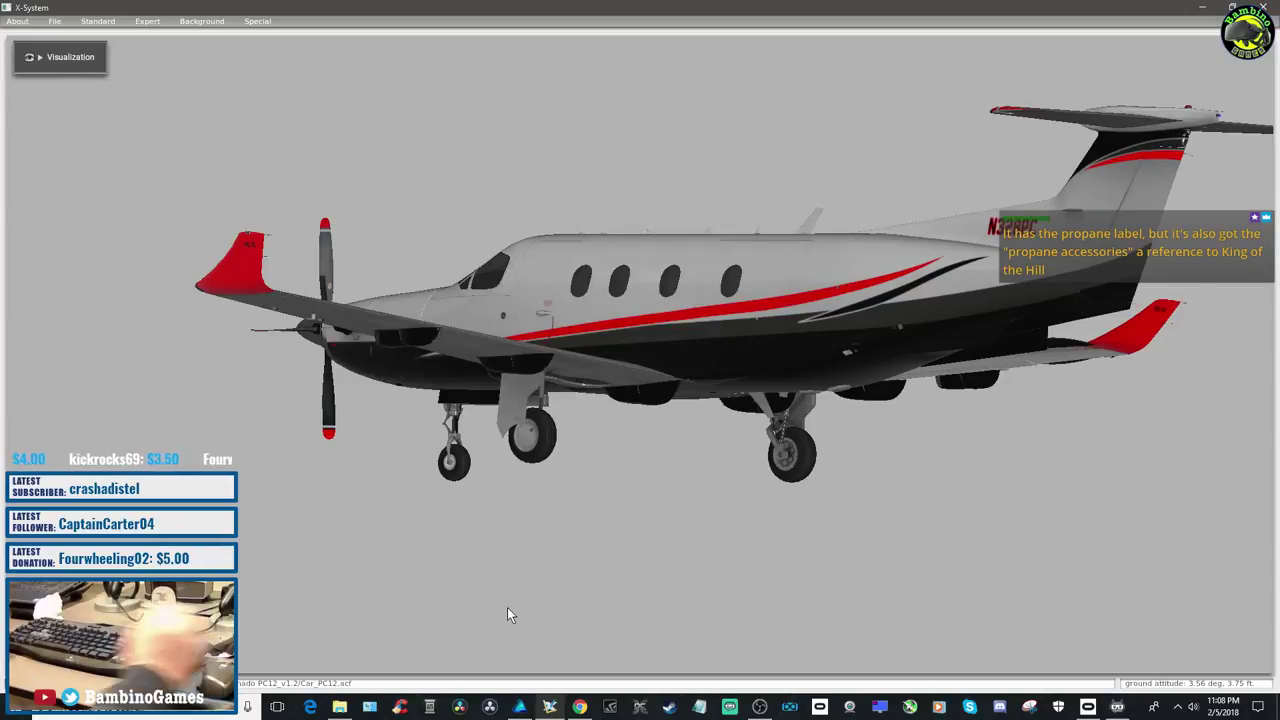
Examine the aircraft model from several angles, checking the livery on the fuselage, winglets and both tail sides
{"action": "key", "text": "Left"}
{"action": "key", "text": "Left"}
{"action": "key", "text": "Left"}
{"action": "key", "text": "Left"}
{"action": "key", "text": "Left"}
{"action": "key", "text": "Left"}
{"action": "key", "text": "Left"}
{"action": "key", "text": "Left"}
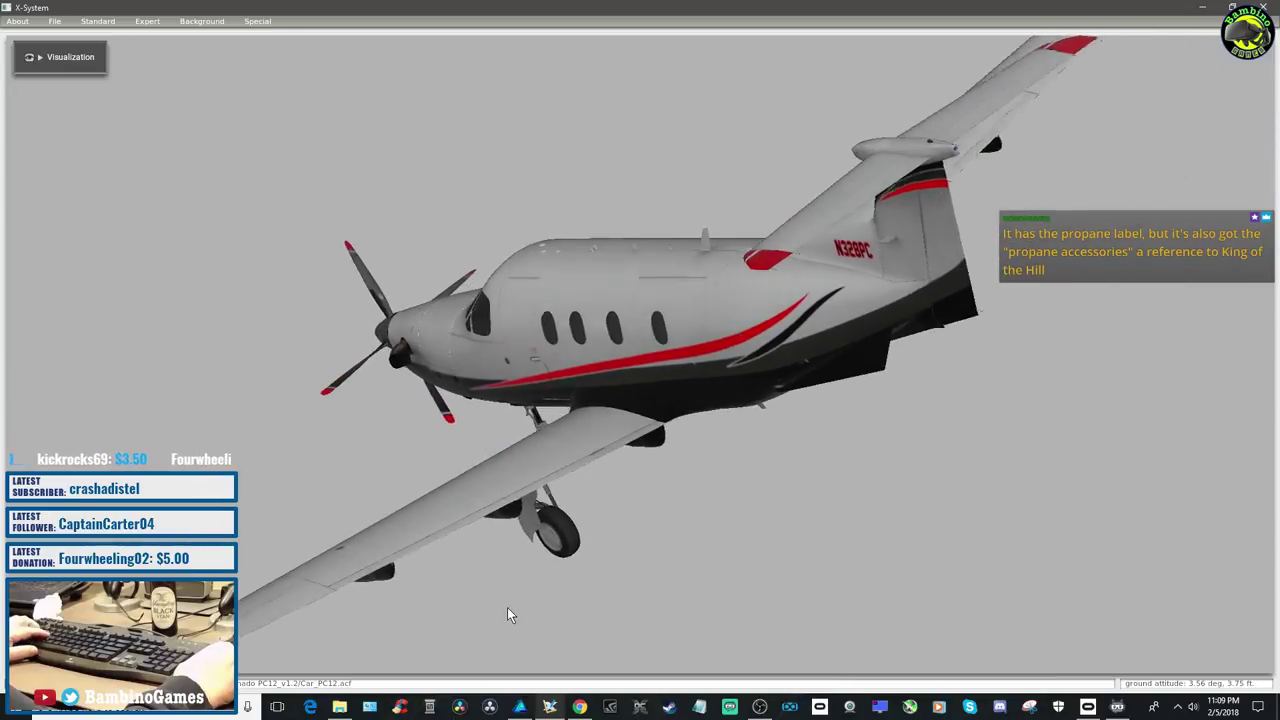
{"action": "key", "text": "Down"}
{"action": "key", "text": "Down"}
{"action": "key", "text": "Down"}
{"action": "key", "text": "Down"}
{"action": "key", "text": "Down"}
{"action": "key", "text": "Down"}
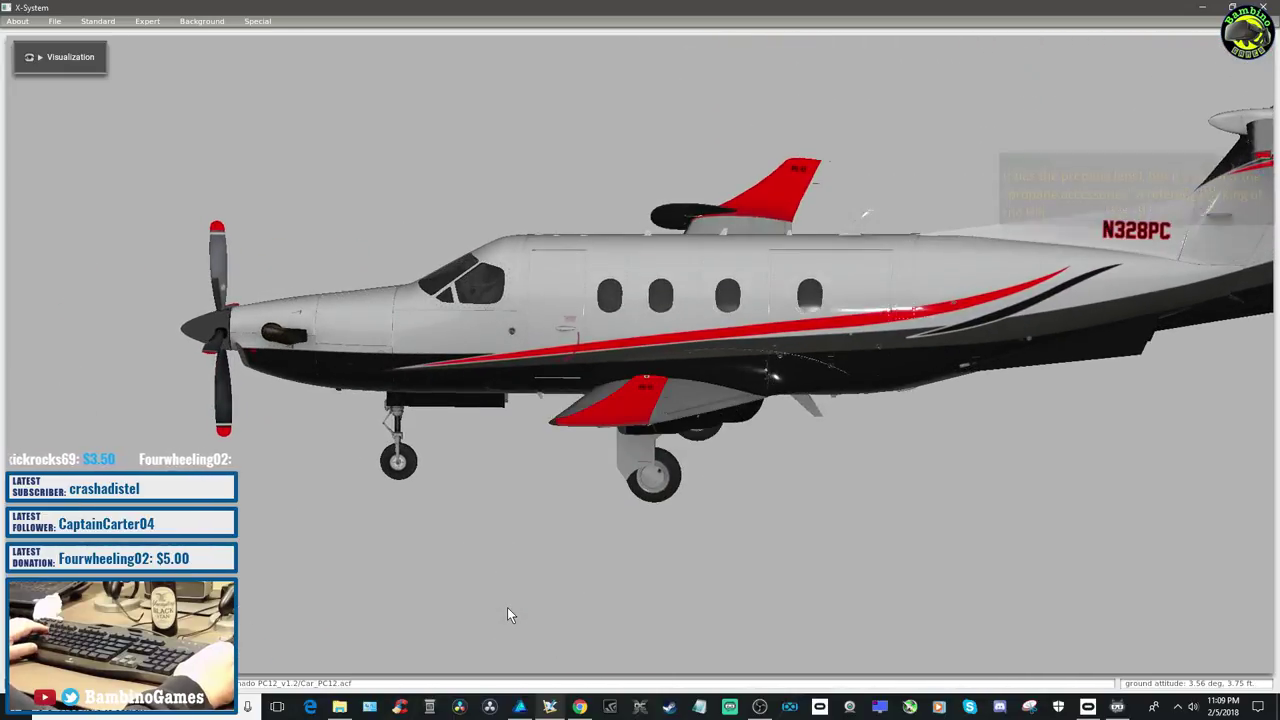
{"action": "key", "text": "Up"}
{"action": "key", "text": "Up"}
{"action": "key", "text": "Up"}
{"action": "key", "text": "Up"}
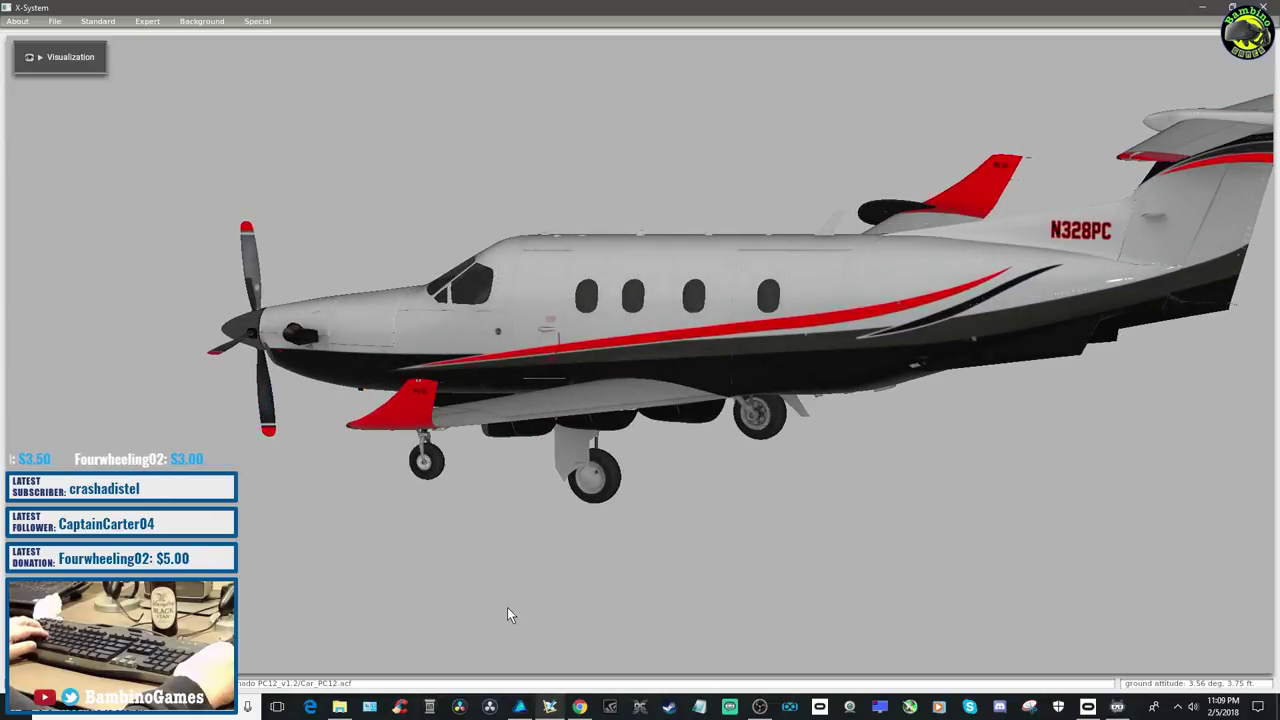
Rotate around the aircraft model to inspect the nose, both fuselage sides and how the VR logo reads on the tail
{"action": "key", "text": "Left"}
{"action": "key", "text": "Left"}
{"action": "key", "text": "Left"}
{"action": "key", "text": "Left"}
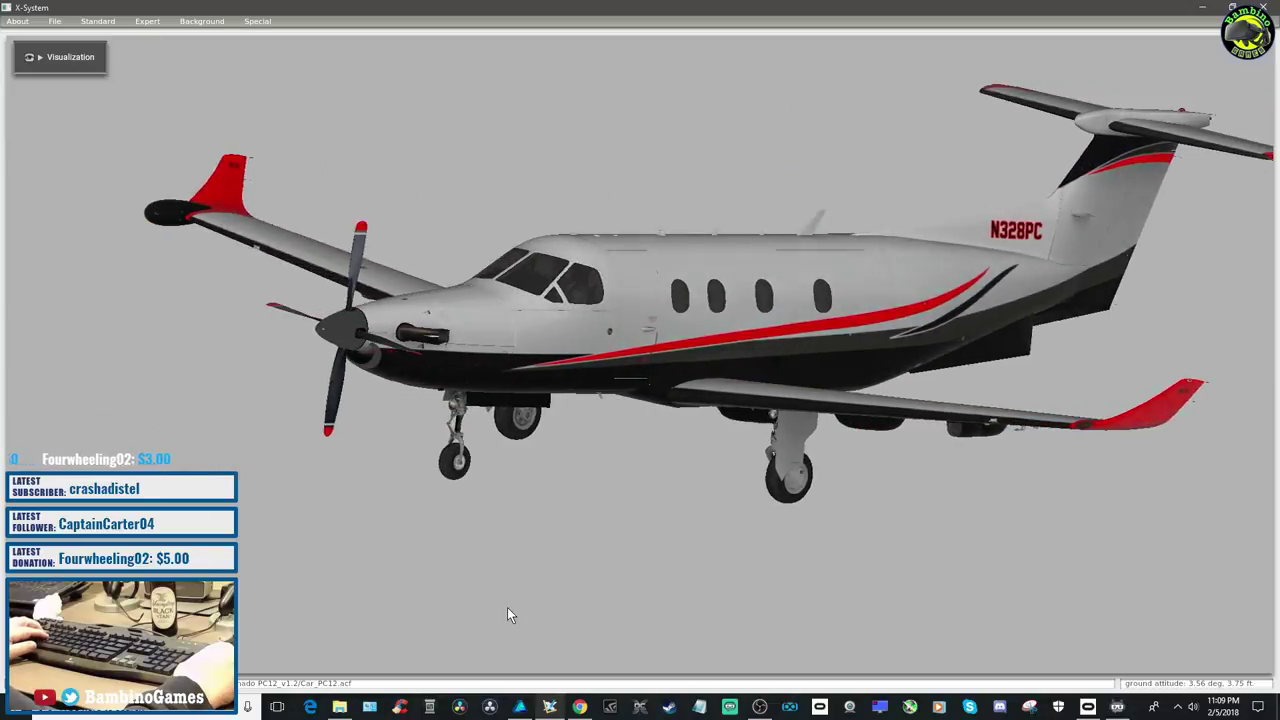
{"action": "key", "text": "Left"}
{"action": "key", "text": "Left"}
{"action": "key", "text": "Left"}
{"action": "key", "text": "Left"}
{"action": "key", "text": "Left"}
{"action": "key", "text": "Left"}
{"action": "key", "text": "Left"}
{"action": "key", "text": "Left"}
{"action": "key", "text": "Left"}
{"action": "key", "text": "Left"}
{"action": "key", "text": "Left"}
{"action": "key", "text": "Left"}
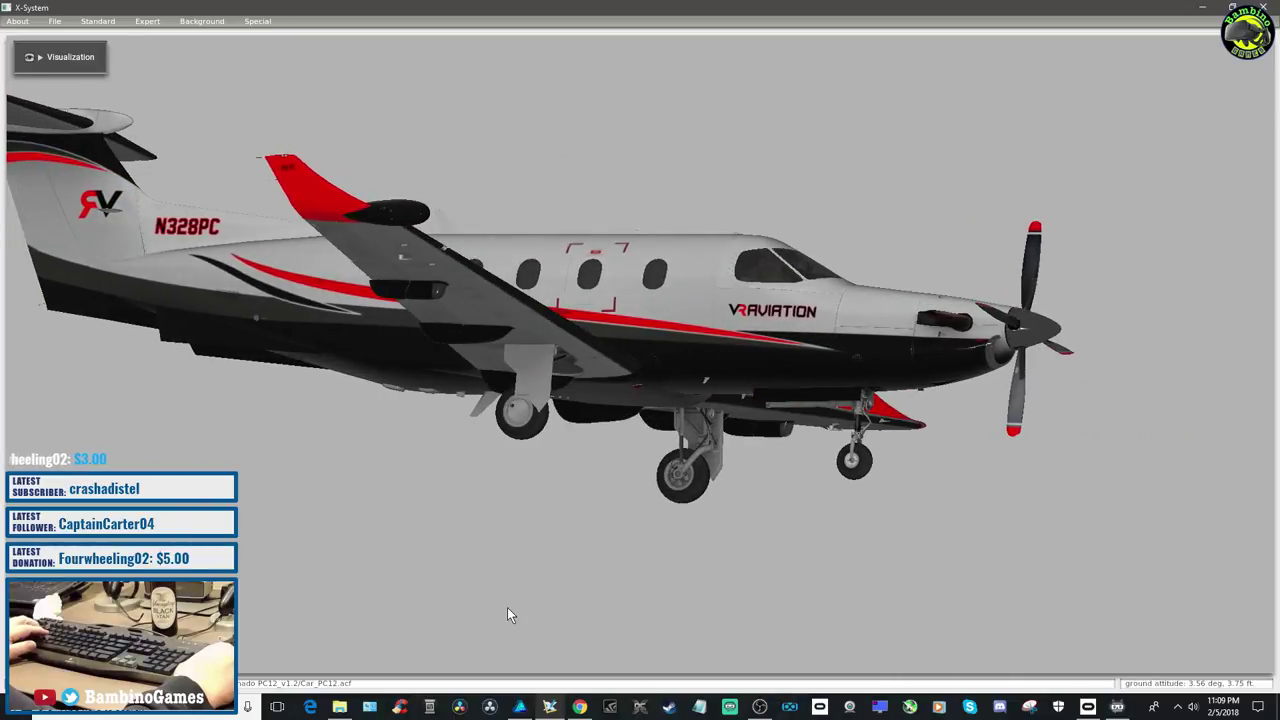
{"action": "key", "text": "Left"}
{"action": "key", "text": "Left"}
{"action": "key", "text": "Left"}
{"action": "key", "text": "Left"}
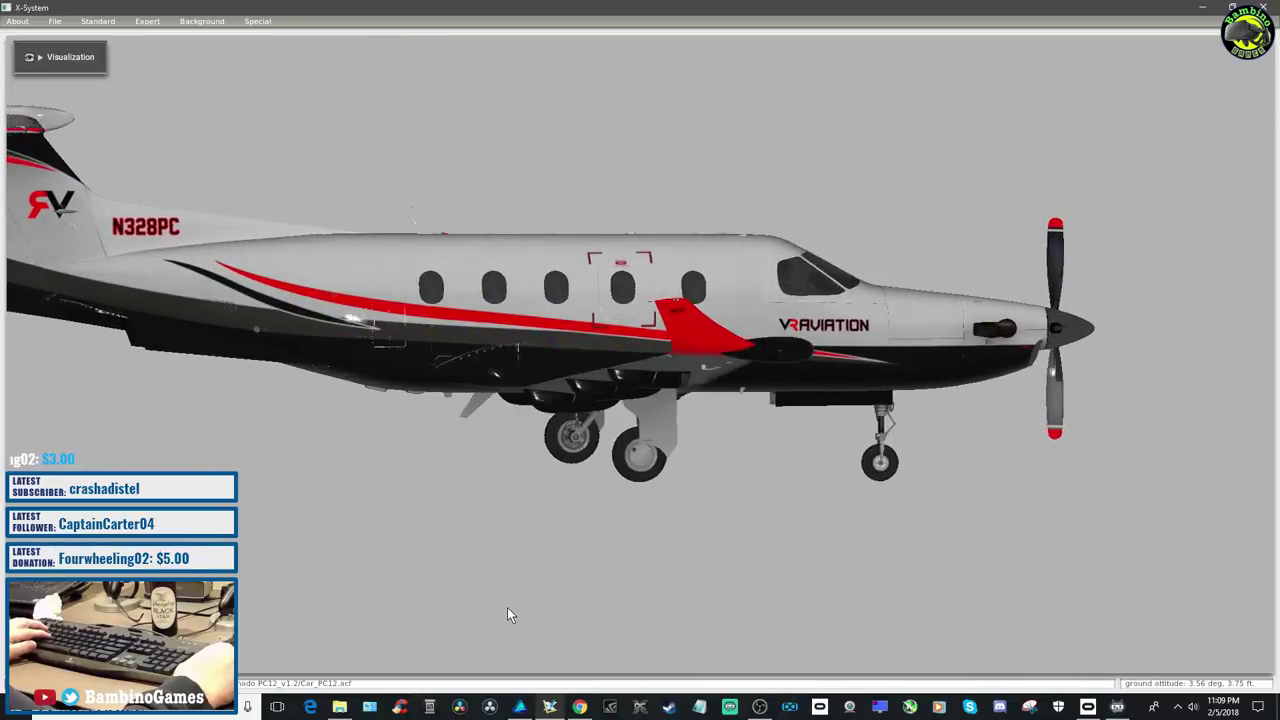
{"action": "key", "text": "Left"}
{"action": "key", "text": "Left"}
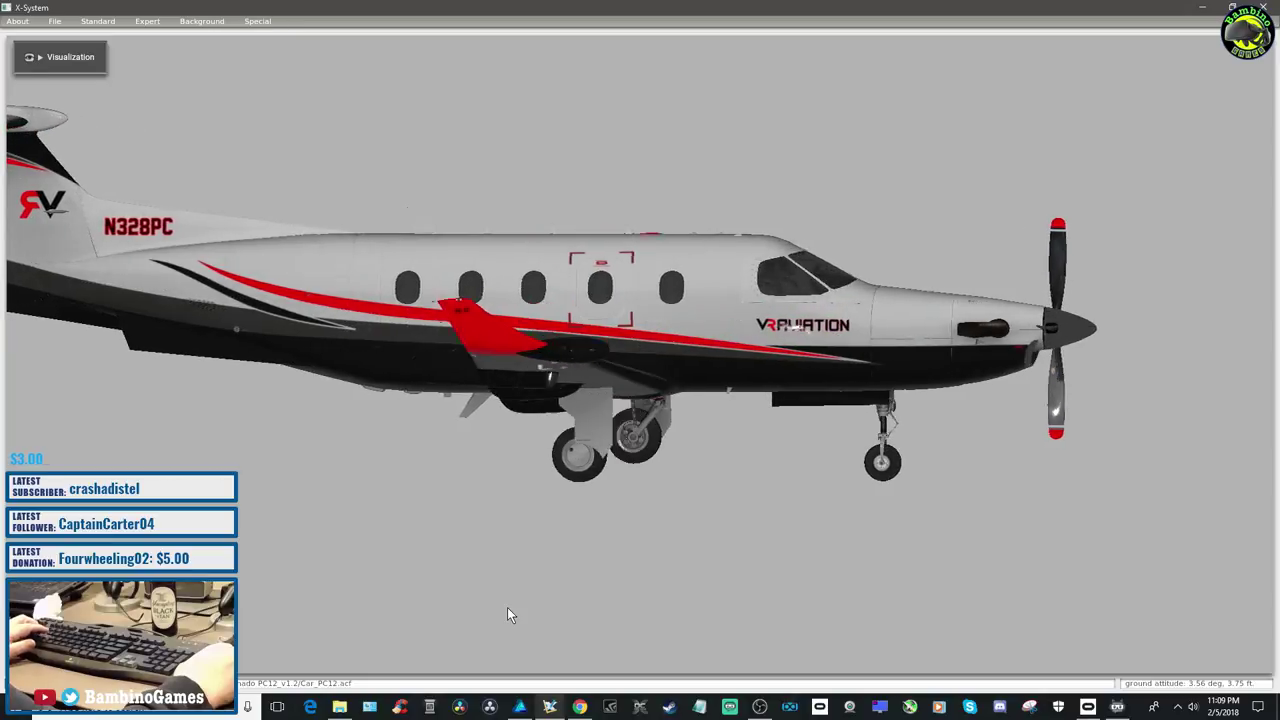
{"action": "key", "text": "Left"}
{"action": "key", "text": "Left"}
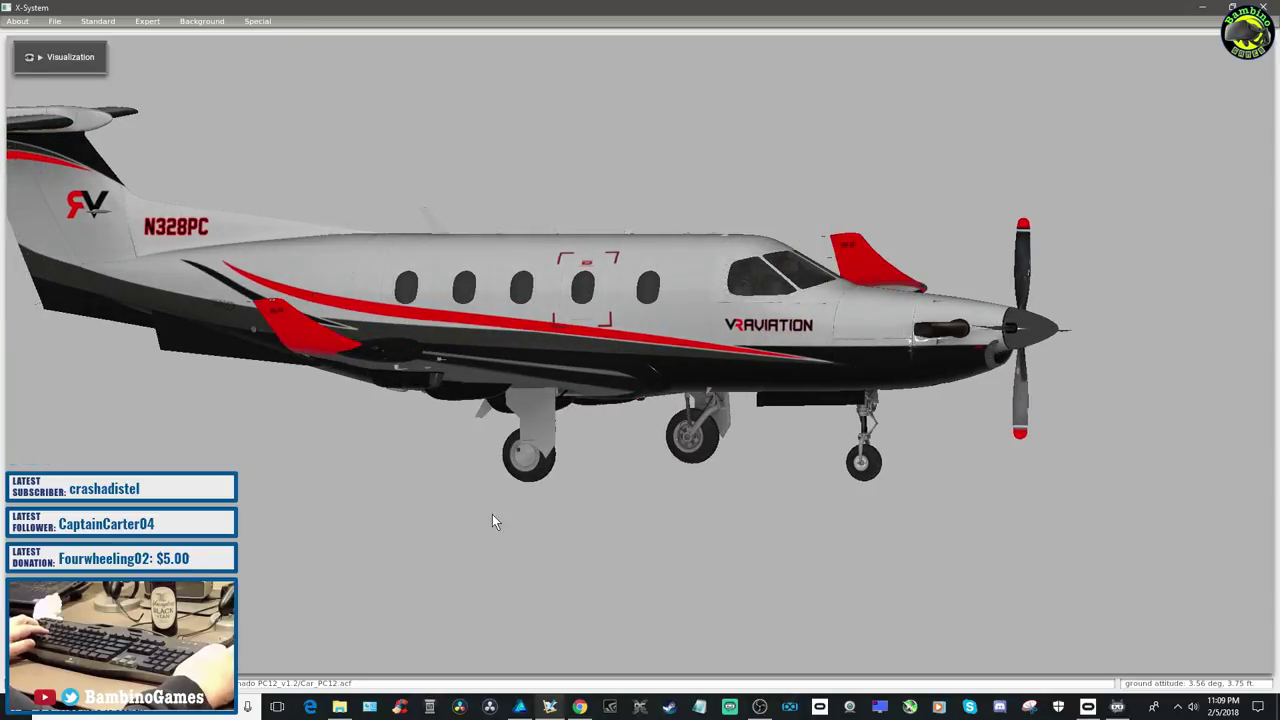
Switch to Affinity Designer, flip the VR logo horizontally and reposition it on the tail piece at about X 1664, Y 2814 px
{"action": "left_click", "coordinate": [519, 707]}
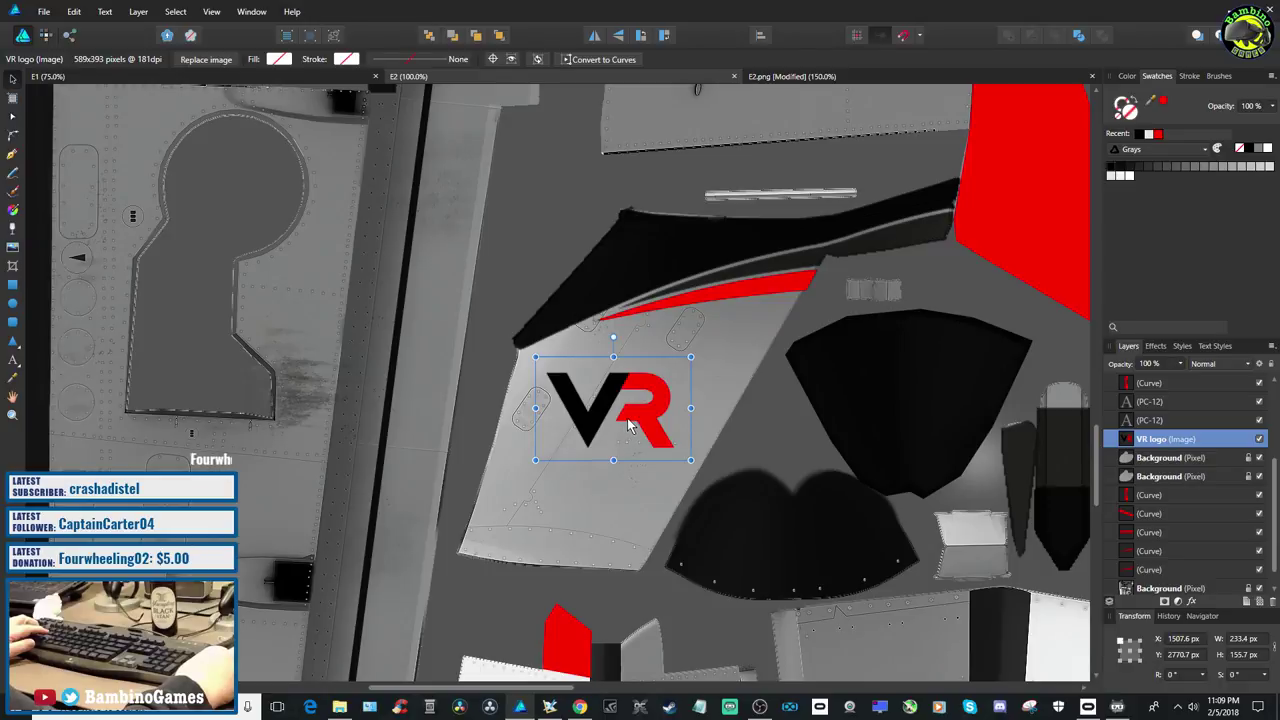
{"action": "left_click_drag", "start_coordinate": [627, 425], "coordinate": [595, 431]}
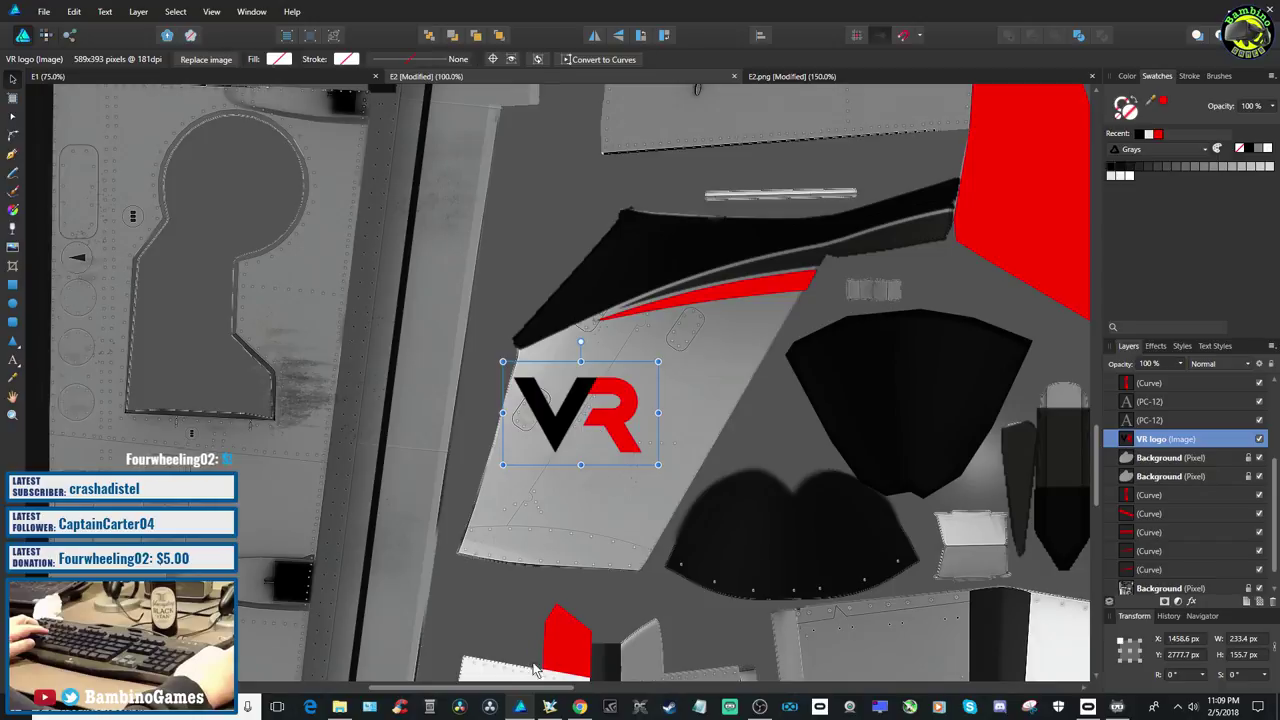
{"action": "left_click", "coordinate": [549, 708]}
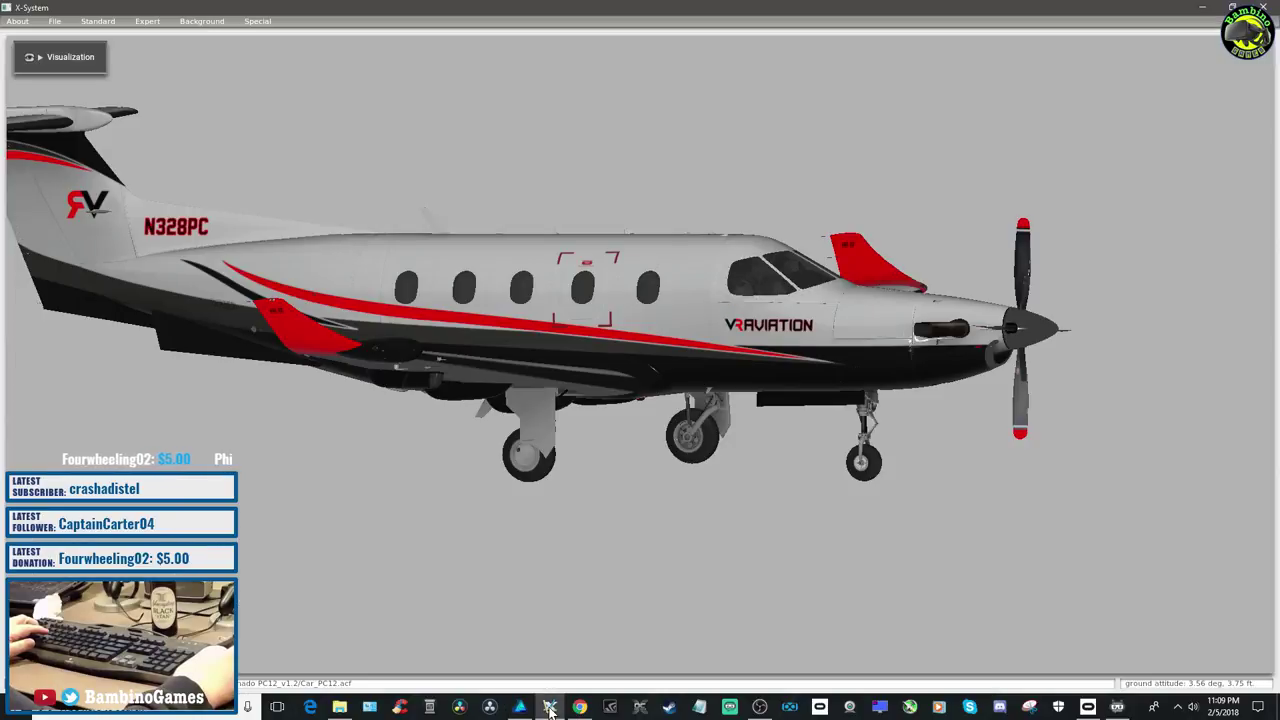
{"action": "left_click", "coordinate": [521, 712]}
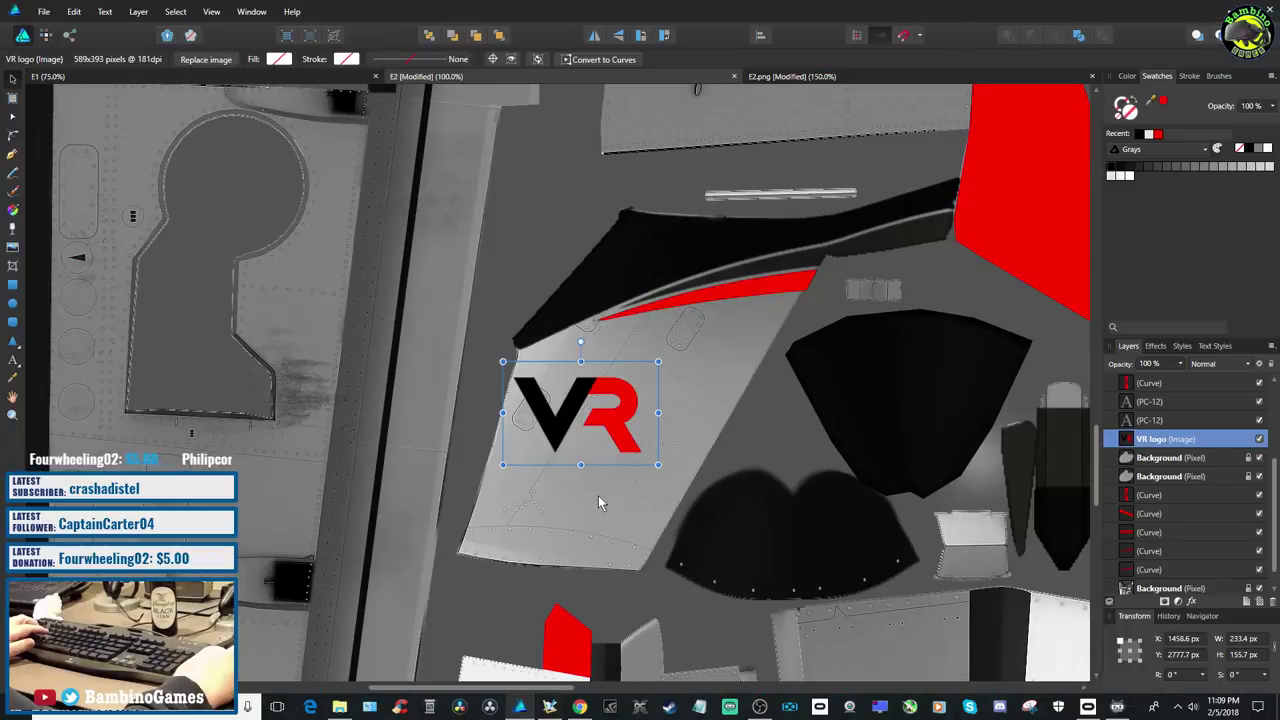
{"action": "left_click_drag", "start_coordinate": [586, 422], "coordinate": [570, 450]}
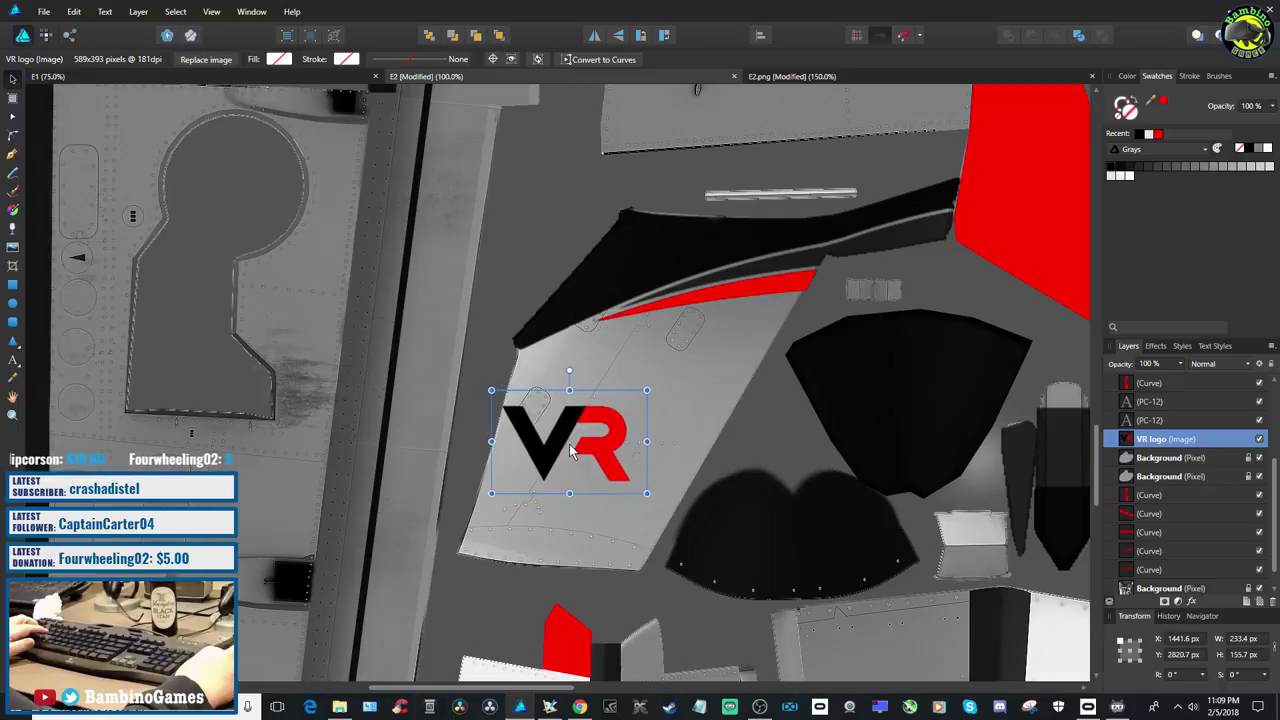
{"action": "right_click", "coordinate": [575, 444]}
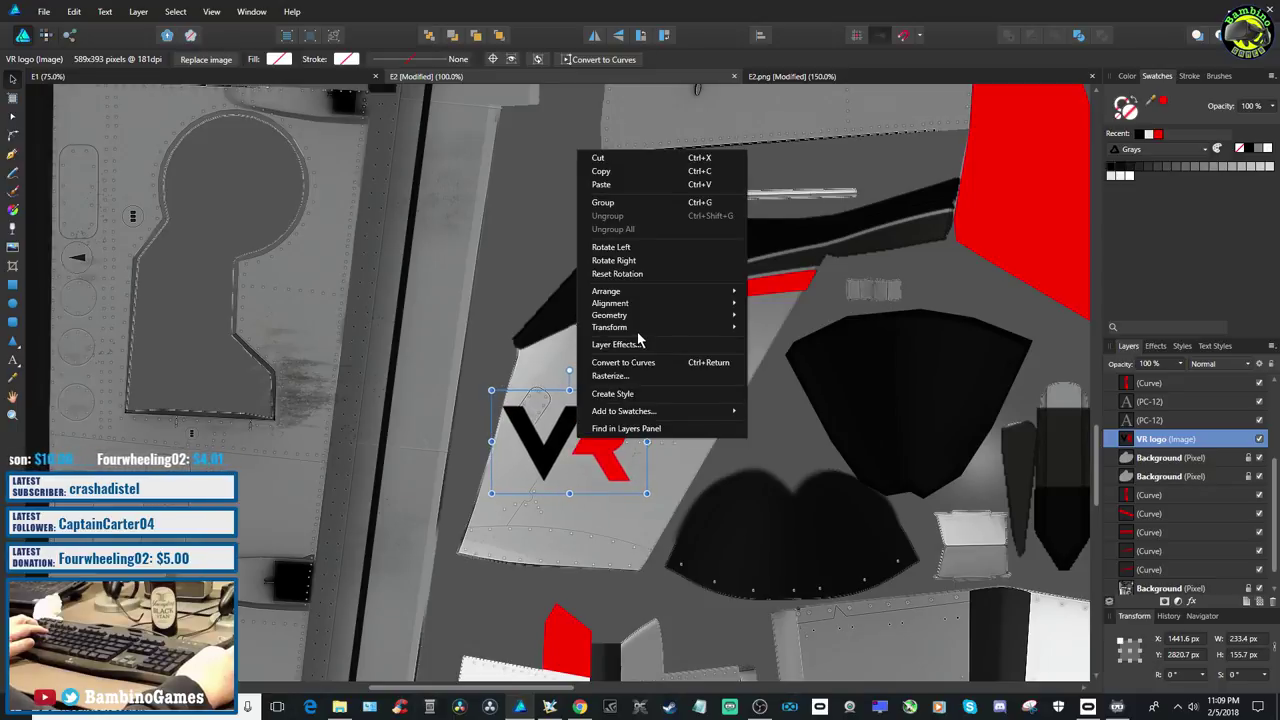
{"action": "mouse_move", "coordinate": [735, 331]}
{"action": "left_click", "coordinate": [789, 362]}
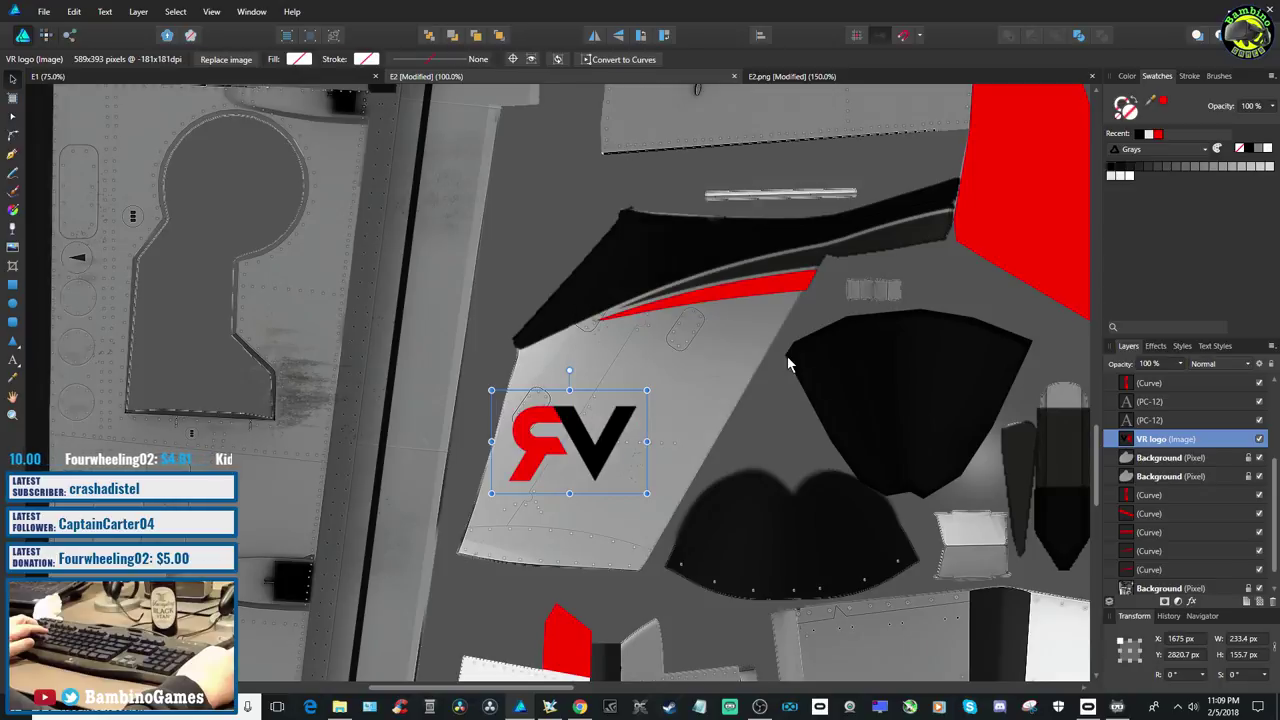
{"action": "left_click_drag", "start_coordinate": [551, 445], "coordinate": [544, 437]}
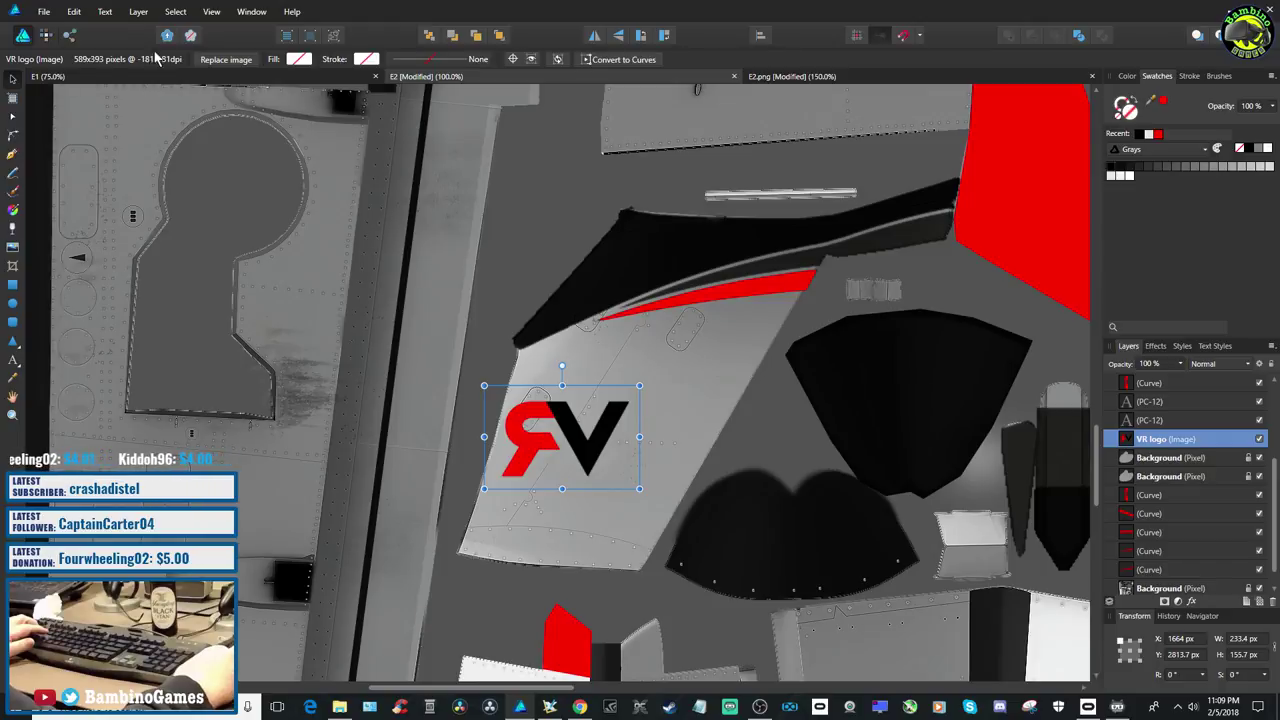
Save E2 and export the whole document as a 4096 px PNG-24, overwriting E2.png in the VR Aviation objects folder
{"action": "left_click", "coordinate": [74, 11]}
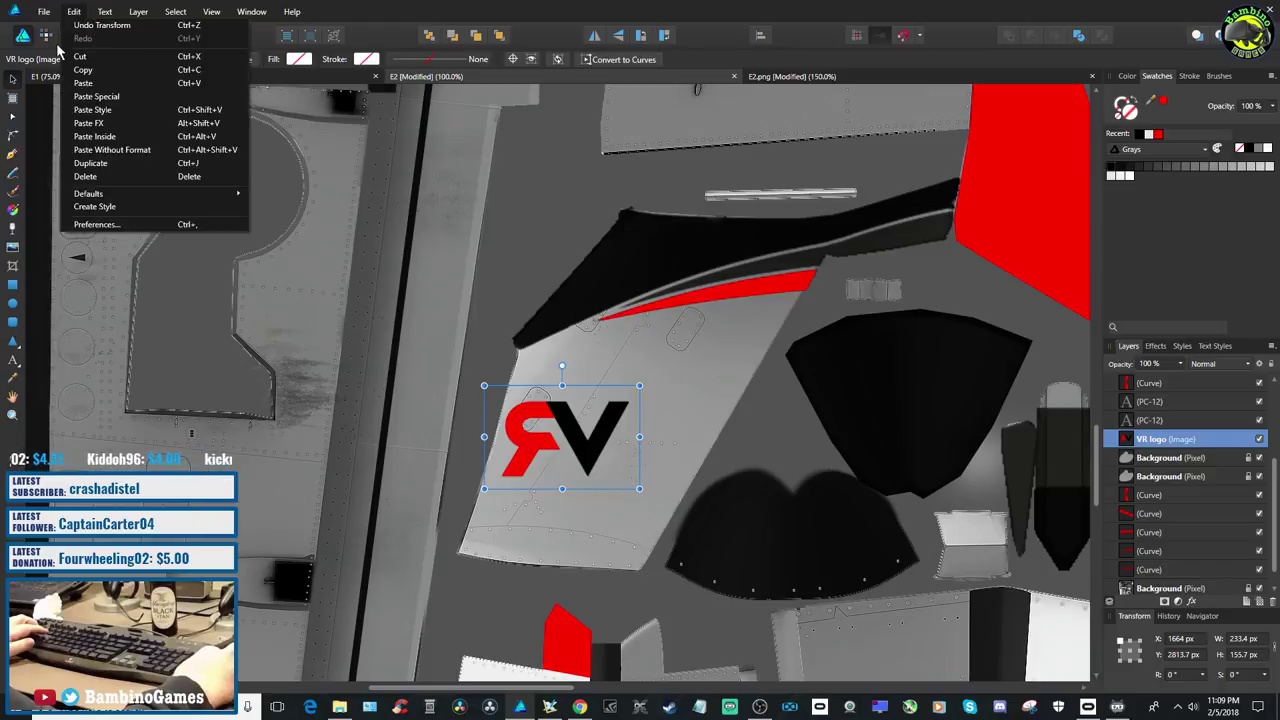
{"action": "left_click", "coordinate": [50, 128]}
{"action": "left_click", "coordinate": [46, 14]}
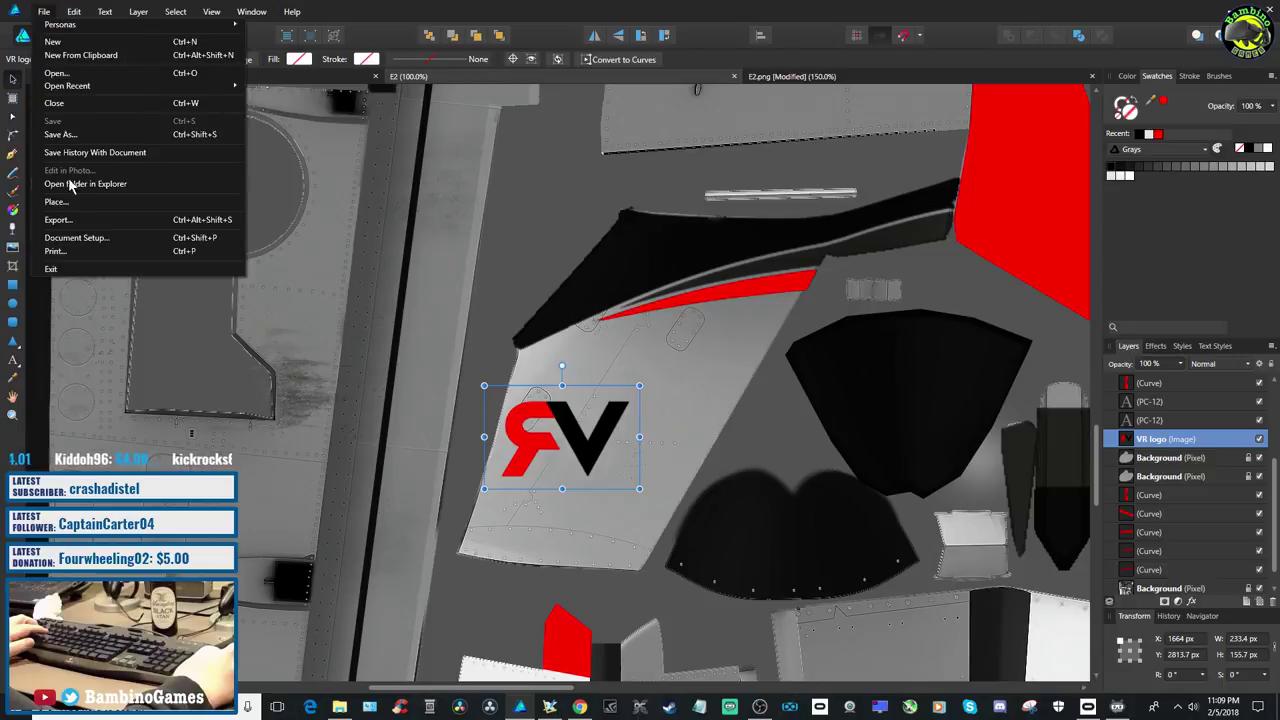
{"action": "left_click", "coordinate": [68, 221]}
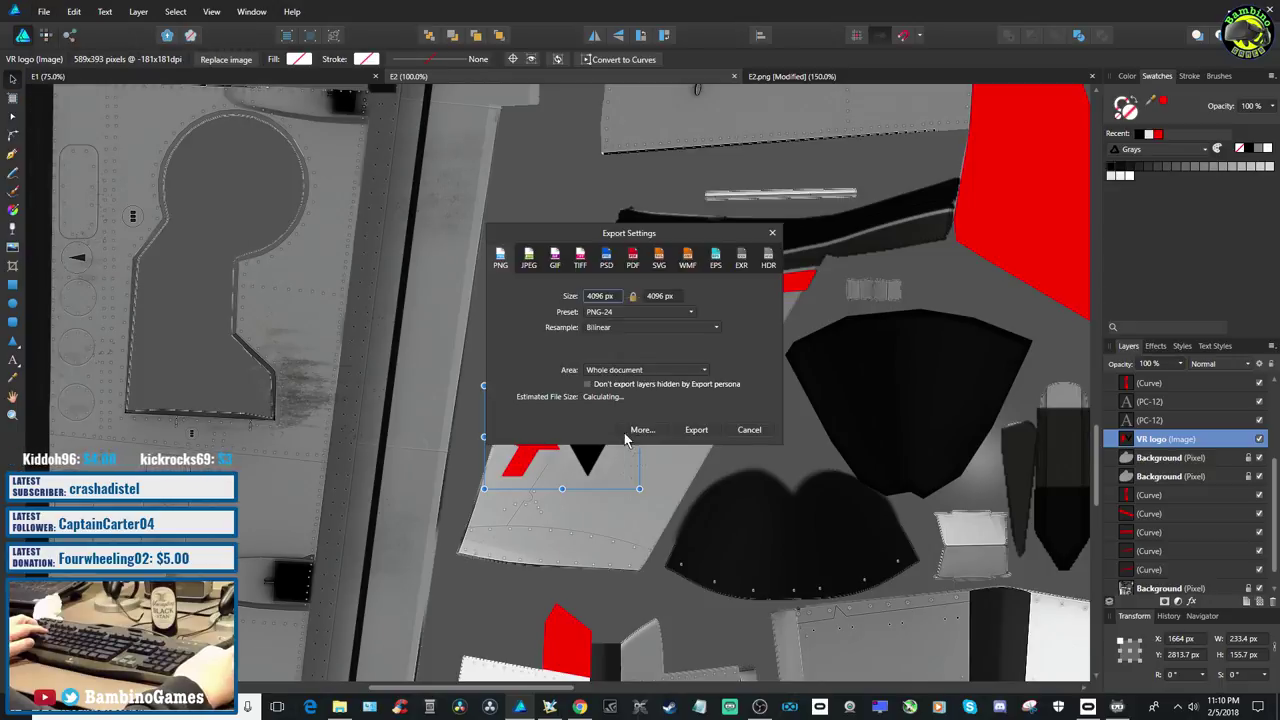
{"action": "left_click", "coordinate": [698, 433]}
{"action": "left_click", "coordinate": [545, 341]}
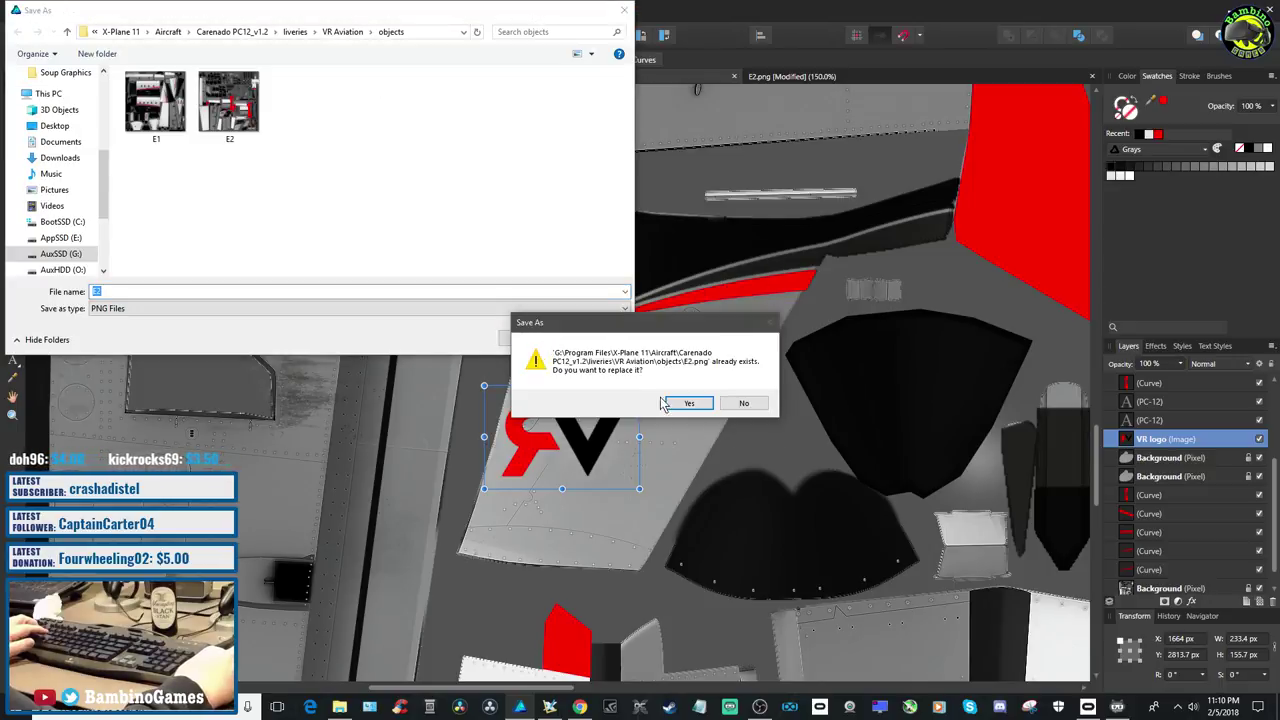
{"action": "left_click", "coordinate": [690, 406]}
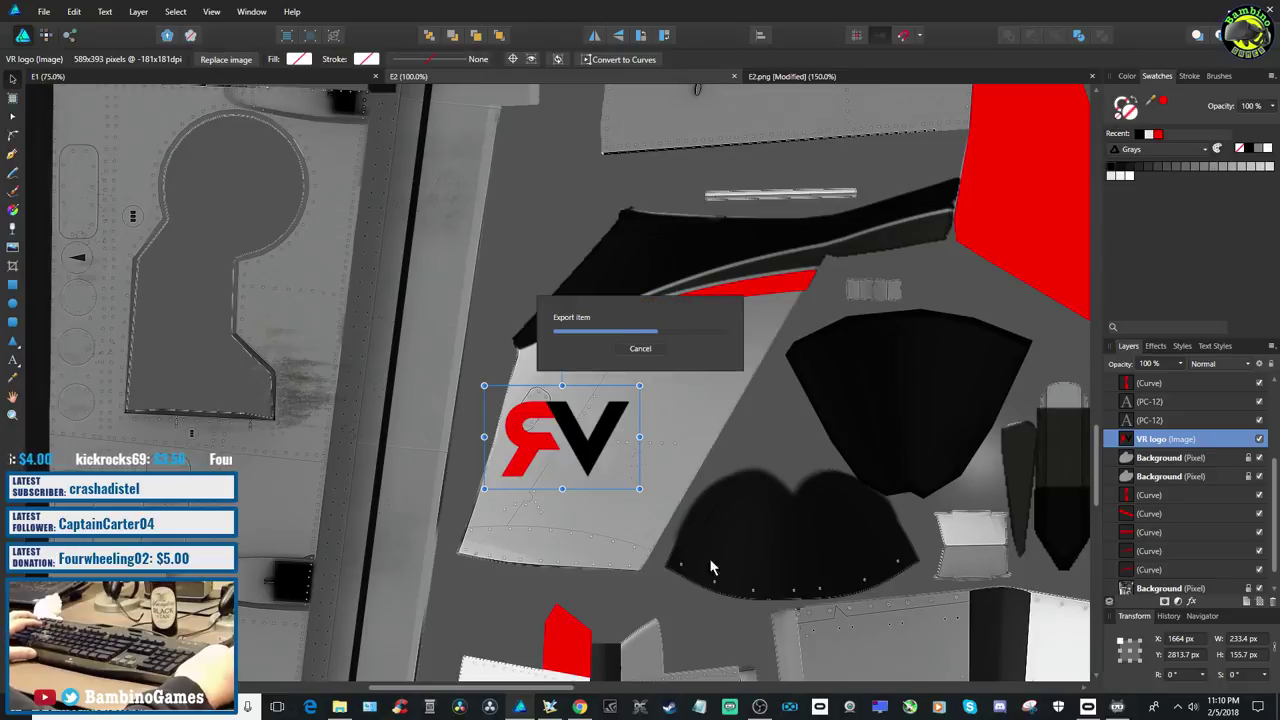
Switch to X-System, reopen the Carenado PC12 with the VR Aviation livery and check the flipped logo on the tail
{"action": "left_click", "coordinate": [558, 707]}
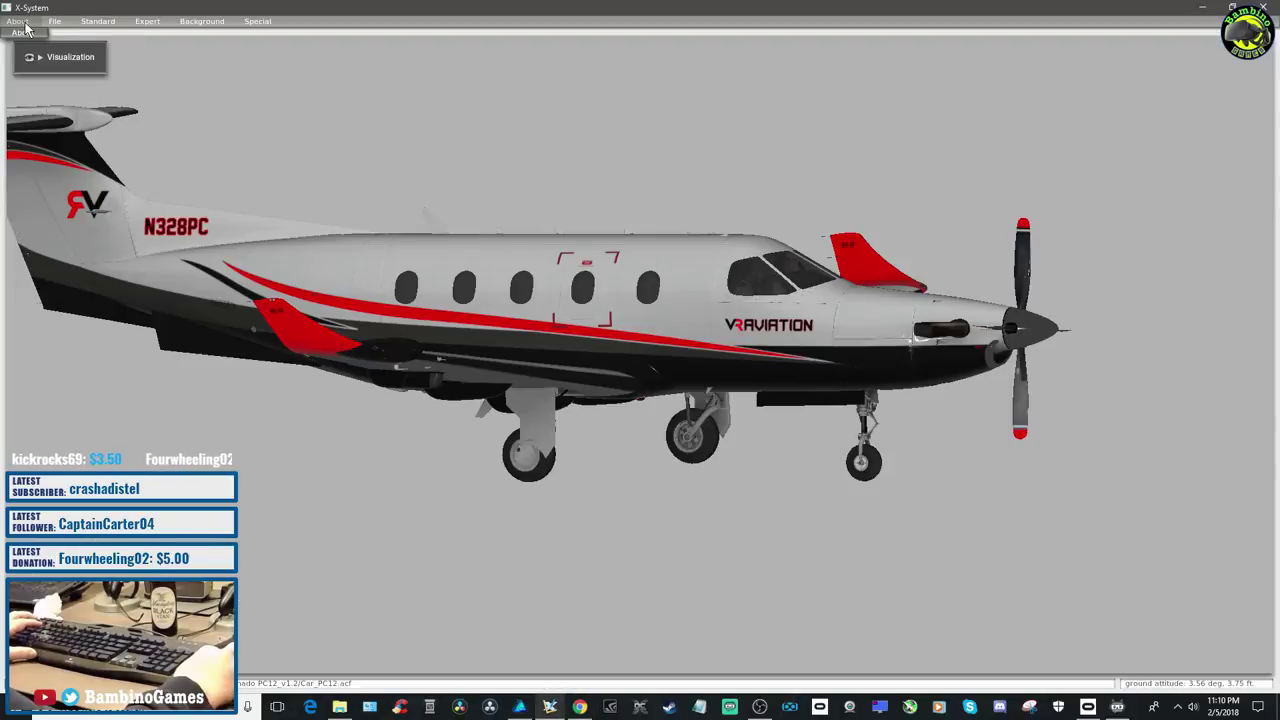
{"action": "left_click", "coordinate": [55, 22]}
{"action": "left_click", "coordinate": [64, 40]}
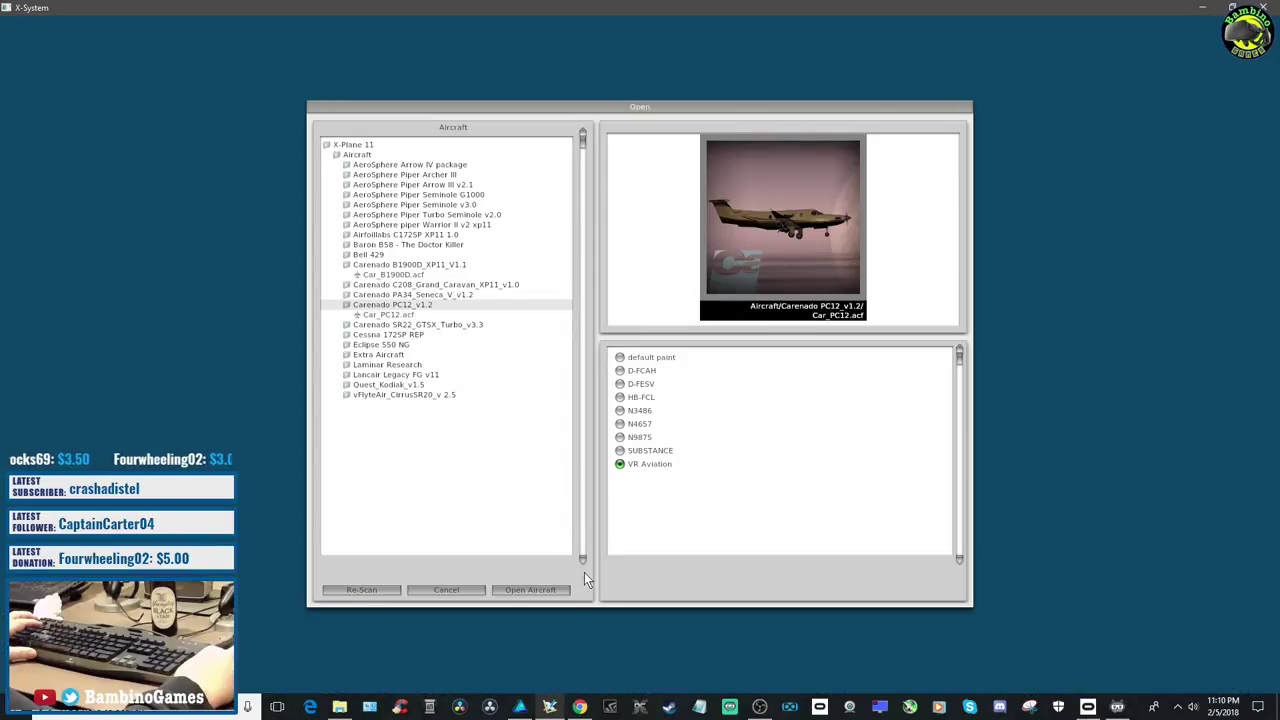
{"action": "left_click", "coordinate": [553, 591]}
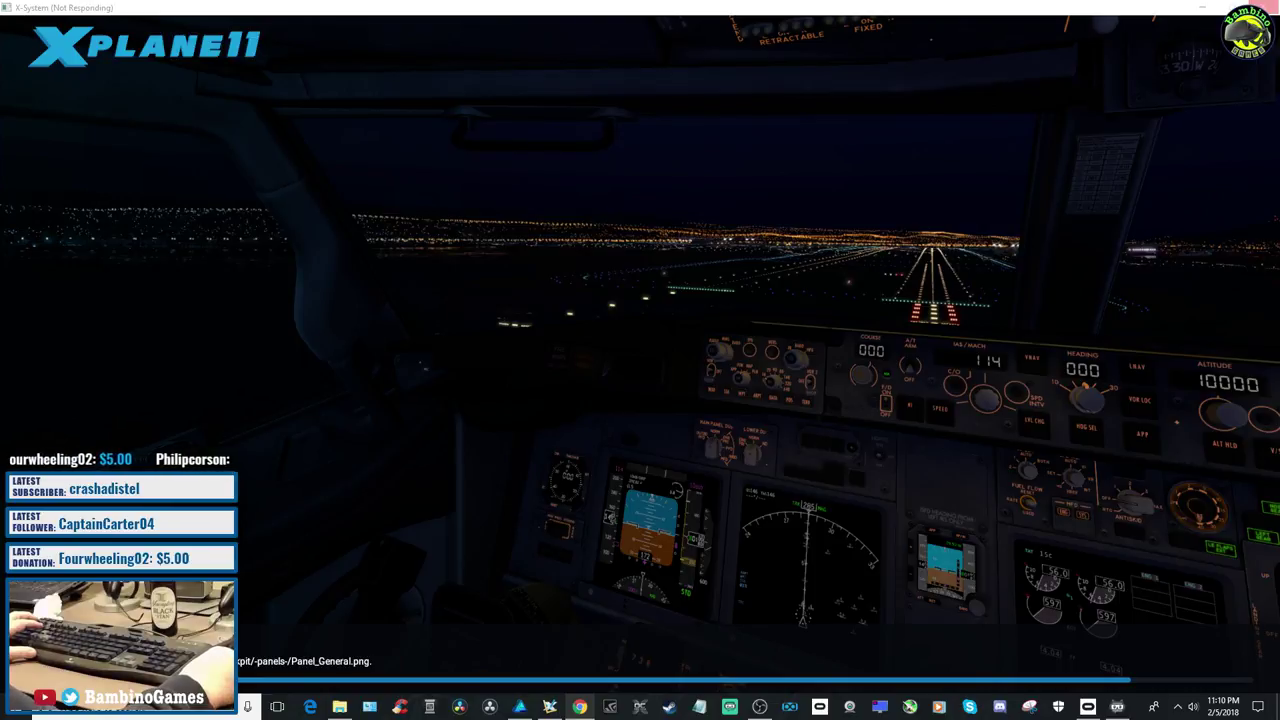
{"action": "key", "text": "alt+Tab"}
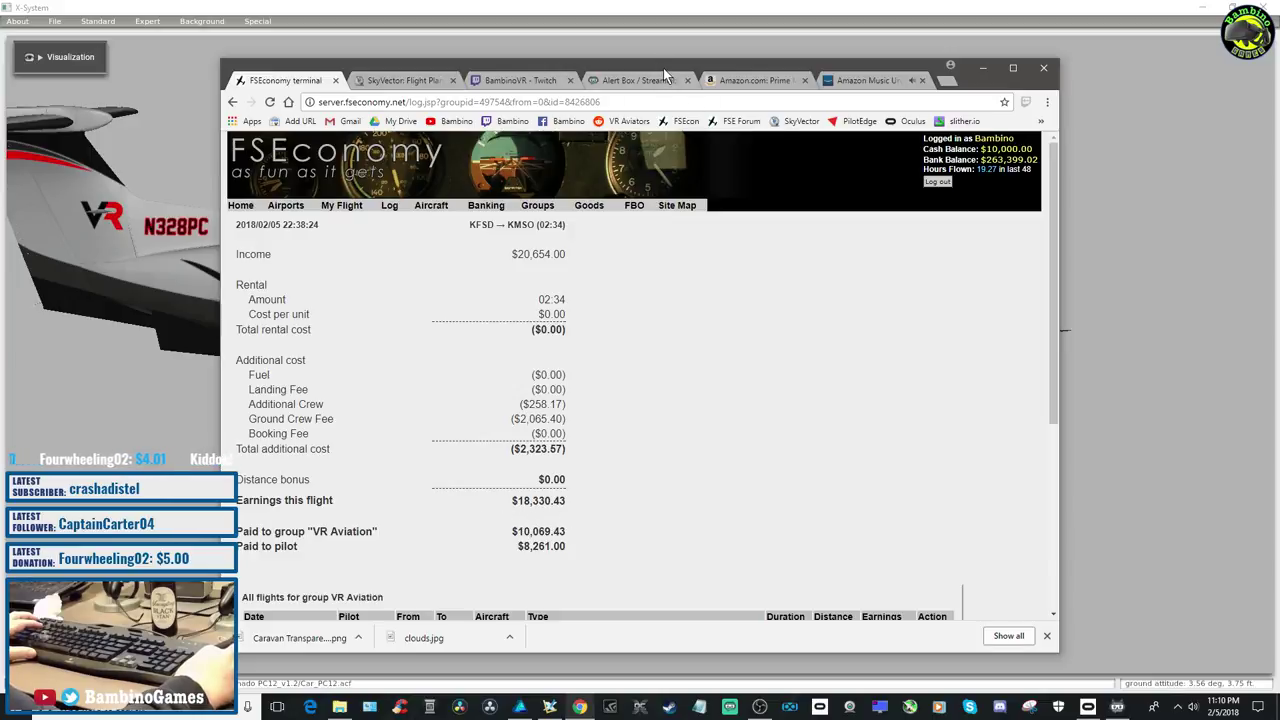
{"action": "key", "text": "alt+Tab"}
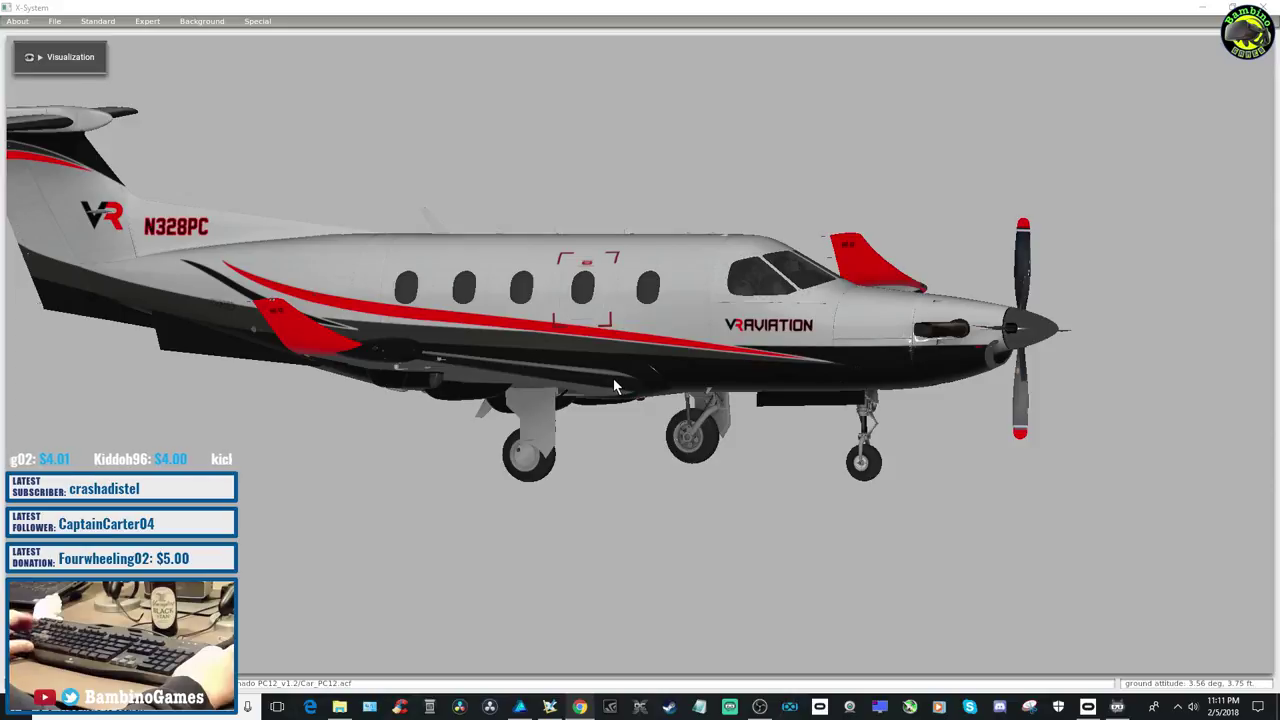
{"action": "left_click", "coordinate": [565, 342]}
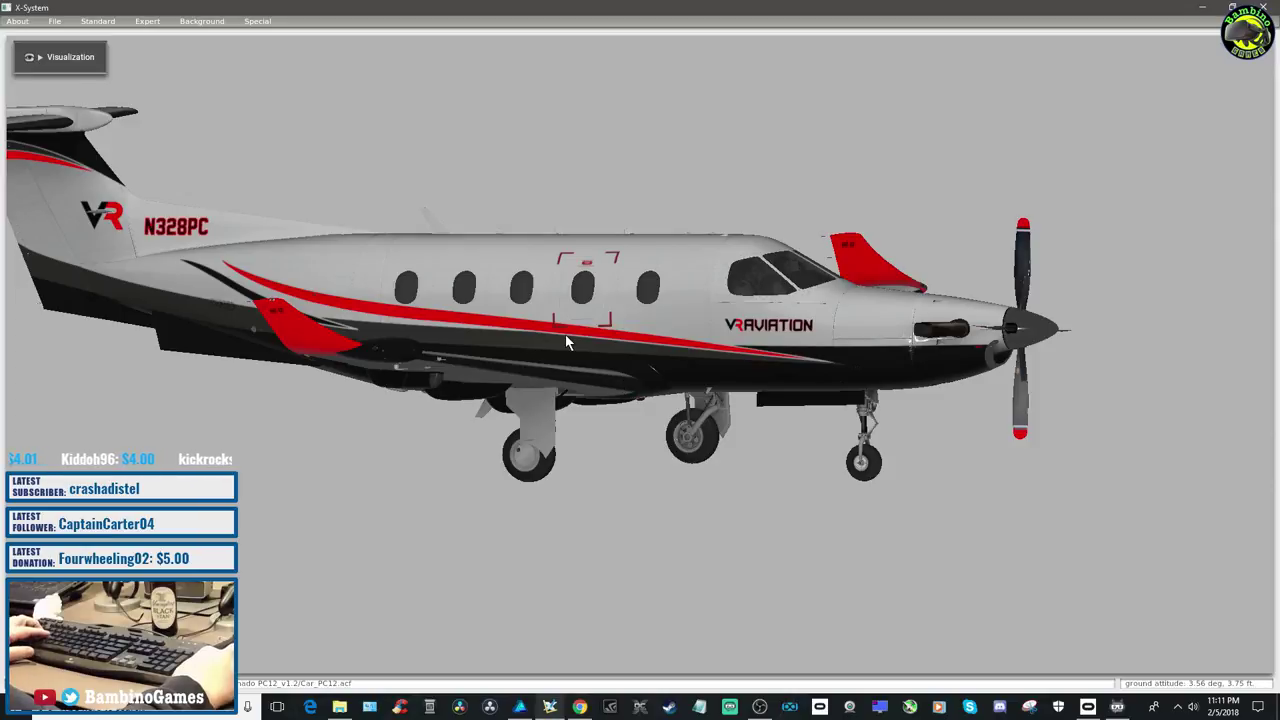
{"action": "key", "text": "Left"}
{"action": "key", "text": "Left"}
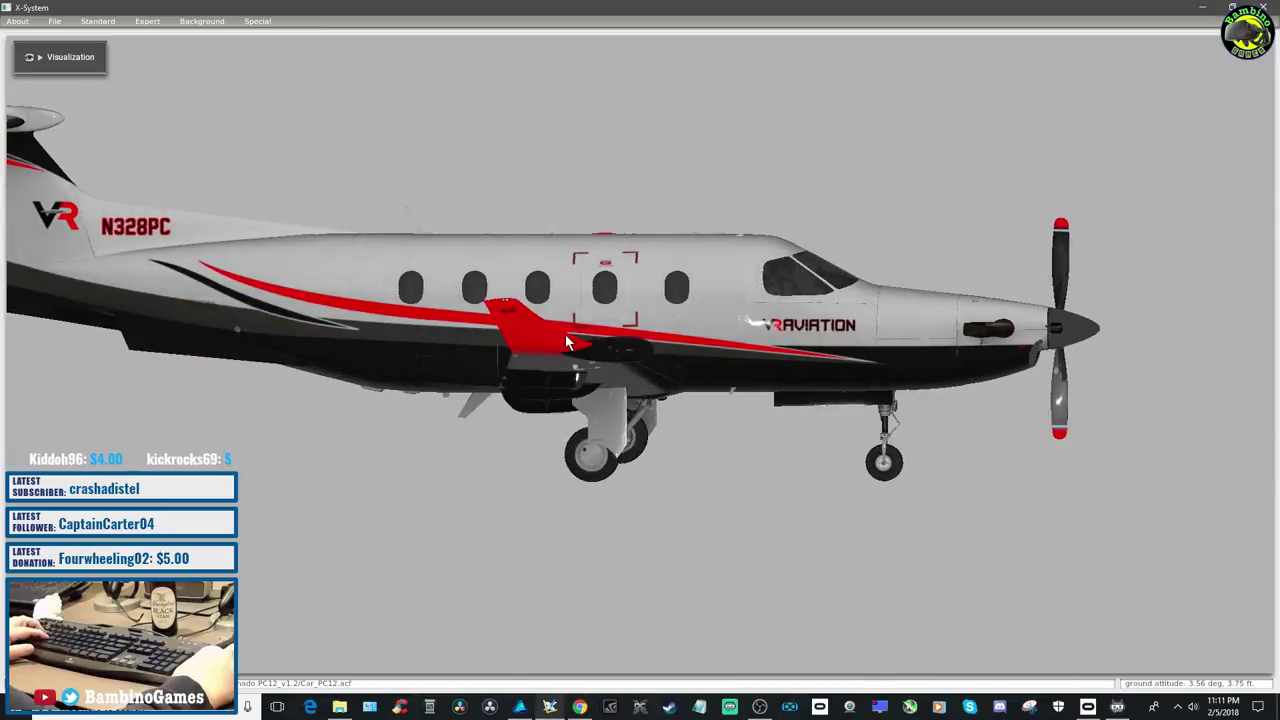
{"action": "key", "text": "Left"}
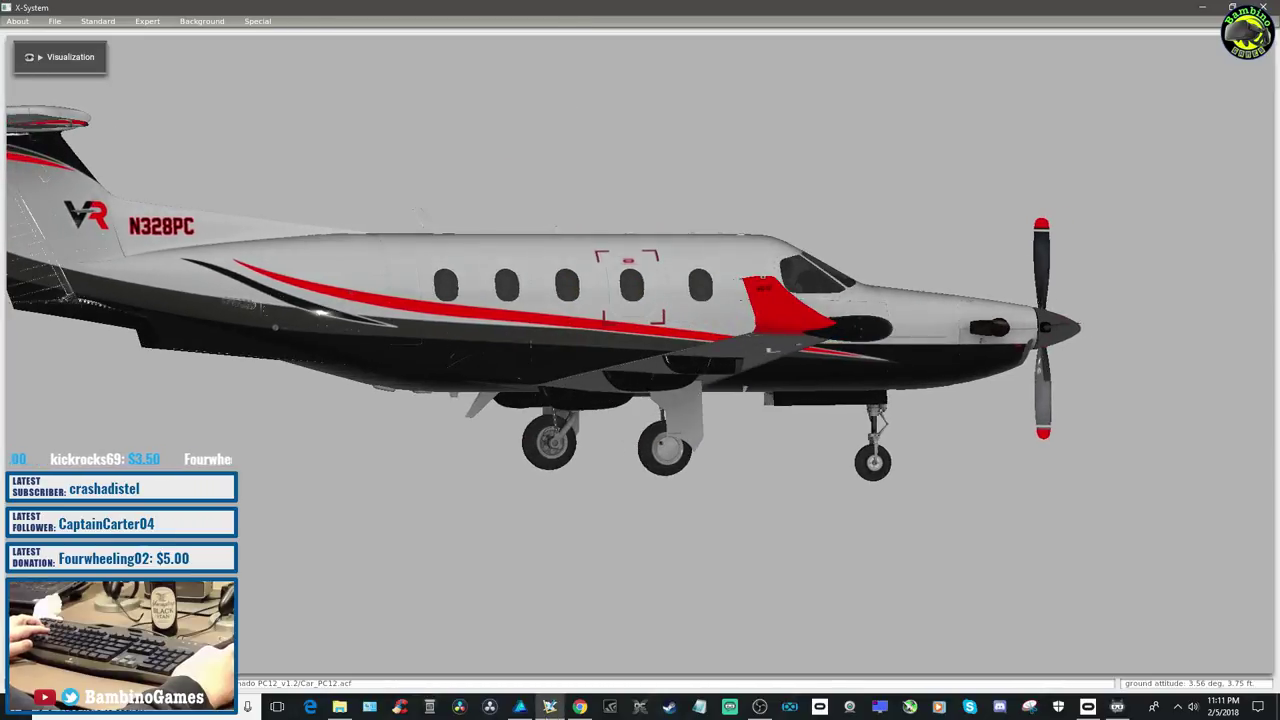
Switch to Affinity Designer, move the VR logo toward the tail piece's opposite slanted edge at about X 1825, Y 2794 px, and save E2
{"action": "left_click", "coordinate": [519, 707]}
{"action": "left_click_drag", "start_coordinate": [544, 455], "coordinate": [684, 431]}
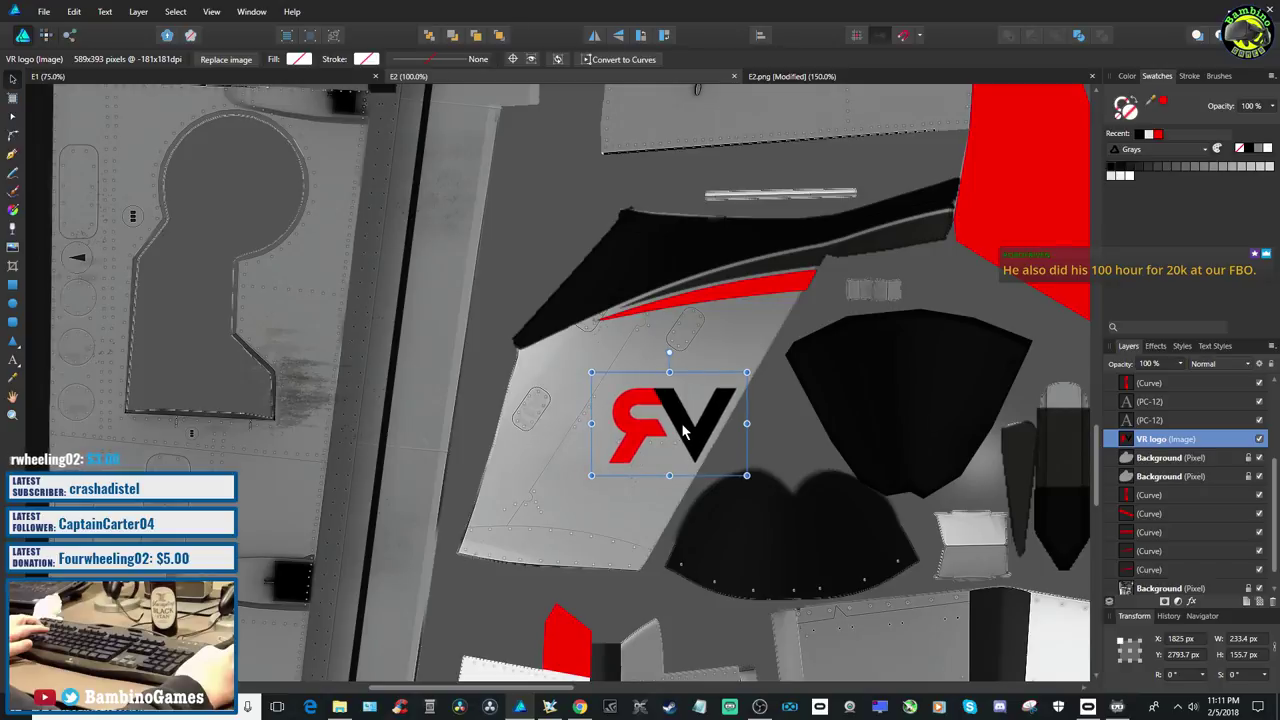
{"action": "left_click", "coordinate": [44, 11]}
{"action": "left_click", "coordinate": [80, 118]}
Export the repositioned logo texture as a 4096 px PNG-24 of the whole document, replacing E2.png in the livery's objects folder
{"action": "left_click", "coordinate": [40, 13]}
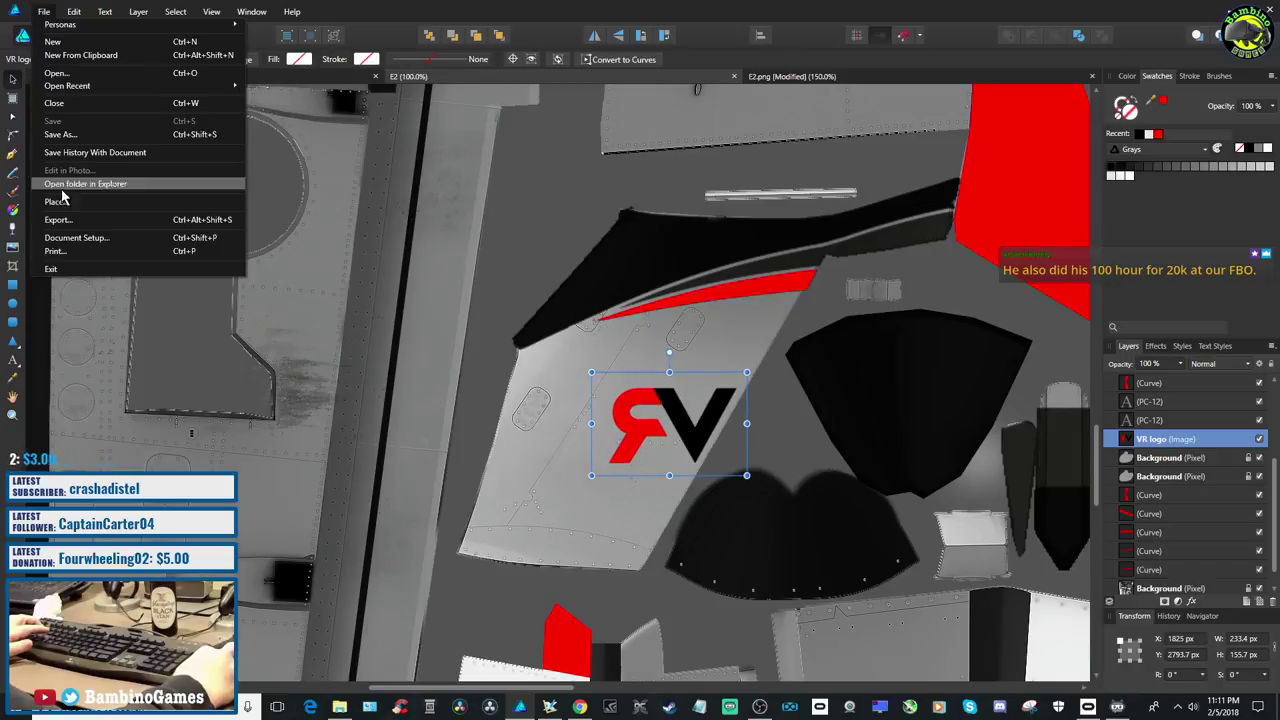
{"action": "left_click", "coordinate": [80, 216]}
{"action": "left_click", "coordinate": [689, 432]}
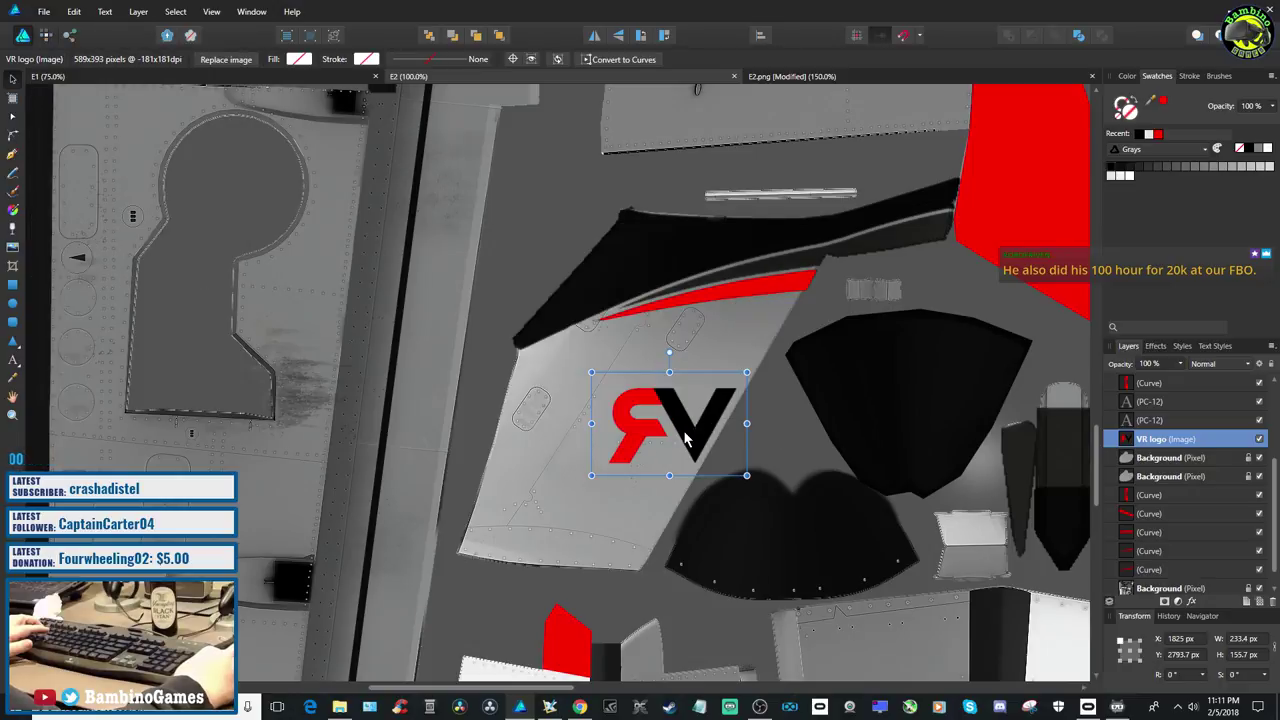
{"action": "left_click", "coordinate": [539, 345]}
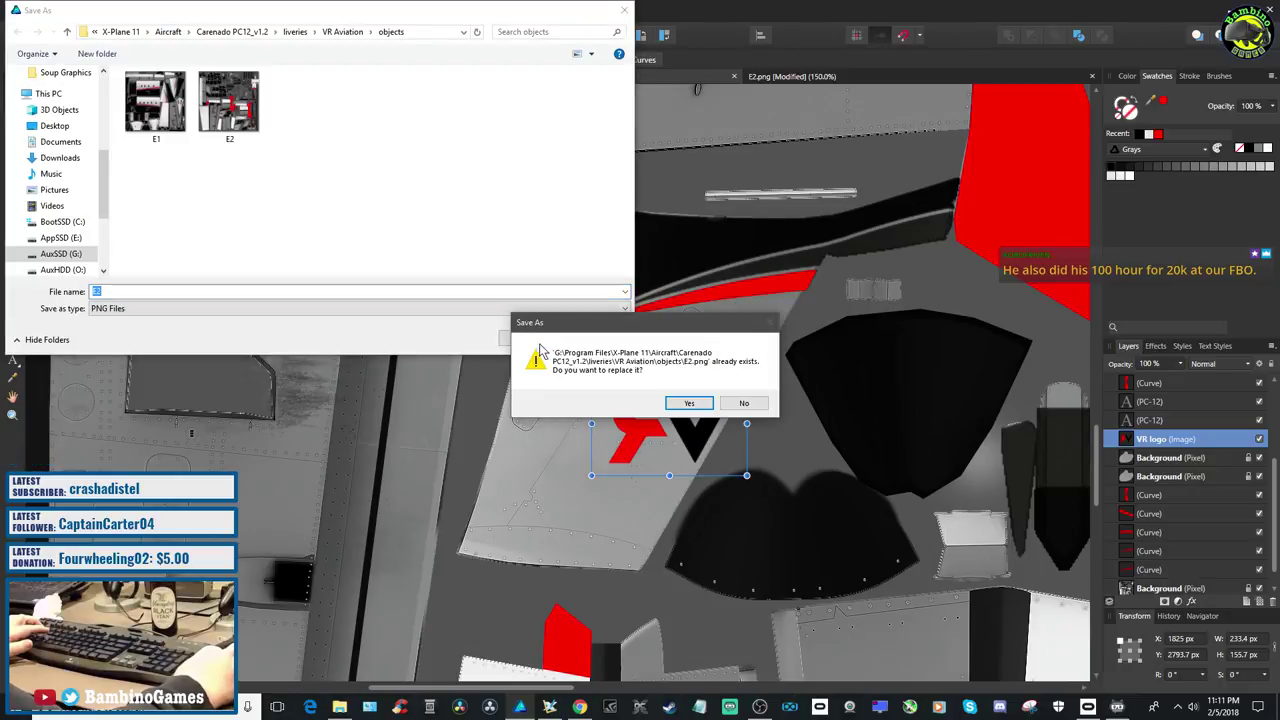
{"action": "left_click", "coordinate": [689, 403]}
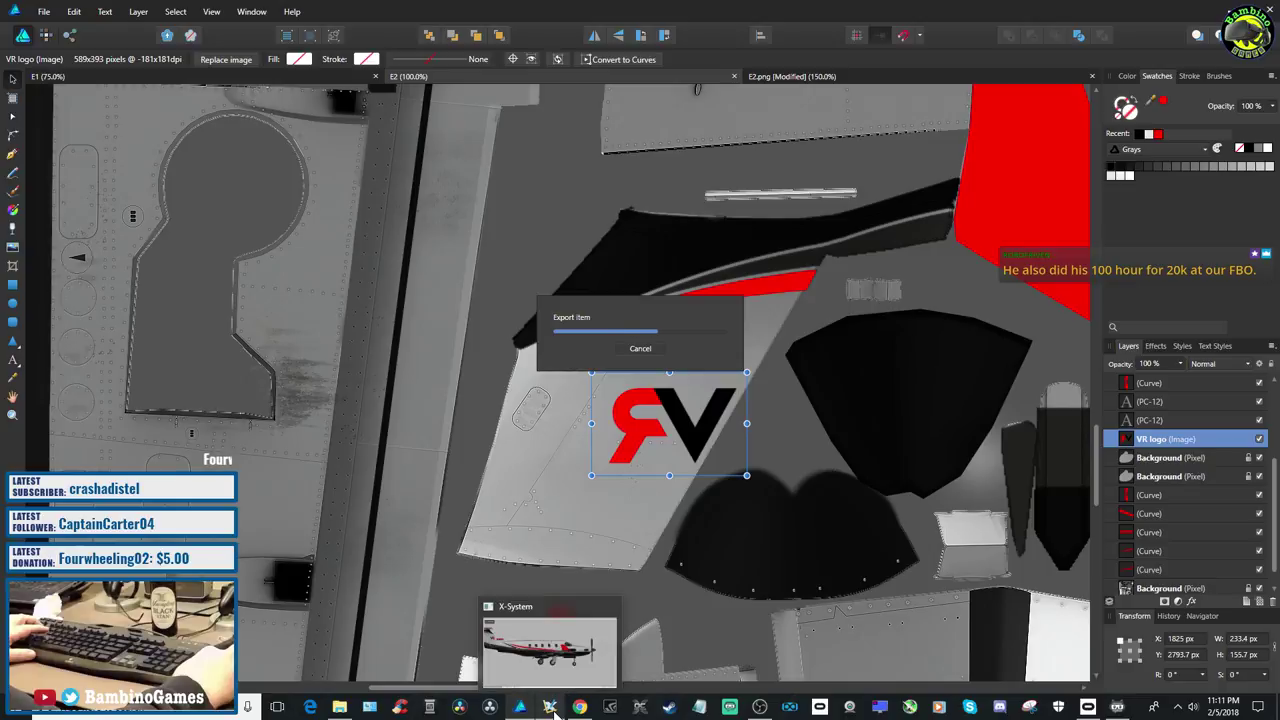
Return to X-System and reload the Carenado PC12 aircraft with the VR Aviation livery, switching to the browser while it loads
{"action": "left_click", "coordinate": [550, 707]}
{"action": "left_click", "coordinate": [55, 21]}
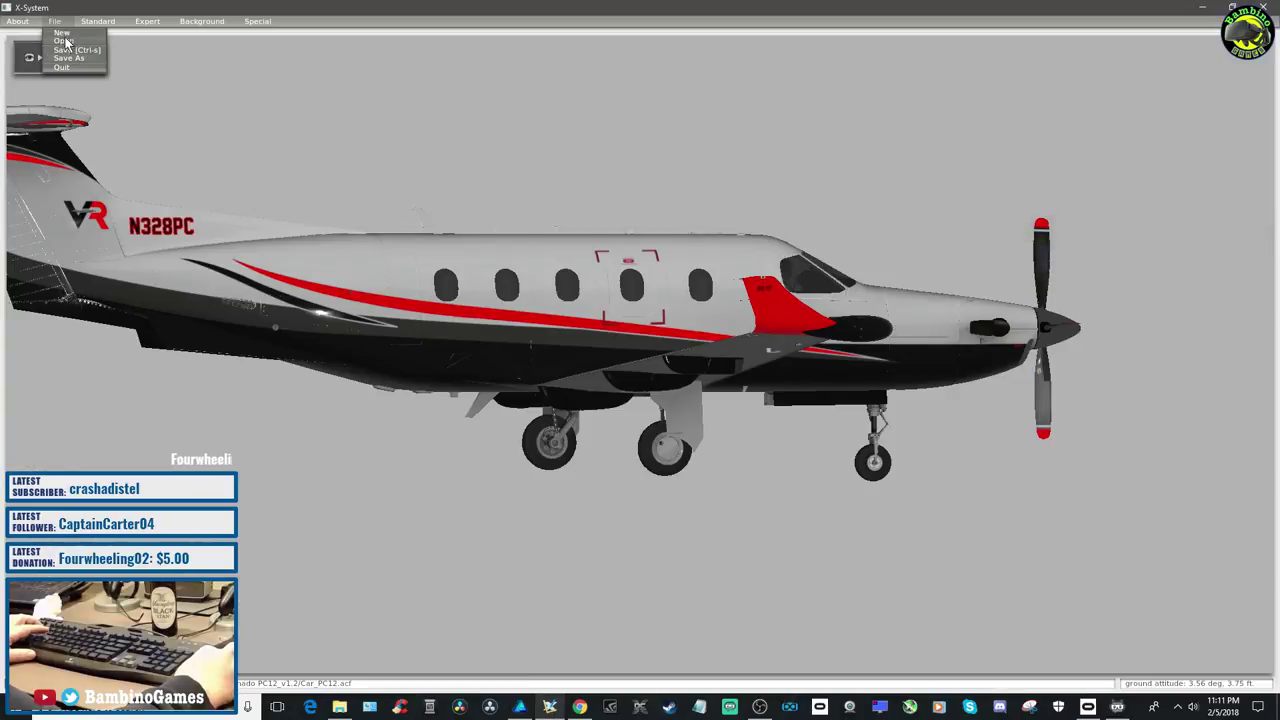
{"action": "left_click", "coordinate": [67, 44]}
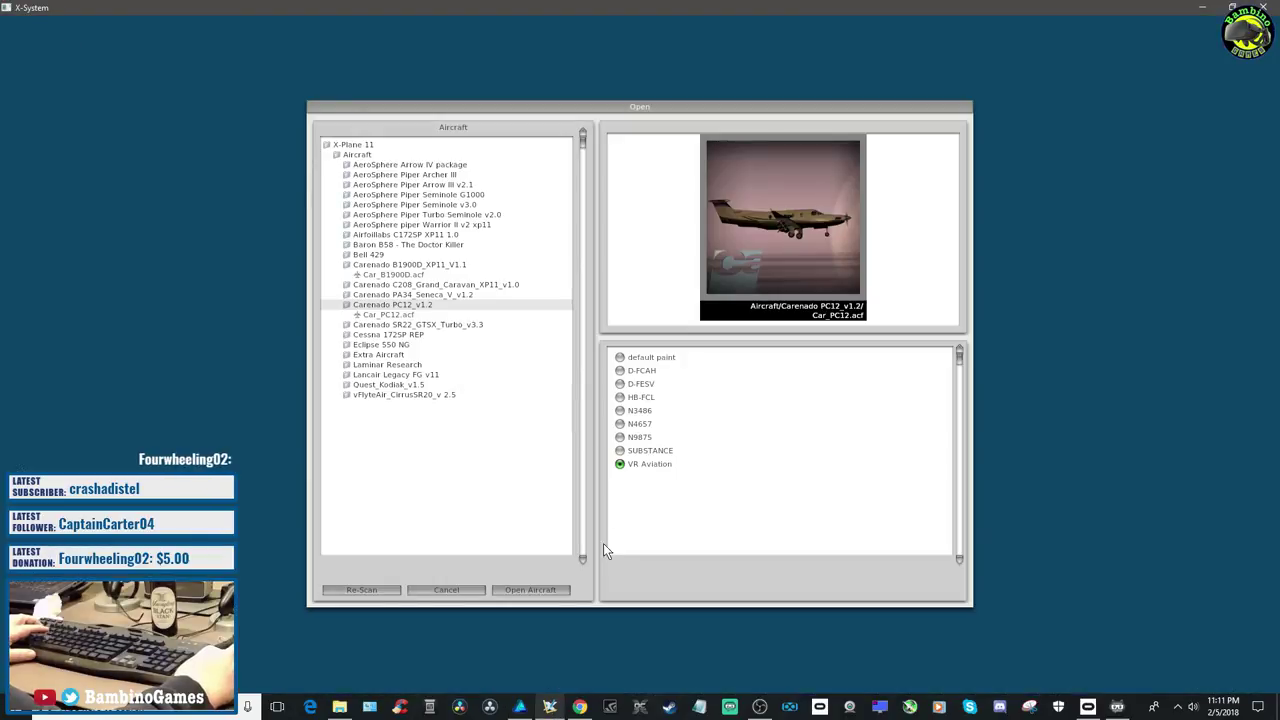
{"action": "left_click", "coordinate": [553, 588]}
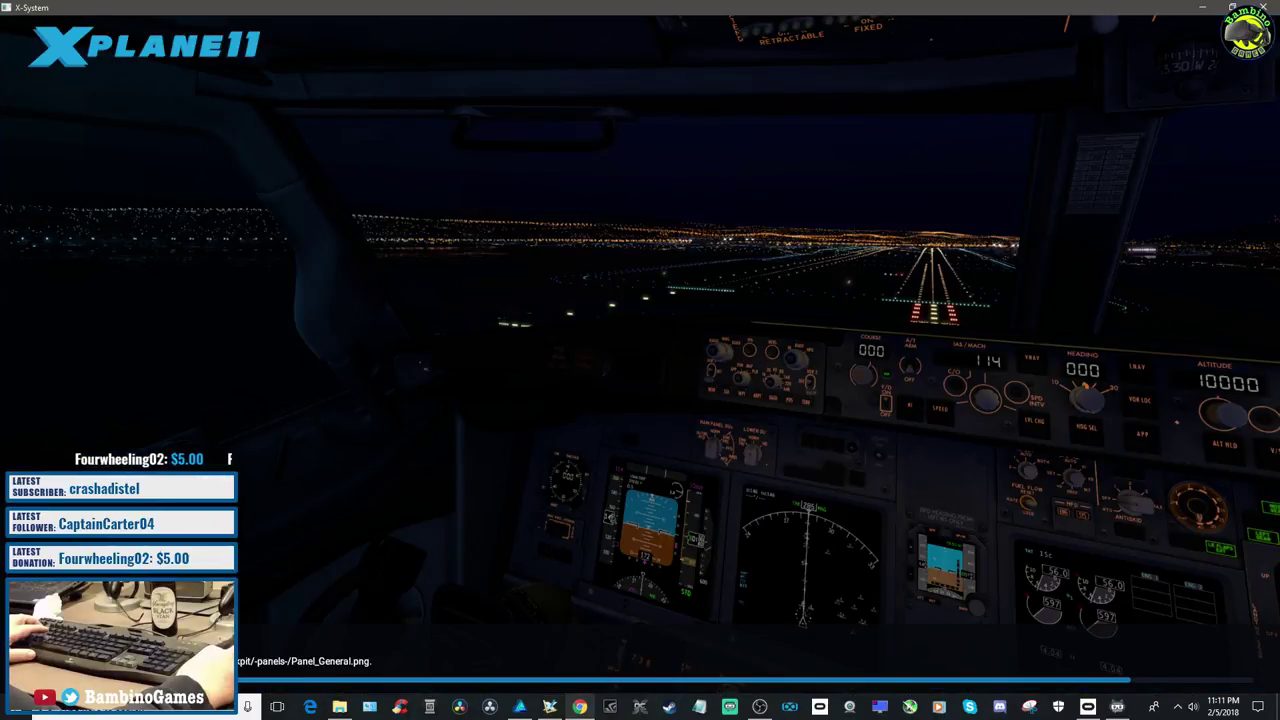
{"action": "key", "text": "alt+Tab"}
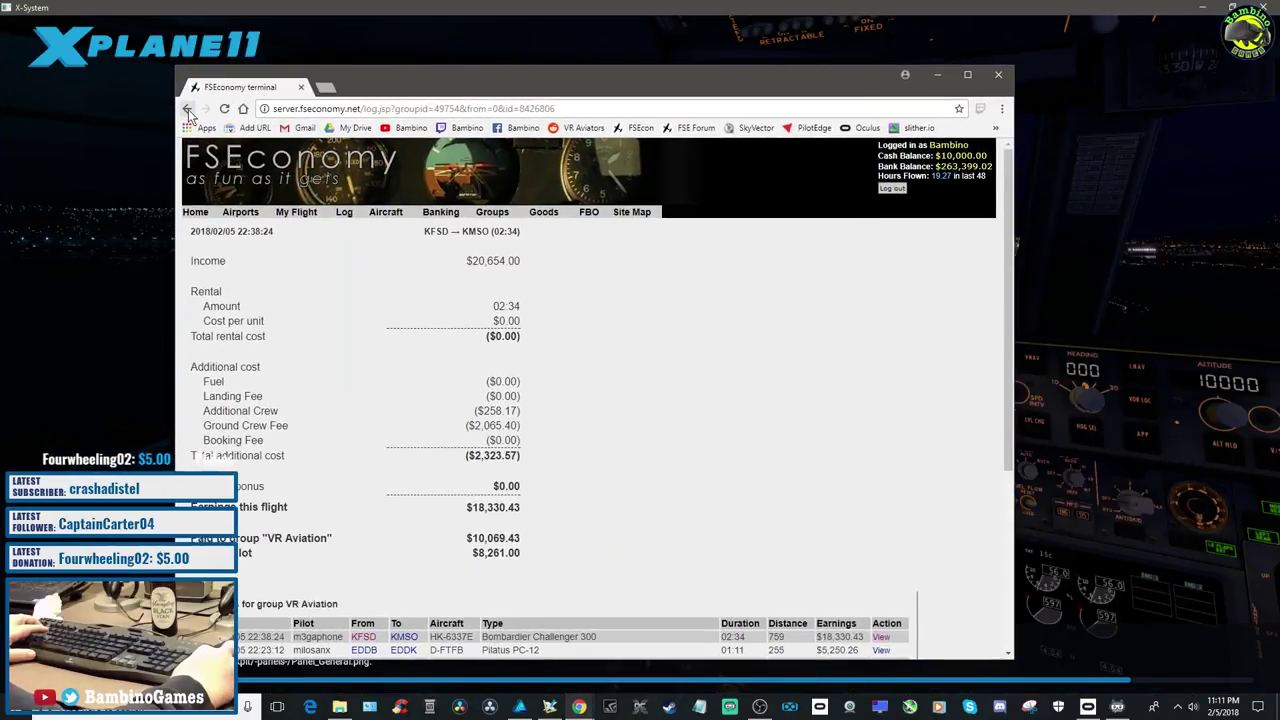
Review the VR Aviation group's flight log and the FSEconomy bank summary, and move the browser window clear of X-System
{"action": "left_click", "coordinate": [187, 109]}
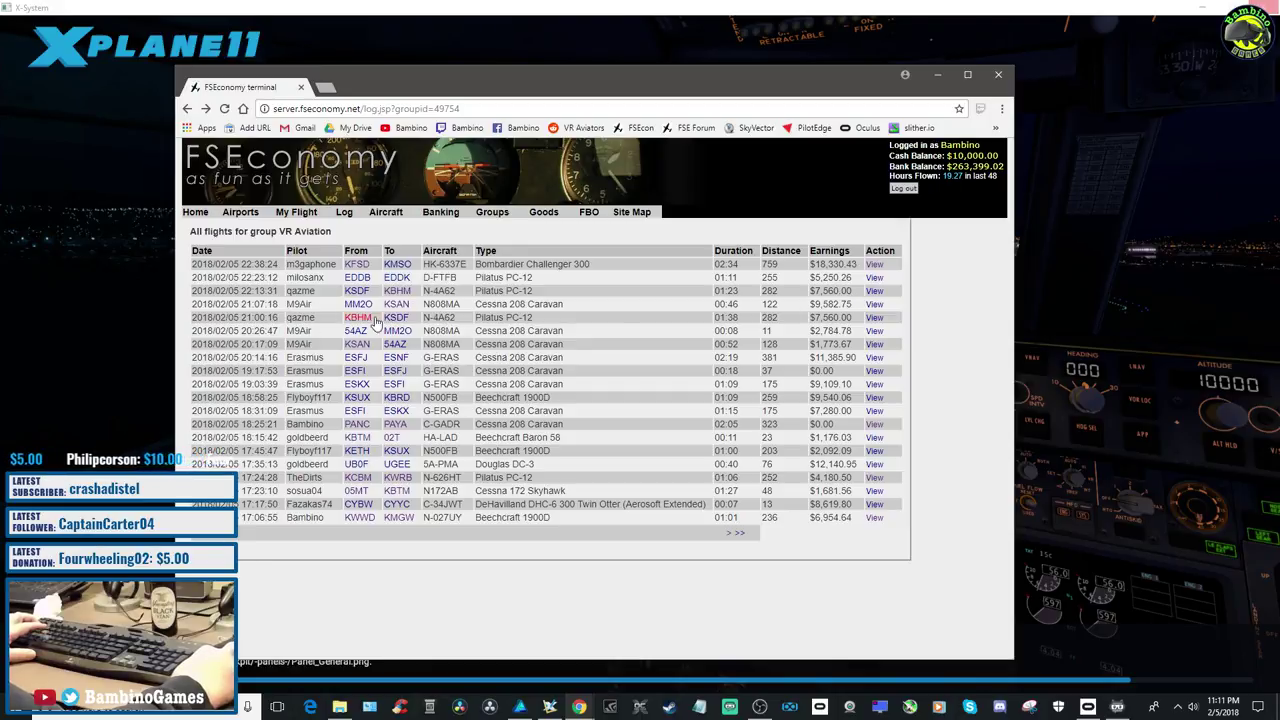
{"action": "left_click", "coordinate": [874, 304]}
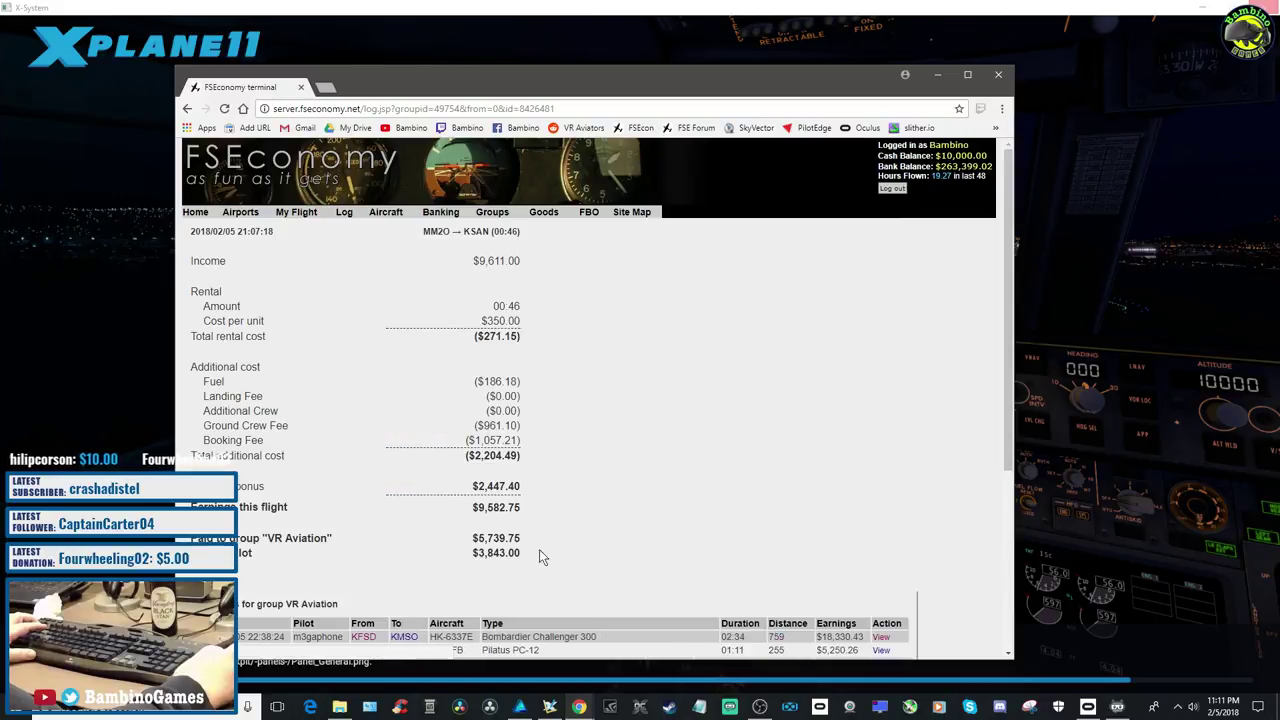
{"action": "left_click", "coordinate": [187, 108]}
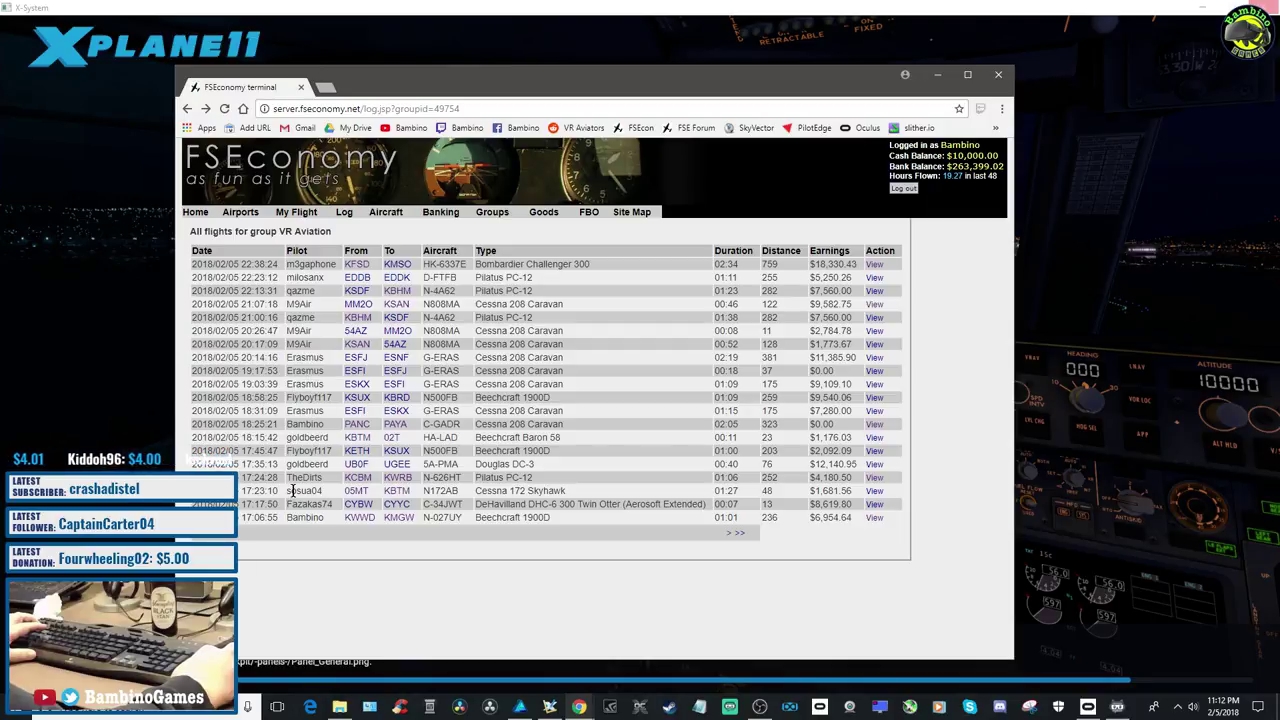
{"action": "left_click_drag", "start_coordinate": [322, 478], "coordinate": [285, 479]}
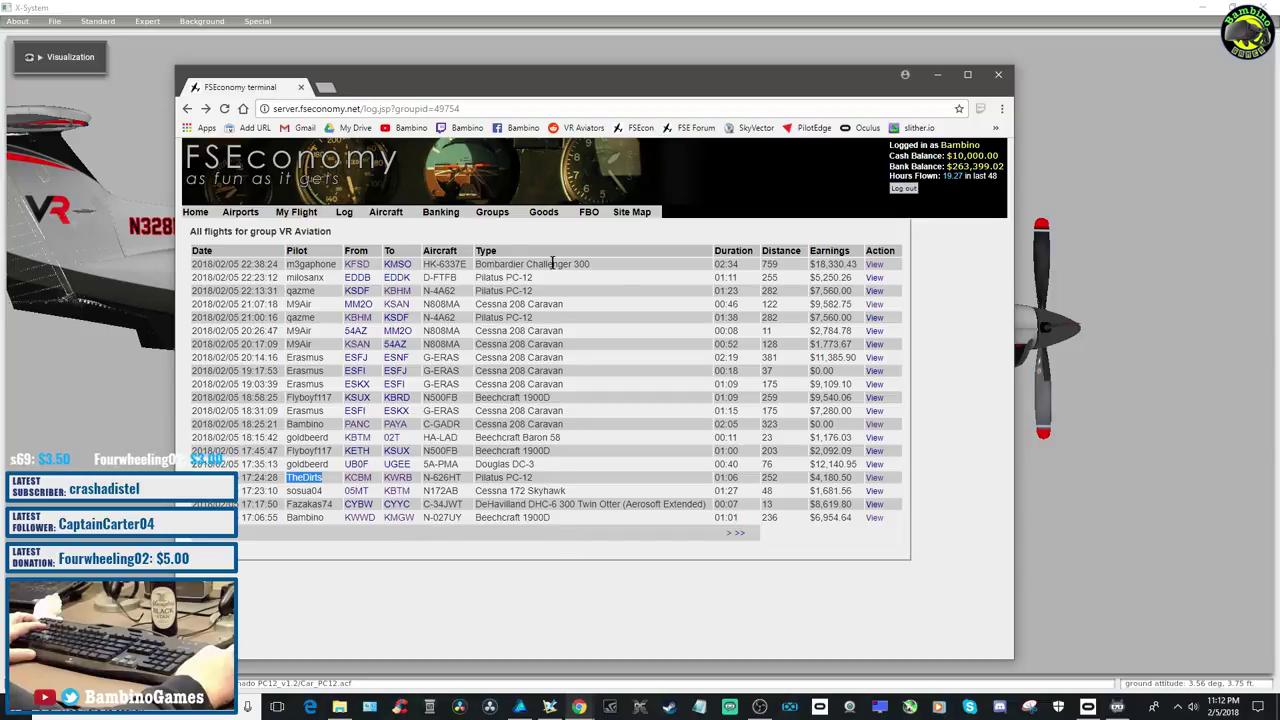
{"action": "left_click", "coordinate": [441, 212]}
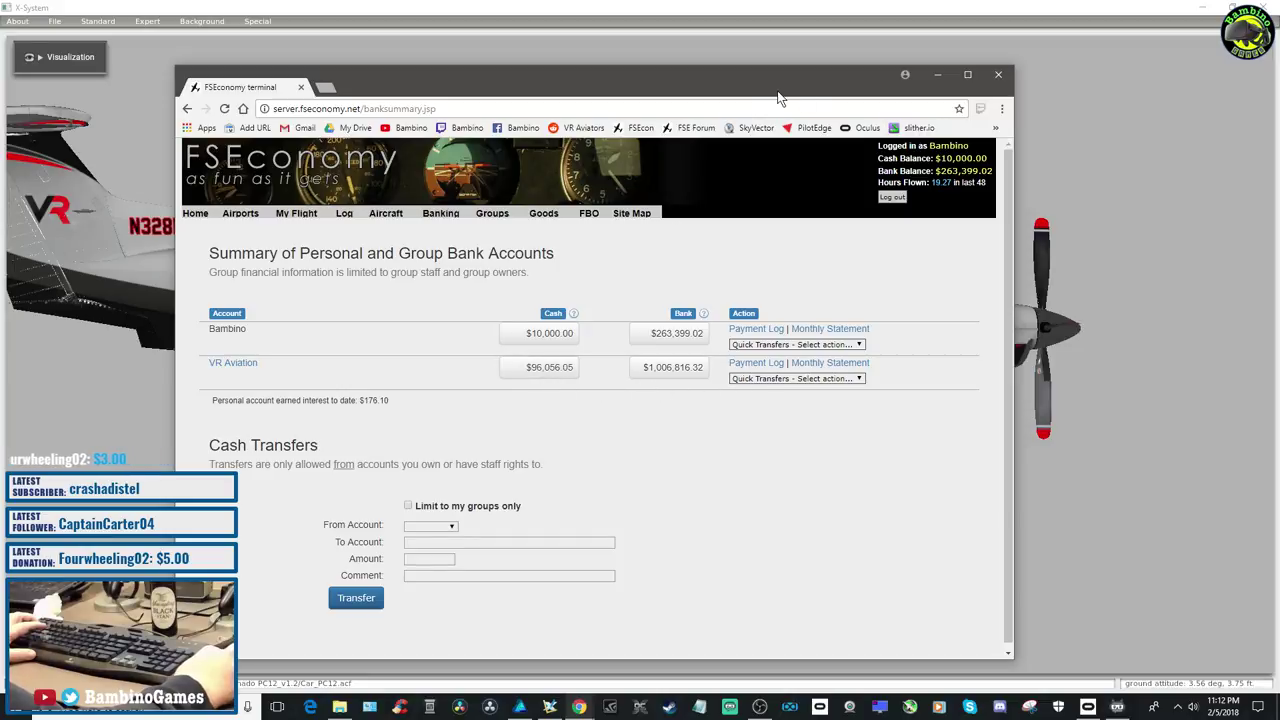
{"action": "left_click_drag", "start_coordinate": [772, 92], "coordinate": [1279, 96]}
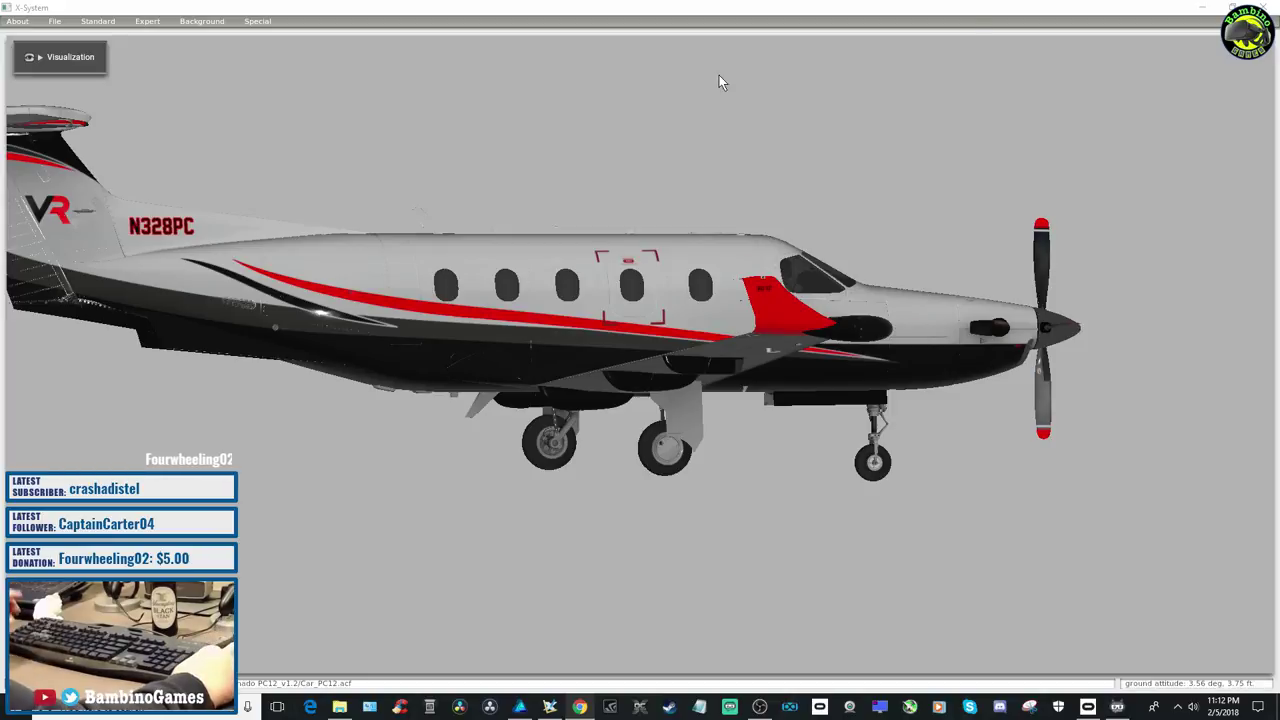
Rotate the PC-12 model to examine the livery and show the aircraft in the standard side view
{"action": "left_click", "coordinate": [484, 268]}
{"action": "key", "text": "Left"}
{"action": "key", "text": "Left"}
{"action": "key", "text": "Left"}
{"action": "key", "text": "Left"}
{"action": "key", "text": "Left"}
{"action": "key", "text": "Left"}
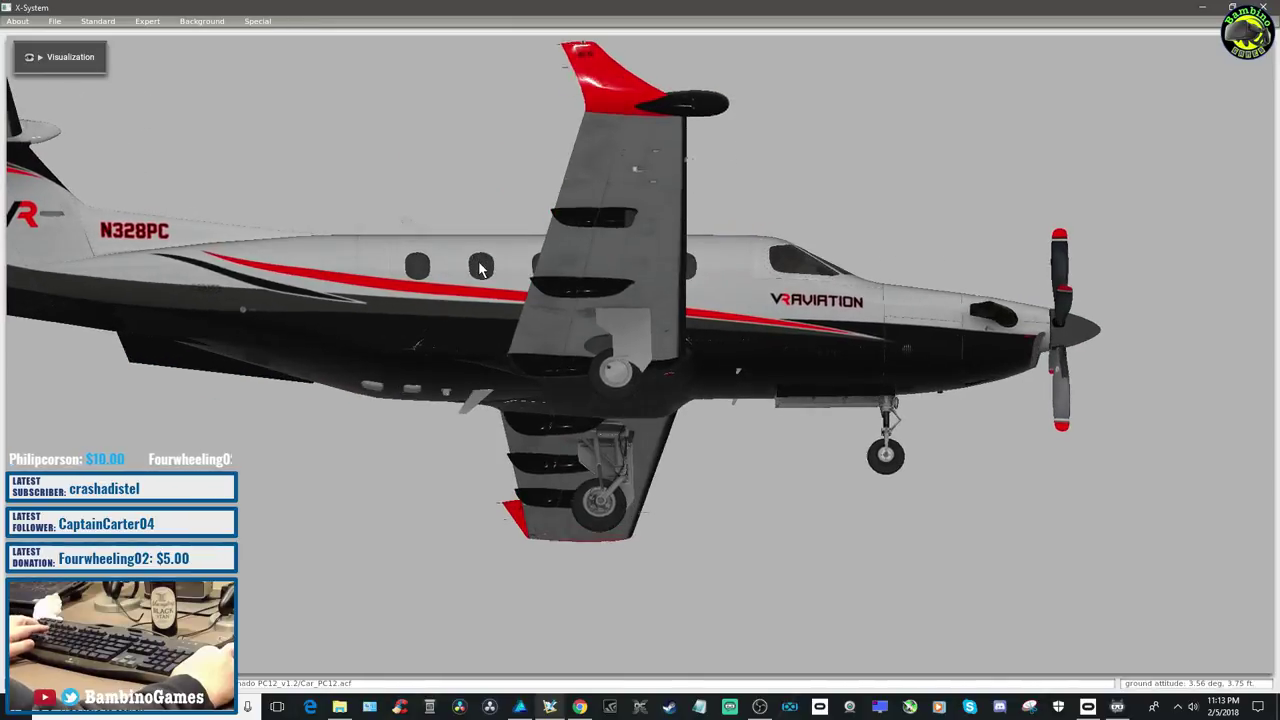
{"action": "left_click", "coordinate": [147, 21]}
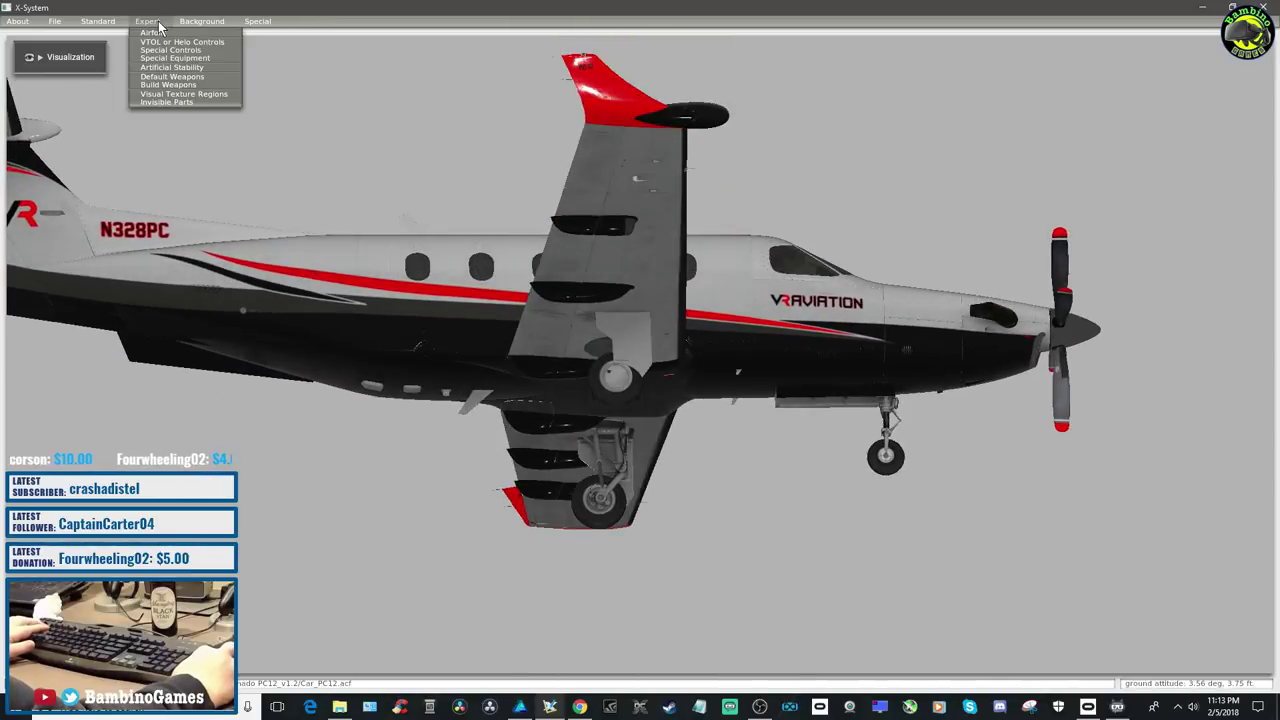
{"action": "left_click", "coordinate": [200, 21]}
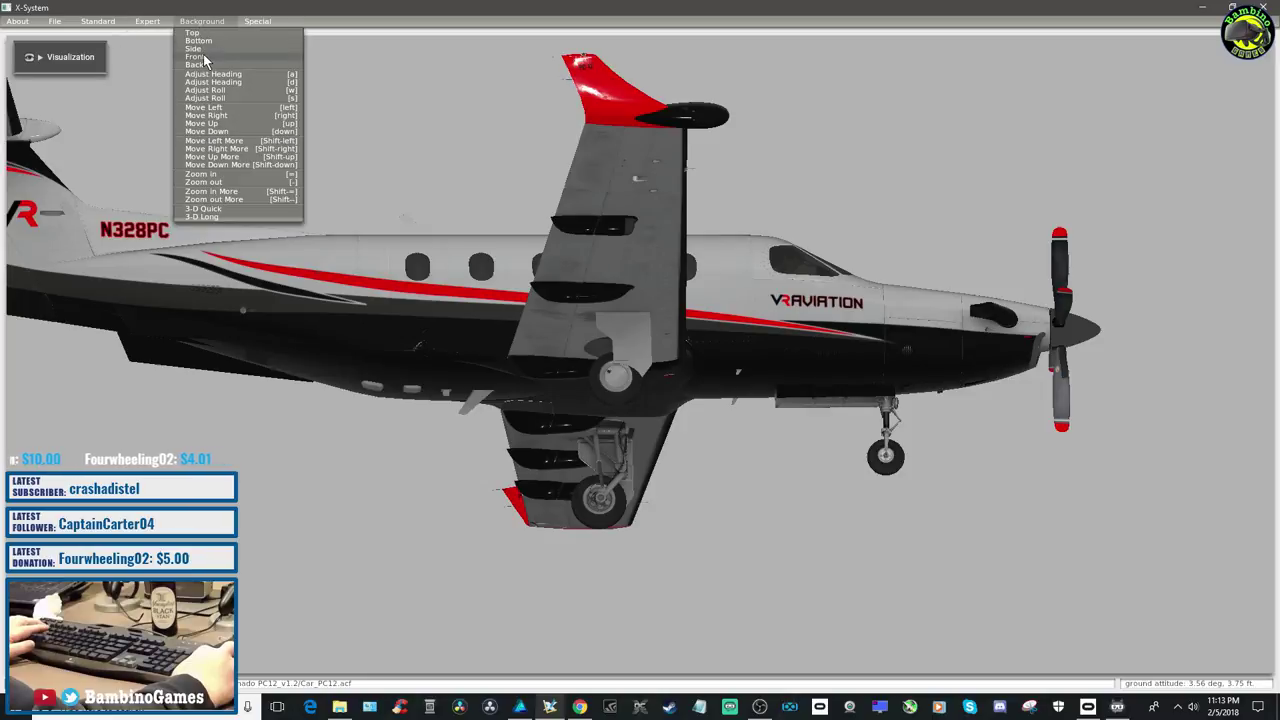
{"action": "left_click", "coordinate": [203, 49]}
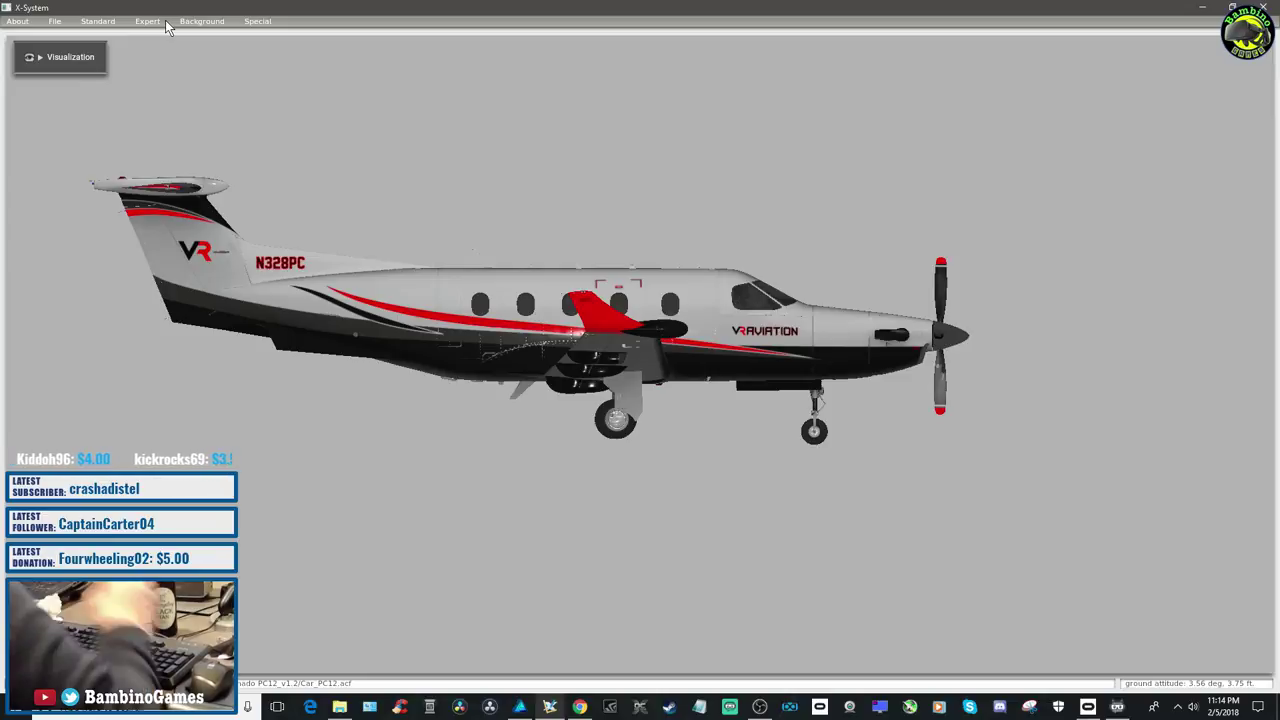
Switch to Affinity Designer, enlarge the mirrored VR logo to about 376 × 251 px and place it at about X 1939, Y 2759 px
{"action": "left_click", "coordinate": [549, 708]}
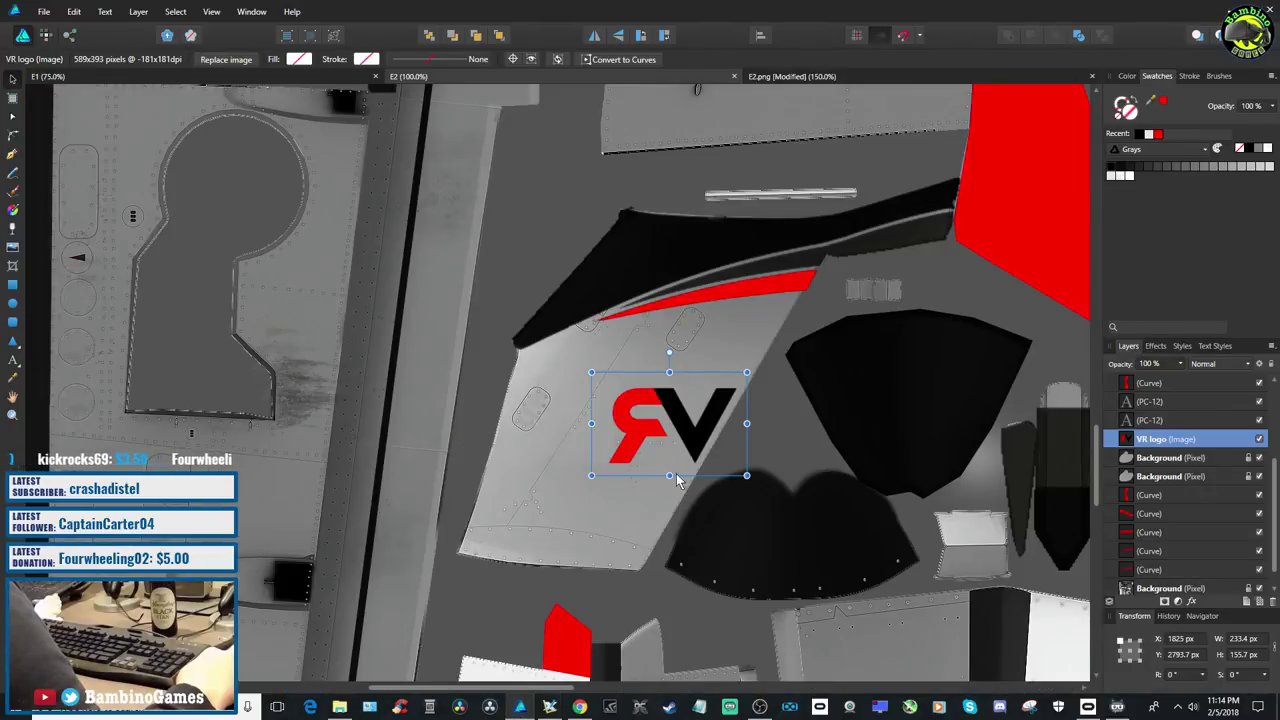
{"action": "left_click_drag", "start_coordinate": [746, 475], "coordinate": [810, 518]}
{"action": "left_click_drag", "start_coordinate": [753, 487], "coordinate": [752, 467]}
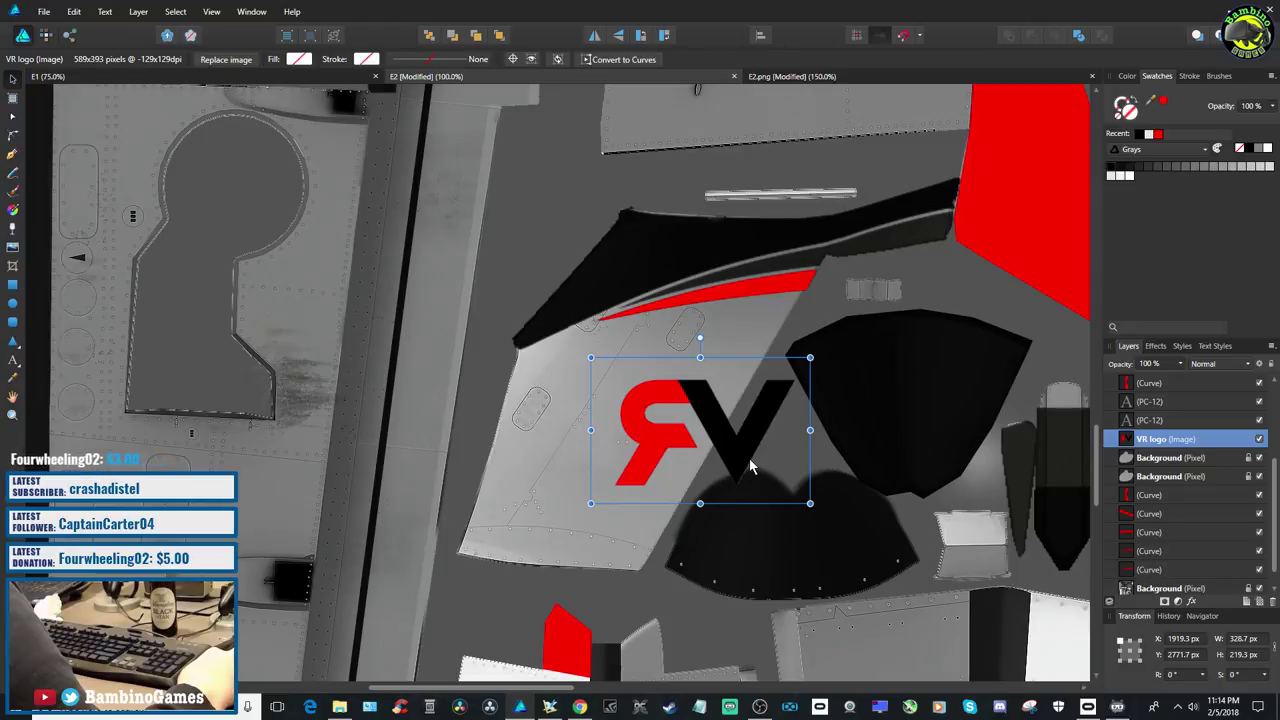
{"action": "left_click_drag", "start_coordinate": [751, 467], "coordinate": [743, 463]}
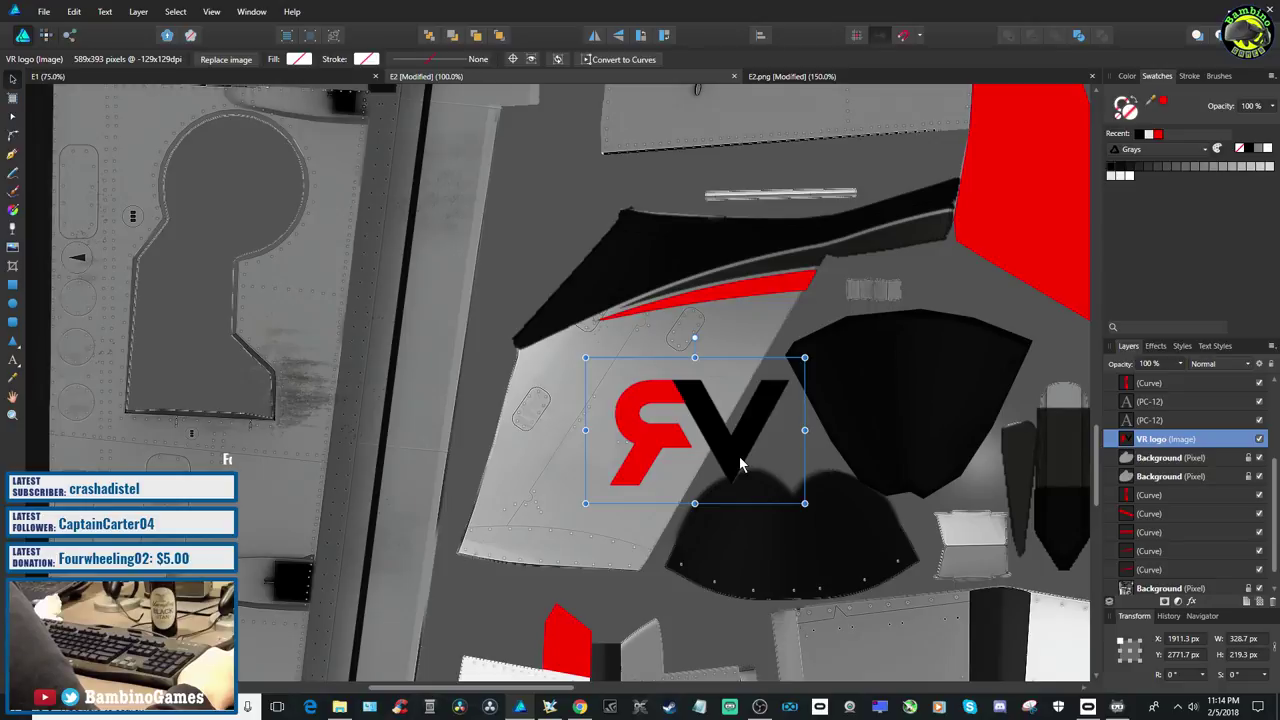
{"action": "left_click_drag", "start_coordinate": [805, 503], "coordinate": [835, 524]}
{"action": "left_click_drag", "start_coordinate": [779, 458], "coordinate": [770, 451]}
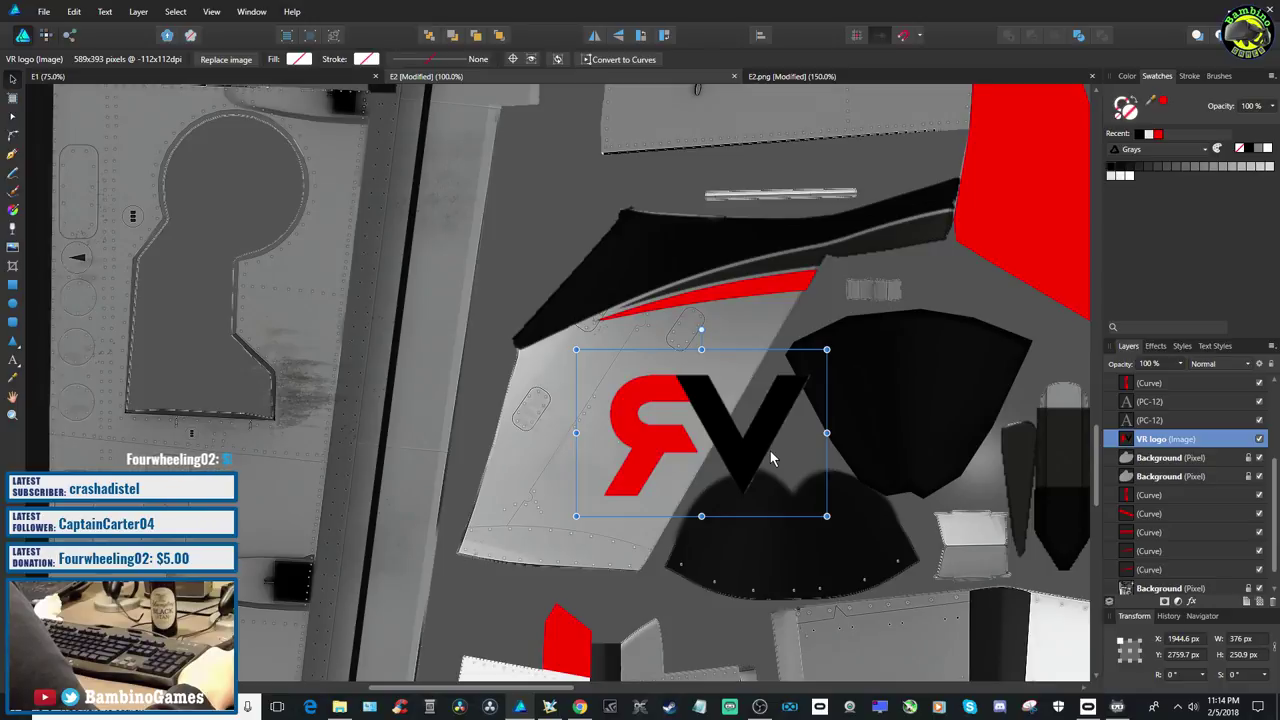
{"action": "left_click_drag", "start_coordinate": [770, 451], "coordinate": [766, 450]}
Save the E2 document and export the texture with the enlarged logo, replacing the existing E2.png
{"action": "left_click", "coordinate": [44, 12]}
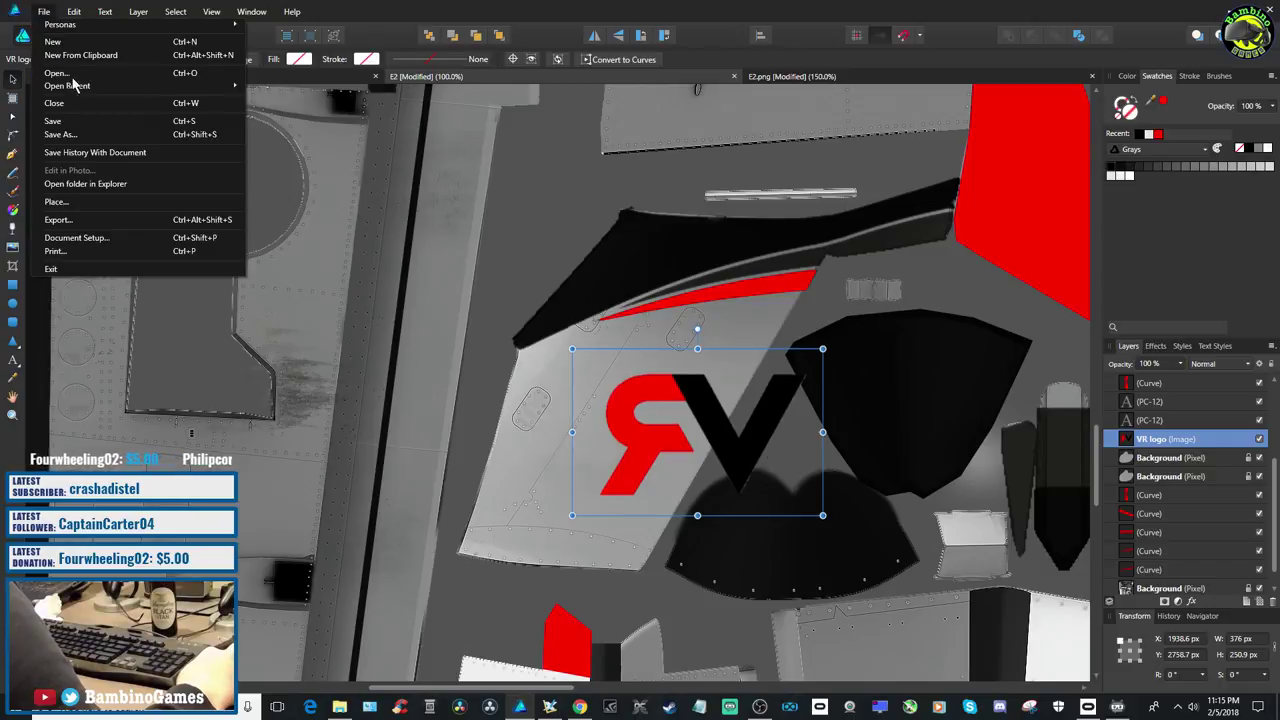
{"action": "left_click", "coordinate": [60, 121]}
{"action": "left_click", "coordinate": [44, 12]}
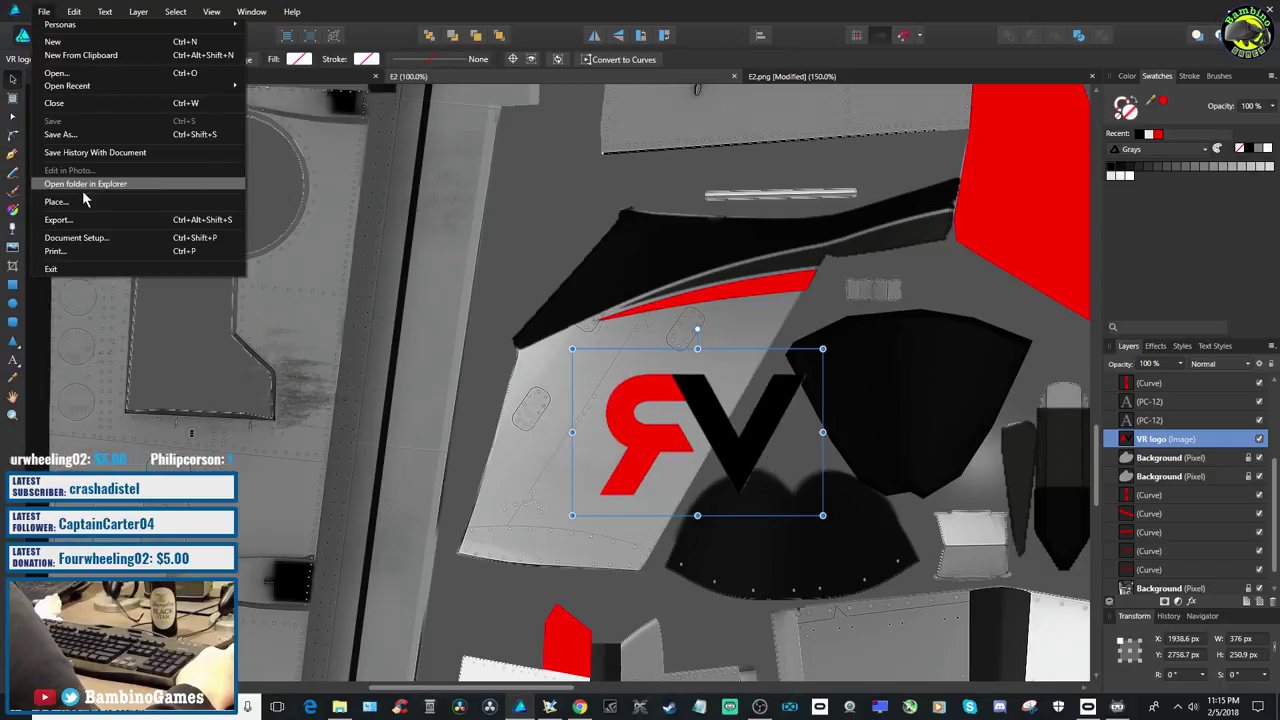
{"action": "left_click", "coordinate": [90, 219]}
{"action": "left_click", "coordinate": [694, 427]}
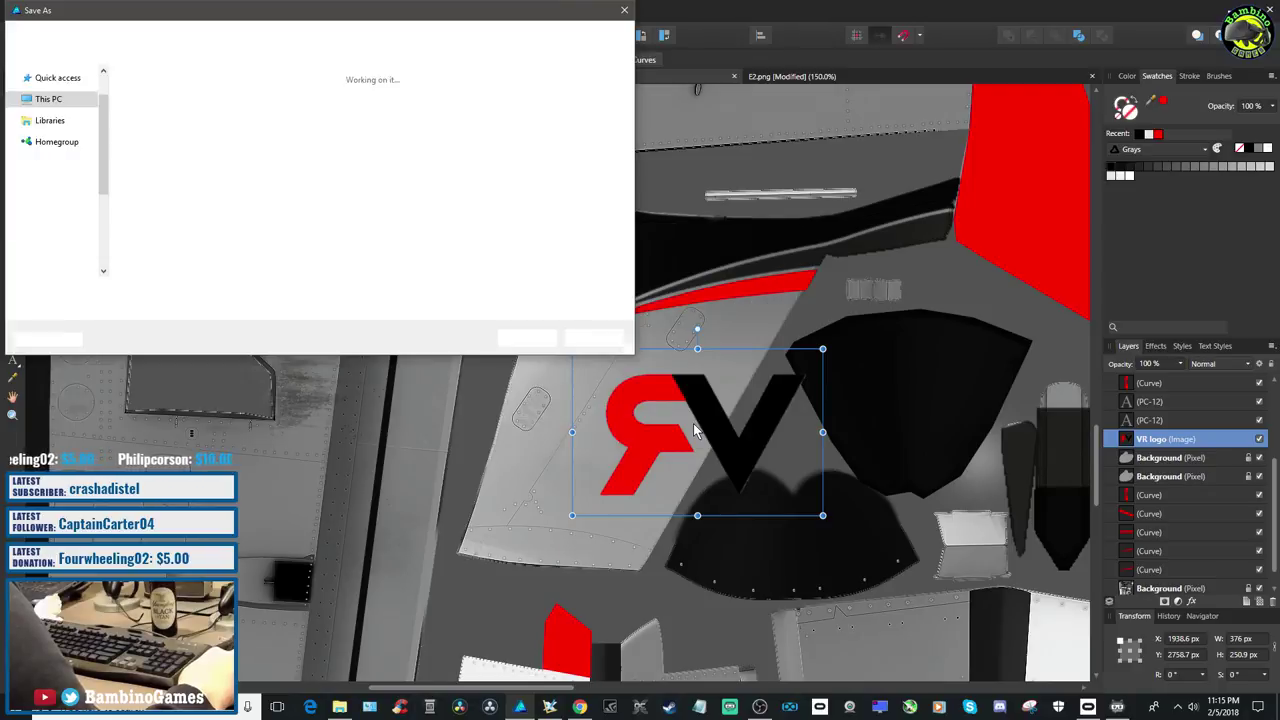
{"action": "left_click", "coordinate": [535, 340]}
{"action": "left_click", "coordinate": [688, 404]}
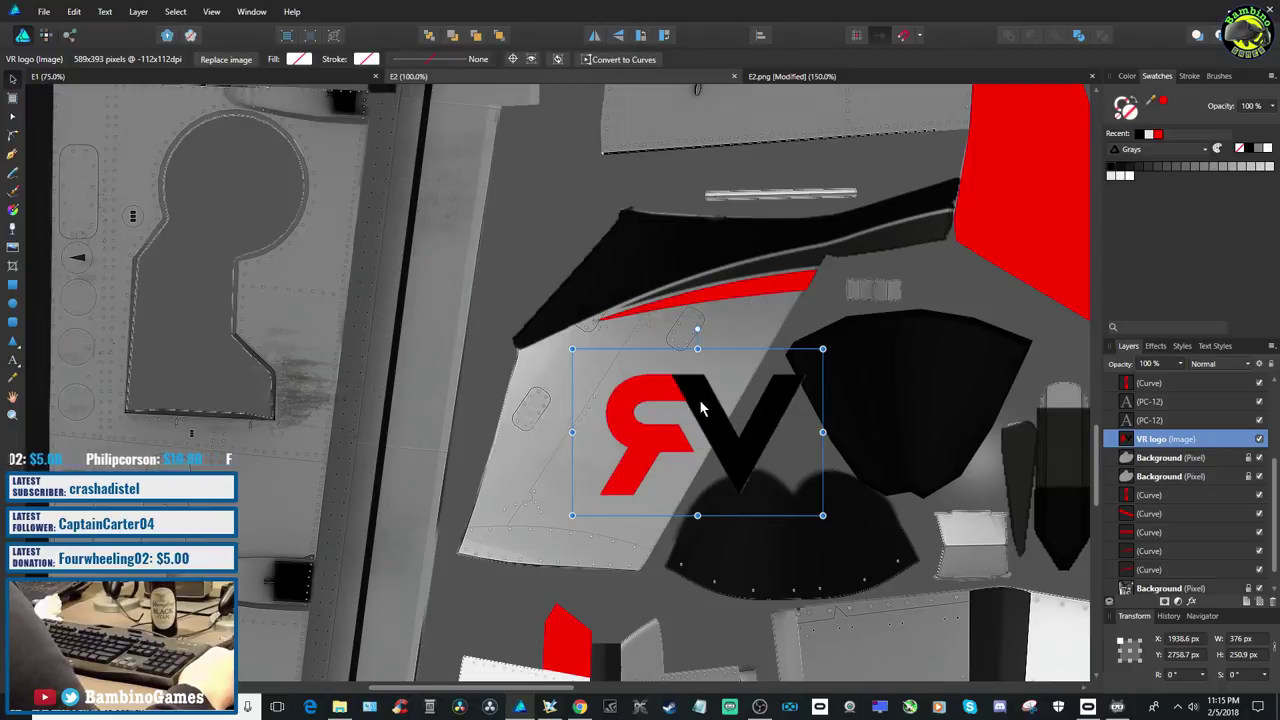
Switch to X-System and reopen the Carenado PC12_v1.2 aircraft with the VR Aviation livery
{"action": "left_click", "coordinate": [549, 707]}
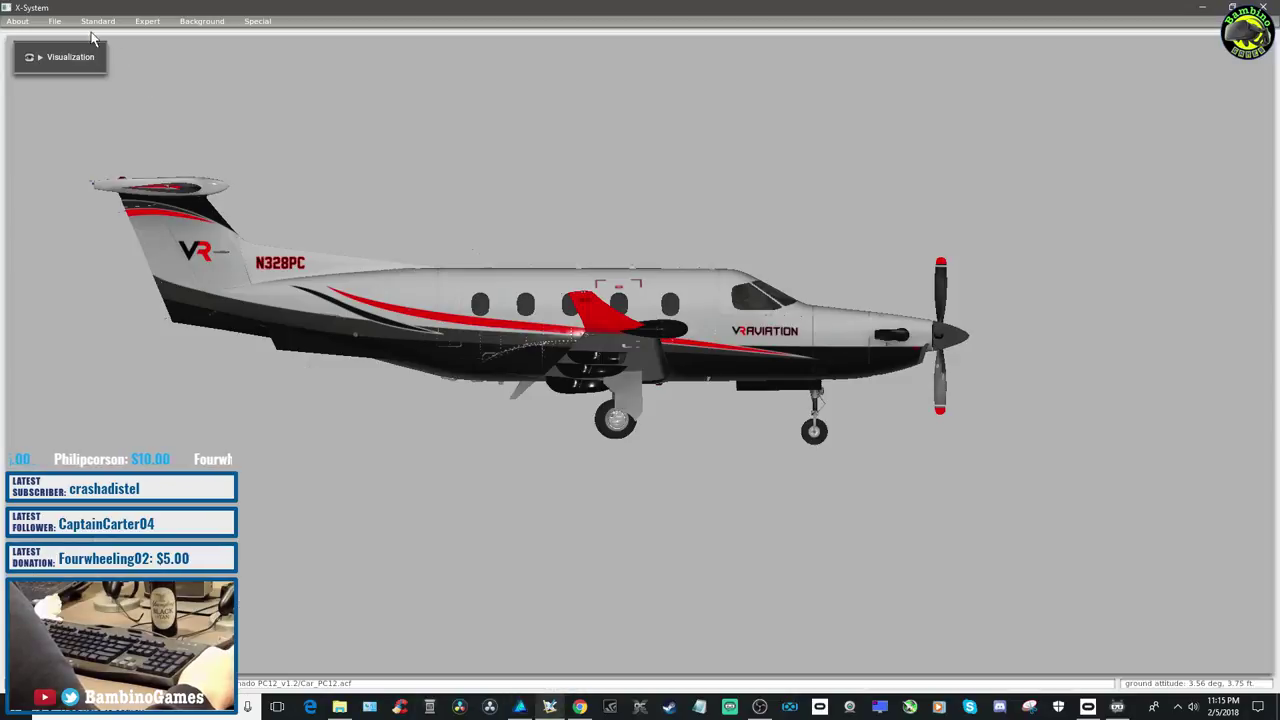
{"action": "left_click", "coordinate": [54, 21]}
{"action": "left_click", "coordinate": [54, 21]}
{"action": "left_click", "coordinate": [54, 21]}
{"action": "left_click", "coordinate": [54, 32]}
{"action": "left_click", "coordinate": [54, 21]}
{"action": "left_click", "coordinate": [54, 43]}
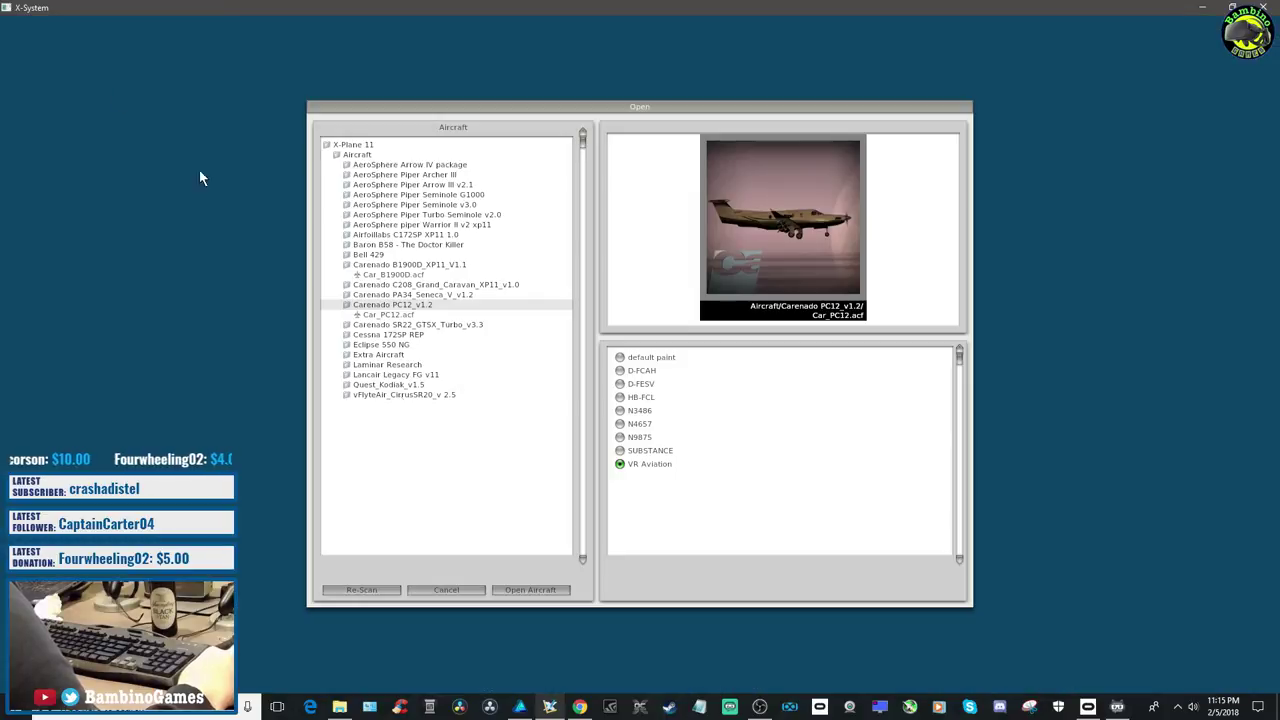
{"action": "left_click", "coordinate": [529, 588]}
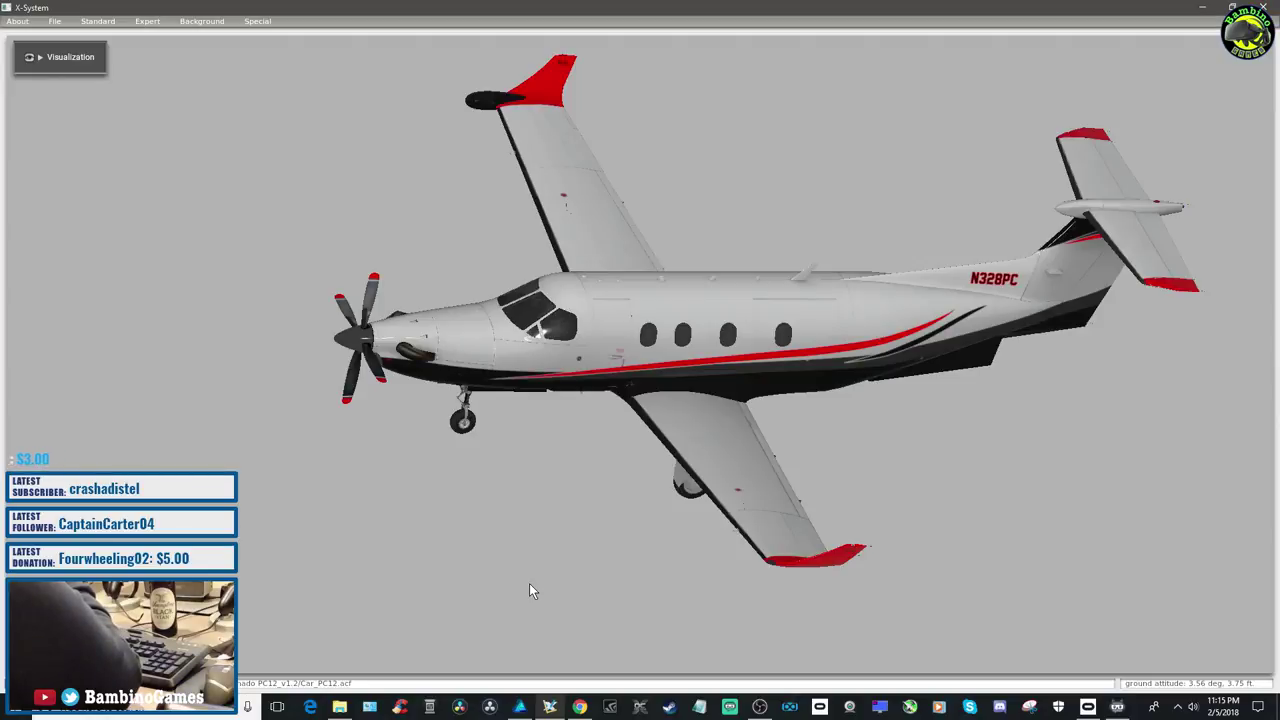
Rotate the reloaded aircraft to a level side view and examine how the enlarged VR logo sits on the tail
{"action": "key", "text": "Down"}
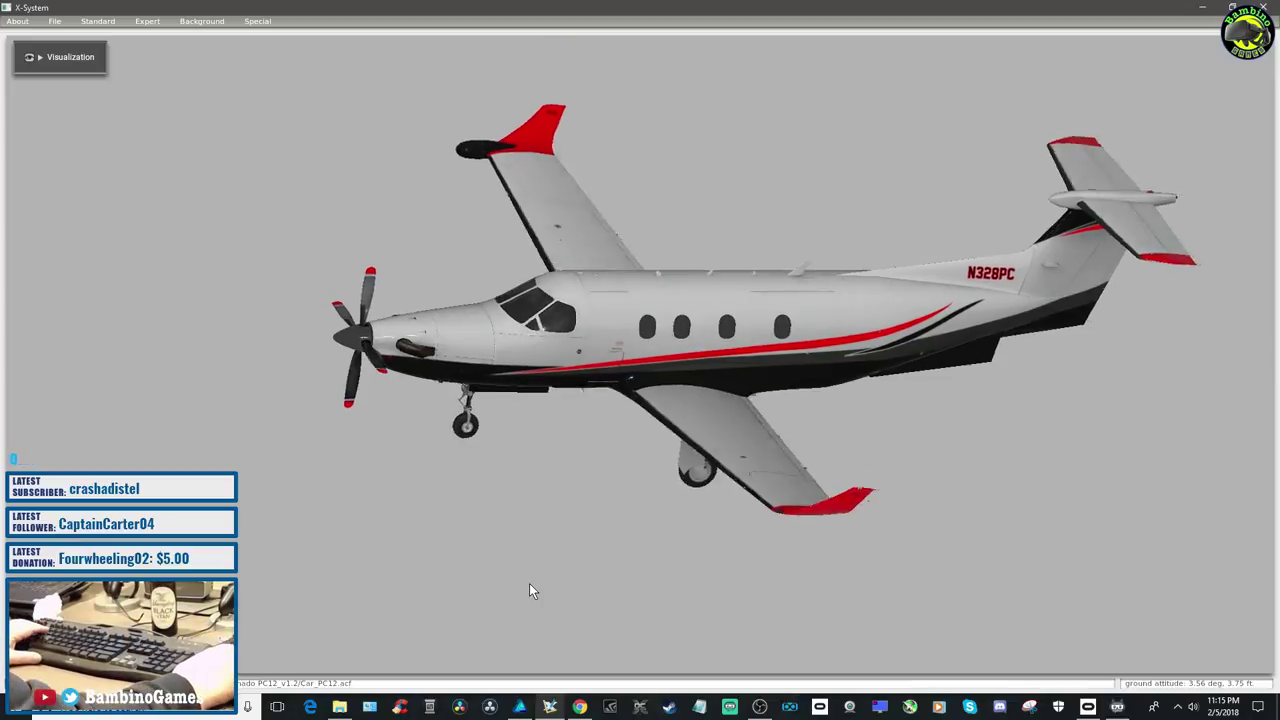
{"action": "key", "text": "Down"}
{"action": "key", "text": "Down"}
{"action": "key", "text": "Down"}
{"action": "key", "text": "Down"}
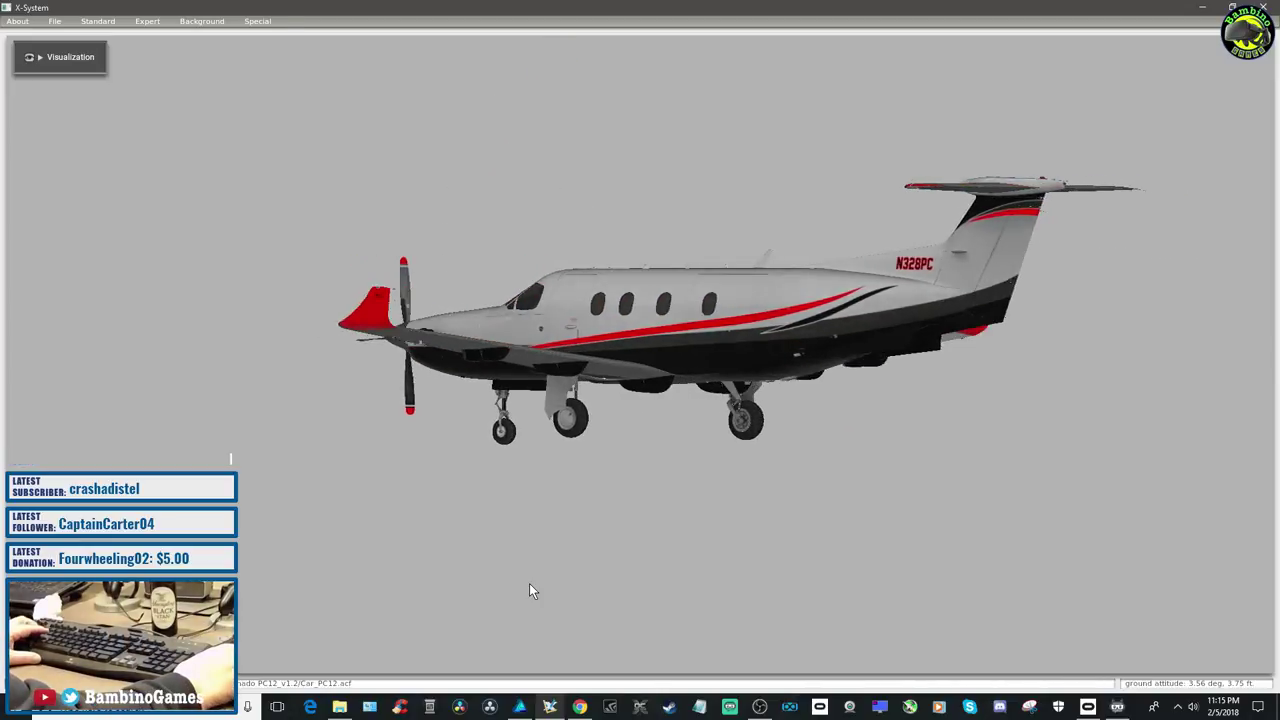
{"action": "key", "text": "Left"}
{"action": "key", "text": "Left"}
{"action": "key", "text": "Left"}
{"action": "key", "text": "Left"}
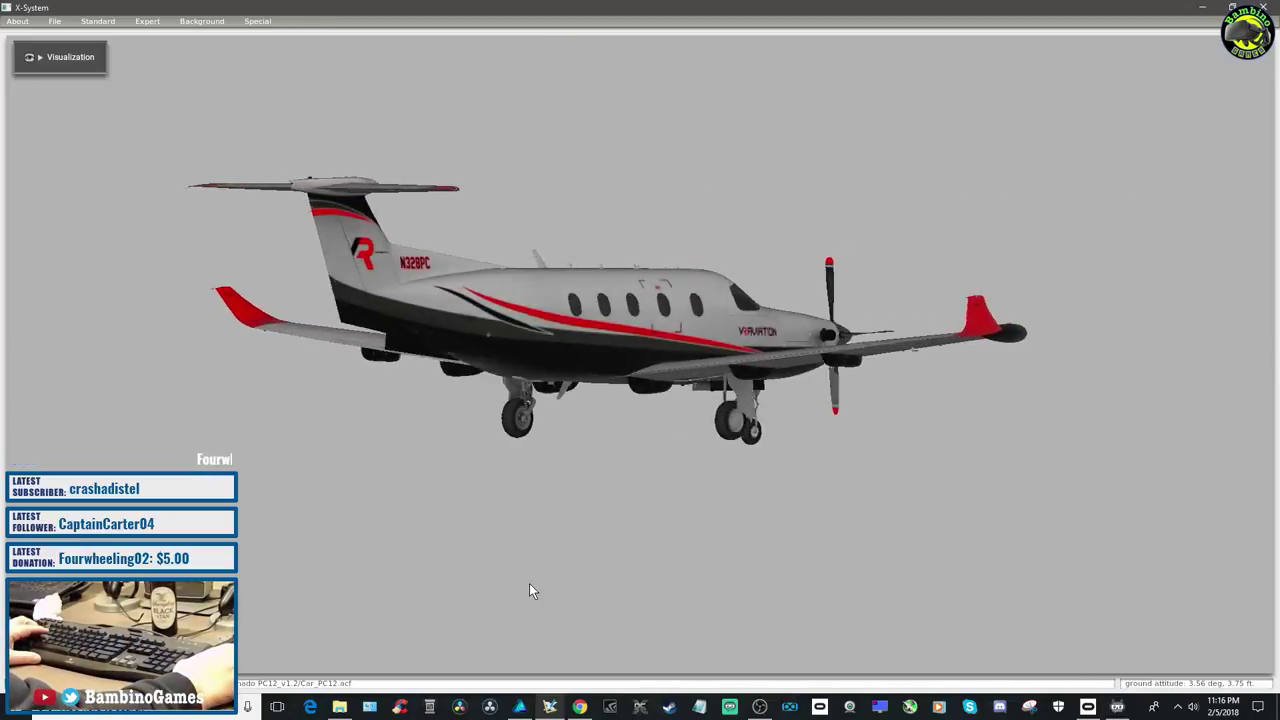
{"action": "key", "text": "Right"}
{"action": "key", "text": "Right"}
{"action": "key", "text": "Right"}
{"action": "key", "text": "Right"}
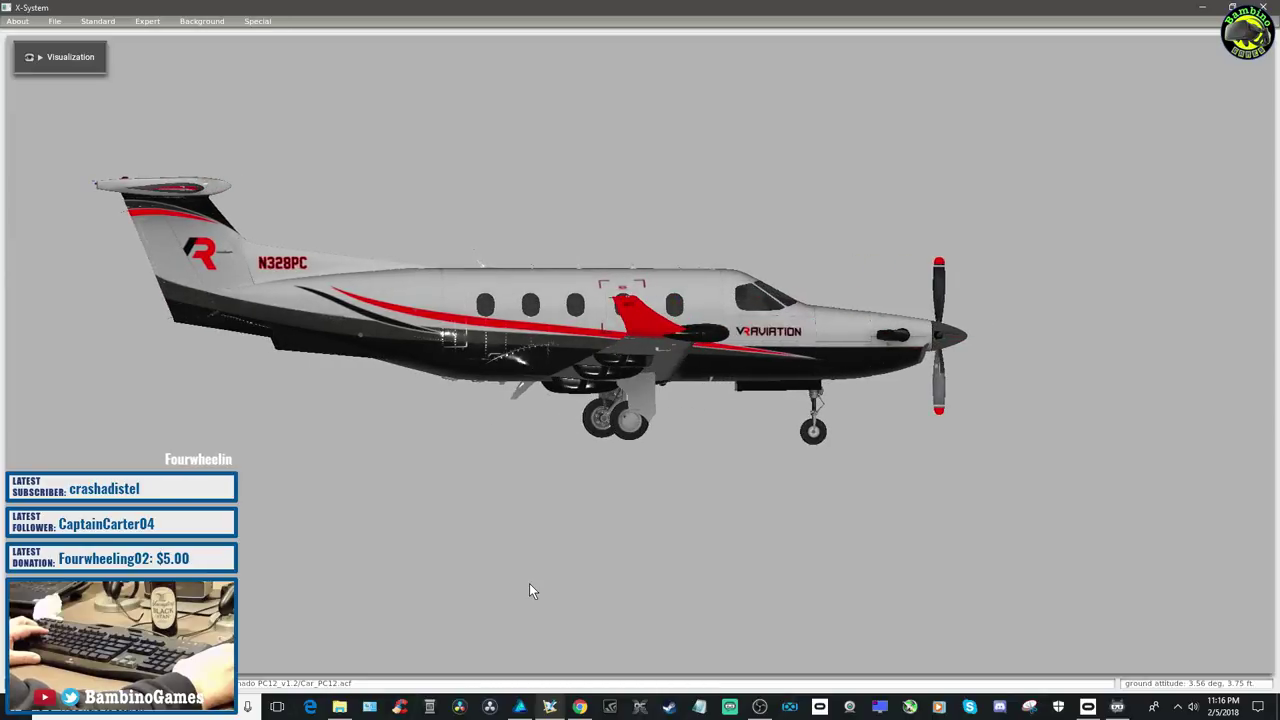
{"action": "key", "text": "Right"}
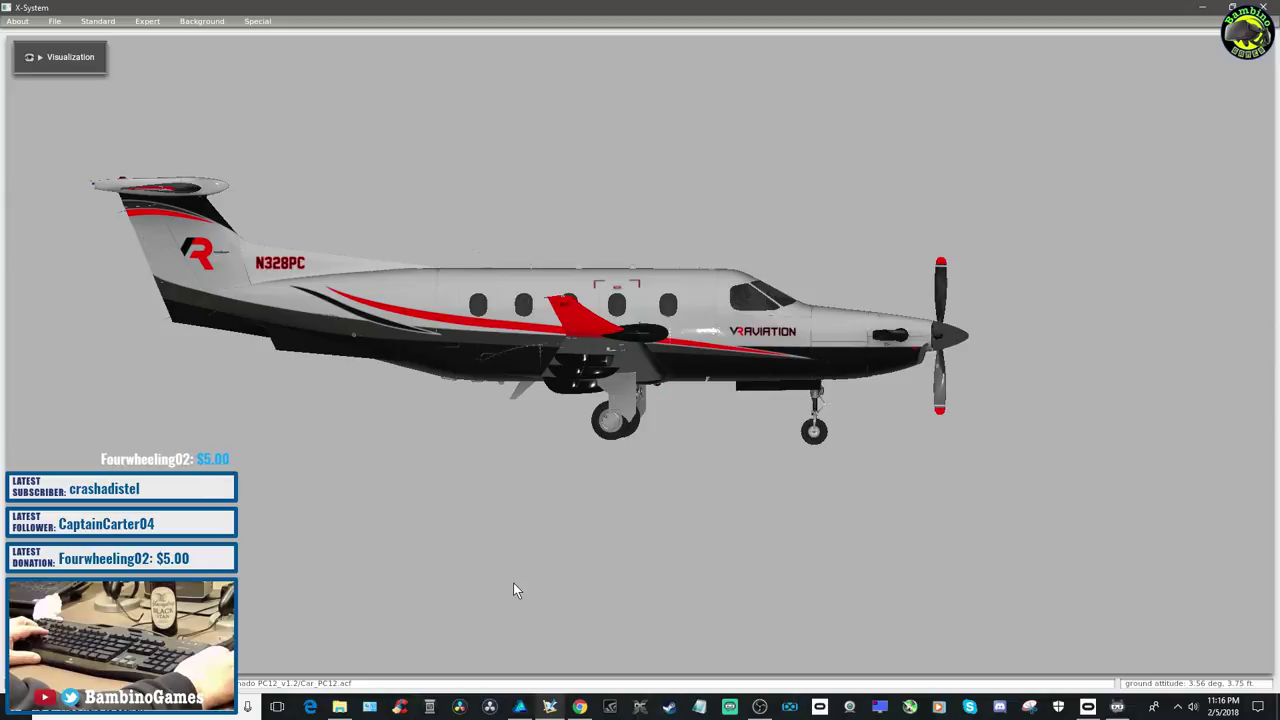
{"action": "key", "text": "Right"}
Switch to Affinity Designer and search the E2 texture sheet for the rudder piece adjoining the tail logo, comparing it with the model in X-System
{"action": "left_click", "coordinate": [519, 708]}
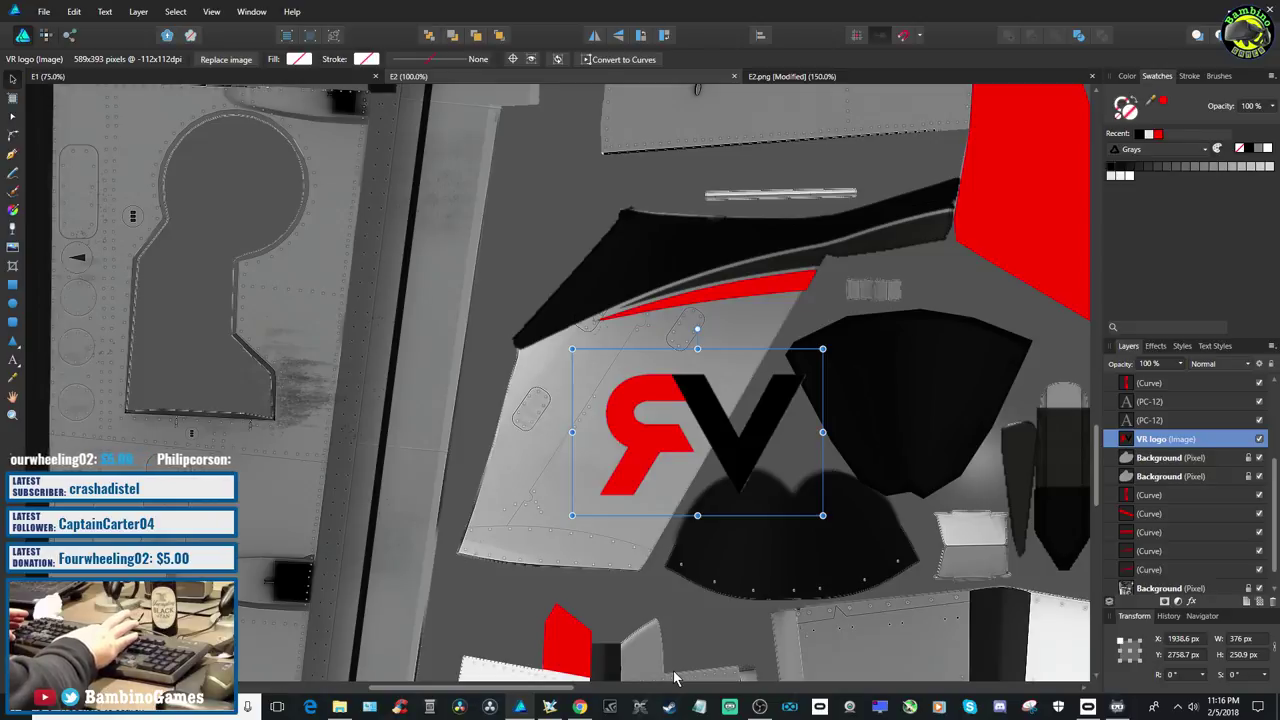
{"action": "key", "text": "ctrl+minus"}
{"action": "key", "text": "ctrl+minus"}
{"action": "key", "text": "ctrl+minus"}
{"action": "key", "text": "ctrl+minus"}
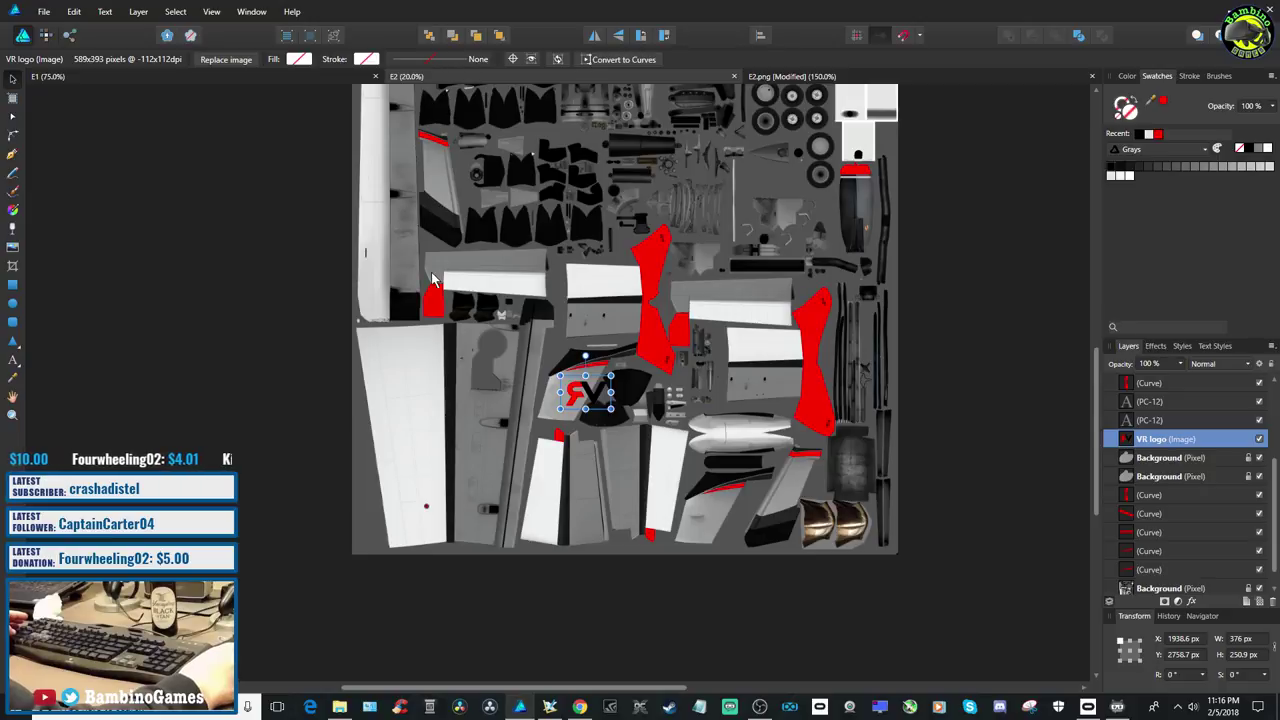
{"action": "key", "text": "ctrl+minus"}
{"action": "key", "text": "ctrl+plus"}
{"action": "key", "text": "ctrl+plus"}
{"action": "key", "text": "ctrl+plus"}
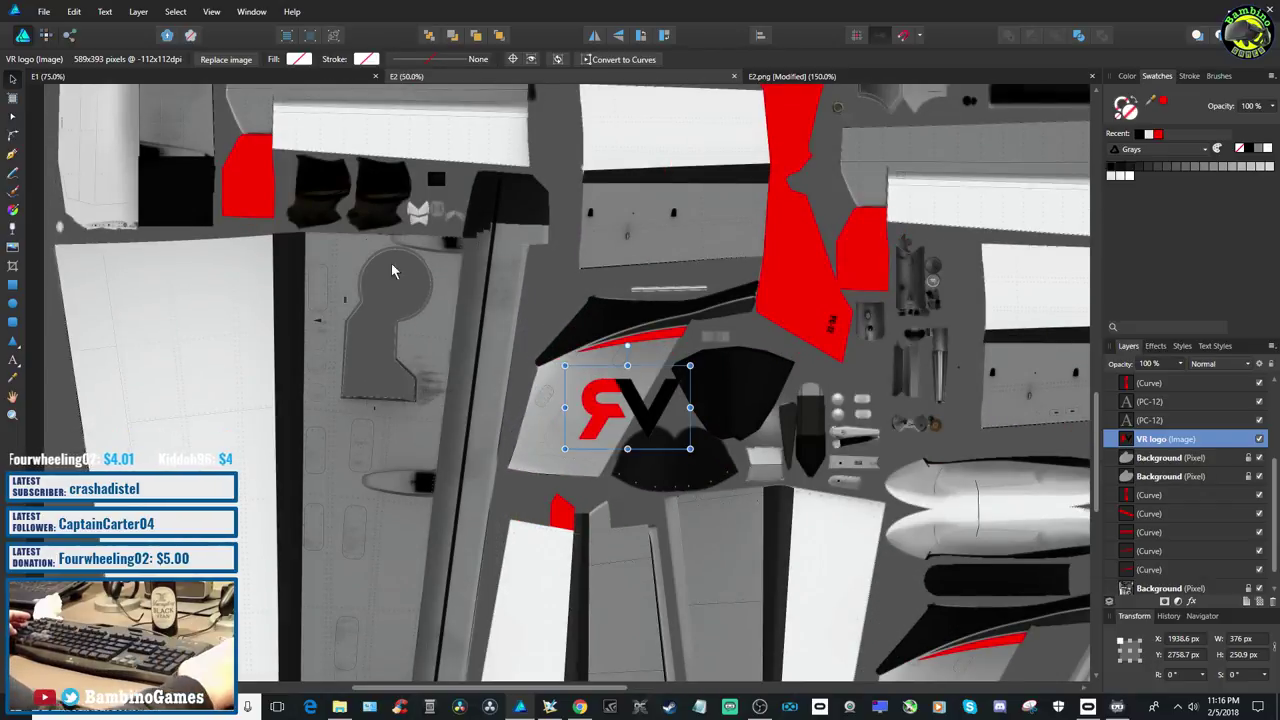
{"action": "scroll", "coordinate": [365, 258], "scroll_direction": "up", "scroll_amount": 5}
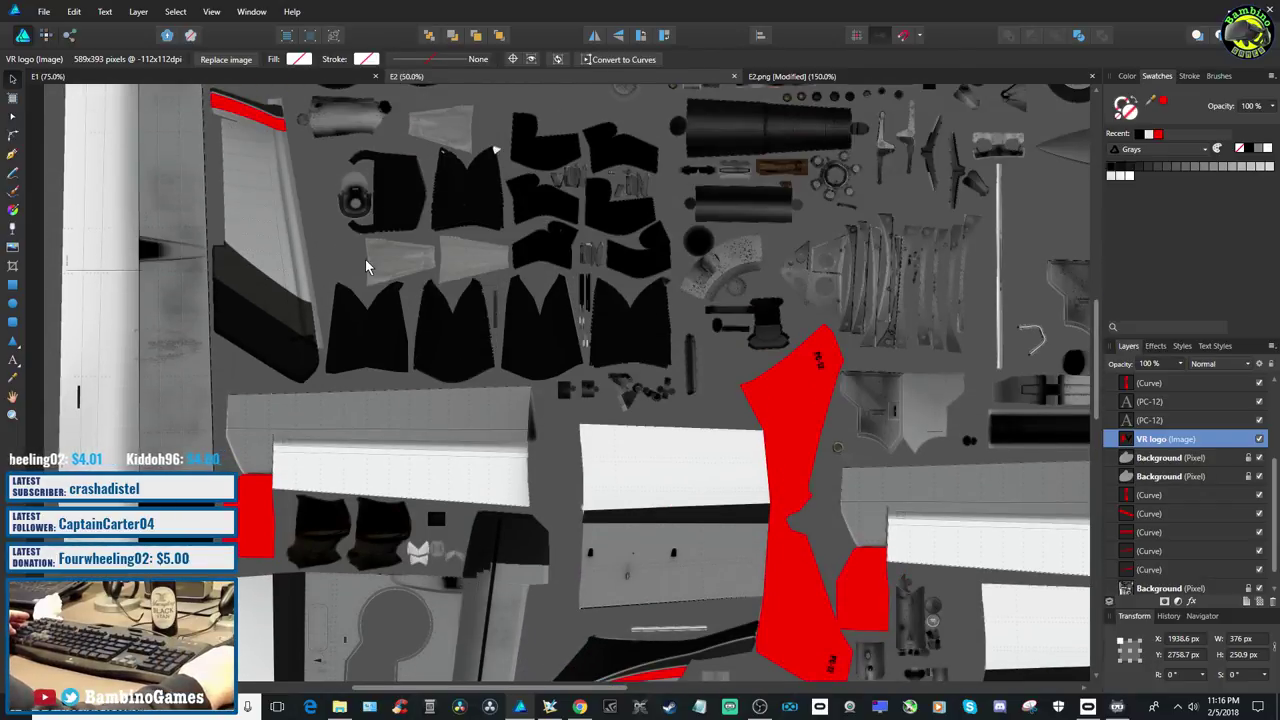
{"action": "scroll", "coordinate": [365, 267], "scroll_direction": "down", "scroll_amount": 3}
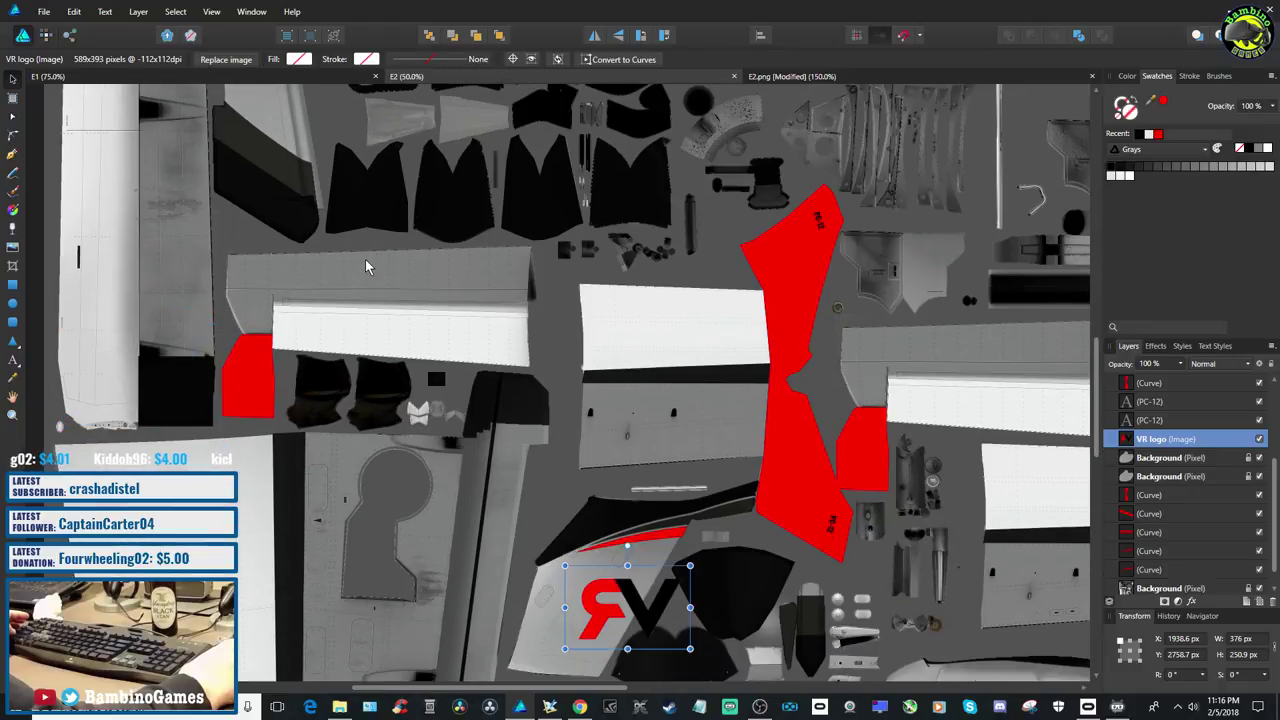
{"action": "scroll", "coordinate": [366, 264], "scroll_direction": "up", "scroll_amount": 2}
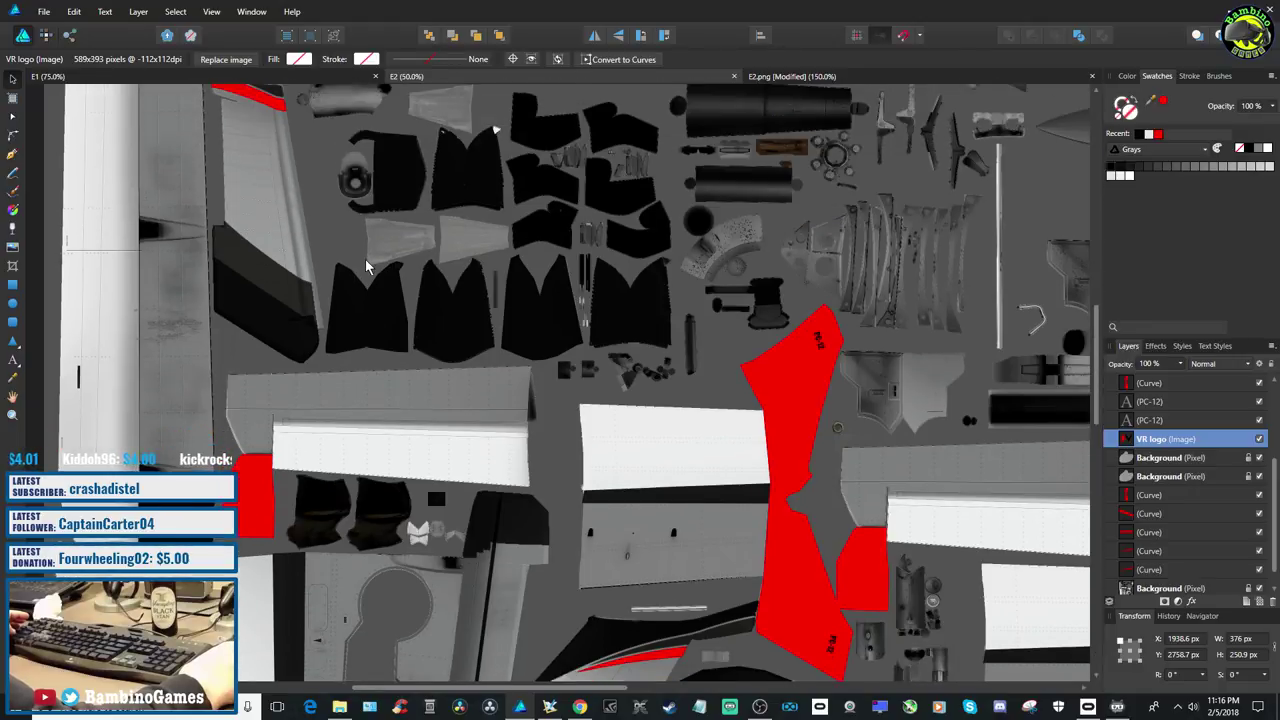
{"action": "scroll", "coordinate": [366, 264], "scroll_direction": "down", "scroll_amount": 2}
{"action": "scroll", "coordinate": [366, 266], "scroll_direction": "up", "scroll_amount": 2}
{"action": "scroll", "coordinate": [366, 266], "scroll_direction": "down", "scroll_amount": 3}
{"action": "scroll", "coordinate": [366, 266], "scroll_direction": "up", "scroll_amount": 3}
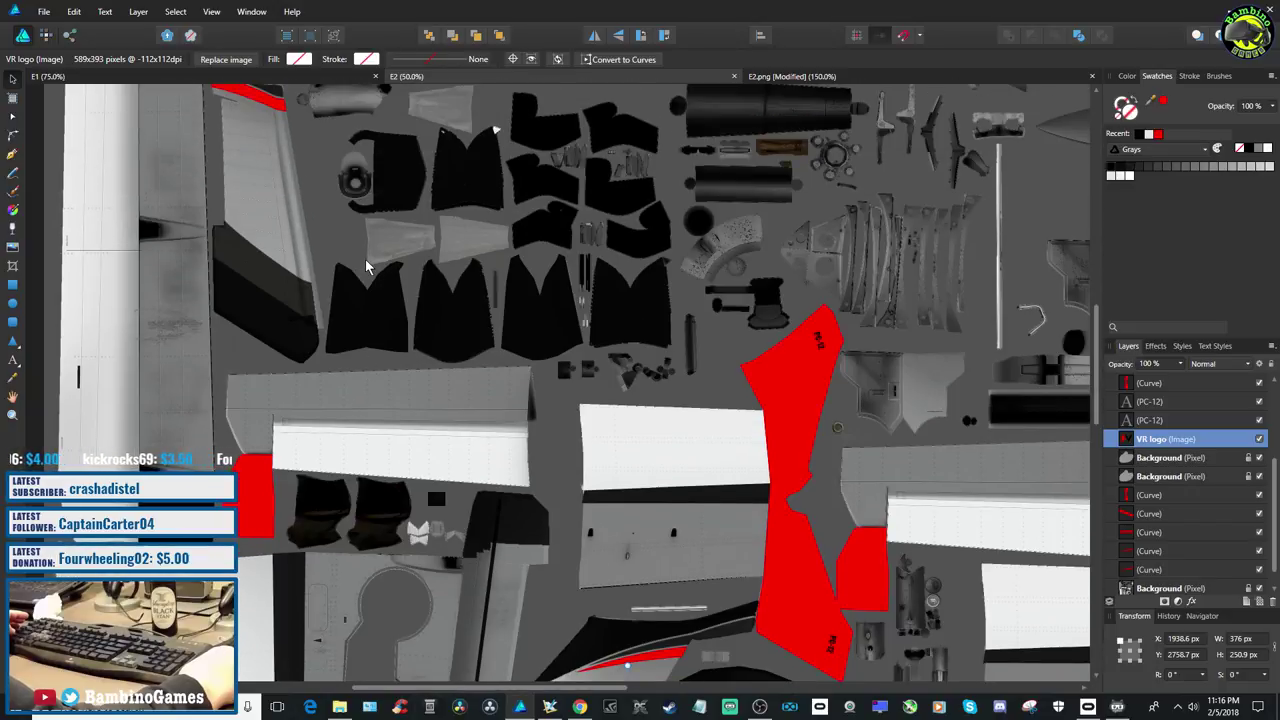
{"action": "left_click", "coordinate": [550, 707]}
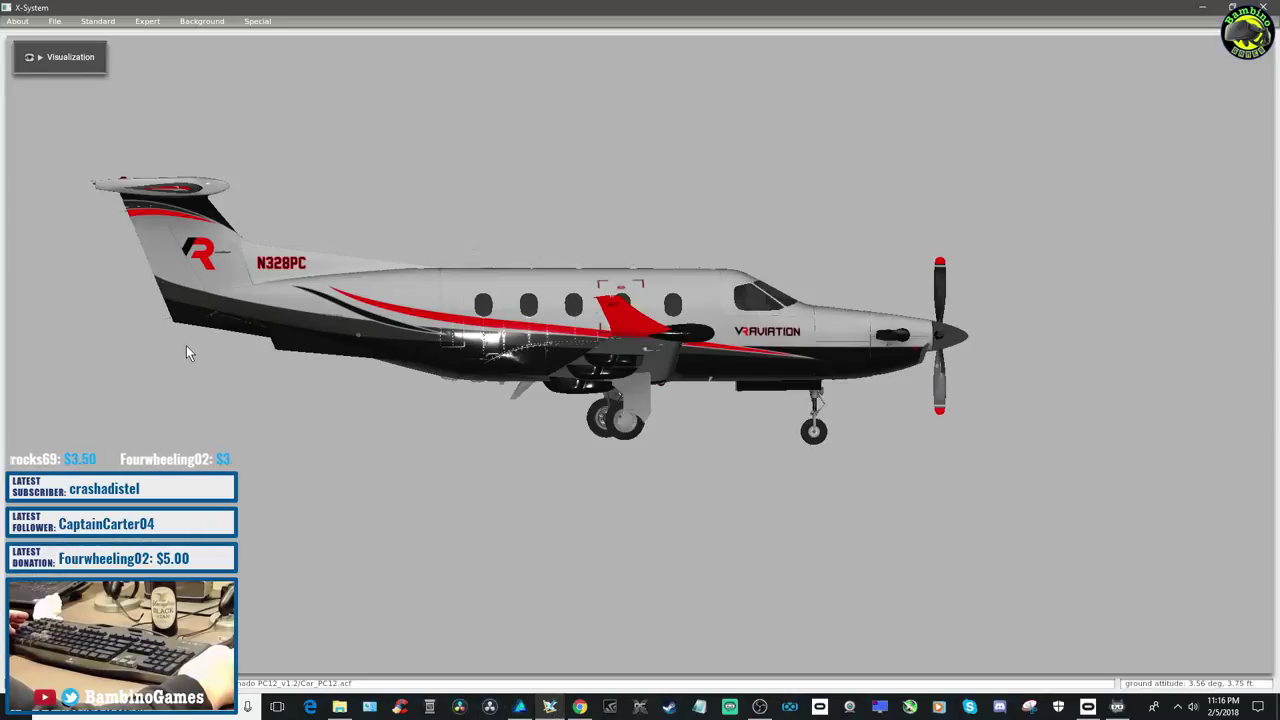
{"action": "left_click", "coordinate": [520, 707]}
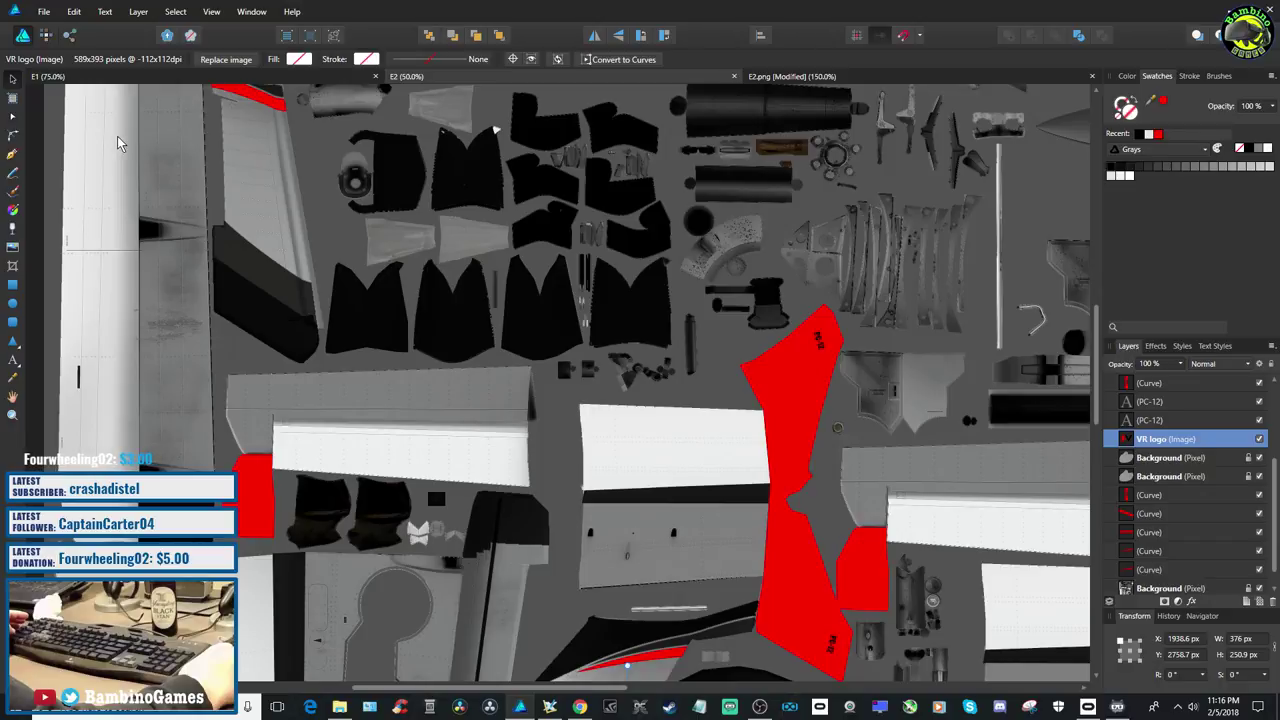
Look over the tail and rudder pieces around the VR logo on the E2 texture sheet and compare them with the aircraft in X-System
{"action": "scroll", "coordinate": [276, 239], "scroll_direction": "up", "scroll_amount": 1}
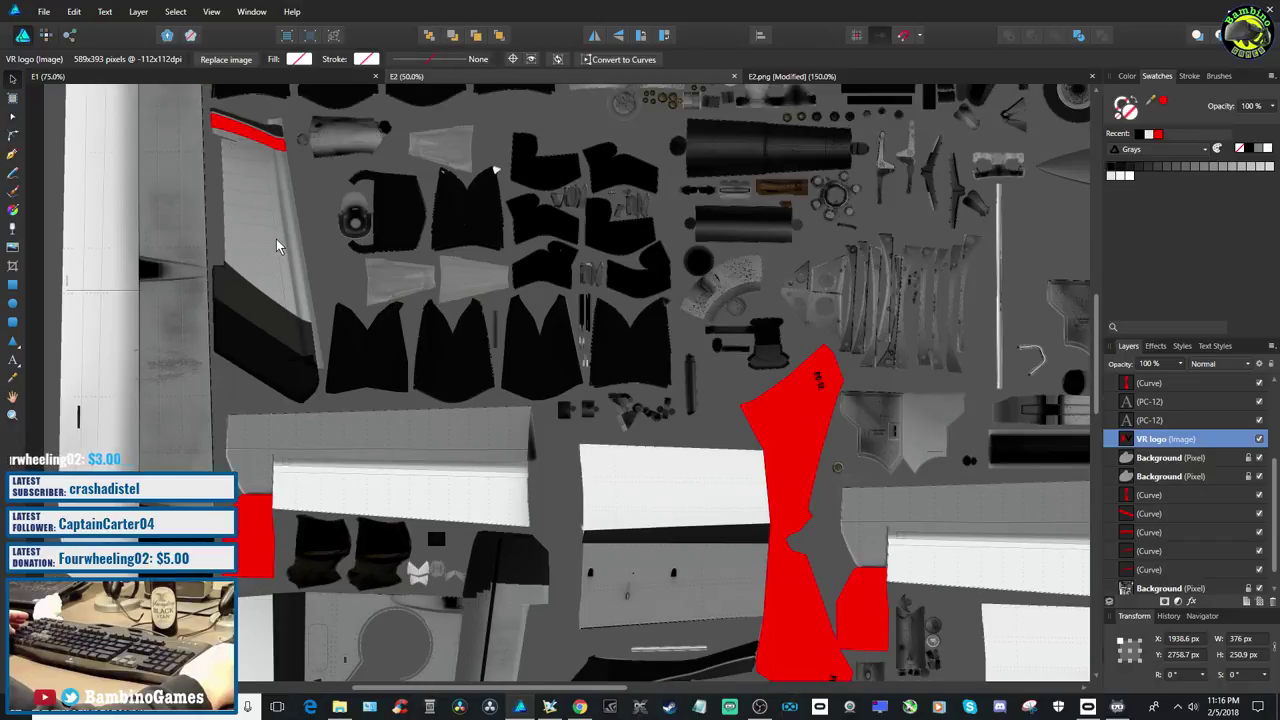
{"action": "scroll", "coordinate": [279, 262], "scroll_direction": "down", "scroll_amount": 5}
{"action": "scroll", "coordinate": [278, 260], "scroll_direction": "down", "scroll_amount": 7}
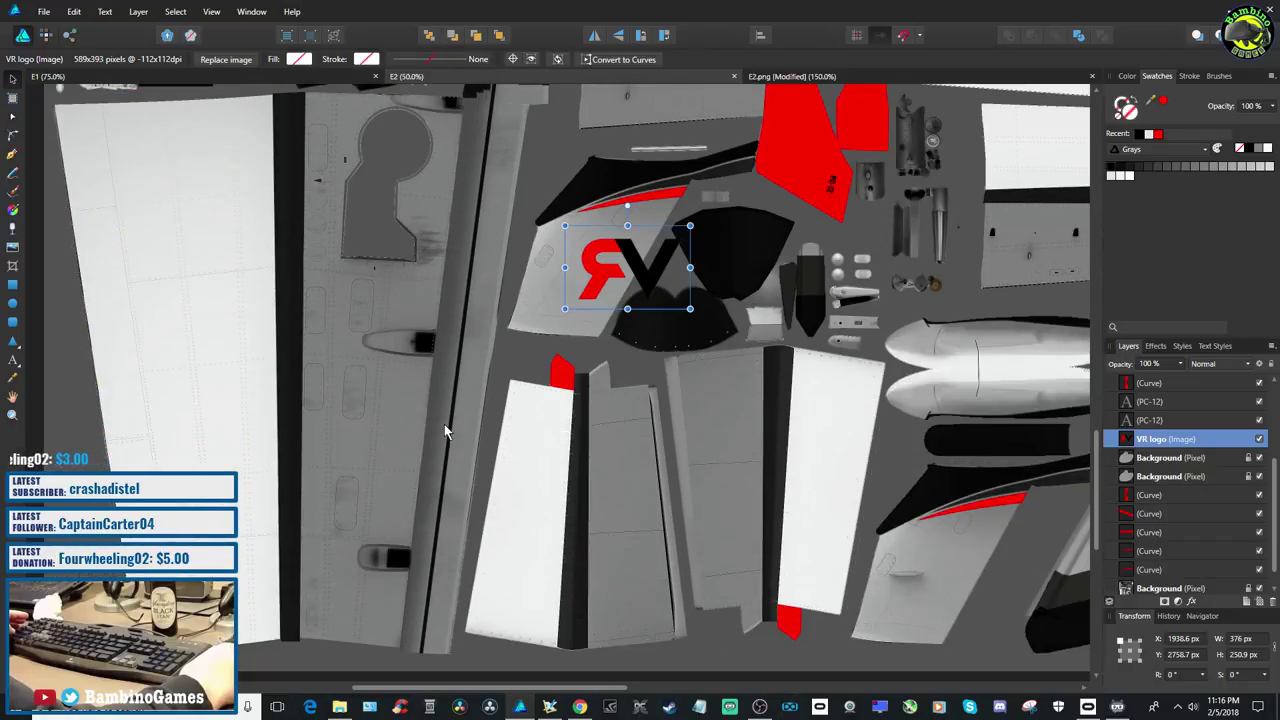
{"action": "left_click_drag", "start_coordinate": [600, 686], "coordinate": [700, 688]}
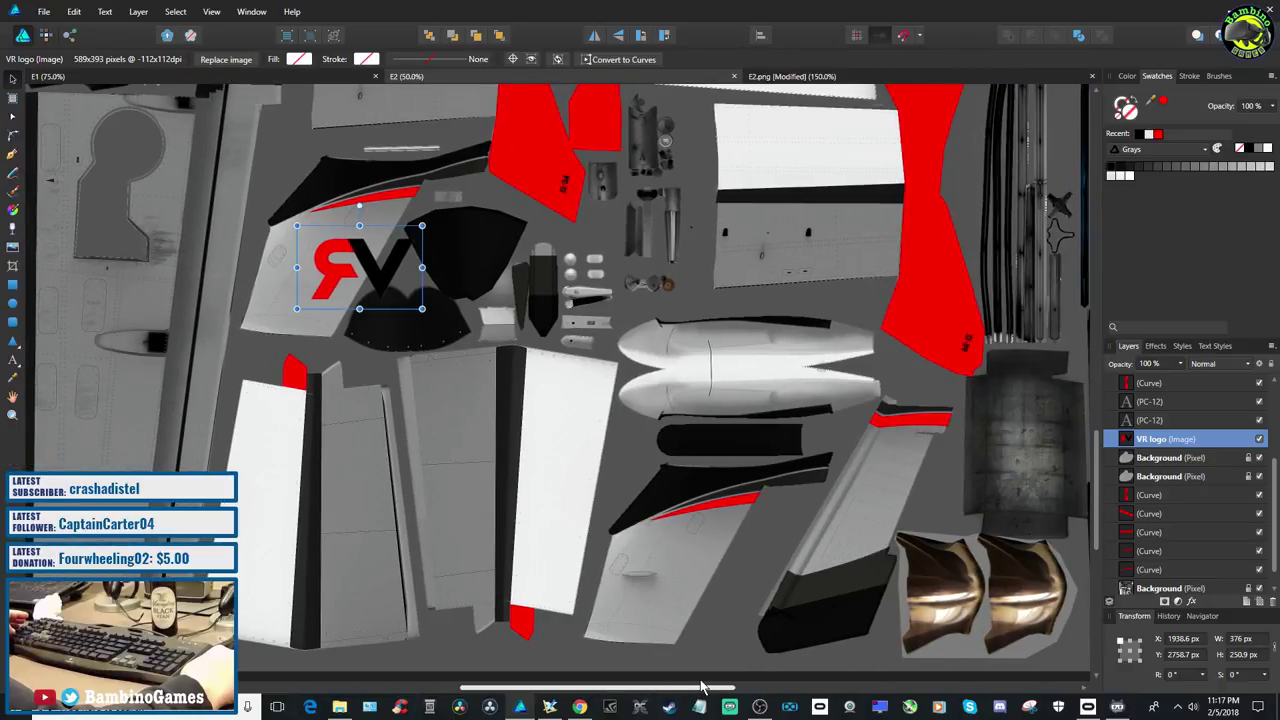
{"action": "left_click_drag", "start_coordinate": [700, 688], "coordinate": [636, 670]}
{"action": "scroll", "coordinate": [484, 520], "scroll_direction": "up", "scroll_amount": 2}
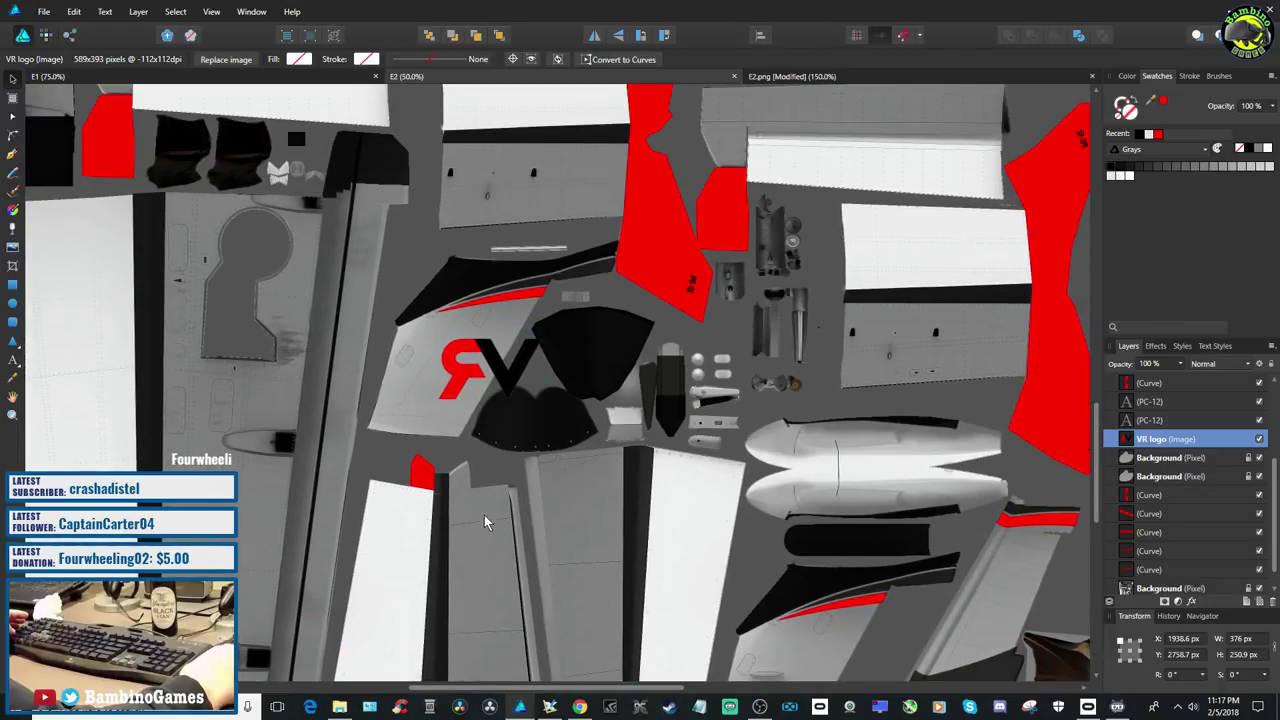
{"action": "scroll", "coordinate": [484, 515], "scroll_direction": "up", "scroll_amount": 5}
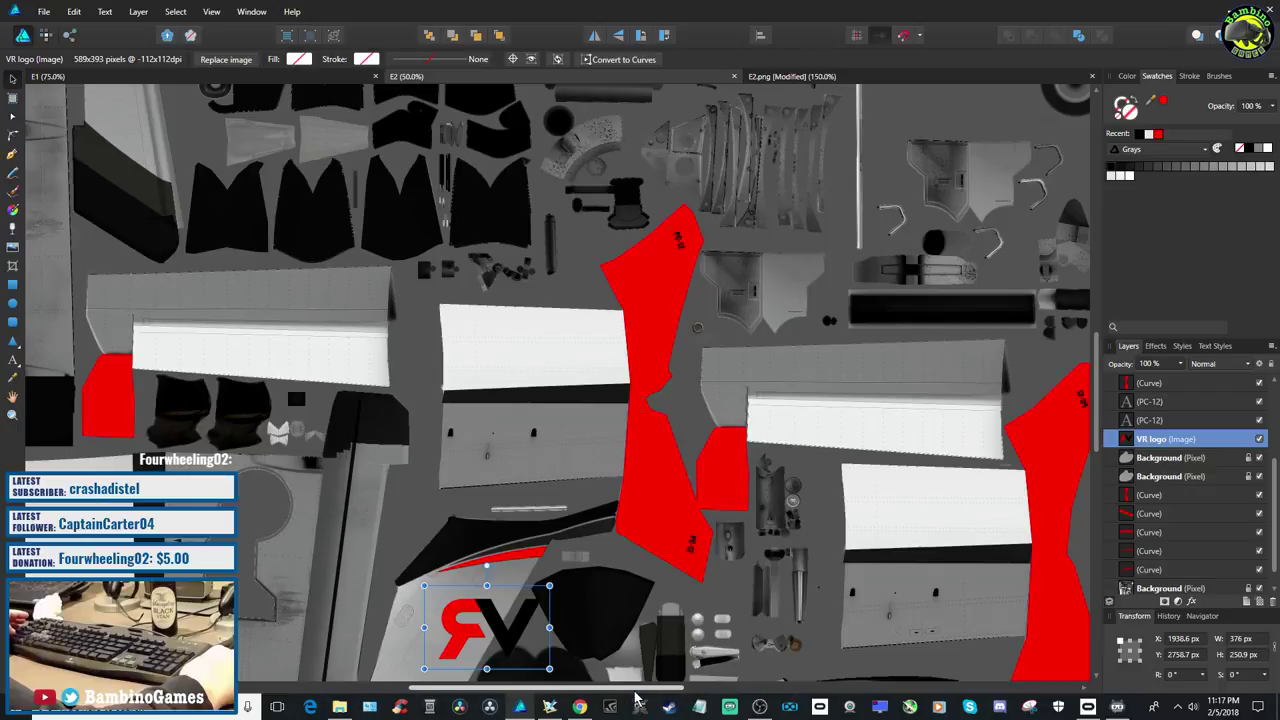
{"action": "left_click_drag", "start_coordinate": [636, 688], "coordinate": [550, 688]}
{"action": "scroll", "coordinate": [495, 570], "scroll_direction": "up", "scroll_amount": 2}
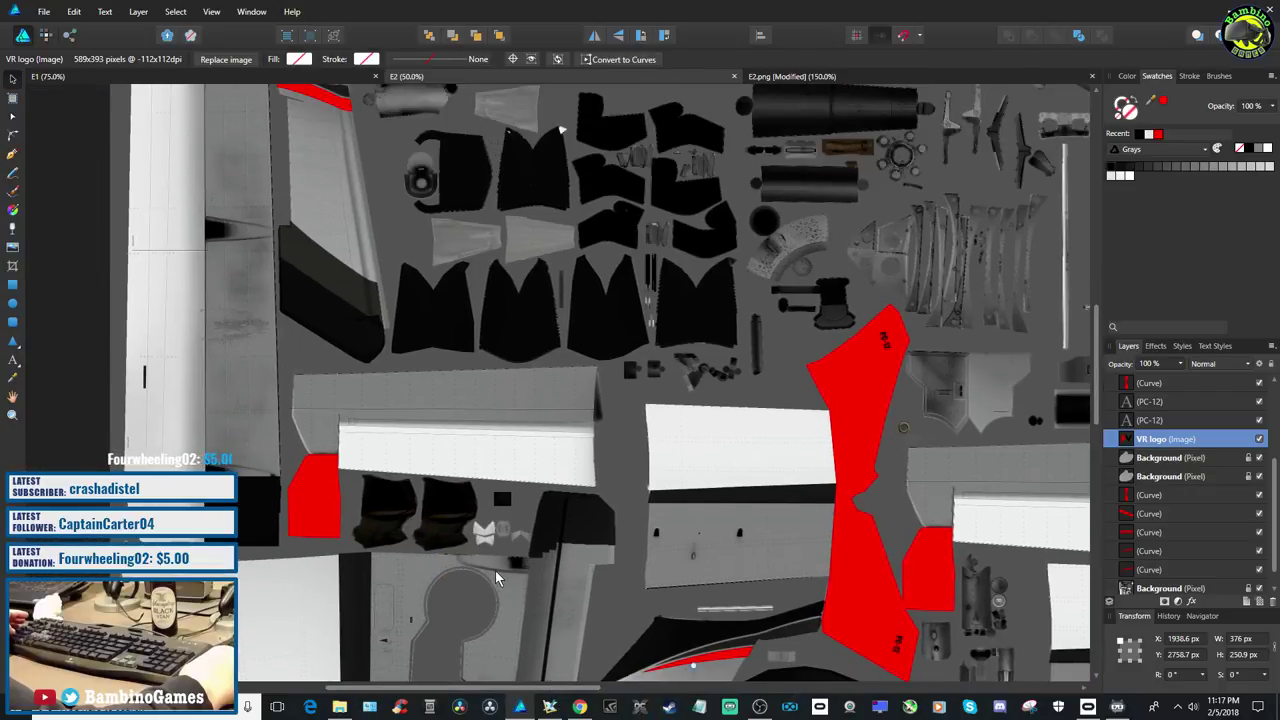
{"action": "scroll", "coordinate": [495, 576], "scroll_direction": "down", "scroll_amount": 3}
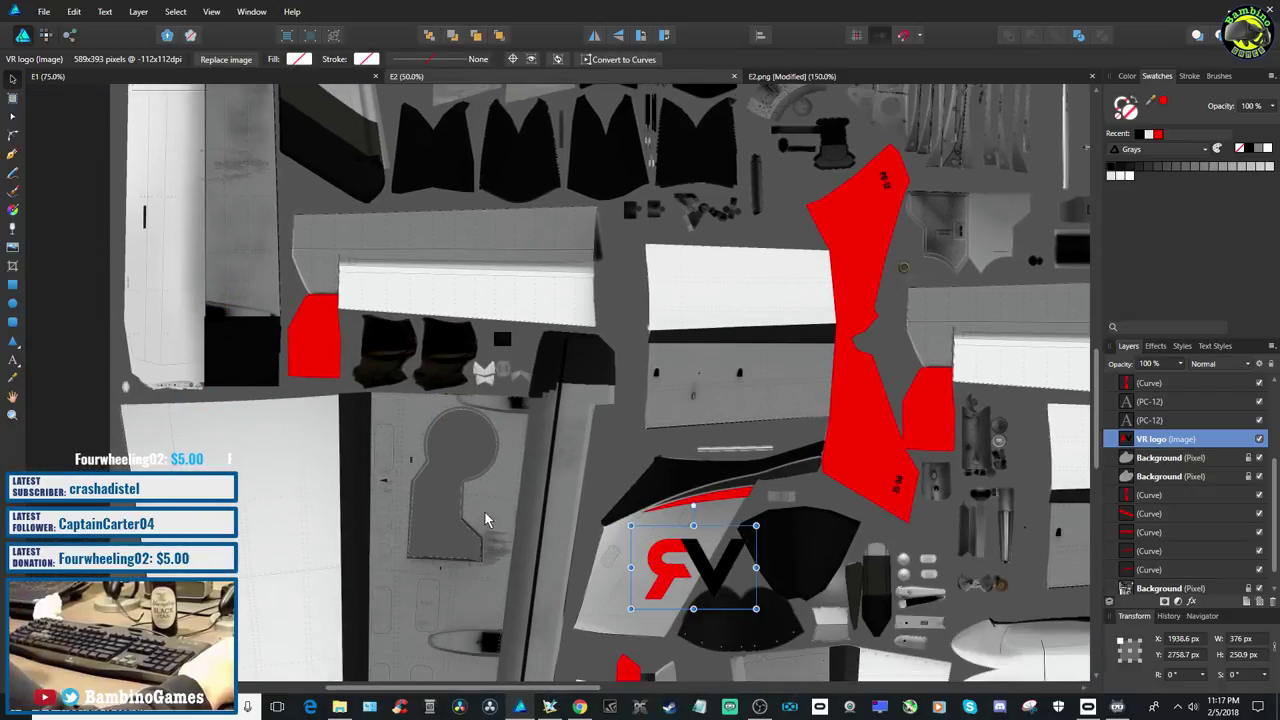
{"action": "scroll", "coordinate": [483, 468], "scroll_direction": "up", "scroll_amount": 5}
{"action": "scroll", "coordinate": [490, 467], "scroll_direction": "down", "scroll_amount": 6}
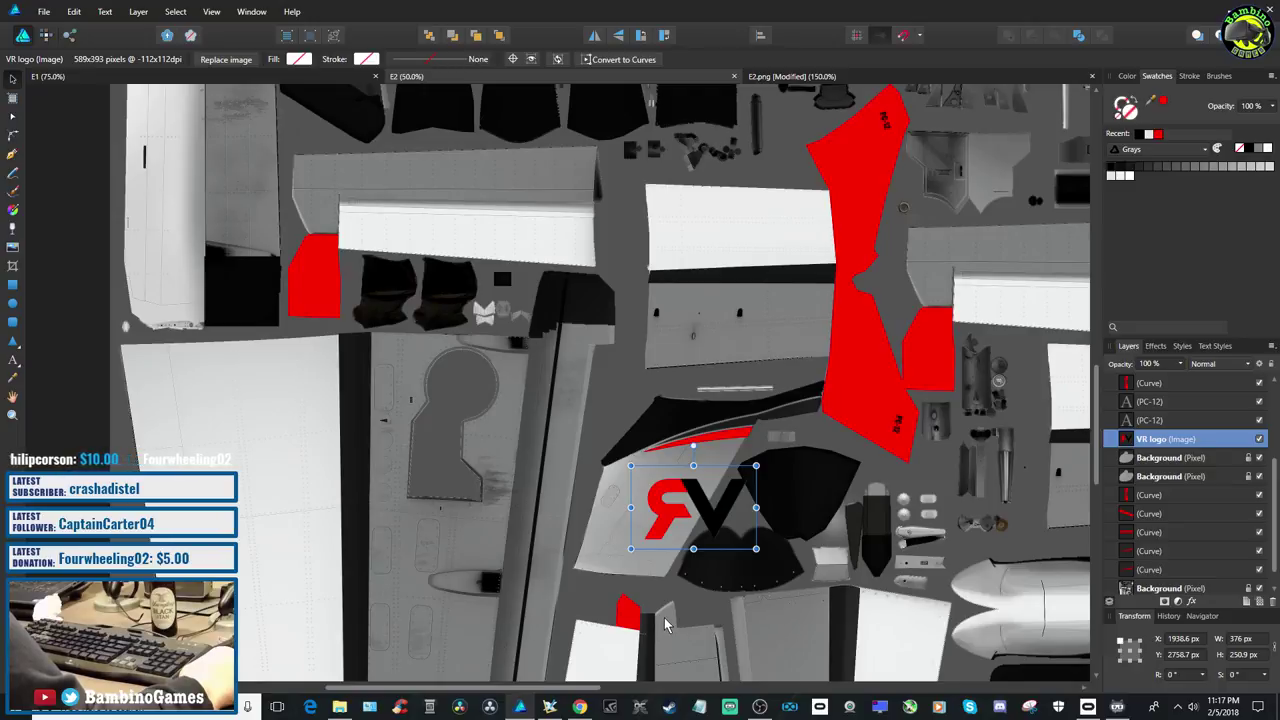
{"action": "scroll", "coordinate": [685, 600], "scroll_direction": "up", "scroll_amount": 2}
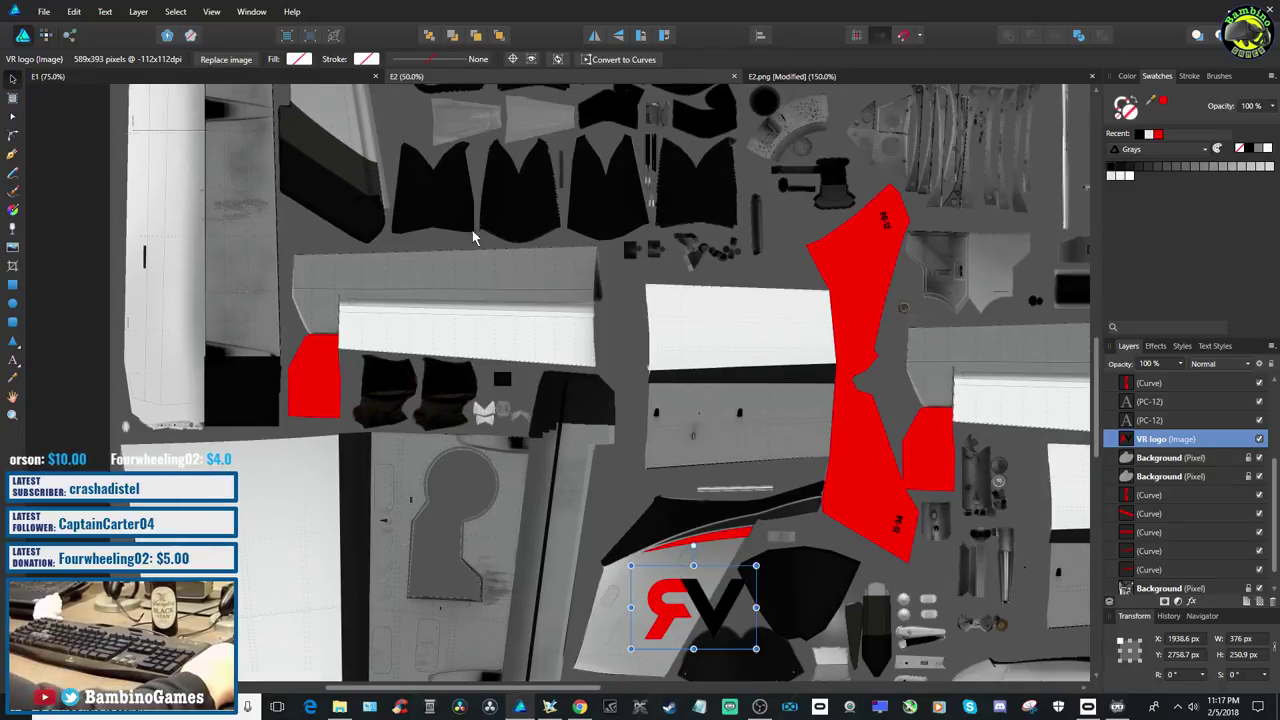
{"action": "left_click", "coordinate": [549, 707]}
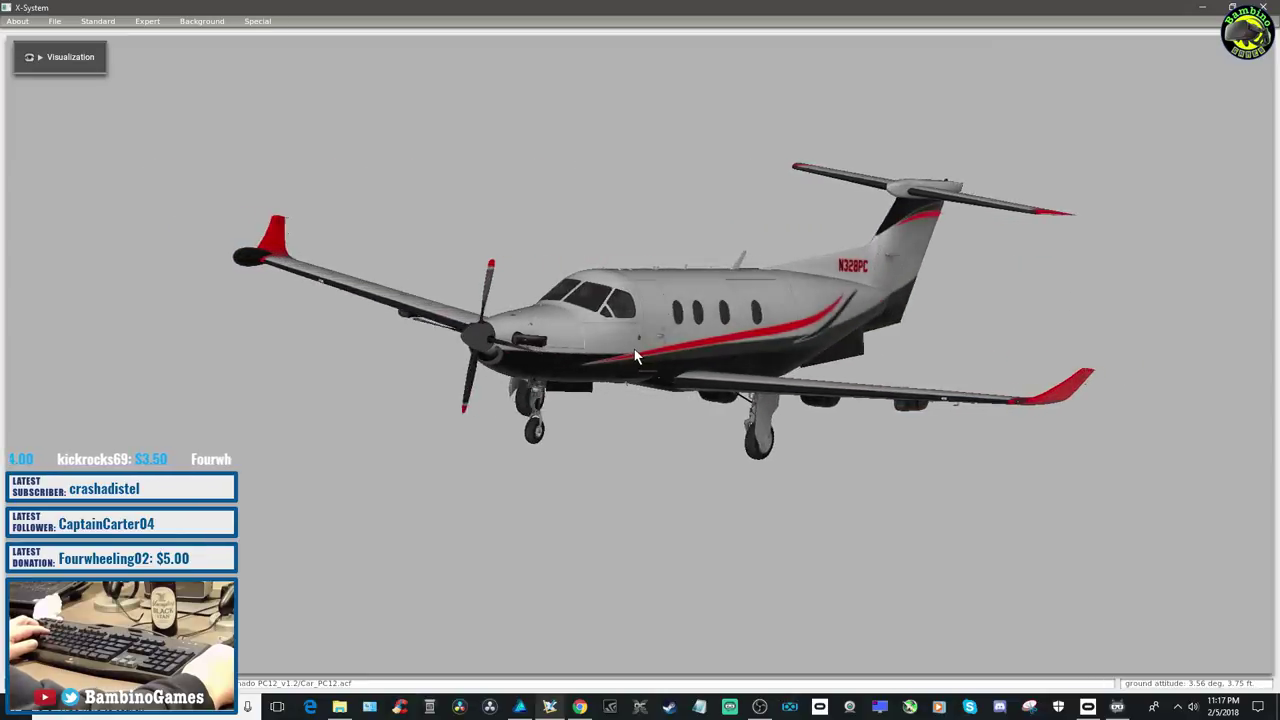
Switch to Affinity Designer and close the E2.png document without saving its changes
{"action": "left_click", "coordinate": [519, 707]}
{"action": "scroll", "coordinate": [683, 615], "scroll_direction": "up", "scroll_amount": 2}
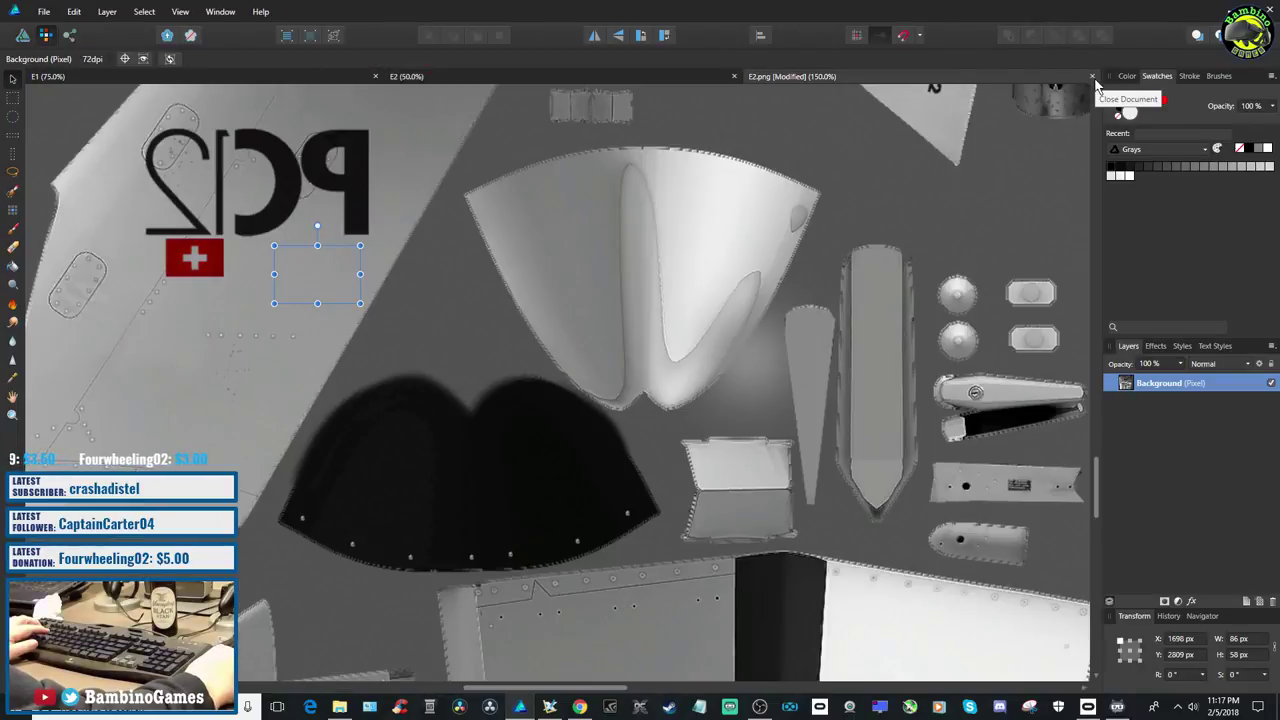
{"action": "left_click", "coordinate": [1091, 76]}
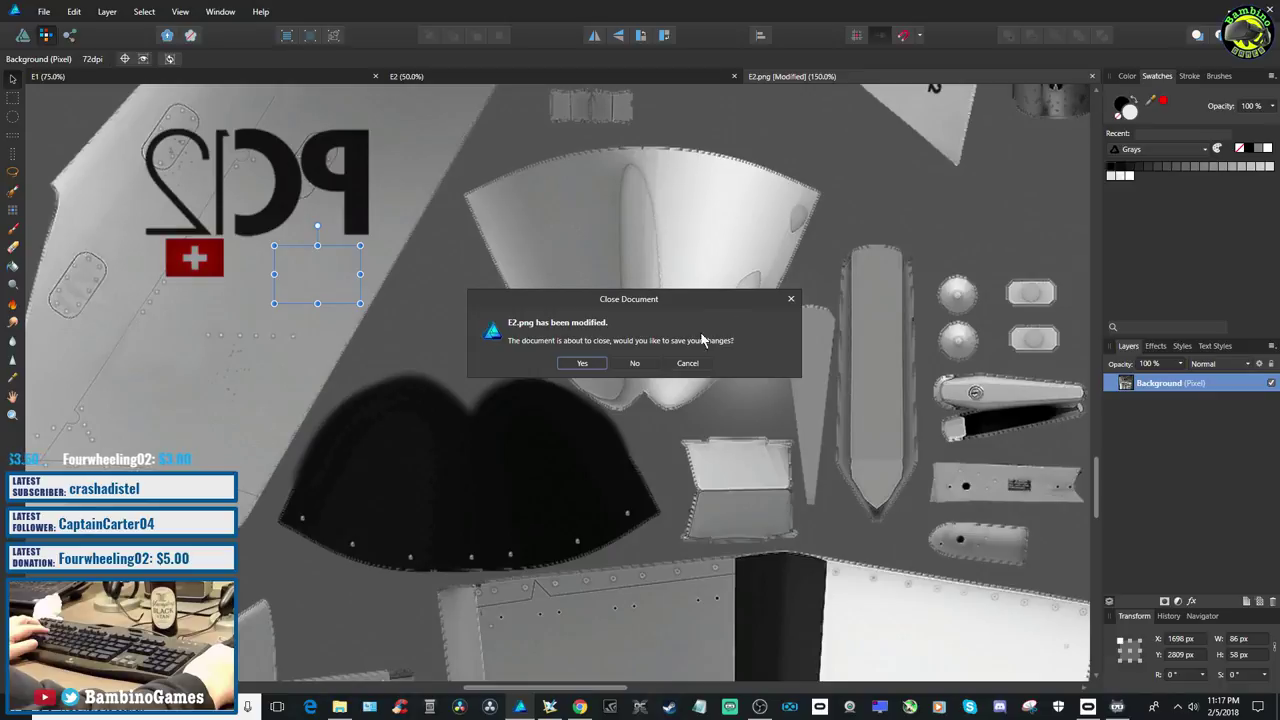
{"action": "left_click", "coordinate": [646, 360]}
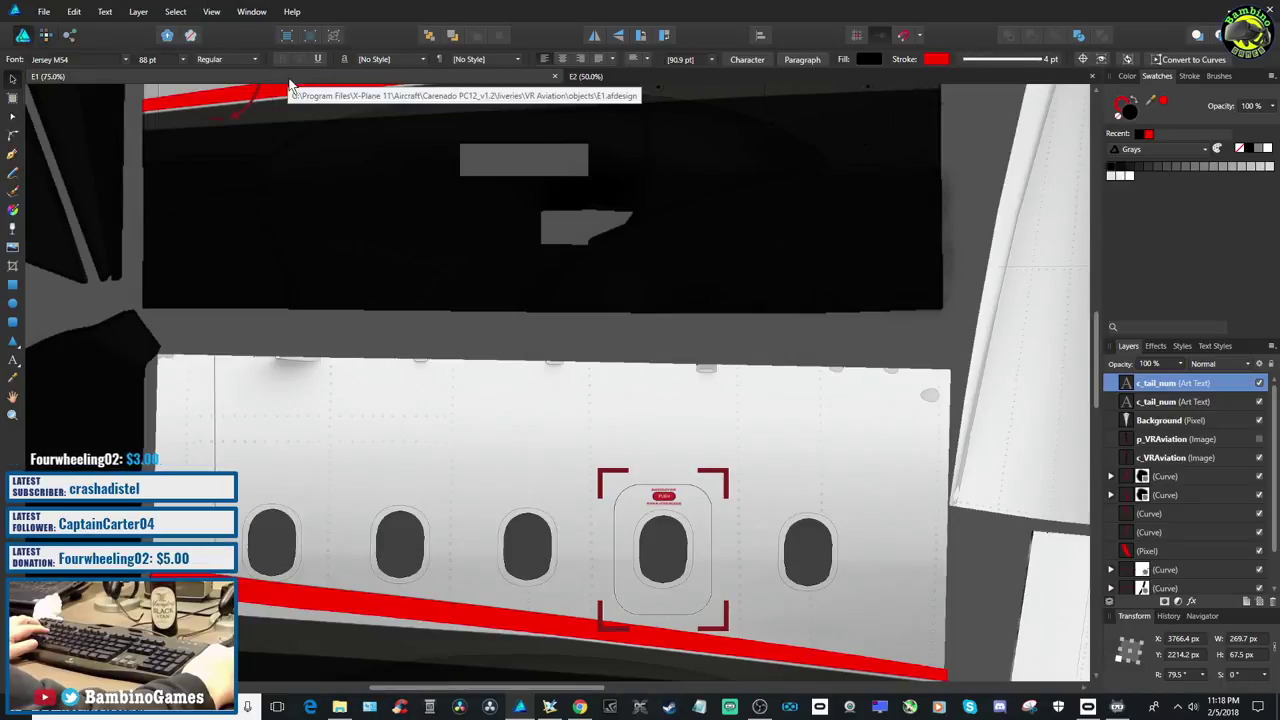
Make the hidden p_VRAviation image layer visible on the nose piece of the E1 document
{"action": "scroll", "coordinate": [607, 412], "scroll_direction": "down", "scroll_amount": 10}
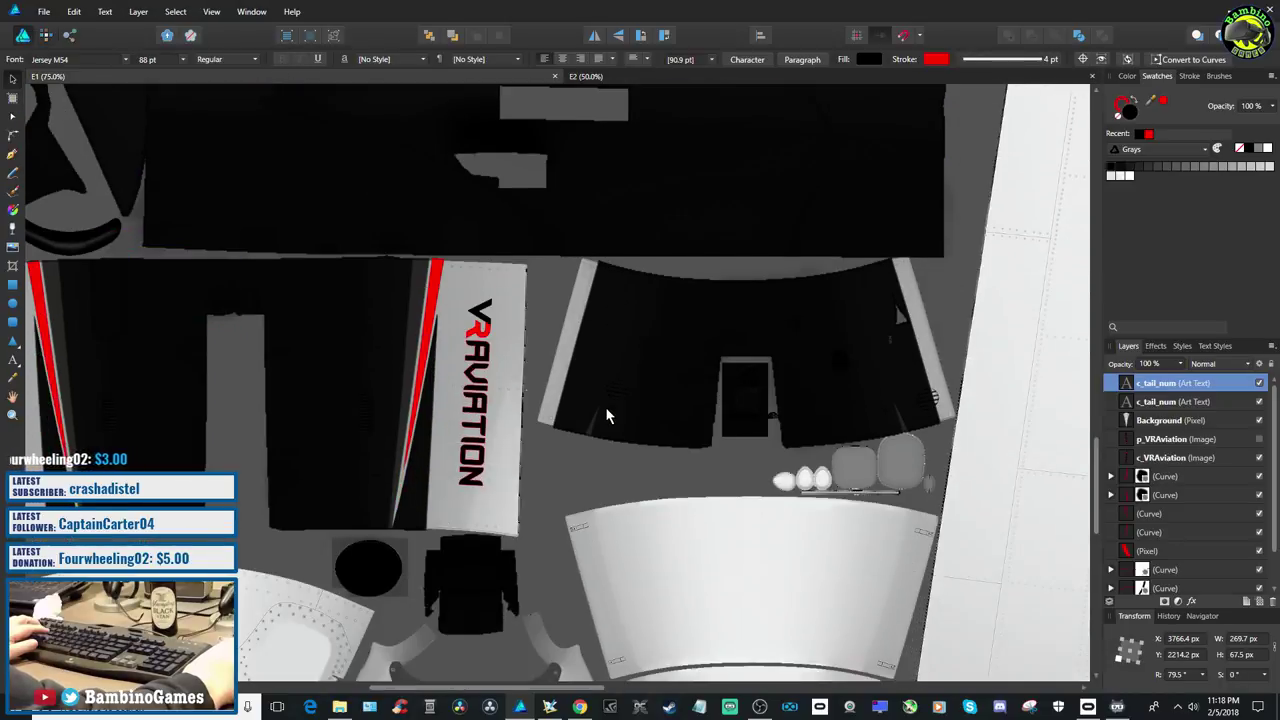
{"action": "scroll", "coordinate": [607, 416], "scroll_direction": "left", "scroll_amount": 6}
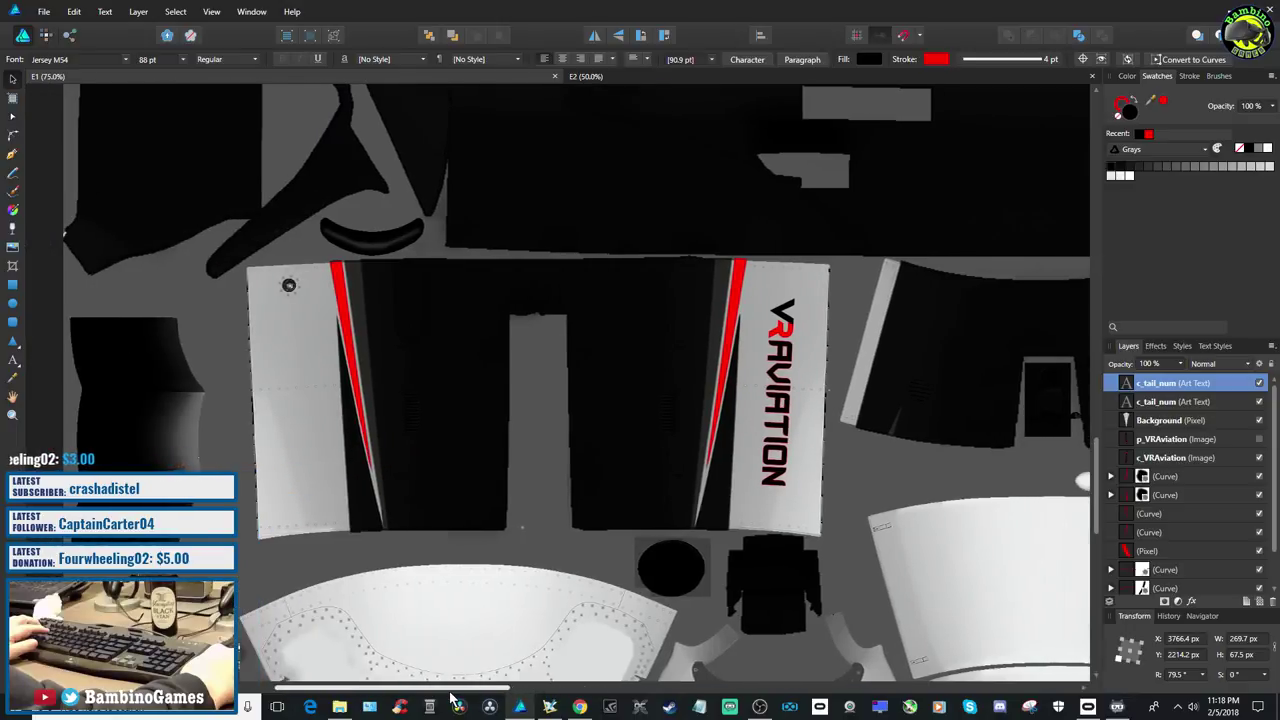
{"action": "left_click", "coordinate": [778, 402]}
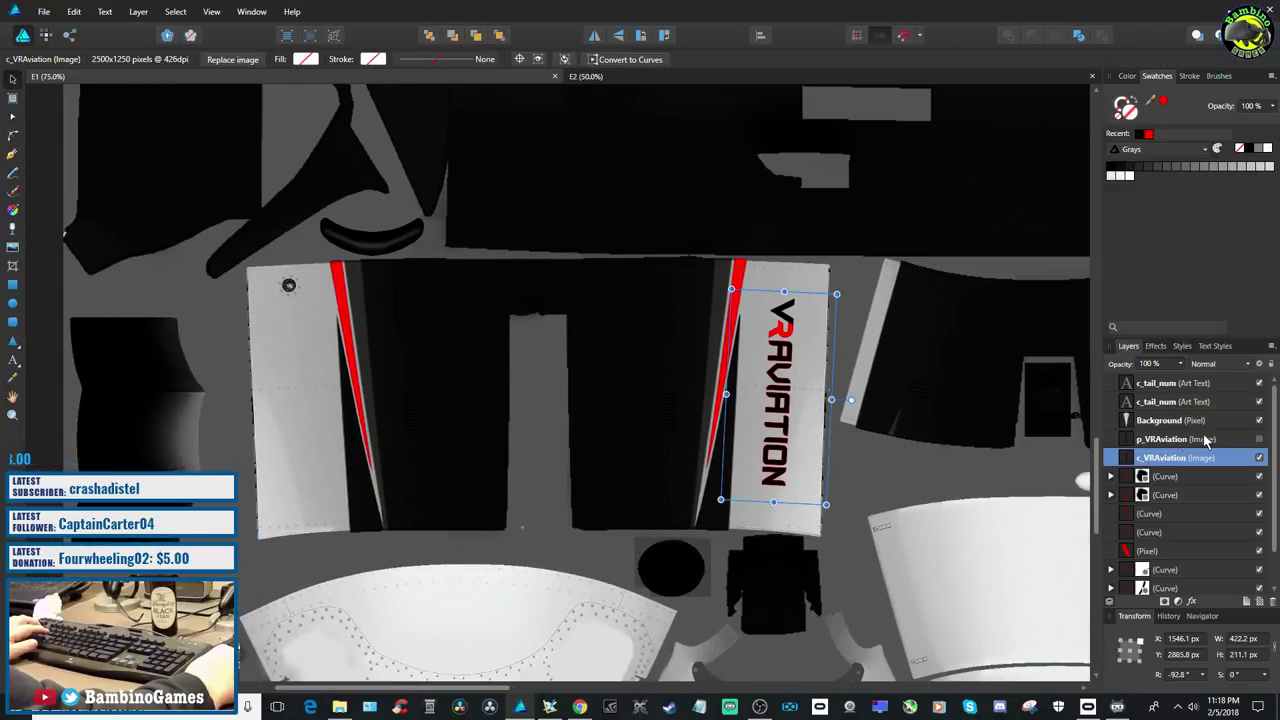
{"action": "left_click", "coordinate": [1259, 440]}
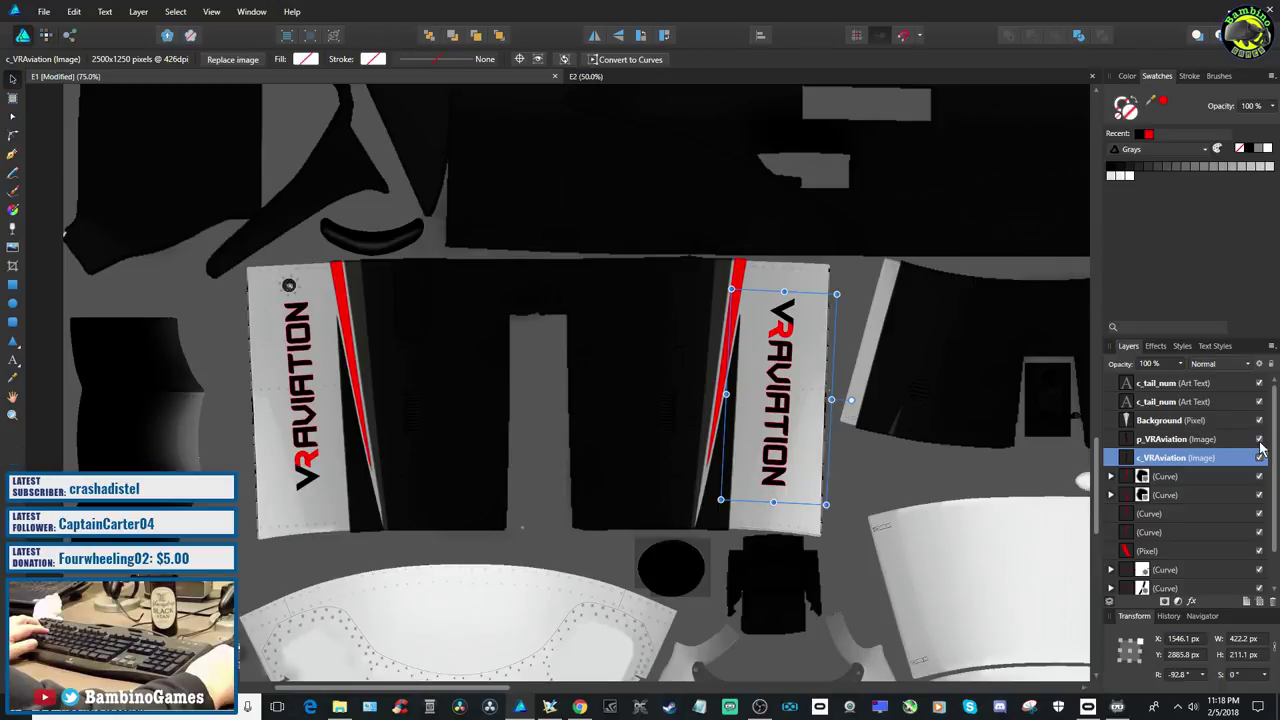
Save the E1 document and export it as a 4096 px PNG-24, replacing the existing E1.png in the livery's objects folder
{"action": "left_click", "coordinate": [44, 11]}
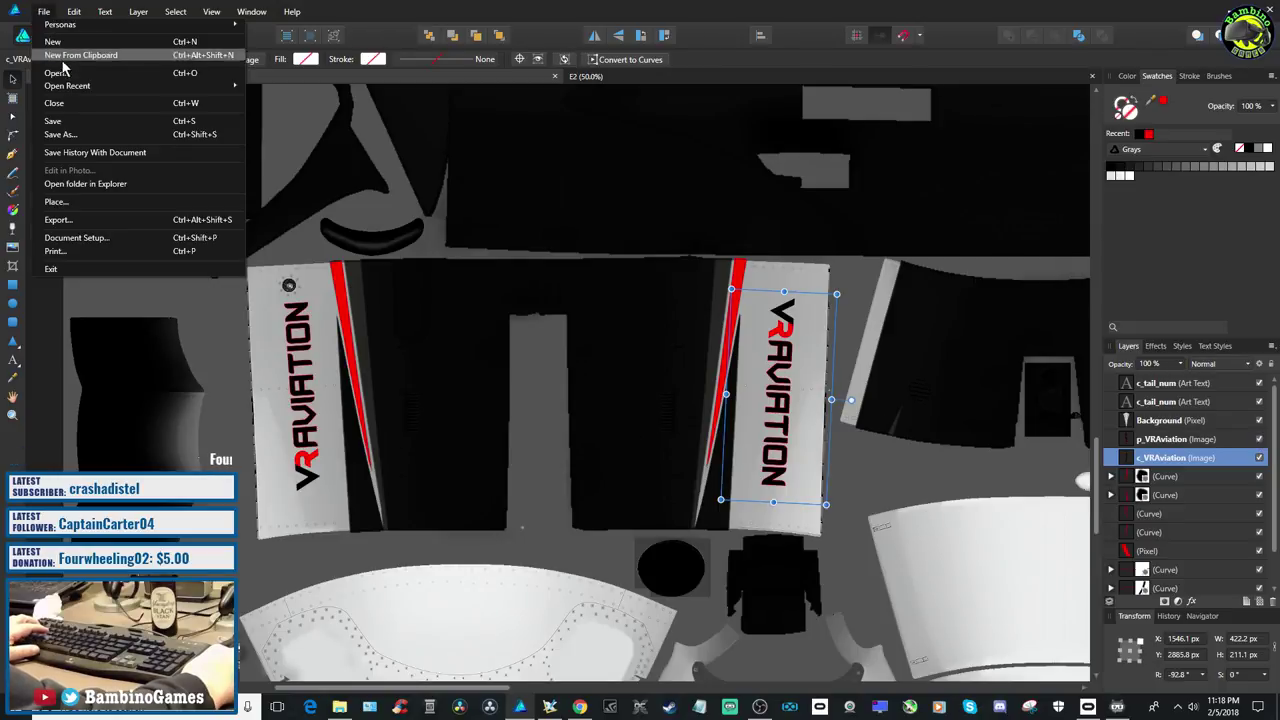
{"action": "left_click", "coordinate": [56, 112]}
{"action": "left_click", "coordinate": [44, 11]}
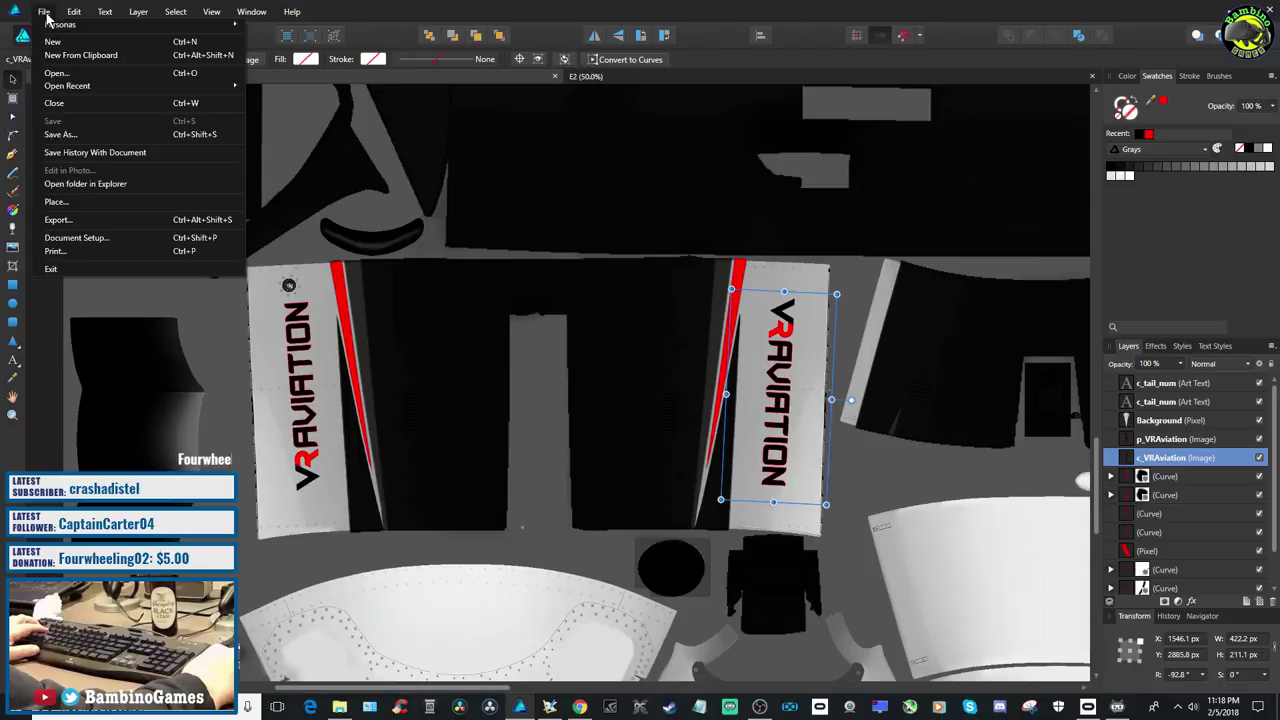
{"action": "left_click", "coordinate": [70, 220]}
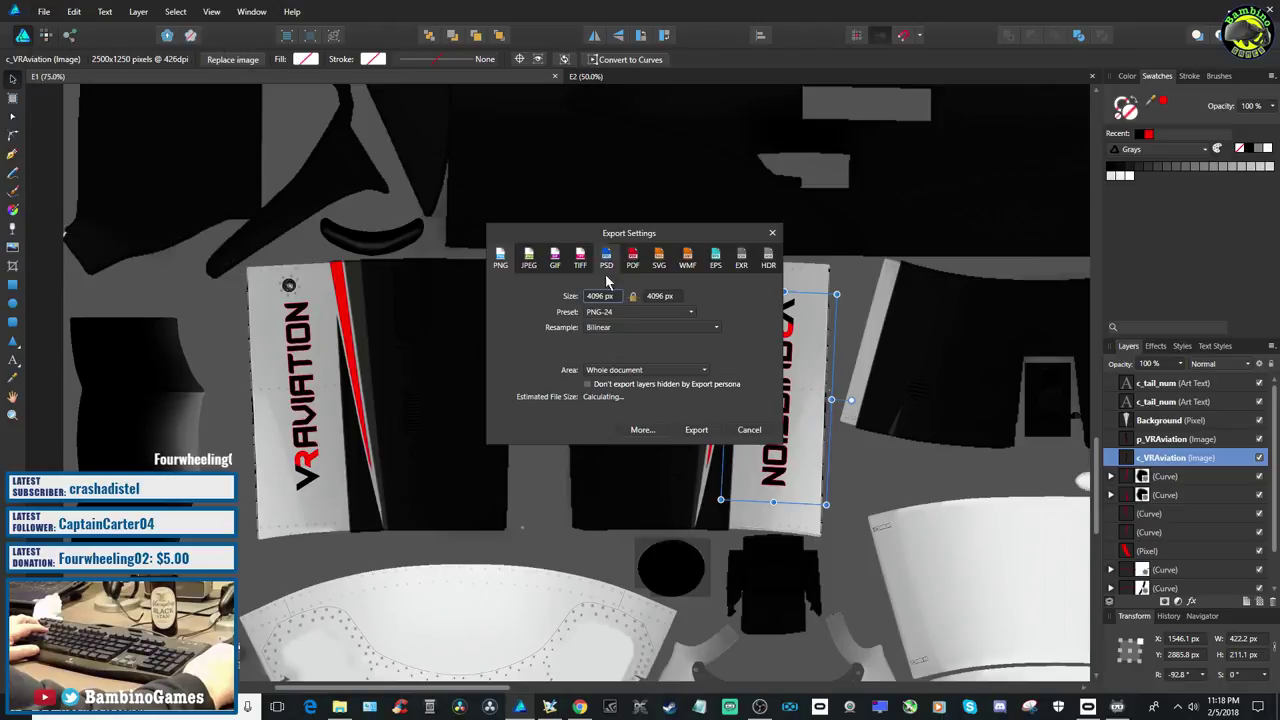
{"action": "left_click", "coordinate": [695, 429]}
{"action": "left_click", "coordinate": [527, 338]}
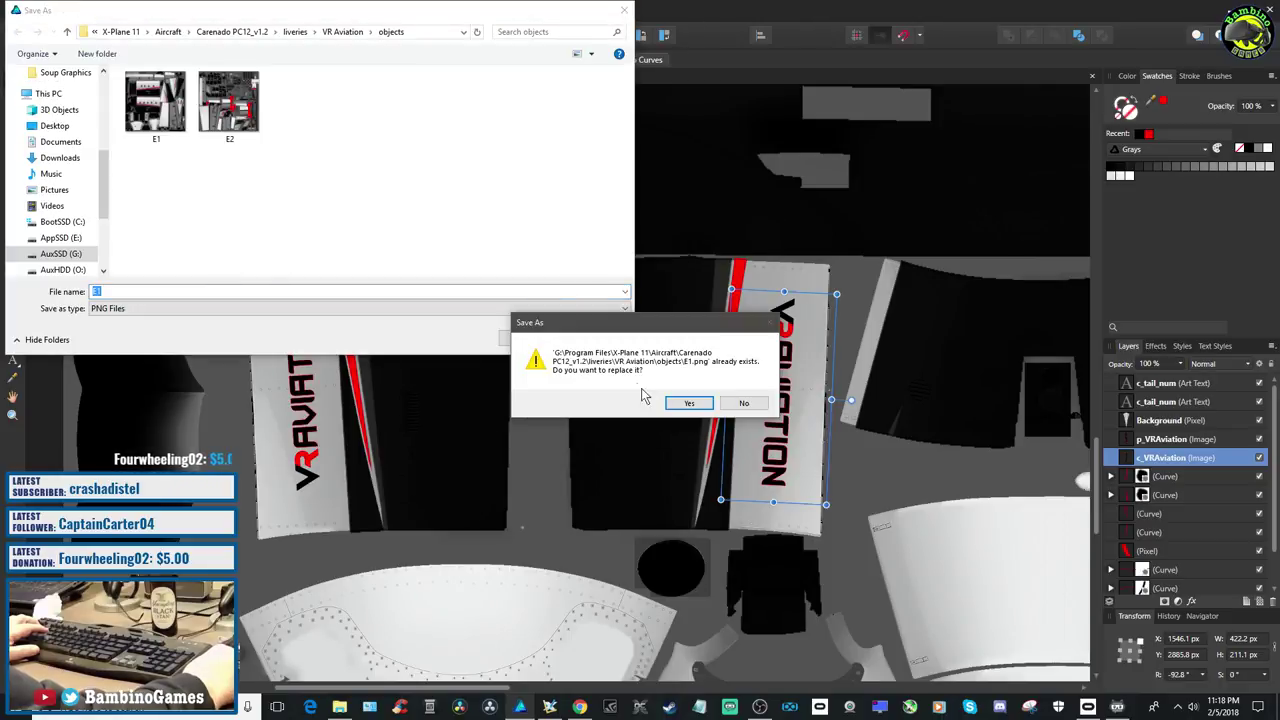
{"action": "left_click", "coordinate": [690, 403]}
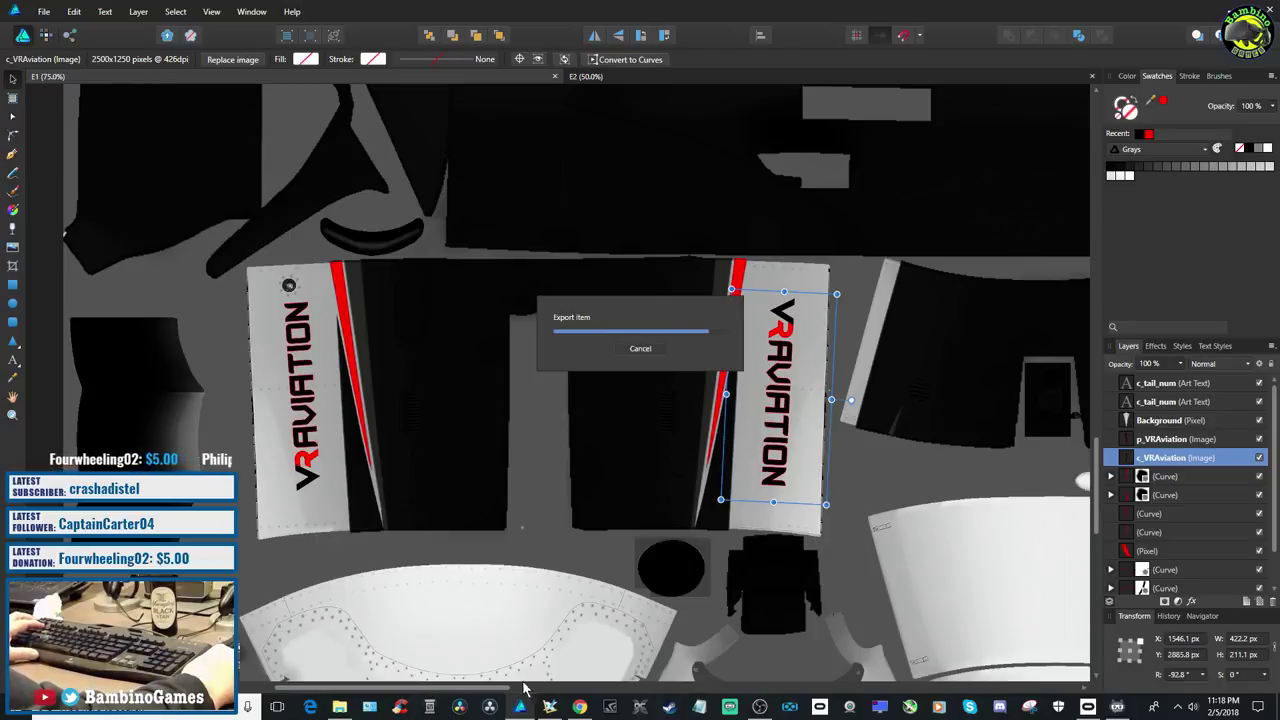
Switch to X-System, reopen the Carenado PC12_v1.2 aircraft and rotate it to a side view to check the VR Aviation nose lettering
{"action": "left_click", "coordinate": [549, 707]}
{"action": "left_click", "coordinate": [58, 24]}
{"action": "left_click", "coordinate": [60, 38]}
{"action": "left_click", "coordinate": [558, 590]}
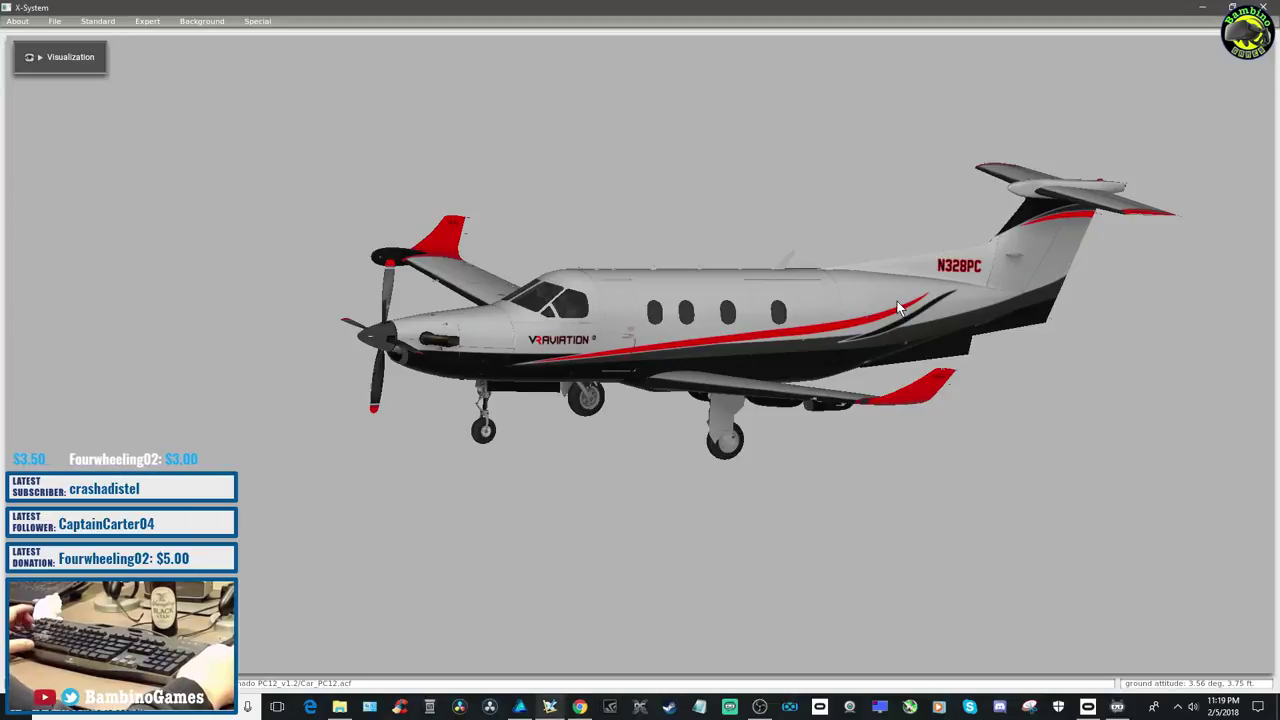
{"action": "left_click_drag", "start_coordinate": [920, 390], "coordinate": [898, 310]}
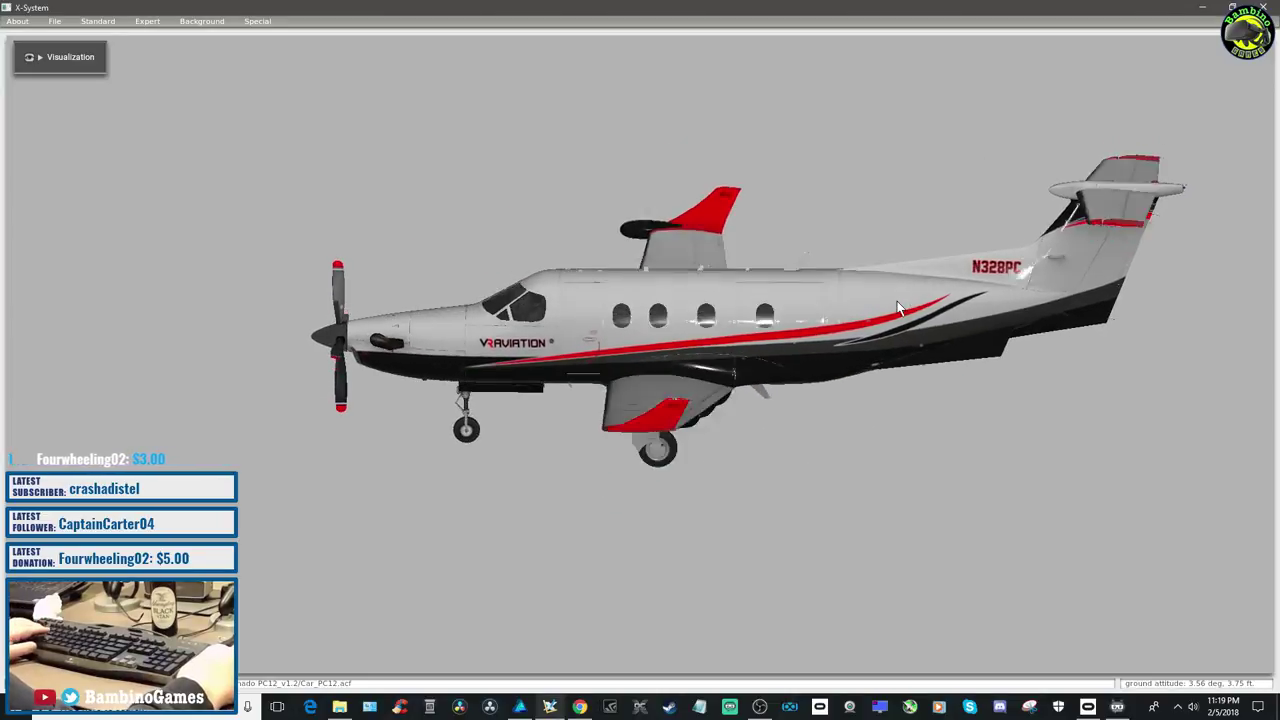